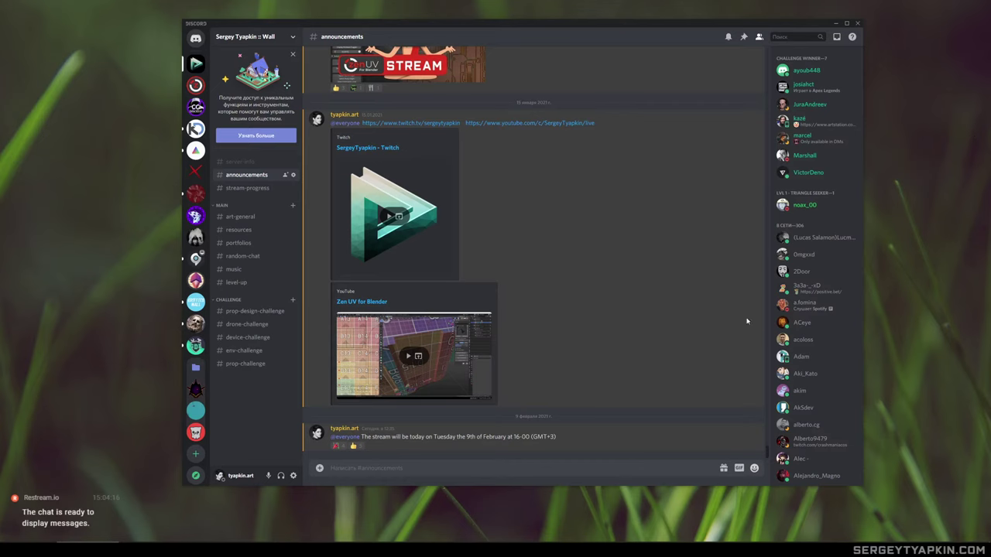
scroll(600, 259, up, 5)
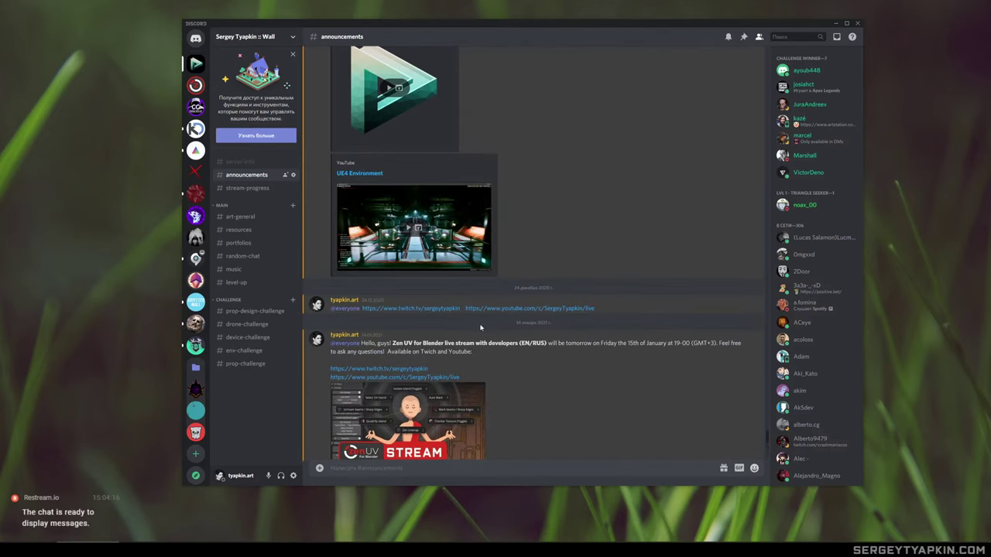
scroll(480, 328, up, 5)
scroll(487, 333, up, 3)
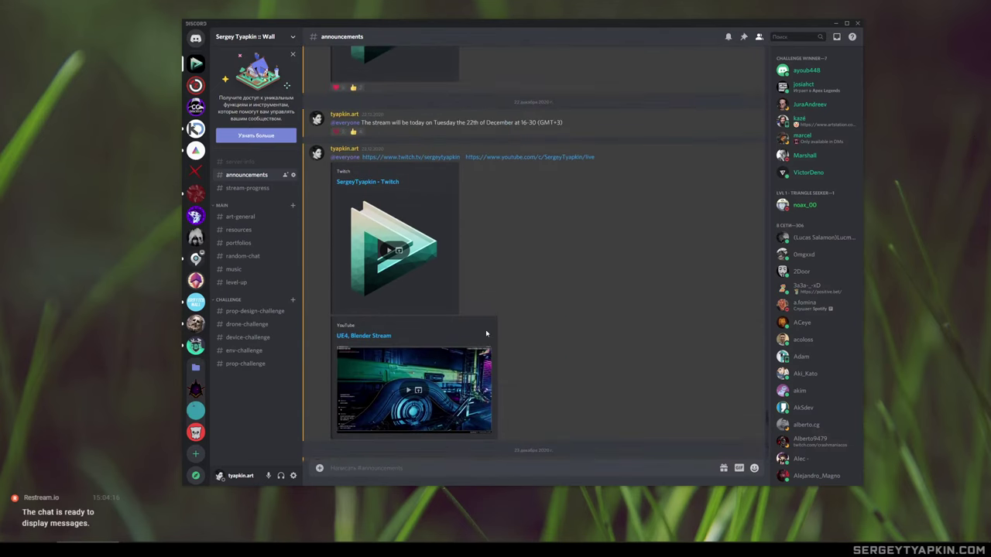
scroll(486, 333, down, 3)
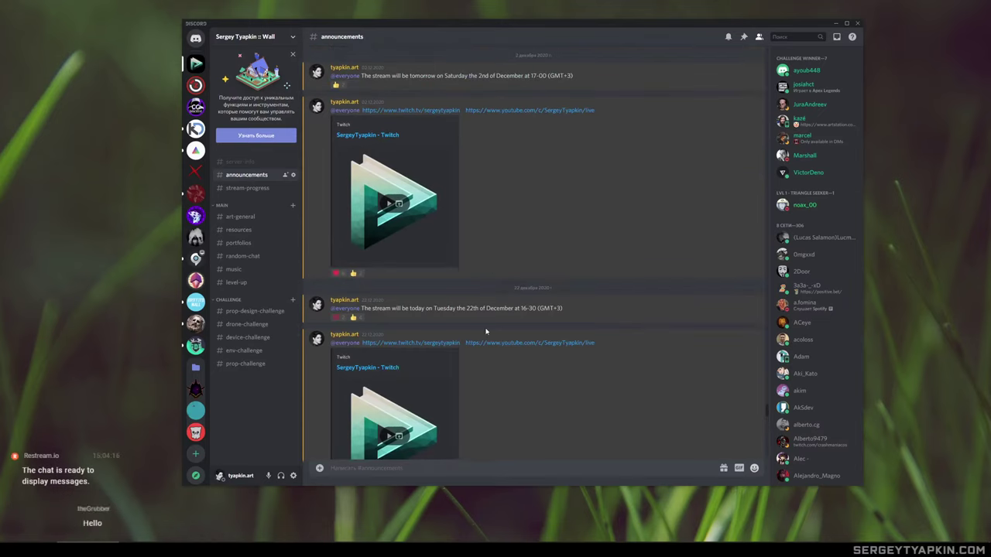
scroll(509, 333, down, 8)
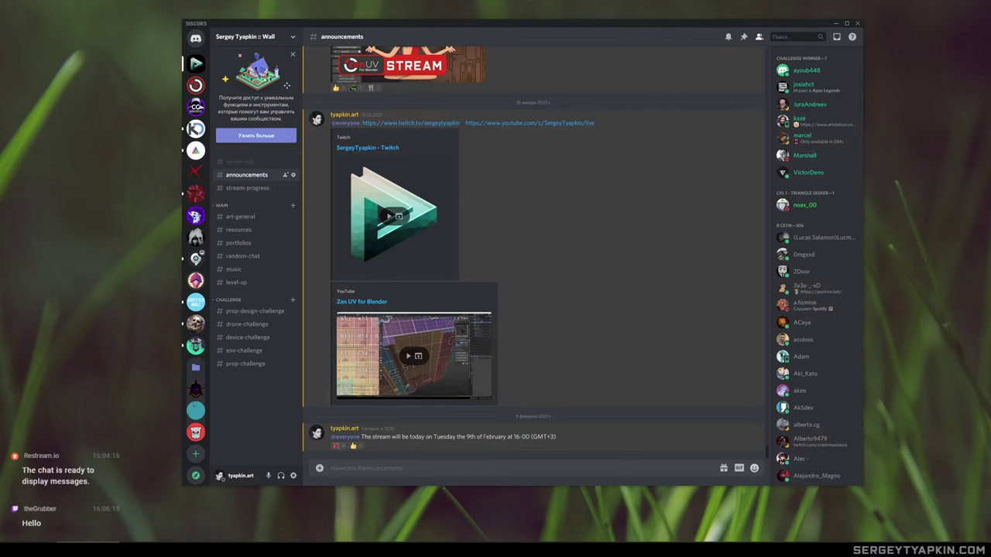
drag(330, 122, 593, 130)
key(ctrl+c)
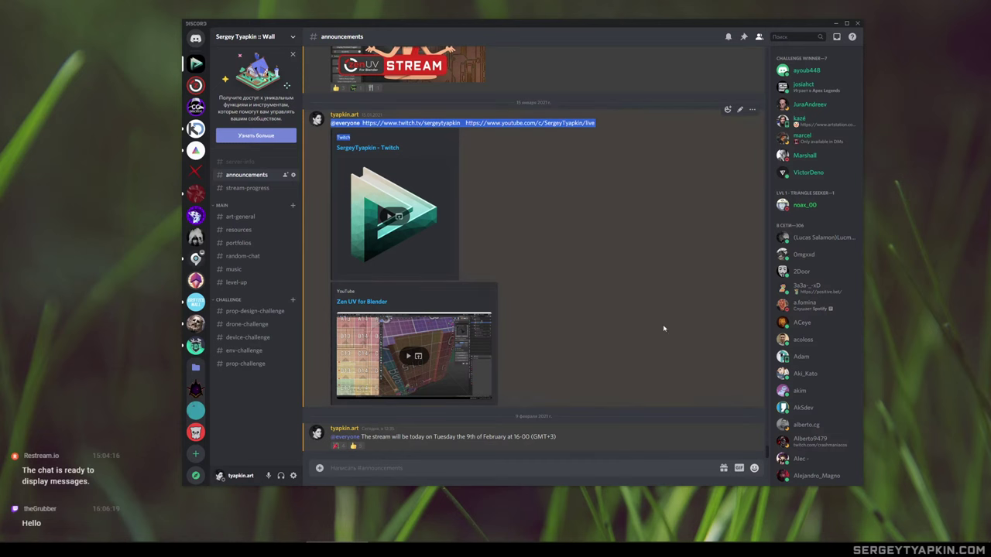
click(87, 550)
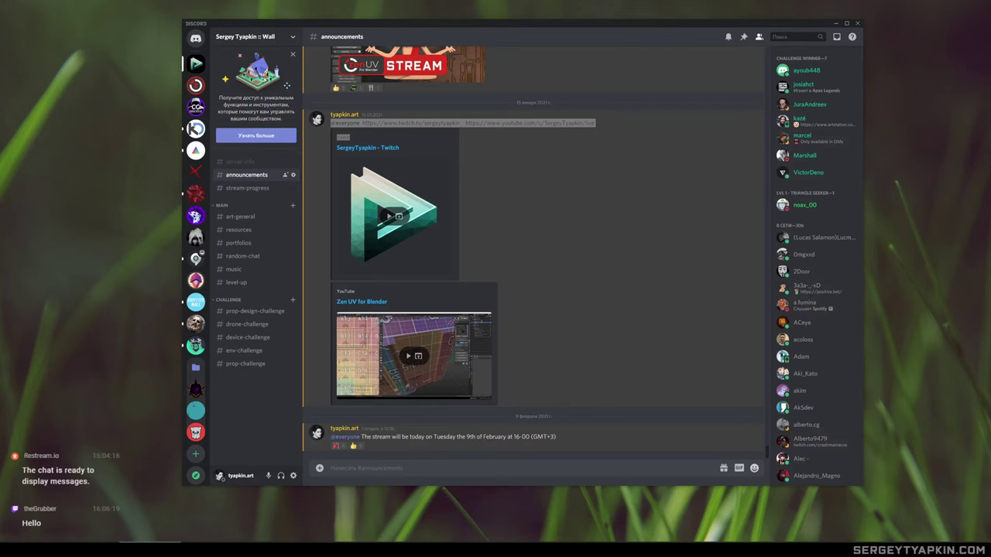
click(396, 466)
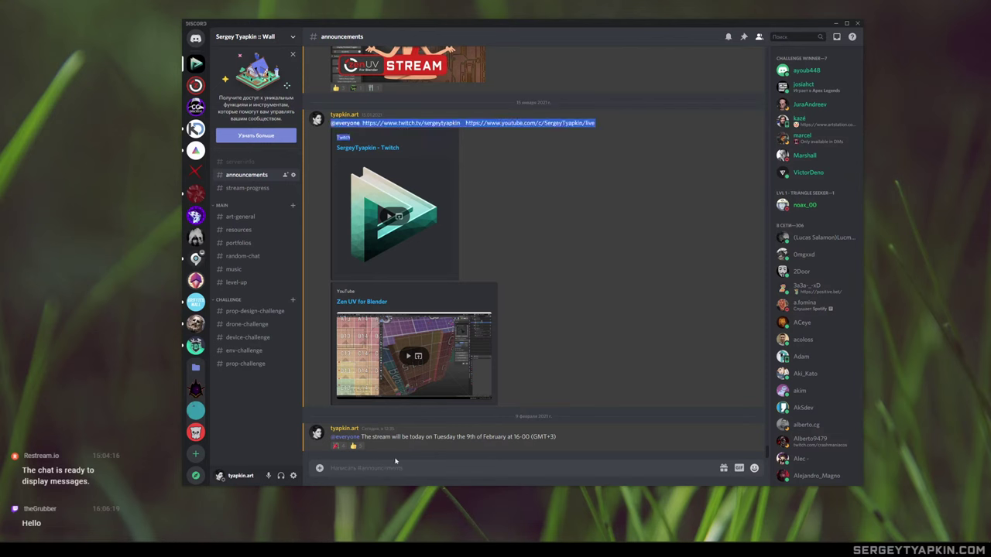
key(ctrl+v)
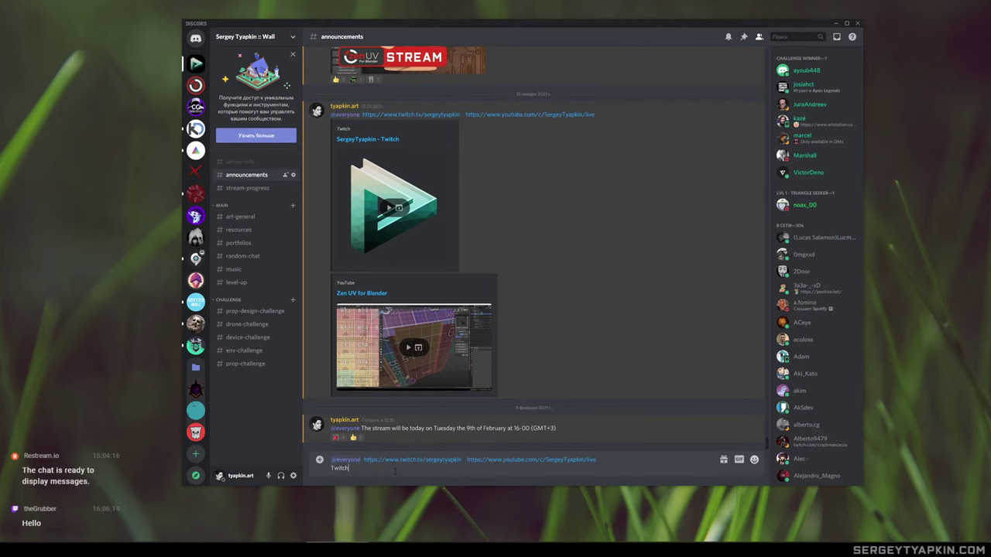
drag(357, 473, 321, 473)
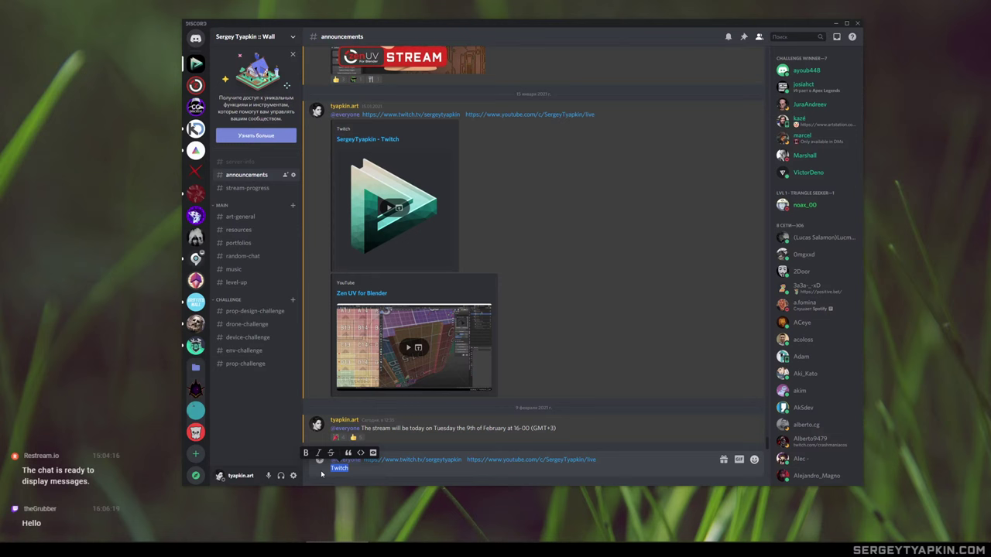
key(BackSpace)
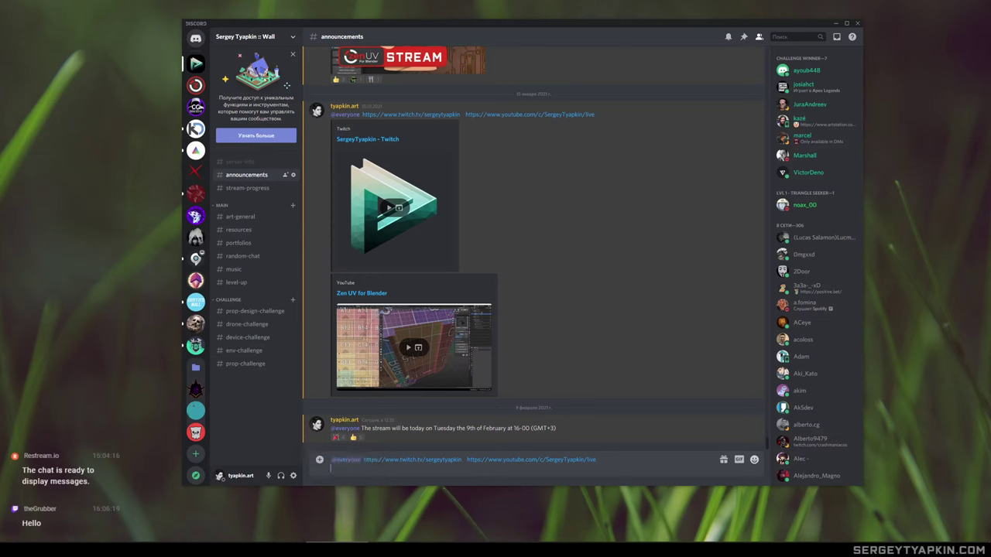
key(Return)
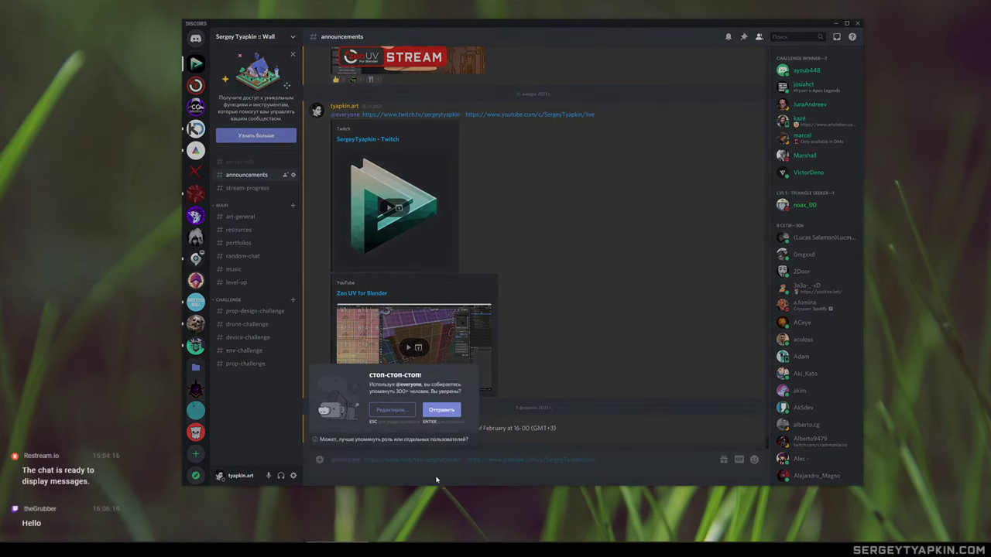
click(448, 415)
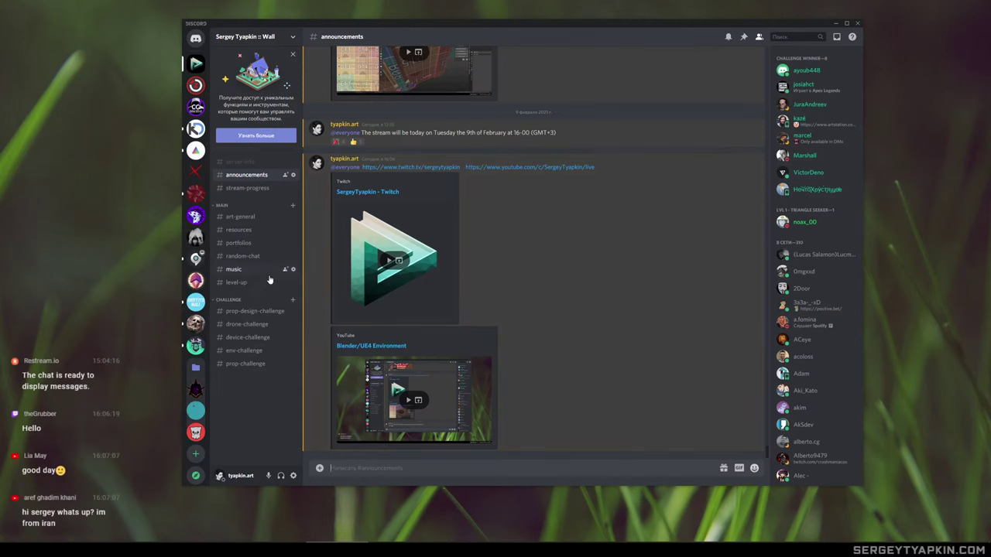
Open the prop-design-challenge channel, enlarge the window slightly and copy the Discord invite link from the end of the challenge brief
click(243, 312)
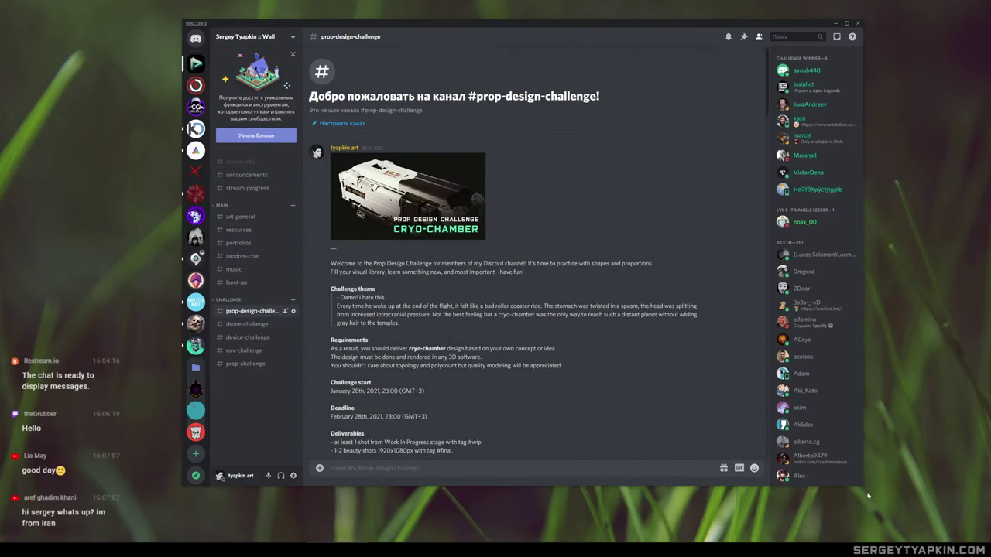
drag(860, 484, 893, 497)
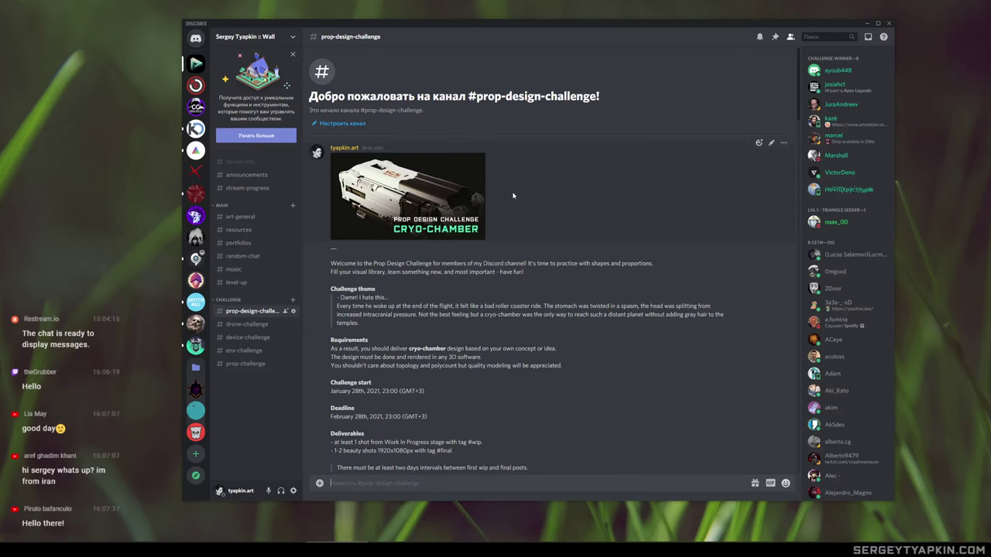
scroll(457, 226, down, 3)
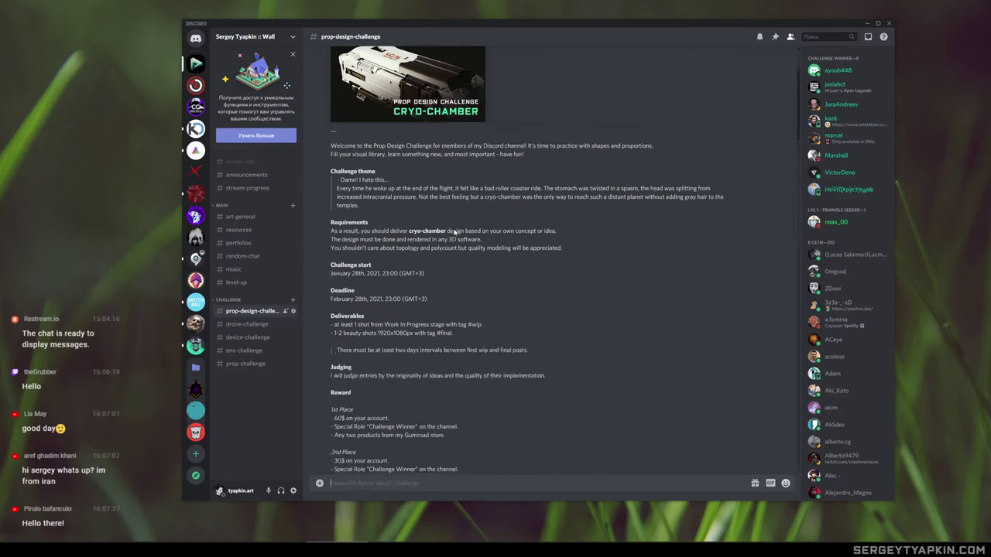
scroll(454, 231, down, 4)
right_click(395, 255)
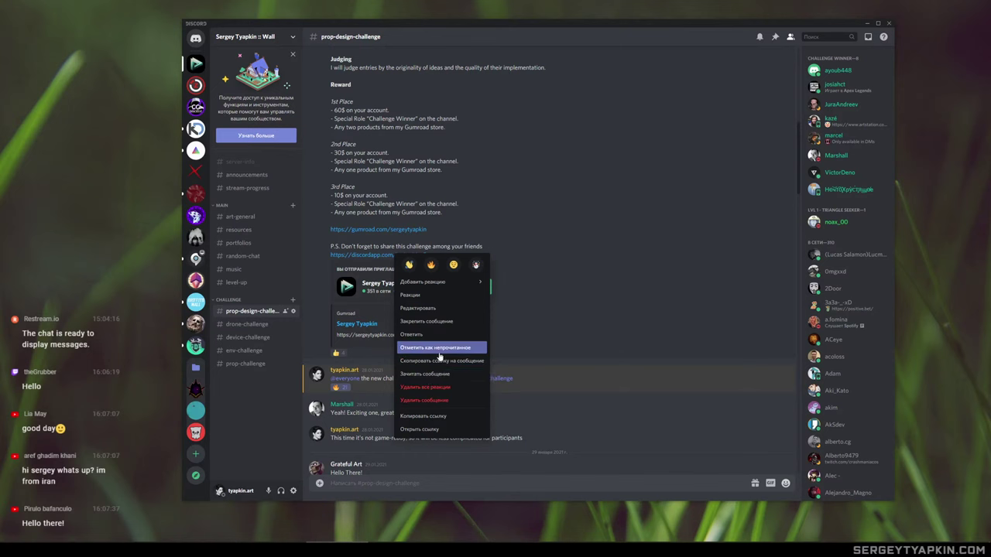
click(429, 418)
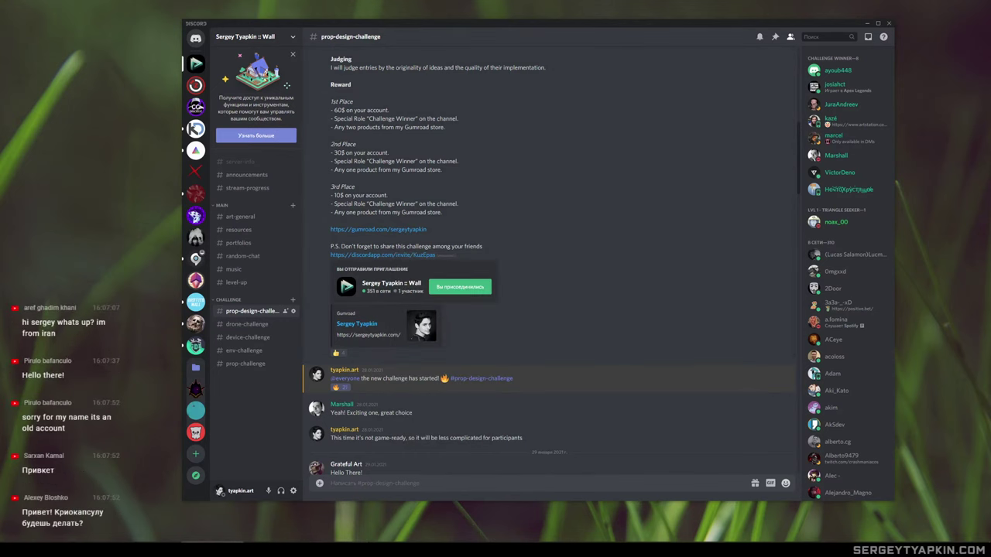
Look through the cryo-chamber challenge brief and the WIP posts down to the newest, viewing the green three-image pod render enlarged
scroll(505, 243, up, 5)
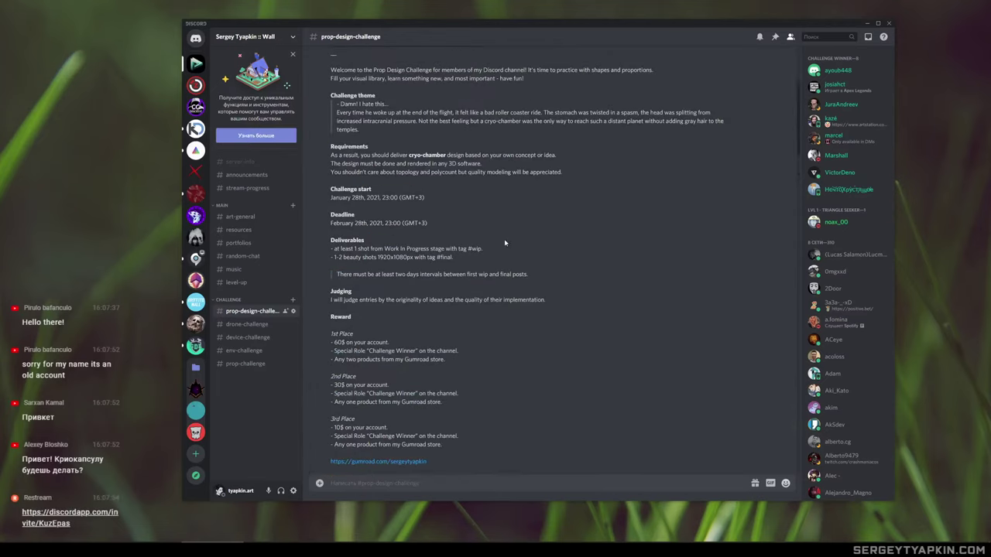
scroll(467, 193, up, 4)
scroll(445, 219, down, 6)
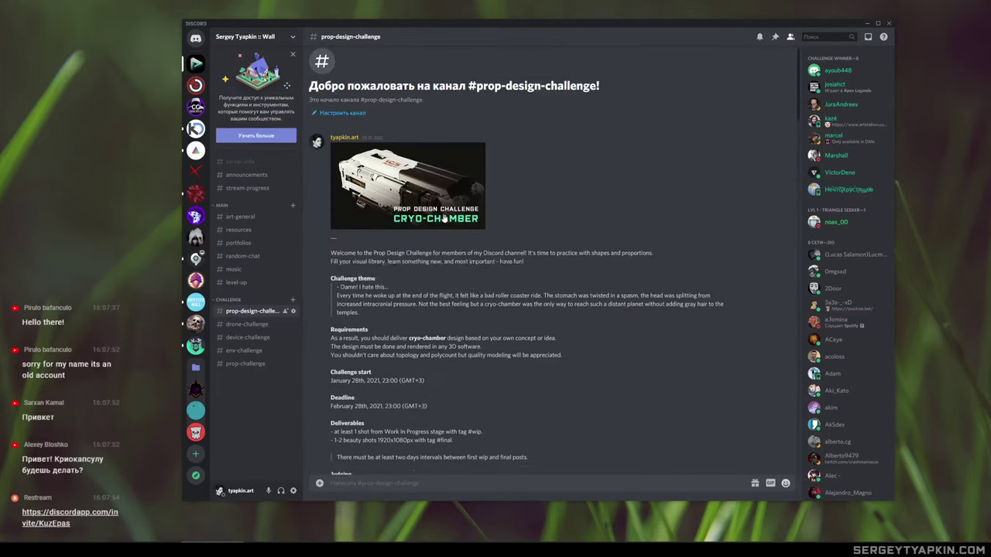
scroll(443, 218, down, 10)
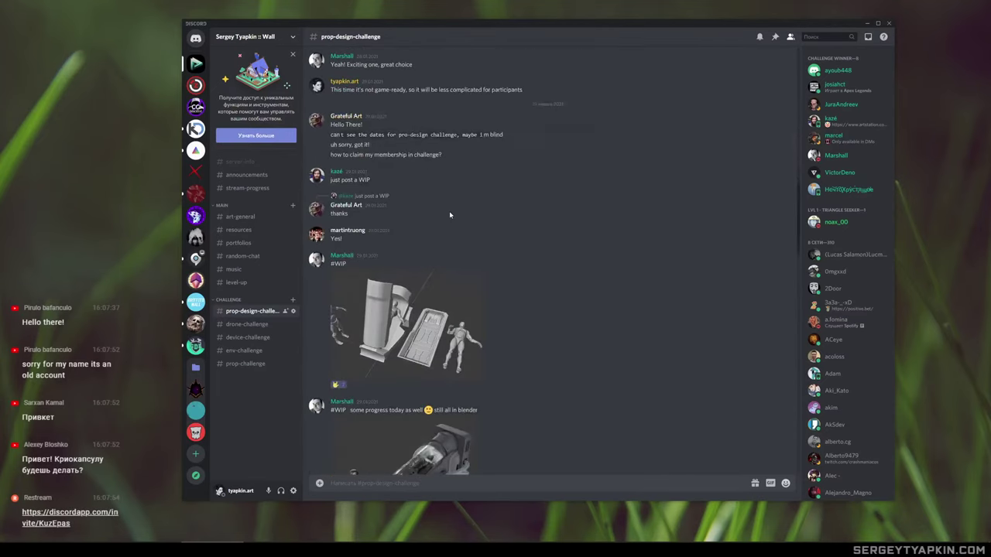
scroll(559, 229, down, 10)
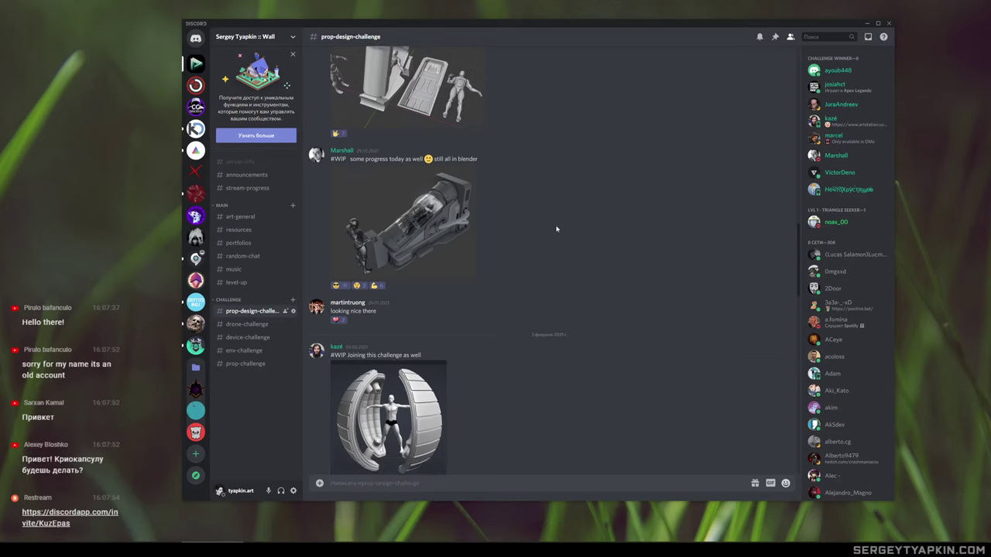
scroll(553, 223, down, 2)
scroll(554, 224, up, 7)
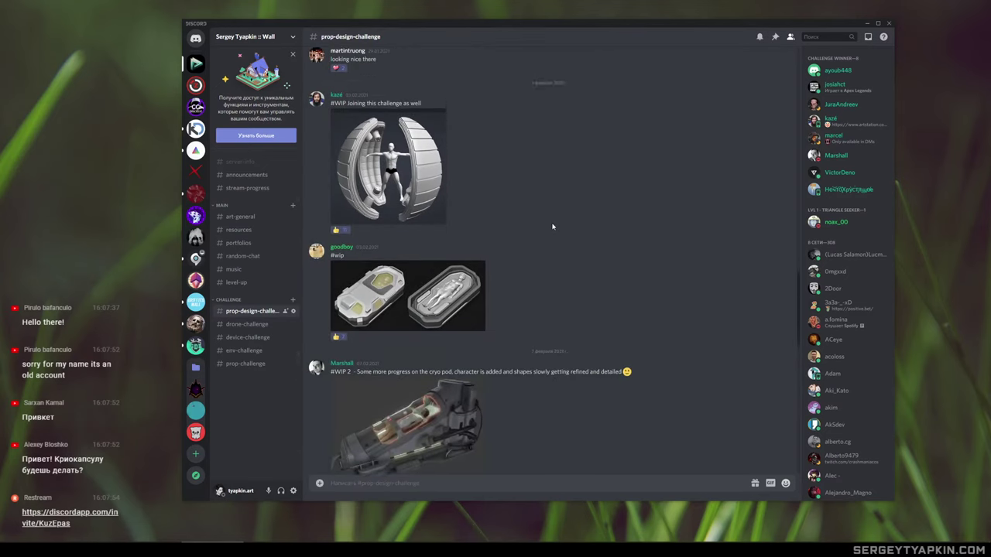
scroll(550, 221, down, 10)
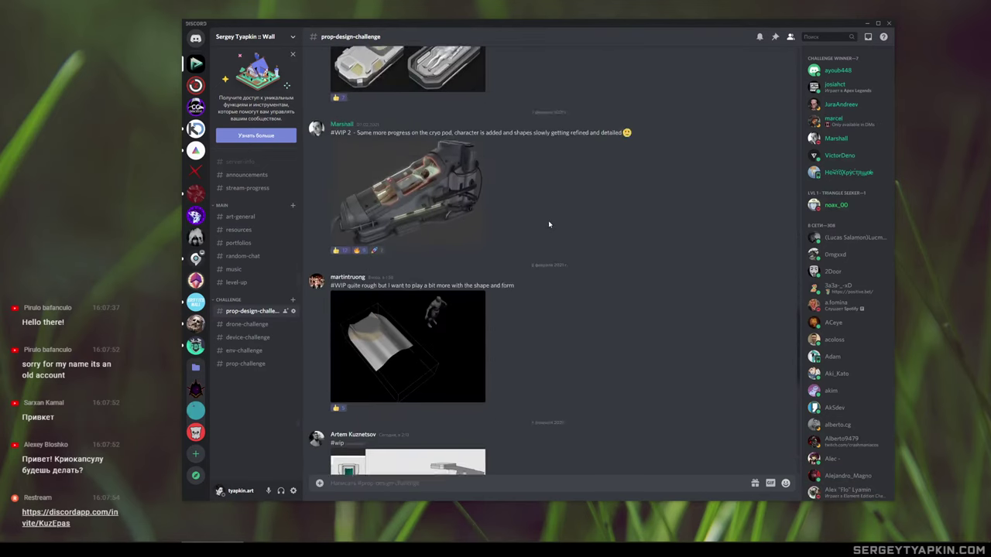
scroll(551, 216, down, 7)
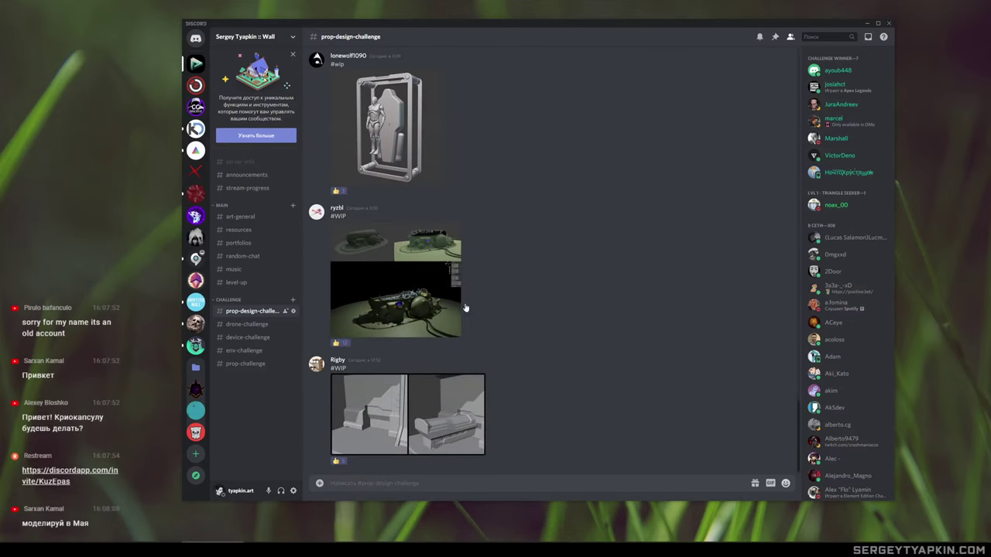
click(401, 307)
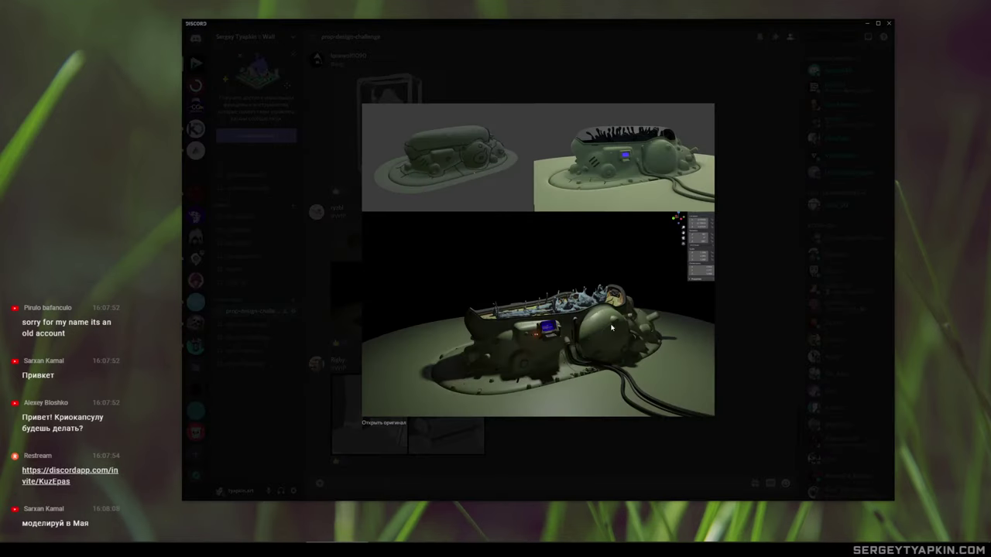
click(627, 452)
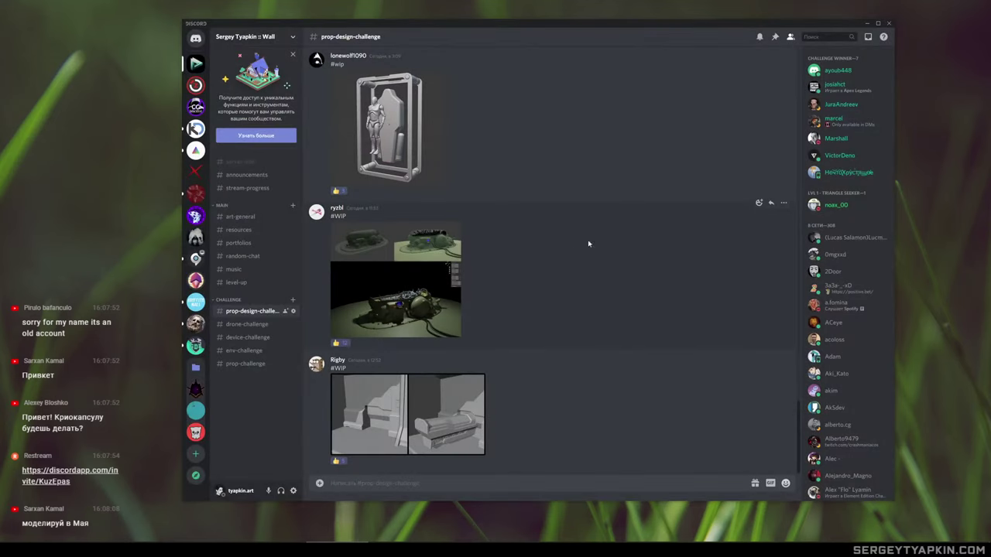
Go back to the start of the challenge channel and examine the participants' cryo-chamber WIP images again
scroll(469, 267, up, 8)
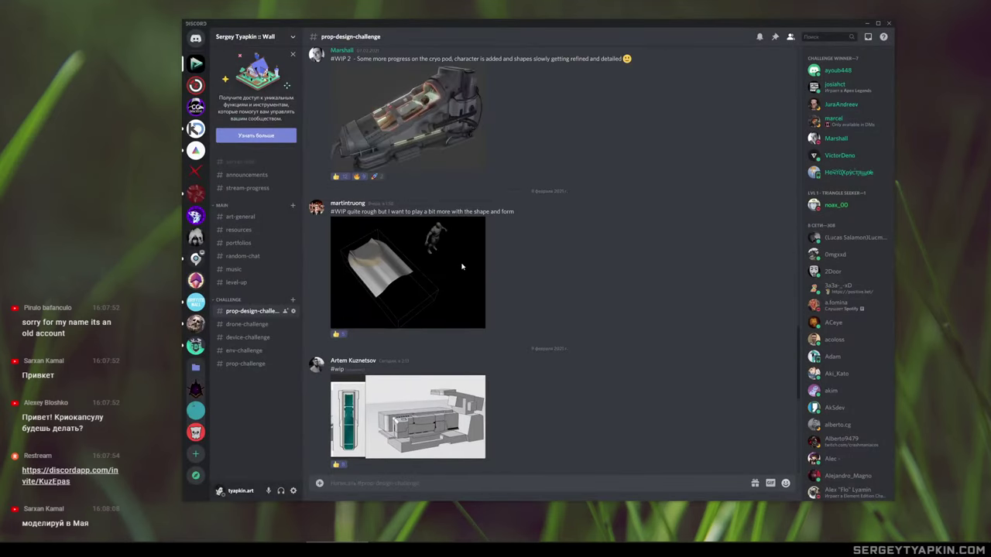
scroll(568, 267, up, 10)
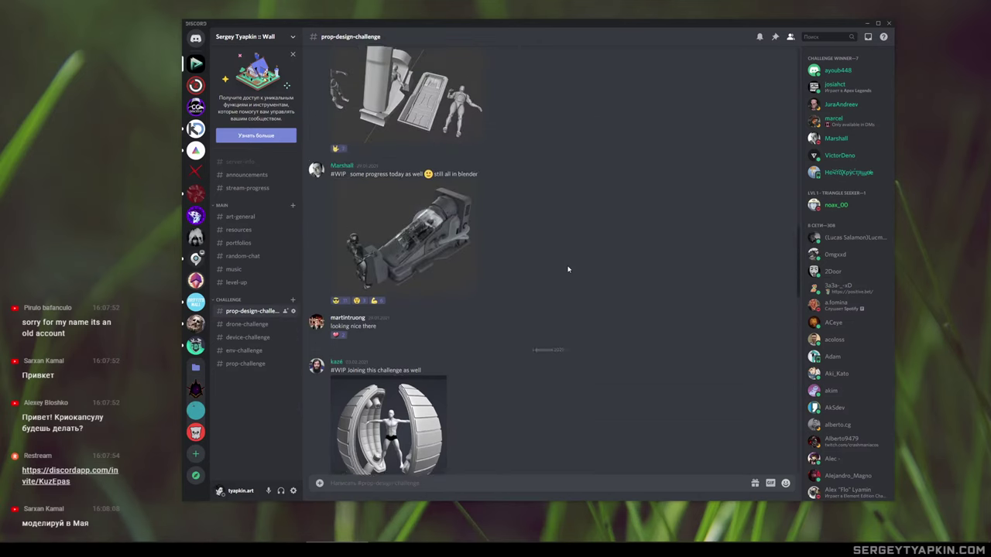
scroll(568, 268, up, 10)
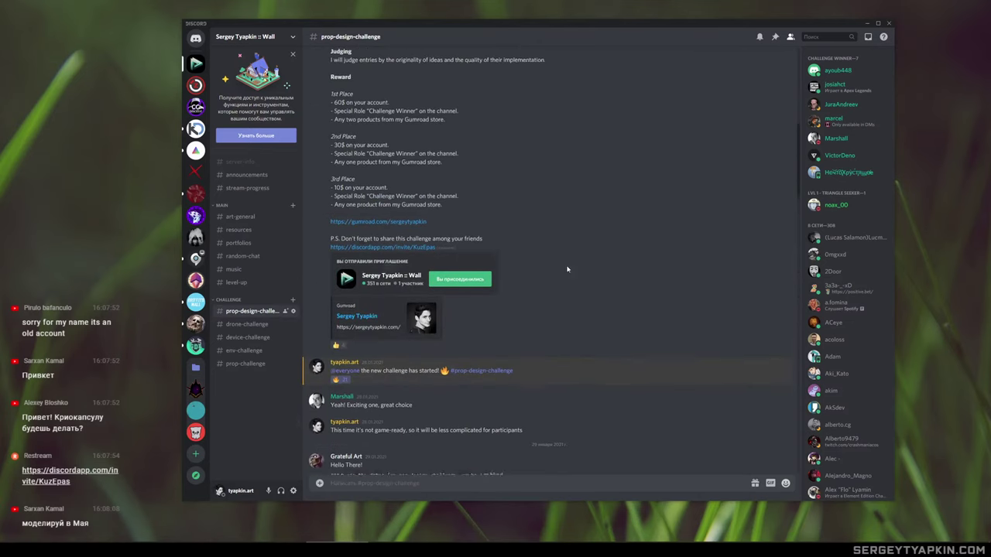
scroll(568, 269, up, 10)
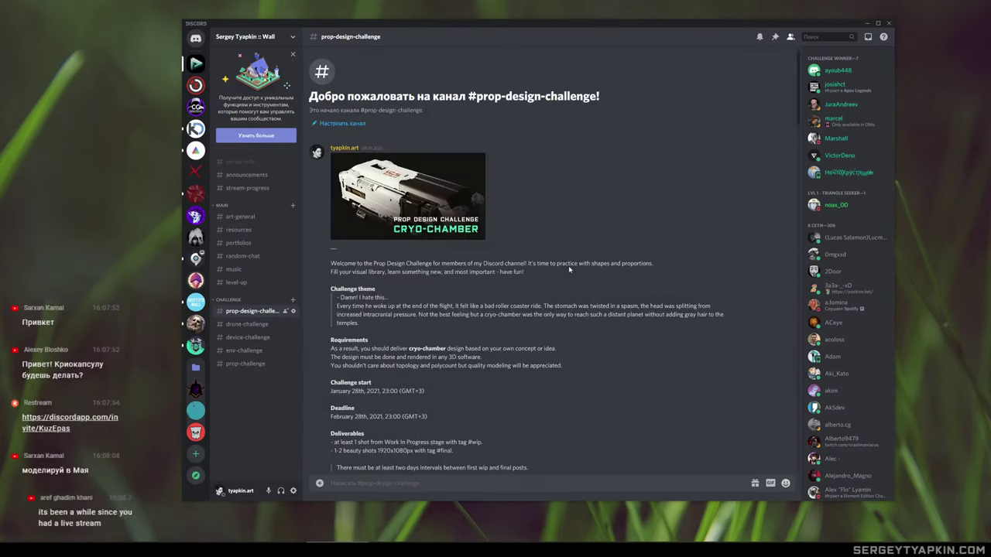
scroll(568, 265, down, 20)
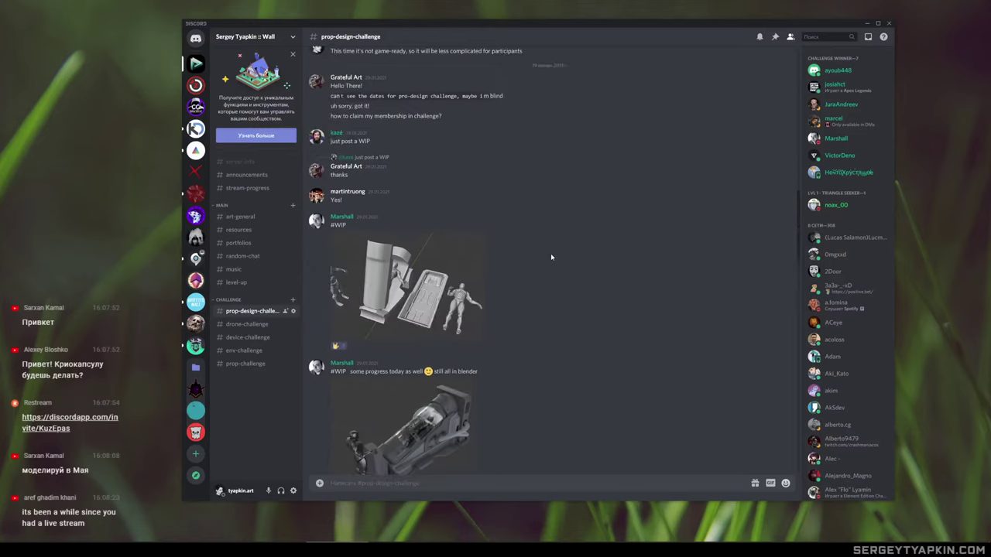
scroll(551, 257, down, 8)
scroll(552, 256, down, 10)
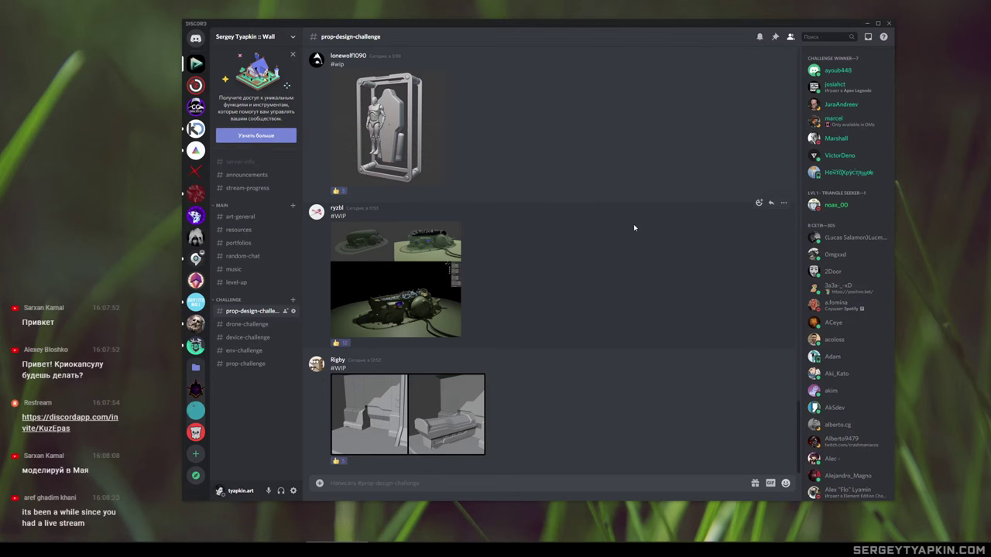
scroll(546, 261, up, 5)
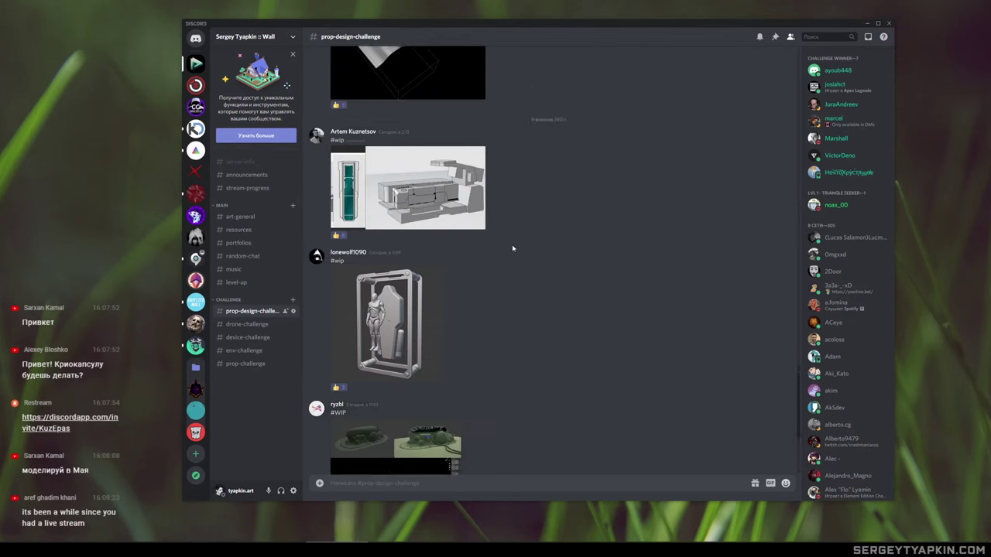
scroll(547, 262, up, 2)
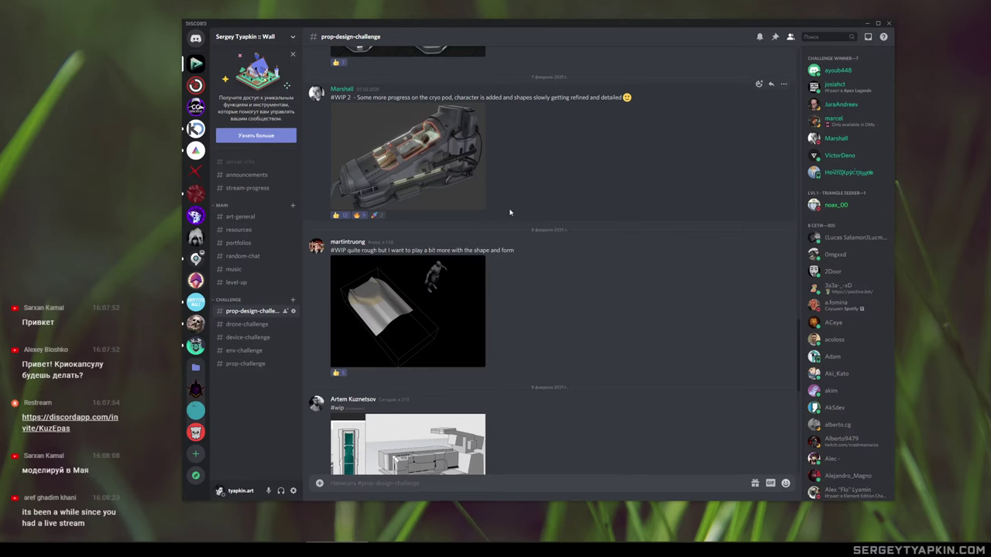
scroll(510, 211, up, 5)
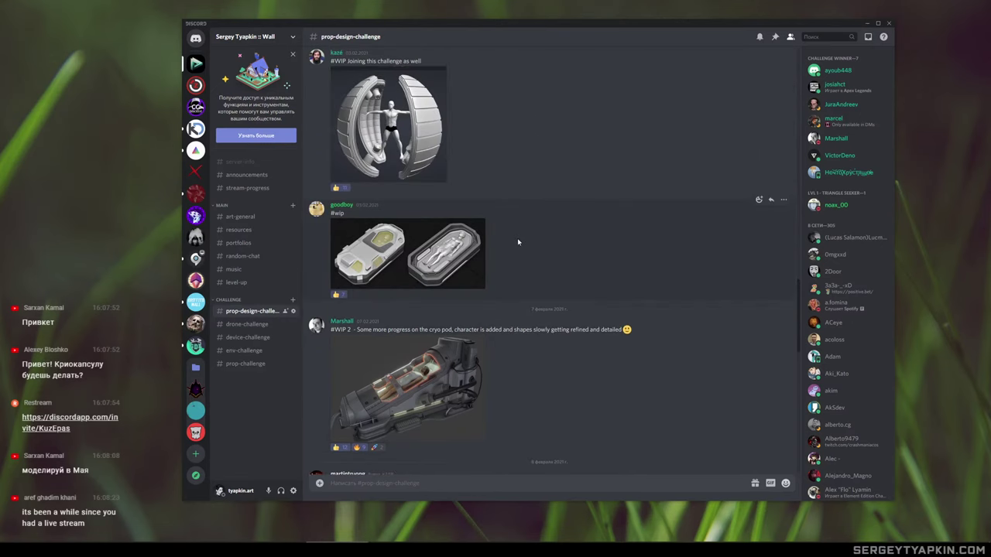
Look through the prop-design-challenge channel again, from the cryo-chamber brief at its start down to the newest WIP posts
scroll(518, 243, up, 3)
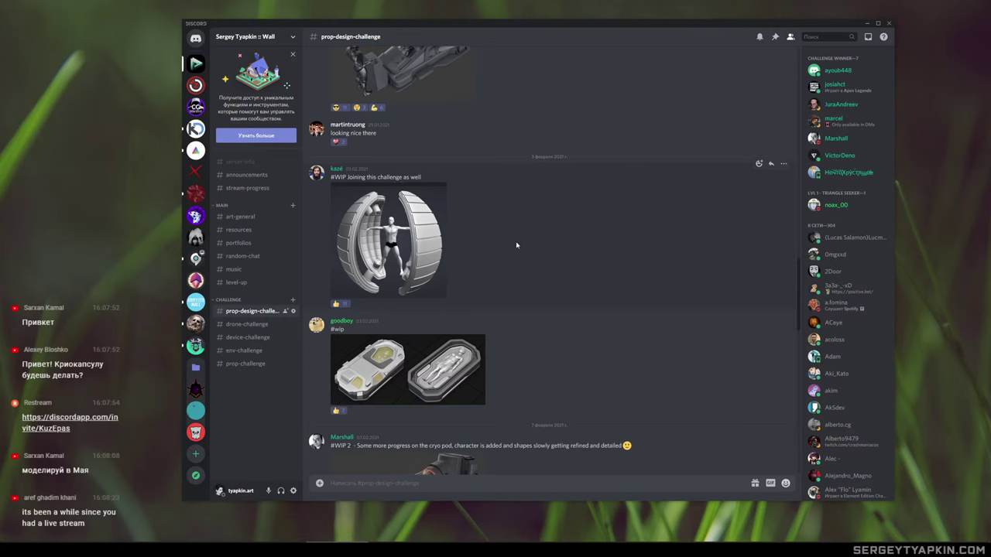
scroll(518, 243, up, 1)
scroll(518, 244, up, 10)
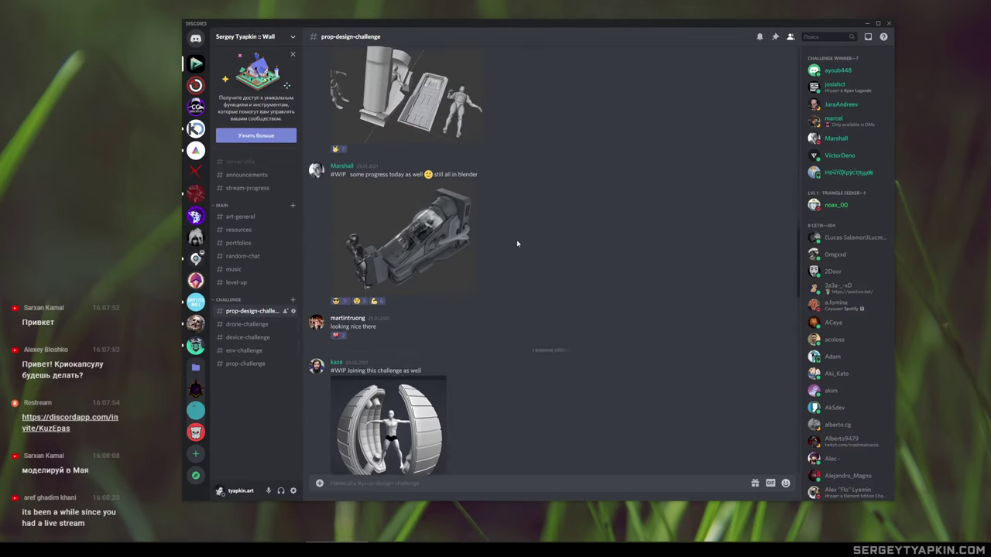
scroll(517, 241, down, 15)
scroll(515, 240, down, 6)
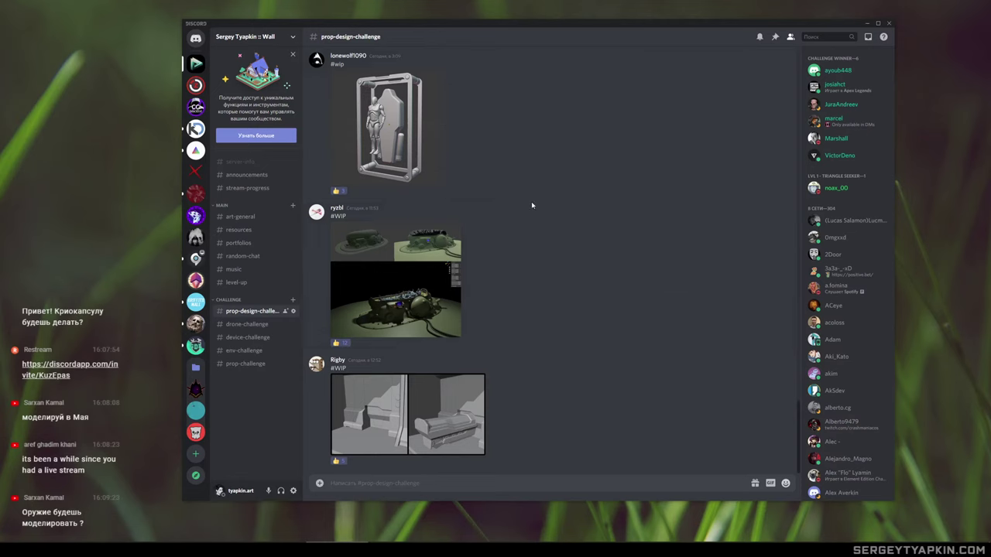
scroll(531, 204, up, 15)
scroll(529, 219, up, 20)
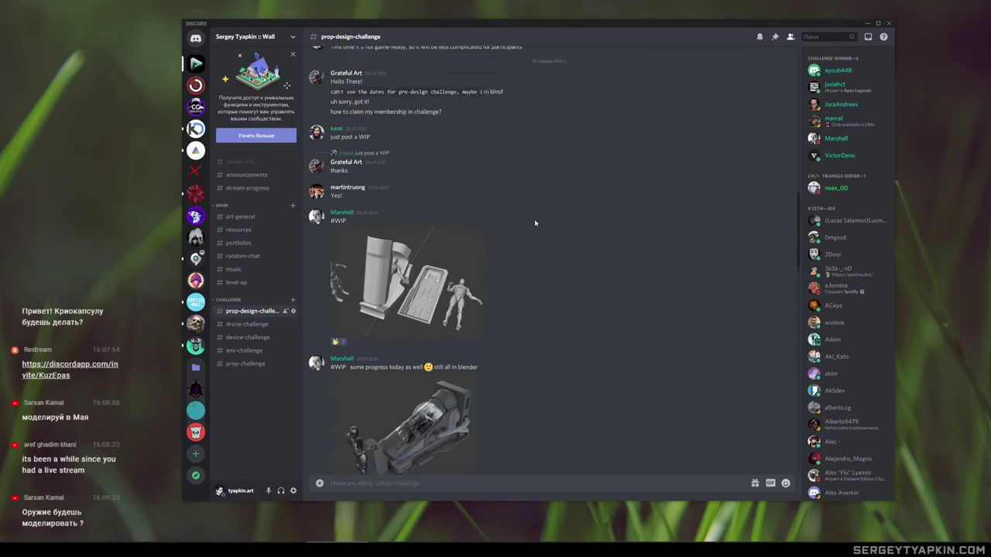
scroll(533, 217, up, 3)
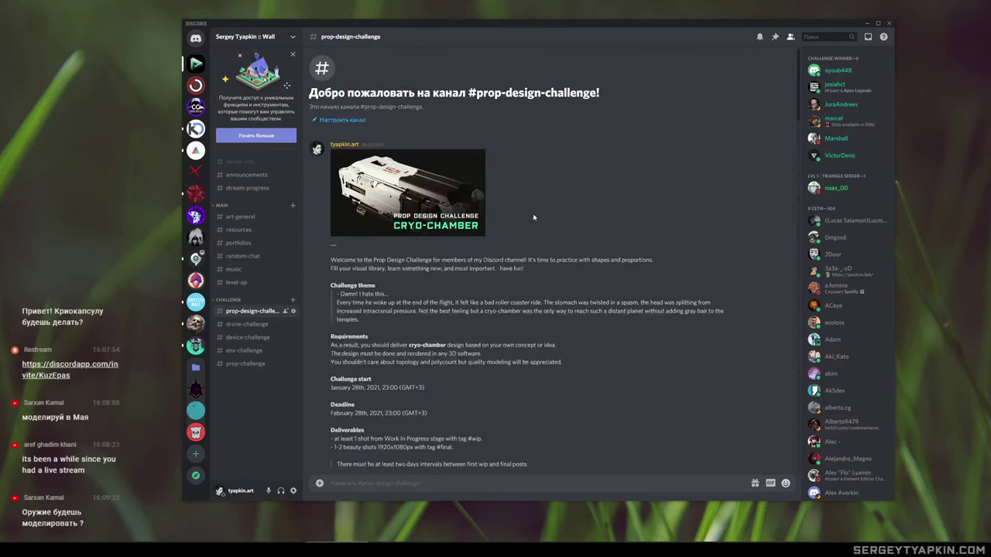
scroll(533, 216, down, 20)
scroll(533, 217, down, 20)
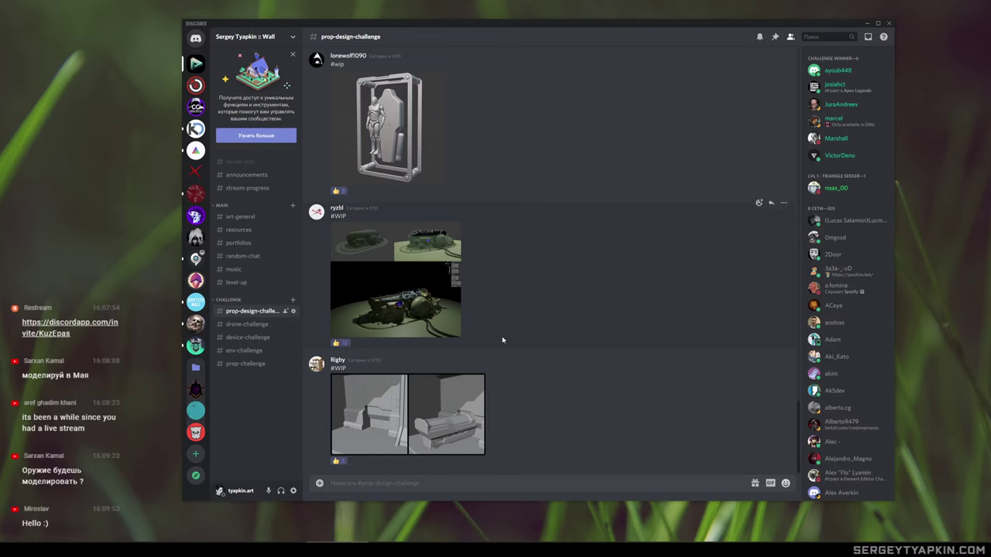
scroll(502, 336, up, 3)
scroll(503, 337, up, 1)
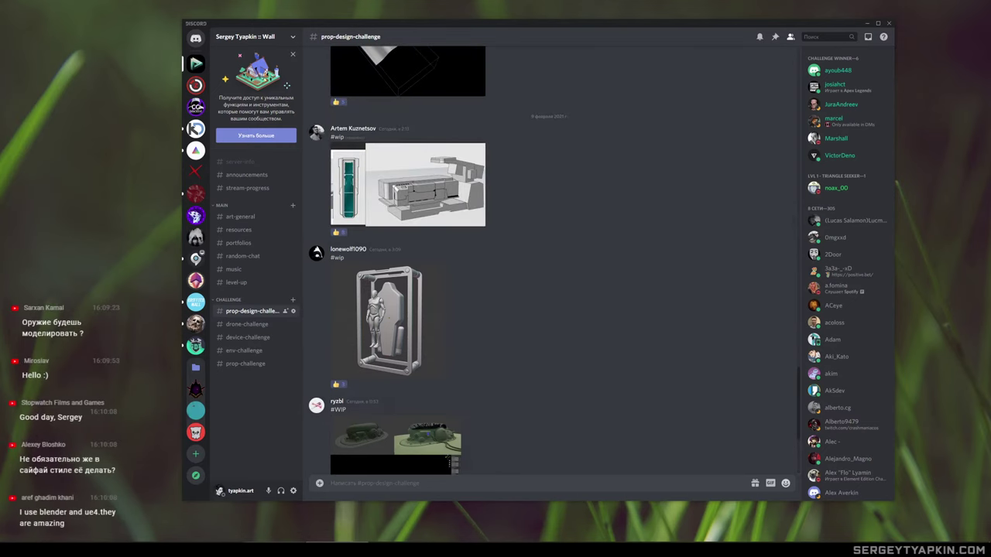
Switch to Blender and examine the orange-panelled wall module and its rounded corner from several angles
mouse_move(275, 550)
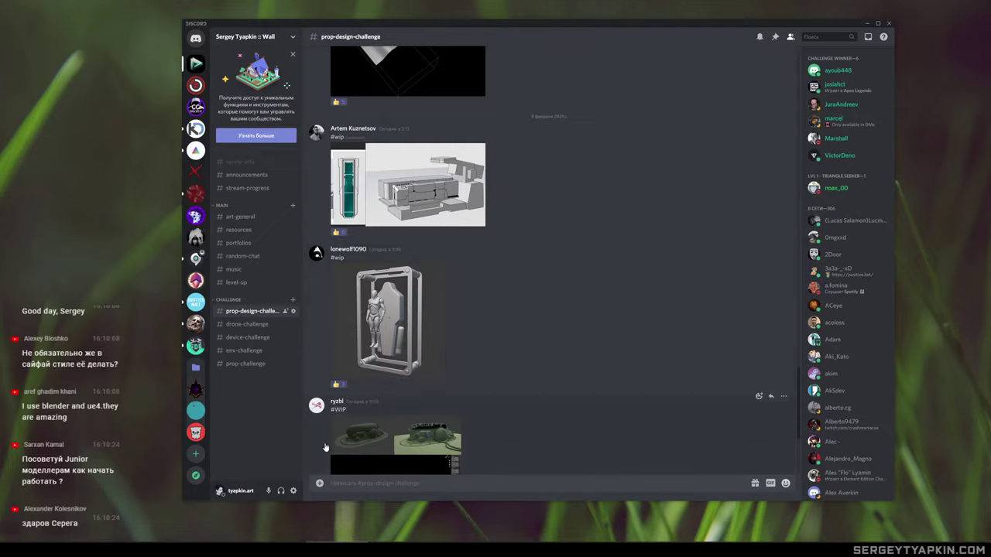
click(279, 549)
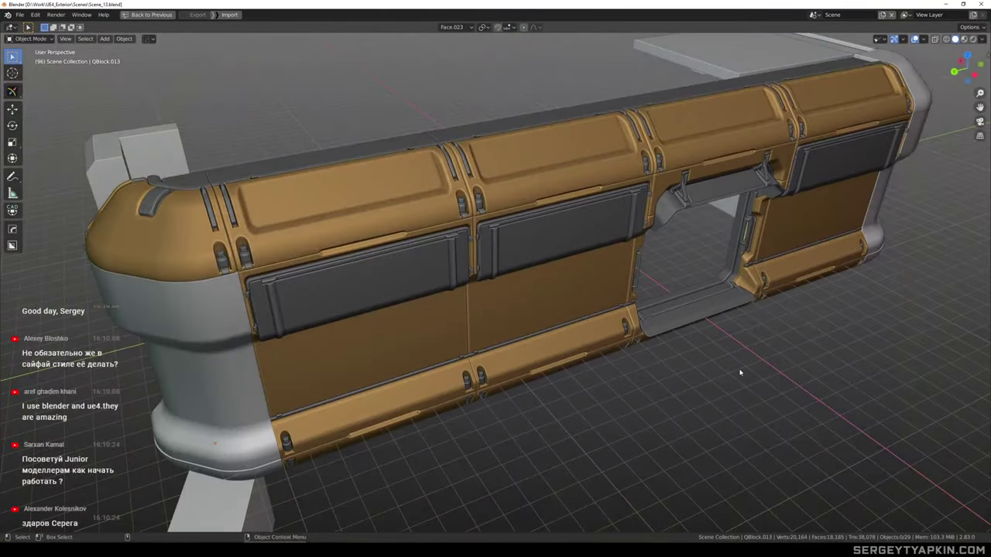
middle_drag(739, 372, 503, 287)
scroll(517, 271, up, 3)
middle_drag(536, 250, 555, 237)
scroll(560, 249, up, 2)
middle_drag(562, 294, 619, 260)
scroll(557, 263, down, 1)
scroll(552, 252, down, 2)
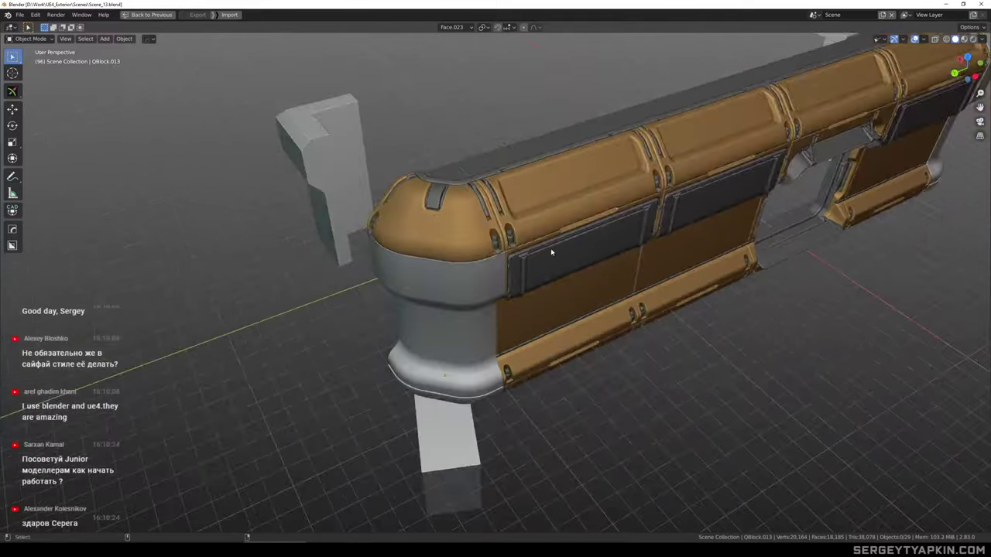
middle_drag(551, 252, 465, 238)
scroll(526, 244, down, 3)
middle_drag(580, 247, 738, 256)
scroll(554, 259, up, 2)
scroll(554, 259, down, 3)
mouse_move(473, 265)
middle_down()
mouse_move(522, 248)
mouse_move(485, 268)
mouse_move(459, 258)
middle_up()
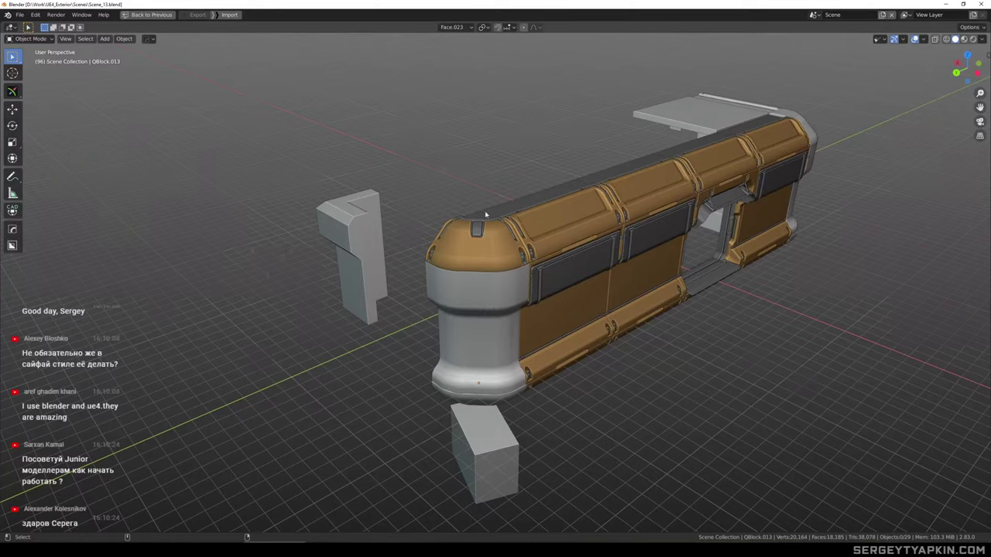
middle_drag(485, 212, 398, 239)
middle_drag(509, 233, 538, 221)
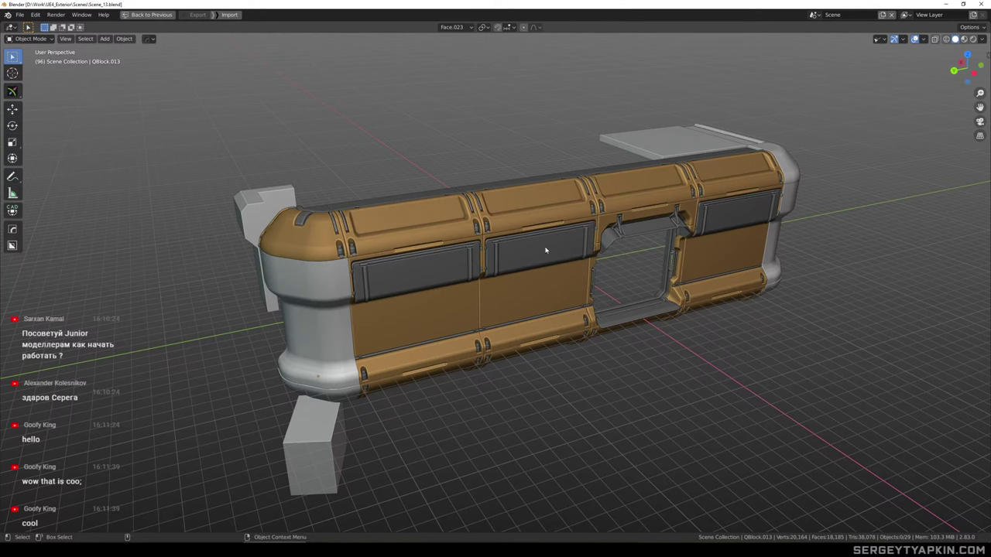
Examine the module's panel seams, latches and dark side panels up close, followed by its rounded orange corner cap
scroll(545, 251, up, 4)
middle_drag(567, 247, 598, 237)
scroll(597, 238, down, 2)
scroll(574, 234, up, 6)
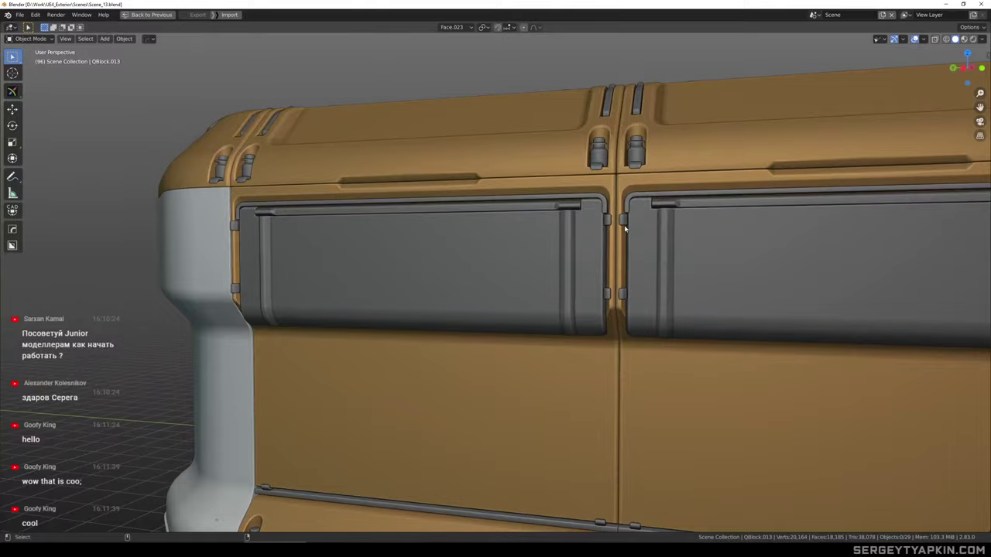
scroll(626, 230, down, 2)
shift+middle_drag(626, 229, 651, 273)
scroll(609, 247, down, 1)
scroll(479, 233, up, 2)
middle_drag(477, 230, 549, 225)
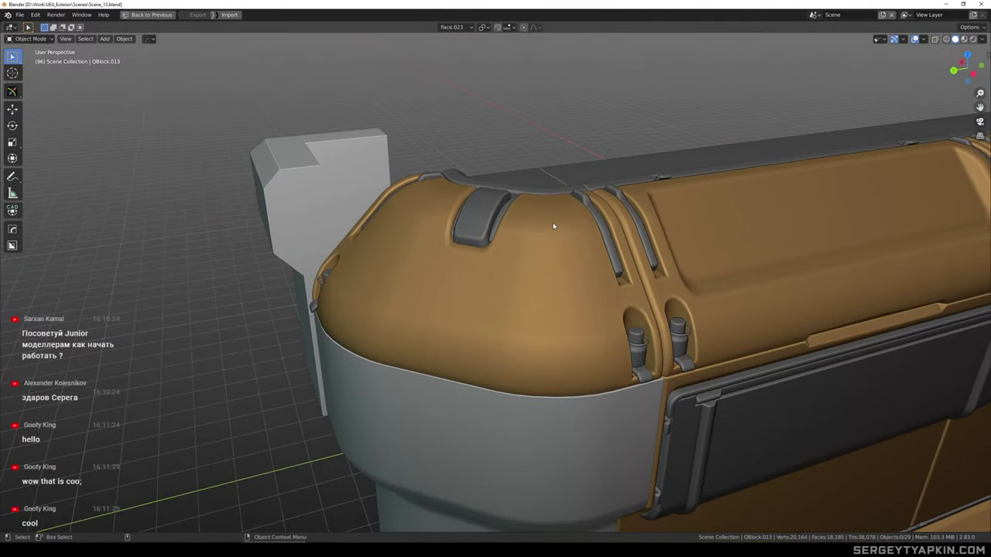
scroll(553, 225, down, 2)
shift+middle_drag(566, 224, 564, 187)
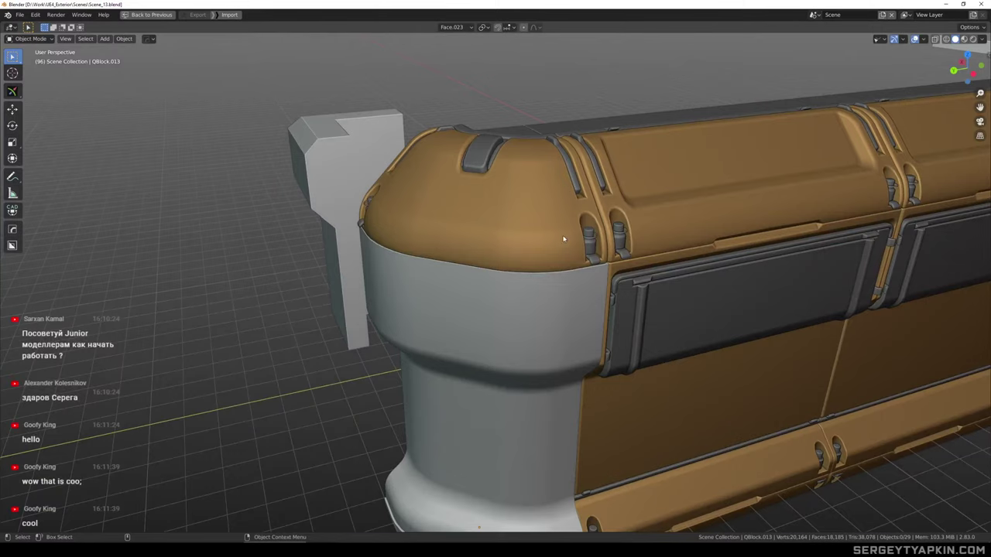
shift+middle_drag(562, 234, 568, 212)
scroll(534, 200, down, 2)
scroll(535, 199, up, 1)
scroll(538, 222, up, 1)
Inspect the module's end by selecting the grey corner column and its rounded orange cap in turn
click(536, 230)
scroll(535, 230, down, 2)
shift+middle_drag(569, 212, 507, 247)
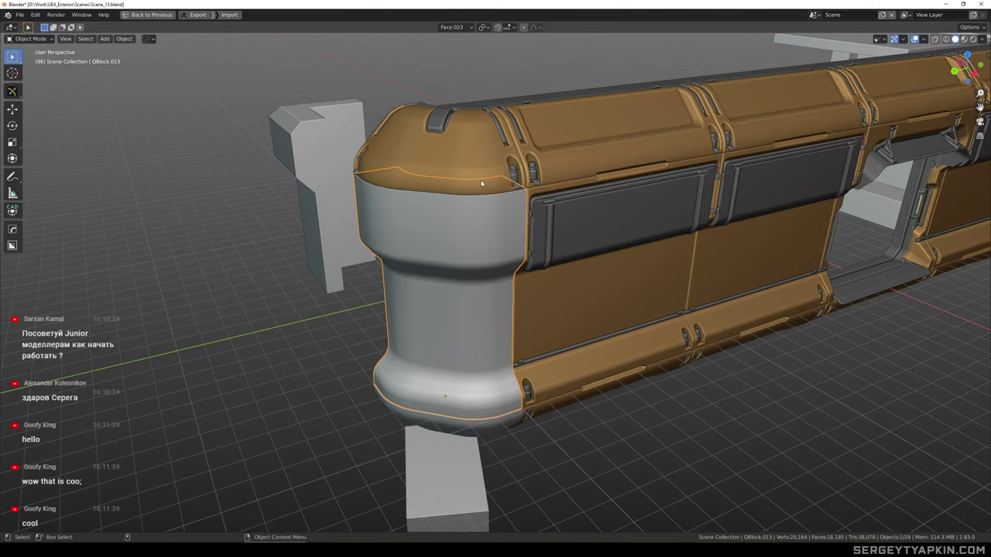
middle_drag(513, 226, 536, 226)
scroll(536, 226, down, 1)
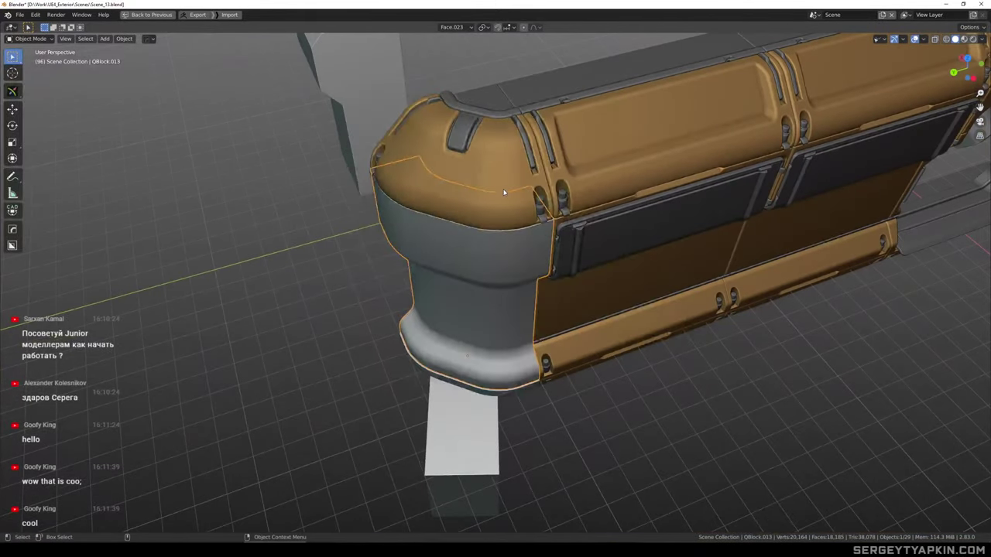
click(504, 193)
shift+middle_drag(504, 193, 485, 267)
scroll(502, 266, down, 2)
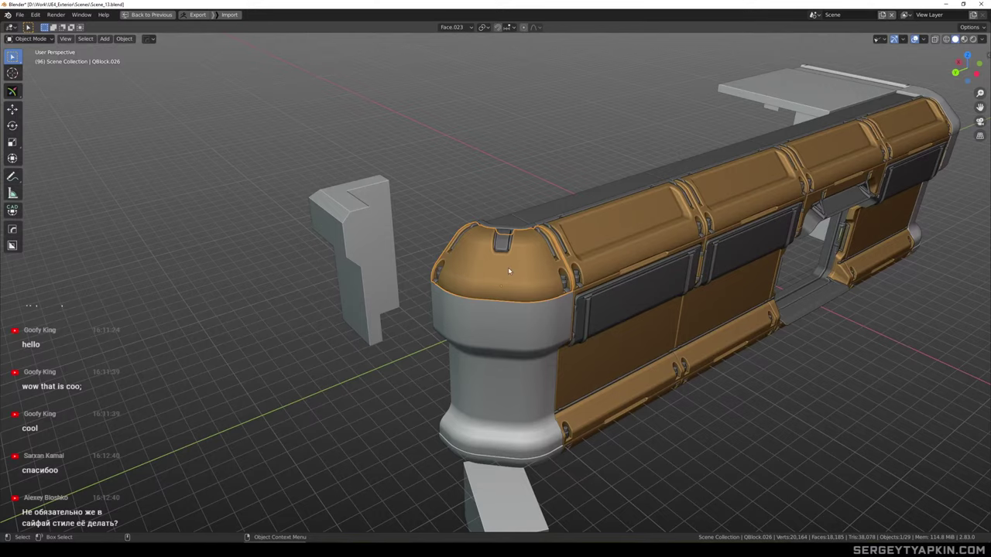
Turn on the wireframe display over the shaded model and inspect the topology of the orange corner cap and its grey insert
scroll(507, 267, up, 5)
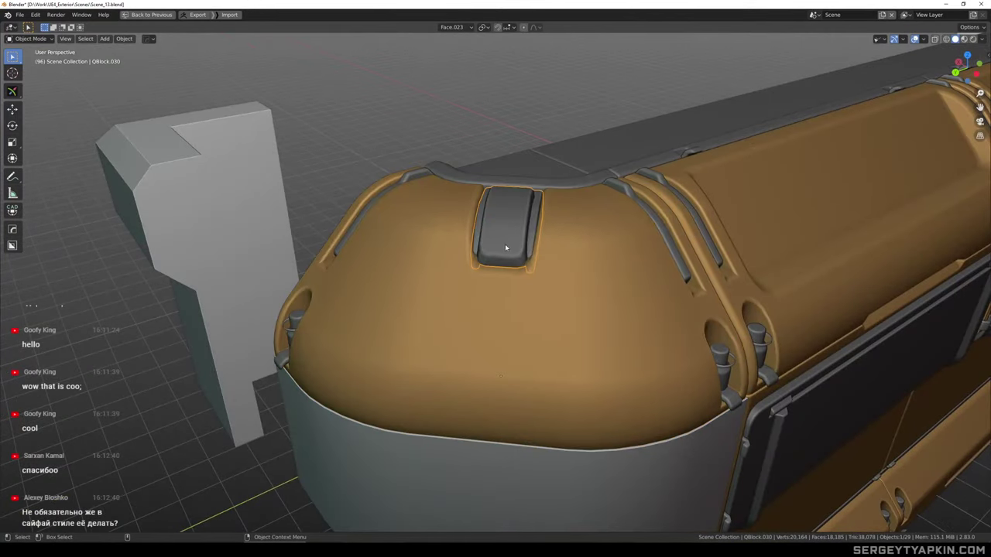
key(shift+w)
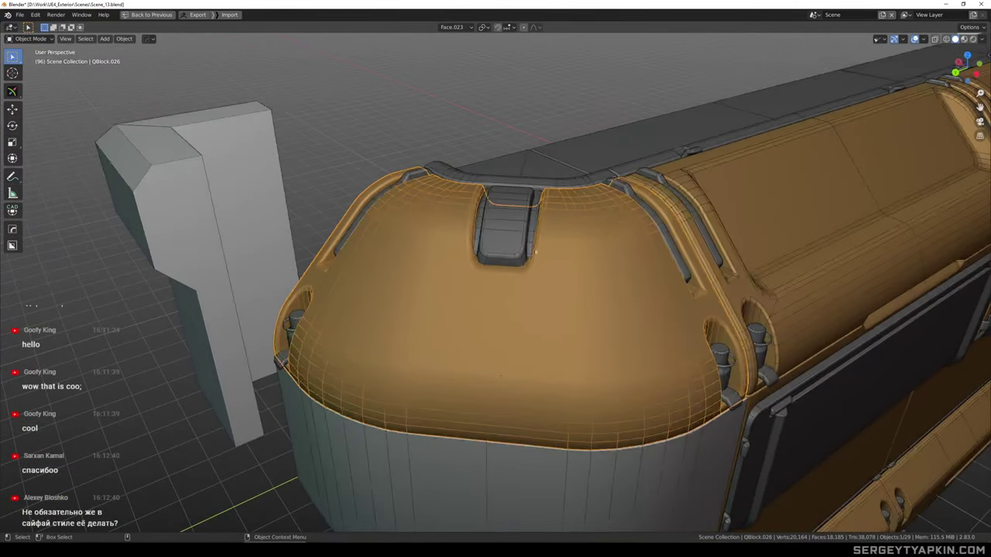
scroll(501, 221, up, 3)
click(504, 230)
scroll(519, 259, down, 1)
scroll(520, 261, down, 2)
middle_drag(520, 261, 567, 306)
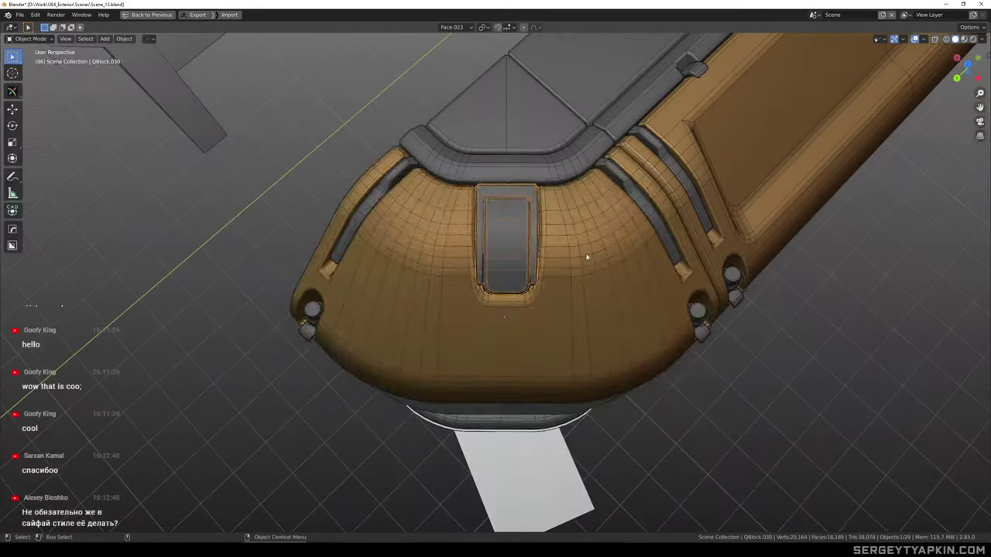
click(582, 255)
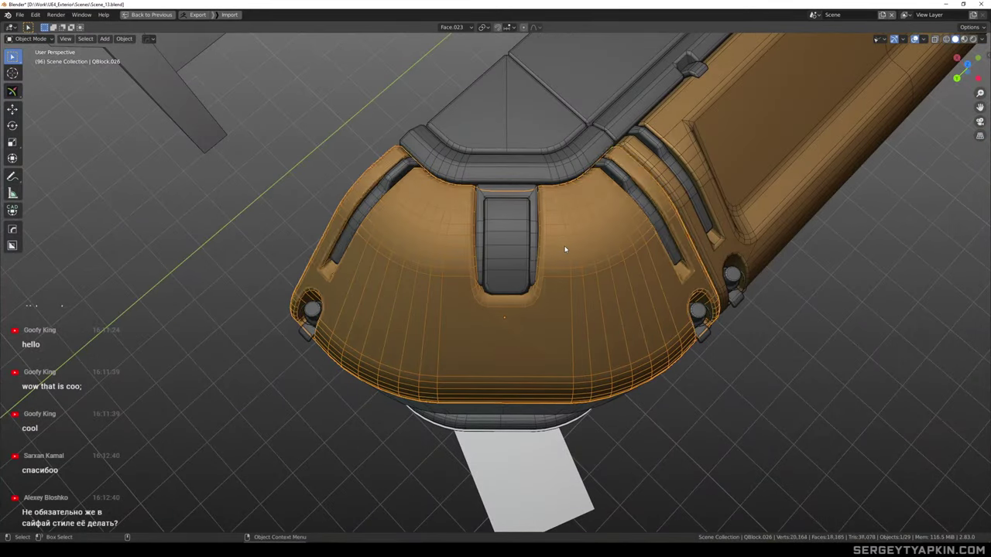
middle_drag(560, 247, 462, 197)
scroll(533, 209, up, 3)
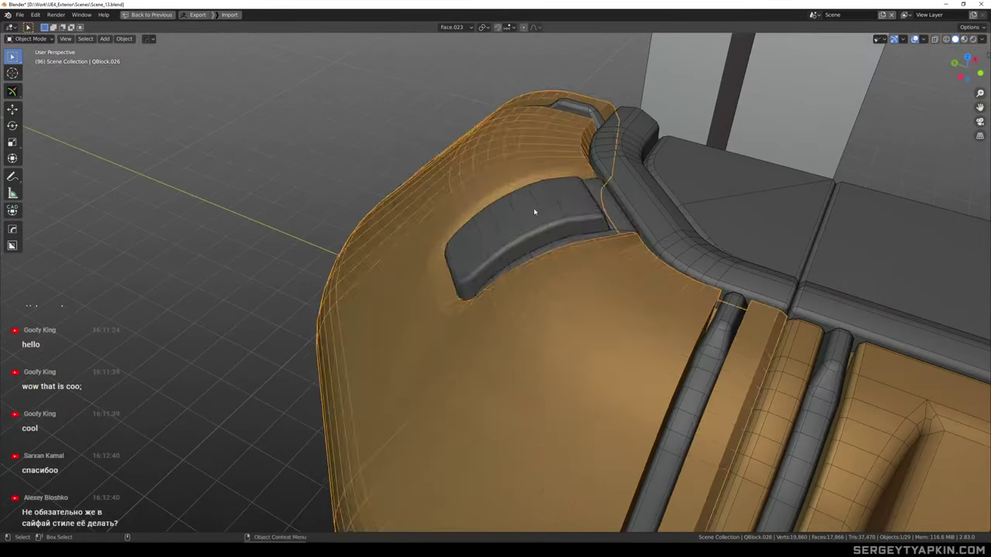
Select the linked faces of the raised block in the cap's grey insert and scale them along X to about 0.9
click(534, 210)
key(ctrl+z)
scroll(542, 219, down, 2)
middle_drag(542, 220, 571, 190)
scroll(537, 219, up, 2)
key(Tab)
key(ctrl+l)
key(w)
key(s)
key(x)
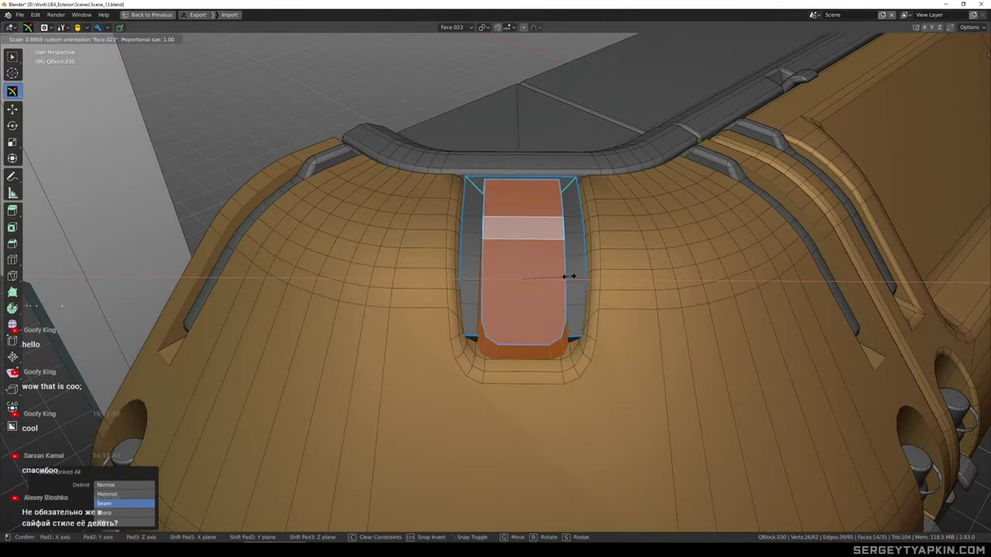
click(568, 276)
key(Tab)
scroll(614, 271, down, 3)
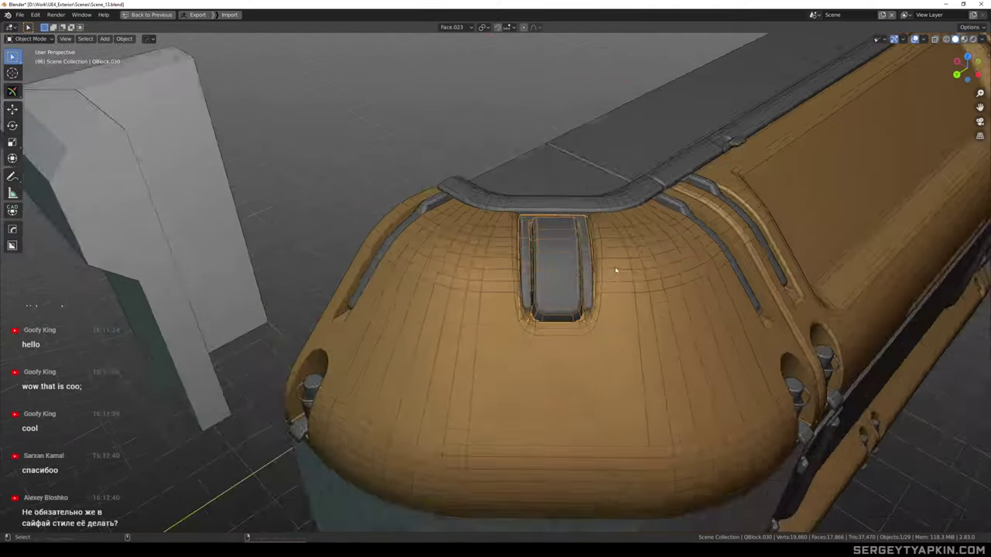
middle_drag(617, 272, 690, 281)
click(635, 281)
scroll(600, 281, down, 2)
click(618, 266)
scroll(620, 266, up, 3)
scroll(557, 233, down, 2)
middle_drag(554, 228, 482, 195)
scroll(482, 196, up, 2)
key(Tab)
click(485, 184)
key(l)
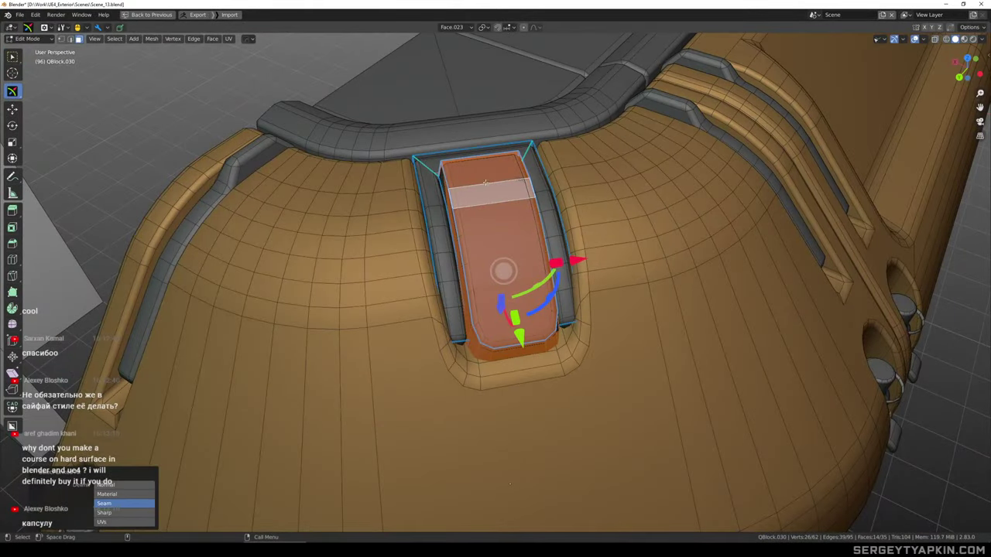
key(ctrl+z)
key(ctrl+z)
key(ctrl+z)
key(ctrl+z)
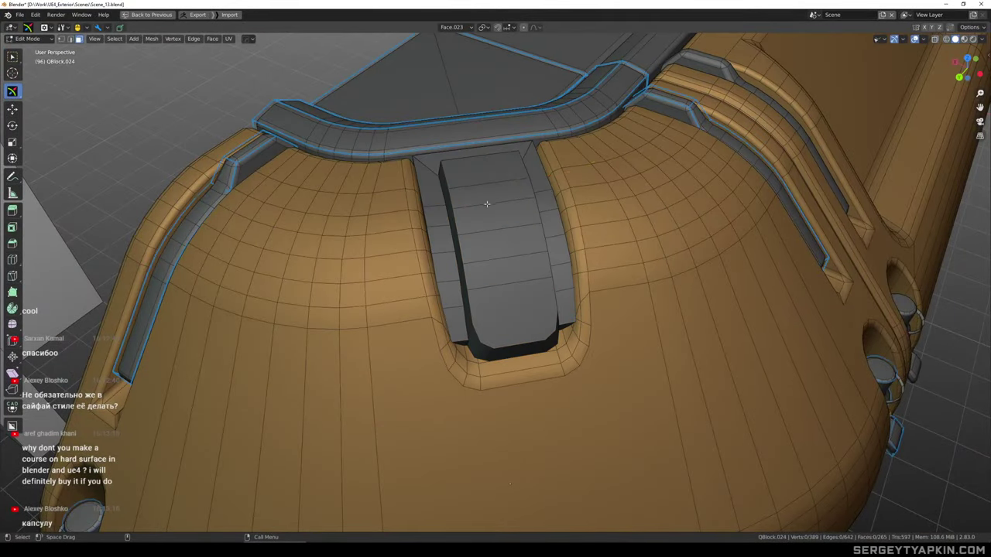
Separate the raised block from the corner cap's grey insert into its own object and select it
key(Tab)
click(489, 209)
key(Tab)
click(490, 207)
key(l)
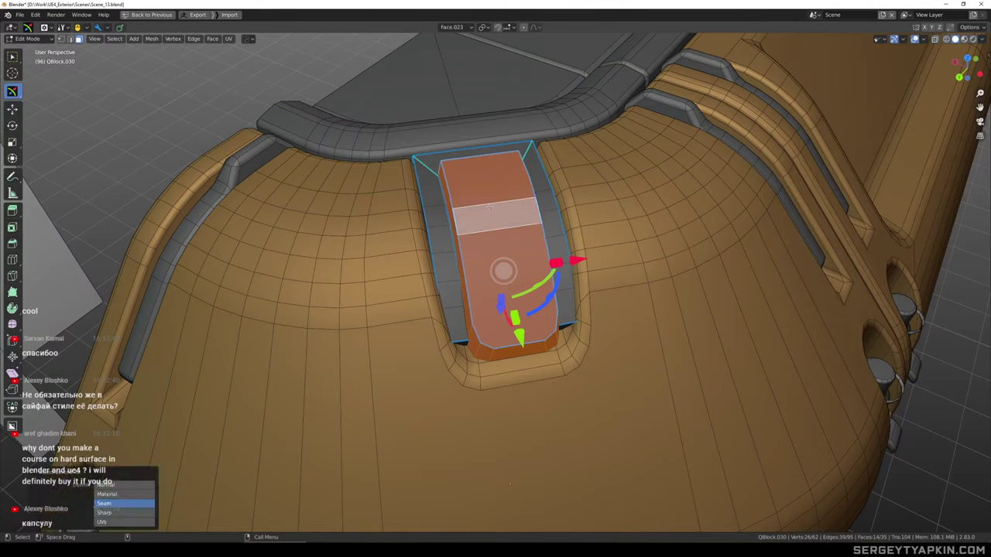
key(p)
click(488, 206)
key(Tab)
click(491, 189)
middle_drag(480, 203, 505, 242)
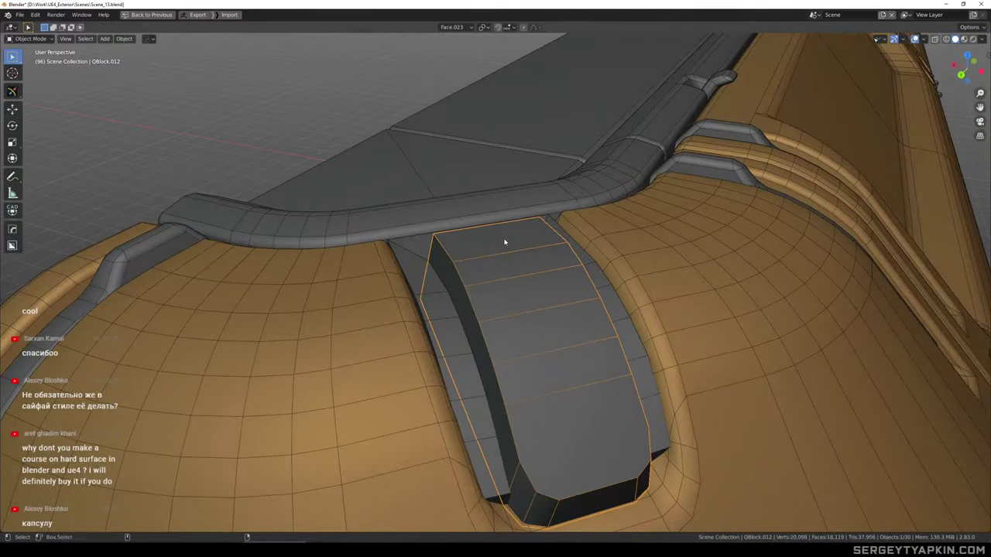
Cut a rectangular slot into the upper half of the separated block with BoxCutter, keeping the cutter editable
key(alt+w)
mouse_move(499, 242)
mouse_down()
mouse_move(503, 191)
mouse_move(486, 192)
mouse_up()
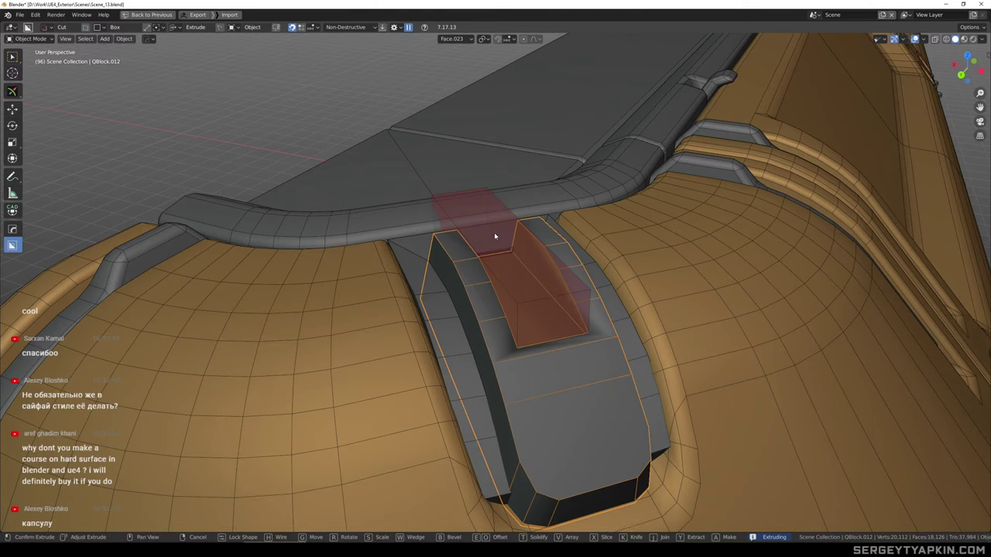
shift+click(495, 233)
Move the cutter's front face 0.026064 m along Y and -0.004344 m along Z to adjust the slot
key(Tab)
click(557, 325)
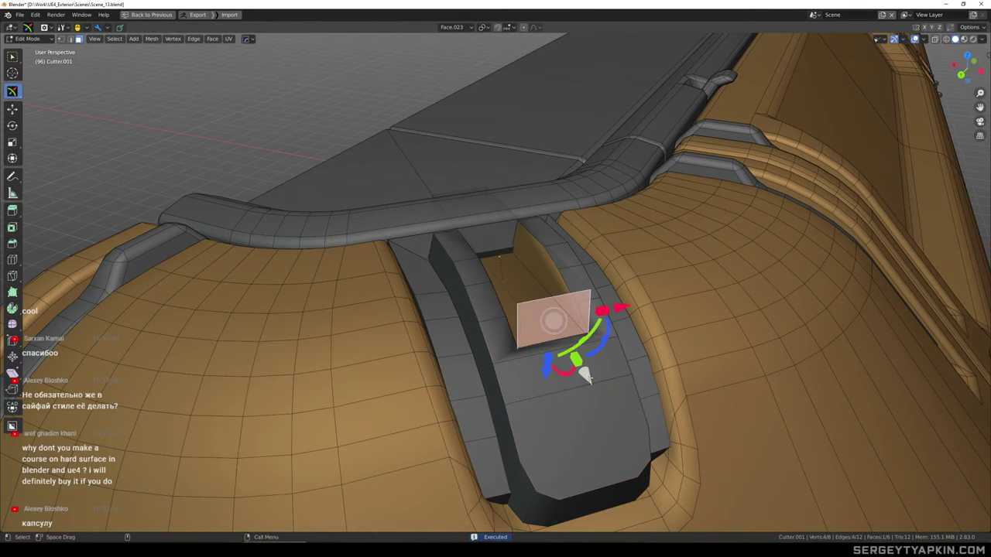
drag(589, 377, 619, 378)
scroll(620, 378, up, 4)
alt+middle_drag(620, 378, 681, 366)
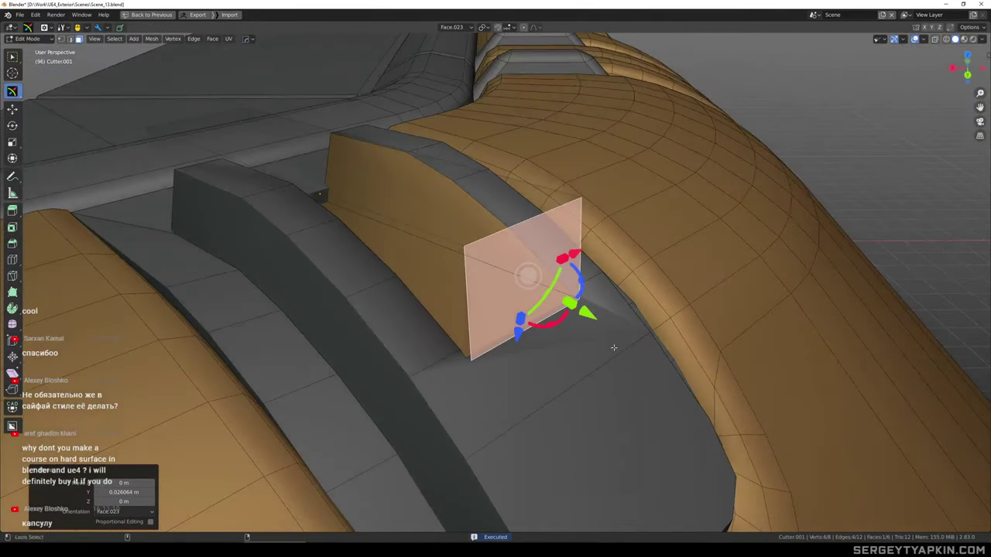
drag(519, 333, 518, 325)
scroll(435, 220, down, 4)
middle_drag(435, 219, 377, 225)
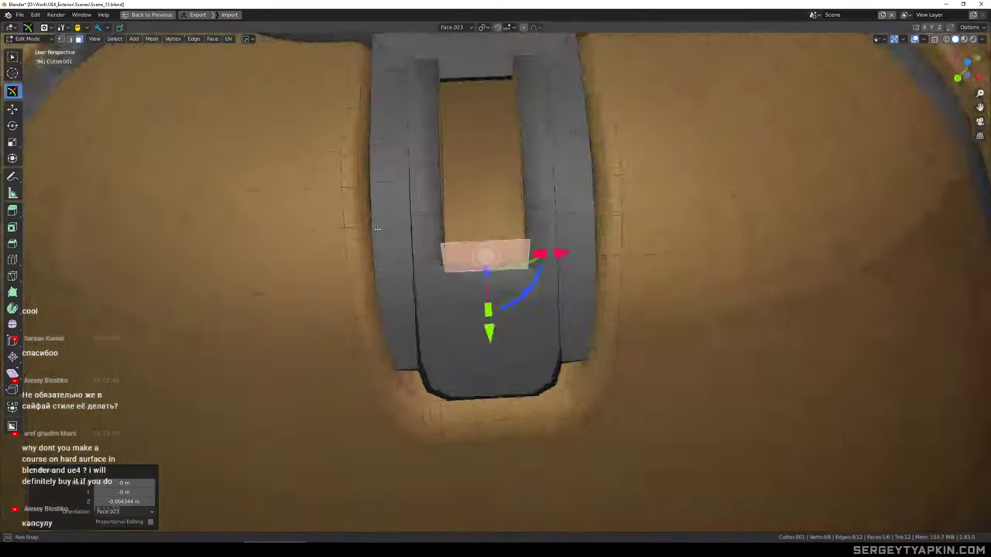
scroll(480, 229, down, 3)
middle_drag(592, 242, 517, 211)
Leave mesh editing and delete the cutter object used for the slot
key(Tab)
click(468, 297)
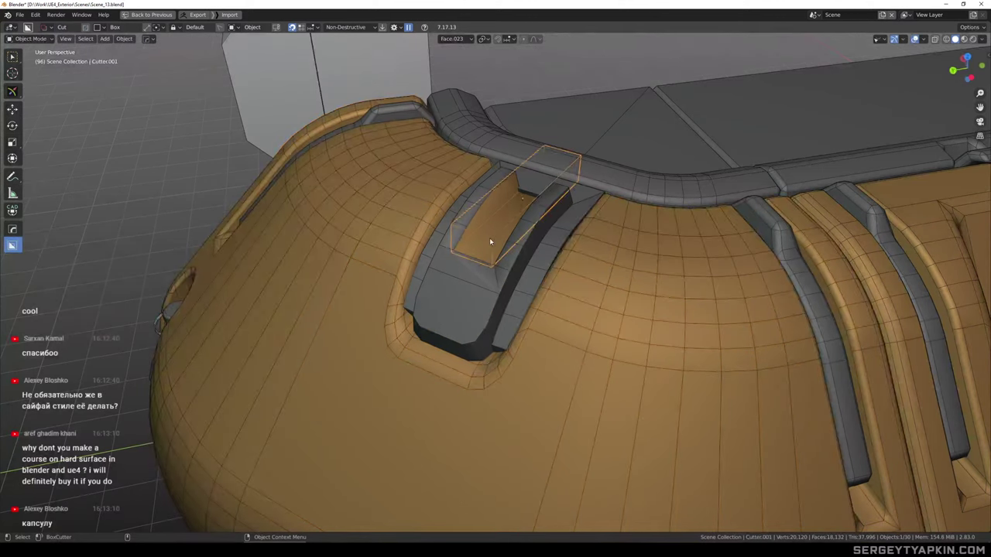
key(Delete)
Isolate the slotted block and collapse the vertices crowding one lower corner of its slot into a single vertex
key(KP_Divide)
scroll(500, 271, up, 3)
key(Tab)
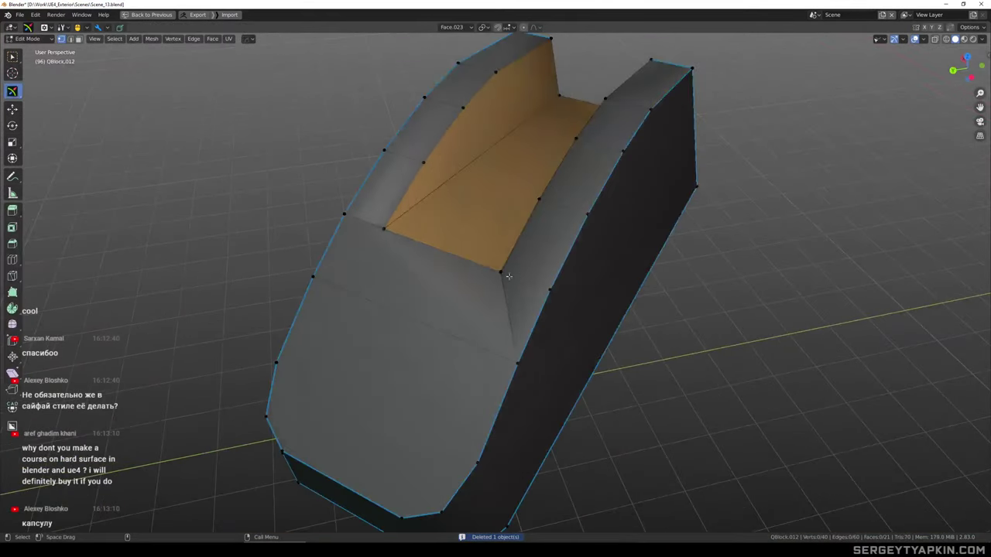
key(alt+z)
drag(508, 277, 487, 260)
key(alt+z)
key(m)
key(c)
Collapse the vertices at the opposite lower corner of the slot into a single vertex
middle_drag(363, 236, 418, 267)
key(alt+z)
drag(338, 264, 376, 300)
key(alt+z)
key(m)
key(c)
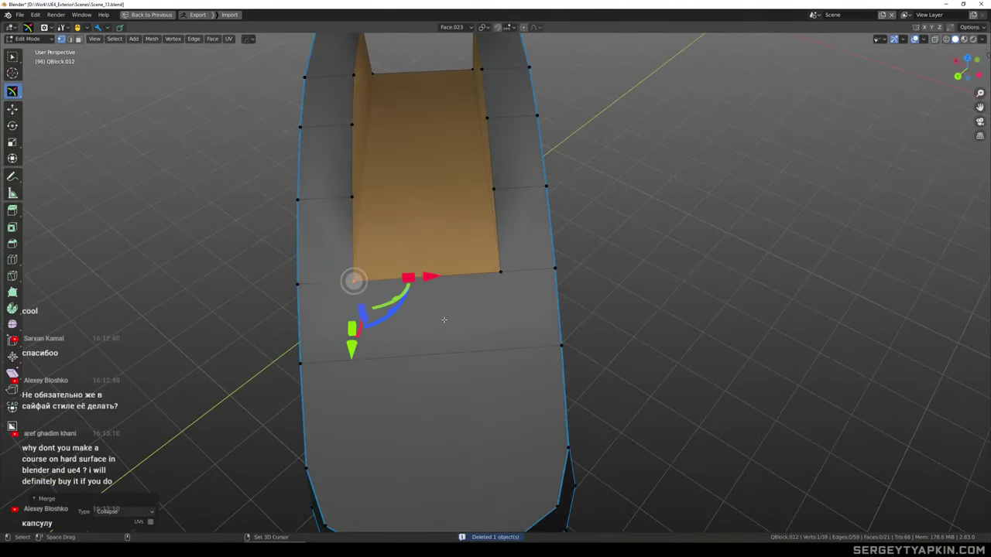
Give the slot's floor and both inner side faces the block's grey material and return to the full scene
scroll(442, 318, down, 3)
middle_drag(457, 302, 512, 235)
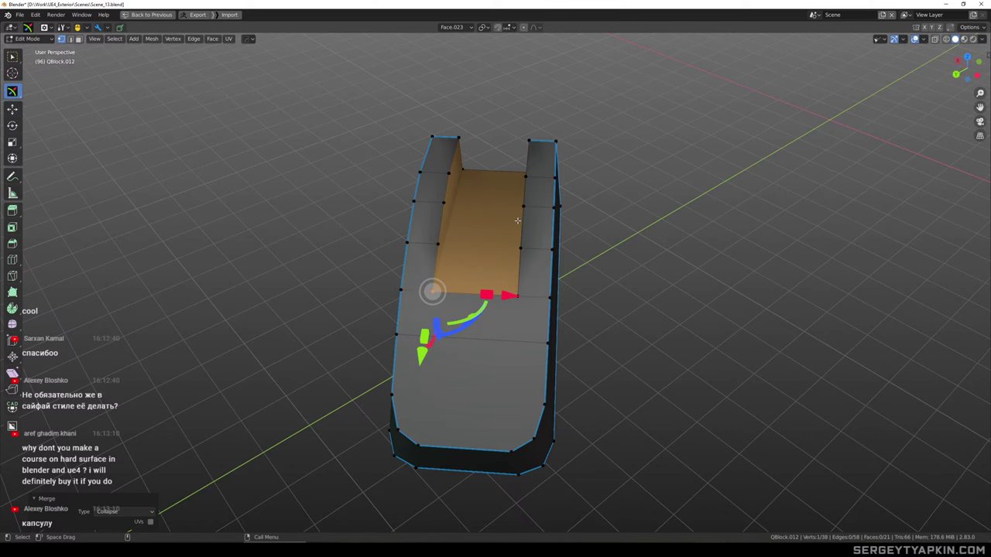
alt+middle_drag(530, 230, 559, 219)
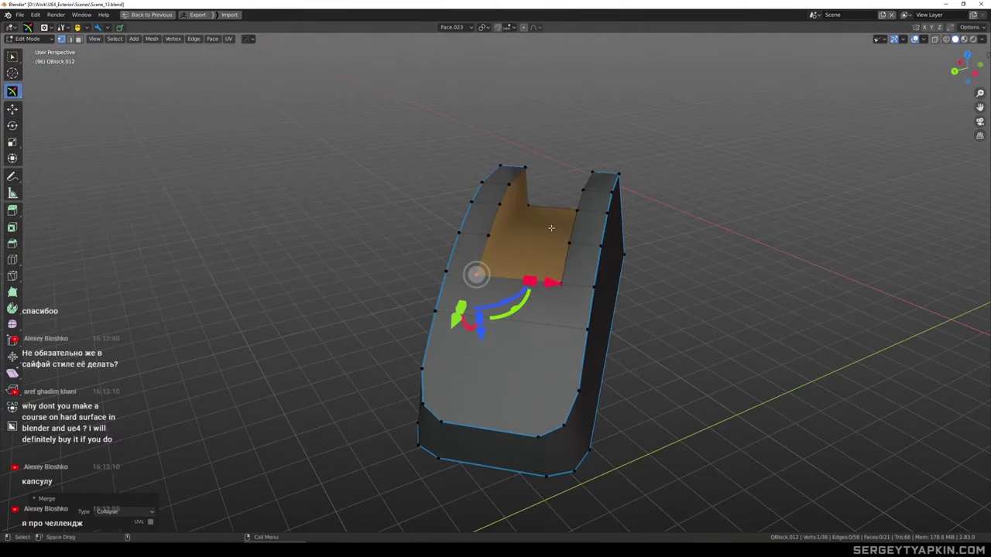
scroll(548, 225, up, 4)
key(3)
click(471, 197)
shift+click(520, 264)
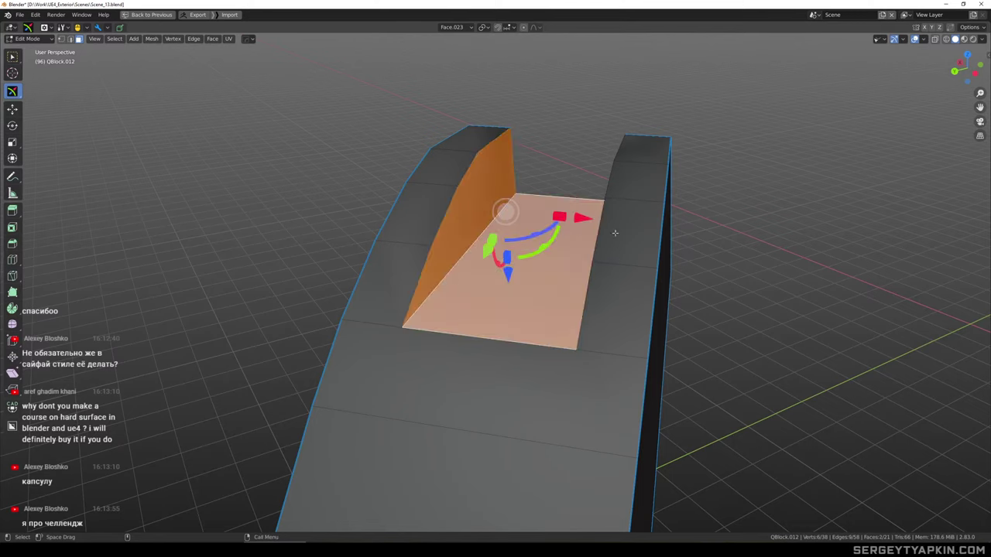
alt+drag(545, 209, 569, 213)
key(w)
shift+click(599, 193)
scroll(575, 231, down, 1)
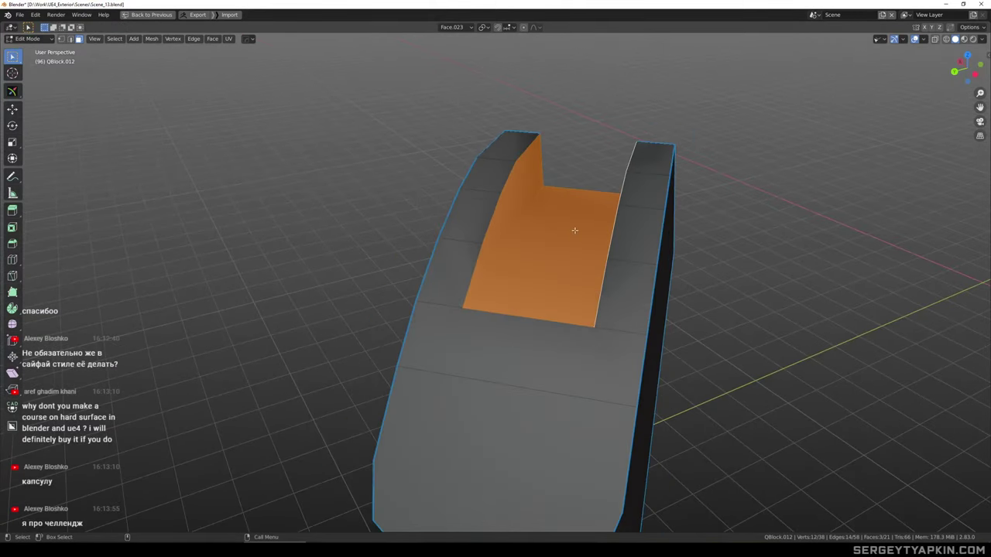
middle_drag(570, 232, 601, 289)
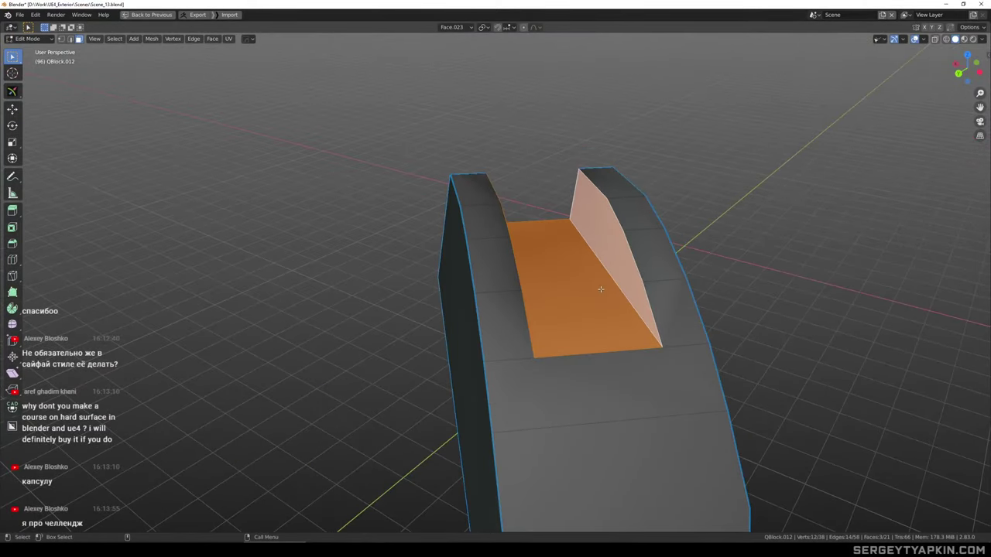
key(alt+m)
click(567, 365)
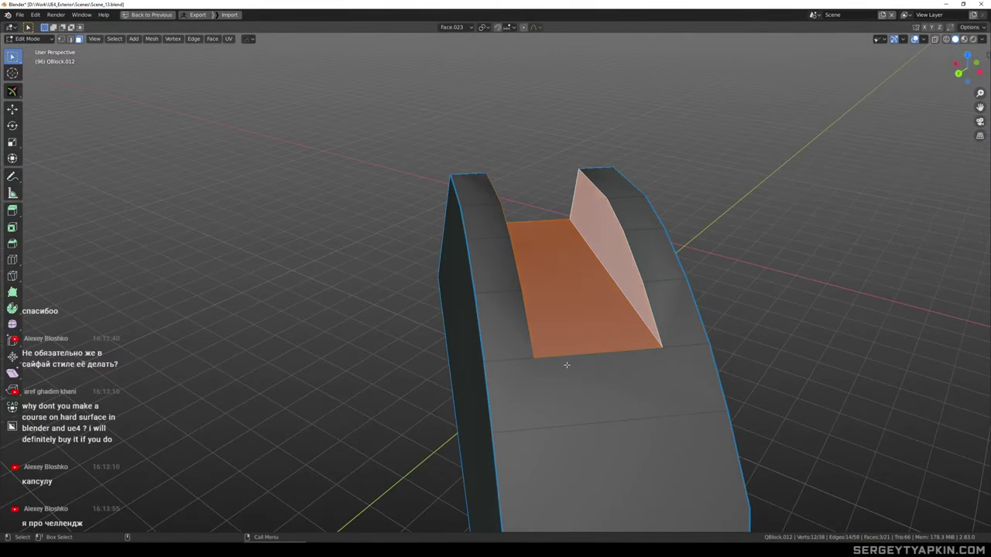
scroll(636, 252, down, 3)
key(Tab)
key(slash)
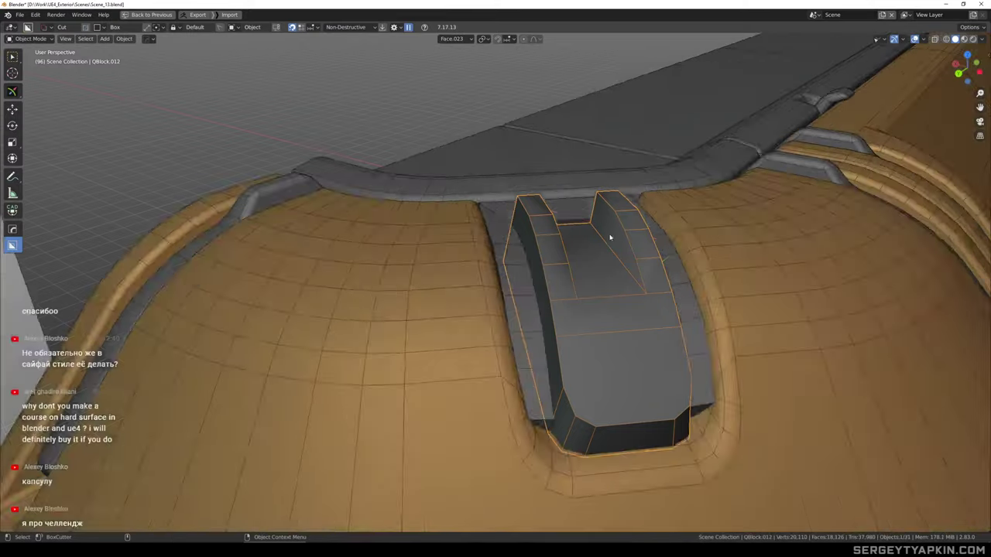
Build a small inner block in the slot by duplicating the slot's floor face, scaling the copy and extruding it upward
scroll(611, 239, down, 2)
mouse_move(610, 239)
middle_down()
mouse_move(610, 267)
mouse_move(596, 246)
mouse_move(602, 257)
mouse_move(555, 244)
mouse_move(551, 222)
mouse_move(490, 235)
mouse_move(533, 281)
mouse_move(583, 270)
mouse_move(572, 261)
mouse_move(589, 299)
mouse_move(612, 284)
mouse_move(580, 261)
mouse_move(528, 271)
mouse_move(573, 214)
mouse_move(553, 212)
mouse_move(570, 264)
middle_up()
scroll(597, 253, up, 3)
key(Tab)
click(597, 252)
key(shift+d)
right_click(534, 281)
key(s)
click(561, 295)
key(e)
click(592, 241)
Lower the inner block's top face 0.044325 m along global Z
scroll(616, 260, down, 3)
click(516, 278)
key(w)
scroll(517, 278, up, 3)
scroll(526, 277, down, 5)
scroll(569, 254, up, 3)
click(569, 255)
scroll(570, 255, up, 3)
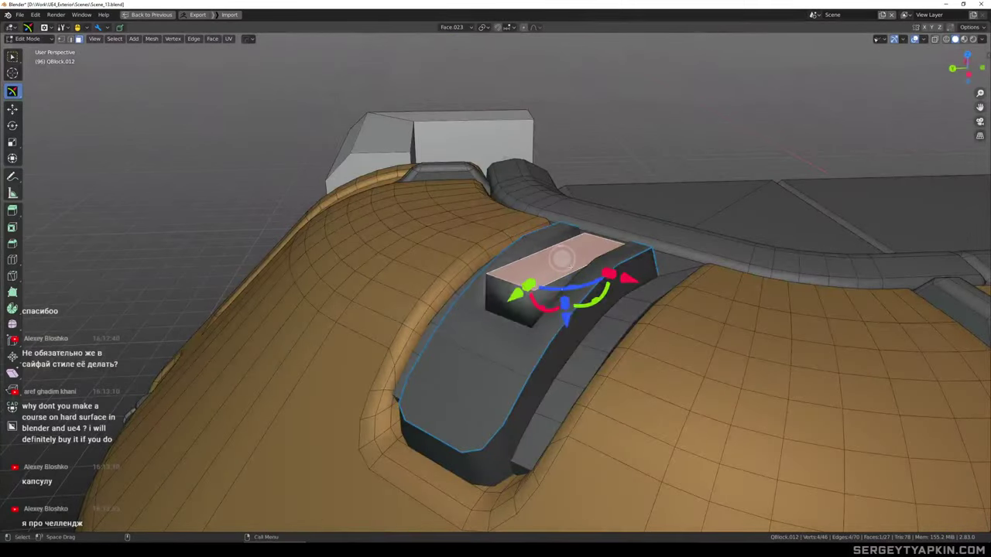
mouse_move(566, 319)
mouse_down()
mouse_move(566, 334)
mouse_move(566, 325)
mouse_up()
scroll(566, 234, up, 2)
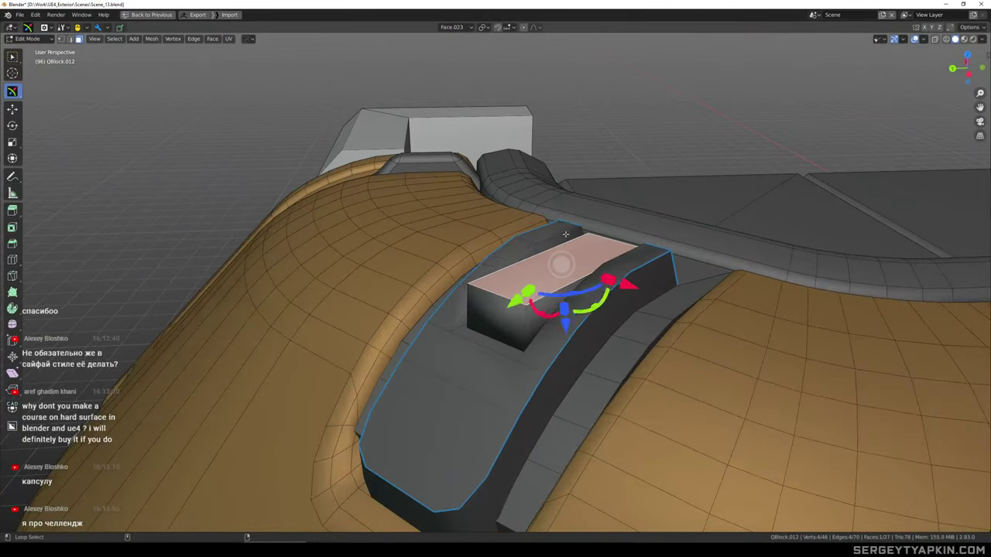
drag(564, 194, 559, 221)
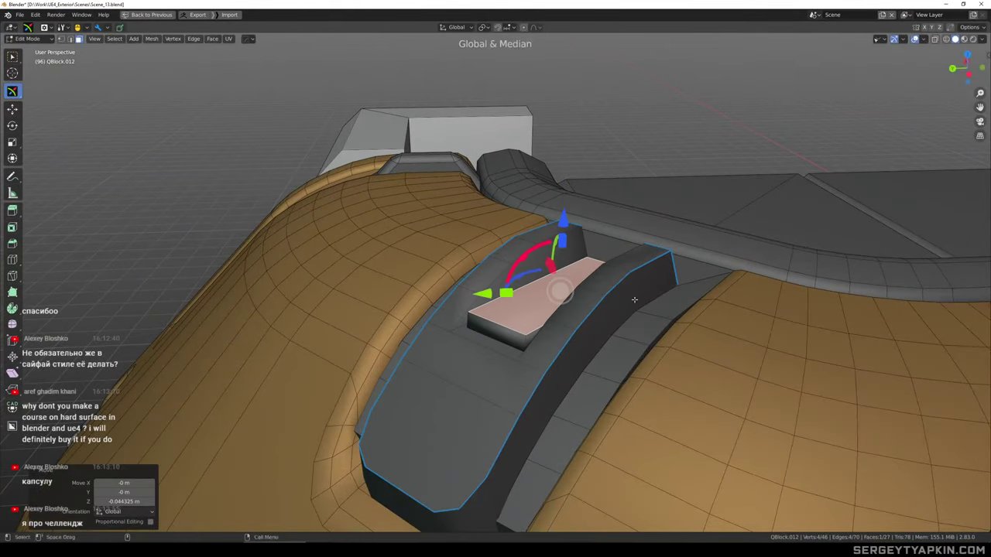
Add one edge cut across the top of the slot's side rail beside the inner block
middle_drag(635, 299, 663, 316)
key(w)
scroll(635, 311, up, 2)
key(2)
click(573, 333)
middle_drag(573, 333, 564, 323)
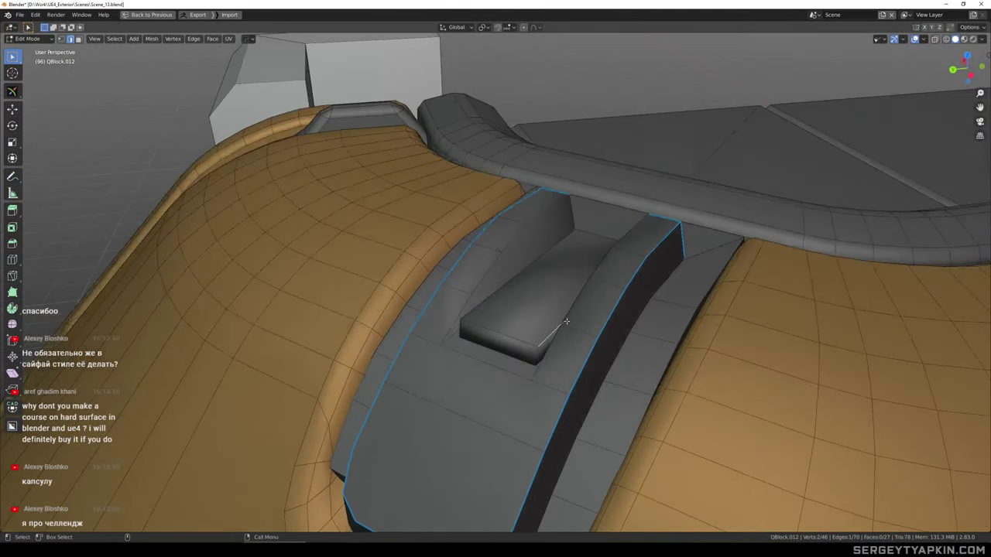
scroll(555, 328, up, 1)
click(567, 316)
right_click(548, 323)
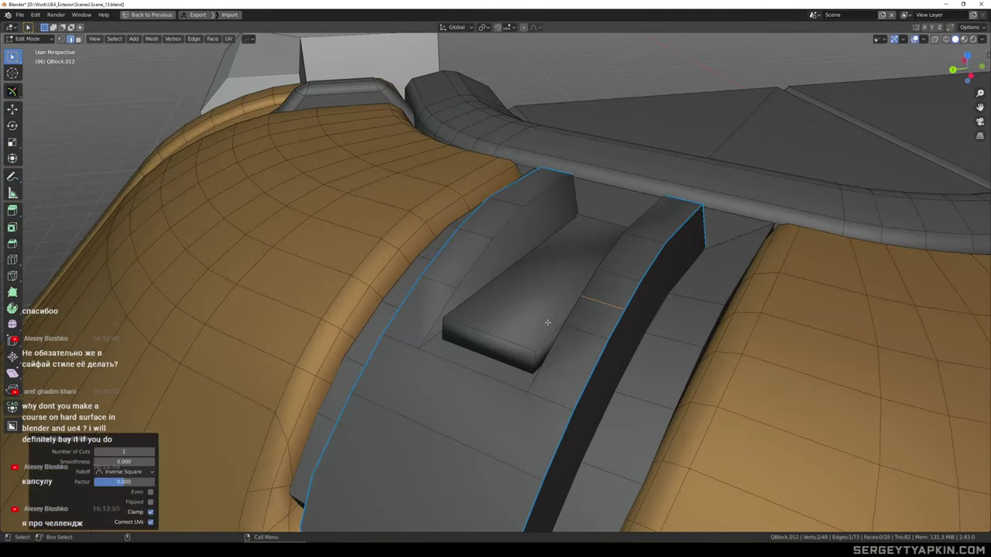
Cut an edge loop across the inner block and slide it along the block's length
shift+click(506, 276)
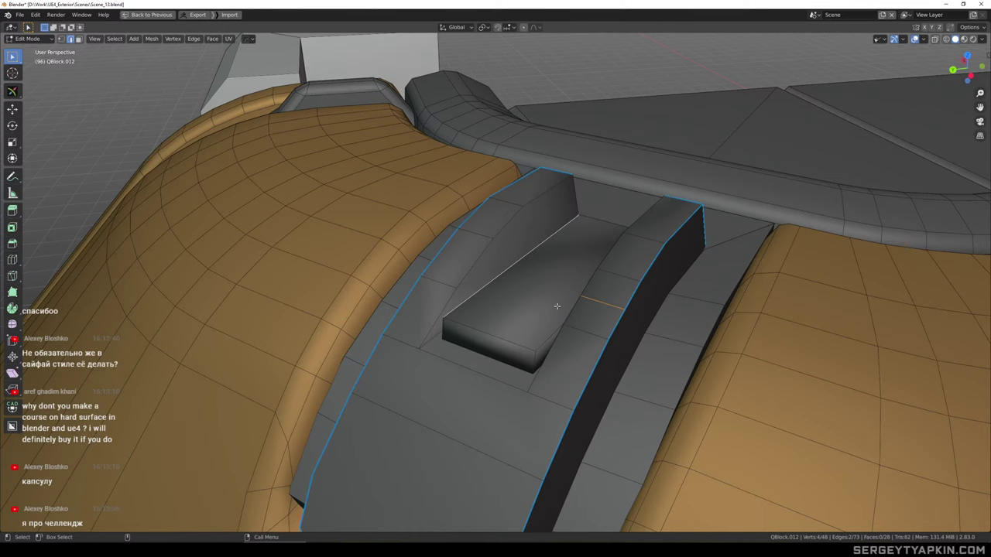
middle_drag(565, 302, 602, 292)
click(613, 291)
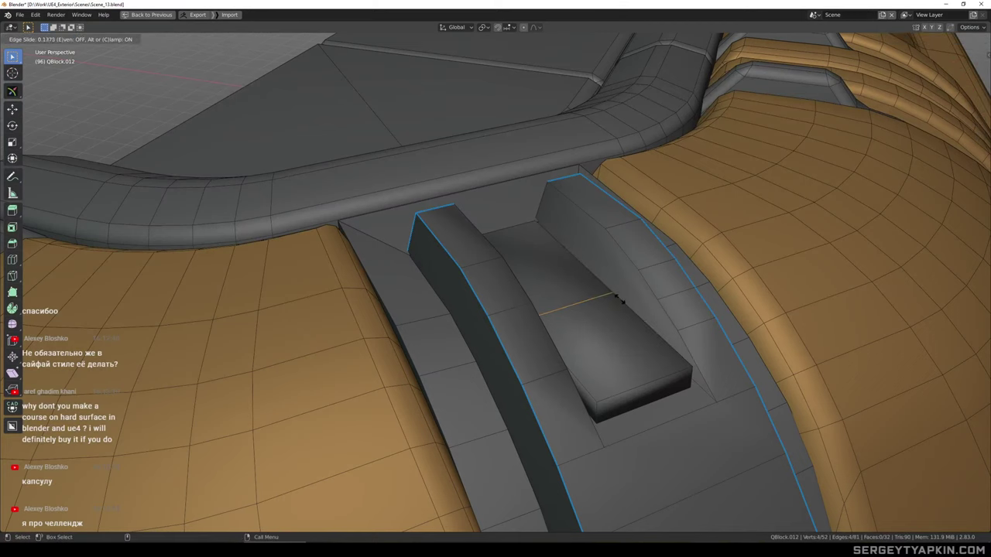
click(622, 304)
alt+middle_drag(619, 326, 655, 308)
Raise the inner block's front end face along Z so the front part tilts out of the slot
key(3)
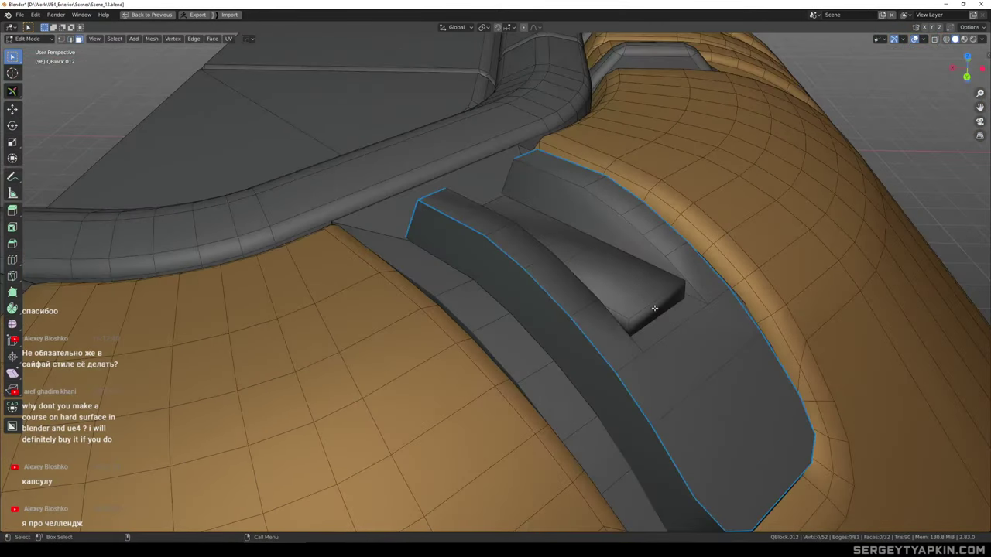
key(w)
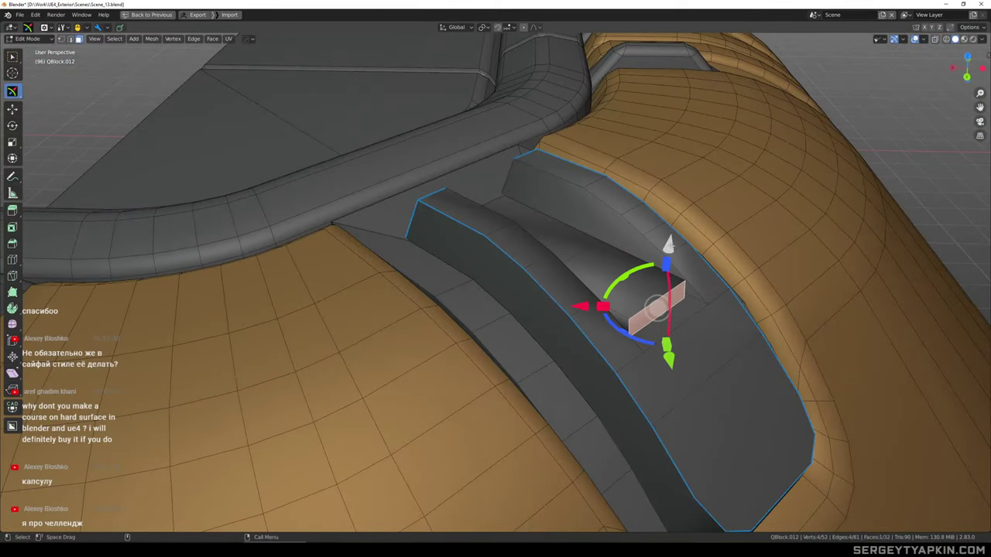
drag(671, 244, 679, 183)
Try shifting the raised end's top edge -0.030101 m in Y and -0.018024 m in Z in Normal orientation, and undo it
scroll(679, 186, down, 1)
alt+middle_drag(733, 271, 452, 203)
scroll(531, 310, up, 2)
key(2)
double_click(529, 318)
key(q)
click(398, 249)
key(w)
key(comma)
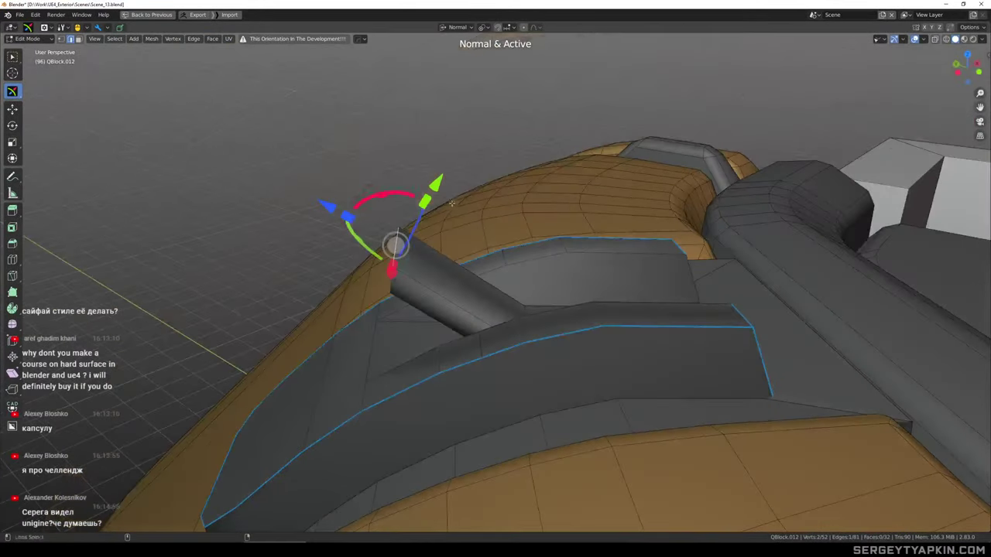
drag(391, 195, 406, 201)
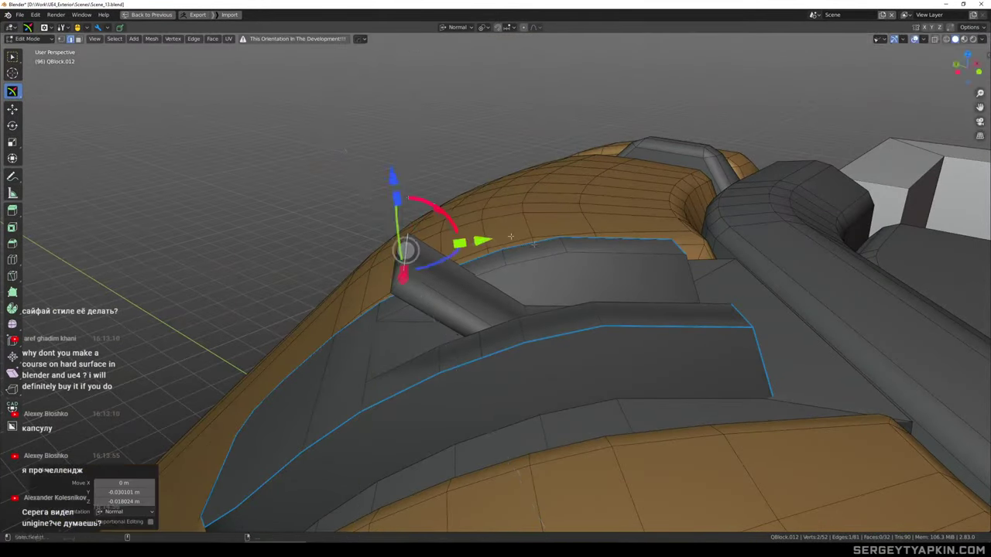
alt+middle_drag(511, 236, 561, 302)
middle_drag(600, 259, 626, 261)
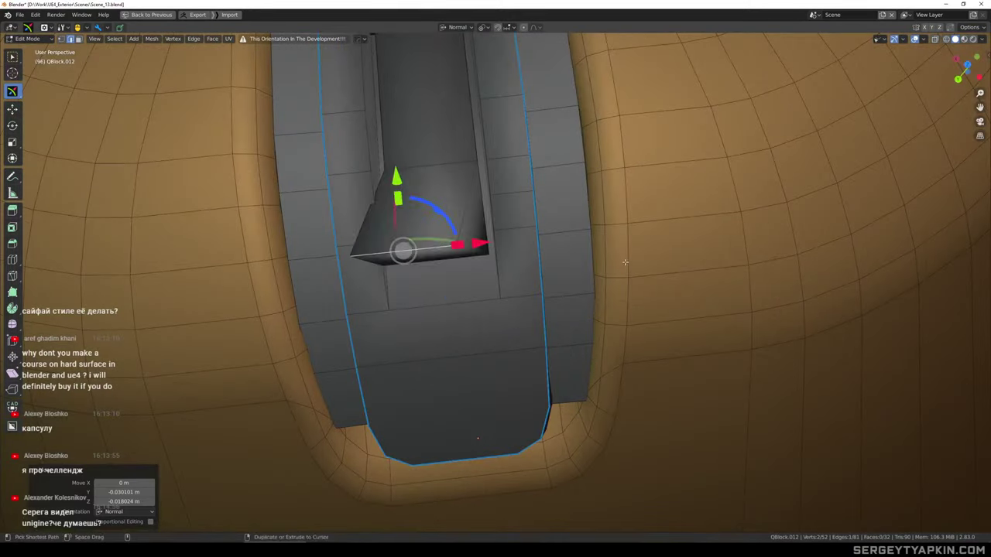
key(ctrl+z)
Reshape the raised end of the inner block by moving its front edge in a face-aligned orientation
middle_drag(550, 271, 456, 243)
key(3)
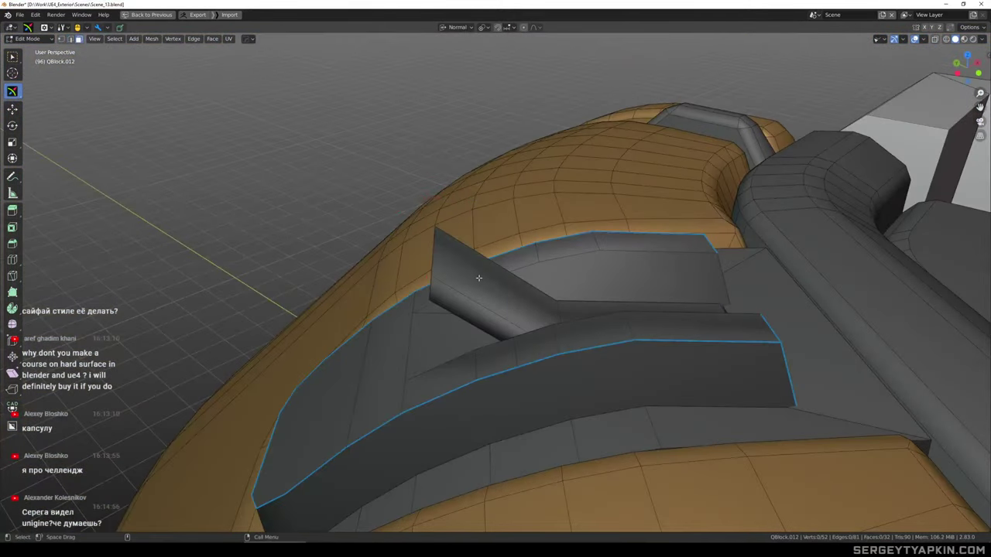
key(2)
click(433, 250)
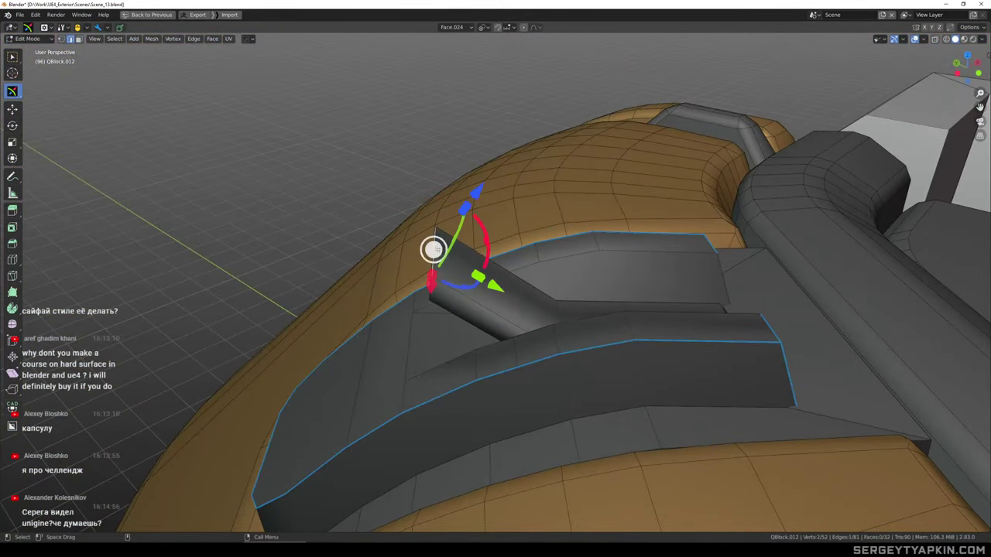
middle_drag(534, 302, 532, 273)
drag(488, 237, 505, 248)
middle_drag(535, 240, 558, 280)
Cut an edge loop across the inner block's rear part and raise the rearmost top face along global Z
click(544, 262)
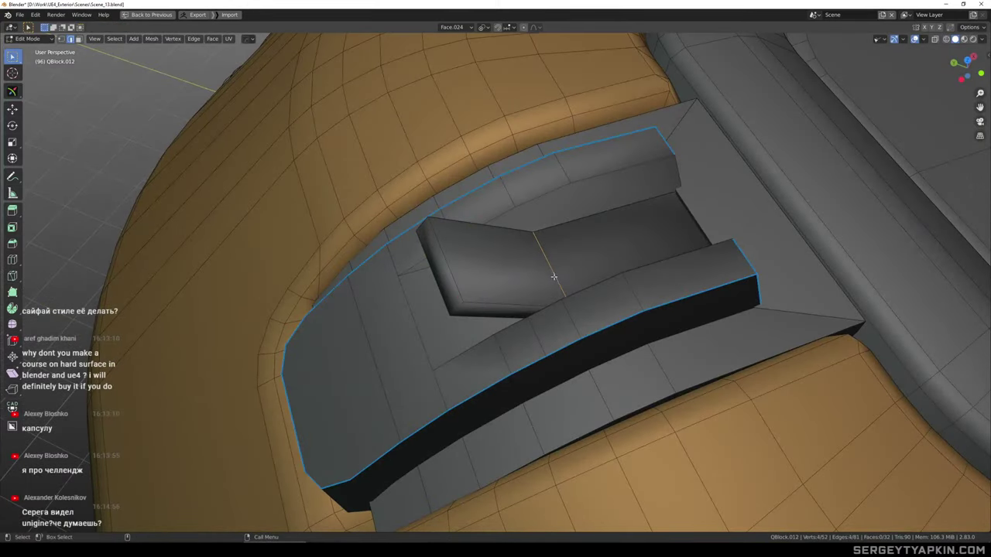
click(593, 217)
key(3)
click(644, 245)
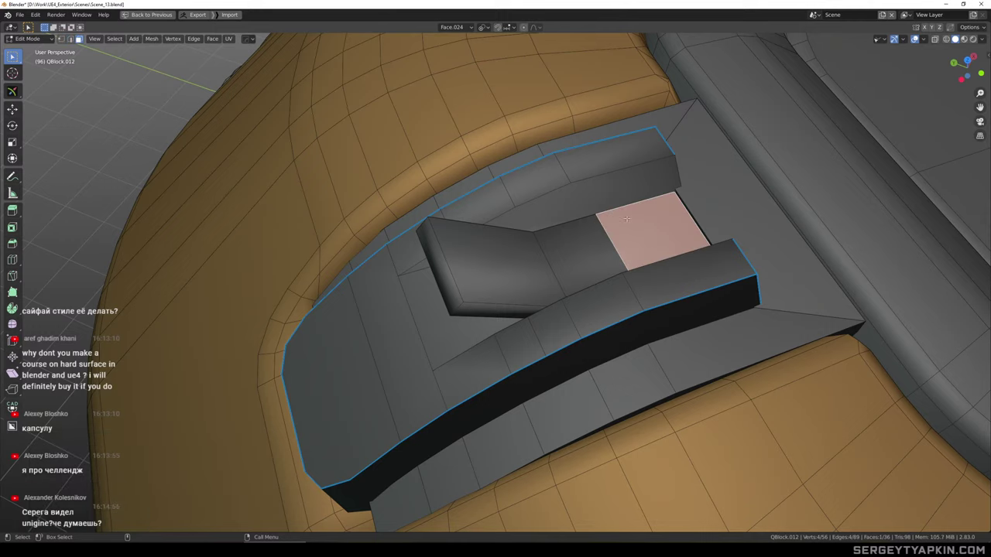
middle_drag(644, 246, 667, 228)
key(w)
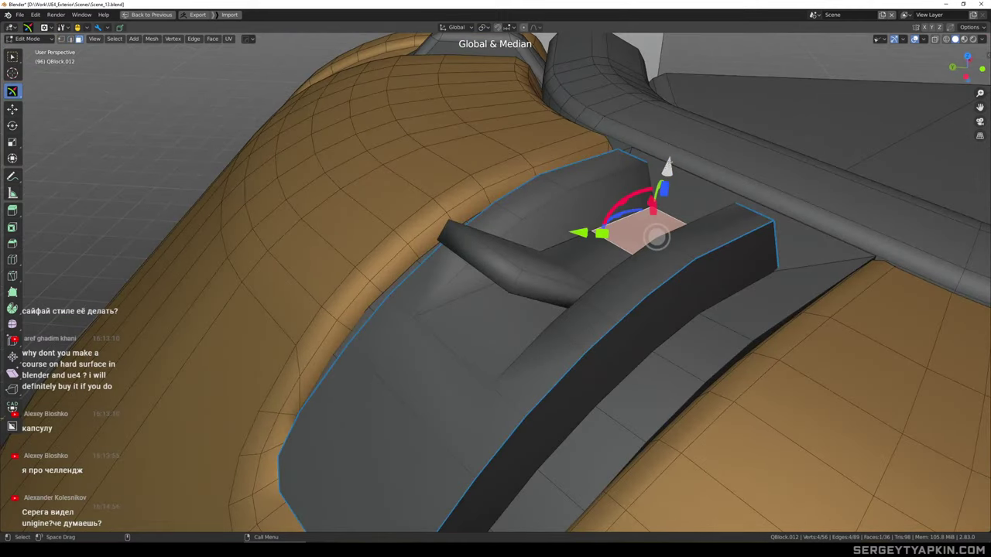
drag(668, 164, 672, 132)
Save the scene and bevel the edge loop at the inner block's bend by about 0.03 m
key(Tab)
key(ctrl+s)
middle_drag(614, 216, 575, 264)
scroll(575, 264, up, 2)
key(Tab)
key(2)
click(570, 257)
key(ctrl+b)
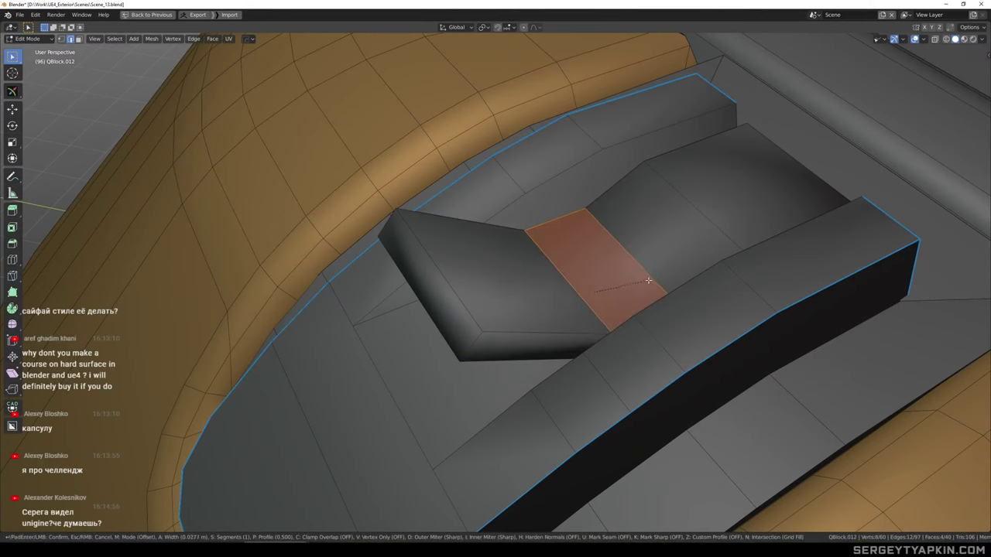
click(659, 280)
scroll(658, 271, down, 2)
middle_drag(657, 261, 679, 219)
key(Tab)
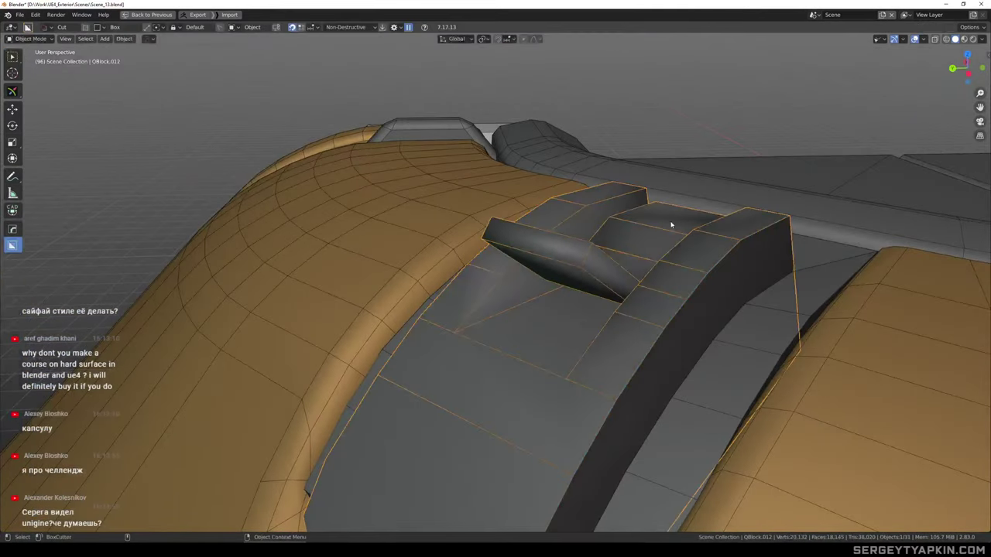
Select the edge at the bottom rear of the slot opening and move it to adjust the rear end
key(Tab)
key(3)
middle_drag(756, 245, 625, 273)
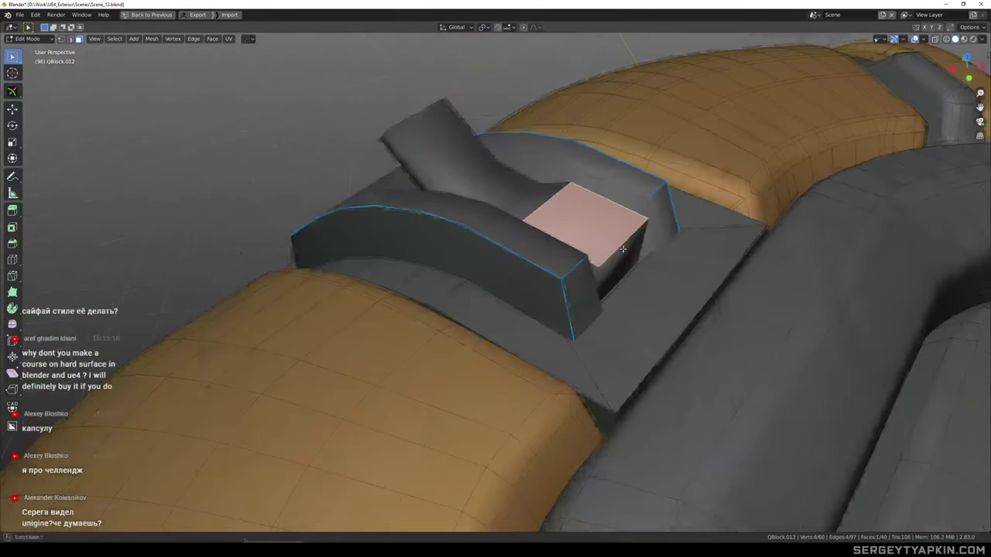
scroll(621, 274, up, 2)
key(2)
click(627, 285)
key(w)
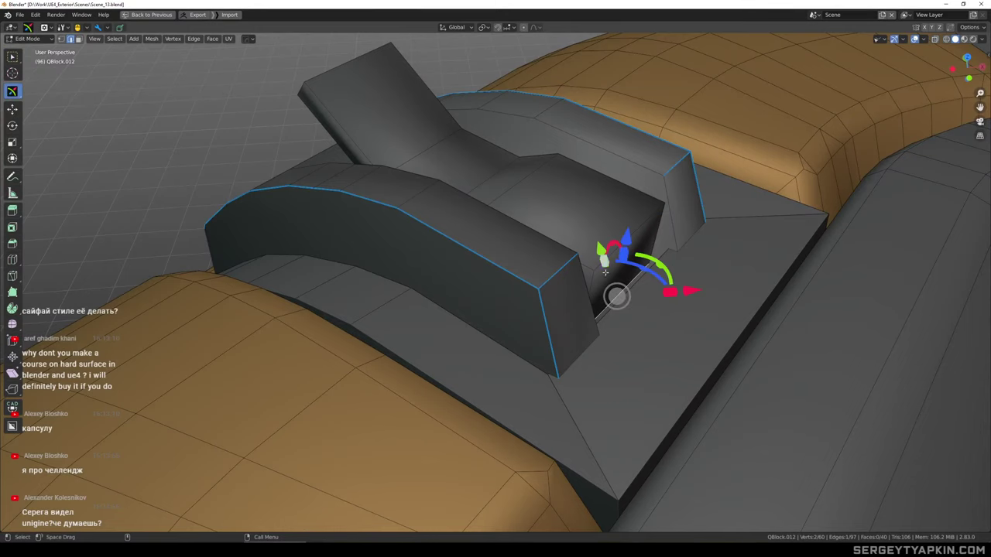
drag(559, 255, 647, 297)
middle_drag(703, 286, 730, 257)
Select all linked faces of the inner block and leave mesh editing
scroll(597, 289, down, 4)
key(3)
double_click(669, 254)
scroll(730, 256, down, 3)
middle_drag(730, 310, 754, 297)
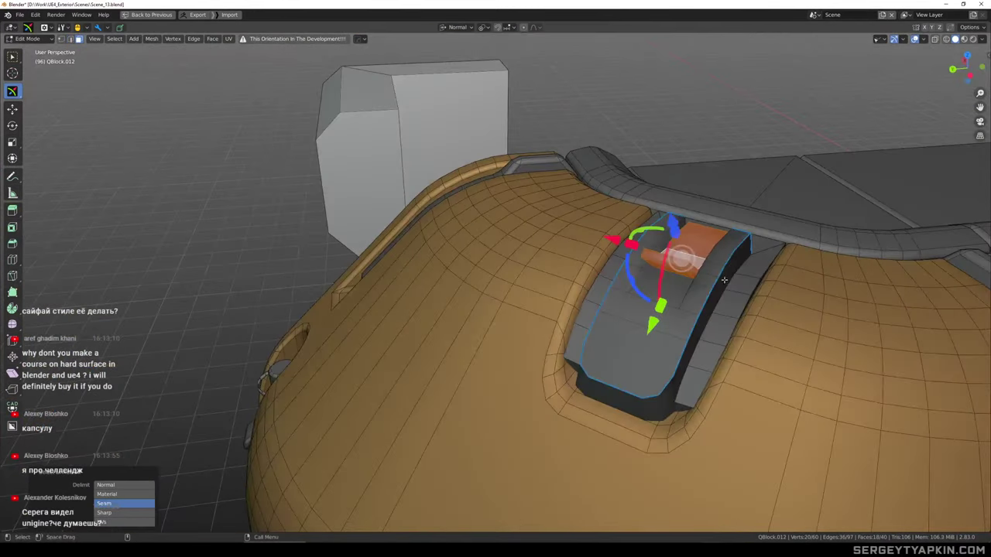
key(Tab)
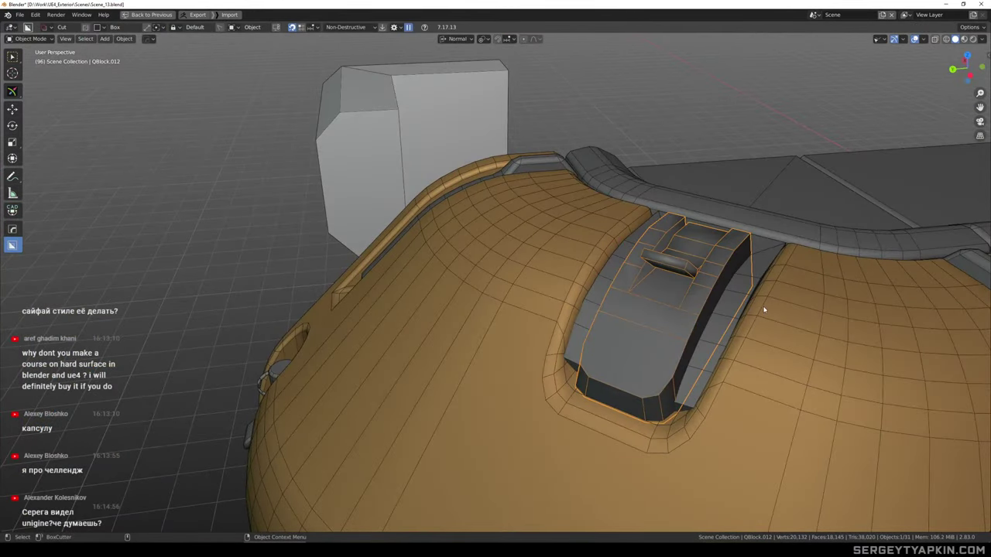
Select the slotted block and apply the HOps Sharpen operation to it
click(766, 310)
click(737, 305)
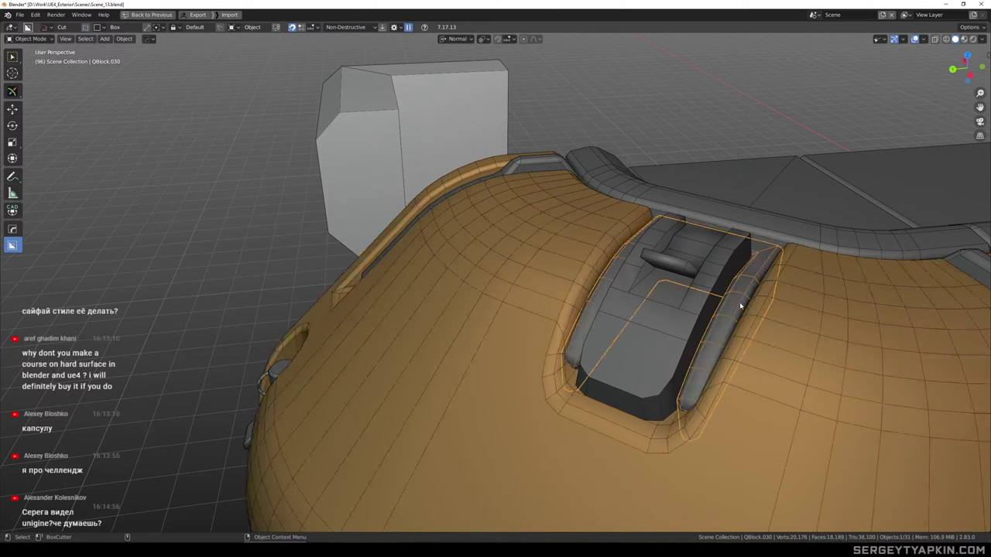
key(q)
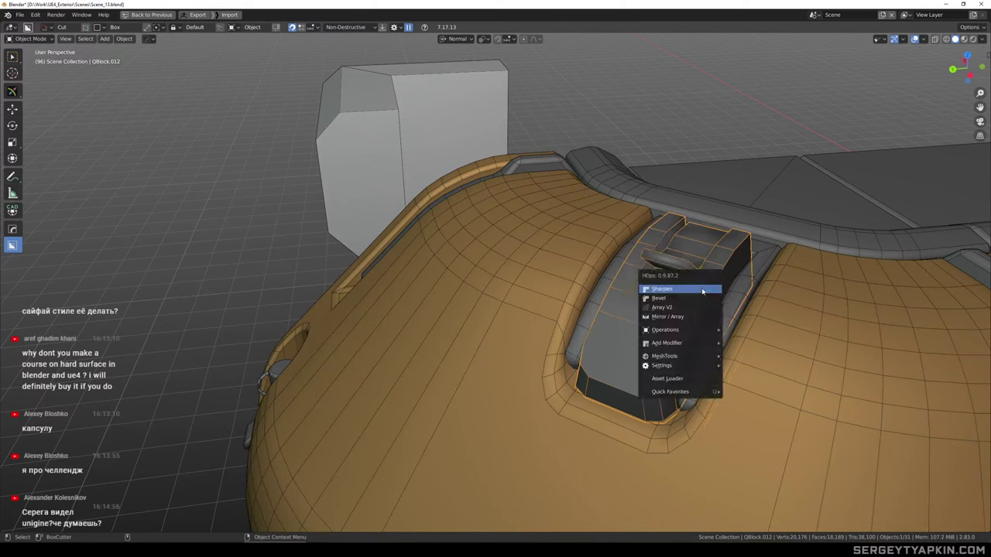
click(702, 290)
click(715, 304)
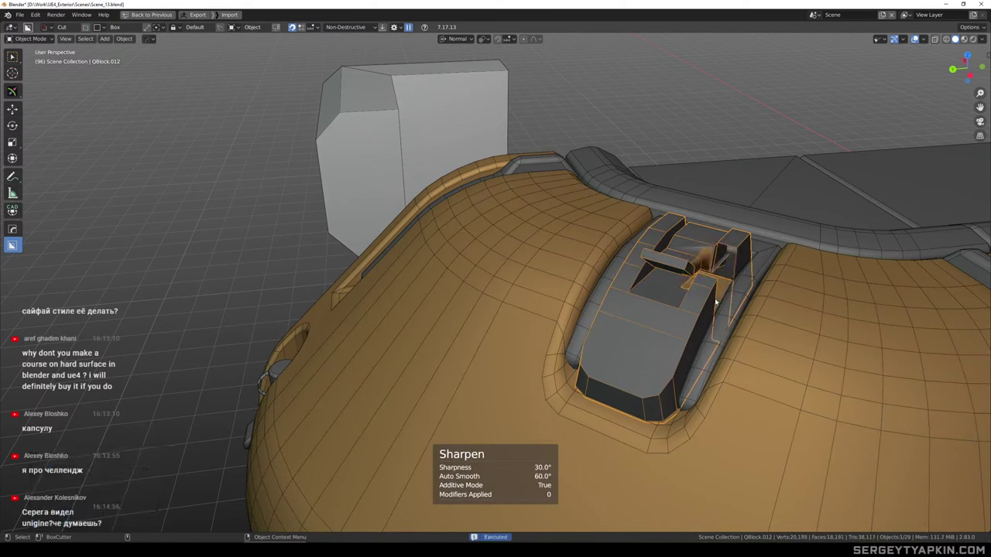
Undo the Sharpen operation on the slotted block
right_click(725, 291)
click(753, 163)
key(ctrl+z)
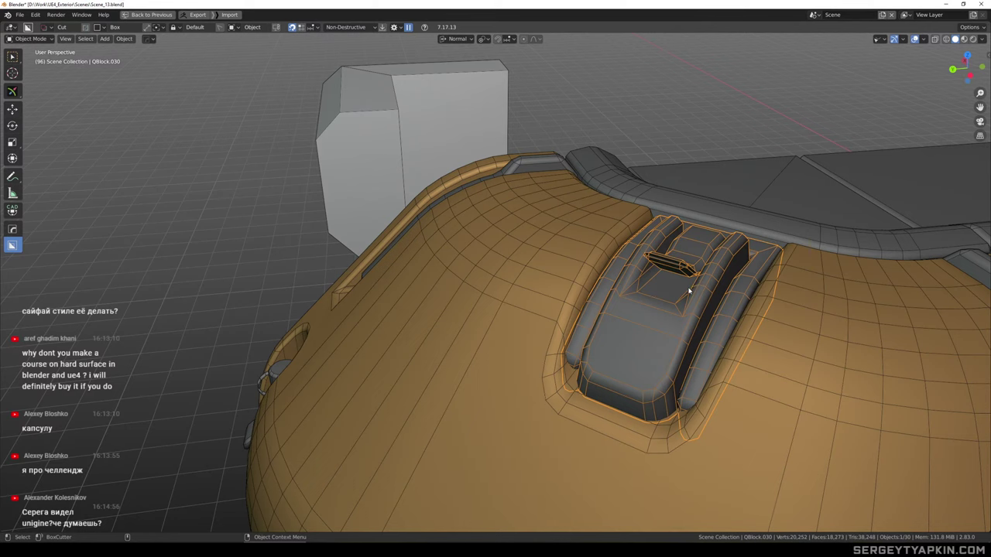
Open the slotted block's mesh for editing and adjust the bevel weight of the bent inner piece's edges
scroll(689, 291, up, 2)
scroll(689, 290, down, 1)
key(Tab)
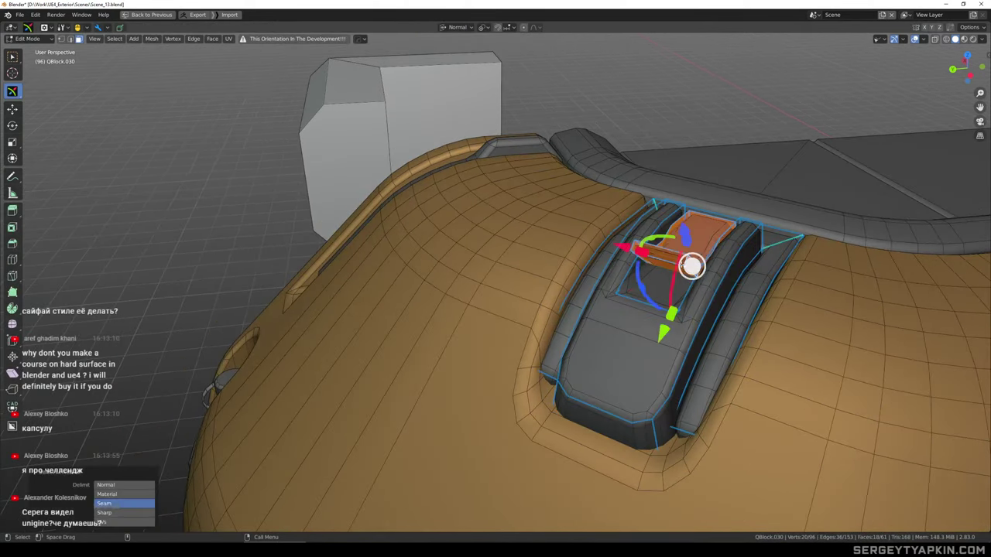
scroll(689, 282, up, 2)
middle_drag(689, 282, 662, 270)
key(w)
key(2)
scroll(672, 275, up, 2)
key(q)
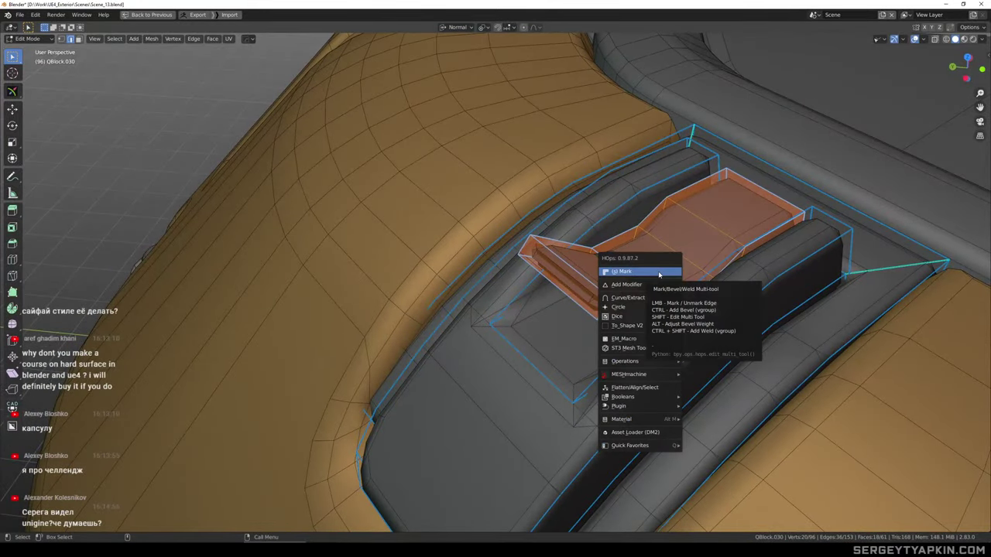
right_click(656, 275)
click(631, 427)
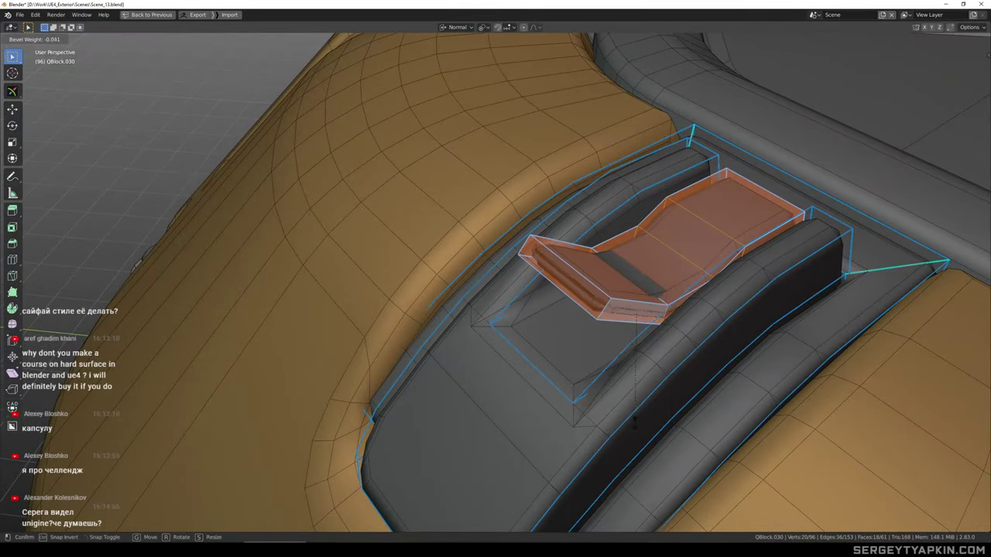
click(675, 256)
Select the edge loop across the middle of the inner piece, shift it, and leave mesh editing
alt+middle_drag(675, 257, 609, 281)
scroll(706, 237, up, 2)
scroll(621, 263, down, 2)
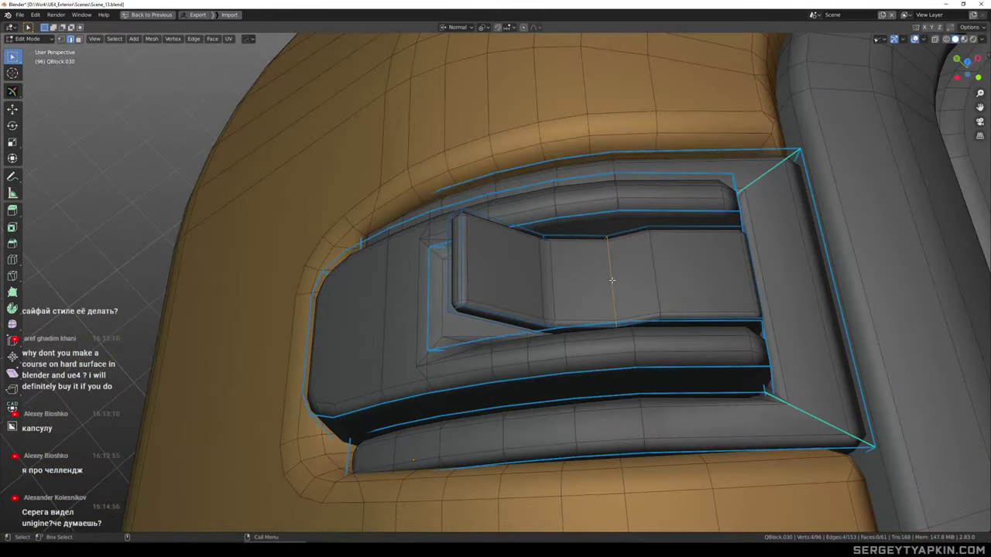
click(613, 281)
mouse_move(669, 279)
middle_down()
mouse_move(642, 270)
mouse_move(659, 281)
middle_up()
drag(688, 211, 695, 186)
middle_drag(695, 187, 655, 260)
scroll(659, 270, down, 3)
key(Tab)
scroll(642, 249, down, 5)
click(664, 171)
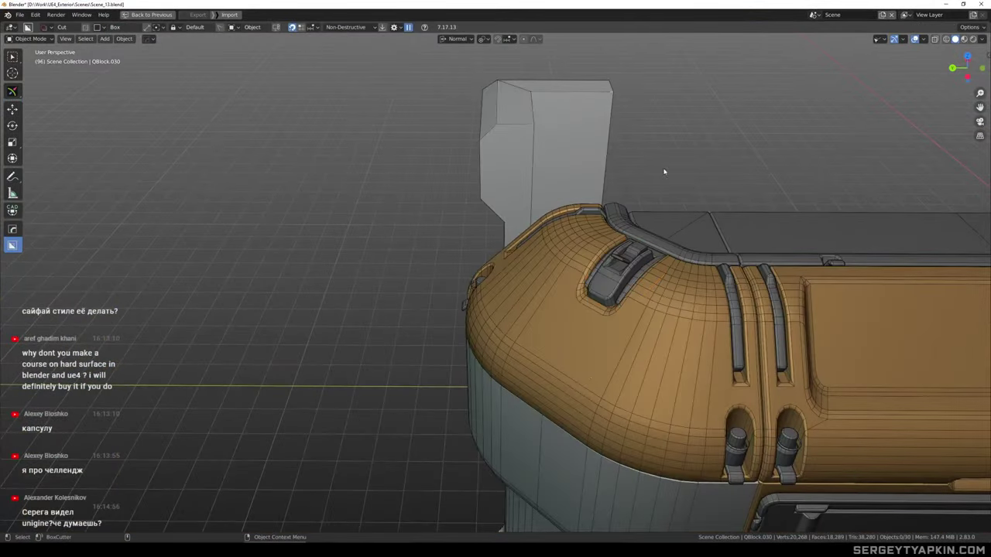
Reopen the slotted block's mesh and isolate the bent inner piece by hiding all other faces
middle_drag(663, 170, 598, 192)
scroll(598, 191, up, 10)
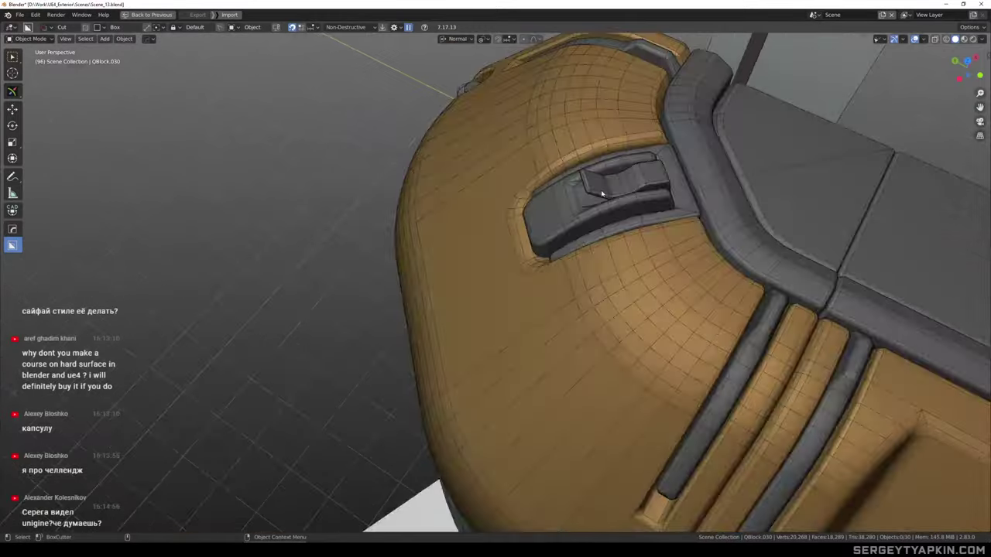
click(707, 205)
middle_drag(707, 206, 728, 234)
scroll(647, 207, up, 3)
key(Tab)
click(646, 207)
key(ctrl+l)
key(shift+h)
click(670, 198)
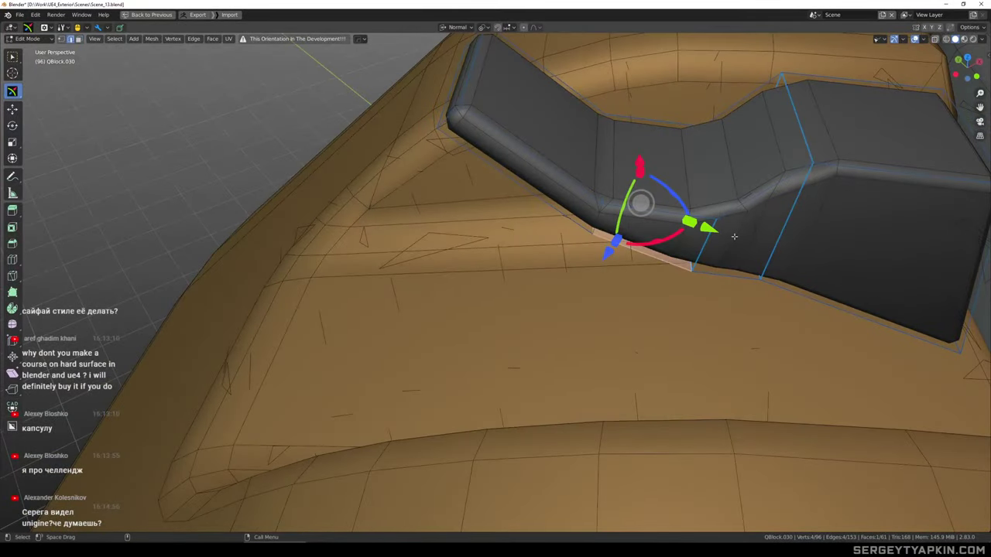
Try dissolving the edge loop in the inner piece's dip
scroll(708, 262, down, 2)
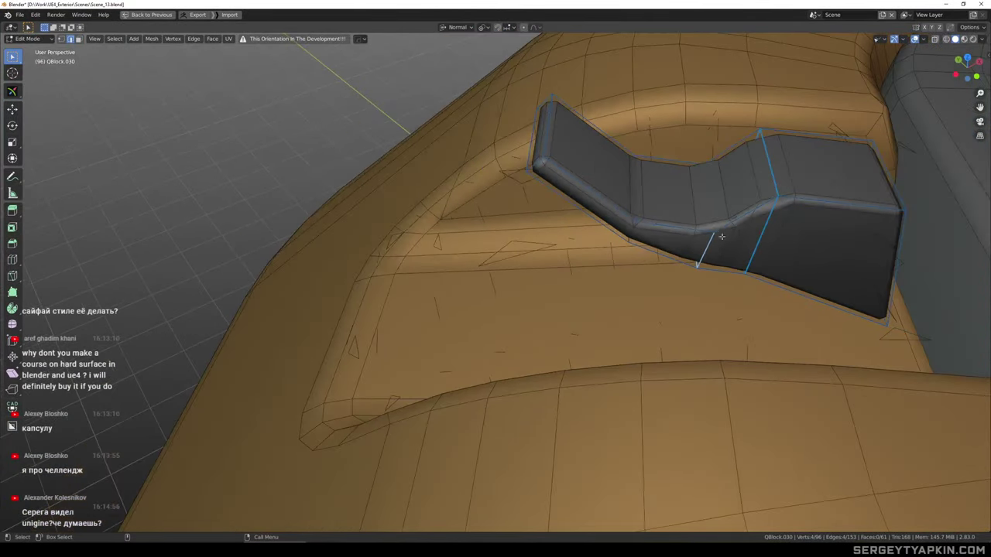
middle_drag(713, 238, 735, 225)
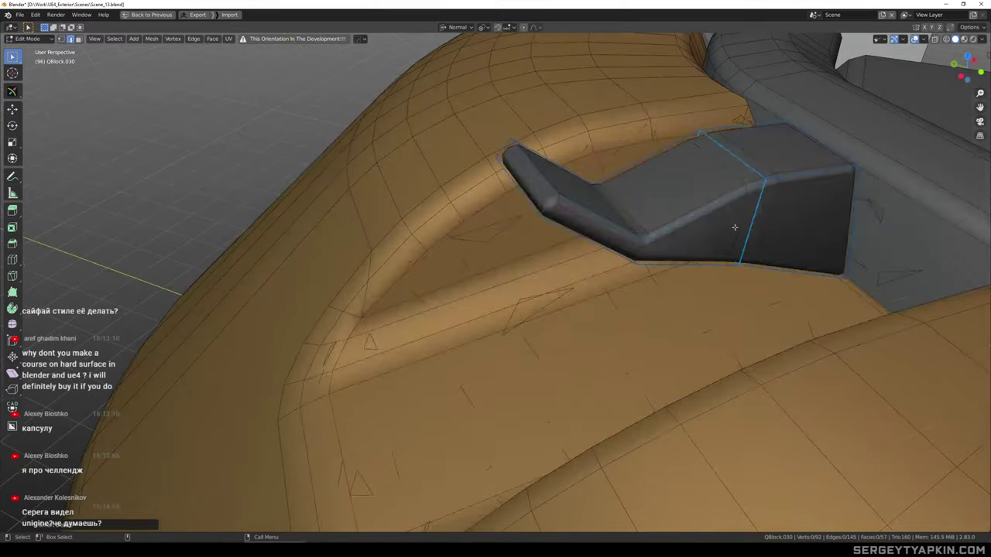
key(Tab)
key(Tab)
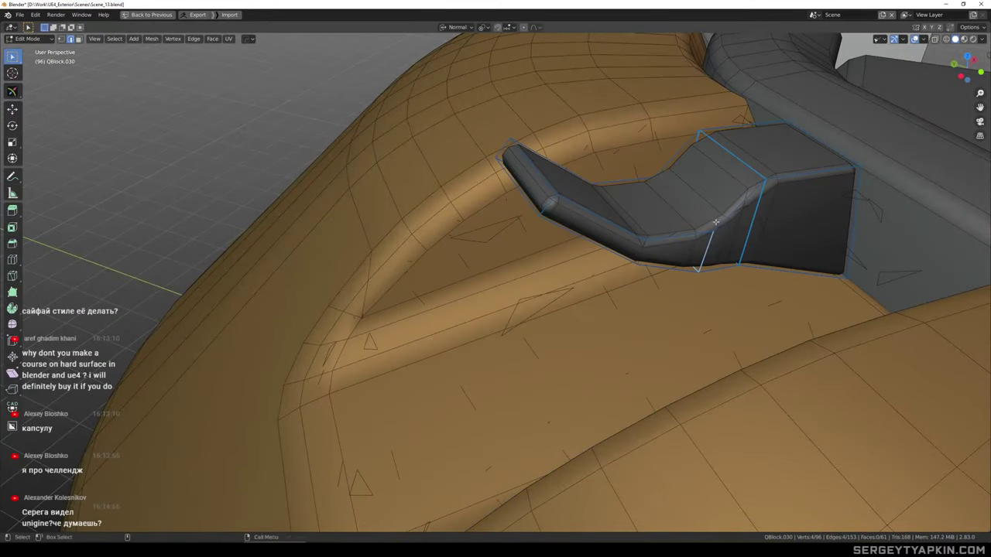
key(Tab)
key(Tab)
Lower the middle loop's top edge on the inner piece by about 0.01 m along global Z and leave mesh editing
shift+middle_drag(737, 229, 687, 253)
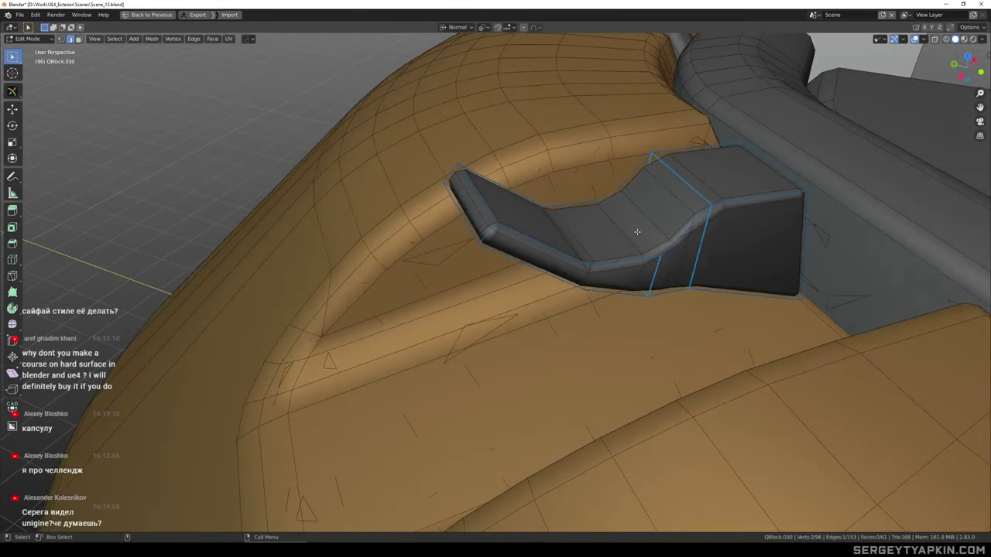
drag(630, 160, 638, 174)
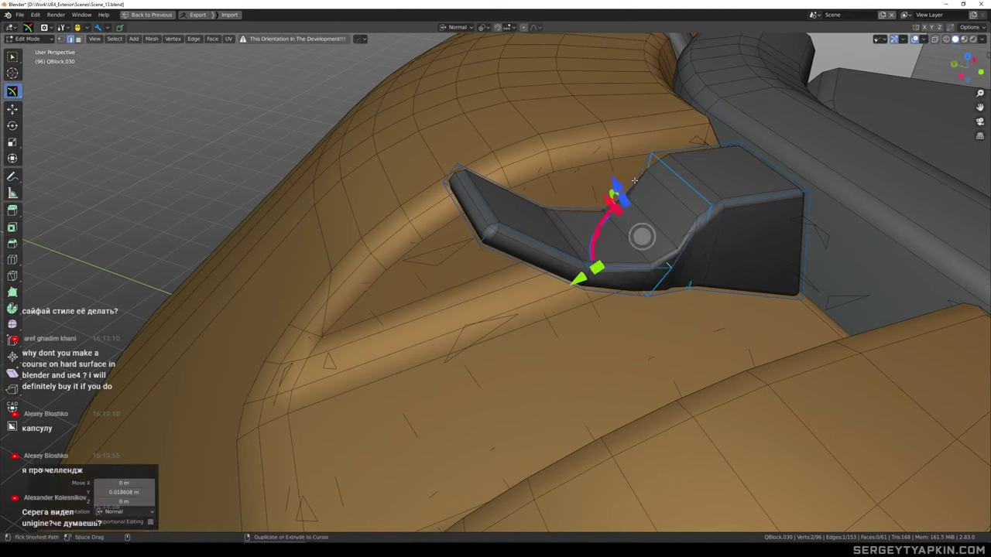
key(ctrl+z)
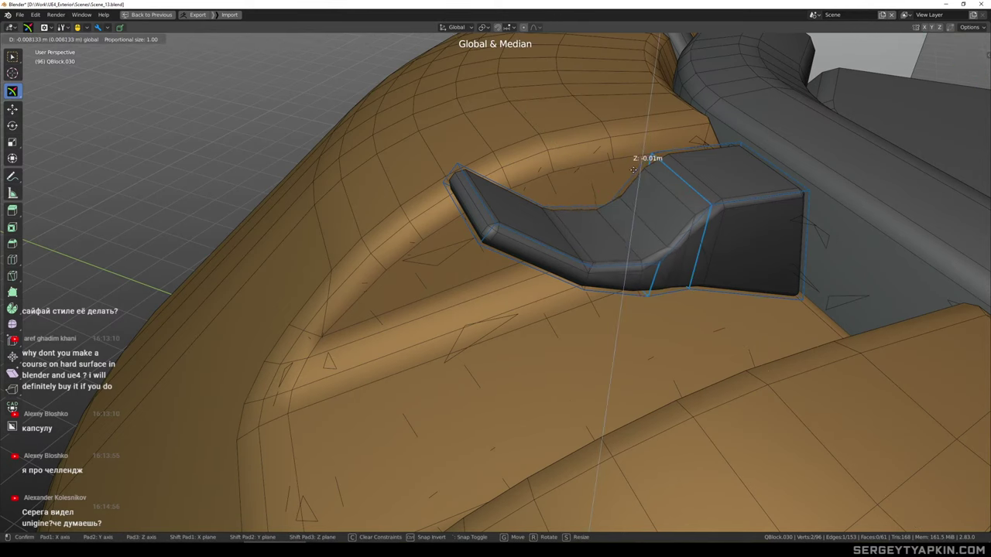
drag(632, 171, 632, 172)
key(Tab)
scroll(658, 247, down, 10)
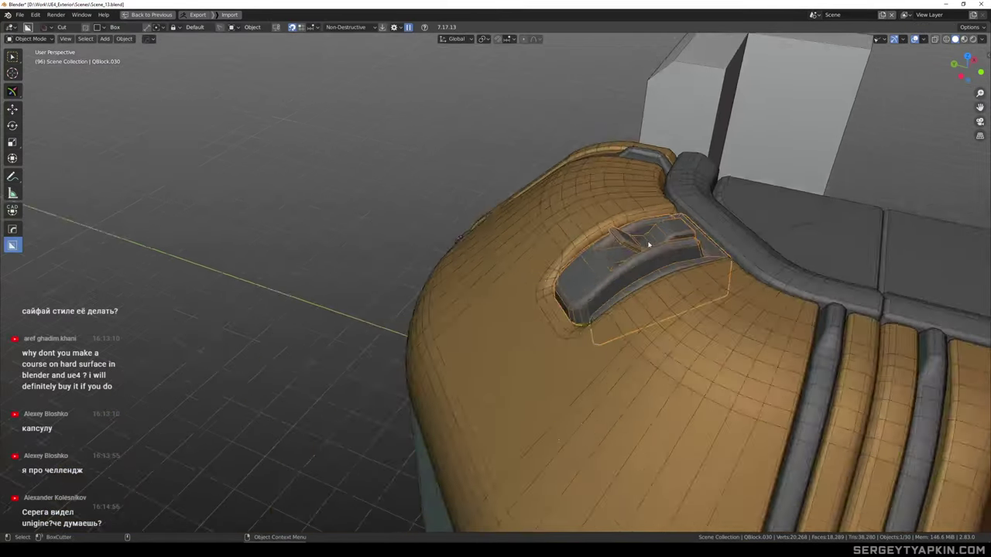
Select the slotted block and the orange corner cap and join them into one object
scroll(632, 239, up, 7)
click(688, 247)
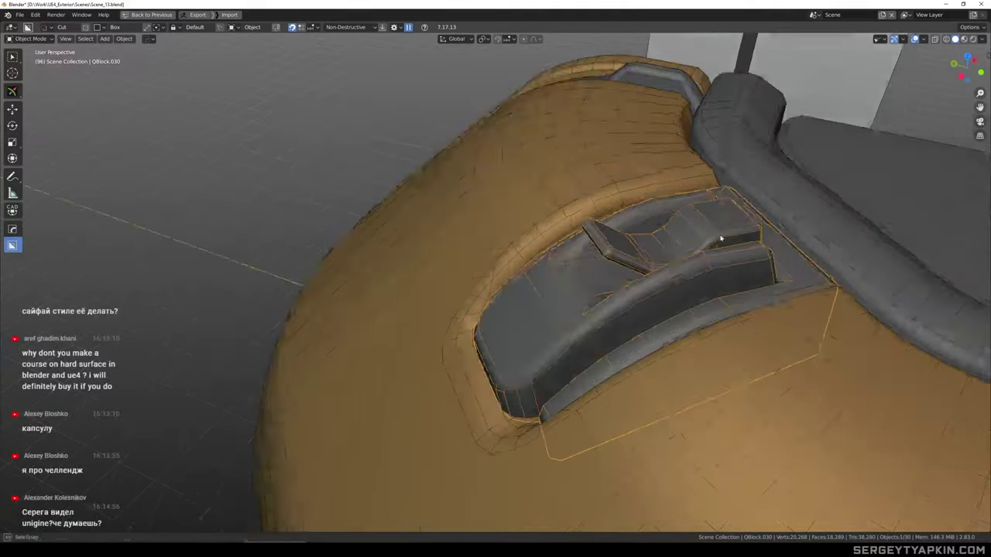
middle_drag(719, 237, 663, 240)
scroll(717, 243, down, 5)
scroll(678, 238, up, 2)
shift+click(676, 236)
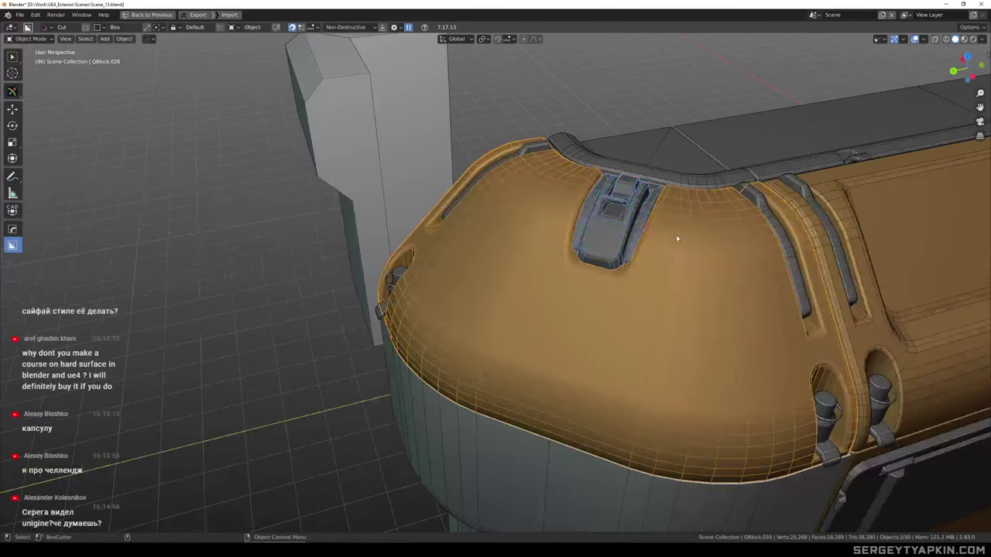
scroll(675, 235, up, 1)
key(ctrl+j)
scroll(669, 245, down, 2)
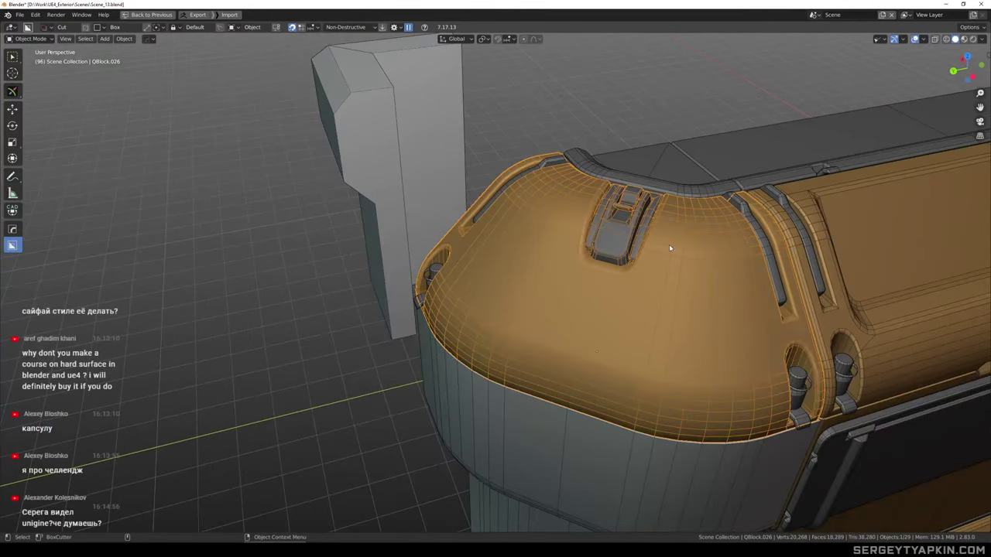
Examine the corner cap from several sides and isolated in local view, and return to the full scene
middle_drag(641, 155, 577, 288)
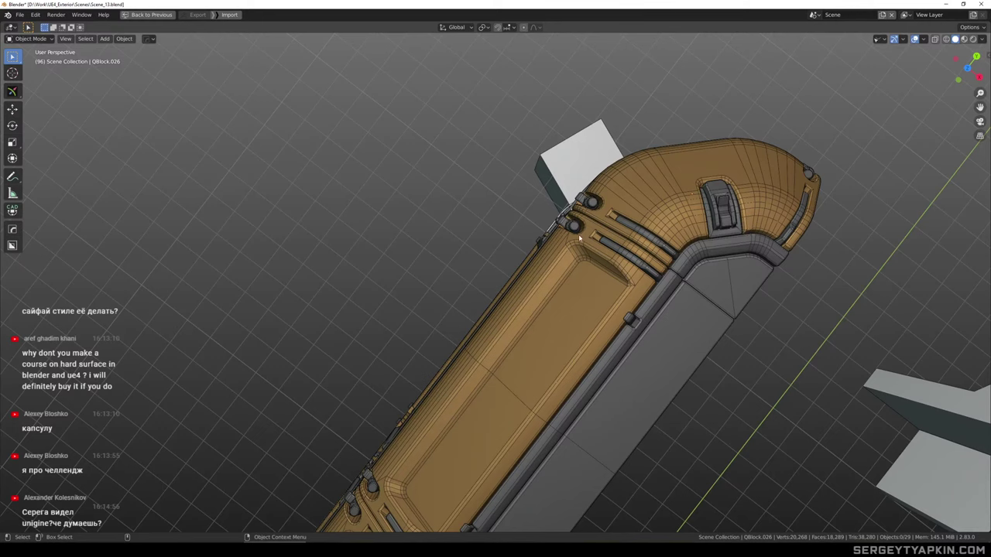
middle_drag(576, 289, 682, 176)
shift+middle_drag(563, 146, 571, 341)
click(522, 250)
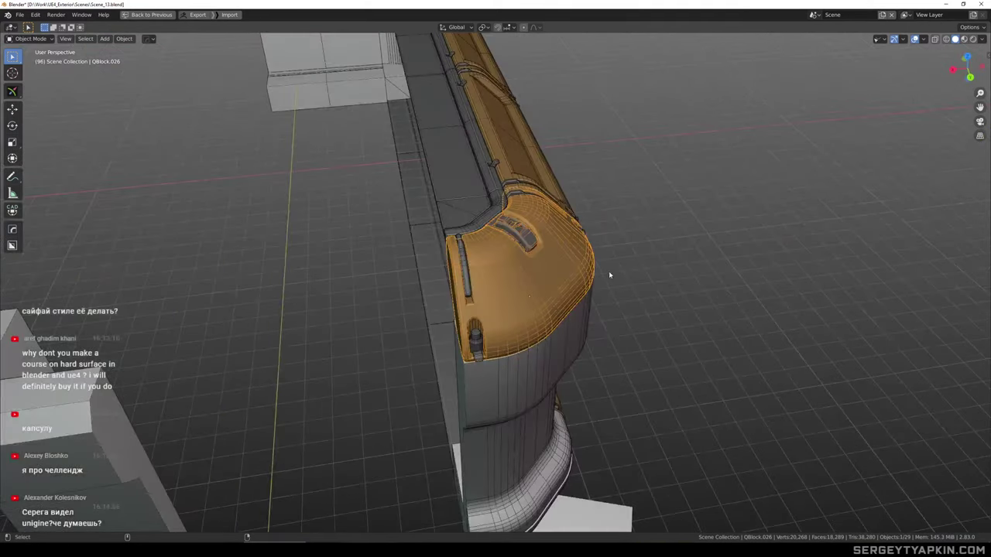
middle_drag(608, 271, 511, 231)
scroll(573, 251, up, 2)
key(slash)
middle_drag(604, 220, 644, 212)
key(slash)
Join the grey corner rim and floor piece with the orange corner cap
scroll(644, 212, up, 3)
click(655, 216)
shift+middle_drag(590, 183, 613, 223)
shift+click(623, 293)
key(ctrl+j)
Isolate the joined corner object and delete the strip of faces along its underside
key(slash)
key(Tab)
click(538, 226)
ctrl+click(754, 239)
key(Delete)
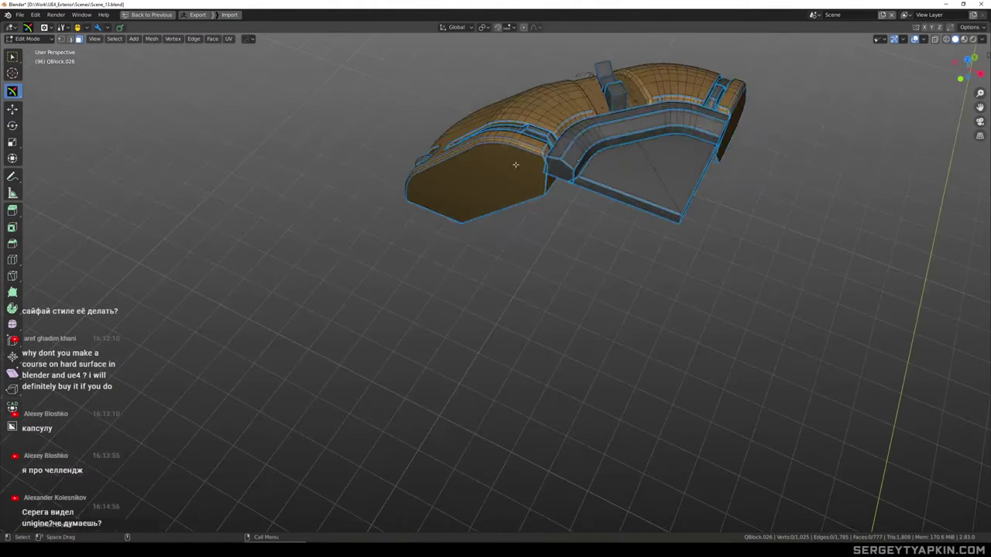
Isolate the orange shell, delete the strip of hidden faces along its inner side, and reveal the remaining parts
double_click(517, 163)
scroll(615, 172, up, 4)
middle_drag(615, 173, 488, 189)
scroll(660, 180, up, 1)
key(w)
key(shift+h)
scroll(638, 185, down, 5)
click(307, 238)
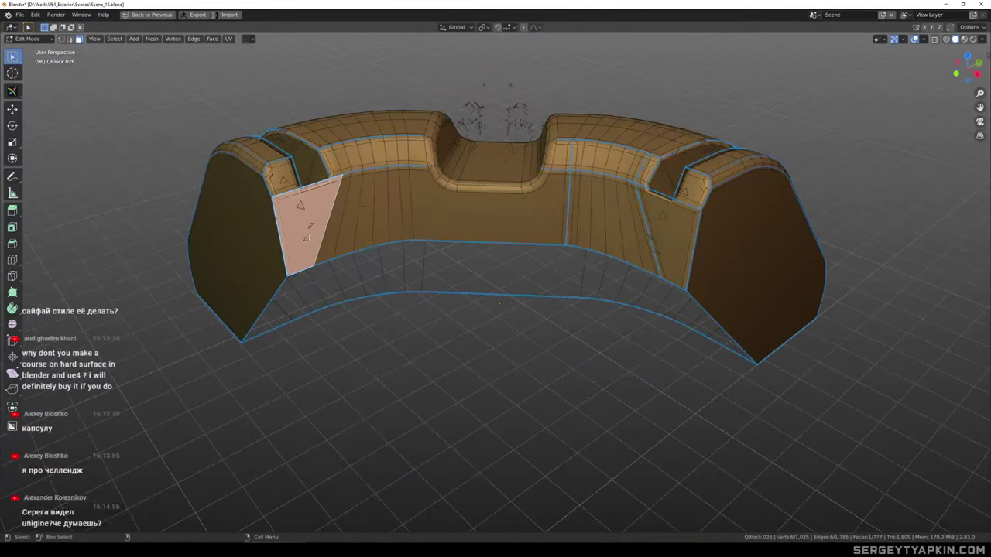
ctrl+click(674, 252)
middle_drag(595, 211, 667, 235)
key(alt+h)
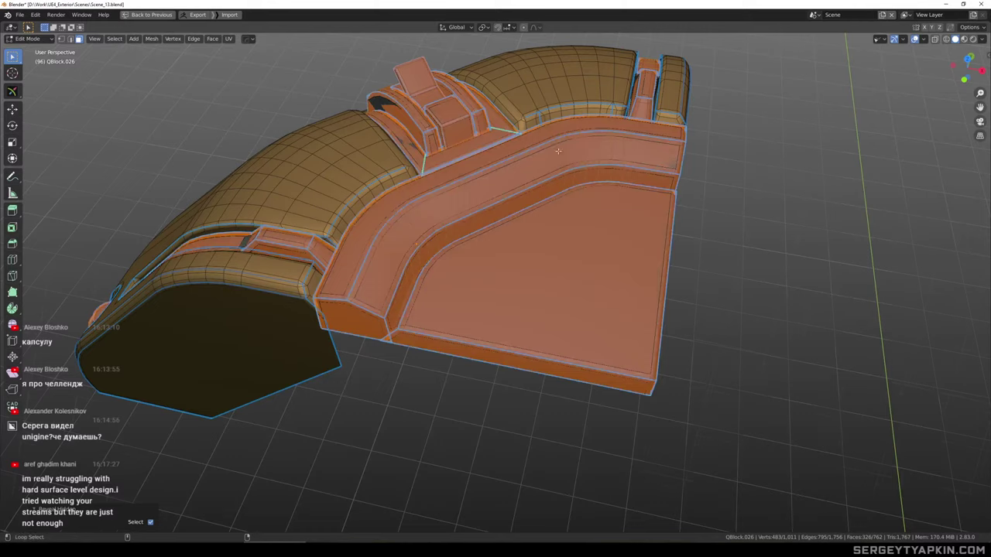
Select the small end face of the orange lip beside the grey rim, undo the latest edits, and leave mesh editing
middle_drag(558, 151, 534, 202)
click(710, 232)
scroll(670, 219, up, 6)
click(678, 222)
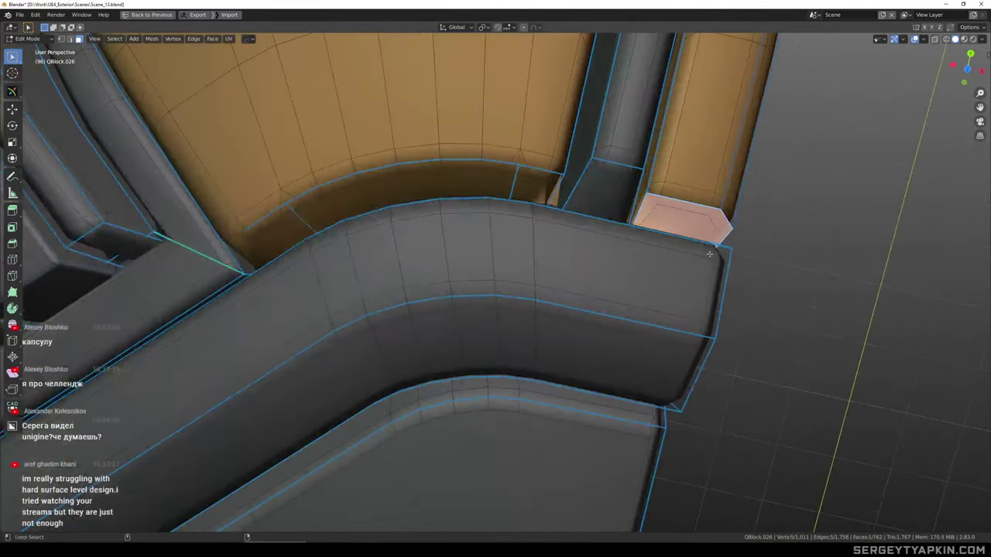
alt+middle_drag(710, 254, 636, 270)
key(ctrl+z)
key(ctrl+z)
key(ctrl+z)
key(ctrl+z)
key(Tab)
Save the scene and select the grey corner column below the cap
click(783, 221)
scroll(593, 232, up, 2)
mouse_move(593, 232)
middle_down()
mouse_move(645, 220)
mouse_move(643, 279)
mouse_move(595, 274)
mouse_move(617, 204)
mouse_move(610, 236)
mouse_move(620, 214)
mouse_move(607, 228)
middle_up()
scroll(595, 274, down, 3)
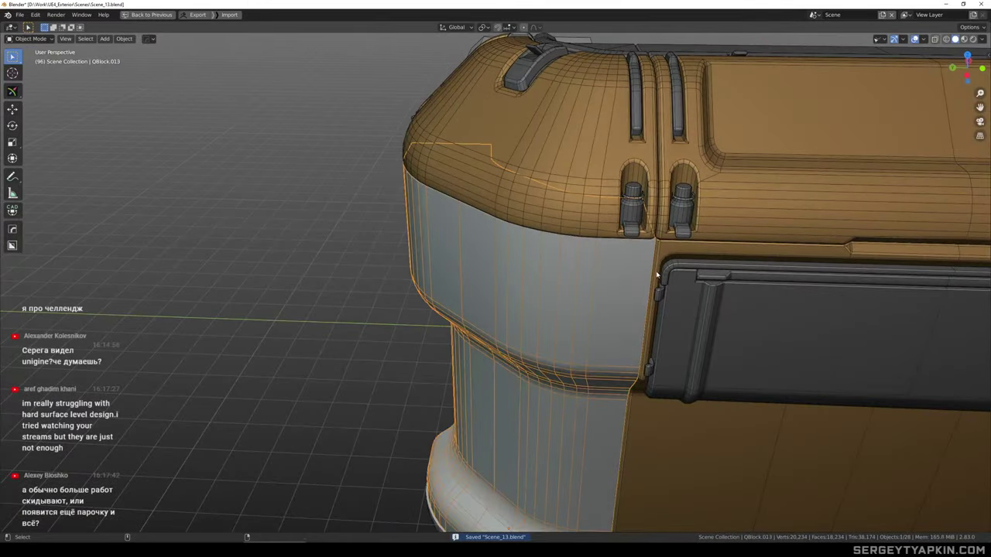
scroll(657, 275, down, 2)
middle_drag(656, 275, 547, 194)
Examine how the grey corner column meets the corner cap and the adjoining wall panel's recessed frame
click(494, 167)
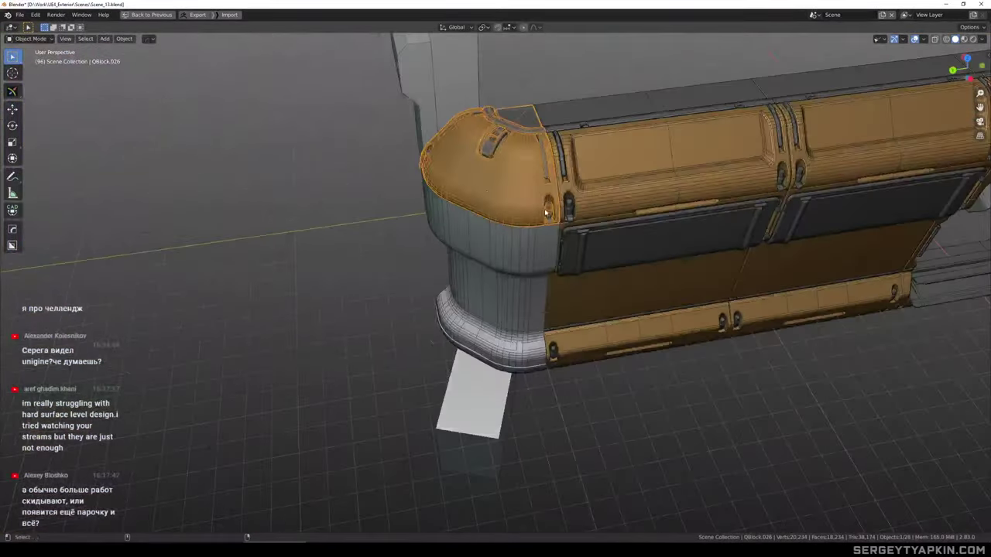
scroll(538, 233, up, 2)
click(532, 253)
middle_drag(532, 253, 561, 220)
click(592, 180)
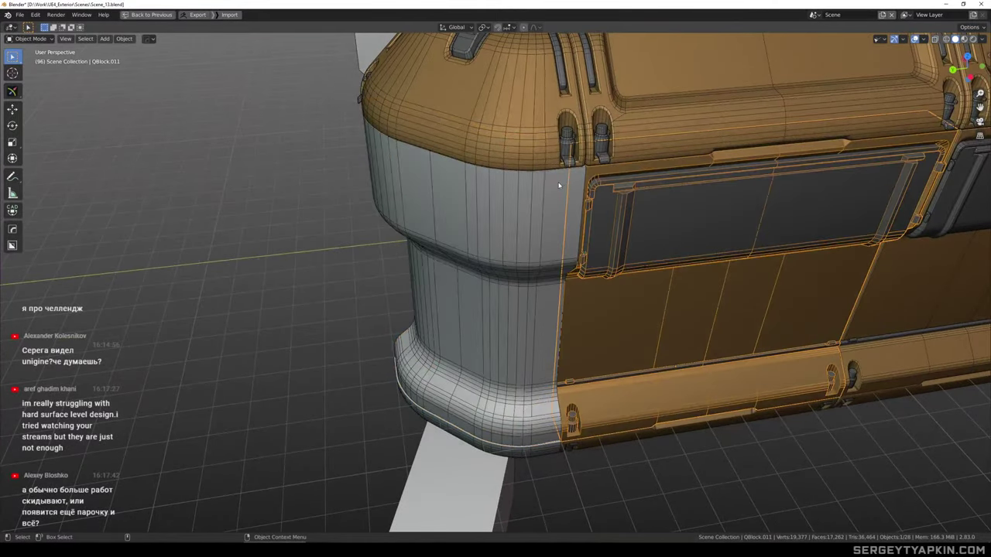
click(558, 185)
middle_drag(562, 186, 611, 148)
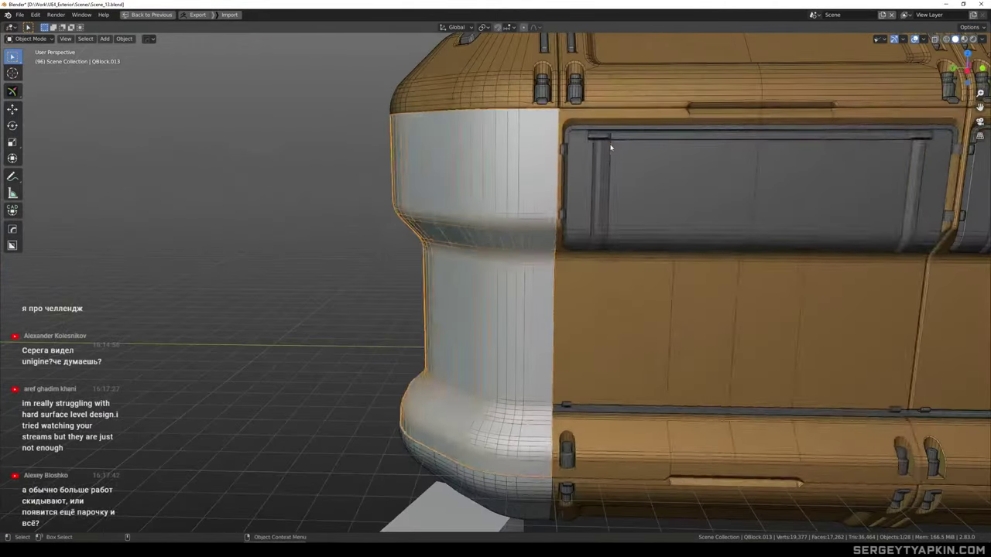
click(592, 132)
scroll(577, 122, up, 3)
scroll(560, 124, up, 5)
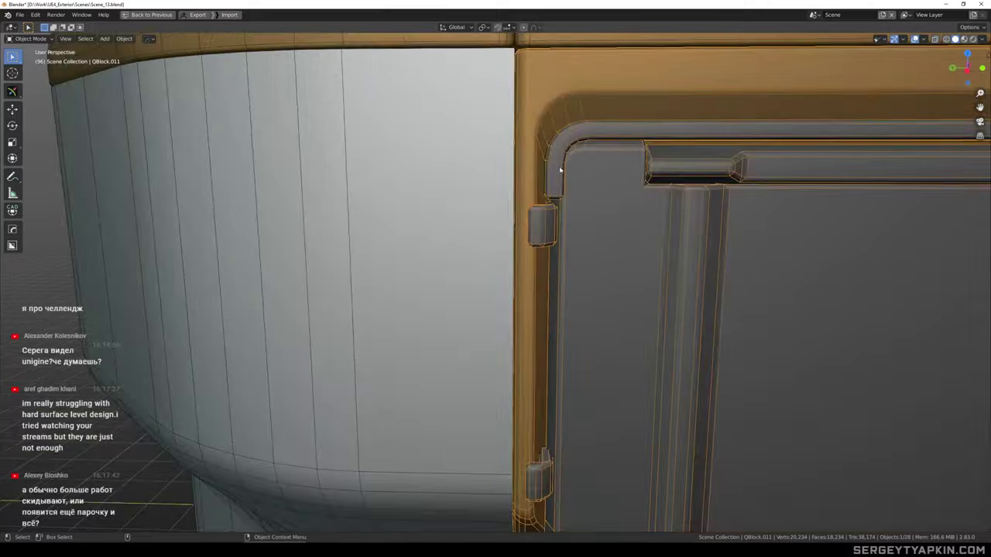
Save the scene and move the grey corner column away from the wall panel along the Y axis
scroll(561, 168, down, 7)
shift+middle_drag(677, 212, 646, 186)
click(648, 186)
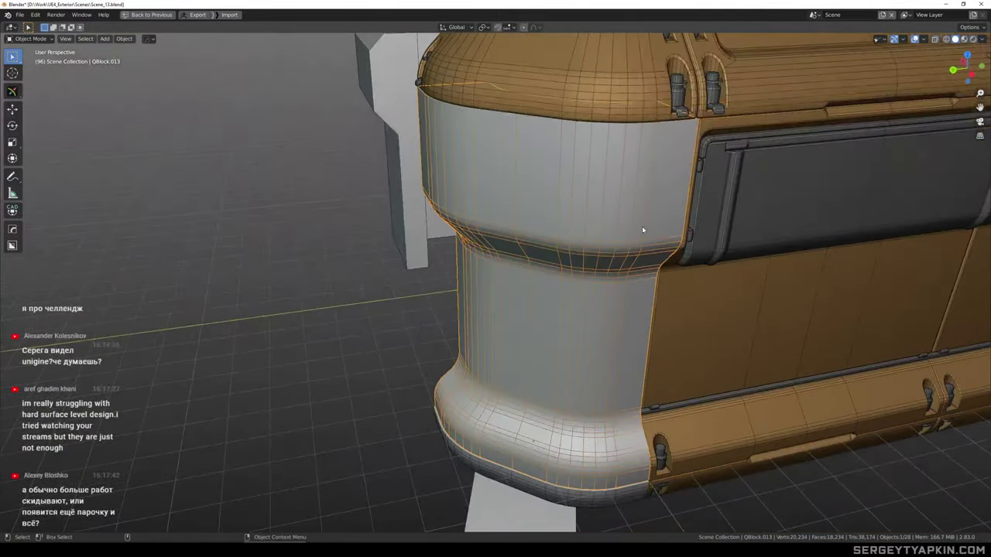
scroll(643, 229, down, 2)
mouse_move(644, 229)
middle_down()
mouse_move(636, 194)
mouse_move(637, 224)
middle_up()
scroll(655, 226, up, 3)
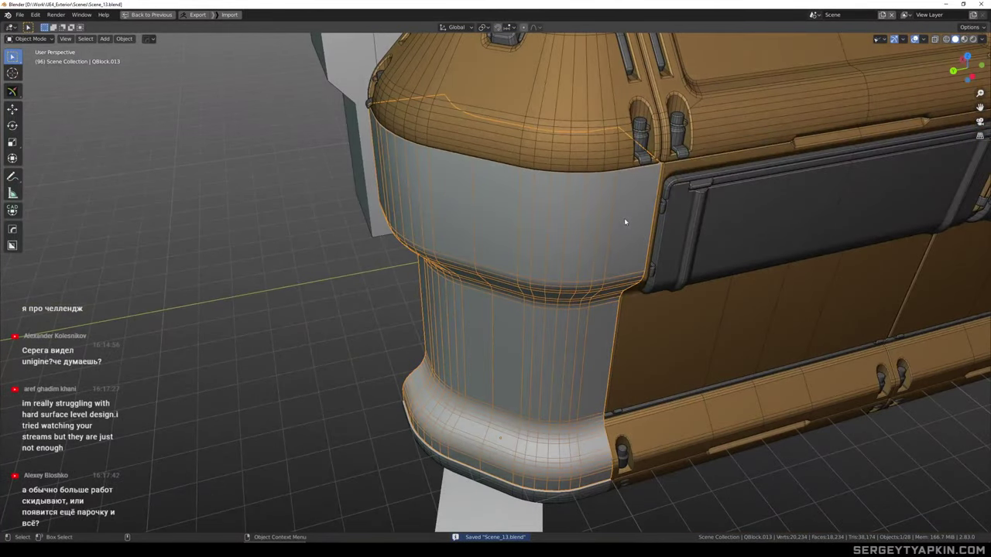
scroll(625, 222, down, 2)
middle_drag(590, 250, 561, 269)
key(w)
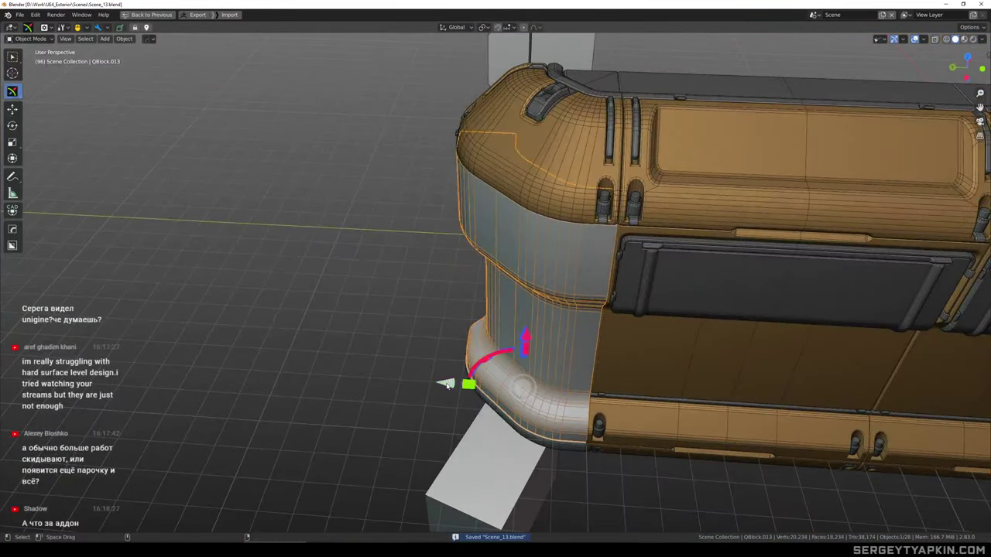
drag(446, 384, 325, 352)
Open the adjoining wall panel's mesh for editing and duplicate its end profile face in place
middle_drag(681, 304, 582, 246)
scroll(571, 191, up, 2)
click(571, 191)
scroll(572, 206, up, 3)
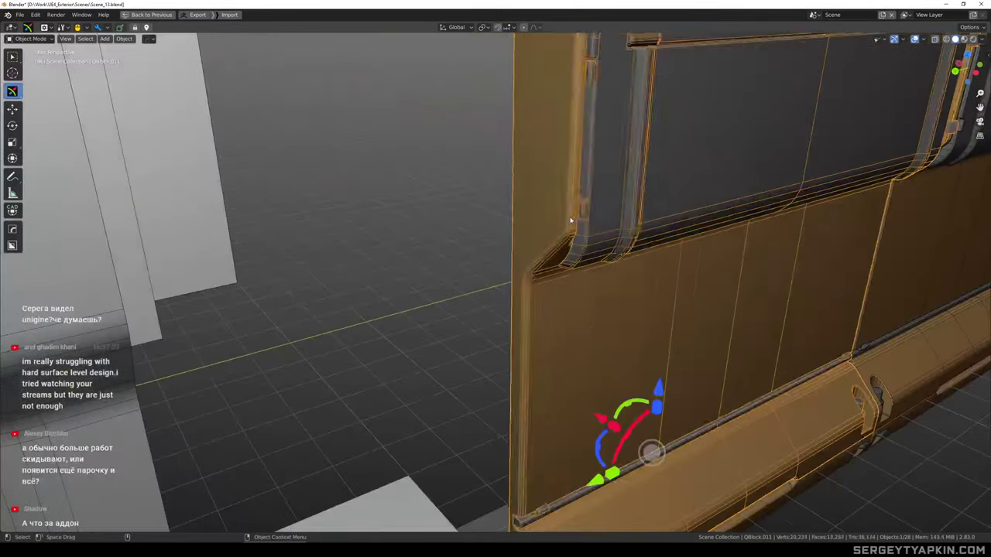
key(Tab)
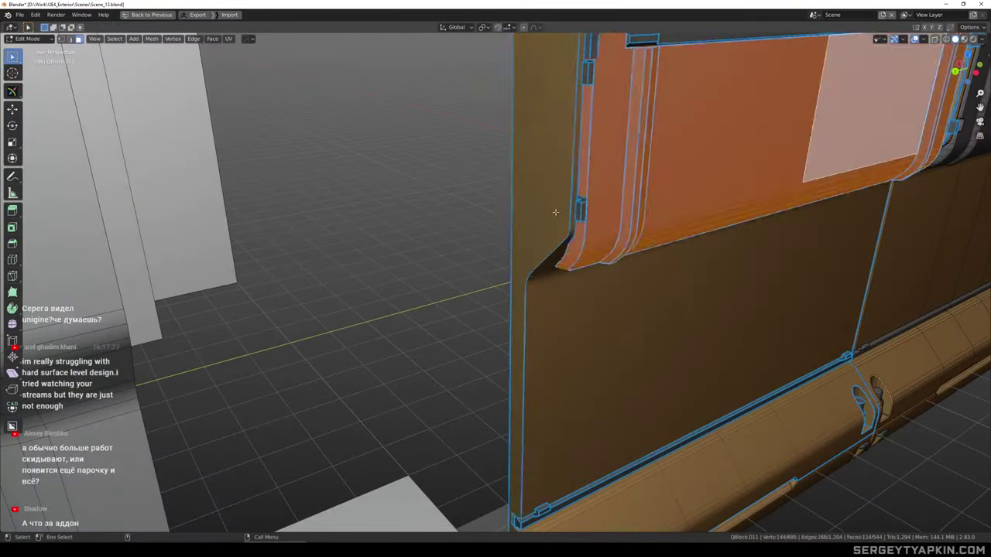
click(557, 210)
scroll(557, 210, down, 3)
middle_drag(557, 210, 618, 290)
right_click(567, 233)
key(w)
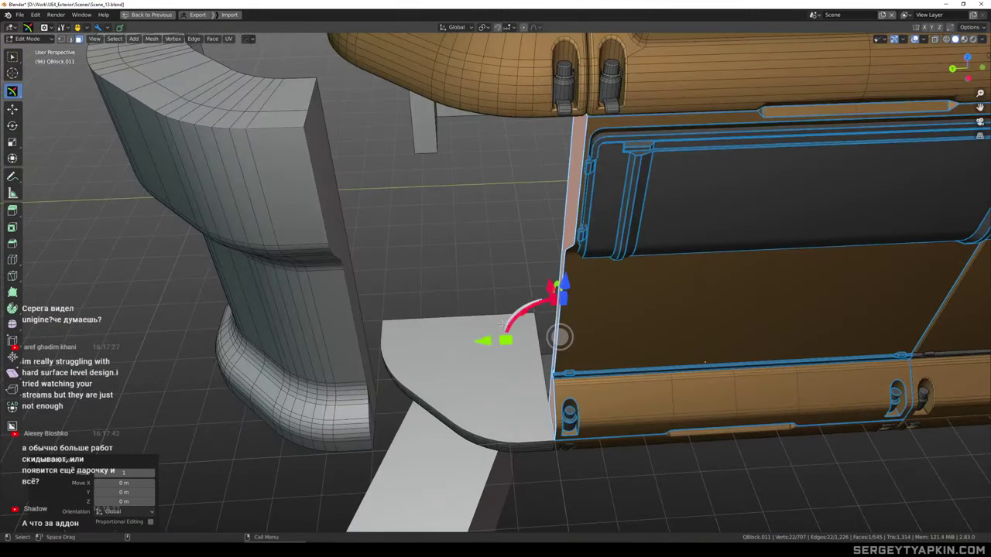
Separate the duplicated end profile face into its own object and open its mesh with the whole face selected
drag(484, 341, 472, 341)
key(ctrl+z)
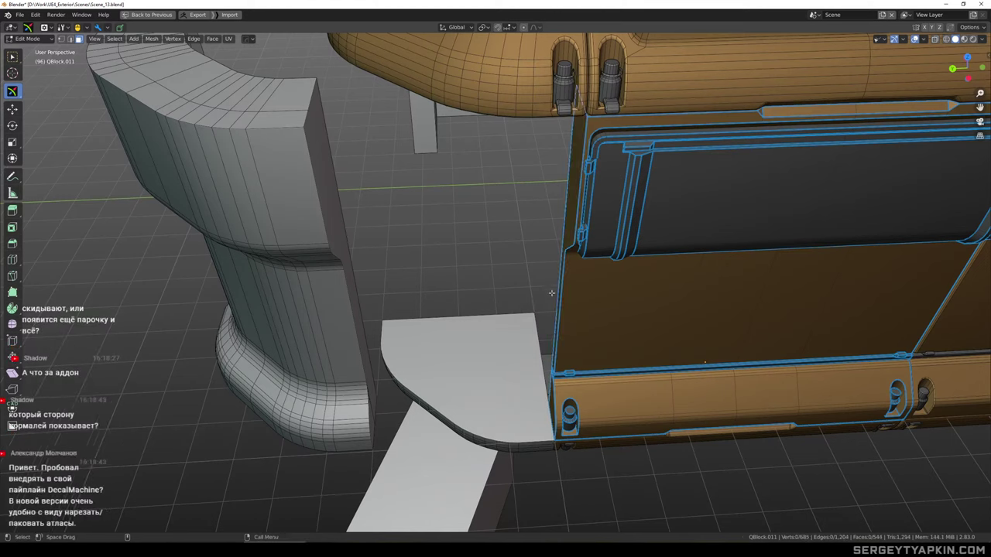
key(Tab)
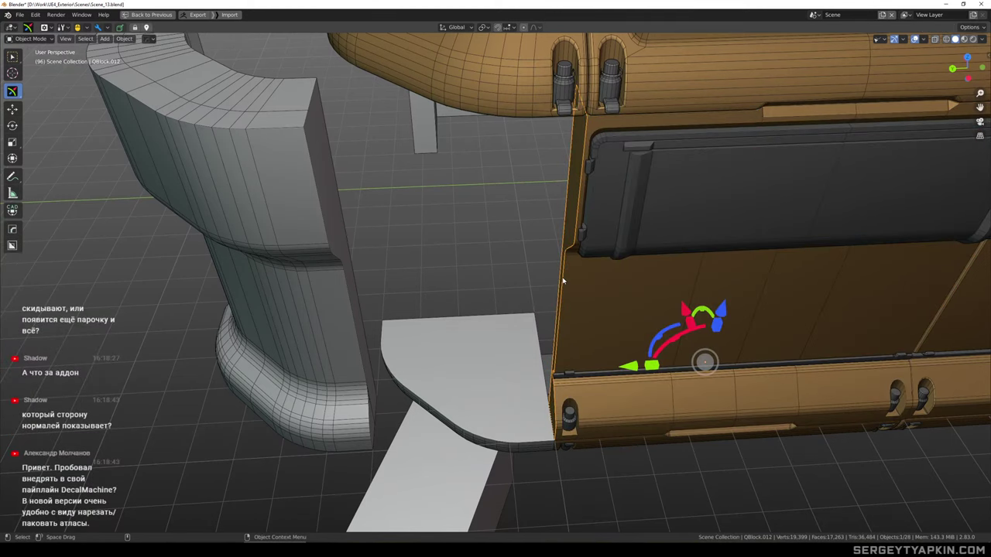
key(Tab)
key(ctrl+l)
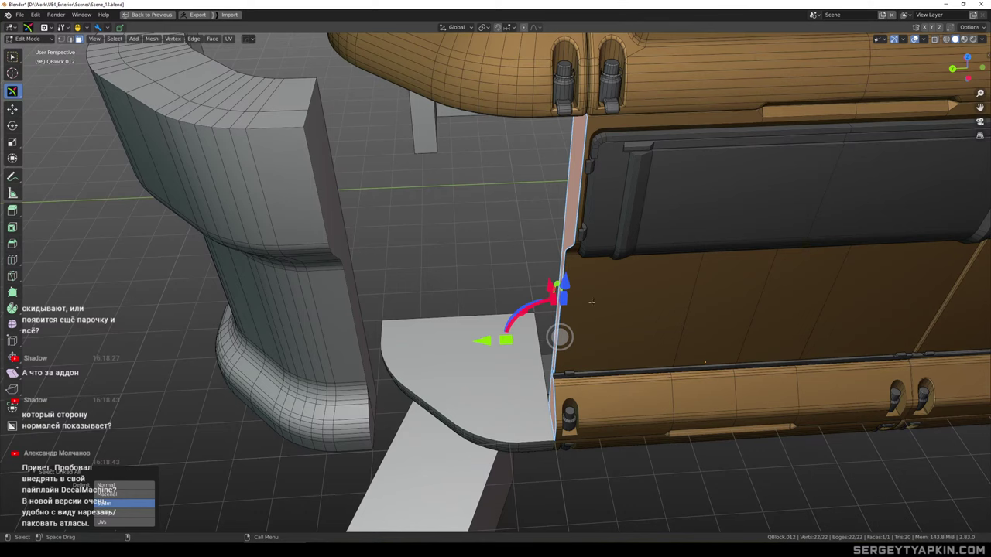
Extrude the separated profile face about 1.54 m outward from the wall panel and leave mesh editing
key(e)
click(450, 272)
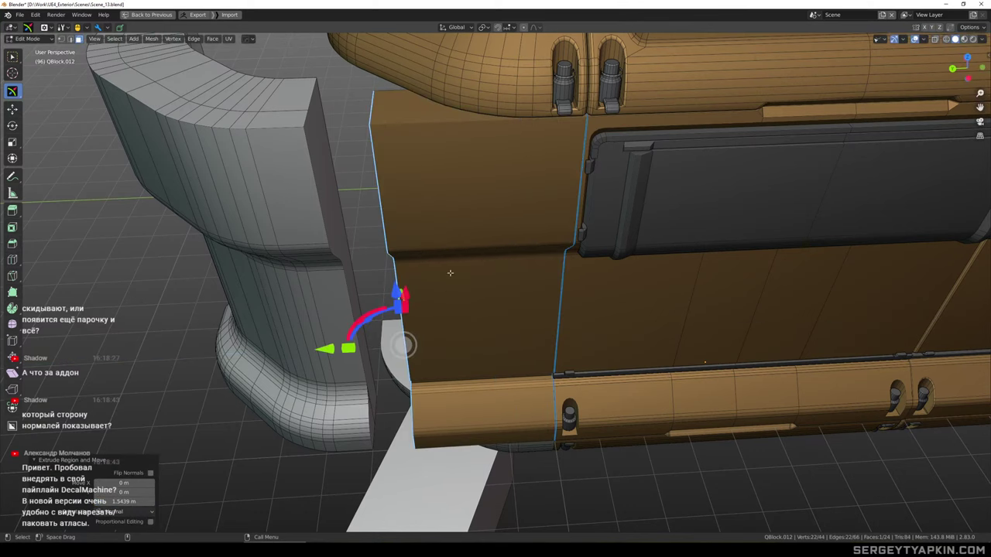
scroll(546, 204, down, 1)
middle_drag(547, 205, 548, 180)
key(Tab)
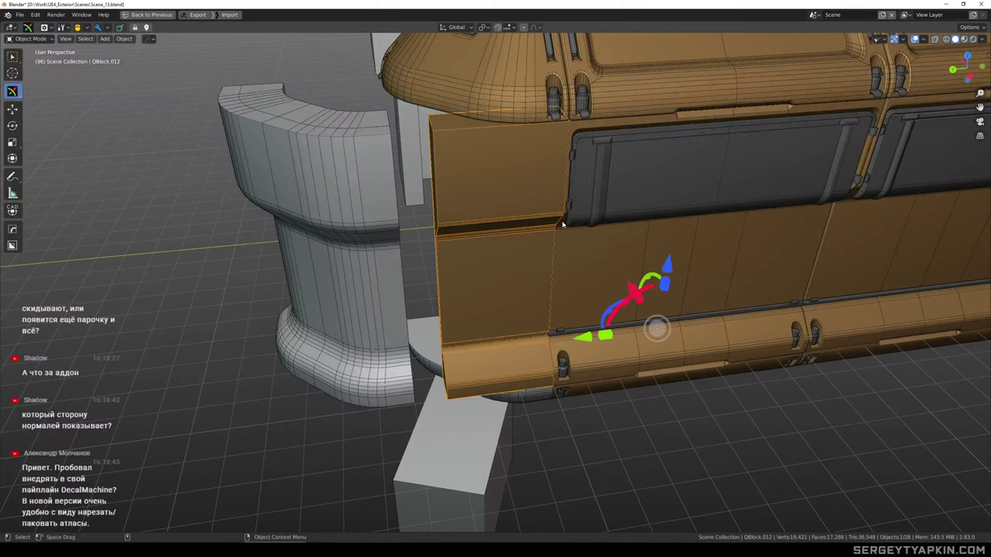
Move only the extruded piece's origin 3 m along the Y axis, toward the corner's centre
middle_drag(564, 223, 534, 219)
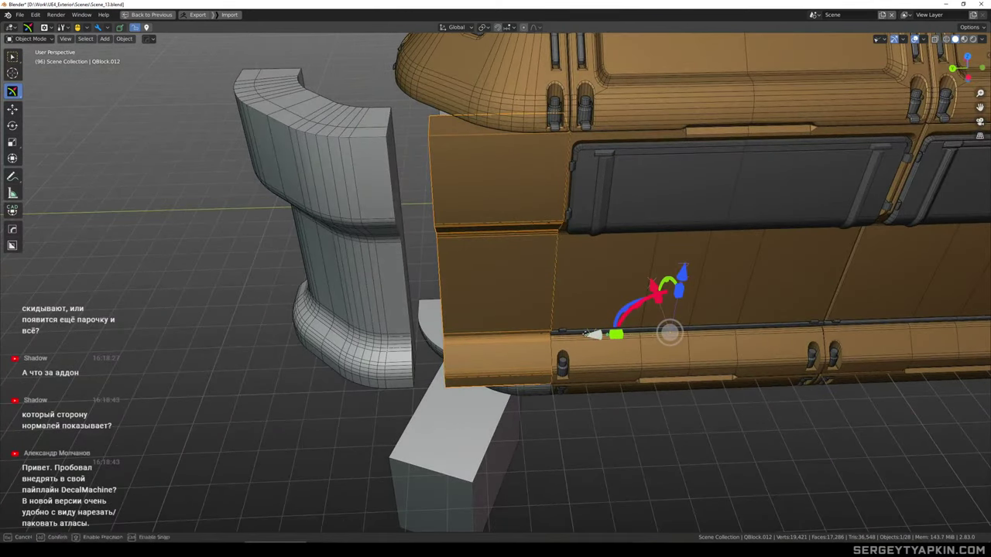
ctrl+drag(587, 333, 410, 324)
middle_drag(534, 224, 546, 293)
key(KP_7)
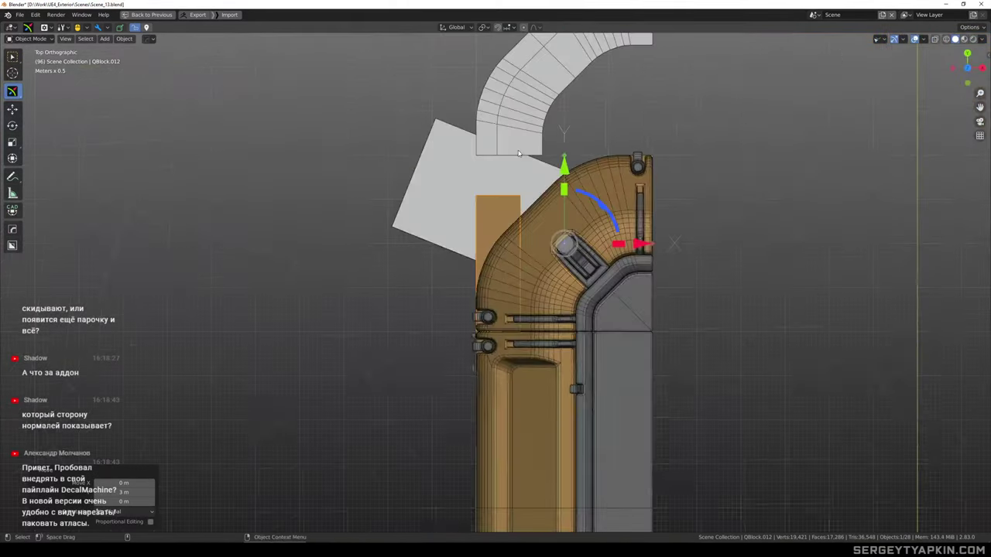
middle_drag(630, 276, 620, 237)
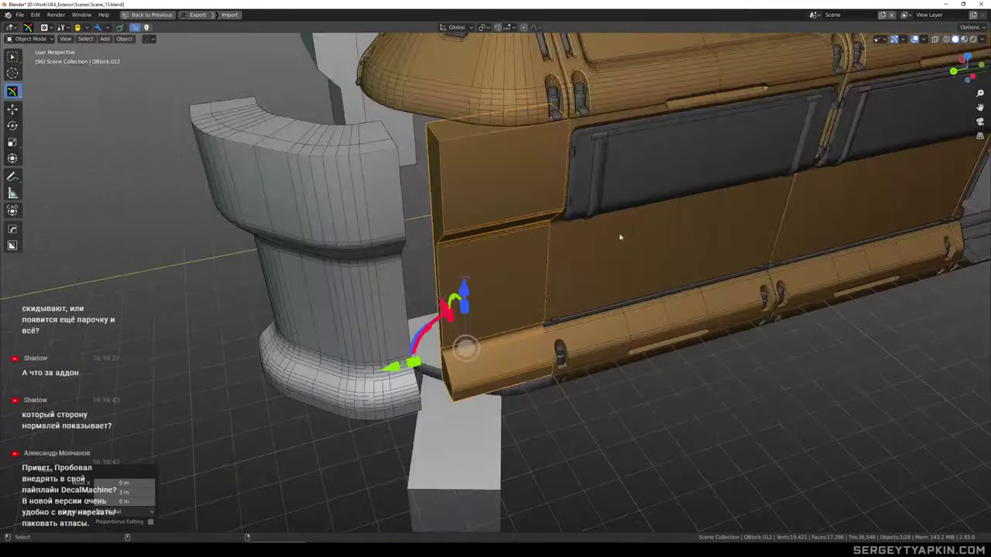
Lengthen the extruded piece by moving its end face outward until it reaches the grey corner column
shift+middle_drag(468, 214, 549, 168)
key(Tab)
drag(455, 287, 394, 296)
key(Tab)
middle_drag(603, 174, 569, 221)
Select the grey block standing below the corner and duplicate it in place
key(w)
click(609, 336)
scroll(563, 307, up, 2)
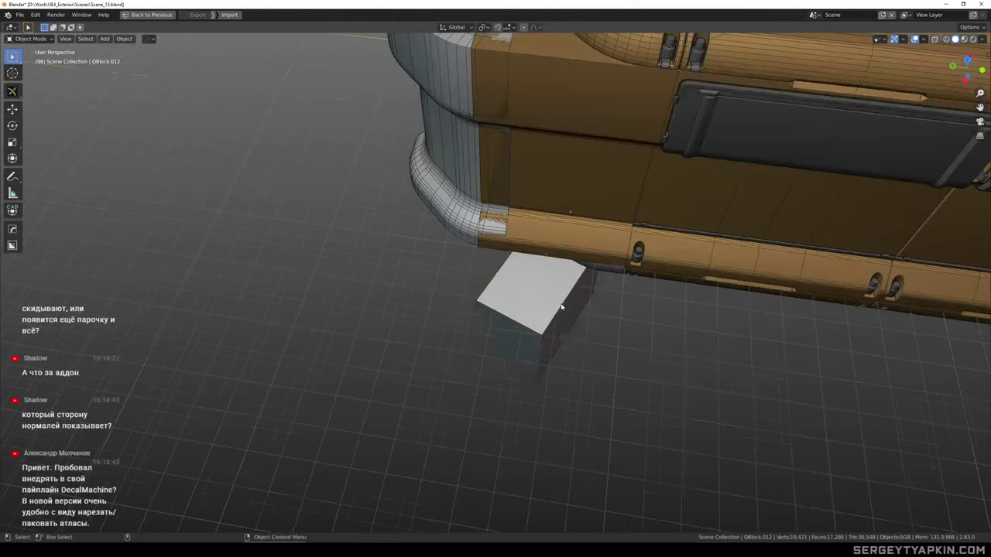
click(563, 307)
middle_drag(563, 307, 583, 286)
scroll(585, 282, down, 2)
key(Tab)
click(560, 263)
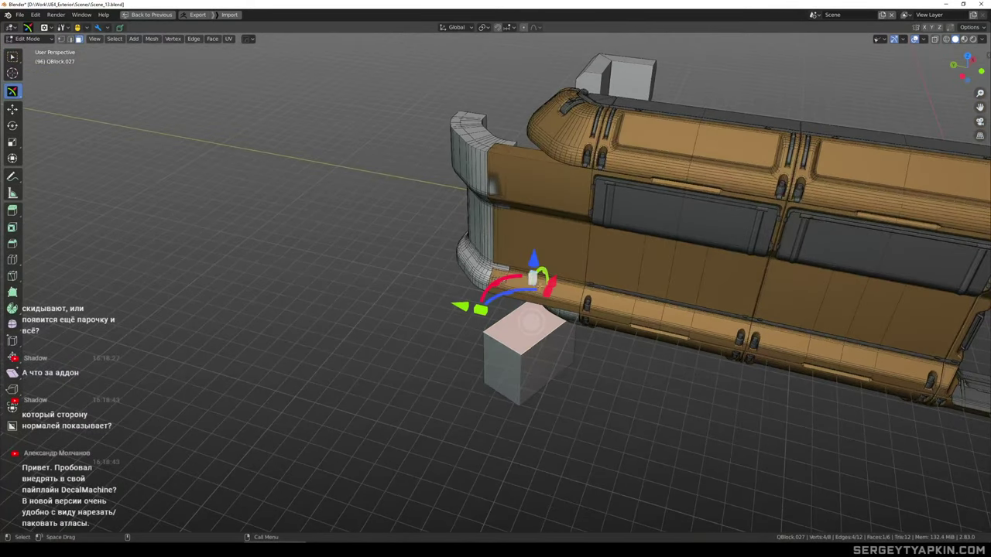
key(Tab)
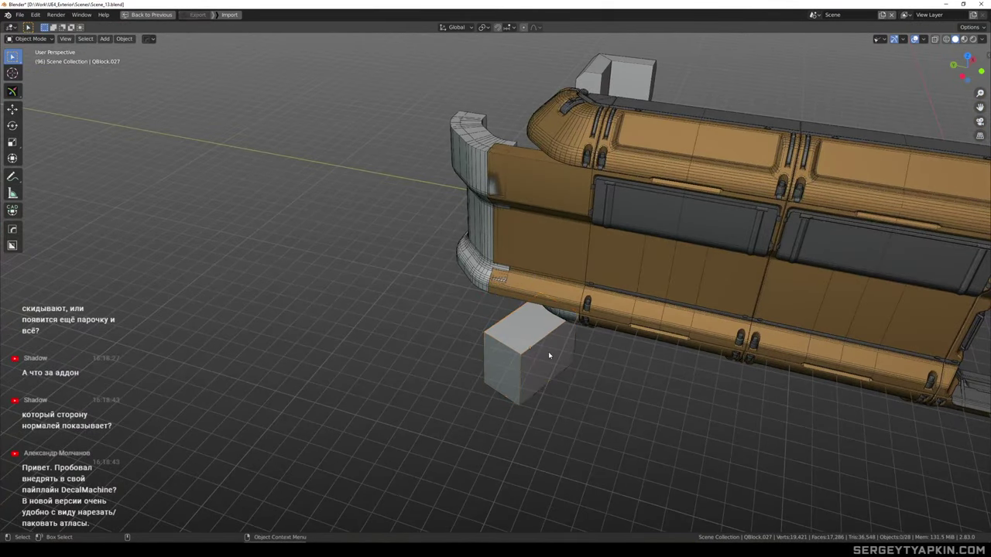
key(shift+d)
right_click(548, 353)
Raise the duplicated block's top face about 4.1 m so the block stands taller than the wall
key(w)
drag(533, 285, 537, 39)
click(533, 221)
key(Tab)
click(528, 271)
alt+right_drag(539, 201, 601, 195)
alt+drag(601, 194, 720, 244)
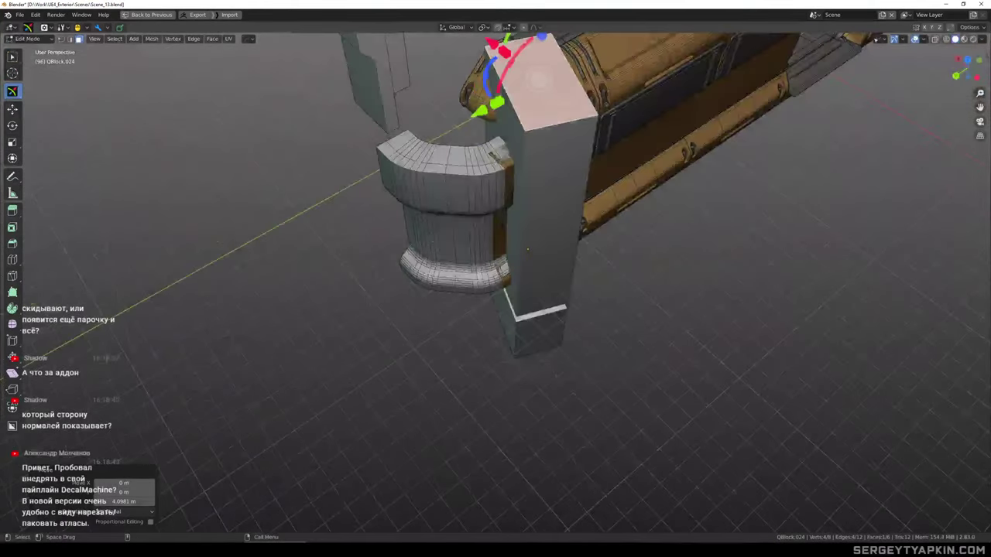
Move the tall block's side face about 1.58 m along Y so the block extends past the grey column
click(504, 179)
click(502, 198)
click(502, 198)
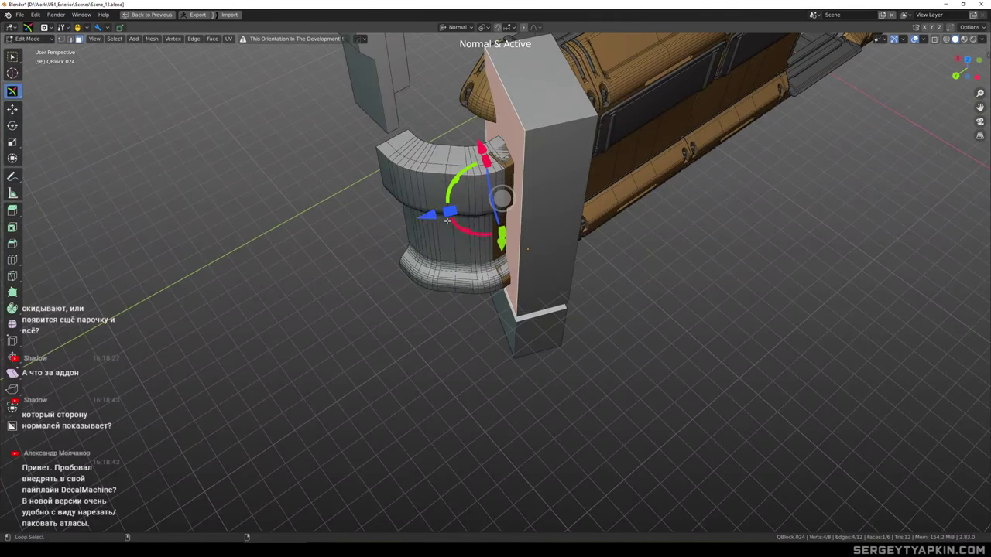
key(alt+w)
drag(437, 237, 387, 270)
alt+drag(387, 270, 255, 302)
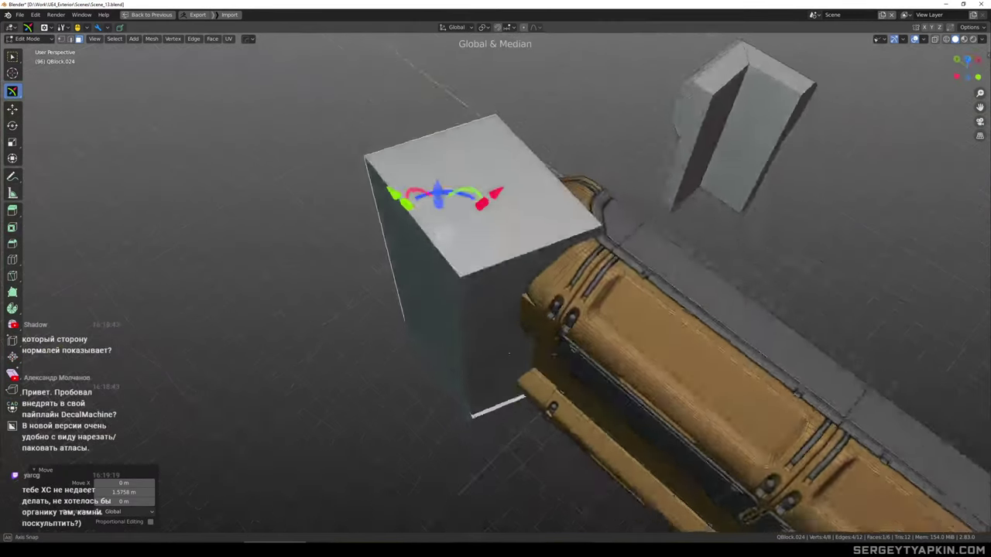
middle_drag(509, 354, 597, 288)
Subtract the tall block from the extruded profile piece with a Boolean difference
key(Tab)
shift+click(598, 292)
key(ctrl+KP_Subtract)
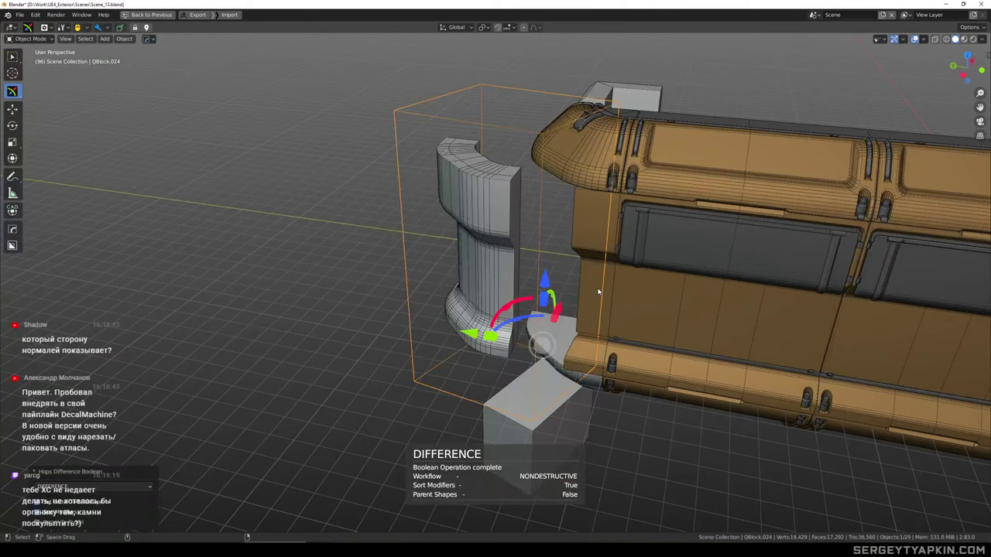
Convert the trimmed profile piece to a mesh to make the cut permanent, and delete the cutter block
click(601, 235)
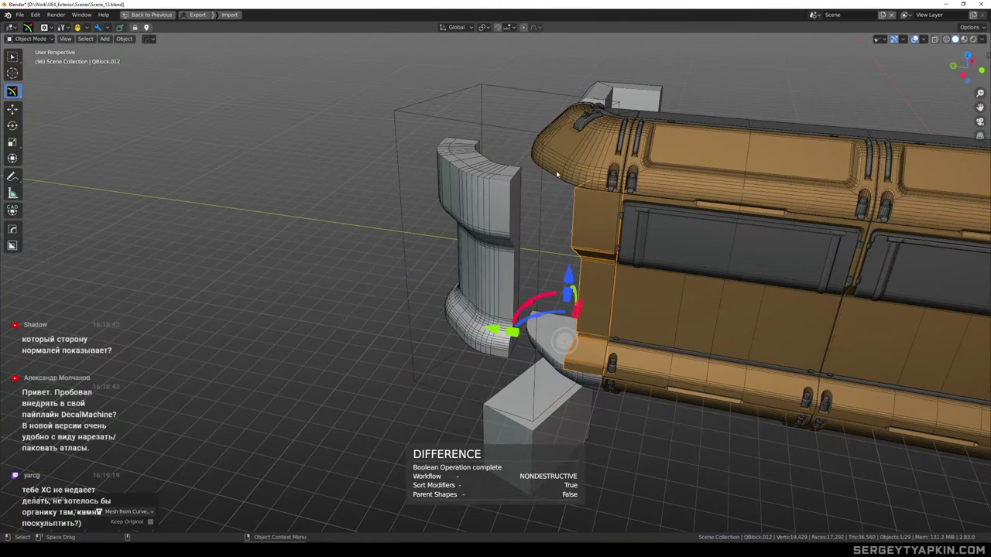
click(529, 131)
key(Delete)
scroll(579, 234, up, 3)
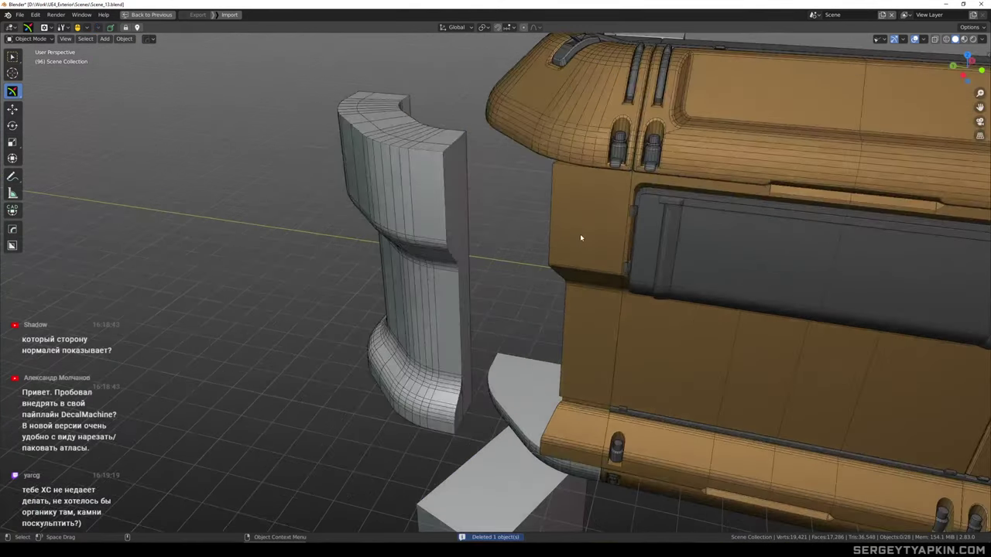
Compare the trimmed profile piece with the old grey corner column and the corner cap above
click(586, 305)
middle_drag(586, 305, 650, 257)
key(w)
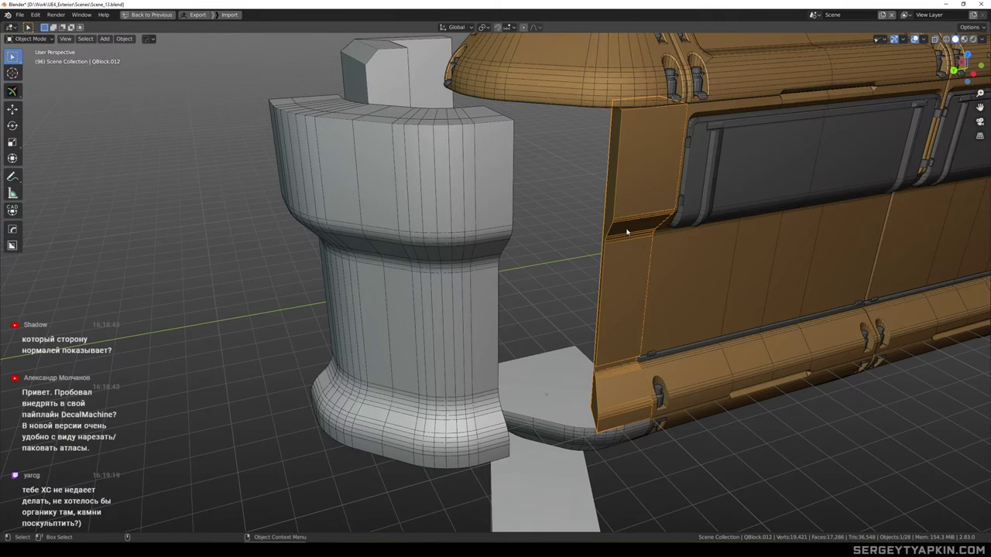
scroll(624, 231, up, 3)
middle_drag(621, 230, 606, 190)
scroll(583, 238, down, 3)
click(478, 217)
scroll(478, 217, down, 3)
scroll(568, 205, up, 3)
click(572, 203)
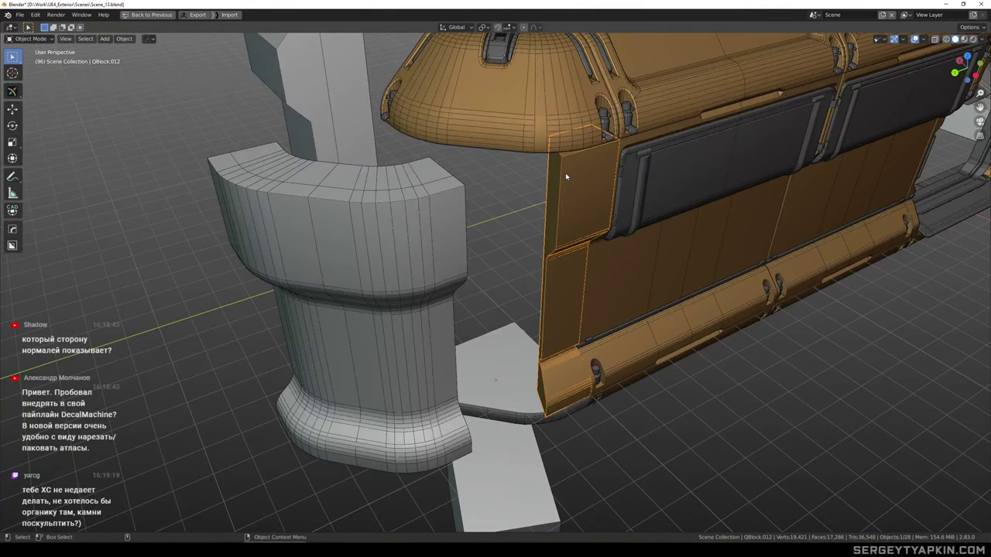
middle_drag(586, 229, 434, 180)
Move the old grey corner column farther away from the wall along the Y axis
click(421, 183)
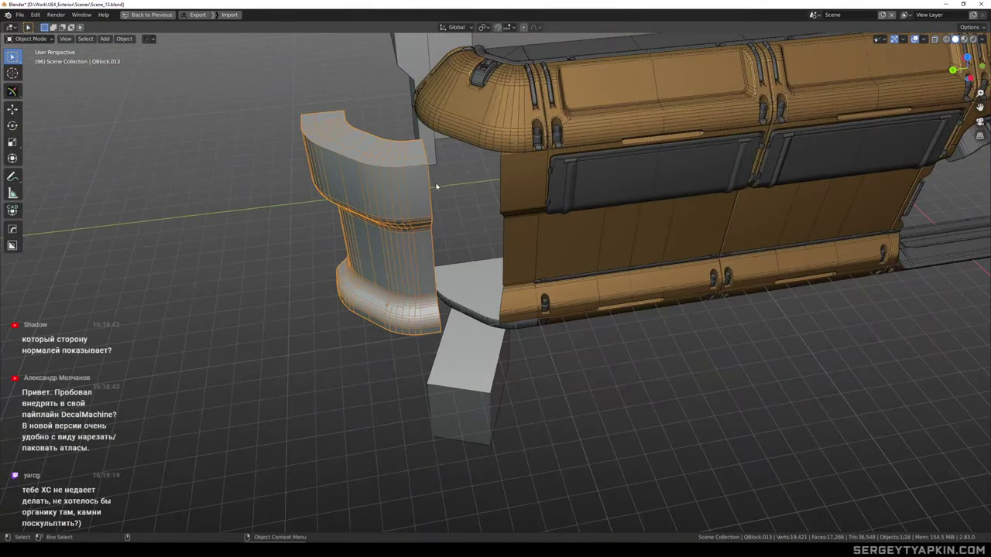
key(w)
drag(310, 314, 217, 318)
click(377, 313)
scroll(510, 240, up, 2)
Select the trimmed profile piece and rotate its origin about the Z axis toward the corner's diagonal
click(524, 220)
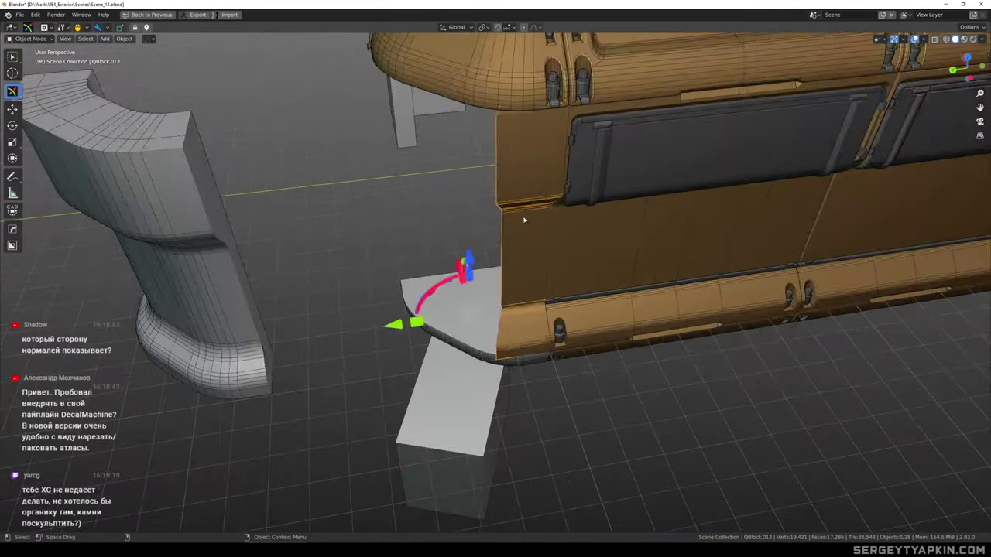
middle_drag(524, 219, 523, 232)
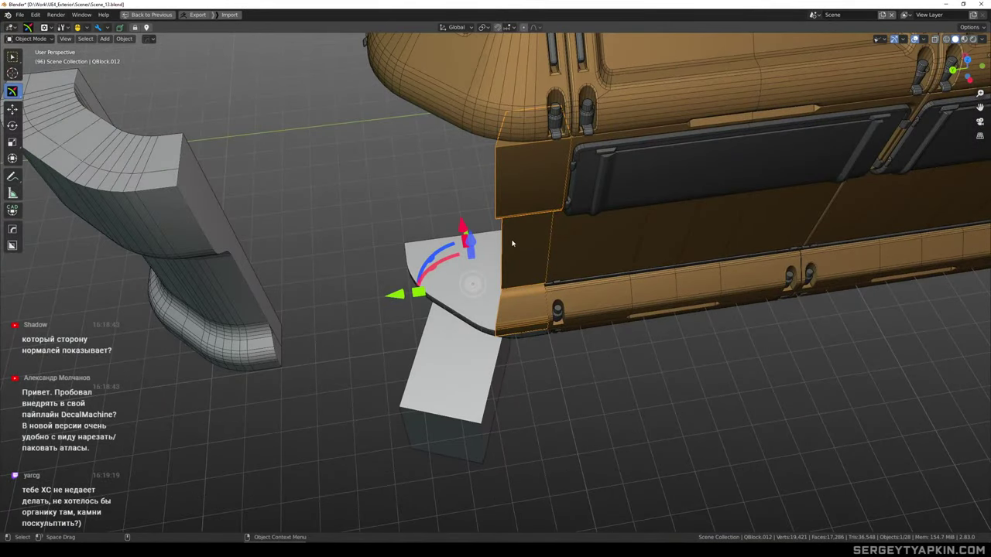
middle_drag(514, 226, 530, 243)
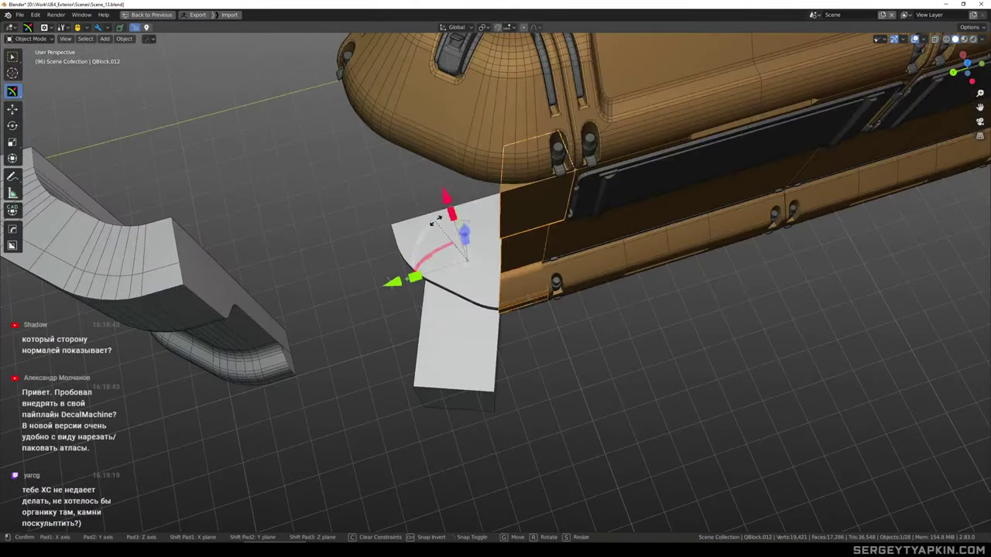
drag(433, 221, 460, 217)
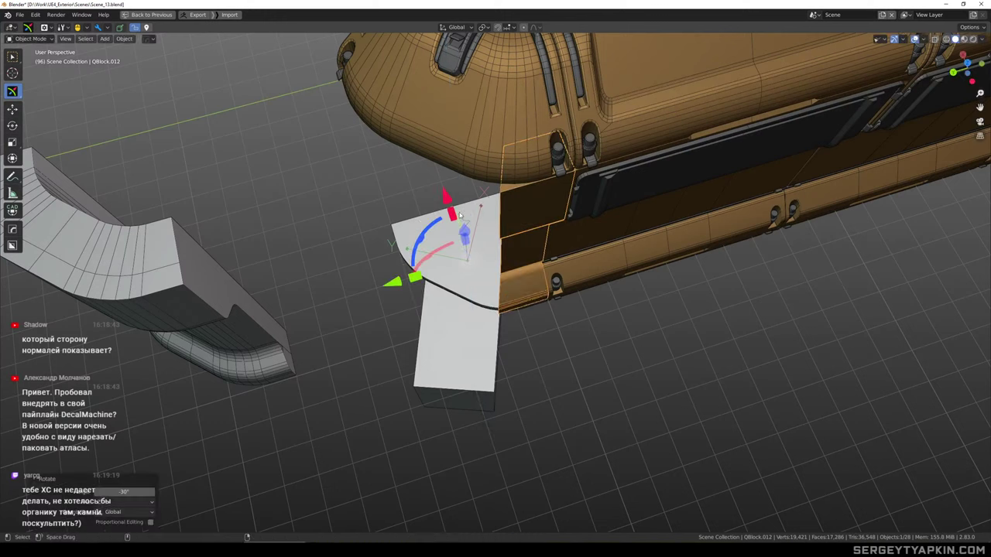
click(129, 492)
click(525, 308)
click(531, 268)
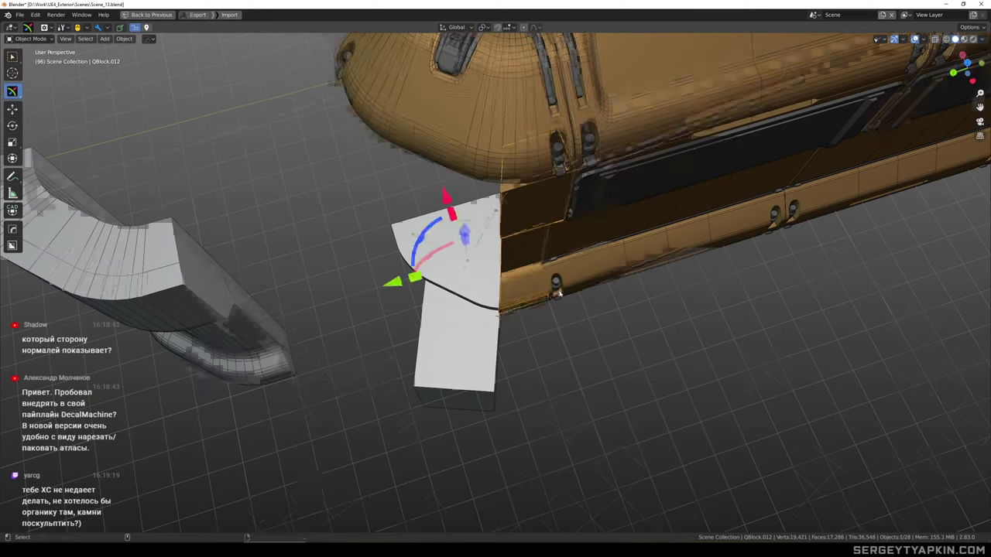
Mirror the trimmed piece across its rotated origin with a mirror modifier, onto the corner's other side
middle_drag(556, 292, 546, 312)
key(alt+x)
click(587, 339)
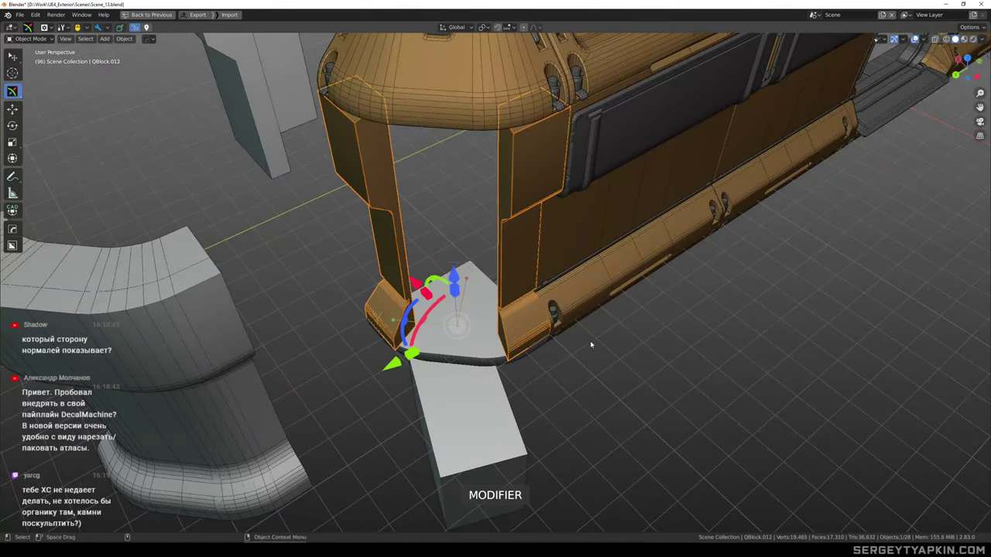
middle_drag(590, 340, 549, 357)
middle_drag(477, 330, 520, 322)
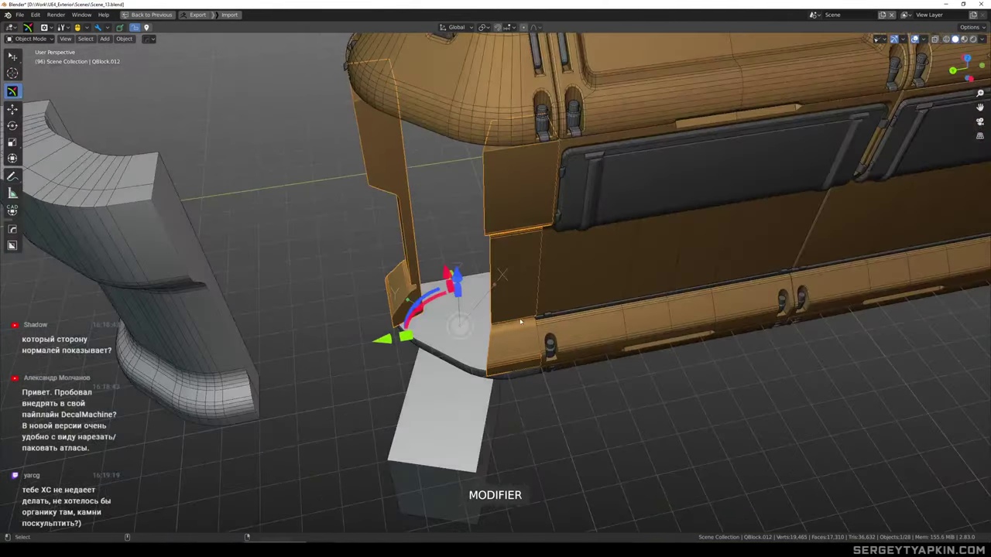
Make the mirrored half real geometry and open the corner piece's mesh for editing
key(ctrl+a)
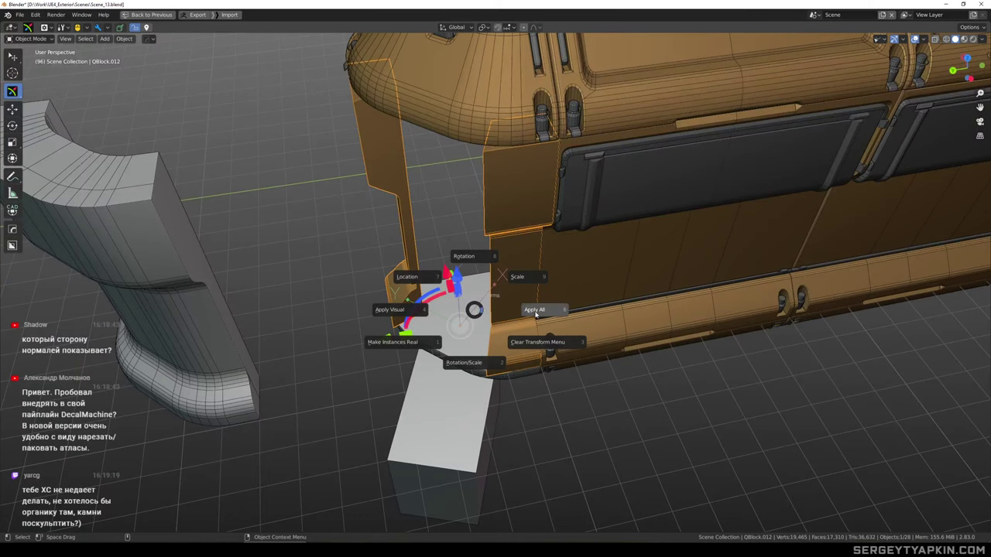
click(486, 355)
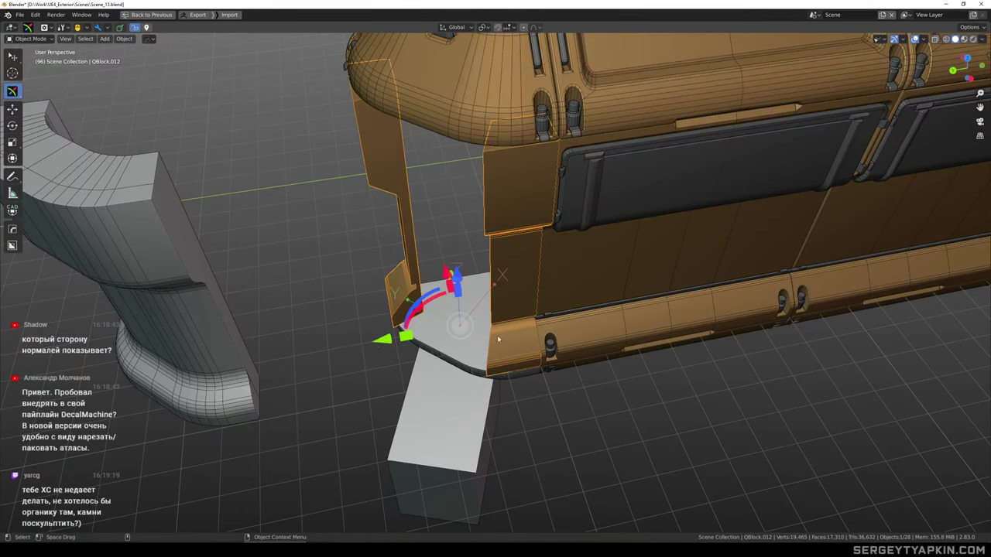
key(Tab)
Bridge the facing end faces of the two mirrored halves to close the corner, and clear the selection
click(499, 302)
middle_drag(499, 303, 542, 263)
key(w)
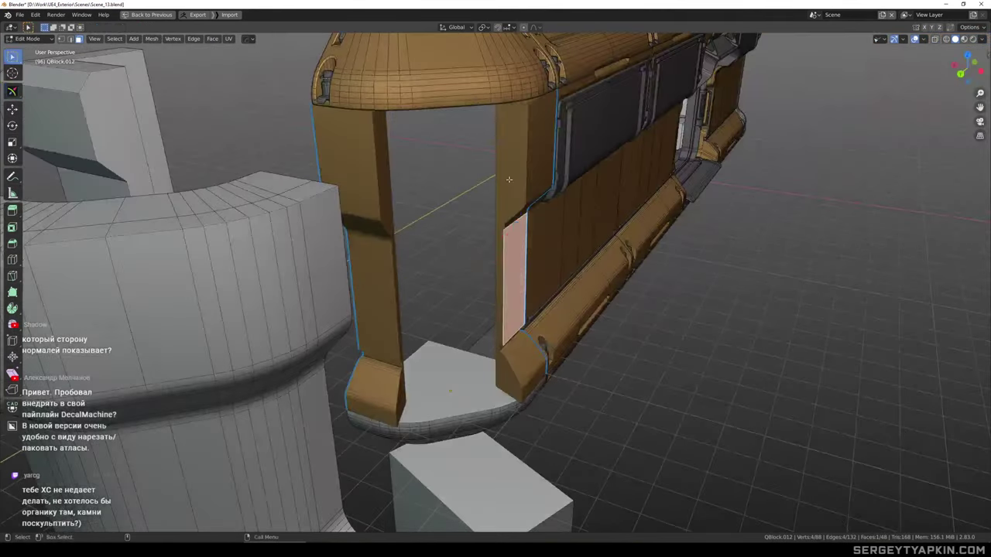
click(509, 181)
middle_drag(507, 186, 412, 220)
shift+click(413, 221)
key(ctrl+e)
key(alt+a)
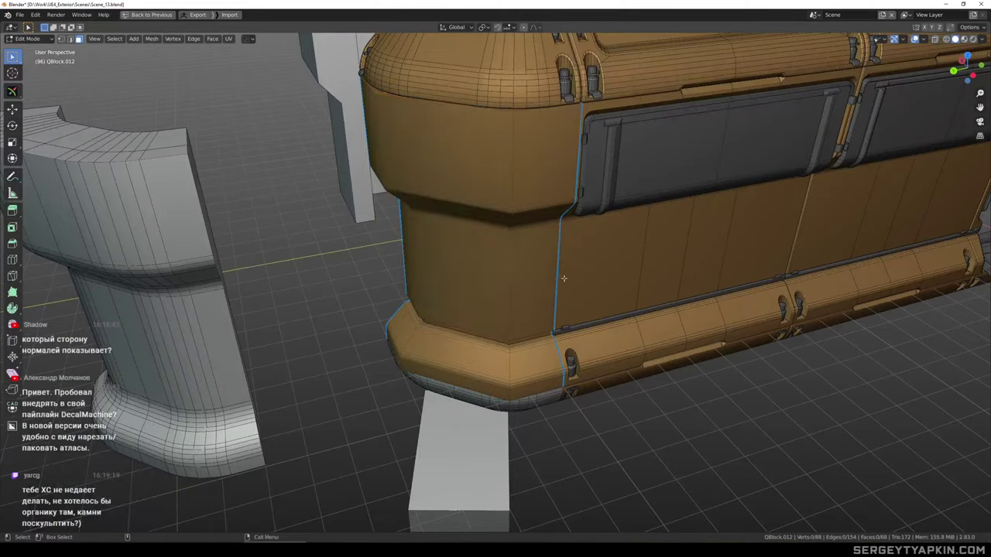
Examine the bridged corner's edges and how it meets the cap, the base and the wall panel
middle_drag(562, 279, 490, 290)
key(2)
scroll(463, 177, up, 3)
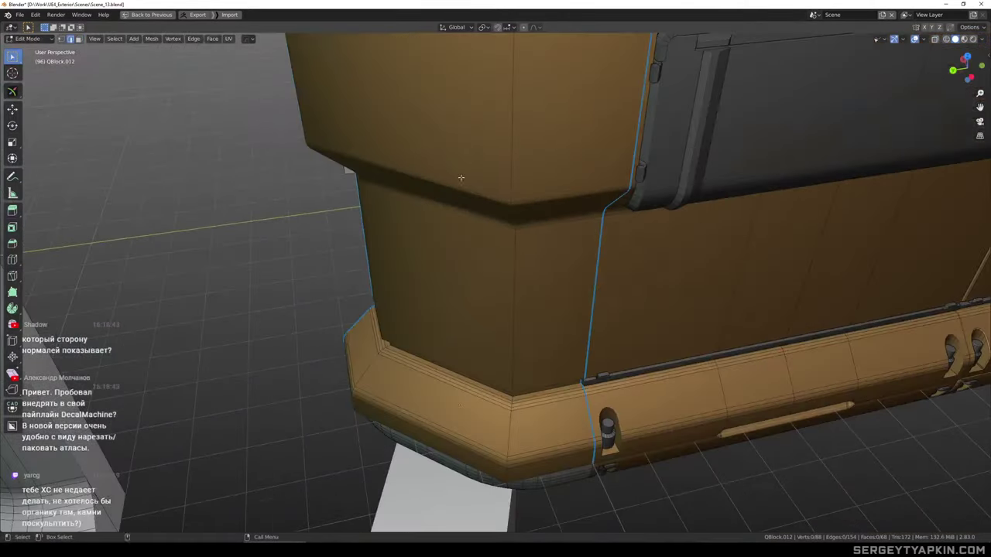
middle_drag(462, 178, 462, 208)
scroll(475, 132, down, 3)
key(Tab)
middle_drag(551, 219, 534, 243)
key(w)
scroll(519, 201, down, 4)
click(580, 387)
shift+middle_drag(559, 305, 454, 226)
scroll(457, 206, up, 4)
Select the bridged corner piece and apply its rotation and scale
click(457, 203)
key(ctrl+a)
click(454, 267)
scroll(455, 256, down, 4)
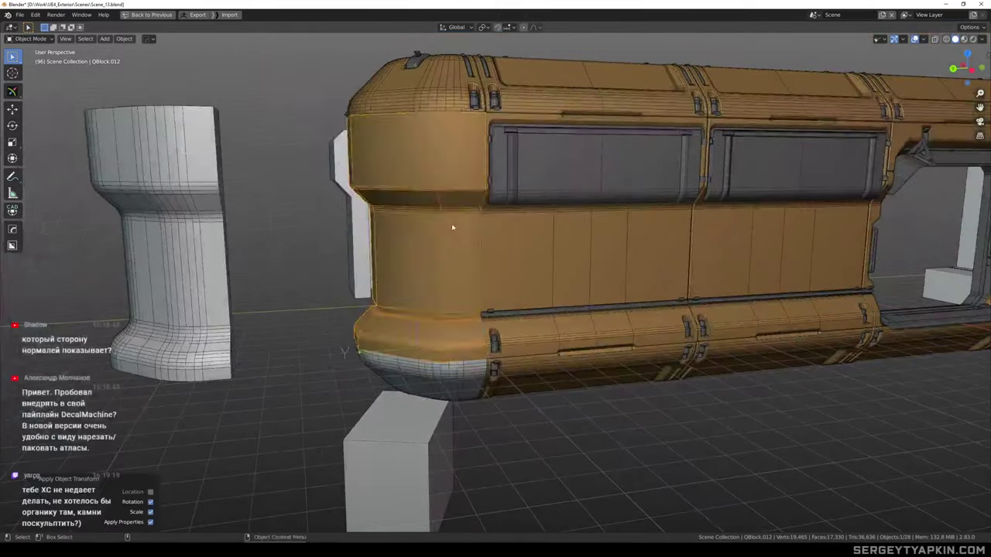
Add one vertical loop cut through the middle of the bridged corner section
key(Tab)
scroll(408, 183, up, 2)
click(409, 190)
middle_drag(410, 191, 449, 222)
key(ctrl+r)
click(402, 192)
click(403, 193)
Bevel the two vertical edge loops around the corner piece with a 50 percent width and 6 segments
click(445, 157)
scroll(441, 160, down, 1)
middle_drag(438, 163, 432, 176)
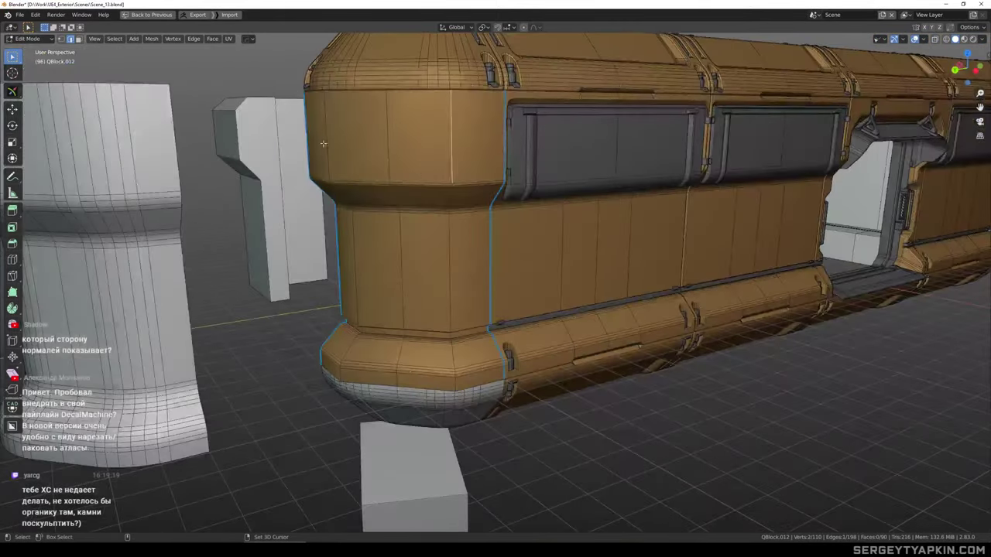
middle_drag(454, 220, 448, 227)
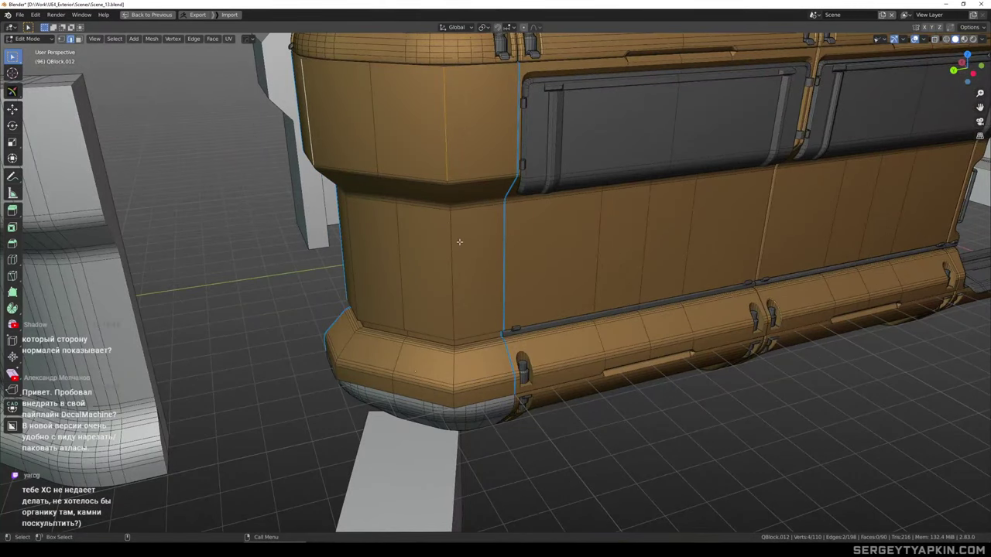
middle_drag(460, 246, 508, 200)
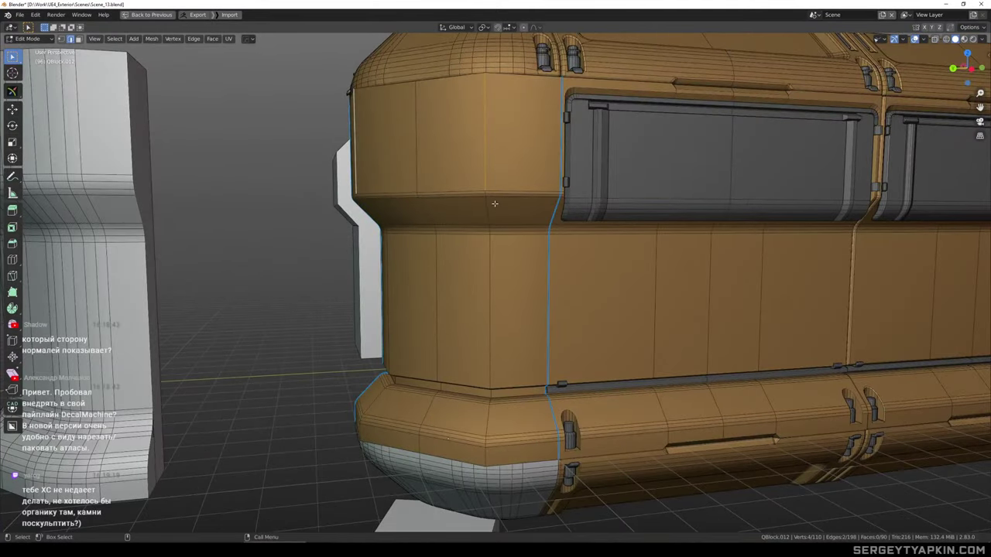
alt+click(495, 189)
middle_drag(517, 197, 552, 216)
scroll(561, 163, up, 2)
key(ctrl+b)
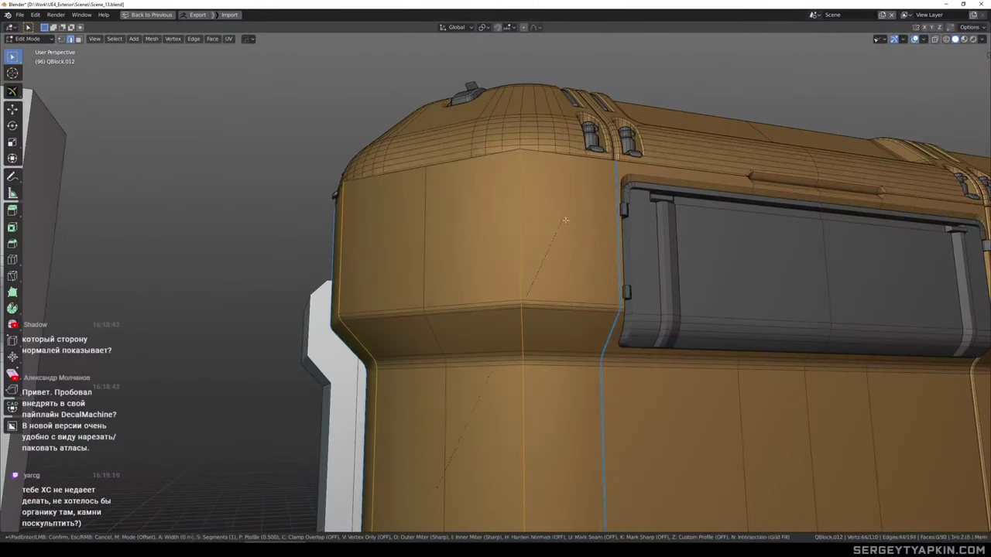
click(662, 222)
click(141, 383)
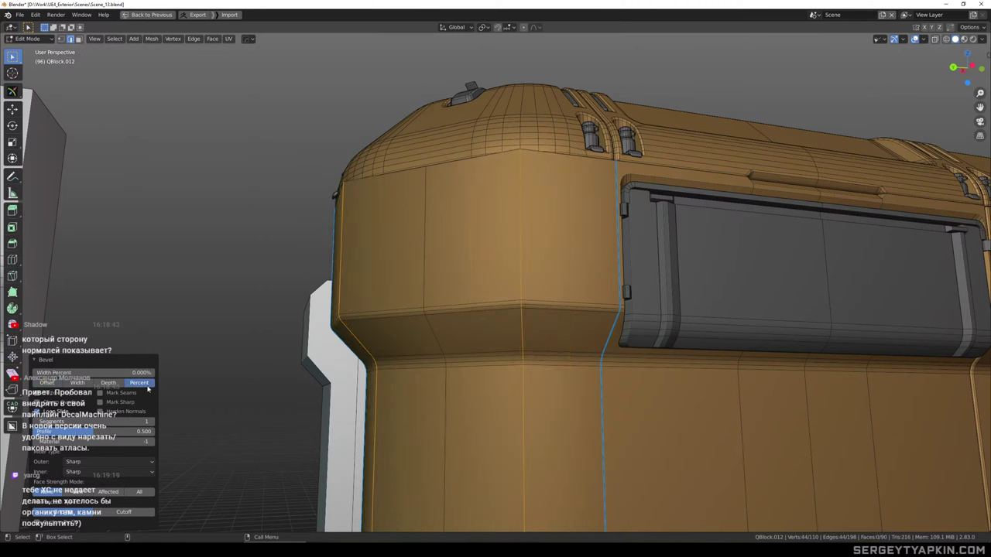
click(153, 422)
click(152, 424)
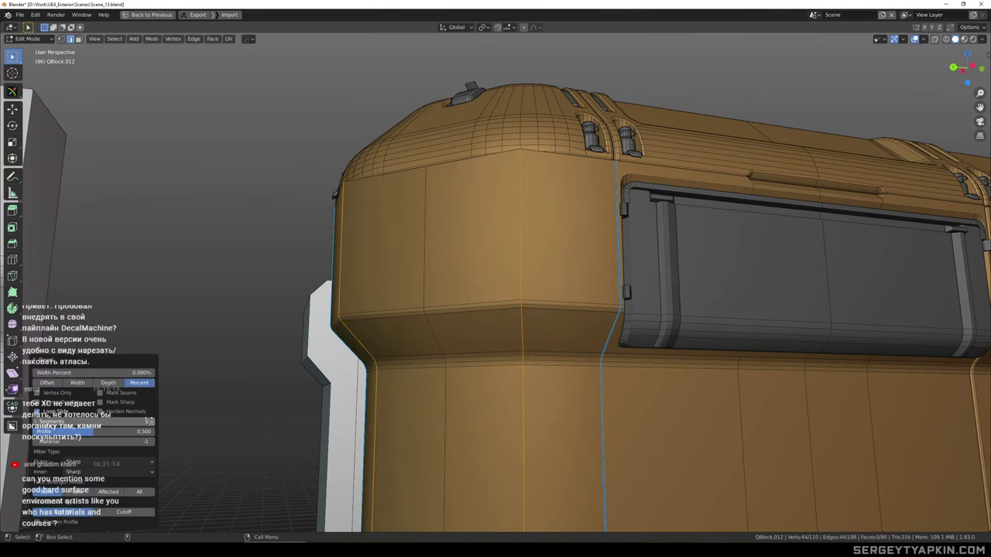
drag(78, 373, 140, 373)
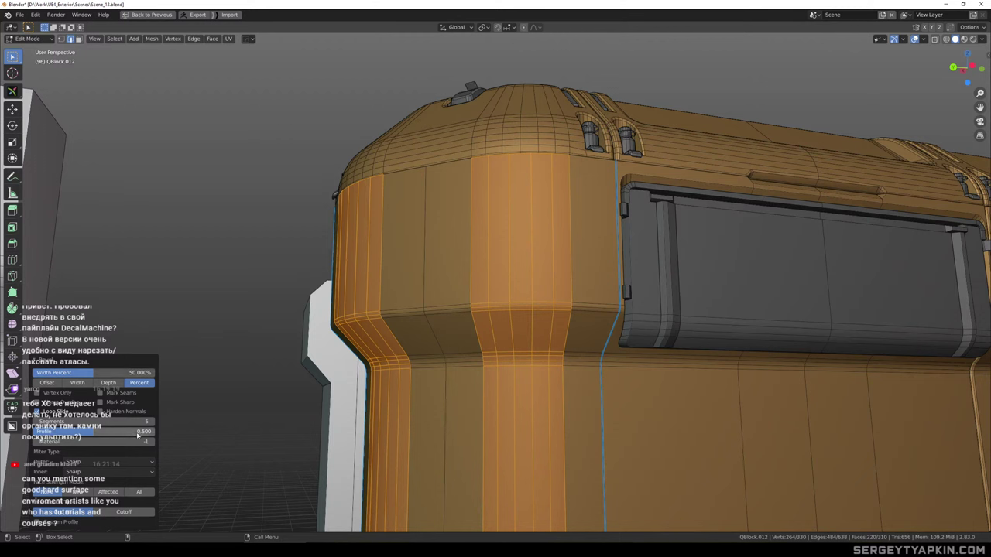
click(152, 423)
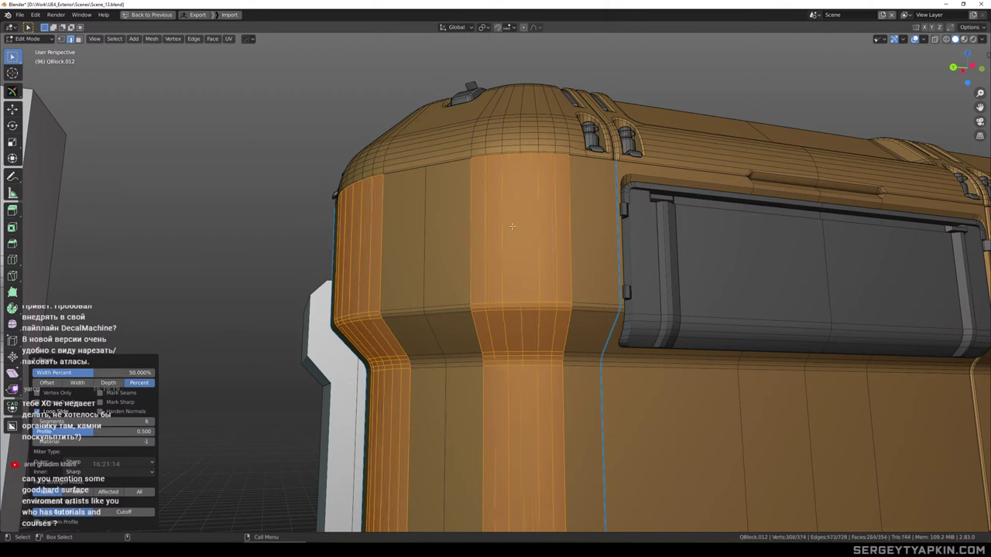
click(230, 271)
Examine the beveled corner's rounding against the cap, the base and the whole wall module, returning to object mode
middle_drag(434, 287, 325, 337)
scroll(403, 301, down, 3)
scroll(459, 394, up, 4)
shift+middle_drag(459, 393, 498, 263)
scroll(503, 272, down, 2)
scroll(496, 267, up, 2)
middle_drag(490, 316, 479, 270)
scroll(491, 264, down, 3)
scroll(479, 267, down, 2)
key(Tab)
scroll(551, 379, down, 2)
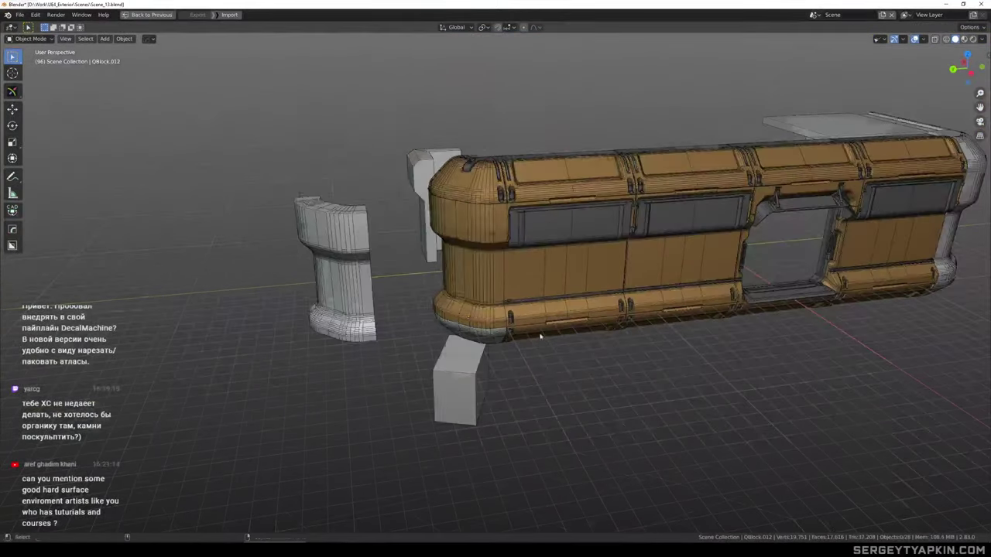
mouse_move(541, 336)
middle_down()
mouse_move(581, 332)
mouse_move(582, 341)
mouse_move(549, 351)
middle_up()
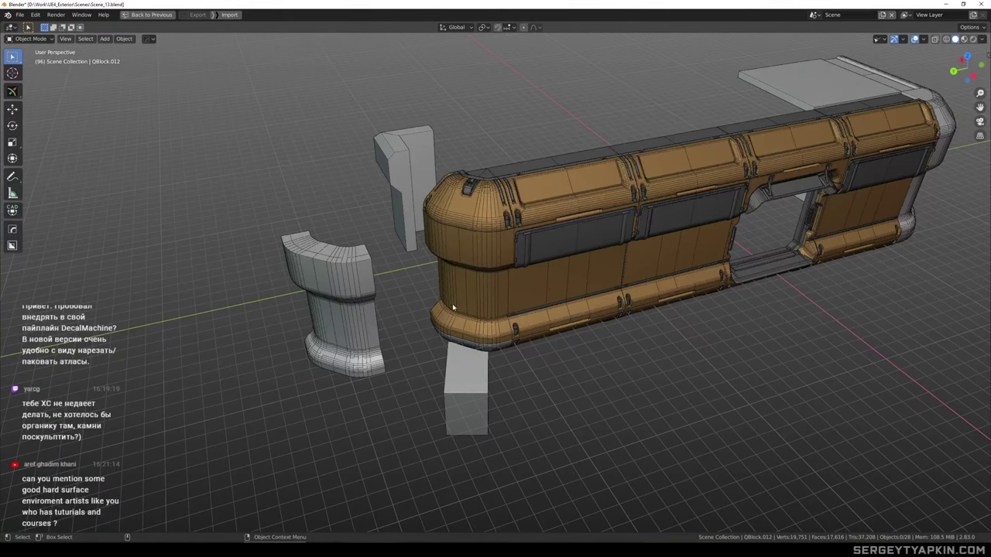
Select the rounded corner piece and save the scene file
click(330, 286)
middle_drag(331, 286, 393, 324)
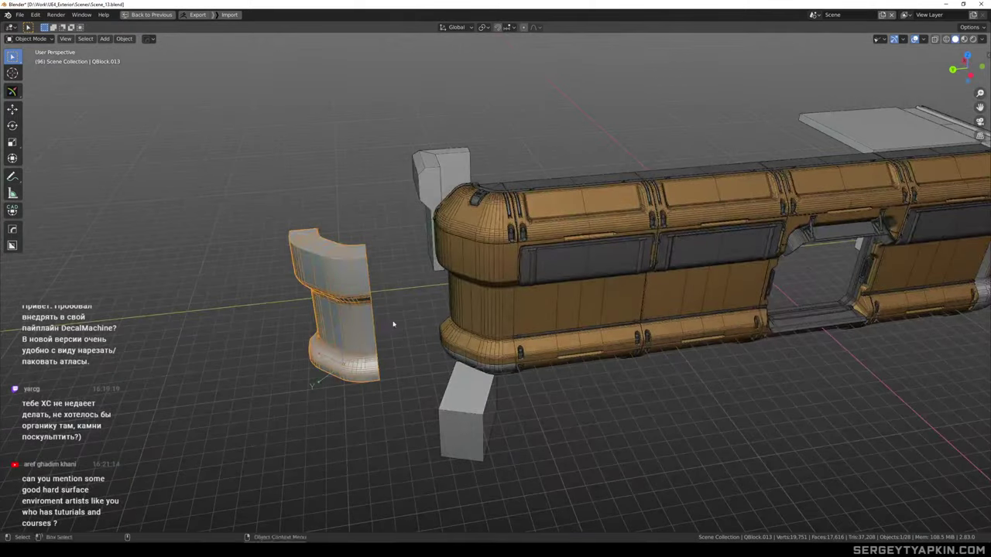
click(477, 338)
scroll(478, 338, up, 3)
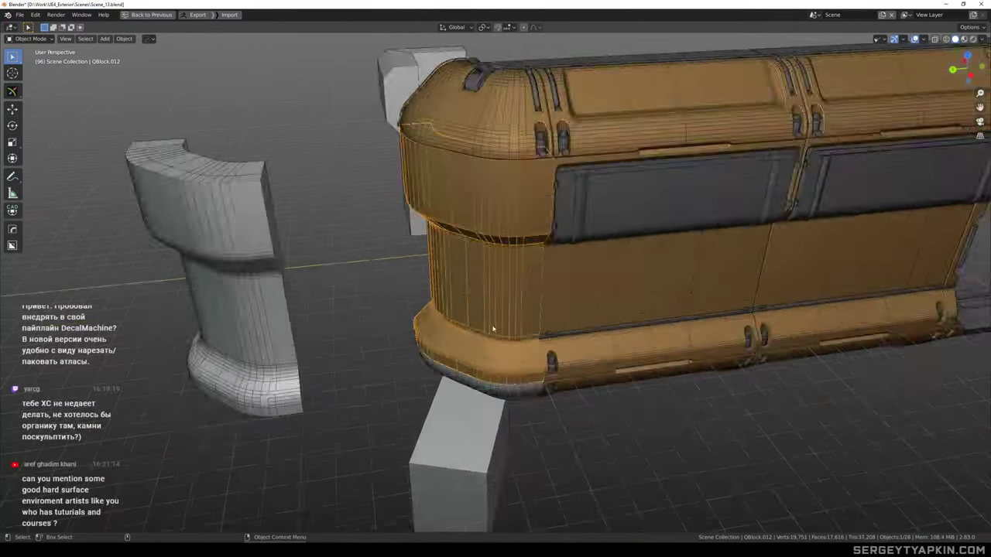
middle_drag(493, 327, 502, 301)
key(ctrl+s)
scroll(468, 231, up, 2)
middle_drag(467, 231, 519, 349)
scroll(516, 286, down, 3)
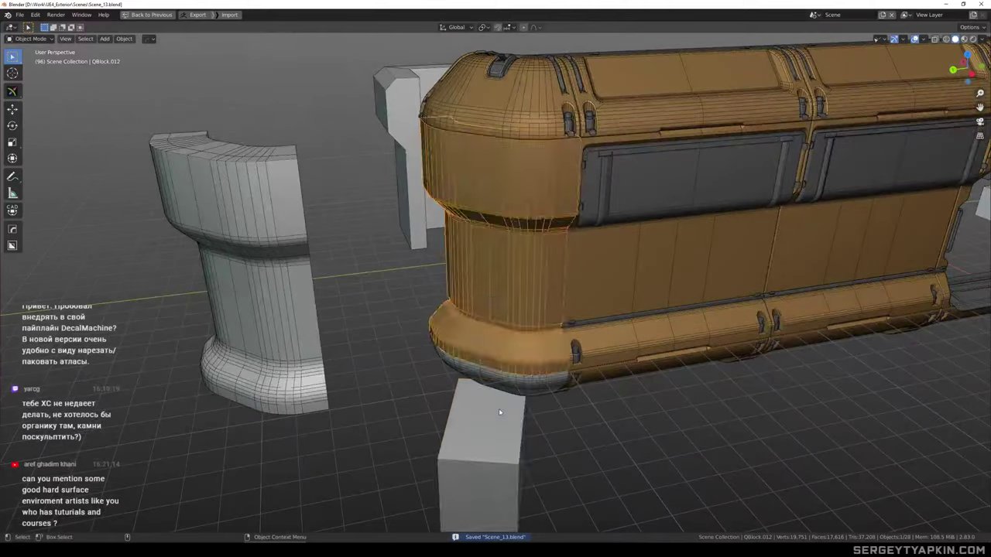
Examine the seam between the rounded corner piece, the cap and the adjoining wall panel
click(500, 413)
click(522, 270)
scroll(522, 269, up, 3)
middle_drag(523, 270, 552, 236)
shift+middle_drag(553, 237, 553, 287)
scroll(560, 285, down, 2)
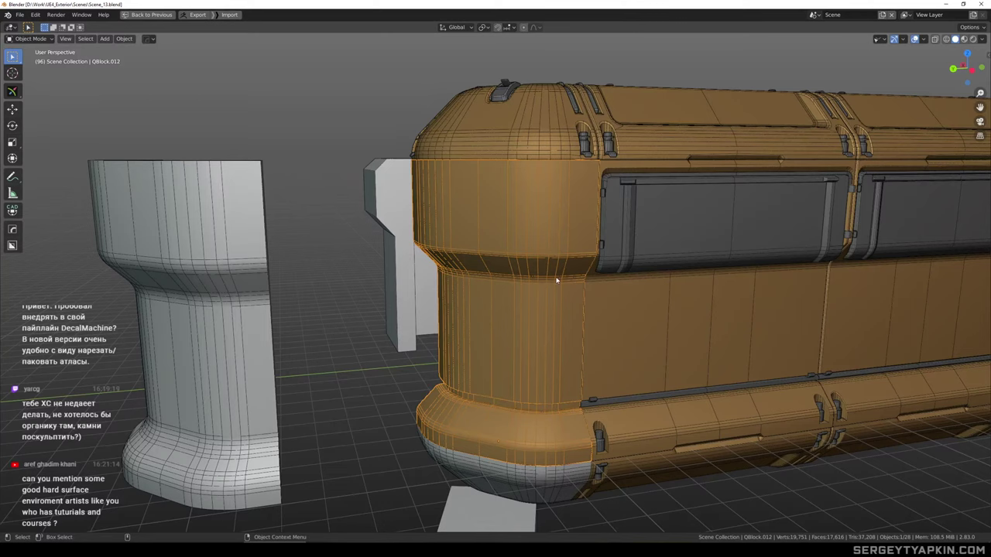
scroll(580, 213, up, 3)
scroll(583, 195, down, 1)
middle_drag(582, 197, 617, 175)
click(644, 141)
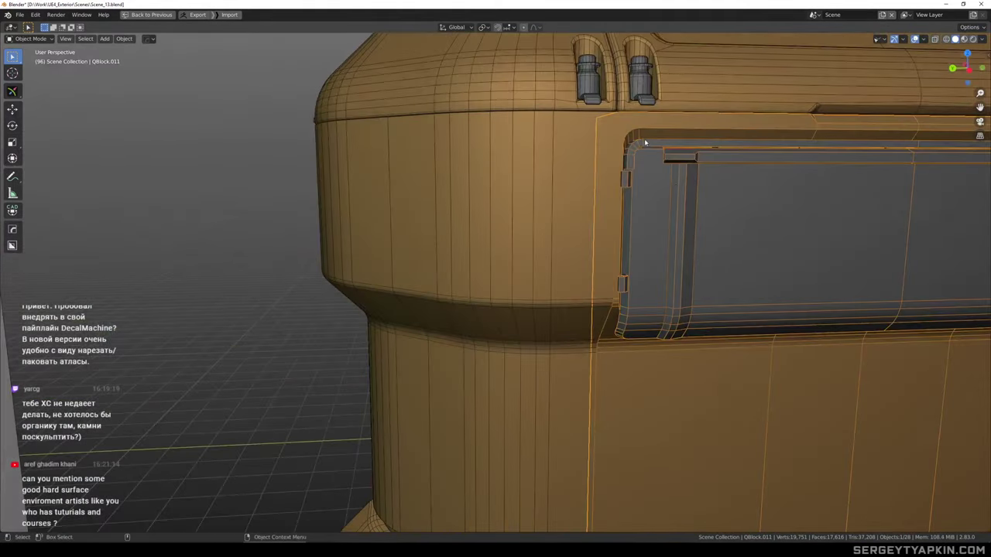
click(576, 168)
scroll(585, 213, down, 3)
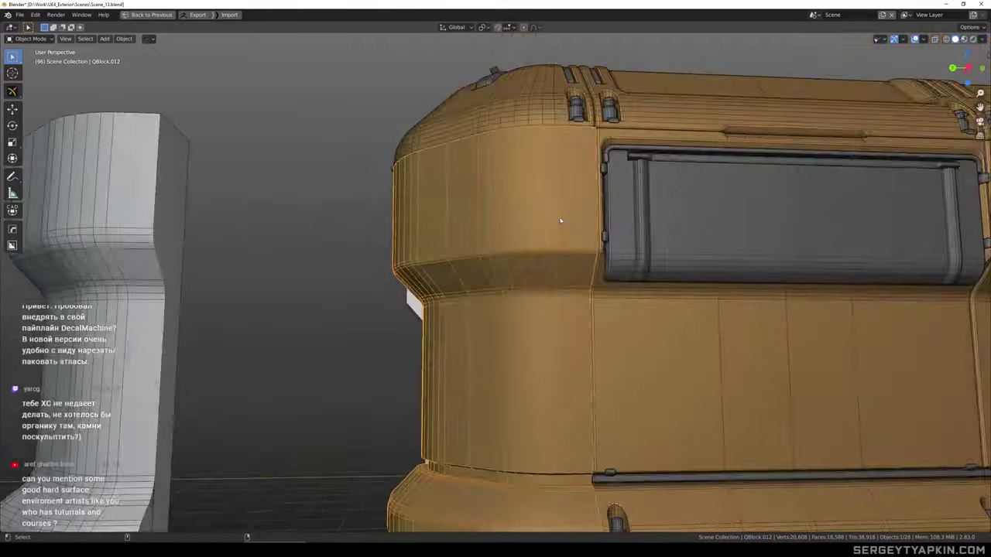
middle_drag(560, 221, 570, 252)
scroll(571, 252, down, 1)
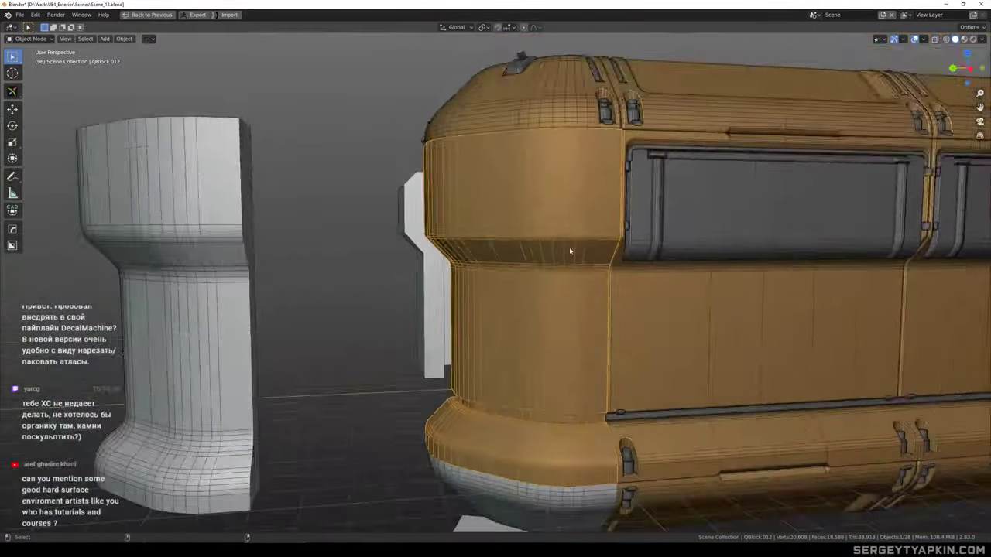
Examine the corner piece's mesh and how its lower flare lines up with the adjacent wall panel
shift+middle_drag(570, 317, 536, 238)
scroll(579, 240, up, 2)
scroll(579, 242, down, 3)
scroll(567, 273, down, 2)
scroll(574, 240, up, 2)
key(Tab)
scroll(536, 239, down, 3)
key(Tab)
middle_drag(469, 238, 554, 268)
shift+click(567, 180)
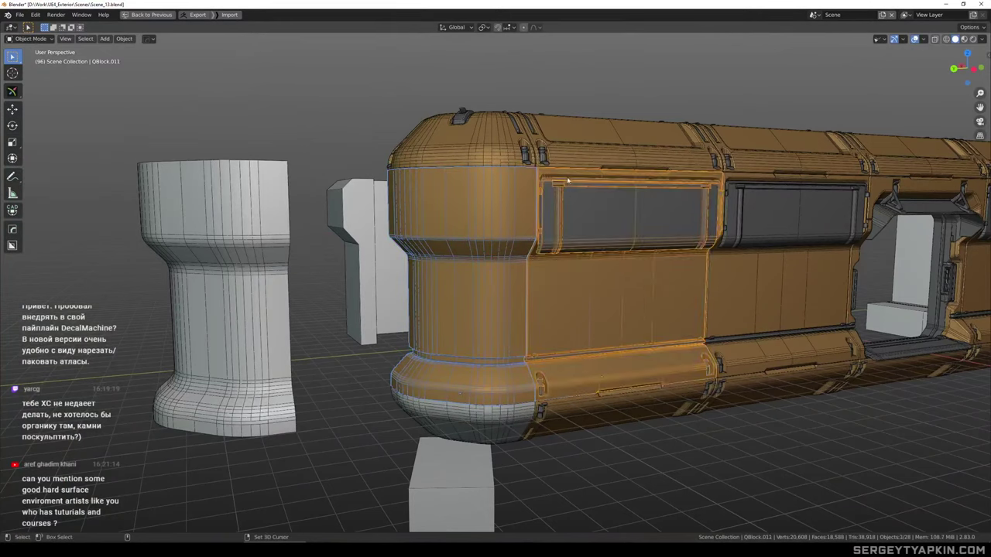
Delete the old dome under the corner column and make a linked duplicate of the top corner cap
click(487, 413)
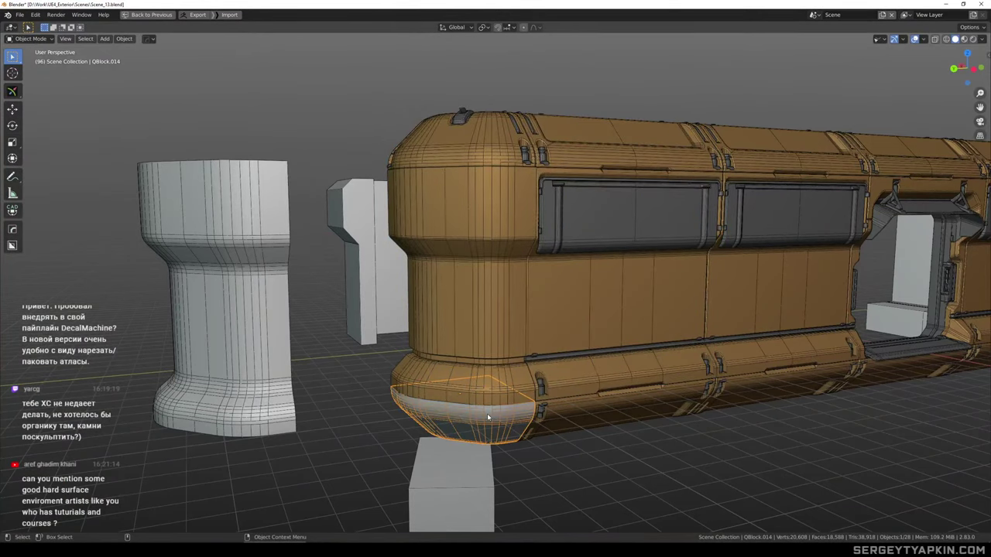
key(Delete)
click(473, 159)
middle_drag(474, 161, 545, 186)
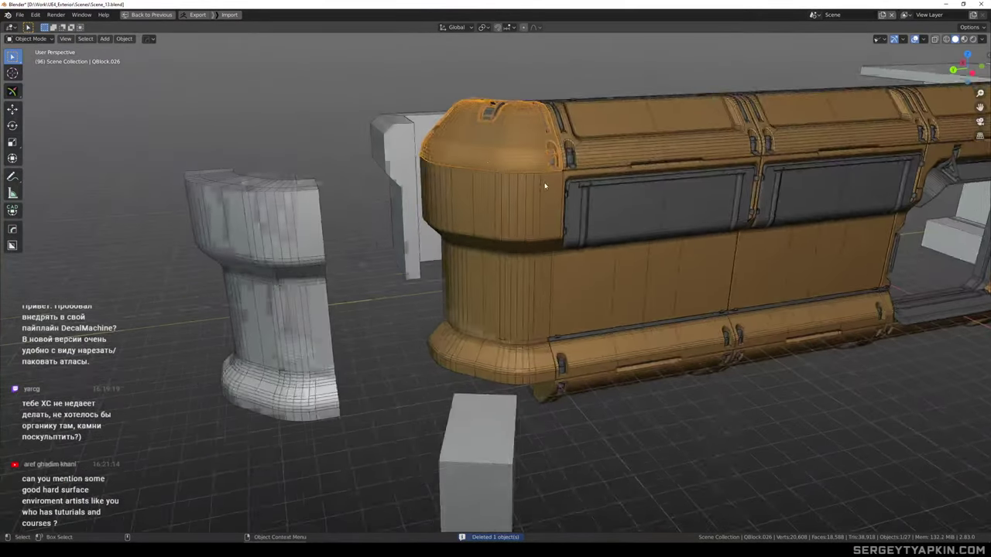
scroll(545, 186, down, 2)
right_click(543, 183)
key(alt+shift+w)
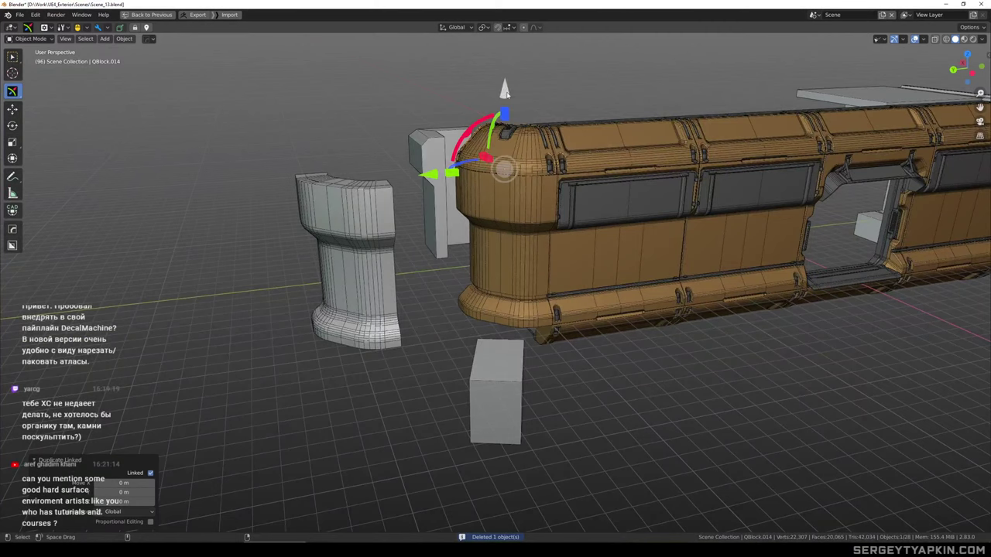
Lower the duplicated cap beneath the column, flip it by -180° and turn it 90° about the vertical axis
click(505, 267)
middle_drag(505, 267, 490, 289)
scroll(553, 281, up, 3)
ctrl+drag(486, 299, 559, 302)
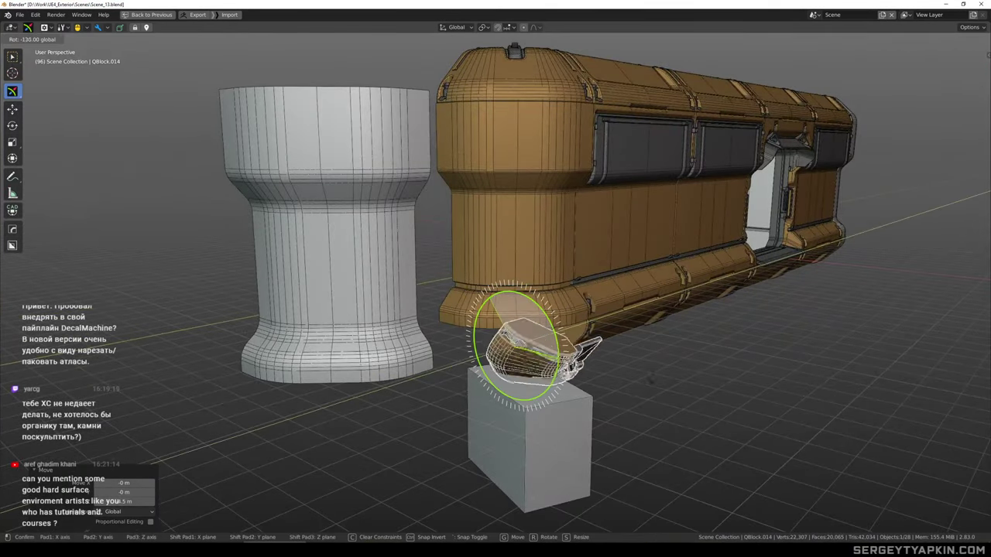
drag(559, 442, 557, 428)
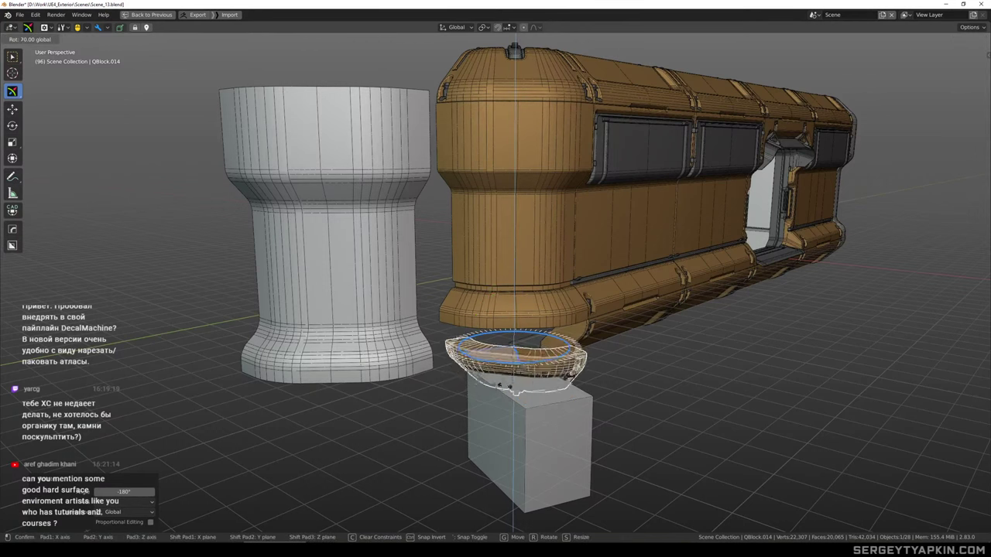
click(514, 387)
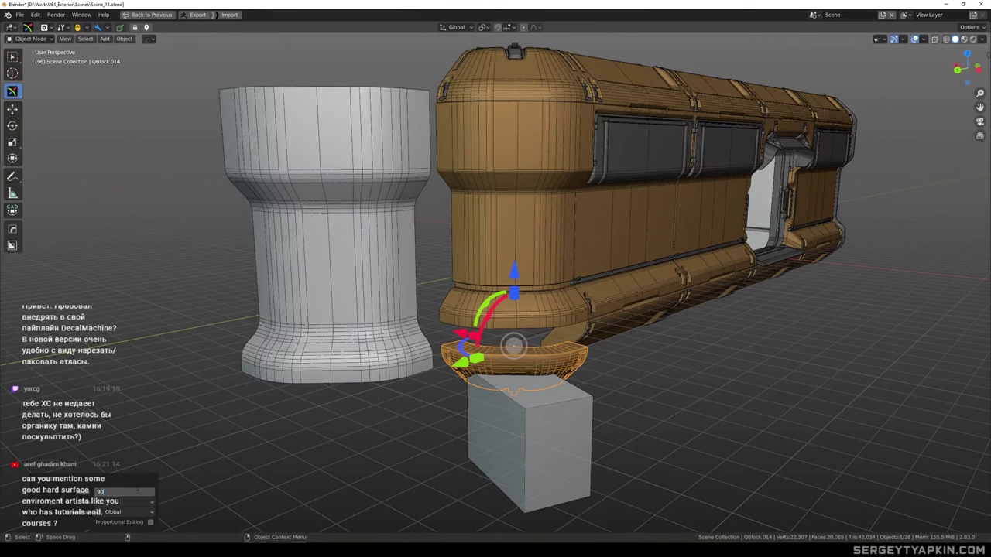
Raise the flipped cap until it closes the underside of the corner column, and clear the selection
drag(512, 271, 511, 244)
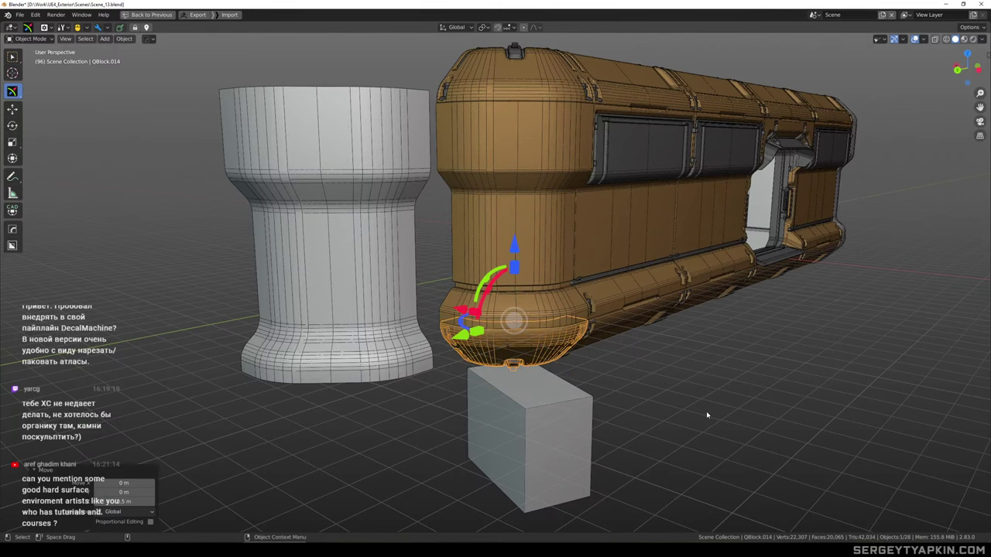
click(706, 412)
scroll(569, 299, up, 3)
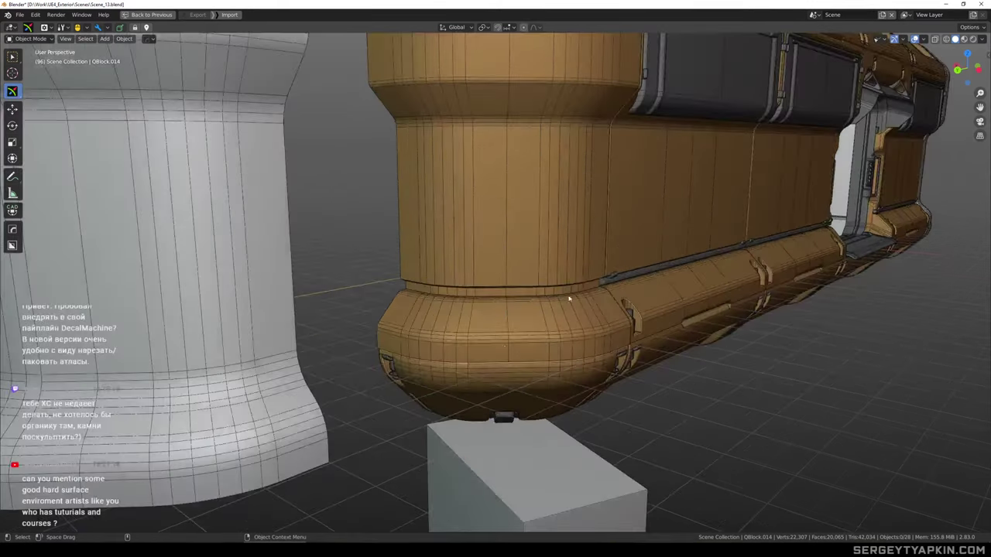
scroll(631, 363, down, 4)
middle_drag(632, 363, 549, 387)
scroll(549, 387, down, 2)
Isolate the corner pieces with the adjacent wall module and examine how they fit together
click(550, 421)
middle_drag(577, 305, 569, 363)
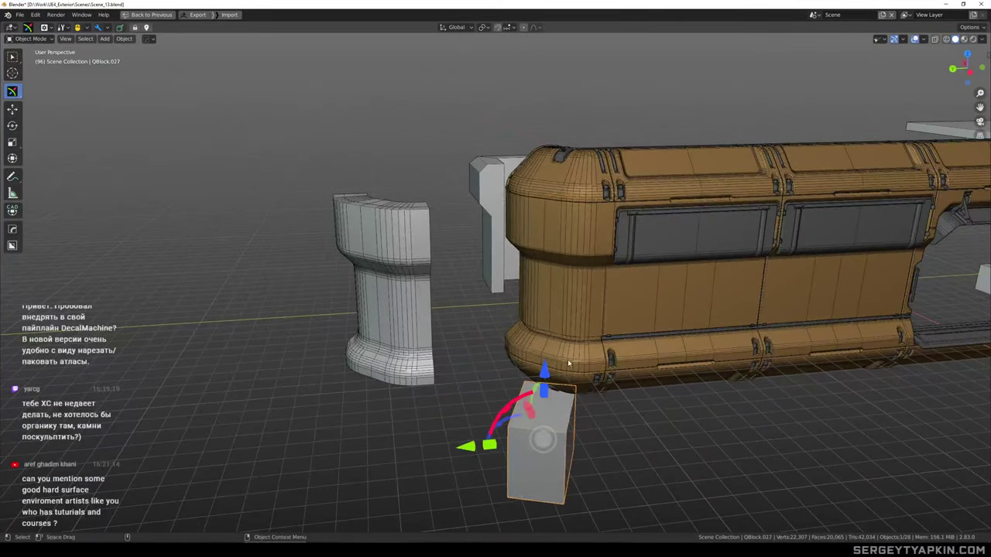
shift+click(636, 380)
shift+click(633, 311)
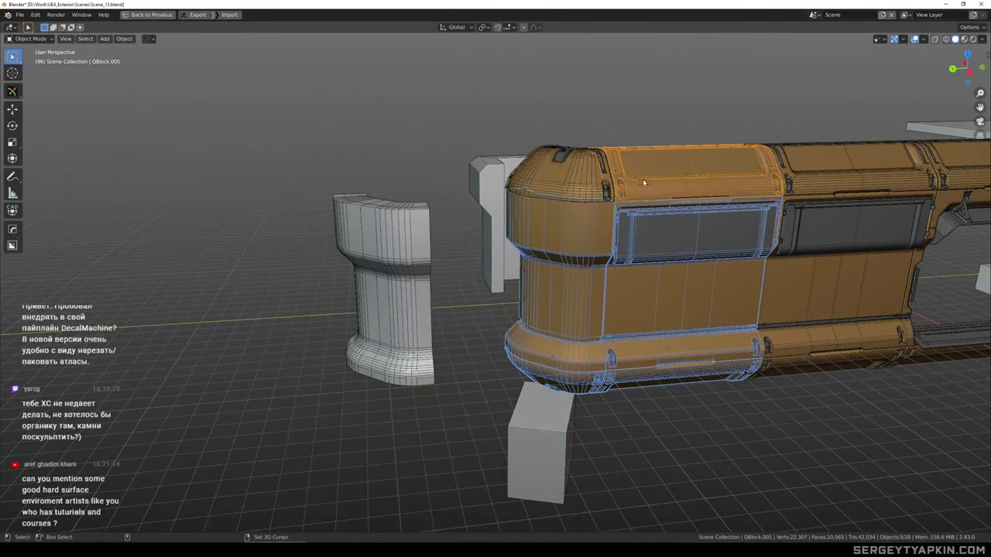
key(KP_Divide)
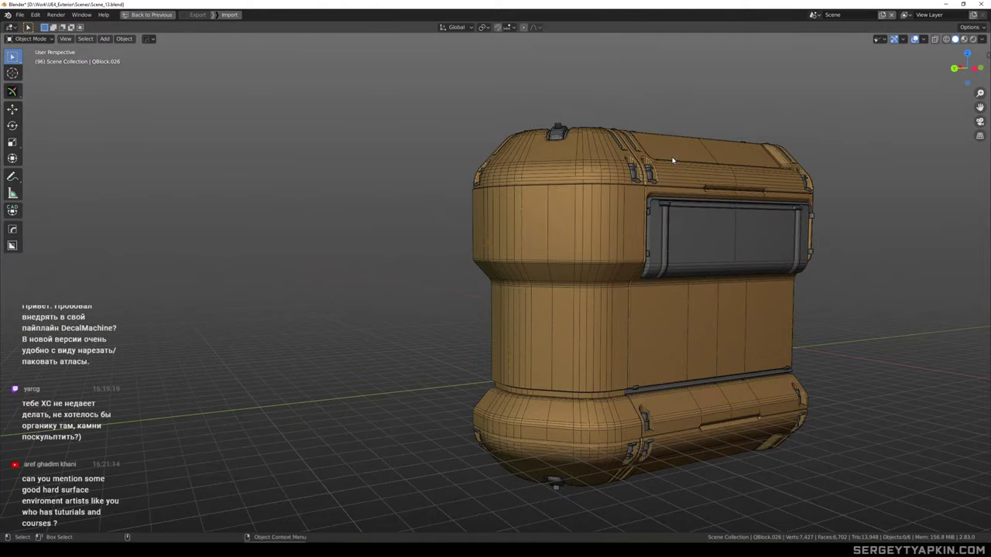
scroll(647, 249, up, 3)
middle_drag(646, 249, 488, 241)
scroll(617, 250, down, 2)
Duplicate the rounded corner piece and move the copy along Y well clear of the module as a spare
click(506, 201)
scroll(484, 243, down, 3)
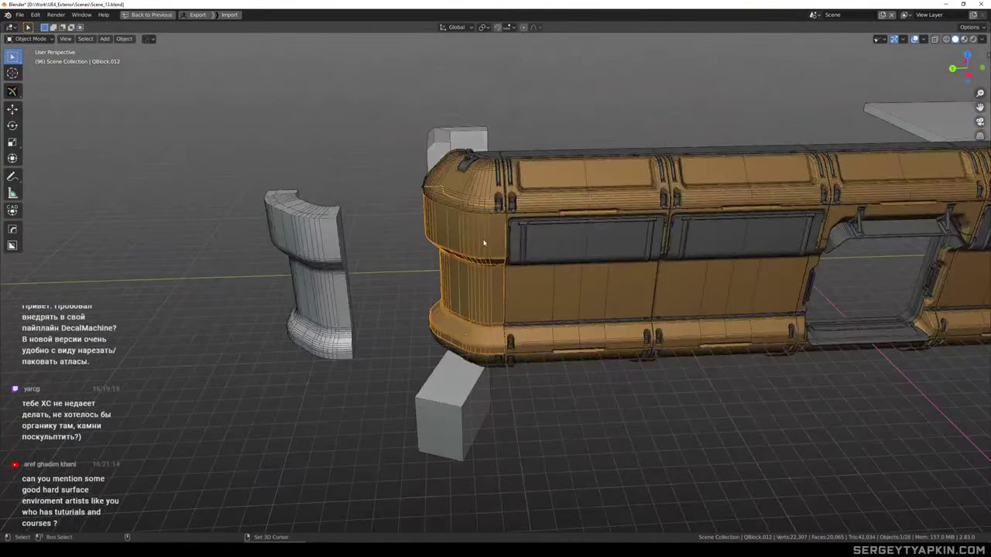
key(shift+d)
right_click(484, 243)
key(e)
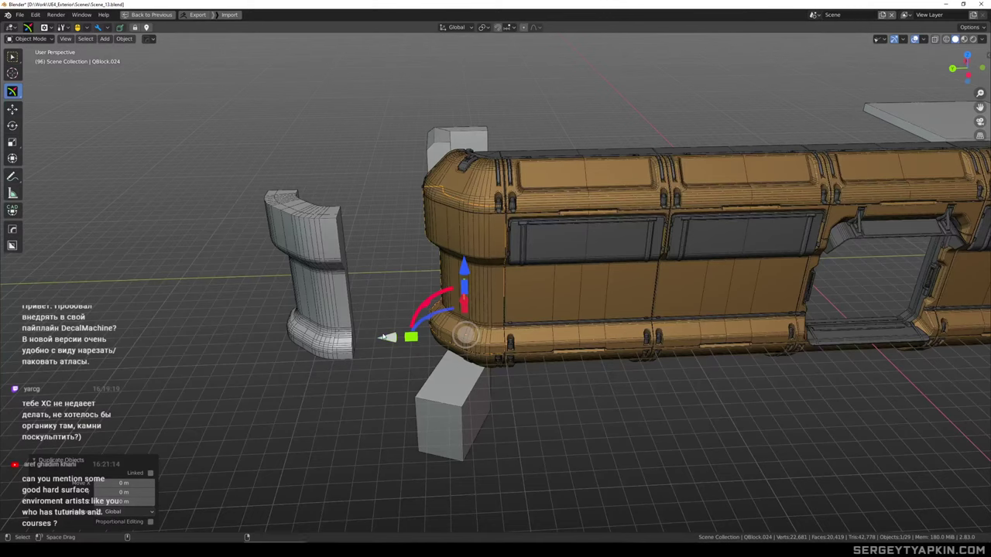
drag(383, 336, 111, 346)
middle_drag(343, 307, 427, 256)
Save the scene file and inspect a vertical edge loop on the original corner piece in edit mode
click(376, 288)
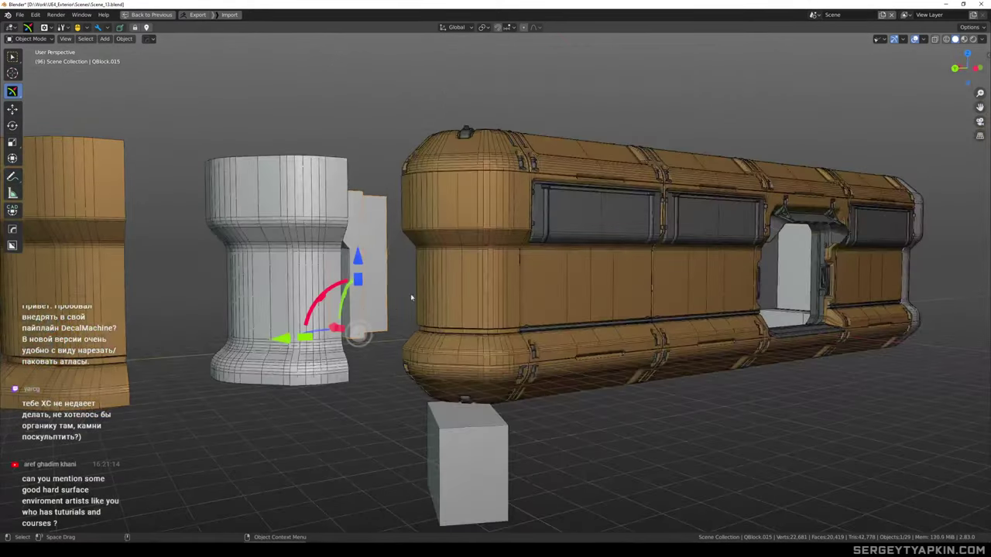
alt+middle_drag(411, 297, 465, 269)
scroll(528, 280, up, 2)
middle_drag(485, 327, 471, 201)
scroll(542, 213, up, 1)
key(w)
scroll(471, 201, down, 2)
key(Tab)
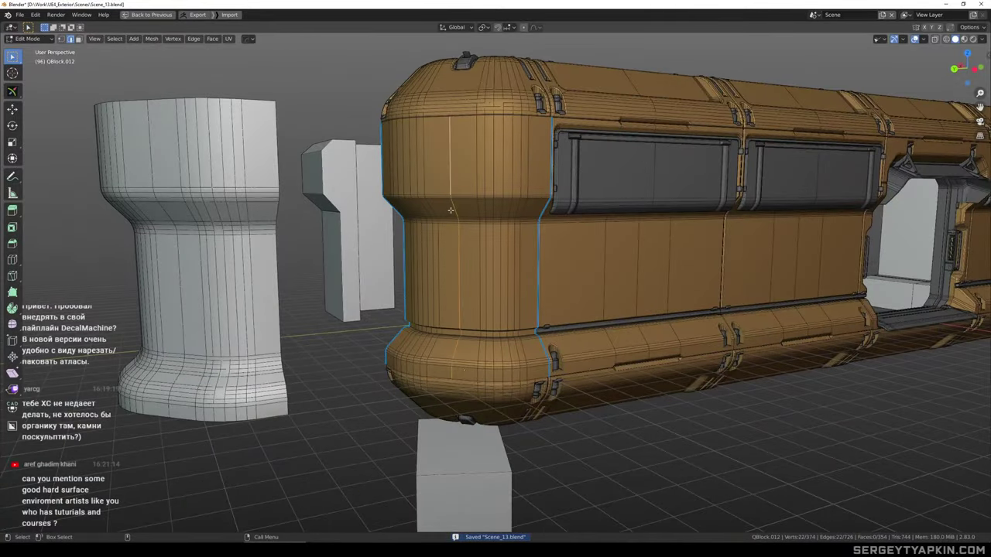
scroll(456, 206, up, 2)
key(Tab)
Cut a tall rectangular recess into the upper band of the rounded corner piece with a box cut
middle_drag(458, 199, 468, 153)
scroll(451, 175, down, 1)
shift+middle_drag(468, 153, 465, 196)
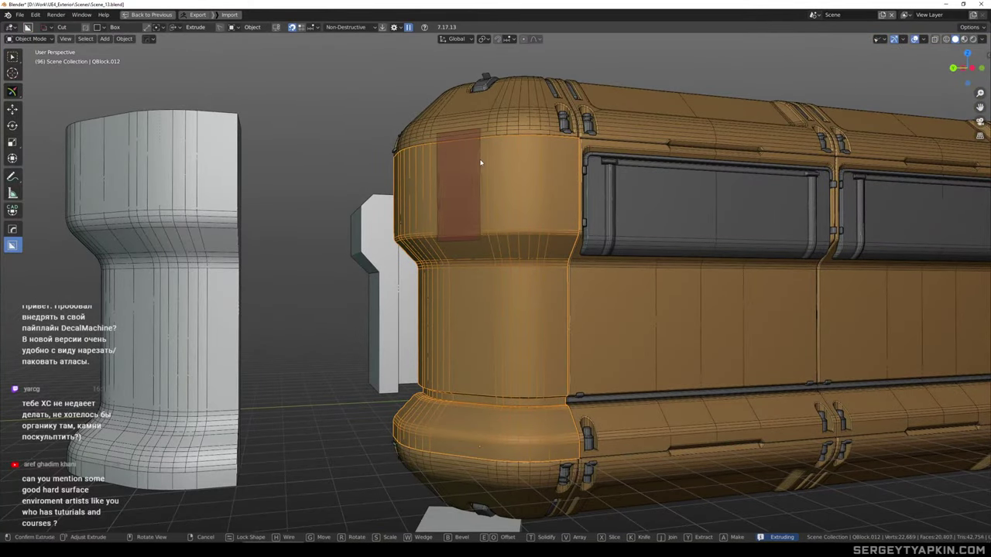
shift+click(488, 269)
Edit the tall recess's cutter and stretch its lower end down past the sloped shoulder into the column's shaft
scroll(467, 252, up, 2)
key(Tab)
drag(389, 197, 533, 279)
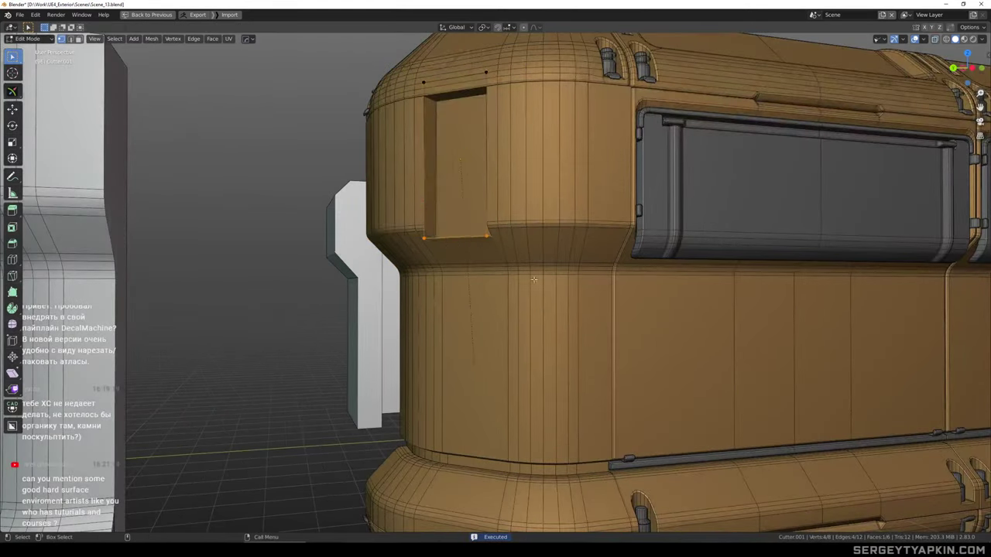
click(471, 273)
middle_drag(508, 204, 417, 220)
Scale the whole recess cutter to about 0.70 along its local X, and its outer face back up by about 1.33
key(3)
key(ctrl+l)
click(460, 246)
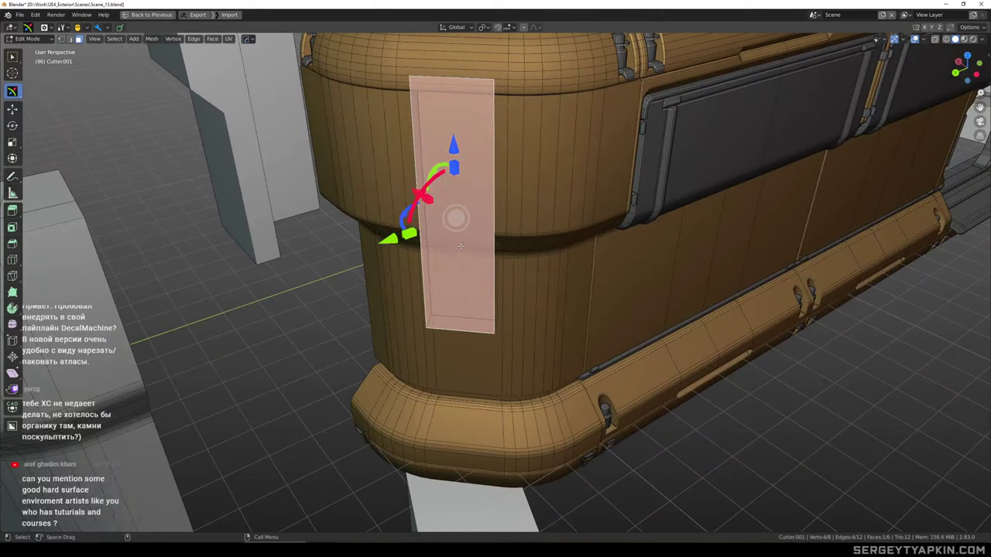
key(ctrl+l)
key(s)
key(x)
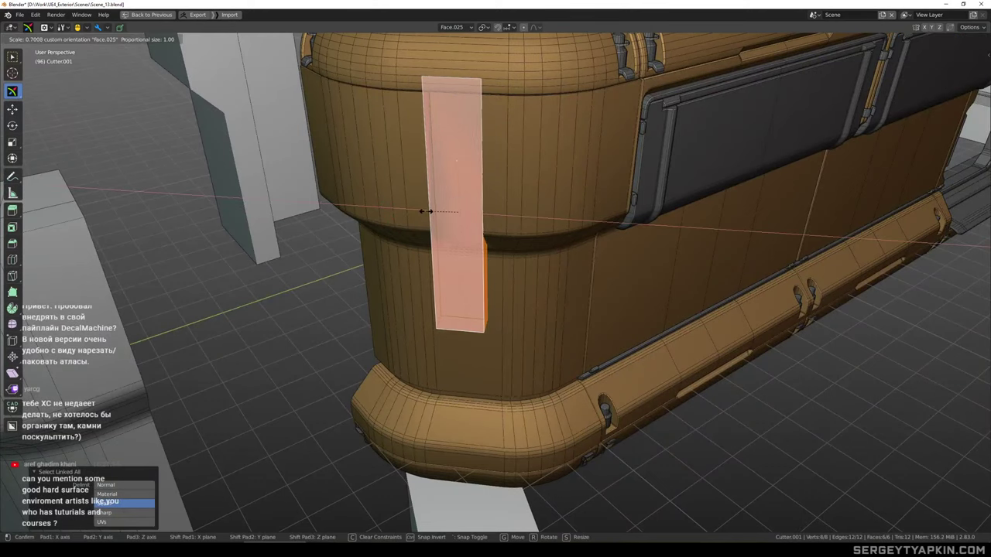
key(s)
key(x)
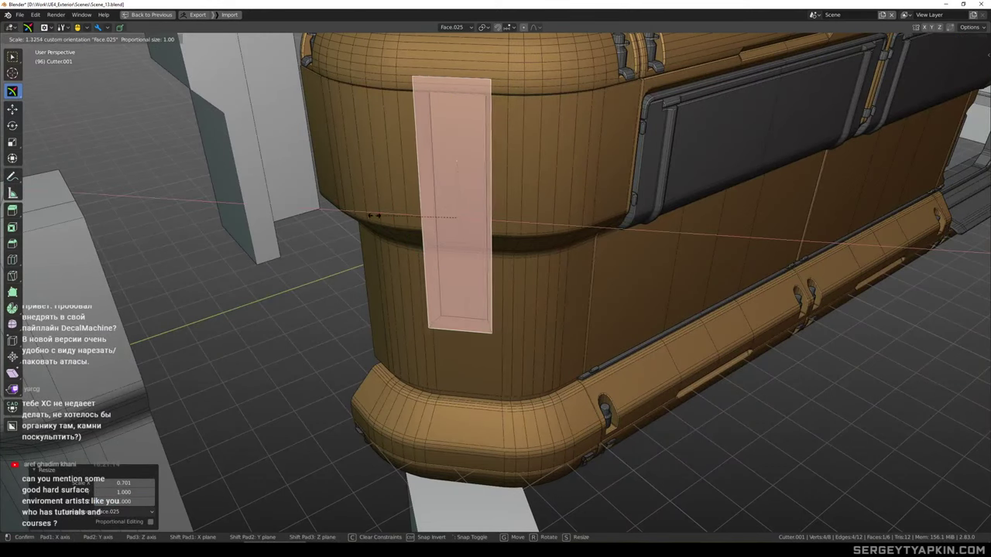
Shift the whole cutter slightly downward and lower its bottom face about 0.787 m to just above the column's base
middle_drag(586, 218, 450, 190)
key(ctrl+l)
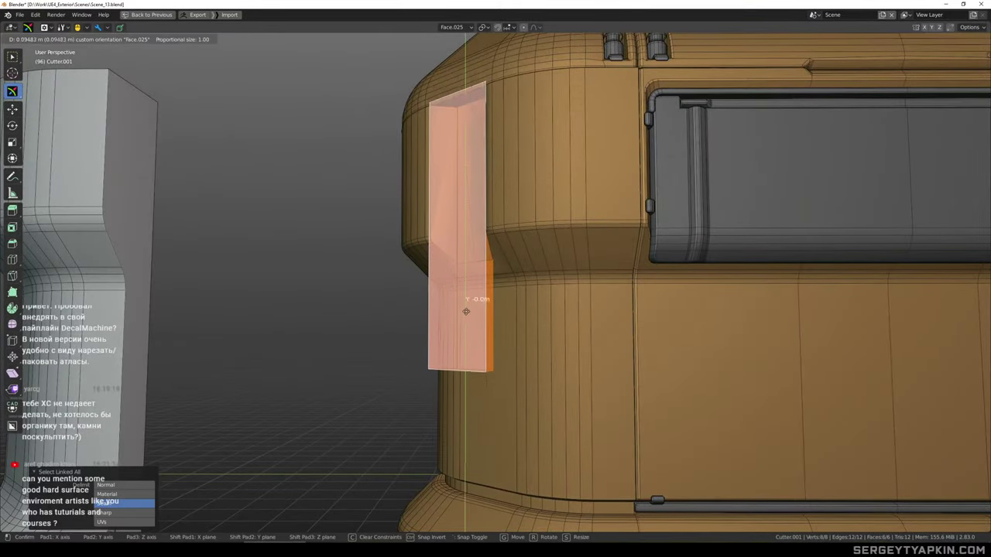
drag(467, 321, 467, 325)
scroll(473, 309, down, 3)
middle_drag(498, 270, 477, 322)
scroll(478, 323, up, 3)
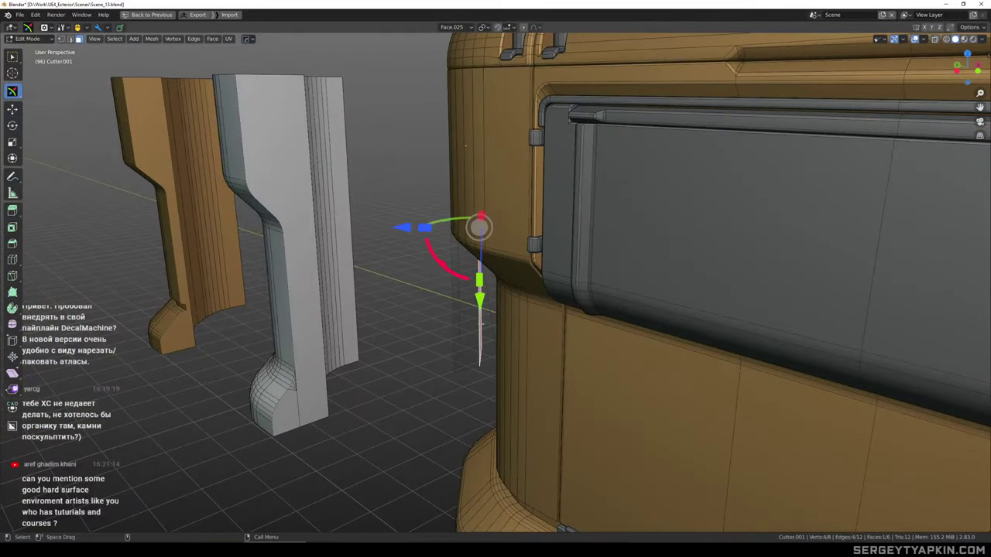
middle_drag(566, 260, 480, 244)
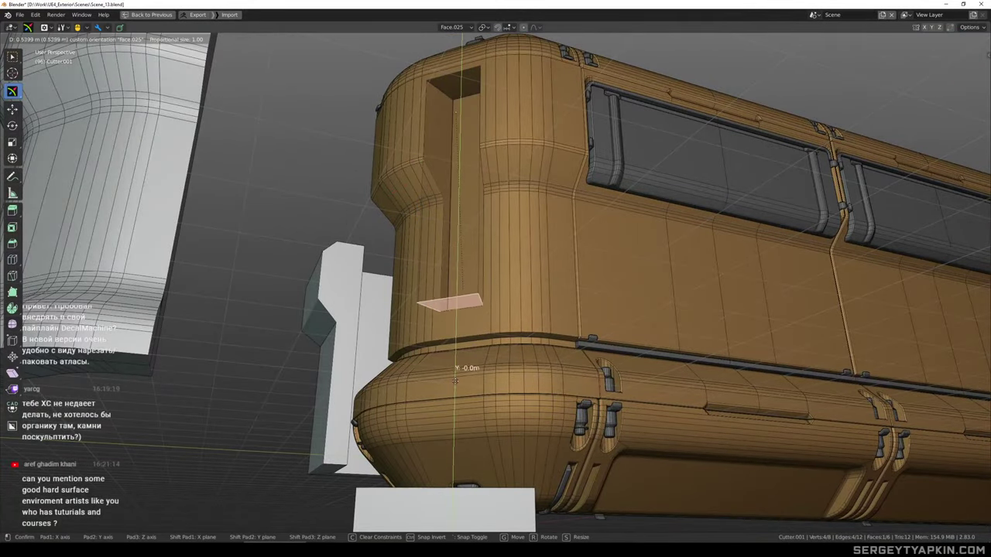
drag(455, 401, 455, 401)
Bevel the tall cutter's corner edges by about 0.1 m with 4 segments and save the scene file
middle_drag(505, 197, 541, 199)
scroll(521, 220, down, 2)
scroll(469, 158, up, 4)
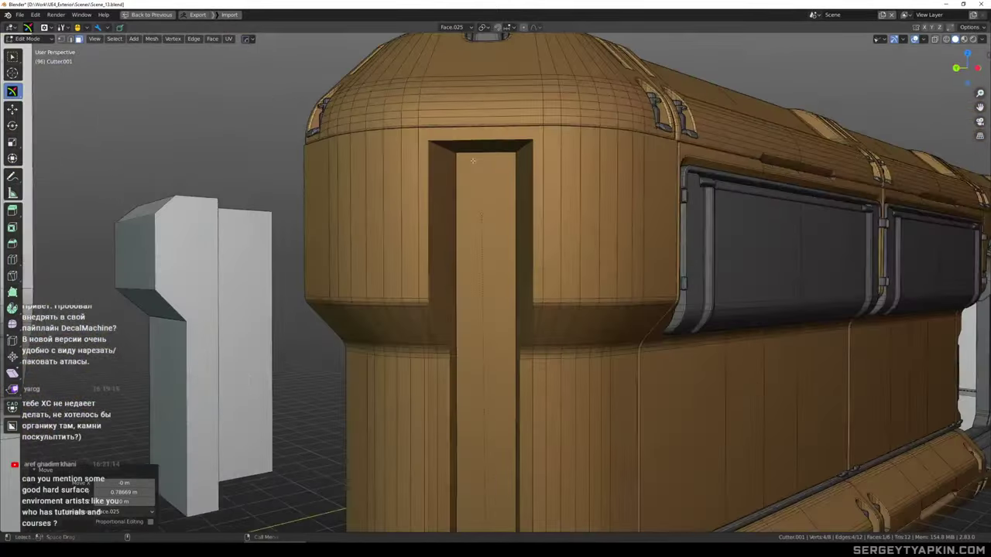
middle_drag(467, 158, 486, 189)
shift+middle_drag(489, 252, 515, 166)
scroll(502, 170, down, 2)
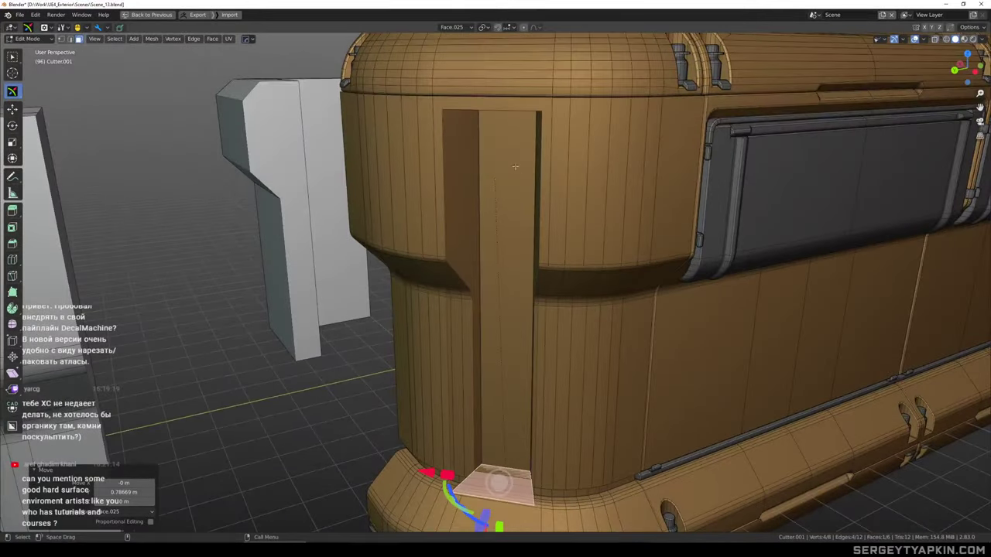
middle_drag(575, 151, 546, 130)
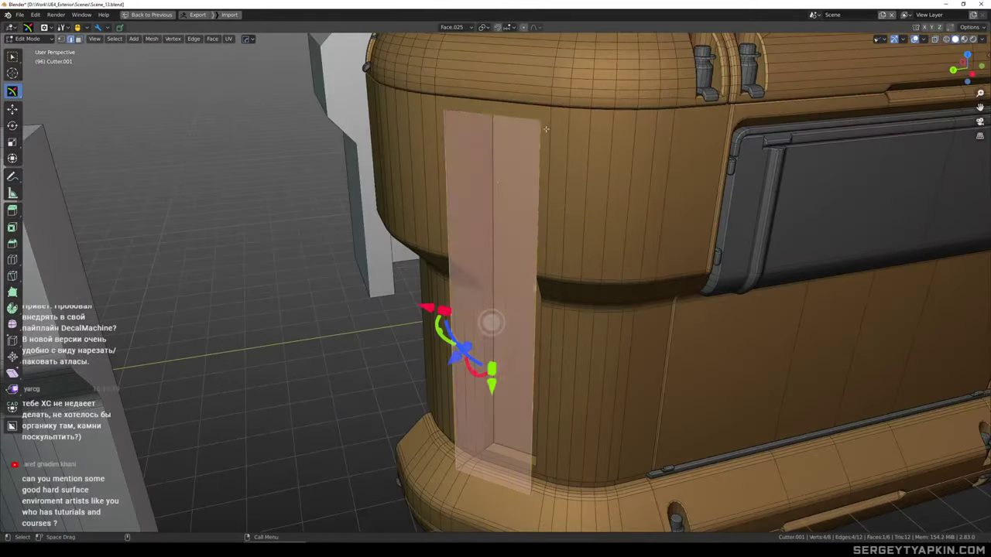
middle_drag(537, 181, 596, 220)
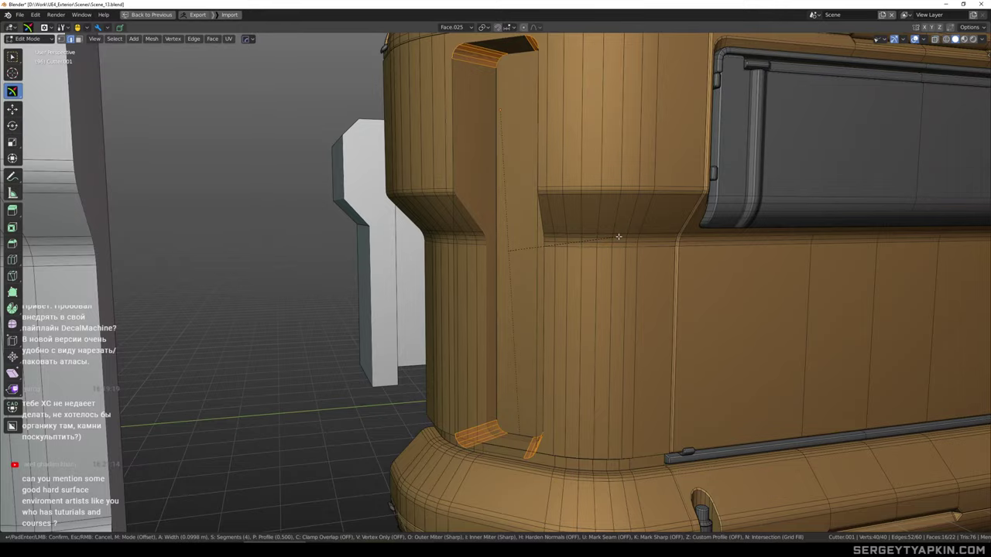
scroll(619, 224, down, 4)
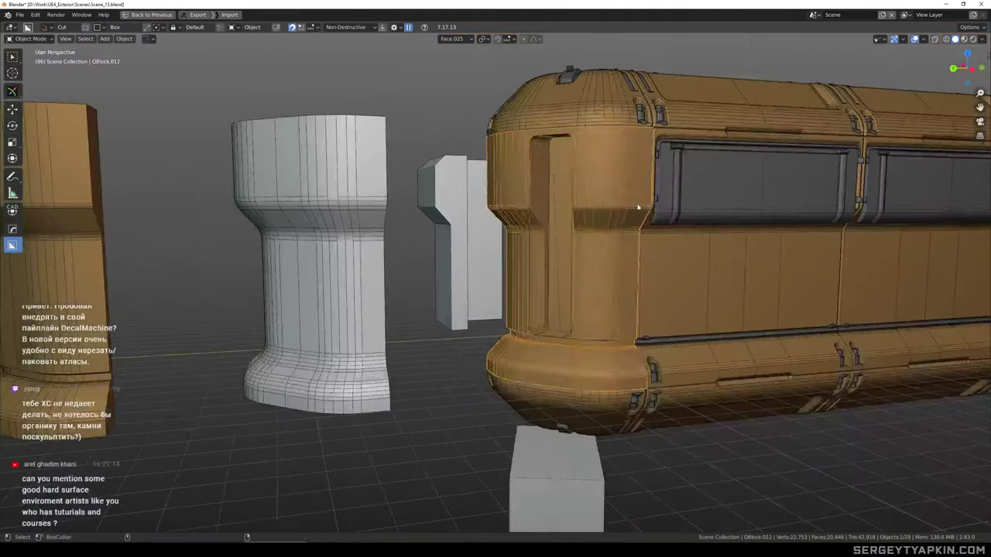
middle_drag(638, 207, 571, 216)
key(ctrl+s)
Box-cut a second, roughly square recess into the upper band between the tall slot and the side panel, and open its cutter for editing
scroll(628, 203, up, 3)
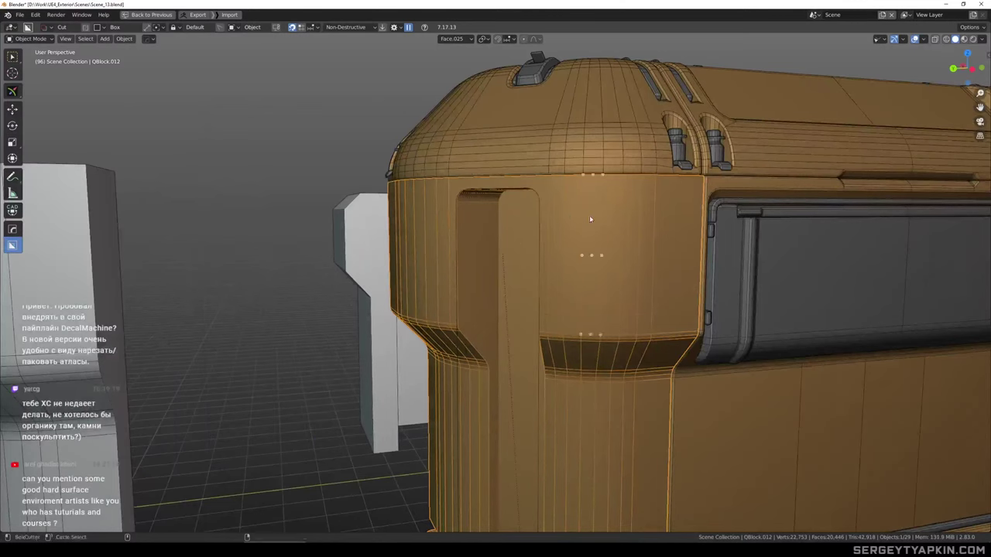
shift+click(552, 299)
middle_drag(576, 253, 578, 286)
key(Tab)
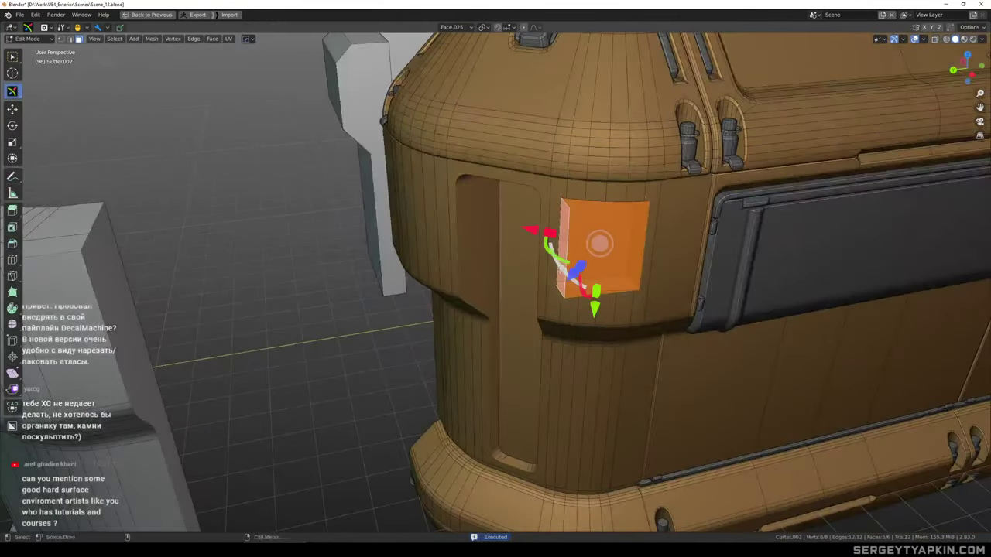
Move the second cutter's outer face about -0.143 m along X so it projects out of the column
middle_drag(637, 257, 579, 188)
scroll(662, 249, down, 1)
scroll(579, 188, up, 4)
scroll(617, 221, down, 2)
middle_drag(658, 214, 593, 236)
drag(511, 152, 529, 161)
middle_drag(605, 223, 694, 212)
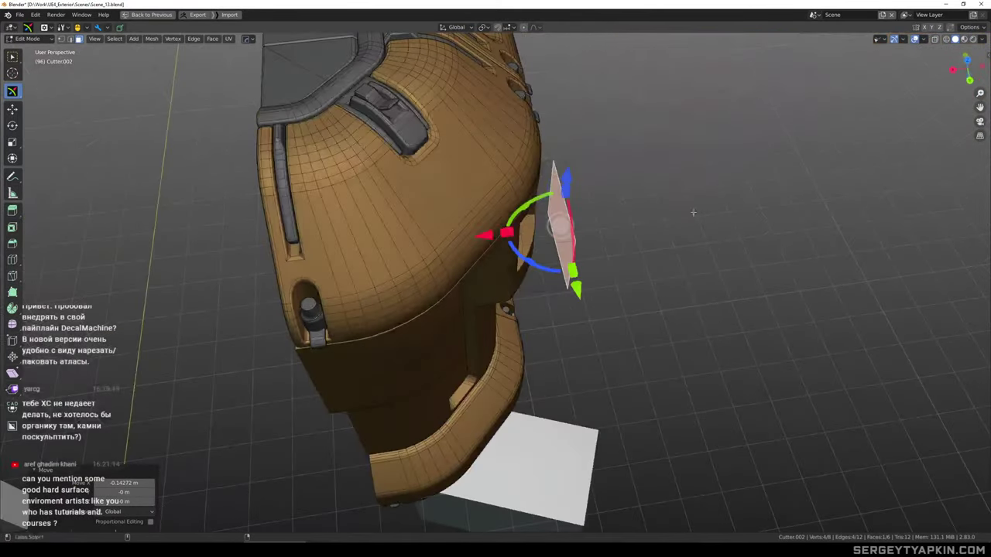
Widen the second cutter along Y and offset it about -0.055 m along X
middle_drag(689, 273, 548, 263)
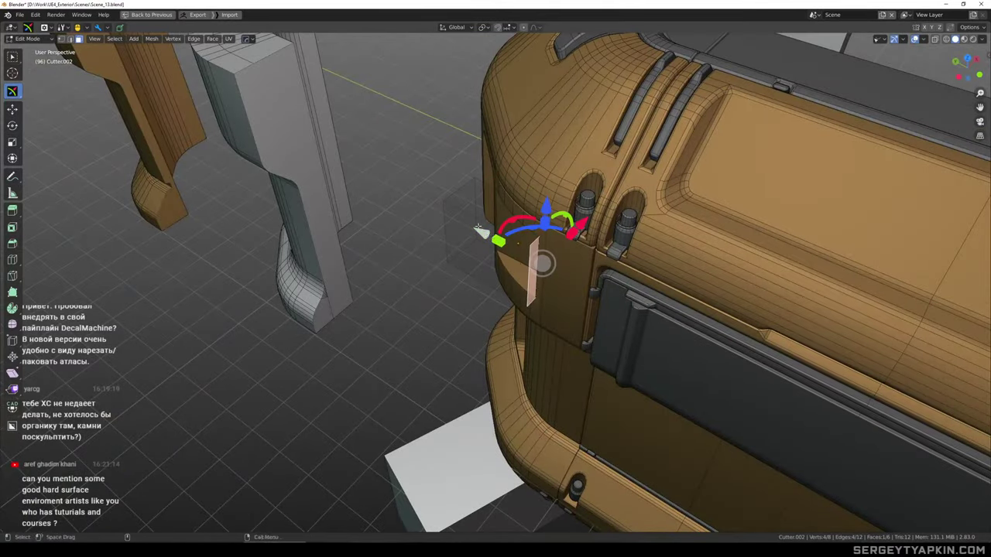
drag(497, 241, 518, 251)
middle_drag(518, 251, 703, 213)
scroll(569, 231, up, 1)
middle_drag(560, 240, 625, 226)
drag(480, 221, 487, 226)
middle_drag(489, 226, 454, 209)
scroll(657, 233, down, 1)
middle_drag(656, 233, 672, 250)
middle_drag(719, 110, 697, 58)
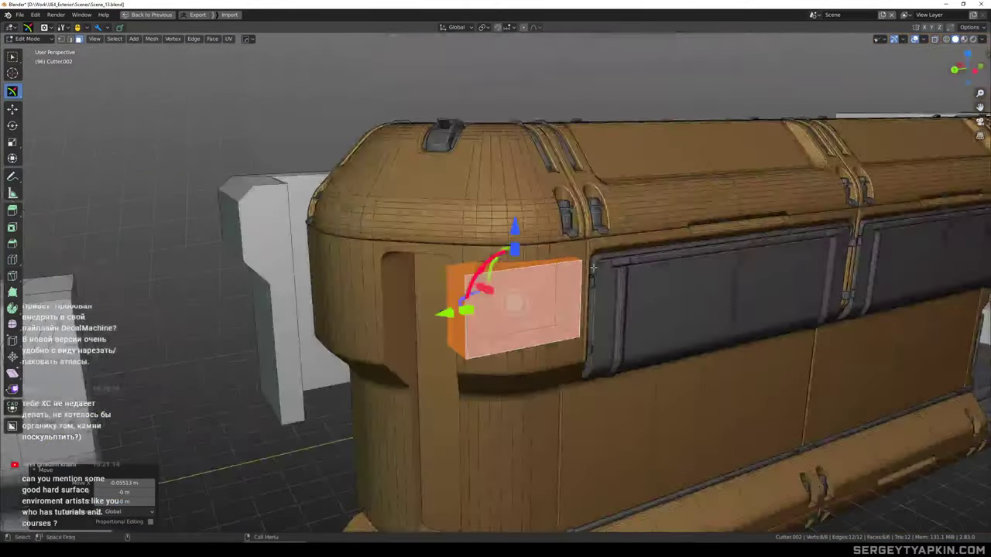
middle_drag(622, 240, 624, 169)
scroll(612, 233, down, 1)
middle_drag(624, 169, 638, 208)
scroll(581, 234, up, 2)
click(552, 256)
scroll(656, 232, down, 1)
scroll(625, 175, up, 1)
click(626, 175)
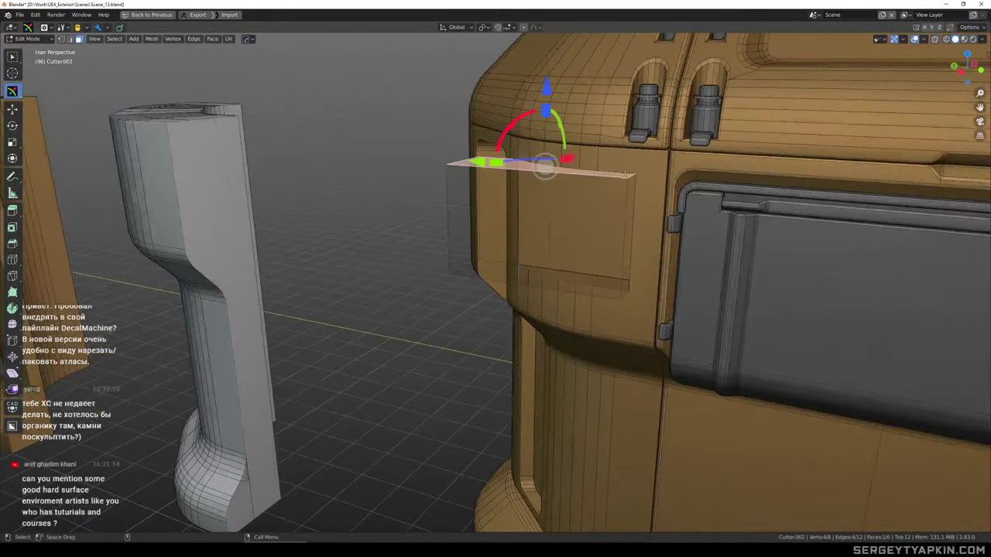
shift+click(627, 291)
middle_drag(639, 302, 699, 243)
key(ctrl+b)
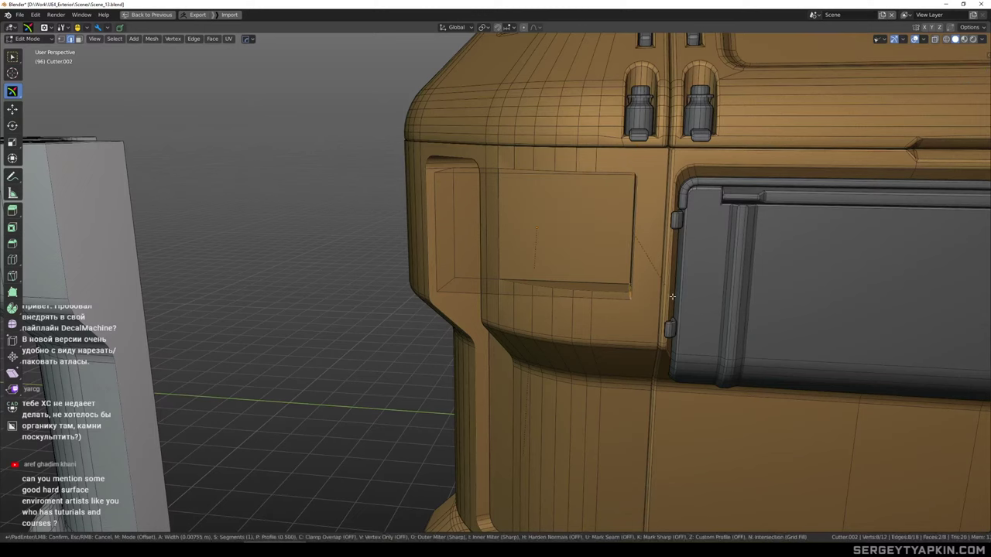
right_click(671, 295)
Shift the second cutter along Y toward the side panel and pull its panel-side vertices back slightly
scroll(639, 269, down, 1)
middle_drag(639, 268, 649, 257)
drag(559, 243, 598, 245)
key(alt+a)
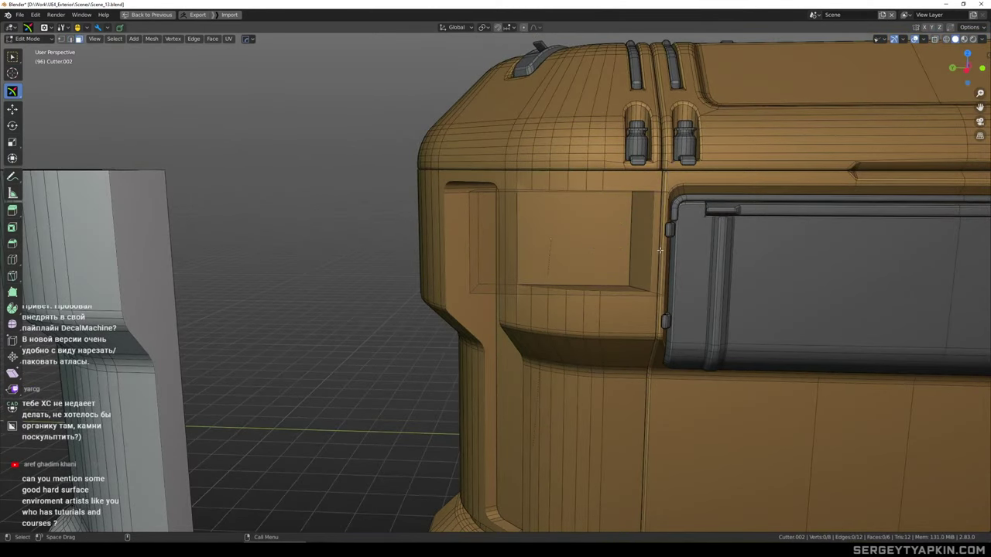
key(1)
key(alt+z)
drag(594, 164, 704, 330)
key(alt+z)
drag(566, 241, 558, 242)
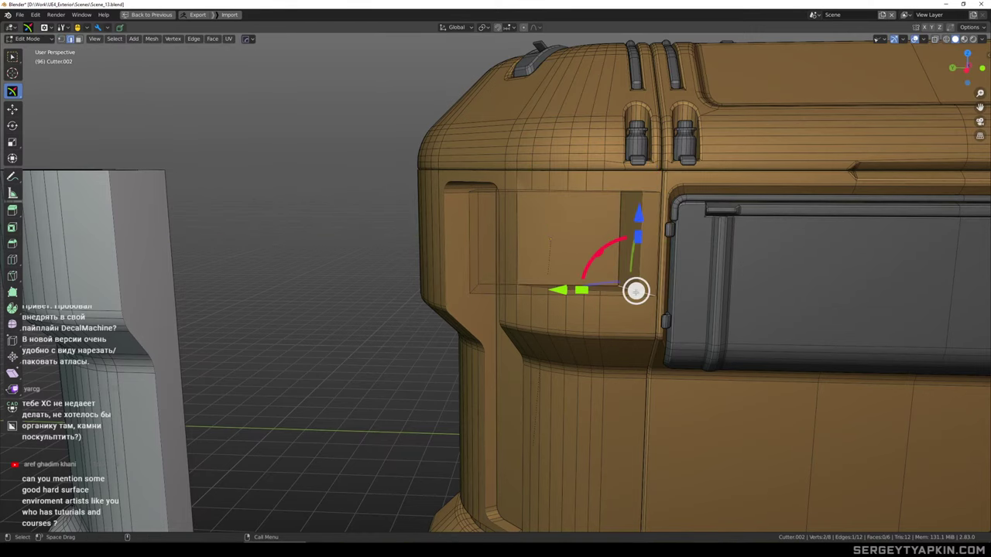
Select the entire second cutter and nudge it slightly along X to adjust the recess depth
middle_drag(647, 275, 647, 193)
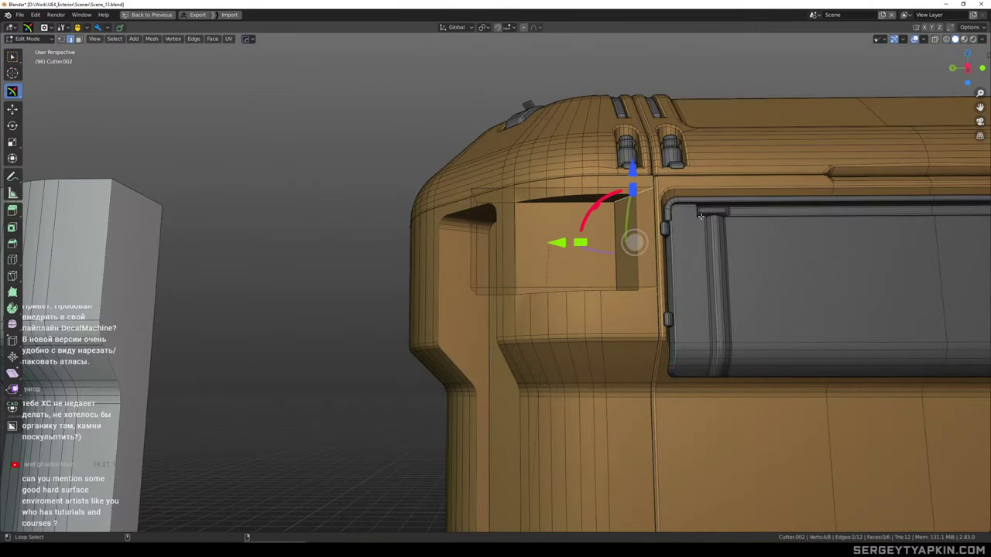
middle_drag(700, 216, 651, 265)
key(3)
click(567, 277)
key(ctrl+l)
scroll(567, 280, up, 2)
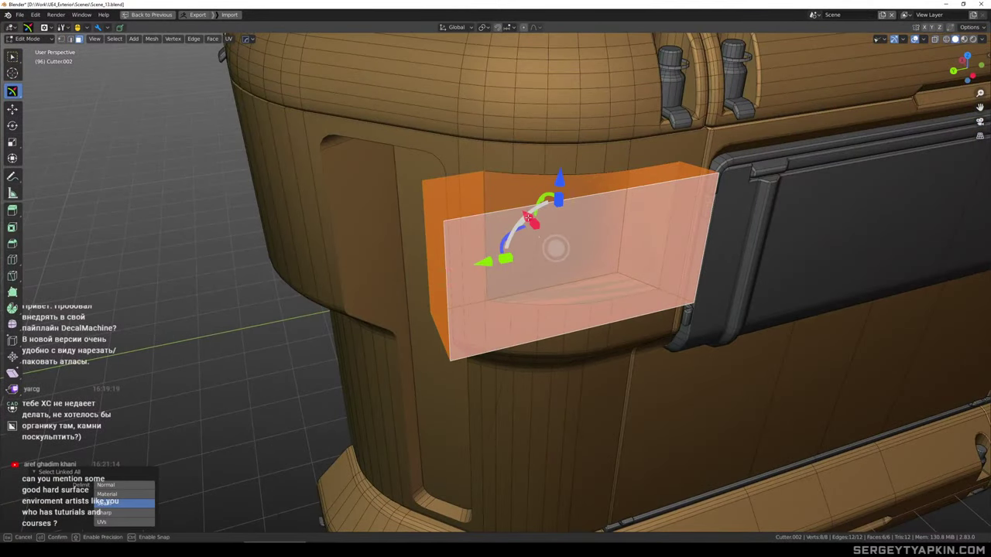
key(ctrl+z)
key(ctrl+shift+z)
middle_drag(504, 207, 531, 203)
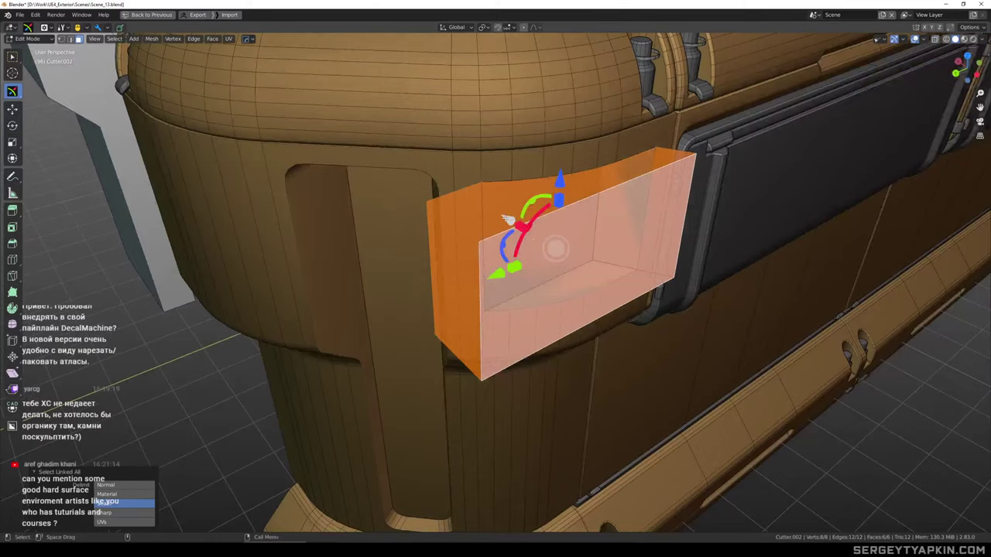
drag(507, 220, 500, 218)
Bevel the cutter's upper and lower edges on the panel side with a 0.106 m offset and 4 segments
middle_drag(692, 222, 609, 207)
scroll(674, 201, down, 2)
middle_drag(639, 257, 619, 288)
middle_drag(631, 146, 678, 184)
key(ctrl+b)
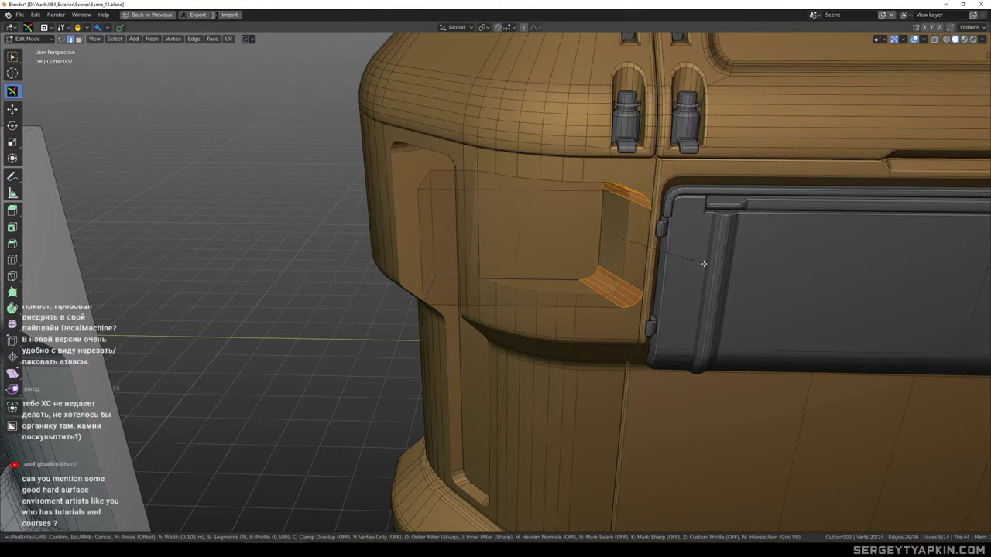
click(704, 264)
scroll(704, 265, down, 3)
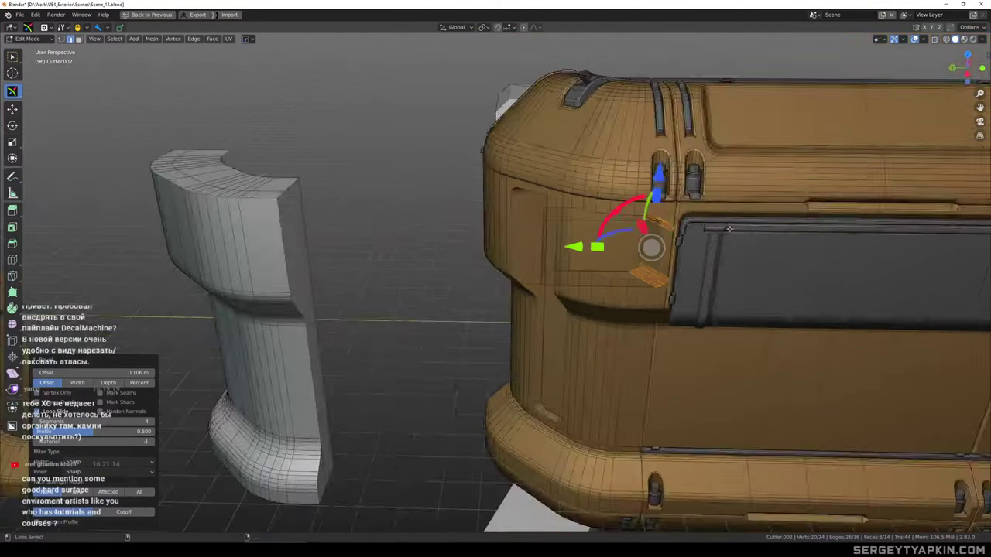
middle_drag(704, 264, 793, 223)
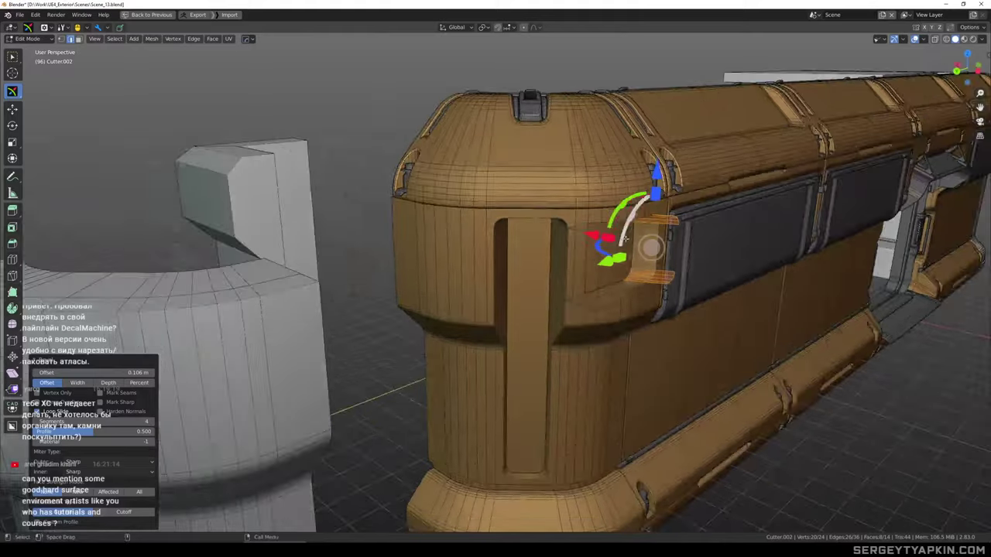
Select all connected faces of the bevelled cutter and shift it outward along X for a shallower recess
scroll(743, 233, up, 2)
key(3)
key(ctrl+l)
drag(590, 242, 606, 244)
Scale the cutter's outer face along Z by about 1.21 and again by about 1.06 to taper the recess walls
middle_drag(605, 244, 561, 220)
click(574, 242)
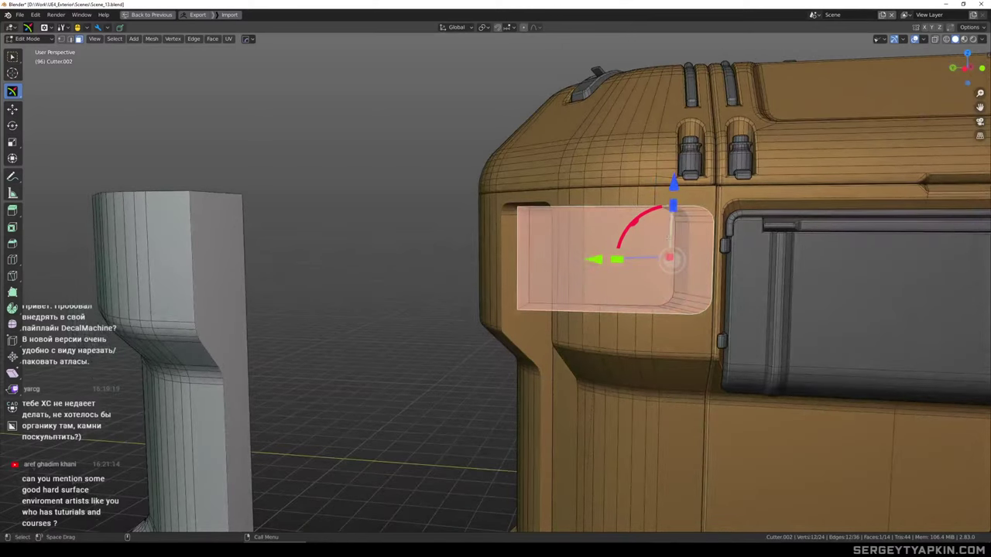
drag(673, 206, 673, 186)
mouse_move(571, 166)
middle_down()
mouse_move(636, 168)
mouse_move(571, 158)
middle_up()
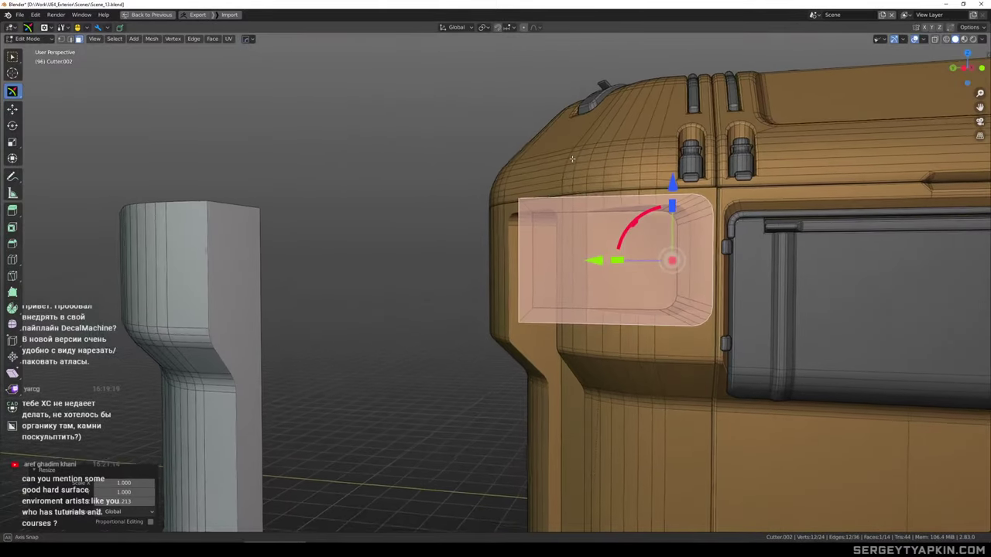
drag(672, 206, 673, 195)
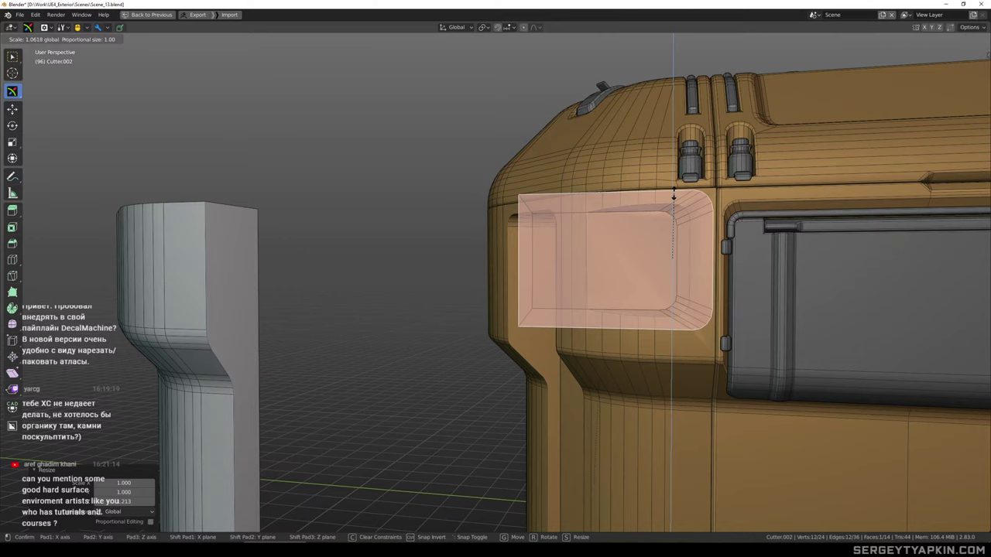
drag(673, 194, 673, 194)
Move the entire second cutter about 0.006 m along X
middle_drag(731, 205, 806, 225)
scroll(807, 225, up, 3)
key(ctrl+l)
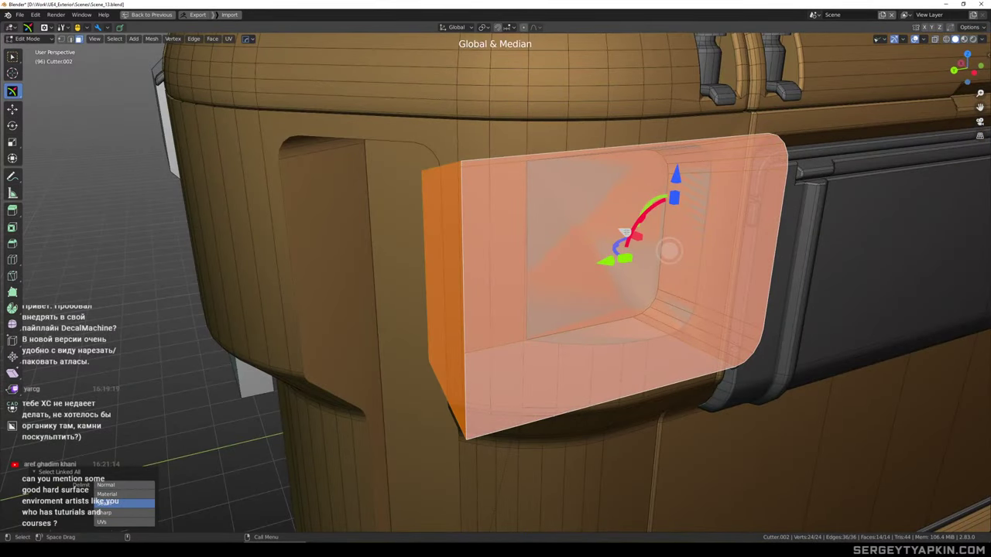
key(g)
key(x)
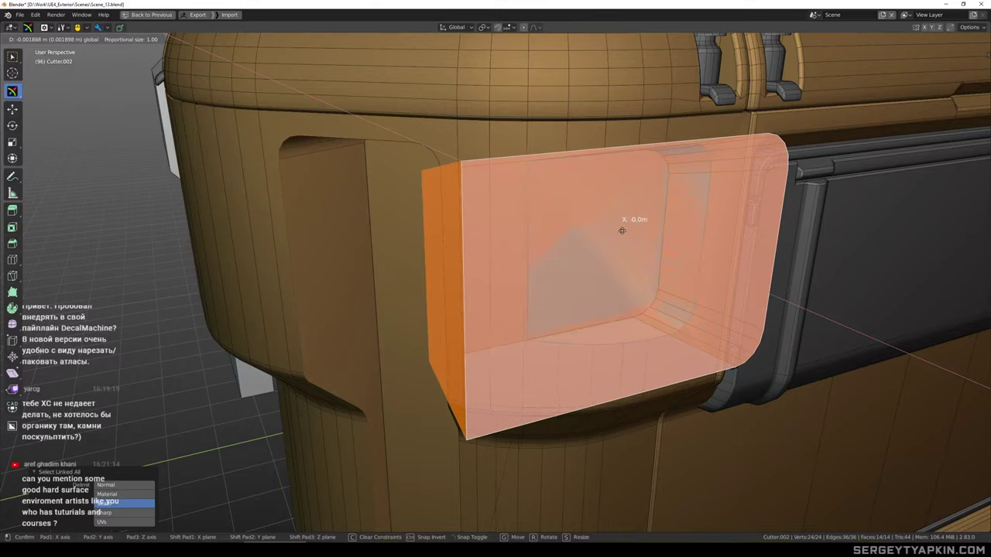
click(620, 231)
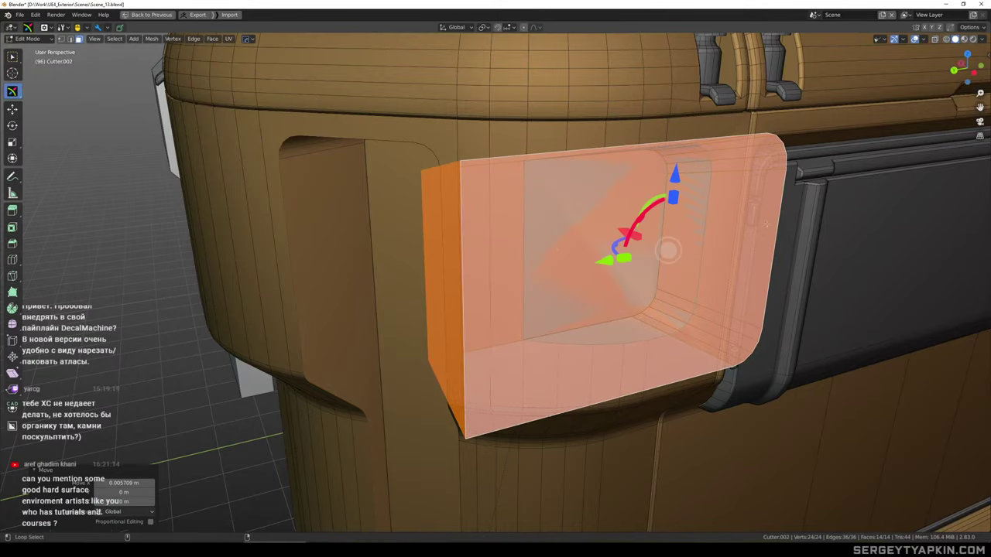
Finish editing the second recess cutter's mesh and delete the cutter object from the column's corner
scroll(724, 216, down, 3)
middle_drag(724, 215, 616, 203)
scroll(615, 203, down, 2)
shift+middle_drag(736, 181, 668, 150)
middle_drag(668, 150, 657, 204)
scroll(671, 159, down, 2)
key(Tab)
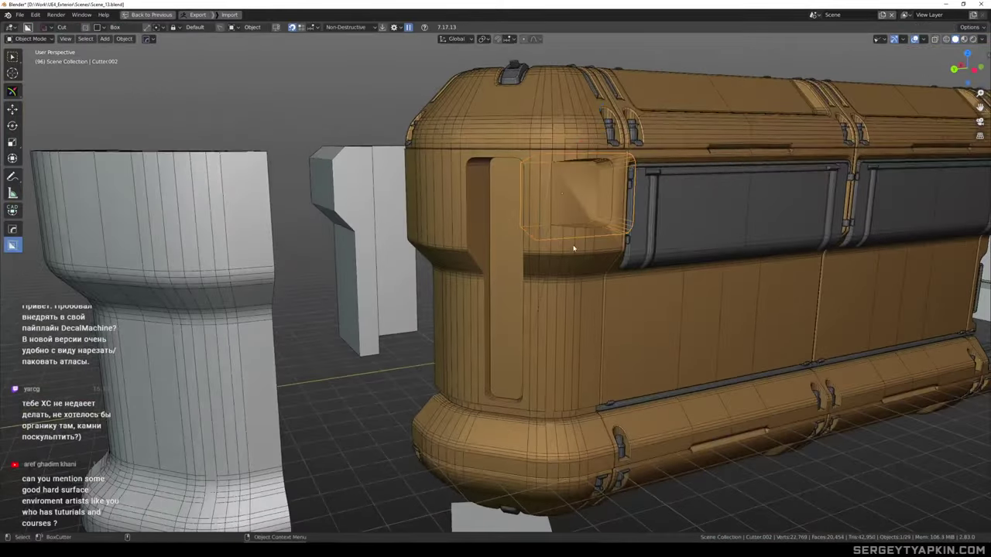
scroll(576, 248, up, 3)
click(579, 248)
click(564, 235)
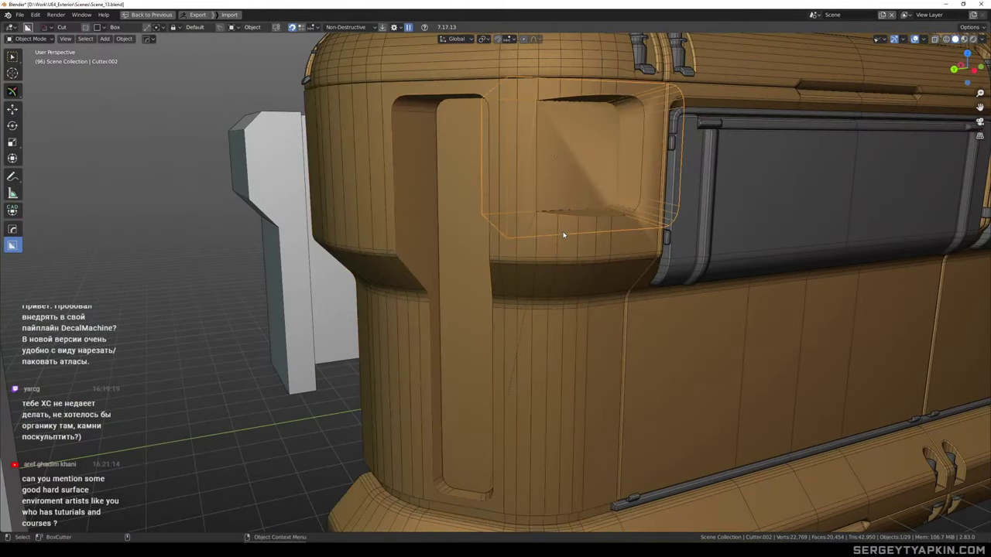
key(Delete)
Collapse the doubled vertices at the lower and upper inner-side corners of the small recess in the column mesh
scroll(564, 221, up, 3)
click(554, 229)
middle_drag(554, 228, 543, 213)
key(Tab)
scroll(546, 267, up, 2)
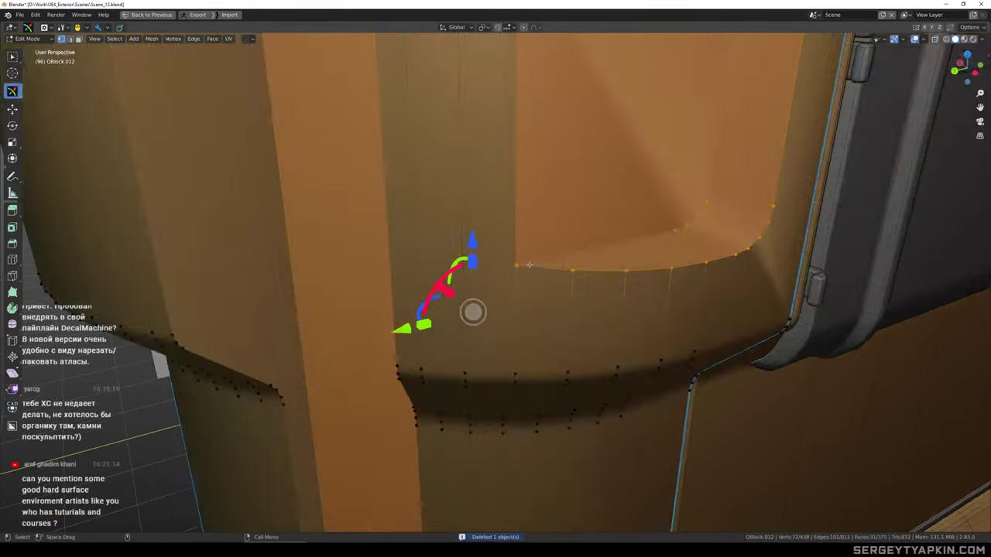
drag(498, 250, 539, 281)
scroll(545, 287, down, 4)
middle_drag(546, 288, 553, 251)
scroll(559, 147, up, 3)
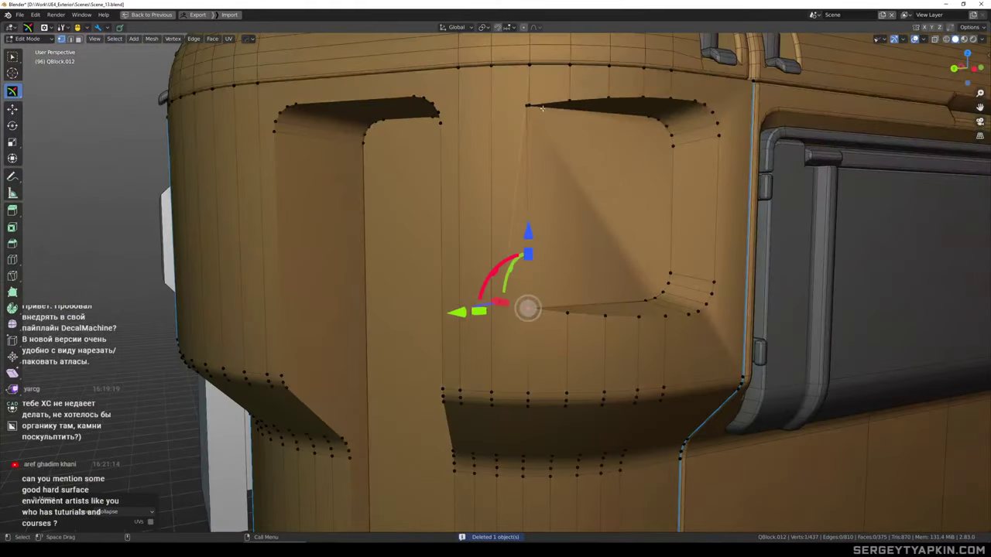
drag(508, 95, 558, 152)
key(m)
scroll(559, 158, down, 2)
scroll(564, 163, down, 3)
middle_drag(631, 174, 598, 199)
Select the inner and outer edge outlines of the small recess and try a two-segment bevel about 0.03 m wide
key(2)
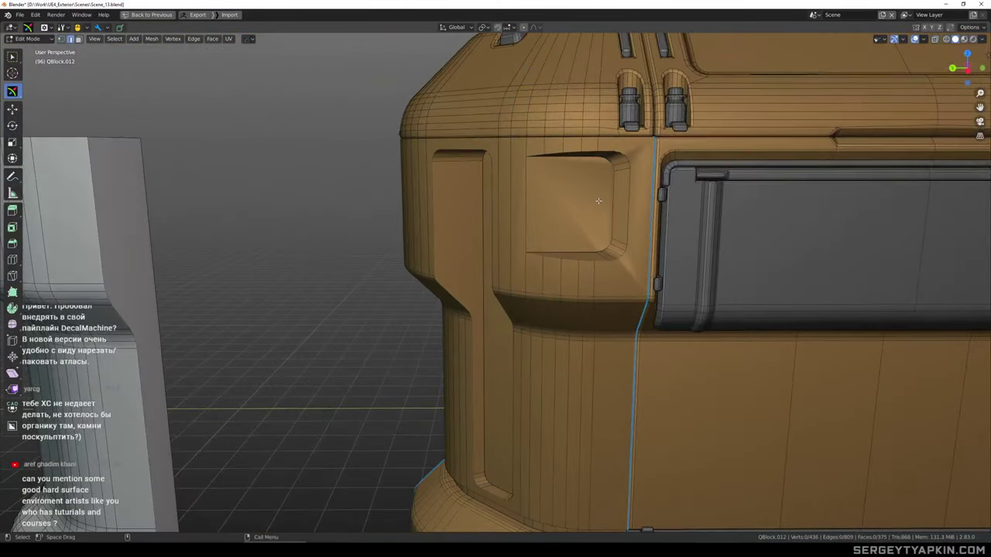
key(3)
scroll(580, 182, up, 4)
middle_drag(571, 156, 577, 144)
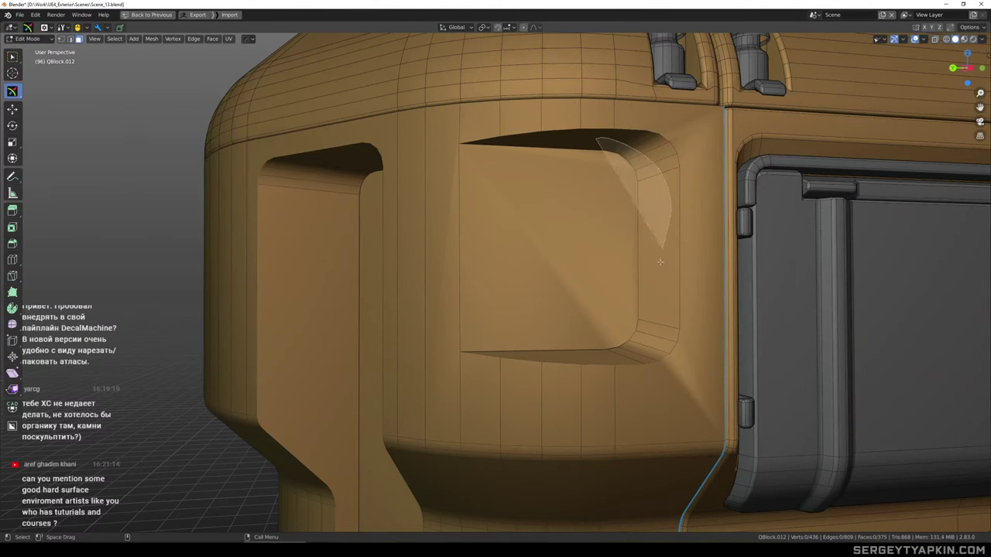
mouse_move(661, 262)
mouse_down()
mouse_move(573, 344)
mouse_move(646, 297)
mouse_up()
middle_drag(644, 296, 602, 282)
key(2)
ctrl+shift+right_drag(649, 315, 606, 350)
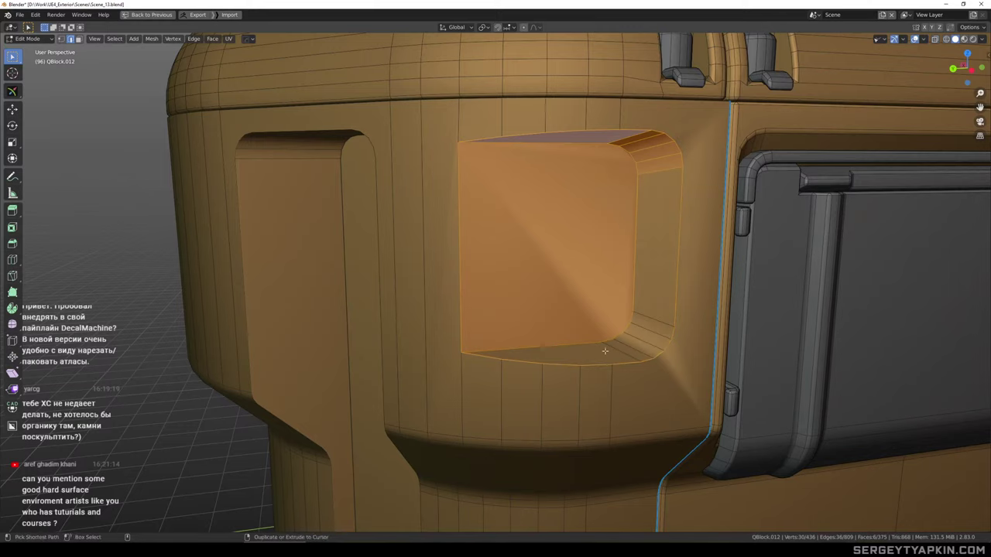
mouse_move(606, 349)
middle_down()
mouse_move(659, 270)
mouse_move(647, 194)
middle_up()
mouse_move(647, 193)
ctrl+shift+right_down()
mouse_move(656, 217)
mouse_move(665, 193)
ctrl+shift+right_up()
middle_drag(666, 194, 591, 220)
scroll(591, 220, up, 1)
key(ctrl+b)
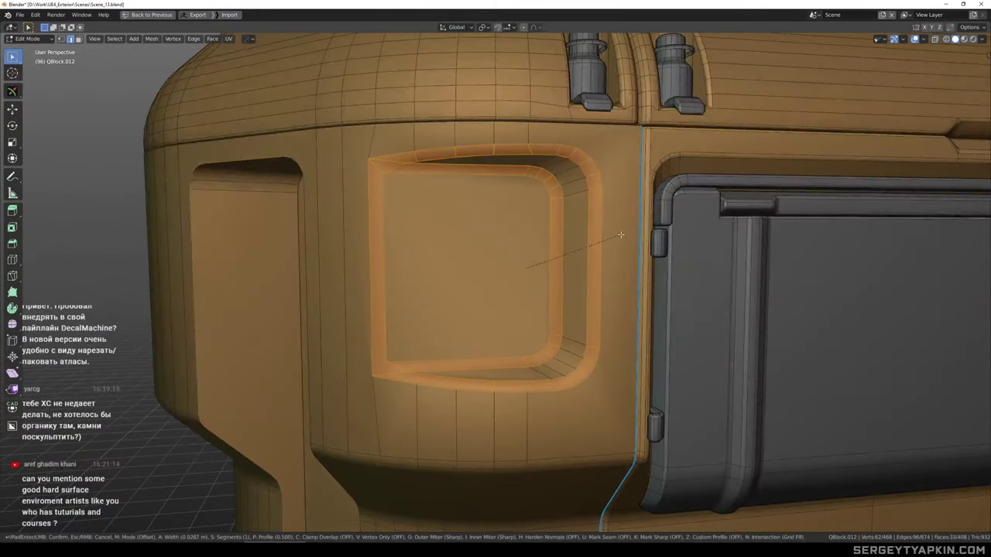
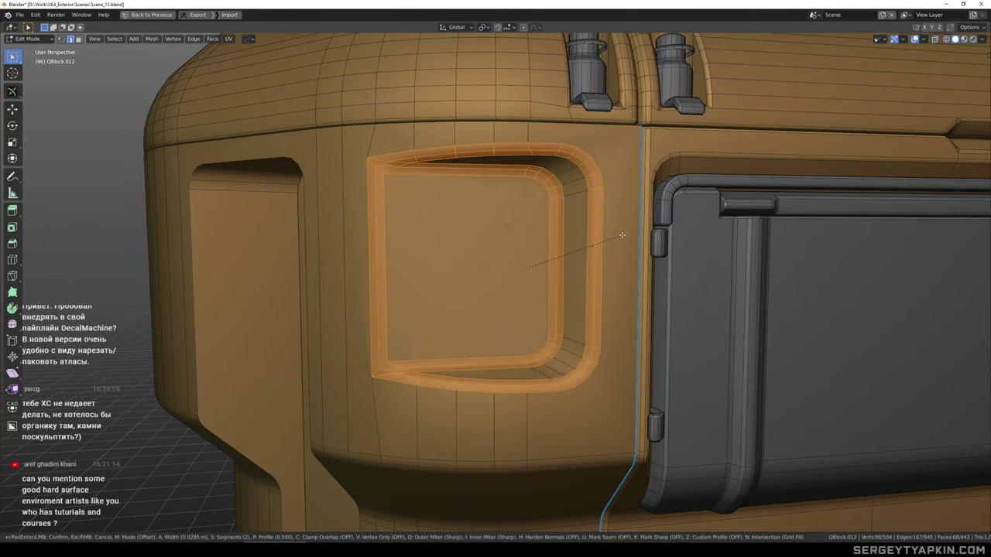
right_click(621, 235)
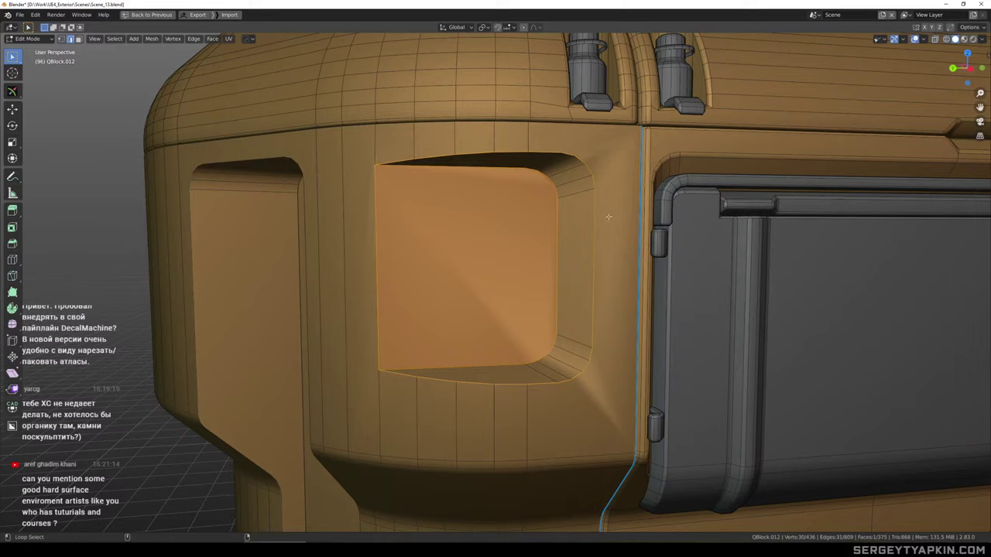
Try a 0.0301 m two-segment bevel on the recess outlines, compare the Offset, Width, Depth and Percent methods, and undo it
middle_drag(609, 216, 614, 221)
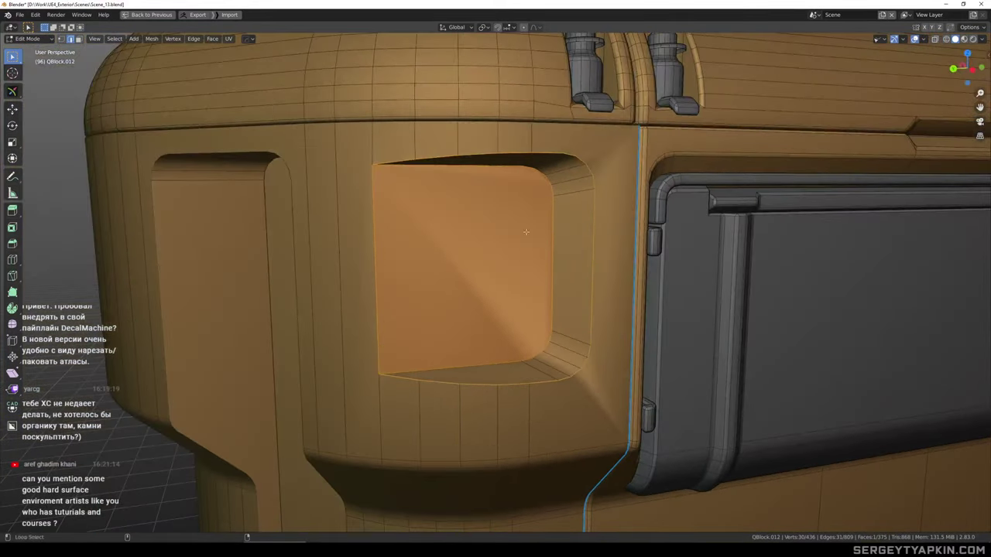
middle_drag(526, 233, 551, 217)
scroll(408, 176, up, 2)
key(ctrl+b)
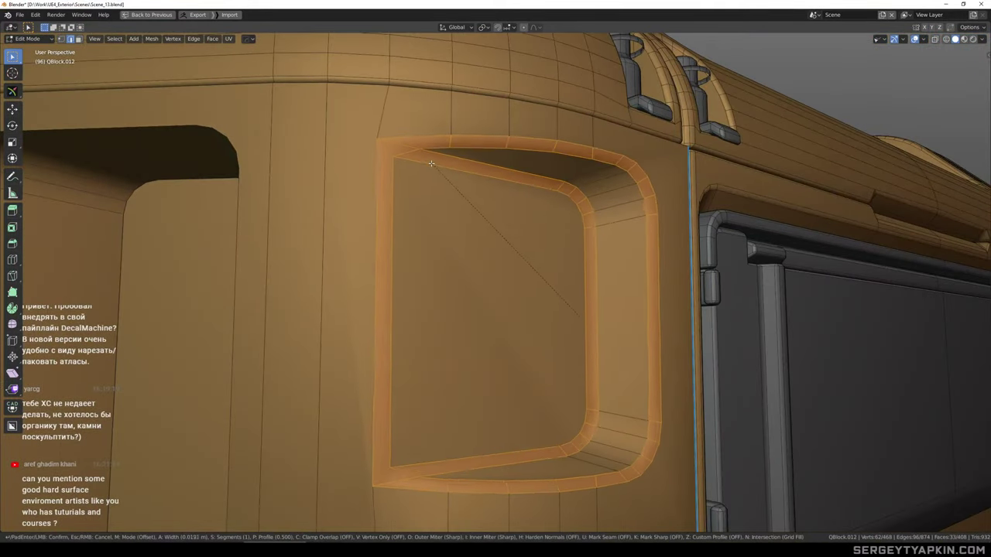
scroll(428, 162, up, 1)
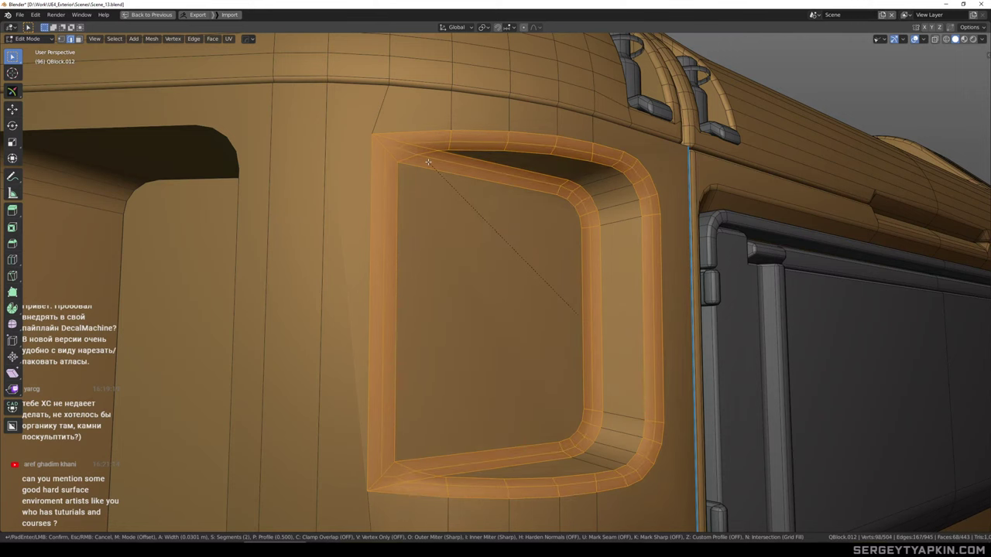
click(428, 161)
click(80, 383)
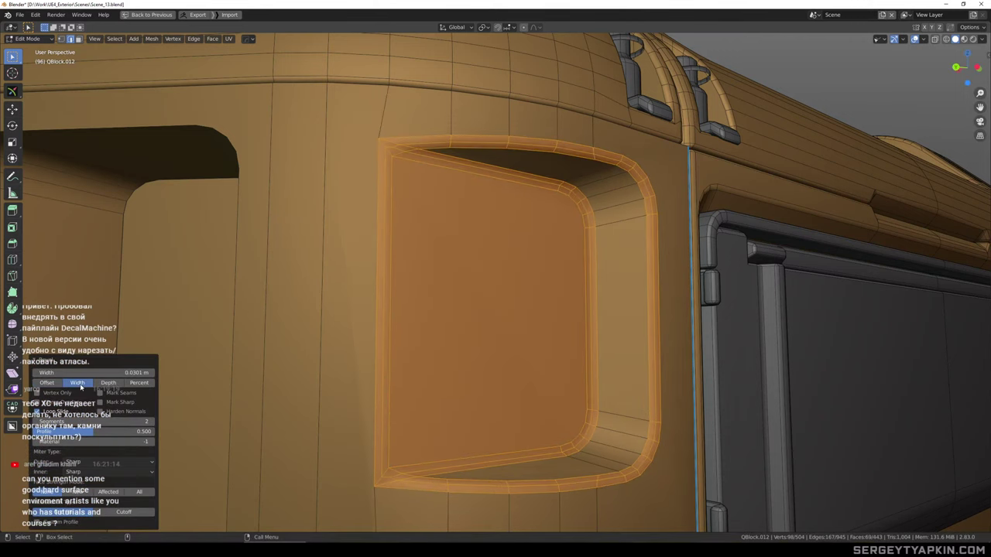
click(48, 385)
click(78, 385)
click(110, 385)
click(50, 386)
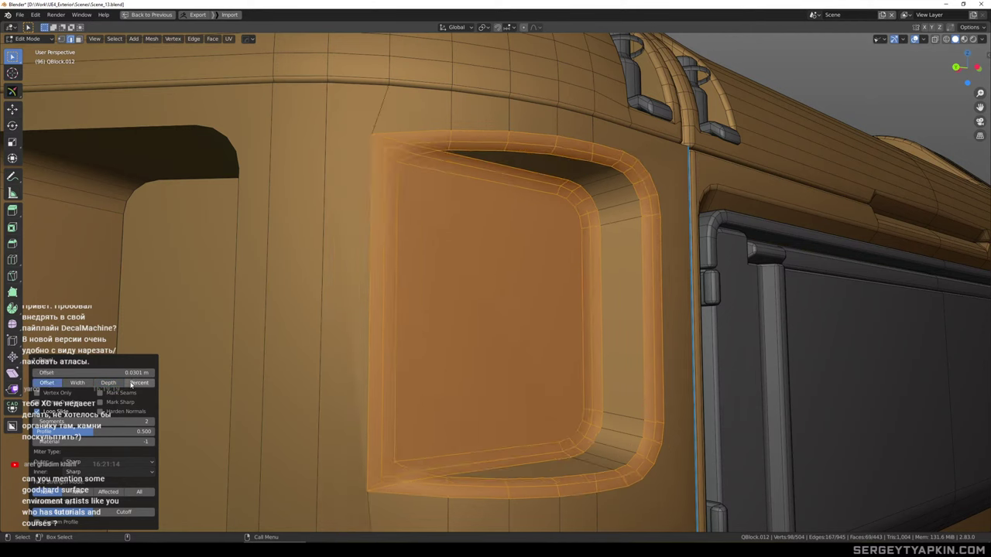
click(141, 386)
drag(121, 374, 144, 374)
key(ctrl+z)
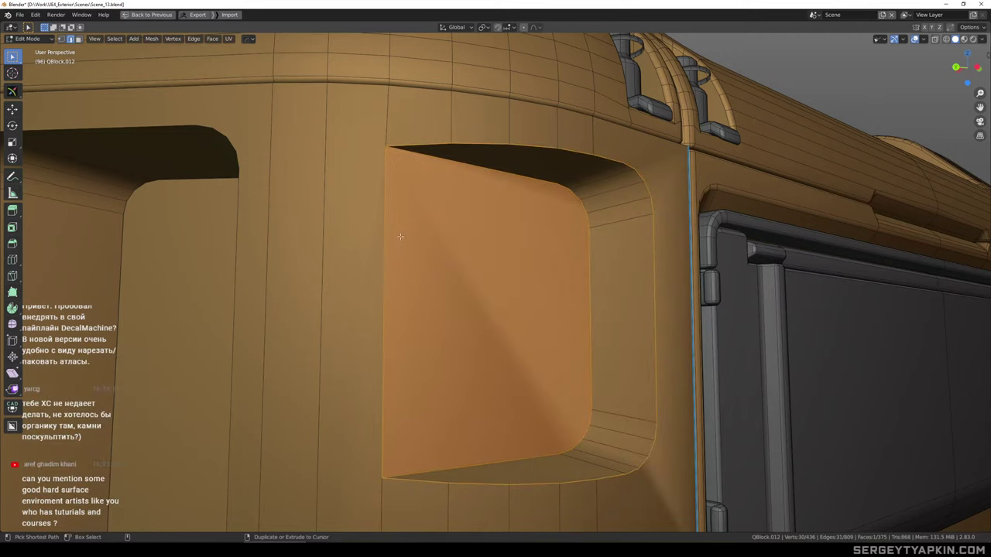
Try a single-segment bevel of about 0.012 m on the recess outlines and review the column's shading
middle_drag(402, 207, 482, 217)
key(ctrl+b)
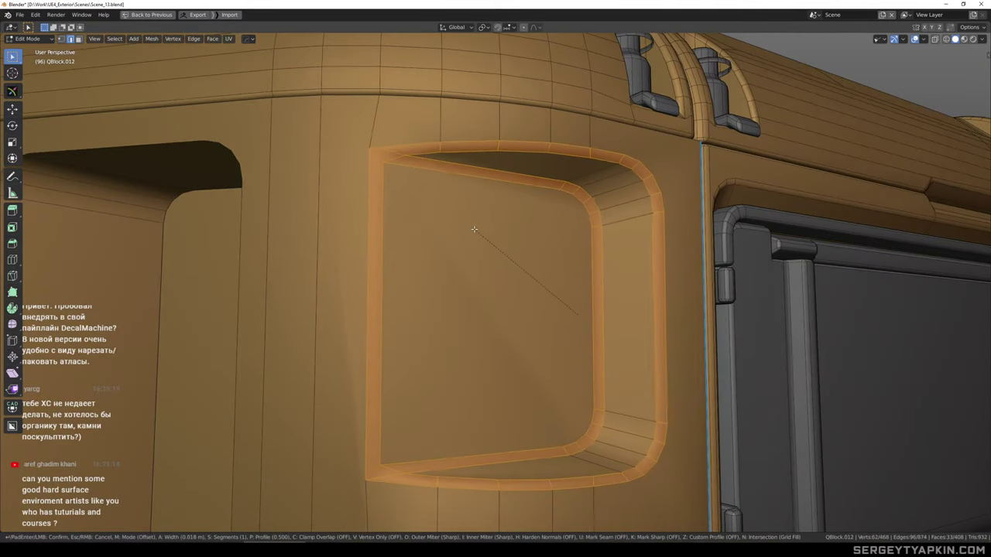
scroll(471, 227, up, 1)
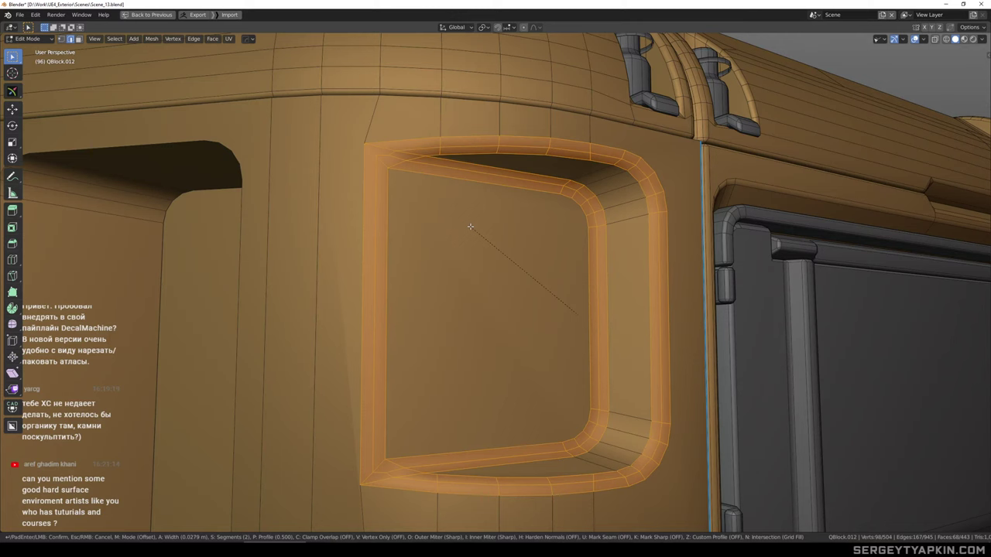
scroll(474, 228, down, 1)
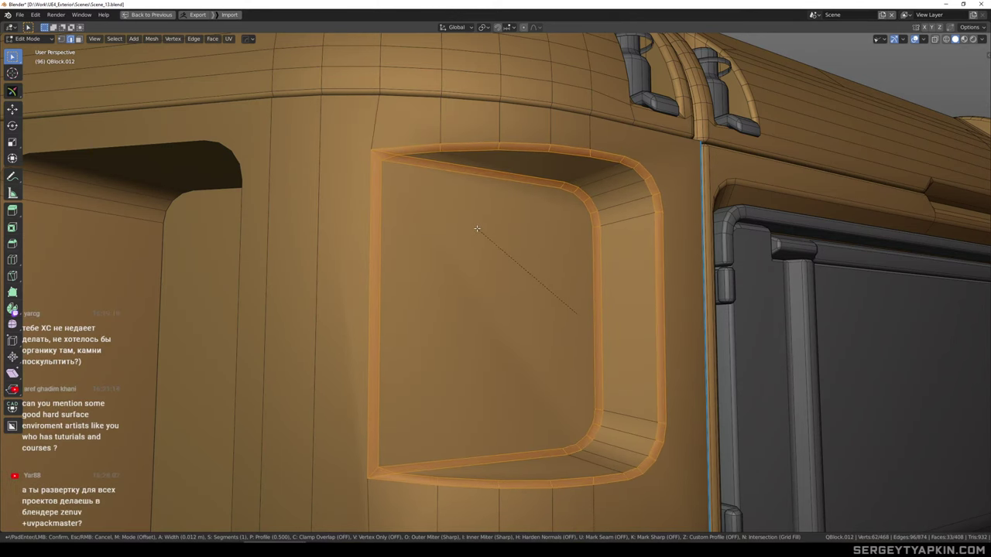
click(476, 228)
scroll(477, 228, down, 5)
middle_drag(477, 229, 511, 232)
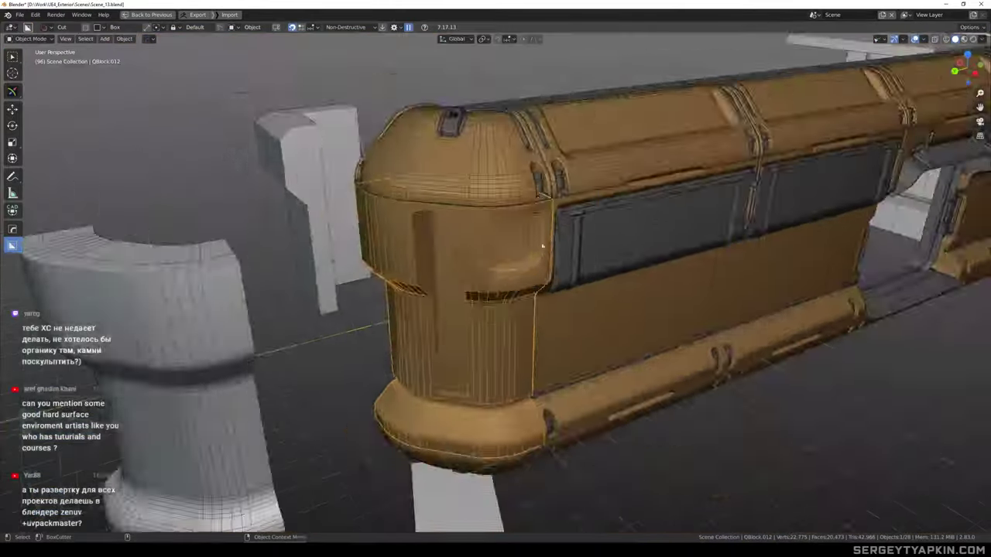
middle_drag(542, 246, 480, 238)
scroll(527, 234, up, 3)
scroll(480, 238, down, 5)
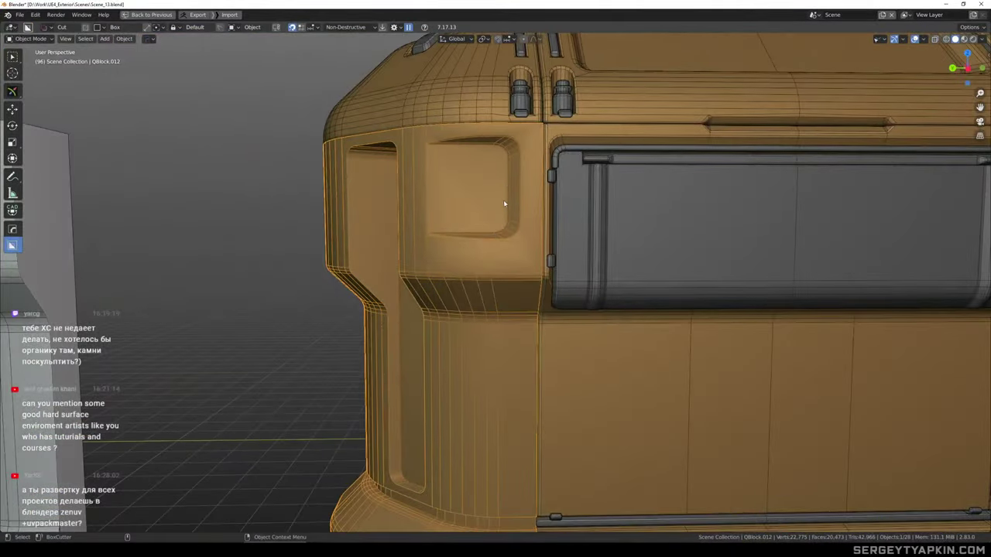
mouse_move(504, 203)
middle_down()
mouse_move(569, 158)
mouse_move(531, 177)
mouse_move(526, 133)
mouse_move(522, 208)
middle_up()
scroll(530, 176, up, 3)
key(Tab)
scroll(528, 175, down, 2)
click(523, 133)
scroll(523, 135, up, 3)
scroll(523, 136, down, 3)
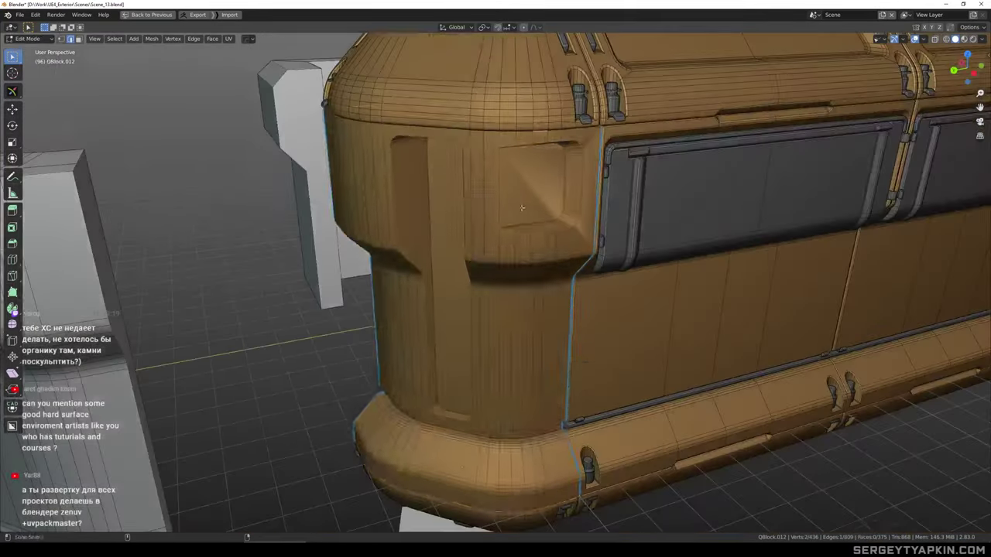
Apply the HOps Sharpen operation to the whole corner column in Object Mode
key(Tab)
key(q)
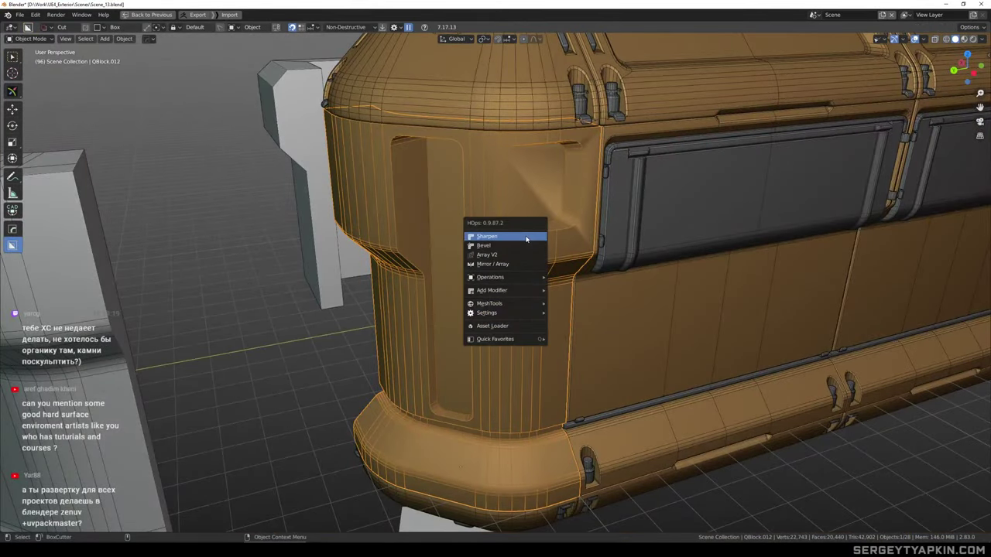
click(527, 239)
mouse_move(527, 239)
middle_down()
mouse_move(549, 165)
mouse_move(504, 195)
mouse_move(559, 209)
mouse_move(557, 252)
mouse_move(545, 248)
middle_up()
scroll(545, 248, down, 2)
key(ctrl+j)
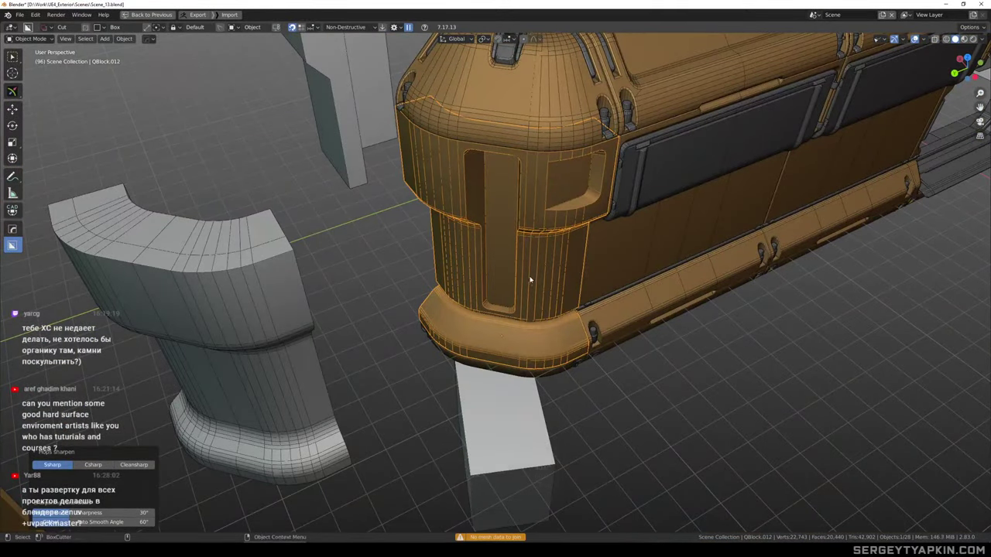
Rotate the corner column's origin by -45° around the Z axis
key(alt+x)
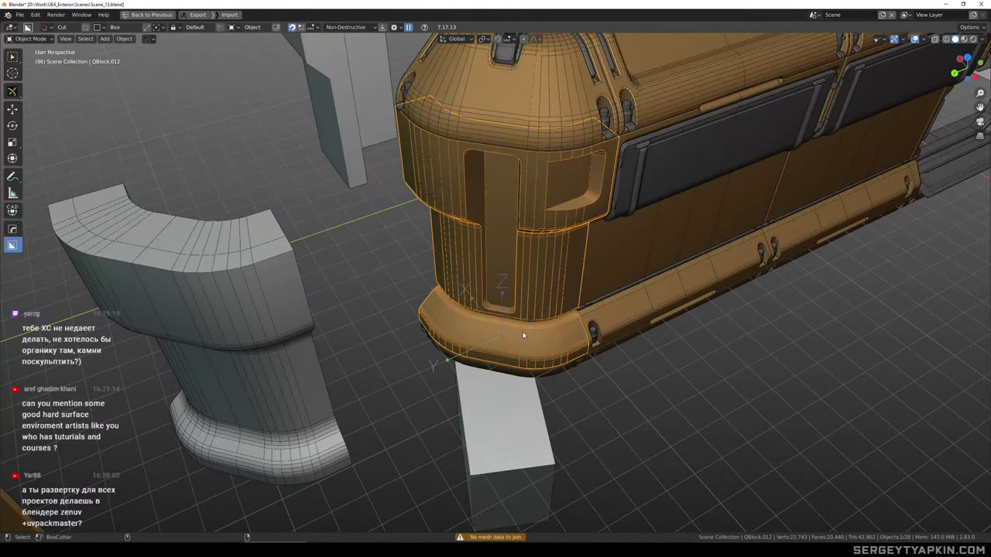
key(r)
drag(500, 380, 454, 379)
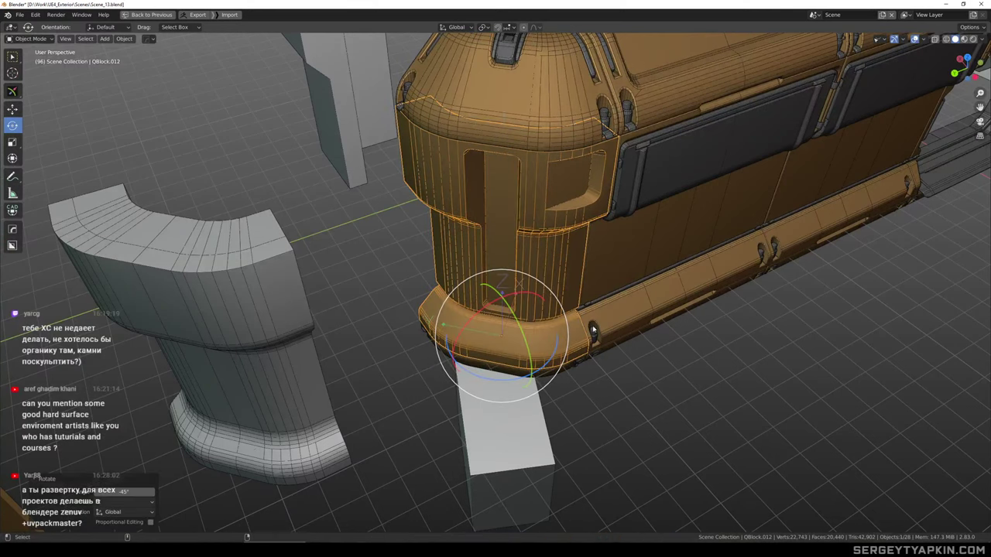
click(665, 370)
Mirror the corner column along its rotated Y axis with a mirror modifier
click(553, 310)
key(alt+x)
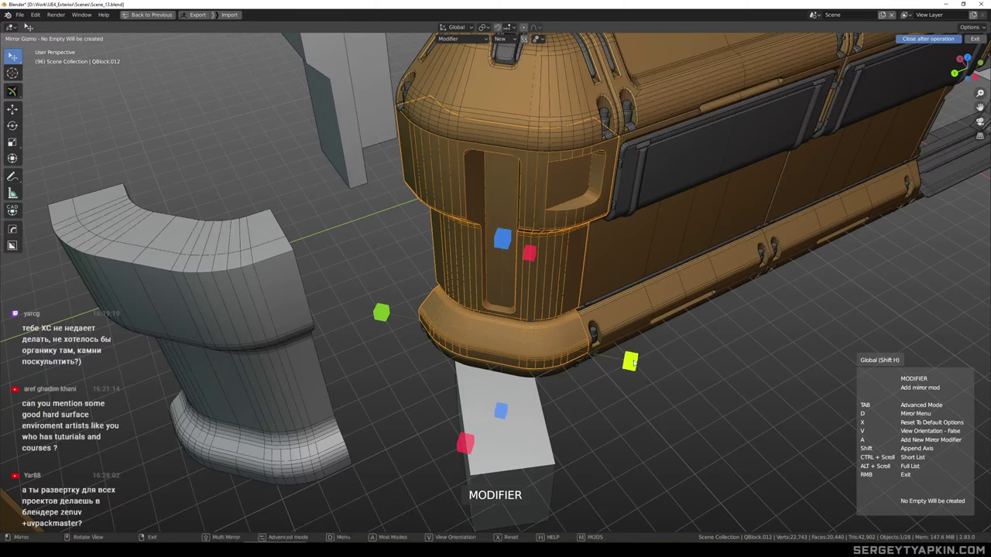
click(631, 362)
click(666, 387)
Delete the grey spare copy of the corner column standing beside the wall module
scroll(539, 219, down, 3)
middle_drag(540, 219, 492, 205)
click(387, 208)
scroll(435, 183, down, 2)
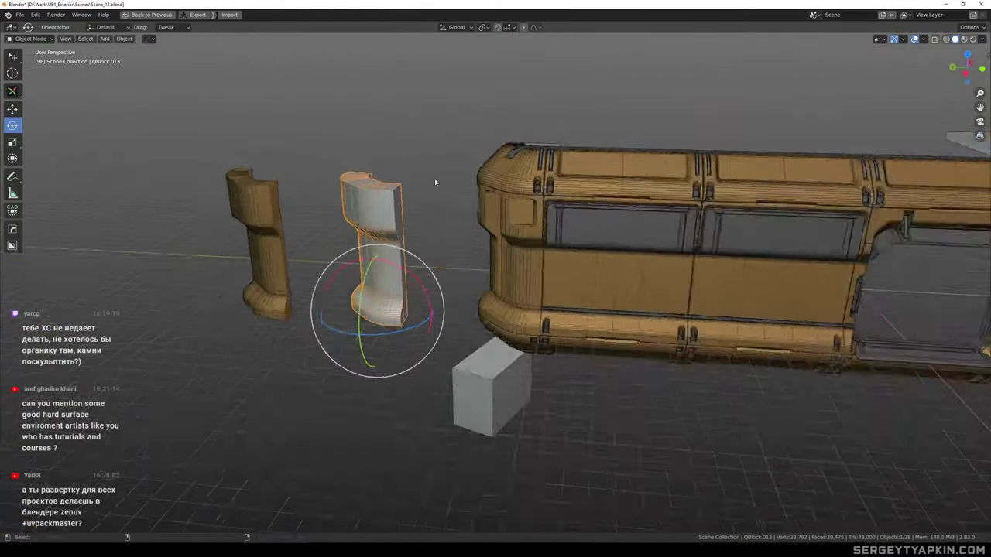
middle_drag(435, 183, 451, 195)
key(Delete)
scroll(495, 297, up, 3)
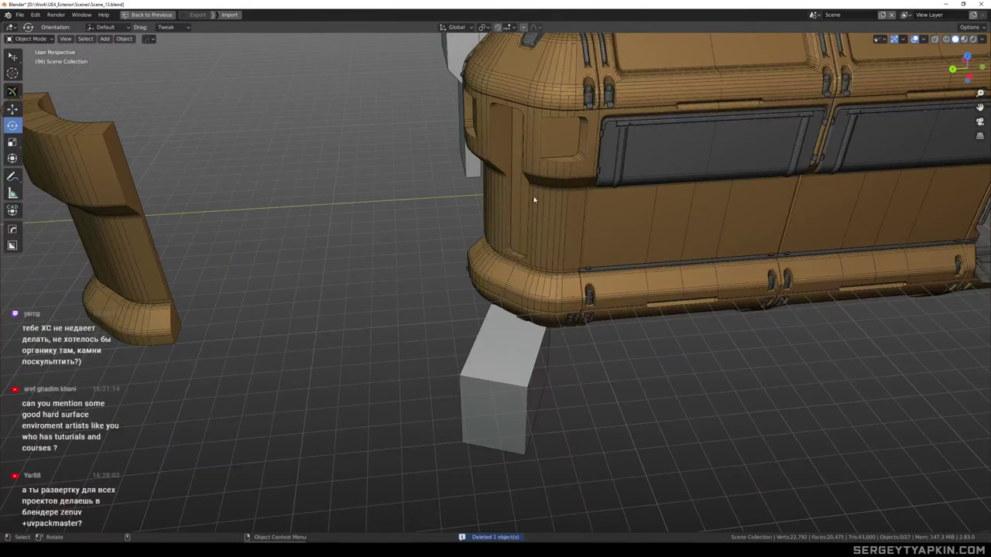
Save the scene and isolate the mirrored corner column by hiding all other objects
middle_drag(533, 199, 548, 253)
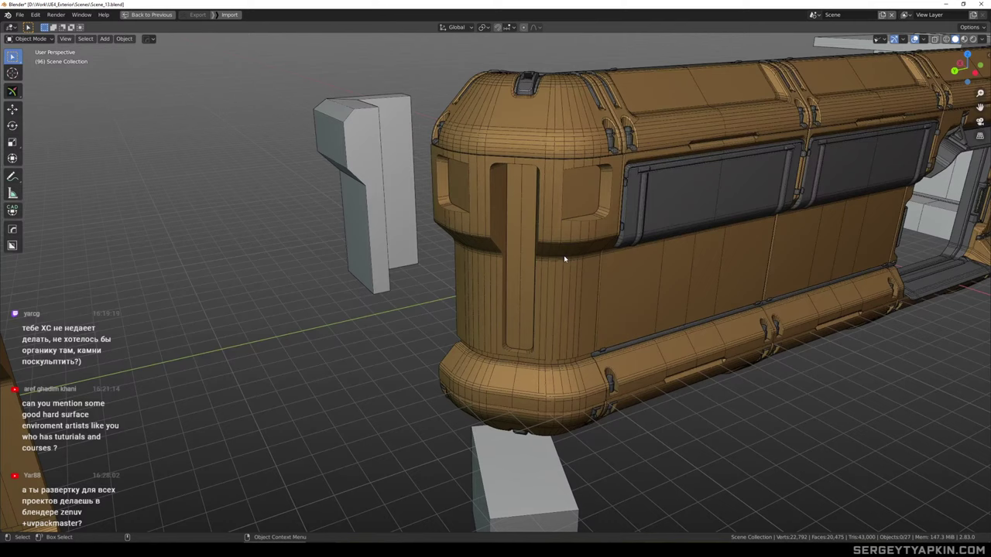
scroll(551, 251, up, 4)
click(518, 223)
middle_drag(518, 224, 640, 301)
key(ctrl+s)
scroll(571, 223, up, 1)
key(shift+h)
scroll(578, 209, down, 2)
Select the back face of the column's tall central recess and duplicate it in place
key(Tab)
click(568, 196)
scroll(568, 196, up, 3)
scroll(575, 211, down, 3)
scroll(594, 269, up, 1)
scroll(594, 270, up, 2)
scroll(601, 272, up, 2)
key(shift+d)
right_click(604, 307)
Scale down the duplicated recess face and extrude it about 0.523 m outward along its normal
key(s)
click(670, 319)
scroll(673, 307, down, 3)
key(e)
click(641, 340)
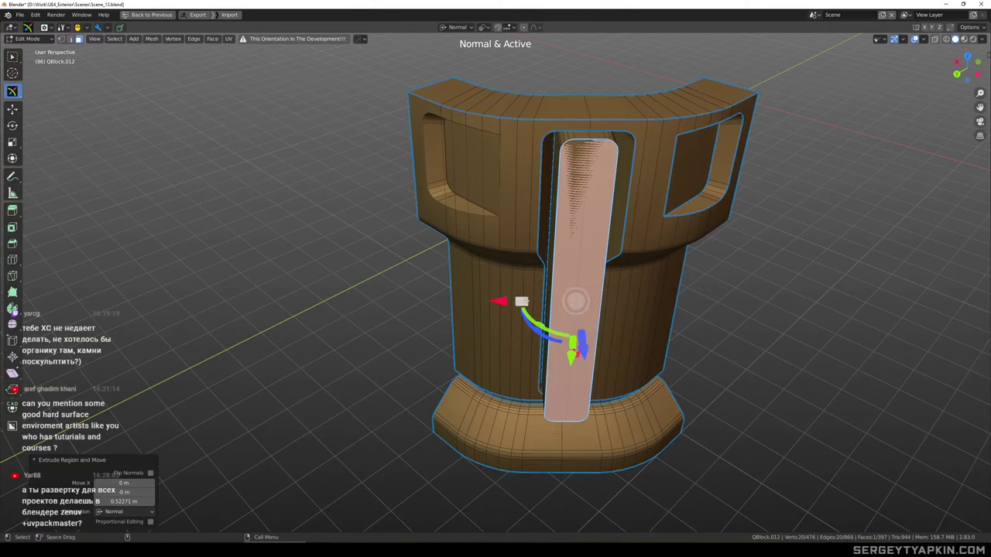
Widen the extruded insert's front face by about 1.452 along normal X and move it back about 0.074 m
key(s)
key(x)
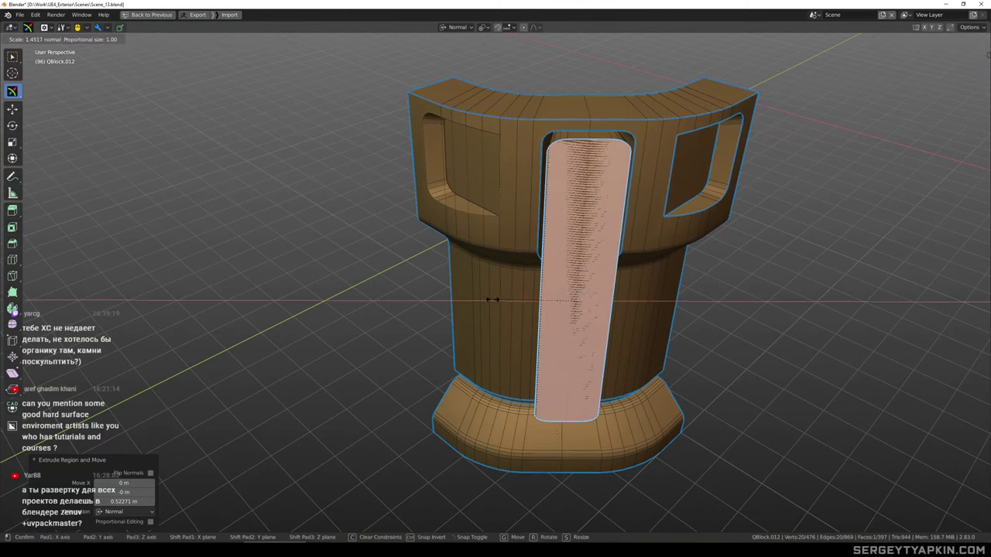
click(493, 300)
middle_drag(632, 271, 651, 311)
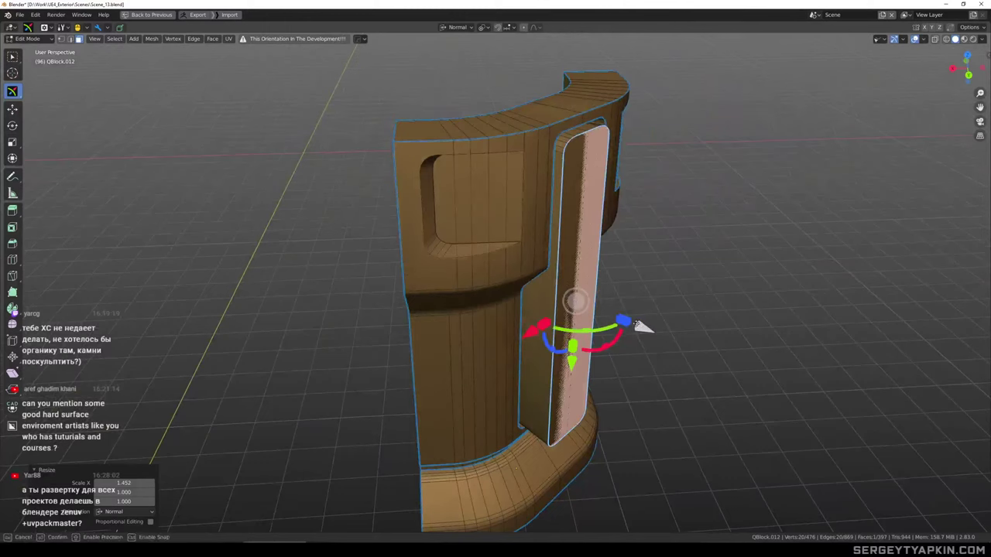
drag(636, 325, 626, 318)
middle_drag(695, 307, 624, 253)
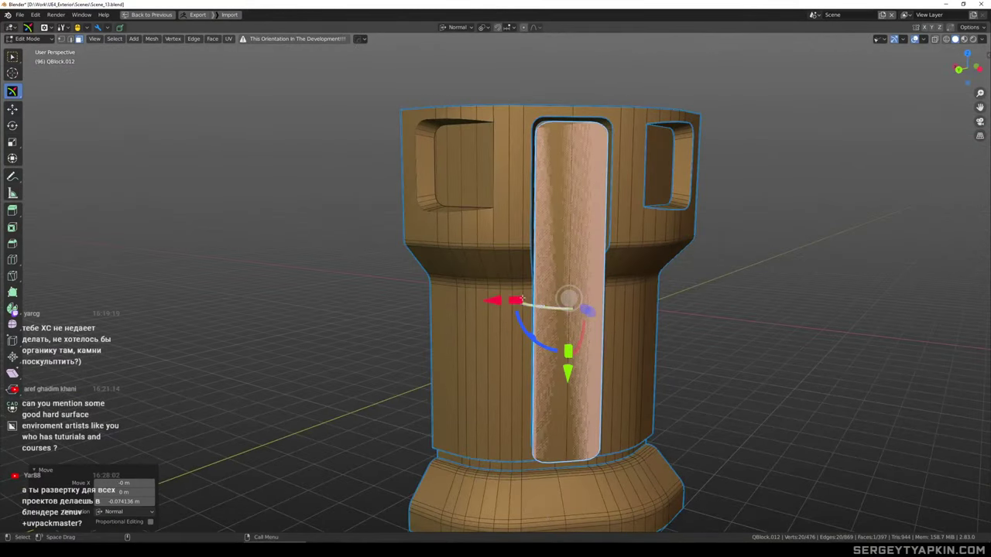
drag(515, 300, 518, 299)
Try to even out the insert's rounded upper corner edges with MESHmachine's Unf*ck tool
middle_drag(644, 257, 621, 253)
scroll(597, 132, up, 6)
key(2)
click(539, 123)
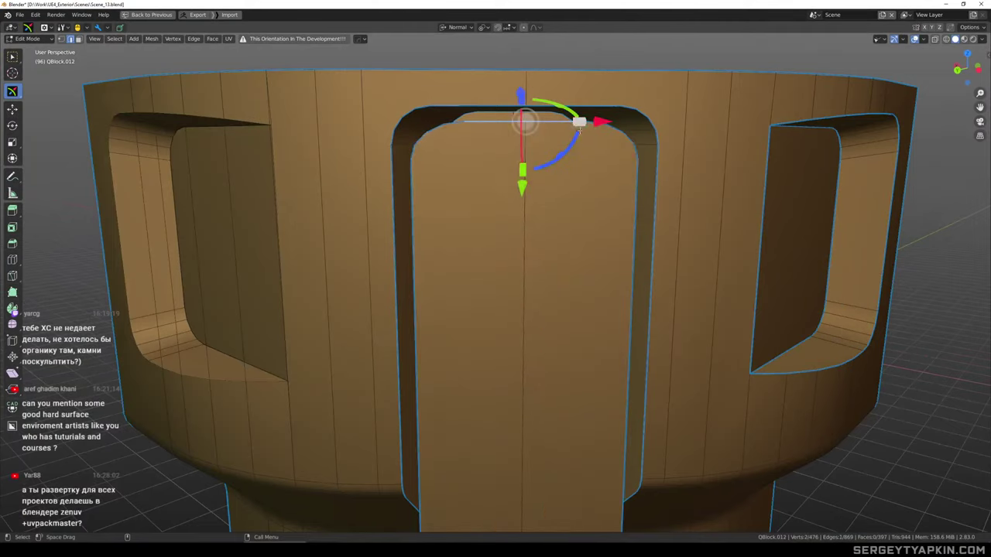
middle_drag(572, 147, 673, 215)
ctrl+click(635, 190)
key(y)
key(y)
key(y)
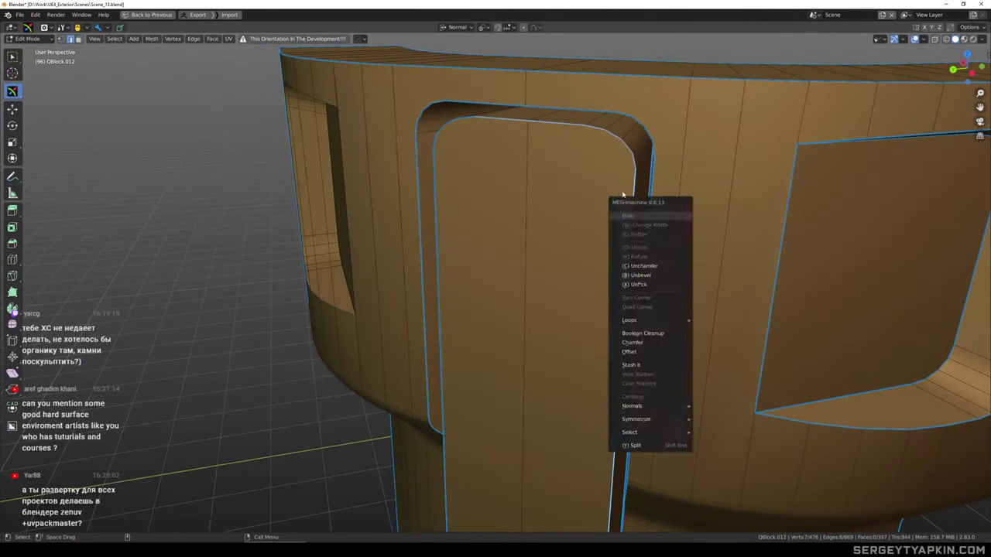
click(606, 263)
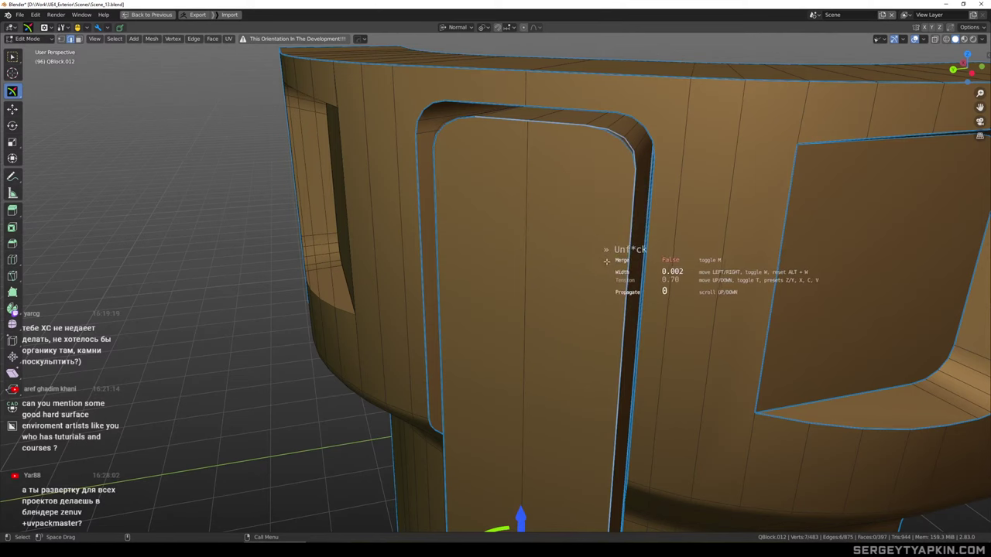
click(604, 242)
click(602, 228)
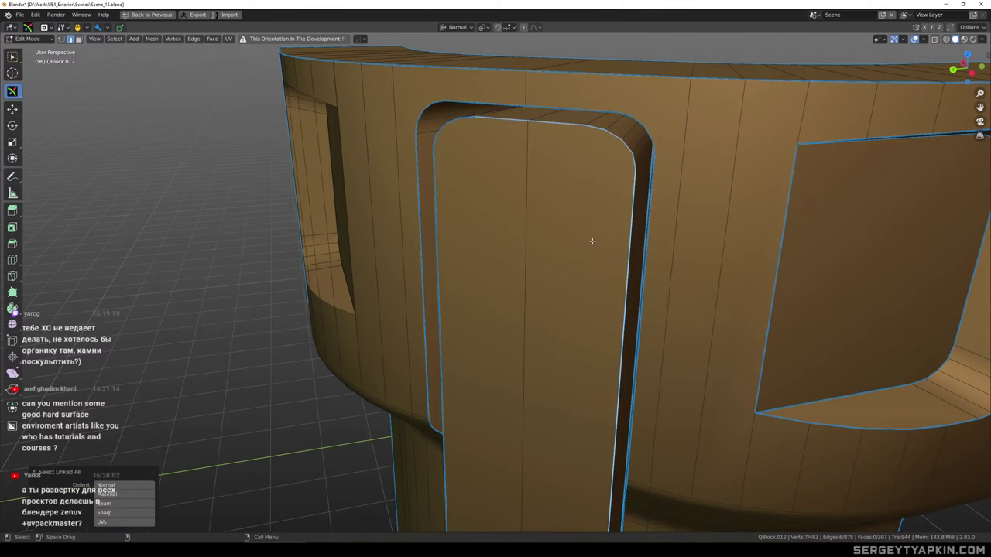
Inspect the insert's linked faces, return to Object Mode and deselect the column
key(3)
key(l)
key(3)
scroll(590, 243, down, 5)
key(Tab)
alt+drag(590, 243, 580, 242)
key(Tab)
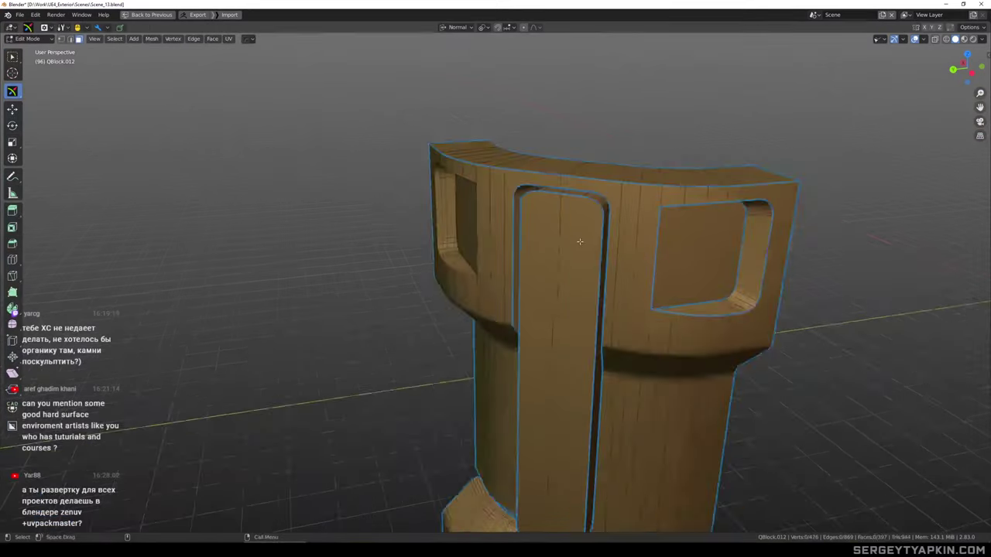
scroll(581, 236, down, 4)
key(Tab)
click(759, 242)
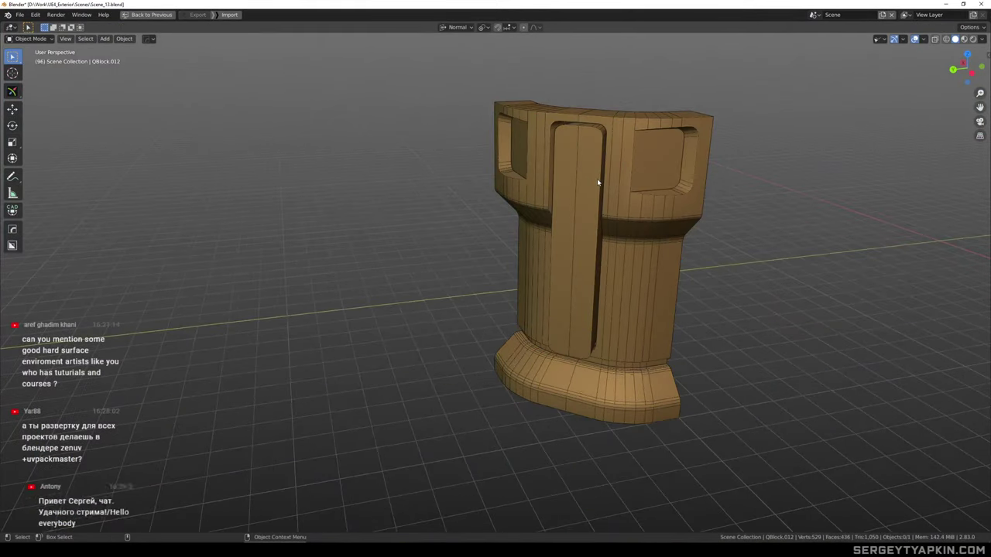
Select the column and run HardOps Clean Mesh on it with a 0.5° dissolve angle
click(597, 184)
scroll(592, 176, up, 2)
alt+drag(590, 176, 438, 271)
middle_drag(437, 271, 579, 246)
scroll(605, 197, up, 2)
scroll(579, 246, down, 1)
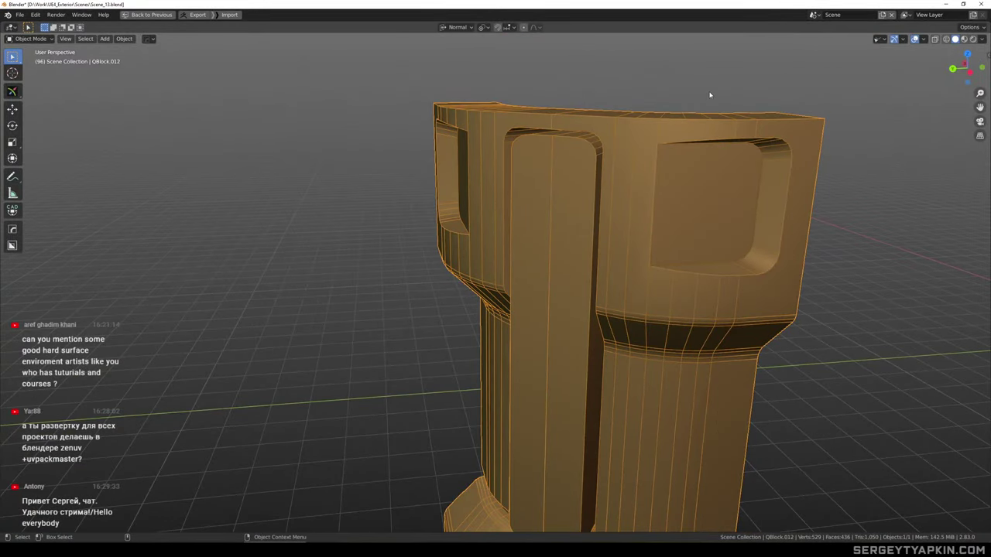
middle_drag(575, 151, 631, 169)
scroll(625, 161, up, 2)
key(q)
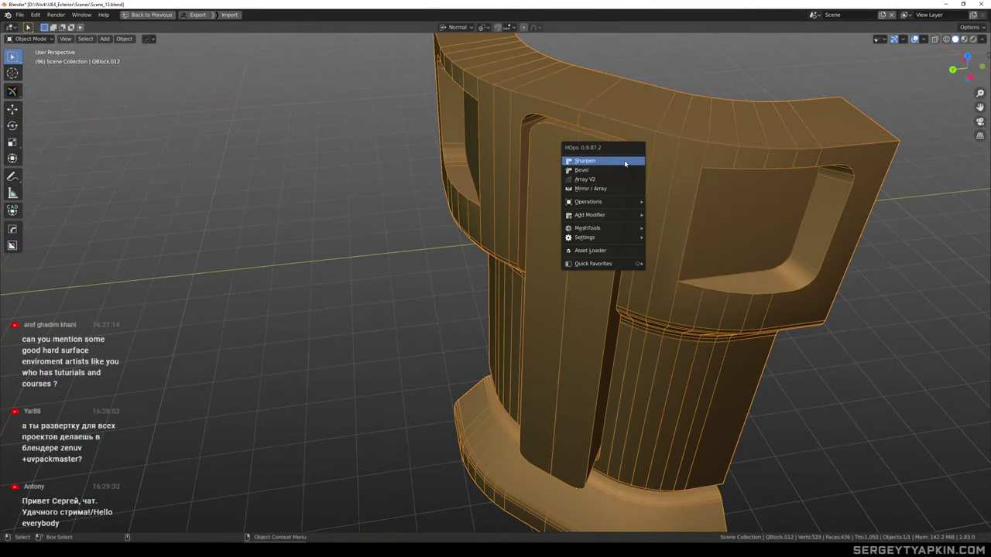
mouse_move(625, 206)
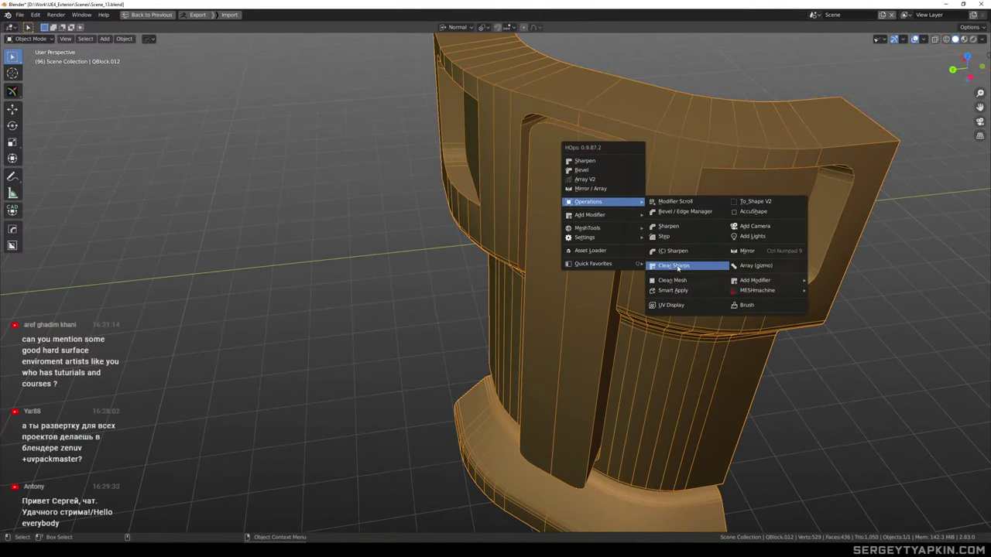
click(681, 283)
click(601, 187)
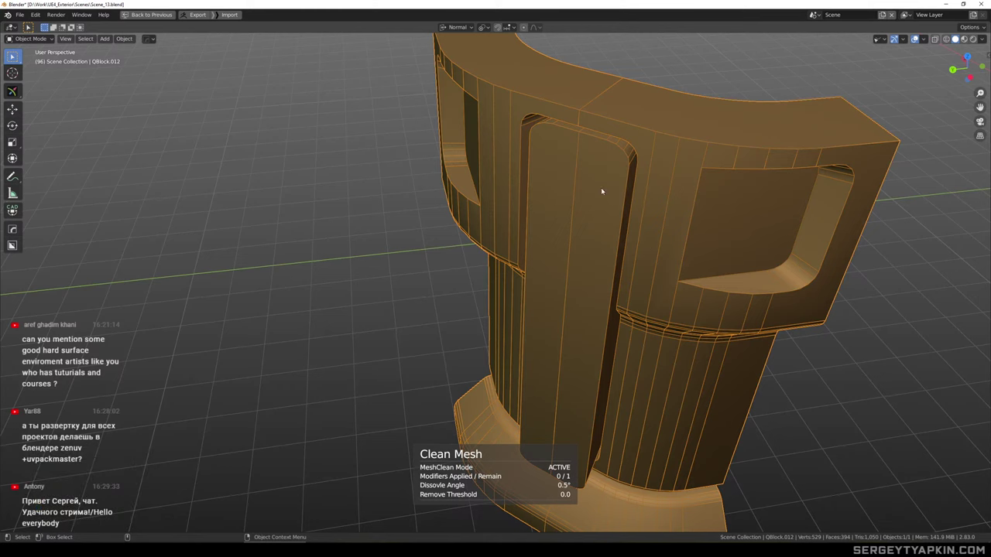
Check the cleaned insert in Edit Mode by selecting its linked geometry
key(Tab)
double_click(601, 187)
scroll(606, 182, up, 3)
scroll(616, 175, down, 3)
key(w)
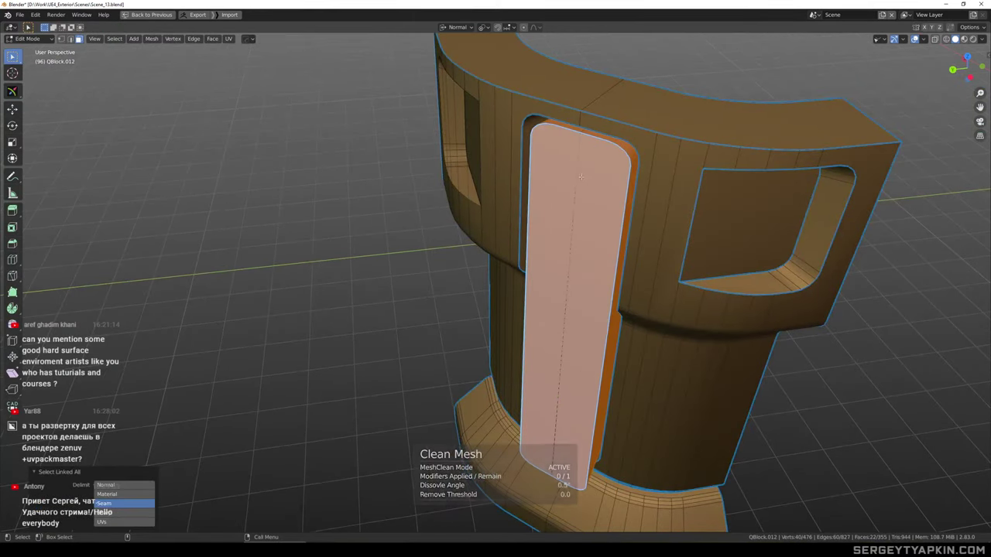
click(577, 161)
key(2)
double_click(577, 161)
key(Tab)
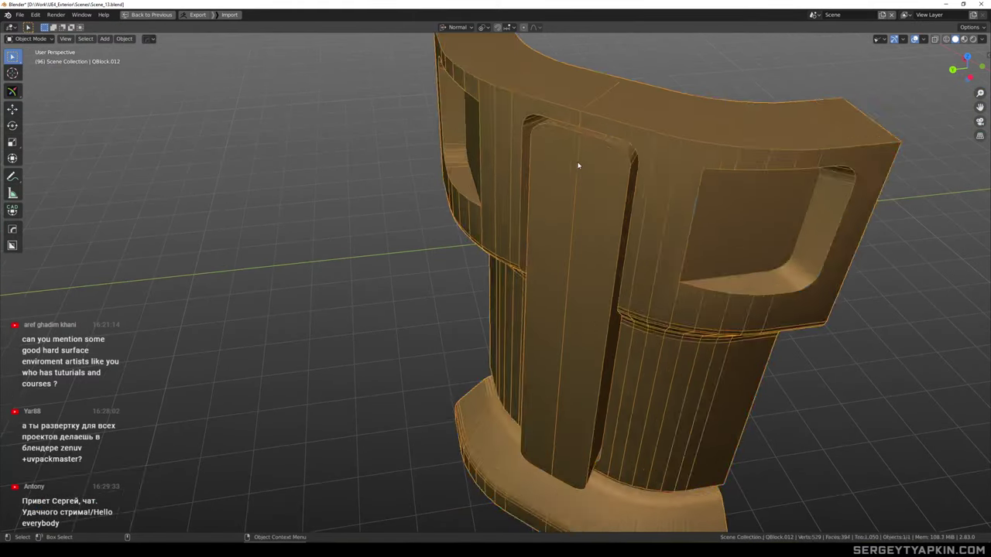
Apply the column's existing mirror modifier through the HOps Helper
scroll(581, 164, down, 3)
key(ctrl+grave)
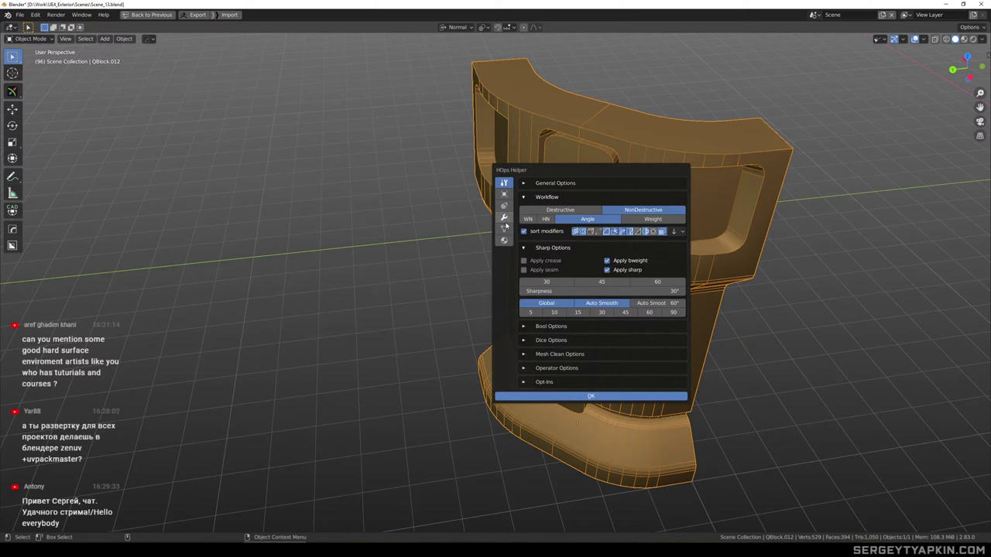
click(504, 219)
click(573, 209)
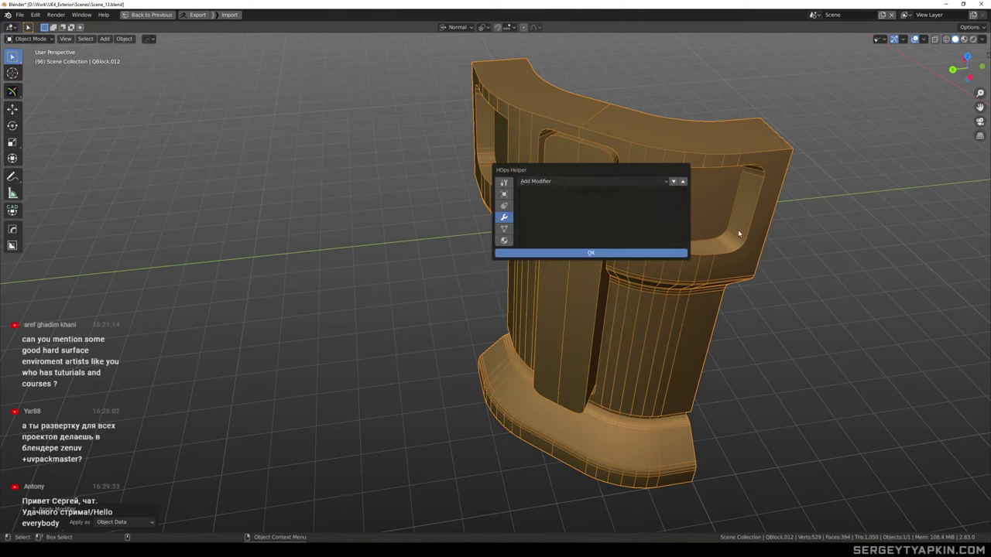
scroll(604, 163, up, 3)
scroll(607, 170, down, 2)
middle_drag(610, 173, 658, 146)
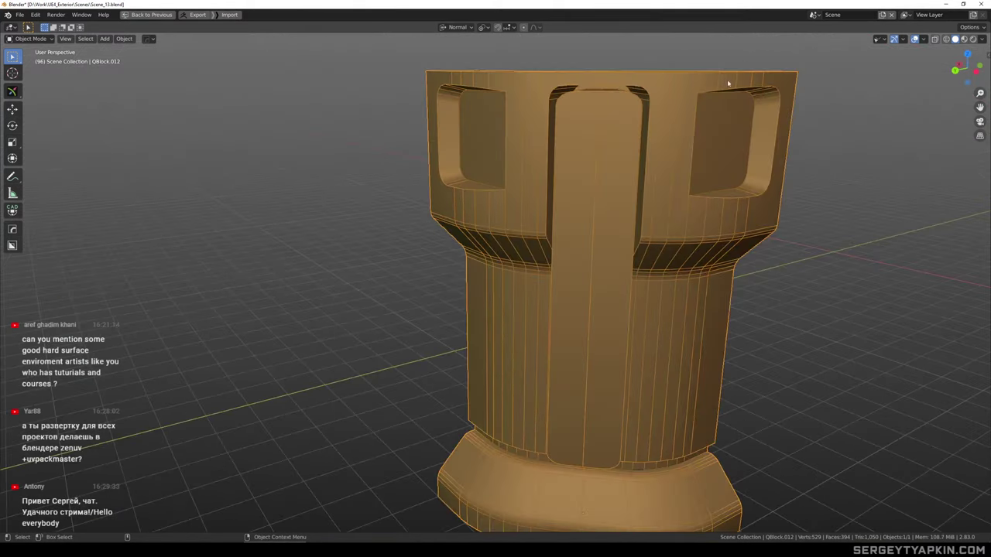
Run Clean Mesh on the column again with a 0.5° dissolve angle and deselect it
click(720, 62)
click(635, 108)
middle_drag(654, 110, 630, 132)
key(q)
mouse_move(590, 144)
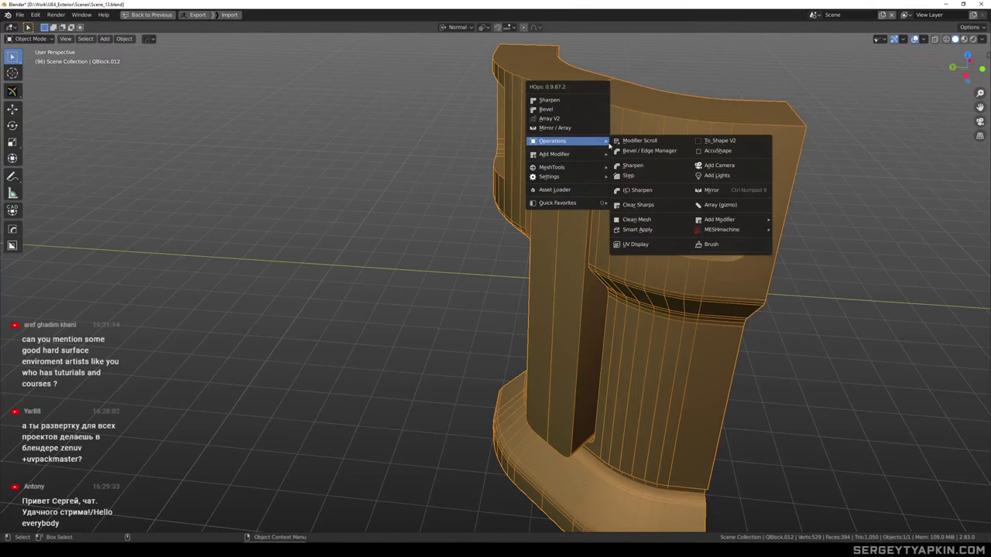
click(640, 222)
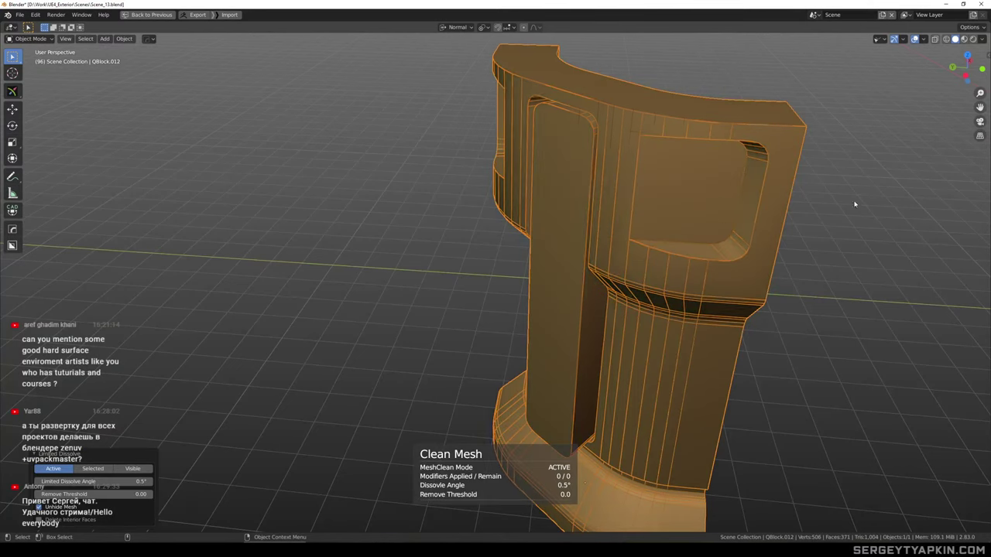
click(856, 204)
Examine the cleaned column's mesh from the back and the front
scroll(583, 108, up, 3)
middle_drag(584, 109, 540, 141)
scroll(617, 160, down, 5)
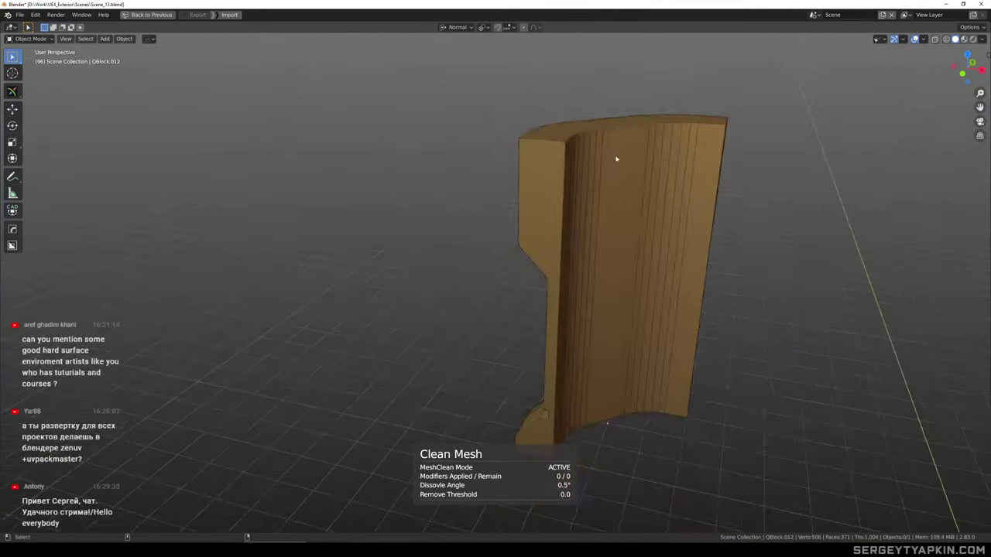
mouse_move(617, 160)
middle_down()
mouse_move(632, 144)
mouse_move(659, 150)
mouse_move(591, 155)
mouse_move(663, 163)
mouse_move(649, 193)
mouse_move(609, 186)
mouse_move(610, 162)
mouse_move(586, 148)
mouse_move(639, 215)
mouse_move(609, 147)
middle_up()
scroll(654, 157, down, 2)
scroll(649, 194, down, 2)
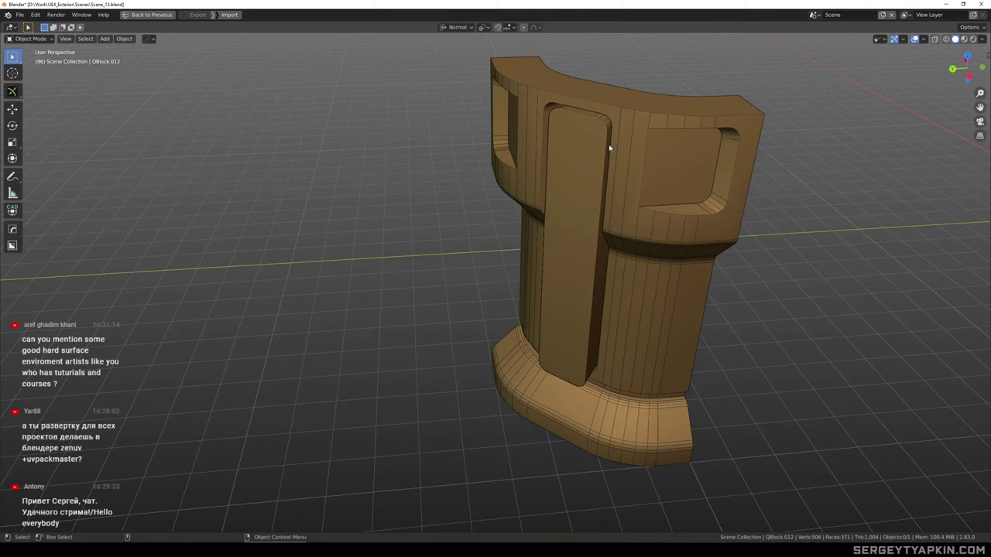
middle_drag(610, 147, 551, 141)
scroll(635, 133, up, 2)
Select the edges around one upper corner of the insert's front face and even them out with MESHmachine's Unf*ck
click(580, 142)
scroll(566, 135, up, 2)
key(Tab)
click(582, 138)
scroll(569, 139, down, 2)
scroll(592, 125, up, 3)
key(2)
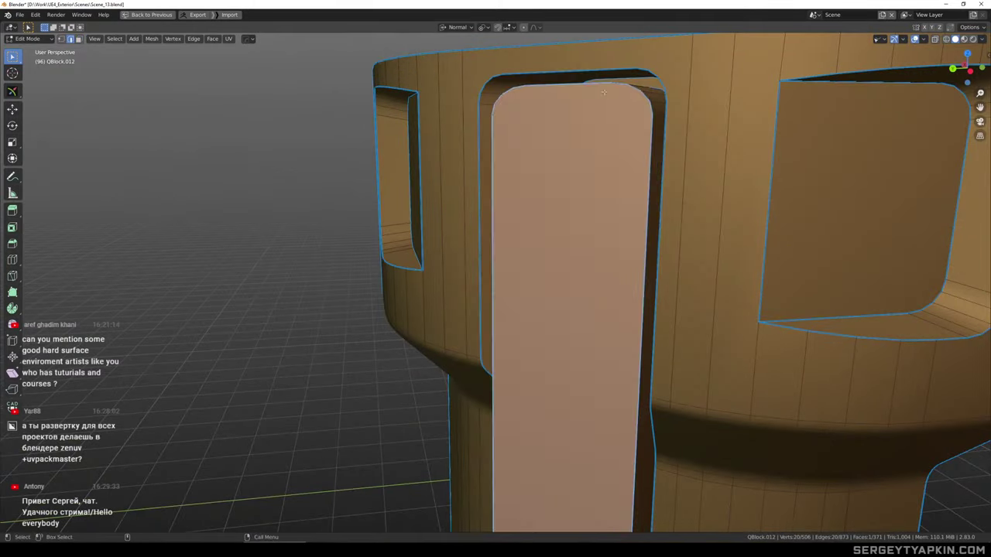
click(581, 87)
ctrl+click(659, 170)
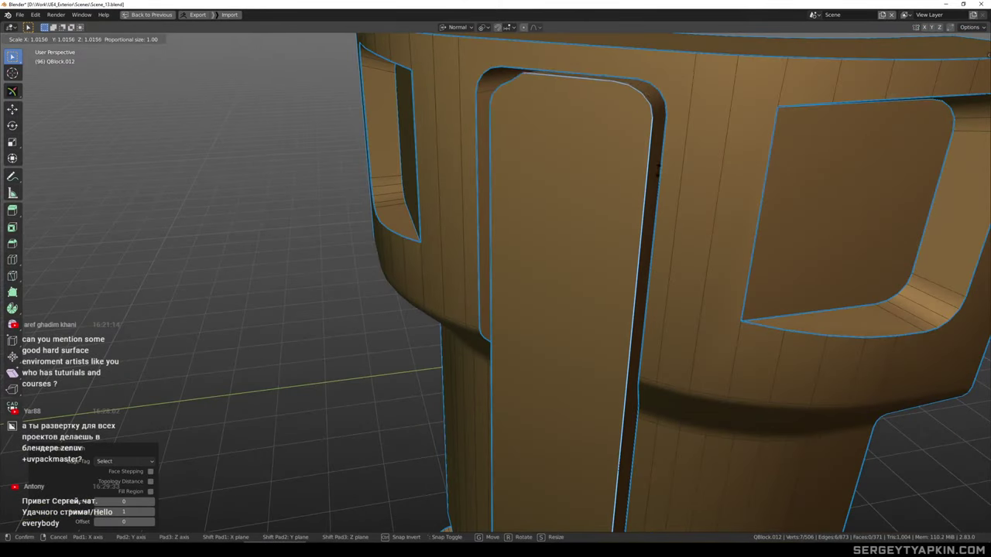
alt+middle_drag(650, 150, 651, 171)
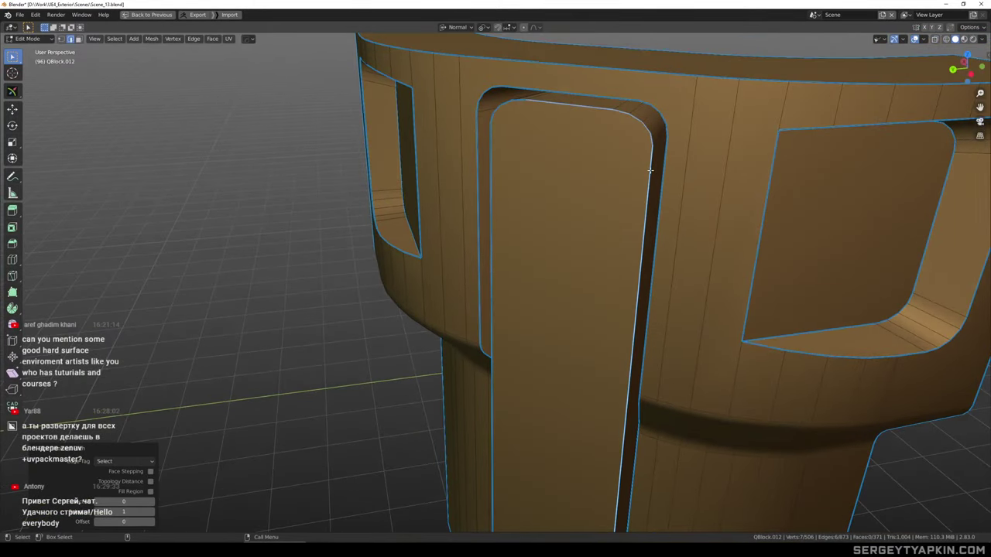
key(y)
click(651, 170)
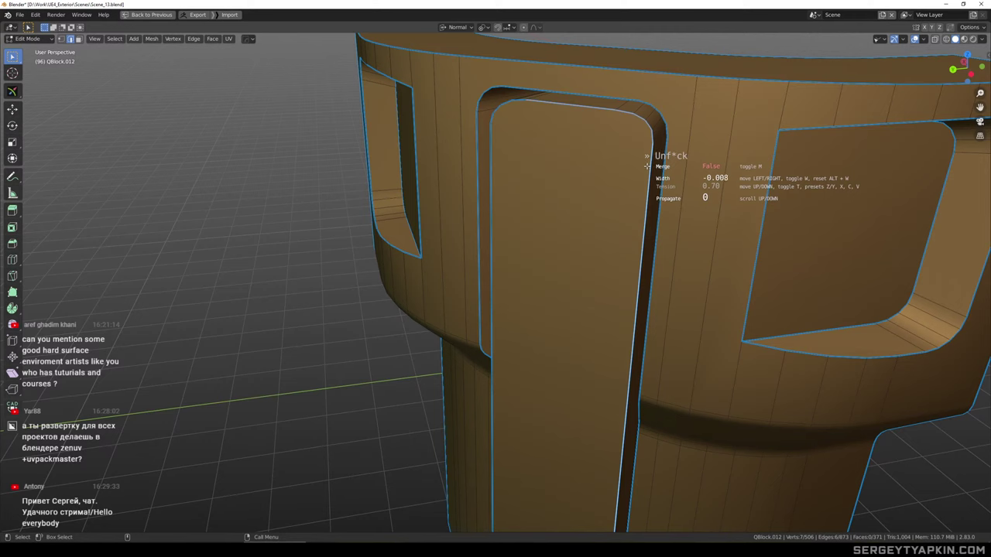
click(640, 177)
Return to Object Mode and mirror the column along the Y axis with a mirror modifier
scroll(648, 179, down, 3)
mouse_move(640, 177)
middle_down()
mouse_move(631, 139)
mouse_move(633, 172)
middle_up()
scroll(630, 139, down, 2)
key(Tab)
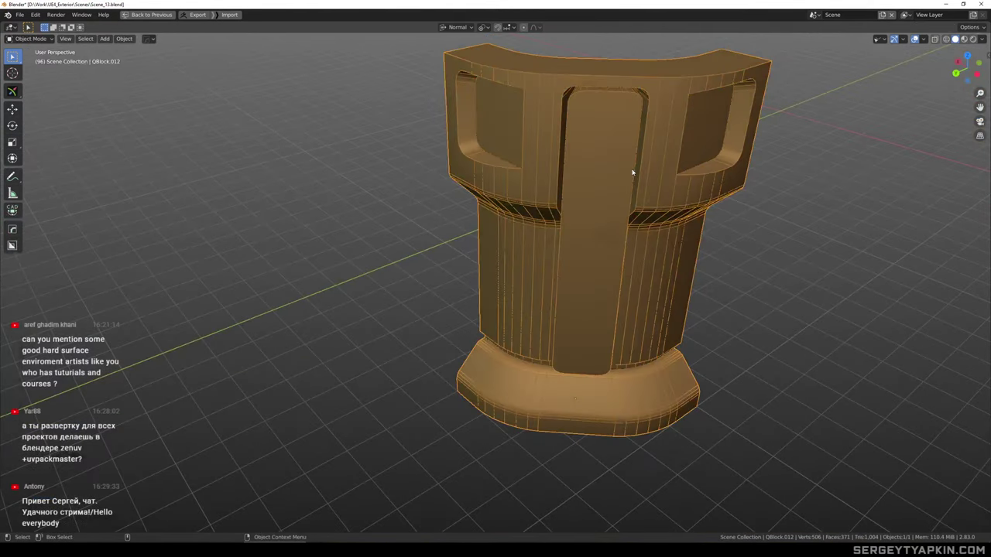
key(alt+x)
click(708, 407)
scroll(605, 145, up, 2)
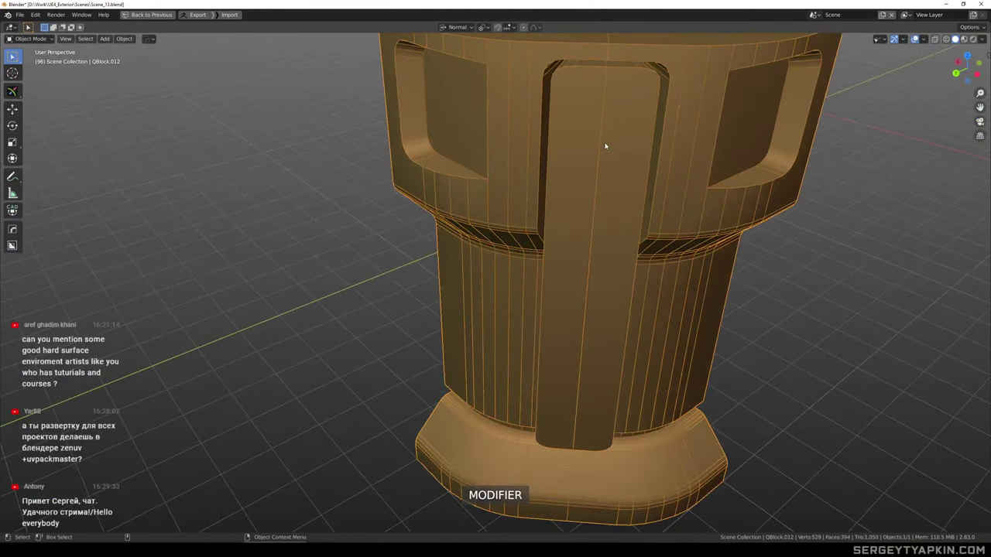
Delete the centre edge loop running over the insert
key(Tab)
click(586, 102)
middle_drag(604, 95, 618, 121)
key(2)
alt+click(597, 100)
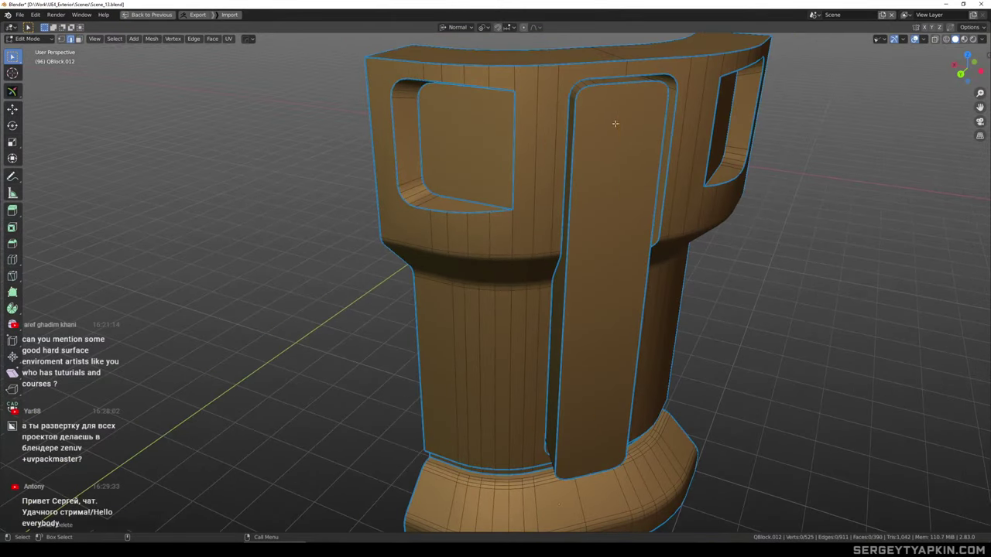
Extrude the insert's front face about 0.122 m outward along its normal
middle_drag(594, 216, 612, 206)
scroll(604, 159, down, 2)
scroll(569, 186, down, 1)
click(573, 178)
key(e)
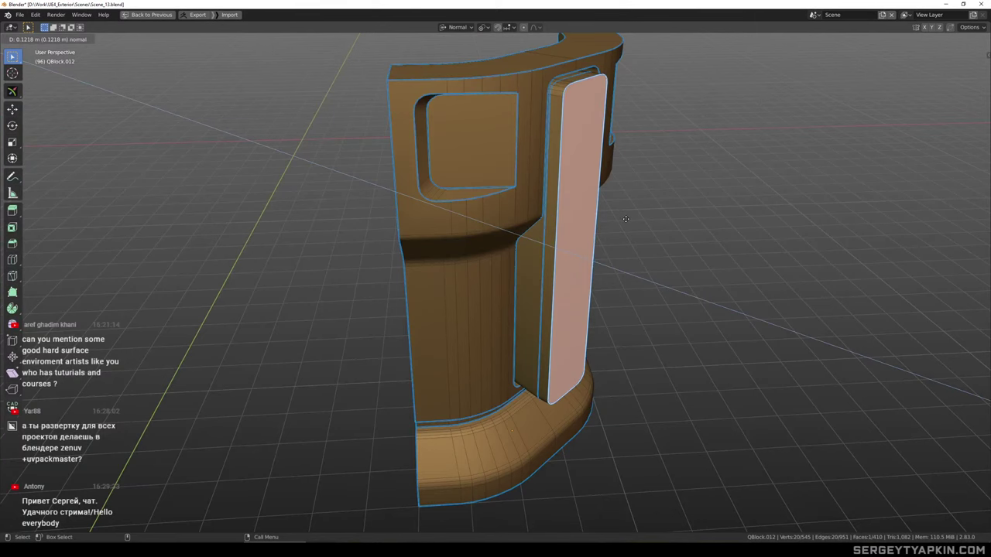
click(625, 219)
Mirror the column with the extruded insert along the Y axis using a mirror modifier
middle_drag(626, 219, 622, 181)
scroll(599, 198, up, 2)
key(Tab)
key(alt+x)
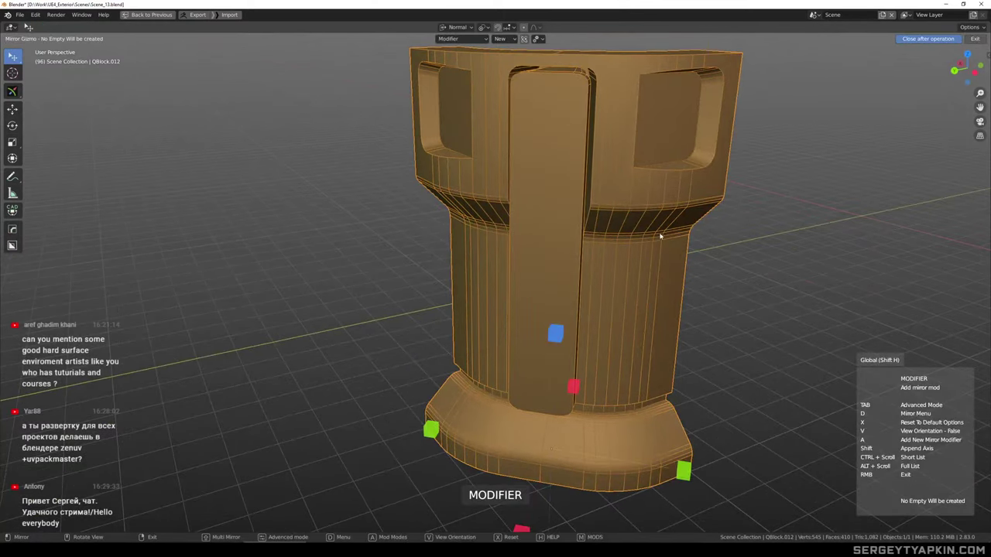
click(681, 469)
middle_drag(610, 270, 598, 237)
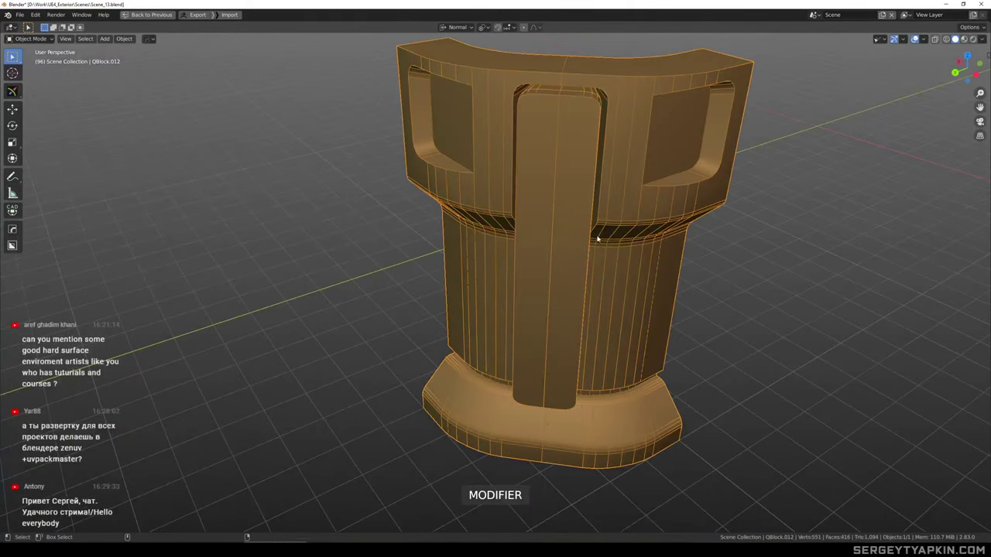
Switch the mirror mode to Modifier&Apply and apply the column's Y-axis mirror
key(alt+x)
key(d)
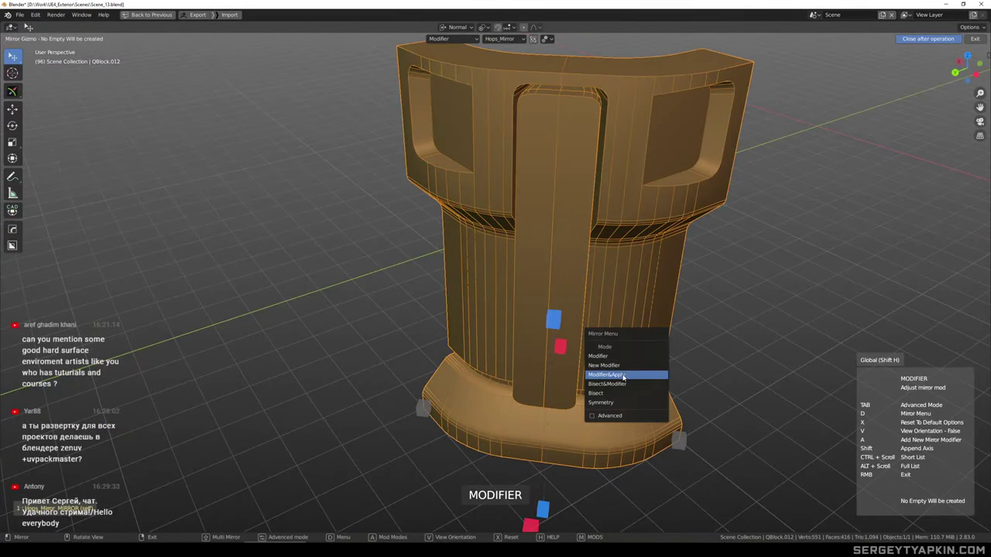
click(622, 377)
click(679, 438)
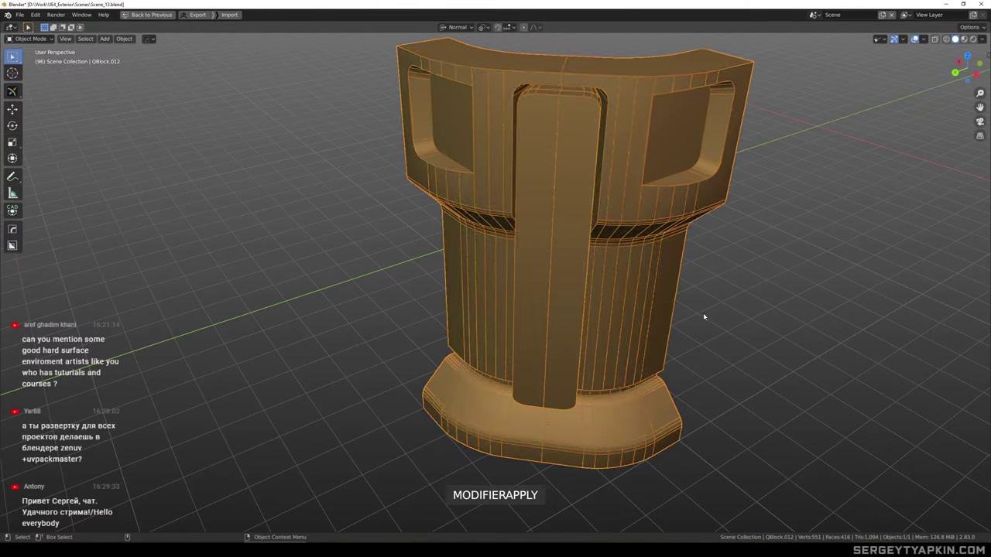
Enter Edit Mode and select the centre edge loop running over the insert
scroll(627, 245, down, 2)
scroll(626, 244, up, 4)
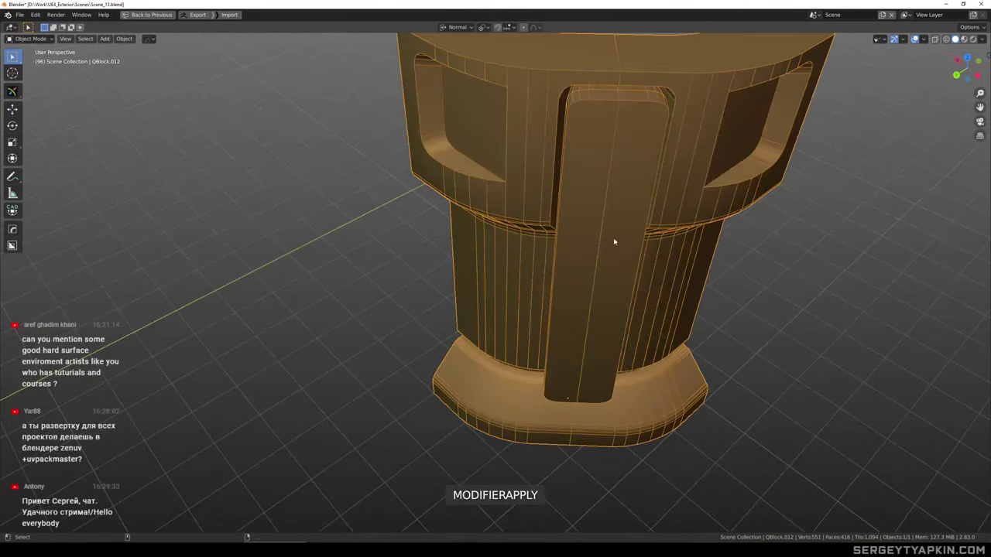
middle_drag(615, 242, 613, 189)
scroll(614, 189, down, 3)
scroll(614, 189, up, 3)
key(Tab)
click(606, 212)
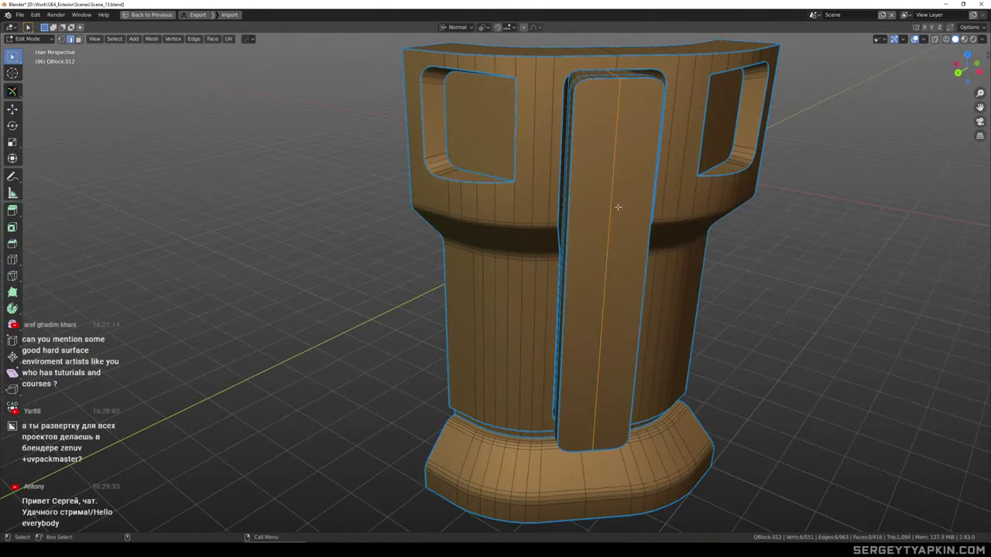
Try to bevel the insert's centre edge loop, and undo the bevel
click(640, 208)
key(ctrl+z)
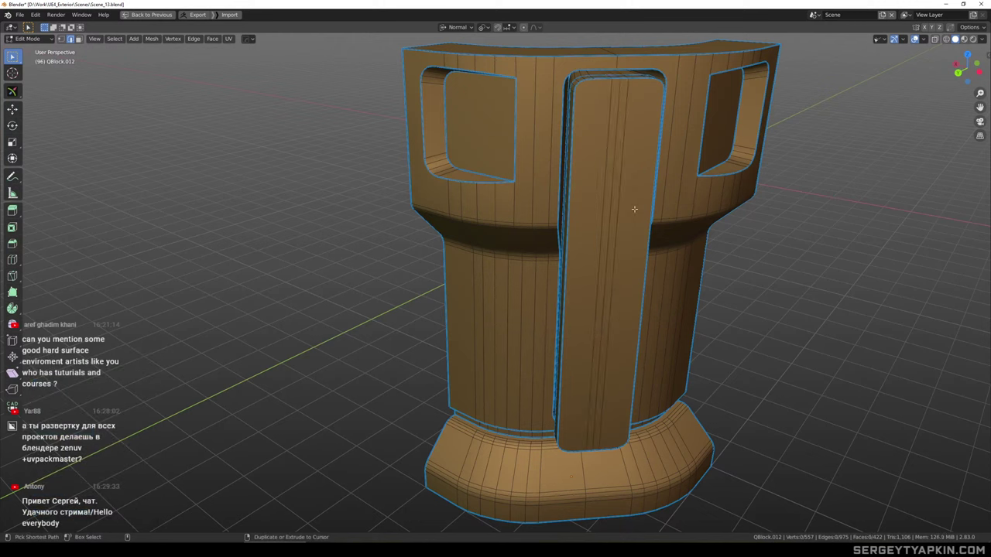
key(ctrl+shift+z)
key(ctrl+z)
key(ctrl+b)
click(653, 219)
key(ctrl+z)
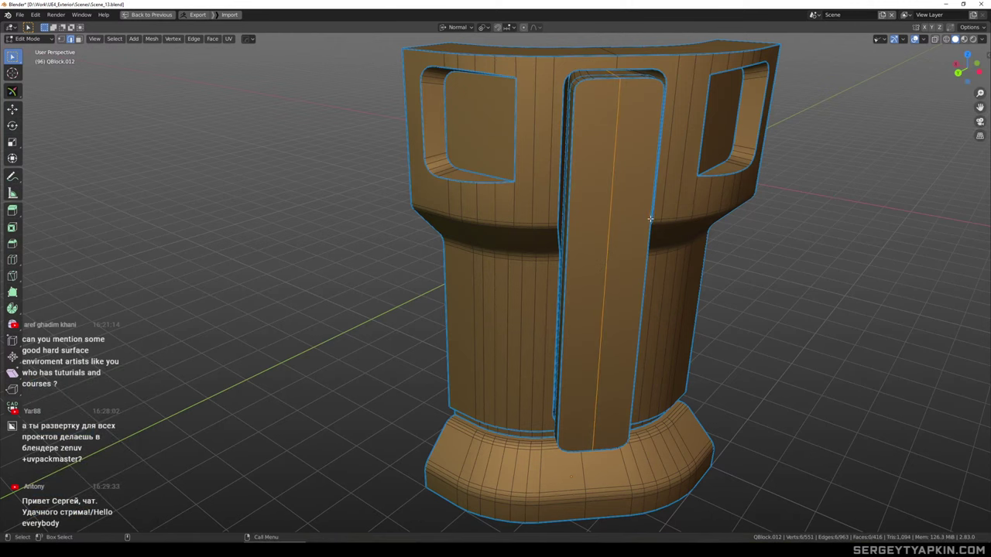
Bevel the centre edge loop running over the insert by 0.0827 m with one segment
key(Tab)
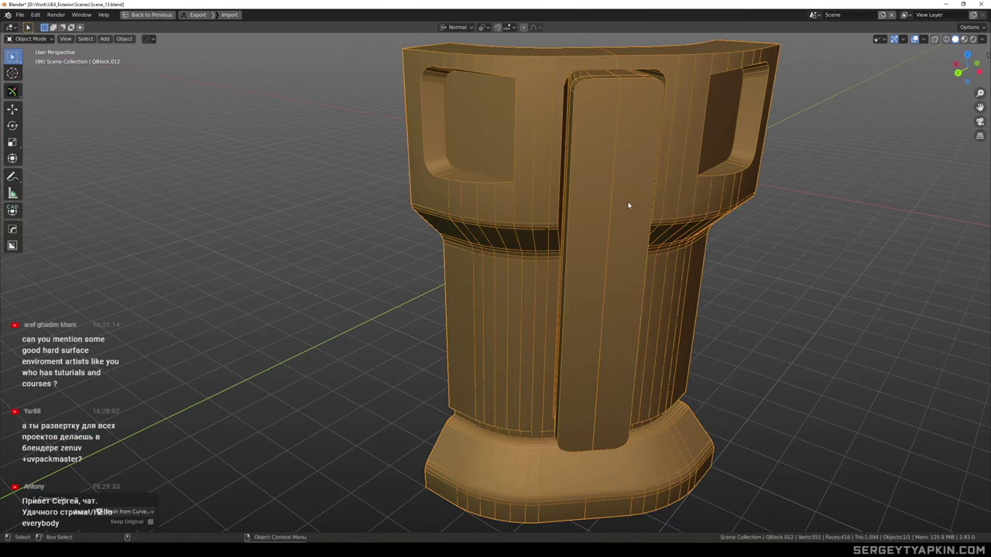
key(Tab)
click(658, 270)
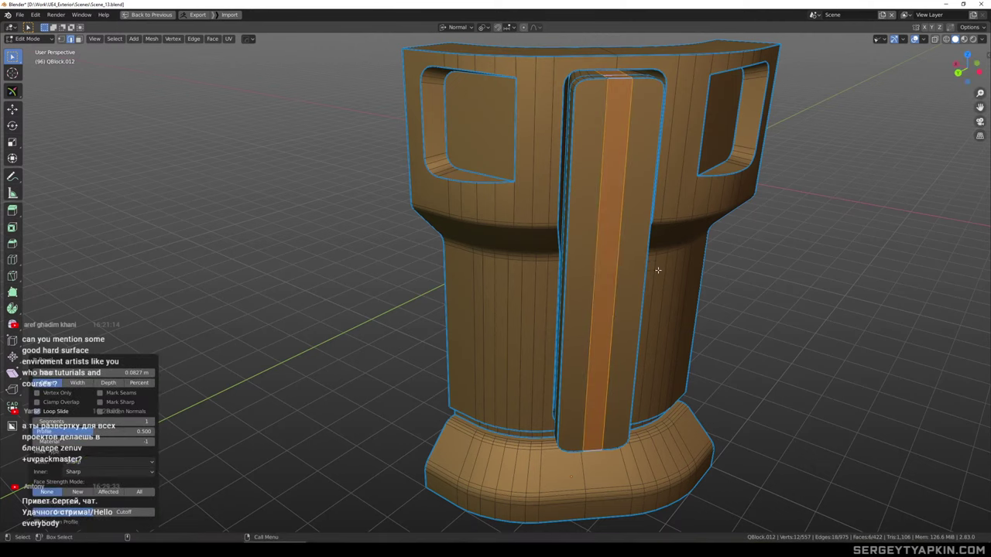
key(Tab)
middle_drag(612, 281, 549, 276)
key(Tab)
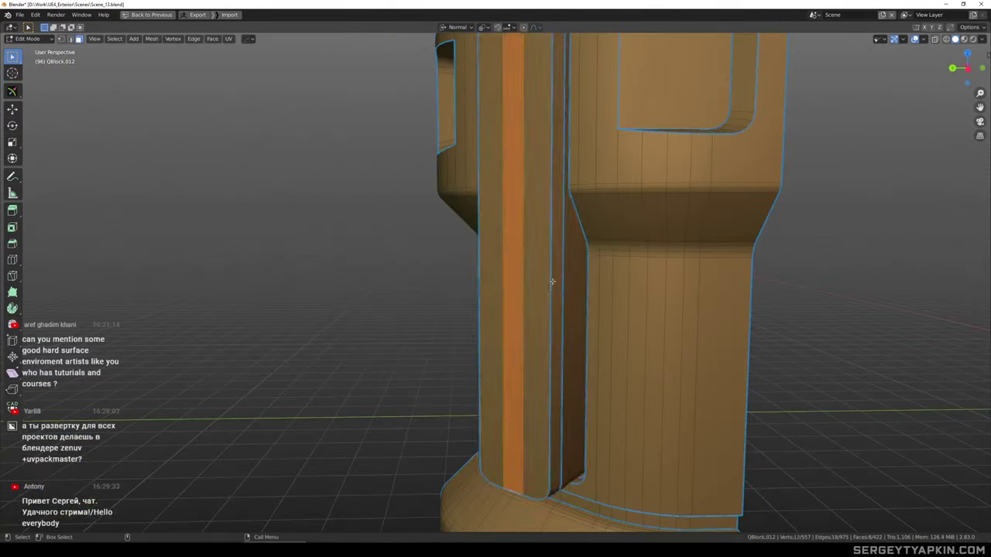
Select all linked faces of the insert and assign them a separate grey material
key(ctrl+l)
key(alt+n)
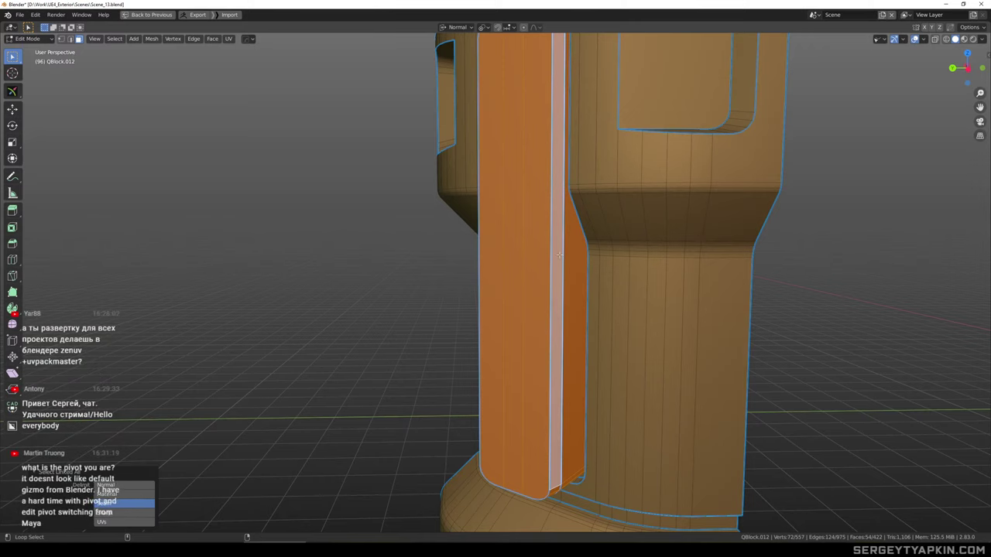
key(alt+m)
click(561, 258)
key(Tab)
scroll(570, 248, down, 3)
middle_drag(571, 248, 678, 194)
middle_drag(693, 236, 580, 202)
scroll(601, 231, up, 1)
key(Tab)
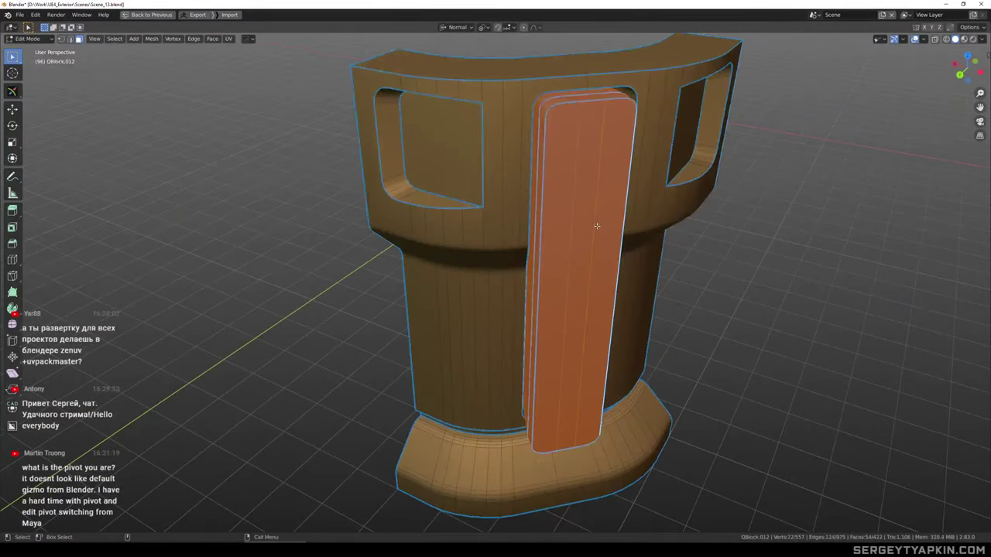
Select the insert's three long front faces and inset them by 0.04853 m
click(607, 223)
shift+click(582, 223)
shift+click(550, 221)
middle_drag(577, 233, 633, 252)
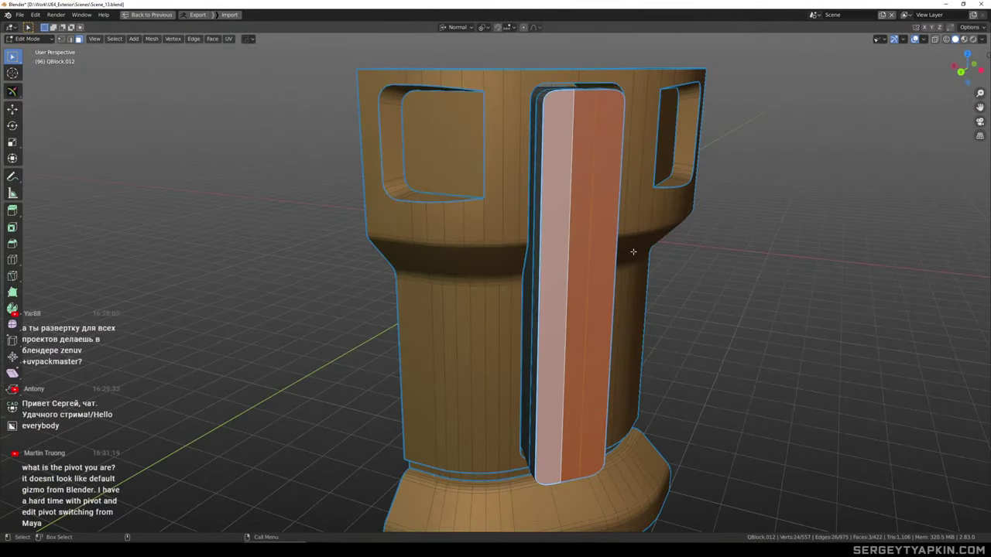
click(660, 294)
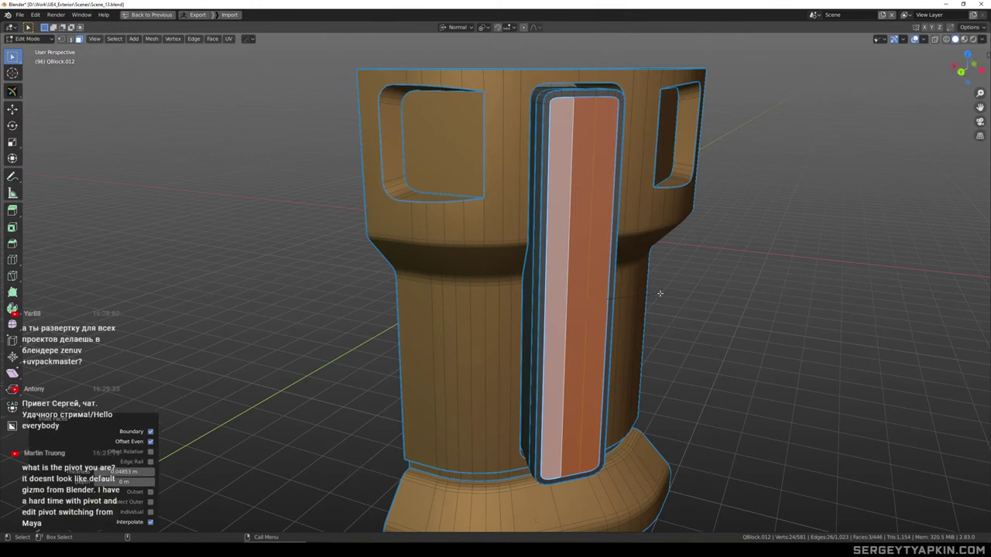
Extrude the inset faces inward along their normals by about 0.4 m and scale them to 0.926
middle_drag(660, 293, 640, 311)
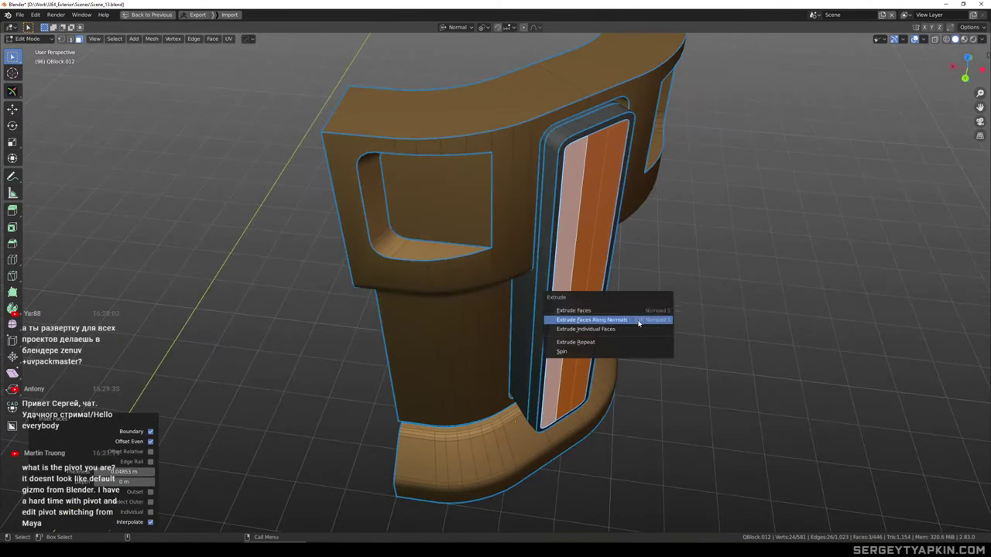
click(639, 324)
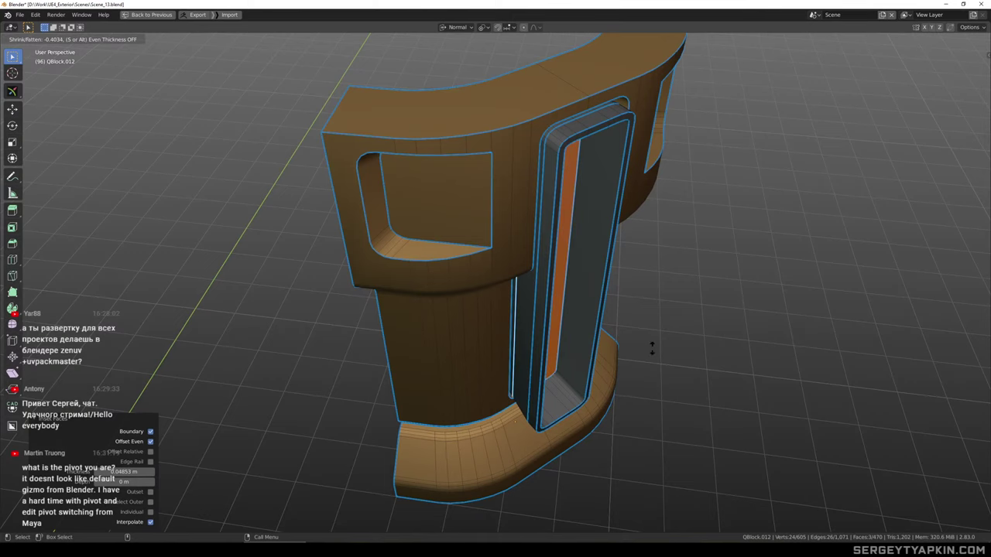
click(652, 350)
middle_drag(652, 350, 576, 238)
click(638, 330)
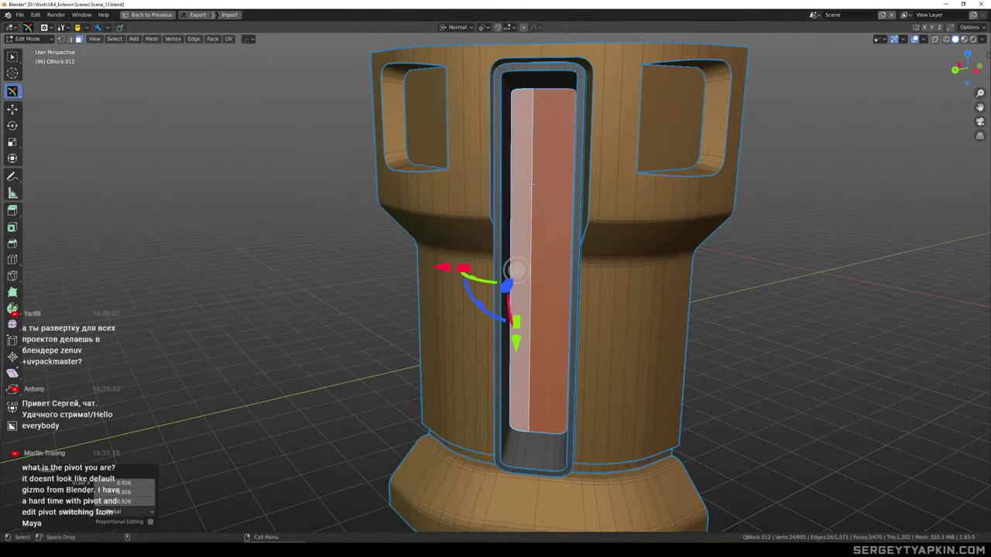
Switch to Global & Median orientation and raise the recess floor faces slightly along the Z axis
key(q)
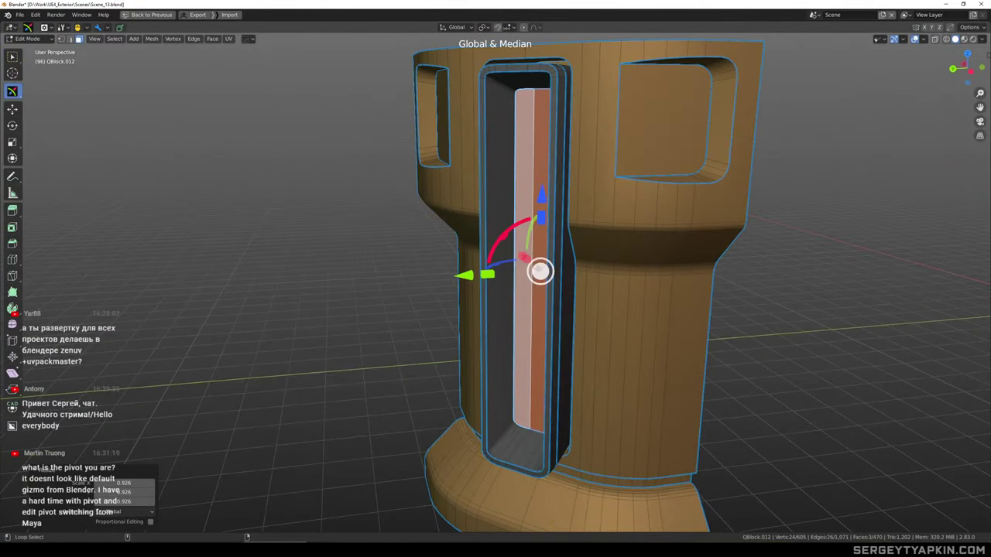
drag(536, 199, 542, 179)
scroll(599, 253, down, 2)
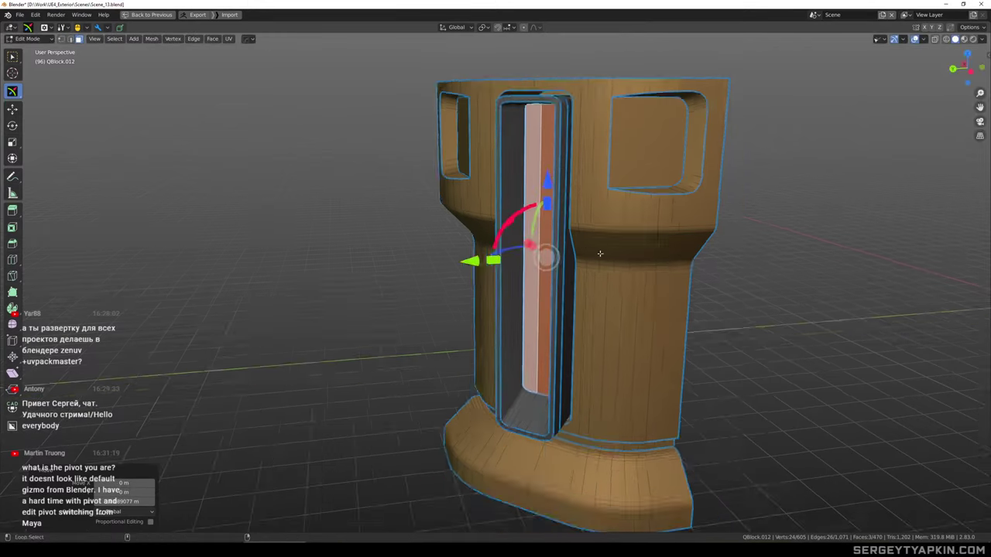
Select the strip of faces along the insert frame's top rim and lower it along the global Z axis
alt+drag(599, 252, 619, 237)
alt+middle_drag(600, 188, 628, 244)
scroll(629, 244, up, 4)
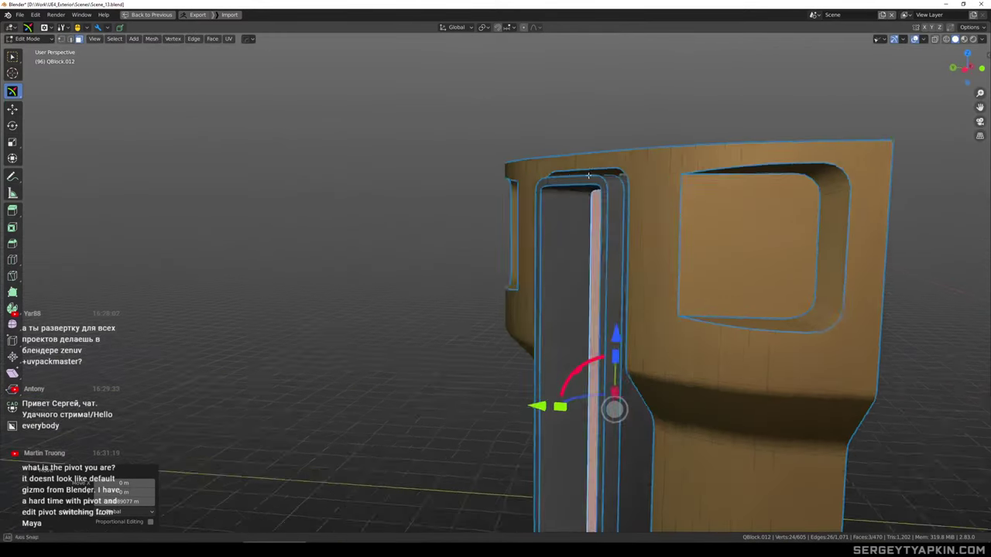
alt+drag(518, 220, 600, 201)
click(571, 193)
ctrl+click(713, 183)
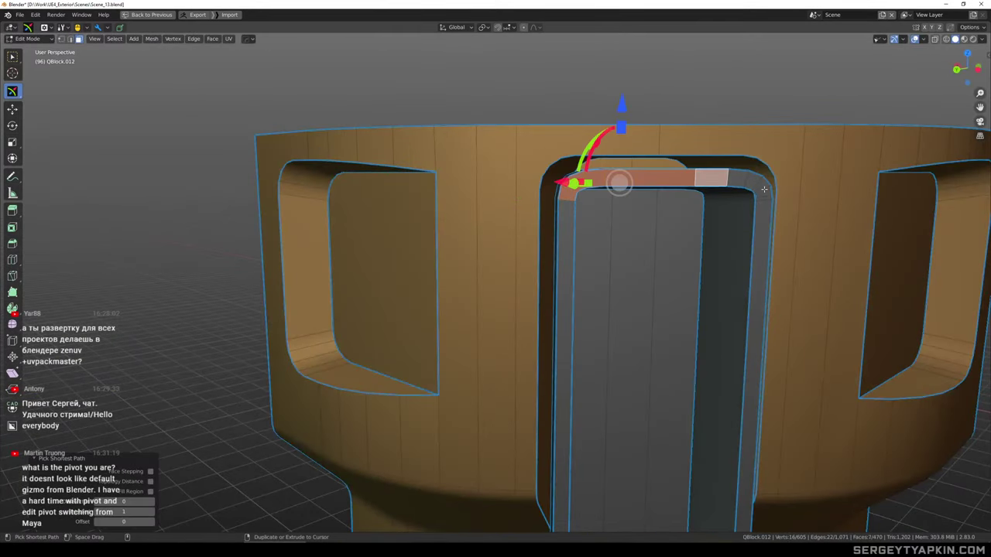
alt+drag(762, 196, 705, 174)
drag(669, 106, 669, 144)
Examine the column and its hollowed insert from several angles in Object Mode
scroll(644, 265, down, 4)
scroll(644, 265, down, 3)
alt+drag(644, 265, 694, 266)
key(Tab)
scroll(619, 258, down, 3)
scroll(688, 283, up, 1)
alt+middle_drag(694, 266, 622, 219)
scroll(622, 219, down, 1)
alt+drag(622, 220, 582, 207)
Create a custom transform orientation from the centre face of the insert's recess floor
key(Tab)
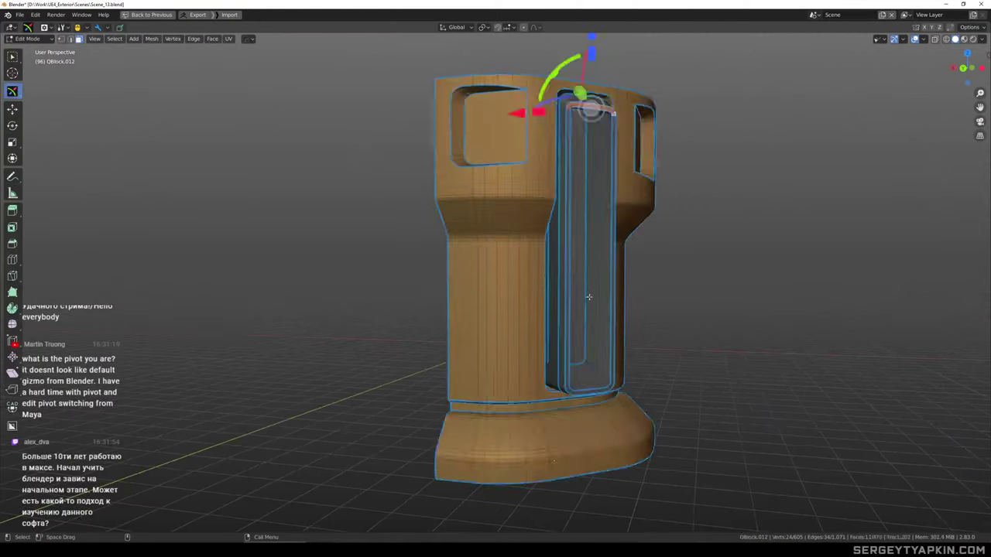
scroll(579, 328, up, 3)
click(573, 310)
alt+drag(672, 311, 605, 302)
alt+shift+click(557, 276)
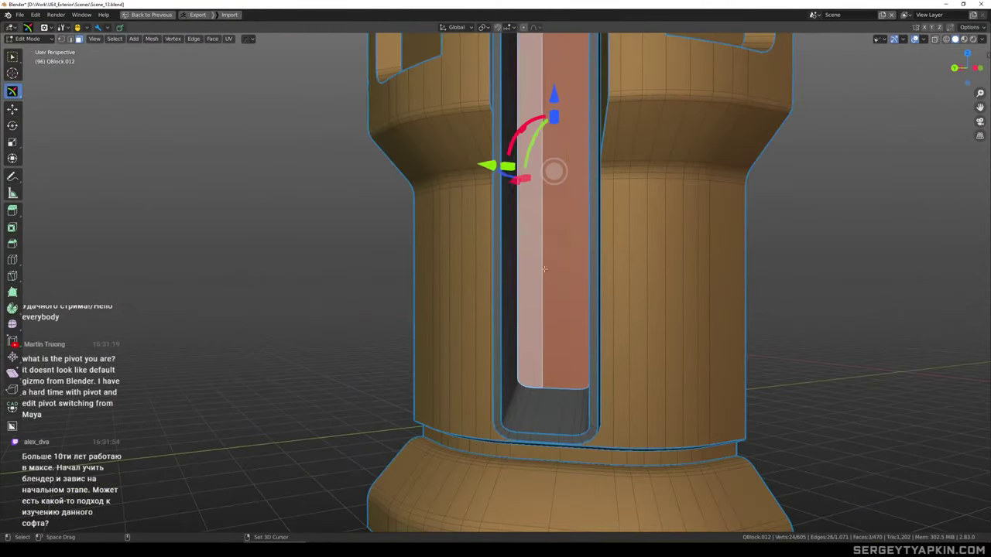
middle_drag(557, 277, 619, 250)
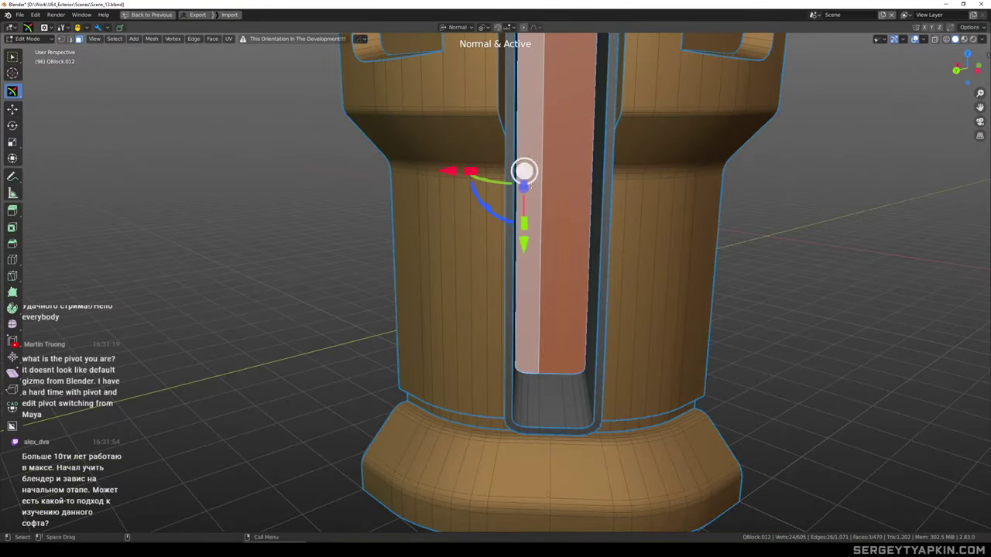
alt+drag(555, 223, 568, 252)
click(550, 209)
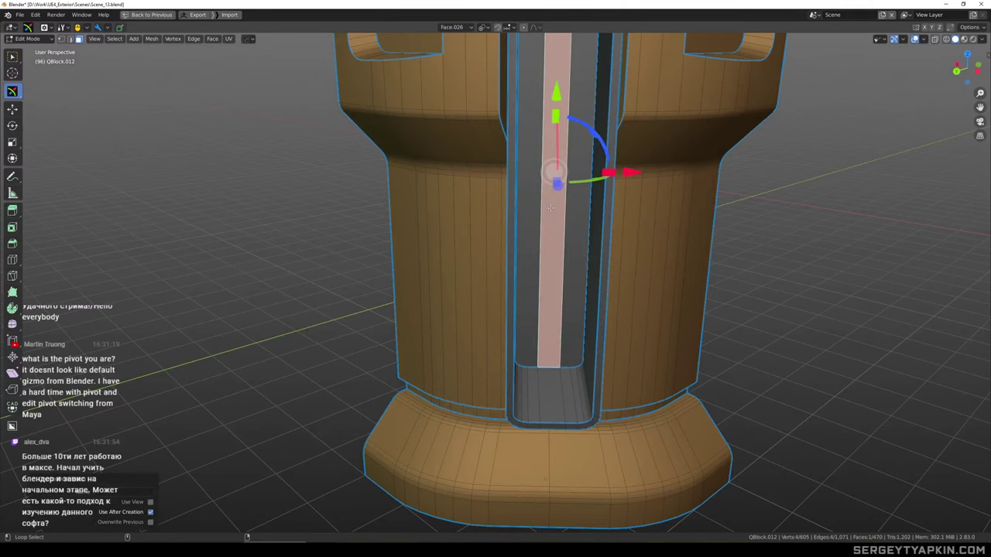
Select the three recess floor faces and scale them to 0.896 along the custom orientation's X axis
click(528, 207)
shift+click(578, 206)
shift+click(554, 205)
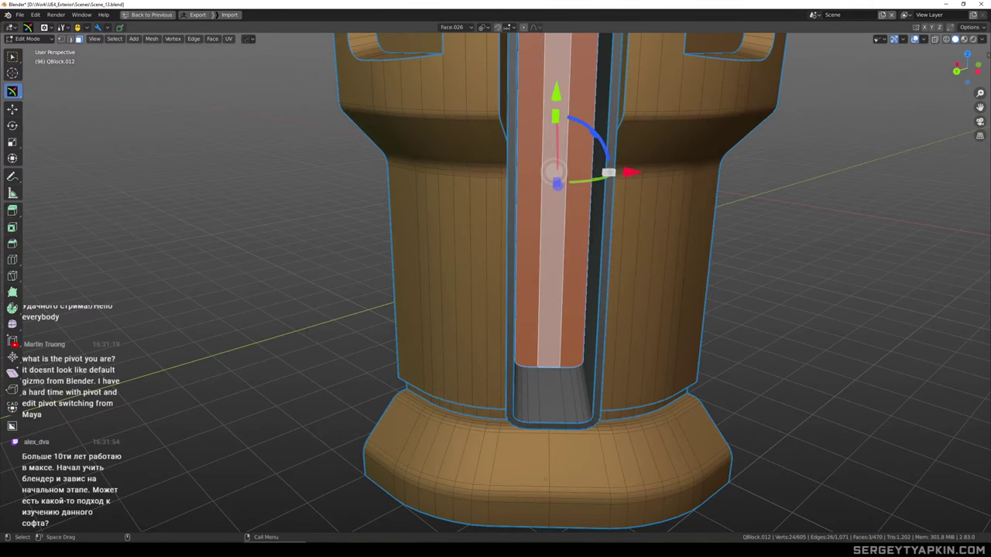
drag(609, 172, 602, 172)
middle_drag(672, 219, 716, 188)
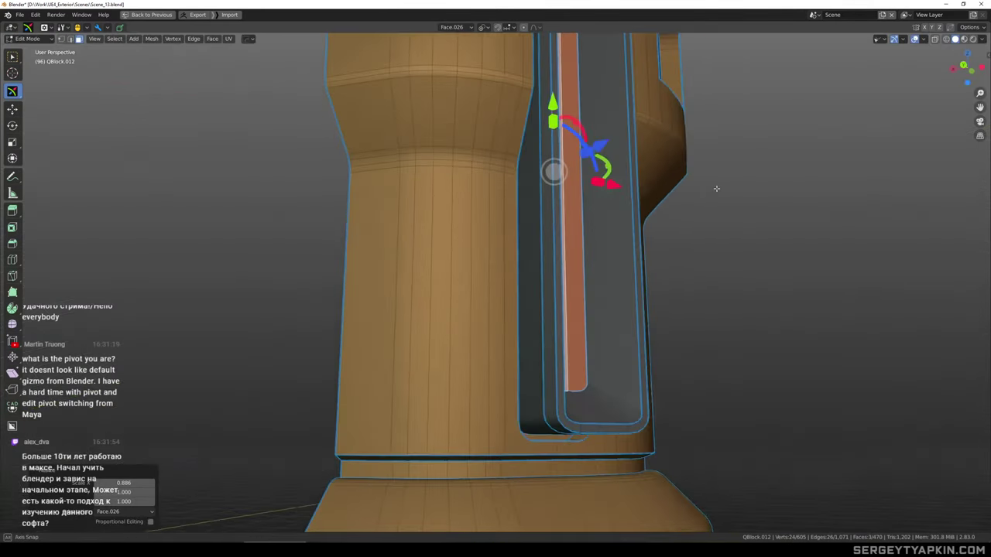
alt+drag(716, 188, 714, 221)
scroll(665, 252, down, 4)
key(Tab)
alt+drag(644, 263, 597, 254)
Select the whole linked insert and separate it from the column into its own object
key(Tab)
click(596, 262)
key(ctrl+l)
key(p)
key(Tab)
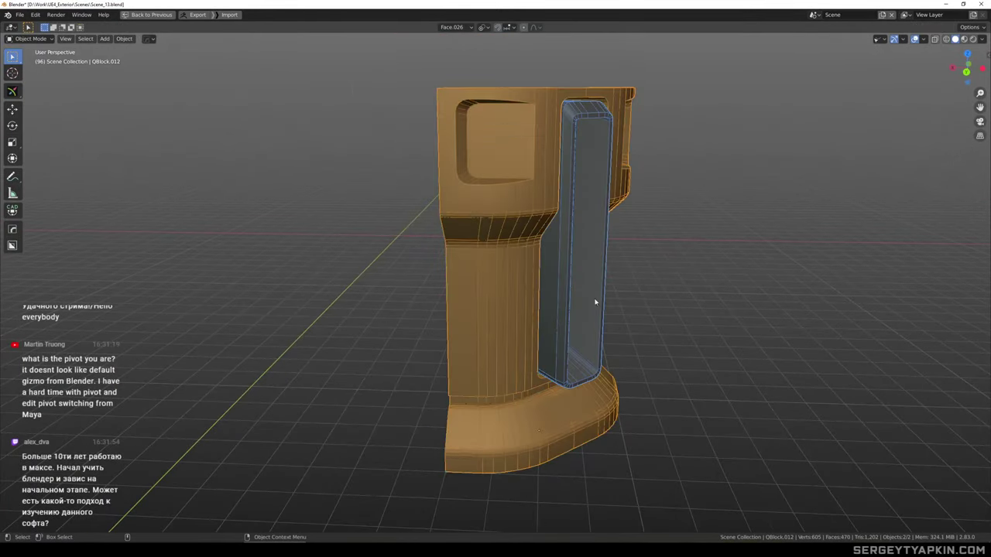
Select the separated insert and draw a non-destructive BoxCutter box cut across its lower front
scroll(596, 303, up, 3)
click(603, 294)
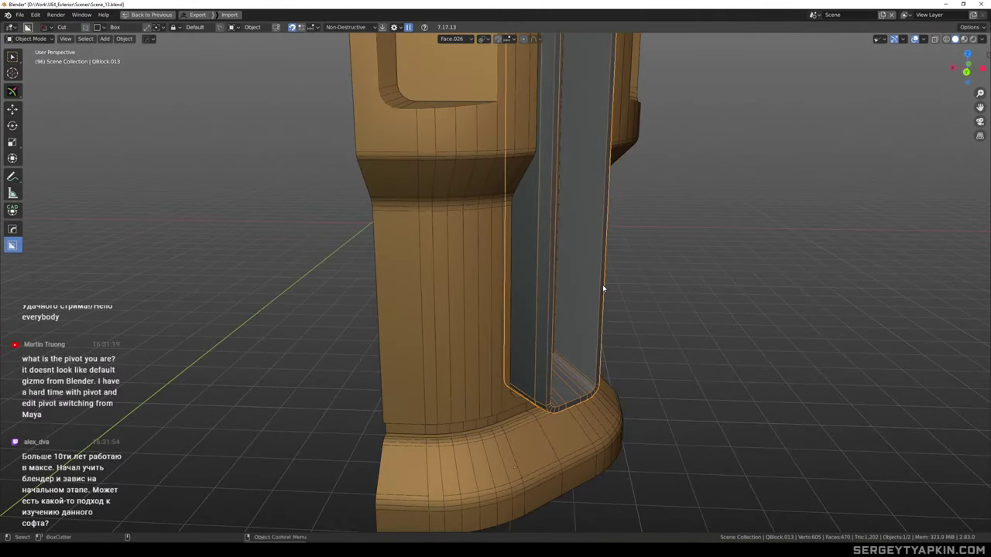
mouse_move(681, 207)
mouse_down()
mouse_move(682, 191)
mouse_move(671, 271)
mouse_up()
click(649, 185)
Edit the box cutter's mesh and move its bottom vertices down past the insert's lower end
key(Tab)
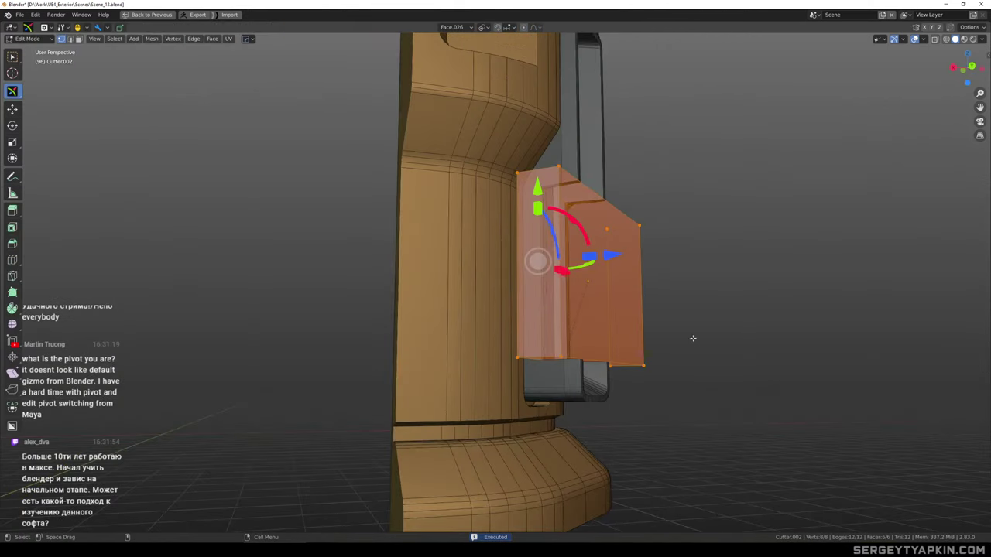
scroll(693, 338, up, 1)
key(alt+z)
mouse_move(710, 353)
mouse_down()
mouse_move(398, 300)
mouse_move(710, 412)
mouse_up()
drag(498, 168, 506, 237)
scroll(636, 256, down, 2)
alt+drag(639, 256, 551, 257)
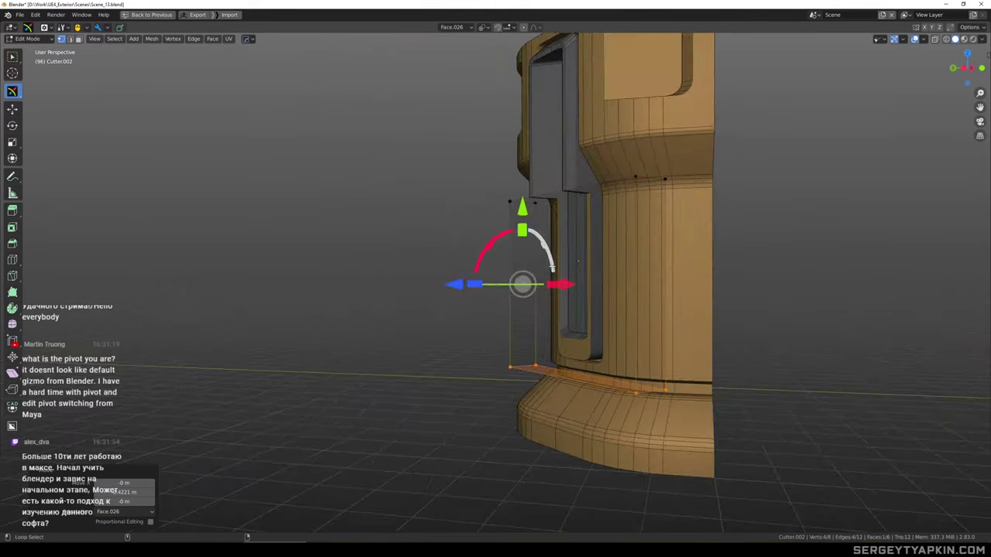
Raise the outer top edge of the cutter so its top slopes along the insert's angled bend
alt+middle_drag(602, 240, 592, 287)
middle_drag(554, 246, 532, 240)
drag(547, 167, 543, 121)
scroll(620, 128, down, 2)
middle_drag(624, 128, 594, 217)
scroll(625, 201, up, 2)
Shift the whole cutter along its local Z axis and extend its outer face by about 0.1 m
middle_drag(597, 255, 536, 312)
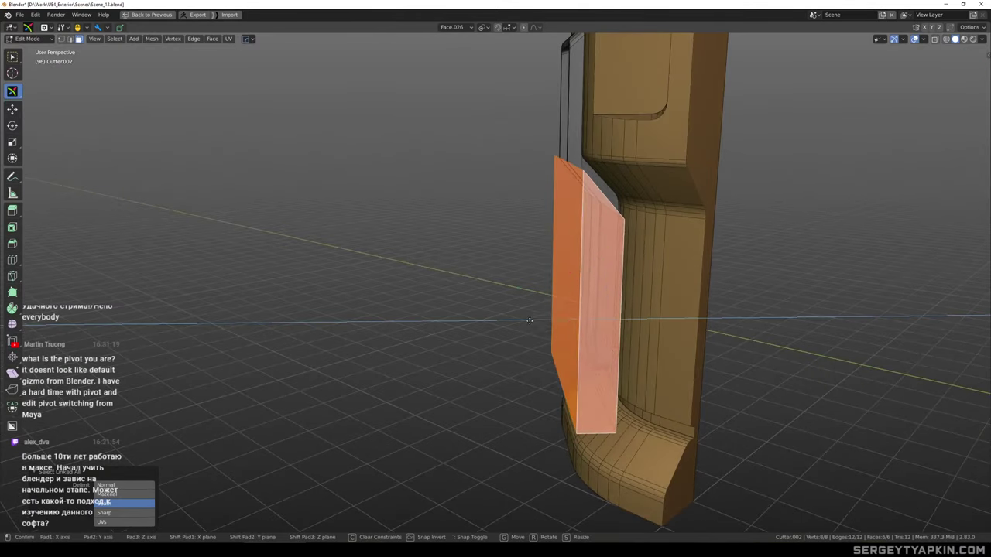
drag(538, 323, 538, 322)
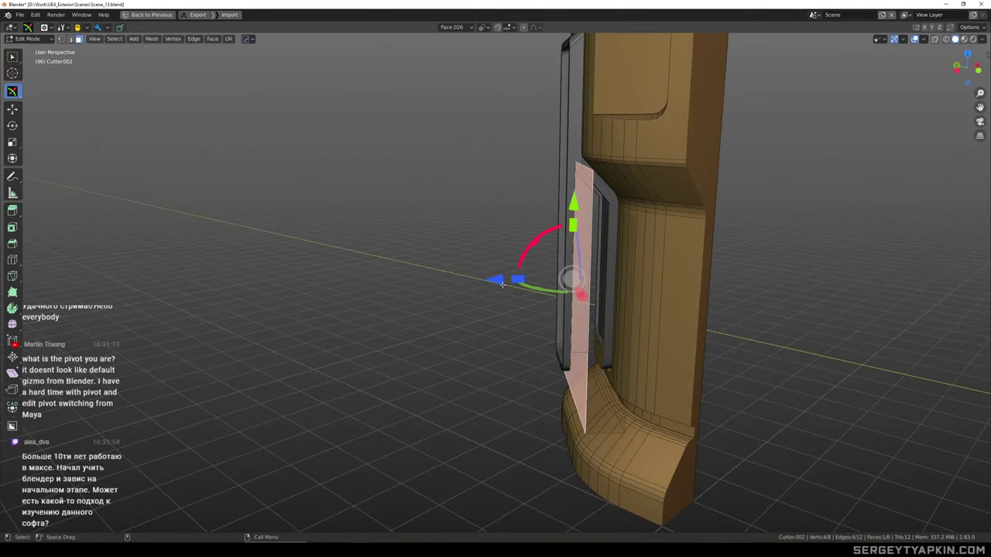
drag(498, 281, 489, 269)
middle_drag(621, 224, 633, 202)
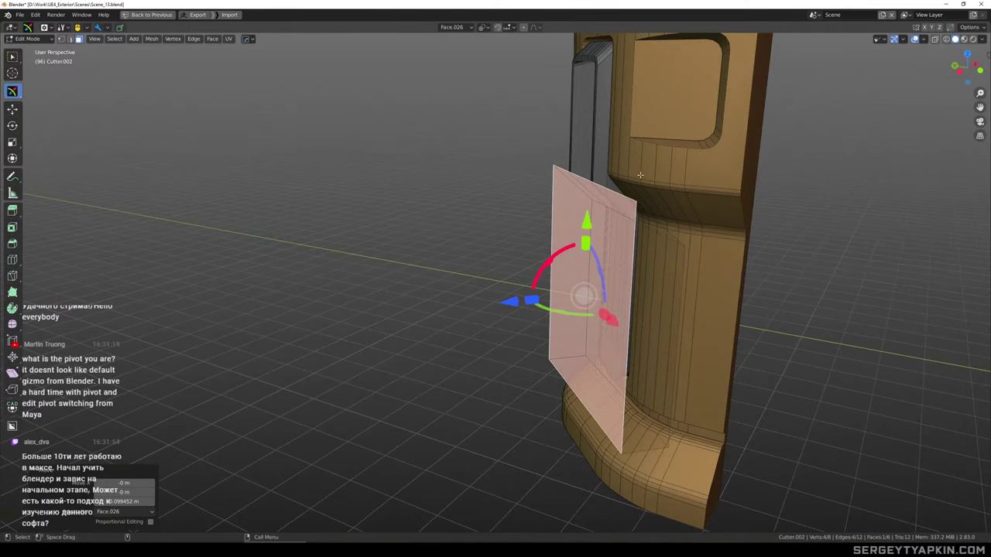
Select the cutter's upper outer edge and move it up slightly to align the slope with the insert
middle_drag(639, 179, 674, 137)
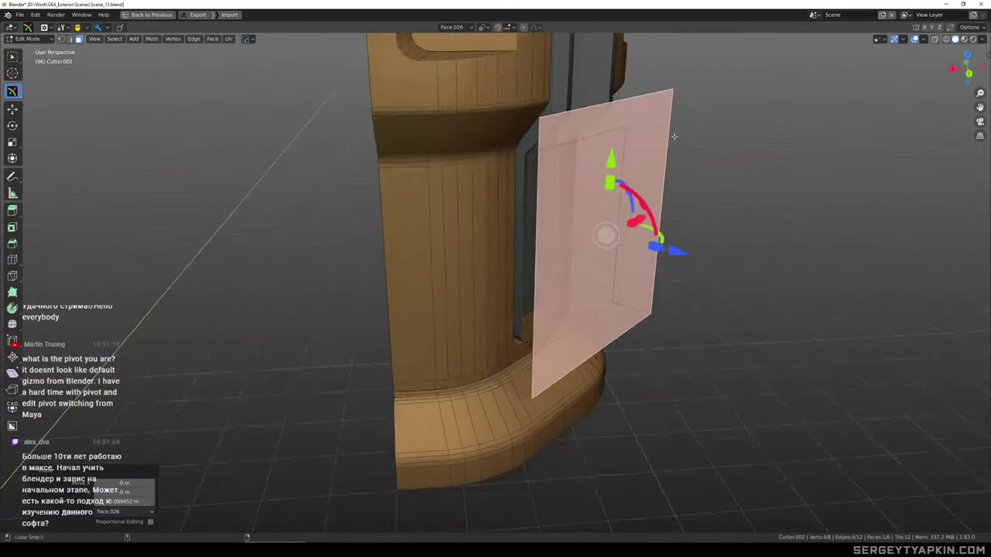
scroll(650, 139, down, 1)
shift+middle_drag(601, 139, 628, 177)
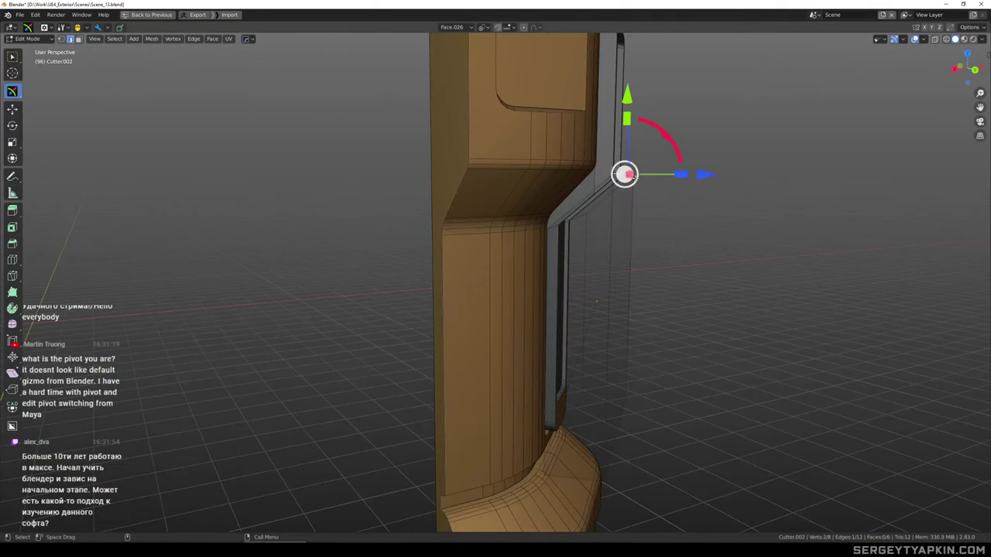
mouse_move(696, 182)
middle_down()
mouse_move(723, 174)
mouse_move(712, 178)
middle_up()
drag(627, 94, 628, 88)
scroll(692, 203, down, 4)
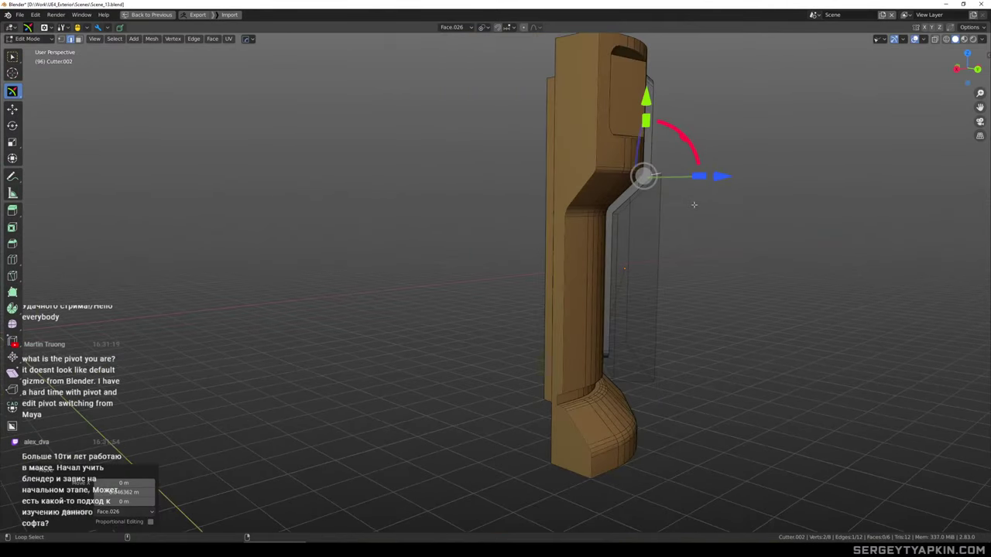
Bevel the cutter's inner top edge with three segments to round the cut's bend
middle_drag(692, 204, 666, 238)
scroll(602, 218, up, 5)
key(1)
click(631, 231)
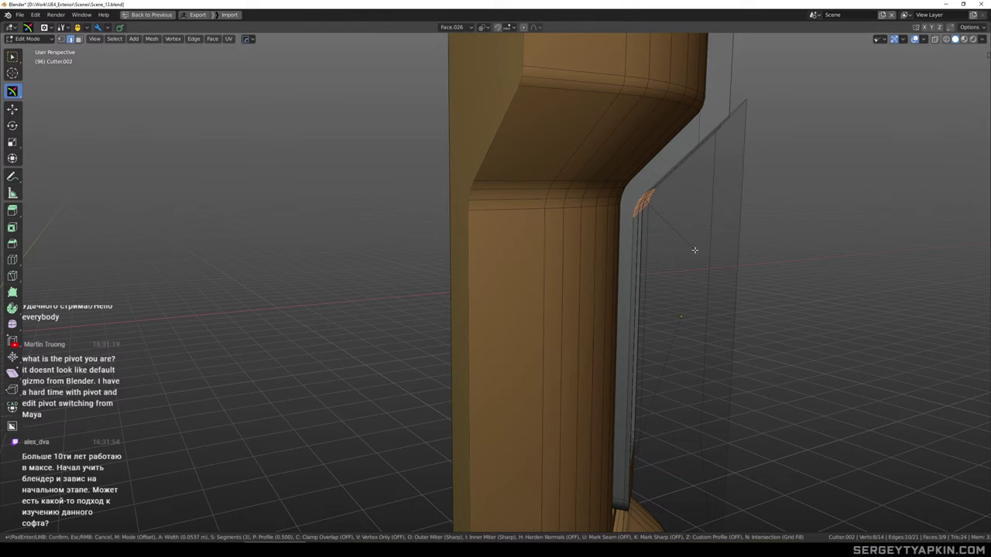
click(702, 240)
scroll(703, 240, down, 2)
middle_drag(706, 233, 628, 250)
scroll(687, 229, down, 3)
scroll(616, 229, up, 3)
click(607, 222)
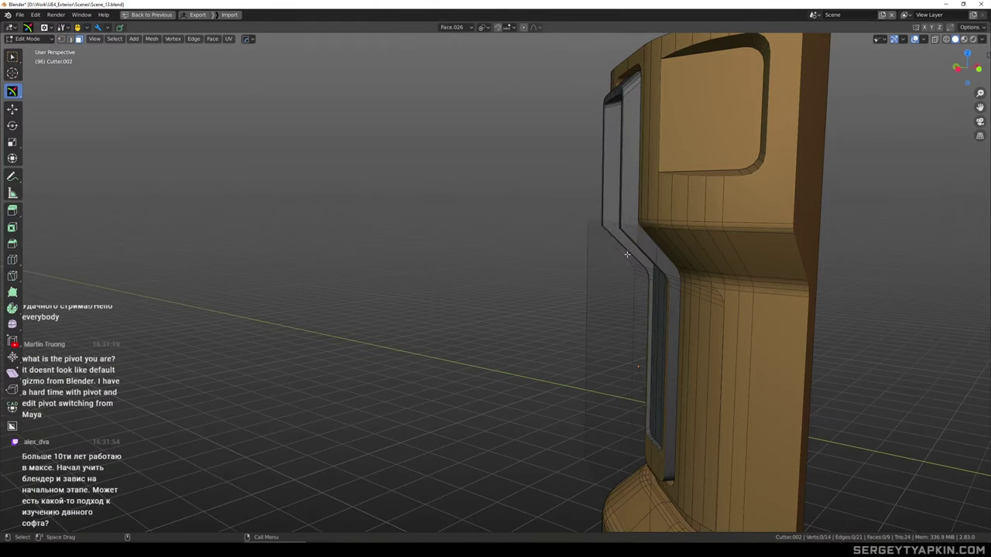
click(627, 254)
key(e)
alt+middle_drag(686, 228, 735, 206)
right_click(689, 216)
click(621, 250)
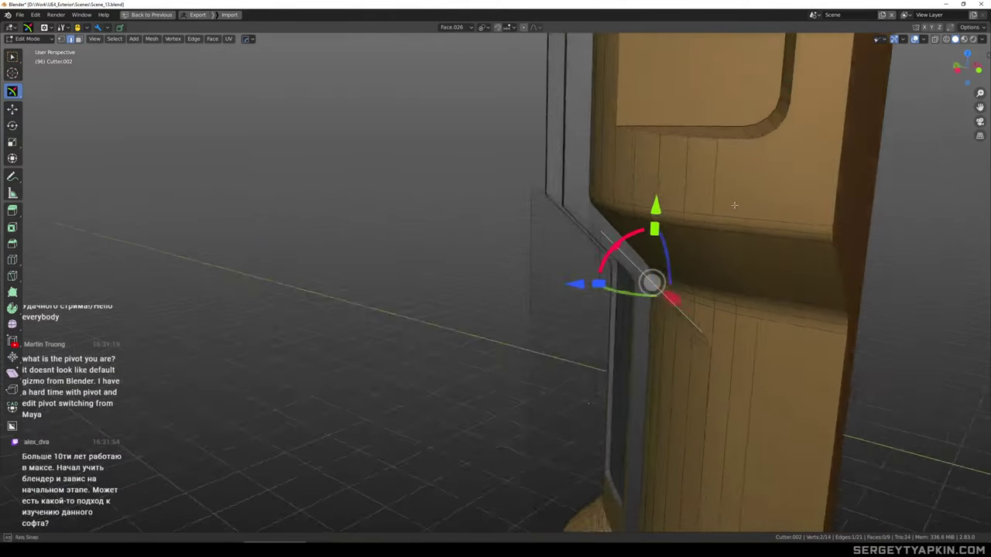
scroll(654, 162, down, 3)
middle_drag(530, 159, 589, 164)
Leave editing, select the wireframe box cutter in front of the column and delete it
key(Tab)
click(559, 145)
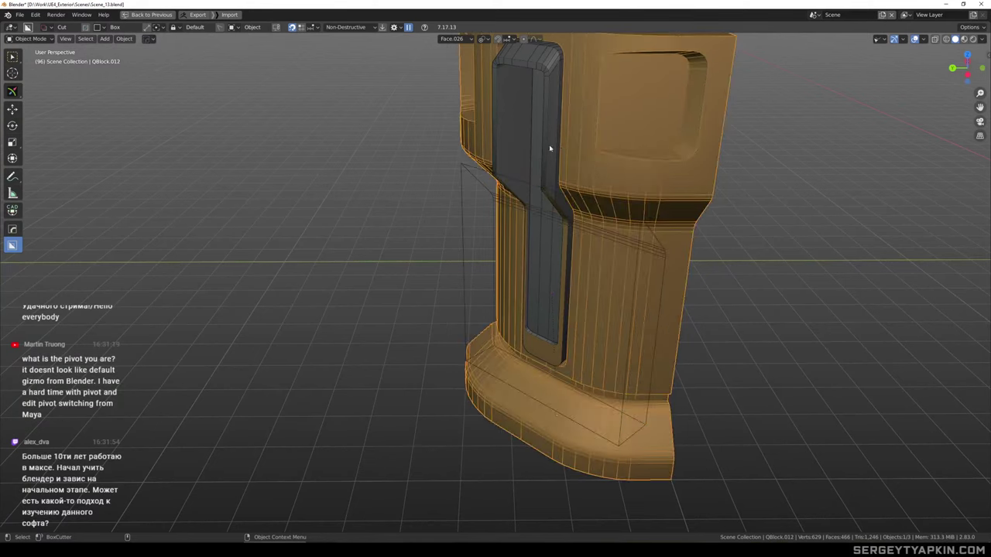
click(549, 147)
click(660, 250)
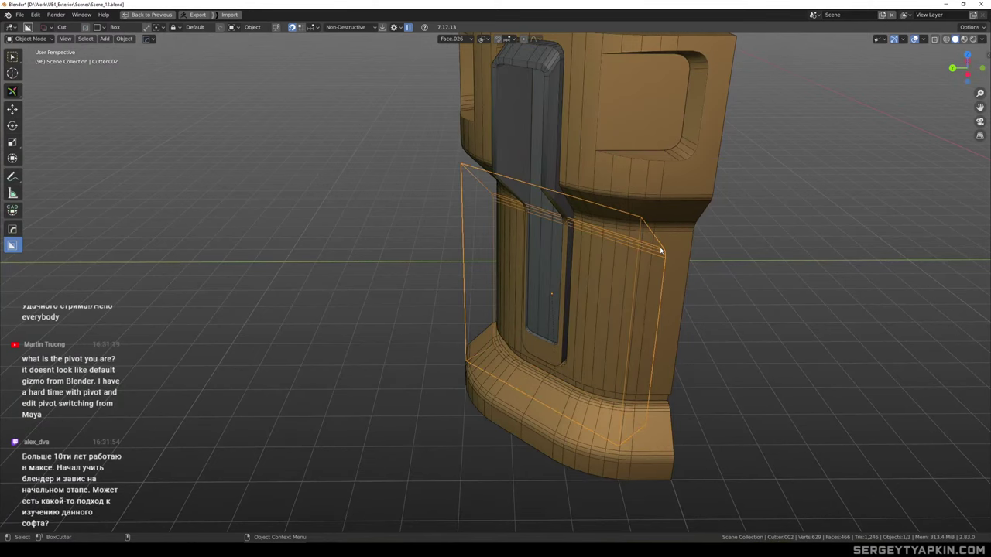
scroll(536, 246, up, 3)
Select the three recessed centre strip faces of the grey insert and scale them down to about 0.92
key(Tab)
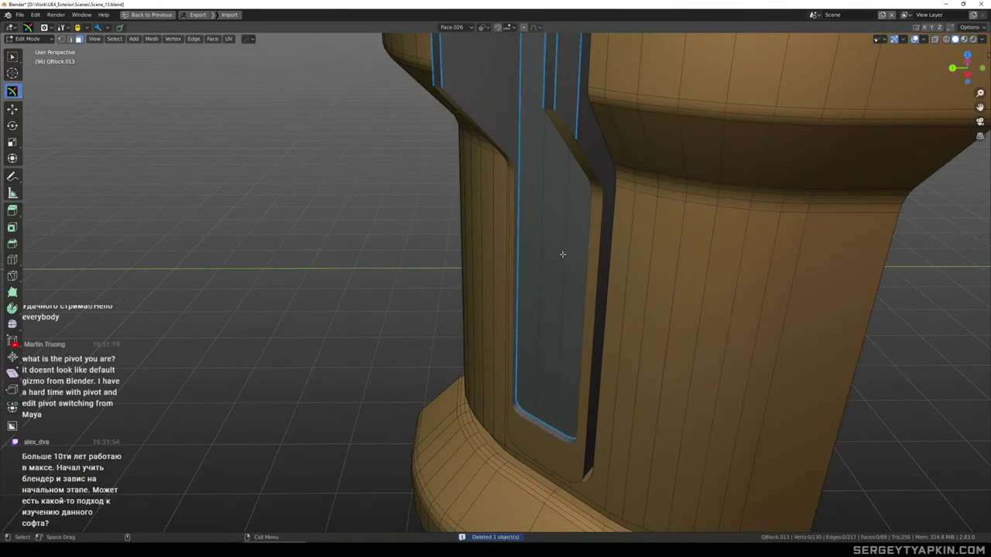
shift+click(550, 242)
shift+click(528, 223)
middle_drag(530, 223, 617, 255)
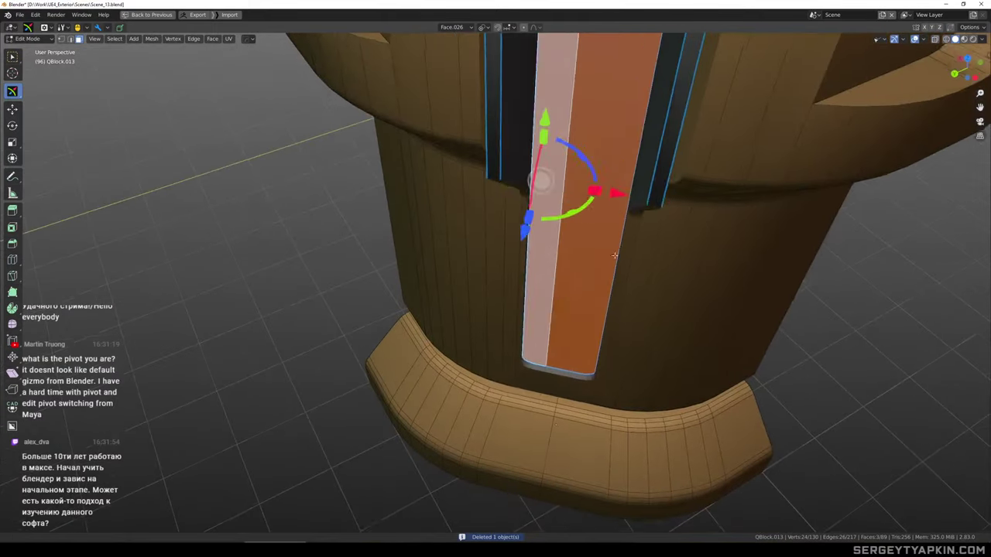
shift+click(570, 238)
key(s)
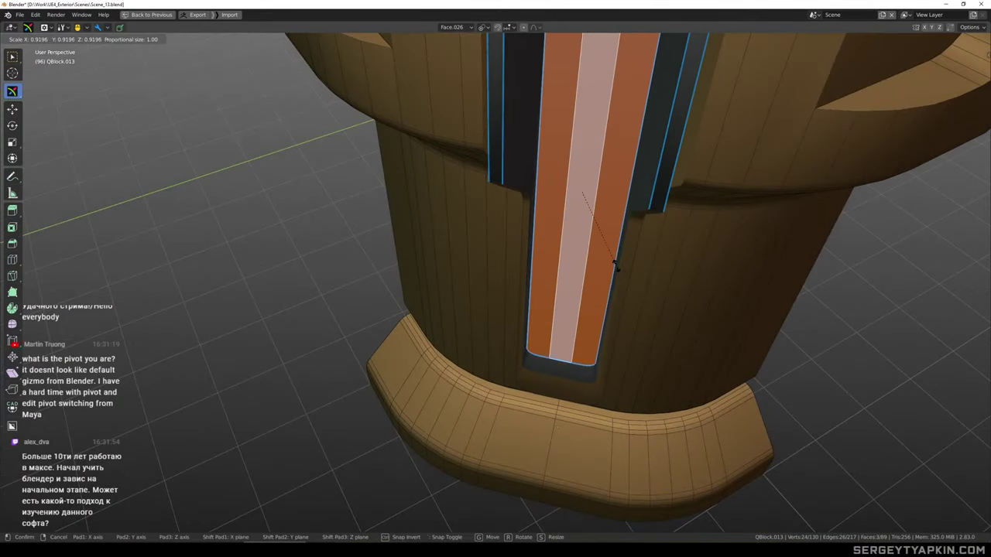
click(617, 267)
Try shifting and rescaling the insert's recessed strip faces, undoing each attempt
middle_drag(617, 267, 645, 281)
drag(556, 235, 571, 214)
middle_drag(608, 241, 678, 244)
key(ctrl+z)
key(s)
click(678, 254)
key(ctrl+z)
Move the insert's recessed strip faces slightly and scale them down so the recess walls taper inward
drag(612, 215, 610, 207)
key(s)
click(682, 238)
Try moving the recess's side wall face with the gizmo in Global orientation and restore it
alt+middle_drag(715, 236, 701, 202)
click(652, 121)
middle_drag(667, 159, 709, 297)
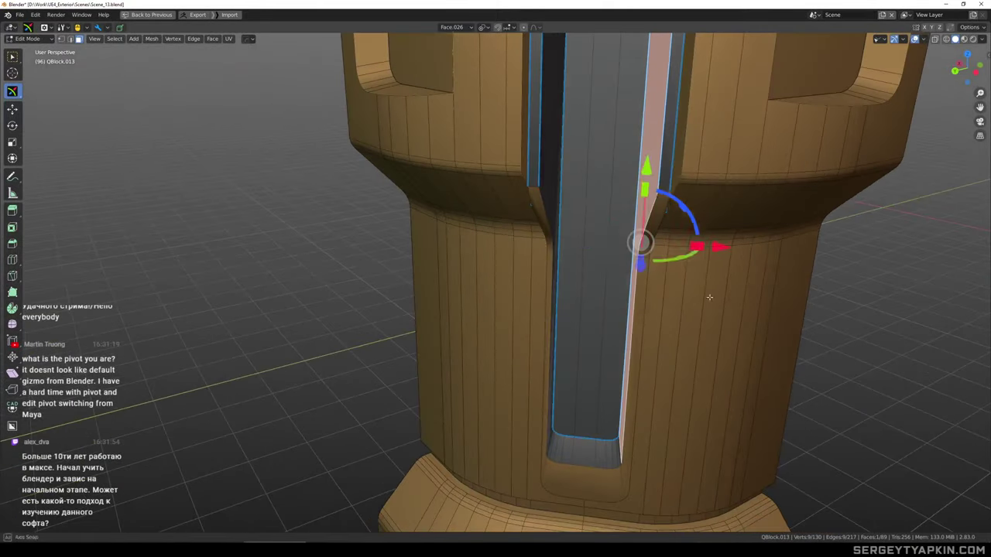
ctrl+scroll(600, 252, up, 1)
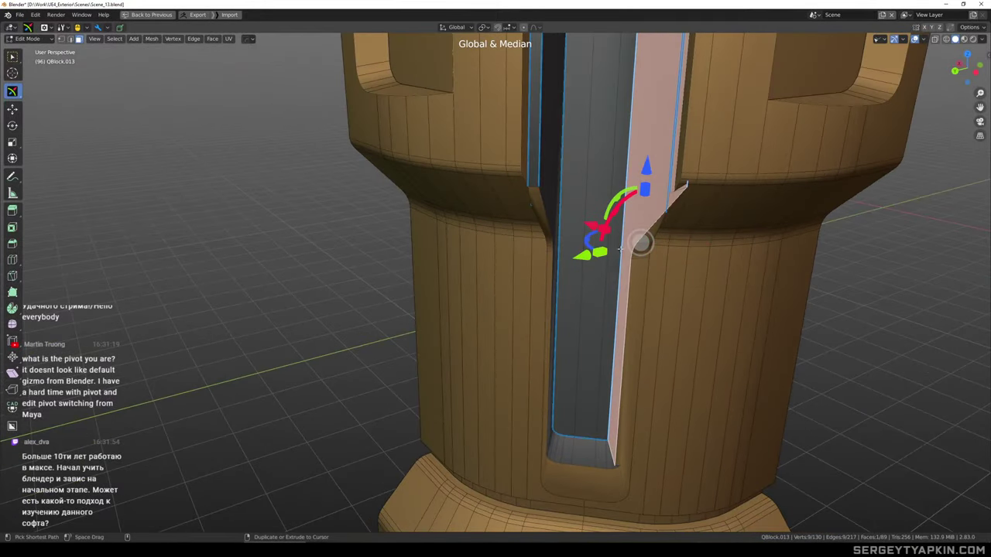
click(606, 250)
ctrl+scroll(618, 250, up, 1)
click(640, 204)
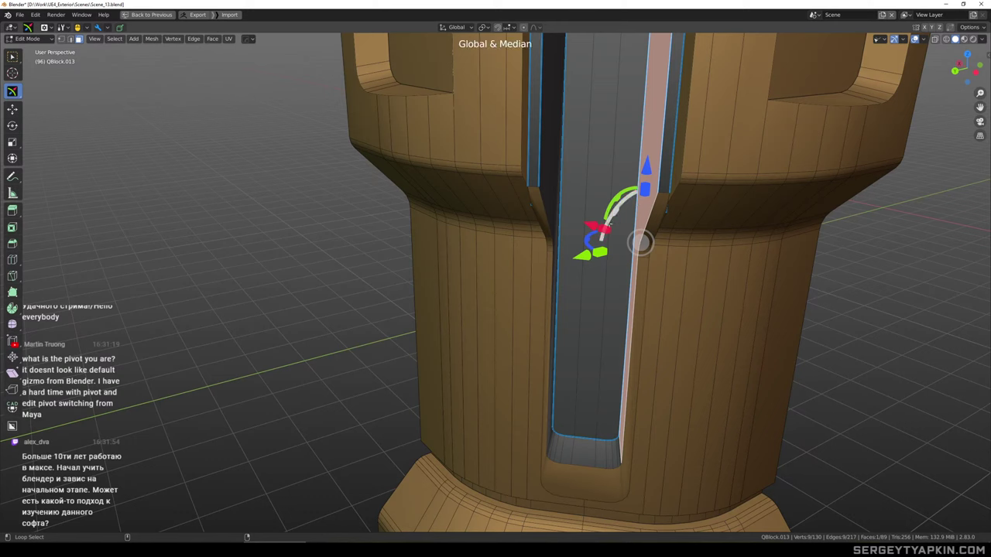
Inspect the insert's tapered recess and bent side profile from several angles in Object Mode
middle_drag(638, 257, 695, 221)
scroll(691, 212, down, 3)
key(Tab)
scroll(681, 207, down, 2)
middle_drag(661, 186, 687, 156)
scroll(640, 178, up, 2)
scroll(663, 194, up, 3)
scroll(665, 197, down, 2)
scroll(679, 193, up, 3)
Bevel the edge at the upper bend of the insert's side wall with three segments, about 0.08 m wide
key(Tab)
middle_drag(736, 222, 681, 234)
key(ctrl+b)
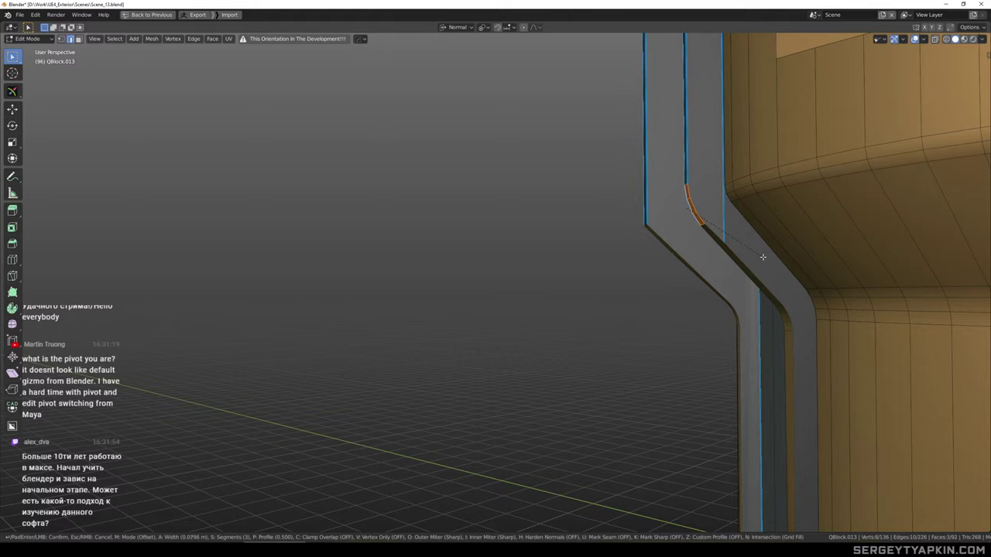
click(763, 257)
key(Tab)
scroll(728, 209, down, 5)
Exit the isolated view to show the insert in place on the full building
middle_drag(692, 168, 795, 170)
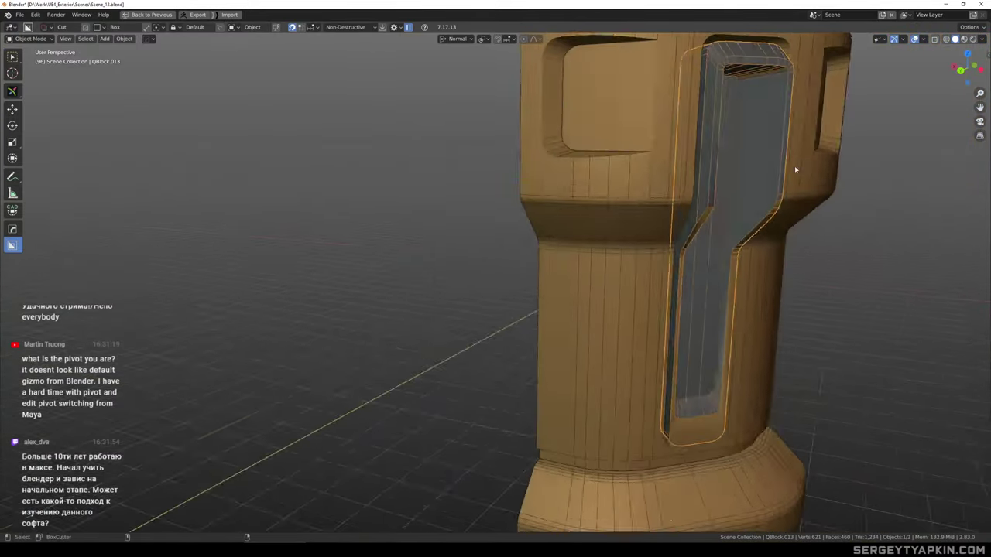
scroll(795, 170, down, 2)
middle_drag(720, 159, 753, 147)
scroll(613, 181, down, 2)
key(KP_Divide)
scroll(620, 163, down, 2)
middle_drag(613, 163, 553, 209)
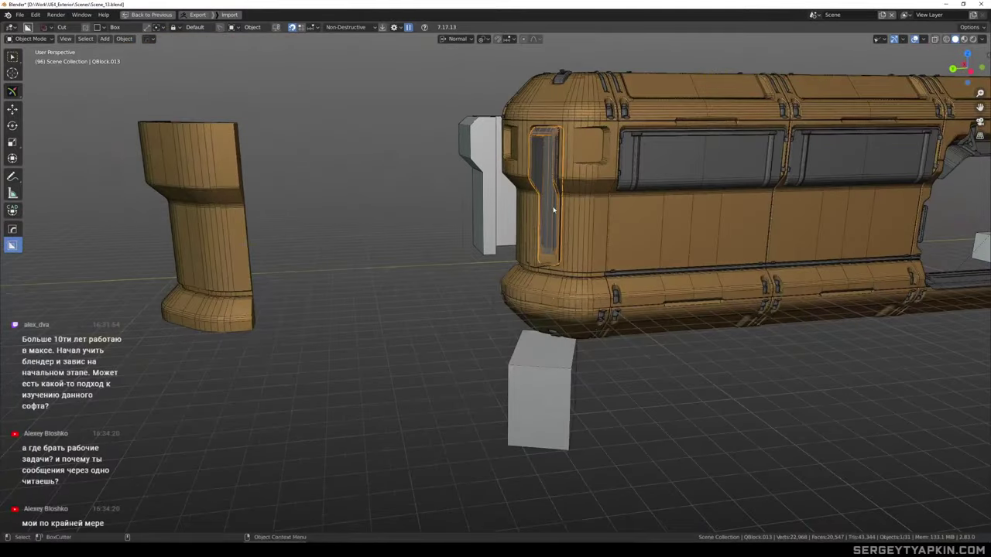
Assign the M_Metal material to the insert
scroll(553, 209, up, 4)
key(alt+m)
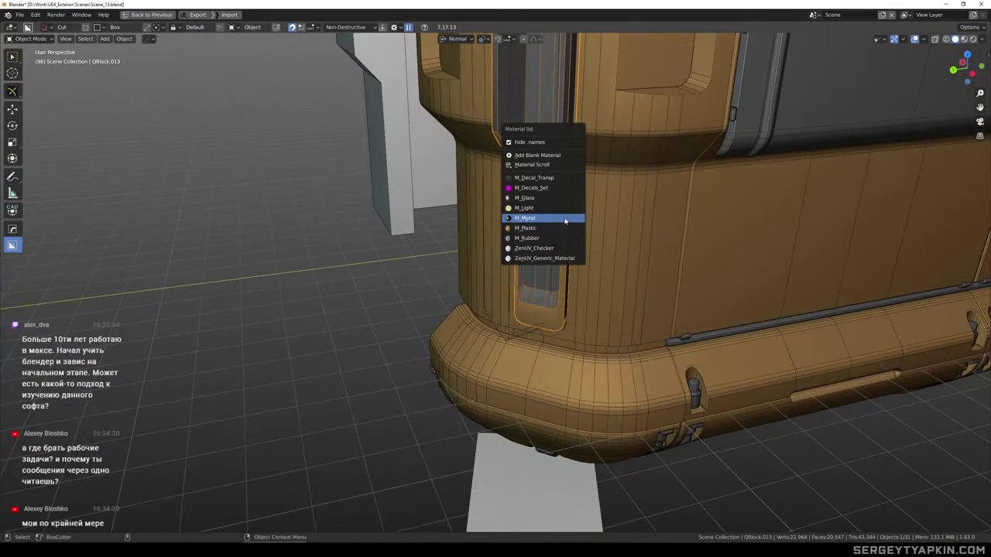
click(566, 220)
Delete the leftover object overlapping the insert in the building's corner slot
middle_drag(569, 221, 552, 272)
scroll(600, 195, down, 2)
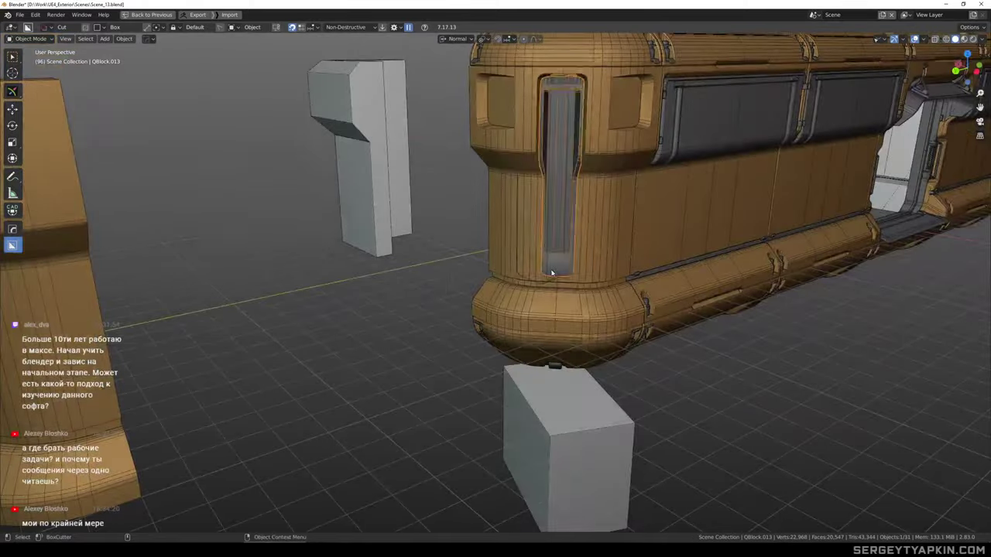
key(Delete)
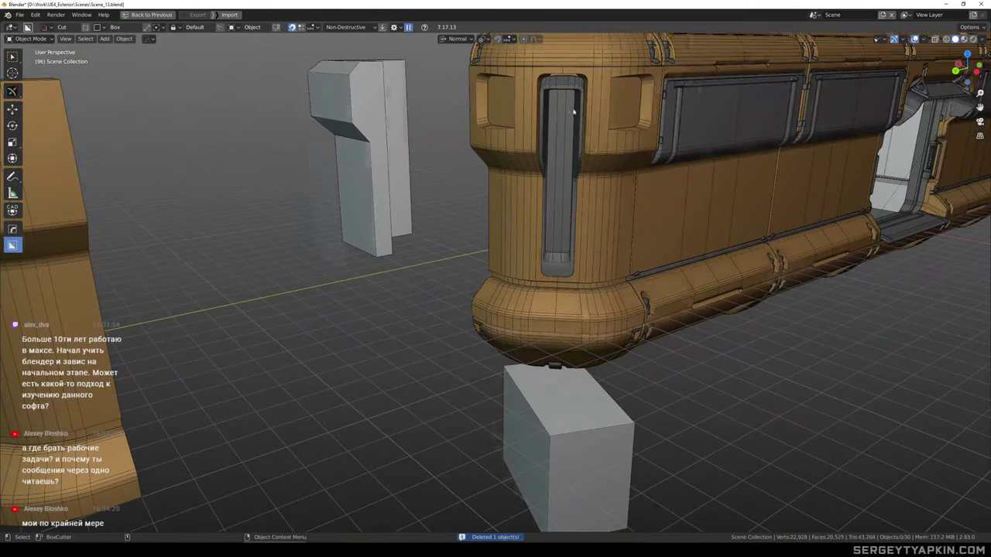
middle_drag(574, 112, 581, 154)
scroll(562, 144, down, 3)
scroll(555, 145, up, 4)
Select the metal insert in the corner slot and isolate it in local view
click(556, 146)
scroll(559, 147, up, 2)
key(Tab)
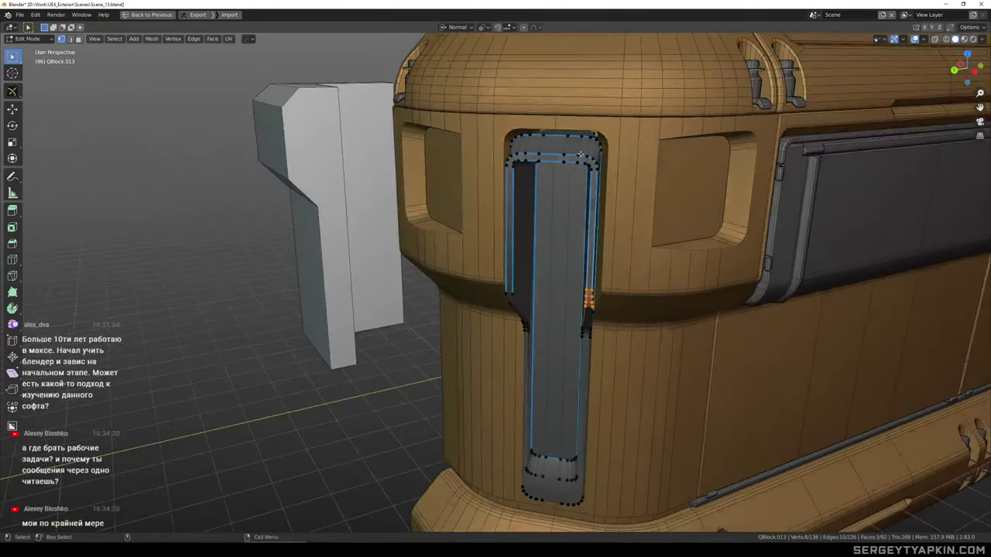
key(Tab)
key(KP_Divide)
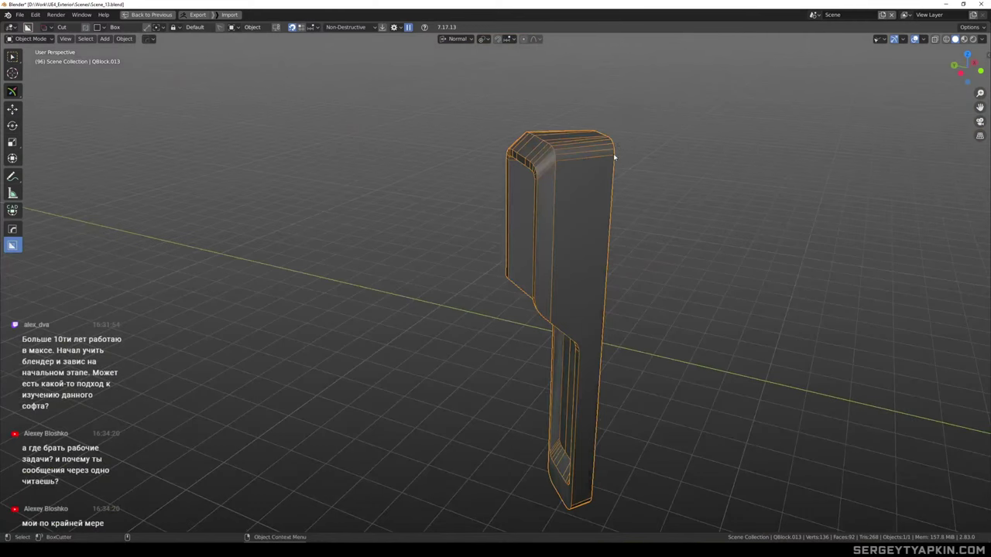
Select the vertices along the insert's upper rear edge and raise them slightly along global Z
key(Tab)
middle_drag(644, 157, 608, 159)
scroll(608, 160, up, 2)
key(alt+z)
mouse_move(600, 178)
ctrl+right_down()
mouse_move(675, 128)
mouse_move(653, 177)
ctrl+right_up()
key(alt+z)
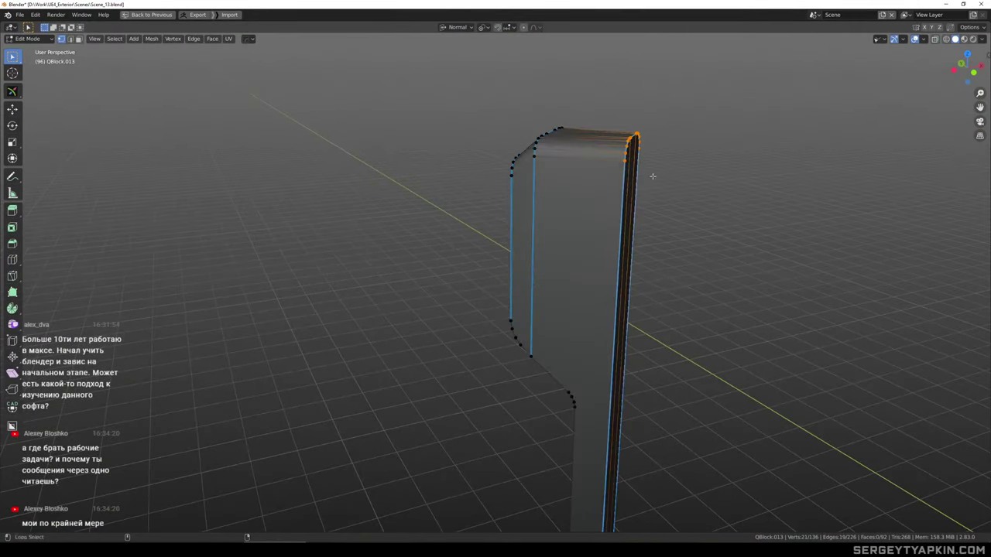
middle_drag(653, 176, 616, 169)
key(alt+z)
ctrl+right_drag(681, 157, 672, 162)
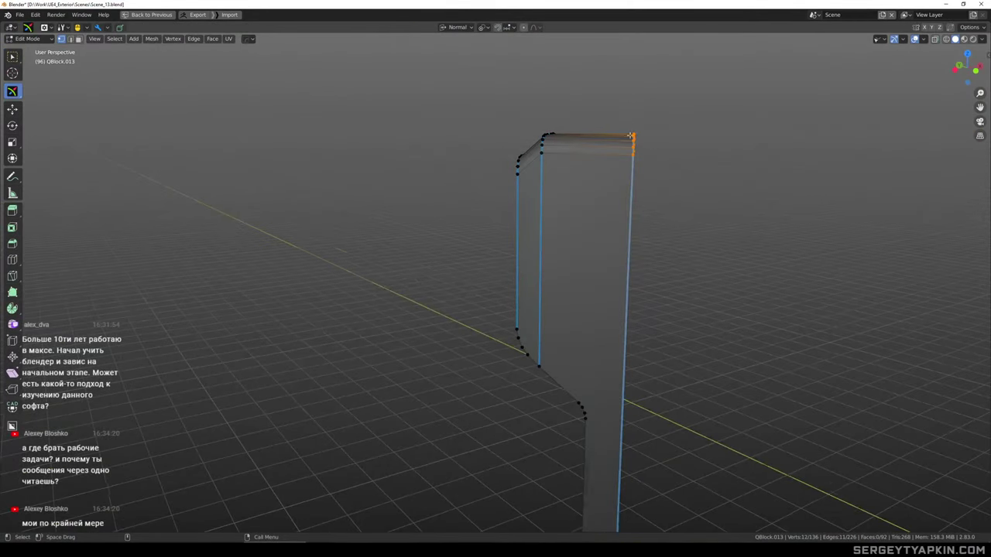
scroll(634, 135, down, 2)
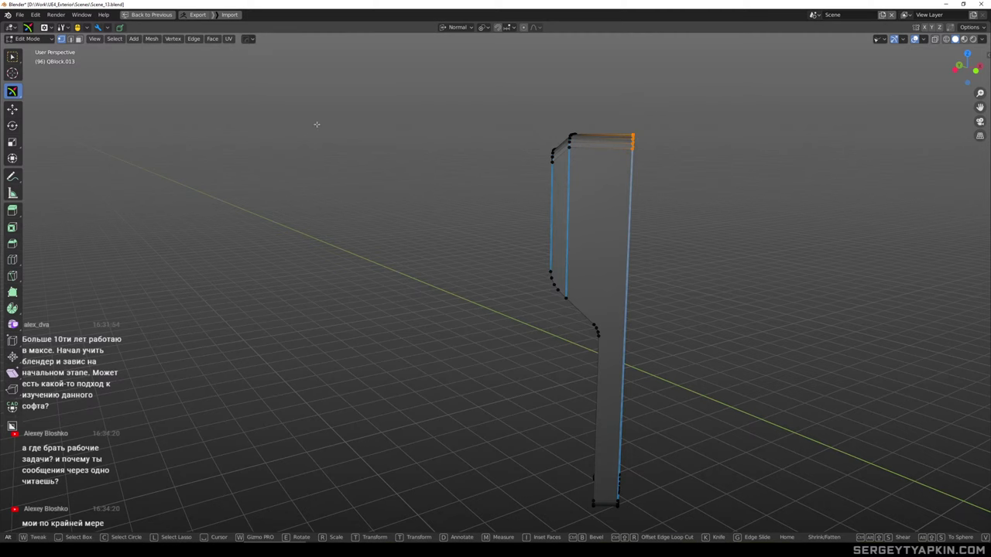
key(w)
key(alt+w)
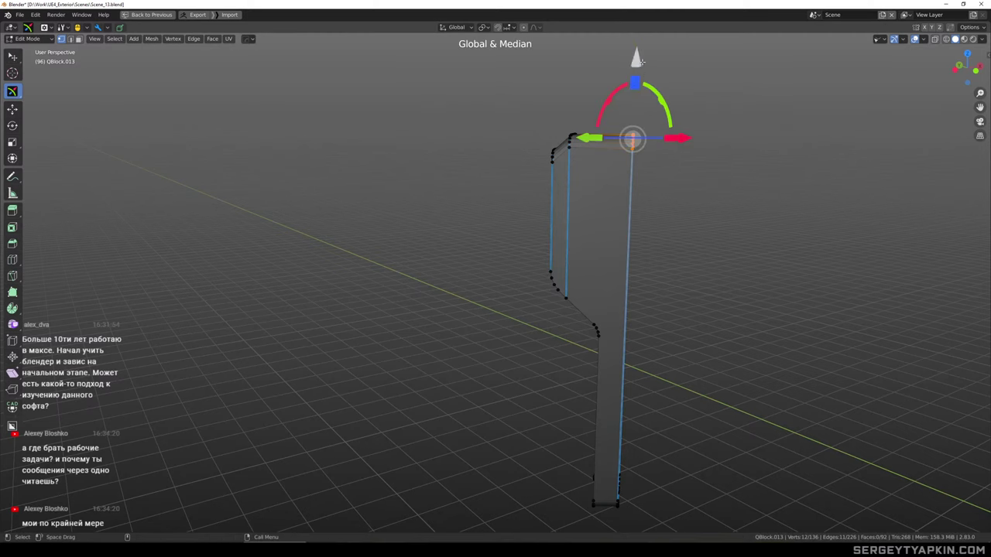
drag(641, 62, 641, 51)
Finish editing the insert and return from the isolated view to the full scene
middle_drag(650, 108, 698, 160)
key(Tab)
key(slash)
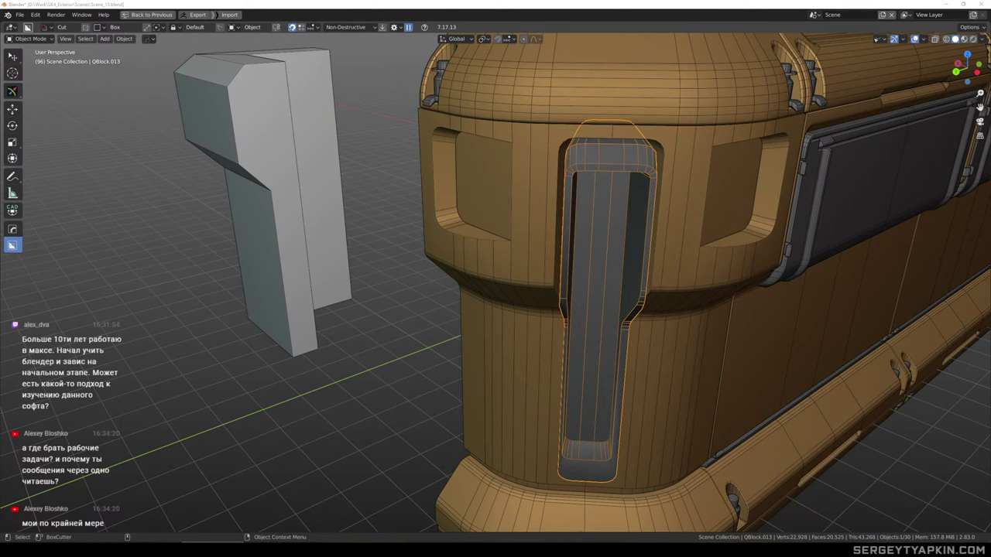
scroll(604, 184, down, 4)
drag(613, 176, 602, 190)
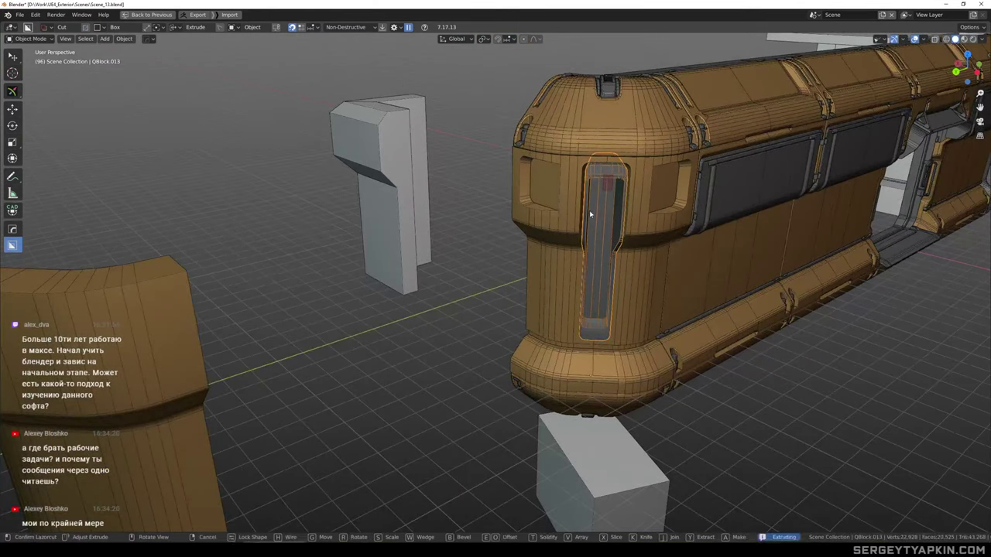
click(608, 209)
key(ctrl+z)
Select the insert again and activate the Gizmo PRO tool
middle_drag(654, 188, 620, 205)
click(619, 205)
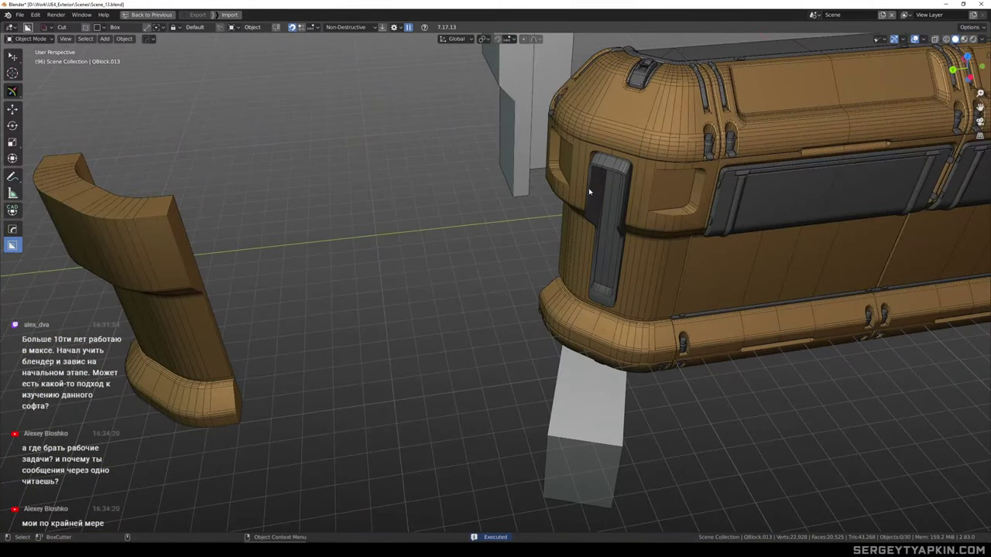
click(600, 190)
key(alt+w)
scroll(601, 190, up, 4)
middle_drag(603, 193, 461, 208)
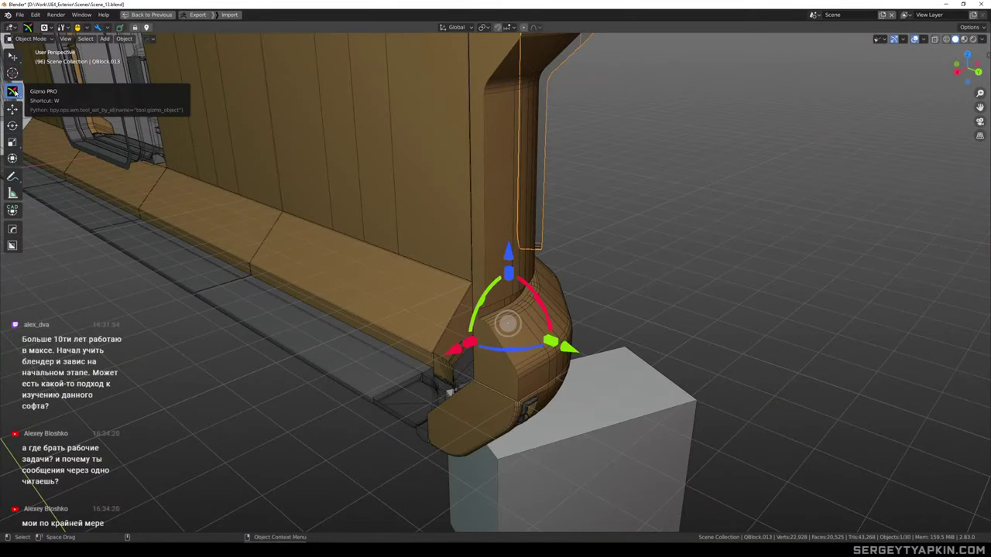
Examine how the insert fits its slot, zooming in on the rounded upper corners of its recess
scroll(596, 179, down, 2)
middle_drag(595, 179, 547, 198)
scroll(519, 162, up, 2)
scroll(554, 205, up, 1)
scroll(562, 178, down, 2)
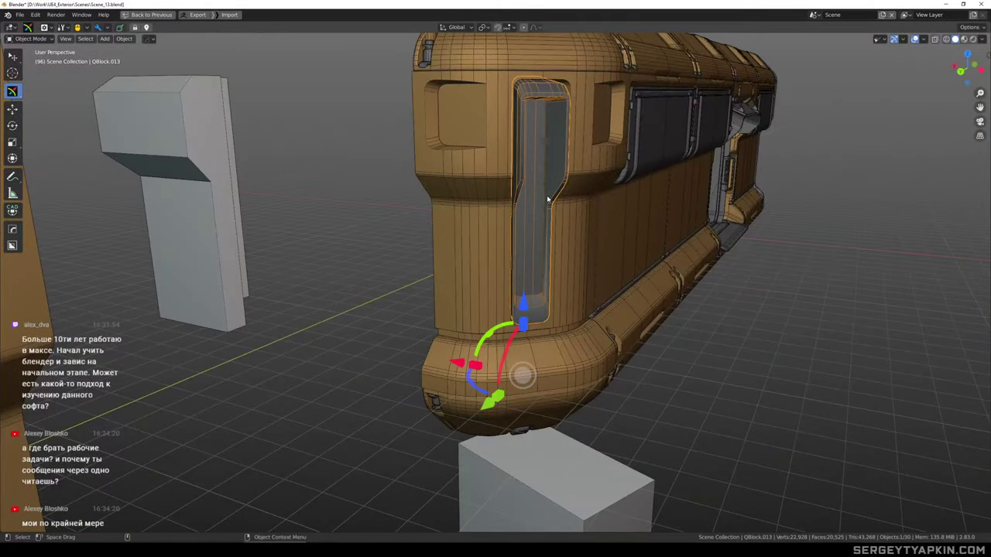
scroll(575, 130, up, 3)
mouse_move(575, 130)
middle_down()
mouse_move(551, 91)
mouse_move(504, 83)
mouse_move(593, 101)
mouse_move(594, 87)
mouse_move(567, 126)
middle_up()
scroll(504, 84, up, 1)
scroll(504, 84, down, 1)
scroll(586, 99, down, 1)
scroll(566, 127, up, 2)
scroll(547, 114, up, 3)
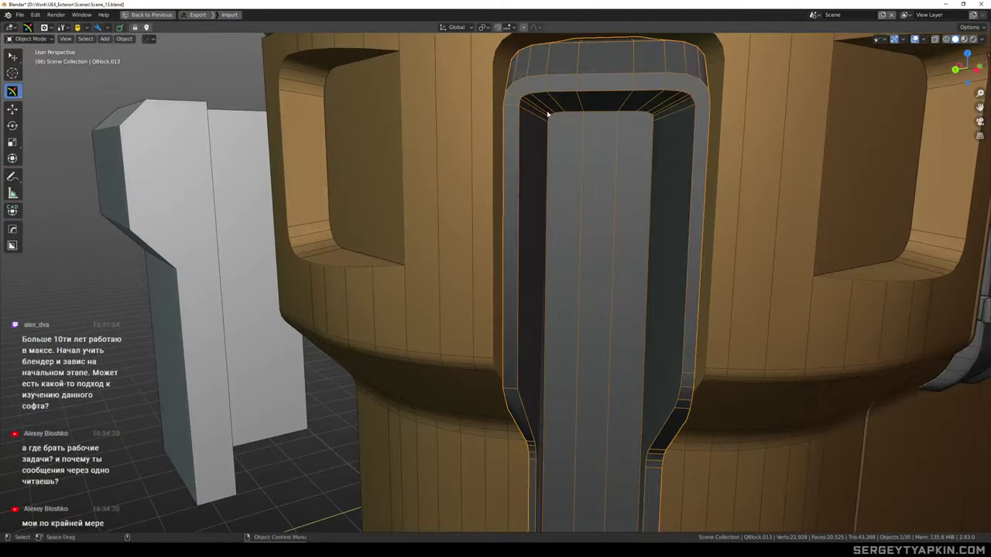
Select the edges around the recess's upper corner on the inner rim and clean them with MESHmachine Unf*ck, Propagate 2
scroll(591, 128, up, 2)
key(Tab)
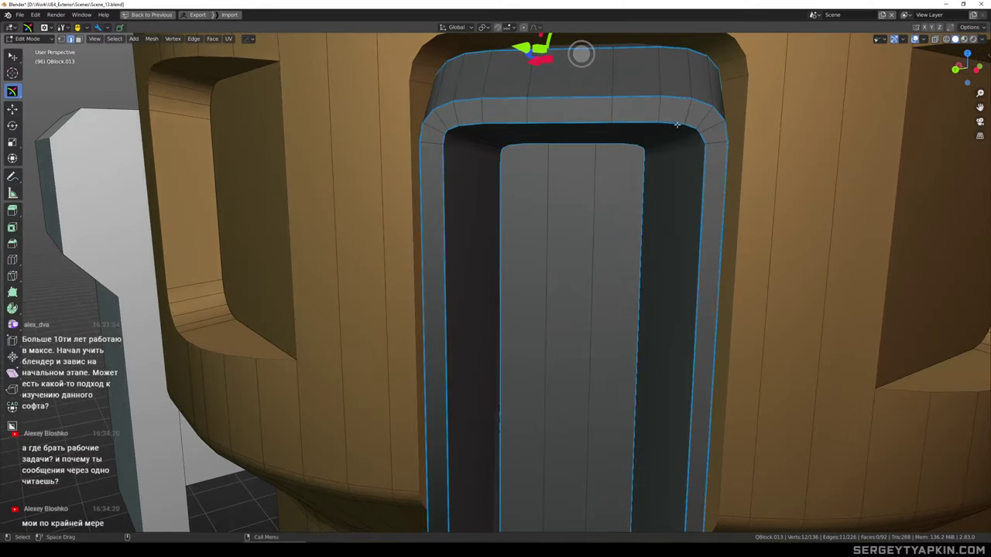
ctrl+click(703, 165)
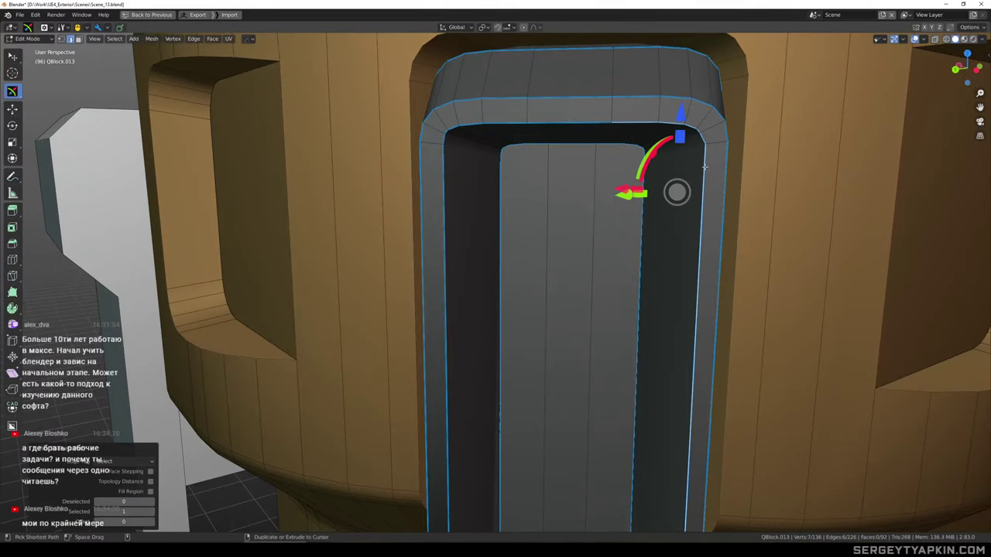
shift+middle_drag(717, 165, 694, 179)
right_click(694, 178)
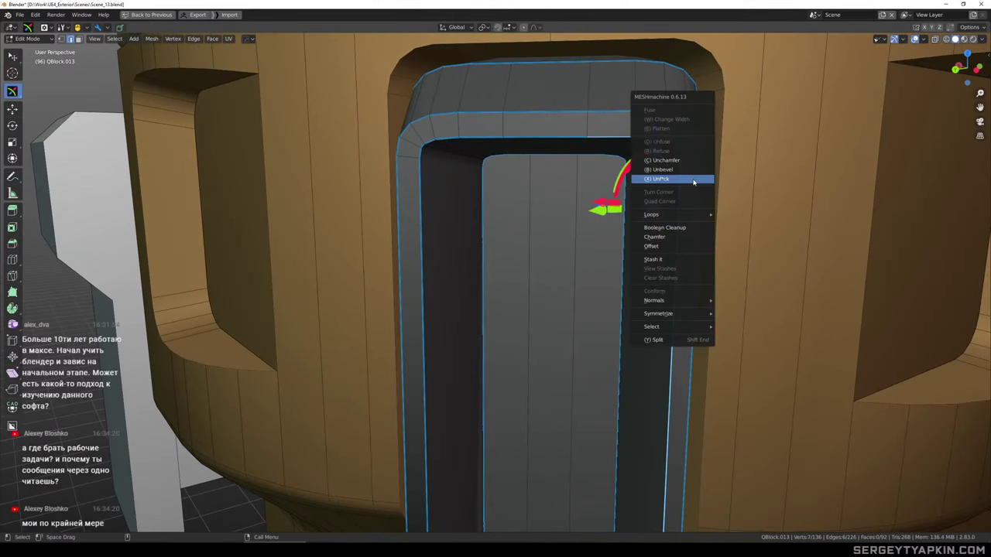
click(694, 182)
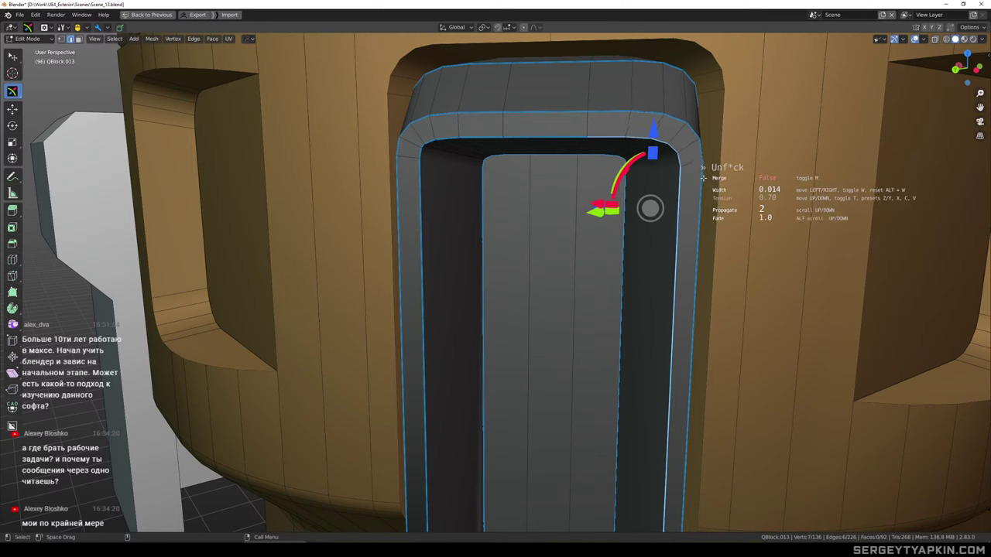
scroll(704, 179, up, 1)
scroll(704, 179, down, 1)
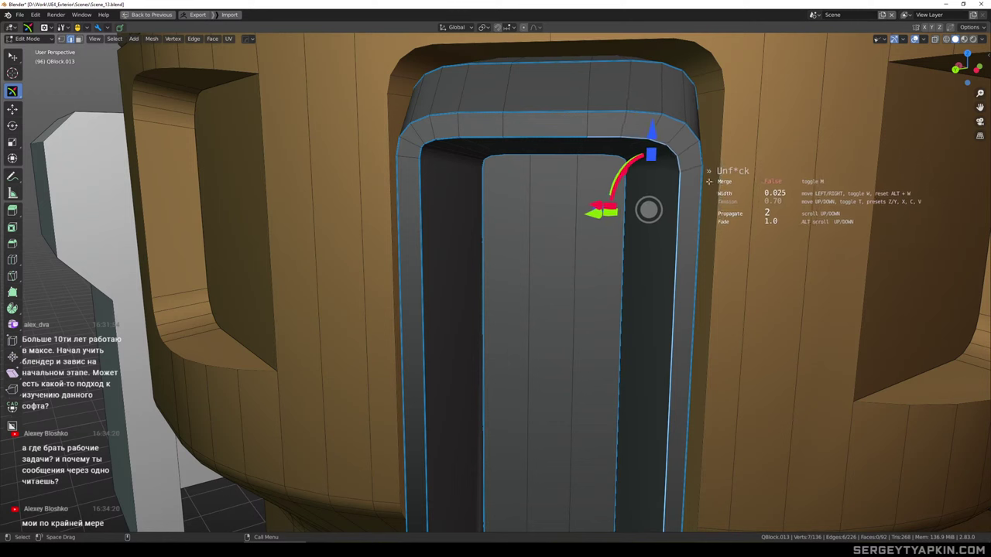
click(704, 182)
key(Tab)
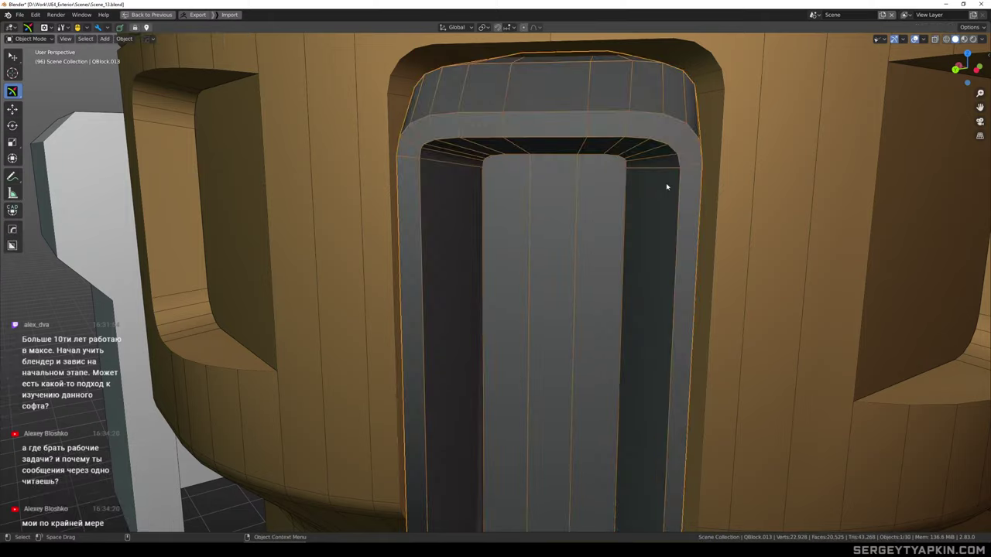
Review the insert within the whole building end and select the tan wall section surrounding it
scroll(666, 183, down, 7)
middle_drag(658, 174, 635, 145)
scroll(630, 150, down, 2)
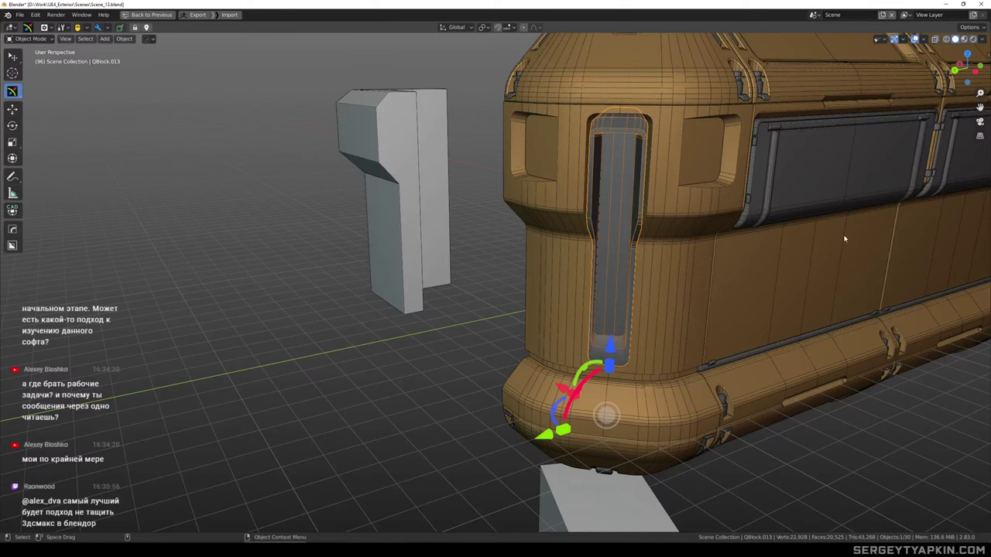
scroll(617, 143, up, 2)
click(634, 175)
scroll(649, 187, down, 2)
middle_drag(650, 188, 640, 168)
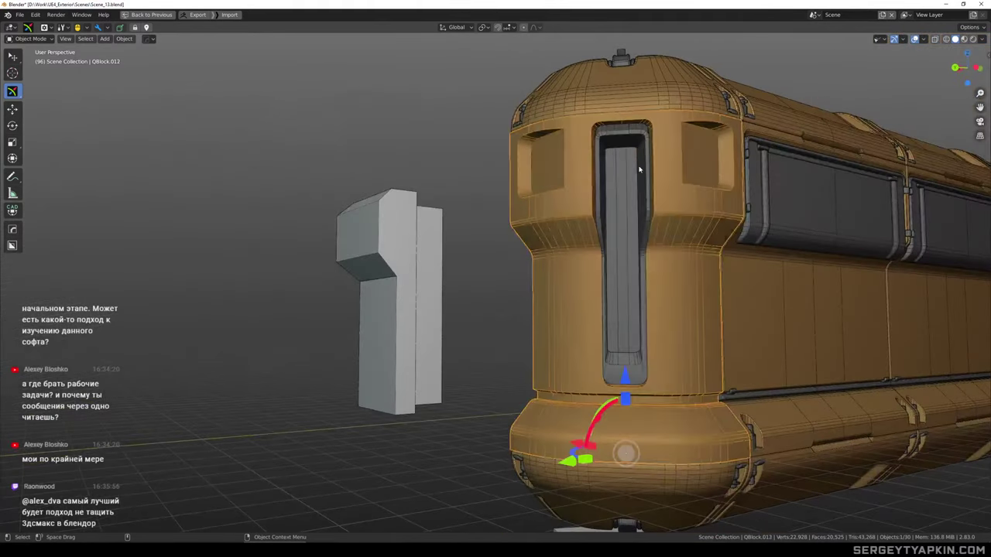
Select the metal insert and sharpen it with Hard Ops Ssharp at 30° sharpness and 60° auto smooth
click(640, 168)
scroll(651, 260, up, 3)
middle_drag(651, 260, 628, 181)
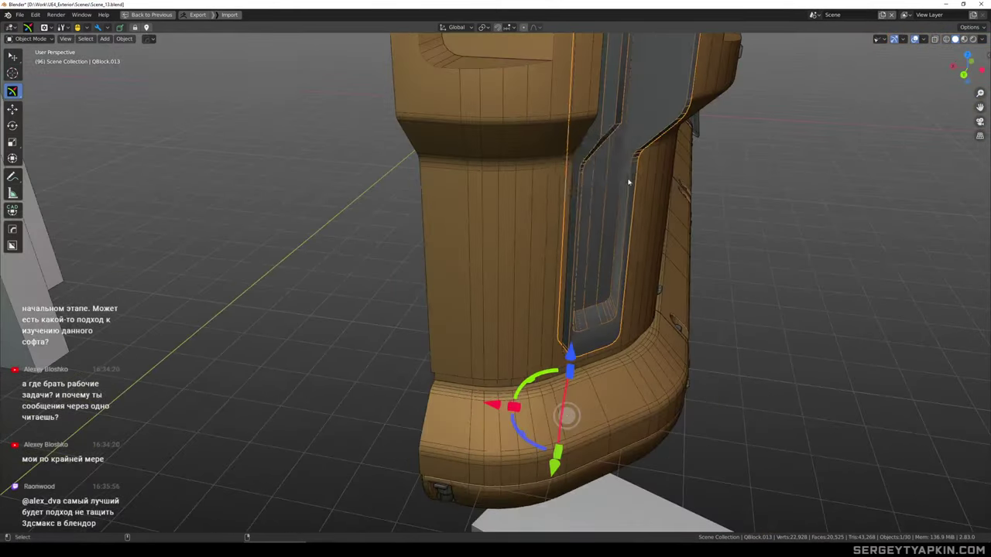
key(q)
mouse_move(618, 189)
click(607, 145)
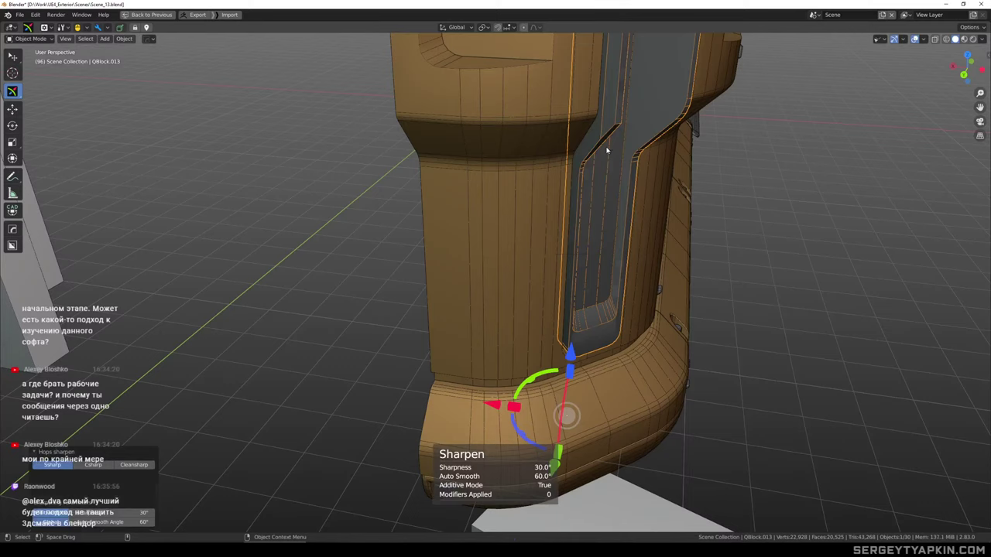
click(833, 232)
Examine the insert's rim faces in the mesh, from the lower end of the slot up to the upper recess
scroll(604, 327, up, 3)
click(617, 333)
key(Tab)
click(600, 340)
scroll(604, 341, down, 3)
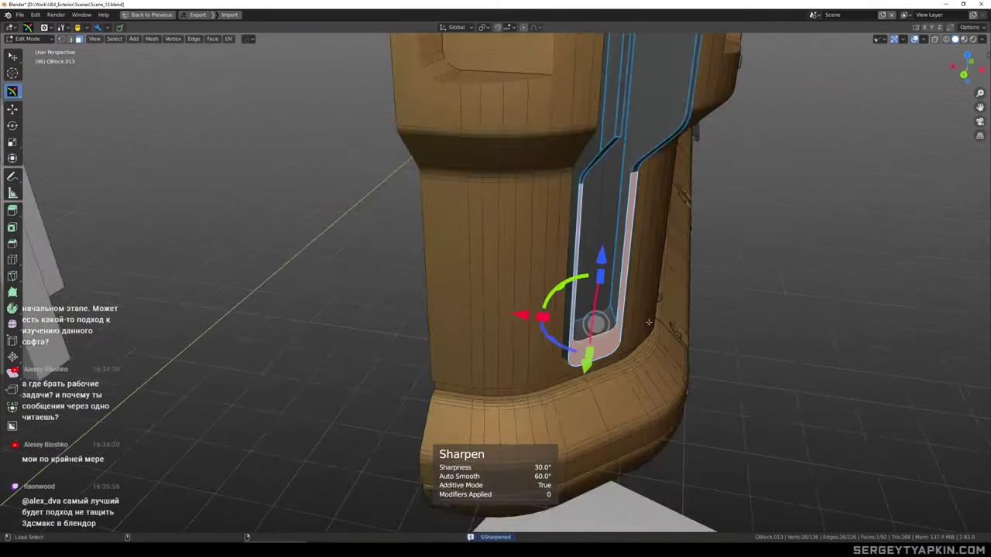
middle_drag(648, 322, 701, 186)
key(Tab)
scroll(631, 216, down, 2)
key(w)
scroll(622, 207, up, 1)
scroll(624, 130, up, 5)
middle_drag(623, 129, 611, 158)
key(Tab)
click(610, 123)
key(Tab)
key(shift+q)
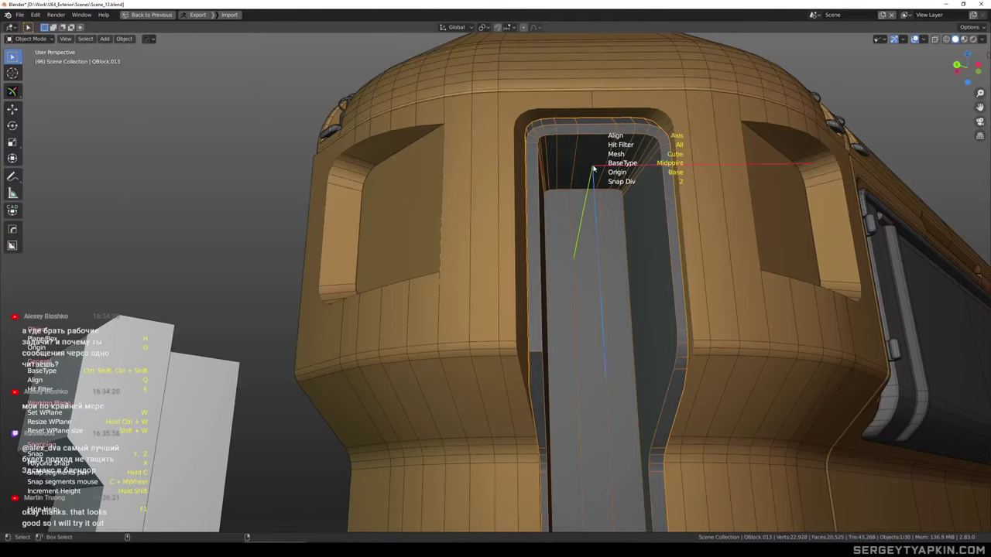
ctrl+shift+drag(591, 164, 638, 136)
click(639, 158)
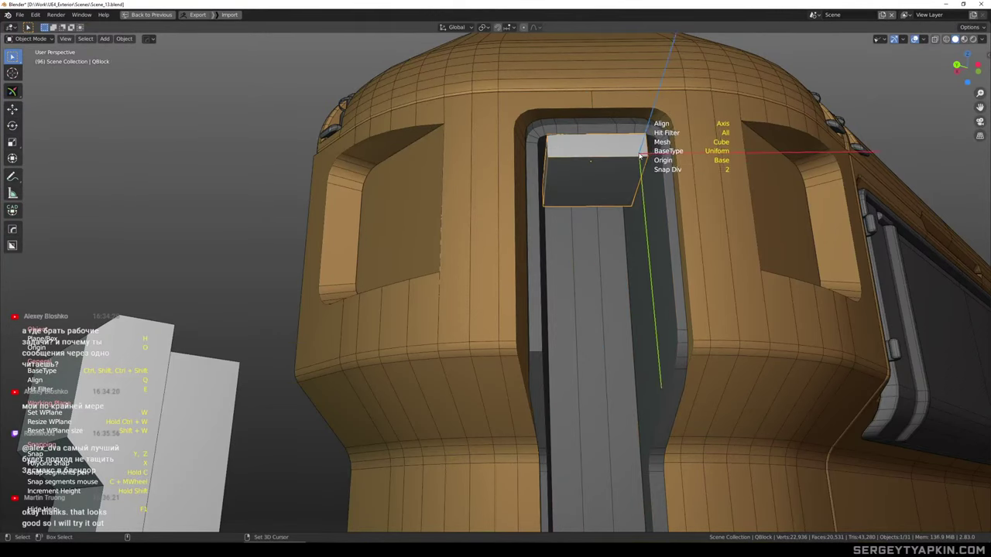
right_click(641, 155)
scroll(642, 155, down, 1)
middle_drag(642, 154, 627, 136)
scroll(618, 169, up, 2)
key(Tab)
click(621, 162)
key(ctrl+l)
key(Delete)
scroll(622, 205, down, 5)
key(Tab)
scroll(606, 297, up, 5)
Draw a flat QBlocker box from corner to corner across the upper end of the insert's recess
key(shift+q)
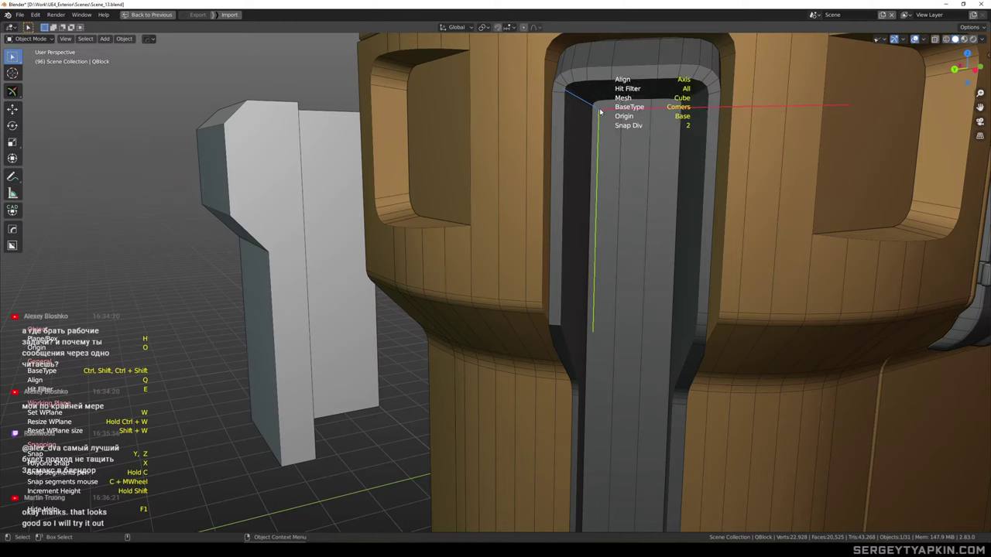
drag(600, 111, 667, 128)
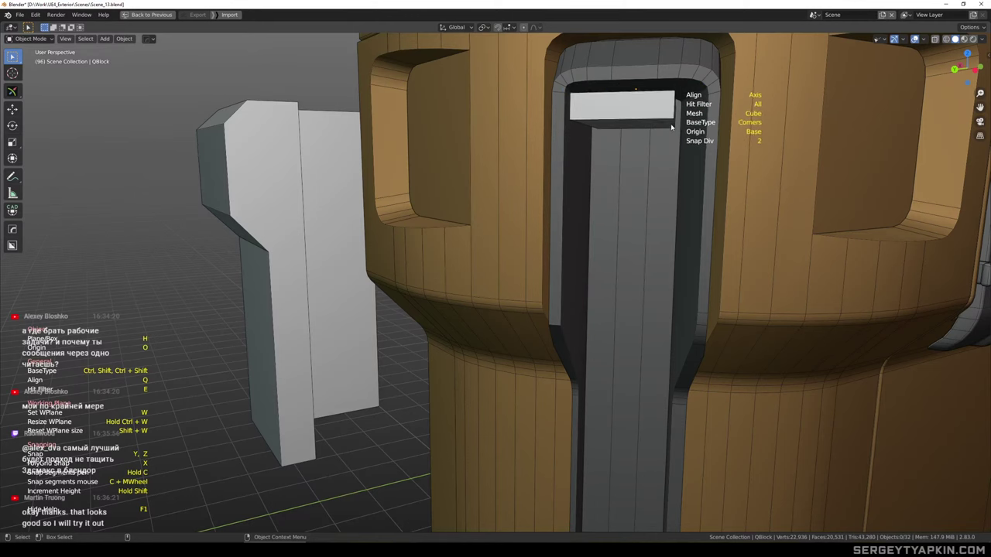
click(674, 126)
scroll(675, 127, down, 3)
middle_drag(674, 127, 639, 187)
scroll(658, 126, up, 2)
Select the whole flat box and scale it by 1.352 along its normal X axis to widen it
key(Tab)
click(657, 126)
key(ctrl+l)
key(s)
key(x)
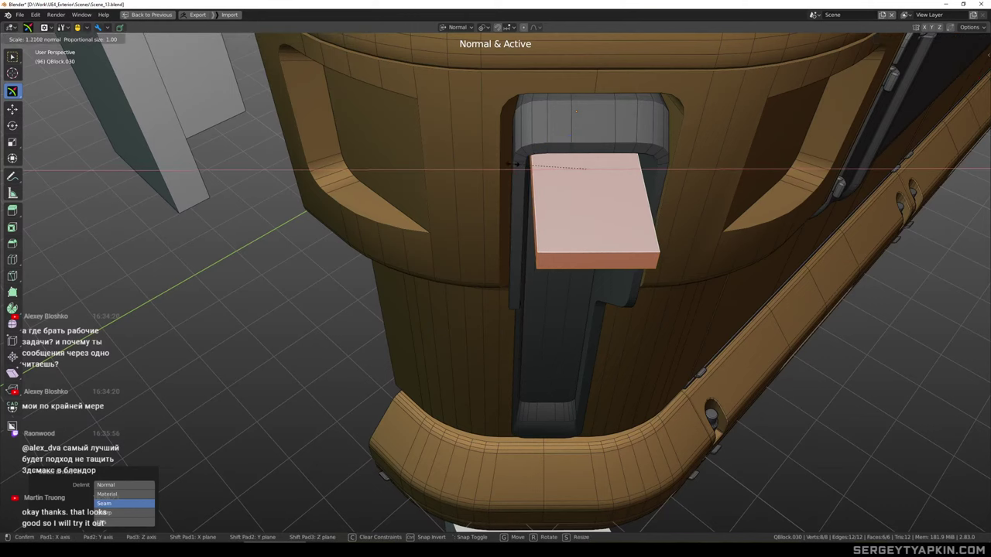
drag(511, 163, 511, 163)
middle_drag(670, 173, 629, 104)
Reposition the whole flat box under the upper rim and push its front face about 0.394 m into the recess
click(604, 189)
middle_drag(617, 188, 606, 231)
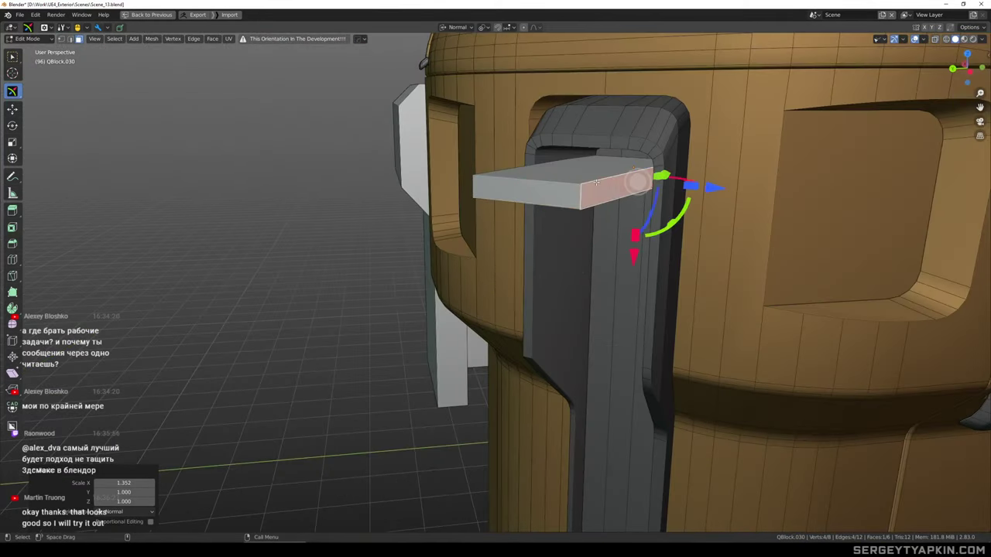
key(l)
drag(588, 98, 600, 74)
alt+middle_drag(620, 126, 636, 159)
click(537, 204)
middle_drag(534, 205, 478, 237)
key(comma)
drag(449, 213, 557, 213)
middle_drag(559, 213, 623, 188)
scroll(623, 188, up, 2)
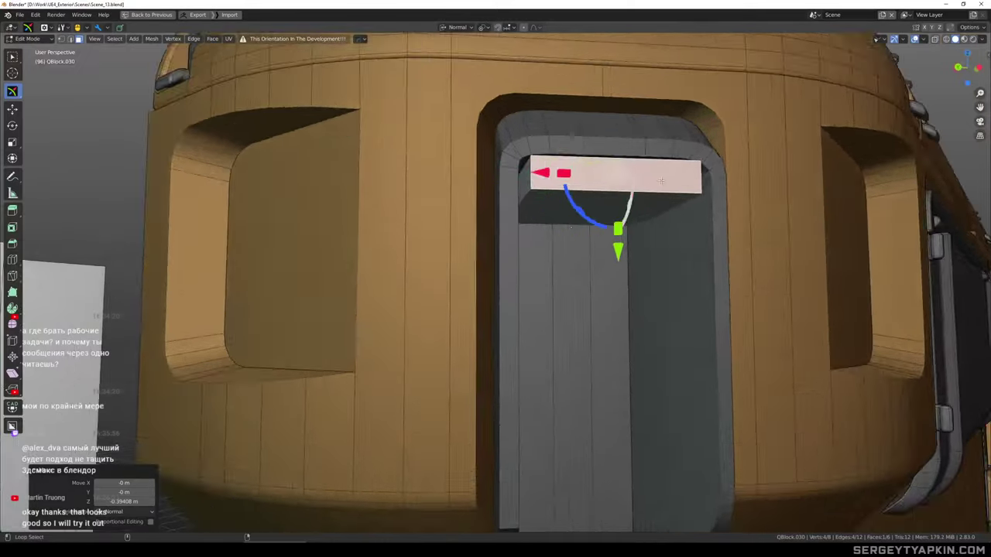
Select all of the box's linked faces and rotate it slightly about the global vertical axis
middle_drag(724, 202, 706, 177)
key(l)
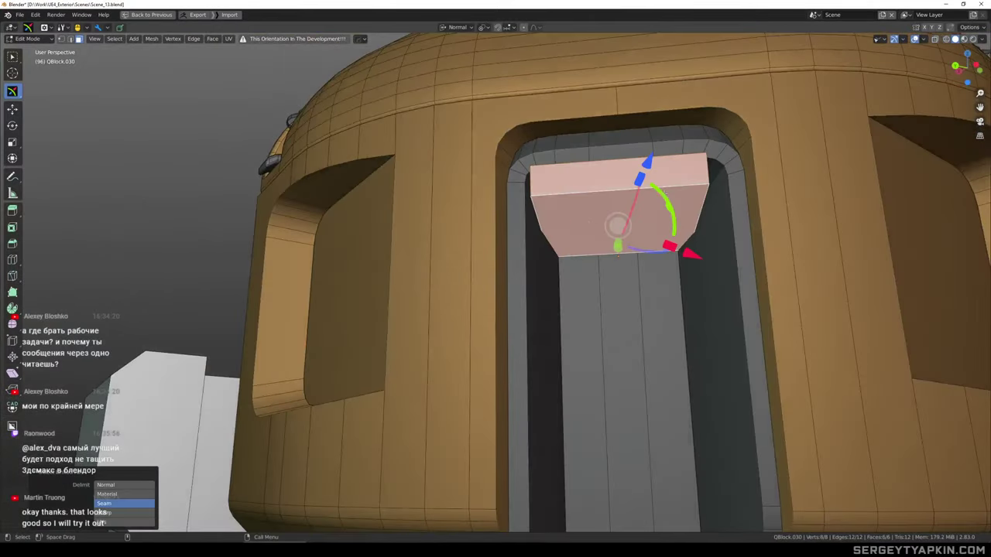
key(comma)
middle_drag(693, 248, 637, 243)
key(comma)
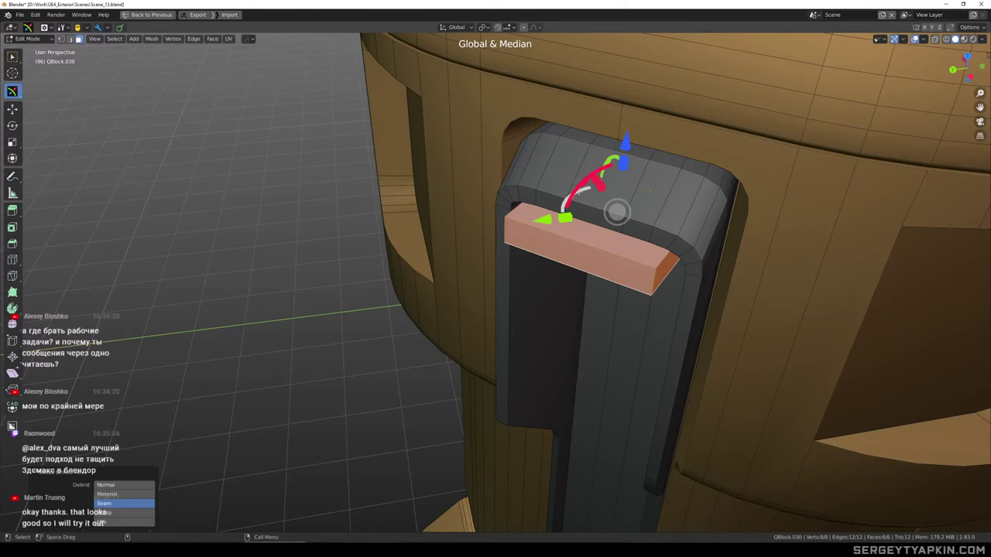
drag(562, 202, 573, 200)
key(Tab)
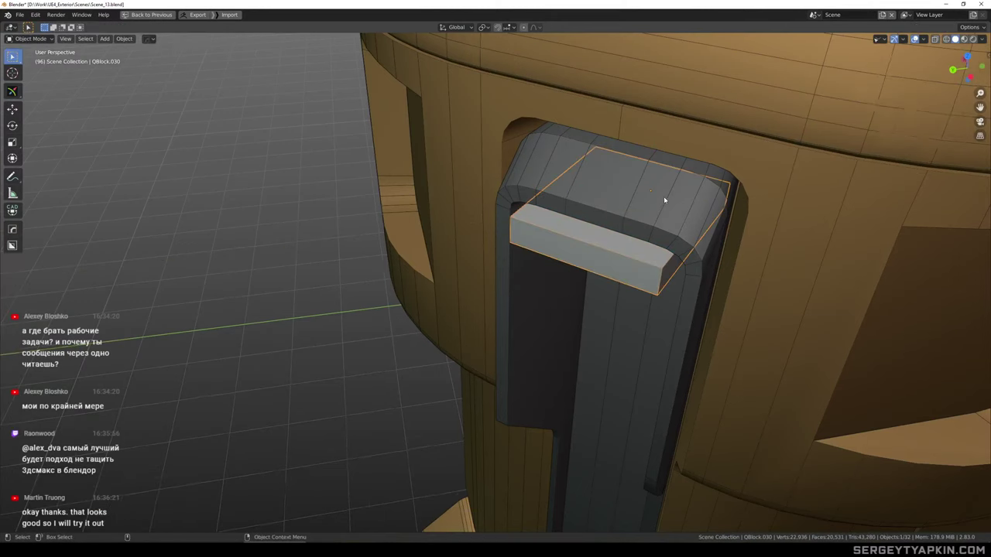
Select the box's underside face and adjust it slightly along its normal orientation
scroll(669, 180, down, 5)
middle_drag(672, 168, 647, 144)
scroll(667, 205, up, 3)
key(Tab)
click(639, 210)
key(alt+space)
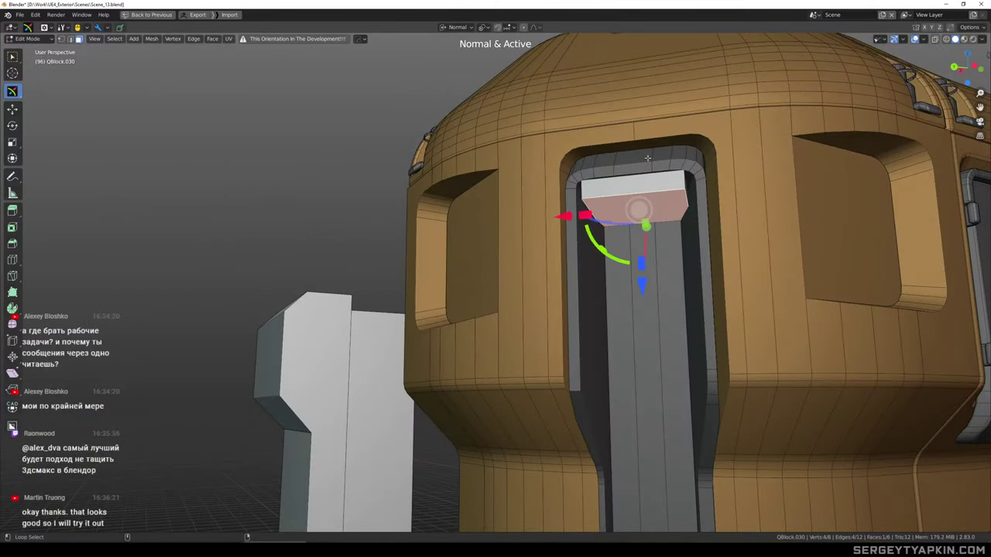
drag(641, 264, 641, 267)
middle_drag(700, 167, 649, 221)
scroll(672, 218, down, 4)
key(Tab)
Add a loop cut across the box, slide it towards the front, and select the front face
scroll(672, 224, up, 4)
scroll(654, 221, up, 4)
key(Tab)
key(2)
click(642, 217)
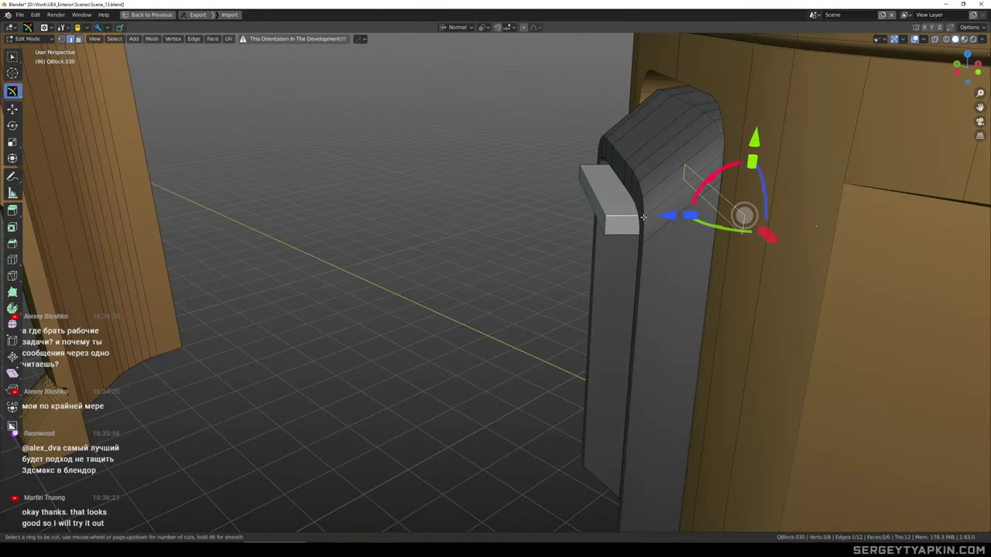
drag(642, 218, 543, 225)
click(536, 212)
key(3)
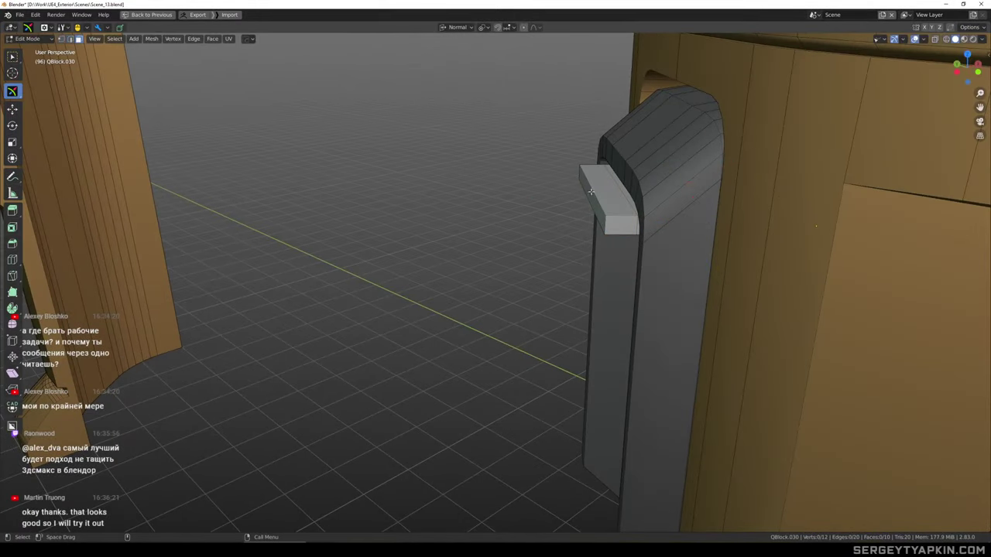
click(591, 192)
middle_drag(591, 192, 652, 196)
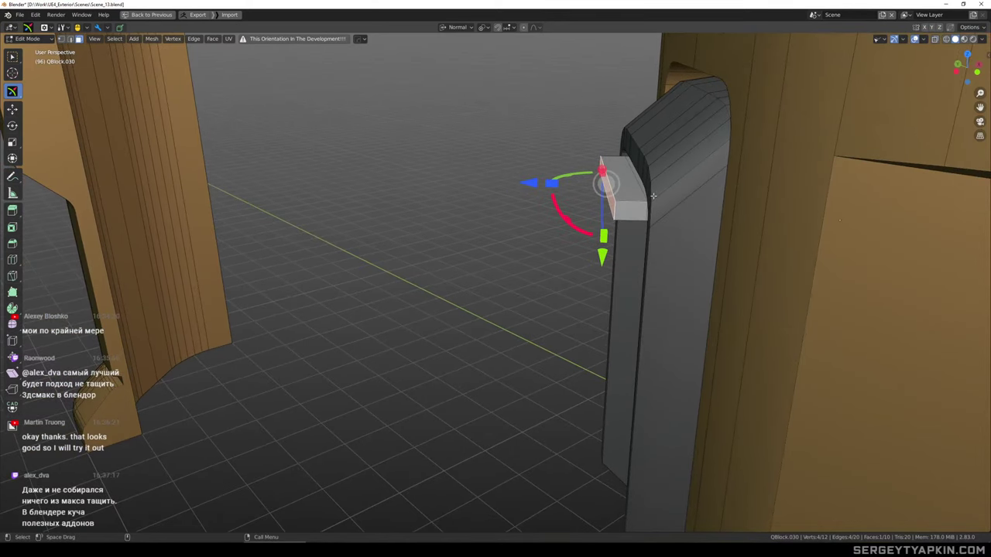
middle_drag(662, 225, 589, 226)
drag(567, 222, 563, 251)
middle_drag(565, 249, 776, 213)
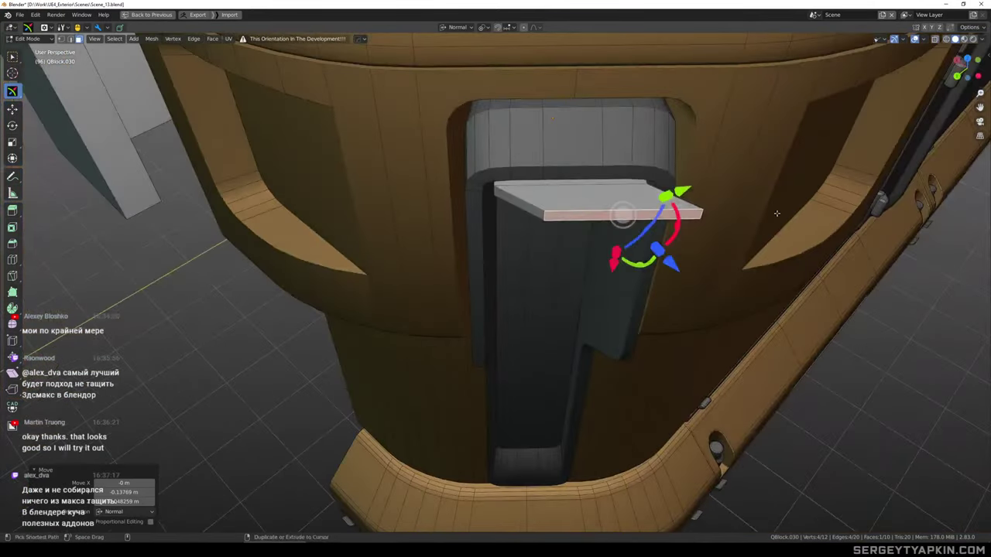
key(ctrl+z)
Switch the transform orientation and lower the box's front face to form a sloped hood
middle_drag(689, 229, 499, 233)
key(comma)
drag(574, 128, 564, 154)
scroll(569, 166, down, 4)
middle_drag(588, 182, 645, 247)
key(Tab)
Select the hood block together with the metal insert and join them into one object
scroll(612, 199, up, 4)
scroll(617, 200, down, 2)
scroll(635, 209, down, 3)
scroll(626, 213, up, 1)
key(alt+m)
click(619, 214)
scroll(637, 217, down, 3)
scroll(672, 201, up, 3)
scroll(652, 201, down, 3)
shift+click(650, 209)
key(ctrl+j)
scroll(650, 223, up, 3)
scroll(646, 248, up, 2)
Cut a small box-shaped notch through the insert's side rim below the hood with BoxCutter
key(alt+w)
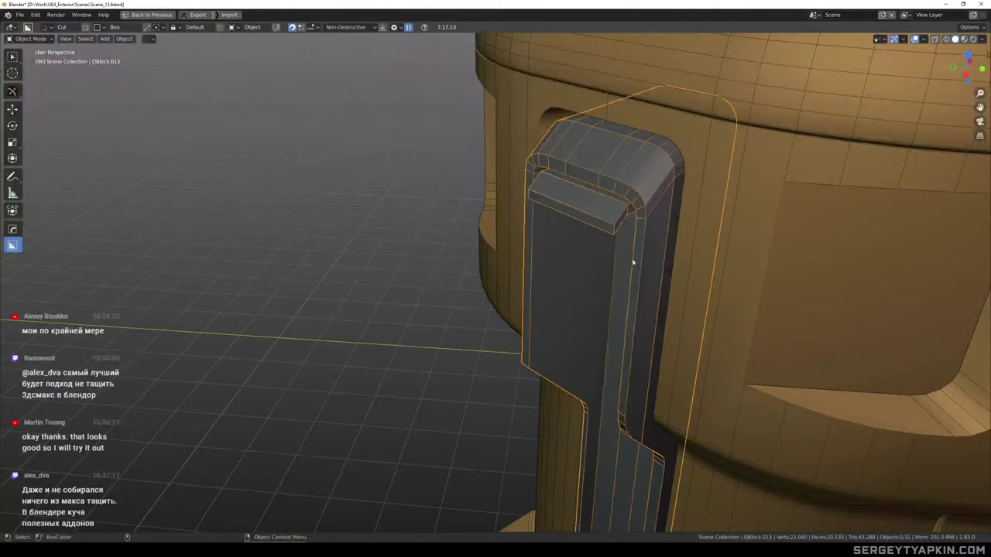
mouse_move(634, 263)
mouse_down()
mouse_move(650, 250)
mouse_move(665, 274)
mouse_up()
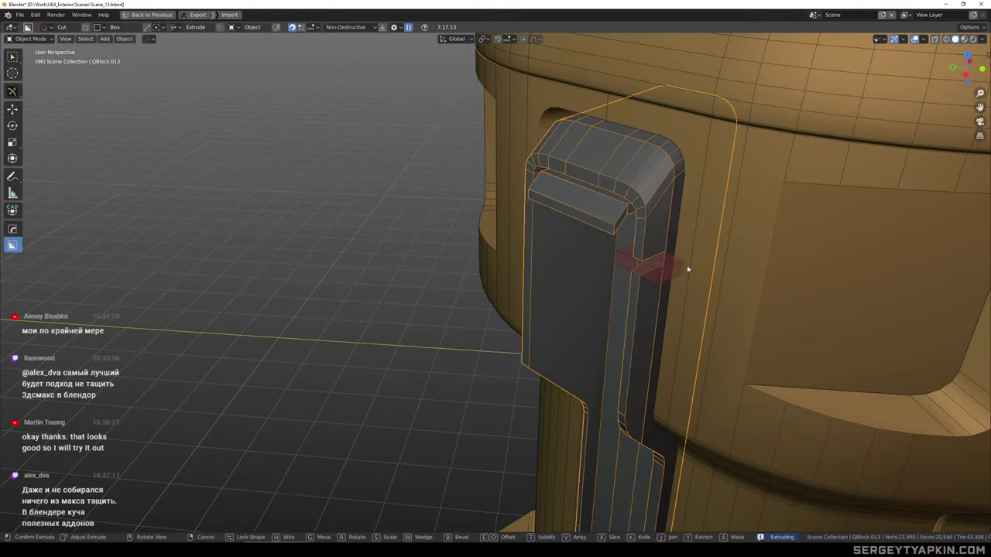
click(687, 267)
scroll(655, 197, down, 4)
middle_drag(684, 266, 650, 250)
scroll(650, 250, up, 3)
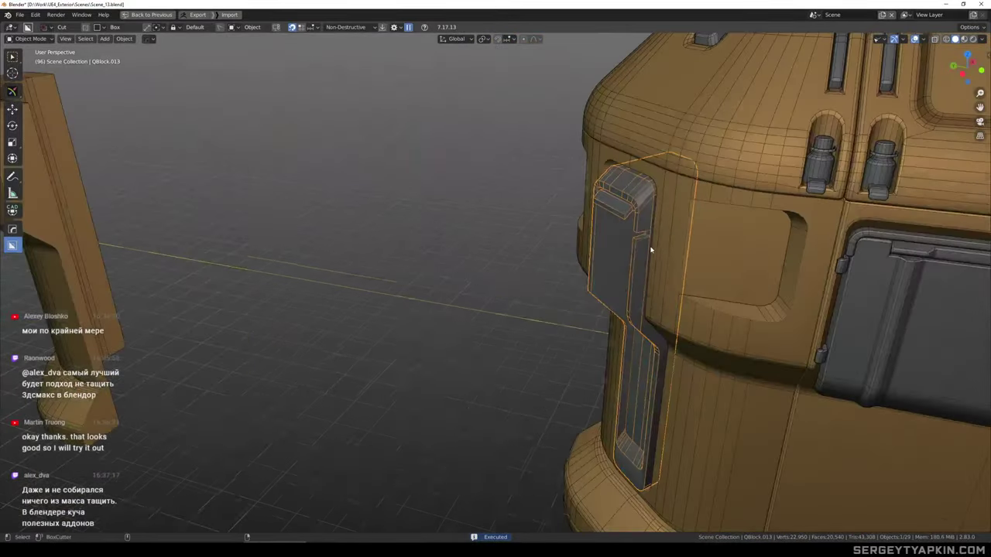
Isolate the insert and merge the vertices at the notch's upper inner corner at their center
key(KP_Divide)
key(Tab)
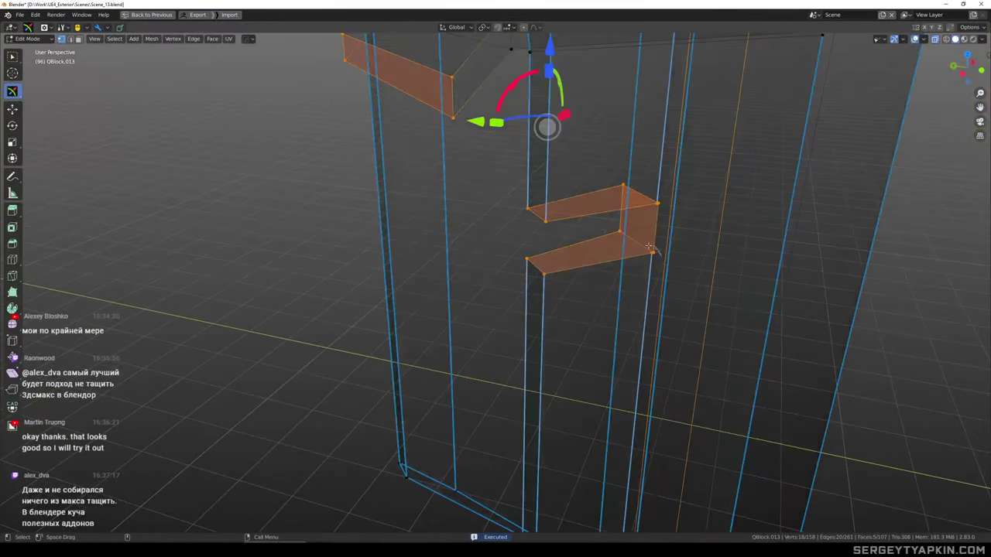
drag(673, 222, 644, 190)
key(m)
key(c)
scroll(644, 241, down, 2)
key(Tab)
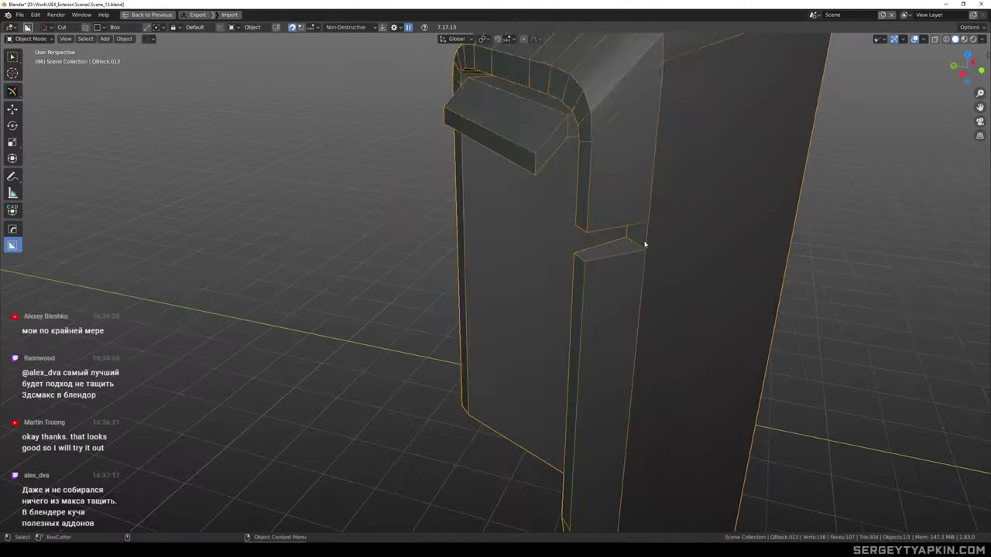
Return to the full scene and delete the leftover object at the insert's notch
scroll(639, 238, down, 2)
key(KP_Divide)
middle_drag(630, 234, 706, 216)
click(647, 203)
key(Delete)
scroll(651, 213, down, 4)
scroll(622, 320, up, 5)
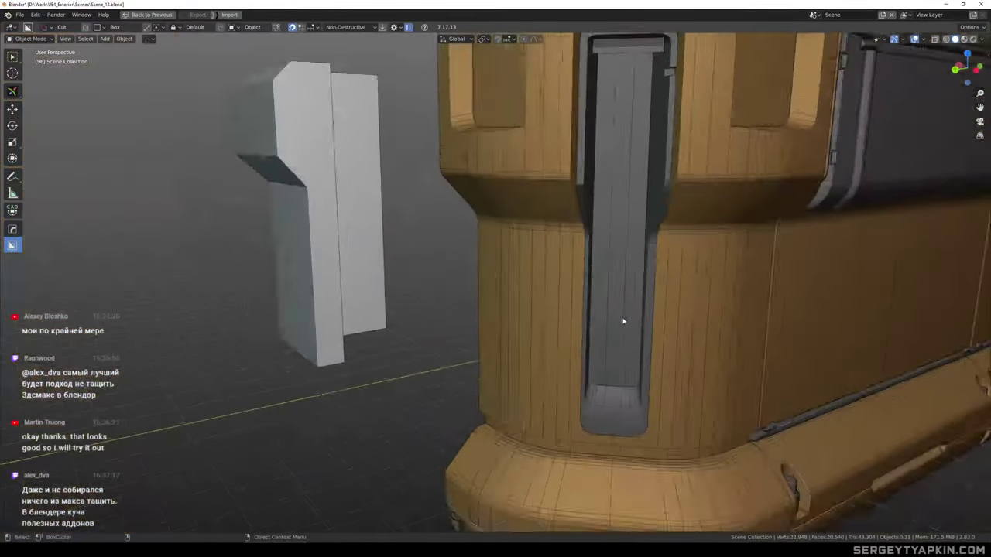
Select the narrow central strip face on the back of the insert's recess and duplicate it in place
click(622, 323)
key(Tab)
click(623, 295)
middle_drag(632, 291, 655, 310)
key(shift+d)
right_click(654, 310)
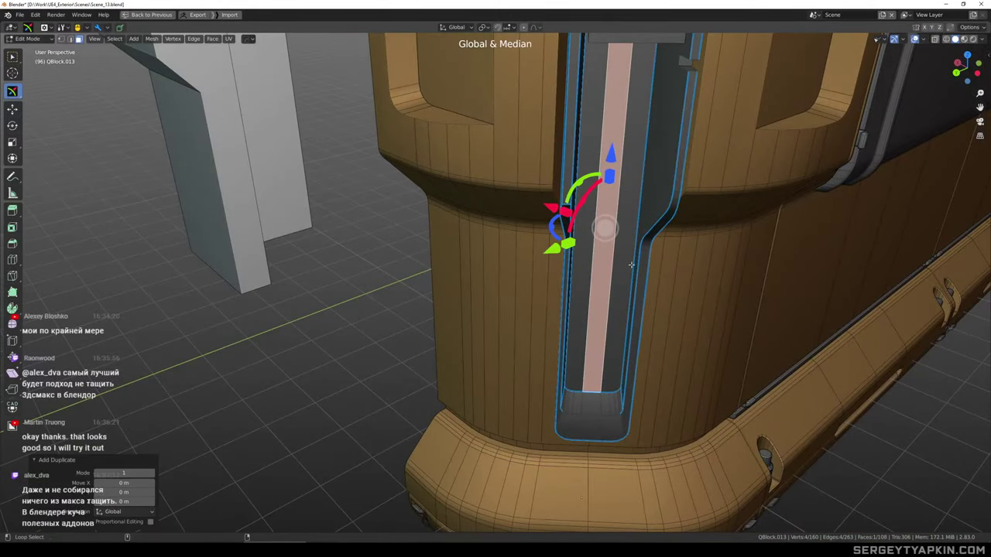
Scale the duplicated strip face by 2.593 along X and 0.950 along Y in normal orientation
drag(552, 226, 463, 221)
middle_drag(689, 251, 649, 239)
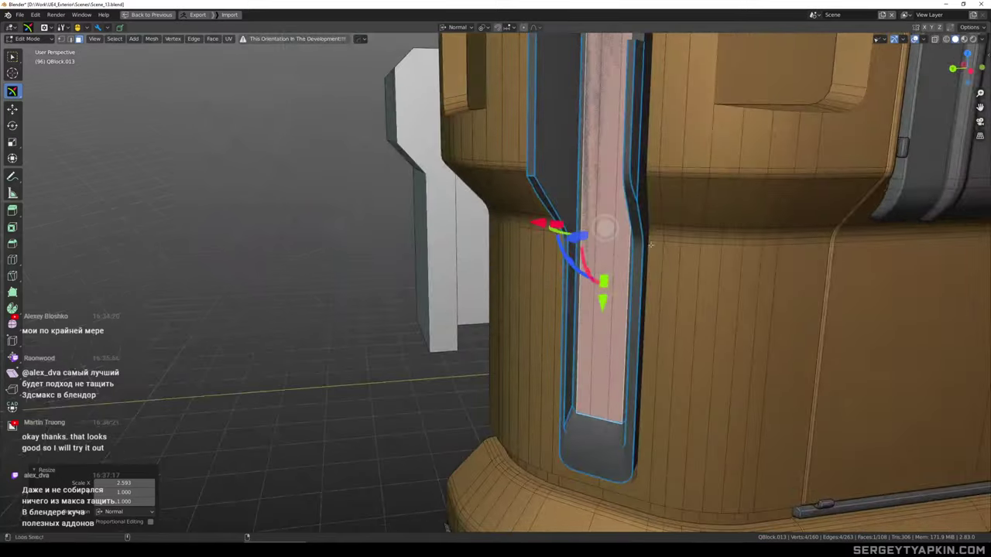
drag(602, 279, 605, 270)
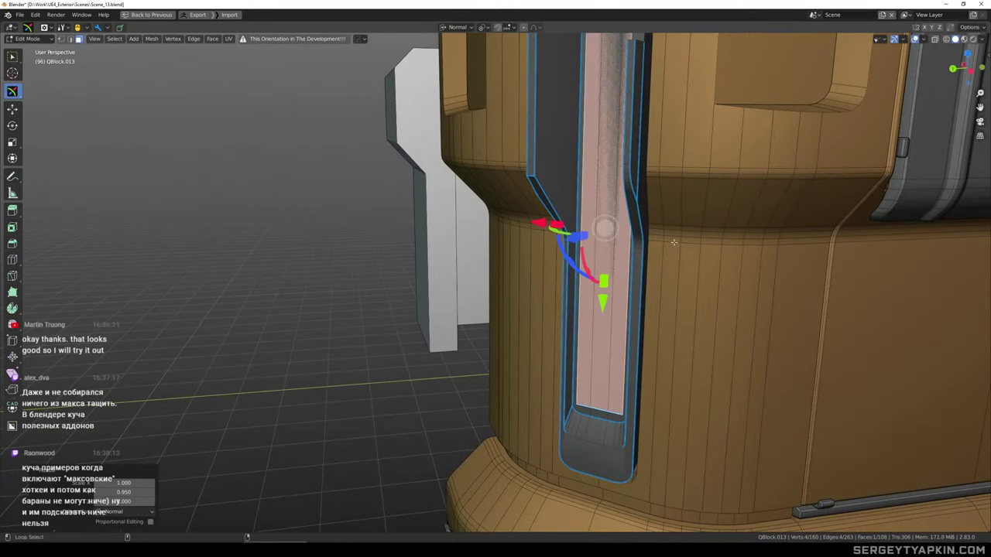
middle_drag(670, 288, 671, 264)
scroll(690, 278, down, 3)
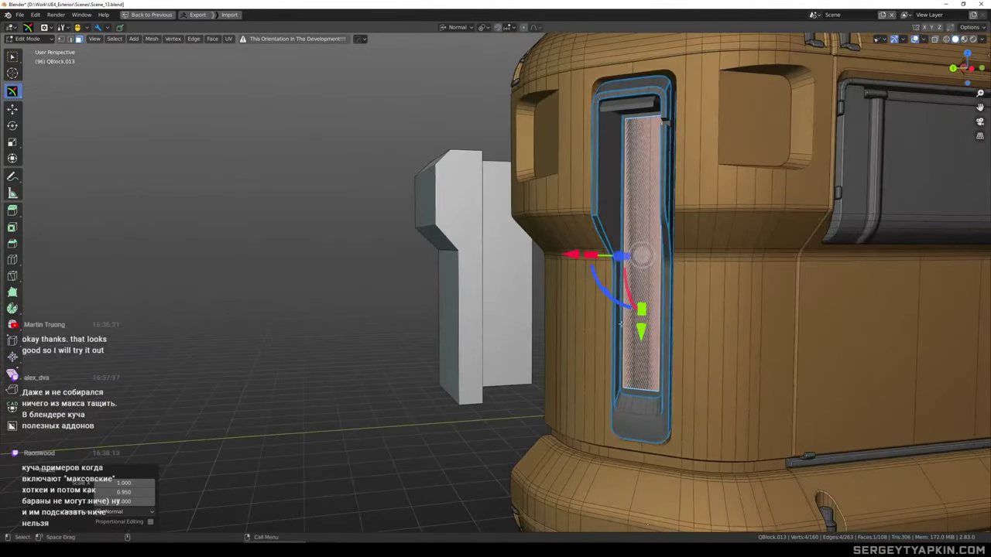
Shift the duplicated face 0.016615 m along its Y axis and scale it by 1.021 along X
drag(641, 330, 641, 333)
middle_drag(624, 251, 647, 264)
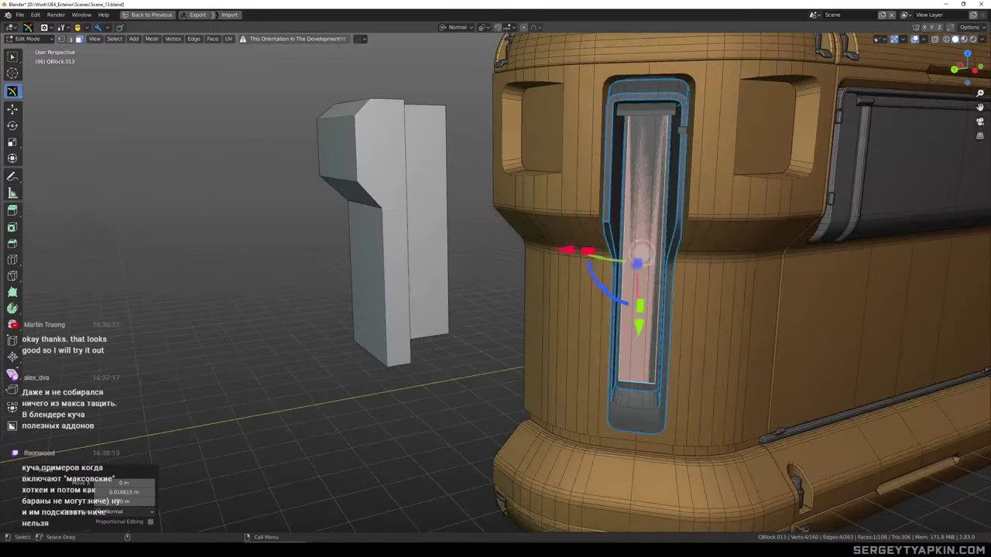
drag(588, 250, 586, 251)
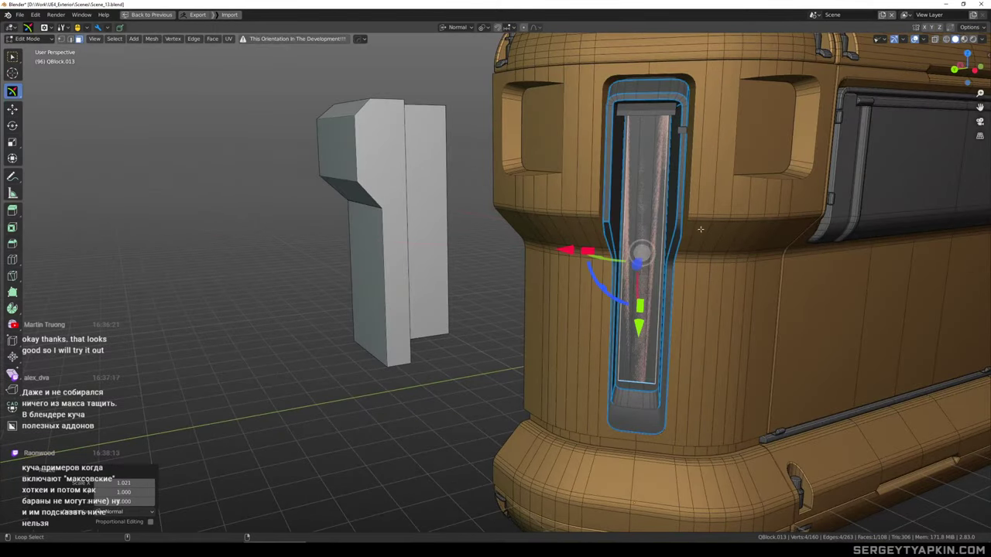
middle_drag(701, 227, 662, 259)
Extrude the duplicated face outward from the recess by about 0.36 m to form a long bar
key(e)
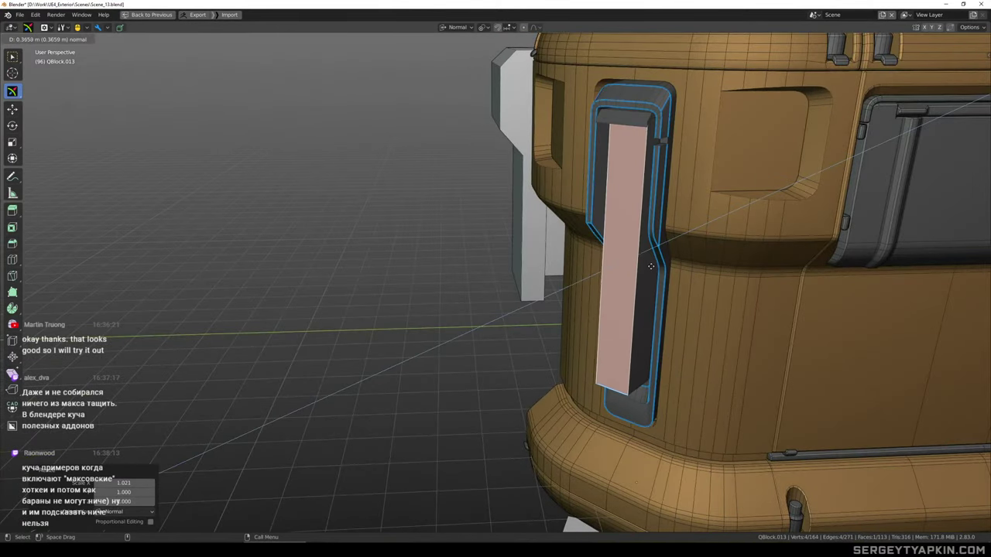
click(648, 264)
middle_drag(649, 262, 756, 201)
middle_drag(608, 444, 620, 354)
Select the curved inner edge path at the recess's lower end and move it down to narrow the sloped ledge
scroll(612, 346, up, 7)
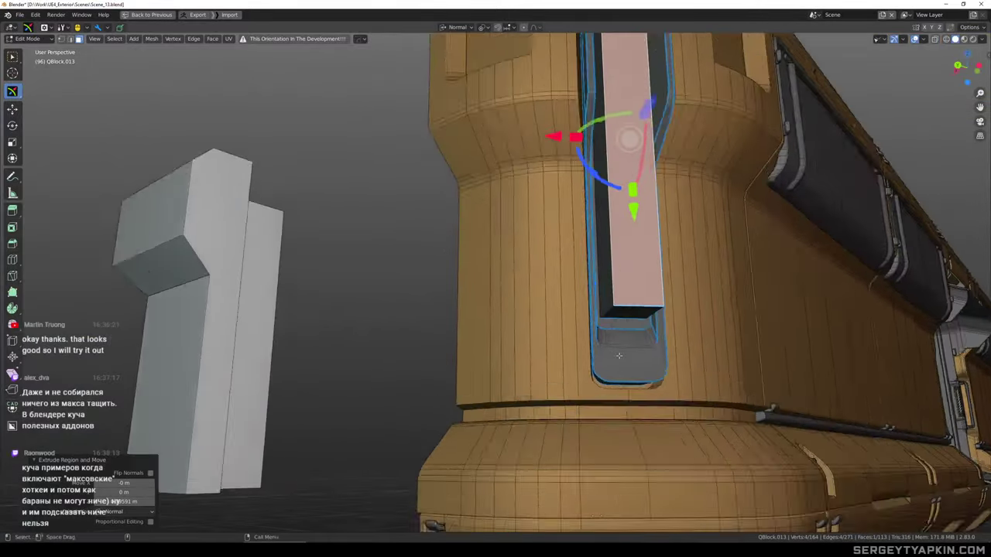
key(2)
click(584, 303)
middle_drag(696, 324, 720, 291)
ctrl+click(743, 293)
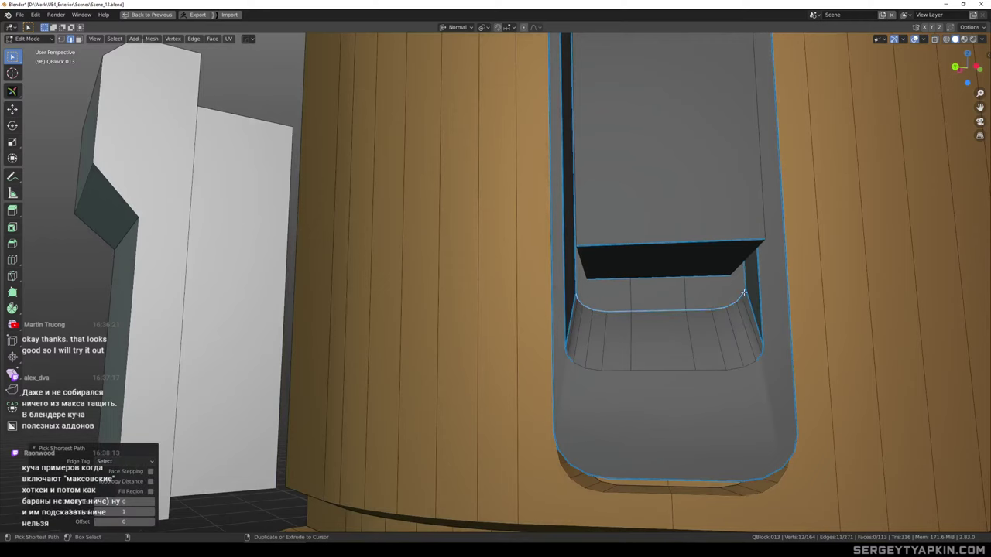
drag(661, 231, 661, 269)
key(Tab)
scroll(661, 270, down, 7)
middle_drag(726, 283, 659, 327)
scroll(652, 327, up, 7)
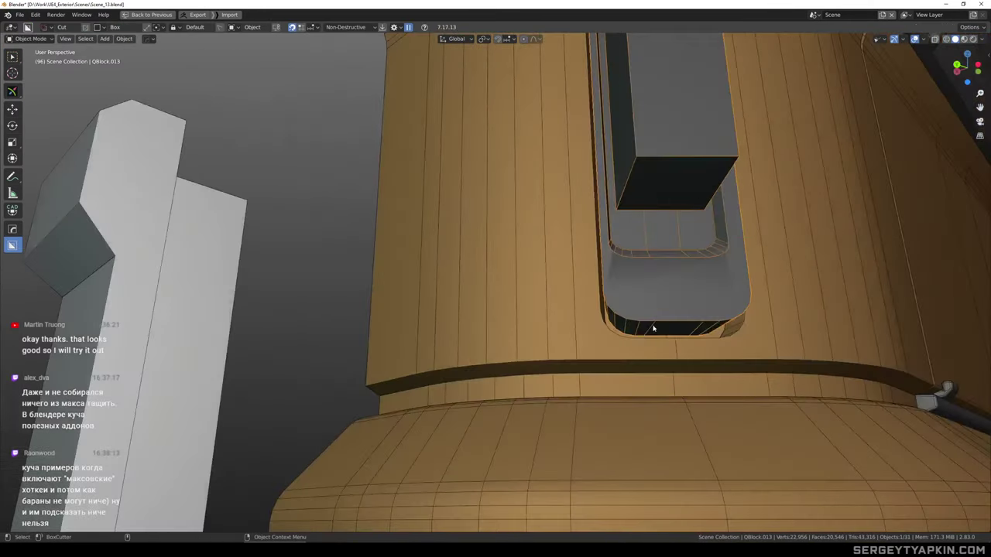
Try to select the outer edge path around the insert's rounded lower end
key(Tab)
scroll(593, 321, up, 3)
click(581, 305)
middle_drag(582, 305, 647, 319)
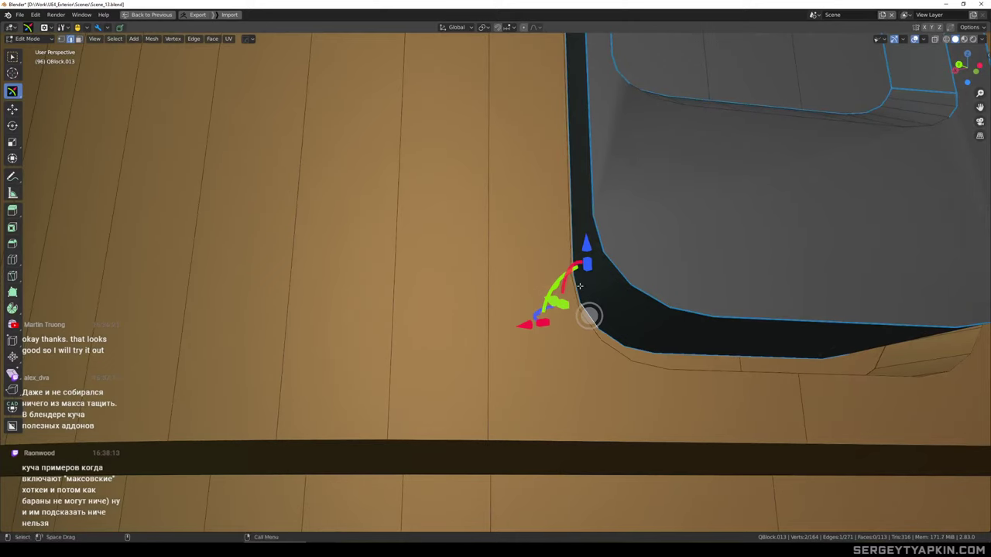
mouse_move(580, 287)
alt+middle_down()
mouse_move(721, 292)
mouse_move(779, 268)
mouse_move(767, 254)
mouse_move(706, 275)
mouse_move(658, 263)
alt+middle_up()
scroll(781, 265, up, 3)
ctrl+click(807, 238)
click(805, 241)
scroll(805, 240, down, 4)
Isolate the insert, lower the rear rim vertices around its rounded lower end, and reveal the hidden objects again
key(Tab)
key(shift+h)
key(Tab)
ctrl+right_drag(556, 259, 614, 313)
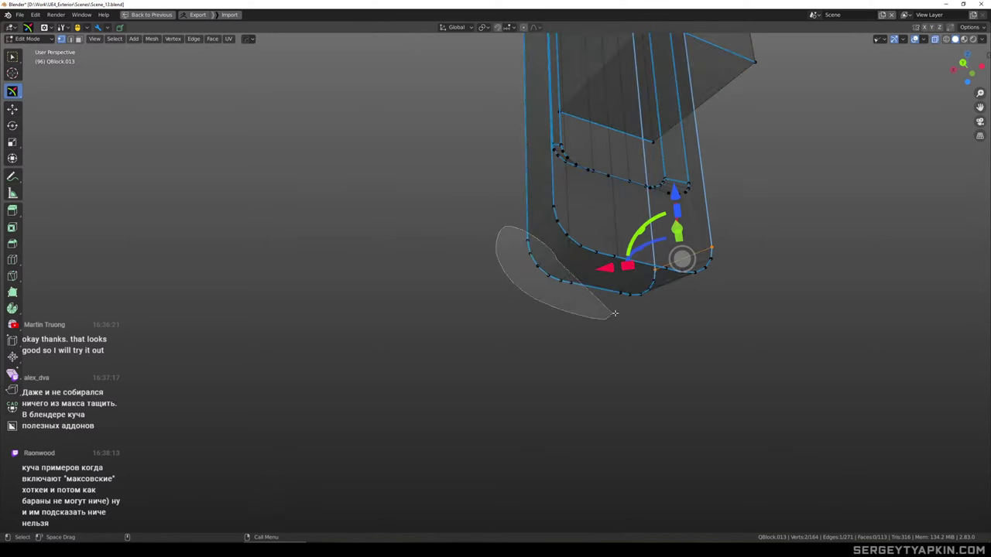
drag(614, 313, 617, 309)
alt+middle_drag(681, 295, 583, 311)
mouse_move(720, 282)
middle_down()
mouse_move(661, 305)
mouse_move(628, 286)
middle_up()
shift+drag(641, 264, 623, 236)
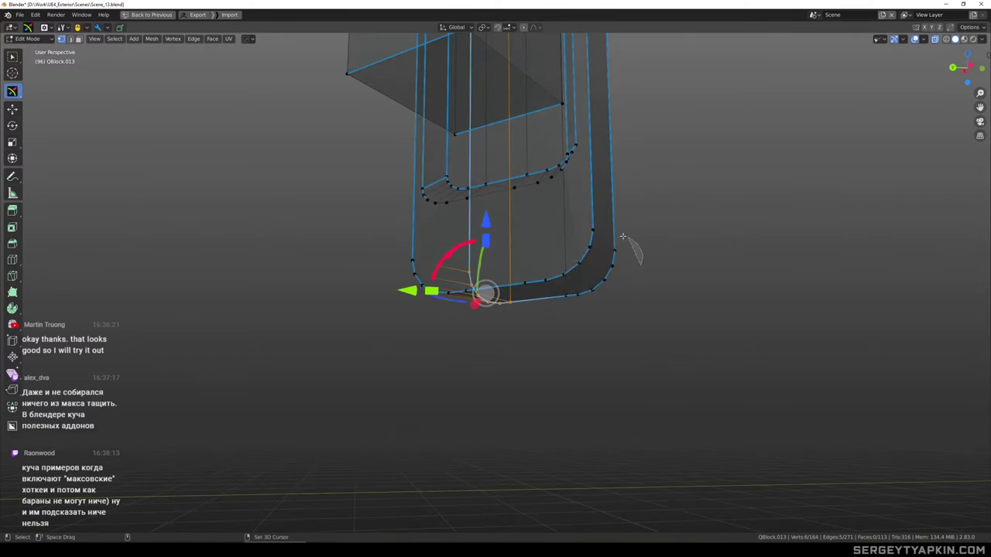
shift+drag(567, 315, 562, 298)
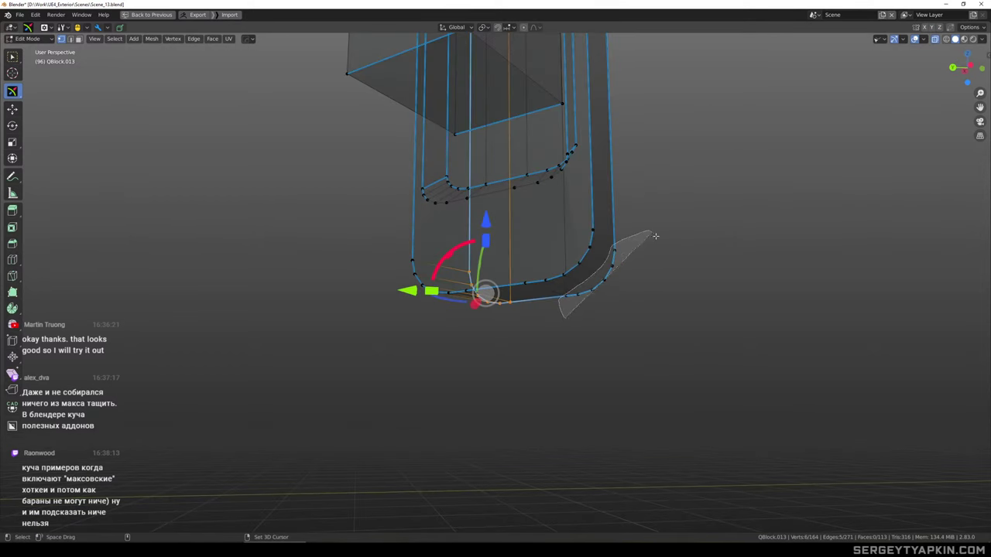
shift+drag(655, 236, 600, 305)
drag(538, 215, 538, 222)
key(Tab)
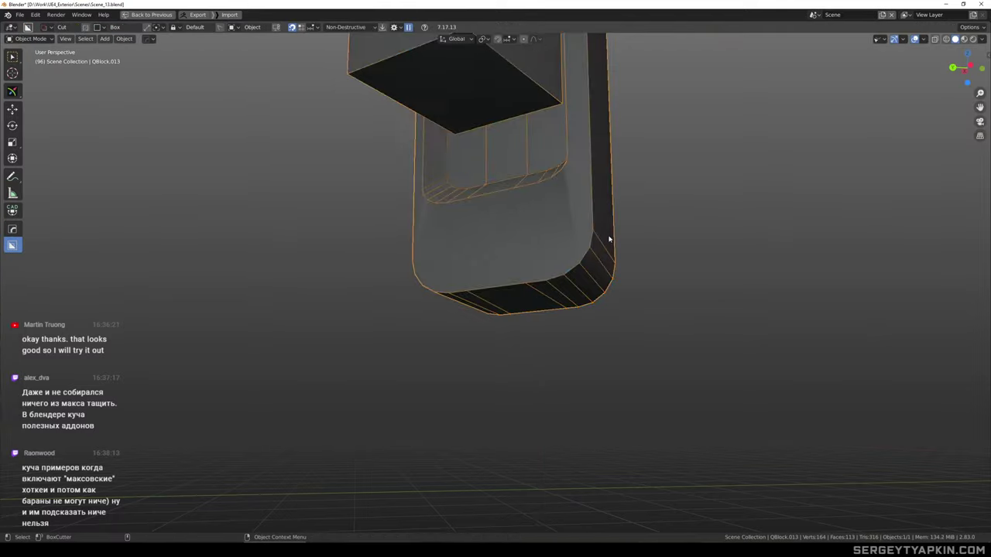
scroll(610, 235, down, 3)
key(alt+h)
Push the long bar's front face back into the recess along its normal to make the bar thinner
alt+middle_drag(612, 226, 575, 223)
scroll(573, 224, down, 1)
shift+middle_drag(515, 191, 613, 290)
scroll(565, 230, up, 2)
scroll(607, 246, down, 5)
middle_drag(569, 170, 653, 241)
click(615, 219)
click(621, 237)
key(Tab)
key(3)
click(621, 237)
scroll(621, 237, up, 2)
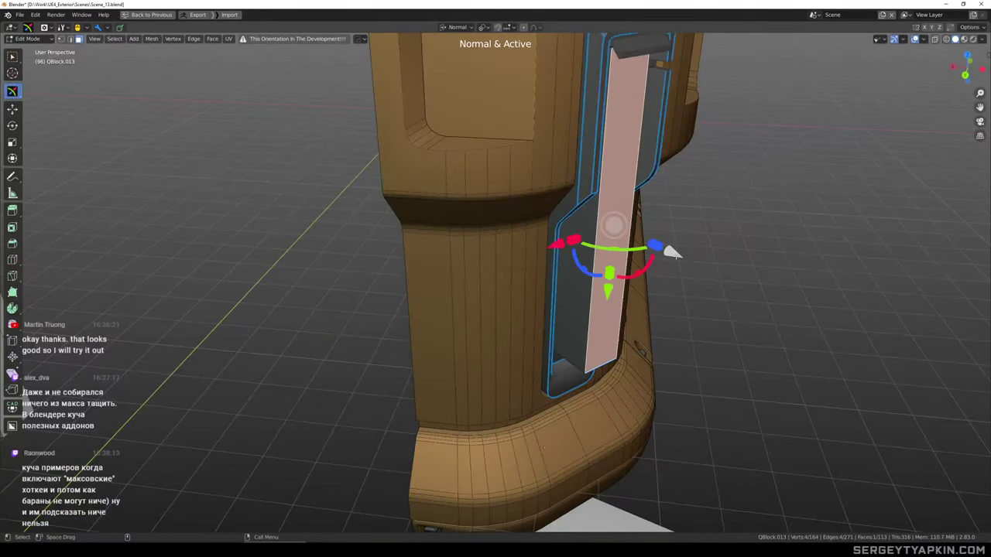
drag(668, 251, 642, 233)
Select the whole linked bar and move it down about 0.09 m along the global Z axis
middle_drag(679, 240, 644, 218)
scroll(657, 183, down, 1)
scroll(601, 235, down, 1)
scroll(622, 288, up, 3)
key(ctrl+l)
scroll(620, 291, down, 2)
middle_drag(619, 291, 672, 310)
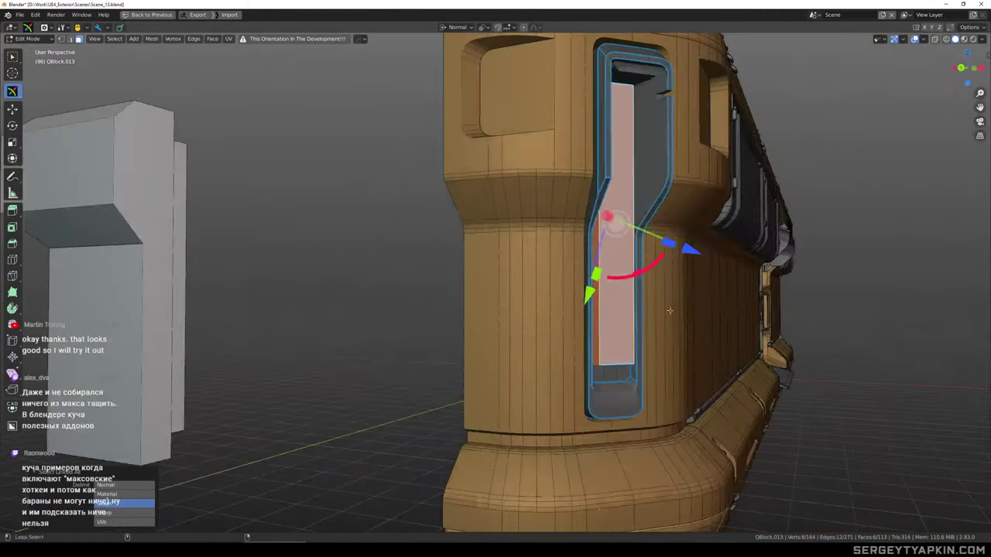
scroll(613, 279, up, 3)
scroll(613, 277, down, 2)
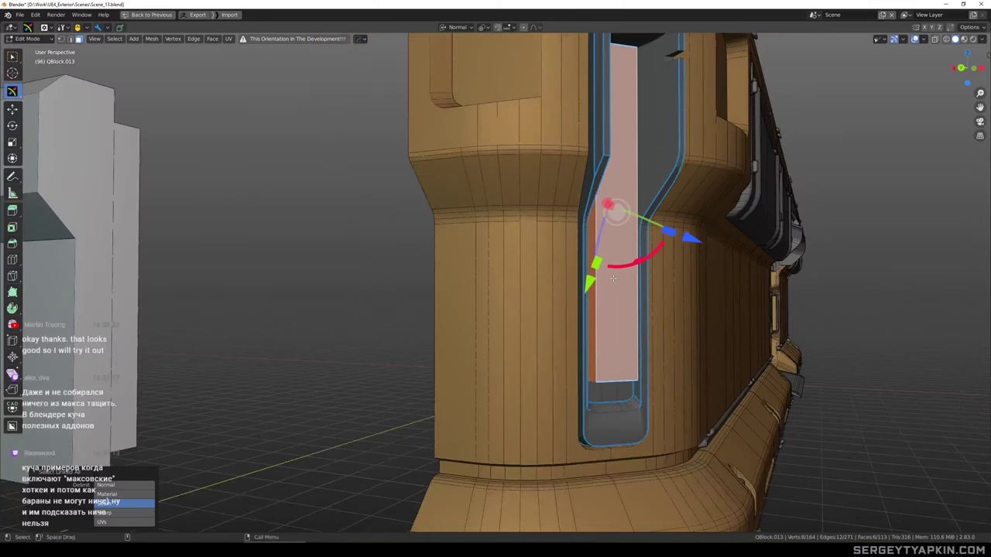
alt+middle_drag(613, 278, 559, 301)
scroll(603, 283, up, 2)
key(comma)
scroll(602, 283, down, 2)
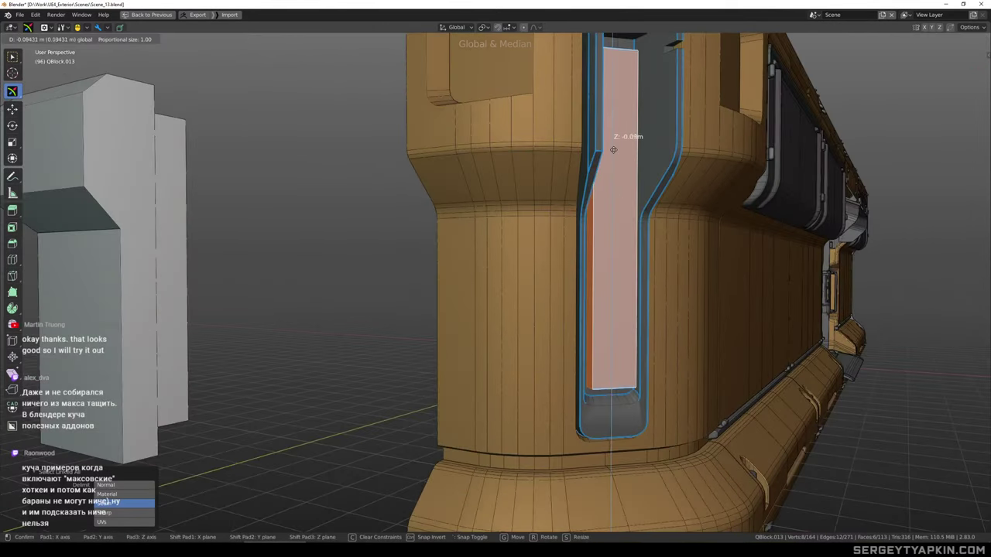
click(613, 158)
Lower the bar's top end face to shorten the bar to the narrow lower part of the recess
scroll(613, 157, down, 2)
alt+middle_drag(612, 157, 573, 168)
click(604, 165)
scroll(607, 191, up, 5)
scroll(645, 130, up, 2)
click(644, 130)
scroll(644, 130, down, 3)
scroll(582, 202, down, 2)
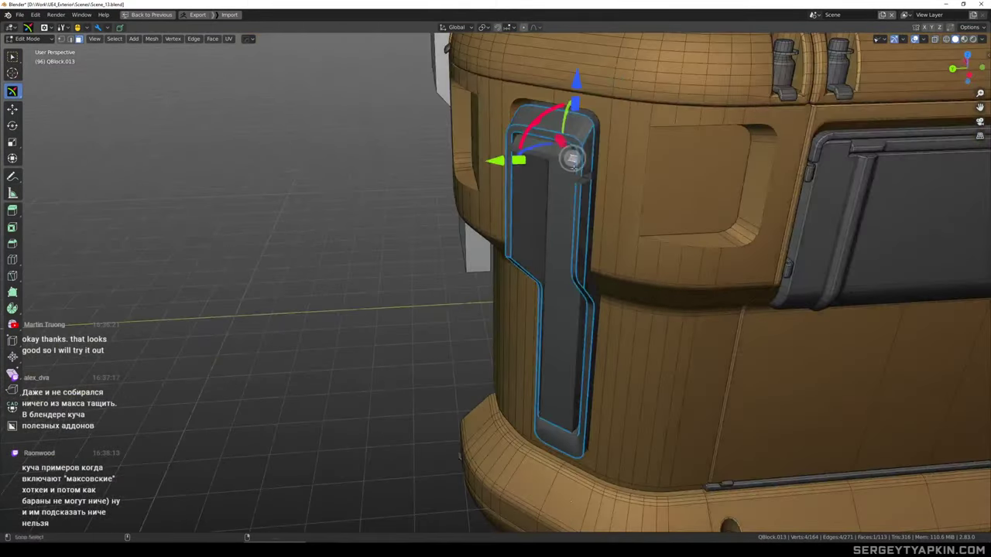
drag(563, 178, 564, 193)
Leave mesh editing and run the HardOps Sharpen operation on the insert
scroll(573, 224, up, 3)
alt+middle_drag(624, 260, 608, 228)
scroll(602, 243, down, 2)
key(Tab)
scroll(615, 209, down, 3)
scroll(593, 231, up, 2)
scroll(595, 271, up, 3)
scroll(595, 273, down, 3)
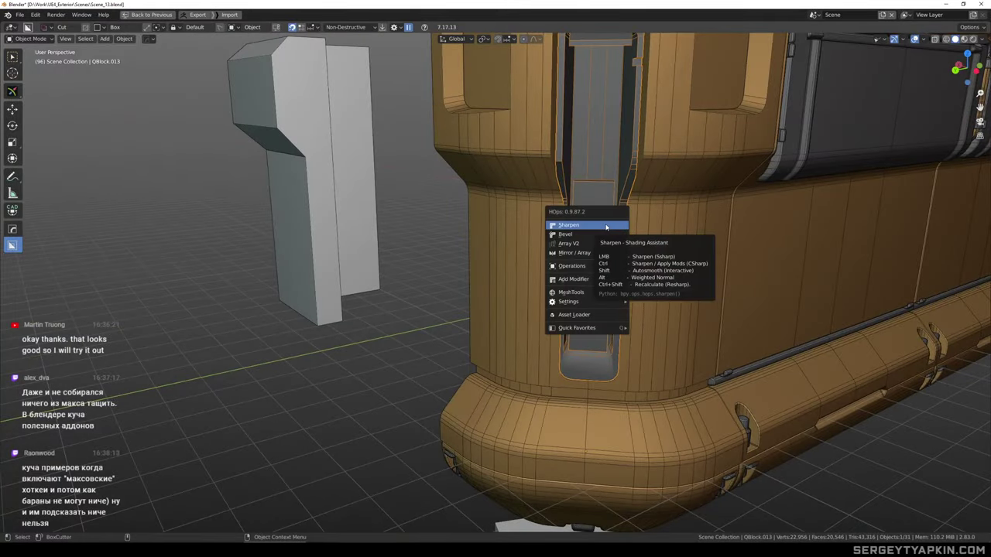
scroll(601, 194, down, 2)
alt+middle_drag(600, 195, 710, 185)
Isolate the bar's geometry in X-ray view and examine its back face
scroll(598, 220, up, 3)
key(Tab)
scroll(600, 217, up, 2)
click(593, 203)
key(ctrl+l)
key(shift+h)
key(alt+z)
key(alt+a)
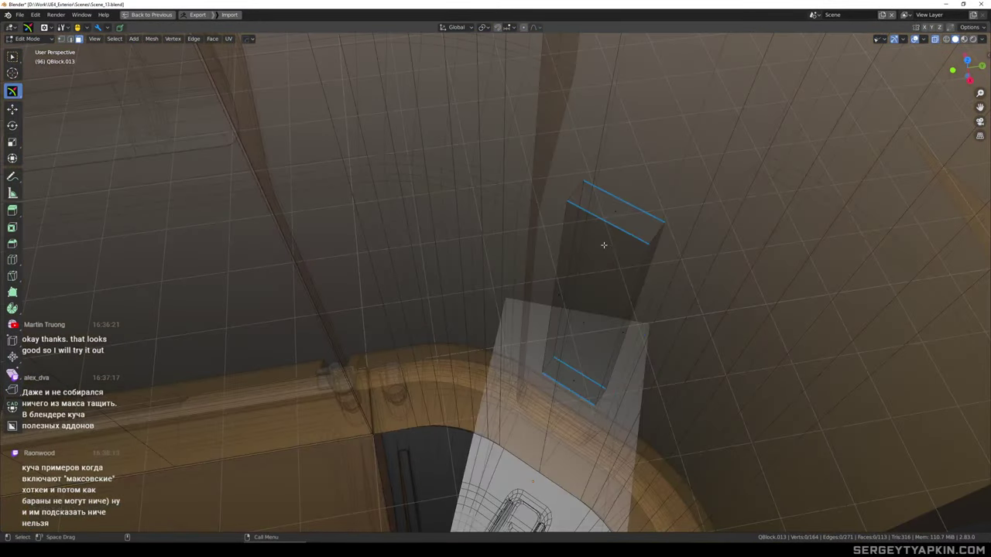
middle_drag(688, 222, 661, 247)
click(607, 330)
scroll(618, 320, down, 3)
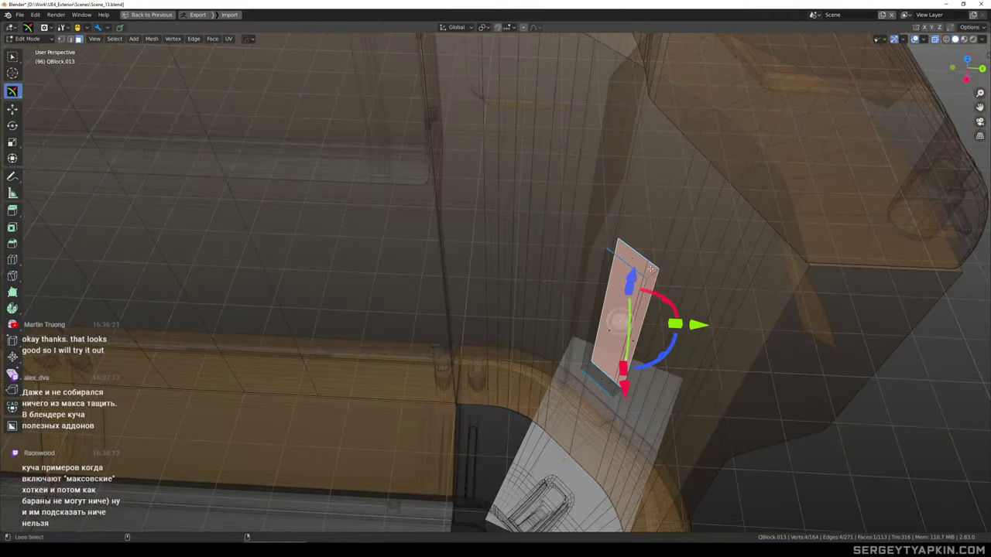
middle_drag(611, 340, 658, 186)
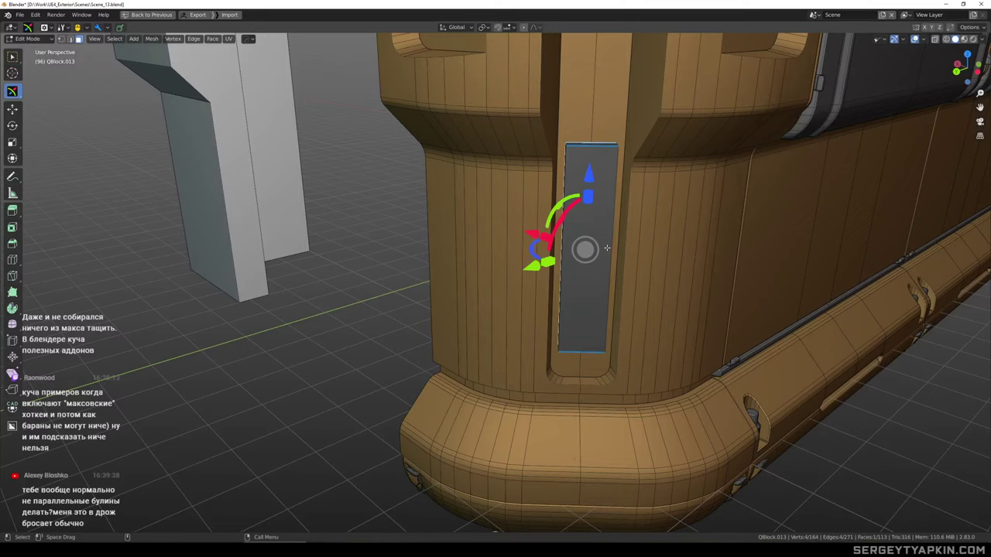
Reveal the rest of the insert and bevel the bar's two long front edges into single chamfers
scroll(608, 247, up, 2)
middle_drag(635, 240, 591, 188)
click(579, 150)
key(ctrl+l)
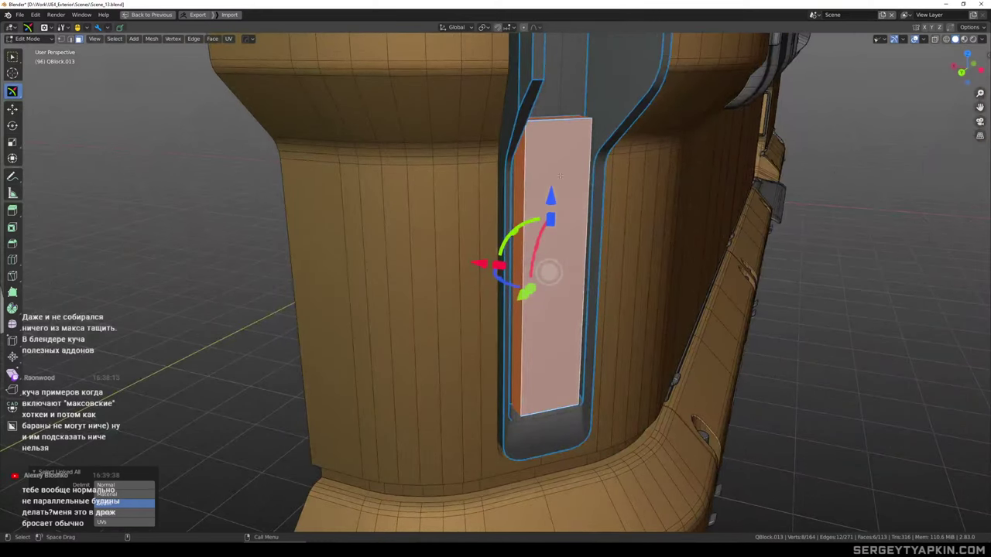
click(581, 195)
key(ctrl+l)
middle_drag(619, 224, 588, 195)
key(2)
click(597, 199)
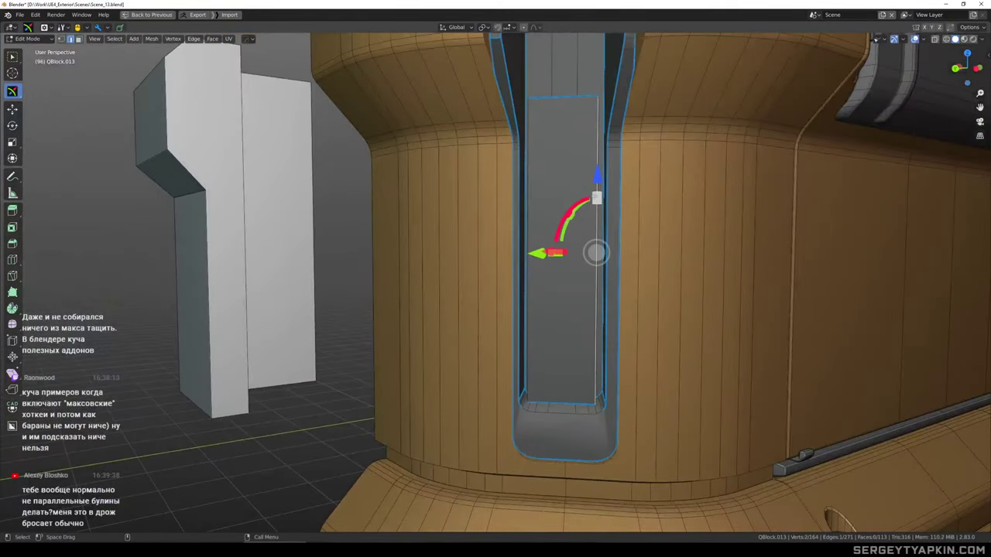
middle_drag(503, 163, 551, 184)
shift+click(532, 170)
middle_drag(615, 197, 657, 189)
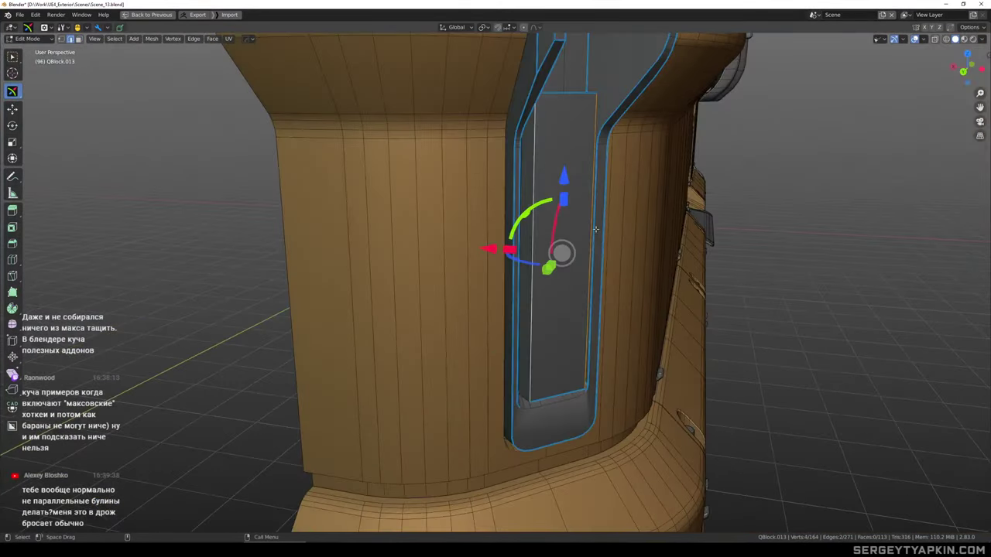
key(ctrl+b)
click(611, 229)
key(Tab)
Examine the chamfered bar inside the recess from several angles
scroll(610, 235, down, 3)
middle_drag(611, 235, 585, 229)
scroll(589, 231, up, 3)
scroll(588, 235, down, 3)
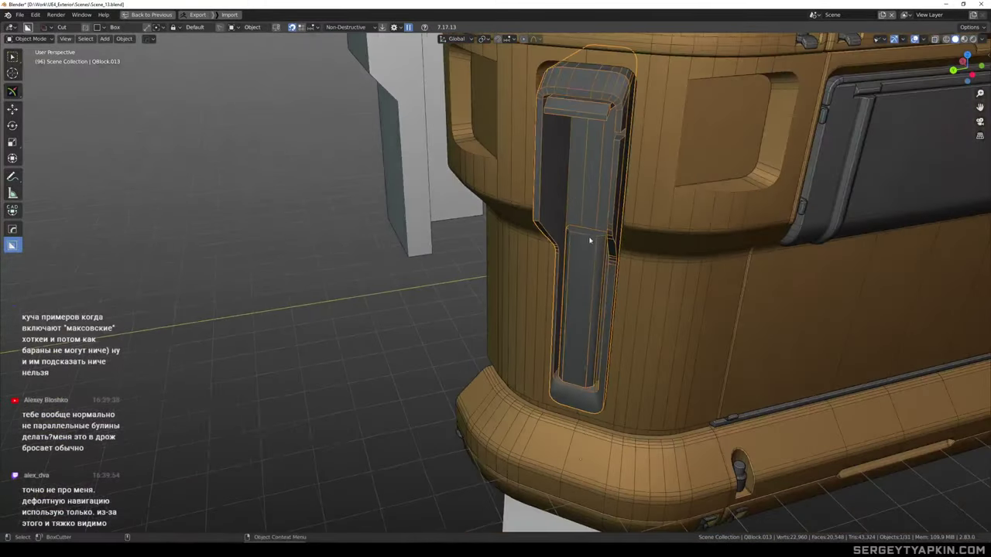
middle_drag(576, 194, 587, 243)
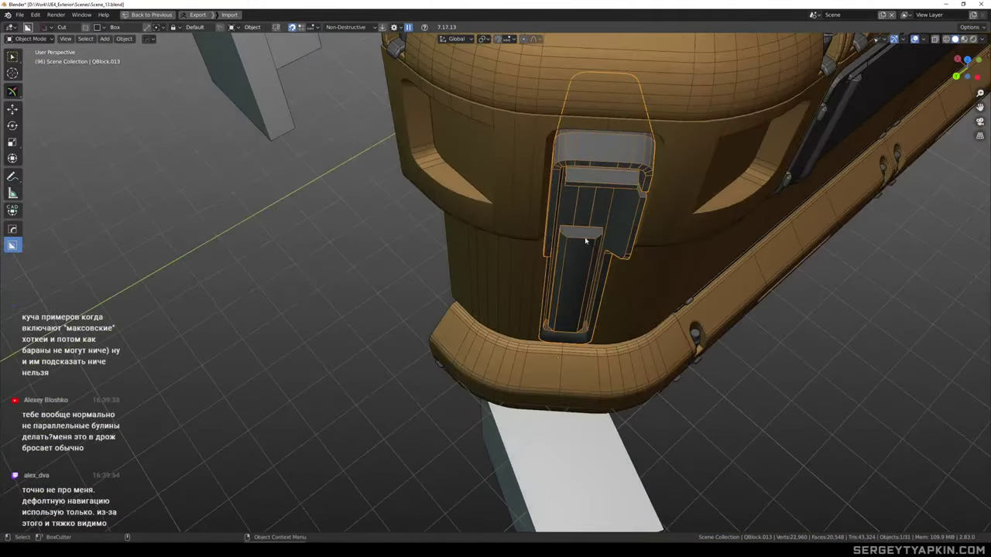
scroll(575, 218, up, 4)
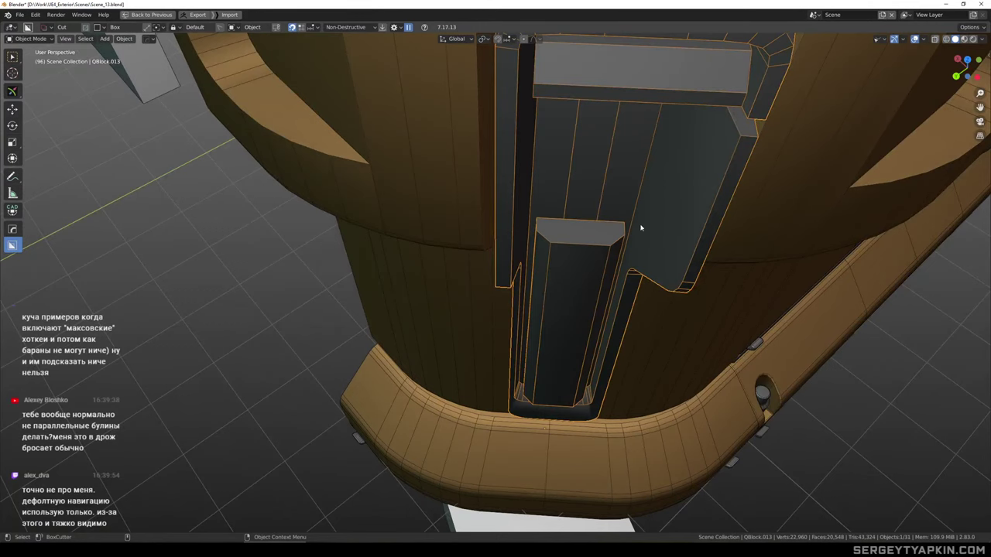
scroll(641, 227, down, 2)
scroll(624, 238, down, 2)
middle_drag(619, 238, 570, 300)
scroll(610, 219, up, 2)
scroll(608, 205, down, 4)
scroll(599, 237, up, 4)
Select the whole bar, scale it by 1.114 along X, and enlarge it uniformly by about 1.04
key(Tab)
double_click(581, 255)
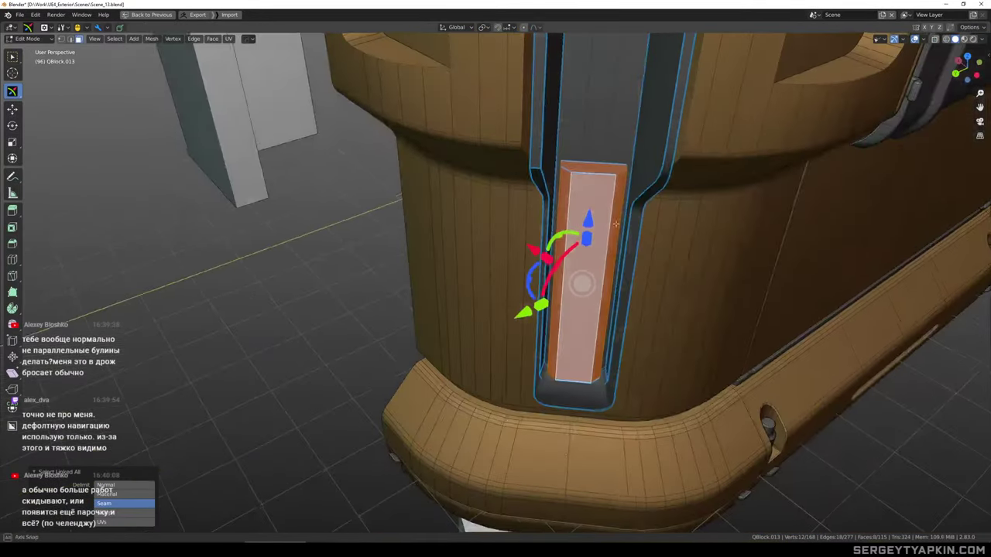
drag(546, 257, 537, 250)
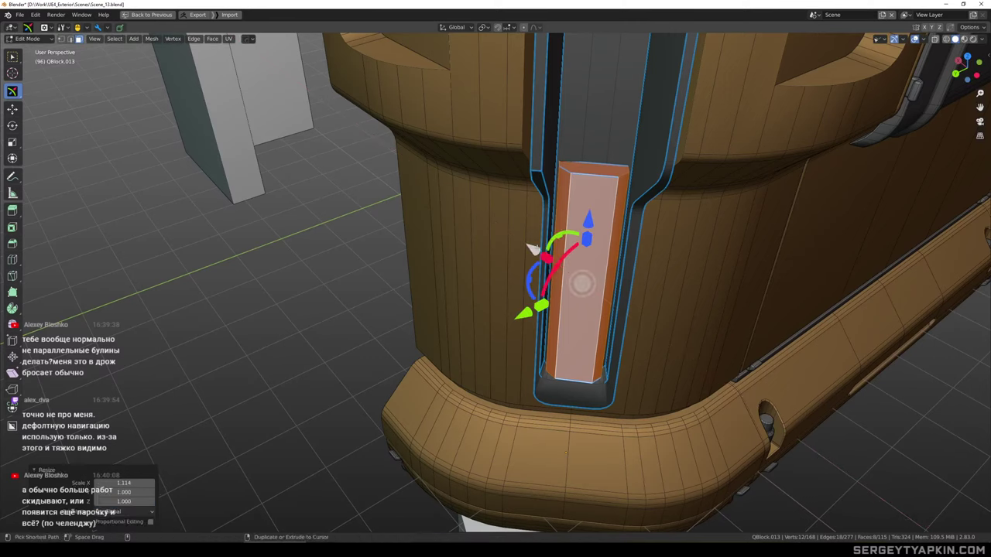
key(s)
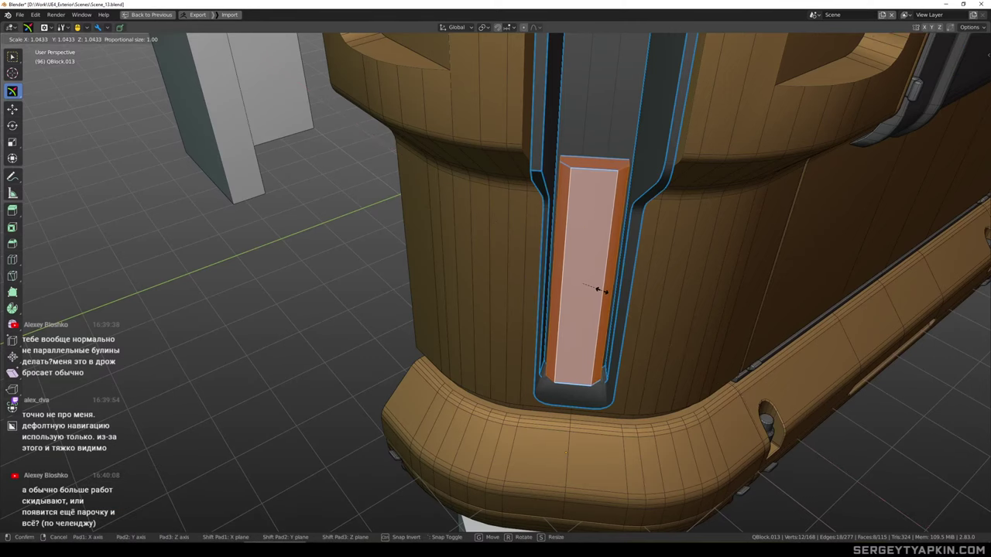
click(602, 290)
Move the chamfered bar's top end face down slightly and leave mesh editing
click(594, 162)
middle_drag(594, 162, 603, 98)
drag(604, 99, 603, 127)
key(Tab)
Apply HardOps Sharpen to the insert with 30° sharpness and 60° auto smooth
scroll(613, 222, down, 2)
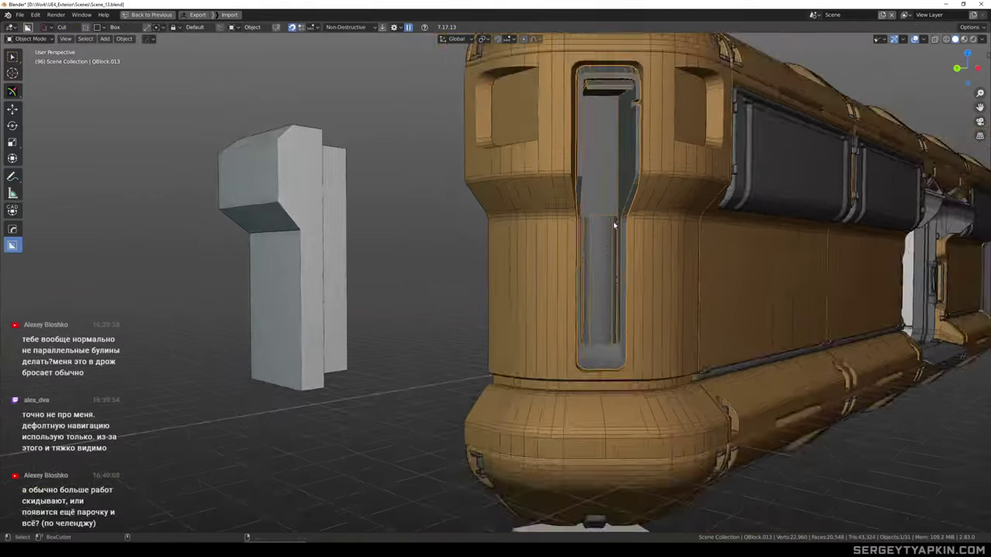
scroll(603, 248, up, 2)
middle_drag(613, 222, 580, 175)
key(q)
click(605, 248)
Try to dissolve the bevel edges at the recess's rounded lower corners, and undo the dissolve
scroll(591, 317, up, 7)
key(Tab)
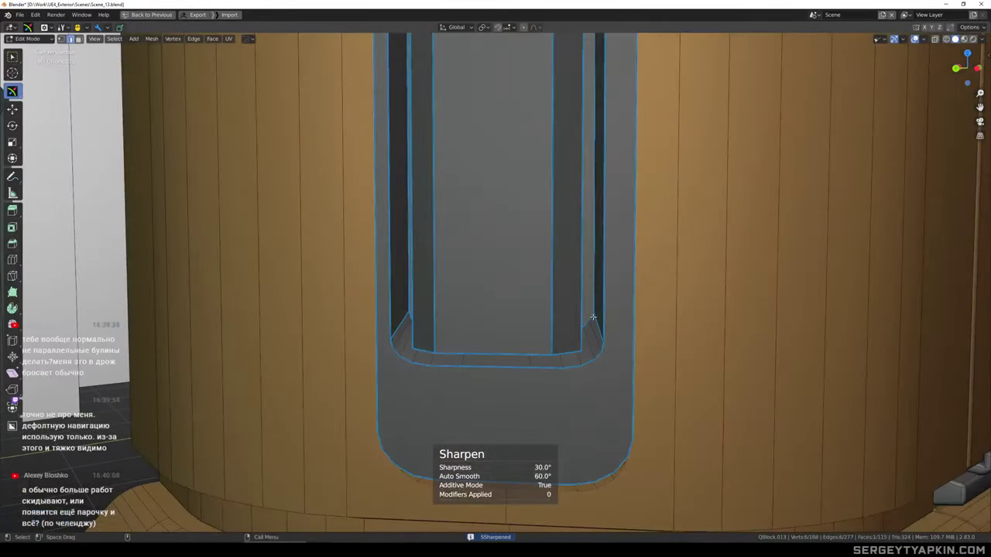
shift+middle_drag(610, 321, 640, 247)
scroll(640, 246, down, 2)
scroll(631, 246, up, 3)
scroll(628, 246, down, 3)
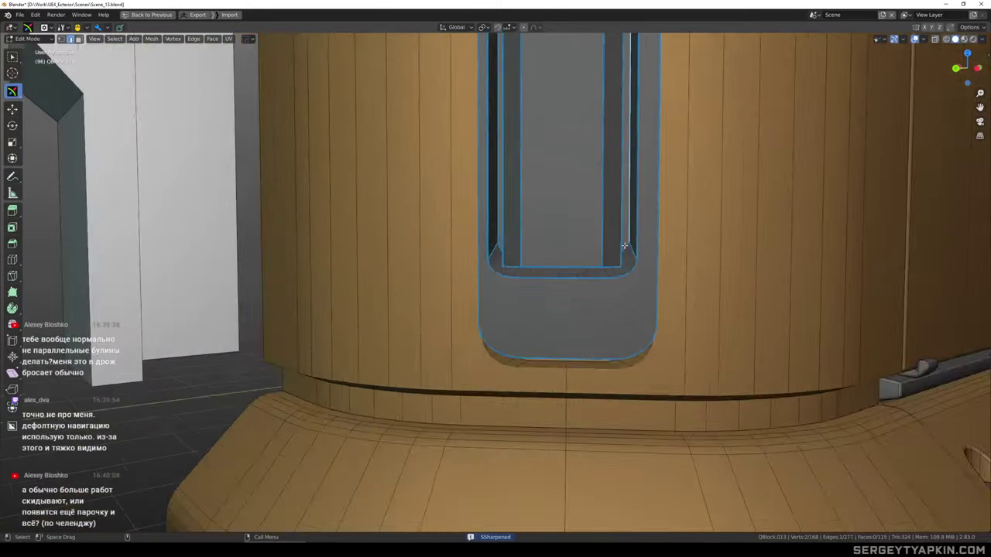
scroll(627, 247, up, 2)
scroll(627, 247, down, 2)
scroll(627, 246, up, 2)
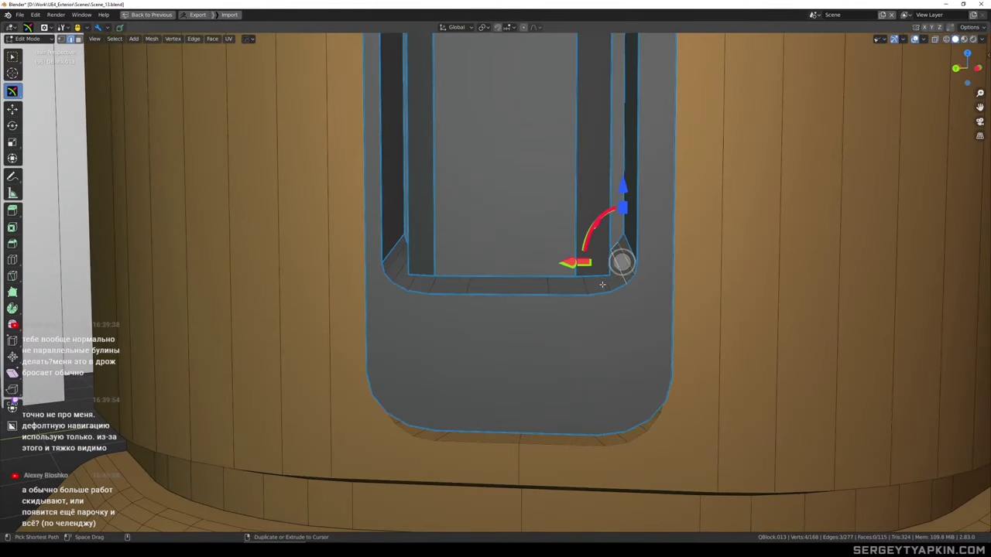
ctrl+click(594, 287)
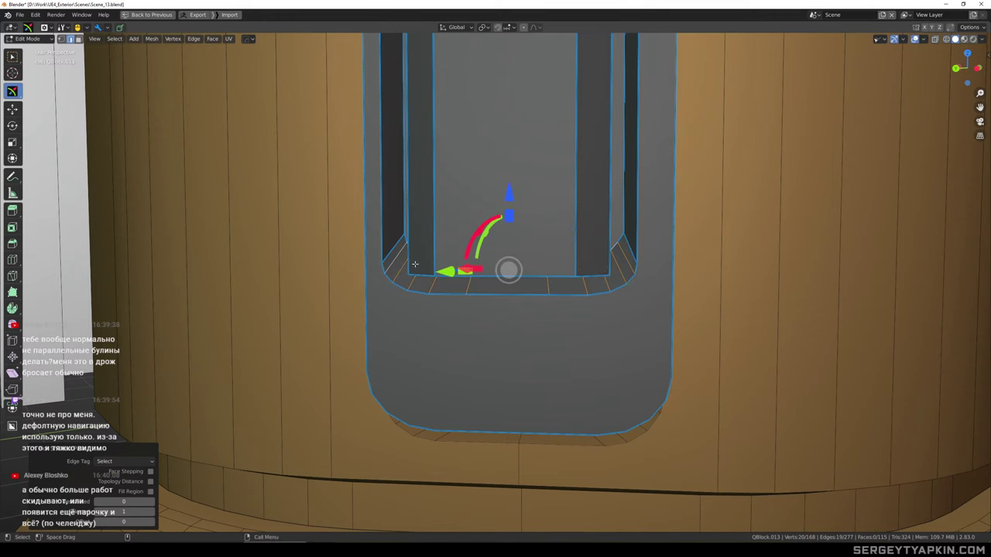
key(ctrl+x)
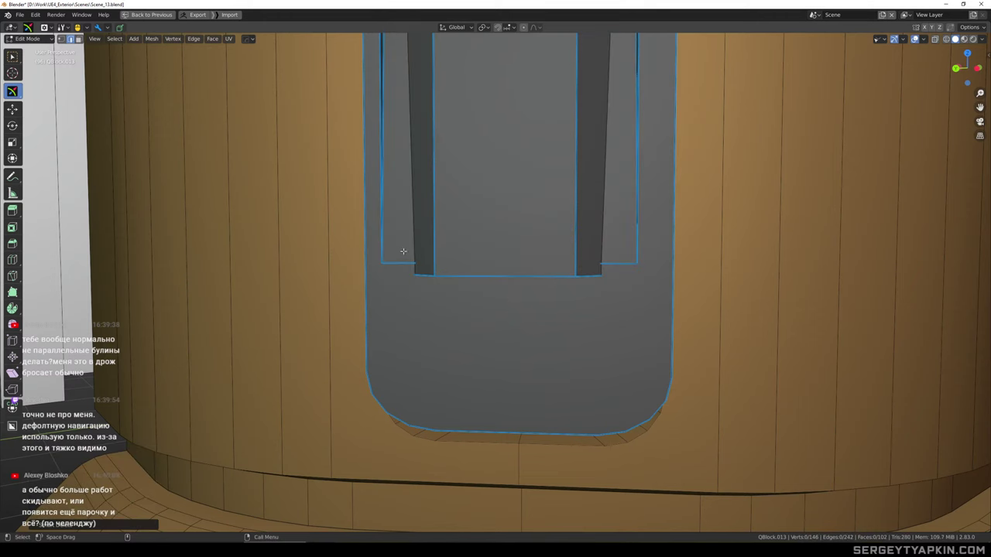
key(ctrl+z)
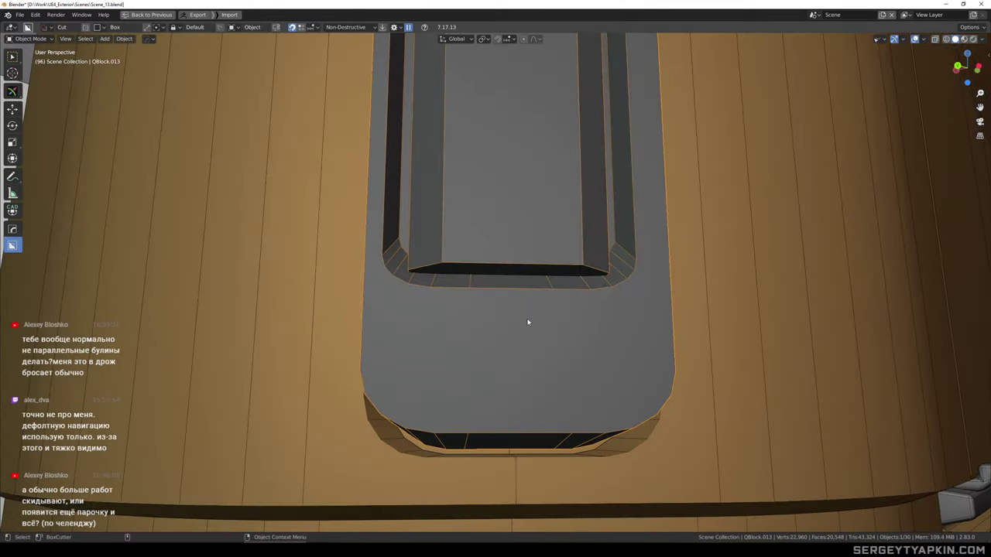
Isolate the insert, remove the central bar, and dissolve the rounded corner edges to square the recess's lower end
double_click(528, 322)
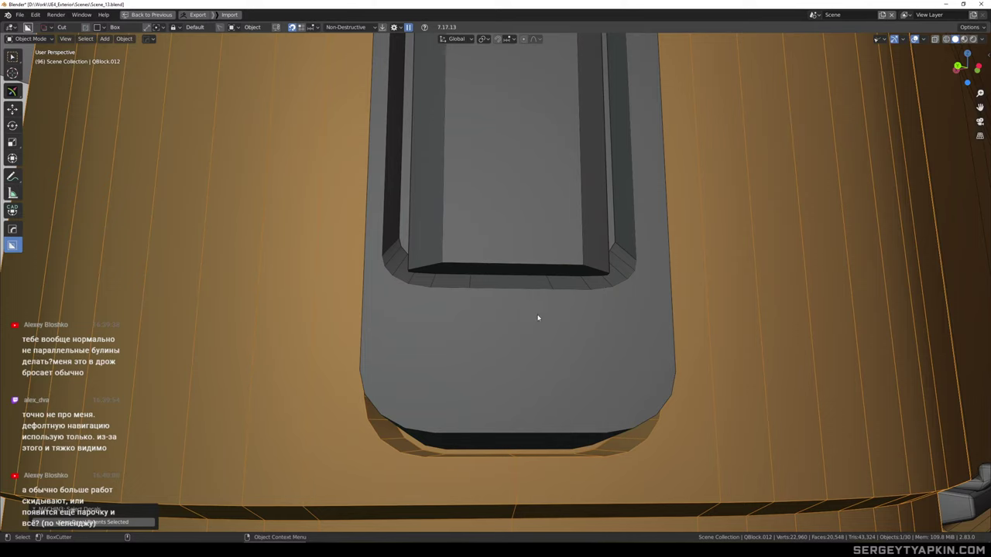
click(539, 318)
key(slash)
key(Tab)
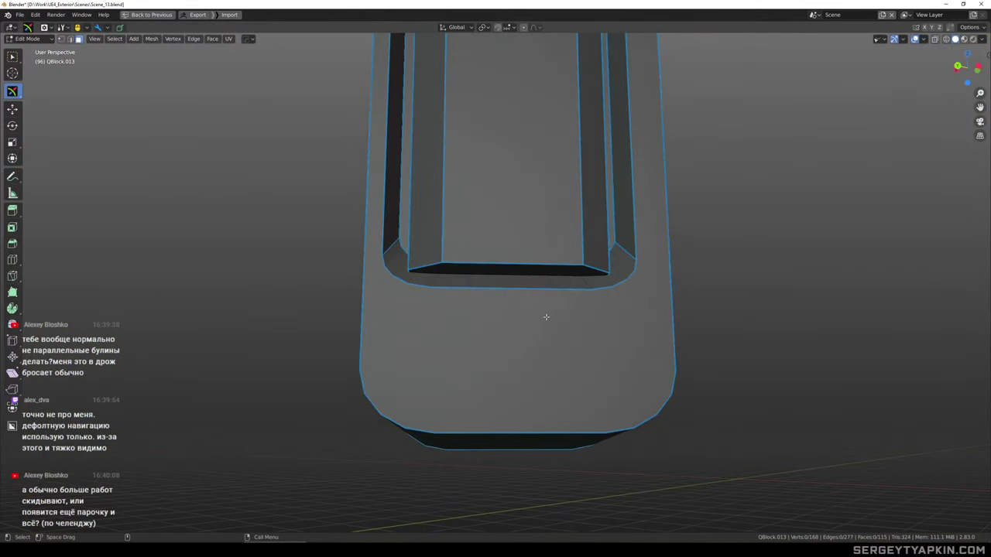
key(l)
key(shift+h)
key(2)
click(616, 255)
alt+drag(616, 255, 557, 295)
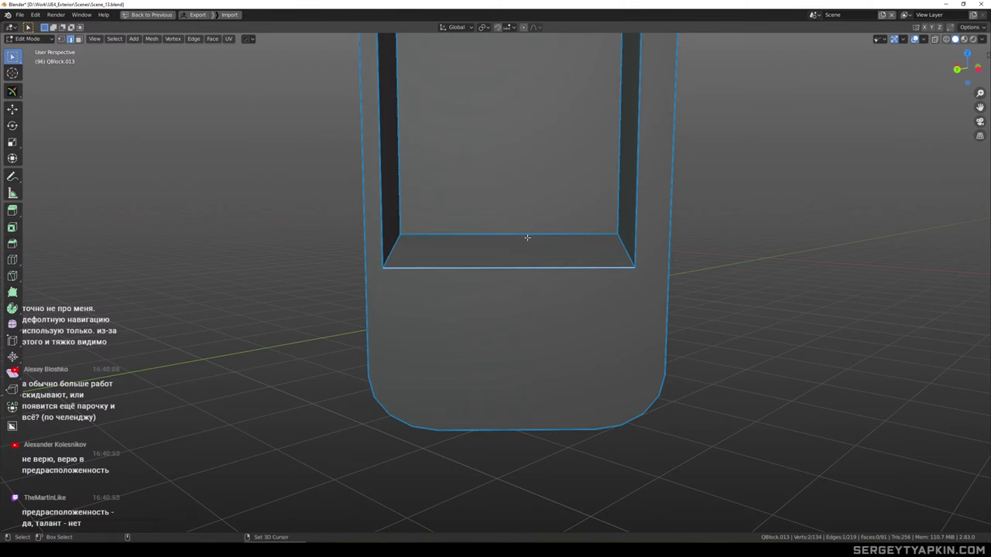
Move the front edge of the recess's lower ledge down and return to the full scene
alt+drag(551, 246, 536, 236)
key(w)
drag(515, 170, 516, 198)
key(Tab)
key(KP_Divide)
Reveal the hidden central bar within the end-wall insert's mesh
scroll(517, 208, down, 3)
middle_drag(549, 211, 474, 299)
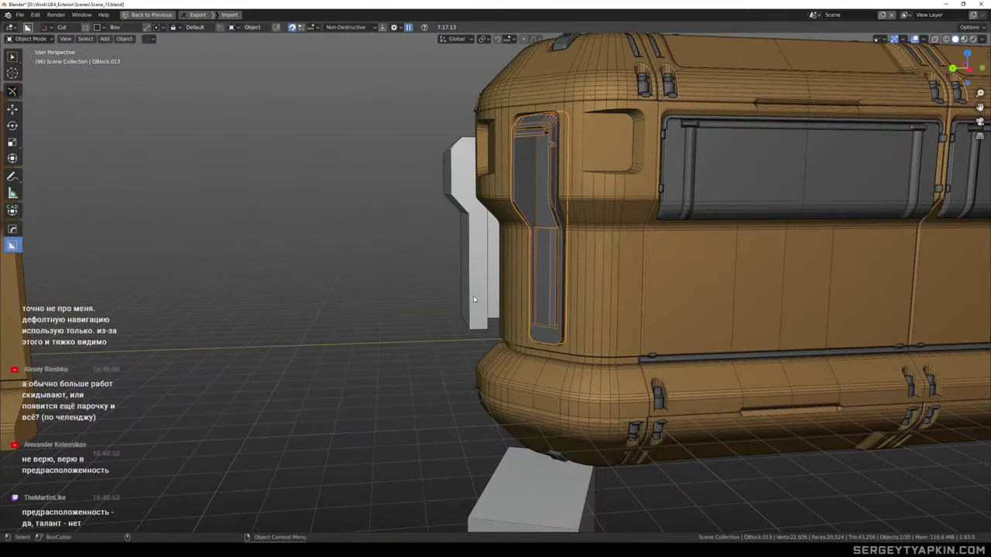
scroll(542, 297, up, 2)
middle_drag(541, 297, 641, 296)
scroll(608, 285, up, 1)
scroll(626, 250, down, 2)
mouse_move(625, 250)
middle_down()
mouse_move(646, 274)
mouse_move(643, 247)
middle_up()
scroll(642, 241, up, 3)
key(Tab)
click(642, 293)
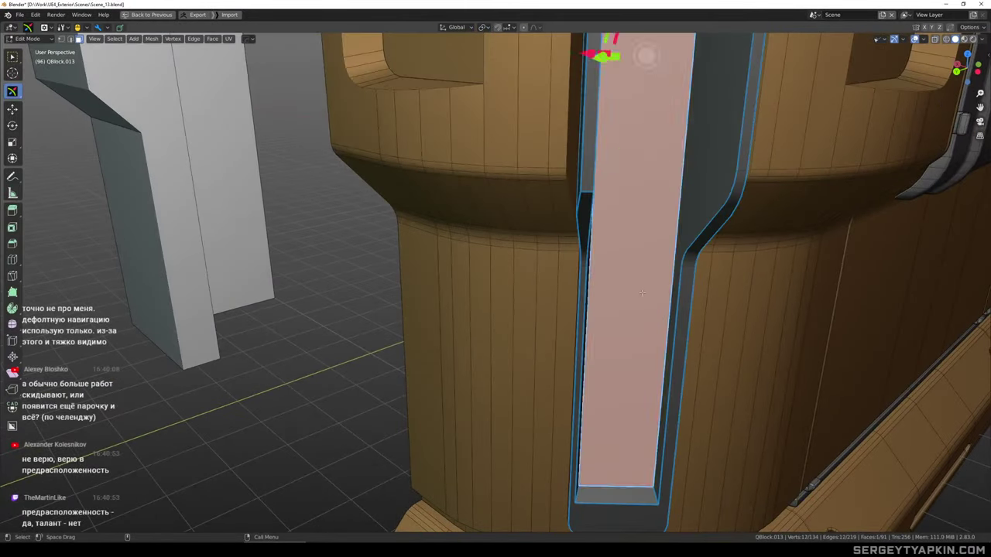
key(ctrl+l)
key(alt+h)
Select the whole central bar and scale it up uniformly by about 1.02
click(643, 292)
key(ctrl+l)
shift+middle_drag(674, 293, 624, 291)
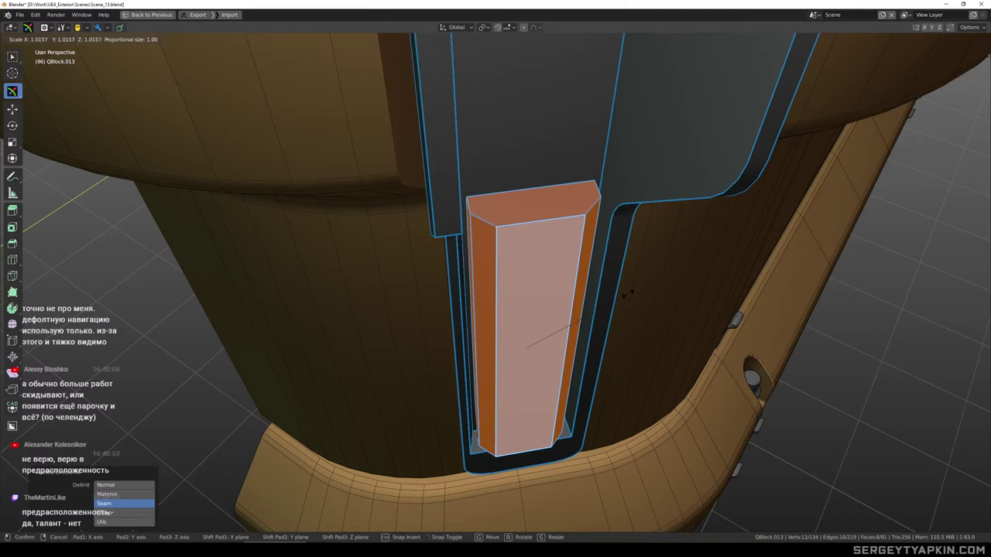
click(630, 296)
Create a transform orientation from the central bar's front face and shift the whole bar about 0.008 m along that face's normal
middle_drag(629, 296, 548, 233)
click(535, 247)
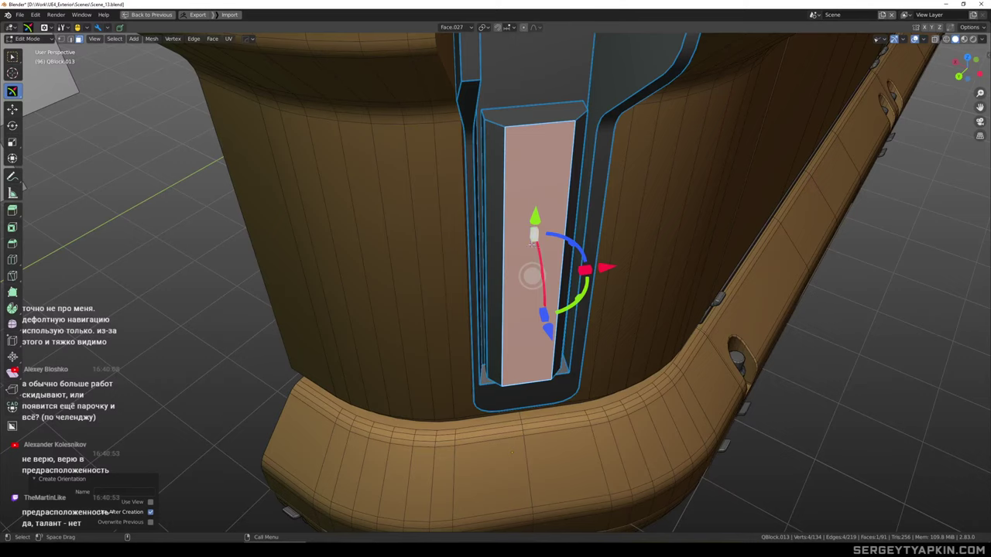
key(ctrl+l)
middle_drag(617, 206, 624, 256)
scroll(569, 285, up, 1)
middle_drag(554, 349, 547, 326)
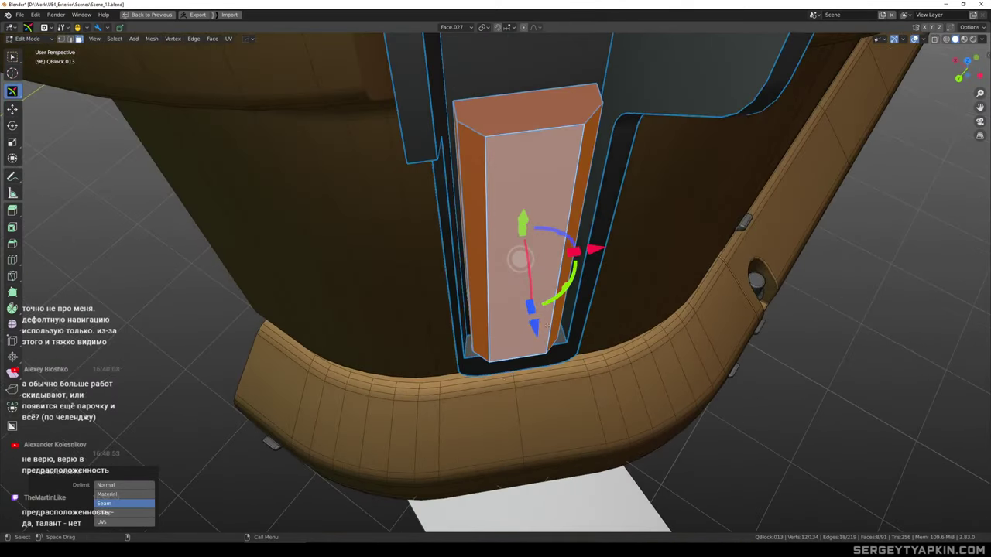
drag(536, 327, 534, 319)
middle_drag(535, 332, 553, 251)
mouse_move(555, 315)
shift+middle_down()
mouse_move(541, 235)
mouse_move(610, 269)
mouse_move(563, 304)
shift+middle_up()
scroll(549, 258, down, 3)
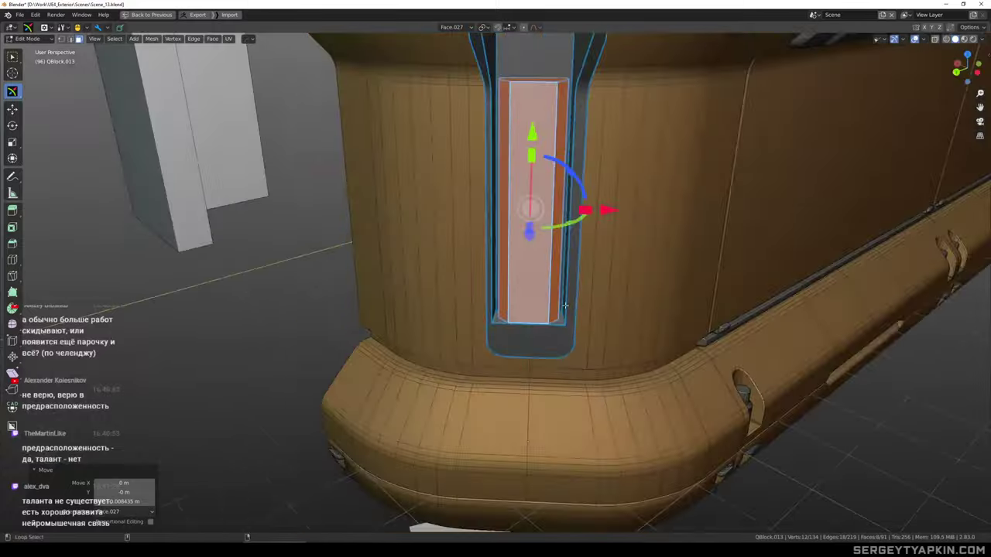
Lower the central bar's upper end face by about 0.025 m along the custom orientation's Y axis
shift+middle_drag(569, 167, 585, 275)
scroll(559, 195, up, 2)
click(554, 195)
scroll(554, 195, down, 2)
middle_drag(531, 237, 563, 220)
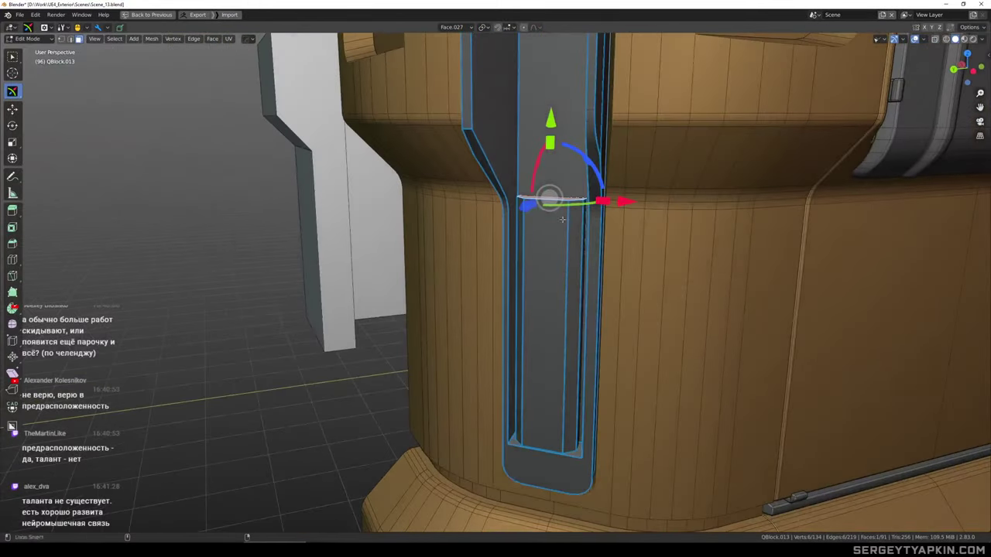
drag(557, 127, 557, 129)
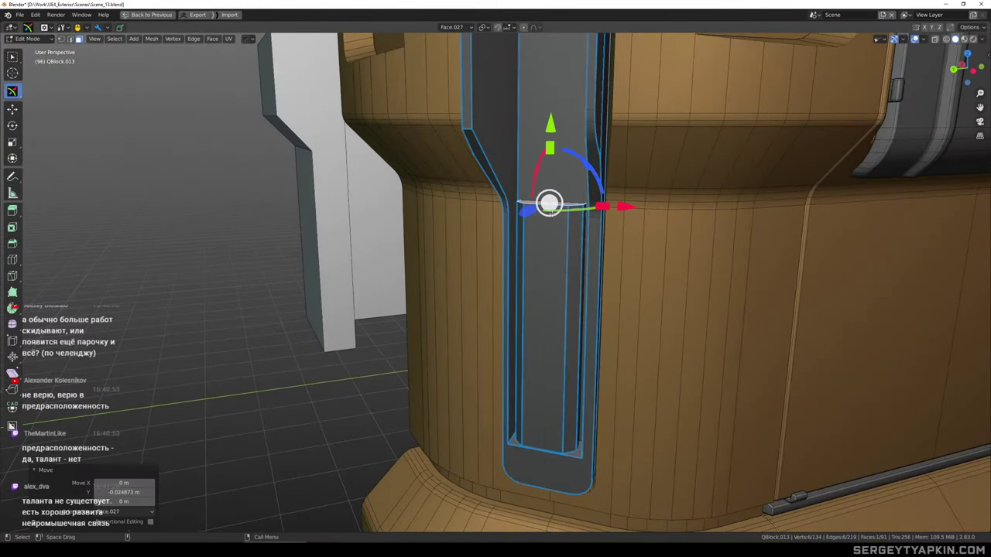
Isolate the insert, mirror it across its vertical centreline, and return to the full scene
key(Tab)
scroll(551, 204, down, 5)
middle_drag(552, 206, 580, 221)
key(slash)
key(alt+x)
click(690, 467)
scroll(565, 245, up, 1)
shift+middle_drag(569, 307, 586, 213)
scroll(589, 333, up, 4)
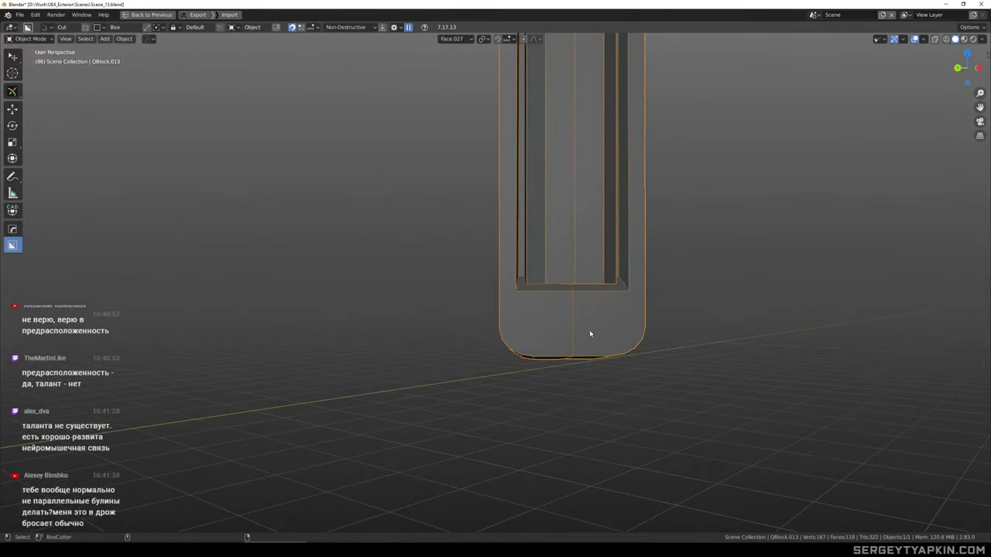
middle_drag(589, 332, 604, 301)
key(alt+h)
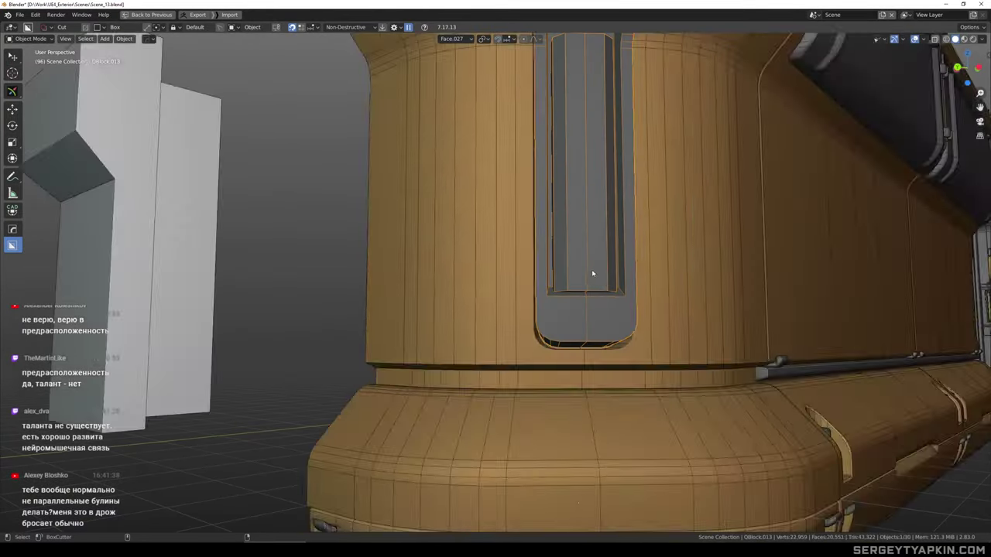
Isolate the insert and cut a small rectangular notch through the middle of its lower edge with BoxCutter
middle_drag(591, 270, 631, 362)
scroll(610, 285, down, 3)
scroll(586, 327, up, 3)
key(shift+h)
key(Tab)
key(Delete)
scroll(622, 368, up, 3)
key(Tab)
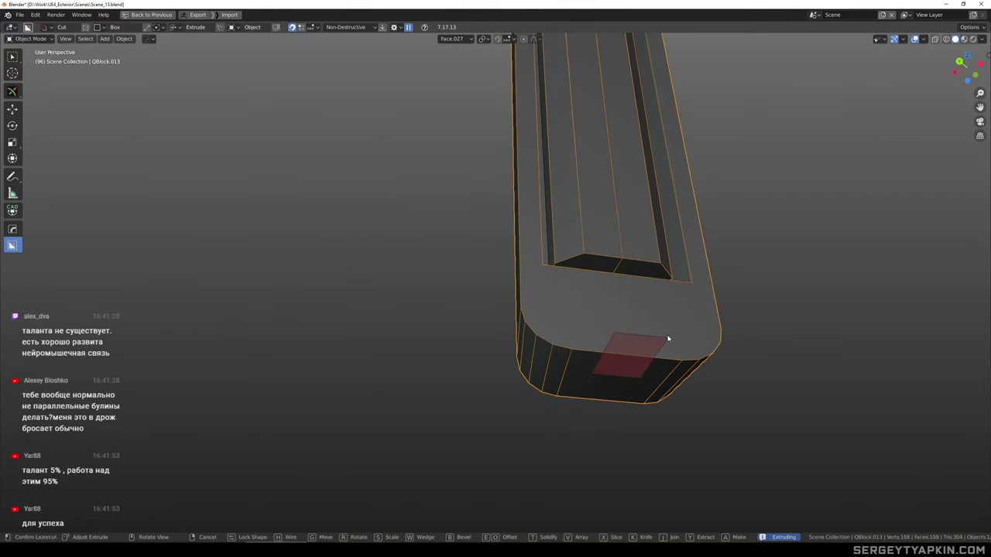
click(658, 287)
middle_drag(655, 289, 658, 328)
scroll(672, 269, up, 3)
click(709, 311)
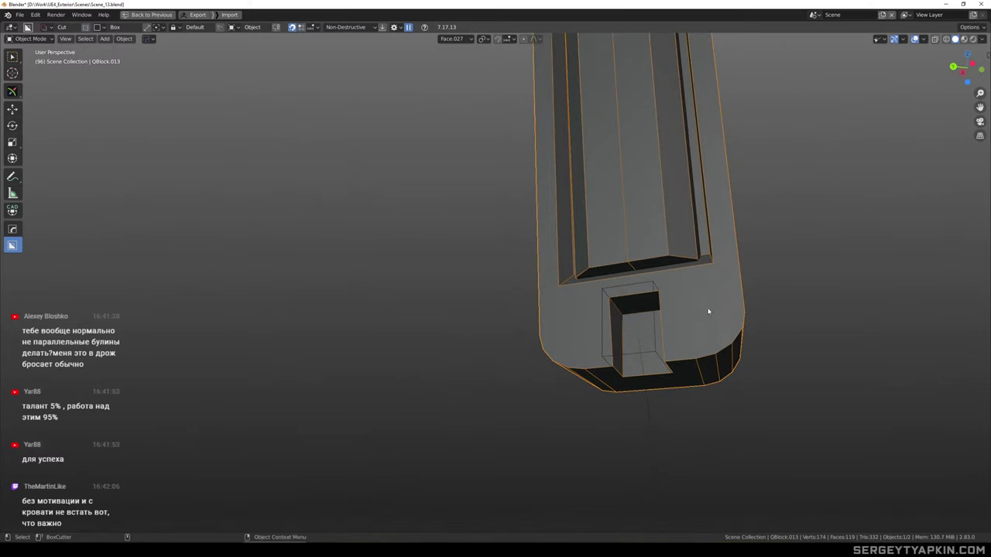
Delete the notch's cutter object and return to the full scene
click(656, 356)
key(KP_Divide)
scroll(680, 316, down, 5)
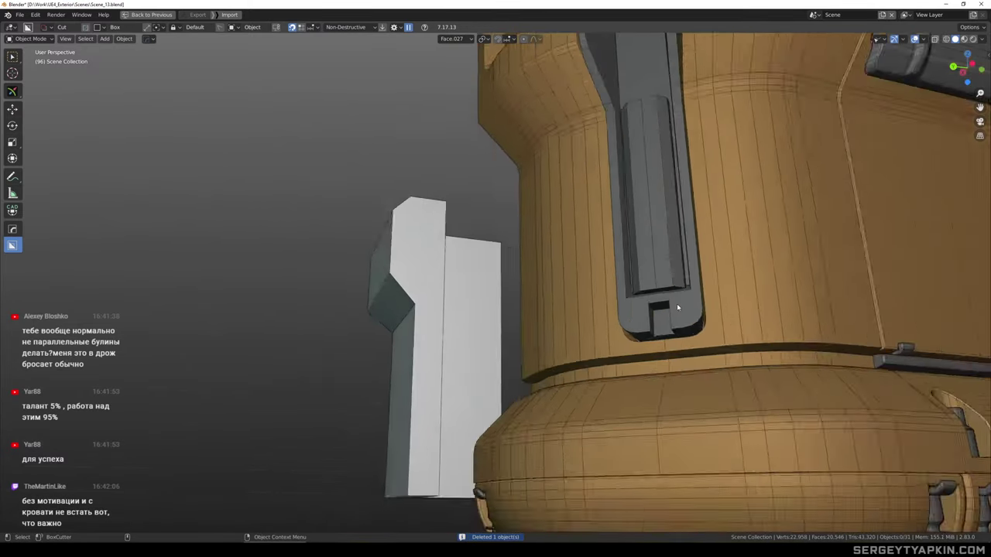
Examine the insert's lower notch from several angles against the surrounding wall
middle_drag(677, 308, 650, 311)
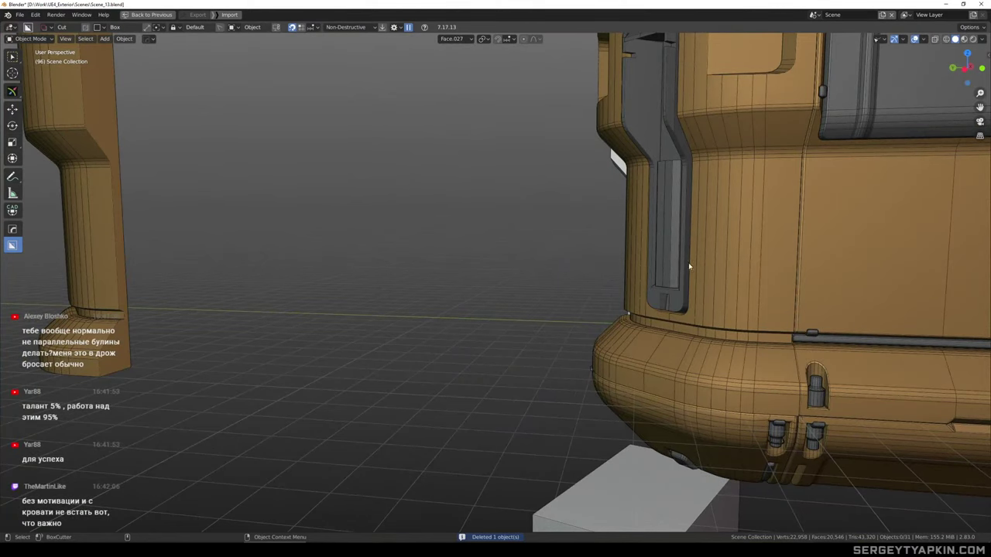
scroll(700, 267, up, 3)
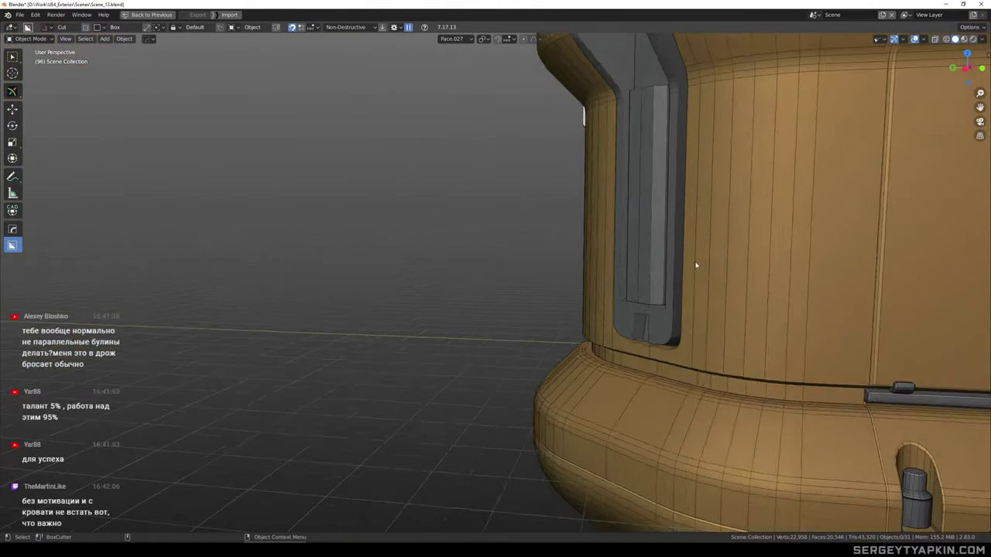
mouse_move(697, 265)
middle_down()
mouse_move(687, 238)
mouse_move(687, 250)
middle_up()
scroll(689, 299, up, 5)
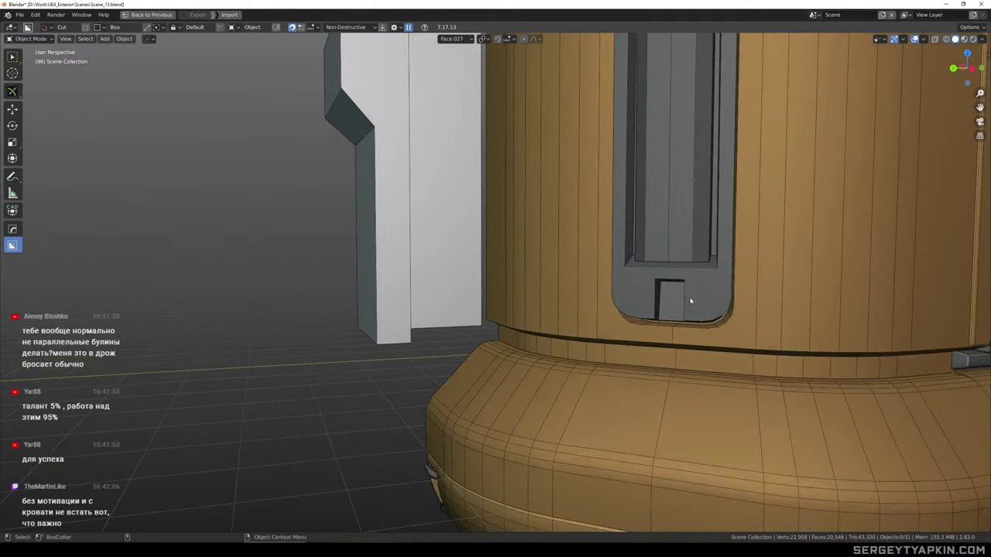
click(674, 291)
middle_drag(674, 292, 689, 264)
scroll(715, 274, down, 10)
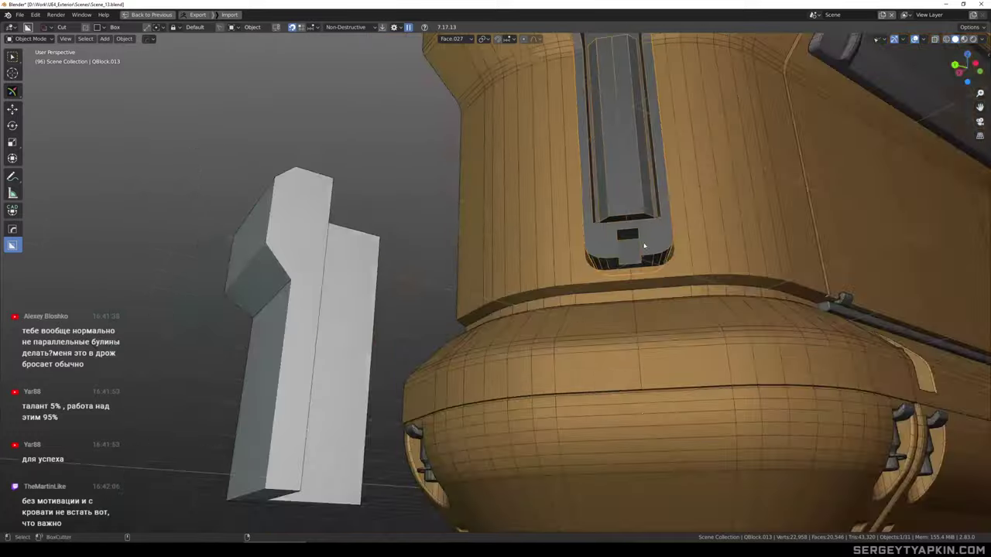
drag(636, 240, 647, 263)
scroll(610, 260, up, 6)
middle_drag(641, 241, 607, 301)
Try to duplicate the notch's back face, scale the copy and extrude it
key(Tab)
click(608, 260)
scroll(608, 260, up, 3)
key(shift+d)
right_click(679, 279)
key(s)
click(660, 289)
key(e)
scroll(641, 275, down, 4)
scroll(608, 271, up, 2)
Slope the notch's back face by moving its upper edge about 0.047 m inward and 0.013 m down
key(2)
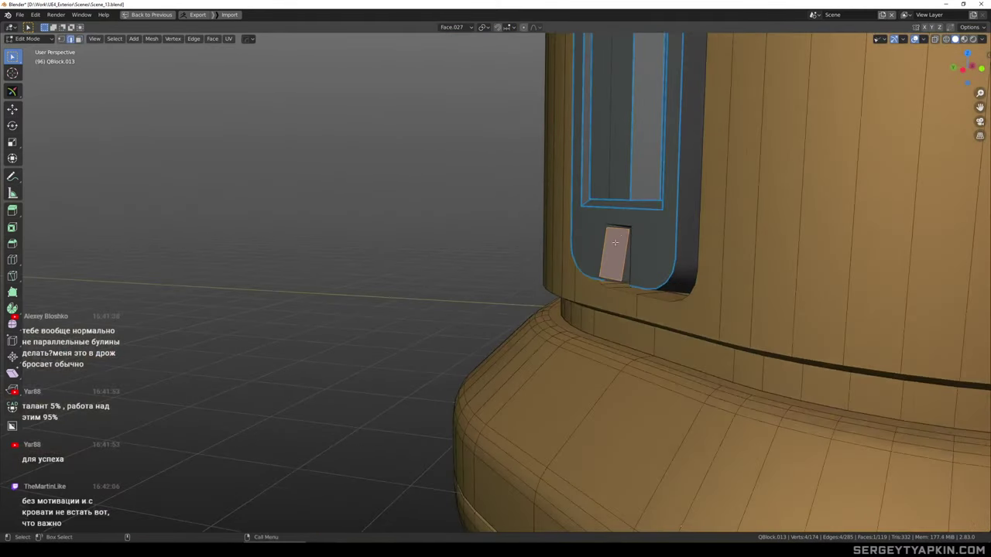
middle_drag(630, 245, 604, 199)
scroll(637, 243, up, 3)
key(t)
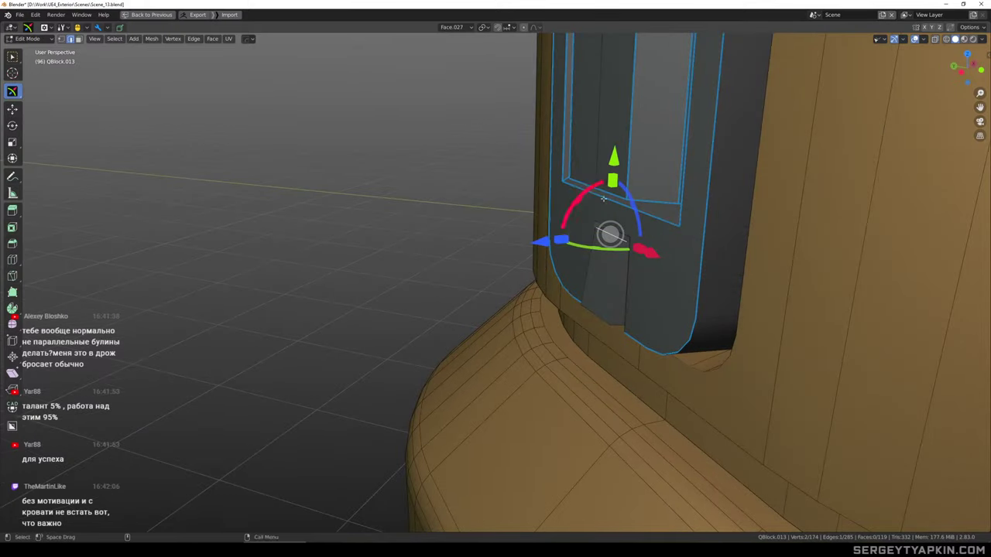
drag(609, 234, 617, 195)
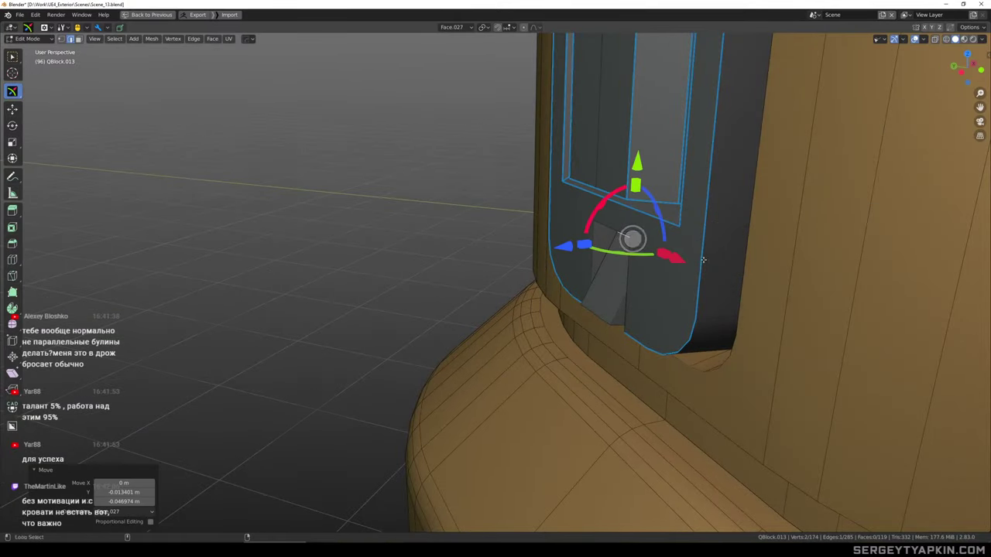
middle_drag(703, 259, 771, 227)
scroll(711, 285, down, 8)
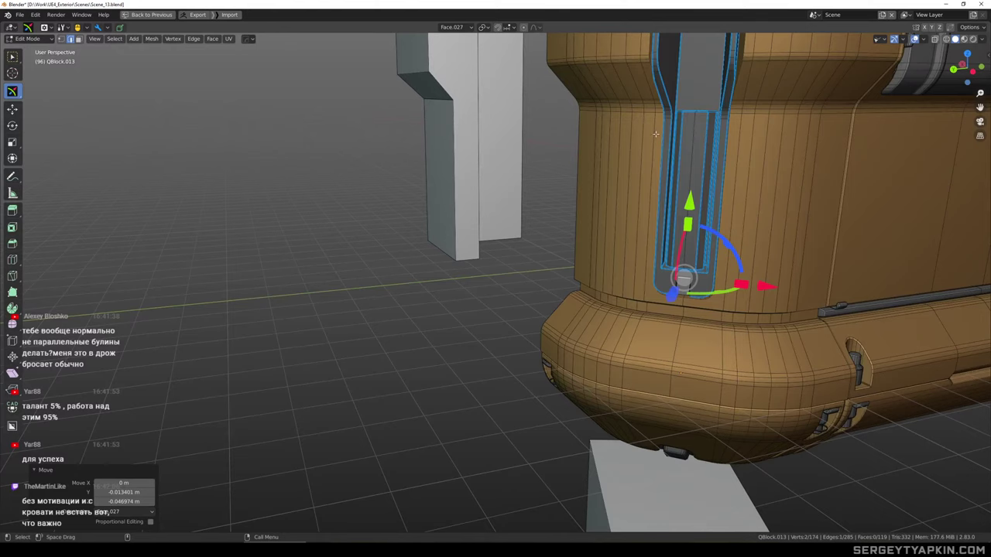
Extrude the edge at the underside of the sloped notch
middle_drag(656, 134, 720, 219)
scroll(696, 263, up, 4)
middle_drag(696, 264, 659, 209)
key(Tab)
scroll(668, 221, down, 3)
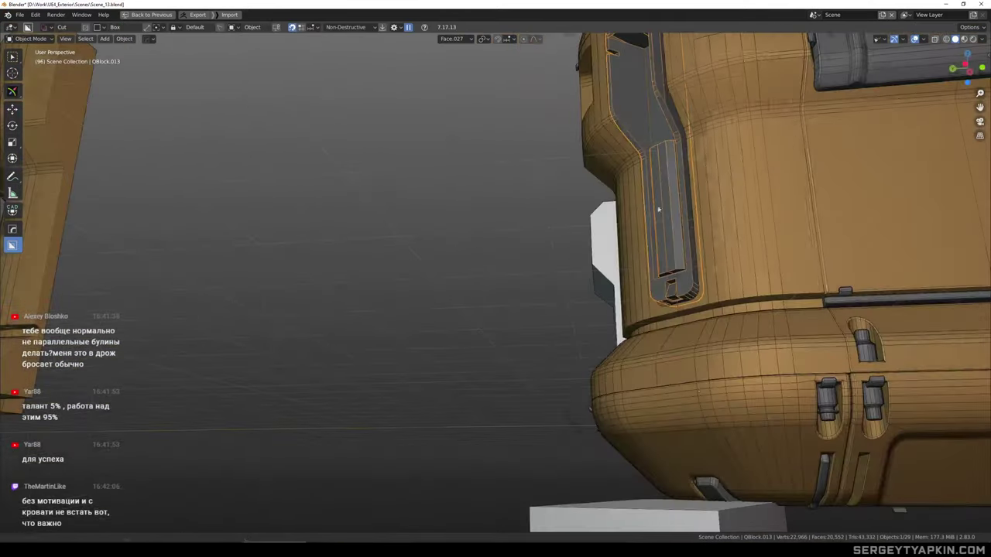
scroll(648, 283, up, 5)
key(Tab)
scroll(639, 292, up, 2)
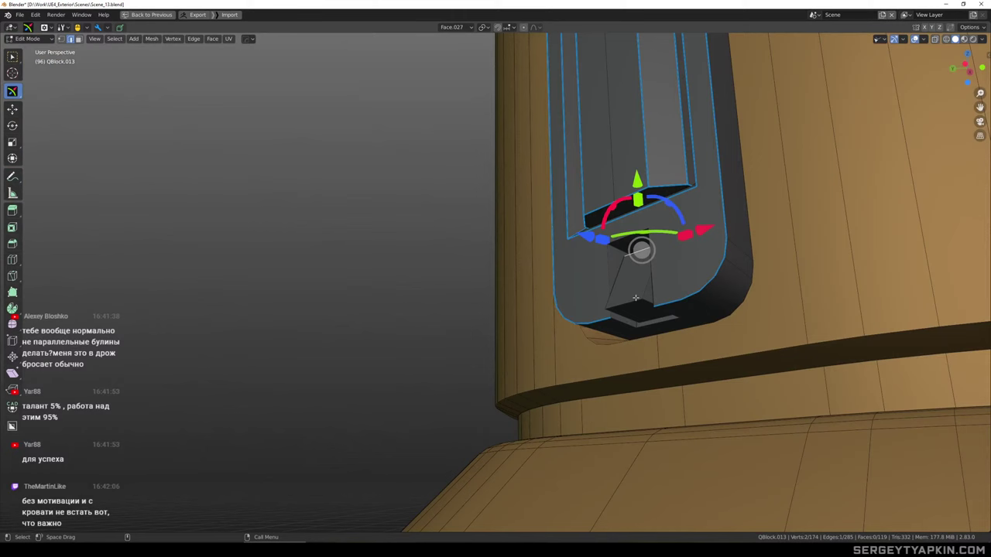
click(674, 329)
key(Tab)
scroll(696, 246, down, 4)
middle_drag(702, 203, 703, 244)
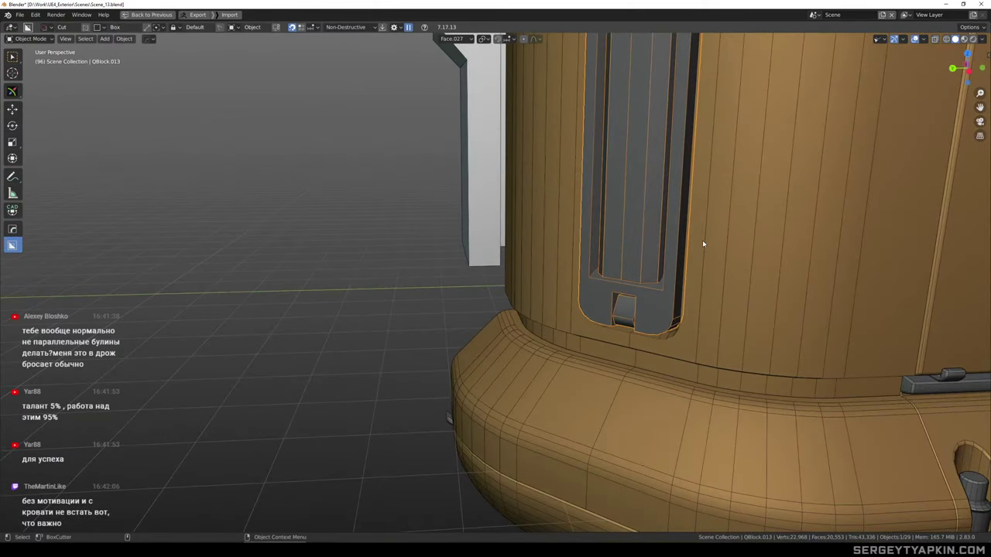
Mirror the insert across its vertical centreline so the notch is symmetrical
middle_drag(708, 221, 609, 115)
scroll(682, 242, up, 2)
scroll(709, 235, down, 2)
scroll(690, 226, up, 3)
scroll(689, 200, down, 3)
scroll(674, 308, up, 3)
scroll(674, 248, down, 3)
key(alt+x)
click(713, 316)
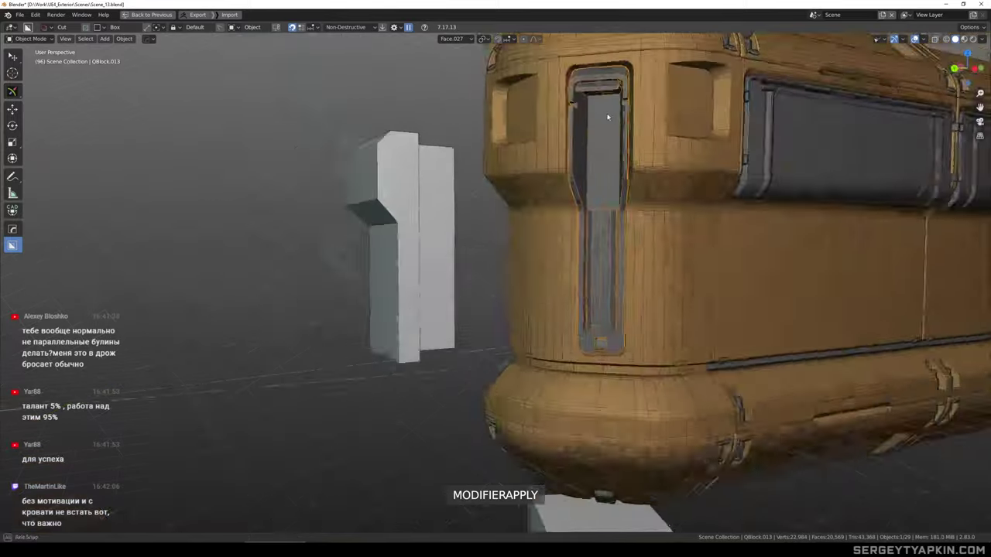
Duplicate the lower bar's two front faces and move the copy up along the insert into the upper recess
scroll(610, 127, up, 4)
mouse_move(610, 153)
middle_down()
mouse_move(613, 123)
mouse_move(626, 135)
mouse_move(610, 148)
mouse_move(602, 126)
mouse_move(598, 136)
mouse_move(611, 149)
middle_up()
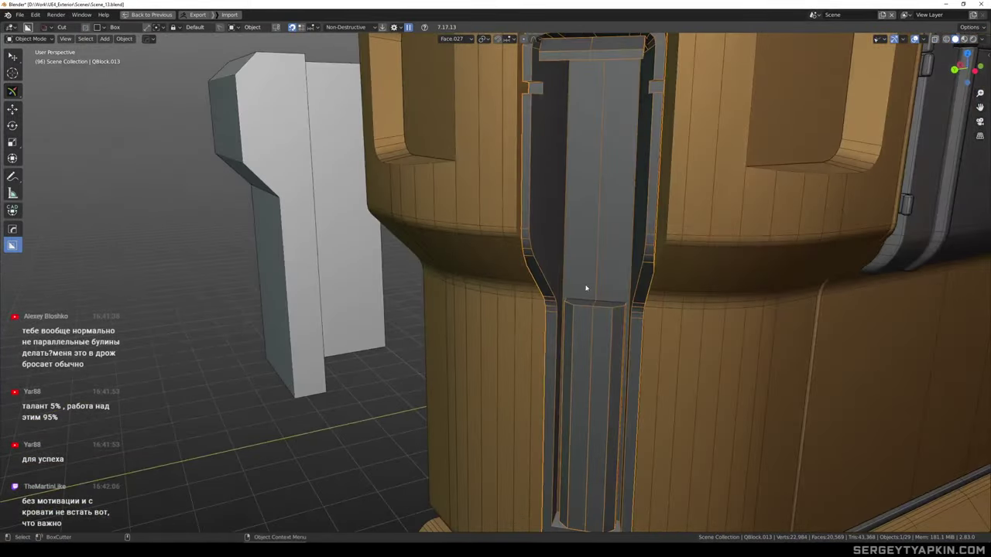
scroll(593, 302, up, 3)
key(Tab)
middle_drag(614, 313, 630, 303)
shift+click(616, 343)
scroll(617, 333, down, 3)
shift+middle_drag(622, 253, 605, 224)
key(w)
scroll(622, 173, down, 2)
key(shift+d)
right_click(605, 224)
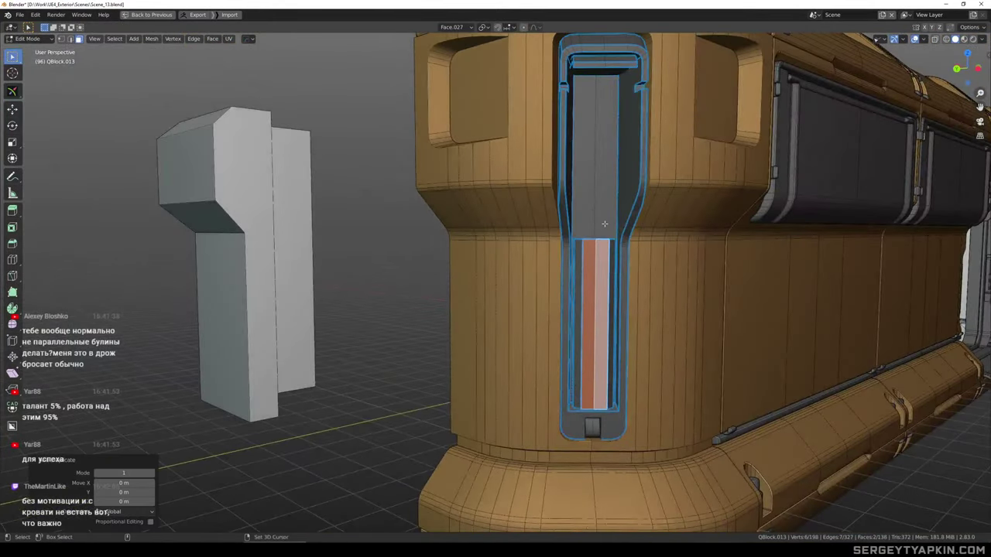
drag(598, 238, 619, 64)
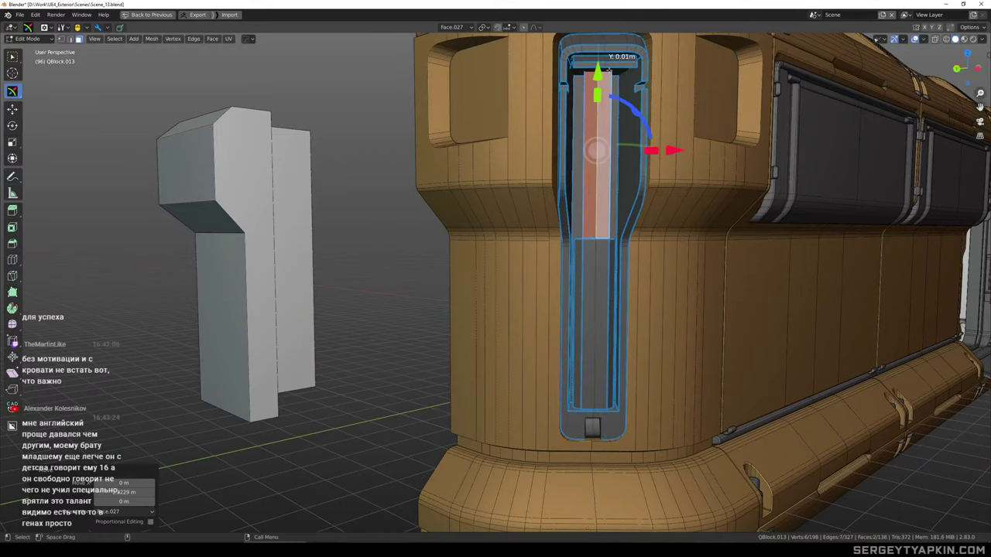
Widen the duplicated faces to the upper recess's back panel and shift them about 0.107 m inward
scroll(635, 108, up, 2)
alt+middle_drag(662, 117, 639, 173)
scroll(635, 172, up, 1)
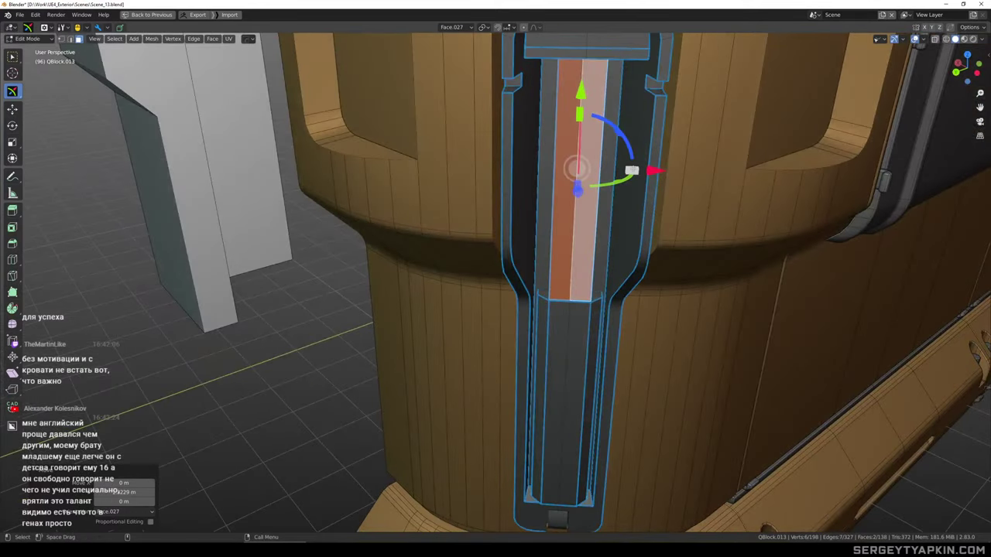
drag(635, 169, 687, 173)
middle_drag(692, 190, 721, 225)
drag(569, 214, 577, 196)
middle_drag(691, 221, 642, 164)
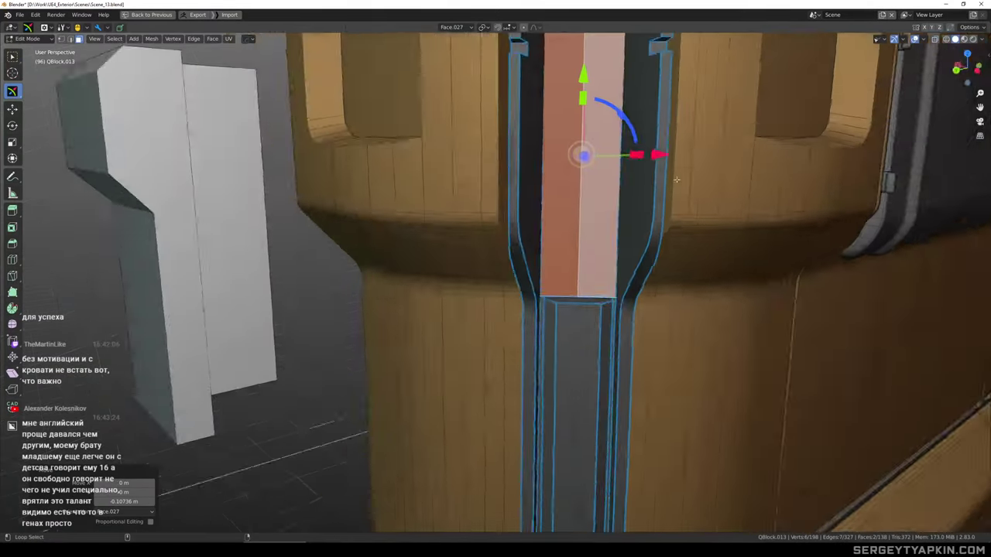
scroll(636, 158, up, 2)
drag(622, 158, 618, 158)
Extrude the duplicated faces about 0.448 m outward and widen the resulting front into a tapered block
scroll(624, 161, down, 2)
middle_drag(696, 186, 675, 175)
key(e)
click(567, 253)
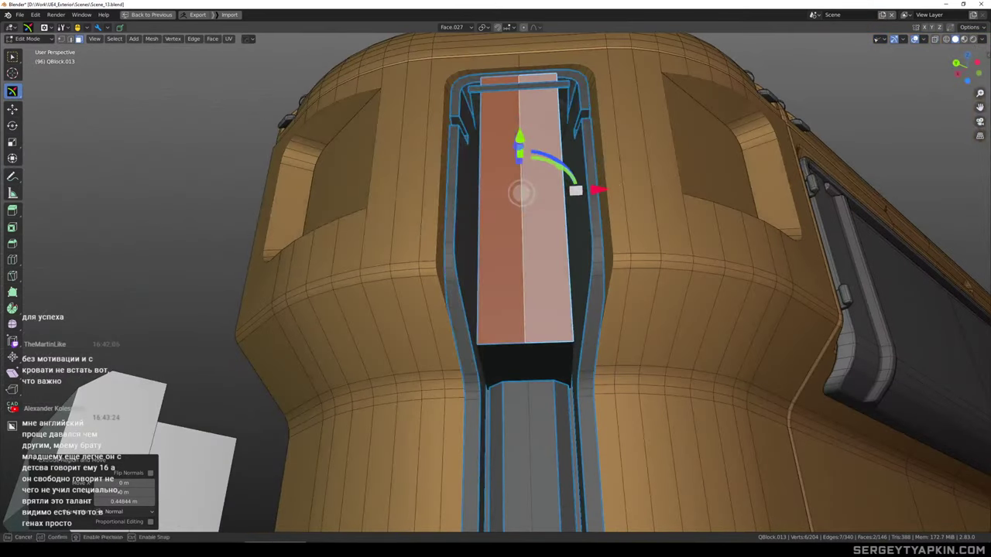
drag(576, 190, 616, 193)
Select the whole upper block and scale its width by 0.934, and again by 1.032
click(563, 232)
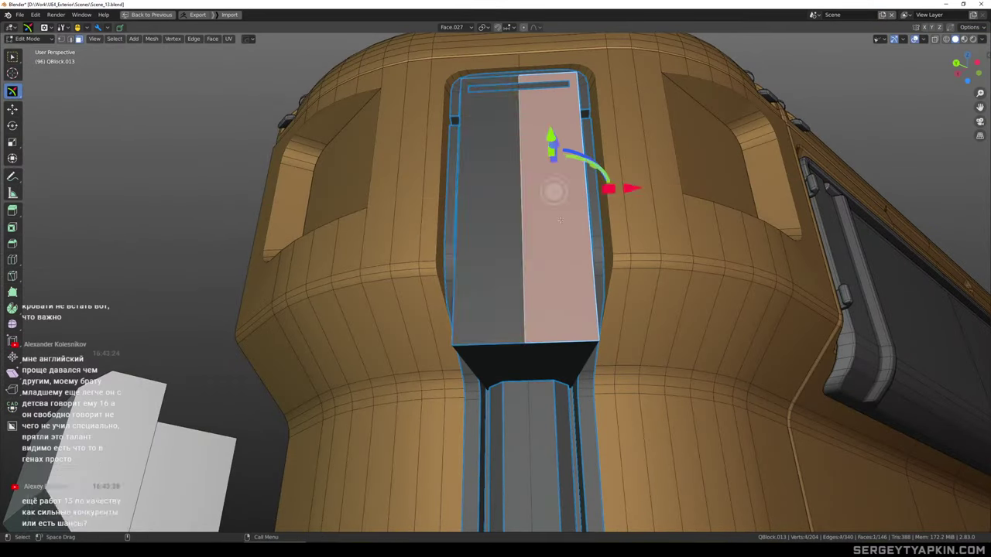
key(ctrl+l)
drag(577, 223, 572, 223)
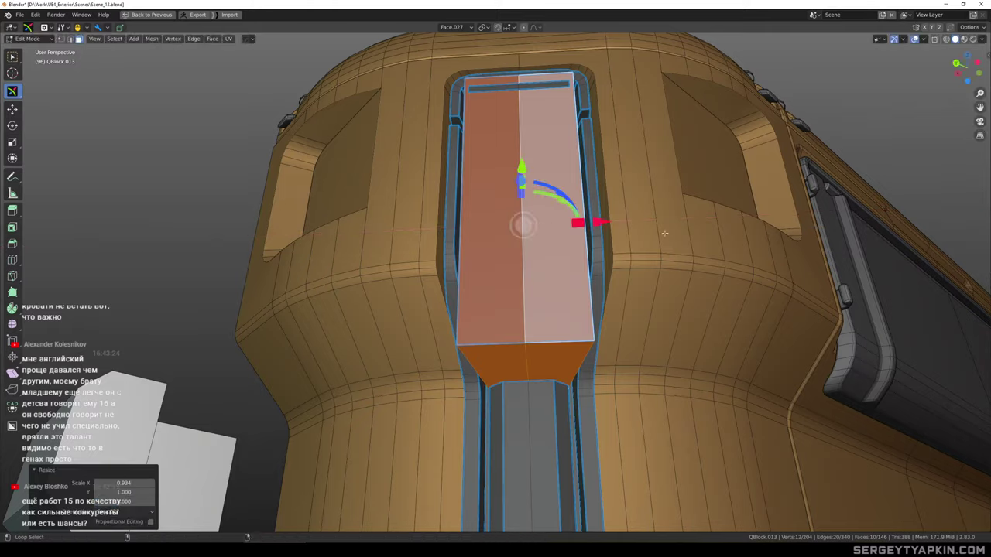
middle_drag(666, 229, 619, 259)
drag(582, 224, 586, 225)
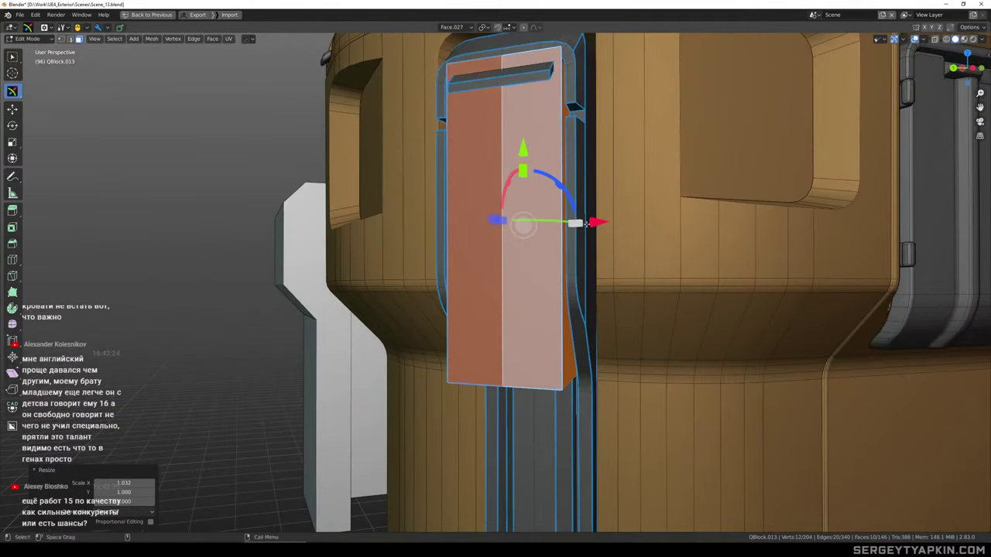
middle_drag(593, 130, 570, 172)
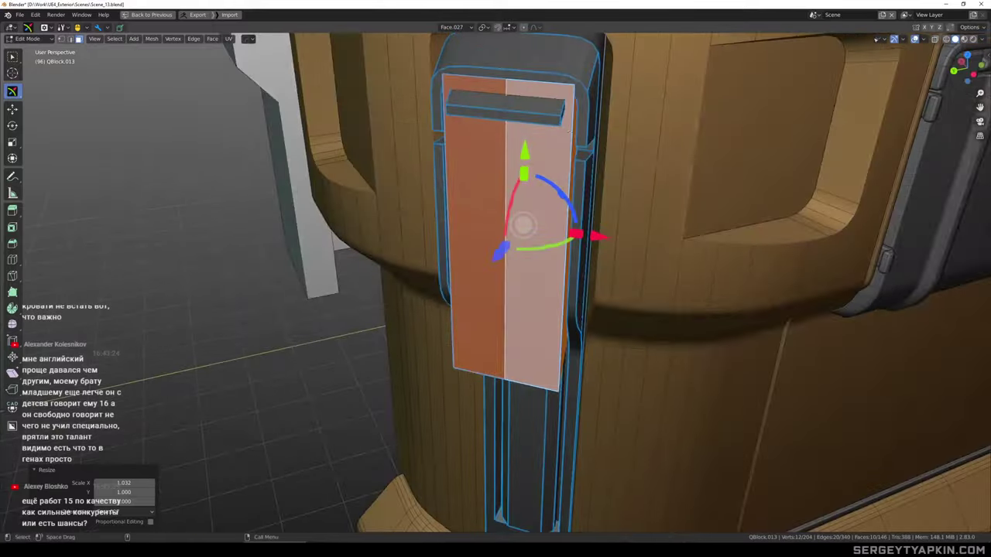
Keep only the top vertices of the upper block selected and lower them along the insert
scroll(570, 172, down, 3)
key(1)
middle_drag(633, 245, 667, 174)
key(alt+z)
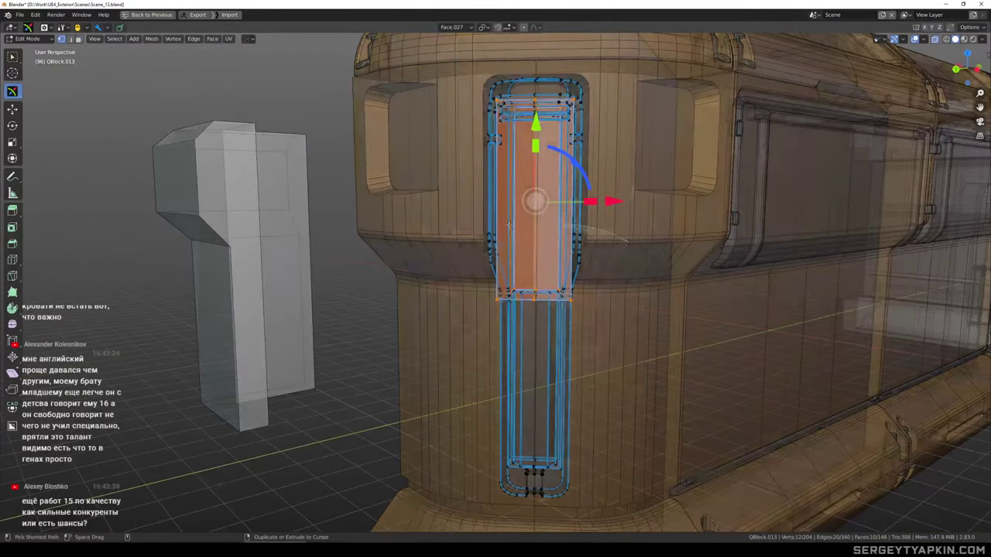
ctrl+drag(430, 272, 612, 341)
key(alt+z)
scroll(546, 61, up, 2)
shift+middle_drag(533, 52, 505, 155)
drag(523, 148, 520, 185)
Select the upper block's top edges and adjust their height, finally raising them about 0.183 m to just under the cross slat
key(2)
shift+click(483, 253)
middle_drag(483, 252, 497, 291)
drag(508, 175, 509, 205)
middle_drag(589, 229, 585, 192)
shift+click(505, 230)
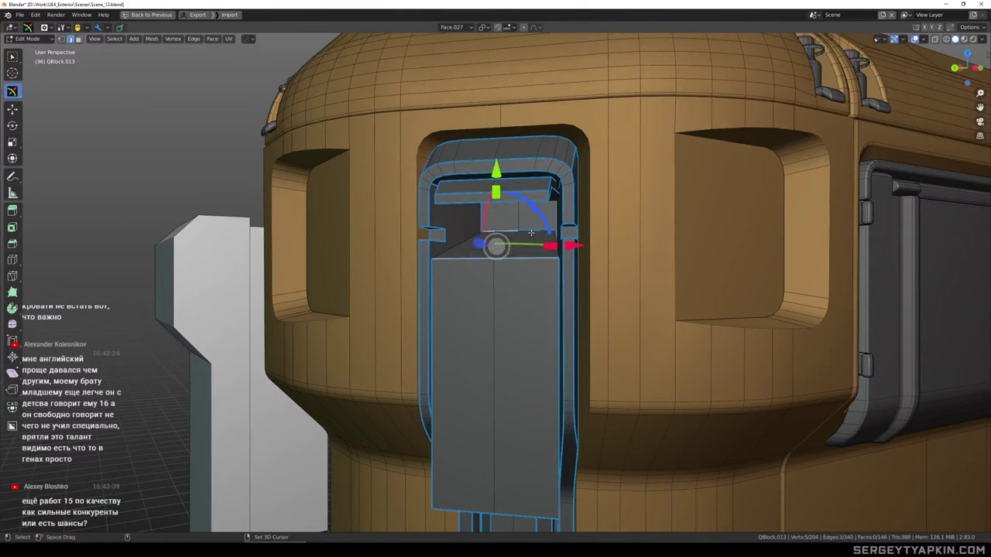
drag(507, 167, 512, 117)
scroll(534, 140, down, 2)
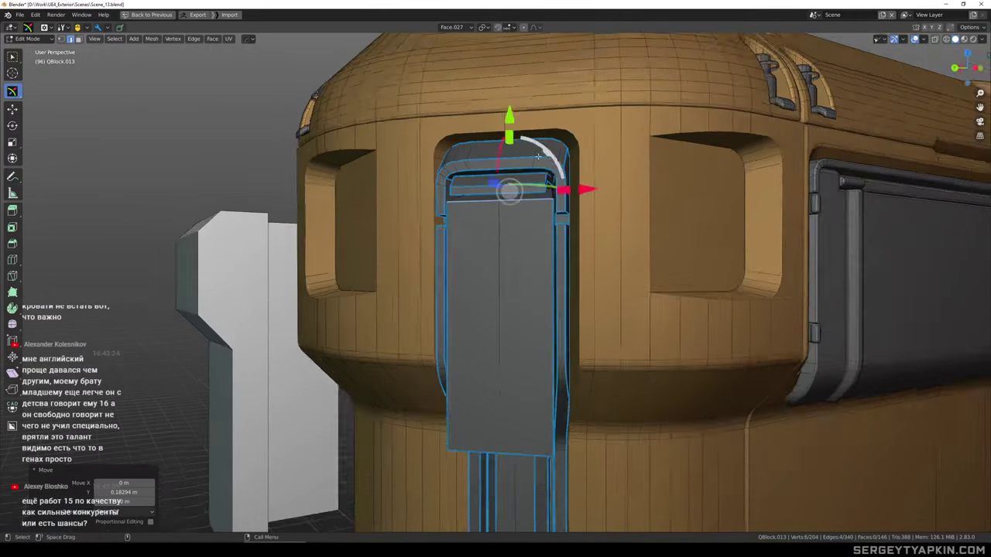
Bevel the upper block's bottom front edge by about 0.303 m with one segment to form a sloped underside
middle_drag(646, 182, 585, 153)
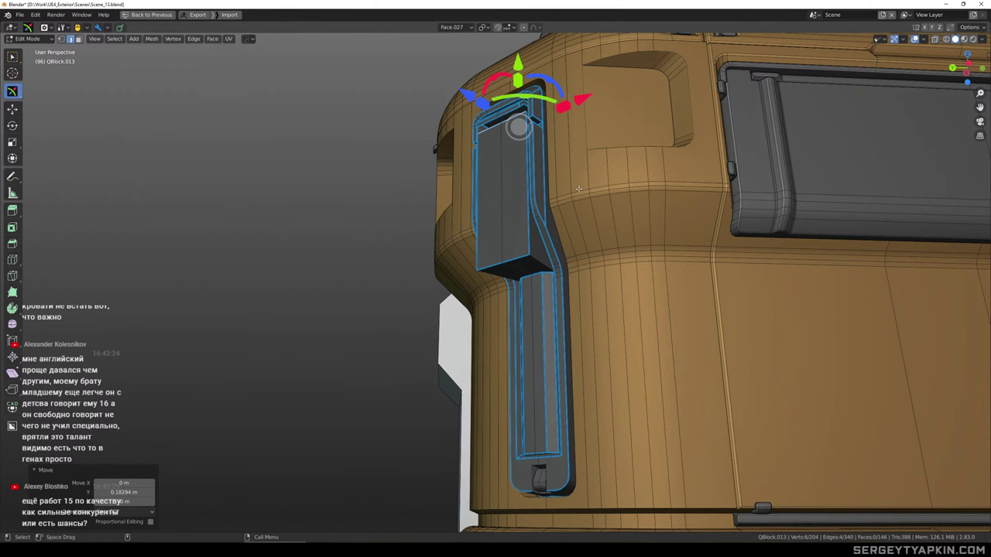
alt+drag(567, 185, 576, 232)
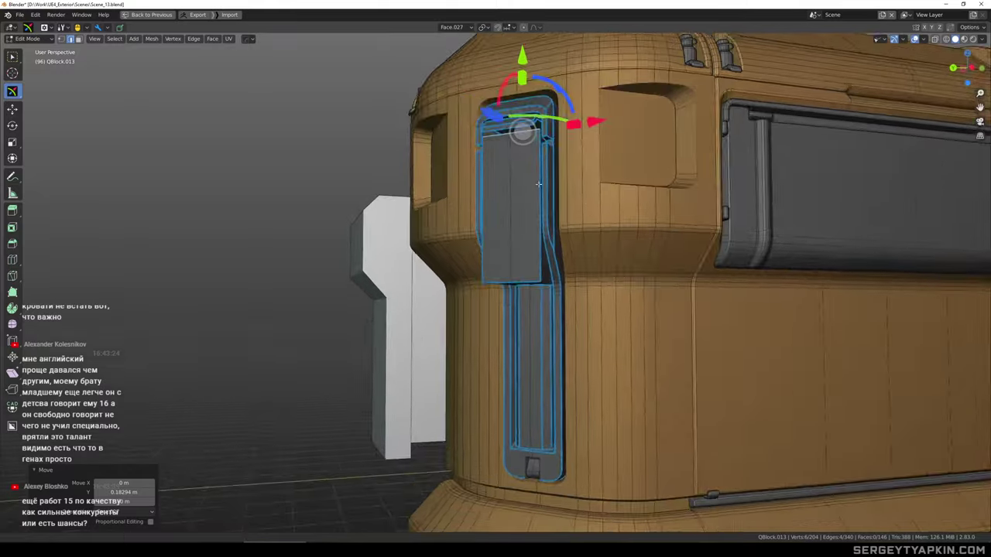
scroll(565, 291, up, 3)
click(559, 321)
alt+drag(561, 321, 507, 233)
scroll(503, 237, up, 2)
middle_drag(504, 264, 603, 247)
scroll(546, 260, down, 2)
scroll(604, 248, up, 2)
key(ctrl+b)
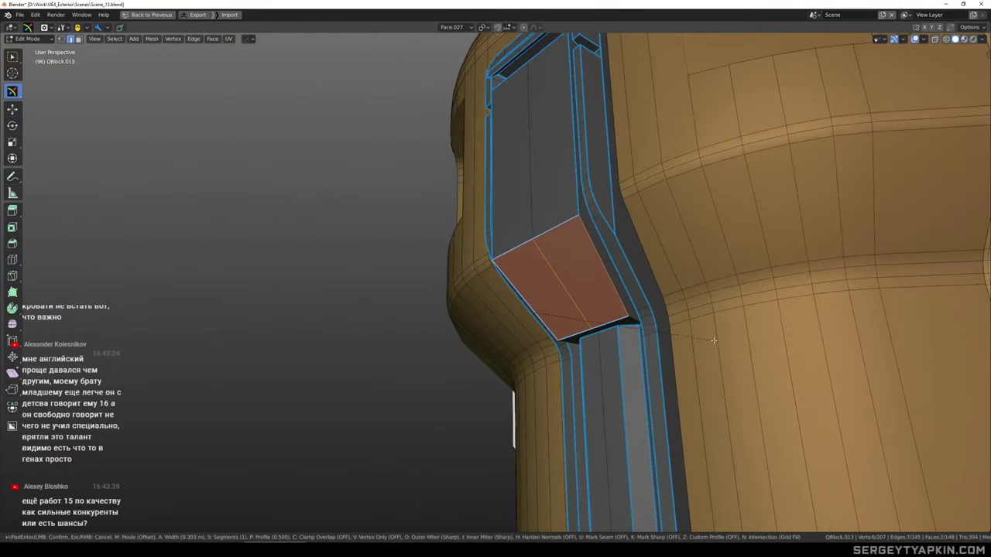
click(710, 338)
Round the edge between the block's front and its sloped underside with a four-segment bevel of about 0.145 m
middle_drag(710, 338, 636, 215)
scroll(657, 268, up, 2)
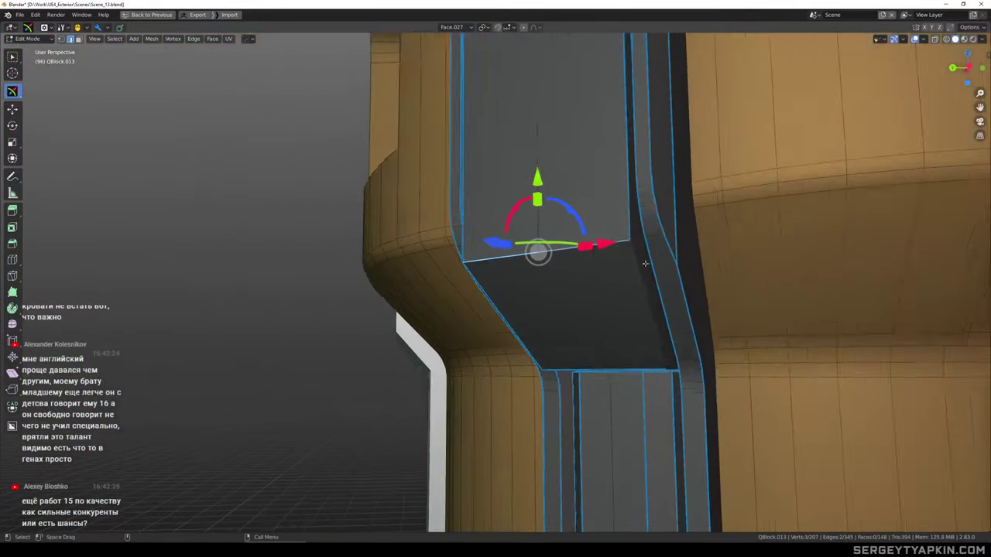
scroll(648, 264, down, 2)
middle_drag(647, 264, 654, 230)
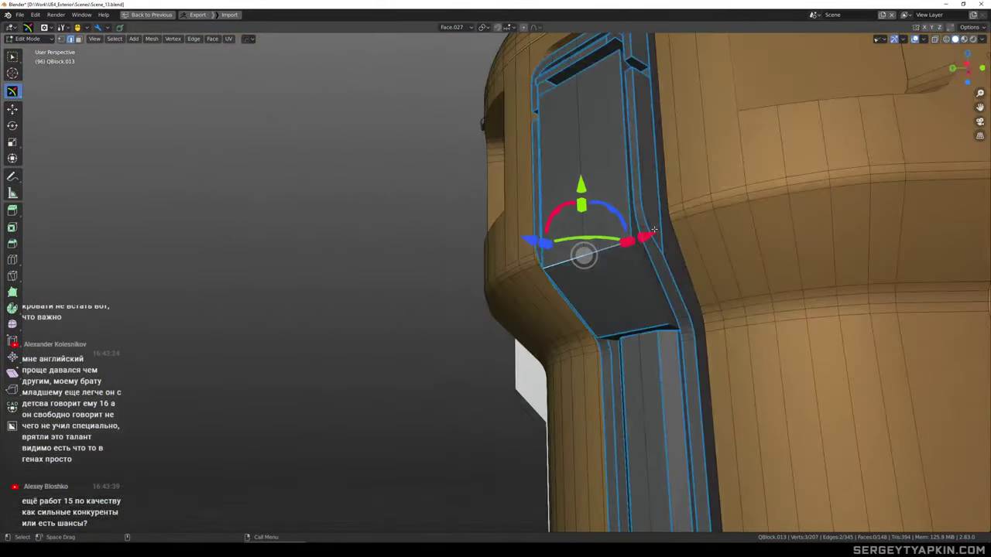
click(683, 271)
middle_drag(683, 271, 638, 291)
key(ctrl+z)
scroll(657, 273, up, 3)
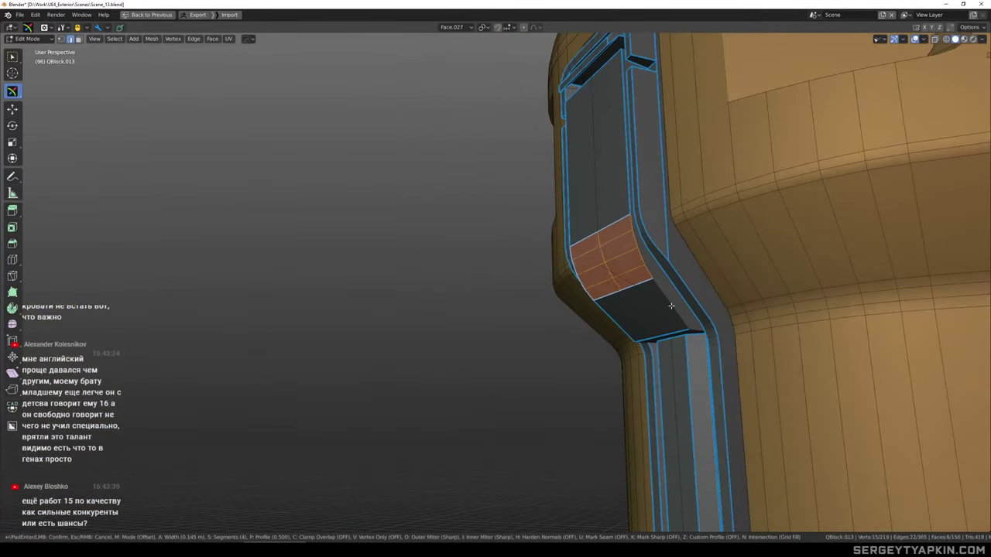
click(670, 306)
Select the edge path along one side of the block's front and bevel it 0.0822 m with one segment
click(670, 305)
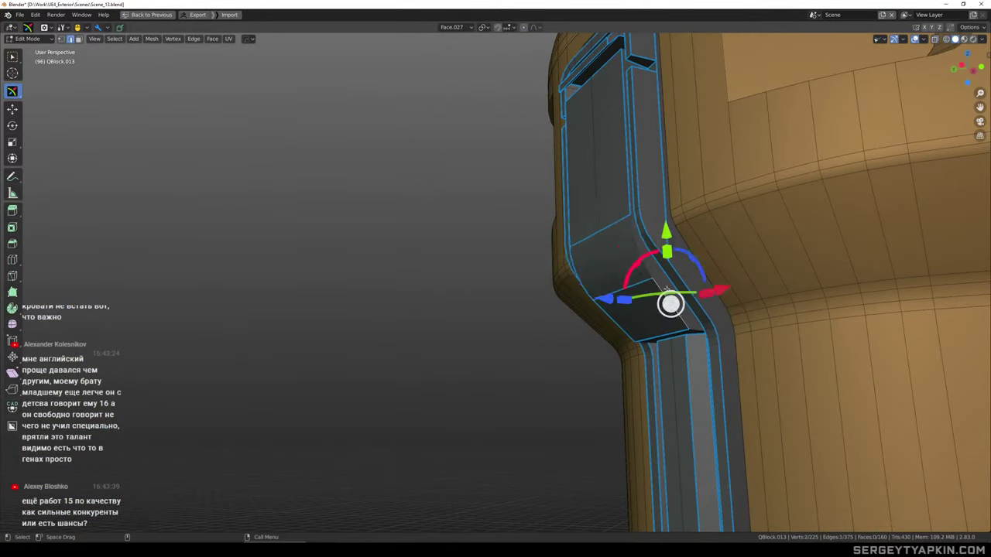
middle_drag(670, 305, 691, 316)
scroll(634, 148, down, 1)
ctrl+click(642, 98)
alt+middle_drag(668, 242, 708, 212)
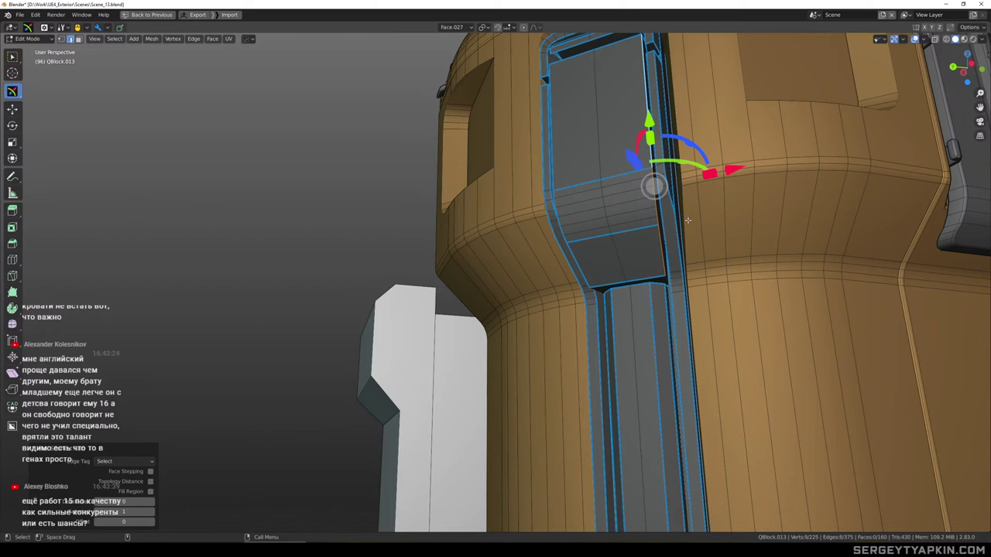
middle_drag(684, 221, 705, 248)
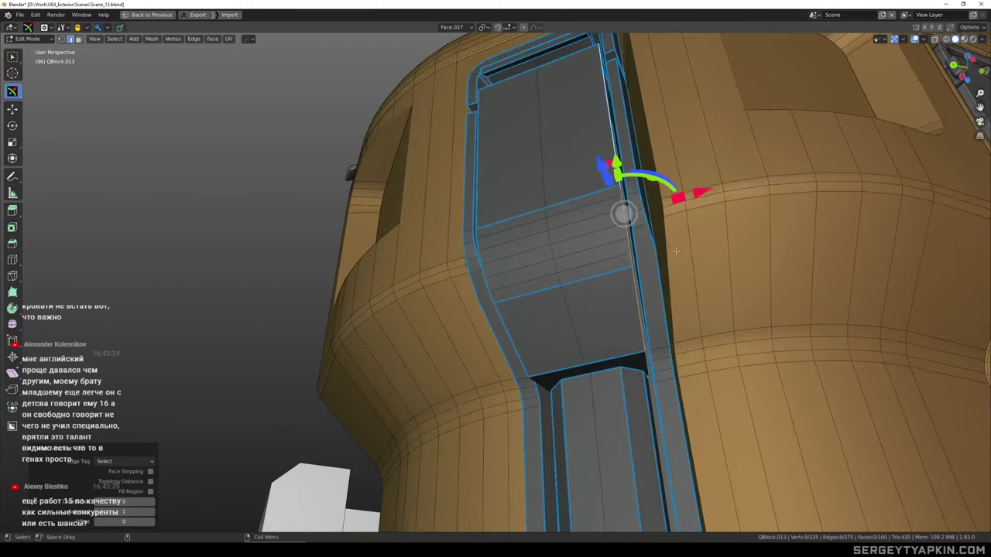
key(ctrl+b)
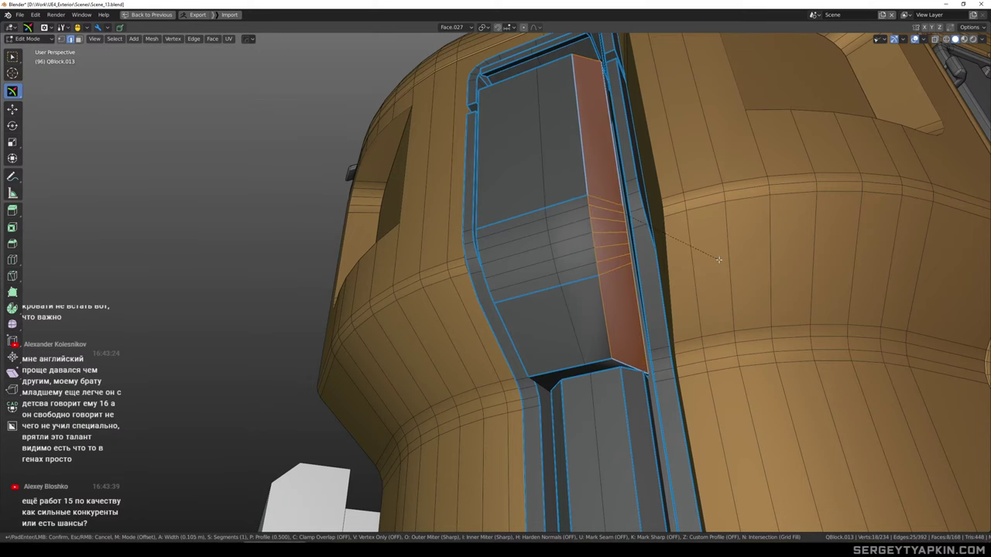
click(710, 258)
scroll(710, 259, down, 4)
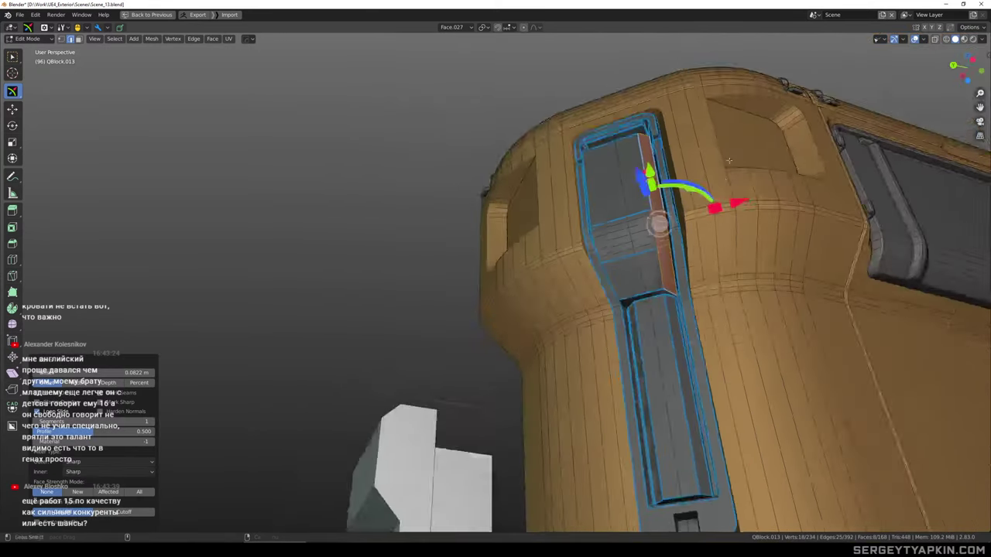
Mirror the insert so the block's chamfered side is repeated on the opposite side
middle_drag(711, 259, 738, 310)
key(Tab)
middle_drag(678, 117, 629, 87)
key(alt+x)
click(709, 294)
scroll(639, 148, up, 3)
shift+middle_drag(629, 87, 561, 168)
scroll(639, 178, down, 3)
scroll(597, 137, up, 4)
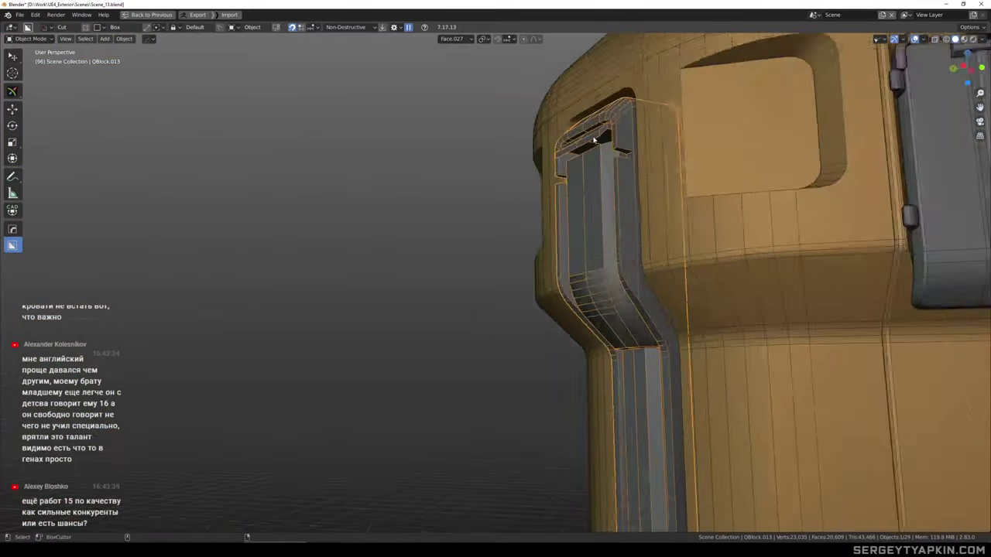
Select the top faces of the upper block and shift them by about 0.007 m vertically
middle_drag(596, 137, 637, 224)
key(Tab)
click(658, 156)
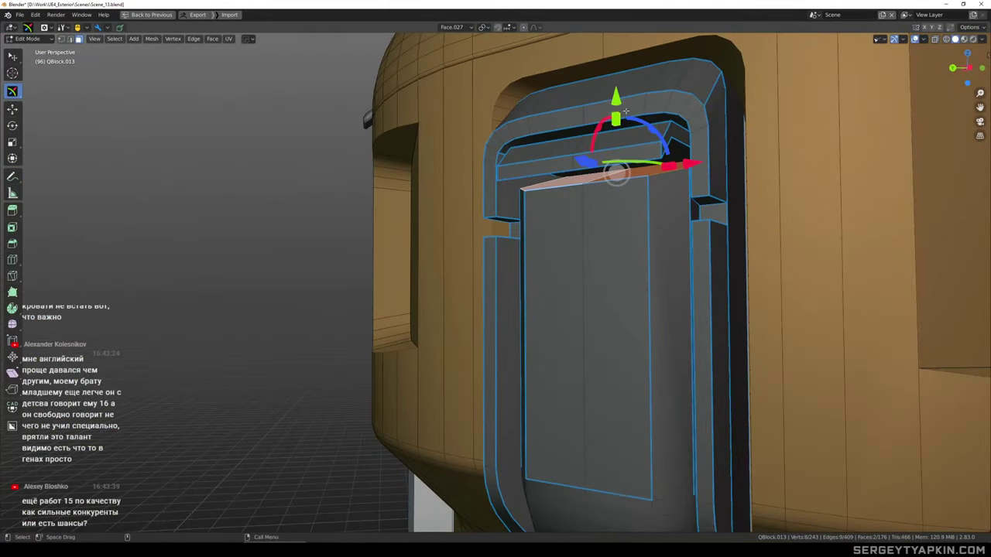
mouse_move(620, 110)
mouse_down()
mouse_move(616, 79)
mouse_move(616, 95)
mouse_up()
scroll(642, 168, down, 2)
middle_drag(643, 168, 708, 173)
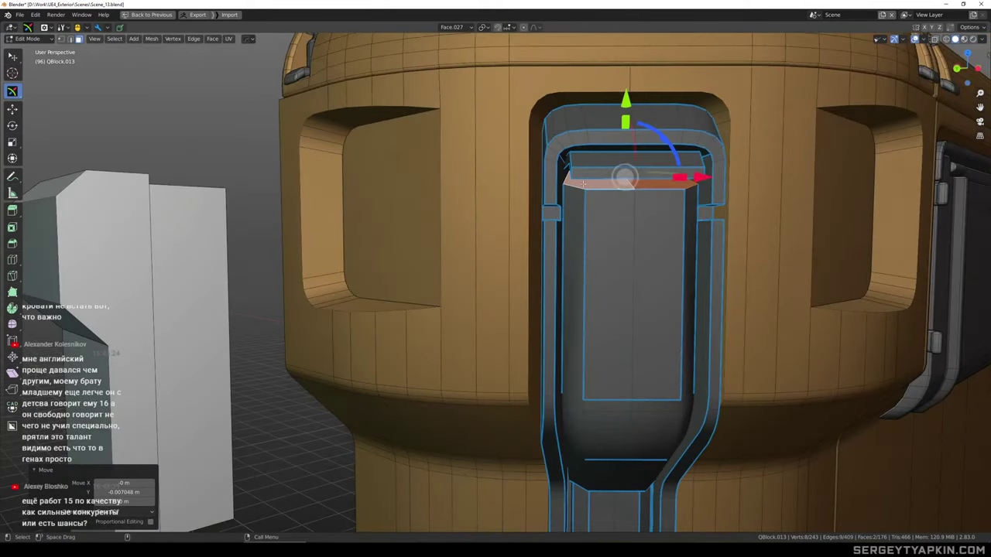
Select the edge path around the block's top front and bevel it 0.0877 m with four segments
scroll(582, 183, up, 2)
middle_drag(680, 218, 721, 196)
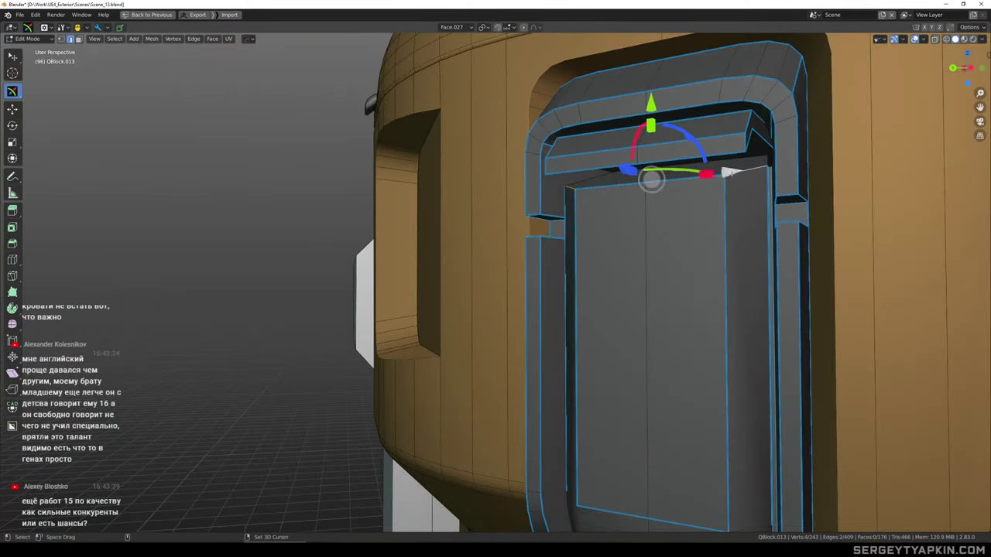
ctrl+click(747, 173)
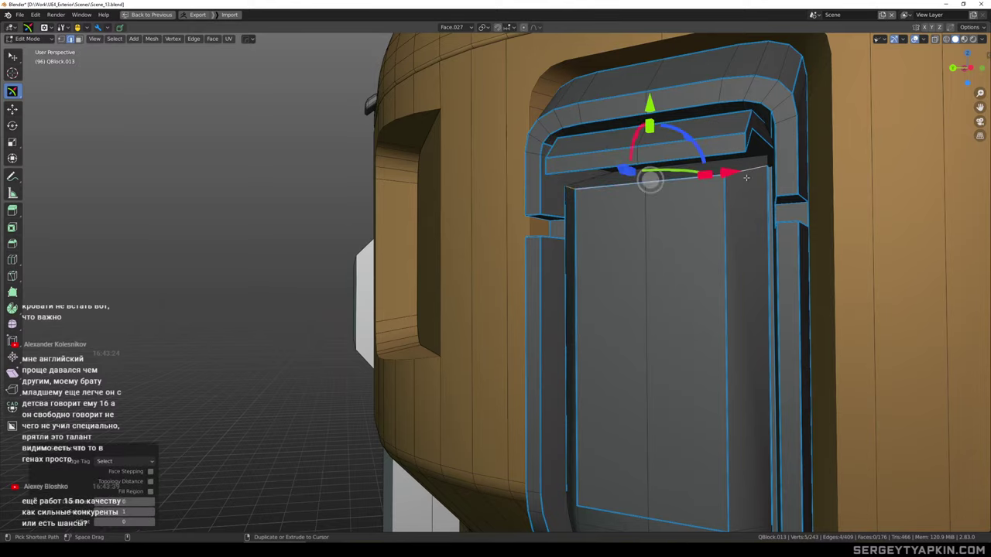
middle_drag(747, 175, 694, 204)
scroll(710, 235, down, 1)
scroll(690, 176, down, 3)
scroll(697, 156, up, 3)
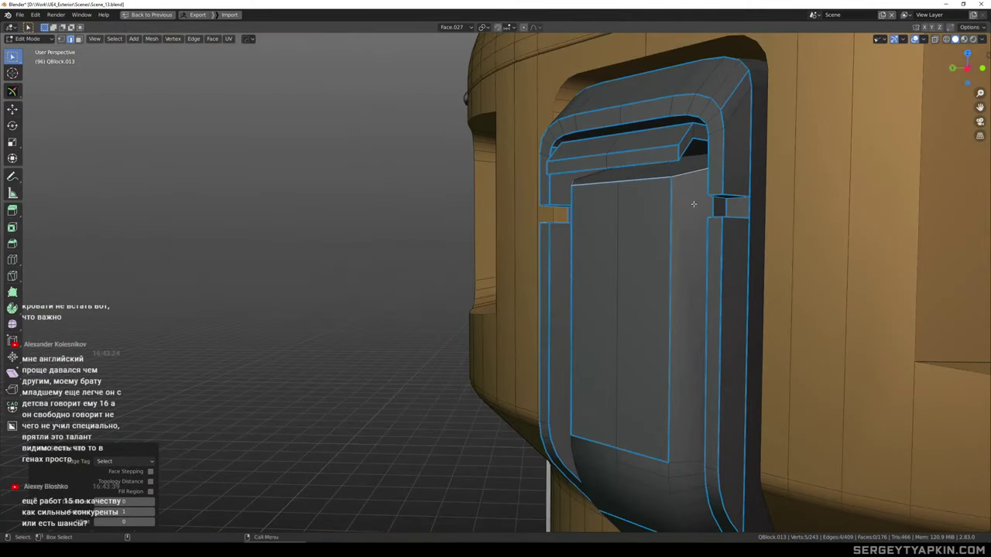
key(ctrl+b)
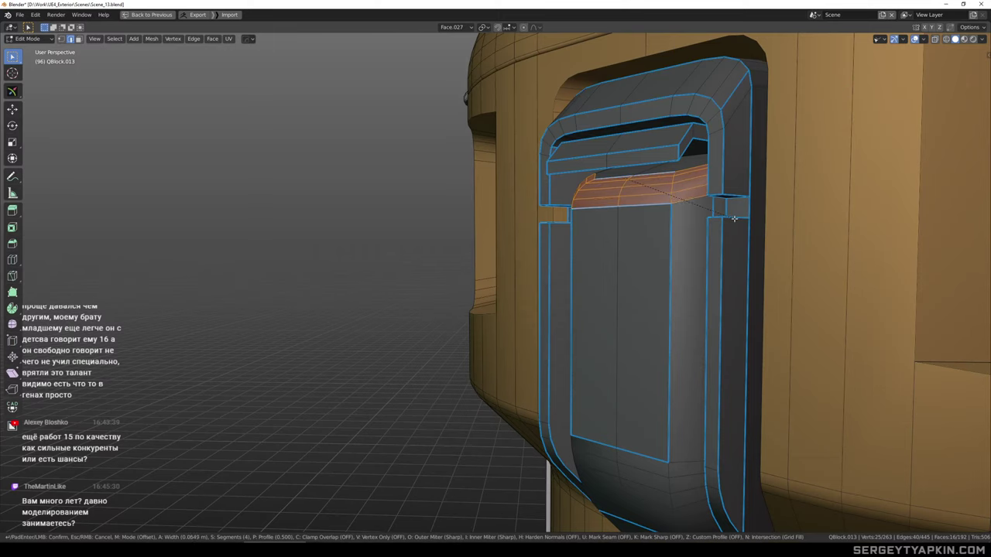
click(744, 217)
scroll(739, 217, down, 2)
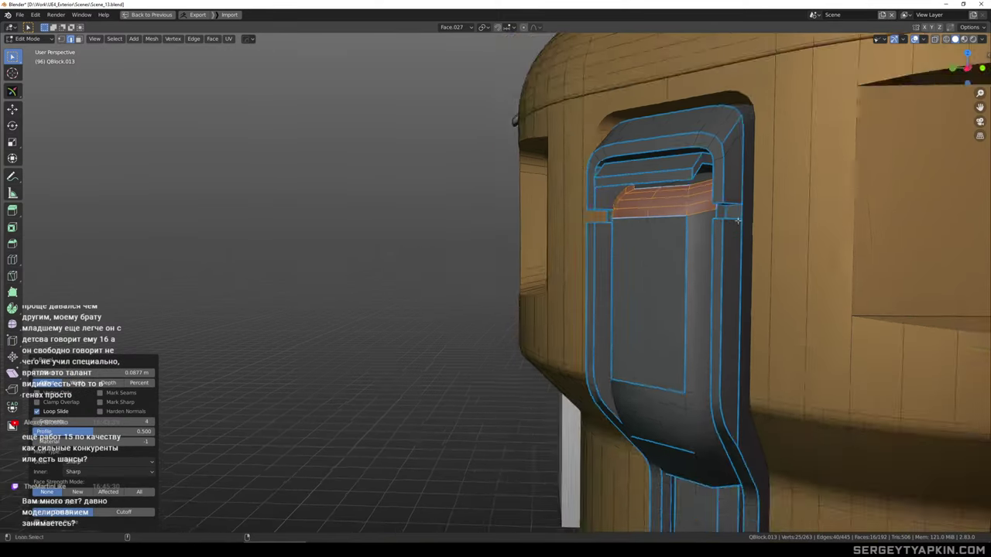
Sharpen the insert with Ssharp at 30° and save the file
middle_drag(689, 215, 706, 181)
key(Tab)
scroll(719, 166, down, 2)
key(q)
click(679, 169)
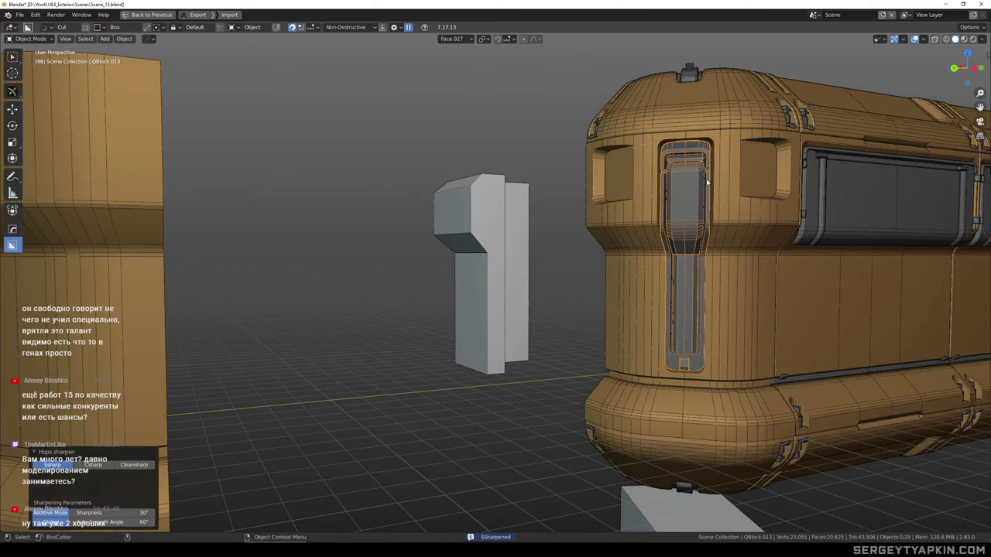
scroll(703, 186, up, 2)
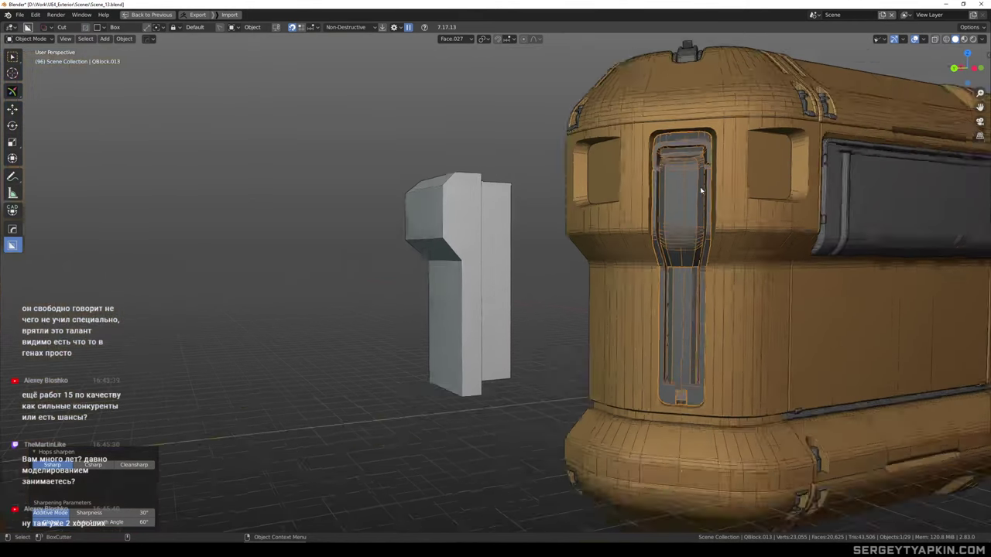
click(691, 193)
scroll(685, 188, up, 2)
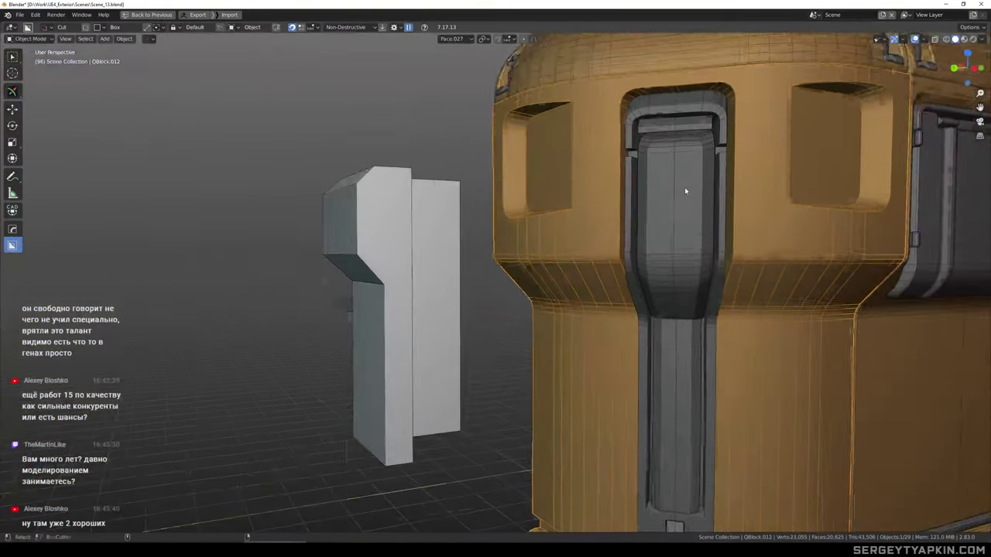
mouse_move(684, 187)
middle_down()
mouse_move(674, 183)
mouse_move(675, 196)
mouse_move(702, 202)
mouse_move(692, 245)
mouse_move(661, 157)
mouse_move(630, 168)
mouse_move(653, 178)
mouse_move(672, 215)
mouse_move(651, 213)
mouse_move(668, 191)
middle_up()
click(673, 183)
key(ctrl+s)
Isolate the insert and make a box cut on the upper block's front face
scroll(680, 199, up, 2)
key(shift+h)
scroll(679, 194, down, 1)
key(Tab)
scroll(704, 206, up, 2)
scroll(664, 178, down, 1)
key(Tab)
scroll(663, 177, down, 3)
scroll(653, 177, up, 2)
scroll(663, 187, down, 3)
scroll(668, 191, up, 2)
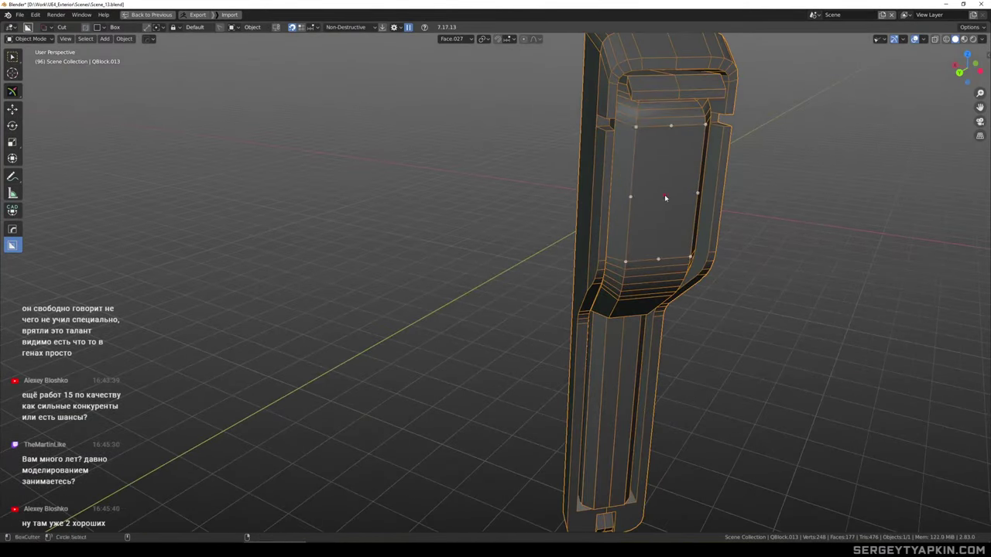
click(675, 130)
Select the whole box cutter's mesh and move it about 0.469 m down the block
key(Tab)
key(l)
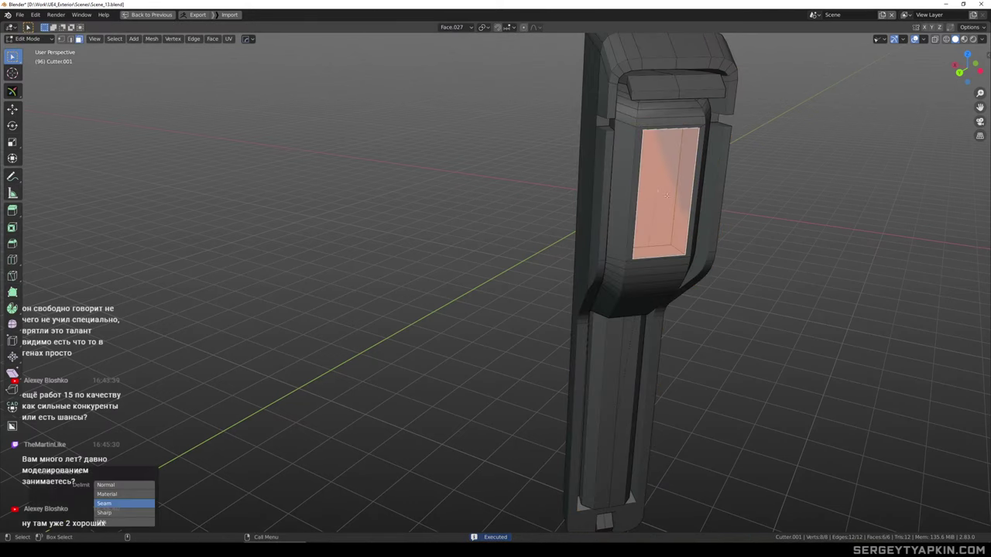
middle_drag(670, 196, 702, 169)
middle_drag(748, 113, 683, 127)
drag(662, 115, 683, 212)
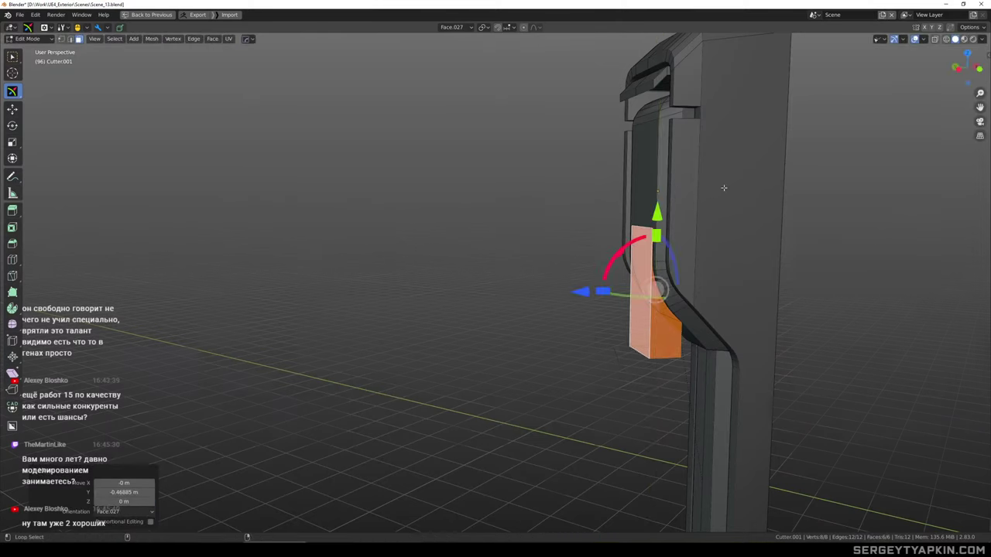
Narrow the whole cutter, and scale the width of its inner face by 0.795 to taper the cut
middle_drag(723, 188, 671, 232)
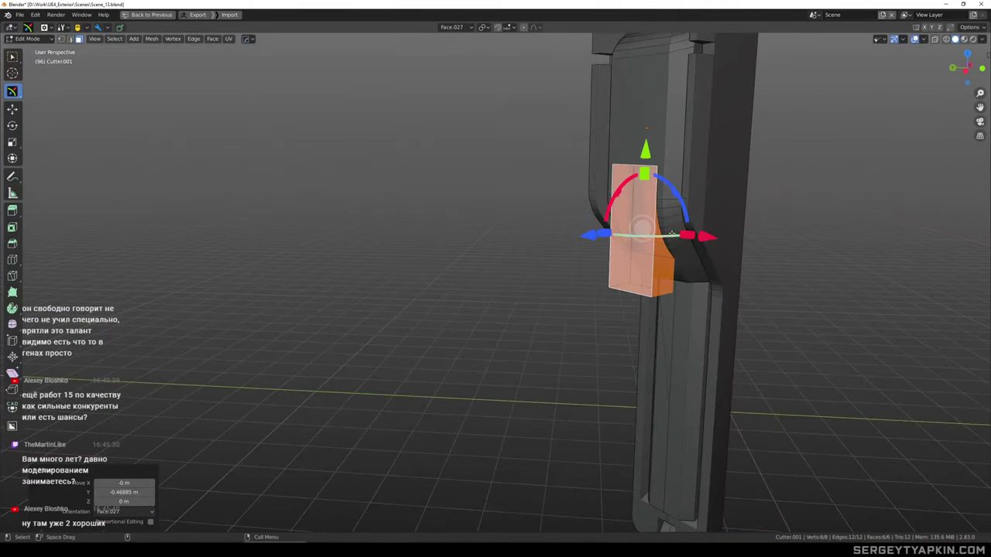
drag(687, 234, 676, 230)
middle_drag(689, 225, 803, 194)
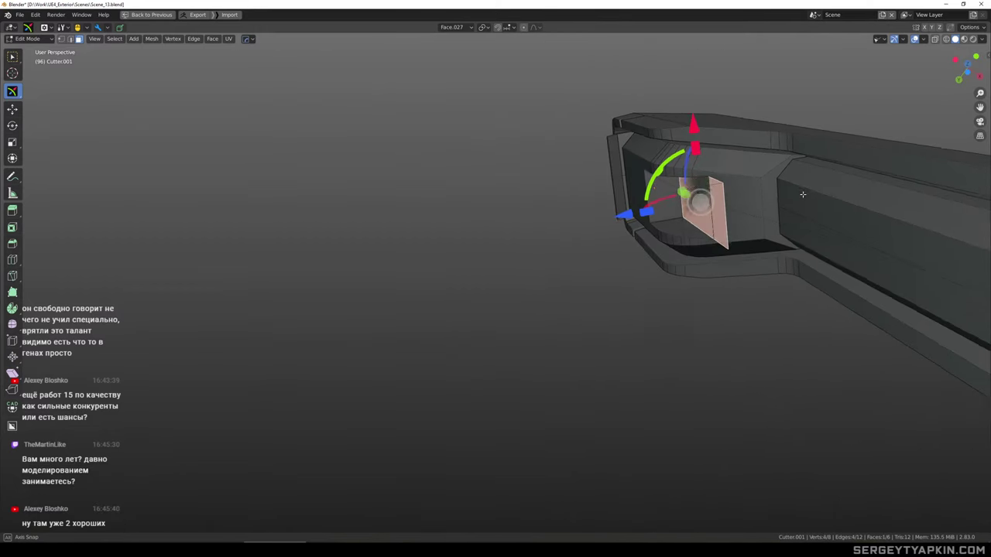
click(703, 158)
middle_drag(706, 159, 766, 267)
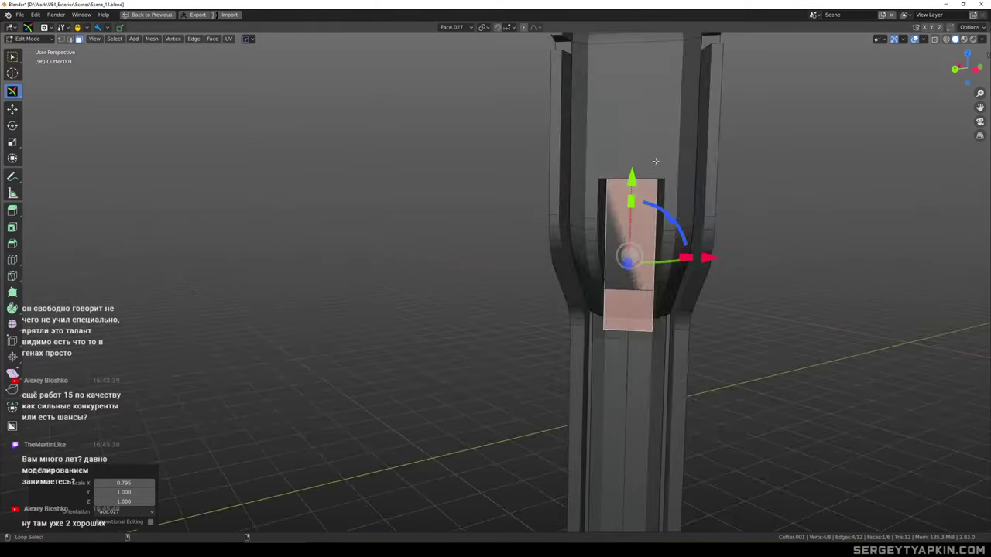
Select the cutter's top face and raise it to lengthen the cut up the block's front
shift+middle_drag(655, 159, 631, 181)
click(668, 233)
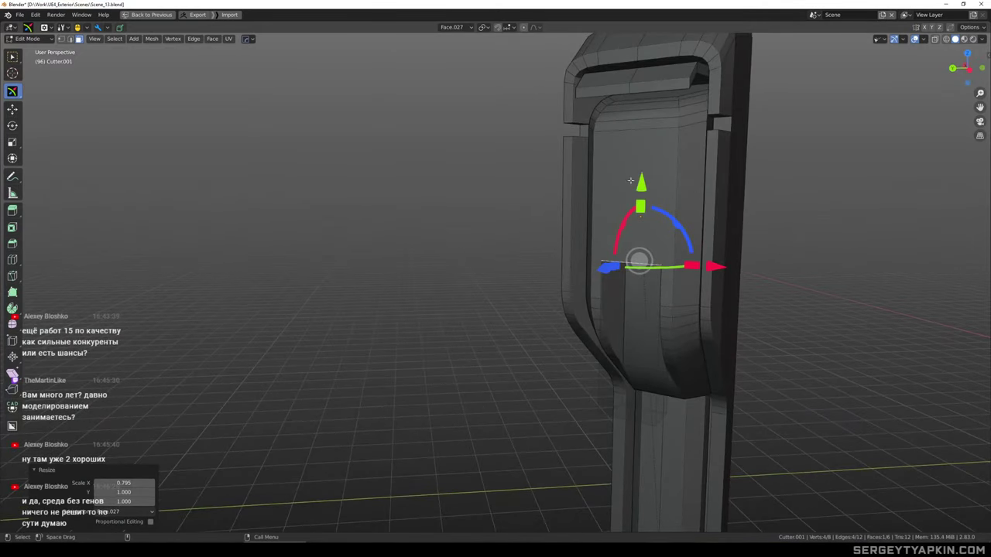
drag(639, 85, 640, 83)
Try to rescale the width of the cutter's inner face and undo the change
scroll(712, 164, down, 1)
middle_drag(762, 163, 603, 165)
middle_drag(642, 212, 609, 178)
scroll(665, 228, up, 3)
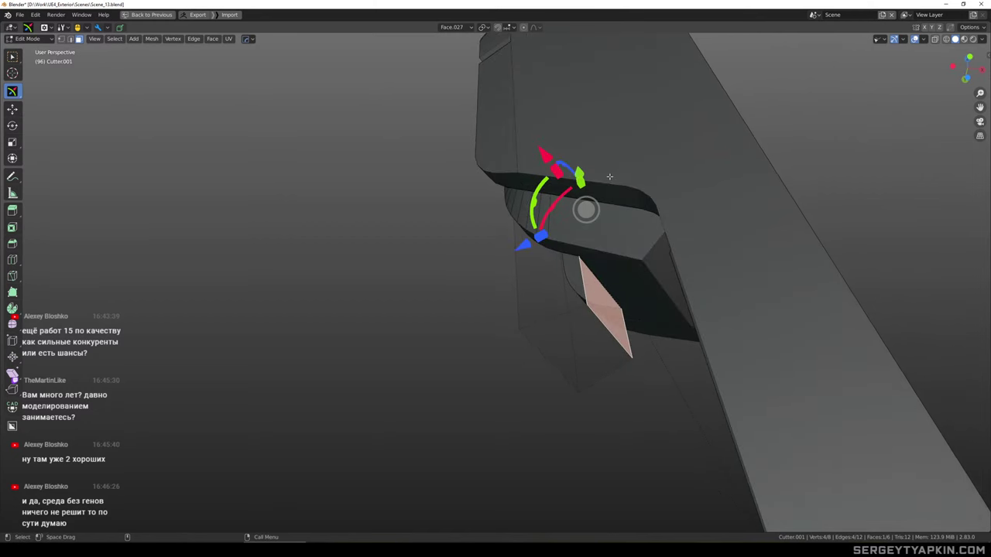
middle_drag(656, 200, 631, 214)
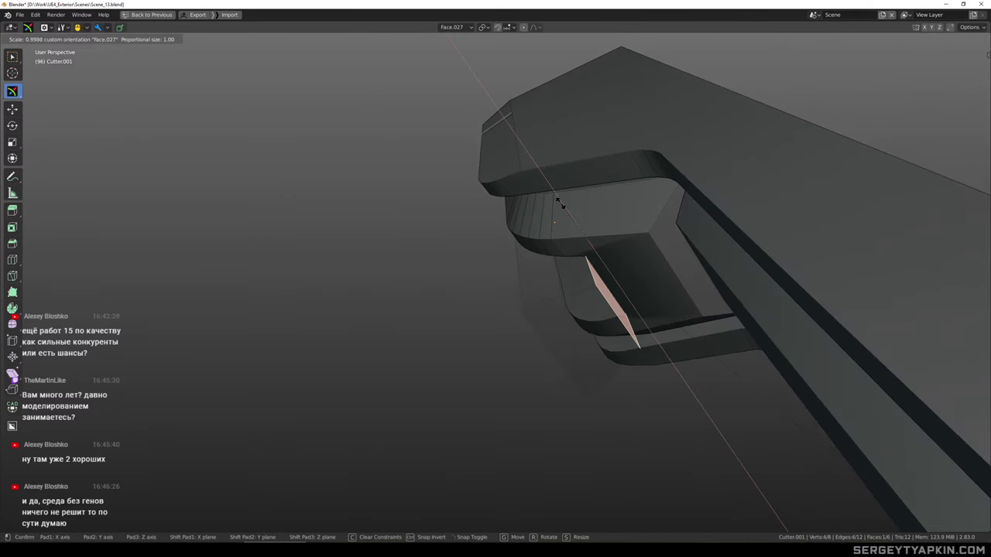
drag(560, 203, 569, 201)
middle_drag(569, 201, 694, 192)
key(ctrl+z)
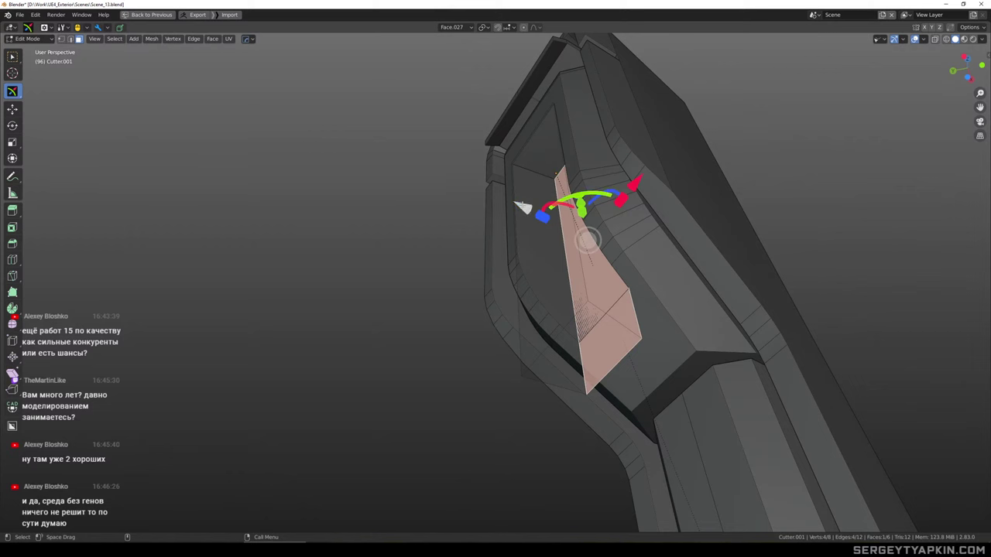
Shift the cutter's face about 0.042 m along its local Z, and lower its outer face about 0.177 m
key(g)
key(z)
click(542, 219)
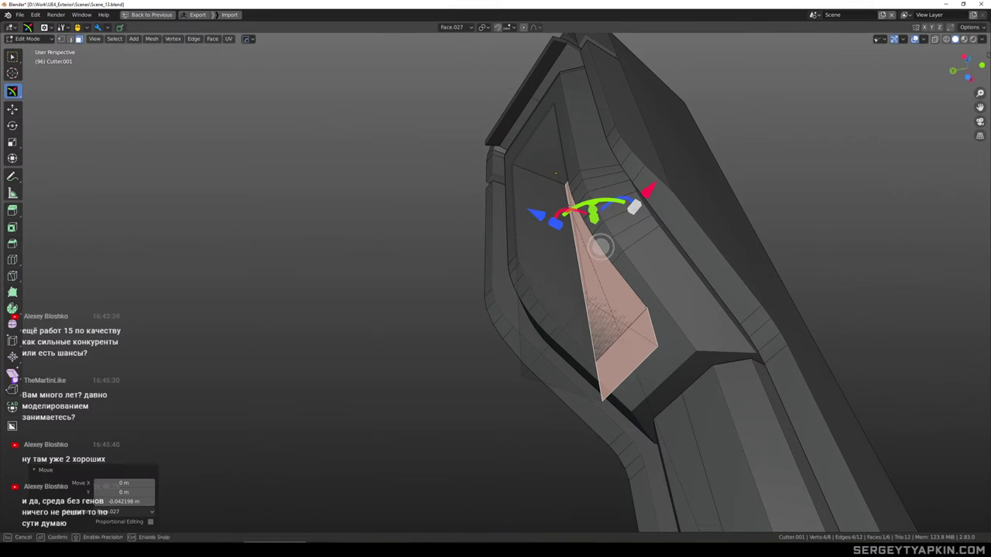
drag(635, 206, 632, 209)
middle_drag(631, 209, 622, 167)
click(605, 185)
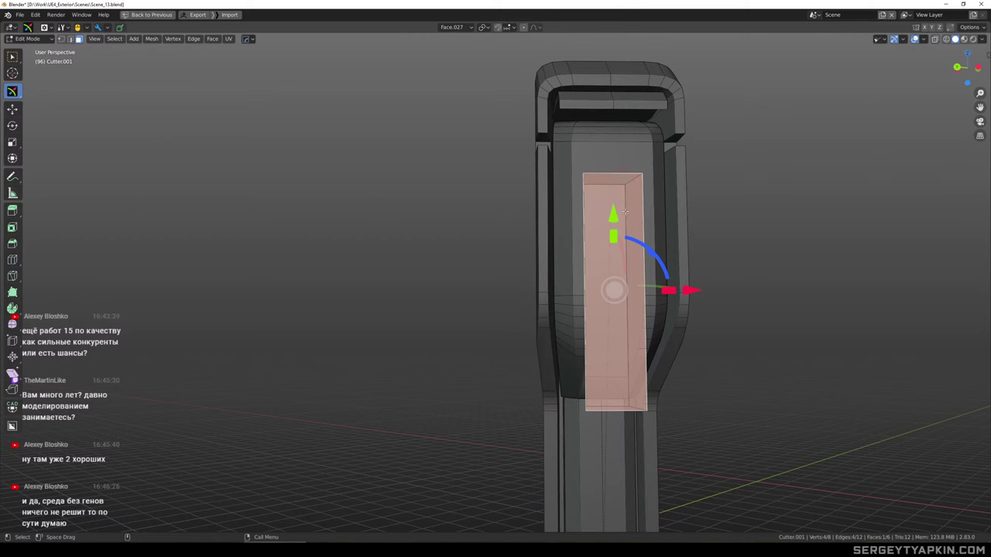
drag(614, 217, 618, 263)
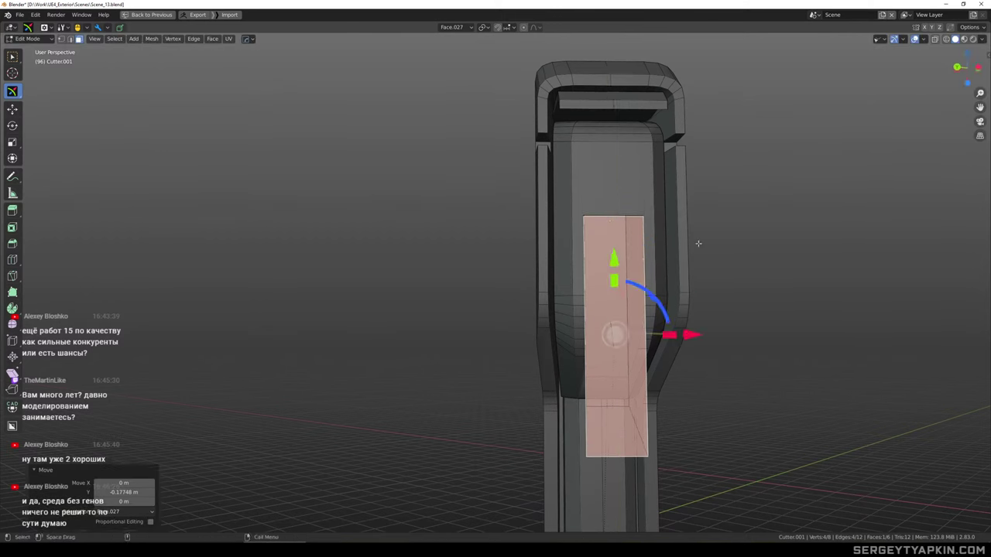
middle_drag(697, 243, 658, 161)
key(ctrl+l)
key(Tab)
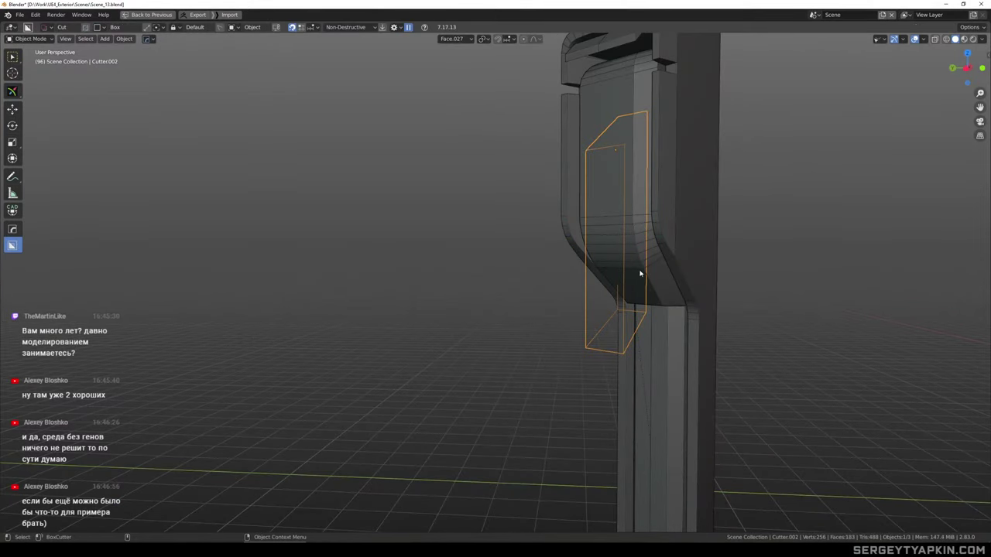
shift+click(647, 260)
click(647, 259)
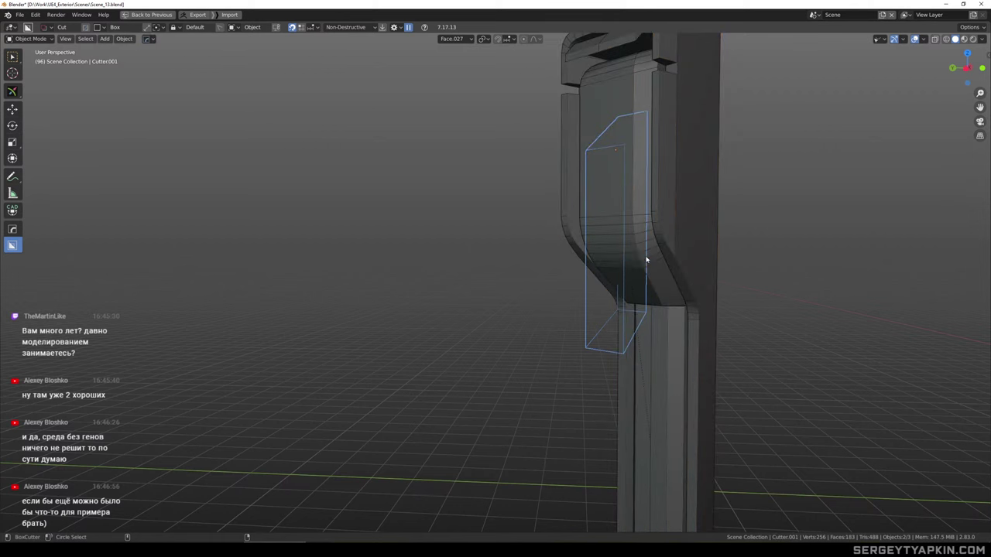
key(Tab)
key(a)
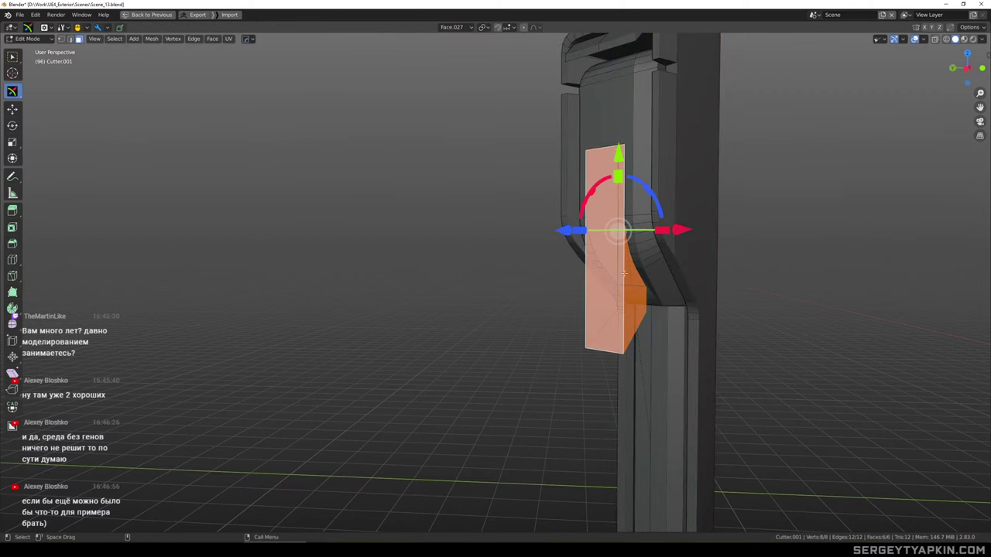
key(Tab)
click(625, 283)
key(alt+a)
Select the slot cutter and cut a thin box across it, leaving a crossbar in the slot
middle_drag(623, 258, 646, 233)
click(627, 270)
click(625, 277)
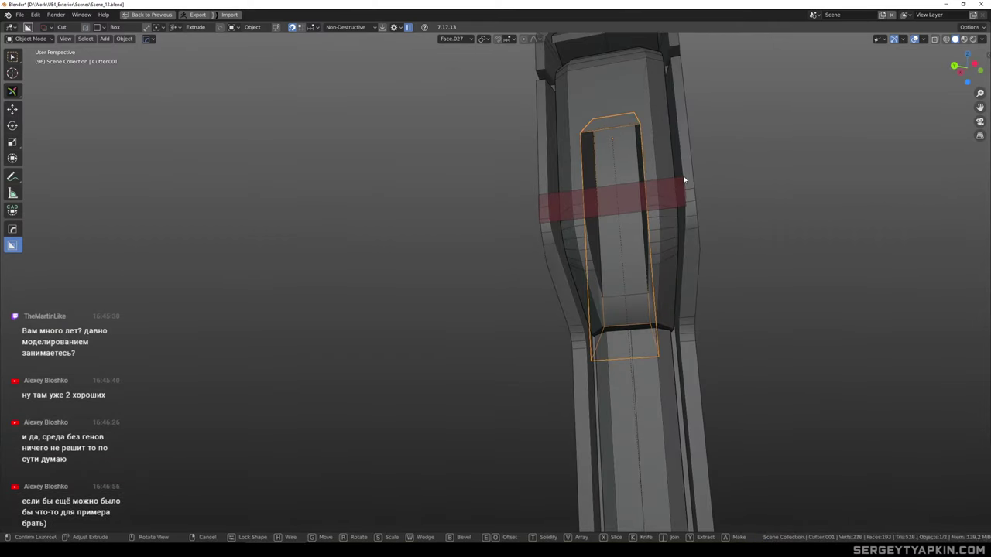
shift+click(701, 207)
Edit the crossbar cutter and move its whole mesh about 0.108 m up the block, keeping its X position locked
middle_drag(701, 206, 634, 225)
key(Tab)
mouse_move(673, 272)
middle_down()
mouse_move(662, 274)
mouse_move(708, 275)
mouse_move(685, 282)
mouse_move(672, 274)
middle_up()
drag(581, 201, 552, 221)
middle_drag(711, 196, 692, 173)
key(g)
key(shift+x)
click(647, 200)
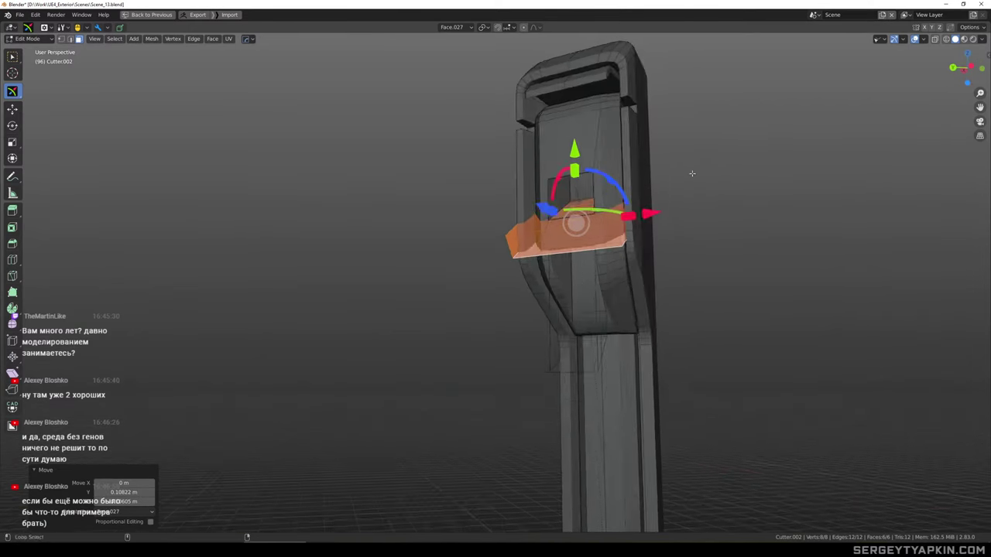
Lower the crossbar cutter's top face by about 0.076 m to thin the bar
scroll(581, 209, up, 2)
click(581, 208)
drag(569, 138, 571, 164)
middle_drag(645, 149, 738, 166)
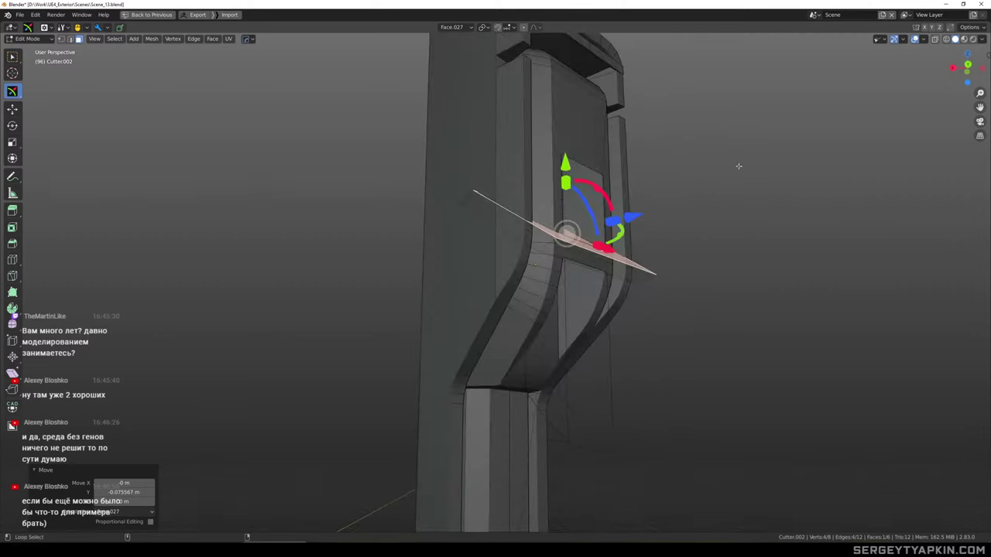
Select the crossbar cutter's whole mesh and raise it about 0.06 m, then adjust its height slightly further
scroll(612, 246, up, 4)
key(ctrl+l)
scroll(621, 238, down, 7)
middle_drag(687, 205, 554, 209)
scroll(593, 194, up, 5)
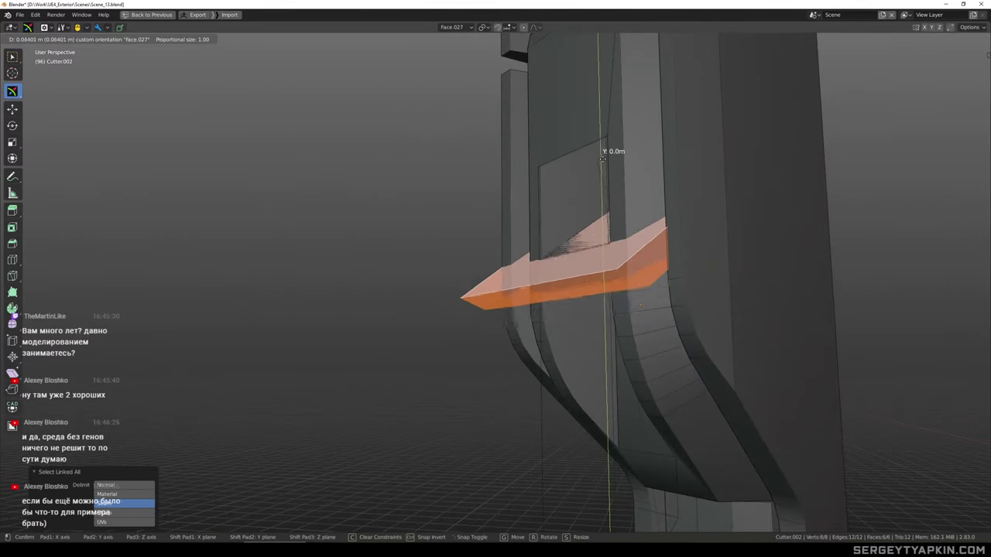
click(608, 164)
middle_drag(608, 164, 703, 216)
scroll(687, 261, down, 4)
mouse_move(686, 261)
alt+mouse_down()
mouse_move(689, 278)
mouse_move(679, 269)
alt+mouse_up()
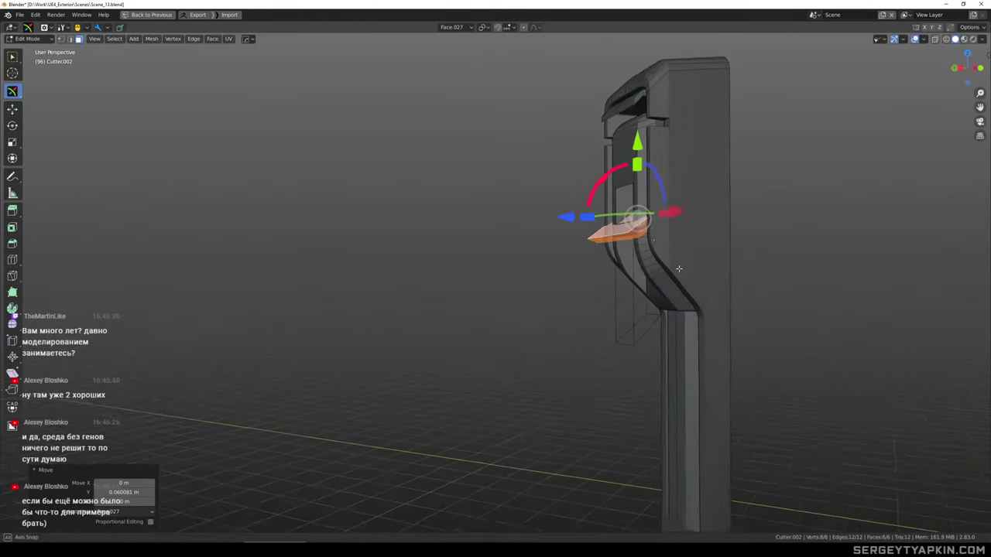
scroll(644, 180, up, 2)
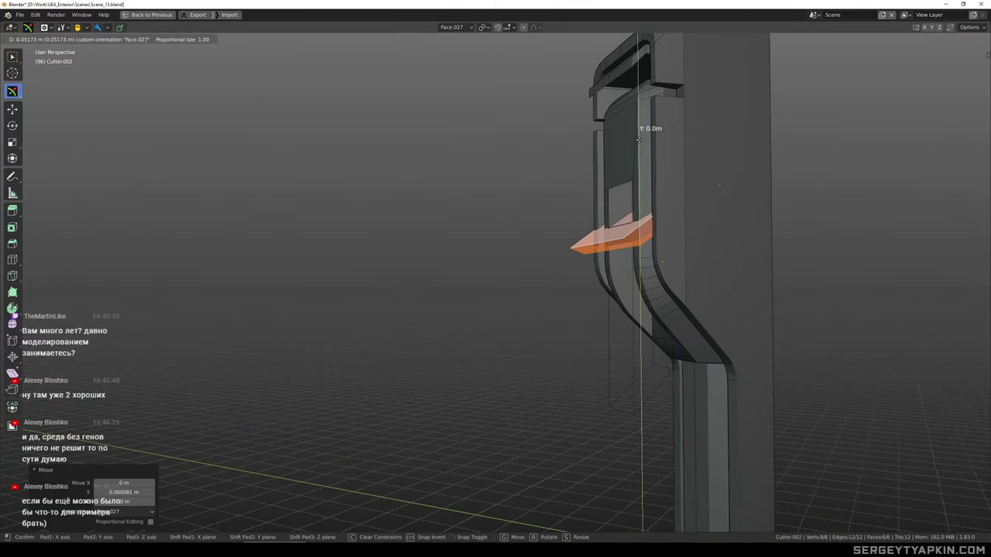
alt+shift+drag(655, 254, 674, 239)
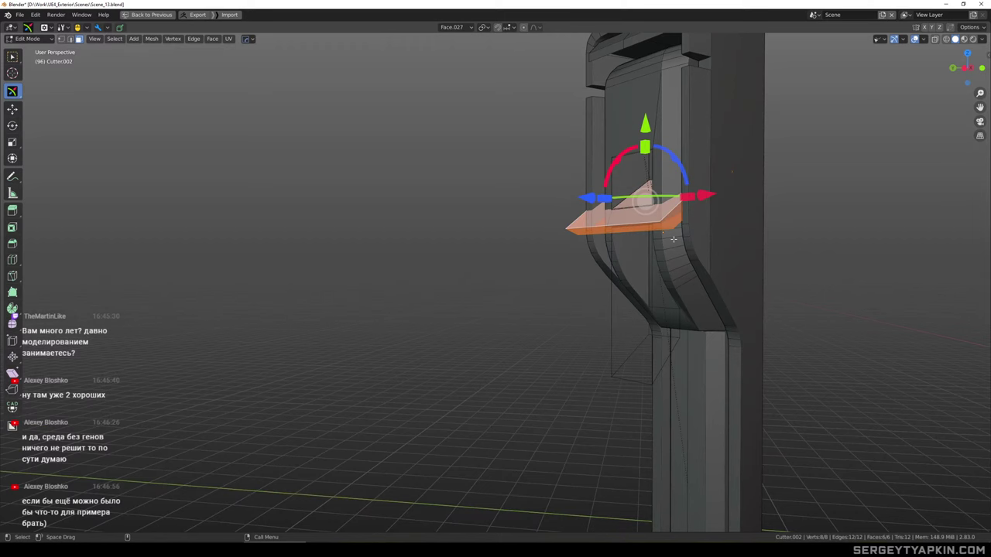
Duplicate the crossbar cutter's mesh and move the copy about 0.297 m down the slot, then a further 0.066 m
mouse_move(674, 238)
middle_down()
mouse_move(684, 236)
mouse_move(666, 250)
middle_up()
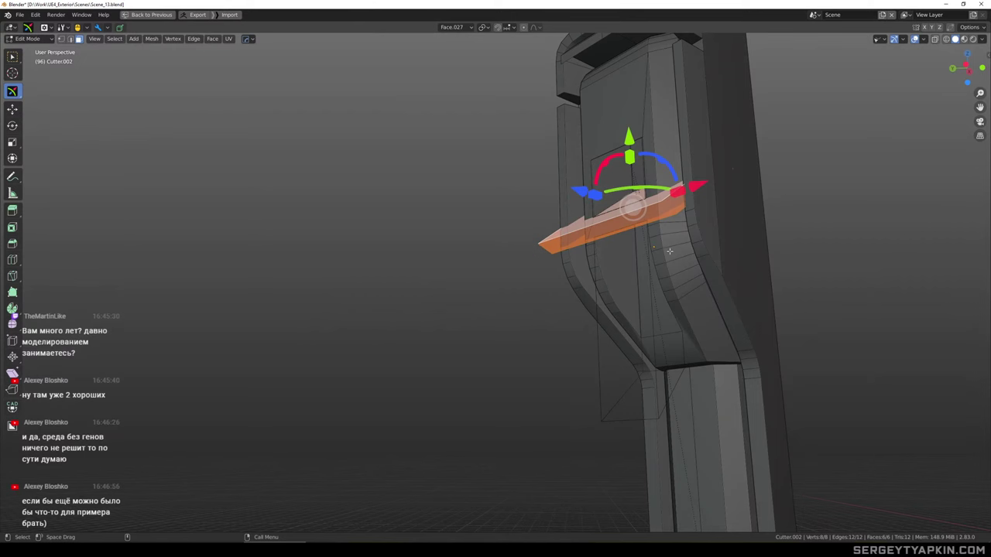
right_click(669, 251)
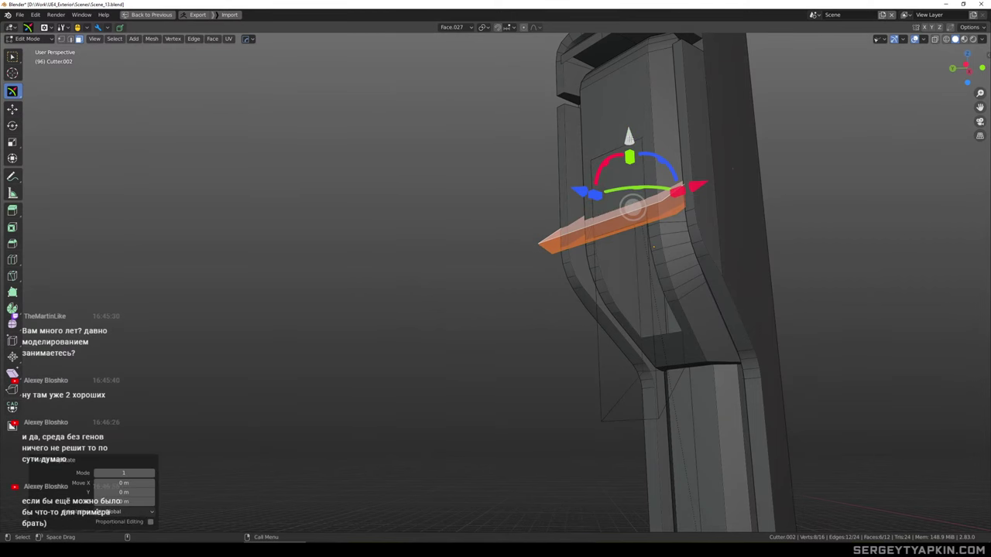
middle_drag(669, 251, 636, 199)
scroll(634, 204, up, 2)
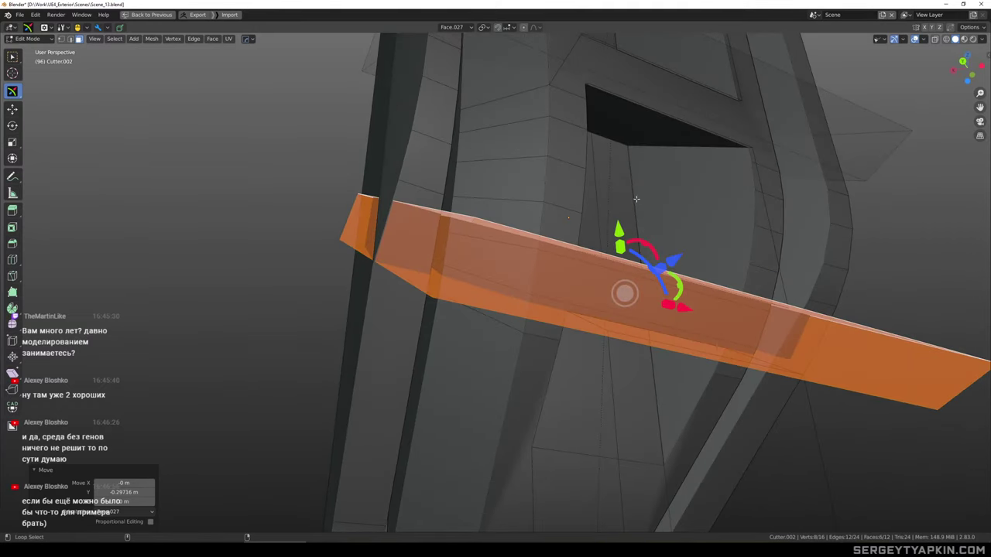
key(g)
key(y)
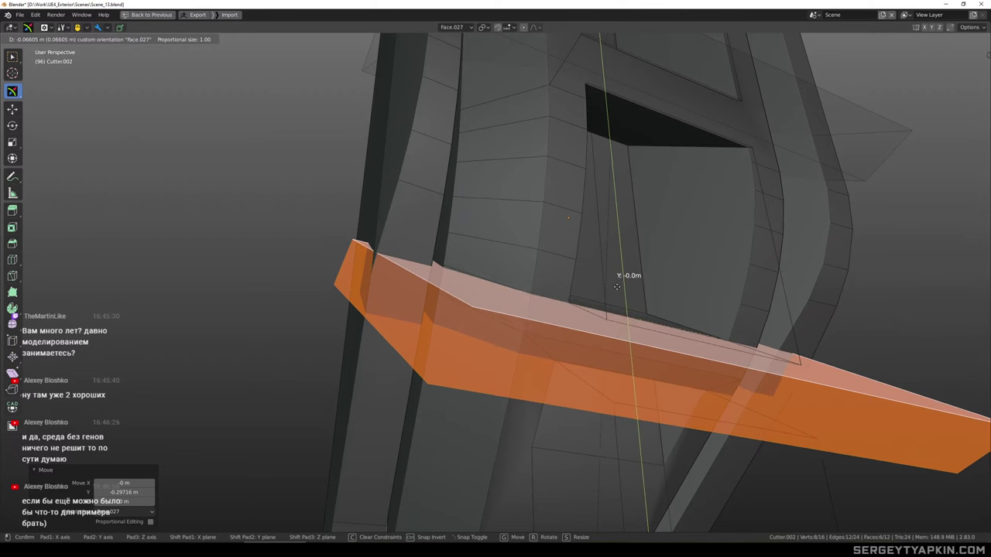
drag(617, 287, 617, 287)
Raise the duplicated crossbar about 0.069 m, then a further 0.009 m, to space it below the first bar
scroll(617, 287, down, 3)
middle_drag(617, 287, 630, 256)
middle_drag(654, 292, 634, 238)
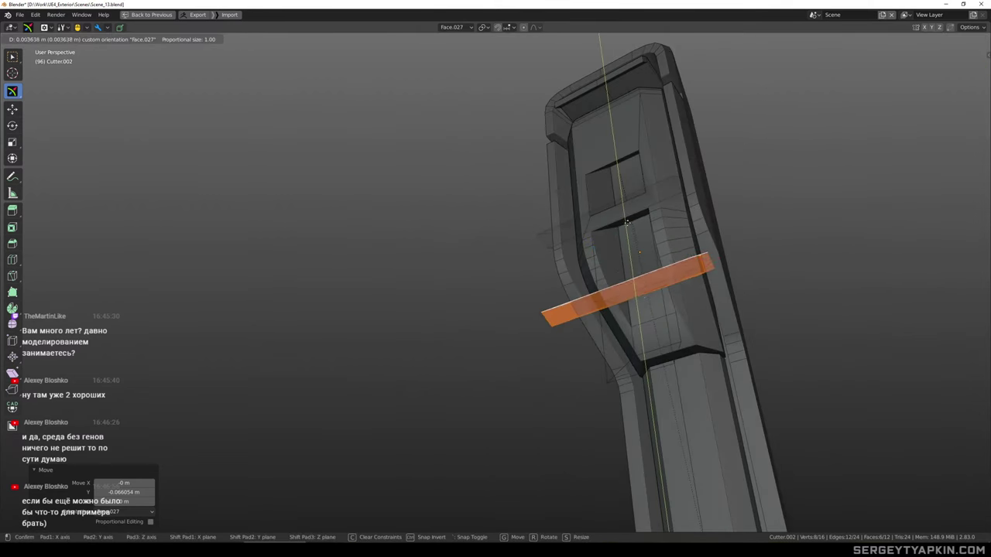
drag(625, 210, 626, 210)
scroll(631, 242, up, 3)
middle_drag(694, 223, 712, 220)
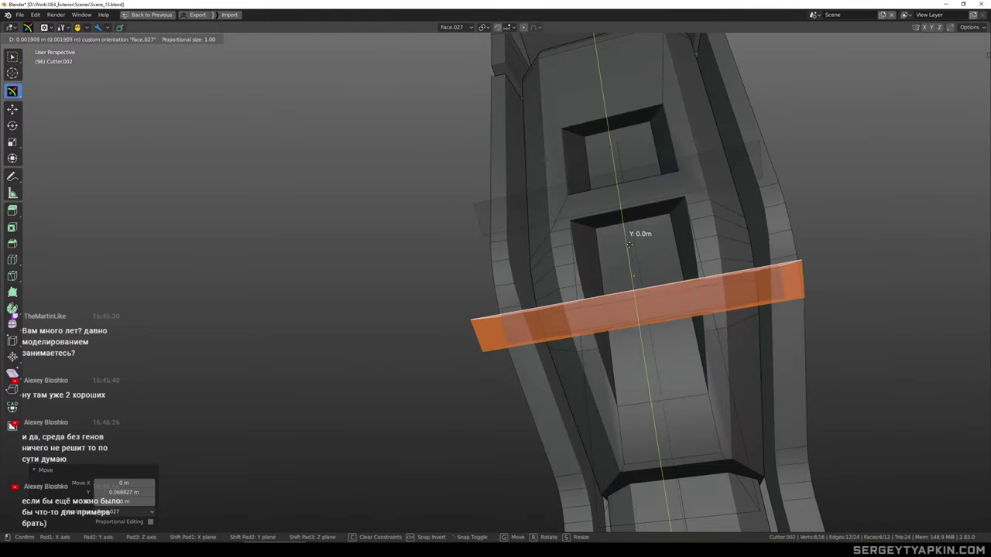
middle_drag(649, 247, 674, 262)
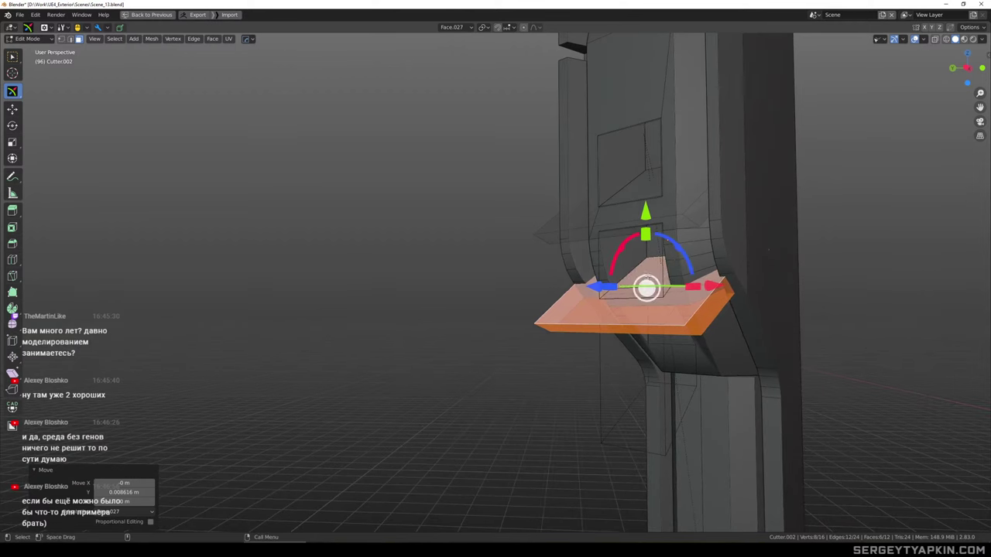
Select the top faces of both crossbar cutters and lower them about 0.022 m to slim the bars
scroll(660, 205, up, 2)
middle_drag(659, 204, 628, 176)
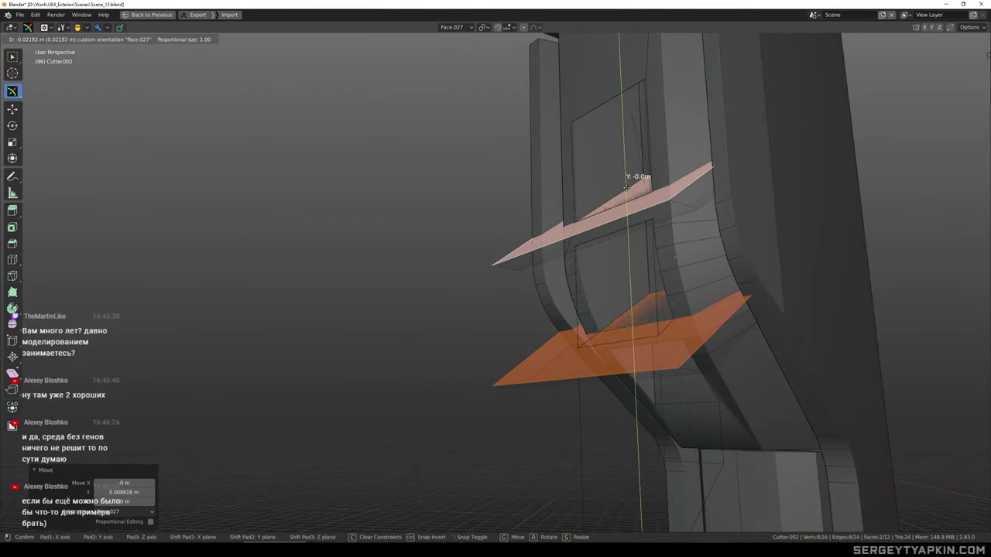
drag(626, 188, 626, 188)
scroll(736, 257, down, 3)
mouse_move(739, 259)
middle_down()
mouse_move(779, 222)
mouse_move(821, 251)
mouse_move(748, 266)
middle_up()
scroll(732, 275, up, 2)
scroll(689, 271, up, 2)
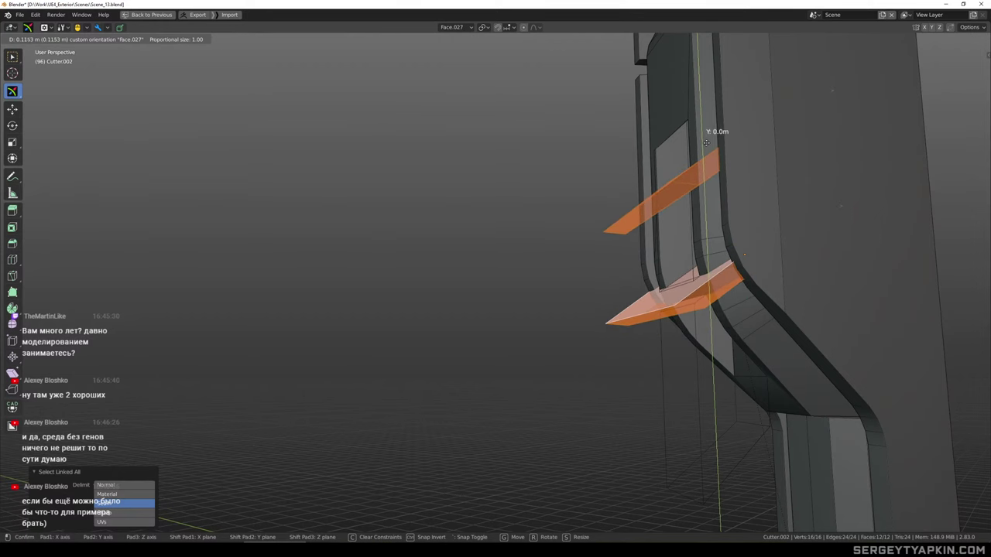
Select both crossbar cutters' meshes and move them about 0.114 m up the slot, then adjust each bar's height separately
drag(706, 143, 708, 180)
double_click(691, 218)
drag(702, 137, 702, 111)
double_click(682, 330)
drag(706, 236, 700, 187)
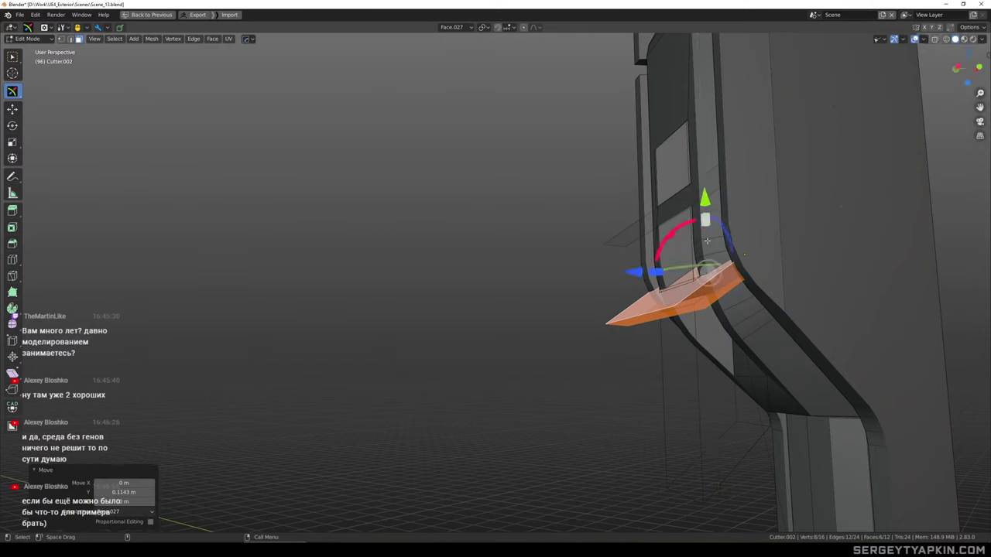
Lower the lower crossbar's top face about 0.002 m, and shift that face about 0.018 m along its local X
scroll(712, 290, up, 6)
middle_drag(720, 292, 769, 293)
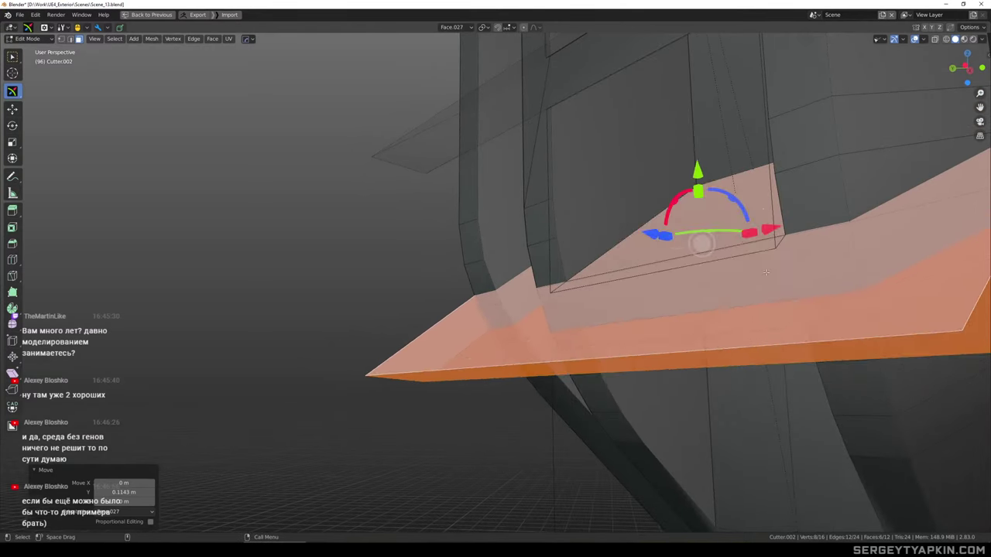
click(763, 286)
drag(672, 161, 673, 164)
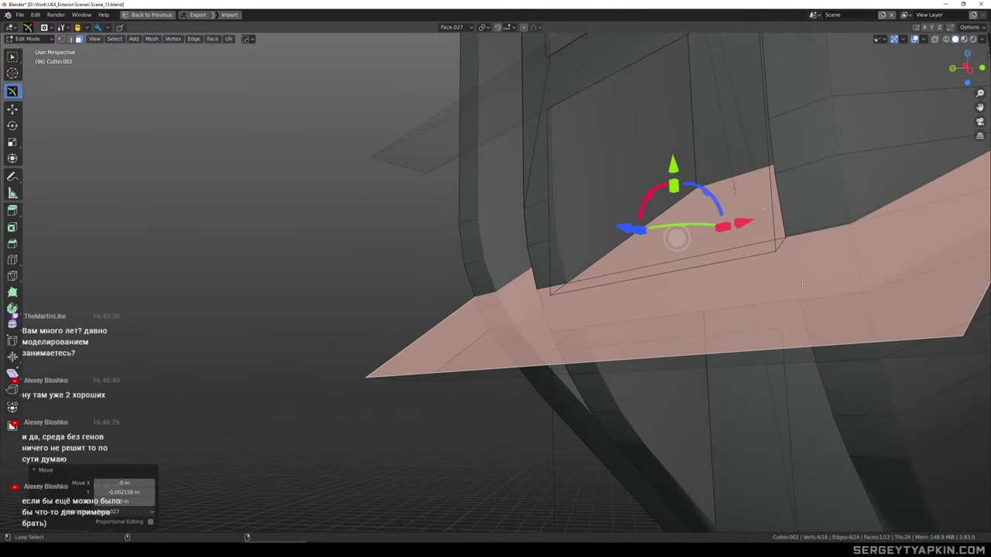
middle_drag(805, 300, 823, 274)
scroll(823, 274, down, 7)
drag(834, 245, 819, 250)
shift+middle_drag(819, 249, 683, 261)
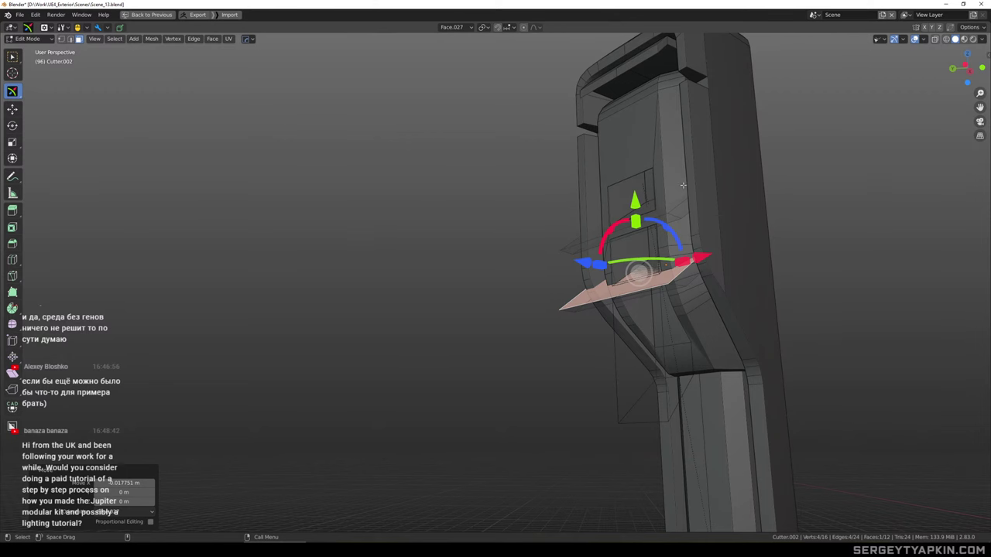
Leave mesh editing, select the insert block, and convert it to a mesh to apply the cuts
scroll(683, 185, down, 2)
scroll(683, 186, up, 3)
middle_drag(684, 185, 687, 129)
key(Tab)
click(690, 138)
key(alt+c)
click(600, 216)
Delete the crossbar cutter and the slot cutter objects
middle_drag(608, 215, 618, 244)
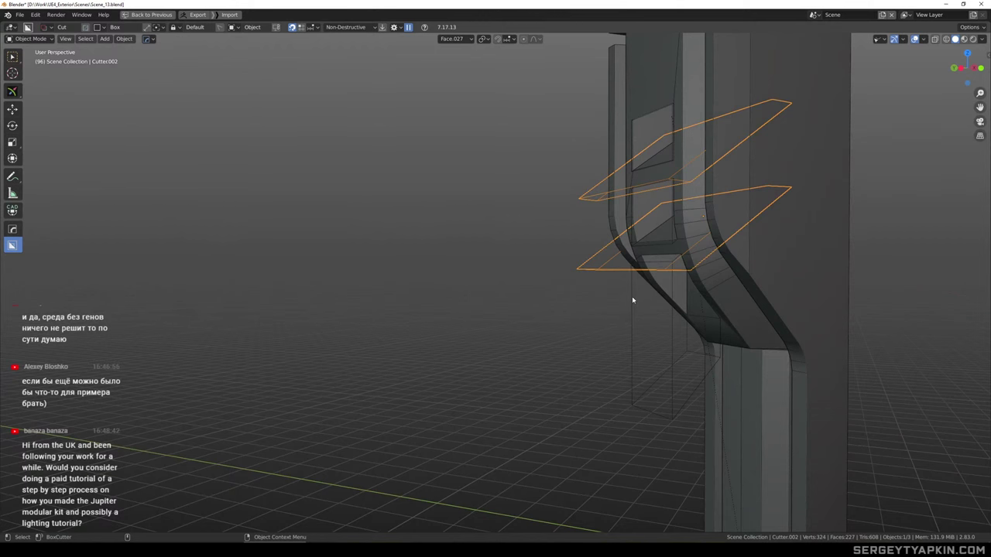
key(Delete)
click(633, 303)
key(Delete)
scroll(687, 212, up, 3)
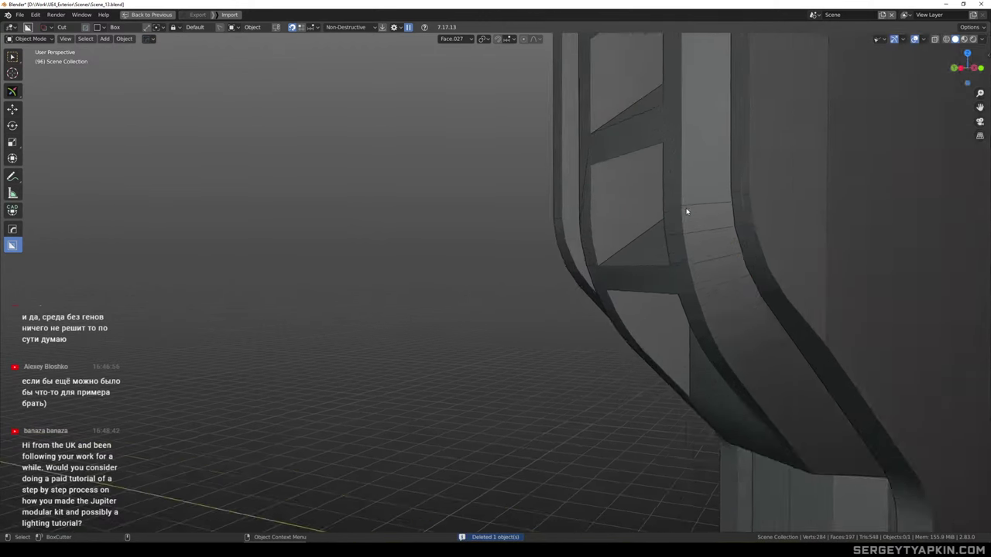
Edit the block's mesh and collapse the duplicate vertices at the lower crossbar's corners on one side of the slot
scroll(686, 212, down, 3)
click(687, 217)
middle_drag(687, 218, 800, 255)
scroll(801, 255, up, 3)
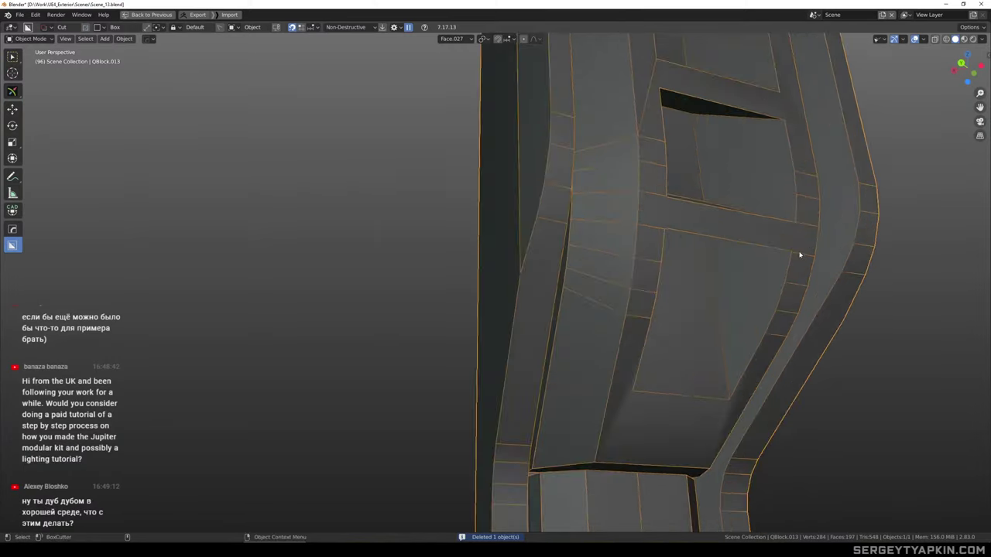
scroll(801, 255, up, 3)
key(Tab)
drag(776, 238, 797, 266)
shift+middle_drag(824, 171, 794, 221)
key(w)
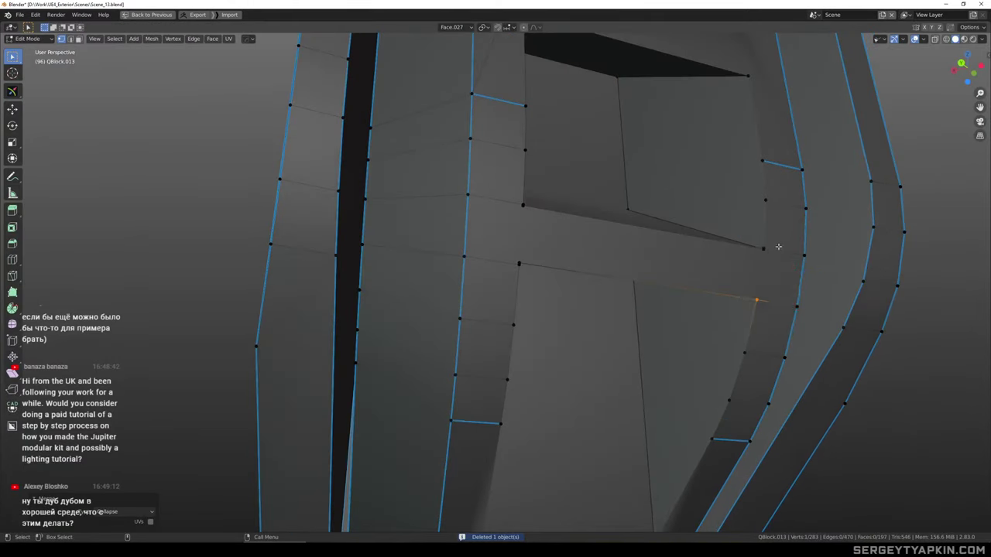
drag(777, 238, 756, 263)
key(m)
Collapse the duplicate vertices at the lower crossbar's corners on the opposite side of the slot
middle_drag(765, 264, 556, 277)
scroll(557, 277, up, 3)
drag(569, 258, 590, 282)
drag(580, 263, 593, 287)
key(m)
drag(616, 331, 601, 357)
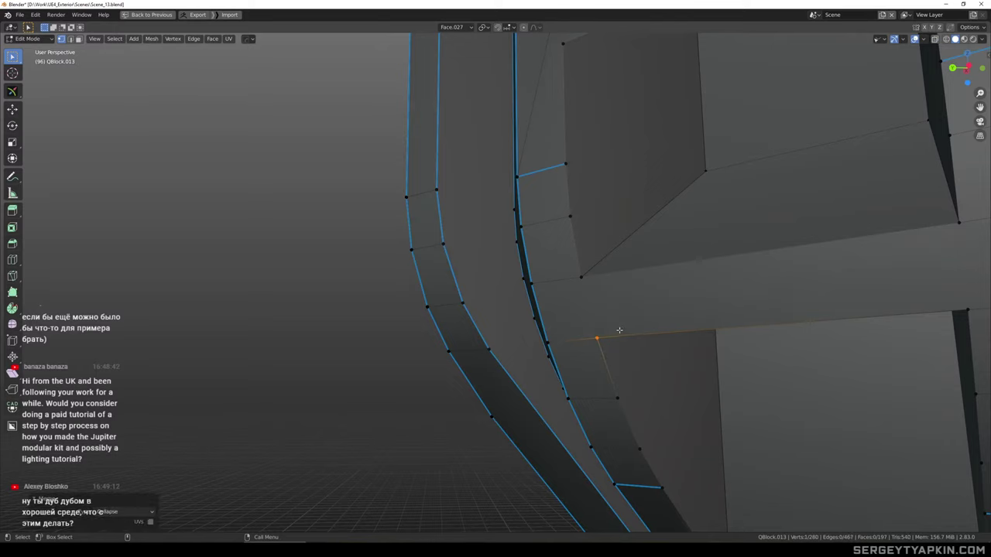
Return to object mode and mark the block's sharp edges again, including those around the new openings
scroll(619, 330, down, 5)
middle_drag(619, 330, 643, 163)
scroll(619, 233, down, 1)
scroll(649, 253, up, 1)
scroll(644, 248, down, 5)
scroll(640, 162, up, 3)
middle_drag(646, 217, 592, 219)
scroll(628, 228, down, 4)
key(Tab)
scroll(647, 204, up, 2)
key(q)
click(619, 204)
key(w)
click(697, 193)
Edit the insert's mesh, select the inner block's rounded upper faces and end face, and raise them toward the bar beneath the hood
scroll(580, 162, up, 5)
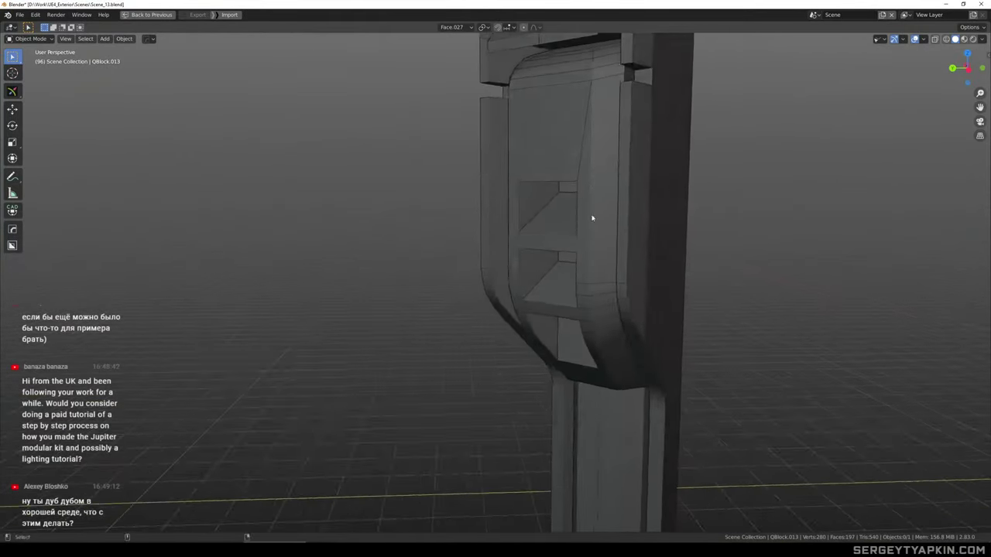
scroll(592, 218, down, 3)
shift+middle_drag(600, 151, 646, 206)
scroll(628, 185, up, 5)
click(622, 176)
scroll(626, 184, down, 2)
key(Tab)
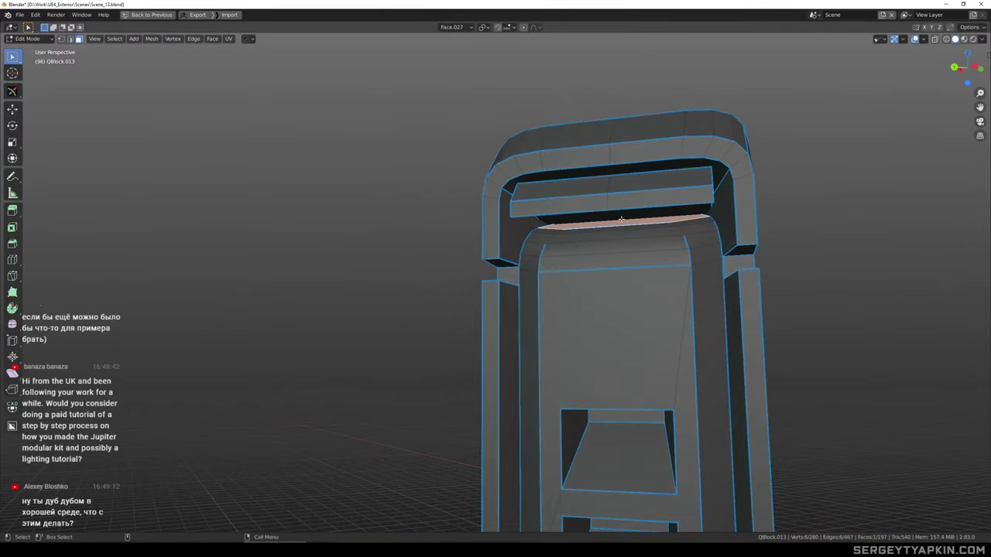
scroll(693, 237, up, 2)
middle_drag(683, 240, 709, 288)
scroll(709, 288, up, 3)
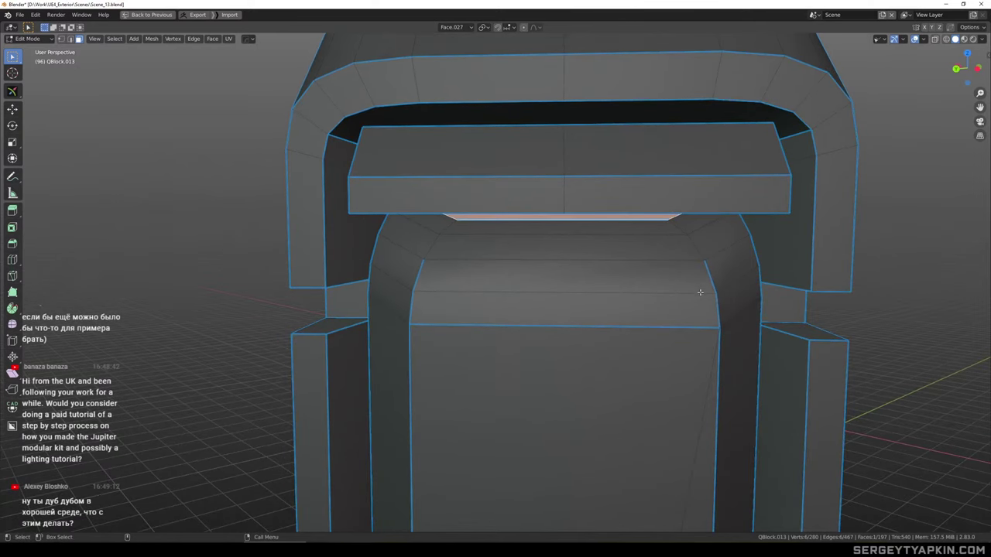
ctrl+right_drag(735, 310, 690, 224)
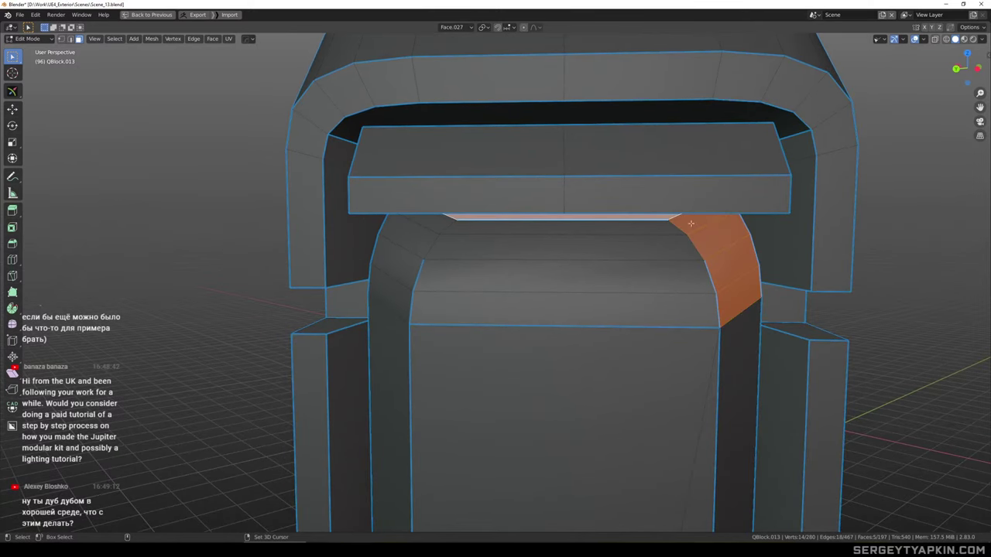
ctrl+right_drag(639, 284, 628, 335)
key(ctrl+z)
ctrl+right_drag(547, 308, 518, 244)
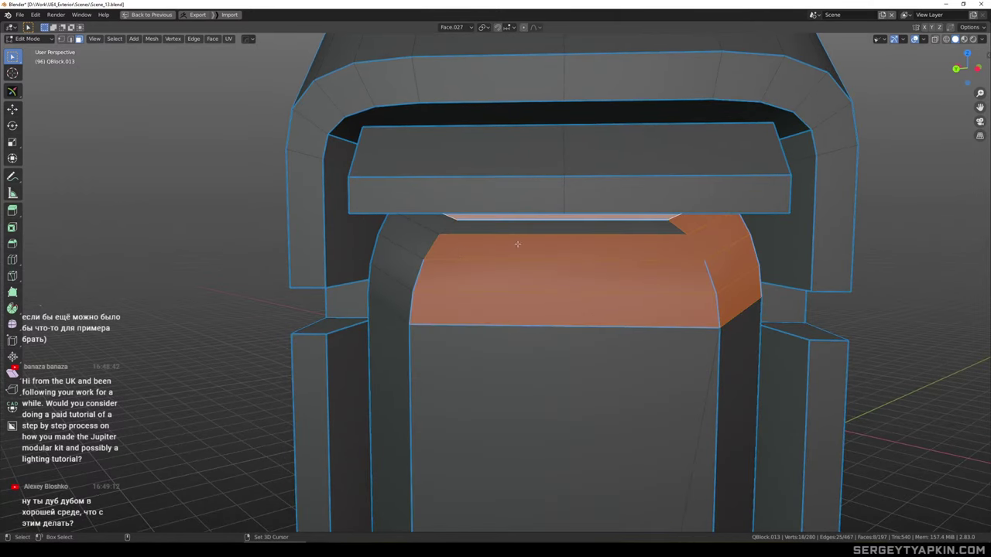
alt+shift+click(403, 282)
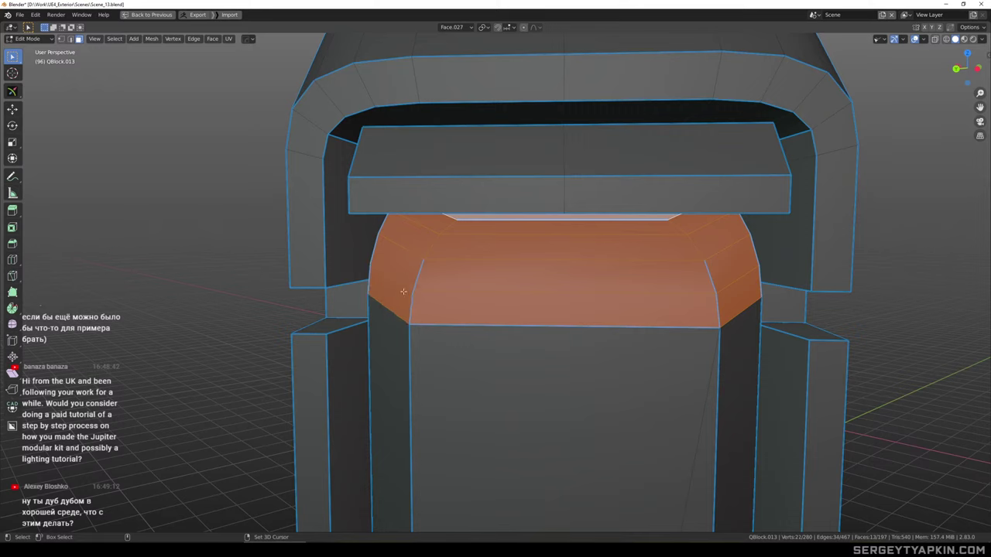
scroll(403, 292, down, 3)
middle_drag(588, 271, 529, 250)
key(w)
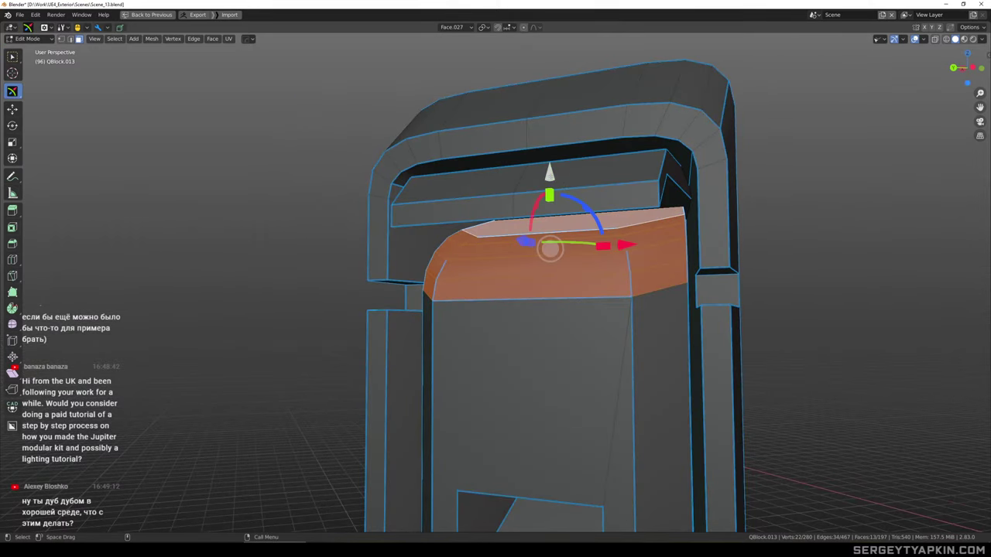
drag(552, 172, 556, 148)
scroll(557, 186, down, 1)
key(Tab)
Bevel the centre edge loop of the bar beneath the hood with a 0.169 m offset and one segment
scroll(560, 217, down, 6)
middle_drag(559, 217, 644, 211)
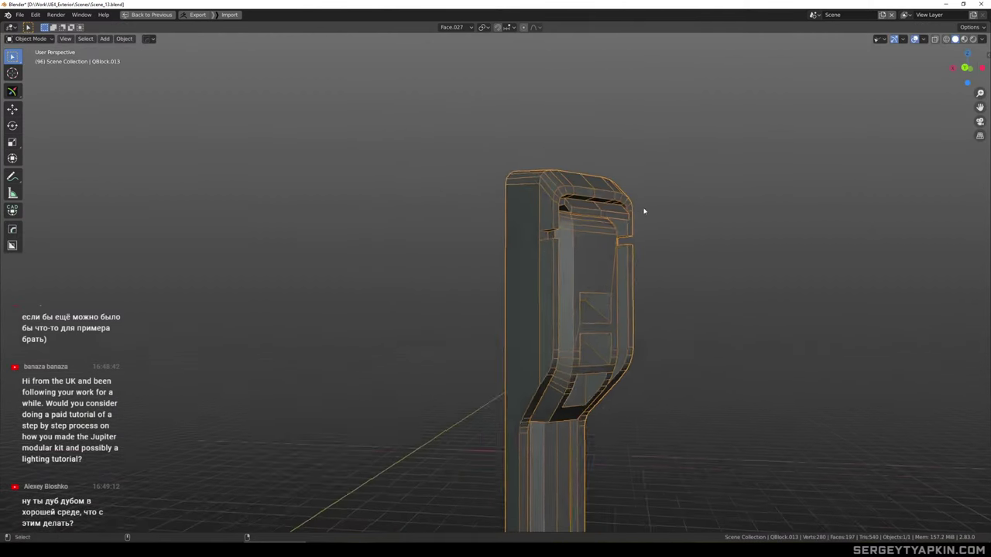
scroll(569, 213, up, 4)
scroll(566, 212, down, 2)
middle_drag(566, 212, 591, 237)
scroll(583, 228, up, 2)
key(Tab)
click(606, 214)
key(w)
alt+click(610, 228)
key(ctrl+b)
click(662, 242)
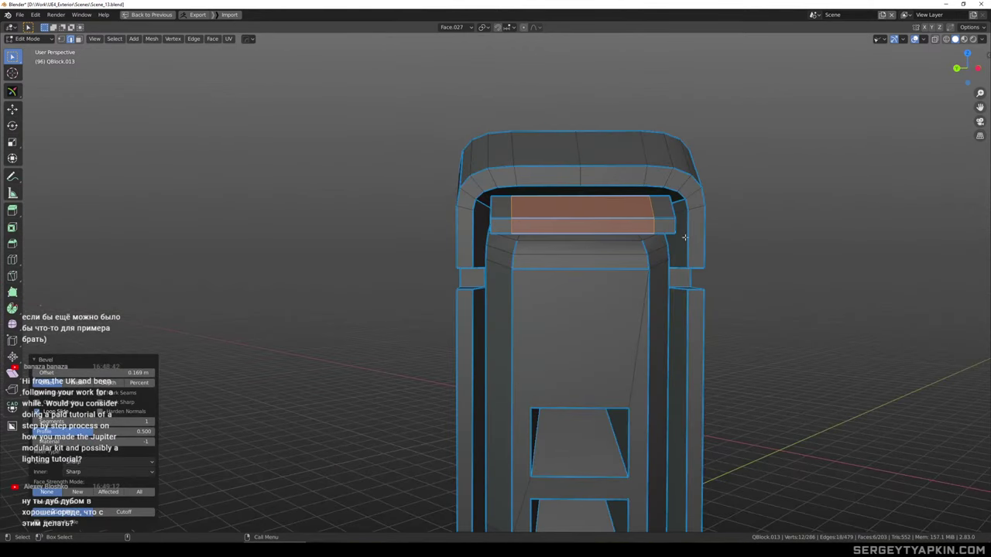
middle_drag(685, 237, 652, 231)
scroll(644, 221, up, 2)
key(3)
click(631, 212)
ctrl+click(645, 202)
scroll(619, 202, down, 2)
middle_drag(579, 205, 642, 203)
scroll(620, 212, up, 2)
middle_drag(580, 204, 614, 203)
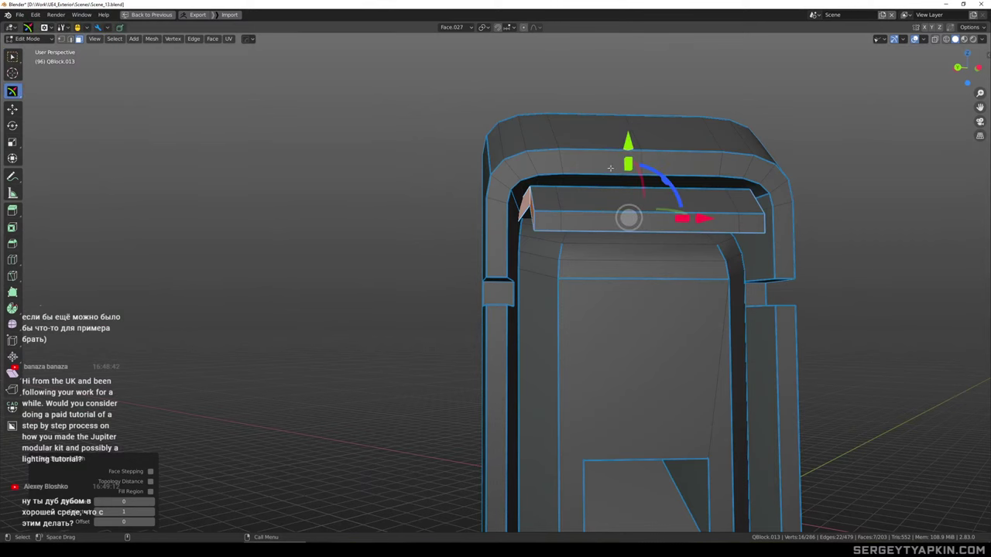
drag(628, 164, 626, 165)
key(ctrl+z)
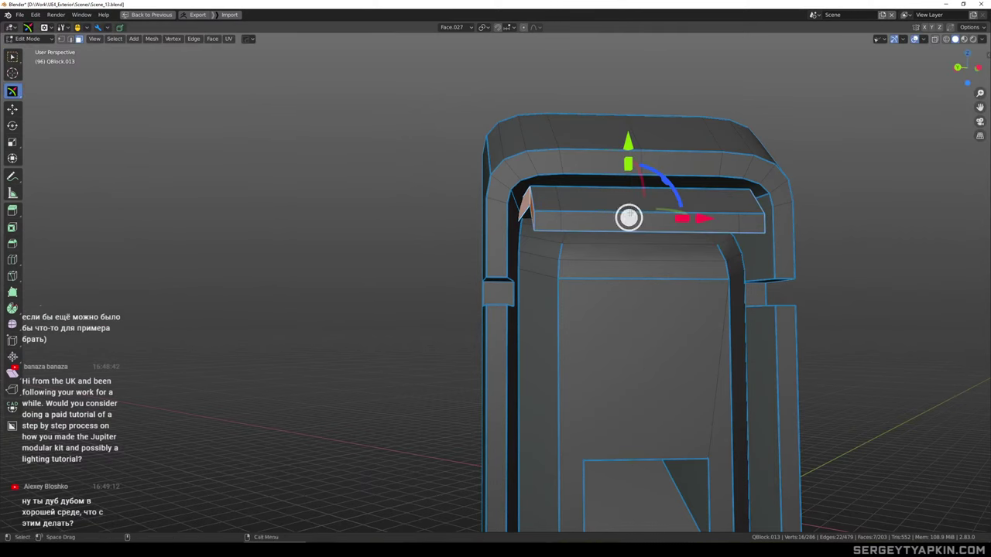
Lower the outer end faces on both sides of the bar about 0.043 m, spread them slightly wider, and return to object mode
middle_drag(567, 228, 569, 204)
click(531, 181)
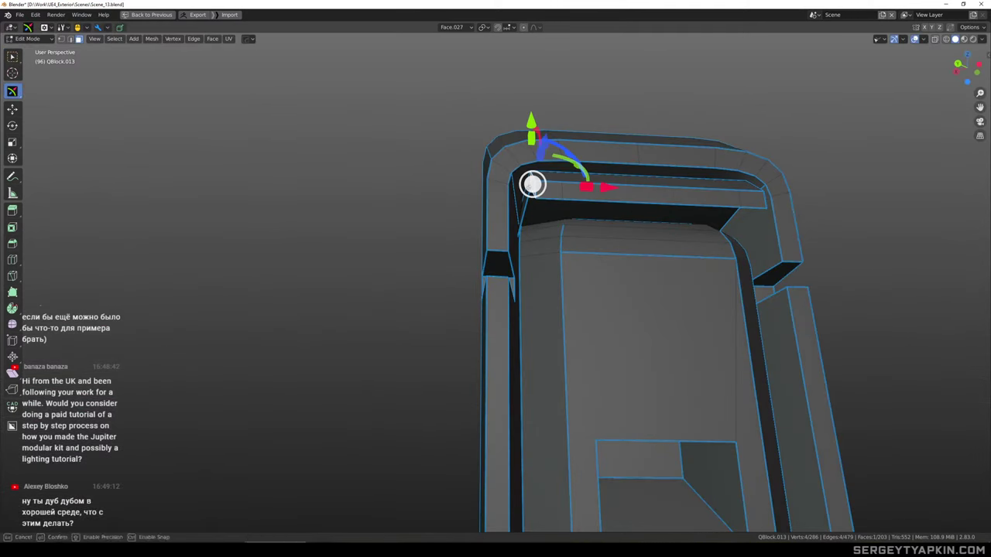
shift+click(524, 206)
middle_drag(648, 189, 622, 233)
shift+click(648, 193)
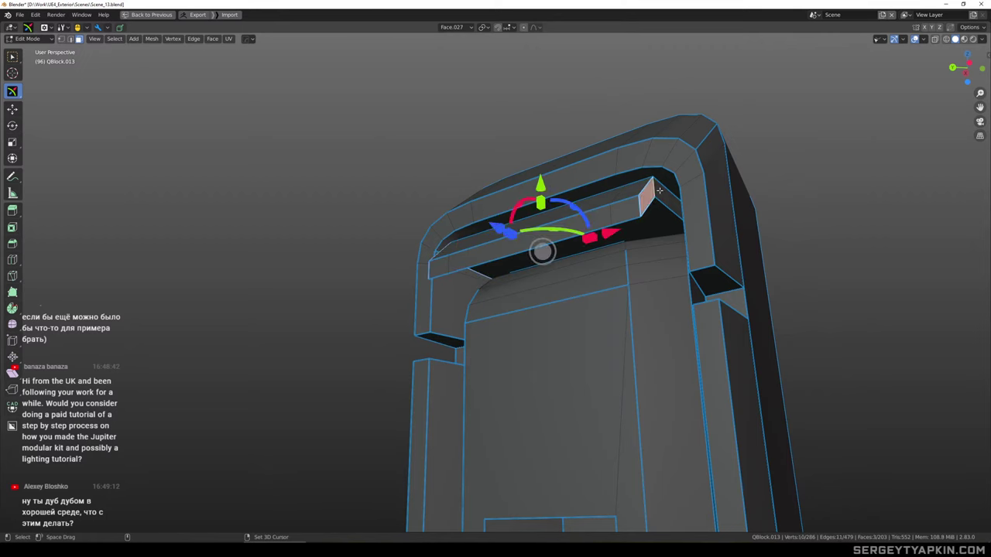
shift+click(661, 191)
drag(578, 187, 584, 209)
middle_drag(585, 211, 627, 192)
scroll(661, 254, down, 2)
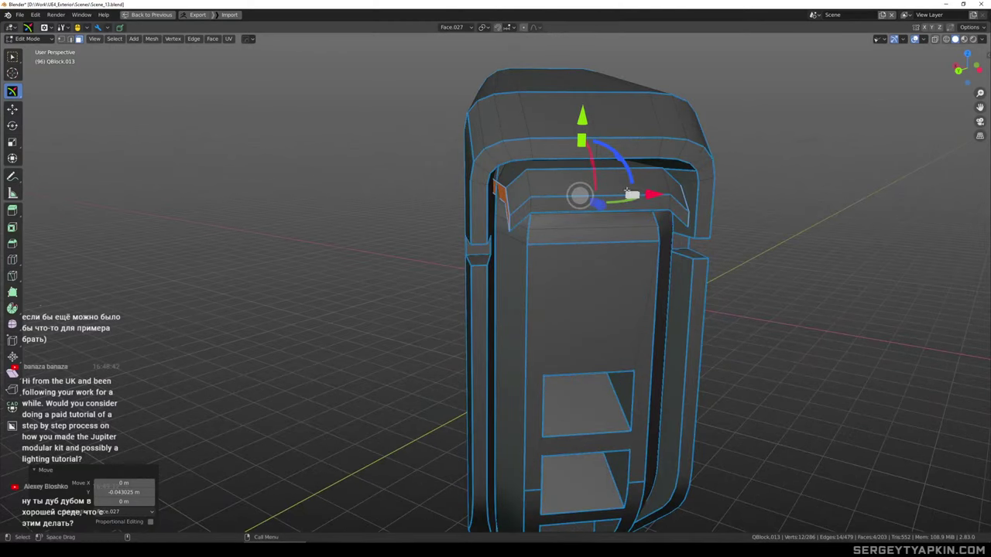
drag(632, 194, 640, 195)
middle_drag(596, 189, 593, 168)
key(ctrl+l)
scroll(658, 208, down, 2)
middle_drag(677, 214, 627, 134)
key(Tab)
Bevel the inner upper rear edges of the insert's three slot openings with a 0.112 m offset and one segment
scroll(662, 219, down, 3)
scroll(661, 219, down, 2)
middle_drag(627, 135, 585, 108)
scroll(579, 202, up, 4)
key(Tab)
click(584, 188)
scroll(583, 188, down, 3)
middle_drag(585, 109, 577, 140)
shift+middle_drag(577, 139, 573, 218)
scroll(587, 248, up, 5)
scroll(580, 252, up, 1)
middle_drag(573, 219, 579, 184)
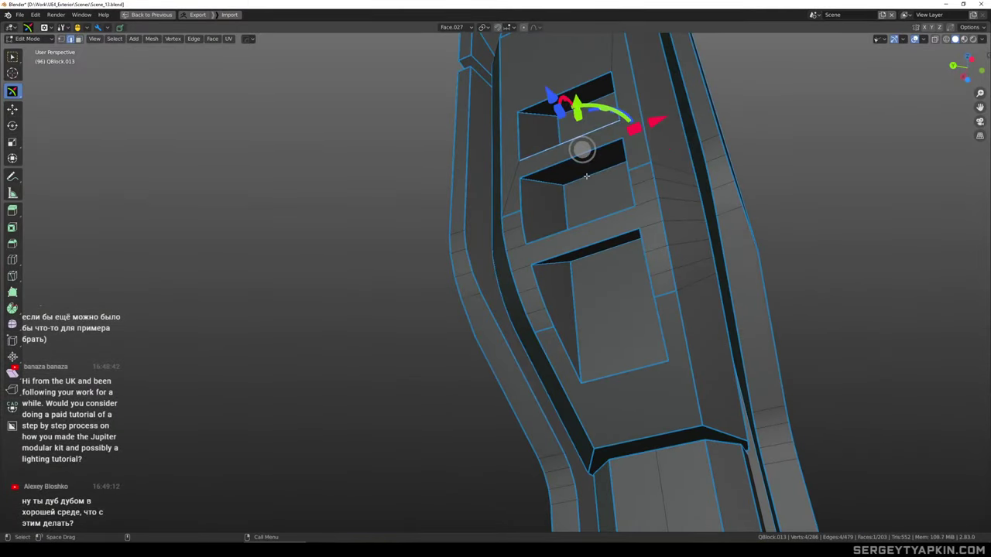
key(ctrl+b)
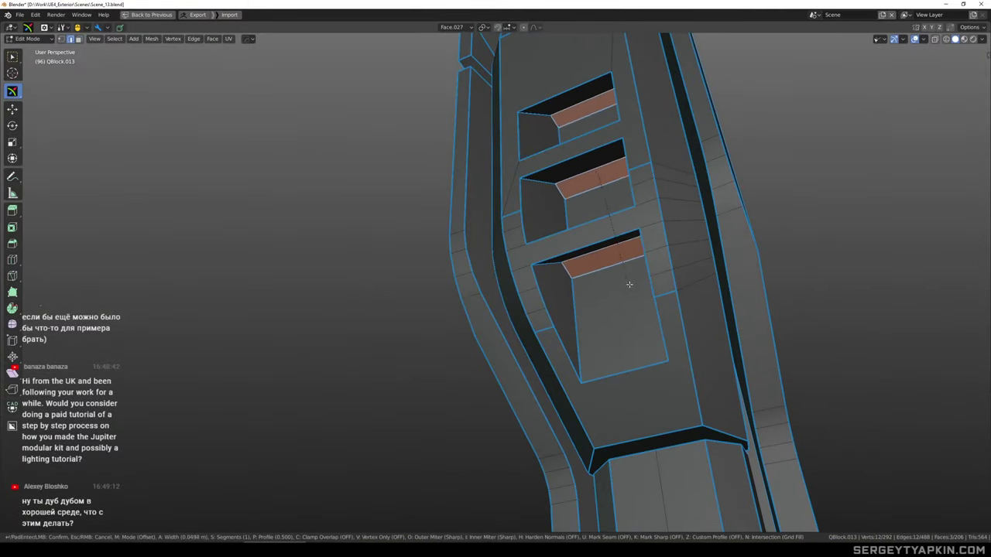
click(643, 306)
scroll(621, 276, down, 4)
middle_drag(622, 276, 625, 297)
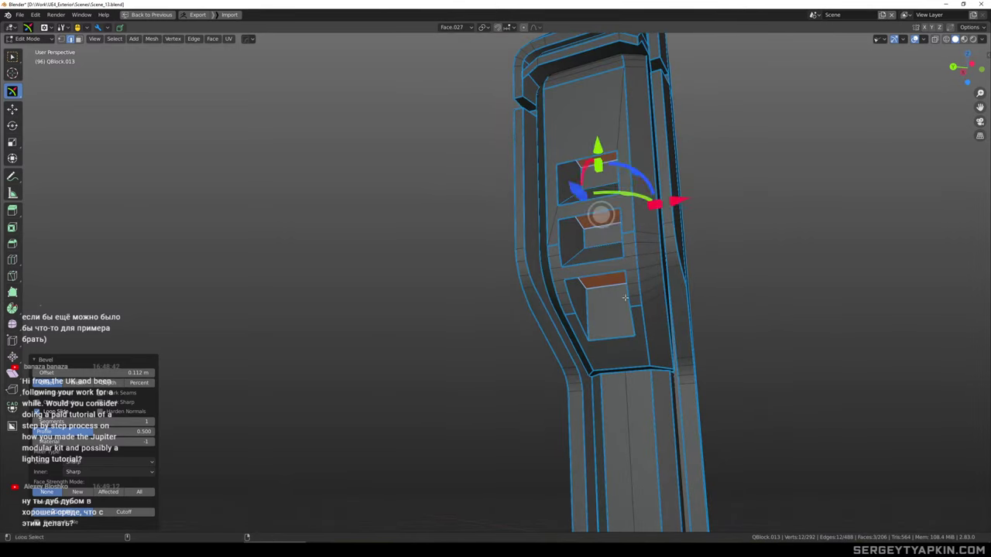
key(w)
click(751, 255)
Duplicate the sloped floor faces of the upper two openings in place and extrude the copies about 0.025 m into thin plates
scroll(604, 241, up, 3)
middle_drag(604, 241, 581, 200)
scroll(580, 200, down, 3)
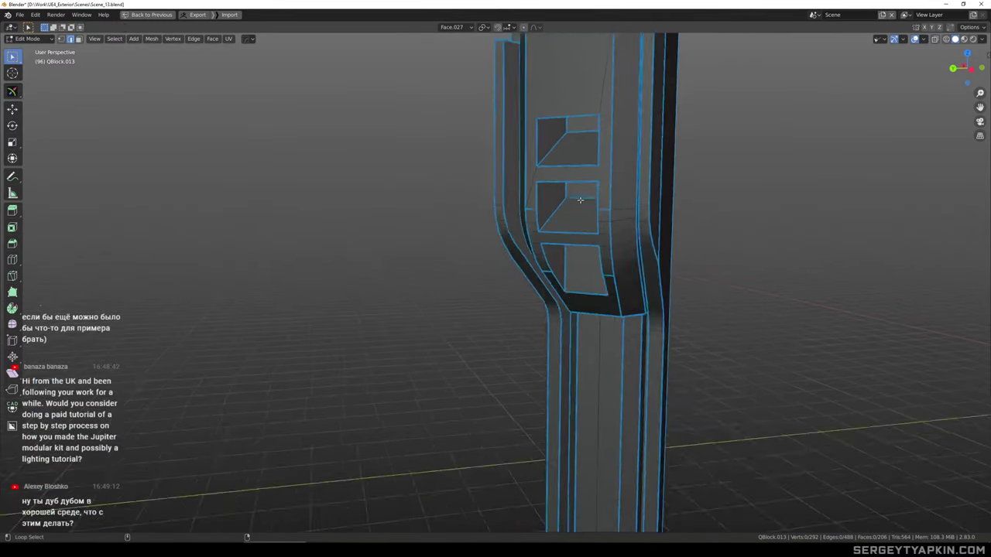
alt+drag(581, 200, 619, 187)
scroll(533, 192, up, 2)
scroll(528, 174, up, 2)
key(3)
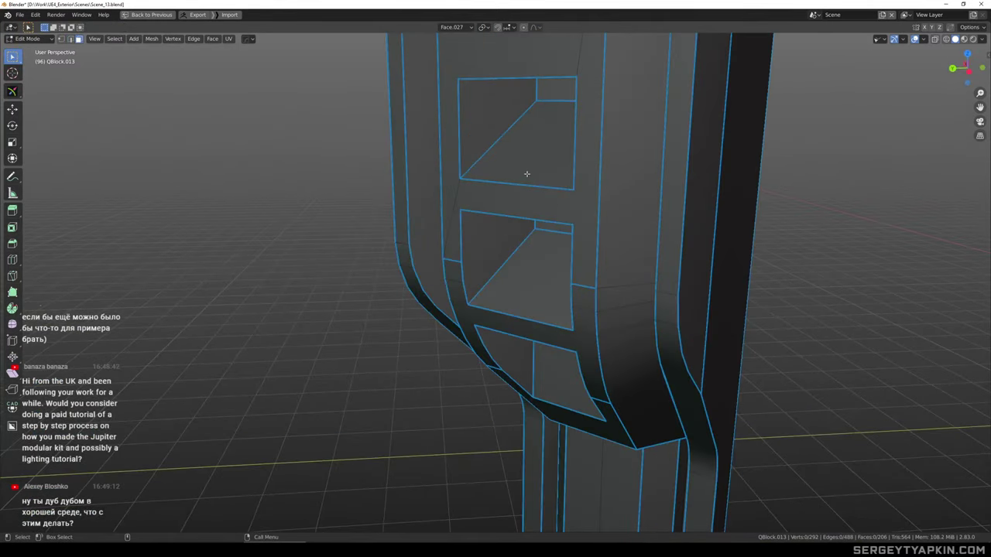
click(526, 173)
middle_drag(527, 174, 587, 268)
shift+click(600, 265)
key(shift+d)
right_click(587, 268)
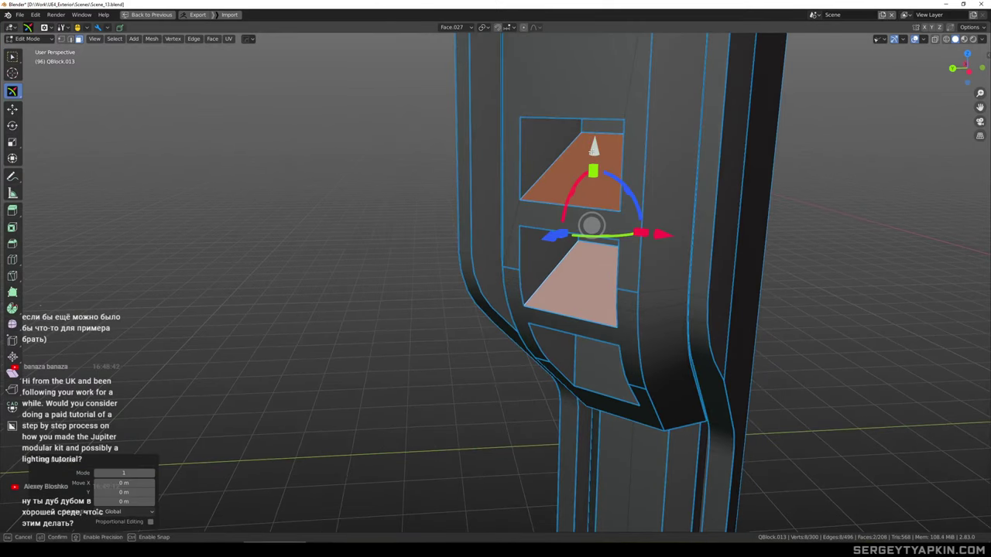
drag(592, 152, 589, 148)
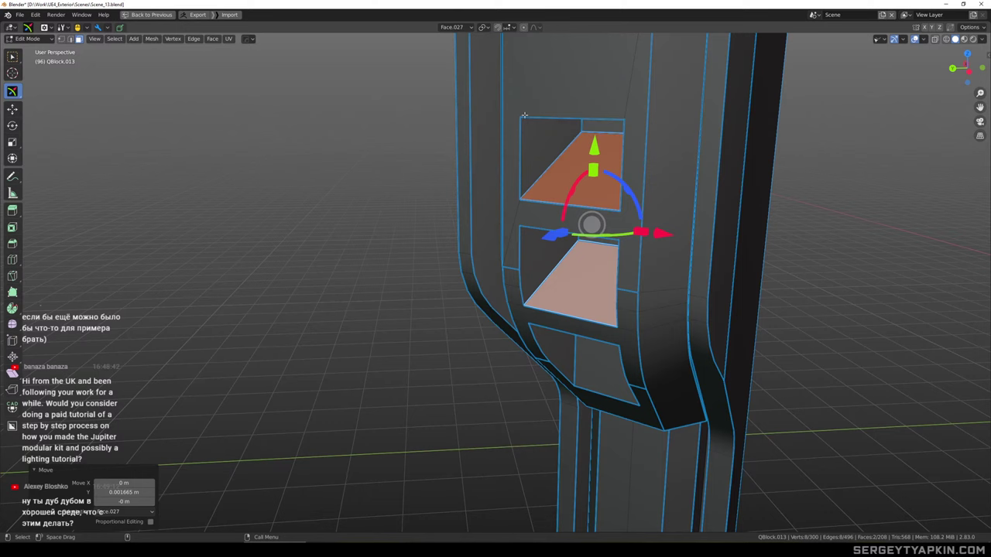
key(e)
click(596, 211)
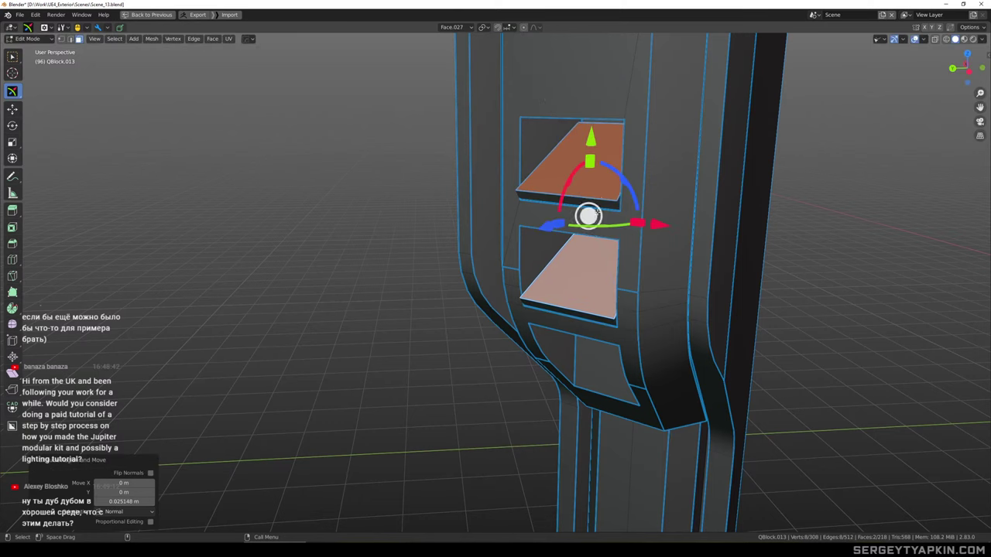
Move the front faces of both thin plates slightly outward along their normals so the plates overhang the crossbars
click(593, 203)
middle_drag(604, 203, 625, 288)
scroll(717, 234, down, 2)
scroll(625, 288, up, 2)
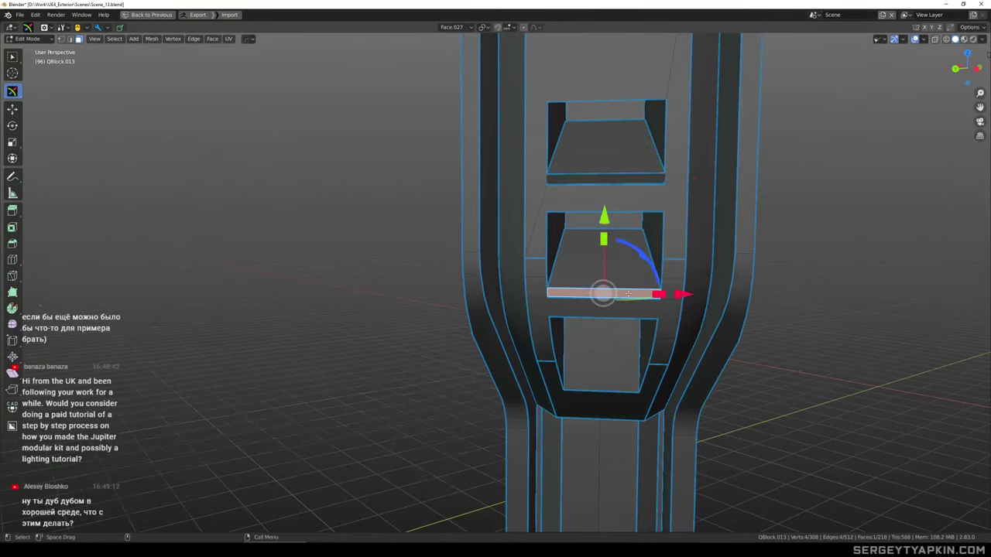
scroll(697, 246, down, 2)
middle_drag(735, 232, 663, 261)
scroll(647, 271, up, 2)
click(610, 286)
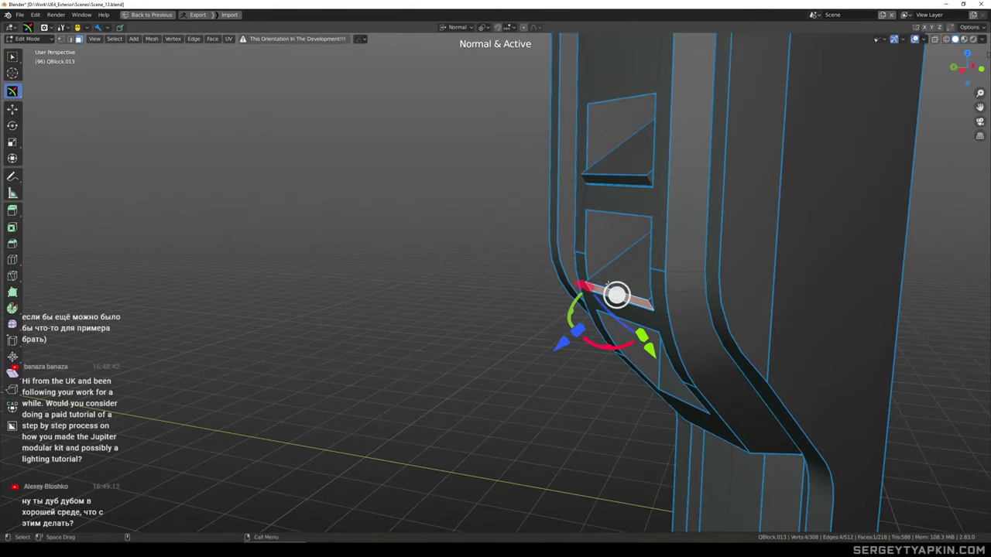
drag(557, 341, 550, 348)
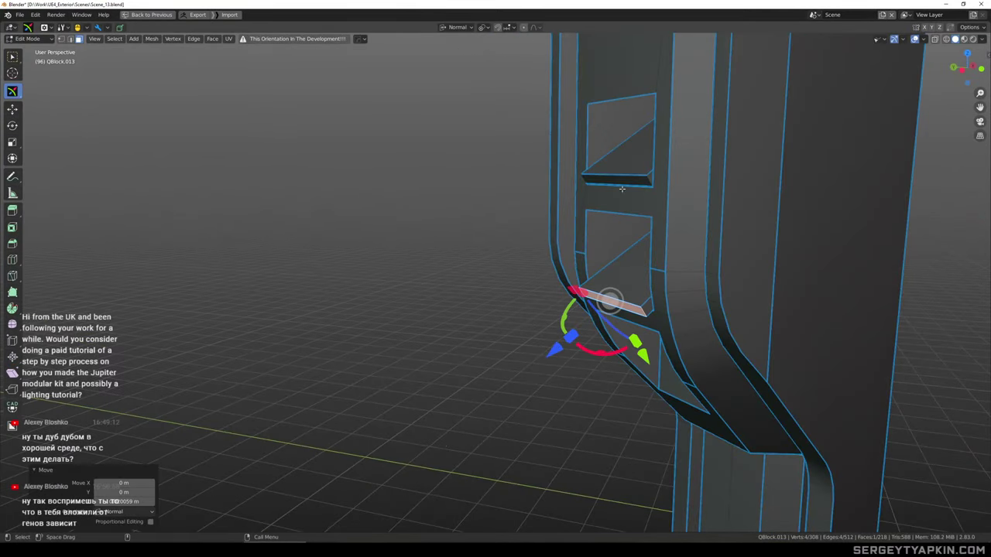
click(635, 179)
drag(553, 232, 548, 238)
Add a centred front-to-back loop cut to the lower plate and bevel it into two parallel edges
middle_drag(632, 264, 774, 242)
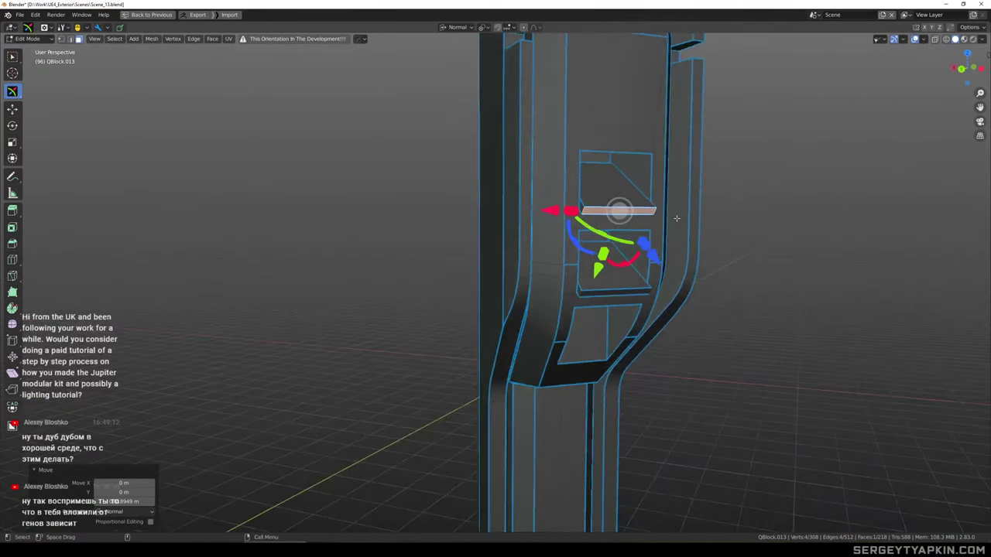
scroll(663, 212, up, 2)
key(2)
click(602, 166)
mouse_move(600, 193)
middle_down()
mouse_move(562, 190)
mouse_move(589, 188)
middle_up()
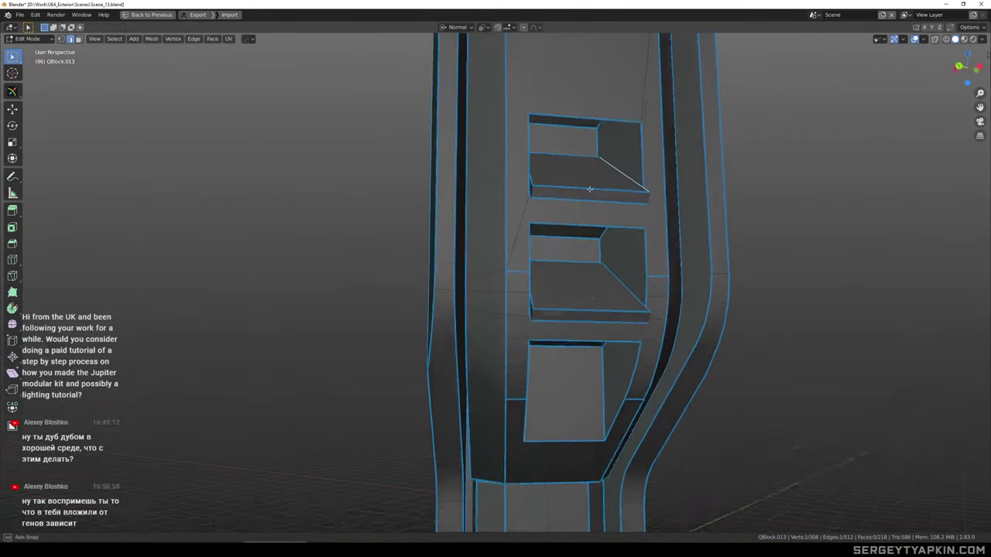
scroll(587, 313, up, 3)
key(ctrl+r)
click(591, 316)
right_click(592, 314)
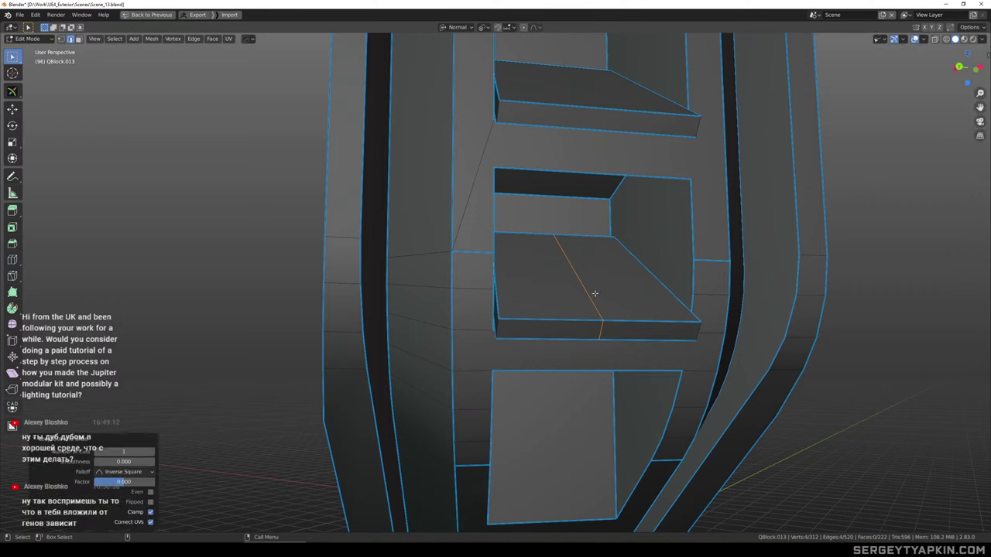
key(ctrl+b)
click(637, 303)
Add a centred crosswise loop cut to the lower plate and extrude its rear middle face upward into a block
click(605, 274)
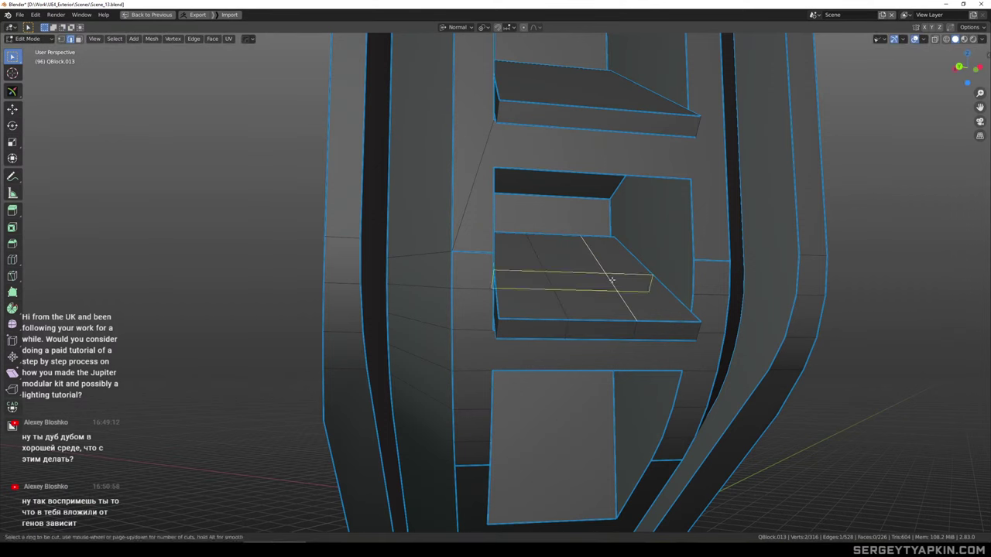
click(612, 280)
right_click(613, 280)
key(3)
click(559, 242)
key(e)
right_click(562, 232)
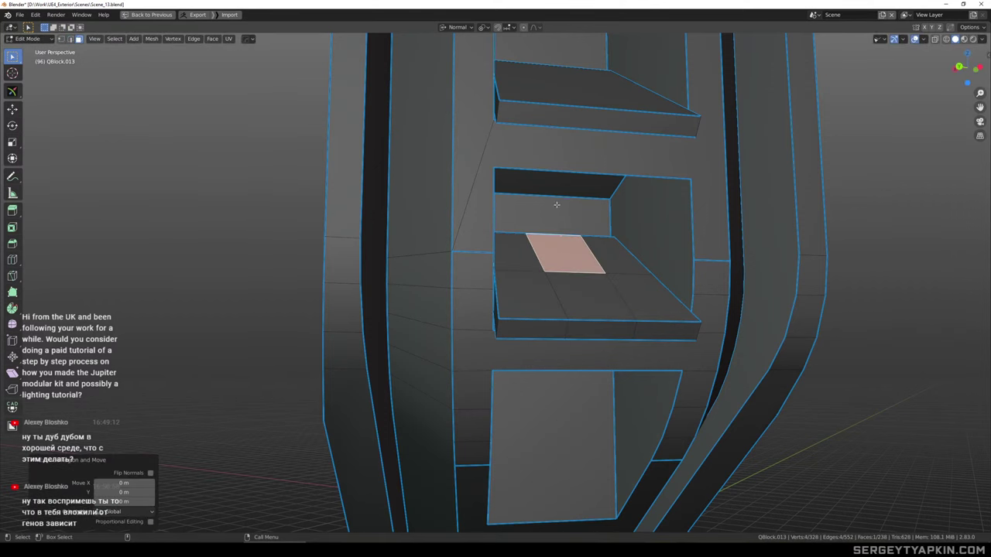
key(w)
drag(563, 179, 565, 135)
scroll(599, 246, down, 2)
Create a custom transform orientation from the small block's top face and fine-tune that face's height along its normal
middle_drag(599, 248, 639, 282)
scroll(557, 246, up, 1)
key(2)
click(606, 243)
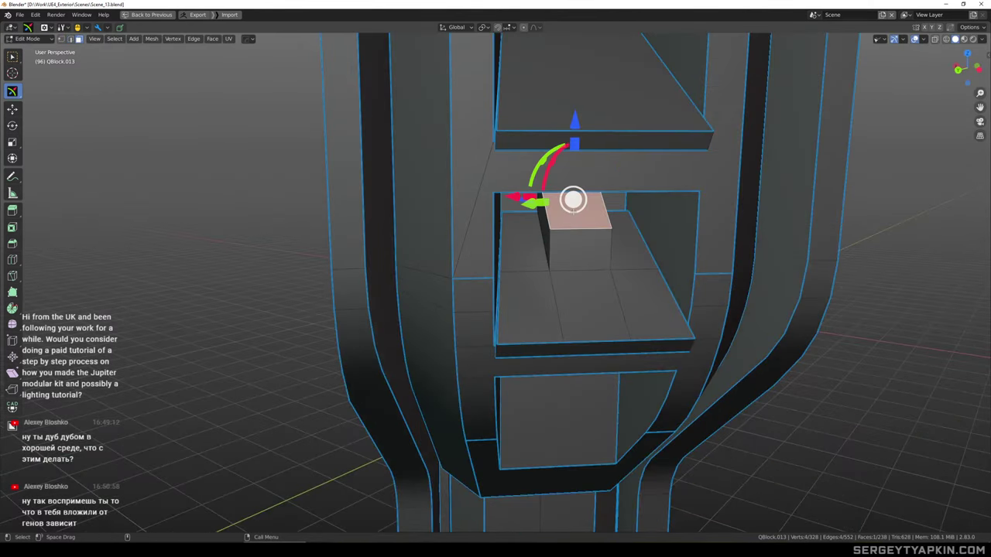
key(ctrl+alt+space)
middle_drag(613, 236, 586, 138)
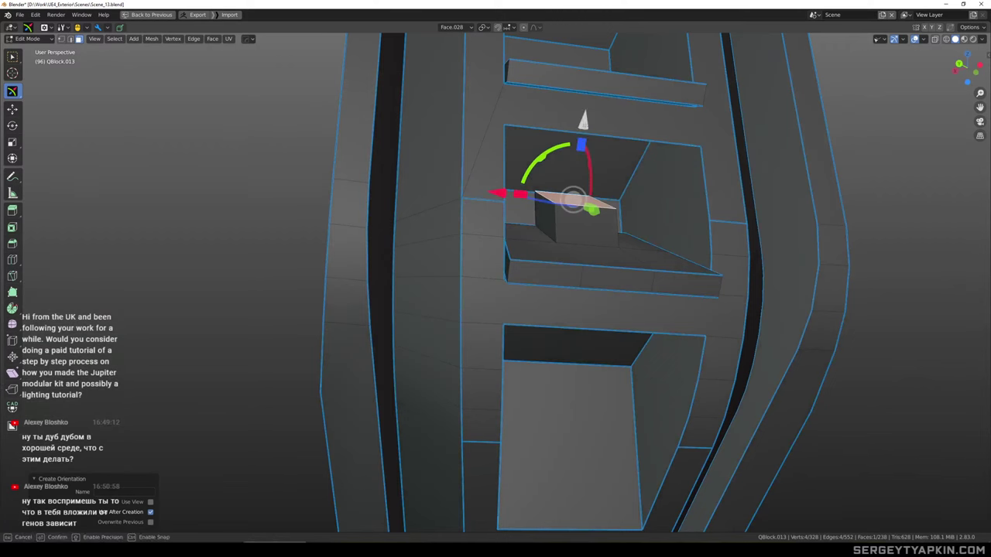
drag(583, 120, 585, 124)
middle_drag(621, 153, 617, 237)
Undo a trial shift of the small block's top face and taper the block by scaling that face to 0.490 along X
drag(606, 225, 586, 230)
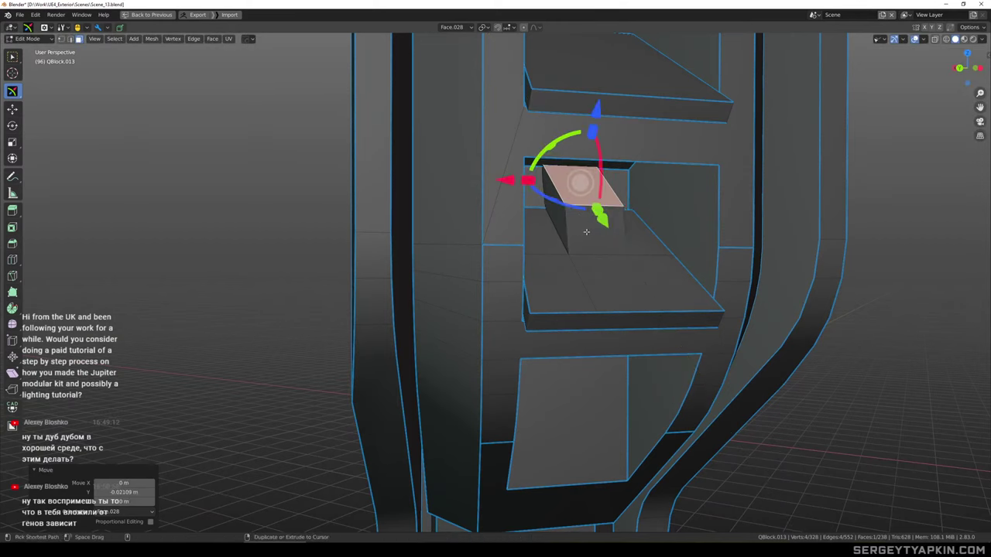
key(ctrl+z)
mouse_move(673, 214)
middle_down()
mouse_move(640, 212)
mouse_move(658, 212)
middle_up()
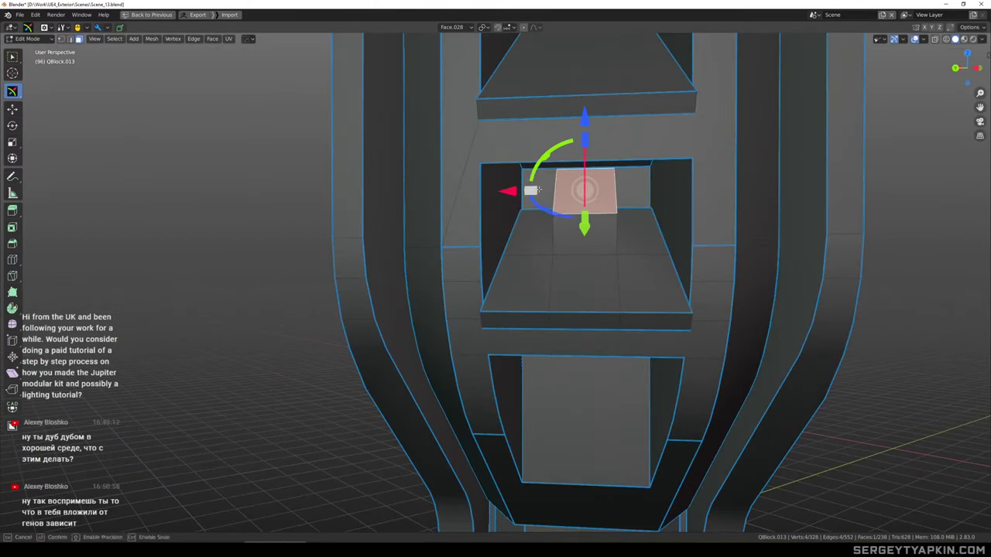
drag(536, 191, 558, 189)
middle_drag(557, 188, 624, 225)
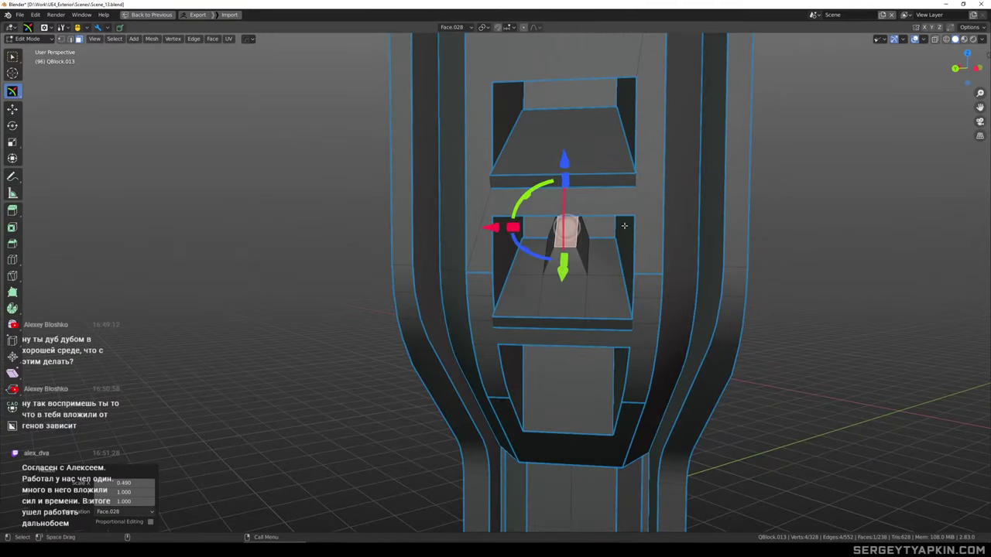
Undo the taper and the extrusion of the small middle block on the lower plate
key(w)
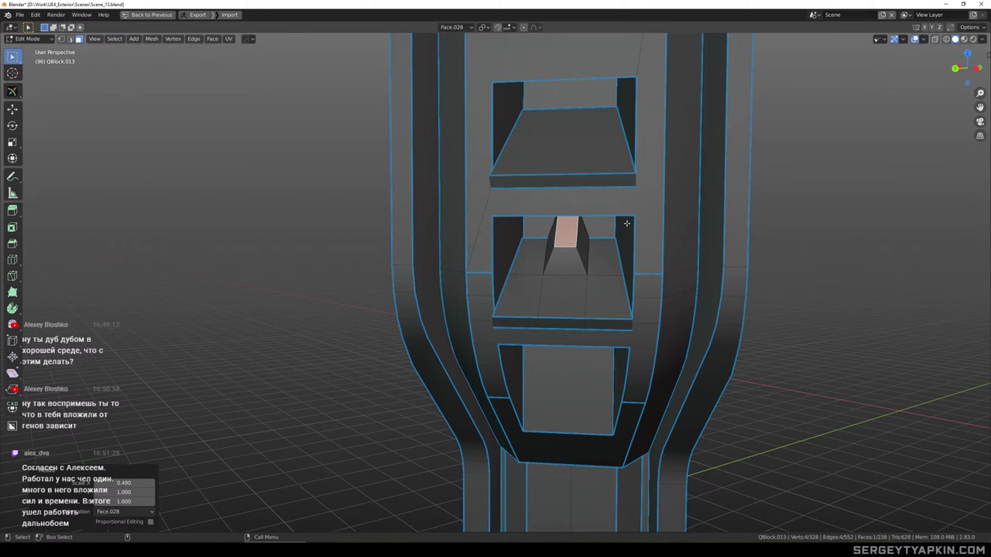
scroll(573, 234, up, 2)
middle_drag(566, 234, 580, 238)
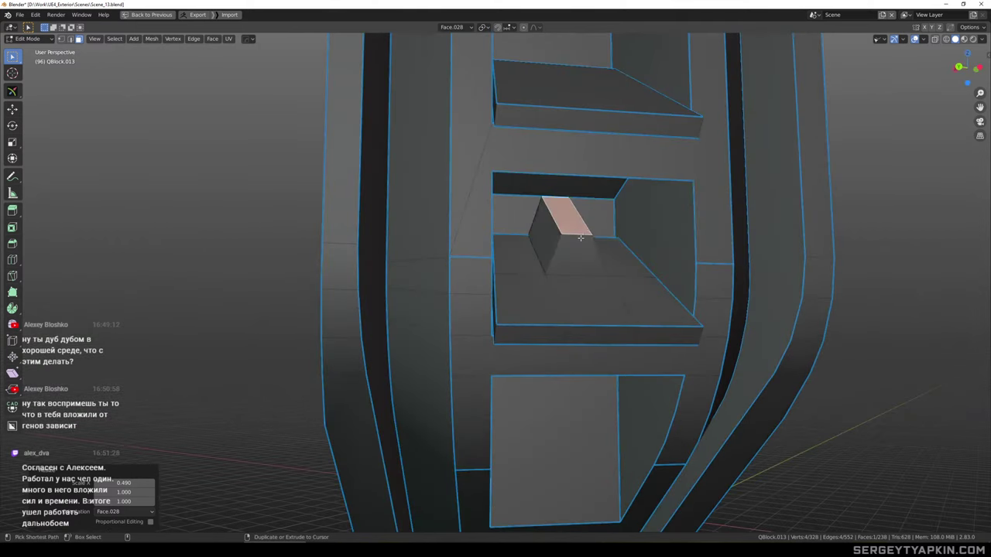
key(ctrl+z)
key(ctrl+z)
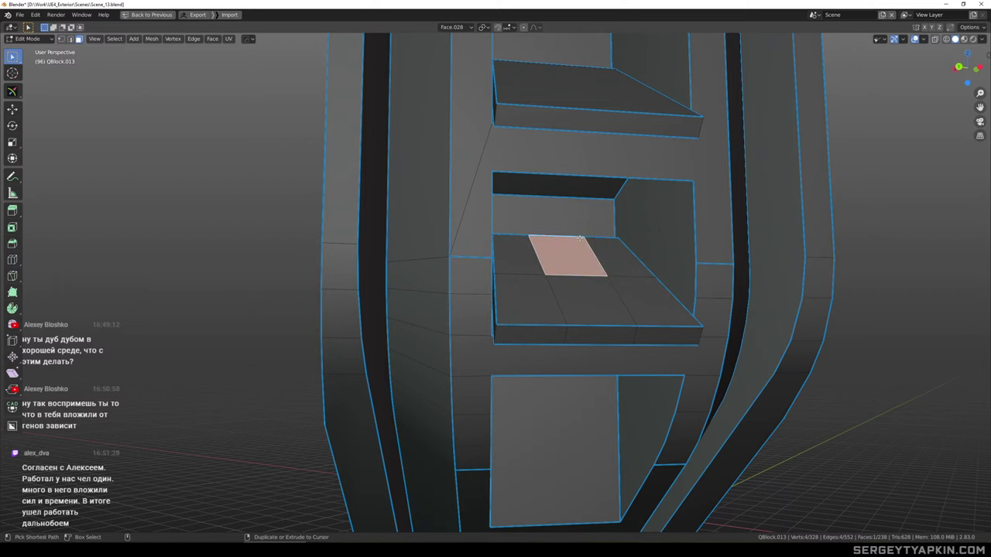
Extrude the two outer rear faces of the lower plate upward about 0.038 m into a pair of side blocks
middle_drag(579, 237, 542, 282)
click(512, 281)
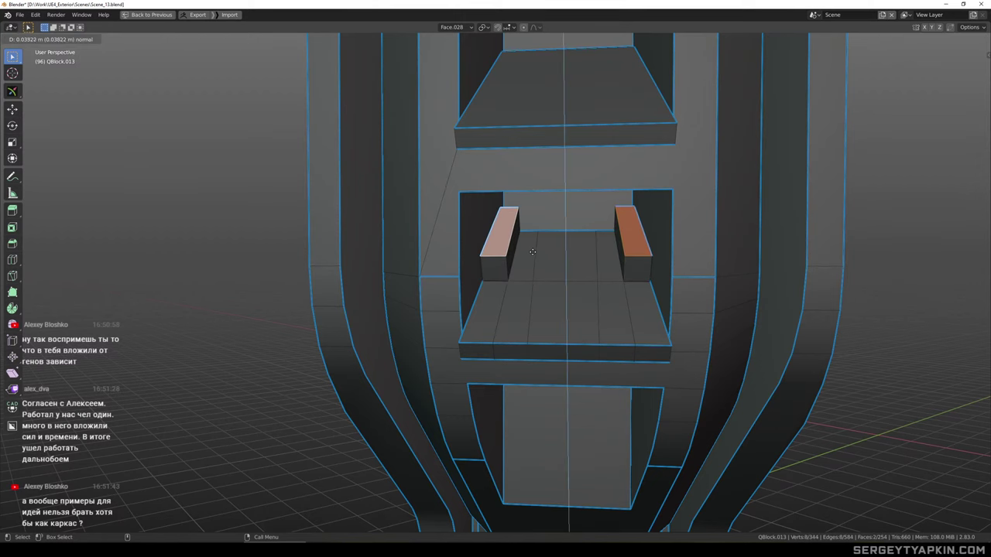
scroll(541, 270, down, 3)
middle_drag(541, 270, 568, 250)
scroll(584, 249, up, 2)
Taper the two side blocks by scaling their upper inner edges apart by about 1.17 along X
key(2)
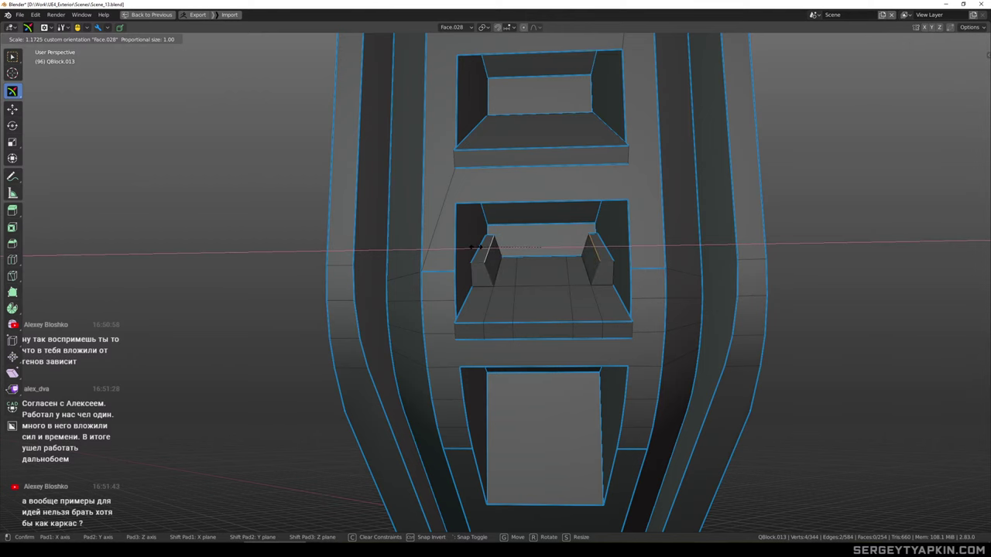
click(476, 247)
key(Tab)
scroll(560, 286, down, 4)
middle_drag(560, 286, 525, 331)
scroll(519, 308, up, 5)
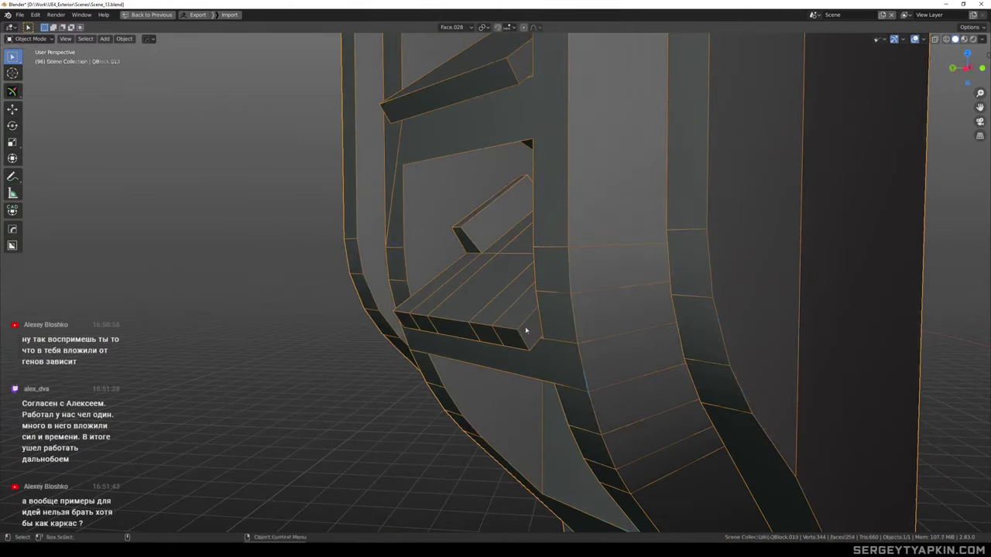
Add a crosswise loop cut near the lower plate's front edge and scale the plate's front faces to 0.890
key(Tab)
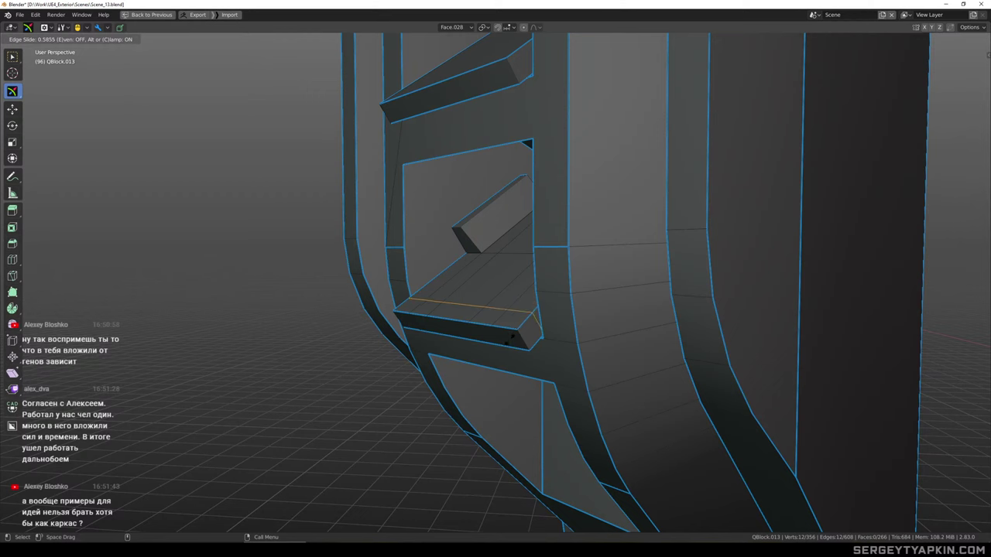
click(510, 341)
middle_drag(463, 339, 397, 339)
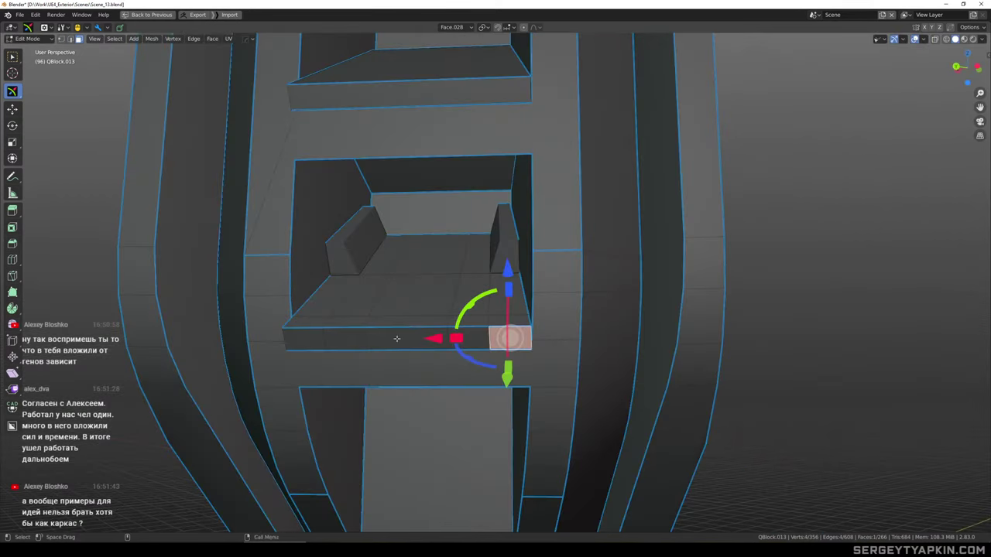
ctrl+click(319, 334)
alt+drag(320, 334, 575, 271)
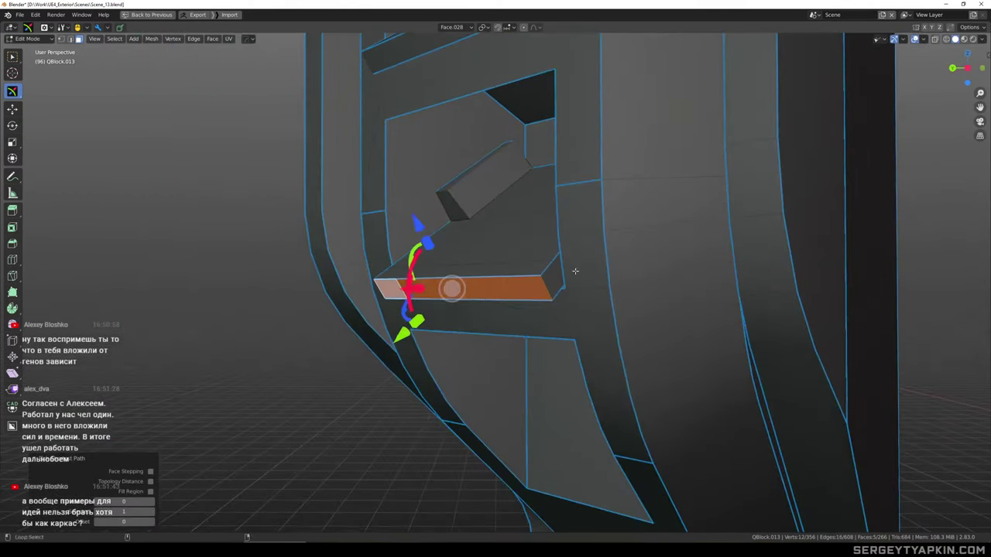
click(570, 326)
middle_drag(593, 322, 510, 292)
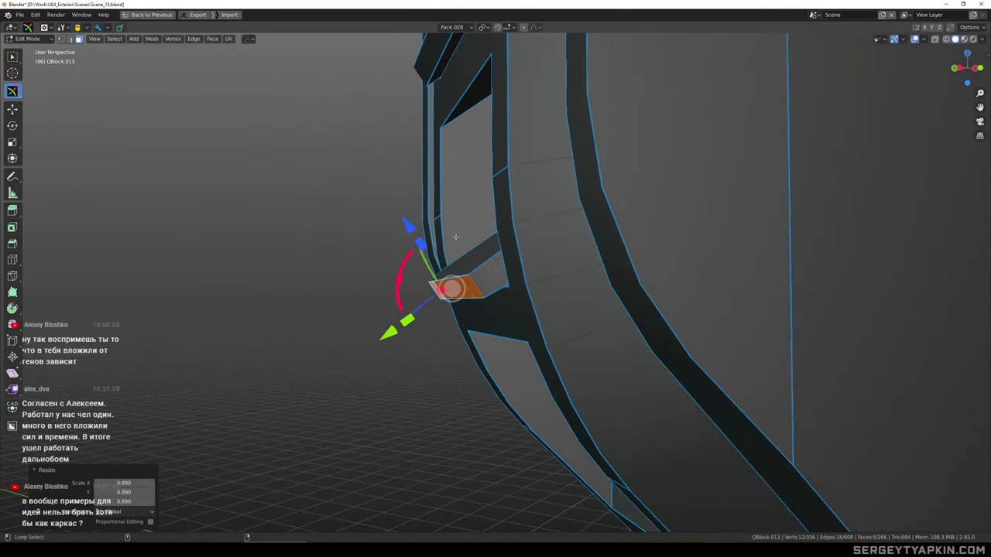
Angle the lower plate's front lip downward by shifting its front faces along the global Z axis
drag(455, 237, 455, 237)
scroll(455, 237, down, 2)
alt+drag(458, 234, 674, 229)
scroll(456, 233, up, 2)
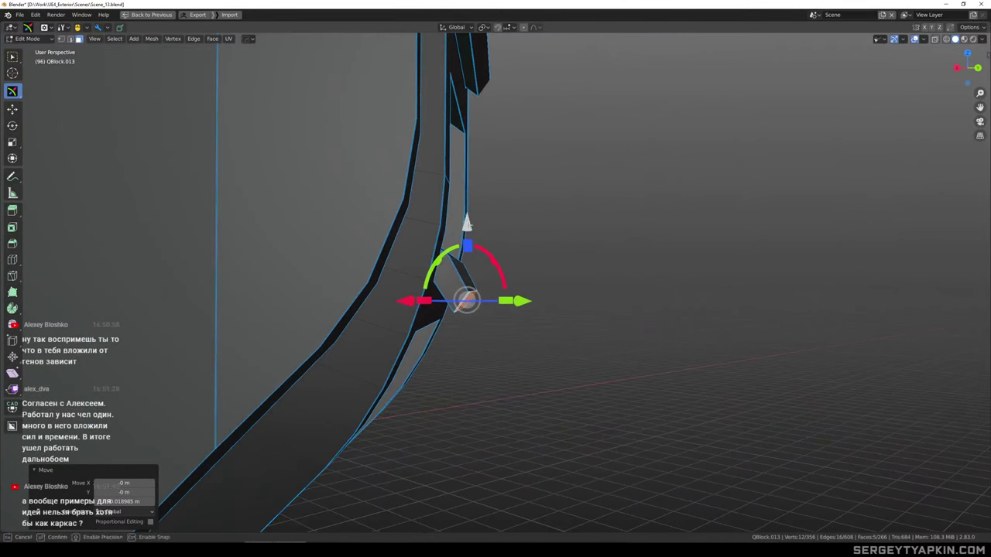
drag(467, 231, 467, 230)
scroll(468, 231, down, 3)
alt+drag(553, 225, 437, 238)
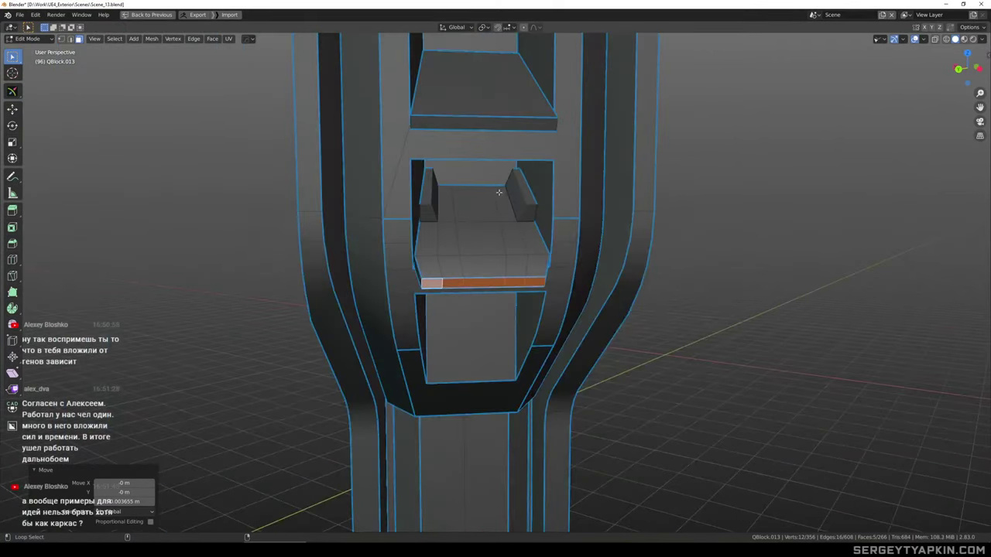
Delete the plain plate in the upper opening and dissolve the redundant lengthwise edges on the lower plate
alt+shift+drag(499, 193, 453, 217)
scroll(456, 243, down, 5)
scroll(452, 209, up, 3)
click(451, 207)
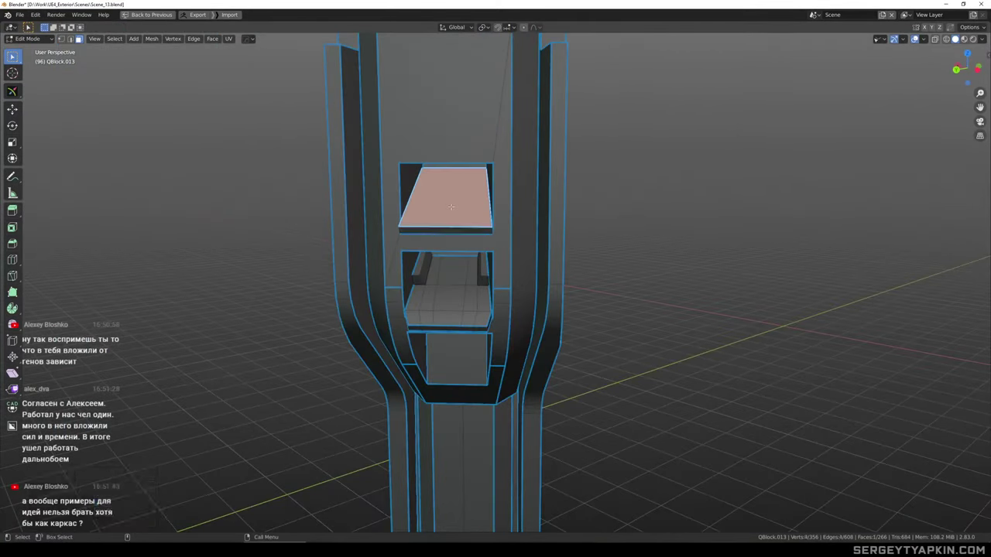
scroll(445, 293, up, 3)
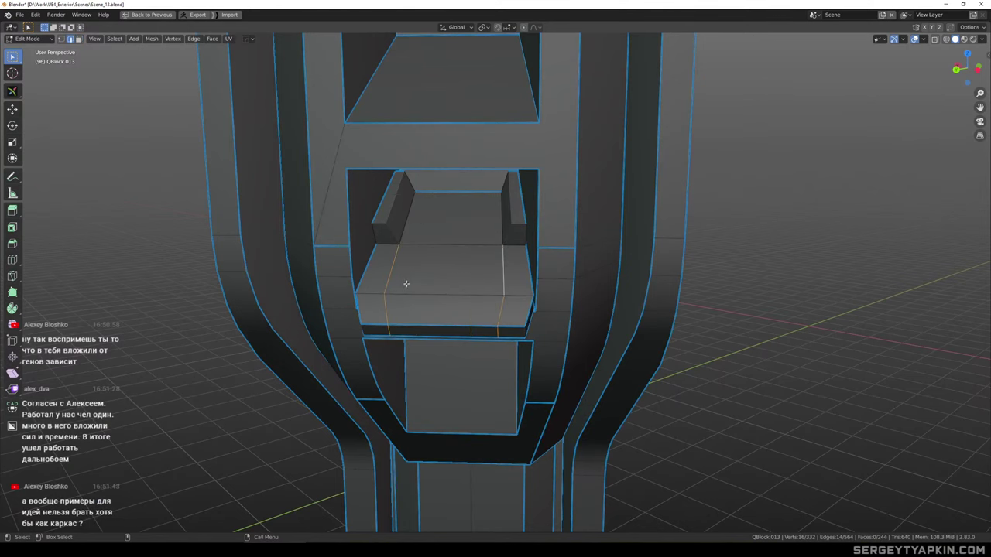
scroll(446, 267, down, 5)
alt+drag(481, 262, 446, 256)
scroll(446, 257, up, 2)
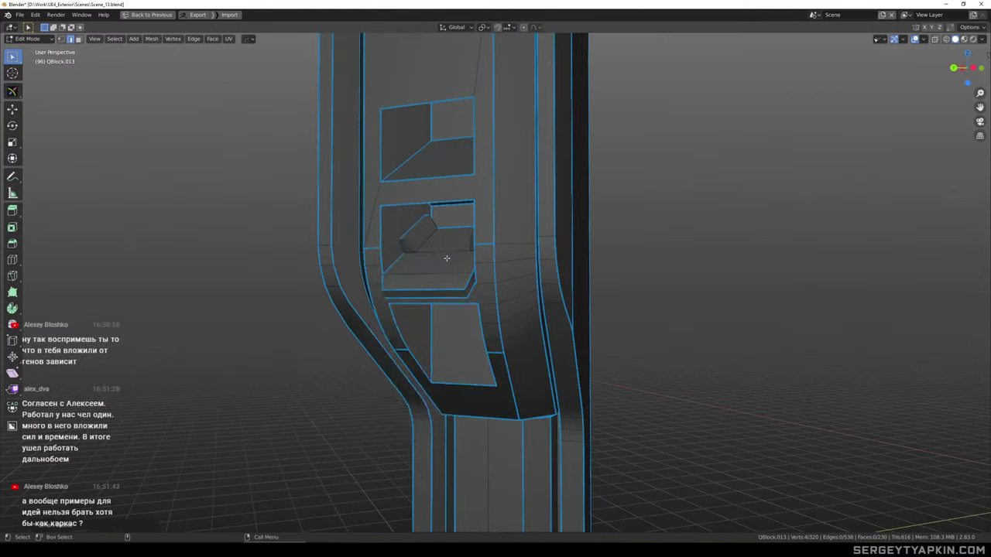
Sharpen the insert object with 30° sharpness and a 60° auto smooth angle
key(q)
key(Tab)
click(594, 232)
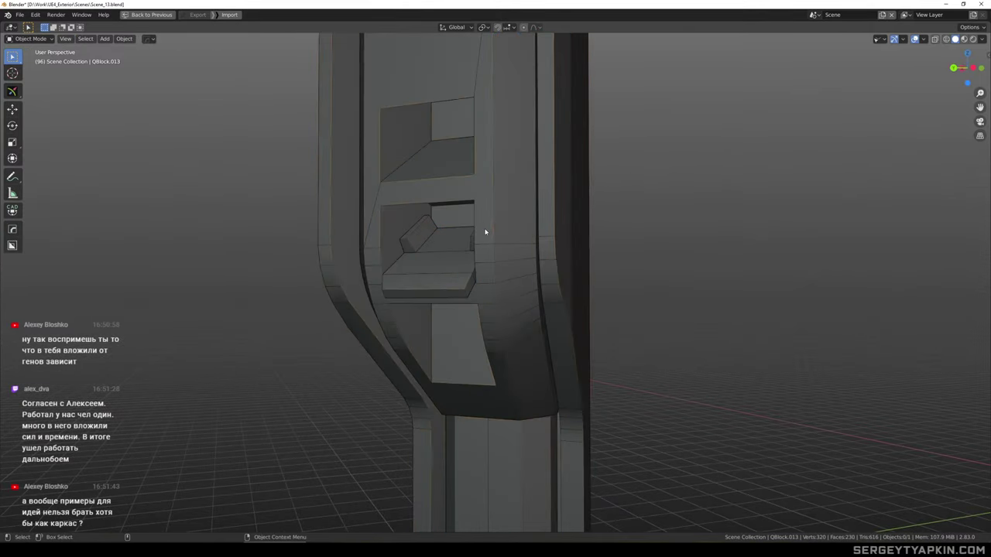
click(485, 230)
key(q)
click(483, 232)
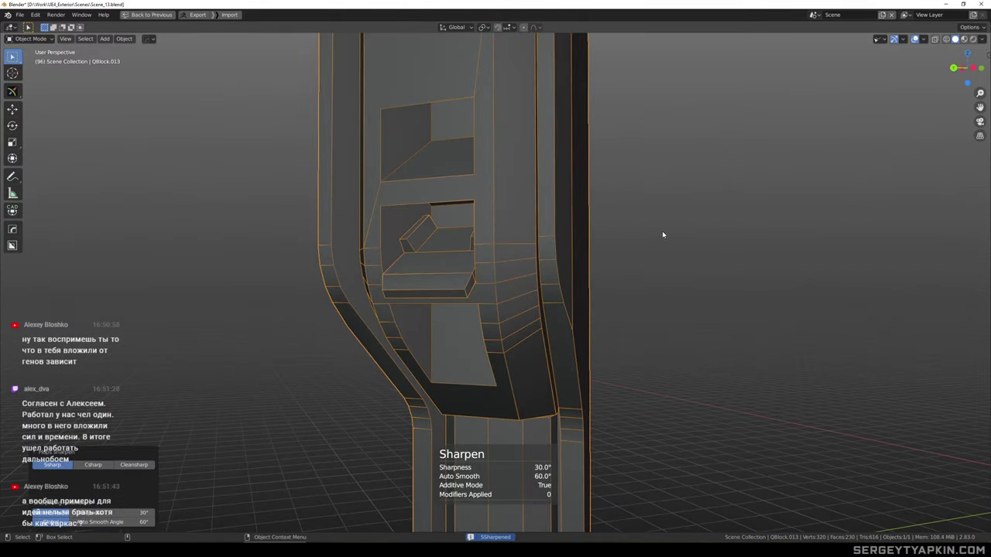
click(662, 233)
Select all linked geometry of the lower plate together with its two side blocks
scroll(418, 264, up, 4)
click(466, 279)
scroll(467, 279, down, 1)
scroll(467, 280, down, 2)
key(Tab)
click(470, 287)
key(ctrl+l)
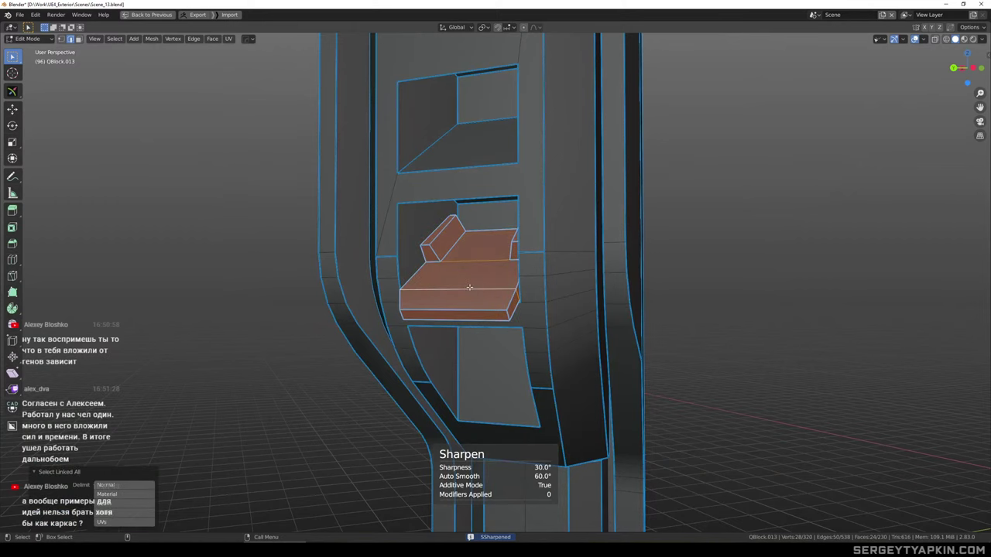
key(ctrl+z)
middle_drag(472, 286, 507, 291)
key(q)
click(477, 279)
click(705, 273)
Duplicate the detailed lower plate with its side blocks and move the copy up about 0.21 m into the upper opening
scroll(466, 276, down, 2)
scroll(473, 309, down, 2)
scroll(468, 243, up, 2)
scroll(493, 279, down, 1)
click(505, 290)
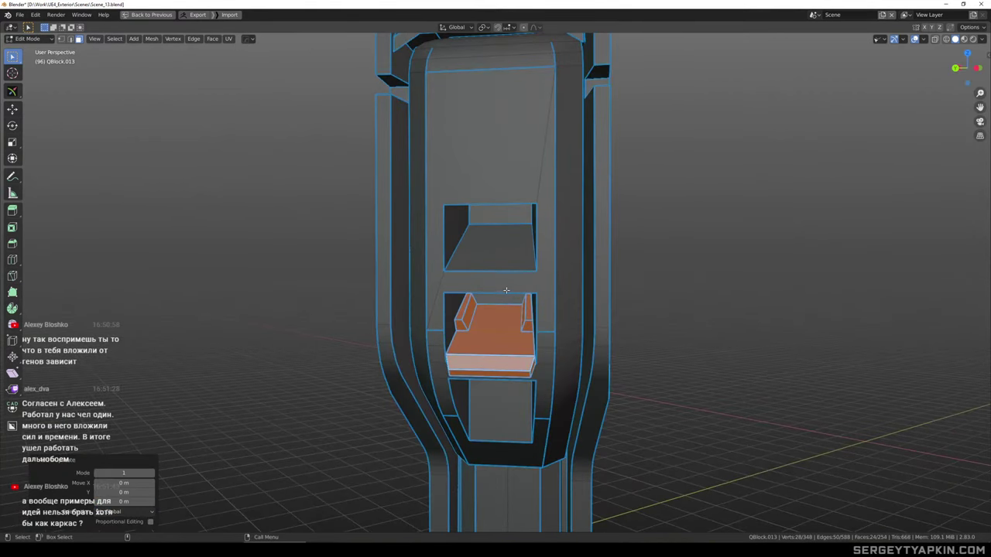
scroll(497, 306, up, 2)
drag(499, 269, 501, 207)
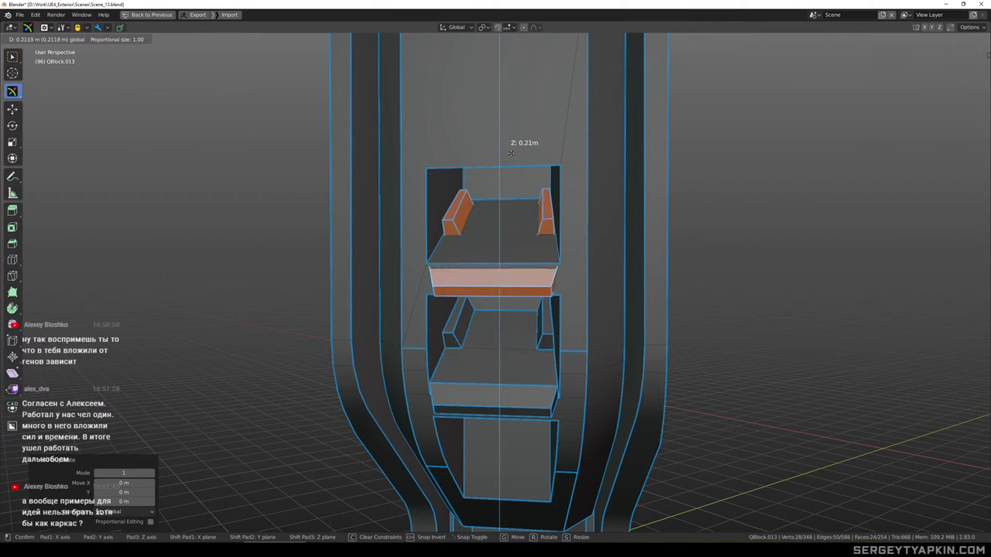
drag(515, 144, 514, 144)
scroll(517, 181, up, 2)
middle_drag(579, 259, 522, 256)
scroll(488, 172, up, 1)
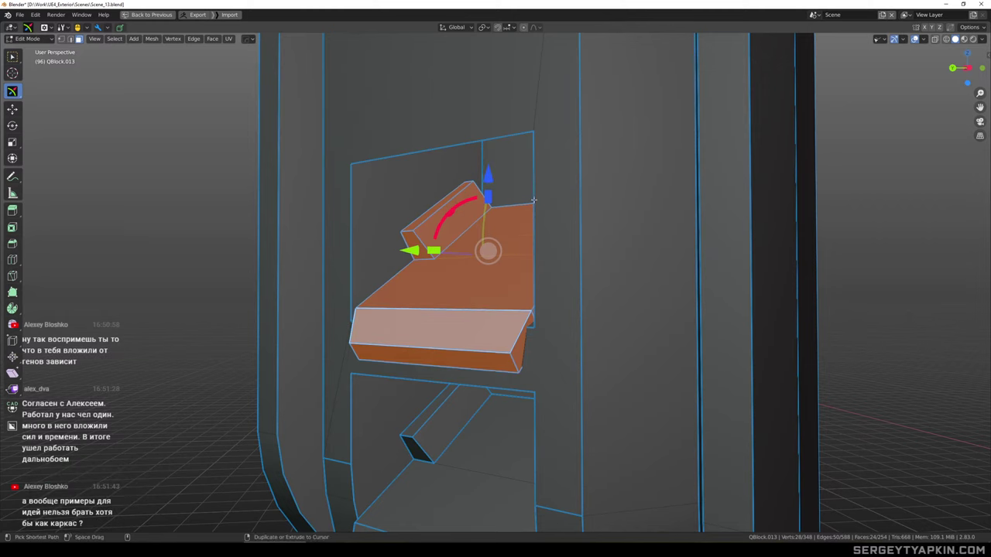
alt+middle_drag(559, 206, 533, 213)
alt+middle_drag(461, 210, 554, 205)
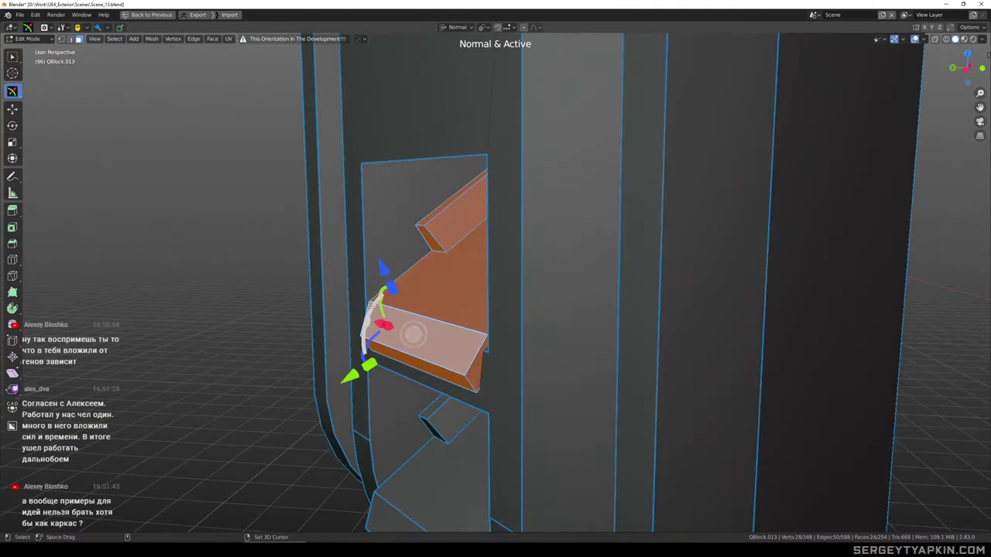
click(361, 299)
middle_drag(471, 265, 577, 300)
middle_drag(617, 246, 592, 191)
drag(489, 186, 494, 171)
right_click(494, 172)
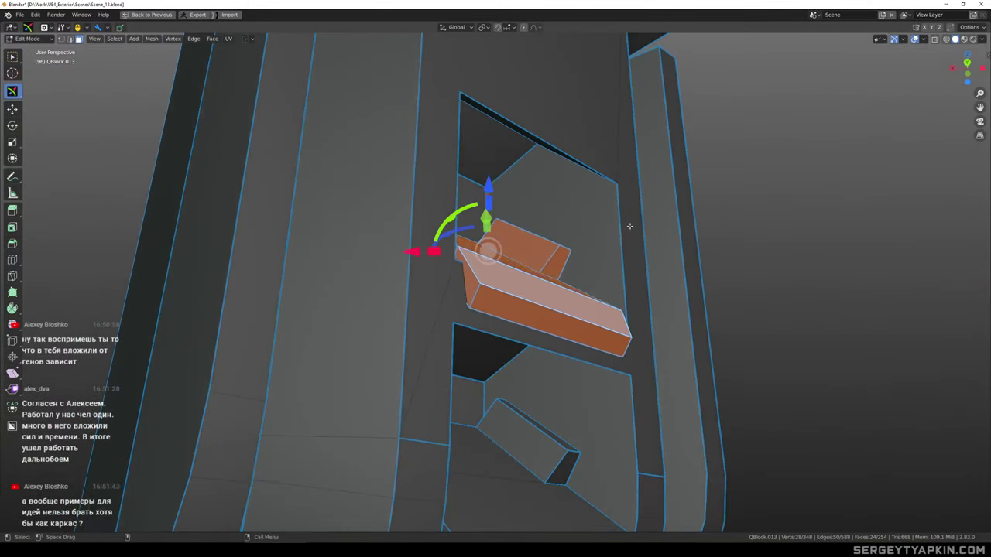
Fine-tune the copied plate's position in the upper opening with a slight shift
middle_drag(628, 225, 606, 272)
drag(437, 266, 444, 272)
middle_drag(566, 291, 522, 181)
key(Tab)
scroll(562, 280, down, 8)
scroll(602, 294, down, 2)
scroll(522, 171, up, 6)
Thin both plates by moving their top and sloped front faces down about 0.013 m along Z
key(Tab)
click(521, 159)
scroll(515, 178, up, 2)
shift+click(518, 188)
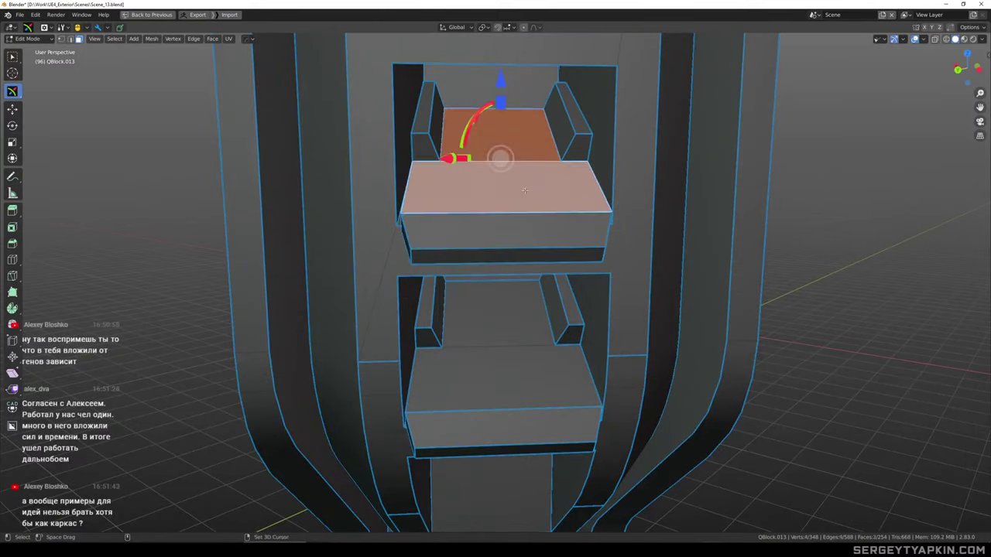
shift+click(528, 231)
middle_drag(452, 329, 490, 332)
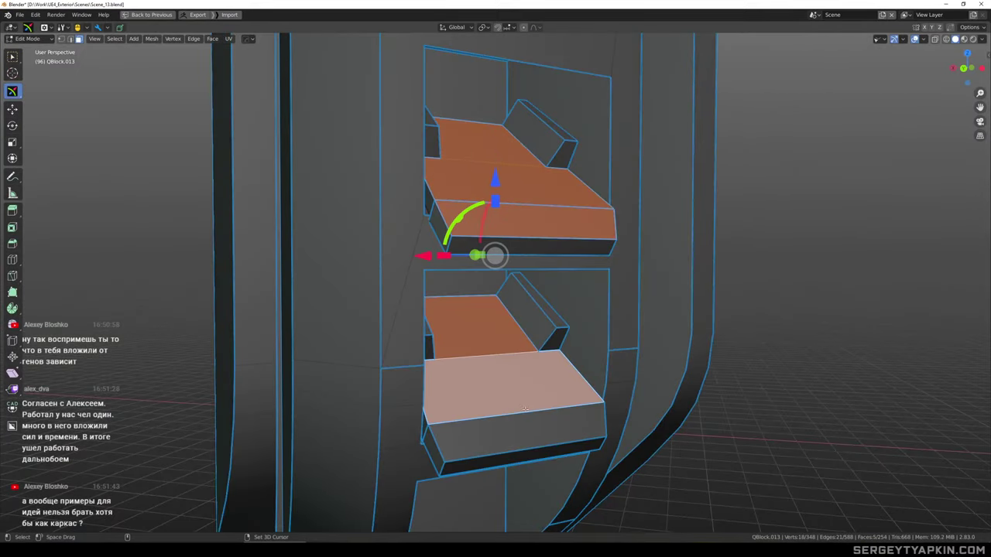
middle_drag(542, 211, 571, 205)
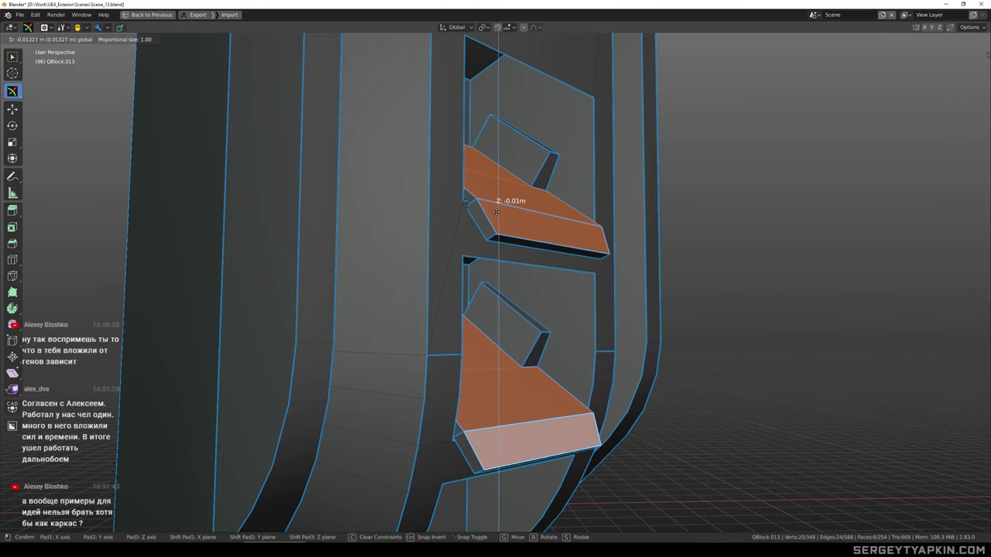
drag(496, 212, 497, 215)
Leave edit mode and the isolated view to show the metal insert within the whole building
key(Tab)
scroll(513, 262, down, 7)
middle_drag(528, 251, 552, 159)
scroll(549, 261, up, 3)
shift+middle_drag(548, 263, 494, 116)
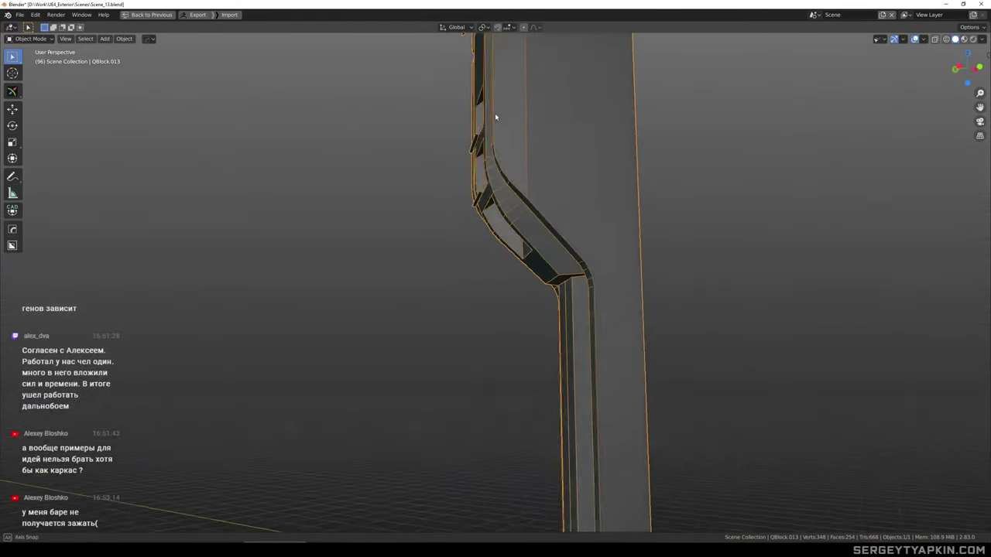
scroll(549, 208, down, 5)
middle_drag(549, 208, 586, 190)
click(554, 185)
key(slash)
scroll(594, 178, down, 1)
scroll(509, 191, up, 5)
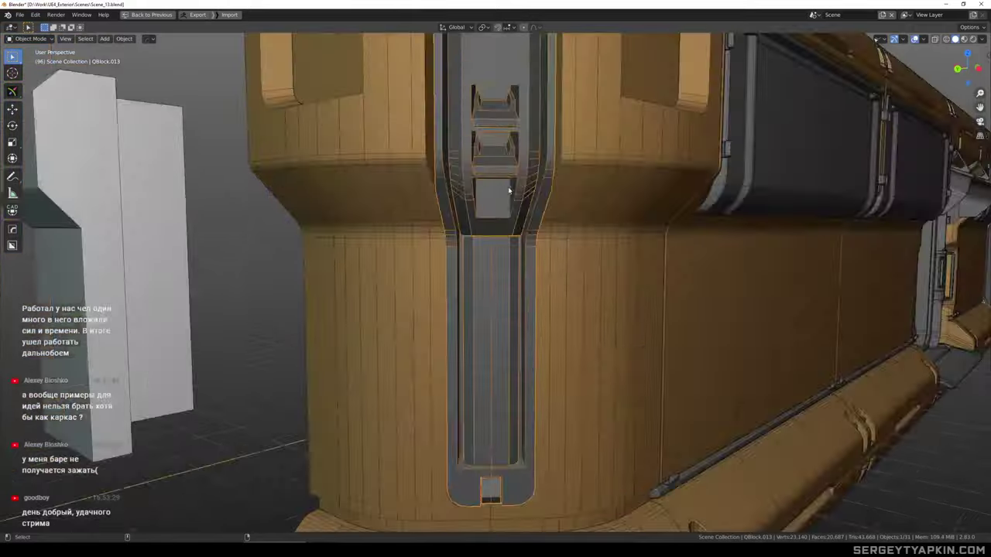
Dissolve a redundant edge on the metal insert and return to object mode
middle_drag(509, 191, 480, 216)
scroll(504, 187, up, 3)
key(ctrl+x)
scroll(543, 210, down, 3)
key(Tab)
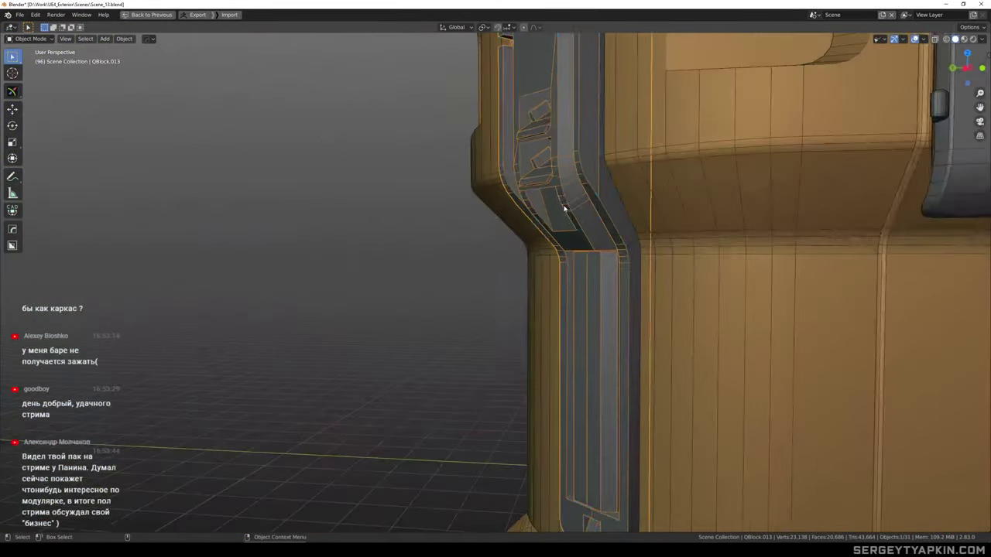
Examine the slot openings, the curved frame and the long lower recess of the insert from several angles
scroll(564, 207, down, 3)
middle_drag(566, 207, 674, 184)
scroll(590, 199, up, 6)
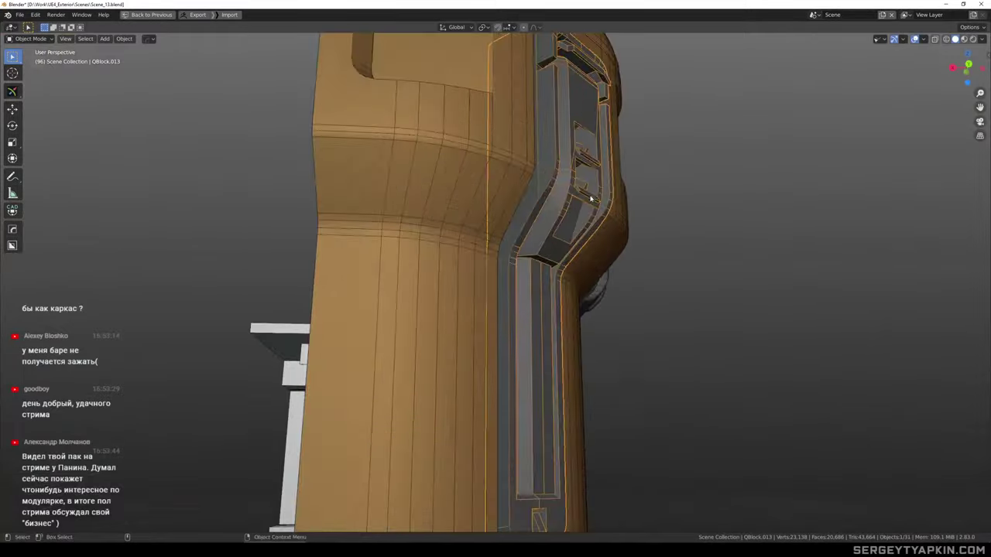
middle_drag(593, 179, 521, 186)
scroll(530, 218, down, 4)
scroll(526, 397, up, 4)
middle_drag(527, 398, 521, 267)
scroll(558, 340, down, 2)
scroll(536, 233, up, 2)
Select the linked faceted bar in the lower recess and widen it by scaling to 1.059 along its normal X axis
key(Tab)
click(542, 233)
key(ctrl+l)
drag(498, 276, 493, 275)
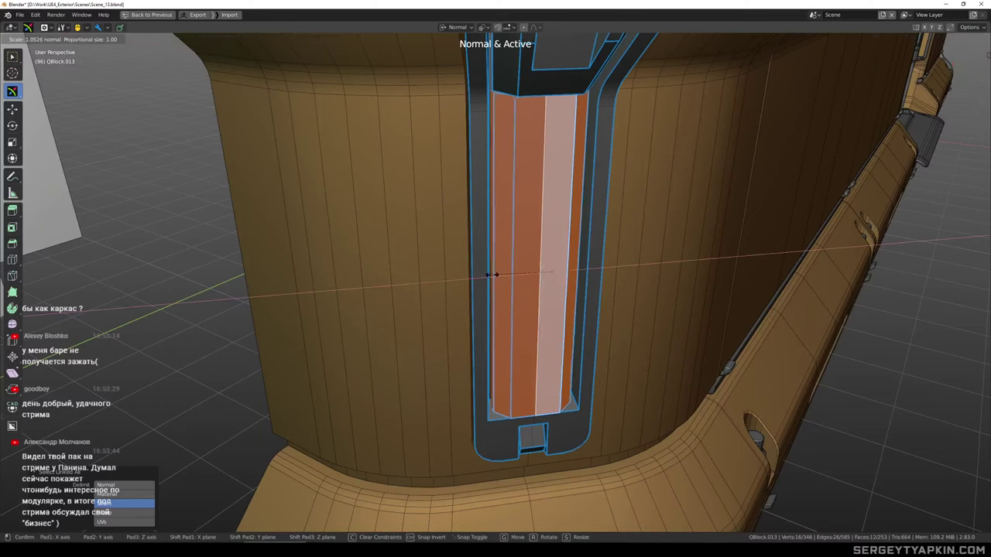
scroll(524, 251, down, 3)
alt+middle_drag(525, 252, 542, 223)
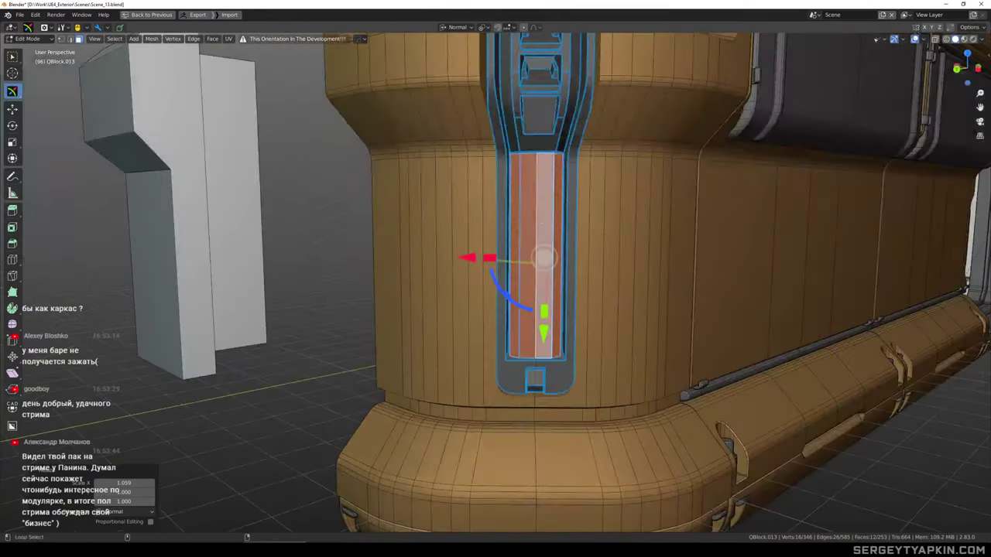
Examine the widened bar's fit in the lower recess from the front, side and below
scroll(523, 258, up, 2)
alt+middle_drag(523, 258, 513, 219)
scroll(534, 252, down, 1)
middle_drag(538, 277, 519, 215)
key(Tab)
scroll(530, 260, down, 3)
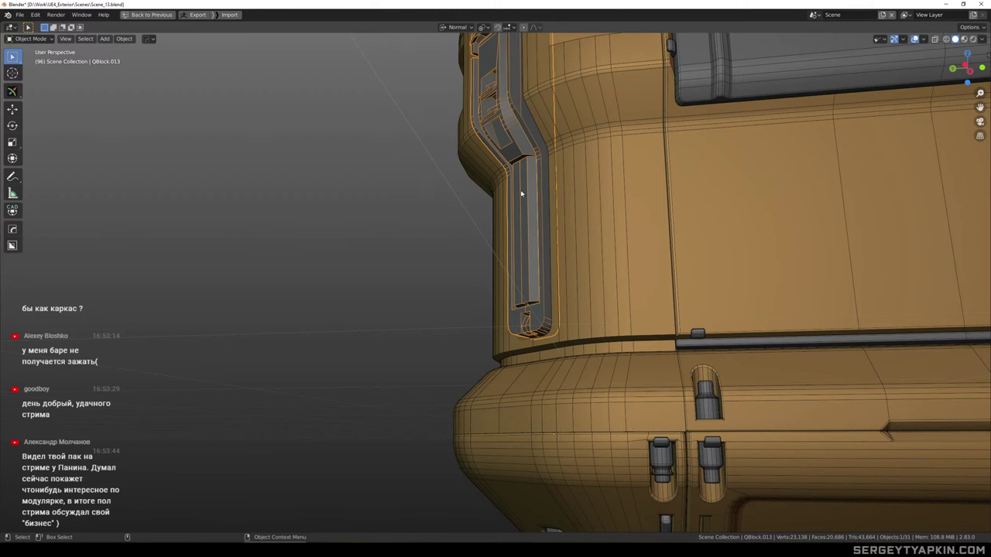
scroll(524, 241, up, 2)
scroll(527, 265, down, 3)
middle_drag(527, 266, 539, 283)
scroll(532, 290, up, 6)
Select the lower front end edges of the recess bar and bevel them with one segment, about 0.05 m wide
key(Tab)
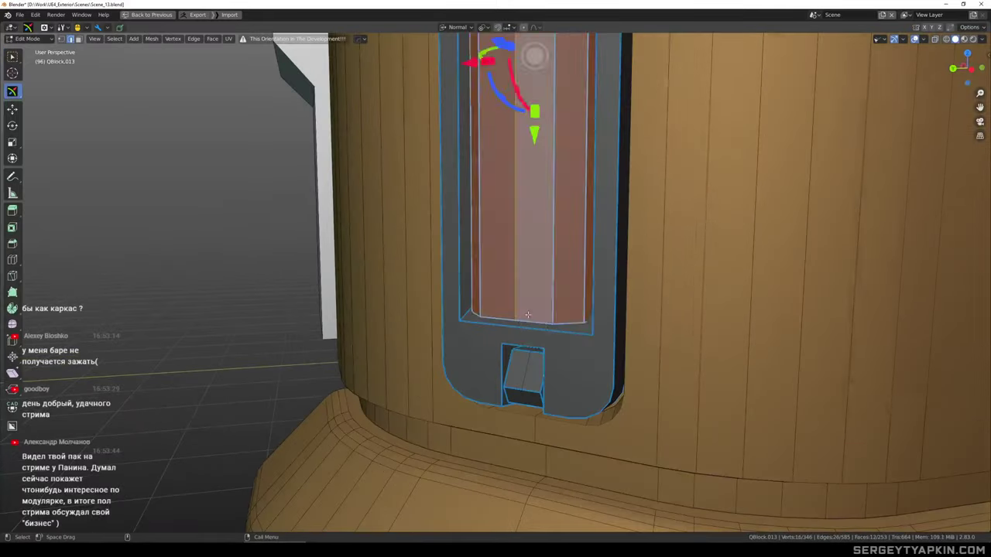
click(533, 322)
alt+drag(459, 296, 498, 327)
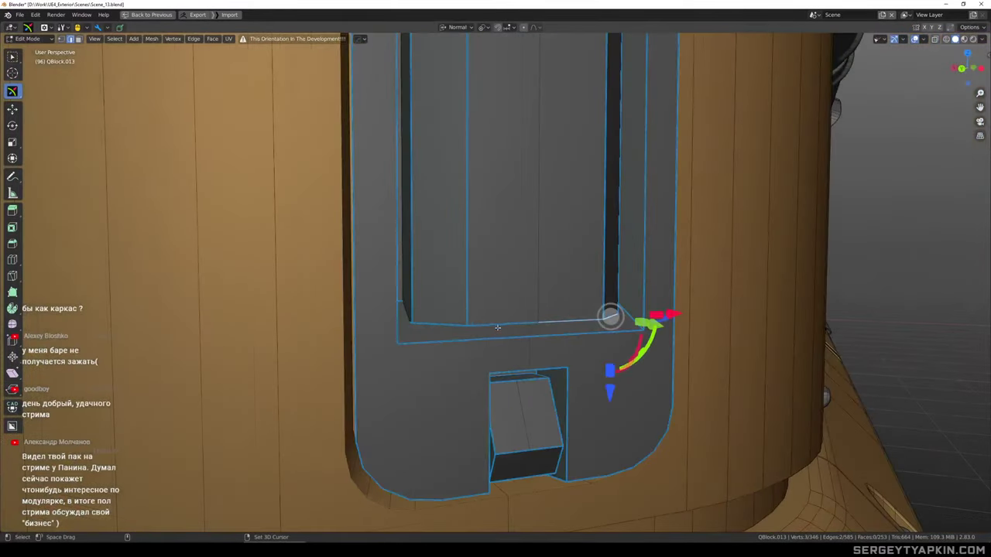
middle_drag(451, 324, 529, 246)
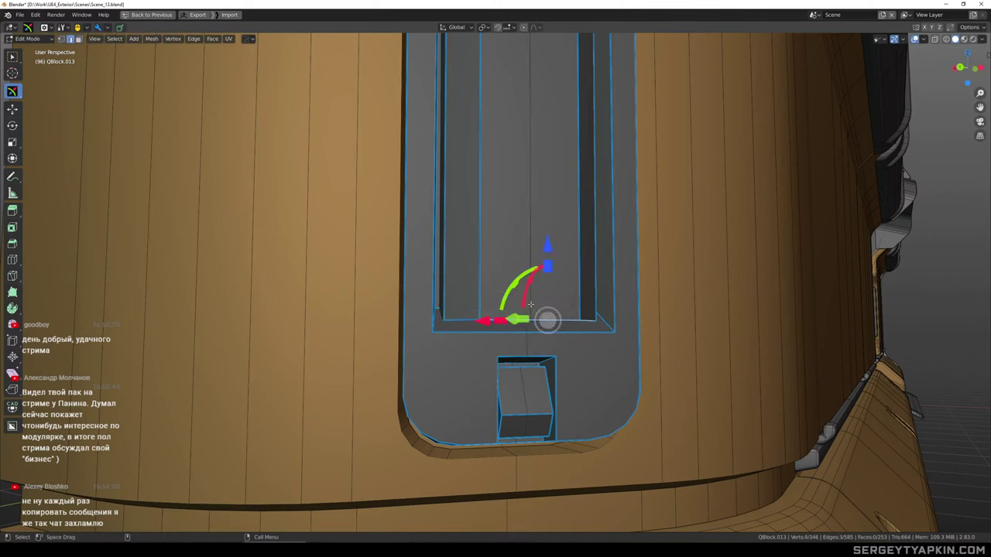
middle_drag(558, 319, 577, 310)
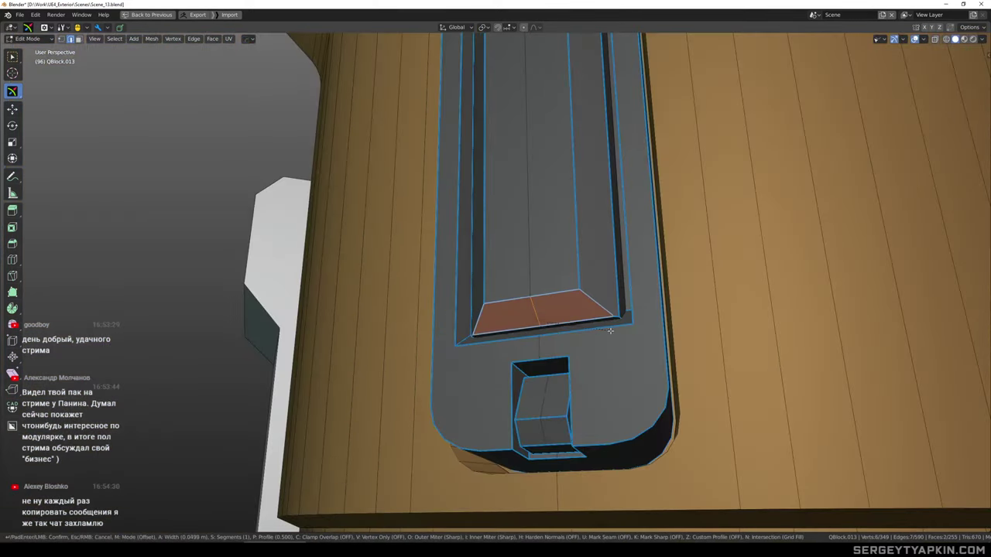
click(603, 331)
Remove the redundant centre edges running along the recess bar and select the whole linked bar
scroll(579, 263, down, 4)
middle_drag(547, 164, 596, 228)
click(546, 159)
key(w)
middle_drag(575, 171, 562, 235)
middle_drag(551, 182, 584, 227)
scroll(548, 228, down, 2)
scroll(584, 230, up, 1)
middle_drag(582, 296, 610, 237)
scroll(545, 215, up, 2)
scroll(556, 226, up, 3)
scroll(555, 236, down, 3)
scroll(587, 180, up, 6)
key(3)
scroll(581, 186, down, 2)
scroll(610, 237, down, 3)
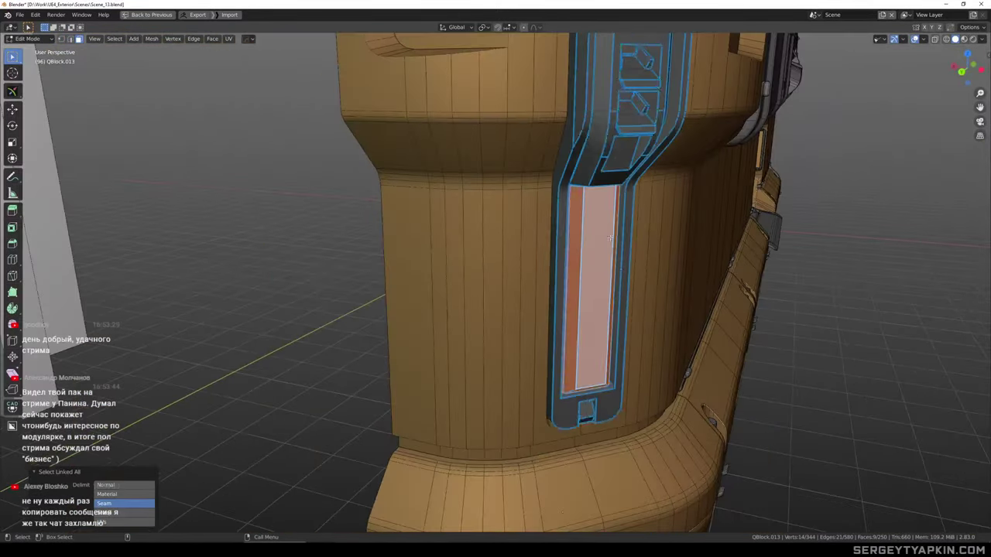
Lower the bar's top end face to leave a gap below the recess's upper edge
mouse_move(684, 382)
ctrl+shift+right_down()
mouse_move(517, 383)
mouse_move(658, 414)
ctrl+shift+right_up()
scroll(613, 226, up, 3)
key(w)
scroll(582, 166, up, 2)
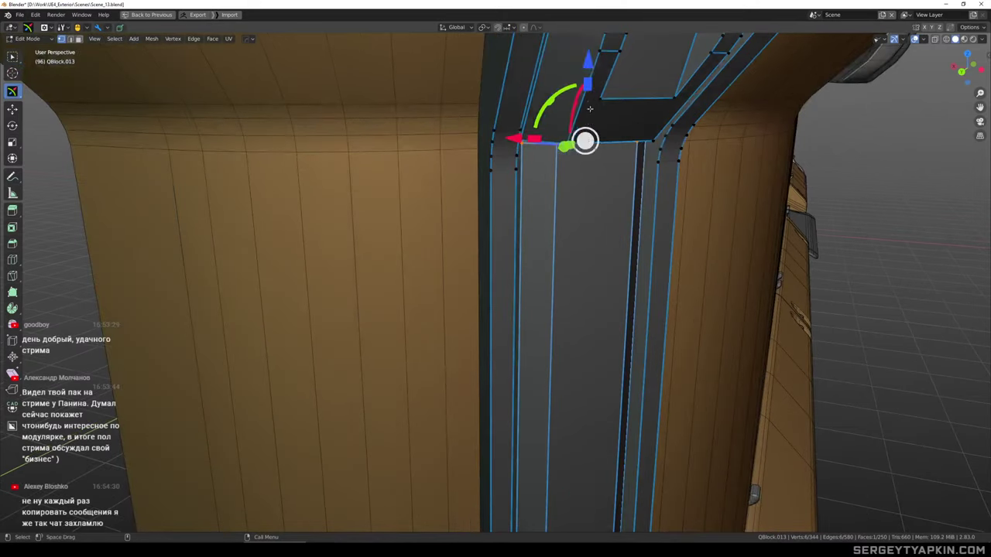
scroll(600, 157, up, 3)
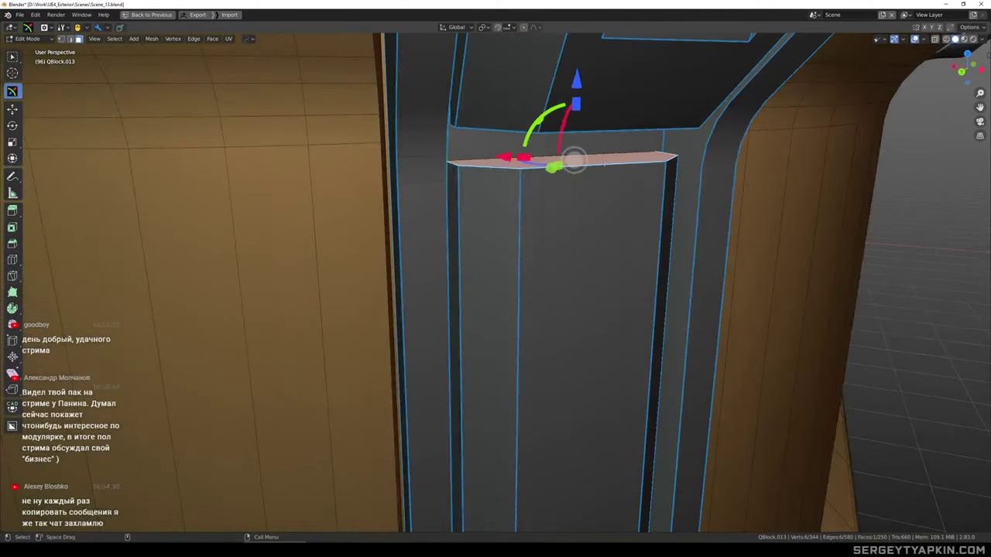
scroll(600, 159, down, 1)
shift+middle_drag(608, 174, 580, 234)
Duplicate the bar's top face, raise the copy about 0.005 m and extrude it about 0.041 m upward as a separate cap block
key(w)
scroll(579, 237, down, 3)
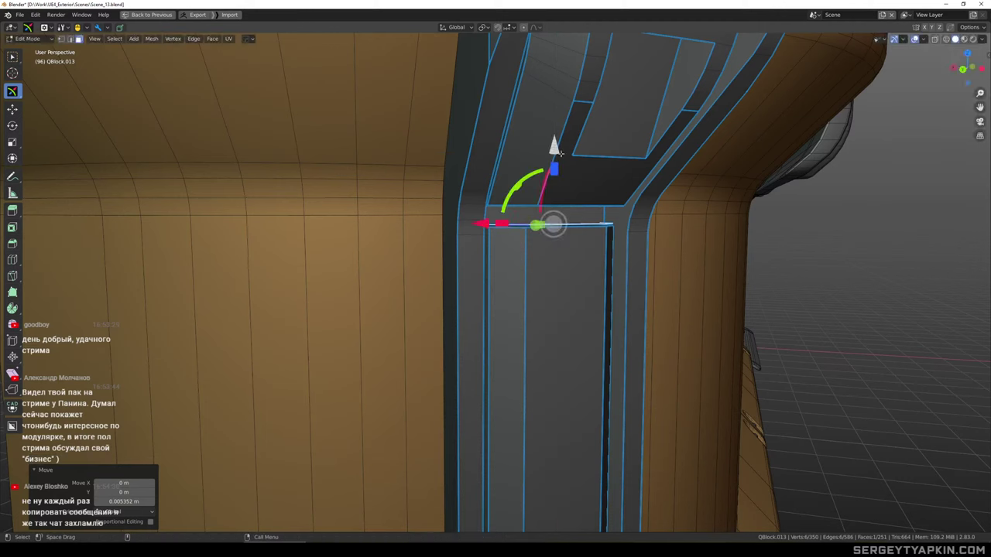
middle_drag(595, 179, 515, 202)
click(556, 212)
scroll(580, 217, down, 3)
middle_drag(586, 210, 614, 235)
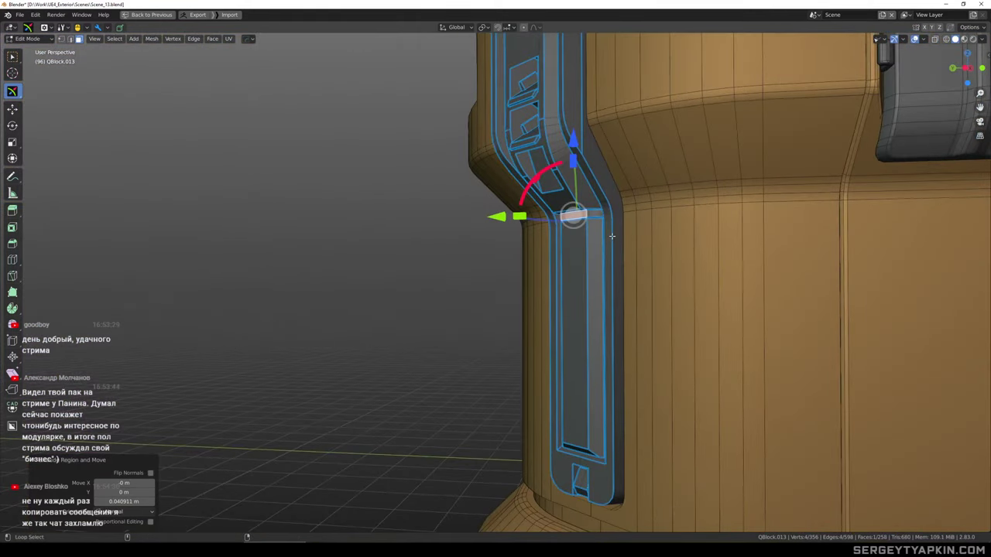
Create a custom orientation from the cap block's side face, select its front faces too and shift them along that orientation
key(alt+space)
scroll(595, 215, up, 5)
middle_drag(538, 225, 588, 221)
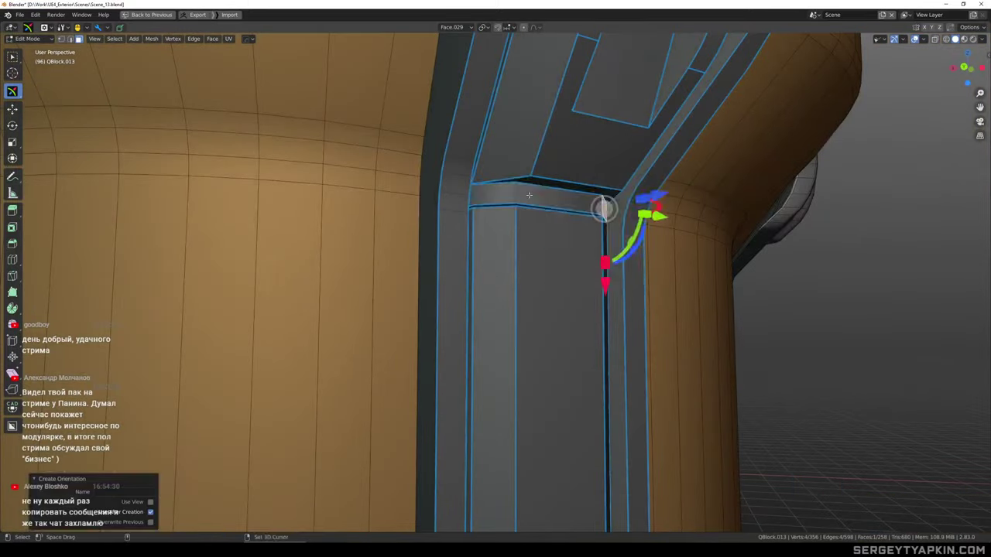
shift+click(534, 195)
shift+click(501, 194)
middle_drag(497, 213, 528, 241)
drag(624, 184, 656, 176)
key(Tab)
Examine the bar and cap block in the insert from a distance against the surrounding corner body
scroll(612, 206, down, 6)
mouse_move(613, 206)
middle_down()
mouse_move(572, 219)
mouse_move(597, 223)
mouse_move(594, 190)
mouse_move(611, 215)
mouse_move(666, 178)
mouse_move(627, 193)
mouse_move(637, 233)
mouse_move(621, 211)
mouse_move(583, 247)
mouse_move(620, 223)
mouse_move(597, 214)
middle_up()
key(q)
click(611, 216)
scroll(609, 210, up, 2)
scroll(626, 193, down, 4)
scroll(597, 214, down, 2)
scroll(593, 286, up, 3)
click(582, 339)
middle_drag(581, 339, 507, 127)
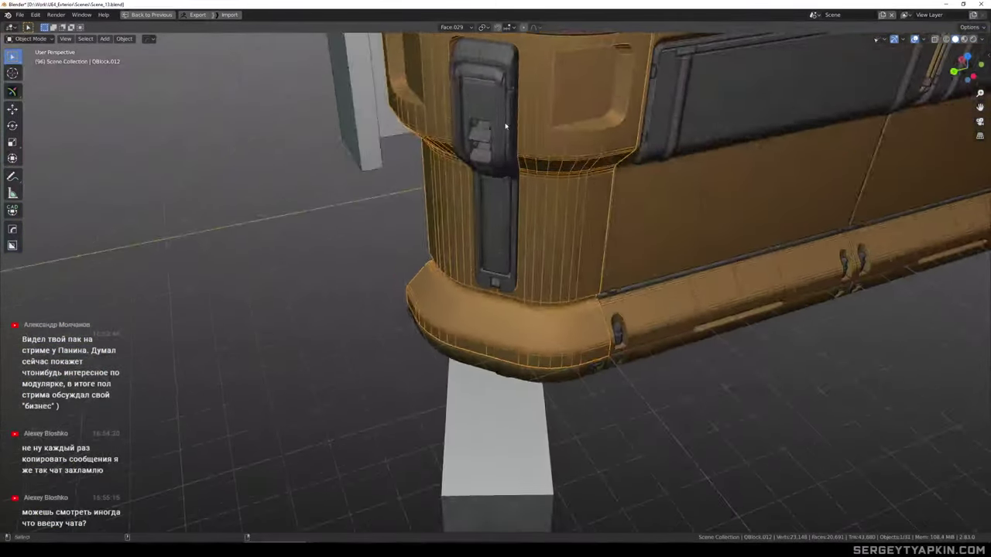
Mark the lower corner edges at both ends of the insert's upper faceted bar and bevel them with three segments, about 0.047 m wide
scroll(507, 155, up, 4)
click(521, 164)
key(Tab)
scroll(522, 168, up, 4)
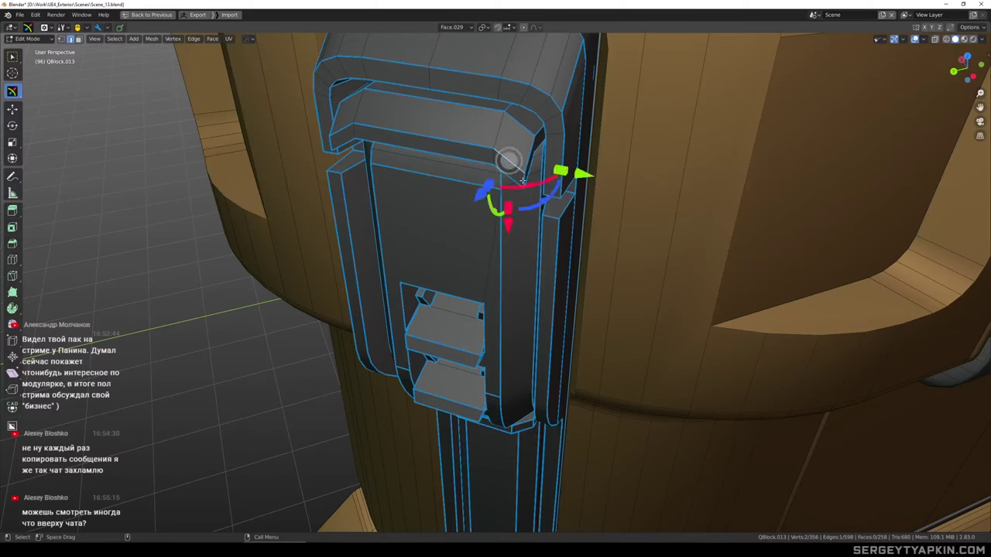
shift+middle_drag(336, 163, 452, 199)
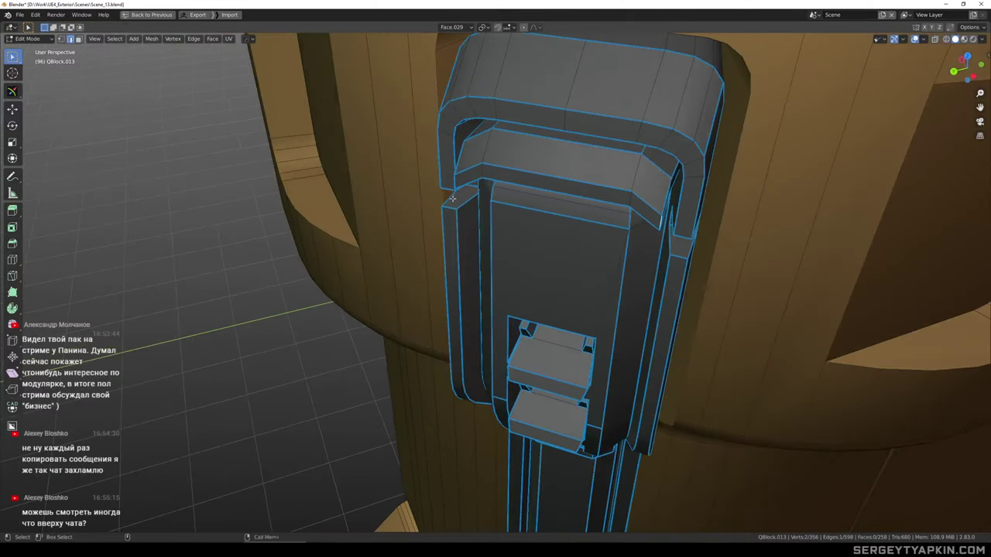
middle_drag(619, 223, 594, 229)
key(q)
click(623, 240)
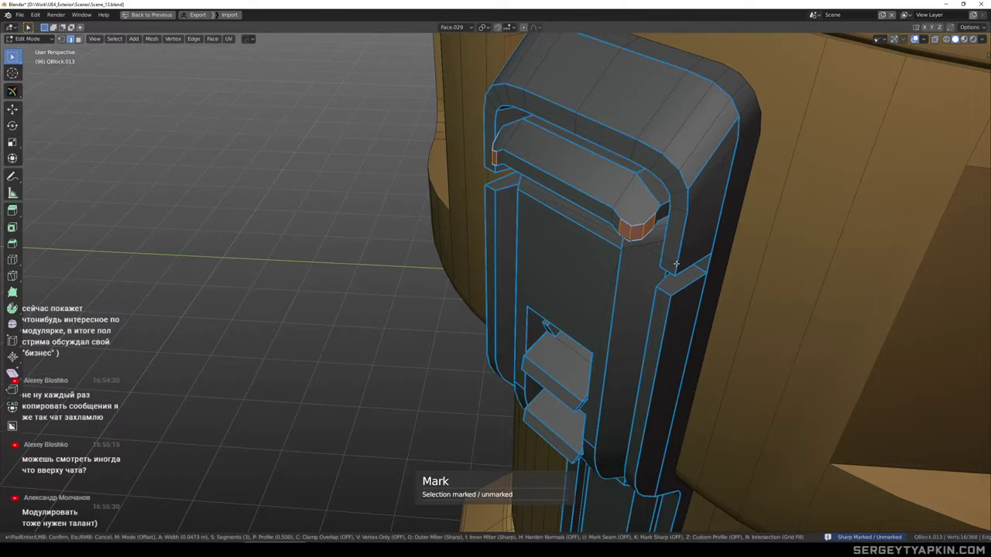
click(676, 264)
key(Tab)
Select the band of groove faces around the base of the corner body and duplicate it in place
scroll(636, 225, down, 4)
middle_drag(622, 203, 527, 226)
scroll(531, 170, down, 4)
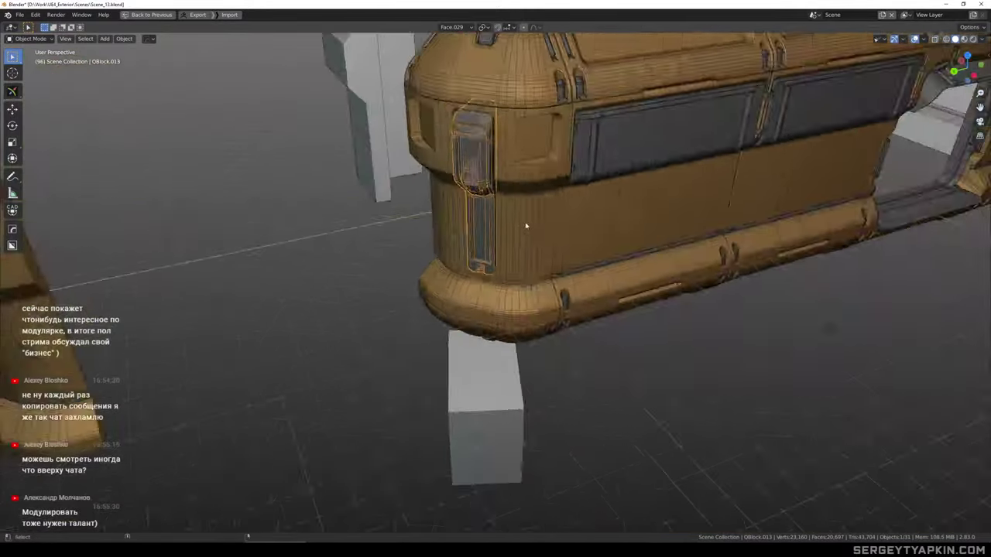
scroll(526, 254, up, 4)
click(528, 287)
scroll(539, 294, up, 5)
key(Tab)
click(589, 302)
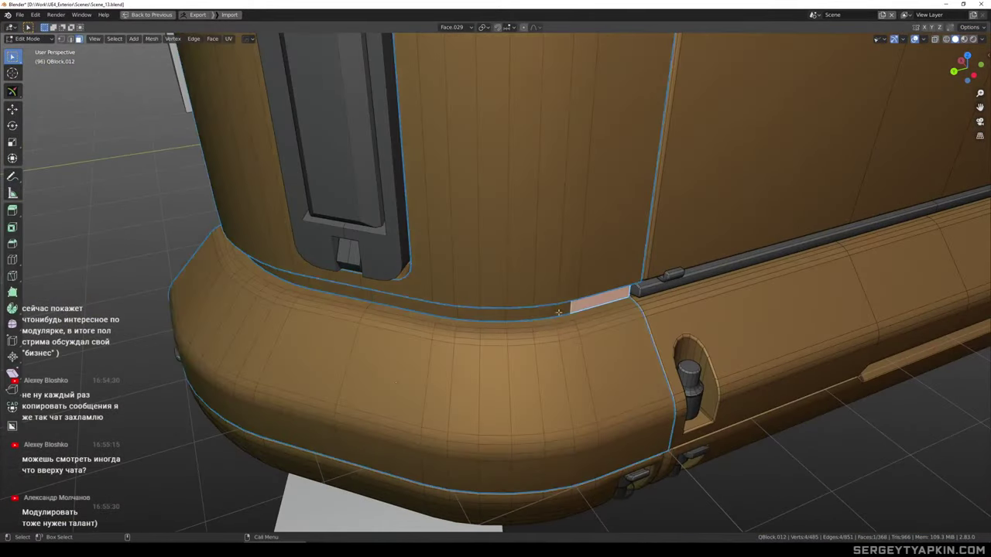
middle_drag(559, 313, 637, 307)
ctrl+click(395, 321)
middle_drag(537, 319, 480, 307)
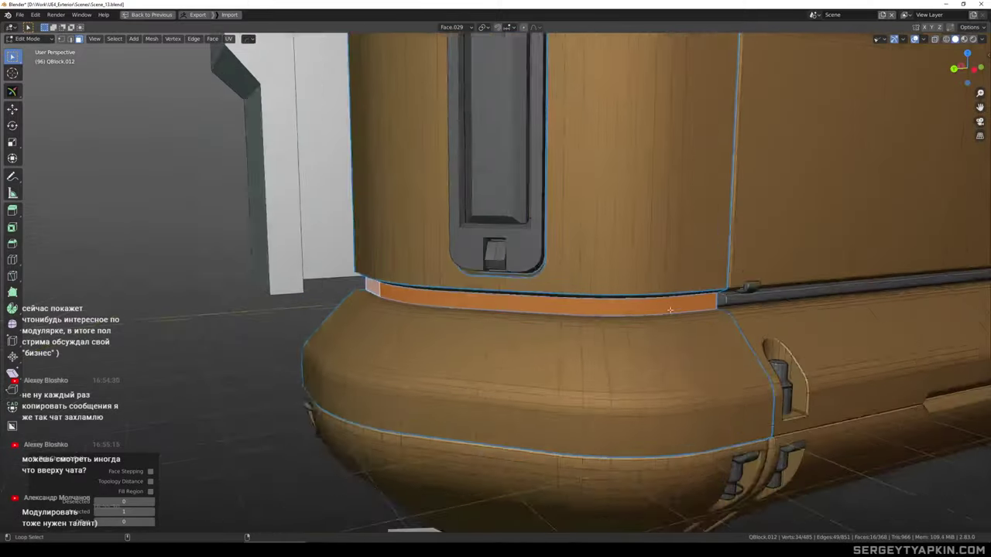
scroll(670, 310, up, 5)
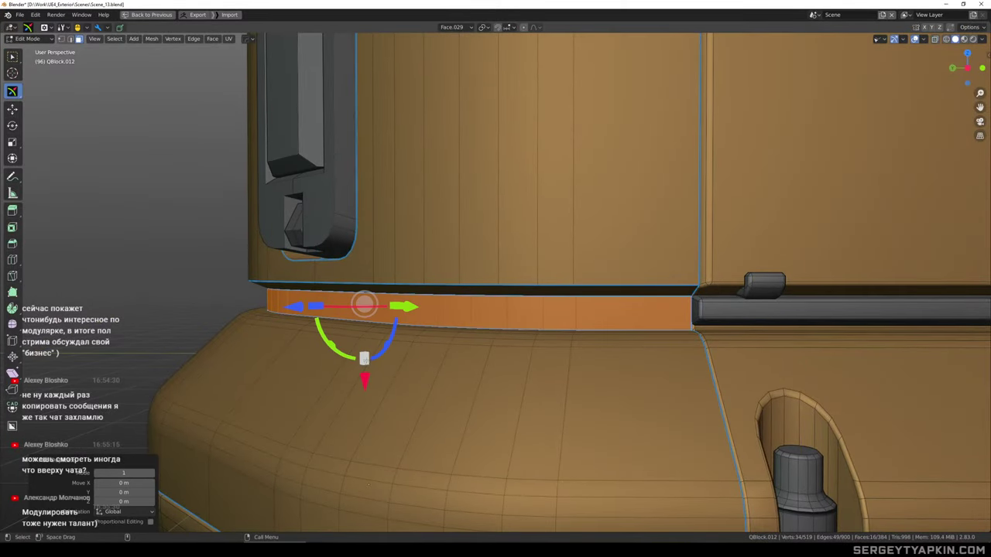
Scale the duplicated groove band to 1.083 along X in the Face.029 orientation
mouse_move(364, 358)
mouse_down()
mouse_move(366, 344)
mouse_move(370, 367)
mouse_up()
scroll(568, 263, down, 1)
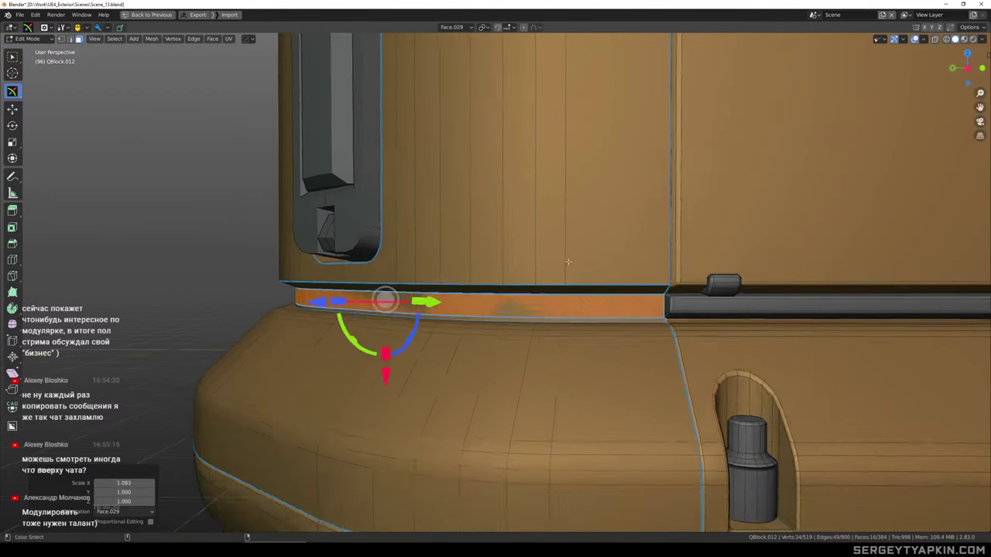
middle_drag(592, 260, 571, 267)
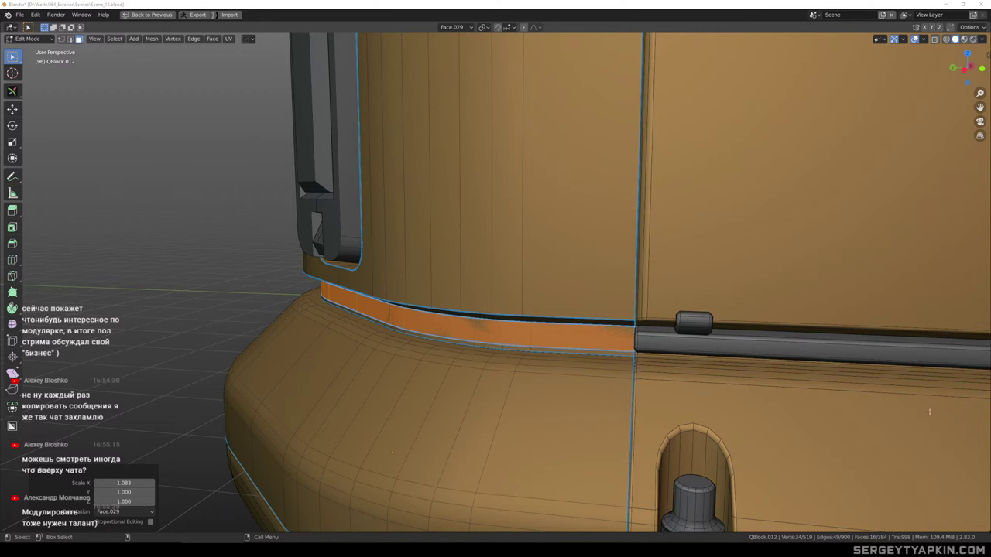
scroll(593, 263, down, 4)
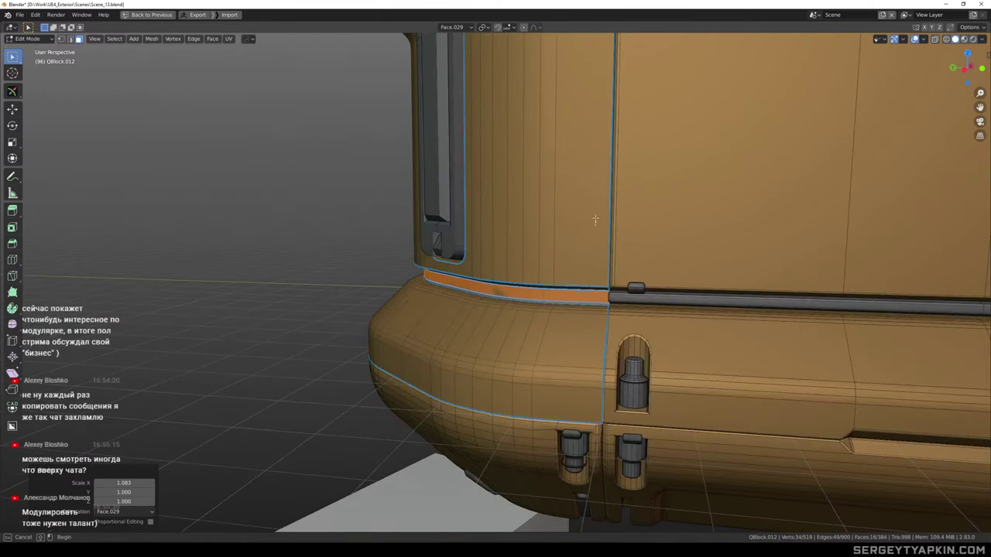
Select the linked groove band and extrude it along its normals with an offset of -0.0672 m
click(591, 205)
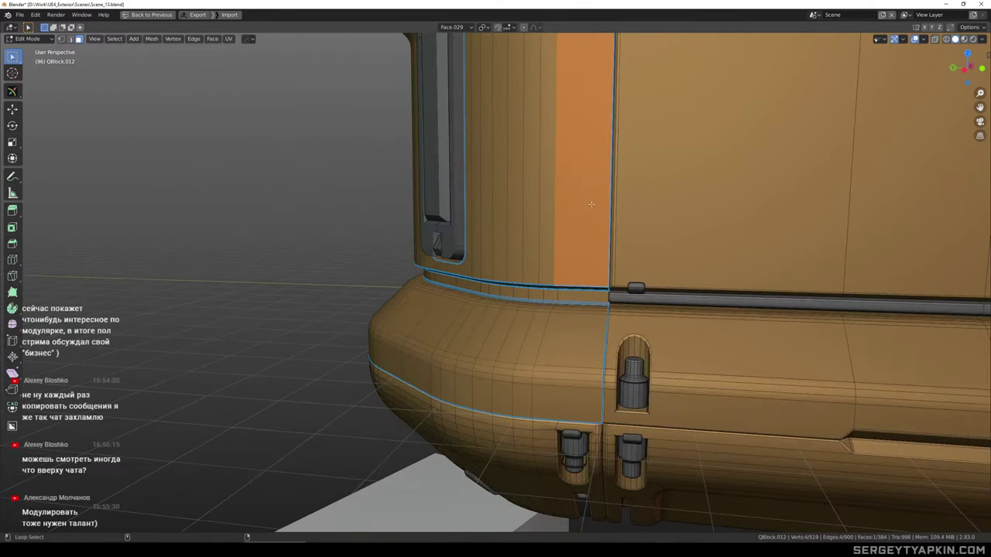
click(556, 295)
key(l)
scroll(556, 296, up, 2)
middle_drag(556, 295, 525, 275)
scroll(618, 309, up, 2)
key(alt+e)
click(624, 317)
click(627, 307)
Switch to global orientation and scale the band's outer faces to 0.938 along Z to taper its profile
key(alt+w)
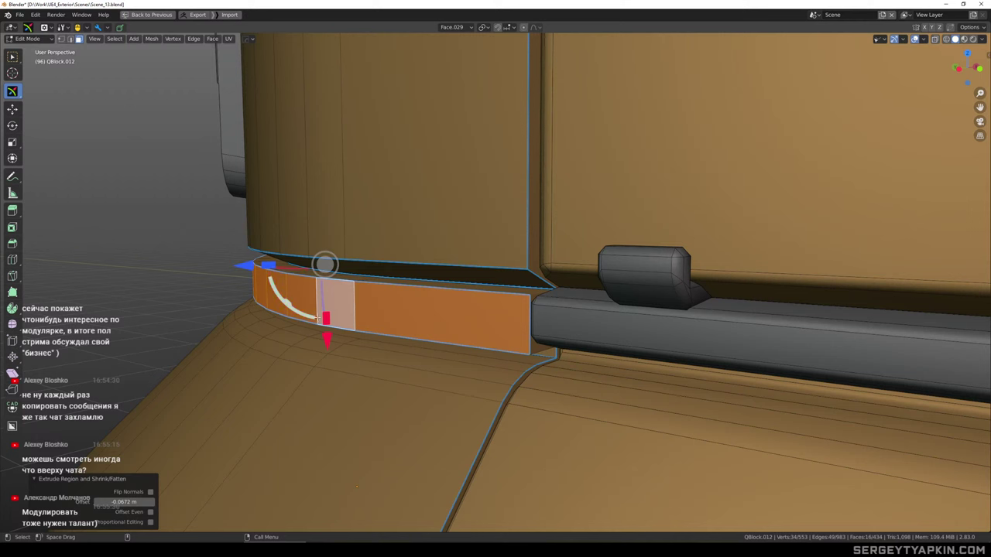
drag(325, 318, 331, 317)
key(ctrl+z)
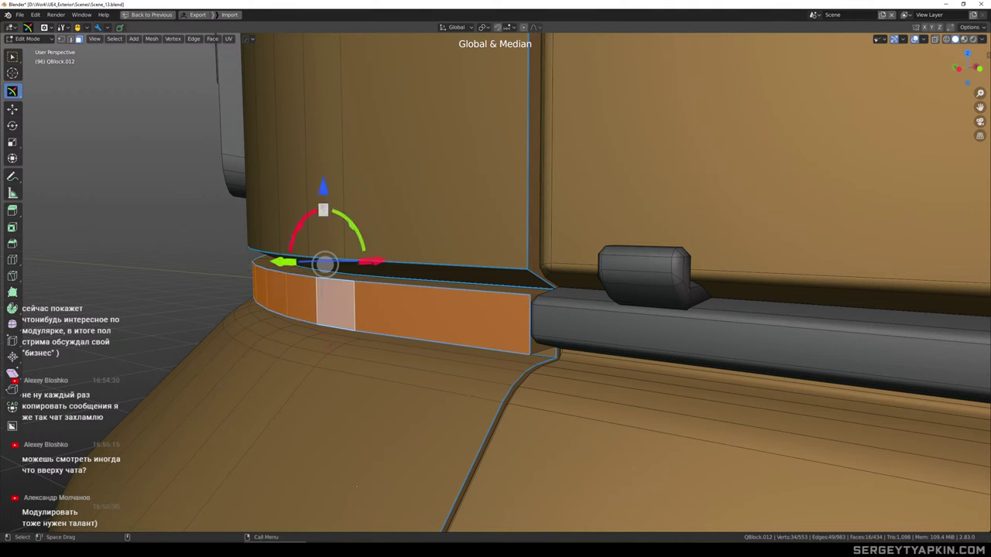
drag(324, 210, 330, 224)
drag(327, 187, 325, 210)
scroll(333, 217, down, 3)
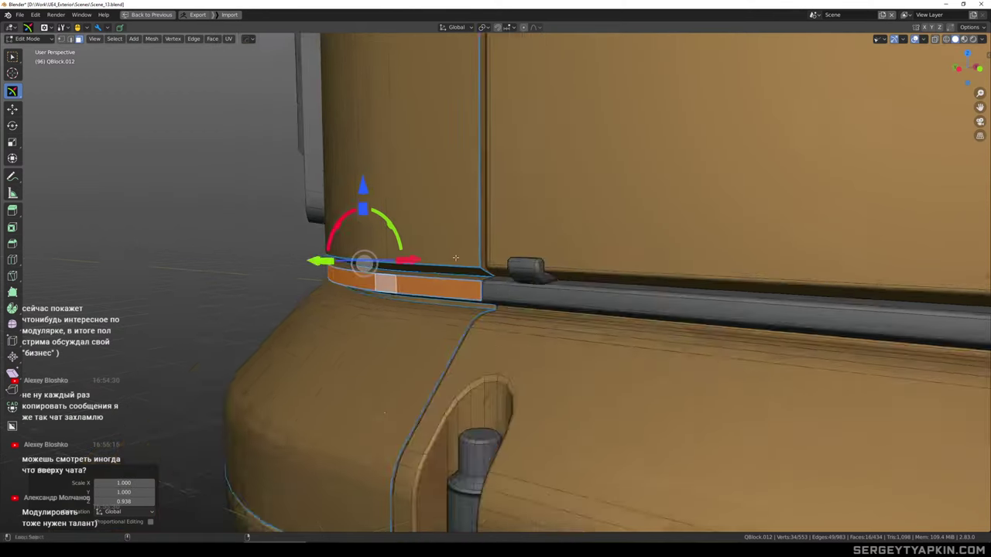
Select the whole linked groove band, assign it the dark grey metal material and return to object mode
middle_drag(341, 225, 484, 299)
click(531, 261)
key(l)
scroll(532, 263, down, 3)
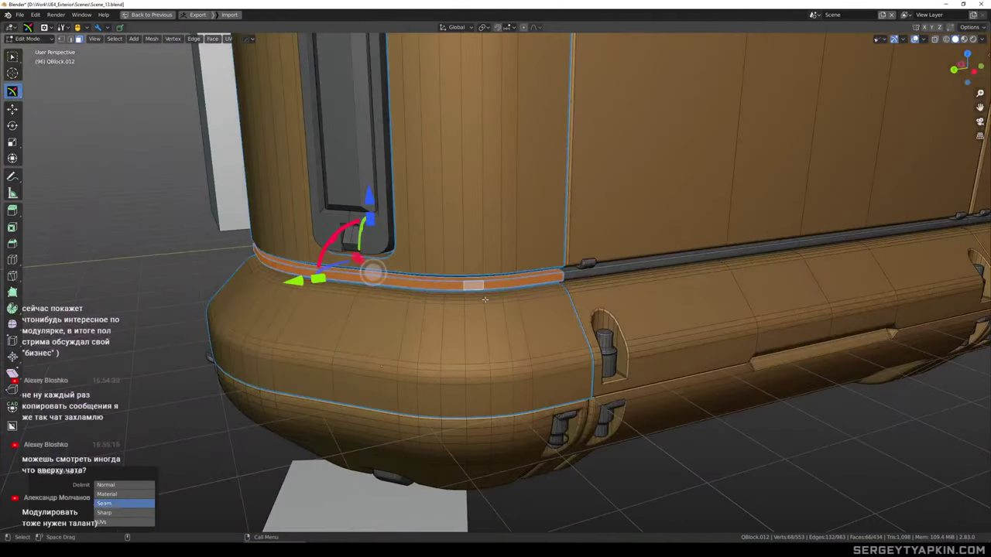
key(alt+m)
click(486, 302)
key(Tab)
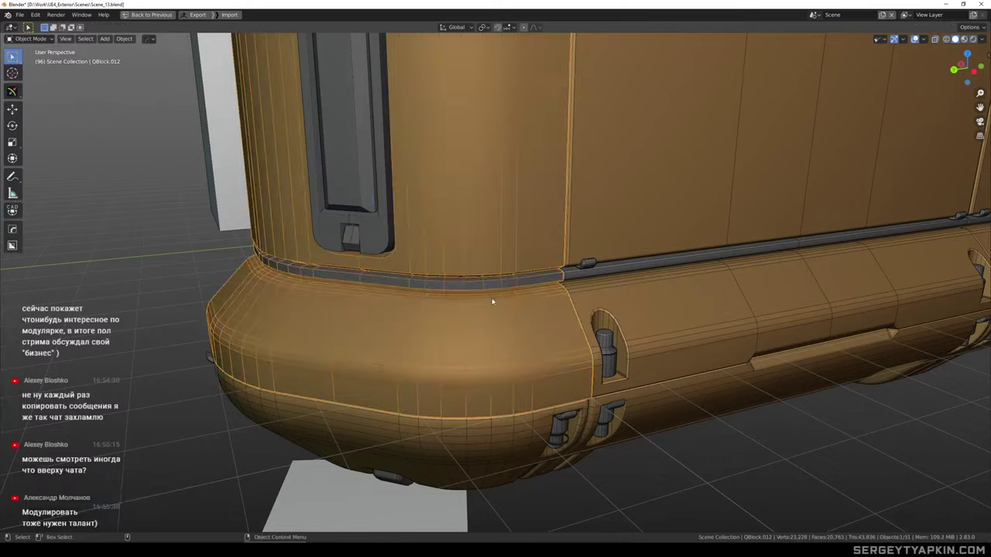
Examine the corner body with the new dark groove band and the vertical insert from several angles
scroll(495, 296, down, 6)
mouse_move(505, 254)
middle_down()
mouse_move(491, 210)
mouse_move(480, 235)
mouse_move(493, 254)
middle_up()
scroll(501, 198, up, 4)
scroll(487, 286, down, 3)
shift+middle_drag(502, 196, 532, 242)
scroll(490, 335, up, 4)
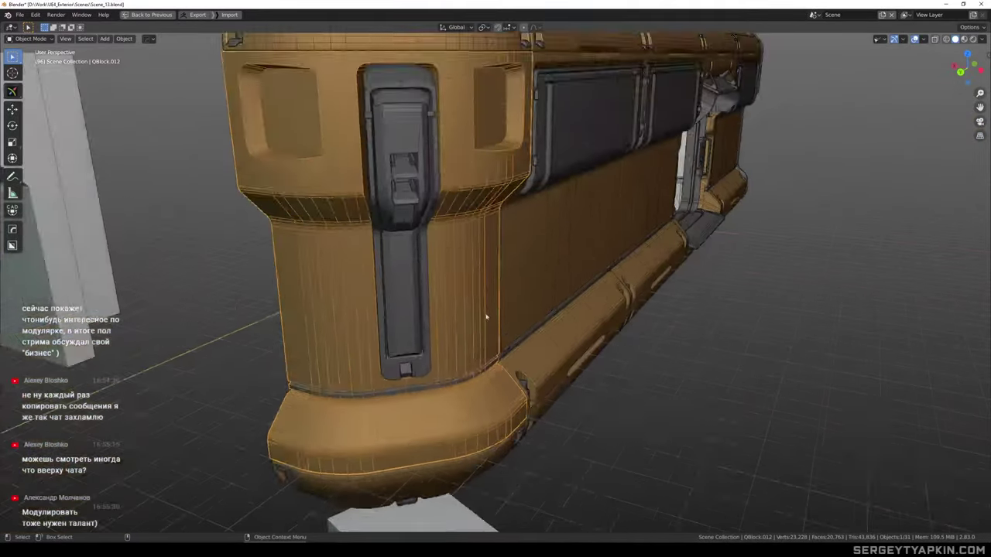
middle_drag(487, 317, 439, 268)
scroll(478, 334, down, 3)
Join the metal insert into the corner body object
shift+middle_drag(428, 186, 466, 235)
click(425, 210)
shift+click(479, 249)
key(ctrl+j)
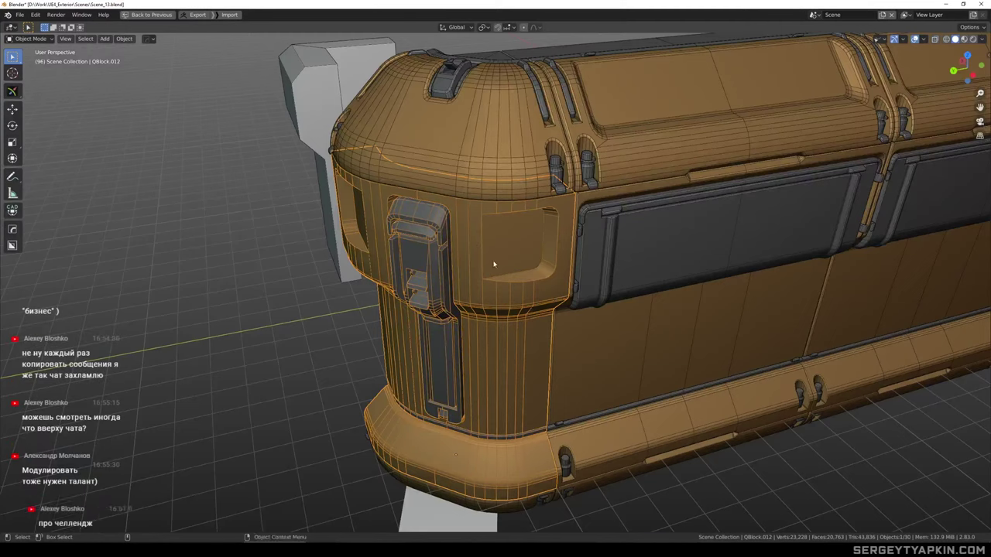
Examine the joined corner beside the wall panels, down to the latch pockets on the lower trim
shift+middle_drag(508, 287, 520, 212)
scroll(520, 240, down, 2)
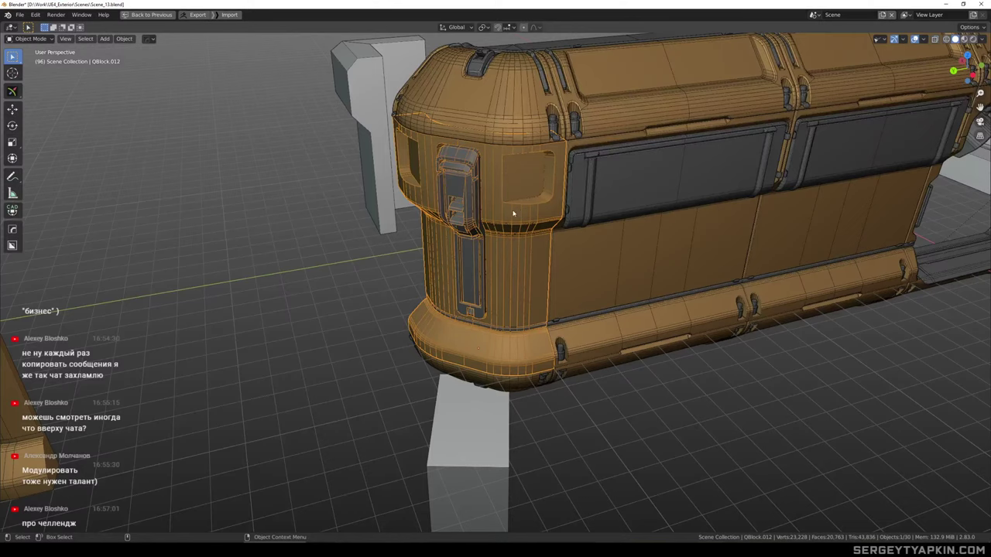
scroll(509, 222, up, 2)
scroll(508, 224, down, 2)
middle_drag(507, 224, 470, 252)
scroll(482, 271, down, 2)
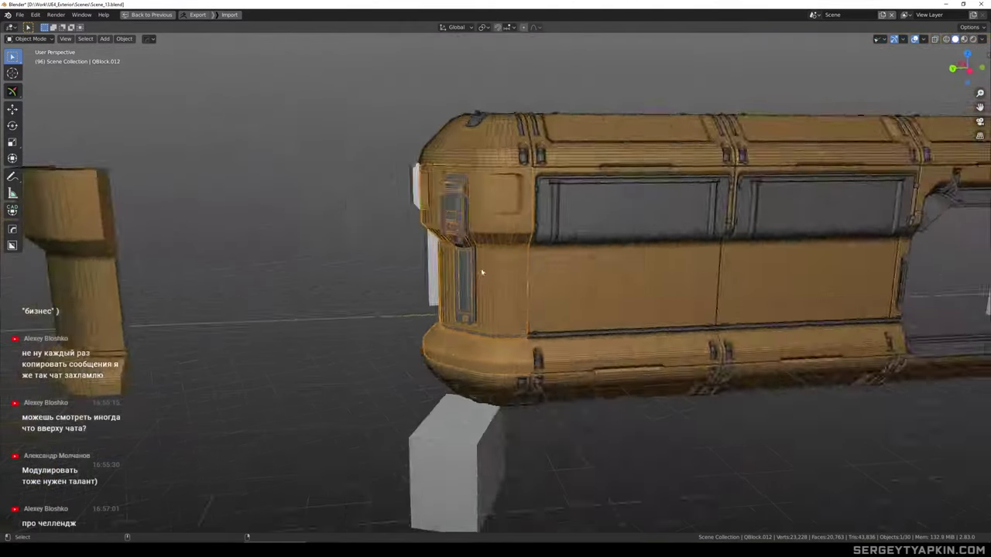
scroll(527, 336, up, 3)
shift+middle_drag(526, 336, 481, 290)
scroll(507, 288, up, 5)
scroll(472, 267, down, 3)
scroll(505, 292, up, 3)
Duplicate the floor face of the latch pocket on the wall's lower trim and move the copy about 0.33 m along Y towards the corner
click(534, 258)
scroll(519, 301, up, 4)
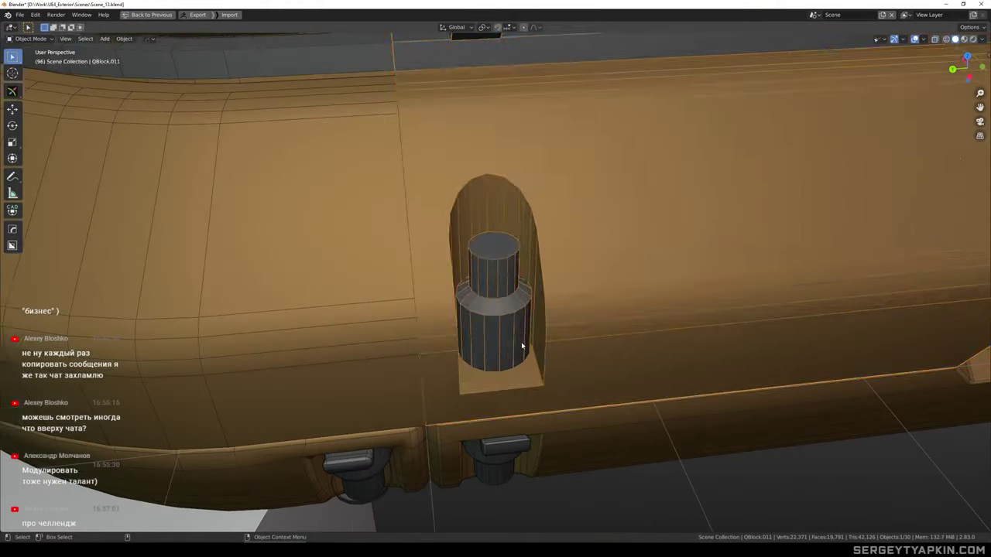
key(Tab)
click(528, 373)
scroll(531, 346, down, 3)
mouse_move(562, 312)
middle_down()
mouse_move(528, 295)
mouse_move(557, 317)
mouse_move(549, 308)
middle_up()
key(shift+d)
right_click(548, 308)
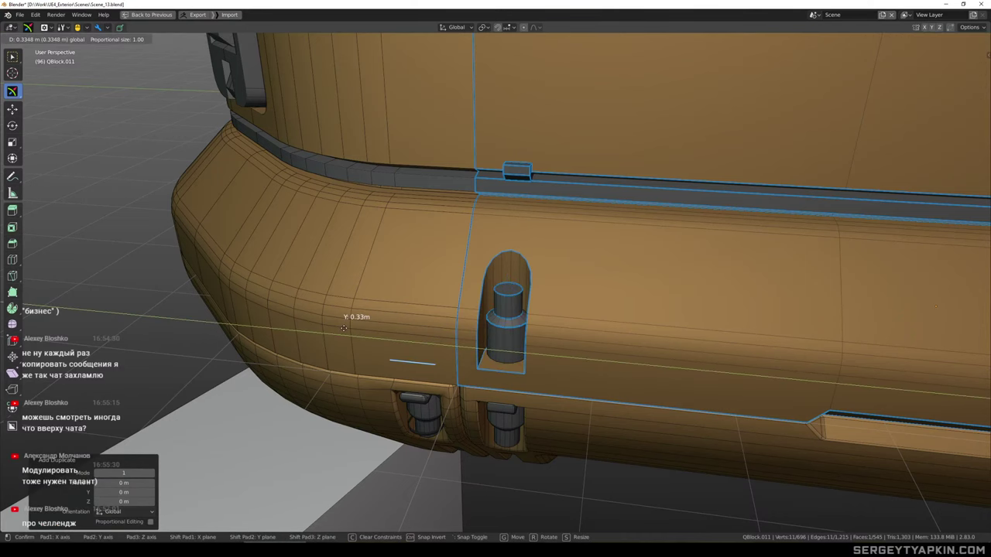
drag(343, 328, 343, 328)
Extrude the copied pocket floor about 0.395 m upward and move the block's front face about -0.252 m along X beyond the trim
key(e)
click(408, 253)
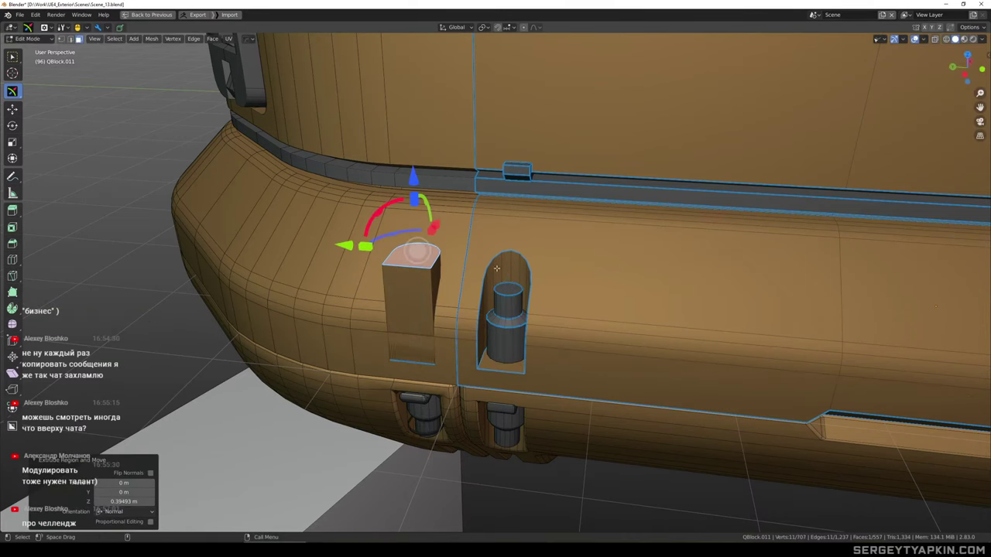
middle_drag(497, 269, 564, 303)
click(437, 287)
drag(394, 277, 450, 307)
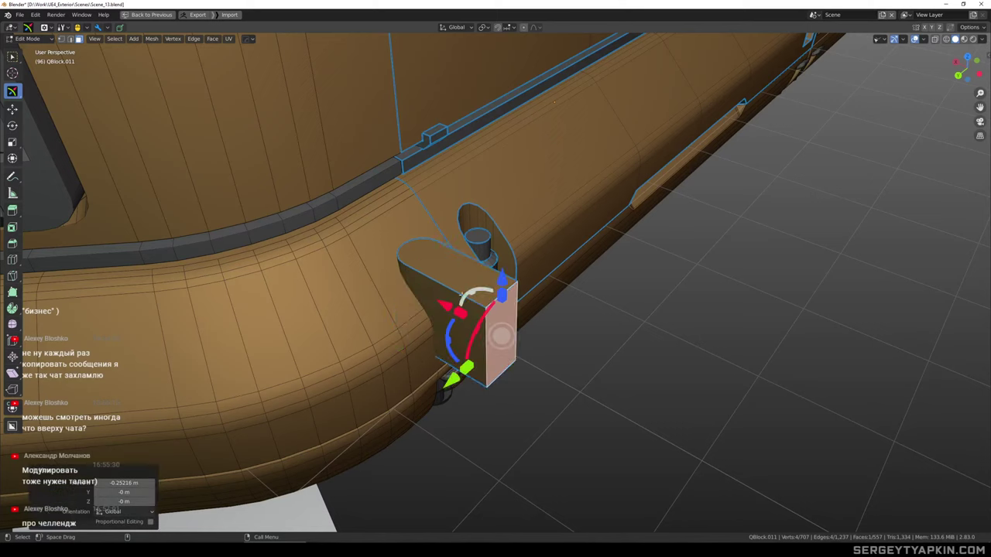
Separate the linked pocket block on the lower trim from the wall panel into its own object
click(466, 325)
middle_drag(480, 301, 398, 289)
key(ctrl+l)
key(p)
click(424, 254)
key(Tab)
Isolate the separated pocket block together with the rounded corner body
click(442, 295)
scroll(449, 293, down, 2)
shift+middle_drag(406, 289, 507, 269)
scroll(449, 314, down, 2)
shift+click(480, 290)
scroll(495, 284, up, 2)
key(shift+h)
Cut the pocket into the corner's lower trim with a Boolean Difference of the block, and delete the cutter block
click(490, 297)
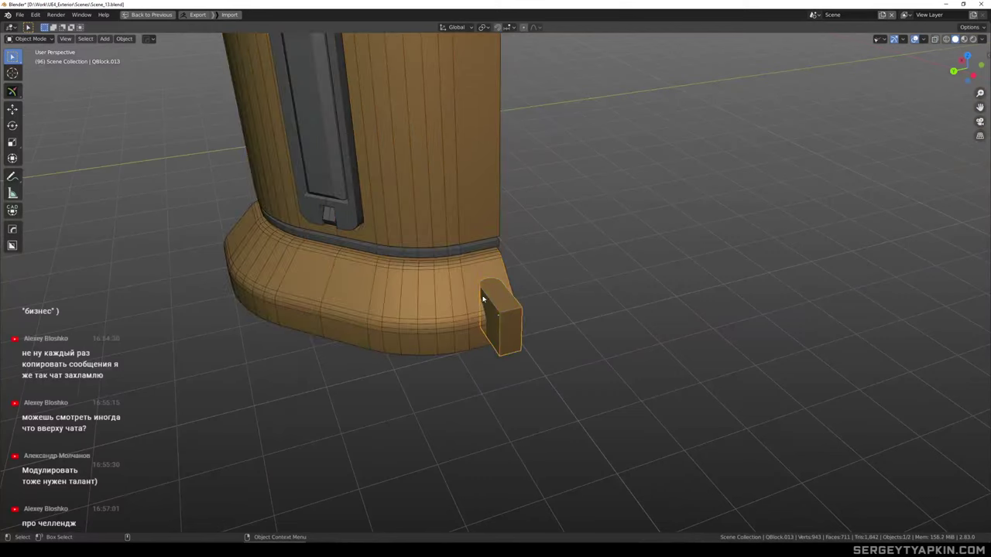
scroll(484, 294, up, 3)
shift+click(483, 264)
scroll(495, 278, down, 2)
middle_drag(501, 284, 456, 272)
scroll(464, 316, up, 2)
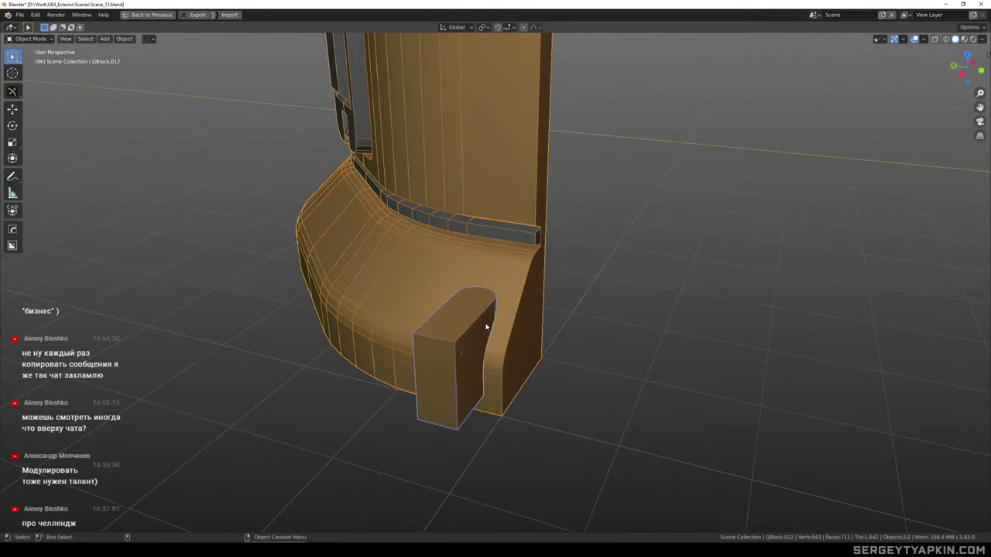
key(ctrl+KP_Subtract)
click(511, 285)
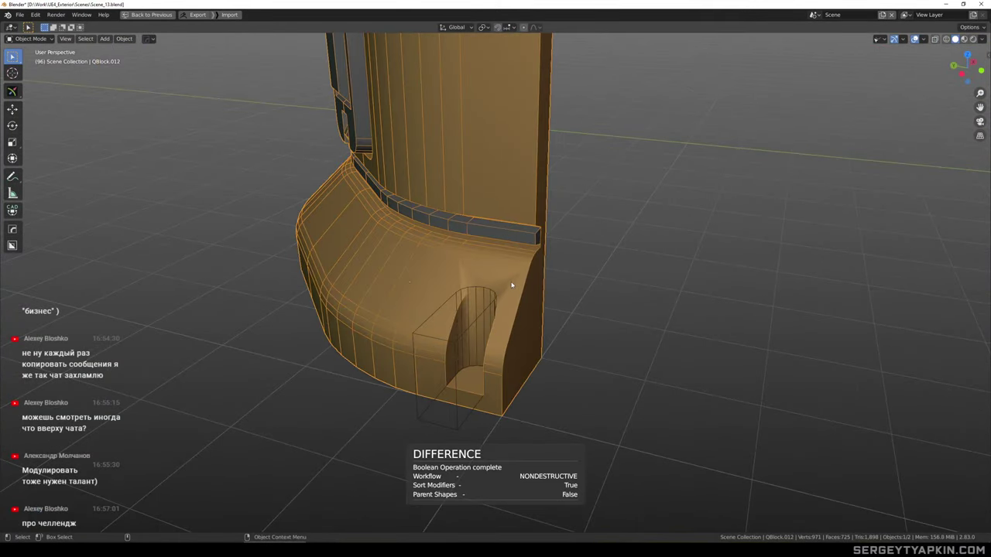
click(475, 323)
key(Delete)
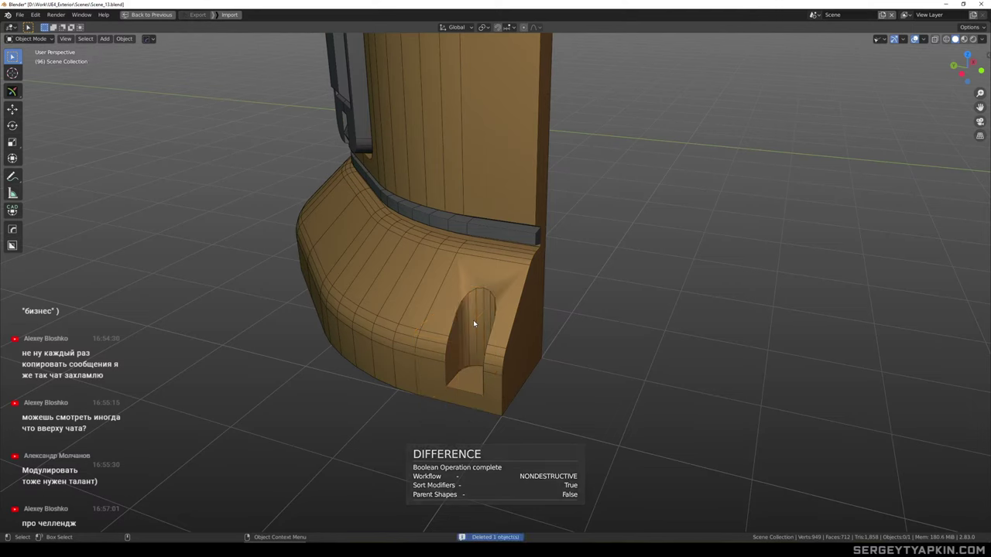
Show the whole building again and compare the corner's new pocket with the neighbouring latch pockets and the roof corner
scroll(475, 324, down, 5)
middle_drag(498, 327, 532, 292)
key(KP_Divide)
scroll(508, 336, up, 3)
click(522, 349)
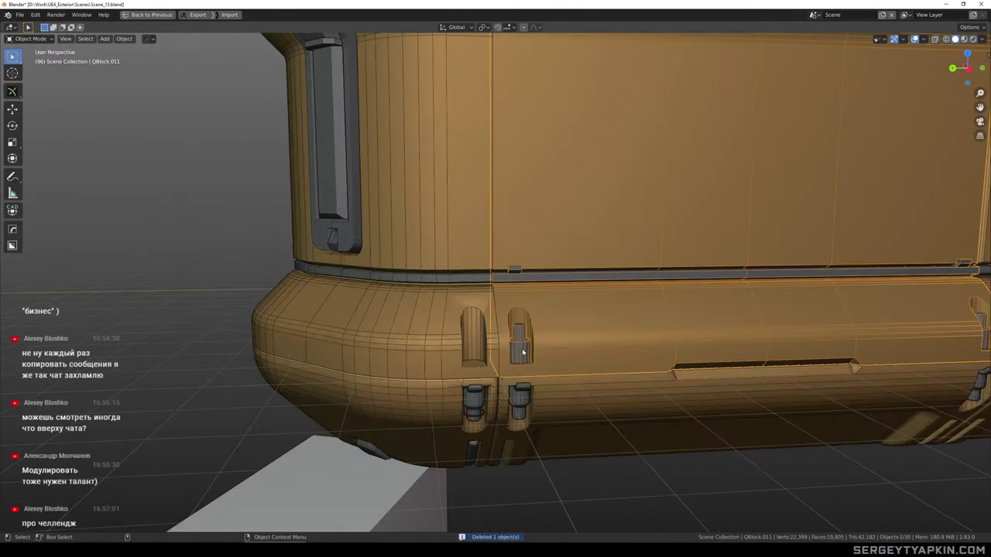
scroll(593, 353, down, 4)
shift+middle_drag(468, 343, 407, 332)
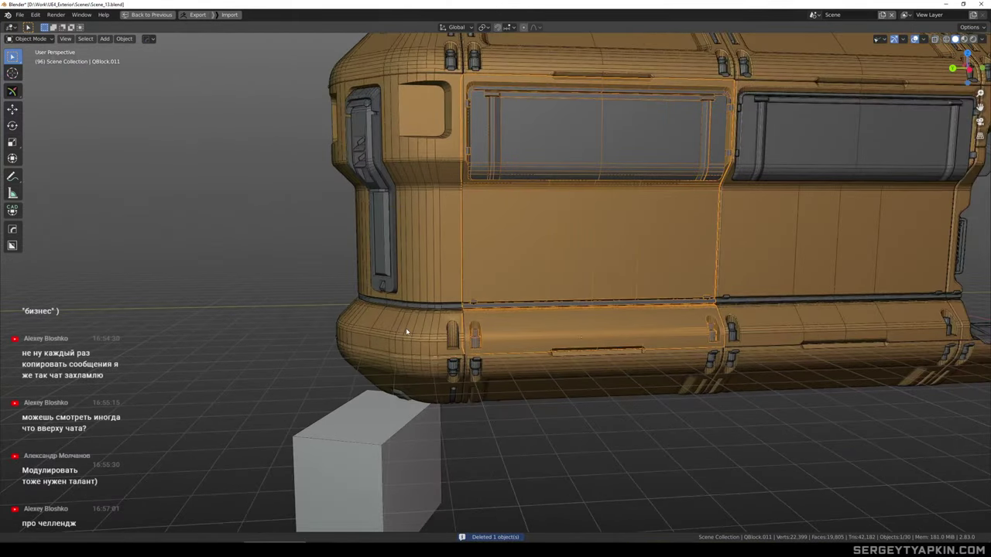
middle_drag(502, 272, 511, 299)
scroll(490, 148, up, 5)
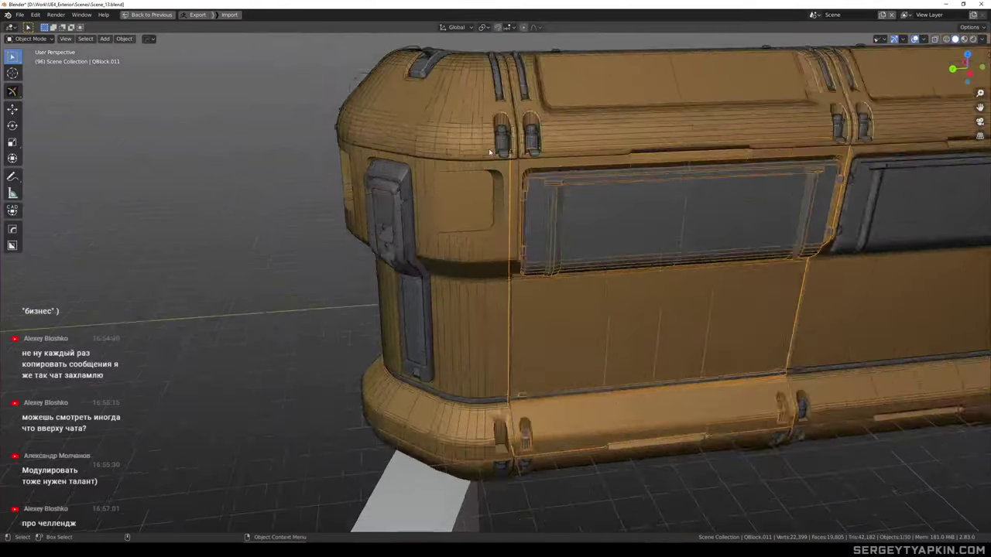
Duplicate the complete latch from the roof corner's pocket and move the copy about -3.629 m along Z towards the lower trim
click(514, 143)
scroll(521, 153, up, 3)
key(Tab)
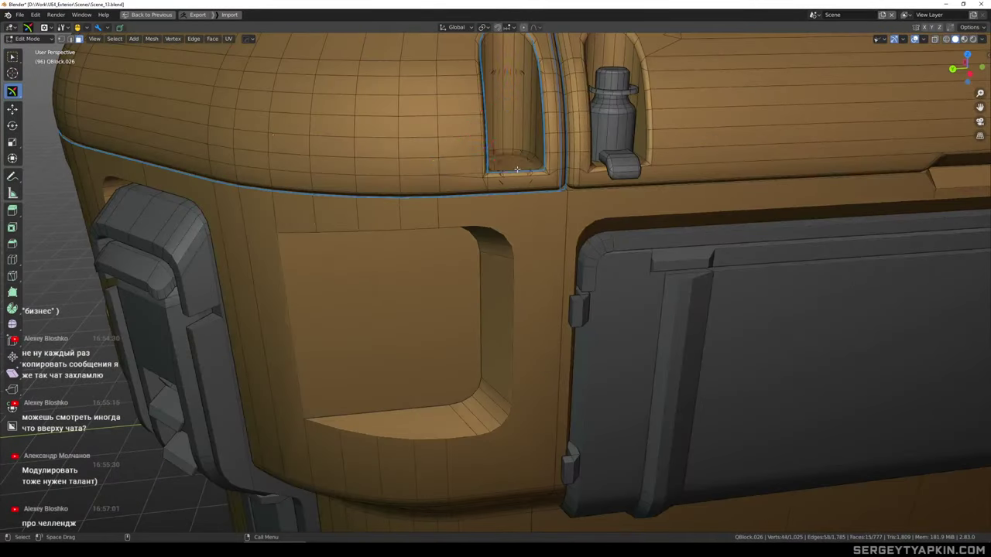
double_click(516, 180)
shift+double_click(511, 103)
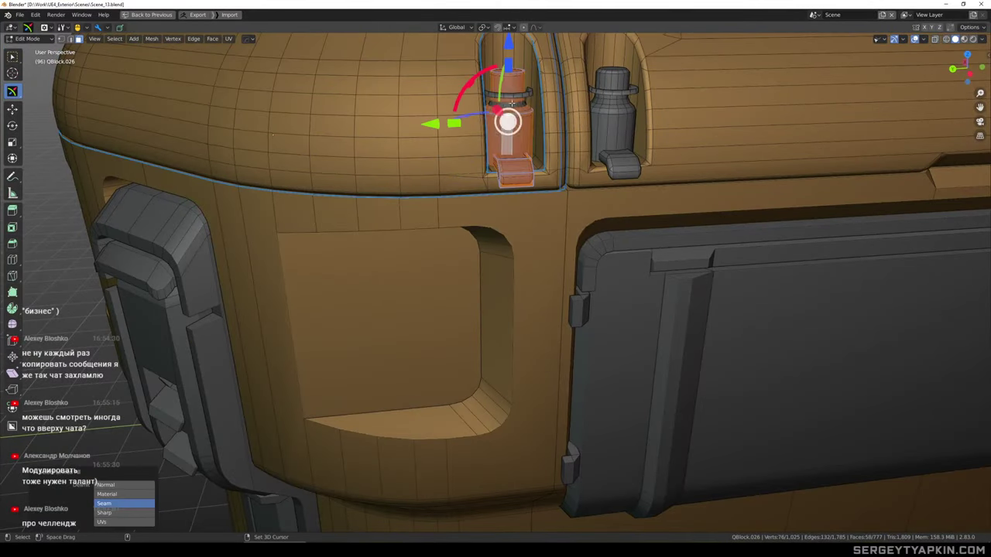
scroll(518, 124, down, 4)
shift+middle_drag(523, 147, 509, 93)
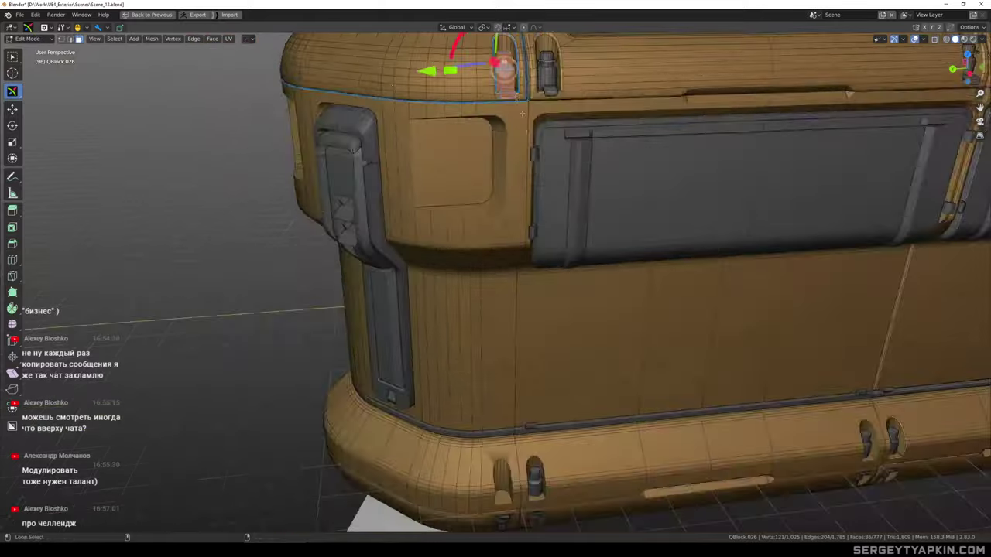
scroll(540, 158, down, 4)
shift+middle_drag(539, 156, 552, 187)
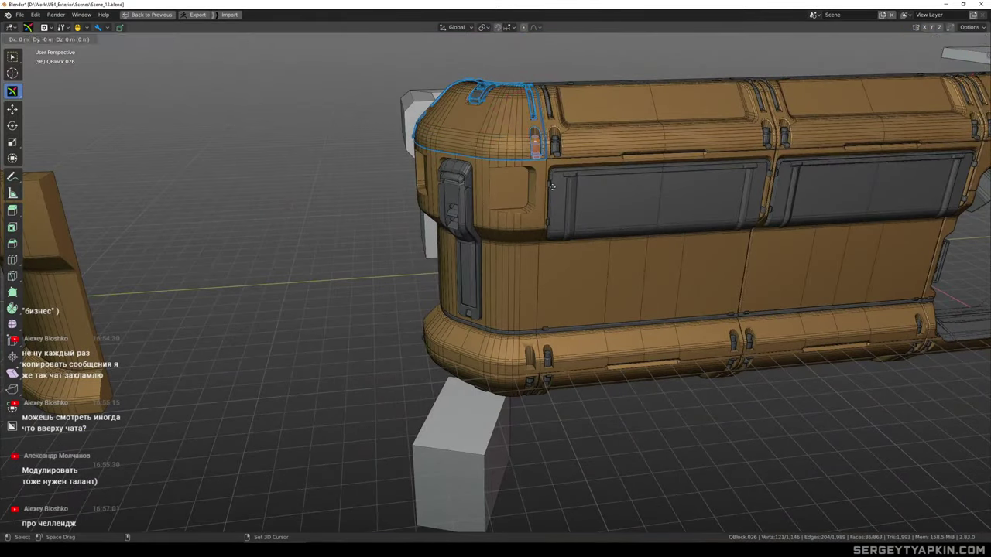
right_click(552, 187)
key(g)
key(z)
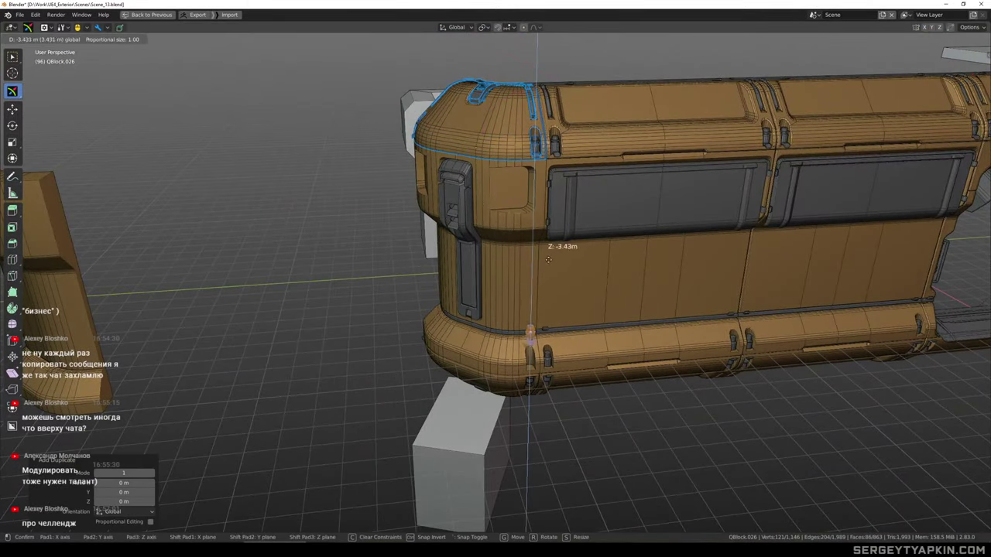
click(549, 267)
Lower the latch copy about 0.312 m along Z into the new pocket of the corner's lower trim
scroll(545, 333, up, 8)
shift+middle_drag(565, 329, 558, 203)
scroll(559, 201, up, 2)
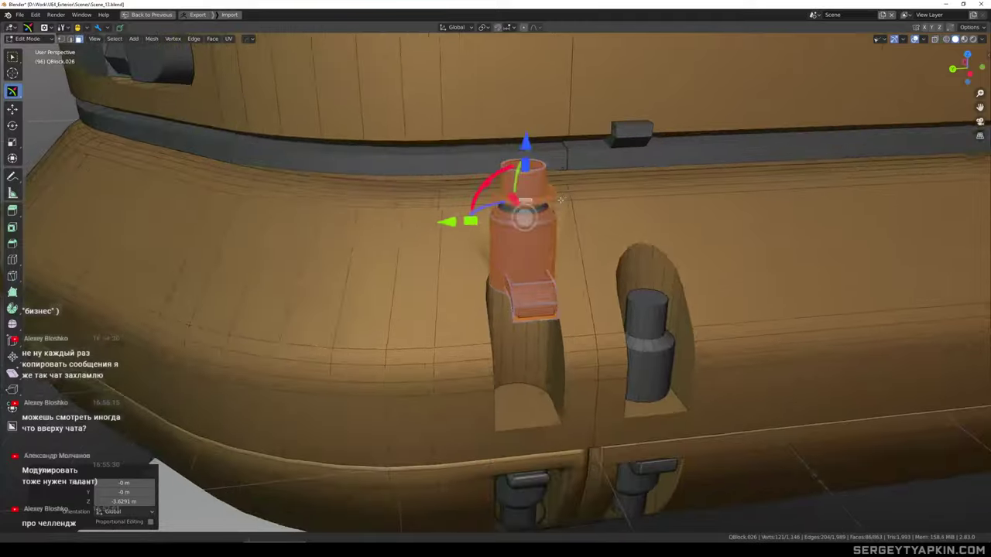
scroll(553, 187, down, 8)
click(553, 181)
scroll(553, 181, up, 8)
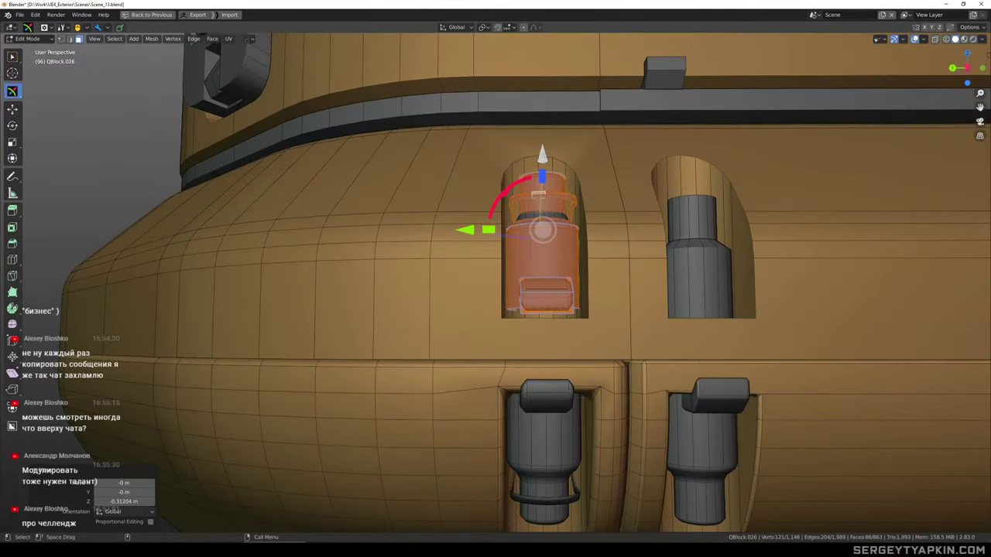
Seat the latch copy on the pocket floor with two small moves of about -0.025 m and -0.012 m along Z
drag(542, 158, 542, 168)
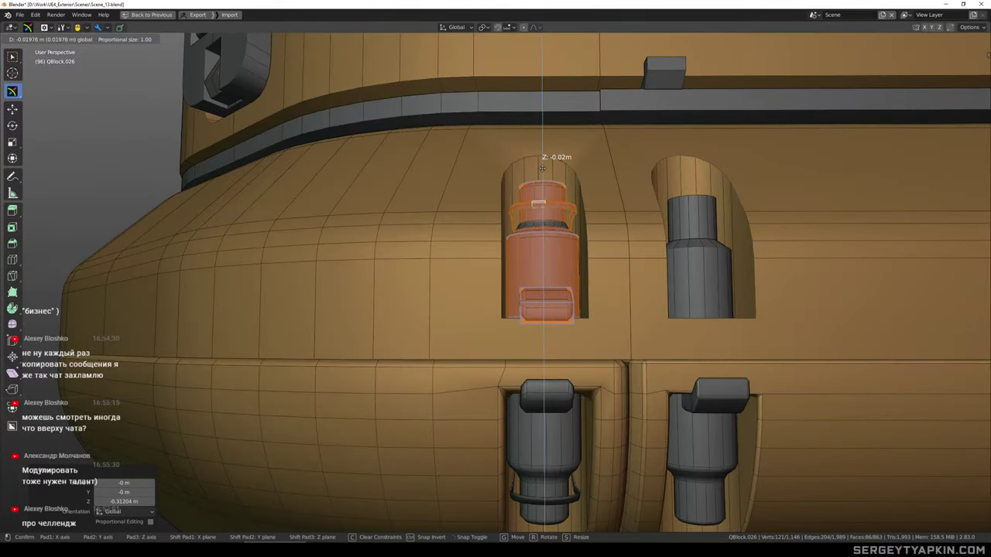
mouse_move(586, 176)
middle_down()
mouse_move(595, 191)
mouse_move(585, 240)
mouse_move(603, 182)
mouse_move(581, 185)
middle_up()
key(g)
key(z)
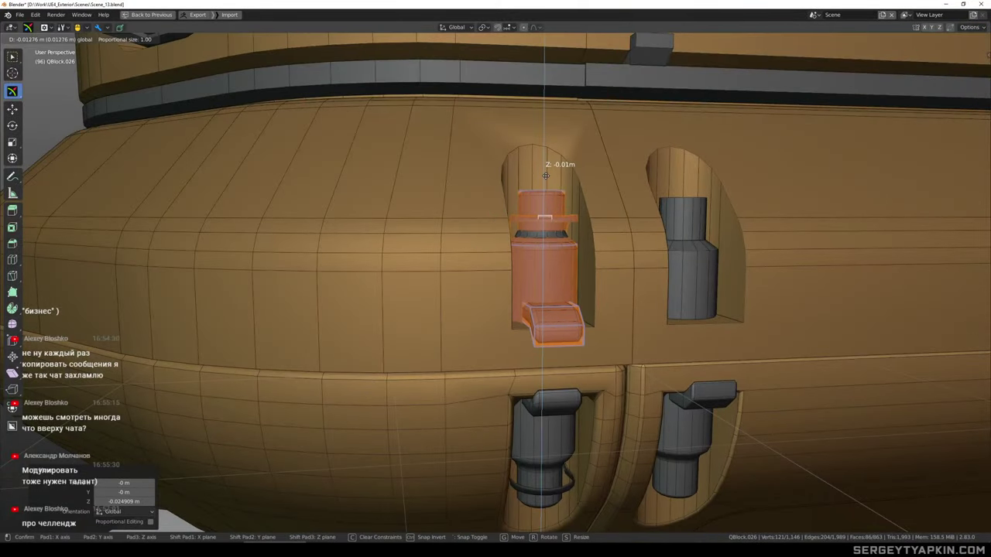
scroll(582, 233, down, 2)
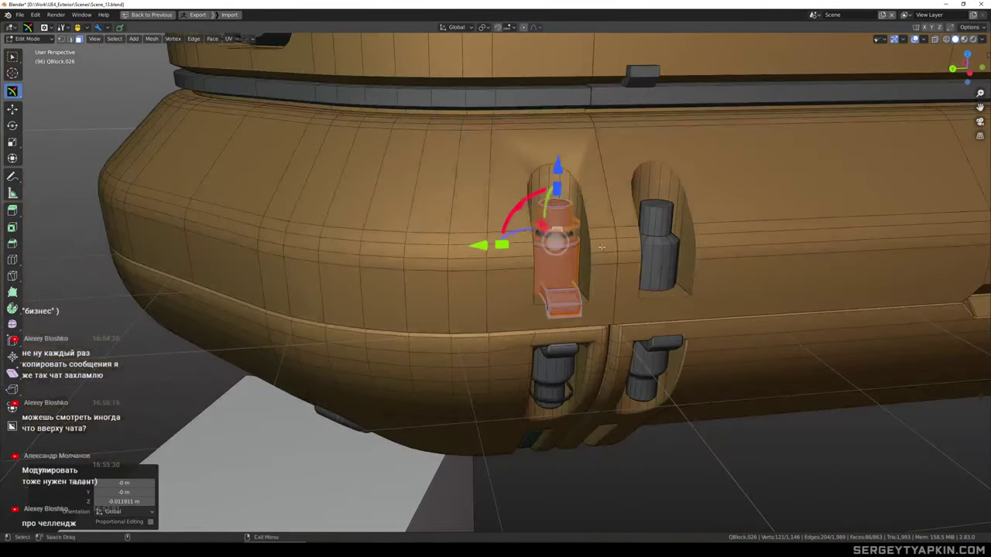
Separate the latch copy from the roof corner mesh into its own object
key(p)
click(580, 234)
key(Tab)
click(560, 256)
scroll(561, 260, down, 3)
scroll(561, 260, down, 5)
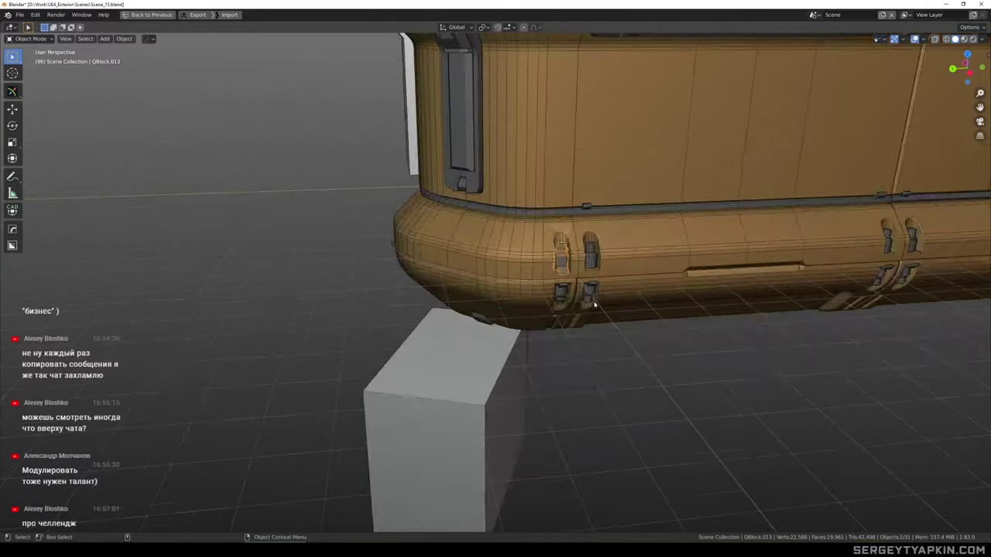
Isolate the latch copy with the rounded corner body and join the two into one object
click(635, 367)
scroll(570, 263, up, 2)
shift+click(548, 244)
key(KP_Divide)
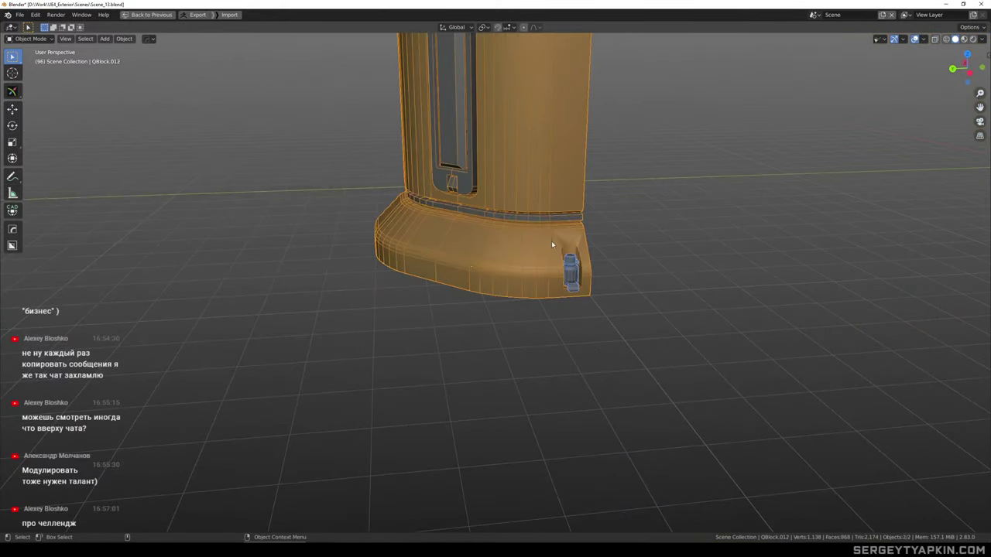
scroll(551, 241, down, 3)
shift+middle_drag(556, 230, 573, 350)
scroll(561, 292, up, 3)
click(587, 257)
scroll(586, 258, down, 2)
shift+click(548, 281)
scroll(540, 264, up, 8)
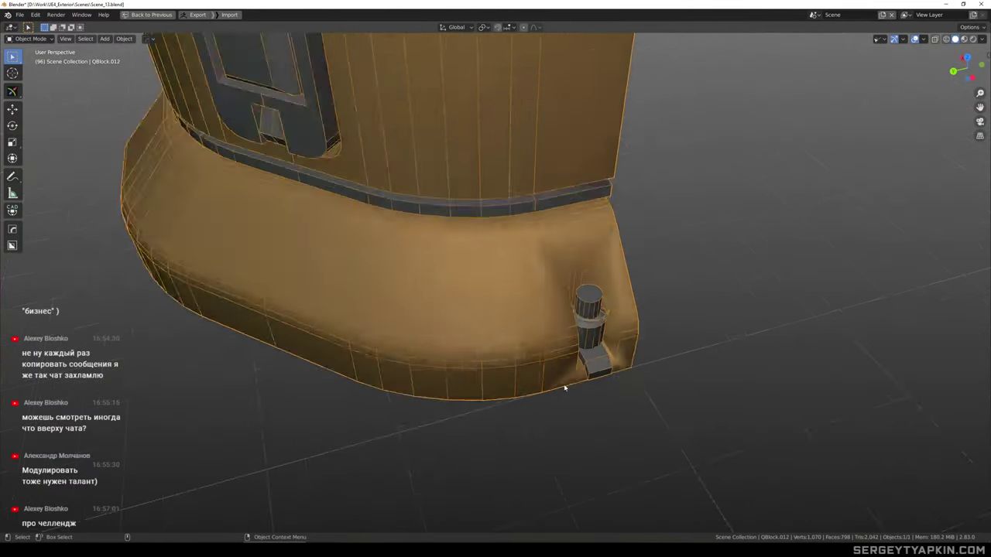
Mirror the joined corner so its other side also gets the pocket and latch, and show the whole building again
scroll(605, 306, up, 5)
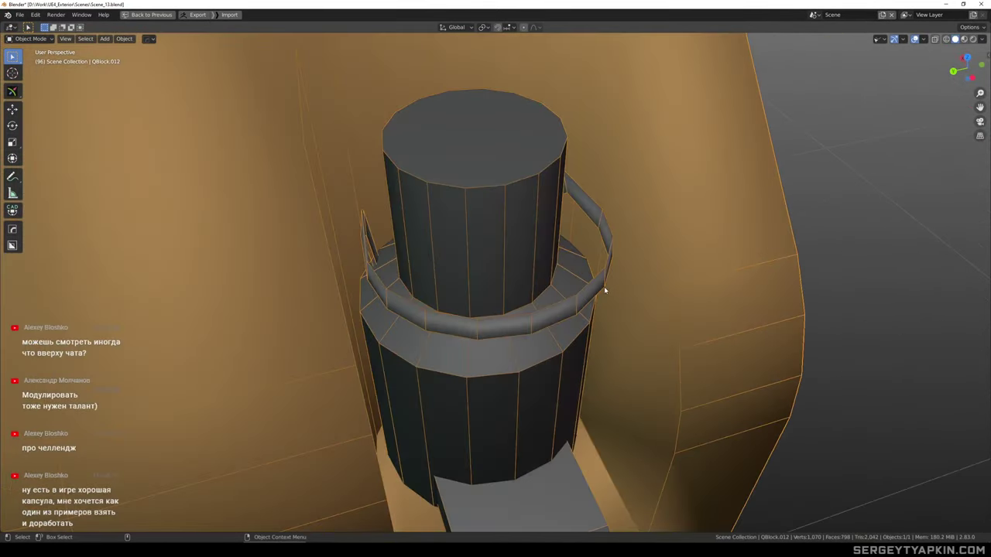
scroll(596, 282, down, 14)
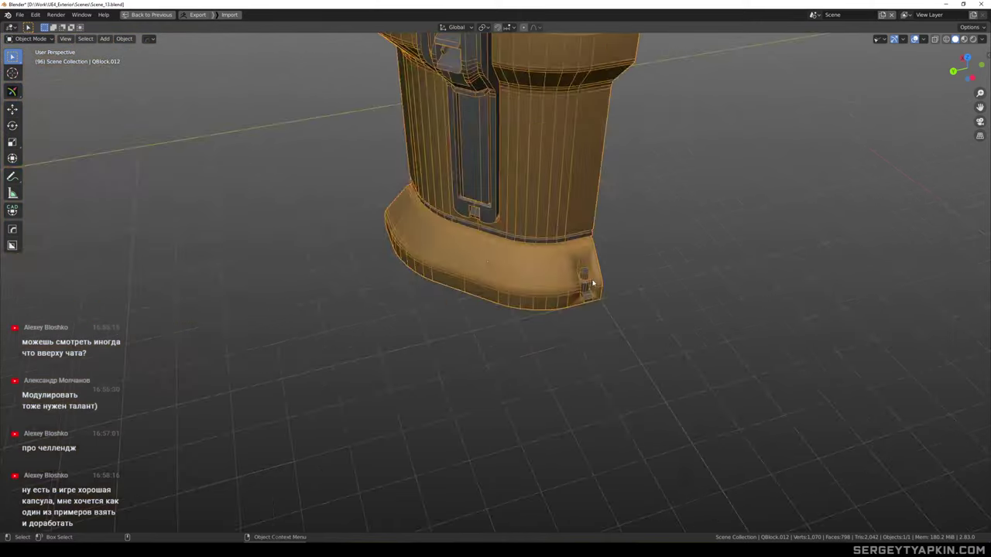
middle_drag(569, 237, 513, 260)
scroll(566, 250, up, 4)
key(alt+x)
click(629, 324)
click(670, 284)
scroll(580, 251, up, 3)
scroll(538, 258, down, 4)
key(KP_Divide)
shift+middle_drag(509, 242, 529, 238)
scroll(523, 233, up, 1)
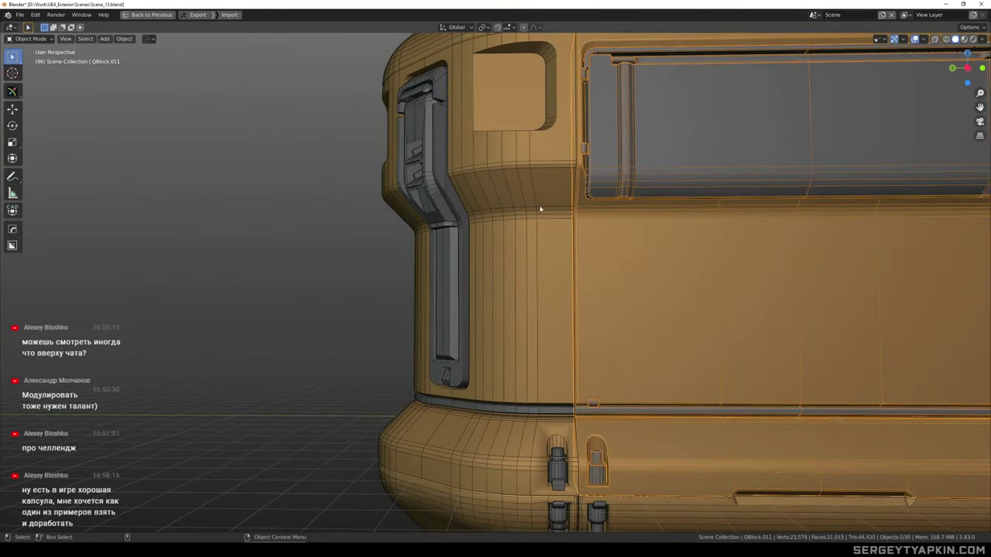
Apply HOps Ssharp to the rounded corner object with a 30° sharpness and a 60° auto smooth angle
click(536, 204)
middle_drag(546, 208, 568, 260)
middle_drag(566, 197, 600, 233)
shift+middle_drag(600, 232, 539, 267)
scroll(573, 259, up, 1)
key(q)
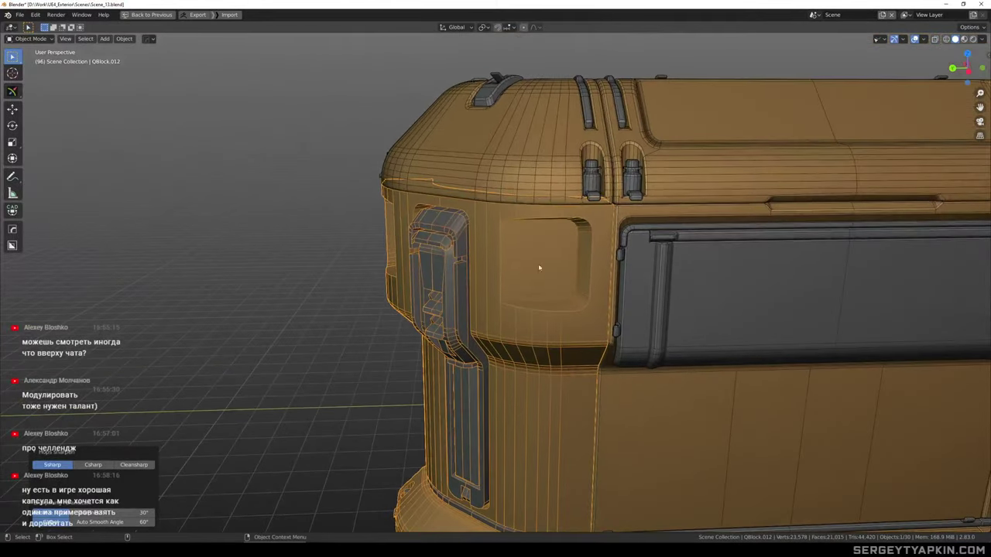
Isolate the corner and toggle the sharp marking on two edges at the top of the metal insert's frame with HOps Mark
key(KP_Divide)
scroll(498, 147, up, 5)
key(Tab)
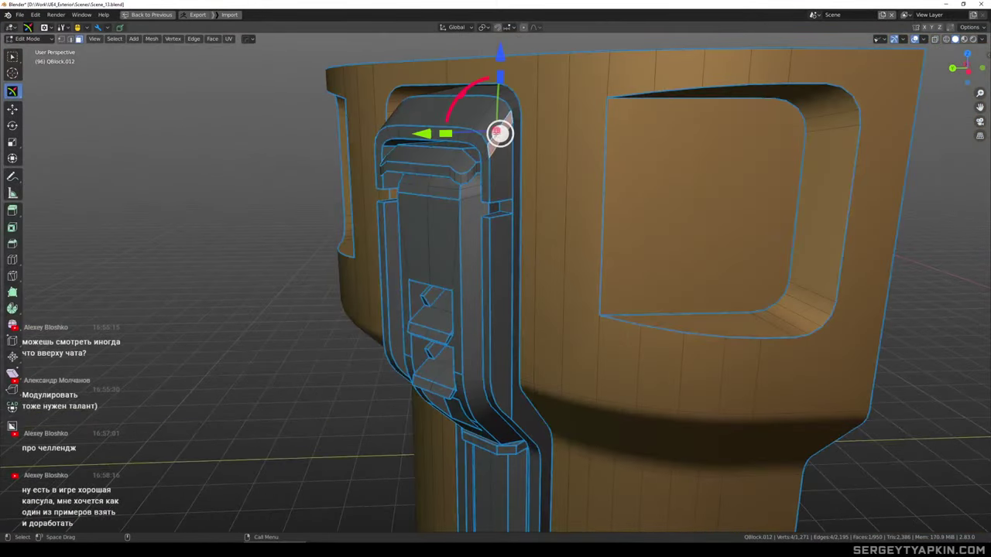
middle_drag(460, 176, 403, 176)
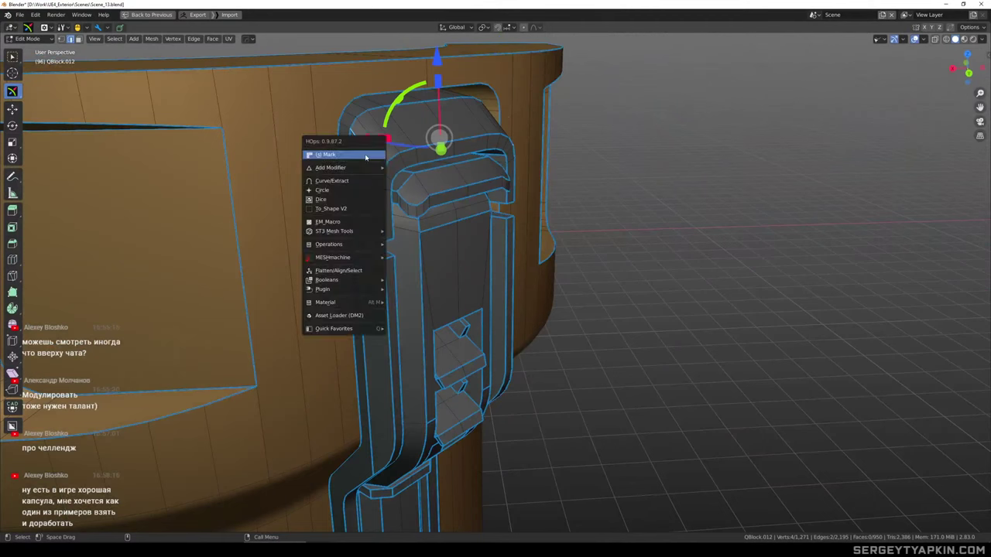
scroll(441, 174, up, 3)
click(415, 186)
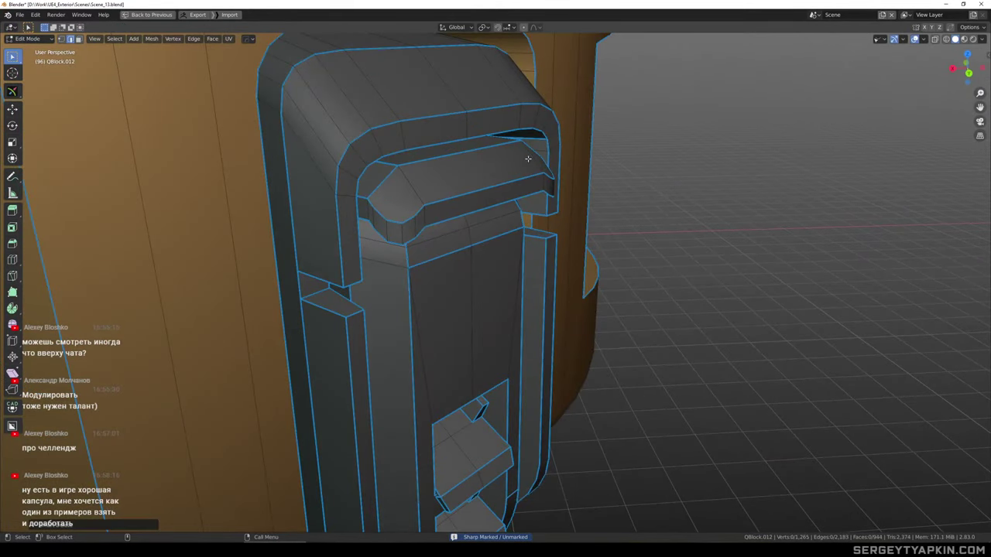
Correct the sharp marking on the end edges of the insert's crossbar under the frame with HOps Mark
click(423, 198)
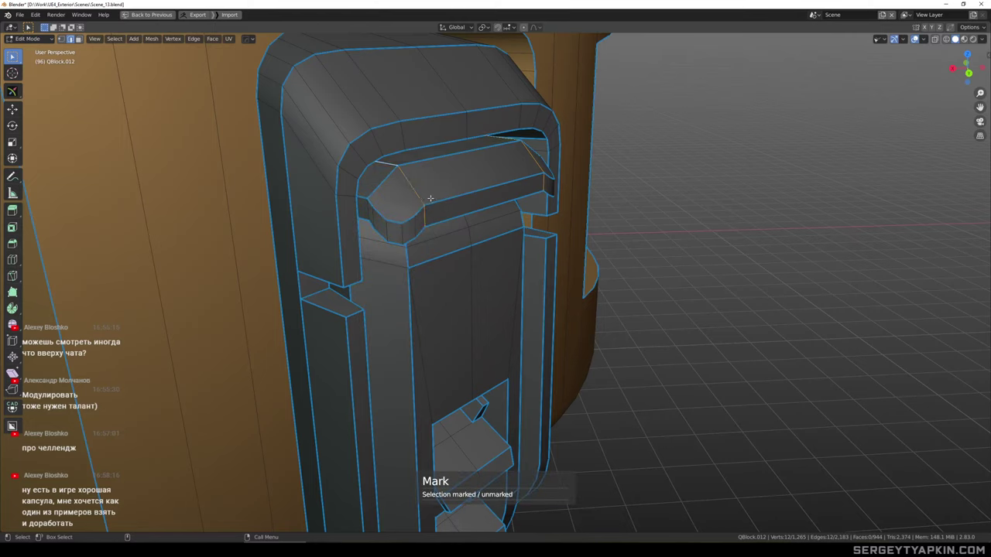
middle_drag(512, 177, 466, 179)
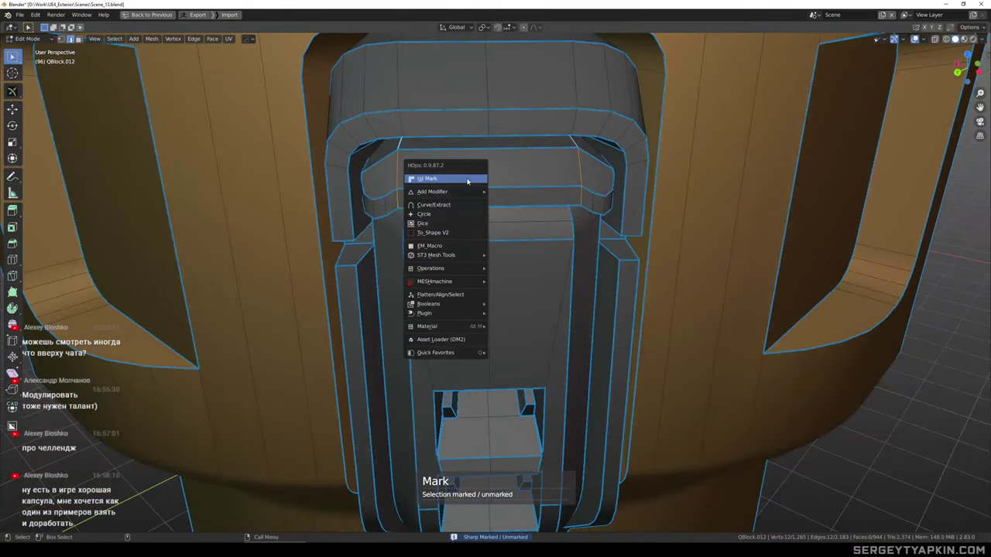
click(539, 186)
scroll(535, 186, down, 3)
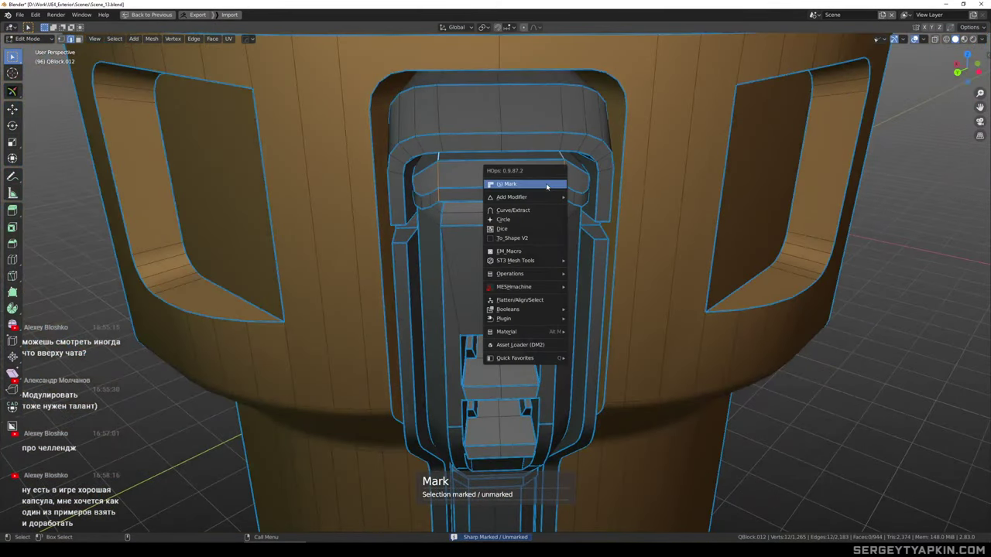
key(q)
click(547, 184)
click(537, 163)
Dissolve the two slanted edges on the insert's central panel between its upper corners and the first slot
alt+middle_drag(537, 162, 547, 144)
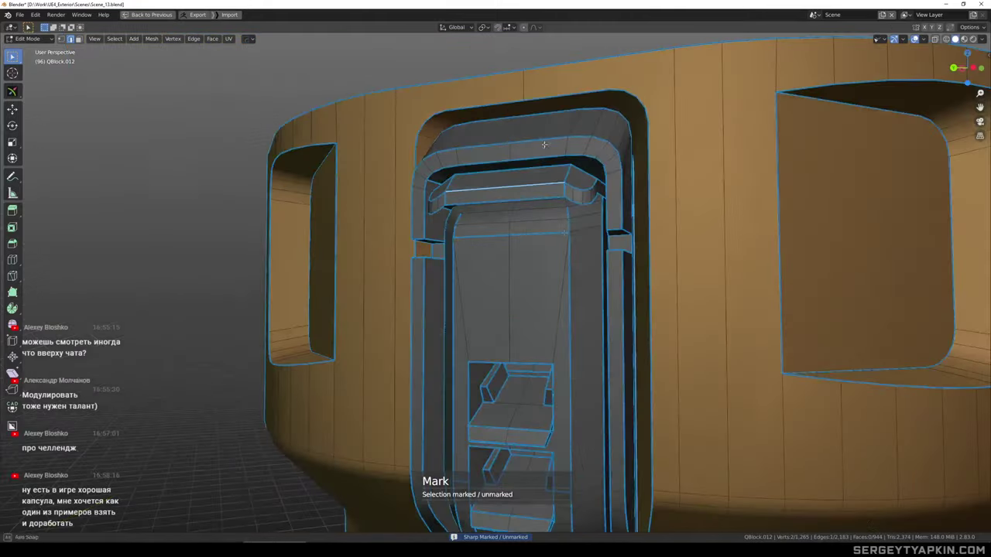
scroll(548, 217, up, 2)
click(550, 233)
alt+middle_drag(550, 233, 471, 261)
scroll(534, 216, down, 2)
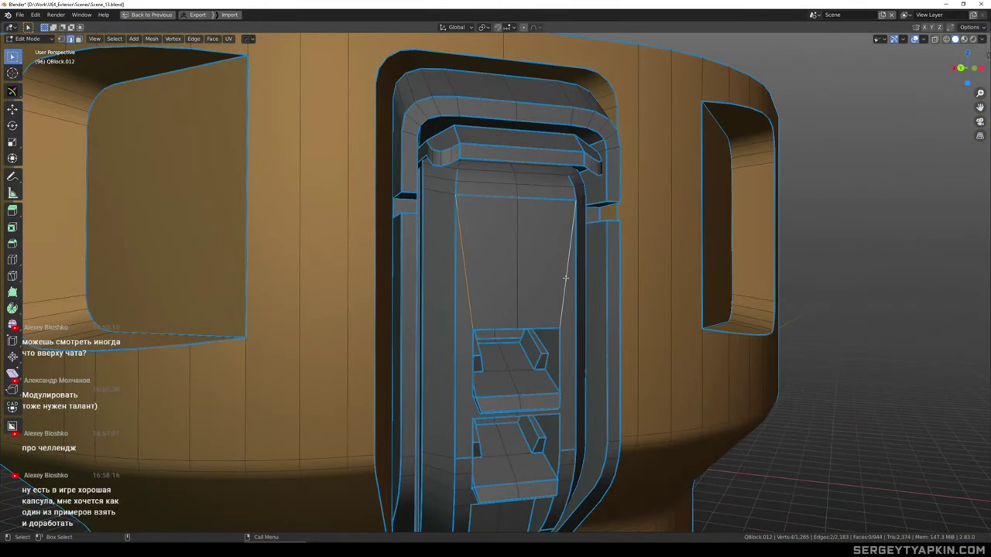
scroll(534, 194, up, 2)
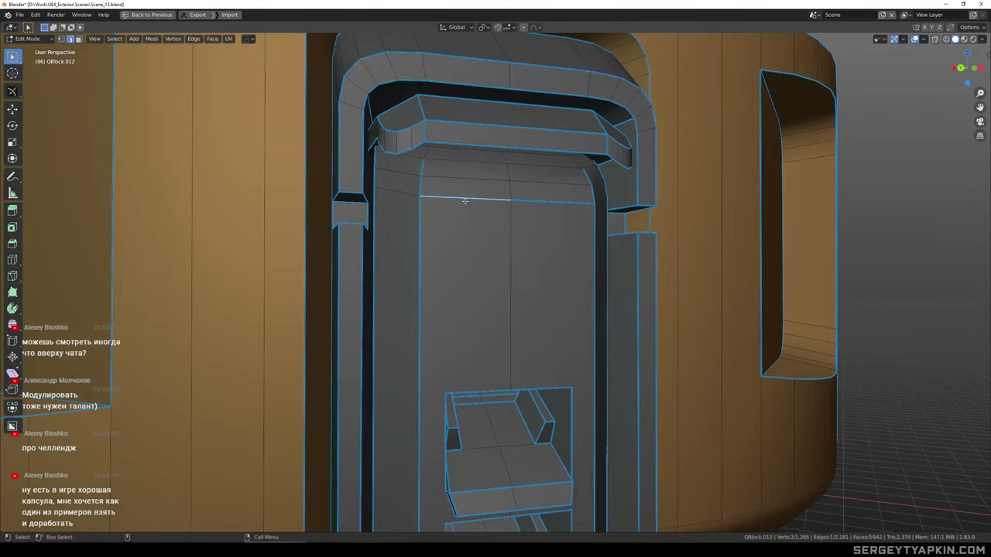
Clear the sharp mark from the horizontal edges below the inner panel's rounded top
click(540, 202)
scroll(521, 215, down, 4)
middle_drag(520, 215, 523, 252)
scroll(526, 207, up, 1)
Isolate the linked geometry of the inner panel and switch to edge selection
key(3)
click(526, 209)
key(ctrl+l)
key(shift+h)
scroll(469, 210, up, 3)
key(2)
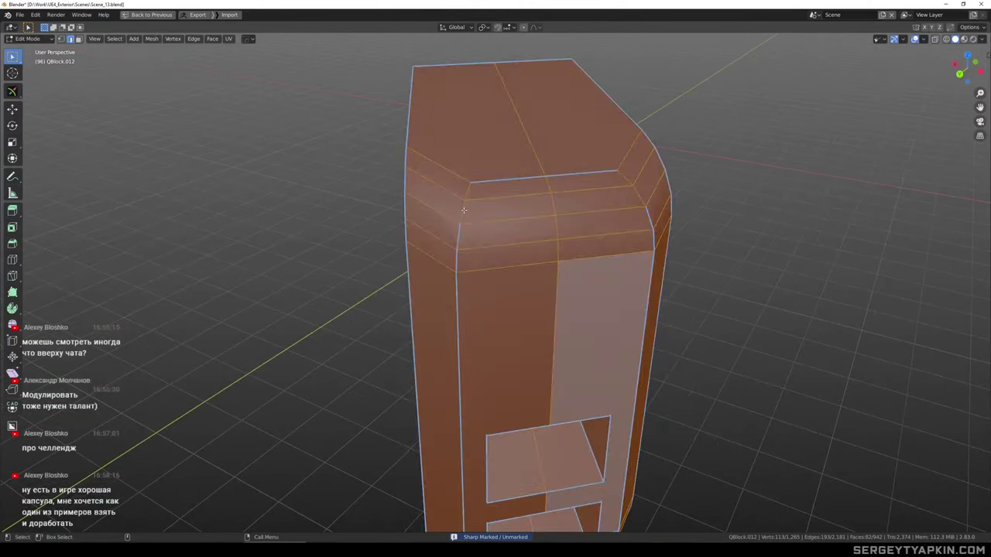
Mark the rounded corner edges beside the inner panel's top bevel as sharp and select the horizontal edge between them
click(464, 212)
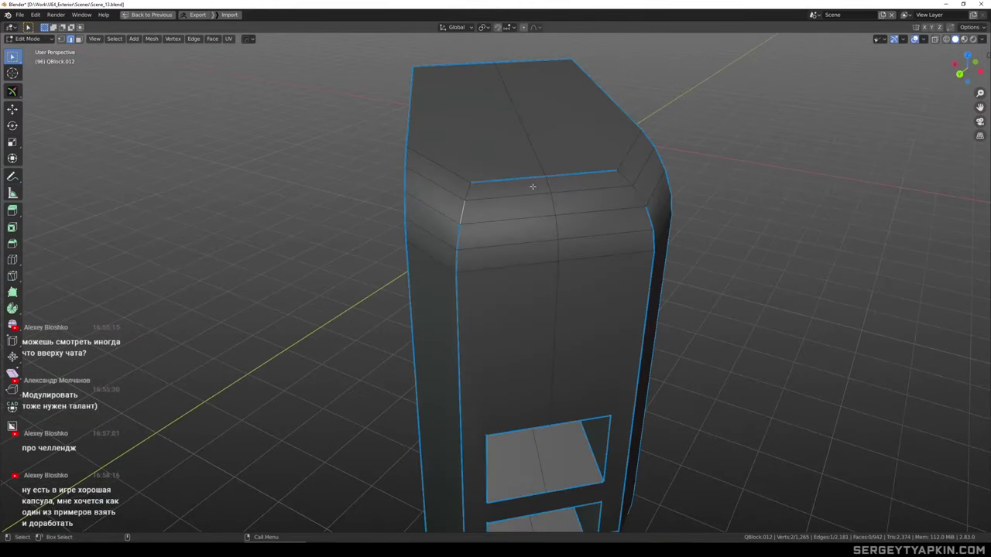
click(641, 195)
key(q)
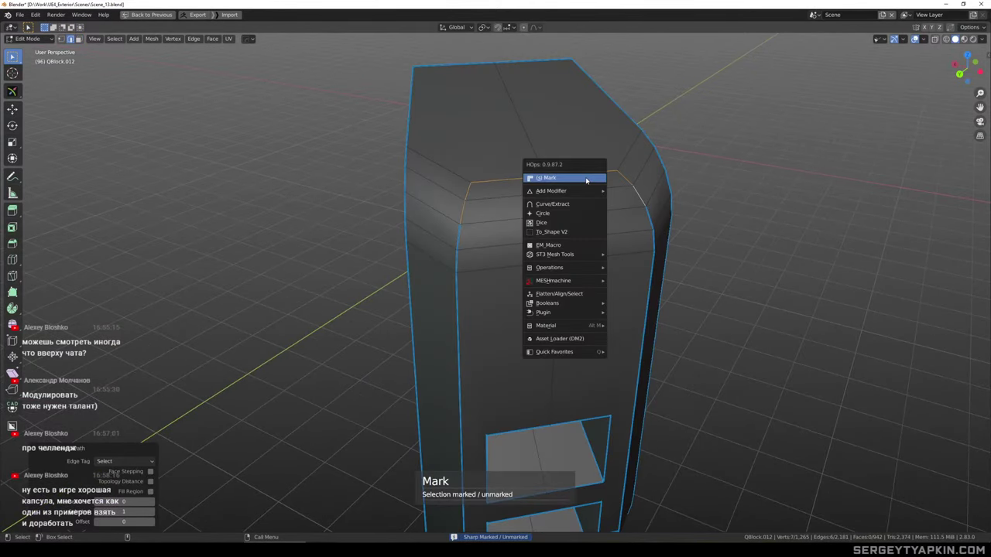
click(584, 179)
key(q)
click(528, 176)
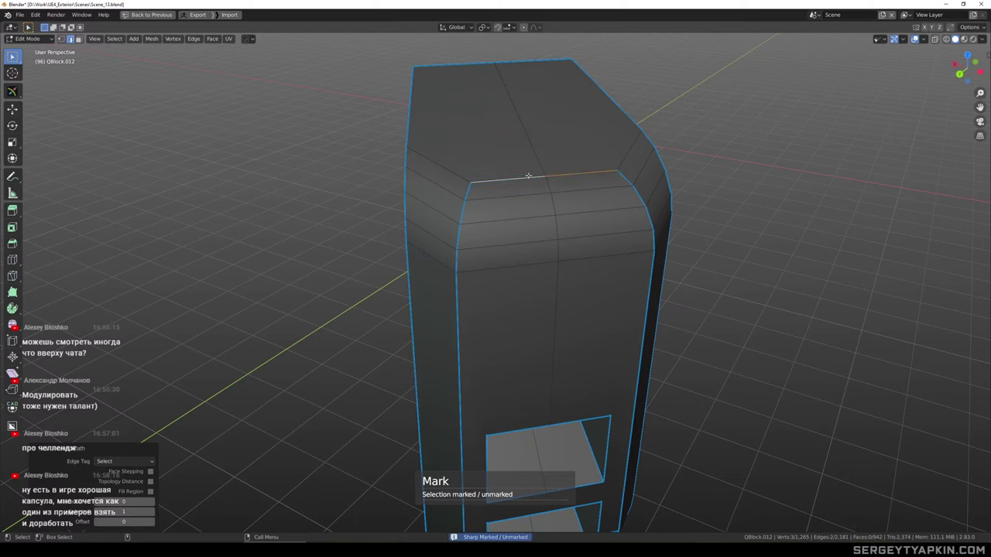
Clear the sharp marks from the four short horizontal edges at the start and end of the inner panel's lower bend
scroll(556, 190, down, 4)
middle_drag(552, 261, 526, 206)
shift+middle_drag(545, 359, 564, 255)
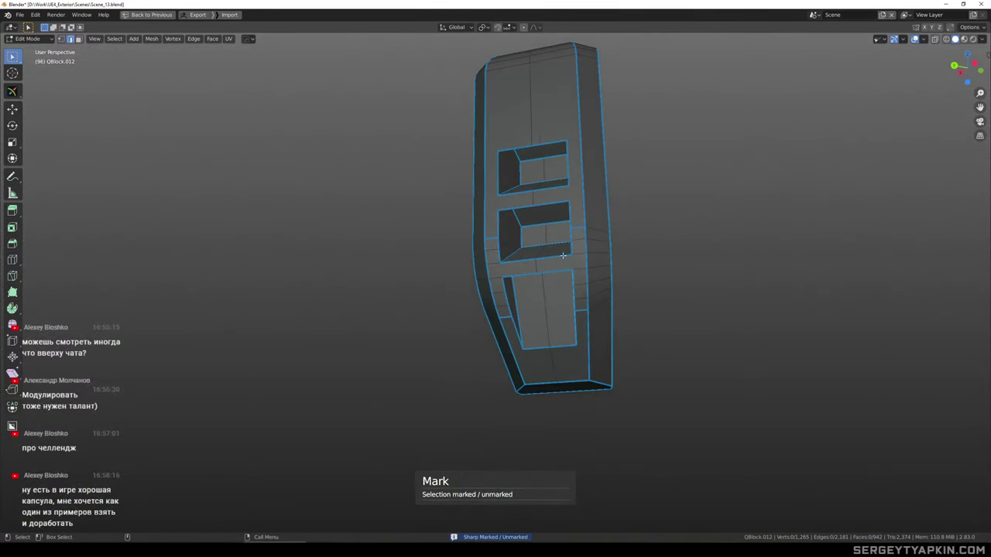
scroll(567, 255, up, 2)
middle_drag(586, 213, 525, 236)
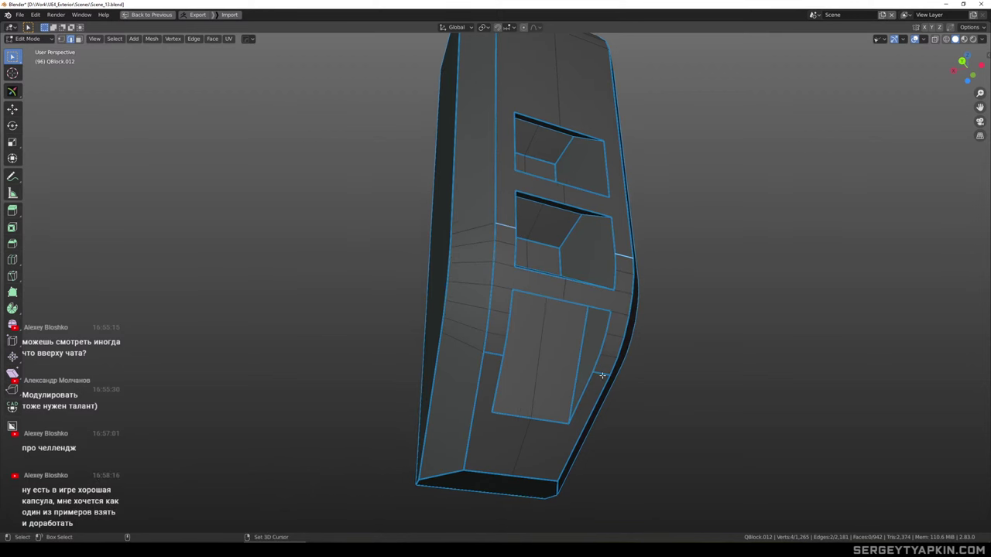
middle_drag(491, 353, 525, 296)
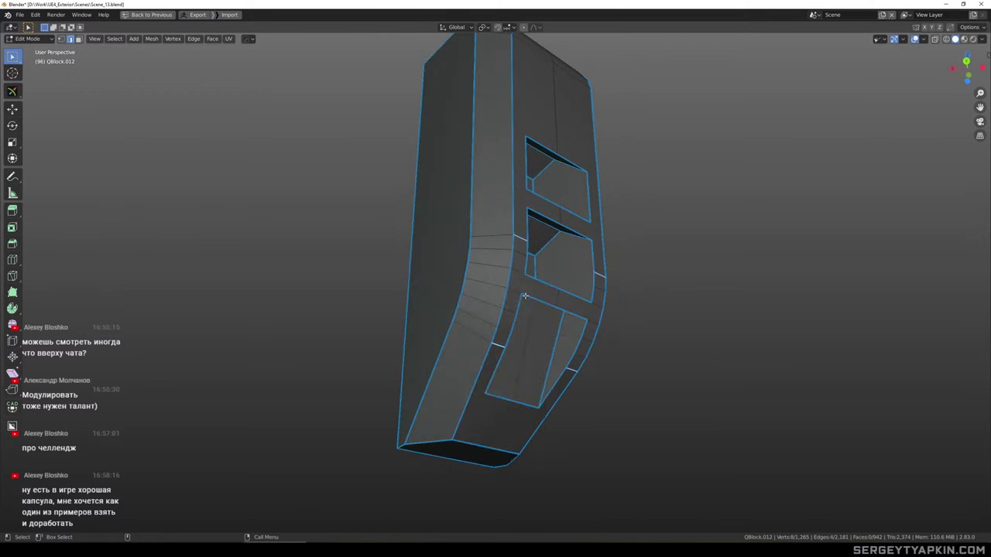
scroll(593, 267, down, 3)
key(alt+a)
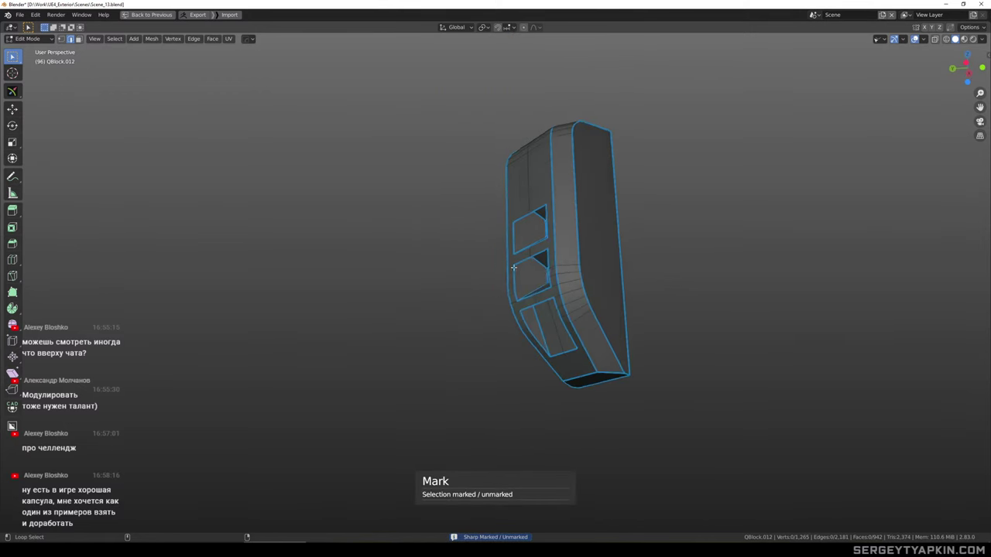
Reveal the hidden geometry and select the vertical centre edge above the inner panel's openings
middle_drag(544, 221, 597, 180)
scroll(595, 223, up, 3)
key(alt+h)
key(Tab)
key(Tab)
click(580, 145)
scroll(580, 146, up, 2)
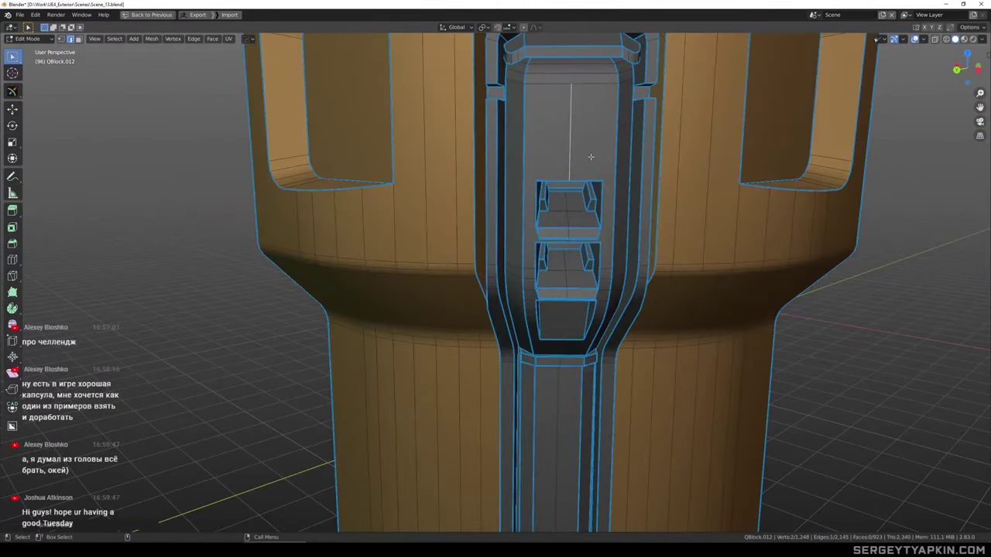
Remove the vertical centre edge from the long recessed panel below the openings
key(3)
key(Tab)
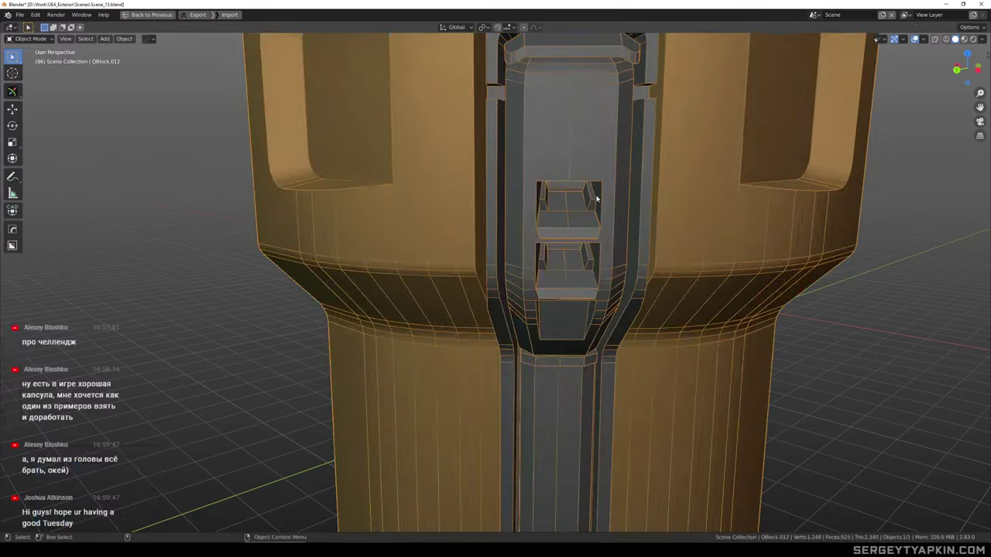
scroll(593, 174, down, 2)
scroll(575, 252, up, 3)
key(Tab)
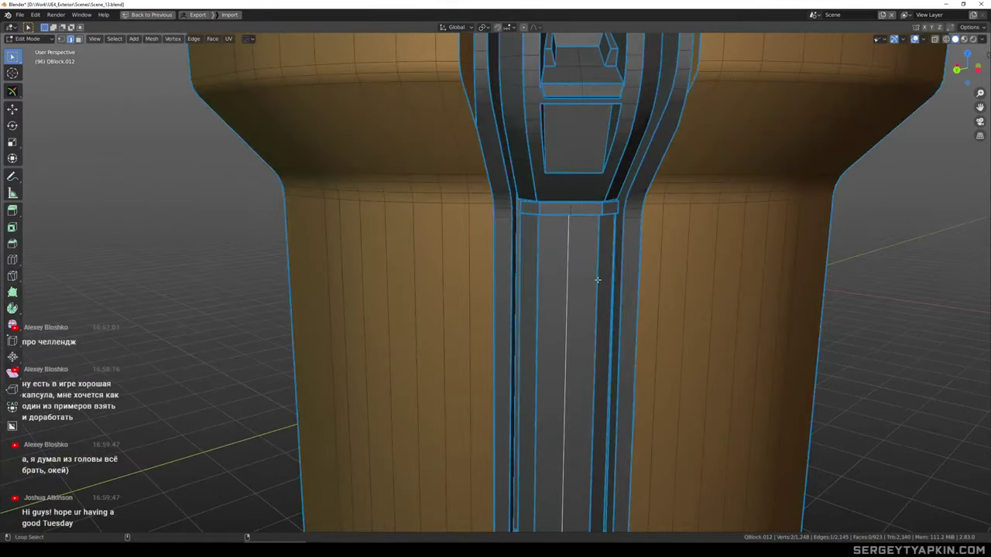
middle_drag(596, 279, 591, 167)
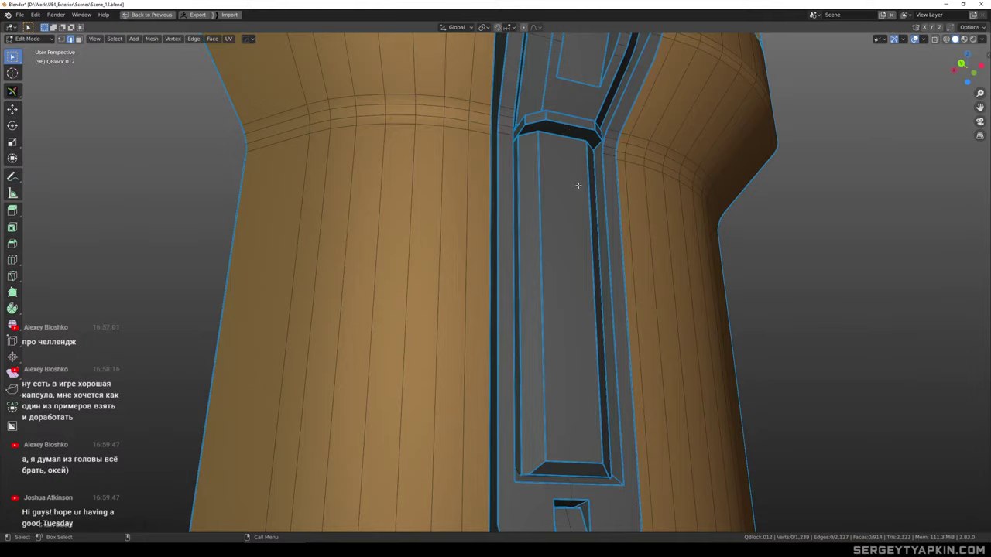
Examine the end module's recessed panels, seams and base from several angles
scroll(578, 185, down, 6)
middle_drag(592, 186, 591, 263)
scroll(577, 180, up, 3)
scroll(581, 172, down, 2)
scroll(566, 263, up, 4)
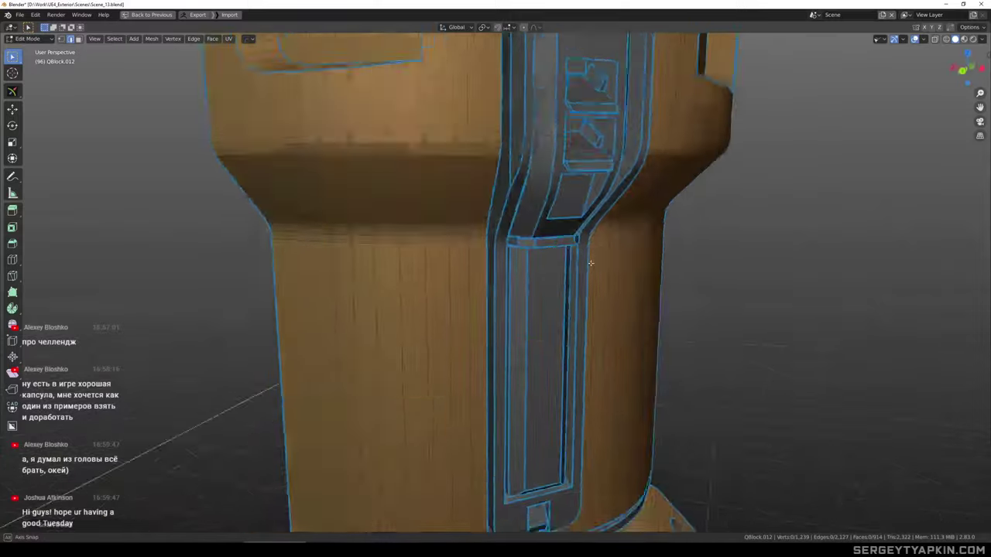
scroll(590, 262, down, 4)
middle_drag(590, 224, 552, 254)
scroll(552, 255, down, 3)
shift+middle_drag(592, 362, 543, 232)
scroll(678, 357, up, 3)
middle_drag(678, 358, 684, 322)
scroll(674, 314, down, 4)
shift+middle_drag(626, 274, 630, 348)
mouse_move(638, 195)
middle_down()
mouse_move(663, 250)
mouse_move(658, 193)
mouse_move(732, 202)
mouse_move(613, 176)
mouse_move(621, 200)
middle_up()
Return to the full model in Object Mode and link the roof cap's modifiers to the end module
key(Tab)
scroll(611, 175, up, 2)
key(KP_Divide)
scroll(621, 178, down, 3)
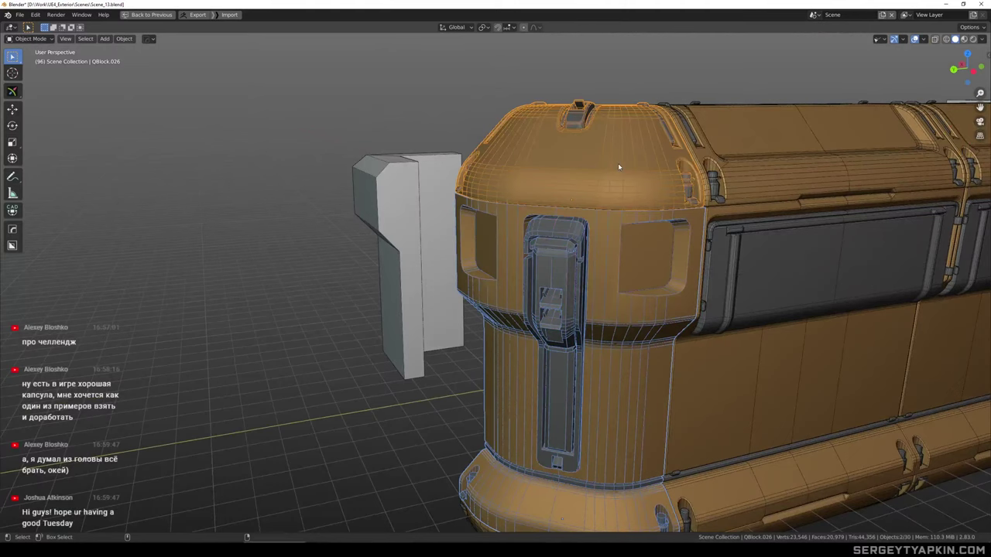
key(ctrl+l)
mouse_move(618, 165)
click(595, 228)
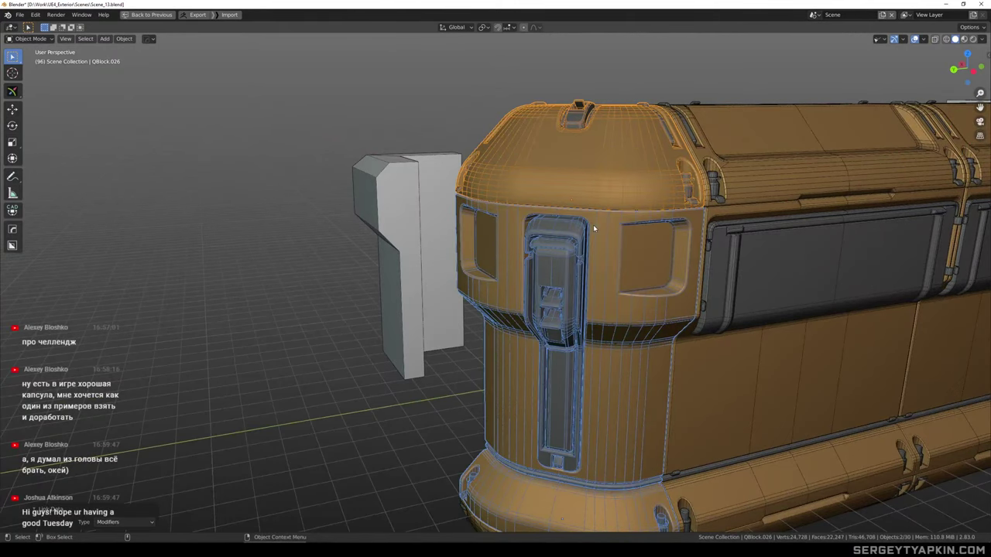
click(644, 80)
Inspect the upper seam between the end module and the side panel, and select the side panel
scroll(663, 240, up, 4)
middle_drag(662, 240, 565, 223)
scroll(690, 243, down, 2)
scroll(672, 161, up, 2)
scroll(671, 161, up, 3)
middle_drag(672, 162, 622, 161)
scroll(631, 164, up, 3)
click(637, 164)
key(alt+v)
key(alt+v)
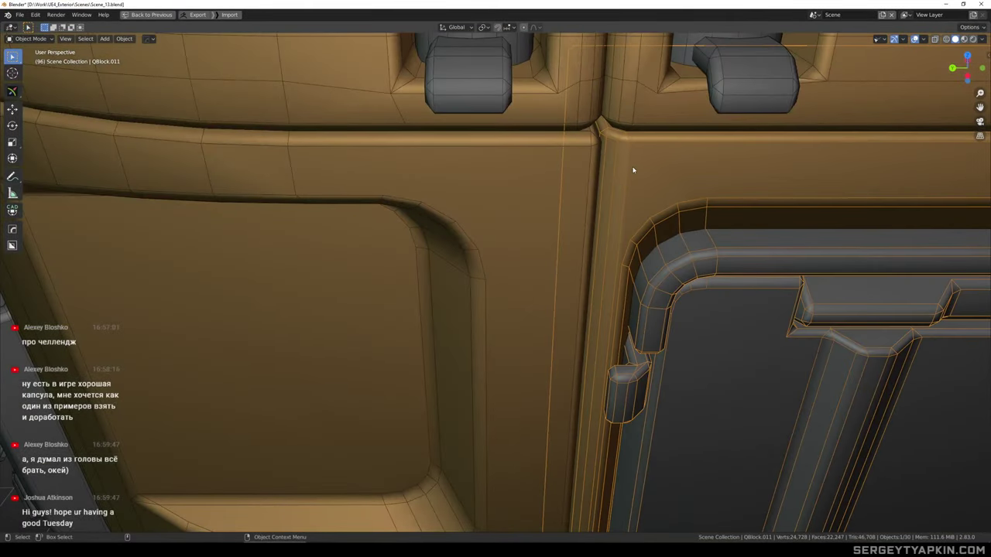
Try adding a Displace modifier to the side panel
key(ctrl+grave)
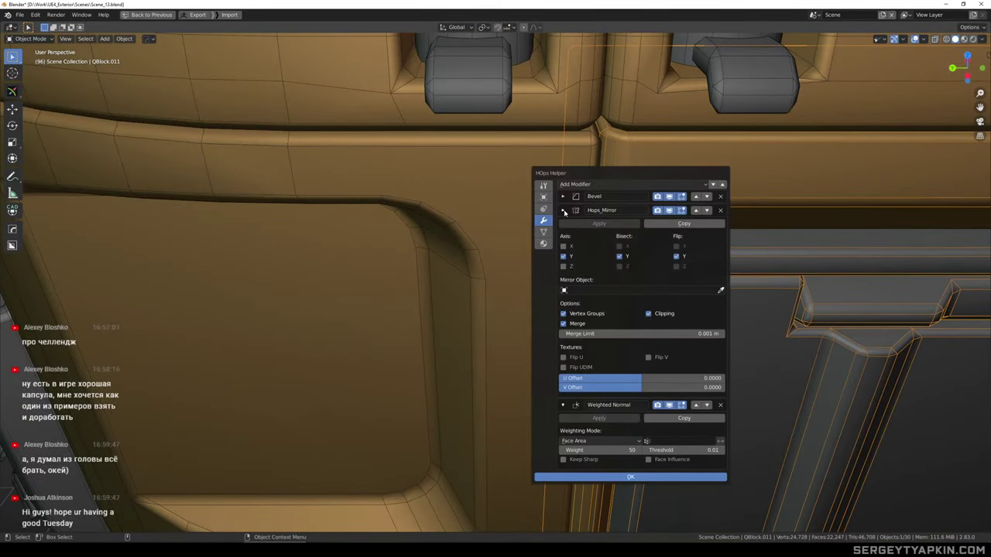
click(563, 210)
click(609, 184)
click(626, 232)
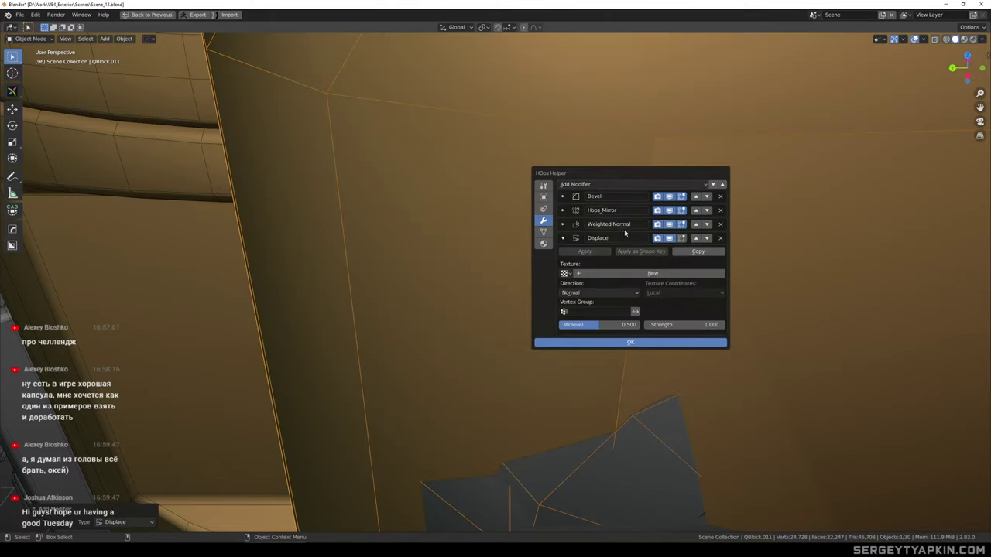
key(ctrl+z)
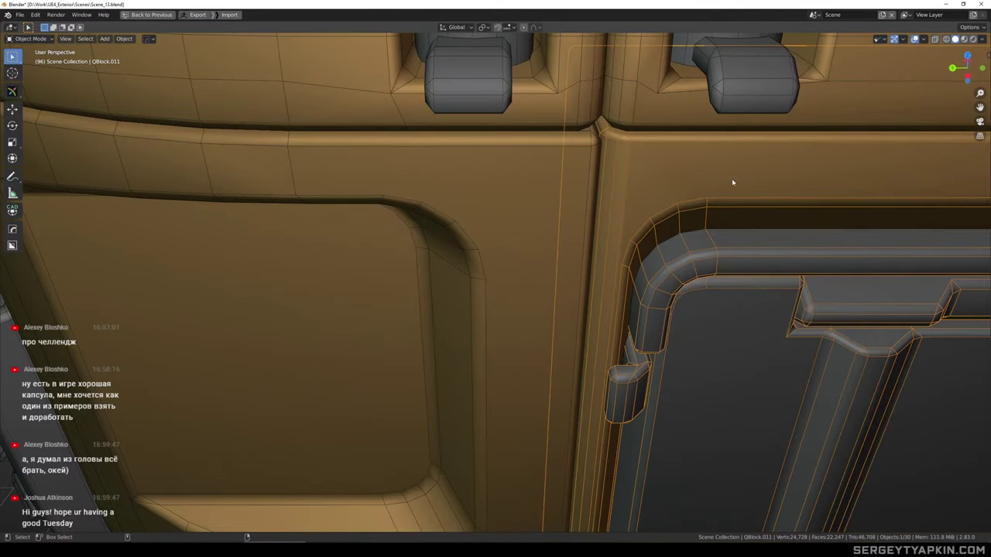
Isolate the side panel and compare its shape with and without the bevels
key(KP_Divide)
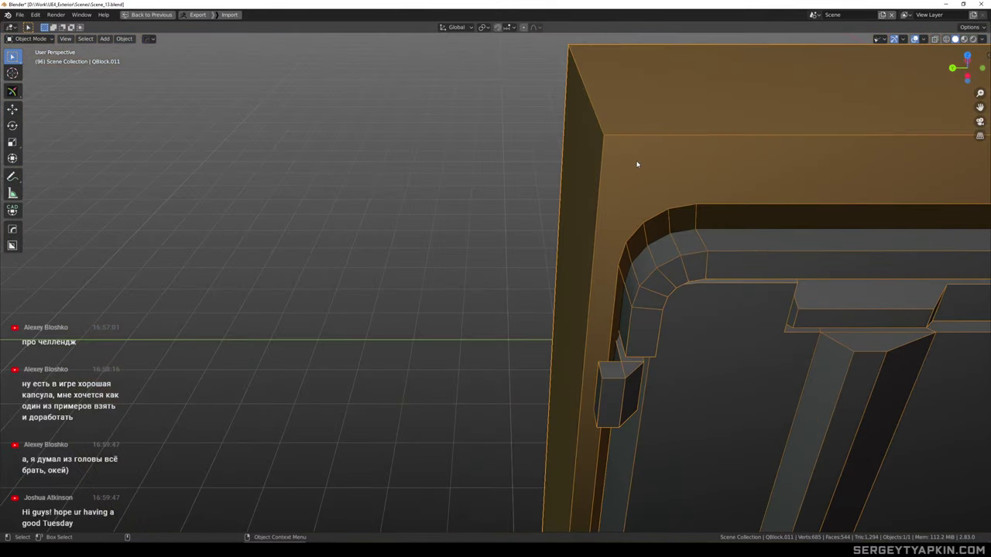
middle_drag(651, 184, 787, 189)
key(ctrl+z)
scroll(778, 187, up, 2)
scroll(788, 189, up, 1)
key(ctrl+z)
key(ctrl+shift+z)
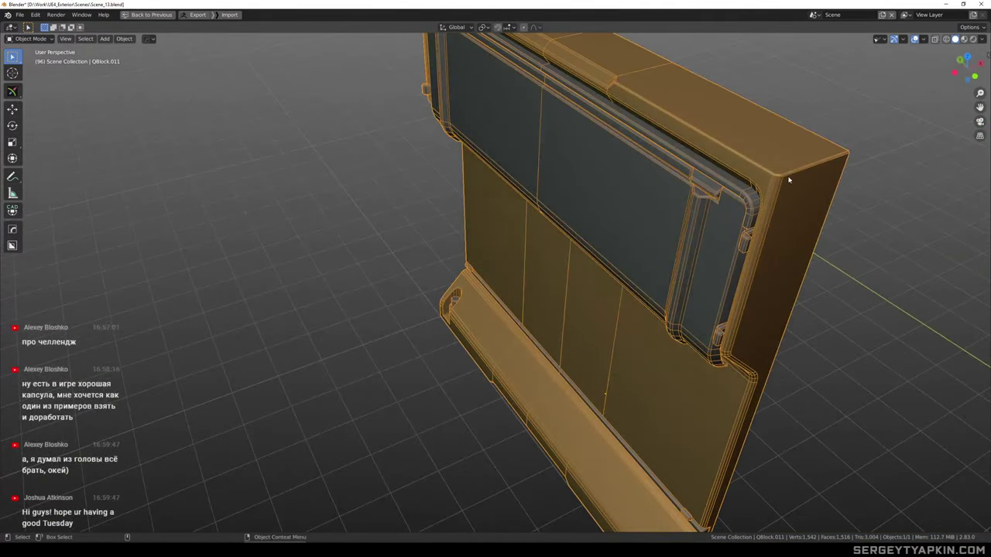
key(ctrl+z)
key(ctrl+shift+z)
key(ctrl+z)
key(ctrl+shift+z)
key(ctrl+z)
middle_drag(733, 181, 768, 164)
key(ctrl+shift+z)
Check the side panel's Mirror modifier settings and bring back the full model
key(ctrl+grave)
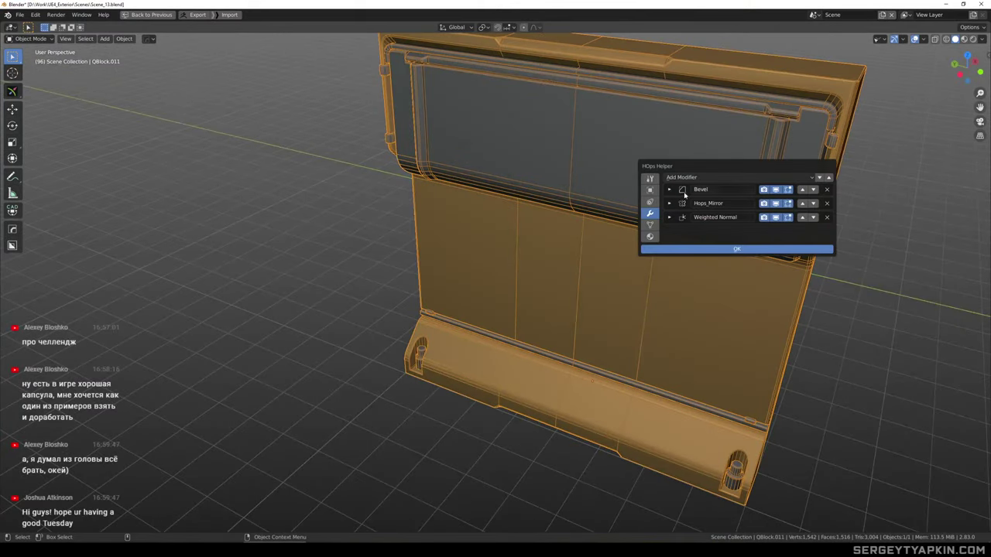
click(669, 204)
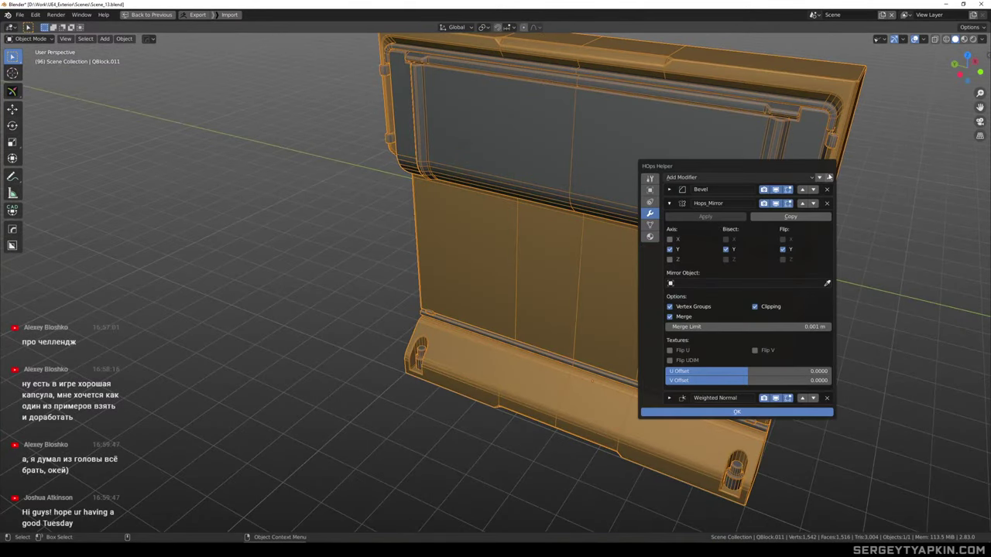
scroll(562, 178, down, 4)
middle_drag(550, 180, 576, 164)
key(slash)
scroll(461, 123, up, 4)
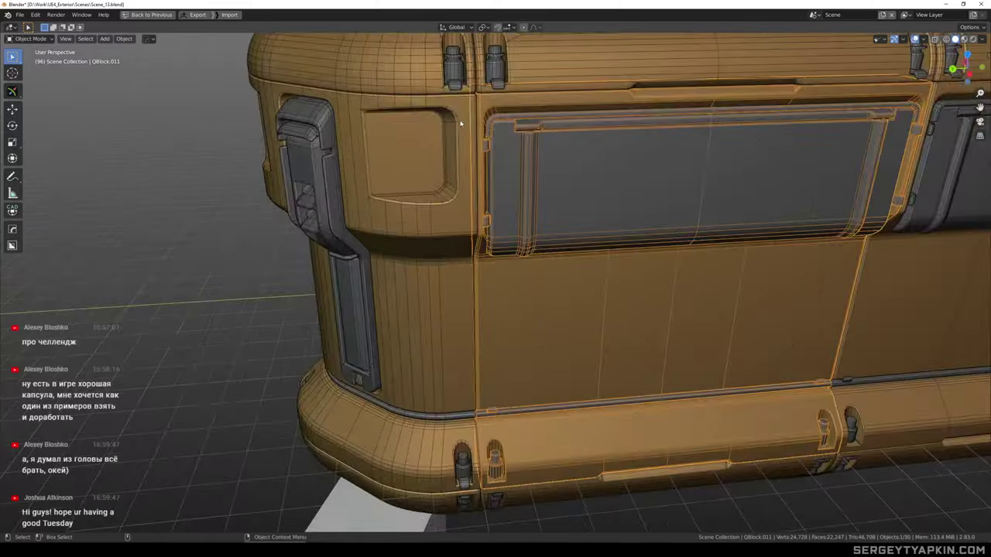
scroll(460, 124, up, 3)
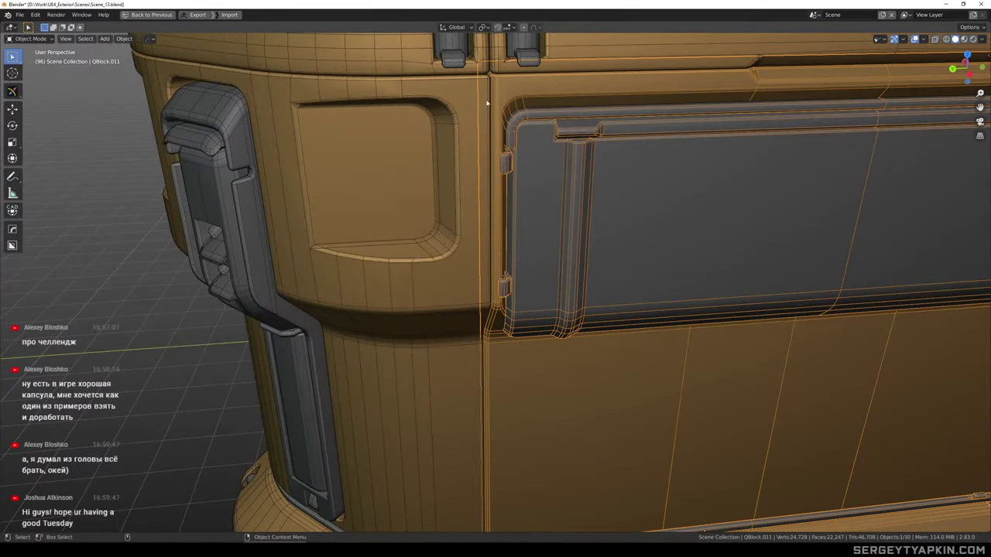
Bevel the end module's vertical seam edges beside the side panel with one segment, about 0.0273 m wide
middle_drag(565, 123, 471, 108)
click(469, 91)
scroll(479, 93, up, 3)
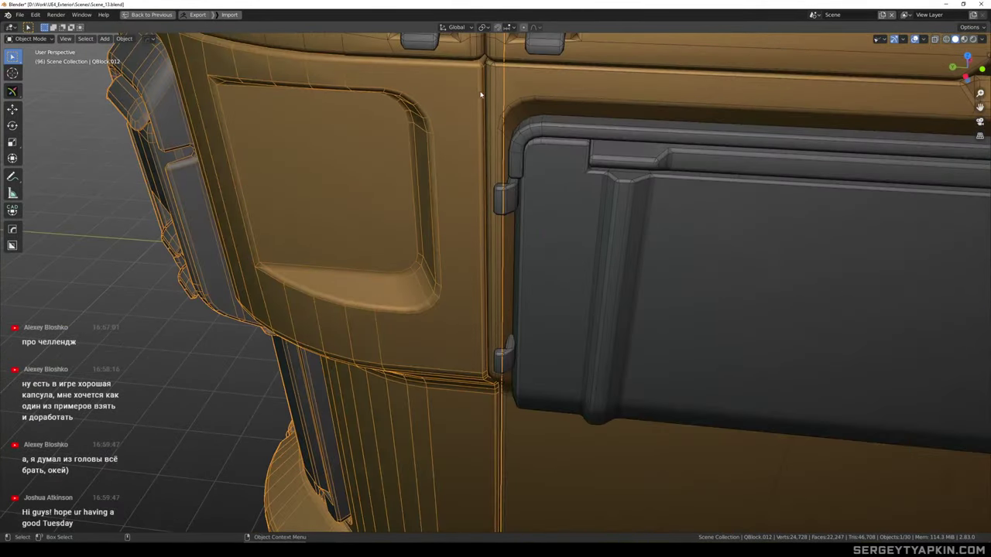
key(Tab)
scroll(488, 186, down, 2)
shift+middle_drag(493, 341, 547, 266)
scroll(527, 173, up, 2)
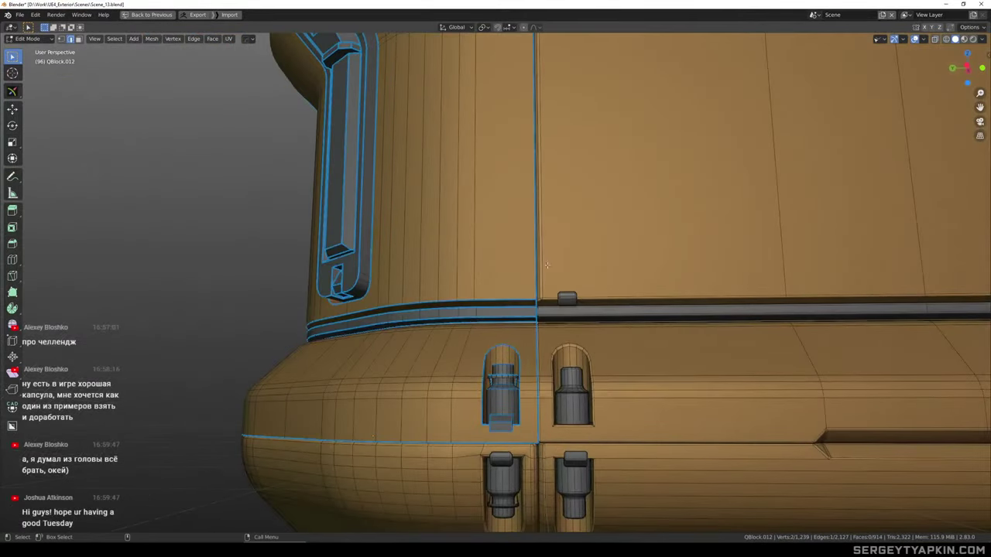
scroll(548, 303, up, 5)
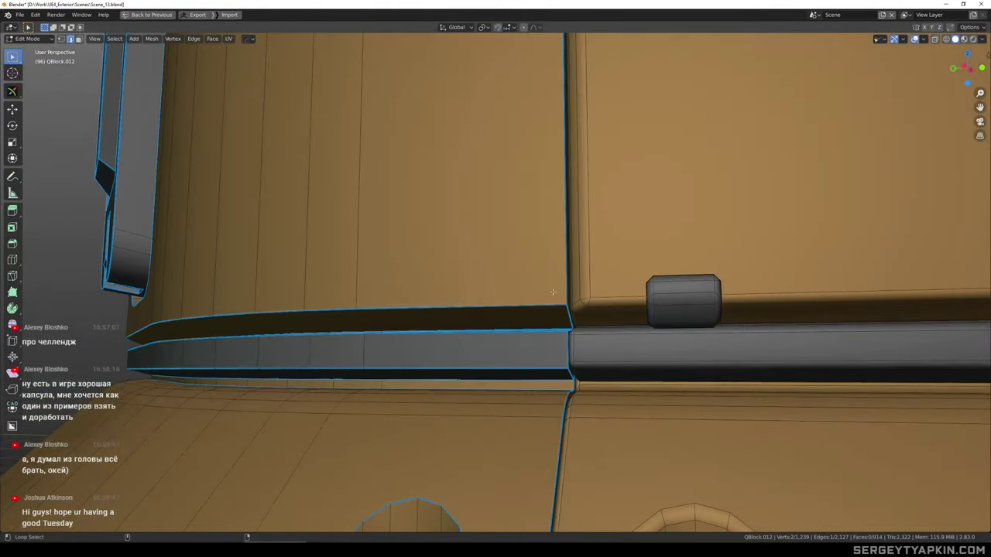
scroll(576, 248, down, 10)
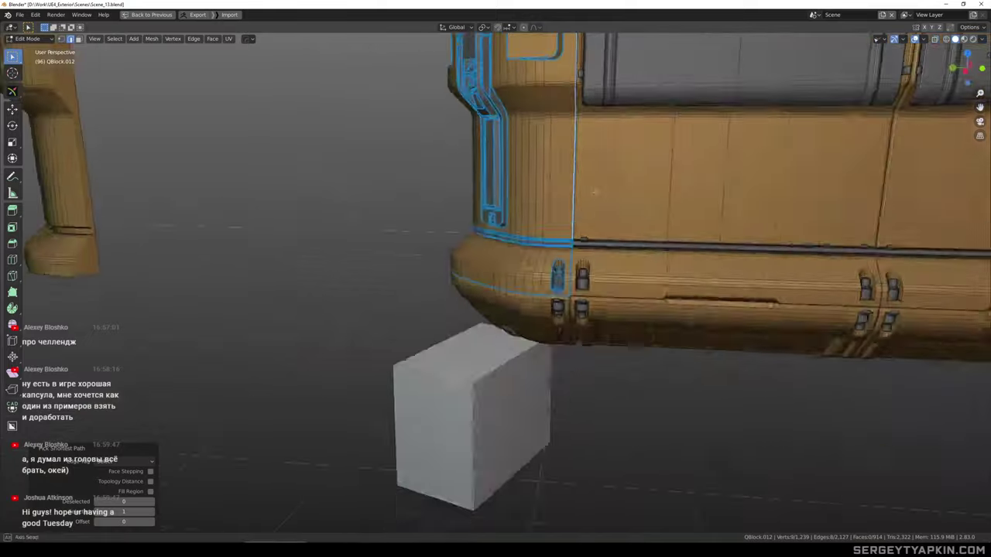
mouse_move(593, 190)
shift+middle_down()
mouse_move(581, 332)
mouse_move(582, 197)
shift+middle_up()
scroll(582, 197, up, 7)
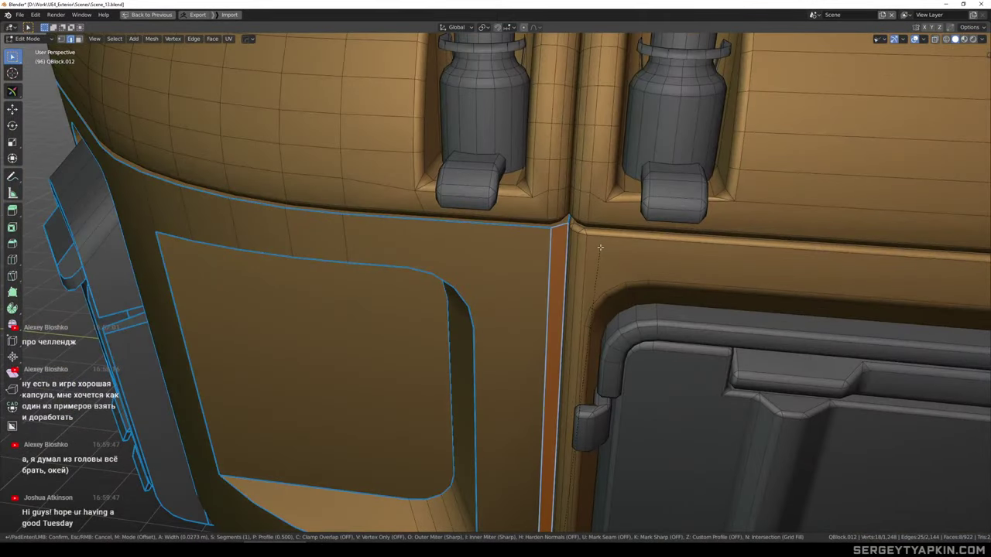
click(597, 248)
Leave editing and compare the end module's seam with the adjoining side panel down to the base
key(Tab)
click(595, 241)
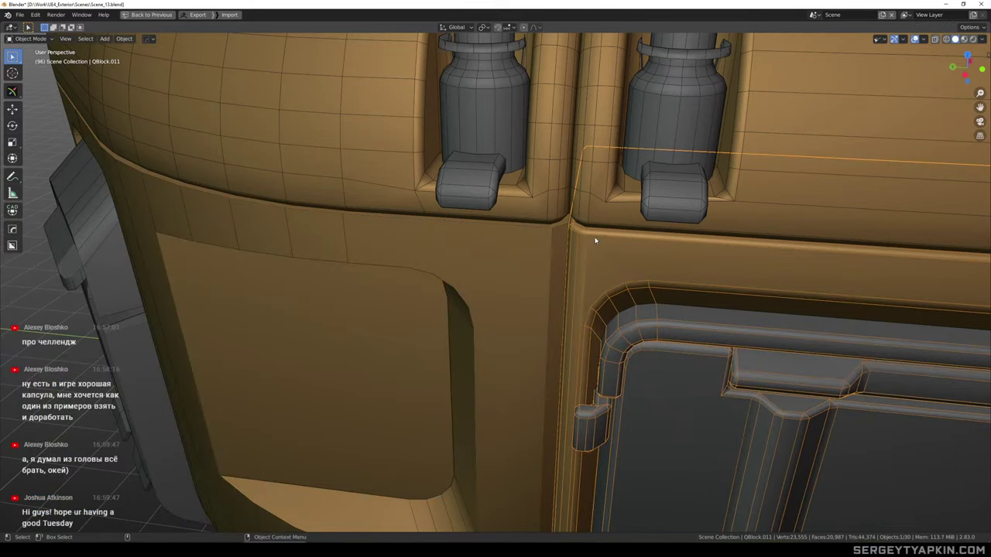
scroll(570, 289, down, 7)
shift+middle_drag(568, 387, 560, 260)
scroll(559, 263, down, 1)
click(544, 294)
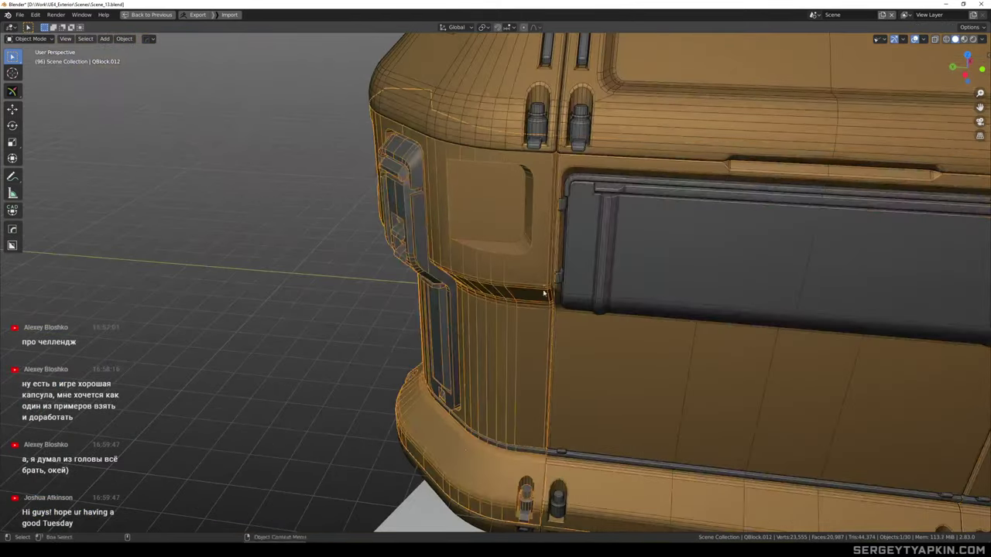
middle_drag(556, 363, 562, 327)
scroll(554, 449, up, 4)
shift+middle_drag(553, 455, 563, 265)
scroll(556, 258, down, 3)
Isolate the side panel and open its mesh for editing
click(565, 262)
scroll(571, 263, down, 4)
middle_drag(755, 278, 725, 287)
shift+middle_drag(890, 310, 714, 257)
scroll(714, 256, up, 4)
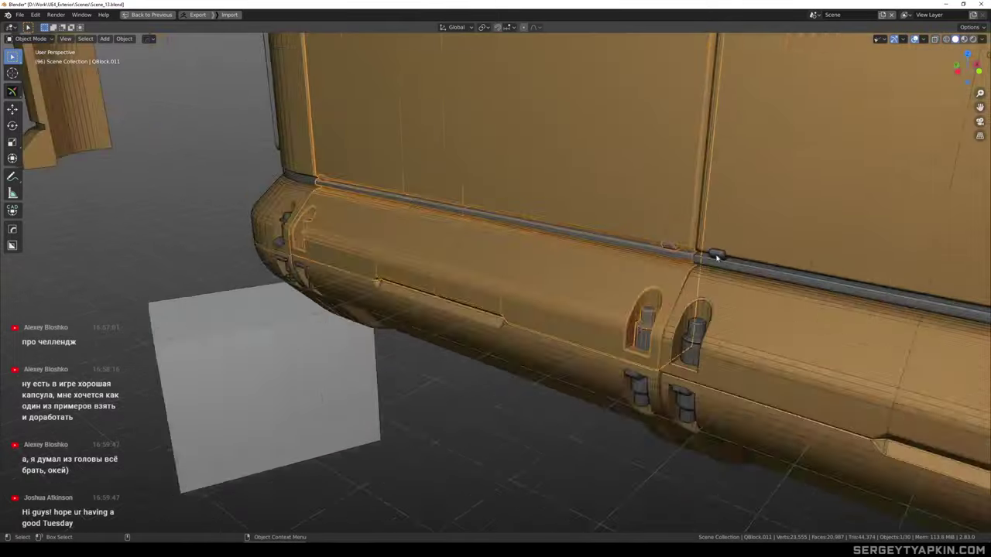
key(KP_Divide)
key(Tab)
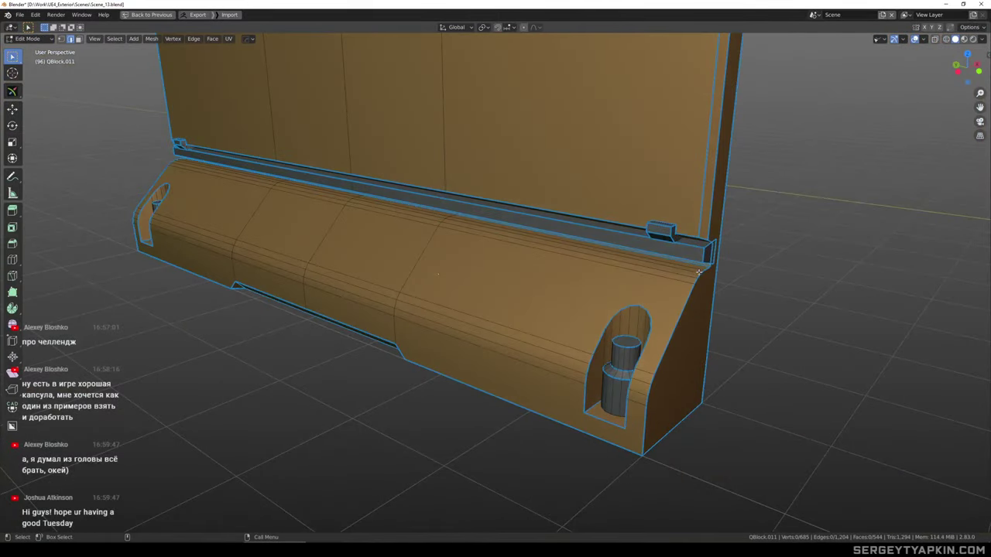
Bevel the curved end edges of the side panel's base with one segment, about 0.0218 m wide, and leave editing
scroll(699, 273, up, 3)
click(704, 272)
scroll(652, 348, down, 3)
shift+middle_drag(621, 494, 639, 381)
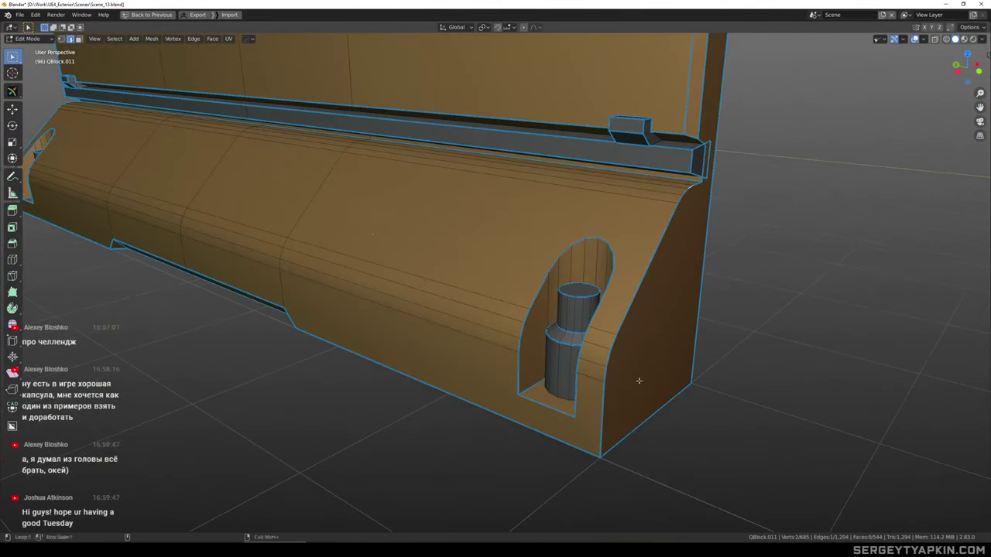
scroll(701, 227, up, 1)
shift+middle_drag(701, 226, 676, 284)
key(ctrl+b)
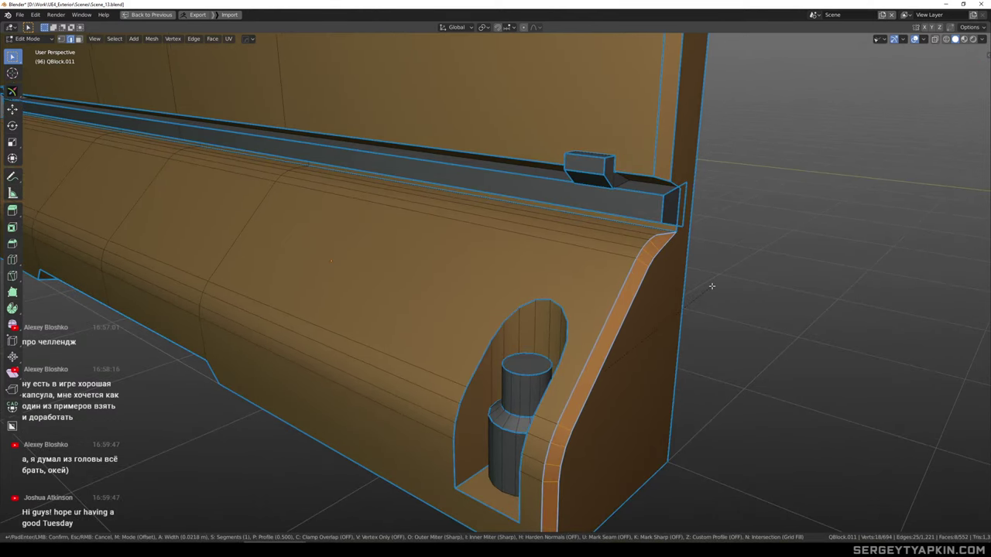
click(711, 287)
key(Tab)
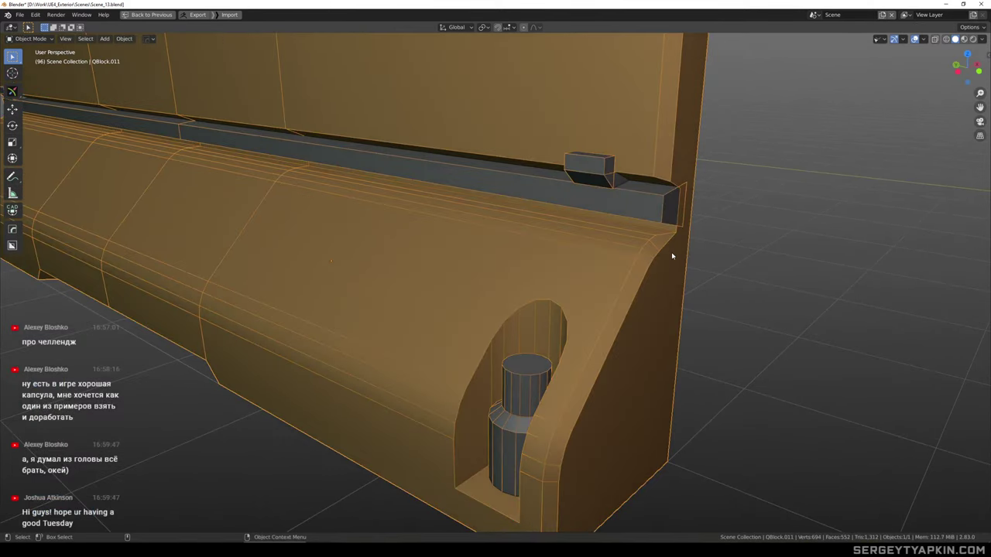
Turn the side panel's modifiers back on, bring back the full model and hide the wireframe overlay
key(alt+v)
scroll(674, 256, down, 2)
middle_drag(678, 247, 645, 261)
scroll(709, 204, up, 2)
key(KP_Divide)
scroll(703, 204, down, 1)
key(shift+z)
scroll(639, 237, down, 3)
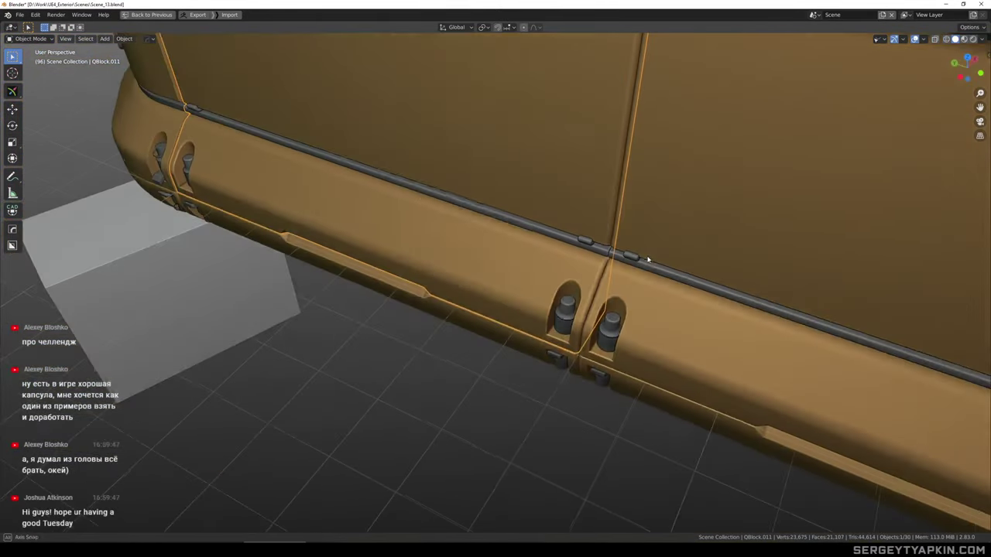
Isolate the end module beside the side panel and open its mesh for editing at the base seam
click(530, 398)
middle_drag(530, 398, 580, 259)
scroll(627, 230, down, 2)
scroll(526, 267, up, 4)
scroll(485, 269, down, 2)
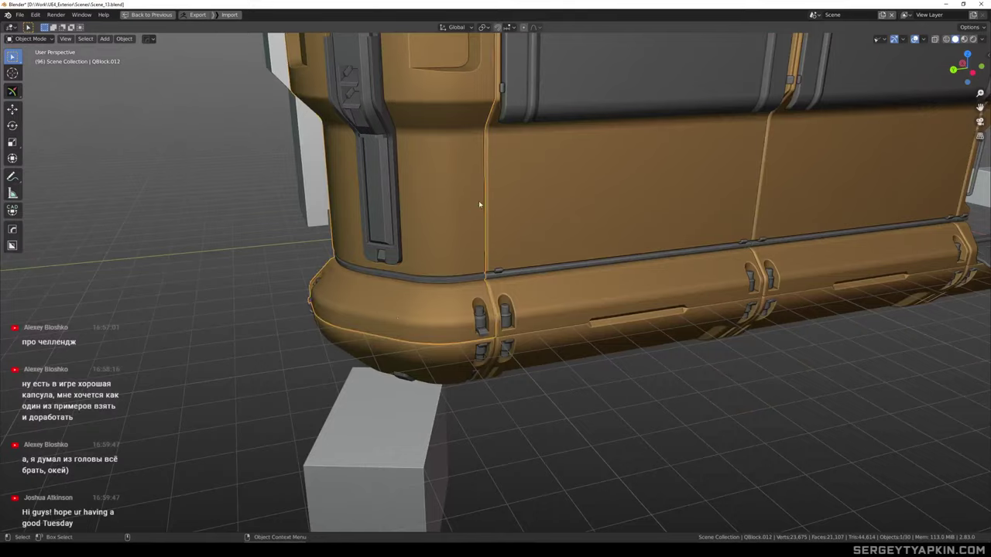
middle_drag(479, 205, 469, 252)
scroll(481, 325, up, 5)
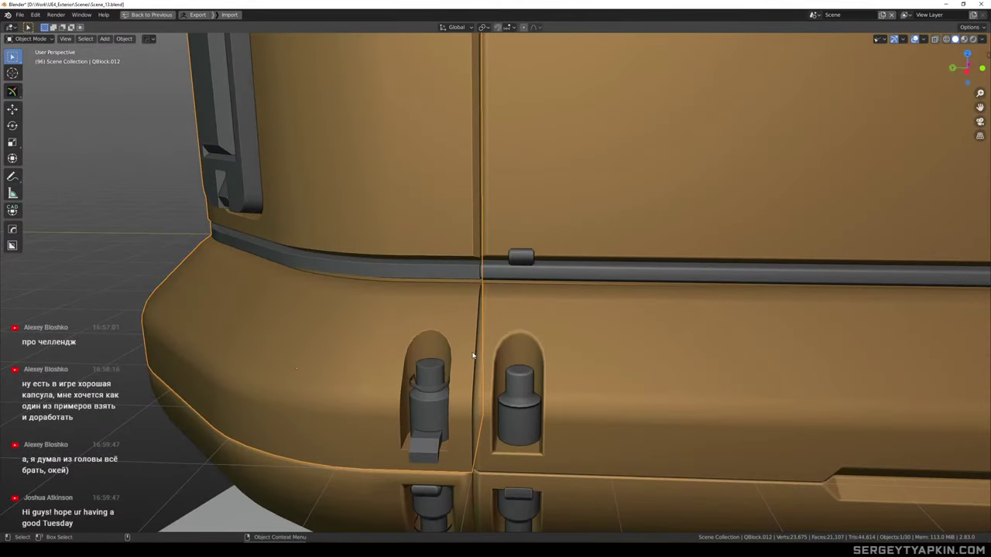
key(shift+h)
key(Tab)
scroll(481, 296, up, 2)
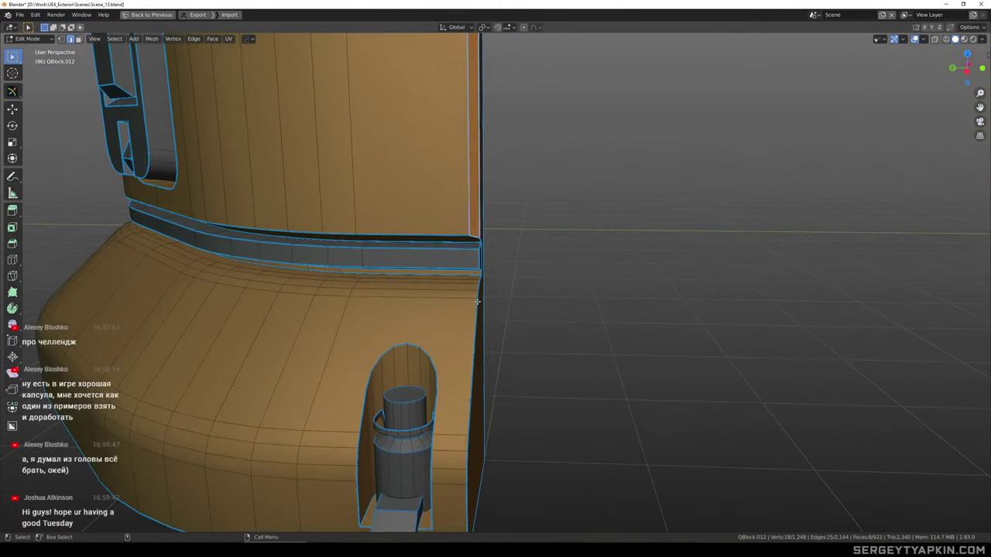
Select the curved seam edges running down the end module's base
click(480, 343)
middle_drag(533, 322, 556, 340)
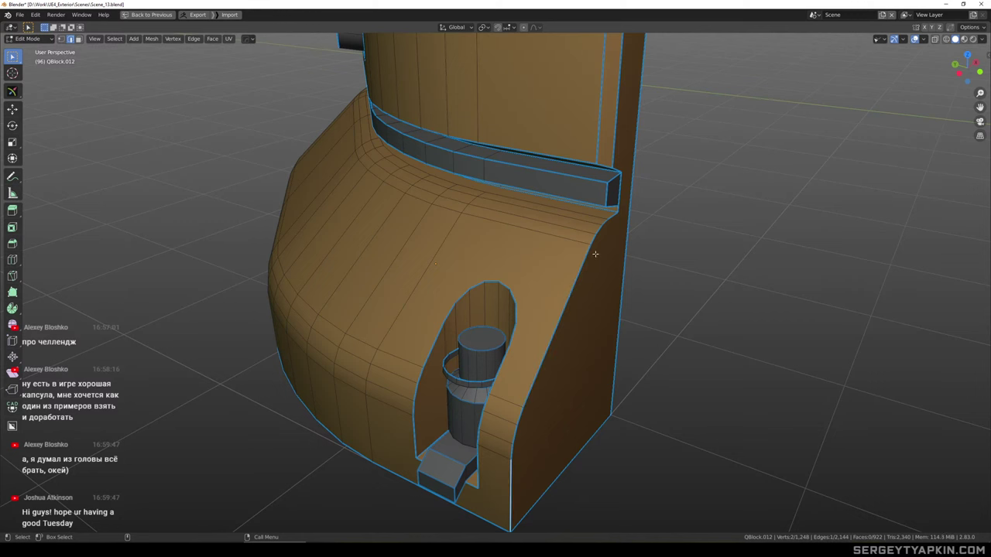
mouse_move(617, 247)
middle_down()
mouse_move(643, 249)
mouse_move(603, 243)
middle_up()
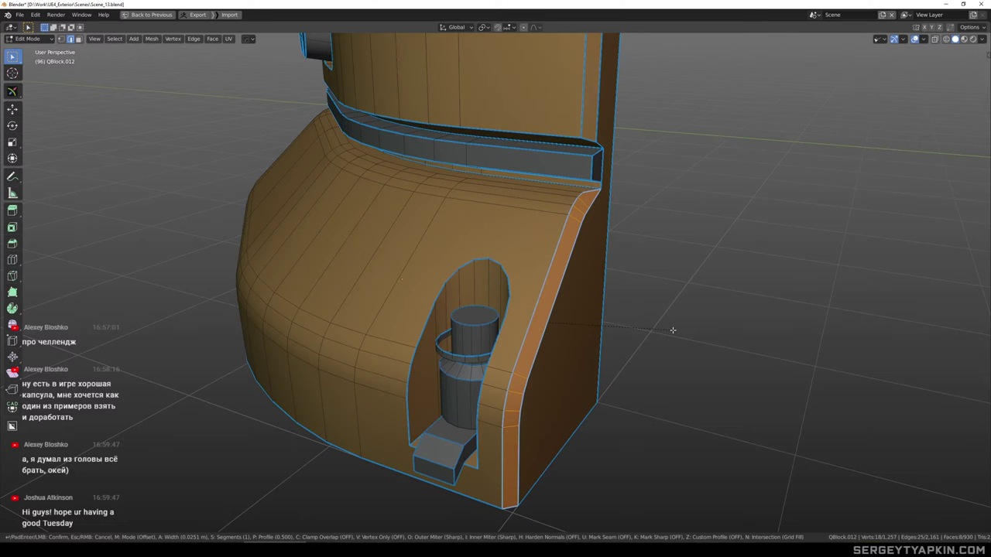
Try a one-segment bevel about 0.0251 m wide on the base seam edges, and undo it
click(673, 330)
scroll(648, 299, down, 1)
middle_drag(648, 299, 677, 243)
scroll(599, 274, up, 1)
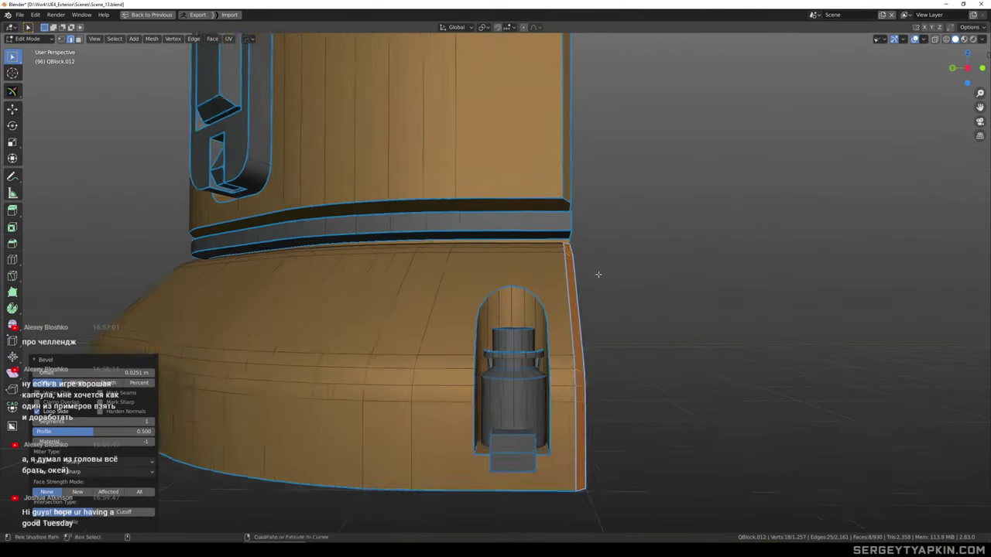
scroll(598, 274, up, 1)
key(ctrl+z)
Bevel the end module's curved base seam edges with one segment, about 0.0226 m wide
middle_drag(617, 260, 586, 290)
key(ctrl+b)
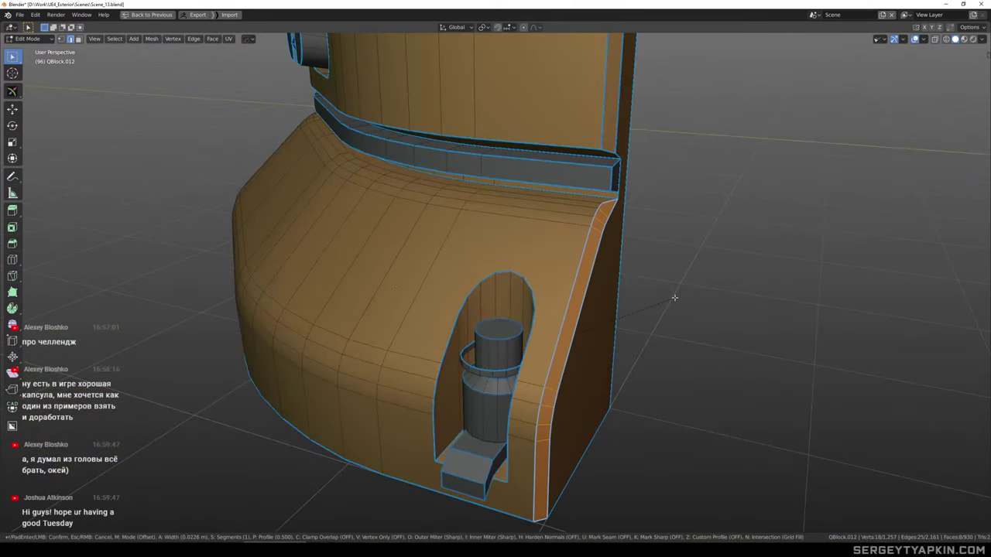
click(673, 277)
middle_drag(672, 277, 646, 266)
scroll(672, 225, up, 2)
Merge the two overlapping vertices where the new base bevel ends below the grey trim strip
key(1)
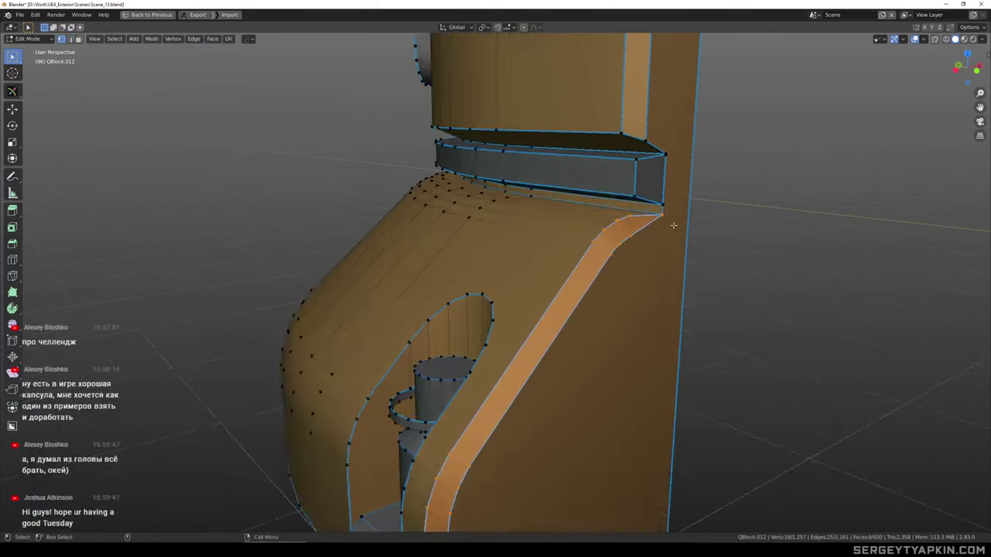
scroll(673, 225, up, 1)
drag(673, 225, 654, 208)
drag(654, 207, 665, 226)
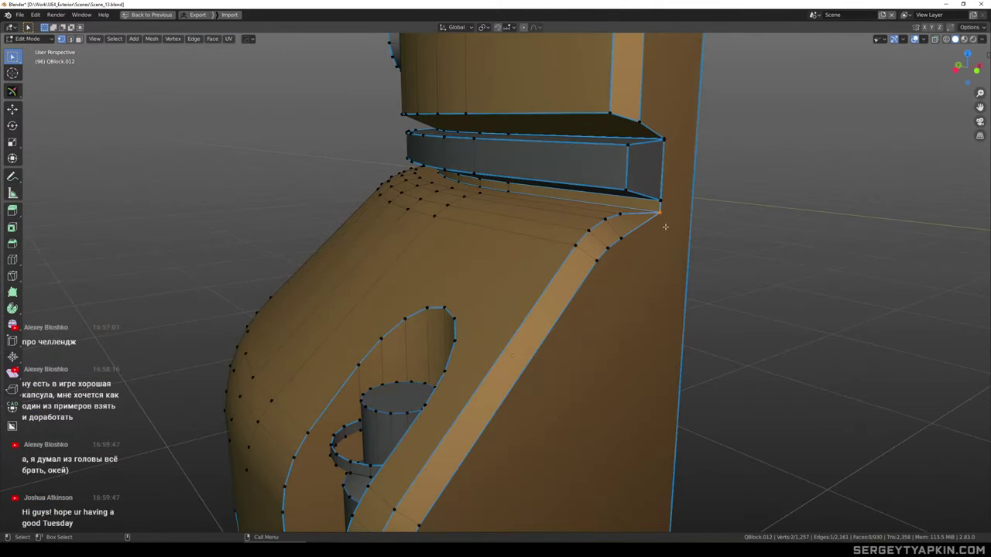
scroll(655, 252, down, 5)
middle_drag(655, 252, 697, 265)
scroll(602, 242, down, 5)
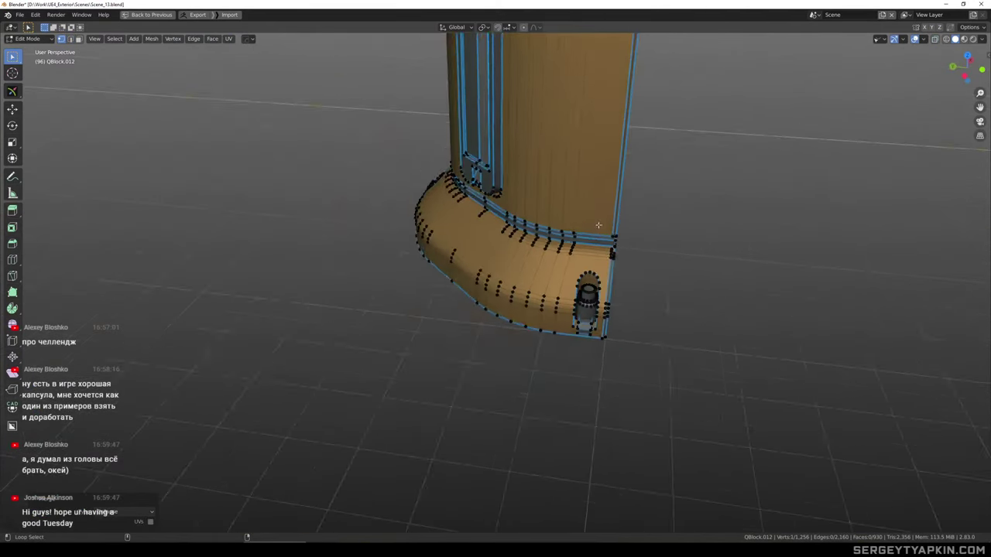
Leave editing and turn the end module's modifiers back on
shift+middle_drag(593, 217, 561, 282)
scroll(583, 280, down, 2)
scroll(575, 256, up, 3)
scroll(561, 279, down, 4)
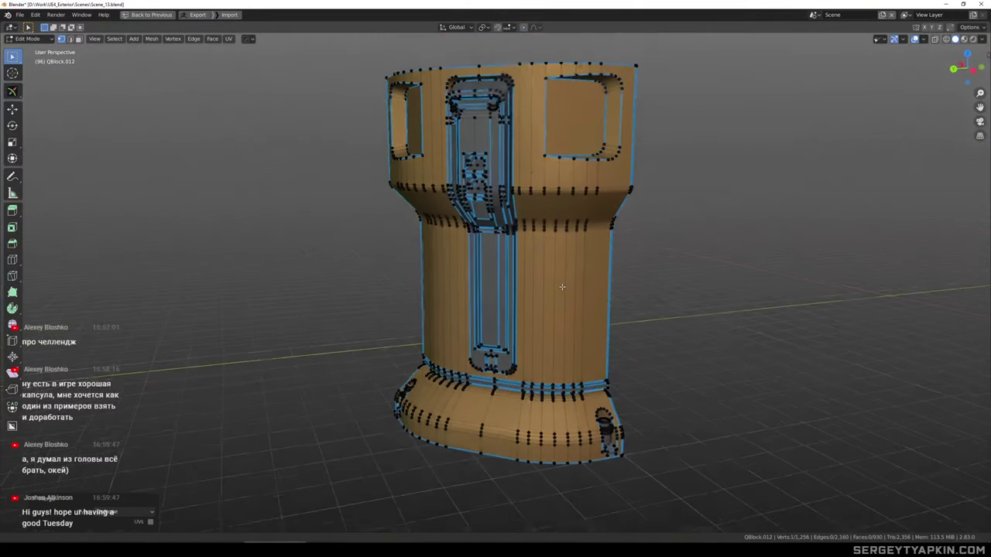
scroll(593, 325, down, 1)
shift+middle_drag(593, 326, 588, 292)
scroll(576, 320, up, 3)
scroll(579, 331, up, 2)
scroll(541, 321, up, 2)
key(Tab)
middle_drag(588, 250, 568, 250)
key(ctrl+b)
scroll(547, 298, up, 2)
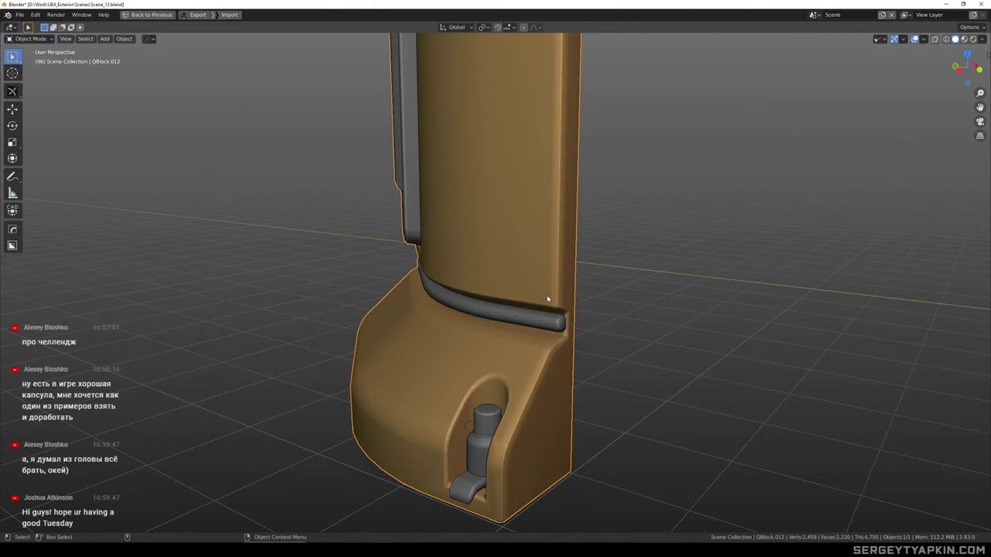
Examine the smoothed seam corner around the trim strip in both mesh editing and object display
key(Tab)
scroll(549, 373, up, 5)
scroll(556, 336, down, 3)
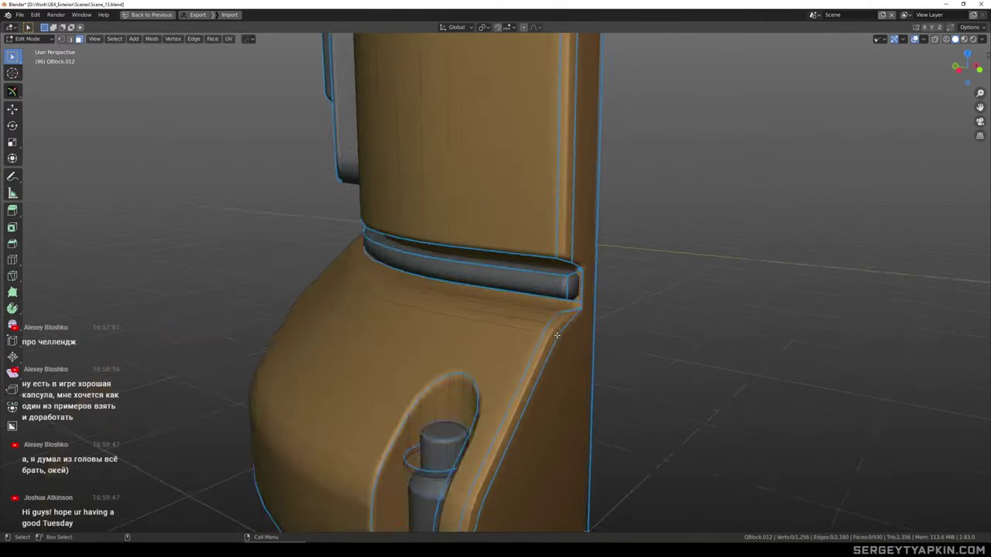
scroll(558, 335, down, 6)
middle_drag(534, 271, 594, 283)
scroll(559, 221, up, 1)
key(Tab)
scroll(548, 225, up, 2)
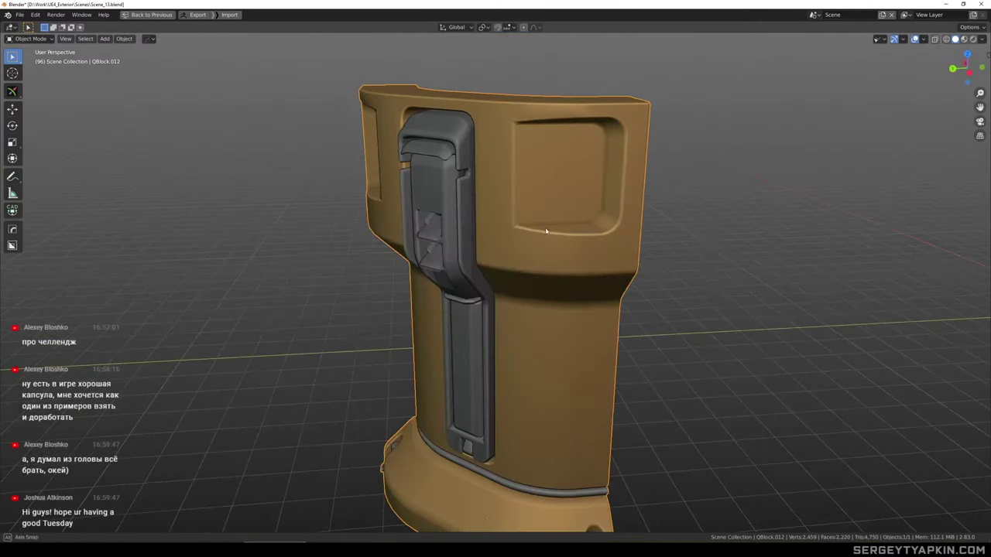
Examine the end module's upper recesses and latch for shading problems from several angles
middle_drag(546, 231, 608, 210)
click(695, 208)
scroll(524, 208, up, 3)
click(511, 234)
shift+middle_drag(507, 236, 531, 245)
scroll(562, 243, down, 2)
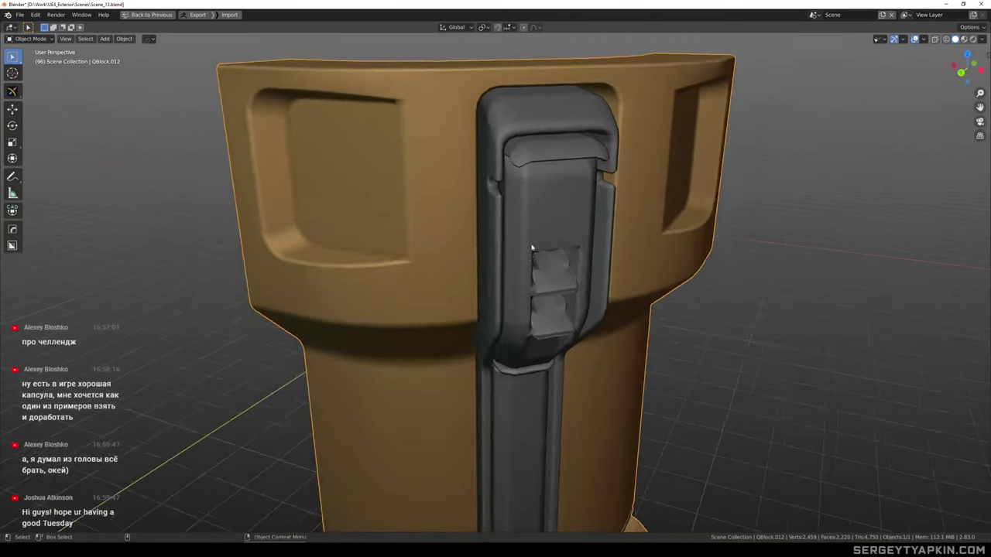
scroll(591, 184, up, 2)
key(KP_Divide)
middle_drag(613, 199, 575, 165)
middle_drag(692, 171, 613, 224)
scroll(665, 221, up, 3)
scroll(641, 226, up, 2)
scroll(649, 252, down, 6)
key(KP_Divide)
scroll(660, 220, up, 3)
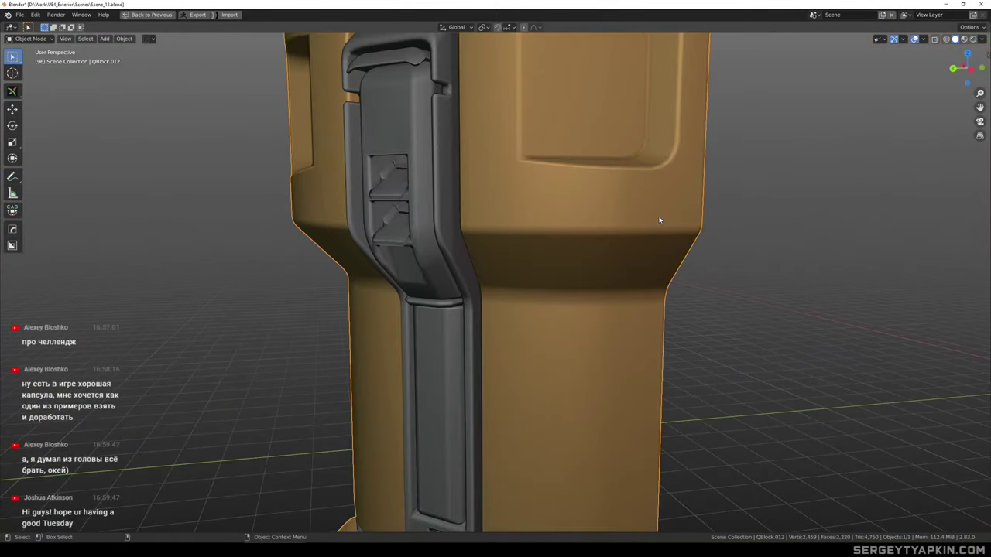
Adjust the end module's vertex-group bevel modifier to about 0.19 m wide with six segments and a 0.70 profile
scroll(660, 220, down, 1)
key(q)
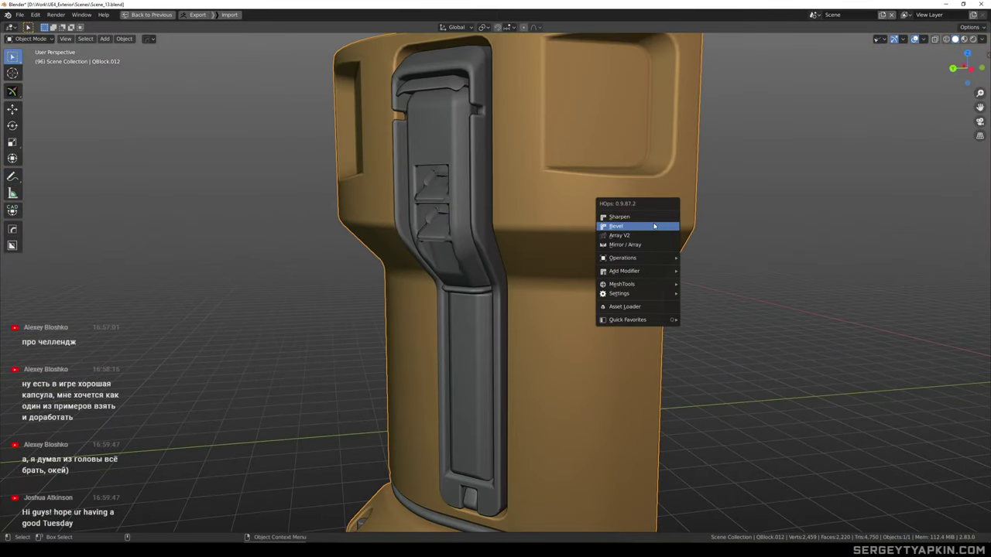
click(654, 225)
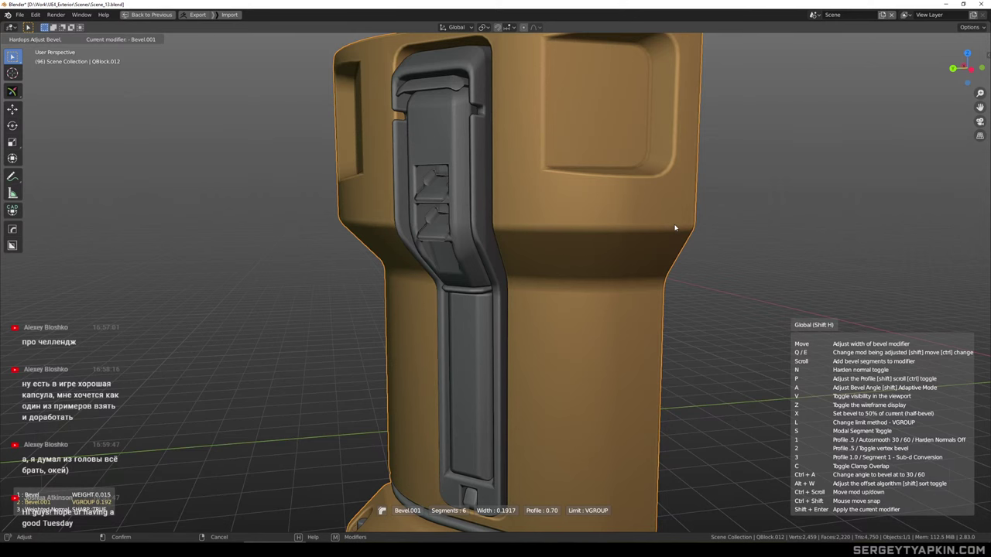
click(663, 226)
scroll(671, 233, down, 2)
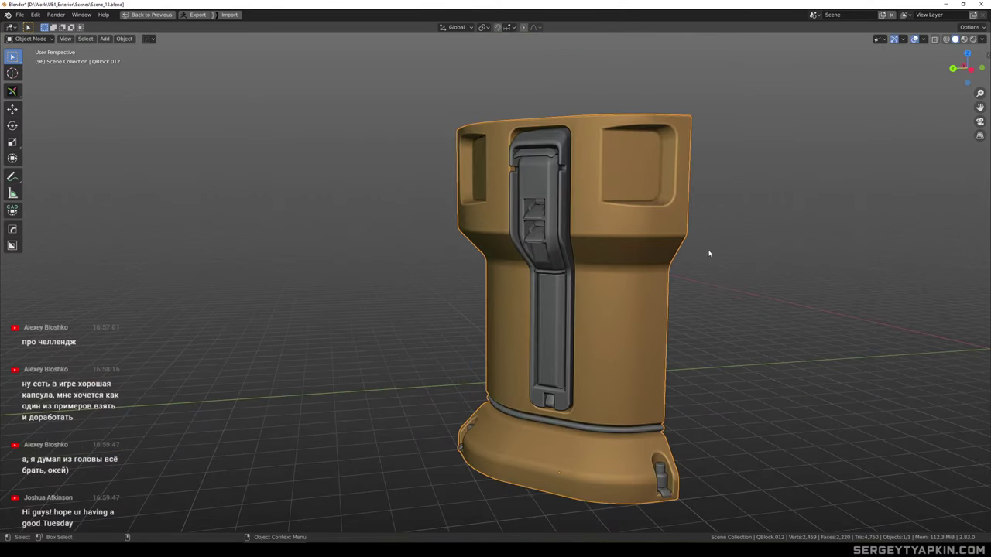
Bring back the full model and adjust the end module's weight-limited bevel to one segment, about 0.0226 m wide
click(651, 231)
key(alt+h)
key(ctrl+grave)
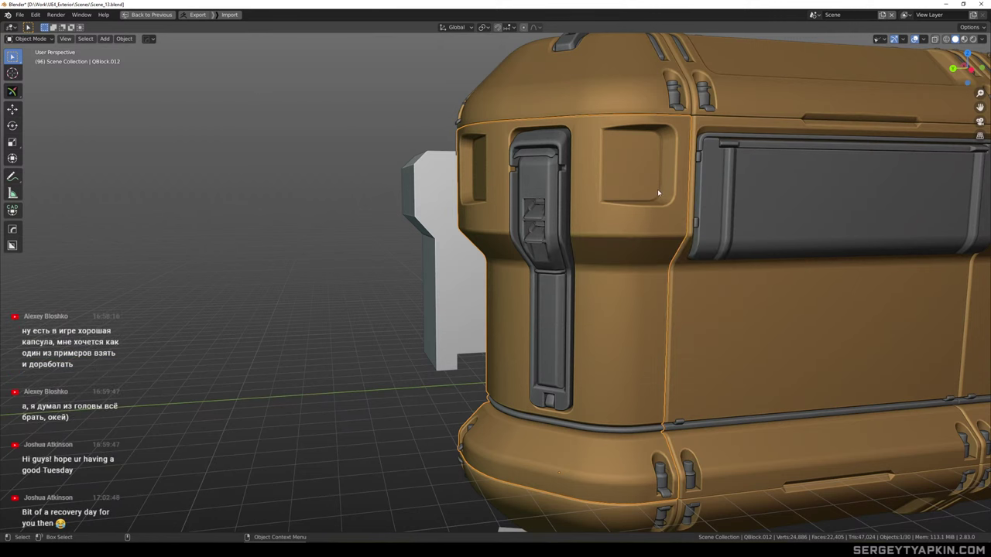
scroll(649, 221, up, 3)
click(649, 221)
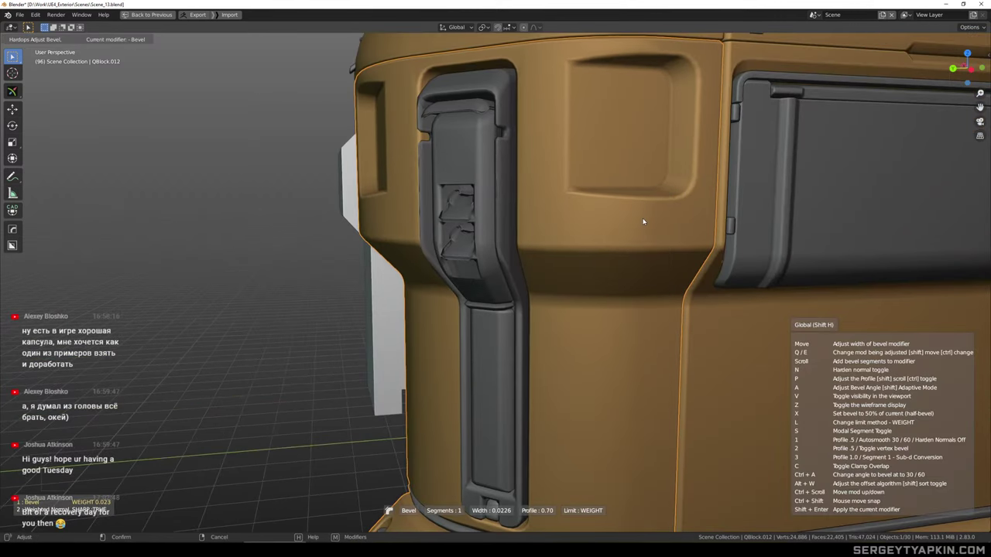
click(649, 223)
scroll(650, 223, down, 1)
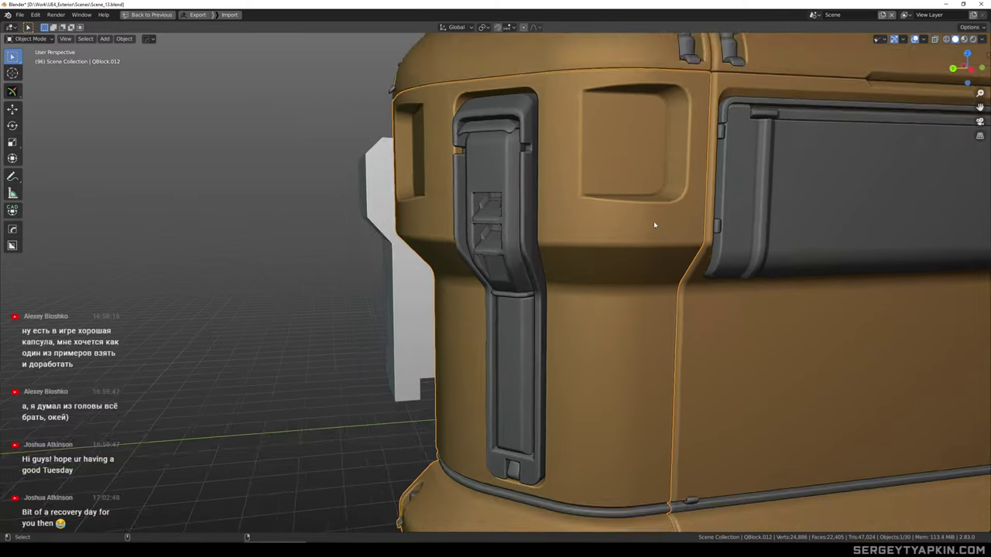
Isolate the end module and select the two outer faces framing the latch recess
middle_drag(655, 224, 592, 246)
scroll(600, 197, down, 3)
scroll(555, 191, up, 1)
scroll(549, 202, up, 2)
scroll(539, 222, up, 4)
key(shift+h)
scroll(566, 223, down, 3)
click(564, 215)
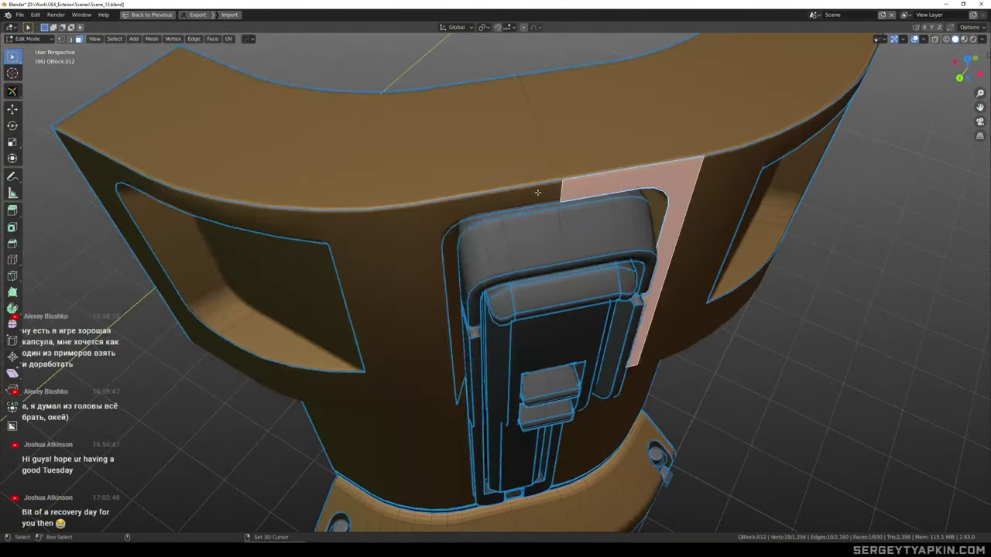
shift+click(537, 193)
Inspect the selected recess faces from above with X-ray, and activate the transform gizmo with Normal orientation
scroll(570, 240, down, 3)
click(567, 175)
scroll(615, 230, up, 6)
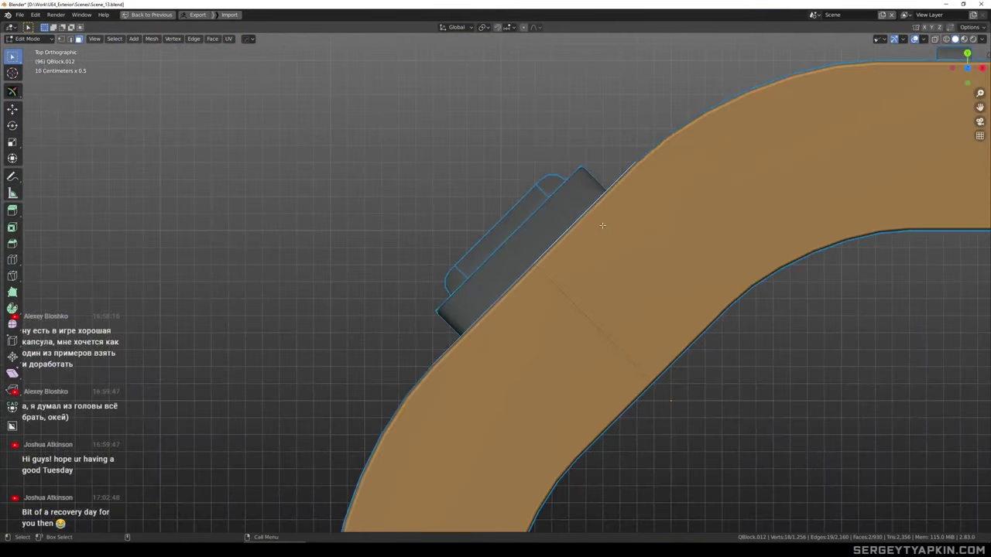
scroll(588, 265, down, 2)
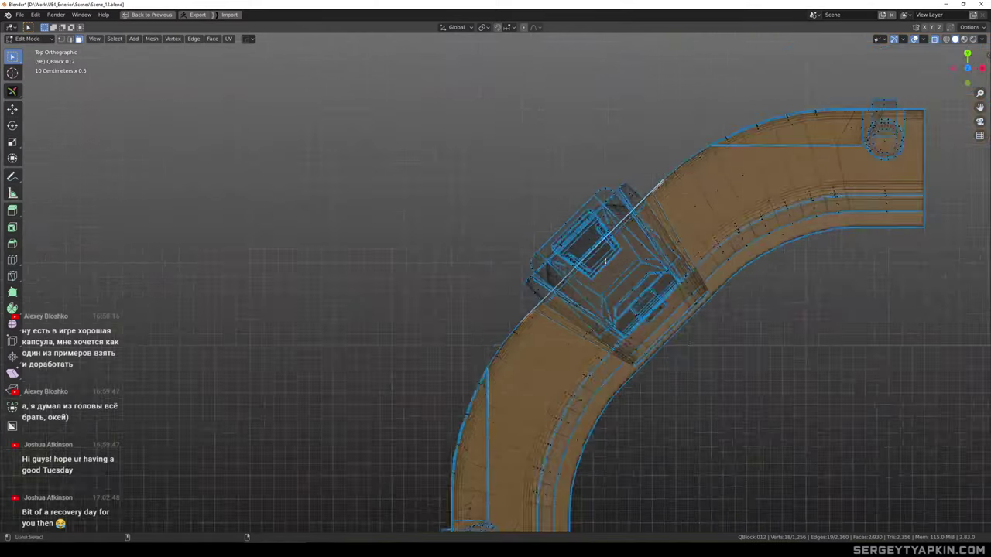
middle_drag(577, 259, 653, 180)
key(alt+z)
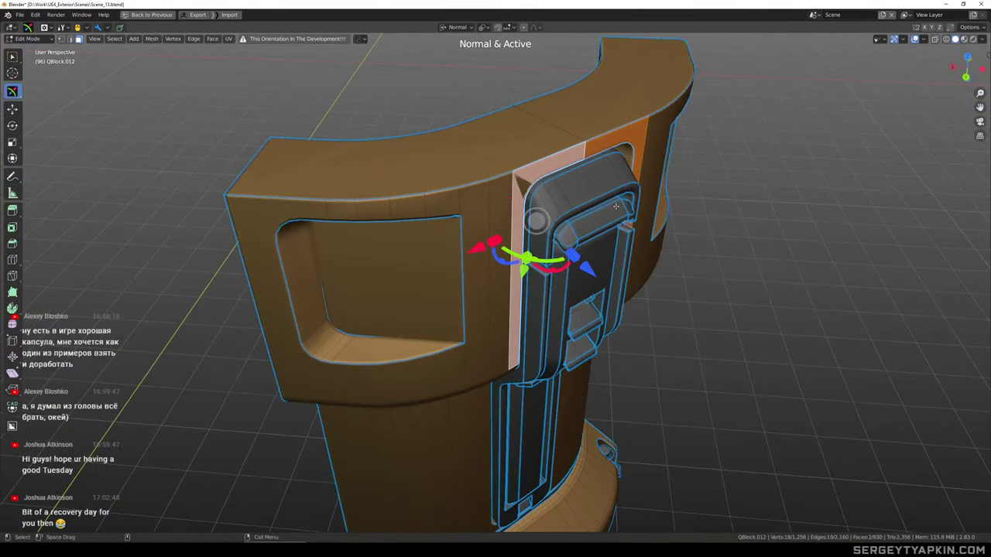
Leave editing and bring back the full model to view the end module against its neighbours
middle_drag(567, 242, 527, 177)
key(Tab)
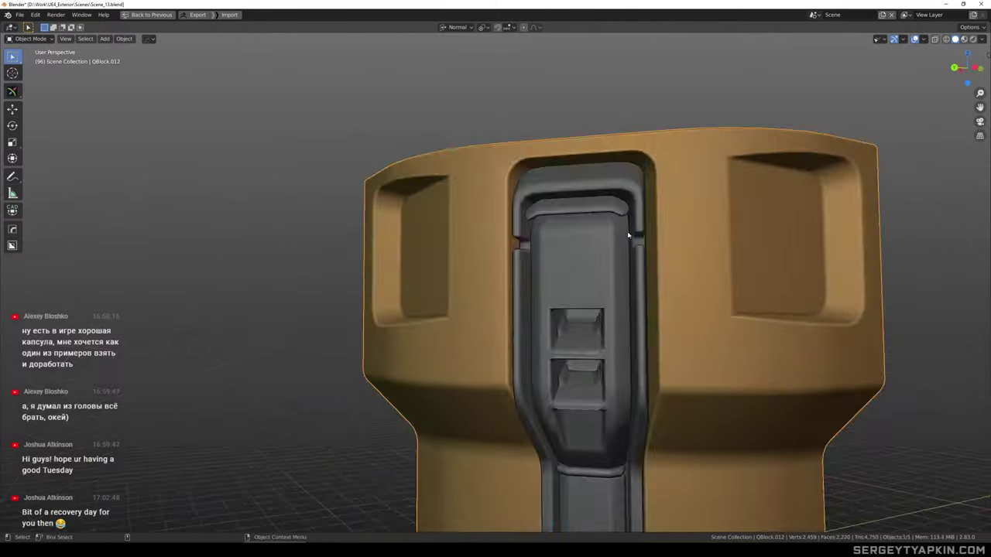
scroll(681, 221, down, 2)
middle_drag(689, 225, 697, 252)
scroll(696, 252, down, 1)
shift+middle_drag(697, 251, 638, 155)
key(KP_Divide)
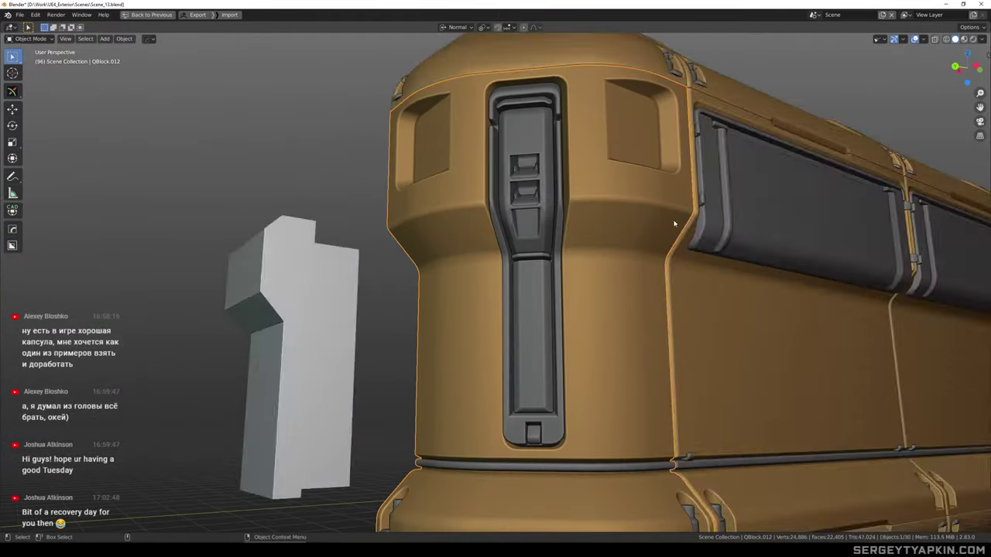
scroll(672, 220, down, 4)
middle_drag(661, 214, 641, 242)
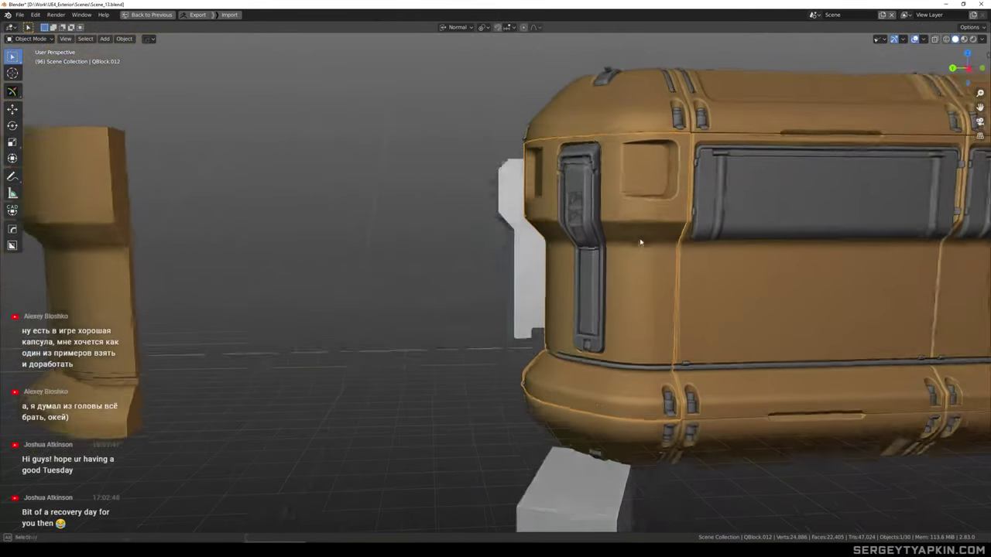
Edit the end module and select all linked faces of the frame surrounding the latch
scroll(593, 194, up, 6)
middle_drag(594, 187, 617, 179)
key(Tab)
click(617, 179)
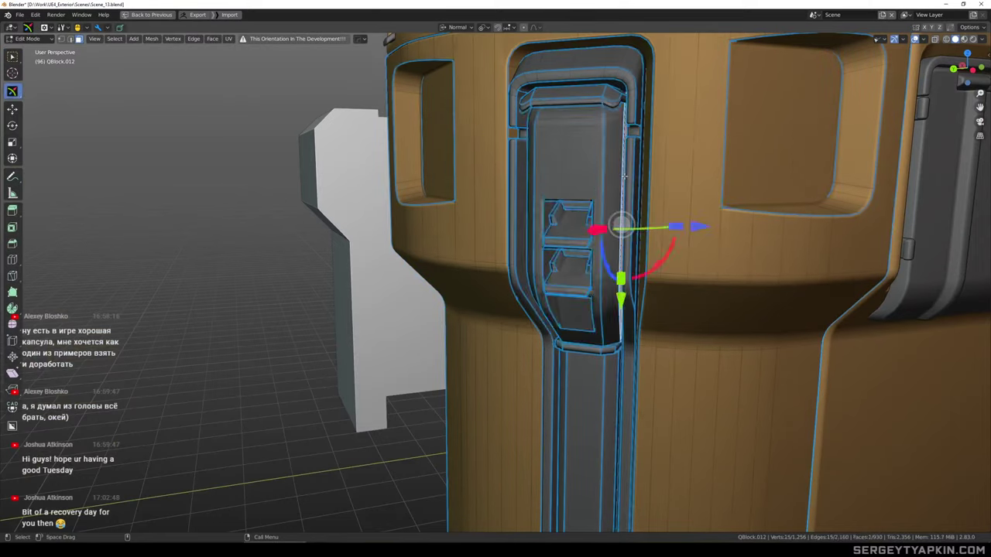
key(ctrl+l)
scroll(617, 178, up, 3)
click(639, 162)
key(l)
scroll(627, 194, down, 5)
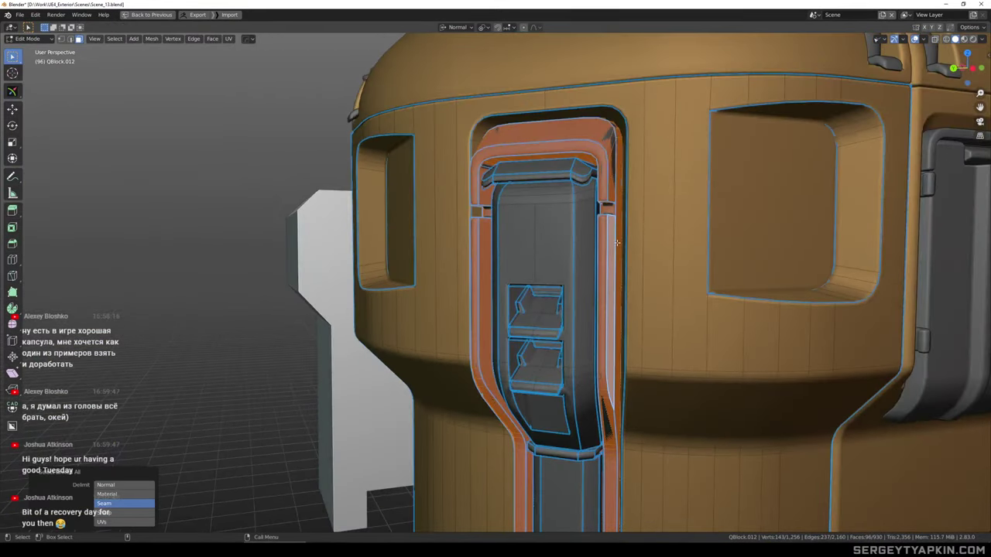
Reduce the bevel weight of the latch frame's edges by about 0.18
scroll(678, 221, up, 3)
middle_drag(679, 220, 609, 208)
scroll(654, 150, down, 4)
scroll(609, 208, up, 2)
key(2)
right_click(617, 186)
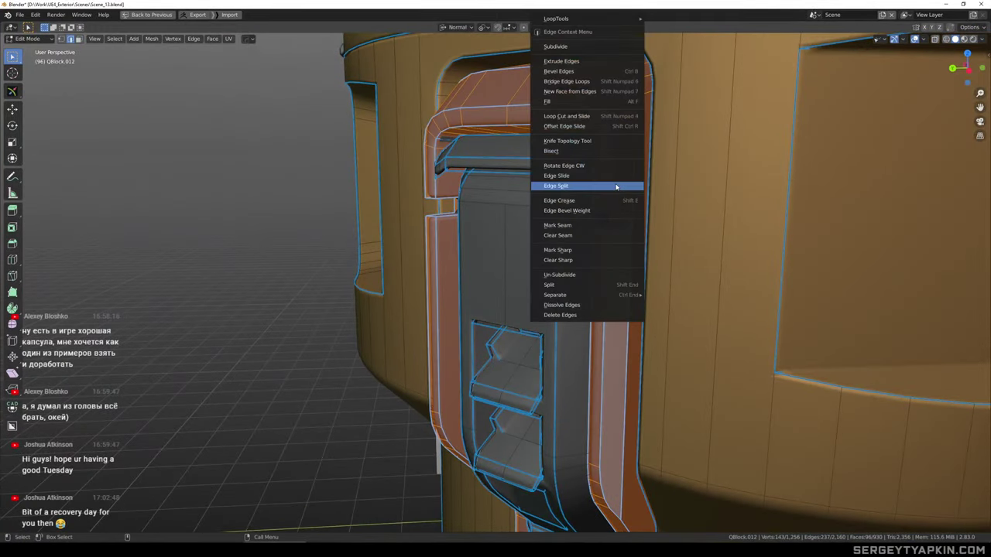
click(586, 211)
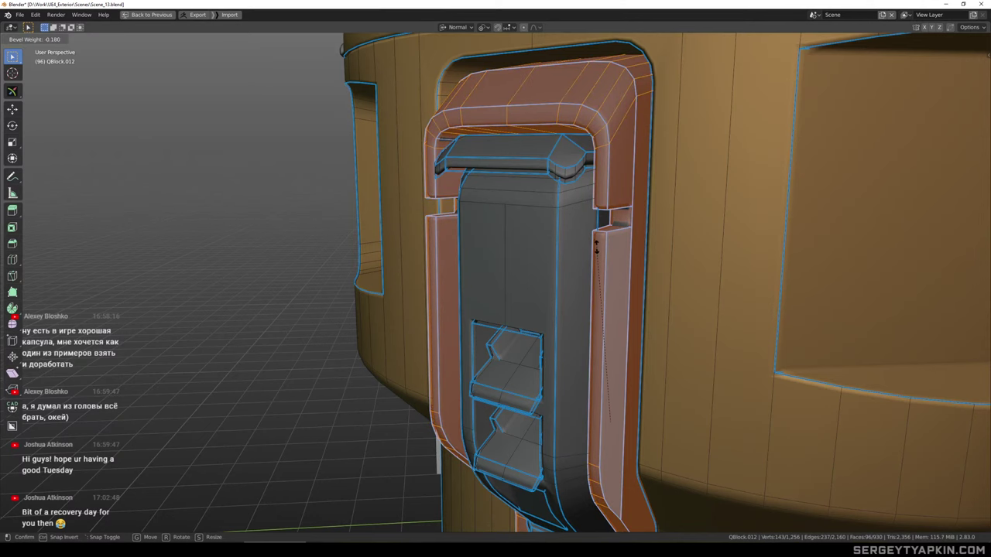
key(Tab)
scroll(581, 225, down, 3)
middle_drag(580, 224, 609, 270)
scroll(609, 270, up, 2)
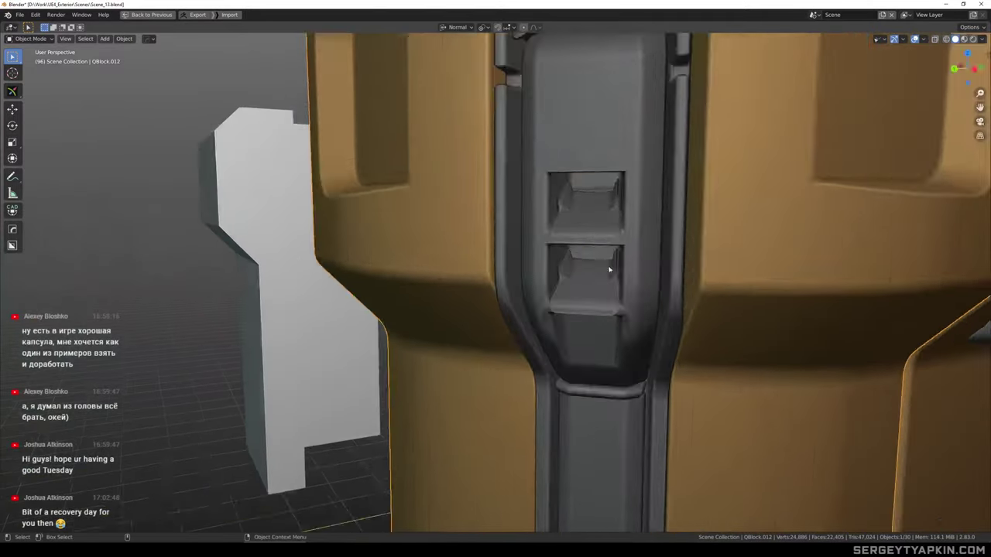
Select the two linked clip parts inside the latch and reduce their edge bevel weight by about 0.5
key(Tab)
click(595, 287)
key(ctrl+l)
scroll(591, 204, up, 2)
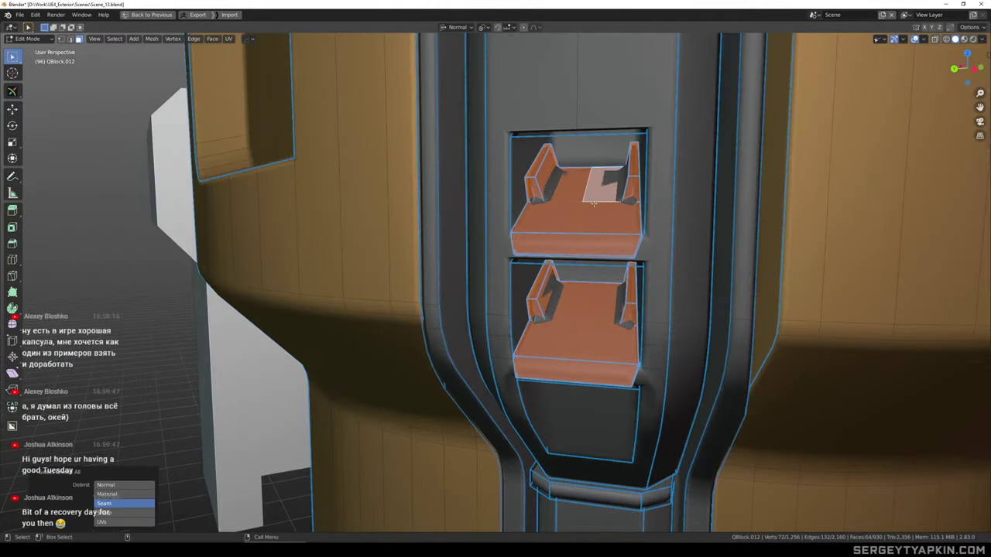
key(2)
right_click(596, 201)
click(585, 209)
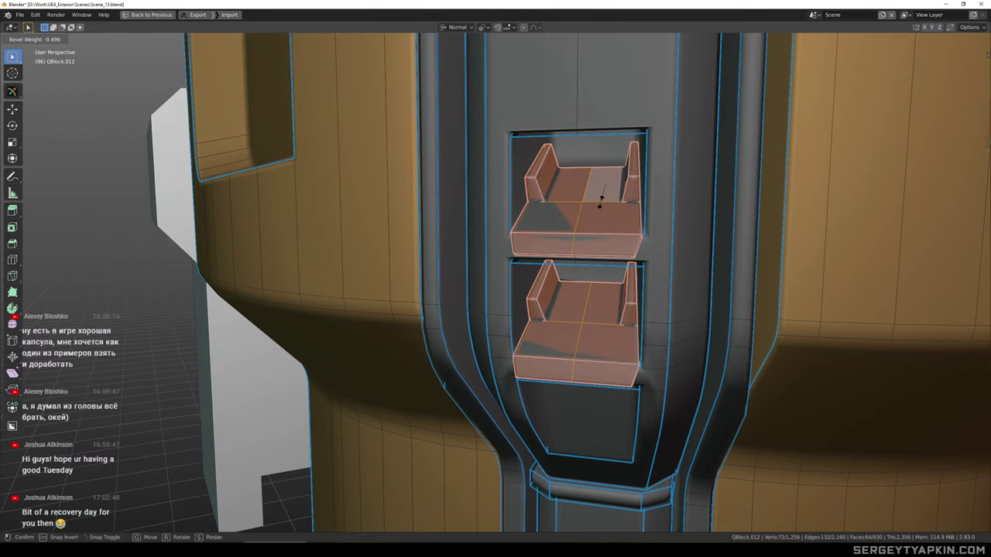
key(Tab)
scroll(602, 207, down, 3)
middle_drag(594, 204, 629, 230)
scroll(631, 233, up, 4)
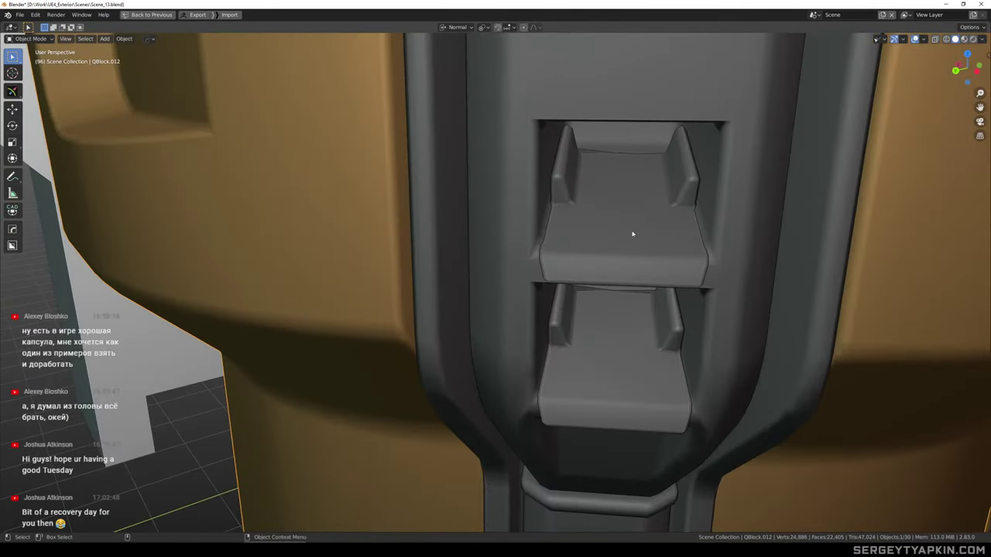
Dissolve the centre edge lines running along both clips and select the linked faces of the upper latch body
key(Tab)
click(622, 227)
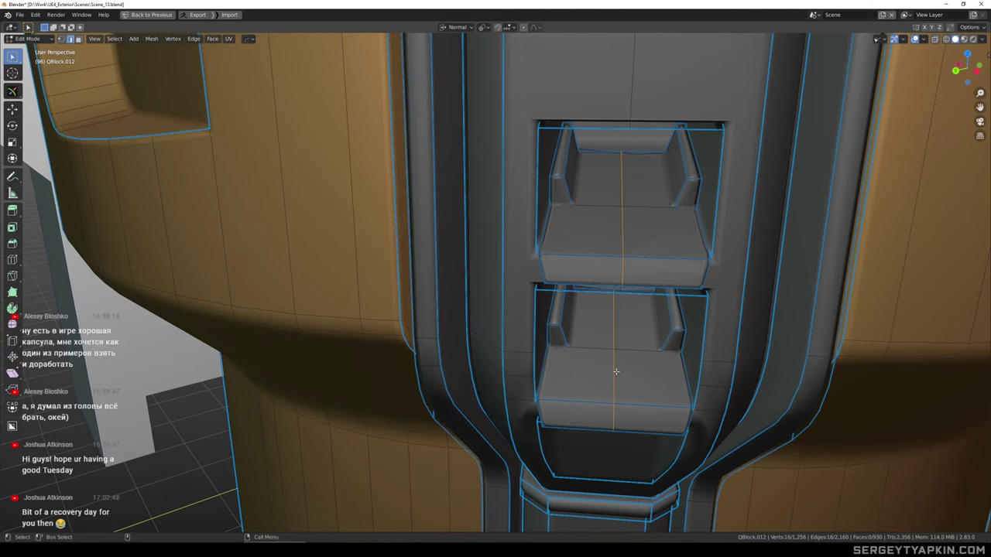
click(732, 285)
key(ctrl+l)
scroll(733, 285, down, 4)
middle_drag(733, 284, 736, 223)
scroll(731, 225, down, 2)
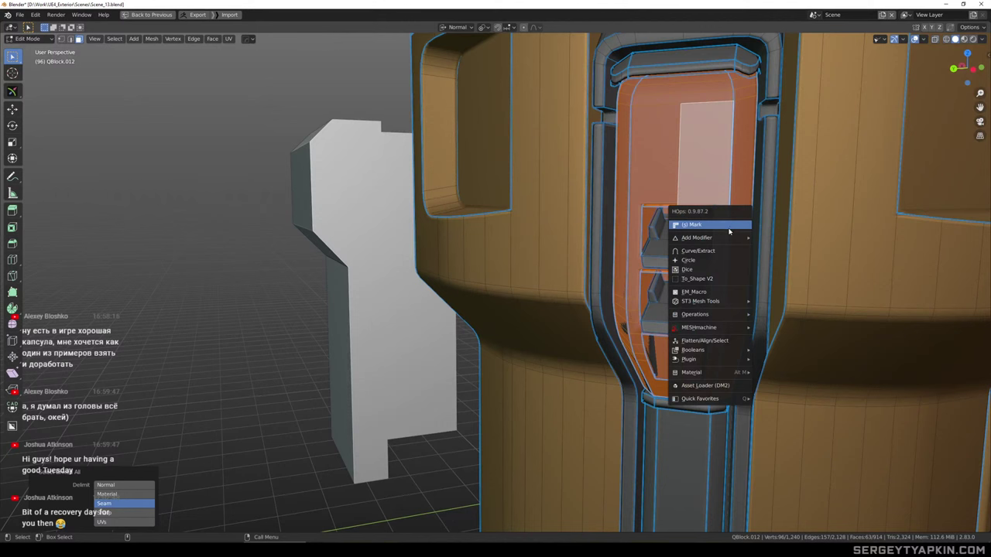
Reduce the edge bevel weight of the upper latch body by about 0.38
right_click(667, 157)
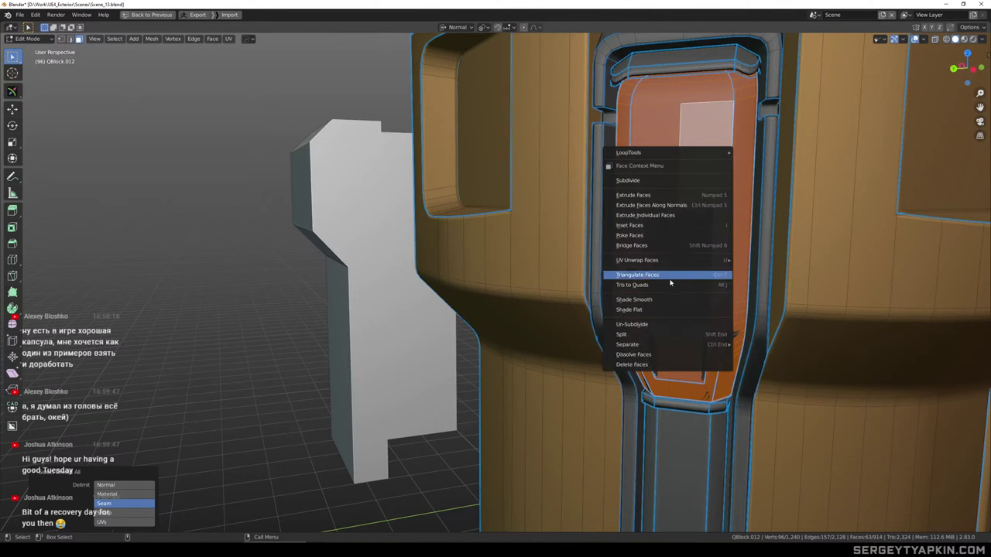
key(2)
right_click(713, 189)
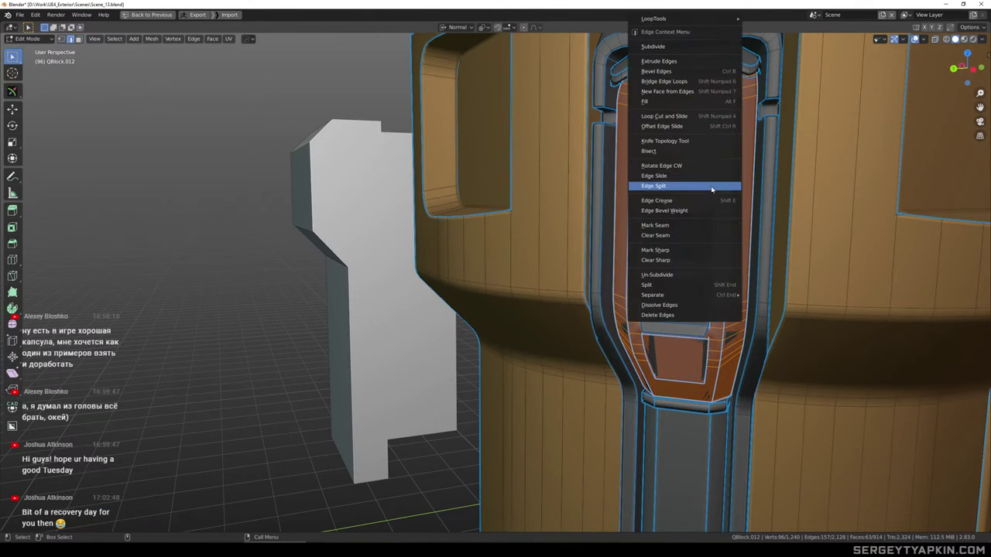
click(685, 211)
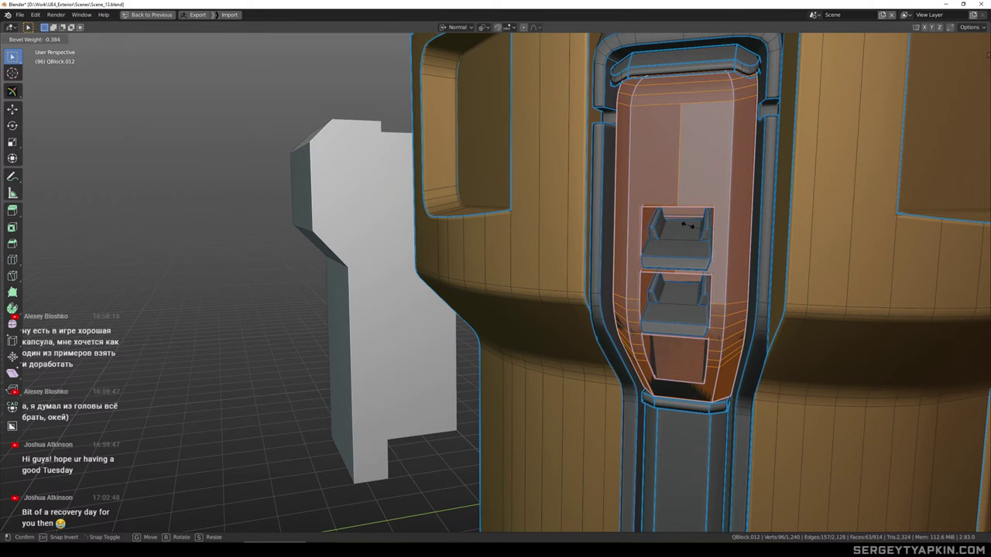
key(Tab)
scroll(699, 219, down, 3)
middle_drag(699, 219, 646, 210)
Isolate the lower latch cover with its crossbar, delete the two rear faces and reveal the hidden geometry
key(Tab)
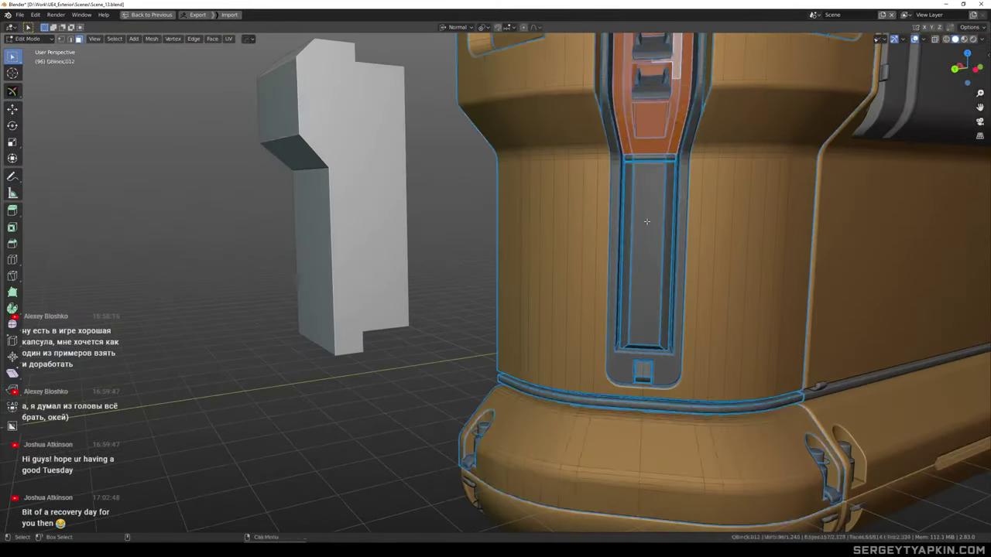
scroll(640, 172, up, 3)
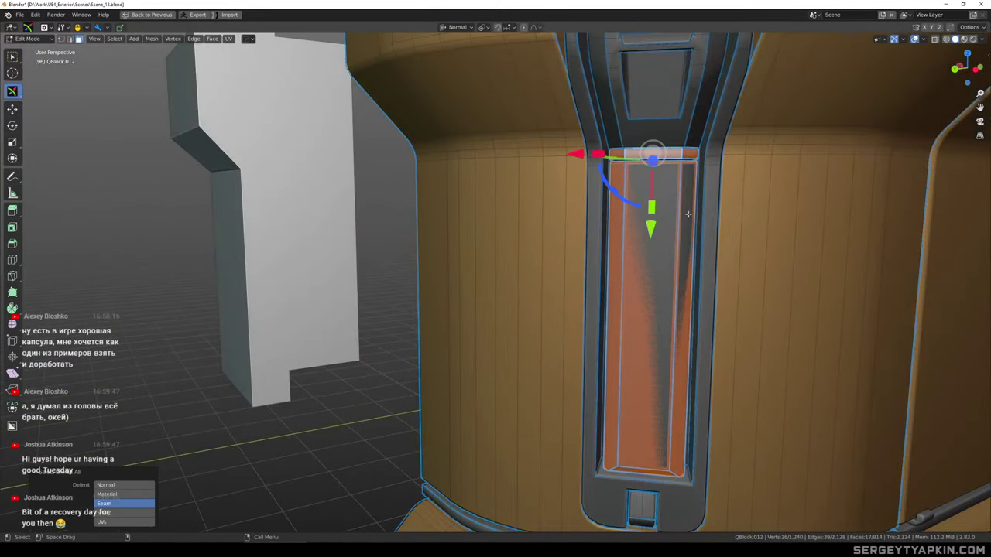
middle_drag(688, 214, 714, 220)
key(shift+h)
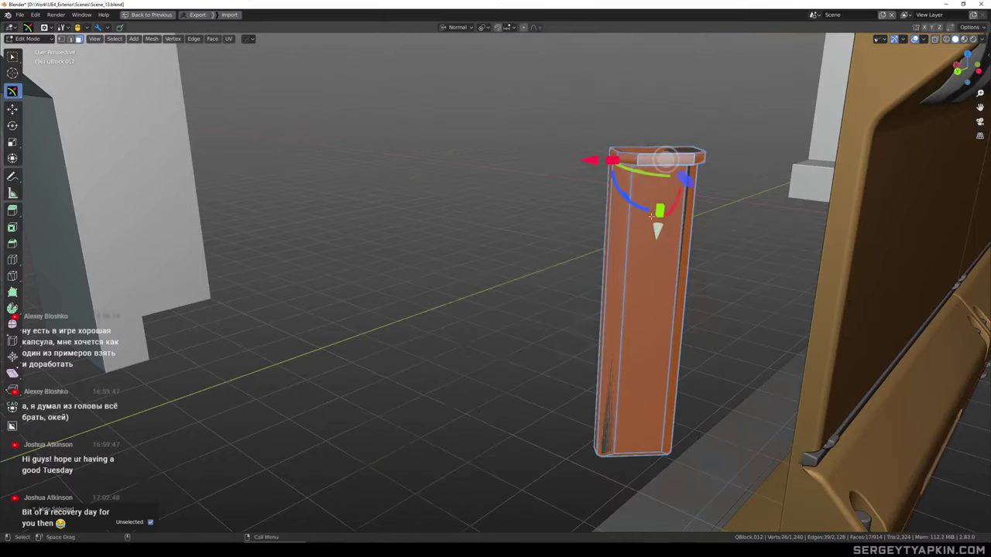
middle_drag(651, 216, 869, 232)
middle_drag(664, 167, 637, 317)
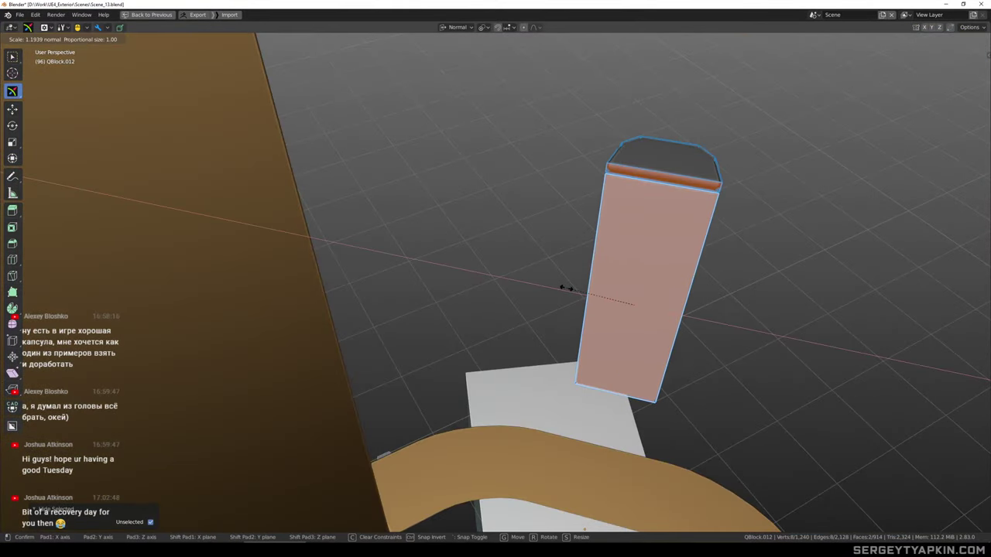
key(x)
key(alt+h)
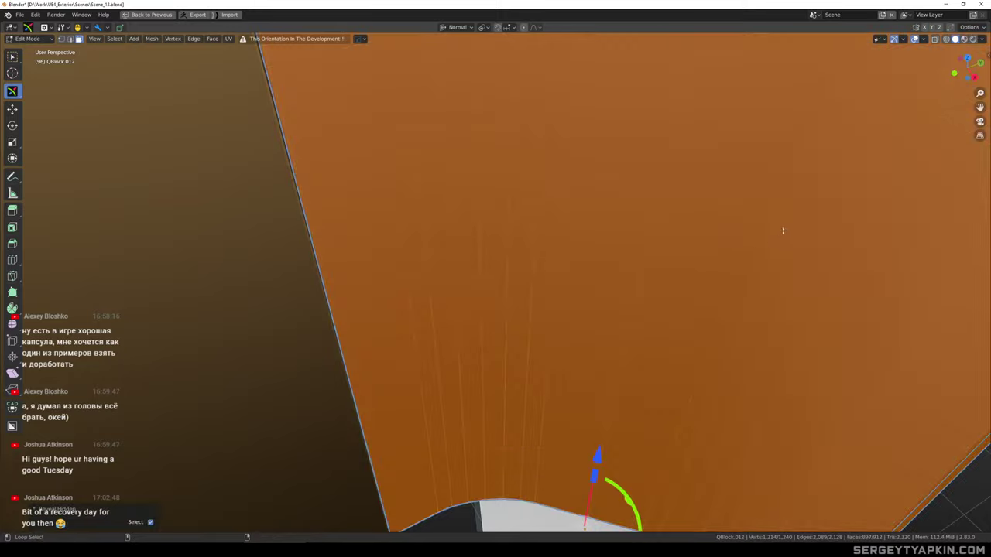
Select the linked faces of the lower latch cover and check its bevels outside editing
middle_drag(783, 230, 636, 179)
scroll(629, 225, down, 3)
click(631, 226)
key(ctrl+l)
key(Tab)
scroll(635, 181, up, 5)
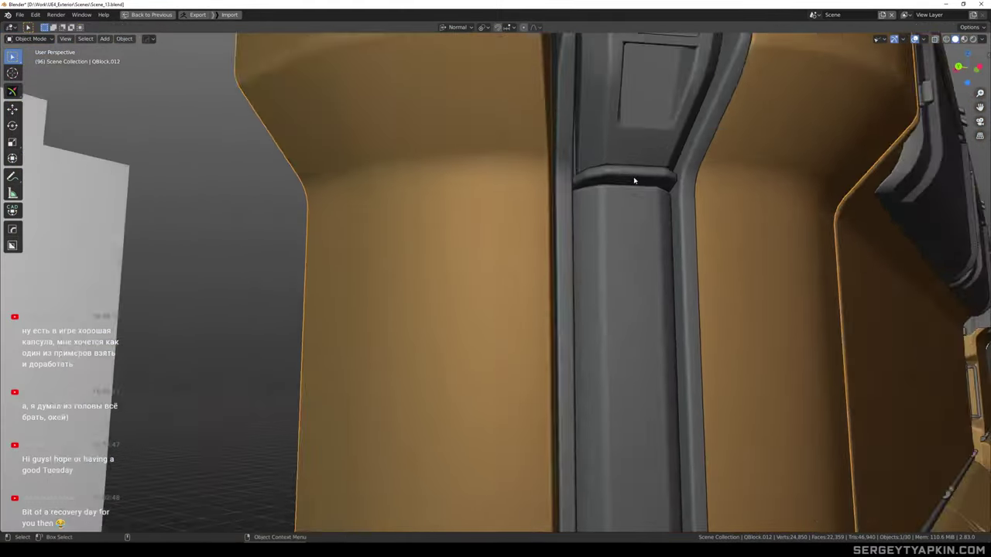
Move the underside face of the latch's crossbar down about 0.006 m along global Z
key(Tab)
click(636, 174)
key(ctrl+l)
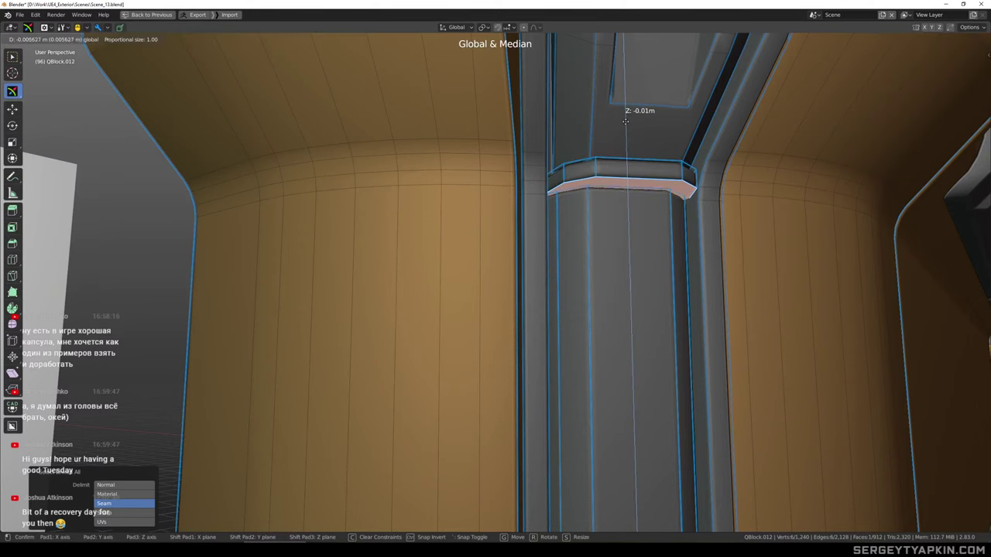
Select the whole linked crossbar and slightly reduce its edge bevel weight
key(ctrl+l)
alt+drag(629, 166, 712, 190)
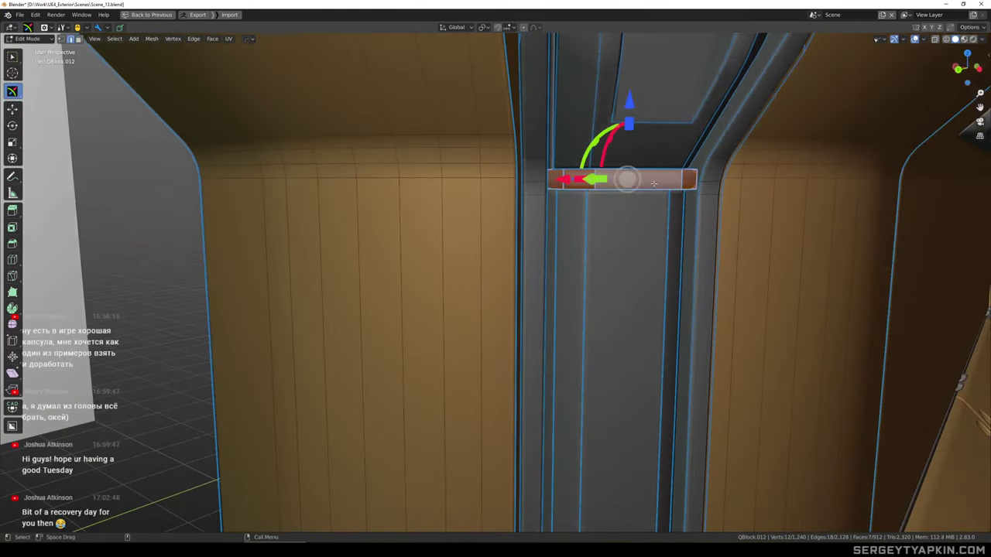
middle_drag(654, 183, 667, 173)
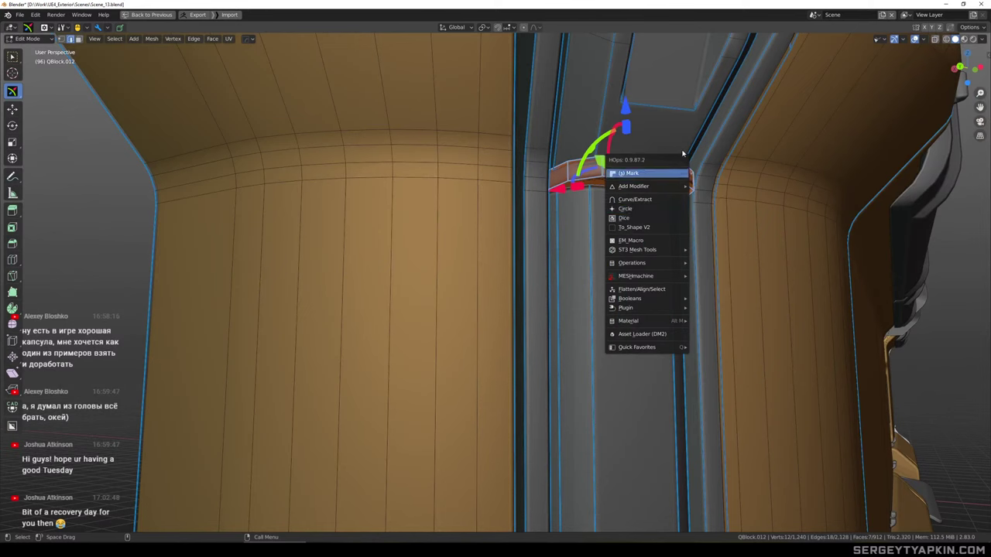
right_click(656, 177)
click(638, 212)
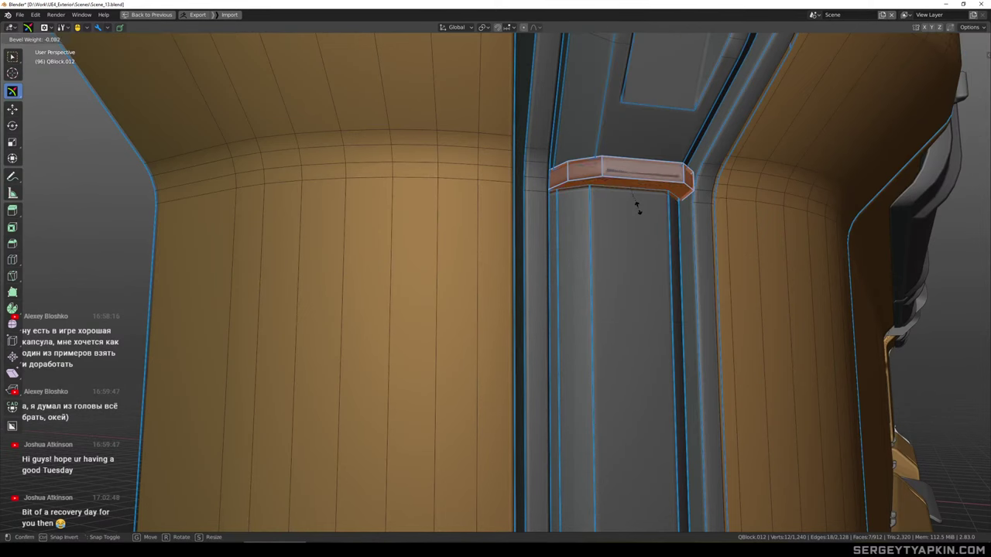
click(640, 203)
key(Tab)
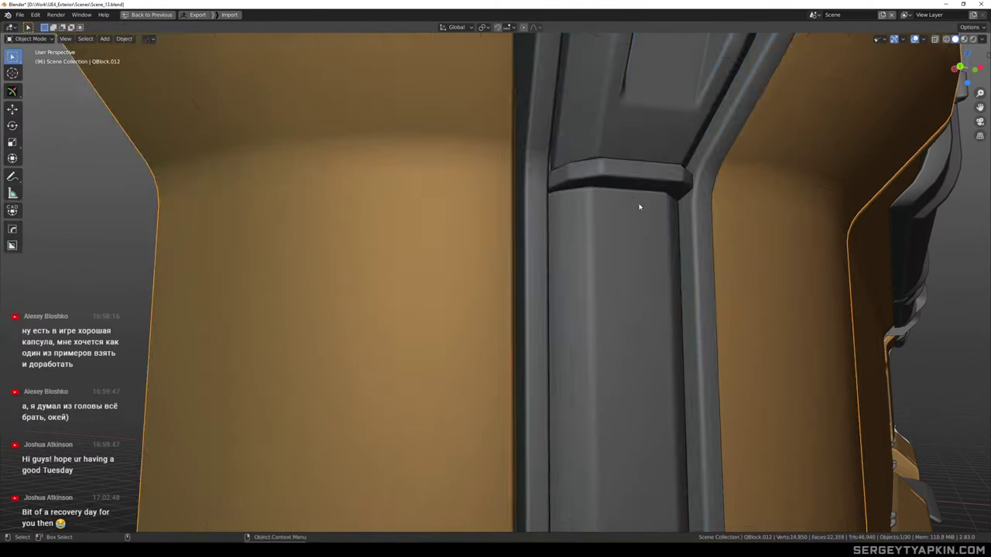
Select a short vertical corner edge on the crossbar between the upper and lower latch parts
scroll(640, 206, down, 5)
middle_drag(642, 203, 629, 220)
key(Tab)
scroll(665, 213, up, 4)
scroll(646, 203, down, 2)
scroll(647, 188, up, 3)
key(2)
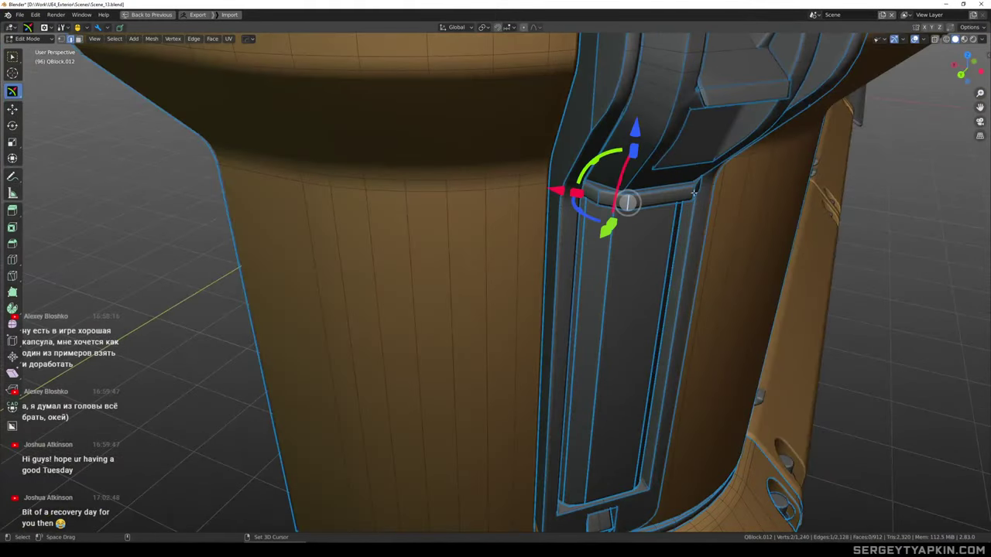
Inspect the crossbar's corners in and out of editing, close up and against the whole end module
scroll(709, 240, down, 3)
middle_drag(708, 240, 500, 152)
key(Tab)
scroll(668, 207, down, 4)
key(Tab)
scroll(649, 200, up, 9)
key(Tab)
scroll(577, 200, down, 8)
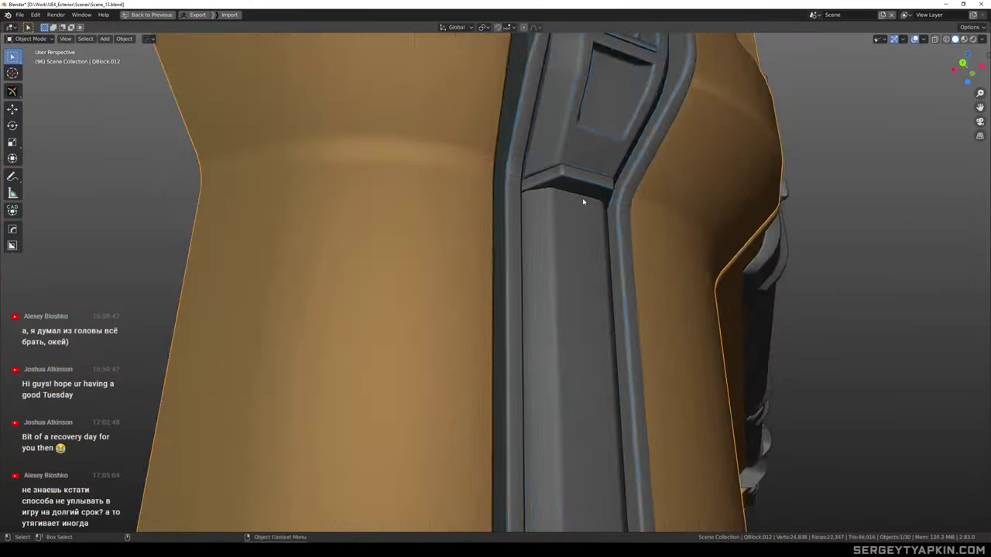
scroll(577, 204, up, 8)
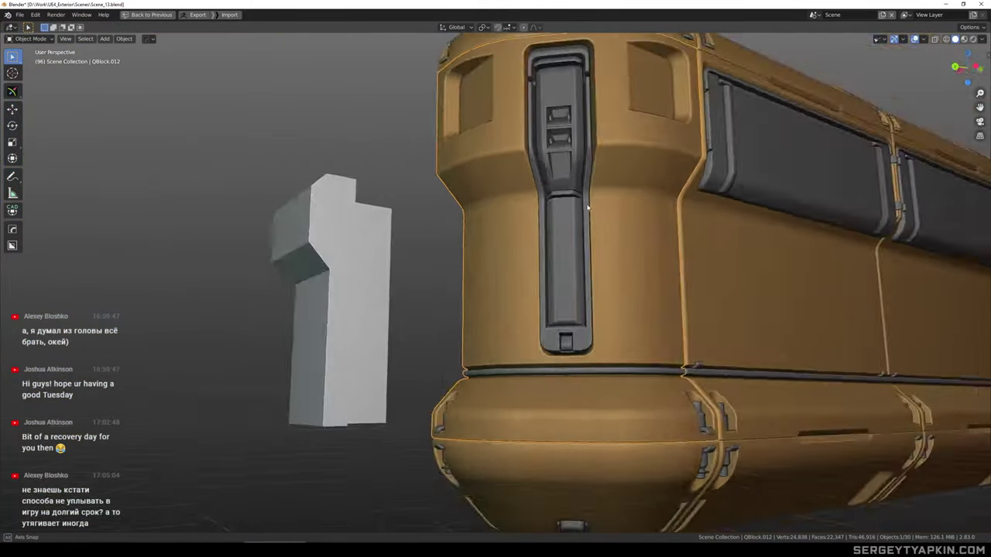
Dissolve the crossbar's surplus short corner edges and mark its two remaining vertical corner edges as sharp
key(Tab)
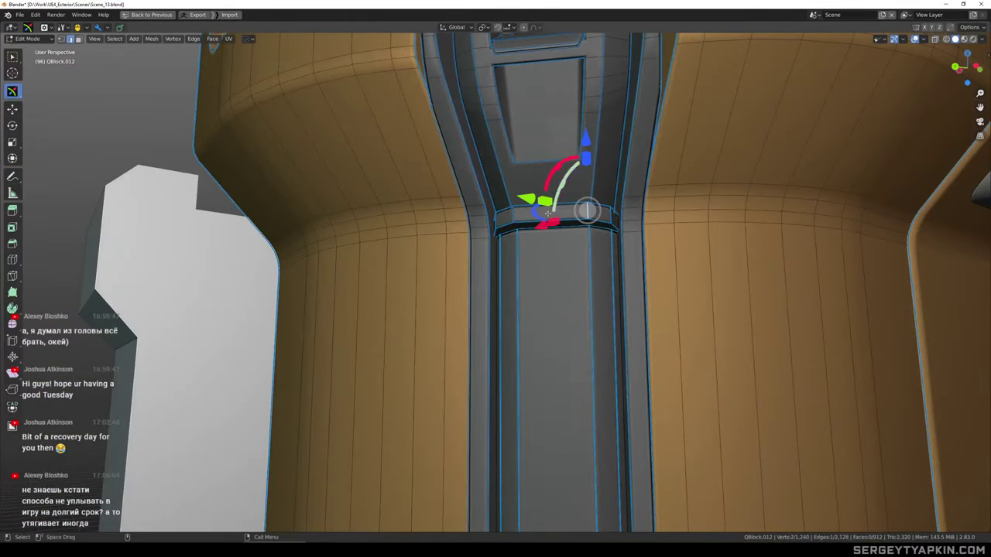
key(ctrl+x)
click(611, 215)
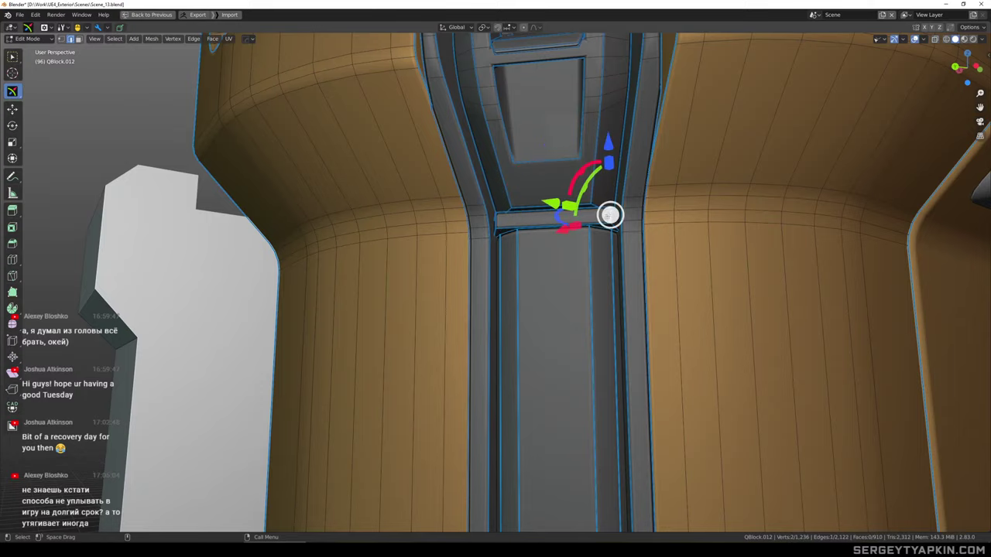
middle_drag(462, 222, 511, 228)
scroll(511, 221, up, 2)
shift+click(511, 194)
key(q)
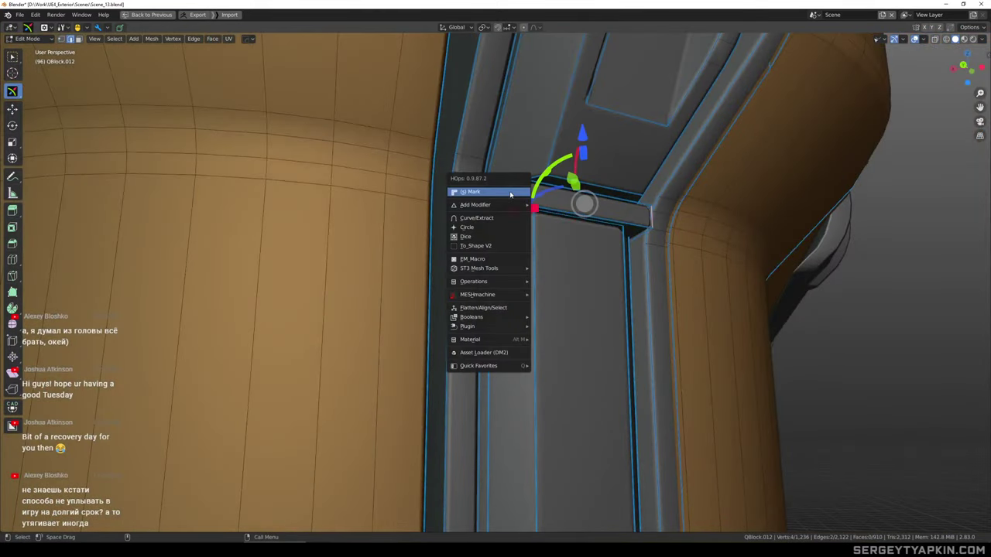
click(510, 192)
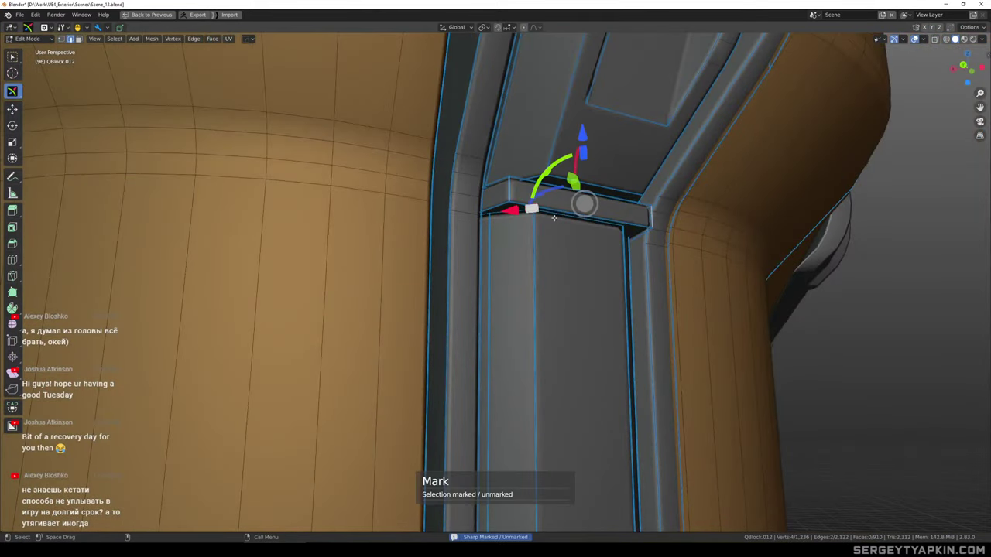
click(628, 248)
Leave editing and examine the crossbar and latch assembly on the end module
key(Tab)
scroll(585, 219, down, 7)
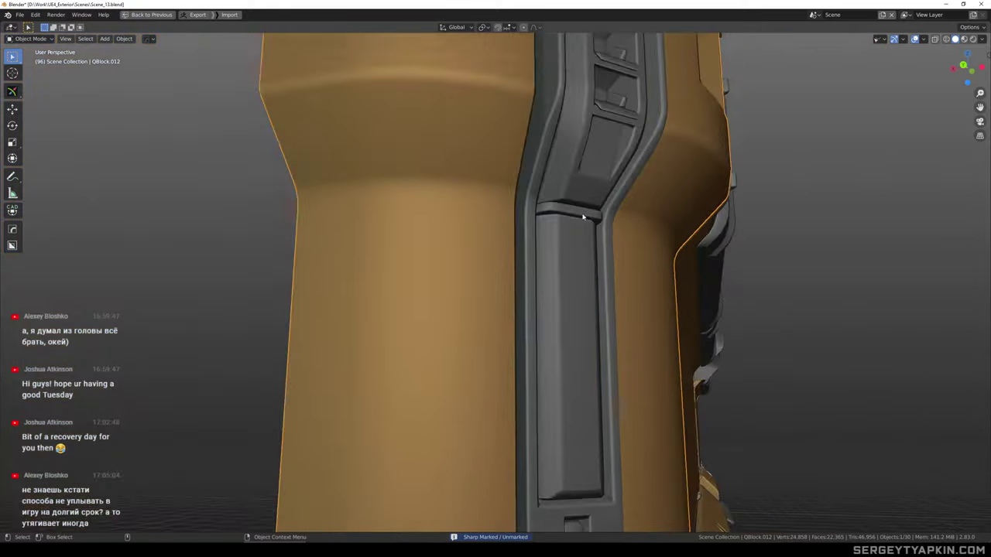
mouse_move(583, 217)
middle_down()
mouse_move(526, 204)
mouse_move(610, 183)
mouse_move(601, 214)
middle_up()
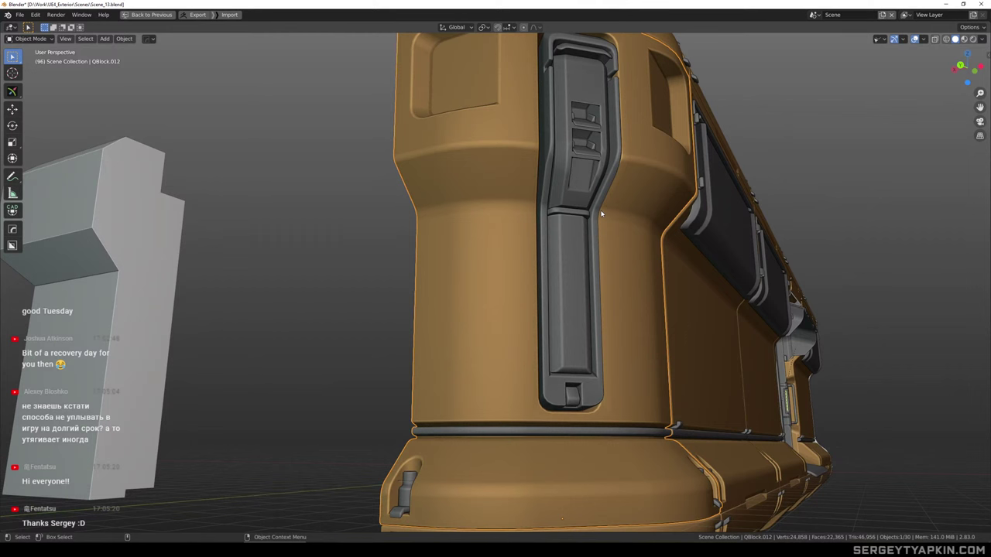
scroll(562, 164, up, 6)
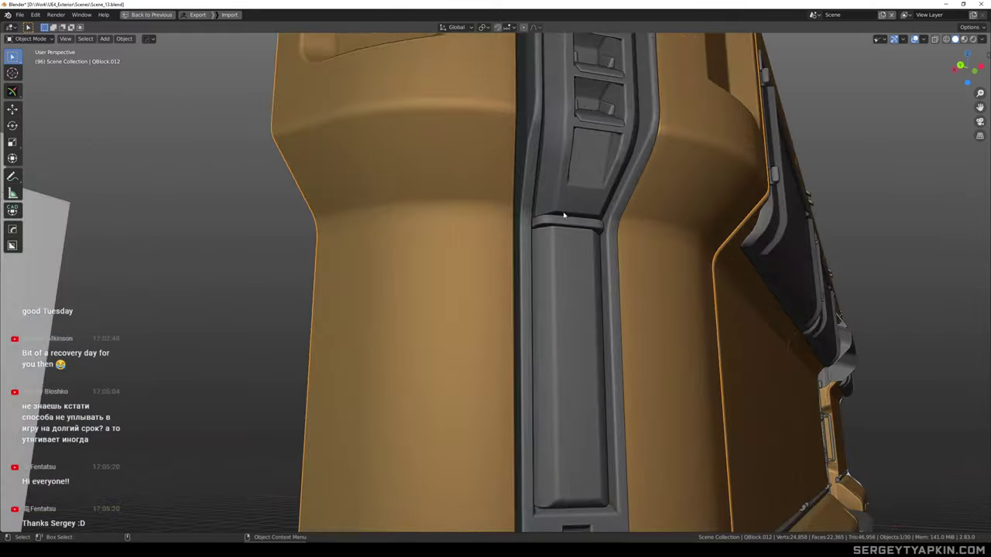
scroll(577, 196, down, 3)
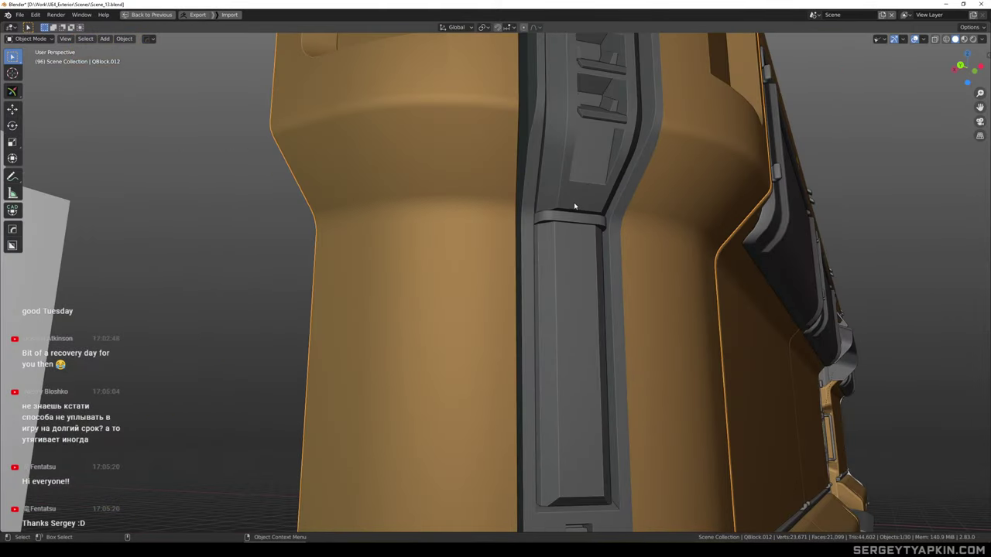
Toggle the sharp mark on the crossbar's two vertical corner edges between the upper and lower latch parts
key(Tab)
key(w)
scroll(574, 207, up, 2)
click(572, 211)
middle_drag(573, 211, 559, 238)
scroll(624, 235, up, 2)
click(625, 235)
ctrl+click(667, 243)
middle_drag(666, 243, 706, 246)
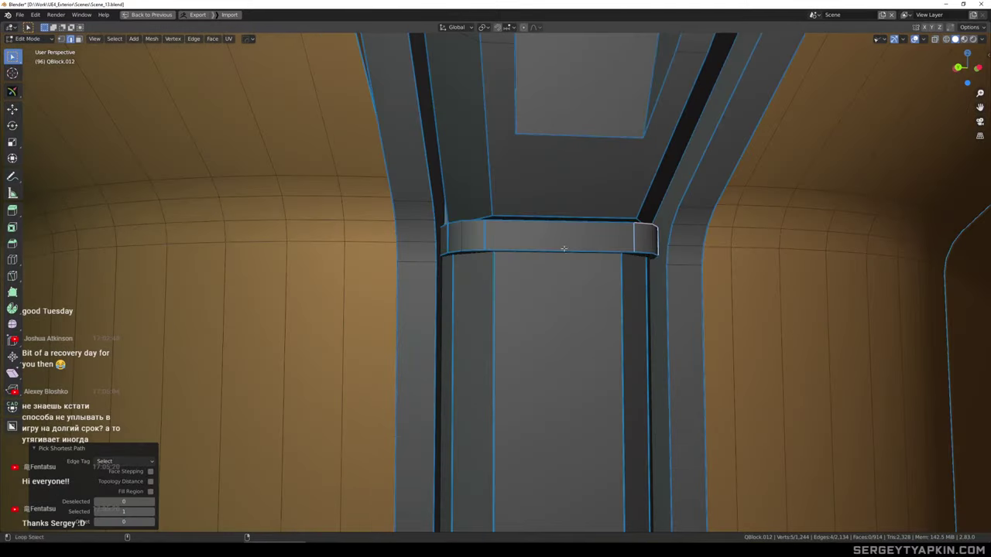
middle_drag(564, 248, 593, 271)
click(665, 240)
shift+click(621, 240)
key(q)
click(537, 231)
Toggle the sharp mark on the long horizontal edge just above the crossbar and bevel it about 0.028 m with two segments
click(569, 212)
key(q)
click(570, 261)
key(ctrl+b)
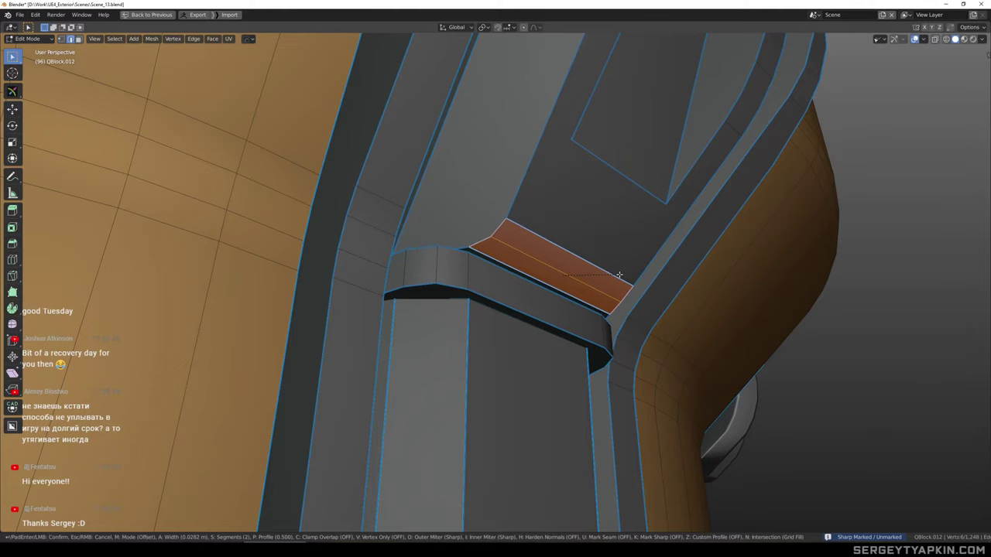
click(620, 275)
Leave editing and examine the bevelled edge, the crossbar and the whole latch assembly from several distances
key(Tab)
middle_drag(619, 275, 566, 145)
scroll(580, 265, down, 5)
scroll(571, 175, up, 9)
scroll(586, 192, down, 2)
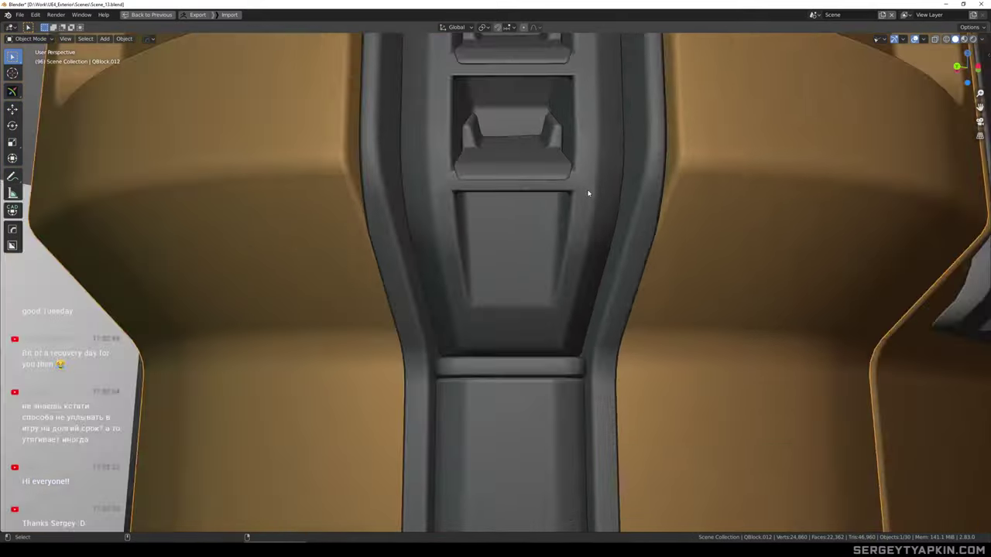
scroll(589, 193, down, 5)
middle_drag(601, 184, 569, 178)
scroll(574, 208, down, 3)
scroll(566, 177, up, 7)
Select the entire small bar under the latch's top frame and lower its edge bevel weight by about 0.35
key(Tab)
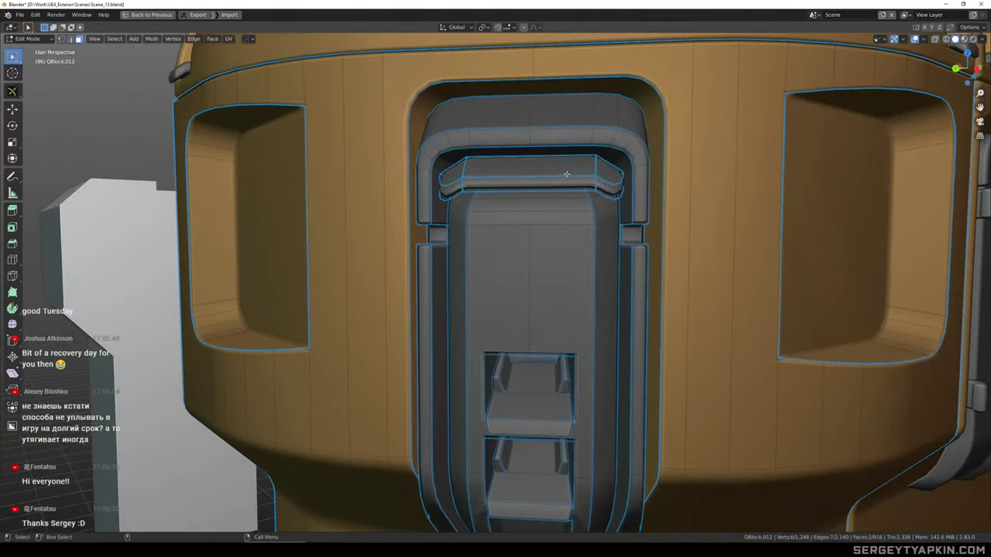
key(ctrl+l)
scroll(565, 174, up, 4)
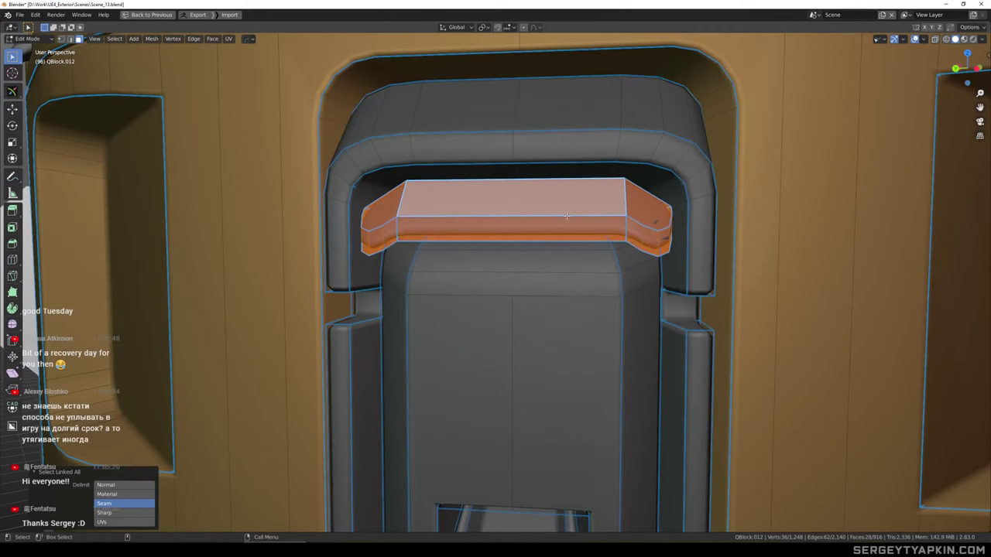
key(2)
right_click(576, 211)
click(571, 210)
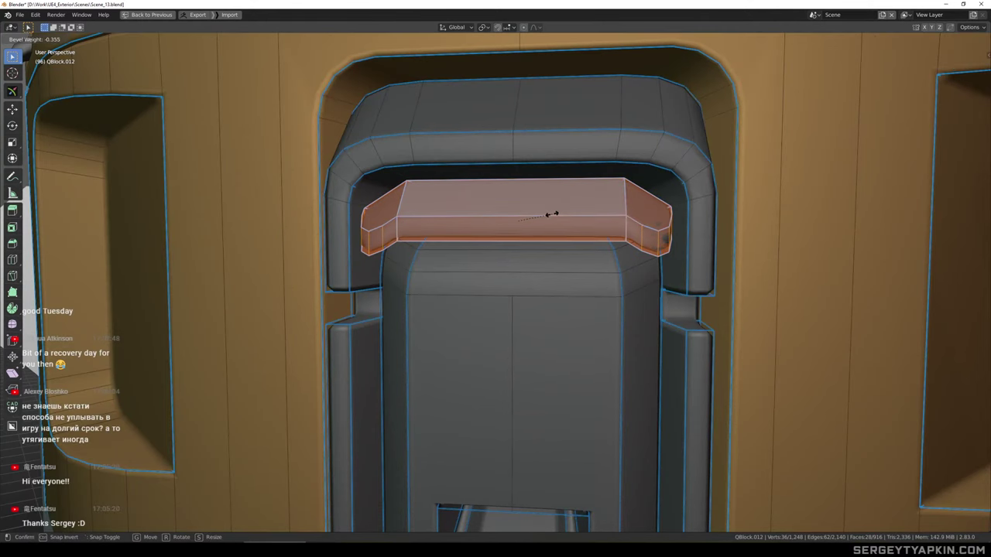
click(555, 213)
Select the upper faces of the small bar under the top frame, including the angled faces at both ends
click(625, 195)
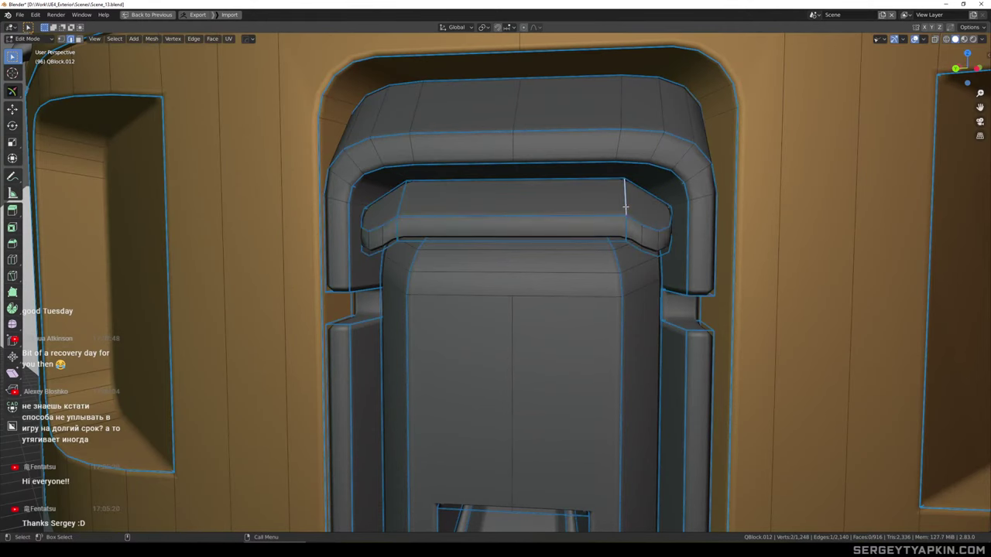
scroll(625, 195, down, 4)
middle_drag(625, 196, 629, 203)
scroll(628, 201, up, 3)
key(3)
scroll(629, 199, up, 1)
click(637, 192)
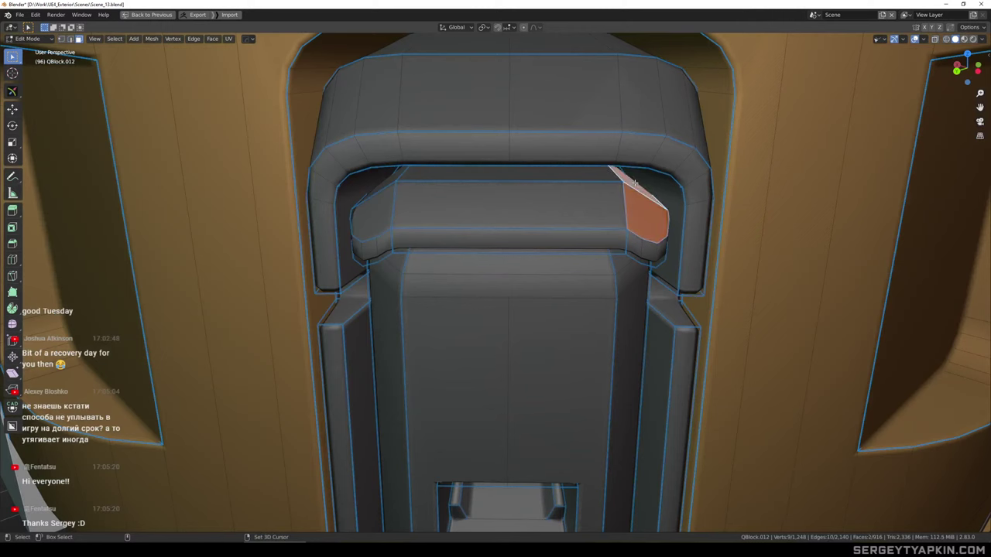
shift+click(573, 175)
shift+click(544, 203)
middle_drag(535, 209, 584, 204)
shift+click(392, 183)
shift+click(427, 206)
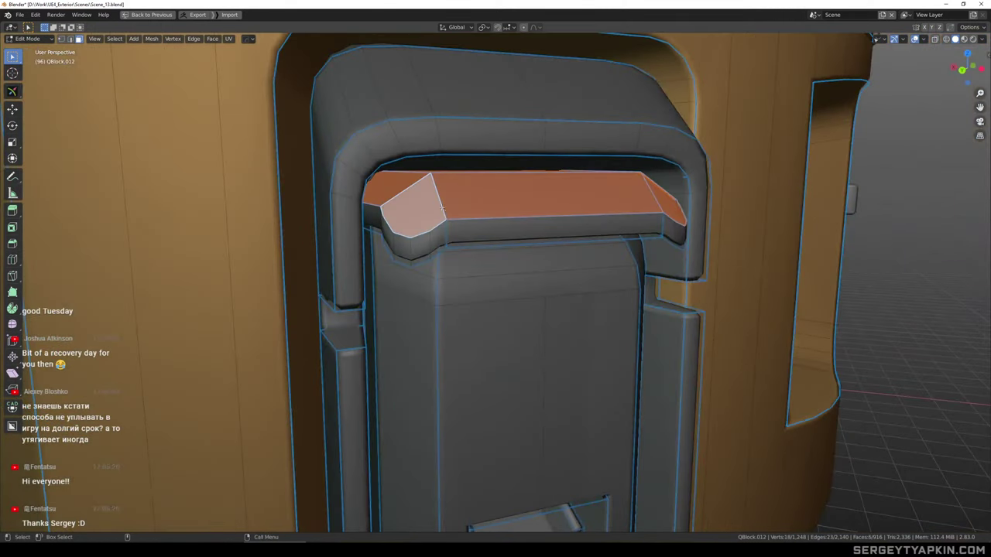
Raise the bar's selected upper faces about 0.005 m, shift them along X, and nudge them up again
middle_drag(443, 207, 462, 195)
drag(501, 126, 500, 123)
middle_drag(500, 175, 612, 166)
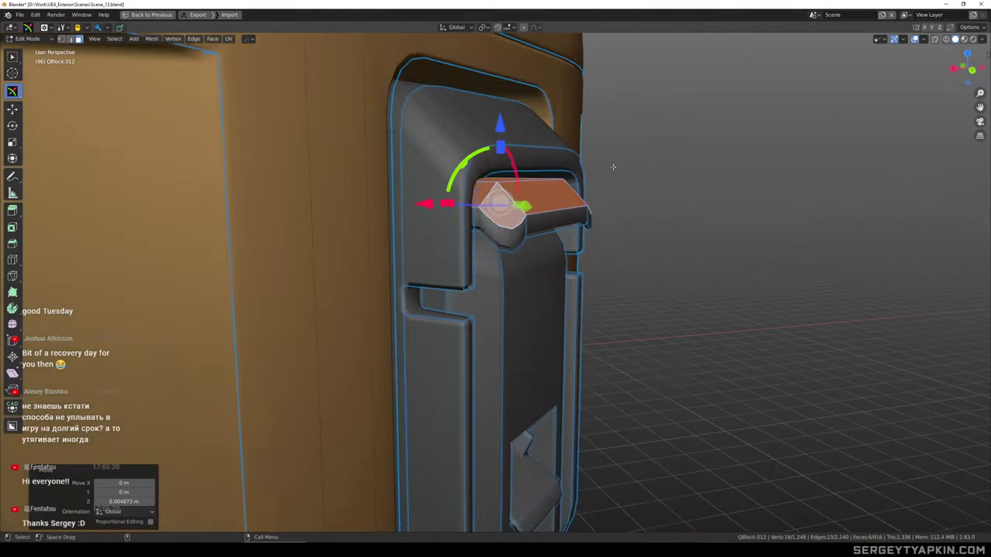
middle_drag(581, 228, 595, 227)
drag(426, 204, 438, 205)
drag(509, 123, 510, 117)
middle_drag(534, 128, 457, 139)
key(Tab)
Toggle the sharp mark on the edge loop along the top ridge of the small bar under the frame
scroll(552, 214, down, 3)
middle_drag(650, 189, 461, 186)
scroll(507, 194, down, 6)
scroll(462, 186, up, 8)
key(Tab)
scroll(506, 210, up, 3)
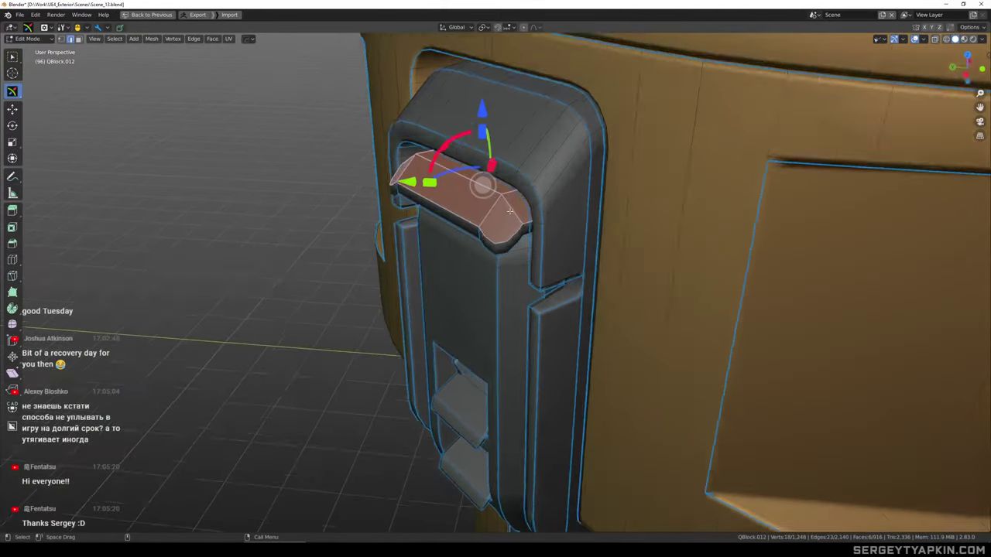
click(515, 208)
right_click(521, 216)
click(521, 216)
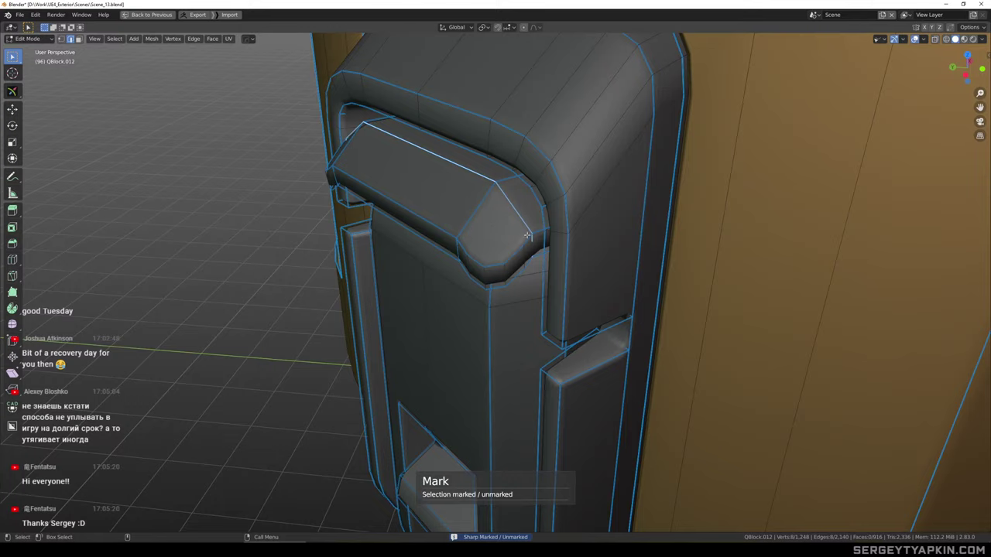
key(Tab)
Duplicate the whole small bar and place the copy about 0.058 m below the original
scroll(521, 218, down, 7)
mouse_move(516, 212)
middle_down()
mouse_move(546, 157)
mouse_move(598, 149)
mouse_move(591, 159)
mouse_move(501, 155)
mouse_move(510, 203)
mouse_move(471, 200)
mouse_move(501, 212)
mouse_move(515, 183)
mouse_move(521, 200)
middle_up()
scroll(515, 184, up, 7)
scroll(515, 183, up, 2)
key(Tab)
click(512, 179)
key(ctrl+l)
scroll(514, 183, up, 3)
drag(504, 119, 506, 142)
key(shift+d)
right_click(501, 112)
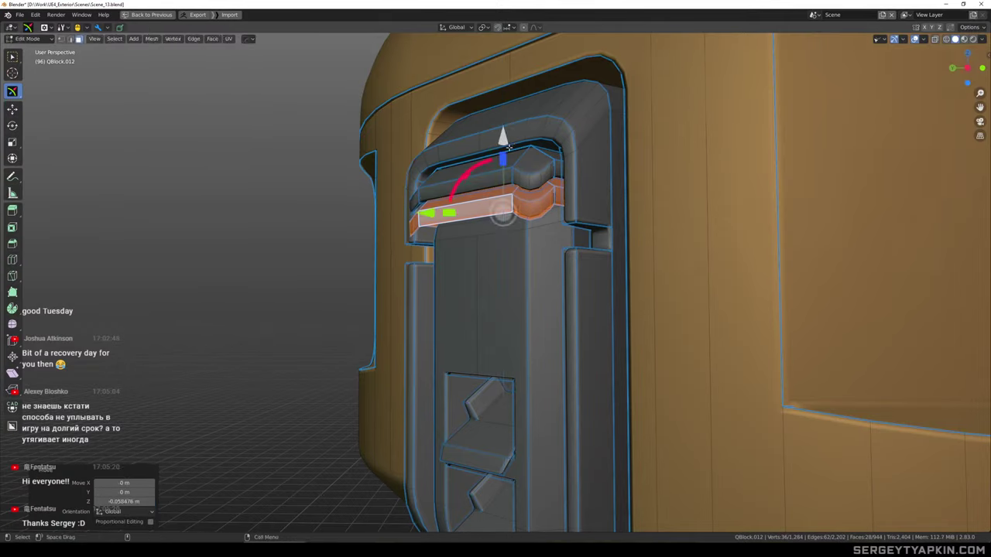
Leave editing and examine the two stacked bars under the latch's top frame, near and far
key(Tab)
scroll(511, 205, down, 7)
middle_drag(510, 209, 583, 224)
scroll(533, 221, down, 5)
scroll(509, 225, up, 4)
scroll(511, 220, up, 7)
Select both stacked bars completely and lower their edge bevel weight by about 0.23
key(Tab)
click(522, 197)
key(ctrl+l)
scroll(528, 240, up, 3)
shift+click(533, 229)
key(ctrl+l)
key(q)
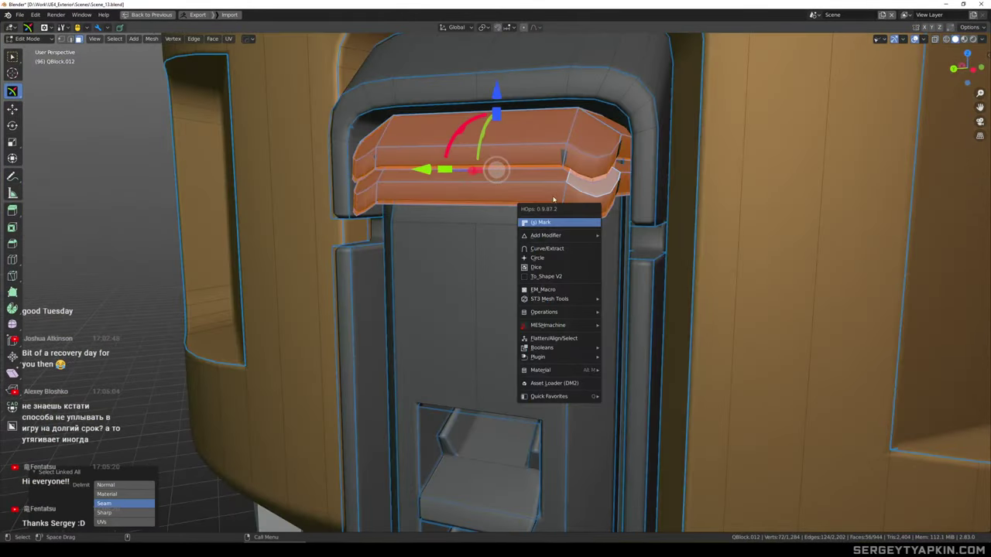
key(2)
right_click(590, 211)
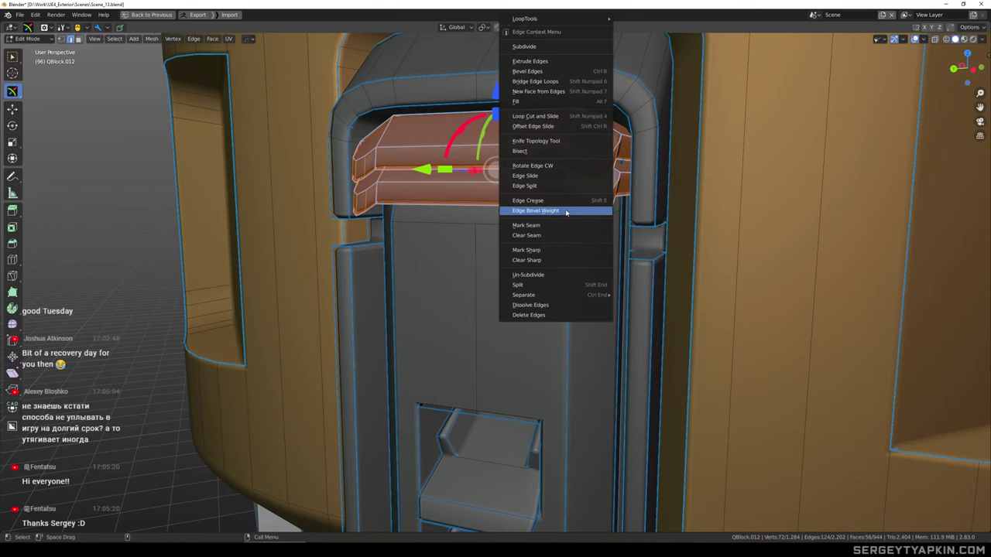
click(556, 211)
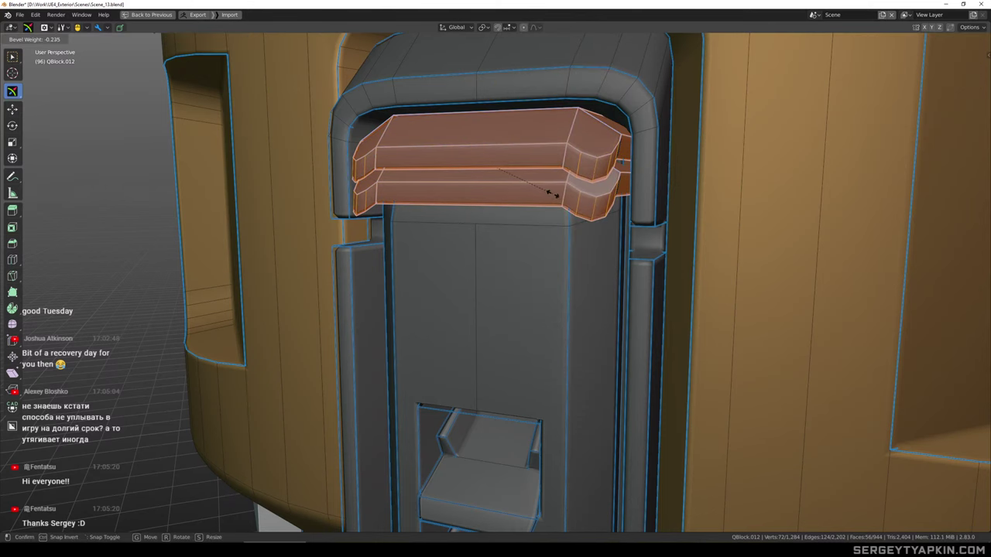
click(555, 197)
key(Tab)
Duplicate the lower of the two bars and move the copy about 0.05 m down to form a third bar
scroll(566, 195, down, 4)
middle_drag(566, 194, 641, 226)
key(Tab)
scroll(534, 176, up, 3)
key(3)
click(521, 175)
key(ctrl+l)
scroll(551, 237, down, 1)
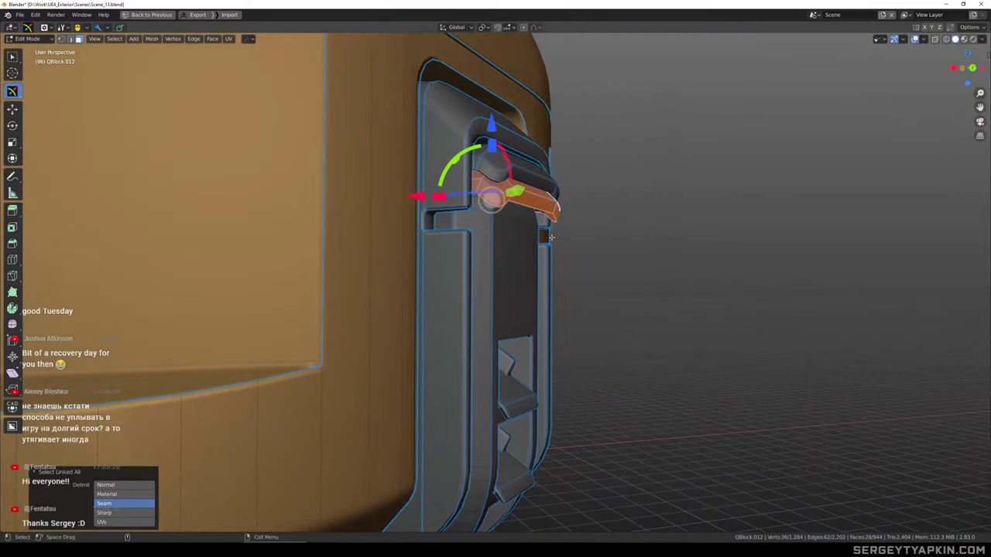
scroll(550, 235, up, 1)
key(shift+d)
right_click(550, 236)
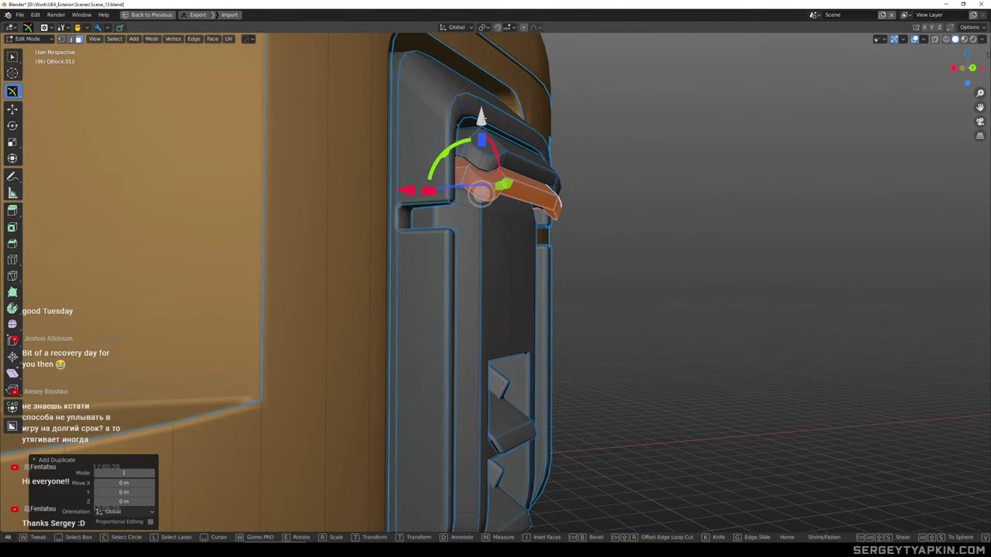
drag(481, 116, 486, 149)
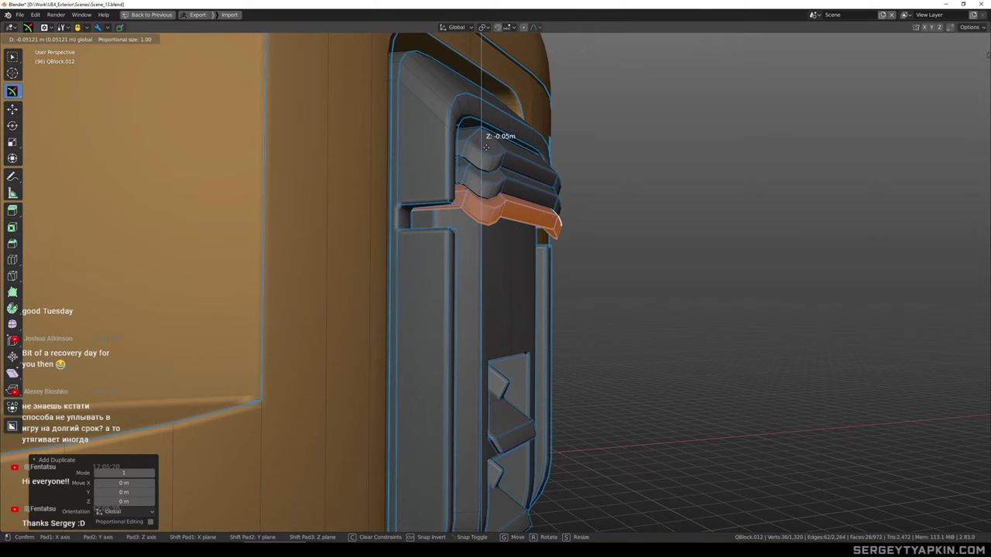
drag(487, 147, 486, 146)
Select all three stacked bars and raise them slightly together along Z
click(632, 175)
alt+middle_drag(633, 174, 587, 213)
scroll(589, 219, up, 3)
double_click(589, 219)
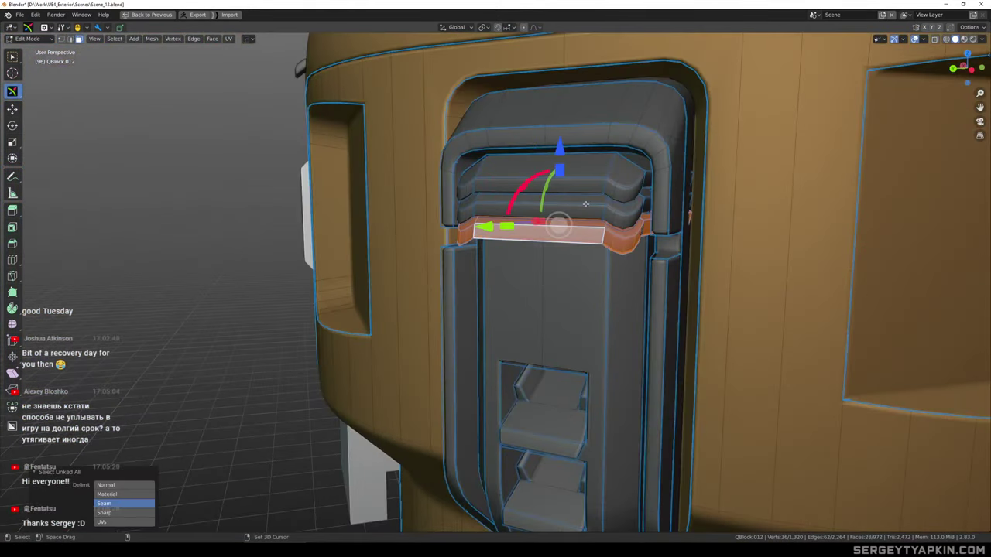
shift+double_click(586, 201)
shift+double_click(588, 175)
drag(562, 126, 562, 123)
key(Tab)
Select the two lower duplicate bars and remove them, keeping only the original bar under the frame
scroll(569, 232, down, 8)
middle_drag(595, 216, 559, 221)
scroll(560, 221, up, 3)
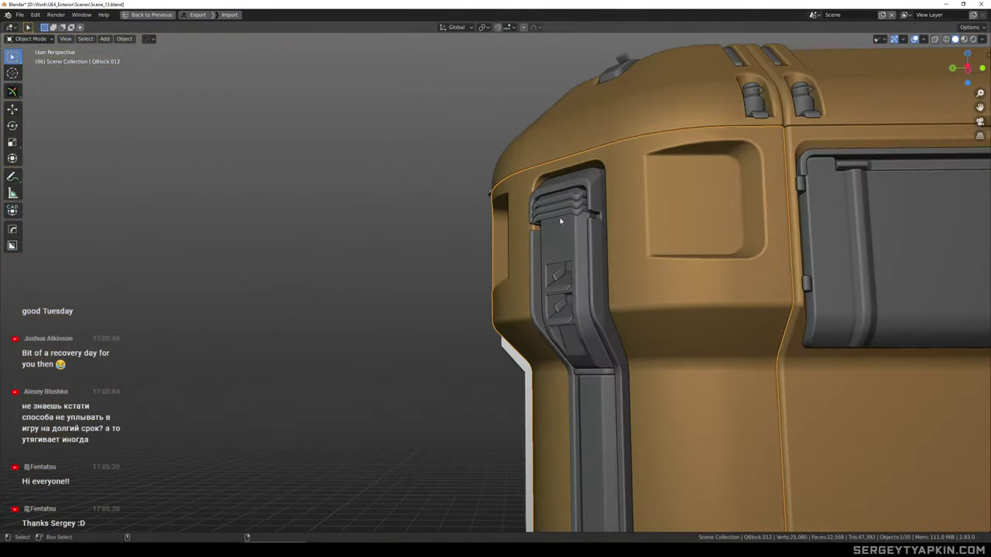
key(Tab)
scroll(576, 204, up, 4)
double_click(576, 203)
shift+double_click(577, 220)
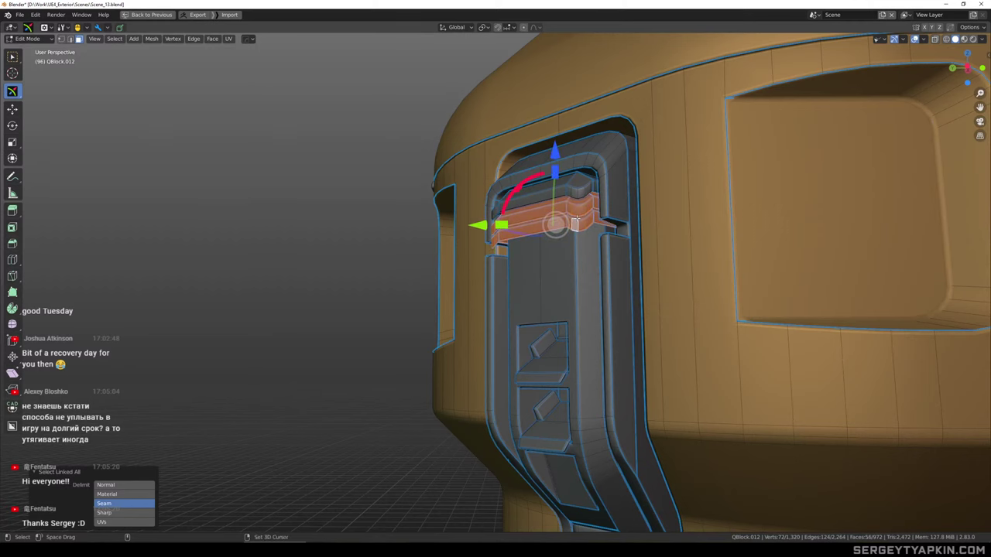
key(alt+a)
Select the remaining bar under the top frame and move it slightly down along Z
double_click(579, 183)
alt+middle_drag(579, 183, 618, 174)
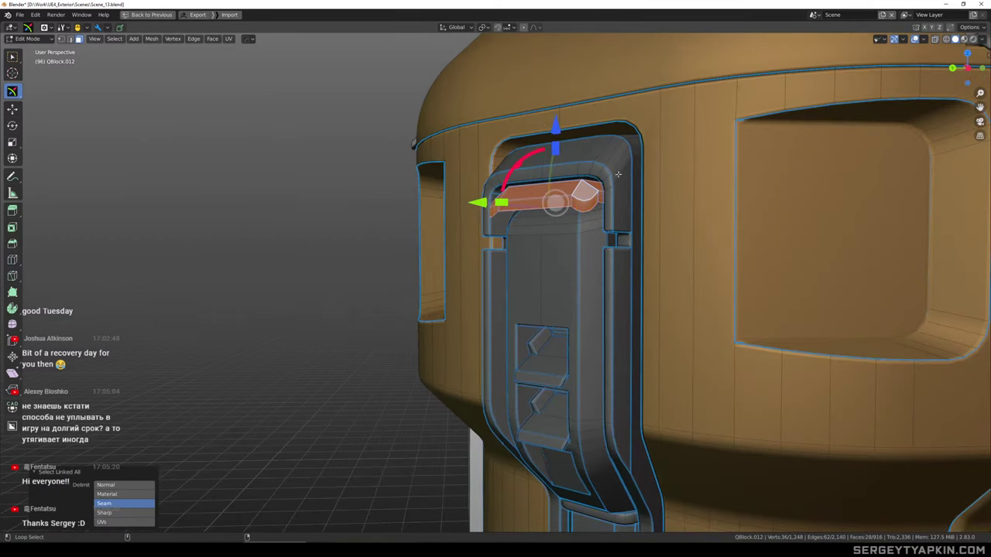
drag(555, 126, 555, 135)
Select the band of front faces around the latch's top frame and move it about 0.028 m down along Z
middle_drag(555, 138, 617, 142)
click(627, 186)
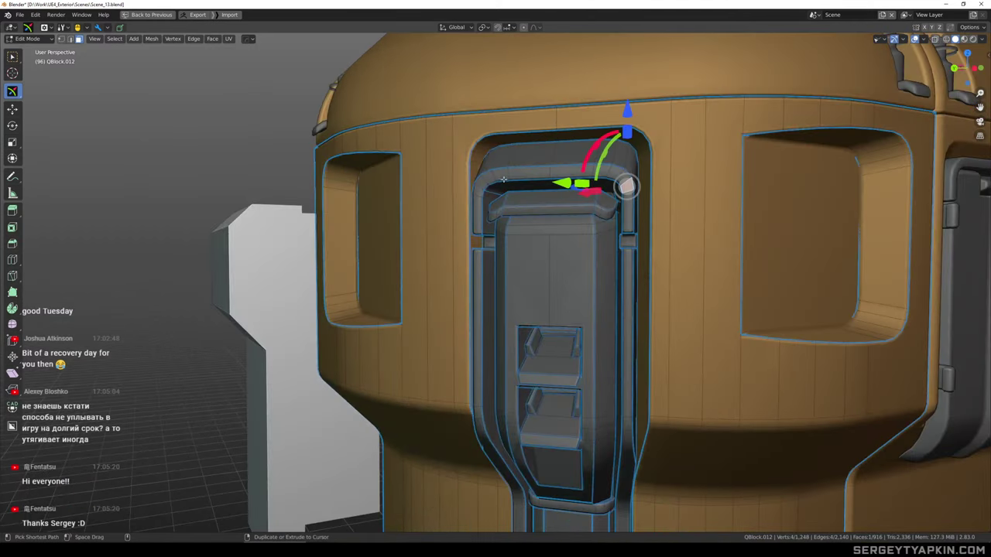
ctrl+click(478, 191)
key(g)
key(z)
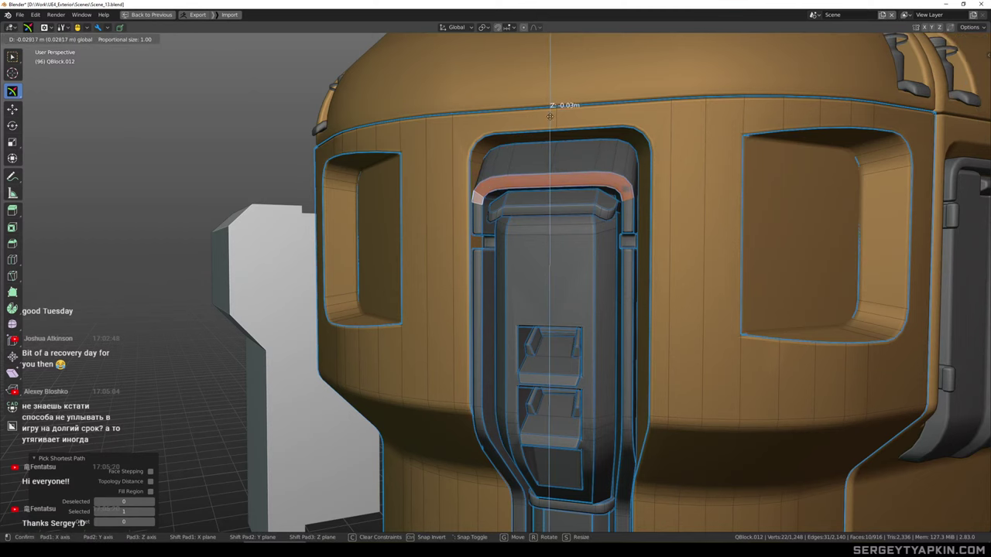
drag(550, 117, 550, 117)
key(Tab)
Toggle the sharp mark on the edge loop near one end of the small bar and try bevelling it with one segment
scroll(560, 199, down, 4)
middle_drag(560, 199, 626, 243)
scroll(584, 207, up, 4)
scroll(583, 207, down, 3)
scroll(548, 219, up, 3)
key(Tab)
click(573, 223)
scroll(574, 224, up, 5)
key(w)
alt+click(580, 233)
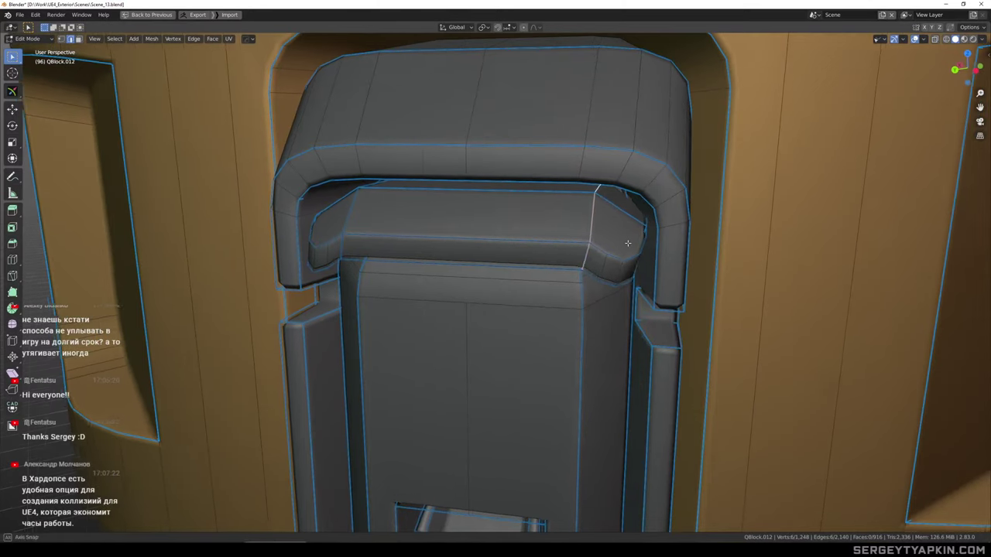
key(q)
click(610, 241)
key(ctrl+b)
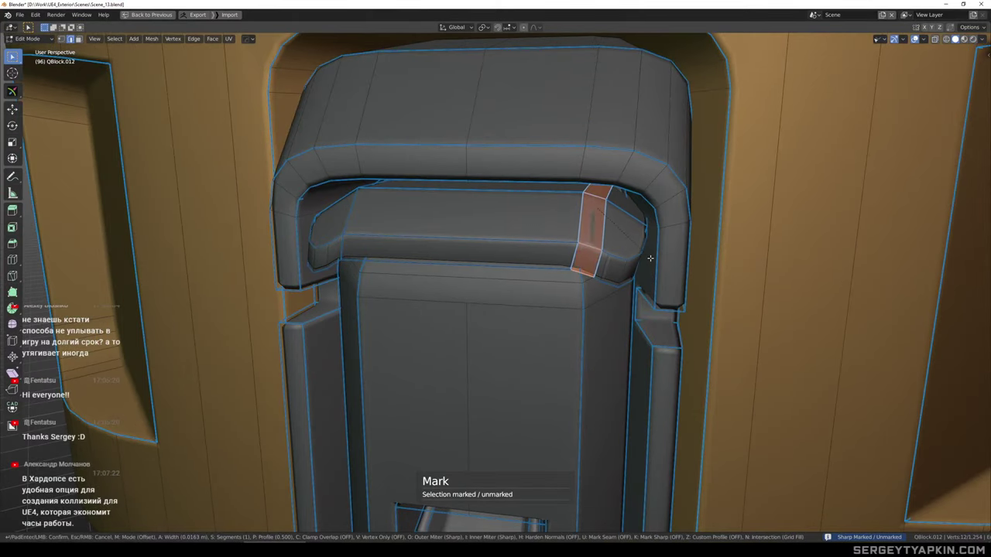
right_click(647, 257)
Toggle the same loop's sharp mark again and try bevelling it about 0.017 m with one segment
scroll(584, 218, up, 2)
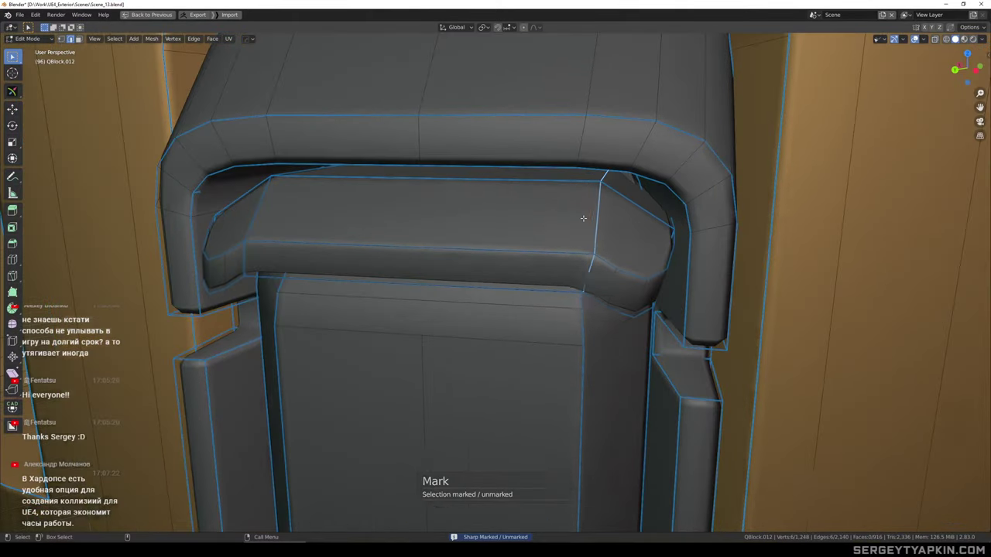
key(q)
click(597, 226)
key(ctrl+b)
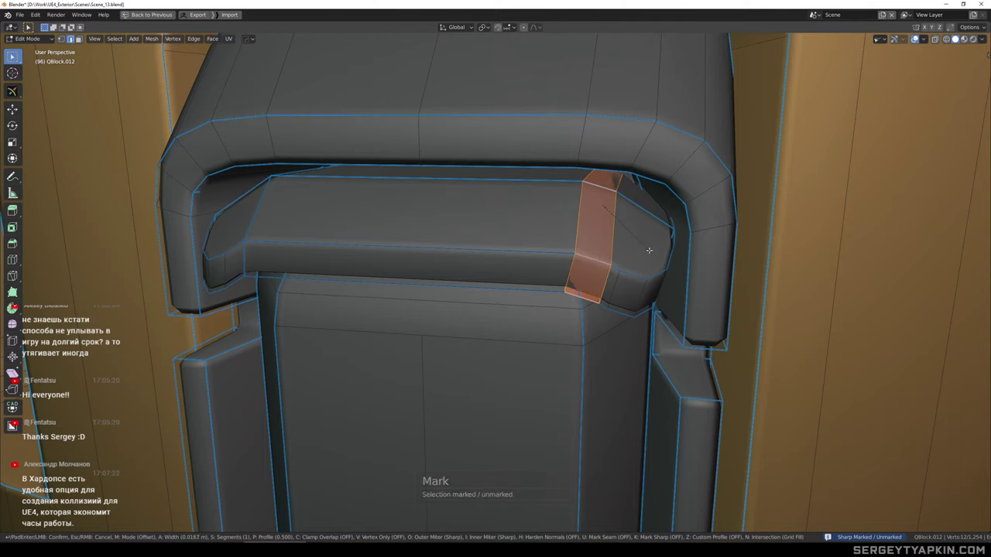
click(649, 250)
key(Tab)
Mark the edge loop near one end of the small bar sharp and clear the mark again
scroll(612, 218, down, 10)
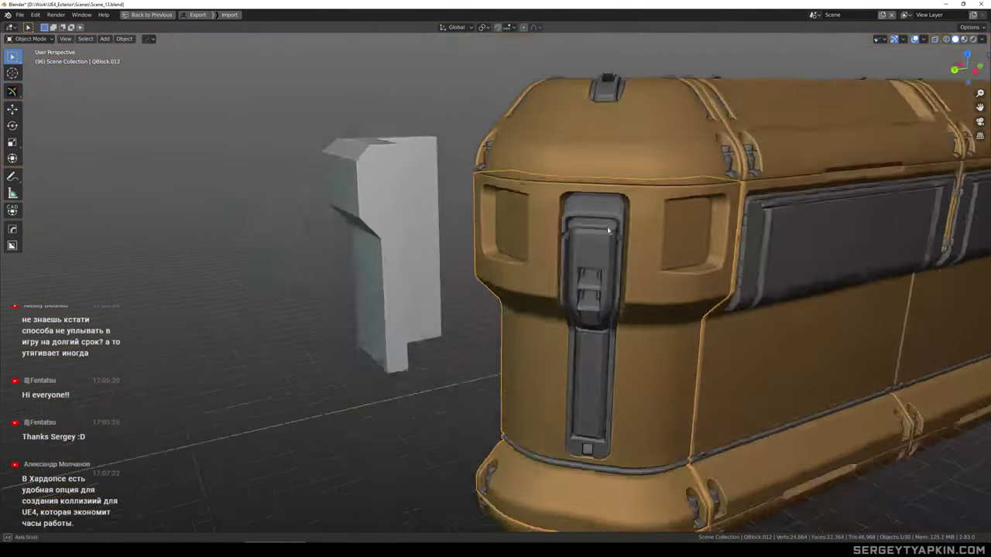
mouse_move(609, 229)
middle_down()
mouse_move(593, 249)
mouse_move(558, 233)
mouse_move(569, 195)
mouse_move(594, 178)
mouse_move(620, 216)
middle_up()
scroll(620, 217, up, 10)
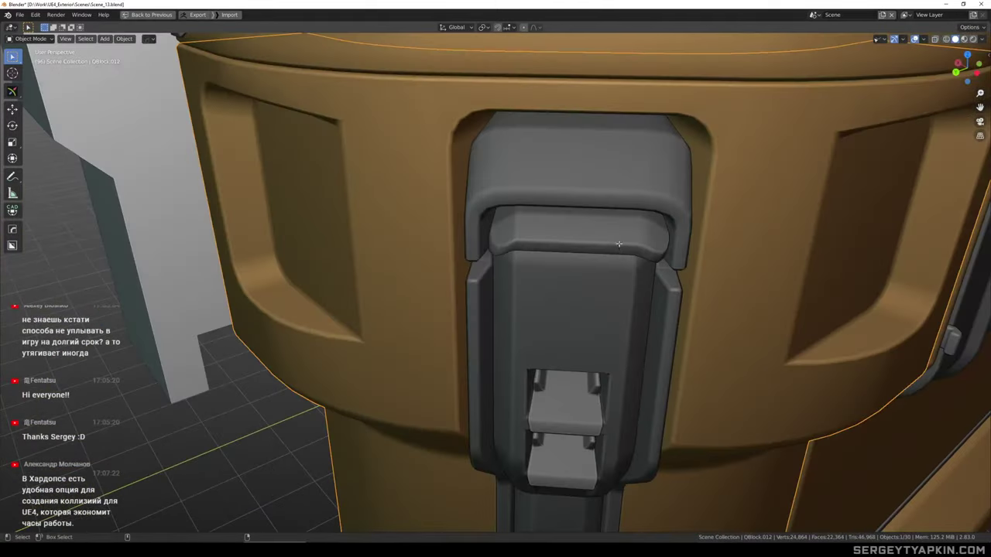
key(Tab)
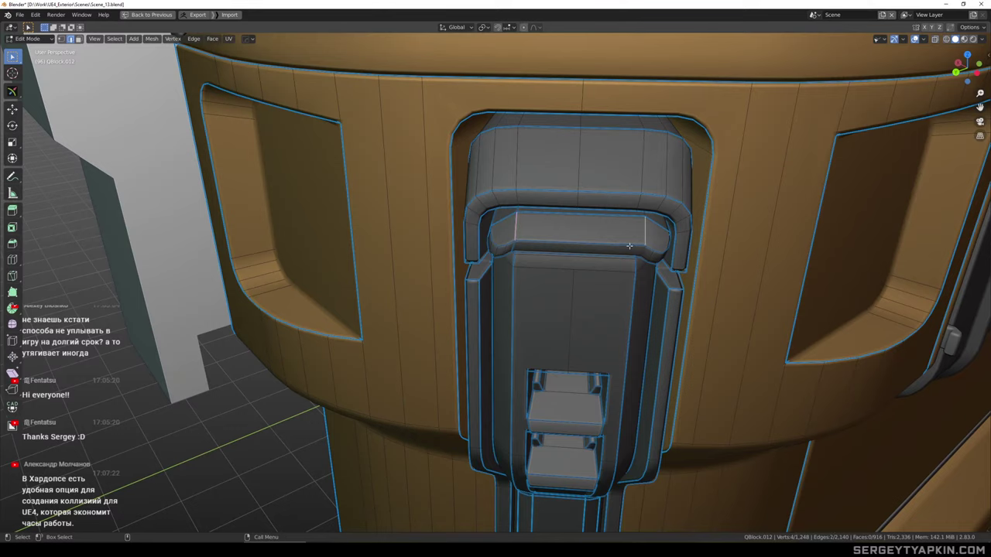
alt+click(629, 246)
middle_drag(630, 246, 577, 217)
scroll(577, 218, up, 3)
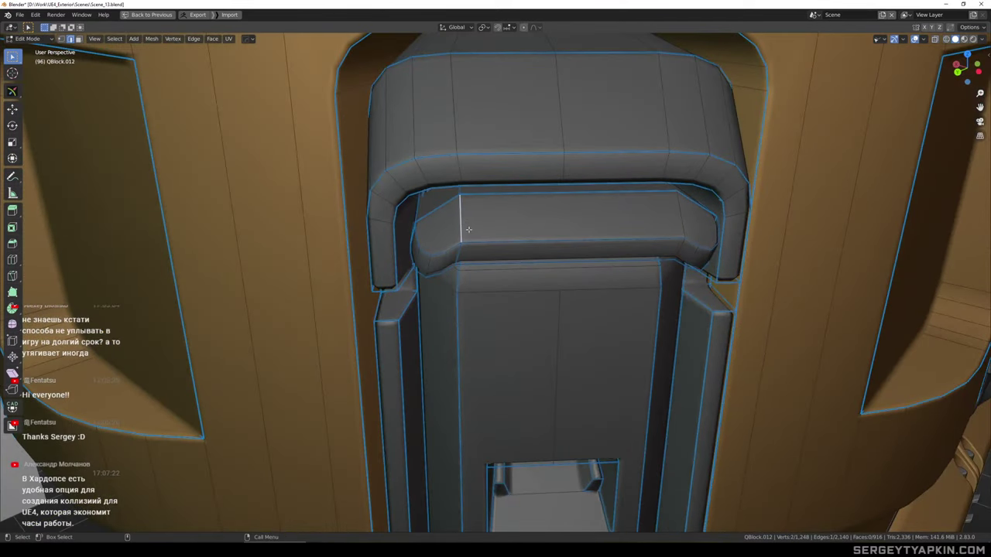
key(q)
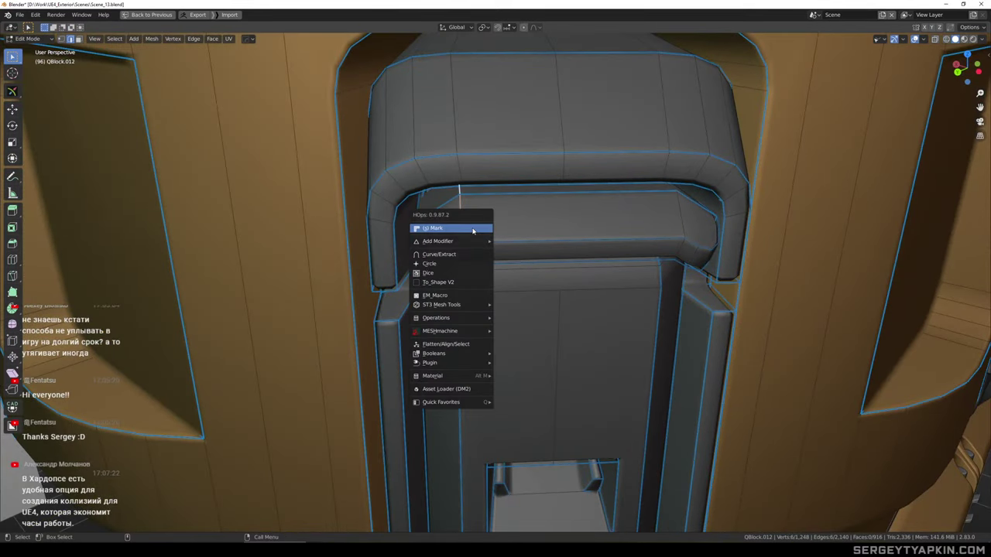
click(473, 228)
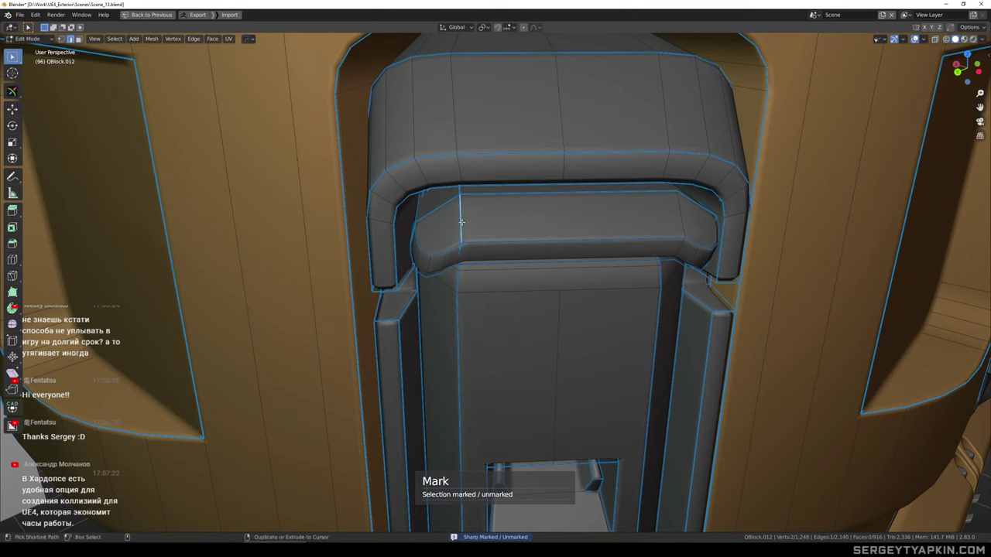
key(l)
click(460, 227)
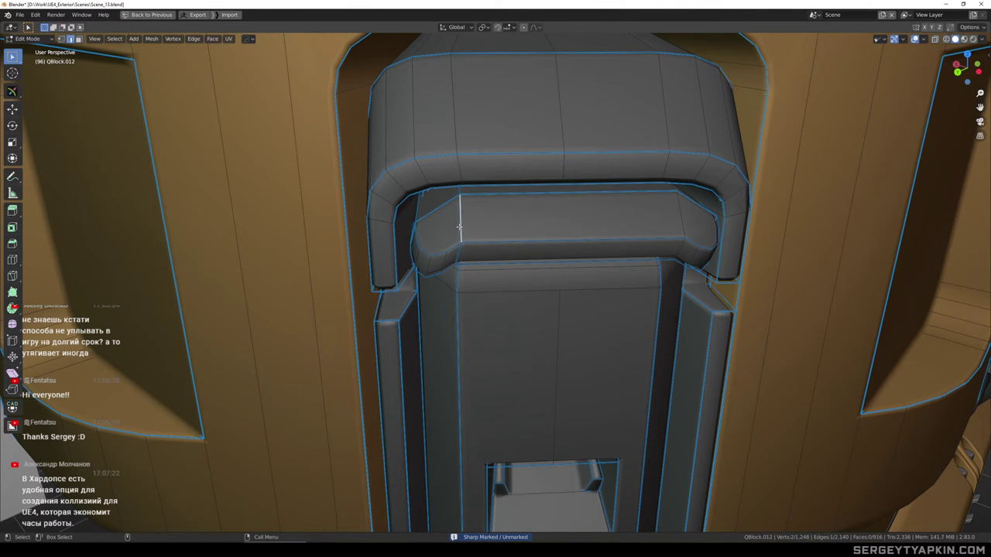
Select the whole end loop of the small bar again and toggle its sharp mark on and off
middle_drag(471, 224, 484, 213)
scroll(483, 213, down, 2)
scroll(484, 212, up, 2)
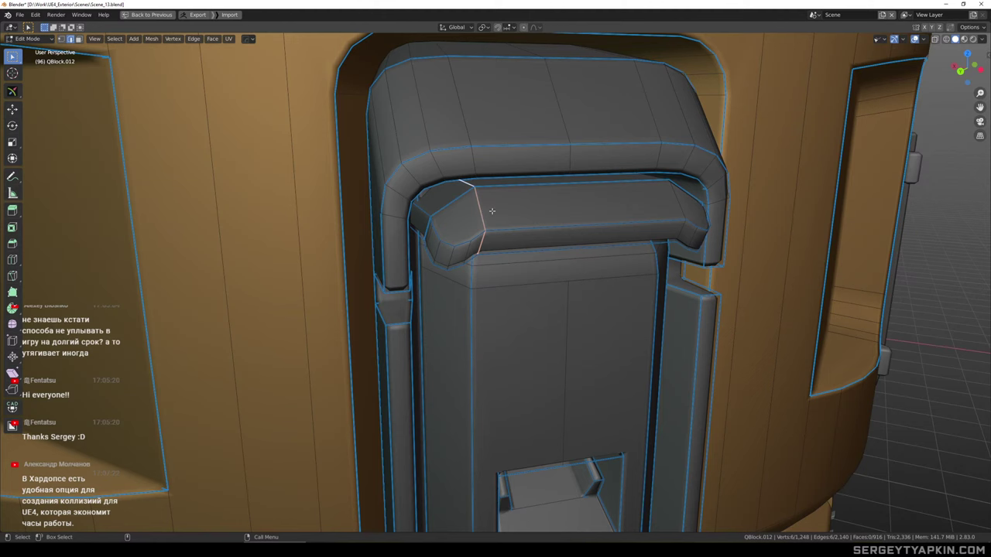
scroll(492, 211, up, 2)
middle_drag(491, 209, 467, 232)
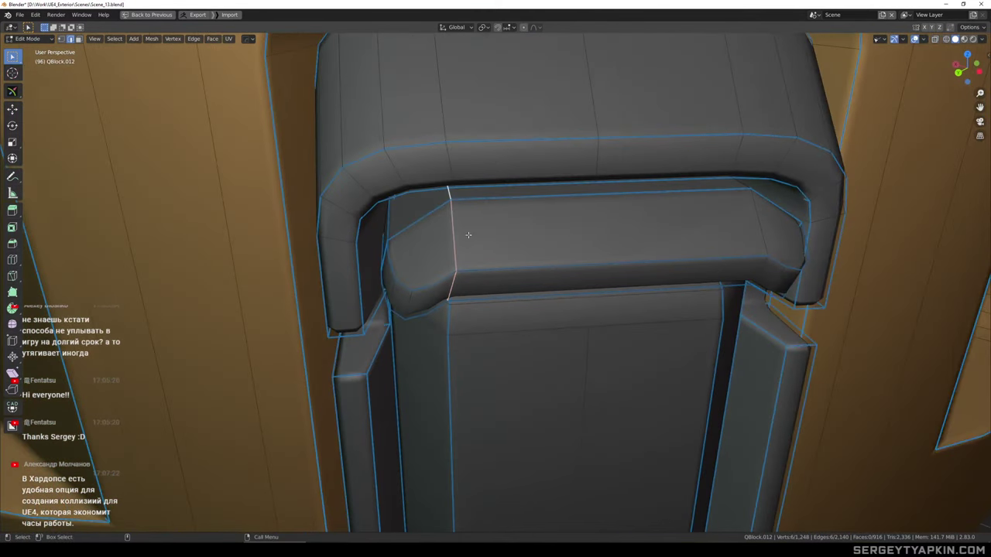
key(q)
click(470, 235)
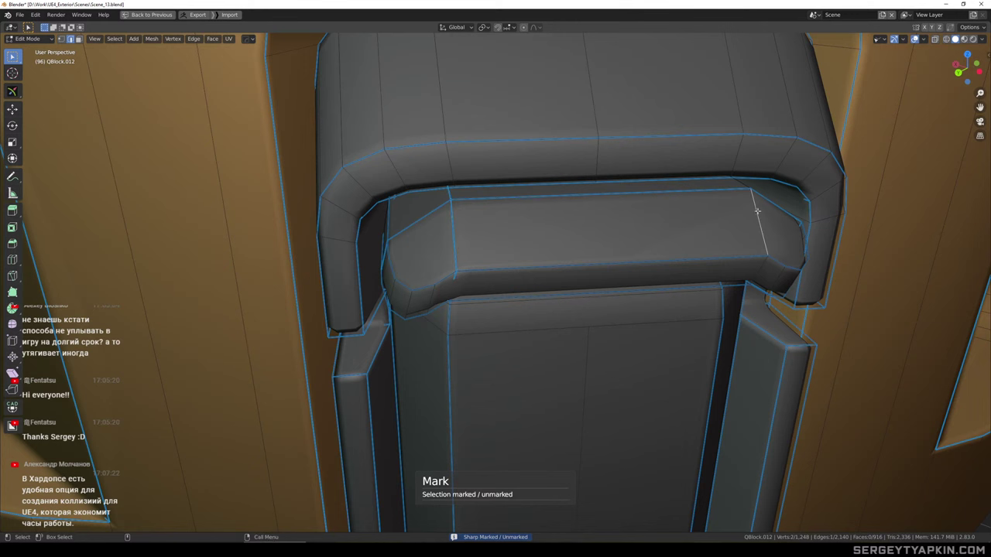
double_click(450, 194)
key(q)
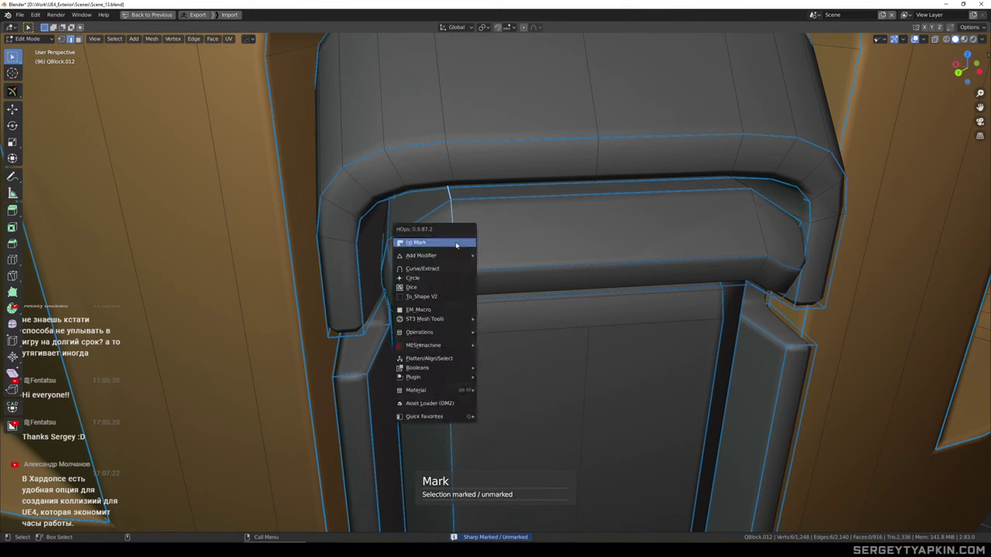
click(456, 243)
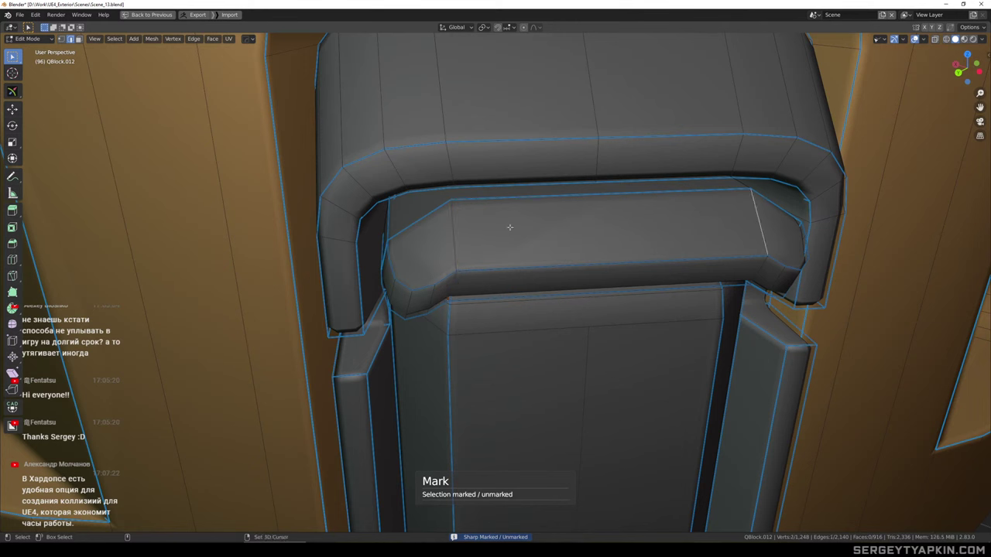
Select the edge loops near both ends of the small bar and bevel them 0.0126 m with one segment
middle_drag(678, 249, 666, 234)
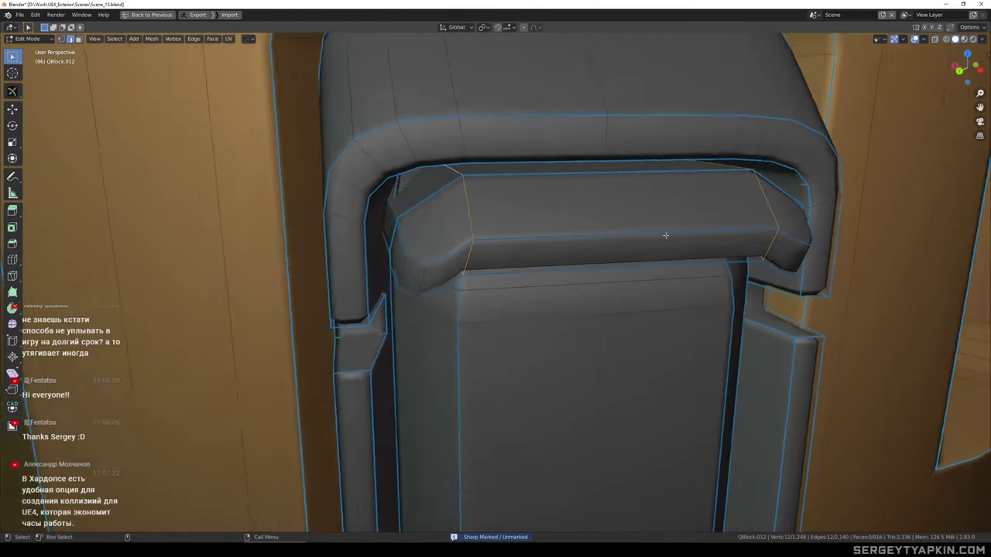
scroll(623, 217, up, 1)
key(ctrl+b)
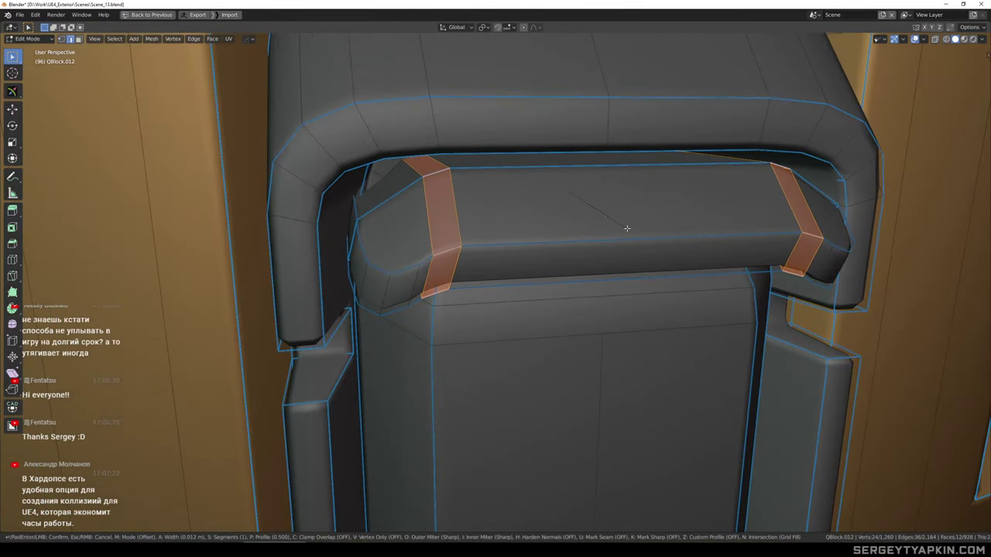
click(628, 226)
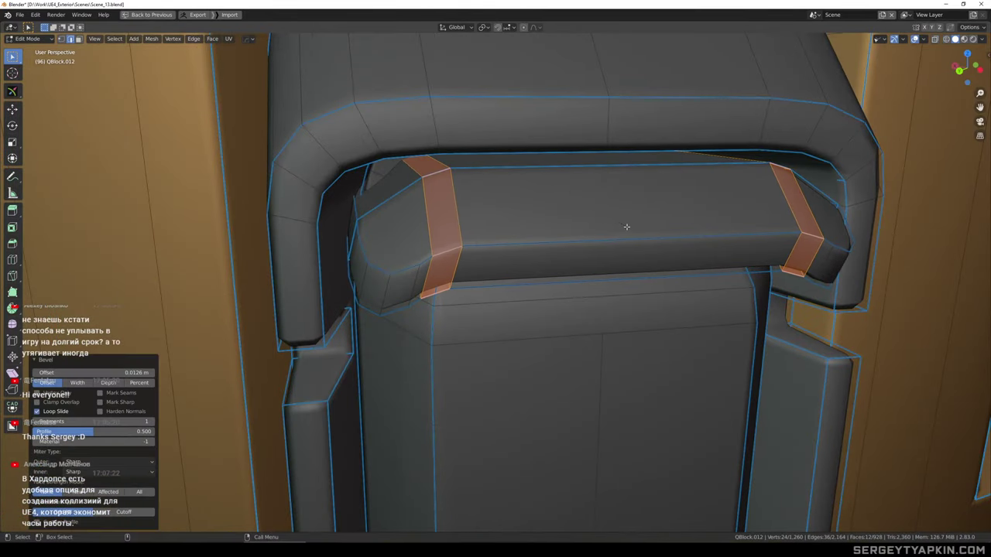
key(Tab)
Examine the latch and its two protruding ledges from several distances and angles
scroll(617, 225, down, 11)
middle_drag(612, 213, 518, 179)
scroll(596, 157, down, 1)
scroll(593, 222, up, 6)
scroll(596, 221, down, 2)
scroll(507, 175, down, 5)
scroll(517, 176, down, 3)
scroll(520, 178, up, 11)
Select the underside faces of both ledges on the latch and move them slightly down along Z
key(Tab)
click(538, 188)
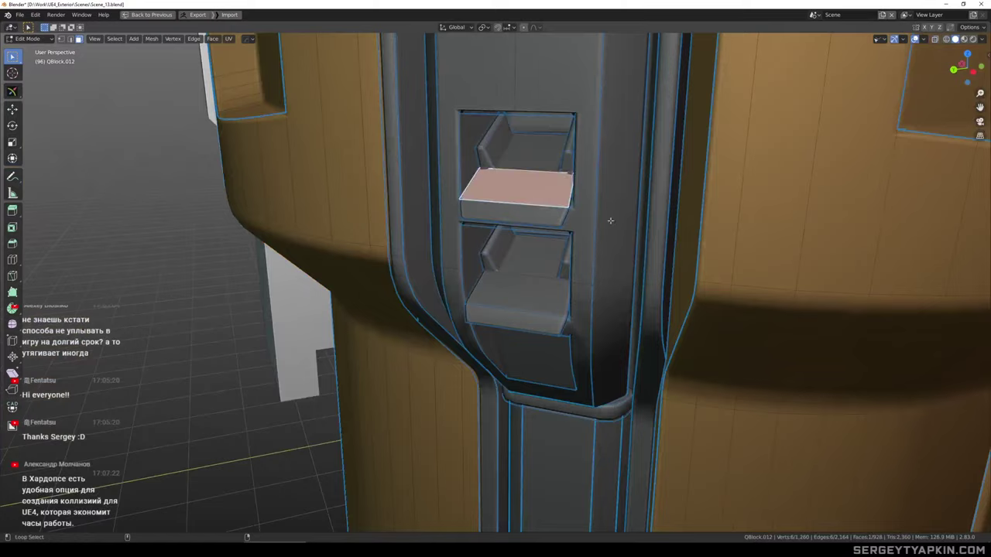
middle_drag(611, 219, 497, 178)
scroll(534, 175, up, 3)
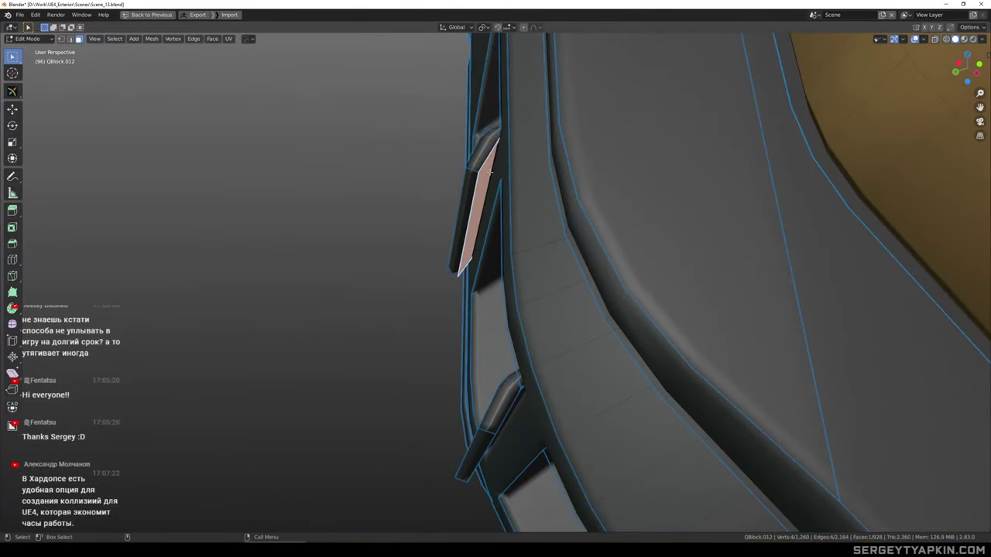
alt+middle_drag(519, 269, 531, 180)
shift+click(514, 333)
scroll(532, 268, down, 1)
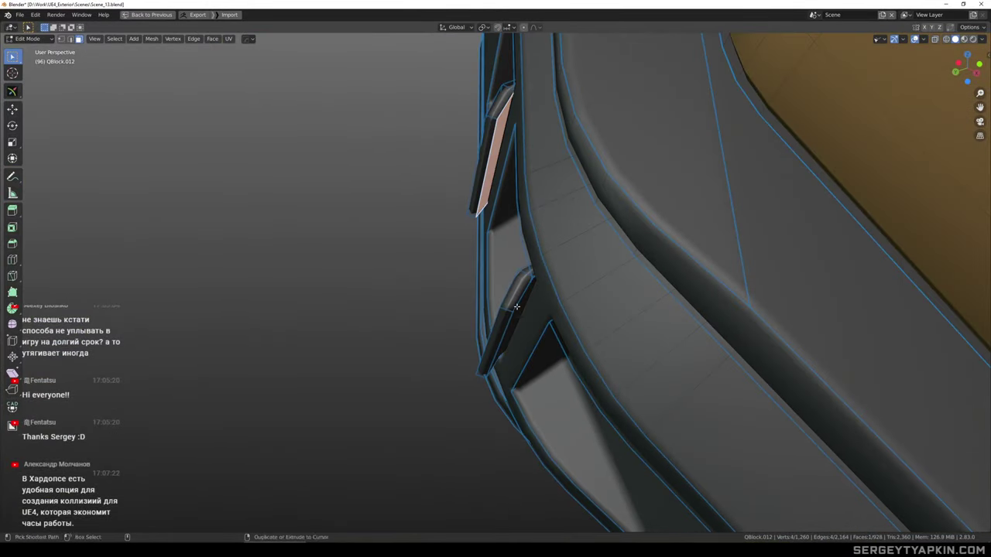
scroll(516, 310, down, 3)
middle_drag(516, 309, 517, 202)
key(t)
scroll(515, 199, up, 3)
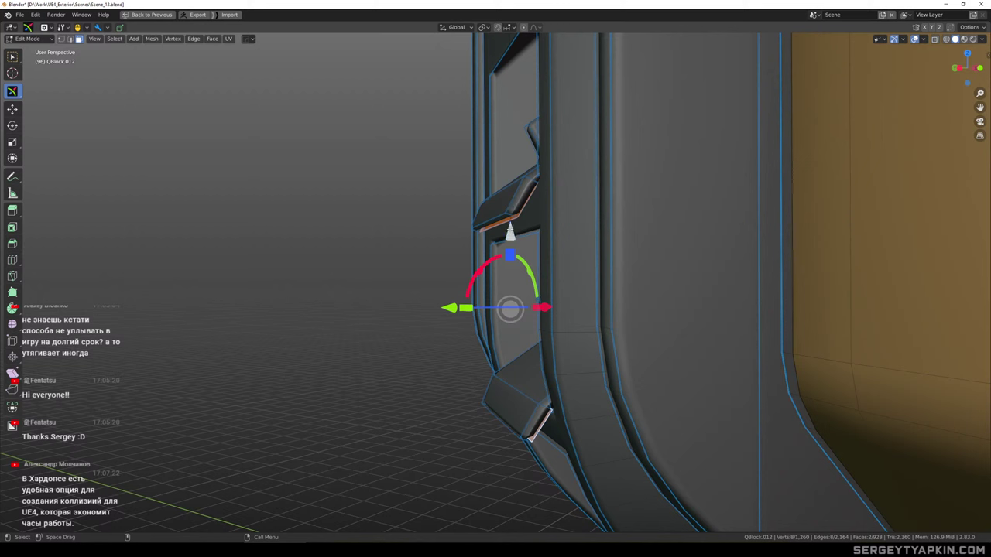
drag(510, 230, 517, 237)
key(Tab)
Inspect the end module's latch and the overall exterior from several angles
scroll(519, 225, down, 8)
middle_drag(524, 208, 616, 194)
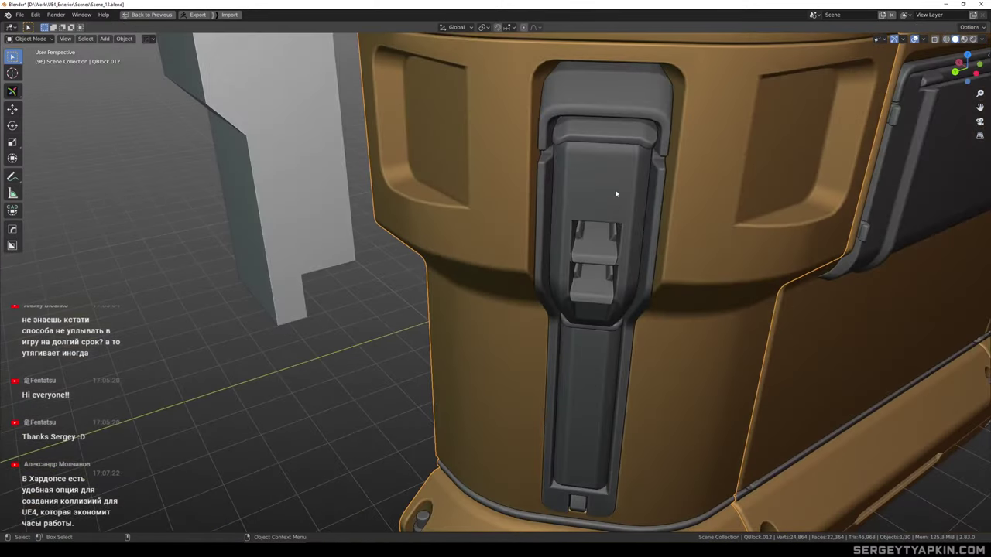
middle_drag(618, 227, 608, 140)
scroll(572, 149, down, 2)
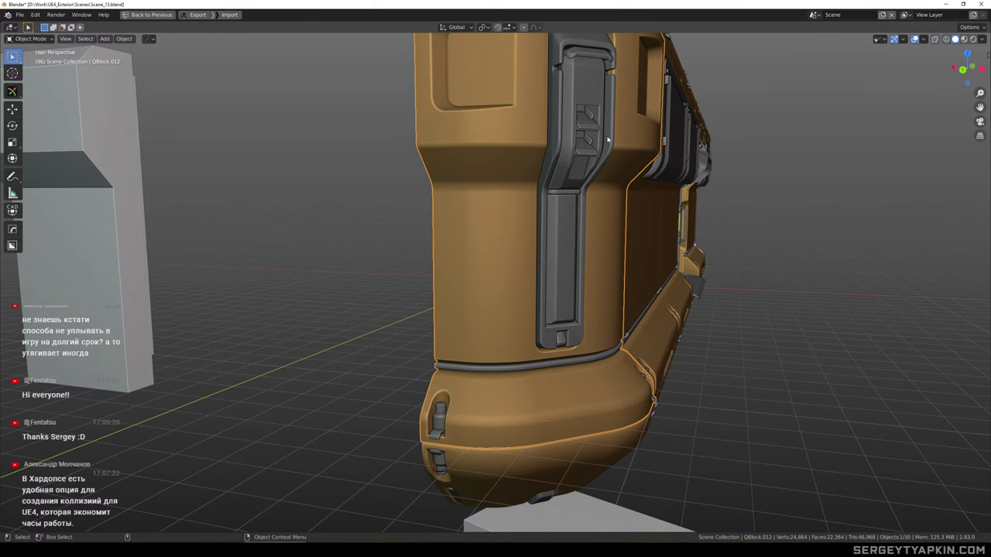
scroll(624, 138, up, 3)
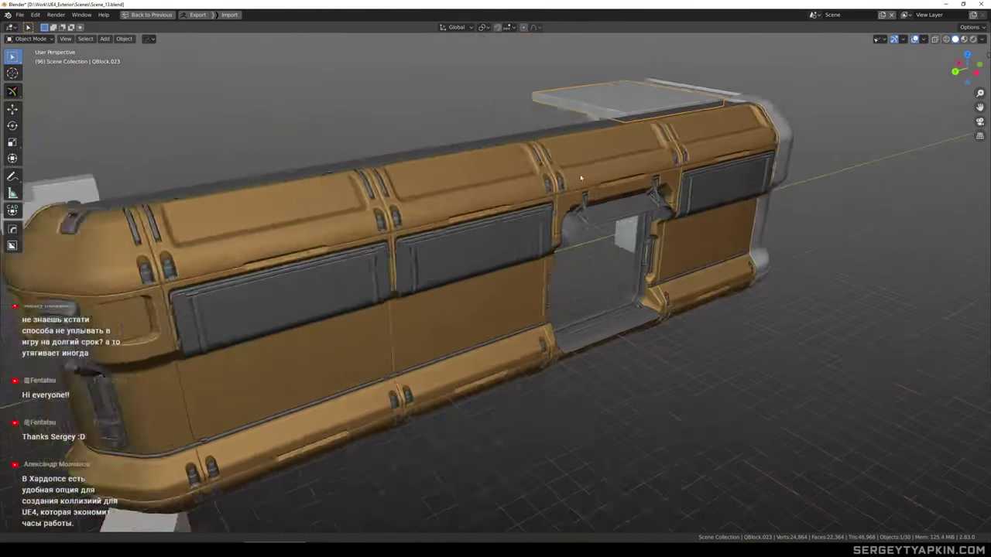
scroll(581, 178, down, 4)
shift+middle_drag(580, 178, 676, 175)
scroll(568, 222, up, 4)
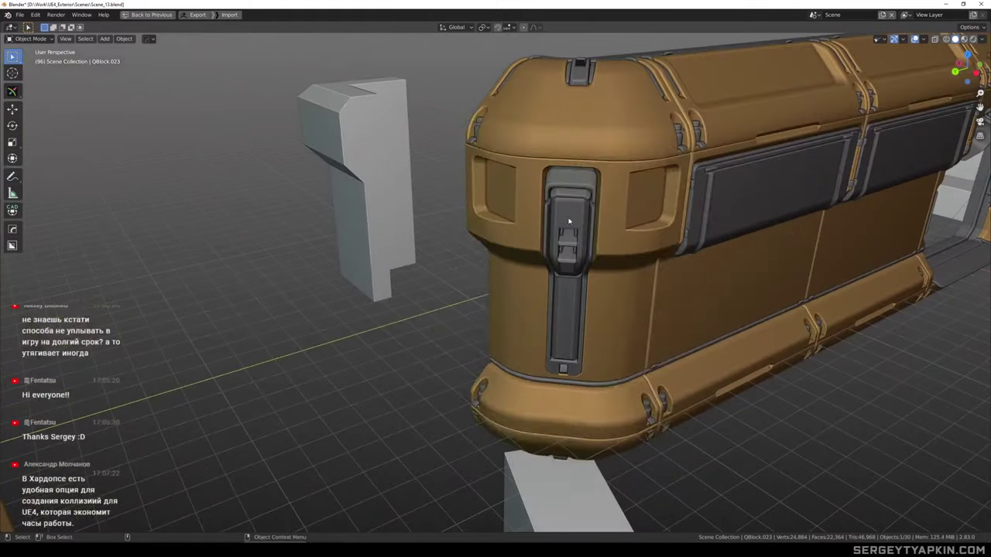
Select the end module that holds the latch and save the scene file
click(572, 222)
middle_drag(579, 222, 584, 200)
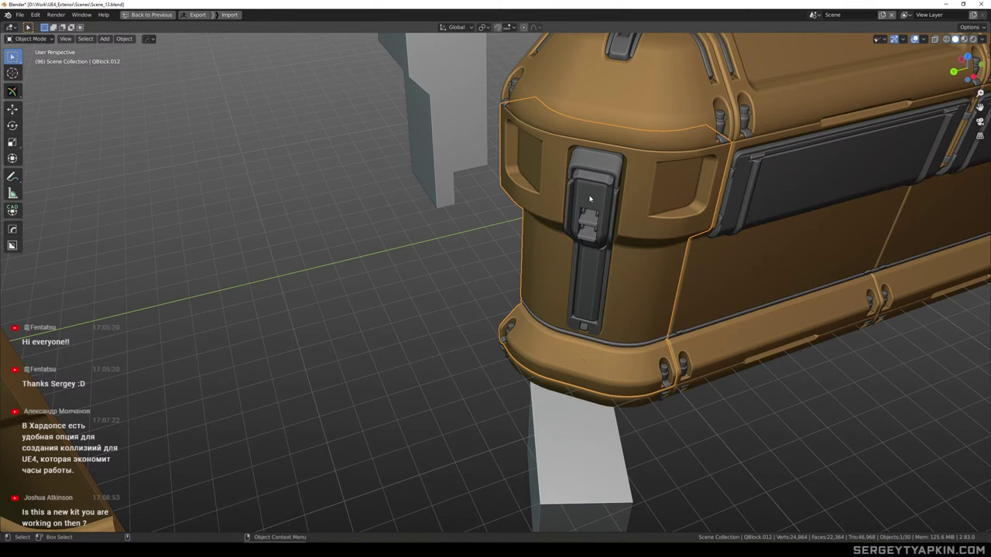
scroll(596, 163, up, 3)
middle_drag(596, 162, 580, 193)
scroll(606, 161, up, 3)
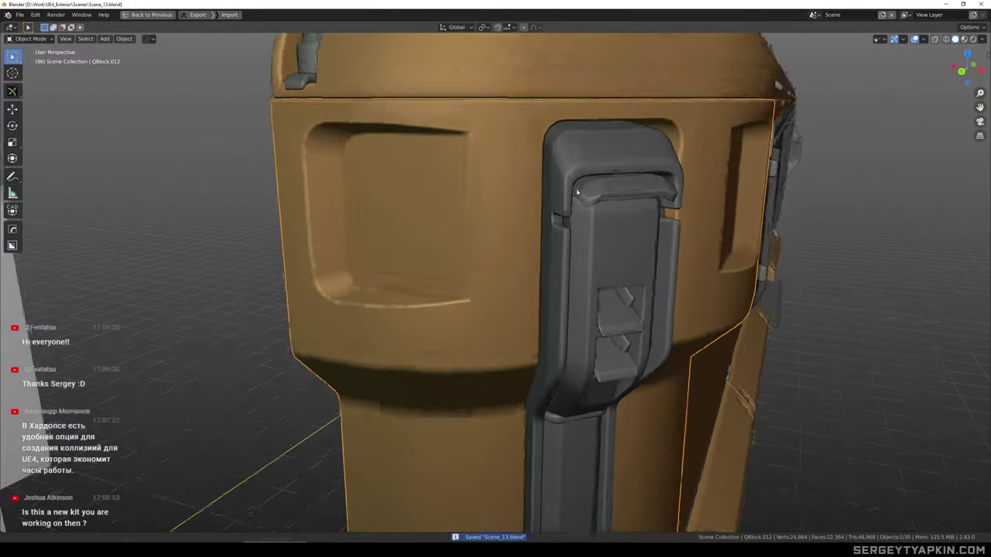
Select the edge path along the inside of the top frame's opening and move it slightly up along Z
scroll(580, 193, up, 3)
key(Tab)
click(568, 195)
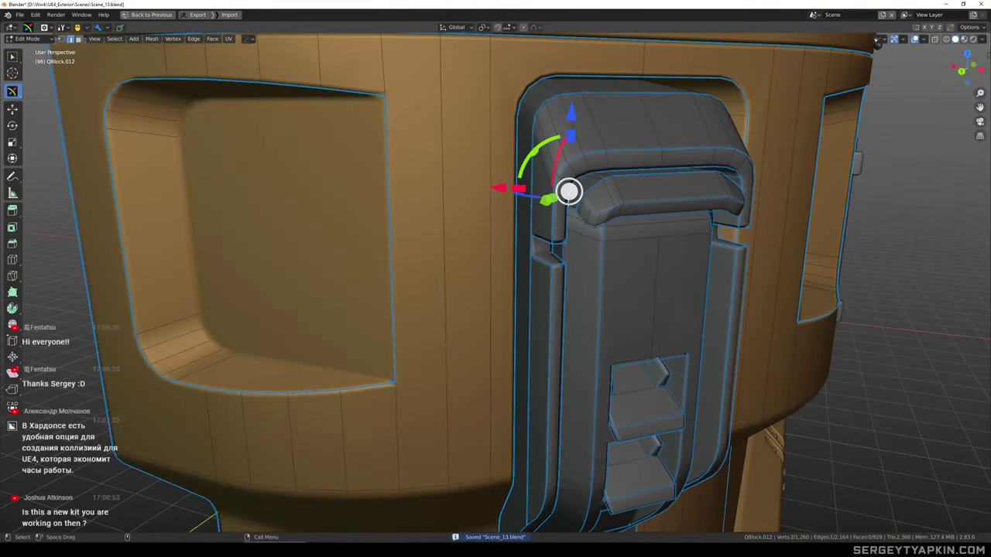
key(w)
ctrl+click(744, 185)
middle_drag(650, 220, 669, 208)
scroll(669, 207, up, 3)
key(w)
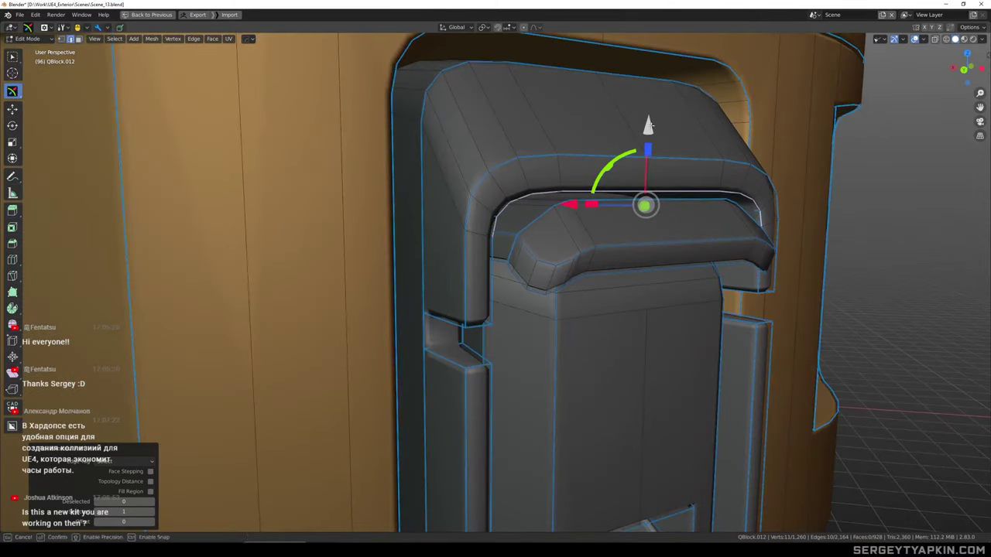
drag(649, 125, 650, 114)
key(Tab)
Select the edge path around the rear outline of the latch's top frame and toggle its sharp mark
scroll(655, 227, down, 8)
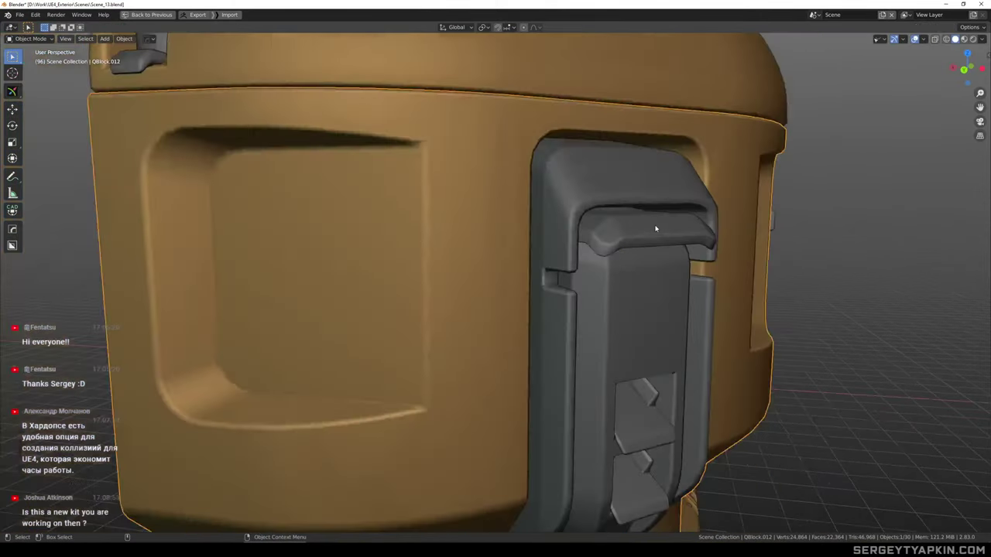
middle_drag(669, 232, 629, 229)
scroll(631, 229, up, 6)
key(Tab)
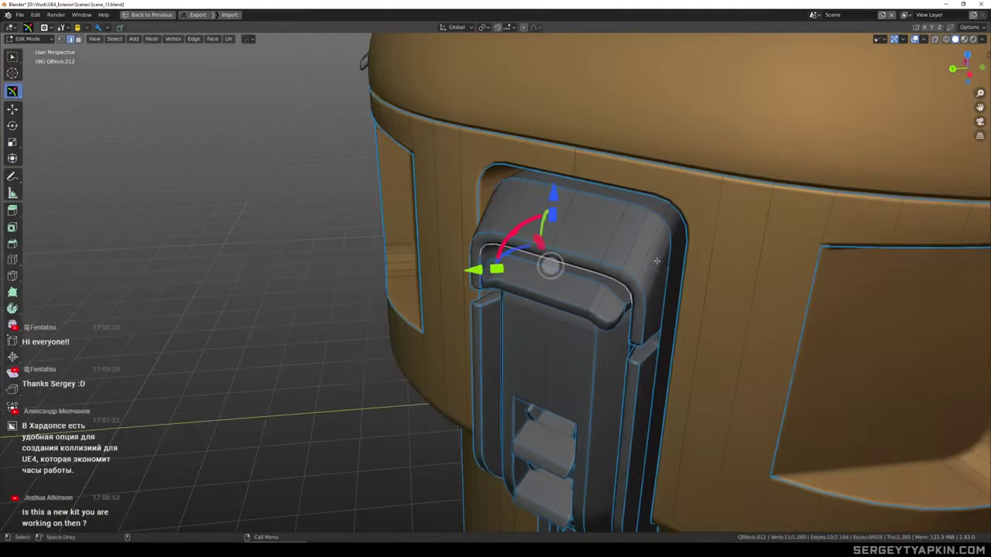
click(659, 261)
scroll(658, 261, down, 2)
middle_drag(564, 214, 629, 207)
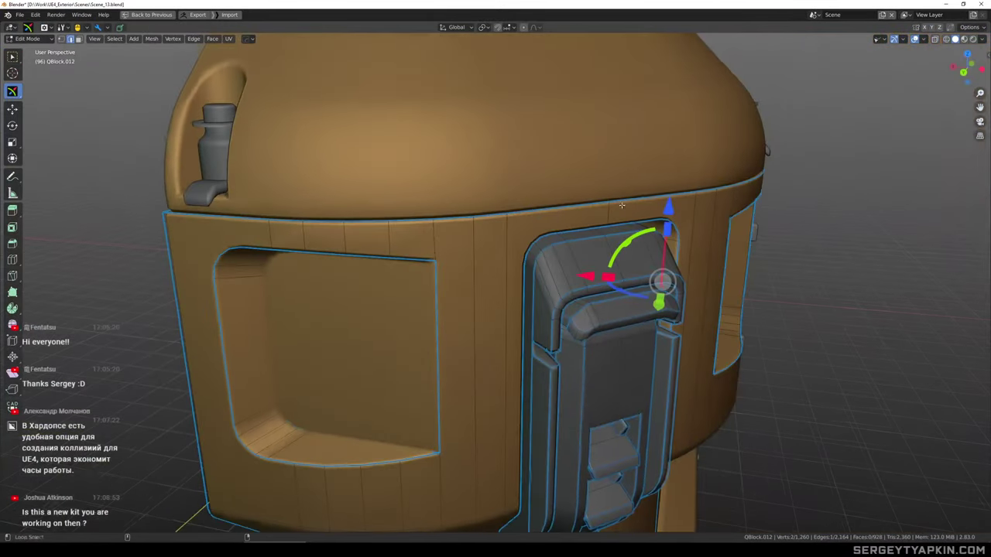
scroll(532, 274, up, 3)
scroll(537, 261, down, 4)
middle_drag(675, 240, 612, 246)
scroll(690, 298, up, 4)
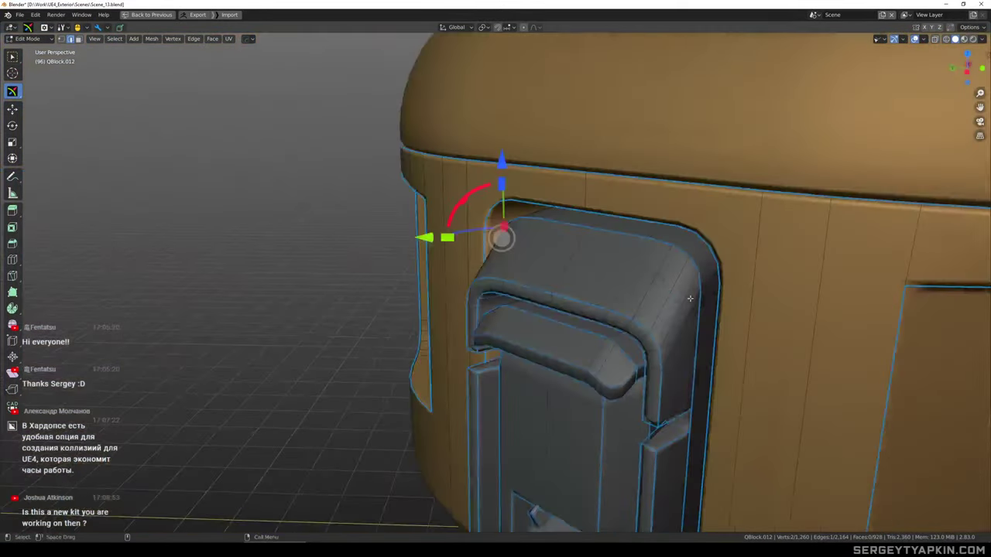
ctrl+click(699, 285)
key(q)
click(701, 287)
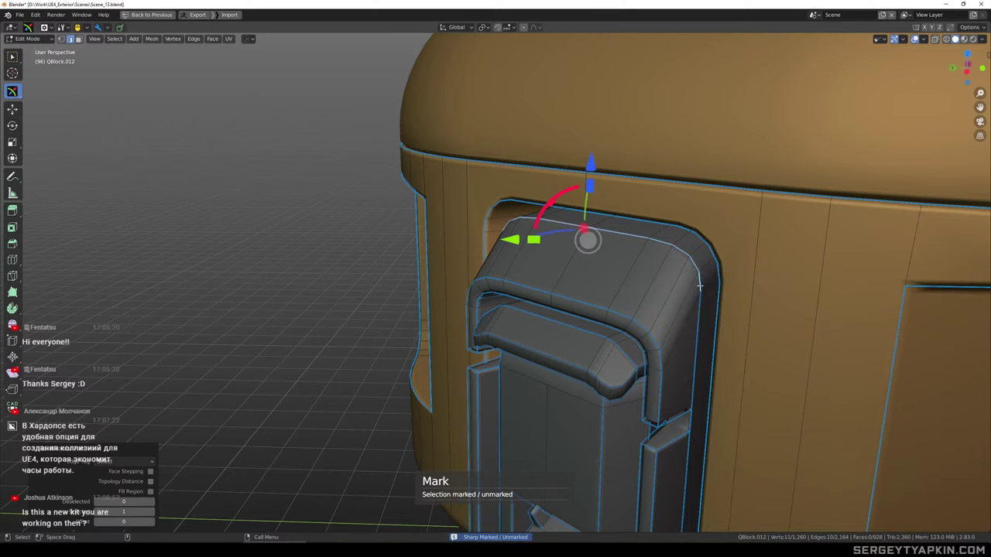
click(740, 314)
key(Tab)
Examine the end module and the neighbouring side modules from different distances and angles
scroll(708, 280, down, 4)
middle_drag(708, 260, 696, 300)
scroll(741, 224, down, 4)
key(Tab)
key(Tab)
scroll(658, 217, up, 8)
scroll(696, 203, down, 8)
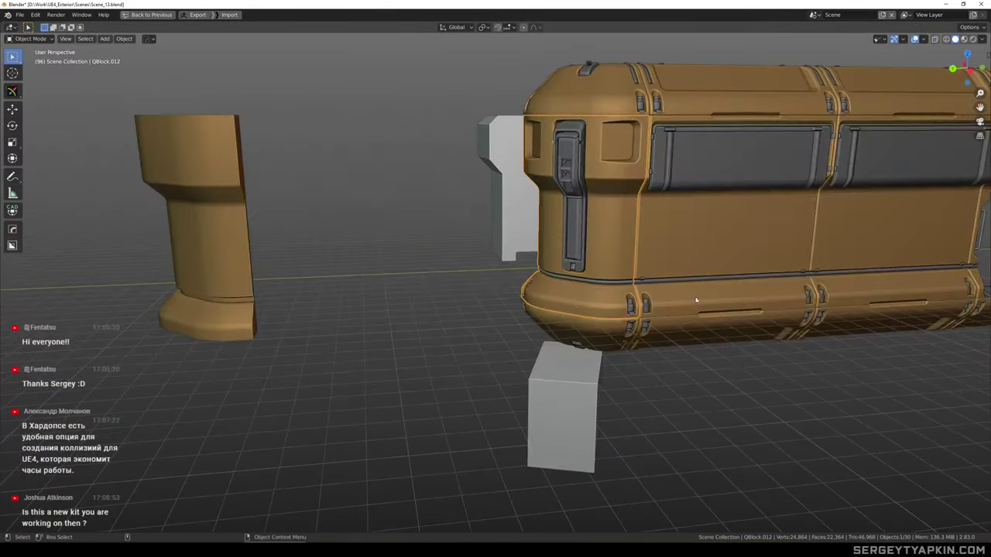
scroll(622, 220, up, 3)
middle_drag(621, 220, 671, 214)
click(612, 219)
scroll(612, 220, down, 3)
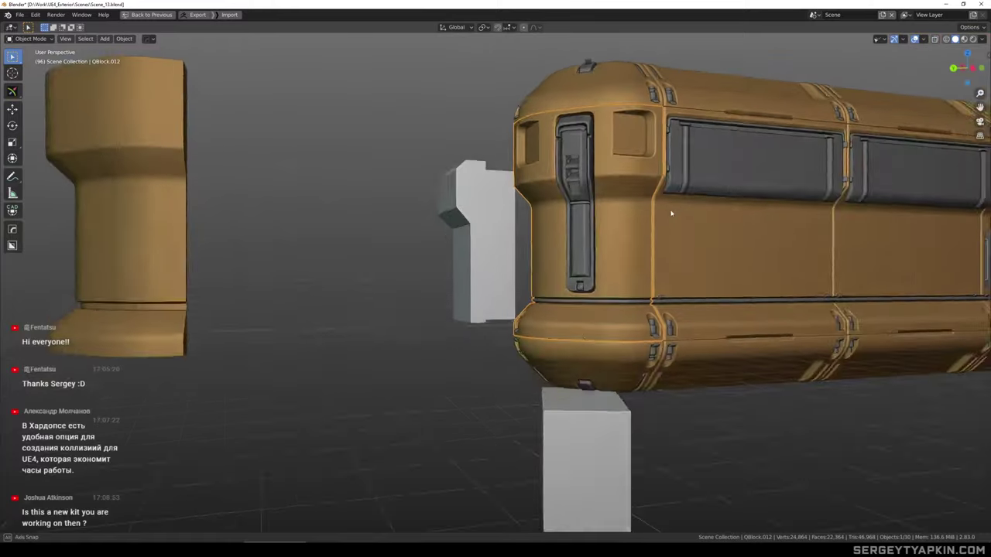
Duplicate the small clip on the side module's lower trim and move the copy about 0.34 m along Y onto the end module
scroll(652, 300, up, 6)
click(661, 304)
scroll(663, 303, up, 4)
key(Tab)
double_click(664, 301)
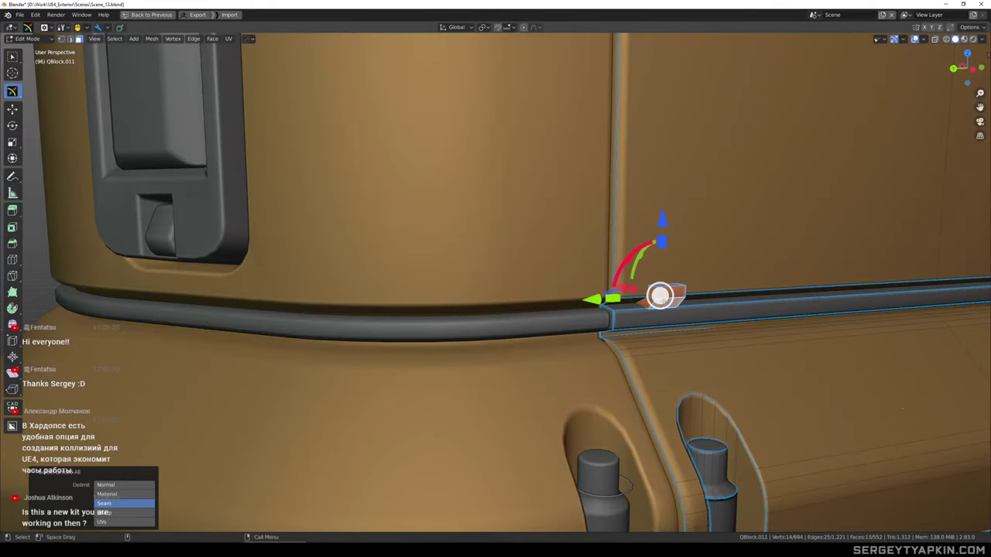
key(shift+d)
right_click(662, 300)
middle_drag(744, 307, 695, 298)
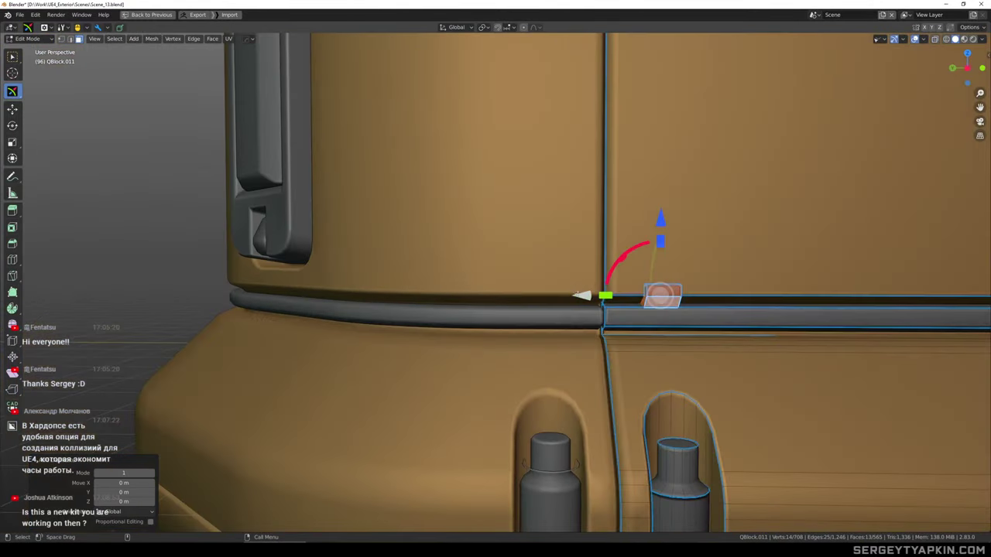
drag(575, 295, 492, 283)
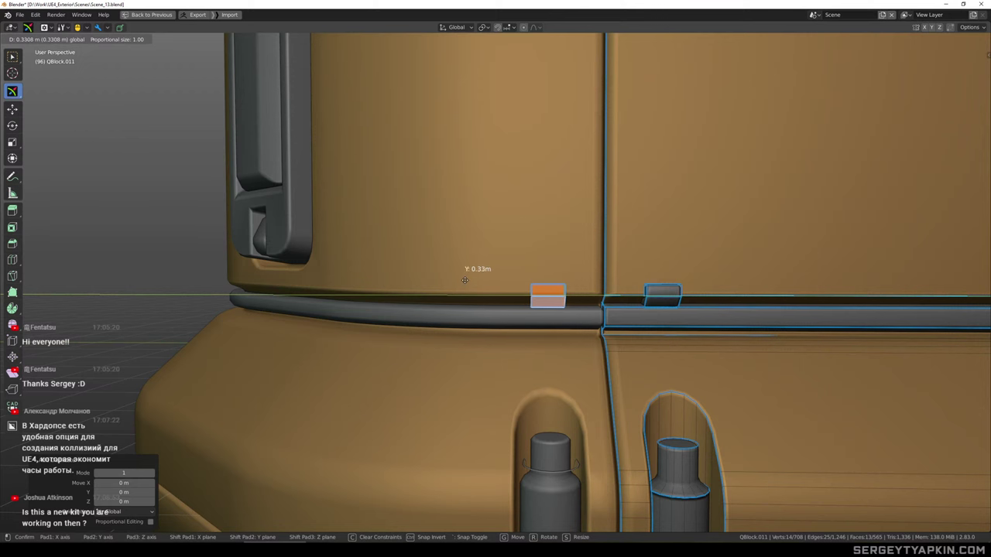
click(463, 278)
middle_drag(462, 278, 611, 287)
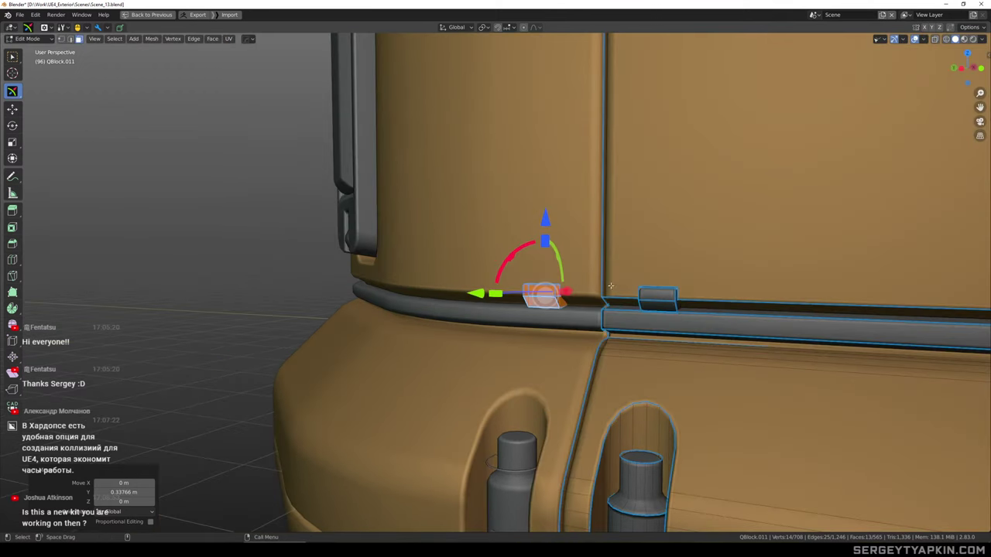
Delete the copied clip from the side module's mesh and undo that deletion
key(Delete)
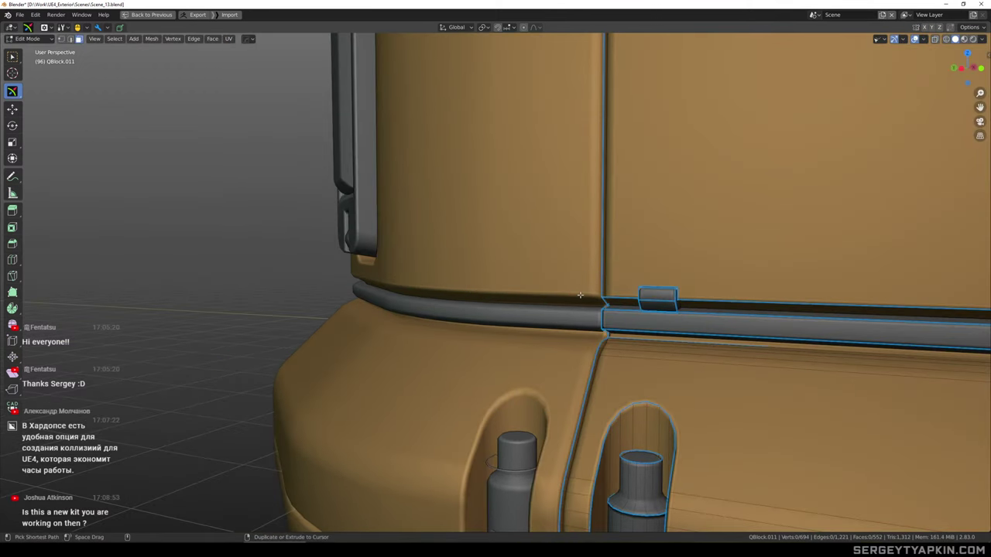
key(ctrl+z)
key(Delete)
scroll(581, 297, down, 2)
key(Tab)
scroll(586, 298, down, 6)
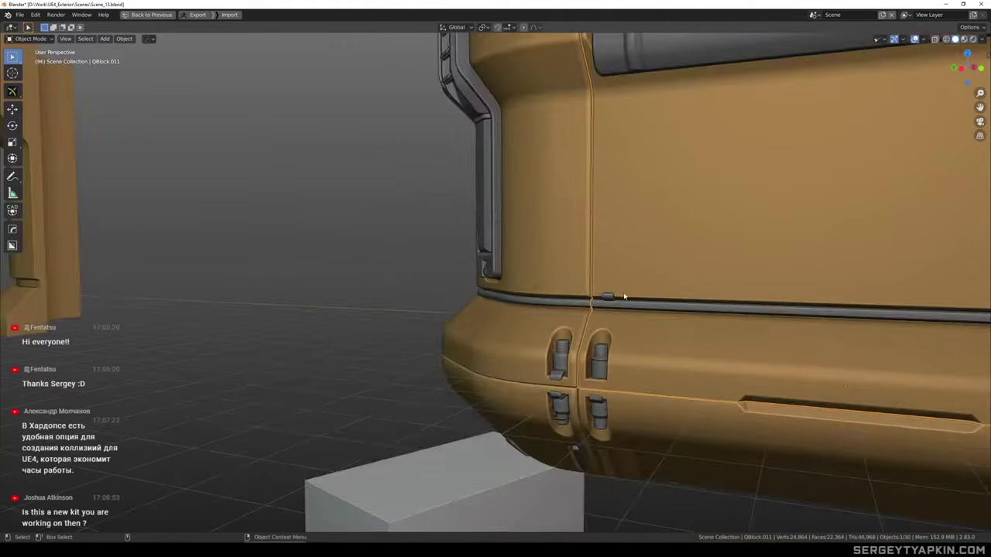
middle_drag(683, 289, 702, 305)
scroll(856, 304, up, 2)
key(ctrl+z)
key(ctrl+z)
scroll(843, 295, up, 2)
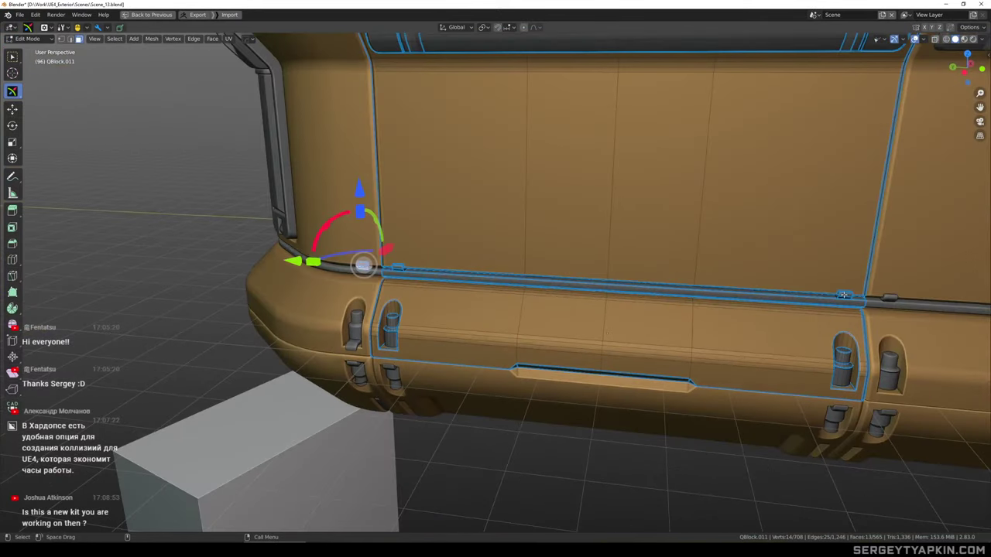
Duplicate the clip at the far end of the side module's lower trim, separate the copy into its own object and select it
key(ctrl+l)
key(shift+d)
right_click(844, 295)
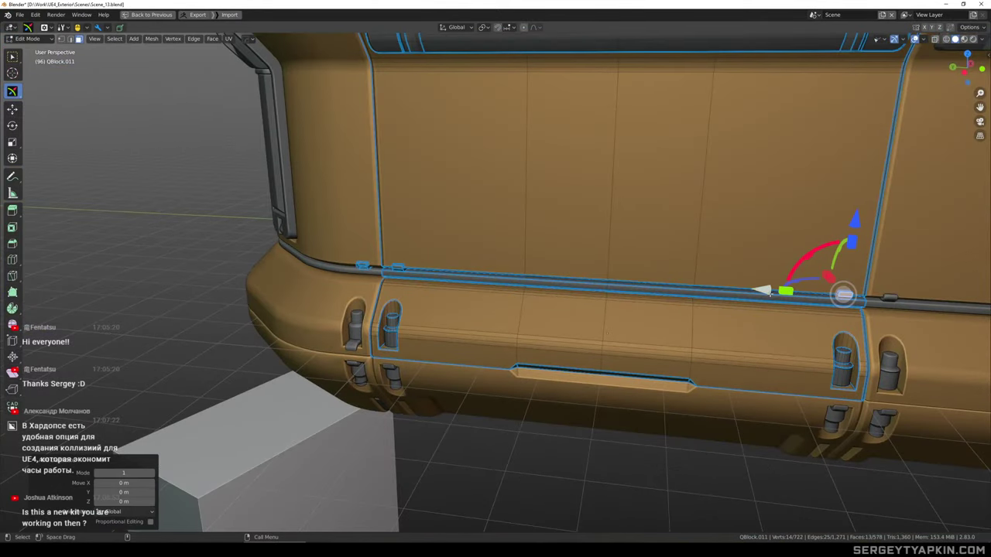
drag(766, 292, 441, 260)
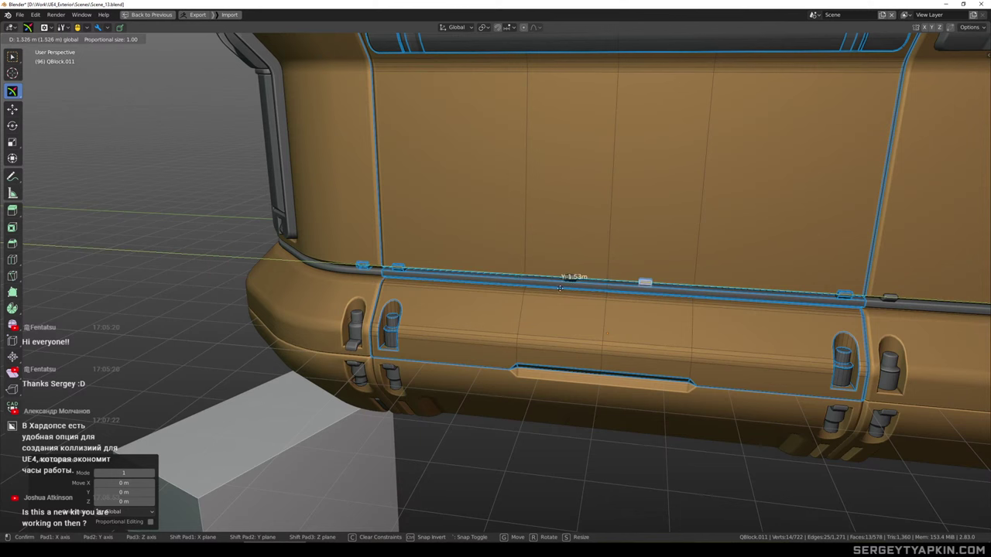
drag(573, 289, 573, 289)
key(ctrl+z)
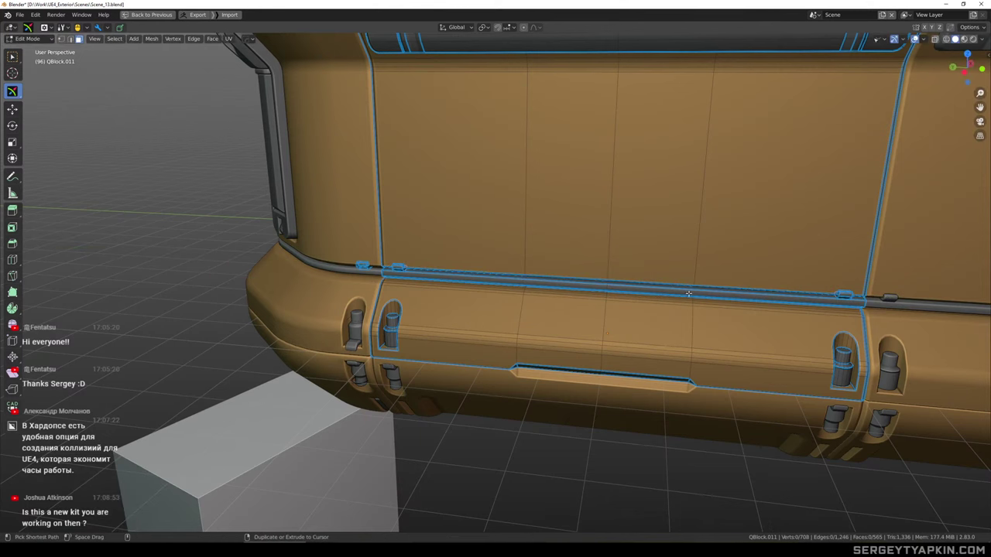
key(Tab)
click(847, 298)
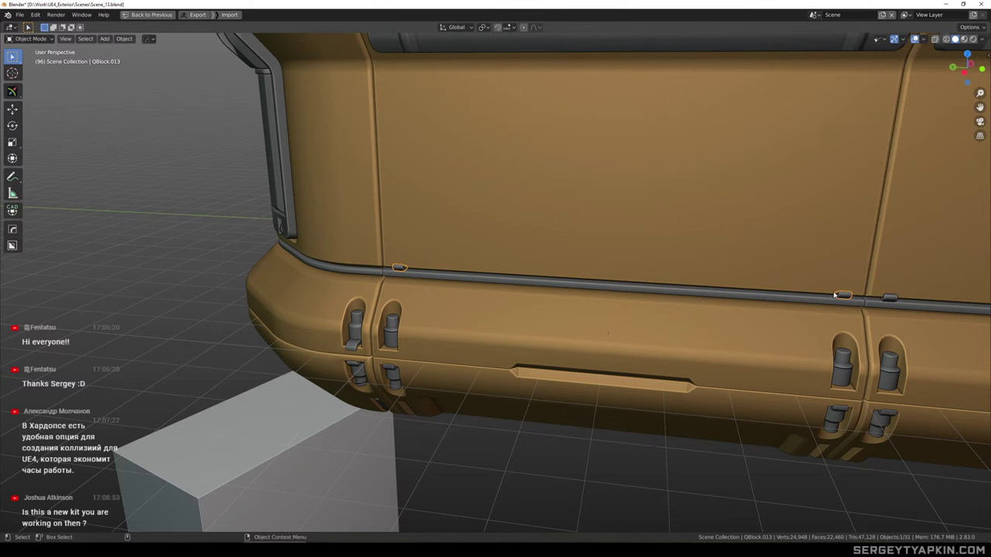
Run Smart Apply on the separated clip object and delete its clip at the side module's far end
key(q)
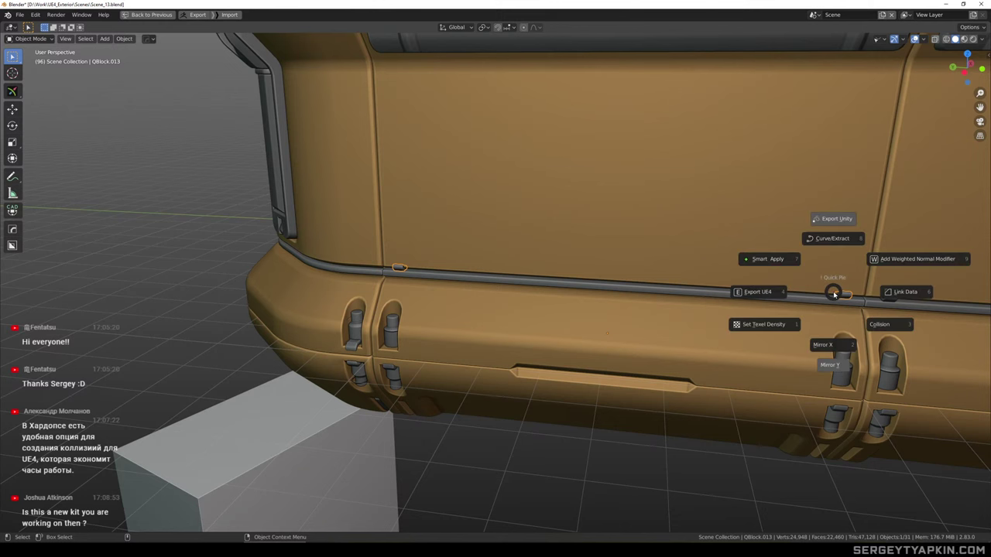
click(791, 267)
key(Tab)
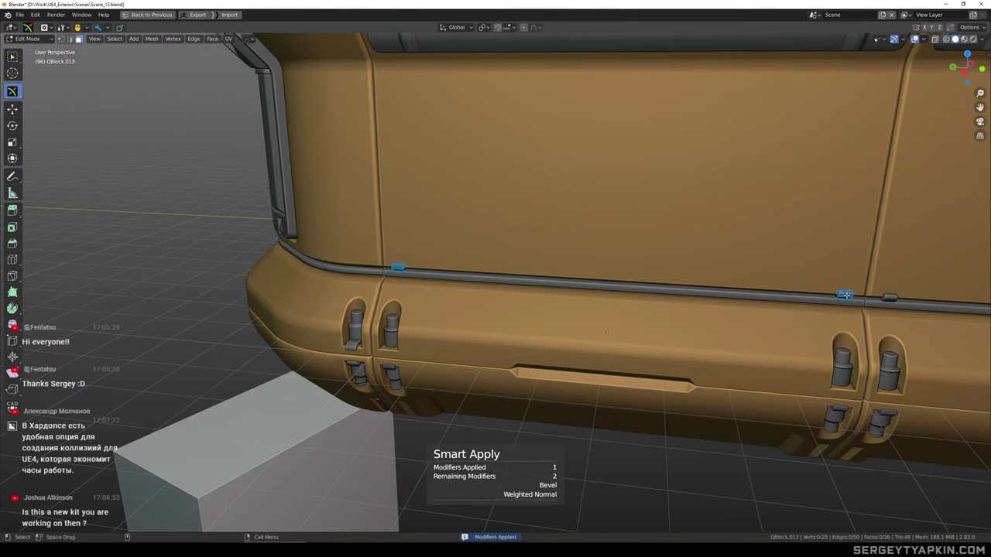
click(845, 295)
key(ctrl+l)
key(Delete)
scroll(401, 265, up, 5)
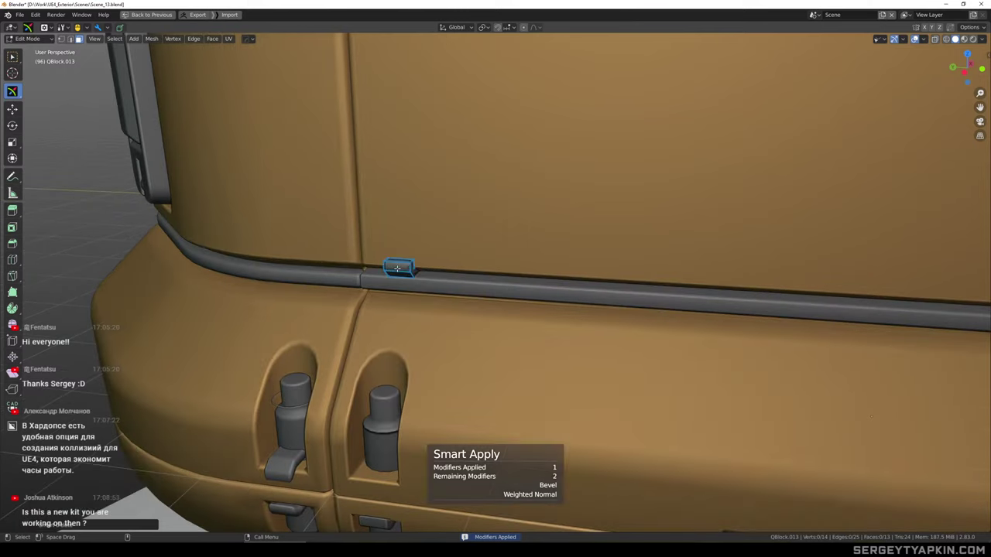
Move the remaining separated clip along Y across the seam onto the end module's lower trim
click(400, 266)
key(ctrl+l)
scroll(559, 275, down, 6)
middle_drag(566, 273, 598, 271)
scroll(480, 271, up, 4)
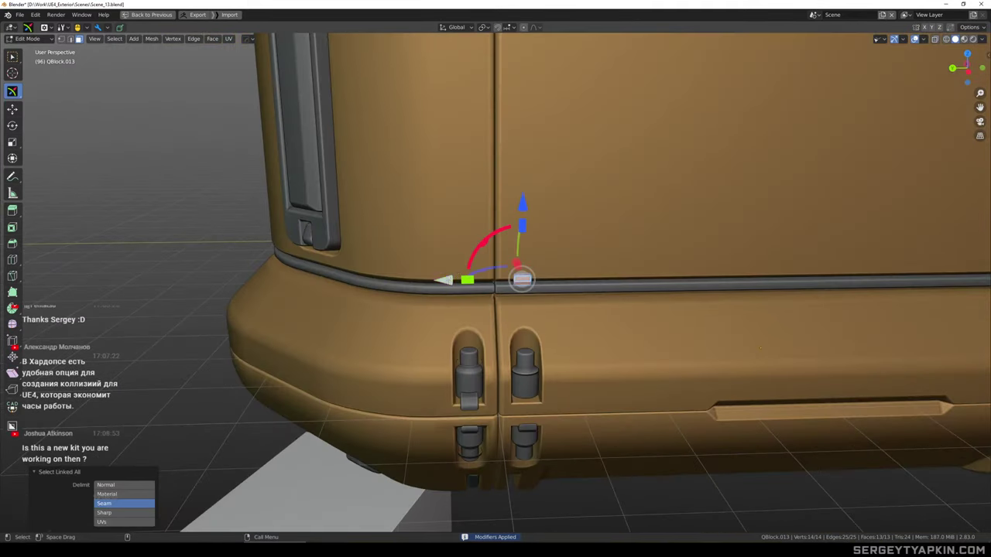
shift+drag(441, 279, 382, 274)
key(Tab)
scroll(440, 270, down, 3)
middle_drag(441, 267, 482, 250)
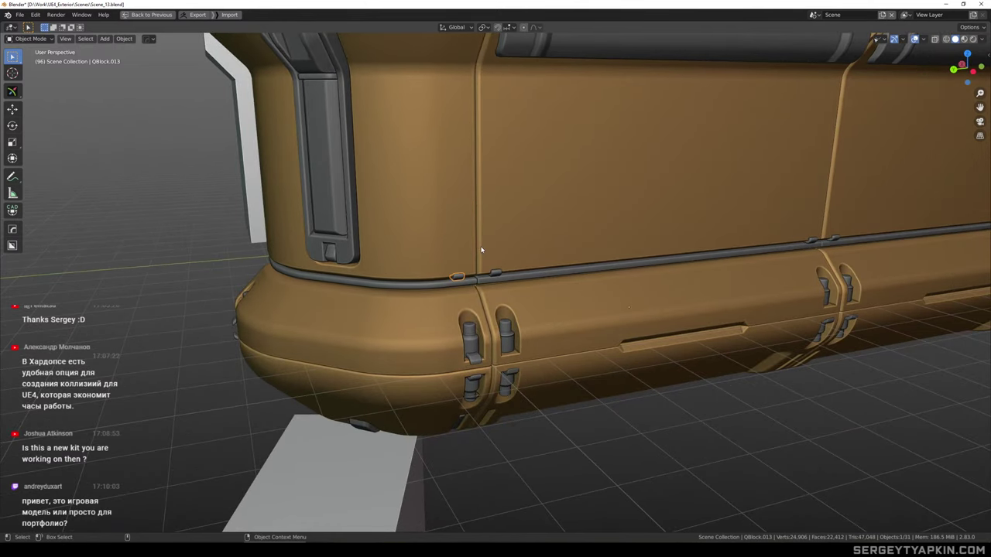
Examine the clip's placement against the curved trim and the neighbouring seam from several angles
scroll(463, 275, up, 5)
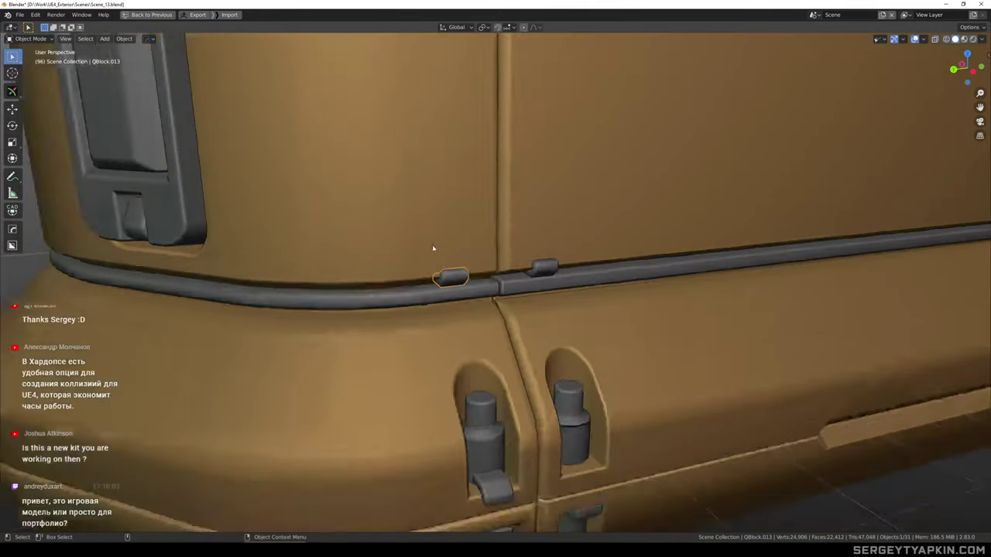
scroll(434, 246, down, 3)
mouse_move(432, 246)
middle_down()
mouse_move(438, 215)
mouse_move(437, 260)
middle_up()
scroll(436, 260, up, 3)
scroll(496, 251, down, 3)
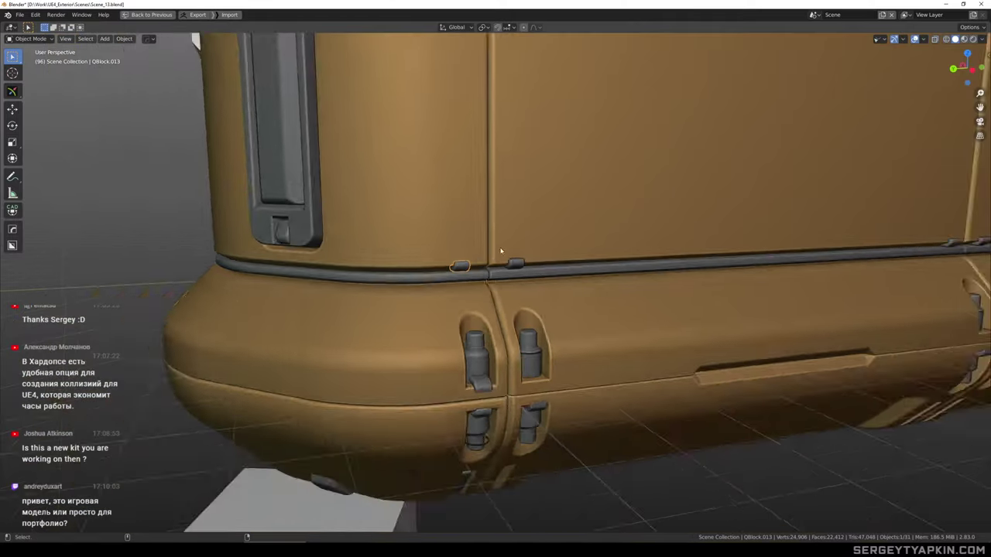
middle_drag(500, 250, 592, 272)
scroll(477, 261, down, 2)
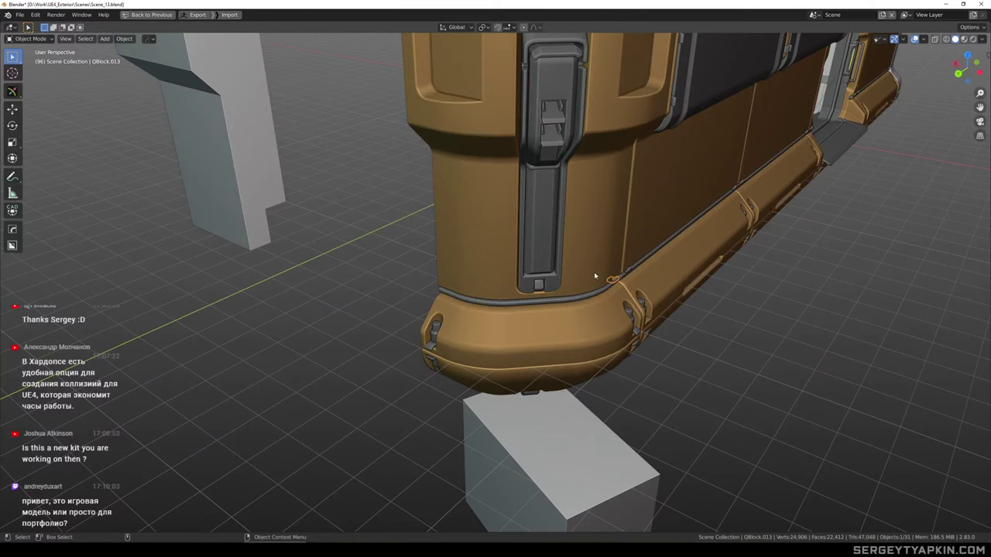
scroll(594, 275, up, 6)
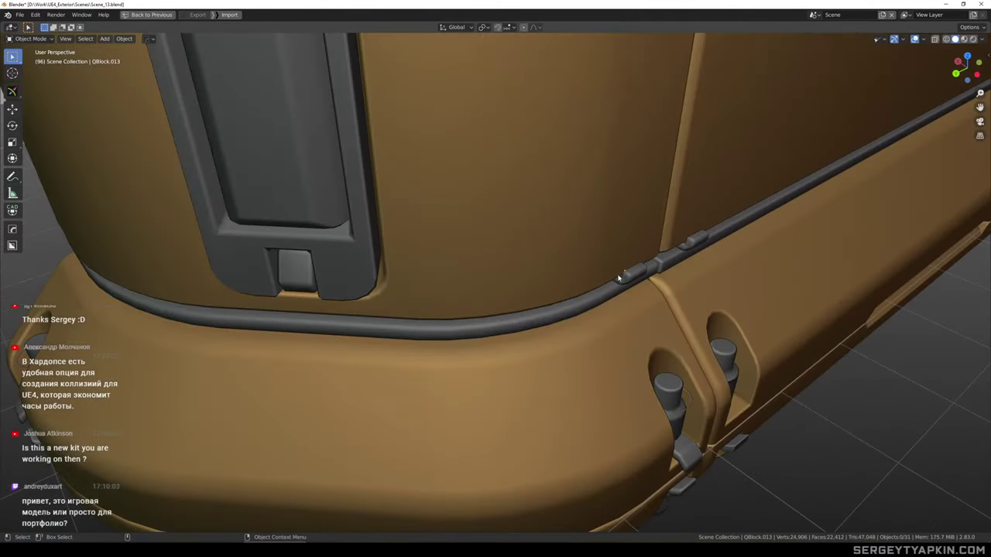
scroll(630, 283, down, 5)
Duplicate the end module's clip object, move the copy about 1.13 m along Y and rotate it -90° about Z
middle_drag(629, 282, 610, 293)
scroll(631, 268, down, 2)
key(shift+d)
right_click(617, 292)
key(alt+shift+w)
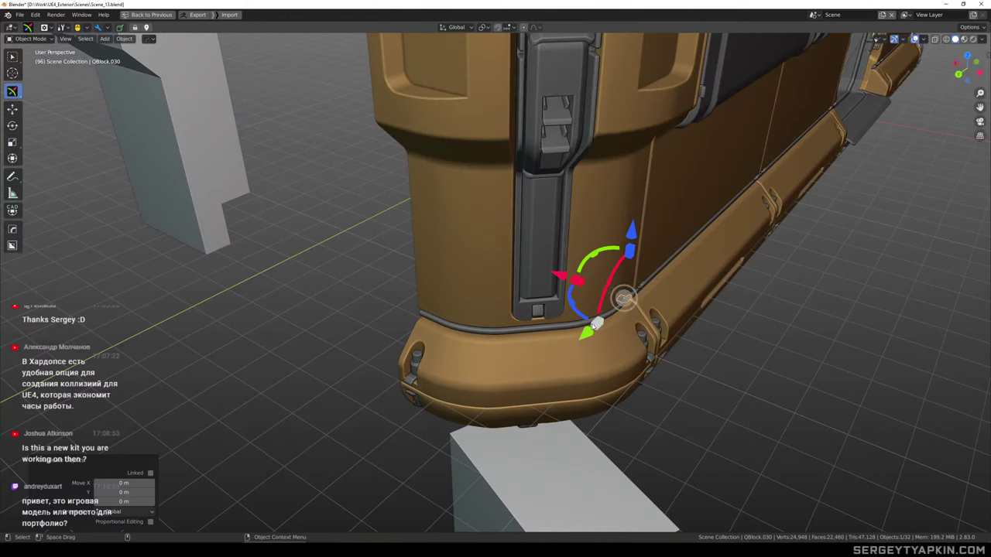
drag(594, 326, 536, 354)
middle_drag(659, 331, 582, 307)
drag(622, 300, 579, 280)
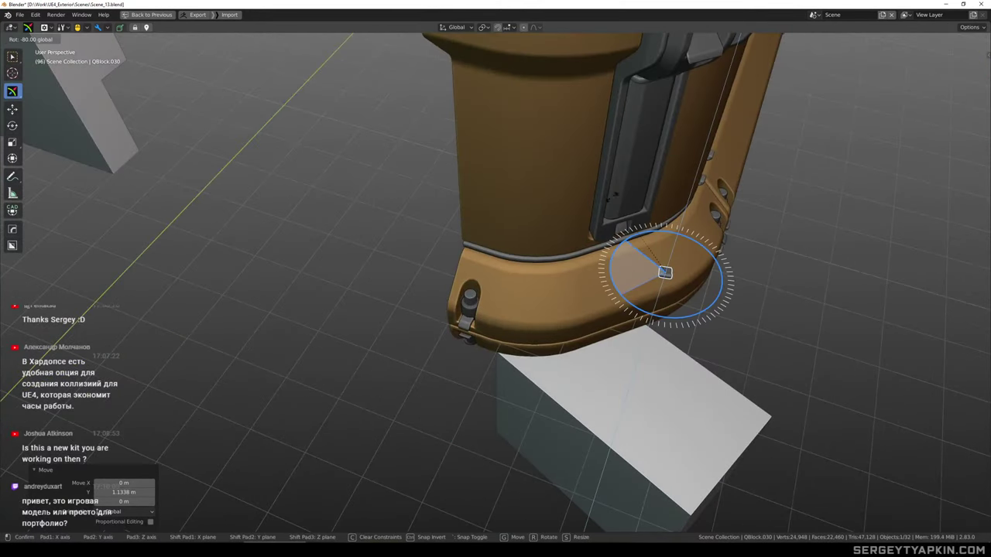
ctrl+drag(629, 200, 629, 202)
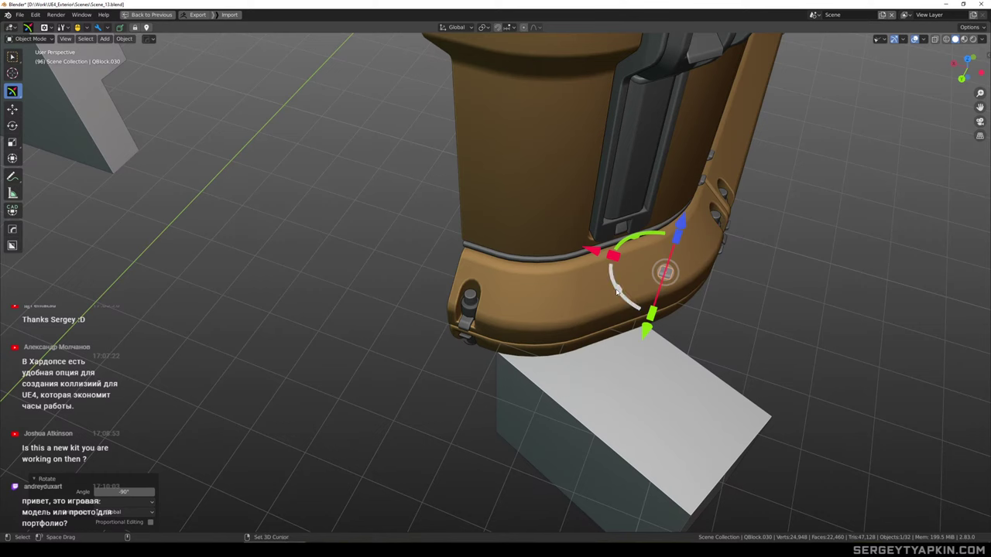
Move the rotated clip in the XY plane to the opposite end of the end module's trim and shift it about 0.02 m along X
key(g)
key(shift+KP_3)
click(428, 260)
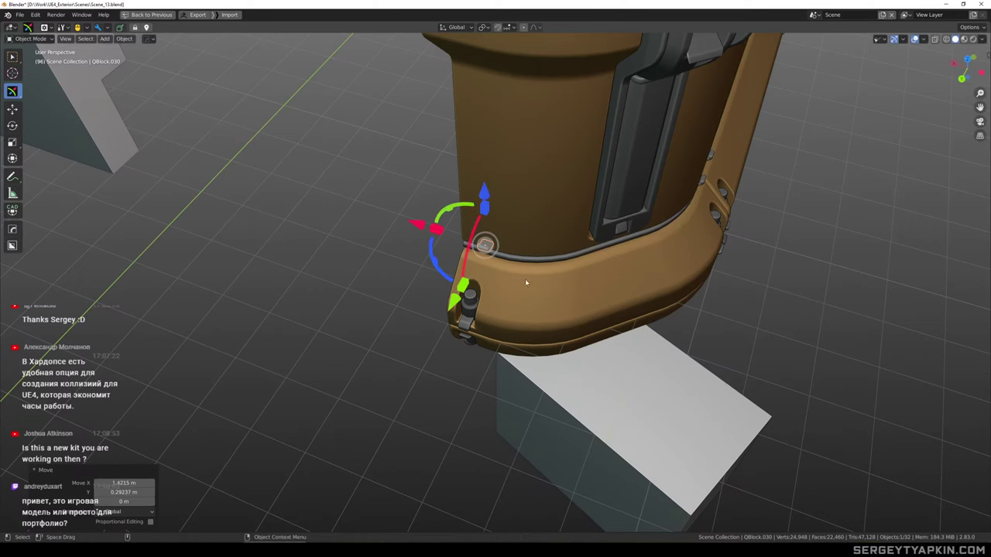
middle_drag(575, 254, 585, 231)
scroll(485, 247, up, 6)
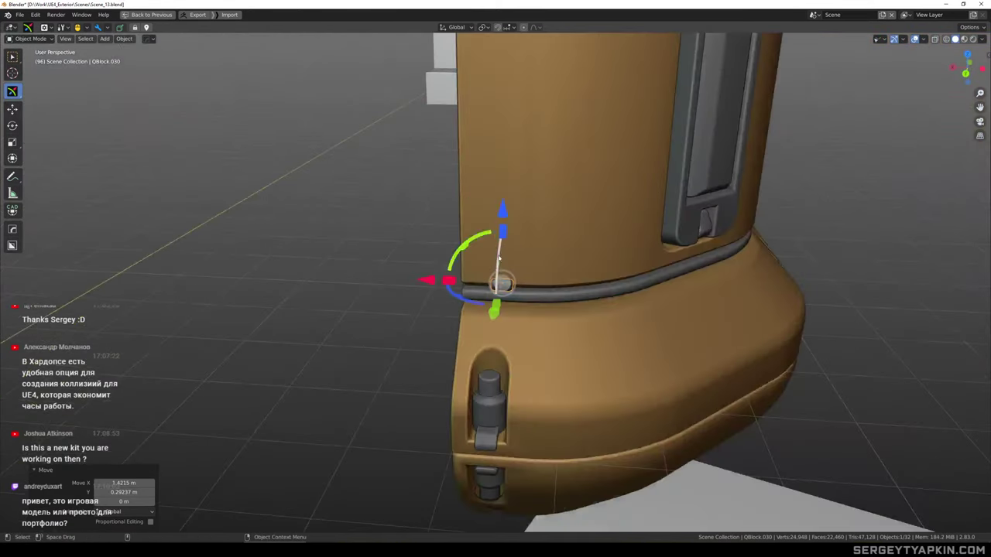
drag(445, 283, 439, 283)
middle_drag(508, 298, 570, 279)
Join the two separate clip objects into the end module
key(w)
scroll(625, 300, down, 2)
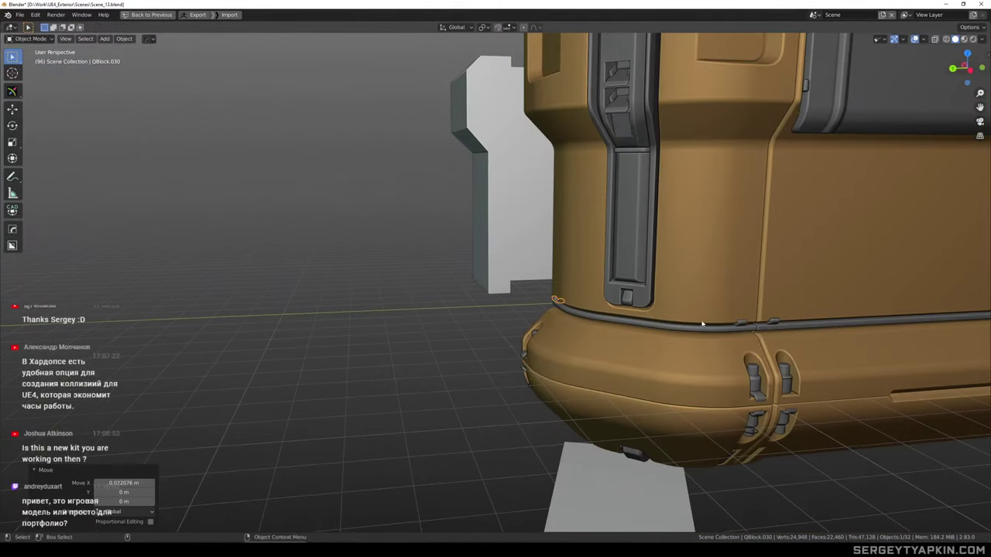
click(703, 285)
key(ctrl+j)
scroll(680, 269, down, 3)
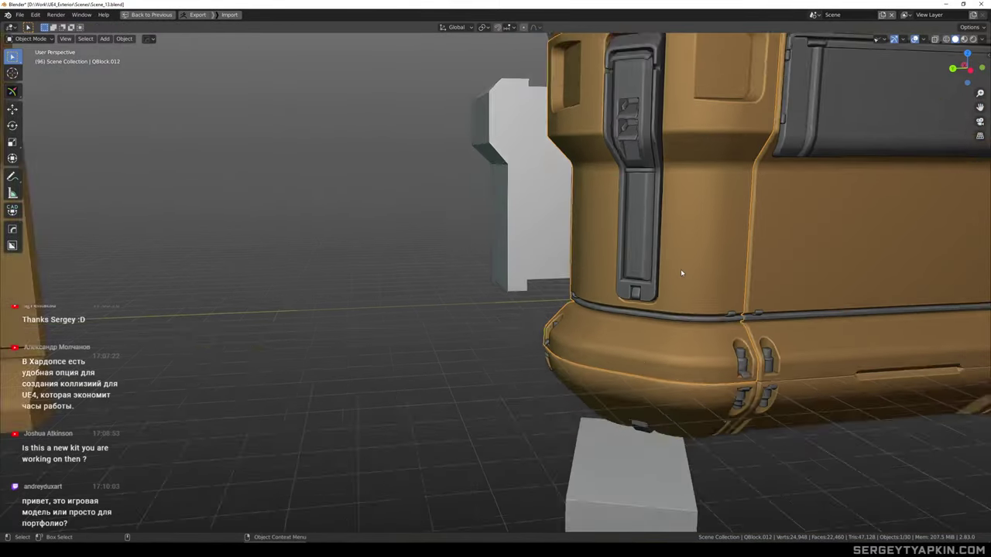
Examine the end module and the adjoining side modules, including the recesses beside the latch
middle_drag(681, 269, 652, 368)
scroll(689, 244, down, 2)
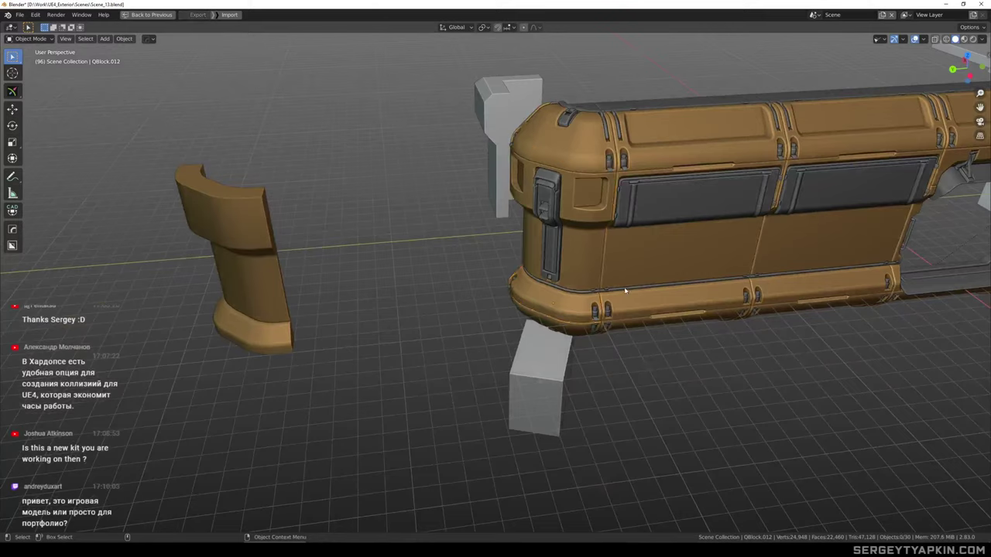
scroll(625, 291, down, 2)
middle_drag(626, 291, 647, 248)
scroll(602, 220, up, 3)
middle_drag(610, 212, 504, 274)
scroll(623, 236, down, 2)
scroll(519, 230, up, 5)
middle_drag(519, 230, 517, 225)
Select the back face of the end module's recess between the latch and the side module, and duplicate it in place
key(Tab)
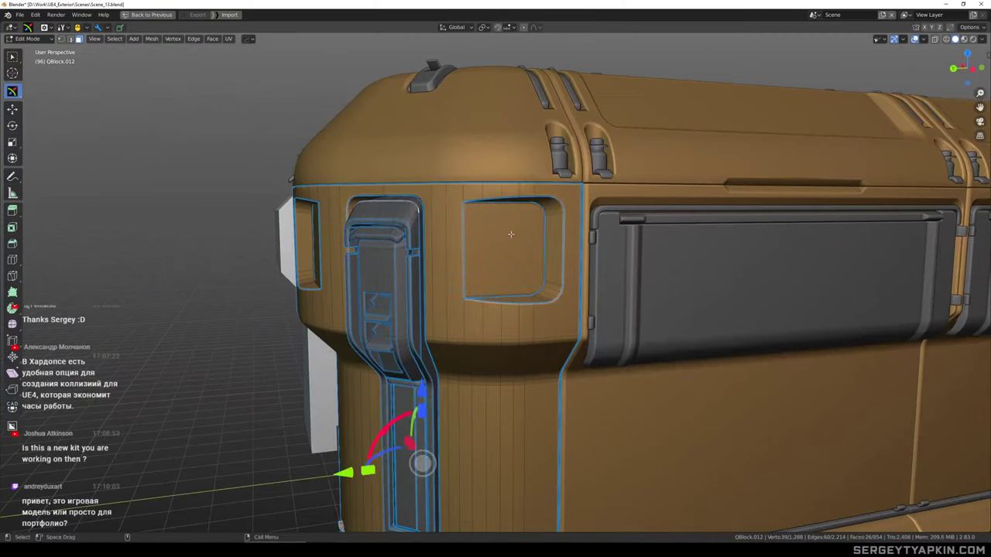
click(511, 234)
alt+drag(514, 235, 551, 237)
alt+right_drag(551, 237, 571, 238)
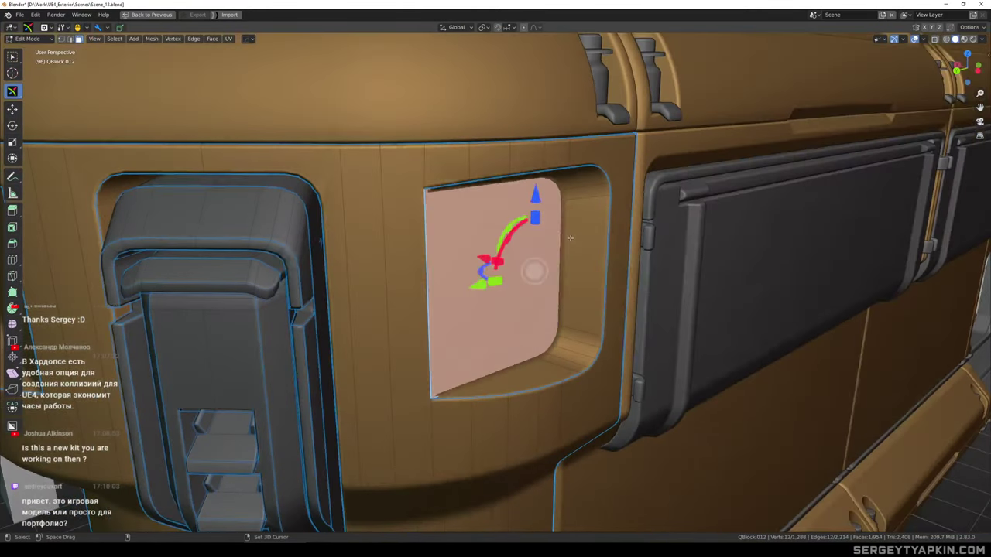
key(shift+d)
right_click(570, 239)
alt+drag(437, 225, 458, 210)
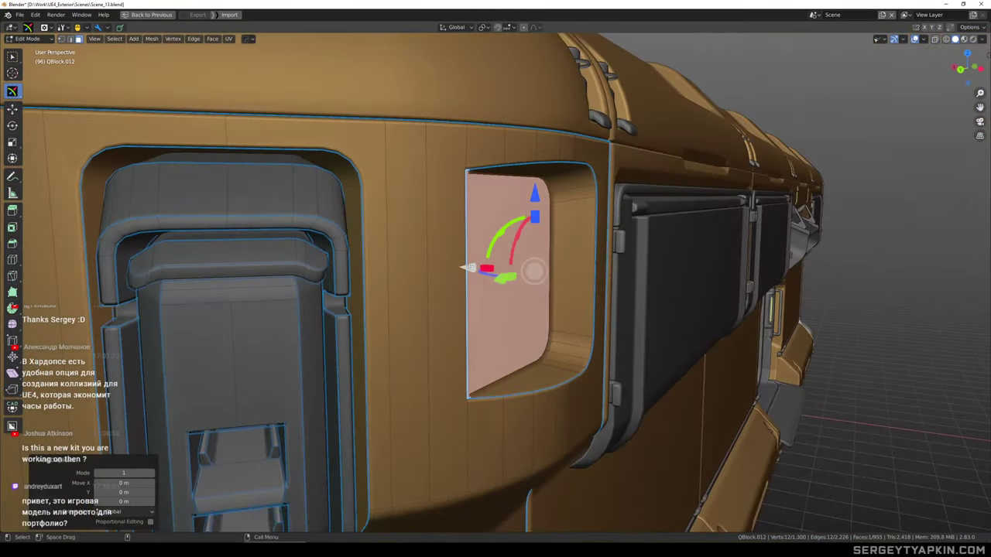
Shift the duplicated recess face slightly along X and extrude it about 0.13 m into a block
drag(470, 268, 484, 268)
key(e)
click(569, 285)
alt+right_drag(743, 270, 650, 268)
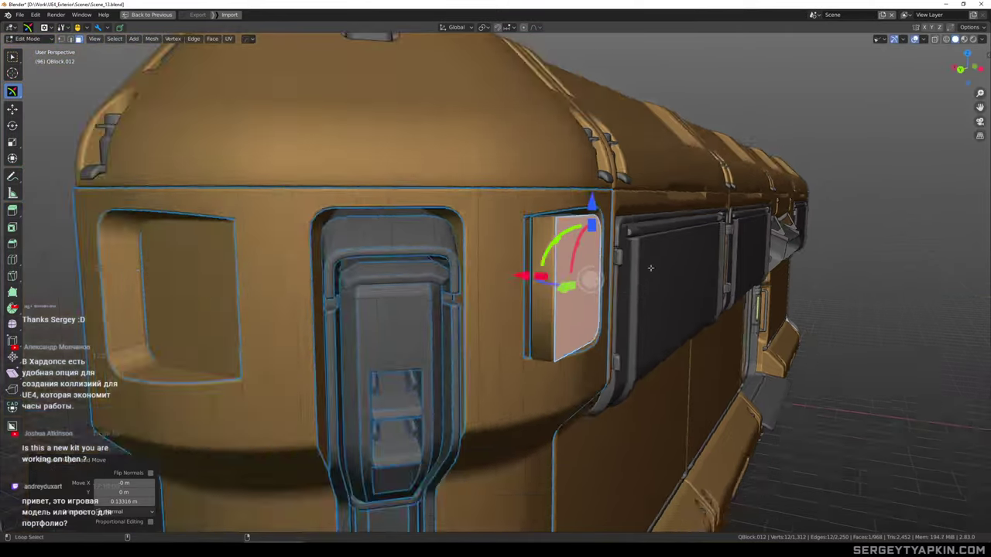
Extend the selection to all geometry linked to the extruded block inside the recess
alt+drag(650, 268, 569, 264)
alt+right_drag(569, 263, 511, 268)
alt+middle_drag(511, 268, 507, 203)
alt+drag(508, 203, 573, 212)
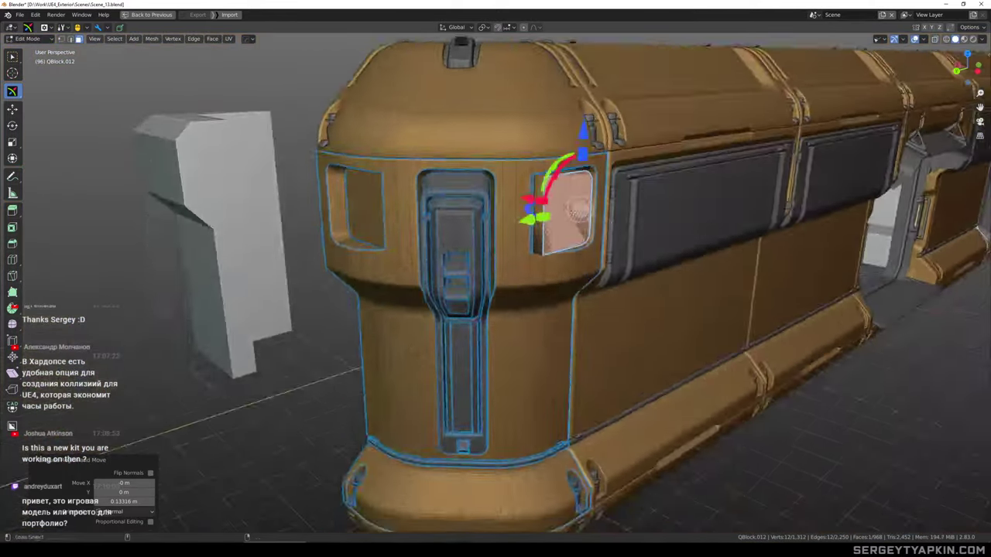
scroll(573, 209, up, 3)
key(ctrl+l)
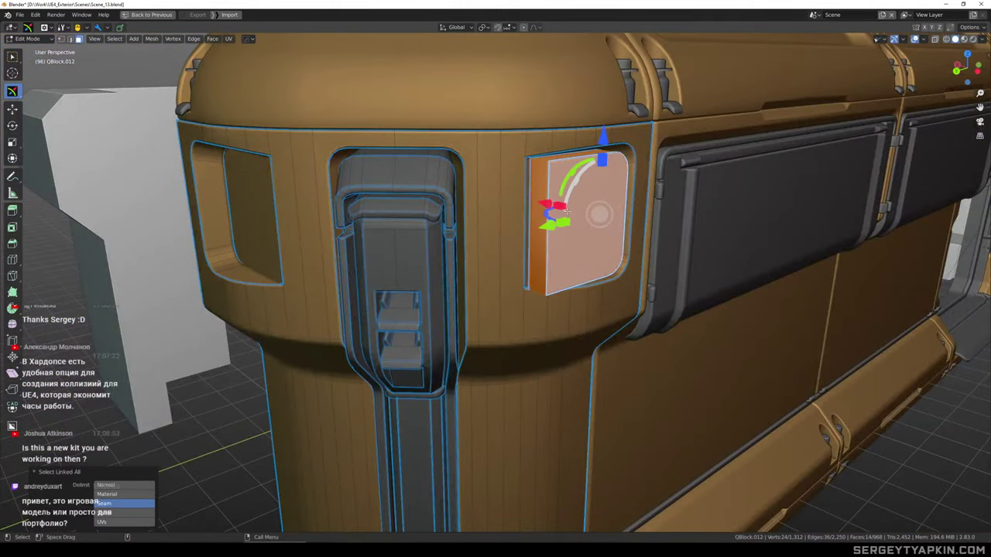
scroll(575, 213, down, 3)
alt+middle_drag(584, 214, 543, 222)
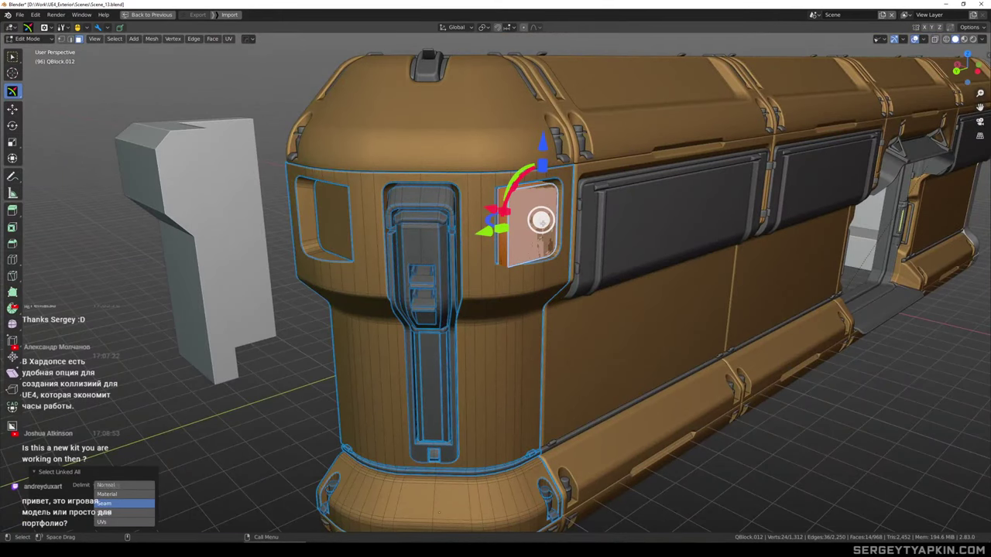
Separate the selected recess block into its own object and sharpen it at 30° with 60° auto smooth
scroll(548, 214, up, 3)
click(558, 219)
key(ctrl+l)
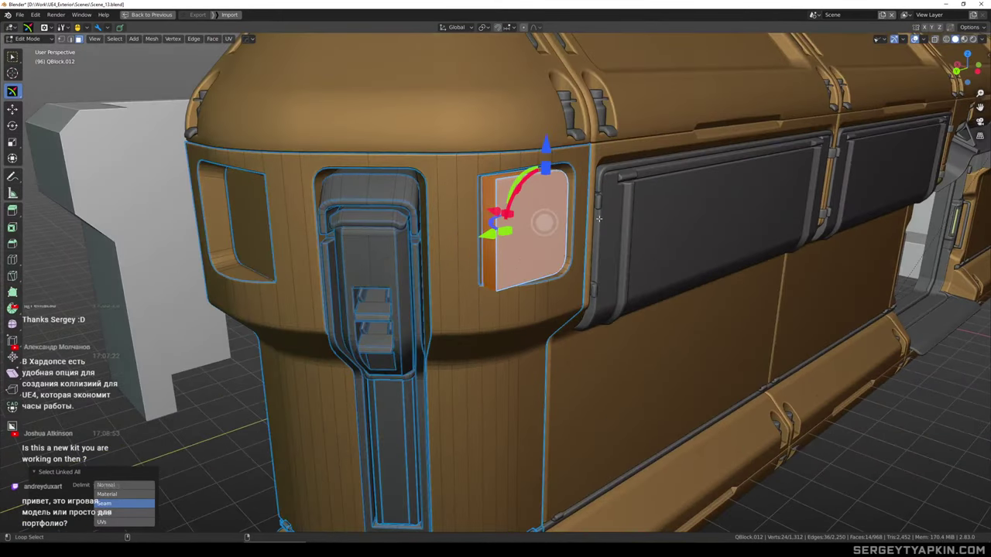
alt+drag(591, 221, 574, 221)
scroll(532, 222, up, 2)
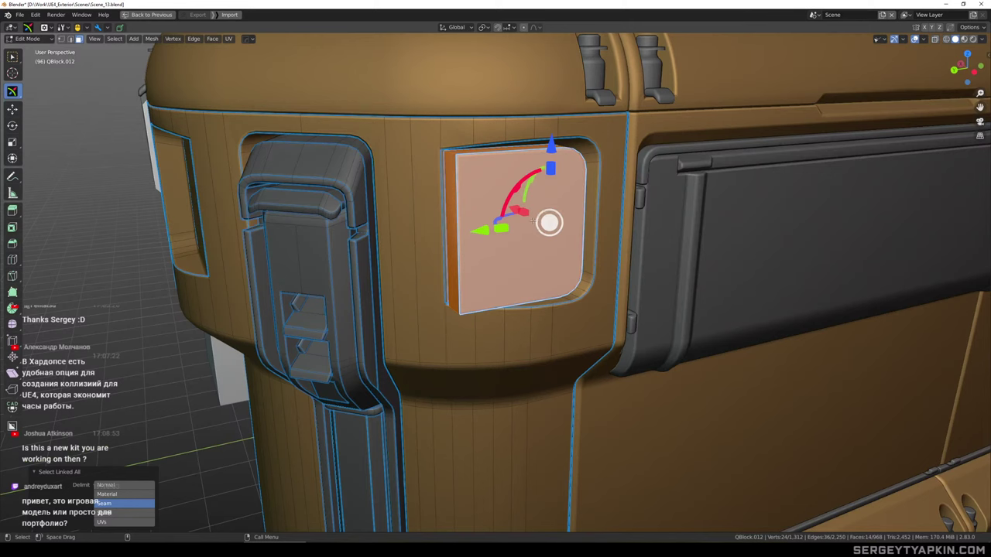
key(p)
key(Tab)
click(531, 221)
key(q)
click(530, 222)
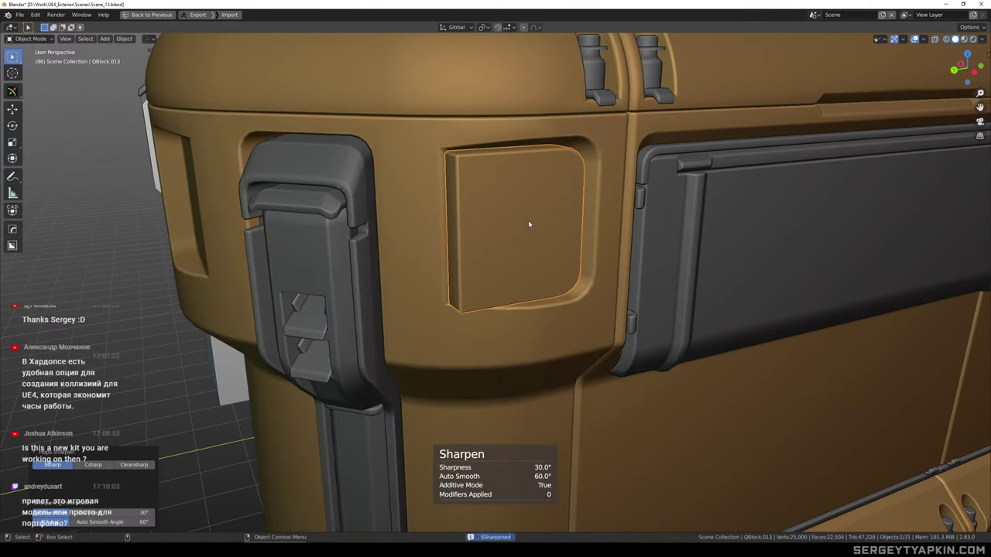
Apply the dark grey material to the separated insert block in the recess
middle_drag(529, 225, 497, 223)
key(alt+m)
click(517, 220)
scroll(517, 222, down, 3)
scroll(521, 193, down, 2)
scroll(583, 248, down, 3)
scroll(529, 196, up, 3)
scroll(482, 194, up, 3)
scroll(471, 200, up, 3)
Shift the insert block's latch-side face about 0.11 m along negative Y and push its front face back into the recess
key(Tab)
click(463, 207)
scroll(464, 208, down, 2)
key(3)
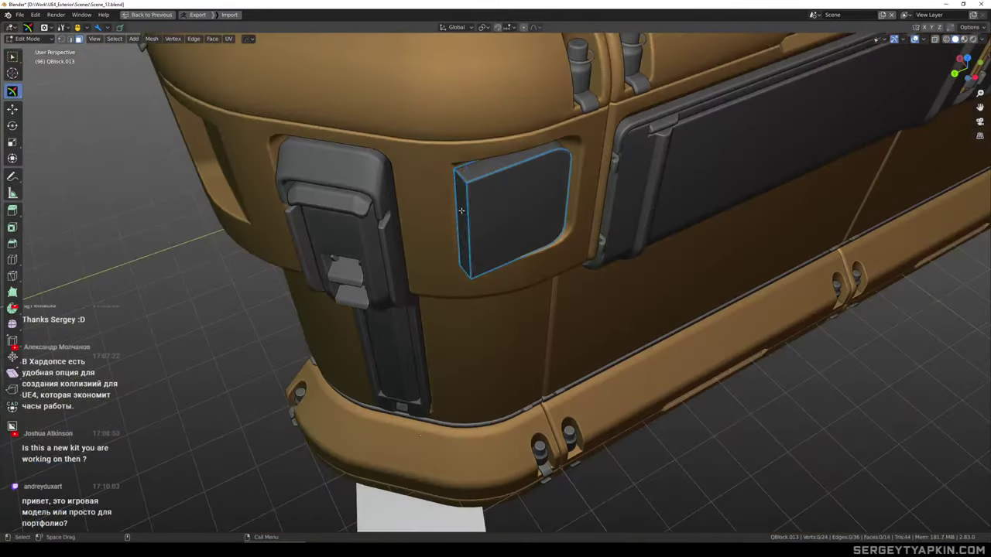
drag(393, 255, 409, 247)
middle_drag(569, 217, 612, 181)
scroll(541, 197, up, 3)
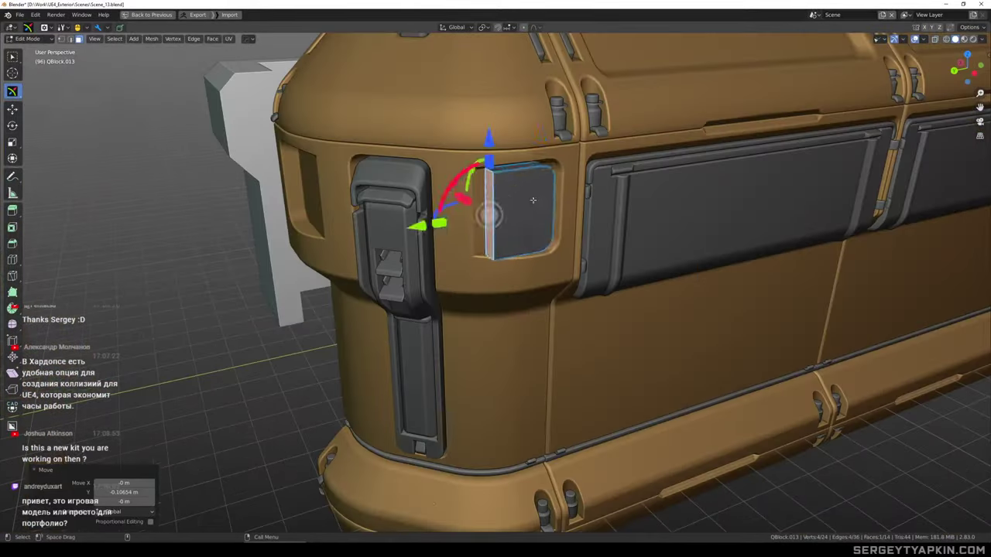
click(533, 198)
middle_drag(535, 198, 622, 185)
drag(480, 189, 466, 186)
Leave mesh editing and delete the insert block from the end module's recess
scroll(580, 201, down, 4)
middle_drag(608, 190, 622, 145)
key(Tab)
scroll(561, 154, down, 2)
middle_drag(621, 183, 627, 202)
scroll(592, 253, up, 4)
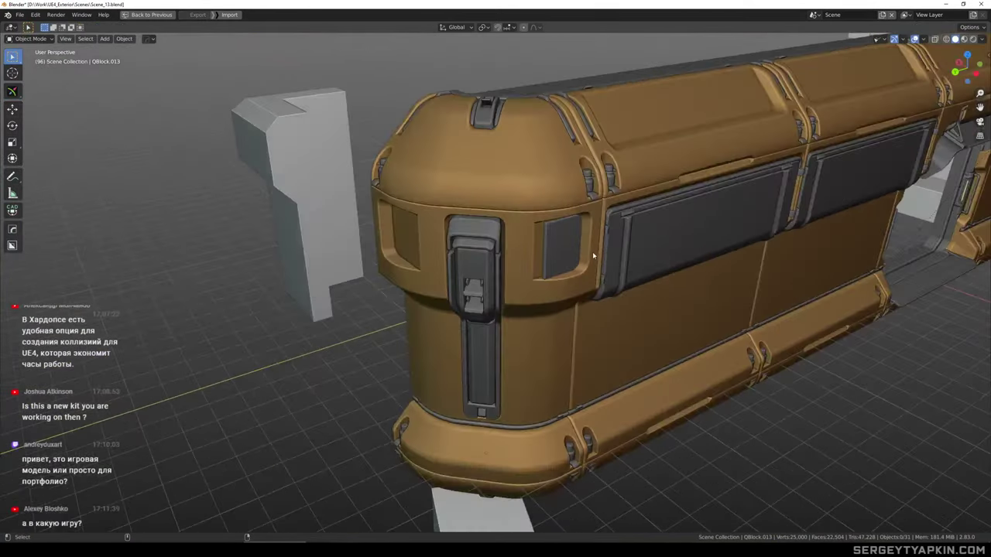
scroll(592, 252, down, 1)
shift+middle_drag(592, 253, 514, 180)
mouse_move(478, 178)
middle_down()
mouse_move(444, 177)
mouse_move(446, 194)
mouse_move(475, 199)
mouse_move(488, 172)
mouse_move(489, 186)
middle_up()
scroll(463, 185, up, 2)
scroll(463, 185, up, 2)
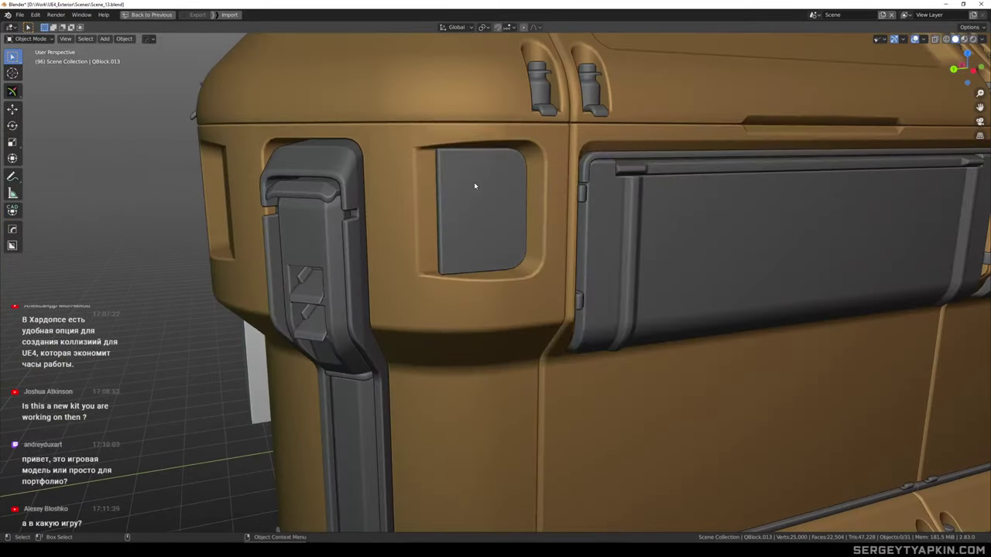
key(Delete)
Open the end module for mesh editing and select the back and side-wall faces of the recess beside the latch
click(472, 171)
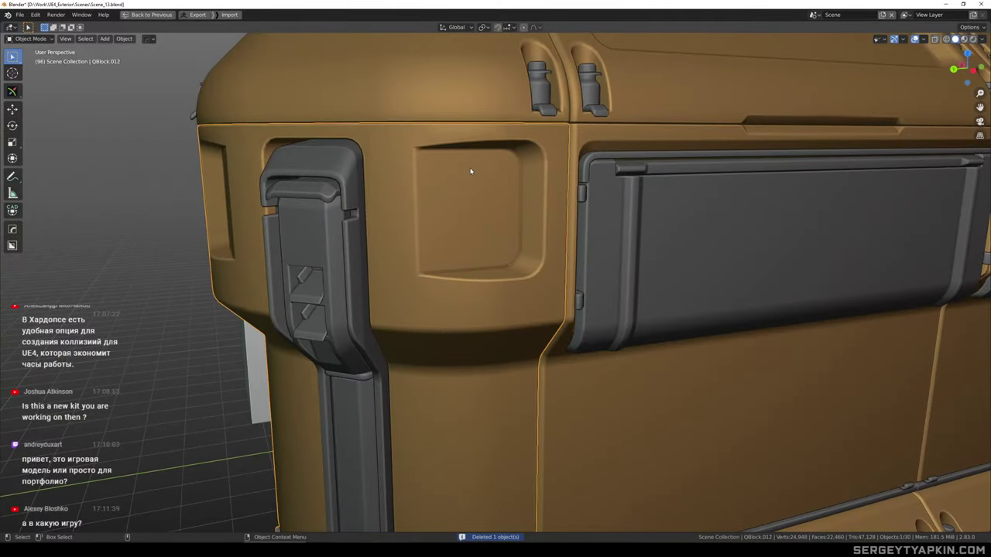
key(Tab)
scroll(460, 151, up, 2)
scroll(460, 164, down, 2)
middle_drag(494, 170, 482, 157)
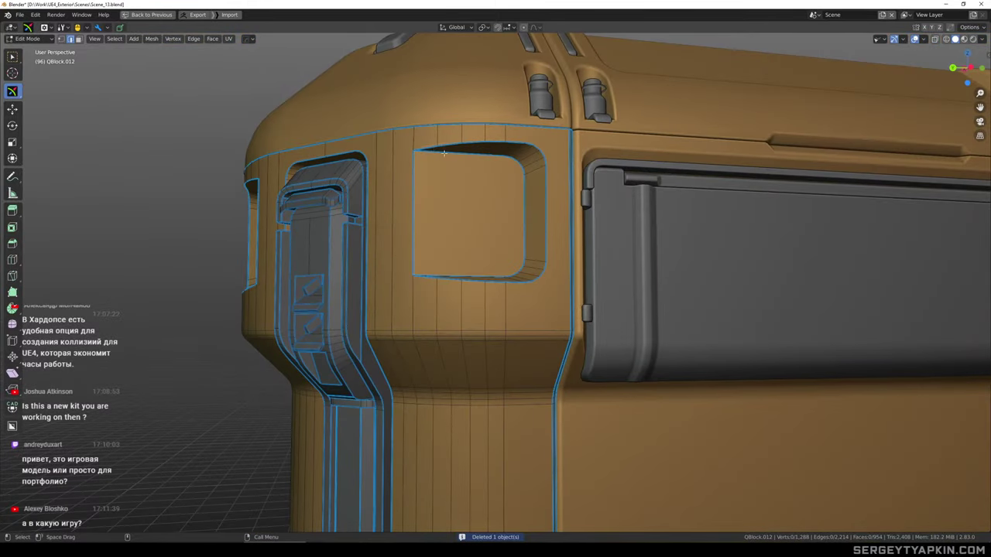
middle_drag(499, 203, 568, 161)
key(3)
click(494, 214)
scroll(496, 212, up, 2)
key(w)
shift+drag(535, 153, 507, 128)
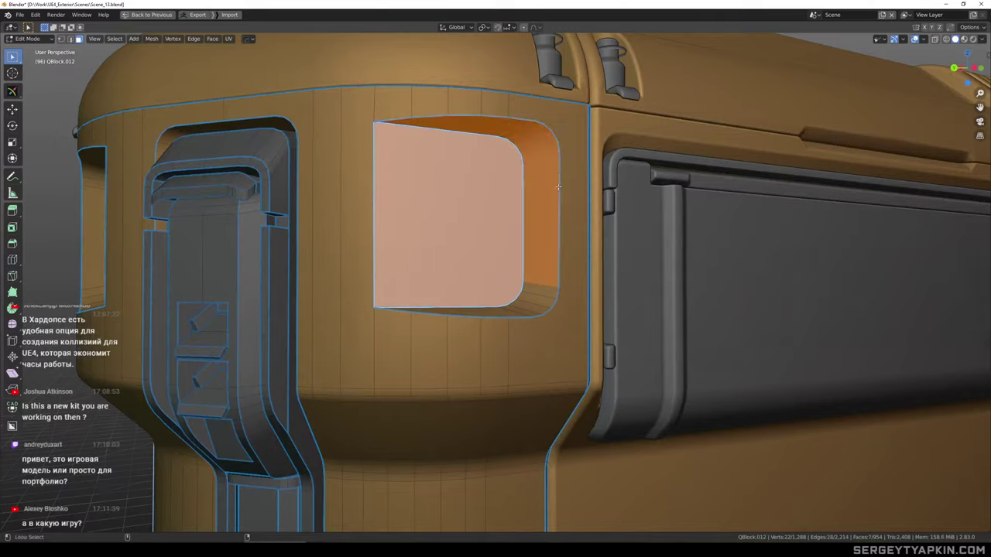
Limit the selection to the inner and outer rim edges of the recess
middle_drag(517, 147, 523, 225)
mouse_move(541, 269)
shift+mouse_down()
mouse_move(501, 293)
mouse_move(540, 261)
shift+mouse_up()
key(2)
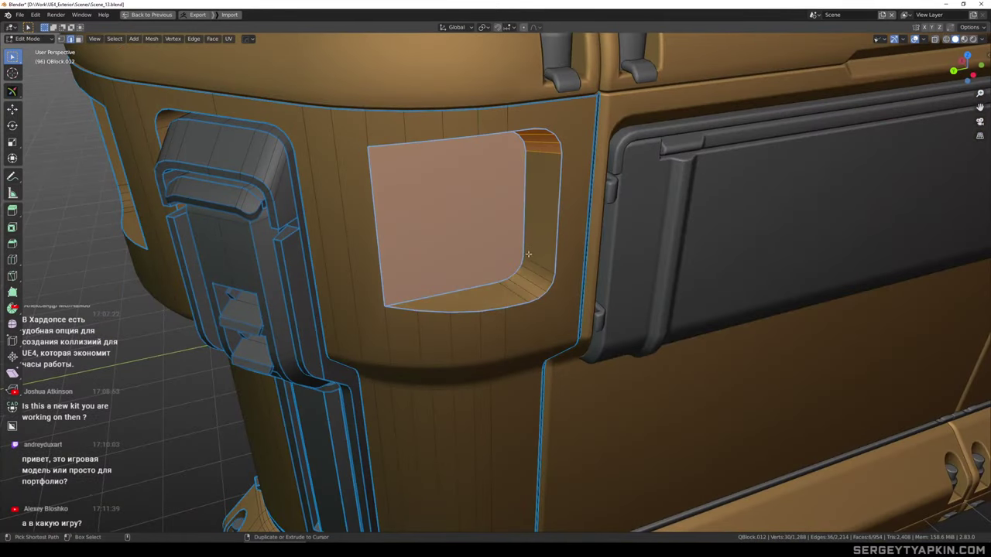
middle_drag(538, 257, 535, 182)
ctrl+shift+right_drag(513, 130, 510, 128)
scroll(531, 201, down, 2)
mouse_move(531, 202)
middle_down()
mouse_move(527, 174)
mouse_move(540, 242)
mouse_move(521, 202)
mouse_move(523, 217)
middle_up()
Try to bevel the recess's inner and outer rim edges by 0.0439 m with two segments
key(ctrl+b)
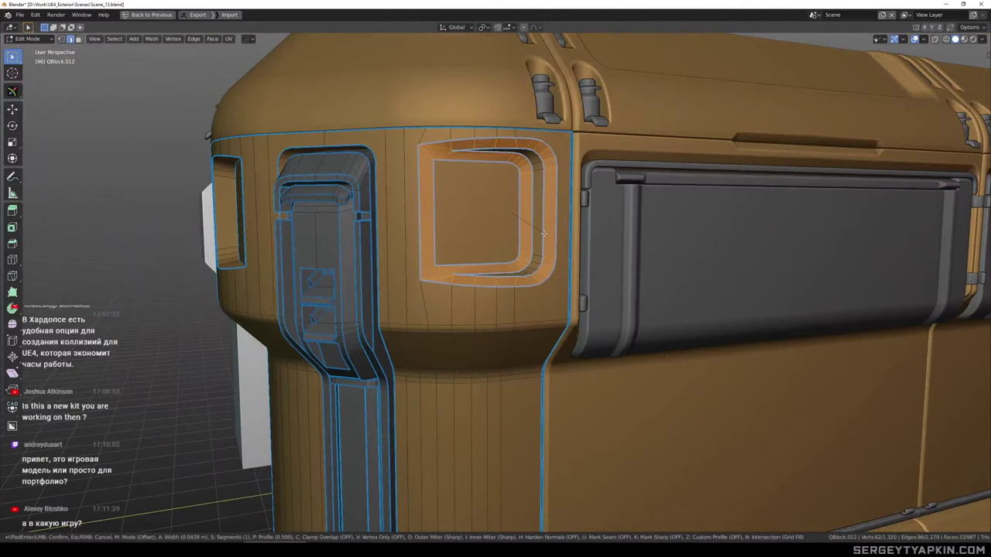
click(543, 233)
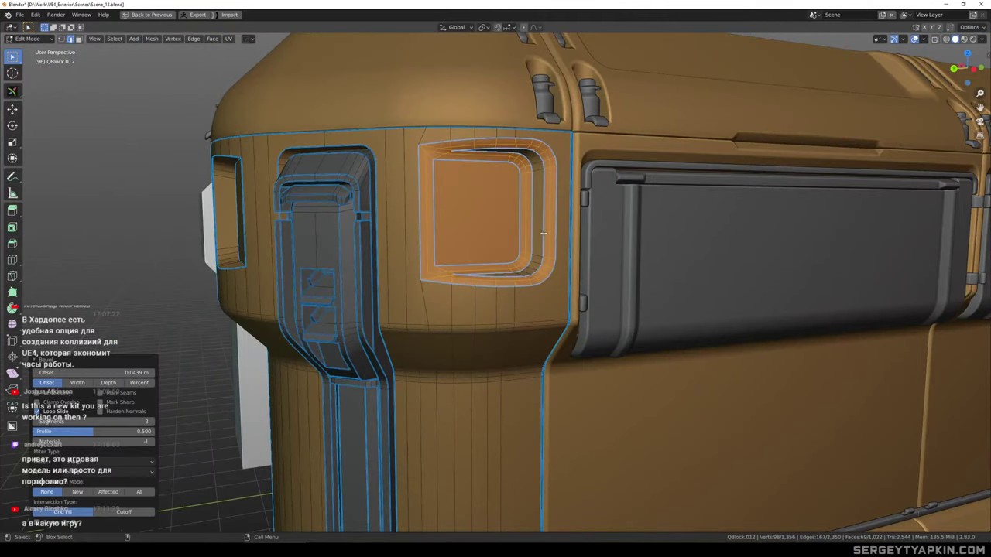
key(ctrl+z)
Clear the sharp marking from the recess's selected rim edges
key(q)
click(538, 229)
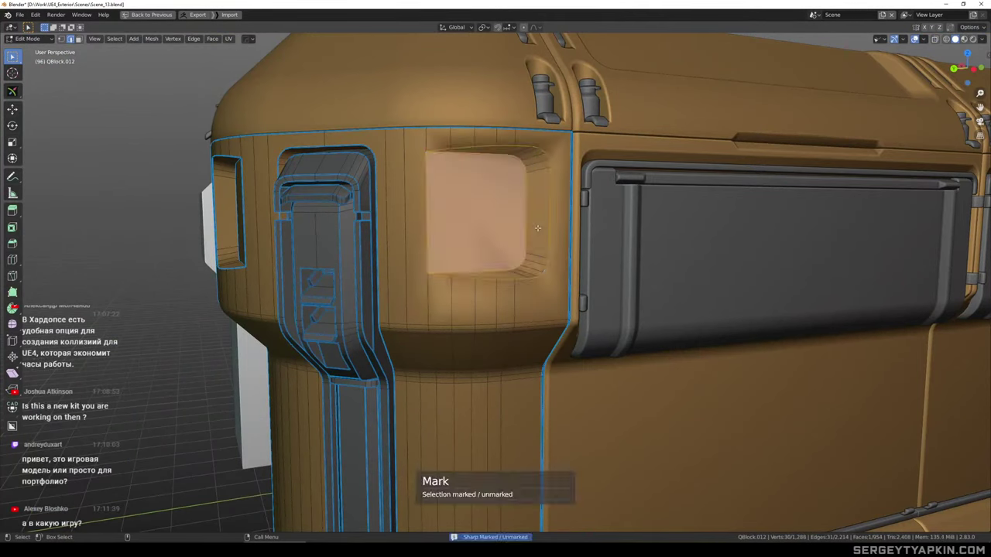
Try a two-segment bevel on the unmarked recess rim edges and inspect its shading in Object Mode
key(ctrl+b)
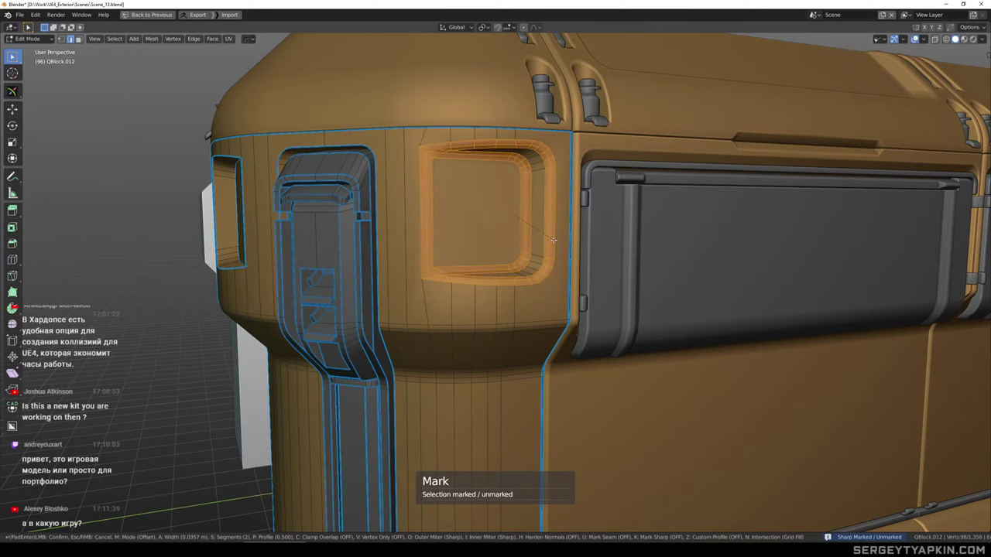
click(532, 227)
key(Tab)
scroll(531, 221, down, 4)
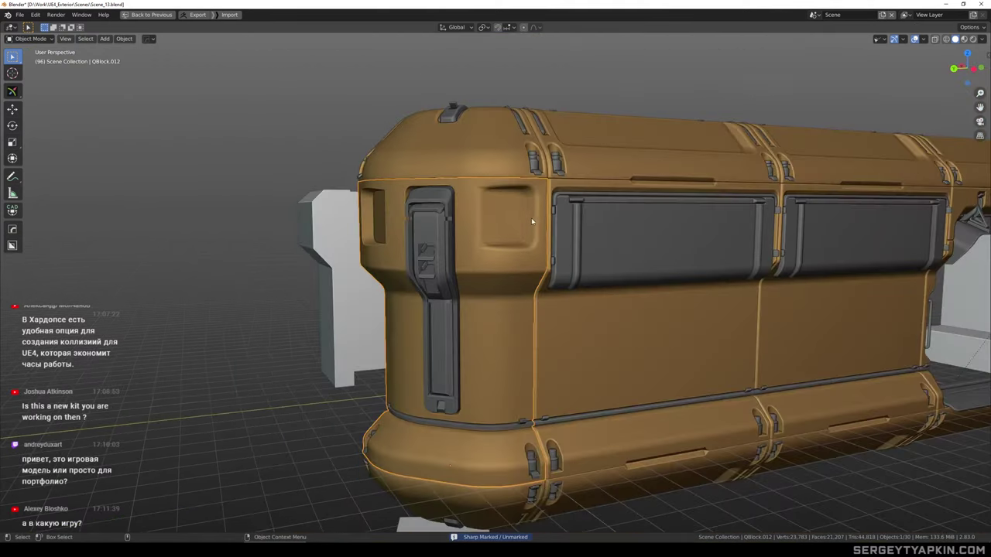
mouse_move(531, 219)
middle_down()
mouse_move(507, 222)
mouse_move(504, 236)
mouse_move(518, 215)
mouse_move(561, 220)
mouse_move(510, 243)
mouse_move(519, 264)
mouse_move(521, 224)
mouse_move(518, 251)
mouse_move(545, 229)
middle_up()
scroll(518, 214, down, 2)
scroll(521, 217, up, 2)
scroll(511, 243, down, 2)
scroll(523, 226, down, 6)
scroll(530, 230, up, 9)
Try a narrower single-segment bevel of about 0.016 m on the recess rim edges and inspect its shading
key(Tab)
key(ctrl+b)
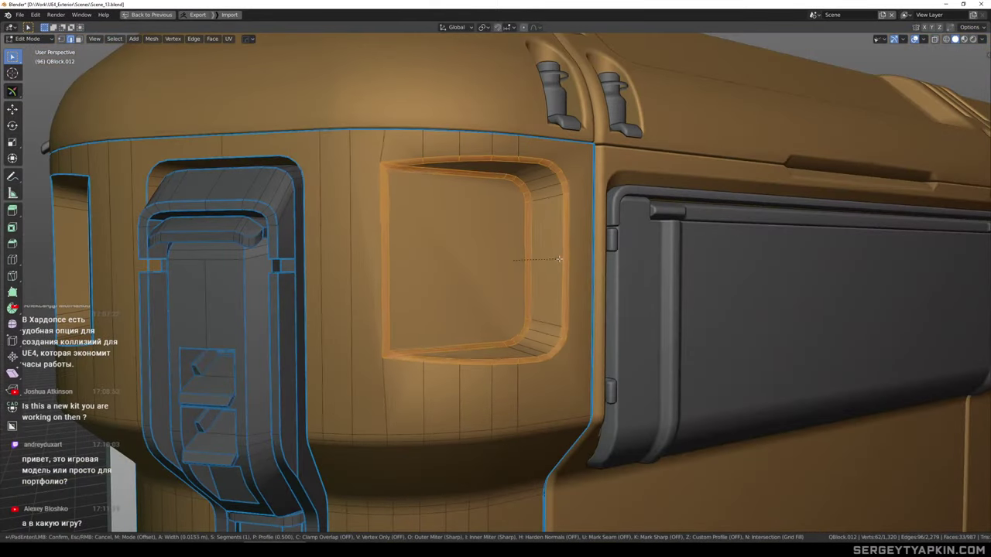
click(562, 260)
key(Tab)
scroll(543, 236, down, 4)
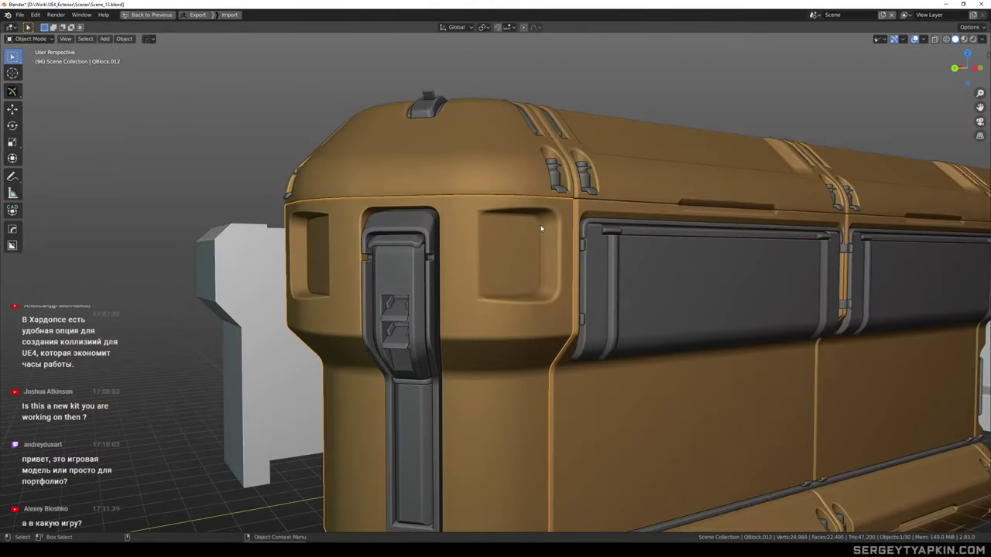
scroll(542, 228, down, 1)
middle_drag(542, 227, 548, 256)
scroll(505, 235, down, 5)
scroll(529, 253, up, 7)
Examine the end module's recess up close and its look within the whole exterior assembly
key(Tab)
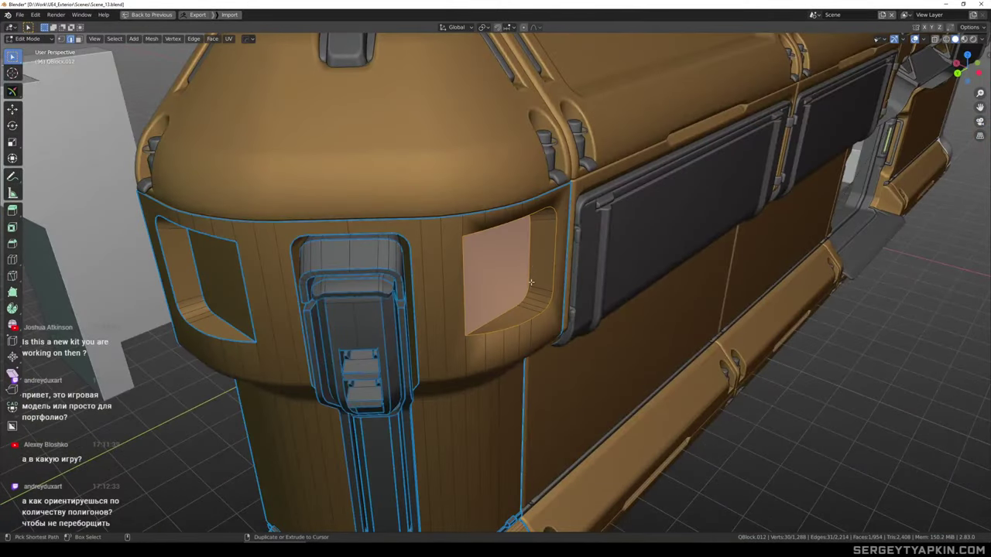
scroll(530, 285, up, 3)
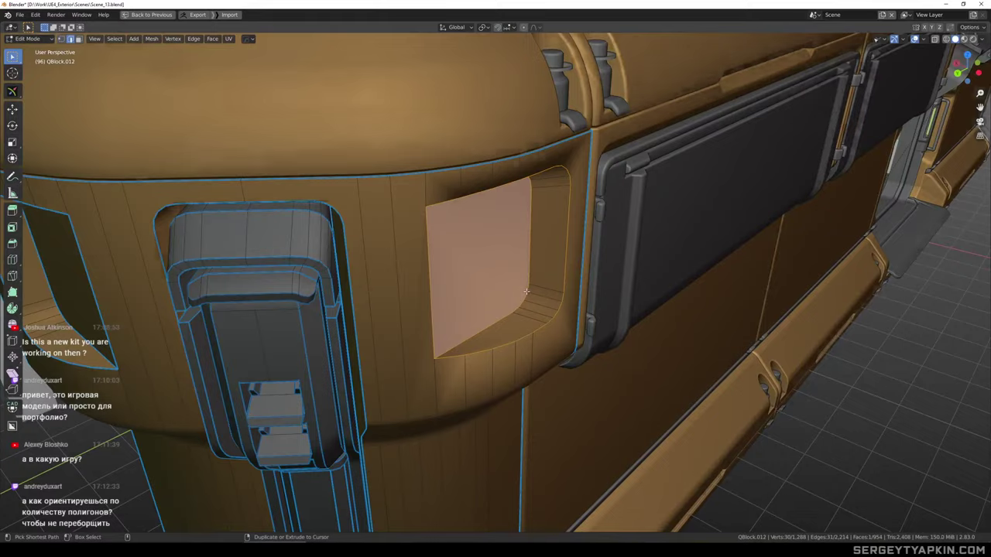
scroll(528, 292, down, 3)
middle_drag(528, 292, 453, 196)
key(Tab)
scroll(525, 266, down, 6)
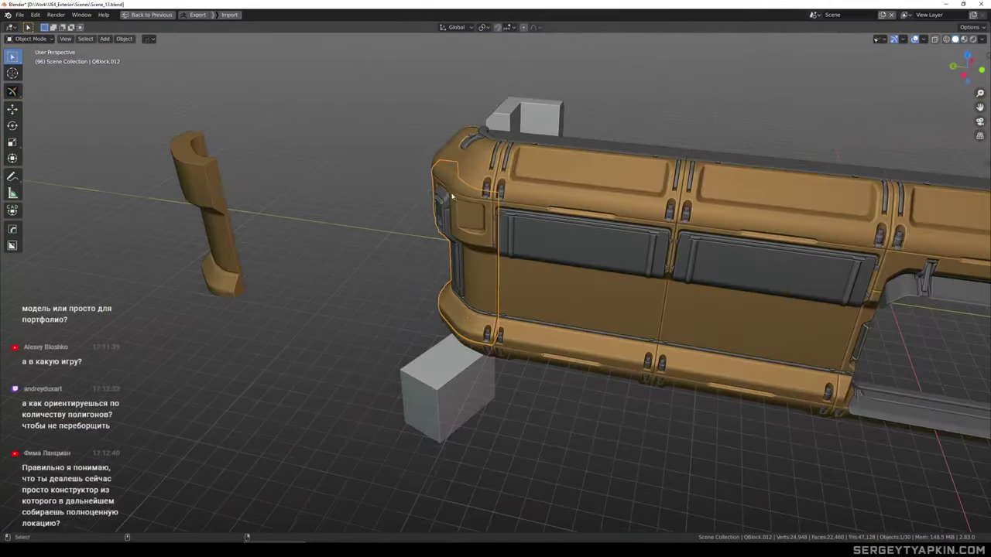
scroll(555, 126, down, 4)
middle_drag(472, 163, 469, 230)
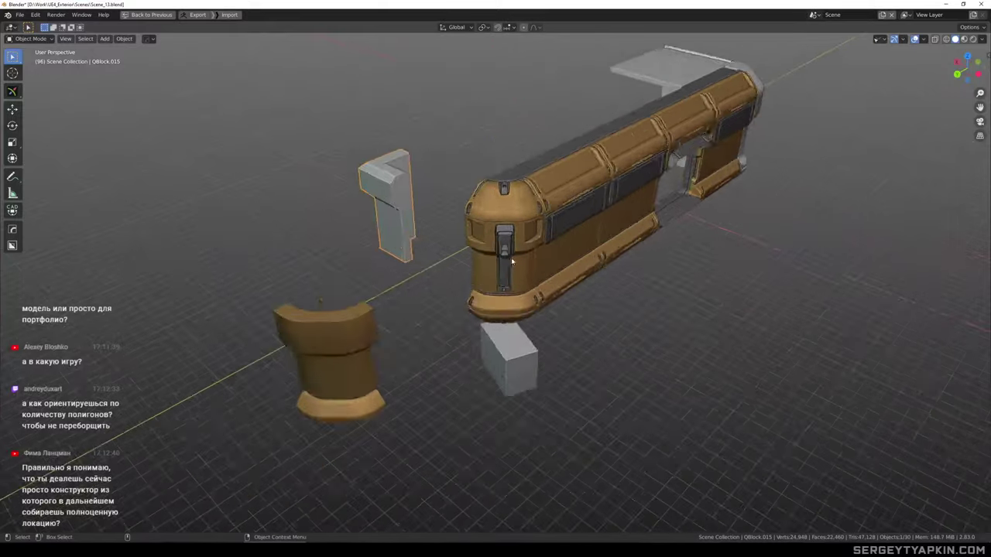
scroll(511, 240, up, 3)
click(539, 245)
middle_drag(538, 247, 532, 268)
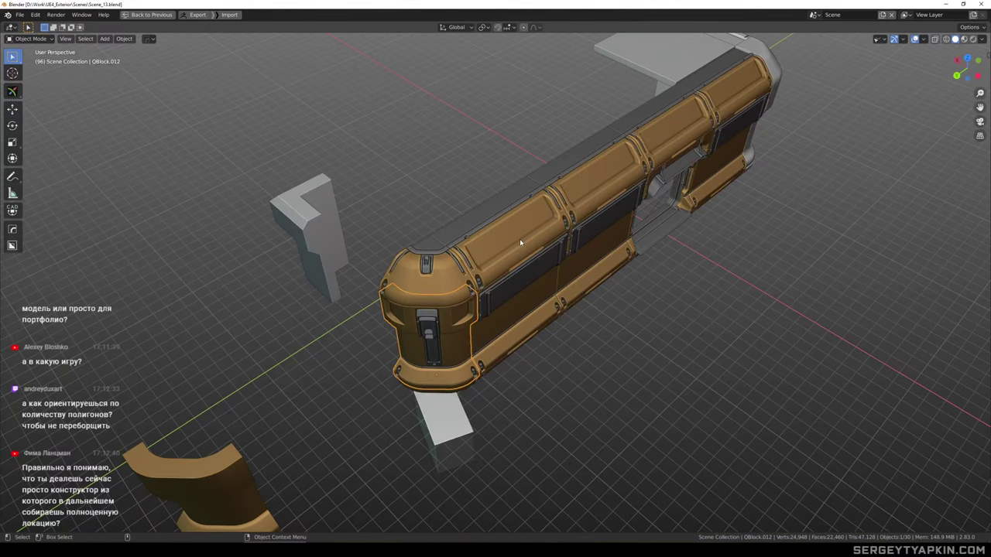
Duplicate the two narrow inner side faces of the roof section beside the end cap and separate them into a new object
click(460, 232)
middle_drag(472, 231, 627, 232)
scroll(502, 239, up, 4)
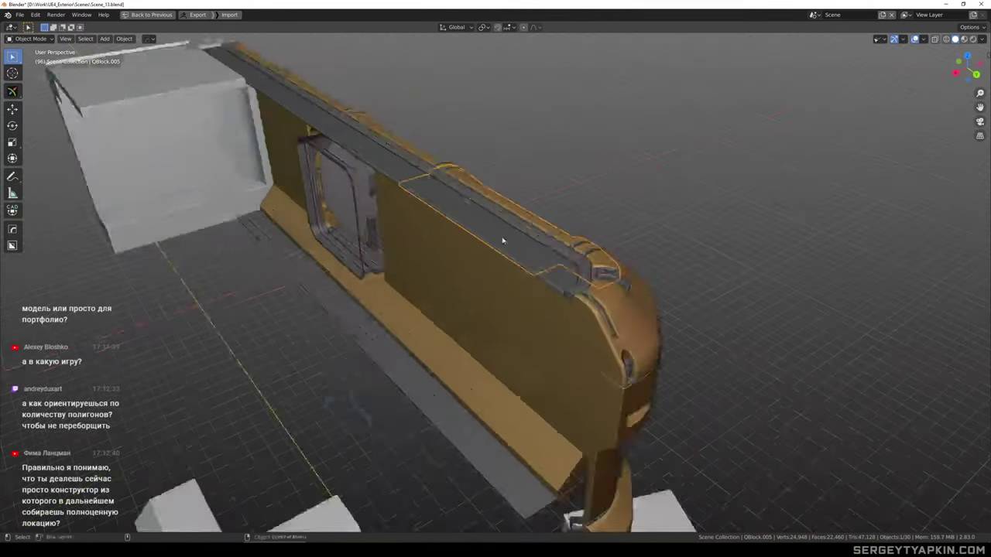
key(Tab)
click(496, 256)
shift+click(493, 253)
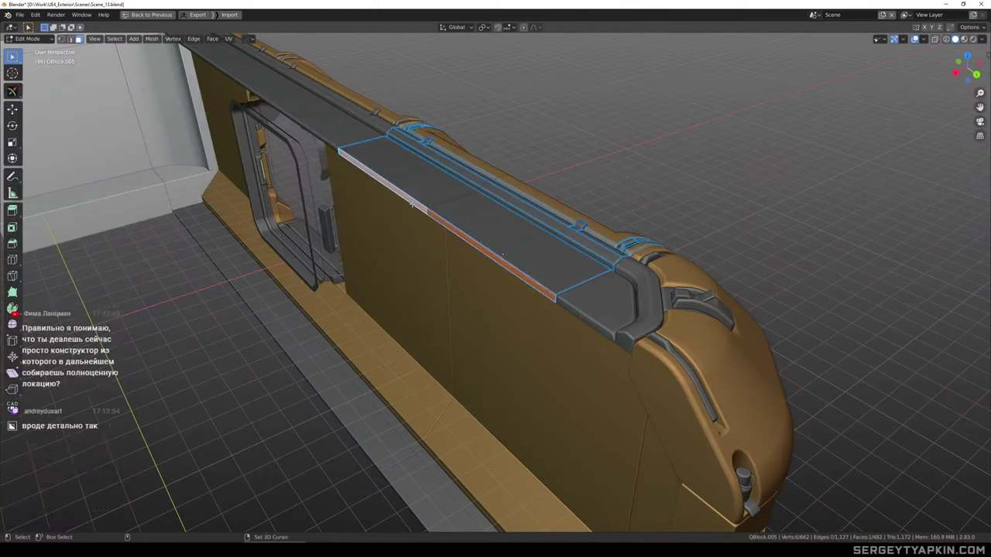
scroll(497, 254, down, 3)
alt+middle_drag(503, 252, 555, 231)
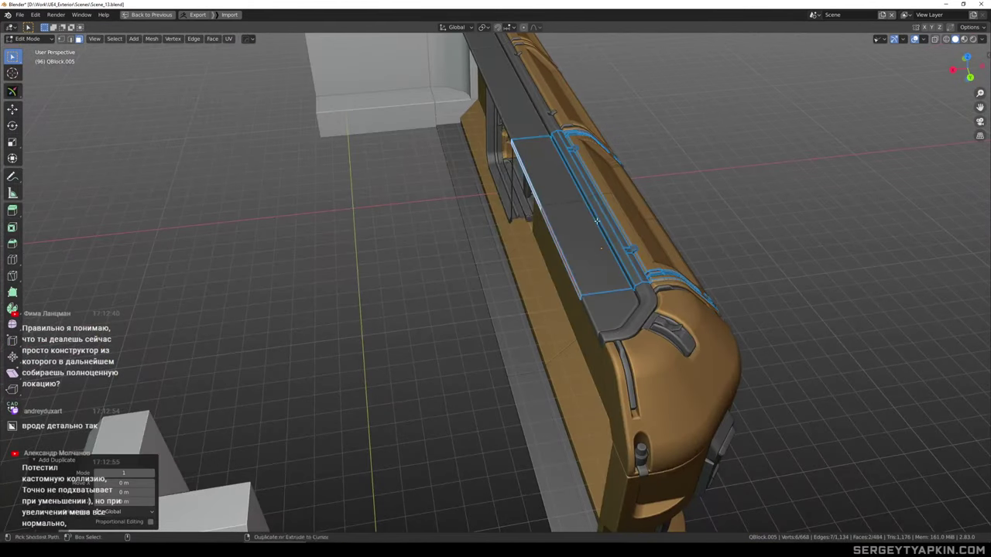
key(Tab)
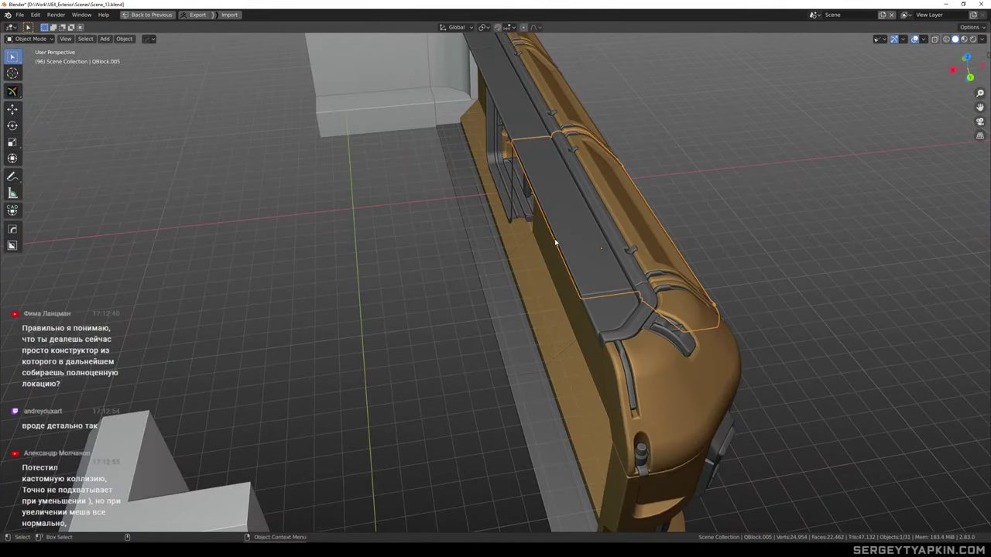
Select the whole separated strip and extrude it about 1.65 m inward from the roof in the top view
key(Tab)
key(ctrl+l)
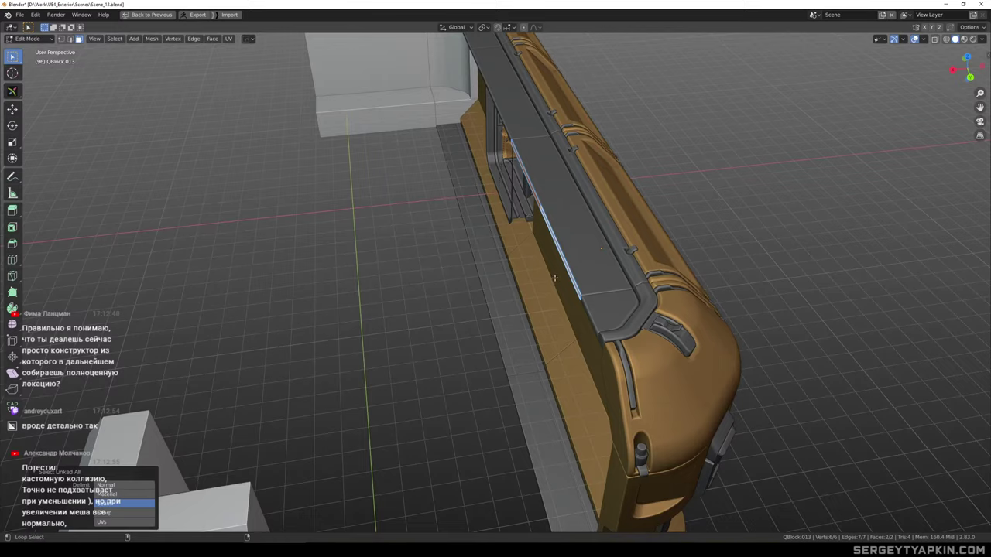
key(KP_7)
scroll(534, 171, down, 2)
shift+middle_drag(569, 203, 553, 254)
key(e)
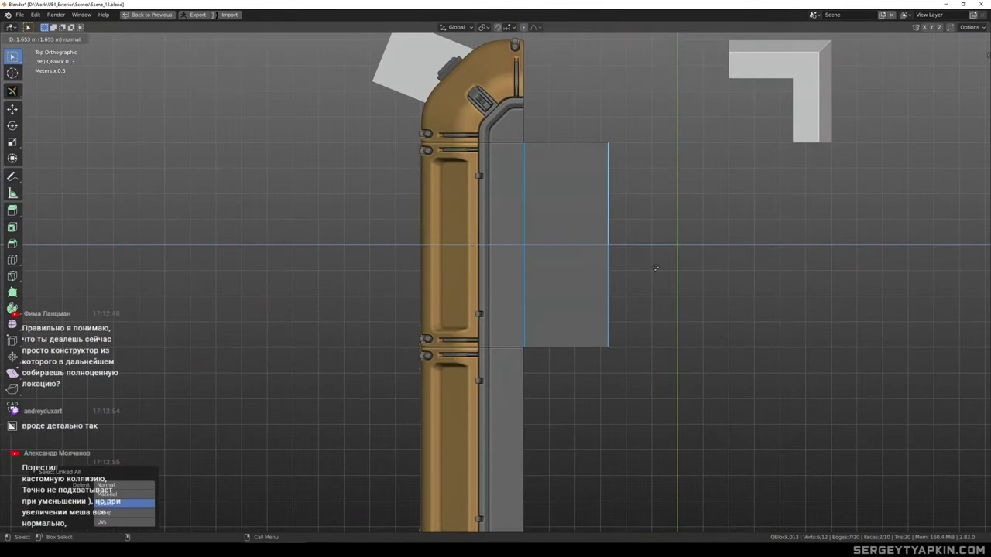
click(655, 267)
Extend the extruded roof panel by moving its free side 2.3466 m along X
scroll(654, 266, down, 3)
key(w)
shift+middle_drag(653, 261, 584, 262)
scroll(601, 262, up, 2)
scroll(634, 256, down, 1)
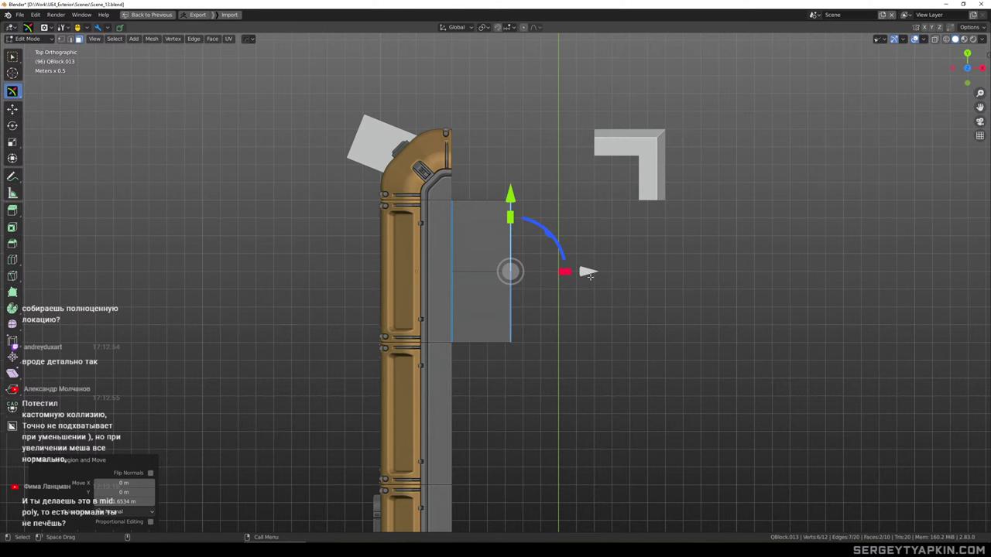
drag(588, 272, 682, 271)
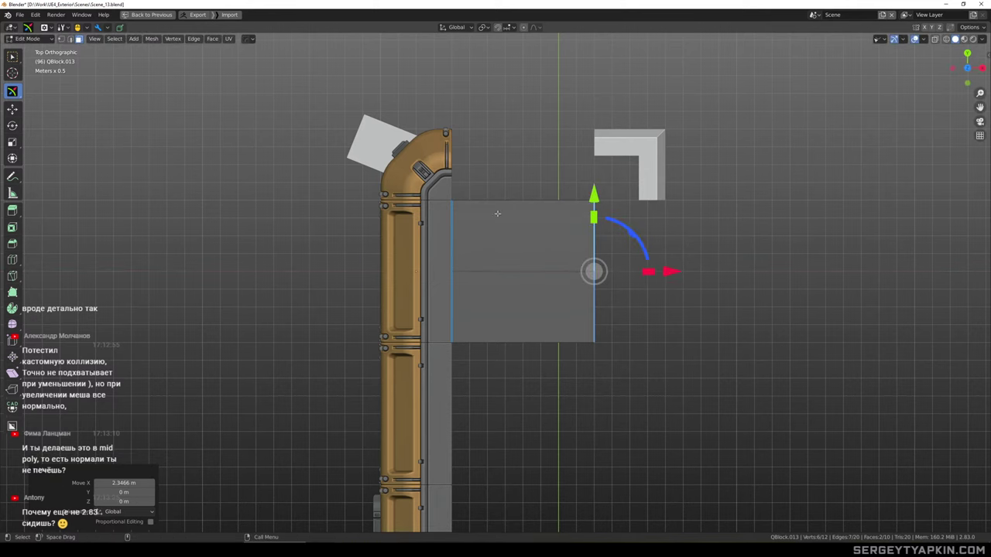
Dissolve the middle edge across the roof panel's upper surface and leave mesh editing
scroll(511, 233, down, 2)
middle_drag(511, 233, 486, 205)
scroll(514, 235, up, 4)
key(2)
key(w)
click(518, 242)
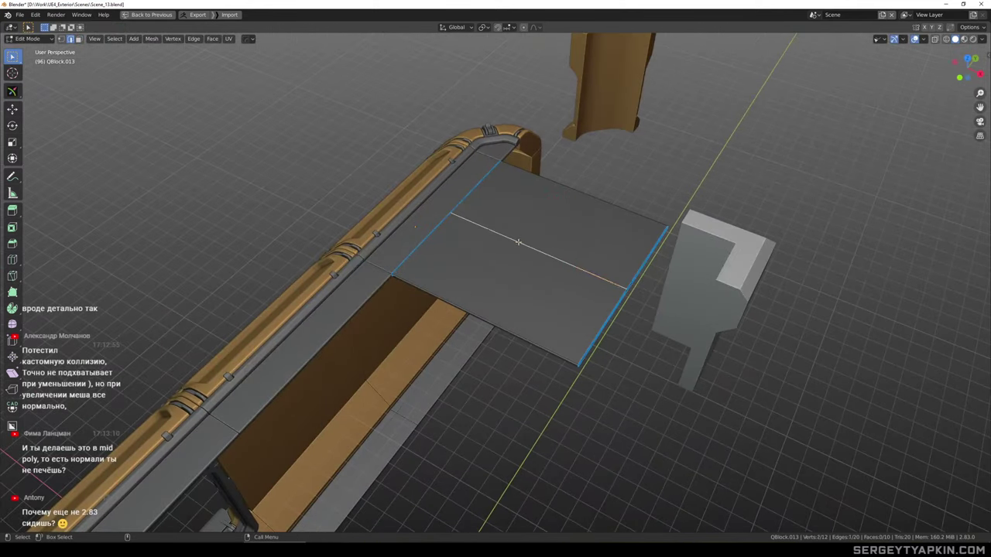
key(ctrl+x)
key(Tab)
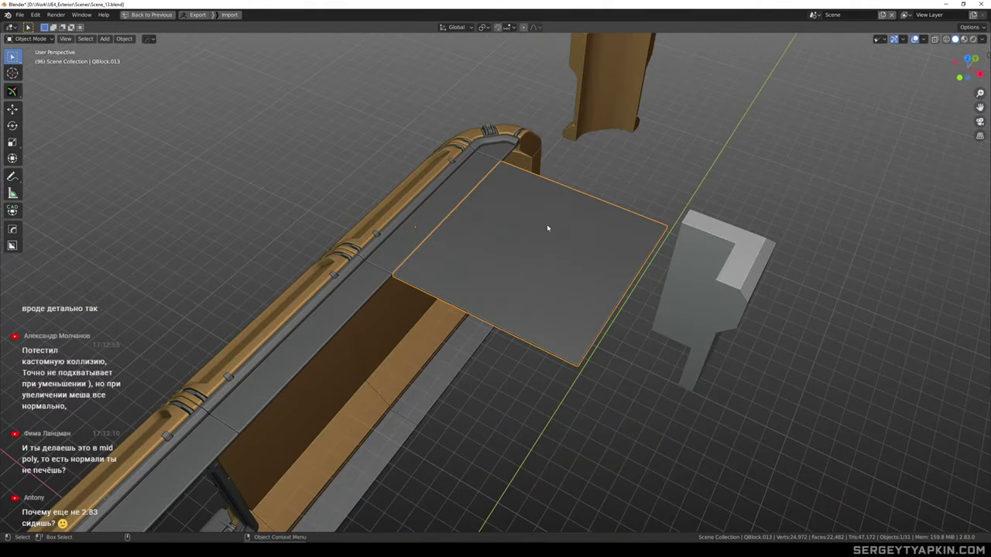
Save the scene with the new roof panel in place
click(622, 187)
click(523, 240)
middle_drag(523, 240, 542, 268)
click(642, 234)
scroll(574, 260, down, 2)
key(ctrl+s)
Examine the new roof panel from below and above, including where it meets the end module's cap
scroll(552, 211, up, 3)
click(583, 210)
click(575, 314)
scroll(554, 244, down, 4)
mouse_move(562, 222)
middle_down()
mouse_move(552, 259)
mouse_move(516, 204)
mouse_move(568, 173)
mouse_move(581, 189)
mouse_move(570, 220)
mouse_move(595, 244)
mouse_move(564, 239)
middle_up()
scroll(561, 252, down, 2)
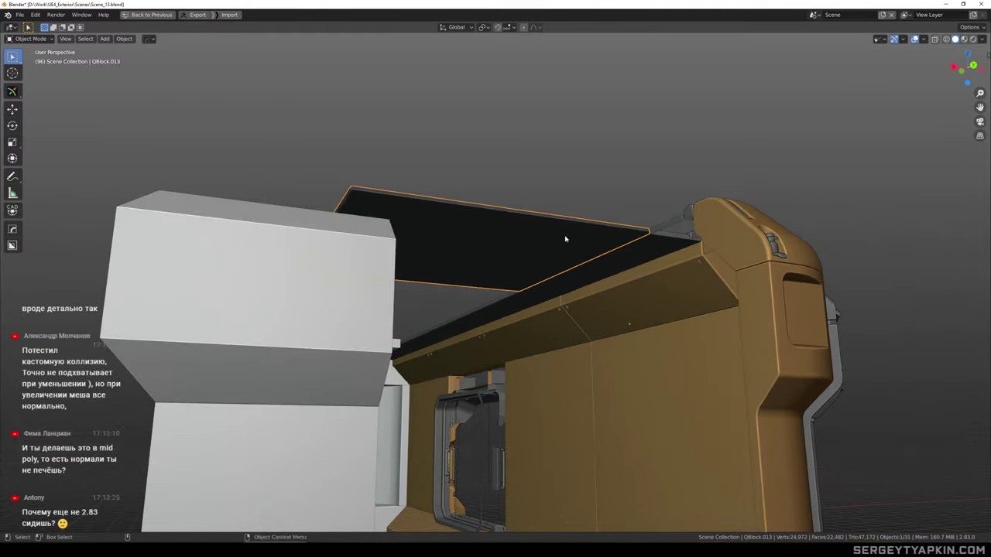
key(Tab)
click(564, 239)
middle_drag(640, 250, 602, 302)
key(Tab)
scroll(574, 307, down, 3)
scroll(575, 255, up, 2)
click(575, 238)
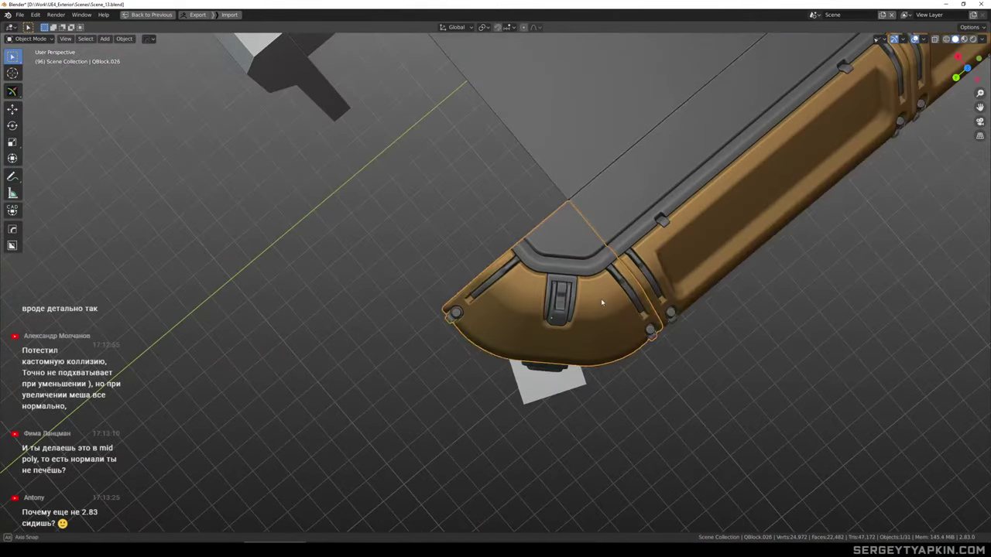
Make a linked duplicate of the roof-edge module beside the corner cap and rotate it a quarter turn
click(631, 210)
scroll(629, 215, down, 2)
middle_drag(624, 232, 598, 292)
scroll(604, 234, down, 4)
scroll(589, 237, up, 2)
scroll(600, 238, down, 2)
key(alt+d)
right_click(581, 246)
key(w)
drag(558, 227, 637, 203)
Move the rotated roof-edge duplicate 3 m along X and then along Y until it joins the corner's free side
shift+middle_drag(637, 204, 664, 238)
scroll(664, 238, up, 2)
drag(574, 246, 538, 157)
drag(498, 271, 488, 275)
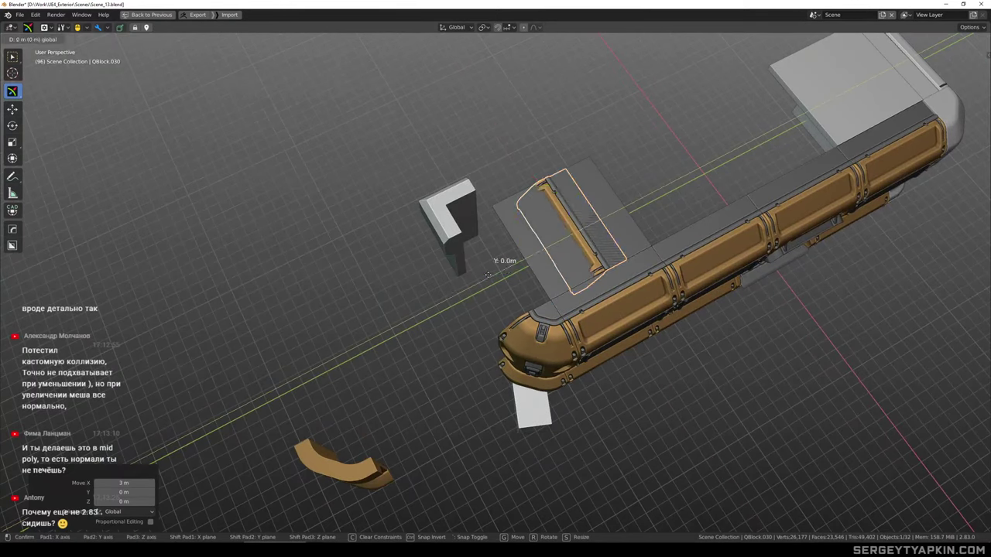
click(425, 309)
Delete the light grey L-shaped blockout piece beside the newly placed roof-edge module
click(436, 207)
middle_drag(573, 234, 640, 284)
scroll(611, 223, down, 2)
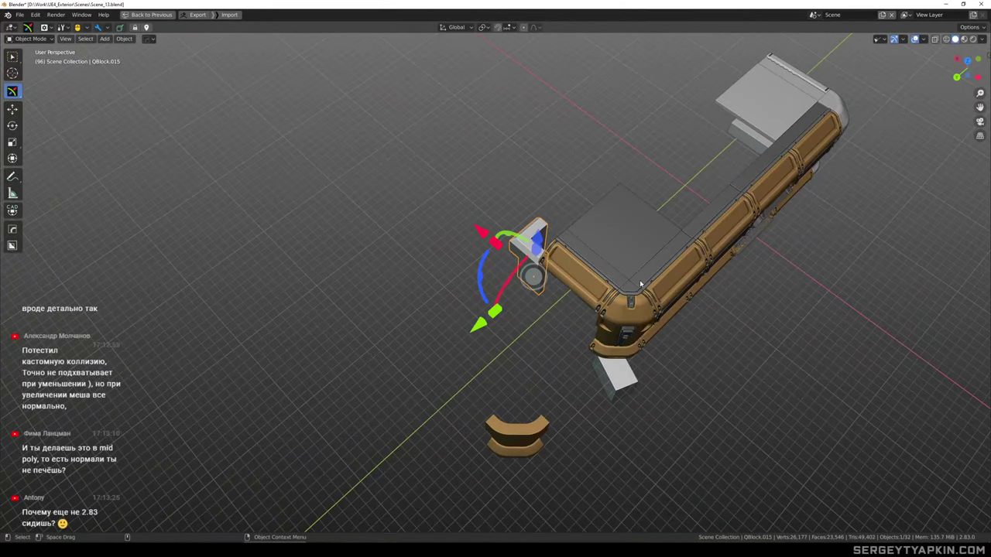
key(Delete)
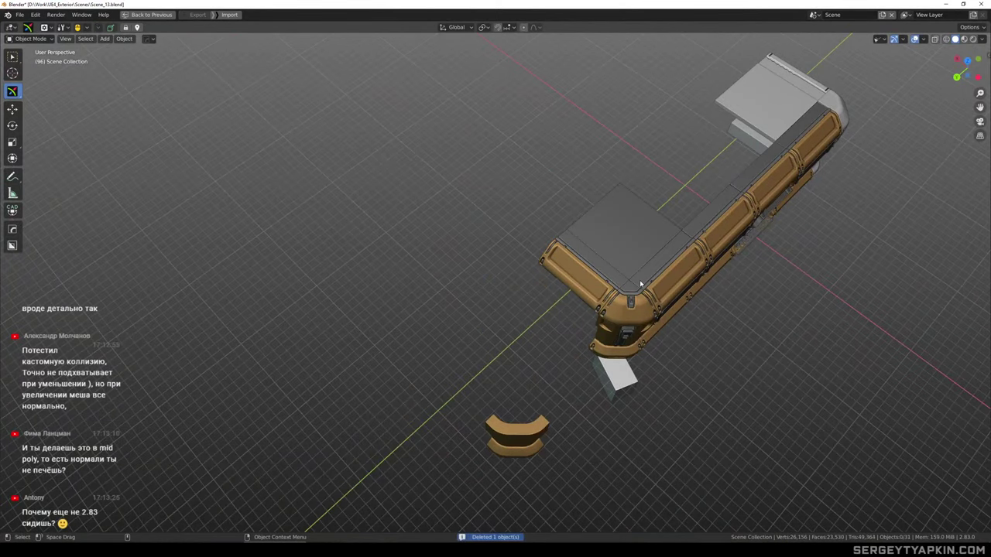
Make a linked duplicate of the unrotated roof-edge module next to the corner, working in the top view
scroll(665, 281, up, 1)
click(664, 282)
middle_drag(692, 312, 622, 343)
click(549, 217)
shift+middle_drag(528, 246, 565, 296)
key(w)
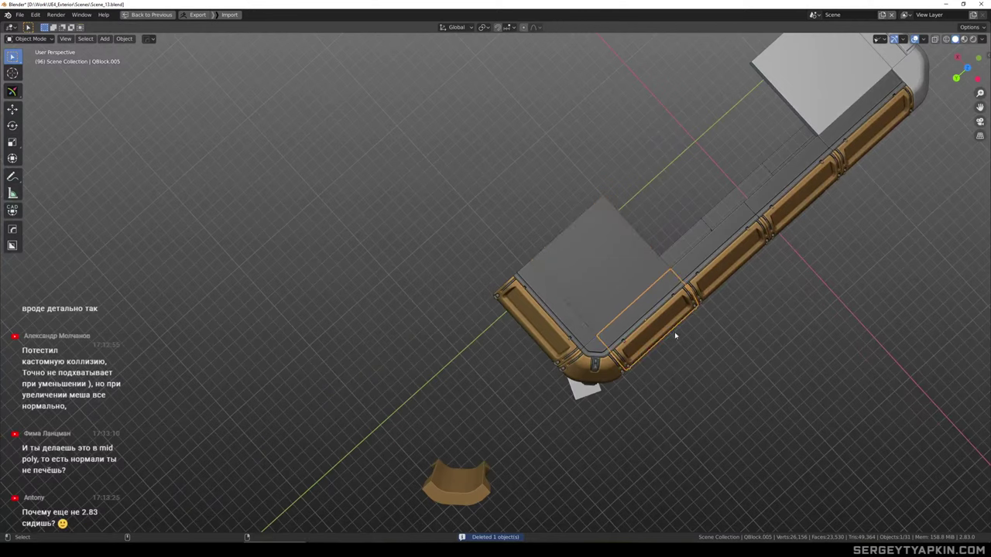
middle_drag(675, 335, 639, 345)
key(KP_7)
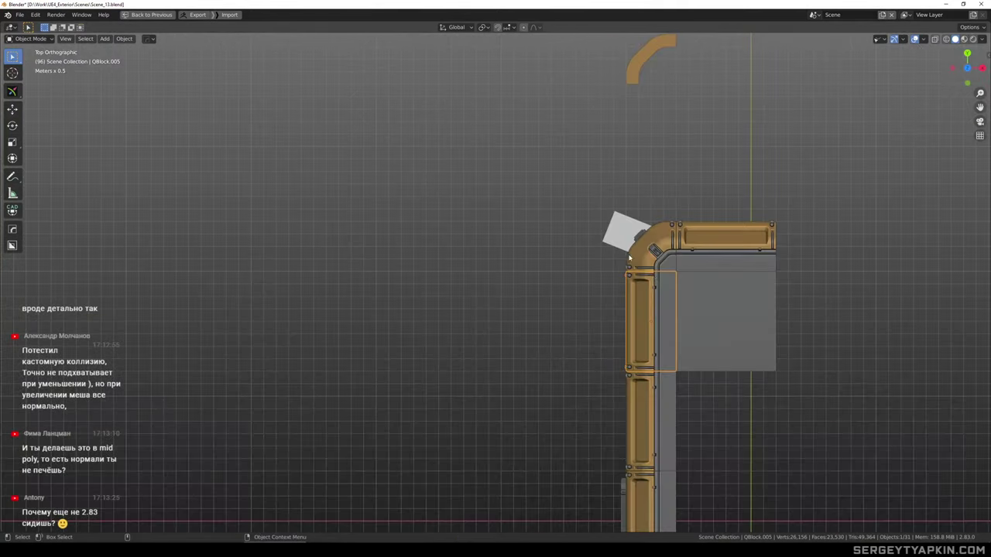
shift+middle_drag(670, 281, 592, 279)
key(alt+d)
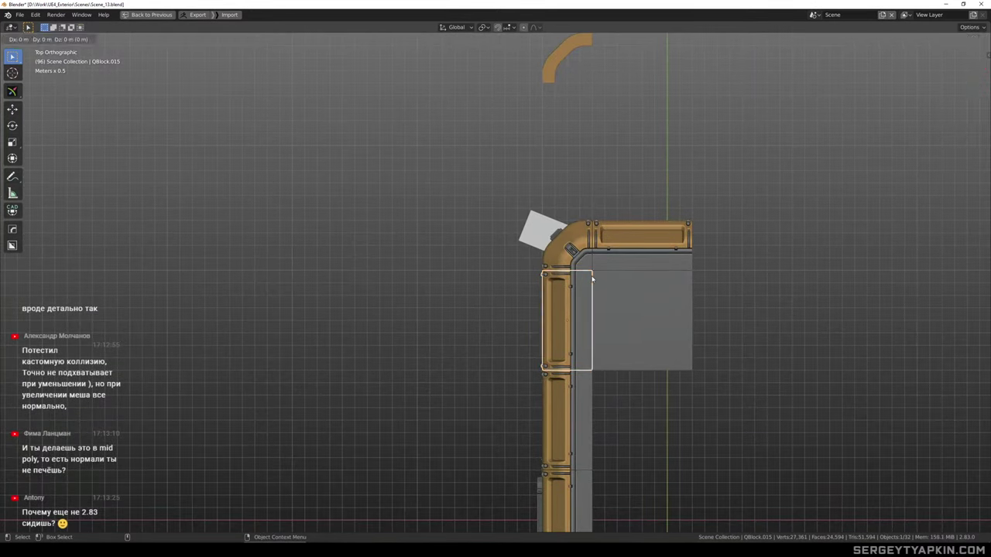
right_click(593, 279)
key(w)
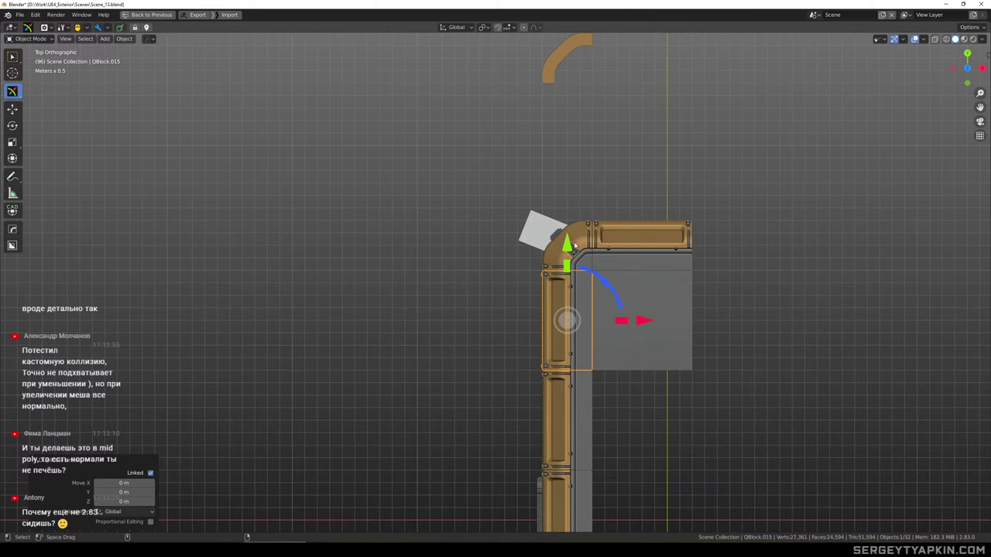
Move the duplicate 6 m along Y and shift it along X to meet the rotated roof-edge module's outer end
drag(573, 245, 580, 128)
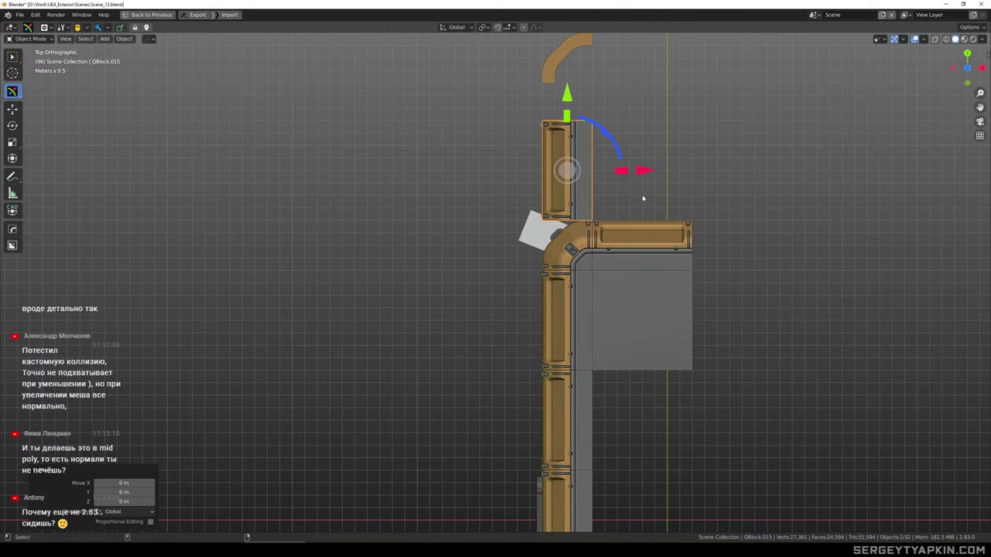
drag(645, 171, 792, 190)
click(766, 251)
Make a linked duplicate of the square roof panel and move it along X to sit edge to edge with the original
middle_drag(728, 250, 812, 166)
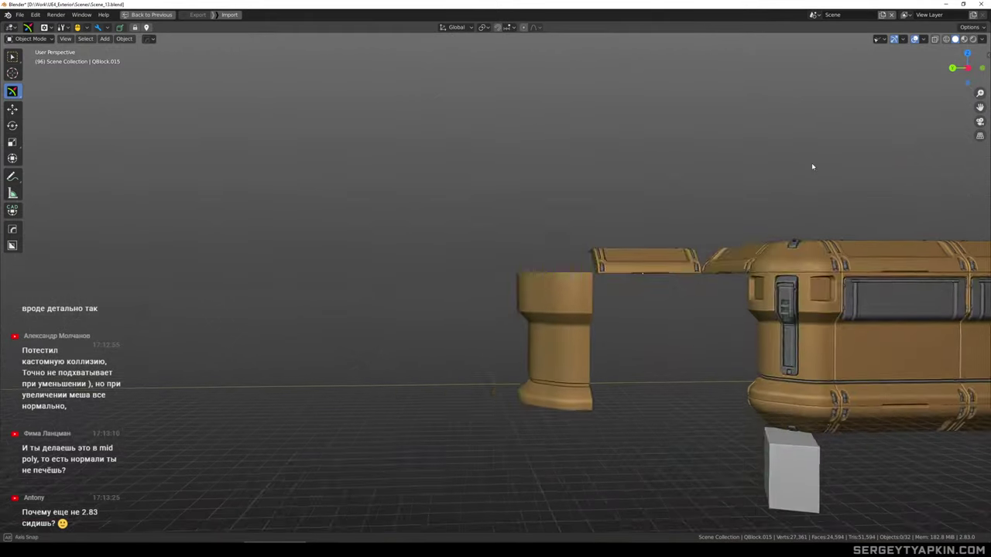
shift+middle_drag(799, 239, 633, 309)
scroll(631, 236, down, 1)
scroll(565, 293, down, 1)
shift+middle_drag(617, 271, 652, 296)
click(577, 215)
key(KP_7)
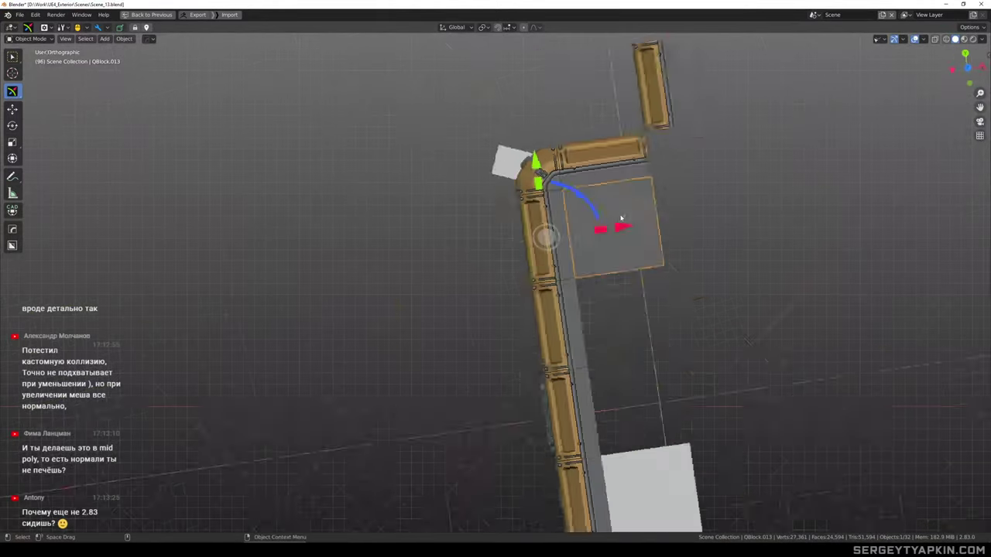
shift+middle_drag(644, 241, 590, 261)
key(shift+d)
right_click(591, 261)
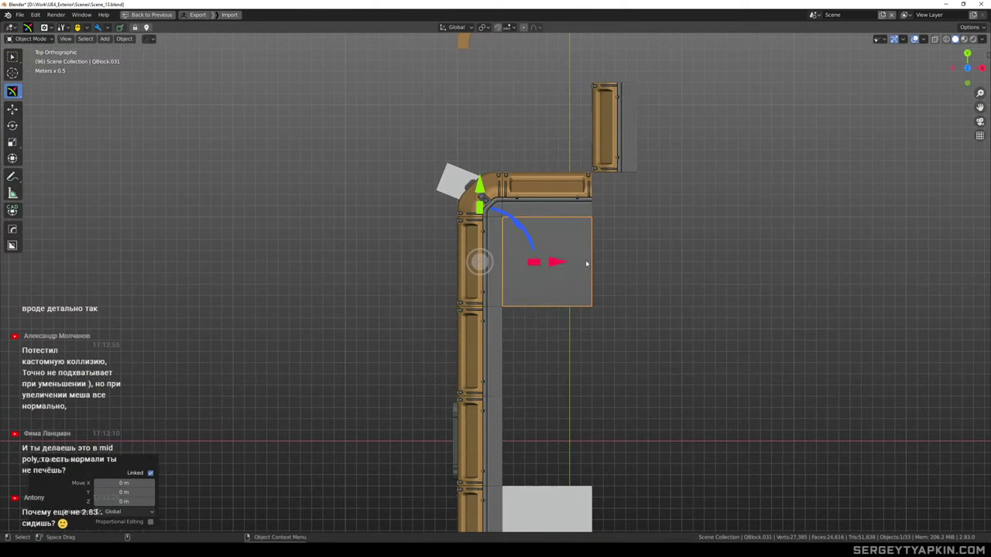
ctrl+drag(565, 262, 660, 264)
shift+middle_drag(659, 216, 626, 257)
click(673, 224)
Add a third linked roof panel by duplicating the second one and moving the copy along X to continue the row
click(623, 268)
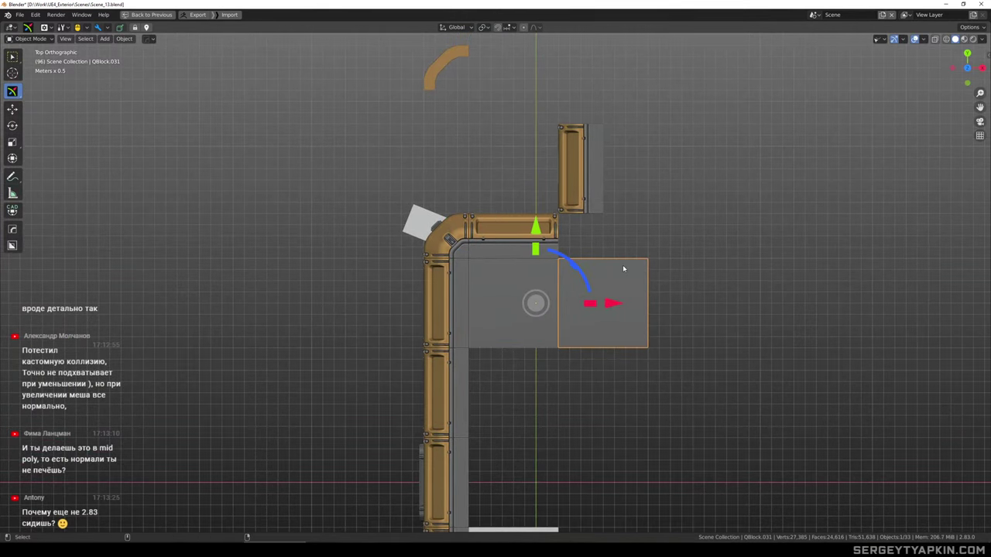
key(shift+d)
right_click(623, 268)
drag(614, 303, 709, 306)
shift+middle_drag(642, 240, 663, 250)
key(w)
Try to move the second and third roof panels together along Y
click(608, 318)
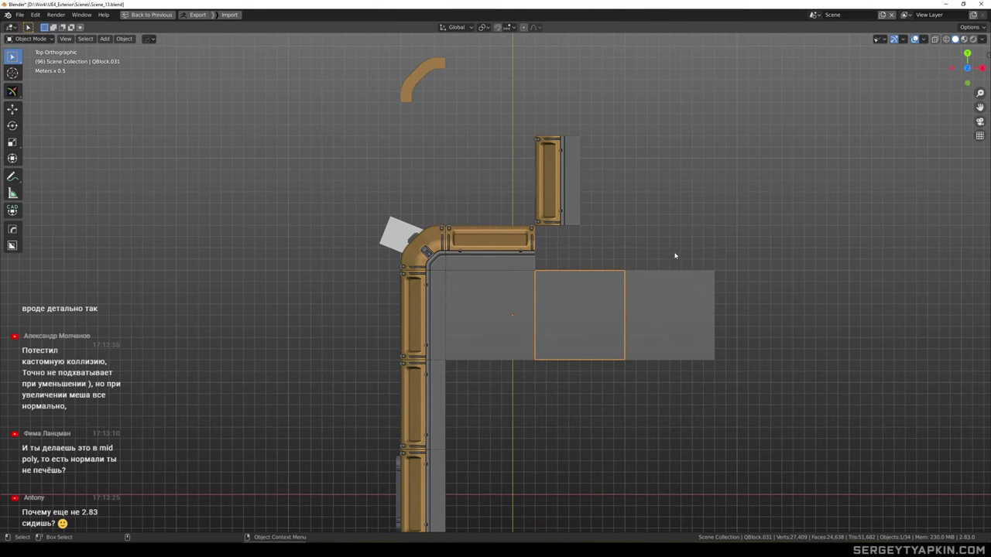
scroll(637, 298, up, 2)
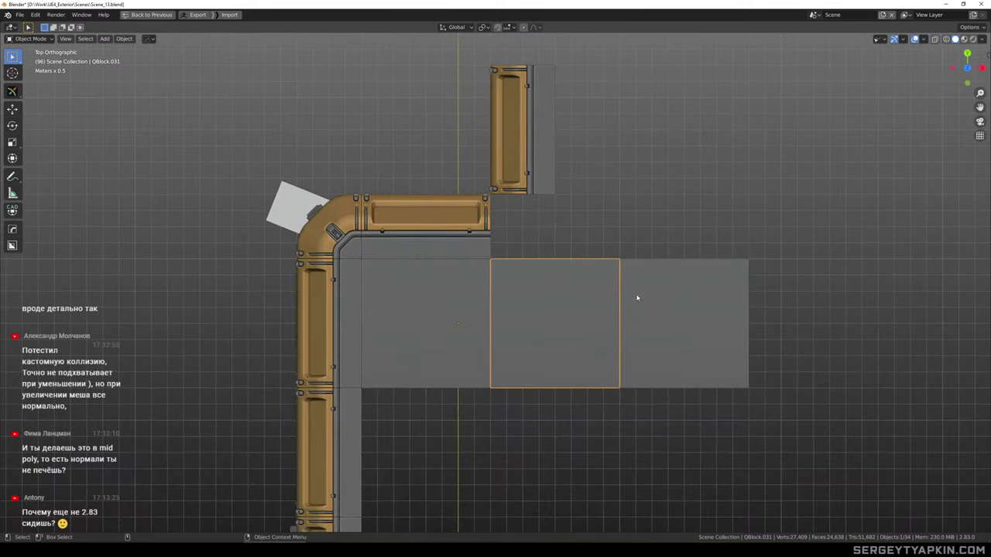
scroll(665, 268, down, 1)
shift+middle_drag(640, 262, 628, 282)
key(alt+a)
shift+click(635, 325)
key(alt)
scroll(613, 327, down, 1)
key(alt)
right_click(579, 304)
key(w)
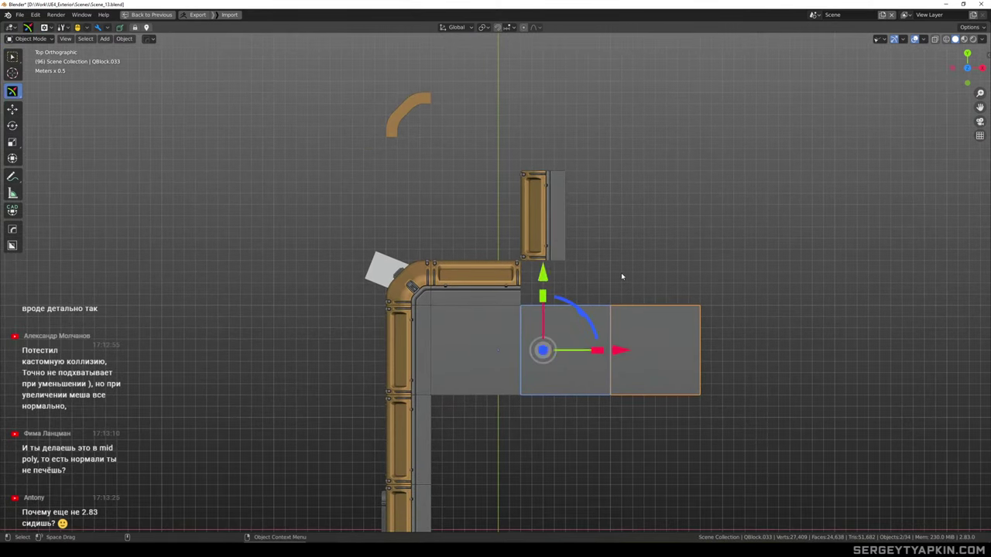
drag(543, 273, 568, 187)
key(ctrl+z)
click(664, 299)
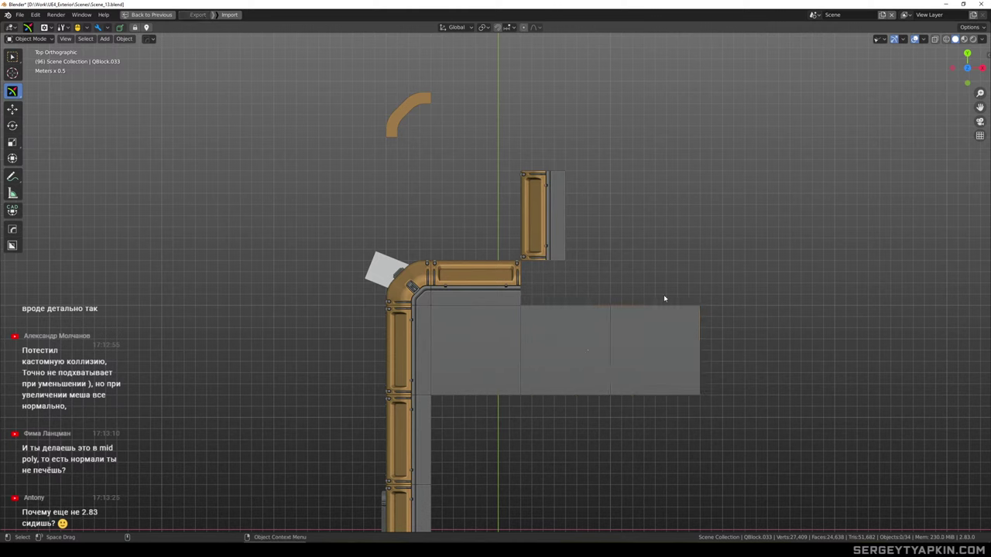
Make a linked duplicate of the third roof panel and move it along Y against that panel's outer edge
shift+middle_drag(658, 285, 611, 305)
key(alt+d)
right_click(602, 304)
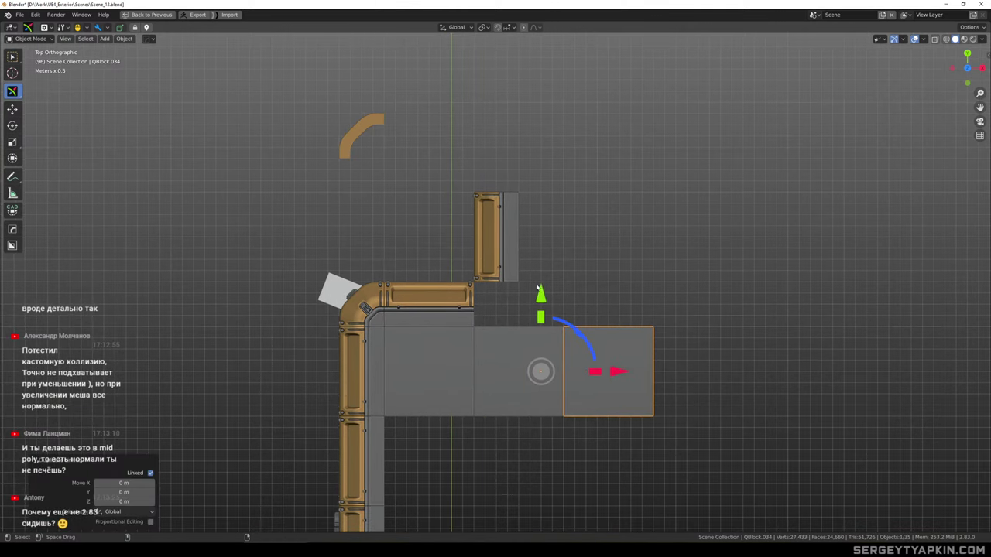
ctrl+drag(540, 289, 573, 192)
shift+middle_drag(626, 231, 616, 249)
click(606, 241)
Examine how the roof-edge modules and roof panels line up around the corner, from above and in perspective
click(499, 281)
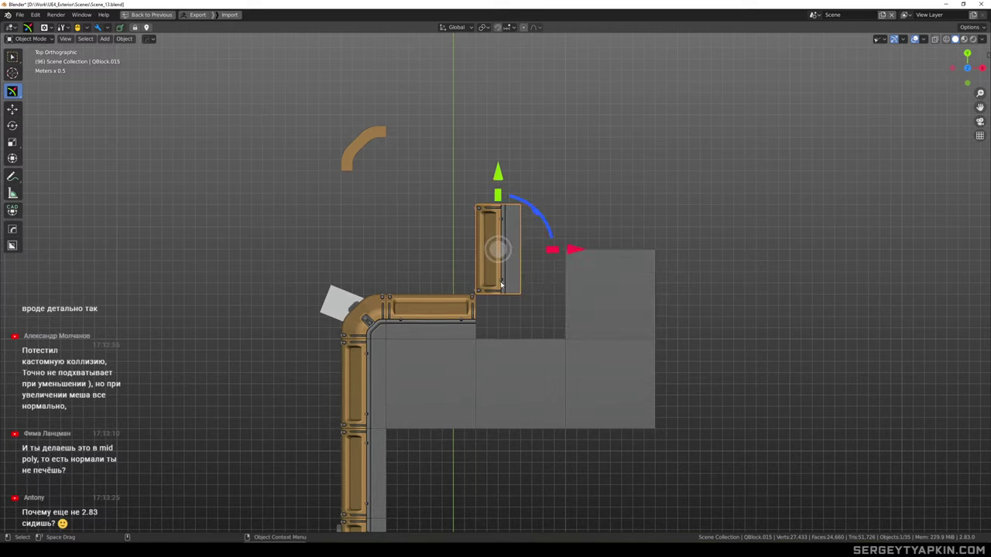
scroll(499, 282, up, 2)
shift+middle_drag(537, 280, 577, 250)
scroll(586, 331, down, 2)
scroll(528, 245, up, 2)
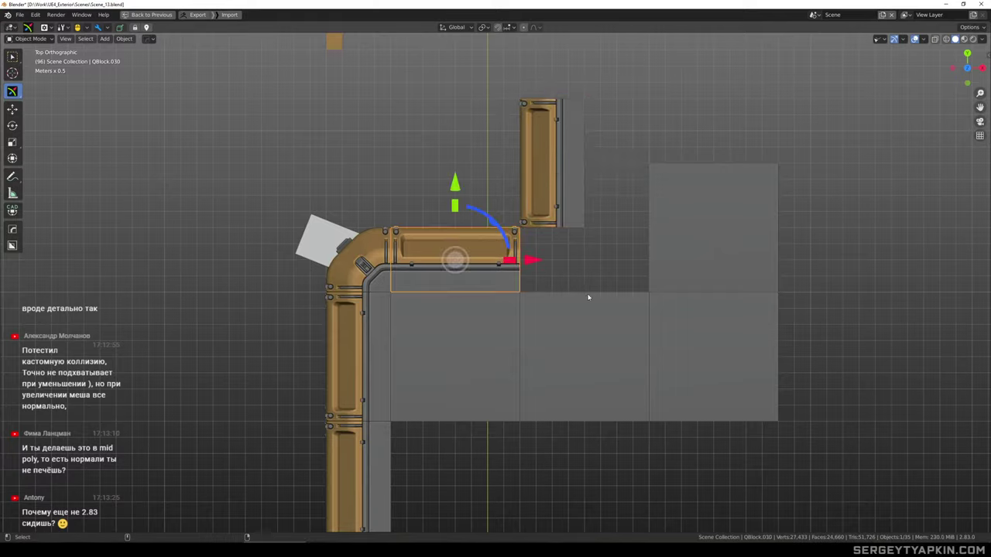
middle_drag(588, 298, 701, 217)
key(w)
scroll(455, 281, up, 2)
shift+middle_drag(454, 281, 522, 268)
scroll(522, 268, down, 5)
middle_drag(596, 329, 592, 245)
scroll(599, 305, up, 3)
Make a linked duplicate of the lower wall module next to the corner module
click(621, 317)
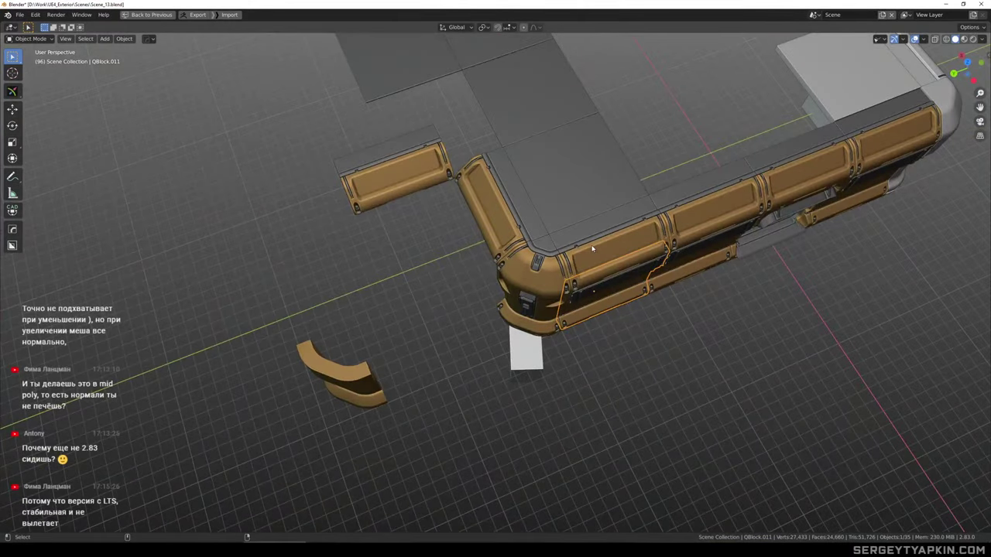
key(alt+d)
right_click(591, 245)
key(shift+space)
key(r)
key(alt+shift+w)
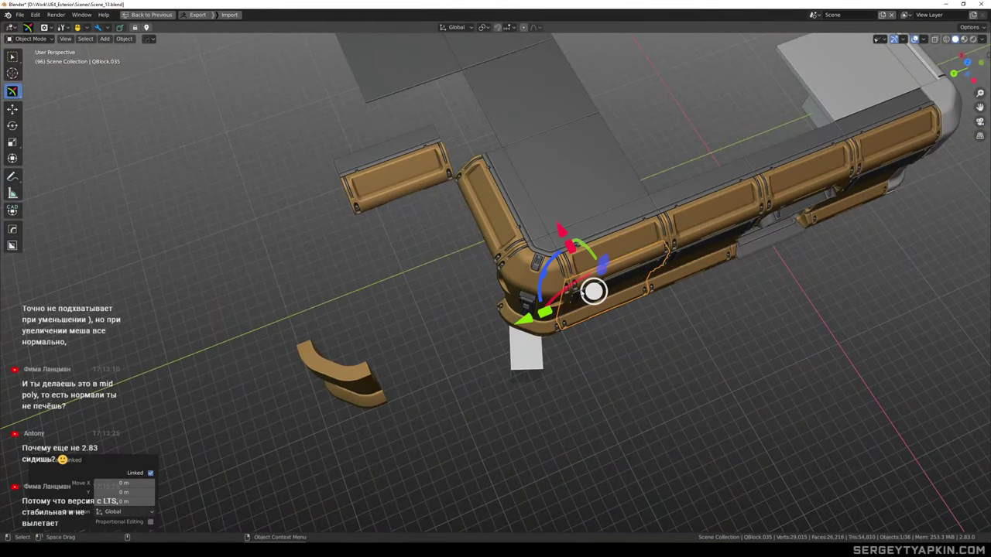
Rotate the duplicated lower wall module -90° around the vertical axis
key(shift+space)
key(r)
drag(584, 343, 502, 324)
key(ctrl+z)
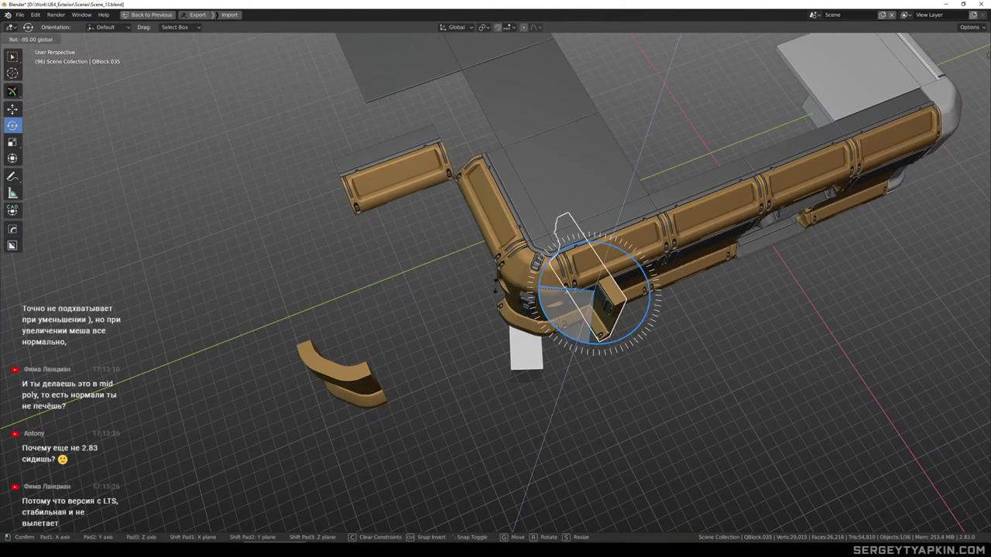
ctrl+drag(493, 283, 494, 281)
middle_drag(517, 193, 543, 232)
Move the rotated wall duplicate along Y and 3 m along X to fit beneath the rotated roof-edge module
key(alt+shift+w)
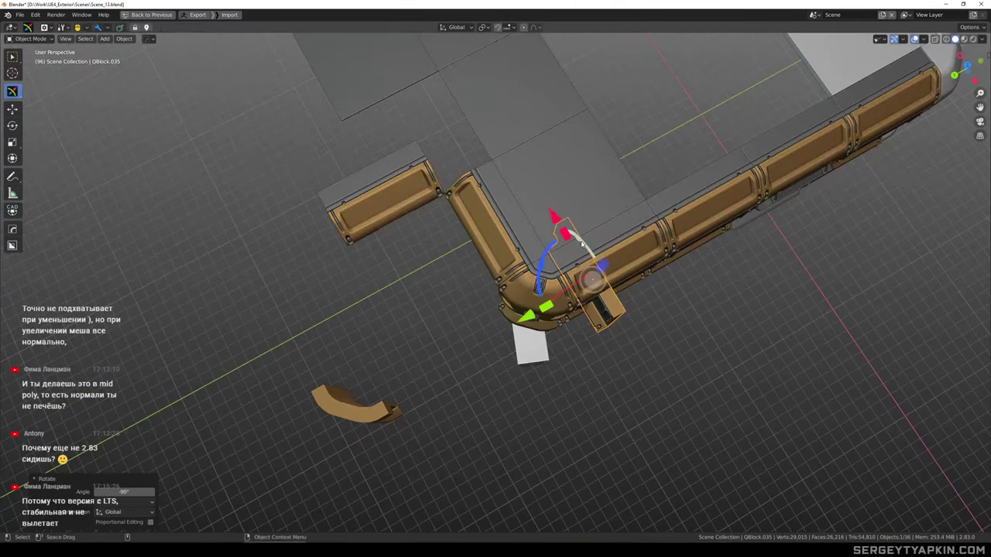
drag(536, 308, 447, 341)
middle_drag(449, 339, 523, 305)
ctrl+drag(443, 319, 371, 302)
Make a linked duplicate of the newly placed wall module and rotate it 90° around the vertical axis
middle_drag(370, 302, 566, 244)
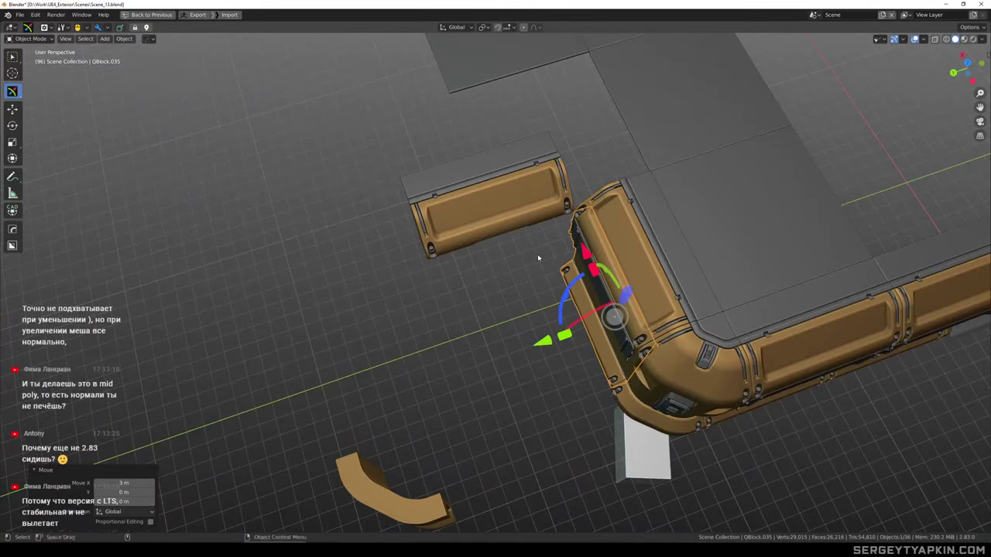
key(alt+d)
right_click(541, 268)
key(r)
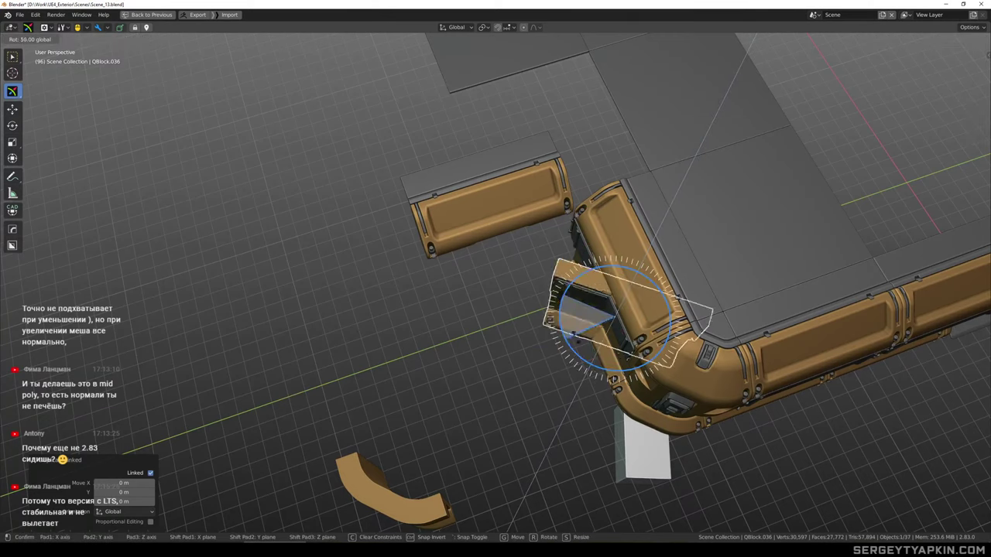
ctrl+drag(600, 350, 605, 350)
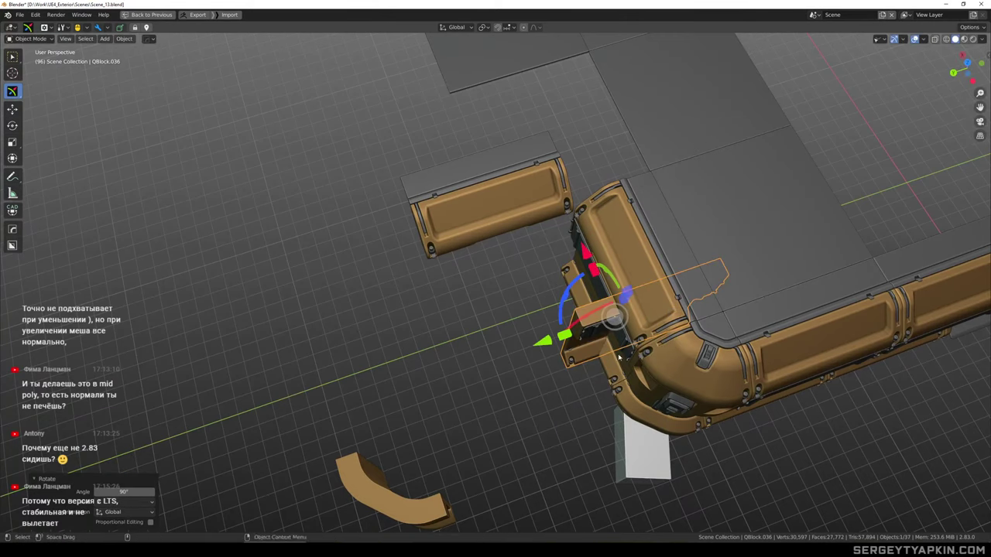
Move the second wall duplicate 3 m along X and then along Y to sit beneath the outermost roof-edge module
mouse_move(617, 312)
middle_down()
mouse_move(623, 329)
mouse_move(656, 350)
mouse_move(669, 341)
mouse_move(630, 314)
middle_up()
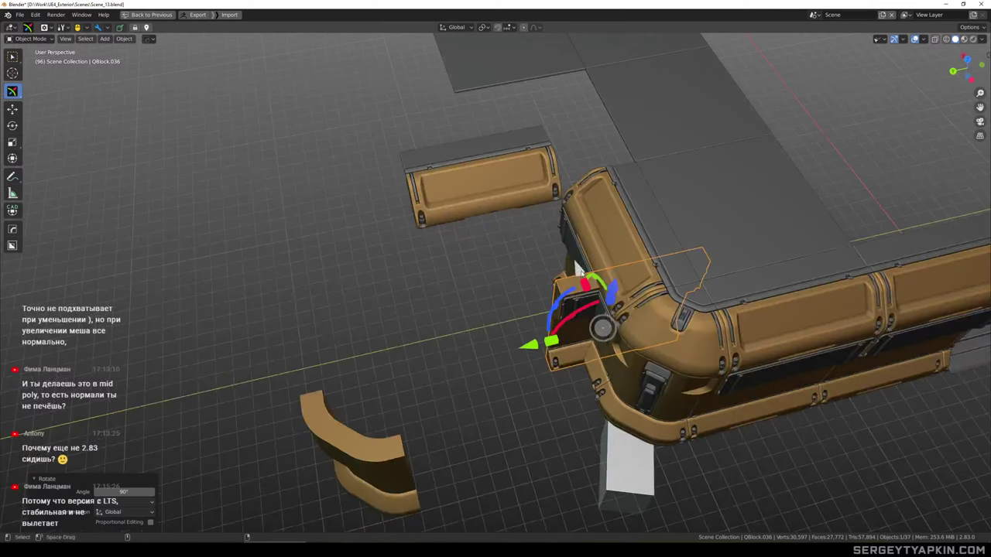
ctrl+drag(582, 274, 534, 191)
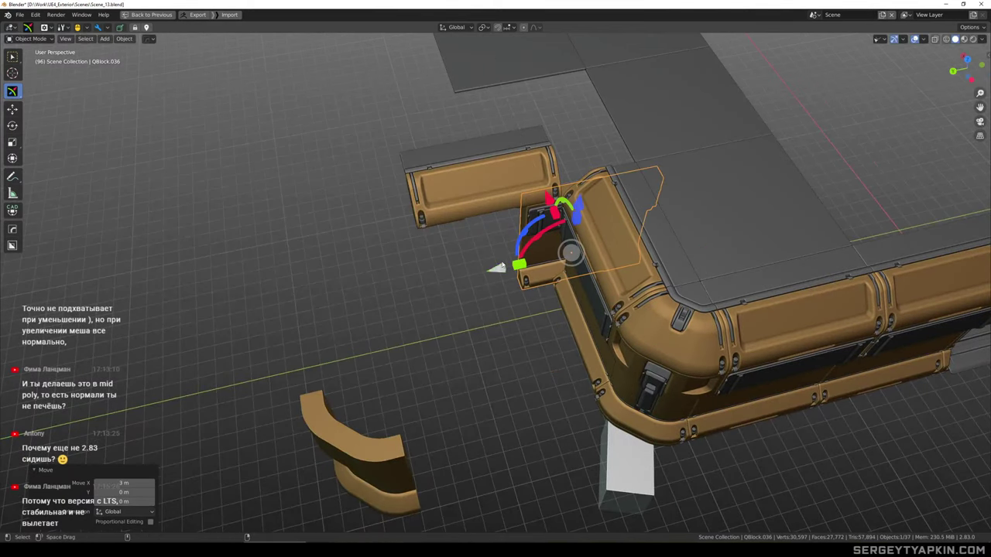
ctrl+drag(502, 265, 407, 272)
click(507, 323)
Save the scene and keep a new version of it as Scene_14.blend
scroll(586, 213, up, 2)
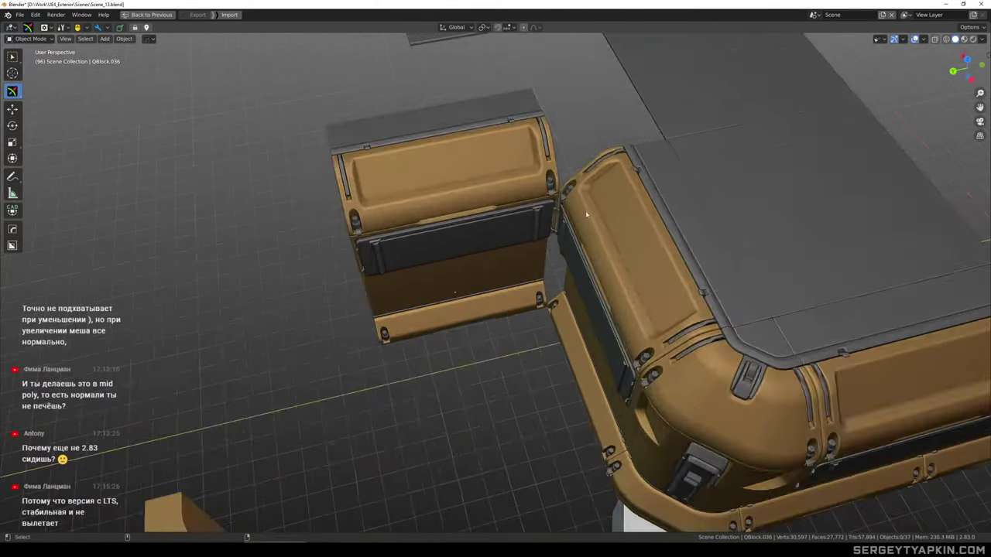
middle_drag(585, 213, 550, 272)
scroll(547, 243, up, 4)
scroll(579, 276, down, 5)
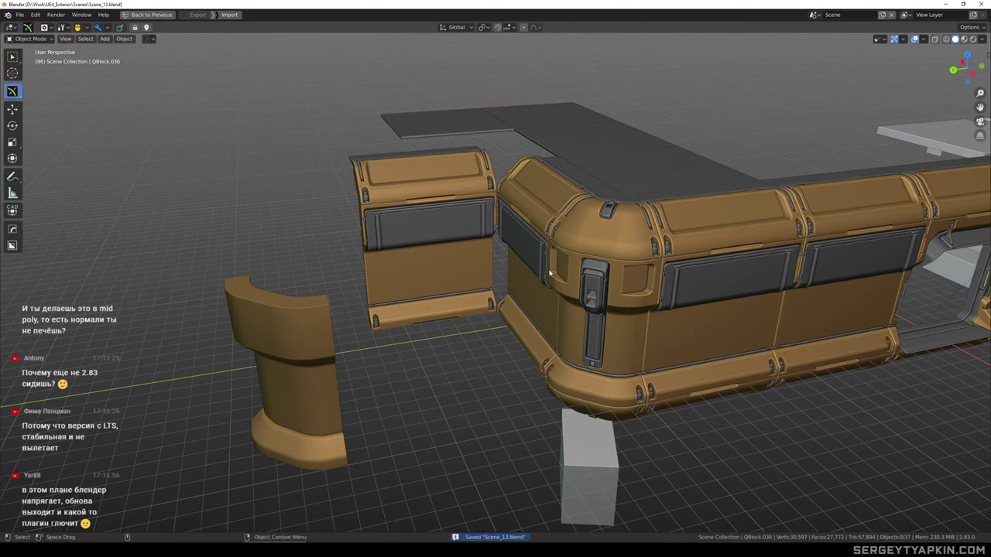
key(ctrl+s)
click(597, 299)
Move the offset fourth roof panel along X and Y until it adjoins the outermost roof-edge module
shift+middle_drag(565, 176, 548, 272)
click(572, 162)
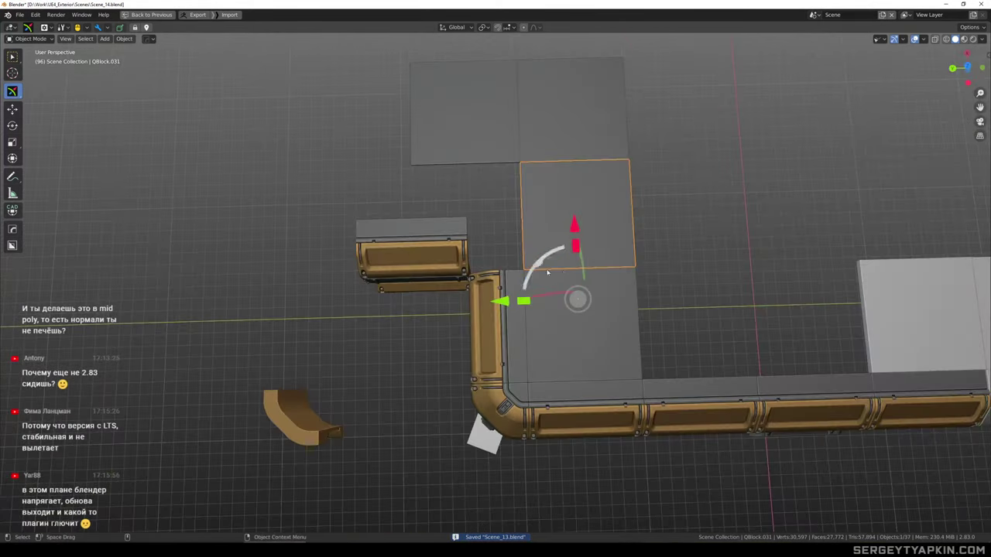
shift+middle_drag(502, 194, 604, 251)
click(524, 199)
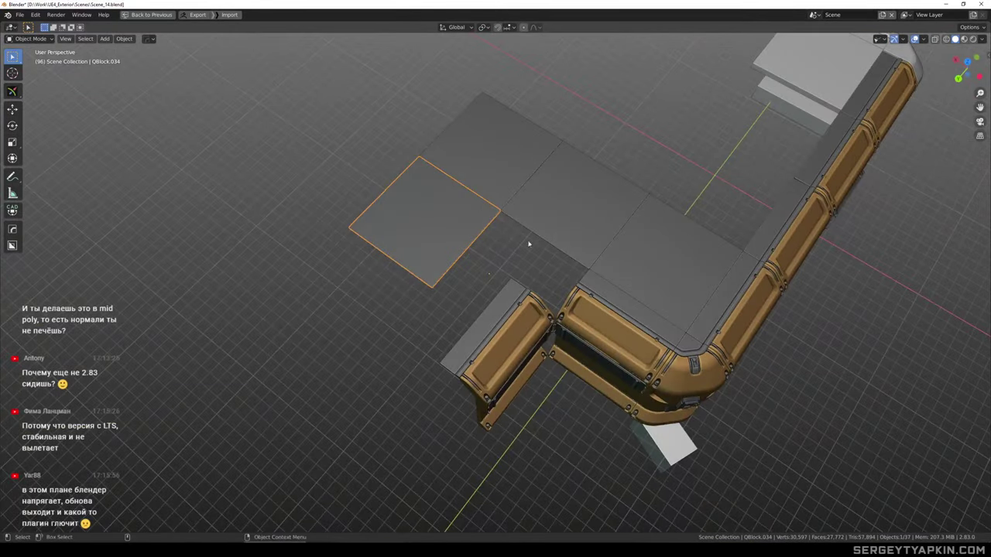
middle_drag(511, 239, 480, 271)
key(w)
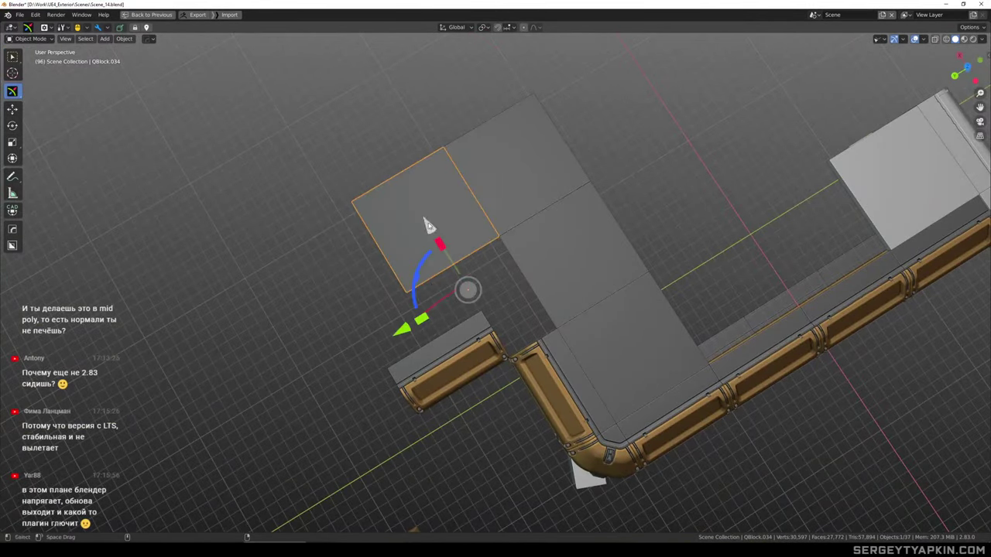
drag(430, 226, 457, 269)
ctrl+drag(427, 378, 376, 394)
click(595, 280)
shift+middle_drag(617, 272, 588, 245)
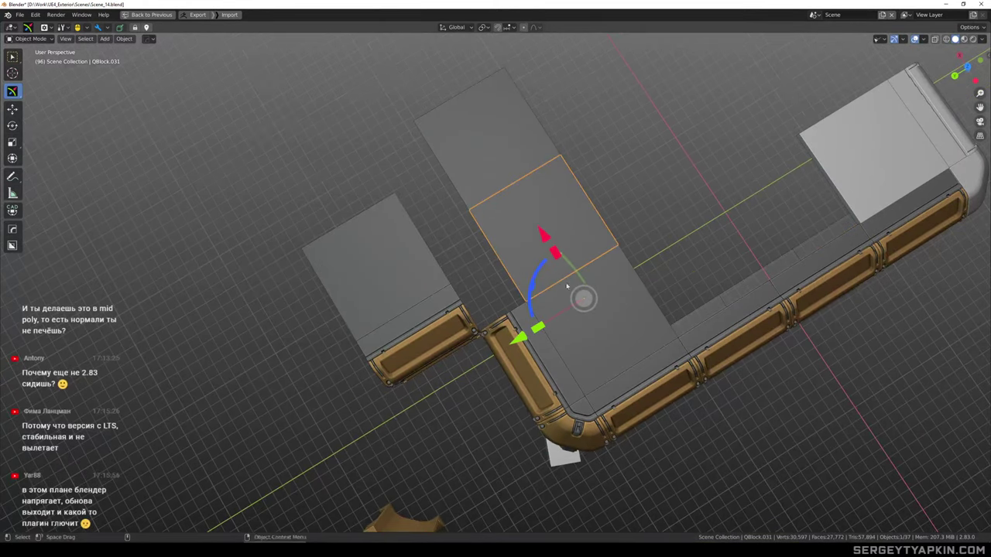
mouse_move(518, 339)
ctrl+mouse_down()
mouse_move(482, 352)
mouse_move(532, 322)
mouse_move(514, 325)
ctrl+mouse_up()
click(481, 180)
middle_drag(581, 249, 630, 185)
key(w)
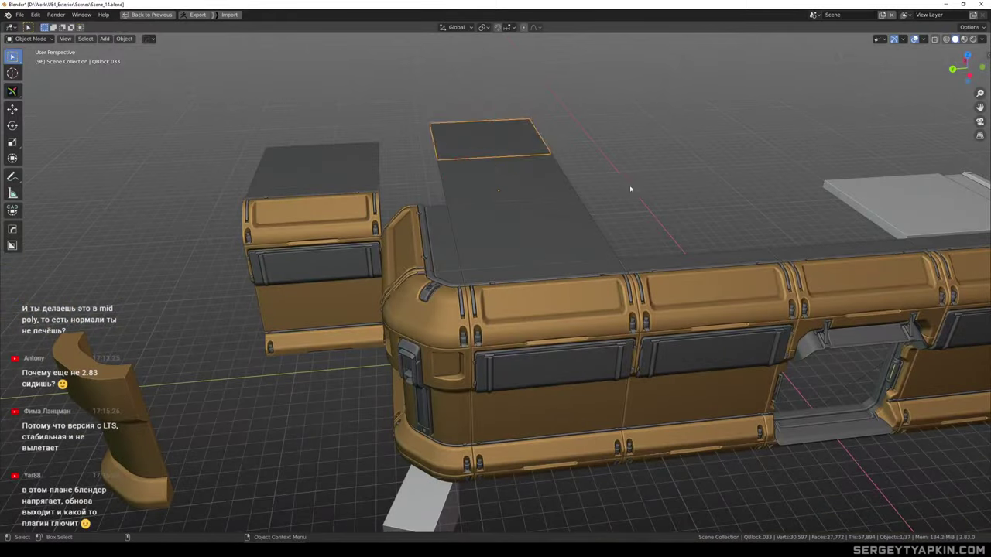
click(630, 185)
scroll(586, 228, down, 1)
middle_drag(538, 262, 544, 285)
scroll(436, 252, up, 1)
In top view, select the offset wall, roof-edge module and roof panel together and shift them 0.5 m along X and along Y
key(grave)
click(417, 173)
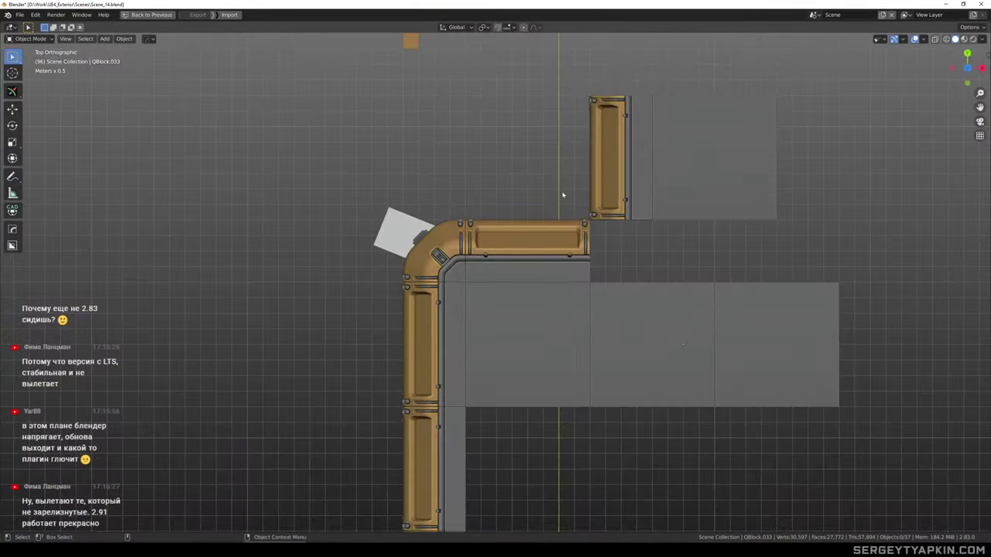
shift+middle_drag(641, 139, 591, 219)
scroll(591, 219, up, 1)
key(alt+z)
mouse_move(782, 252)
ctrl+right_down()
mouse_move(671, 168)
mouse_move(650, 249)
ctrl+right_up()
key(alt+z)
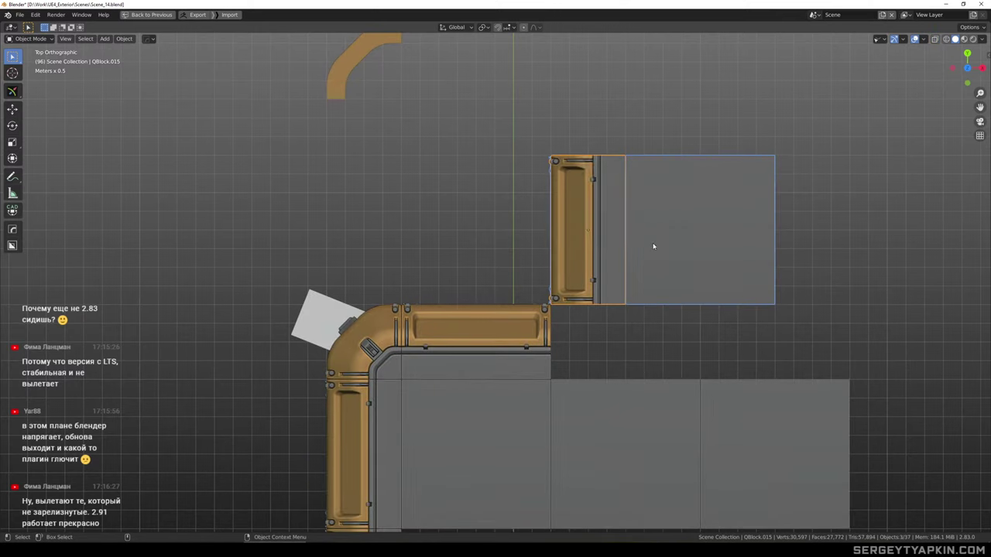
shift+middle_drag(670, 247, 614, 243)
ctrl+drag(611, 226, 628, 220)
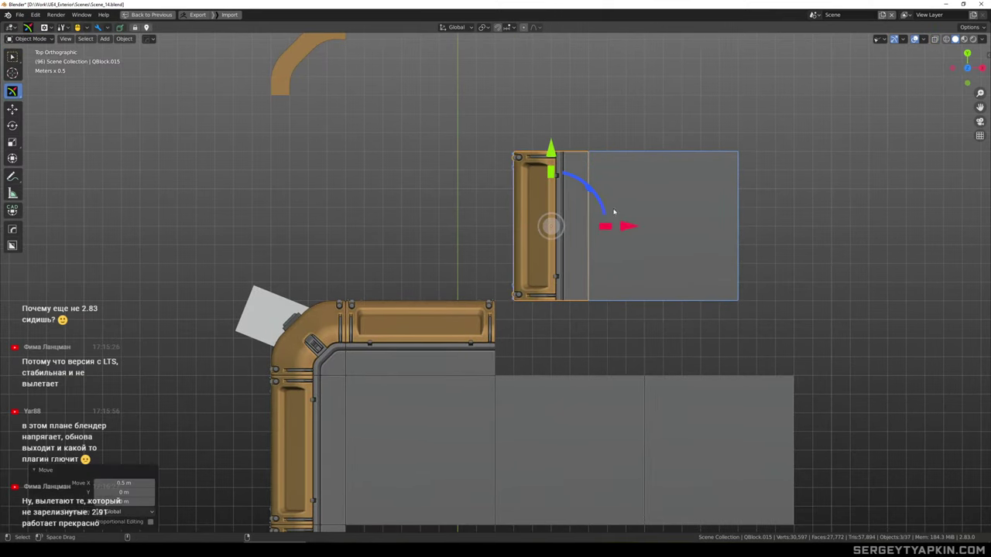
middle_drag(605, 325, 564, 220)
scroll(563, 282, up, 2)
key(grave)
click(562, 161)
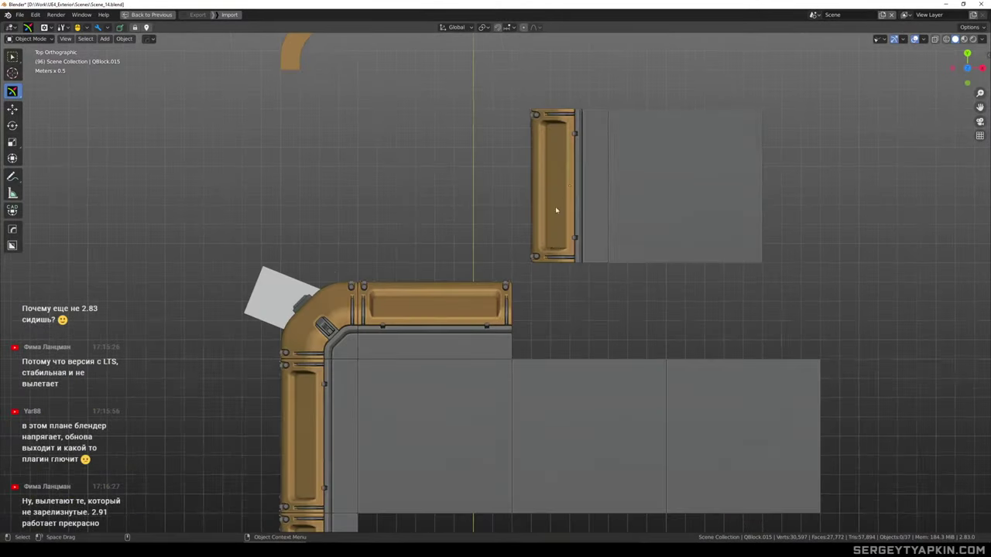
Try to move only the offset roof-edge module by -0.5 m along Y
scroll(553, 241, down, 1)
ctrl+shift+click(551, 284)
click(617, 280)
shift+middle_drag(579, 280, 547, 291)
scroll(526, 213, up, 1)
scroll(526, 213, up, 1)
click(519, 257)
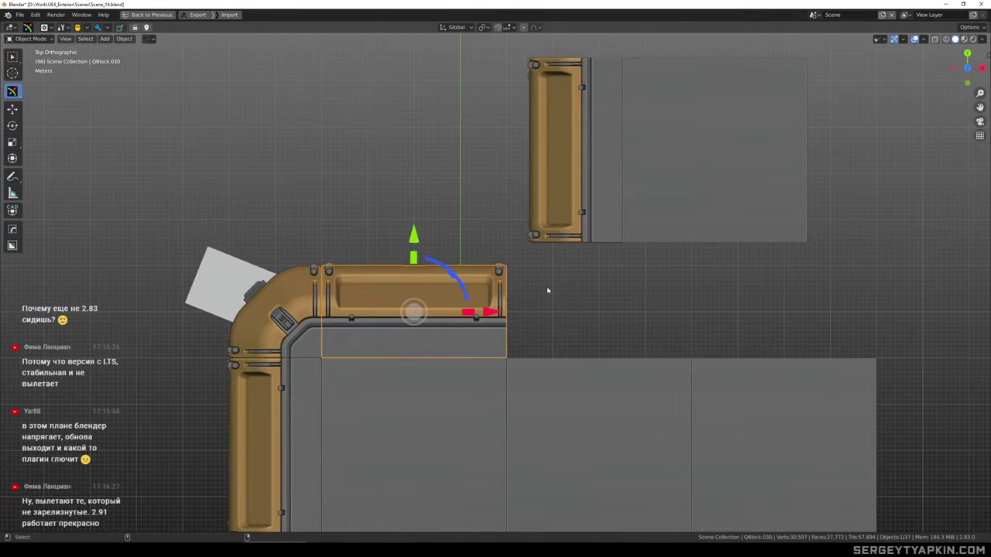
click(557, 198)
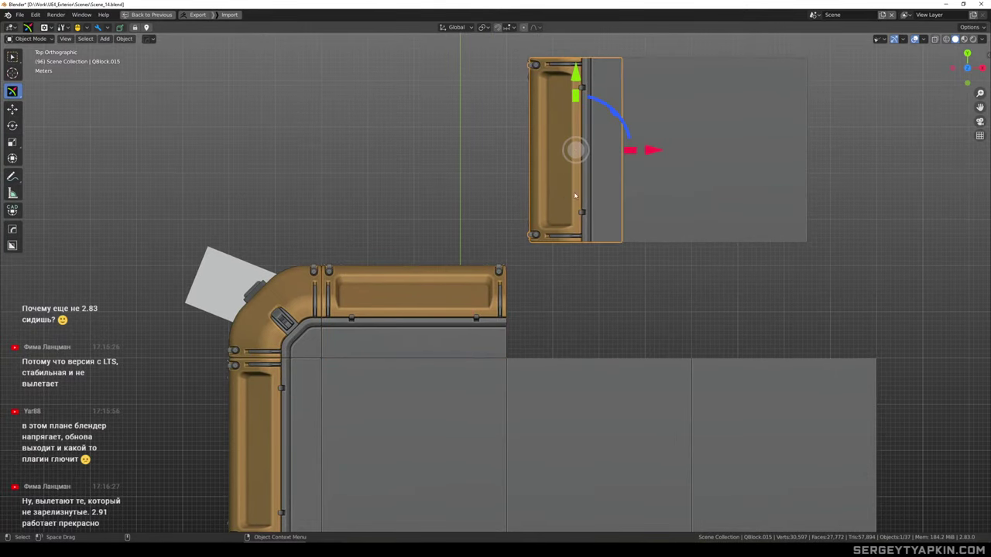
drag(576, 79, 576, 103)
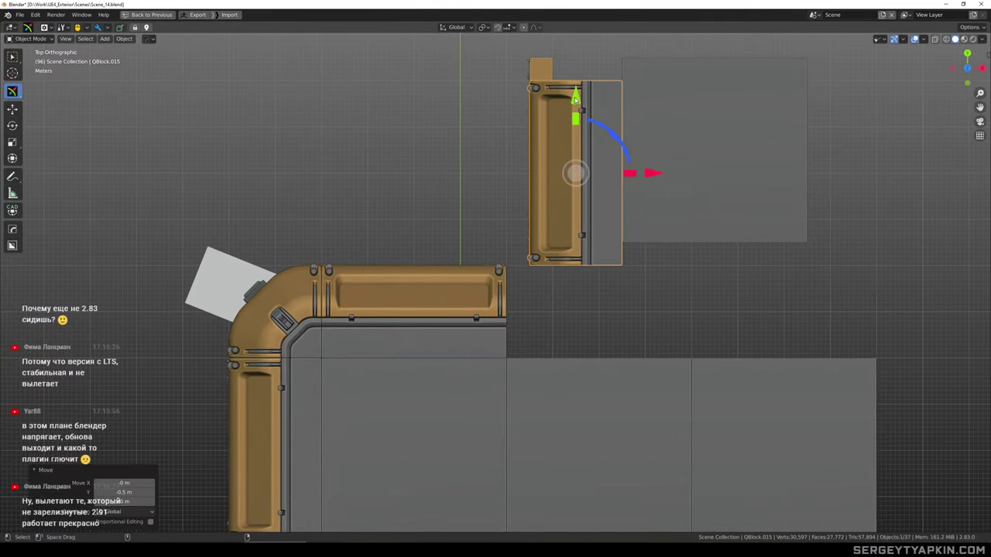
key(ctrl+z)
Select the offset wall, roof-edge module and roof panel together and move them -0.5 m along Y, 1 m along X and outward along Y
scroll(657, 198, down, 1)
key(w)
drag(828, 177, 551, 107)
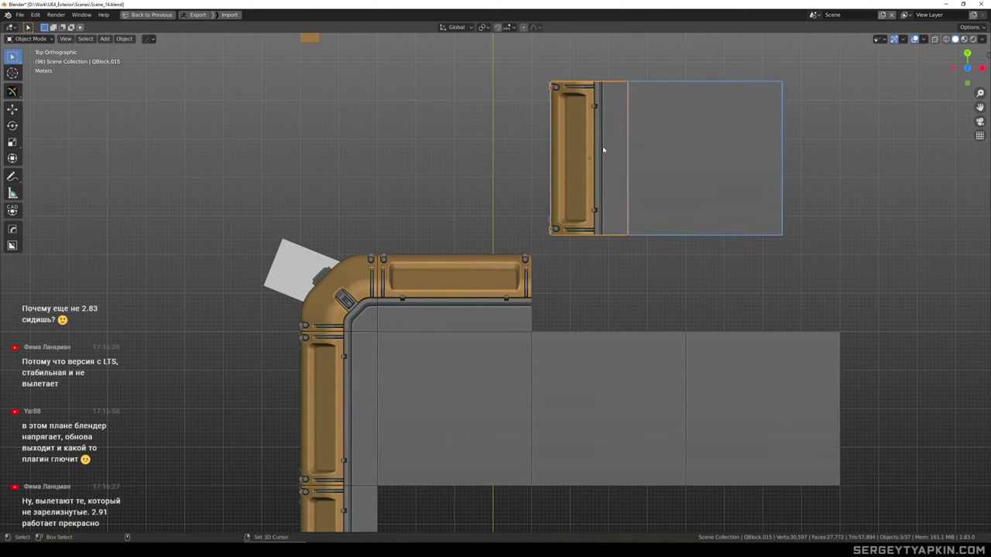
drag(589, 81, 589, 94)
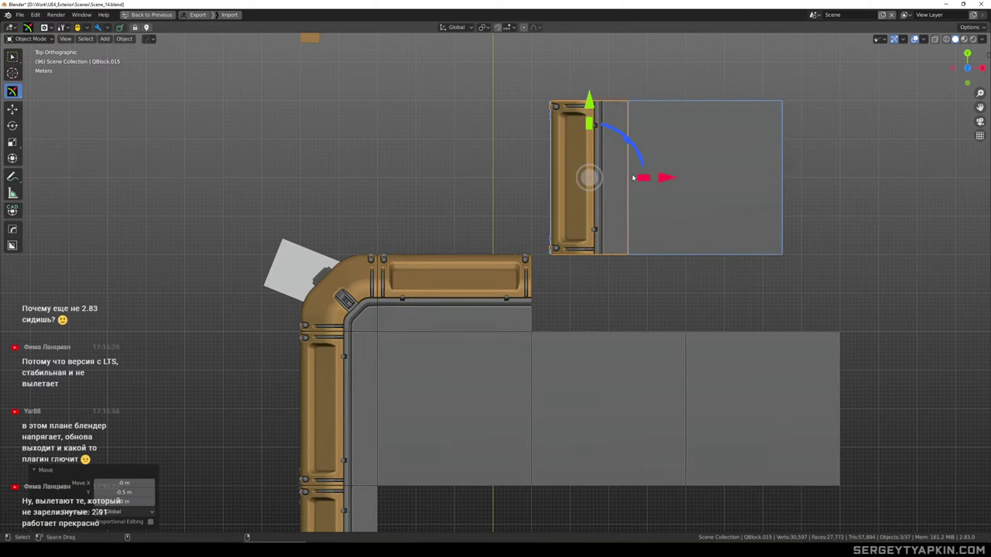
mouse_move(665, 178)
mouse_down()
mouse_move(650, 183)
mouse_move(684, 176)
mouse_up()
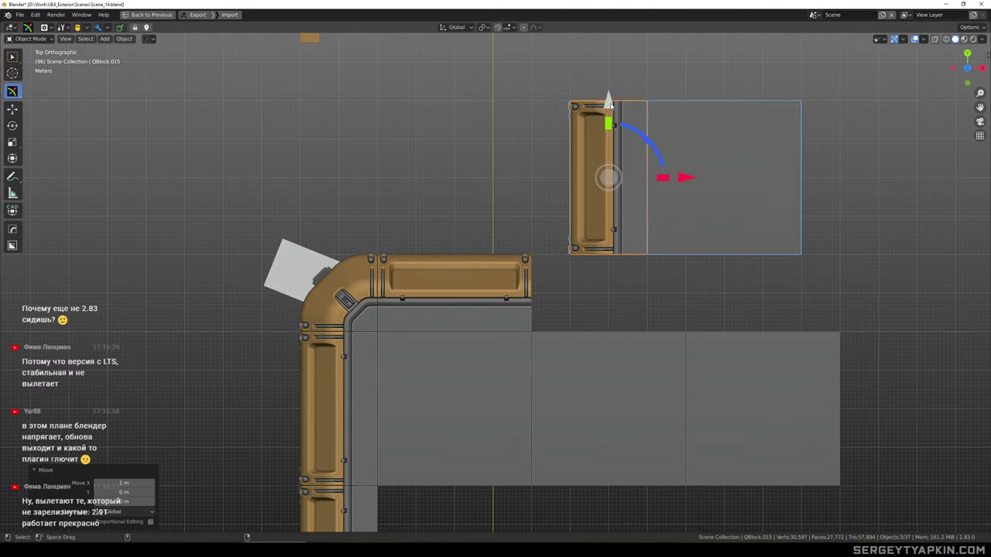
drag(610, 106, 610, 71)
Move the three offset modules back until their corner meets the end of the neighbouring roof-edge module
scroll(607, 248, down, 1)
shift+middle_drag(593, 250, 554, 279)
scroll(504, 239, up, 2)
scroll(507, 242, down, 3)
scroll(702, 234, up, 2)
scroll(540, 273, down, 4)
scroll(516, 250, up, 4)
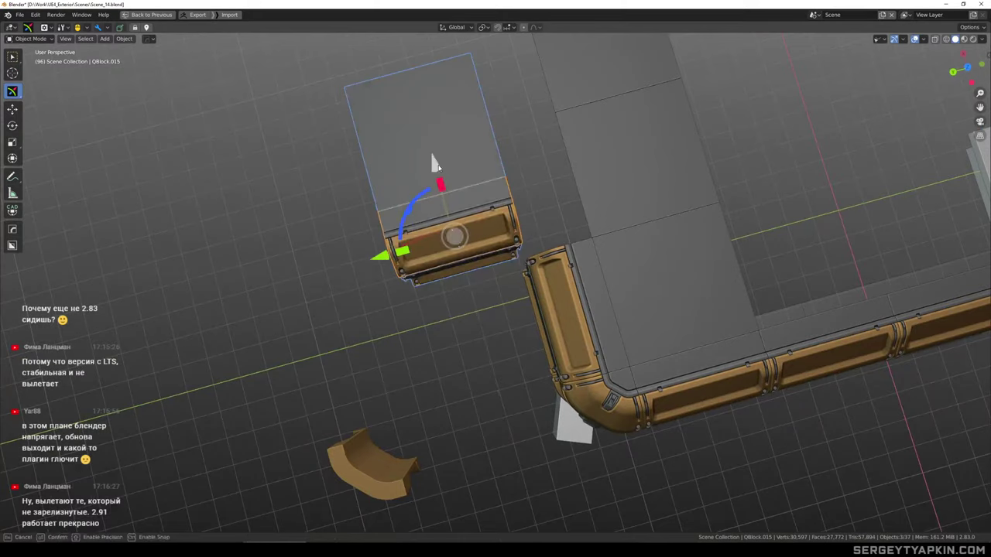
middle_drag(434, 164, 549, 186)
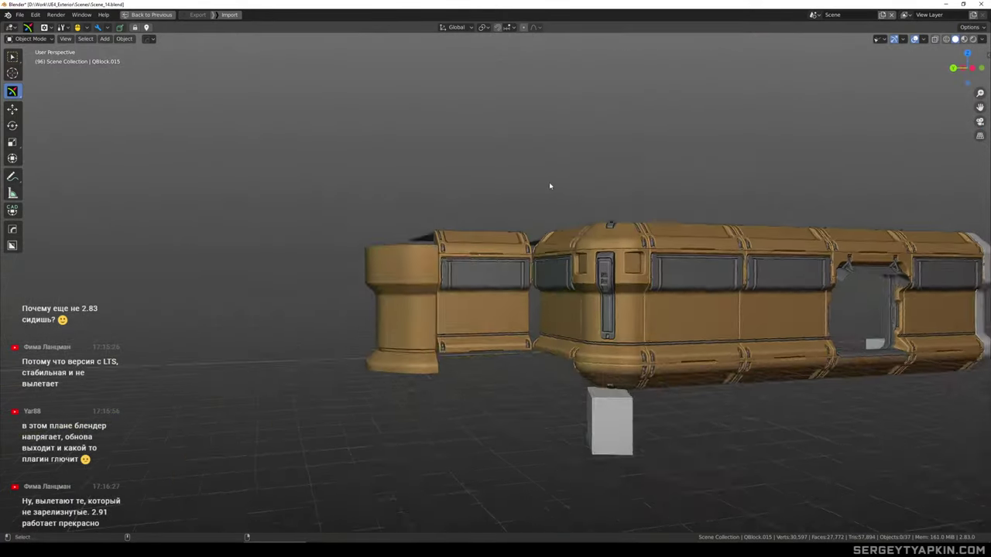
Examine the outer corner module, the adjacent walls and the roof edge from eye level and from above
scroll(547, 254, up, 4)
middle_drag(546, 258, 586, 246)
scroll(481, 236, down, 3)
scroll(554, 245, up, 3)
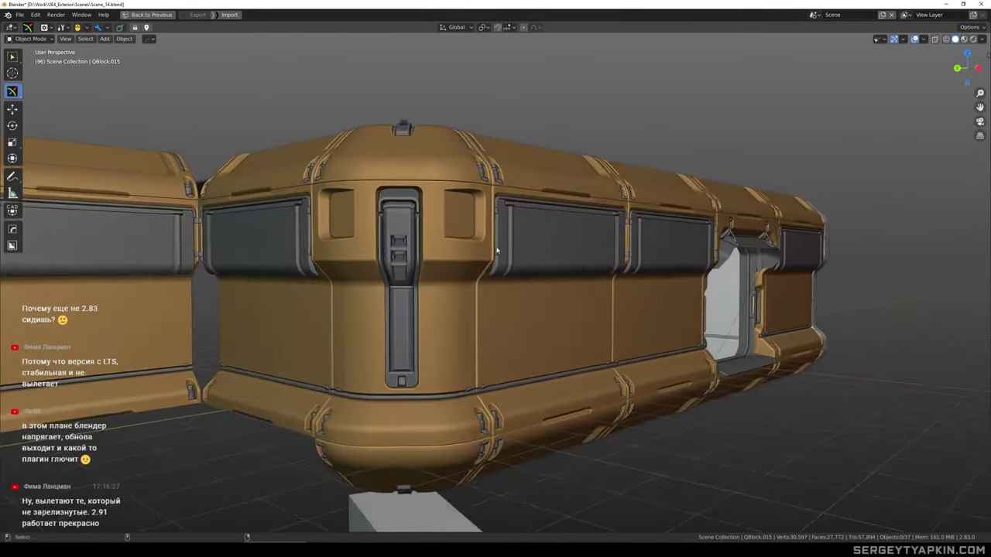
scroll(497, 250, down, 2)
shift+middle_drag(497, 250, 587, 346)
scroll(587, 310, down, 3)
middle_drag(595, 198, 574, 251)
scroll(574, 251, up, 3)
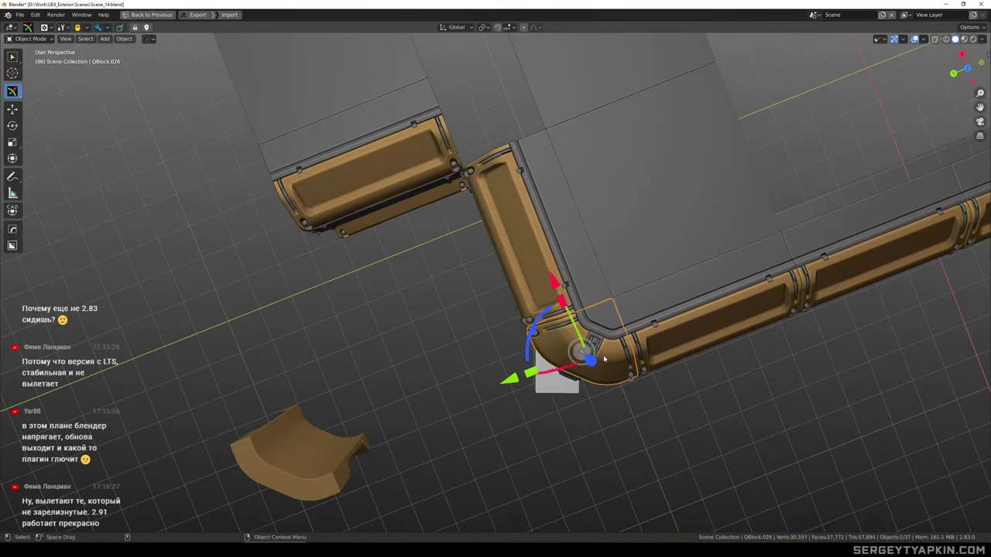
Make a linked duplicate of the offset roof-edge module and move it along Y to continue the edge past the inner corner
shift+middle_drag(495, 206, 573, 294)
click(508, 257)
middle_drag(508, 257, 561, 244)
scroll(531, 219, up, 2)
key(alt+d)
right_click(562, 243)
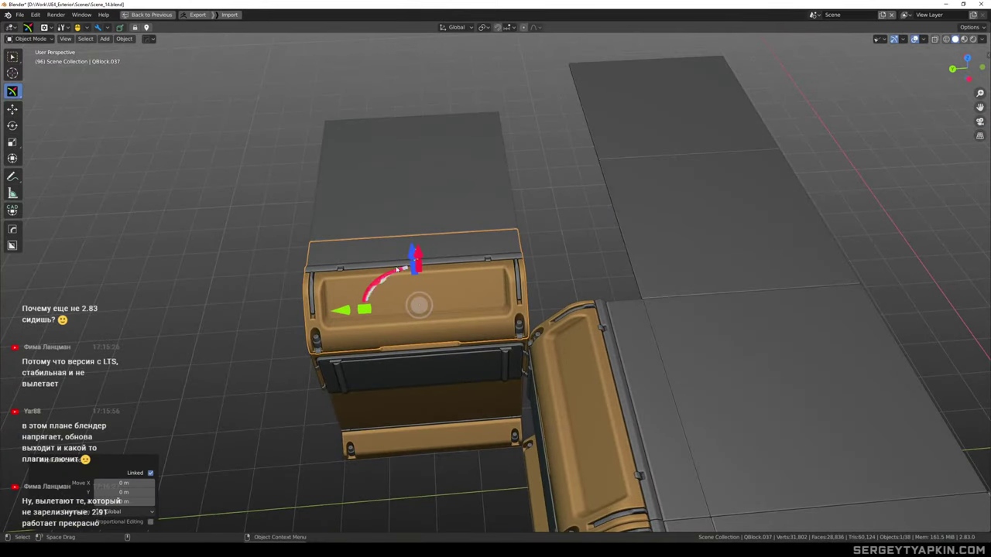
drag(346, 309, 513, 295)
Try to shift only the linked duplicate's origin 1 m along Y, undo that move and delete the duplicate
scroll(557, 295, up, 2)
key(ctrl+period)
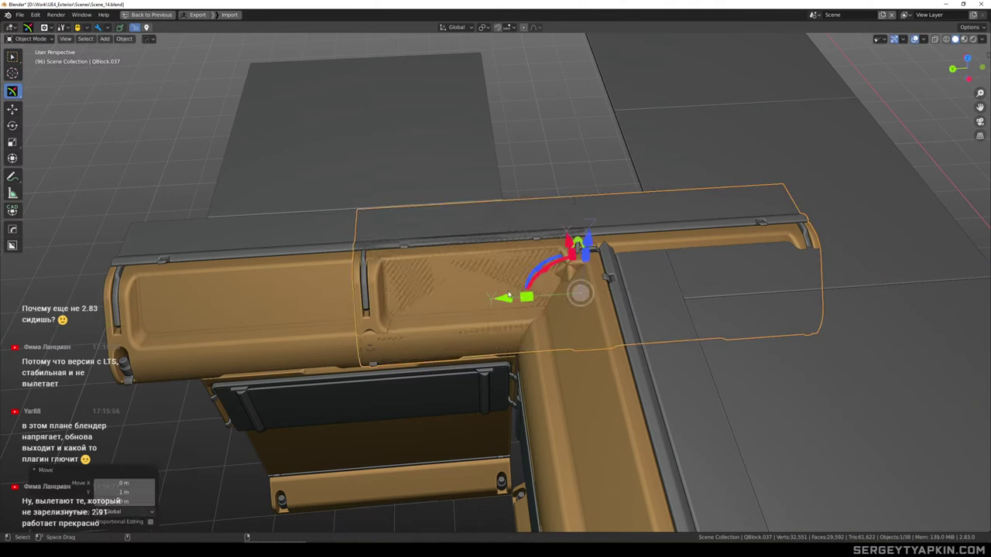
key(ctrl+z)
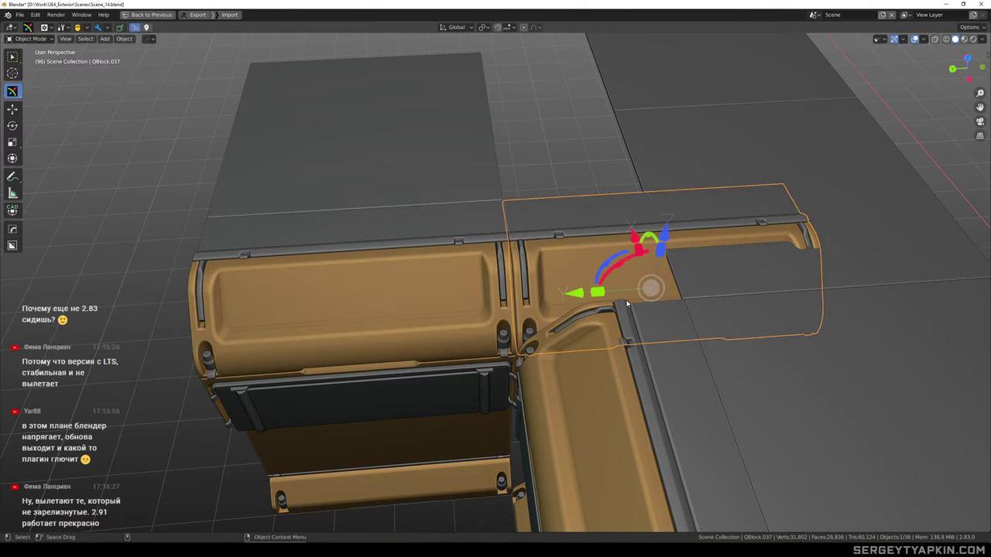
scroll(639, 278, down, 2)
key(Delete)
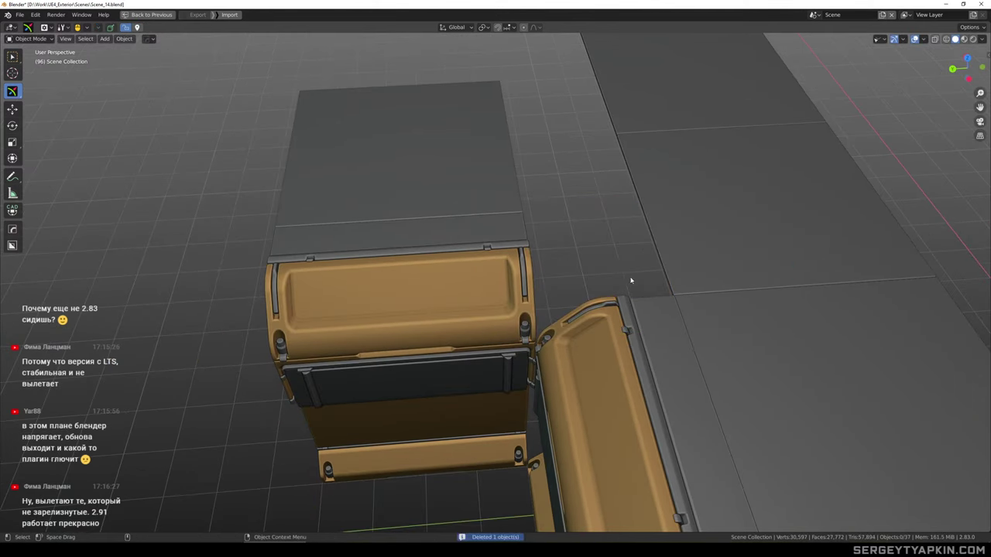
Make an independent duplicate of the offset roof-edge module past the inner corner along Y, and undo the trial 1 m origin shift
click(486, 264)
scroll(485, 276, down, 1)
key(shift+d)
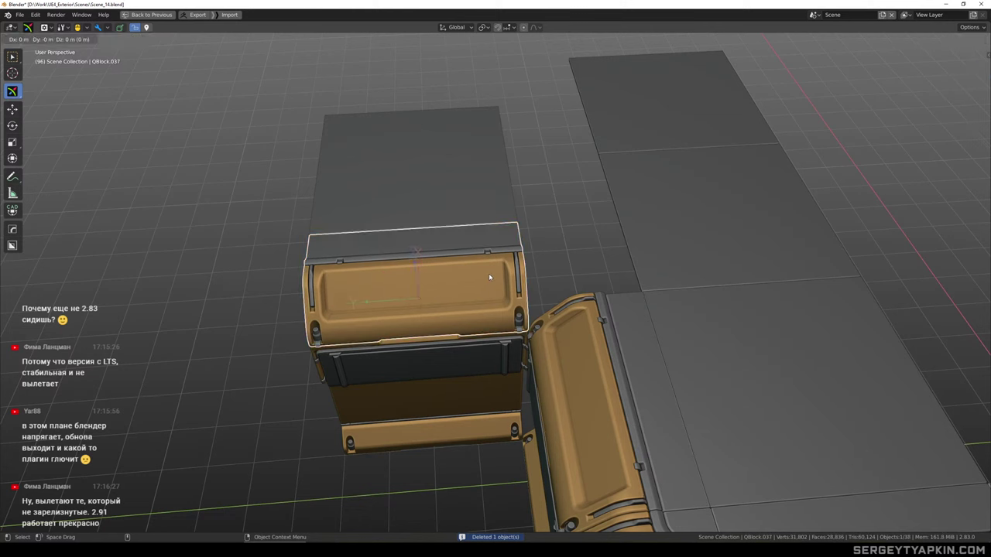
right_click(484, 276)
ctrl+drag(337, 304, 512, 290)
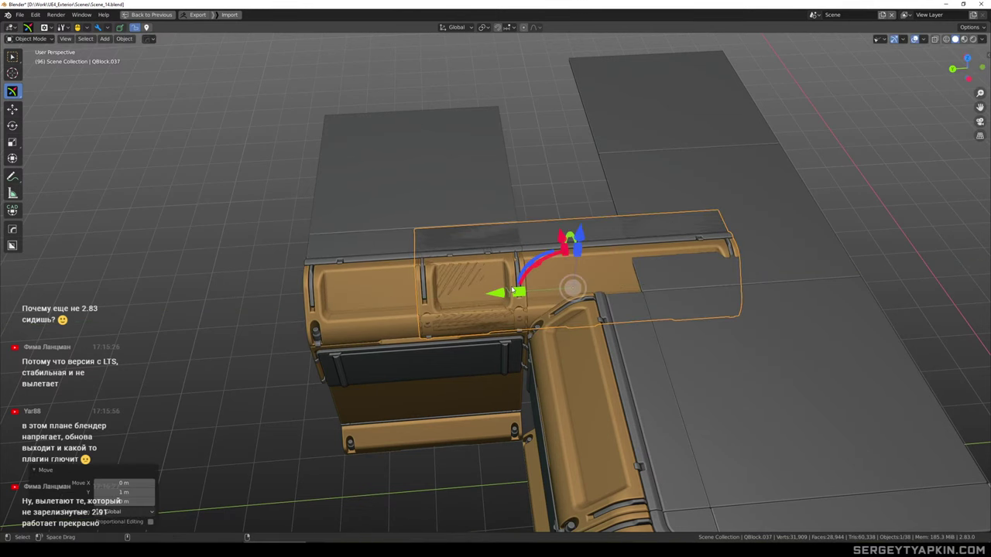
key(ctrl+z)
Try Smart Apply on the duplicated roof-edge module and shift its origin along Y
key(shift+q)
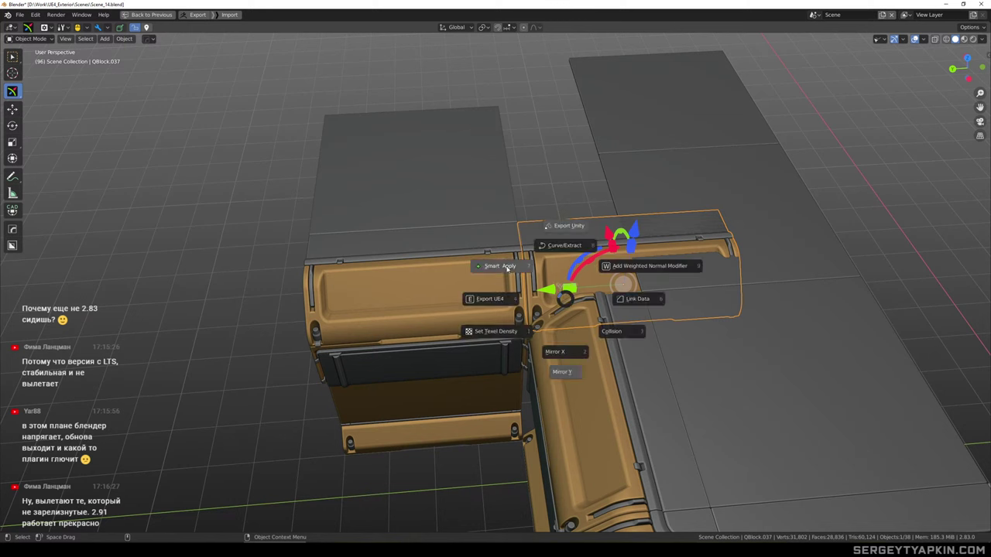
click(505, 267)
ctrl+drag(545, 290, 517, 292)
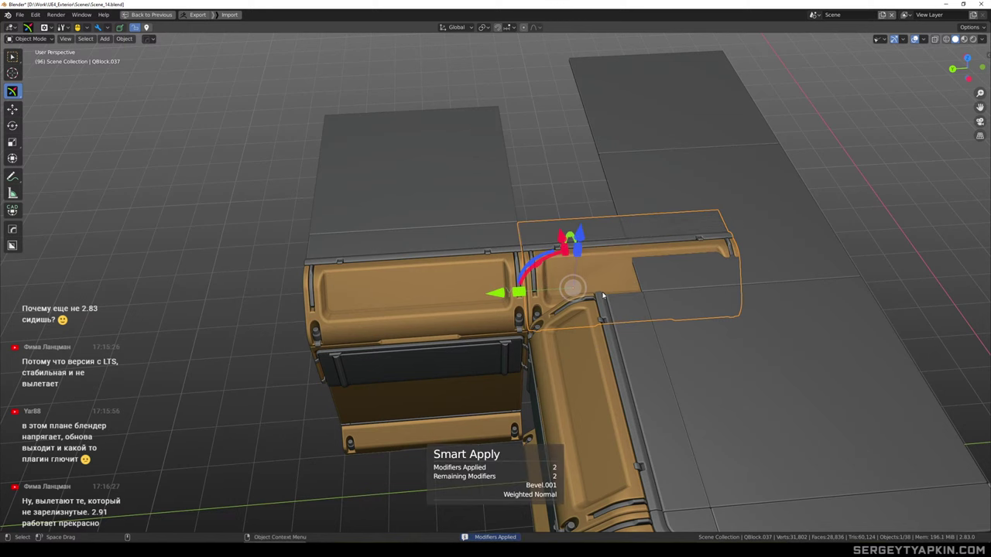
scroll(549, 278, up, 6)
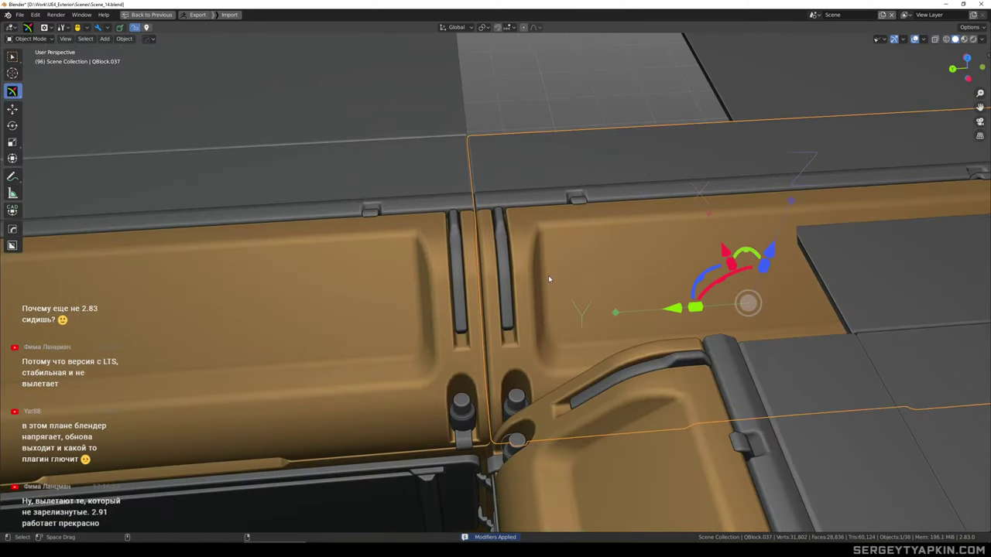
scroll(548, 275, down, 5)
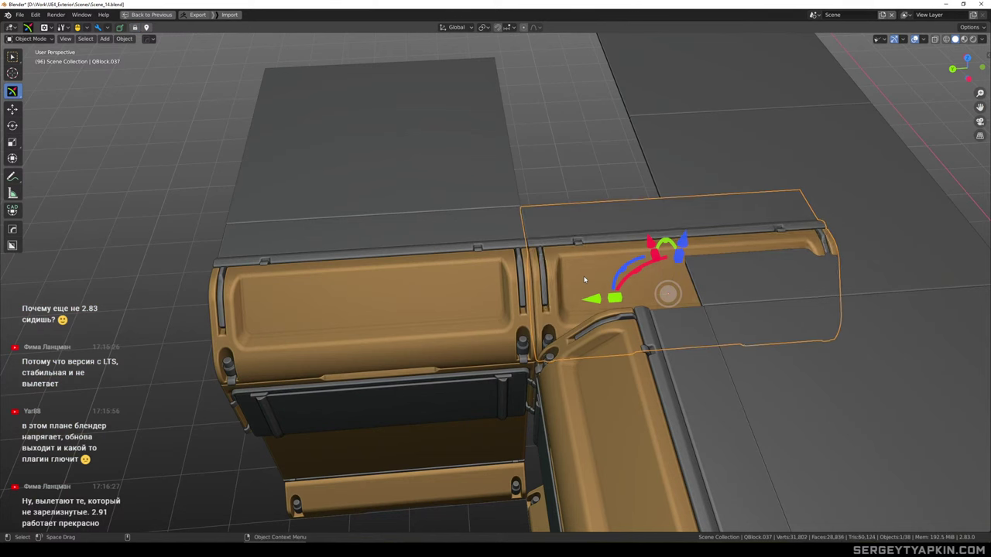
Apply the Hops_Mirror modifier on the duplicated roof-edge module and move its origin 1 m along Y
key(ctrl+grave)
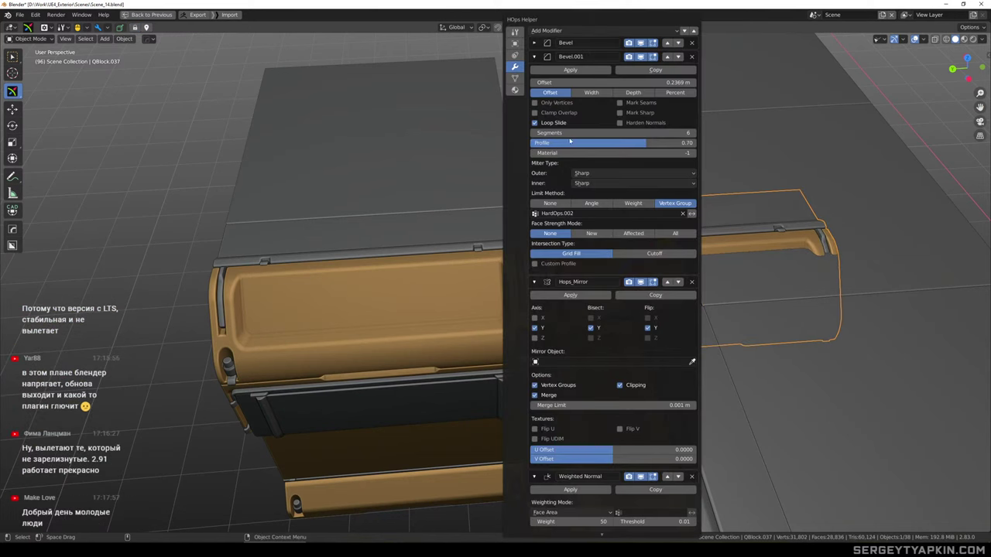
click(534, 57)
click(565, 84)
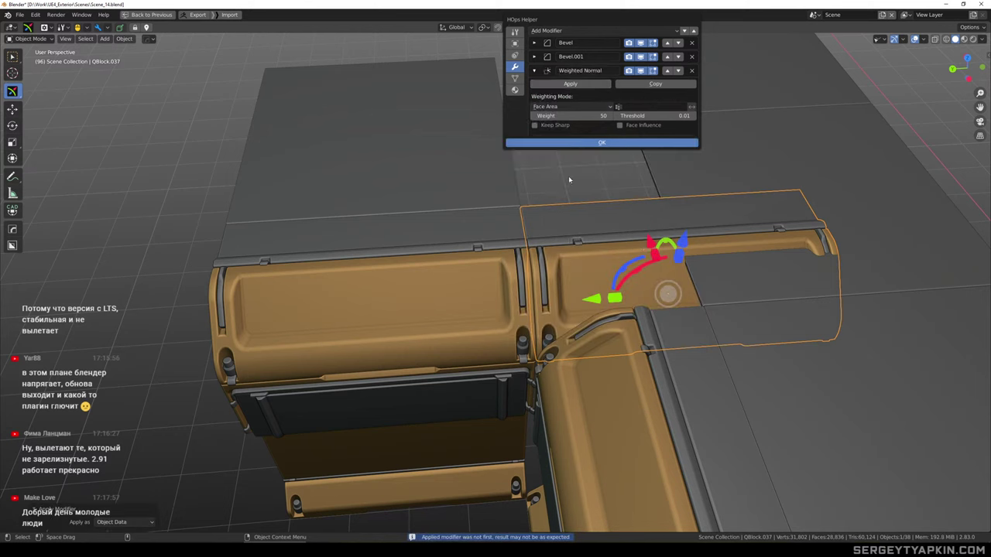
drag(593, 298, 537, 302)
Rotate the duplicated roof-edge module's origin by -45° around the Z axis
middle_drag(668, 320, 563, 299)
scroll(659, 345, down, 2)
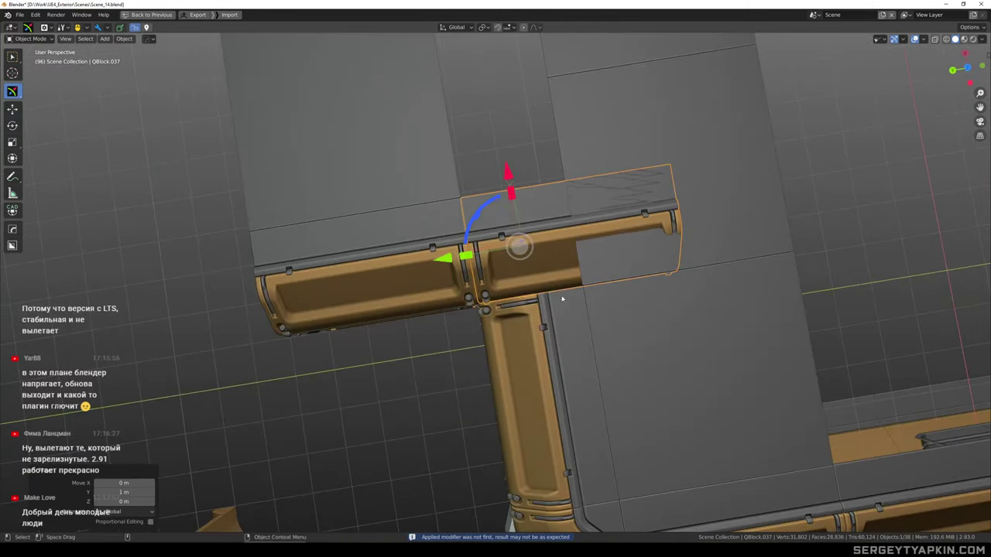
drag(491, 201, 552, 202)
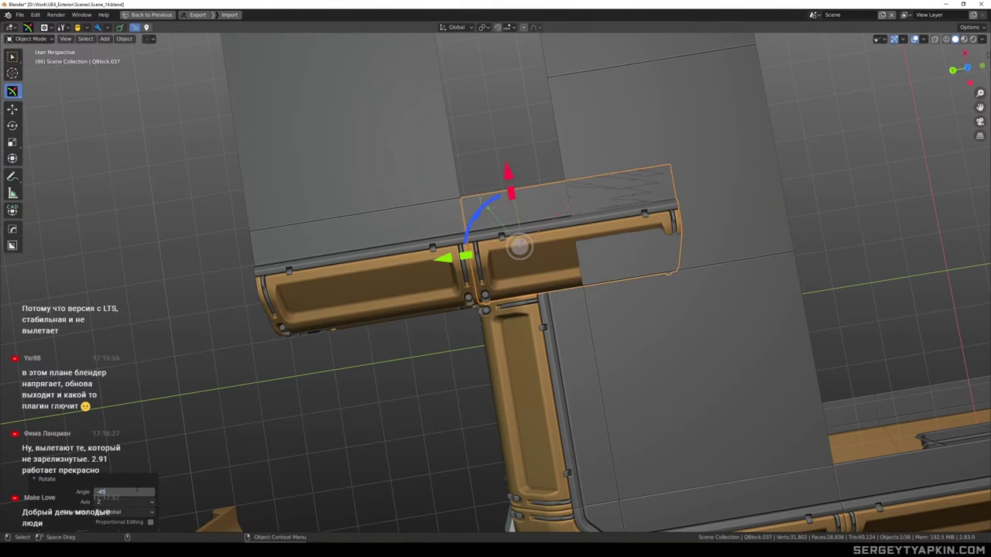
click(440, 334)
scroll(588, 268, up, 3)
middle_drag(589, 268, 586, 239)
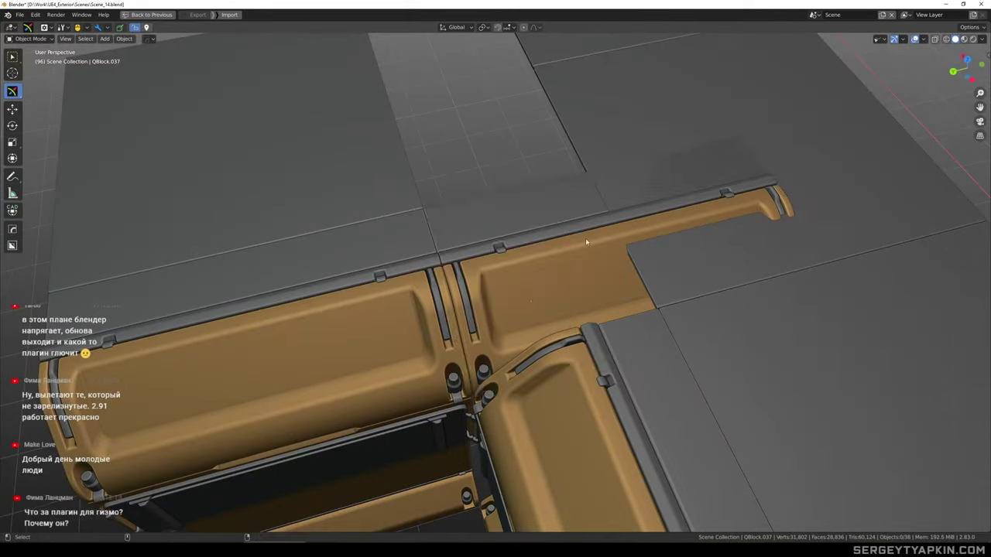
Try rotating the duplicated roof-edge module with the rotation gizmo, and undo the trial rotation
click(574, 267)
scroll(575, 267, down, 3)
middle_drag(682, 271, 545, 260)
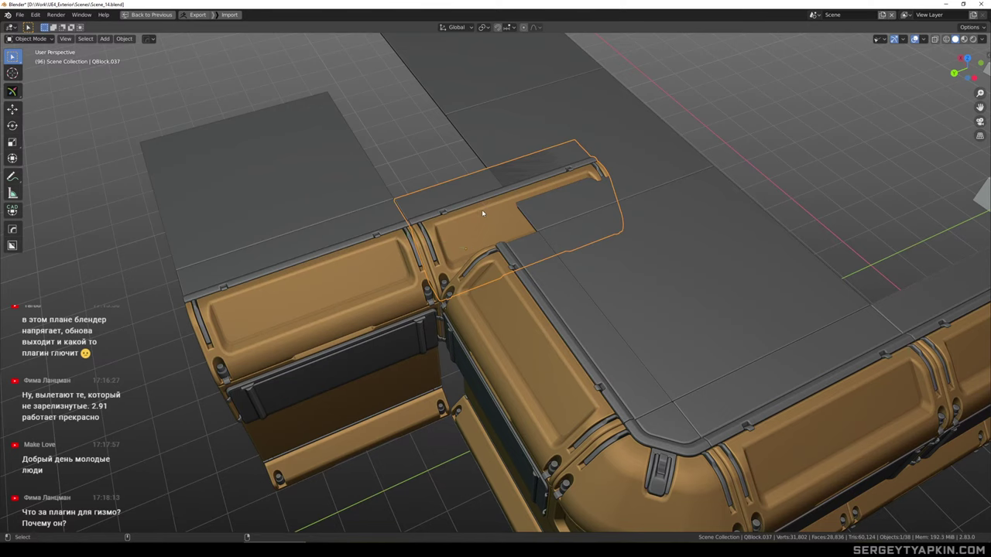
shift+middle_drag(484, 215, 478, 234)
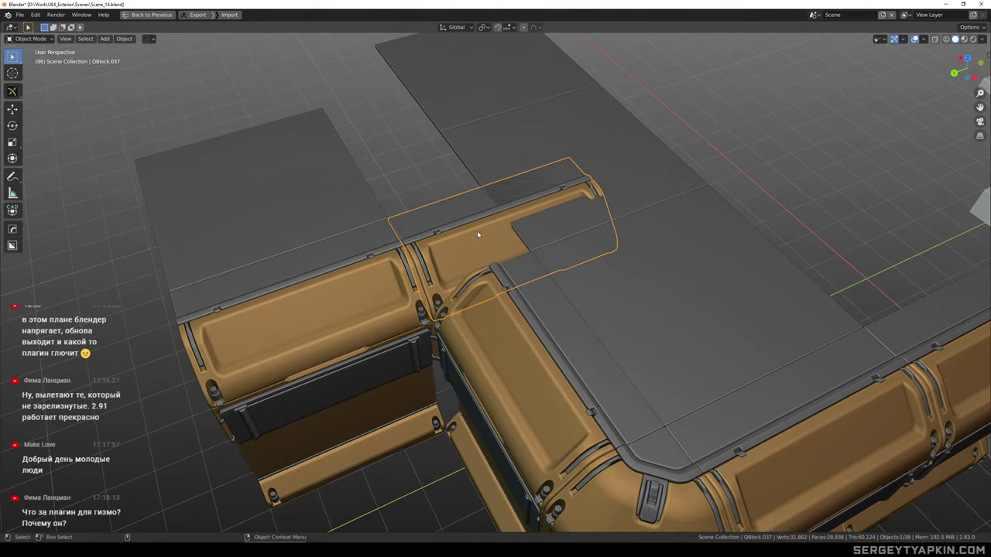
key(e)
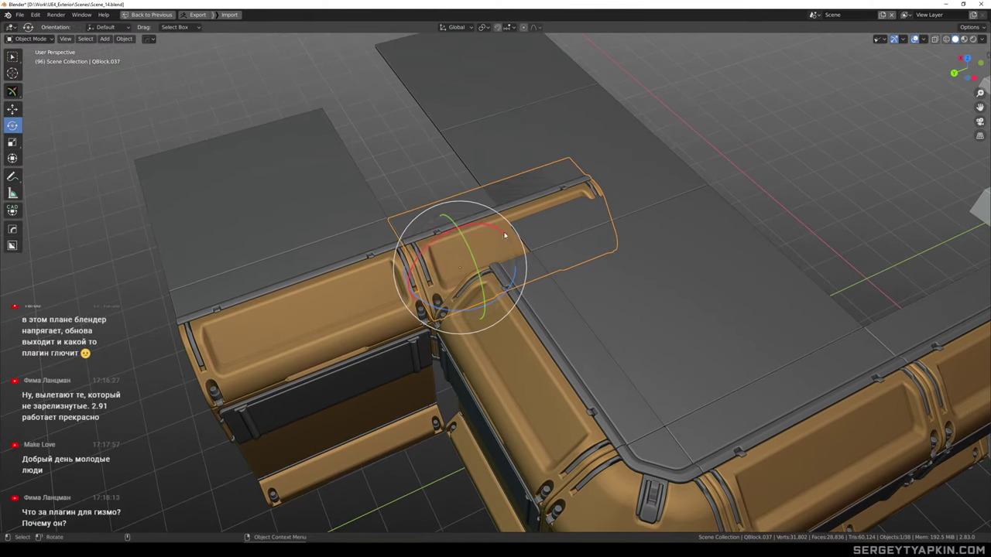
scroll(504, 235, up, 2)
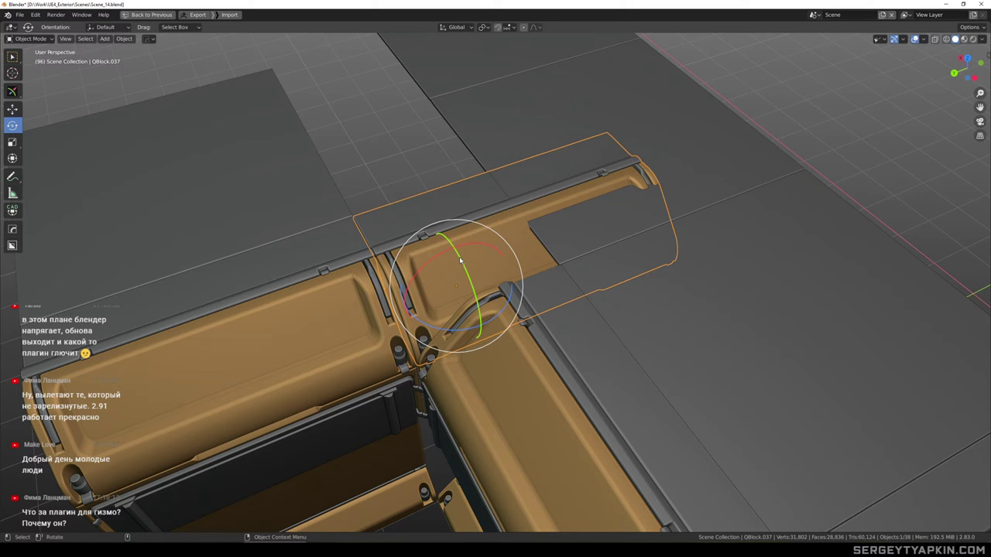
drag(451, 278, 491, 274)
key(ctrl+z)
key(ctrl+z)
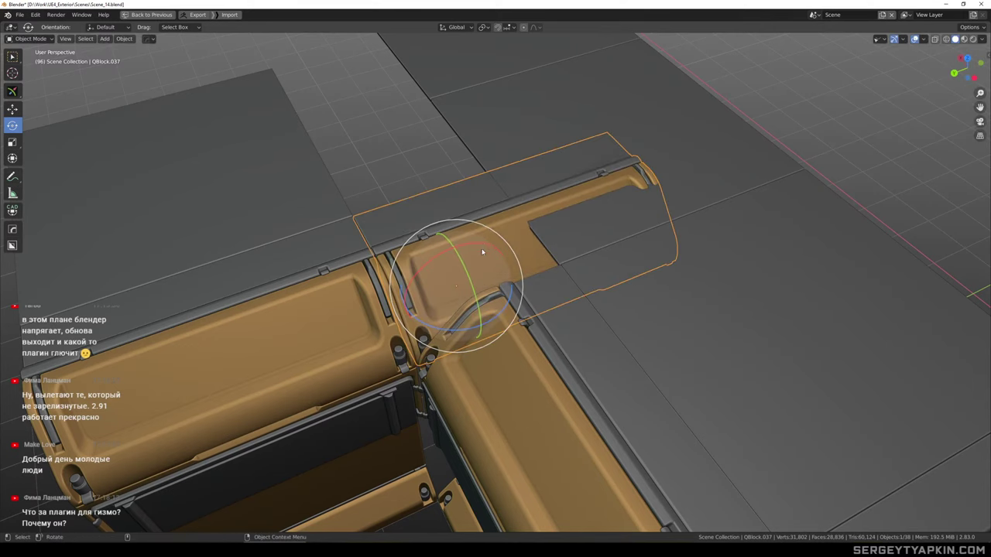
Try moving the duplicated roof-edge module along Y and scaling it with the transform gizmos, undoing both changes
key(w)
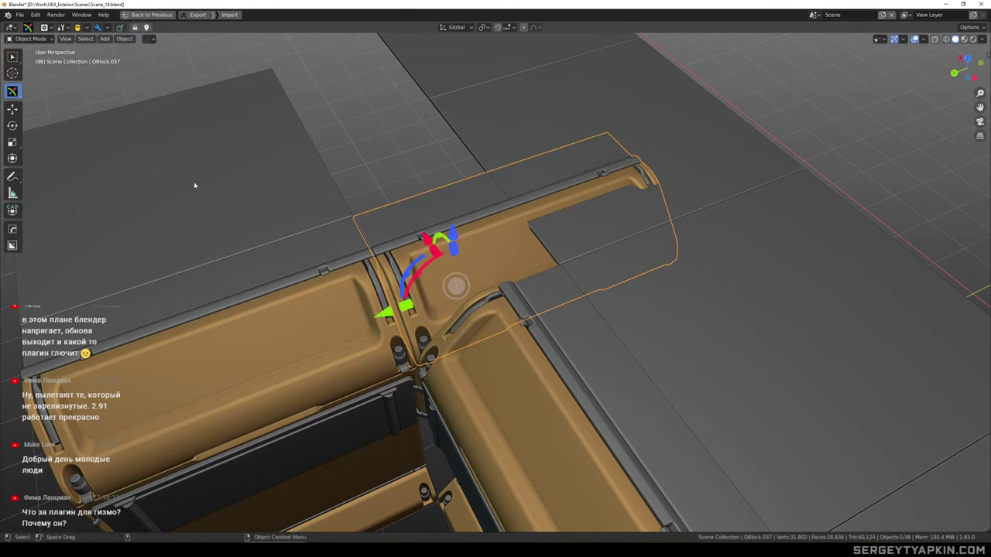
click(12, 110)
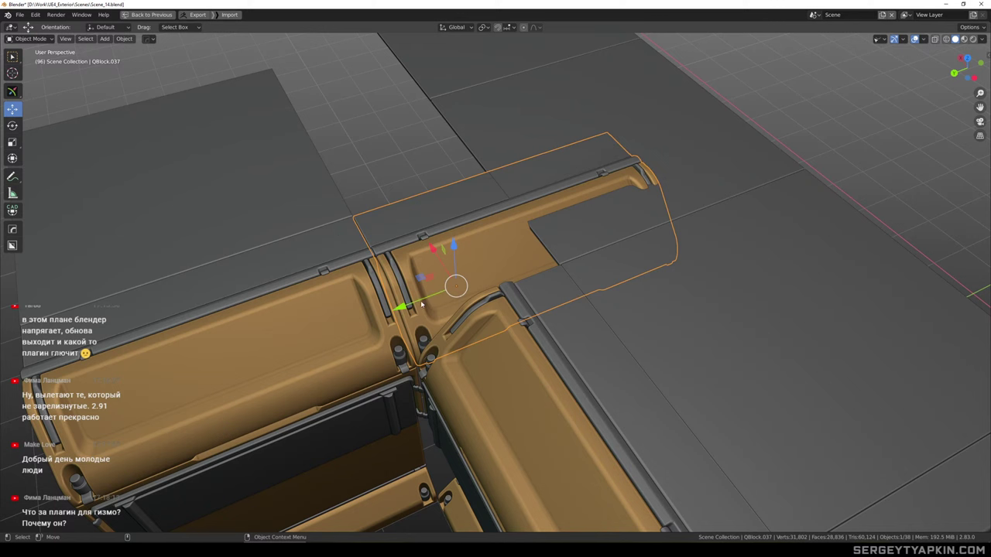
drag(422, 303, 416, 303)
key(ctrl+z)
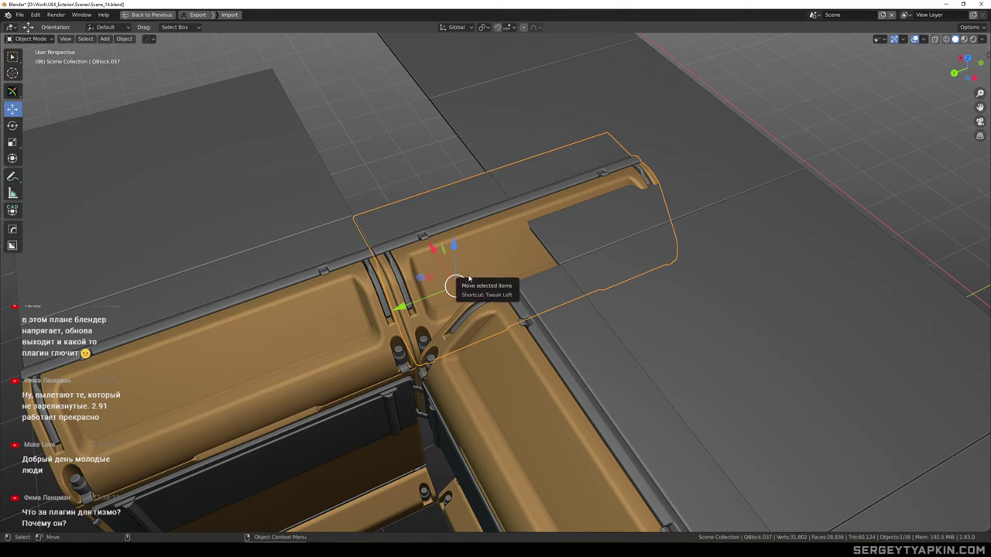
click(12, 142)
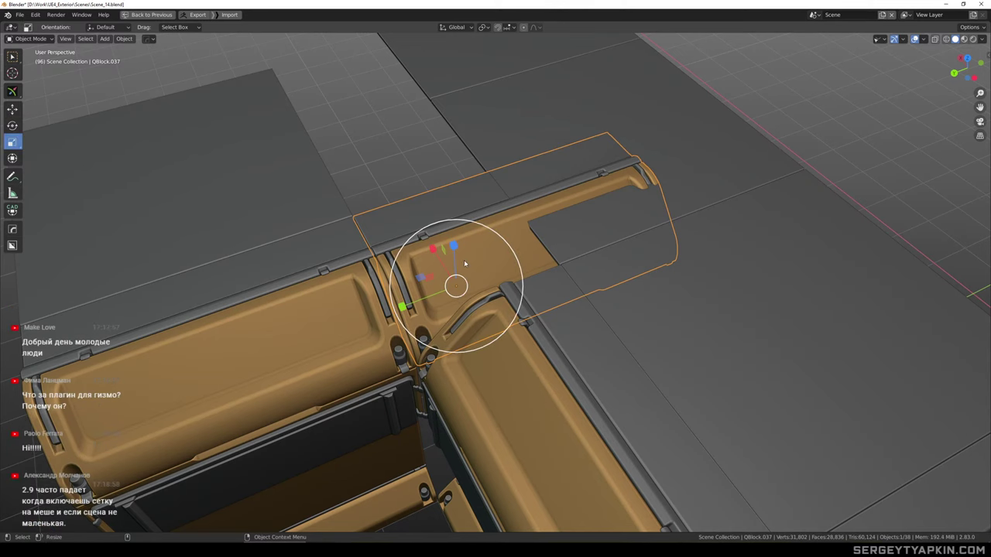
key(s)
drag(475, 246, 475, 259)
key(ctrl+z)
scroll(517, 277, up, 2)
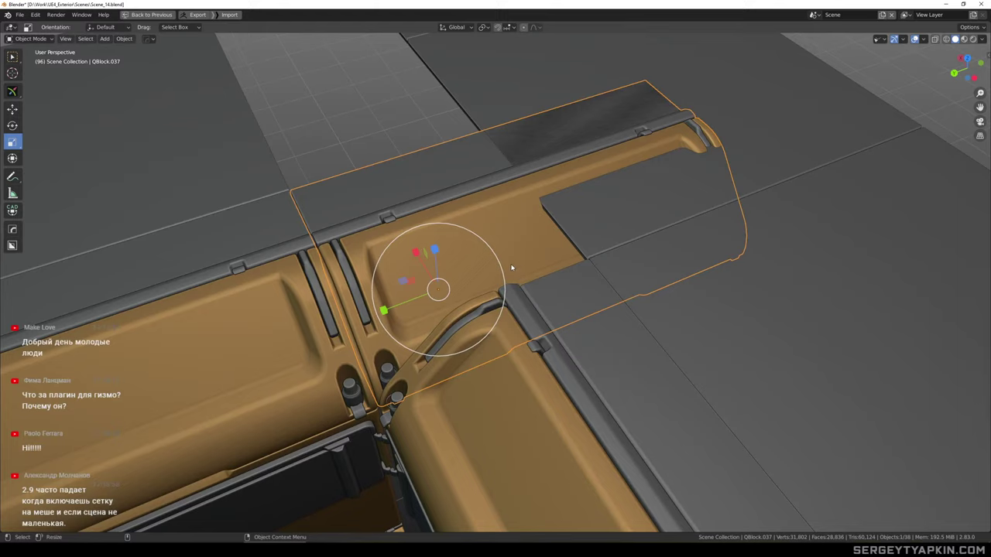
Isolate the duplicated roof-edge module and open its mesh for editing
scroll(594, 210, down, 2)
middle_drag(595, 210, 572, 208)
key(shift+h)
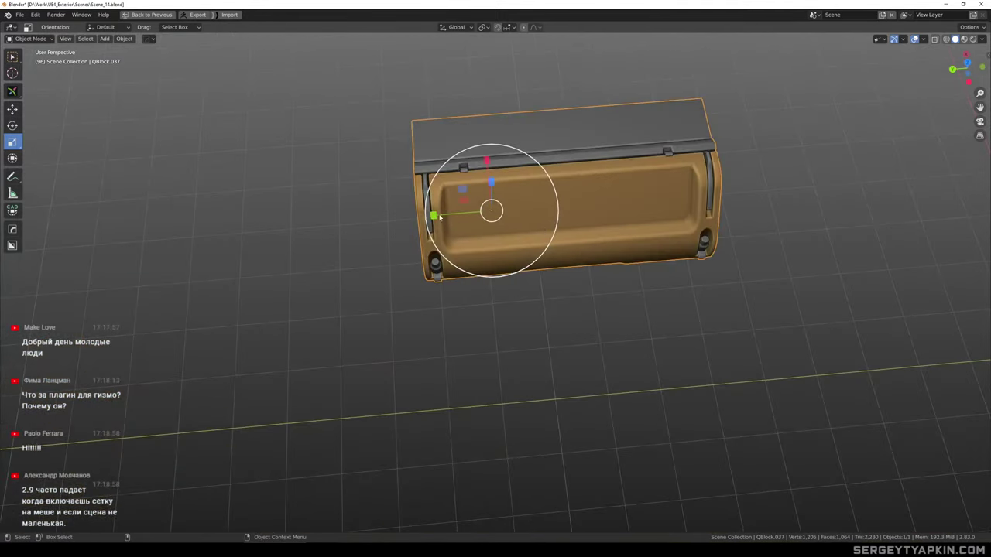
scroll(440, 217, up, 3)
key(Tab)
scroll(432, 232, up, 2)
scroll(430, 185, down, 3)
shift+middle_drag(432, 180, 464, 230)
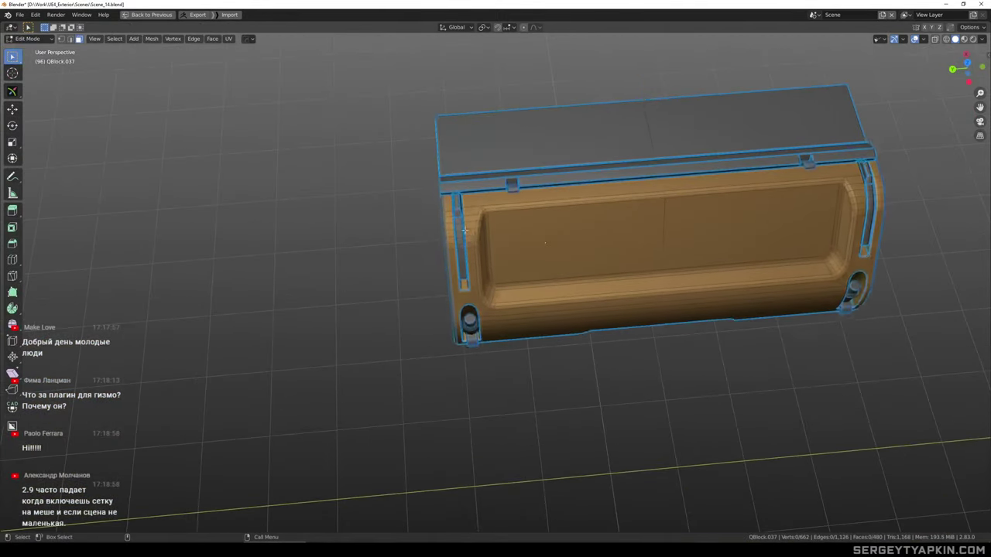
Select the strip, clamp and recess details near the module's corner-side end and shift them inward along Y, leaving the outer edge in place
key(1)
scroll(465, 231, up, 3)
key(alt+z)
mouse_move(449, 210)
ctrl+right_down()
mouse_move(546, 160)
mouse_move(579, 449)
mouse_move(467, 449)
ctrl+right_up()
key(alt+z)
scroll(497, 350, down, 2)
key(alt+z)
mouse_move(527, 267)
ctrl+shift+right_down()
mouse_move(502, 216)
mouse_move(573, 267)
ctrl+shift+right_up()
key(alt+z)
scroll(573, 281, down, 2)
key(w)
drag(439, 328, 540, 323)
key(Tab)
scroll(577, 289, down, 3)
scroll(577, 289, up, 2)
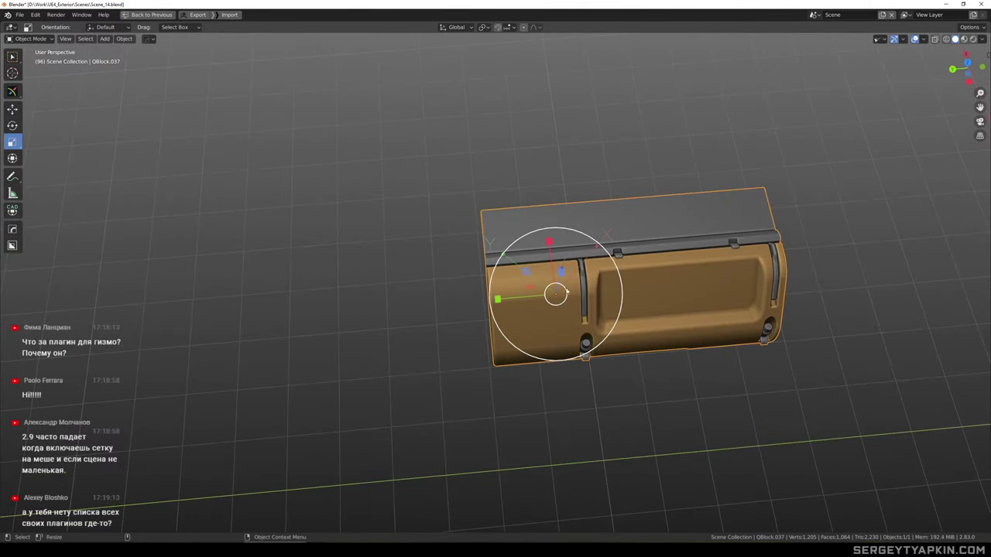
Mirror the module across its 45° origin plane with the modifier applied to form an L-shaped inner corner, and leave isolation
key(alt+x)
click(459, 220)
scroll(603, 283, up, 1)
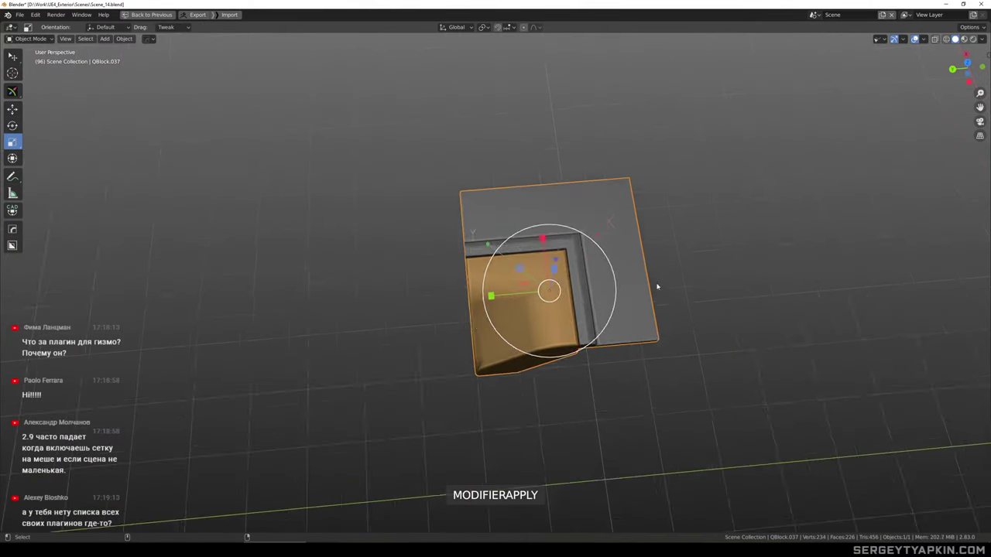
middle_drag(657, 287, 488, 265)
key(w)
key(KP_Divide)
scroll(581, 225, down, 4)
middle_drag(480, 229, 434, 193)
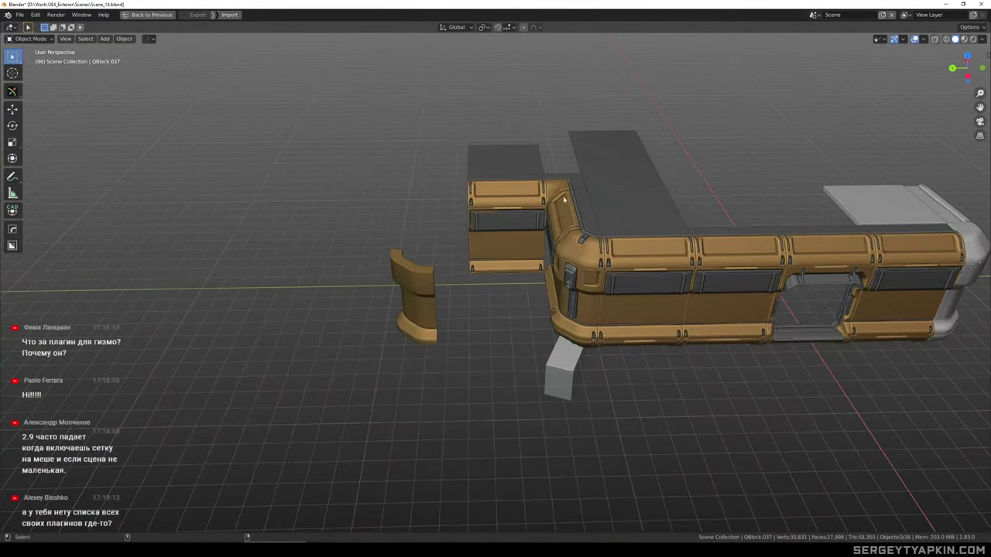
shift+middle_drag(562, 199, 649, 271)
scroll(559, 233, up, 6)
scroll(590, 228, down, 3)
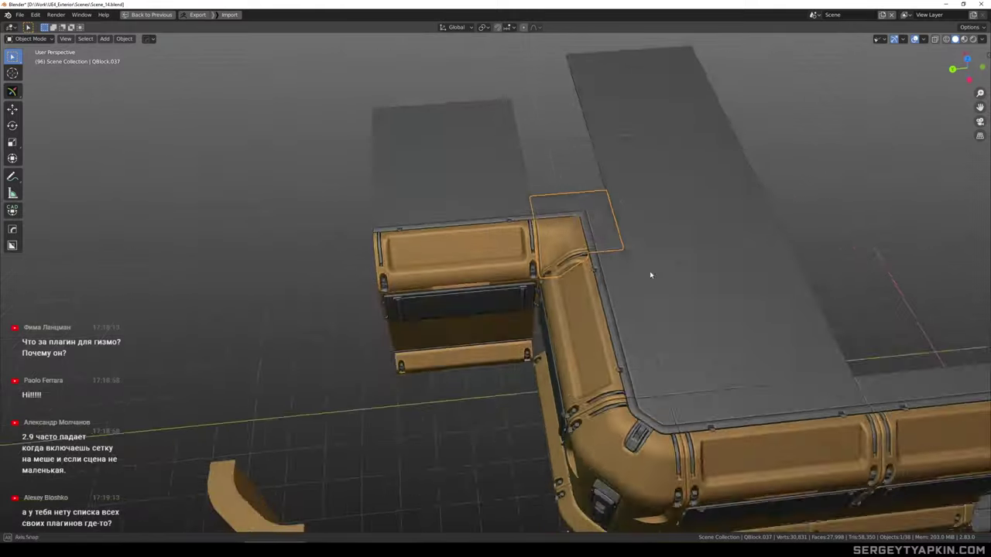
scroll(561, 232, up, 4)
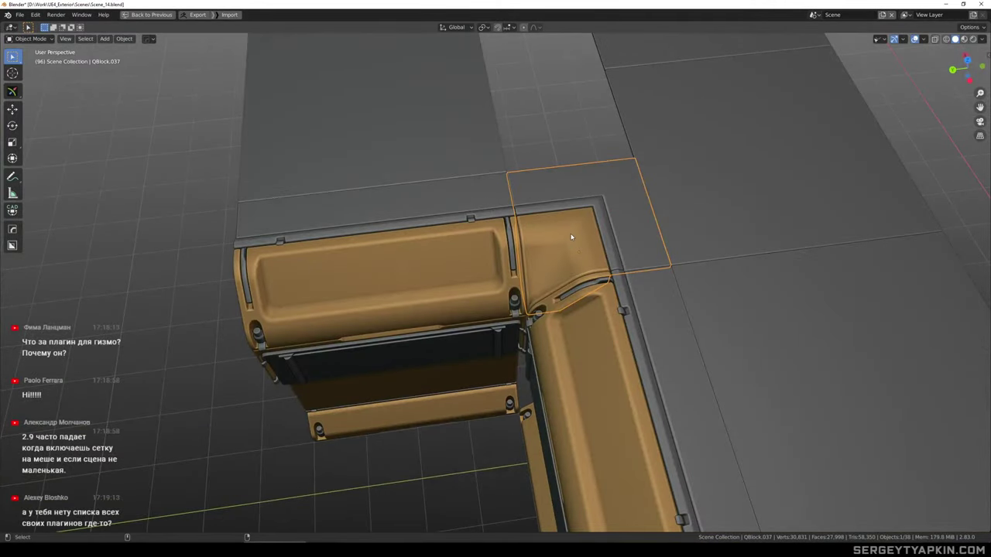
Examine the inner-corner piece's mesh around its diagonal seam, both in isolation and alongside the neighbouring roof-edge modules
scroll(570, 237, up, 3)
key(Tab)
click(553, 269)
middle_drag(552, 268, 539, 248)
key(Tab)
scroll(553, 253, down, 3)
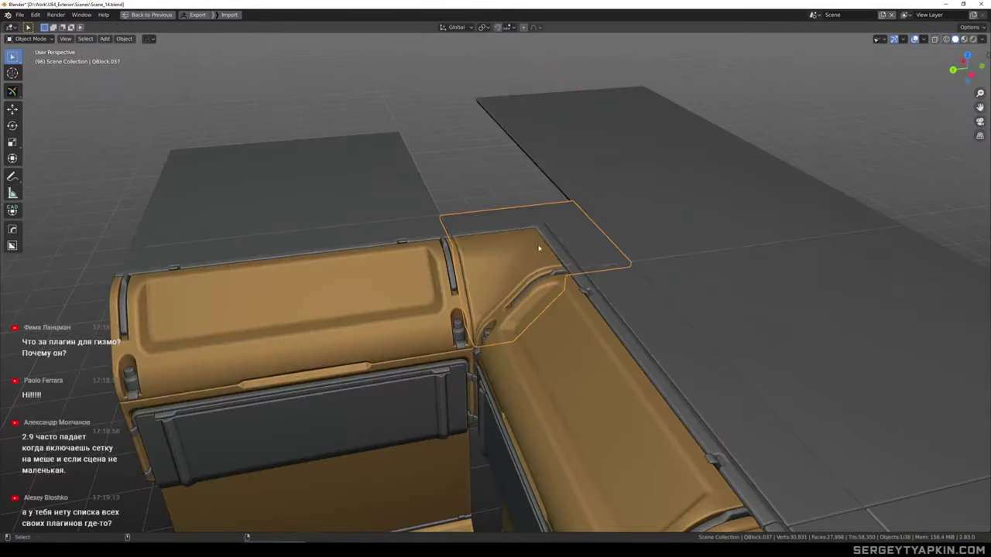
scroll(504, 268, up, 2)
key(shift+h)
key(Tab)
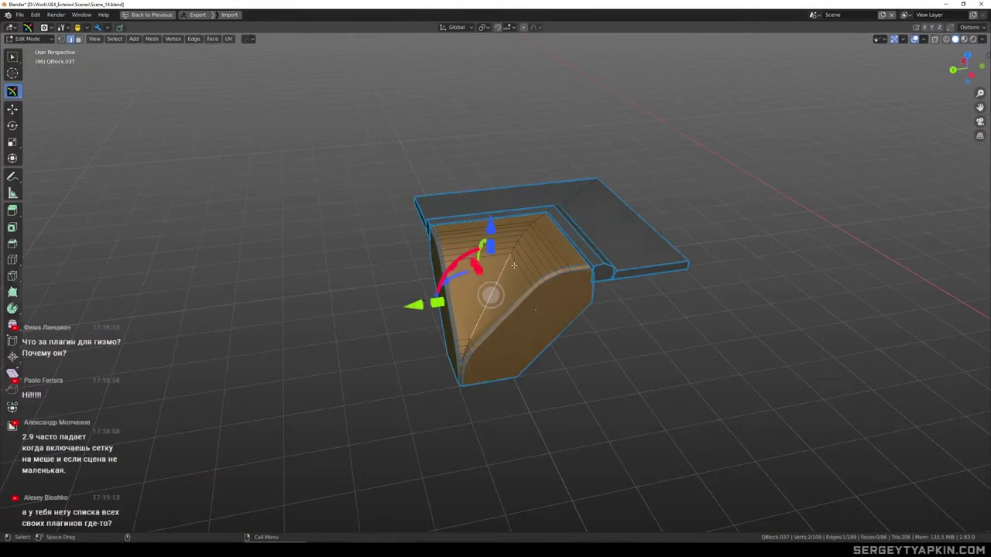
key(w)
scroll(507, 272, up, 1)
mouse_move(478, 282)
middle_down()
mouse_move(514, 241)
mouse_move(471, 287)
mouse_move(480, 293)
middle_up()
key(Tab)
key(alt+h)
scroll(511, 248, down, 3)
scroll(504, 295, down, 3)
scroll(481, 291, up, 6)
Reopen the inner-corner mesh for editing, show the sidebar and collapse the Batch Fbx export settings
key(Tab)
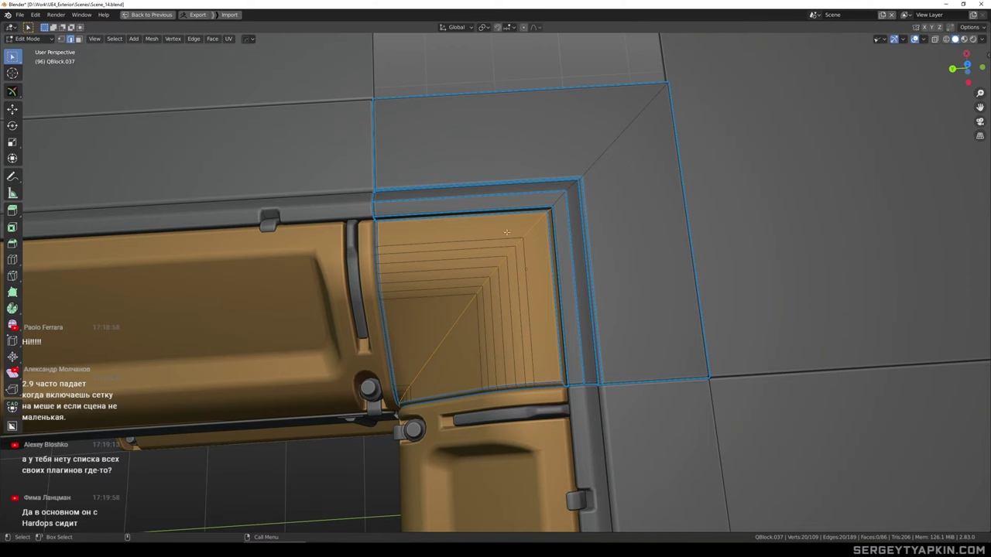
scroll(507, 233, down, 2)
middle_drag(483, 250, 552, 240)
scroll(493, 230, down, 1)
scroll(544, 237, down, 2)
scroll(552, 243, up, 2)
scroll(549, 253, down, 1)
key(n)
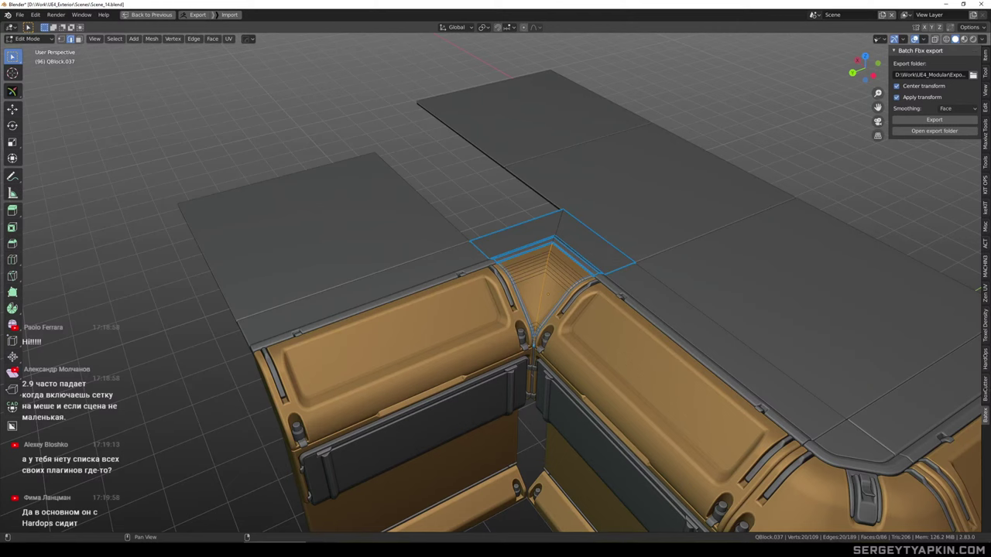
click(894, 51)
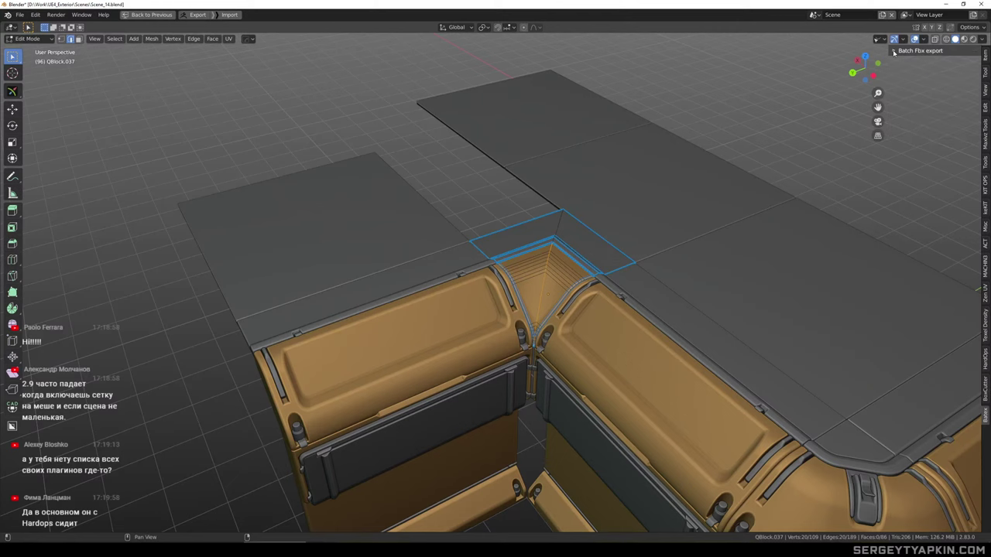
Limit the edge selection to the upper curved part of the diagonal seam on the orange panel, excluding the long lower edge
scroll(655, 240, up, 5)
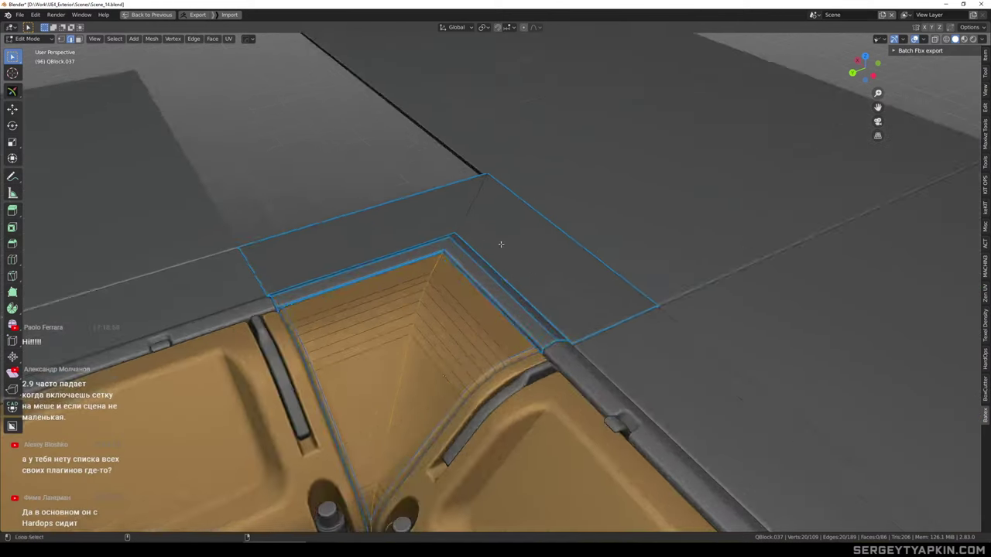
mouse_move(500, 243)
alt+middle_down()
mouse_move(609, 264)
mouse_move(575, 259)
alt+middle_up()
scroll(583, 252, up, 3)
scroll(609, 264, down, 1)
middle_drag(575, 259, 683, 193)
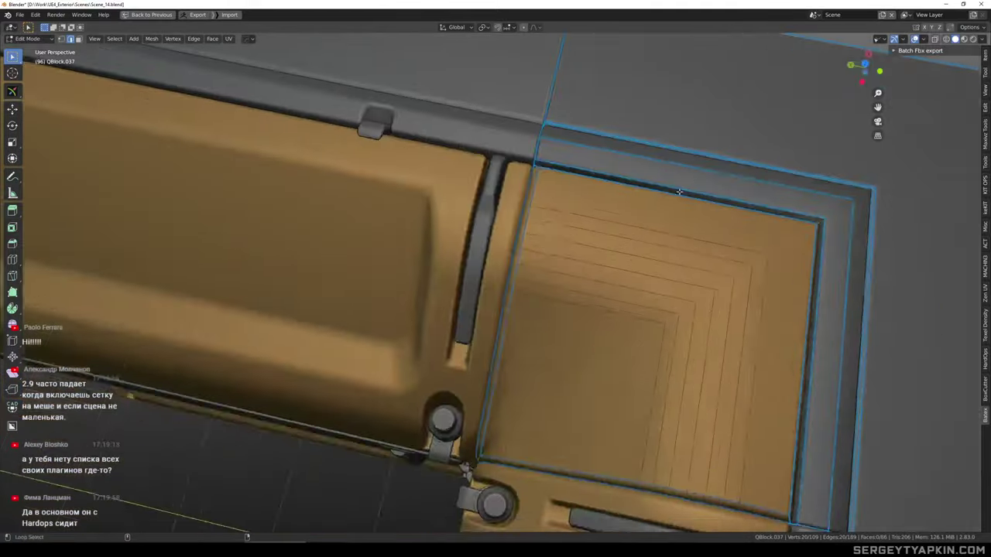
scroll(681, 193, down, 2)
alt+middle_drag(666, 233, 631, 341)
key(alt+z)
ctrl+right_drag(639, 350, 645, 426)
key(alt+z)
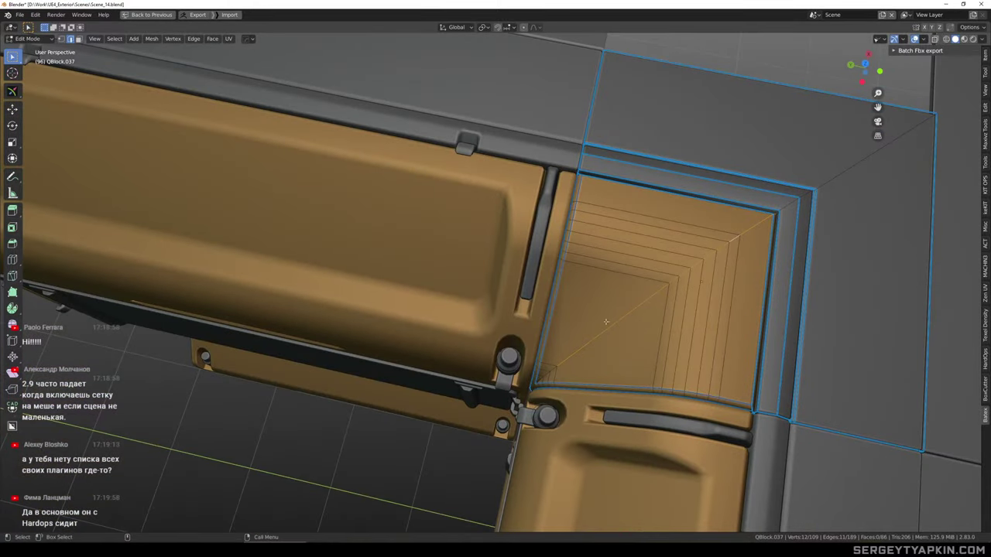
ctrl+shift+right_drag(636, 379, 638, 381)
mouse_move(701, 264)
alt+middle_down()
mouse_move(689, 282)
mouse_move(721, 265)
alt+middle_up()
Try beveling the selected upper seam edges by 0.41 m with 6 segments, and undo the bevel
key(ctrl+b)
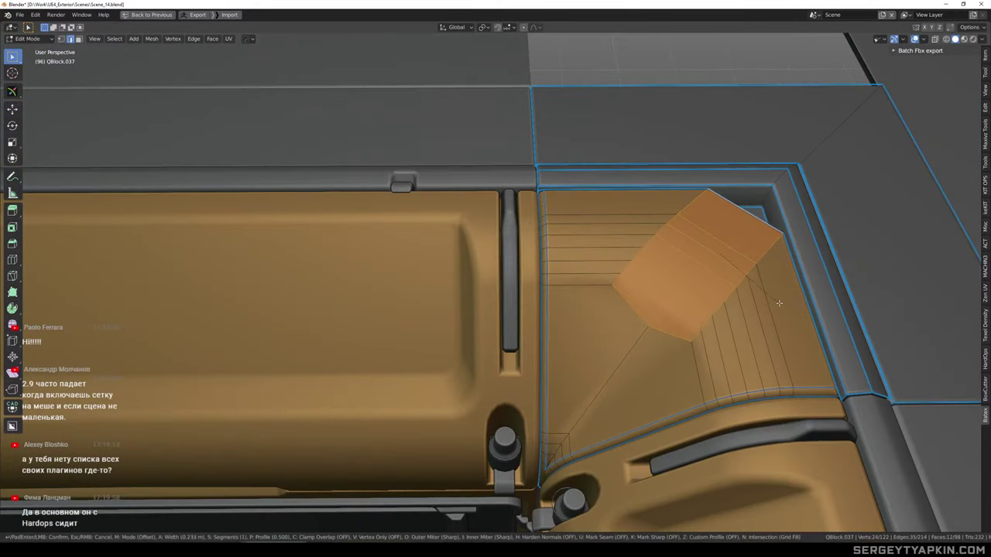
scroll(785, 307, up, 2)
scroll(786, 309, up, 2)
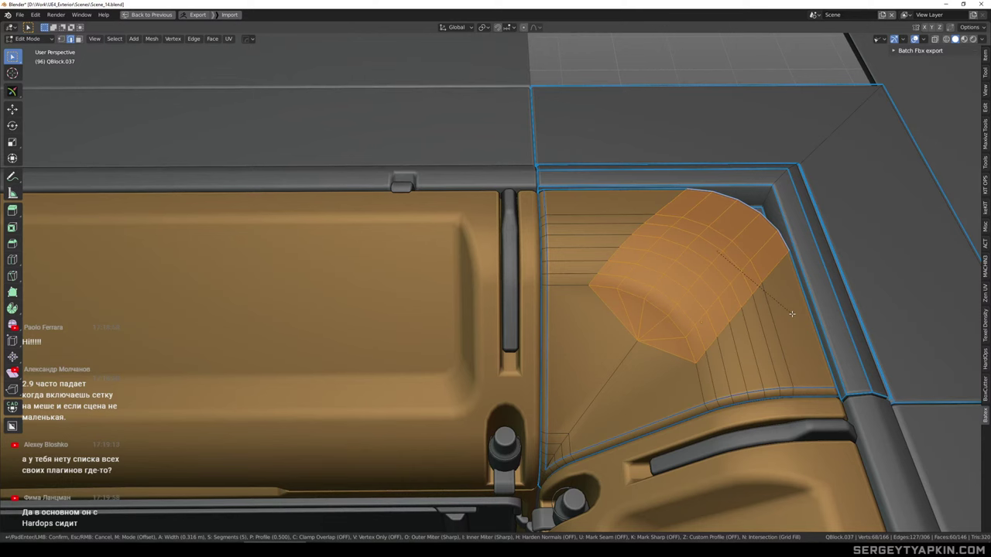
scroll(793, 318, up, 1)
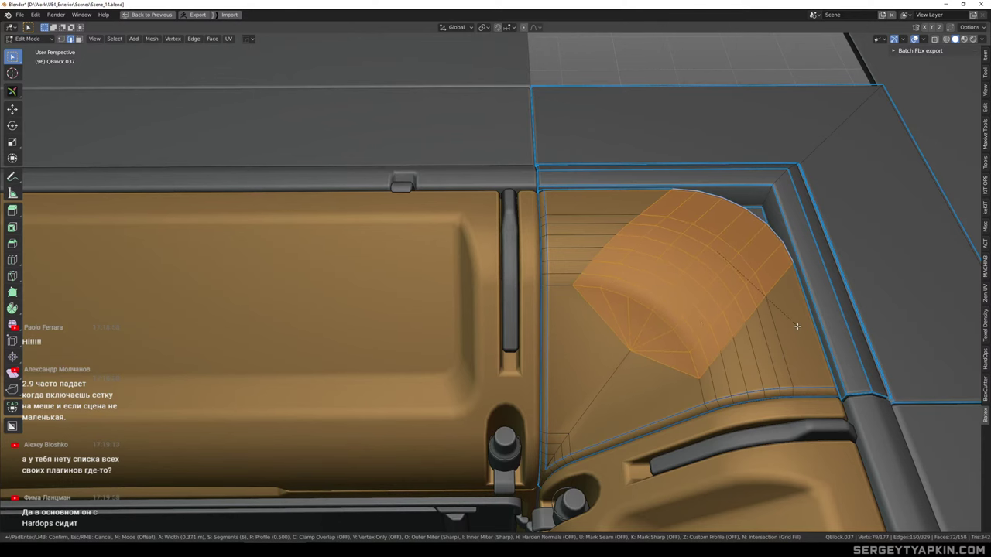
click(801, 336)
scroll(789, 329, down, 8)
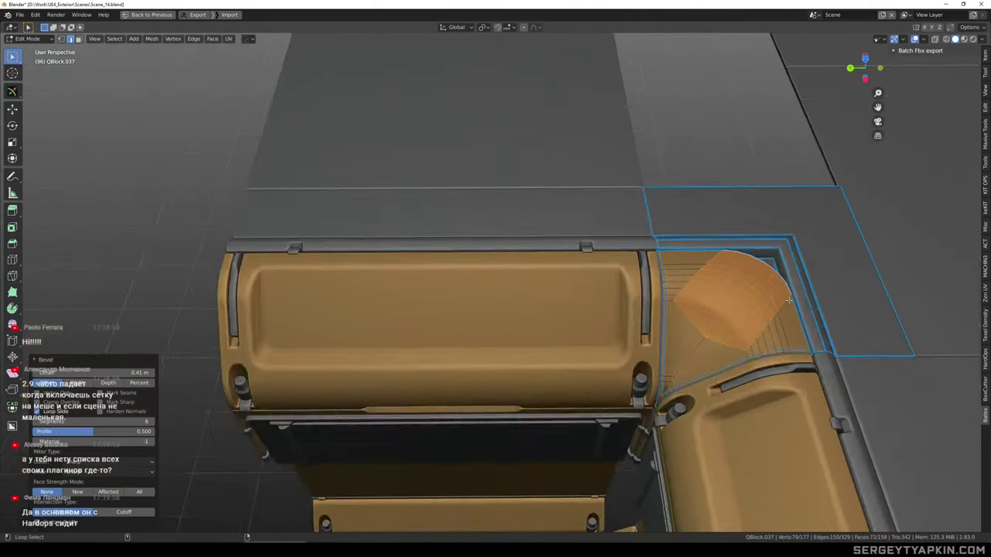
mouse_move(672, 260)
middle_down()
mouse_move(689, 286)
mouse_move(681, 250)
middle_up()
scroll(658, 244, up, 4)
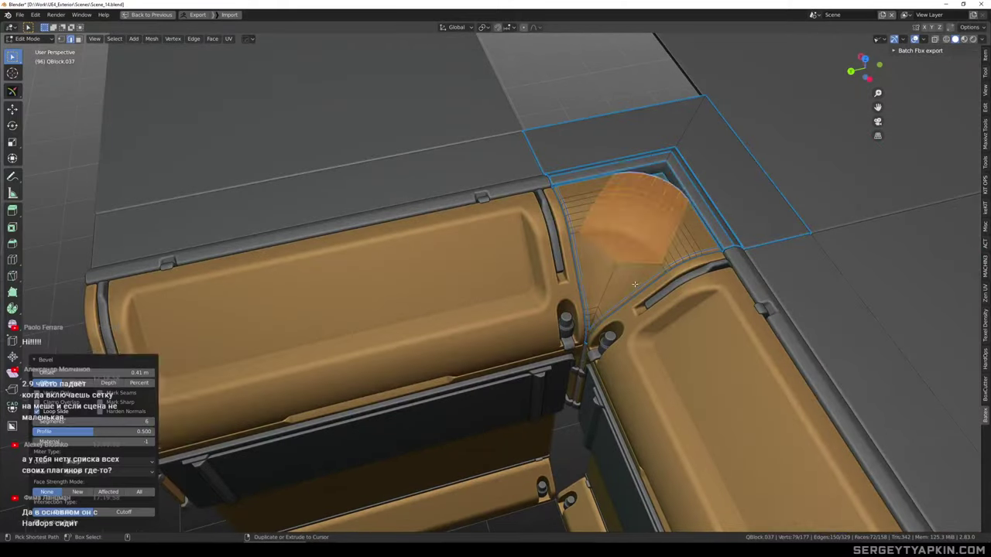
key(ctrl+z)
Add the long lower seam edge to the selection and bevel the seam with 5 segments at about 69 percent width
scroll(622, 259, up, 2)
middle_drag(622, 259, 674, 259)
scroll(663, 237, up, 2)
shift+click(663, 238)
scroll(639, 267, down, 1)
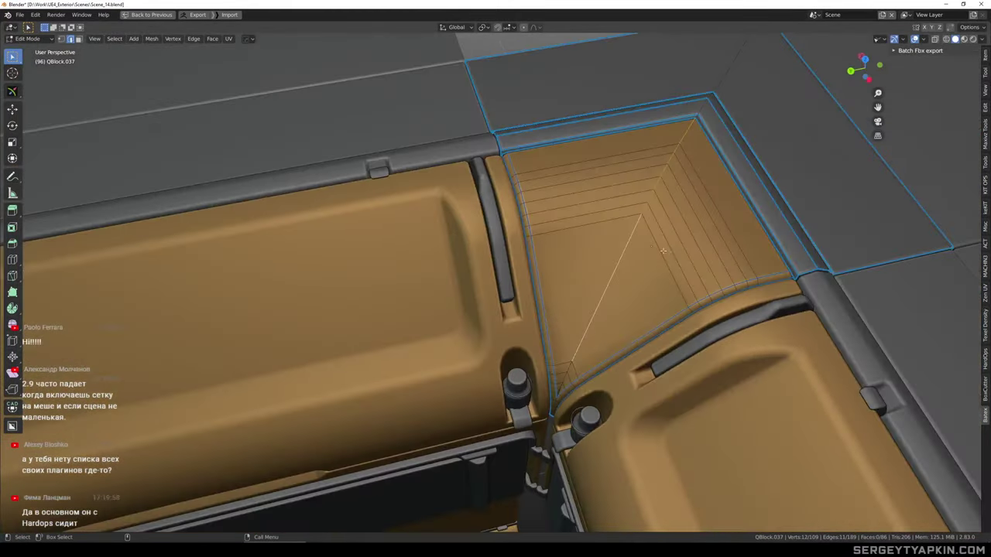
key(ctrl+b)
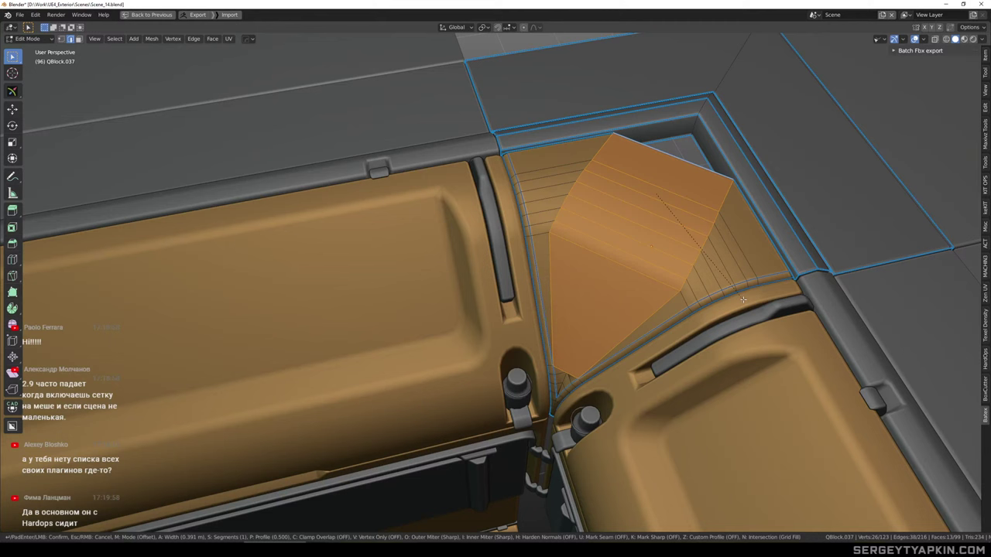
scroll(743, 300, up, 2)
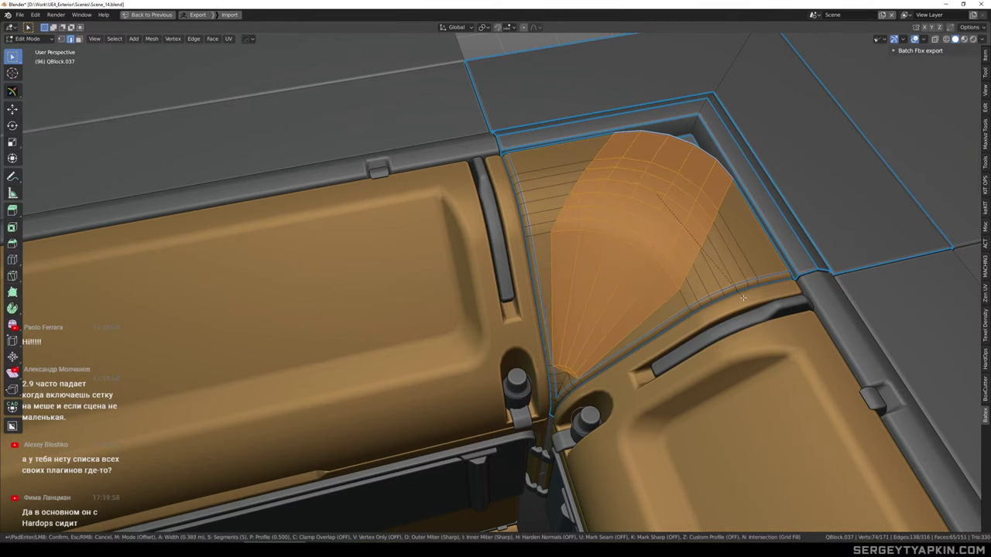
click(667, 293)
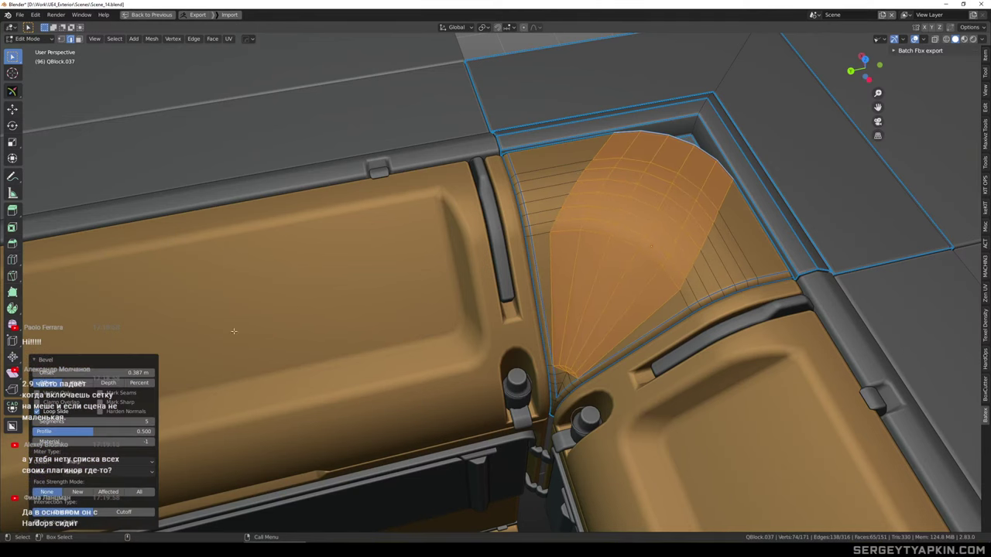
click(151, 385)
drag(119, 373, 202, 373)
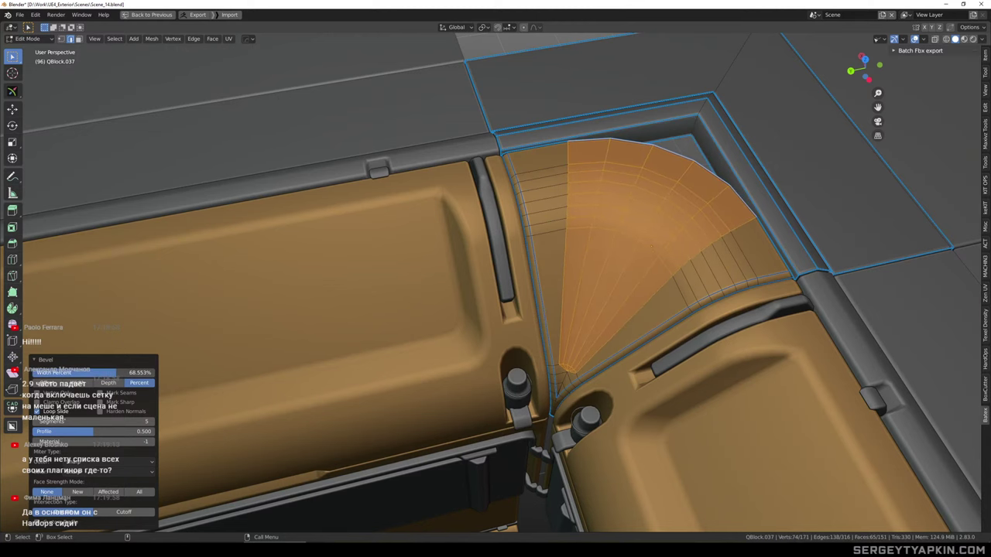
Try the diagonal seam bevel at 60 percent width with 6 segments
click(134, 373)
text(6)
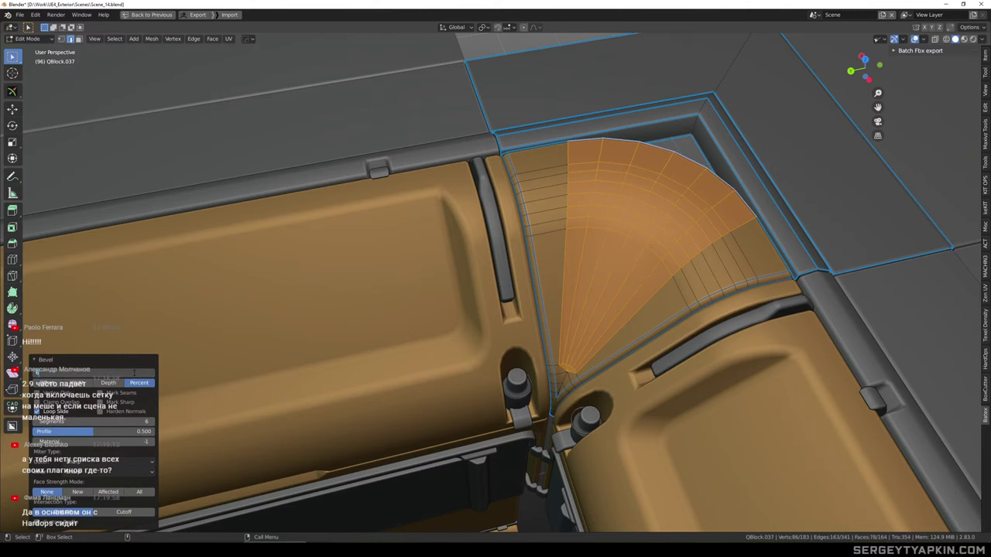
text(0)
key(Return)
Examine the rounded inner corner against the adjoining roof-edge pieces from several angles, in and out of mesh editing
scroll(580, 265, down, 8)
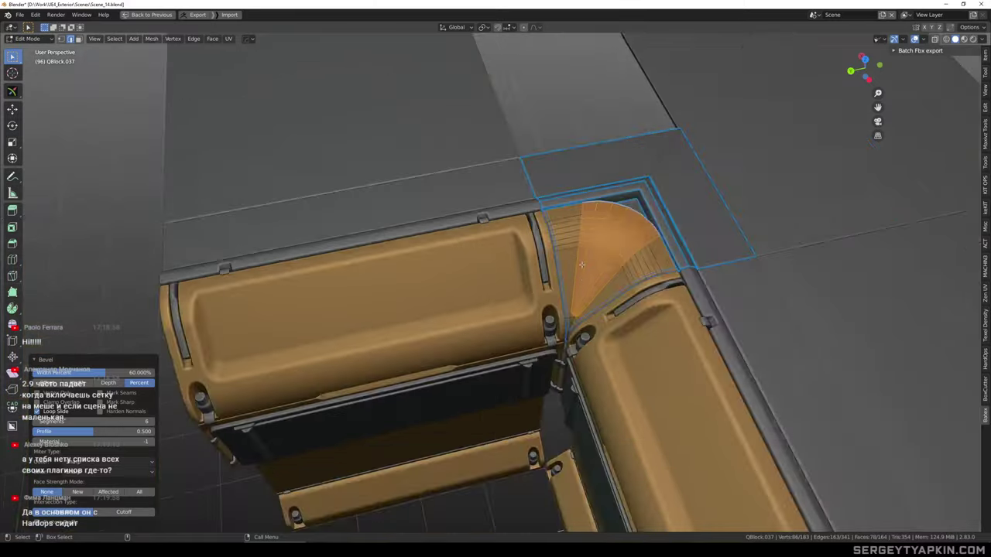
middle_drag(582, 266, 711, 269)
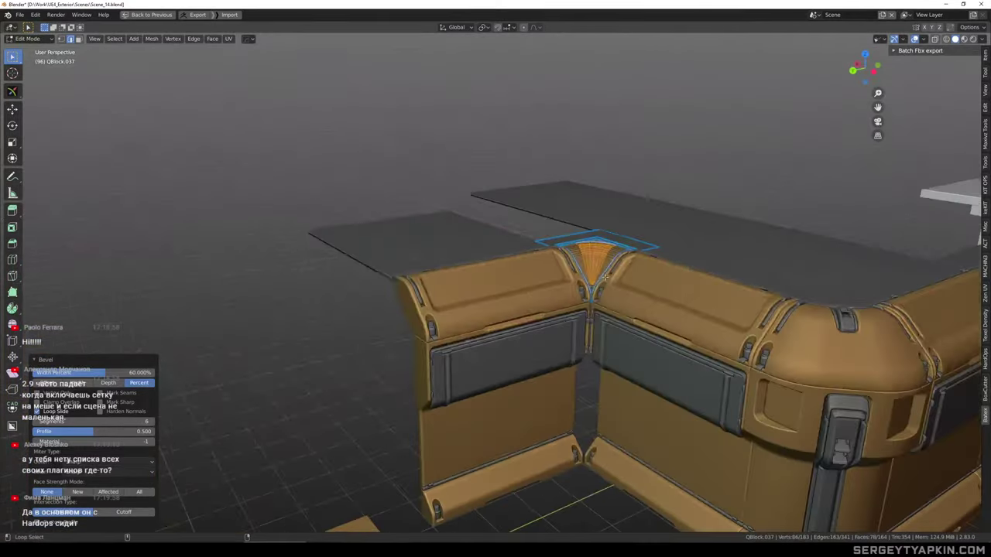
scroll(579, 288, up, 12)
scroll(579, 288, down, 10)
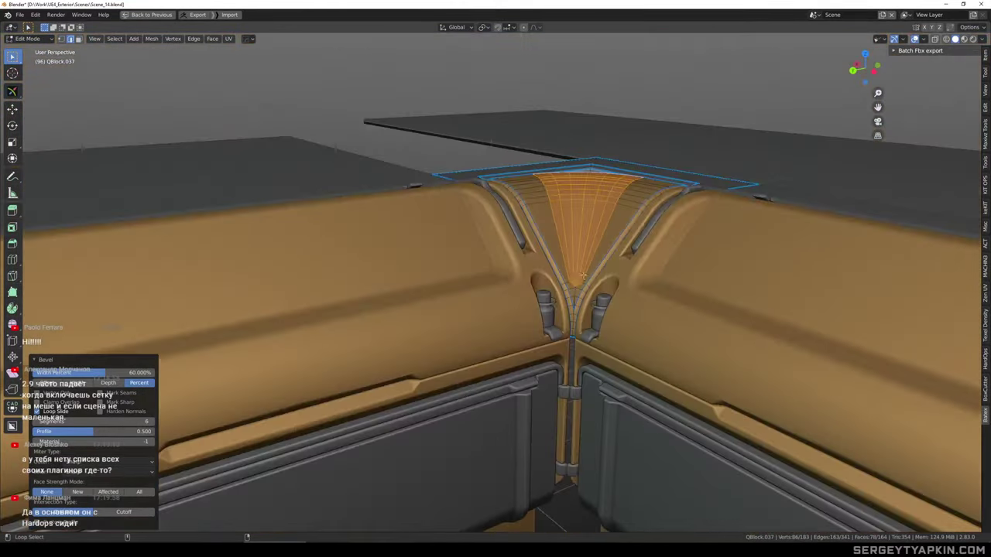
middle_drag(579, 288, 519, 257)
scroll(601, 294, up, 6)
key(Tab)
scroll(576, 296, down, 4)
scroll(546, 271, down, 7)
scroll(515, 210, up, 3)
scroll(473, 245, up, 3)
scroll(498, 241, down, 2)
scroll(511, 256, up, 5)
Resume mesh editing, undo the seam bevel and select a single short edge near the seam's lower tip
key(Tab)
key(ctrl+z)
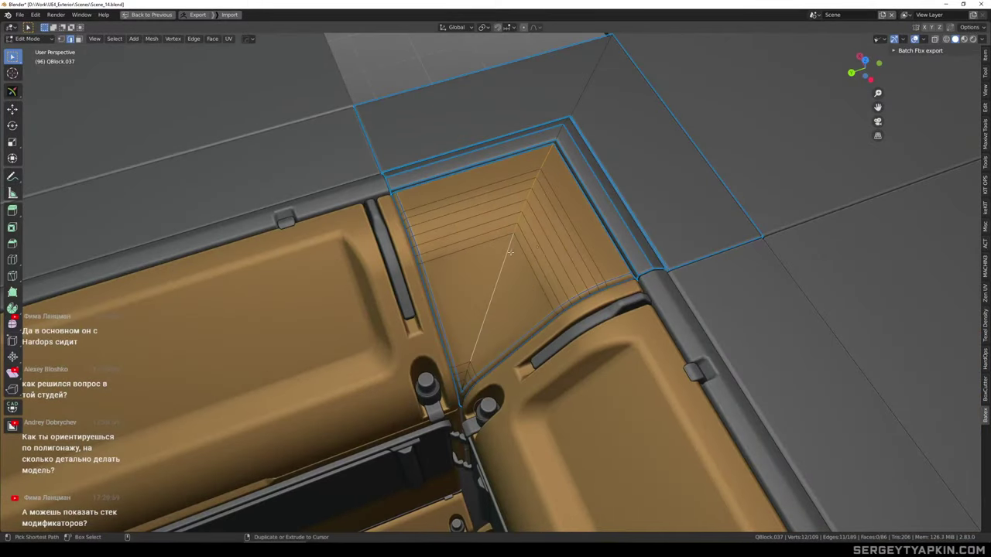
middle_drag(527, 293, 551, 263)
scroll(519, 358, up, 5)
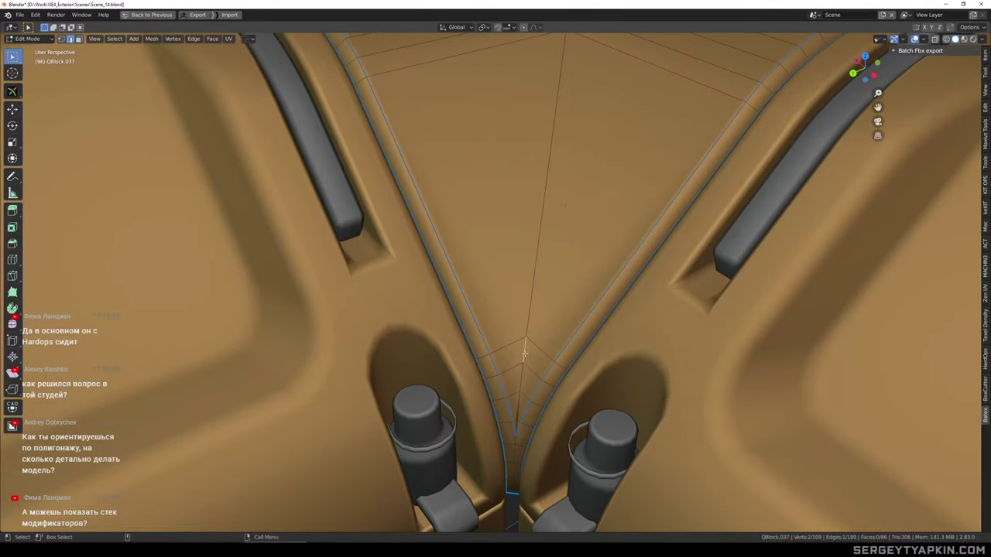
Isolate the inner corner block from the surrounding panels and reopen its mesh for editing
scroll(528, 410, up, 2)
shift+middle_drag(533, 410, 560, 316)
scroll(560, 316, down, 1)
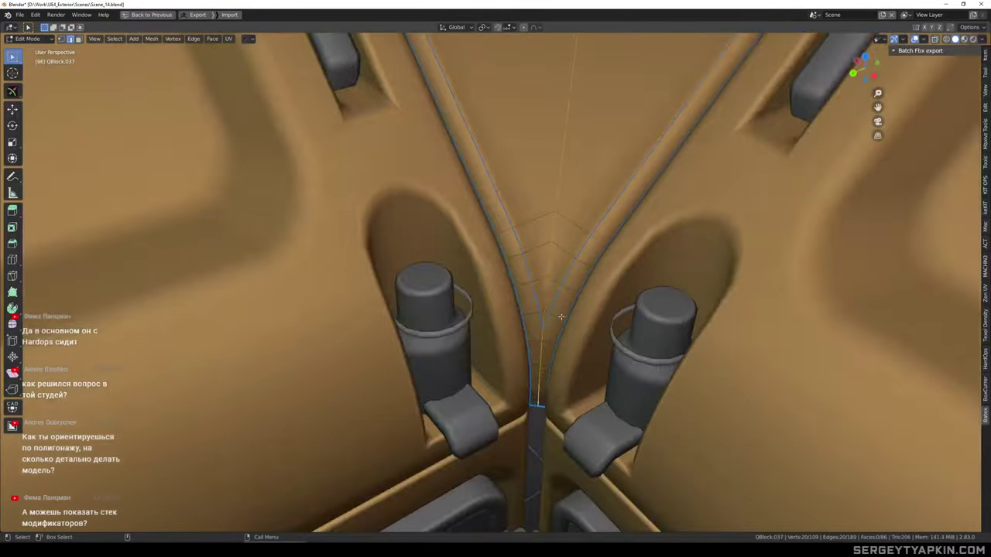
scroll(558, 313, up, 1)
key(Tab)
scroll(549, 291, down, 3)
key(shift+h)
scroll(557, 281, down, 3)
key(Tab)
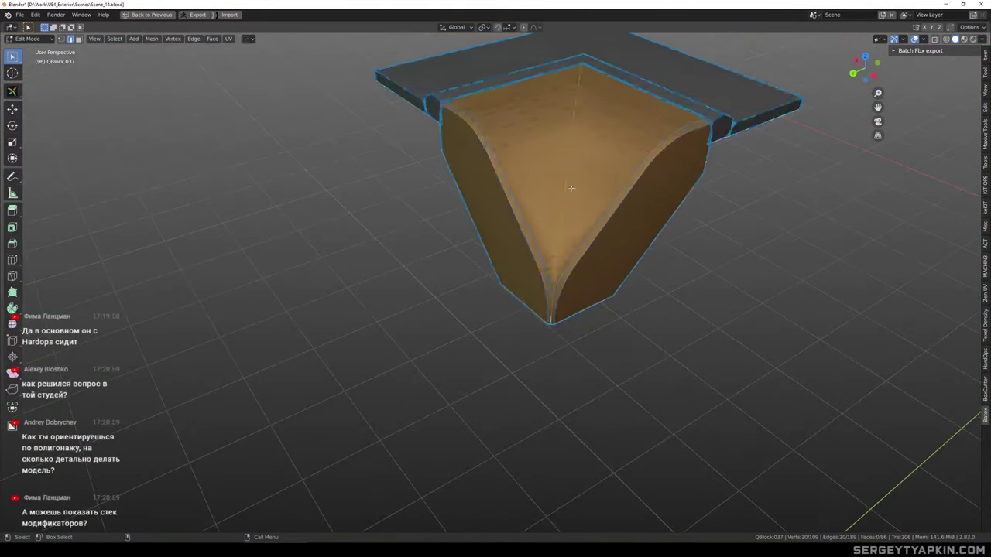
Remove the lower edges near the narrow tip from the centre crease selection, working through the see-through view
scroll(570, 175, up, 3)
scroll(576, 175, down, 1)
middle_drag(610, 340, 612, 321)
key(alt+z)
mouse_move(617, 267)
ctrl+shift+right_down()
mouse_move(672, 358)
mouse_move(510, 339)
ctrl+shift+right_up()
key(alt+z)
mouse_move(584, 398)
middle_down()
mouse_move(613, 354)
mouse_move(597, 381)
middle_up()
scroll(564, 336, up, 4)
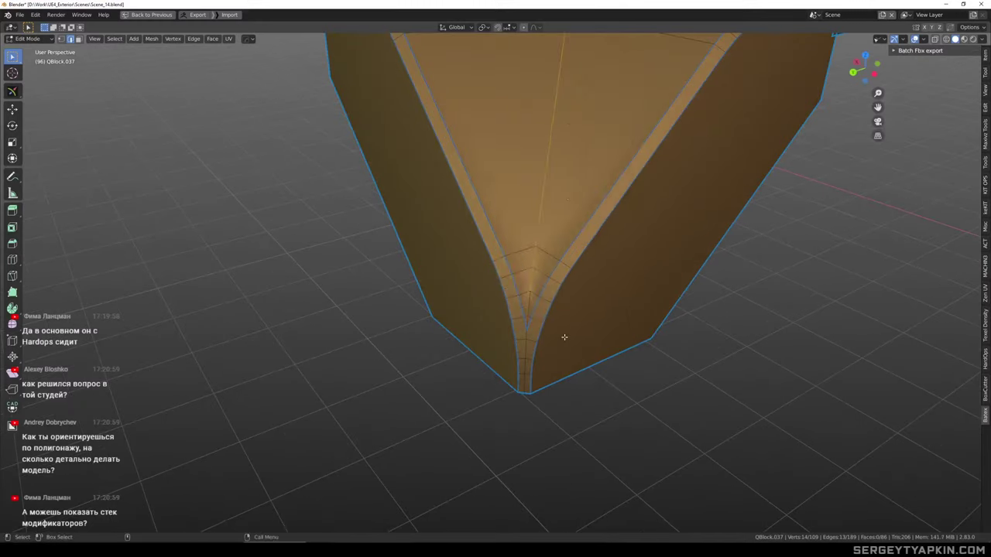
Bevel the selected centre crease with 6 segments, using a Percent width of 60%
key(ctrl+b)
scroll(628, 347, up, 1)
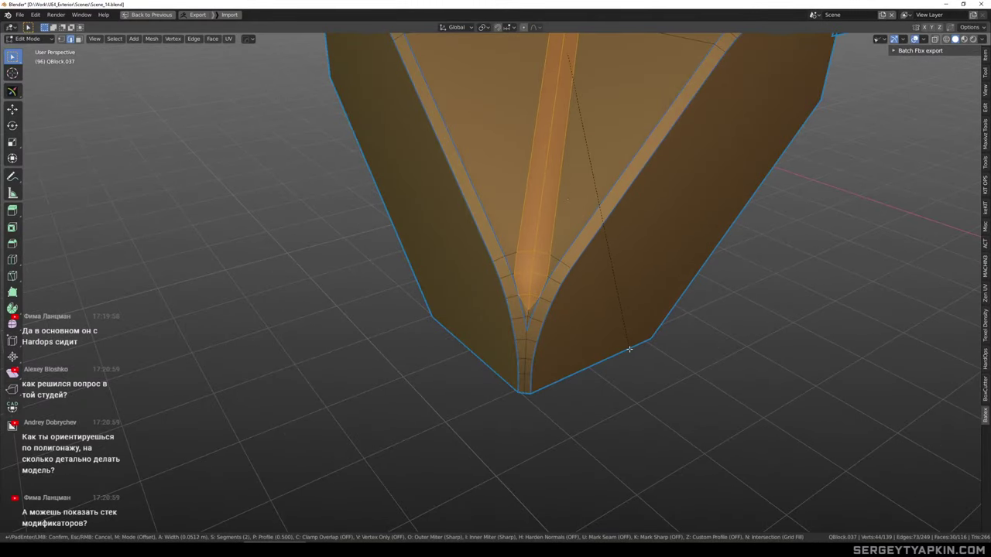
scroll(636, 351, up, 3)
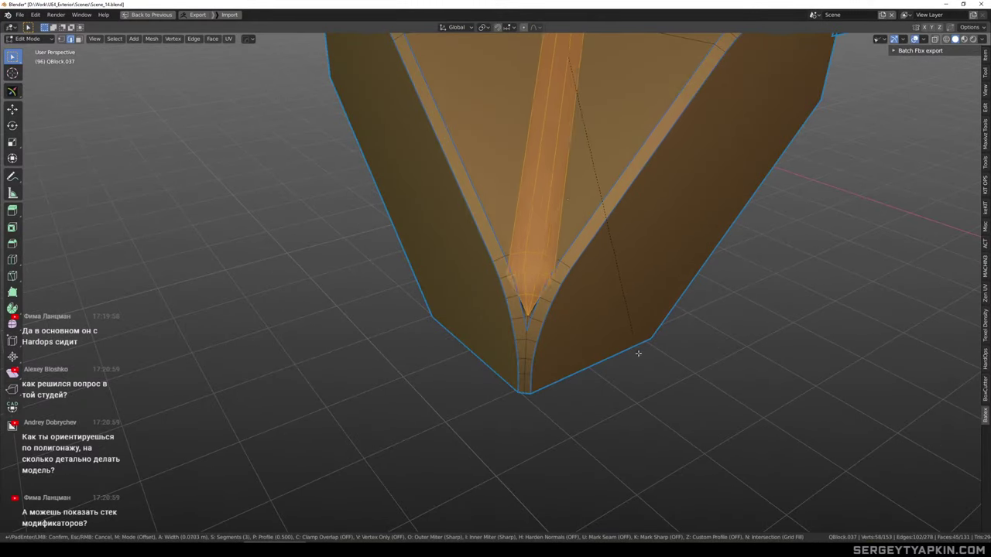
click(644, 365)
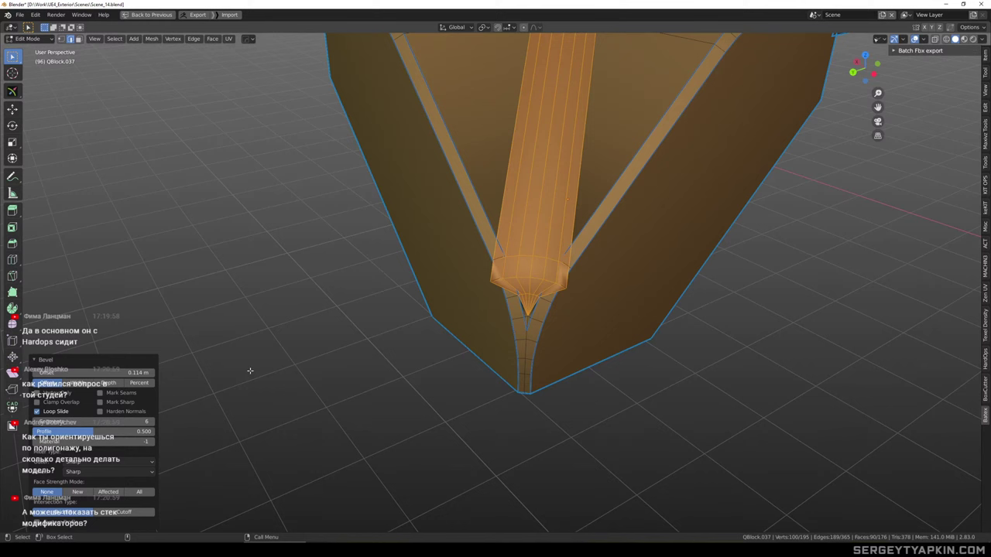
click(138, 383)
drag(137, 373, 233, 373)
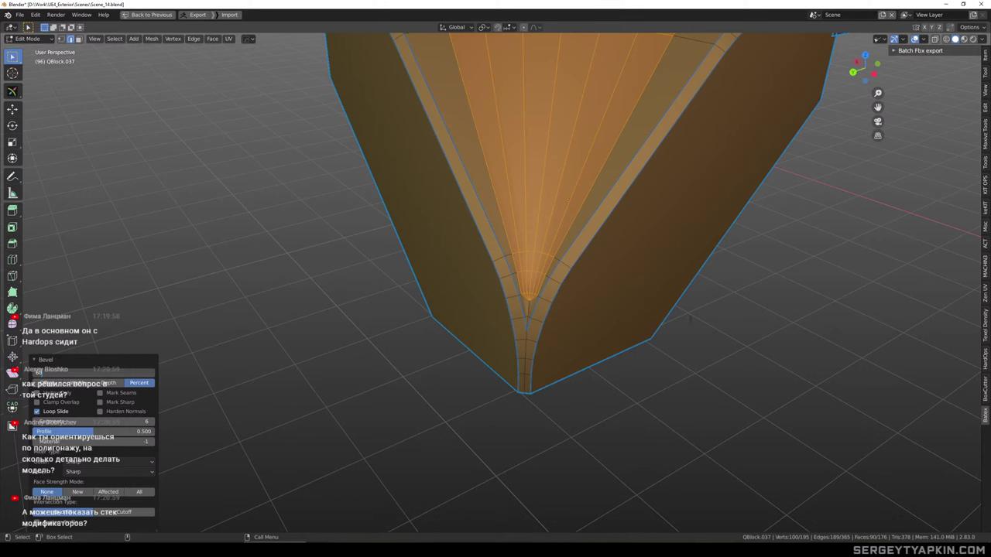
key(Return)
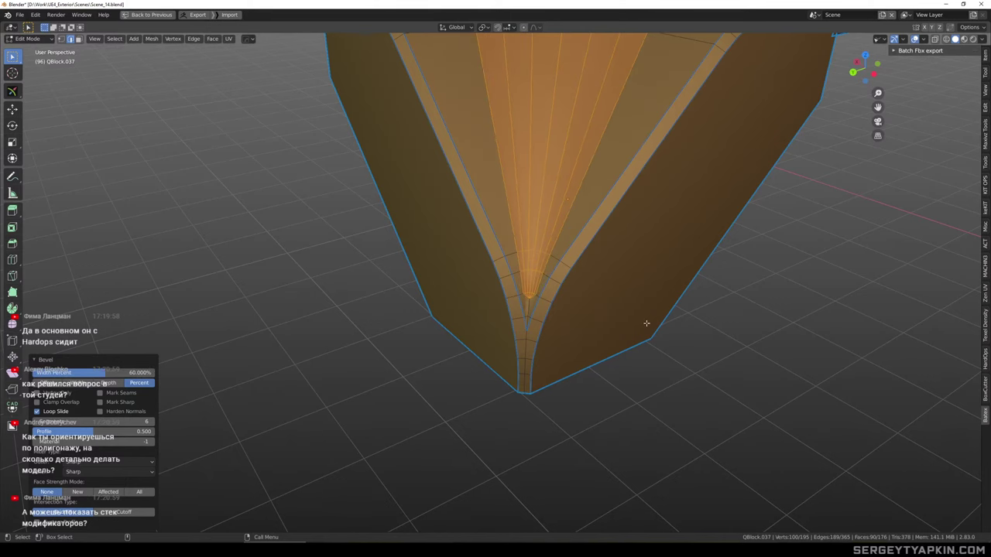
Clear the selection and add one loop cut across the fan of faces on the corner's curved surface
key(alt+a)
scroll(574, 310, down, 2)
alt+middle_drag(575, 310, 579, 265)
scroll(579, 265, up, 2)
click(586, 278)
key(ctrl+r)
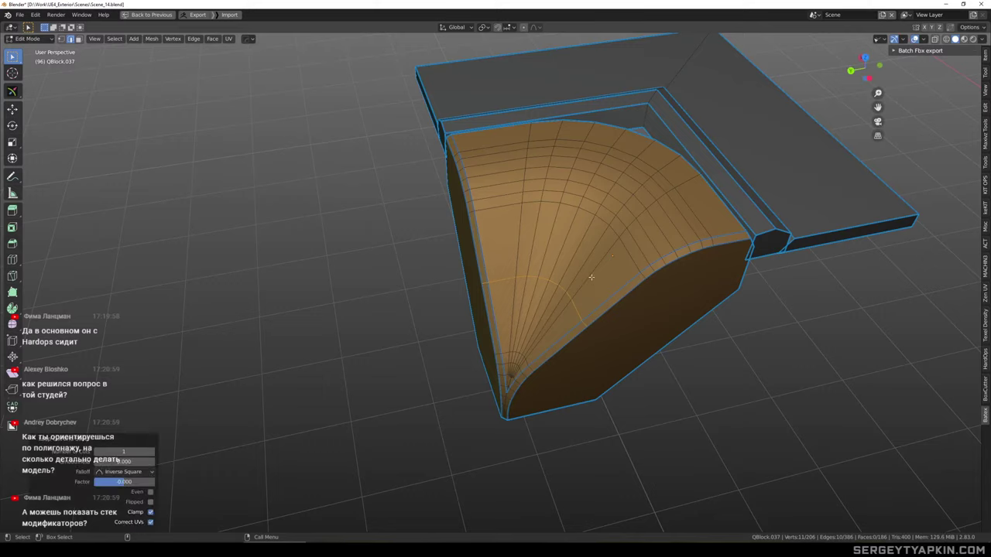
Show the whole scene and examine how the rounded corner block meets the neighbouring panels and roof
key(Tab)
scroll(601, 293, down, 3)
key(slash)
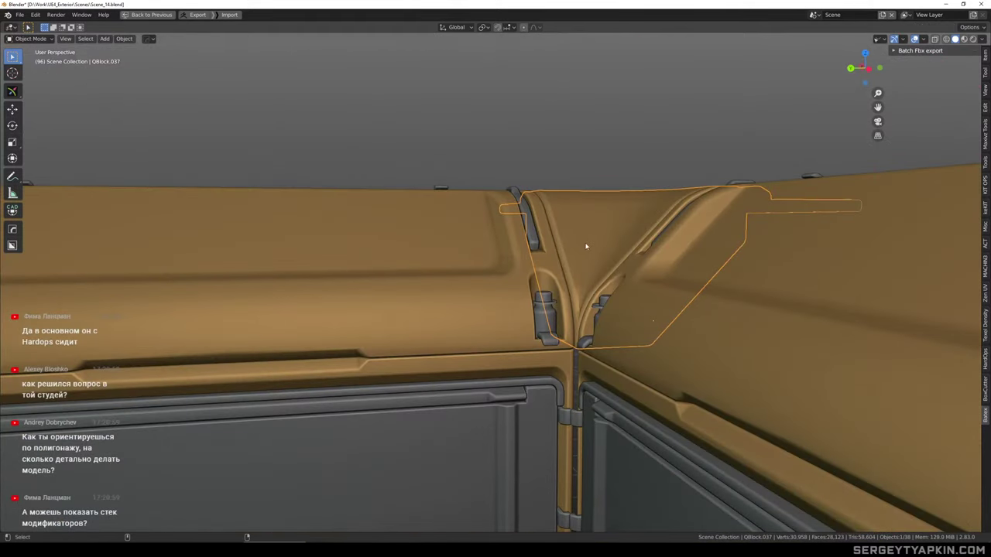
alt+middle_drag(587, 246, 625, 236)
scroll(625, 237, down, 4)
alt+middle_drag(679, 286, 505, 287)
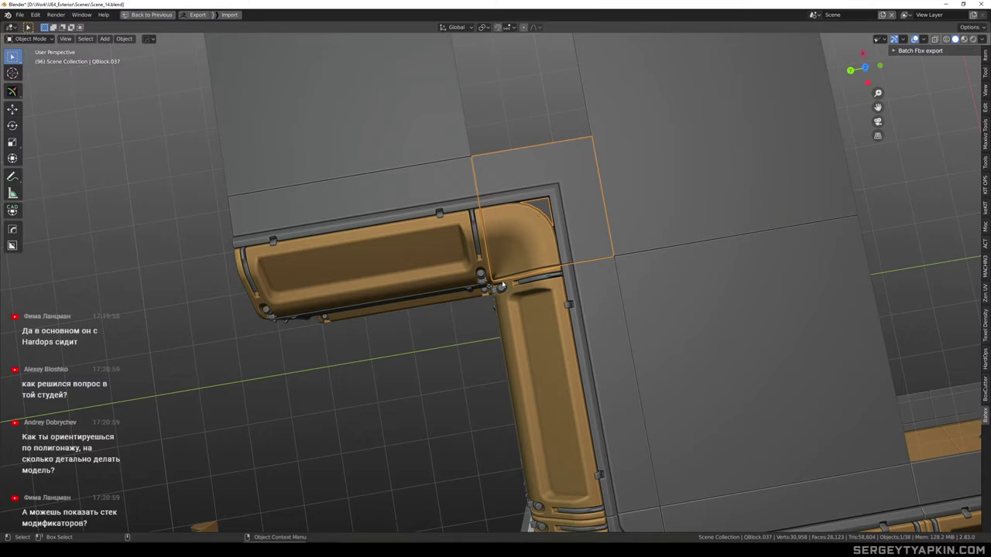
scroll(507, 260, up, 4)
scroll(509, 263, down, 1)
alt+middle_drag(514, 265, 506, 298)
scroll(513, 245, up, 3)
scroll(504, 284, down, 6)
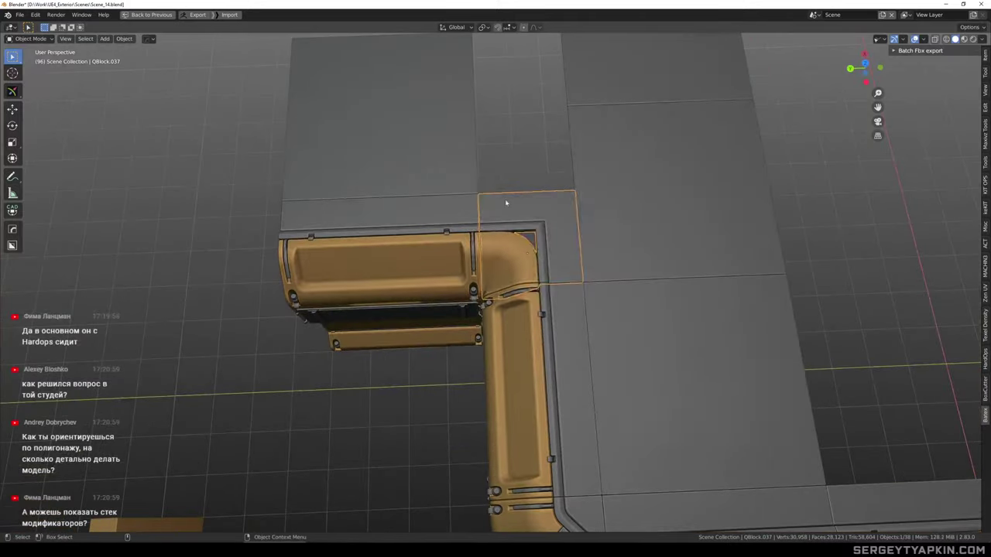
key(alt+a)
alt+middle_drag(507, 219, 503, 145)
scroll(554, 249, down, 3)
scroll(479, 178, up, 7)
Isolate the corner block again and undo its loop cut and six-segment bevel
click(467, 162)
scroll(511, 238, down, 4)
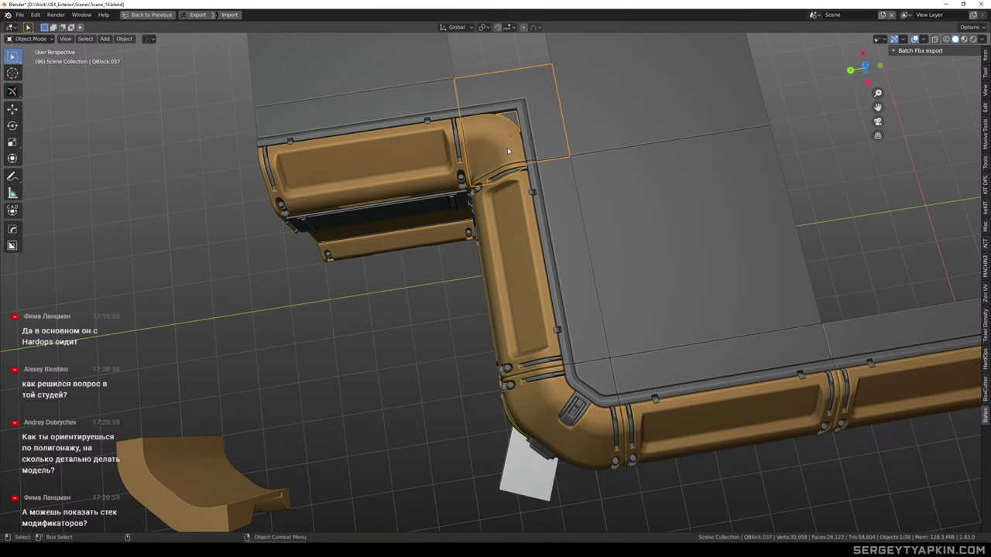
scroll(509, 149, up, 5)
shift+click(514, 137)
shift+click(512, 137)
key(shift+h)
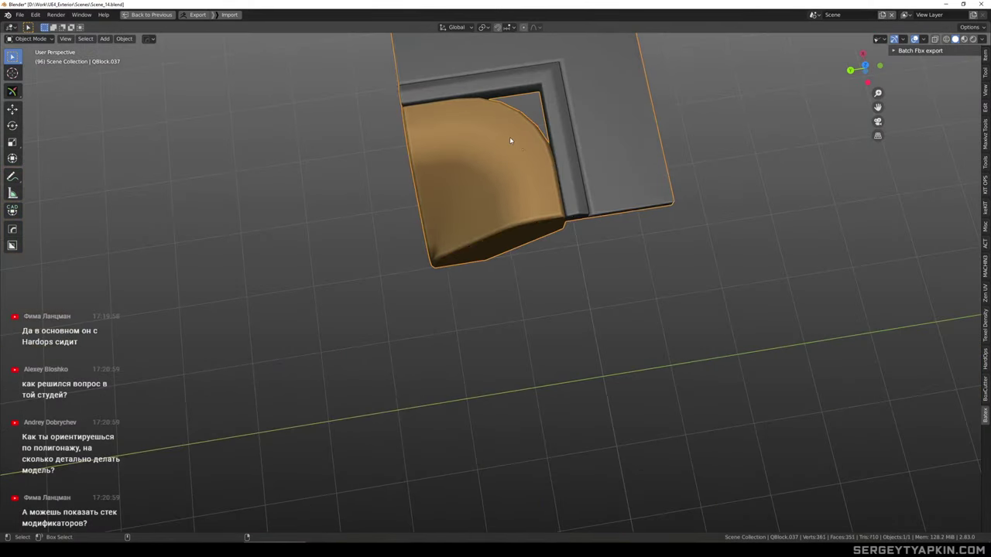
key(Tab)
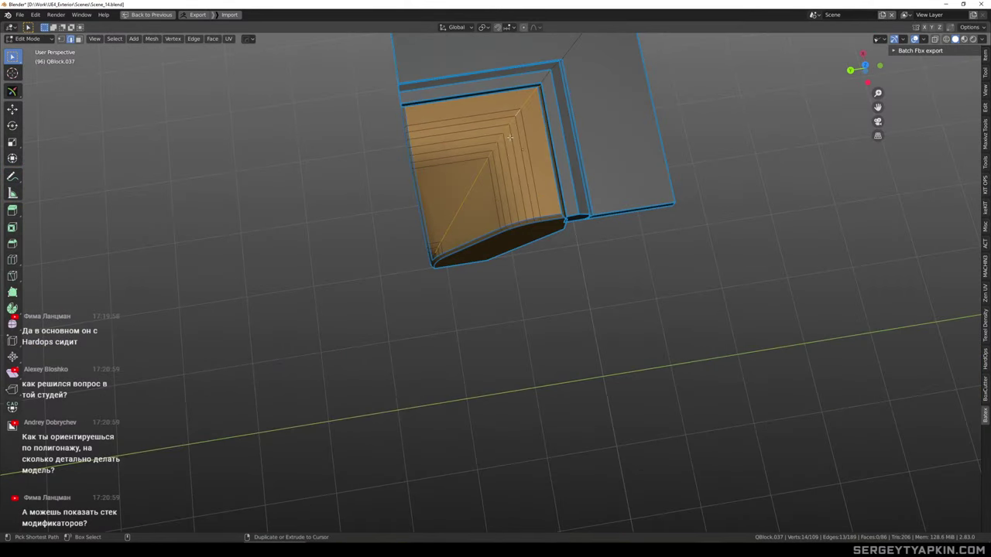
middle_drag(478, 188, 514, 159)
scroll(485, 259, up, 5)
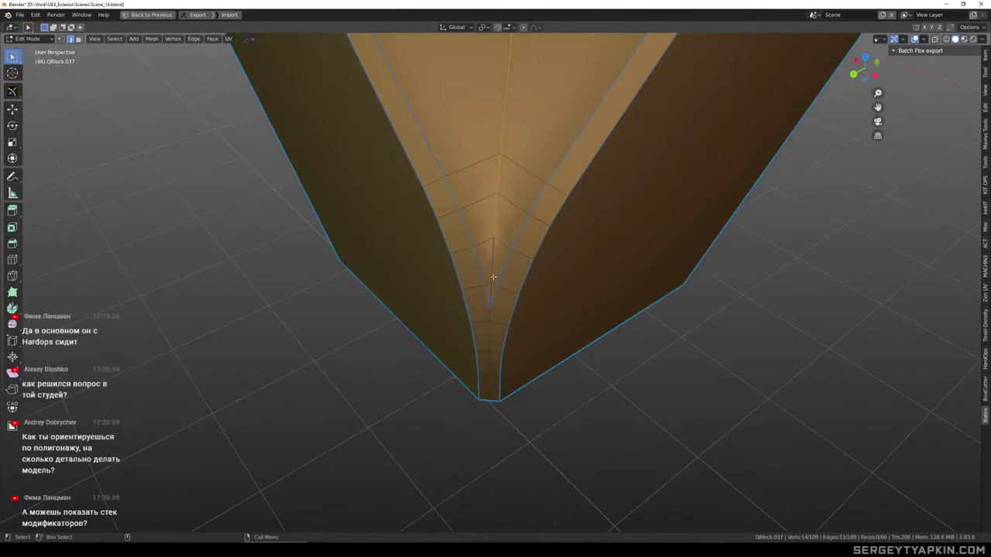
Add the edge near the lower tip to the centre crease selection and bevel it with one segment
shift+click(491, 289)
scroll(491, 289, down, 2)
middle_drag(496, 287, 576, 259)
scroll(541, 286, down, 3)
key(ctrl+b)
click(314, 310)
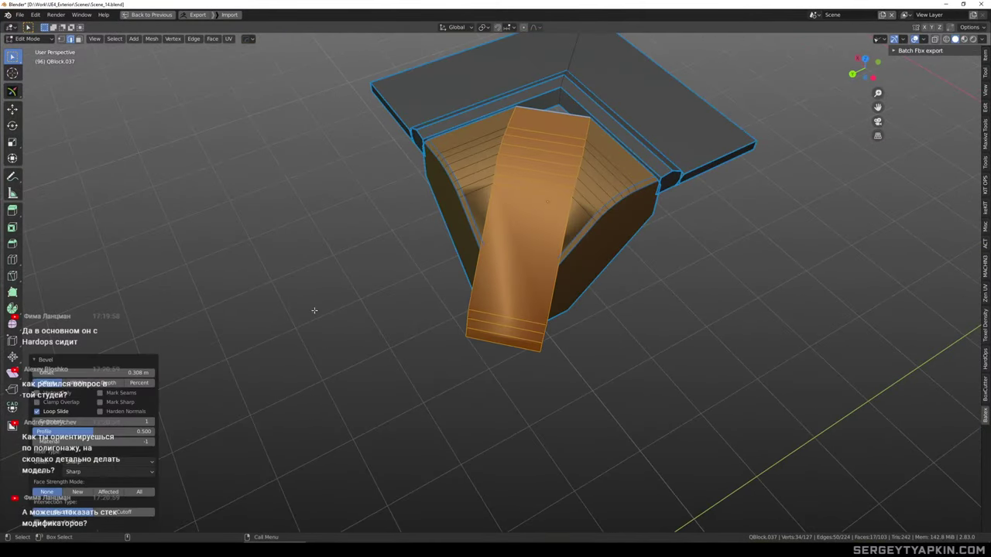
Change the bevel's width type to Percent and set the width to 50%
click(148, 383)
drag(112, 374, 188, 374)
drag(108, 374, 99, 373)
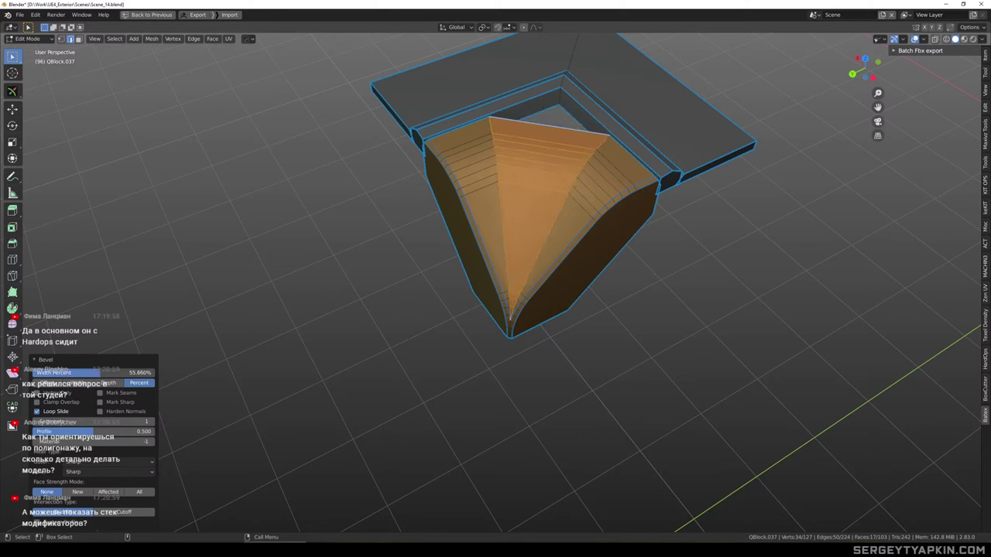
click(138, 373)
text(5)
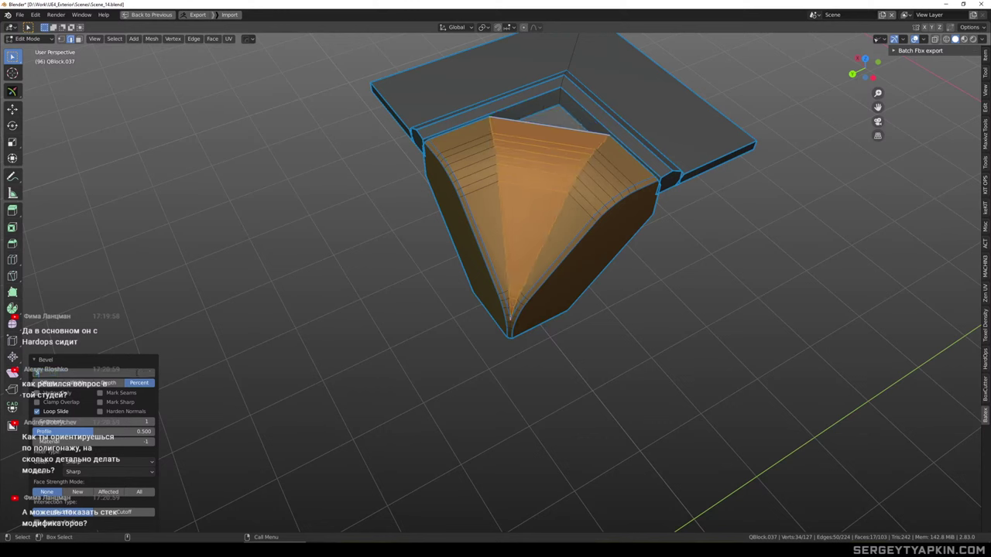
text(0)
key(Return)
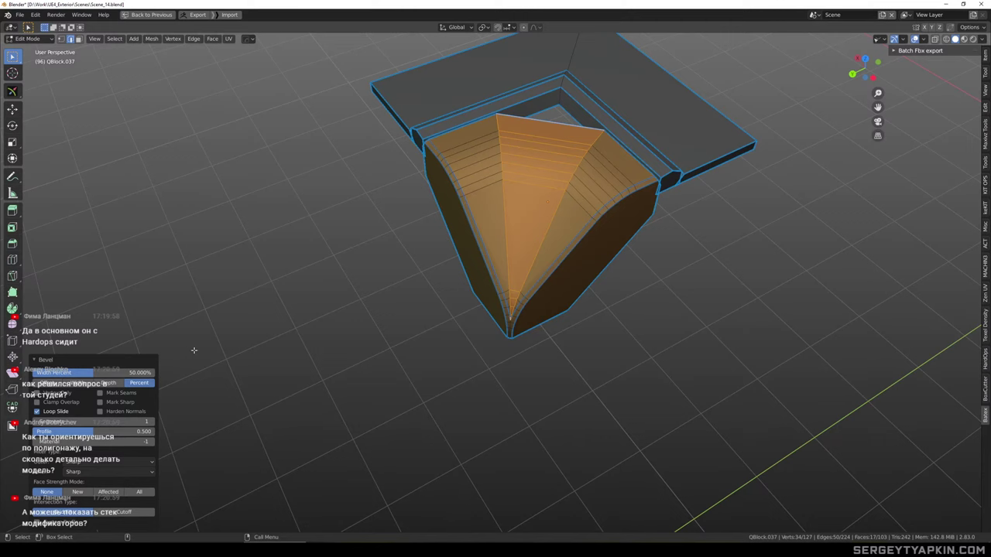
Examine the bevelled corner block together with the neighbouring panels in the full scene
click(668, 356)
scroll(604, 305, down, 3)
middle_drag(668, 356, 573, 338)
key(Tab)
key(KP_Divide)
scroll(627, 313, down, 2)
scroll(610, 254, up, 7)
Isolate the corner mesh and dissolve the surplus short edges left by the bevel at the lower tip
key(KP_Divide)
key(Tab)
scroll(622, 407, up, 7)
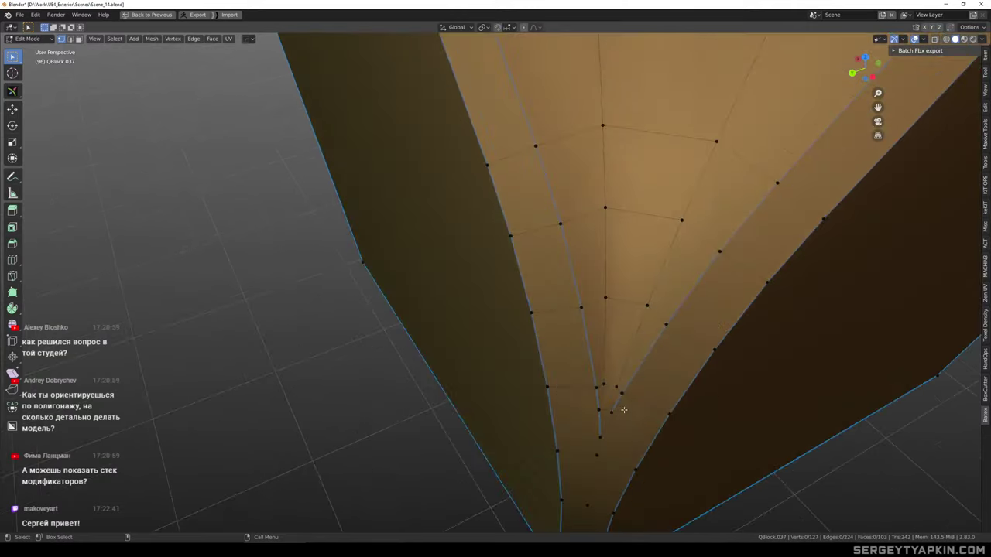
shift+middle_drag(624, 410, 617, 333)
scroll(617, 334, up, 3)
scroll(608, 295, down, 1)
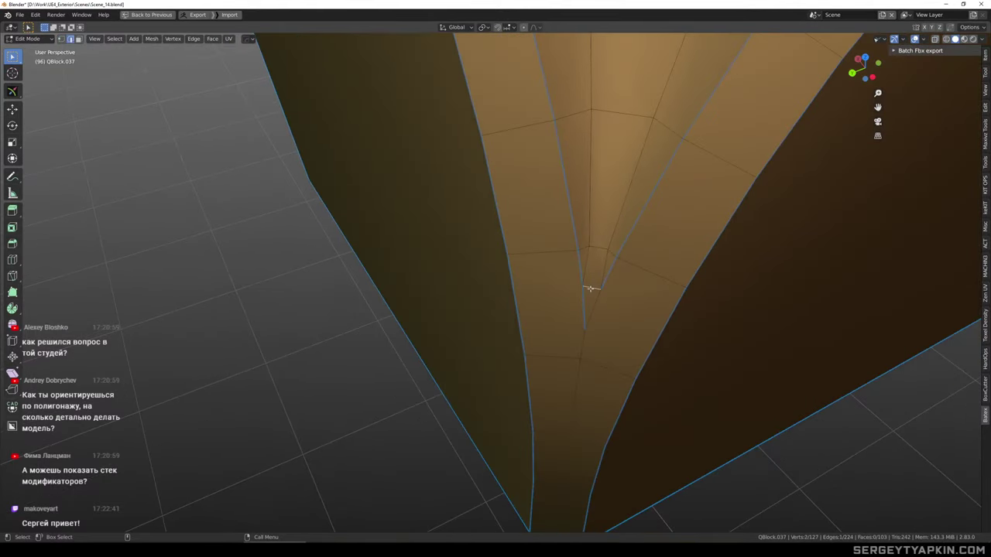
scroll(597, 290, up, 2)
click(600, 266)
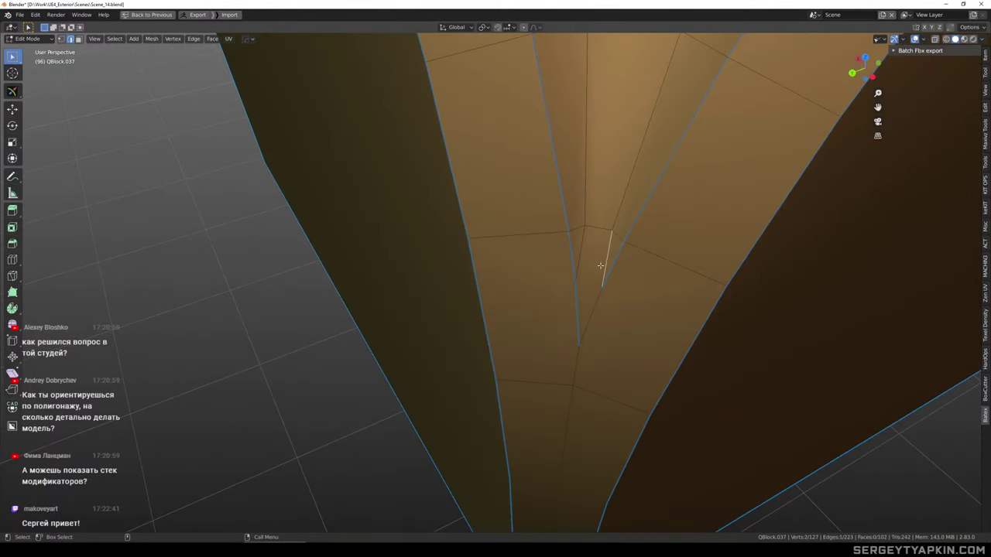
key(ctrl+x)
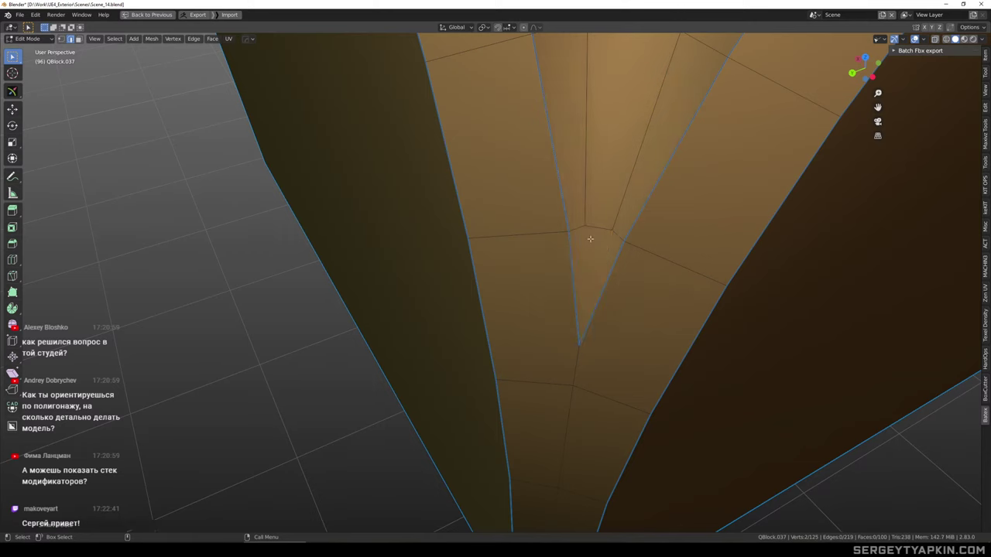
Connect each of the two inner crease vertices to the single vertex at the point of the V
scroll(590, 237, down, 2)
click(597, 228)
scroll(590, 271, down, 2)
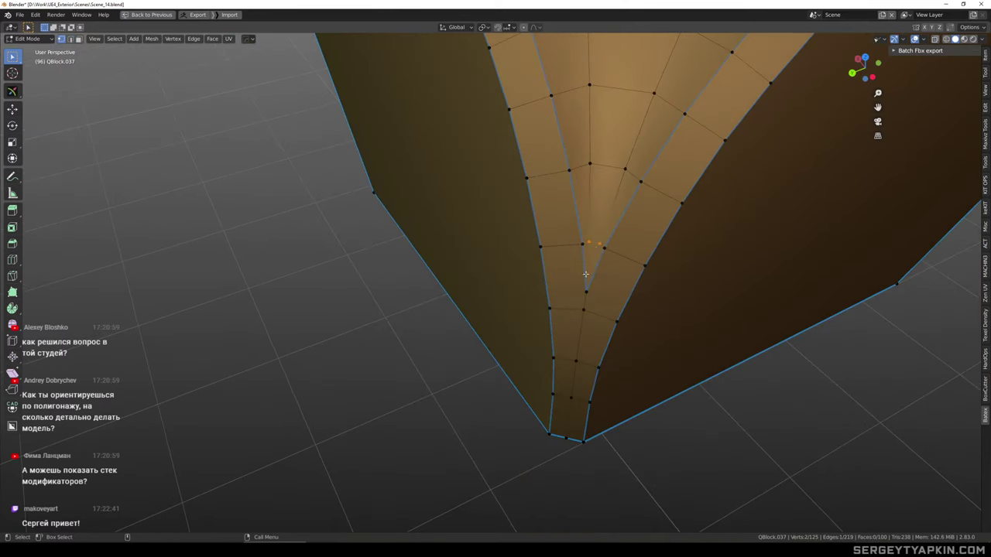
scroll(586, 274, up, 2)
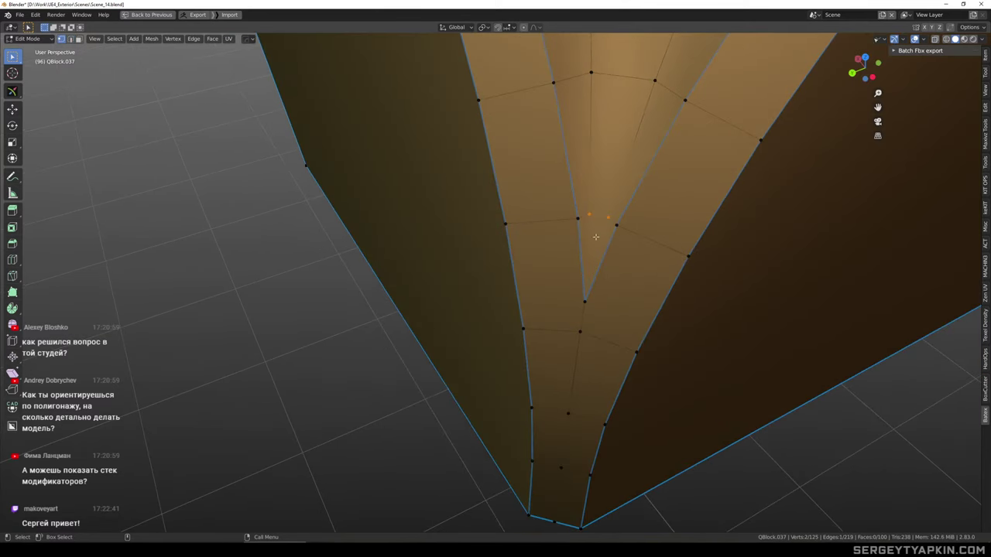
key(j)
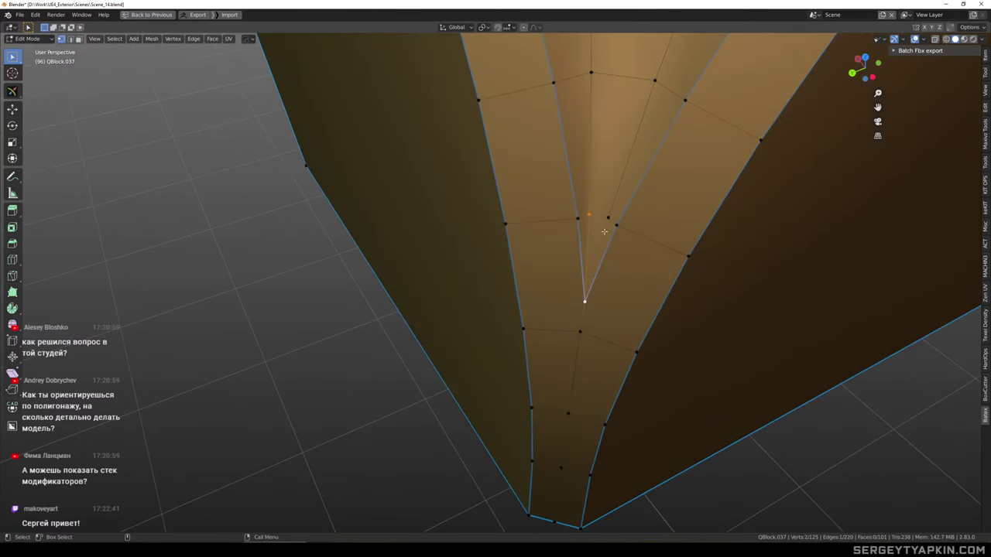
key(j)
Select the two crease edge loops radiating from the lower tip and bevel them with one segment
scroll(590, 307, down, 8)
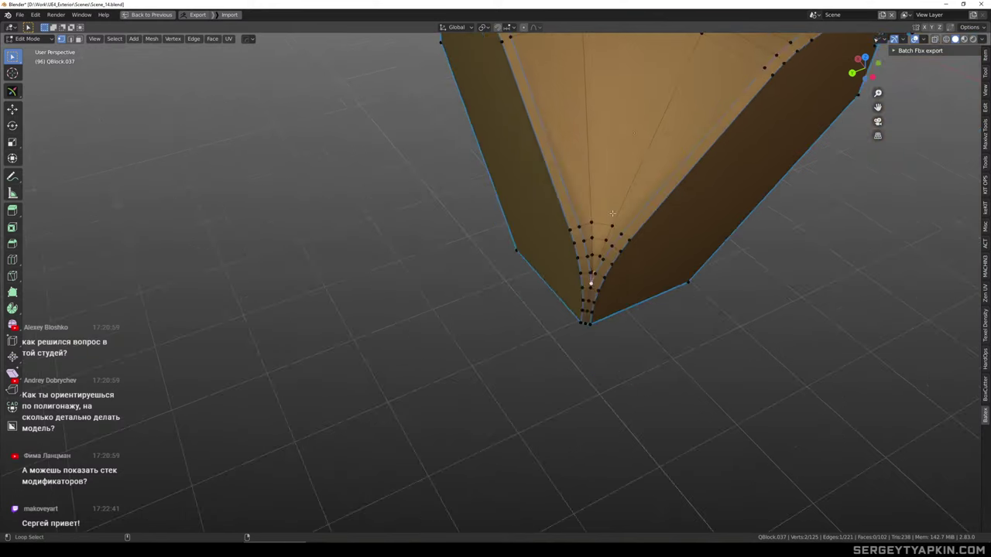
middle_drag(591, 307, 636, 250)
key(2)
scroll(700, 210, up, 1)
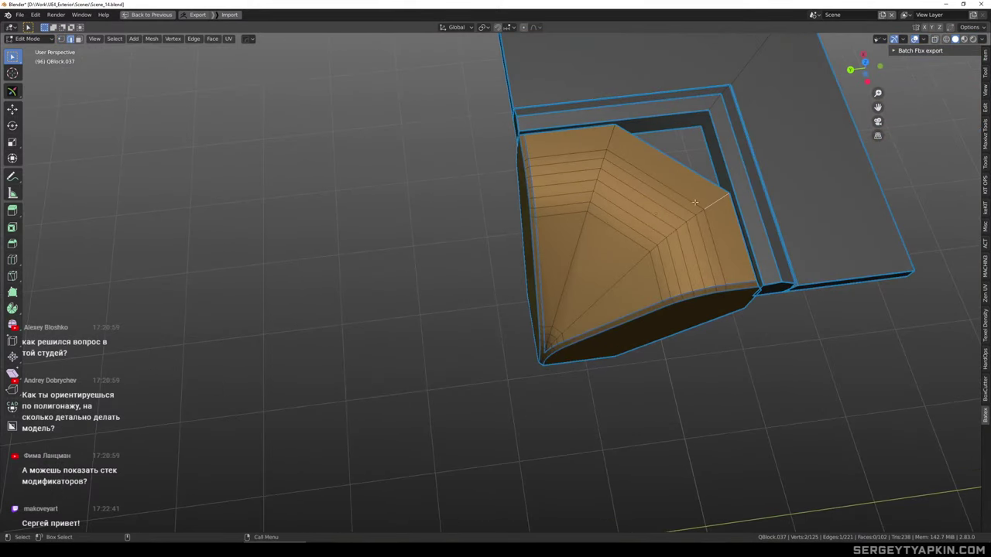
key(alt+l)
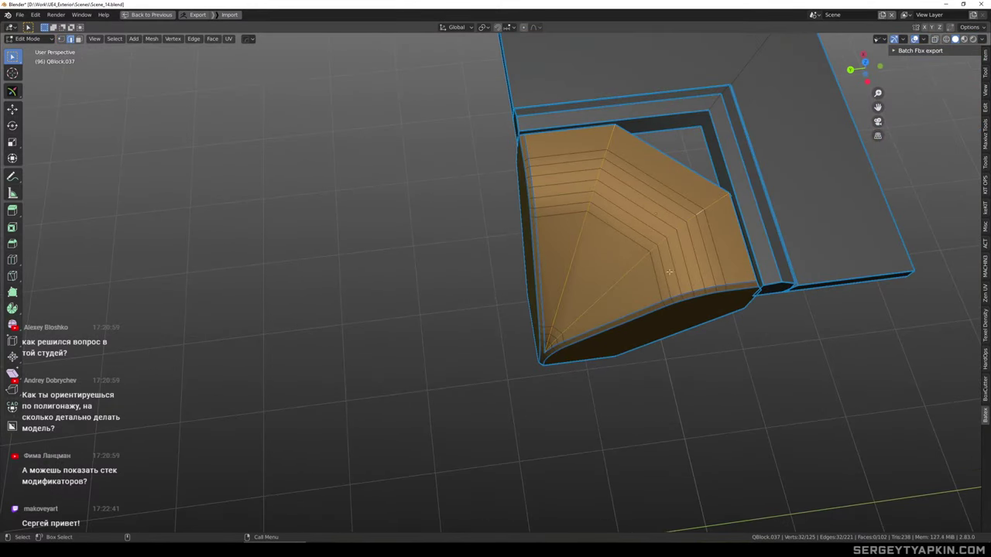
scroll(617, 274, up, 1)
middle_drag(617, 274, 609, 305)
key(ctrl+b)
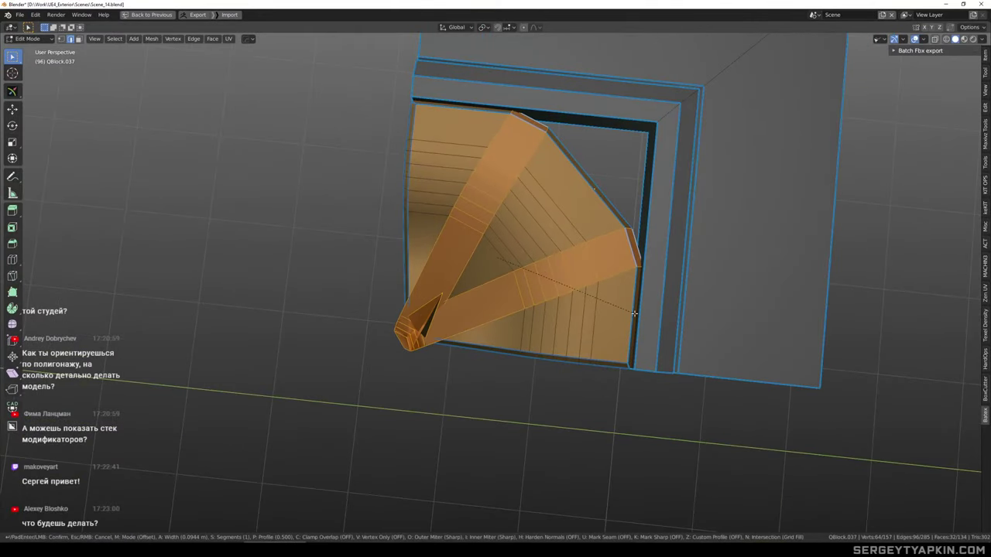
click(634, 312)
Change the bevel's width type to Percent with a width of about 29.87%, keeping one segment
click(144, 384)
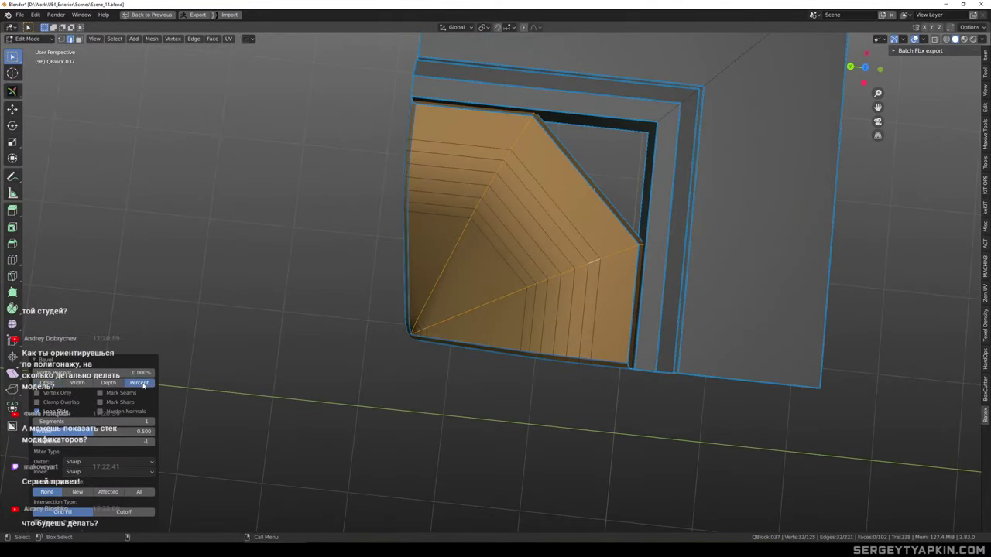
drag(142, 374, 178, 374)
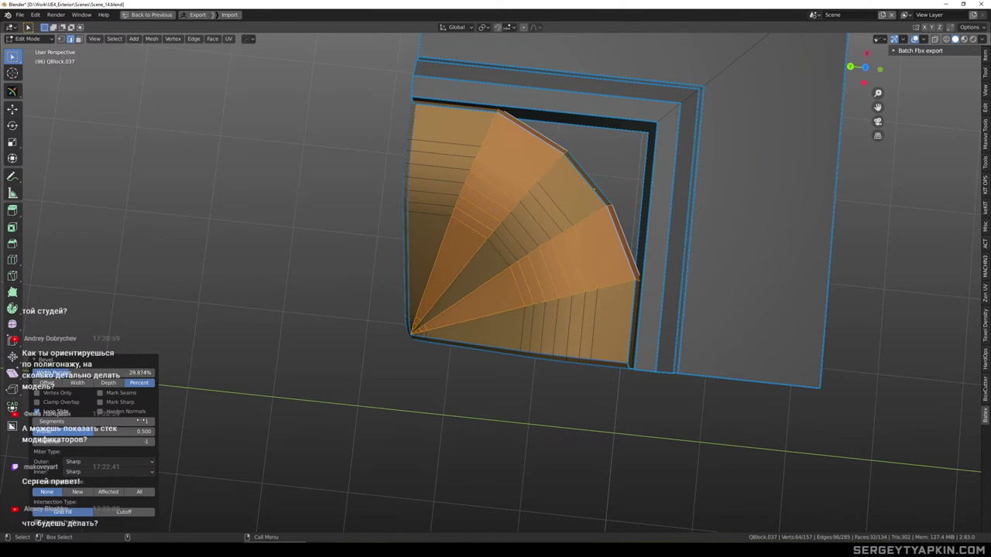
click(148, 421)
key(Tab)
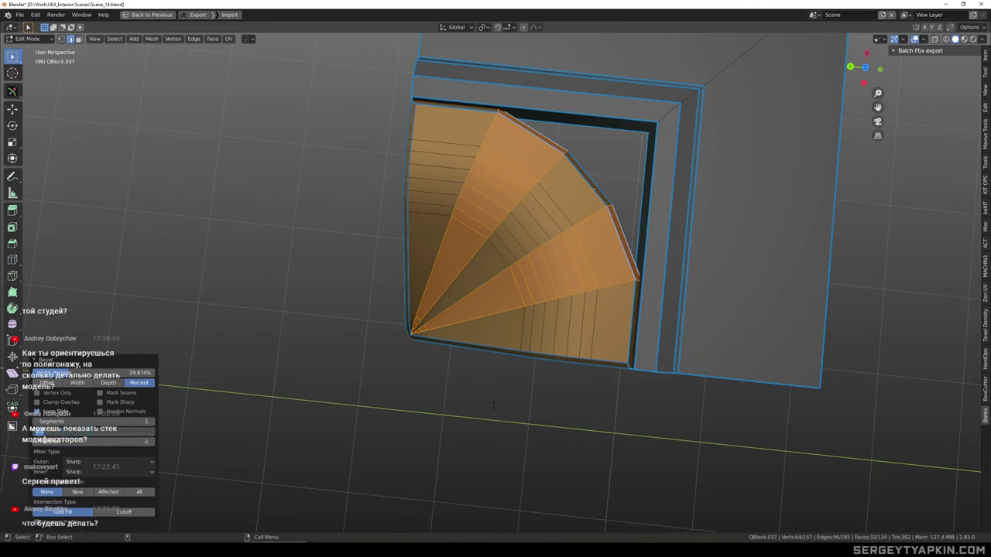
click(509, 395)
Leave mesh editing, deselect the corner block and reveal all hidden objects in the scene
scroll(509, 395, down, 6)
key(Tab)
click(624, 326)
key(alt+h)
scroll(572, 319, down, 5)
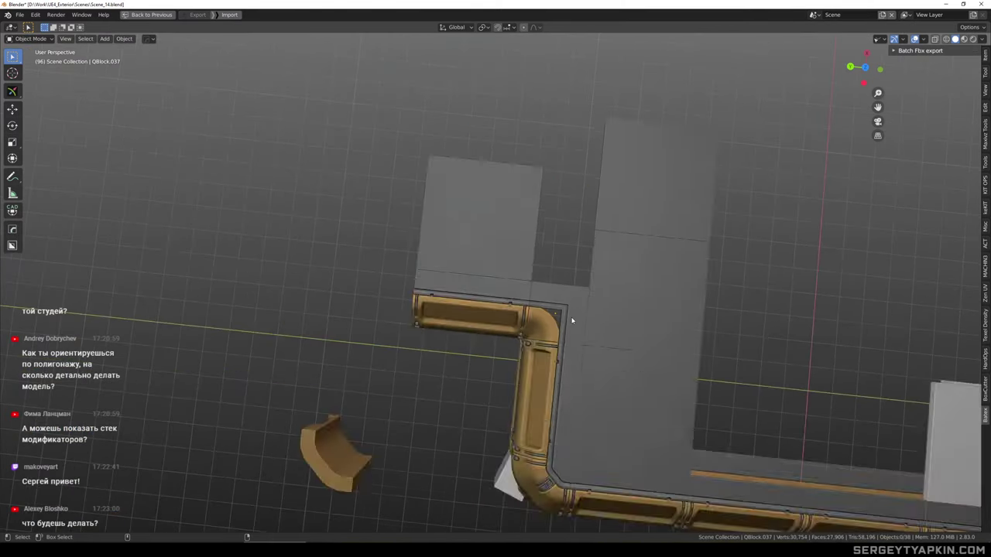
Undo the crease bevel on the inner corner block, leave mesh editing and show the whole scene again
key(ctrl+z)
key(ctrl+z)
key(ctrl+z)
key(ctrl+z)
key(Tab)
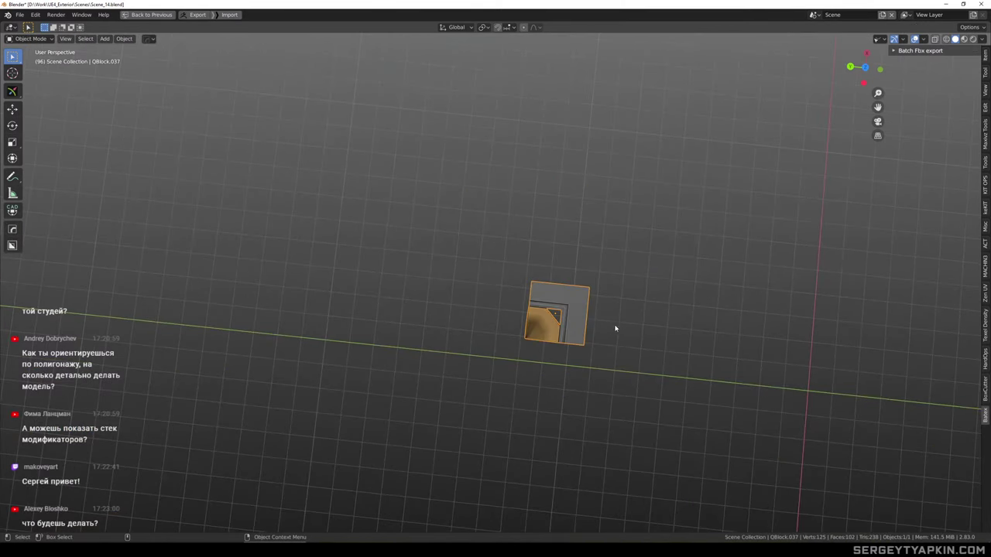
scroll(606, 316, up, 8)
Duplicate the finished outer corner block and move the copy about 8.14 m along X, past the inner corner
click(540, 369)
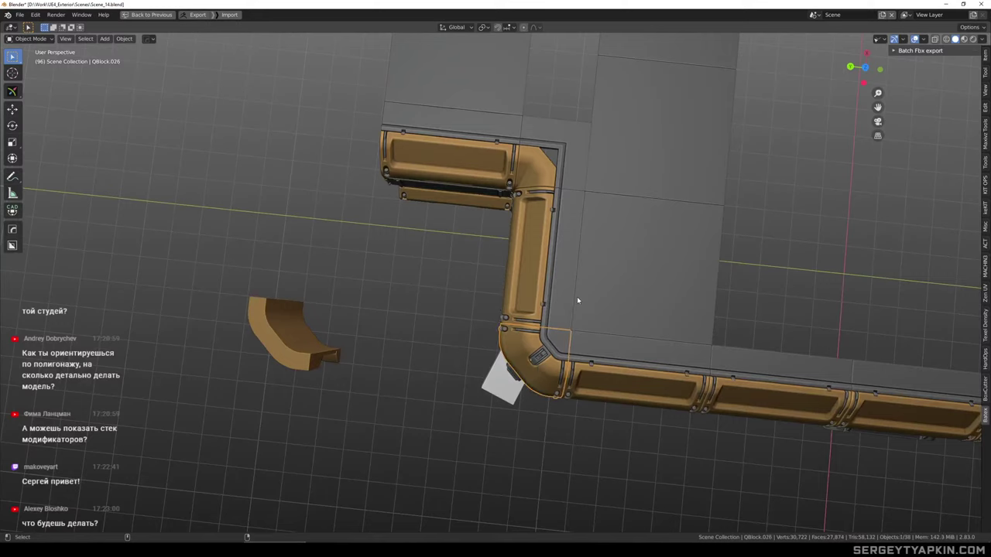
shift+middle_drag(577, 298, 570, 334)
key(shift+d)
right_click(567, 329)
key(w)
scroll(535, 328, down, 1)
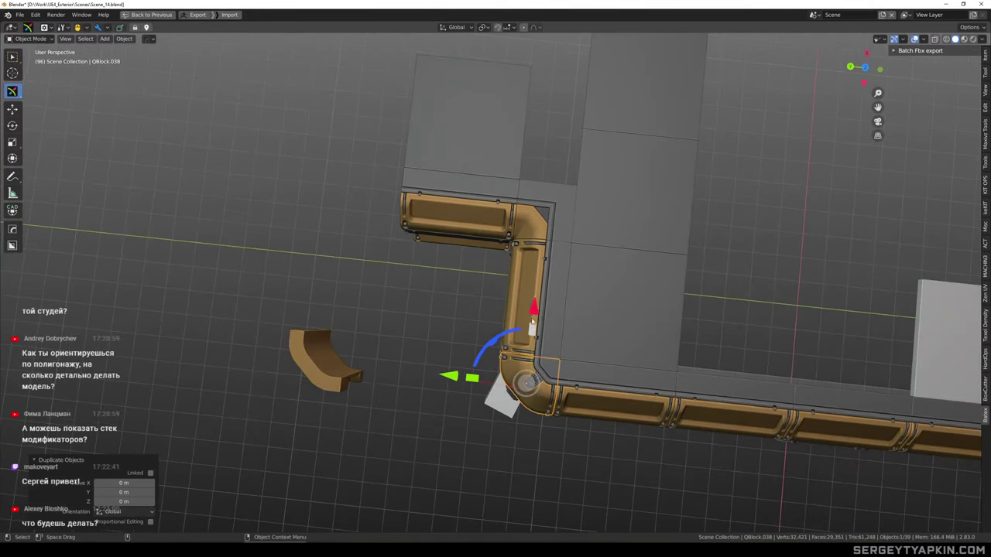
drag(533, 328, 551, 79)
click(552, 78)
scroll(554, 260, up, 3)
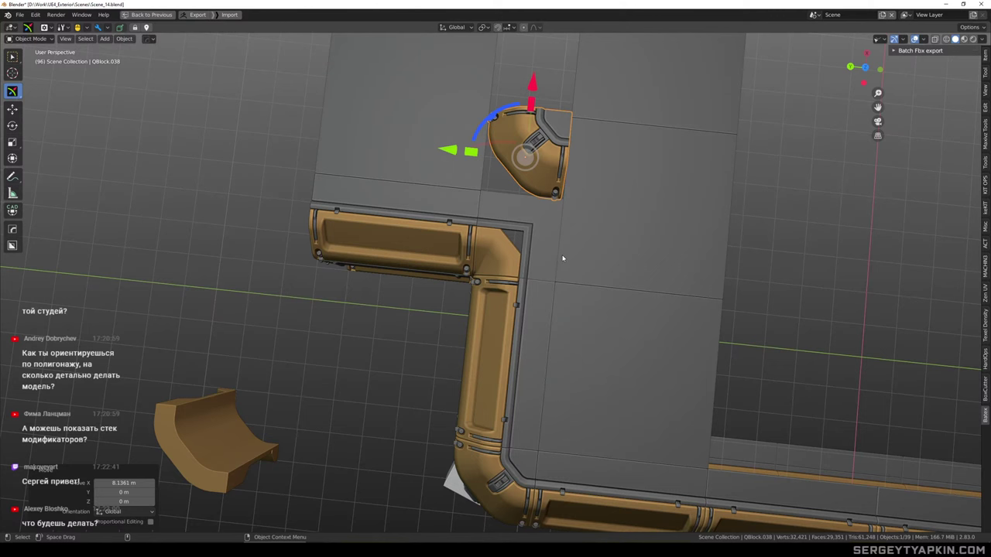
scroll(488, 258, up, 3)
scroll(493, 263, down, 3)
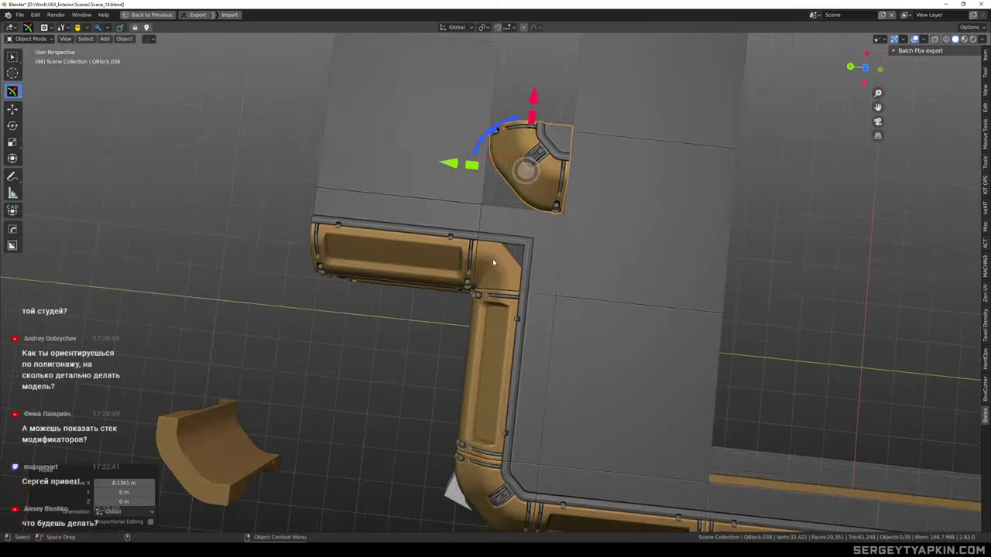
Select the inner corner block, look at it from straight above and start editing its mesh
click(494, 261)
scroll(498, 269, up, 3)
scroll(499, 271, down, 4)
mouse_move(500, 271)
middle_down()
mouse_move(523, 262)
mouse_move(502, 268)
middle_up()
scroll(511, 271, up, 3)
scroll(502, 269, up, 3)
key(grave)
click(504, 244)
scroll(507, 195, up, 3)
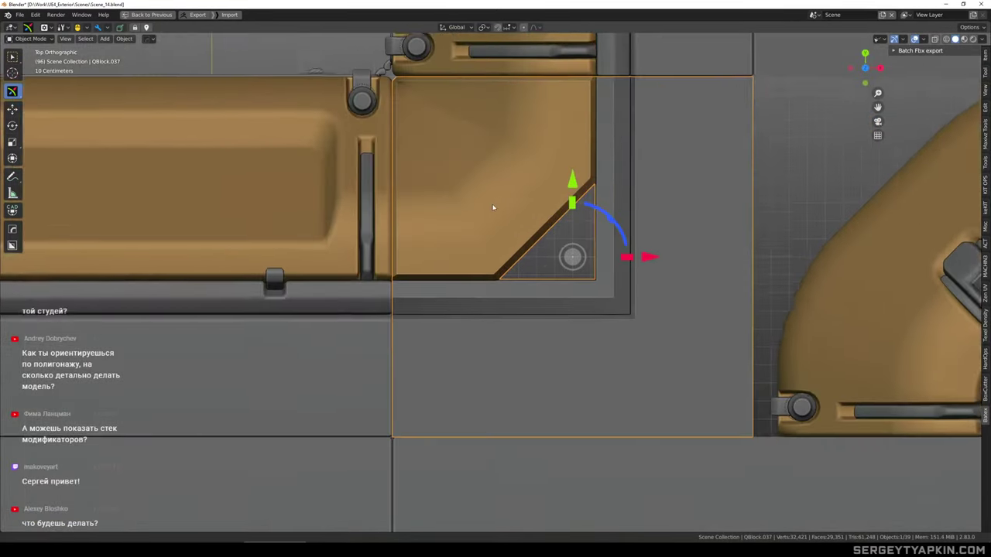
shift+middle_drag(493, 206, 510, 240)
key(Tab)
scroll(495, 232, down, 3)
scroll(470, 220, up, 3)
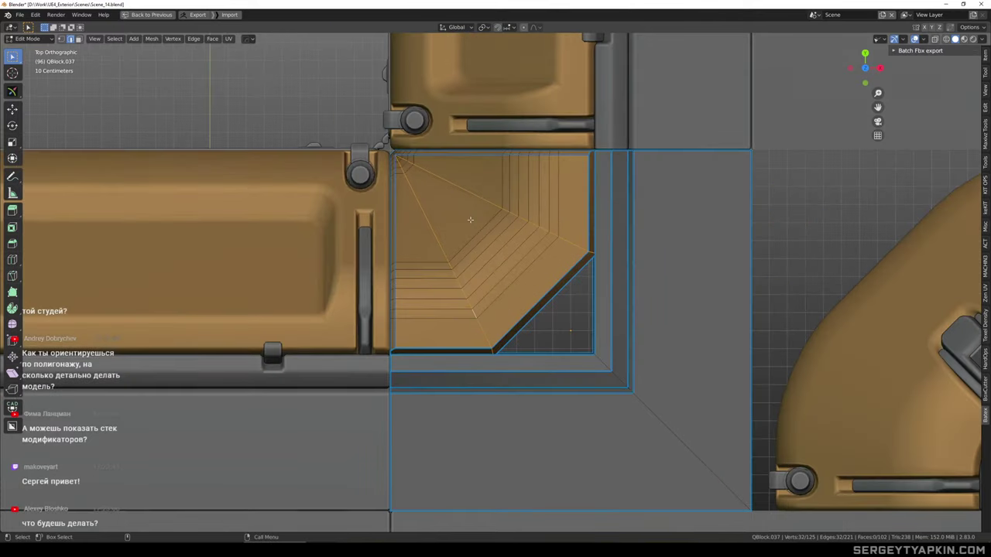
Review the inner corner block's modifier stack and collapse the Weighted Normal settings
shift+middle_drag(612, 251, 531, 302)
scroll(526, 241, down, 2)
key(KP_7)
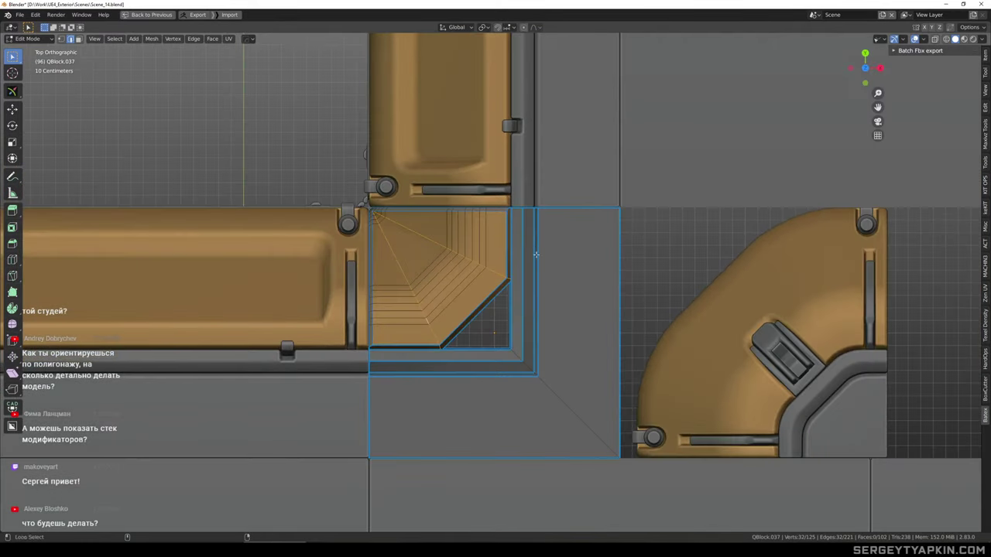
scroll(536, 254, up, 2)
shift+middle_drag(601, 274, 580, 285)
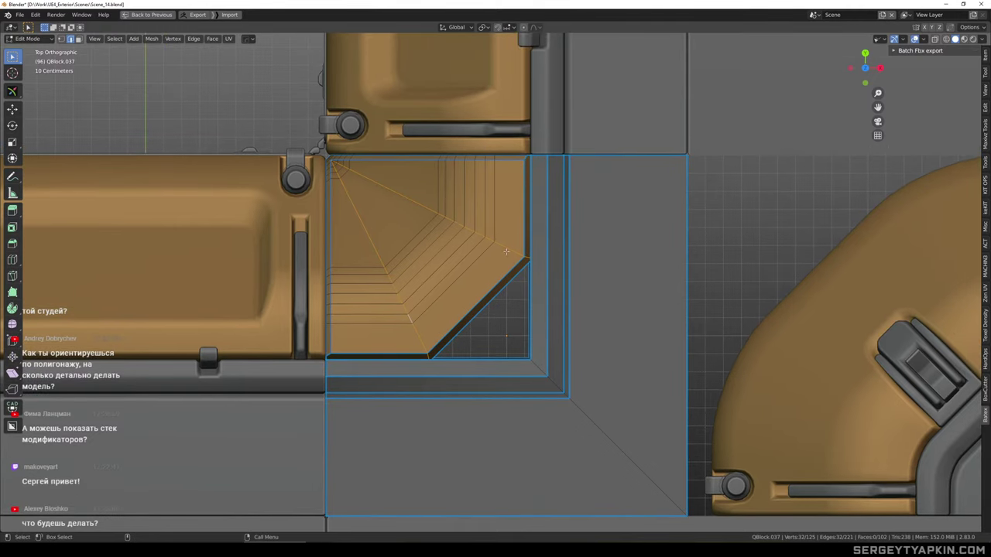
scroll(493, 244, down, 3)
key(ctrl+grave)
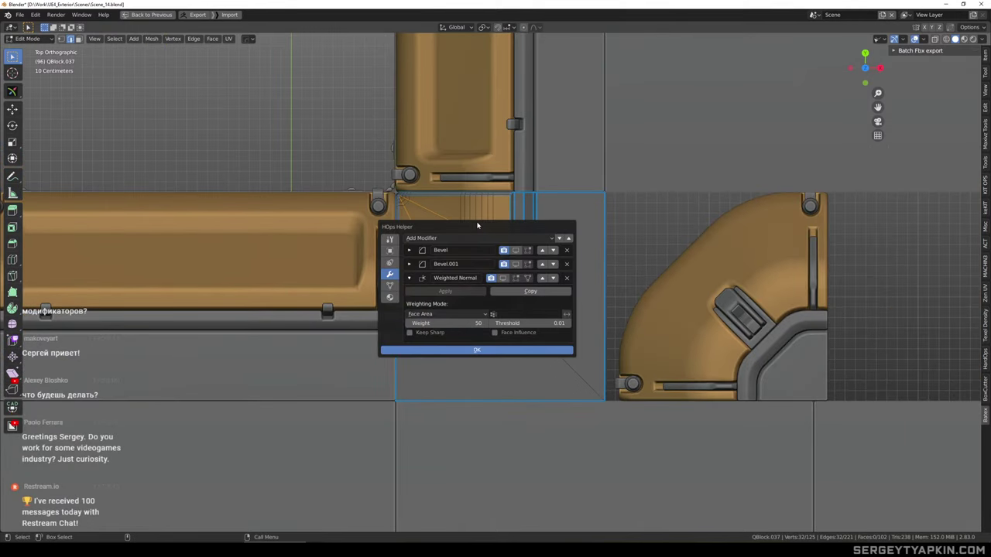
click(409, 279)
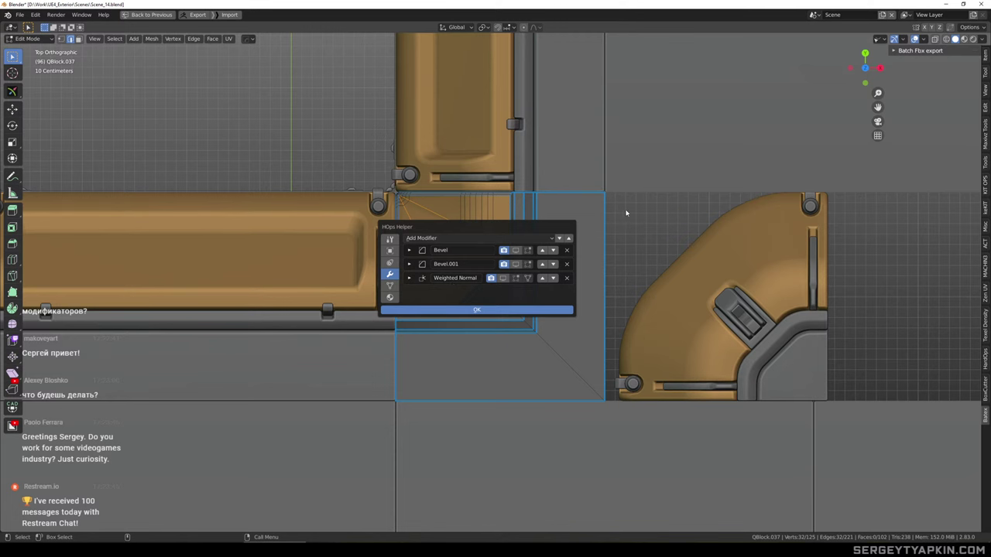
scroll(495, 246, up, 4)
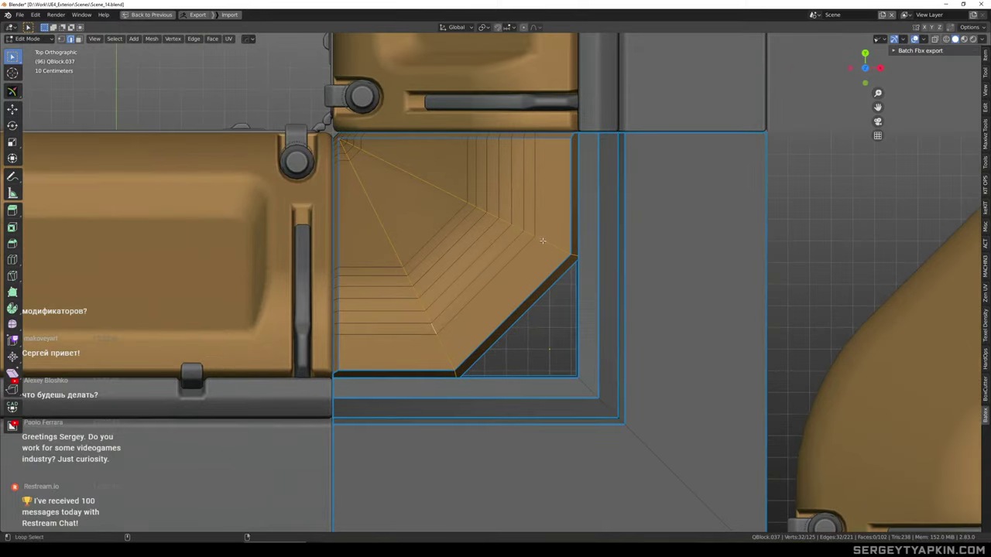
scroll(593, 254, down, 4)
shift+middle_drag(610, 259, 592, 250)
scroll(591, 250, up, 2)
key(ctrl+b)
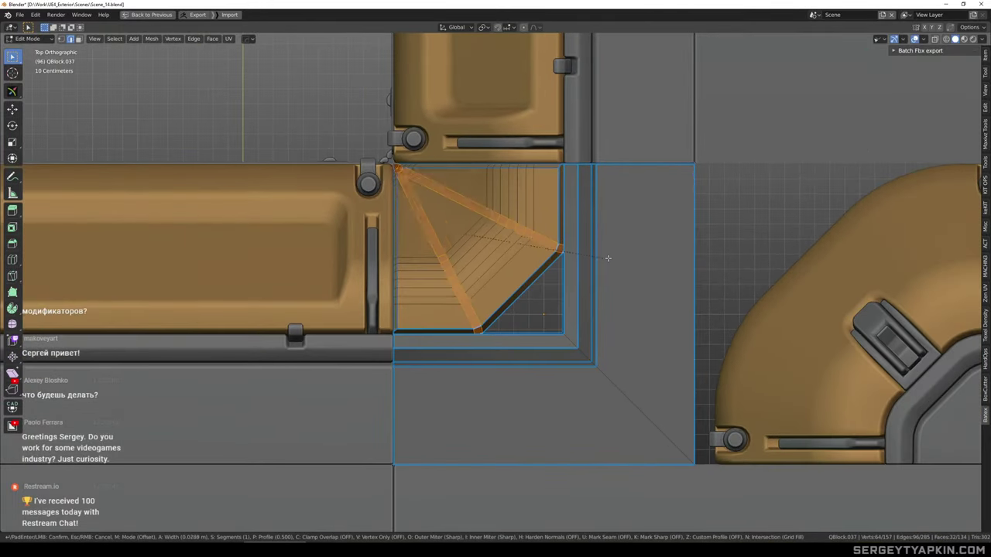
scroll(615, 259, up, 1)
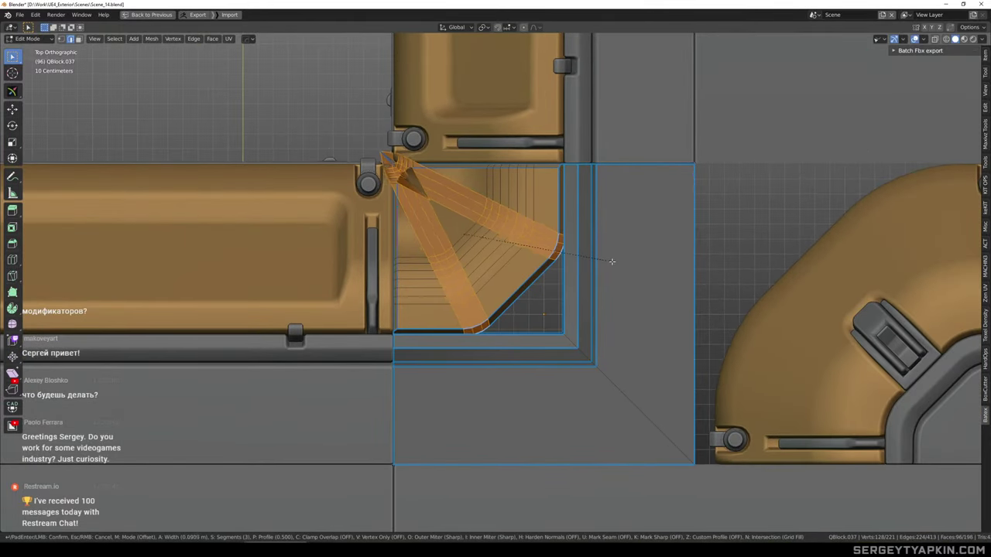
key(Escape)
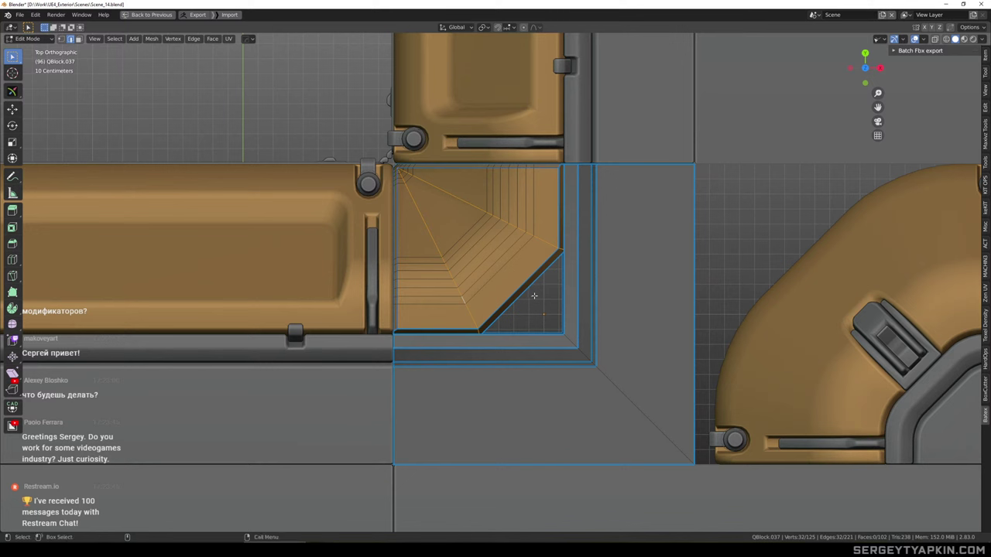
Bevel the two crease edge loops by Percent with a width of 20% and four segments, and leave mesh editing
key(ctrl+b)
click(564, 295)
click(139, 382)
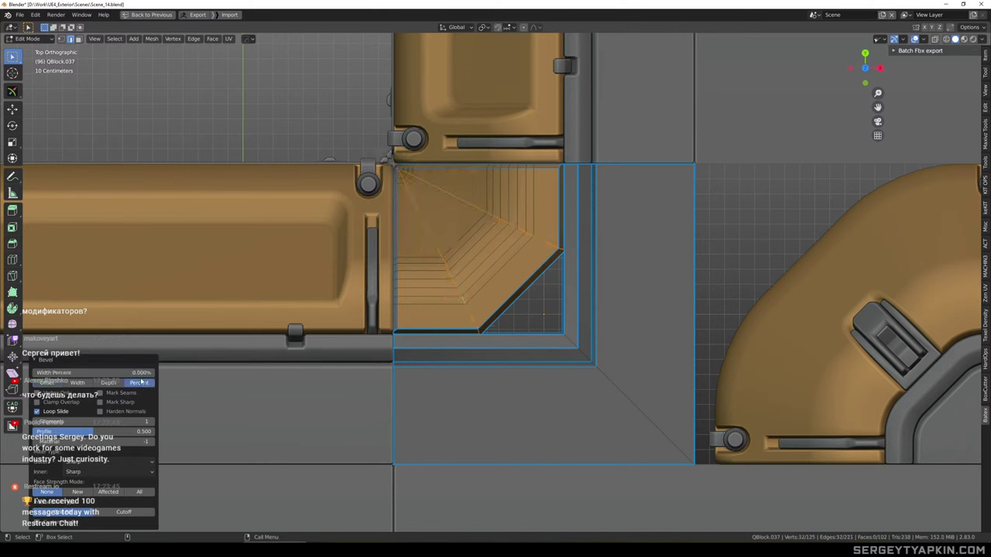
drag(109, 374, 126, 374)
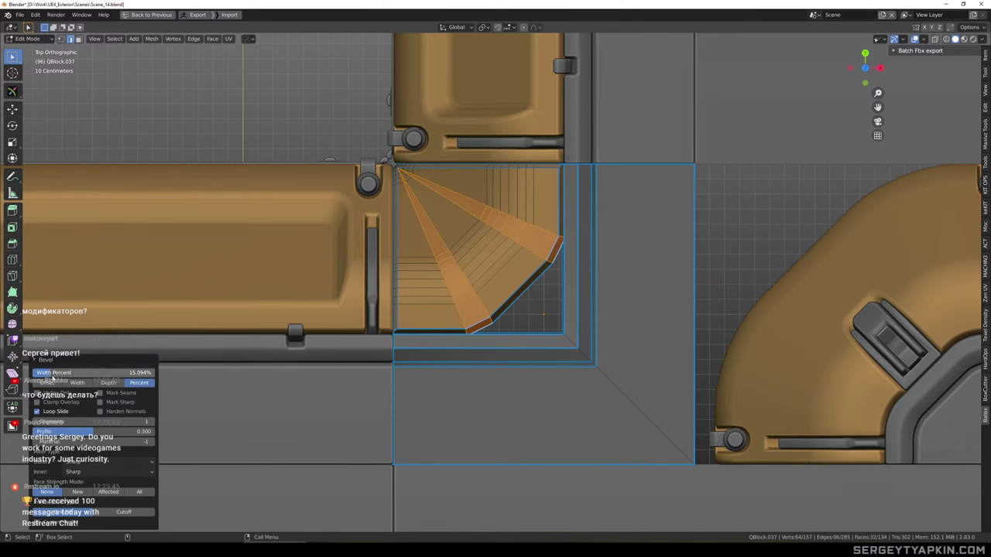
click(152, 422)
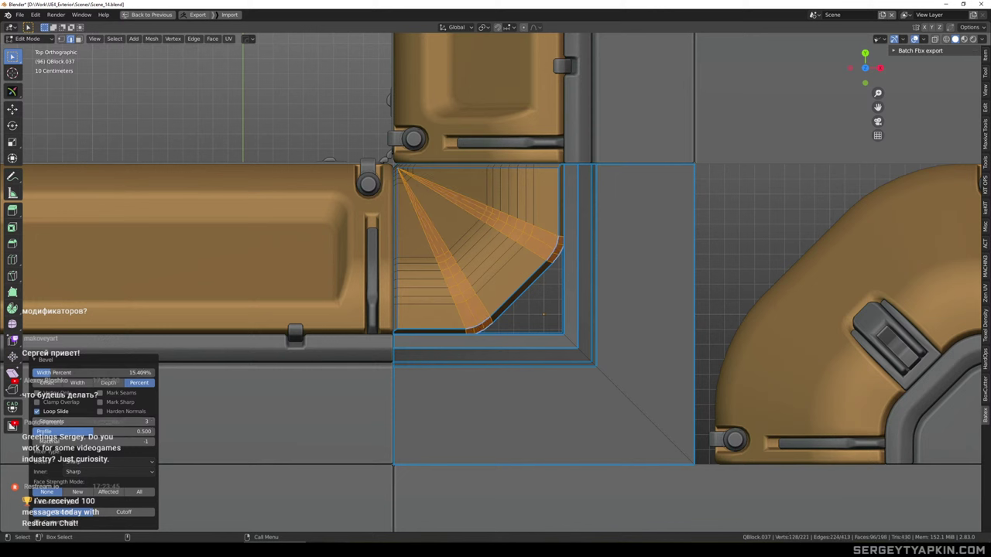
click(52, 373)
key(Return)
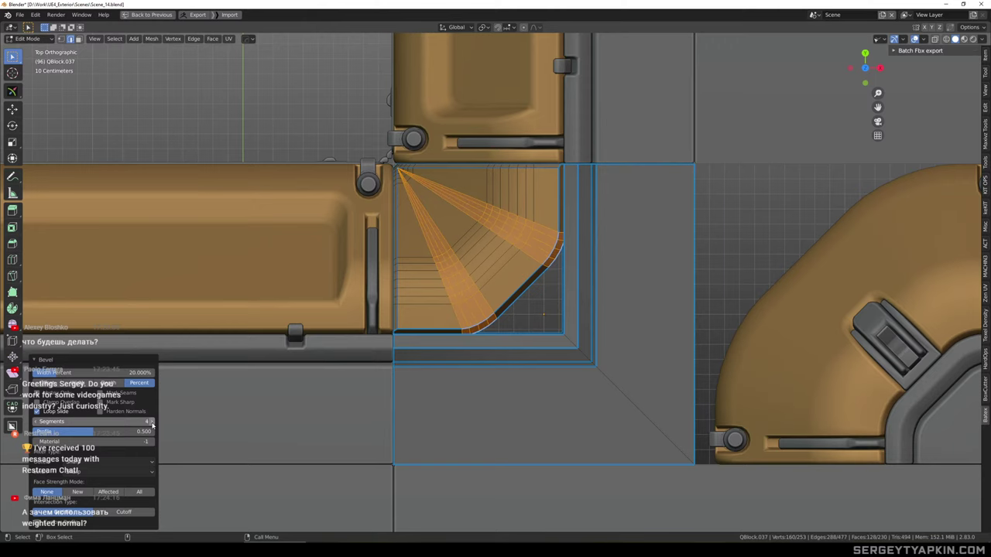
click(714, 241)
key(Tab)
Examine the bevelled inner corner's shading and wireframe, especially where the loops converge at the tip of the V
scroll(591, 287, down, 4)
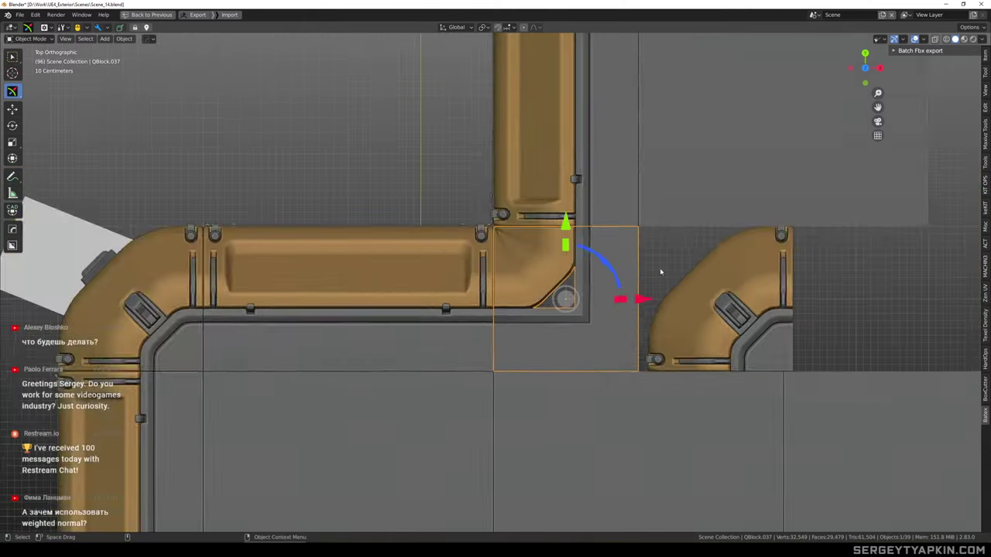
middle_drag(660, 268, 716, 187)
key(w)
scroll(546, 284, up, 4)
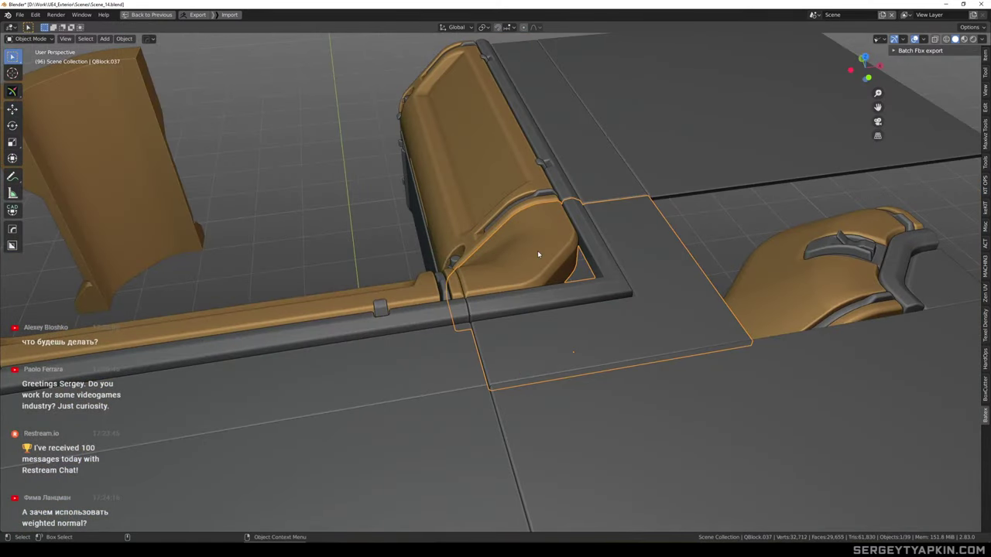
middle_drag(538, 253, 541, 309)
scroll(542, 308, up, 3)
scroll(544, 311, up, 1)
key(Tab)
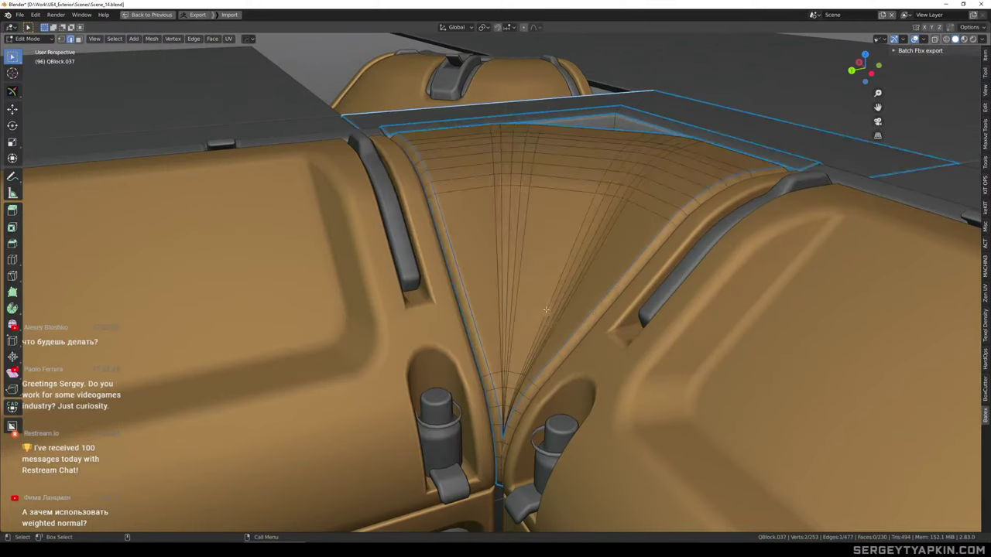
scroll(525, 379, up, 6)
scroll(526, 376, down, 5)
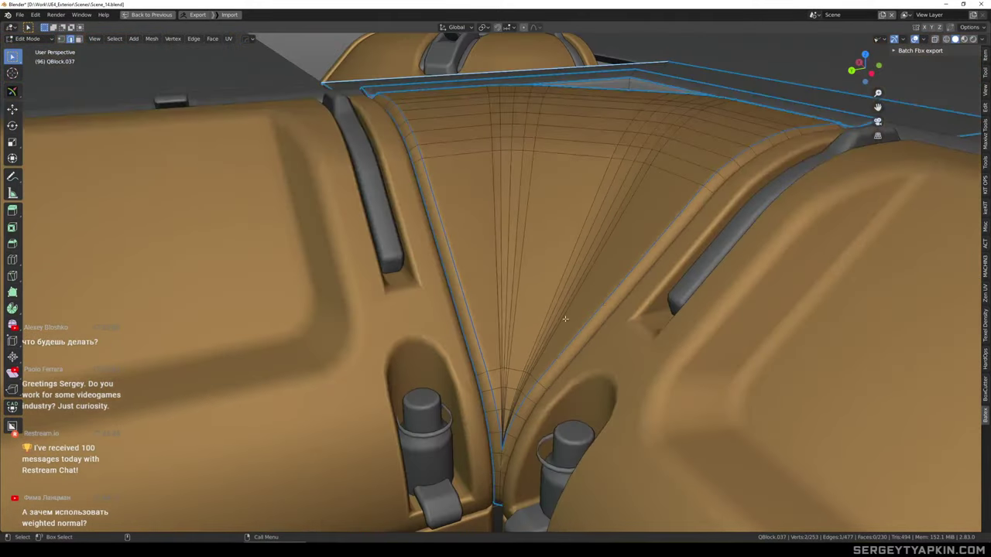
Try an extra edge loop along the bevelled crease of the inner corner and check the shading
click(567, 305)
key(ctrl+r)
click(567, 307)
click(567, 306)
key(Tab)
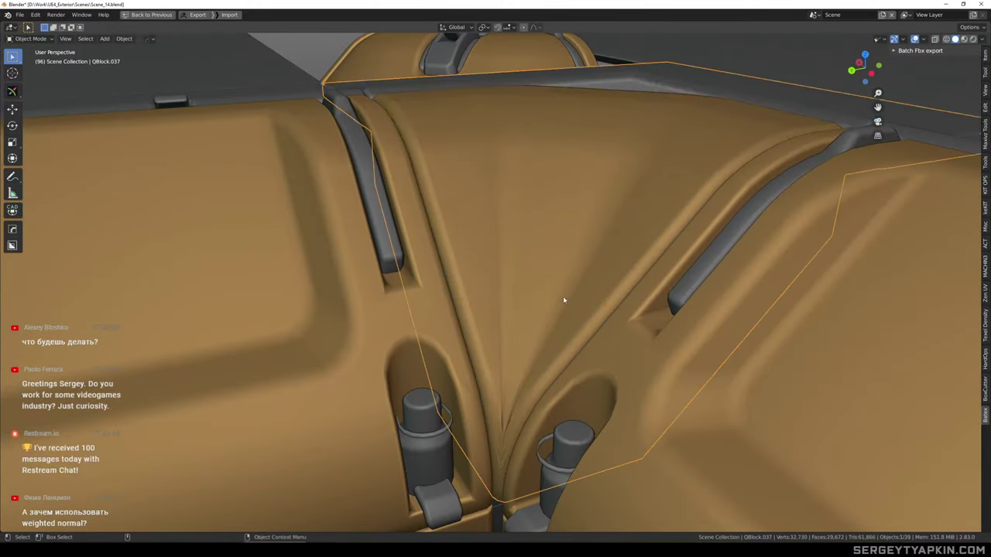
scroll(569, 293, down, 6)
middle_drag(571, 280, 555, 310)
scroll(554, 310, up, 8)
key(Tab)
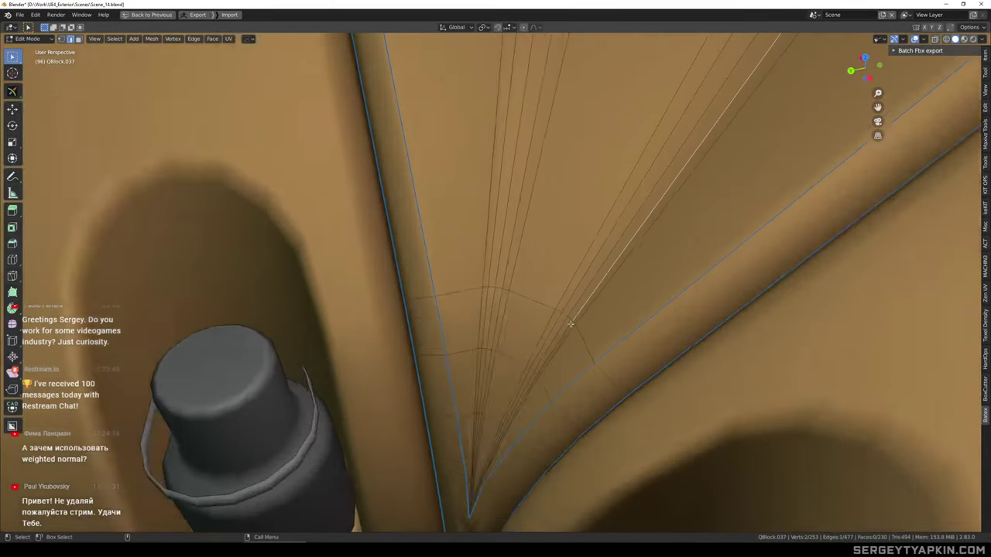
Try merging the row of vertices across the bevelled creases near the V's tip into one point, and undo it
scroll(571, 323, up, 3)
click(575, 329)
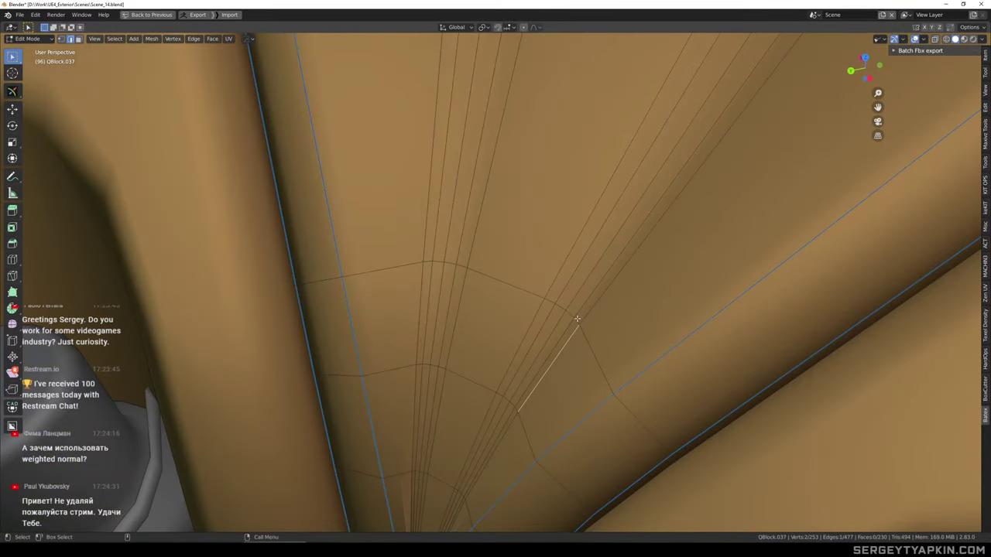
key(m)
scroll(496, 280, down, 6)
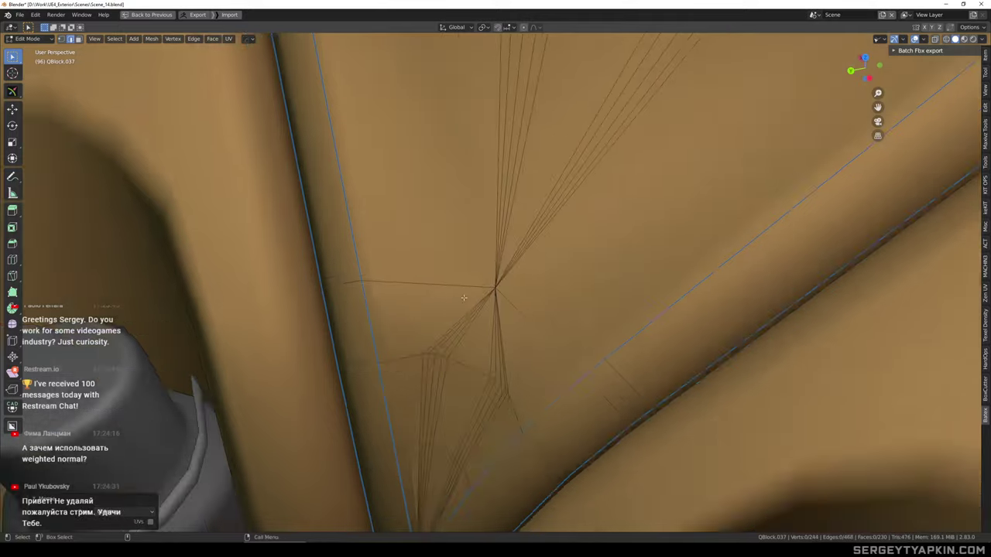
key(Tab)
scroll(524, 277, down, 4)
middle_drag(554, 267, 581, 237)
scroll(522, 285, up, 5)
key(Tab)
key(ctrl+z)
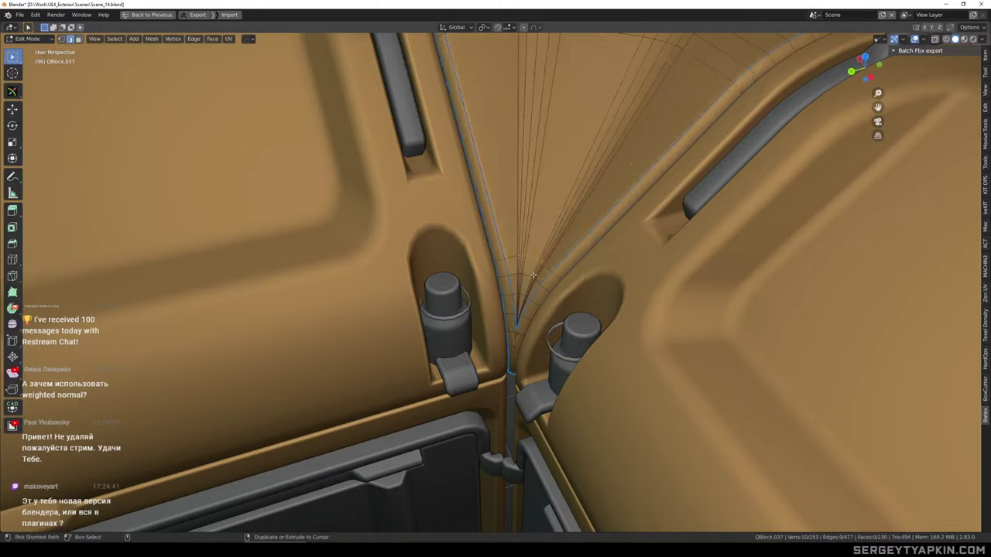
Examine the inner corner from several angles, including the sharp corner of the grey frame around the triangular opening
scroll(522, 302, up, 6)
scroll(523, 328, down, 5)
scroll(524, 329, down, 8)
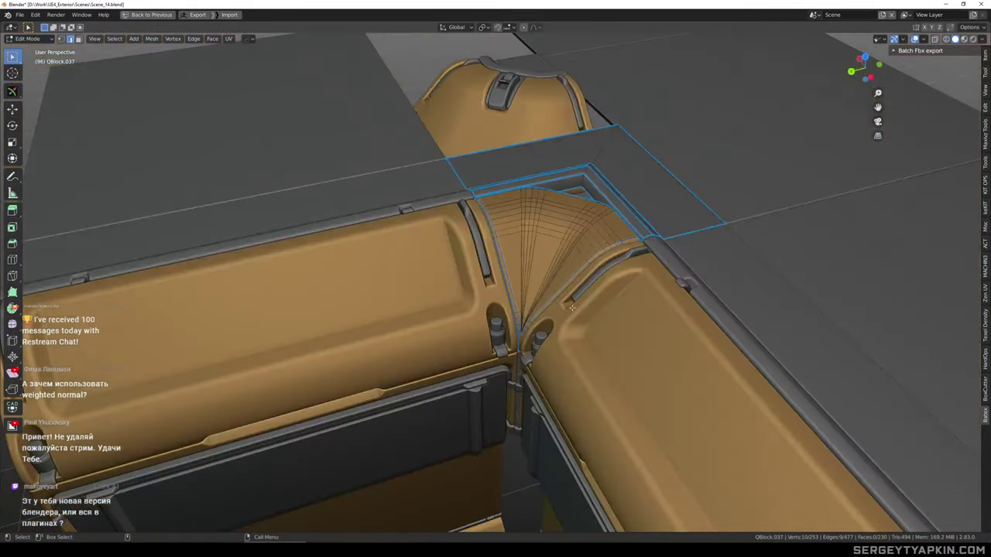
middle_drag(524, 328, 419, 325)
key(Tab)
scroll(555, 281, down, 3)
scroll(550, 277, up, 3)
scroll(604, 259, up, 2)
scroll(605, 257, up, 3)
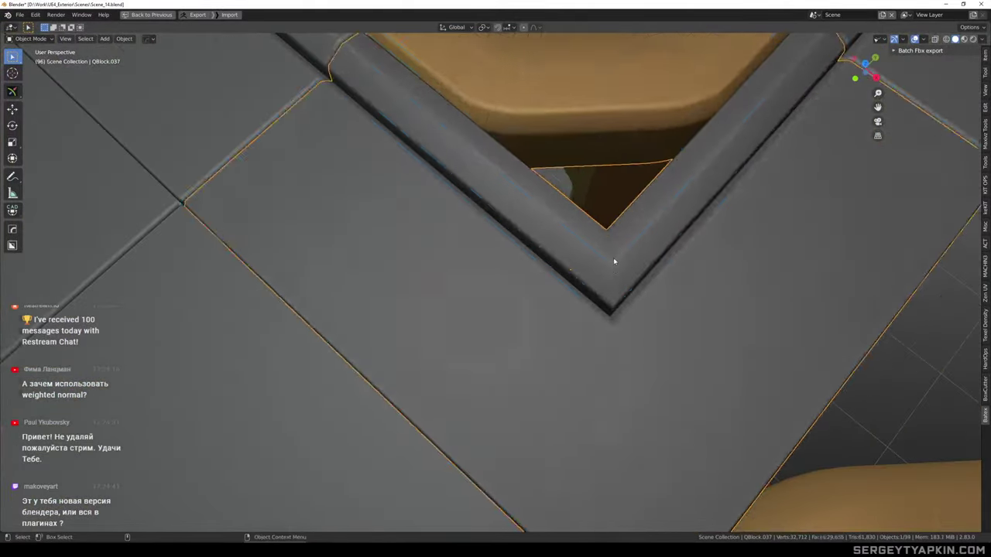
Bevel the grey frame's mitred corner edges beside the triangular opening into a single-segment diagonal, with a percent width of about 48.4%
key(Tab)
click(611, 245)
scroll(579, 286, down, 3)
mouse_move(574, 287)
middle_down()
mouse_move(612, 289)
mouse_move(583, 297)
middle_up()
scroll(511, 283, up, 1)
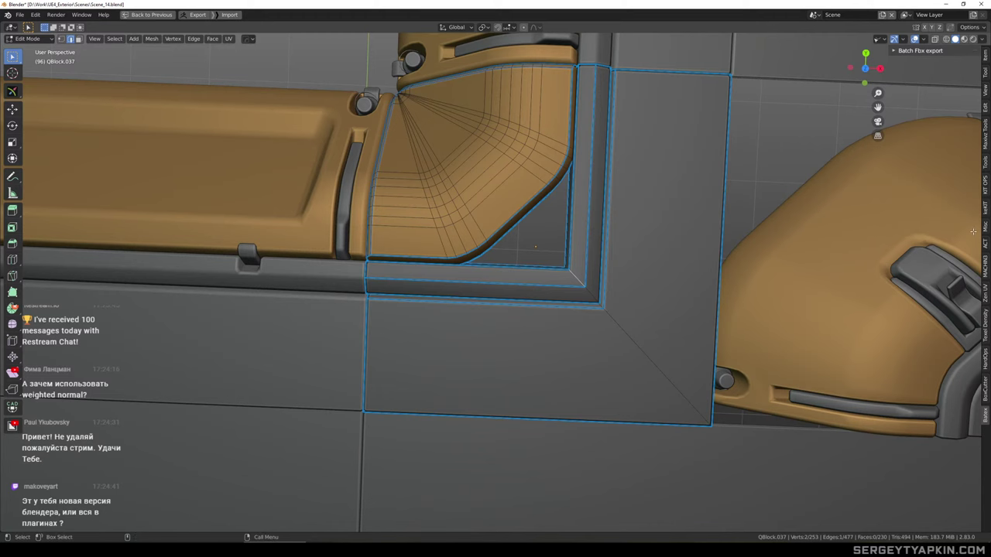
scroll(591, 266, down, 2)
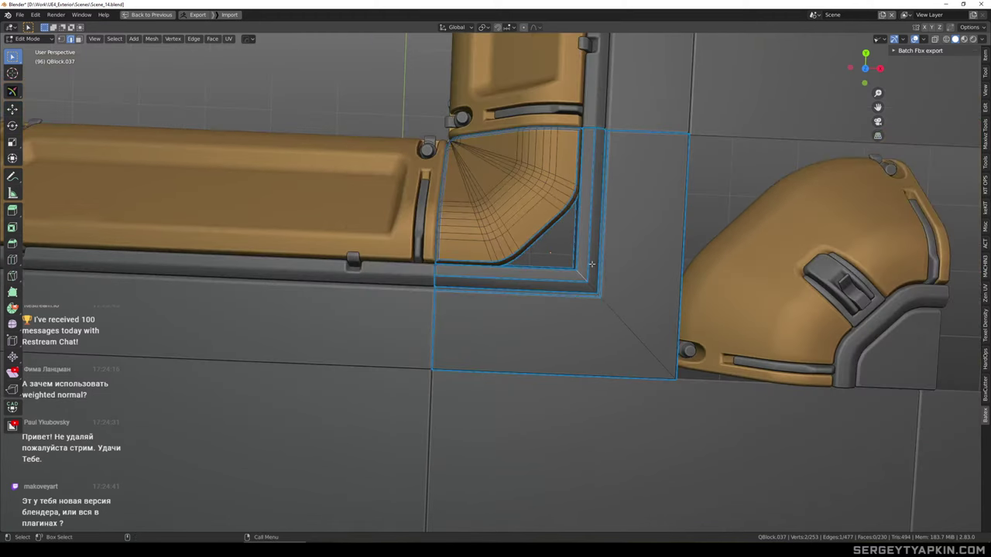
middle_drag(593, 266, 594, 260)
scroll(590, 280, up, 3)
click(597, 288)
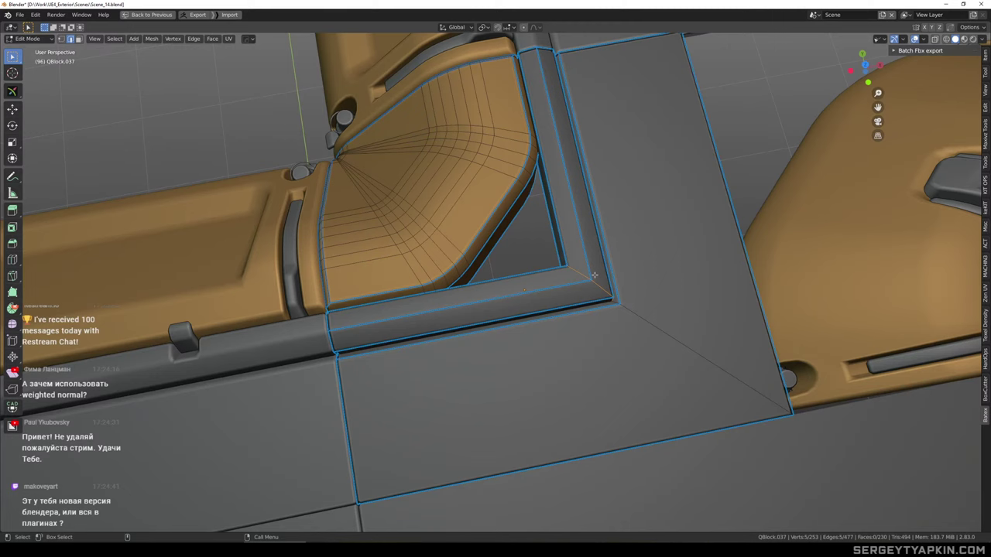
scroll(578, 269, down, 2)
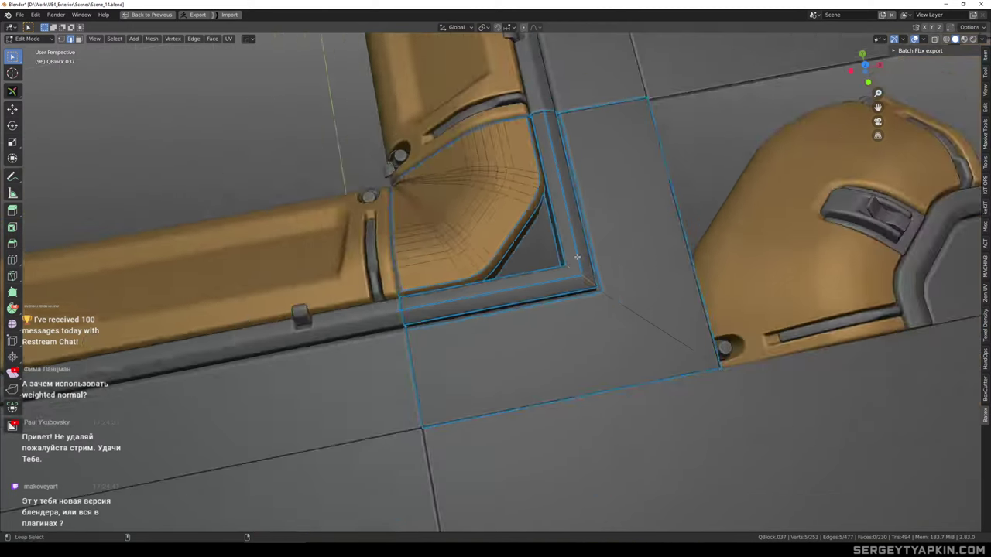
middle_drag(547, 267, 564, 134)
scroll(573, 300, up, 3)
scroll(575, 219, down, 3)
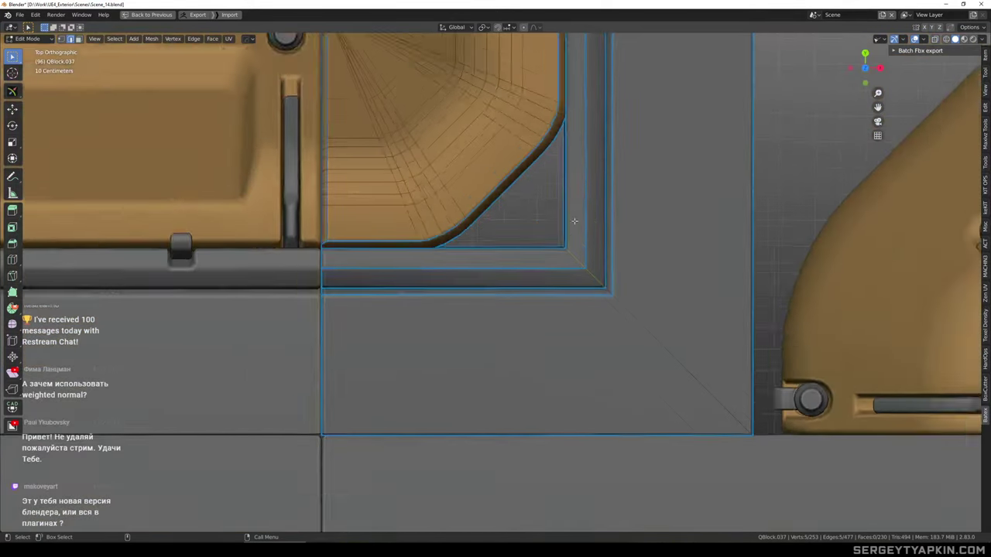
shift+middle_drag(586, 204, 611, 270)
scroll(610, 270, down, 2)
scroll(627, 283, up, 3)
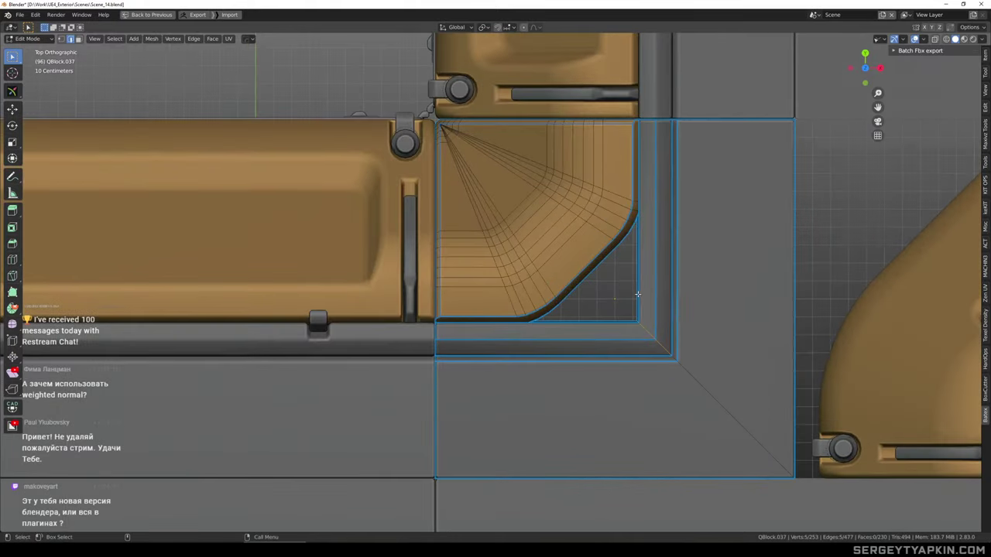
key(ctrl+b)
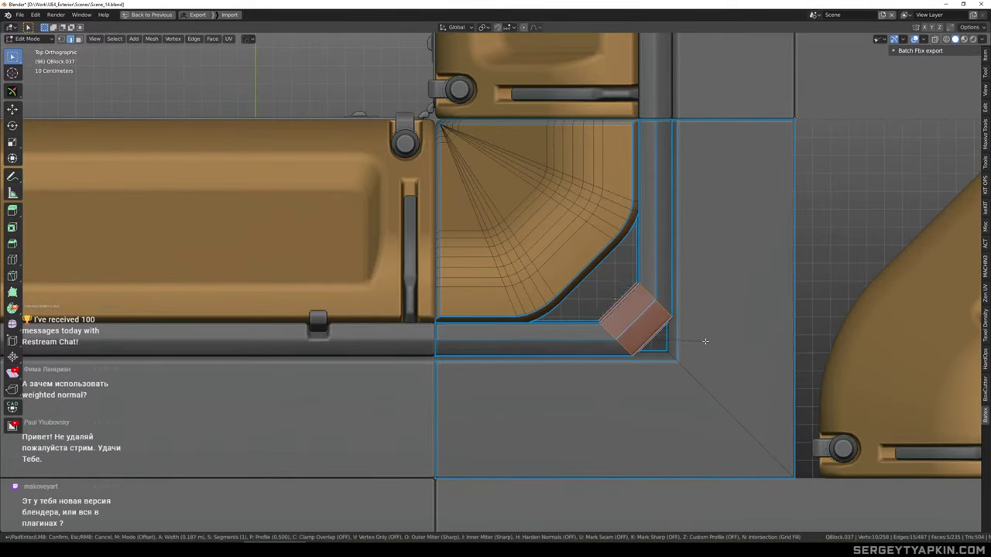
right_click(757, 351)
key(ctrl+b)
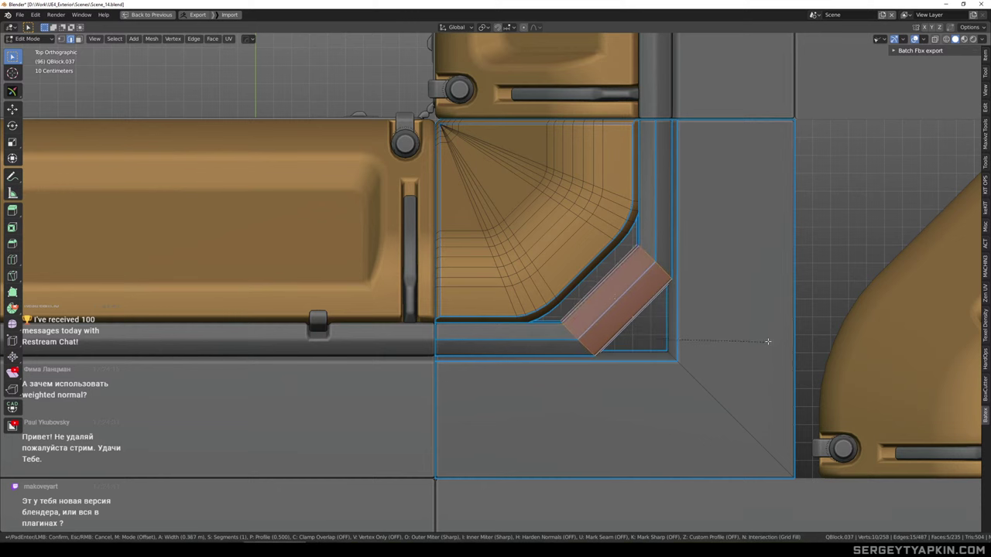
click(781, 334)
click(143, 383)
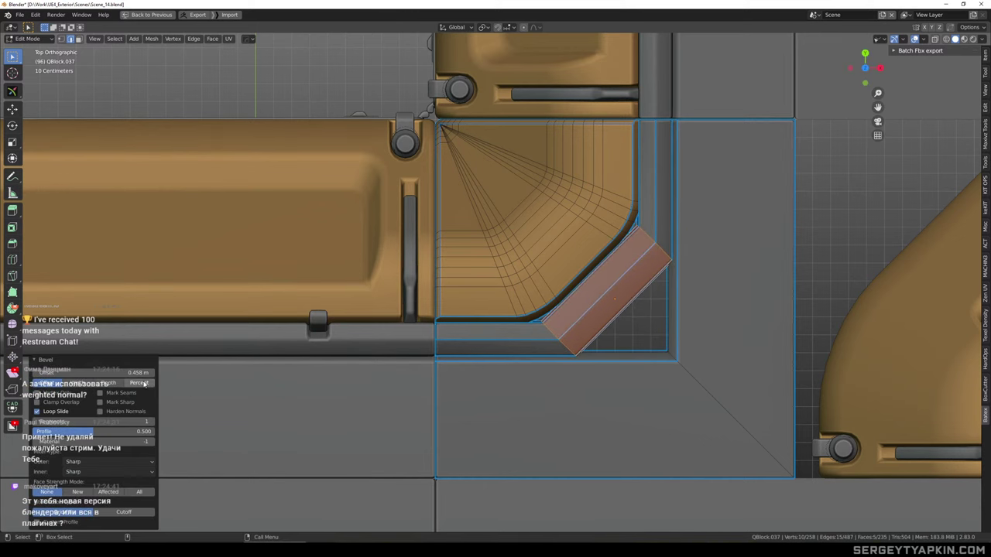
drag(139, 373, 199, 373)
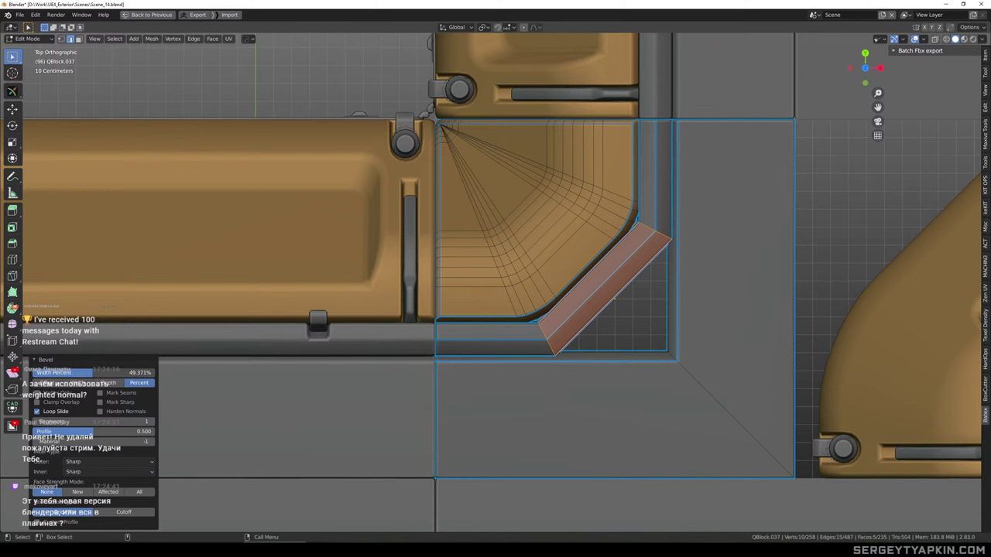
drag(92, 372, 91, 372)
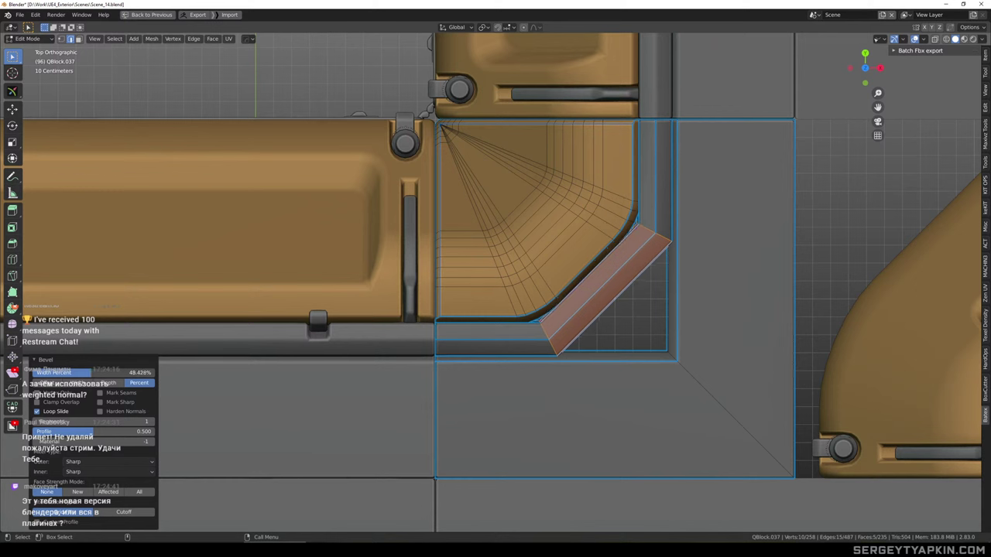
Try a middle edge loop across the frame's diagonal and a four-segment percent bevel of its two end edges, and undo both
click(612, 274)
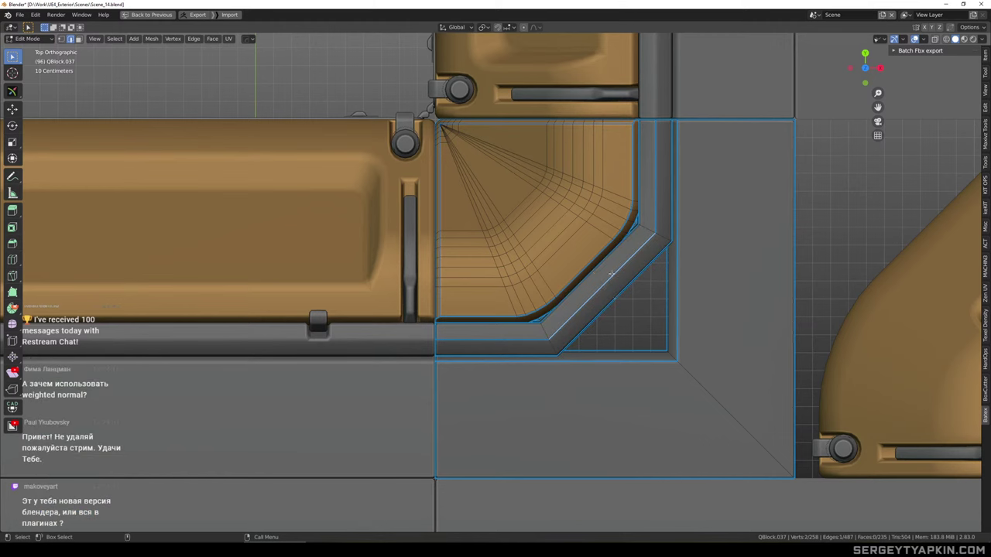
click(614, 280)
right_click(613, 280)
click(542, 329)
scroll(639, 293, up, 1)
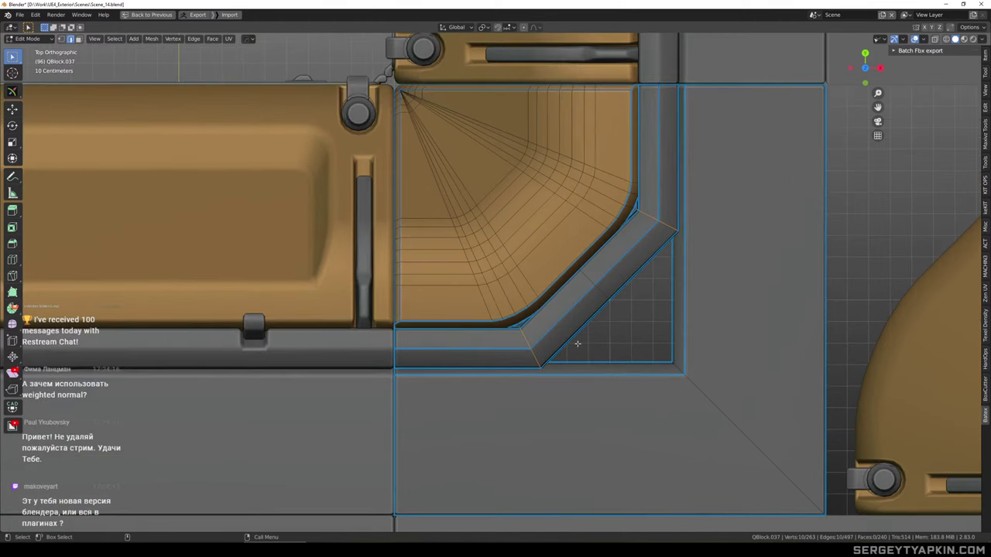
key(ctrl+b)
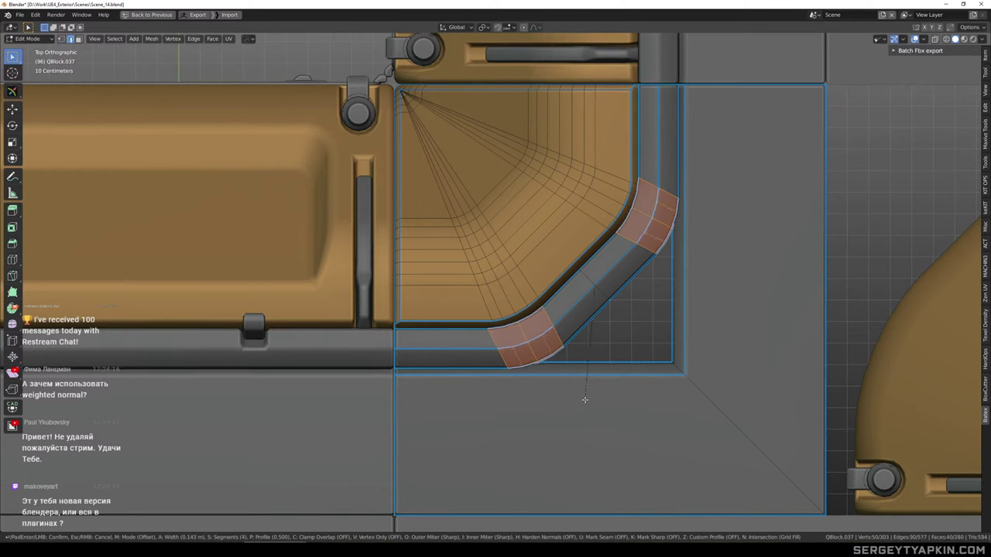
click(584, 399)
click(140, 383)
drag(116, 374, 157, 374)
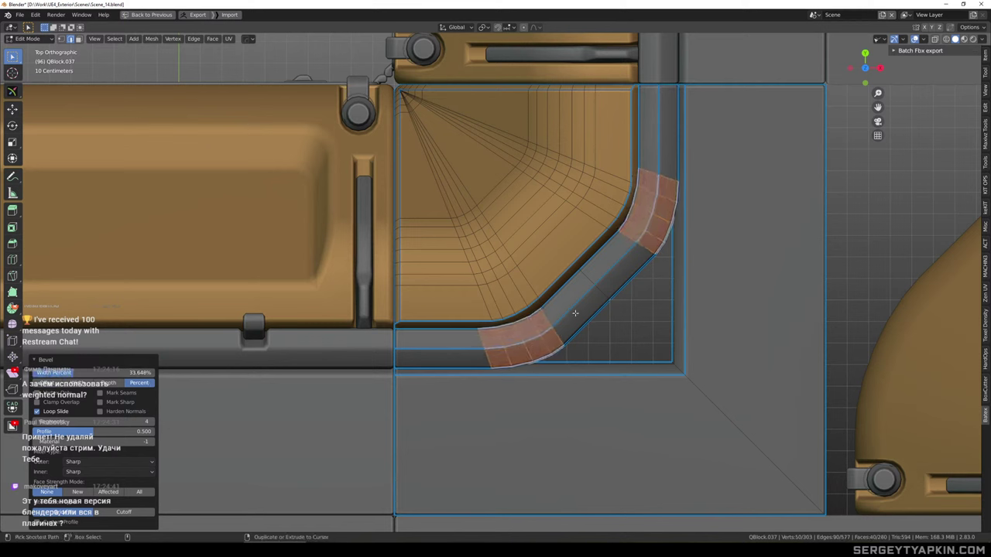
key(ctrl+z)
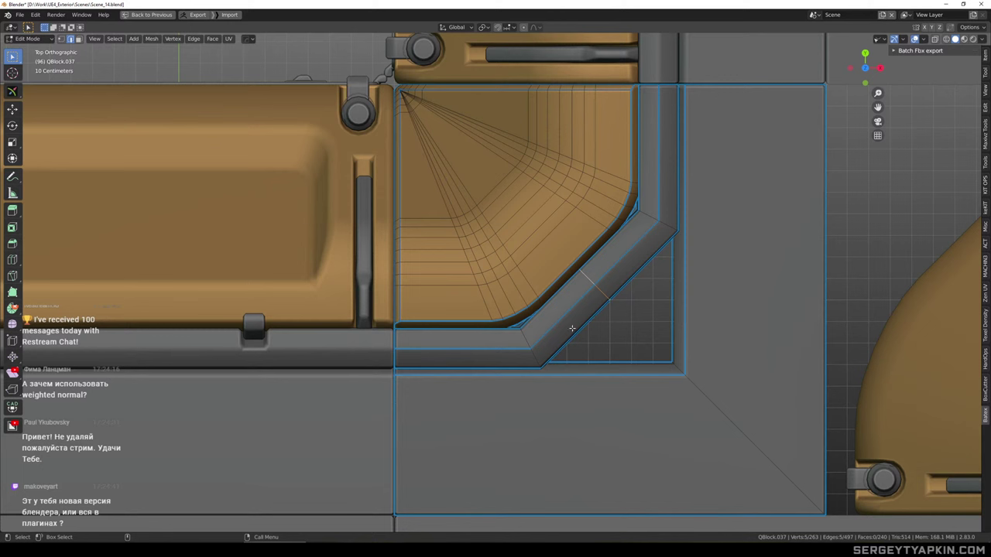
key(ctrl+z)
Bevel the edges at both ends of the frame's diagonal with four segments and a percent width of 20
key(ctrl+b)
click(663, 331)
drag(136, 374, 156, 373)
click(137, 383)
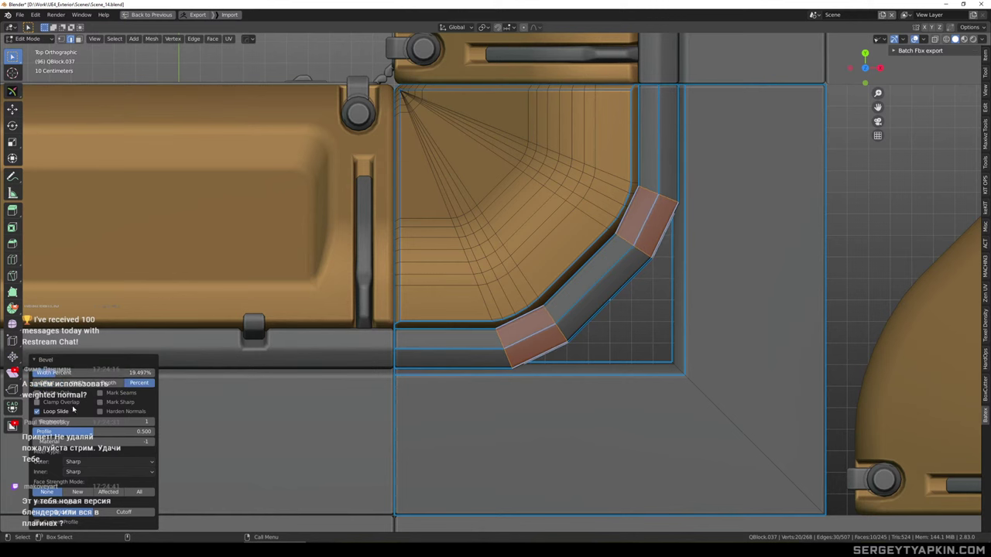
click(153, 423)
click(152, 423)
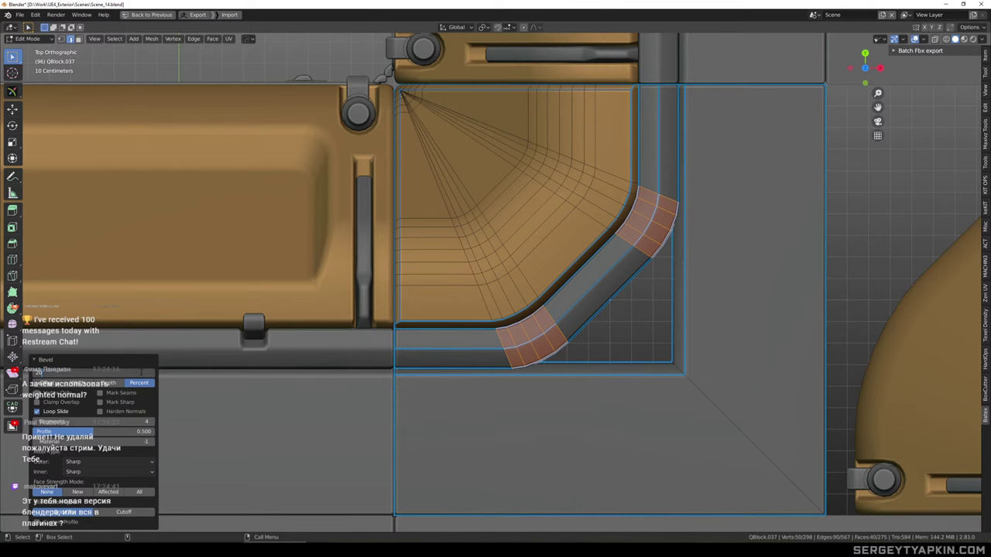
click(621, 348)
Bevel the grey top plate's sharp corner edge below the rounded frame into a single-segment diagonal about 0.48 m wide
scroll(630, 308, down, 5)
middle_drag(633, 304, 515, 323)
scroll(654, 260, up, 4)
key(Tab)
scroll(634, 284, down, 5)
scroll(553, 232, up, 3)
scroll(553, 233, up, 4)
key(Tab)
click(560, 222)
key(ctrl+b)
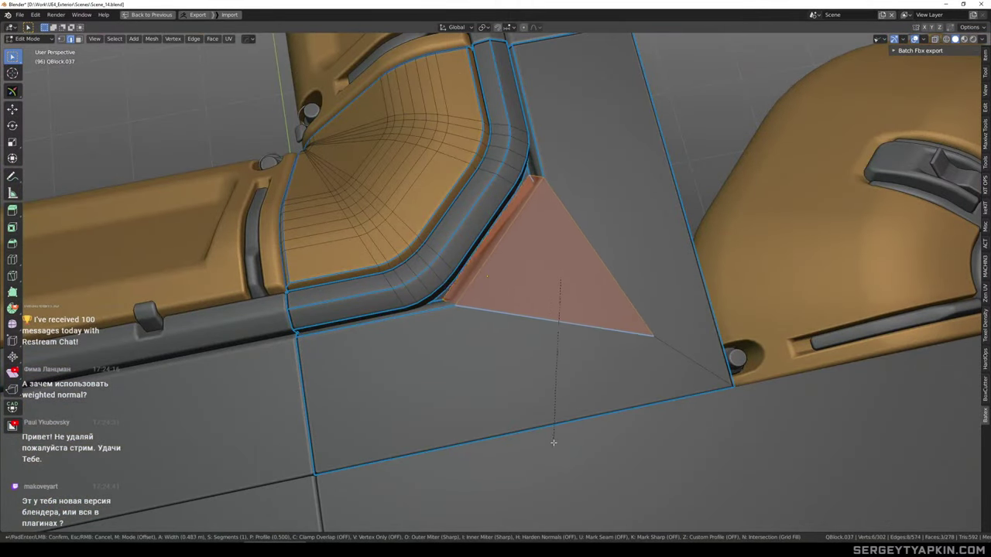
click(555, 451)
Check which faces of the grey top plate are linked around its new diagonal
middle_drag(583, 390, 558, 341)
click(455, 222)
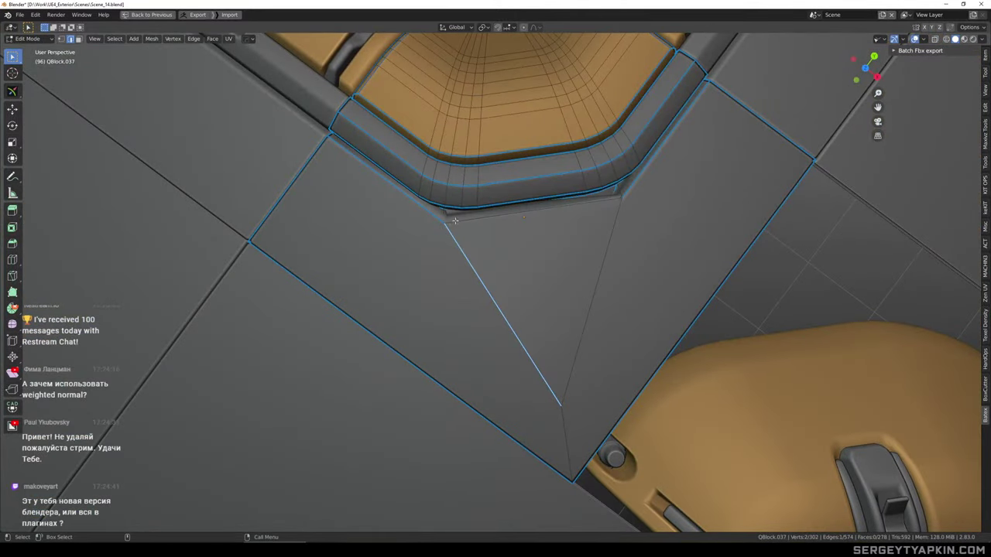
key(ctrl+l)
key(3)
click(534, 264)
key(ctrl+l)
middle_drag(533, 264, 482, 241)
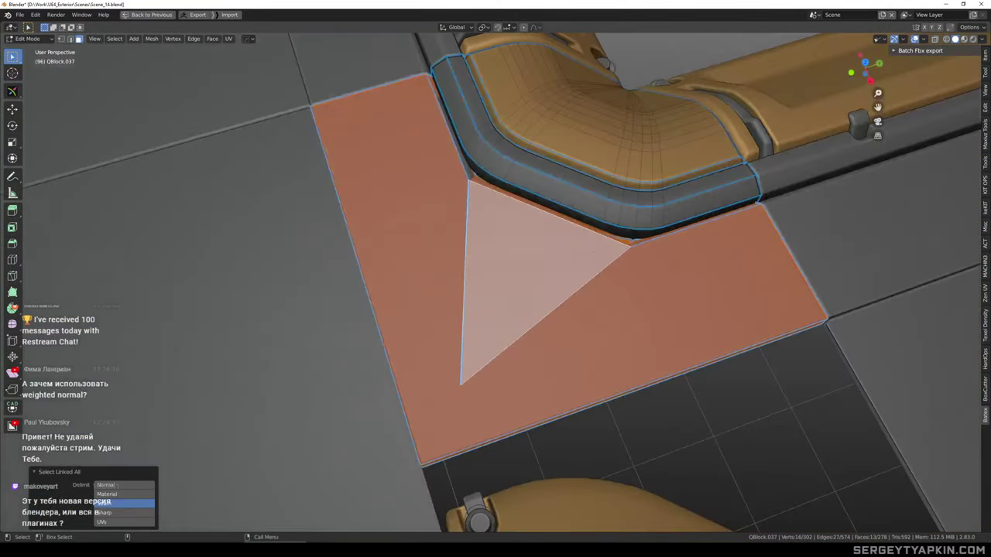
Bevel the two short edges at the ends of the plate's diagonal with four segments, about 0.148 m wide
scroll(632, 243, up, 2)
key(2)
click(633, 240)
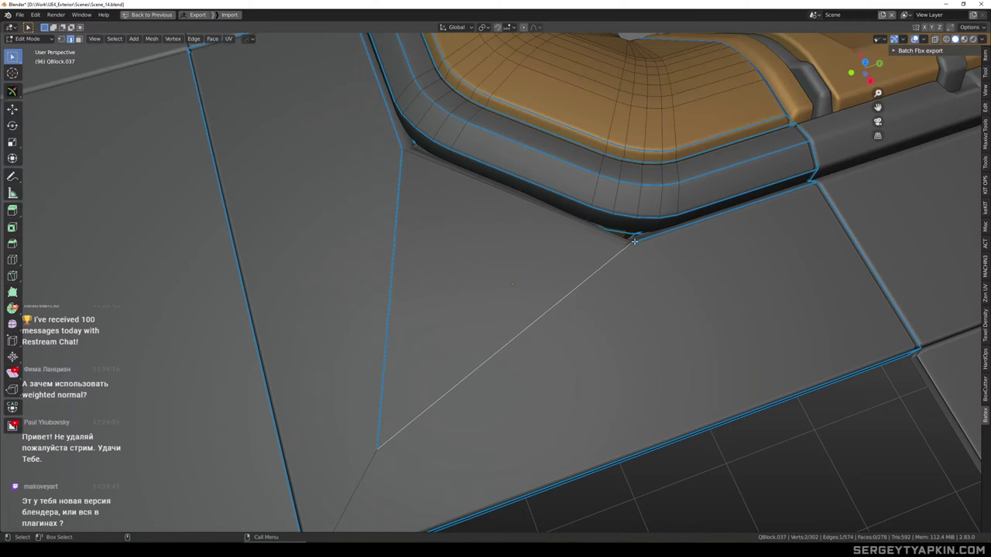
alt+middle_drag(521, 230, 532, 251)
scroll(404, 169, down, 2)
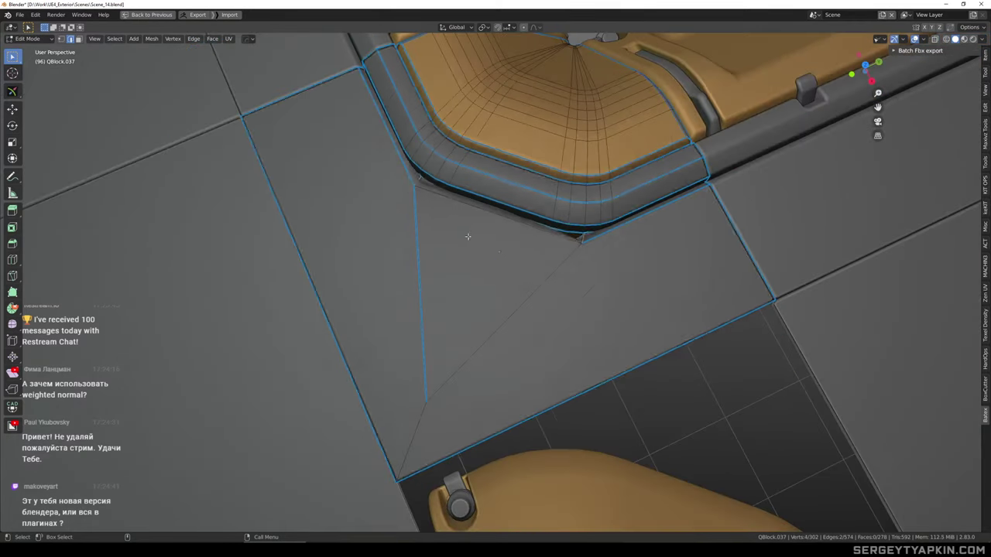
alt+middle_drag(469, 225, 612, 249)
key(ctrl+b)
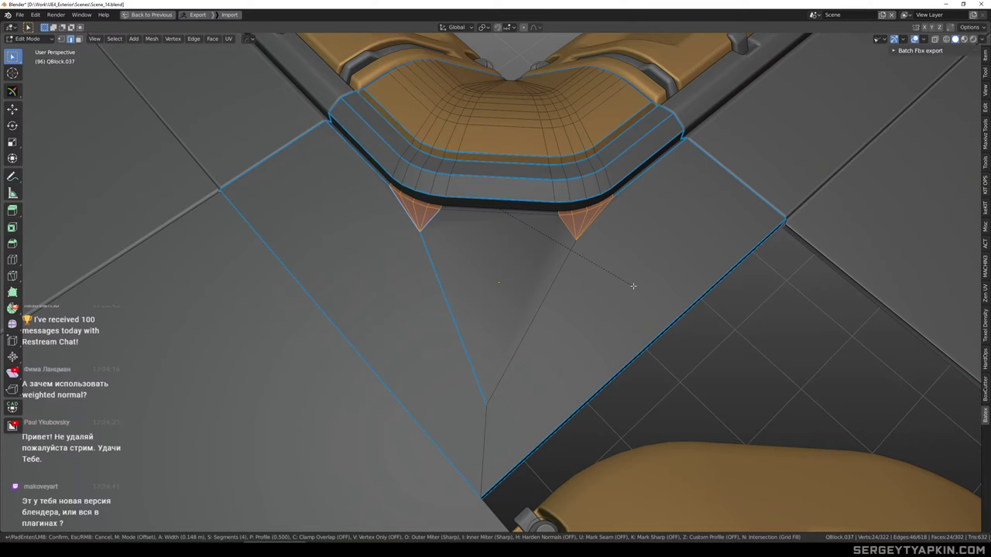
click(633, 286)
Apply the HardOps Sharpen operation to the inner corner block
key(Tab)
scroll(562, 285, down, 2)
alt+middle_drag(562, 285, 534, 247)
key(q)
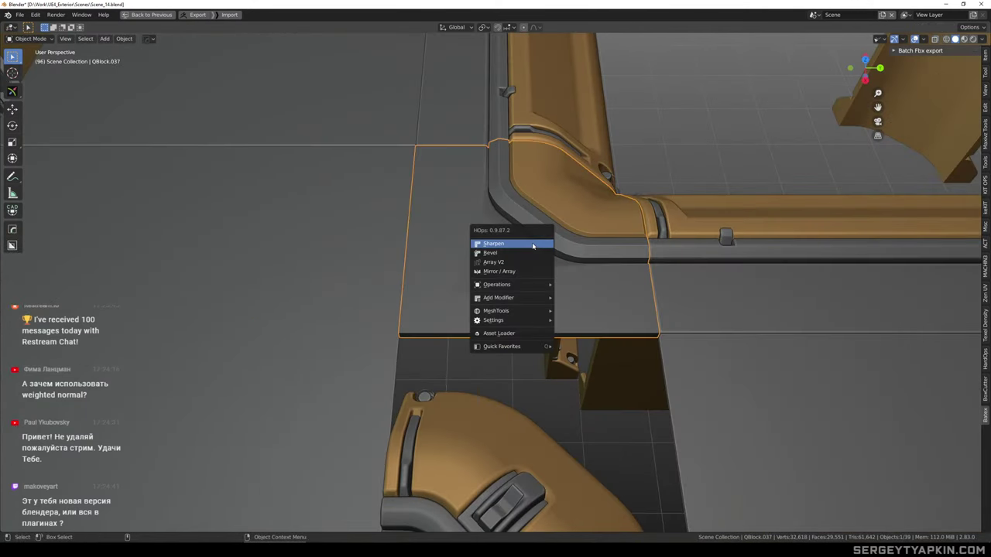
click(532, 246)
click(592, 254)
Check the sharpened inner corner among the neighbouring panels from several angles and save the scene
alt+middle_drag(593, 255, 535, 253)
click(406, 164)
middle_drag(409, 172, 504, 231)
scroll(545, 277, down, 4)
scroll(516, 259, up, 2)
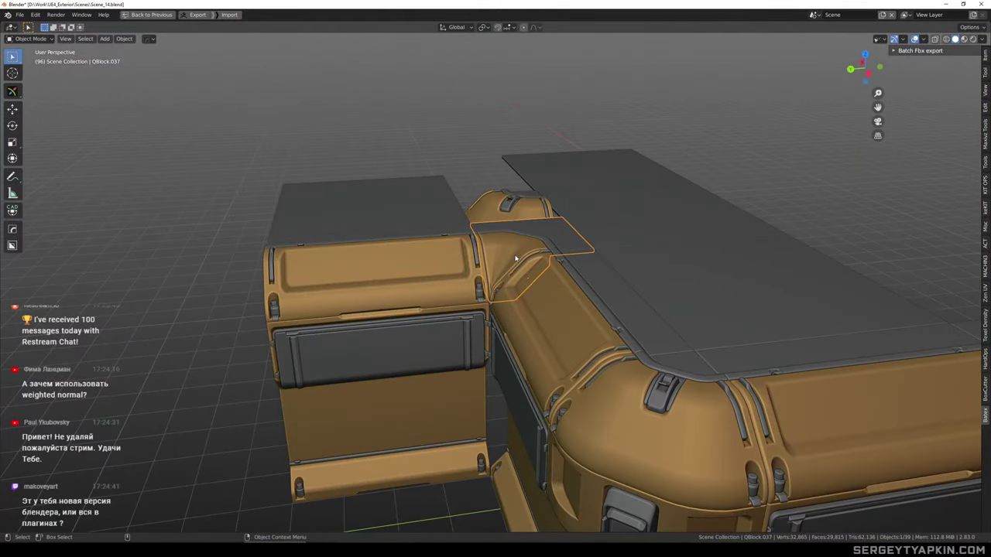
scroll(513, 256, up, 2)
mouse_move(517, 268)
middle_down()
mouse_move(531, 206)
mouse_move(507, 267)
middle_up()
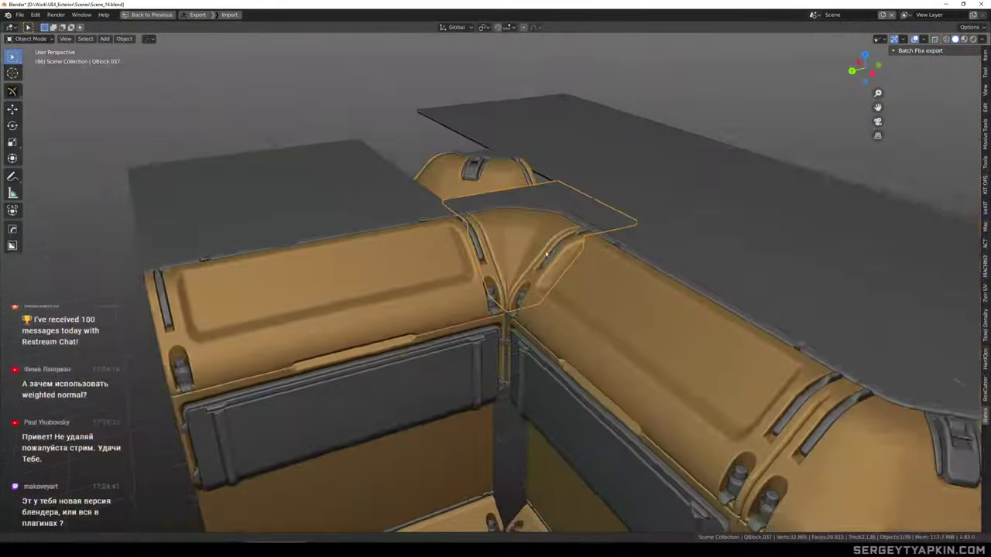
scroll(507, 255, down, 4)
middle_drag(508, 233, 479, 274)
scroll(516, 204, up, 2)
key(ctrl+s)
Isolate the inner corner block and open its mesh for editing near the tip of the V
scroll(517, 202, up, 3)
scroll(495, 313, up, 4)
key(Tab)
scroll(476, 310, up, 3)
scroll(481, 310, up, 6)
key(Tab)
key(shift+h)
key(Tab)
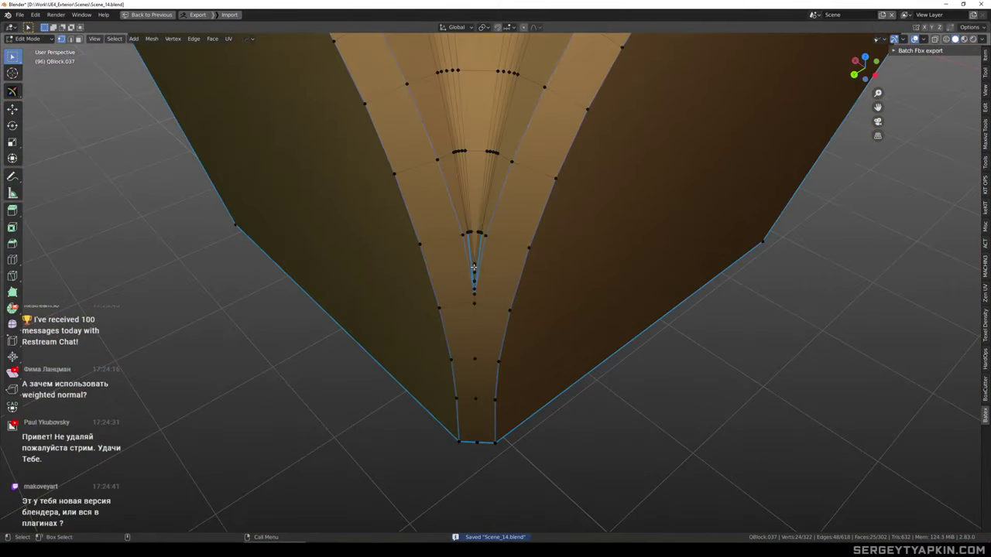
Examine the converging edges and the shading artefacts at the isolated block's V tip
scroll(479, 286, up, 8)
scroll(480, 275, down, 5)
key(Tab)
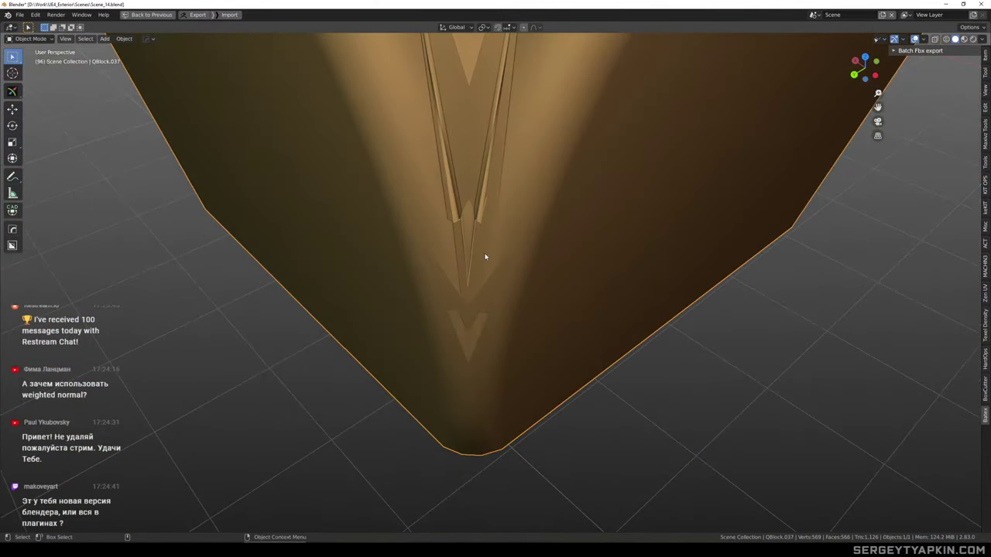
scroll(488, 255, up, 2)
scroll(497, 302, up, 2)
mouse_move(489, 256)
shift+middle_down()
mouse_move(498, 302)
mouse_move(506, 261)
shift+middle_up()
scroll(493, 302, down, 7)
scroll(503, 305, down, 3)
scroll(511, 245, up, 8)
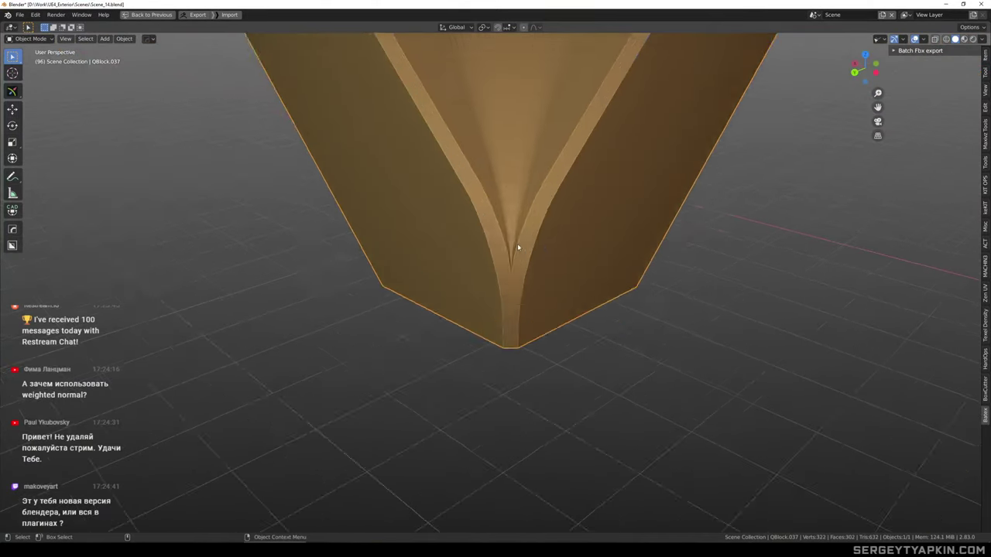
Try merging the column of vertices at the V's tip into a single vertex and check the shading
key(Tab)
scroll(516, 252, up, 6)
key(alt+z)
mouse_move(513, 292)
ctrl+right_down()
mouse_move(478, 322)
mouse_move(517, 319)
ctrl+right_up()
key(alt+z)
scroll(528, 319, down, 2)
middle_drag(556, 317, 511, 311)
key(alt+a)
key(alt+z)
mouse_move(356, 282)
ctrl+right_down()
mouse_move(343, 259)
mouse_move(339, 327)
ctrl+right_up()
key(alt+z)
scroll(359, 319, down, 3)
key(Tab)
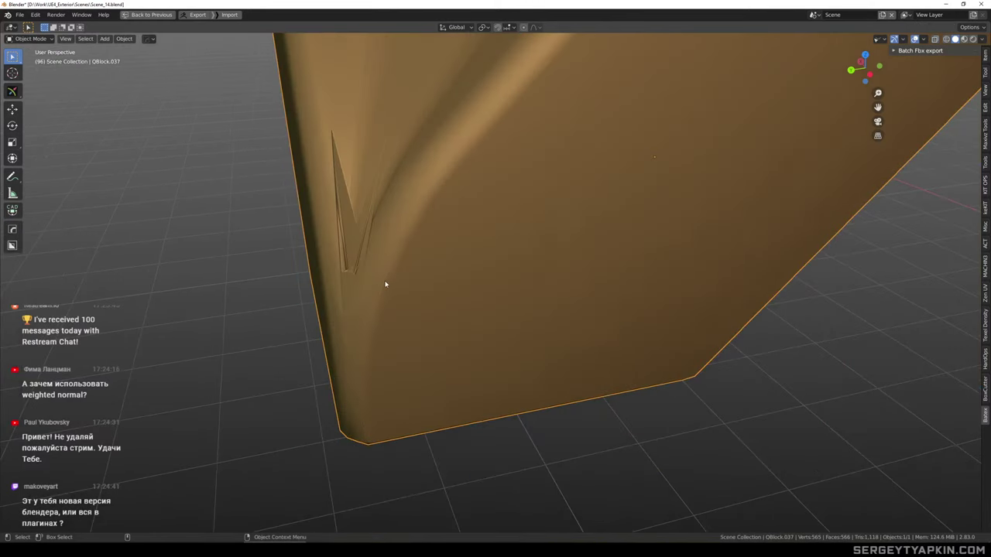
scroll(383, 283, down, 2)
scroll(362, 272, up, 1)
scroll(360, 273, up, 5)
key(Tab)
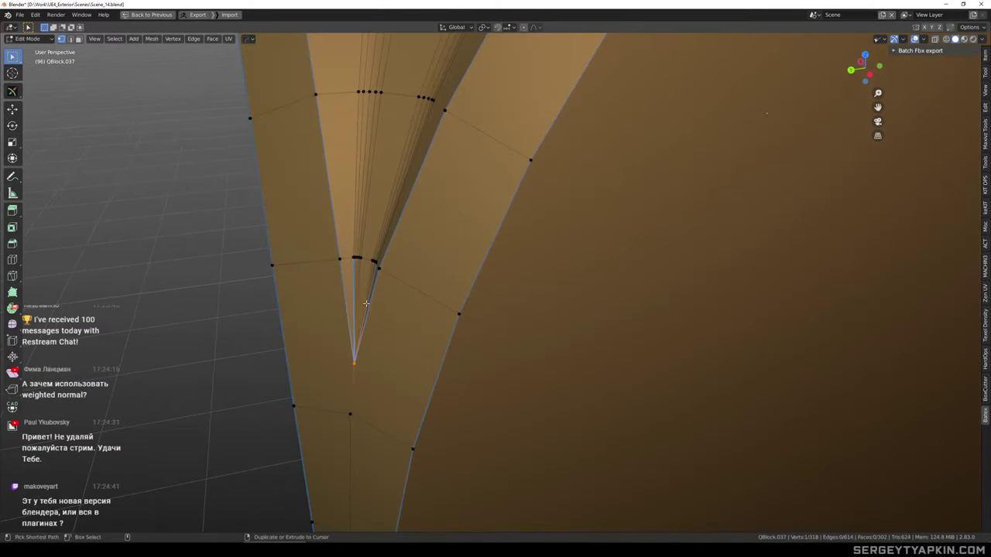
Clear the sharp marking from the two inner edges converging at the V's tip
middle_drag(371, 304, 405, 274)
scroll(361, 272, up, 2)
key(2)
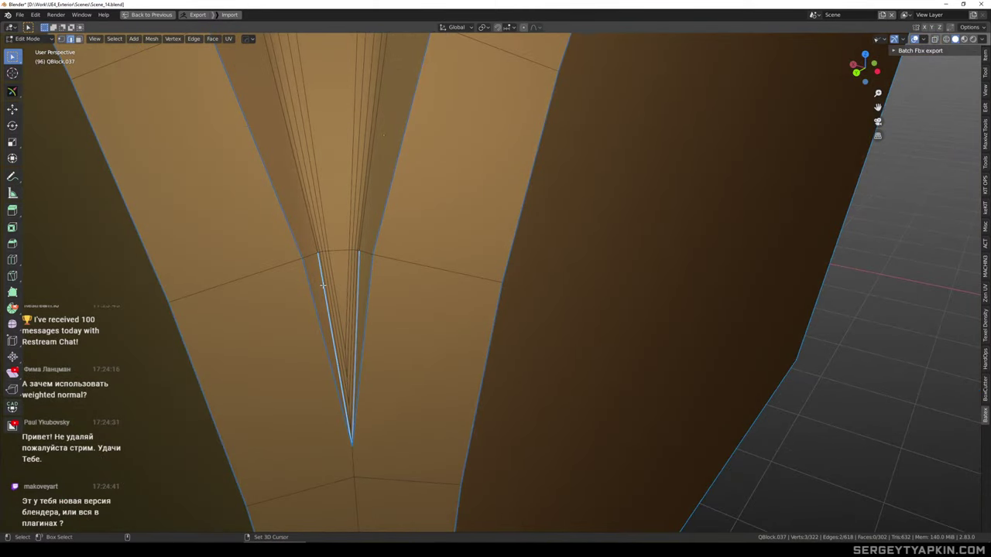
key(q)
click(325, 286)
key(Tab)
scroll(395, 295, down, 3)
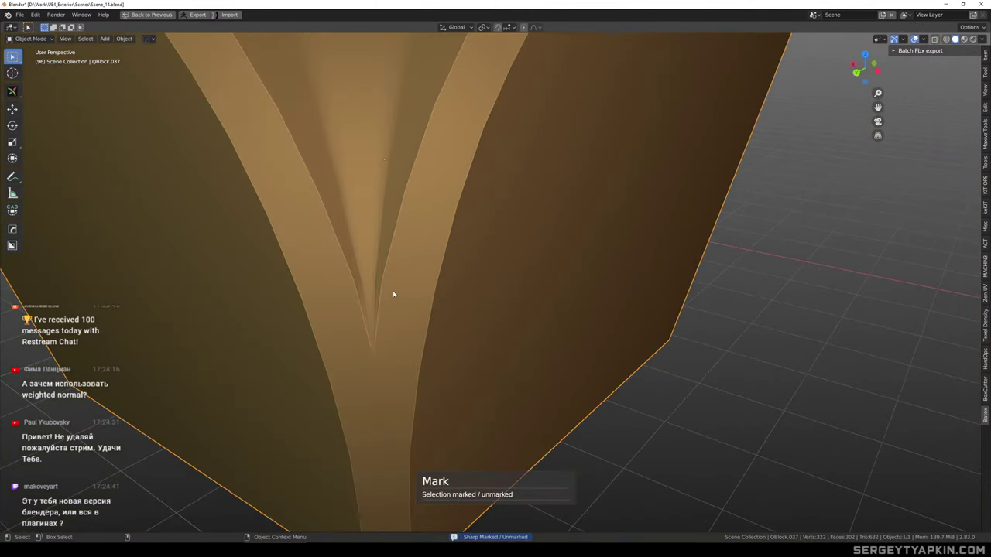
Leave the isolated view to show the inner corner block among the surrounding panels
scroll(403, 285, down, 4)
middle_drag(405, 289, 520, 248)
key(KP_Divide)
scroll(385, 294, down, 5)
scroll(514, 273, up, 3)
scroll(514, 274, up, 2)
Add an edge loop across the inner corner's curved orange surface and bevel it with one segment and a 0.188 m offset
key(Tab)
click(513, 270)
right_click(513, 271)
key(ctrl+b)
click(583, 345)
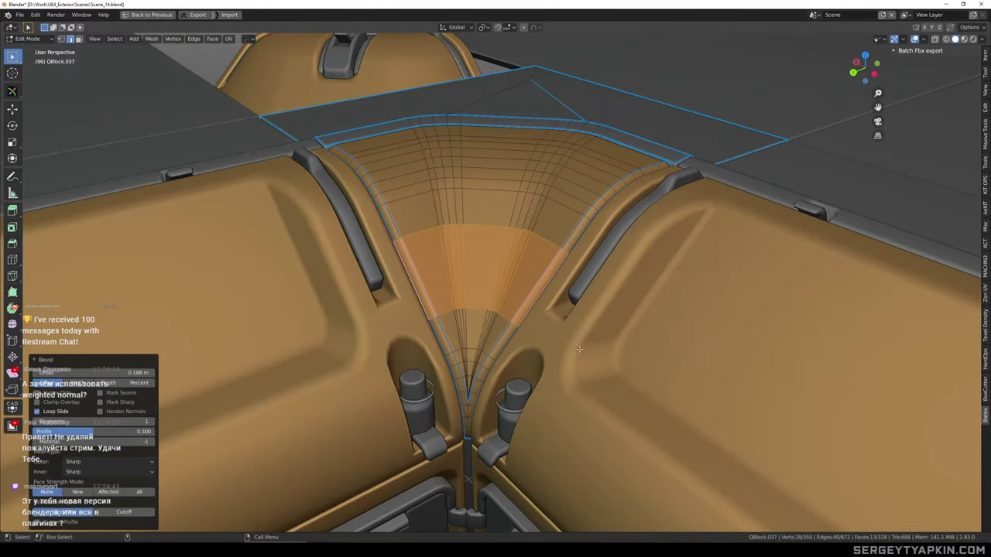
Check the inner corner block's shading among the surrounding panels, isolate it and open its mesh for editing at the V's tip
key(Tab)
scroll(521, 303, down, 3)
mouse_move(522, 300)
middle_down()
mouse_move(507, 261)
mouse_move(581, 310)
mouse_move(588, 335)
mouse_move(548, 297)
mouse_move(528, 309)
middle_up()
scroll(527, 311, up, 6)
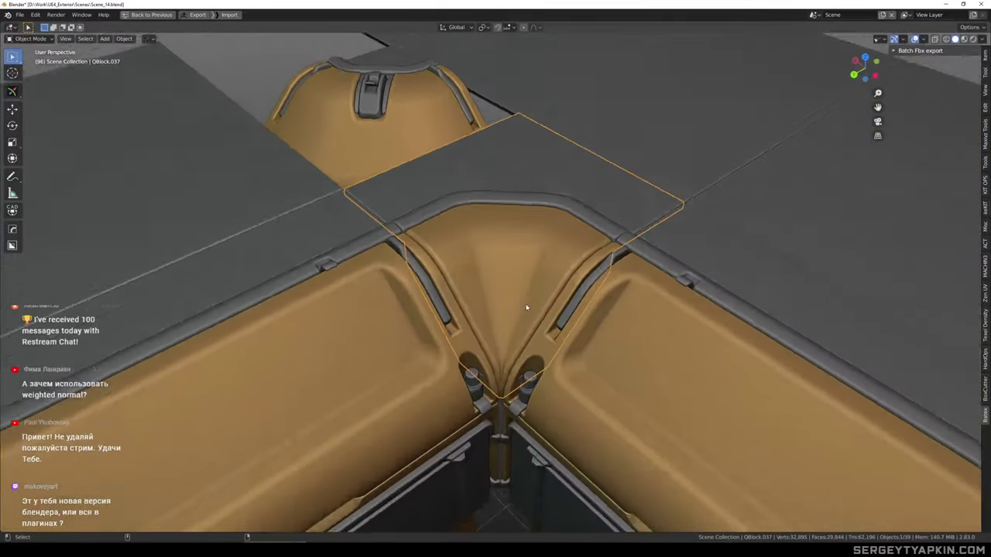
key(Tab)
scroll(506, 382, up, 4)
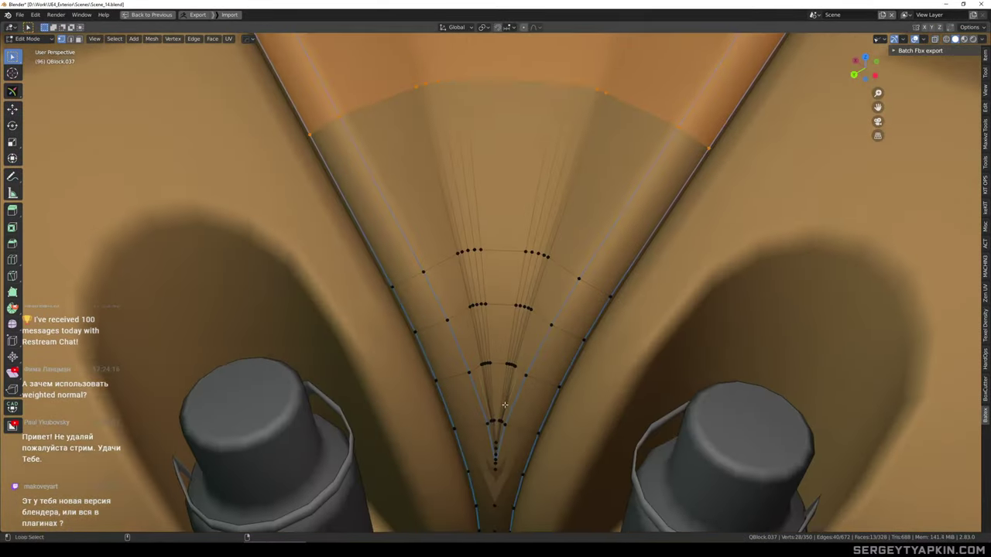
shift+middle_drag(505, 408, 541, 312)
scroll(512, 327, up, 1)
scroll(521, 344, down, 2)
key(Tab)
key(shift+h)
key(Tab)
Collapse the short row of vertices at the V's tip into a single vertex and compare the shading with and without it
scroll(542, 313, up, 1)
drag(543, 292, 508, 316)
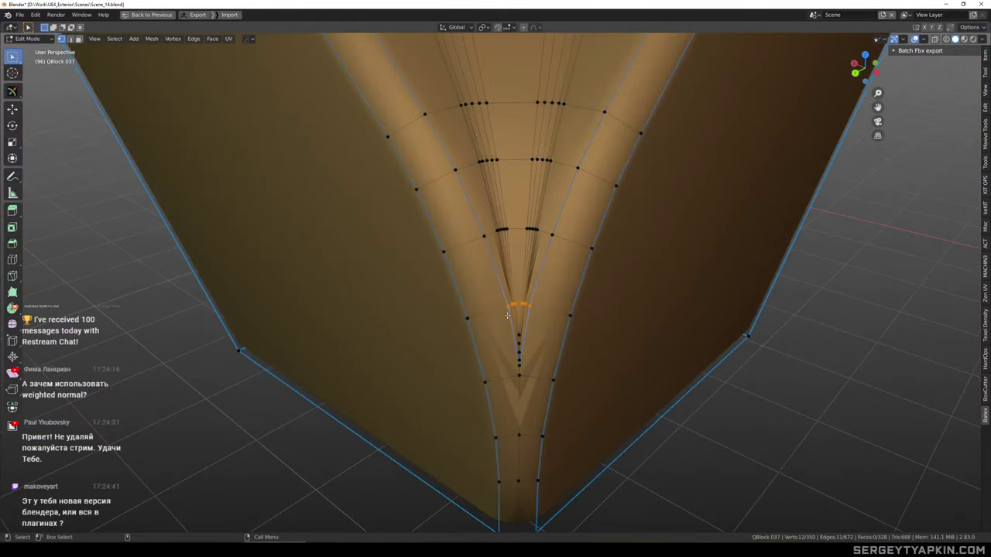
middle_drag(541, 338, 534, 329)
mouse_move(532, 310)
ctrl+right_down()
mouse_move(521, 320)
mouse_move(534, 317)
ctrl+right_up()
key(m)
key(c)
mouse_move(536, 356)
middle_down()
mouse_move(537, 285)
mouse_move(545, 323)
middle_up()
key(Tab)
scroll(534, 333, down, 4)
key(ctrl+z)
scroll(533, 329, down, 4)
scroll(547, 348, up, 5)
scroll(548, 357, up, 5)
Collapse each of the two vertex clusters in the row just above the V's tip into one vertex and compare the shading
key(Tab)
scroll(554, 355, up, 3)
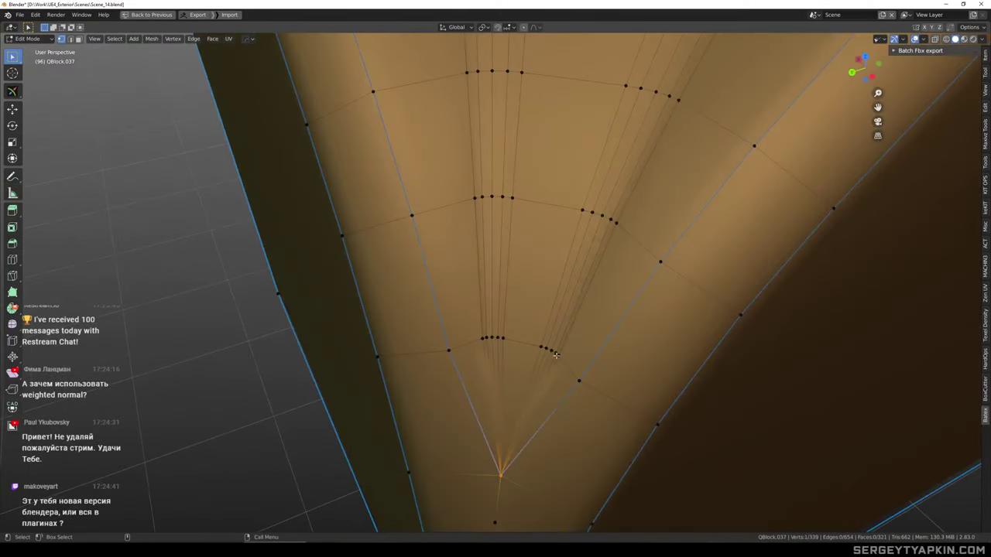
key(m)
key(c)
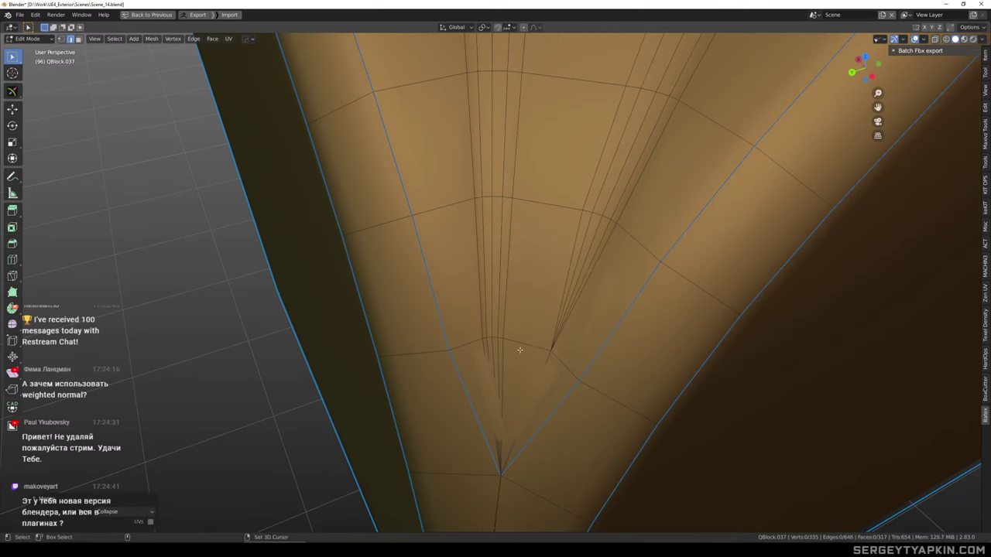
key(m)
key(c)
scroll(501, 342, down, 2)
key(Tab)
key(ctrl+z)
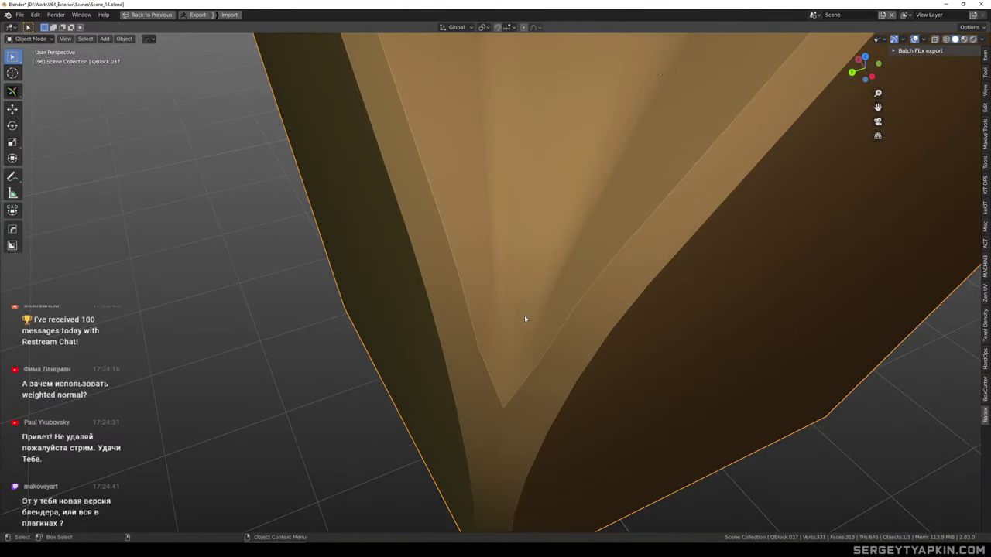
key(ctrl+shift+z)
scroll(527, 325, down, 4)
scroll(534, 336, down, 4)
middle_drag(545, 299, 509, 270)
Collapse the column of vertices just below the V's tip into a single vertex
key(Tab)
scroll(504, 260, up, 7)
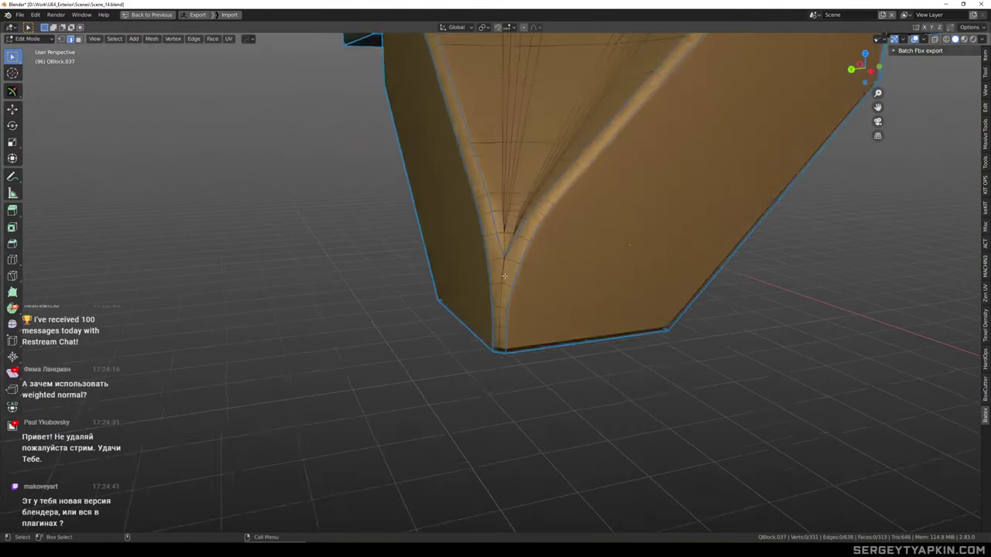
scroll(502, 246, up, 1)
key(1)
key(alt+z)
key(alt+z)
click(502, 217)
key(alt+z)
mouse_move(507, 267)
ctrl+right_down()
mouse_move(486, 252)
mouse_move(496, 320)
ctrl+right_up()
key(m)
key(c)
key(alt+z)
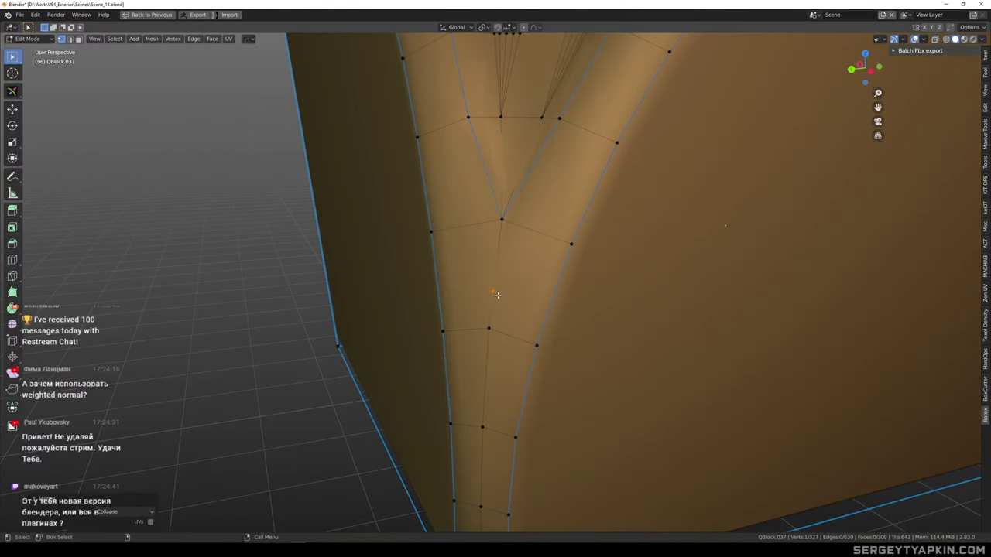
Dissolve the merged vertex below the V's tip and check the shading in Object Mode
key(x)
click(497, 295)
key(ctrl+z)
key(x)
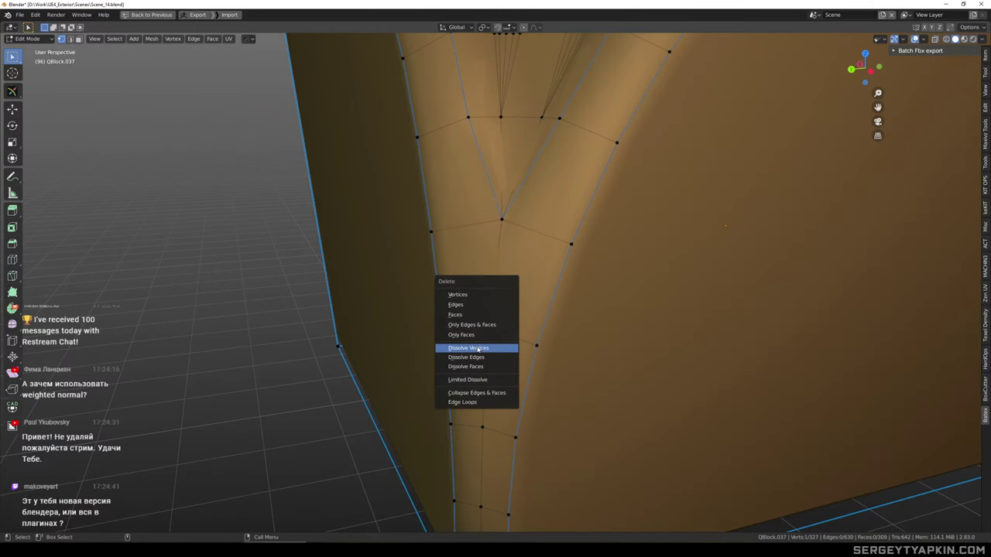
click(478, 350)
scroll(488, 325, down, 5)
key(Tab)
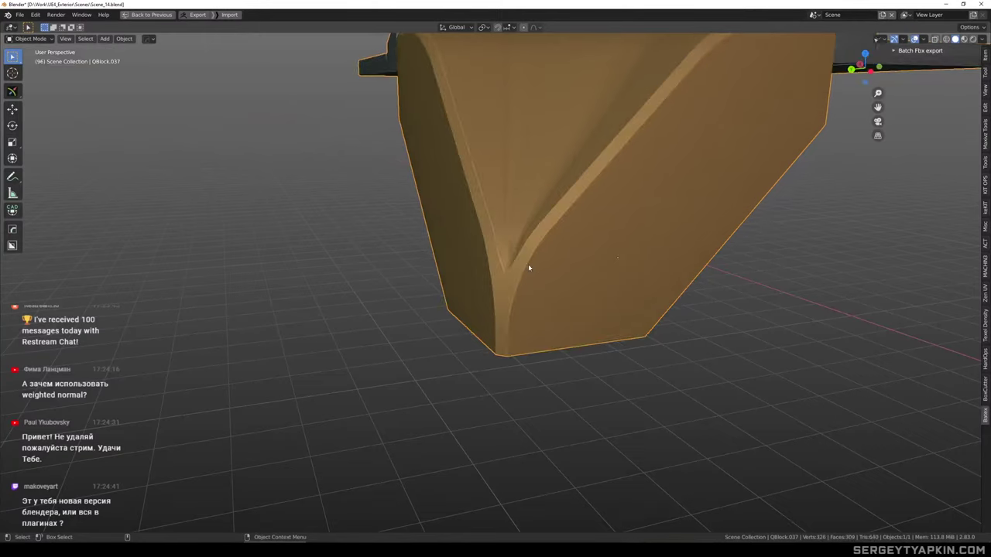
Leave the isolated view and select the outer rounded corner block
scroll(511, 278, down, 8)
middle_drag(593, 274, 617, 274)
key(KP_Divide)
scroll(588, 272, down, 3)
scroll(585, 255, down, 3)
scroll(531, 227, up, 4)
click(532, 223)
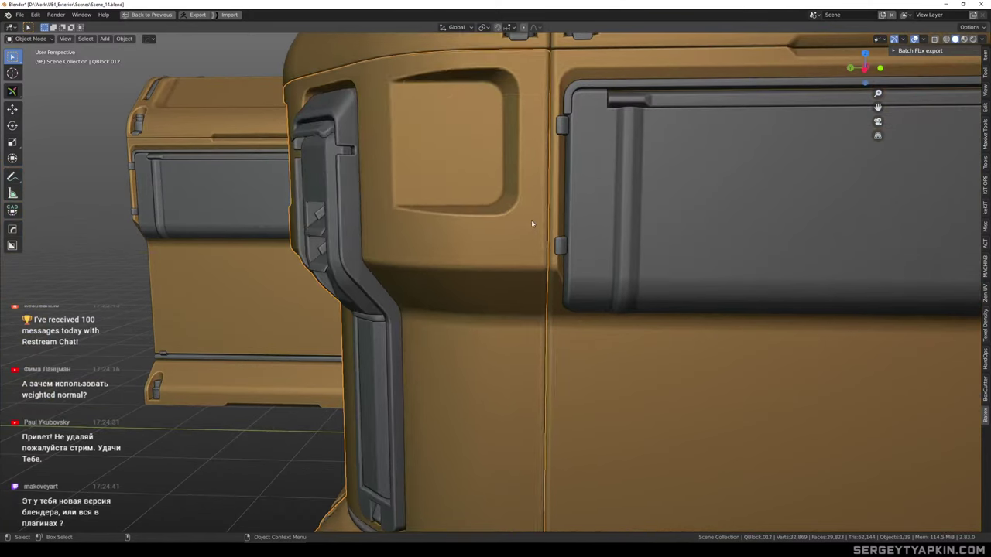
Select the narrow strip of faces along the outer corner block's vertical seam with the straight panel
middle_drag(555, 261, 506, 219)
scroll(499, 211, up, 5)
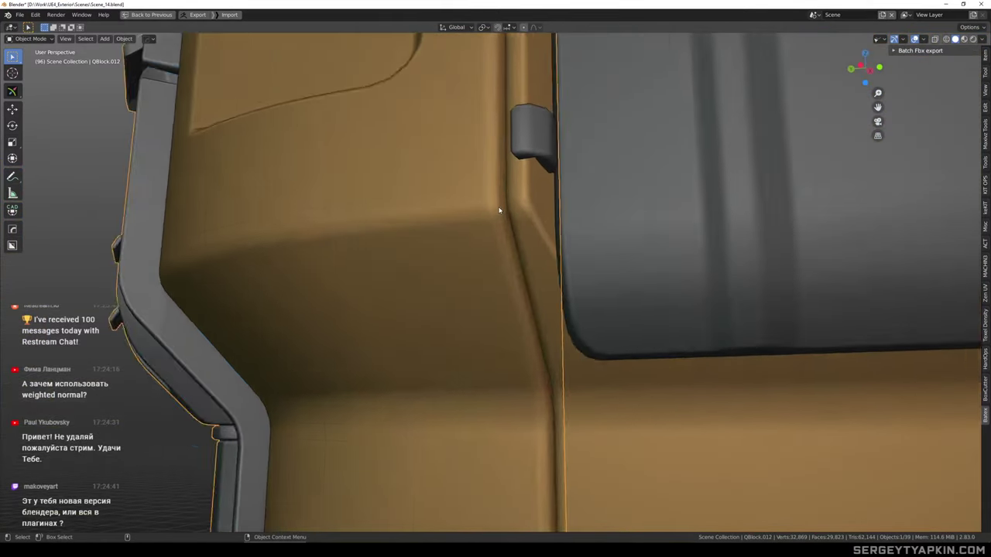
scroll(499, 211, up, 1)
key(Tab)
click(498, 188)
scroll(507, 310, down, 7)
shift+middle_drag(511, 325, 511, 201)
scroll(513, 463, up, 2)
shift+middle_drag(513, 463, 471, 246)
ctrl+click(518, 422)
scroll(518, 422, down, 3)
scroll(482, 226, up, 2)
scroll(472, 209, down, 5)
Extend the seam strip selection down the corner block's lower section to its bottom edge, isolating the block for access
middle_drag(510, 237, 360, 246)
scroll(507, 373, up, 5)
shift+middle_drag(487, 368, 460, 278)
scroll(491, 378, up, 3)
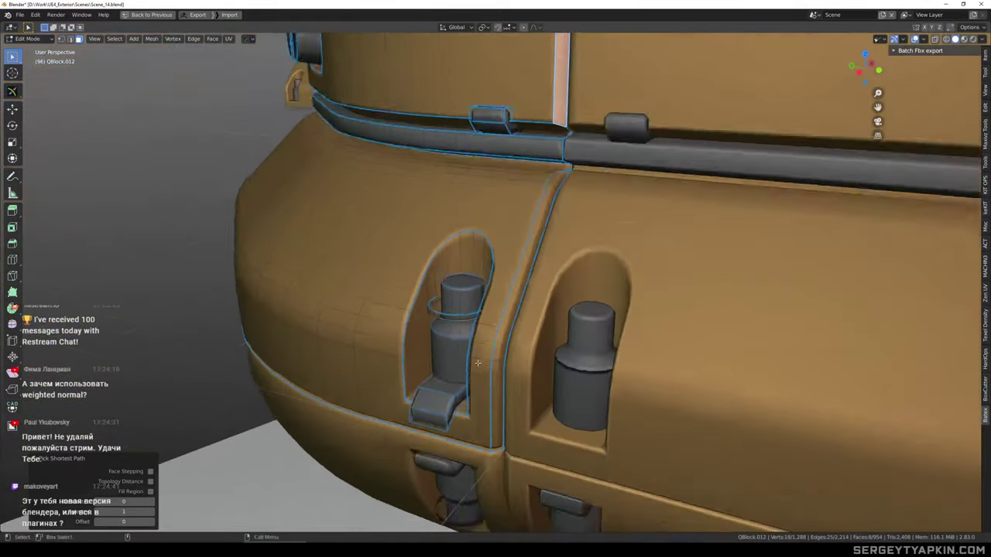
ctrl+click(498, 381)
key(ctrl+z)
ctrl+click(501, 389)
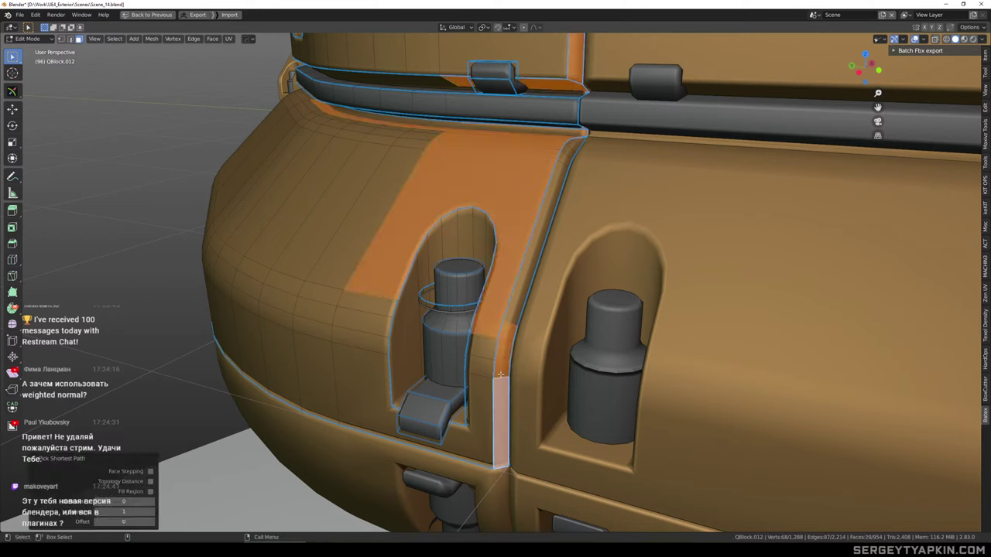
key(ctrl+z)
scroll(535, 232, down, 4)
key(Tab)
key(KP_Divide)
shift+middle_drag(564, 252, 539, 303)
key(Tab)
scroll(549, 269, up, 3)
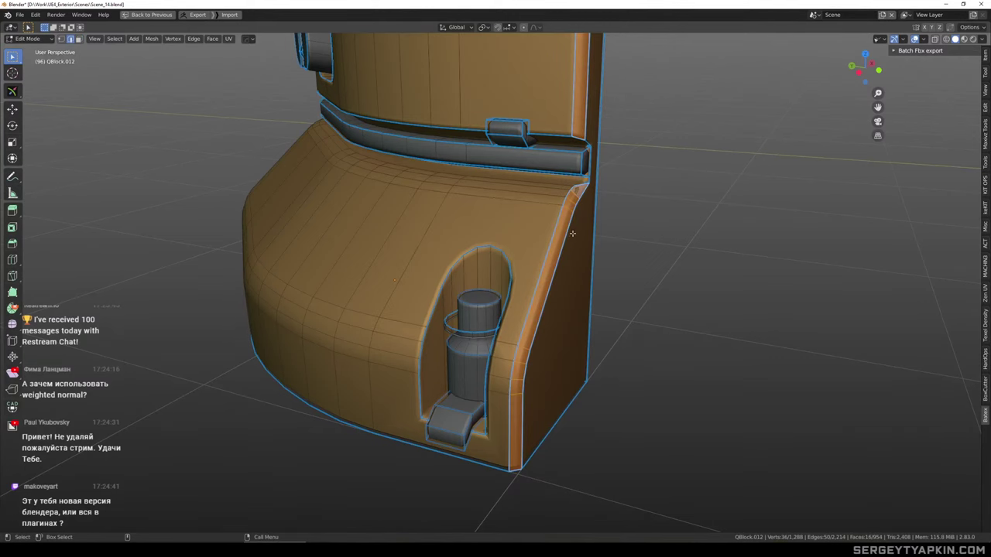
Lower the bevel weight of the selected seam strip edges and check the corner block among its neighbouring panels
shift+middle_drag(573, 233, 568, 287)
right_click(568, 288)
click(567, 289)
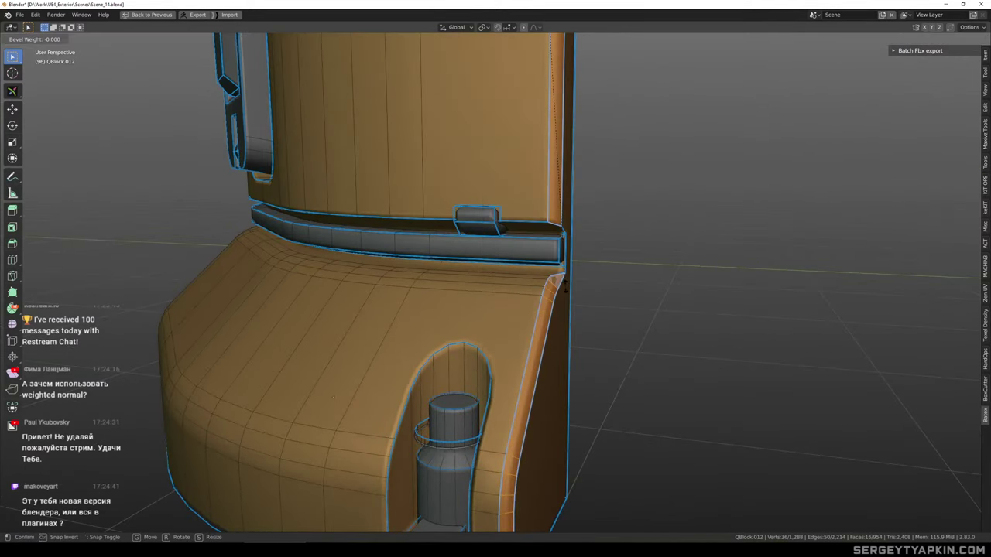
right_click(569, 287)
key(q)
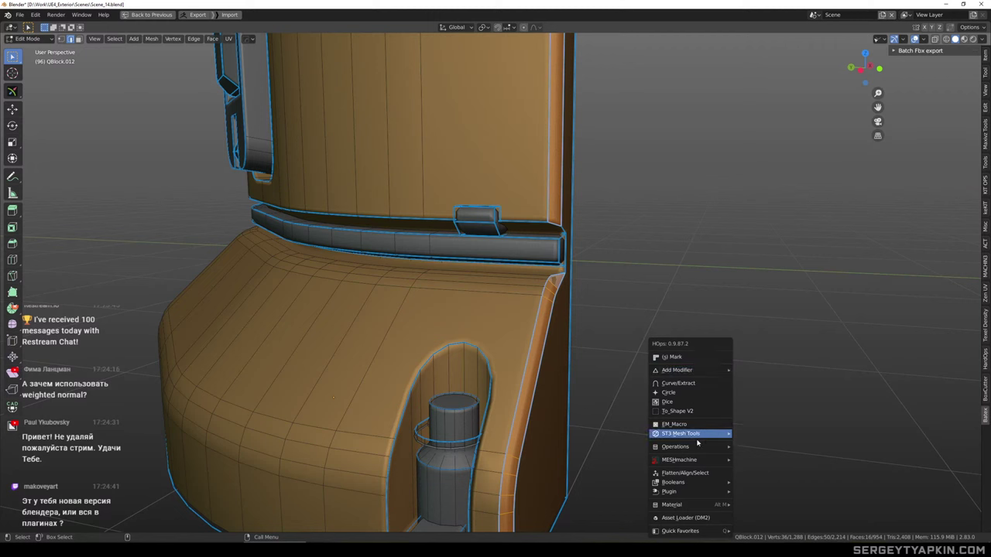
key(Escape)
key(ctrl+e)
click(659, 329)
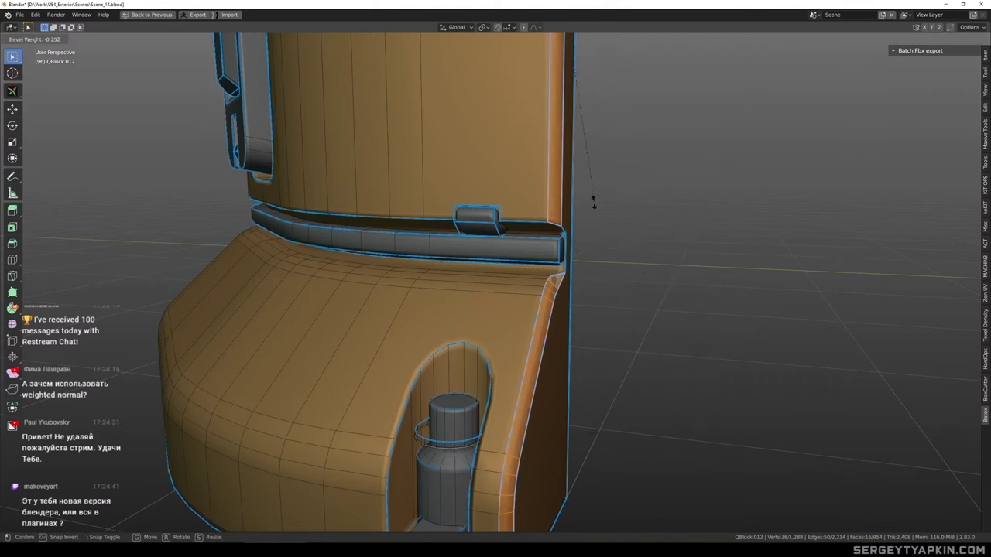
click(573, 162)
key(Tab)
scroll(595, 255, down, 3)
key(KP_Divide)
middle_drag(592, 254, 633, 229)
scroll(631, 373, down, 3)
middle_drag(602, 349, 579, 283)
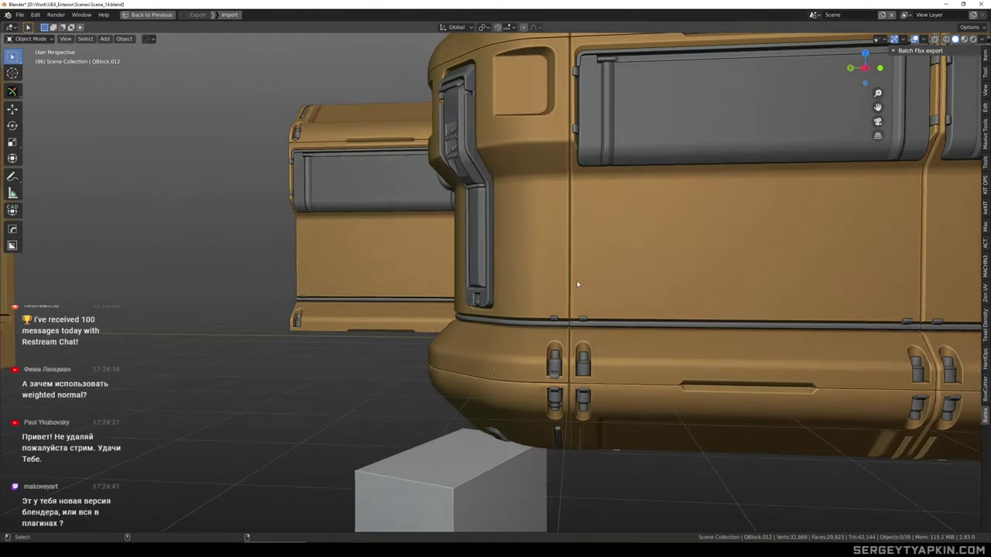
Inspect the seam beside the straight panel, isolate the outer corner block and reopen its mesh for editing
scroll(571, 131, up, 5)
mouse_move(572, 127)
middle_down()
mouse_move(584, 89)
mouse_move(581, 52)
mouse_move(579, 116)
middle_up()
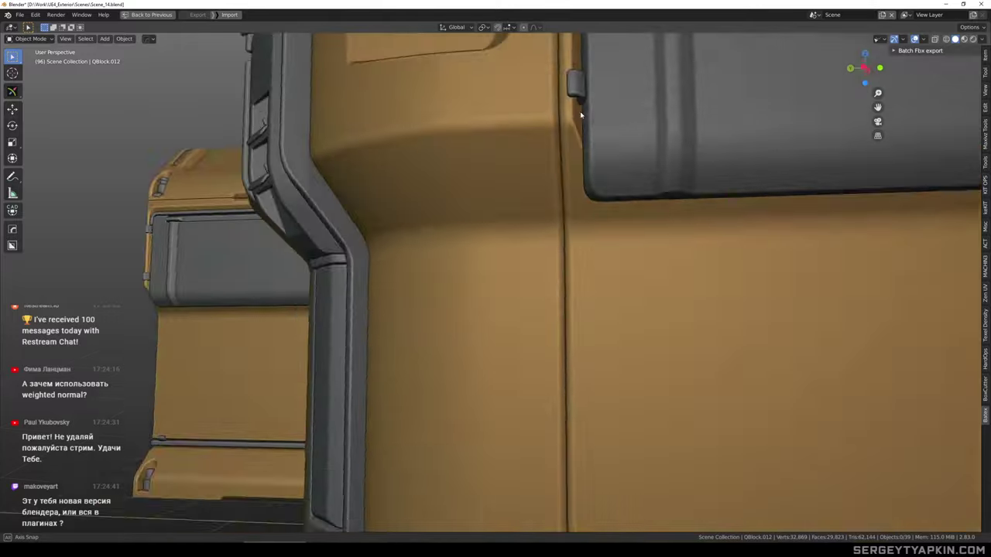
scroll(566, 183, down, 6)
shift+middle_drag(565, 183, 577, 224)
scroll(579, 298, up, 1)
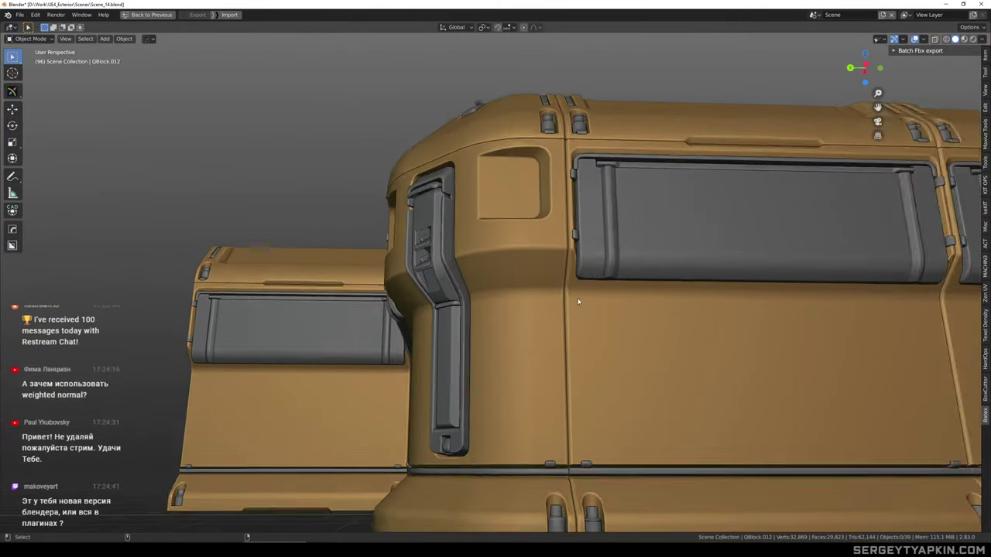
middle_drag(579, 303, 575, 319)
scroll(575, 319, up, 2)
click(575, 319)
key(shift+h)
key(Tab)
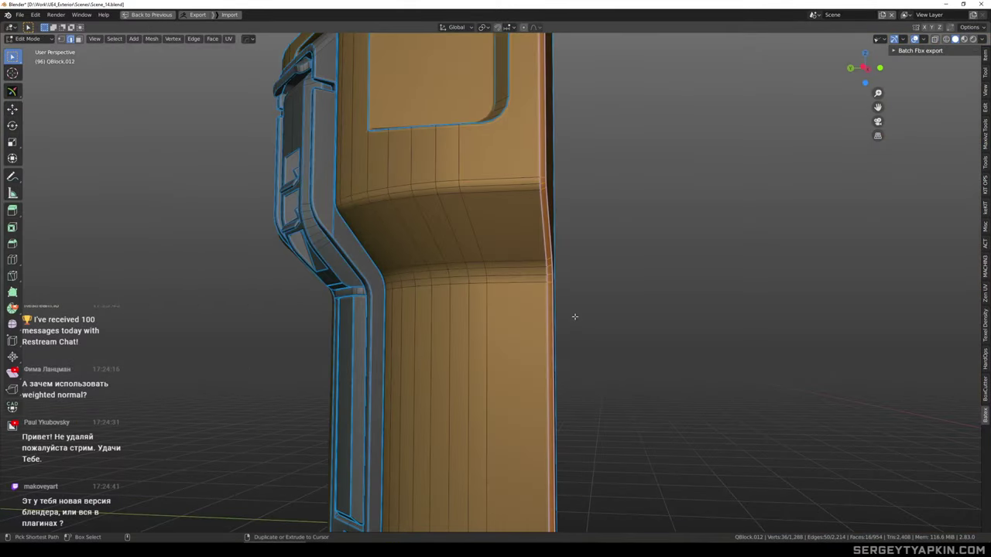
Try raising the bevel weight of the selected seam edges and check the shading
scroll(563, 325, up, 3)
key(q)
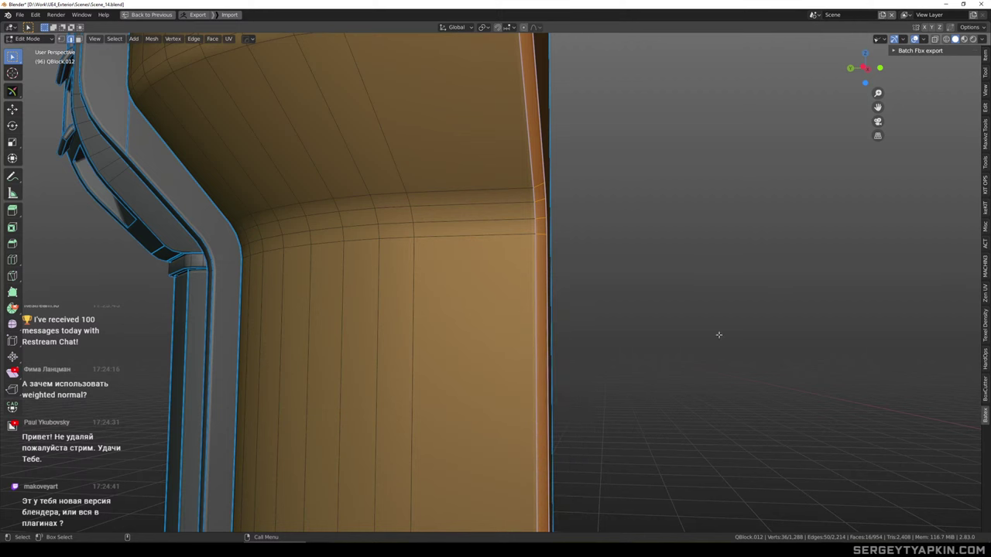
right_click(632, 308)
click(641, 306)
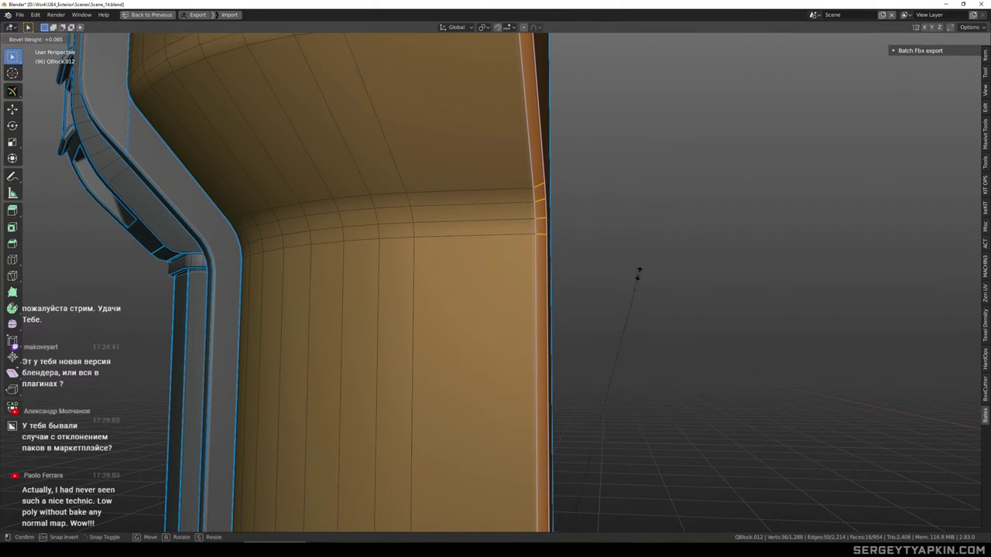
click(629, 282)
key(Tab)
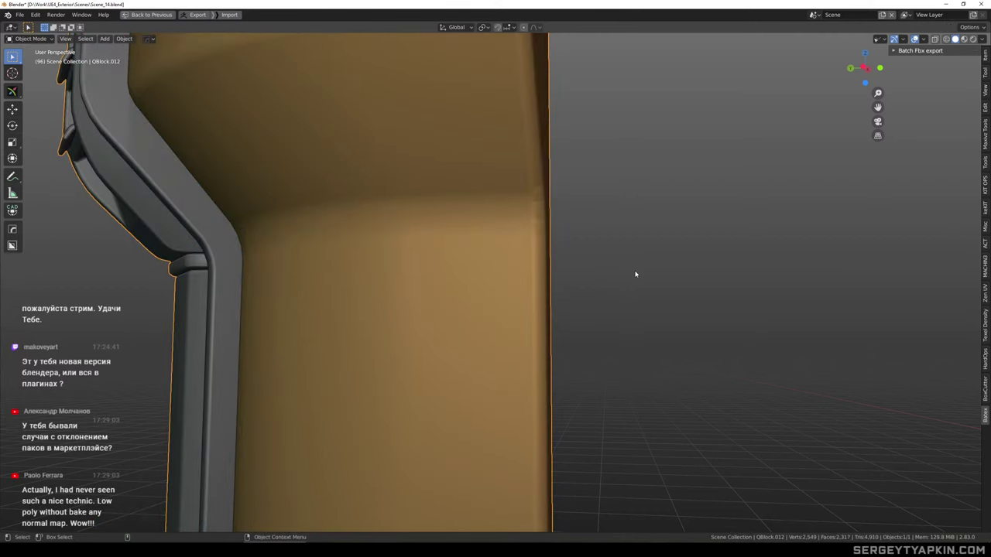
key(Tab)
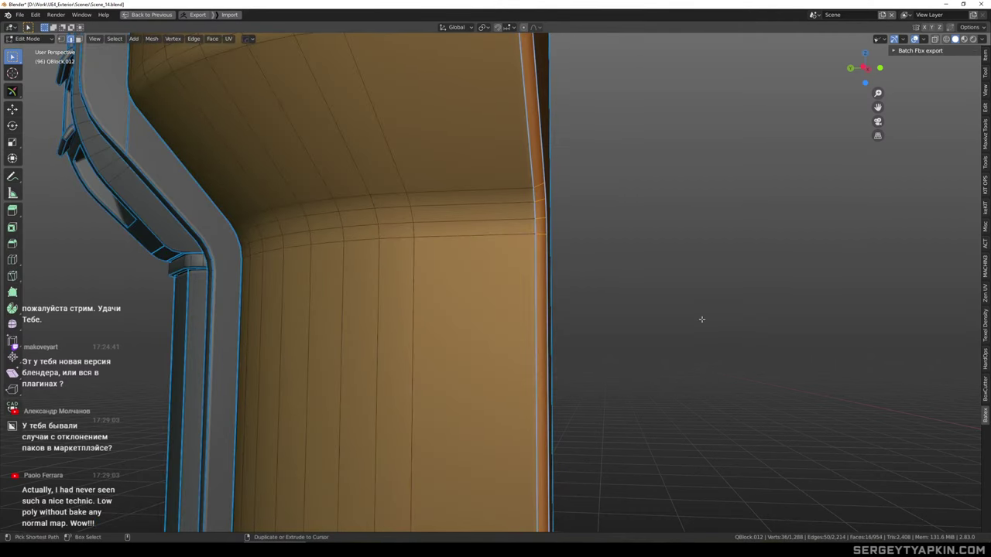
key(q)
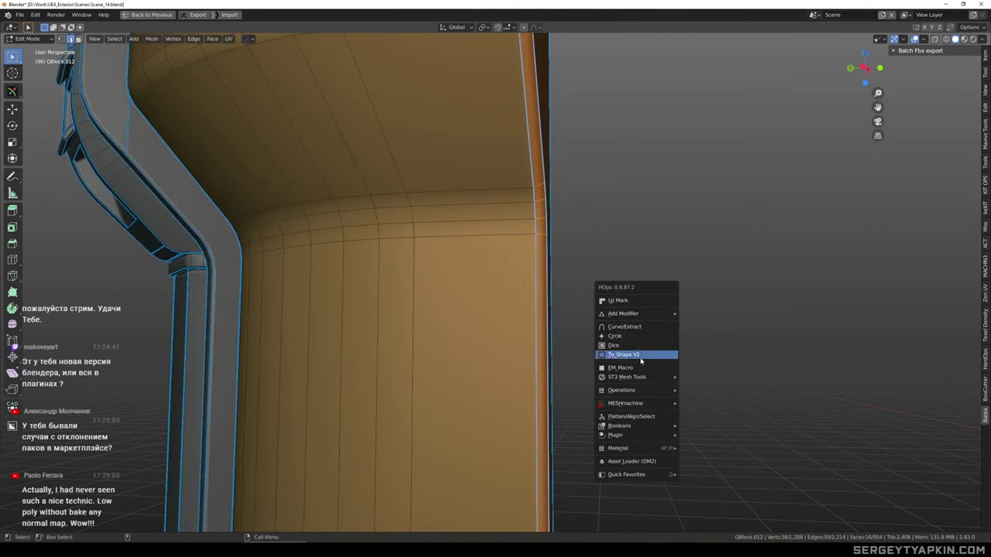
click(743, 277)
key(ctrl+z)
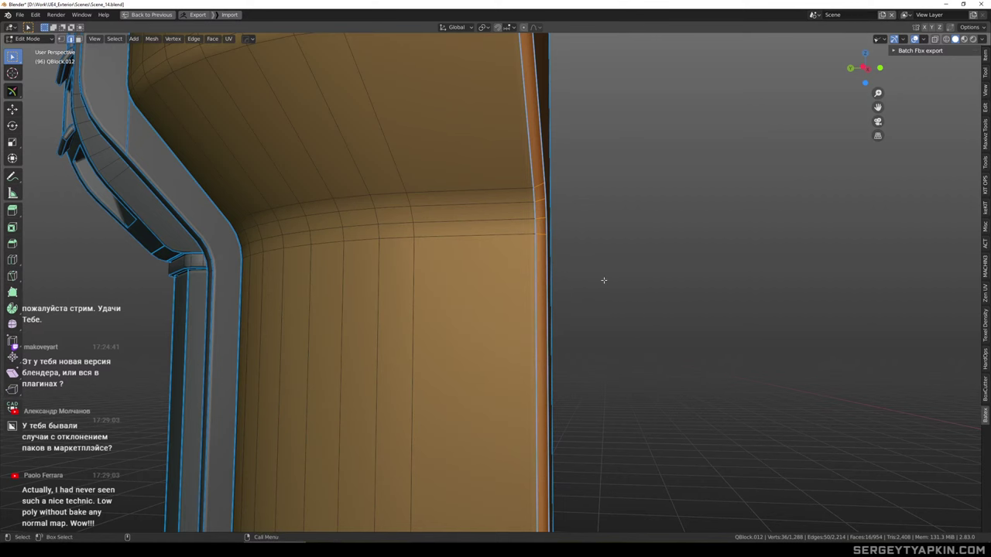
Lower the bevel weight of the seam strip edges, check the result and reveal the hidden panels
key(ctrl+e)
click(626, 272)
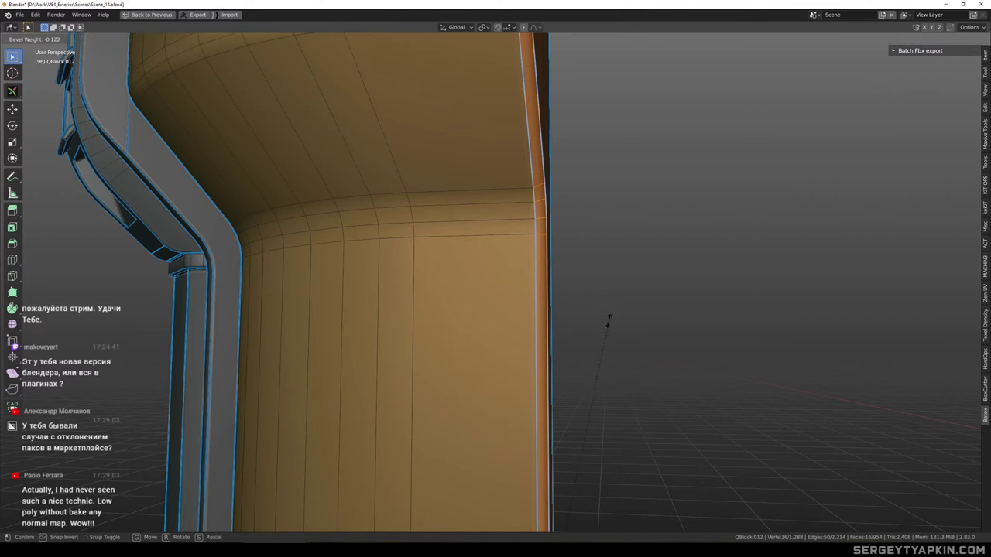
click(596, 356)
key(Tab)
scroll(595, 343, down, 3)
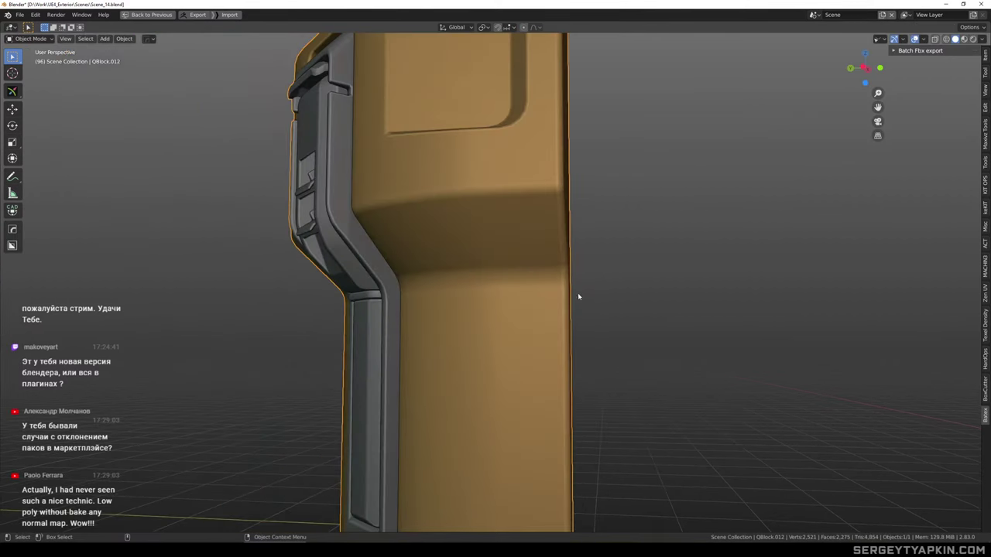
key(alt+h)
Examine the outer corner block's seam, handle and window recesses alongside the neighbouring panels
scroll(595, 295, down, 2)
middle_drag(595, 294, 617, 259)
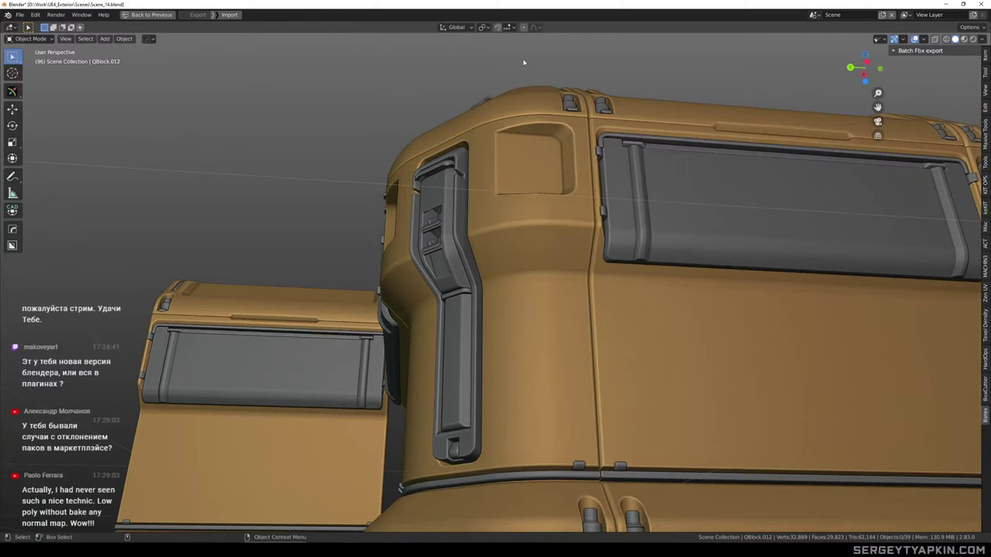
scroll(547, 195, down, 3)
middle_drag(549, 197, 541, 226)
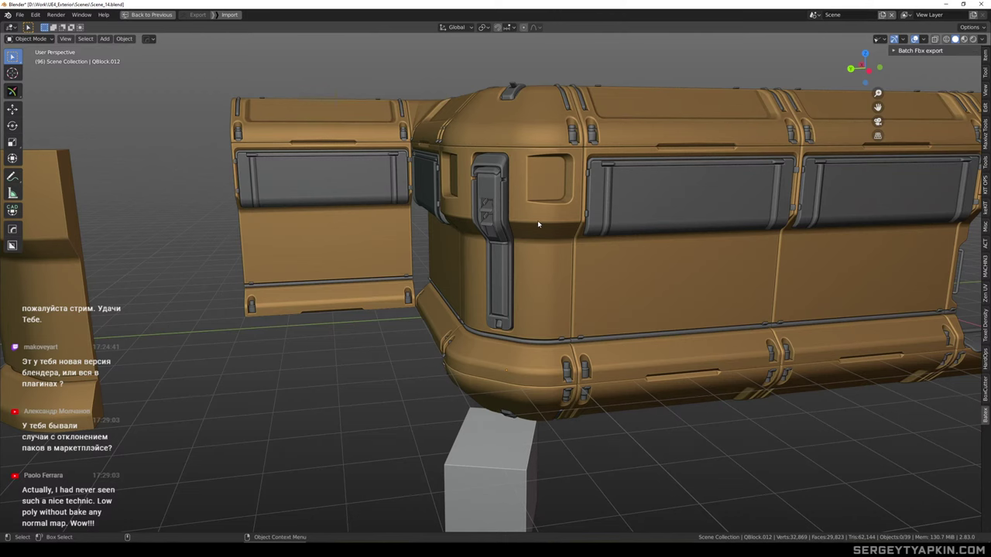
scroll(522, 182, up, 2)
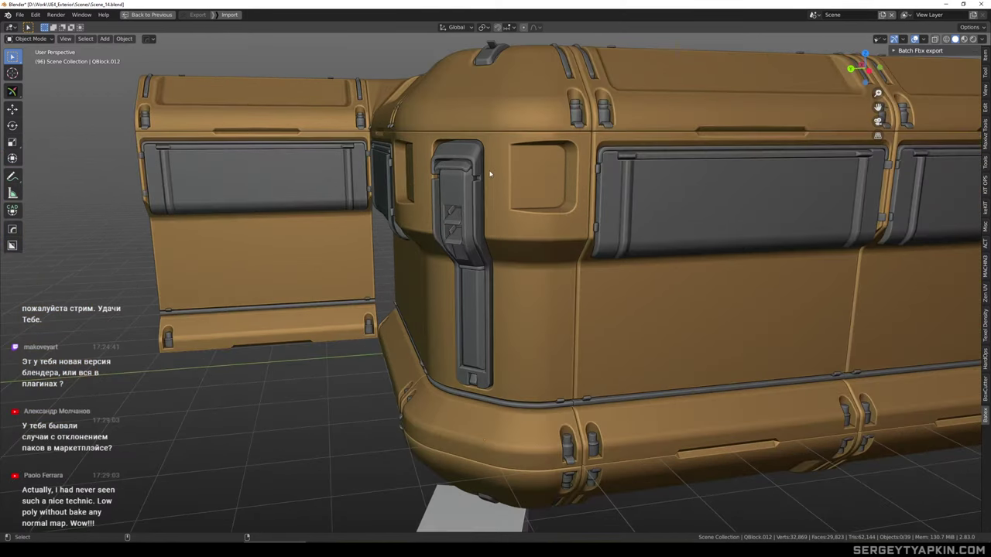
scroll(490, 174, down, 2)
middle_drag(489, 174, 553, 180)
Open the outer corner block's mesh and select the two wall faces wrapping around the handle recess
scroll(499, 145, up, 6)
click(508, 153)
key(Tab)
click(505, 153)
shift+click(394, 144)
alt+middle_drag(394, 144, 473, 179)
key(e)
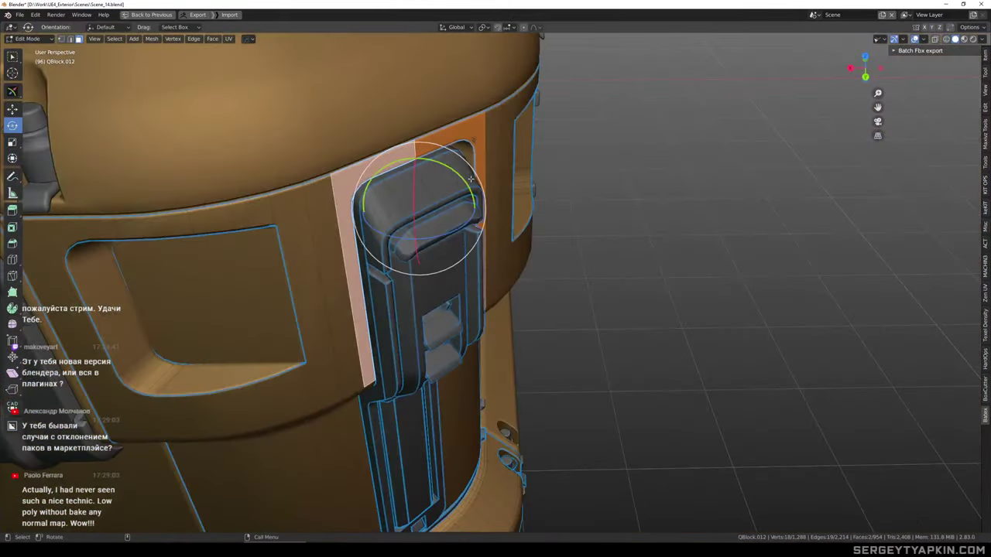
Set the transform orientation to Normal & Active for the selected faces, view them from the front and leave mesh editing
key(shift+space)
key(t)
key(alt+2)
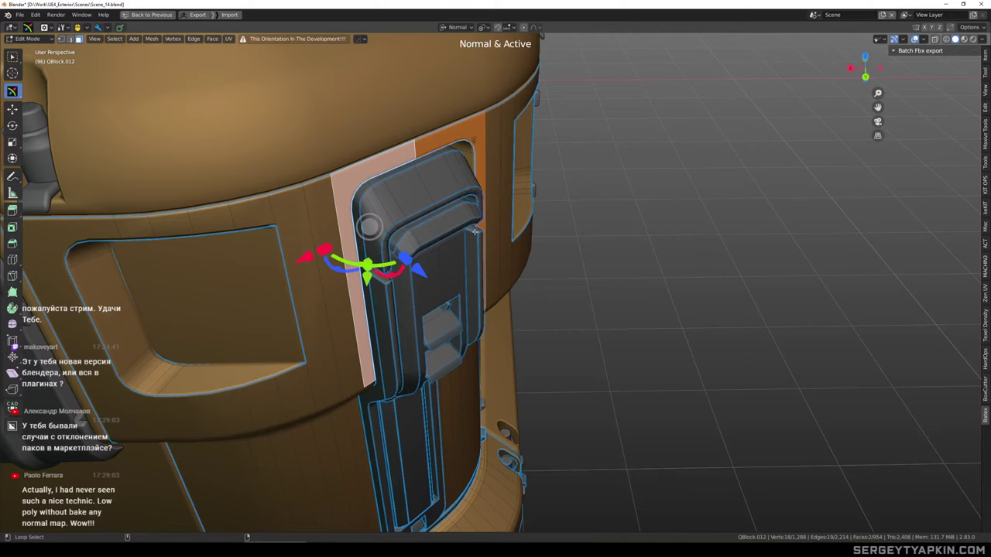
middle_drag(475, 231, 410, 288)
middle_drag(410, 250, 447, 194)
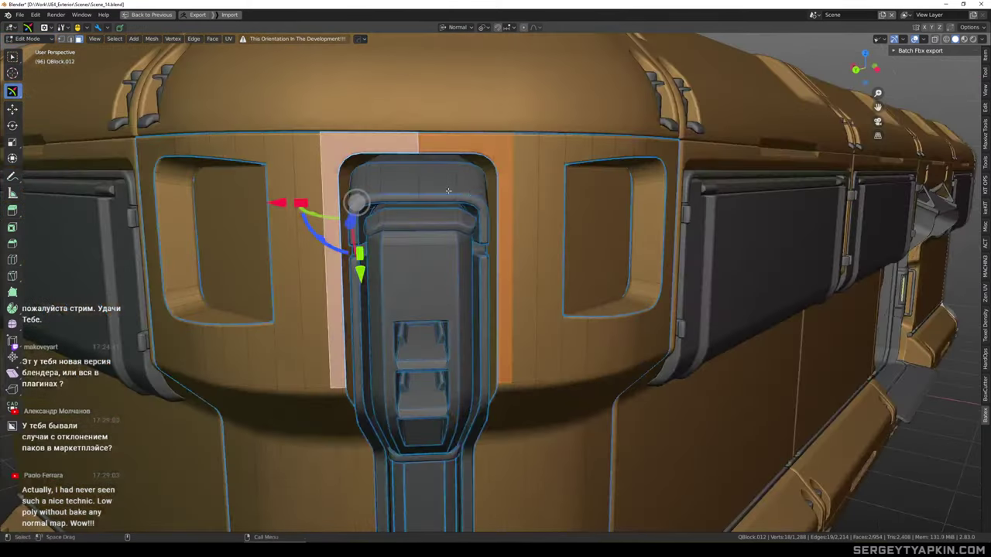
key(Tab)
scroll(501, 210, down, 4)
middle_drag(502, 210, 504, 172)
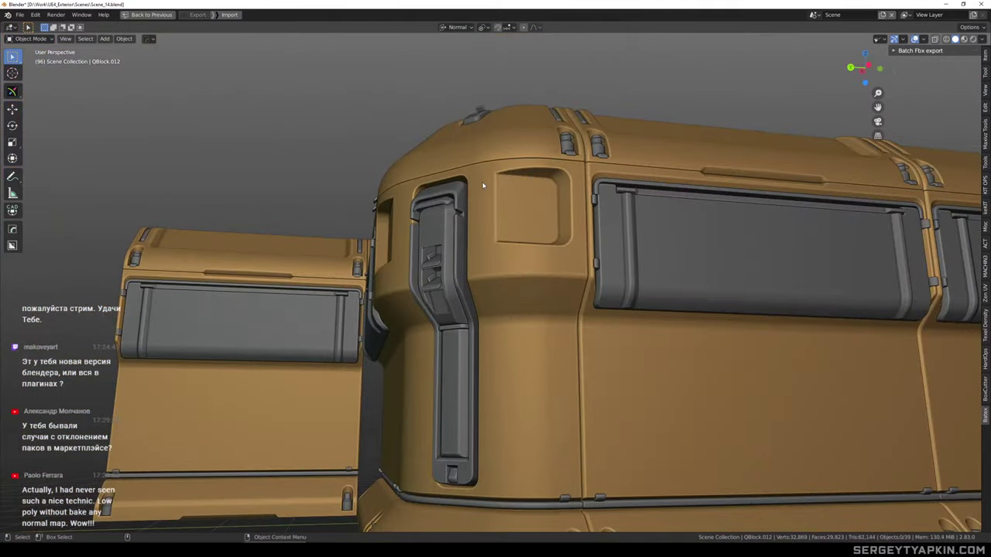
Examine the outer corner block's handle and window recesses alongside the adjoining straight panels
click(482, 185)
scroll(473, 179, up, 1)
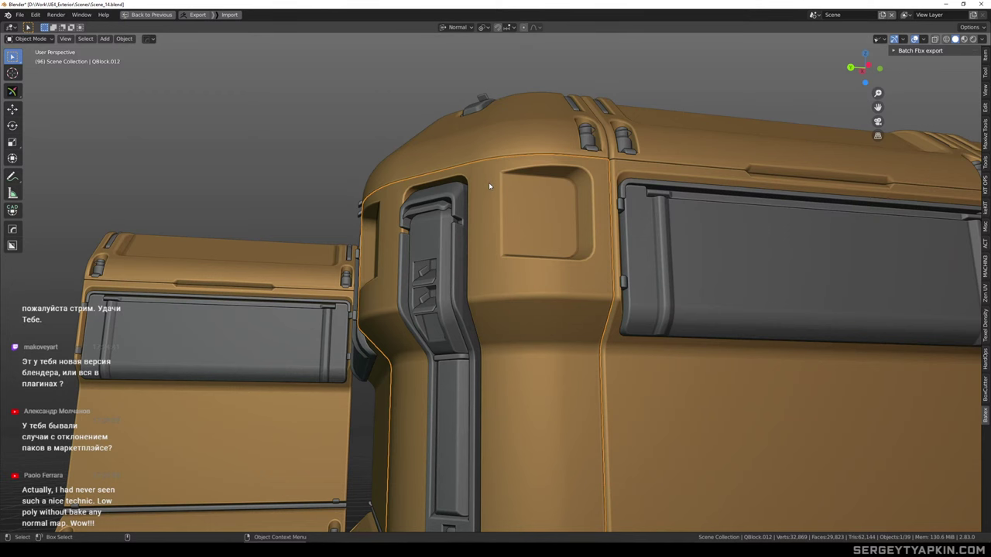
scroll(490, 184, down, 4)
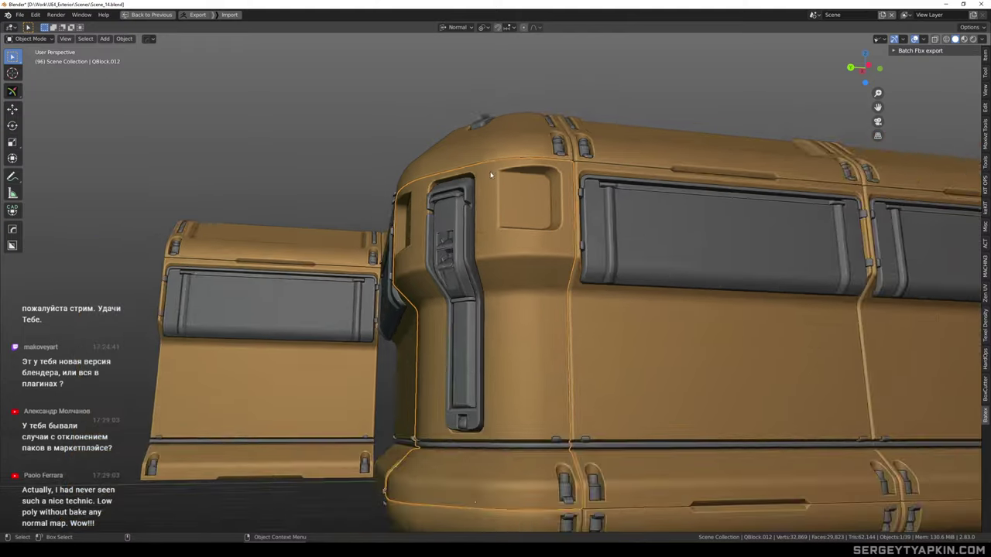
middle_drag(504, 170, 494, 225)
scroll(491, 213, up, 2)
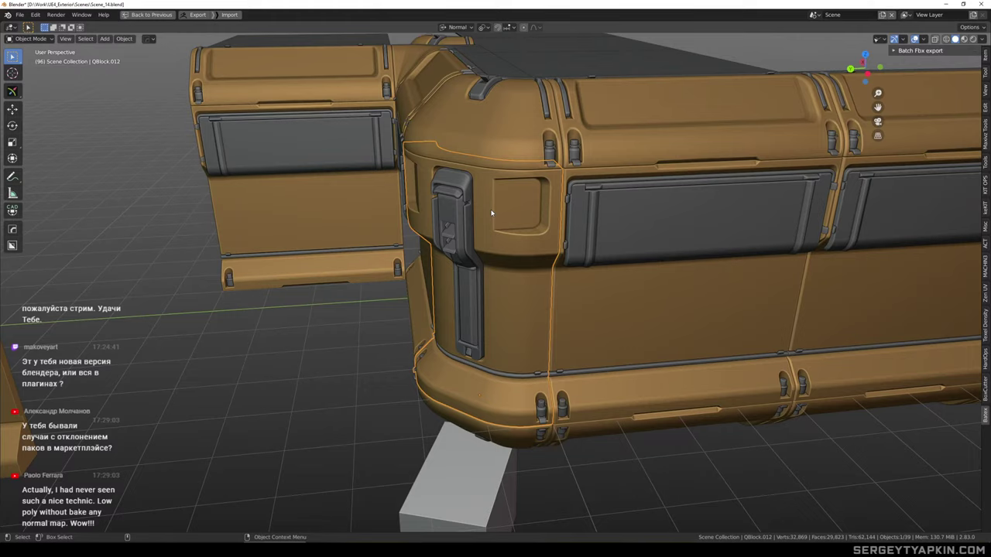
scroll(531, 225, up, 4)
middle_drag(526, 199, 550, 223)
scroll(542, 193, down, 2)
scroll(522, 194, down, 5)
scroll(528, 208, up, 6)
Isolate the outer corner block and inspect the rounded inner corner of its window recess in the mesh
key(KP_Divide)
scroll(551, 223, up, 6)
key(Tab)
click(587, 214)
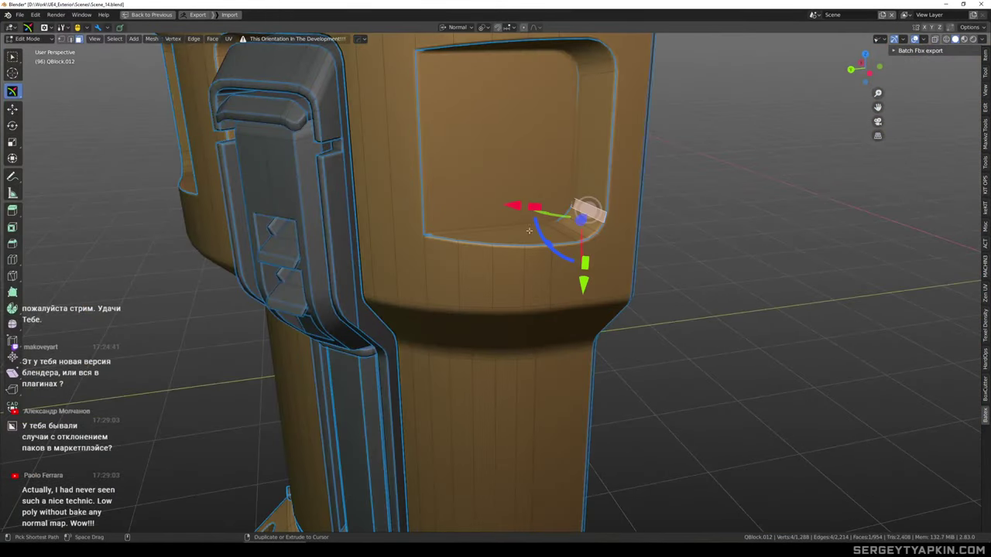
key(Tab)
scroll(499, 240, down, 4)
scroll(500, 240, down, 2)
Mirror the outer corner block's geometry across its centre plane and reopen its mesh for editing
middle_drag(466, 195, 457, 123)
key(alt+x)
click(589, 364)
scroll(453, 164, up, 5)
scroll(453, 205, up, 4)
key(Tab)
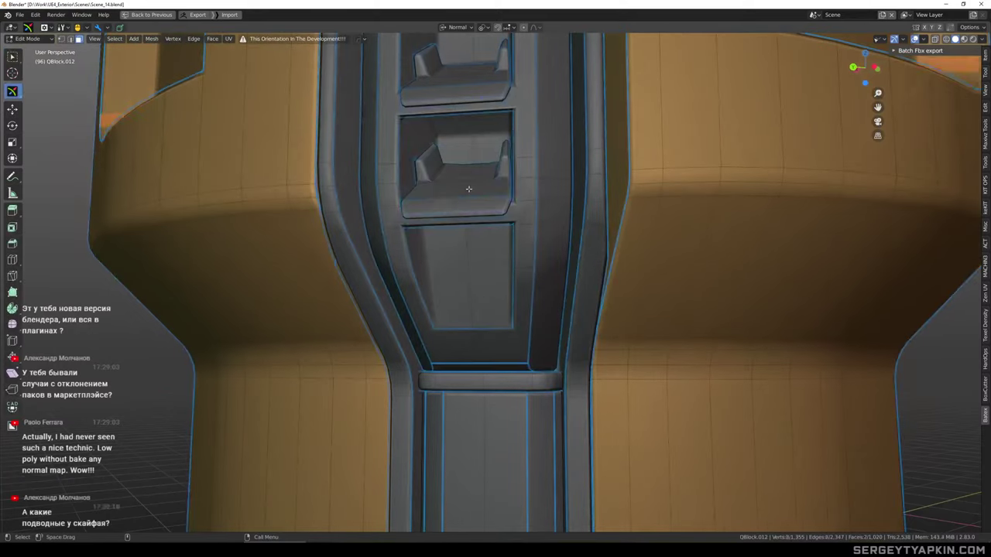
Check the mirrored handle's two clips and lower pocket, both shaded and in the mesh
key(l)
scroll(478, 191, up, 3)
key(Tab)
scroll(478, 194, down, 1)
scroll(479, 194, down, 9)
middle_drag(488, 175, 491, 204)
scroll(470, 186, up, 9)
scroll(491, 204, down, 4)
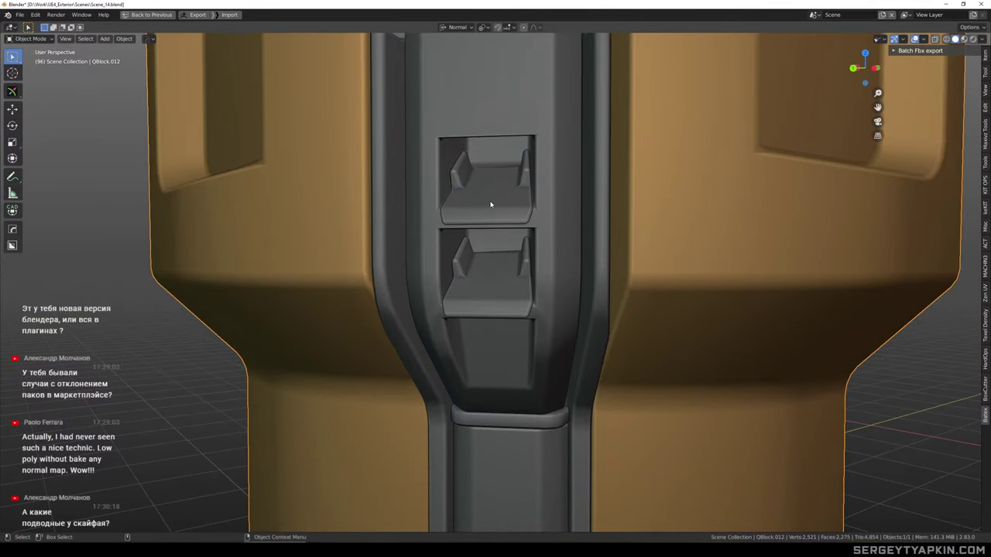
key(Tab)
scroll(490, 202, down, 3)
middle_drag(489, 202, 509, 208)
scroll(537, 249, down, 4)
key(Tab)
Mirror the outer corner block again and view the handle clips up close
key(alt+x)
click(625, 424)
scroll(505, 243, up, 3)
scroll(494, 210, up, 5)
scroll(499, 205, down, 2)
Dissolve the centre-line edges running through the handle's clips and reveal the neighbouring panels
key(Tab)
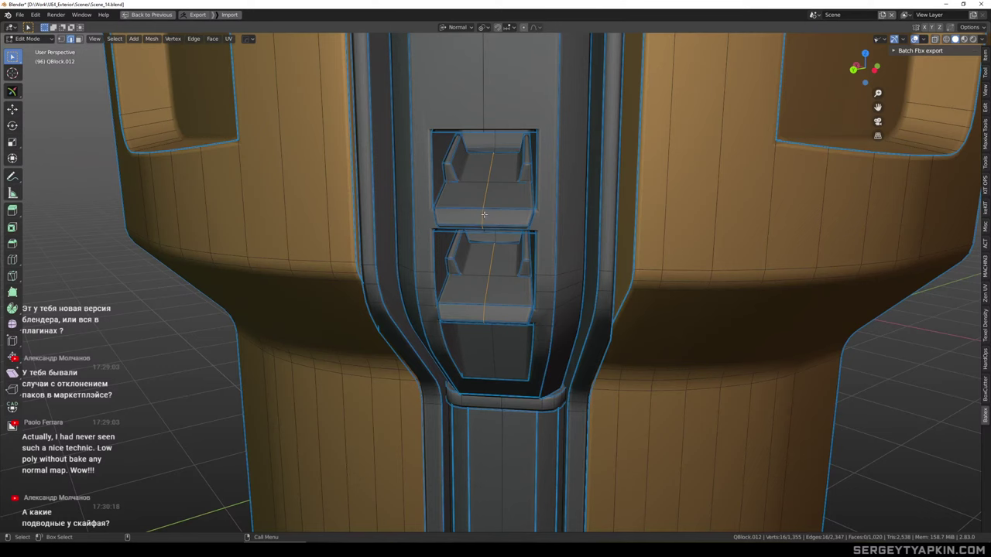
key(Tab)
scroll(495, 213, down, 6)
middle_drag(500, 214, 559, 209)
key(KP_Divide)
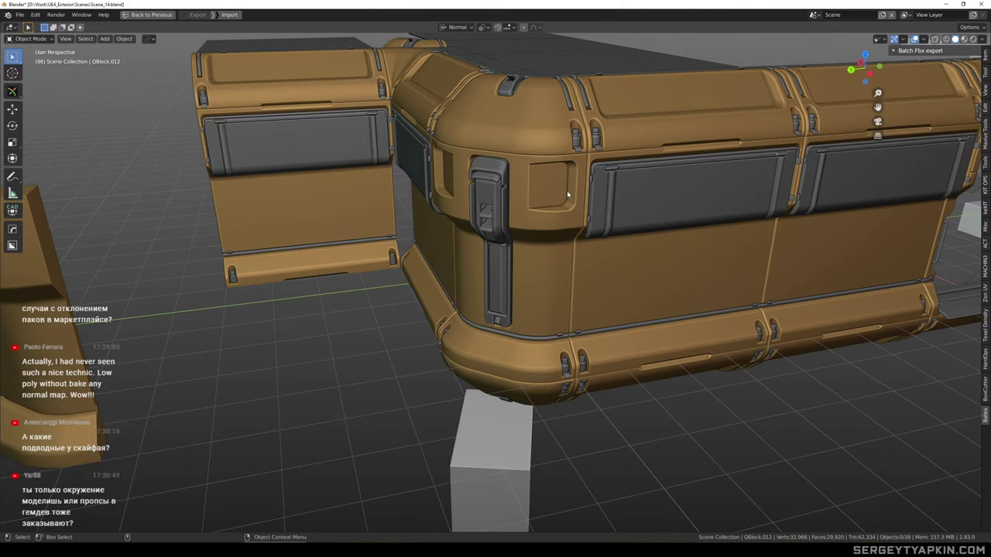
Isolate the outer corner block again and select the lower inner faces of its window recess
scroll(567, 195, up, 2)
mouse_move(573, 206)
middle_down()
mouse_move(588, 177)
mouse_move(568, 215)
middle_up()
scroll(568, 226, up, 4)
click(567, 224)
key(KP_Divide)
key(Tab)
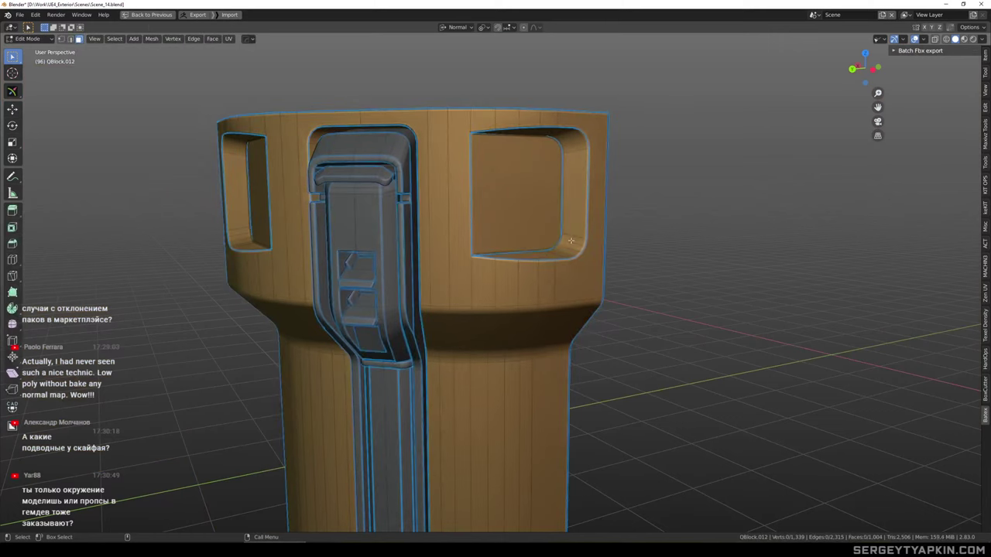
ctrl+click(502, 255)
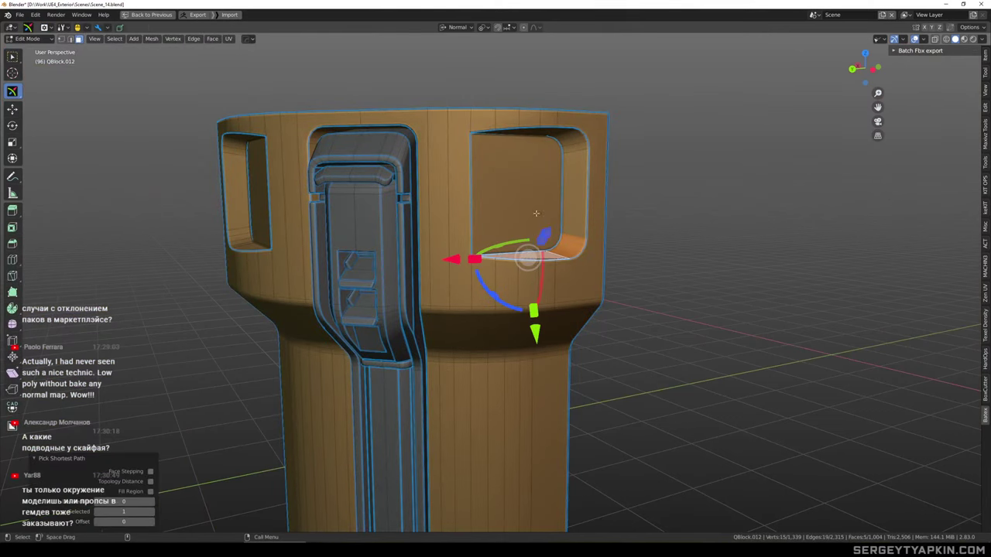
drag(555, 174, 555, 234)
Leave mesh editing and compare the outer corner block with its neighbours, temporarily hiding the other objects
key(Tab)
scroll(559, 234, down, 5)
key(KP_Divide)
middle_drag(554, 211, 520, 192)
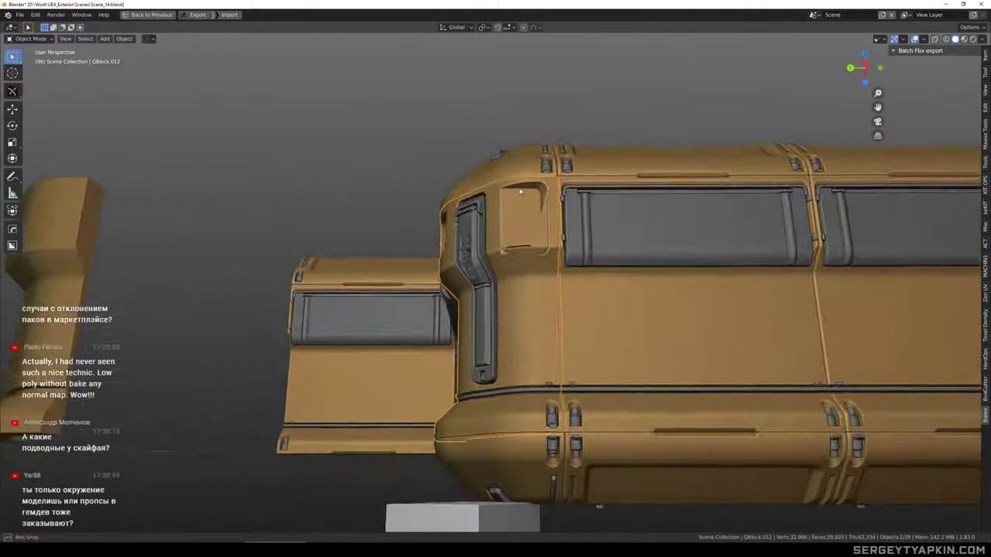
scroll(534, 205, down, 3)
middle_drag(569, 230, 594, 213)
key(shift+h)
key(Tab)
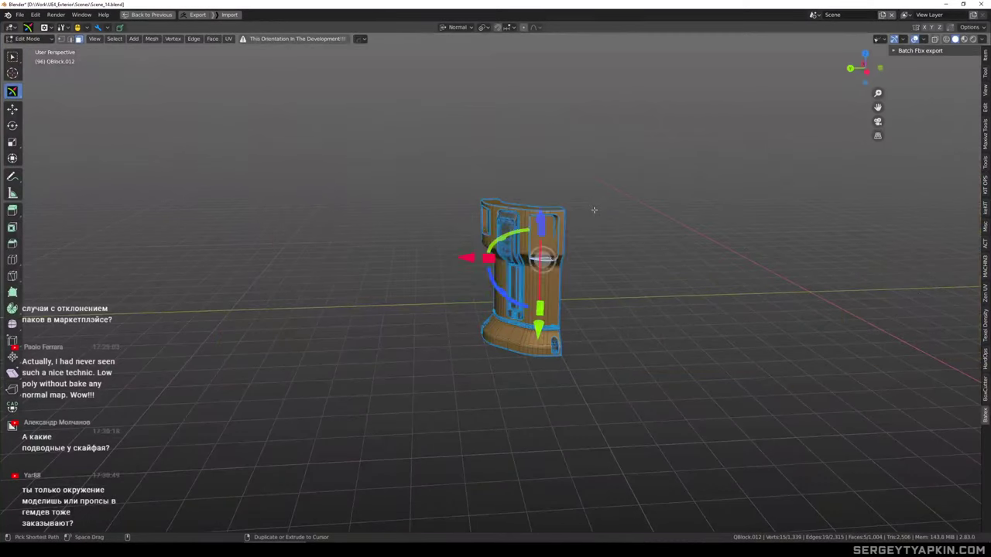
key(Tab)
key(alt+h)
scroll(464, 188, up, 7)
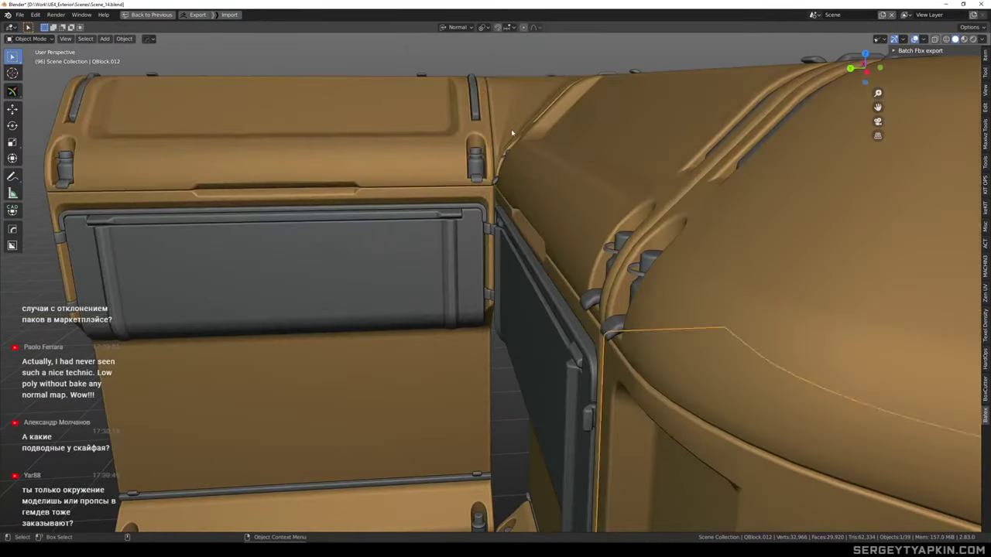
Select the inner corner block, hide all other objects and open its mesh for editing
click(511, 139)
middle_drag(511, 139, 549, 243)
scroll(553, 206, up, 5)
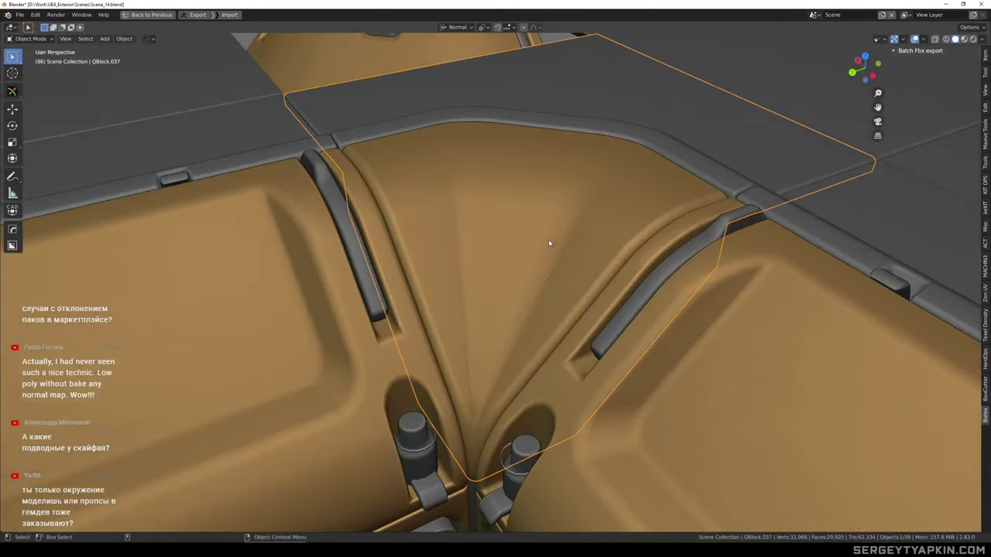
key(Tab)
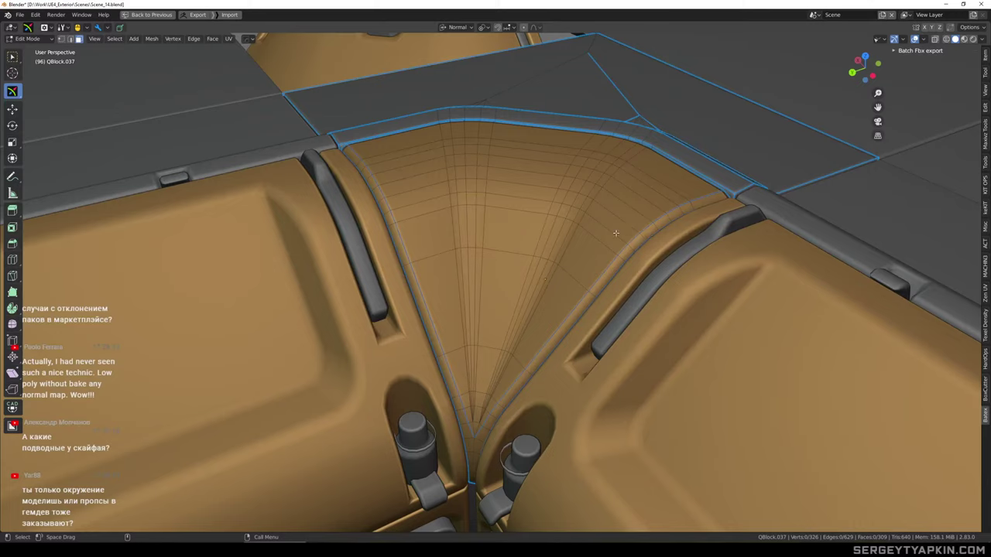
key(Tab)
key(shift+h)
key(Tab)
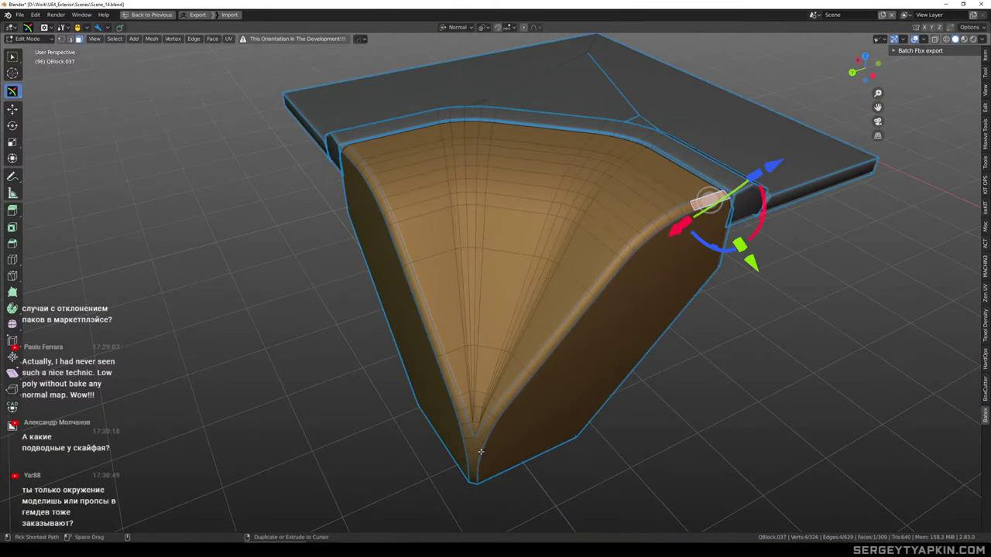
Select both narrow border face strips of the inner corner block, running down to and around the V tip
scroll(472, 462, up, 3)
ctrl+click(477, 488)
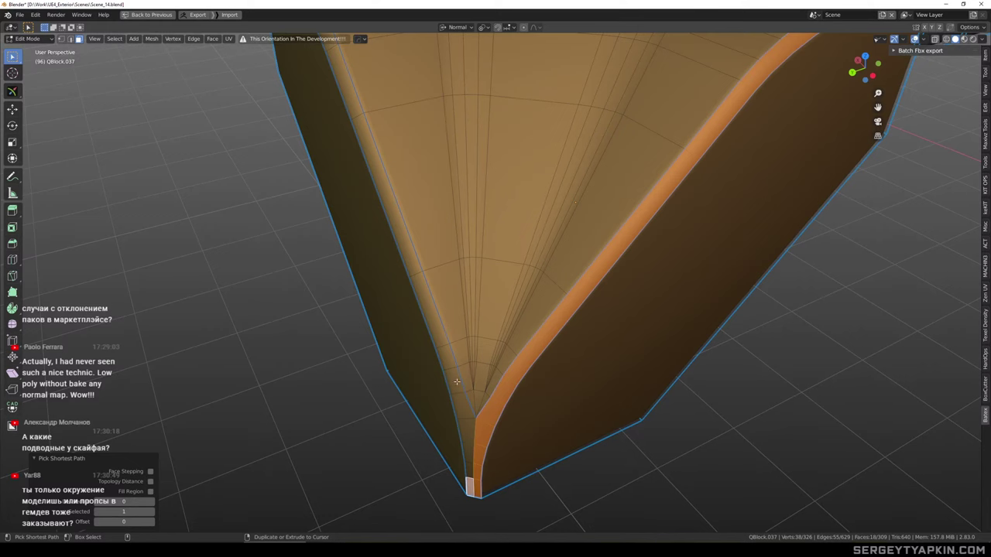
ctrl+click(416, 280)
scroll(414, 224, down, 2)
middle_drag(408, 180, 468, 197)
shift+middle_drag(325, 183, 582, 202)
scroll(640, 237, up, 3)
scroll(681, 241, down, 2)
scroll(610, 278, up, 2)
key(q)
key(Escape)
scroll(621, 233, up, 3)
key(q)
scroll(597, 255, down, 3)
scroll(584, 202, up, 3)
scroll(579, 246, down, 4)
scroll(582, 202, up, 1)
middle_drag(570, 256, 575, 234)
shift+middle_drag(575, 288, 606, 237)
scroll(607, 237, up, 3)
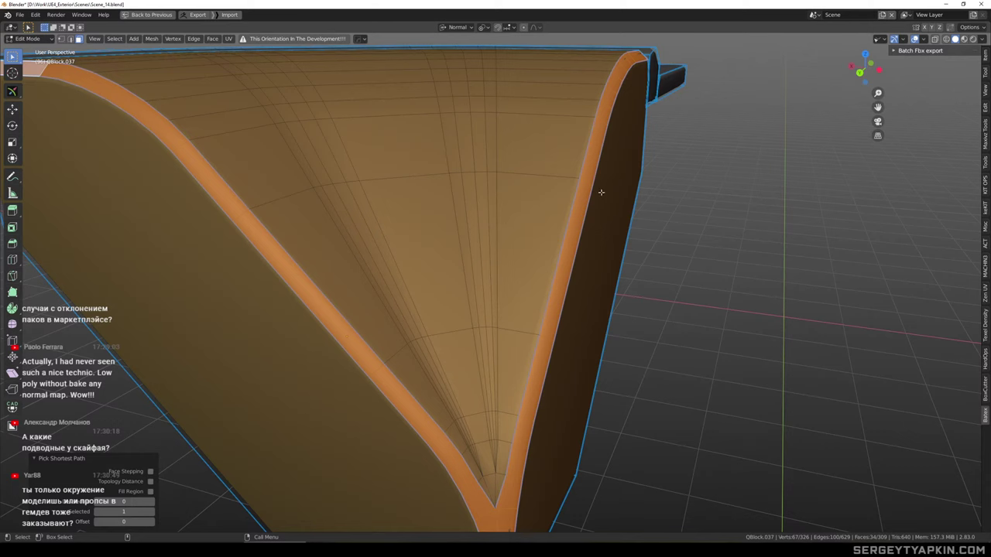
key(super)
scroll(600, 192, down, 2)
click(613, 205)
key(alt+a)
scroll(602, 193, up, 2)
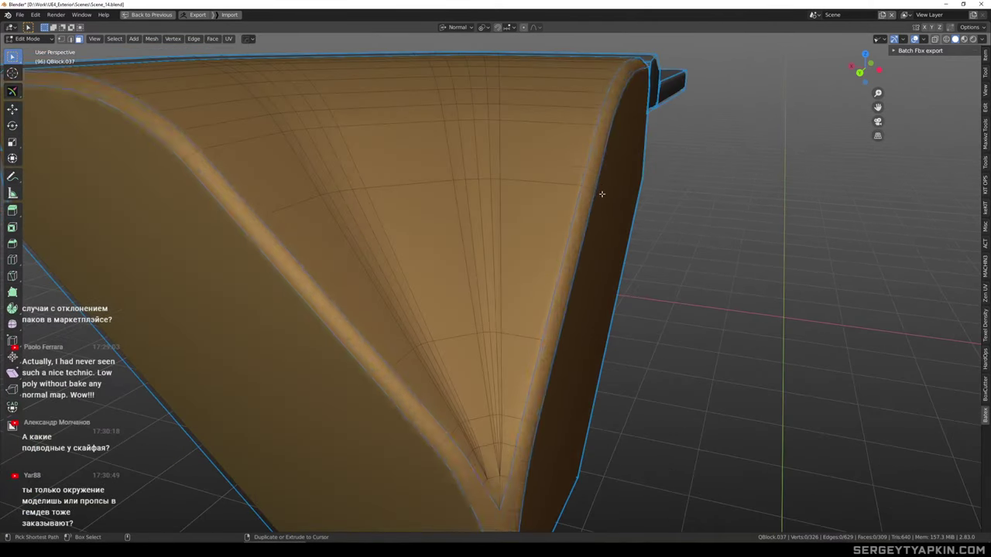
key(ctrl+z)
Switch the strip selection to edges and lower the Edge Bevel Weight of the inner corner's V-shaped border
shift+middle_drag(610, 193, 598, 187)
right_click(601, 185)
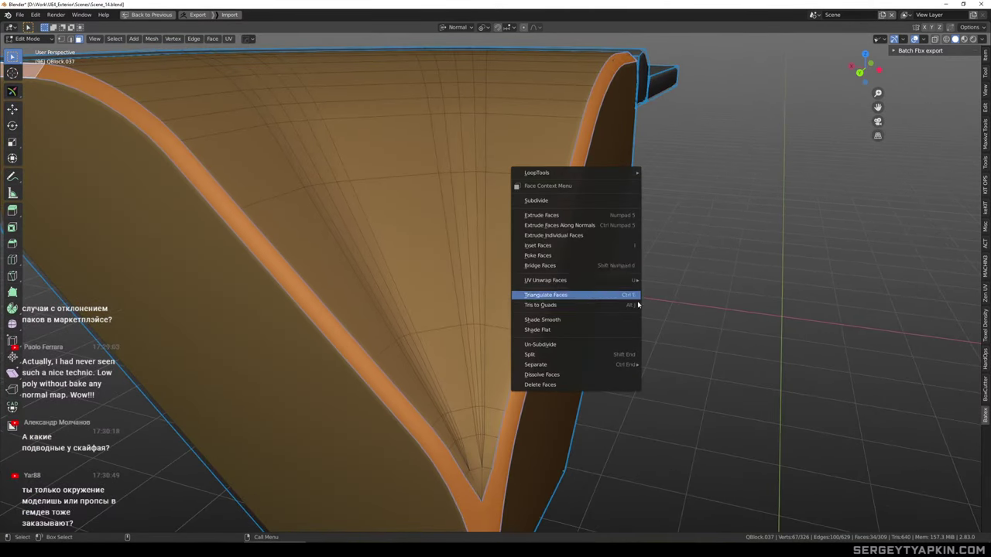
key(2)
right_click(686, 268)
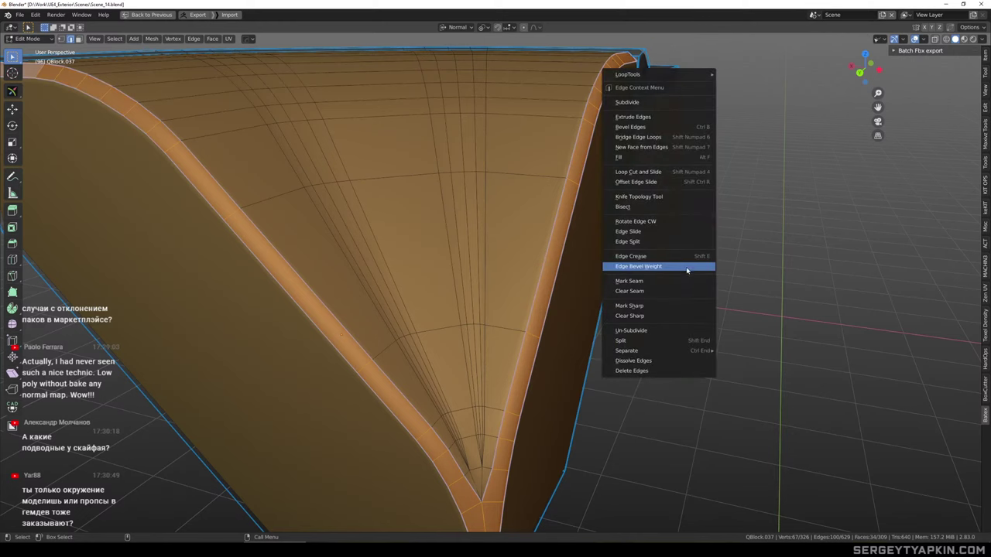
click(682, 268)
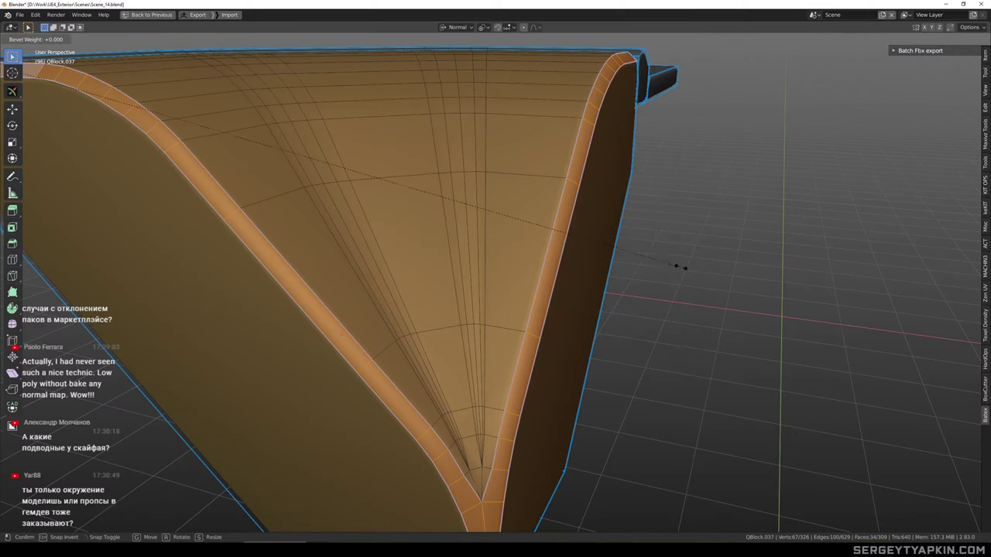
click(620, 246)
Check the inner corner block's border shading on its own and together with the neighbouring panels
key(Tab)
scroll(620, 240, down, 5)
middle_drag(682, 230, 655, 248)
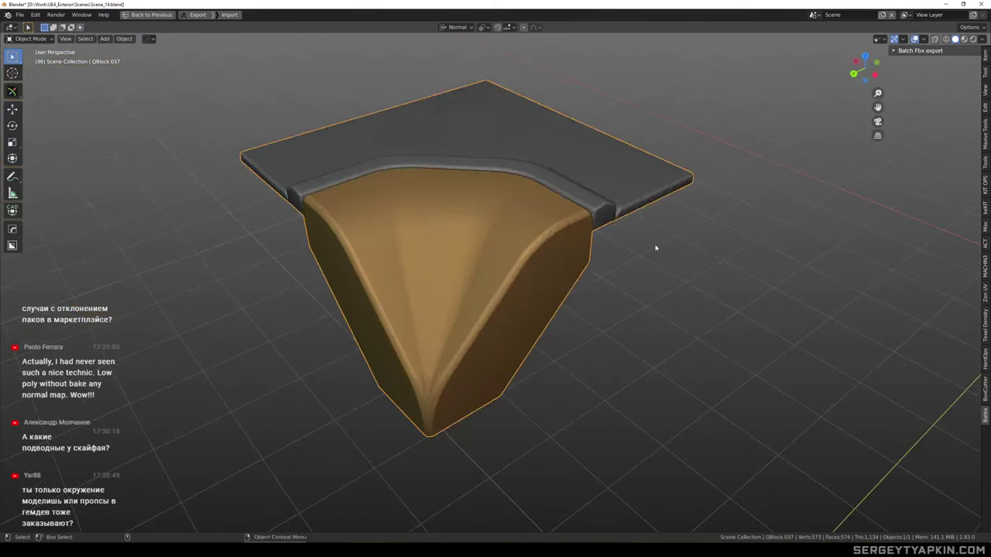
key(slash)
middle_drag(544, 221, 522, 231)
scroll(535, 222, up, 3)
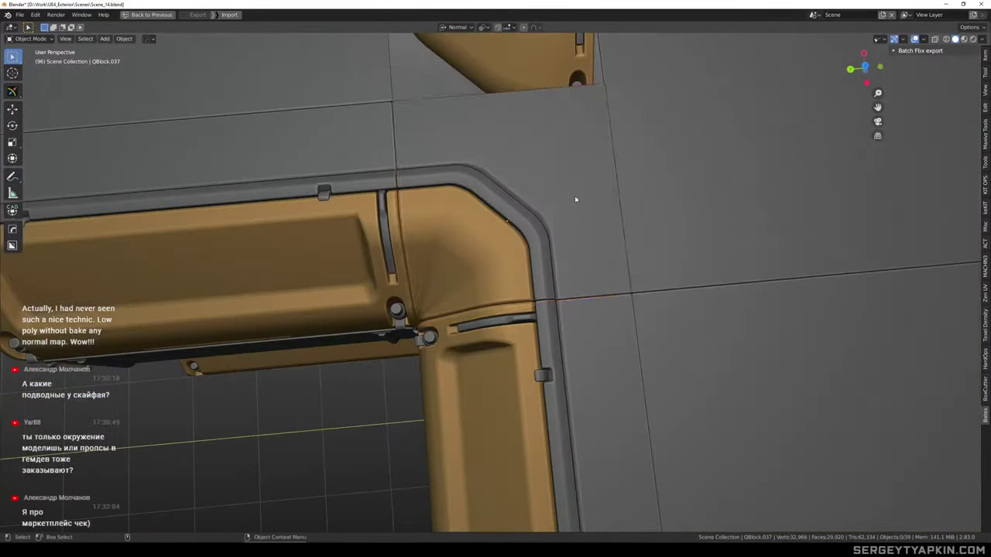
Isolate the inner corner block again and reopen its mesh with the roof plate in view
click(575, 197)
key(slash)
key(Tab)
scroll(569, 206, up, 3)
middle_drag(569, 206, 548, 157)
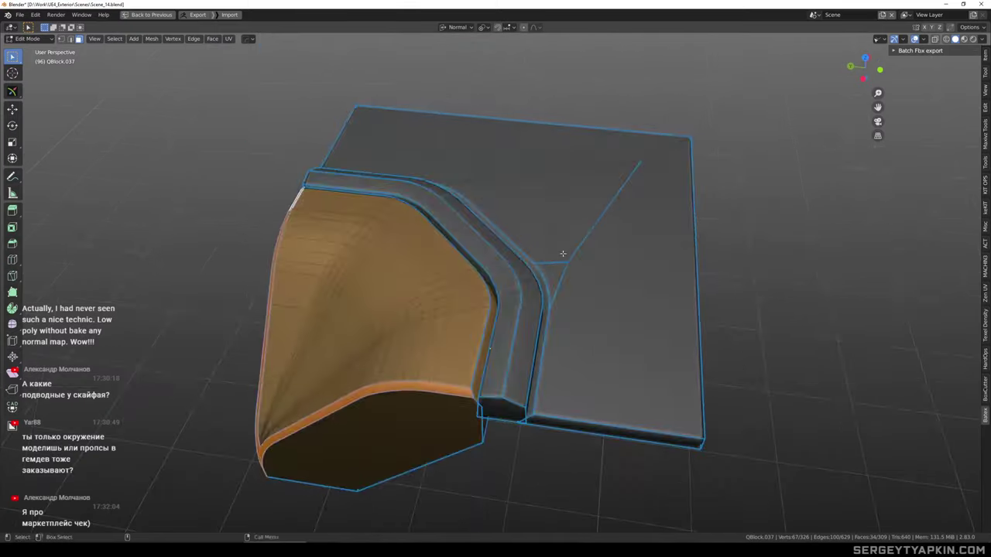
Examine the stray diagonal edges on the roof plate and where they meet the curved trim
scroll(562, 253, down, 1)
shift+middle_drag(562, 252, 548, 201)
middle_drag(616, 223, 608, 329)
scroll(564, 200, up, 2)
scroll(534, 219, down, 5)
scroll(549, 258, up, 3)
shift+middle_drag(517, 252, 444, 178)
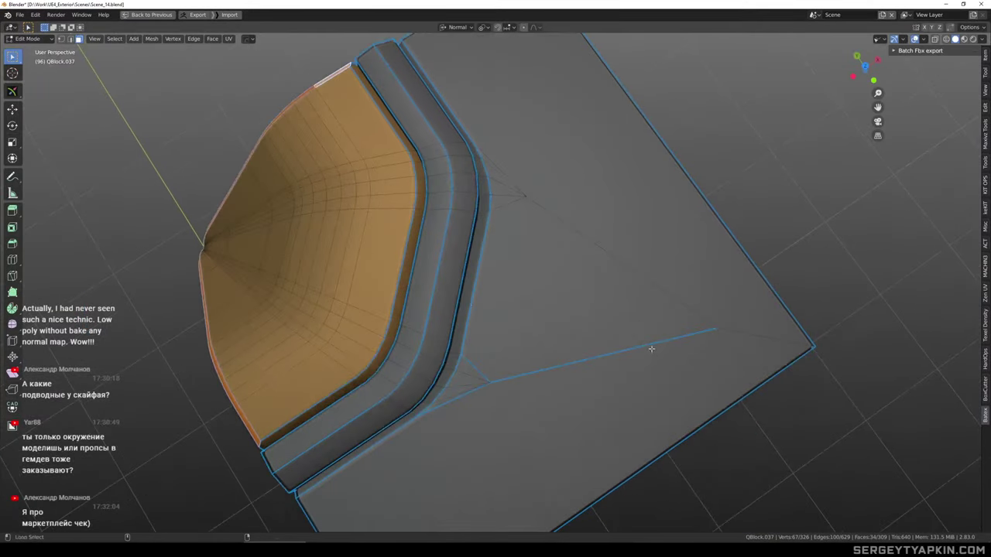
middle_drag(650, 347, 617, 181)
scroll(615, 274, down, 2)
scroll(620, 260, up, 4)
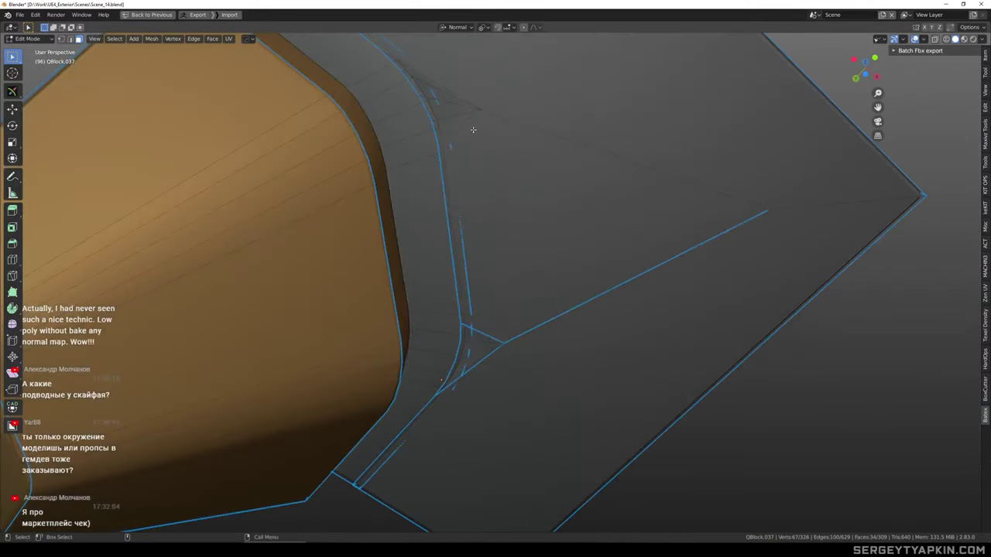
middle_drag(556, 184, 553, 316)
scroll(569, 264, down, 2)
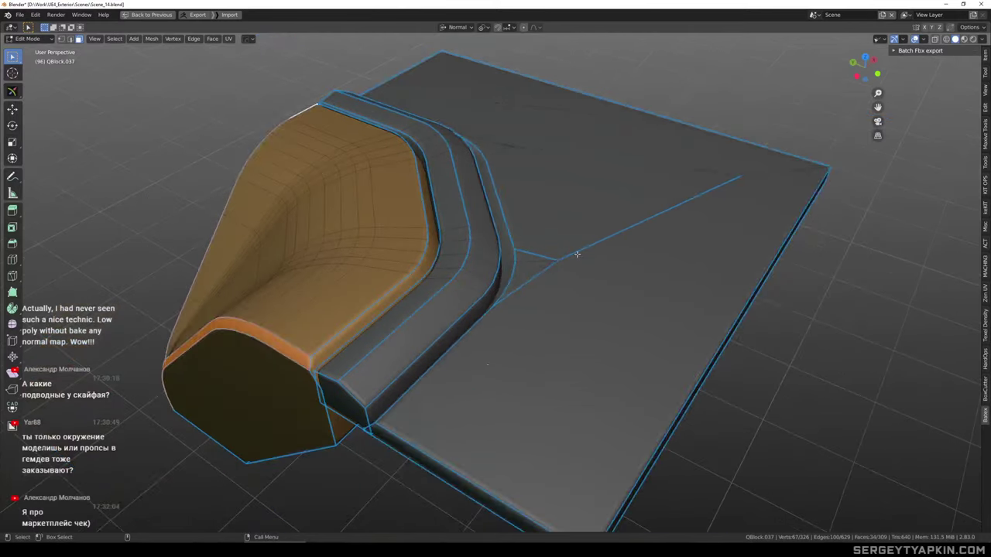
Select all linked faces of the roof plate and run the Clean Mesh operation with a 0.5° dissolve angle
click(578, 257)
key(ctrl+l)
scroll(578, 256, down, 2)
middle_drag(578, 256, 559, 241)
scroll(581, 241, up, 2)
key(q)
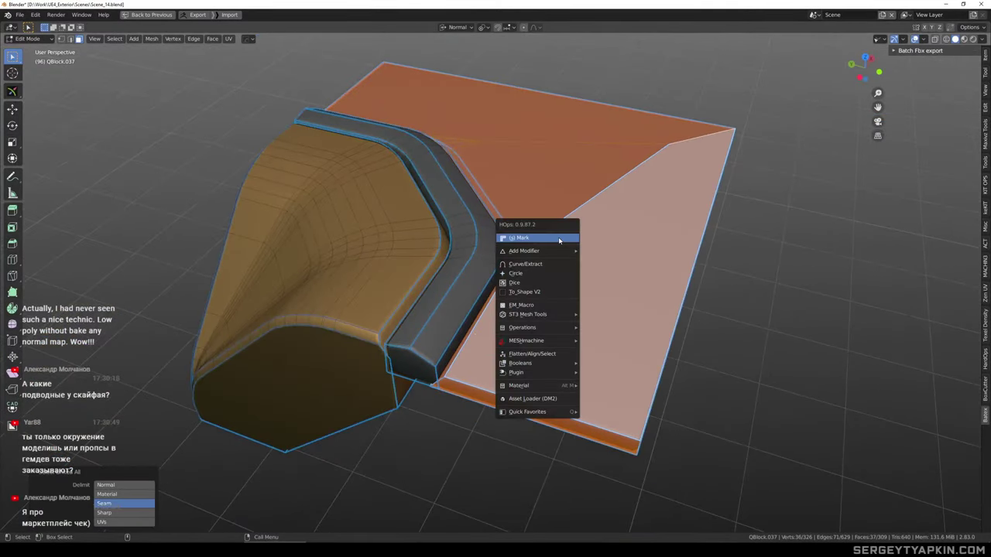
mouse_move(562, 329)
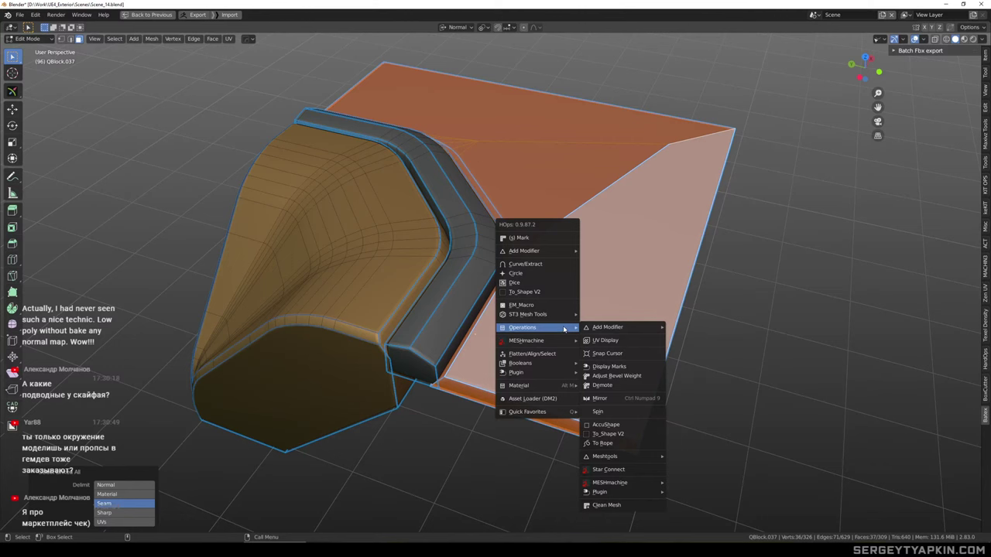
click(617, 506)
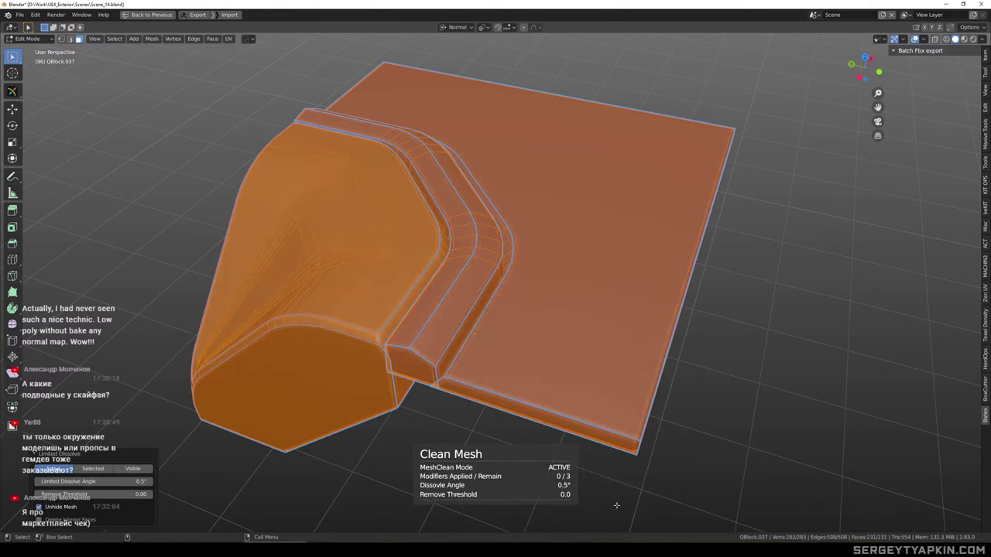
Finish the mesh clean, then delete the hidden faces on the underside of the roof plate and beneath the curved trim
click(750, 341)
scroll(604, 191, up, 1)
alt+drag(604, 191, 589, 162)
scroll(592, 210, up, 2)
alt+drag(591, 210, 647, 186)
click(630, 261)
alt+drag(630, 261, 615, 255)
alt+shift+drag(614, 255, 590, 185)
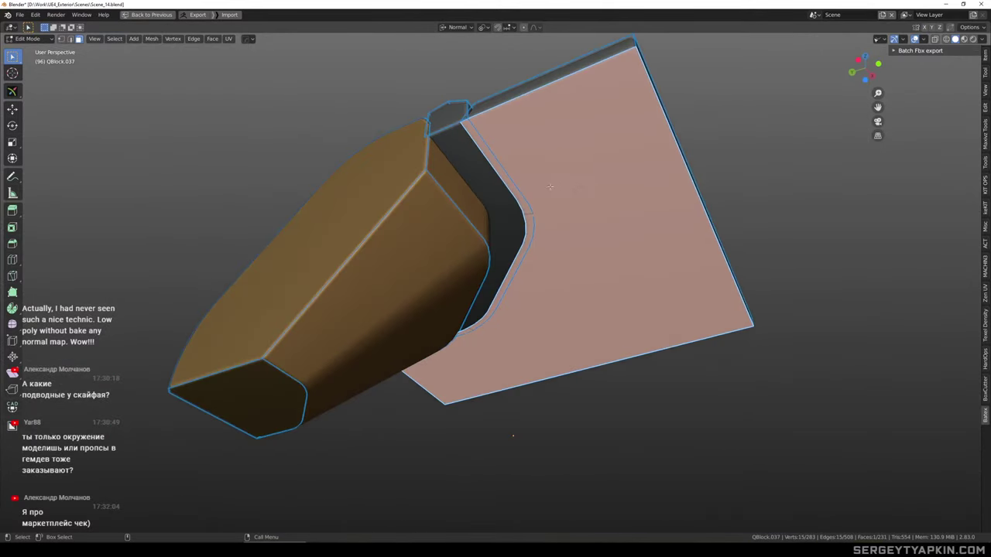
click(483, 190)
alt+drag(553, 247, 511, 229)
ctrl+click(511, 231)
ctrl+click(560, 296)
key(Delete)
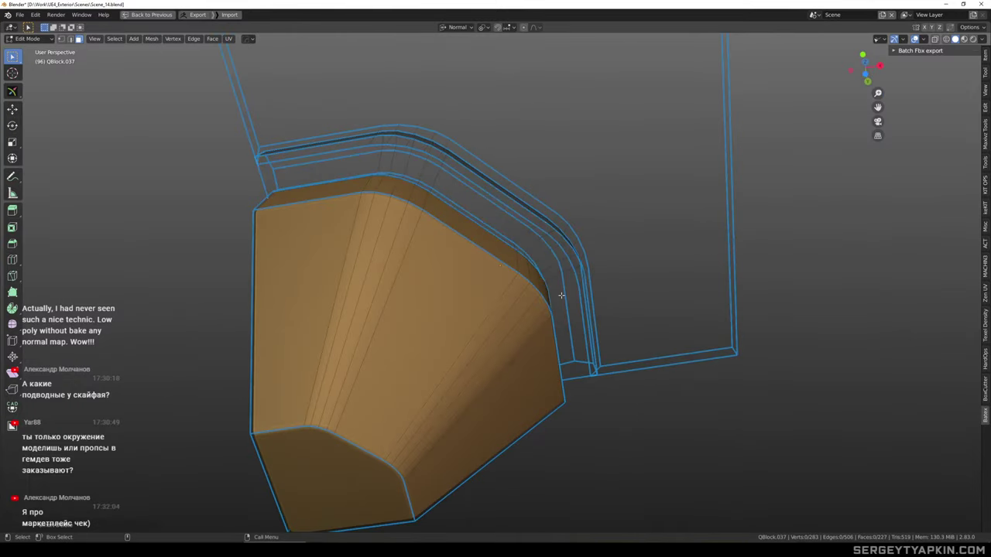
Select the sloped faces on the underside of the orange corner body and delete them
mouse_move(538, 270)
middle_down()
mouse_move(519, 243)
mouse_move(573, 289)
mouse_move(516, 277)
mouse_move(544, 288)
middle_up()
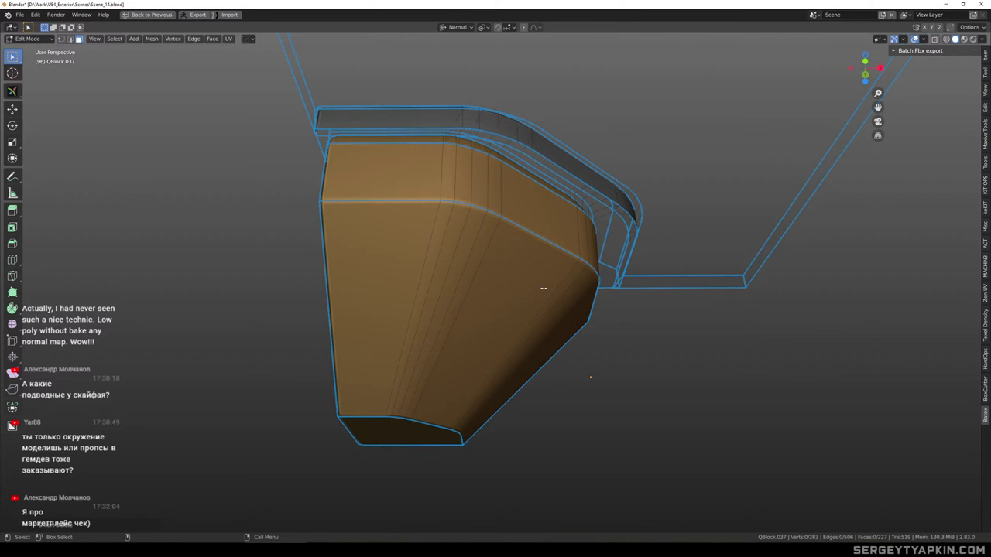
click(404, 235)
middle_drag(548, 275, 564, 215)
ctrl+click(586, 237)
click(582, 213)
ctrl+click(511, 205)
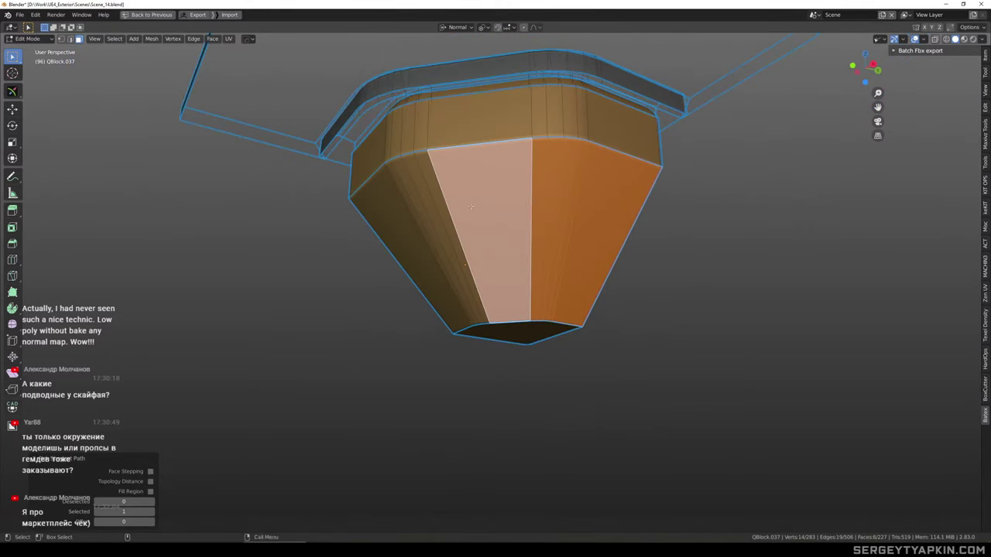
middle_drag(427, 215, 472, 221)
shift+middle_drag(445, 187, 466, 211)
ctrl+click(467, 228)
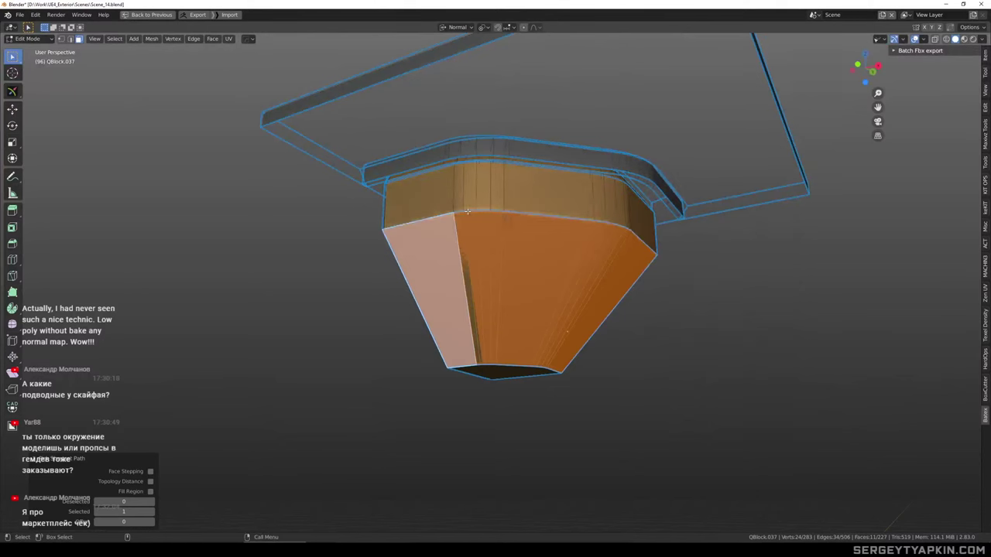
key(Delete)
Check the opened underside of the block, return to the full panel assembly in Object Mode and save the file
click(643, 226)
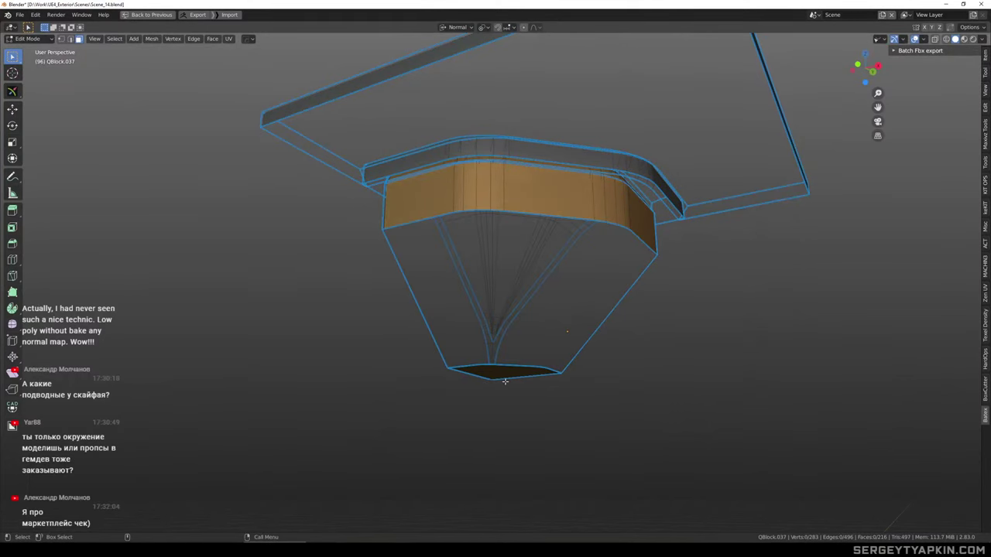
scroll(504, 341, down, 2)
middle_drag(504, 333, 562, 318)
click(560, 319)
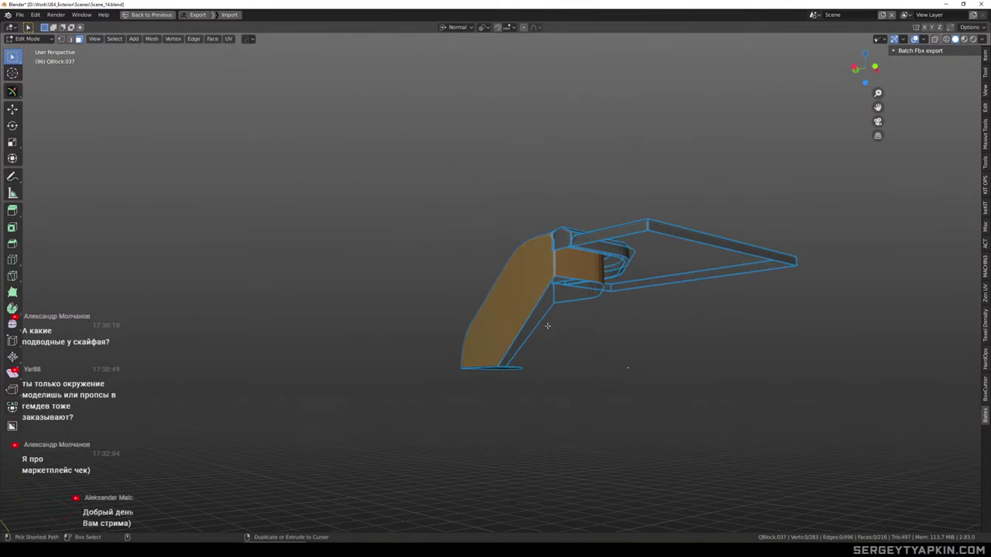
middle_drag(542, 370, 639, 277)
click(505, 373)
scroll(615, 380, up, 3)
mouse_move(639, 277)
middle_down()
mouse_move(576, 271)
mouse_move(637, 281)
middle_up()
key(Tab)
key(KP_Divide)
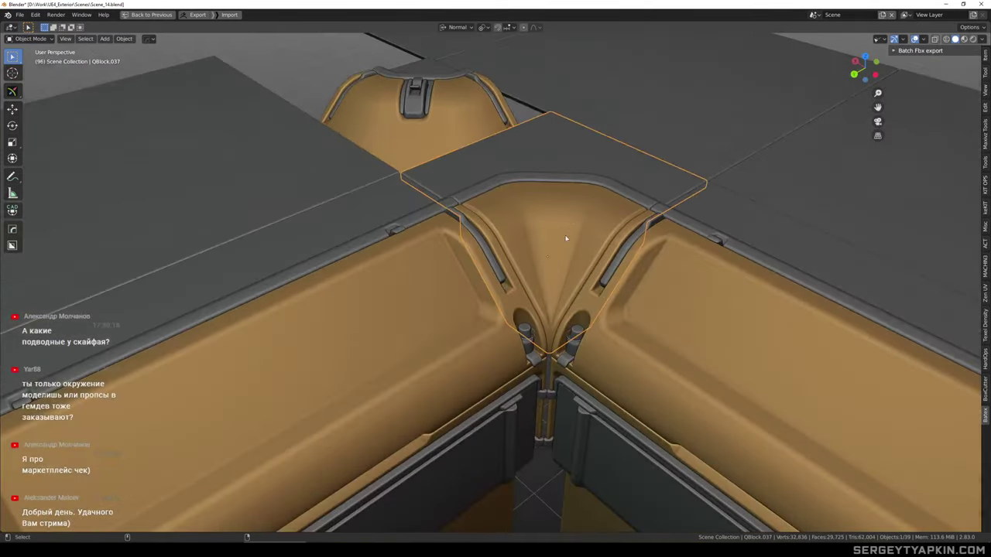
middle_drag(566, 238, 519, 227)
key(ctrl+s)
Examine how the inner corner block meets the neighbouring panels from near and far
scroll(539, 270, down, 3)
scroll(529, 271, down, 3)
scroll(541, 235, up, 3)
middle_drag(595, 226, 588, 267)
scroll(504, 281, down, 3)
scroll(504, 230, down, 4)
middle_drag(504, 230, 511, 197)
scroll(438, 266, up, 6)
middle_drag(462, 230, 428, 188)
Dissolve the two short centre edges at the lower tip of the inner corner block
scroll(428, 188, up, 3)
scroll(427, 188, up, 8)
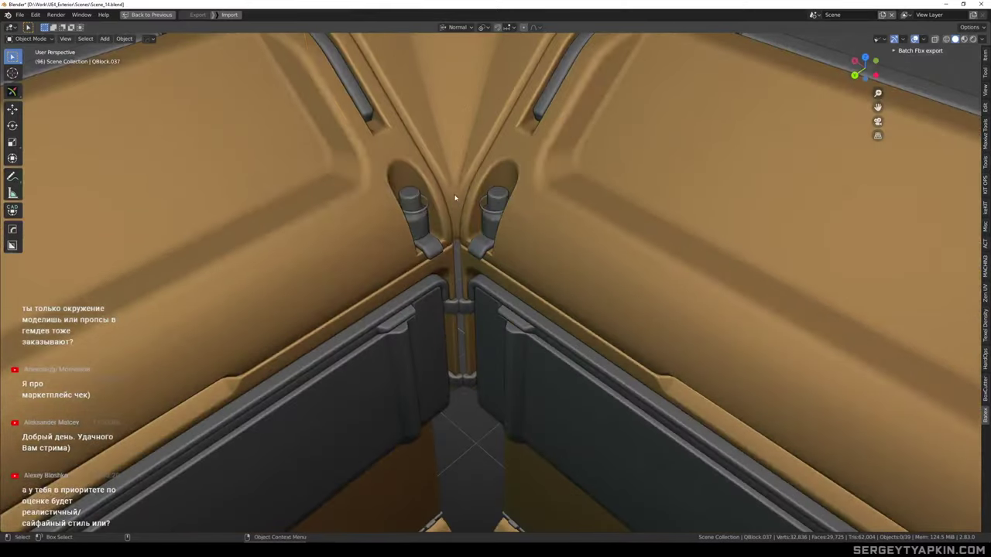
key(Tab)
scroll(455, 219, up, 2)
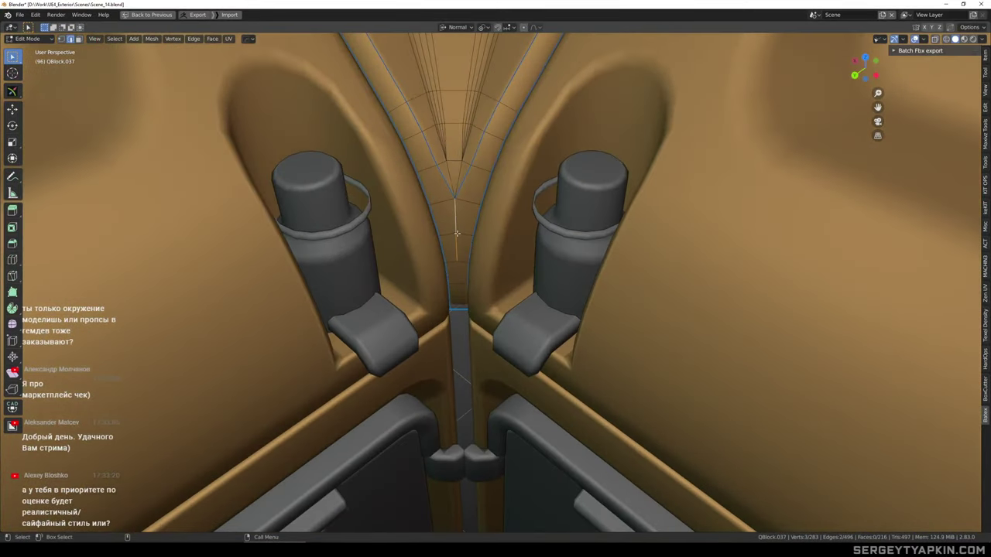
key(Tab)
scroll(460, 215, down, 10)
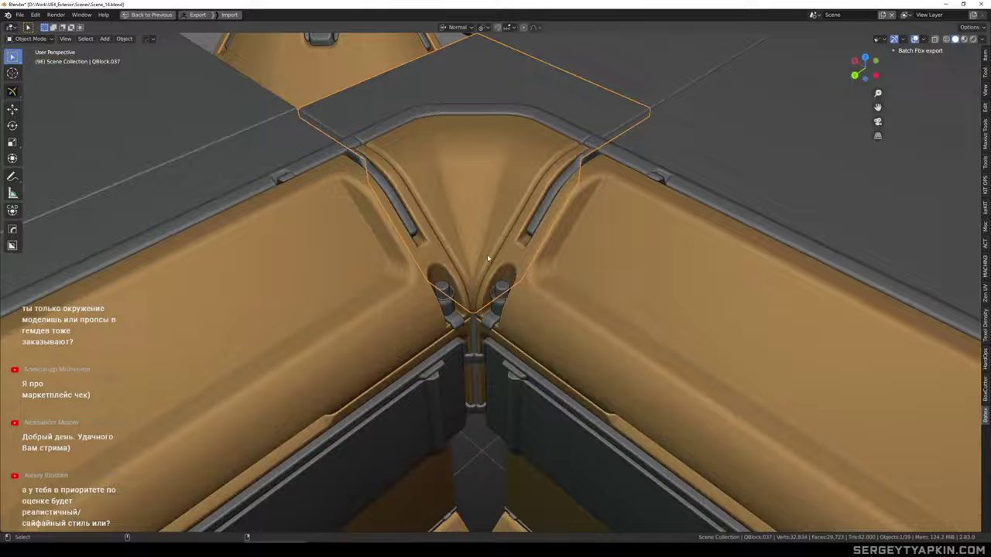
Try adding an edge loop across the corner's fan-shaped faces and bevelling it into a single-segment band about 0.14 m wide
mouse_move(489, 259)
middle_down()
mouse_move(474, 226)
mouse_move(483, 276)
mouse_move(479, 249)
mouse_move(483, 264)
middle_up()
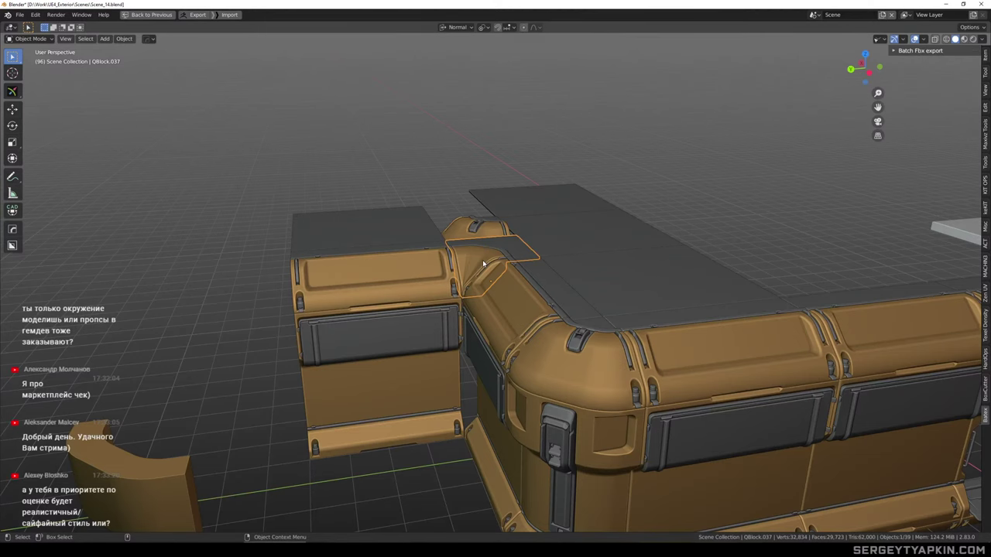
scroll(475, 271, up, 6)
key(Tab)
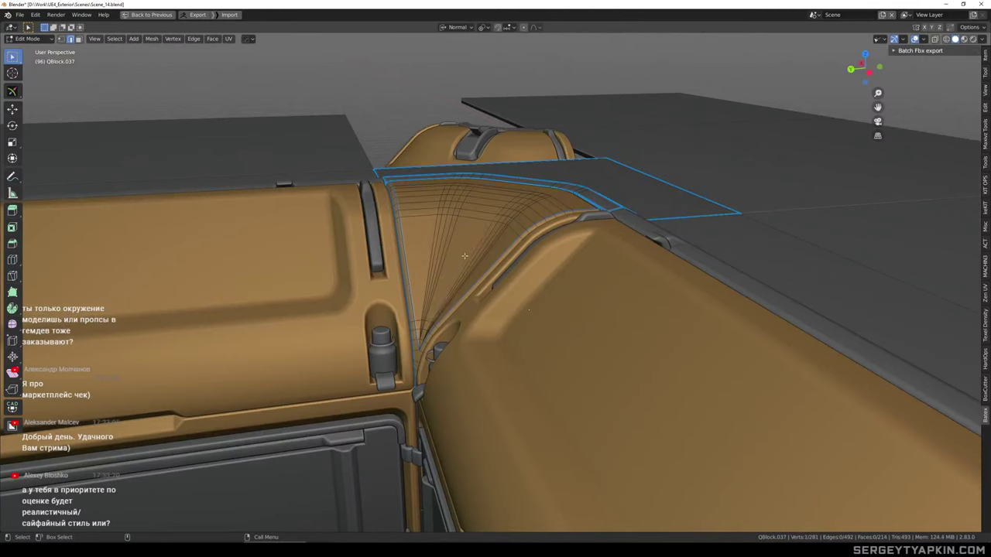
scroll(464, 267, up, 8)
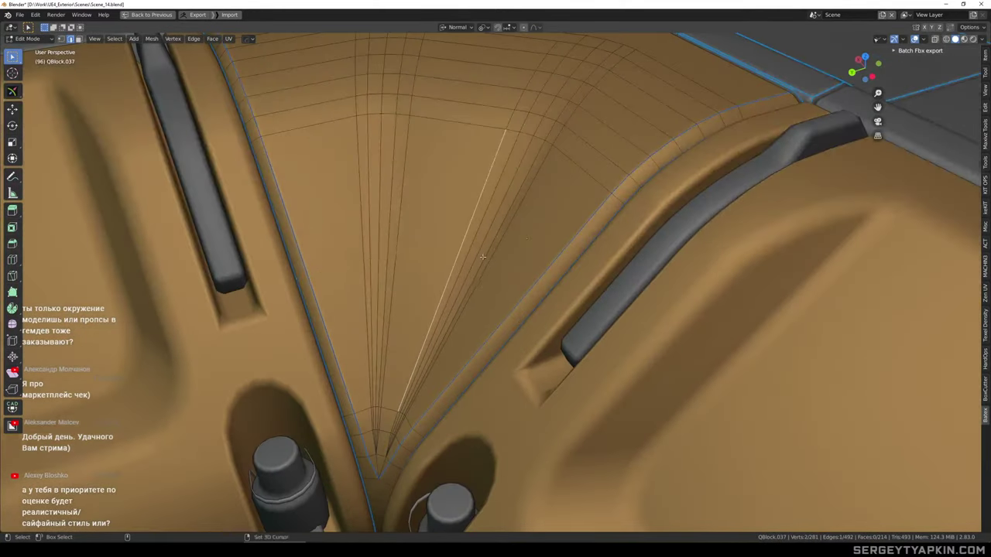
click(488, 258)
click(488, 259)
middle_drag(500, 258, 541, 302)
scroll(586, 304, down, 3)
key(ctrl+b)
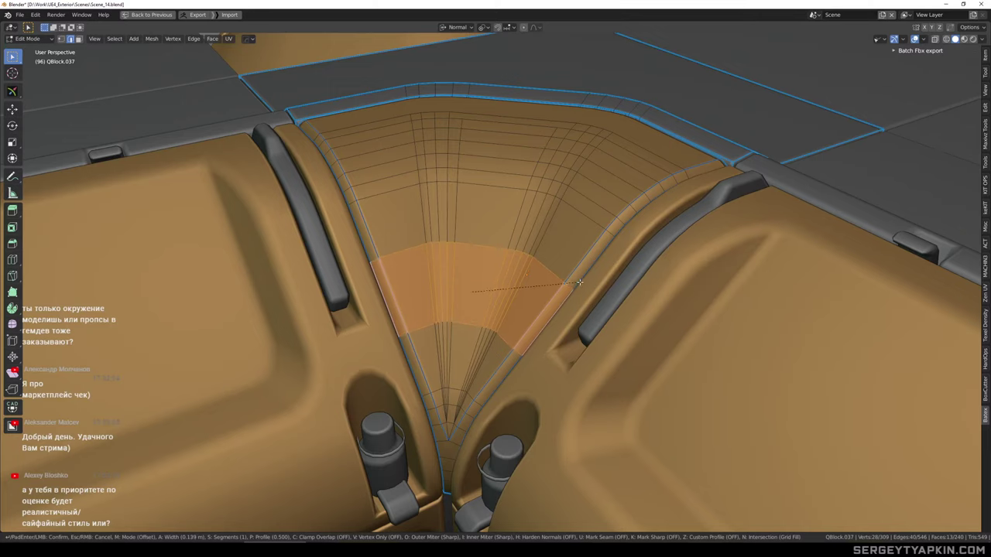
click(577, 282)
key(Tab)
scroll(523, 291, down, 4)
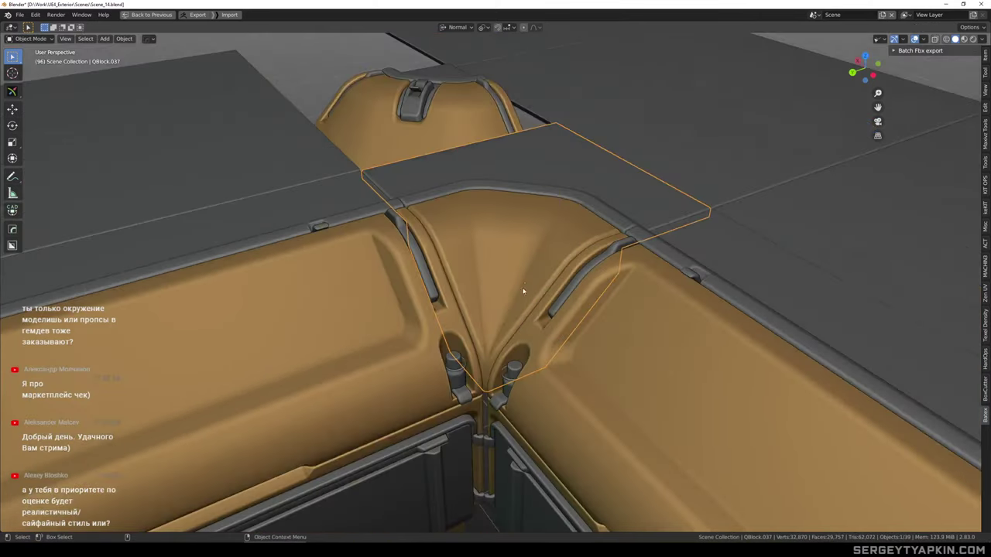
Try recessing the band of faces by extruding it along the normals with an offset of 0.0826 m
middle_drag(524, 291, 562, 341)
scroll(537, 294, down, 3)
scroll(537, 291, up, 5)
key(Tab)
key(alt+e)
click(562, 338)
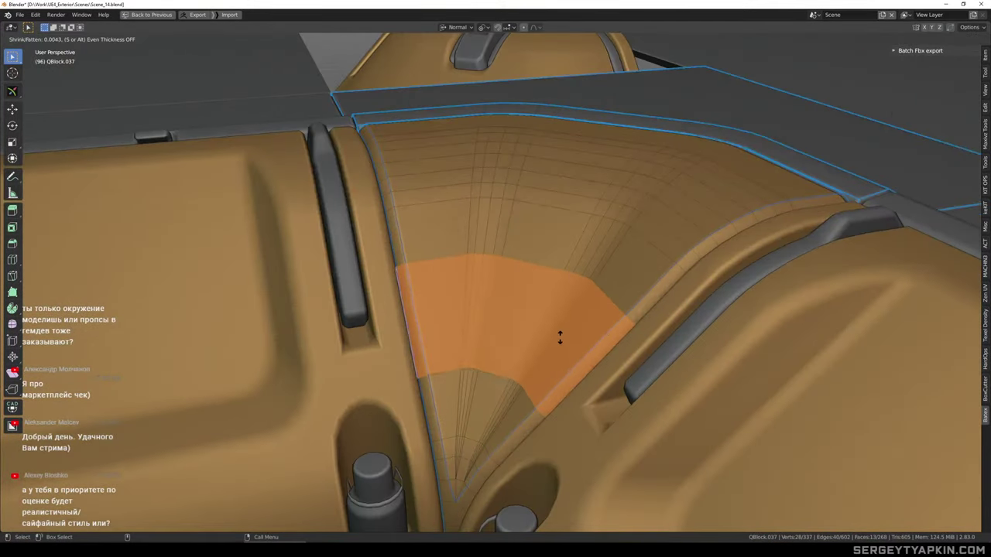
click(568, 350)
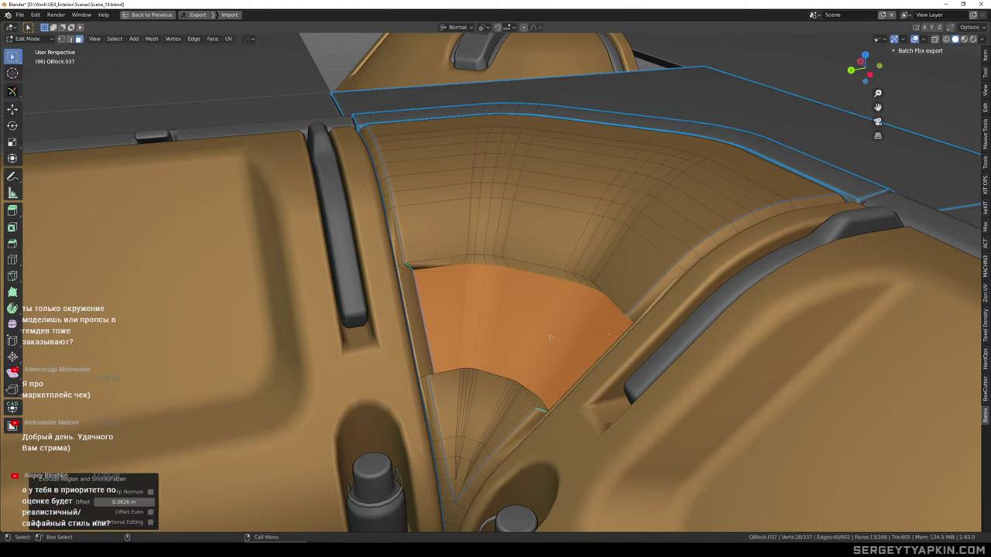
Expand the selection around the recessed band and apply Sharpen to the corner block to test its shading
key(ctrl+KP_Add)
scroll(533, 326, down, 3)
key(Tab)
key(q)
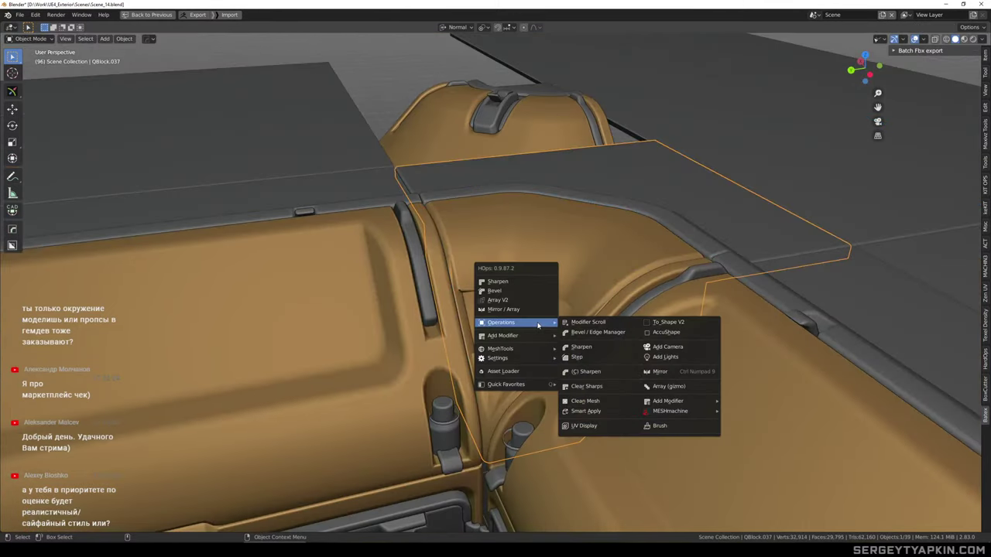
click(524, 282)
scroll(567, 301, down, 3)
mouse_move(567, 301)
middle_down()
mouse_move(560, 281)
mouse_move(631, 355)
mouse_move(552, 304)
middle_up()
scroll(553, 309, up, 2)
Undo the sharpening, the recessed extrusion and the bevelled loop on the corner block
key(ctrl+z)
key(ctrl+z)
key(ctrl+z)
key(ctrl+z)
key(ctrl+z)
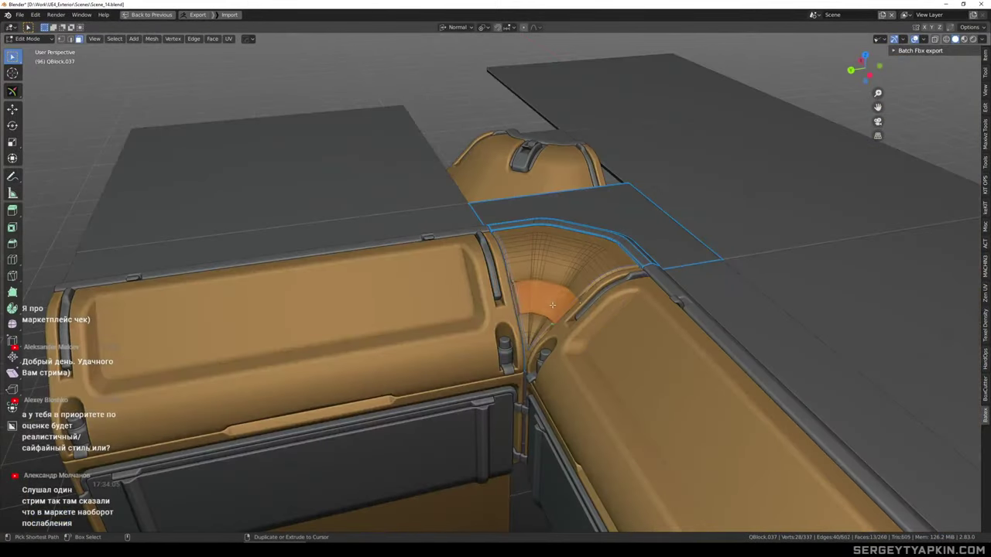
scroll(552, 307, up, 2)
key(ctrl+z)
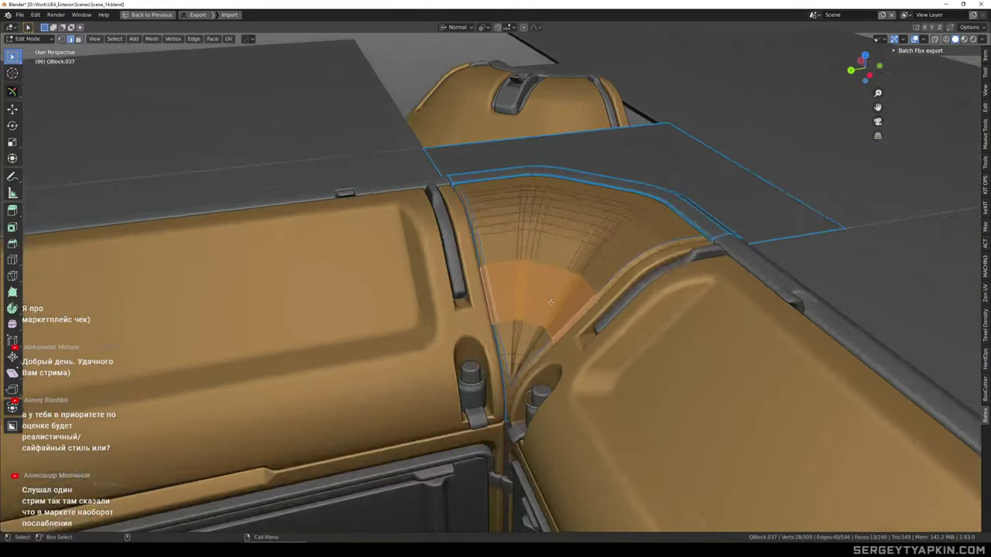
scroll(553, 307, down, 2)
key(ctrl+z)
key(ctrl+z)
scroll(553, 307, down, 2)
mouse_move(553, 308)
middle_down()
mouse_move(564, 313)
mouse_move(548, 353)
mouse_move(531, 328)
mouse_move(431, 307)
mouse_move(388, 302)
mouse_move(389, 327)
mouse_move(496, 293)
mouse_move(527, 336)
mouse_move(552, 313)
mouse_move(552, 324)
mouse_move(495, 261)
mouse_move(500, 297)
mouse_move(531, 312)
mouse_move(562, 313)
mouse_move(586, 299)
mouse_move(568, 265)
mouse_move(581, 272)
mouse_move(586, 282)
mouse_move(552, 296)
mouse_move(554, 306)
middle_up()
Select all linked geometry of the roof plate and separate it from the corner block into its own object
scroll(553, 306, up, 6)
key(Tab)
click(553, 311)
key(ctrl+l)
key(p)
click(545, 297)
Isolate the separated roof plate and fill the open boundary loop with a face
key(Tab)
scroll(546, 296, up, 3)
click(546, 296)
key(shift+h)
scroll(586, 299, down, 3)
key(Tab)
scroll(583, 275, up, 2)
alt+click(622, 278)
key(f)
key(Tab)
scroll(560, 265, up, 2)
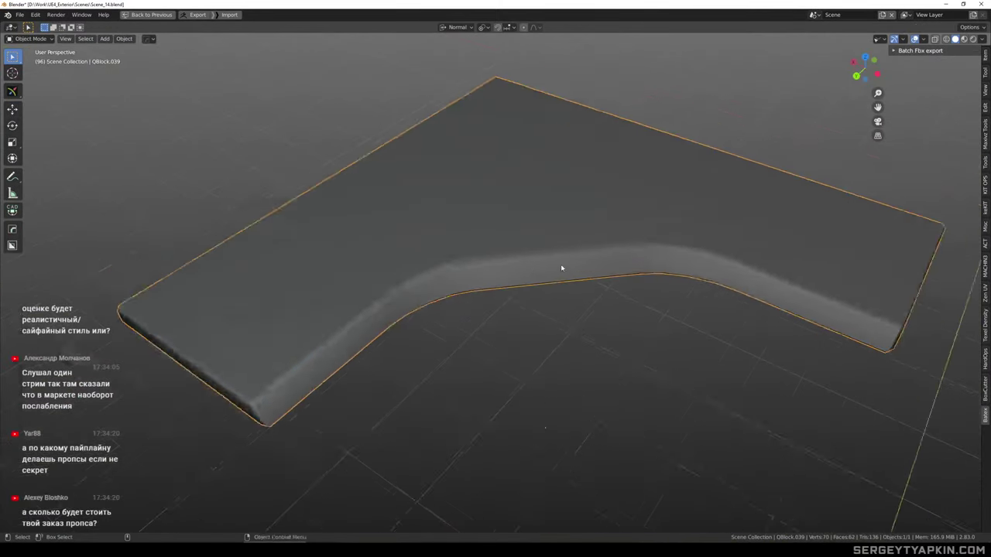
Remove the bevel rounding from the isolated roof plate
scroll(560, 265, up, 1)
shift+middle_drag(561, 266, 539, 313)
scroll(540, 312, down, 4)
key(ctrl+z)
scroll(539, 310, up, 2)
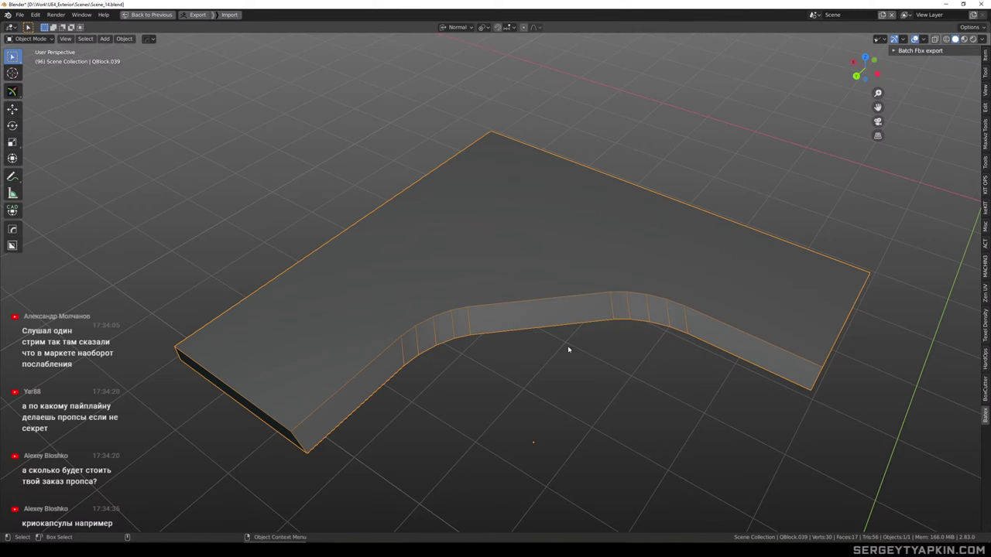
click(569, 349)
click(542, 311)
shift+middle_drag(545, 318, 551, 348)
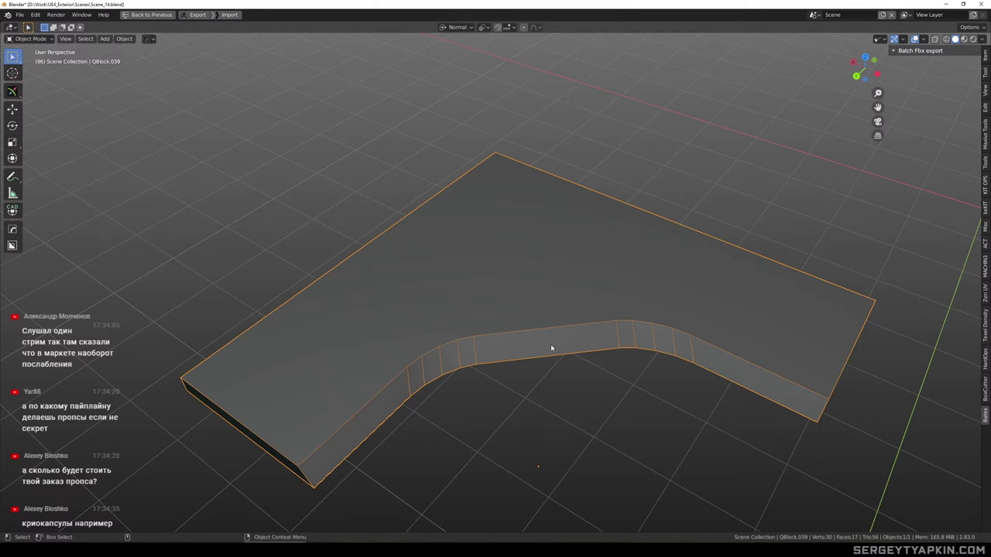
scroll(553, 346, up, 2)
scroll(550, 348, down, 2)
mouse_move(550, 348)
middle_down()
mouse_move(548, 333)
mouse_move(575, 305)
mouse_move(562, 341)
middle_up()
Cut a rectangular notch into the roof plate from the middle of its curved edge with BoxCutter
key(alt+w)
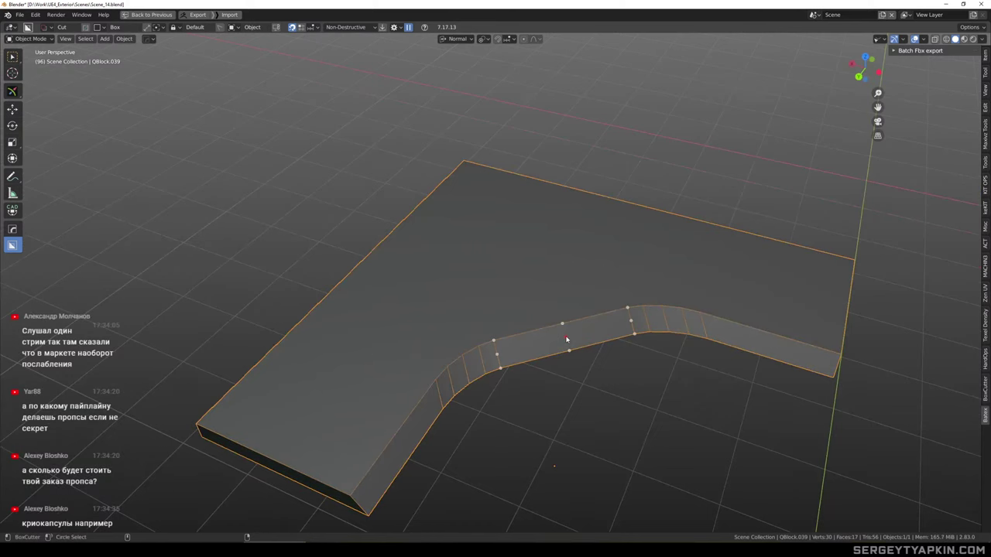
drag(566, 339, 591, 320)
key(Escape)
middle_drag(594, 303, 544, 330)
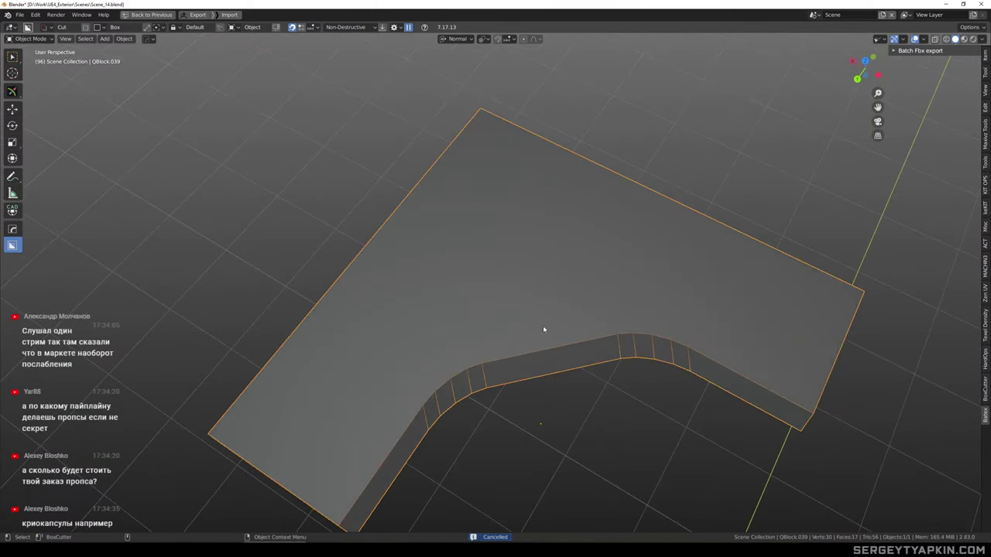
drag(544, 329, 566, 276)
drag(554, 265, 554, 265)
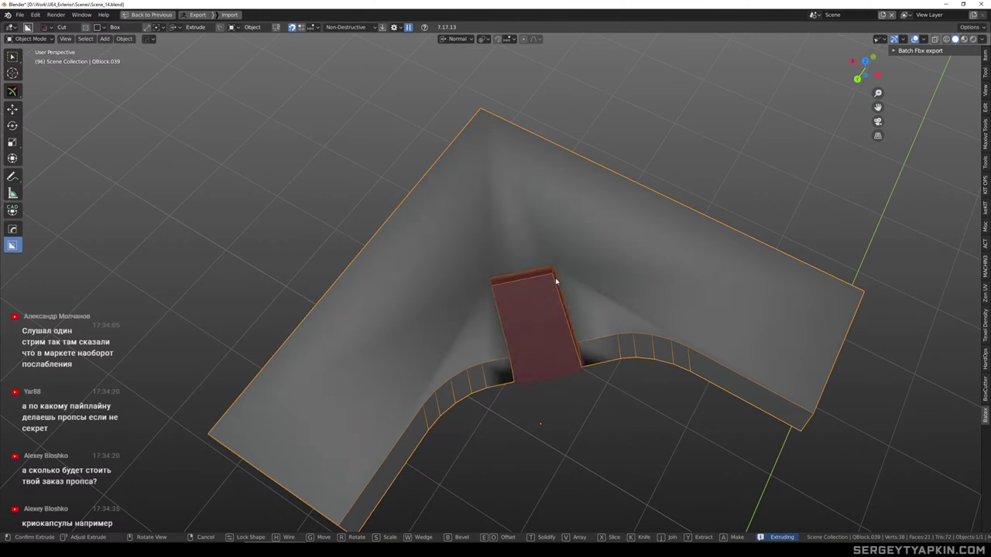
key(x)
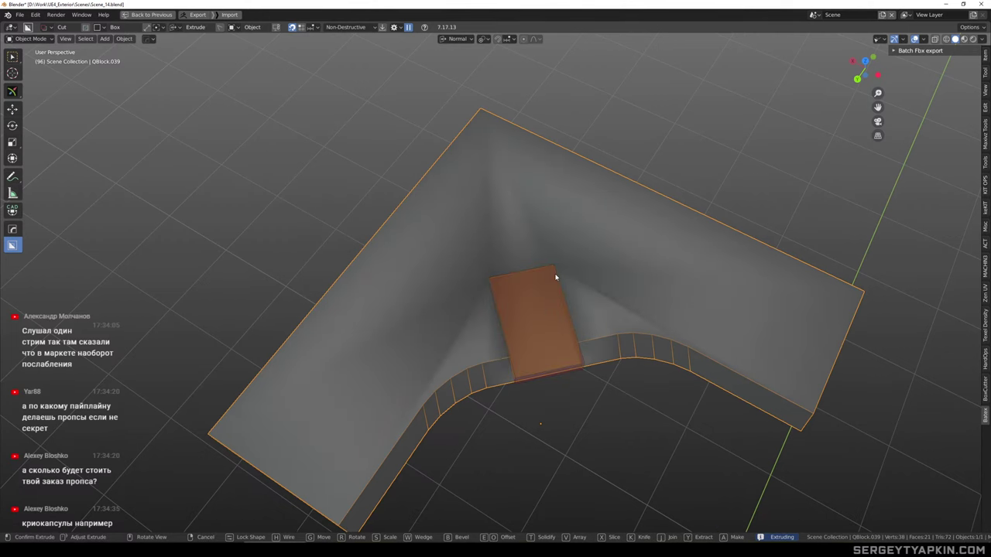
click(555, 289)
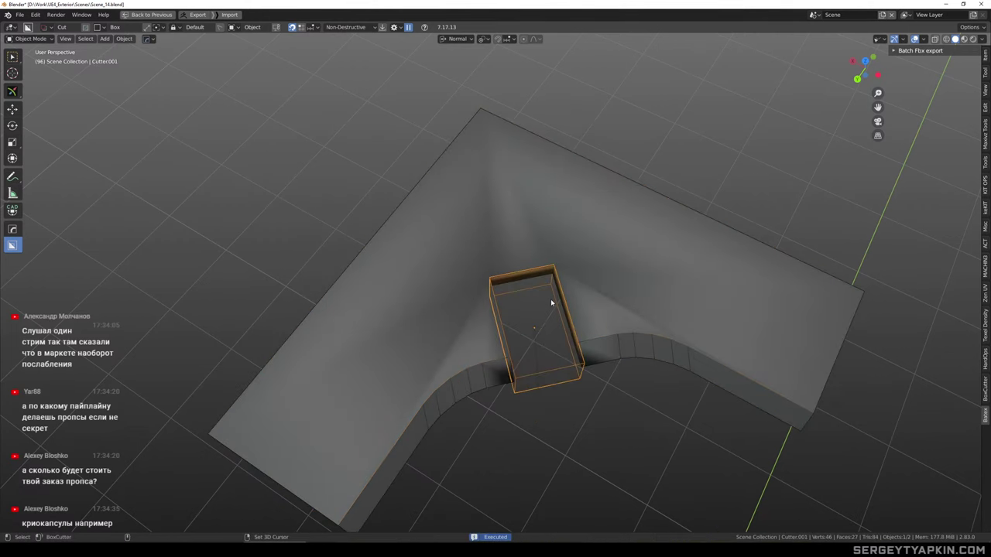
Bring back the neighbouring panels and move the cutter box's end face -0.20079 m along its normal to shorten the notch
middle_drag(550, 300, 469, 295)
key(KP_Divide)
middle_drag(541, 318, 599, 325)
scroll(521, 349, down, 4)
scroll(531, 360, up, 6)
key(Tab)
click(531, 361)
key(alt+shift+w)
scroll(586, 356, down, 3)
middle_drag(584, 358, 596, 372)
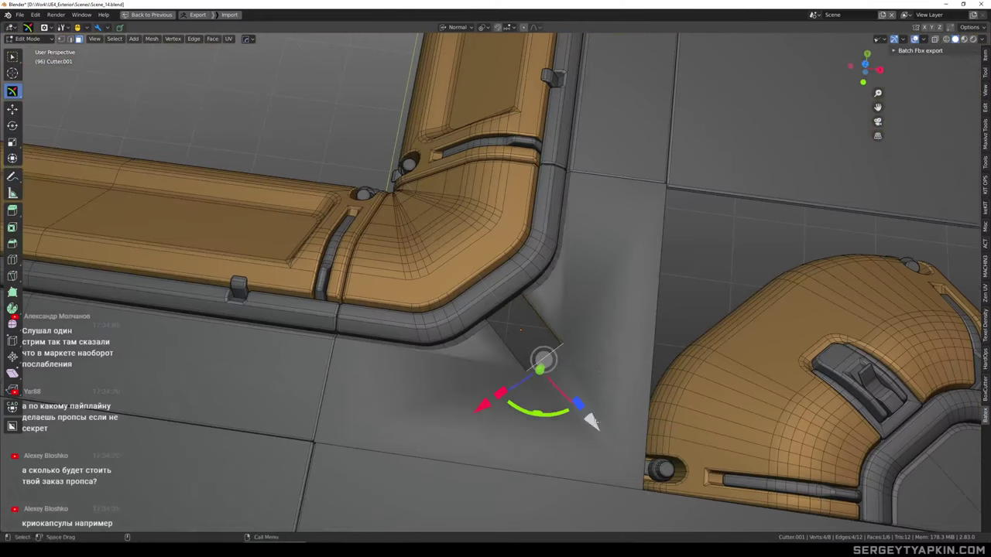
drag(594, 421, 578, 401)
Narrow the selection on the cutter box's end face to two edges, working in the top view
scroll(580, 387, down, 4)
middle_drag(582, 376, 509, 329)
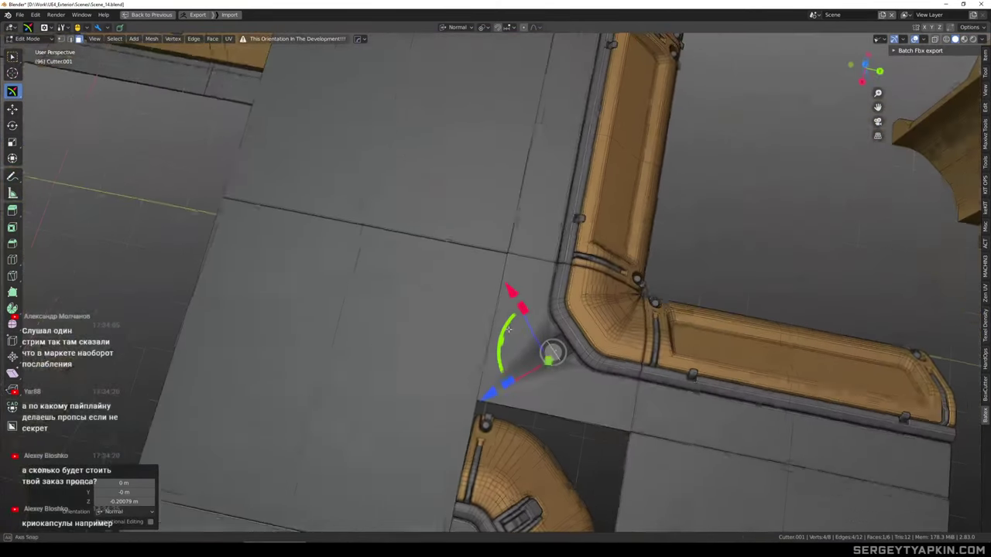
scroll(551, 370, up, 5)
key(grave)
click(583, 315)
scroll(583, 316, up, 3)
key(2)
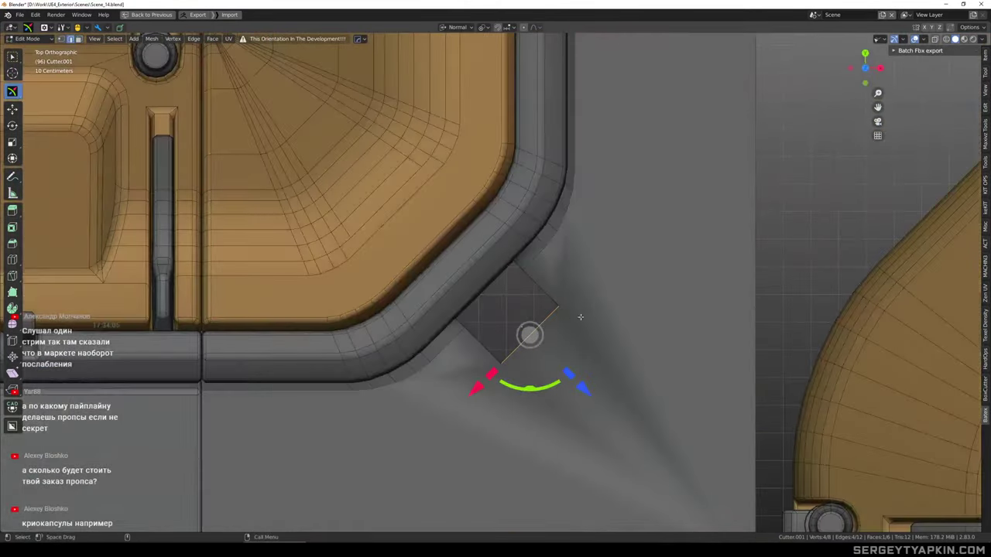
mouse_move(560, 323)
ctrl+shift+right_down()
mouse_move(537, 298)
mouse_move(541, 307)
ctrl+shift+right_up()
ctrl+shift+right_drag(523, 348, 503, 372)
mouse_move(617, 335)
middle_down()
mouse_move(596, 319)
mouse_move(591, 294)
middle_up()
Bevel the two selected end edges of the cutter box with 3 segments and a width of about 0.06 m
key(w)
scroll(550, 316, up, 6)
scroll(591, 340, down, 3)
middle_drag(593, 341, 568, 299)
scroll(591, 374, down, 3)
key(grave)
click(591, 326)
scroll(564, 302, down, 1)
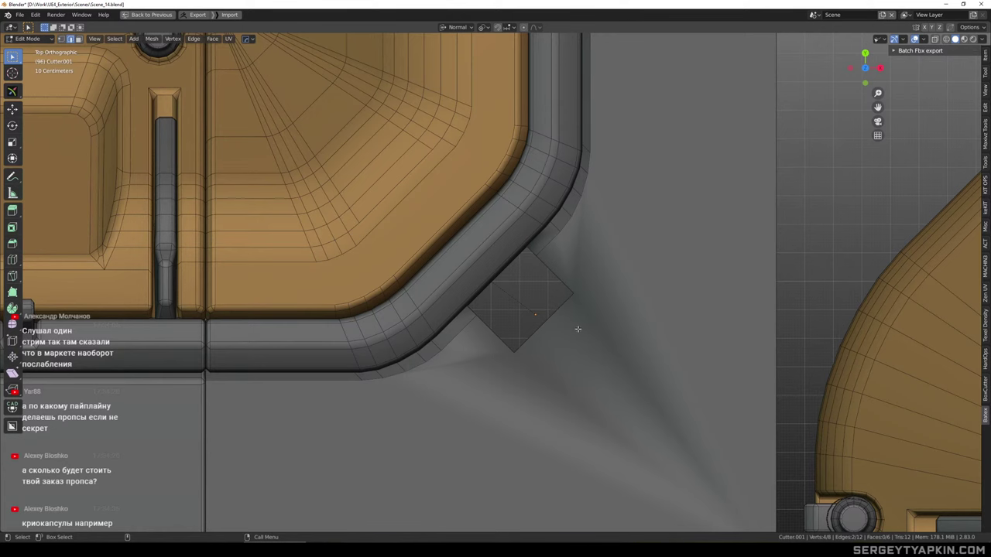
middle_drag(578, 330, 575, 330)
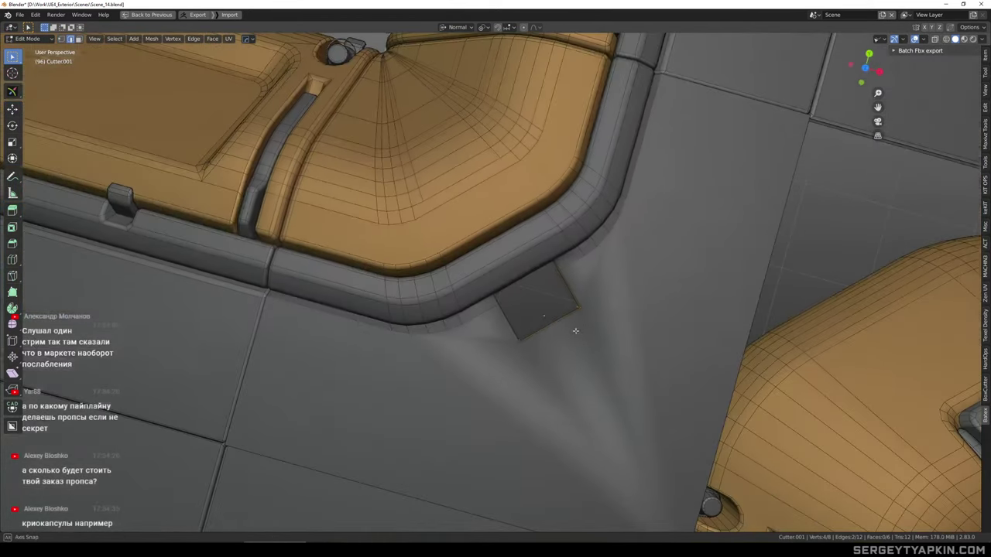
scroll(578, 330, down, 3)
key(grave)
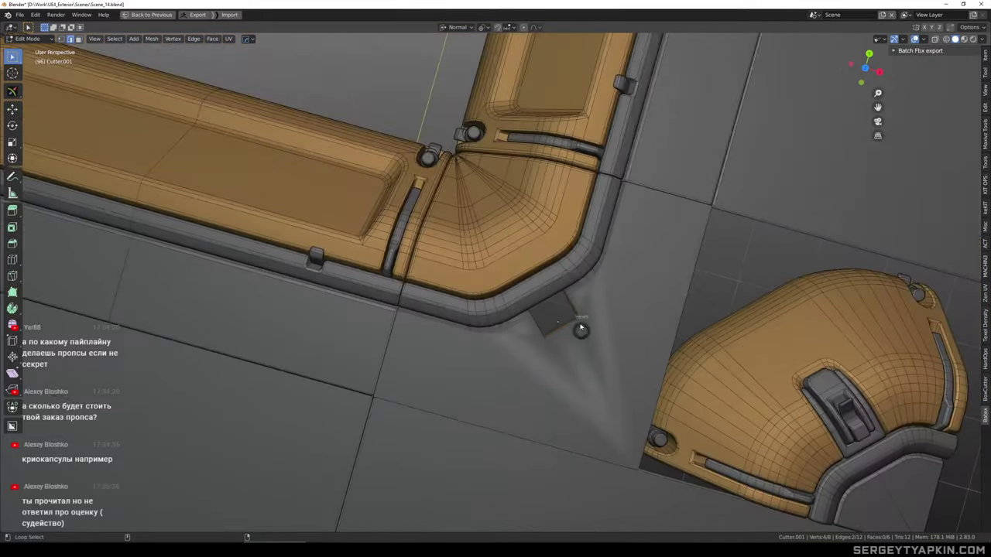
click(579, 283)
scroll(568, 329, up, 3)
key(ctrl+b)
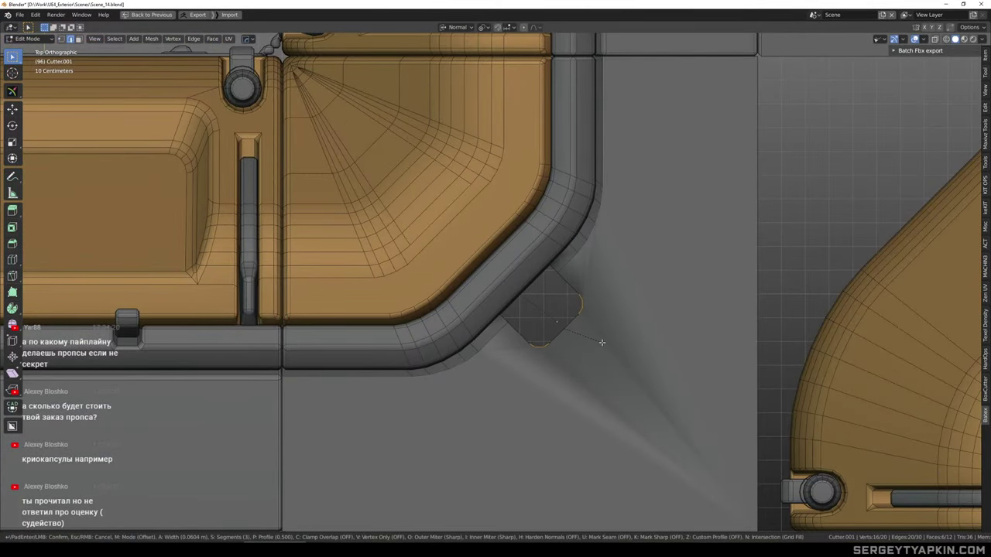
click(601, 342)
Convert the roof plate to a mesh to apply the rounded notch cut, and delete the cutter box
middle_drag(599, 343, 589, 316)
key(Tab)
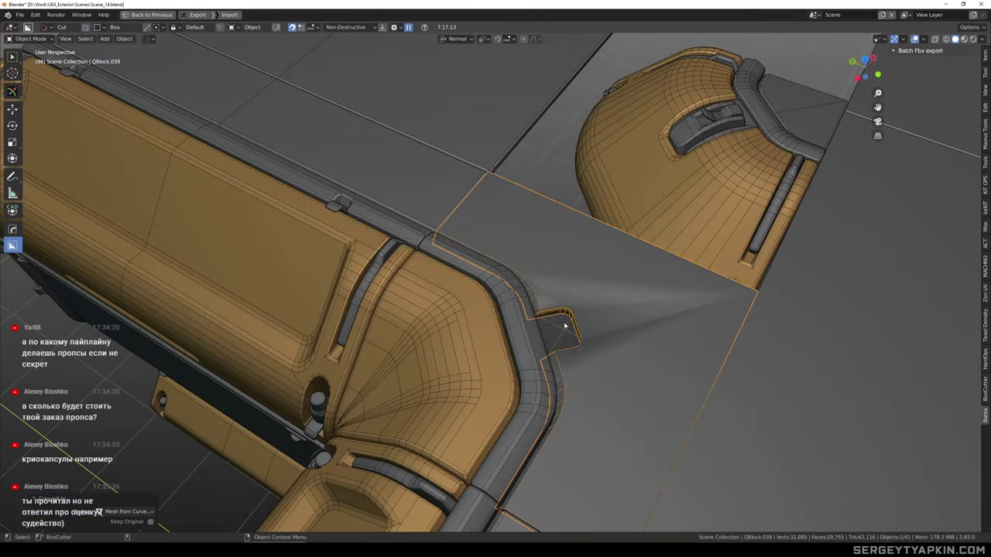
click(565, 326)
scroll(563, 325, down, 4)
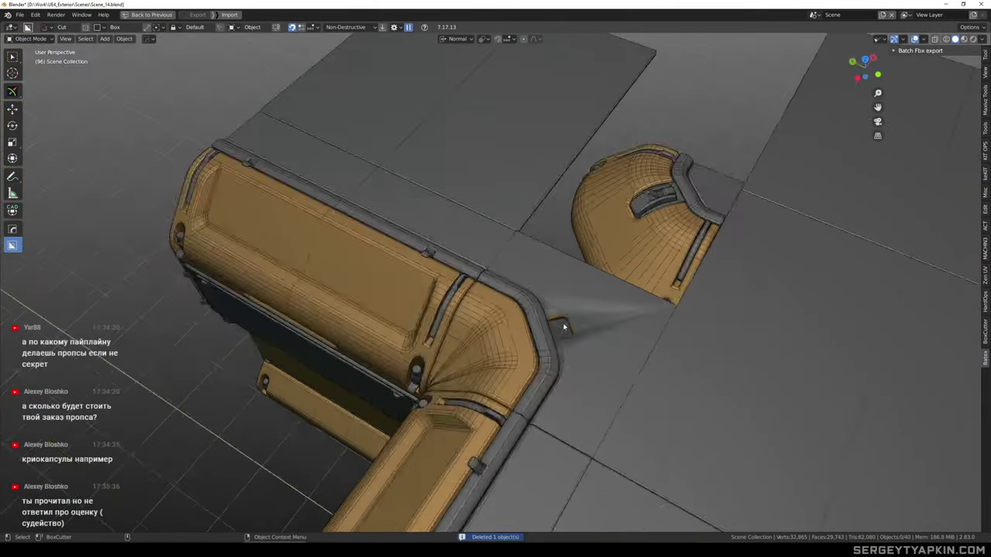
middle_drag(563, 326, 675, 291)
shift+middle_drag(675, 291, 520, 299)
scroll(516, 244, up, 5)
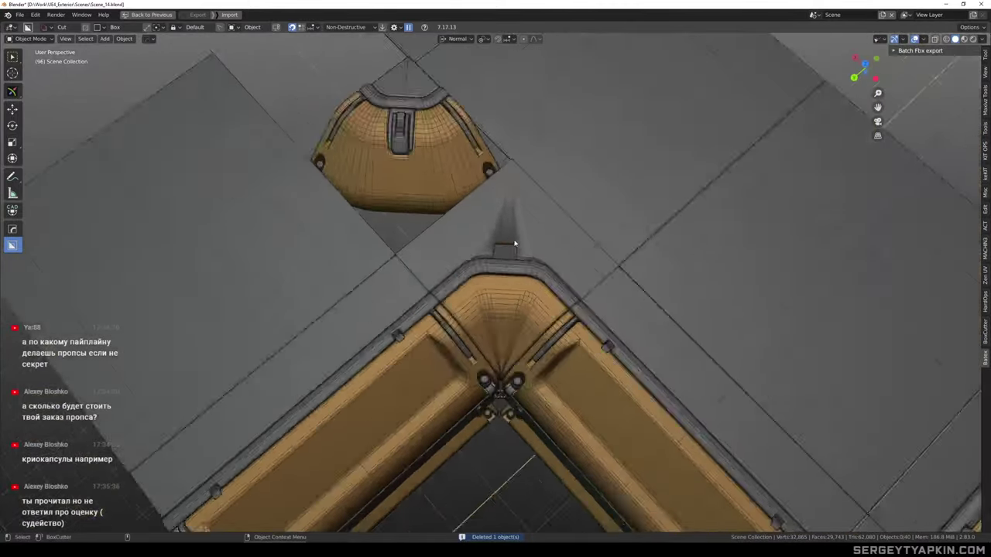
Select the notched roof plate and start editing its mesh around the notch
click(563, 237)
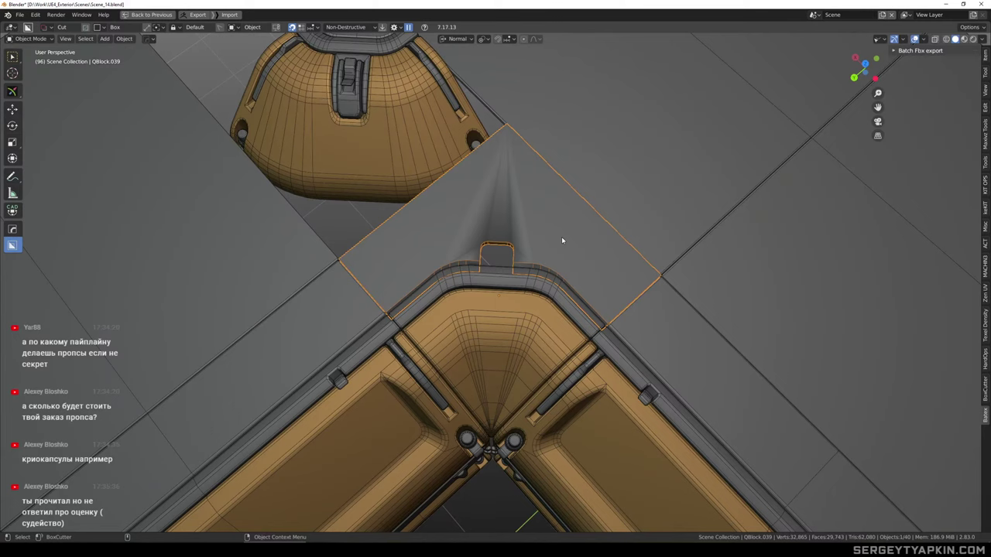
scroll(504, 246, up, 4)
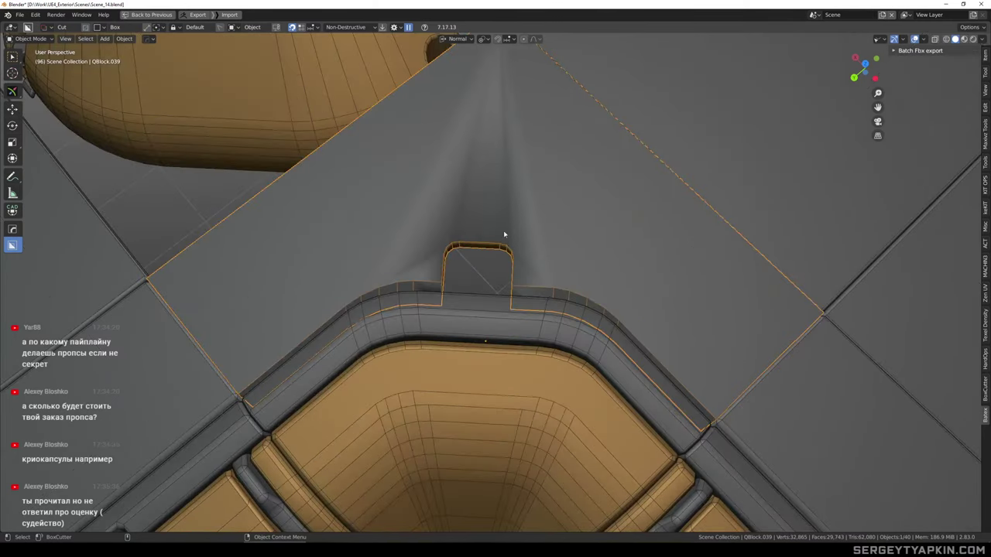
scroll(511, 236, down, 2)
middle_drag(520, 253, 445, 263)
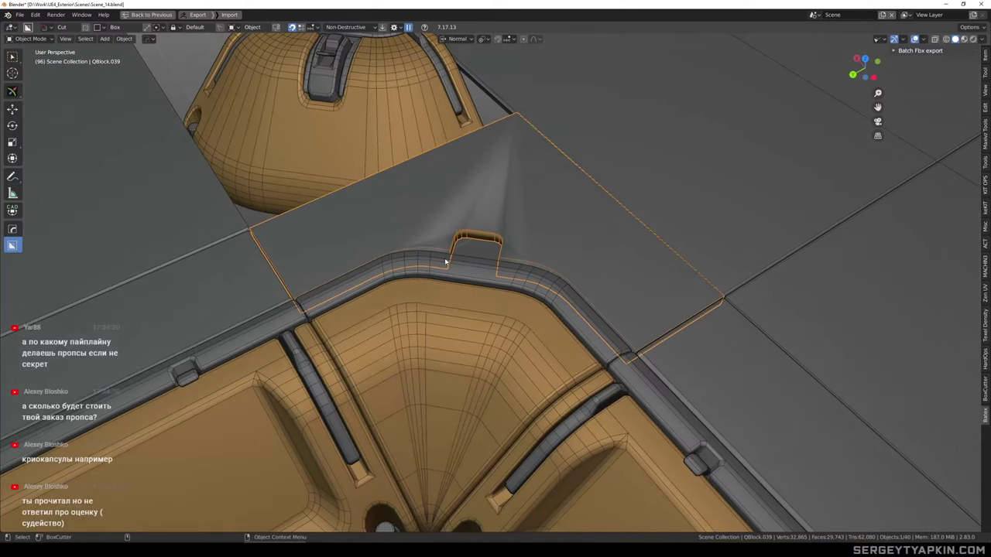
scroll(549, 329, up, 3)
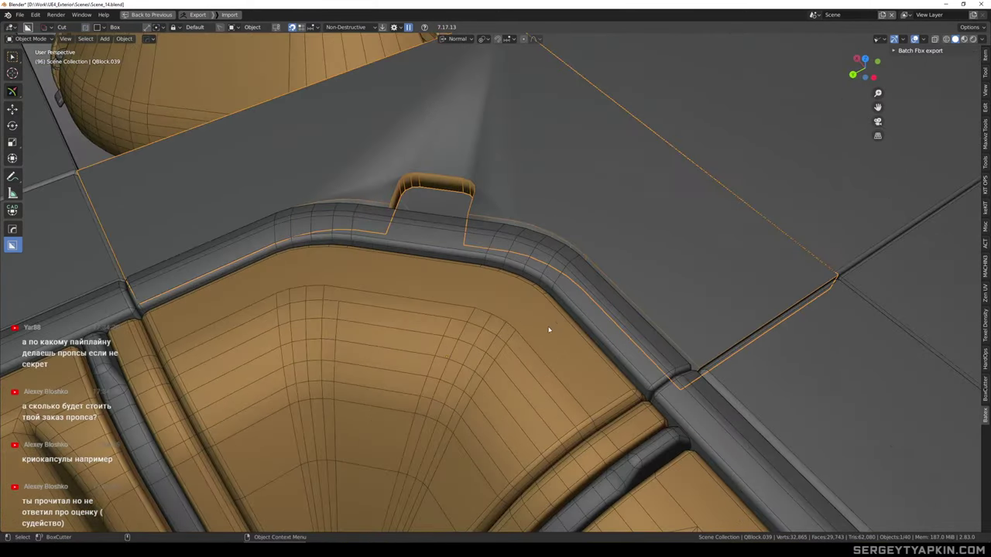
middle_drag(549, 330, 636, 391)
scroll(476, 266, up, 3)
key(Tab)
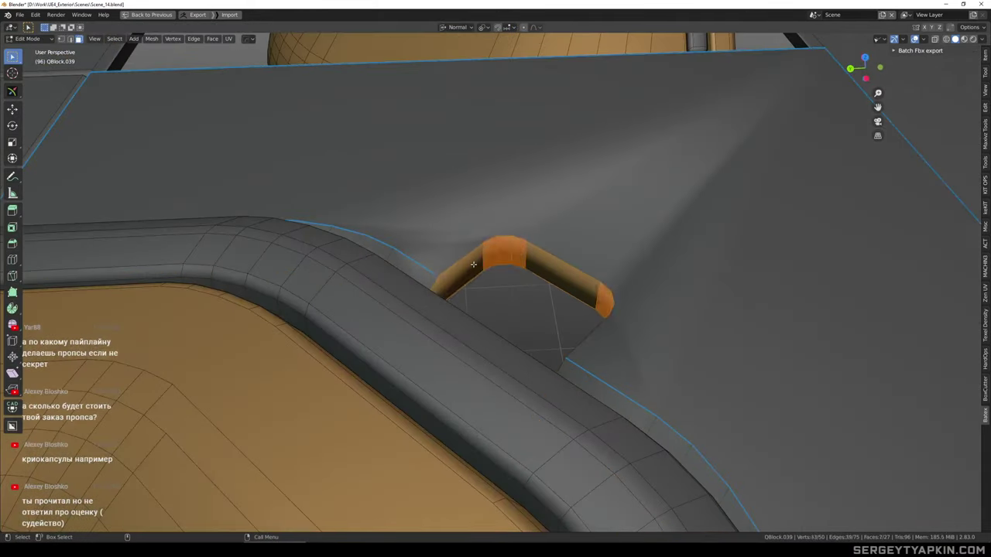
Try to duplicate a single end wall face of the notch and offset the copy along its normal
click(475, 264)
middle_drag(475, 265, 615, 280)
ctrl+click(569, 208)
shift+middle_drag(571, 211, 557, 263)
scroll(578, 275, down, 3)
click(517, 264)
scroll(519, 264, up, 2)
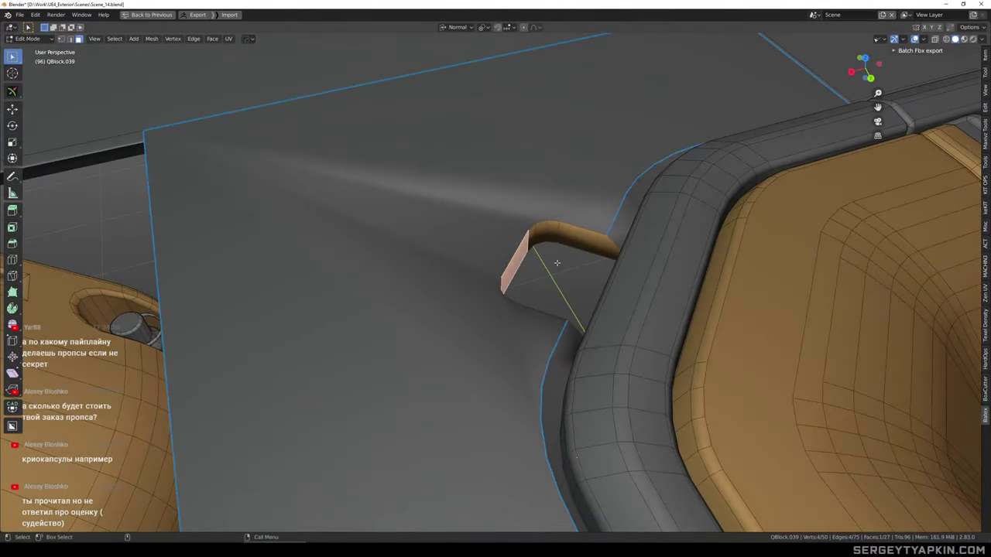
key(shift+d)
right_click(555, 261)
key(g)
key(z)
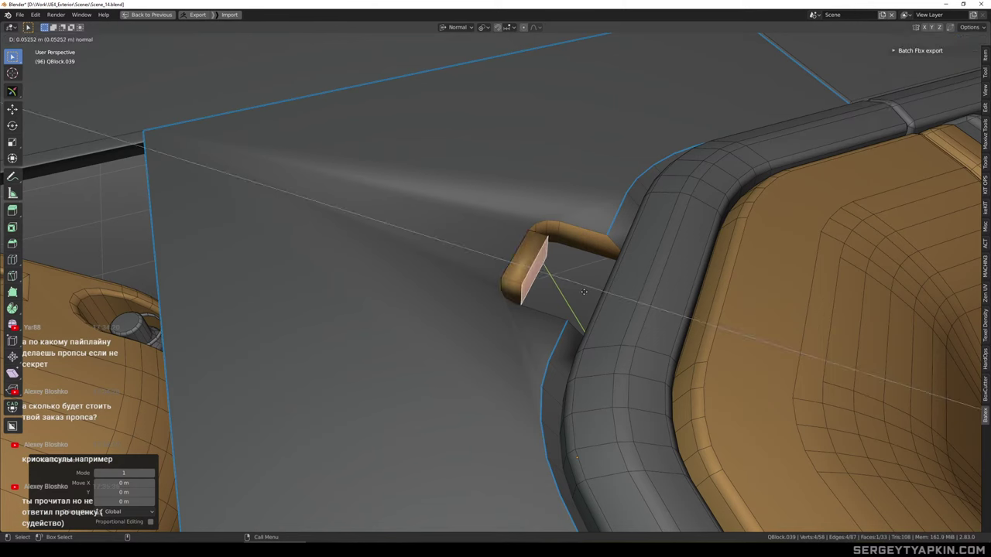
right_click(575, 286)
key(ctrl+z)
Select the continuous strip of wall faces around the notch and duplicate it in place
click(574, 234)
middle_drag(574, 237, 490, 252)
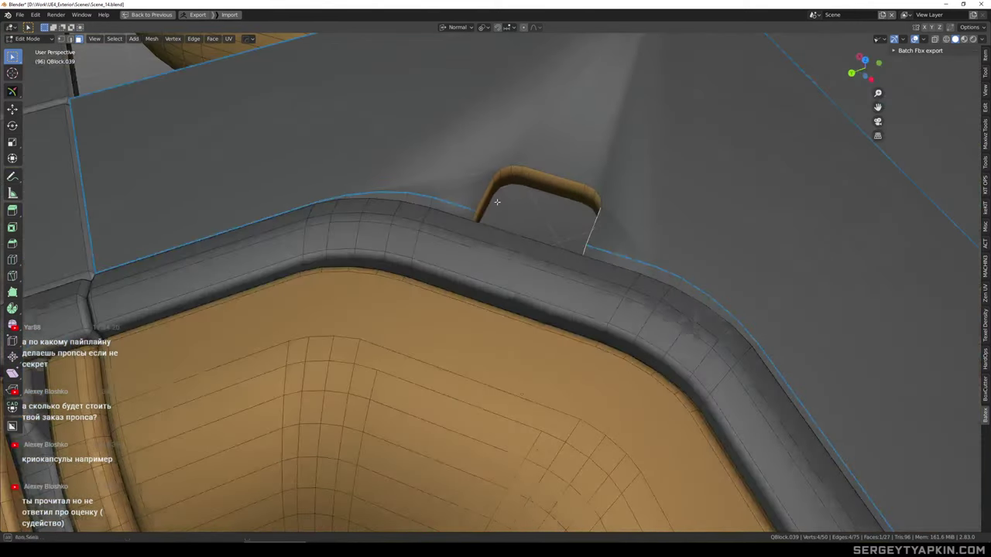
middle_drag(497, 202, 480, 198)
shift+click(502, 187)
middle_drag(575, 199, 604, 217)
click(598, 185)
click(595, 192)
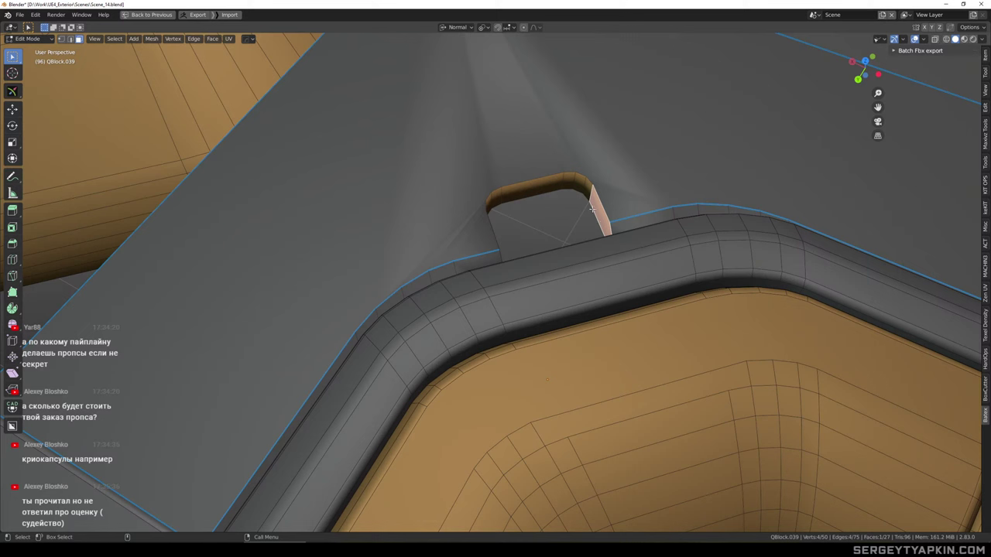
ctrl+click(592, 195)
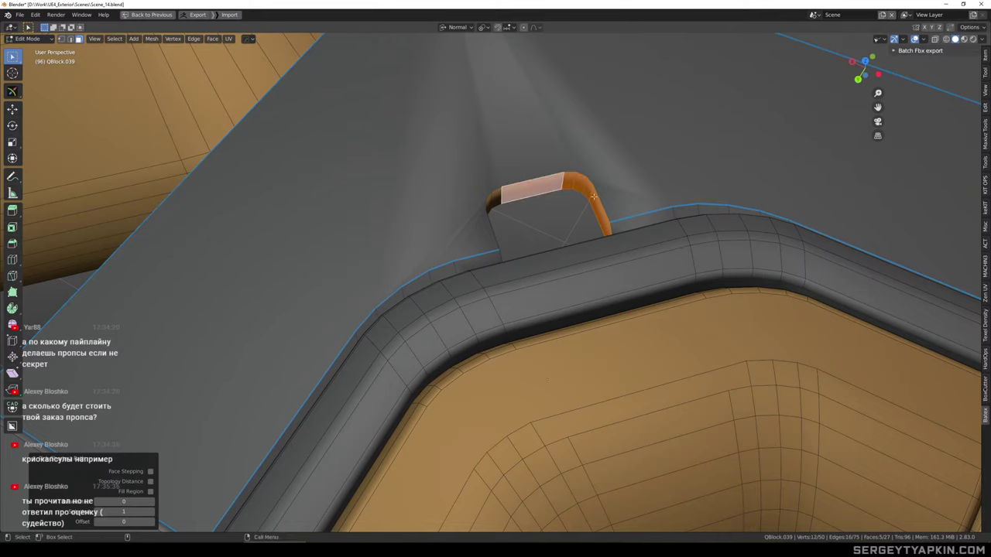
middle_drag(593, 197, 530, 265)
scroll(544, 193, up, 2)
ctrl+click(540, 222)
right_click(529, 265)
middle_drag(628, 252, 666, 287)
key(s)
right_click(656, 295)
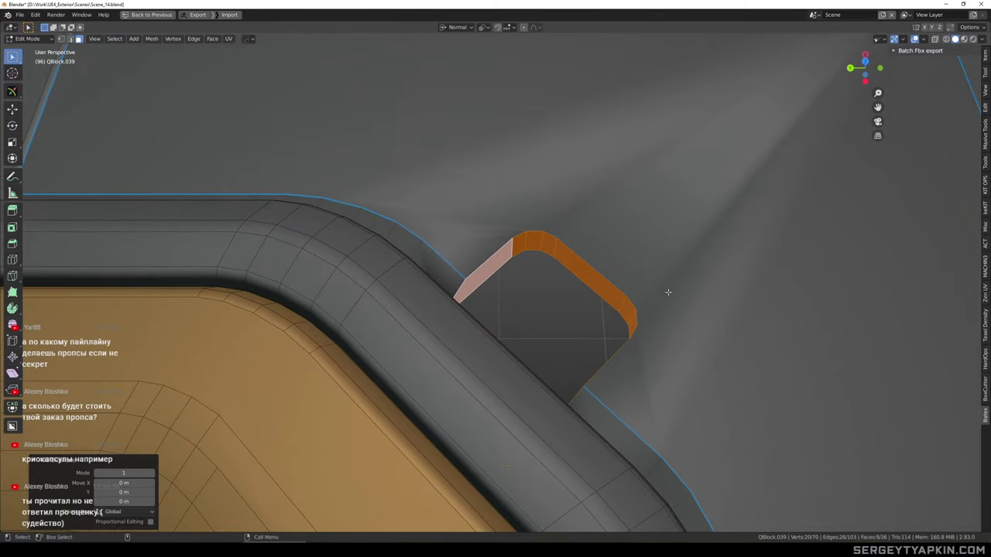
Try to extrude the duplicated notch wall strip inward along its normals
key(alt+e)
click(667, 297)
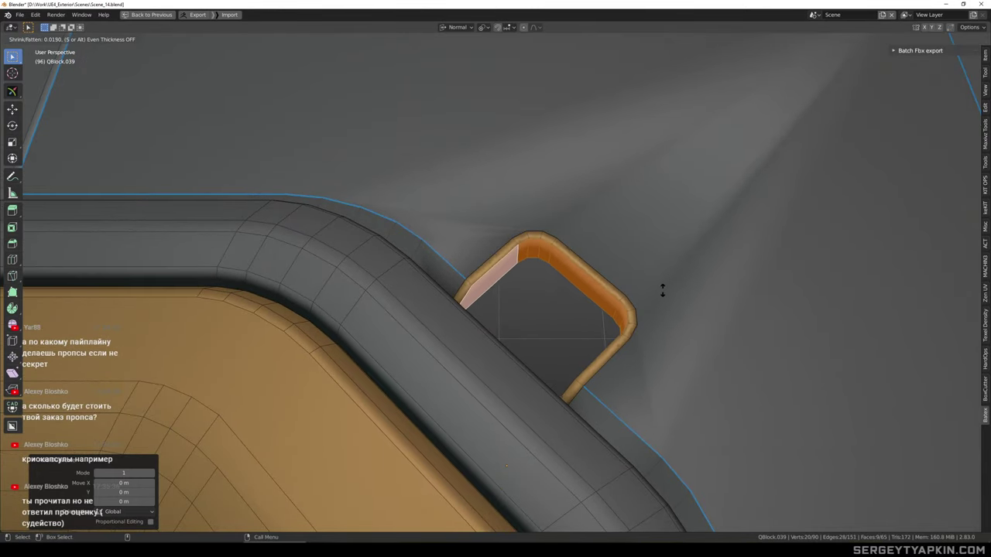
click(659, 287)
scroll(647, 292, down, 2)
middle_drag(648, 292, 577, 278)
scroll(615, 279, down, 5)
scroll(571, 288, up, 3)
key(ctrl+z)
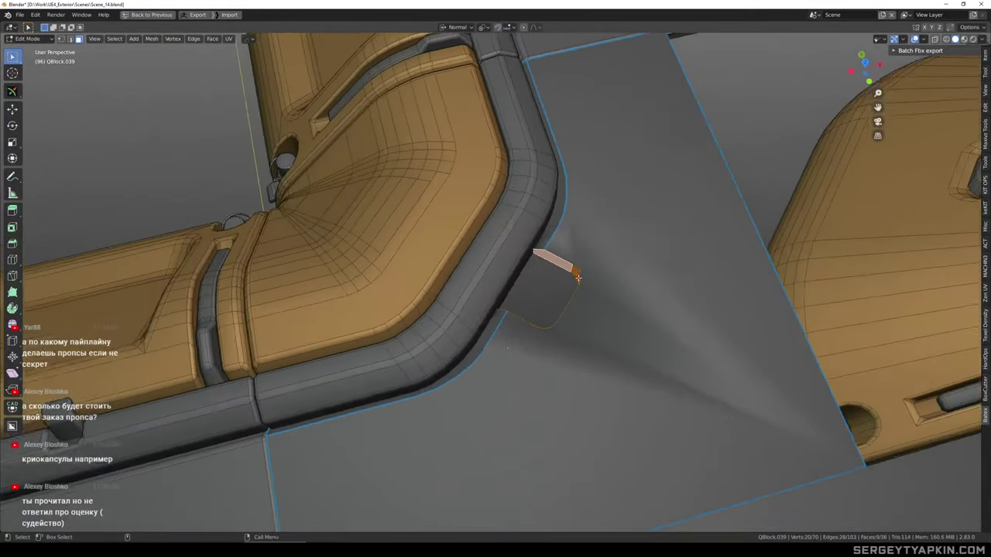
Extrude the duplicated notch wall strip along its normals by -0.0339 m to form a thick frame
scroll(576, 279, up, 3)
click(577, 281)
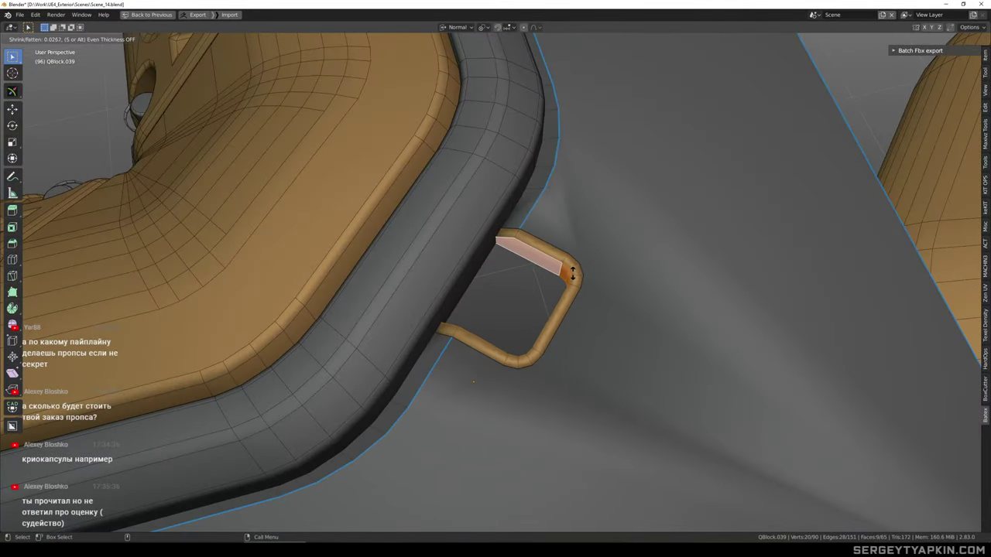
click(571, 272)
scroll(571, 272, down, 4)
mouse_move(571, 273)
alt+middle_down()
mouse_move(561, 263)
mouse_move(501, 291)
mouse_move(580, 314)
mouse_move(586, 284)
alt+middle_up()
scroll(534, 301, down, 5)
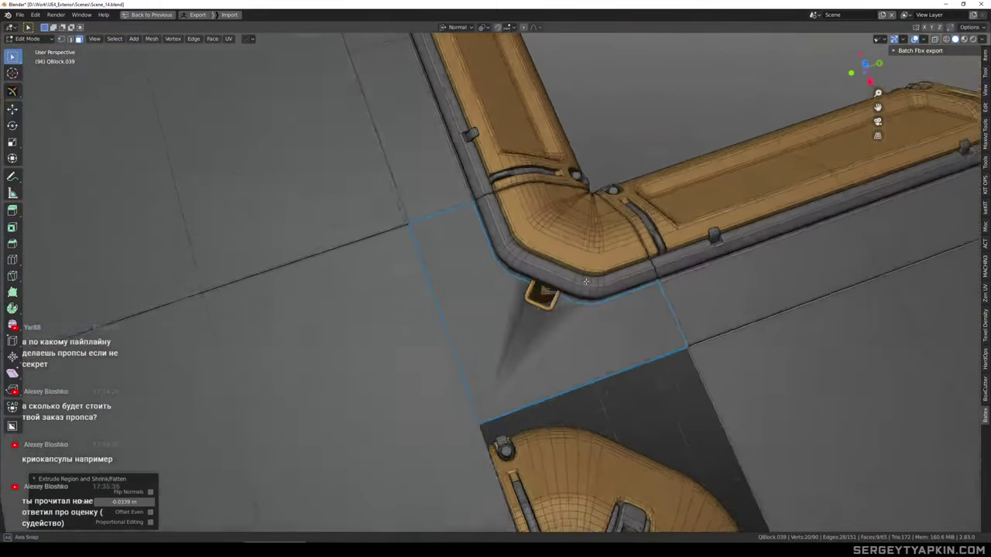
scroll(529, 278, up, 7)
scroll(529, 278, up, 5)
scroll(493, 259, down, 7)
Select the row of top faces along the notch frame and raise it slightly above the roof plate
click(472, 241)
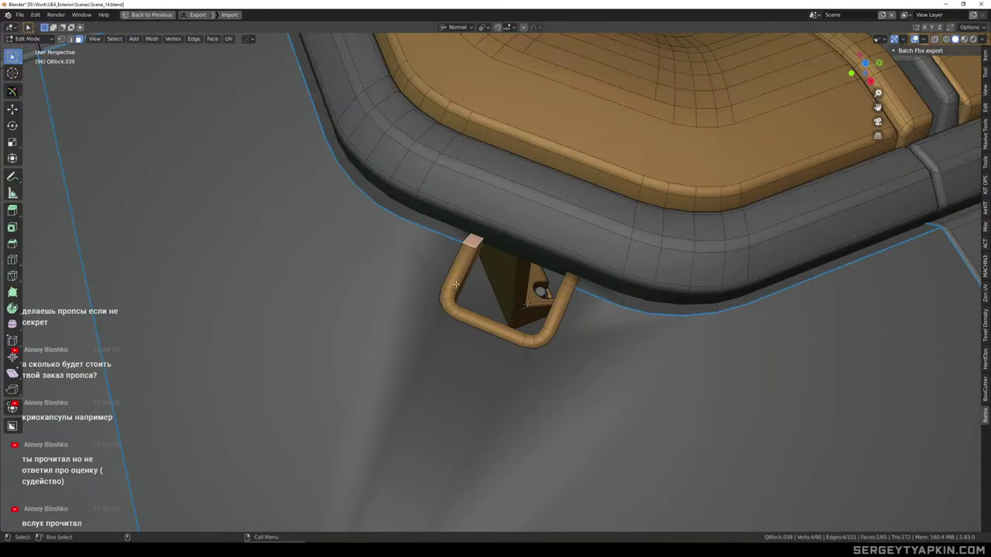
ctrl+click(449, 304)
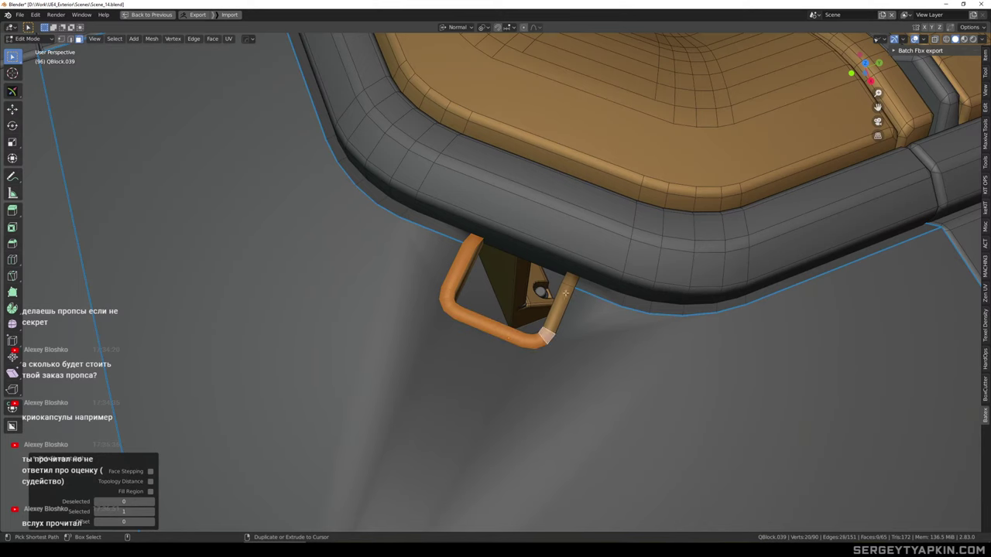
middle_drag(568, 289, 609, 258)
key(w)
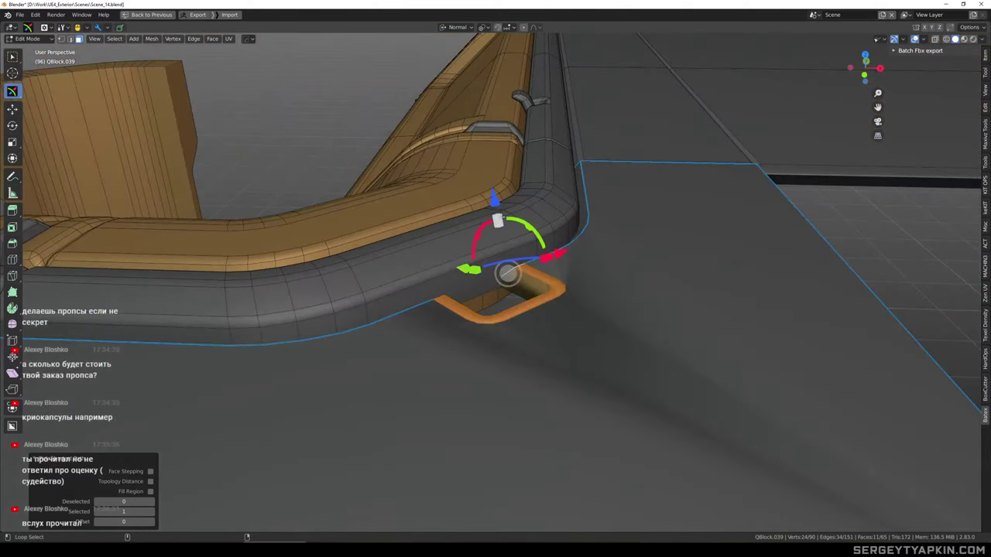
drag(502, 218, 508, 210)
scroll(514, 215, down, 4)
middle_drag(526, 224, 492, 298)
scroll(547, 285, up, 3)
scroll(504, 307, up, 2)
Select the entire notch frame and scale it uniformly to 0.935
click(516, 280)
key(ctrl+l)
scroll(526, 283, down, 3)
key(s)
click(582, 331)
scroll(575, 321, down, 3)
scroll(505, 285, up, 2)
scroll(503, 283, down, 2)
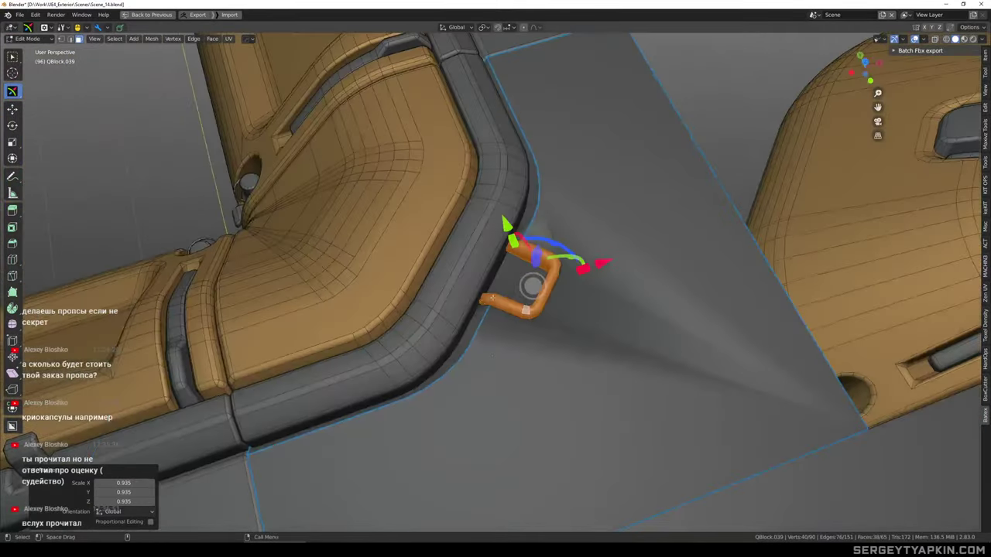
Select the frame's row of top faces from one end to the other and raise it further
scroll(492, 298, up, 2)
key(w)
click(487, 297)
alt+drag(559, 285, 560, 304)
ctrl+click(582, 265)
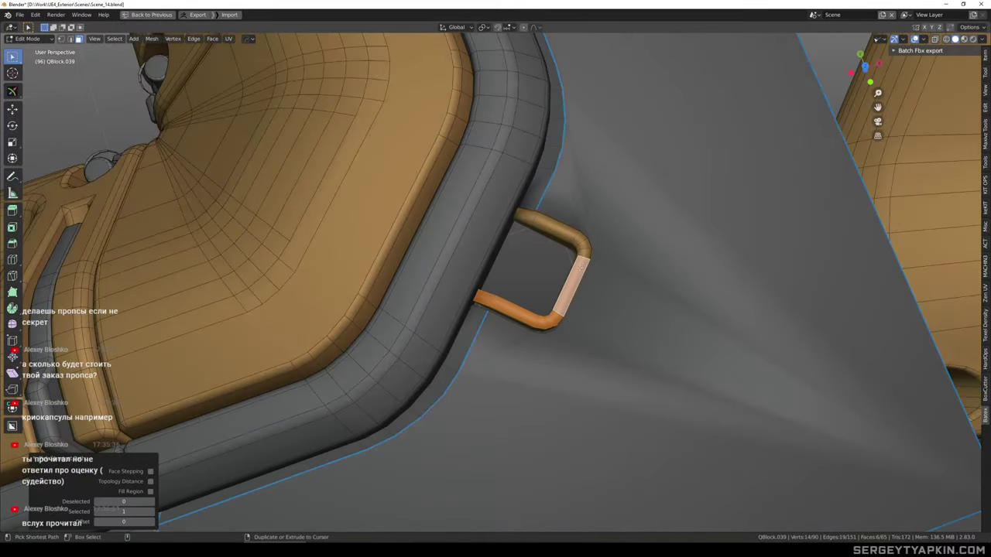
middle_drag(573, 248, 581, 218)
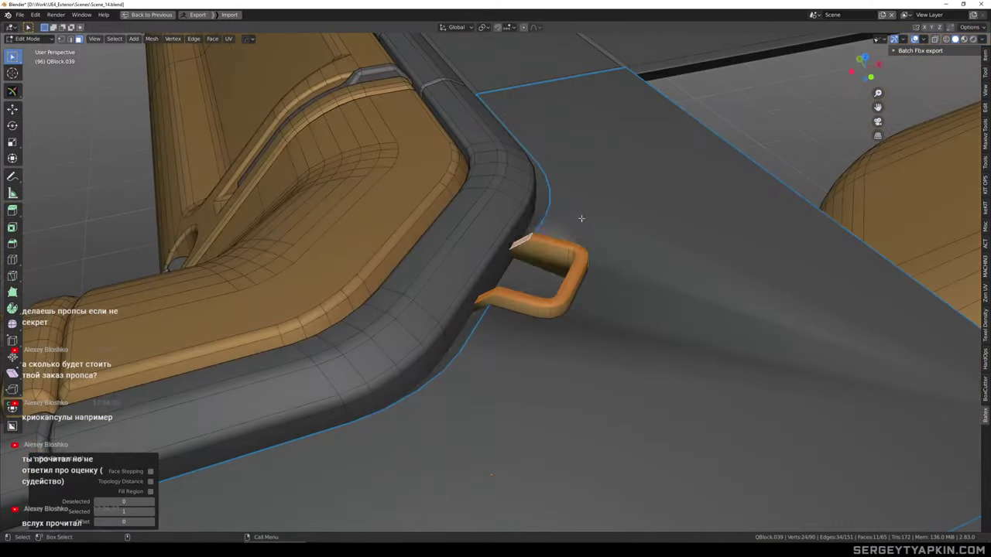
drag(546, 206, 541, 195)
key(Tab)
scroll(548, 280, down, 5)
middle_drag(548, 280, 586, 262)
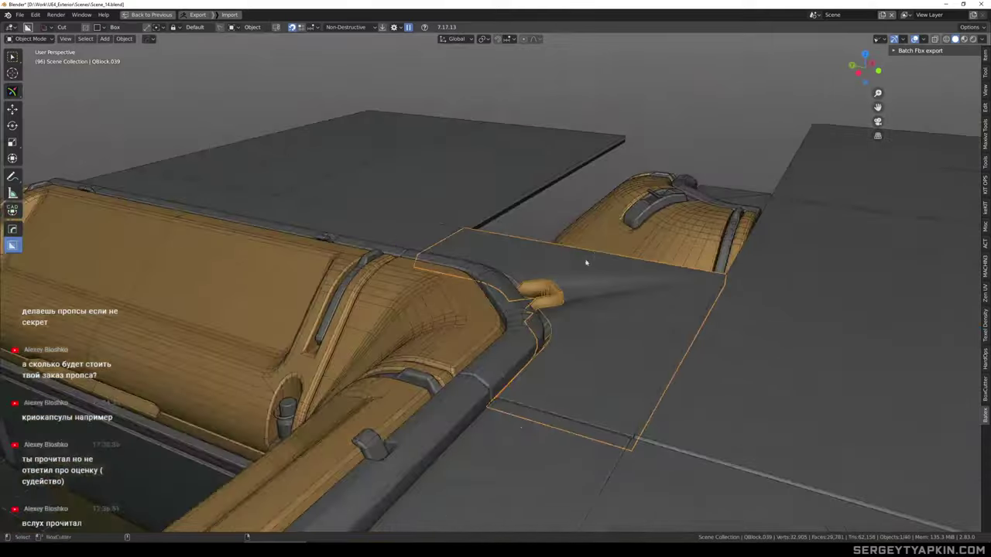
Lower the entire notch frame slightly and assign it the dark grey trim material
scroll(586, 262, up, 3)
key(Tab)
click(549, 294)
key(ctrl+l)
drag(546, 222, 546, 229)
middle_drag(550, 227, 651, 276)
key(alt+m)
click(555, 268)
key(Tab)
scroll(571, 294, down, 5)
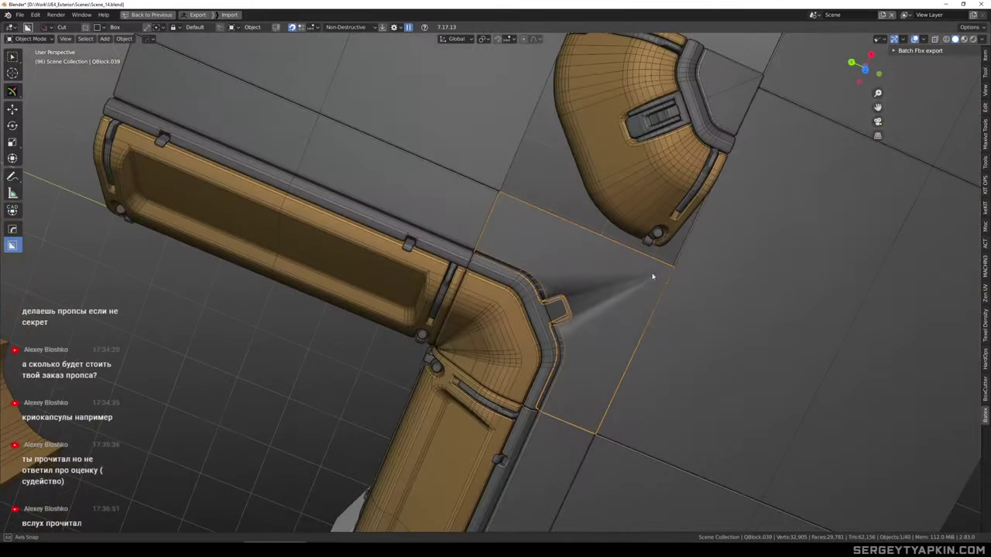
Create a transform orientation from a frame face and move the inner crossbar faces 0.058423 m along its Z axis to widen the bar
scroll(581, 310, down, 4)
middle_drag(596, 305, 548, 341)
scroll(584, 308, up, 6)
scroll(588, 316, up, 4)
key(Tab)
click(589, 316)
scroll(700, 296, up, 4)
key(ctrl+alt+space)
click(536, 311)
ctrl+click(654, 333)
drag(521, 340, 480, 351)
middle_drag(607, 334, 596, 395)
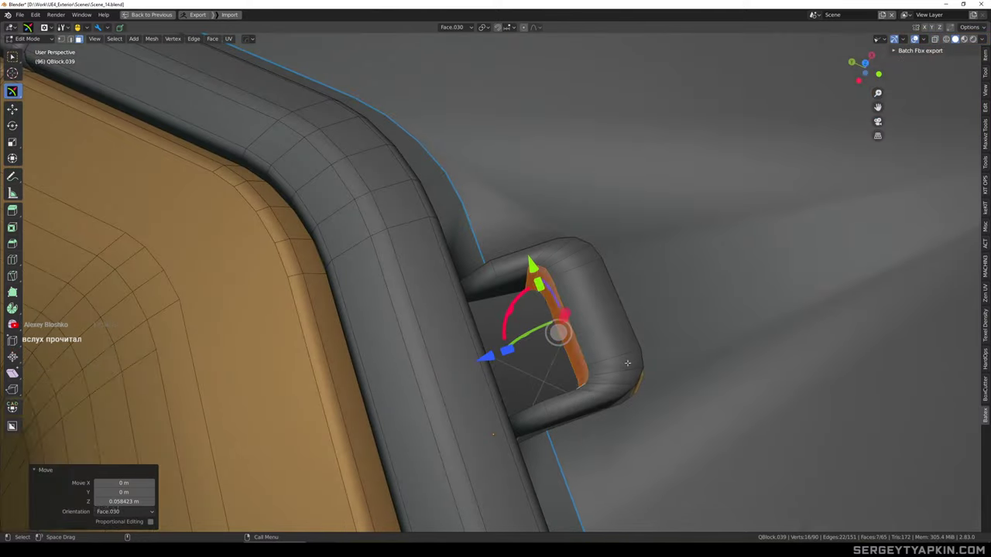
Dissolve the edges crossing the notch frame's top face at its two rounded corners
key(2)
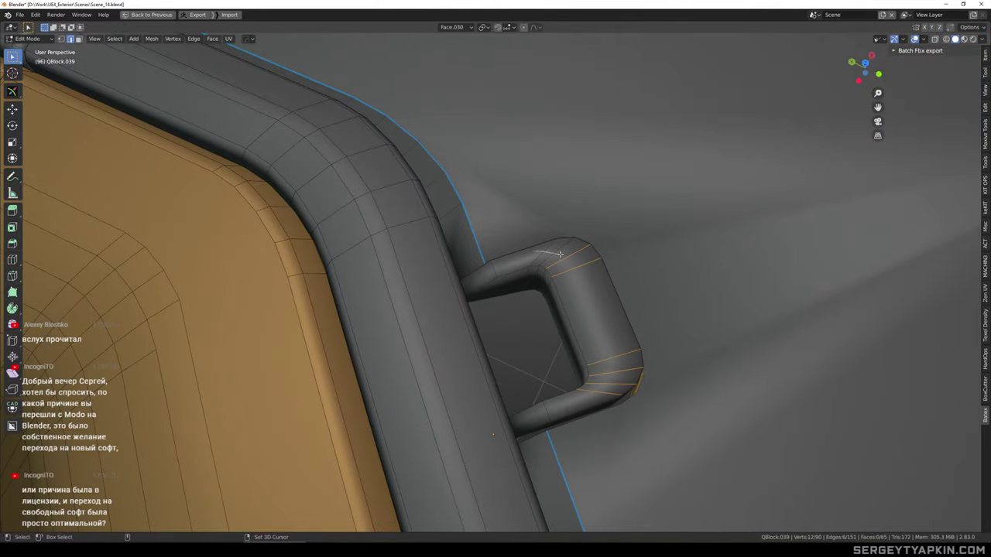
middle_drag(584, 254, 553, 291)
key(Delete)
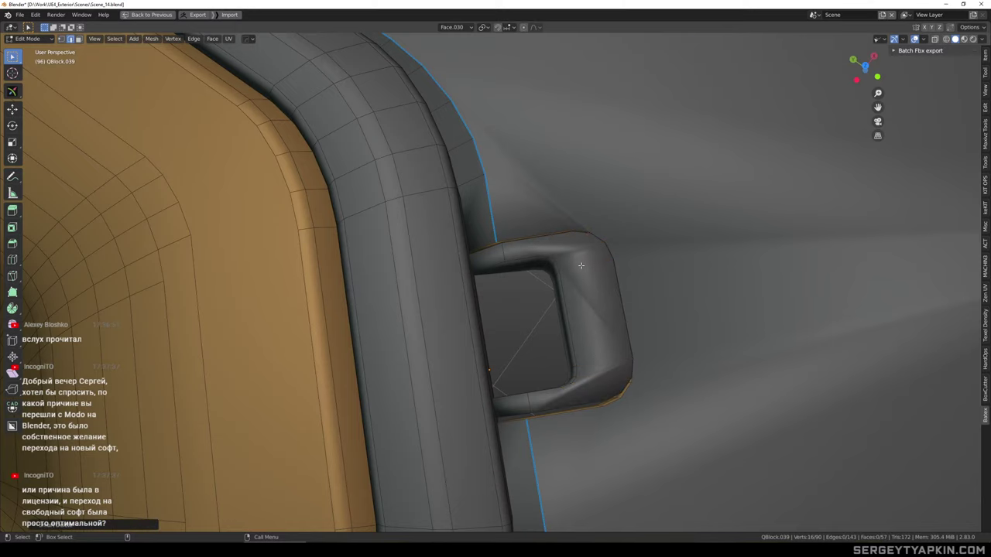
scroll(580, 265, down, 4)
key(Tab)
scroll(591, 290, down, 3)
scroll(589, 326, up, 4)
Duplicate the inner face of the frame's crossbar in place and scale the copy to 1.301
key(Tab)
key(3)
scroll(589, 326, up, 3)
click(575, 312)
scroll(580, 312, down, 2)
scroll(586, 269, up, 1)
key(shift+d)
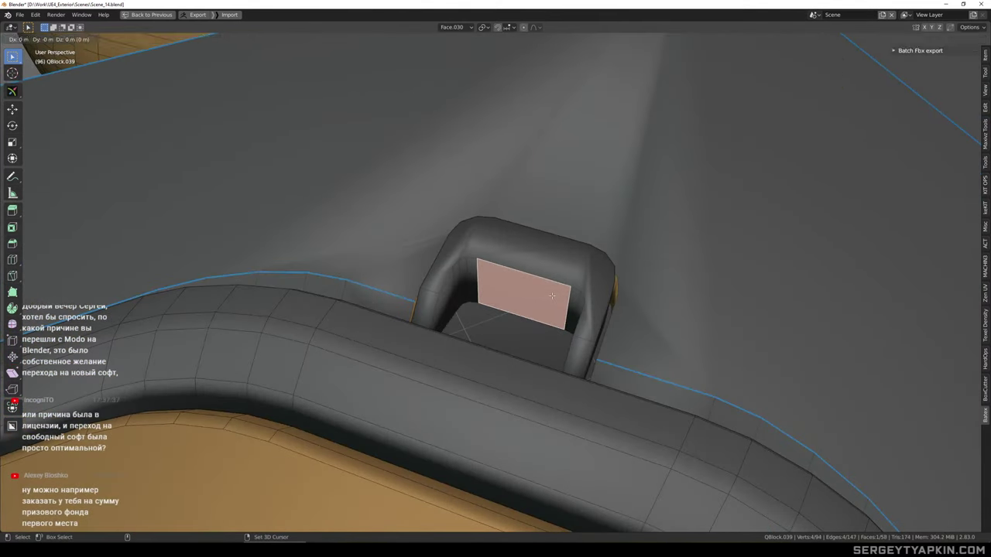
right_click(592, 313)
key(s)
click(613, 323)
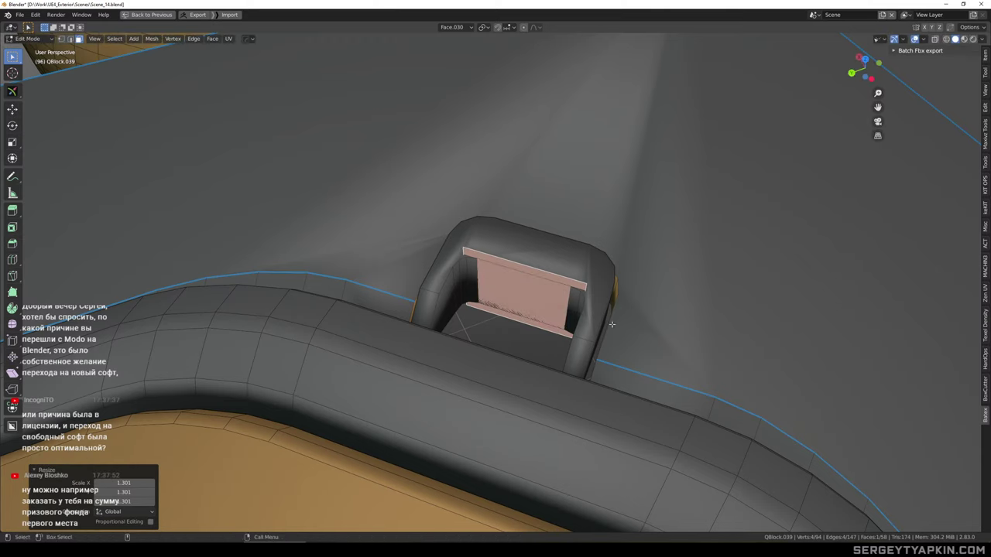
Extrude the scaled face copy into a block over the corner trim and raise its top face 0.095286 m along X
alt+drag(613, 323, 591, 308)
key(e)
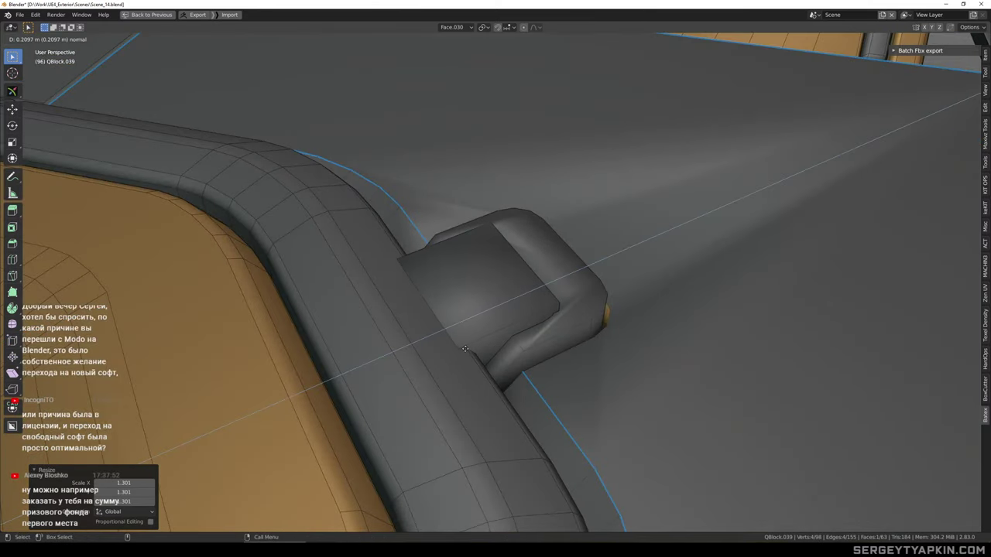
click(446, 348)
click(496, 298)
alt+drag(500, 297, 507, 203)
double_click(436, 365)
click(437, 366)
Select the entire linked block and raise it 0.050921 m along the X axis of the Face.030 orientation
alt+drag(437, 365, 529, 299)
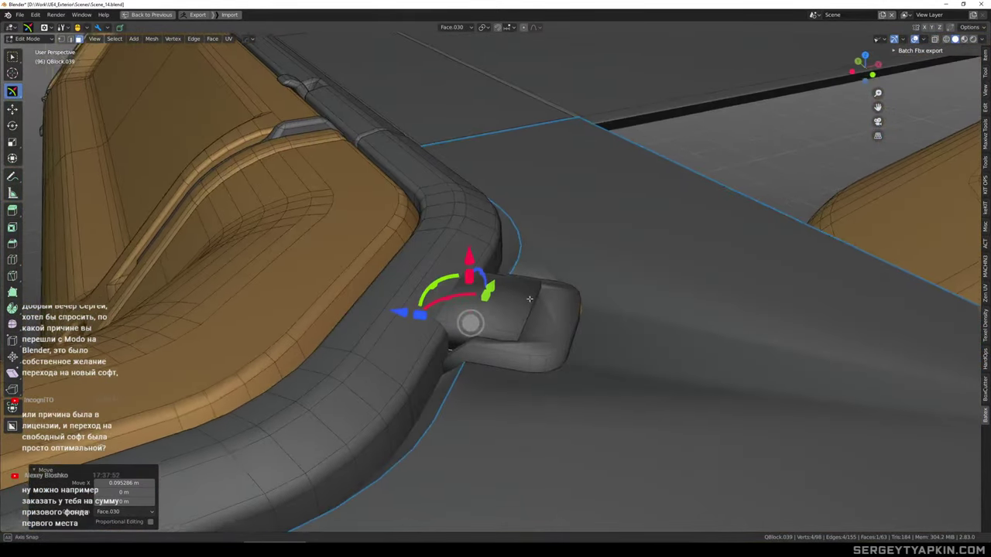
scroll(461, 308, up, 2)
middle_drag(460, 308, 535, 255)
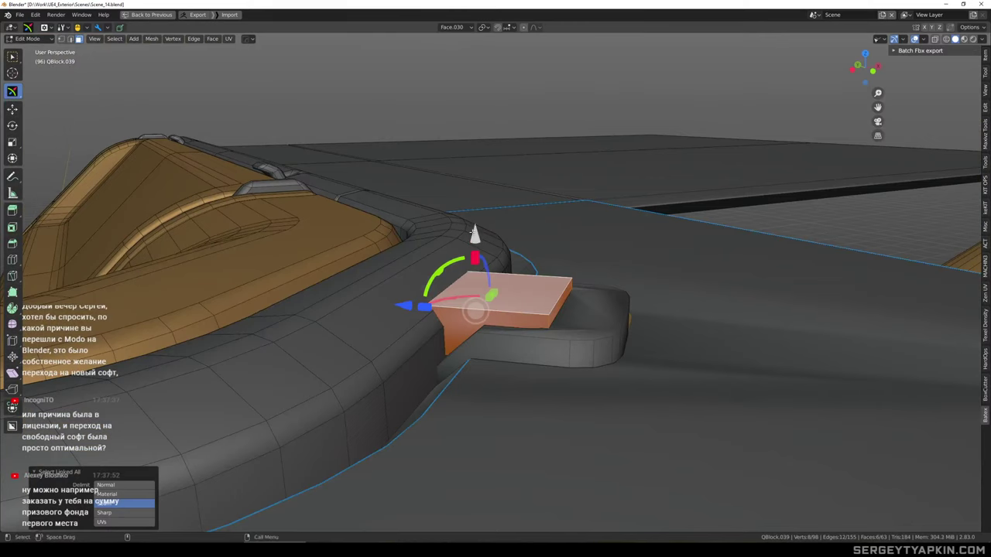
key(g)
key(x)
drag(475, 194, 475, 192)
Bevel the block's upper front edge with one segment about 0.116 m wide to form a sloped front
middle_drag(568, 306, 556, 276)
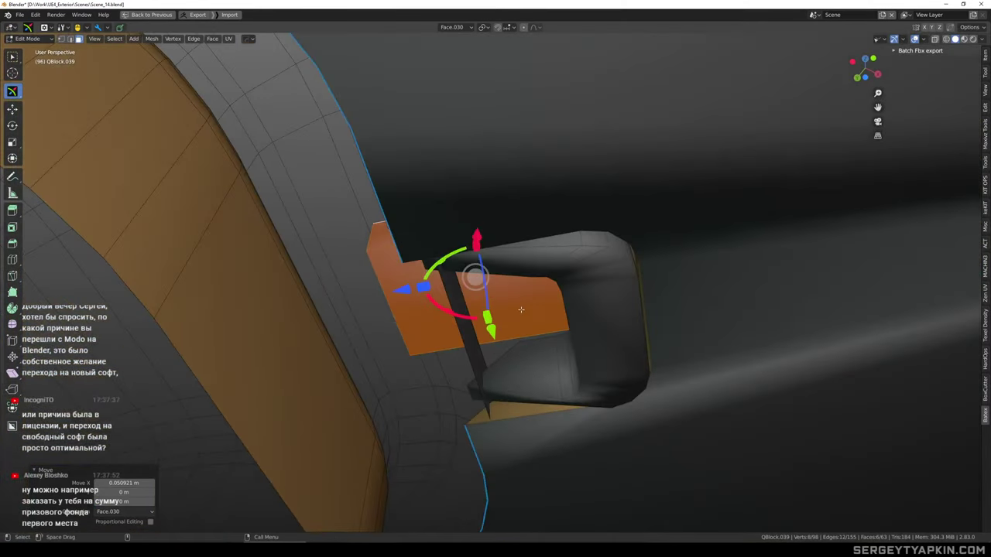
click(522, 310)
middle_drag(534, 314, 607, 376)
drag(474, 220, 544, 295)
click(537, 288)
key(ctrl+b)
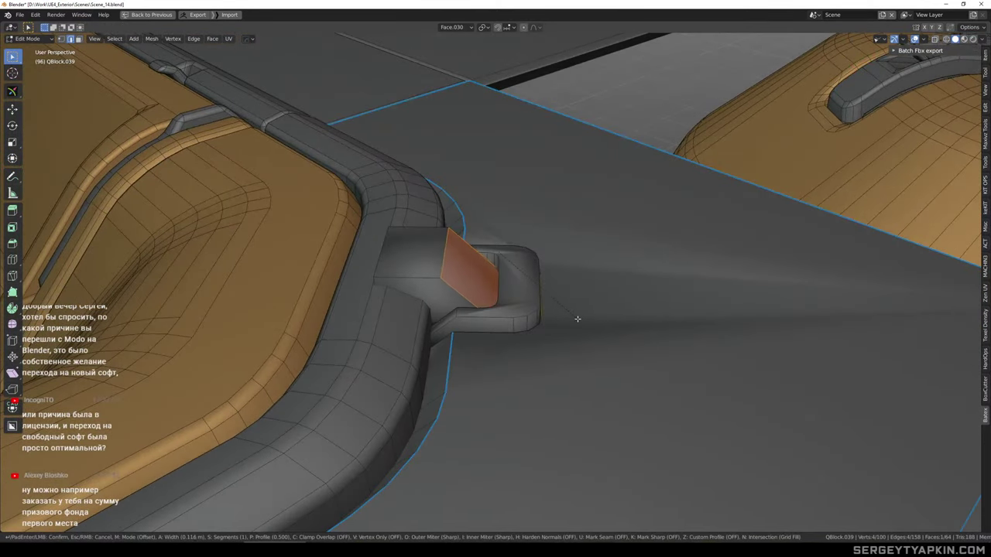
click(578, 318)
Isolate the roof plate with its notch frame and block, and open its mesh for editing from below
alt+drag(572, 311, 546, 281)
scroll(523, 282, down, 4)
scroll(488, 282, up, 4)
scroll(500, 303, down, 4)
mouse_move(547, 281)
middle_down()
mouse_move(492, 312)
mouse_move(511, 340)
mouse_move(535, 279)
middle_up()
key(Tab)
key(KP_Divide)
scroll(575, 277, up, 5)
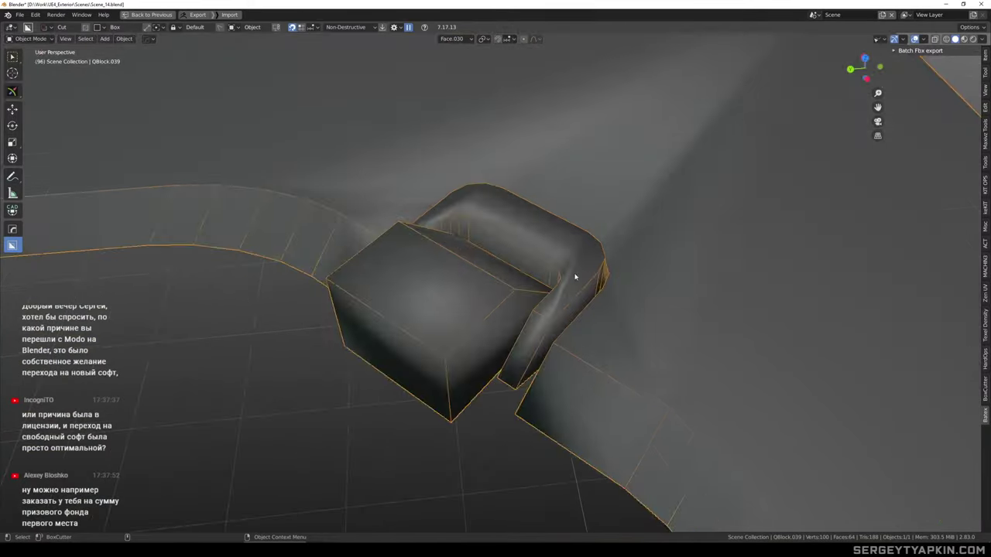
scroll(576, 276, down, 3)
middle_drag(552, 241, 568, 296)
middle_drag(547, 271, 567, 195)
scroll(570, 178, up, 2)
key(Tab)
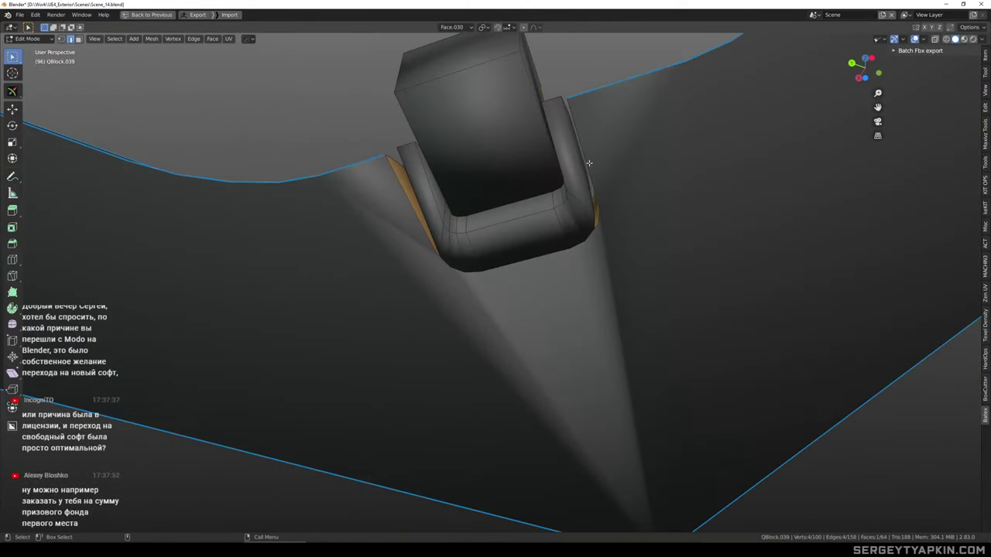
Scale the notch frame's outer bottom edge path to 0.901 and shift it toward the block in top view
middle_drag(610, 224, 692, 363)
ctrl+click(439, 222)
key(s)
click(709, 388)
key(KP_7)
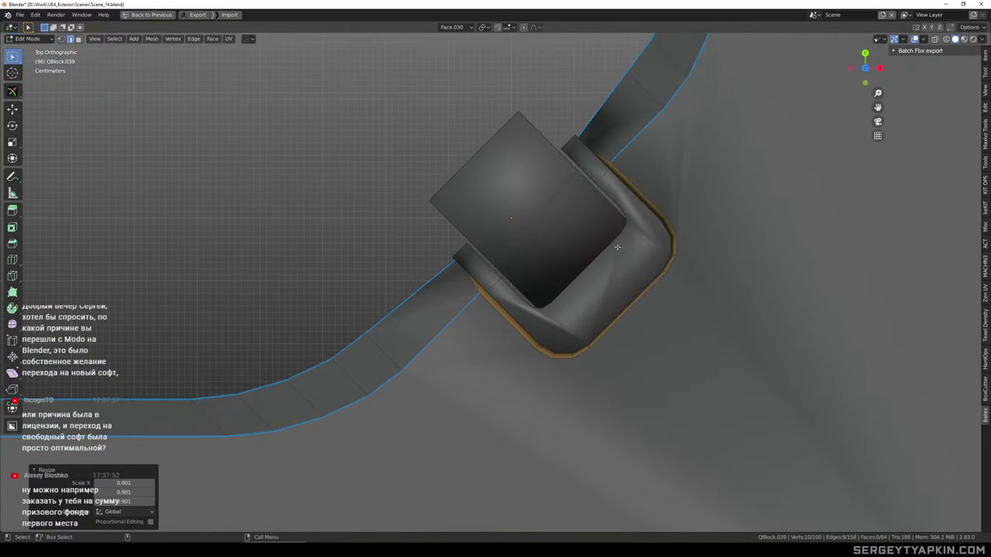
key(w)
drag(606, 225, 597, 209)
key(Tab)
scroll(604, 284, down, 3)
middle_drag(604, 284, 617, 261)
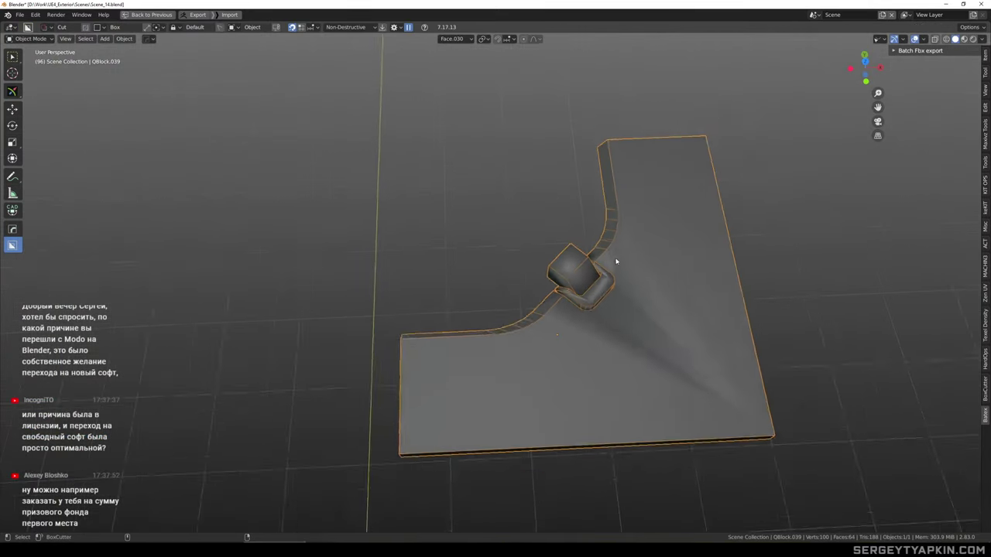
Delete the run of underside faces around the notch frame
scroll(598, 302, up, 3)
key(Tab)
key(3)
key(ctrl+l)
middle_drag(596, 302, 660, 289)
shift+click(659, 289)
key(ctrl+l)
scroll(628, 293, up, 3)
click(626, 290)
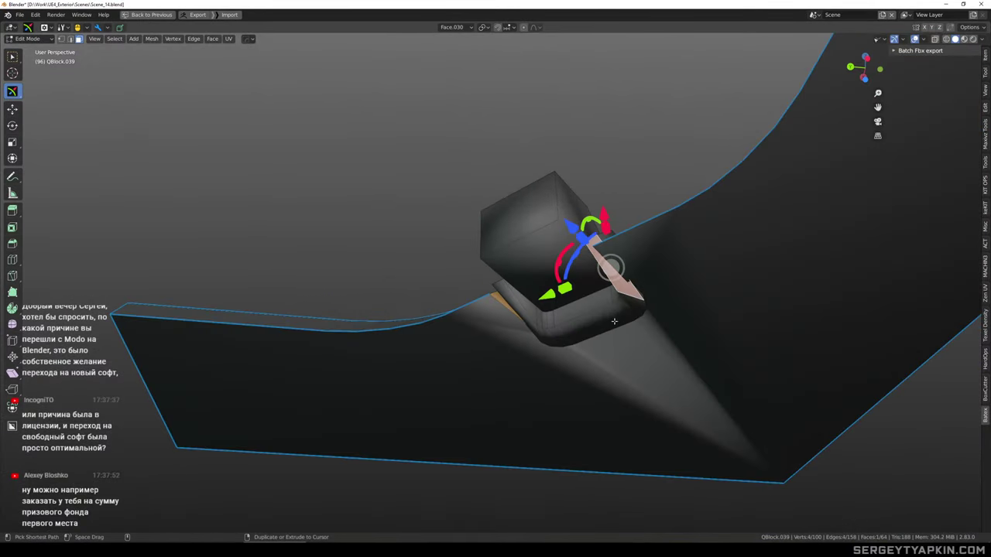
ctrl+click(614, 321)
ctrl+click(529, 318)
key(x)
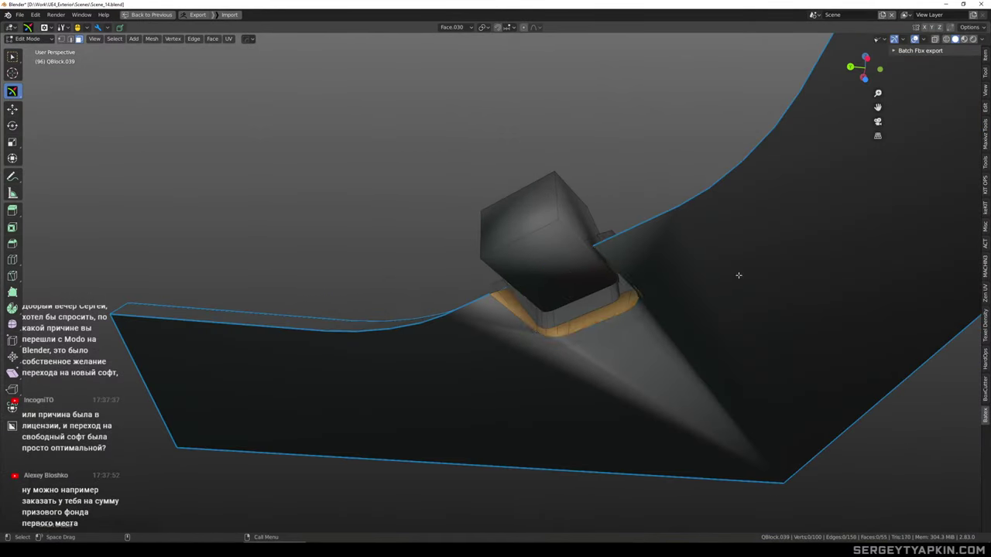
Delete the roof plate's bottom face and the block's bottom face
click(738, 274)
key(x)
click(568, 254)
key(x)
scroll(570, 252, down, 2)
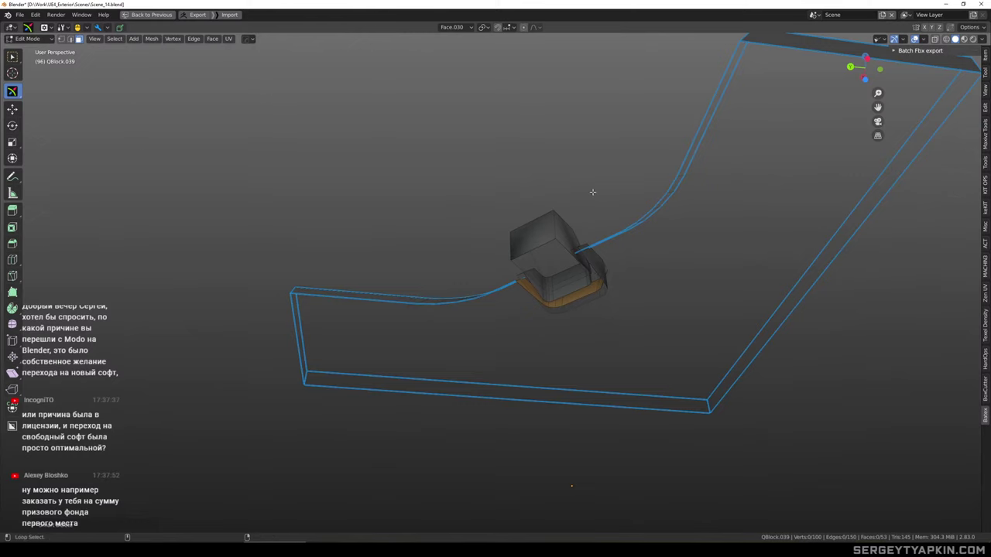
Leave isolation and apply Hard Ops Ssharp to the roof plate with 30° sharpness and 60° auto smooth
alt+drag(592, 192, 545, 266)
key(Tab)
key(slash)
alt+drag(619, 244, 573, 305)
scroll(589, 264, up, 3)
key(q)
click(588, 265)
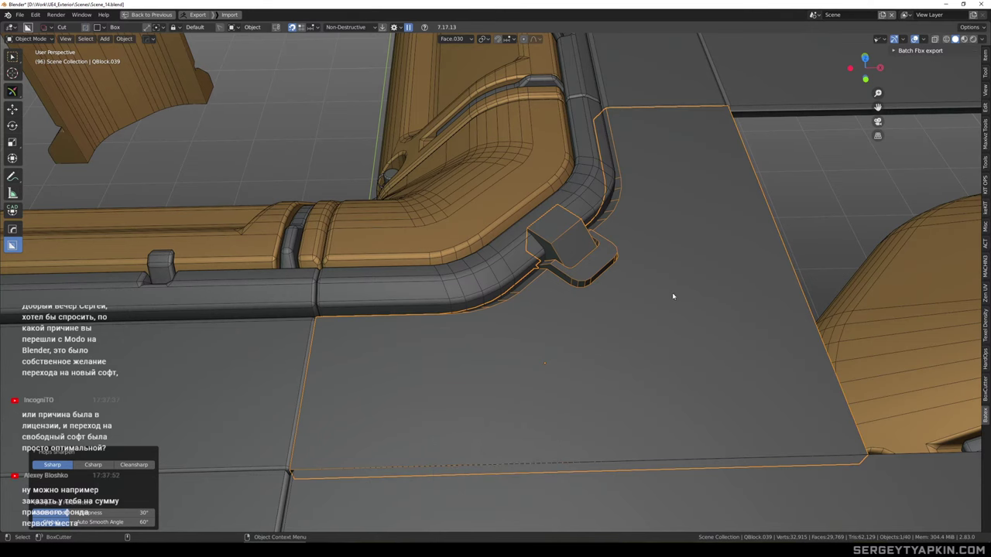
click(796, 226)
Select the roof plate and create a transform orientation from the block's top face
scroll(615, 256, down, 3)
alt+drag(625, 236, 502, 259)
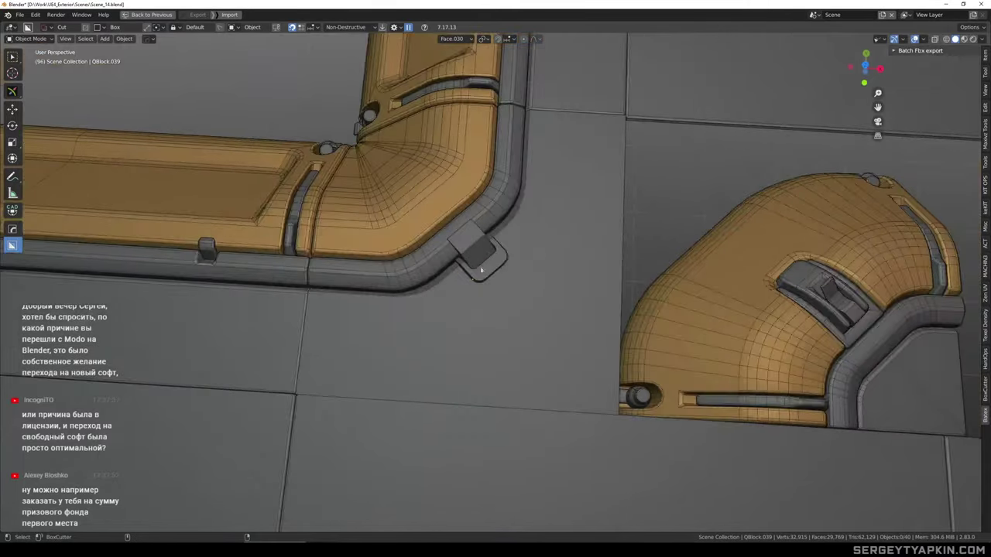
scroll(494, 287, up, 5)
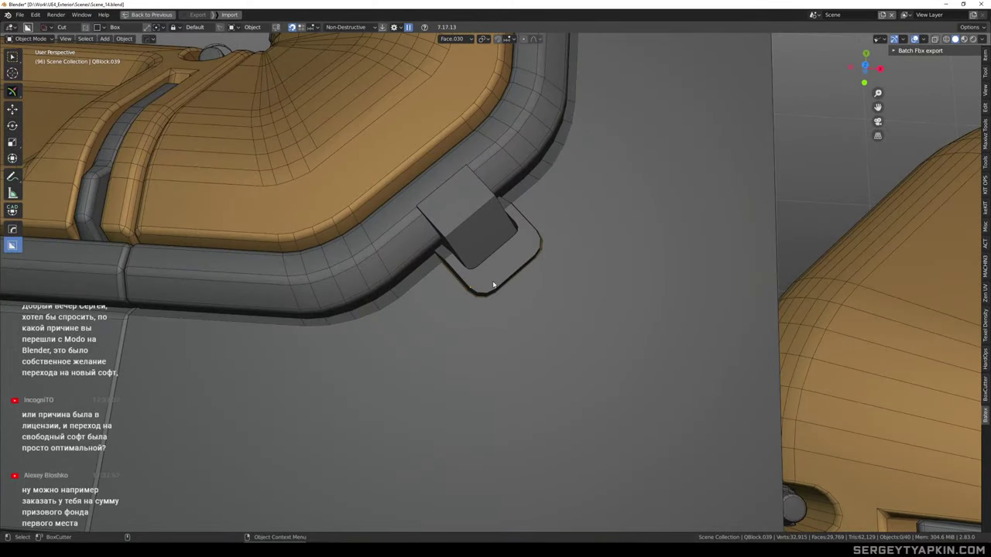
click(537, 285)
scroll(471, 288, up, 3)
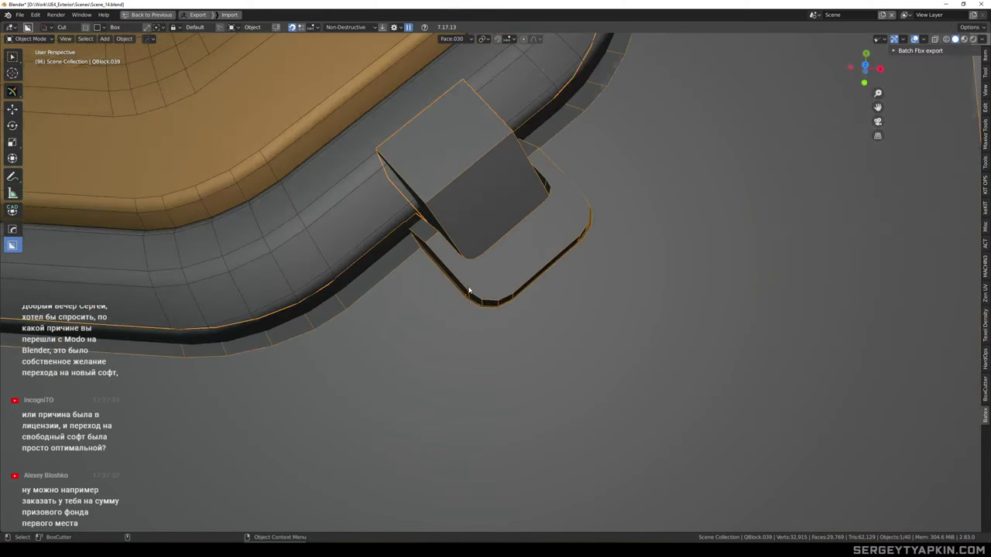
key(Tab)
middle_drag(503, 295, 565, 287)
click(605, 235)
scroll(613, 285, down, 1)
key(ctrl+alt+space)
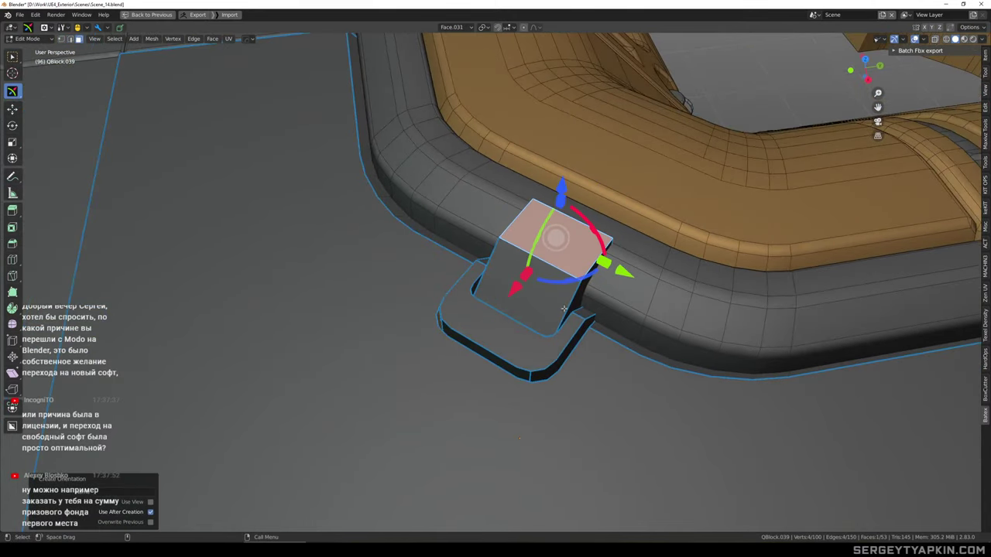
Select the frame's outer top edge path around both rounded corners and move it -0.041367 m along the new orientation's X axis
key(2)
click(554, 364)
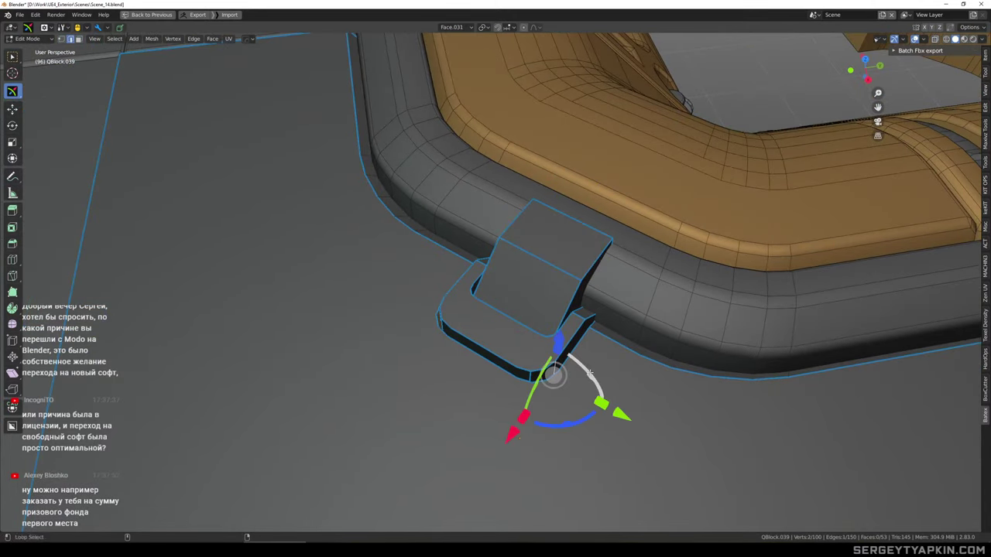
drag(581, 362, 584, 360)
key(ctrl+z)
key(w)
scroll(559, 354, up, 2)
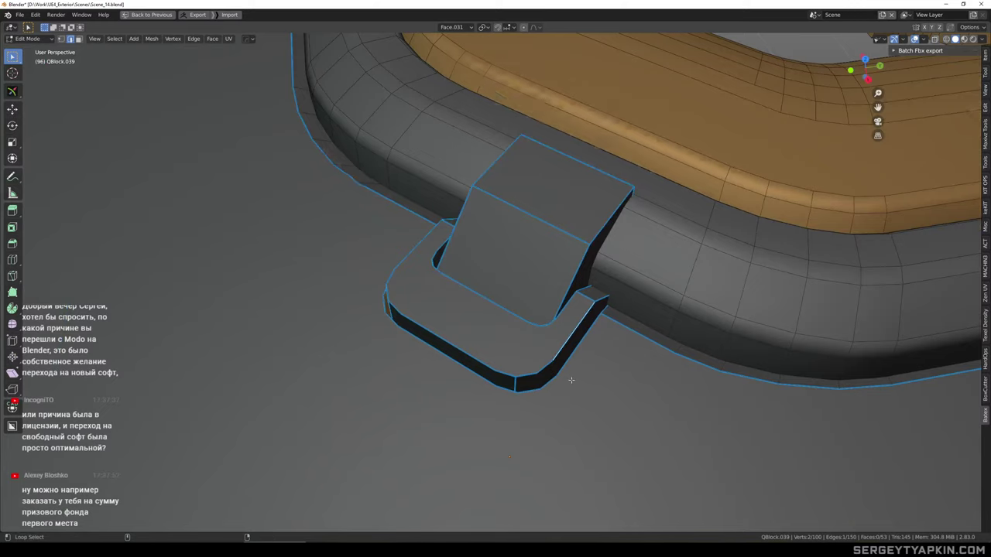
middle_drag(571, 380, 633, 334)
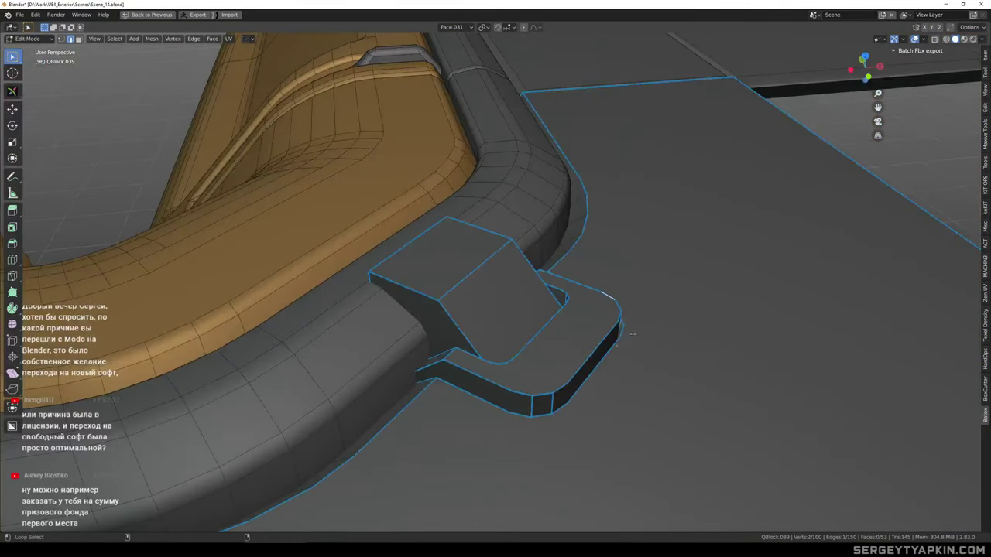
ctrl+click(522, 394)
key(w)
scroll(616, 384, down, 2)
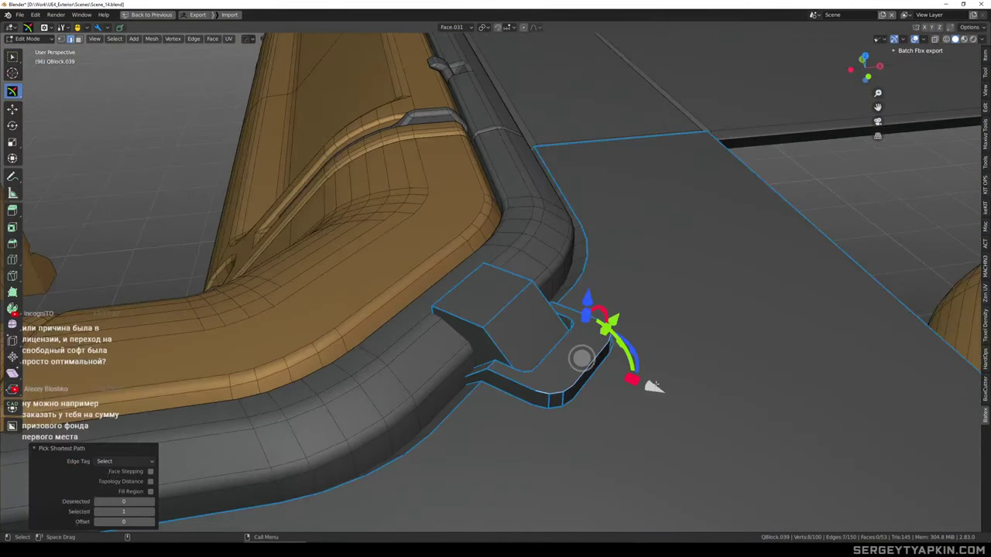
drag(652, 386, 632, 382)
scroll(634, 381, down, 2)
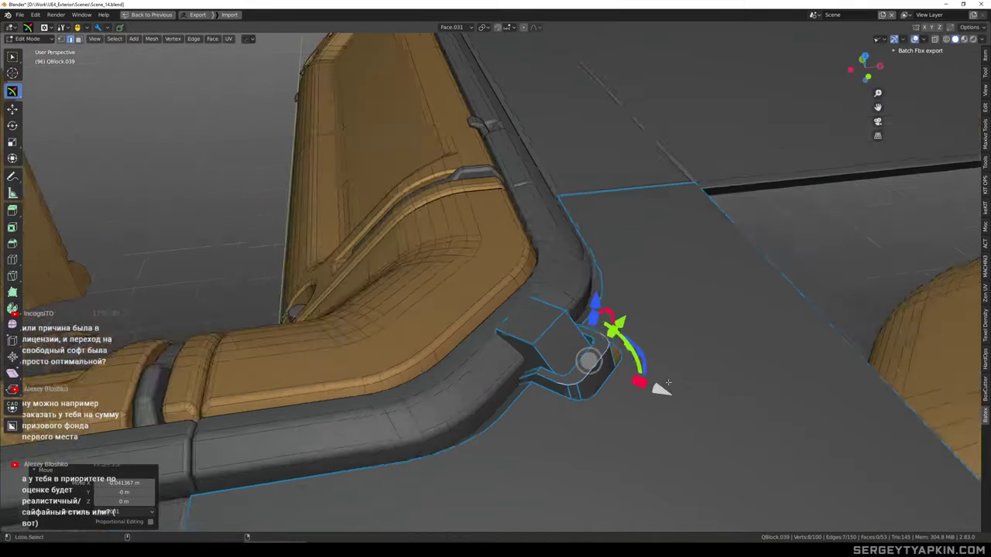
Nudge the frame's outer top edge path slightly farther inward along the X axis
middle_drag(641, 381, 686, 425)
scroll(650, 396, up, 2)
drag(651, 395, 642, 383)
key(Tab)
scroll(619, 363, down, 2)
middle_drag(617, 361, 640, 302)
Select the roof plate's linked faces without the frame and block, and assign them the M_Metal material
key(Tab)
key(3)
click(643, 359)
key(ctrl+l)
scroll(644, 359, down, 1)
key(alt+m)
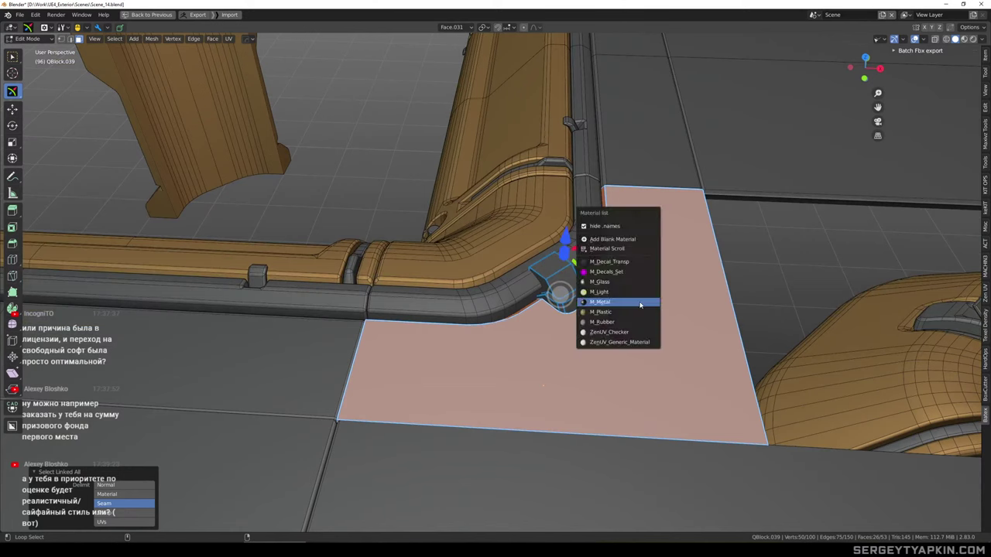
click(641, 302)
key(Tab)
Clear the sharp marking from the vertical edges at the notch frame's rounded corners and save the scene
scroll(591, 292, up, 5)
key(Tab)
key(2)
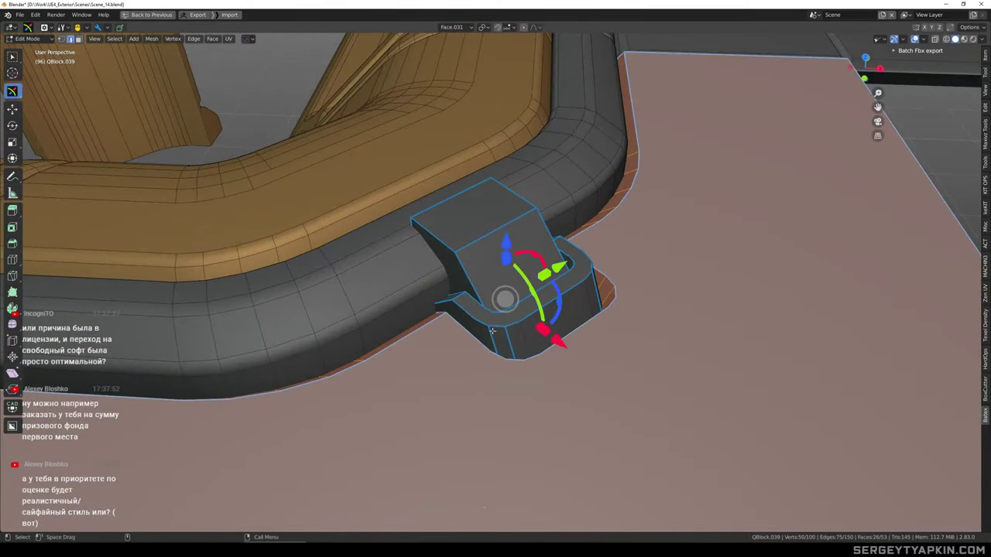
click(492, 331)
shift+click(508, 335)
middle_drag(620, 329, 559, 333)
shift+click(641, 359)
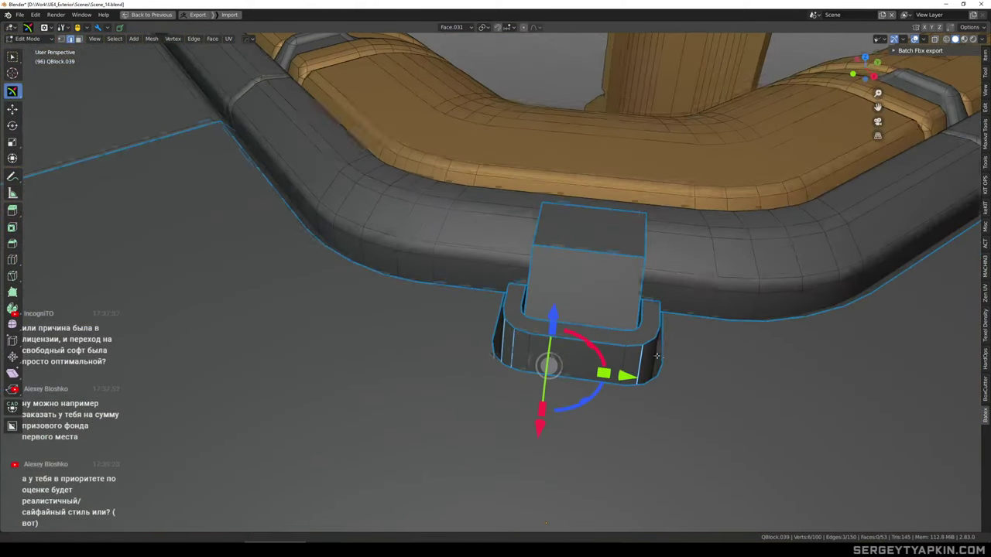
key(q)
shift+middle_drag(656, 356, 564, 334)
click(612, 333)
key(Tab)
scroll(579, 332, down, 8)
key(ctrl+s)
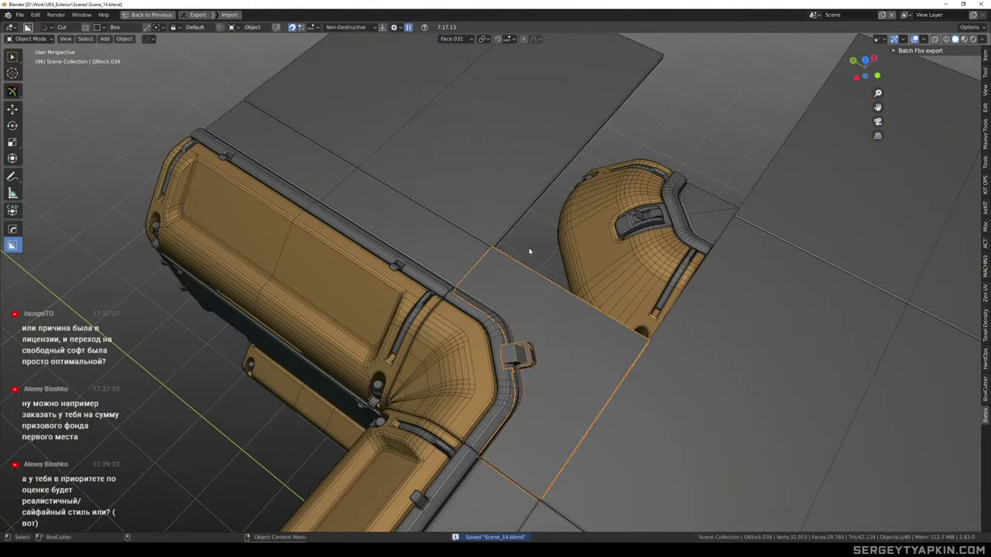
Try to move the block's rear face along the X axis over the corner trim
mouse_move(530, 250)
middle_down()
mouse_move(588, 312)
mouse_move(527, 270)
mouse_move(555, 217)
mouse_move(525, 273)
mouse_move(511, 274)
mouse_move(531, 266)
middle_up()
scroll(522, 275, up, 6)
click(535, 274)
scroll(539, 272, down, 3)
scroll(525, 271, up, 5)
key(Tab)
click(518, 271)
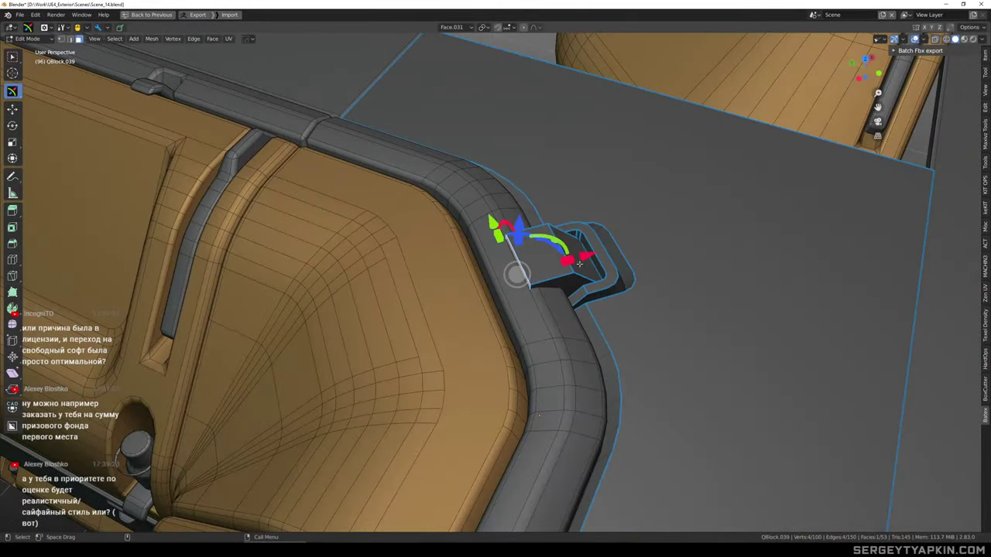
drag(587, 257, 549, 257)
scroll(542, 262, down, 3)
middle_drag(508, 298, 485, 327)
scroll(534, 296, down, 4)
scroll(528, 264, up, 3)
key(ctrl+z)
scroll(525, 297, up, 3)
Bevel the block's rear top edge where it rests on the corner trim
key(Tab)
scroll(540, 336, up, 1)
scroll(540, 334, down, 3)
scroll(519, 316, down, 2)
scroll(484, 327, up, 5)
key(Tab)
click(500, 323)
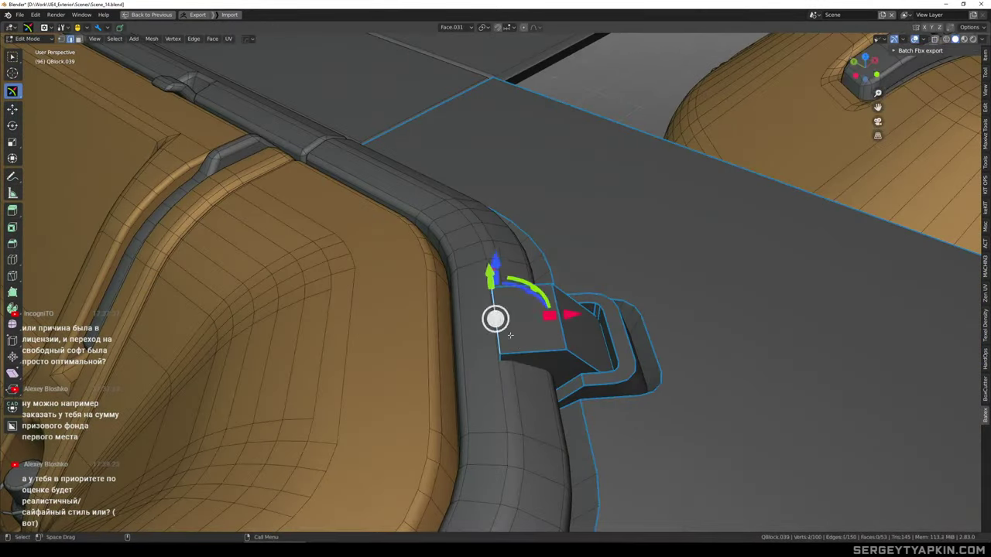
key(ctrl+b)
click(553, 361)
Isolate the roof plate to check the block's rear face, and reapply Sharpen at 30° with 60° auto smooth in the full scene
key(Tab)
key(slash)
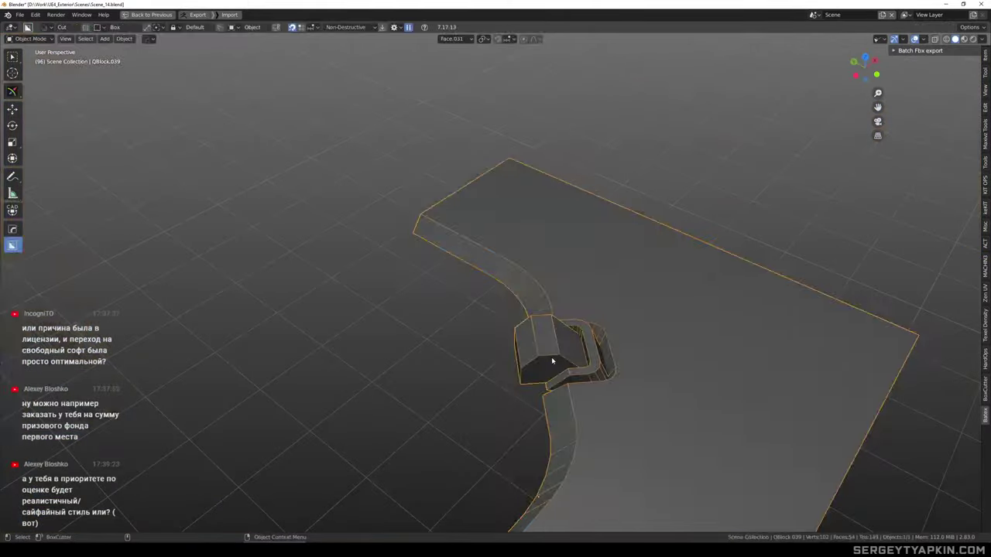
key(Tab)
scroll(534, 359, up, 2)
click(521, 357)
middle_drag(521, 357, 572, 272)
key(Tab)
key(KP_Divide)
key(q)
click(582, 343)
key(alt+a)
scroll(566, 309, down, 2)
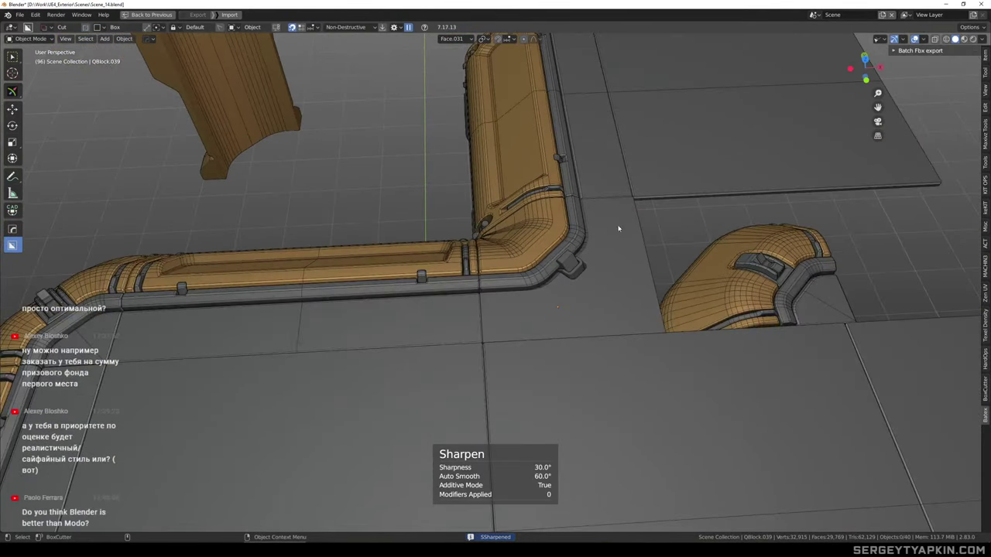
click(617, 211)
scroll(616, 217, up, 2)
shift+middle_drag(611, 247, 534, 286)
shift+click(547, 261)
click(599, 245)
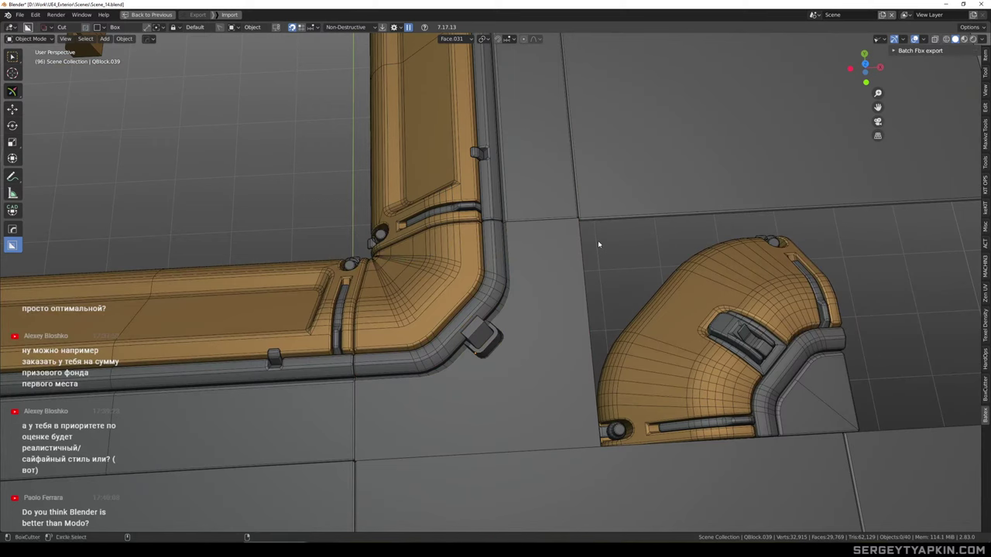
Try to link the roof plate's modifiers to the adjacent straight panel, and undo the link
click(551, 195)
shift+click(560, 264)
scroll(544, 281, down, 2)
middle_drag(545, 282, 553, 265)
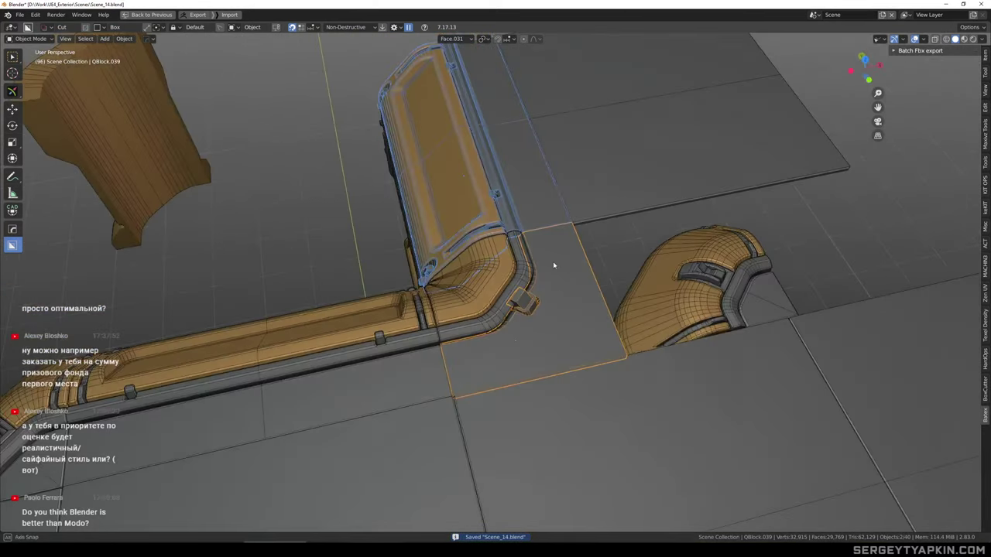
scroll(549, 286, up, 1)
key(ctrl+l)
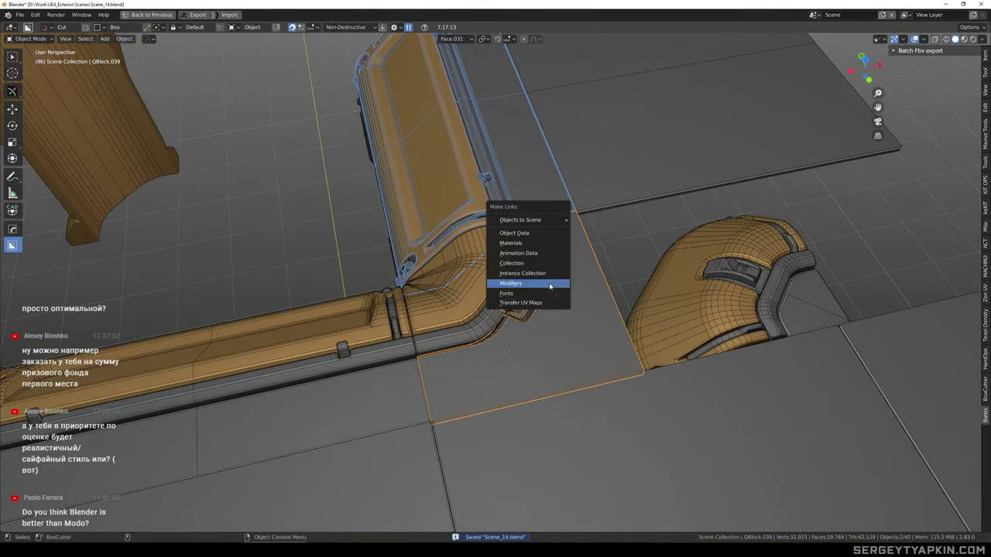
click(522, 283)
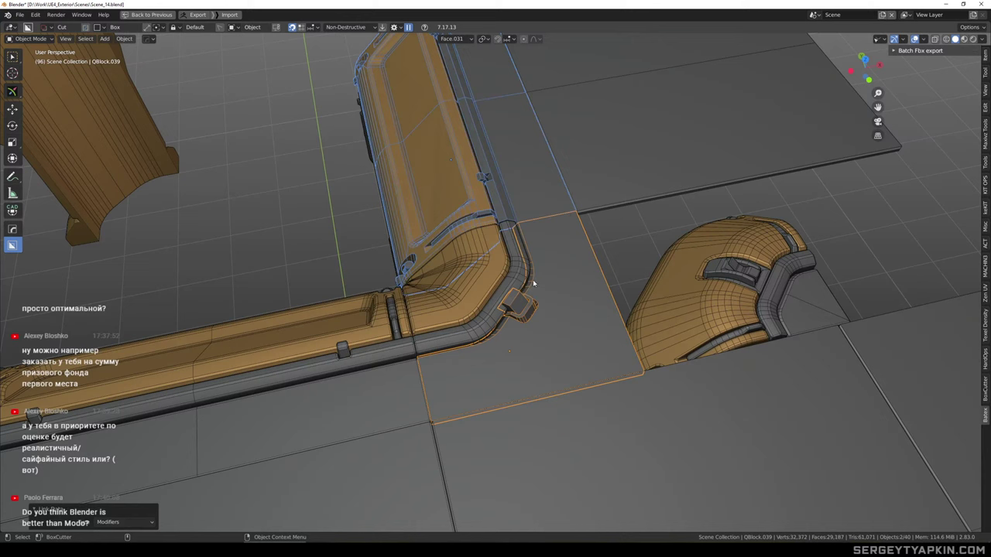
key(ctrl+z)
key(alt+a)
click(547, 202)
shift+click(553, 252)
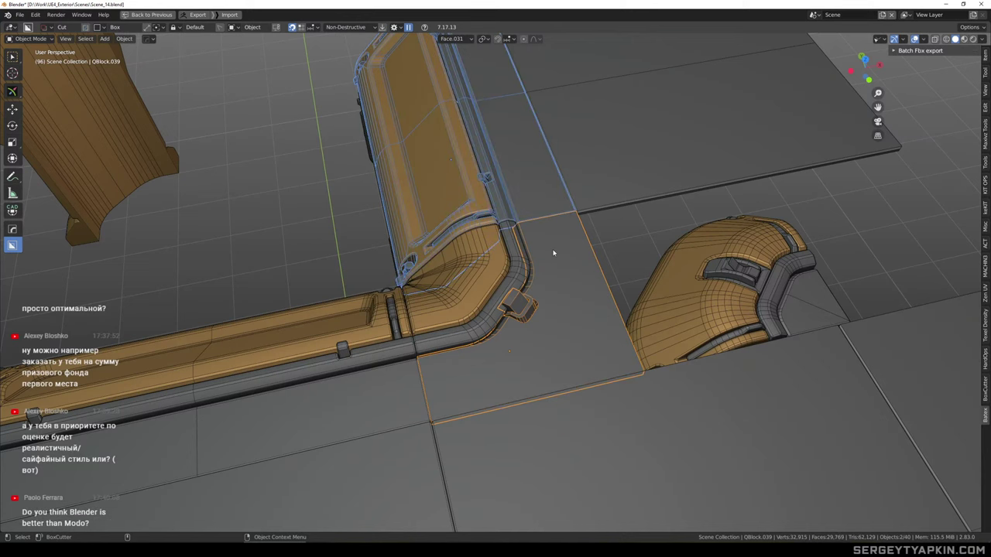
key(ctrl+l)
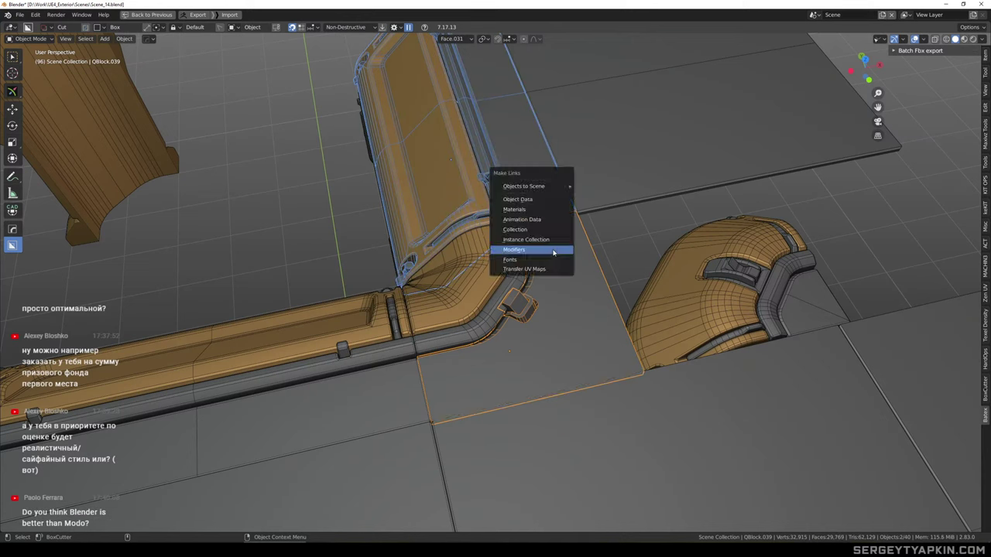
click(639, 237)
click(567, 275)
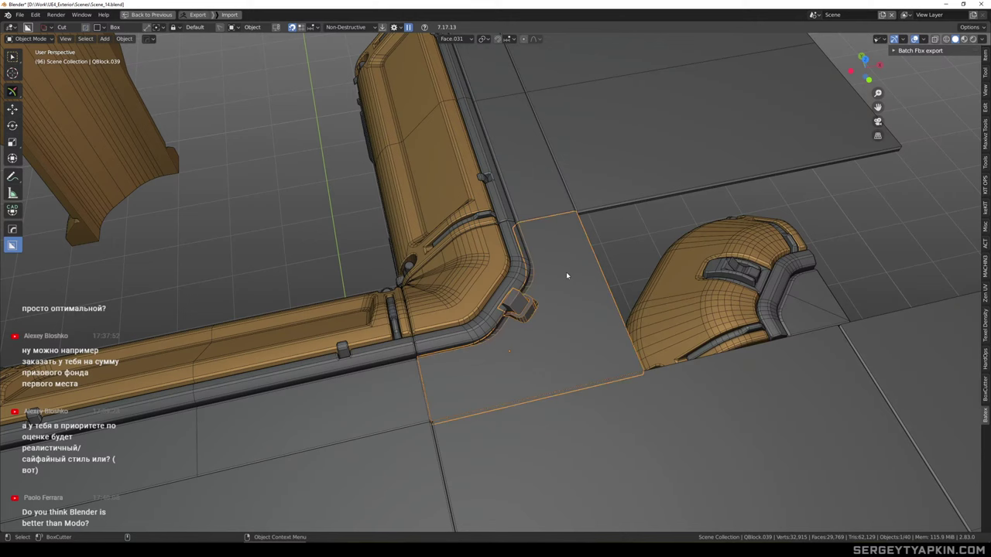
shift+click(539, 198)
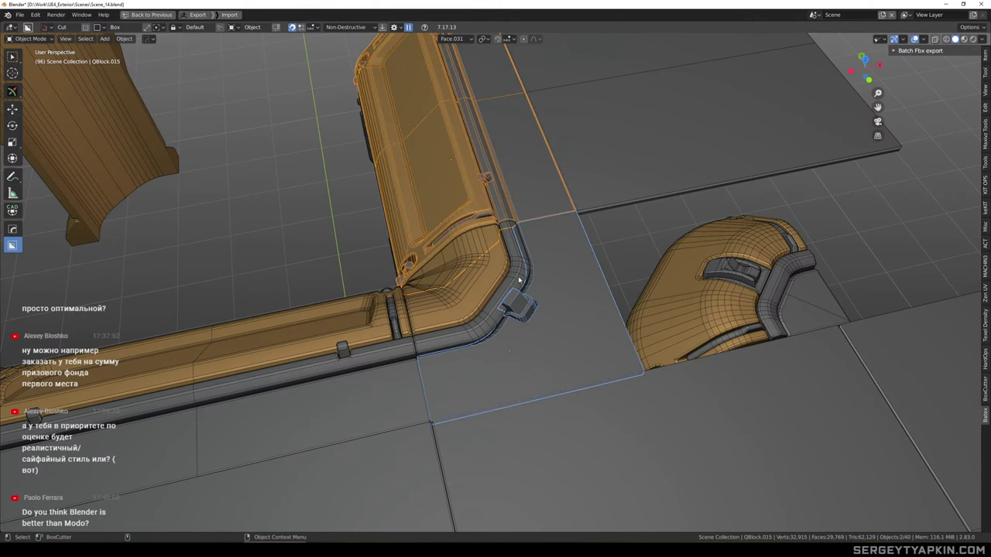
click(610, 273)
Join the inner corner roof plate into the neighbouring curved corner piece
click(561, 288)
shift+click(488, 287)
key(ctrl+j)
Select the notch frame's linked faces with Seam as the delimiter and hide the rest of the mesh
scroll(511, 306, up, 3)
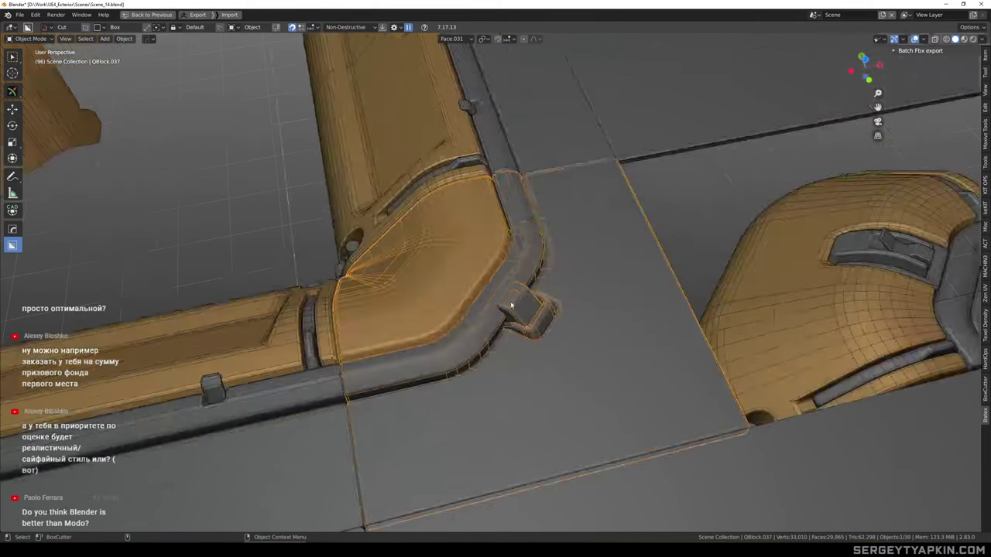
scroll(530, 323, up, 5)
key(Tab)
click(529, 323)
key(ctrl+l)
scroll(520, 339, up, 2)
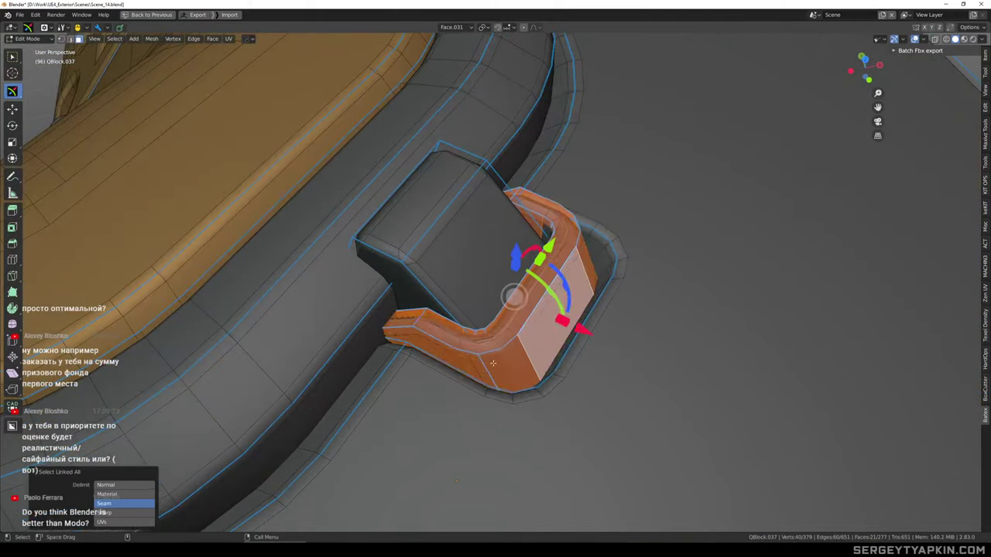
key(2)
click(487, 366)
middle_drag(540, 244, 557, 271)
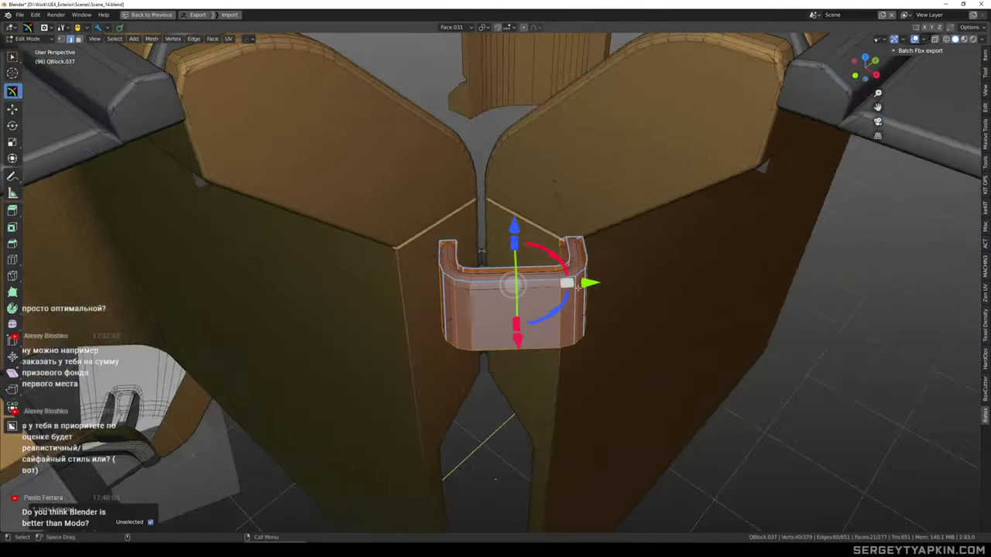
middle_drag(578, 288, 511, 313)
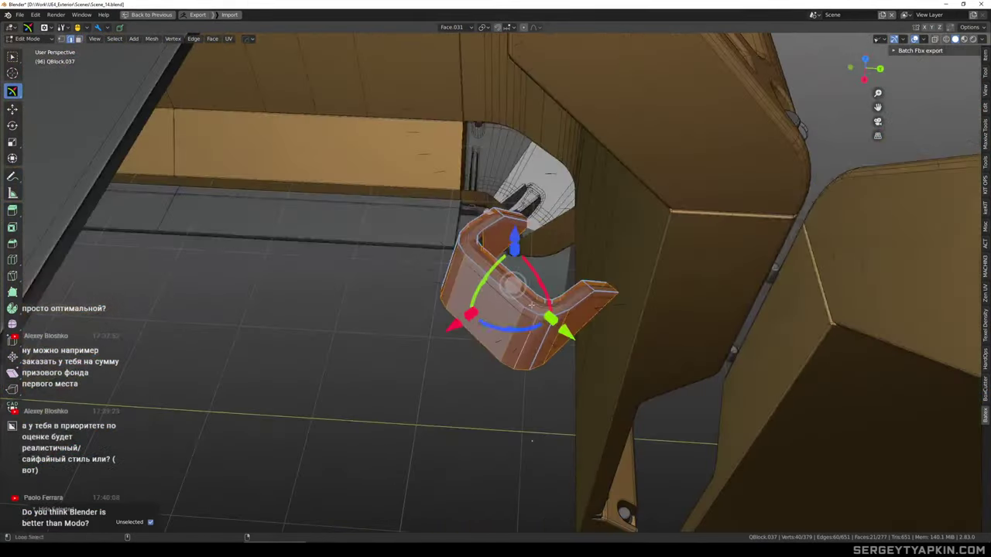
scroll(507, 318, up, 1)
middle_drag(626, 326, 503, 314)
Apply an edge bevel weight change of -0.457 to the isolated notch frame's edges
right_click(512, 274)
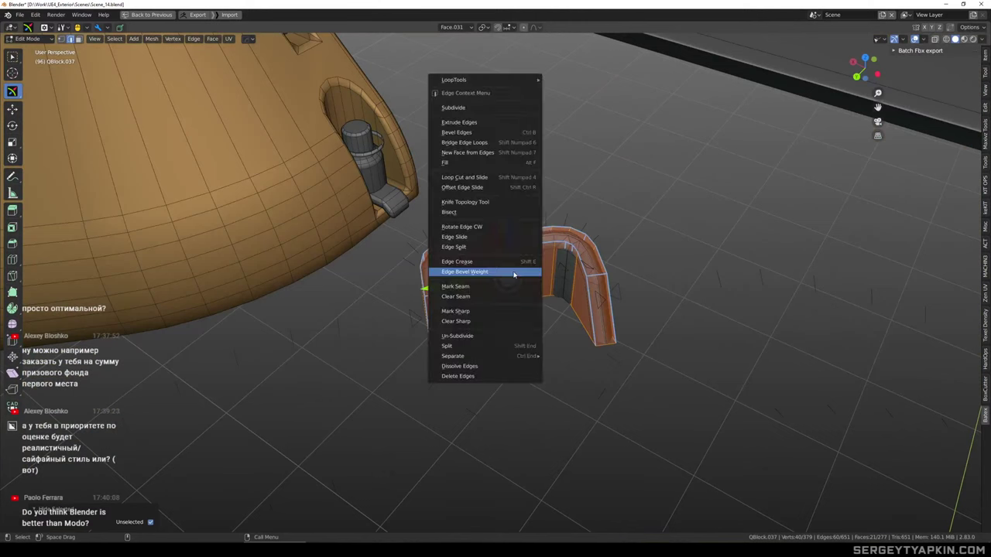
click(513, 275)
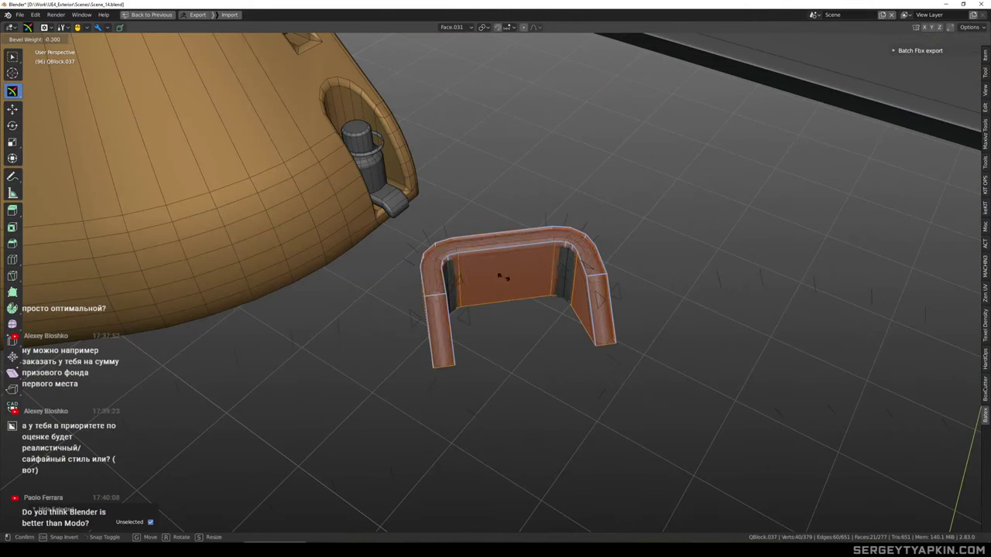
right_click(505, 279)
right_click(656, 376)
click(657, 377)
click(589, 328)
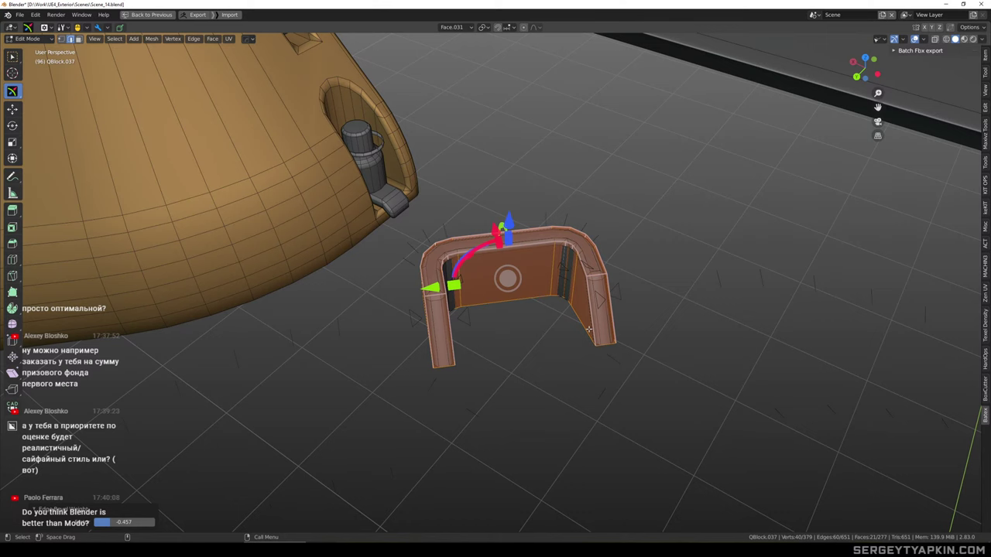
Clear the sharp marking from the vertical edges at the notch frame's inner rounded corners
scroll(564, 259, up, 5)
click(574, 243)
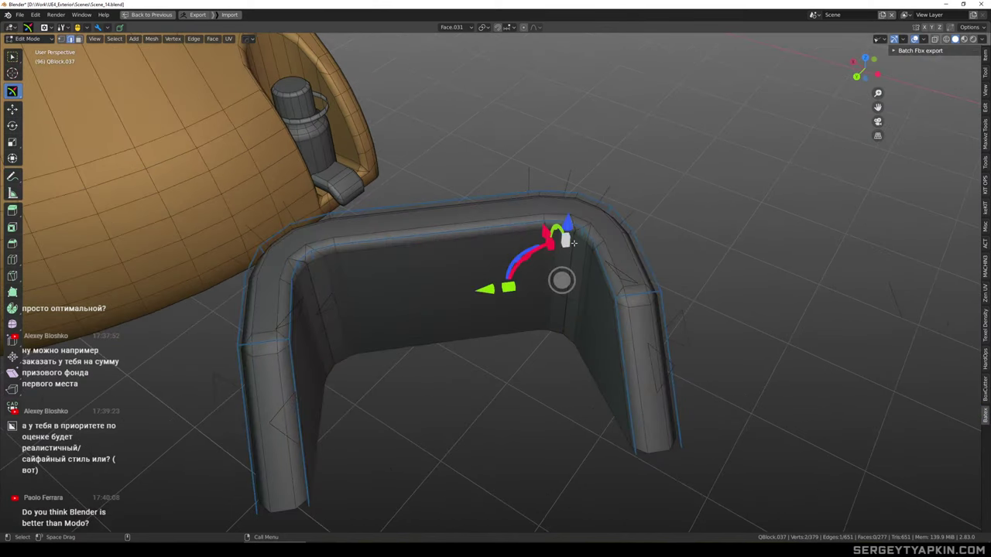
click(577, 240)
key(Tab)
key(w)
shift+click(565, 247)
scroll(500, 283, down, 2)
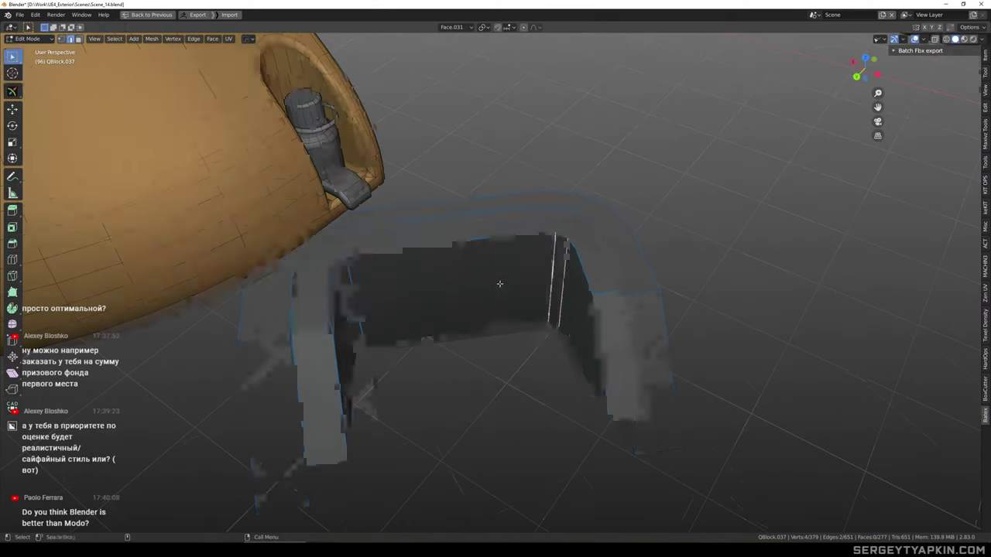
middle_drag(500, 283, 475, 264)
key(q)
click(420, 240)
click(405, 240)
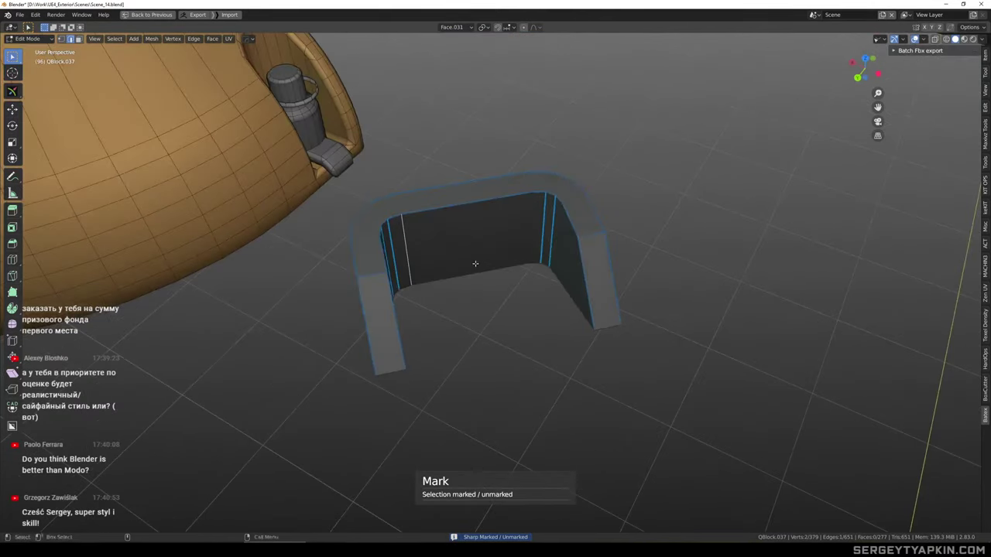
key(q)
click(503, 264)
key(q)
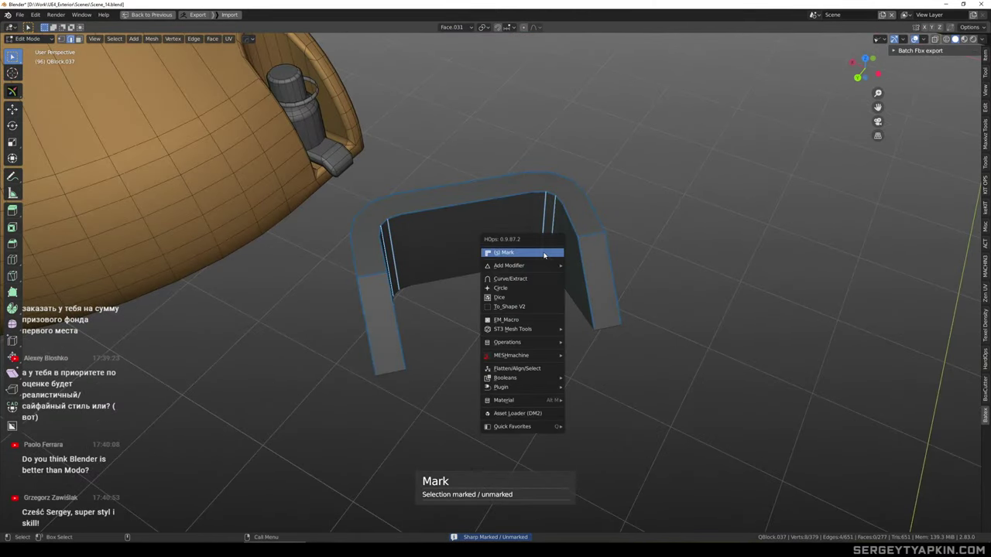
click(544, 252)
Clear the sharp marking from the vertical edges at the notch frame's outer rounded corners
middle_drag(544, 252, 582, 275)
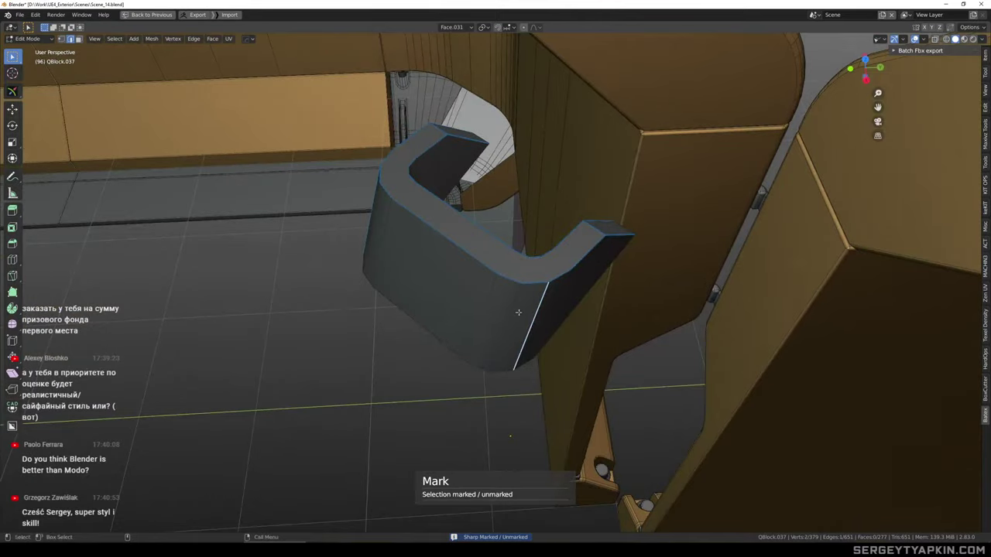
middle_drag(518, 312, 539, 338)
key(q)
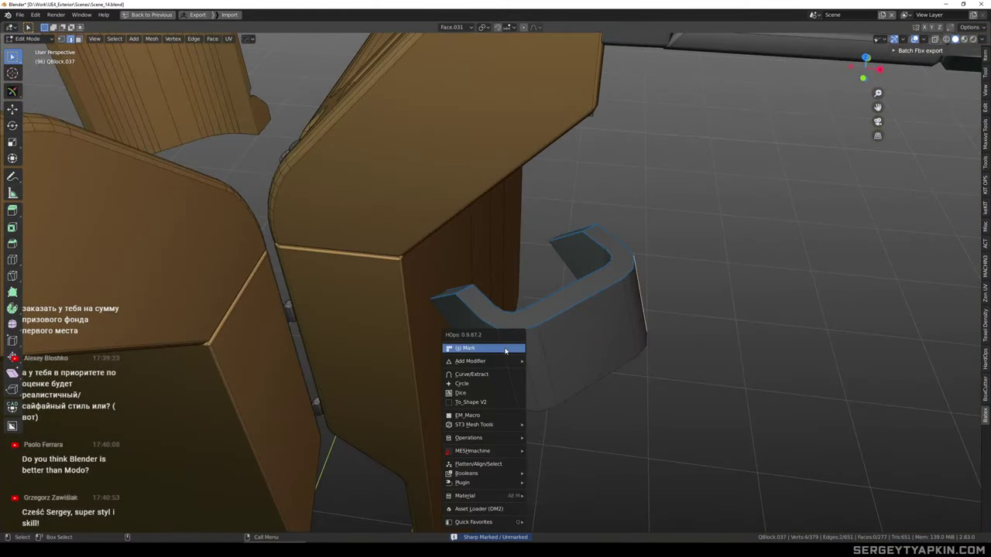
click(506, 349)
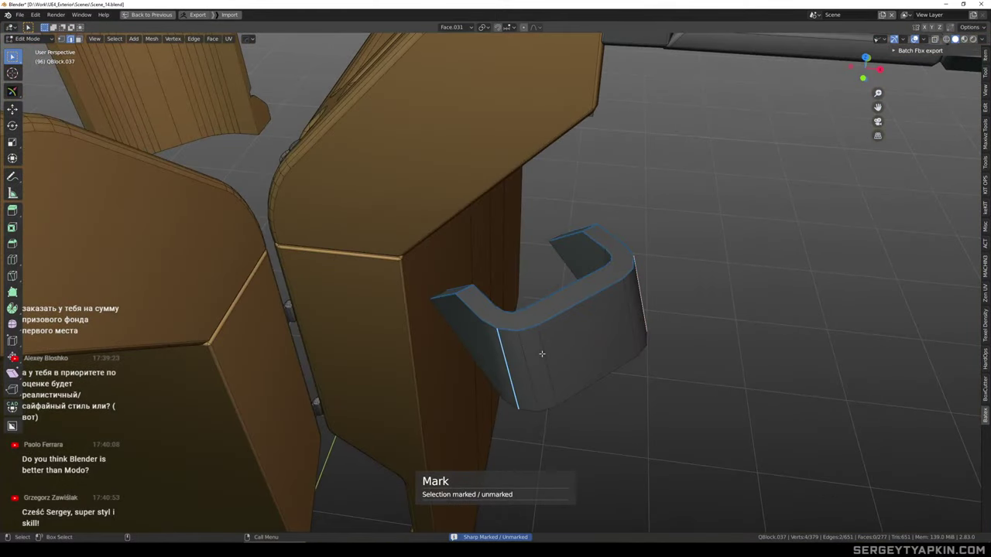
key(q)
click(607, 349)
click(666, 368)
scroll(568, 346, down, 3)
middle_drag(569, 343, 562, 348)
right_click(561, 348)
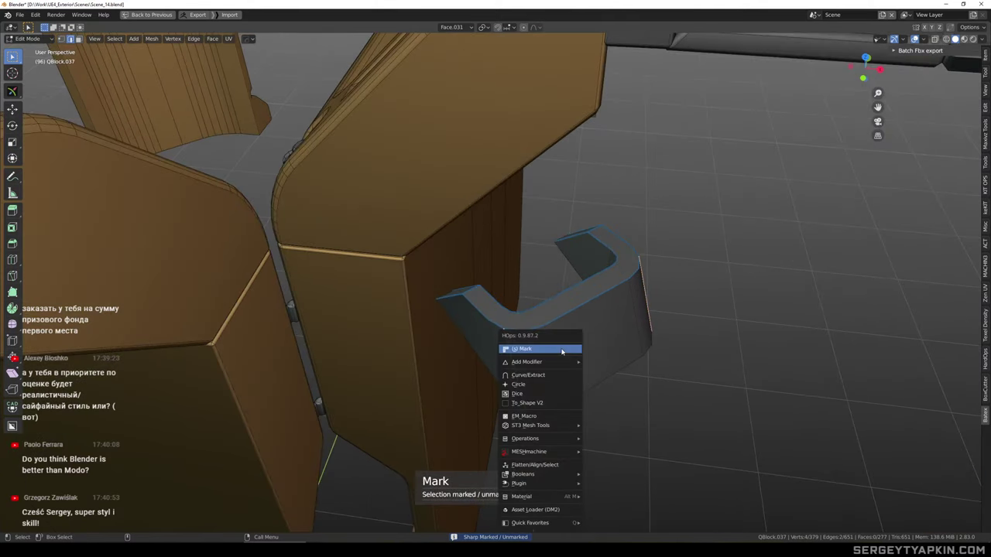
click(561, 348)
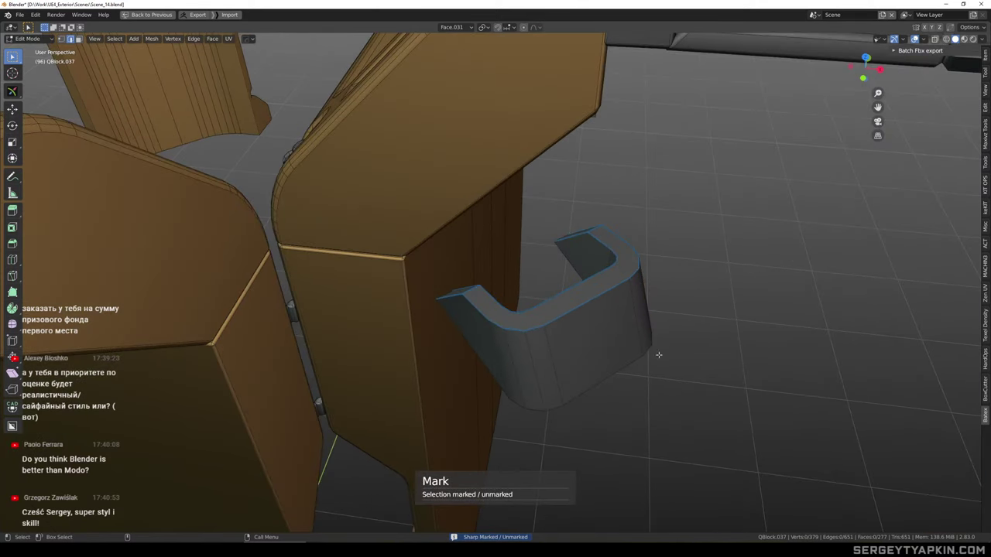
Reveal the hidden mesh and scale the clip block on the corner trim by about 1.07
scroll(609, 310, down, 4)
middle_drag(564, 345, 579, 287)
key(alt+h)
key(Tab)
scroll(603, 349, up, 3)
key(Tab)
double_click(549, 320)
key(s)
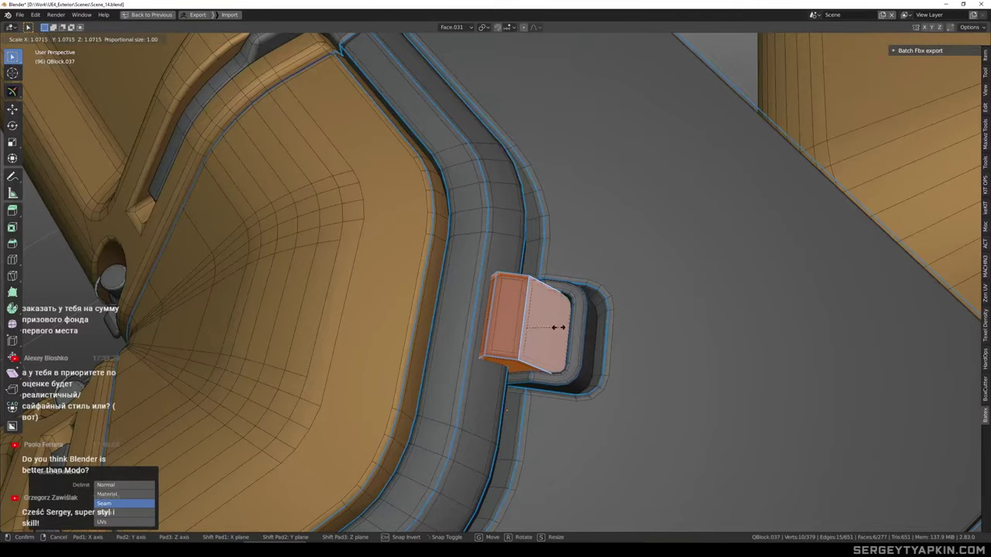
click(558, 326)
key(Tab)
Examine how the joined inner corner piece fits the surrounding panels and roof plates
scroll(560, 329, down, 3)
middle_drag(560, 329, 491, 273)
scroll(570, 300, down, 4)
scroll(570, 301, down, 3)
click(613, 293)
scroll(613, 293, down, 3)
scroll(627, 267, up, 2)
middle_drag(629, 269, 534, 282)
scroll(500, 283, down, 2)
shift+middle_drag(631, 300, 443, 295)
scroll(511, 289, up, 5)
click(524, 283)
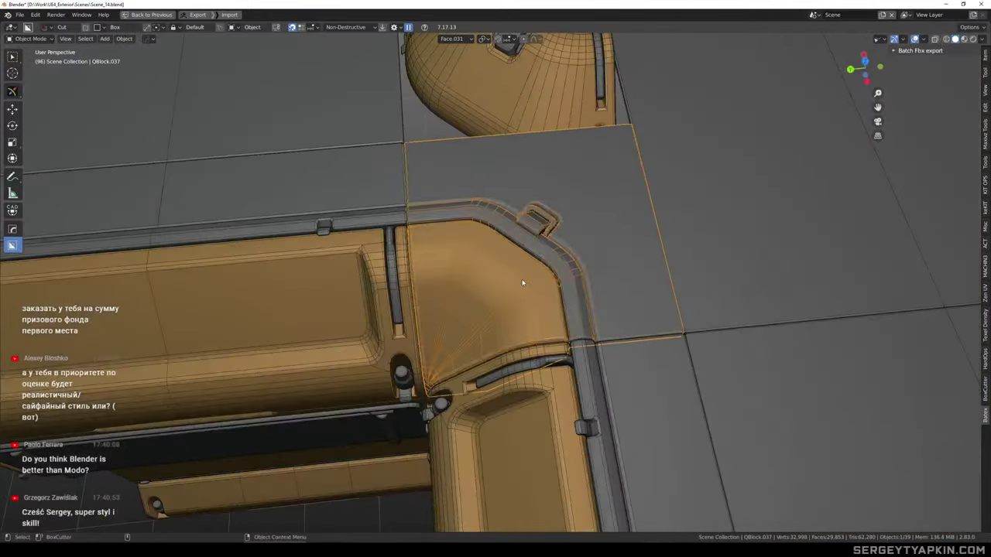
middle_drag(546, 299, 563, 284)
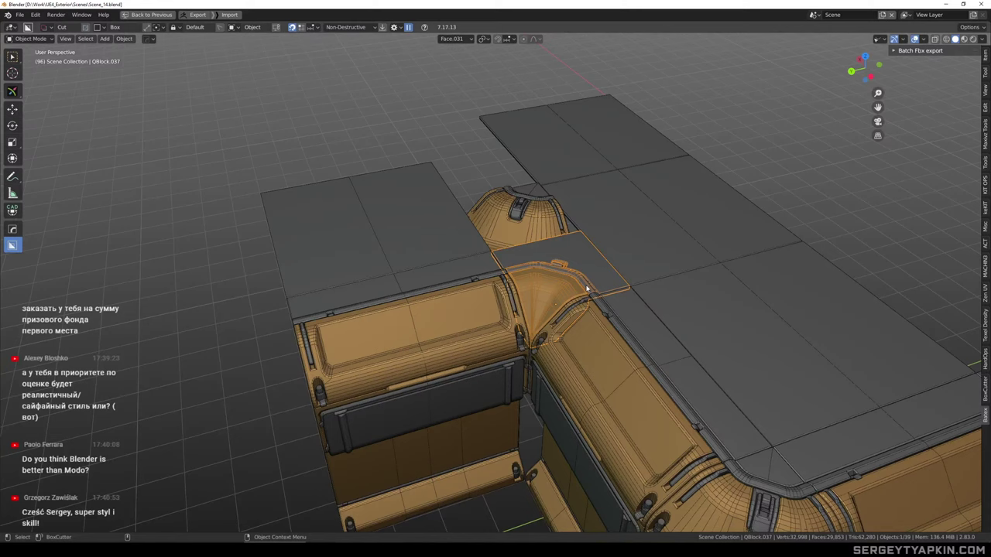
scroll(554, 292, up, 3)
scroll(552, 263, down, 2)
middle_drag(553, 172, 526, 221)
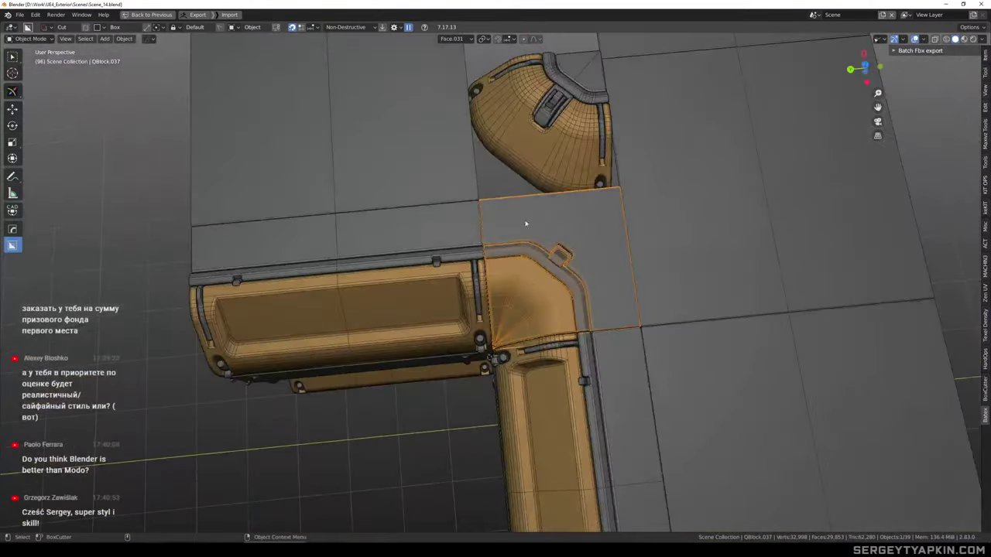
scroll(494, 192, down, 2)
Inspect the joined corner piece's shading and the grooves and pins along its seams with the straight panels
click(494, 192)
scroll(556, 248, up, 5)
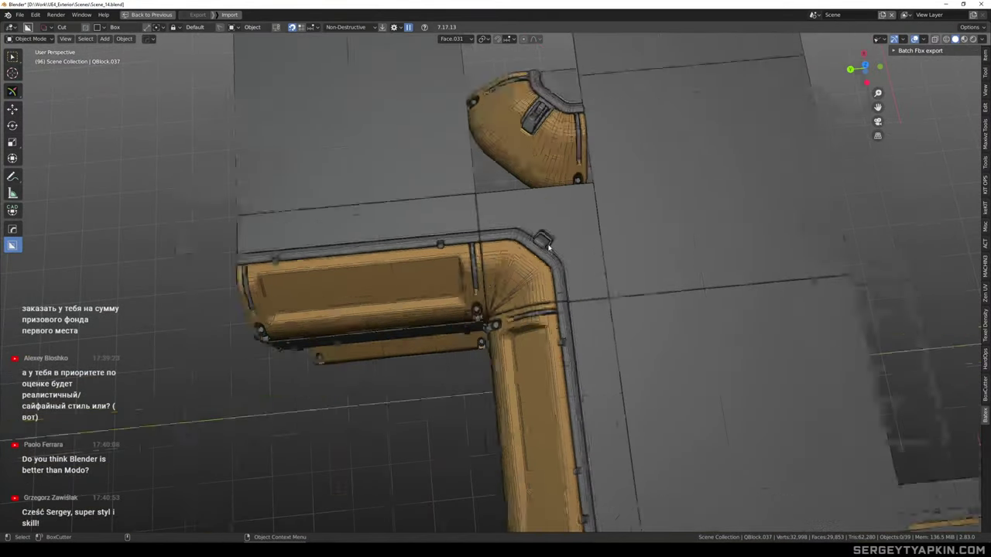
click(561, 245)
middle_drag(561, 245, 573, 307)
scroll(563, 300, down, 4)
scroll(527, 341, up, 6)
middle_drag(523, 343, 609, 323)
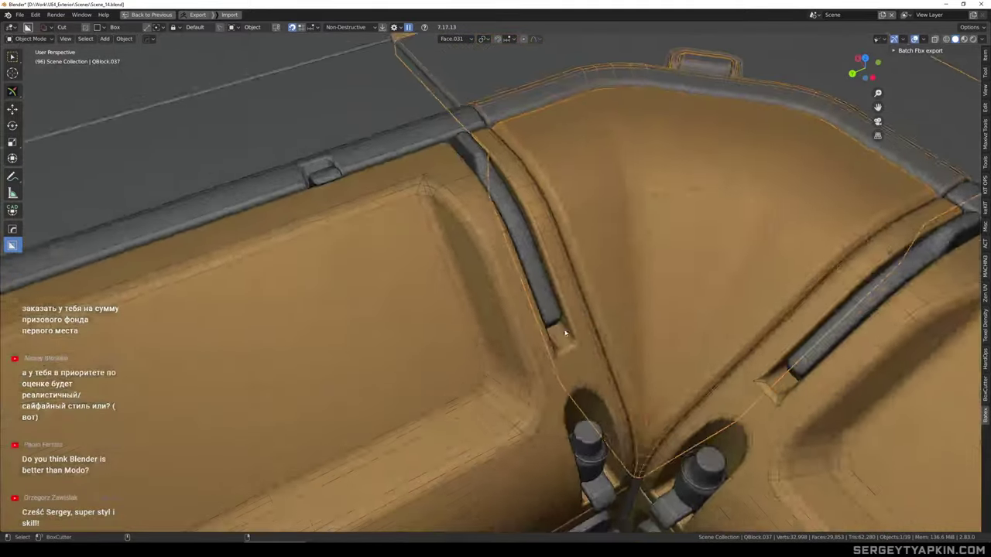
scroll(608, 323, down, 4)
scroll(593, 345, up, 7)
scroll(567, 346, down, 3)
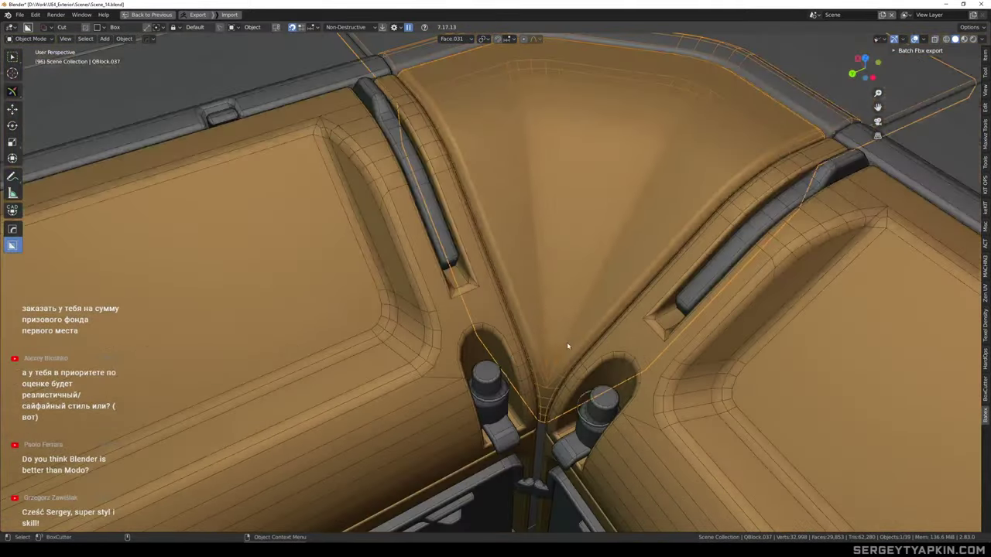
Inspect the converging edge topology at the corner piece's narrow tip in Edit Mode
scroll(565, 340, up, 6)
key(Tab)
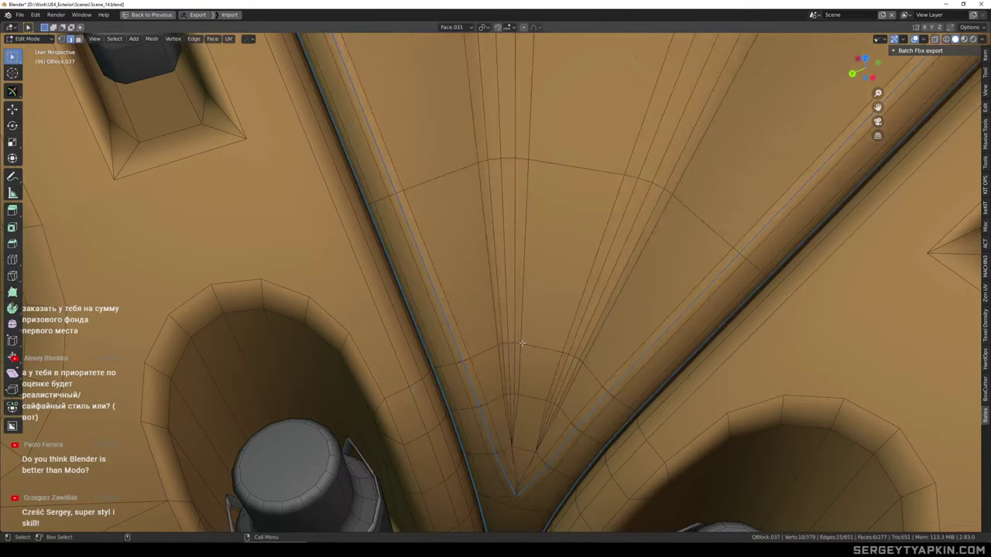
scroll(523, 343, down, 4)
middle_drag(523, 343, 584, 374)
scroll(601, 367, up, 2)
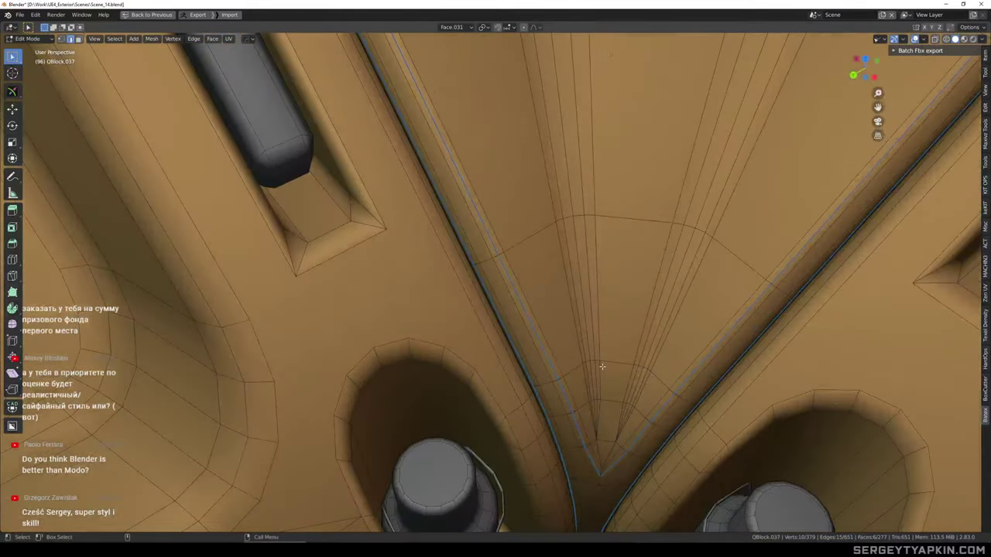
scroll(602, 367, down, 2)
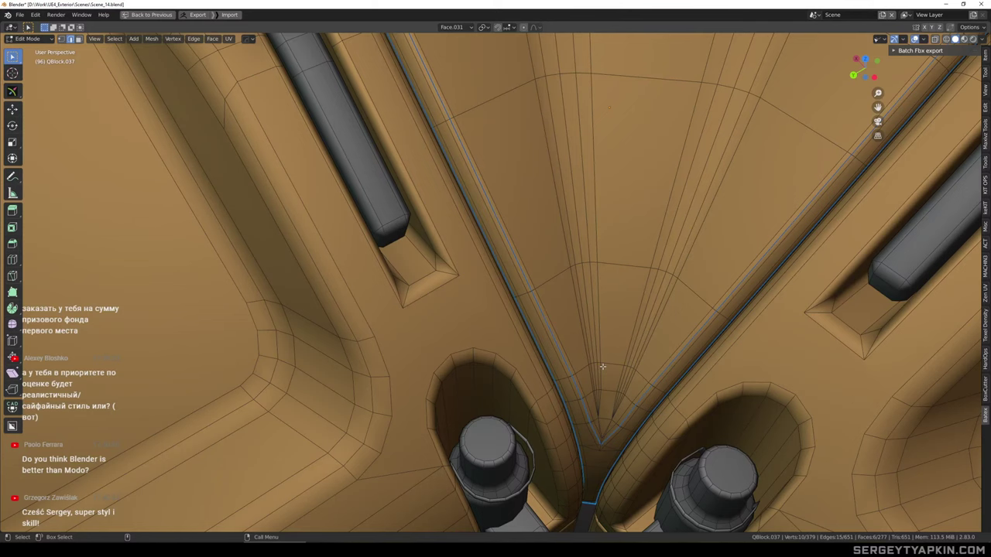
scroll(614, 352, down, 2)
mouse_move(613, 353)
middle_down()
mouse_move(524, 329)
mouse_move(562, 283)
mouse_move(565, 339)
middle_up()
scroll(524, 319, down, 5)
key(Tab)
Save the scene and switch from the BoxCutter tool to the Select Box tool
scroll(562, 283, down, 2)
scroll(562, 294, down, 3)
drag(571, 288, 553, 339)
right_click(553, 339)
key(ctrl+s)
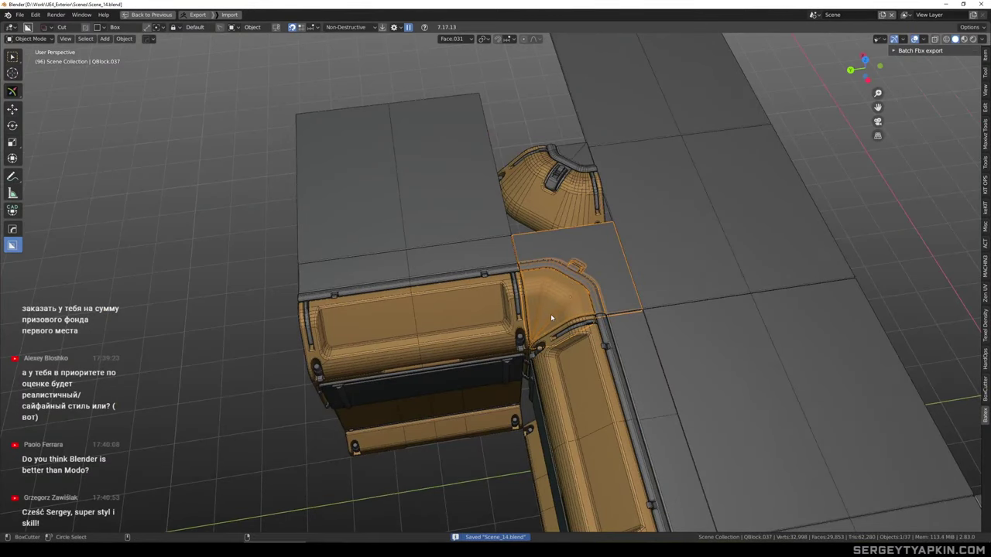
scroll(550, 313, up, 4)
mouse_move(551, 313)
middle_down()
mouse_move(565, 292)
mouse_move(630, 290)
mouse_move(544, 322)
middle_up()
key(alt+w)
scroll(594, 291, down, 3)
scroll(580, 204, up, 2)
scroll(571, 204, up, 3)
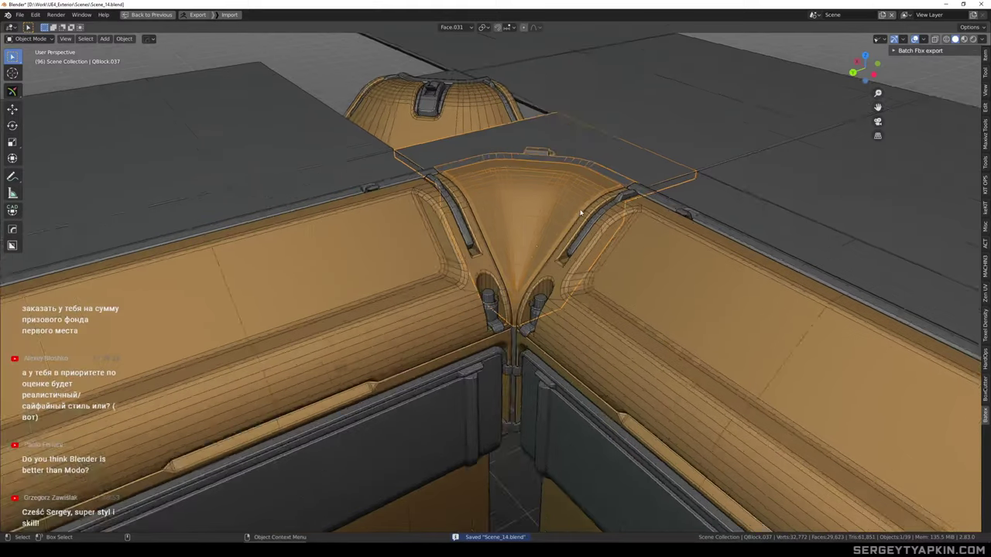
Save the scene and select the straight wall panel between the inner corner and the rounded outer corner
shift+middle_drag(602, 188, 607, 248)
scroll(611, 295, down, 3)
shift+middle_drag(614, 323, 560, 248)
scroll(559, 259, down, 2)
scroll(610, 315, down, 2)
key(ctrl+s)
scroll(679, 338, up, 3)
click(670, 349)
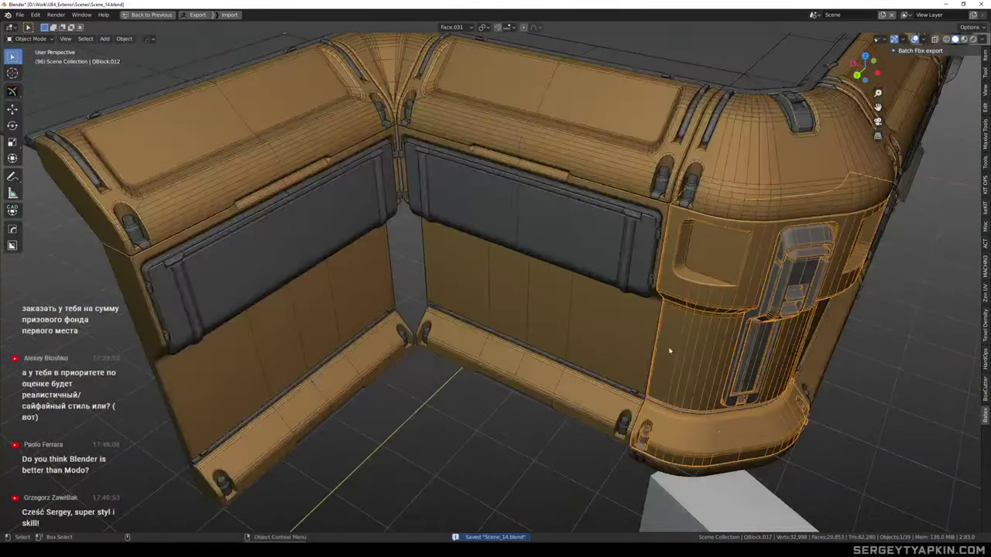
middle_drag(670, 350, 655, 325)
click(595, 316)
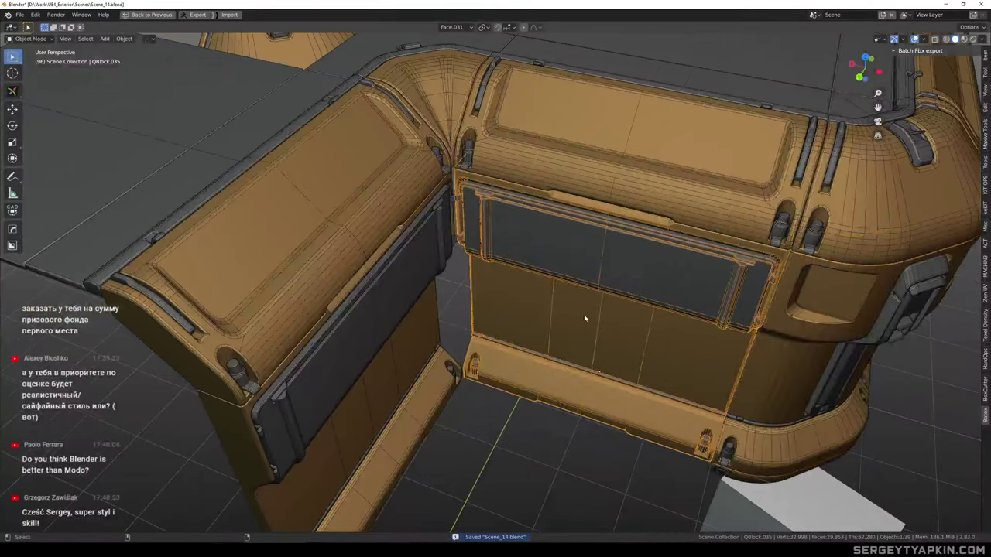
middle_drag(584, 315, 652, 355)
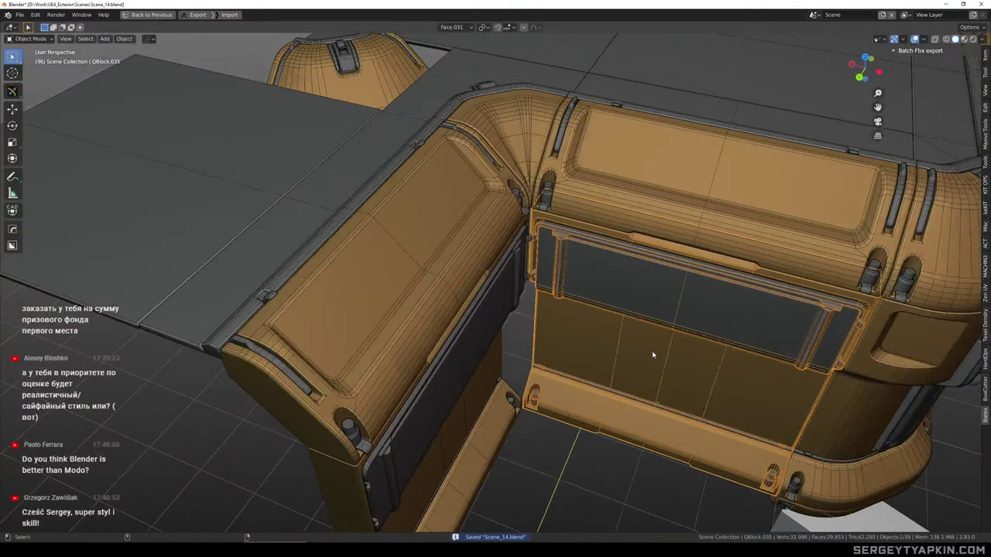
key(shift+d)
right_click(651, 354)
key(w)
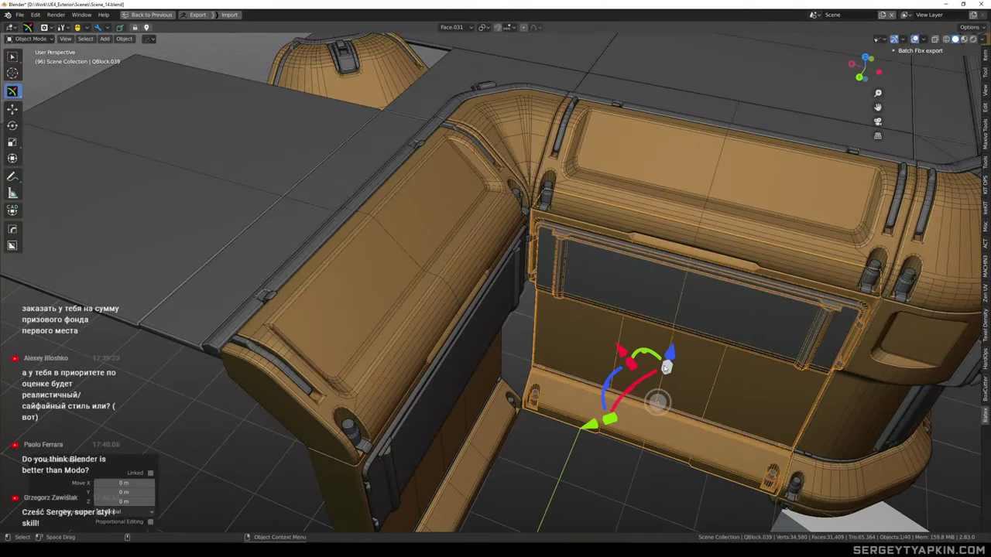
key(Delete)
click(635, 396)
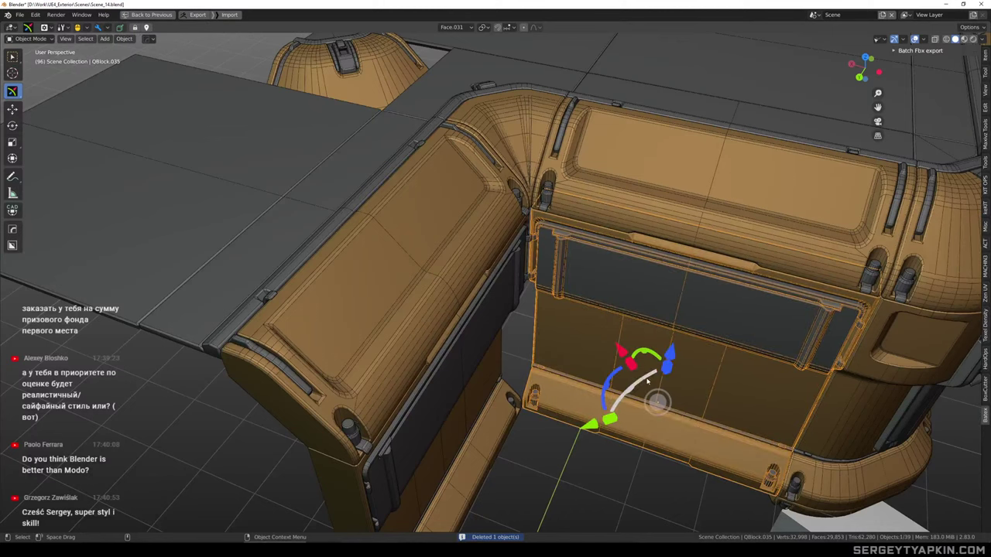
Try to duplicate the wall panel in place and shift only the copy's origin along X toward the inner corner
key(shift+d)
key(Escape)
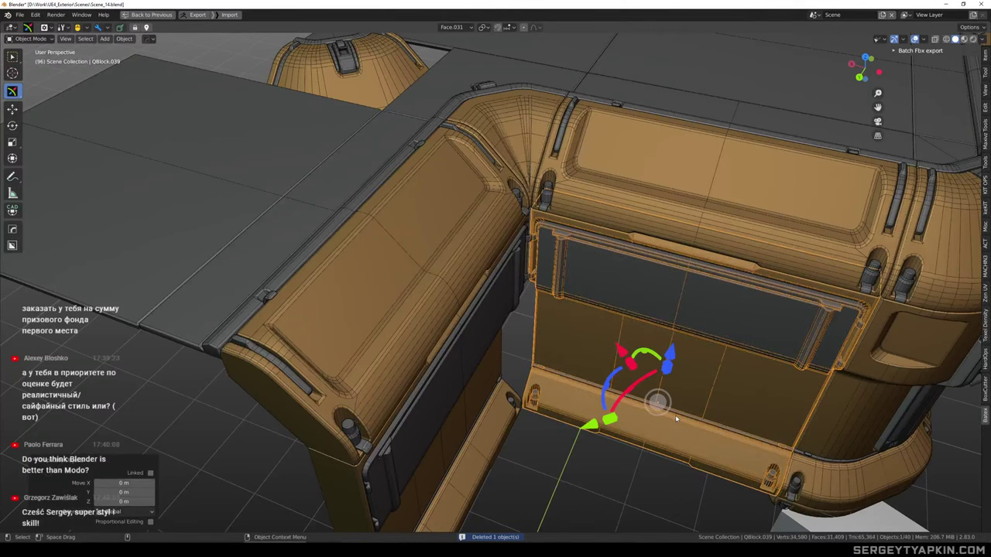
key(ctrl+period)
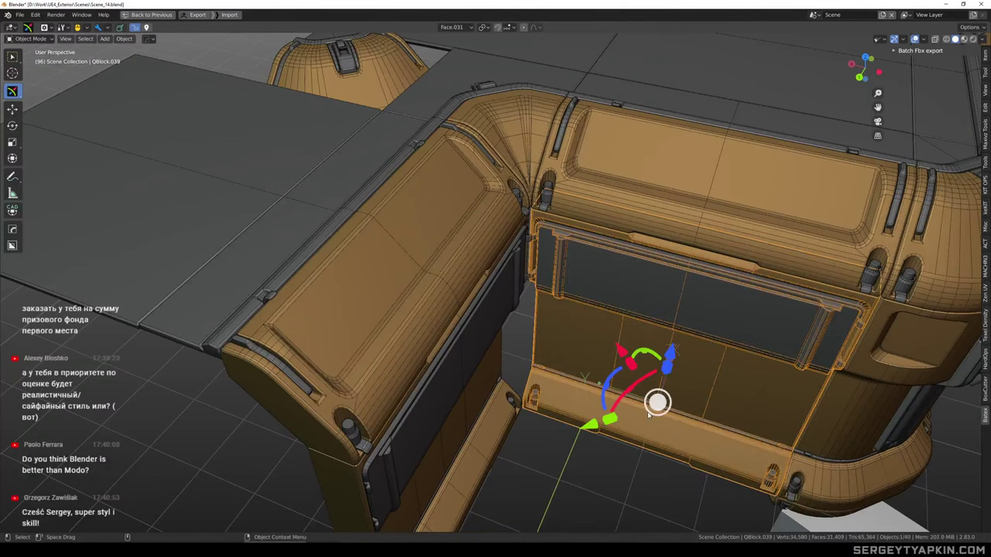
key(alt+1)
drag(586, 380, 480, 359)
key(ctrl+period)
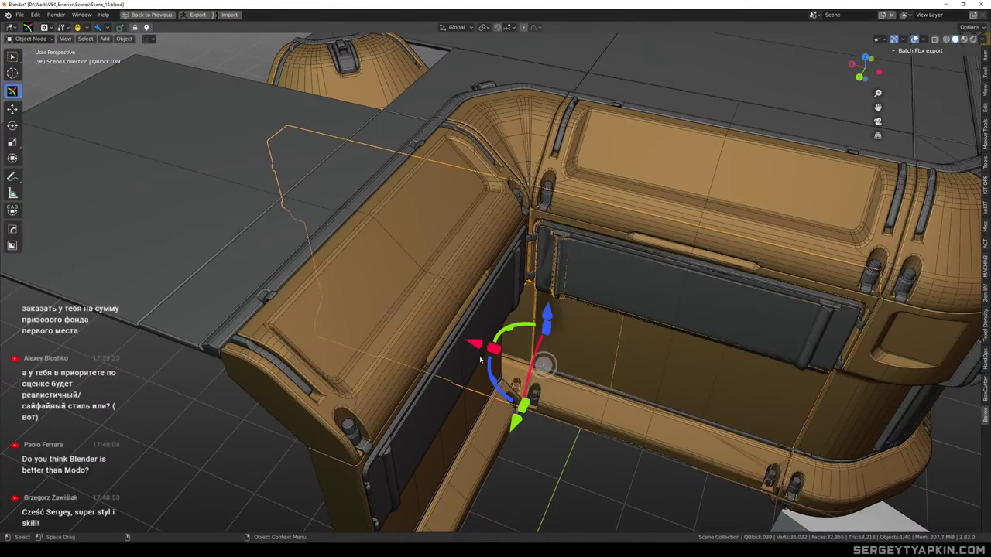
click(584, 473)
click(589, 396)
mouse_move(589, 396)
middle_down()
mouse_move(593, 367)
mouse_move(594, 383)
middle_up()
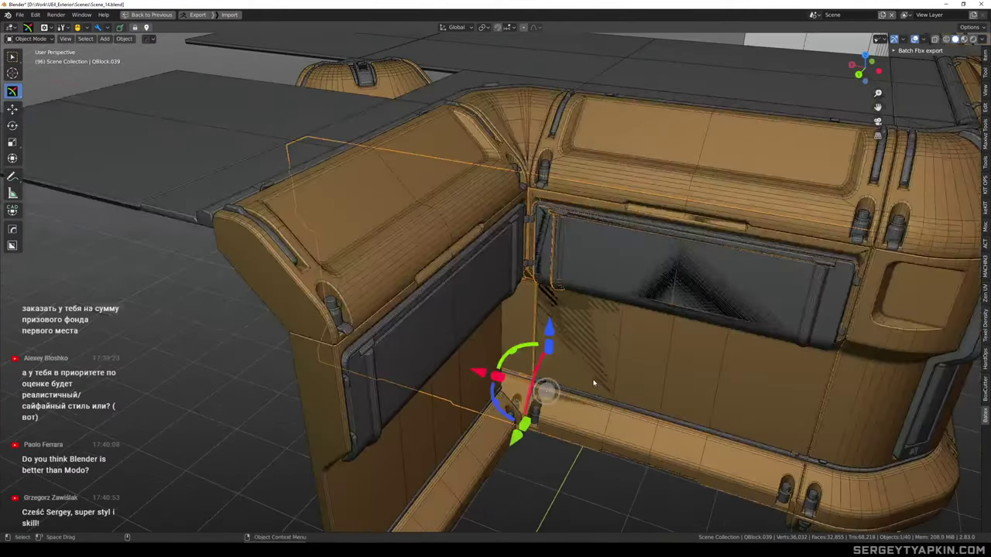
key(Delete)
click(613, 388)
Duplicate the straight wall panel and move the copy 4 m along X, past the inner corner
scroll(632, 387, down, 4)
middle_drag(657, 407, 704, 411)
key(shift+d)
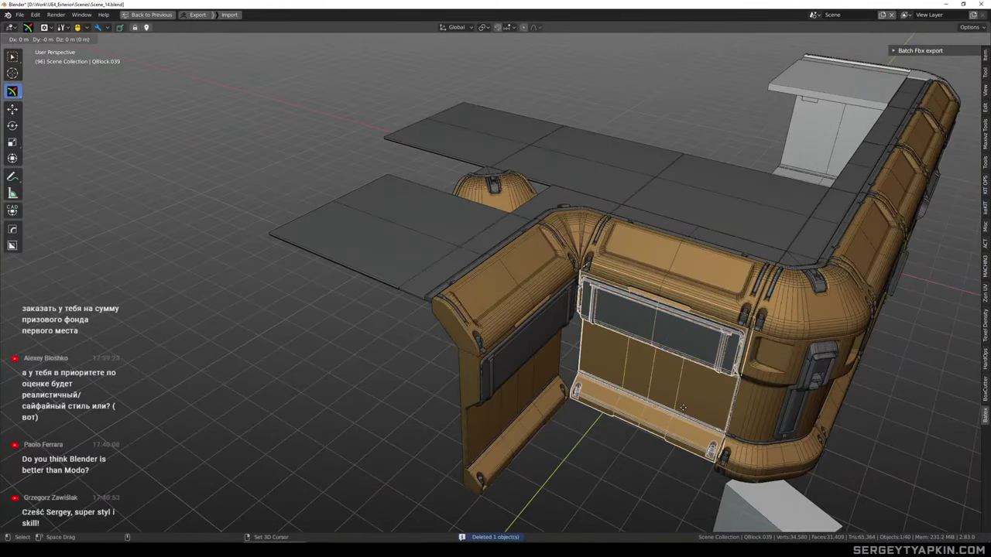
right_click(683, 412)
drag(588, 378, 451, 308)
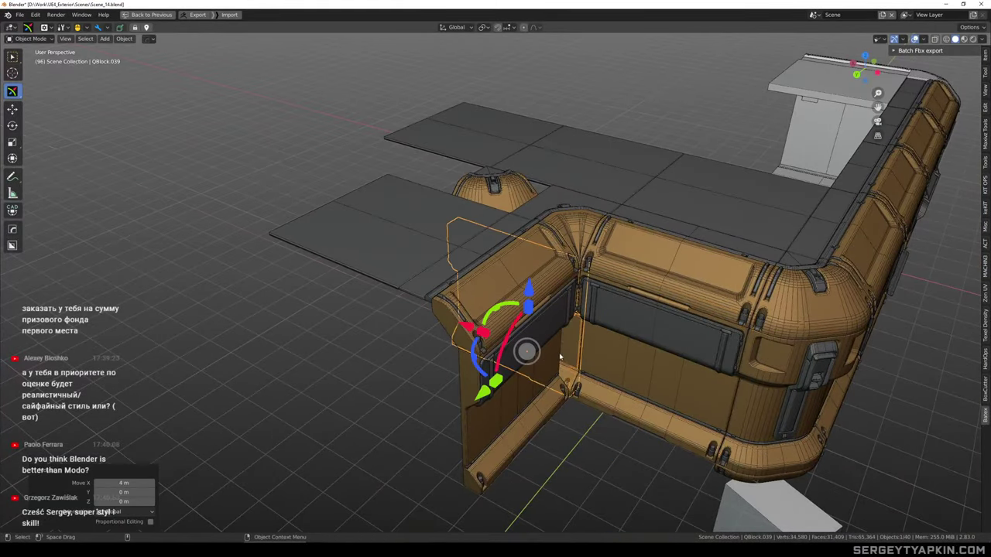
Isolate the panel copy and move only its origin -1 m along X to narrow the mirrored panel
key(KP_Decimal)
key(KP_Divide)
scroll(604, 379, down, 3)
middle_drag(606, 379, 569, 349)
drag(549, 269, 531, 309)
middle_drag(567, 352, 615, 319)
scroll(519, 316, up, 1)
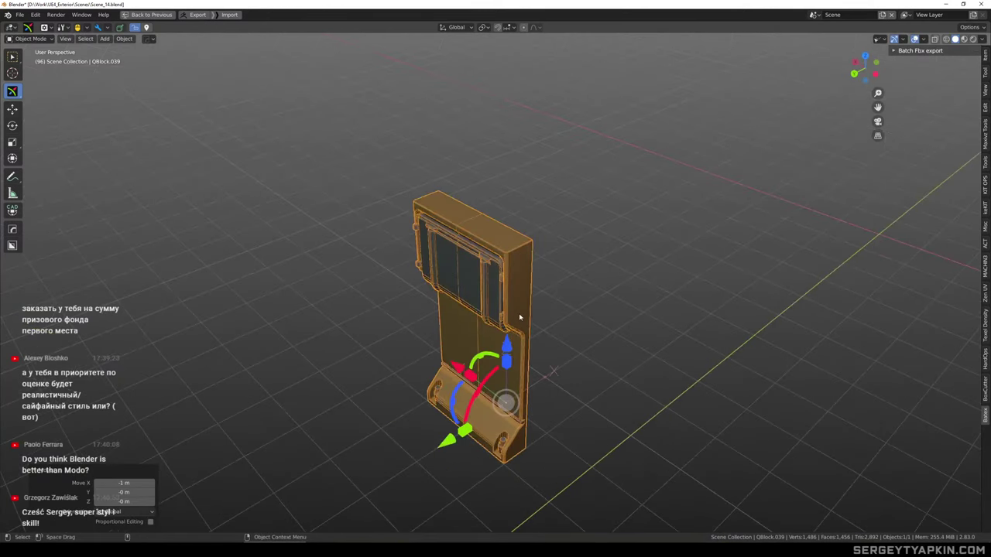
Apply the narrowed panel's mirroring and take the Bevel off its modifier stack
key(ctrl+grave)
click(504, 337)
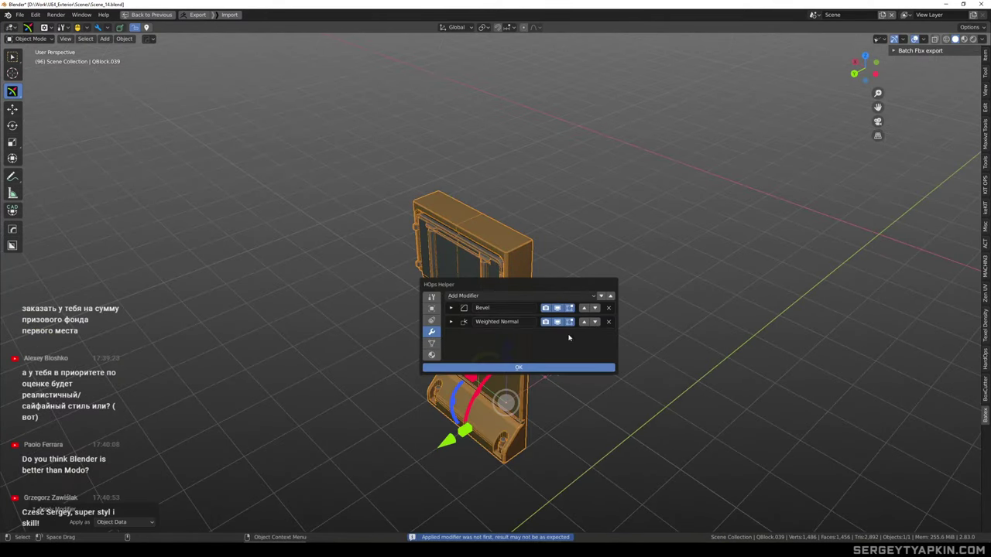
click(624, 310)
click(497, 298)
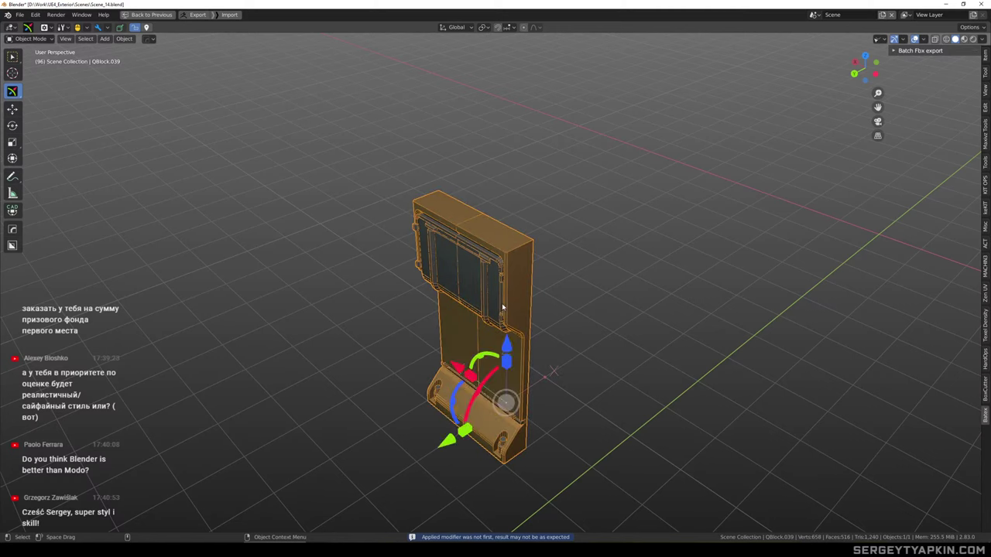
Examine how the narrowed panel copy sits at the inner corner among the neighbouring panels
key(w)
key(slash)
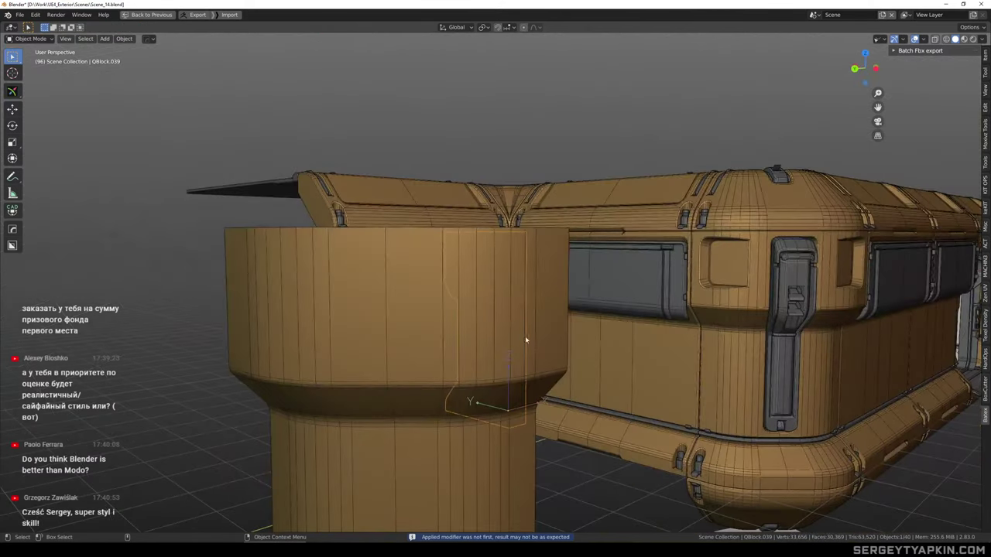
middle_drag(580, 304, 563, 337)
key(ctrl+j)
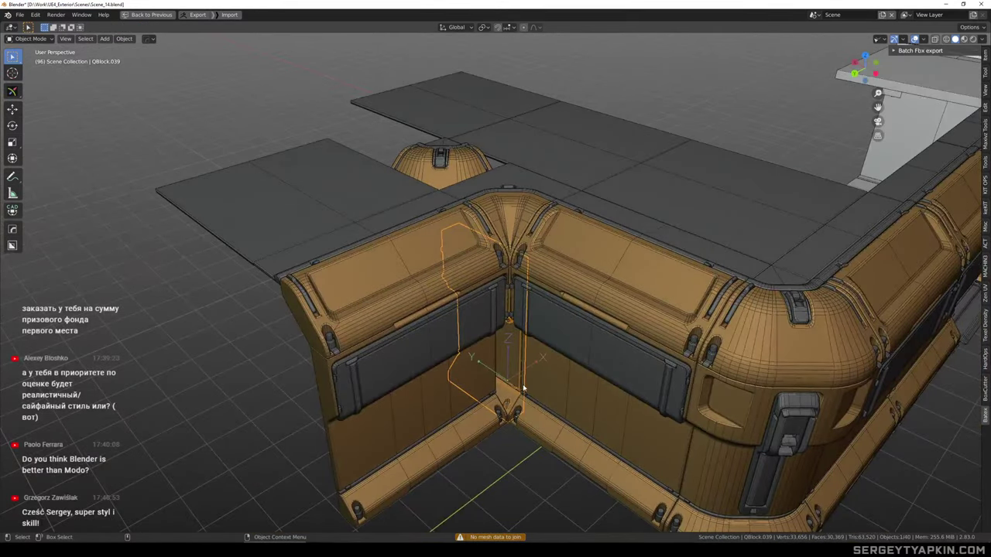
click(511, 460)
scroll(489, 362, up, 4)
click(526, 350)
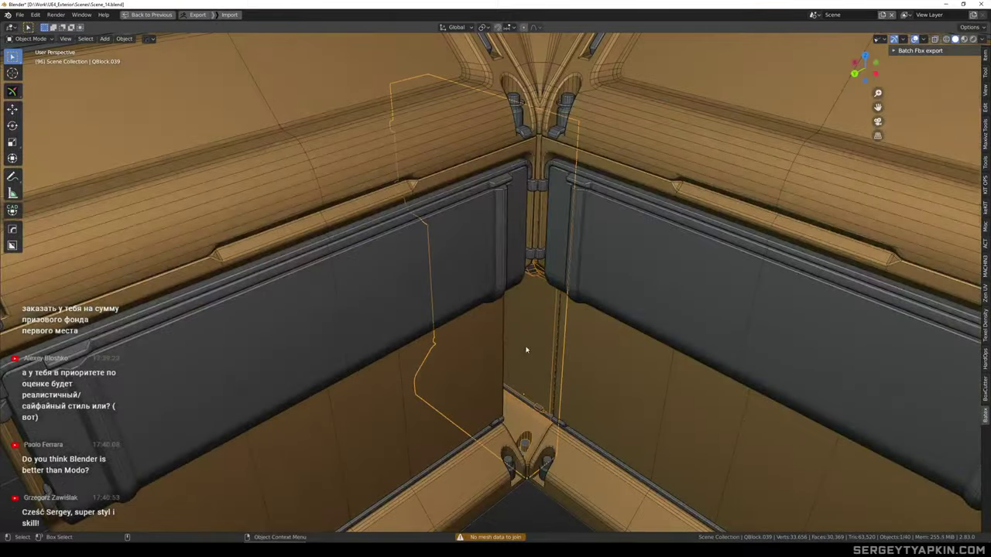
middle_drag(526, 350, 579, 319)
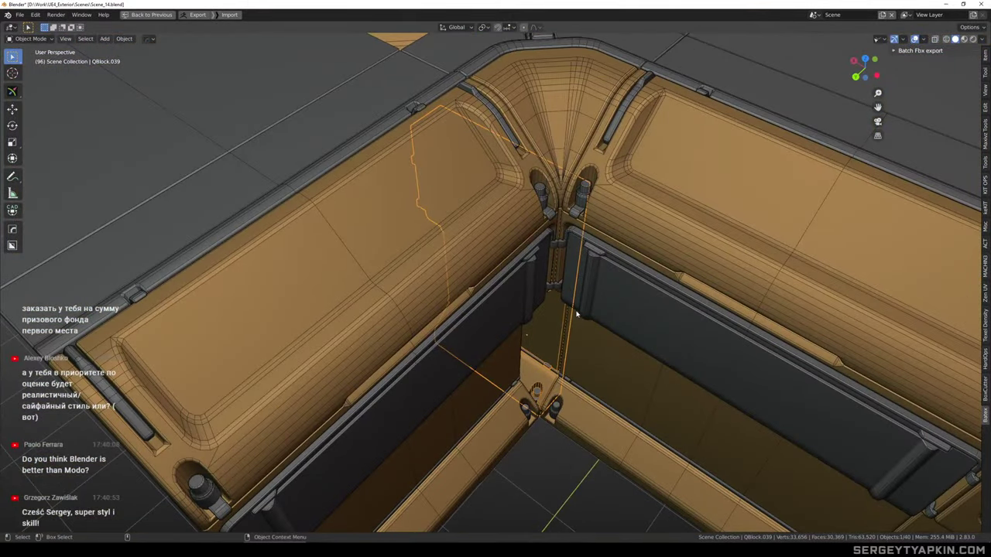
middle_drag(546, 361, 511, 280)
scroll(568, 333, down, 3)
scroll(504, 330, up, 4)
middle_drag(503, 331, 606, 317)
Isolate the panel copy and delete the pin inside the recess at the corner-side end of the lower skirt
key(shift+h)
scroll(559, 306, up, 6)
key(Tab)
key(l)
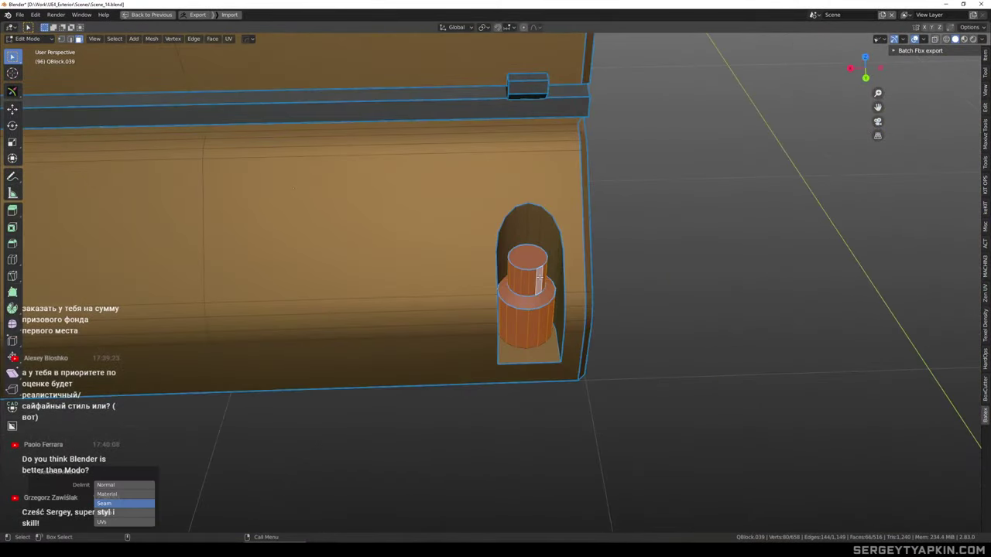
scroll(542, 290, down, 3)
shift+middle_drag(550, 284, 574, 352)
key(x)
scroll(564, 374, up, 3)
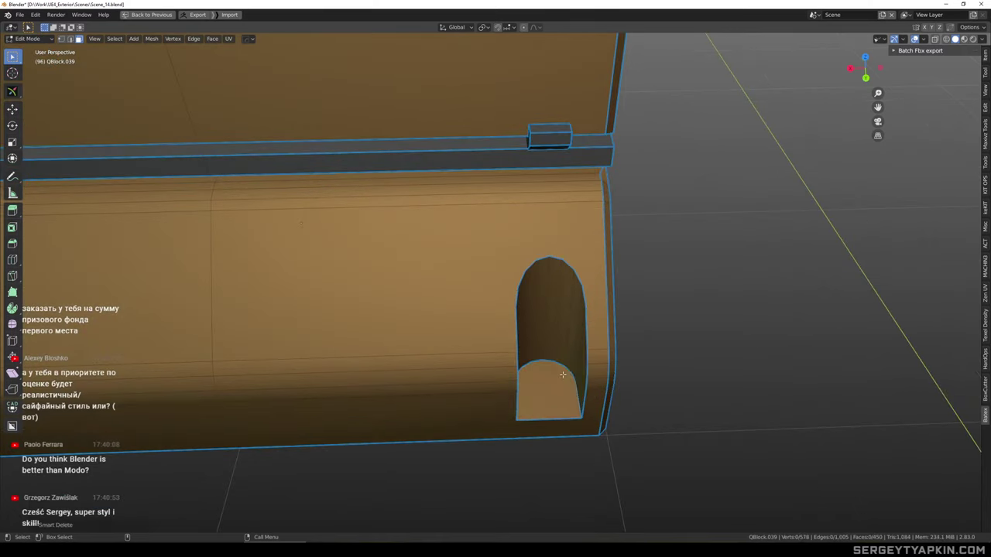
Select the emptied pin recess's wall and floor faces and dissolve them into the skirt surface
click(562, 375)
middle_drag(569, 401, 576, 345)
scroll(582, 397, up, 3)
shift+drag(583, 397, 515, 343)
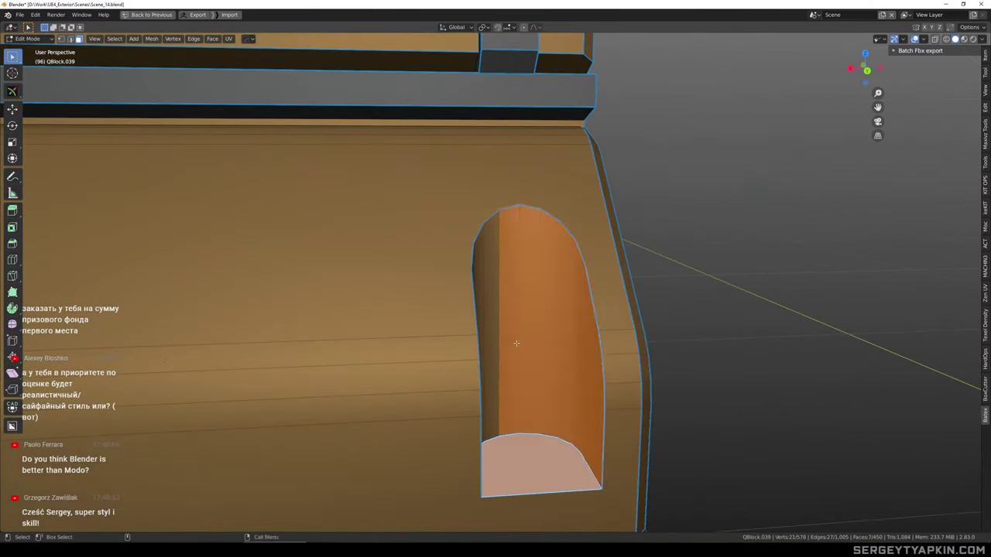
middle_drag(516, 343, 504, 343)
shift+drag(525, 324, 487, 363)
scroll(487, 363, down, 2)
middle_drag(487, 363, 564, 375)
key(2)
scroll(566, 367, up, 2)
scroll(569, 356, down, 3)
key(Delete)
scroll(571, 376, down, 3)
key(ctrl+z)
scroll(571, 377, up, 3)
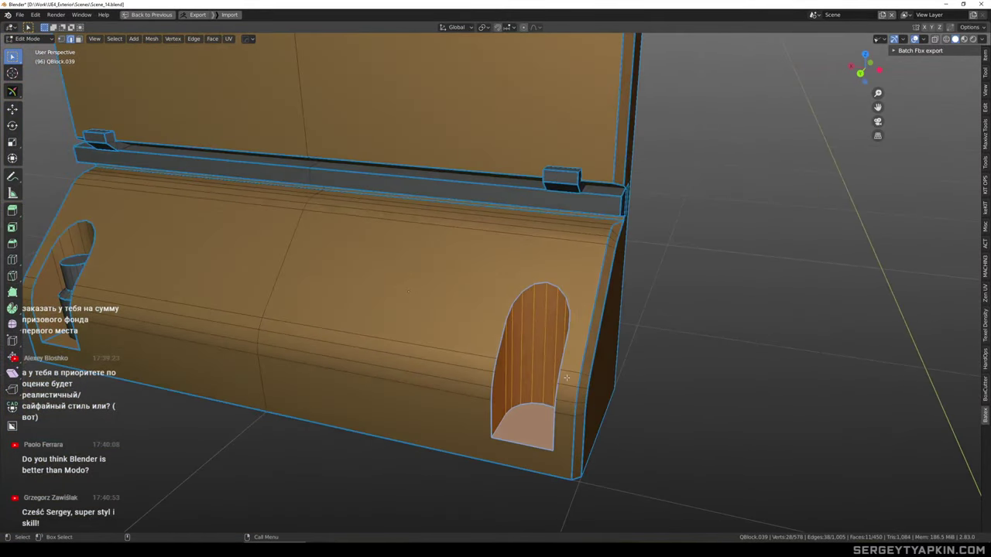
key(x)
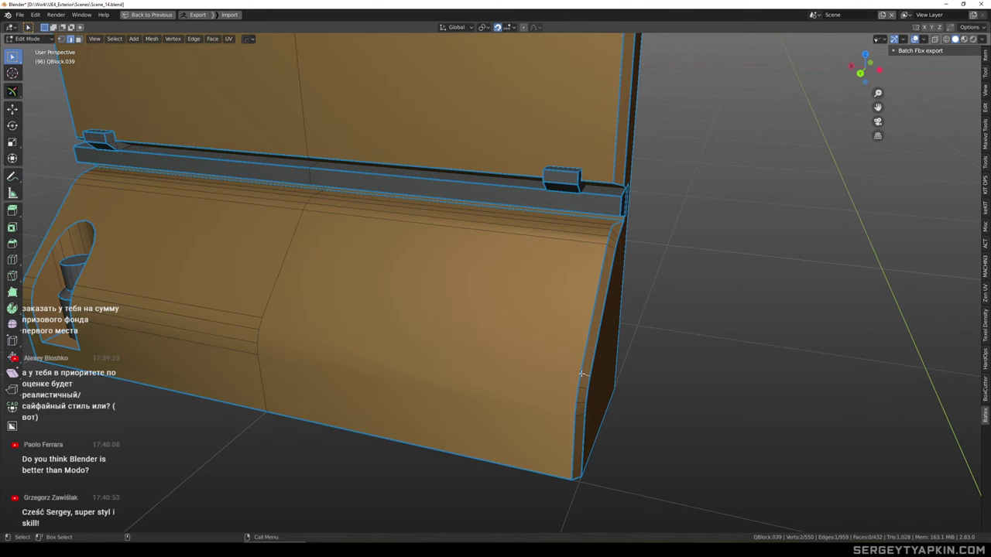
Reconnect the skirt's centre vertices to the matching end vertices with horizontal edges across the cleaned surface
key(1)
key(j)
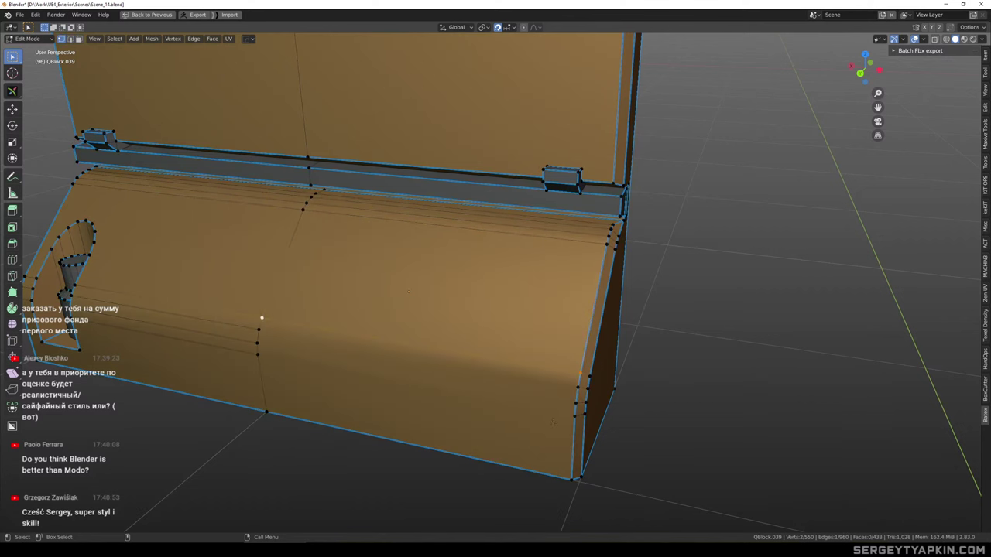
shift+click(258, 355)
key(j)
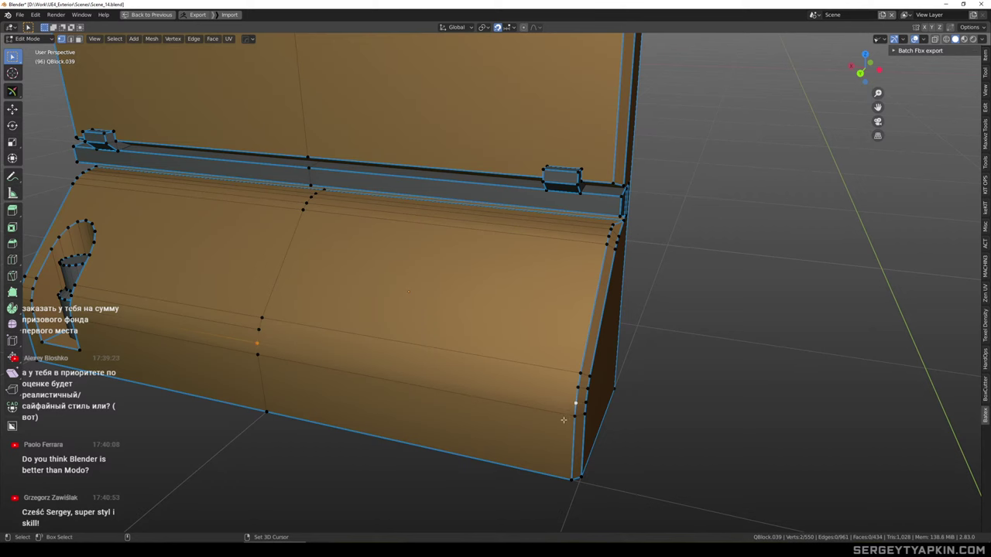
key(j)
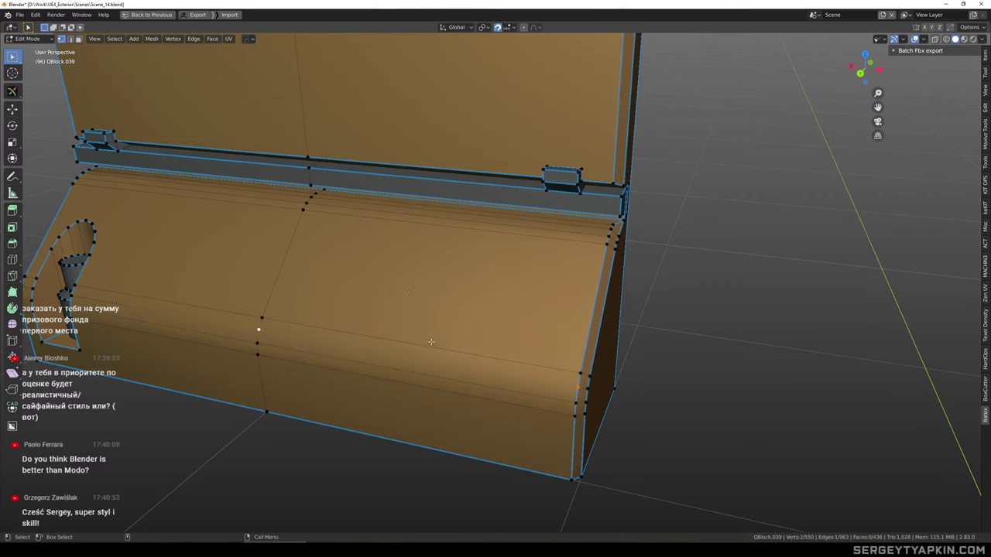
Move the small clip on the ledge above the skirt about 0.84 m along X to the panel's centre
scroll(431, 342, down, 4)
shift+middle_drag(431, 343, 449, 415)
scroll(464, 402, up, 1)
mouse_move(576, 336)
ctrl+right_down()
mouse_move(496, 353)
mouse_move(576, 367)
ctrl+right_up()
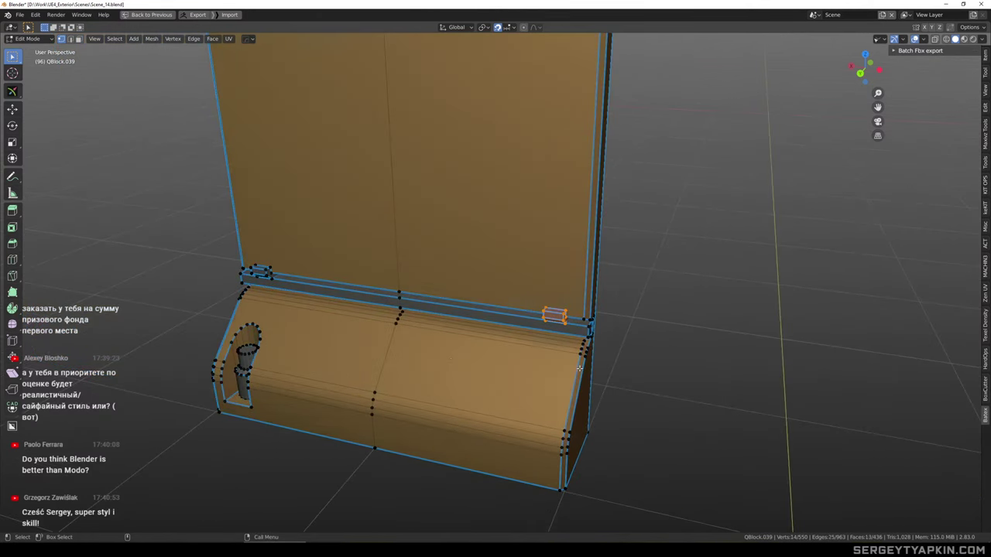
scroll(579, 368, down, 2)
key(w)
drag(491, 320, 420, 304)
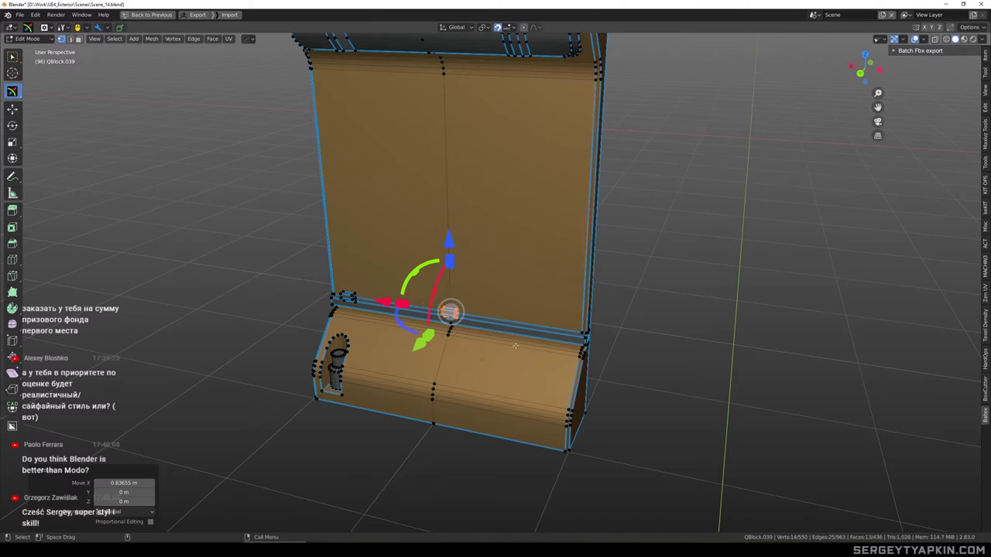
Examine the frame strip and side clips along the corner-side edge of the panel's upper cover
key(Tab)
scroll(534, 348, down, 3)
shift+middle_drag(576, 281, 581, 362)
scroll(566, 192, up, 3)
key(Tab)
key(3)
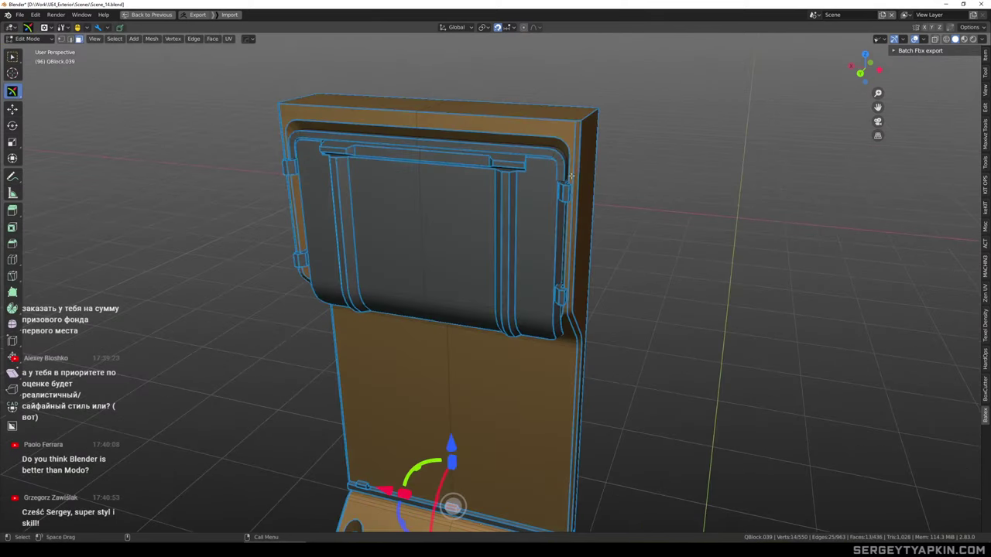
scroll(571, 177, up, 3)
click(553, 130)
middle_drag(553, 130, 633, 202)
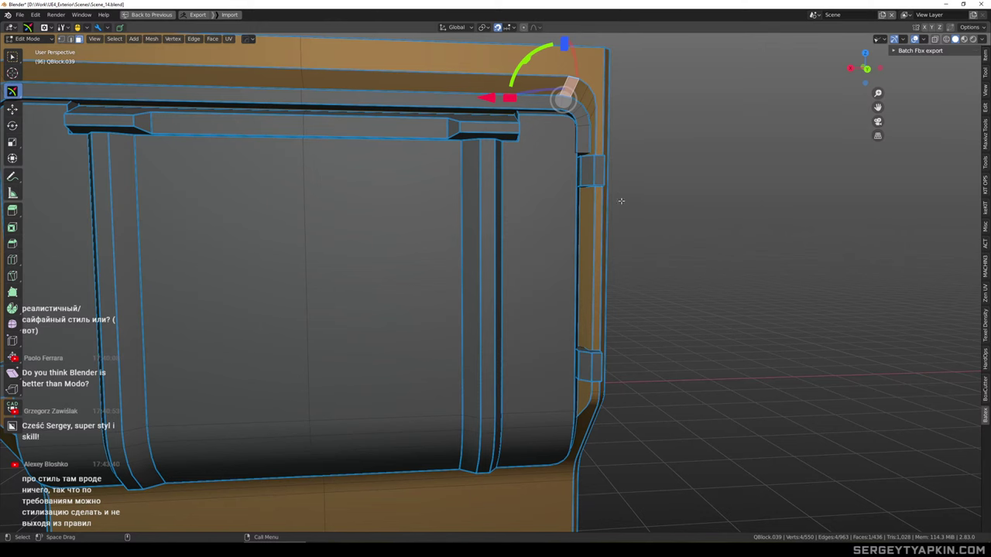
alt+drag(621, 201, 628, 168)
scroll(626, 295, up, 3)
scroll(632, 307, down, 2)
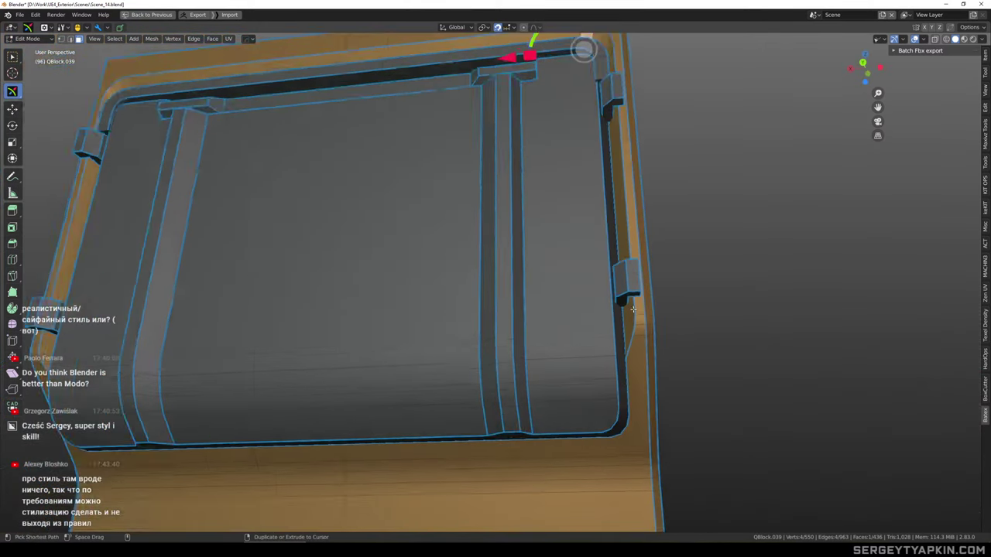
middle_drag(634, 308, 662, 262)
Delete the two corner-side clips and the frame strip running around the panel's upper cover
double_click(602, 306)
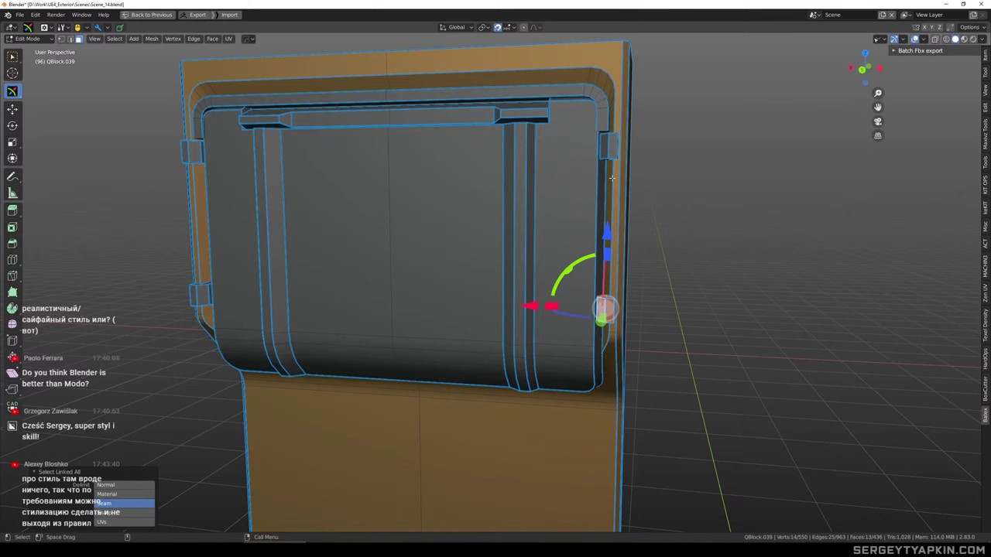
shift+double_click(611, 140)
double_click(595, 111)
double_click(602, 107)
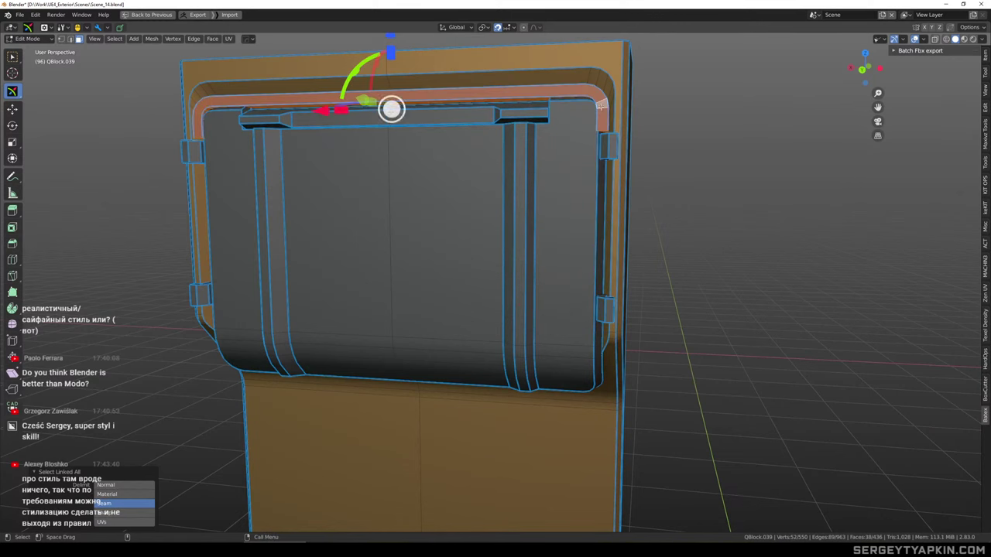
shift+double_click(610, 145)
shift+click(605, 294)
double_click(605, 308)
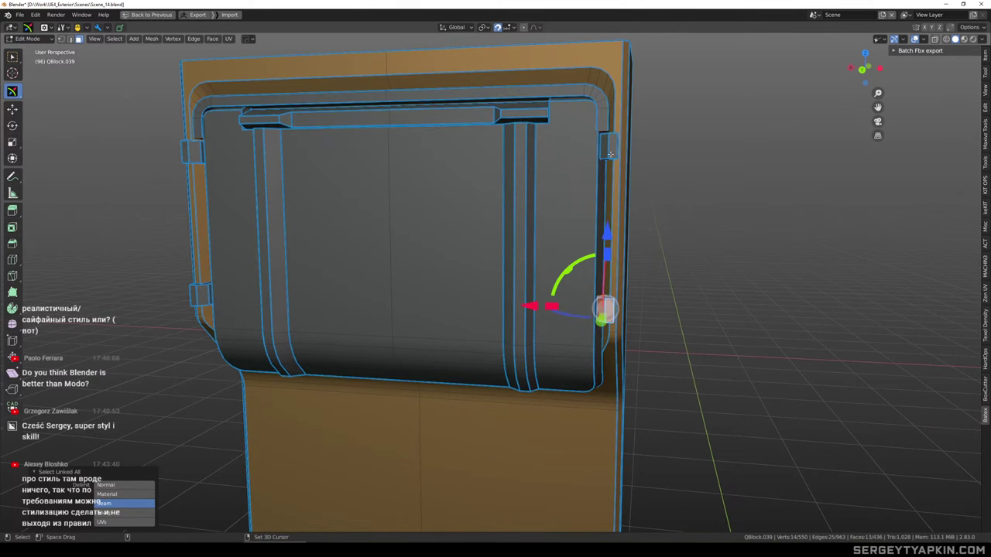
shift+double_click(610, 148)
shift+double_click(598, 117)
key(x)
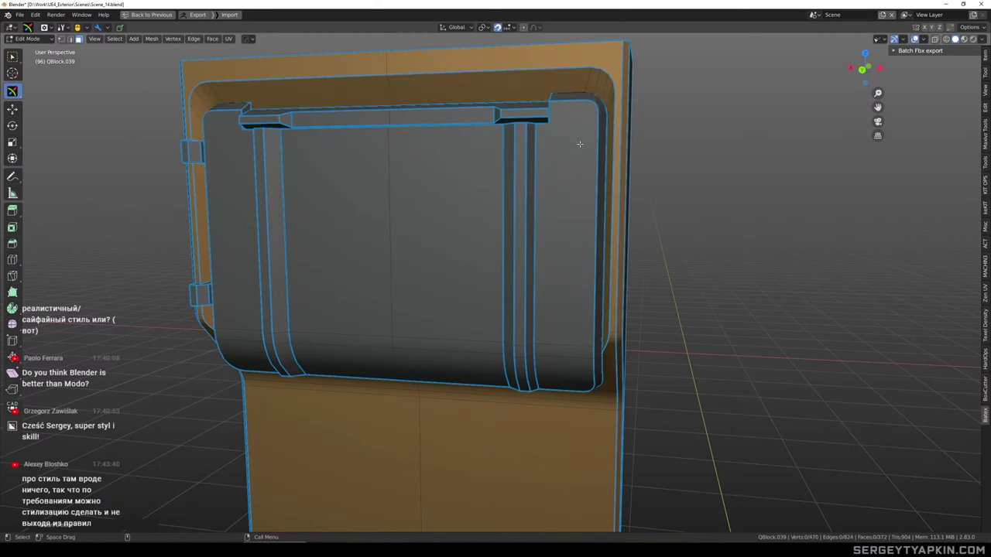
Delete the dark upper cover and its ribbed strap piece from the recess
double_click(579, 144)
key(x)
double_click(526, 115)
key(x)
Shift the corner-side end faces of the upper recess along X toward the middle of the panel
click(592, 88)
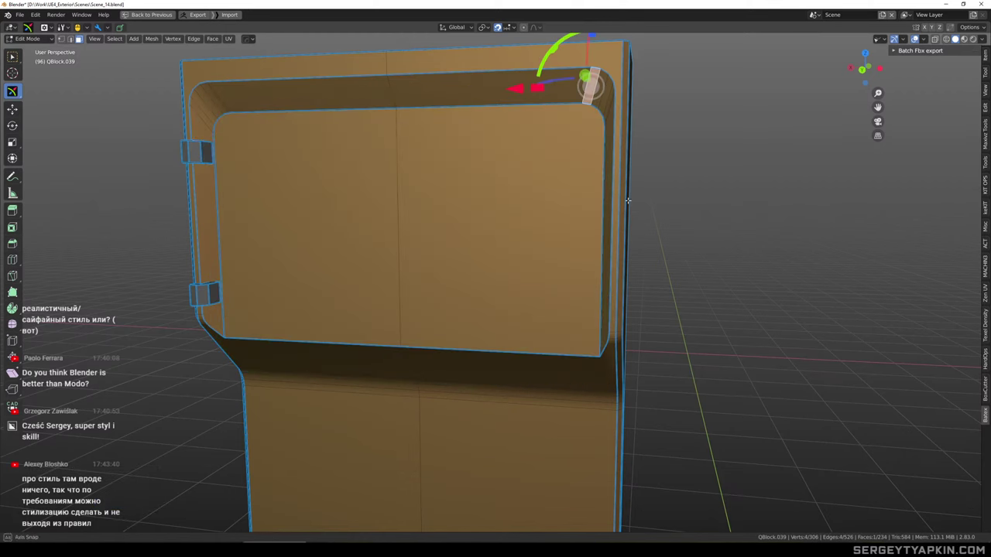
middle_drag(629, 202, 644, 207)
ctrl+click(598, 309)
scroll(612, 267, down, 3)
drag(526, 204, 435, 209)
key(ctrl+z)
key(alt+1)
key(ctrl+z)
key(Tab)
scroll(593, 252, down, 3)
mouse_move(592, 252)
middle_down()
mouse_move(626, 292)
mouse_move(574, 195)
mouse_move(605, 266)
middle_up()
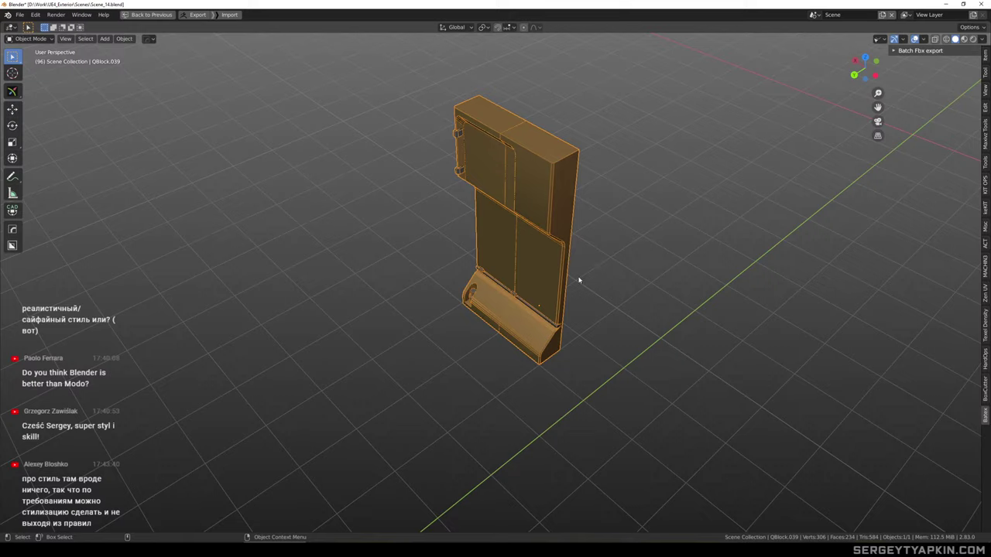
scroll(579, 280, up, 1)
click(604, 282)
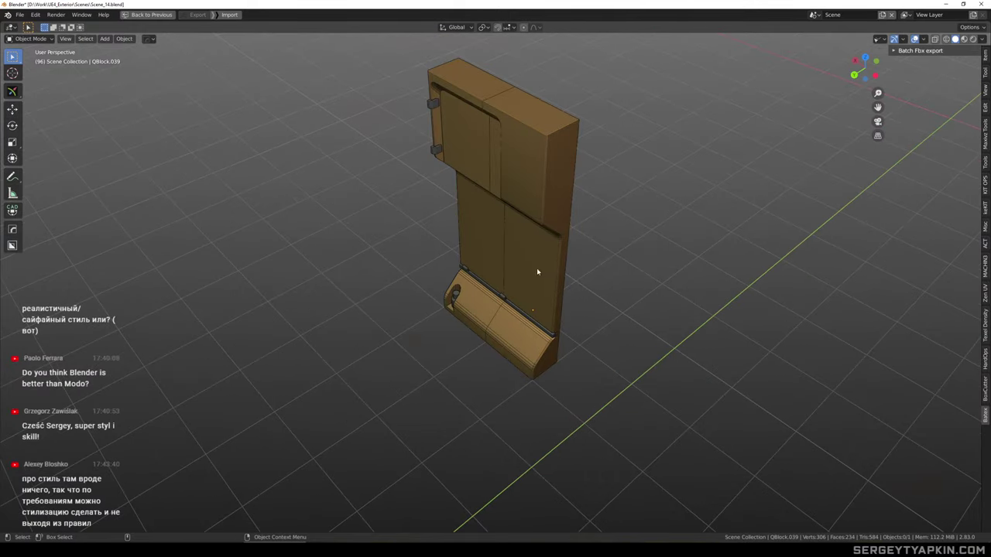
Check the reworked panel among the surrounding modules, then isolate it in top view
click(537, 268)
key(slash)
middle_drag(540, 296, 552, 333)
scroll(546, 313, up, 2)
scroll(550, 305, down, 3)
scroll(551, 290, down, 4)
middle_drag(551, 263, 571, 253)
key(grave)
scroll(534, 255, up, 3)
key(slash)
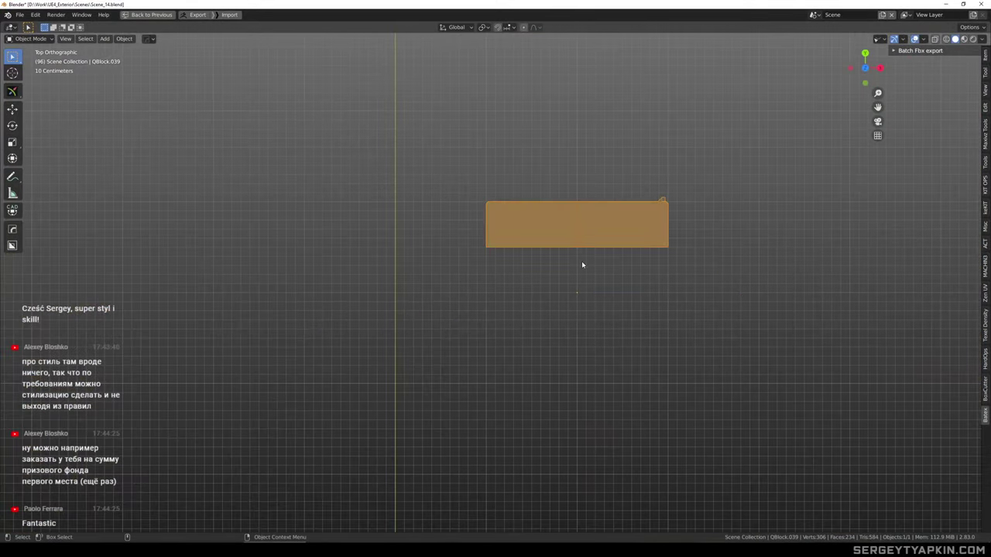
Rotate only the corner post's origin 45° about the global Z axis, leaving its mesh in place
key(ctrl+period)
key(w)
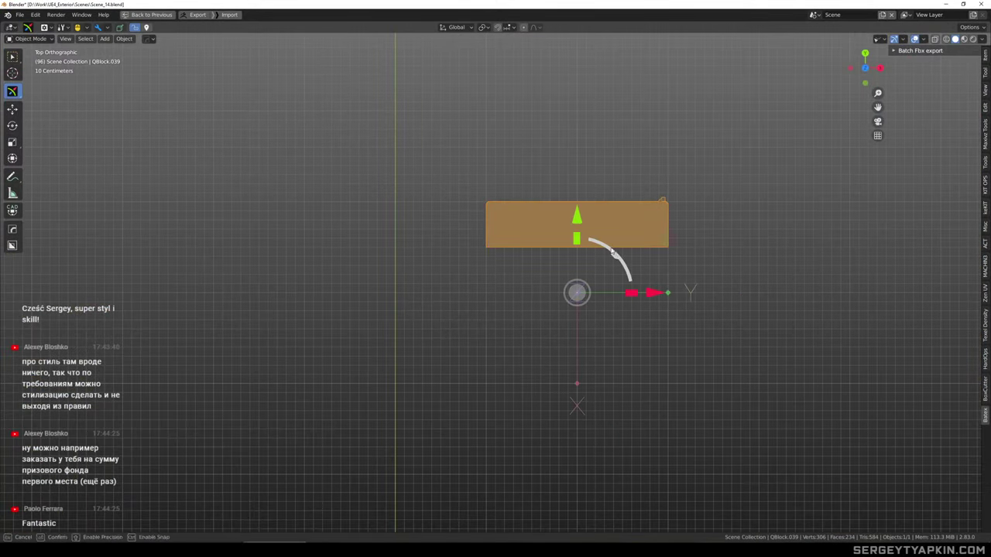
drag(612, 263, 570, 240)
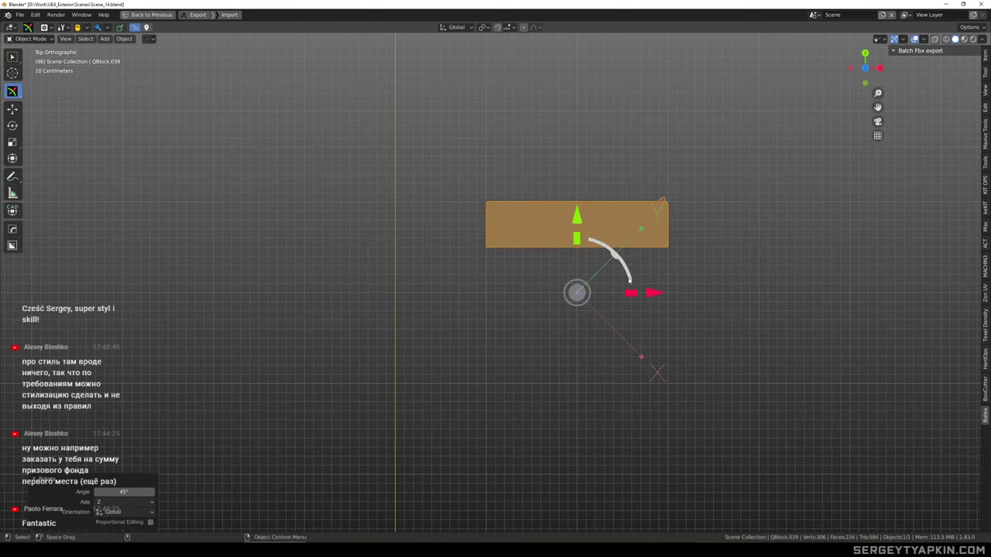
Mirror the corner post across its rotated diagonal axis and apply the modifier
middle_drag(702, 277, 812, 225)
key(alt+x)
middle_drag(698, 290, 606, 241)
click(712, 326)
scroll(690, 322, up, 3)
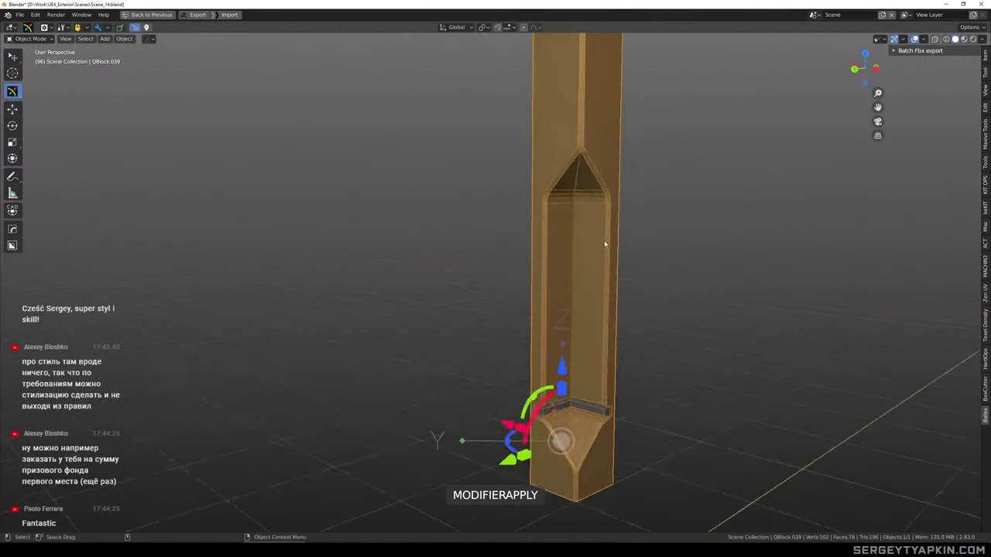
scroll(599, 242, up, 2)
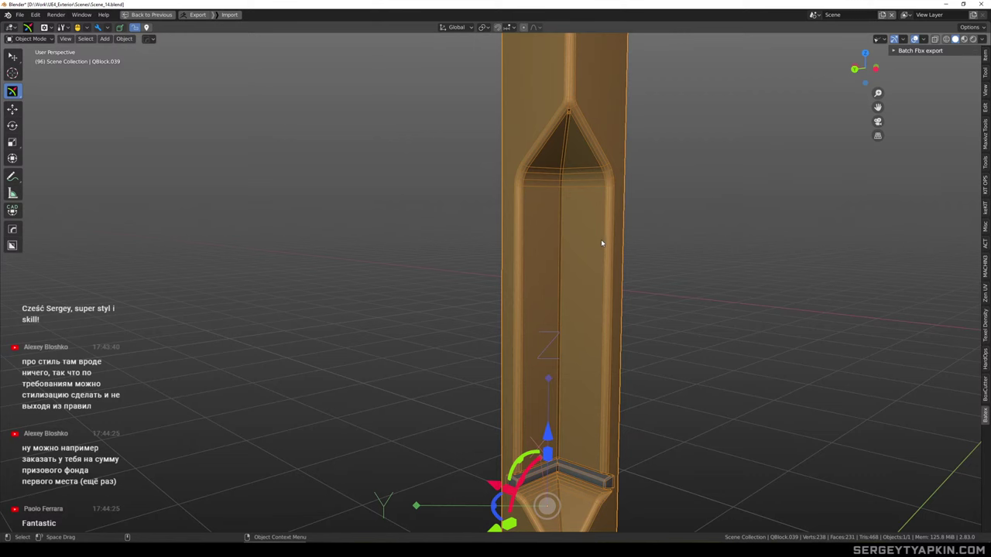
Undo the last change to the post and leave the isolated view to show the full corner assembly
key(ctrl+z)
shift+middle_drag(602, 242, 611, 205)
key(Tab)
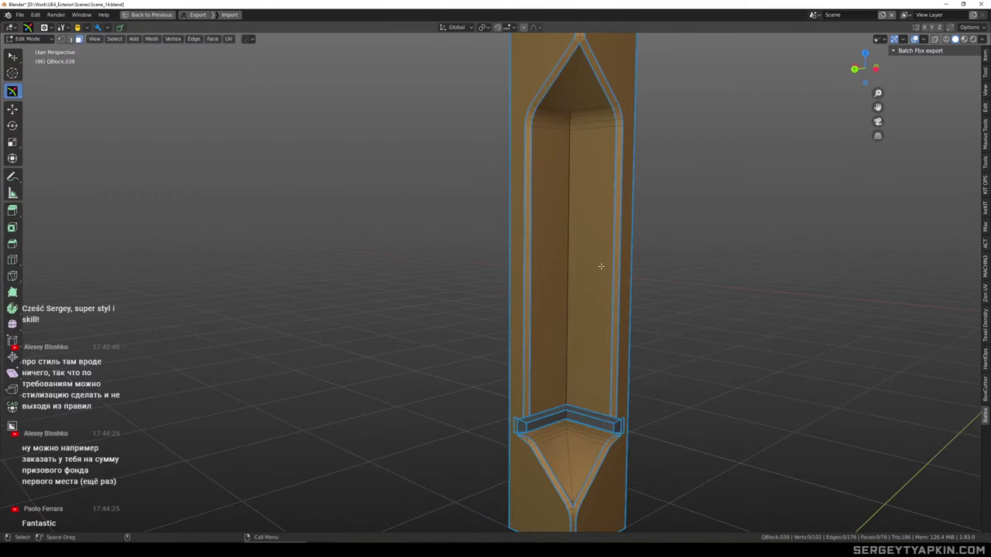
scroll(599, 266, down, 1)
key(Tab)
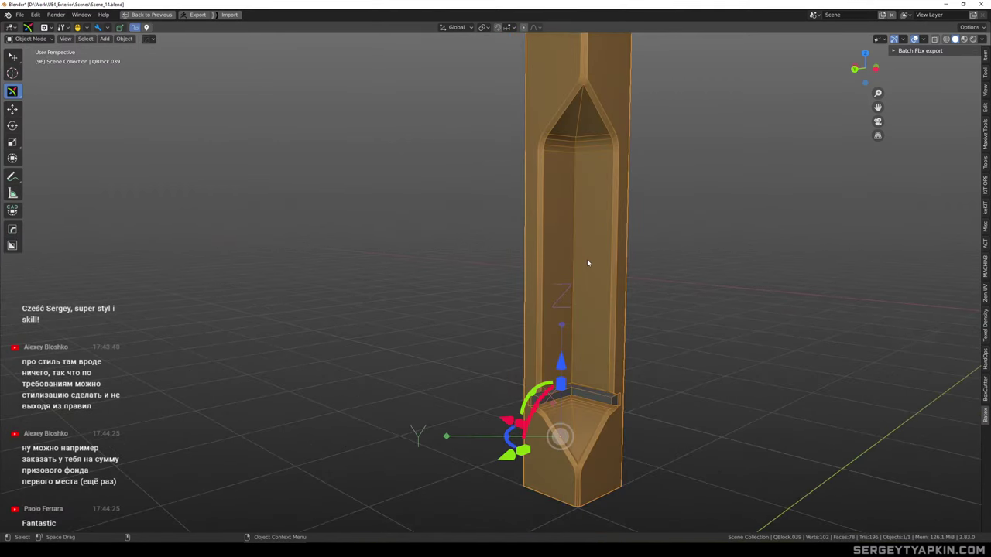
scroll(604, 281, down, 3)
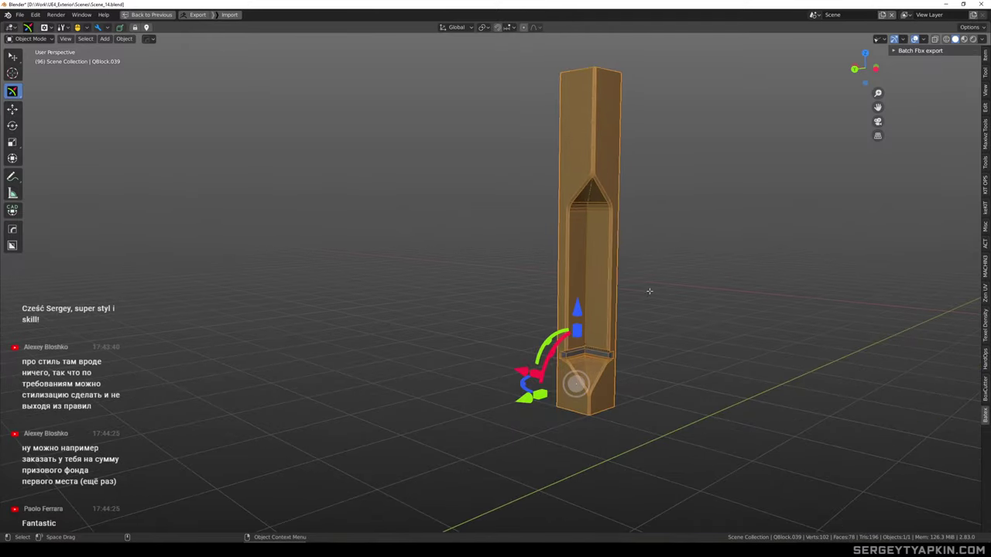
key(Tab)
key(Tab)
key(KP_Divide)
scroll(641, 284, down, 2)
middle_drag(648, 268, 644, 283)
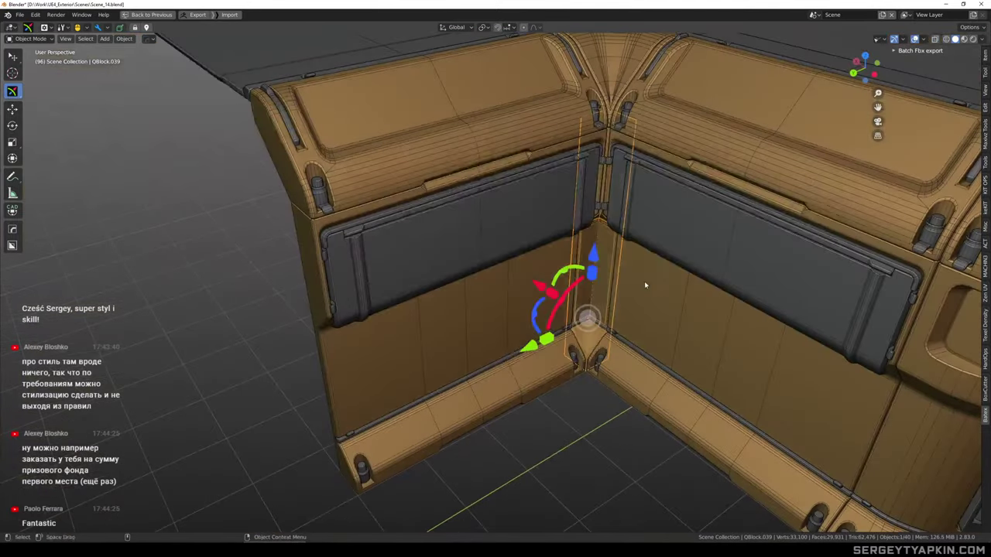
Isolate the corner post again and open its mesh for editing near the recess's upper apex
key(w)
click(576, 408)
scroll(602, 299, down, 3)
middle_drag(554, 257, 608, 227)
scroll(546, 213, up, 7)
click(546, 216)
scroll(554, 97, up, 4)
key(shift+h)
scroll(543, 85, up, 4)
key(Tab)
Merge the clustered vertices at the recess's upper apex into one with Collapse
scroll(553, 94, up, 3)
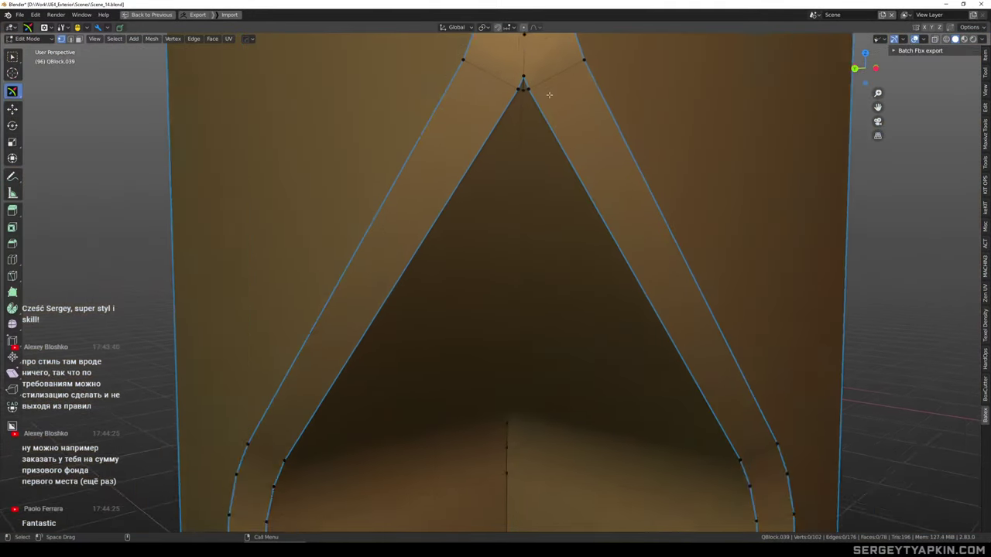
drag(545, 65, 505, 106)
key(m)
key(c)
scroll(543, 169, down, 7)
shift+middle_drag(557, 234, 562, 148)
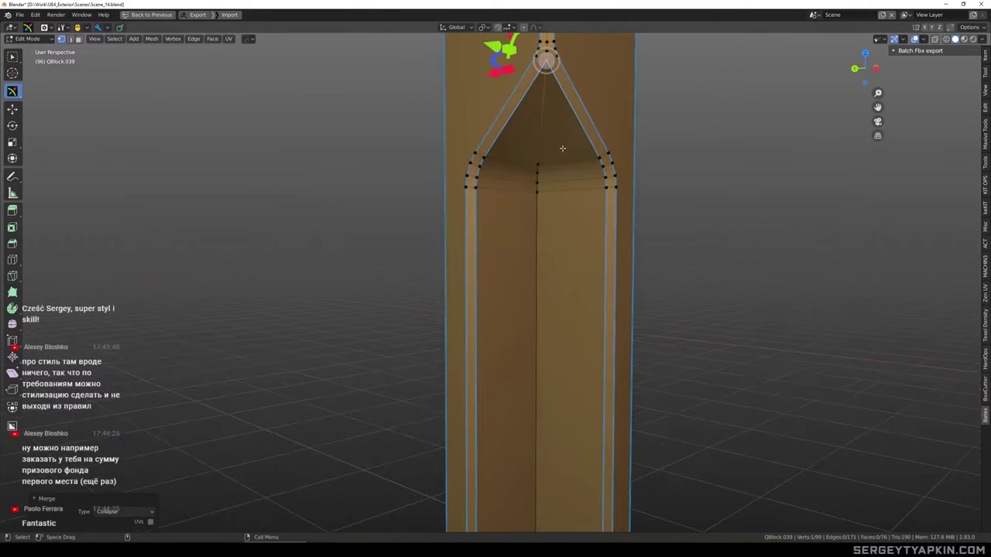
Examine the inner bend at the top of the recess, and view the post within the full assembly
scroll(562, 186, down, 2)
key(w)
click(546, 168)
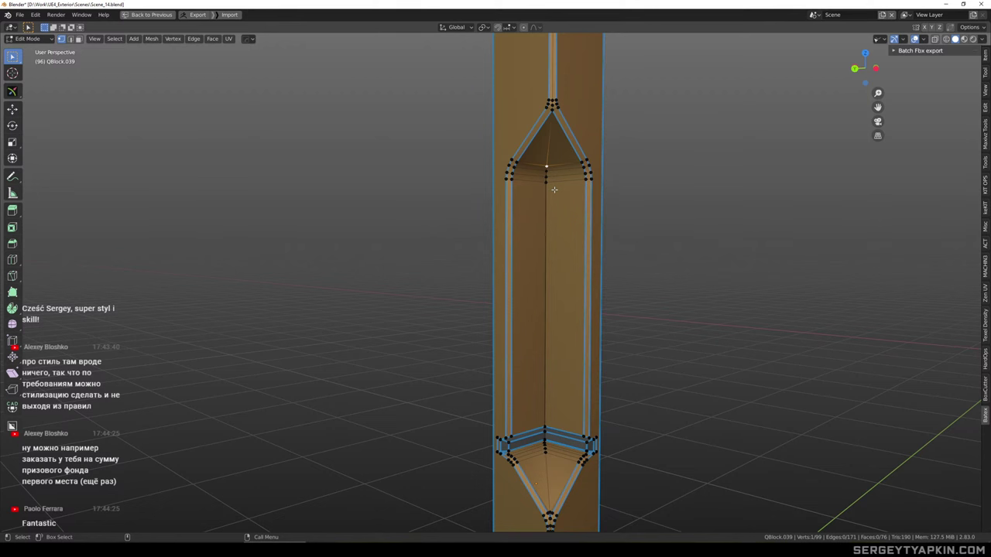
scroll(551, 157, up, 7)
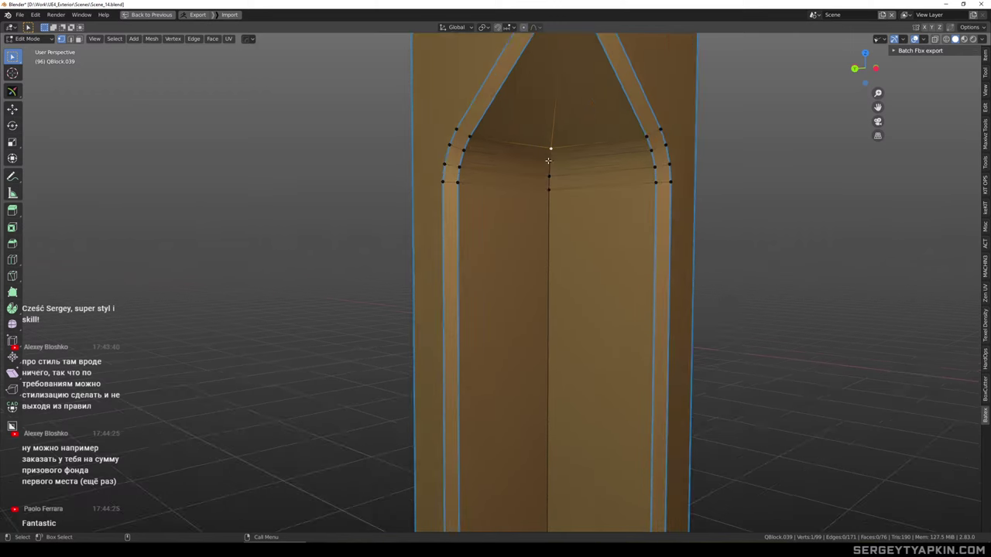
scroll(554, 152, down, 8)
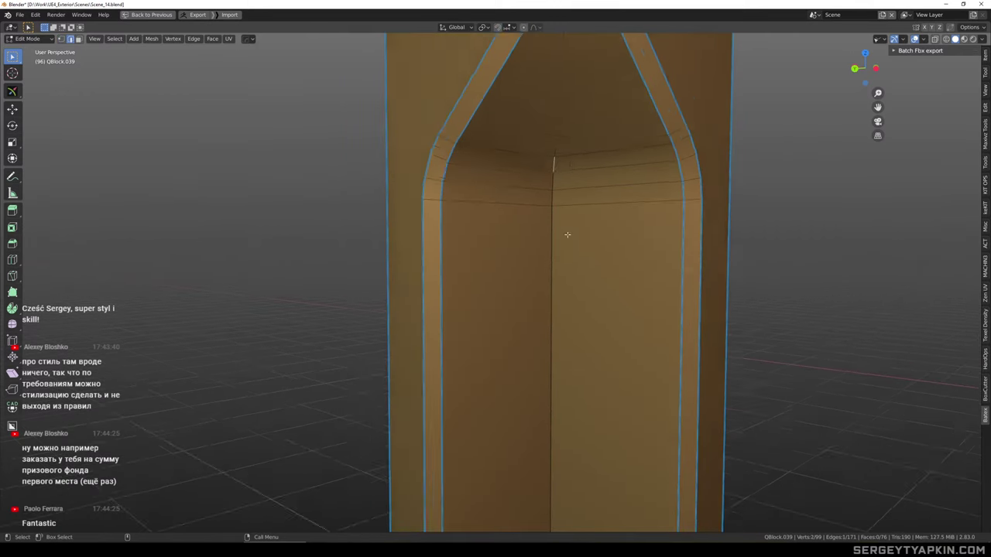
scroll(590, 271, down, 4)
key(Tab)
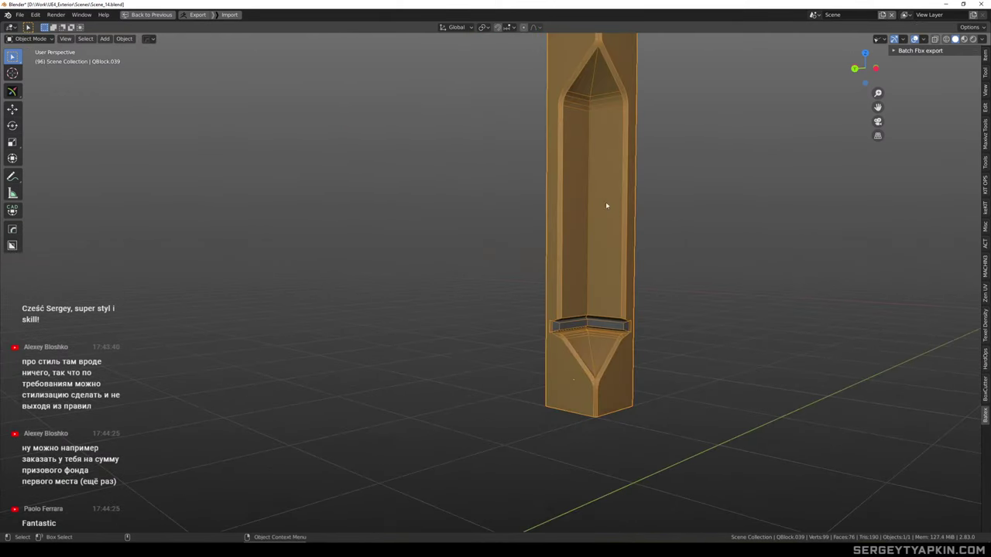
key(KP_Divide)
scroll(607, 193, down, 2)
middle_drag(606, 186, 622, 262)
scroll(581, 278, up, 1)
scroll(597, 264, up, 4)
scroll(597, 263, down, 3)
scroll(604, 225, up, 5)
Save the scene and bevel the inner corner edges of the post's dark strip with a 50 percent width
key(Tab)
click(607, 232)
scroll(619, 265, down, 1)
scroll(611, 263, down, 2)
key(ctrl+s)
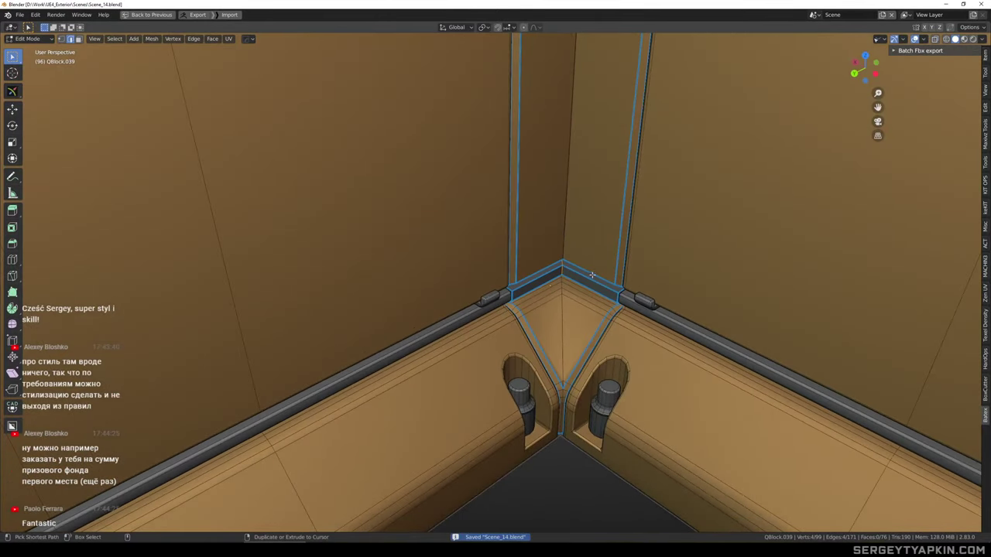
scroll(583, 274, up, 2)
key(ctrl+b)
click(650, 308)
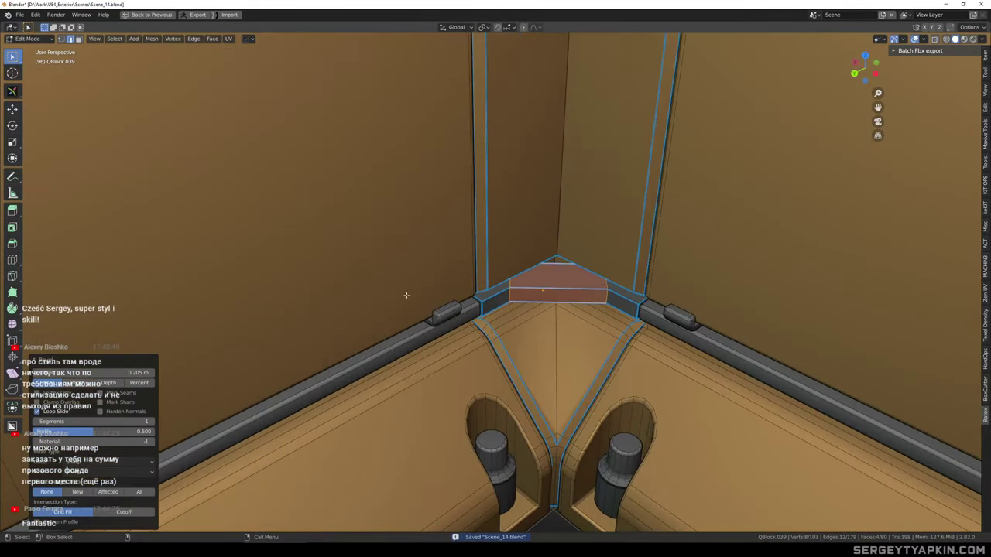
click(140, 383)
click(148, 375)
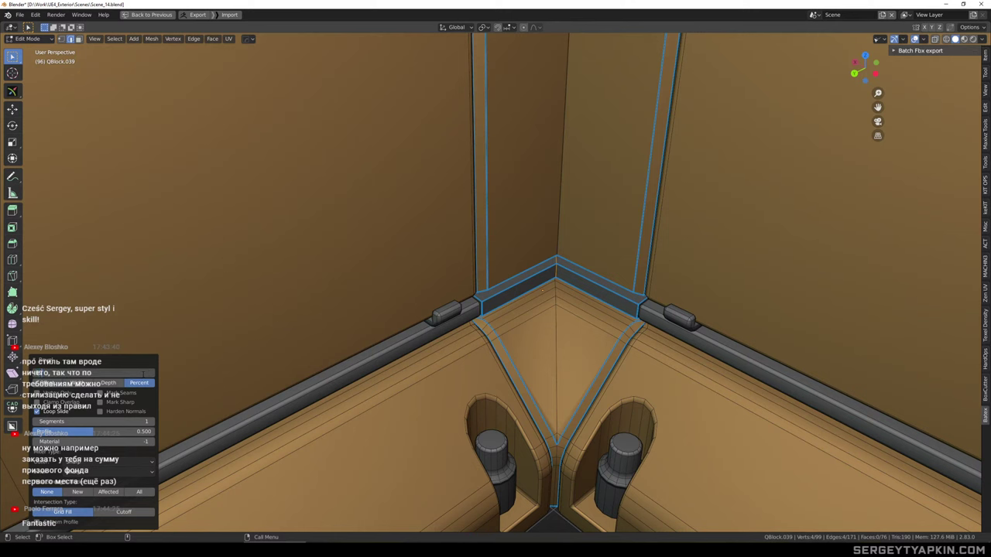
text(50)
key(Return)
Isolate the bevelled dark strip to inspect its shape, and reveal the rest of the post's mesh
key(alt+a)
key(l)
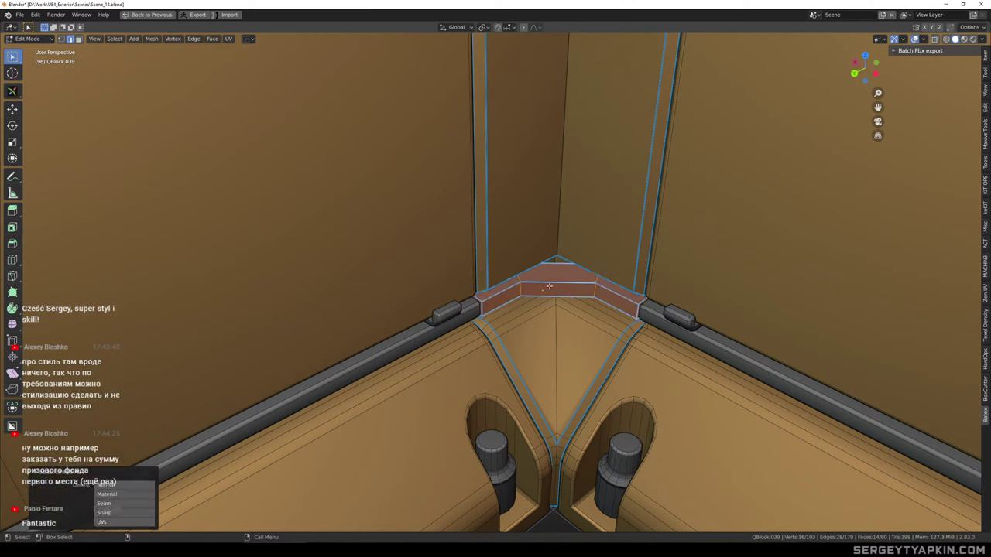
key(shift+h)
middle_drag(568, 291, 550, 283)
key(alt+a)
key(alt+h)
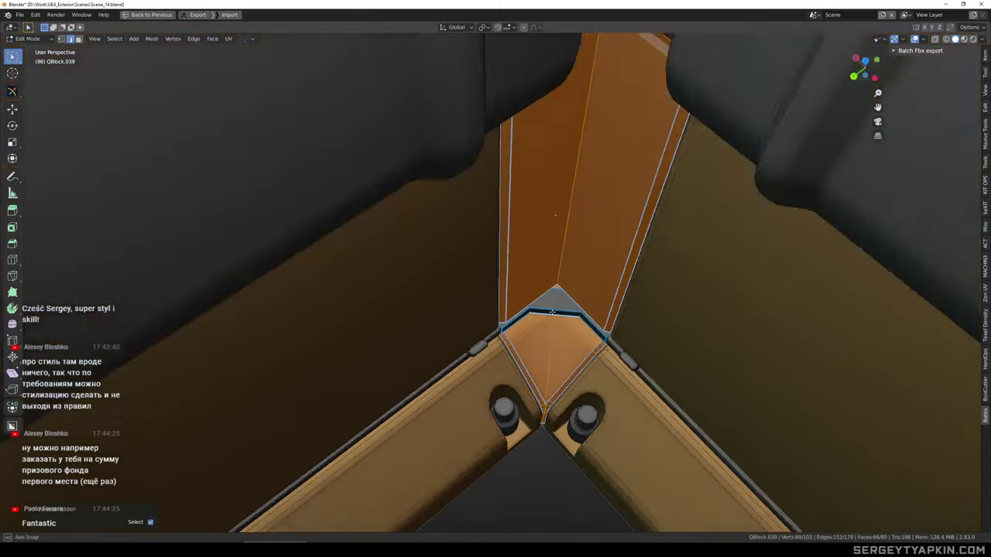
Show only the post's connected body, hiding the dark strip
scroll(551, 310, up, 3)
click(554, 348)
key(ctrl+l)
alt+middle_drag(554, 340, 552, 307)
key(shift+h)
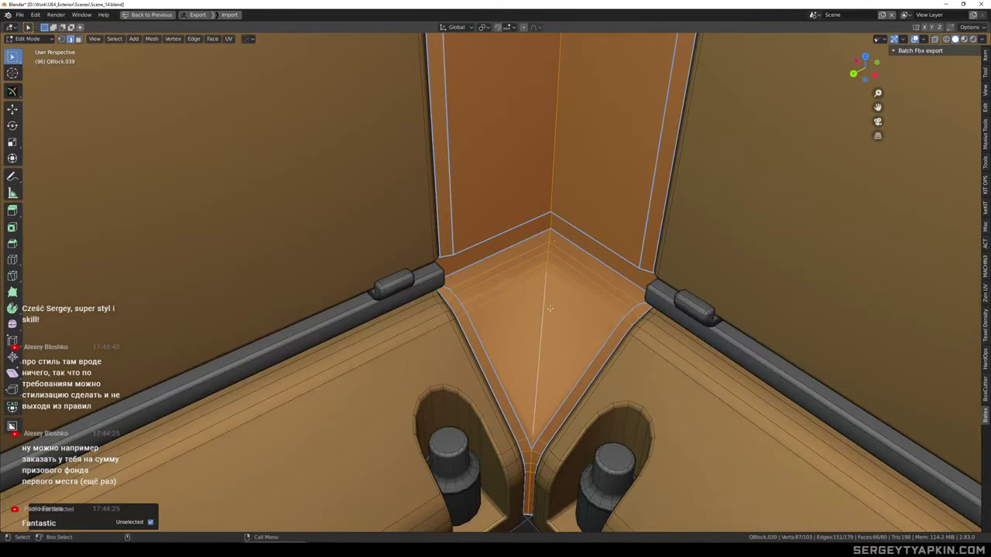
Try bevelling the centre crease of the post's lower ledge with a Percent width of about 64.5
click(548, 237)
ctrl+click(541, 340)
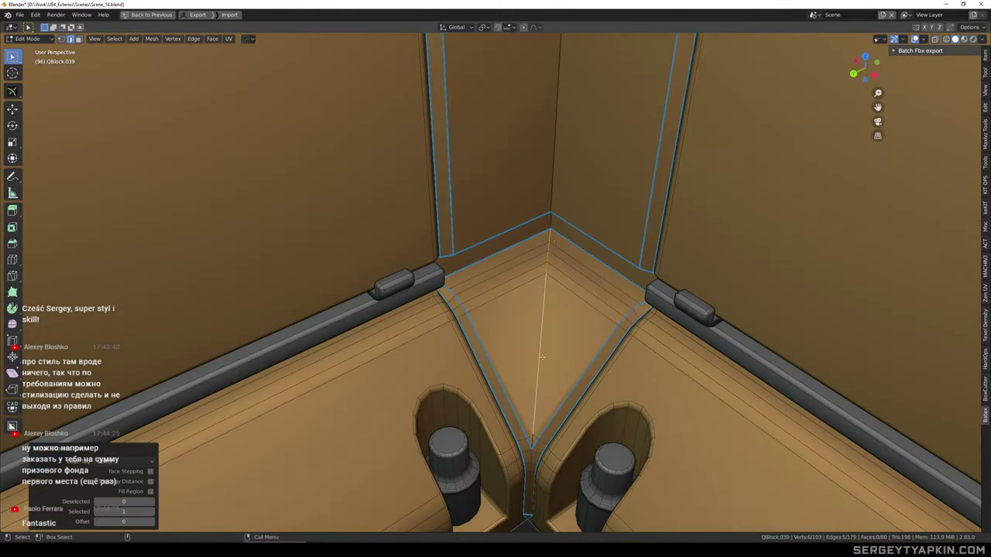
scroll(530, 422, up, 5)
shift+click(533, 476)
scroll(545, 398, down, 3)
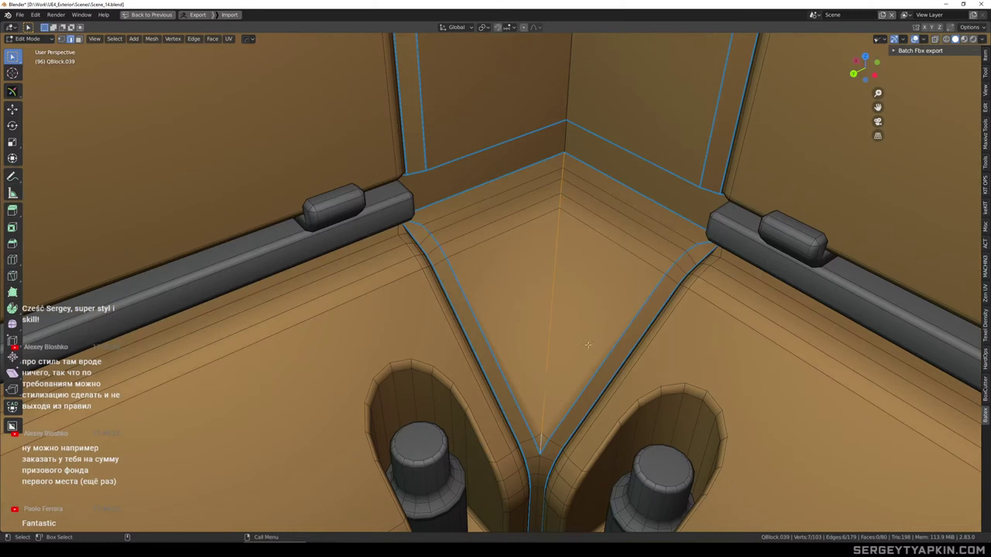
key(ctrl+b)
click(639, 356)
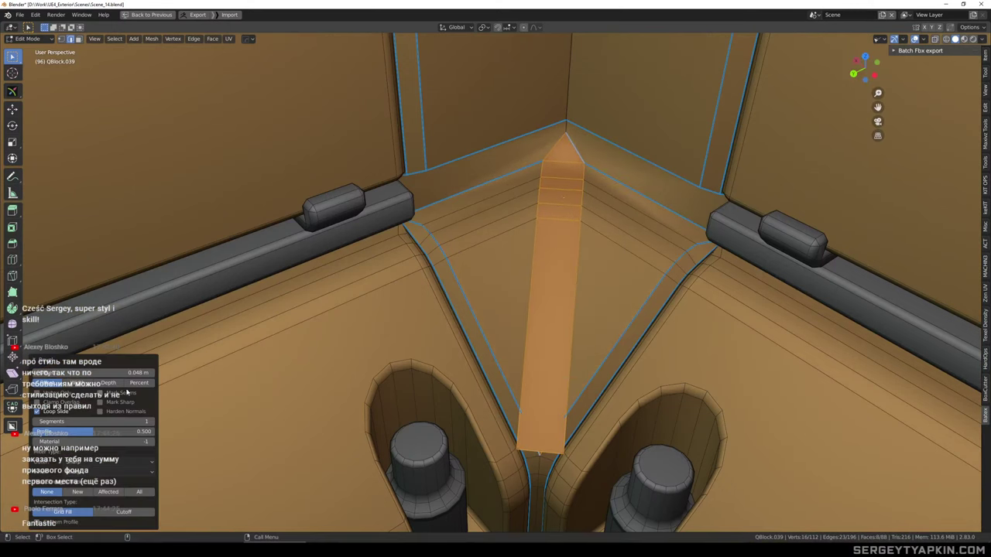
click(139, 383)
drag(140, 373, 219, 373)
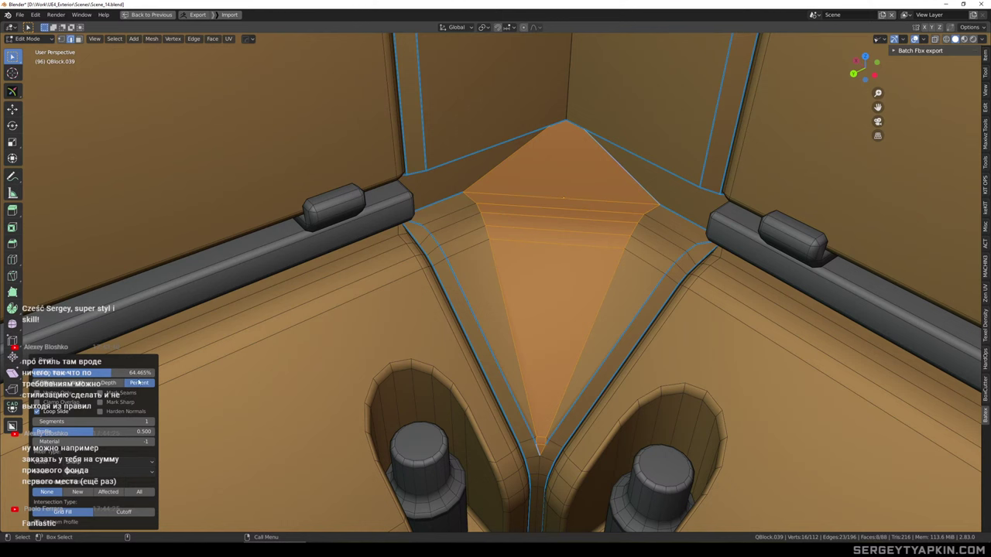
Try a higher segment count on the ledge crease bevel, and undo the bevel
click(151, 423)
click(151, 423)
click(151, 422)
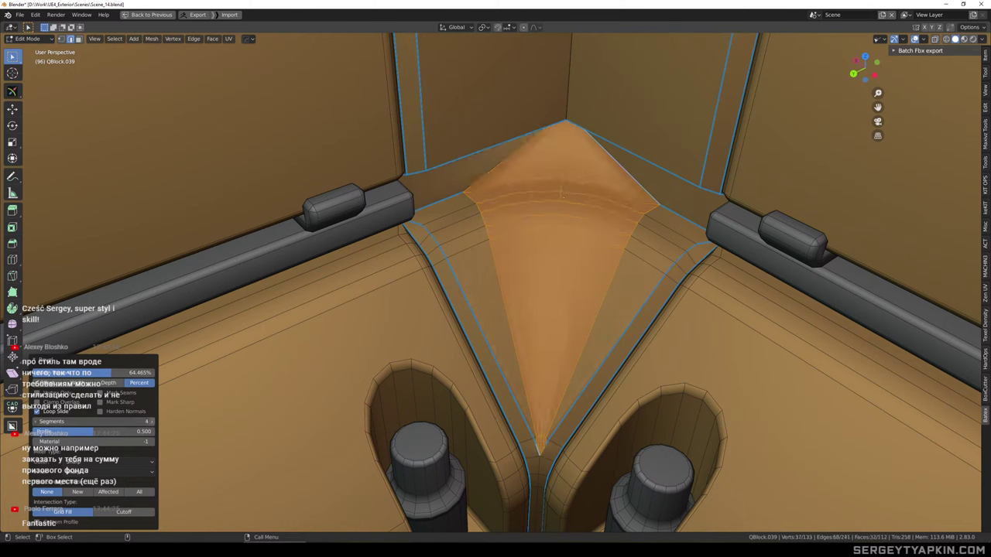
click(152, 423)
key(alt+a)
scroll(612, 315, down, 3)
middle_drag(613, 315, 600, 270)
key(ctrl+z)
key(ctrl+z)
double_click(574, 298)
Isolate the corner post and reopen its mesh for editing at the upper part
scroll(574, 297, down, 5)
key(Tab)
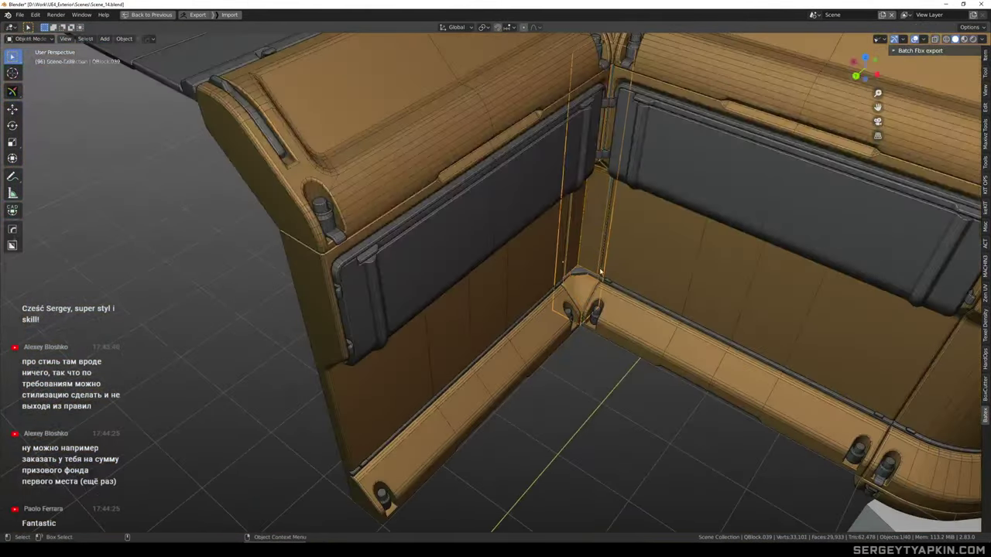
scroll(598, 201, up, 4)
key(slash)
mouse_move(597, 200)
middle_down()
mouse_move(586, 146)
mouse_move(589, 207)
middle_up()
key(Tab)
scroll(585, 82, up, 2)
scroll(585, 91, up, 1)
Remove the centre edge along the upper front chamfer together with the diagonal edge across the top face
click(585, 91)
scroll(586, 91, up, 3)
scroll(589, 209, up, 3)
scroll(591, 209, down, 4)
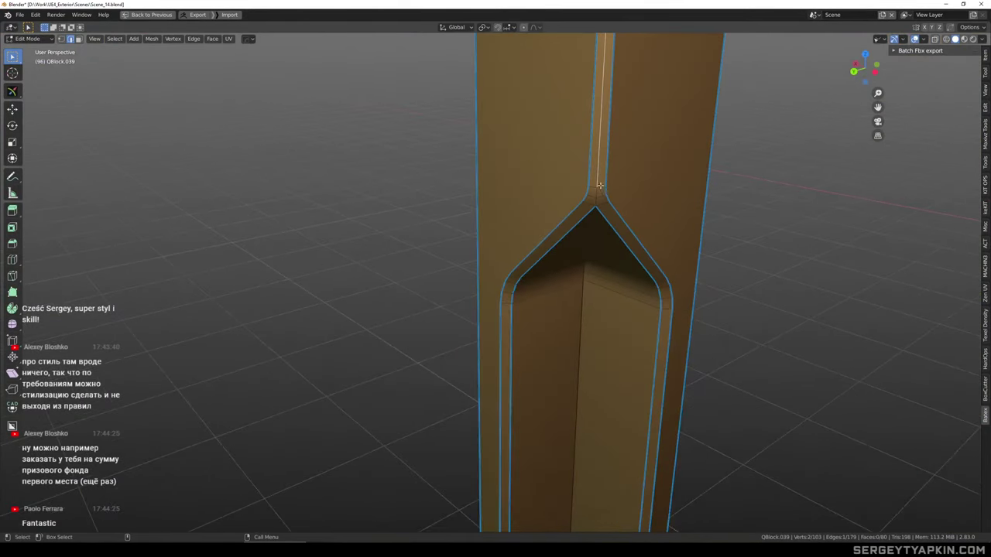
scroll(602, 185, down, 7)
alt+middle_drag(611, 147, 609, 187)
scroll(607, 89, up, 5)
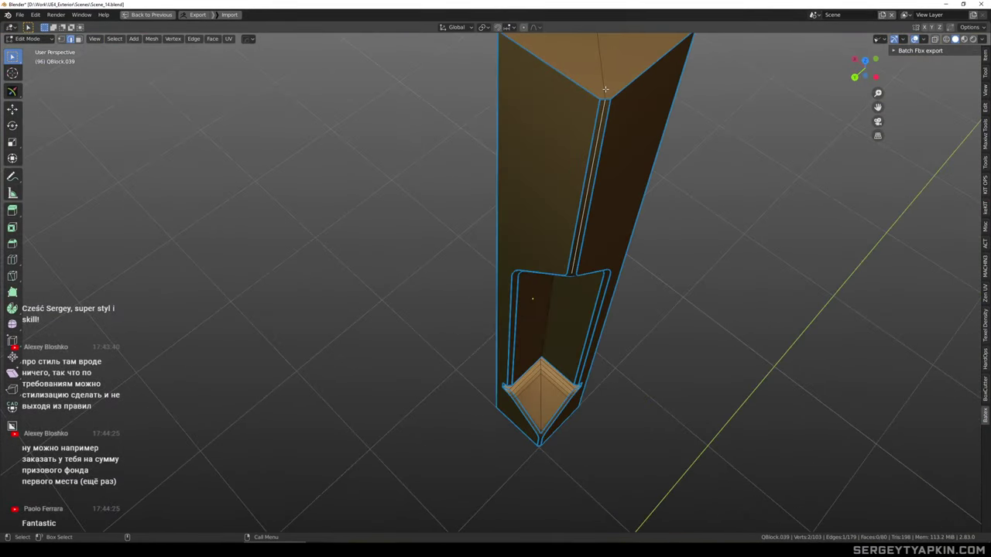
ctrl+click(604, 79)
key(x)
scroll(602, 240, down, 5)
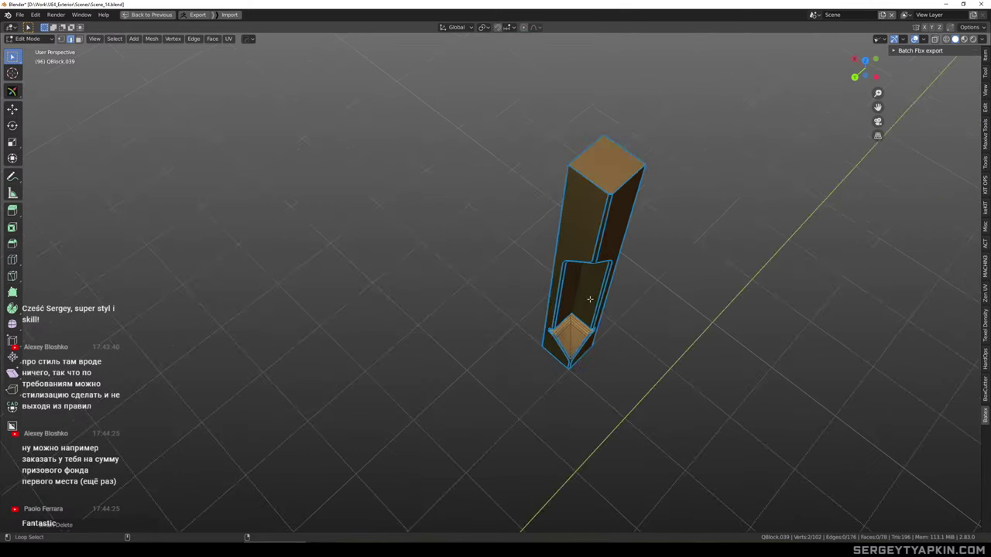
Remove the centre edge along the front chamfer below the ledge's V-shaped tip
middle_drag(587, 379, 565, 320)
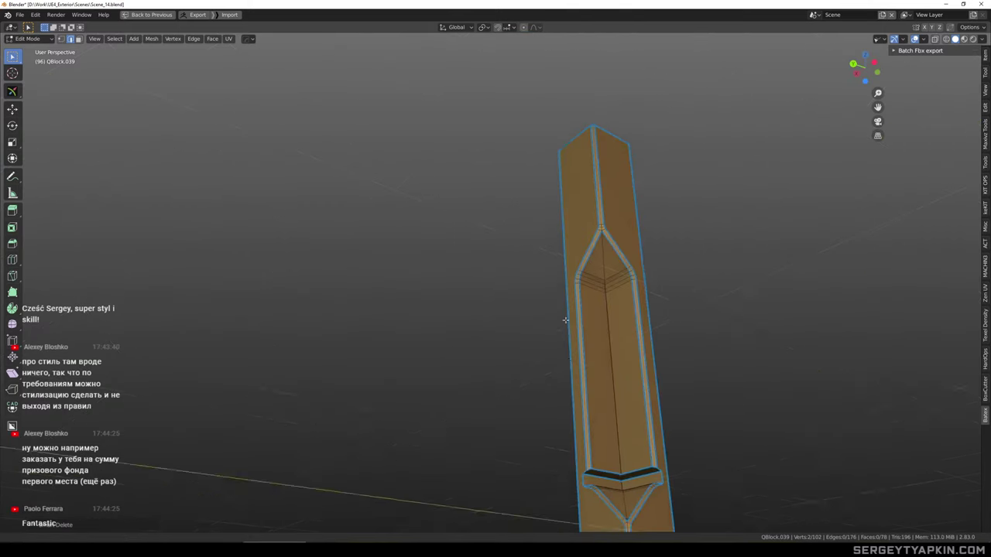
shift+middle_drag(616, 502, 579, 323)
scroll(568, 291, up, 4)
shift+middle_drag(570, 246, 557, 291)
scroll(558, 291, up, 5)
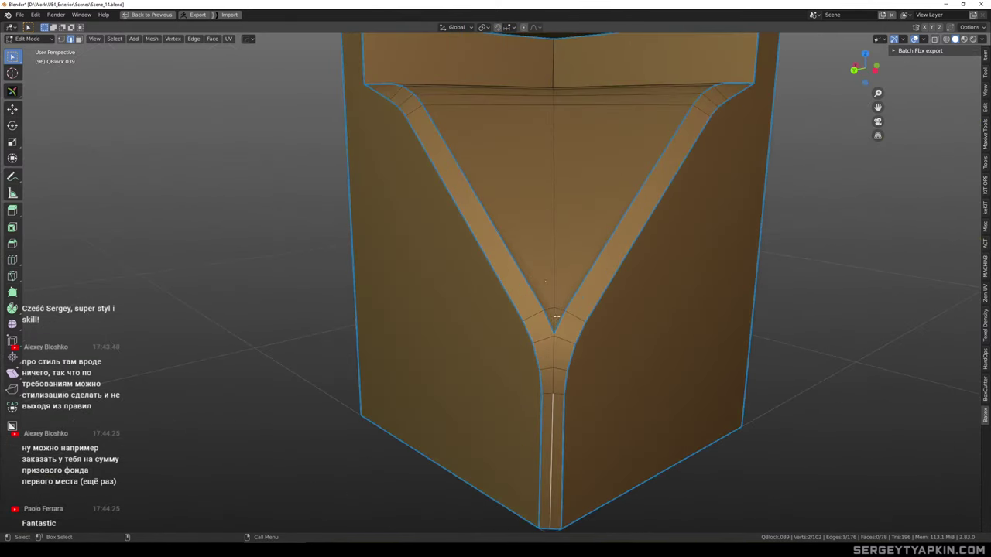
key(x)
Merge the two stacked vertices at the lower tip of the V-shaped ledge
scroll(556, 317, up, 10)
key(1)
key(alt+z)
mouse_move(583, 351)
ctrl+right_down()
mouse_move(550, 325)
mouse_move(577, 378)
ctrl+right_up()
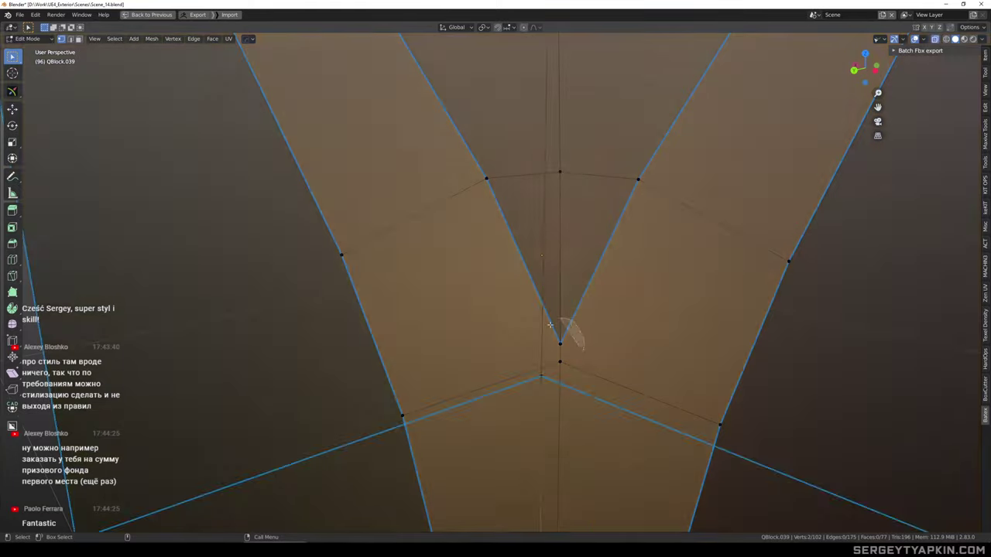
key(alt+z)
key(m)
Examine the edges around the merged V-shaped tip and the strip gap above the ledge
scroll(561, 348, down, 4)
key(2)
click(564, 308)
scroll(566, 306, down, 6)
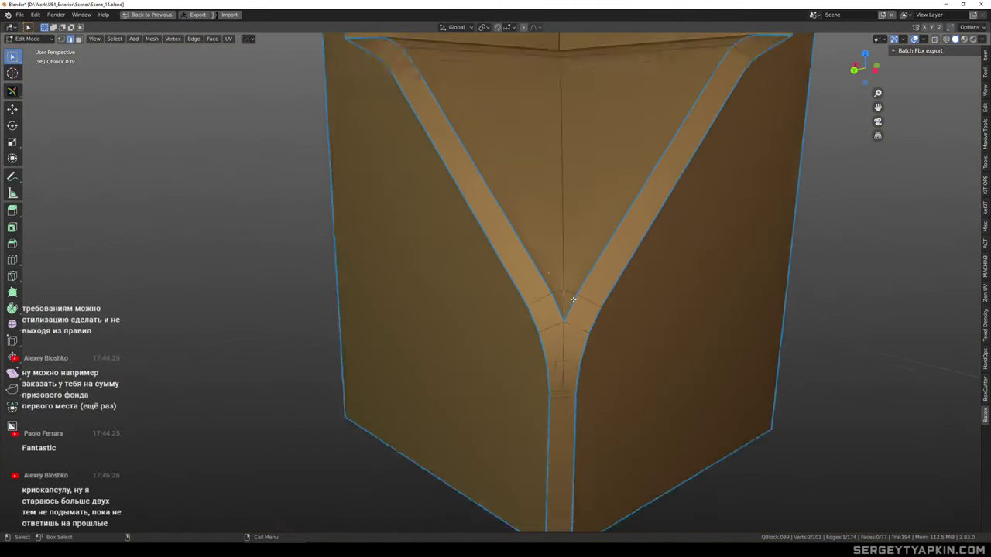
scroll(576, 302, down, 3)
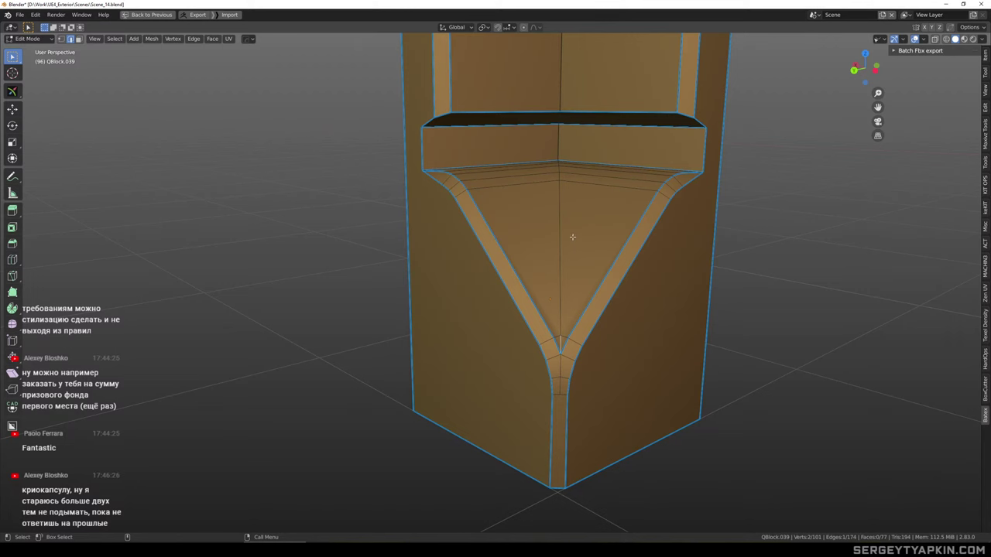
alt+middle_drag(590, 211, 559, 279)
alt+drag(559, 280, 529, 230)
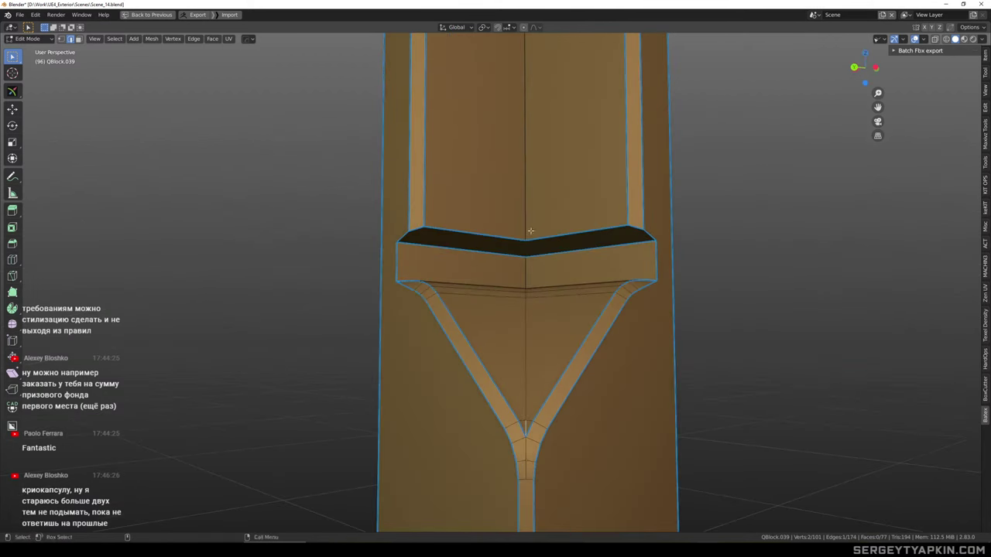
Check the centre-line vertices at the recess's upper curved bend for duplicates by running Merge on them
ctrl+click(522, 248)
scroll(527, 240, down, 1)
scroll(527, 238, down, 2)
alt+middle_drag(528, 171, 549, 317)
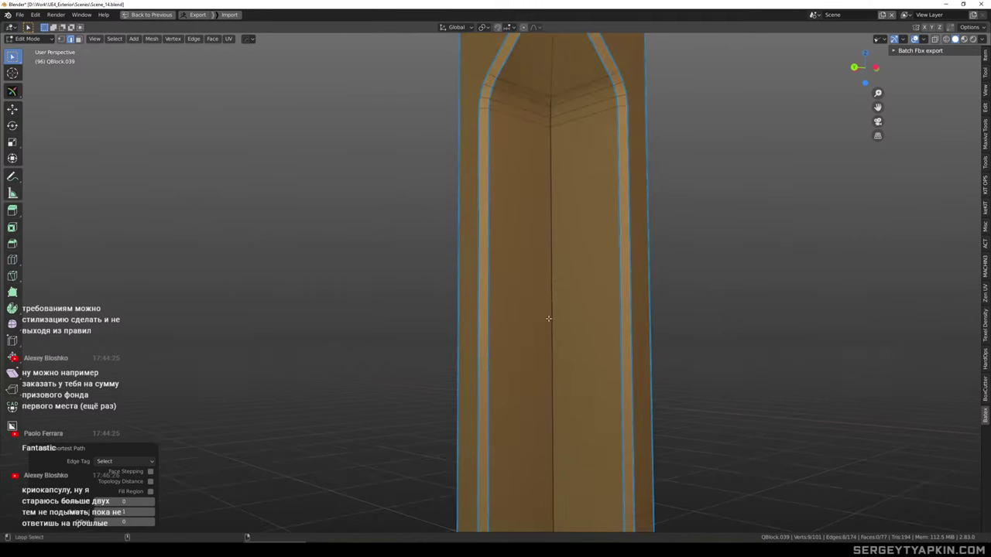
scroll(551, 263, down, 1)
alt+middle_drag(552, 236, 557, 289)
scroll(564, 189, up, 3)
scroll(559, 195, up, 9)
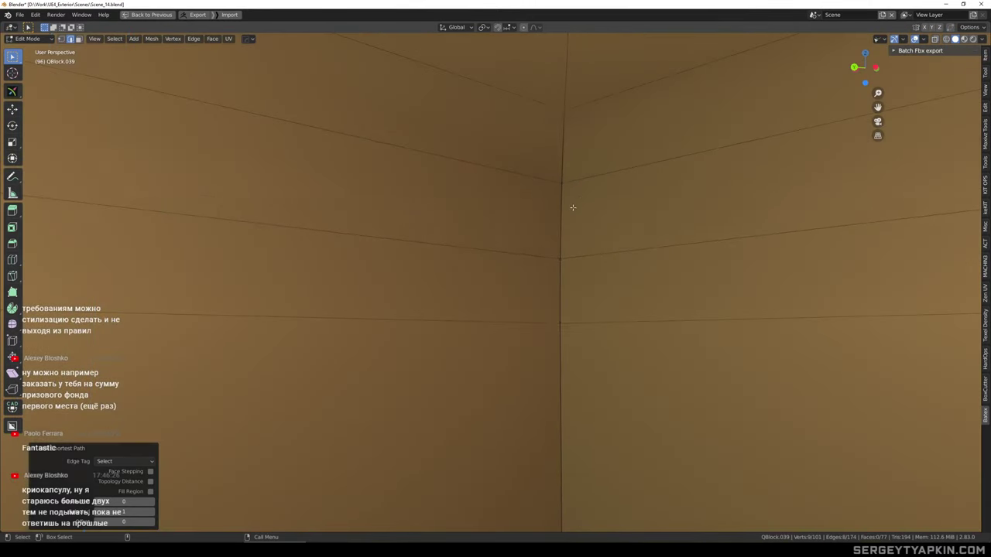
key(1)
scroll(573, 205, up, 1)
click(567, 170)
key(shift+m)
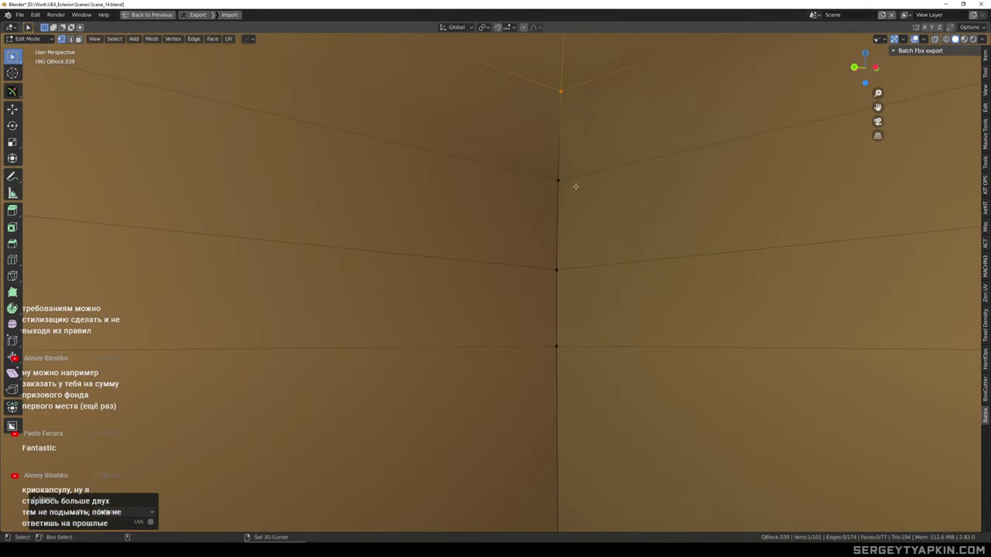
middle_drag(575, 186, 519, 244)
ctrl+right_drag(520, 245, 542, 253)
key(m)
ctrl+right_drag(566, 286, 544, 309)
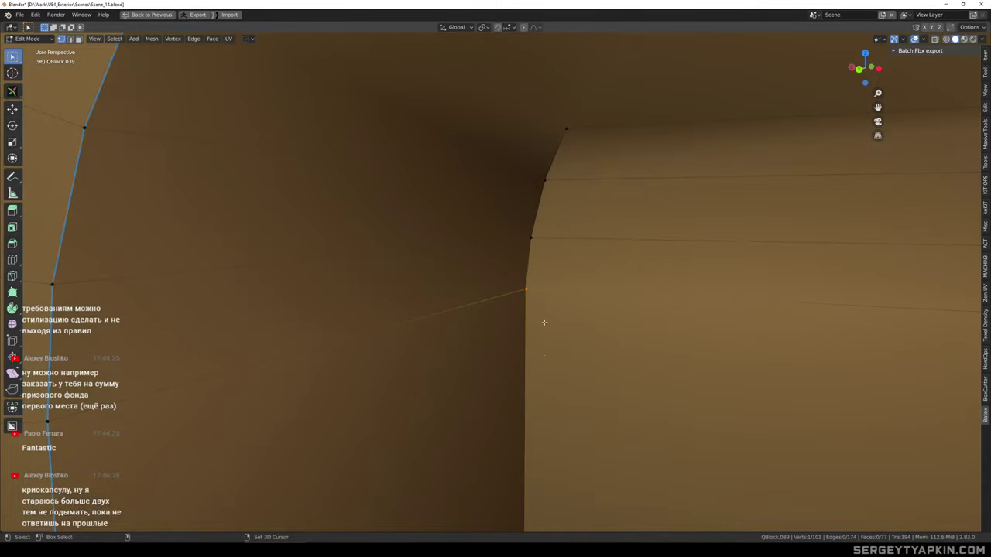
key(m)
Check the recess's lower centre vertex above the ledge for a duplicate by running Merge on it
scroll(545, 323, down, 8)
mouse_move(568, 385)
alt+middle_down()
mouse_move(542, 317)
mouse_move(547, 212)
alt+middle_up()
scroll(543, 317, down, 5)
alt+middle_drag(531, 422, 478, 190)
scroll(475, 277, up, 9)
ctrl+right_drag(504, 312, 508, 328)
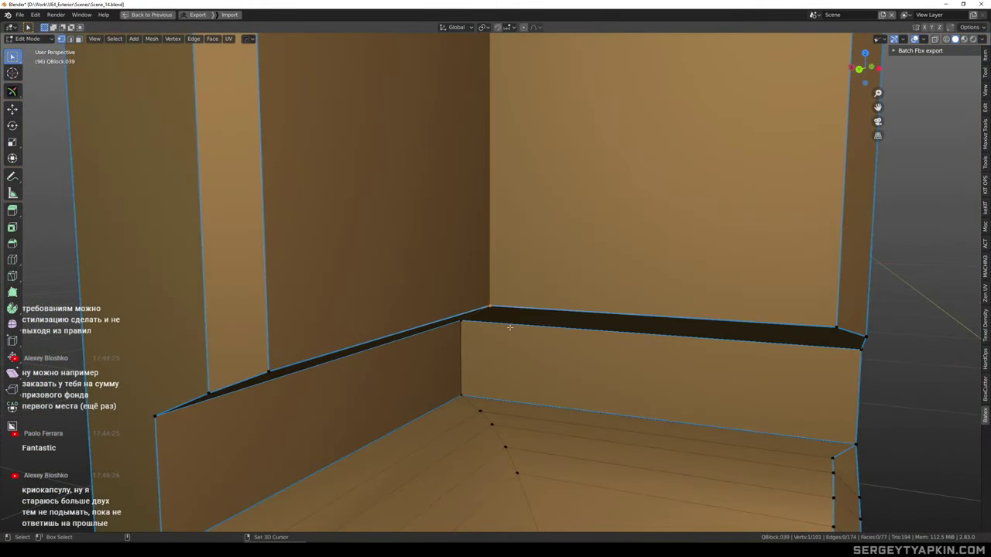
key(m)
scroll(509, 327, down, 5)
Select the centre edge loop from the recess's upper apex down across the ledge to its V-shaped tip
key(2)
click(501, 278)
double_click(501, 278)
scroll(503, 287, down, 5)
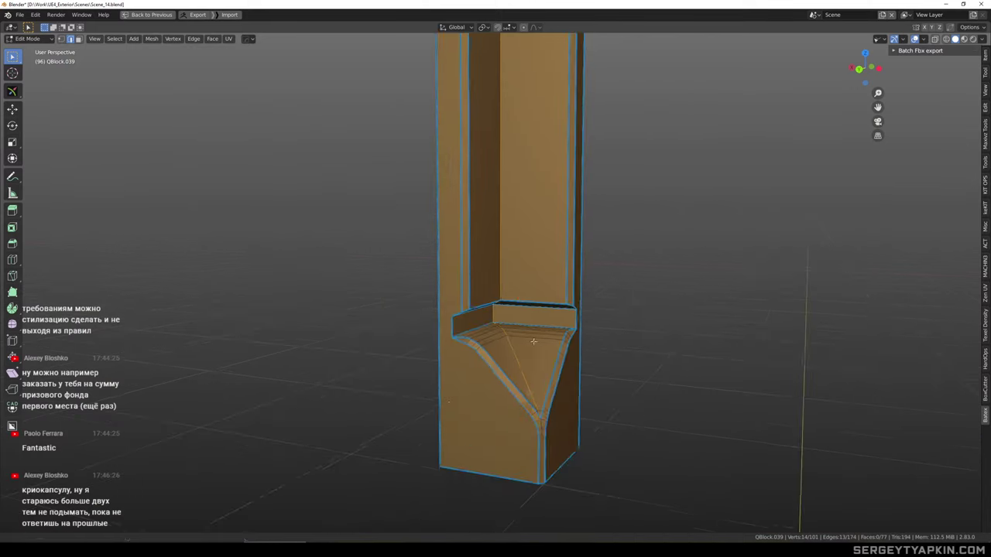
scroll(497, 209, up, 2)
alt+middle_drag(533, 341, 516, 392)
scroll(515, 298, down, 4)
scroll(518, 271, down, 2)
alt+drag(523, 203, 515, 197)
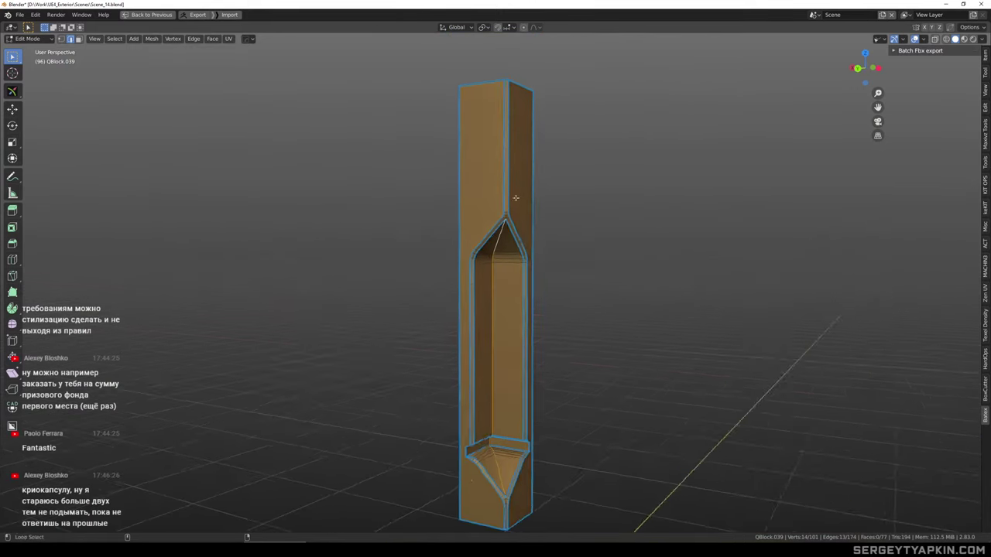
scroll(514, 204, up, 6)
alt+middle_drag(503, 268, 519, 182)
alt+drag(519, 181, 548, 163)
scroll(548, 165, down, 2)
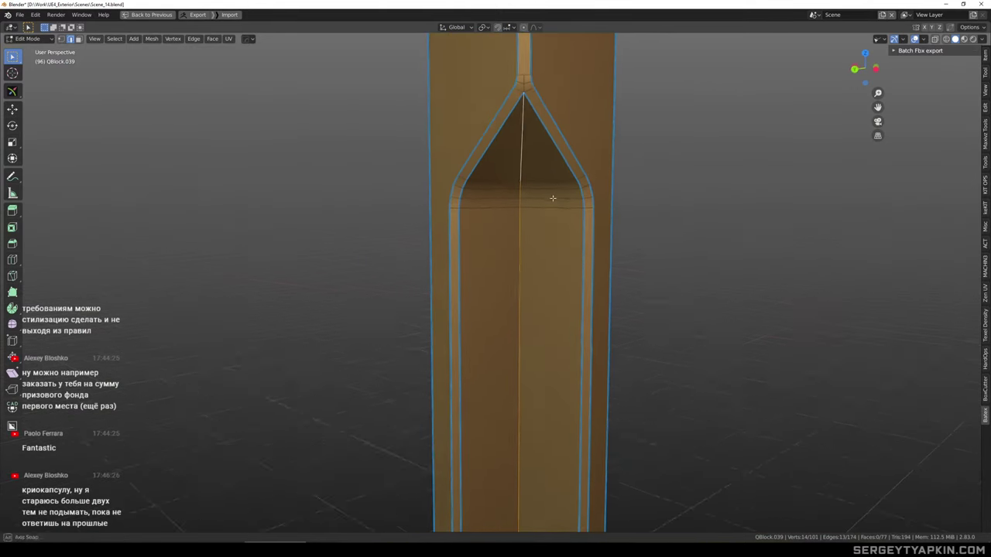
Try beveling the selected centre edge loop with the Percent width type at about 47 percent and 6 segments
key(ctrl+b)
right_click(628, 256)
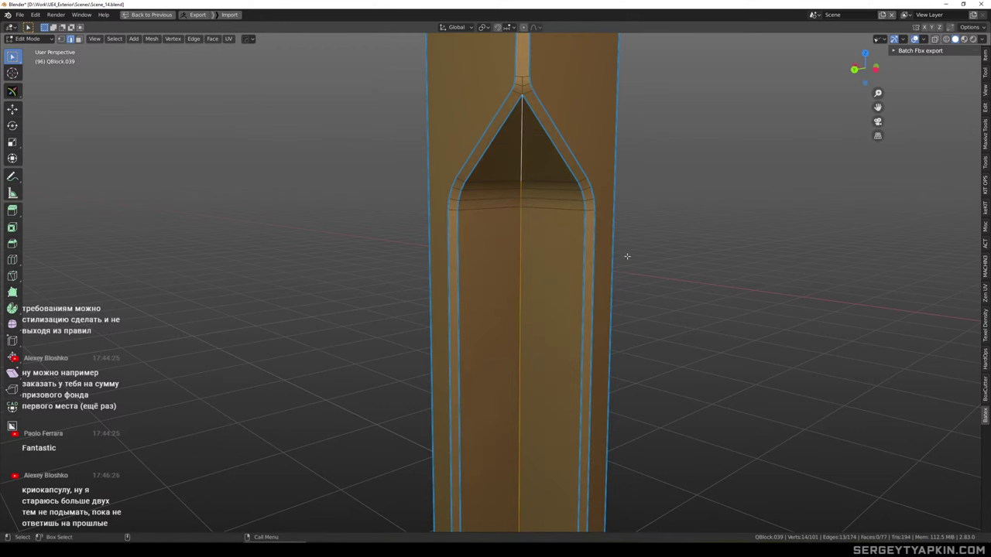
key(ctrl+b)
click(619, 330)
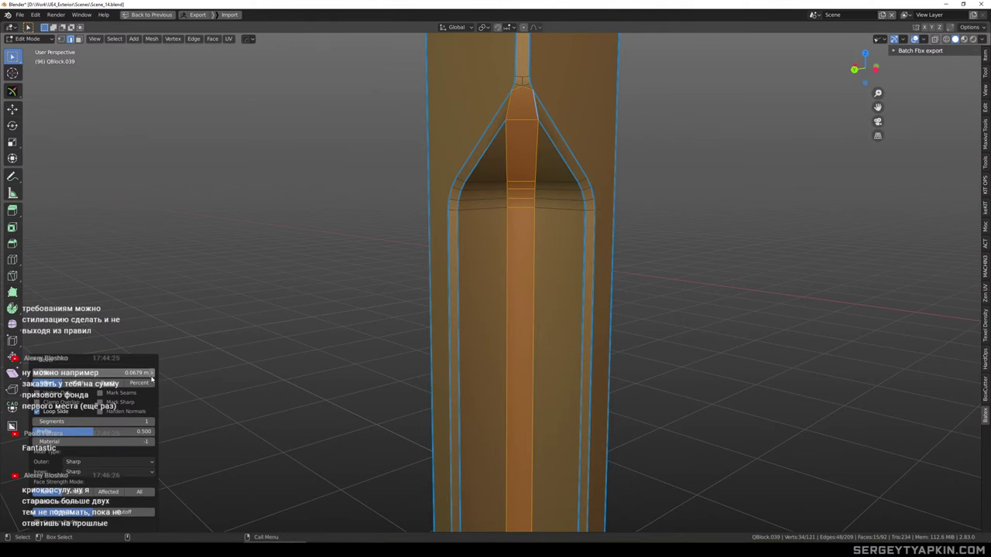
mouse_move(93, 373)
mouse_down()
mouse_move(147, 374)
mouse_move(105, 374)
mouse_up()
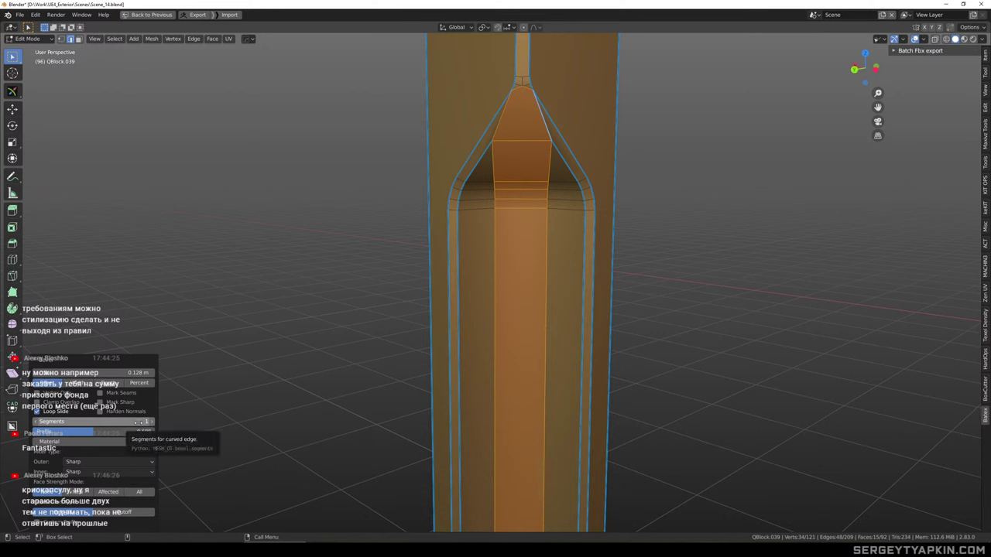
click(140, 383)
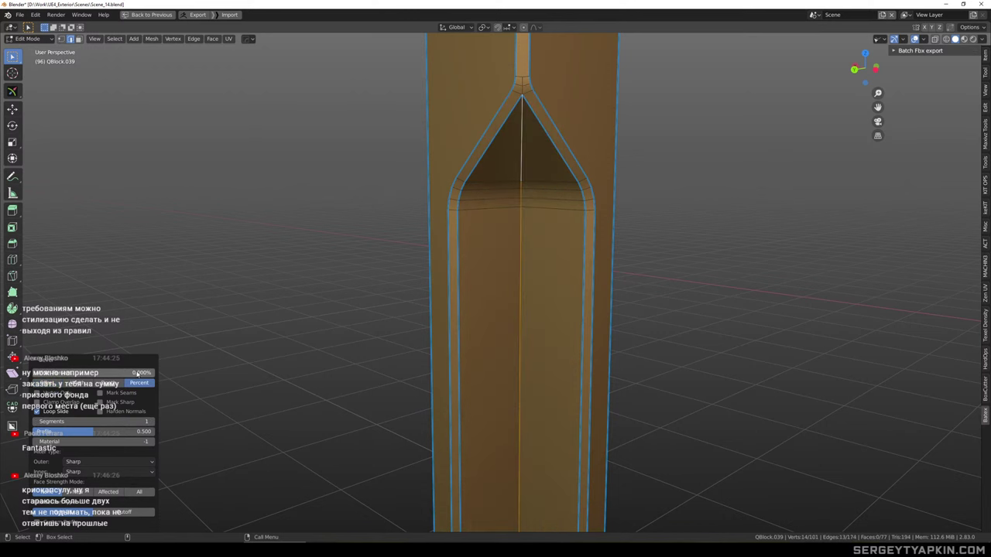
drag(137, 373, 195, 373)
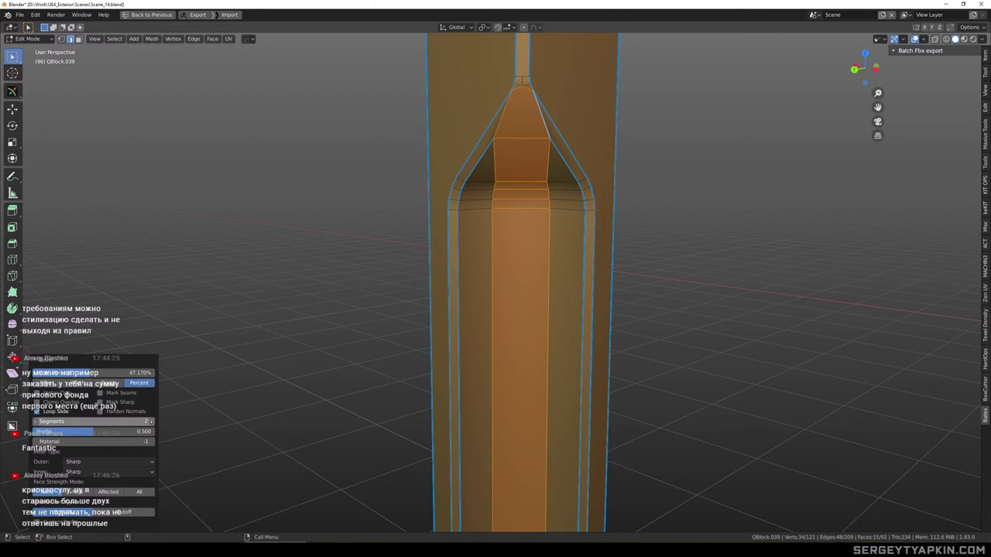
click(151, 423)
click(151, 423)
click(151, 423)
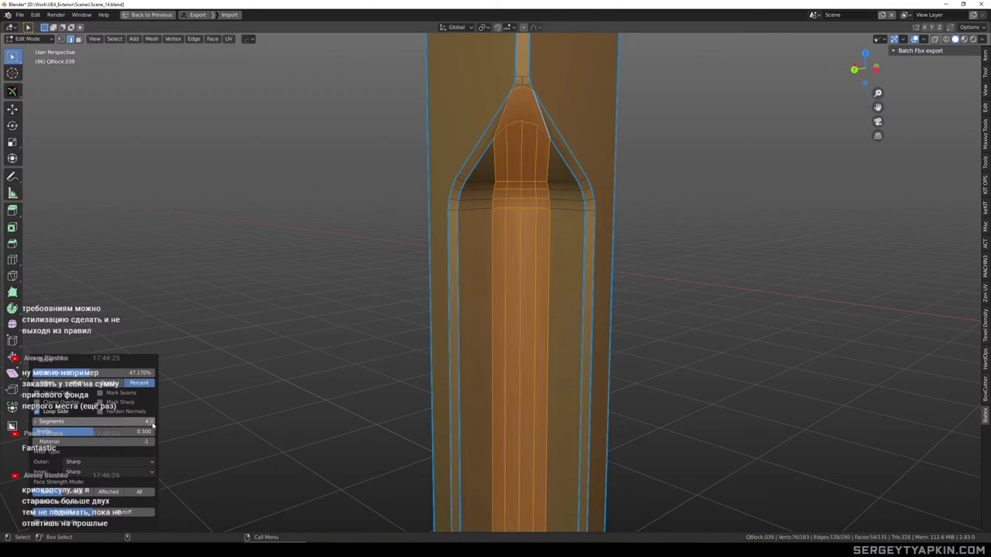
click(152, 422)
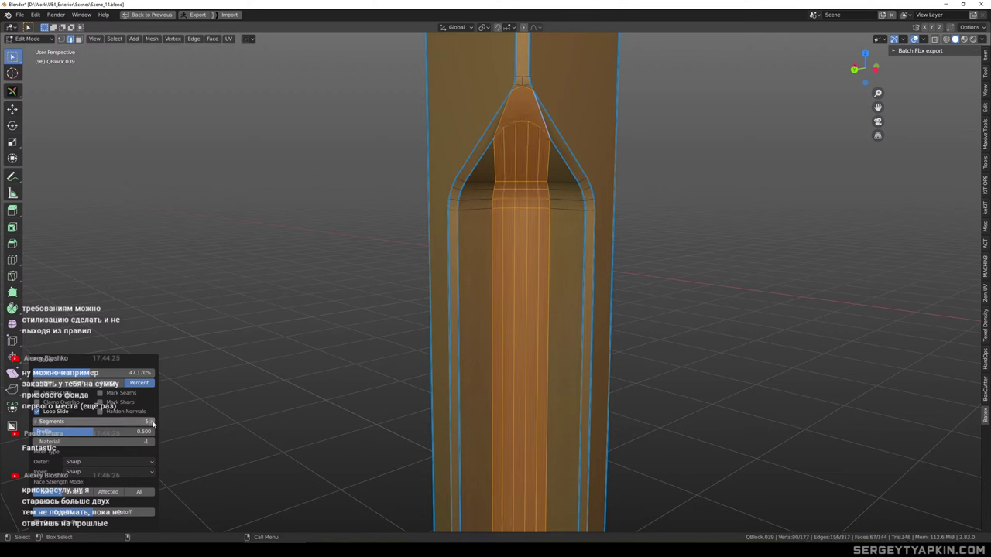
click(152, 421)
Try bevel widths of 50 and 60 percent, inspect both pointed ends of the recess, and undo the bevel
click(130, 373)
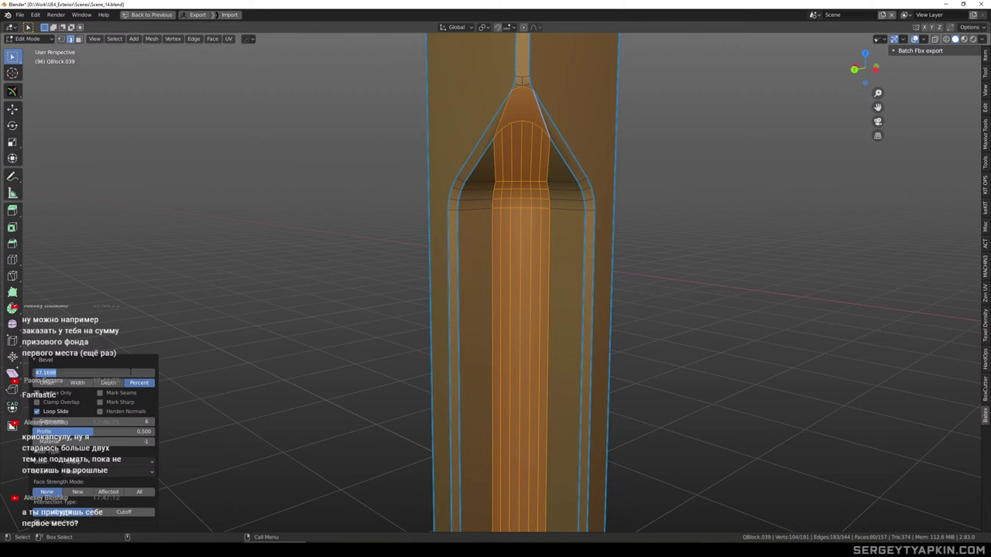
text(50)
key(Return)
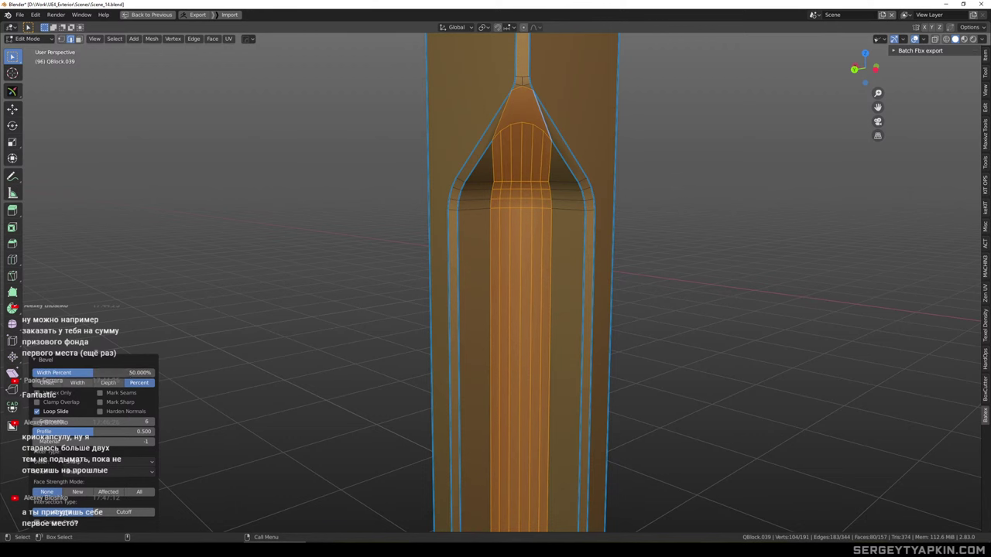
click(128, 374)
text(60)
key(Return)
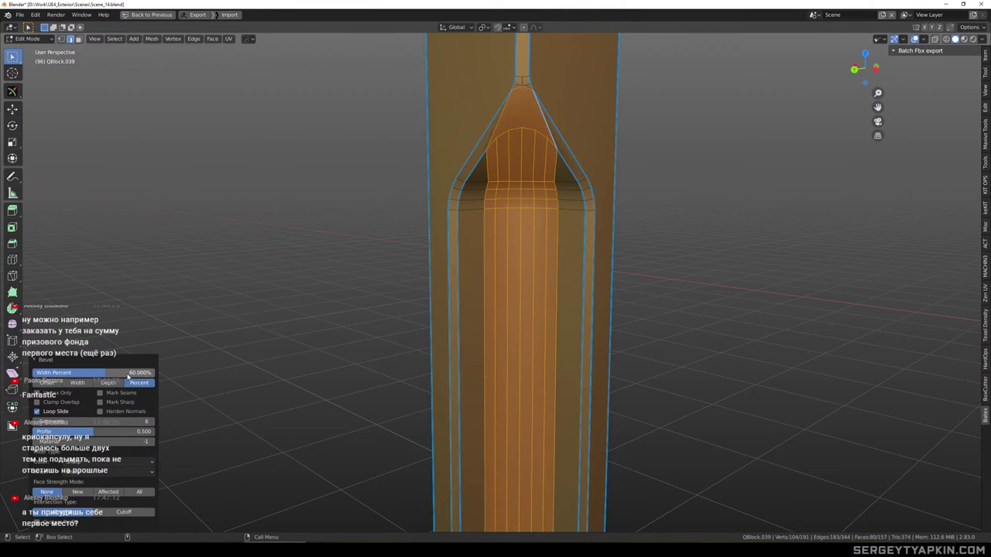
scroll(627, 327, down, 5)
scroll(586, 477, up, 4)
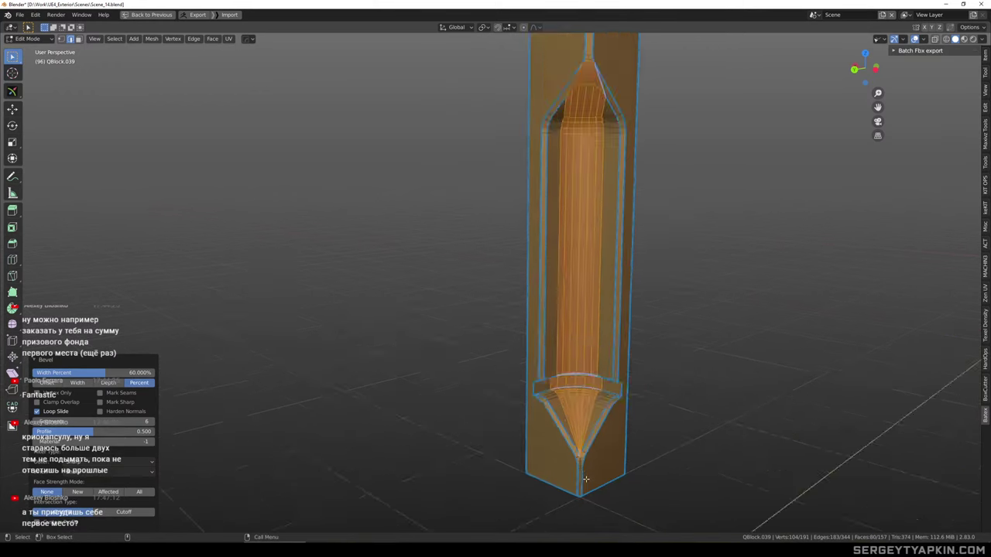
scroll(620, 387, down, 3)
scroll(600, 418, up, 4)
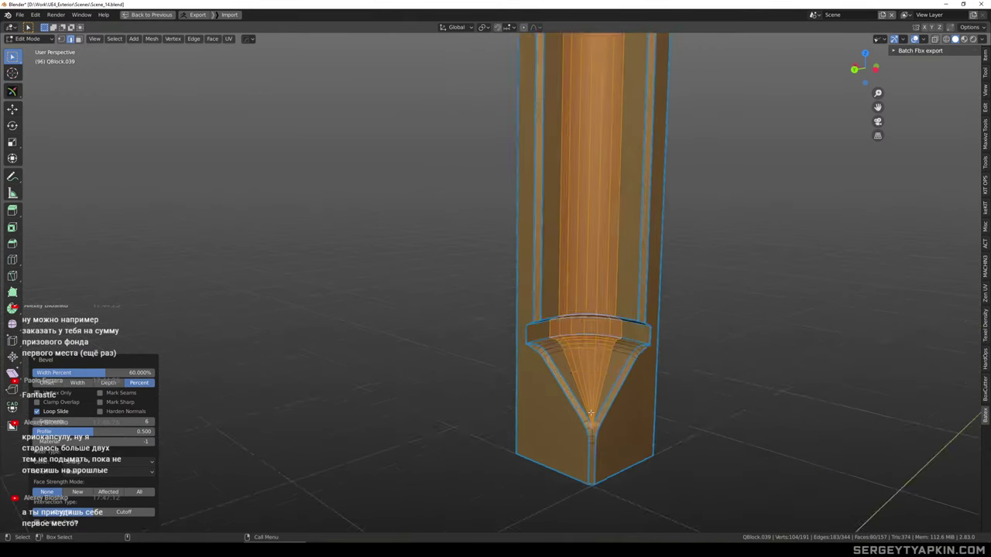
scroll(601, 414, down, 4)
scroll(604, 155, up, 7)
key(ctrl+z)
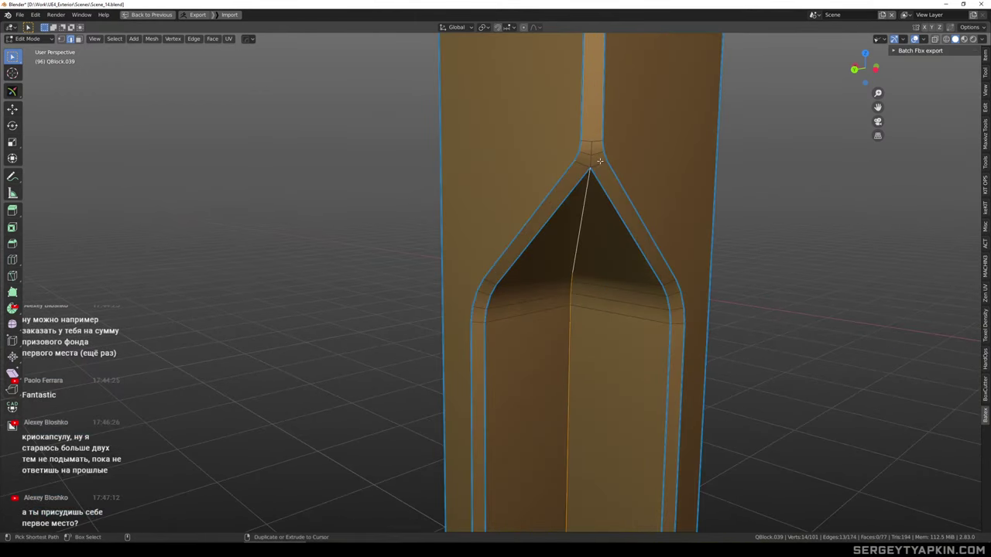
Add the short edge just above the recess's upper apex to the selected centre edge loop
scroll(594, 161, up, 2)
scroll(589, 161, down, 5)
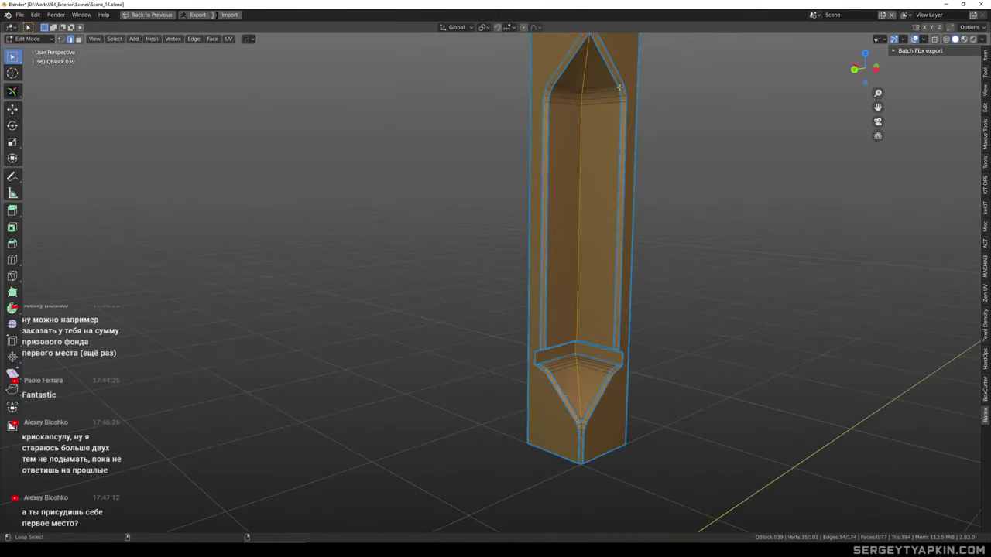
scroll(569, 181, up, 5)
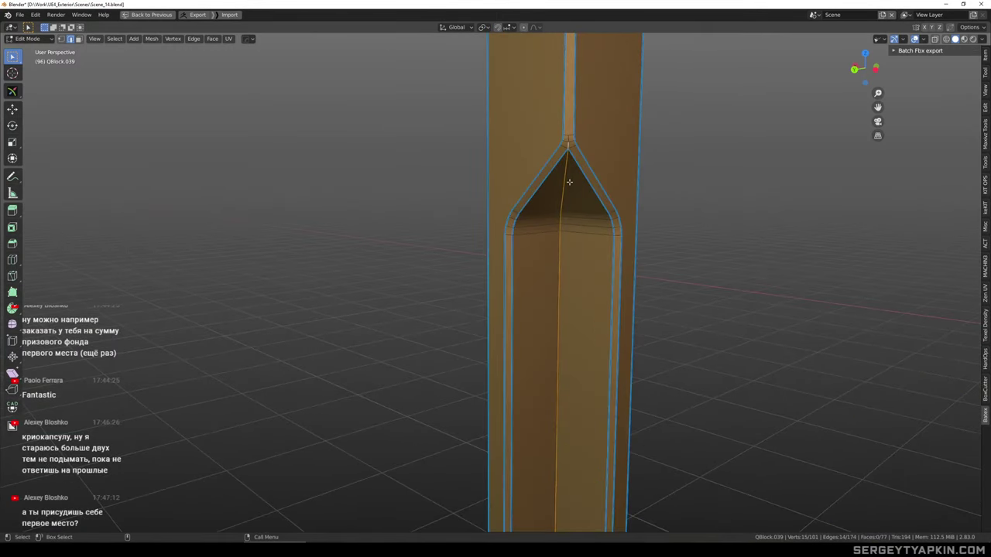
Try a narrow single-segment bevel on the extended centre edge loop and undo it
key(ctrl+b)
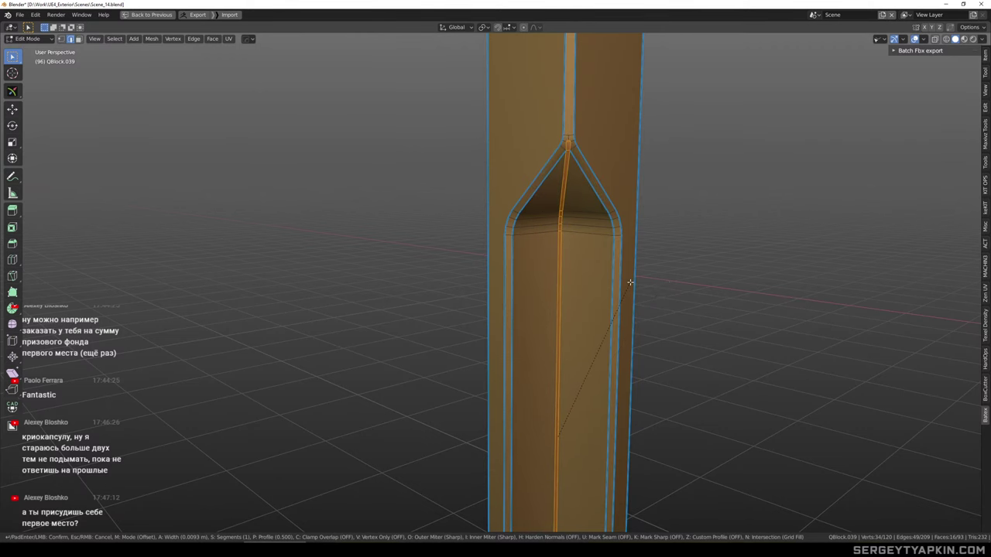
click(630, 283)
shift+middle_drag(638, 287, 604, 194)
scroll(603, 194, down, 2)
key(ctrl+z)
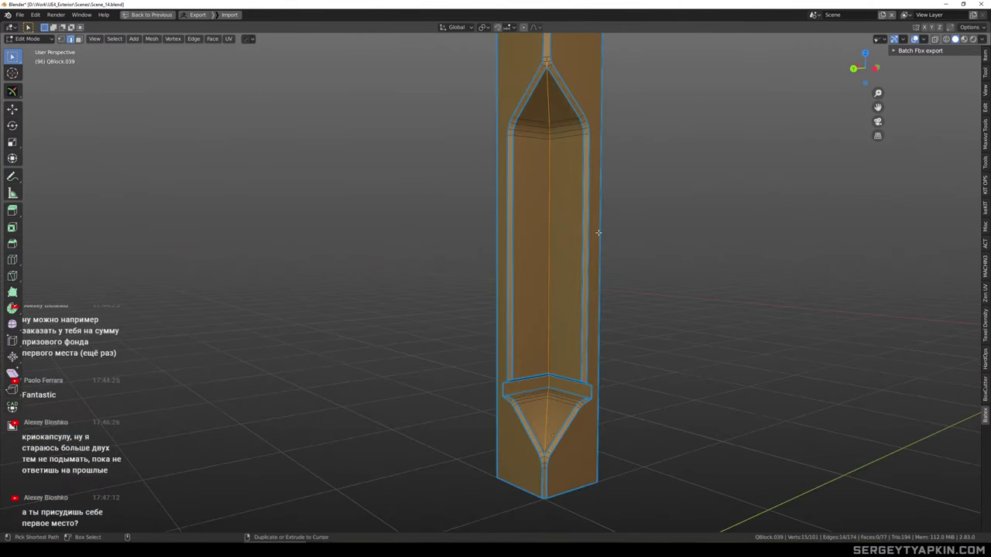
Bevel the extended centre edge loop with the Percent width type at 50 percent and 4 segments
key(ctrl+b)
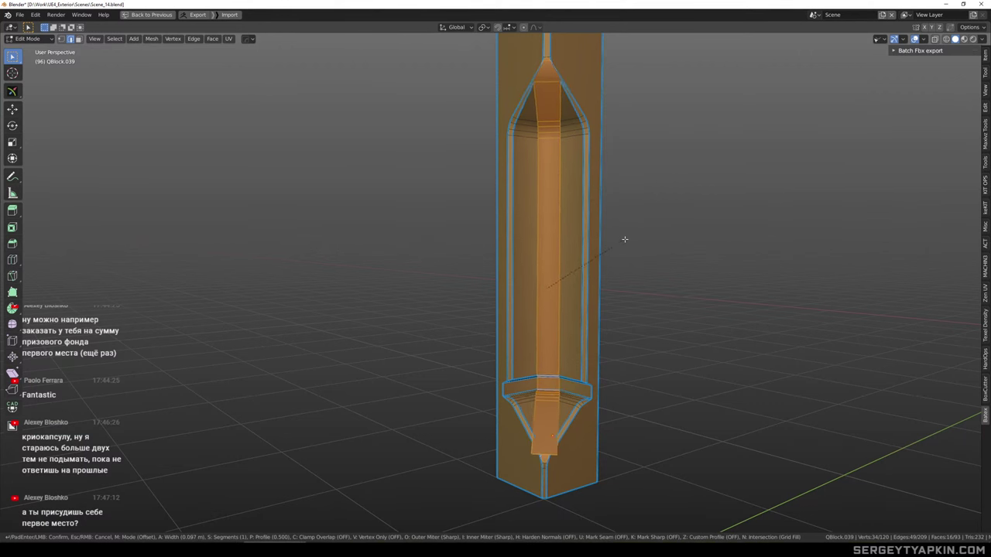
click(626, 239)
click(144, 384)
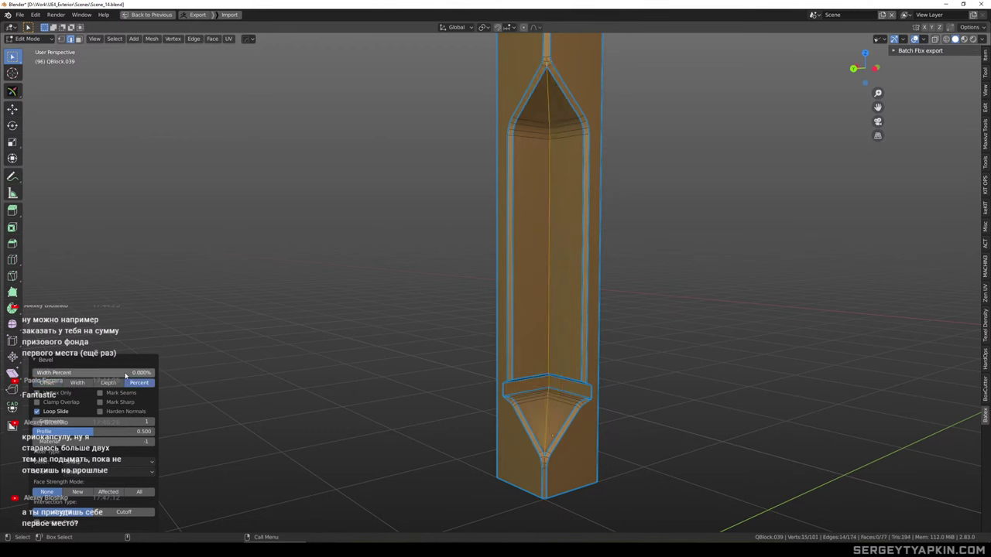
drag(126, 373, 183, 373)
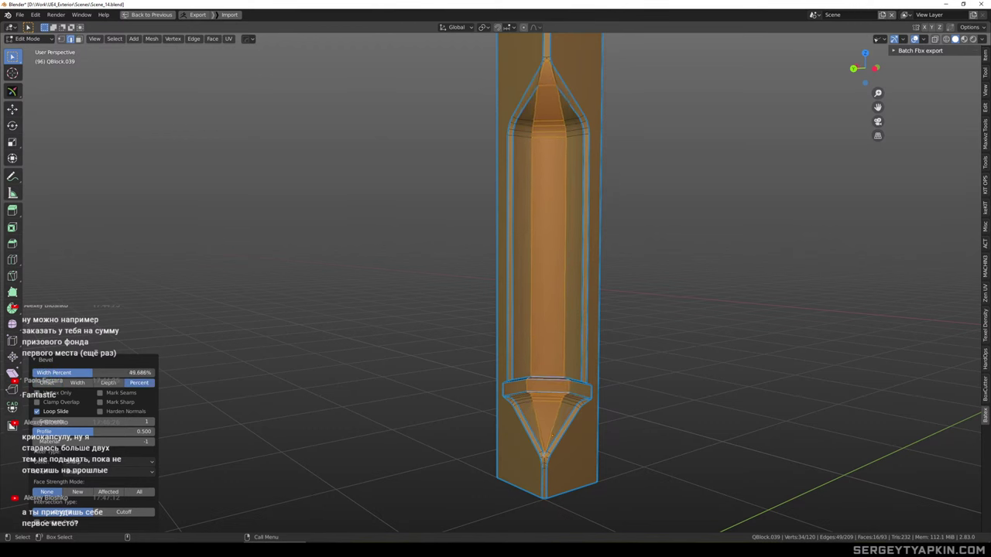
click(151, 422)
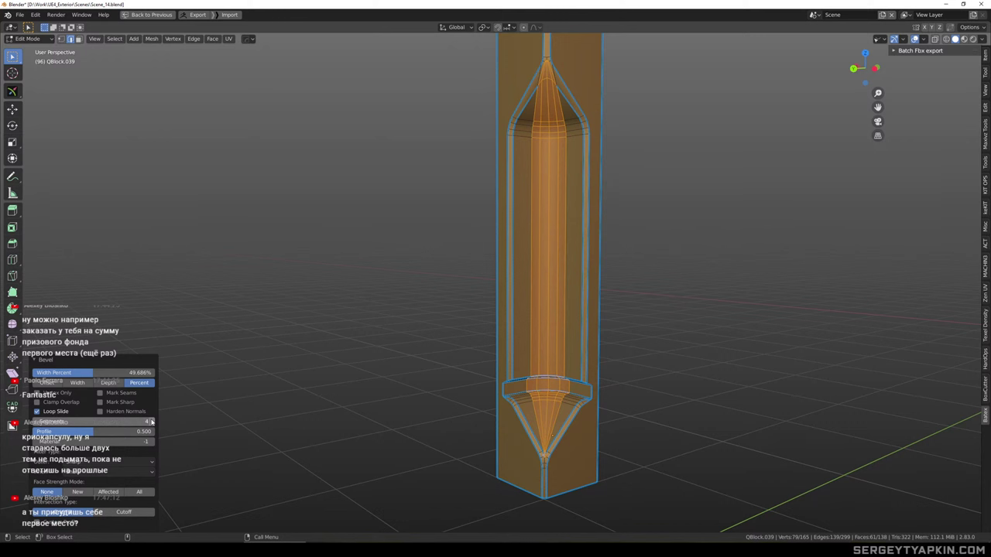
click(138, 372)
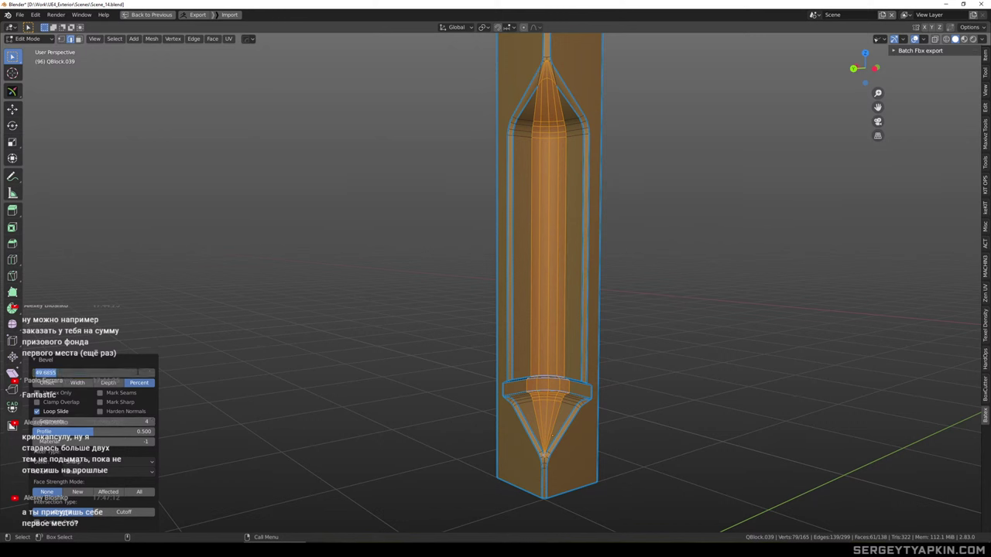
key(Return)
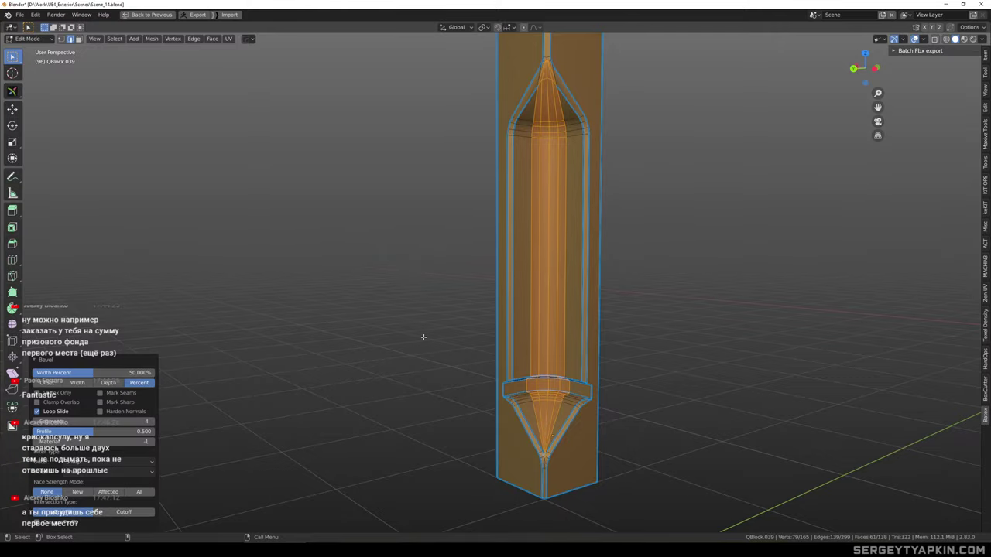
Clear the selection, leave mesh editing of the corner post and bring back the full scene
click(678, 260)
key(Tab)
key(KP_Divide)
Examine how the post with its rounded recess fits the inner corner between the panelled walls
scroll(613, 243, down, 3)
mouse_move(613, 243)
middle_down()
mouse_move(586, 215)
mouse_move(600, 249)
middle_up()
scroll(579, 161, up, 3)
scroll(577, 139, up, 2)
middle_drag(579, 161, 552, 216)
scroll(571, 145, down, 4)
scroll(525, 220, up, 6)
click(510, 402)
scroll(535, 224, down, 5)
scroll(541, 220, down, 3)
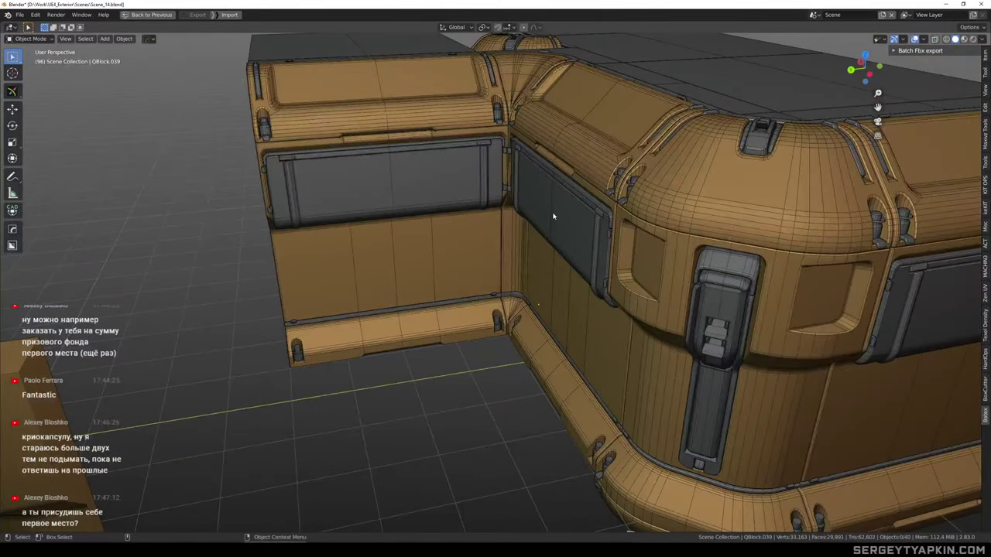
middle_drag(546, 207, 510, 236)
scroll(486, 249, up, 4)
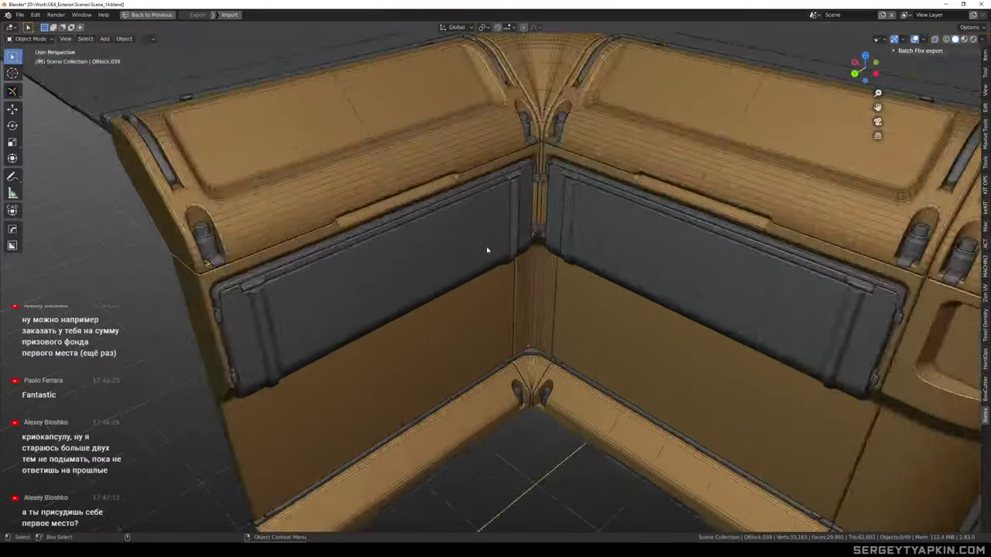
Isolate the corner post again and open its mesh for editing at the recess's upper apex
click(565, 281)
key(KP_Divide)
middle_drag(560, 276, 562, 217)
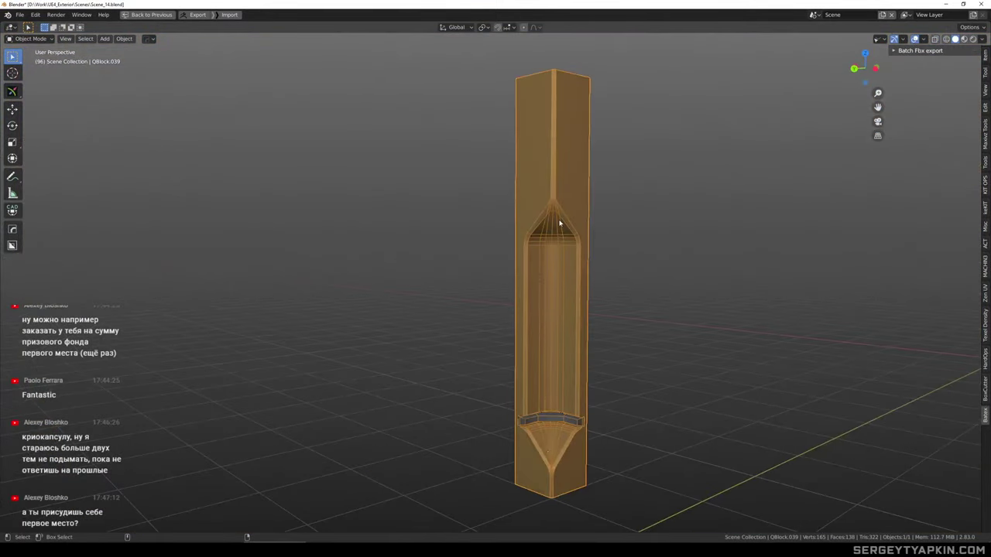
scroll(553, 210, up, 6)
key(Tab)
scroll(552, 181, up, 4)
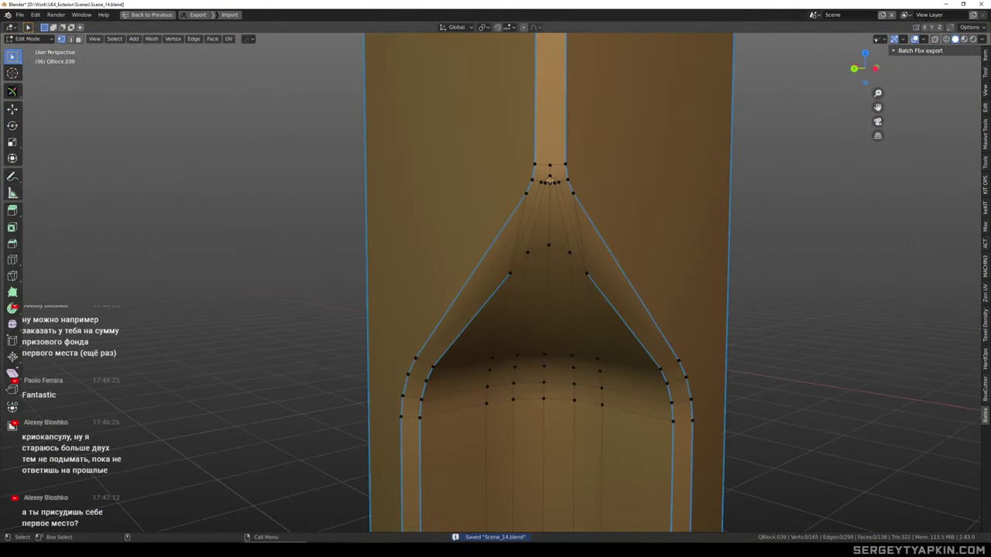
Mark the four edges along the recess's upper apex as sharp
scroll(554, 225, down, 3)
shift+middle_drag(531, 291, 535, 229)
scroll(535, 230, up, 3)
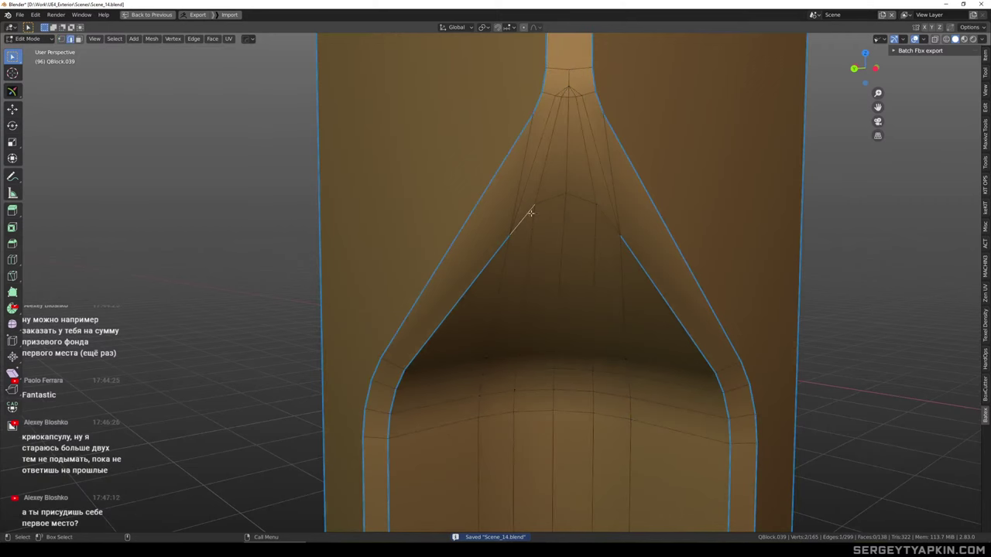
ctrl+click(605, 218)
scroll(605, 223, down, 1)
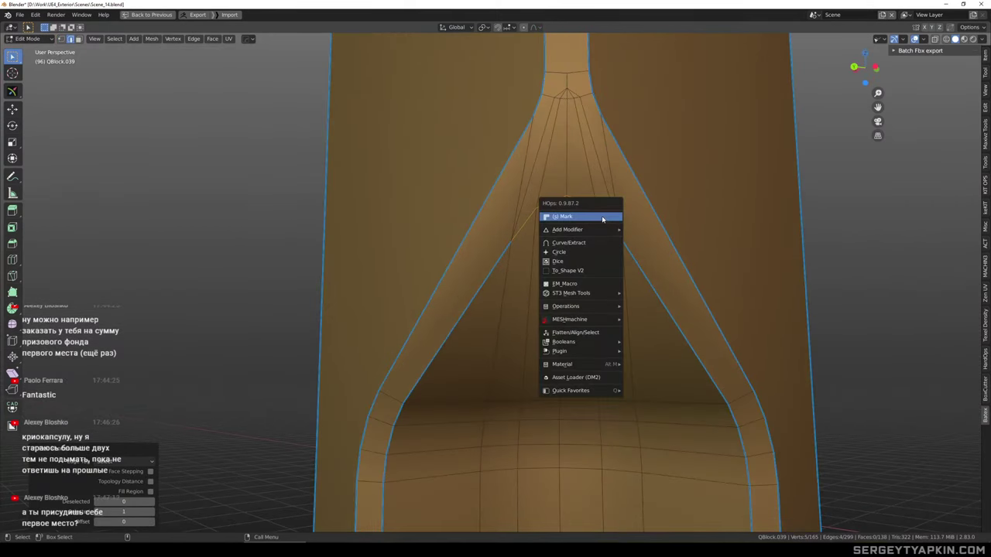
click(602, 219)
scroll(593, 212, down, 2)
middle_drag(593, 212, 559, 197)
scroll(559, 197, up, 2)
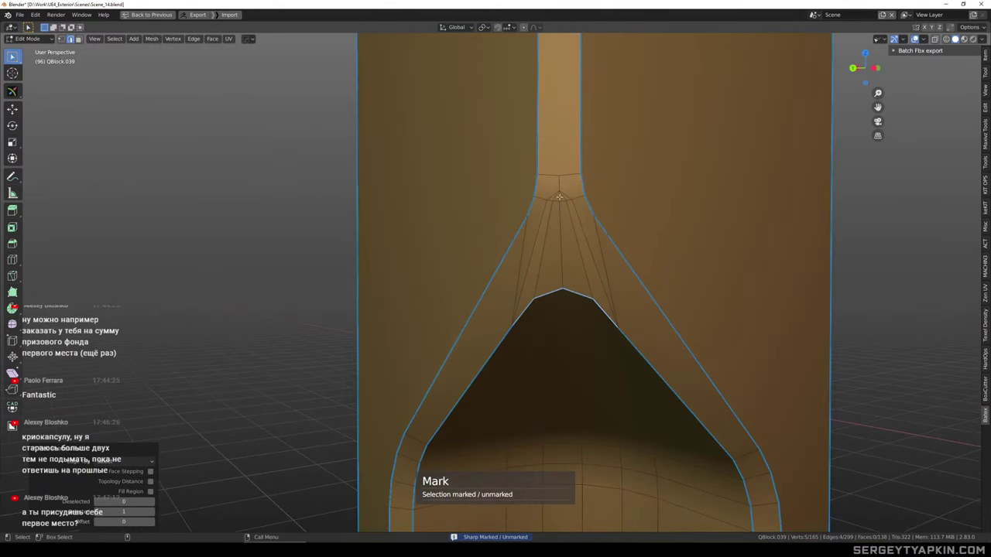
Dissolve the fan of converging edges and the small cluster above the recess's upper apex
click(595, 231)
scroll(586, 232, down, 3)
middle_drag(586, 232, 555, 217)
scroll(585, 217, up, 2)
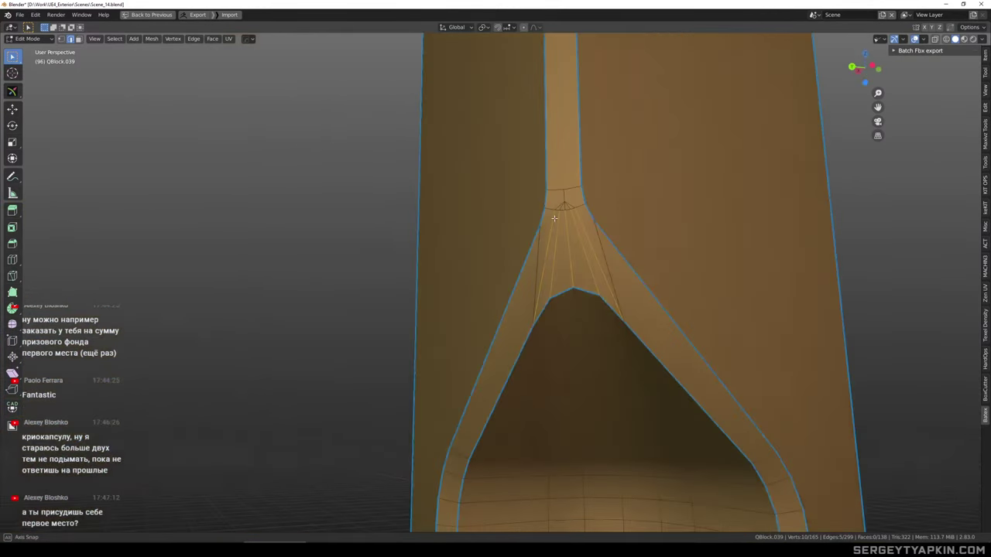
scroll(554, 213, up, 6)
shift+drag(542, 209, 577, 193)
scroll(578, 213, down, 4)
middle_drag(577, 214, 551, 216)
scroll(550, 210, down, 4)
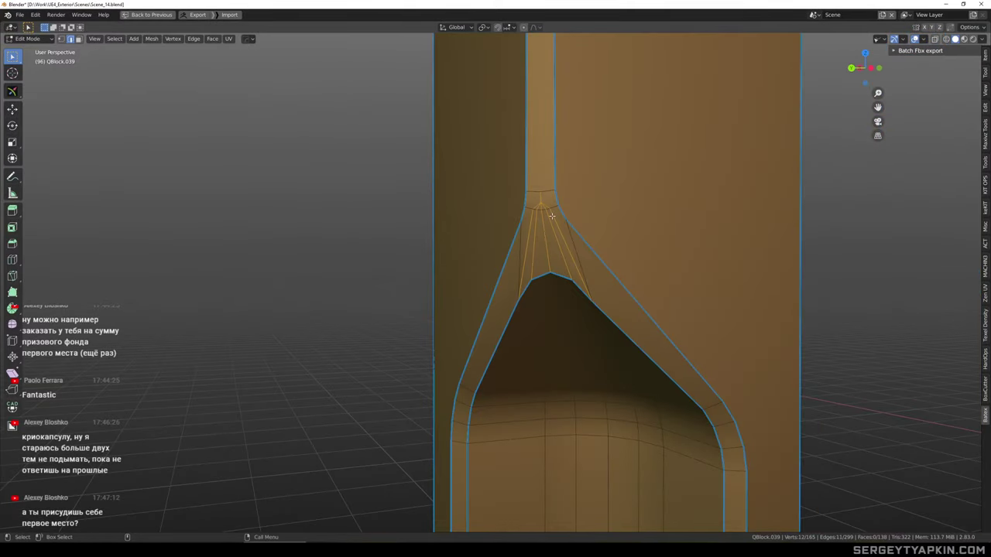
key(ctrl+x)
scroll(573, 223, up, 3)
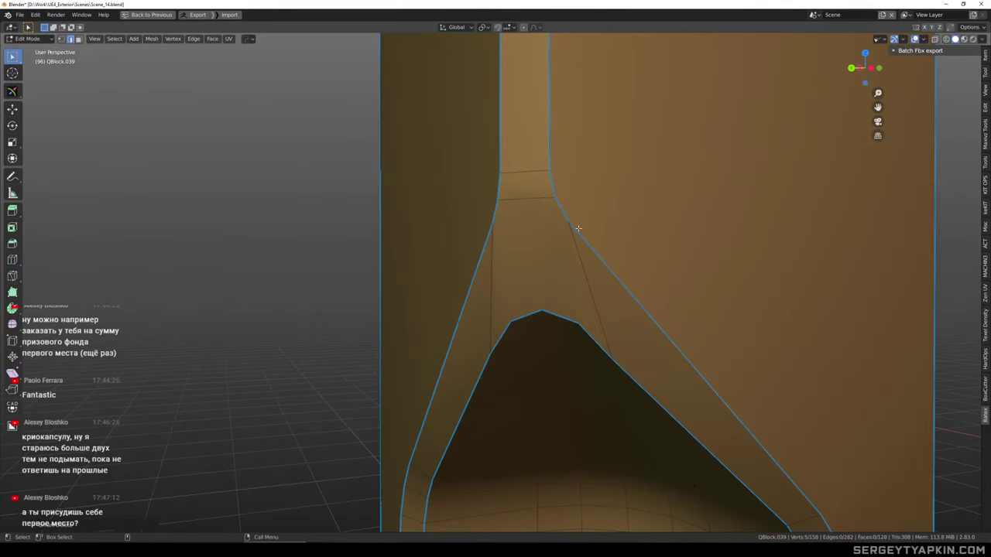
Leave mesh editing and examine the post from the upper apex down to its lower end
key(1)
scroll(481, 229, down, 3)
alt+middle_drag(509, 229, 591, 234)
key(Tab)
scroll(511, 243, down, 1)
alt+middle_drag(511, 243, 511, 64)
scroll(473, 226, down, 3)
scroll(500, 154, up, 4)
scroll(504, 187, down, 3)
scroll(507, 77, down, 2)
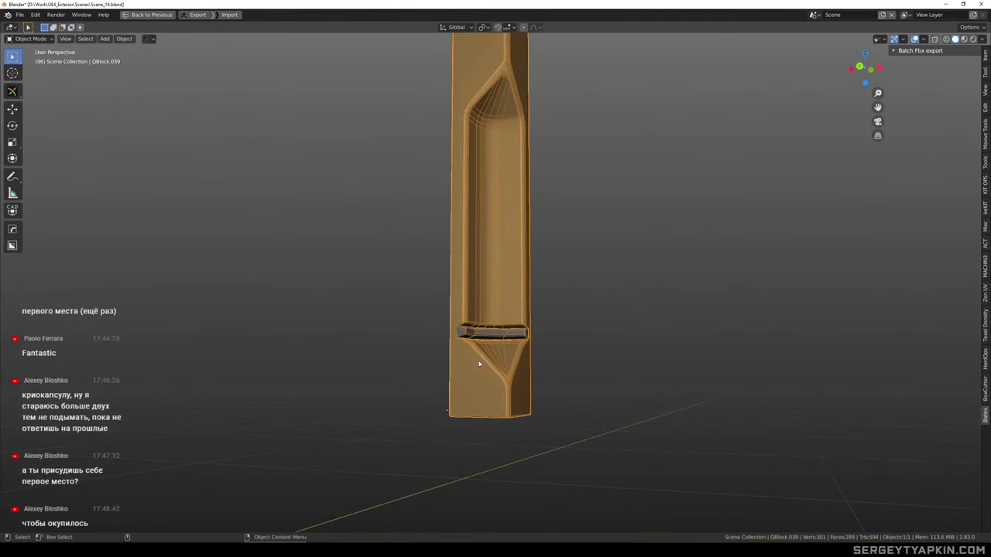
Merge the surplus vertices at the recess's lower apex and leave mesh editing
scroll(486, 363, up, 7)
key(Tab)
middle_drag(583, 406, 512, 279)
scroll(514, 278, up, 5)
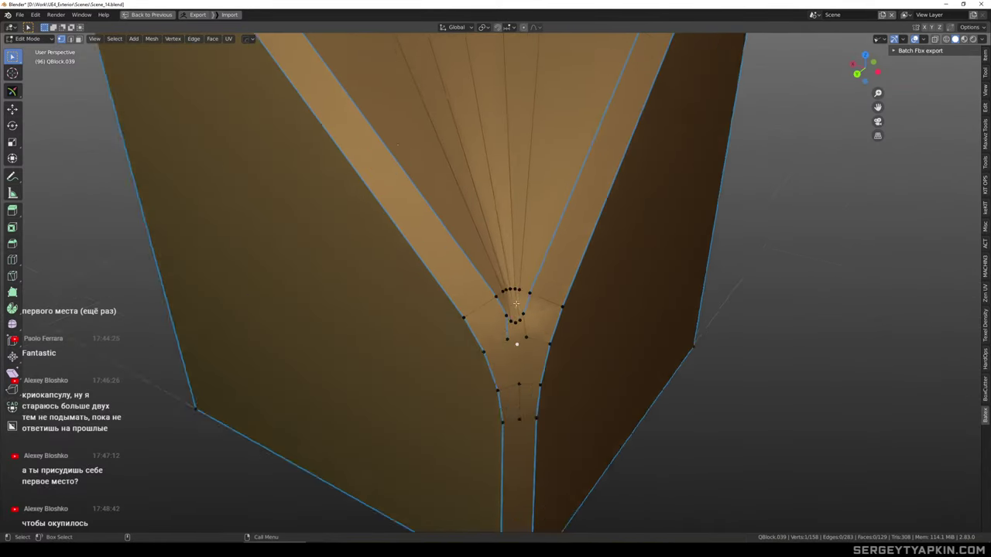
click(522, 343)
scroll(524, 344, down, 2)
key(m)
click(532, 357)
middle_drag(539, 333, 538, 295)
scroll(532, 352, down, 3)
key(Tab)
key(ctrl+b)
scroll(516, 326, down, 4)
scroll(532, 267, up, 5)
key(Tab)
click(542, 288)
scroll(541, 288, down, 4)
key(Tab)
Bring back the full scene and examine the post in the corner between the panelled walls
scroll(549, 292, down, 3)
key(slash)
scroll(562, 244, down, 1)
scroll(513, 305, down, 3)
scroll(486, 235, up, 4)
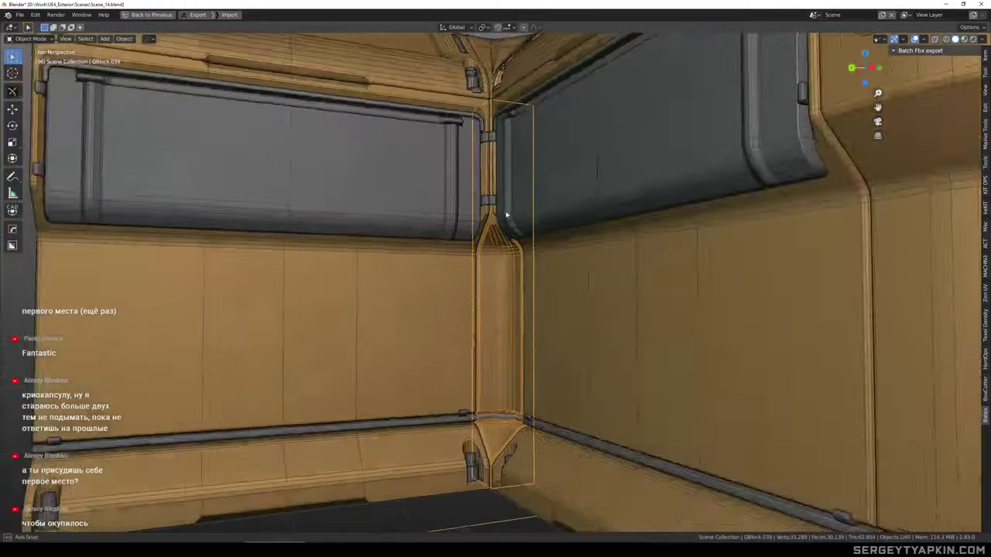
scroll(502, 222, up, 7)
middle_drag(505, 247, 585, 225)
Isolate the post, open its mesh and examine the face above the recess's upper apex from several angles
key(slash)
scroll(497, 220, up, 3)
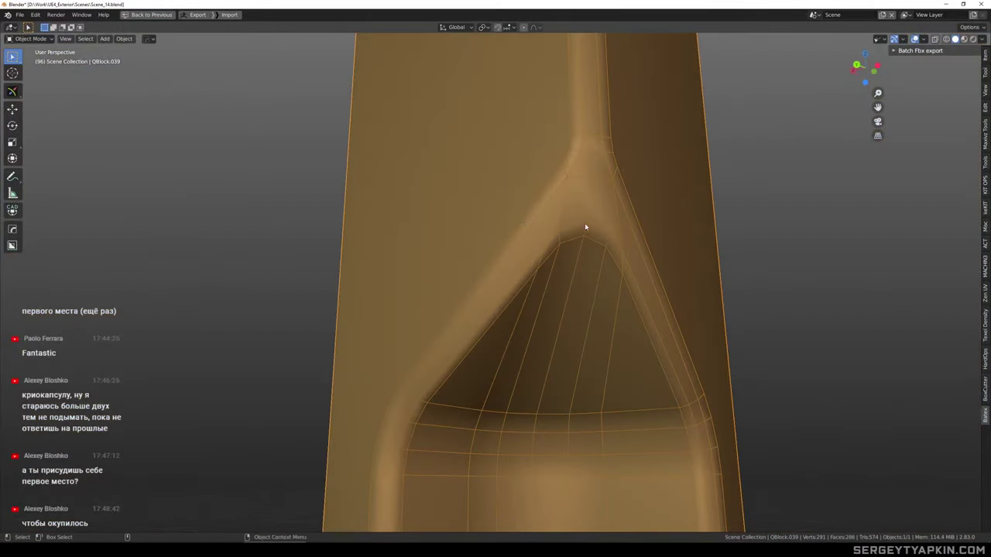
scroll(586, 223, up, 3)
key(Tab)
key(alt+v)
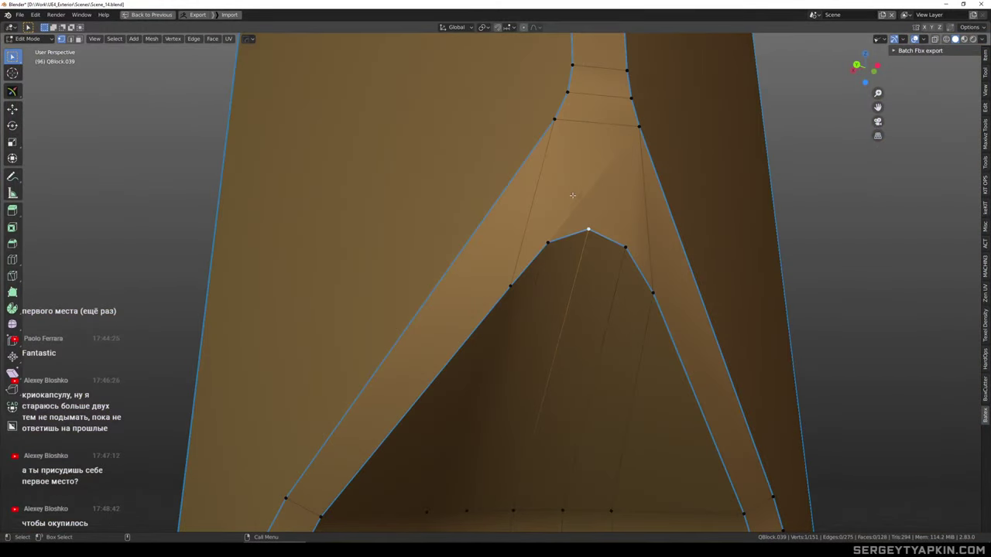
scroll(574, 195, down, 2)
key(3)
click(599, 191)
middle_drag(598, 262, 486, 283)
scroll(553, 242, up, 2)
key(1)
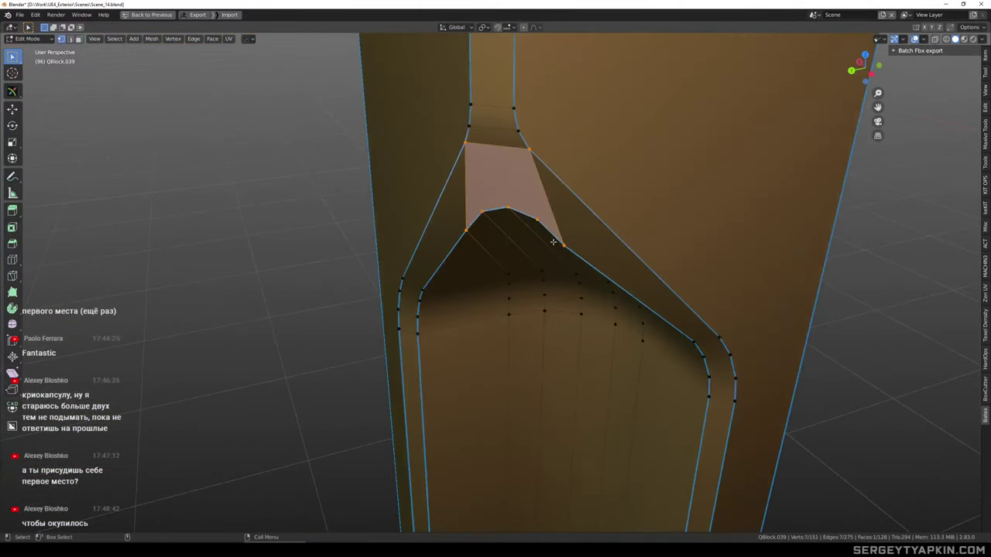
middle_drag(556, 243, 619, 264)
click(559, 219)
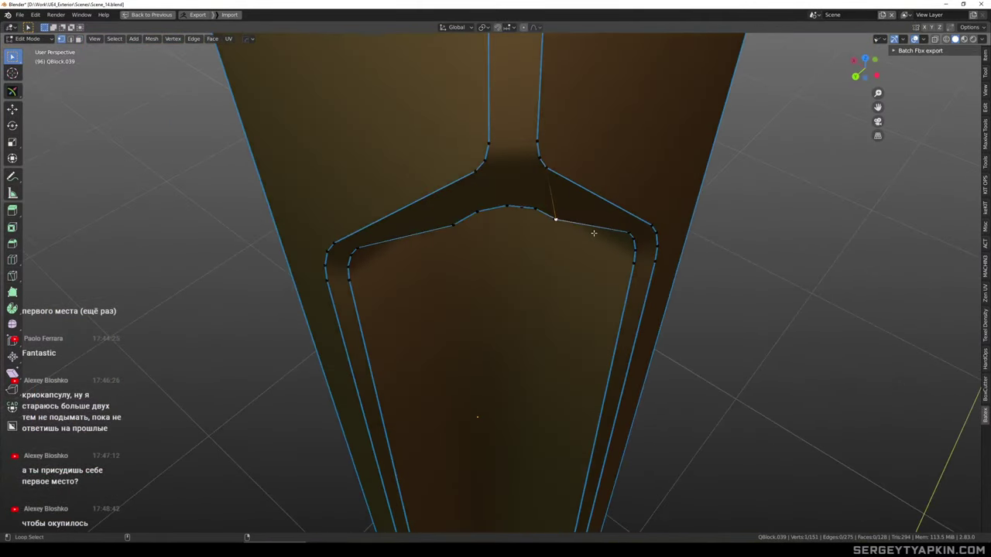
alt+middle_drag(594, 233, 579, 97)
Select the four edges along the upper apex and move them horizontally by about 0.011 m
key(3)
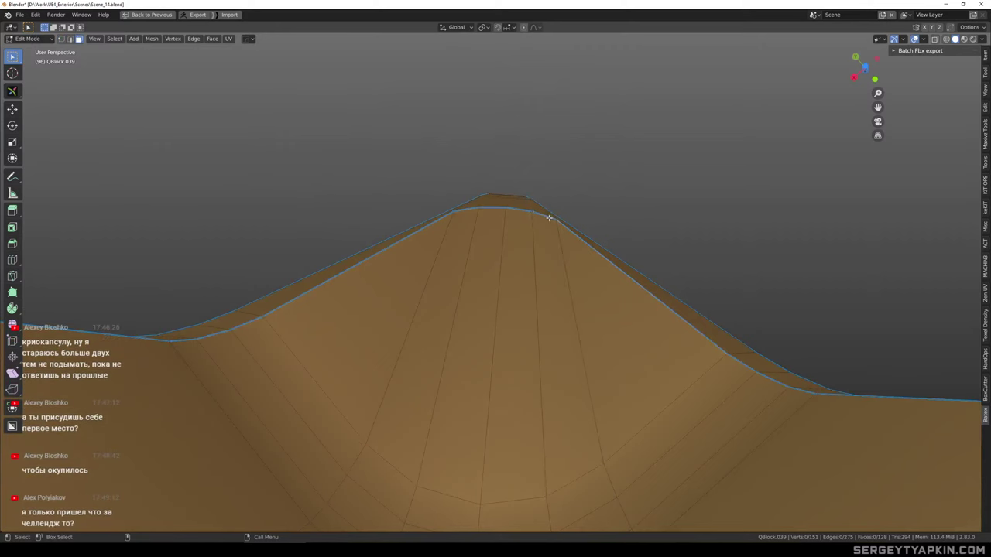
click(541, 213)
key(2)
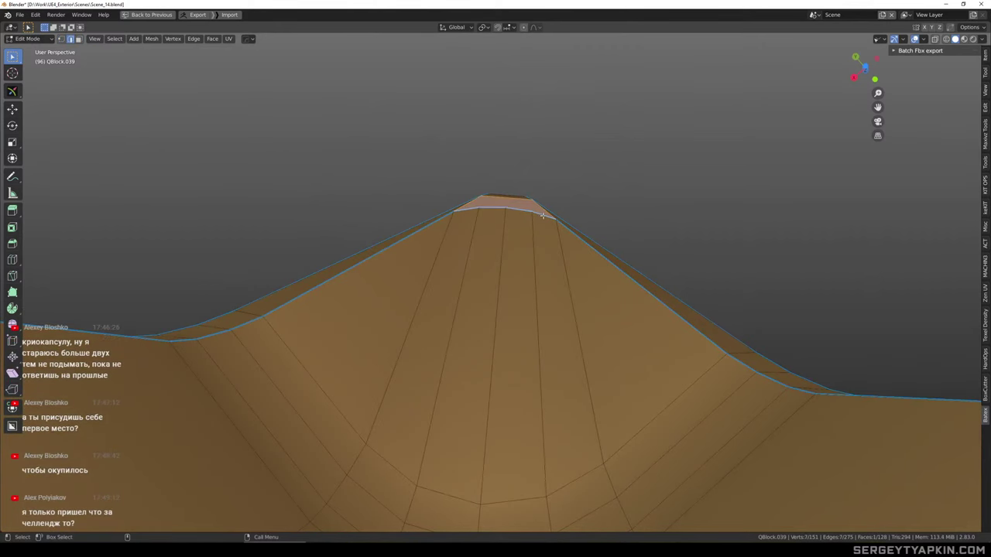
click(544, 216)
ctrl+click(468, 211)
middle_drag(471, 212, 528, 240)
key(t)
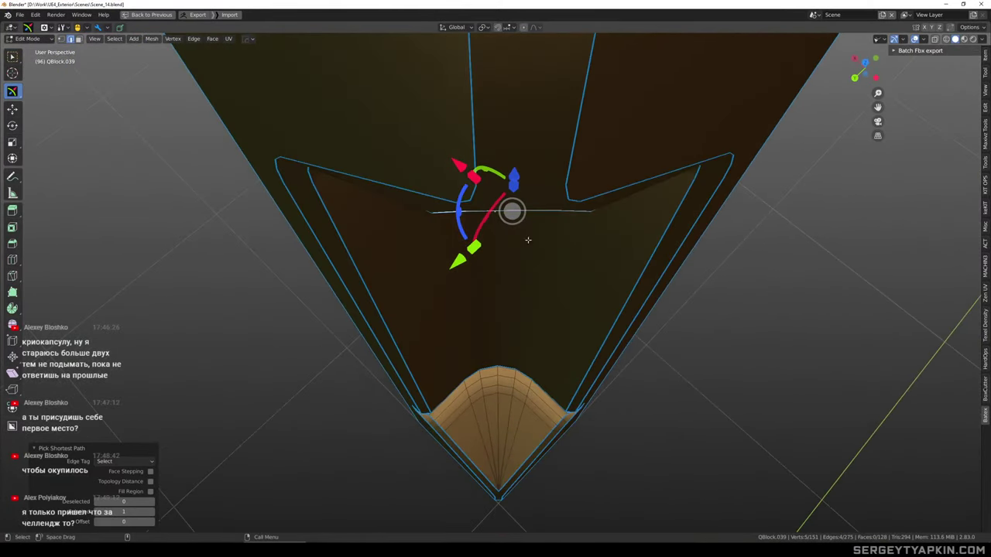
key(g)
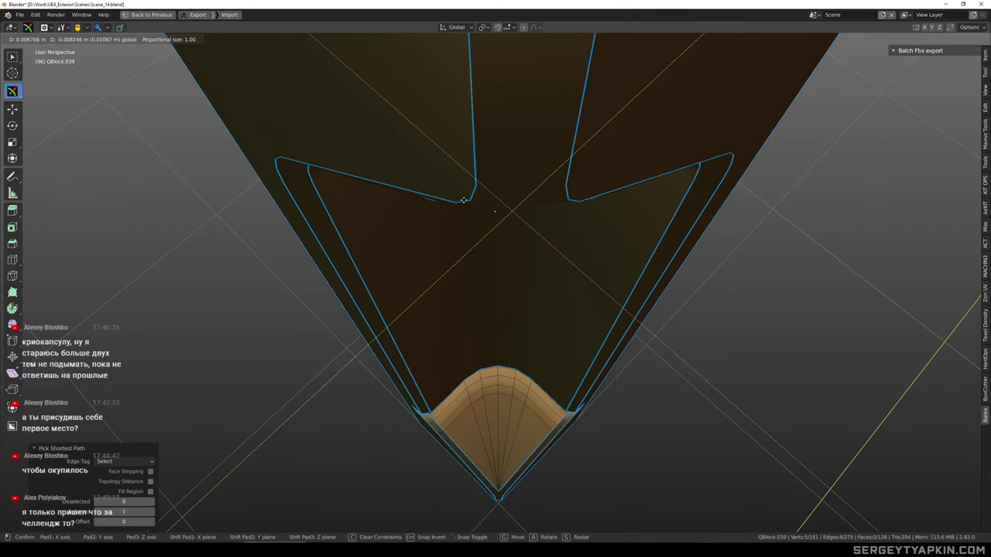
click(463, 200)
Flatten the apex face and its two neighbouring rim faces along the active face's normal, using the Normal orientation
middle_drag(628, 128, 660, 179)
scroll(598, 263, down, 4)
alt+drag(597, 264, 607, 268)
key(3)
click(588, 224)
shift+click(587, 267)
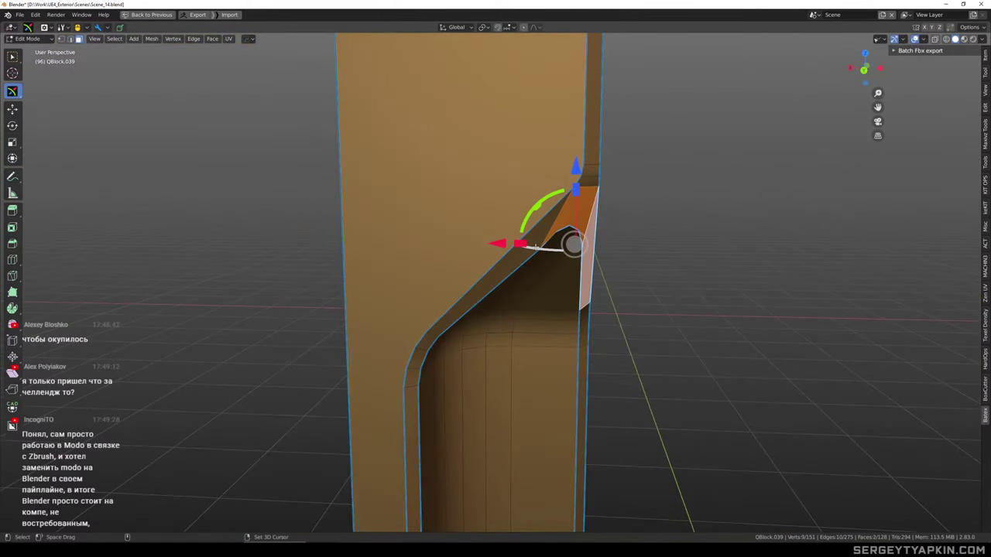
shift+click(534, 245)
key(alt+2)
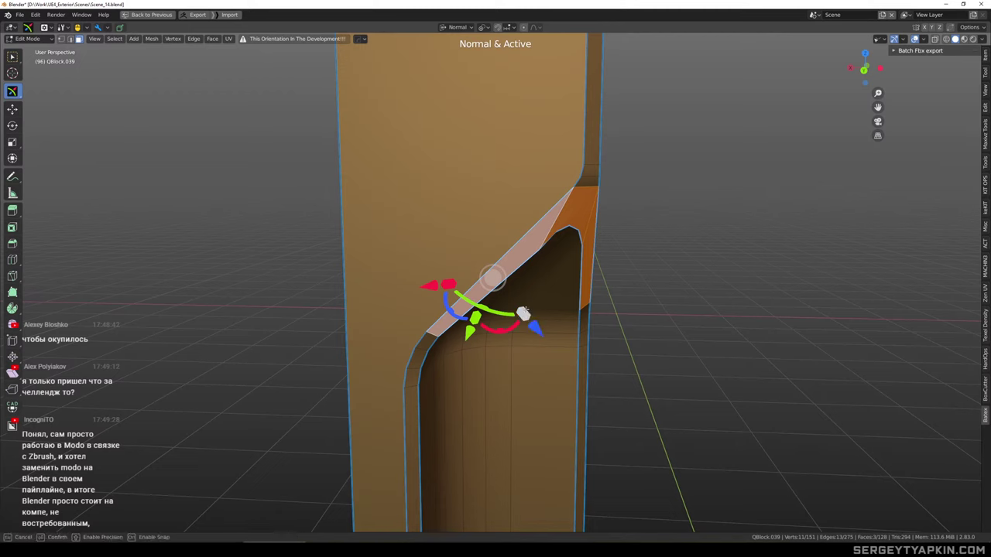
ctrl+click(524, 312)
Mirror the flattened half of the post onto its opposite half
alt+drag(654, 302, 607, 355)
middle_drag(607, 355, 607, 253)
scroll(593, 278, down, 4)
key(Tab)
click(654, 338)
click(546, 236)
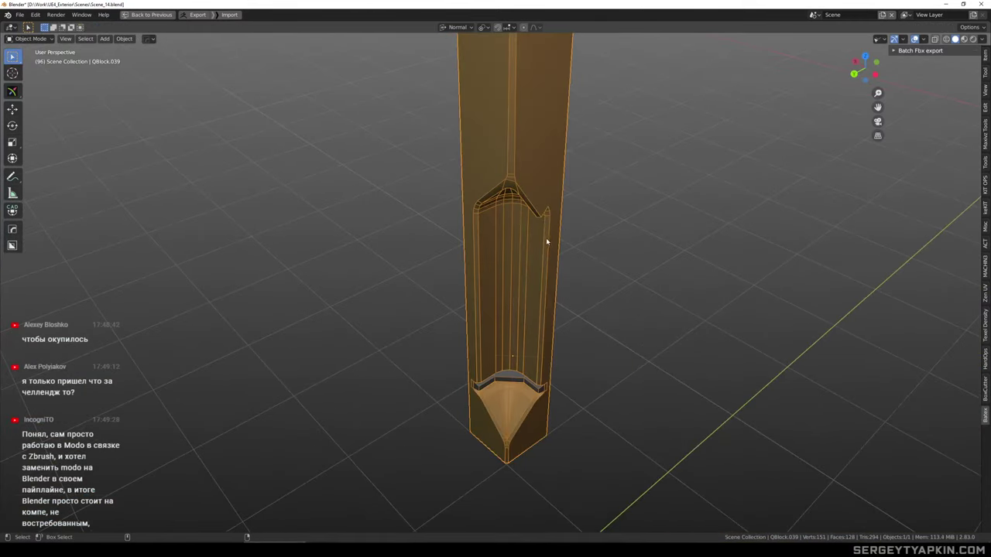
key(alt+x)
click(388, 352)
middle_drag(389, 353, 595, 181)
scroll(569, 172, up, 6)
key(Tab)
click(551, 164)
key(Tab)
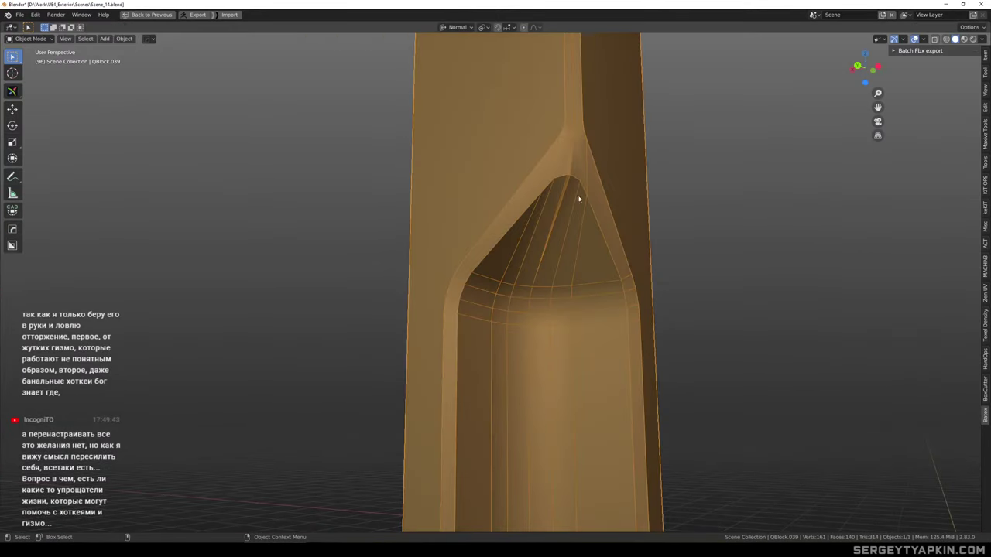
Merge the clustered vertices at the tip of the recess's upper apex with Collapse
scroll(571, 170, up, 7)
key(Tab)
key(1)
drag(548, 153, 578, 186)
key(m)
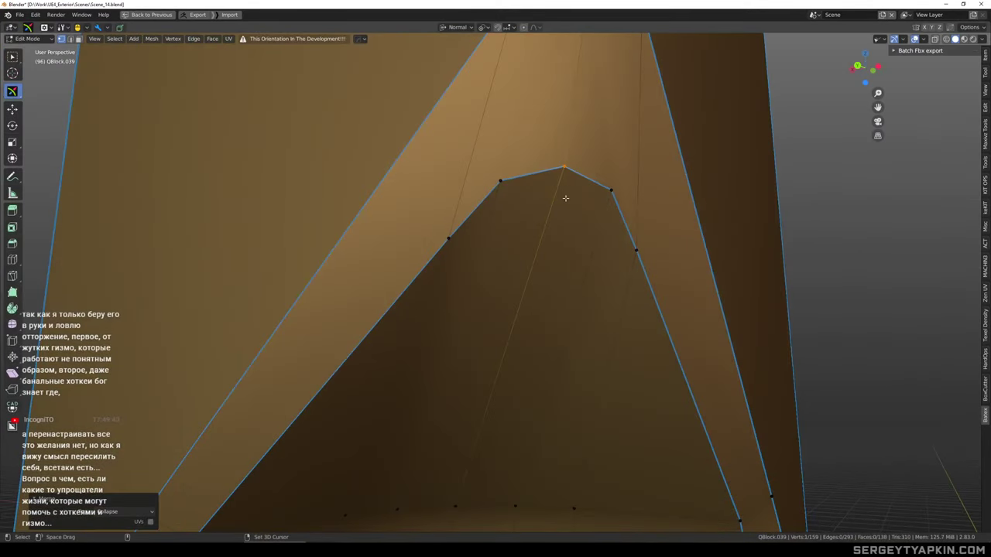
scroll(567, 197, down, 3)
key(Tab)
scroll(580, 180, down, 4)
middle_drag(613, 210, 537, 179)
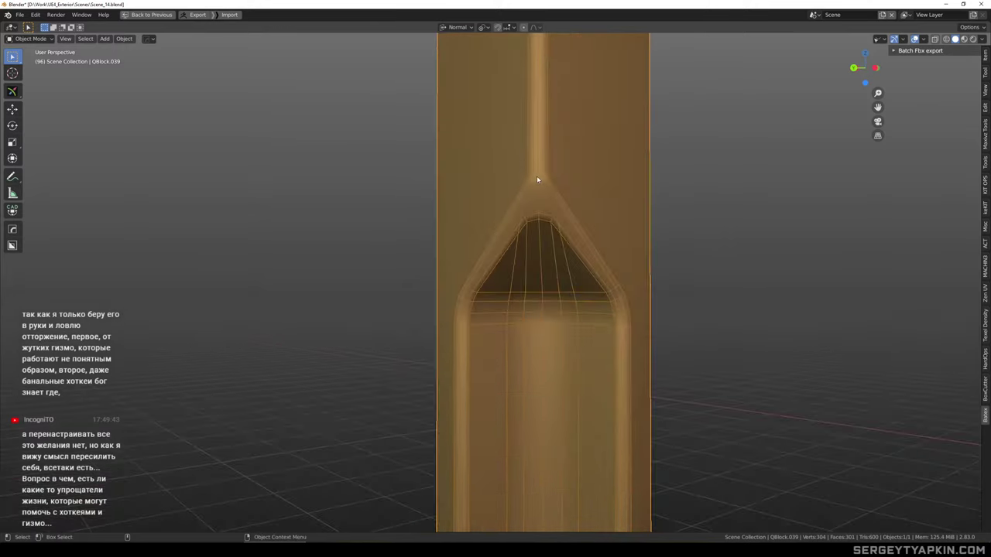
Dissolve the vertical centre edges running down the post's upper strip to the recess's apex
scroll(538, 180, up, 2)
key(Tab)
key(2)
scroll(545, 202, down, 3)
click(544, 206)
scroll(539, 237, up, 2)
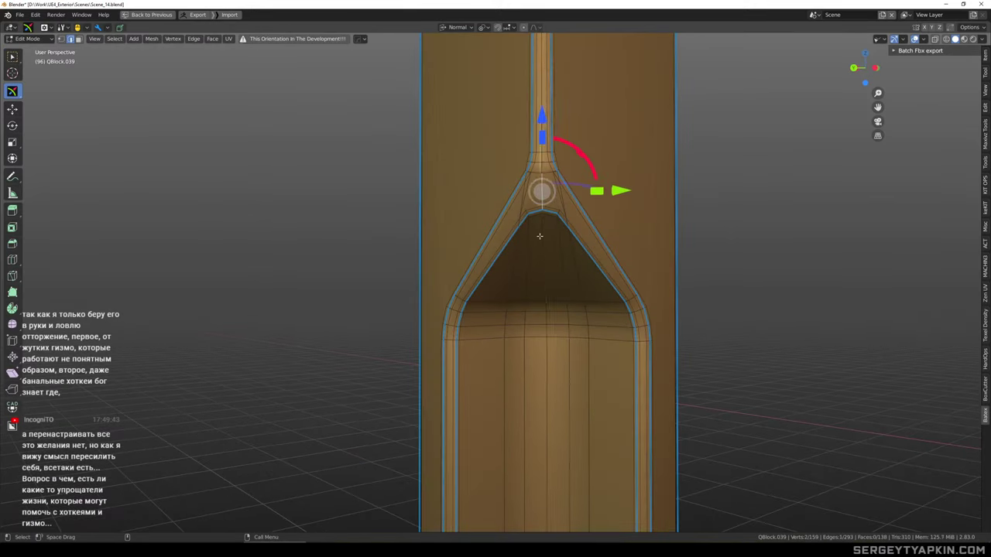
key(w)
double_click(546, 236)
click(544, 195)
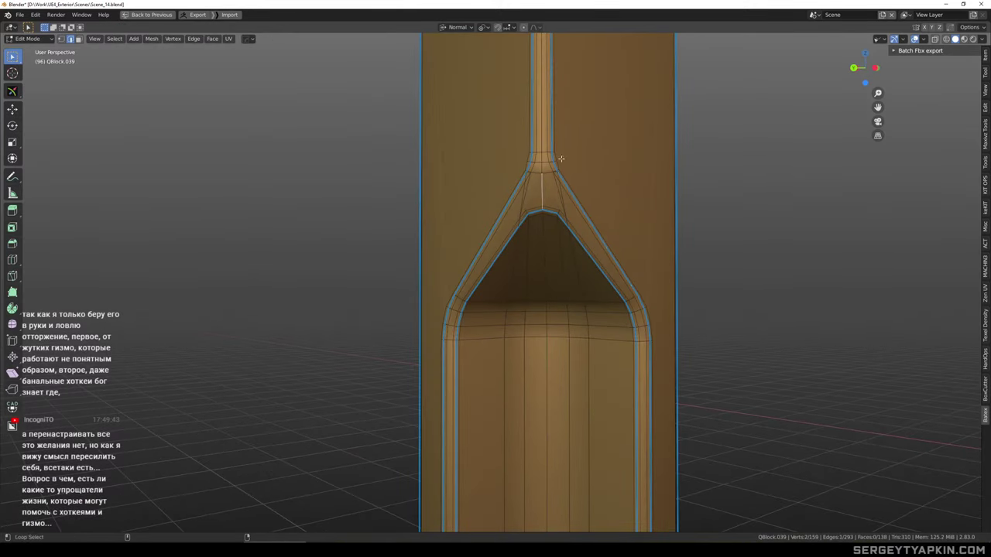
shift+middle_drag(562, 159, 563, 234)
scroll(547, 184, down, 2)
shift+middle_drag(548, 54, 551, 186)
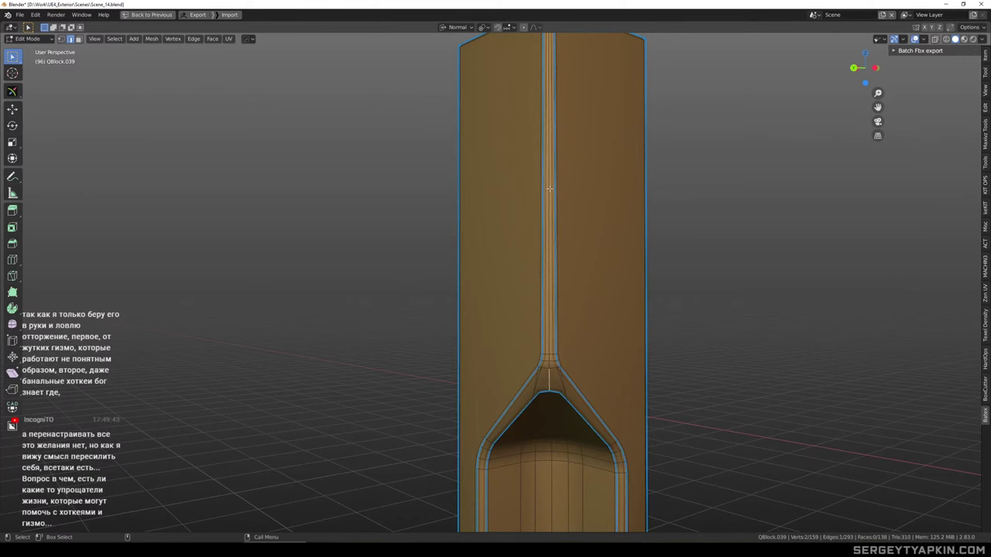
double_click(549, 191)
shift+middle_drag(562, 312, 574, 170)
scroll(559, 206, up, 1)
click(566, 240)
scroll(565, 209, down, 1)
ctrl+click(565, 179)
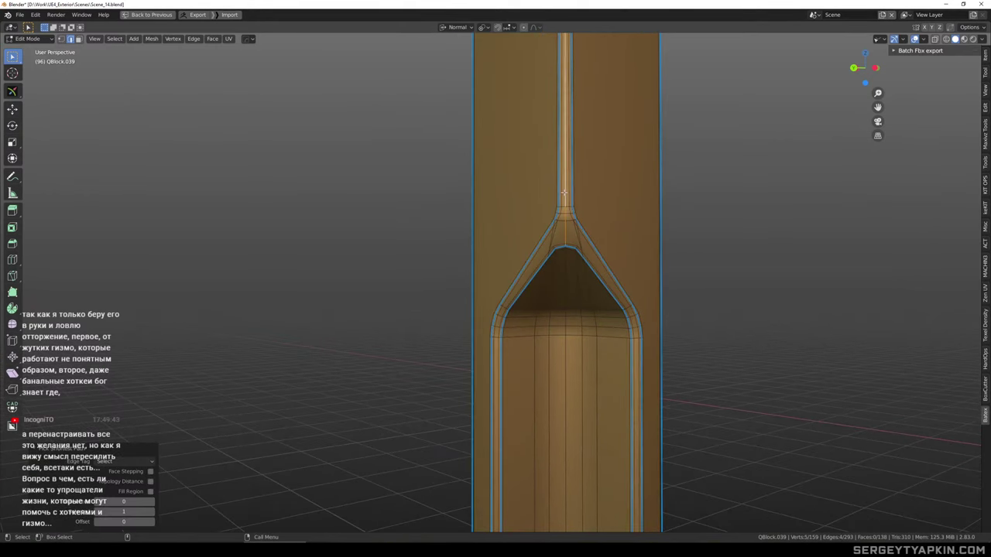
key(Delete)
scroll(575, 223, up, 3)
Connect the upper apex vertex to the two outer rim corners above it and leave mesh editing
key(Tab)
scroll(570, 223, down, 3)
middle_drag(571, 223, 612, 197)
scroll(583, 231, up, 4)
key(Tab)
key(1)
key(alt+v)
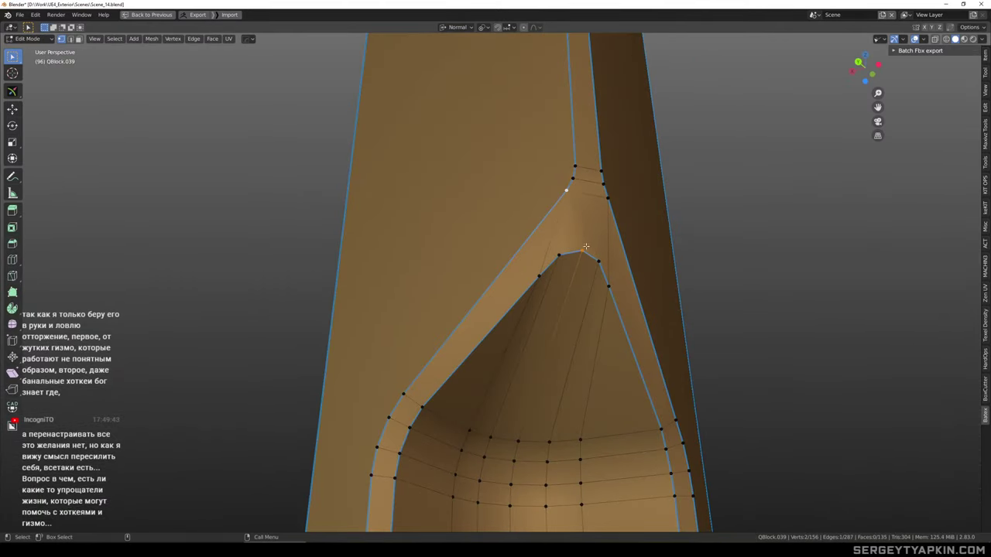
key(Tab)
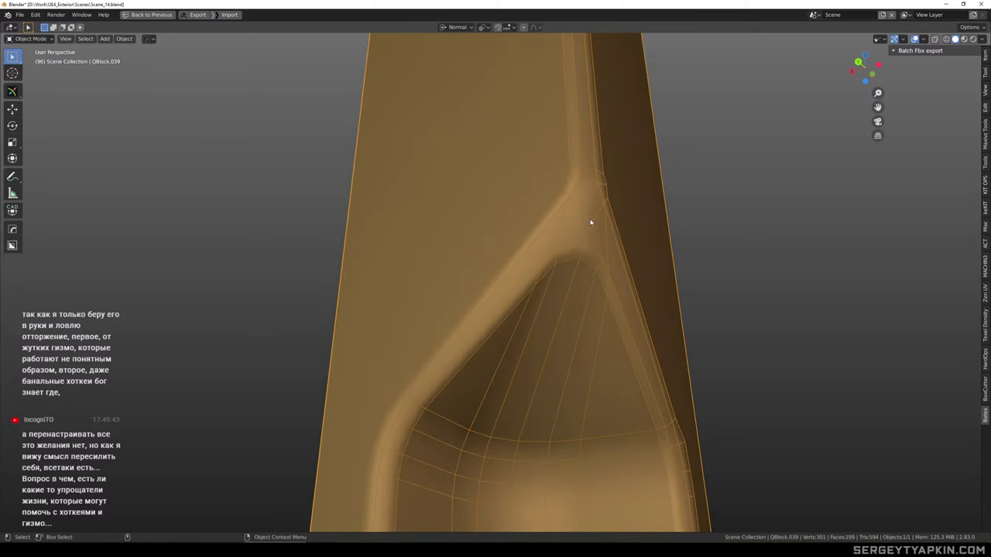
Clear the selection, turn off the wireframe overlay and bring back the full scene
scroll(592, 223, down, 1)
middle_drag(589, 228, 618, 237)
key(alt+a)
scroll(589, 184, down, 4)
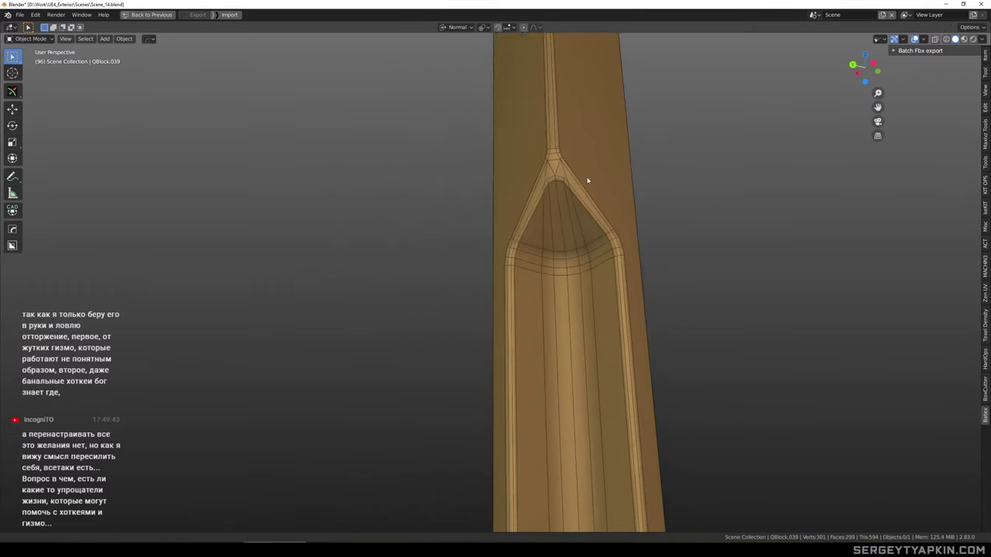
middle_drag(587, 179, 571, 210)
key(F4)
scroll(605, 222, down, 1)
key(slash)
scroll(573, 219, down, 4)
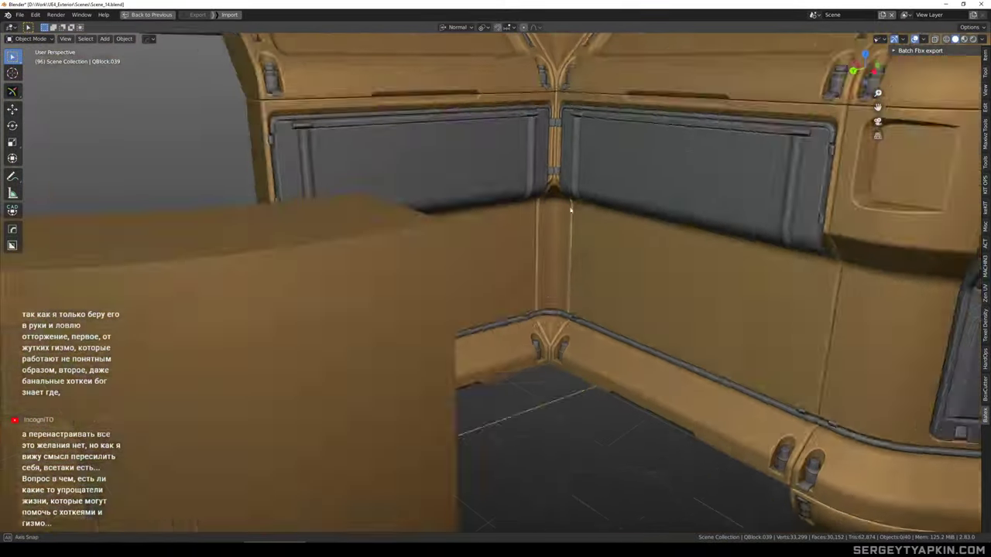
Reveal the hidden corner rail in the post's mesh and dissolve the edge loop across its middle
scroll(553, 331, up, 7)
middle_drag(553, 330, 566, 283)
key(Tab)
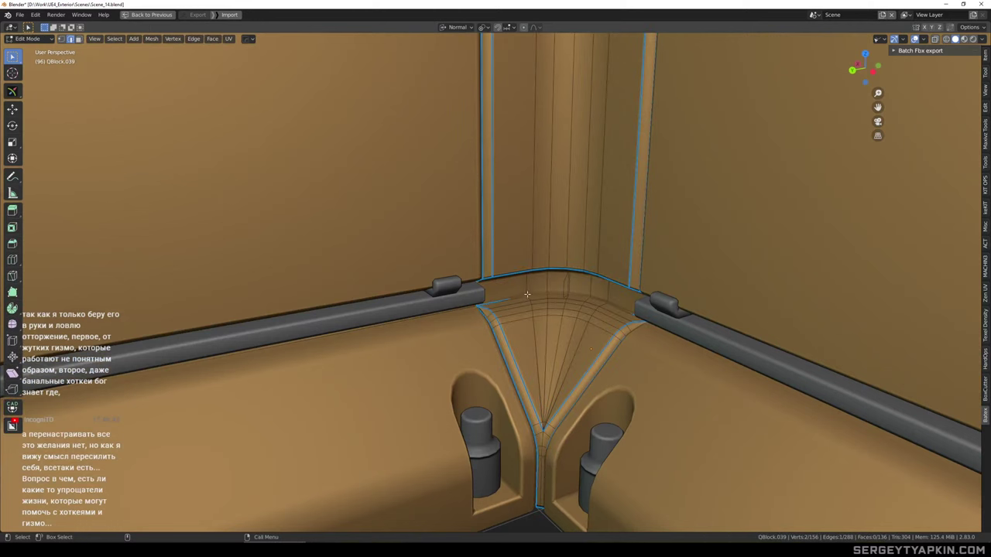
key(alt+h)
scroll(560, 289, up, 5)
click(562, 289)
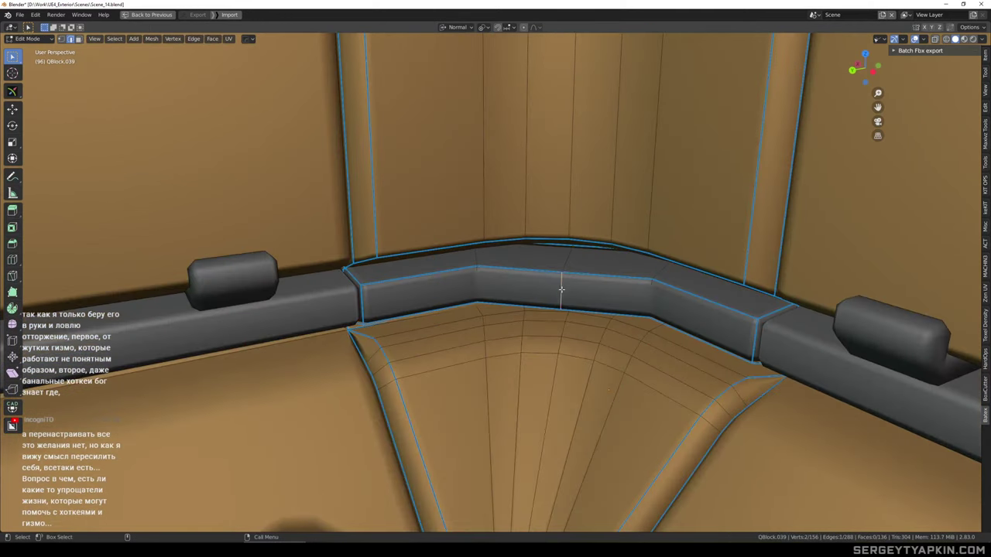
key(x)
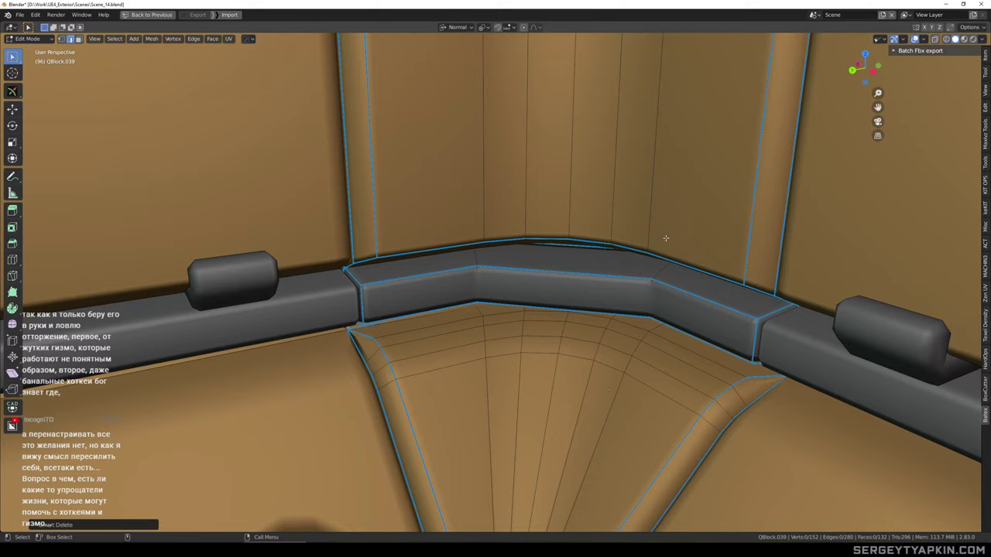
Try to dissolve the two edge loops at the corner rail's bends
scroll(649, 285, up, 3)
scroll(647, 287, down, 2)
click(653, 268)
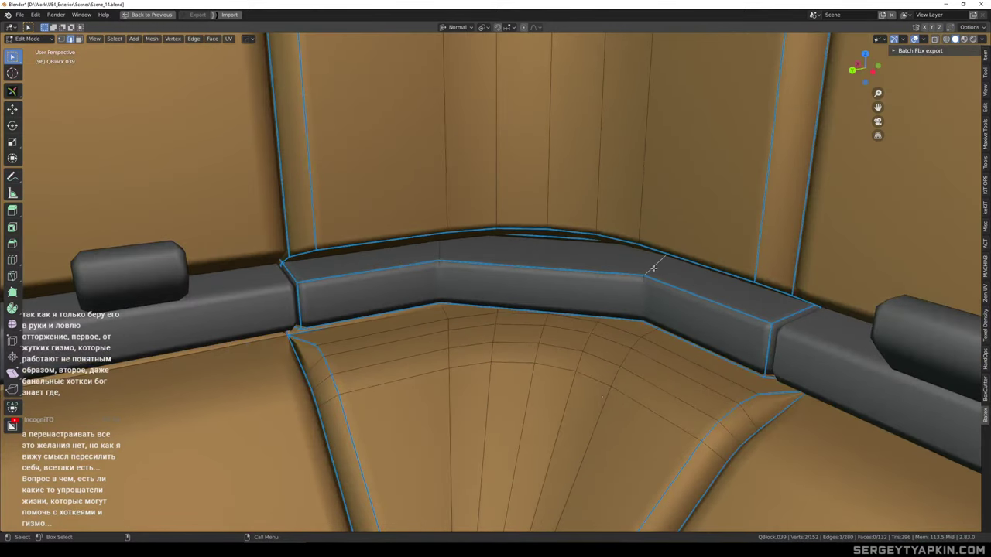
shift+double_click(449, 264)
scroll(451, 265, down, 3)
scroll(588, 287, up, 3)
middle_drag(600, 281, 613, 299)
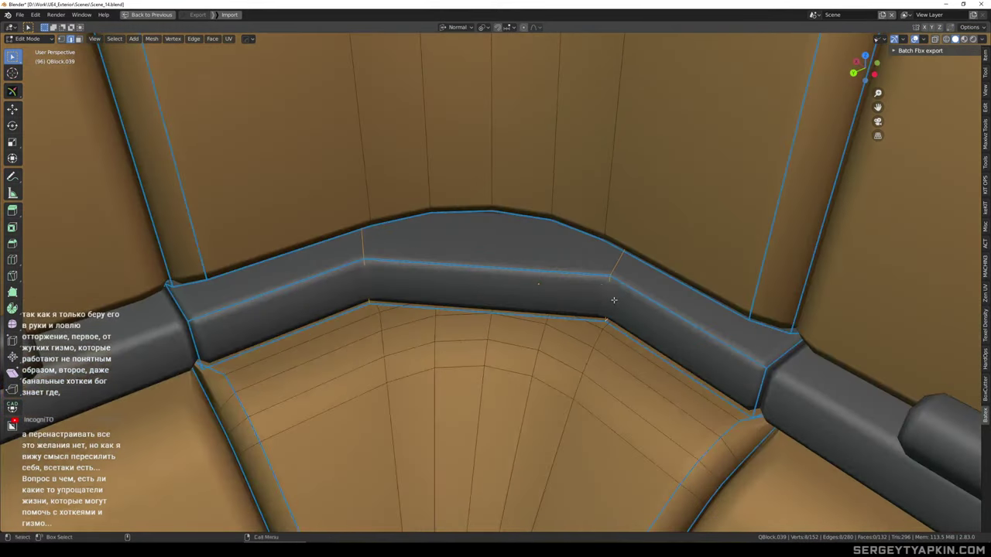
key(Delete)
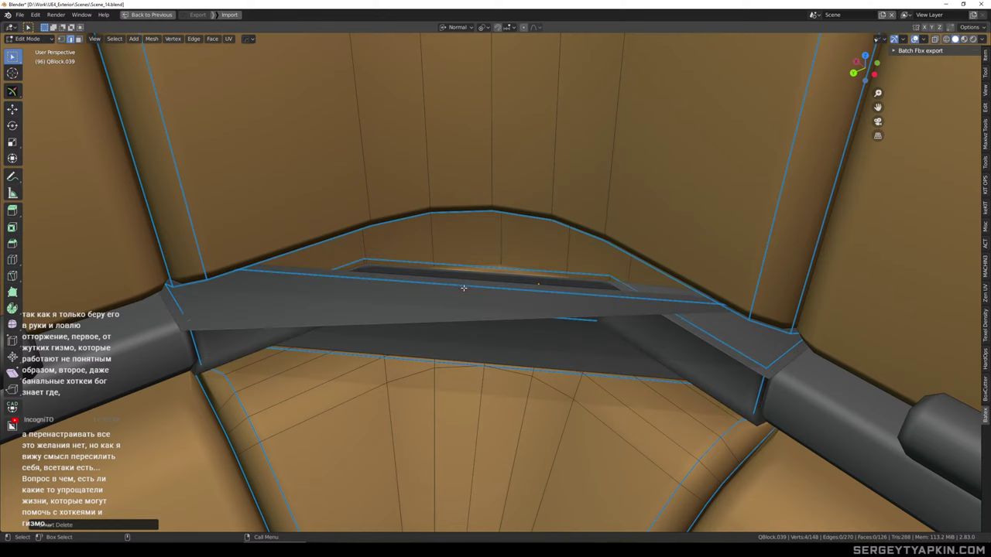
key(ctrl+z)
Isolate the linked rail geometry within the mesh and reveal the rest of the post again
scroll(495, 279, down, 2)
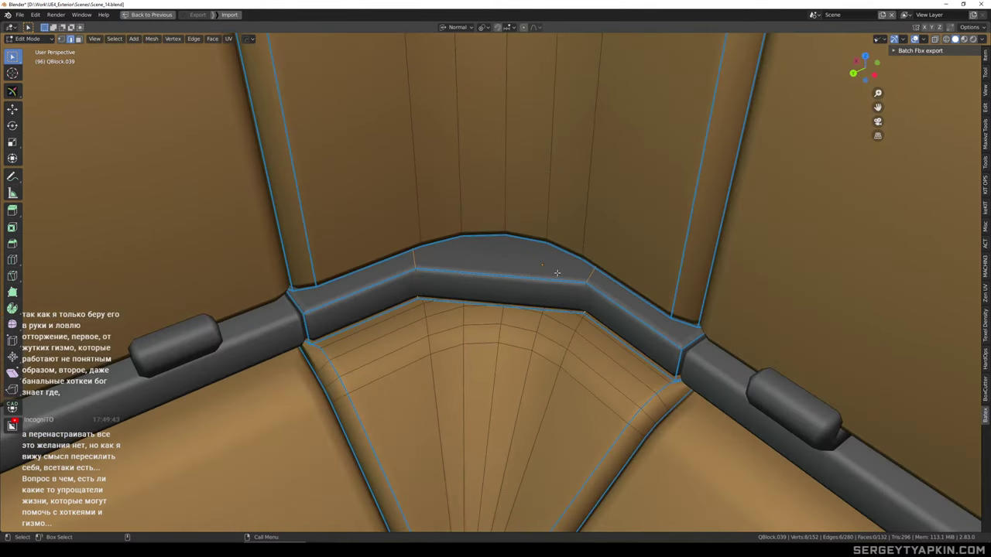
key(ctrl+l)
key(shift+h)
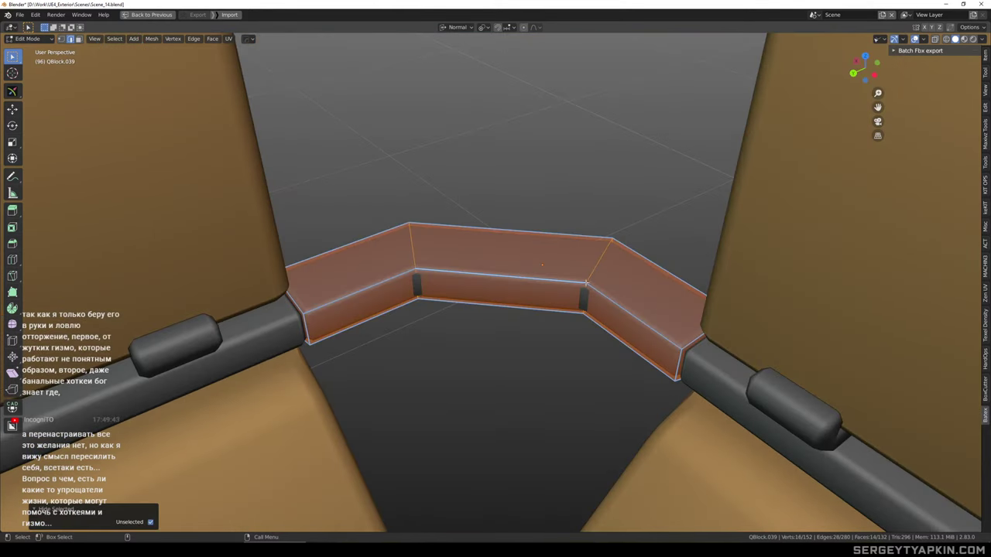
key(alt+a)
key(alt+h)
key(alt+a)
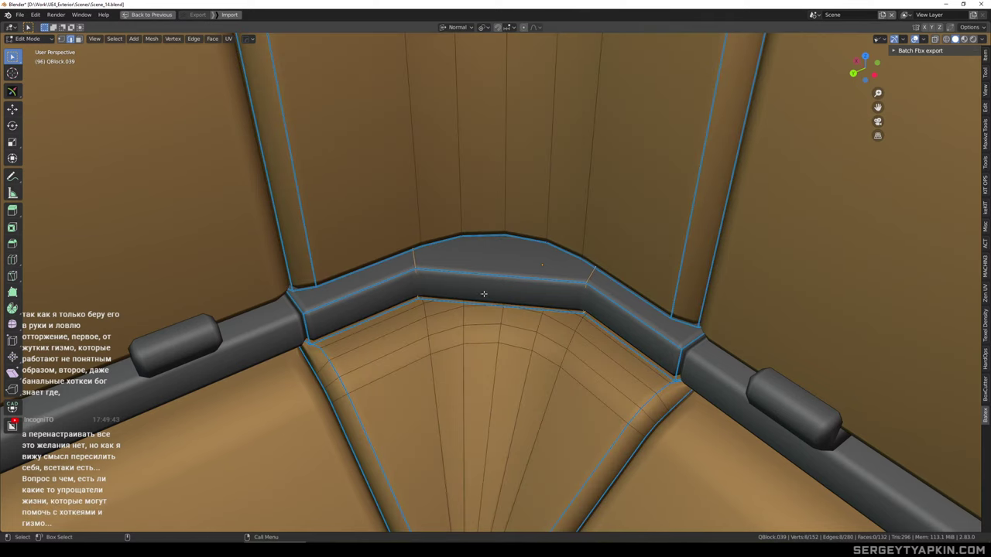
Try to bevel the two edge loops at the rail's bends
middle_drag(561, 293, 571, 308)
key(ctrl+b)
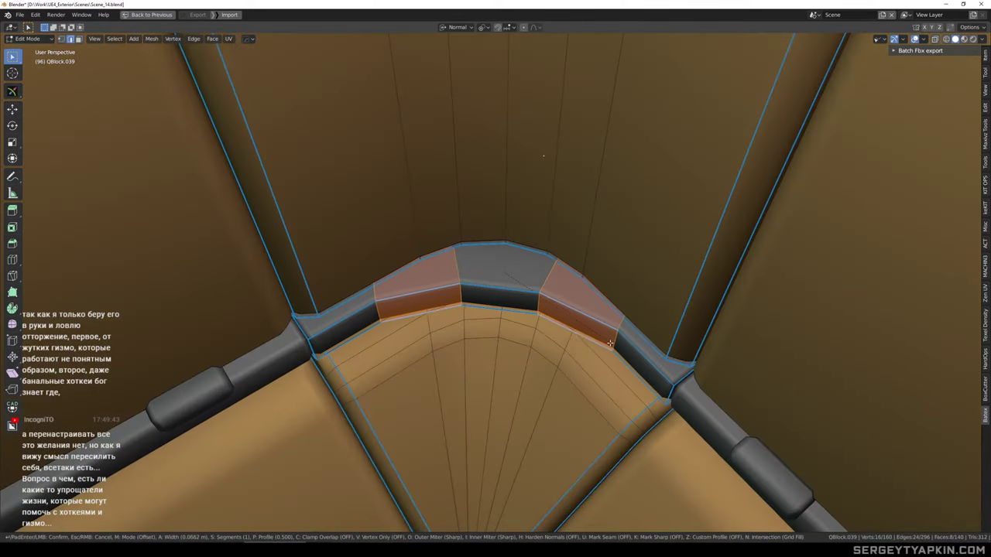
scroll(613, 346, up, 1)
right_click(614, 347)
scroll(615, 347, down, 5)
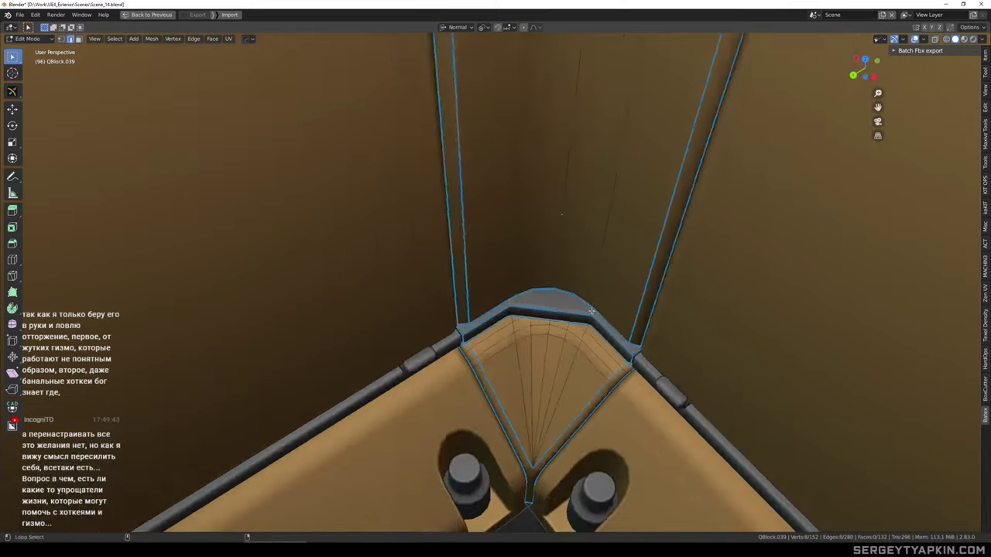
Leave mesh editing and isolate the corner post from the rest of the scene
middle_drag(612, 340, 598, 316)
scroll(498, 307, down, 3)
scroll(568, 306, up, 3)
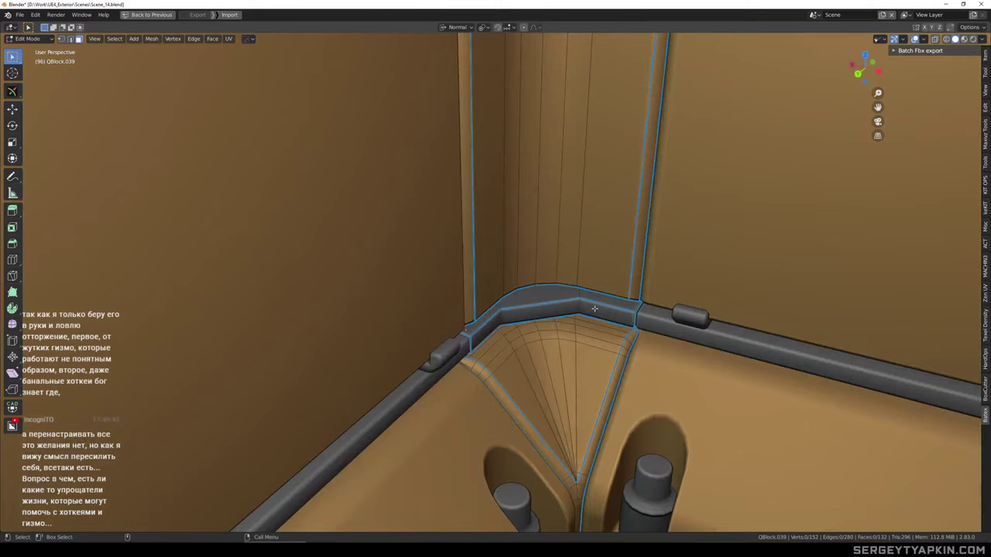
key(Tab)
key(2)
key(ctrl+z)
click(580, 305)
key(shift+h)
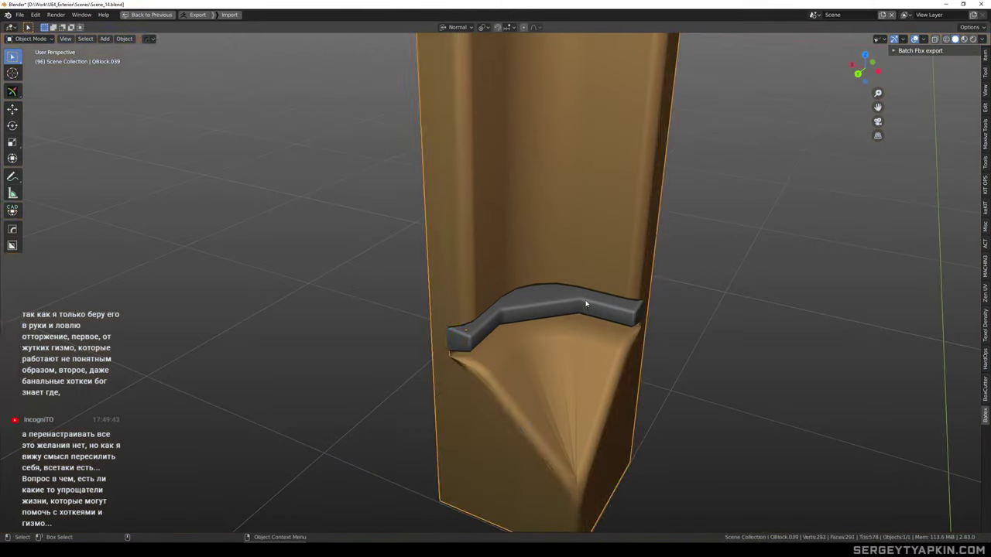
Move all rail vertices except the right end's along global X so the right arm runs straight past the post's centre
key(Tab)
scroll(596, 300, up, 2)
click(594, 307)
key(ctrl+l)
scroll(594, 307, down, 2)
key(1)
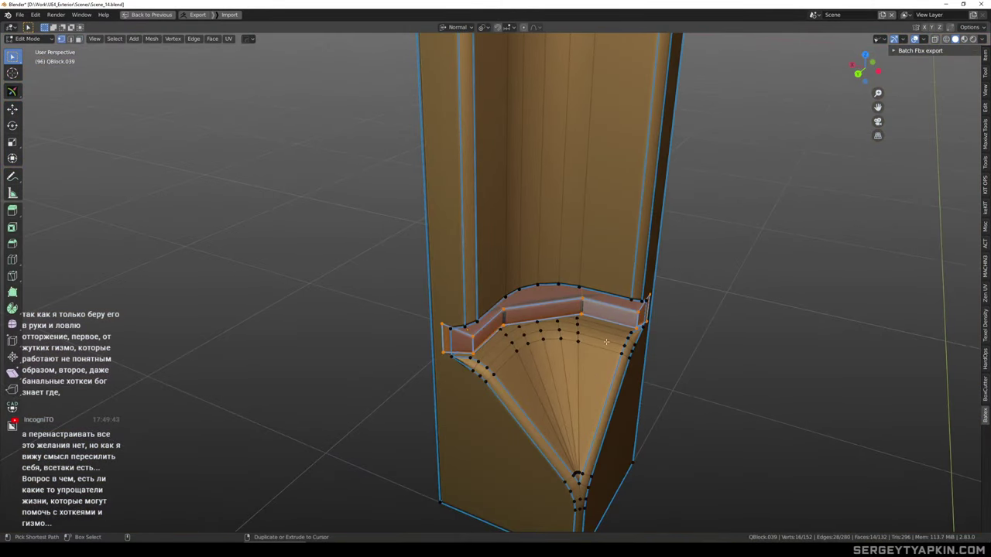
ctrl+drag(606, 342, 697, 275)
key(w)
key(alt+1)
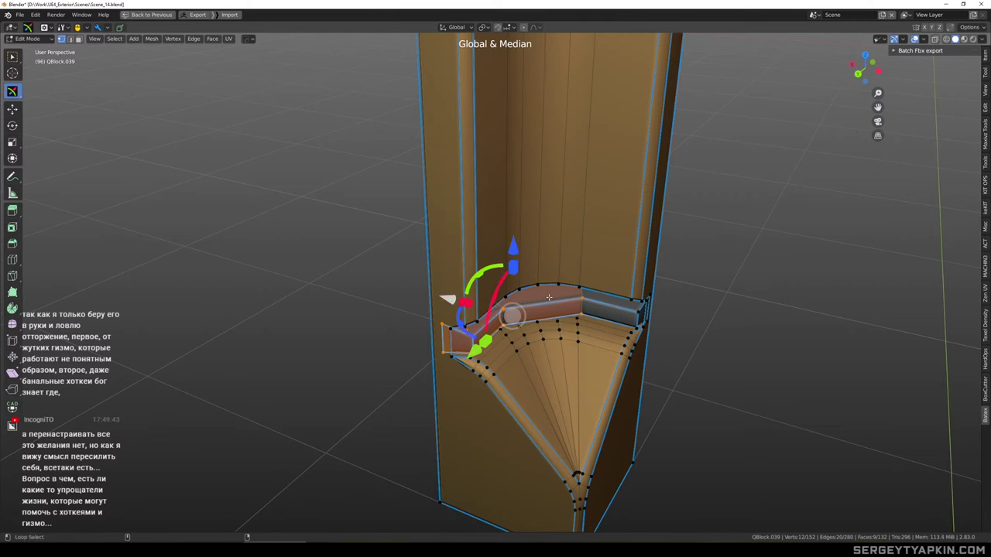
drag(463, 300, 366, 269)
Mirror the post's mesh across its centre so both rail arms meet symmetrically in the corner, with the modifier applied
key(Tab)
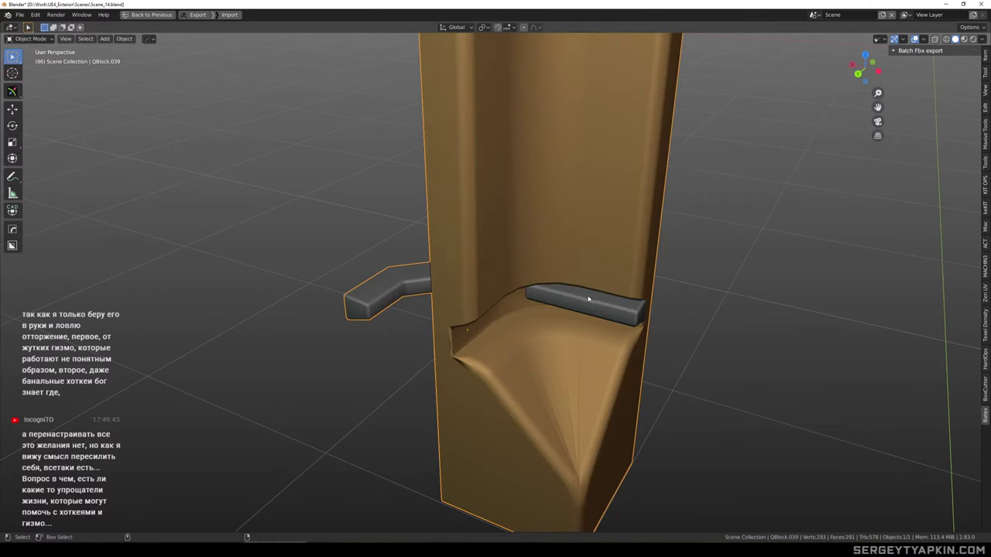
key(alt+x)
click(588, 312)
scroll(550, 295, up, 2)
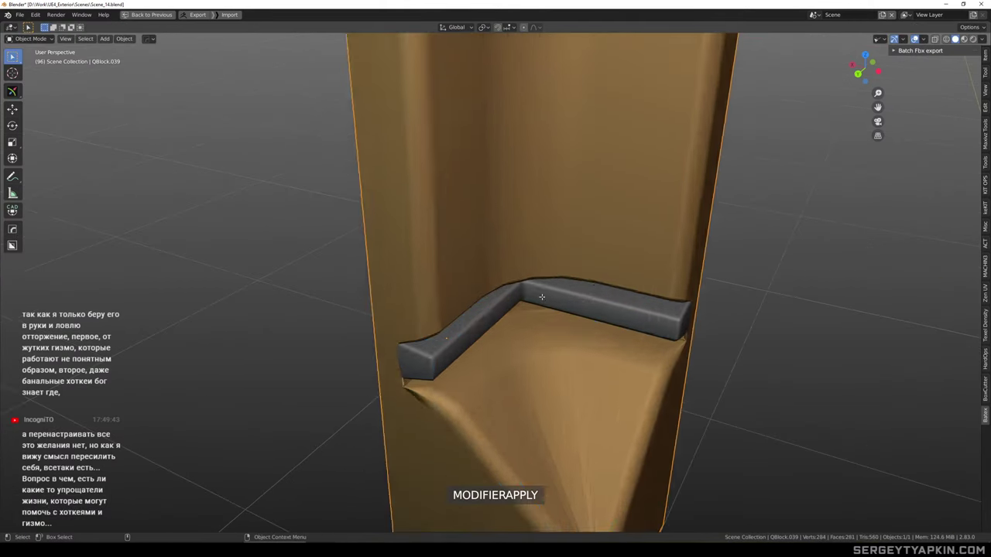
Bevel the rail's centre corner edges about 0.153 m wide with 4 segments and leave mesh editing
key(Tab)
key(w)
key(ctrl+b)
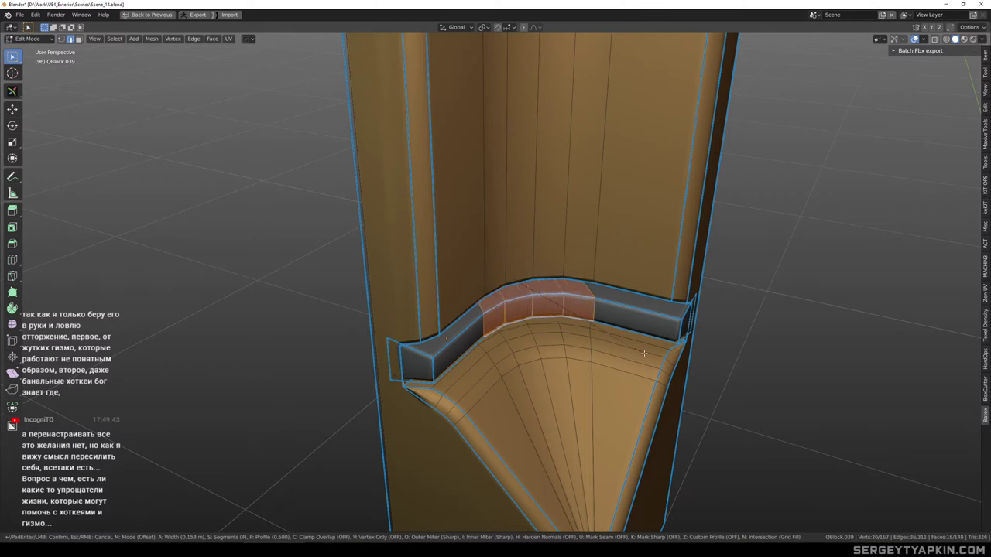
scroll(644, 351, down, 2)
click(644, 351)
key(Tab)
Examine the rounded corner rail within the full scene and isolate the post again
scroll(569, 314, down, 4)
mouse_move(569, 314)
middle_down()
mouse_move(567, 294)
mouse_move(542, 299)
mouse_move(593, 261)
mouse_move(572, 350)
mouse_move(576, 325)
middle_up()
key(slash)
scroll(571, 350, down, 4)
click(563, 407)
scroll(558, 362, up, 9)
click(555, 364)
key(slash)
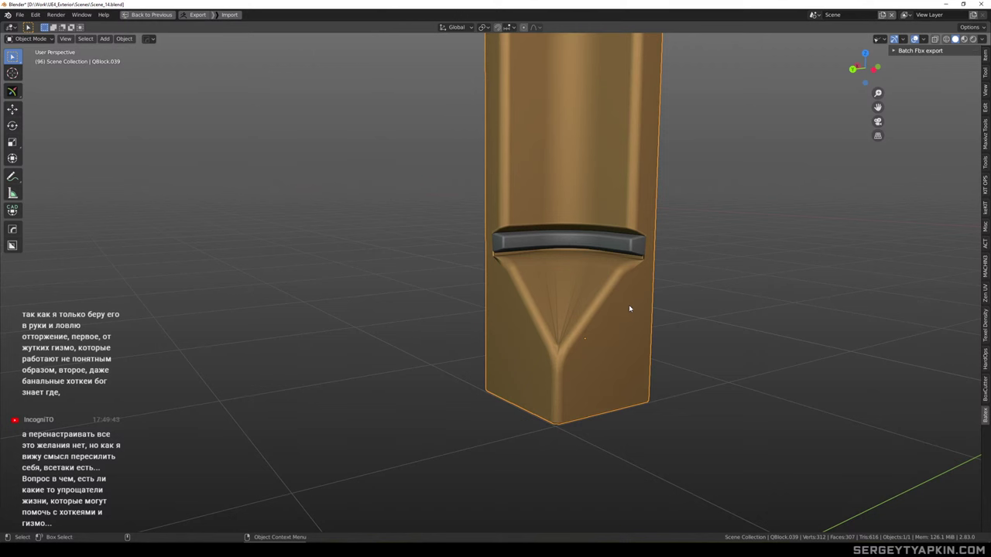
middle_drag(630, 309, 596, 364)
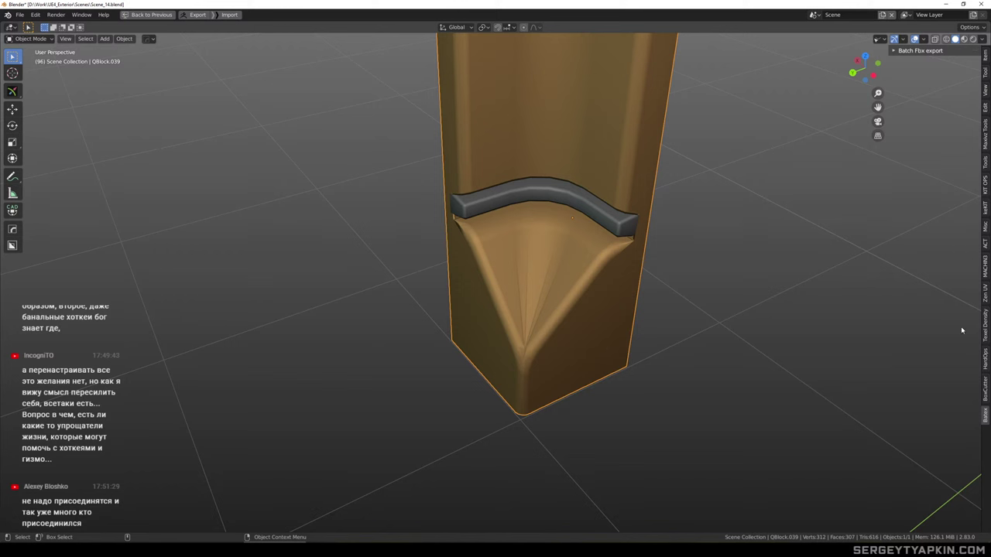
click(983, 212)
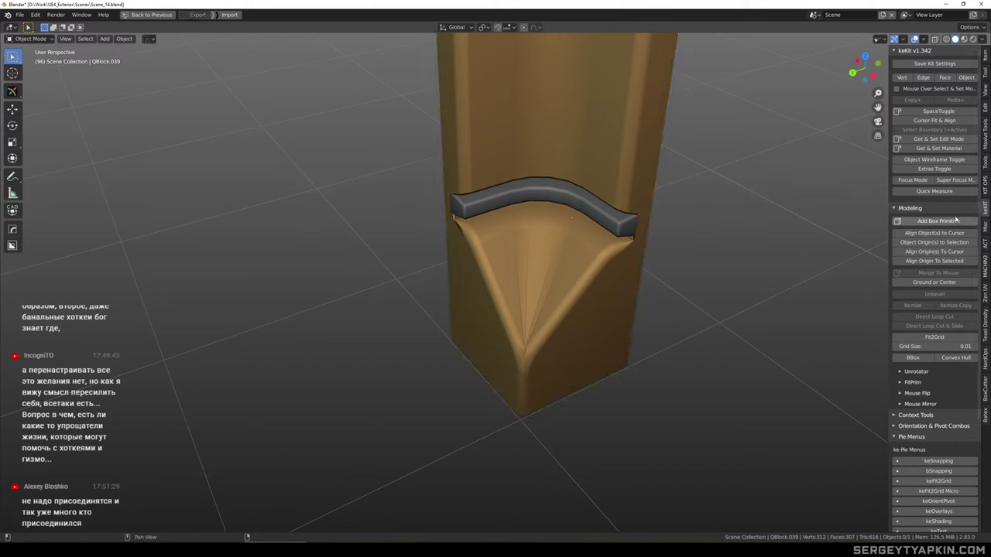
click(985, 55)
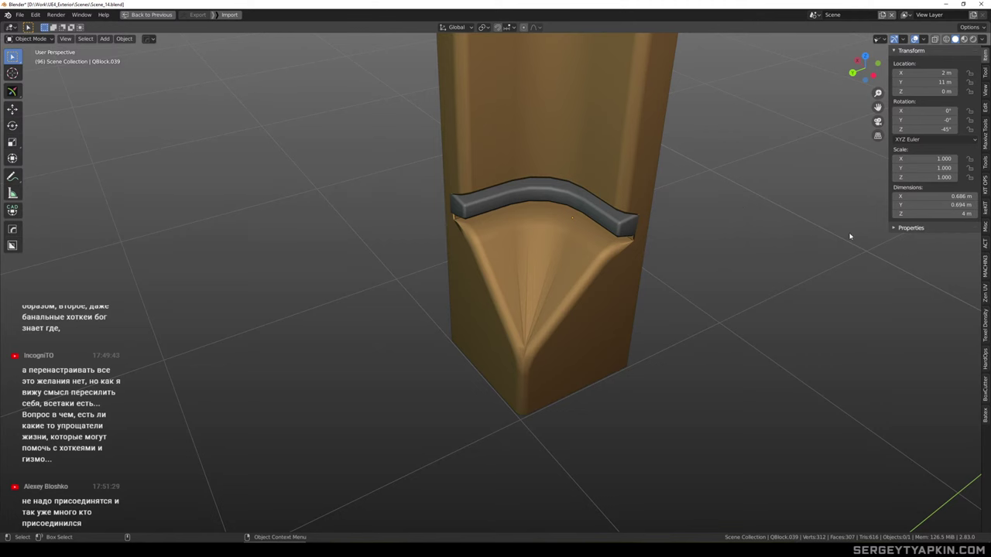
click(910, 50)
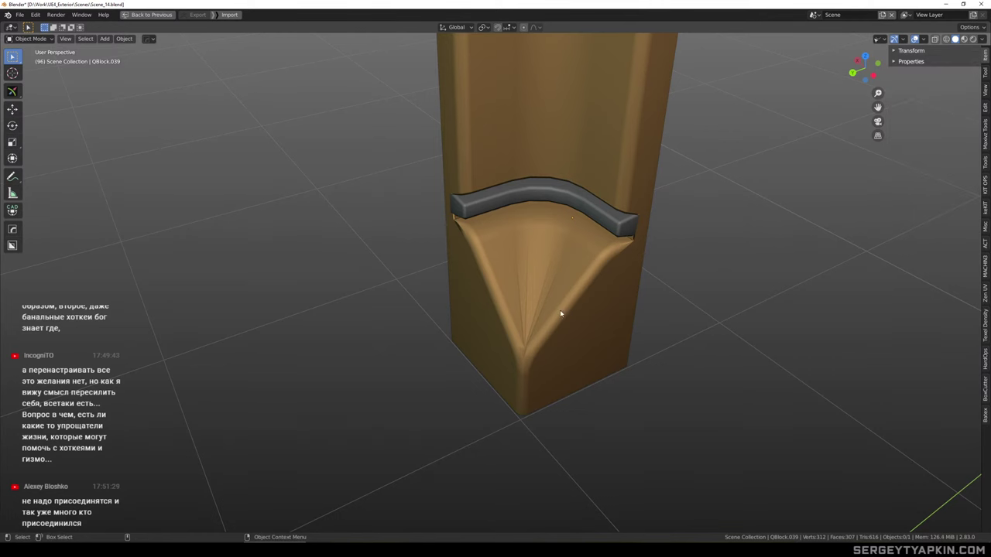
Try to collapse the small arc of fan vertices above the recess's lower apex into one vertex
scroll(539, 330, up, 5)
key(Tab)
scroll(531, 327, up, 4)
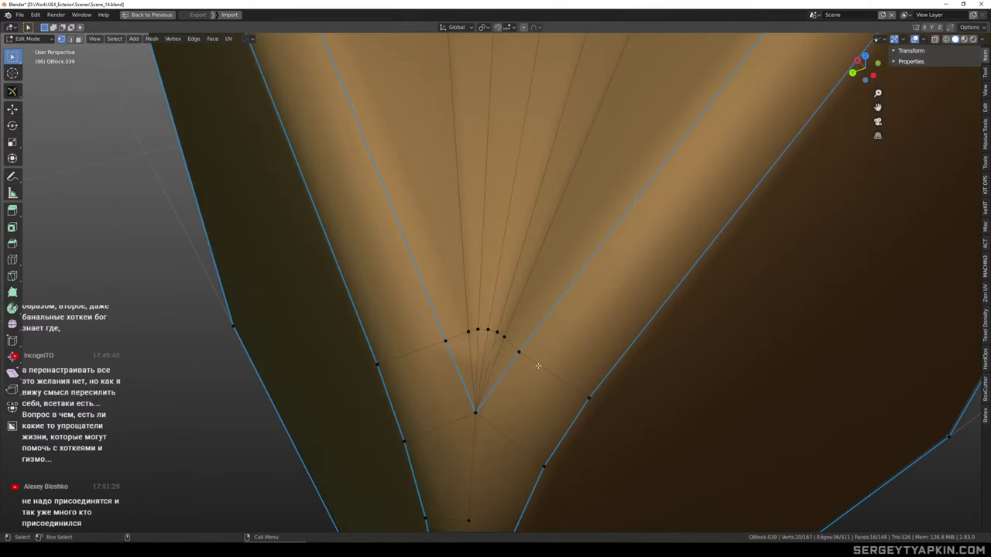
scroll(538, 366, down, 4)
scroll(496, 371, up, 4)
mouse_move(515, 332)
ctrl+right_down()
mouse_move(565, 346)
mouse_move(548, 349)
ctrl+right_up()
key(m)
key(c)
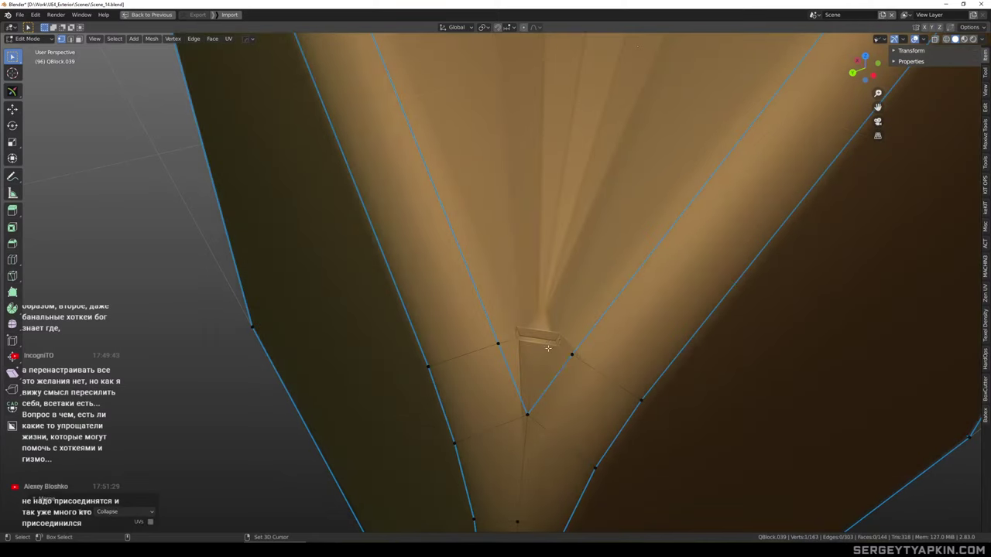
scroll(549, 348, down, 4)
key(ctrl+z)
scroll(553, 352, down, 6)
key(Tab)
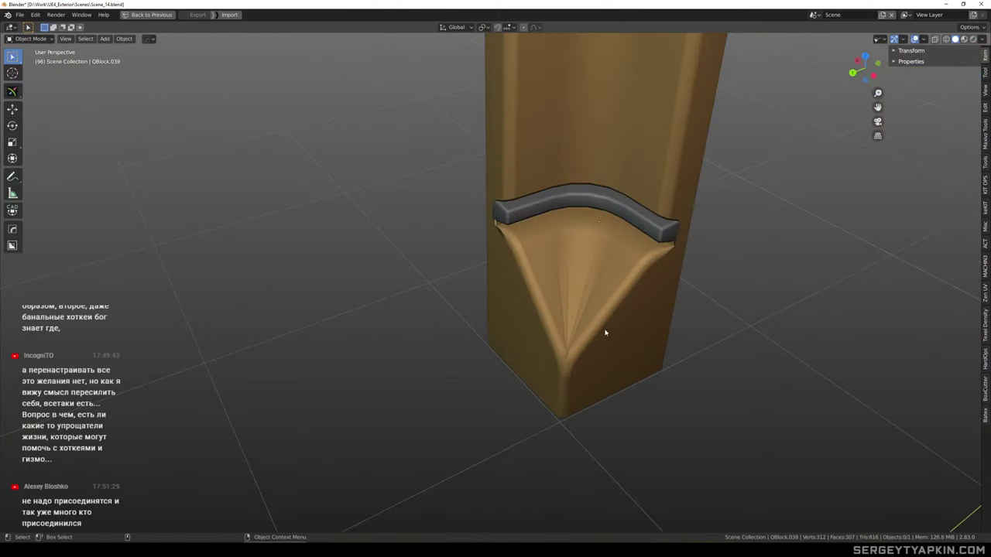
Examine the corner post among the walls in the full scene and isolate it again for a closer look
scroll(606, 333, down, 3)
middle_drag(606, 333, 623, 366)
scroll(630, 268, down, 3)
key(KP_Divide)
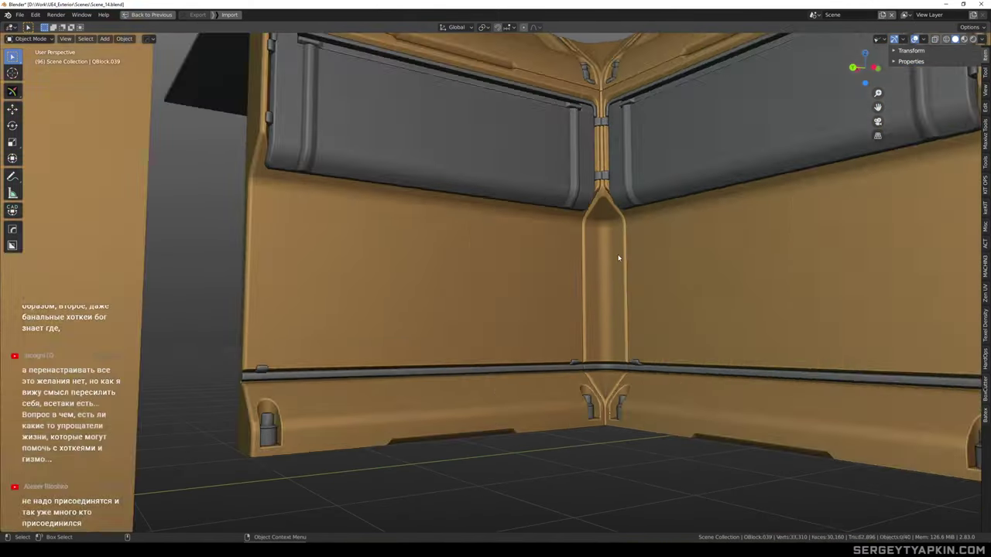
mouse_move(618, 258)
middle_down()
mouse_move(606, 263)
mouse_move(632, 268)
middle_up()
scroll(634, 264, up, 6)
middle_drag(642, 214, 612, 259)
scroll(612, 258, down, 4)
middle_drag(613, 209, 580, 353)
scroll(610, 237, down, 3)
scroll(593, 284, down, 4)
scroll(581, 353, up, 6)
click(589, 294)
scroll(593, 298, up, 2)
key(KP_Divide)
scroll(591, 325, up, 2)
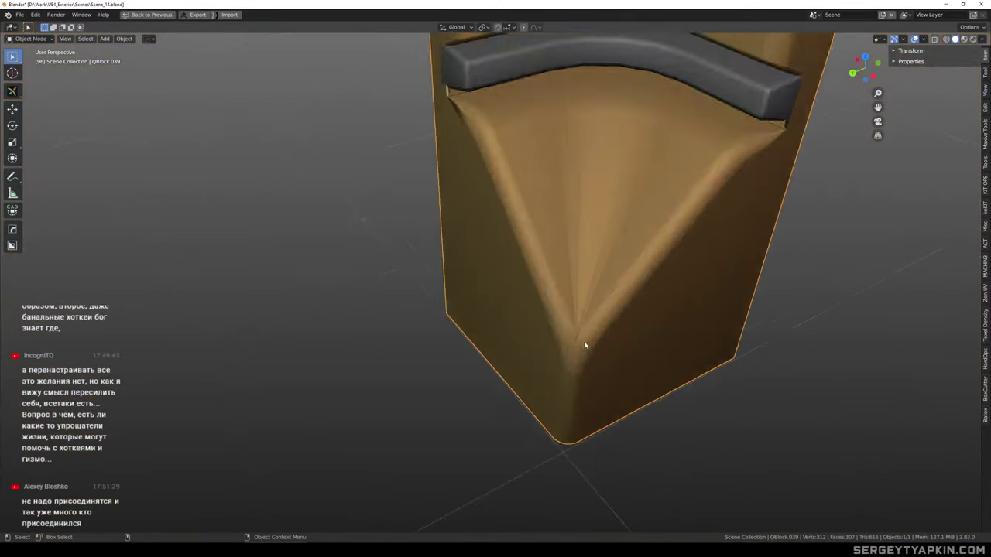
Try once more to merge the fan vertices at the lower apex with the Collapse option
key(Tab)
scroll(583, 317, up, 5)
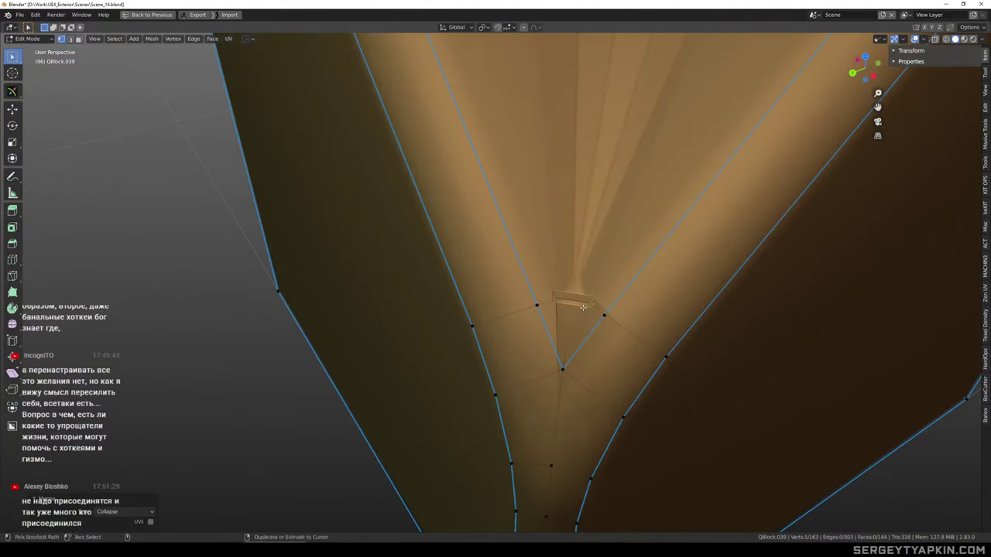
scroll(583, 308, down, 4)
key(ctrl+z)
scroll(589, 329, down, 3)
Dissolve the vertical centre edges running from the recess's lower apex down the post's corner strip
key(2)
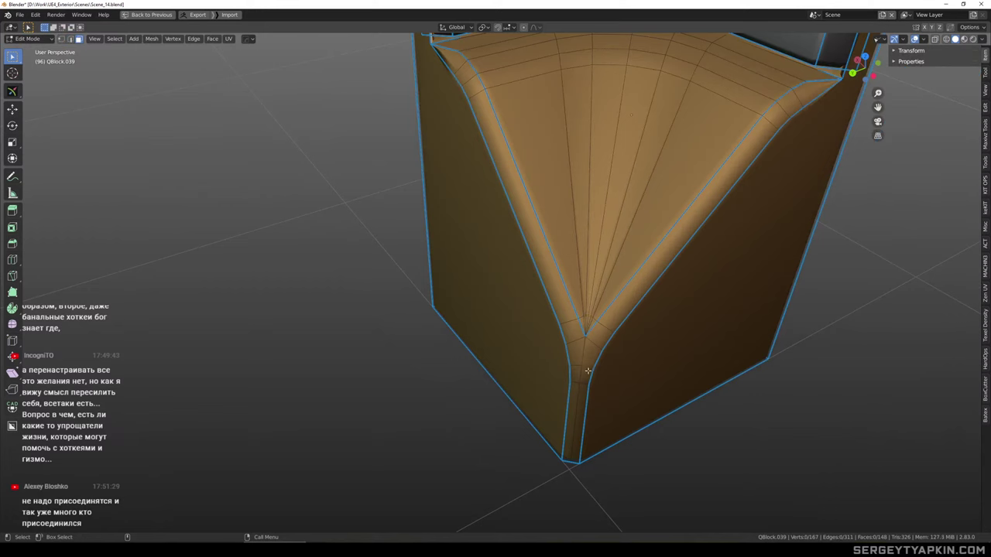
middle_drag(585, 374, 585, 369)
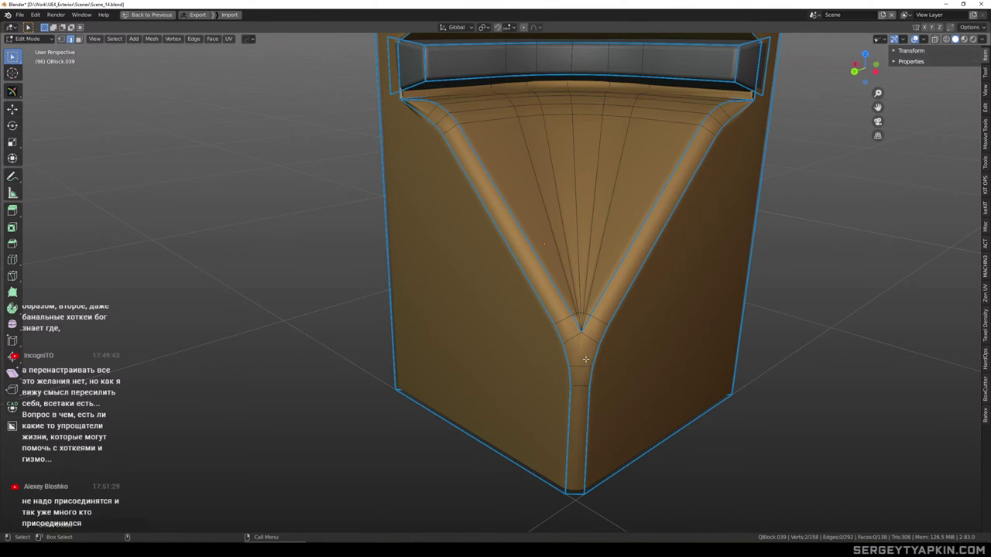
scroll(582, 348, down, 1)
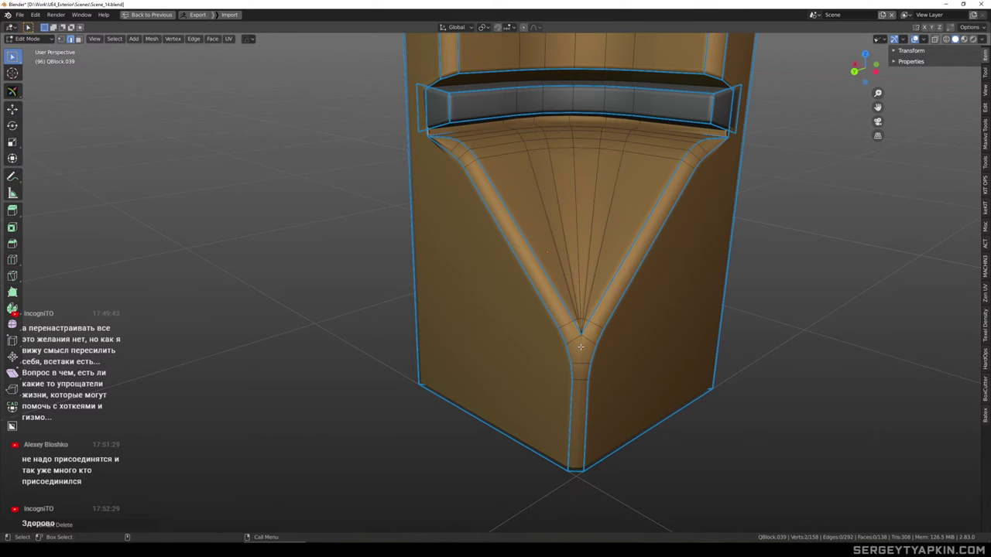
Connect the lower apex vertex to the two border vertices below it, where the corner strip narrows
scroll(582, 348, up, 4)
key(1)
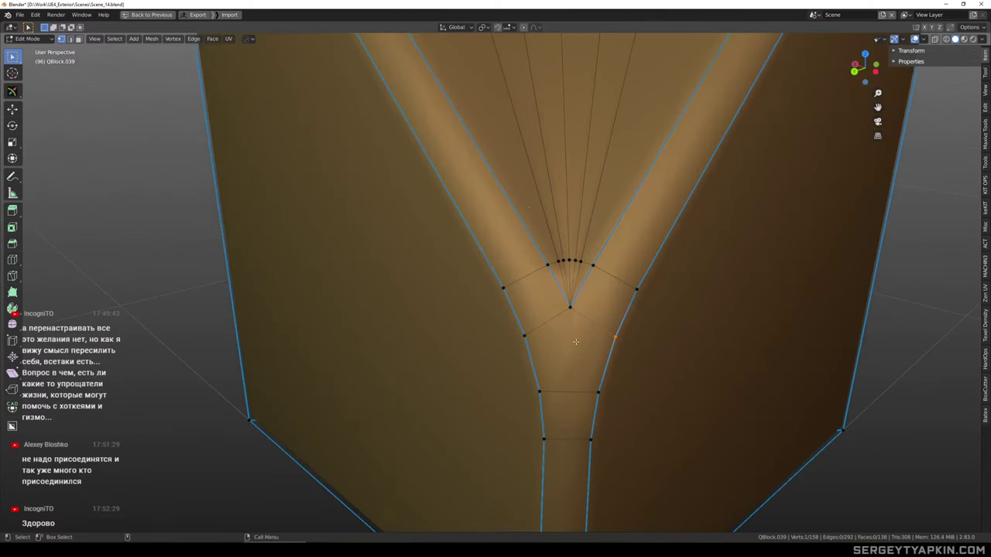
scroll(564, 361, down, 3)
key(ctrl+z)
key(ctrl+z)
scroll(575, 339, up, 2)
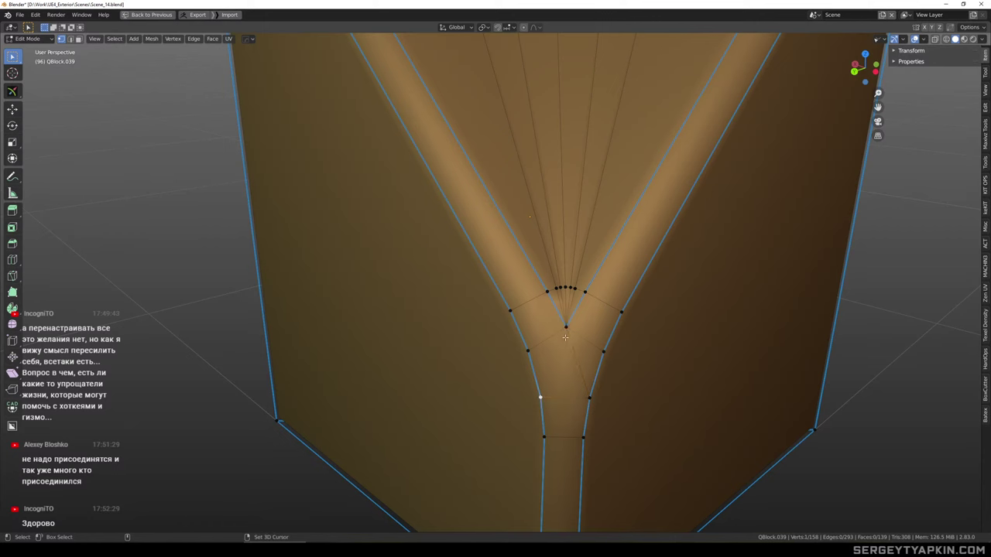
key(j)
scroll(572, 341, down, 2)
Select the face loops along both sloping borders of the V-shaped recess
key(3)
alt+click(581, 353)
scroll(568, 386, down, 2)
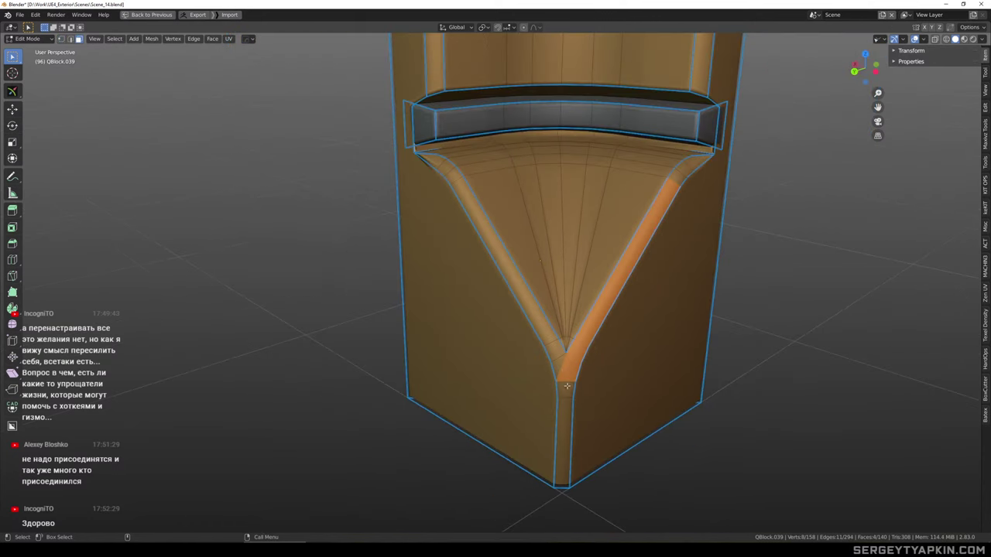
alt+shift+click(543, 327)
scroll(480, 264, up, 3)
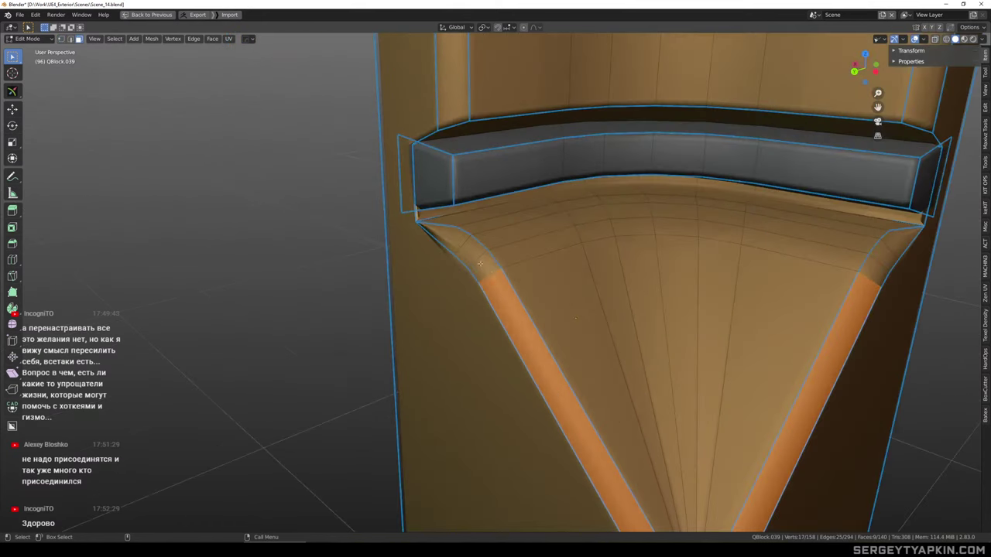
Collapse the doubled vertices at the upper left and upper right tips of the V-shaped border into single vertices
key(1)
scroll(421, 226, up, 5)
drag(425, 175, 407, 237)
key(m)
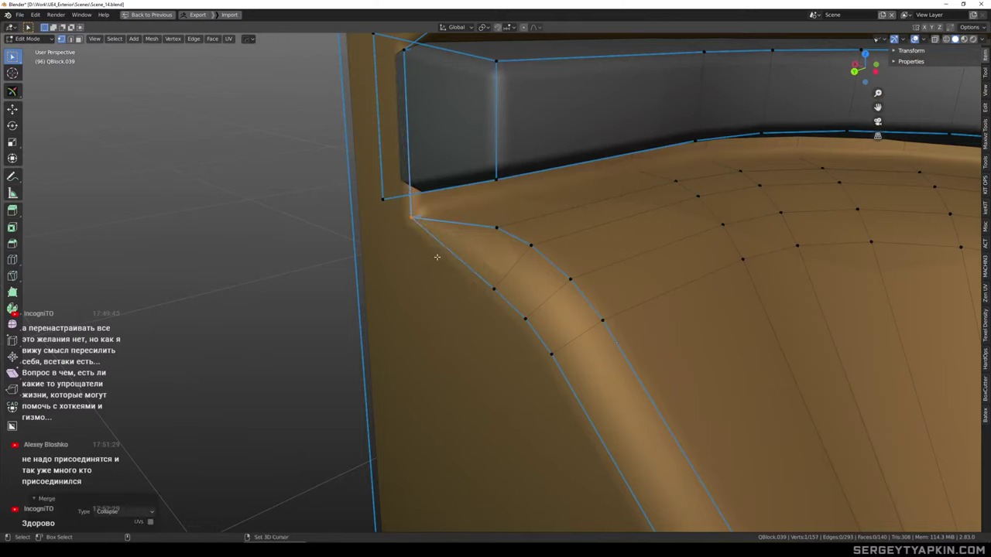
scroll(436, 255, down, 5)
shift+middle_drag(585, 247, 371, 248)
scroll(734, 241, up, 5)
drag(747, 221, 658, 307)
key(m)
Select the border strip faces on both slopes of the V-shaped recess and the narrow strip running down the post's corner
scroll(723, 294, down, 4)
key(3)
scroll(617, 398, down, 2)
shift+middle_drag(617, 398, 694, 372)
shift+click(649, 331)
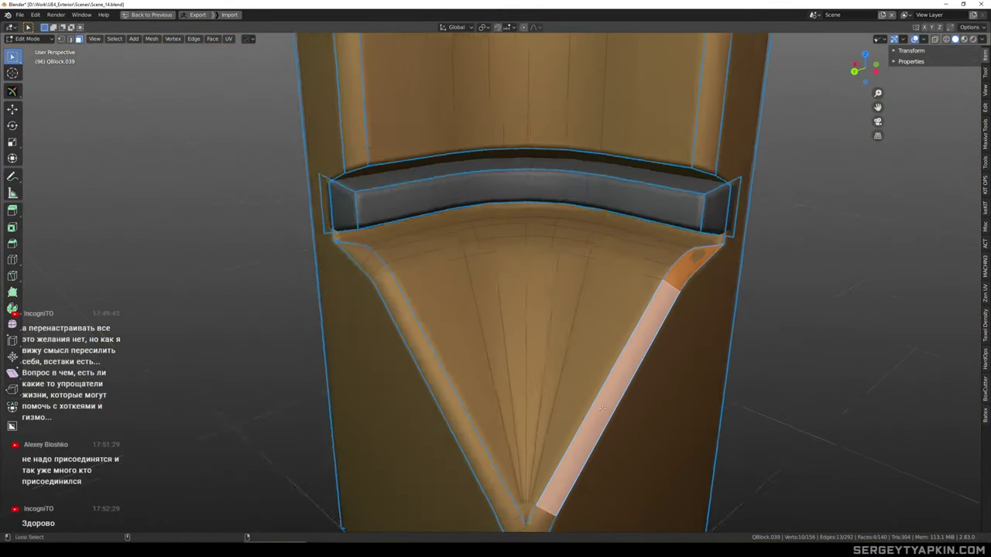
scroll(631, 457, down, 2)
shift+middle_drag(631, 457, 630, 282)
scroll(617, 300, up, 1)
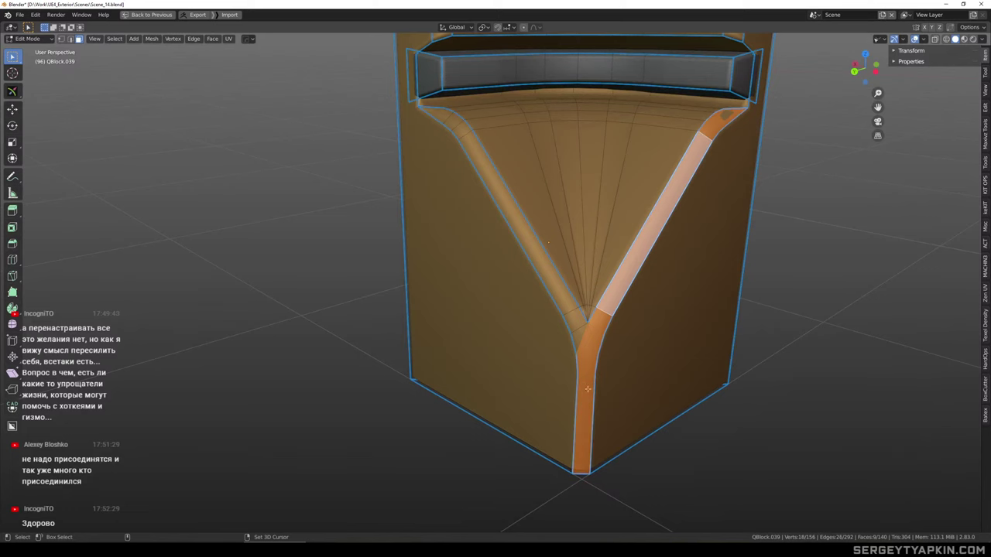
shift+drag(581, 342, 574, 307)
shift+middle_drag(481, 188, 447, 203)
scroll(447, 203, up, 3)
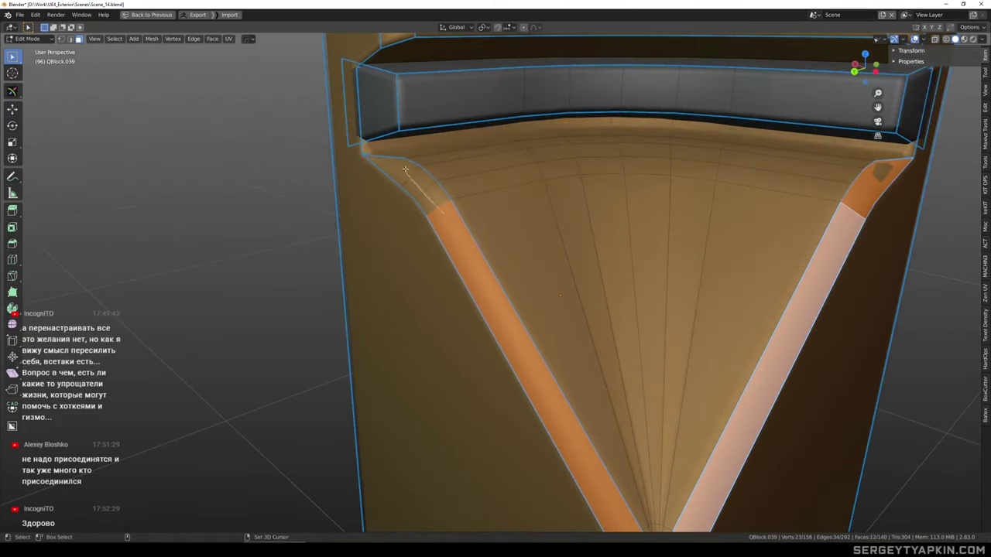
shift+drag(405, 169, 400, 164)
shift+middle_drag(526, 225, 445, 235)
Raise the edge bevel weight of all edges in the selected Y-shaped border strip
key(2)
right_click(741, 245)
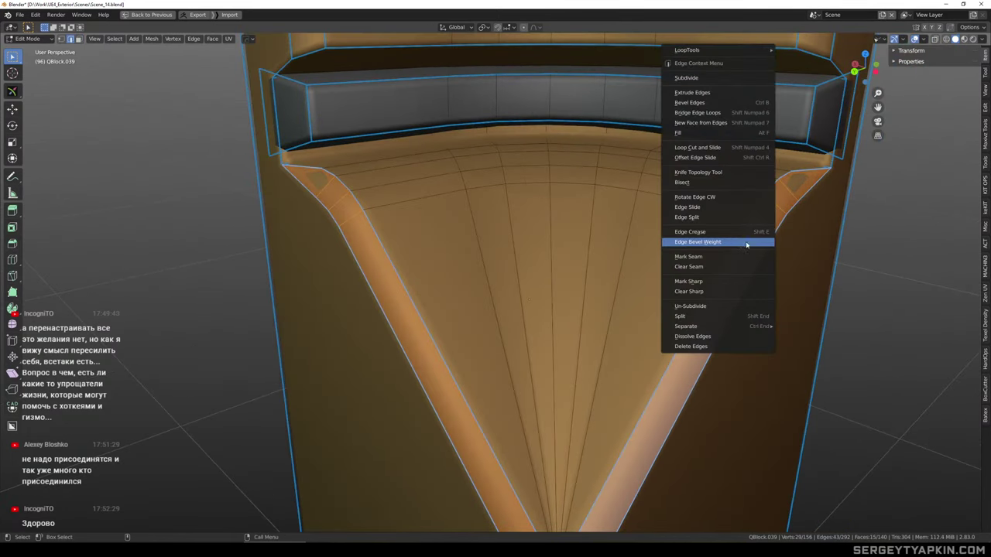
click(709, 241)
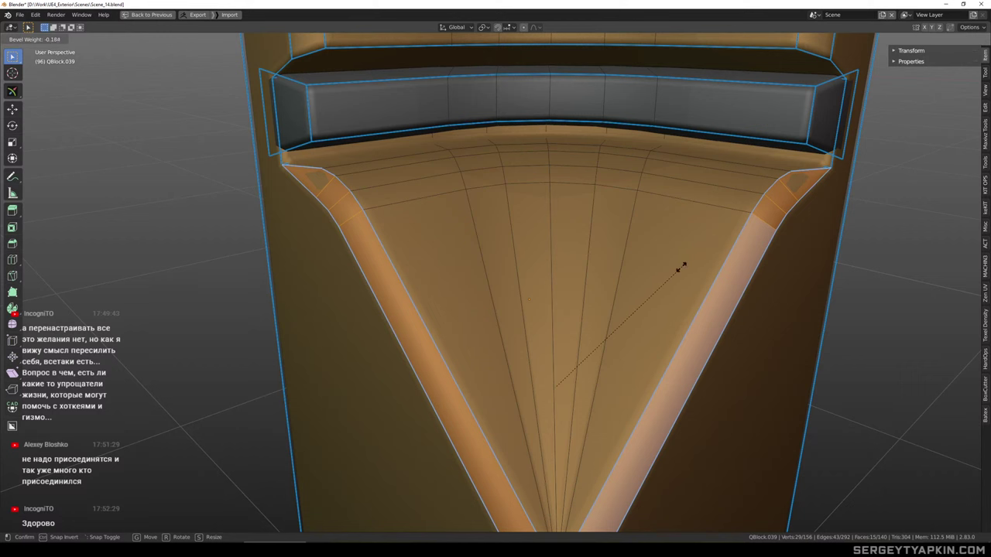
right_click(612, 381)
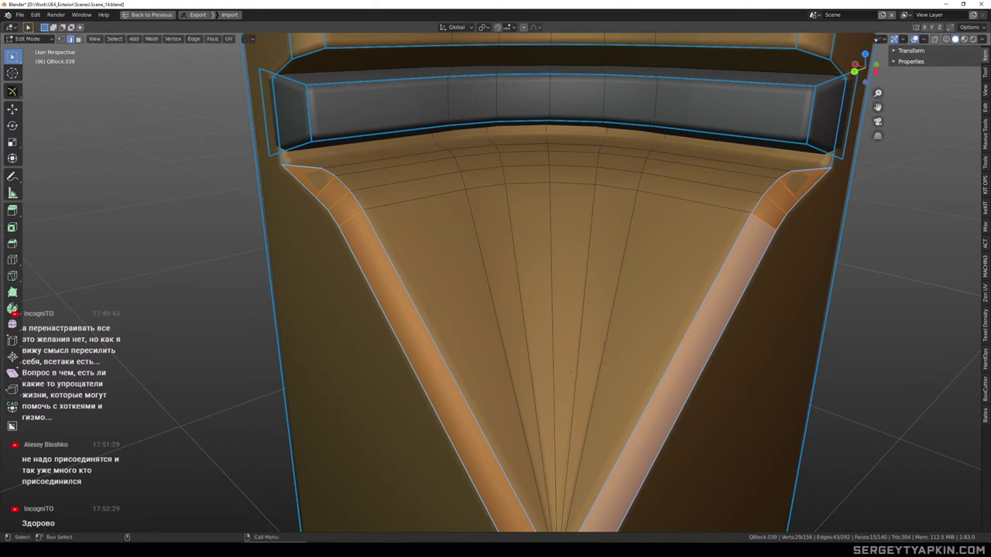
right_click(660, 207)
click(664, 211)
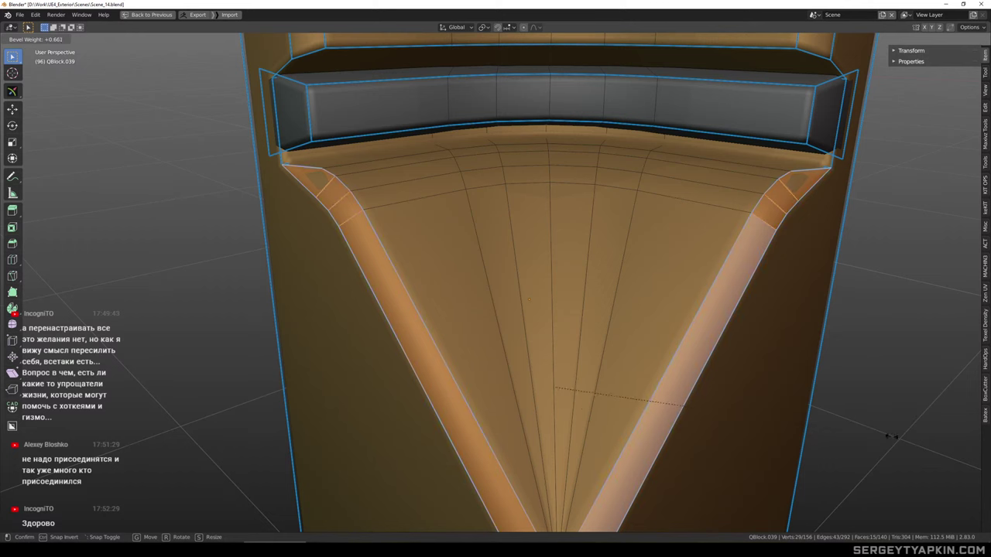
click(850, 406)
Try limiting the post's Bevel modifier by Weight instead of Angle and inspect the post
scroll(787, 320, down, 4)
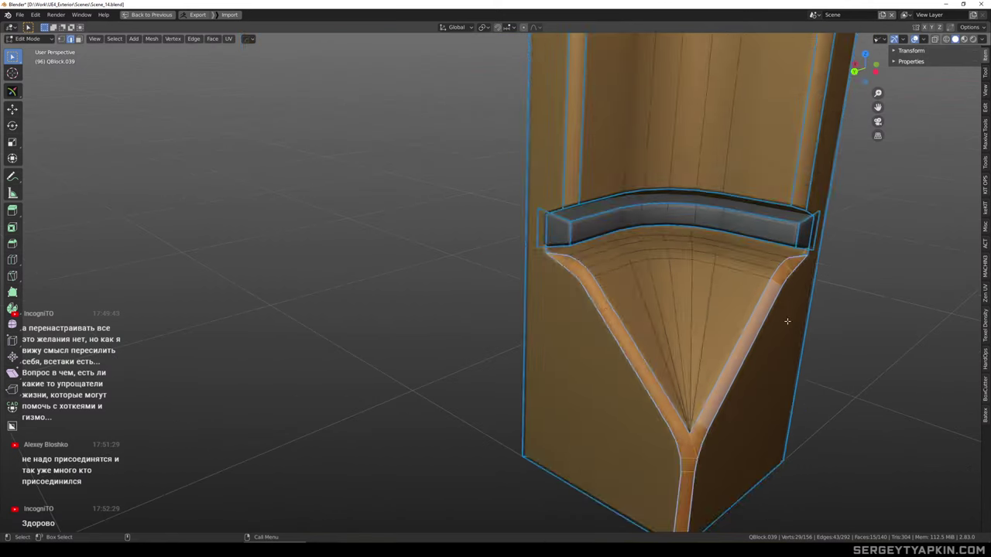
key(Tab)
key(ctrl+grave)
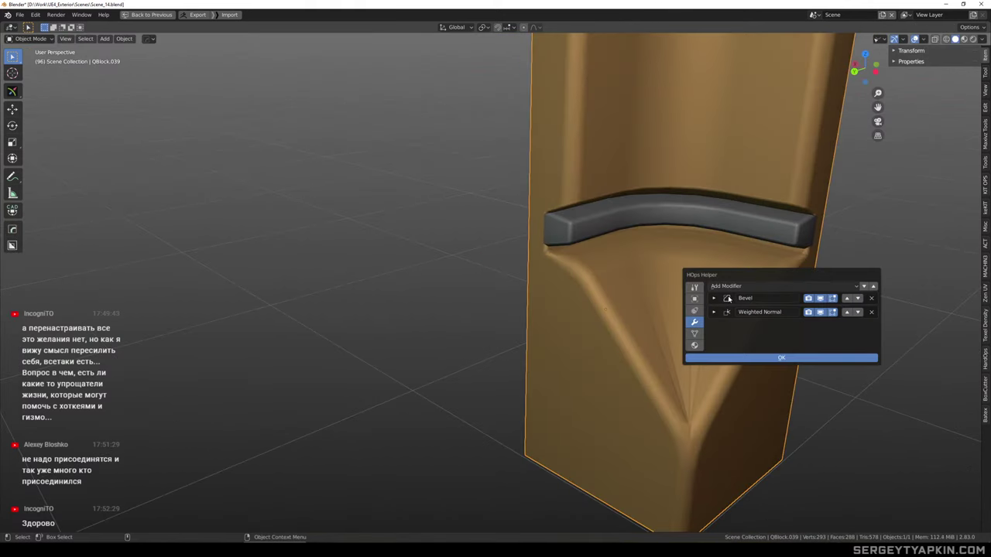
click(714, 299)
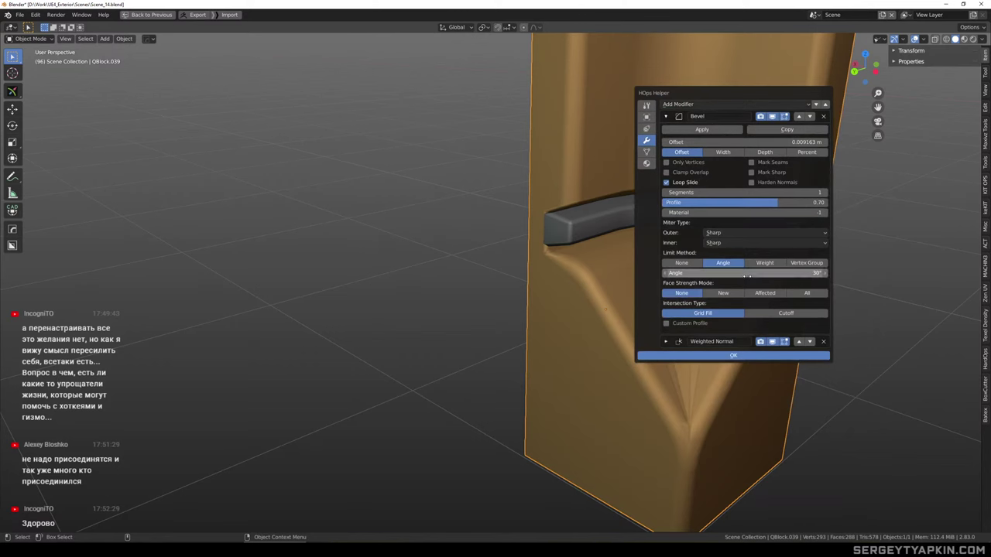
click(771, 266)
key(Escape)
scroll(787, 271, down, 3)
middle_drag(783, 281, 668, 318)
Lower the edge bevel weight of the selected border strip edges and inspect the post
scroll(693, 370, up, 4)
key(Tab)
middle_drag(703, 371, 761, 320)
scroll(740, 335, up, 3)
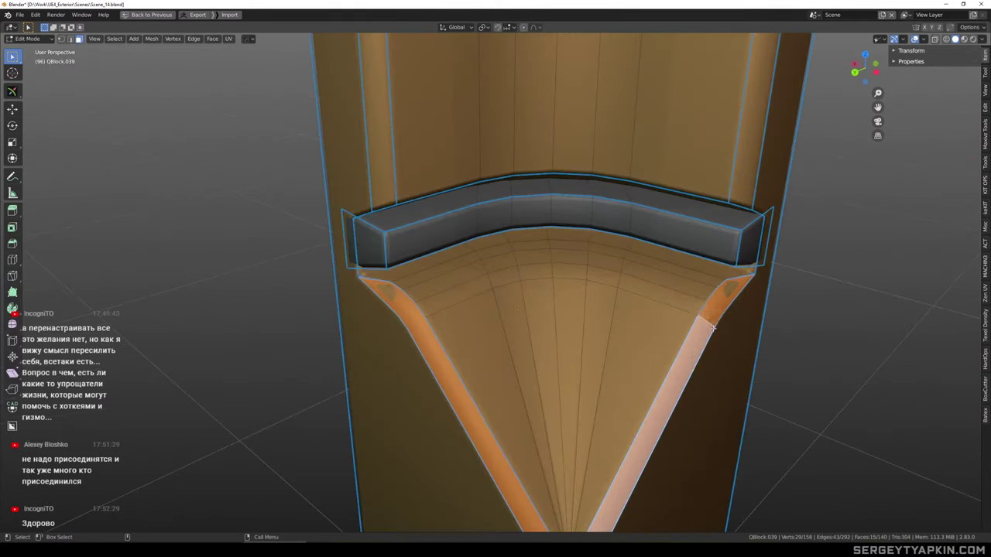
key(q)
right_click(740, 292)
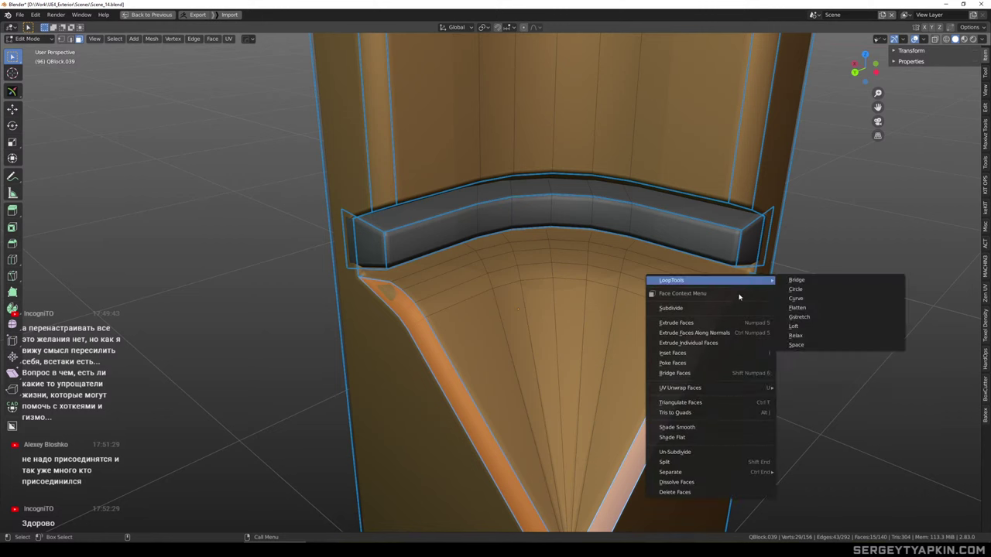
right_click(763, 295)
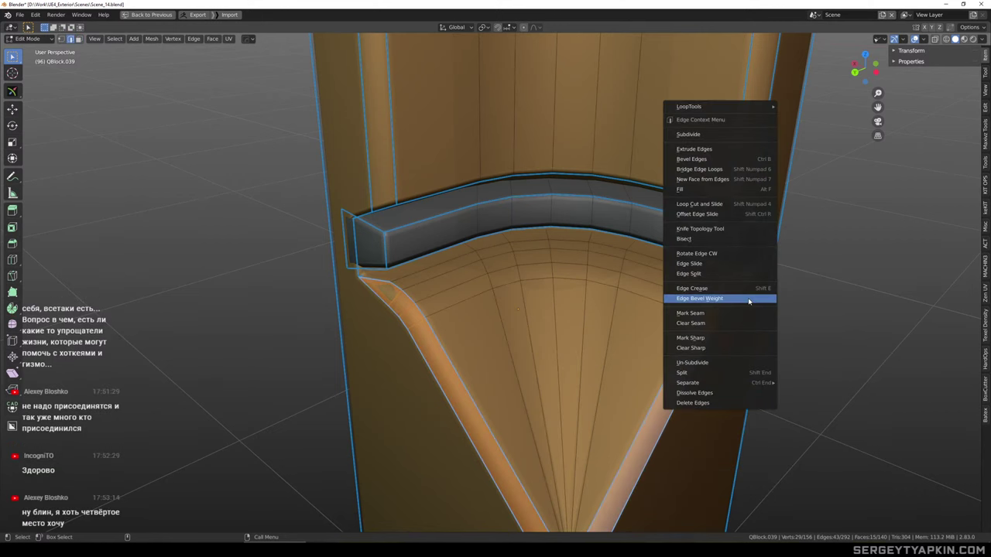
click(748, 294)
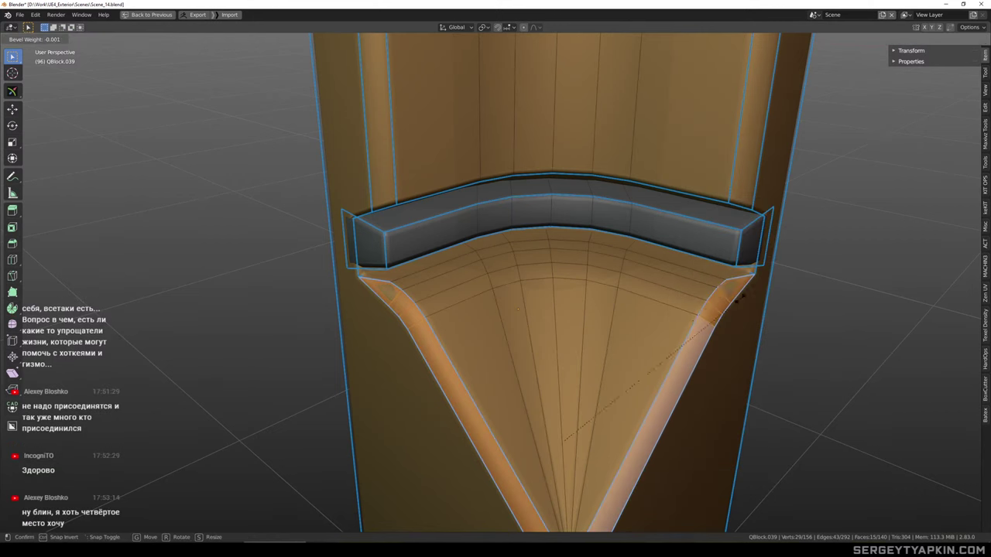
click(667, 348)
key(Tab)
scroll(685, 328, down, 5)
middle_drag(688, 327, 631, 292)
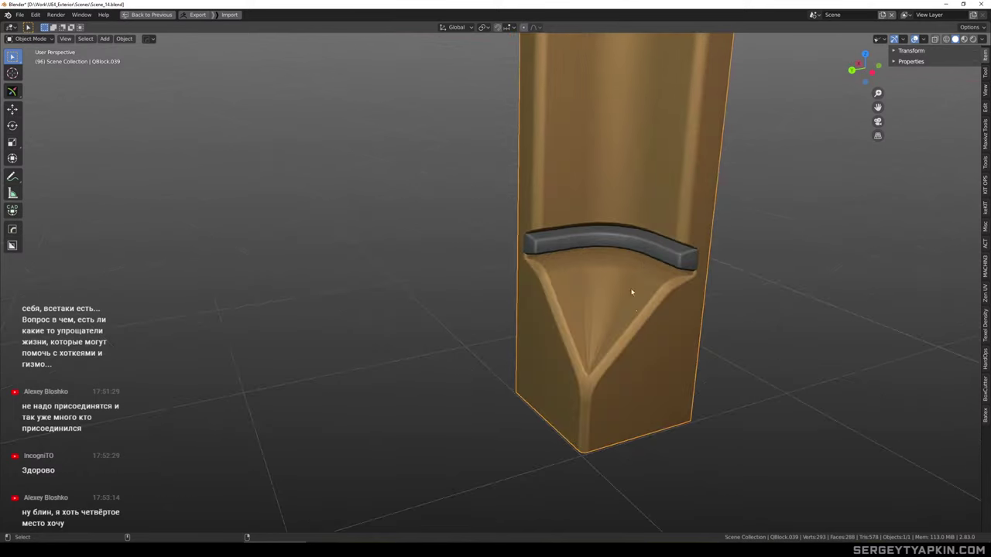
Lasso-select the closely spaced fan vertices just above the recess's lower apex through the mesh
key(Tab)
scroll(632, 291, up, 6)
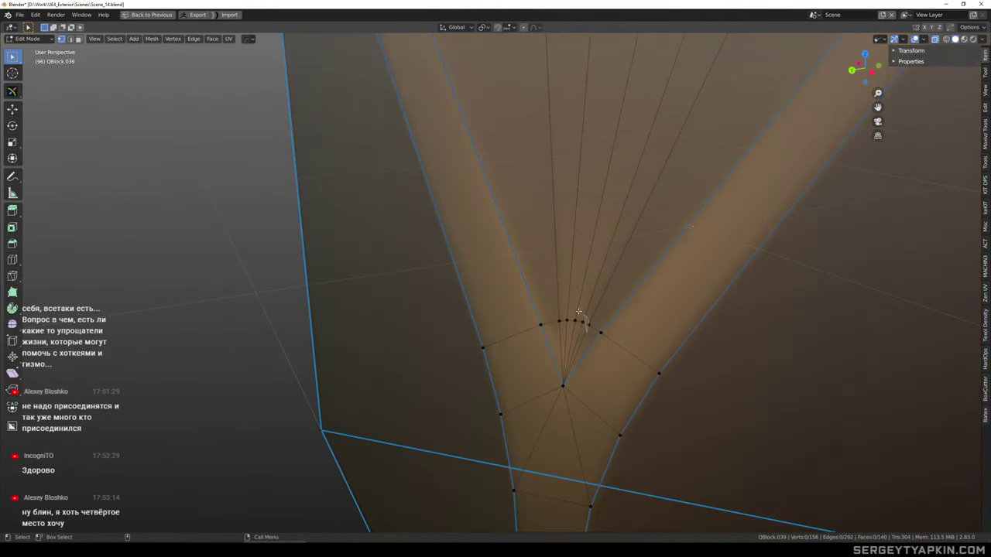
ctrl+right_drag(578, 312, 556, 333)
key(alt+z)
scroll(596, 332, down, 4)
middle_drag(596, 331, 639, 281)
scroll(666, 234, down, 2)
Add two evenly spaced loop cuts across the recess's fan and its sloping borders
key(2)
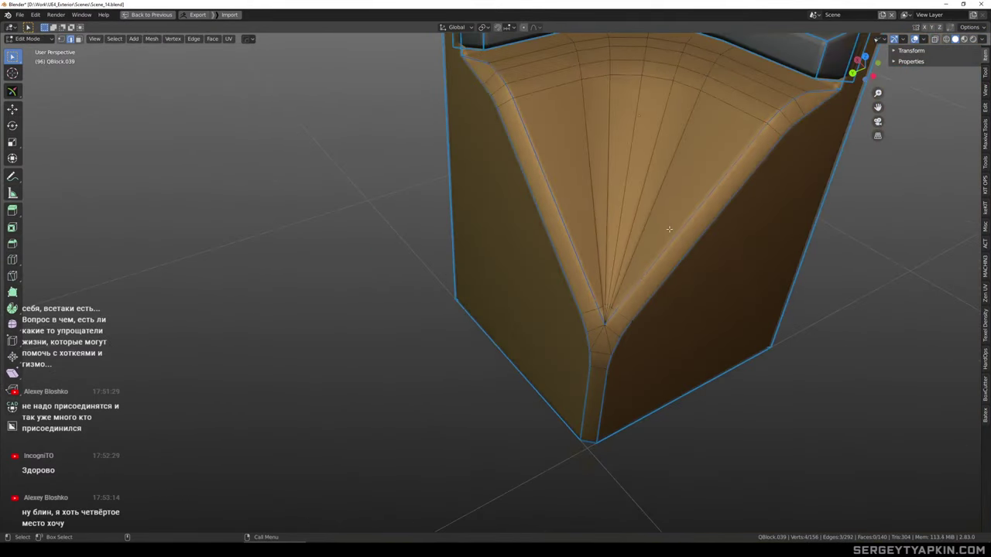
click(684, 229)
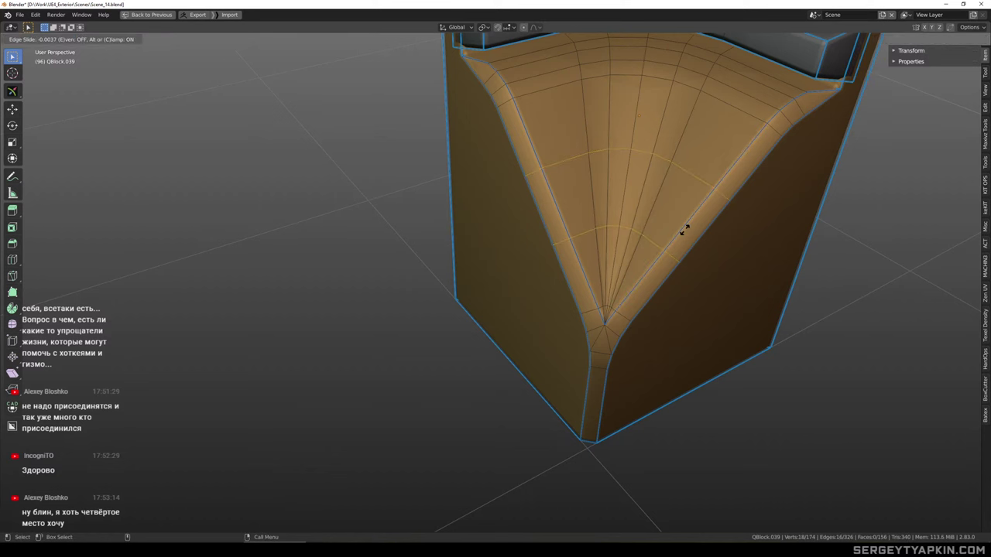
right_click(685, 229)
key(Tab)
scroll(748, 280, down, 3)
middle_drag(748, 280, 628, 271)
scroll(628, 272, up, 3)
scroll(628, 271, up, 3)
Collapse the two outer vertex pairs in the row just above the lower apex, reducing the five fan vertices to three
key(Tab)
key(1)
scroll(631, 277, up, 5)
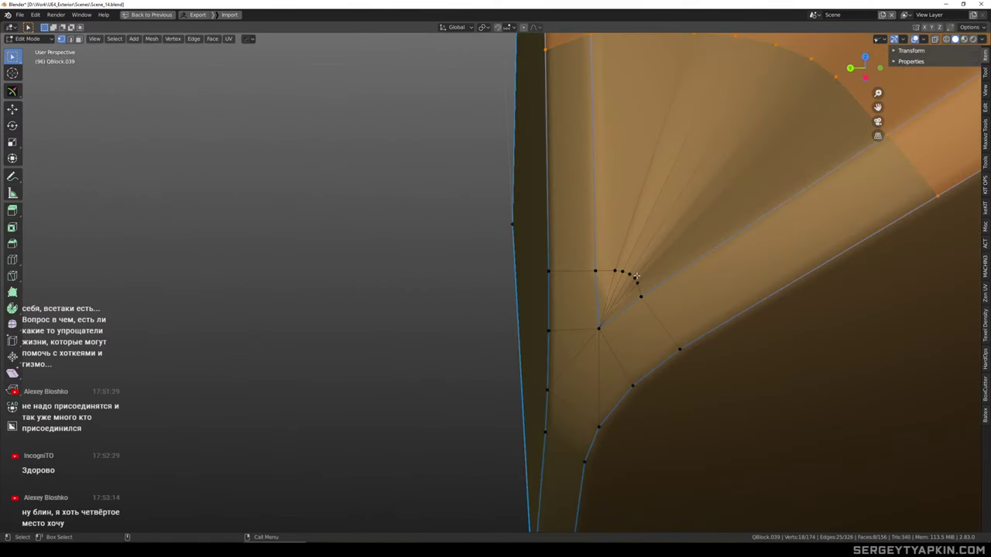
key(2)
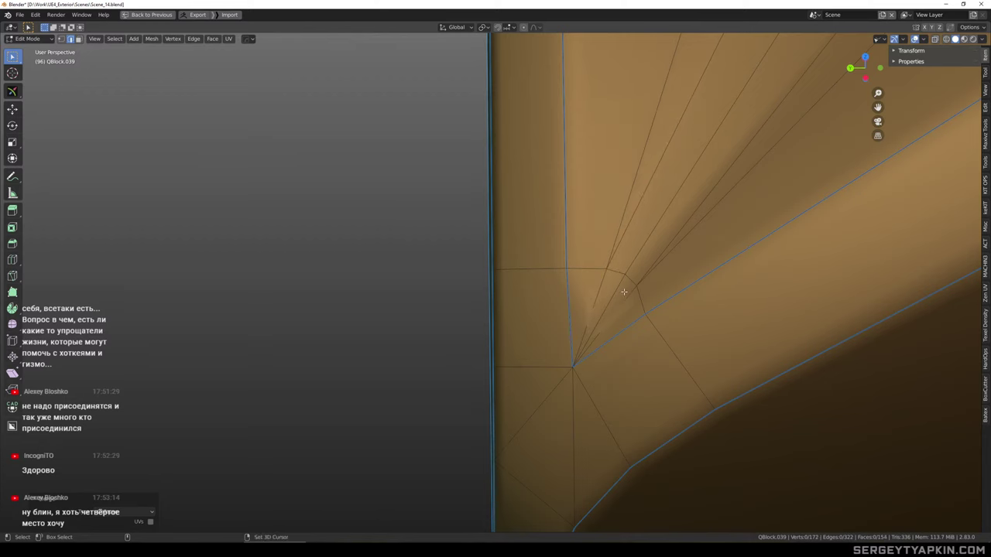
key(Tab)
scroll(635, 294, down, 10)
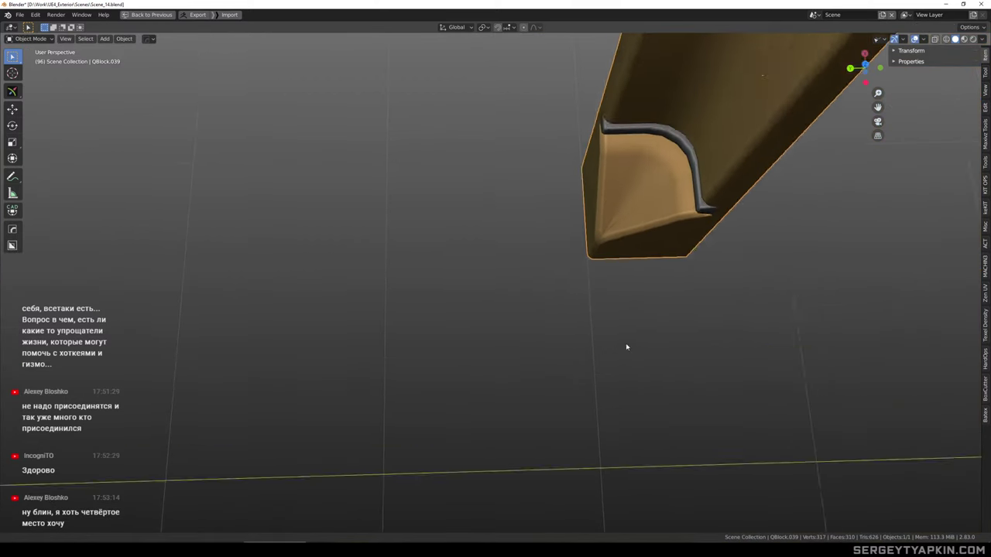
Try collapsing the three remaining fan vertices just above the lower apex into a single vertex
scroll(610, 284, up, 6)
key(Tab)
scroll(574, 343, up, 2)
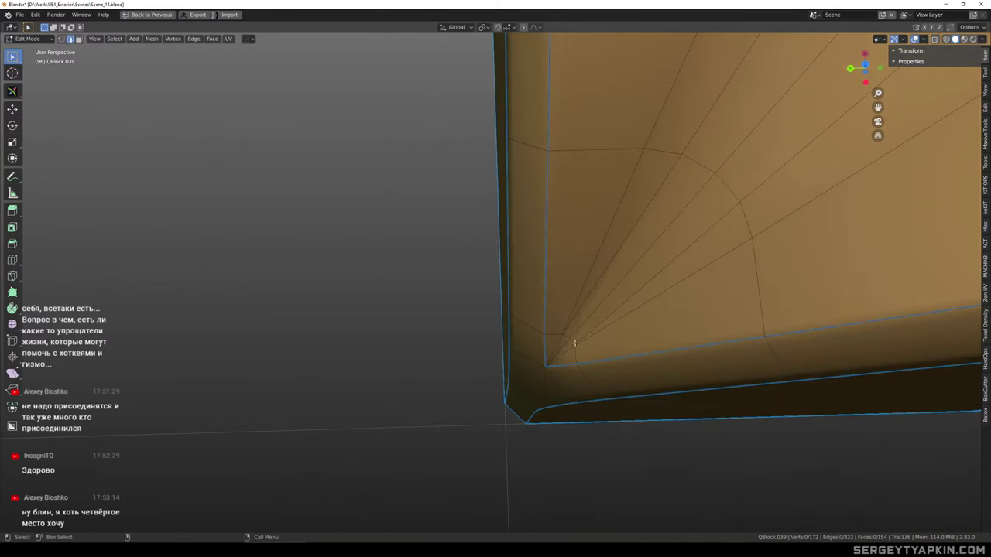
key(shift+r)
key(Tab)
scroll(622, 341, down, 8)
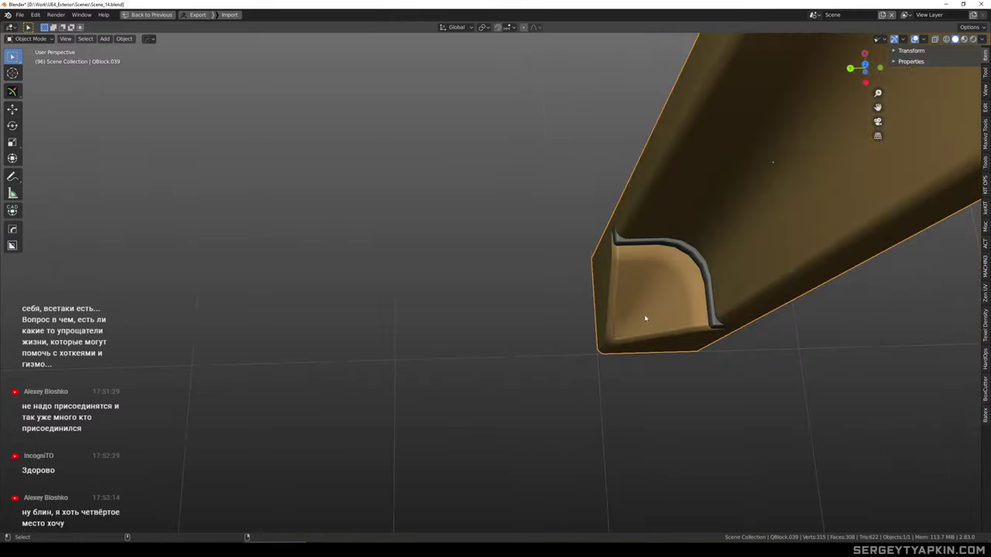
middle_drag(644, 316, 660, 261)
scroll(659, 260, down, 5)
scroll(615, 309, up, 9)
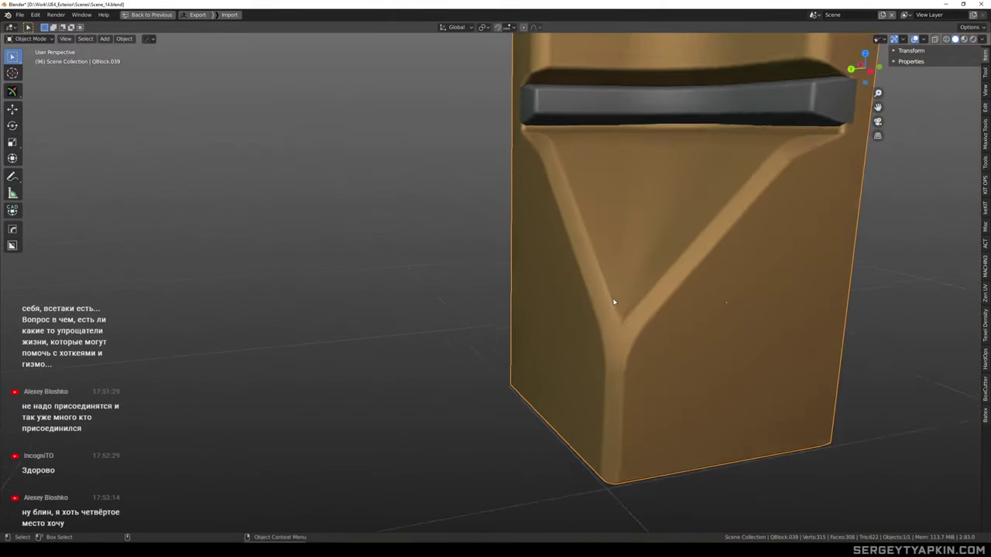
Try connecting the inner border vertices beside the lower apex to the outermost fan vertices on the loop above
key(Tab)
scroll(673, 297, down, 4)
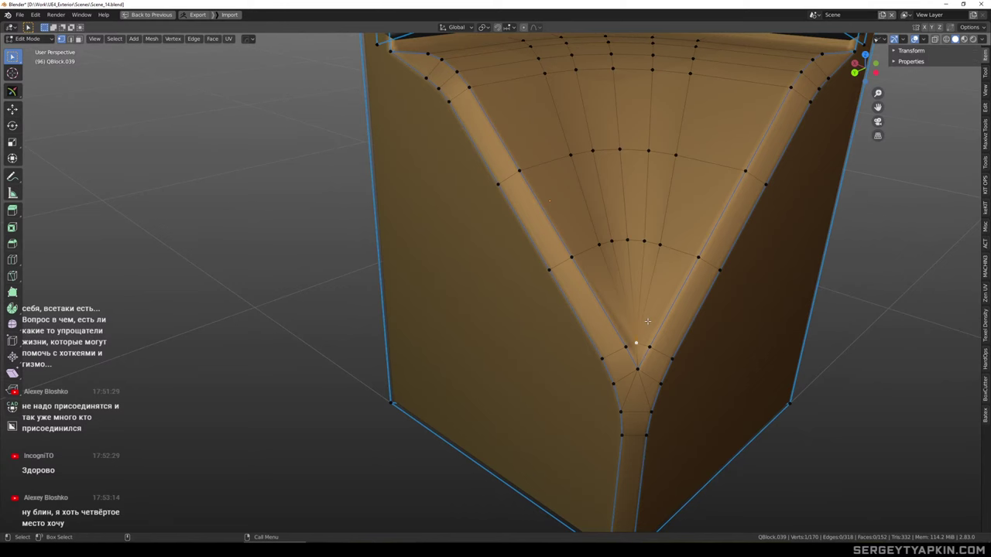
shift+middle_drag(671, 290, 629, 333)
middle_drag(628, 333, 631, 303)
shift+middle_drag(631, 303, 545, 300)
middle_drag(545, 300, 518, 329)
mouse_move(511, 426)
shift+middle_down()
mouse_move(533, 351)
mouse_move(566, 299)
shift+middle_up()
scroll(532, 351, up, 3)
key(Tab)
key(Tab)
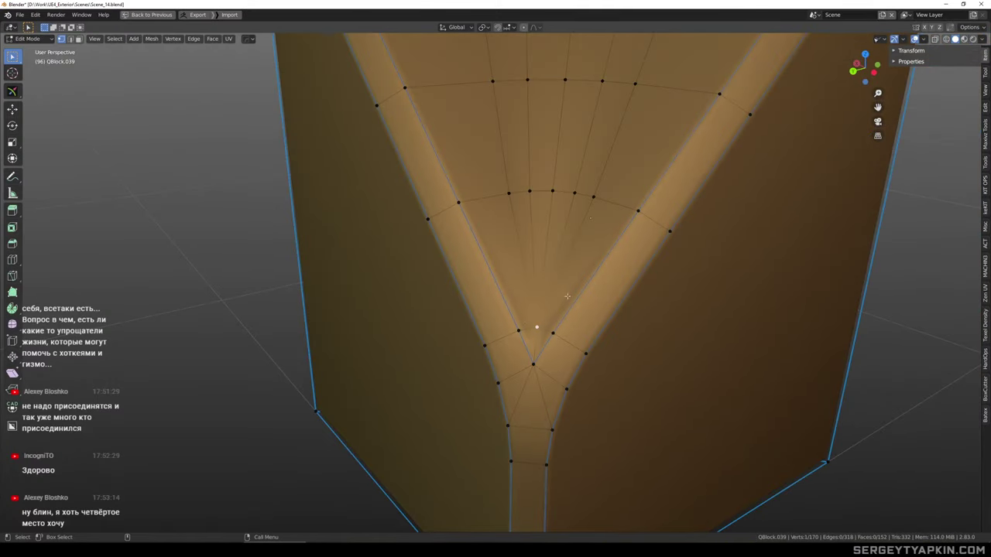
scroll(523, 321, up, 1)
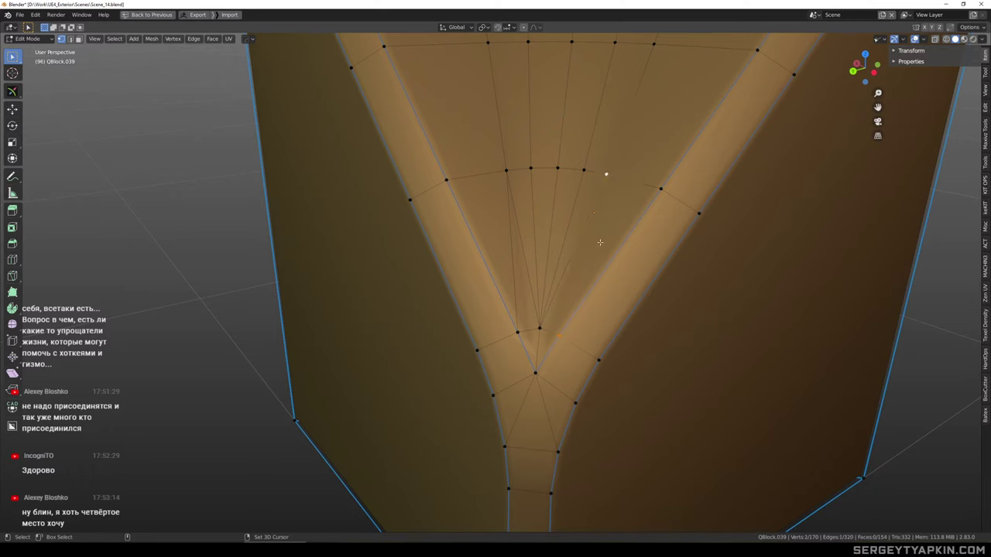
key(Tab)
scroll(575, 267, down, 6)
middle_drag(583, 266, 562, 290)
scroll(520, 178, up, 4)
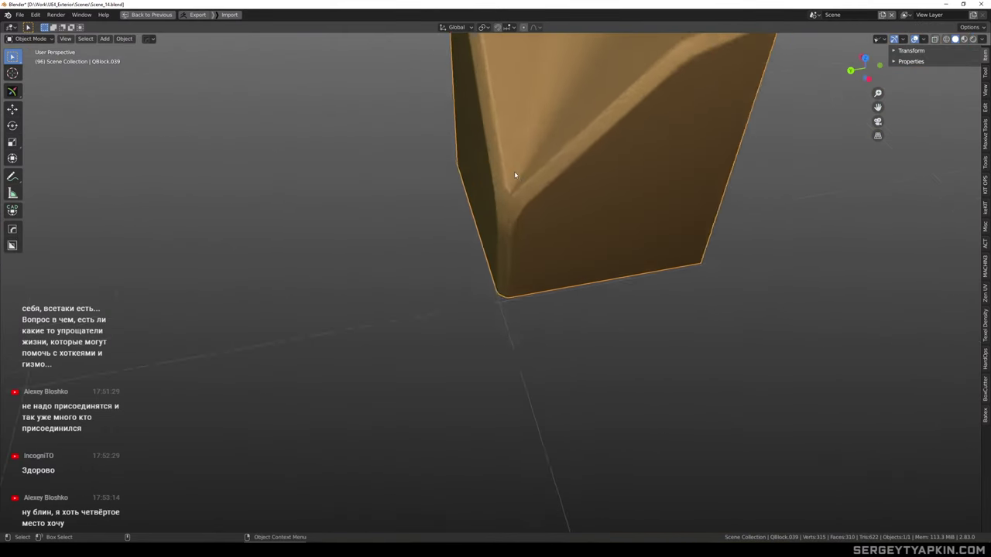
Undo the reconnected fan edges and the collapse into a single vertex above the lower apex
key(Tab)
scroll(585, 293, up, 4)
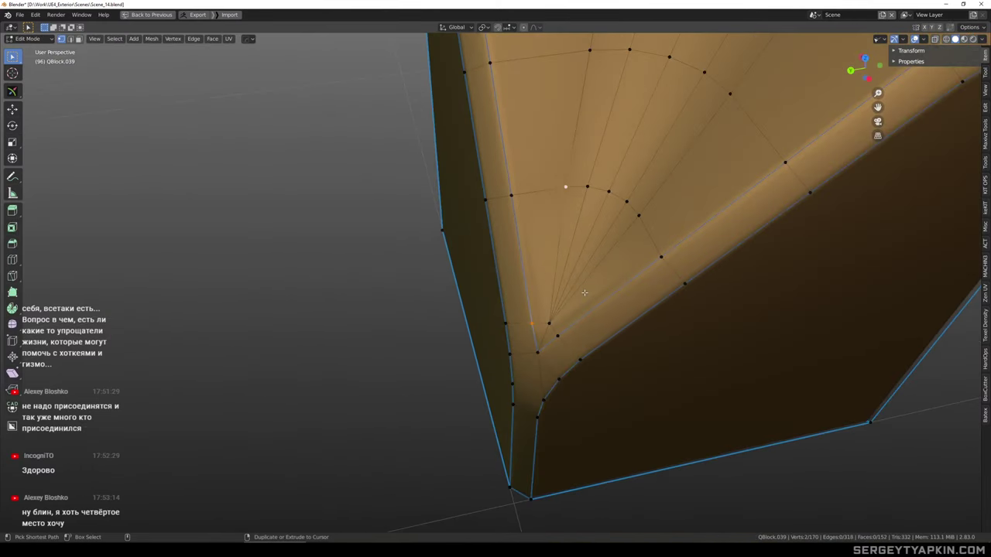
key(ctrl+z)
key(ctrl+z)
key(ctrl+z)
key(ctrl+z)
key(ctrl+z)
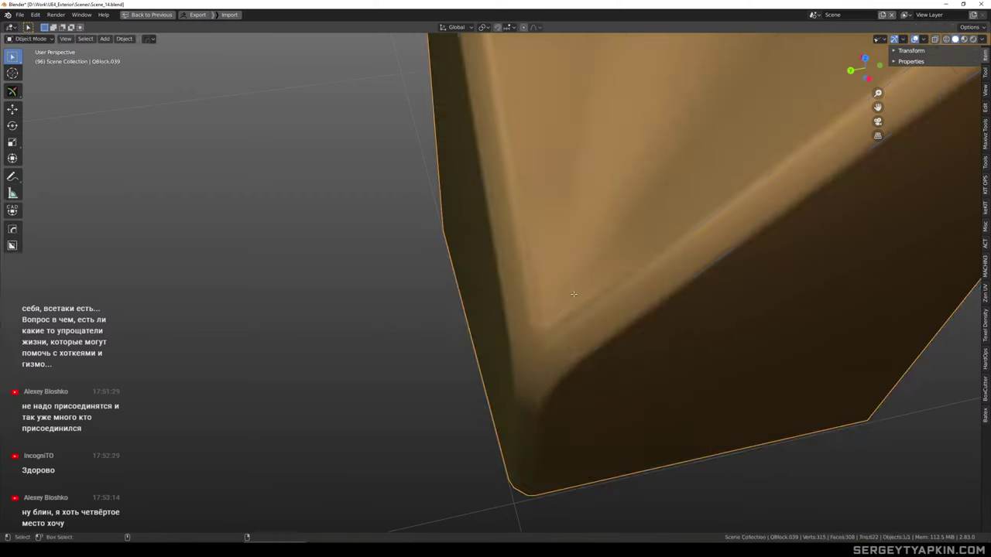
key(Tab)
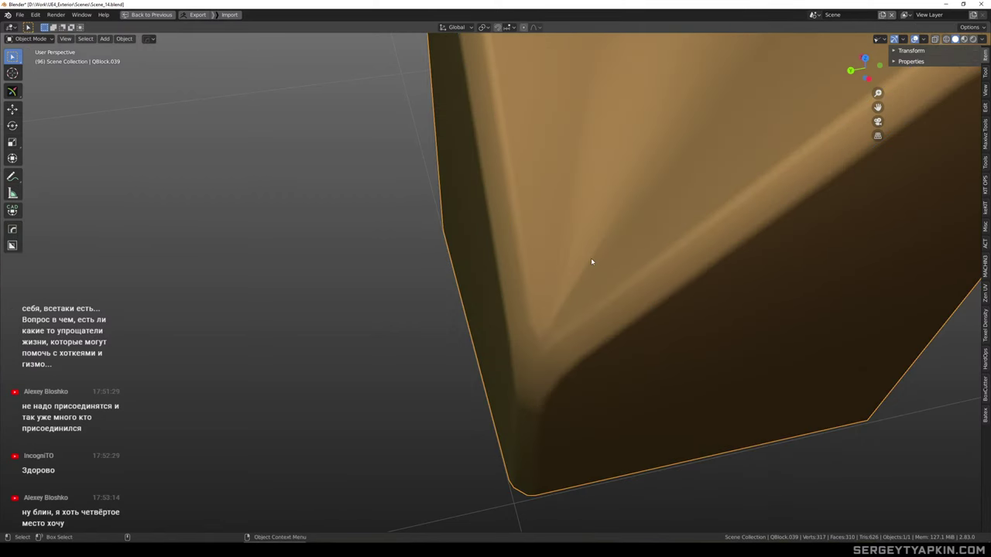
Collapse the two outer vertex pairs on the fan's lower cross loop, leaving three fan vertices, and inspect the shading
key(Tab)
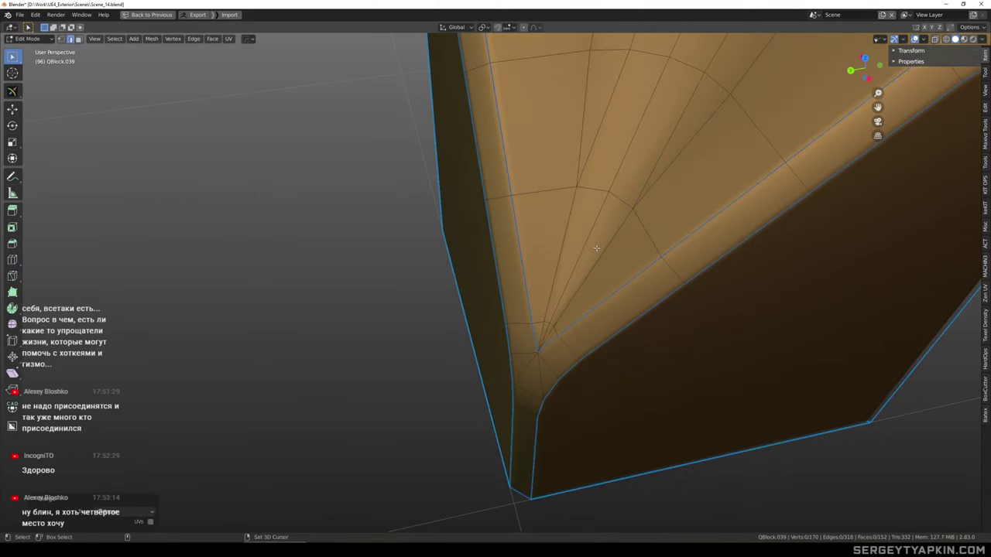
key(Tab)
scroll(598, 232, down, 10)
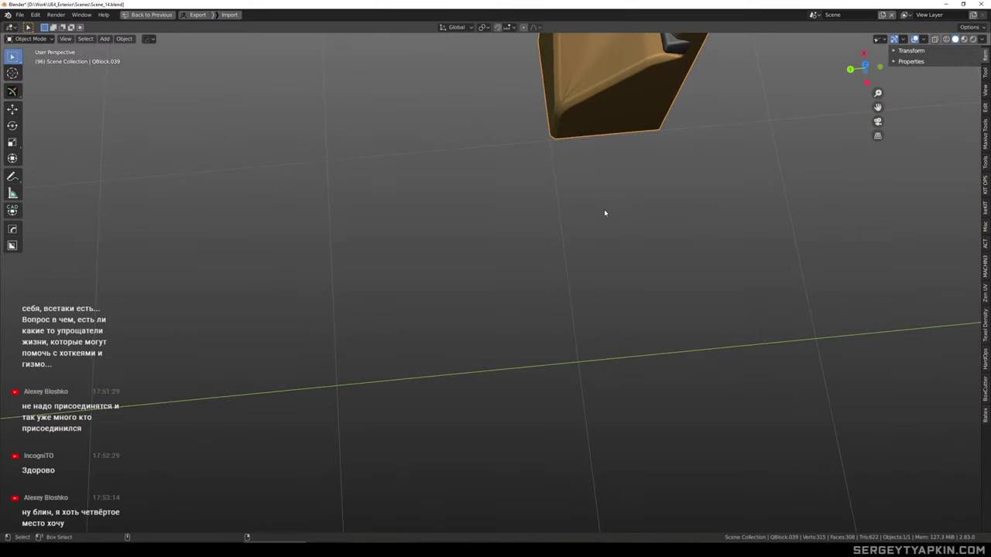
key(Tab)
middle_drag(604, 212, 604, 199)
key(Tab)
middle_drag(615, 251, 617, 194)
Deselect the post, save the scene and leave the isolated view to show the whole room corner
click(834, 301)
scroll(720, 310, down, 2)
shift+middle_drag(708, 341, 698, 236)
key(ctrl+s)
key(KP_Divide)
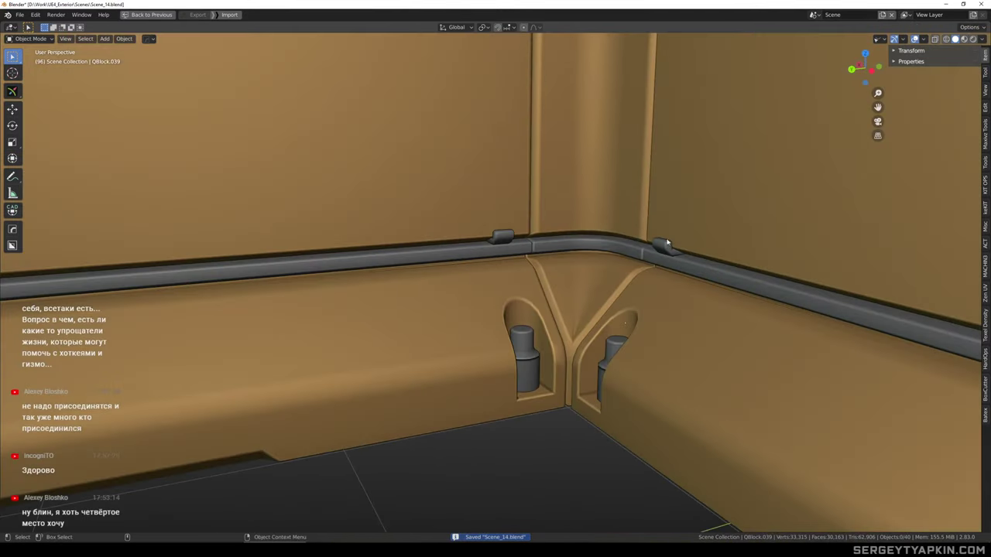
scroll(666, 243, down, 5)
shift+middle_drag(608, 212, 614, 321)
middle_drag(614, 322, 617, 186)
scroll(618, 194, up, 5)
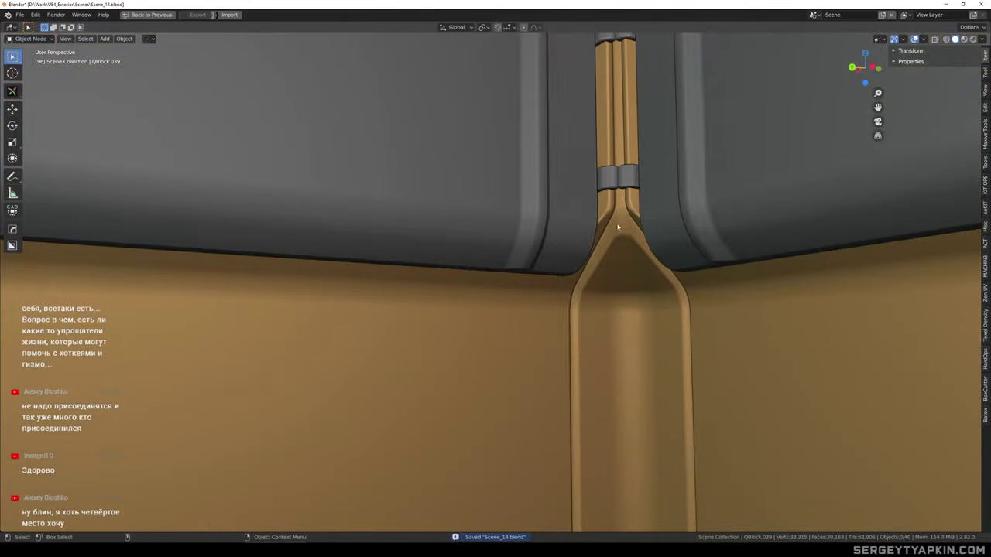
Hide the corner post and the adjoining wall panel, and reveal every hidden object in the scene
scroll(619, 243, down, 4)
shift+middle_drag(620, 243, 699, 186)
scroll(617, 205, down, 4)
key(KP_Divide)
key(KP_Divide)
middle_drag(672, 271, 670, 278)
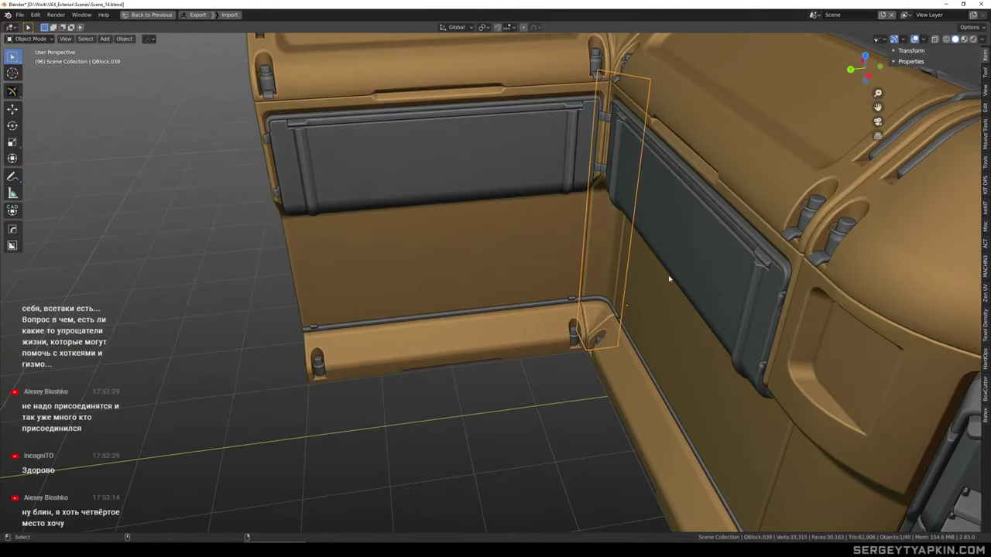
shift+click(650, 293)
key(h)
key(alt)
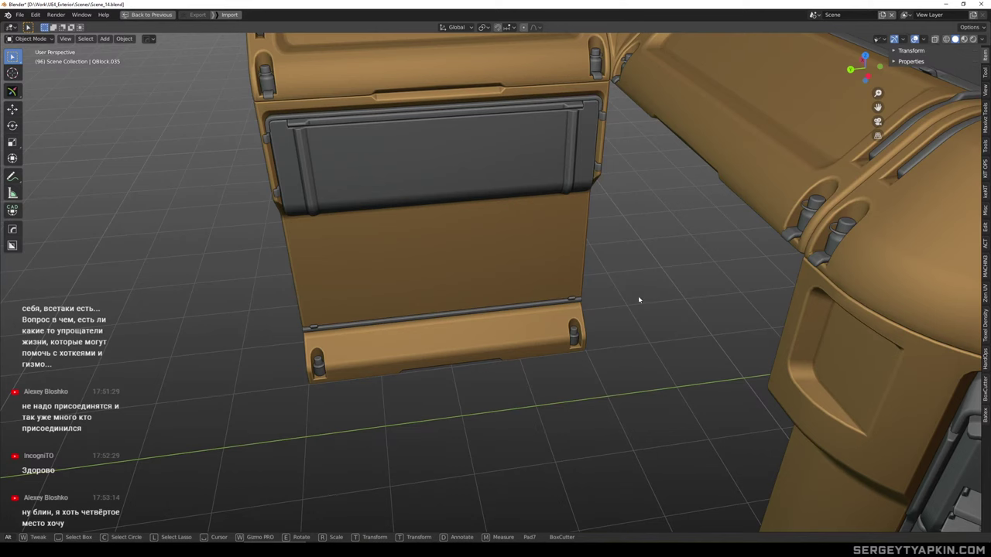
scroll(597, 366, down, 3)
key(alt+h)
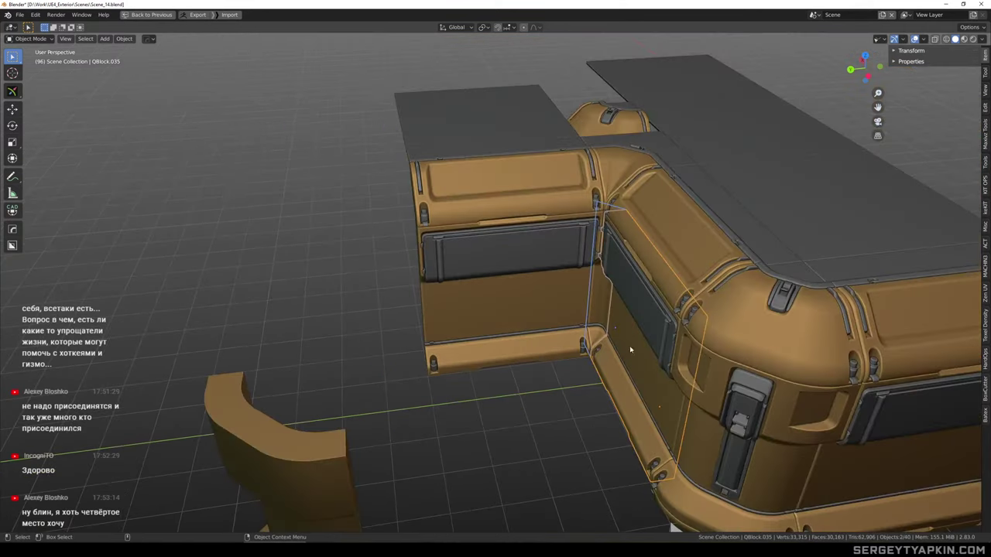
Isolate the corner post together with the adjoining wall panel, inspect how they meet and return to the full scene
key(KP_Divide)
middle_drag(630, 349, 538, 318)
scroll(681, 248, up, 3)
click(681, 248)
middle_drag(682, 248, 561, 263)
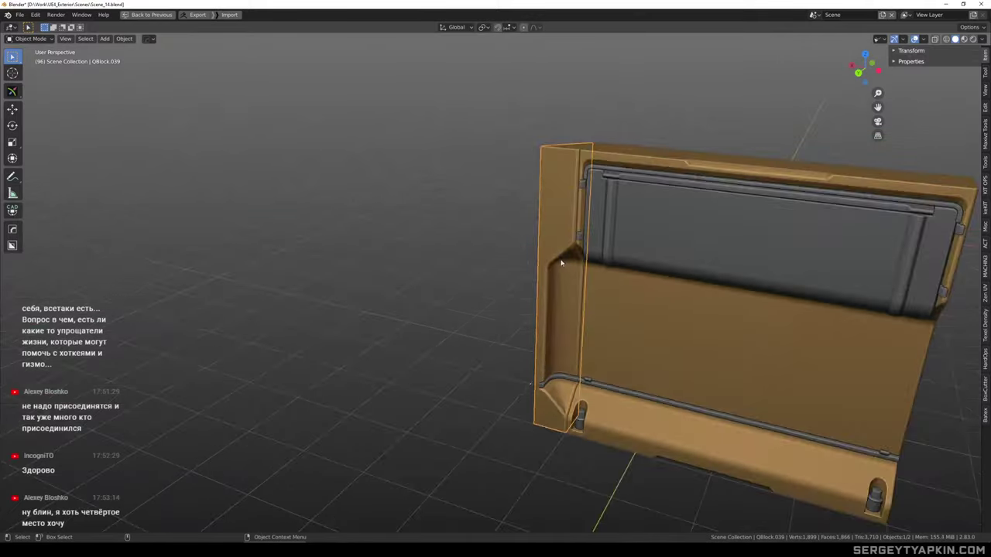
scroll(561, 263, down, 2)
click(498, 244)
key(KP_Divide)
Delete the leftover rounded corner cap lying by the roof slabs
middle_drag(500, 239, 487, 144)
scroll(623, 285, down, 2)
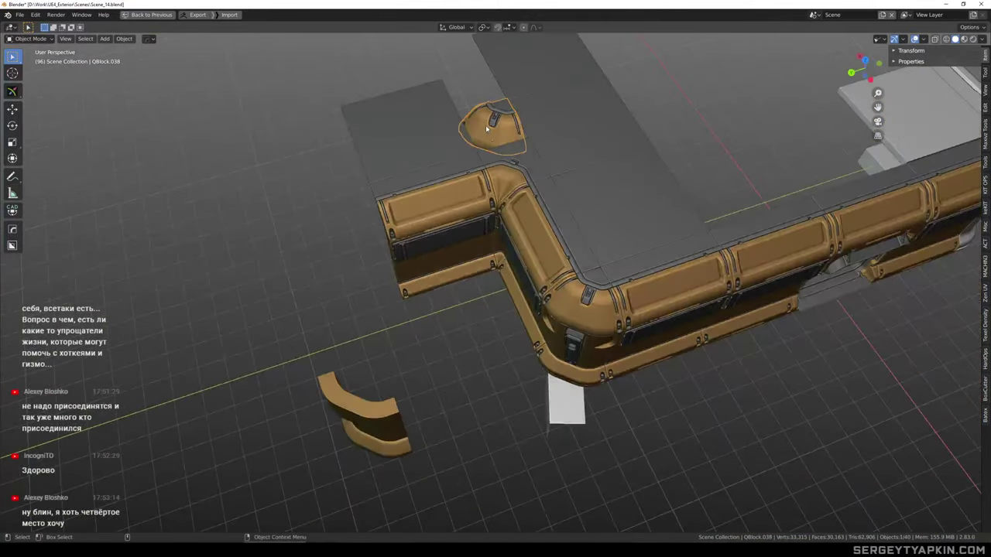
key(Delete)
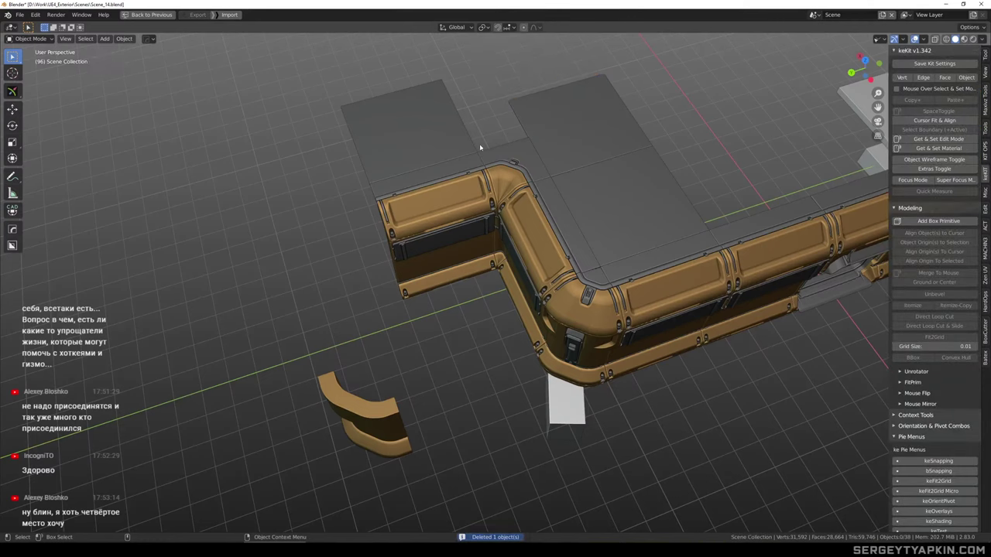
key(n)
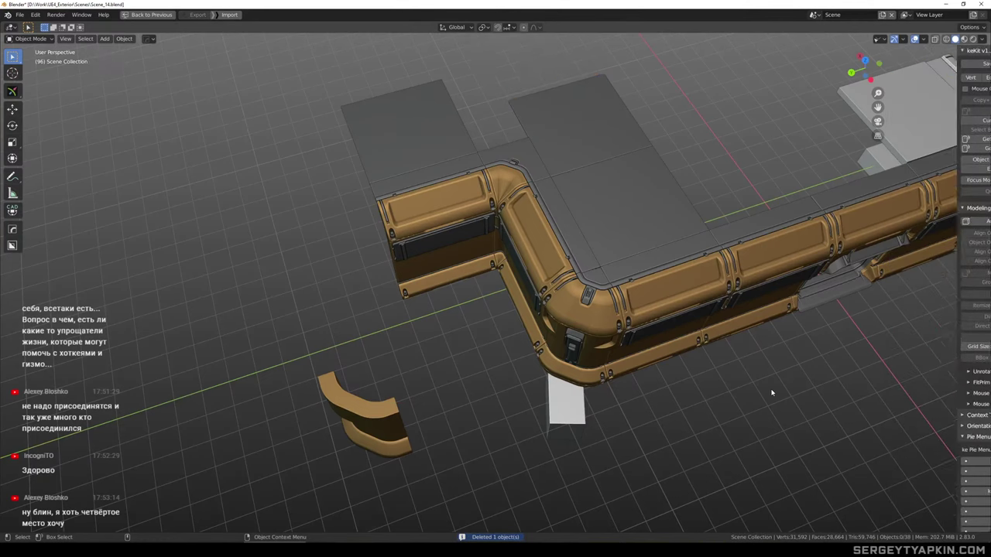
Delete the detached curved column standing apart from the building and save the file incrementally as Scene_15
middle_drag(595, 314, 607, 353)
scroll(605, 256, down, 2)
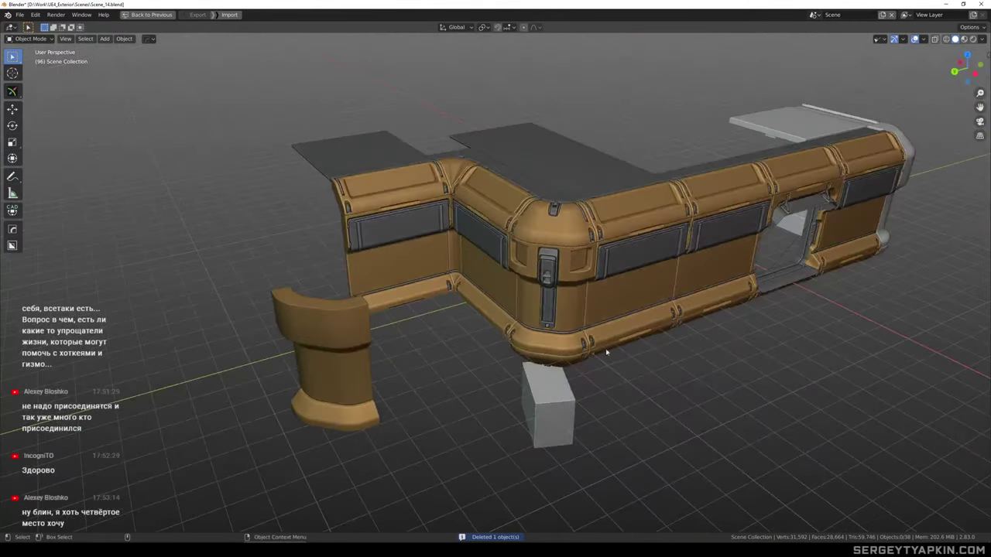
middle_drag(567, 380, 613, 325)
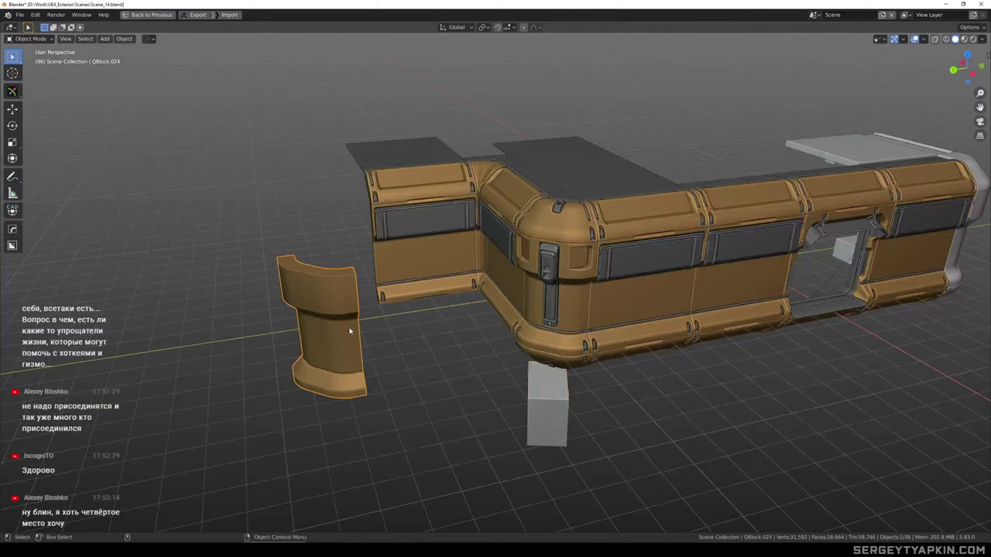
key(Delete)
key(ctrl+s)
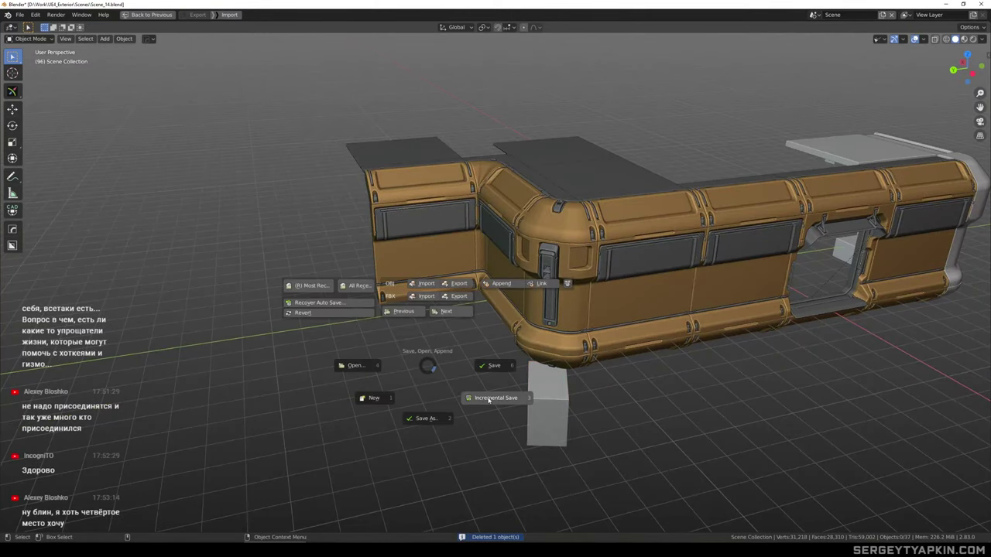
click(489, 400)
Duplicate the back face of the outer corner's recess beside the long wall and extrude the copy outward into a block
shift+middle_drag(561, 286, 603, 304)
scroll(597, 316, up, 2)
scroll(602, 304, up, 4)
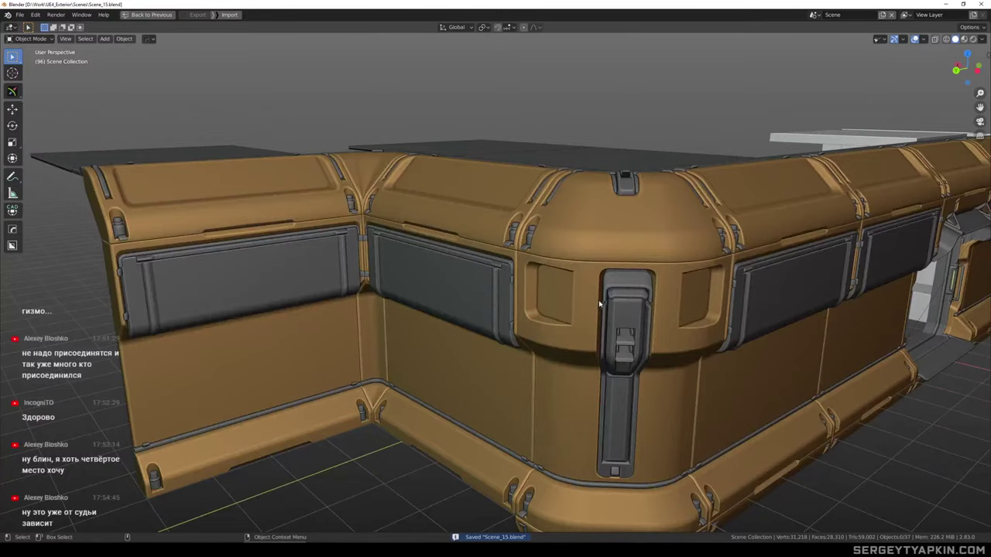
scroll(681, 315, up, 3)
click(699, 276)
scroll(620, 262, down, 2)
middle_drag(620, 262, 669, 261)
scroll(595, 237, up, 2)
key(Tab)
click(599, 238)
scroll(600, 238, up, 2)
key(shift+d)
right_click(616, 257)
key(e)
click(767, 278)
Lengthen the new block by moving its bottom faces down about 0.94 m
middle_drag(766, 277, 640, 296)
click(654, 327)
ctrl+click(708, 298)
middle_drag(706, 304, 759, 343)
key(w)
drag(692, 246, 707, 354)
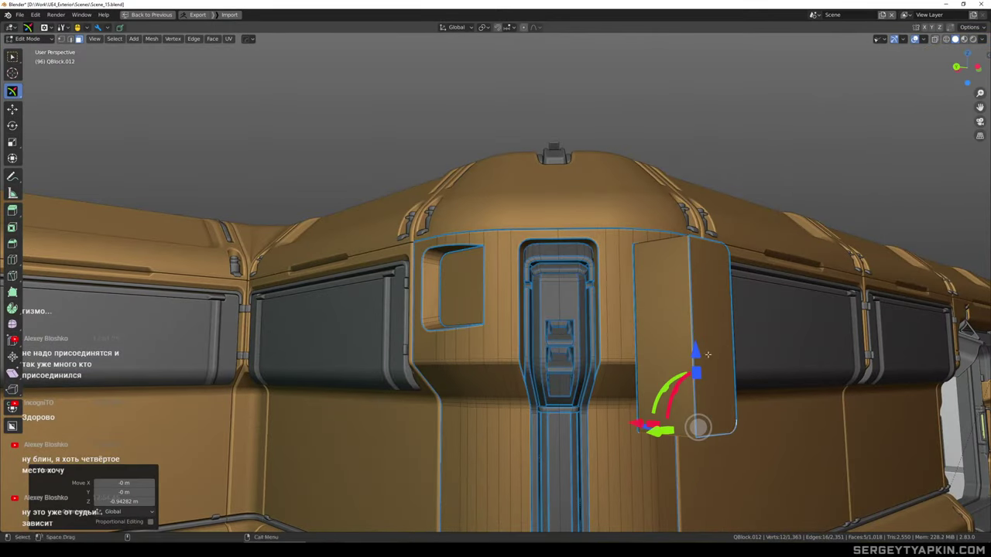
Separate the linked block from the corner mesh into its own object
middle_drag(708, 355, 640, 387)
key(l)
key(p)
click(692, 275)
key(Tab)
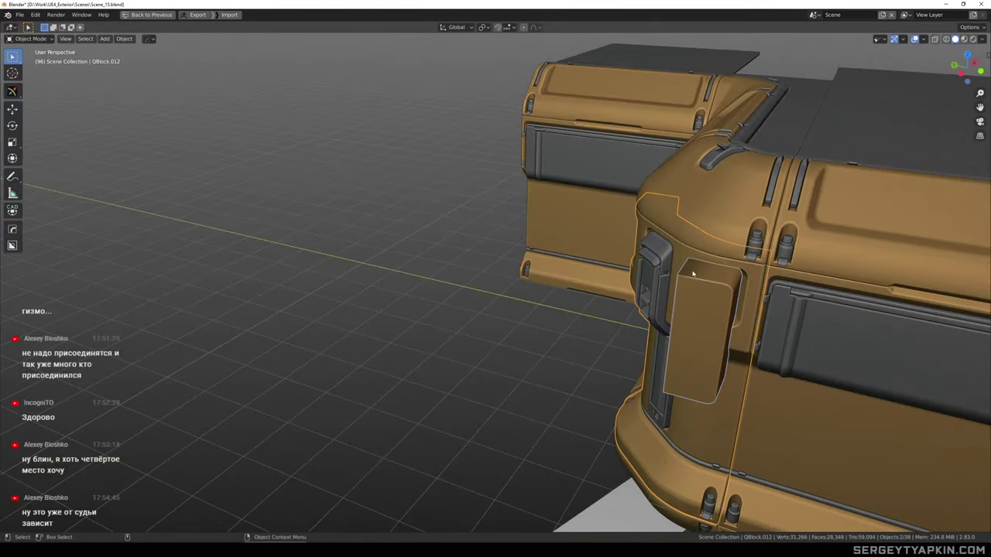
Separate the linked main shell of the outer corner into its own object
scroll(692, 273, up, 3)
click(714, 273)
middle_drag(714, 273, 699, 285)
click(644, 270)
key(Tab)
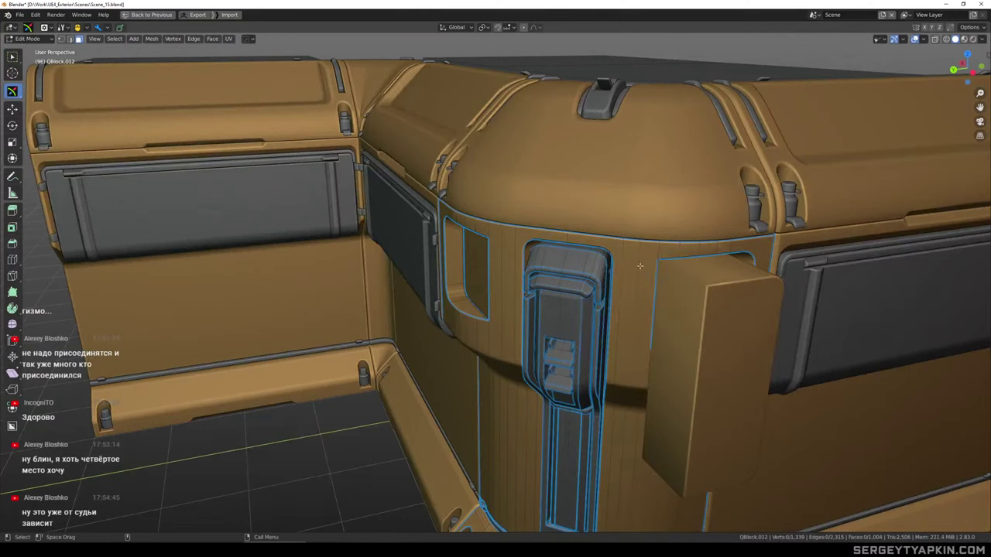
key(l)
key(p)
click(636, 257)
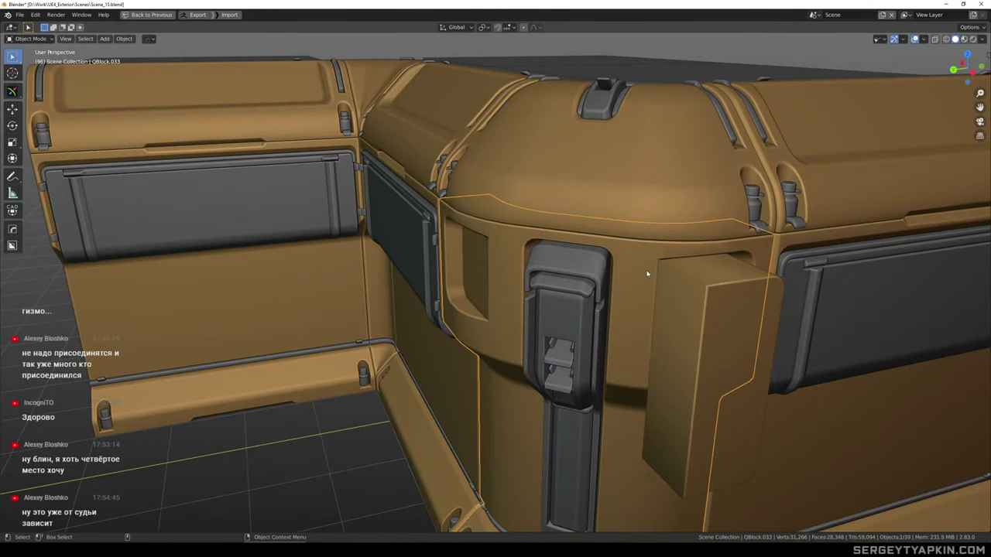
Duplicate the separated corner shell and move one copy 10 m along Y
shift+middle_drag(712, 330, 632, 266)
scroll(676, 269, down, 3)
click(662, 270)
scroll(568, 223, down, 3)
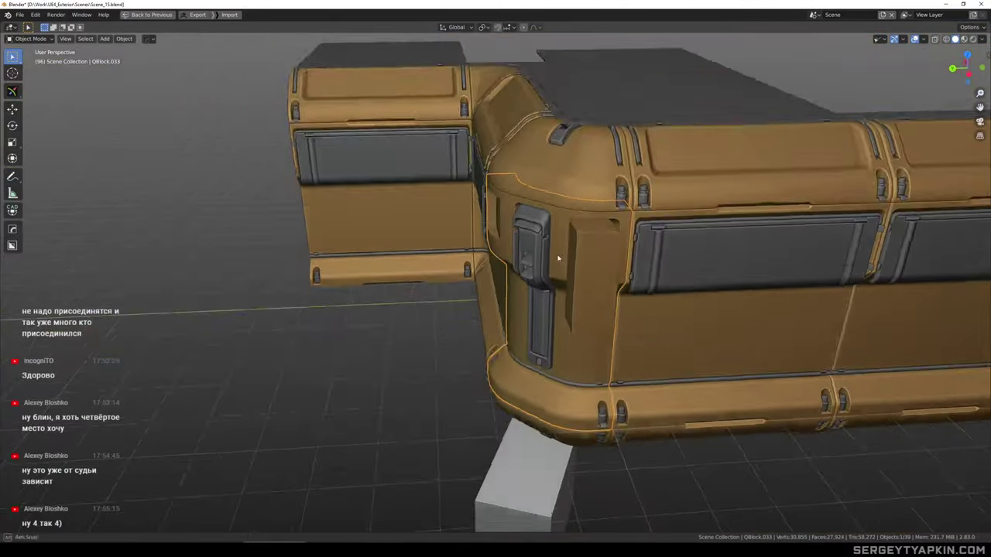
middle_drag(559, 258, 559, 272)
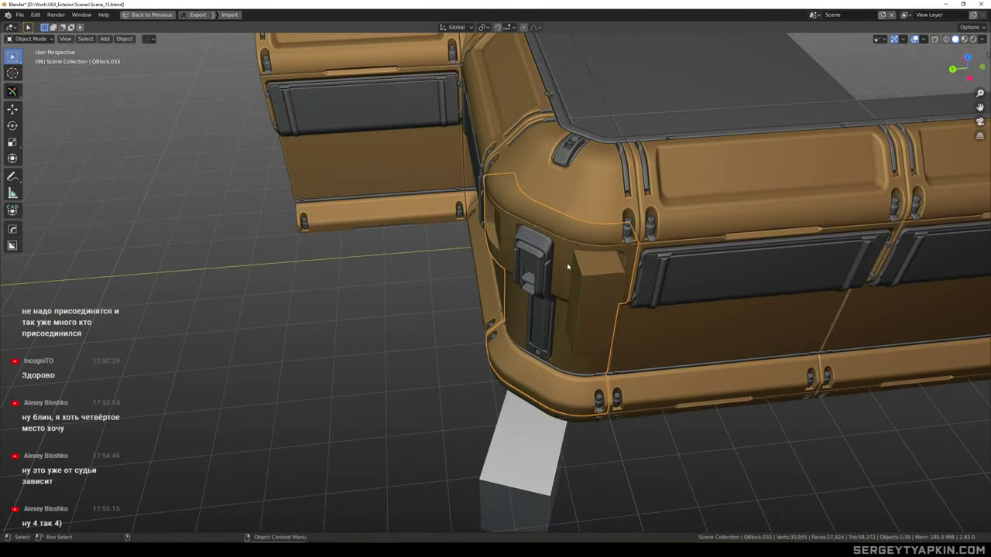
scroll(569, 267, down, 3)
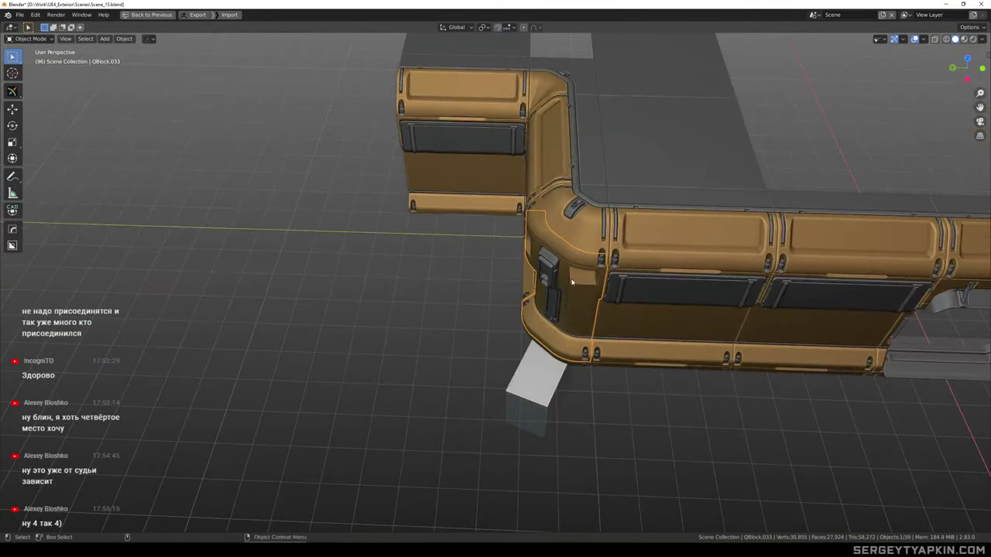
right_click(571, 278)
key(alt+shift+w)
middle_drag(573, 281, 649, 269)
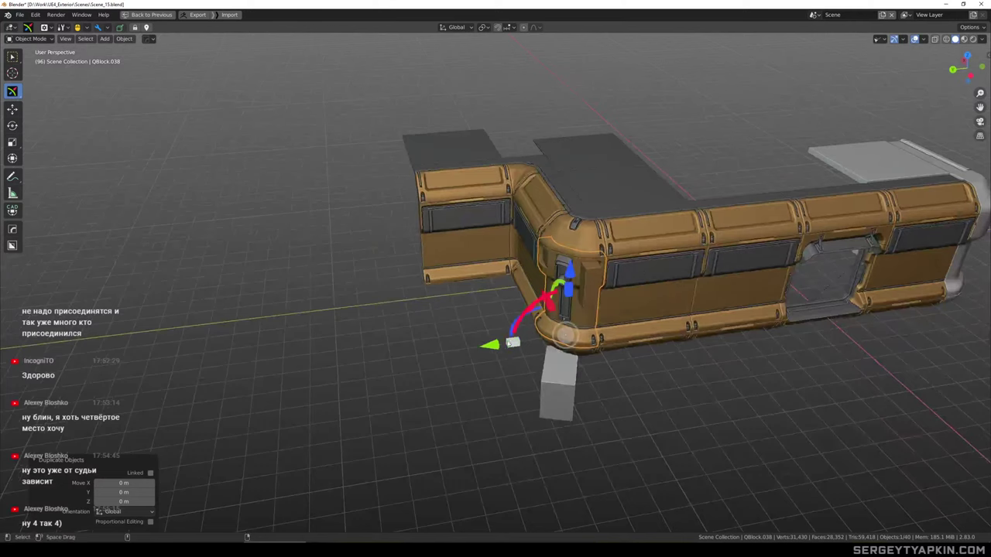
click(219, 344)
Shift the large outer face of the block slightly along the Y axis
scroll(589, 271, up, 6)
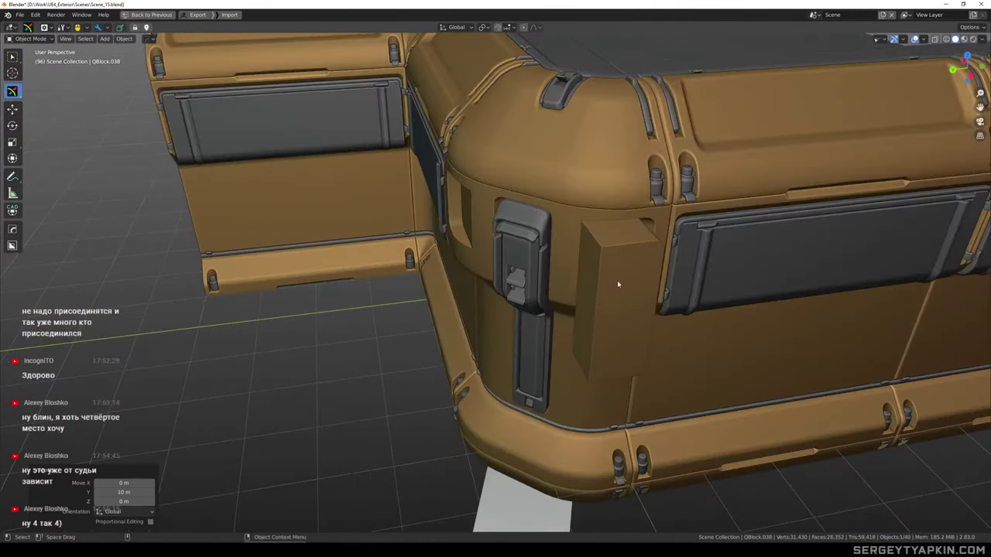
click(617, 282)
middle_drag(617, 282, 606, 250)
scroll(611, 250, up, 3)
click(528, 250)
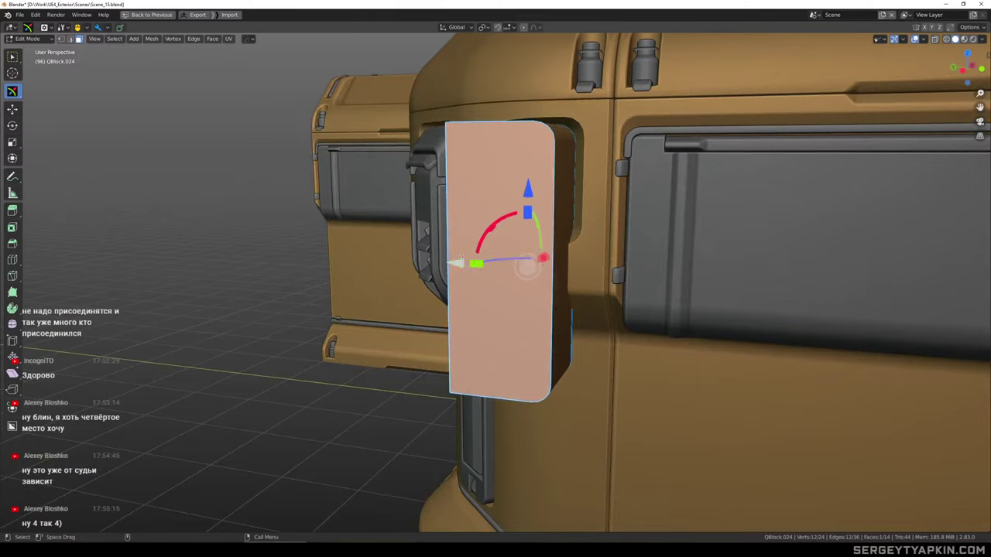
drag(461, 262, 501, 265)
middle_drag(636, 247, 666, 239)
key(Tab)
Detach the linked corner shell as its own object and subtract the block from it with a Boolean Difference
scroll(465, 210, down, 3)
middle_drag(465, 209, 518, 233)
click(442, 209)
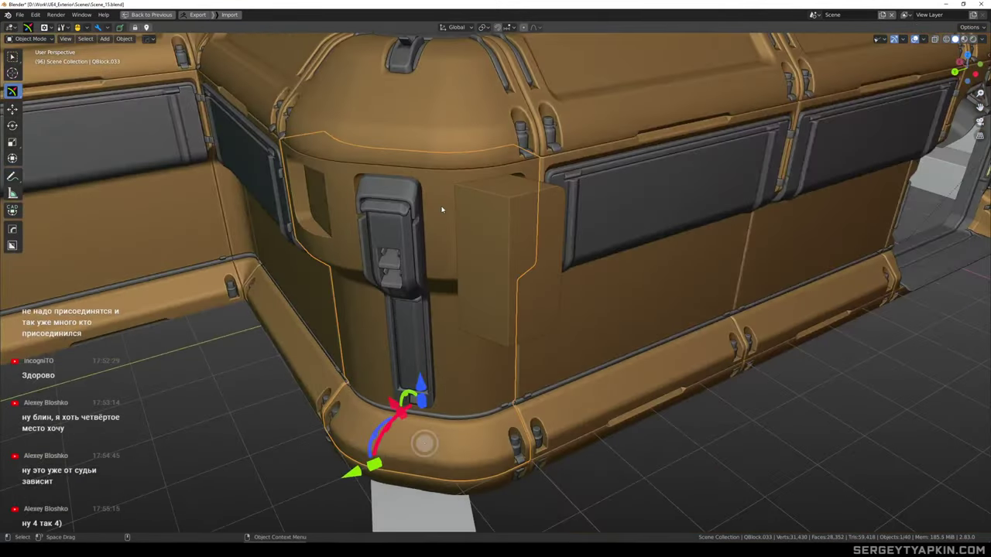
key(Tab)
key(l)
key(ctrl+z)
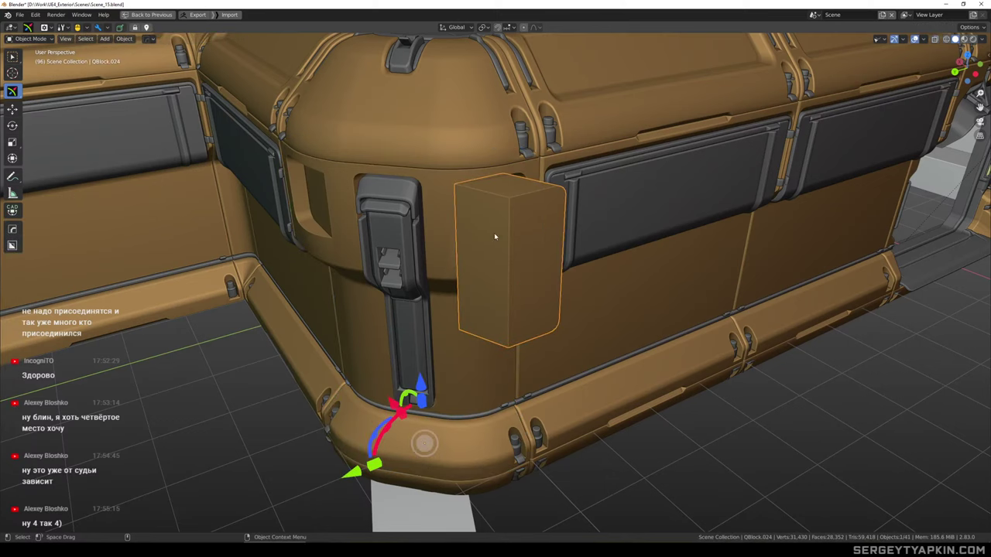
key(ctrl+KP_Subtract)
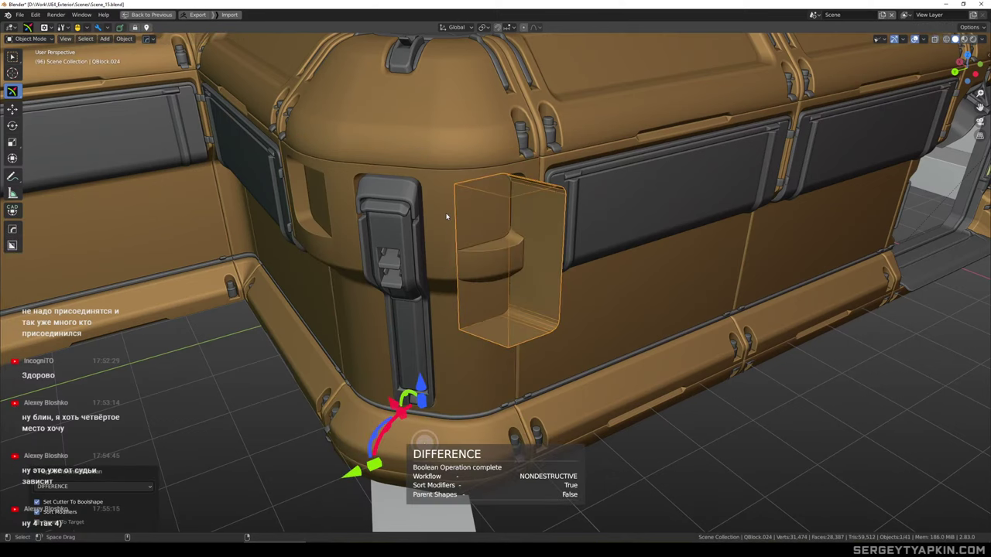
Isolate the corner shell with its Boolean cutter and inspect the cut from the back and both sides
scroll(503, 210, up, 3)
middle_drag(502, 209, 439, 188)
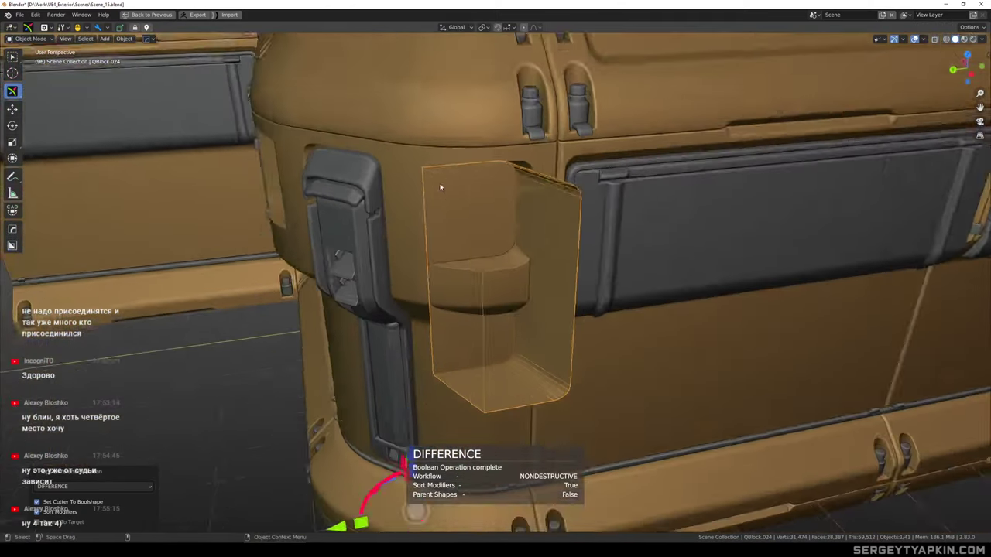
scroll(437, 183, down, 1)
click(435, 177)
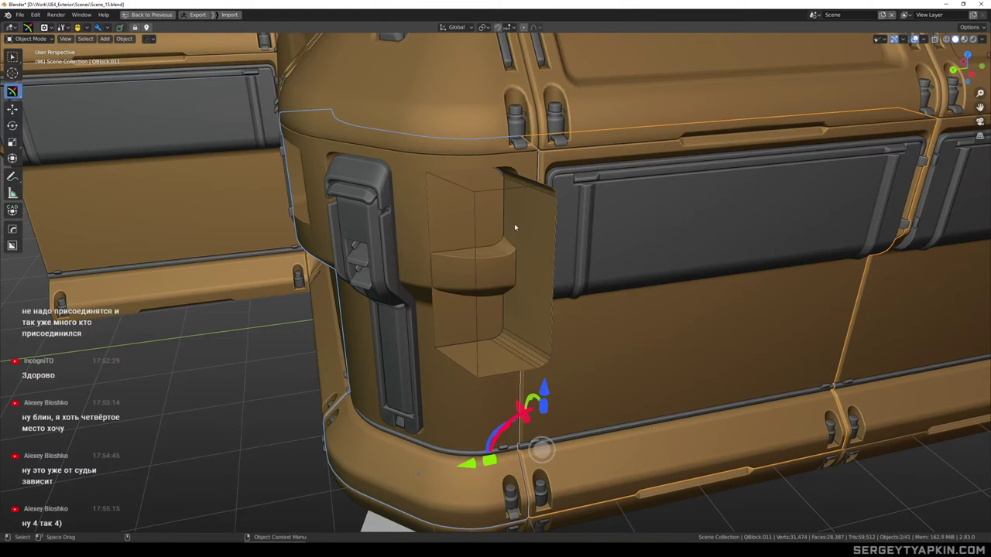
key(shift+h)
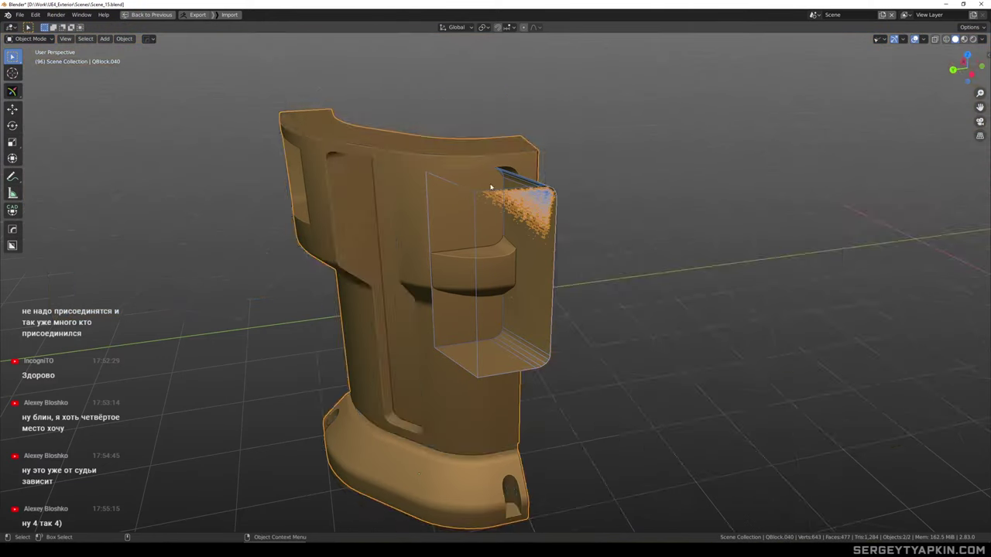
middle_drag(491, 189, 434, 193)
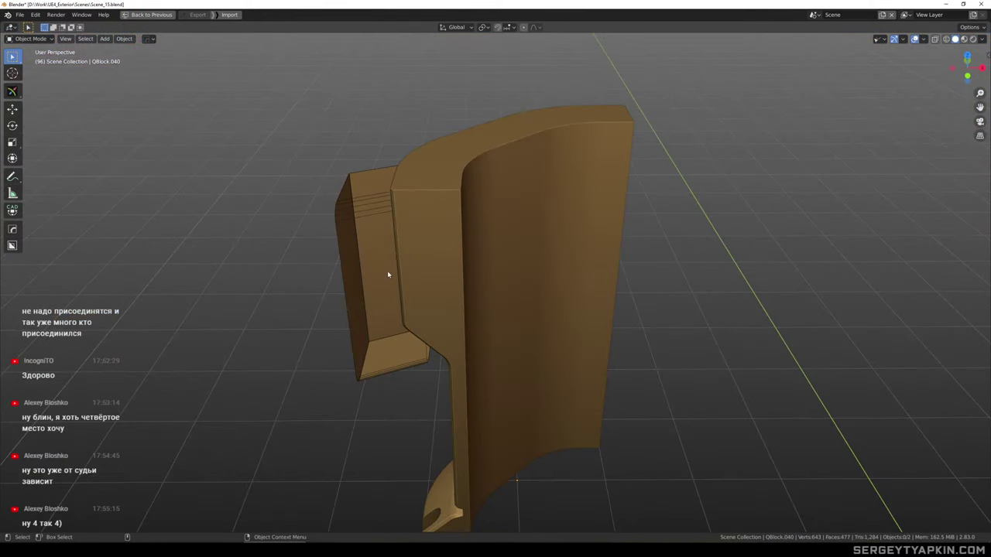
click(436, 231)
middle_drag(435, 231, 605, 272)
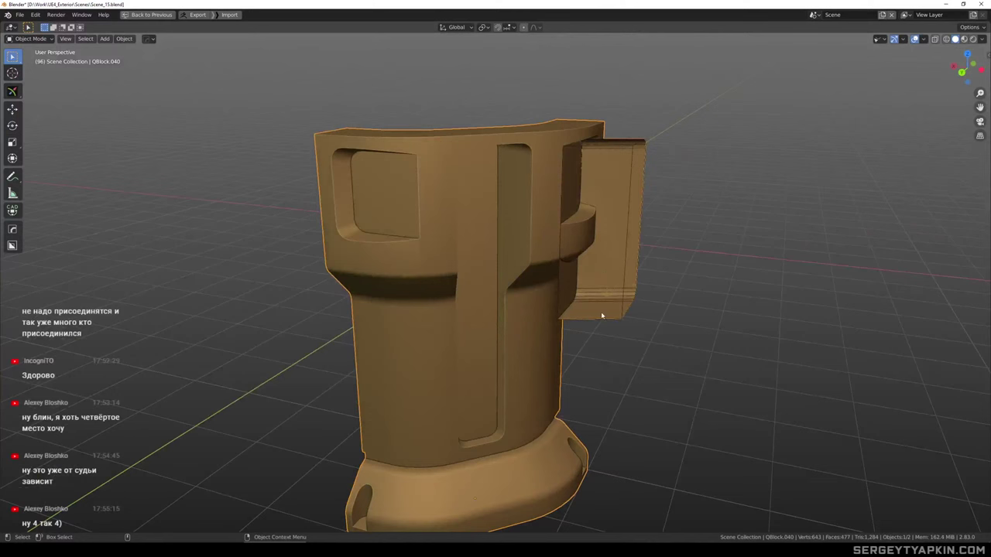
Move the Boolean cutter block down about 0.89 m so it cuts below the existing recess
key(ctrl+grave)
key(ctrl+grave)
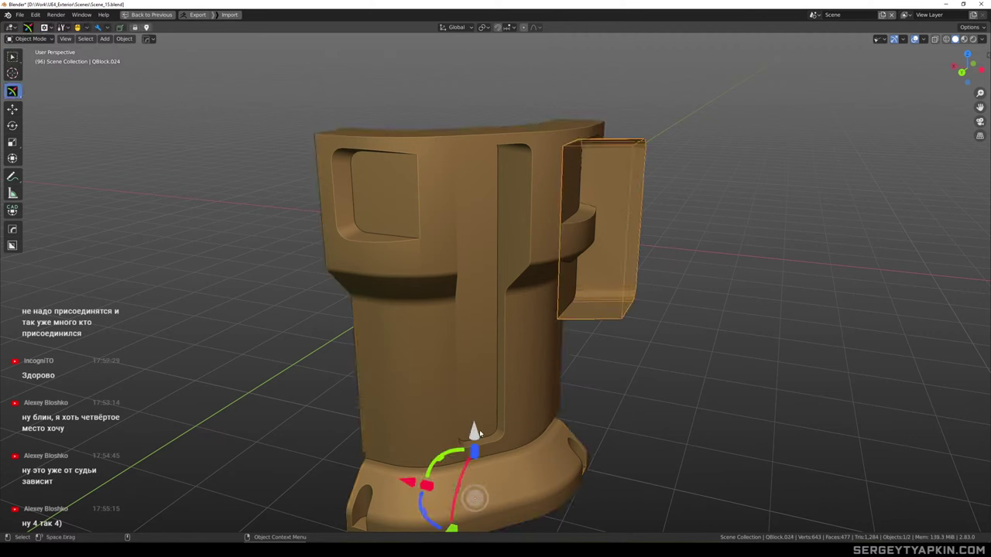
drag(604, 152, 614, 245)
scroll(646, 224, up, 3)
middle_drag(646, 224, 553, 220)
scroll(651, 200, down, 1)
middle_drag(651, 201, 680, 189)
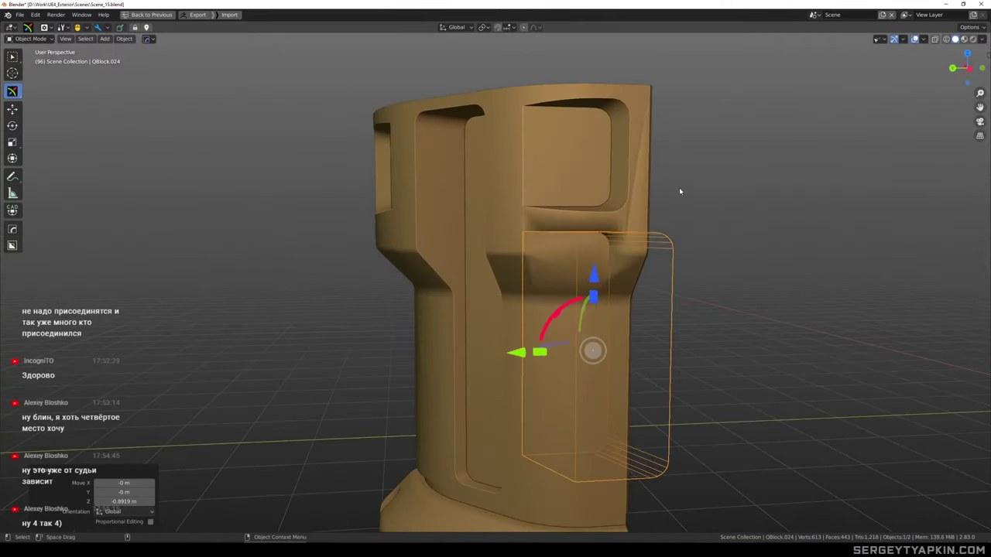
Turn on the wireframe overlay and return from the isolated corner to the full scene
key(F4)
scroll(607, 260, up, 1)
scroll(685, 232, down, 2)
key(KP_Divide)
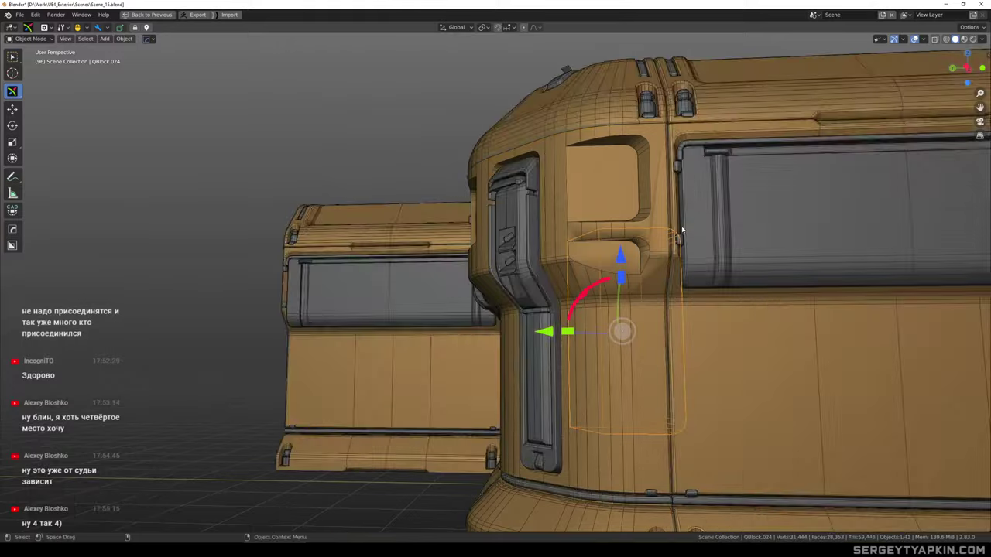
Adjust the cutter block's height slightly along Z beneath the upper recess
scroll(682, 230, down, 2)
middle_drag(682, 230, 597, 210)
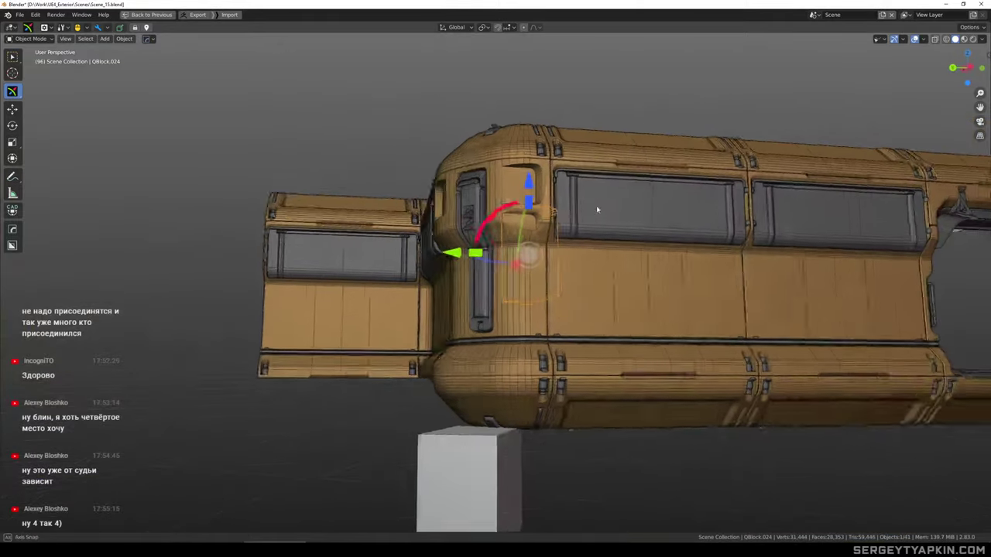
scroll(496, 223, up, 3)
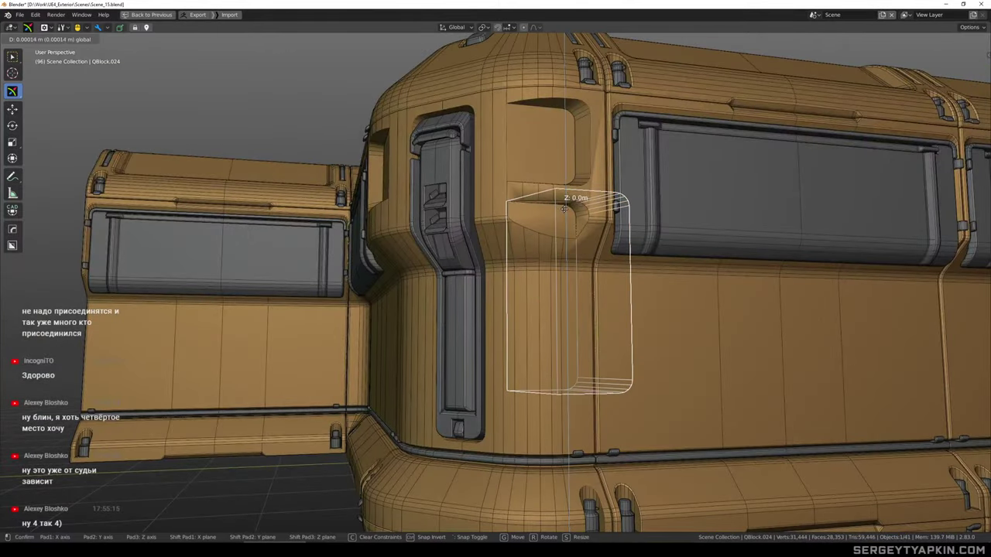
drag(564, 209, 565, 205)
Select the edge loops of the upper recess on the corner shell and delete its back face and side walls
scroll(709, 240, down, 3)
middle_drag(711, 241, 740, 207)
scroll(678, 243, down, 2)
scroll(706, 239, up, 3)
scroll(663, 179, up, 4)
click(670, 172)
key(Tab)
click(673, 167)
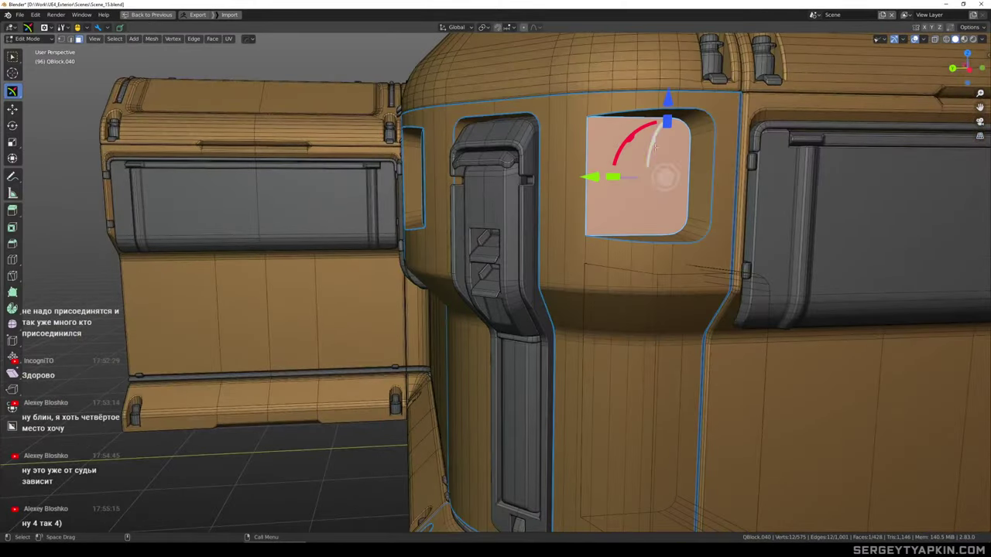
scroll(683, 180, up, 4)
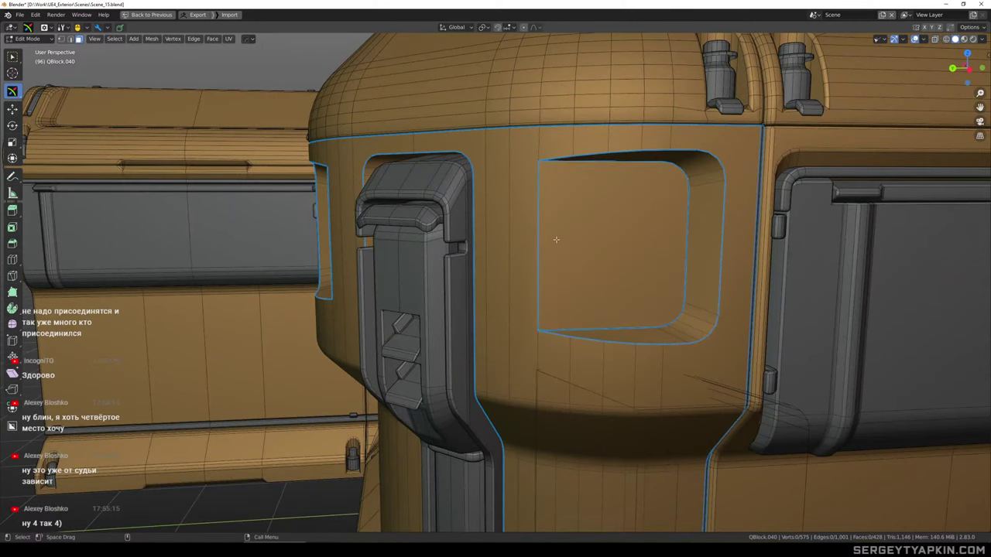
alt+middle_drag(593, 231, 604, 234)
click(652, 227)
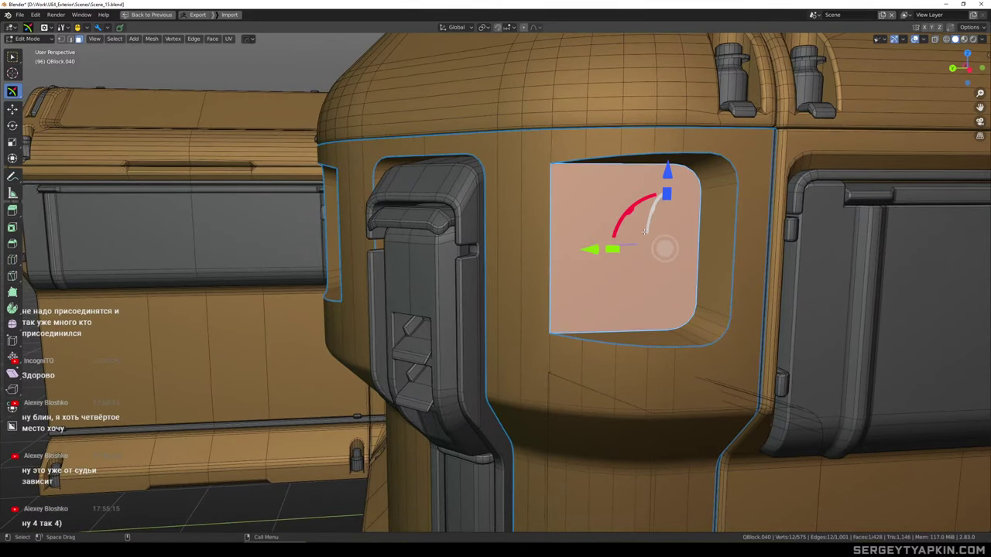
key(2)
ctrl+shift+right_drag(505, 225, 580, 240)
shift+middle_drag(665, 248, 618, 220)
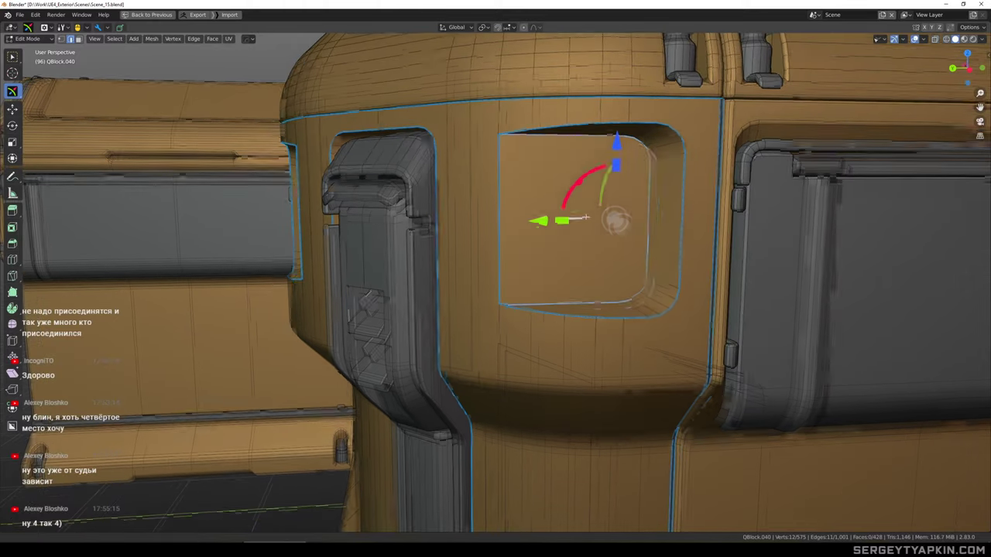
drag(618, 220, 617, 216)
mouse_move(617, 217)
shift+middle_down()
mouse_move(604, 235)
mouse_move(648, 237)
shift+middle_up()
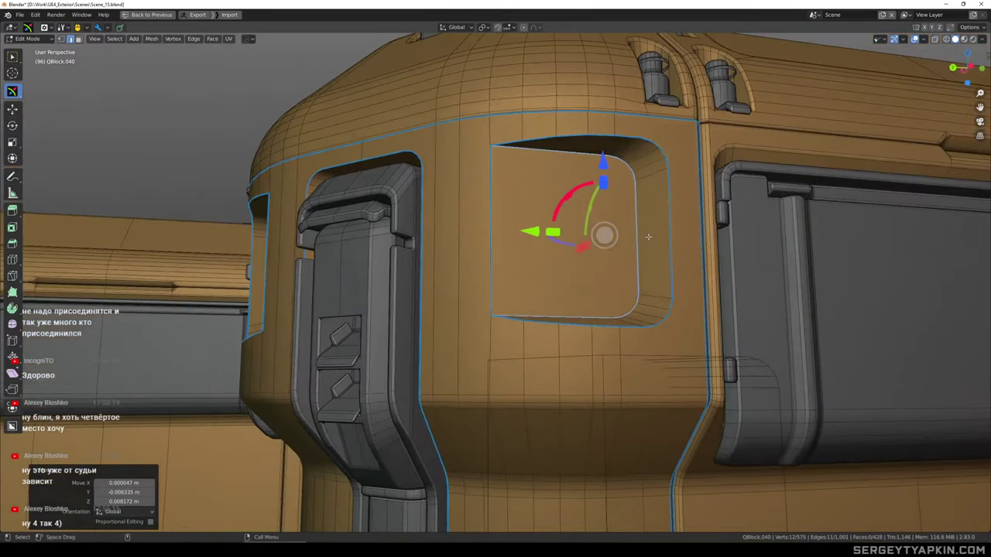
key(x)
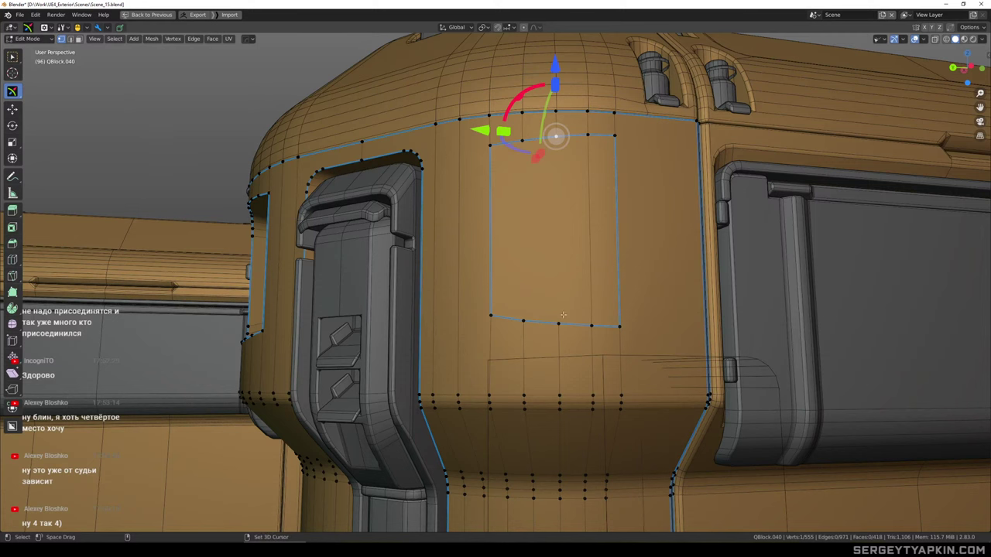
Rebuild the wall across the removed recess as plain curved faces and unmark the leftover sharp vertical edge beside it
shift+right_click(522, 319)
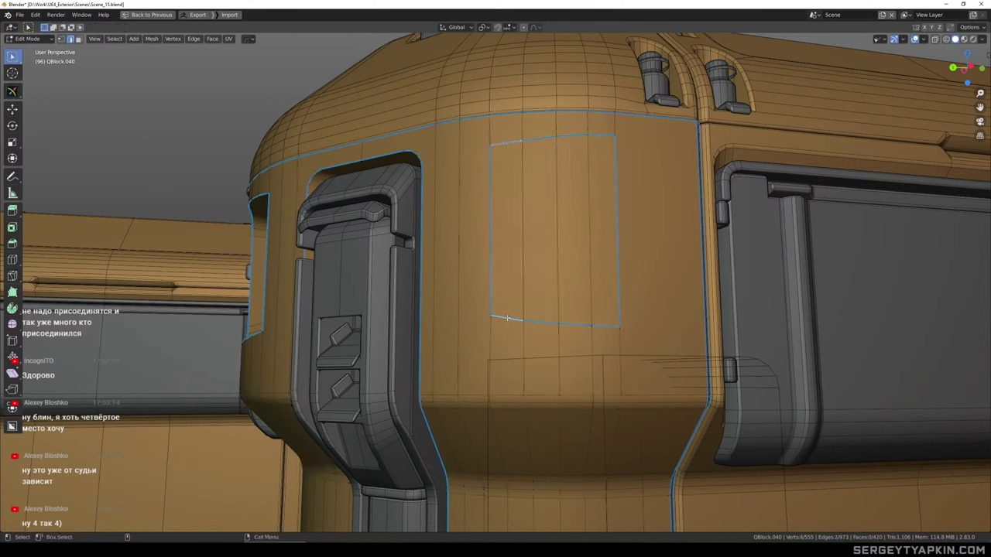
scroll(587, 286, down, 3)
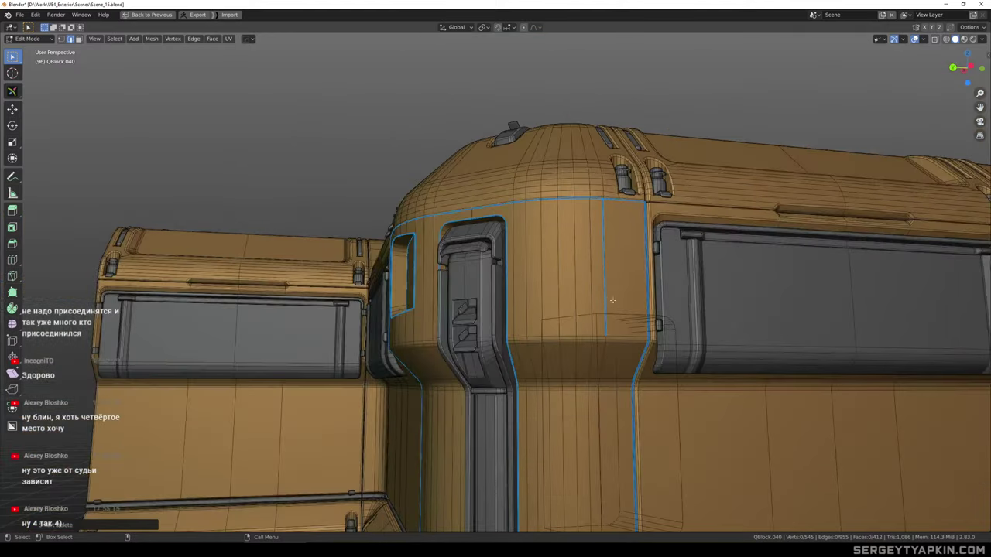
click(608, 277)
key(q)
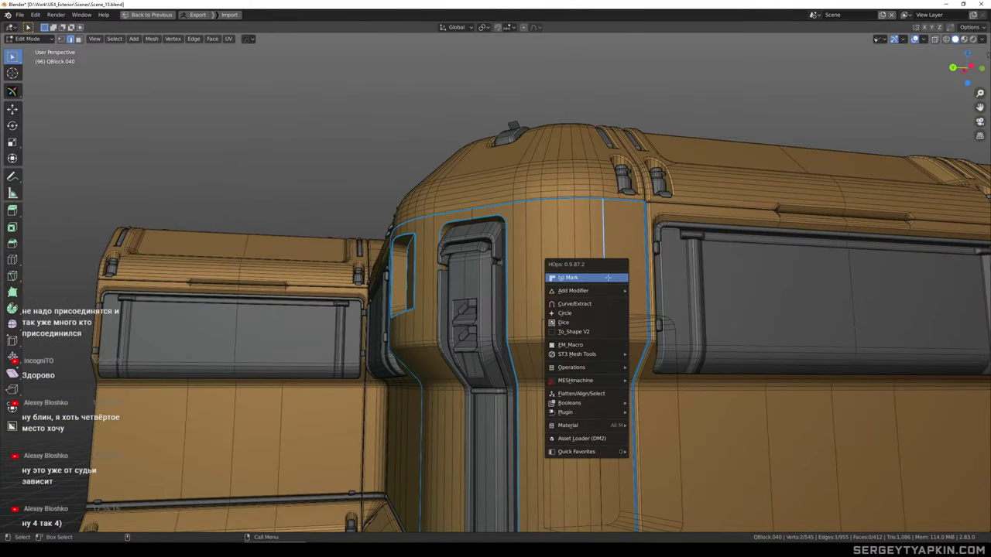
click(607, 278)
Duplicate the cutter block's linked geometry within its mesh and move the copy straight up above the original
key(Tab)
click(633, 315)
scroll(633, 314, down, 2)
shift+middle_drag(633, 314, 592, 265)
scroll(633, 246, up, 3)
key(Tab)
key(ctrl+l)
scroll(638, 282, down, 1)
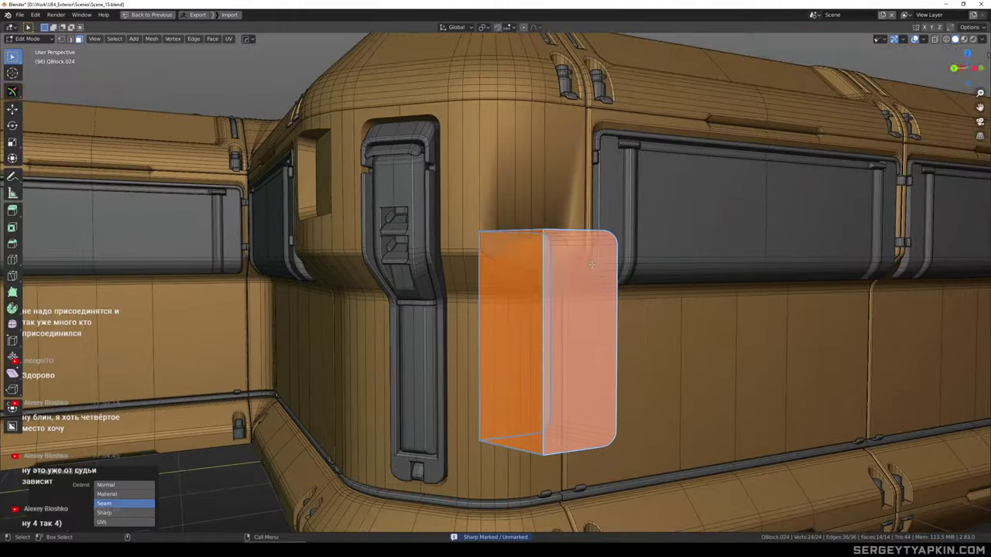
key(shift+d)
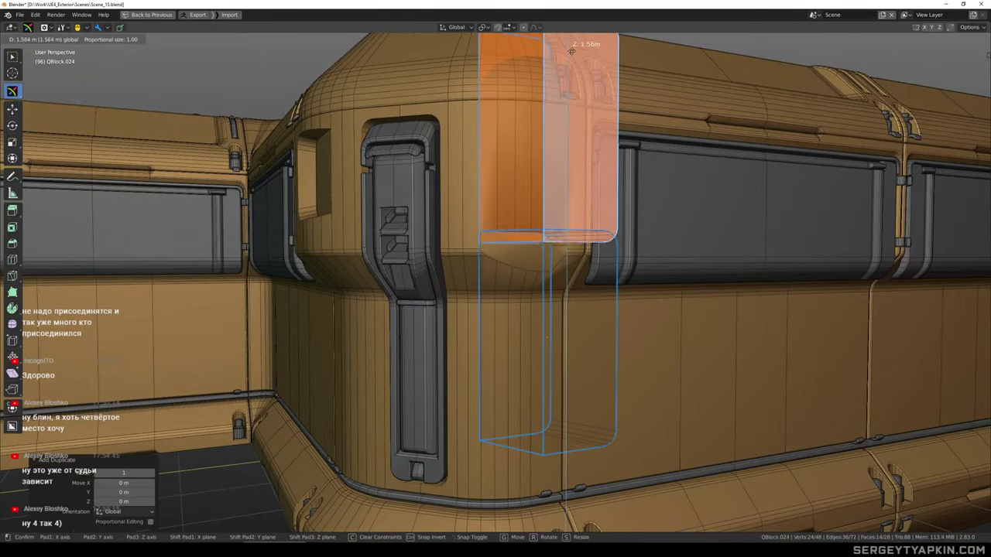
scroll(572, 70, down, 1)
shift+middle_drag(571, 70, 575, 106)
Shorten the upper cutter block by lowering its top vertices about 0.87 m and raising them back about 0.01 m
key(1)
key(alt+z)
mouse_move(664, 263)
ctrl+shift+right_down()
mouse_move(576, 322)
mouse_move(619, 310)
ctrl+shift+right_up()
key(alt+z)
shift+middle_drag(580, 107, 510, 196)
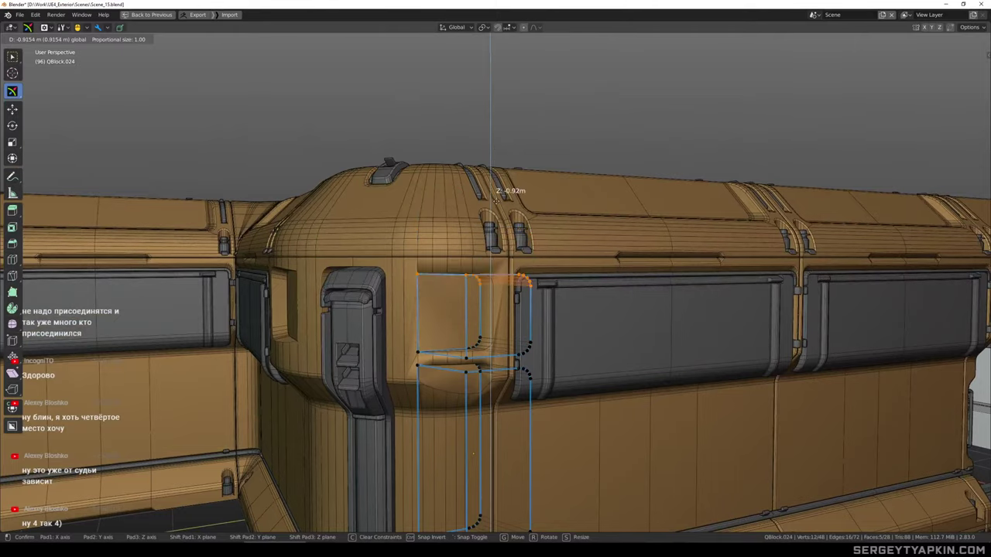
drag(496, 197, 496, 198)
scroll(542, 268, up, 2)
mouse_move(541, 267)
middle_down()
mouse_move(492, 249)
mouse_move(513, 266)
mouse_move(531, 252)
middle_up()
shift+middle_drag(531, 253, 567, 186)
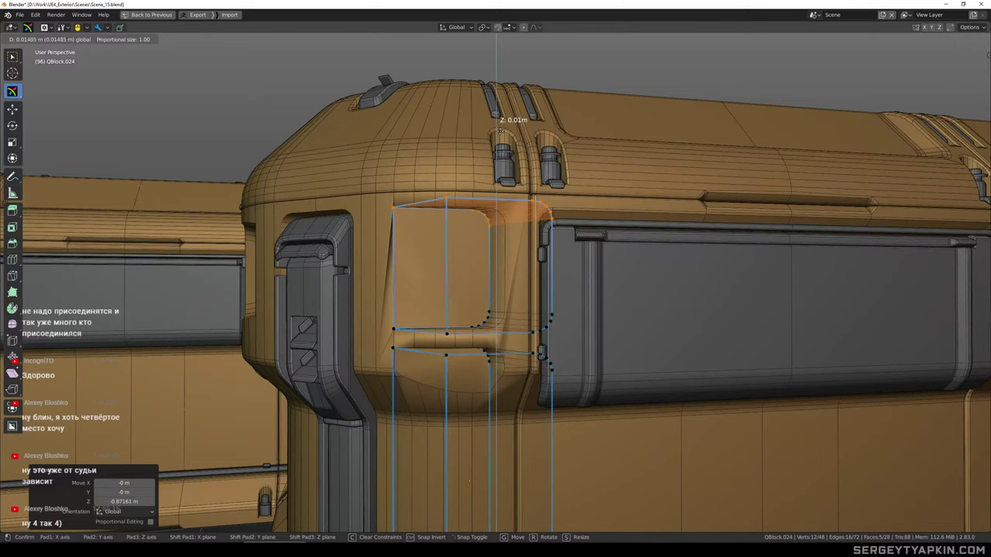
drag(499, 131, 499, 131)
middle_drag(474, 203, 464, 234)
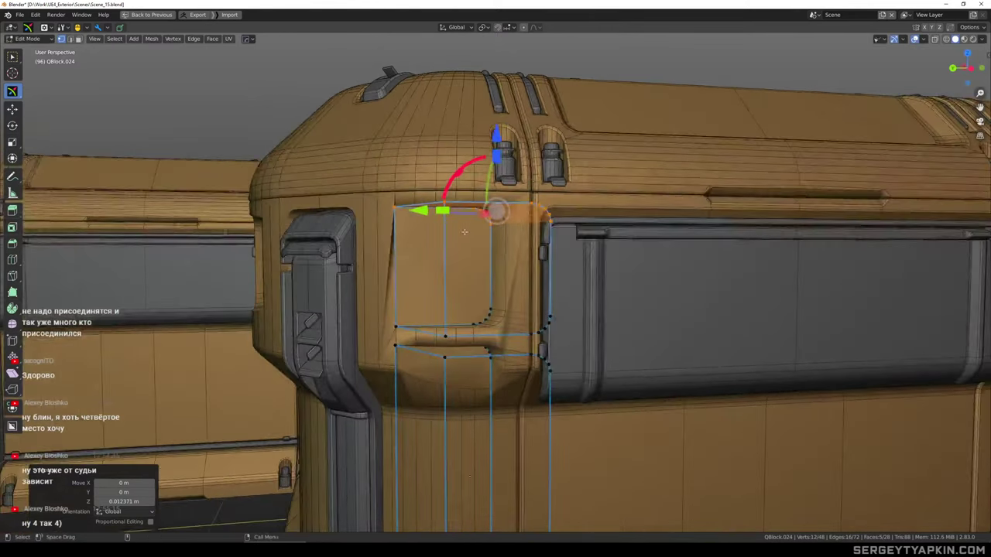
Save the scene and lower the inner top edge path of the upper cutter block by about 0.09 m along Z
scroll(464, 234, up, 3)
key(2)
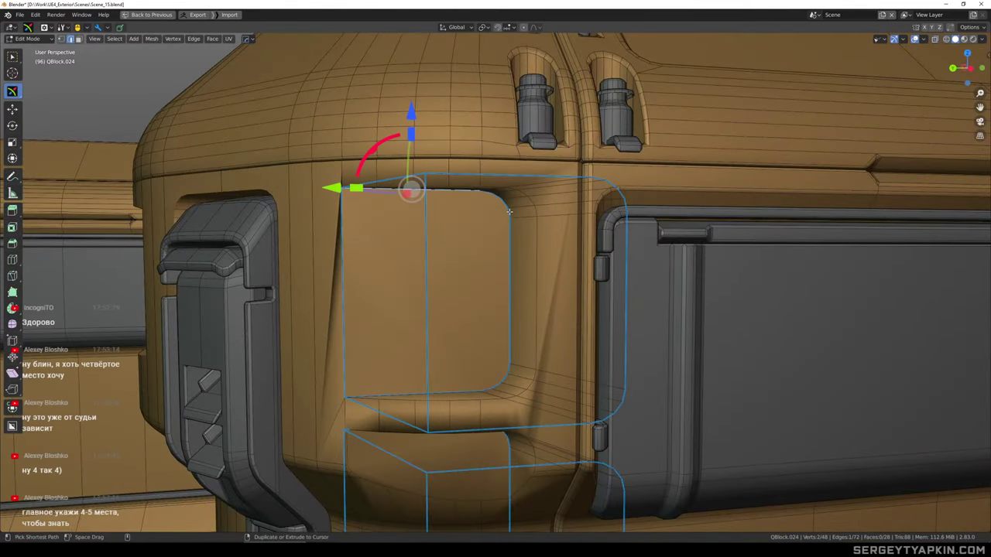
ctrl+click(509, 211)
middle_drag(520, 204, 557, 201)
key(ctrl+s)
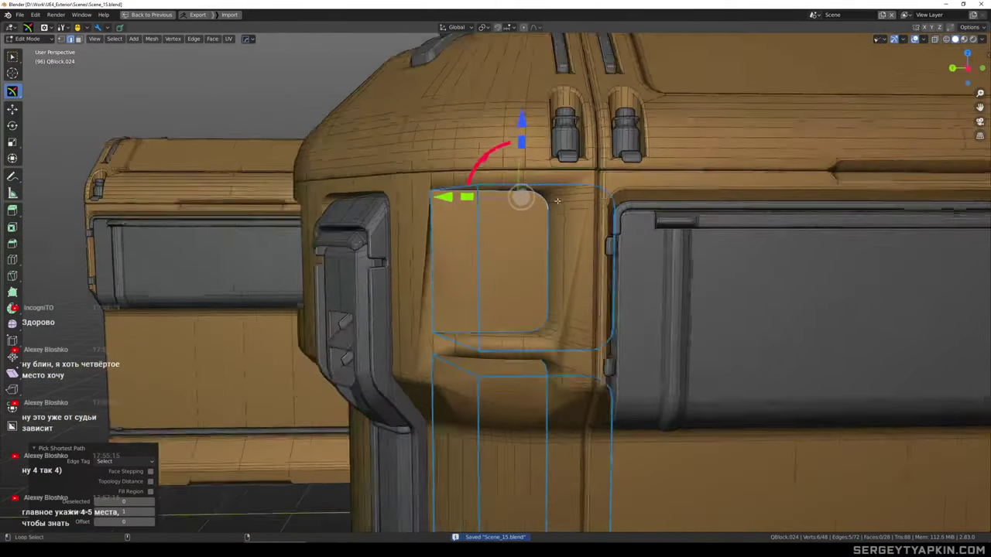
scroll(557, 201, down, 1)
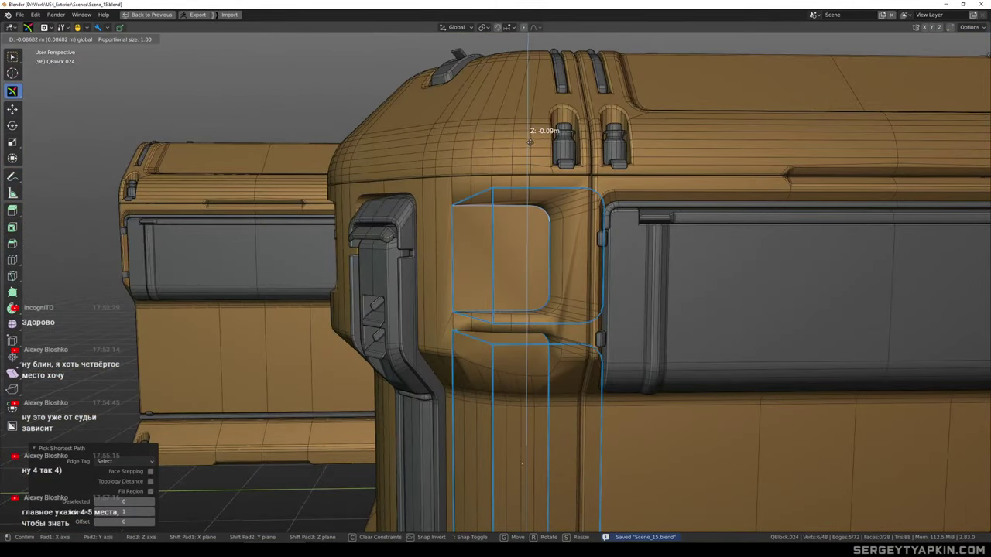
drag(531, 142, 530, 145)
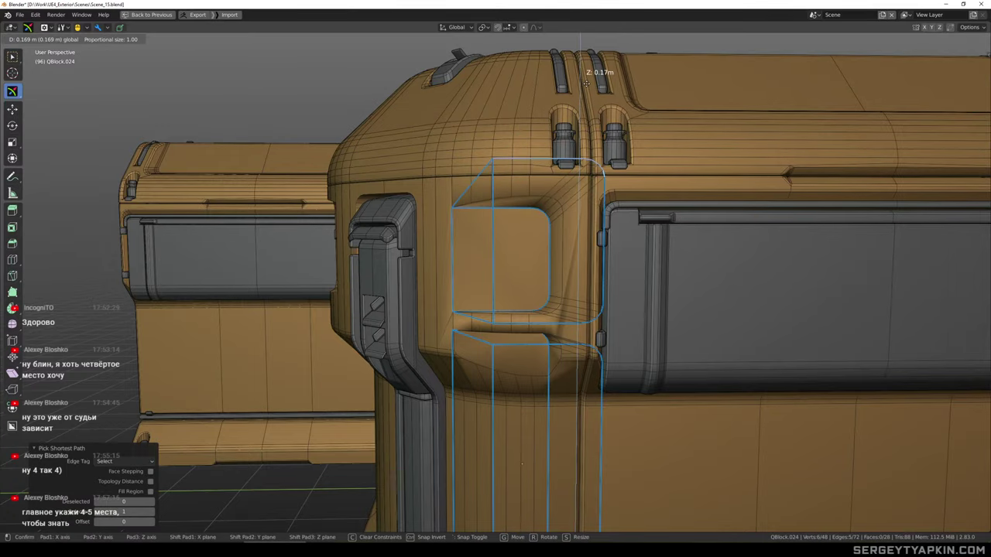
Raise the outer top edges of the upper cutter block about 0.17 m along Z and return to Object Mode
drag(586, 84, 586, 87)
key(Tab)
scroll(580, 207, down, 5)
middle_drag(580, 208, 654, 171)
scroll(537, 299, up, 6)
middle_drag(537, 299, 516, 180)
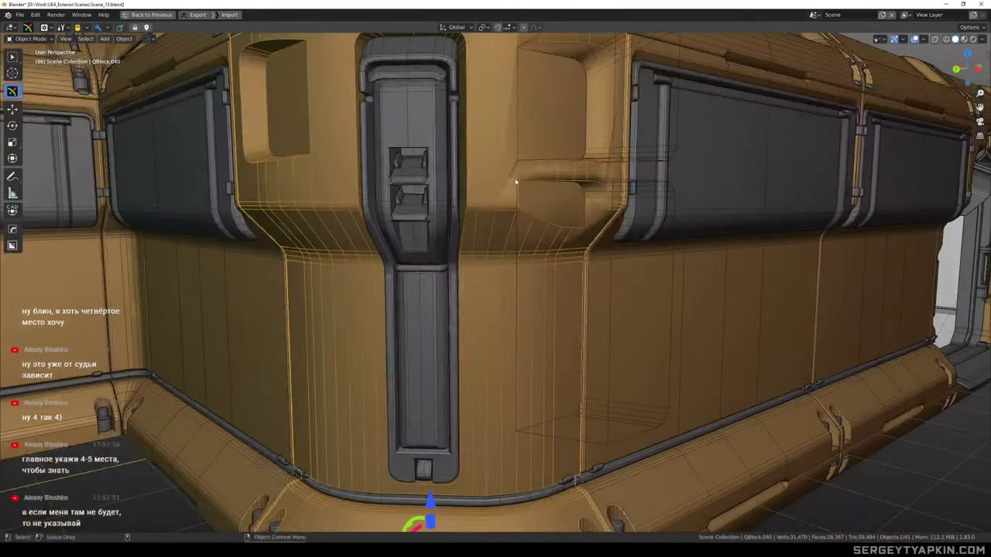
Undo and redo the last change to the corner shell, and examine the recess edges up close and from afar
key(ctrl+z)
scroll(515, 179, up, 3)
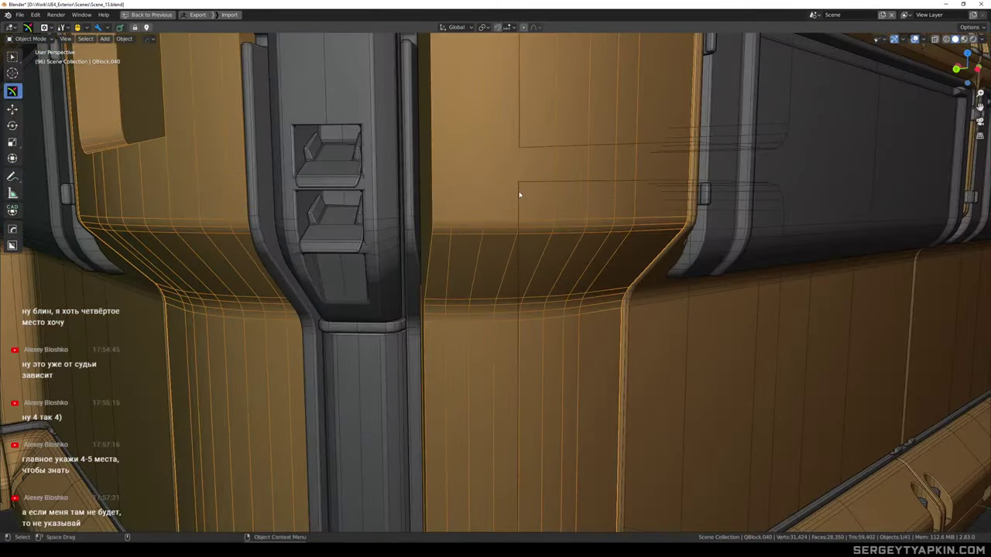
key(ctrl+shift+z)
scroll(530, 194, down, 3)
mouse_move(549, 214)
middle_down()
mouse_move(558, 181)
mouse_move(537, 195)
mouse_move(546, 206)
mouse_move(535, 225)
mouse_move(553, 208)
mouse_move(519, 237)
mouse_move(540, 224)
middle_up()
scroll(555, 197, up, 5)
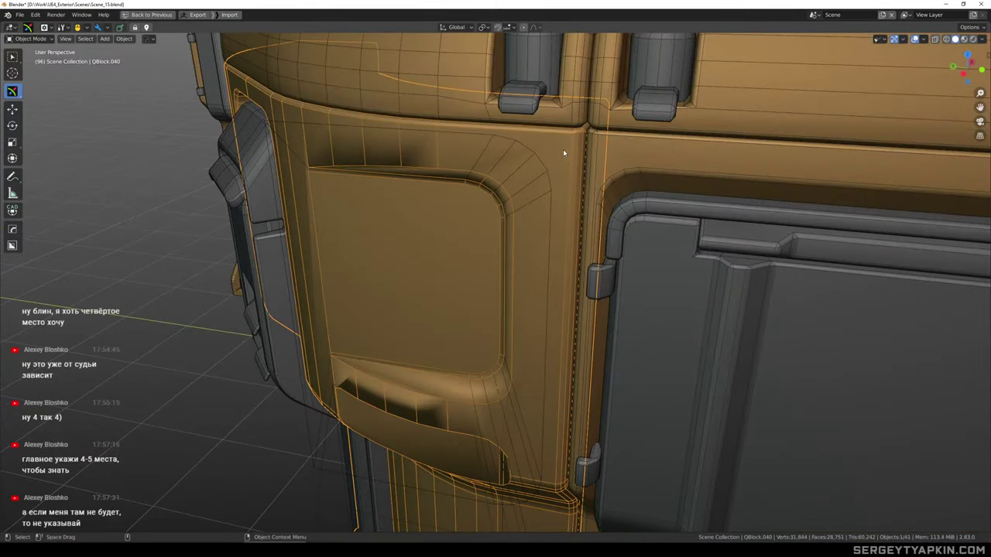
scroll(527, 199, down, 4)
middle_drag(517, 215, 647, 199)
scroll(522, 183, down, 4)
scroll(550, 203, up, 2)
Try to shift the upper cutter block about 0.12 m along negative Y and stretch its side towards the latch
click(628, 213)
key(w)
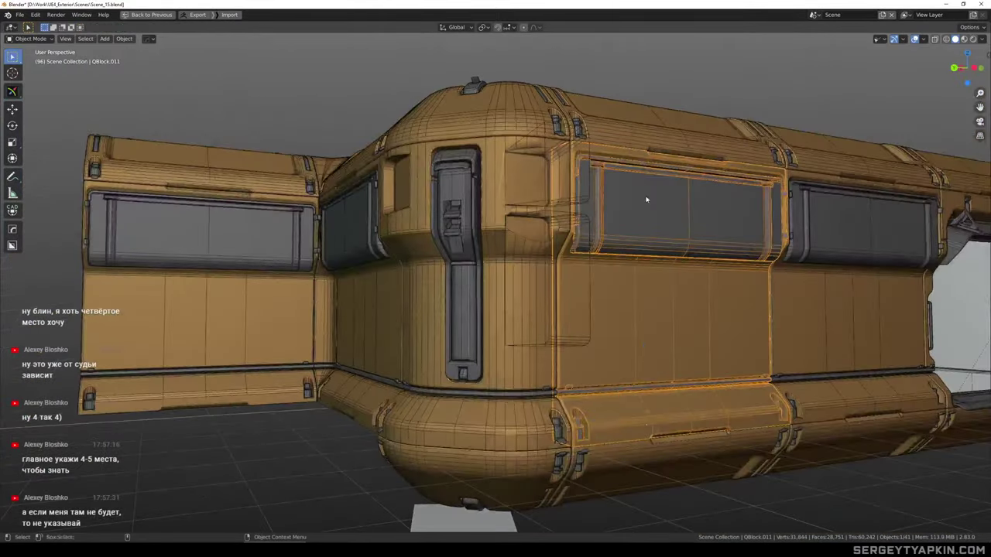
middle_drag(544, 222, 548, 173)
scroll(567, 202, up, 2)
key(Tab)
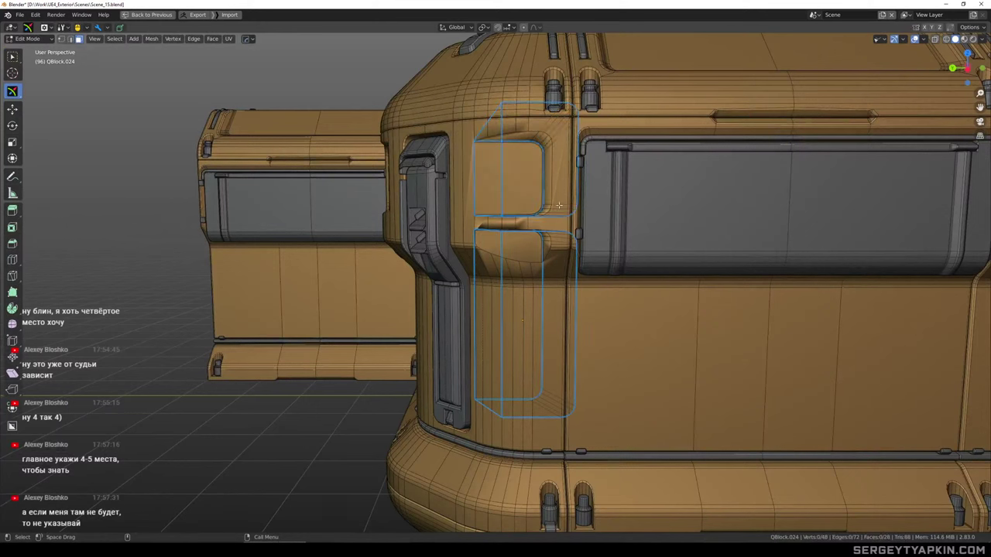
double_click(555, 194)
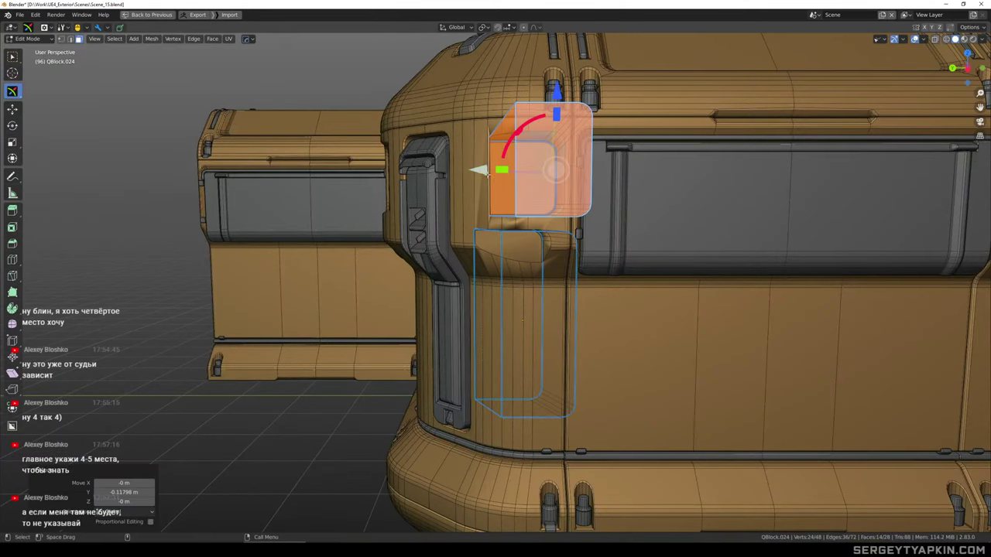
click(488, 174)
drag(426, 168, 370, 159)
key(Tab)
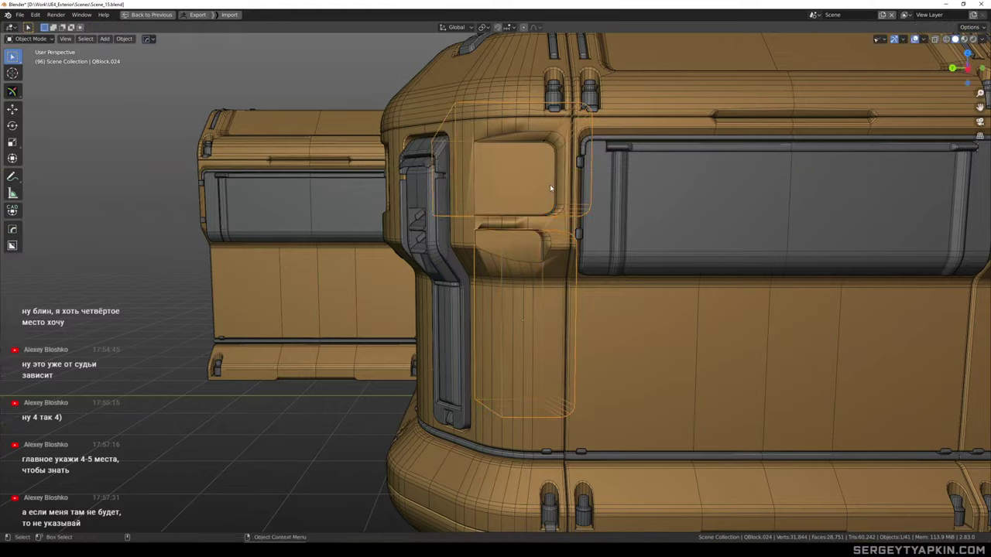
Inspect the two corner recesses and the upper cutter block from the side and from above
scroll(564, 178, down, 2)
mouse_move(579, 168)
middle_down()
mouse_move(549, 159)
mouse_move(632, 178)
mouse_move(642, 194)
mouse_move(620, 206)
mouse_move(583, 166)
middle_up()
key(Tab)
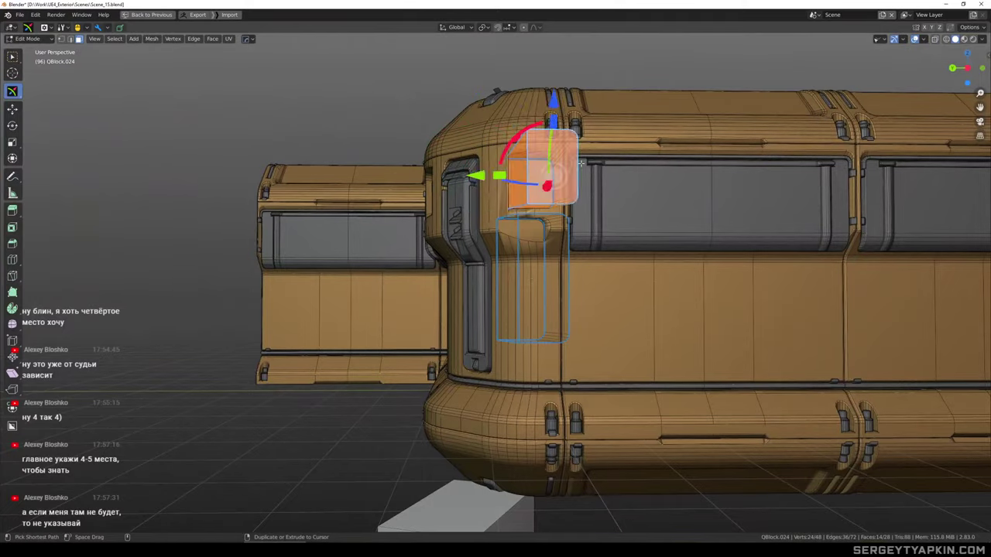
key(Tab)
middle_drag(570, 185, 606, 147)
middle_drag(565, 195, 546, 219)
scroll(495, 205, up, 3)
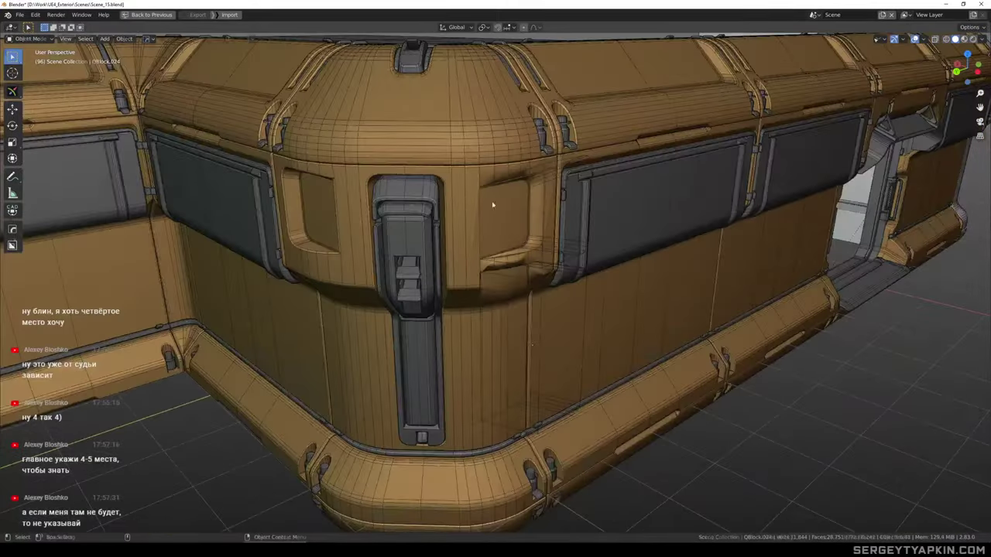
key(Tab)
key(Tab)
Apply the corner shell's Boolean difference modifier that uses the QBlock.024 cutter
scroll(473, 206, up, 2)
click(480, 201)
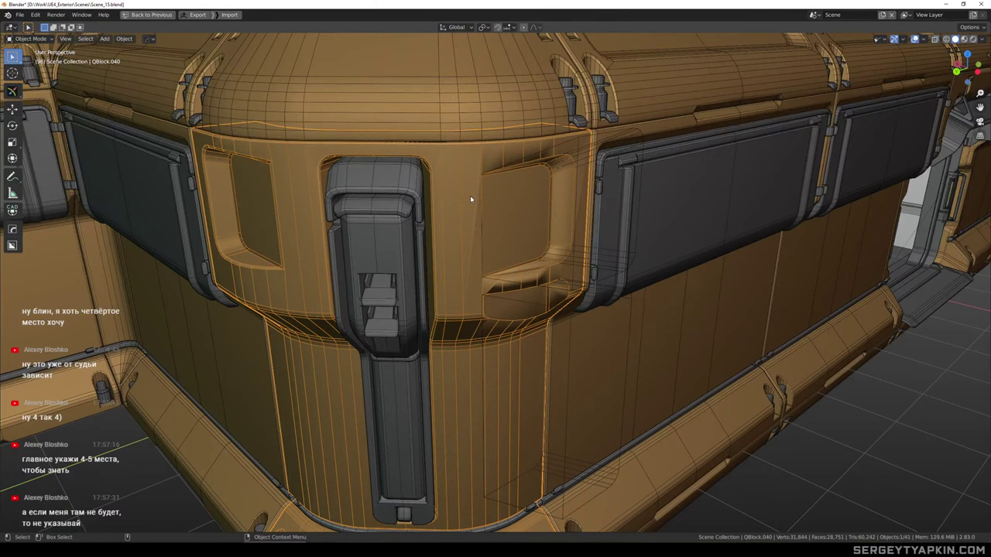
key(ctrl+grave)
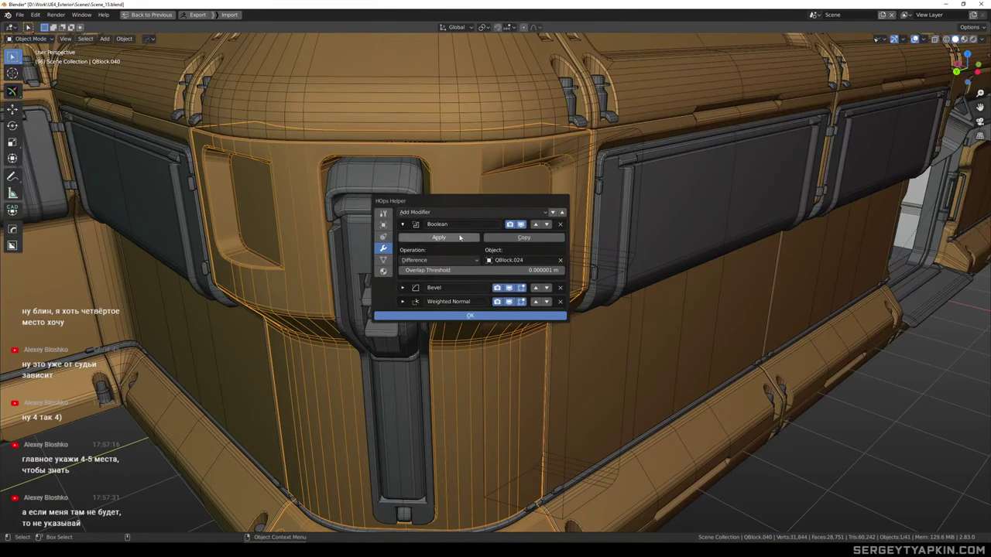
click(459, 238)
click(841, 404)
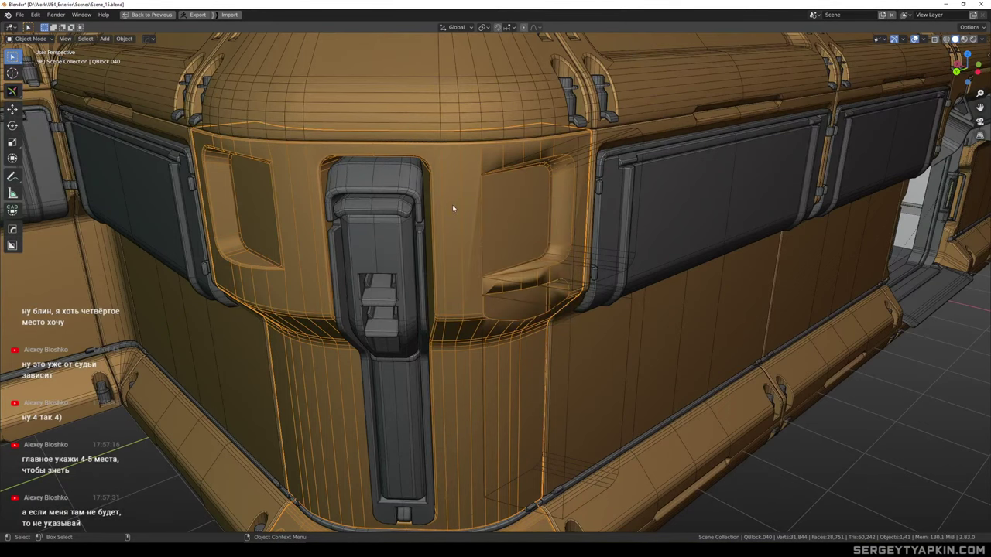
Isolate the corner shell and knife a short cut from the lower recess's upper corner across the adjacent narrow face
key(KP_Divide)
middle_drag(503, 260, 483, 232)
scroll(471, 277, up, 4)
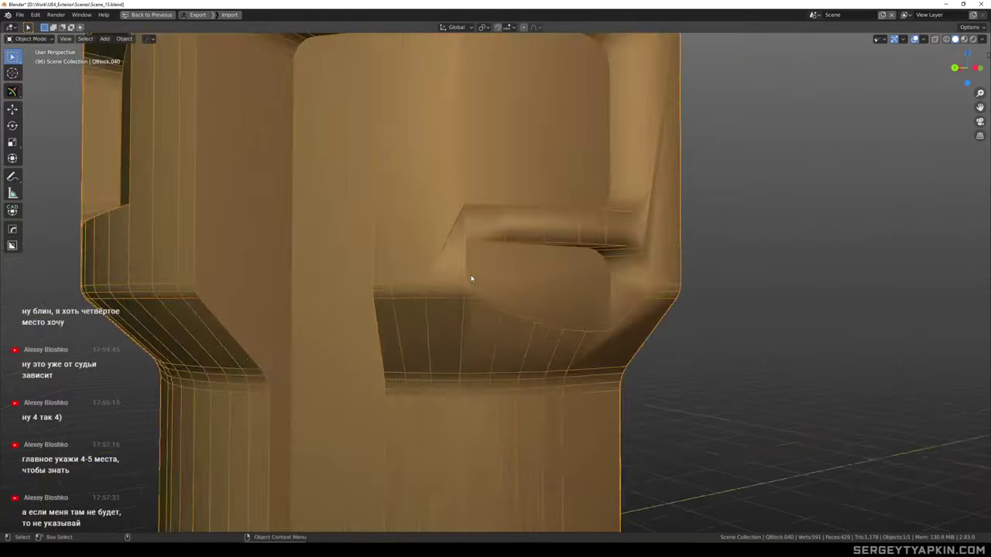
key(Tab)
scroll(470, 264, up, 4)
scroll(495, 183, down, 2)
scroll(496, 183, up, 4)
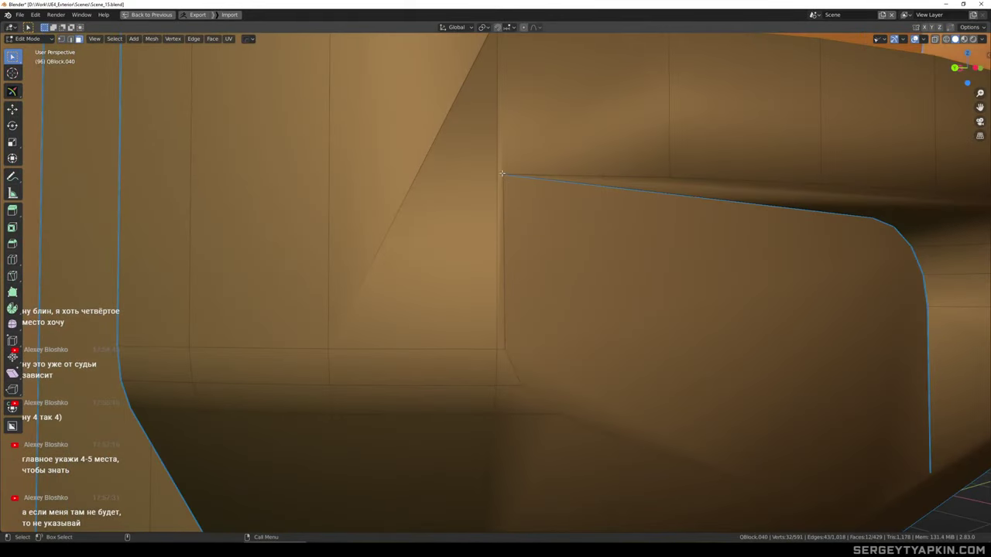
key(k)
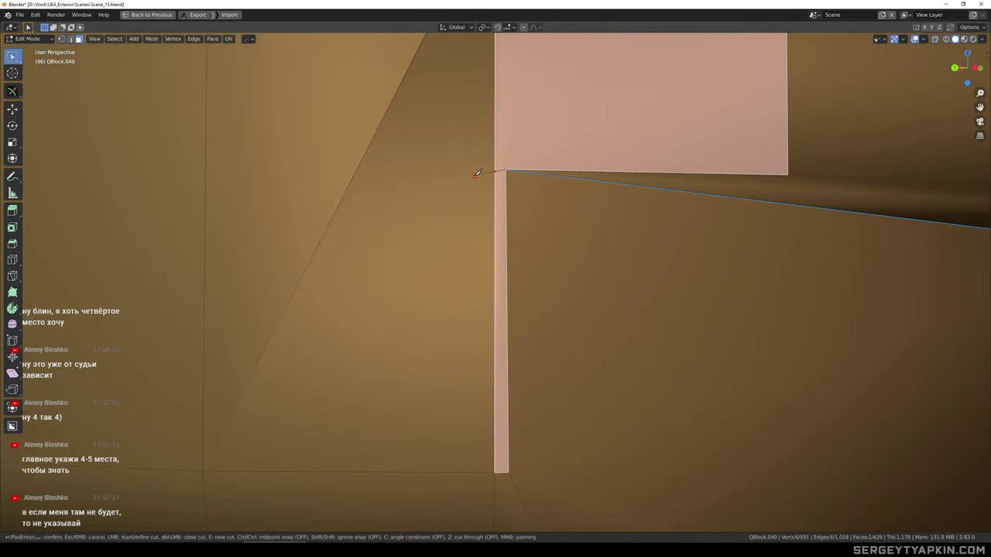
key(space)
Collapse the short edges at the upper and lower ends of the narrow sliver face beside the lower recess
key(2)
click(502, 172)
scroll(501, 209, down, 4)
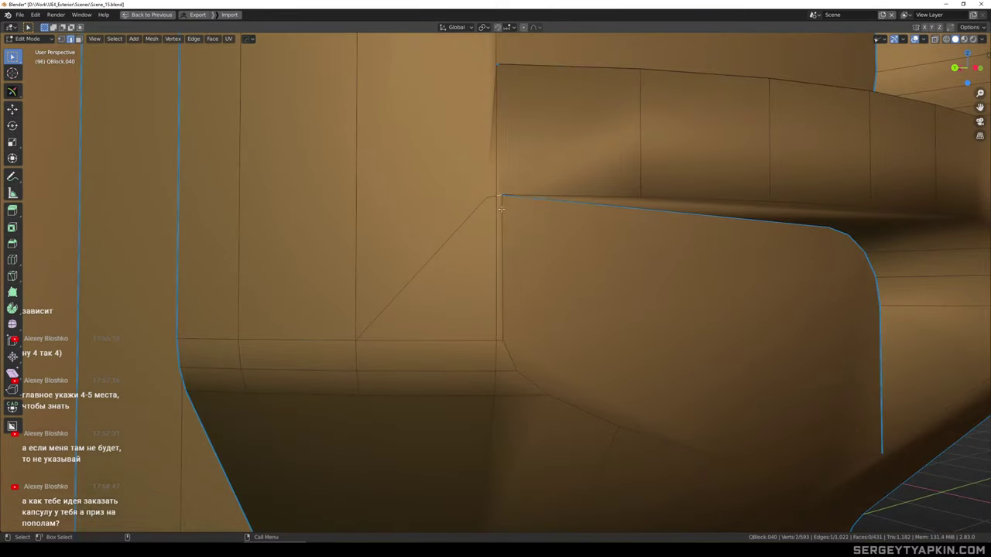
key(m)
key(c)
scroll(500, 339, up, 2)
click(500, 341)
key(m)
key(c)
scroll(508, 338, down, 3)
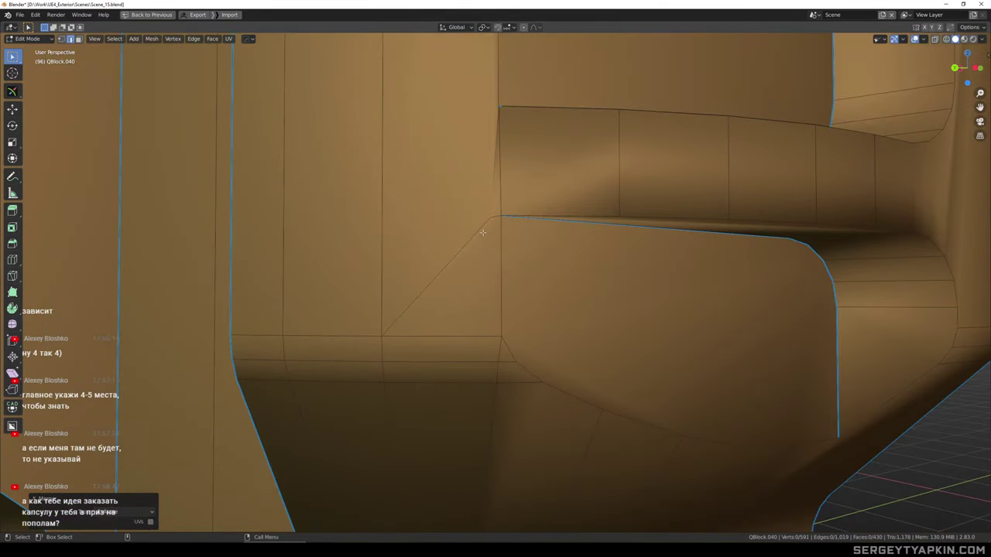
Collapse the nearly coincident vertices at the upper recess's lower corner, where it meets the bar between the recesses
click(483, 233)
scroll(486, 225, down, 4)
scroll(495, 161, up, 6)
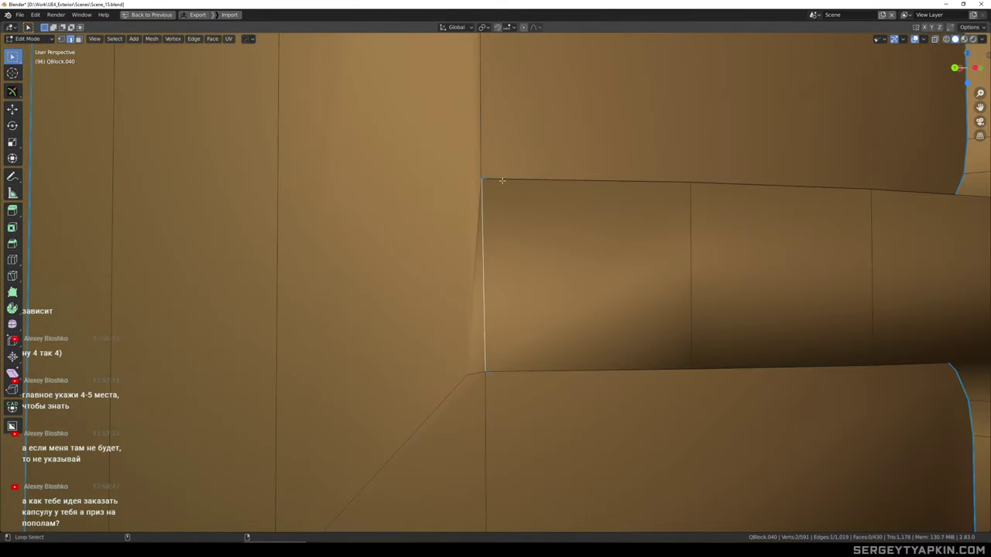
alt+drag(502, 180, 498, 198)
scroll(499, 199, up, 3)
scroll(499, 198, down, 3)
scroll(499, 198, up, 5)
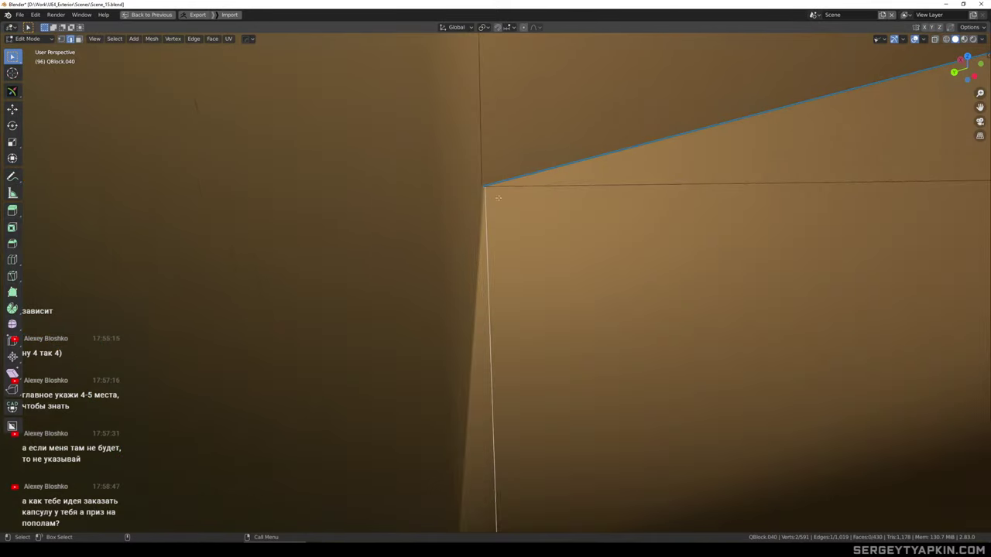
key(1)
mouse_move(507, 187)
ctrl+right_down()
mouse_move(473, 194)
mouse_move(510, 210)
ctrl+right_up()
key(m)
key(c)
Collapse the nearly coincident vertices at the upper recess's upper corner on its straight vertical side
scroll(512, 203, down, 6)
mouse_move(517, 173)
alt+mouse_down()
mouse_move(524, 142)
mouse_move(520, 290)
alt+mouse_up()
scroll(524, 142, down, 5)
scroll(523, 186, up, 6)
ctrl+right_drag(529, 218, 510, 239)
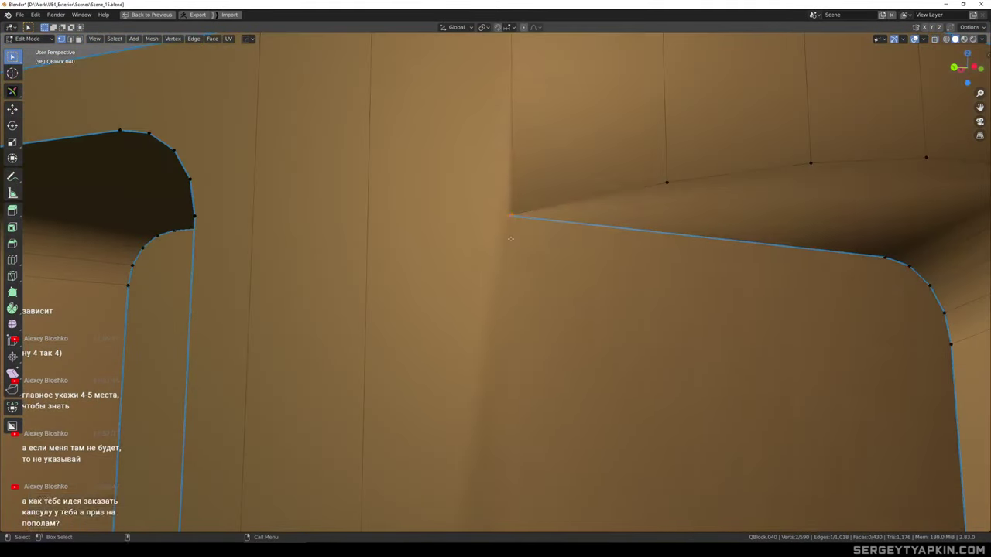
key(m)
key(c)
Remove the stray diagonal edge running from the lower recess's upper corner across the adjacent narrow face
scroll(537, 233, down, 6)
alt+shift+drag(596, 267, 591, 185)
scroll(586, 314, up, 5)
mouse_move(602, 271)
alt+mouse_down()
mouse_move(616, 265)
mouse_move(581, 254)
mouse_move(601, 257)
alt+mouse_up()
scroll(617, 265, down, 5)
scroll(570, 261, up, 10)
key(2)
click(561, 263)
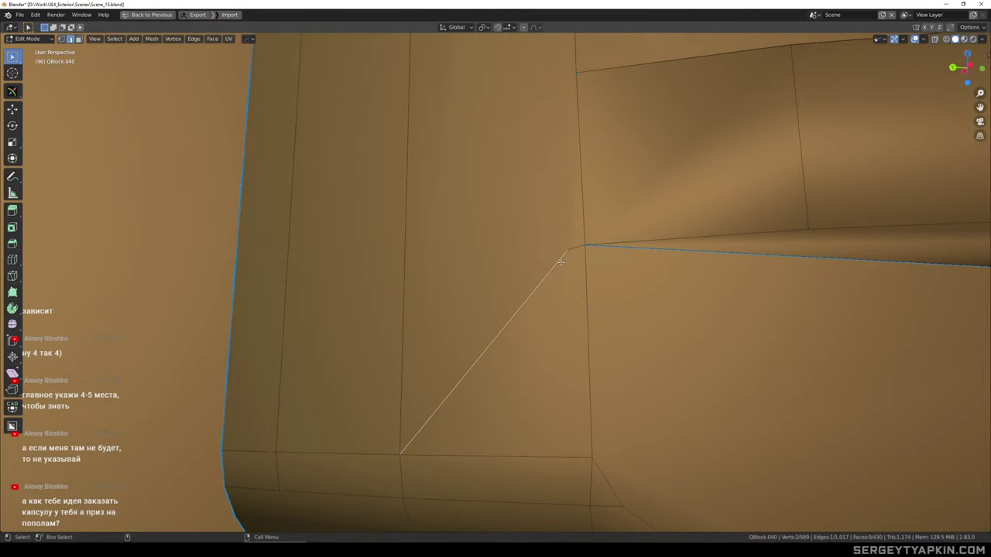
scroll(560, 263, down, 10)
alt+drag(561, 263, 522, 242)
middle_drag(522, 241, 549, 233)
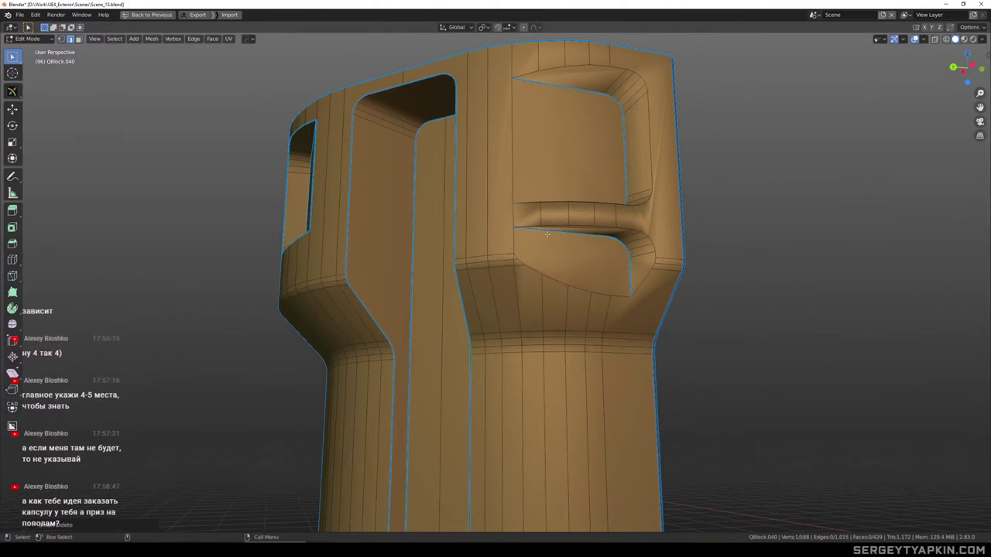
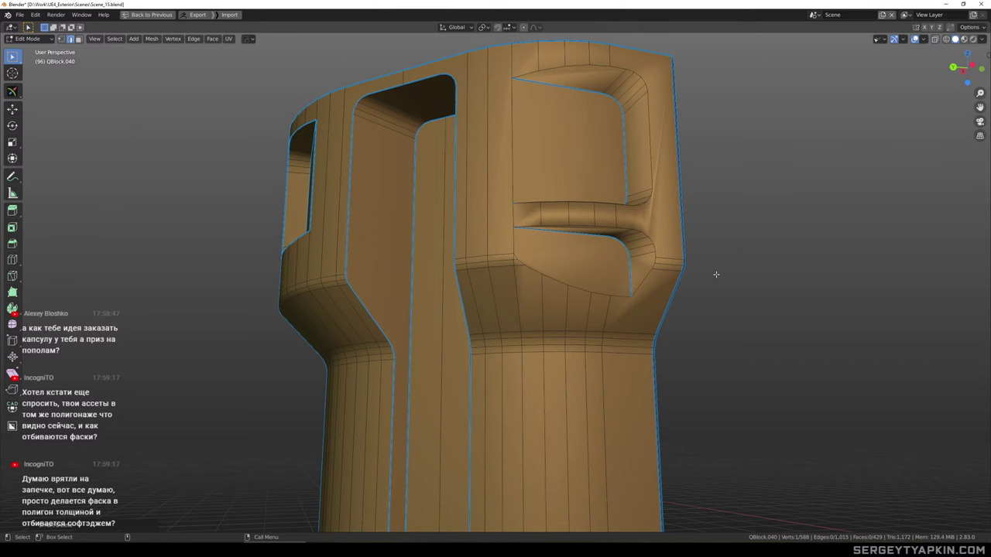
Mark the edges of the lower recess's upper wall, rounded corner and side wall faces as sharp
scroll(616, 240, up, 4)
scroll(498, 210, down, 1)
key(3)
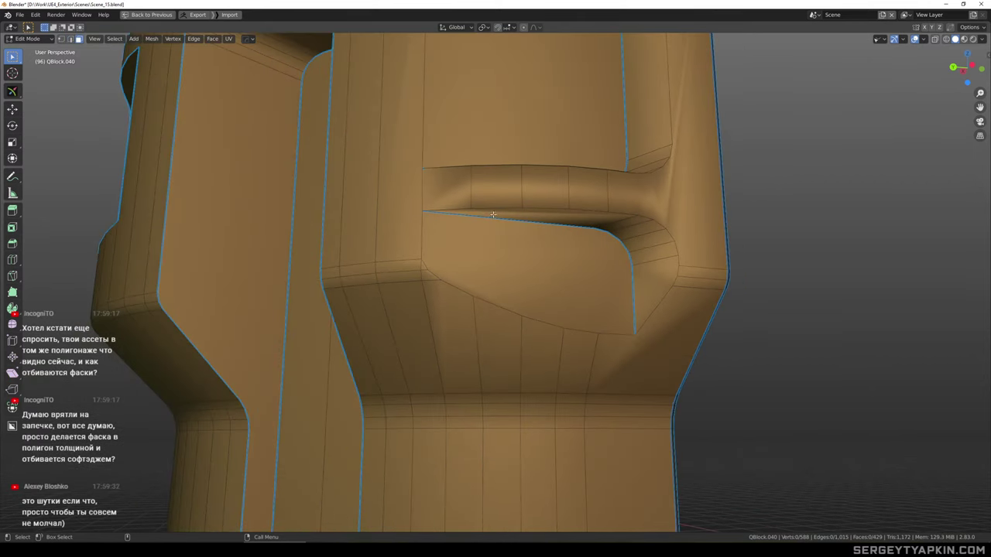
click(494, 215)
scroll(640, 281, up, 2)
ctrl+click(637, 275)
scroll(638, 275, down, 3)
key(q)
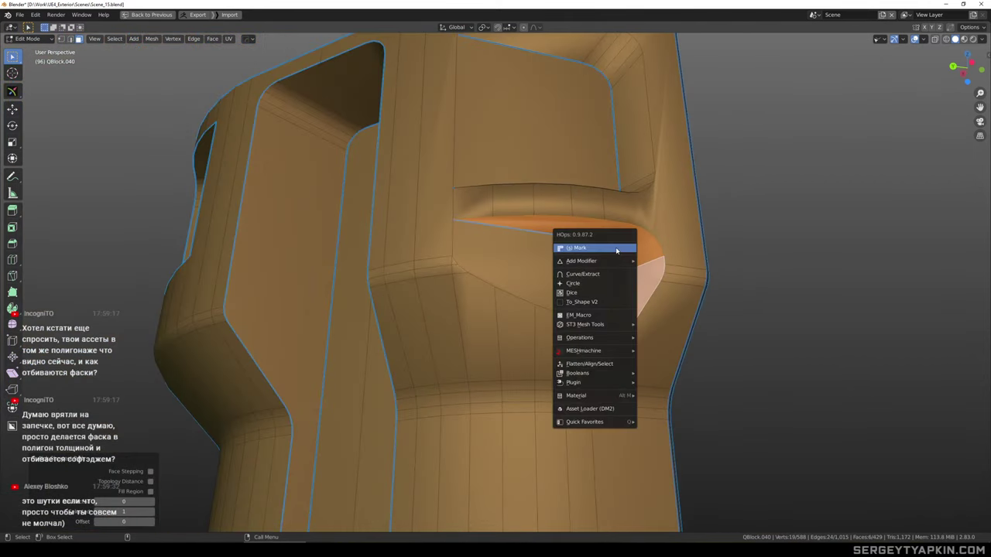
click(618, 248)
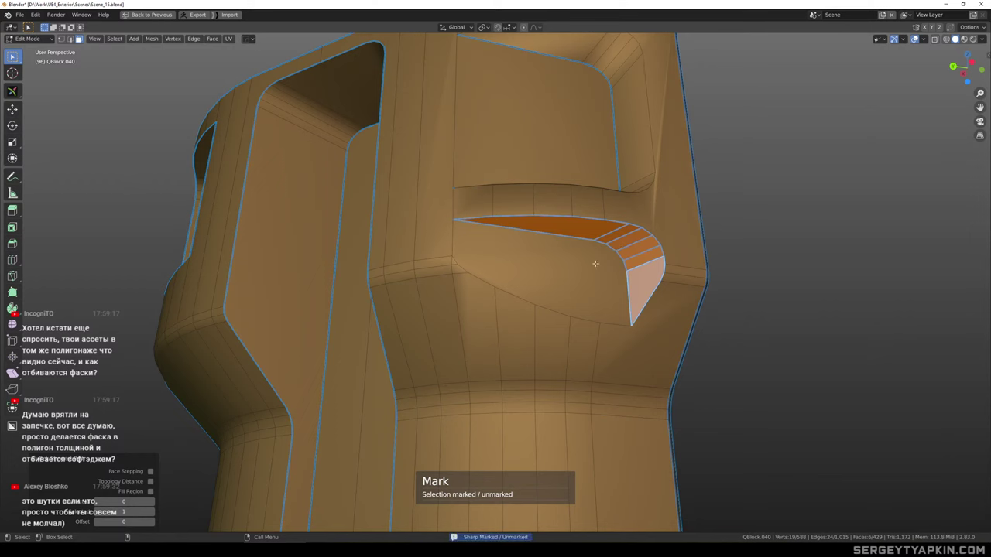
Clear the sharp marks from the cross edges inside the lower recess's rounded corner
key(2)
ctrl+alt+click(606, 232)
scroll(642, 255, up, 2)
key(q)
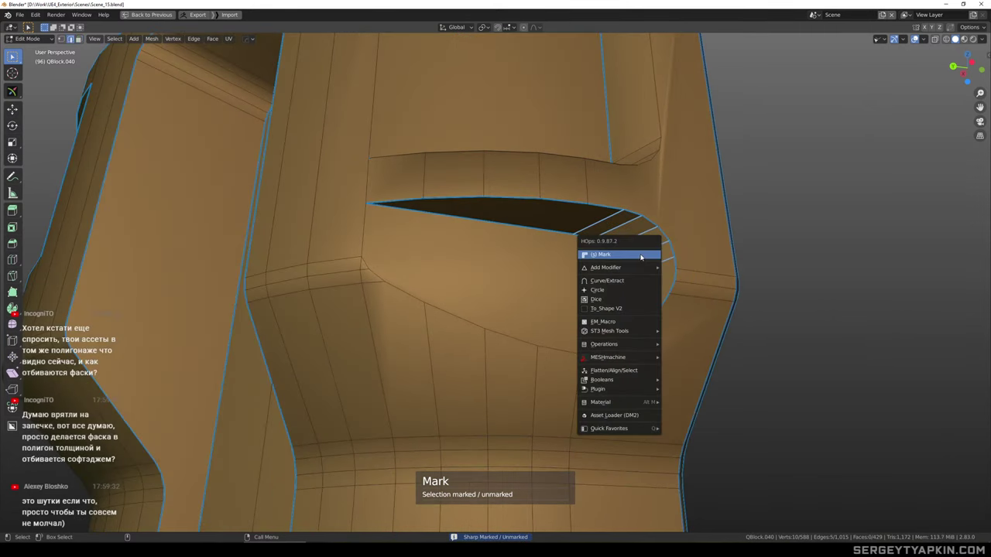
click(642, 254)
Mark the whole outline of the lower recess's back face as sharp
key(3)
click(555, 287)
scroll(555, 287, down, 3)
middle_drag(555, 288, 526, 276)
scroll(526, 276, up, 2)
key(1)
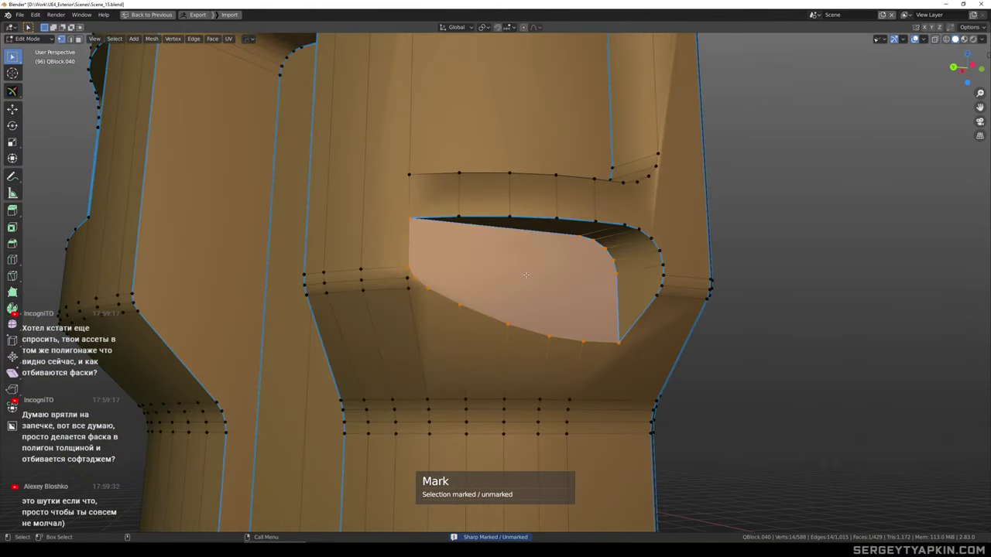
key(3)
key(q)
click(528, 280)
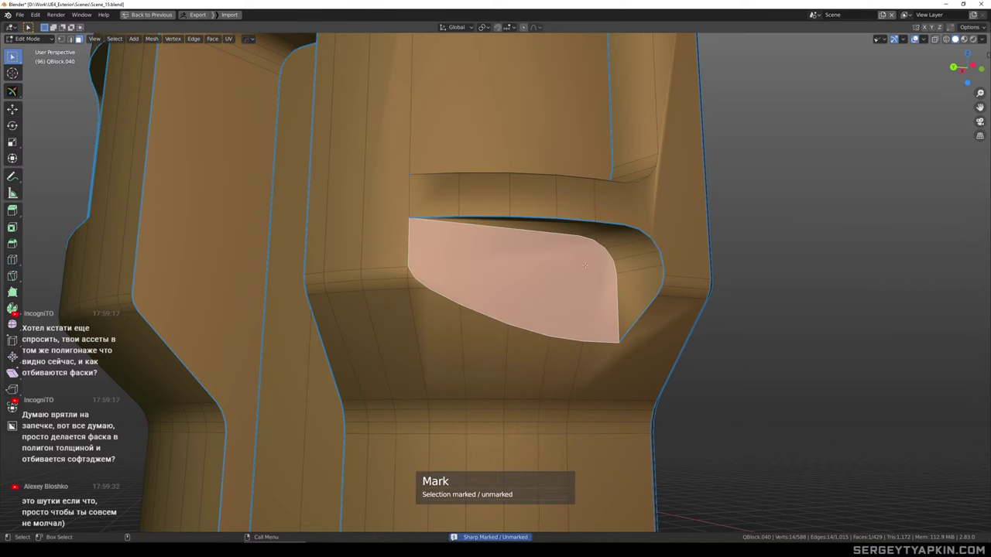
key(q)
click(586, 268)
scroll(567, 265, down, 2)
click(559, 191)
middle_drag(559, 190, 615, 232)
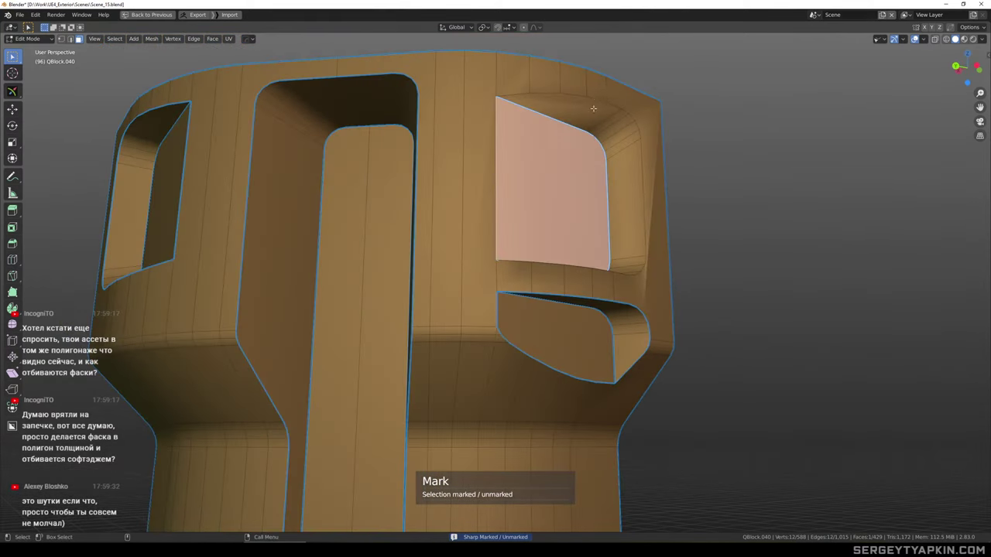
click(595, 87)
click(598, 117)
middle_drag(598, 117, 592, 233)
ctrl+click(587, 261)
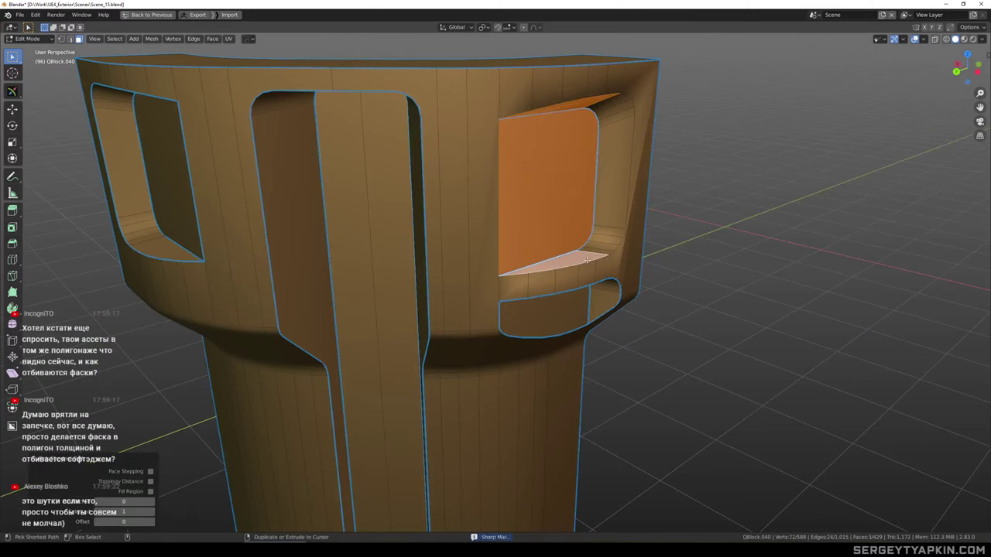
Select the upper recess's inner wall faces from the lower wall around to the upper wall and mark their edges sharp
click(592, 257)
ctrl+click(614, 202)
alt+middle_drag(615, 203, 602, 161)
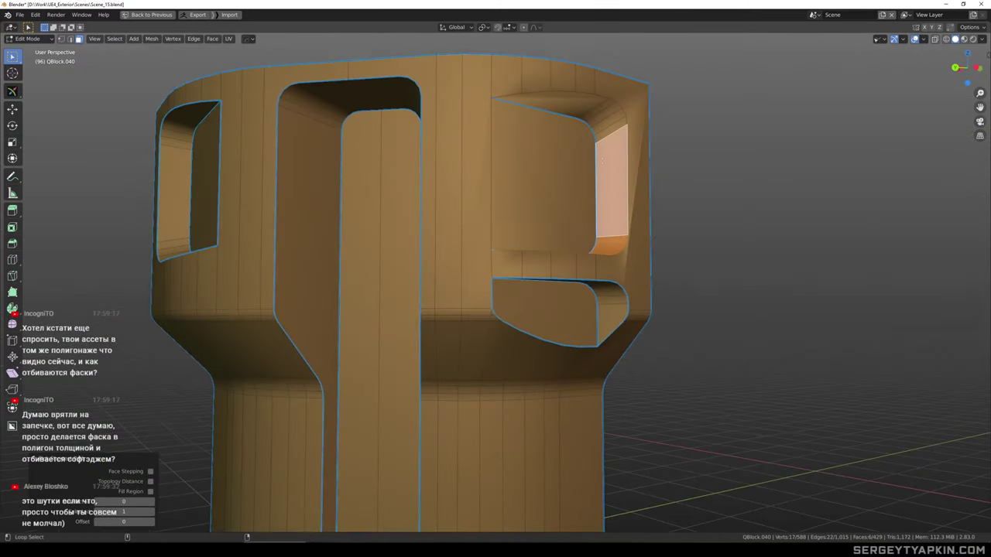
ctrl+click(579, 107)
key(q)
click(578, 107)
key(q)
click(578, 108)
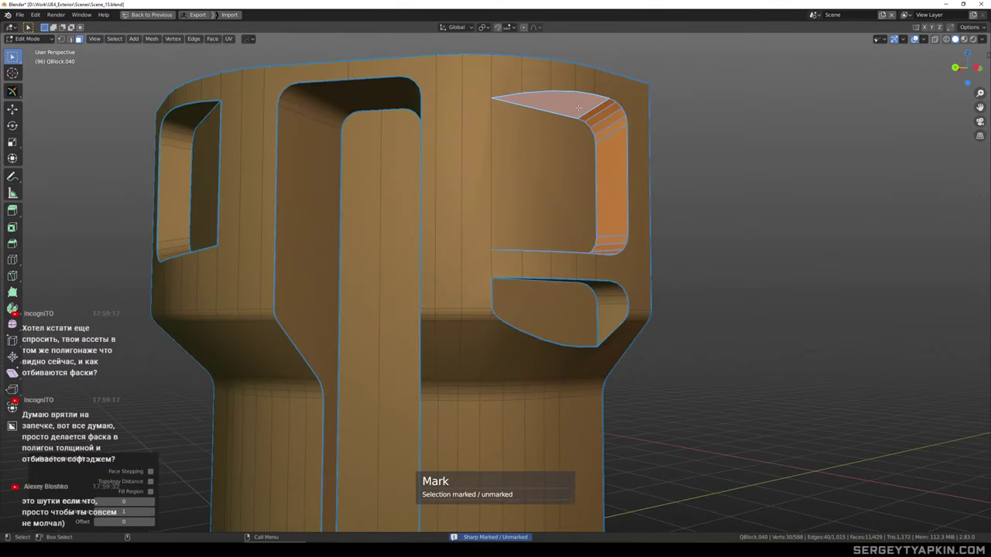
Clear the sharp marks from the faces of the upper recess's upper and lower rounded corners
click(598, 117)
middle_drag(598, 117, 611, 167)
ctrl+click(608, 133)
key(q)
click(610, 167)
scroll(601, 230, up, 3)
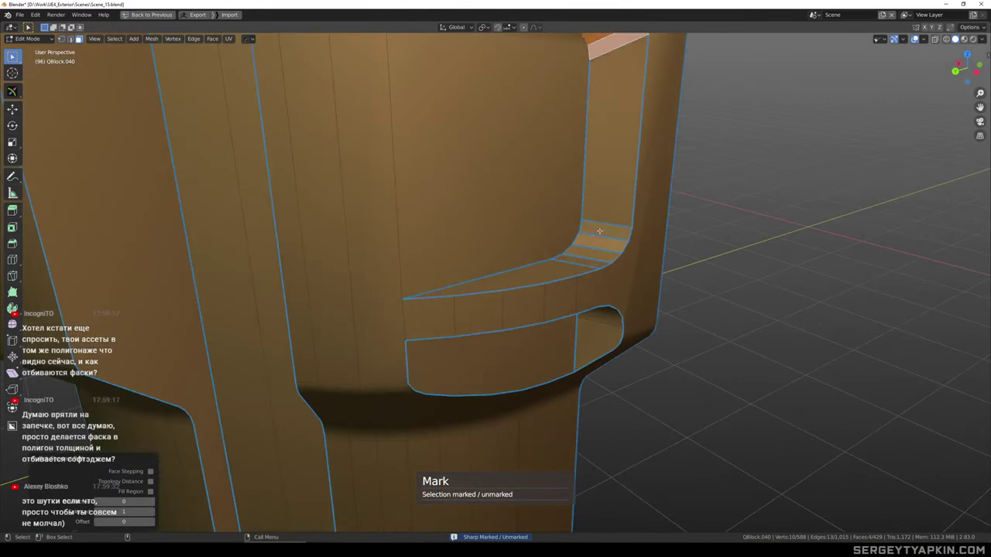
click(600, 230)
ctrl+click(577, 262)
key(q)
click(577, 262)
key(alt+a)
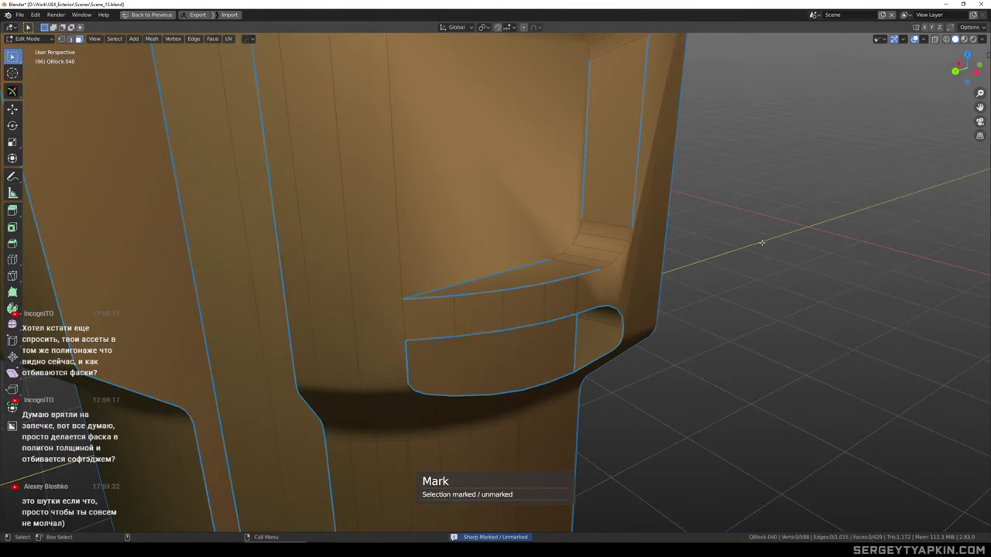
Mark the inner and outer arc edges of the upper recess's upper rounded corner as sharp
scroll(577, 262, down, 4)
middle_drag(578, 262, 581, 208)
scroll(581, 208, up, 3)
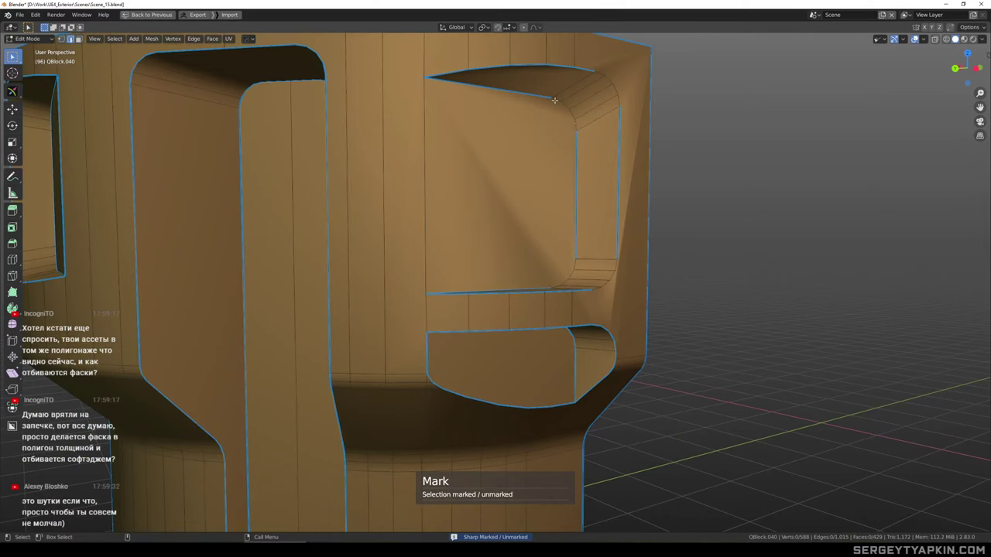
ctrl+click(575, 126)
key(q)
click(576, 125)
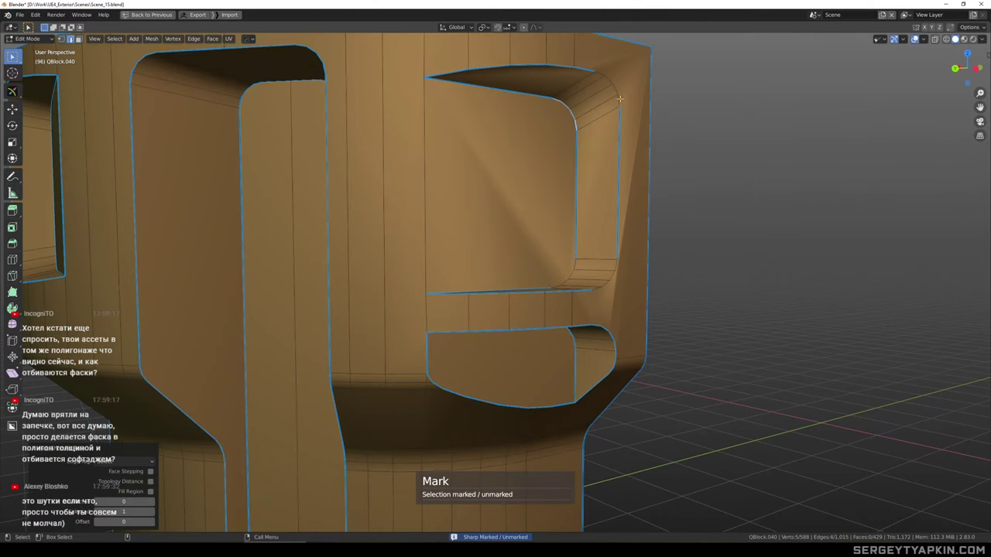
click(619, 99)
ctrl+click(598, 73)
key(q)
click(600, 77)
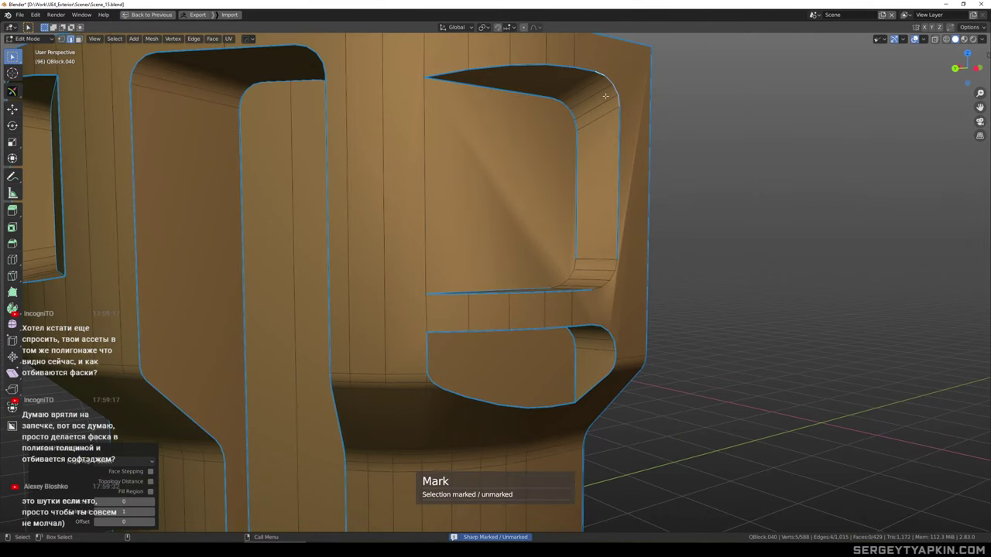
Mark the outer and inner arc edges of the upper recess's lower rounded corner as sharp and return to Object Mode
click(616, 264)
middle_drag(616, 264, 595, 289)
scroll(595, 289, up, 2)
ctrl+click(591, 295)
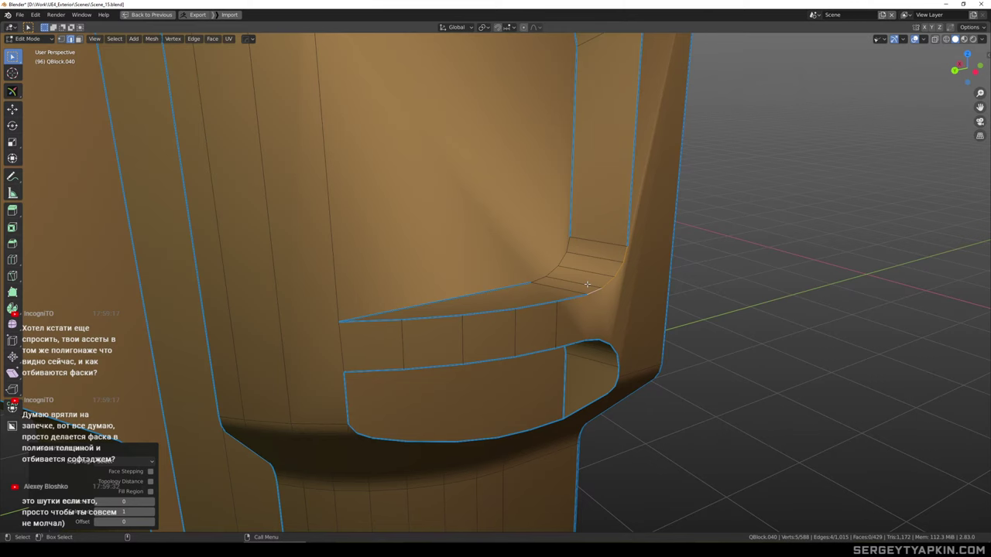
scroll(543, 281, up, 2)
key(q)
click(622, 292)
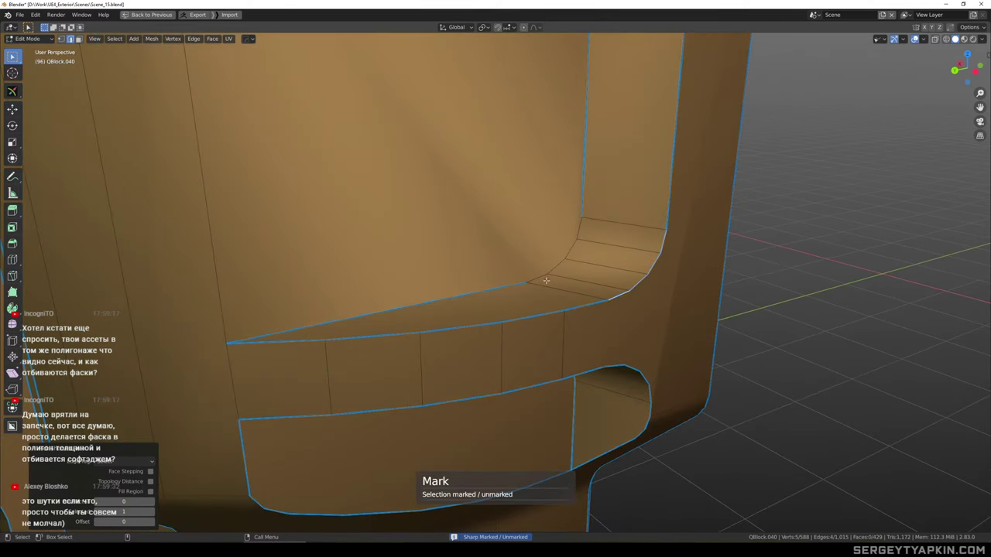
click(545, 280)
ctrl+click(583, 231)
key(q)
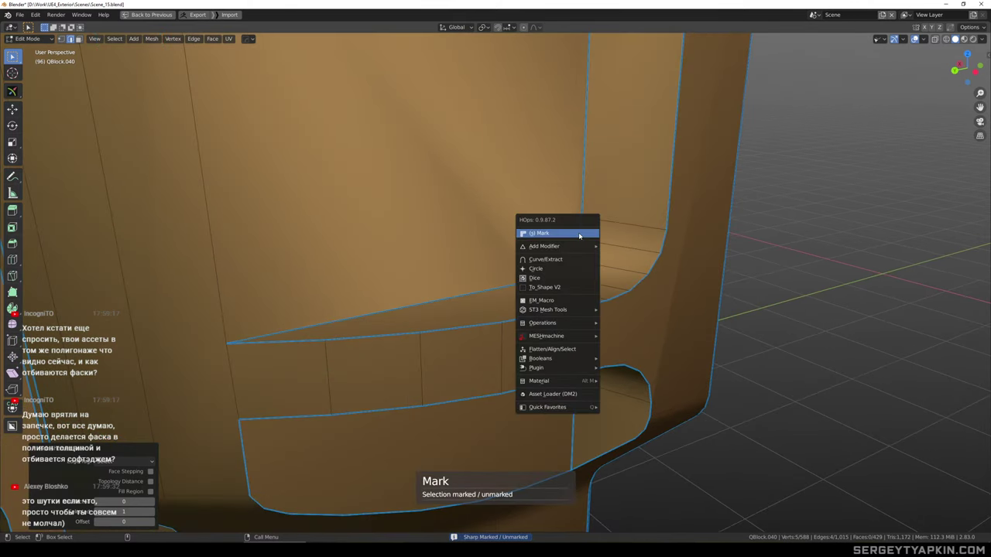
click(580, 235)
key(Tab)
scroll(589, 252, down, 3)
scroll(589, 249, down, 4)
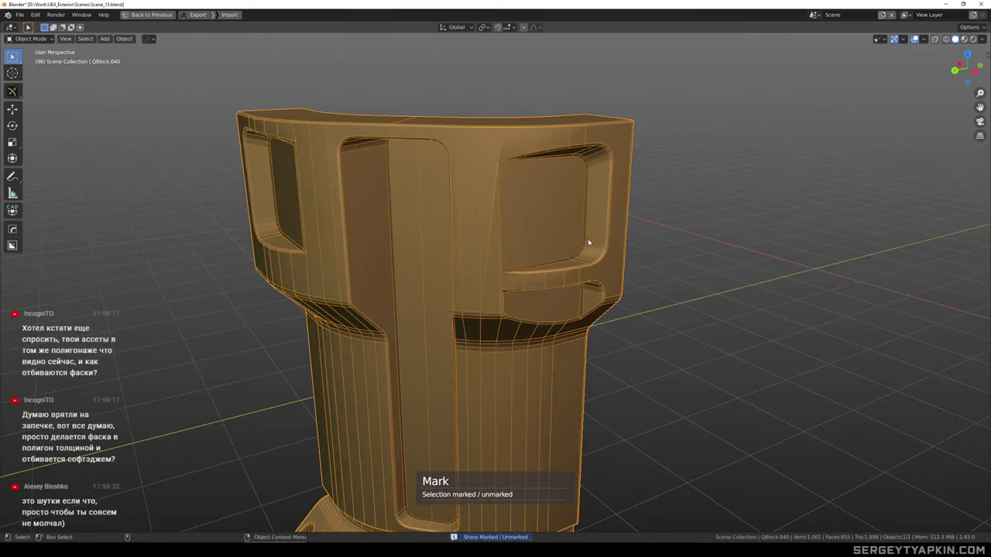
scroll(588, 240, up, 3)
scroll(610, 228, up, 1)
middle_drag(610, 229, 621, 245)
key(Tab)
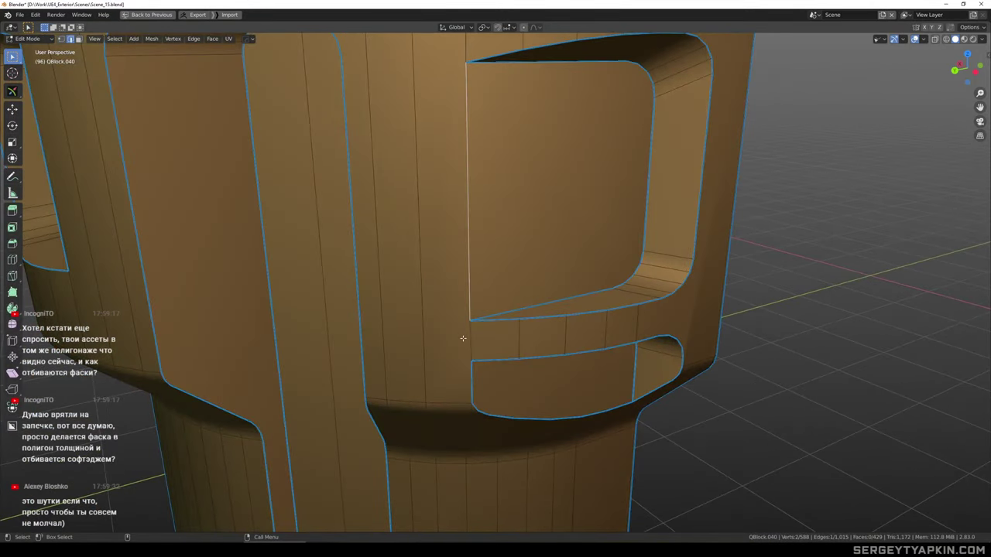
scroll(474, 316, down, 5)
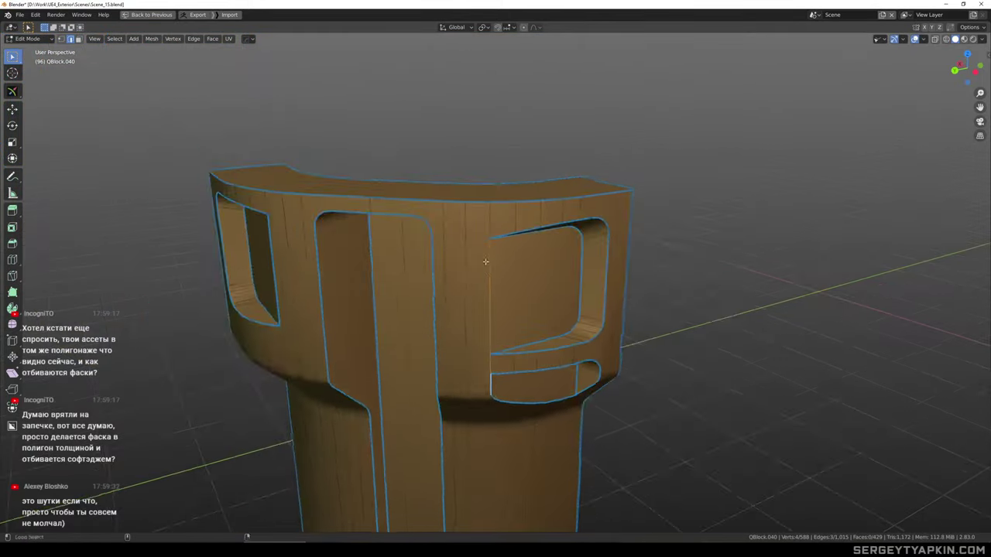
scroll(490, 223, up, 2)
shift+click(491, 220)
middle_drag(493, 224, 526, 295)
key(w)
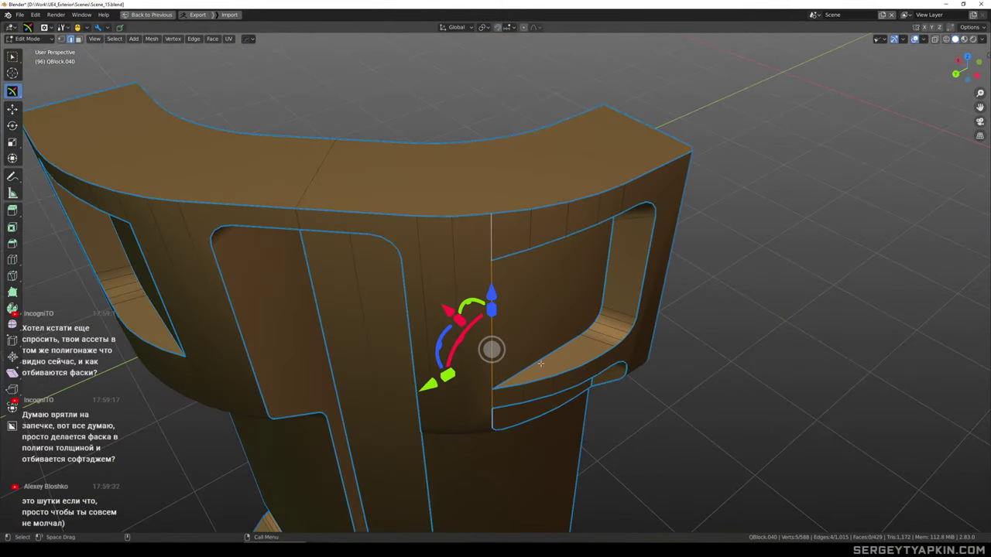
key(Tab)
scroll(515, 289, down, 3)
middle_drag(515, 290, 502, 258)
Mark the upper recess's straight vertical edge, opposite its rounded corners, as sharp
key(Tab)
scroll(494, 274, up, 4)
click(495, 274)
key(q)
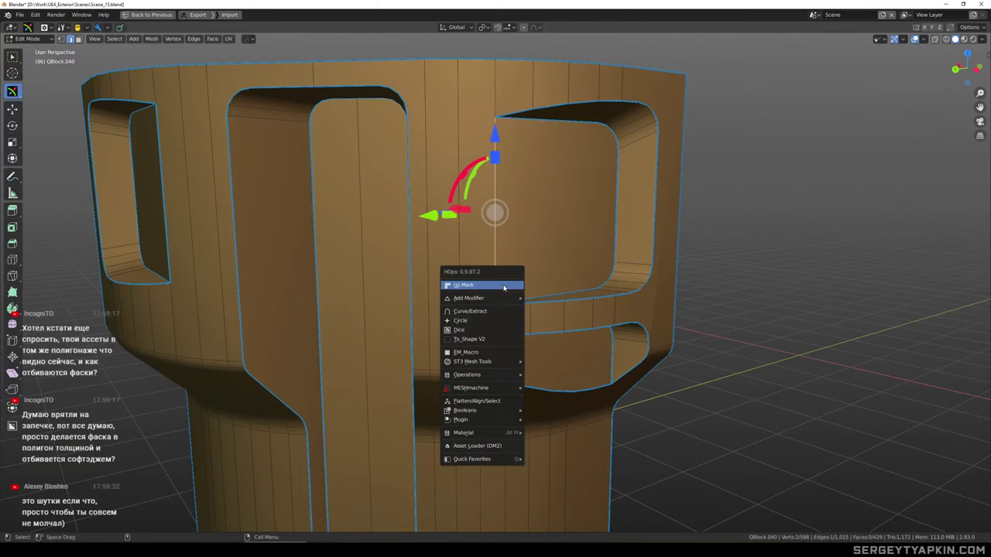
click(504, 284)
Examine the bevel where the lower recess's sharp corner meets the shell's lower bend, comparing Object Mode with Edit Mode
scroll(546, 277, down, 5)
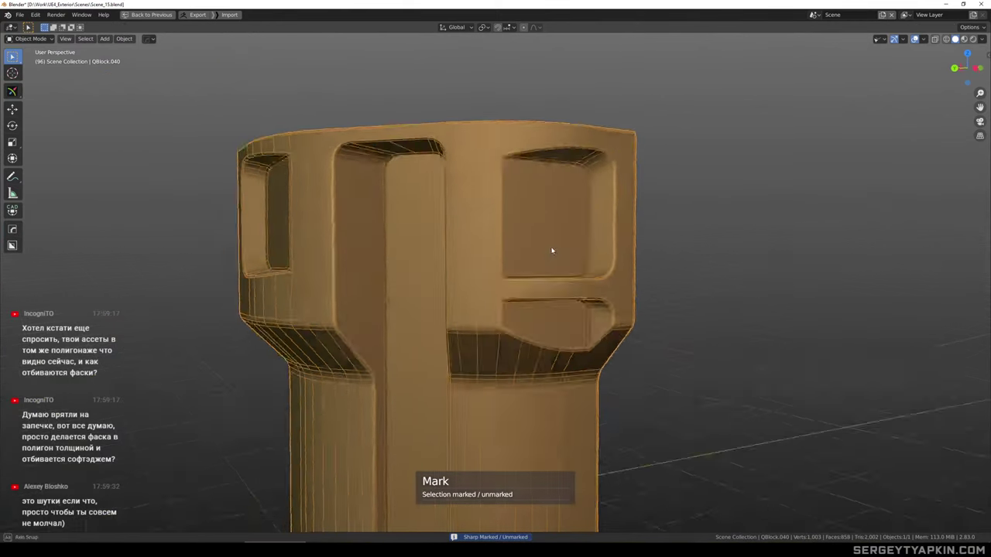
scroll(500, 270, up, 5)
scroll(497, 267, down, 2)
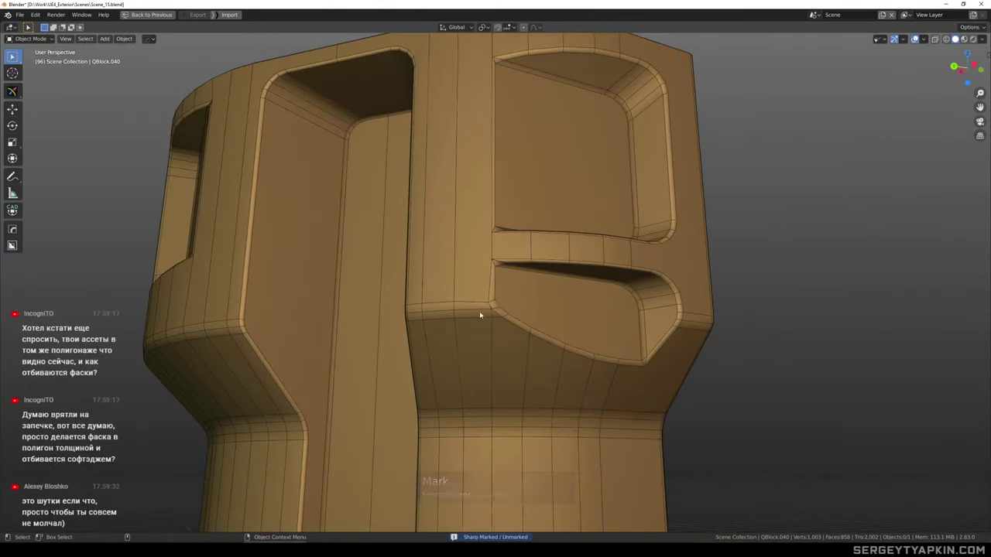
scroll(504, 310, up, 6)
scroll(507, 310, up, 5)
key(Tab)
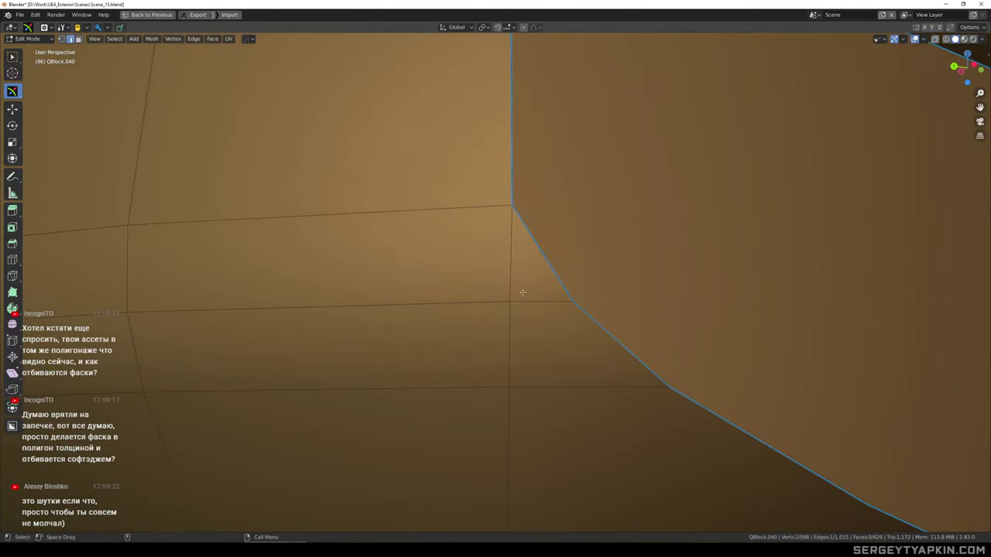
scroll(521, 303, down, 2)
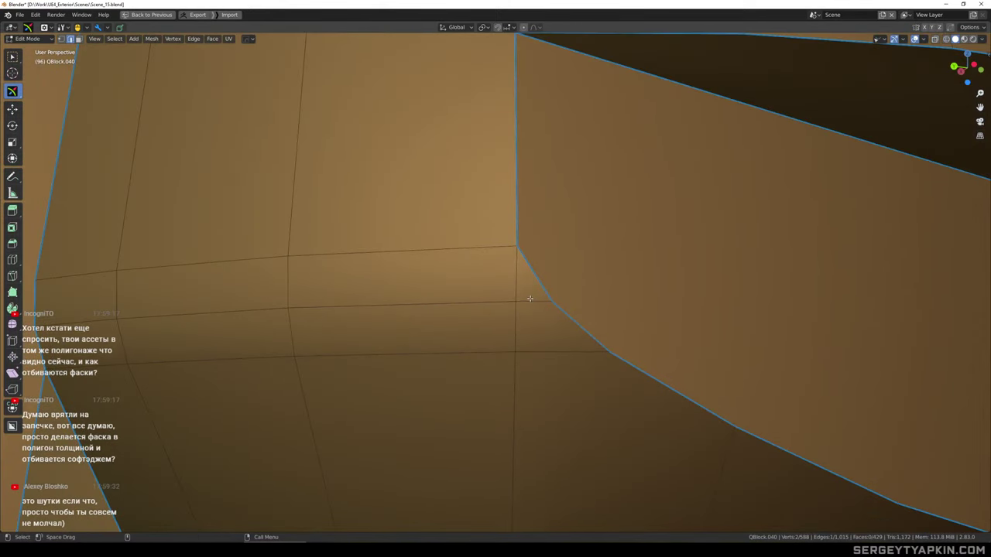
key(alt+v)
key(Tab)
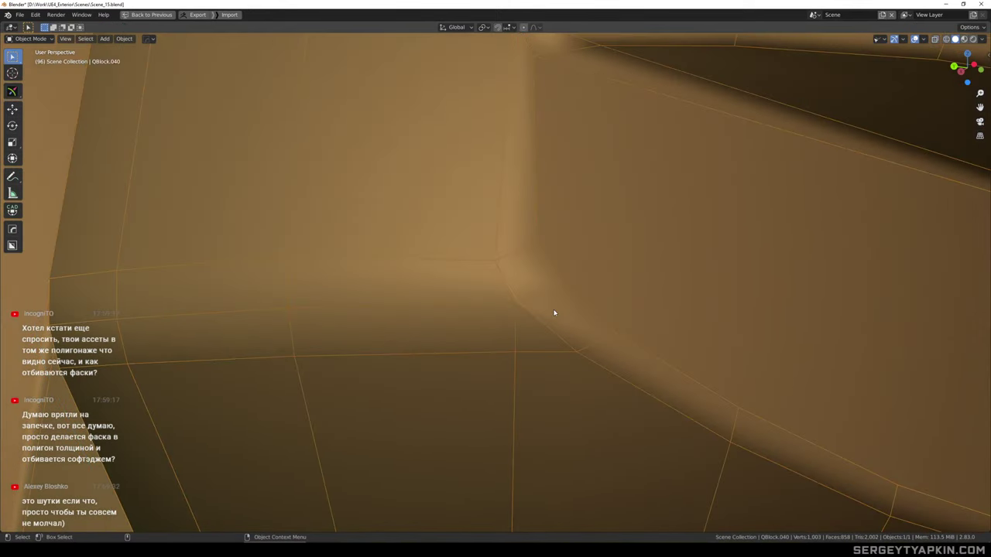
key(Tab)
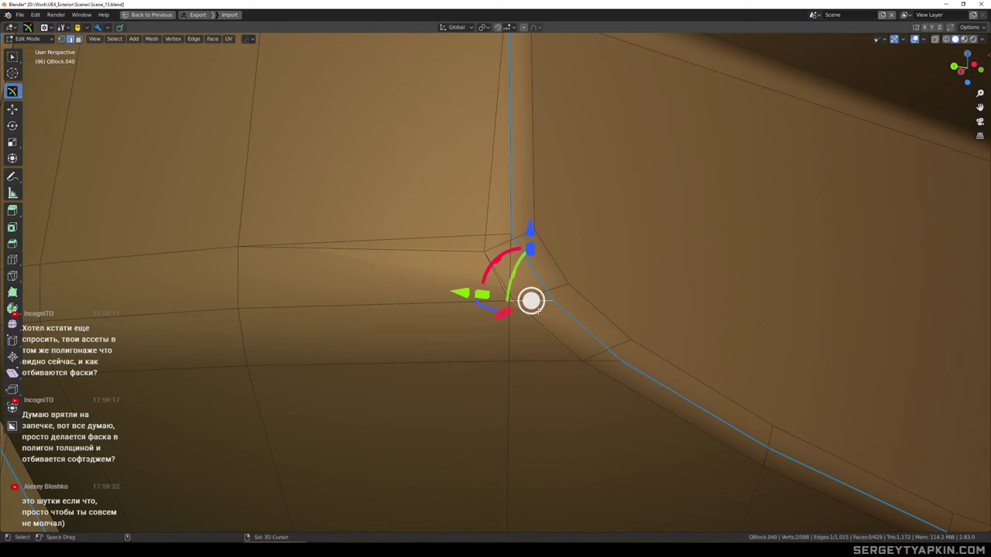
key(ctrl+x)
key(Tab)
key(alt+v)
scroll(554, 282, down, 4)
key(alt+v)
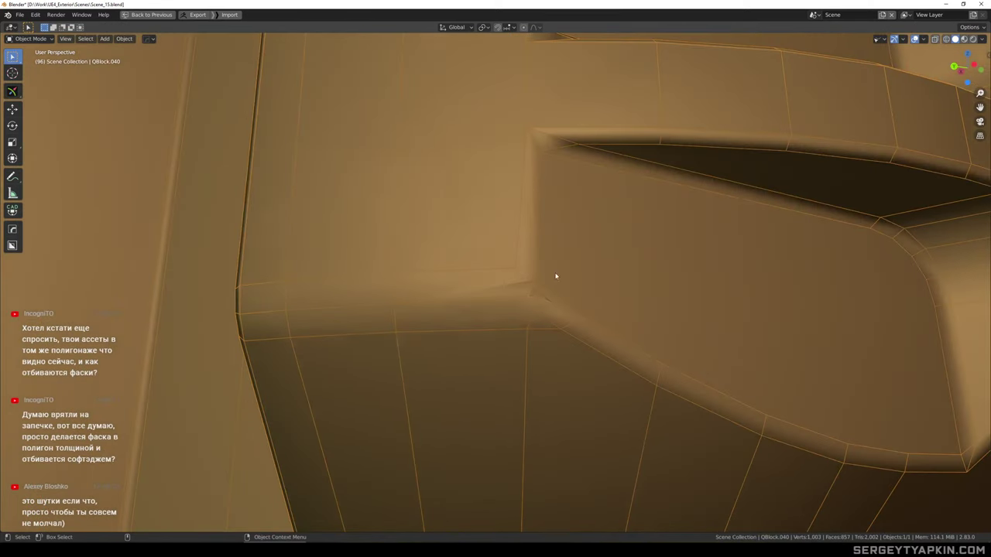
scroll(545, 308, down, 4)
key(Tab)
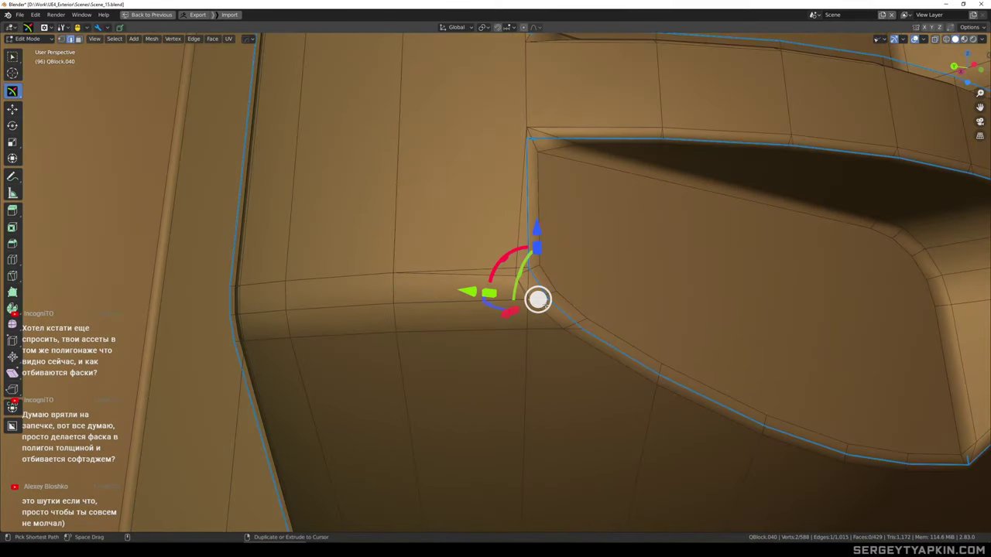
key(Tab)
scroll(536, 325, up, 4)
key(Tab)
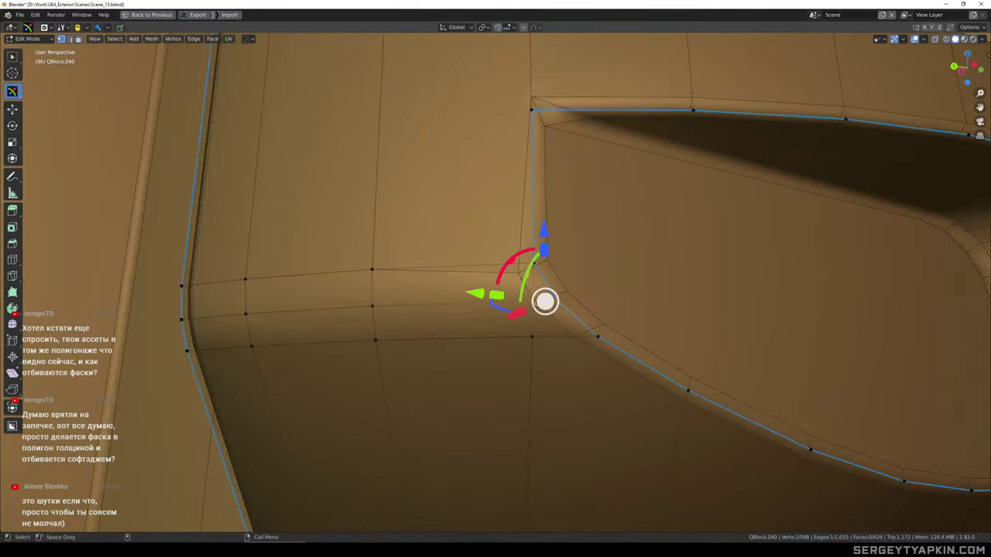
Slide the vertex beside the lower recess's corner along its horizontal edge, away from the recess, and return to Object Mode
click(532, 304)
scroll(542, 313, down, 1)
mouse_move(542, 317)
middle_down()
mouse_move(551, 325)
mouse_move(551, 311)
middle_up()
scroll(550, 326, up, 1)
right_click(549, 310)
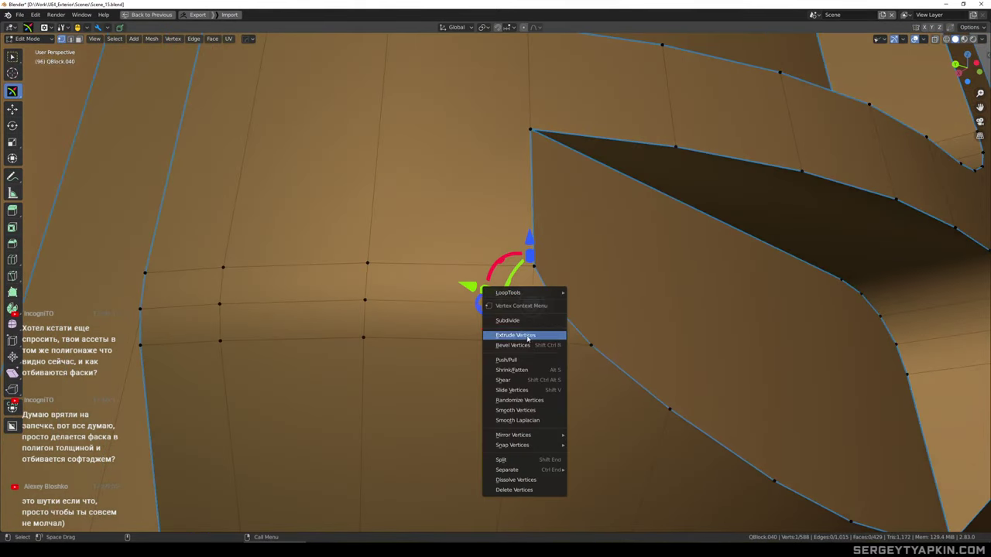
click(530, 395)
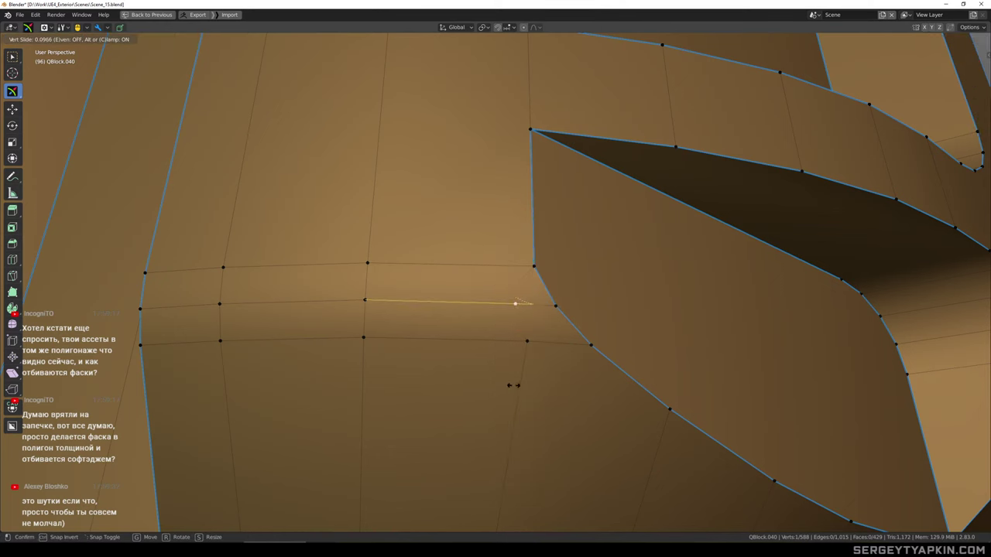
click(502, 383)
key(Tab)
Inspect the reworked corner shell on its own and return to the view of the full building
middle_drag(573, 352, 575, 276)
scroll(548, 316, down, 8)
scroll(553, 332, down, 1)
key(Tab)
key(Tab)
click(836, 312)
scroll(602, 333, down, 3)
key(KP_Divide)
scroll(535, 275, up, 4)
key(KP_Divide)
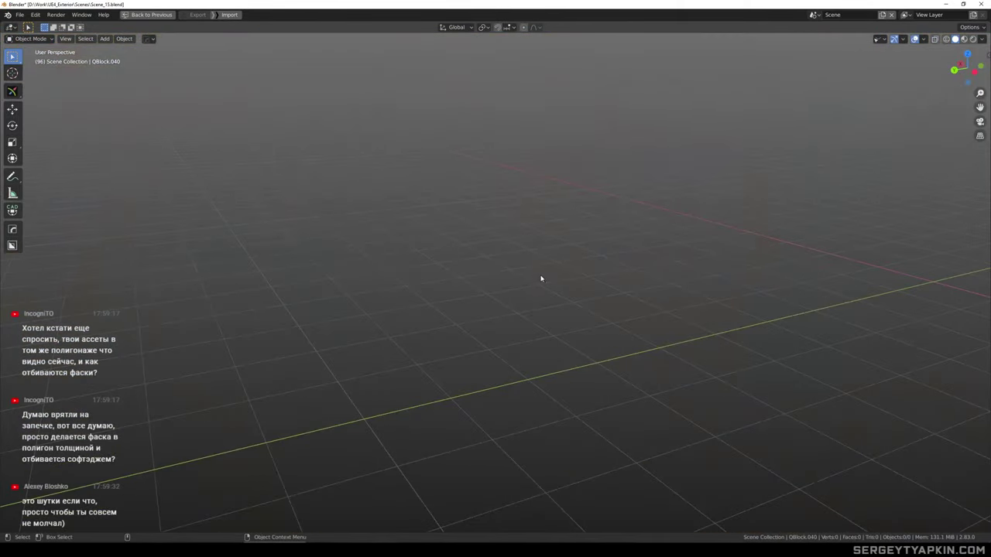
key(KP_Divide)
click(538, 285)
key(KP_Divide)
scroll(540, 285, down, 5)
middle_drag(542, 286, 578, 273)
scroll(571, 284, down, 4)
key(F4)
scroll(602, 277, up, 3)
scroll(573, 255, down, 4)
key(KP_Divide)
Delete the Boolean cutter object of the two recesses
scroll(567, 220, up, 2)
mouse_move(566, 219)
middle_down()
mouse_move(550, 213)
mouse_move(594, 208)
mouse_move(570, 206)
mouse_move(571, 220)
mouse_move(566, 209)
middle_up()
scroll(606, 245, down, 3)
middle_drag(607, 245, 628, 282)
key(Delete)
scroll(612, 274, down, 5)
scroll(628, 282, up, 8)
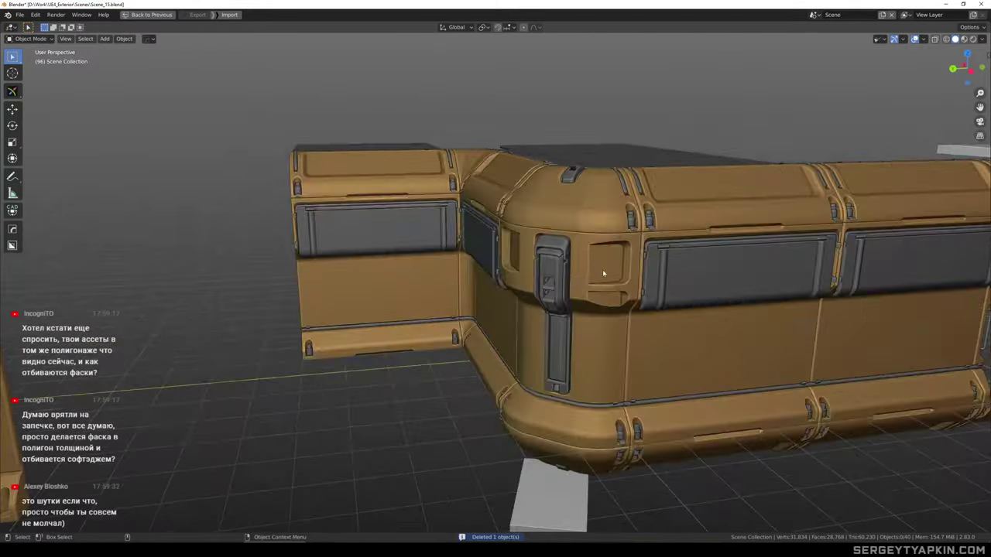
Select the back and side-wall faces of both recesses in the corner shell and clear their sharp marks
click(618, 271)
key(Tab)
scroll(611, 288, up, 2)
click(644, 305)
scroll(648, 303, up, 1)
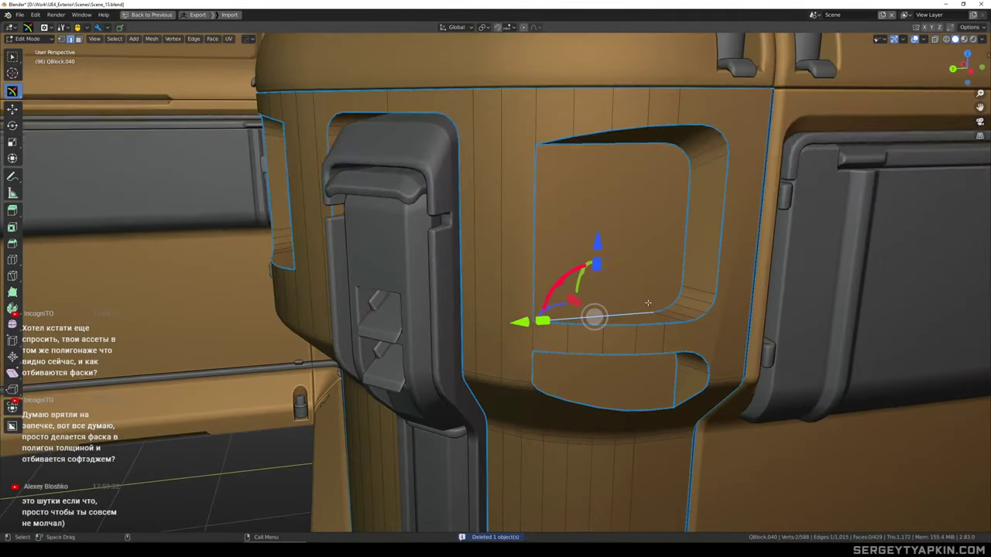
click(641, 248)
middle_drag(692, 191, 677, 155)
key(w)
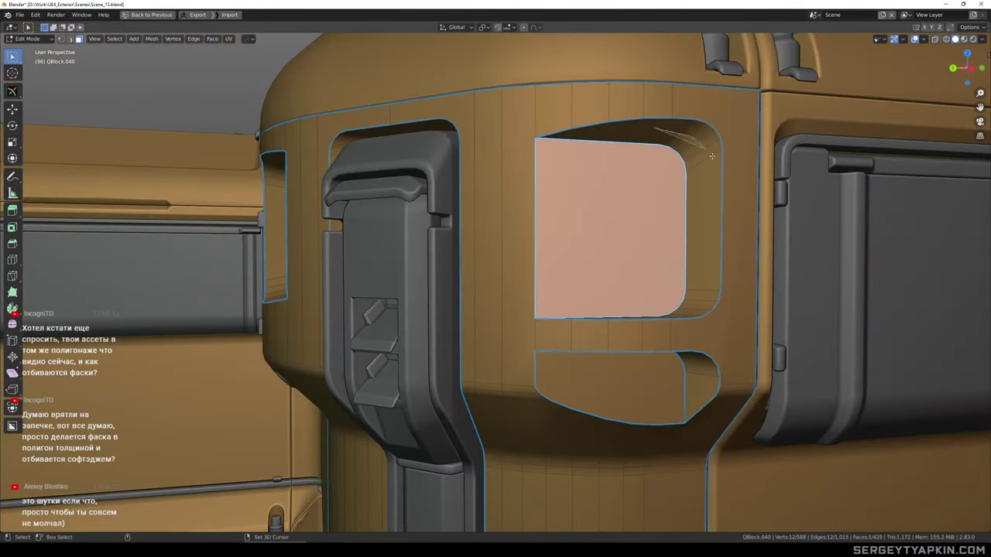
middle_drag(703, 239, 697, 274)
middle_drag(667, 411, 707, 347)
scroll(685, 382, up, 4)
shift+drag(744, 325, 583, 306)
shift+drag(782, 366, 783, 363)
scroll(686, 334, down, 3)
mouse_move(720, 352)
middle_down()
mouse_move(685, 334)
mouse_move(675, 287)
mouse_move(669, 317)
middle_up()
key(q)
click(685, 336)
scroll(675, 286, down, 3)
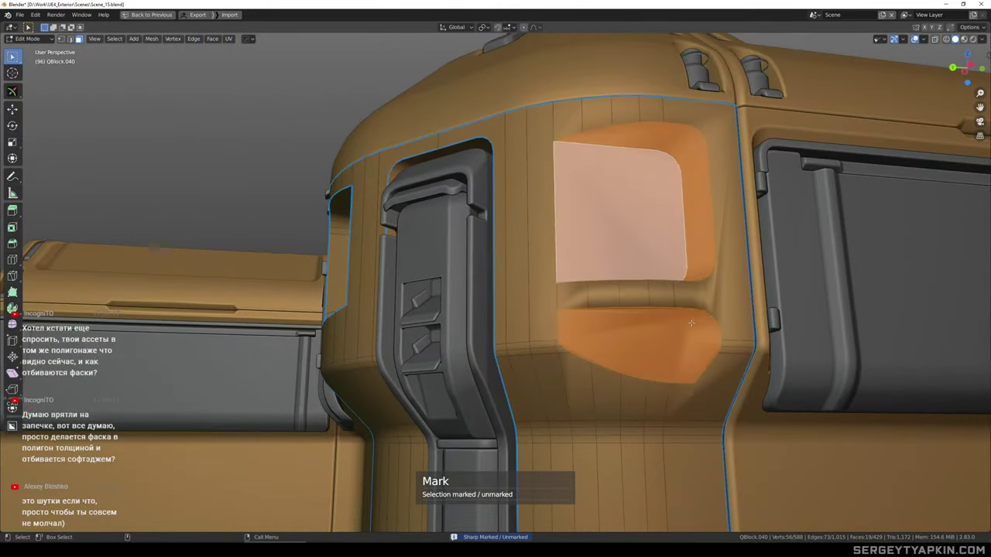
Bevel only the outline edges of both recesses by 0.0301 m with two segments, deselecting the cross edges on their side walls
scroll(666, 318, up, 4)
key(2)
ctrl+shift+right_drag(665, 292, 714, 349)
middle_drag(715, 349, 696, 295)
ctrl+shift+right_drag(697, 295, 639, 273)
scroll(643, 267, down, 4)
middle_drag(654, 213, 702, 261)
scroll(701, 261, up, 4)
ctrl+shift+right_drag(651, 269, 649, 271)
mouse_move(683, 302)
middle_down()
mouse_move(692, 248)
mouse_move(674, 213)
mouse_move(648, 215)
mouse_move(635, 253)
middle_up()
scroll(689, 251, down, 3)
scroll(674, 212, up, 2)
scroll(646, 214, up, 2)
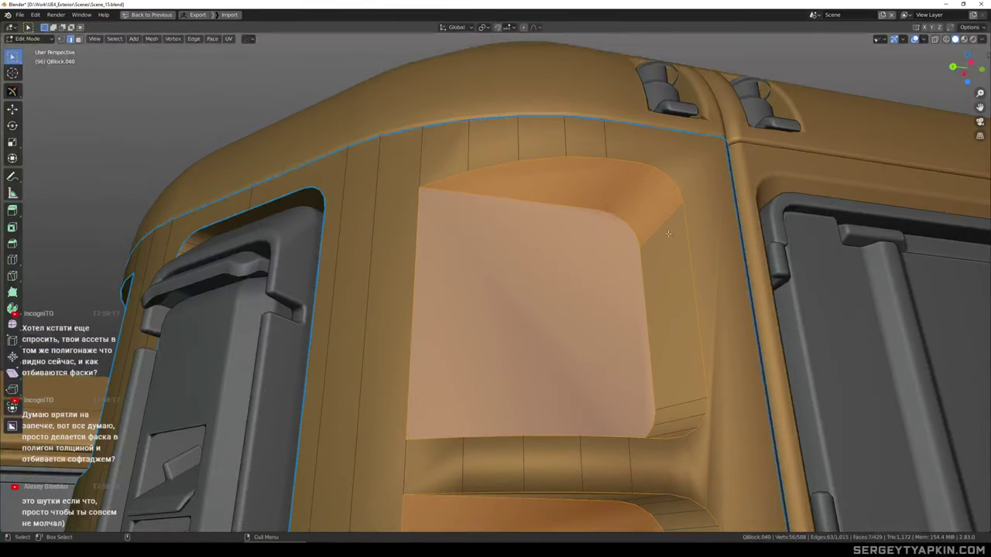
ctrl+alt+shift+click(663, 228)
scroll(643, 195, down, 4)
alt+middle_drag(643, 195, 596, 189)
scroll(638, 224, up, 2)
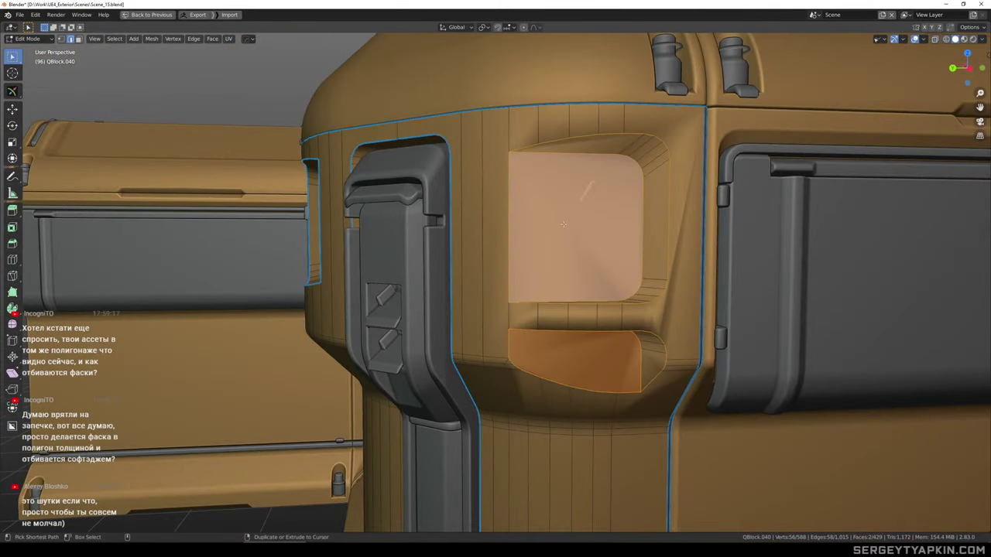
middle_drag(619, 229, 624, 200)
scroll(673, 274, up, 2)
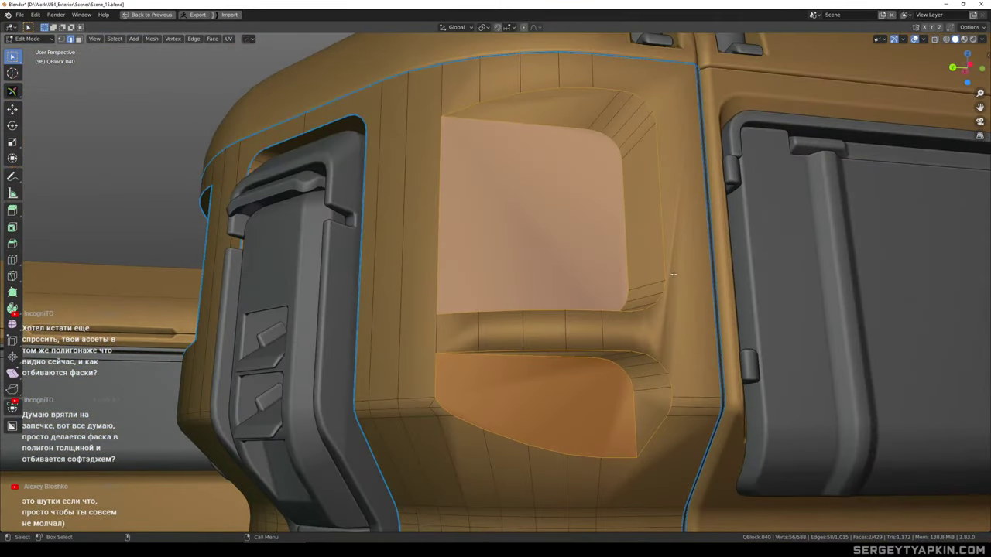
middle_drag(673, 274, 701, 280)
key(ctrl+b)
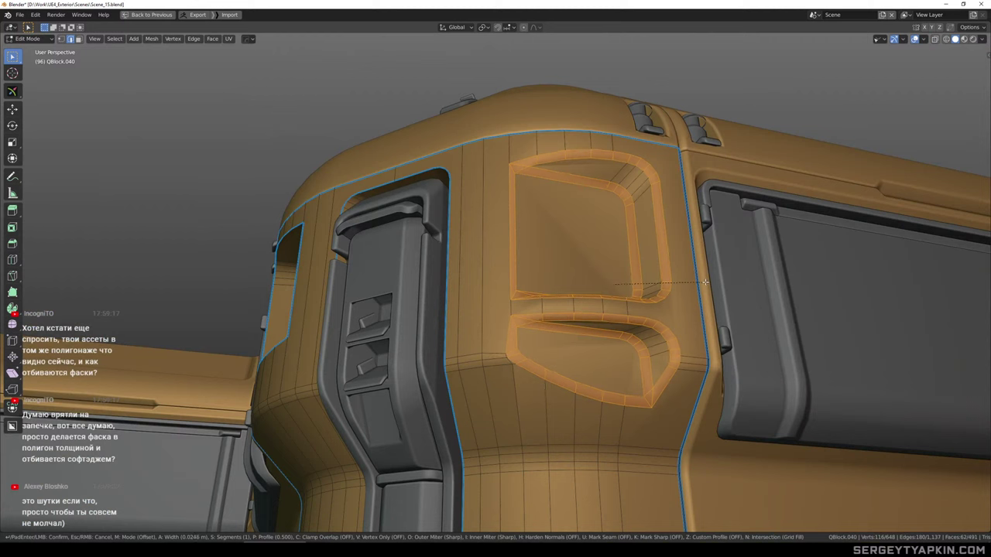
scroll(705, 284, up, 1)
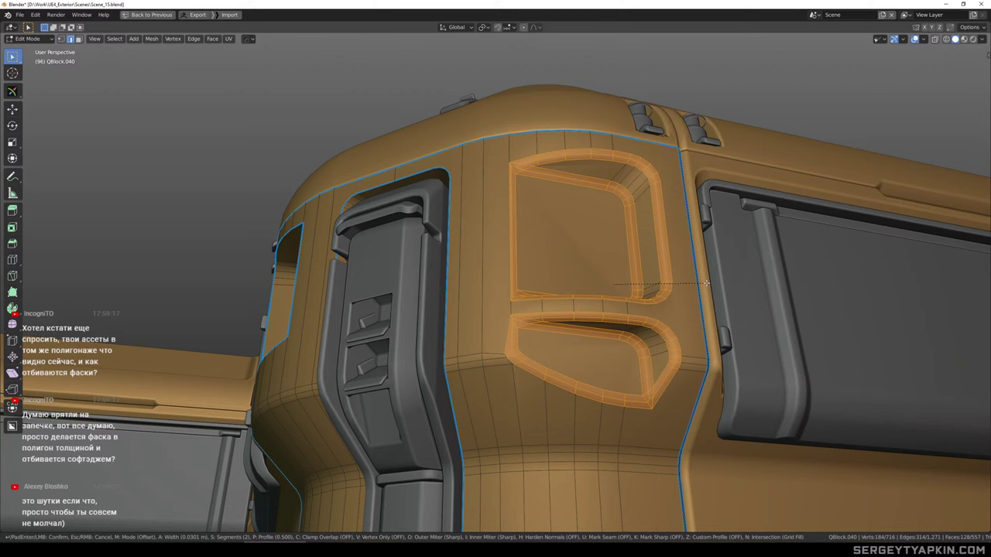
click(706, 283)
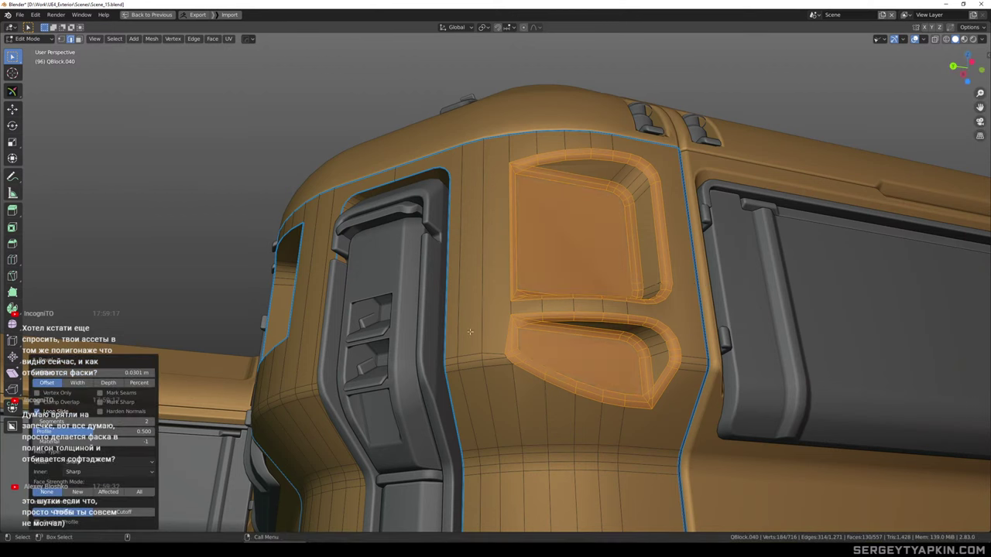
Try the Percent width type for the recess bevel, then switch it to Width with a value of 0.0501 m
click(148, 384)
drag(133, 374, 147, 374)
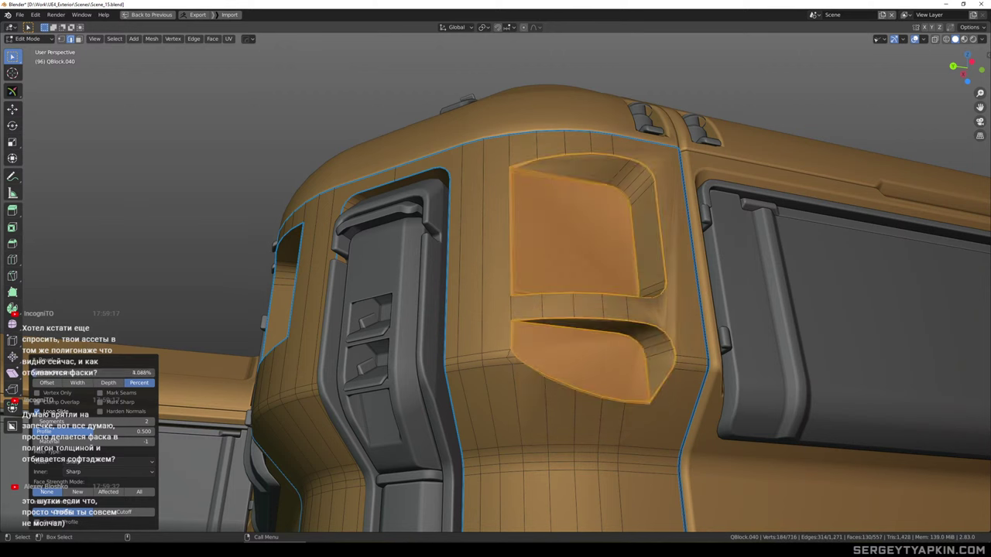
drag(43, 374, 91, 374)
click(77, 384)
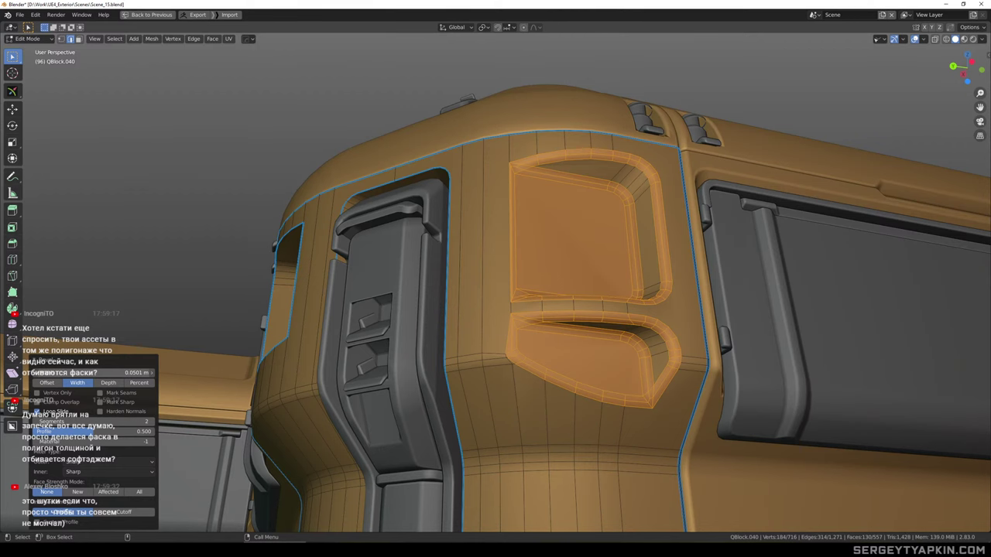
Check the beveled recesses in Object Mode against the neighboring wall modules from near and far
key(Tab)
scroll(589, 293, down, 3)
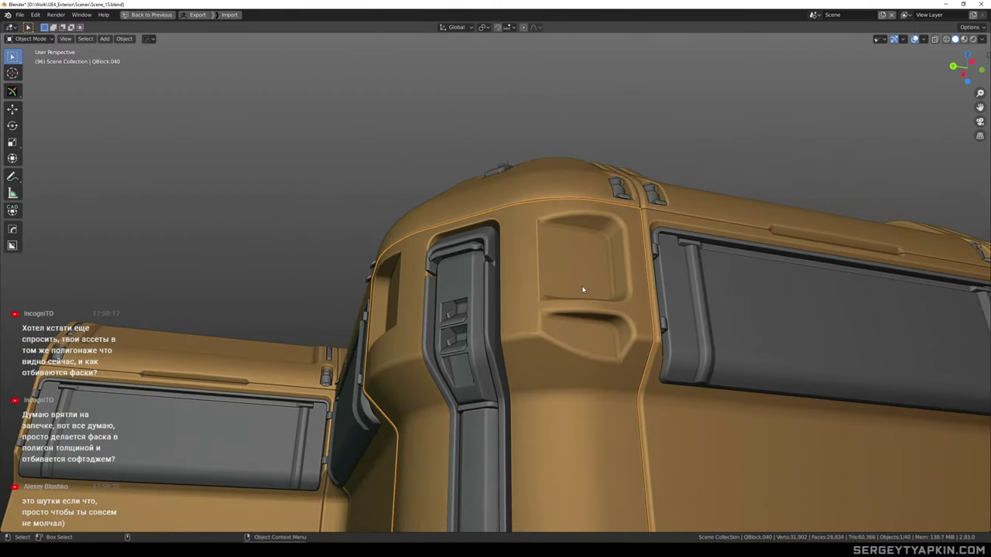
scroll(588, 290, down, 1)
middle_drag(589, 290, 609, 281)
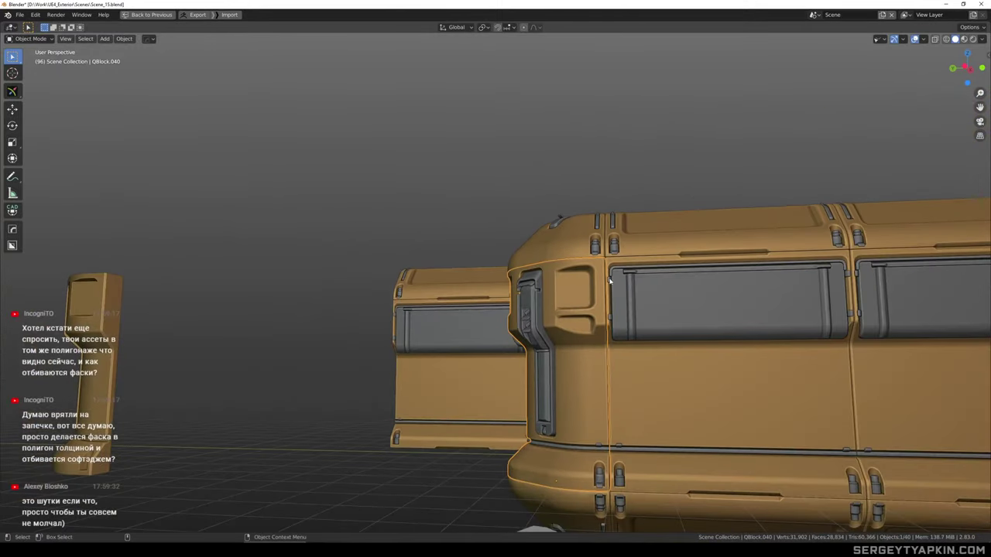
click(631, 152)
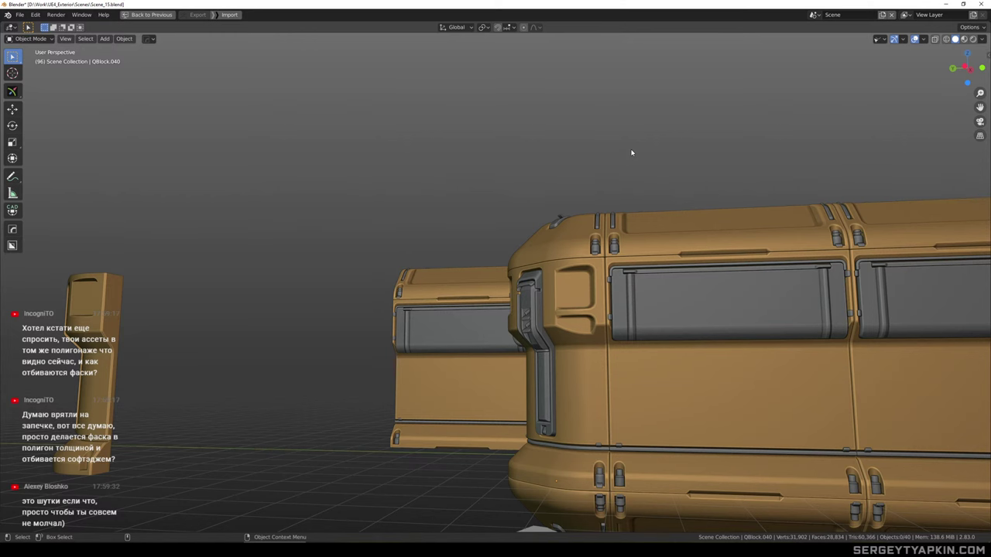
scroll(631, 159, down, 5)
middle_drag(608, 221, 615, 188)
scroll(591, 263, up, 8)
click(586, 237)
scroll(591, 238, up, 3)
key(Tab)
scroll(594, 232, down, 3)
key(Tab)
scroll(645, 229, down, 6)
scroll(641, 221, down, 2)
click(586, 152)
scroll(606, 215, up, 4)
scroll(531, 237, up, 3)
scroll(541, 228, down, 3)
middle_drag(542, 228, 537, 246)
Reopen the corner shell's mesh and undo the bevel on the recess outlines
click(537, 245)
scroll(526, 228, up, 3)
key(Tab)
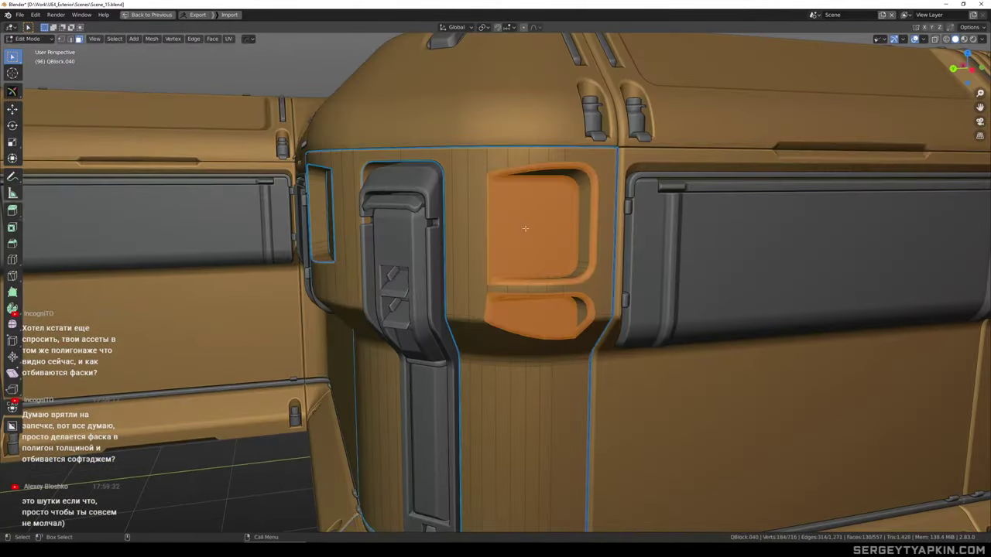
key(alt+a)
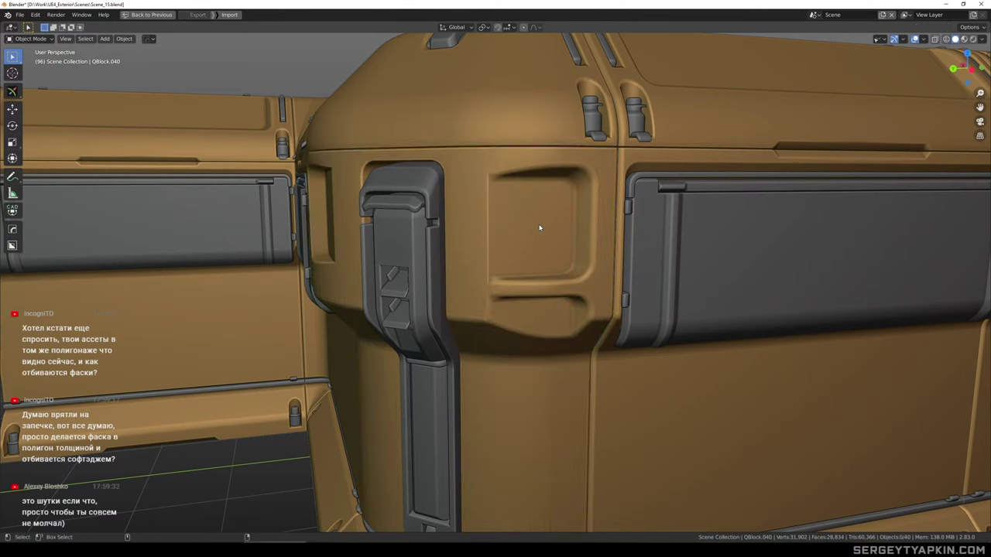
key(Tab)
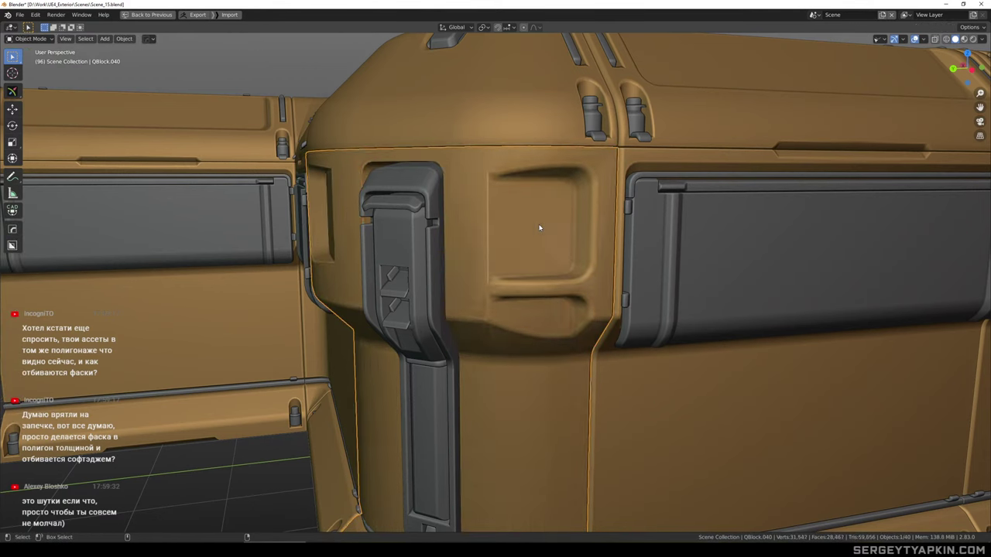
key(ctrl+z)
key(ctrl+z)
key(ctrl+z)
scroll(537, 223, down, 3)
mouse_move(537, 223)
middle_down()
mouse_move(529, 200)
mouse_move(542, 230)
middle_up()
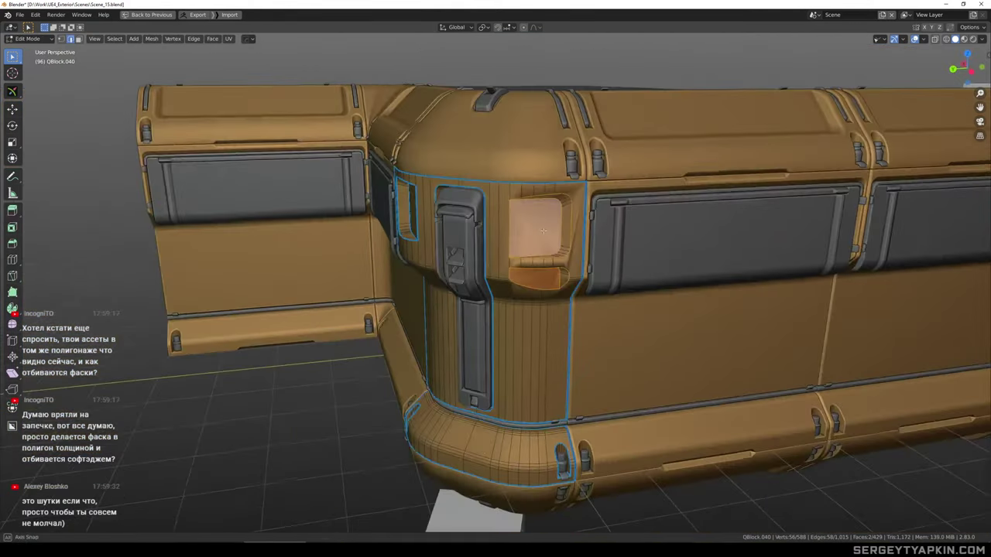
Mark the corner shell's hard edges as sharp again from Object Mode and check the recess edges in Edit Mode
key(Tab)
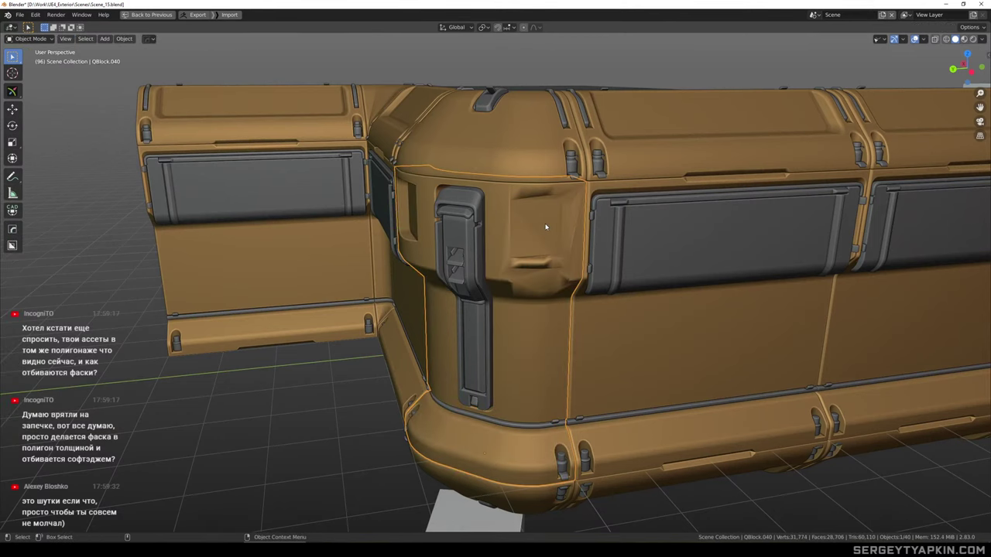
key(q)
click(546, 226)
mouse_move(546, 226)
middle_down()
mouse_move(555, 213)
mouse_move(641, 228)
mouse_move(645, 250)
mouse_move(544, 240)
mouse_move(510, 261)
mouse_move(522, 266)
mouse_move(534, 225)
mouse_move(500, 249)
mouse_move(586, 228)
mouse_move(574, 238)
middle_up()
scroll(558, 221, up, 3)
click(560, 219)
scroll(554, 230, up, 3)
key(Tab)
click(574, 255)
scroll(575, 255, up, 4)
scroll(573, 238, down, 5)
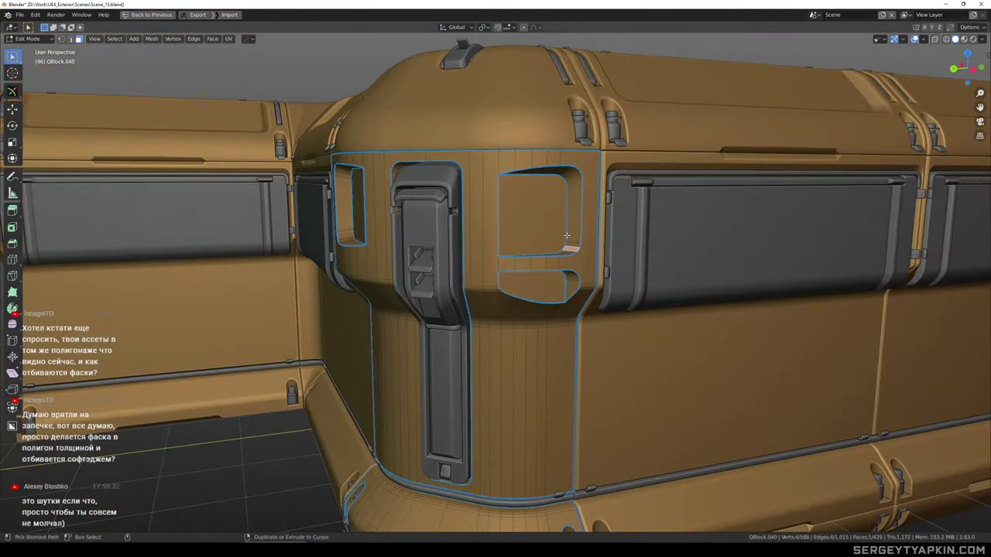
Undo the sharp-mark and selection changes on the recesses, back to before the Boolean cutter was deleted
key(ctrl+z)
key(ctrl+z)
key(ctrl+z)
key(ctrl+z)
key(ctrl+z)
key(ctrl+z)
key(ctrl+z)
key(ctrl+z)
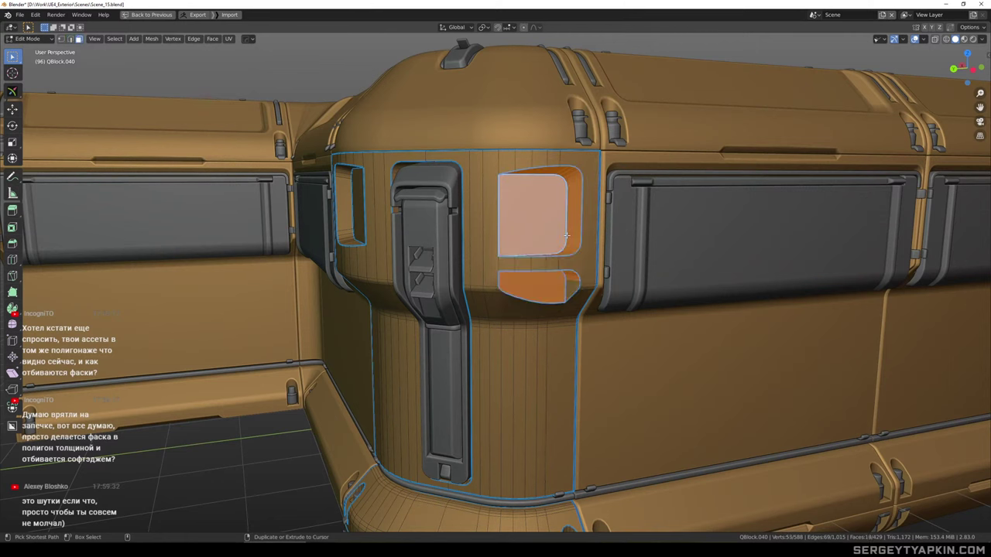
key(ctrl+z)
key(ctrl+z)
key(ctrl+z)
key(ctrl+z)
key(ctrl+z)
key(ctrl+z)
key(ctrl+z)
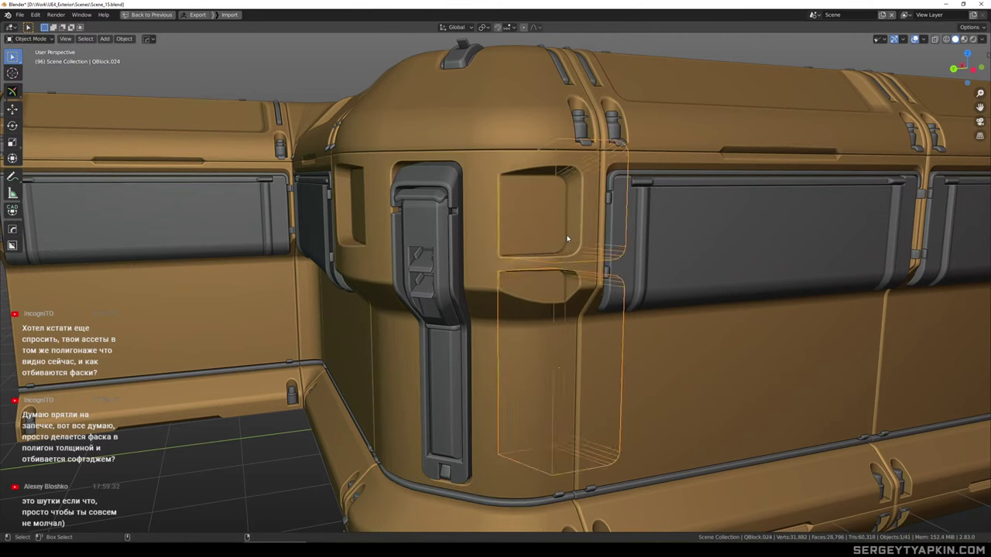
Delete the upper block from the Boolean cutter's mesh, keeping only the tall lower block
key(ctrl+z)
key(alt+h)
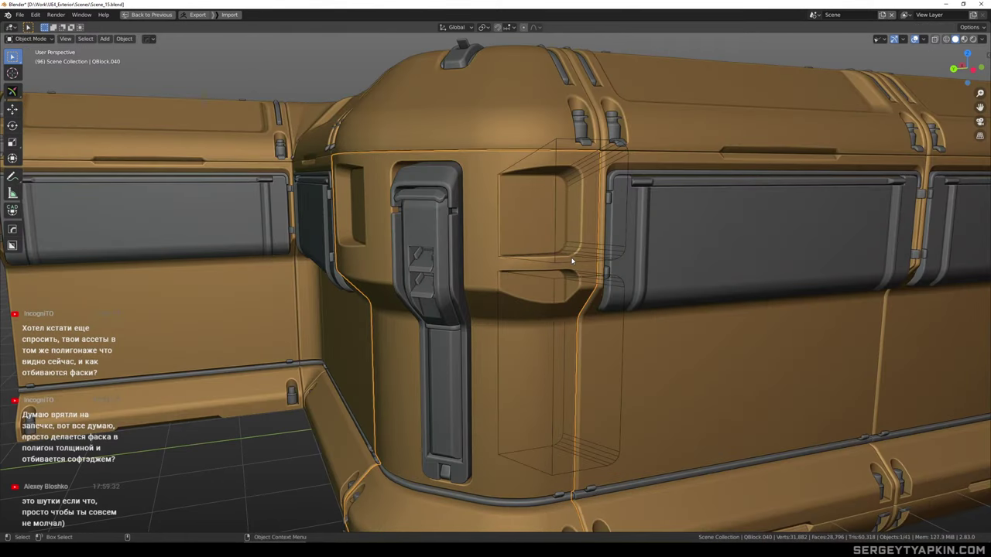
click(572, 264)
key(Tab)
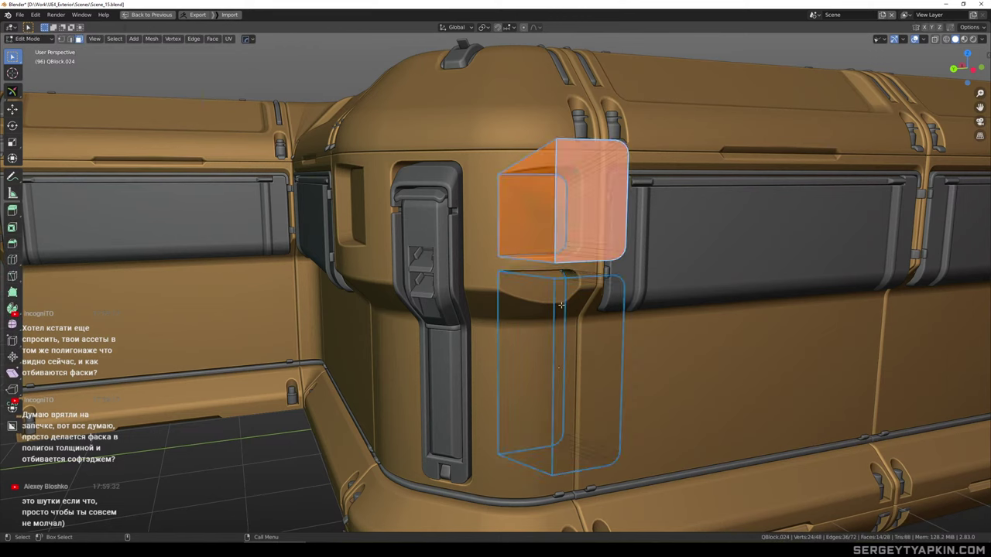
double_click(555, 284)
mouse_move(578, 289)
mouse_down()
mouse_move(581, 303)
mouse_move(575, 297)
mouse_up()
key(ctrl+z)
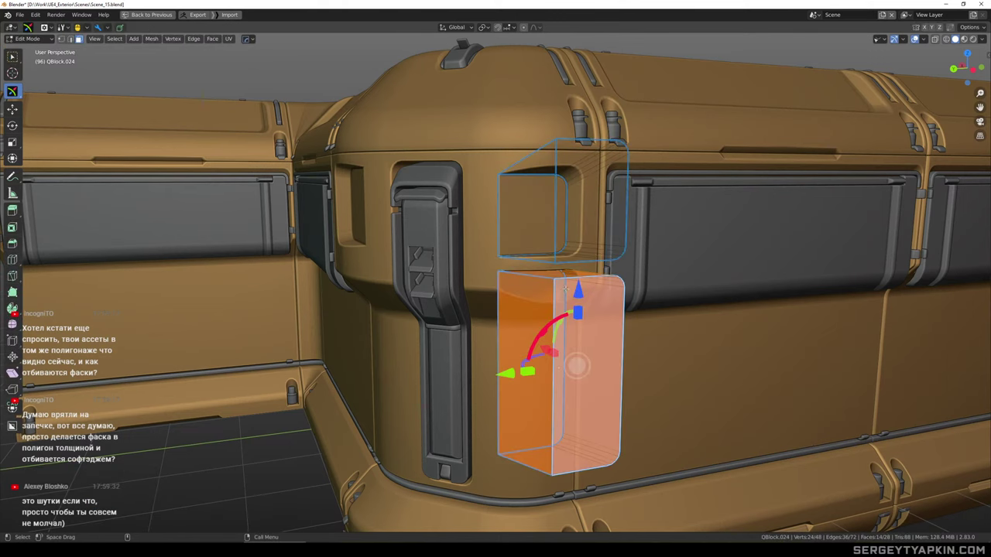
click(539, 241)
key(ctrl+l)
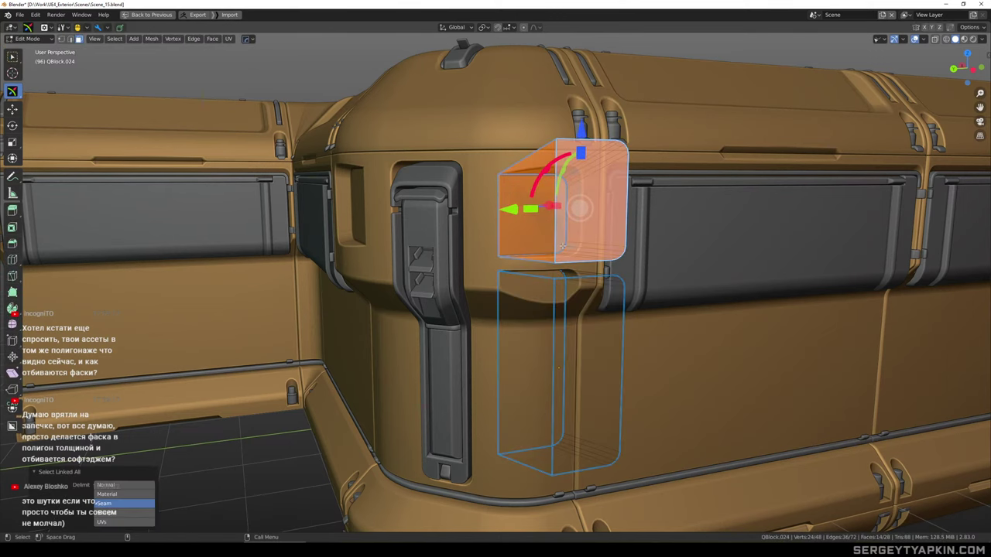
key(Delete)
key(Tab)
Isolate the corner shell in local view and open its mesh for editing
click(539, 220)
key(KP_Divide)
key(Tab)
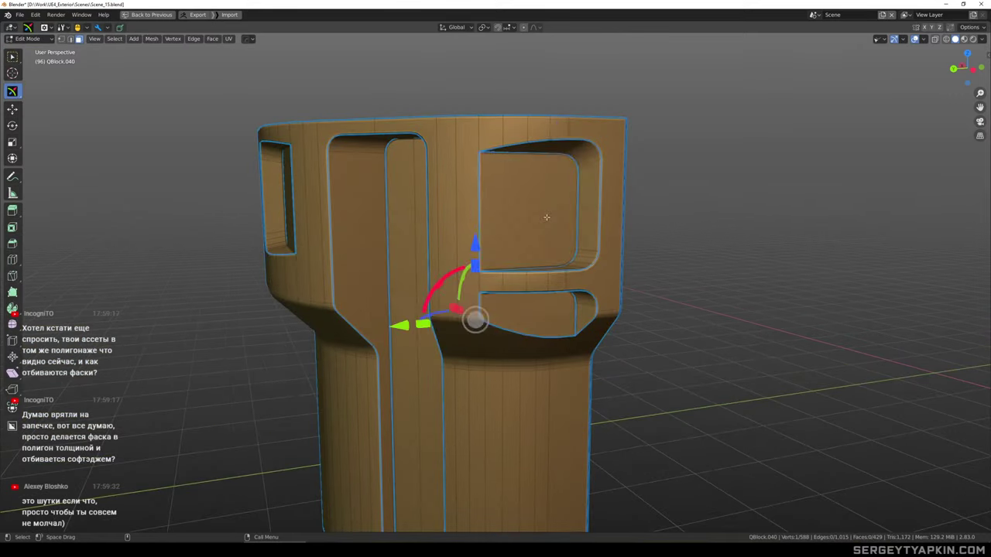
Remove the upper recess from the corner shell by deleting its inner geometry around the back face
click(547, 217)
key(KP_Decimal)
alt+shift+click(593, 135)
scroll(593, 135, down, 1)
middle_drag(590, 141, 574, 189)
scroll(557, 209, up, 2)
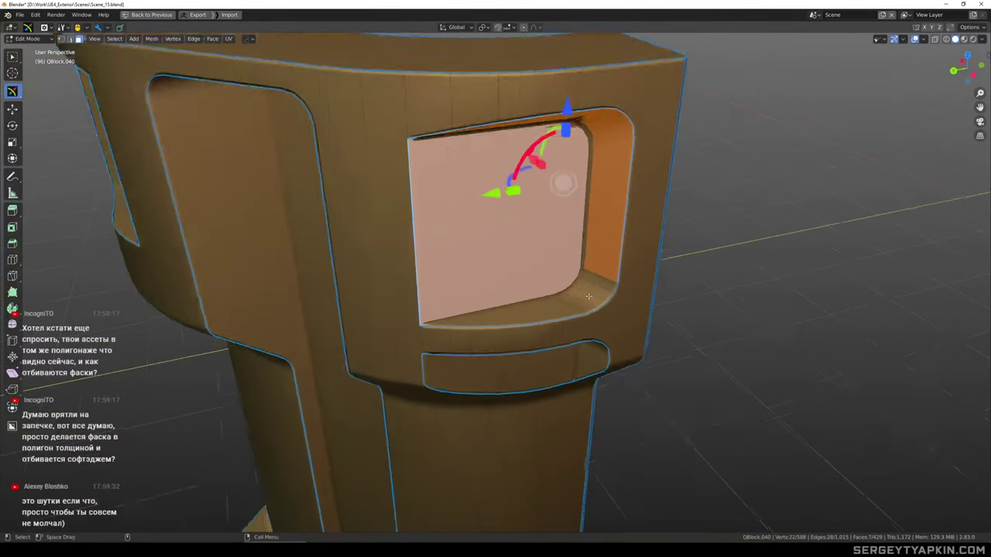
key(ctrl+z)
alt+middle_drag(508, 273, 534, 246)
key(2)
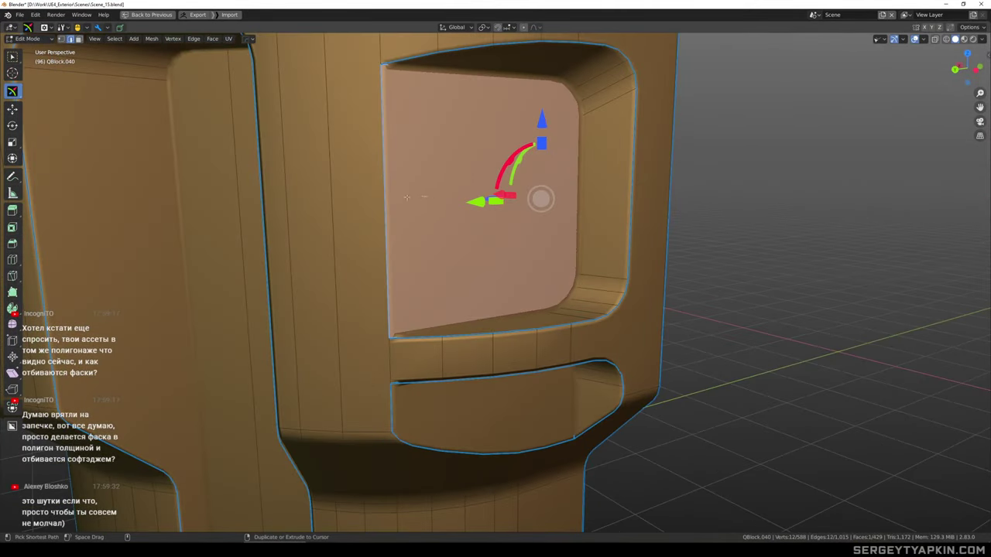
shift+click(383, 191)
key(Delete)
scroll(511, 195, down, 3)
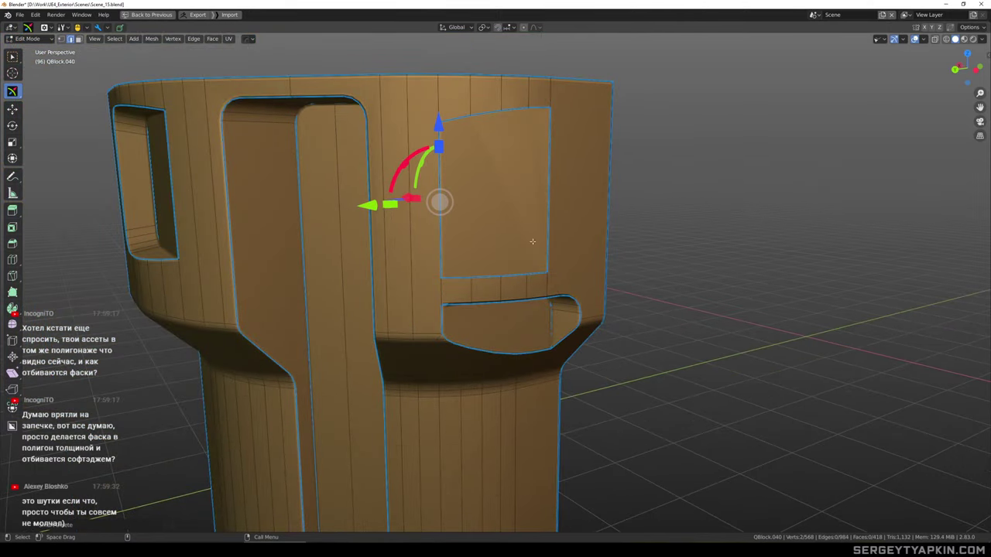
Select the lower recess's back face and its surrounding edges to remove that recess as well
middle_drag(530, 333, 527, 324)
key(3)
click(528, 338)
scroll(530, 347, up, 2)
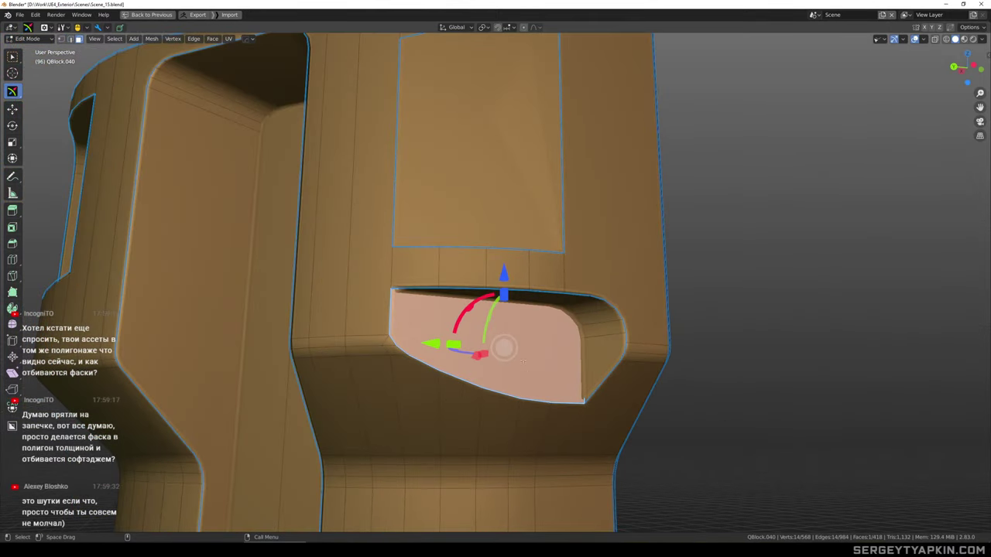
key(2)
shift+click(564, 403)
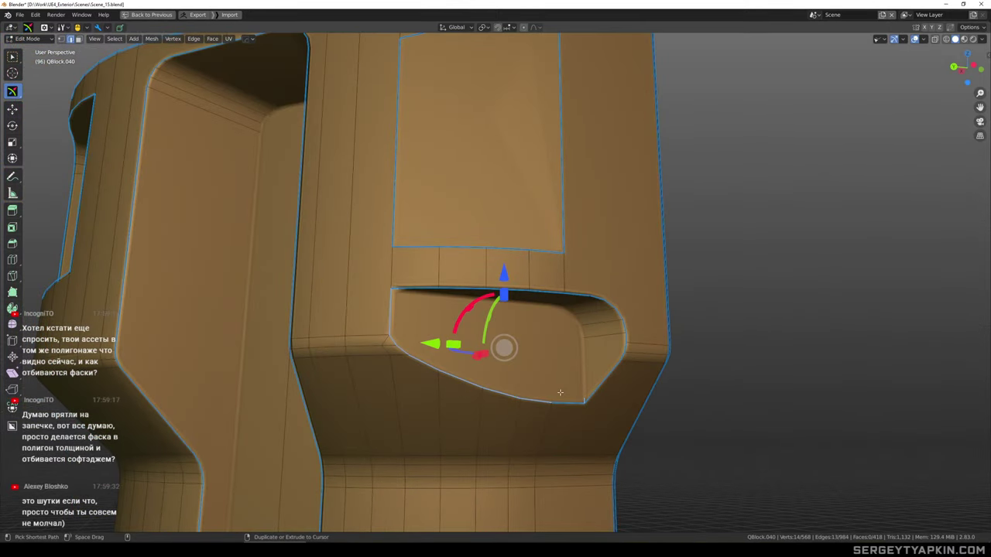
scroll(560, 393, down, 8)
Mirror the corner shell so the opposite side's single recess replaces the two recesses
key(Tab)
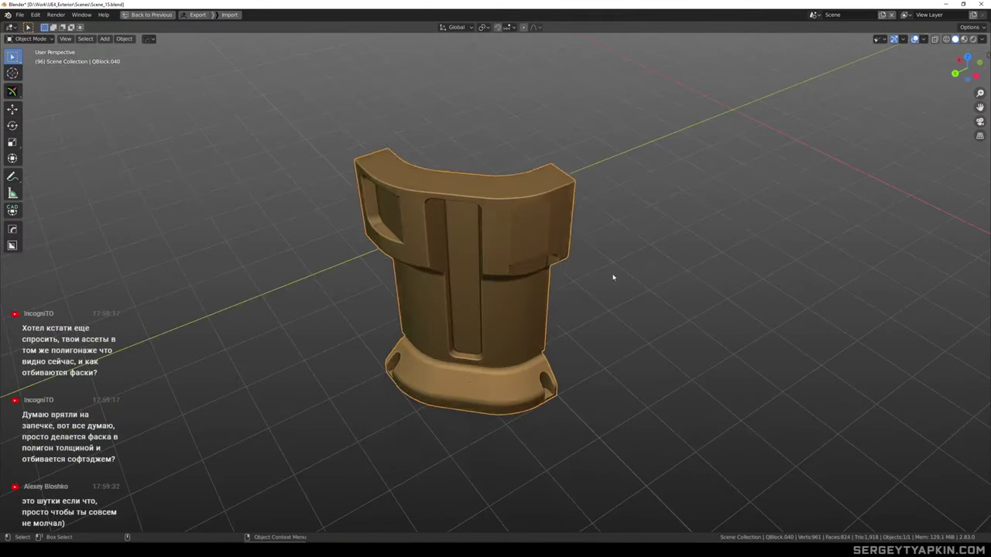
click(613, 277)
click(443, 268)
key(alt+x)
click(348, 367)
middle_drag(577, 234, 535, 193)
scroll(535, 193, up, 4)
Delete the inner back edges of the mirrored recess to flatten it into the shell's curved wall
key(Tab)
click(532, 67)
mouse_move(520, 146)
middle_down()
mouse_move(516, 135)
mouse_move(530, 202)
middle_up()
click(516, 135)
key(2)
ctrl+shift+right_drag(475, 191, 361, 194)
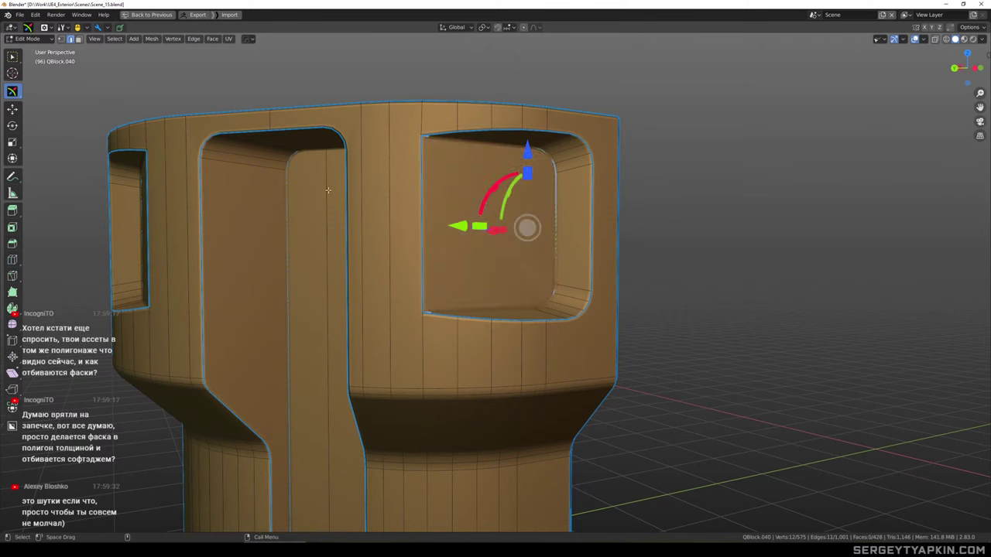
key(x)
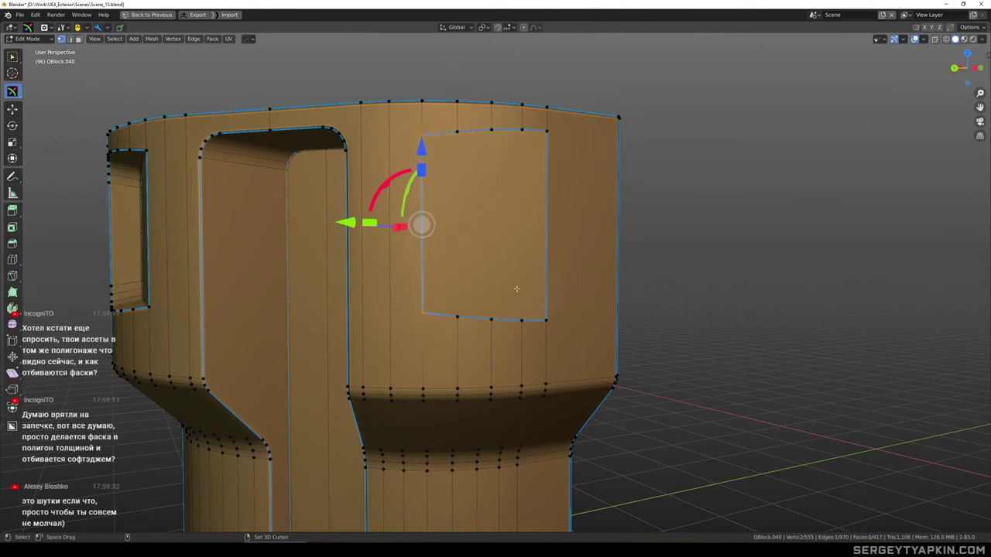
Connect the opposing top and bottom vertices across the flattened recess area with vertical edges
key(w)
shift+middle_drag(521, 208, 531, 239)
click(535, 282)
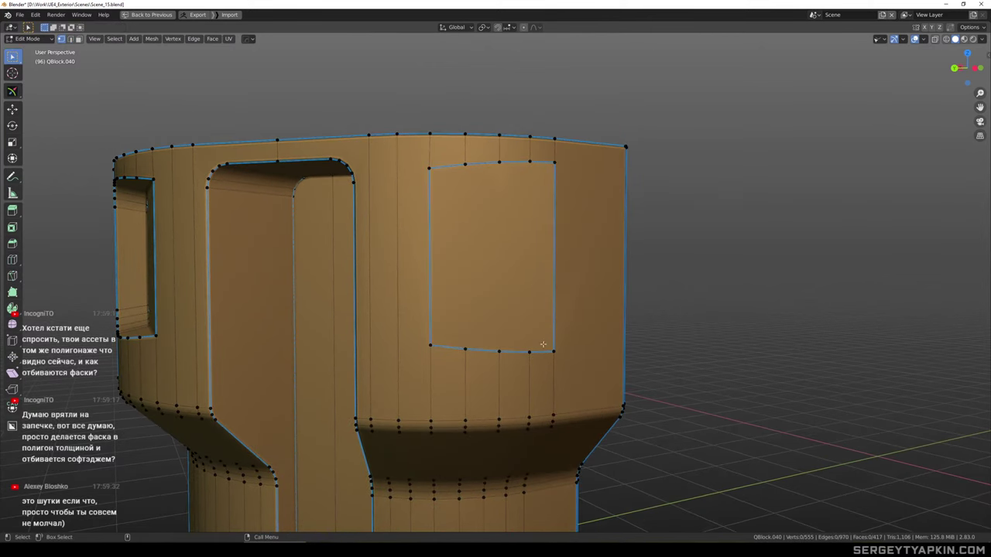
key(j)
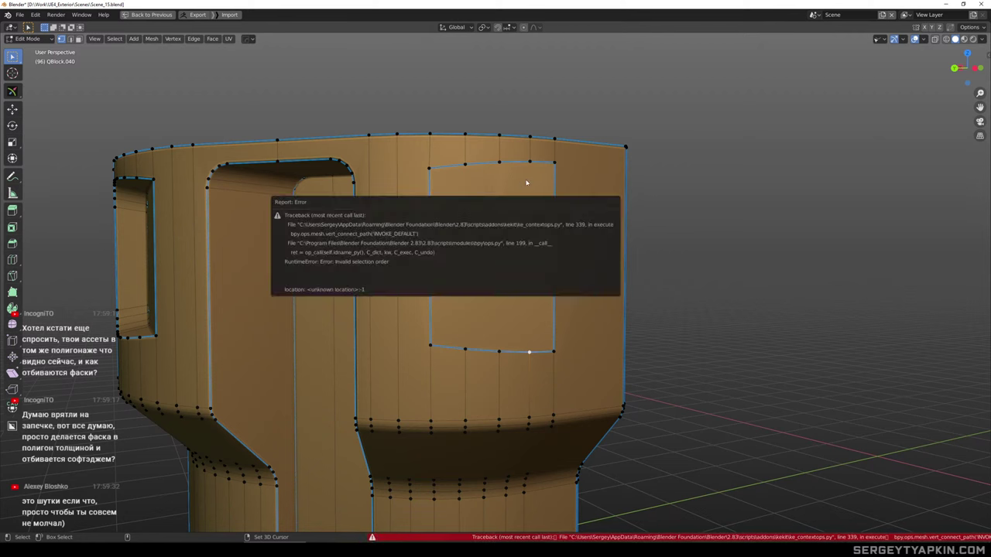
click(528, 162)
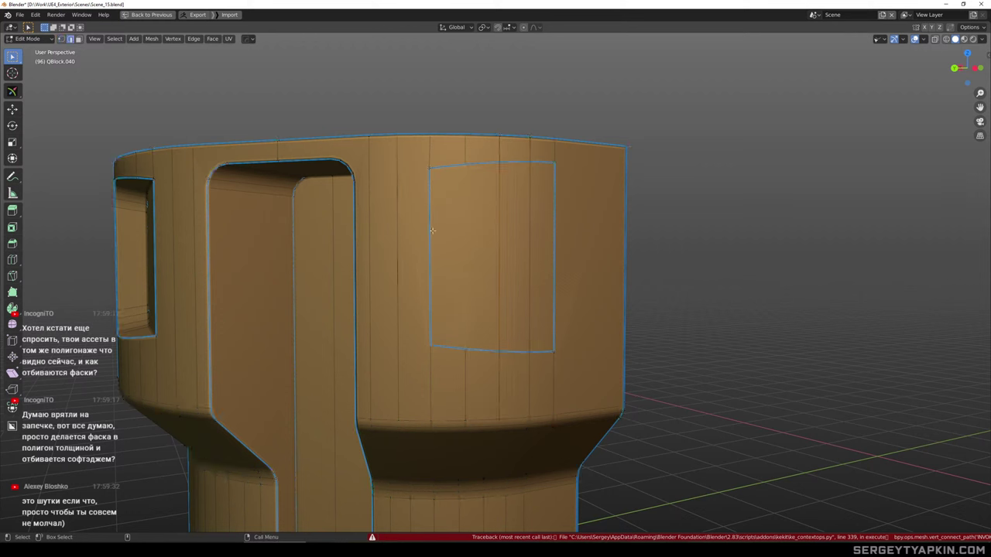
Clear the leftover recess outline and its sharp marks from the shell, and return to the full scene in Object Mode
key(Delete)
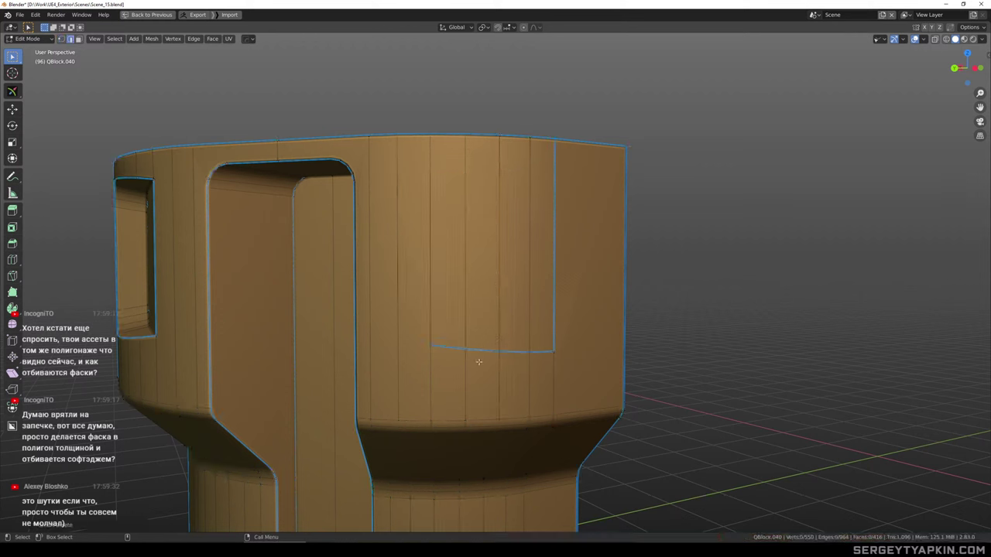
key(q)
click(549, 246)
key(Tab)
key(alt+h)
scroll(536, 259, down, 3)
mouse_move(537, 257)
middle_down()
mouse_move(545, 249)
mouse_move(555, 317)
mouse_move(588, 329)
mouse_move(543, 257)
middle_up()
scroll(588, 329, up, 3)
Subtract the remaining cutter block from the corner shell with a Boolean Difference
click(610, 333)
scroll(557, 340, down, 3)
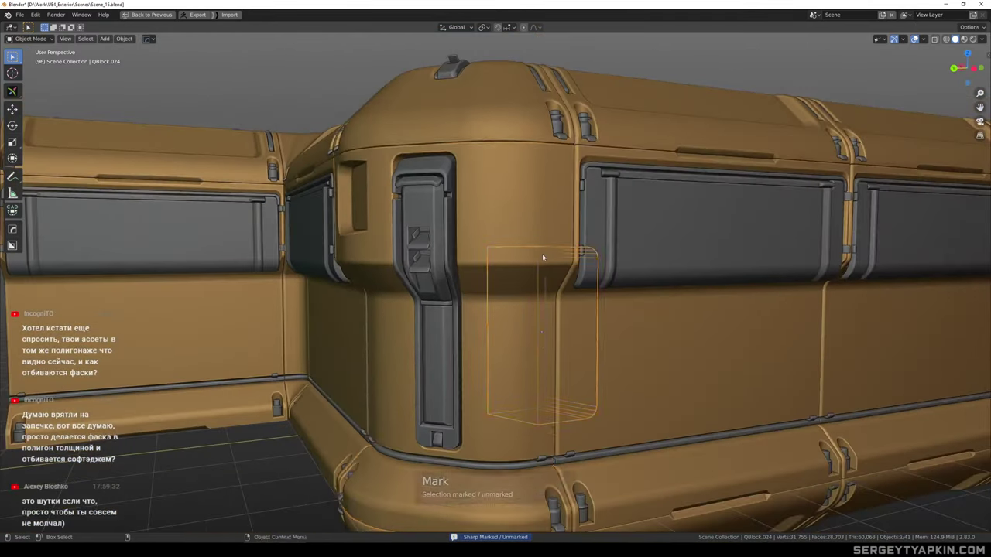
click(544, 224)
key(ctrl+KP_Subtract)
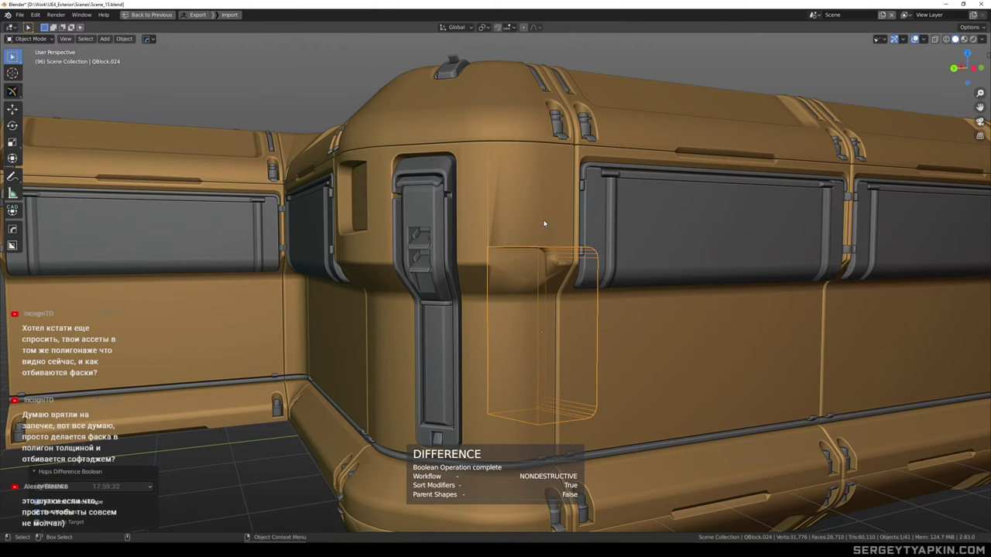
Move the cutter block's whole mesh upward so it cuts a tall recess beside the window module
key(Tab)
key(ctrl+l)
key(alt+shift+w)
drag(558, 258, 565, 167)
key(Tab)
middle_drag(565, 168, 511, 189)
key(Tab)
key(Tab)
Sharpen the corner shell at 30° and reorder its modifiers so Bevel comes after Boolean
click(481, 215)
key(q)
click(481, 216)
key(ctrl+grave)
click(587, 217)
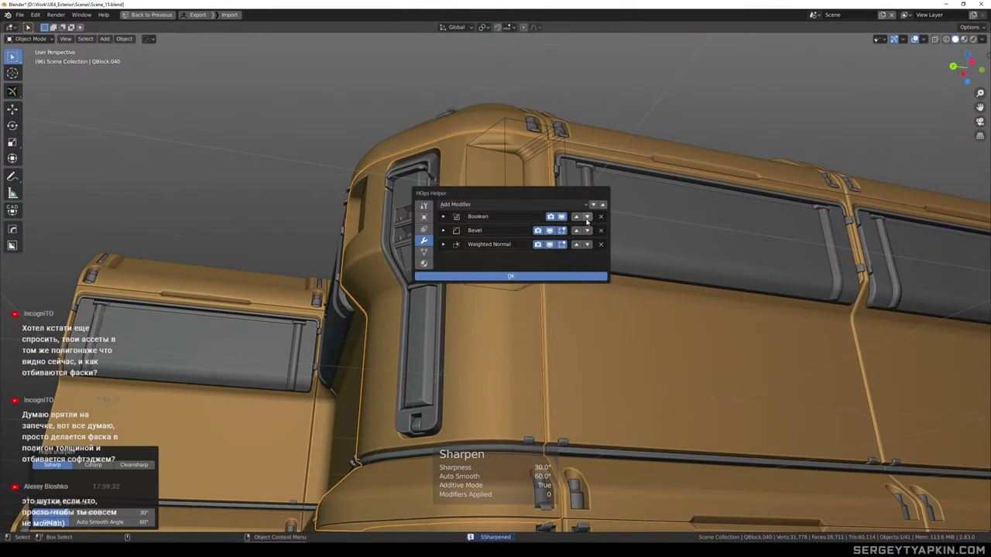
click(587, 231)
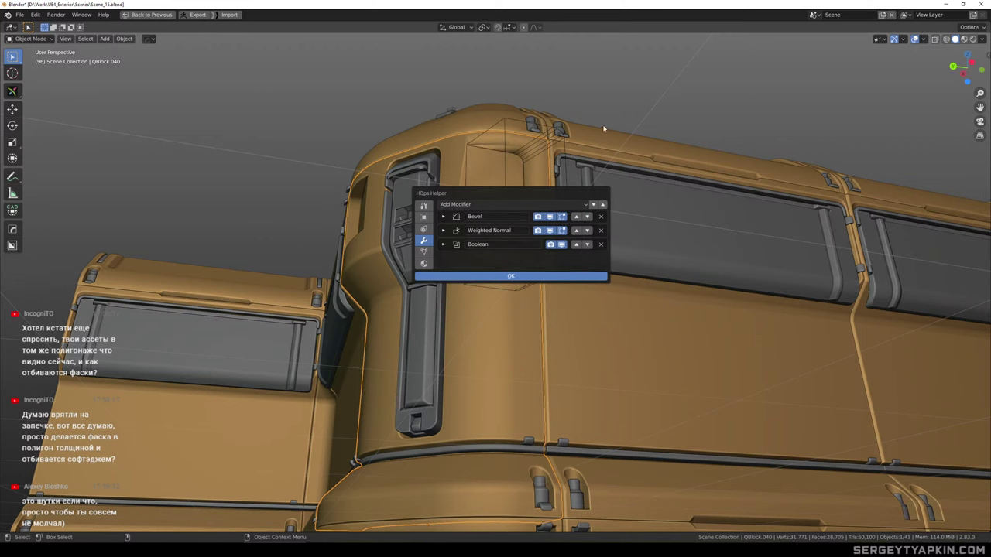
click(587, 217)
click(588, 231)
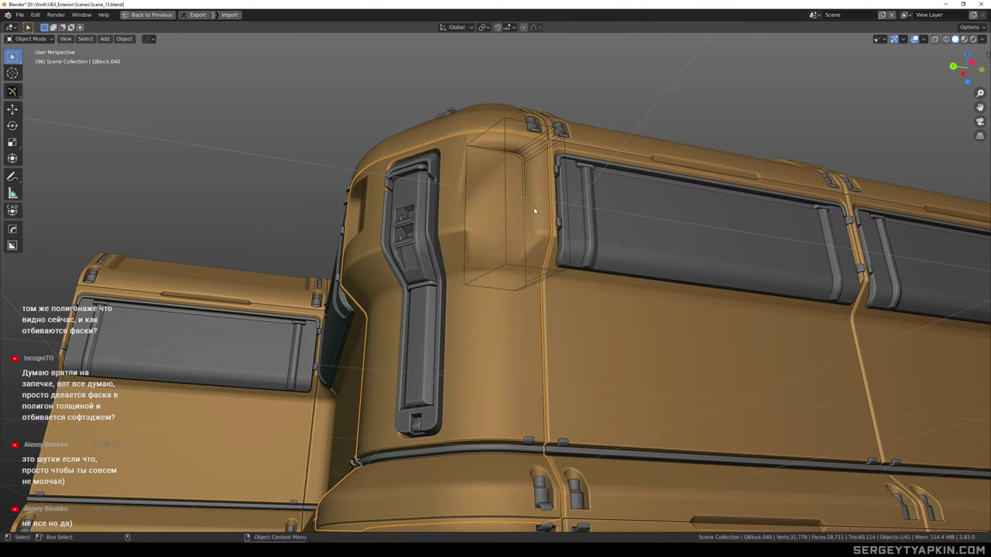
Apply the shell's Boolean cut with Smart Apply and sharpen the shell's edges at 30°
key(q)
click(495, 329)
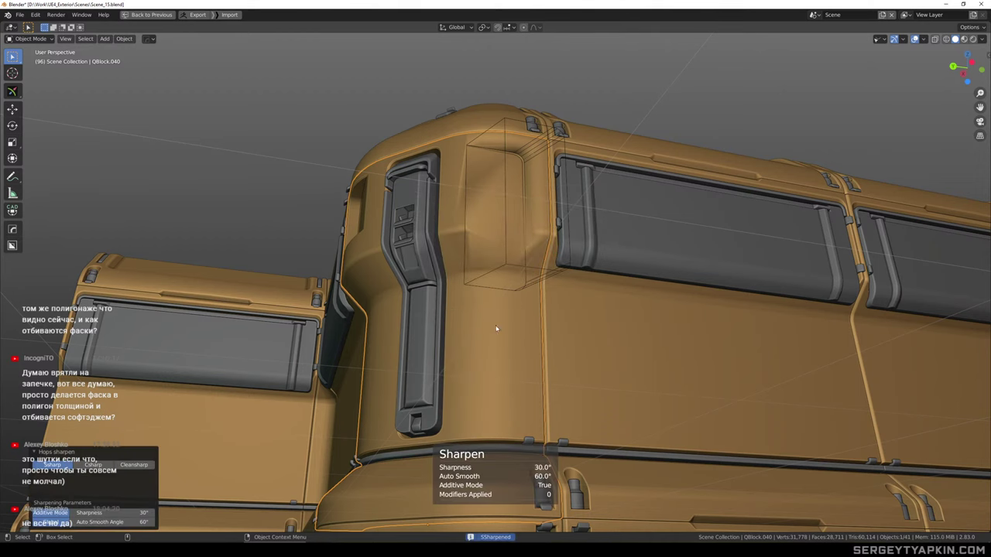
middle_drag(496, 329, 483, 190)
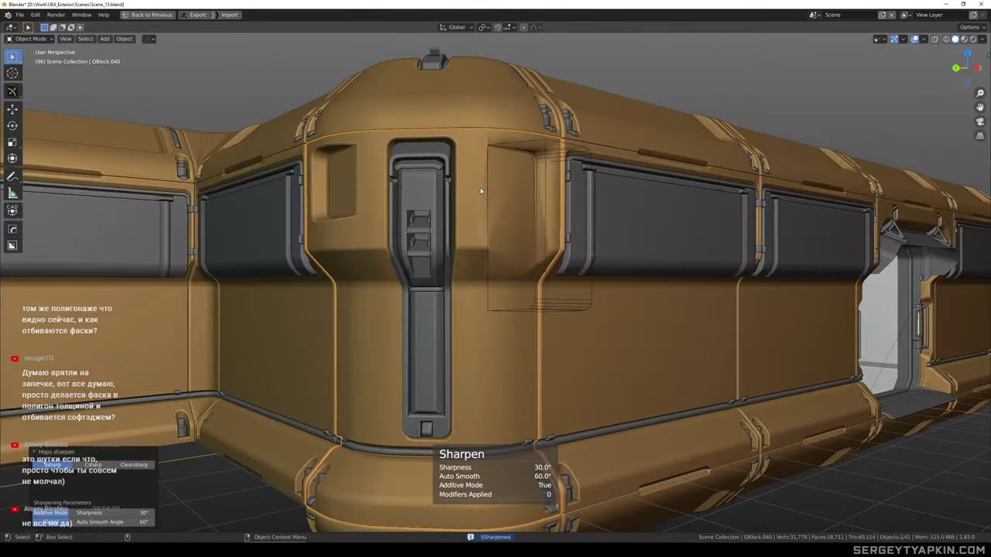
key(shift+q)
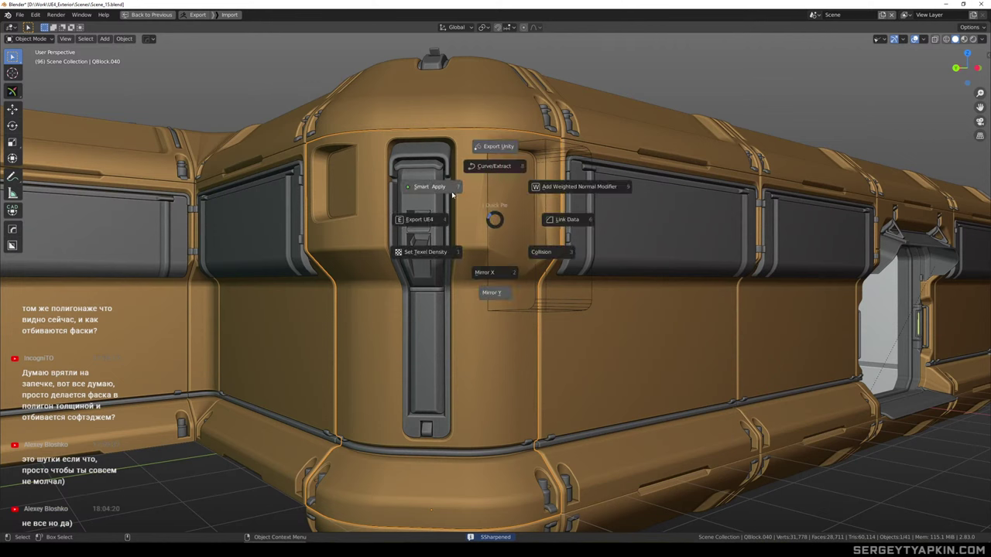
click(452, 192)
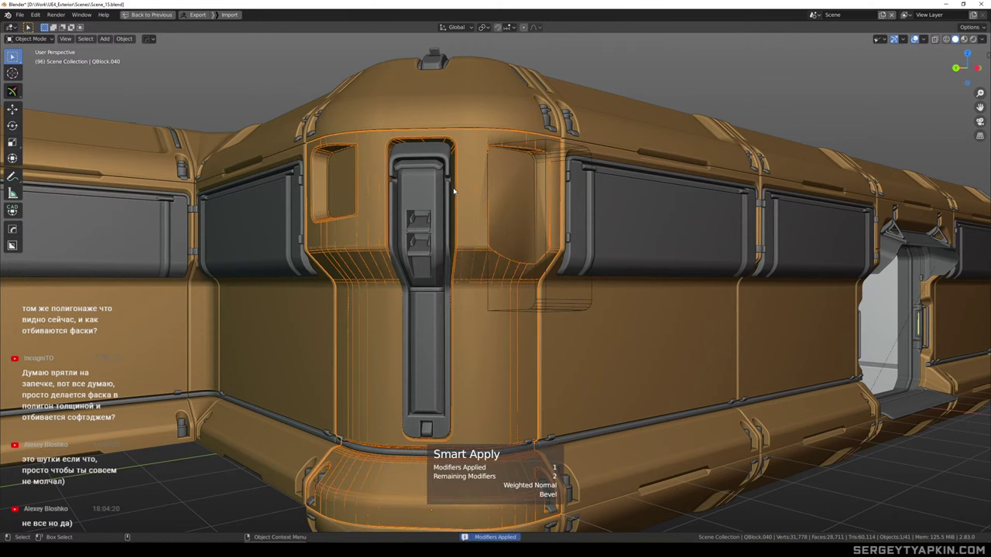
key(q)
click(492, 205)
Delete the Boolean cutter block and select the corner shell
middle_drag(492, 205, 535, 221)
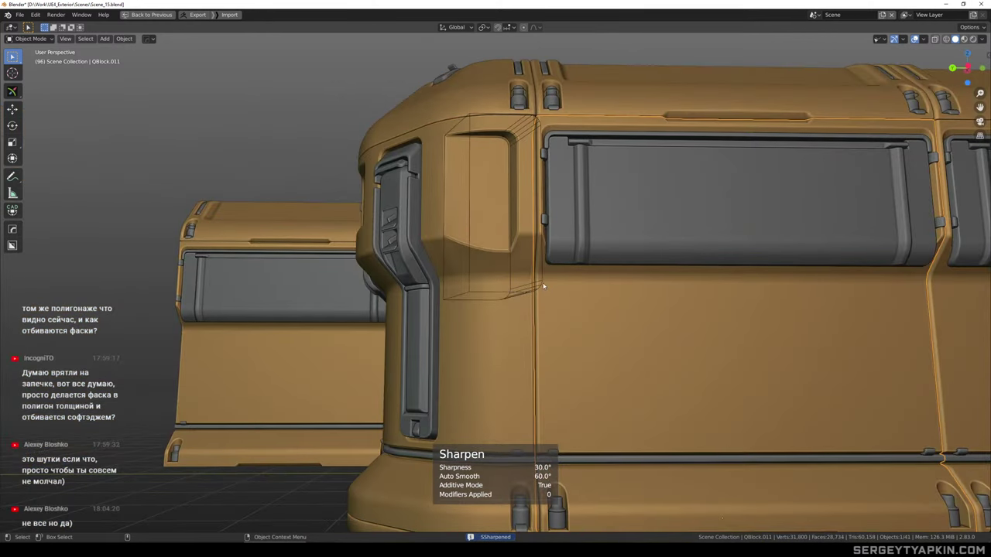
click(534, 287)
key(Delete)
click(525, 248)
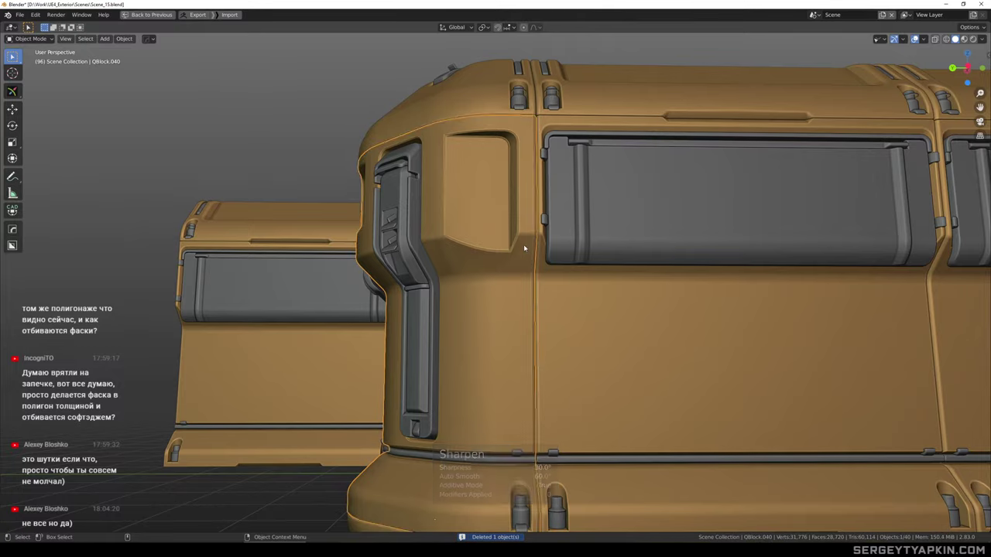
Check the new single recess on the corner against the neighboring wall modules from near and far
middle_drag(526, 245, 491, 225)
scroll(577, 247, up, 2)
scroll(580, 247, down, 3)
click(497, 115)
scroll(475, 221, down, 1)
scroll(476, 222, down, 3)
scroll(432, 203, up, 5)
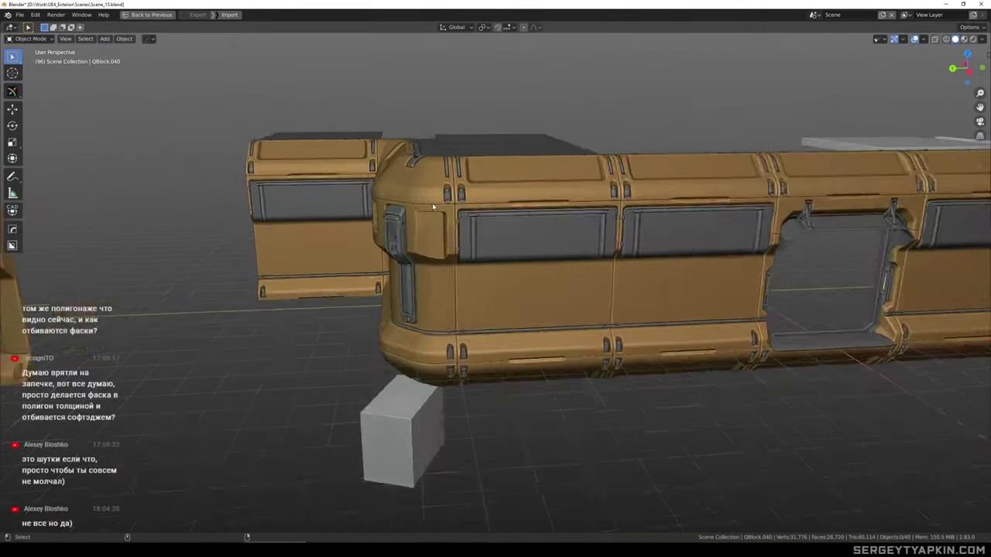
middle_drag(432, 203, 455, 193)
scroll(454, 193, up, 6)
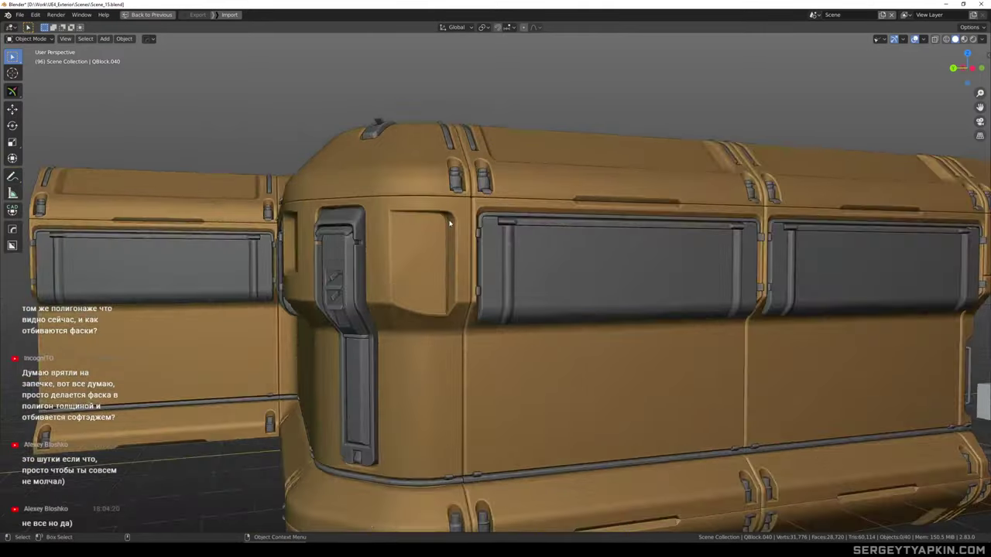
Examine the edges along the recess's top and rounded inner corner in Edit Mode, and return to Object Mode
key(Tab)
scroll(436, 209, up, 4)
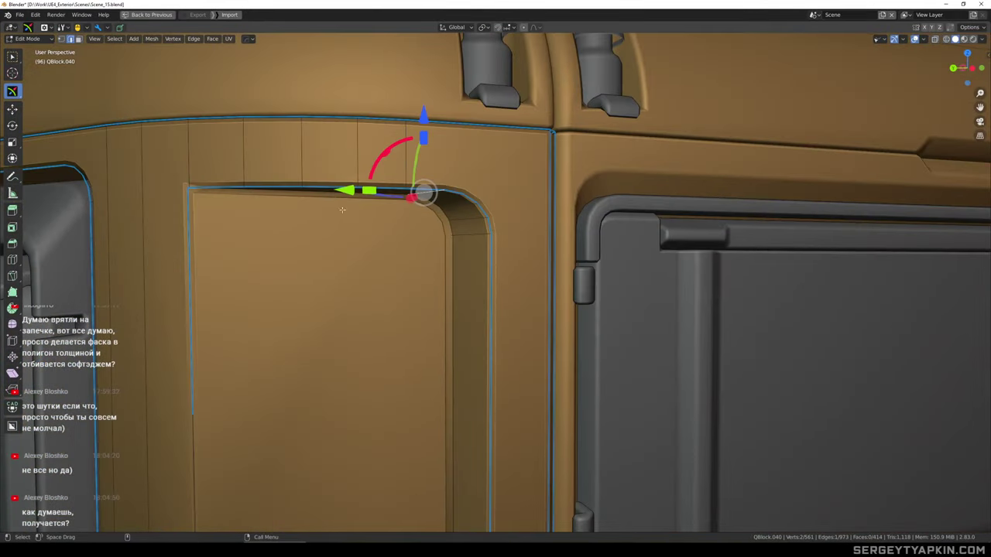
click(342, 193)
click(415, 199)
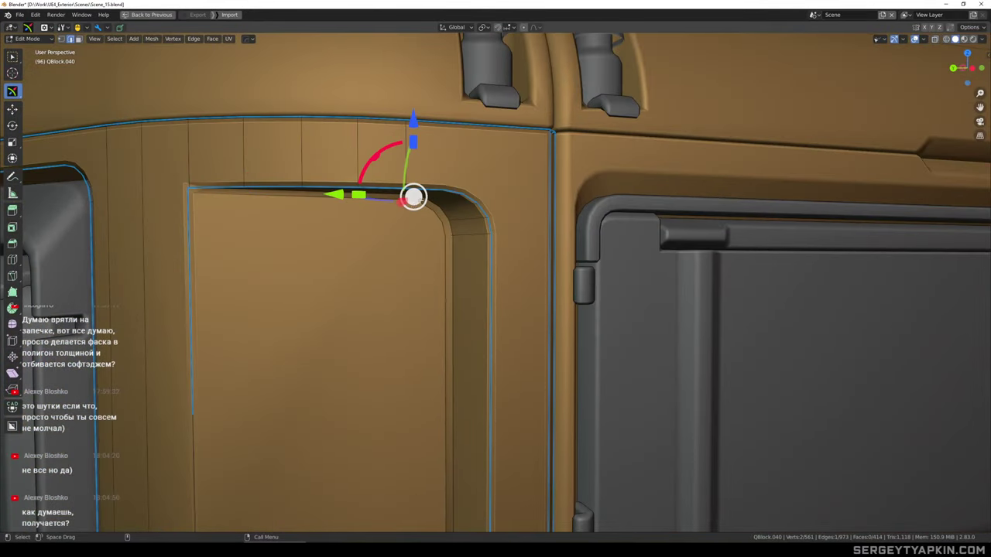
ctrl+click(450, 231)
key(Tab)
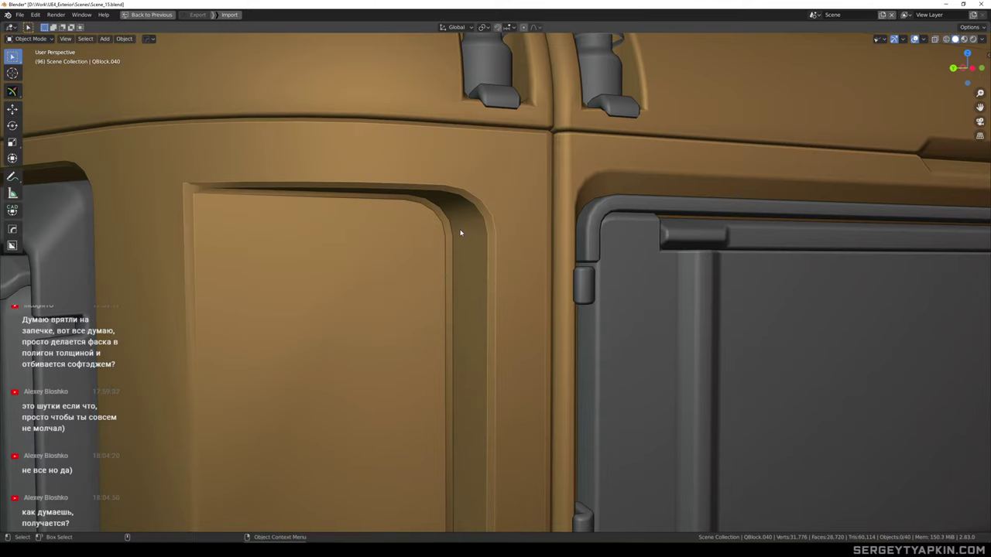
Examine the rounded recess on the corner block's upper section and how it sits beside the neighbouring wall panels
scroll(465, 234, down, 4)
click(462, 248)
key(alt+v)
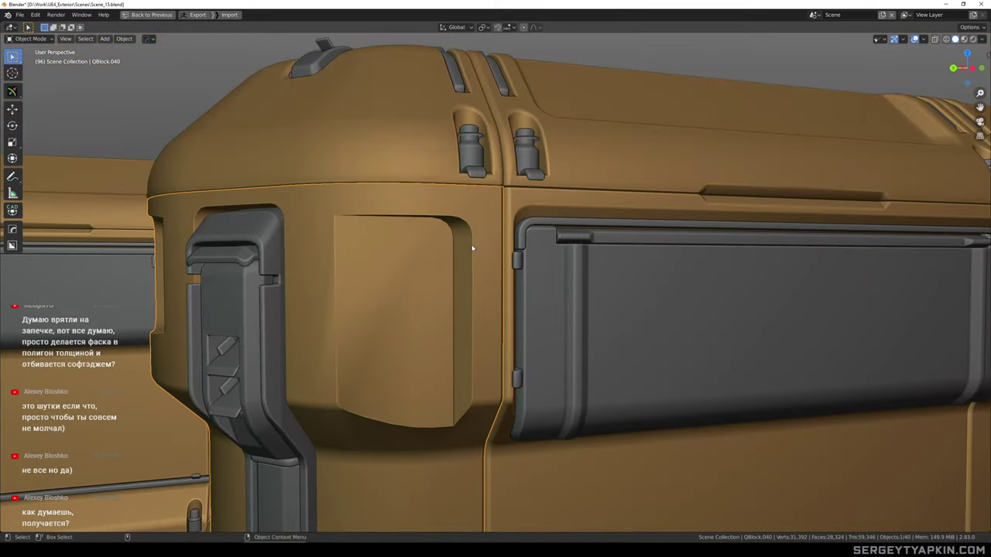
scroll(447, 245, down, 8)
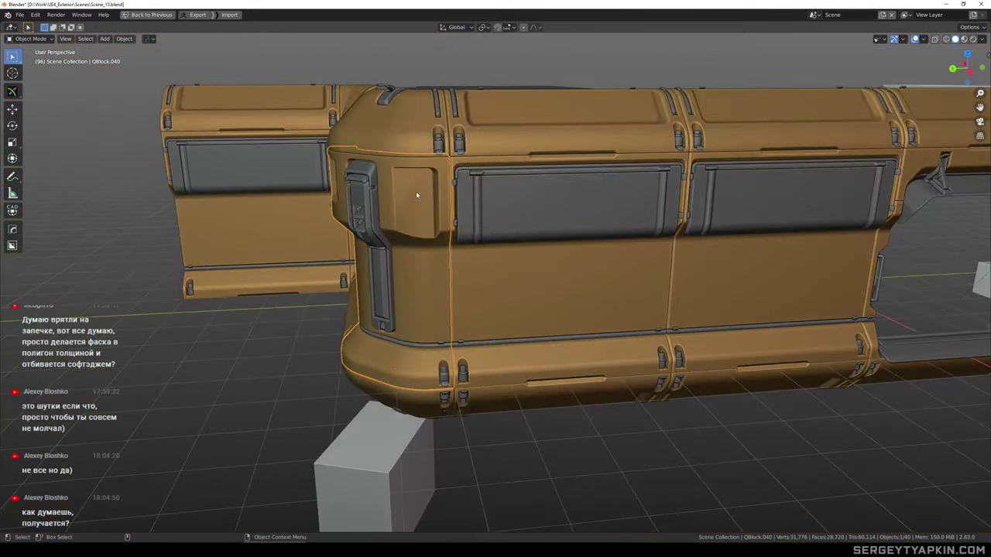
scroll(416, 195, down, 2)
middle_drag(416, 195, 439, 205)
scroll(465, 184, down, 3)
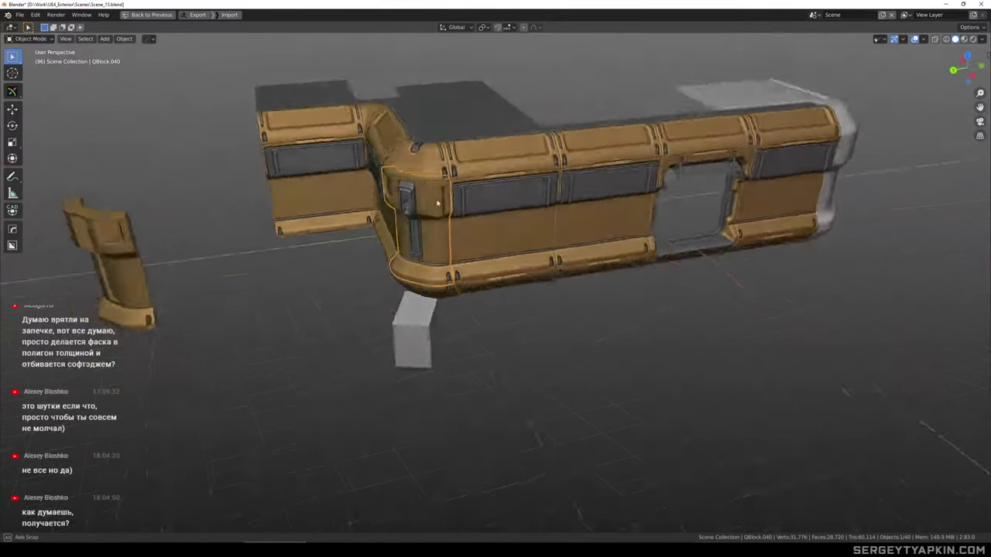
scroll(457, 208, up, 5)
click(474, 216)
key(Tab)
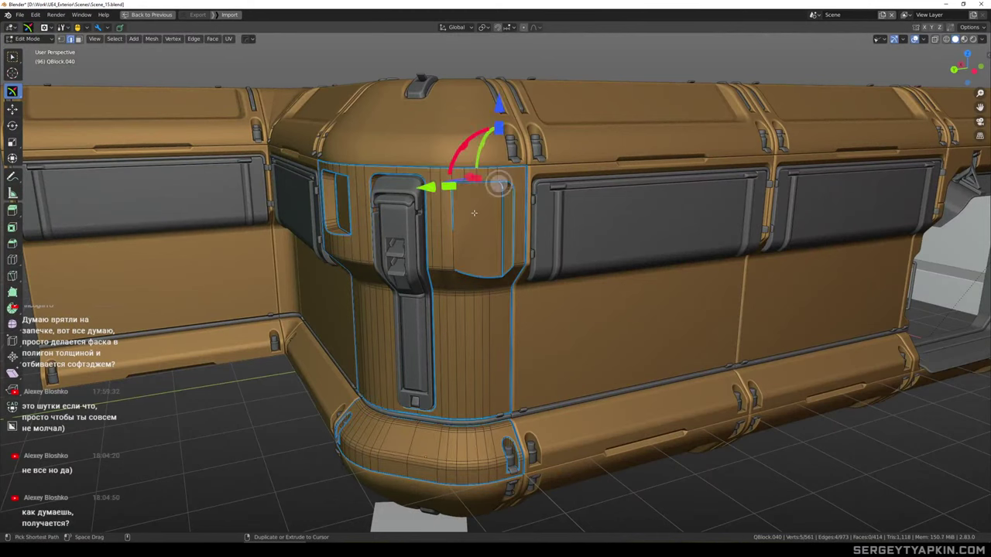
click(475, 215)
key(Tab)
Undo the recent edits to the corner block back to the separate wireframe cutter for the recess
key(ctrl+z)
key(ctrl+z)
key(ctrl+z)
key(ctrl+z)
key(ctrl+z)
key(ctrl+z)
key(ctrl+z)
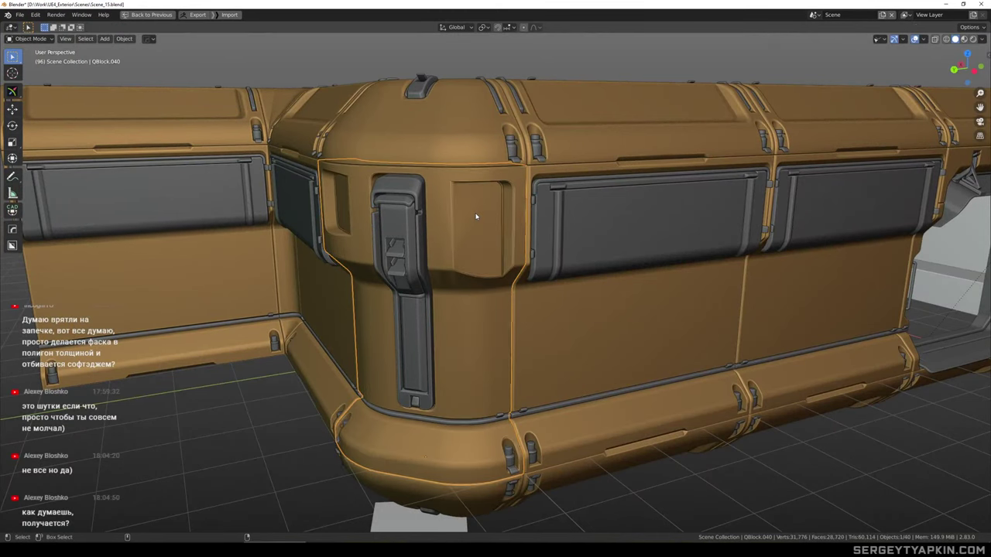
key(ctrl+z)
key(ctrl+z)
key(ctrl+z)
key(ctrl+z)
key(ctrl+z)
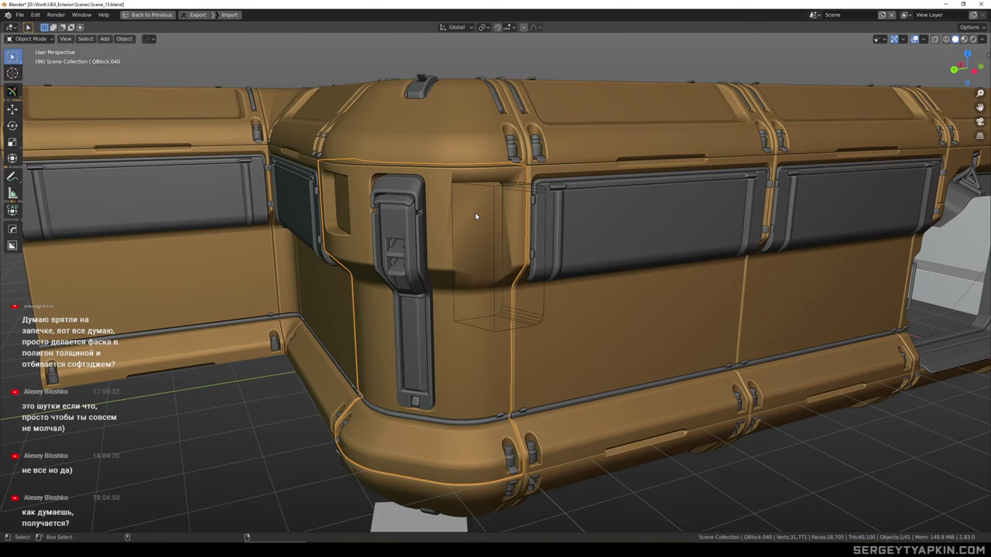
Delete the wireframe cutter object at the corner block's upper section
scroll(476, 217, down, 6)
middle_drag(497, 240, 508, 215)
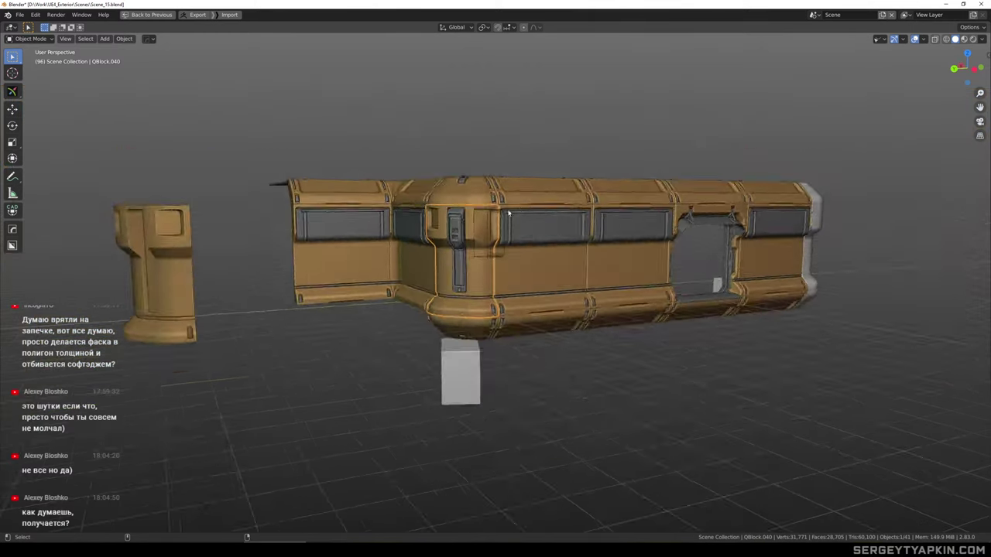
scroll(508, 215, up, 4)
key(Tab)
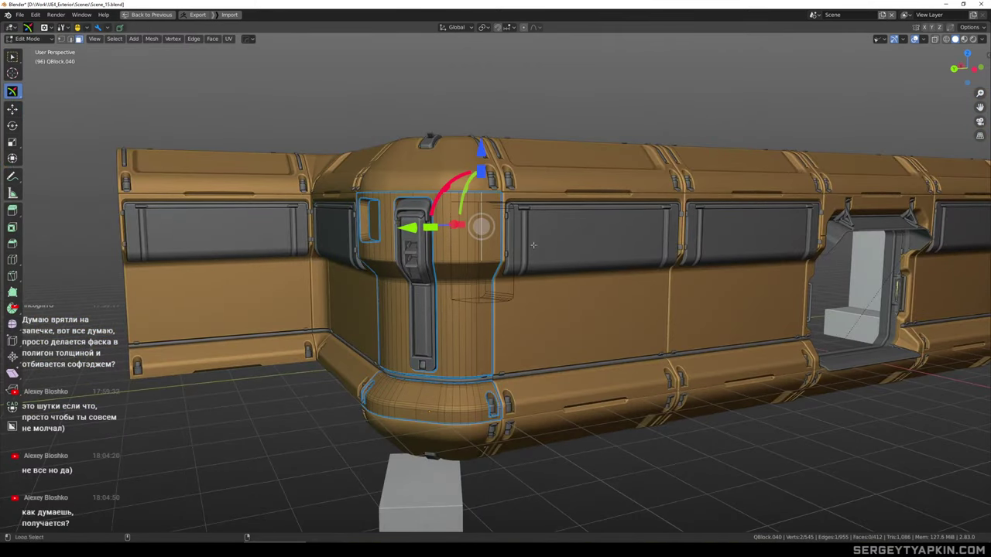
alt+drag(533, 245, 477, 247)
key(Tab)
key(Tab)
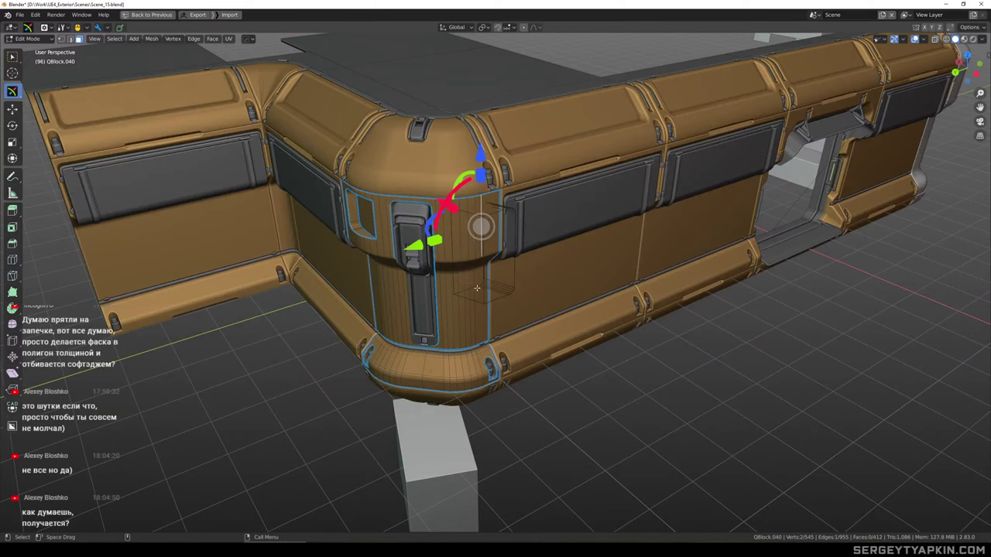
key(Tab)
click(483, 303)
key(Delete)
scroll(476, 233, up, 4)
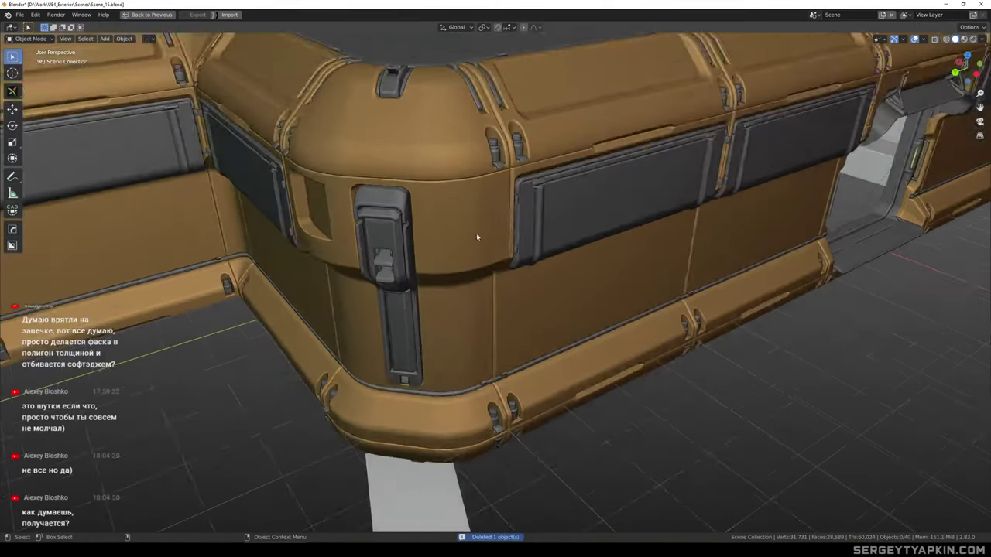
Add a centred horizontal loop cut across the corner block's upper faces between the latch and the seam
click(486, 222)
alt+drag(500, 238, 467, 260)
scroll(480, 195, up, 4)
key(Tab)
click(487, 234)
scroll(487, 234, down, 2)
key(ctrl+r)
click(487, 236)
right_click(487, 238)
Bevel the new loop with an offset of about 0.397 m and scale the resulting face band slightly in height
key(ctrl+b)
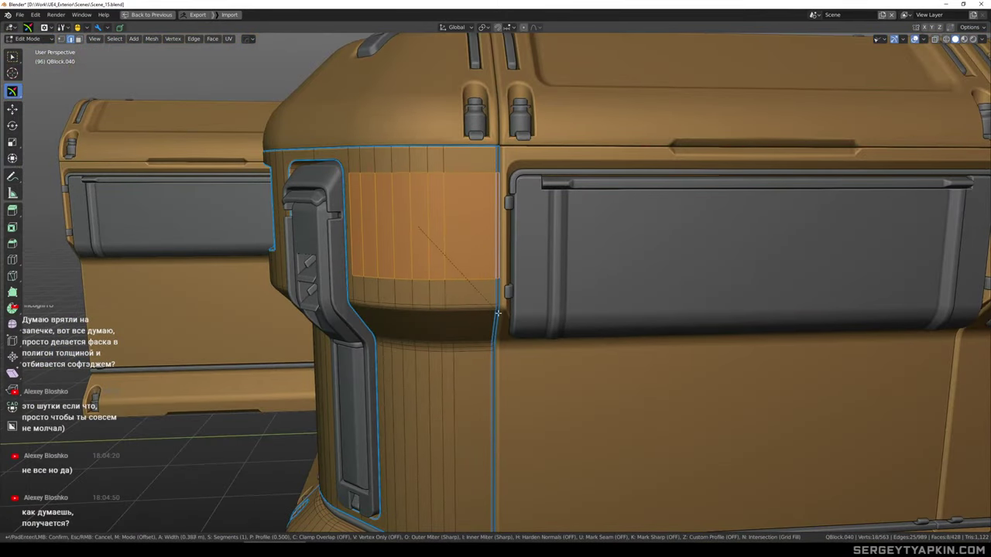
click(504, 305)
scroll(507, 298, down, 3)
alt+drag(511, 286, 589, 242)
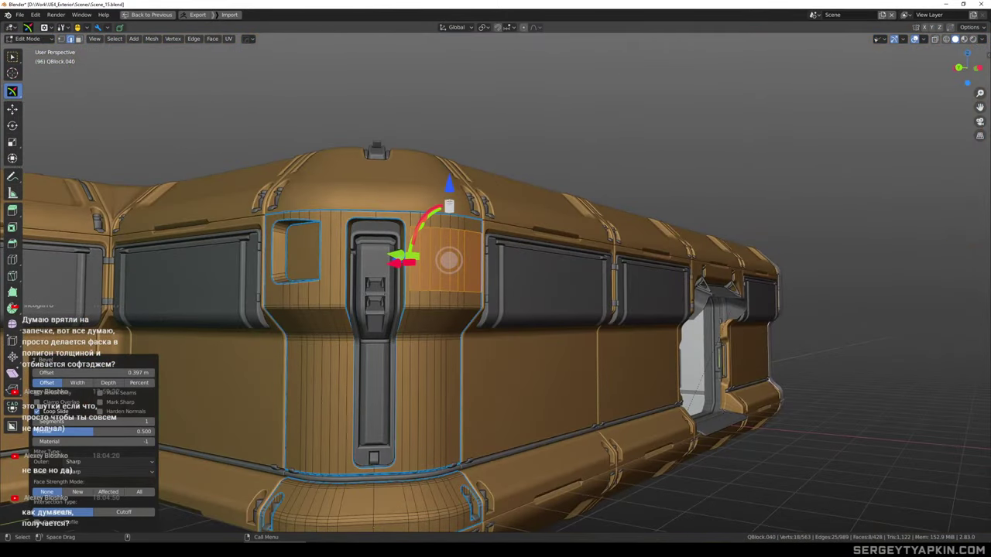
drag(449, 206, 452, 217)
alt+drag(453, 220, 448, 245)
scroll(450, 257, up, 2)
Select the five adjoining faces of the band that end at the seam beside the grey wall panel
key(3)
click(435, 245)
shift+click(482, 243)
ctrl+click(443, 255)
alt+drag(523, 246, 505, 218)
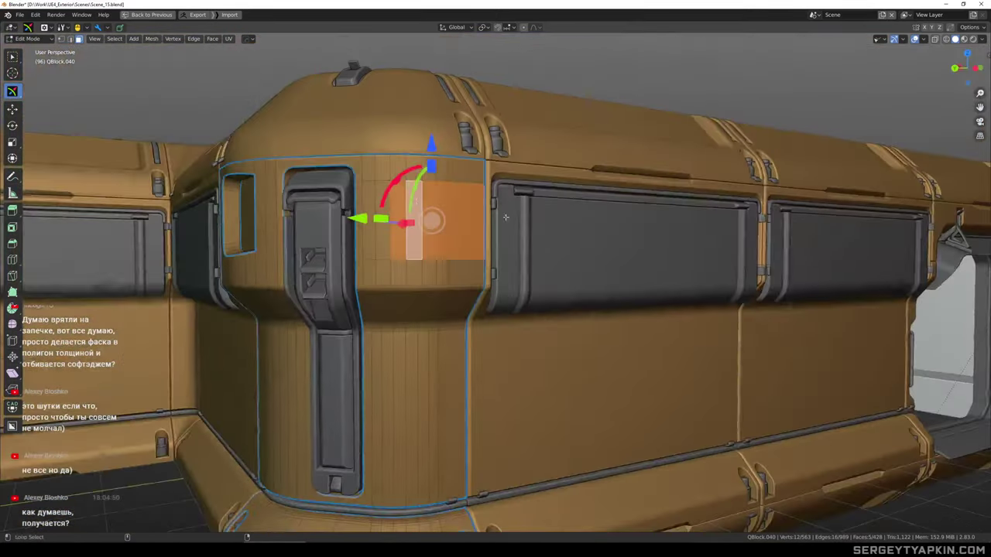
scroll(419, 201, up, 3)
shift+click(363, 205)
key(ctrl+z)
key(ctrl+z)
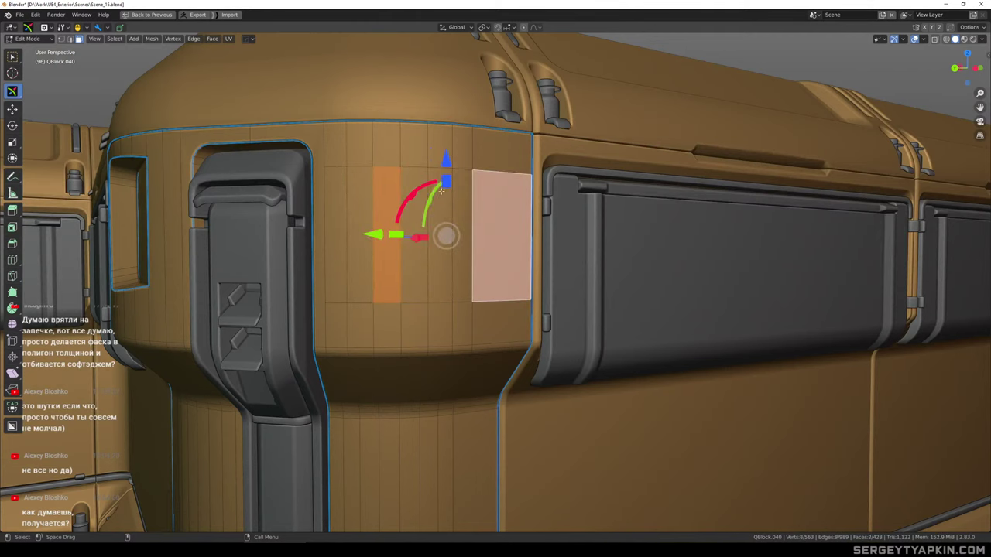
click(389, 224)
ctrl+click(487, 225)
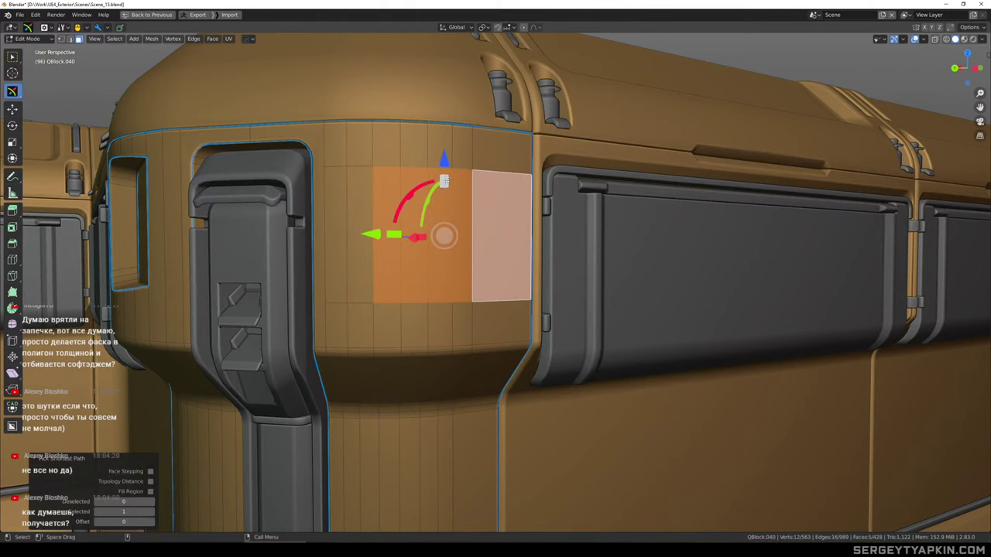
Extrude the five band faces outward along their normals by about 0.126 m
drag(444, 181, 444, 180)
click(445, 178)
middle_drag(485, 199, 502, 242)
click(390, 236)
ctrl+click(487, 206)
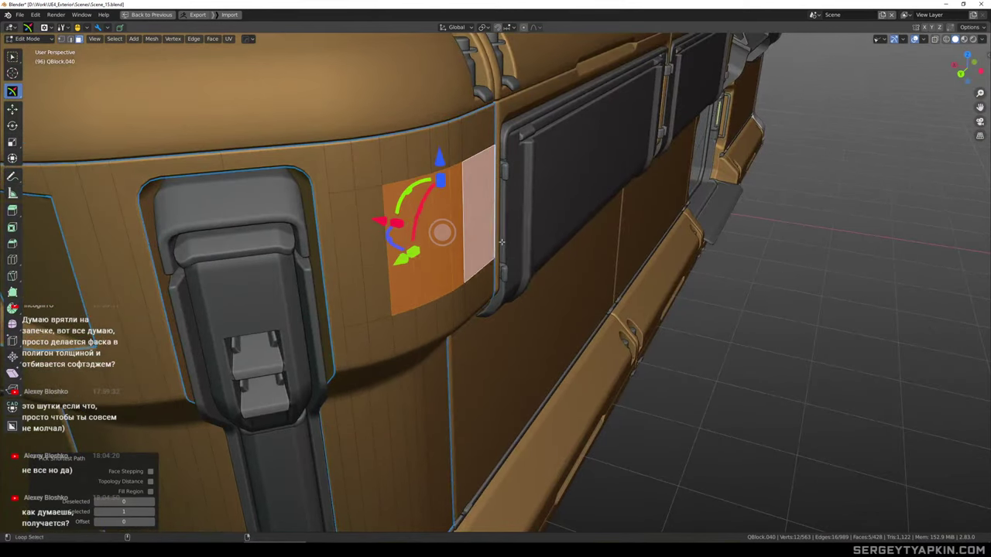
click(501, 244)
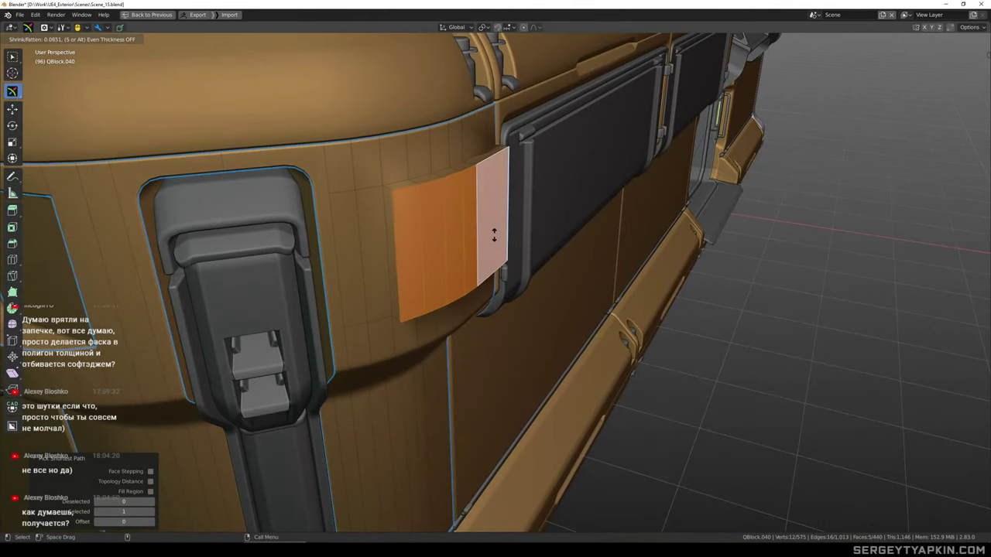
click(491, 231)
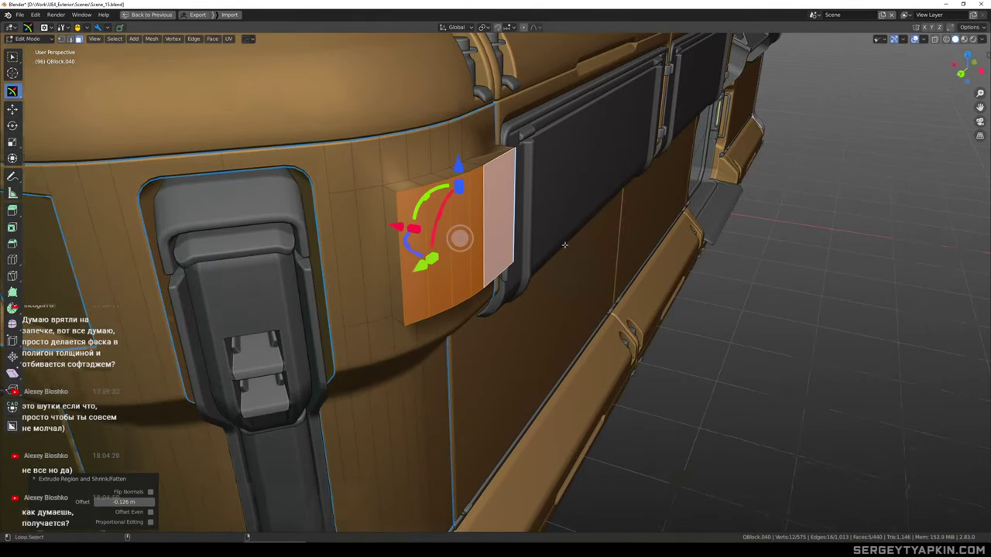
Scale the extruded faces to 0.809 along Z to slope the protrusion's upper and lower sides
mouse_move(566, 244)
middle_down()
mouse_move(556, 221)
mouse_move(614, 203)
mouse_move(563, 231)
middle_up()
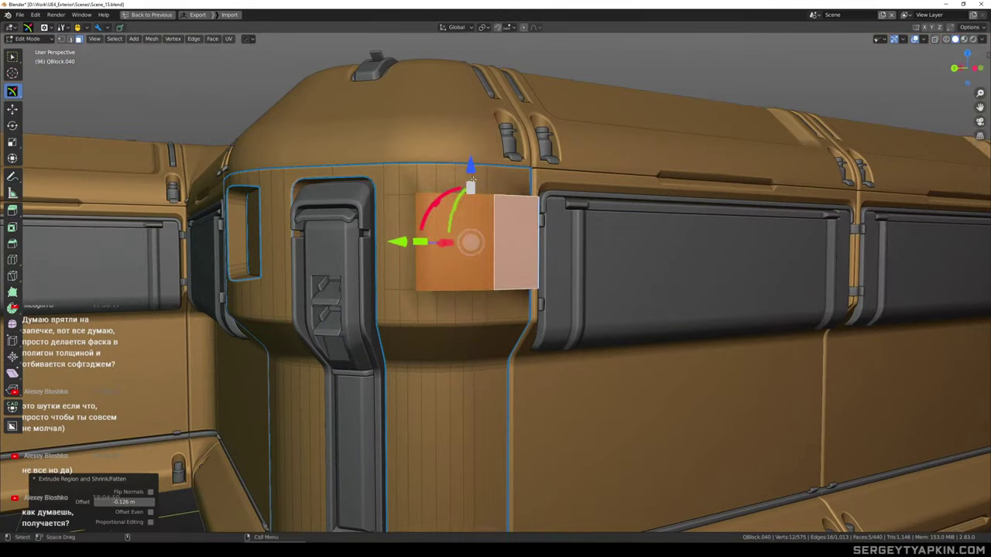
mouse_move(472, 182)
mouse_down()
mouse_move(477, 202)
mouse_move(474, 195)
mouse_up()
scroll(515, 229, down, 2)
middle_drag(534, 233, 580, 254)
scroll(458, 234, up, 4)
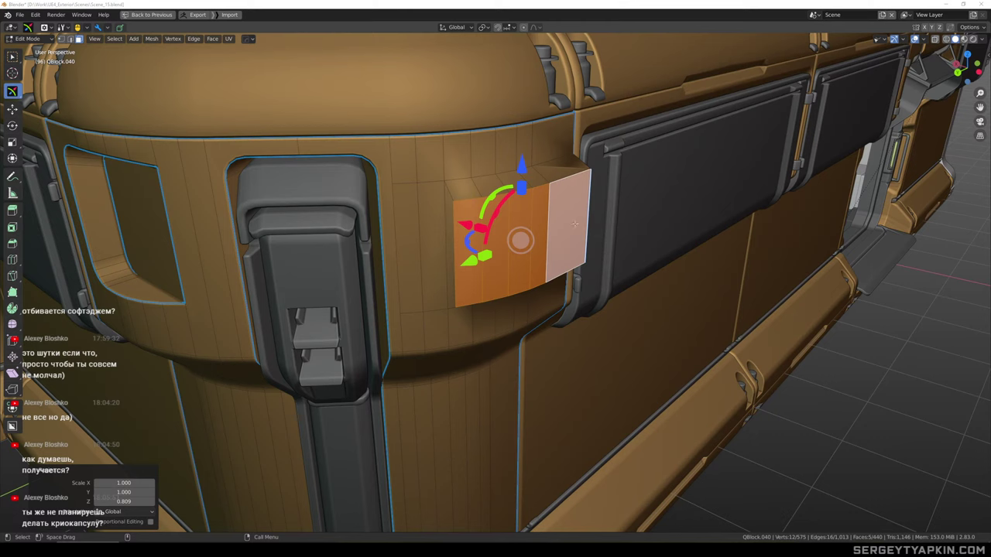
scroll(534, 201, down, 1)
shift+middle_drag(534, 202, 586, 202)
scroll(608, 190, up, 2)
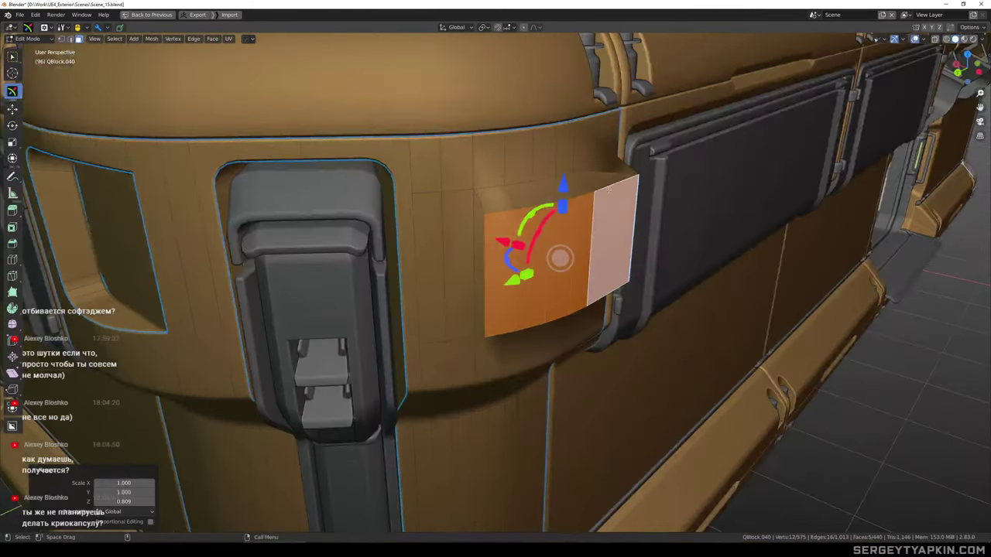
Dissolve the protrusion's outer vertical edge on the side facing the latch
click(476, 226)
click(489, 230)
key(2)
click(486, 233)
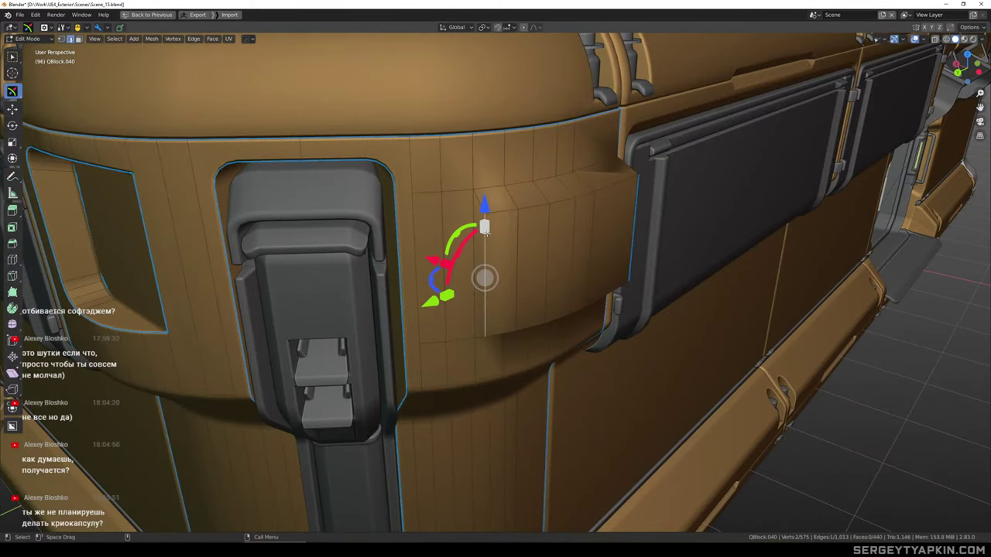
key(ctrl+x)
scroll(486, 233, down, 3)
Try to bevel the protrusion's vertical edge near the seam with an offset of 0.193 m
click(577, 228)
middle_drag(712, 221, 631, 237)
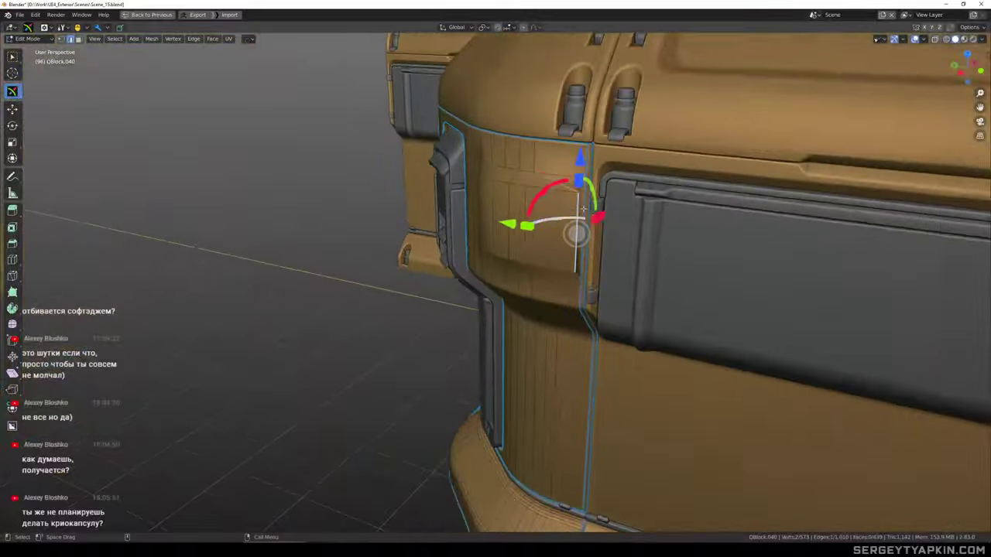
scroll(631, 237, up, 2)
key(ctrl+b)
click(688, 296)
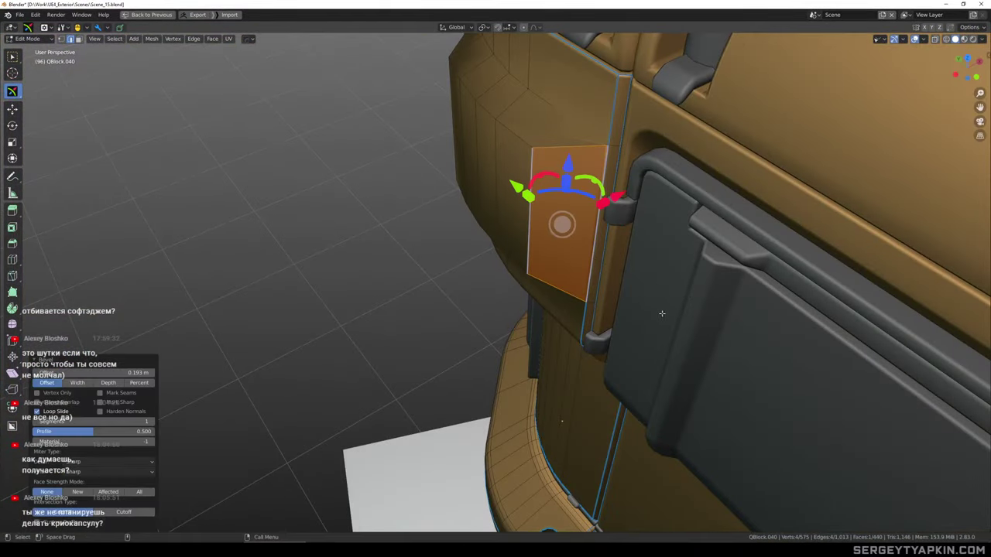
middle_drag(661, 312, 504, 214)
key(ctrl+z)
Isolate the corner block by hiding all other objects and reopen its mesh for editing
key(Tab)
key(shift+h)
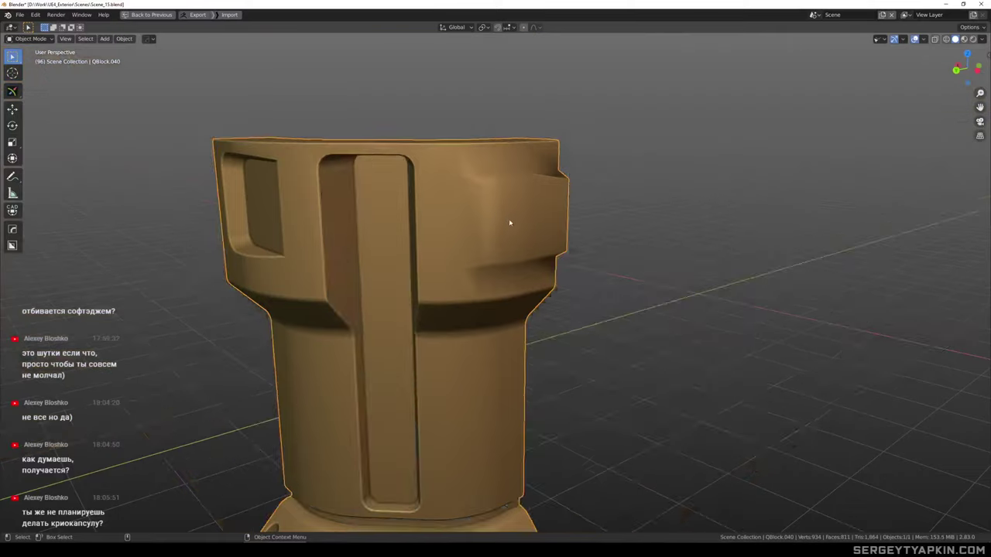
scroll(507, 213, down, 3)
scroll(503, 199, up, 2)
key(q)
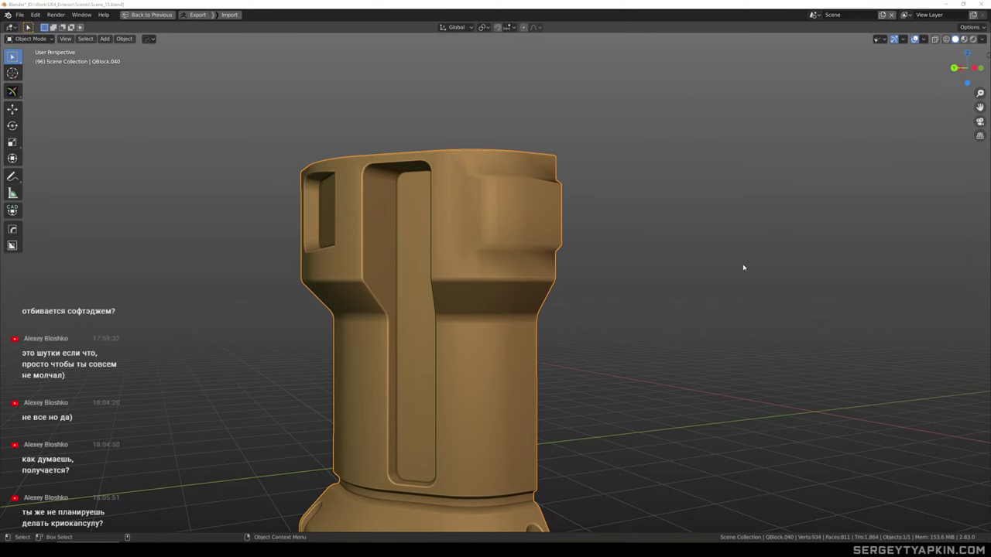
click(517, 172)
scroll(517, 174, up, 3)
key(Tab)
Toggle the sharp marking on the protrusion's vertical edge near the seam and clear the selection
click(518, 175)
middle_drag(507, 161, 456, 209)
key(w)
click(566, 148)
scroll(458, 209, up, 2)
middle_drag(644, 207, 600, 172)
middle_drag(581, 208, 591, 201)
click(593, 211)
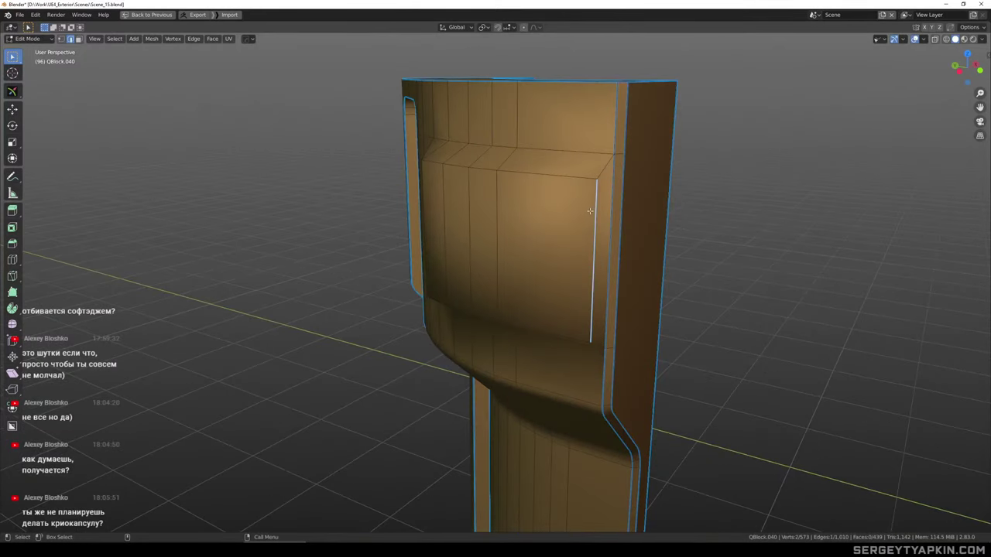
key(q)
key(q)
click(601, 210)
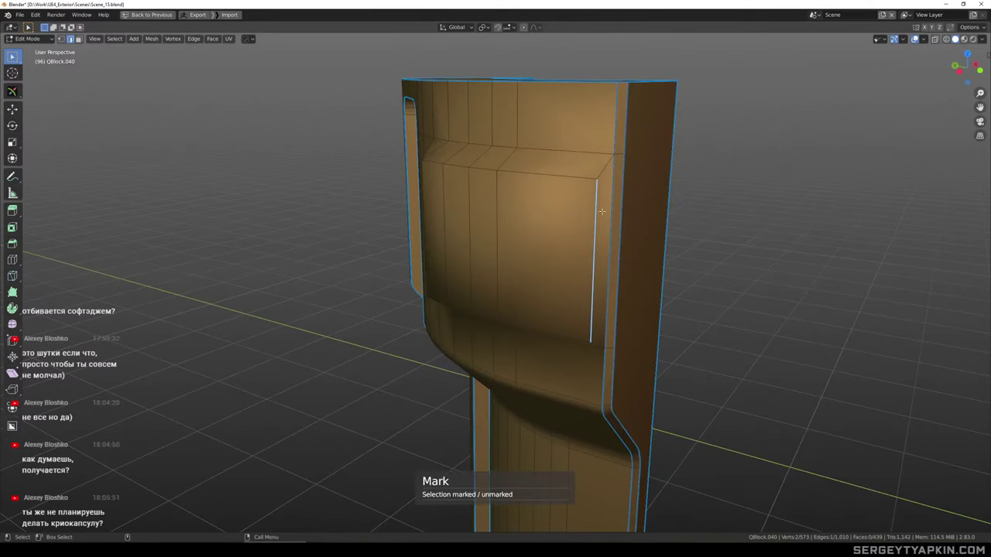
key(alt+a)
Select the upper and lower edge runs outlining the protrusion together with its vertical edge on the latch side
middle_drag(597, 207, 430, 171)
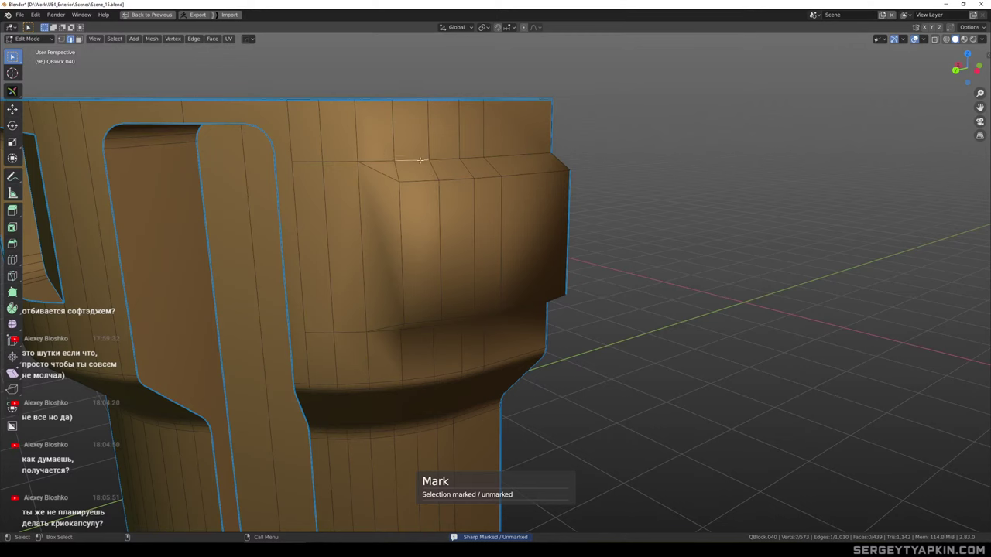
shift+double_click(457, 180)
middle_drag(464, 246, 475, 217)
shift+click(386, 151)
middle_drag(416, 257, 423, 235)
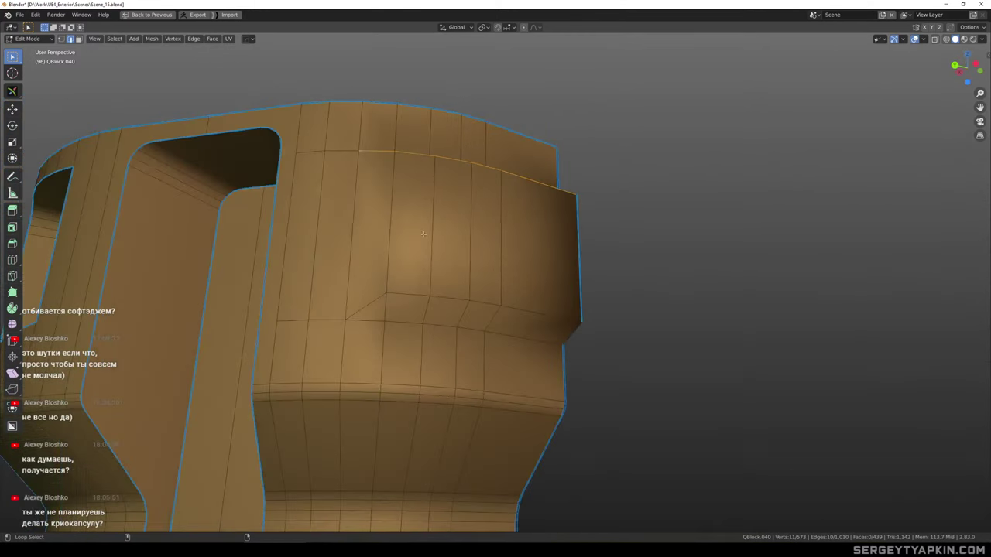
shift+middle_drag(387, 296, 396, 235)
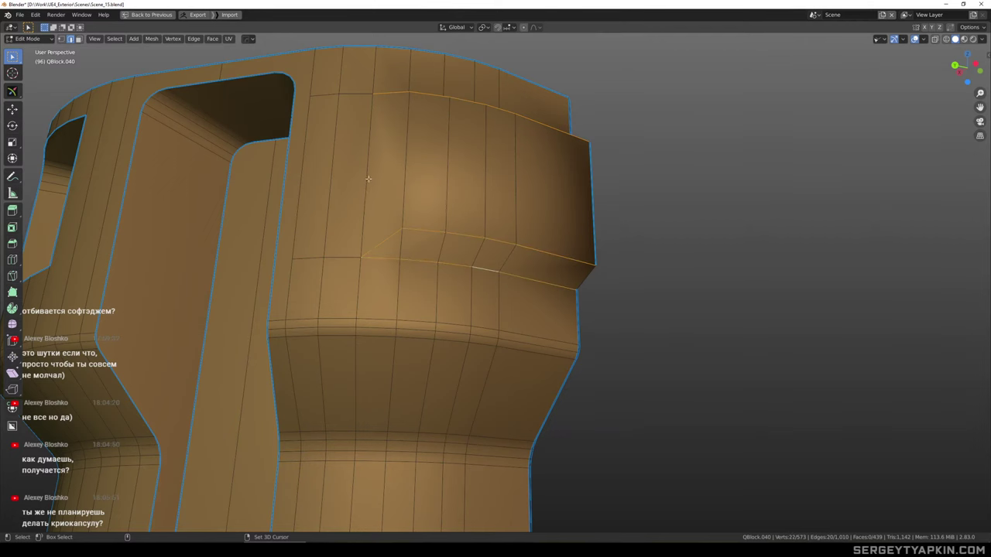
shift+click(407, 152)
Add the protrusion's vertical edge near the seam and the short edges running from its corners to the seam to the selection
middle_drag(574, 158, 514, 205)
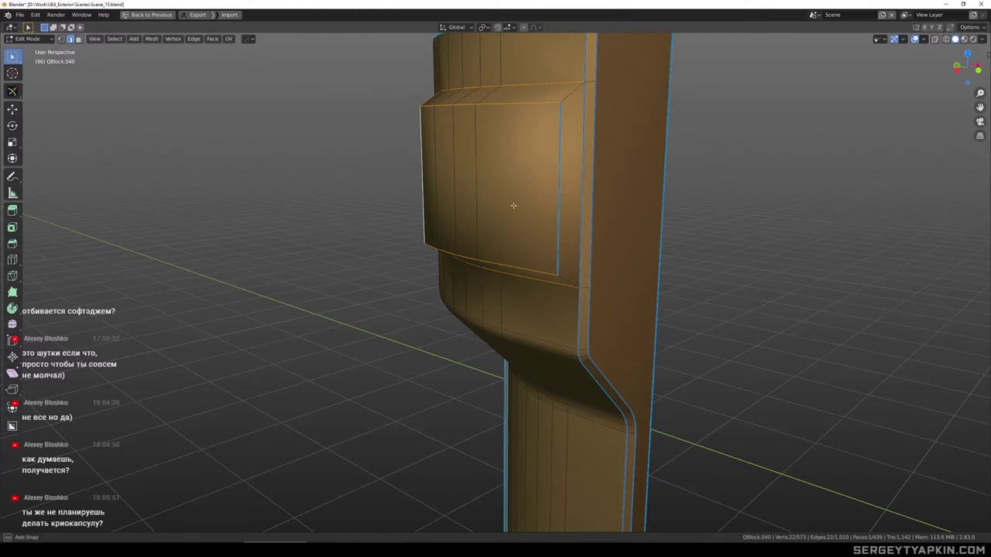
shift+click(556, 175)
alt+drag(596, 146, 584, 169)
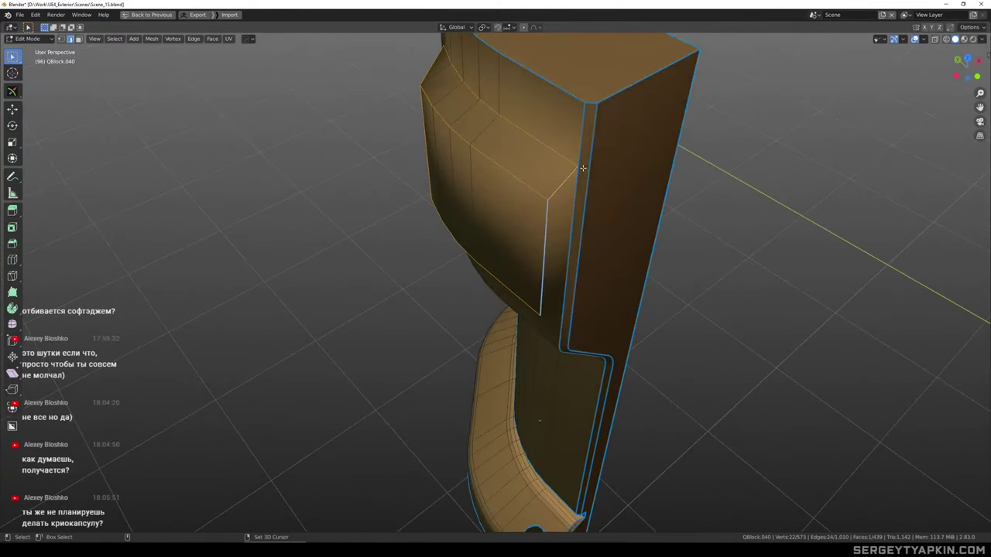
shift+click(584, 168)
alt+drag(607, 254, 601, 211)
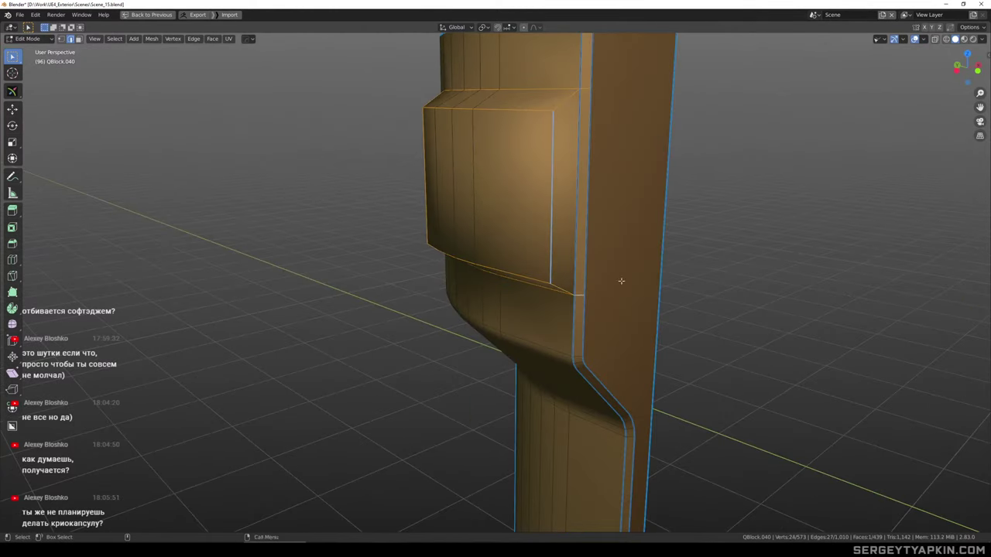
middle_drag(621, 281, 634, 206)
Bevel the selected protrusion edges with a 0.04 m offset, 2 segments and a rounded outer miter
key(ctrl+b)
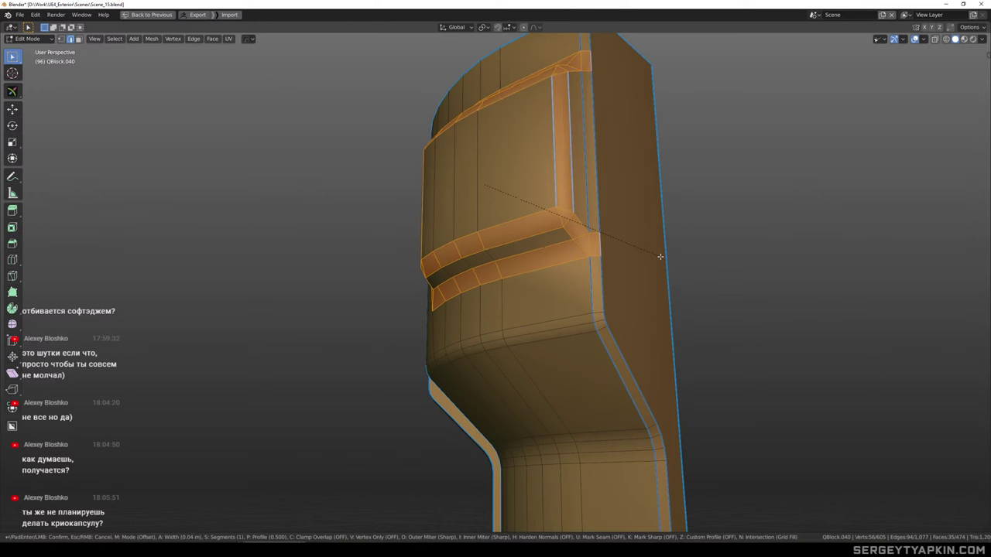
scroll(661, 256, up, 1)
click(660, 257)
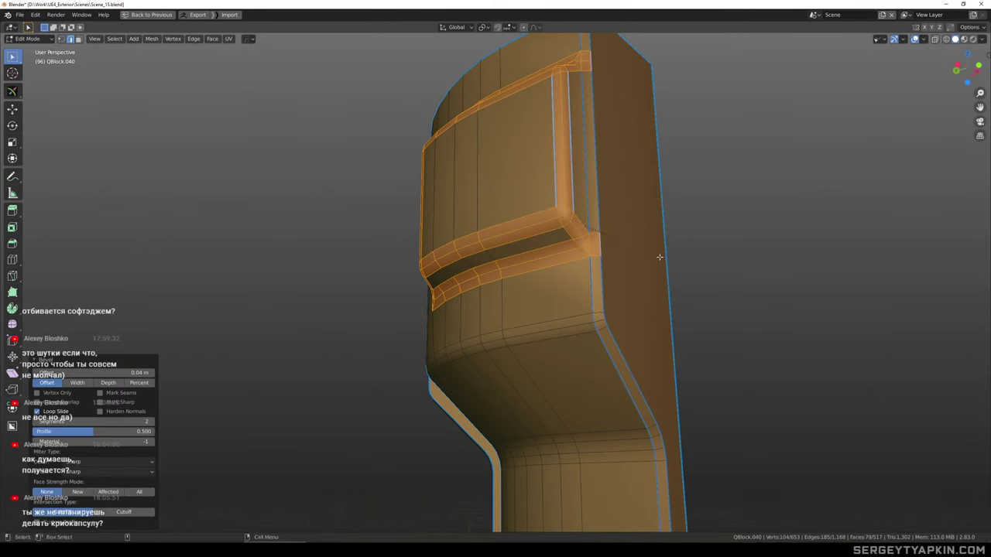
alt+drag(661, 256, 377, 252)
scroll(468, 238, down, 1)
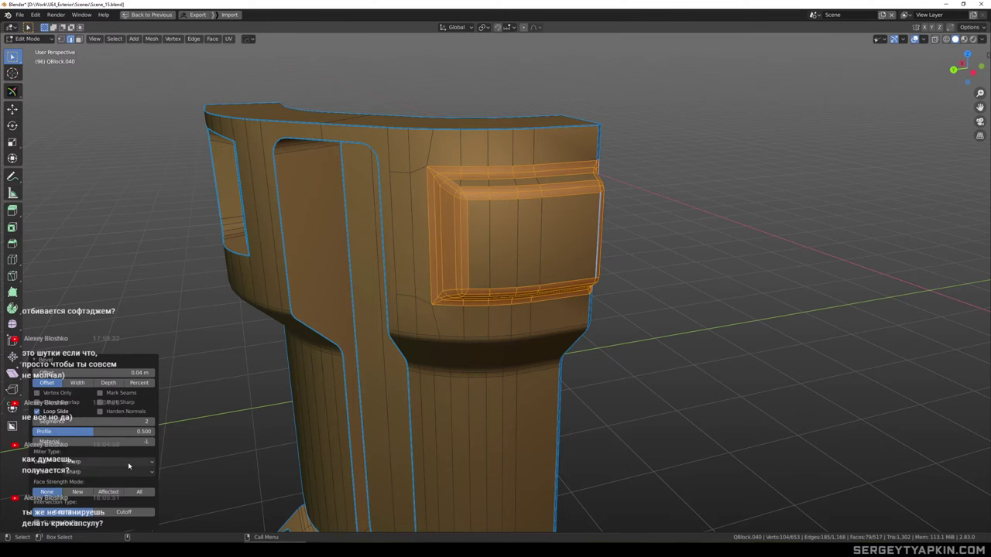
click(127, 463)
click(116, 493)
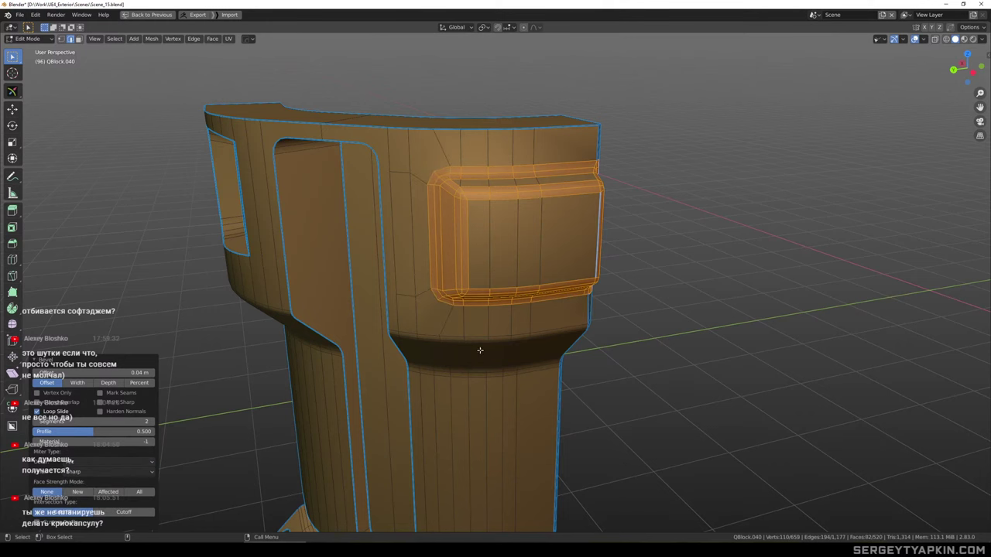
Leave mesh editing, examine the bevelled protrusion with the rest of the building shown, and isolate the corner block again
middle_drag(522, 312, 519, 202)
key(Tab)
key(alt+h)
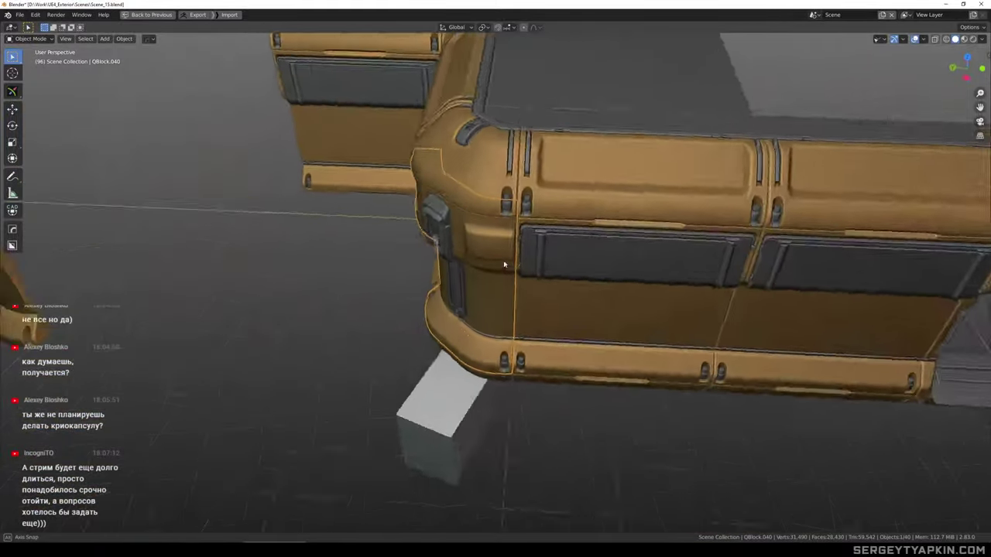
mouse_move(504, 265)
middle_down()
mouse_move(497, 257)
mouse_move(491, 277)
mouse_move(504, 259)
middle_up()
key(KP_Divide)
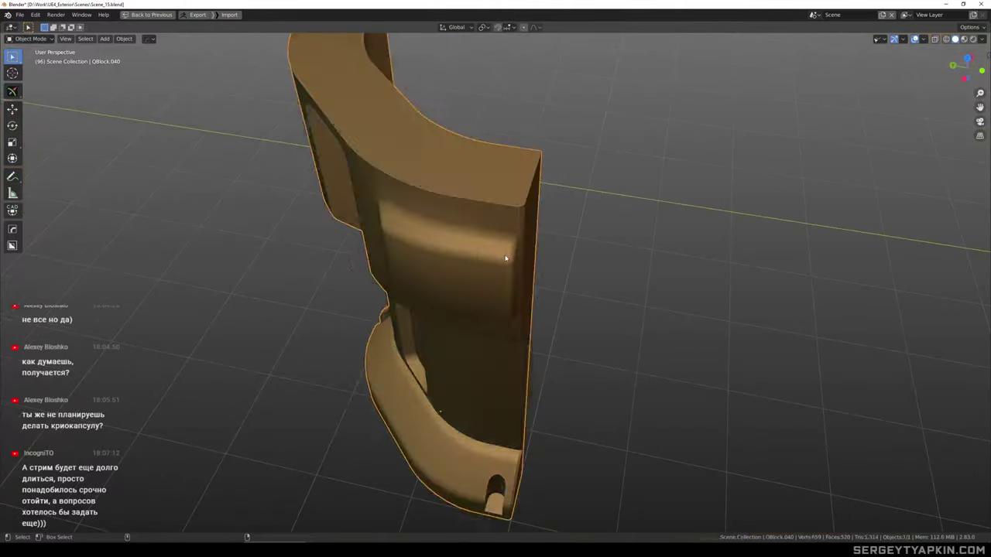
Reopen the block's mesh and undo the bevel and edge selection back to the single vertical edge near the seam
key(Tab)
key(ctrl+x)
scroll(505, 256, up, 3)
key(ctrl+x)
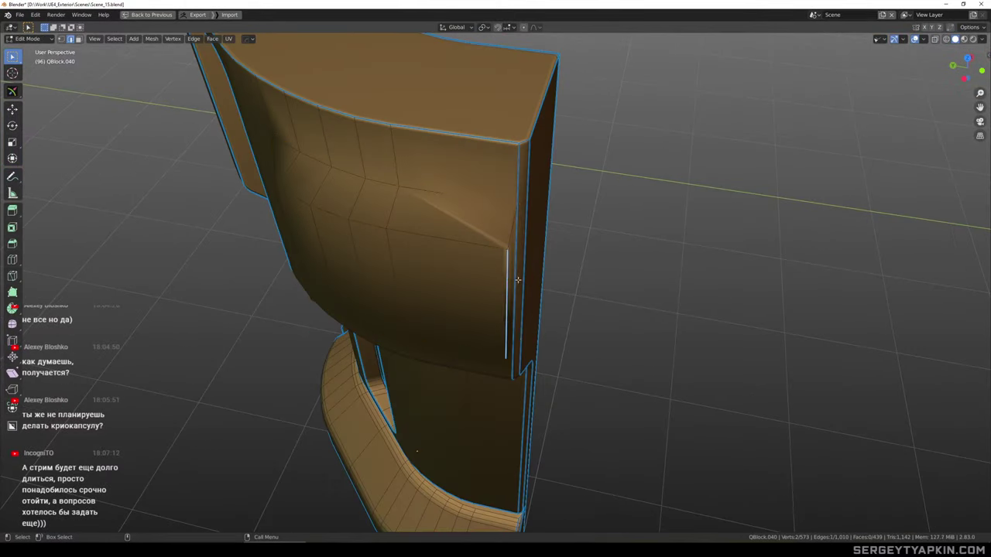
Move the protrusion's vertical edge near the seam about 0.064 m along Y, plus a further 0.048 m aligned from the top view
key(w)
drag(433, 296, 413, 289)
key(grave)
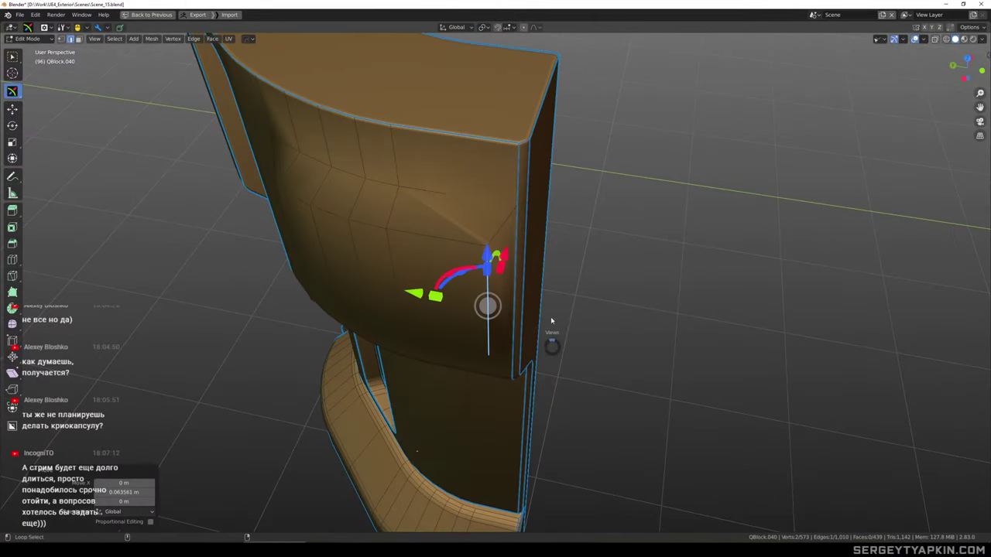
scroll(511, 301, up, 4)
drag(482, 249, 492, 220)
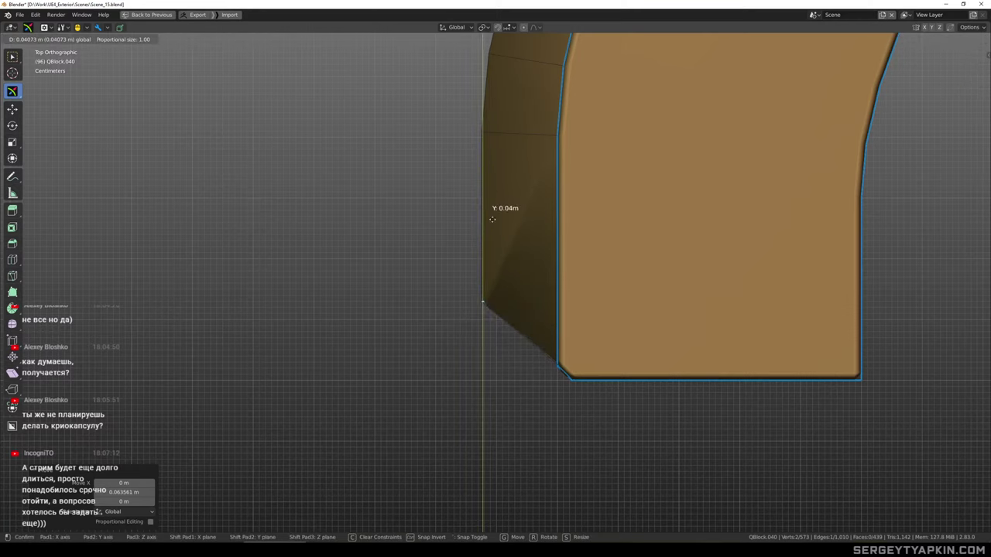
scroll(561, 261, down, 4)
middle_drag(566, 265, 699, 135)
scroll(689, 108, down, 3)
middle_drag(434, 256, 576, 315)
scroll(554, 199, up, 2)
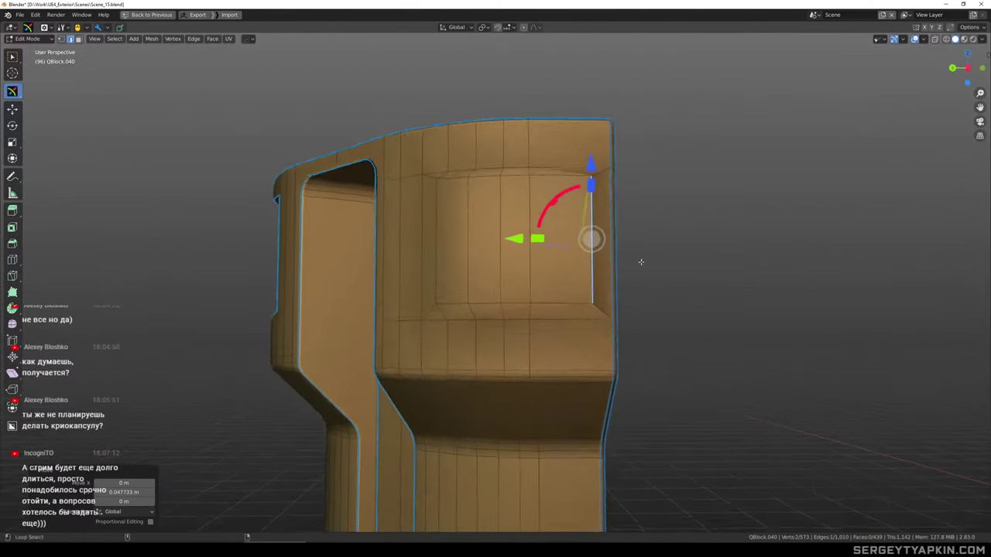
Select the upper and lower edge runs at the protrusion's base together with the edges framing its sloped face on the latch side
middle_drag(642, 261, 615, 298)
click(632, 248)
middle_drag(696, 280, 704, 254)
key(w)
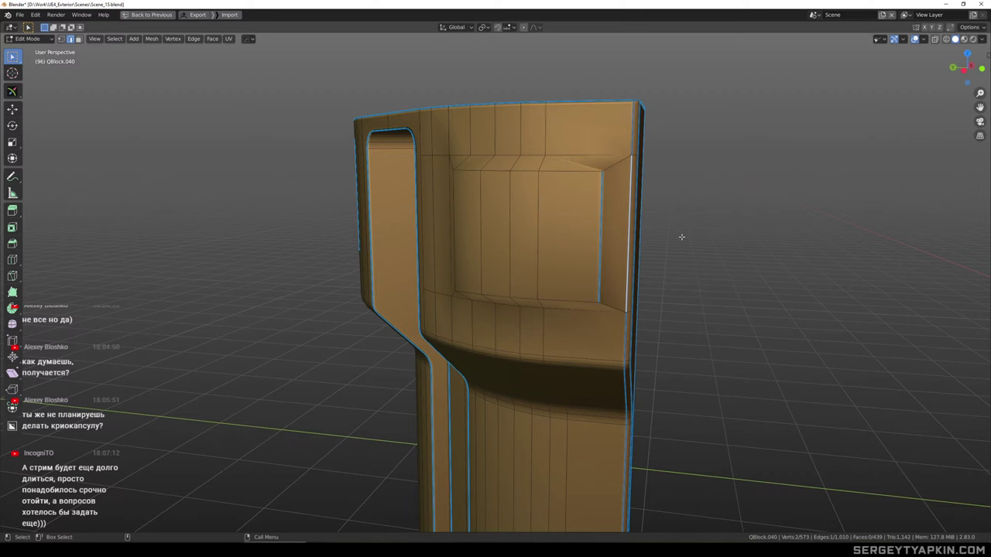
middle_drag(621, 206, 695, 200)
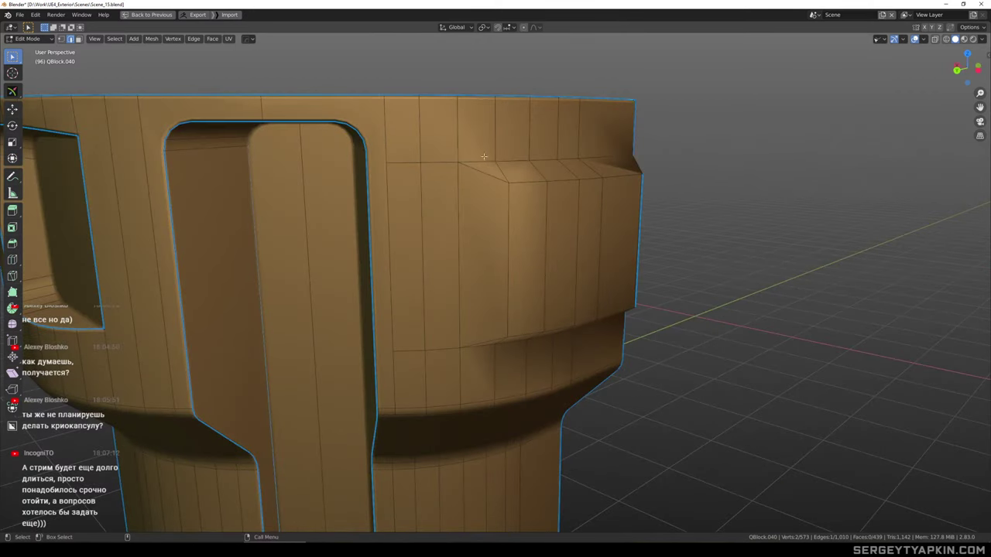
middle_drag(525, 173, 477, 258)
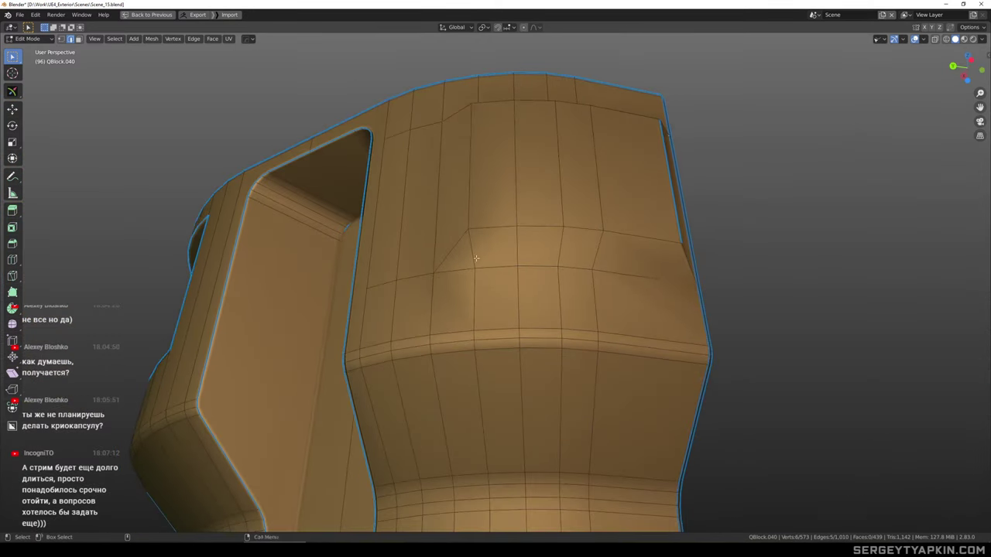
ctrl+click(657, 277)
middle_drag(655, 276, 643, 292)
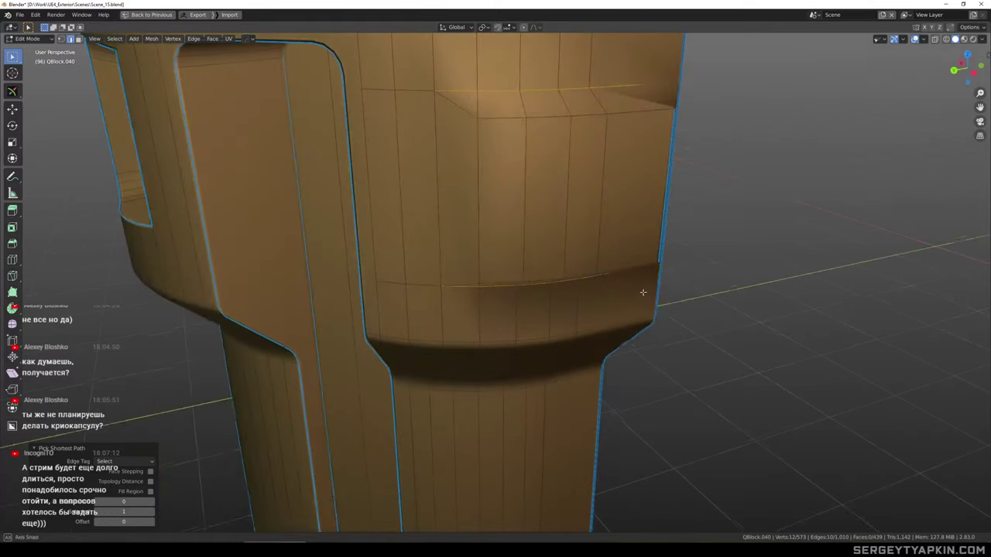
shift+click(459, 109)
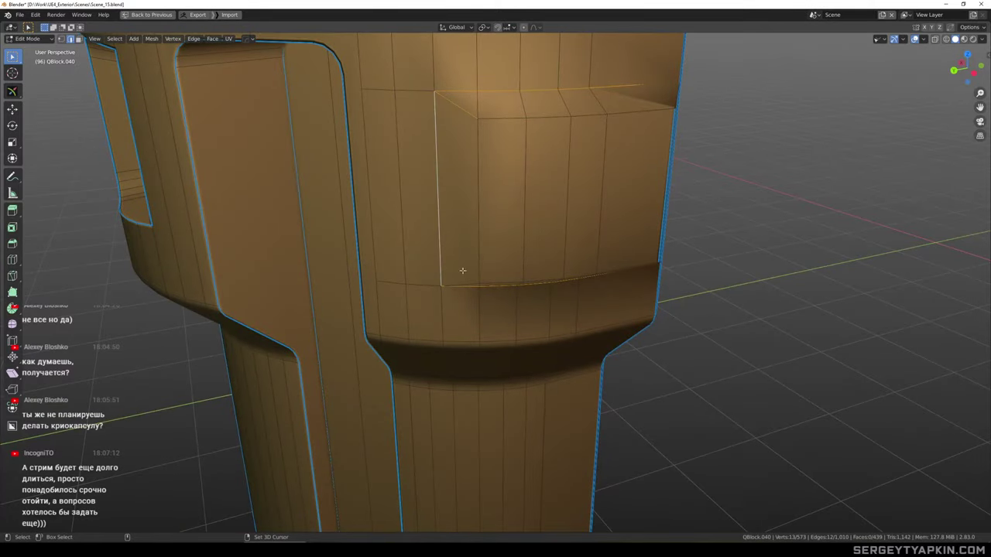
middle_drag(462, 270, 472, 256)
shift+click(475, 182)
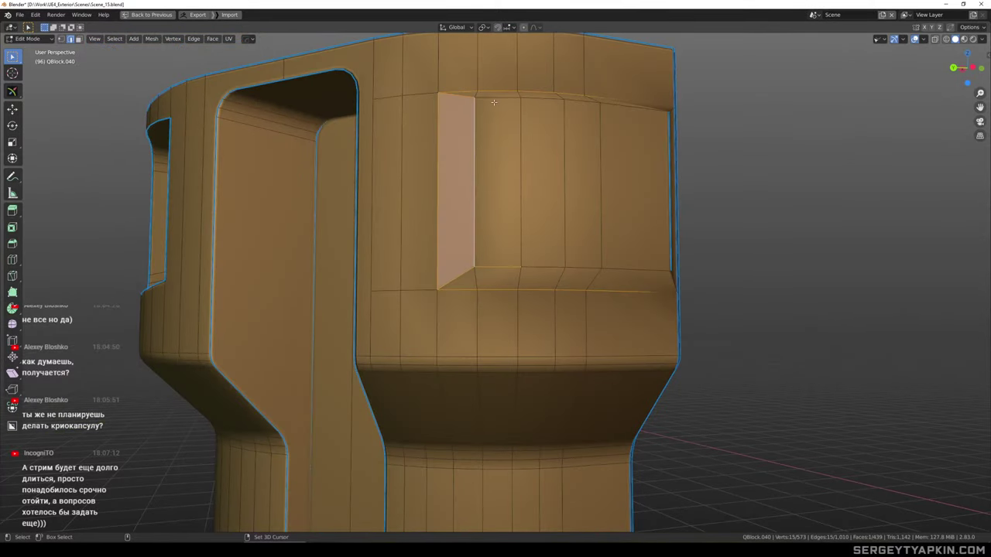
Add the front face's upper and lower edge runs, its vertical edge near the seam and the short connecting edges to the selection
middle_drag(654, 128, 694, 89)
shift+click(673, 121)
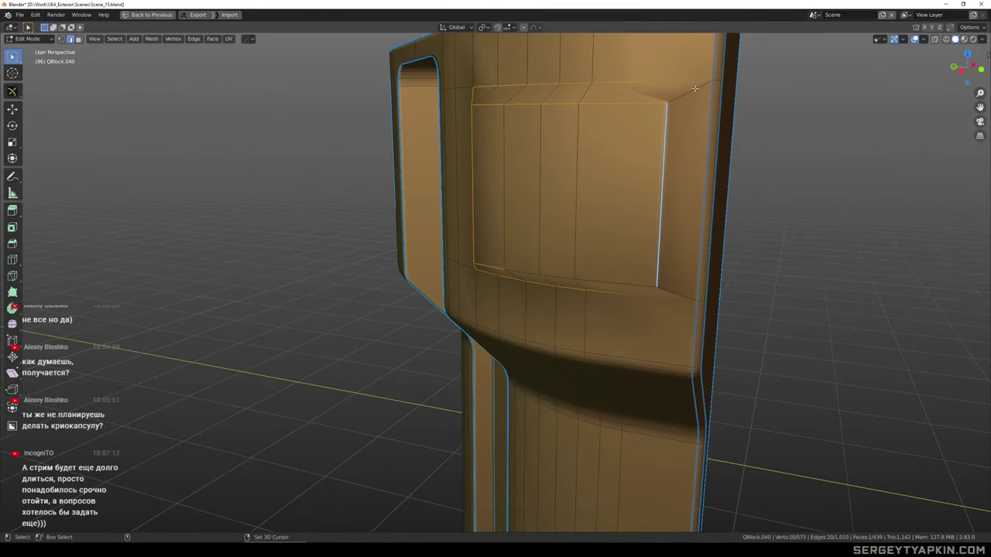
shift+click(677, 292)
middle_drag(677, 293, 623, 265)
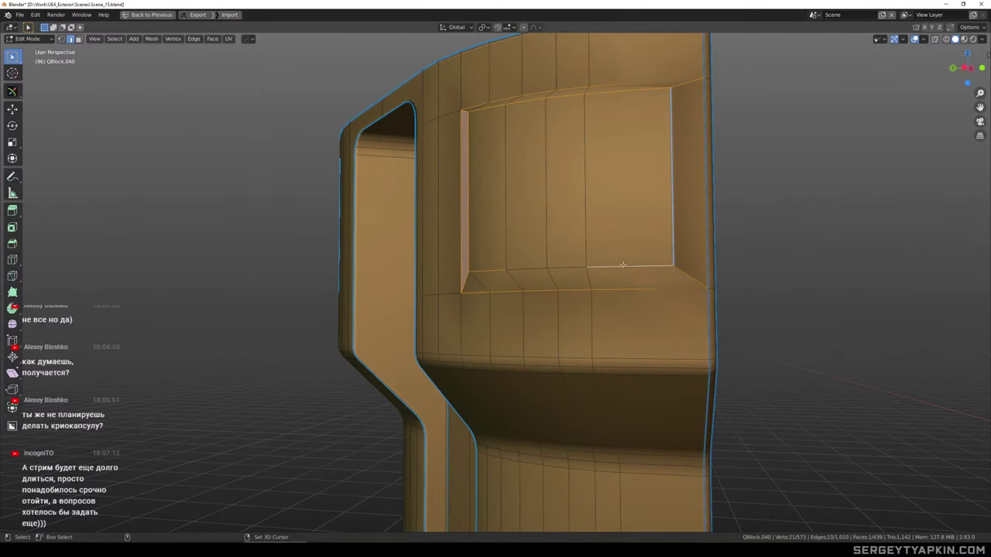
shift+click(545, 268)
middle_drag(545, 268, 716, 198)
shift+click(702, 265)
Try to bevel the selected protrusion edges with a 0.0478 m offset and 3 segments
key(ctrl+b)
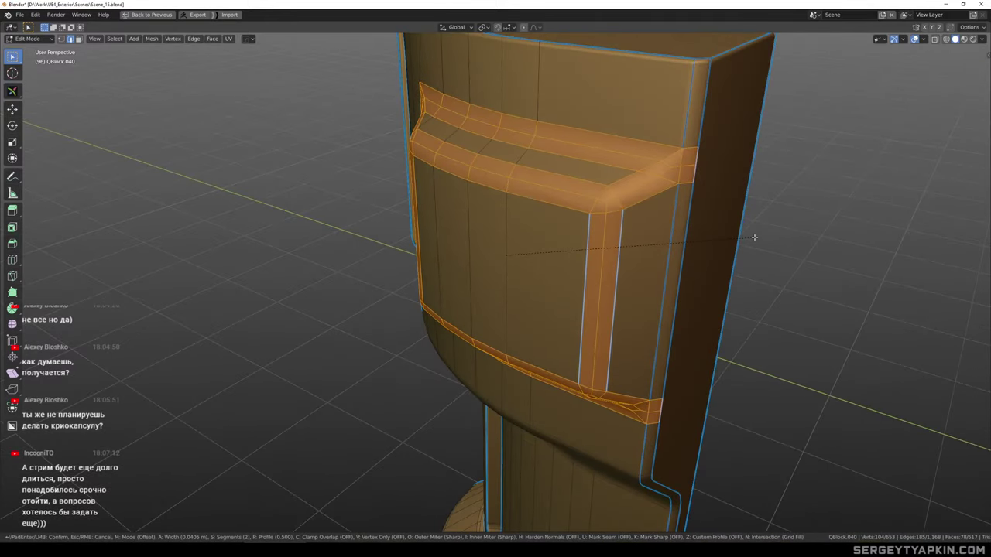
scroll(755, 238, up, 1)
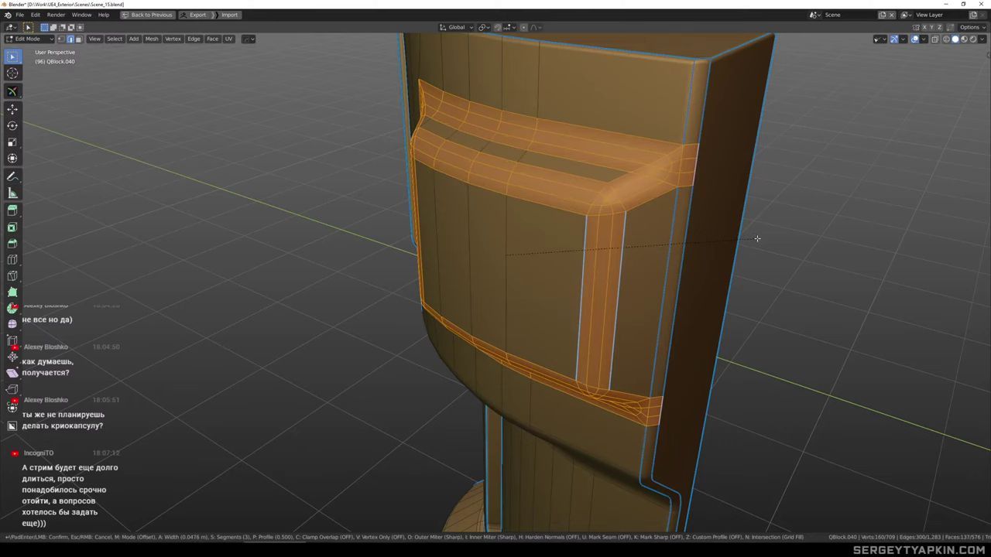
click(757, 237)
scroll(758, 237, down, 3)
middle_drag(757, 237, 737, 232)
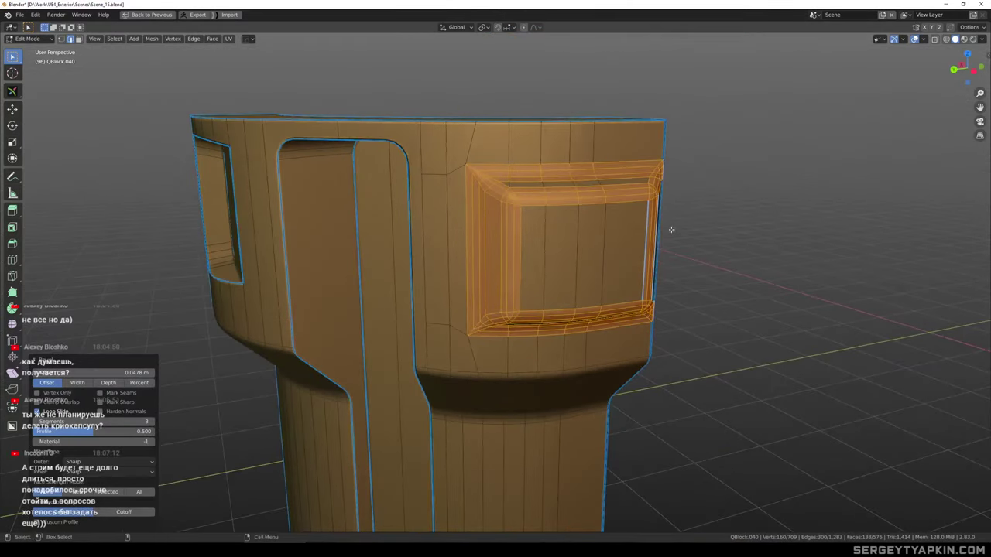
key(ctrl+z)
Bevel the protrusion's selected edges with a 0.0375 m offset, 3 segments and a rounded outer miter
scroll(523, 200, up, 2)
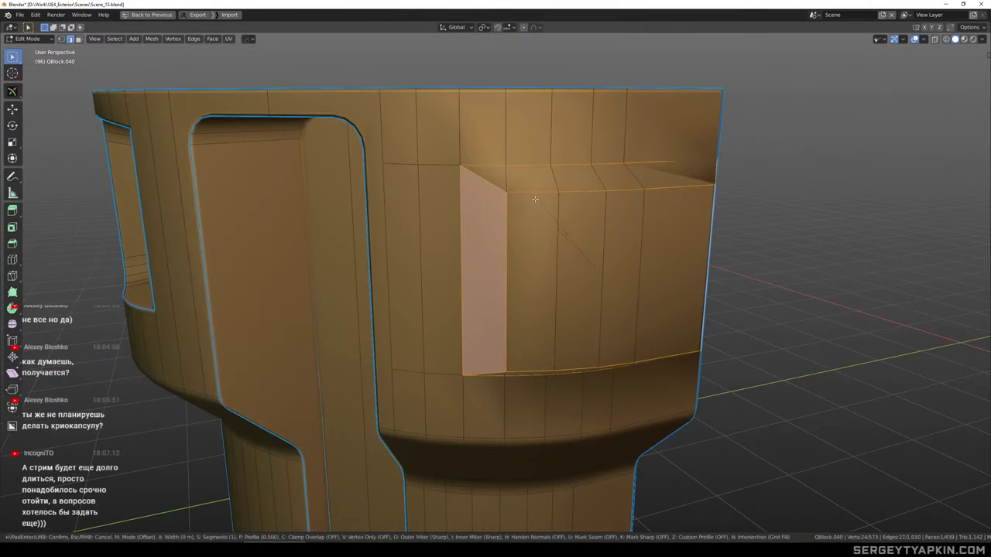
key(ctrl+b)
right_click(522, 192)
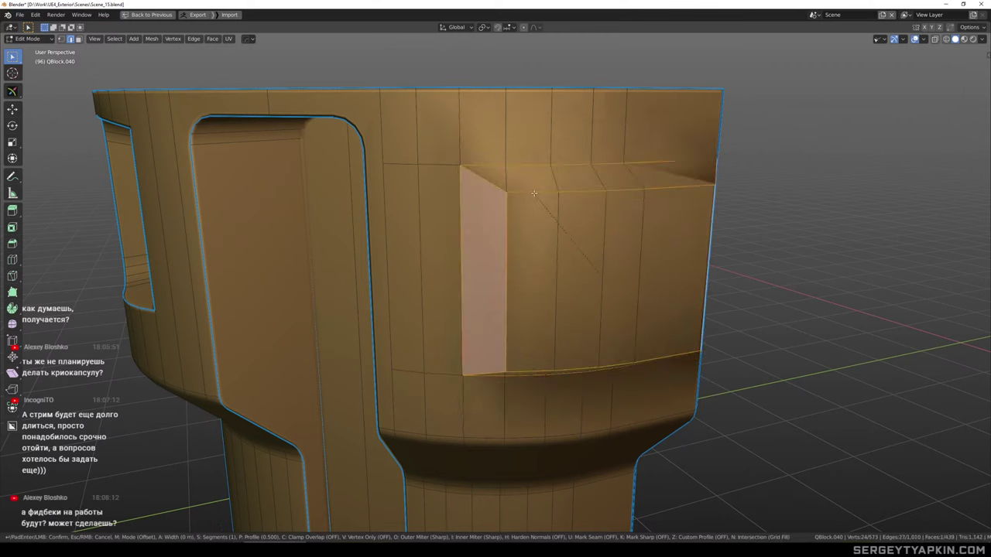
key(ctrl+b)
scroll(518, 192, up, 1)
scroll(514, 193, up, 1)
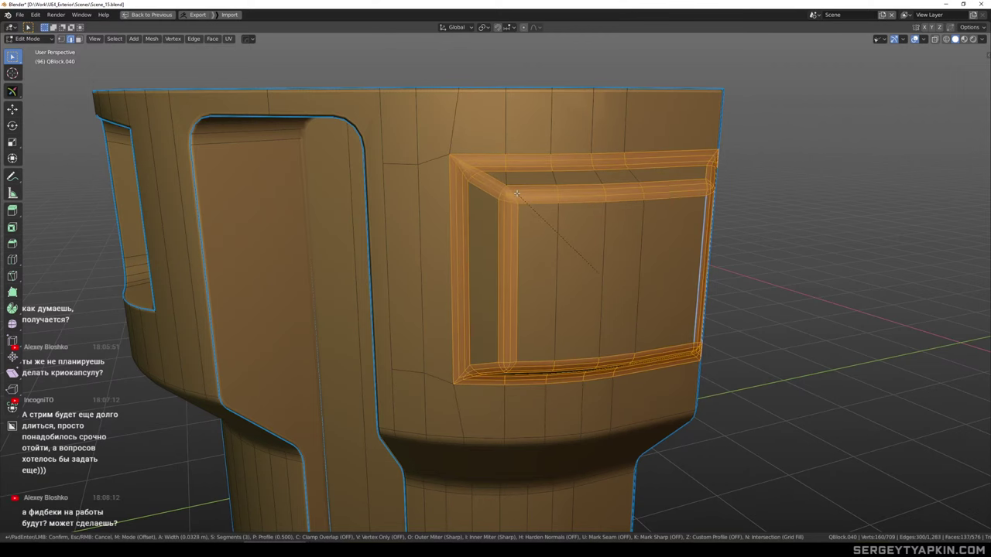
click(513, 195)
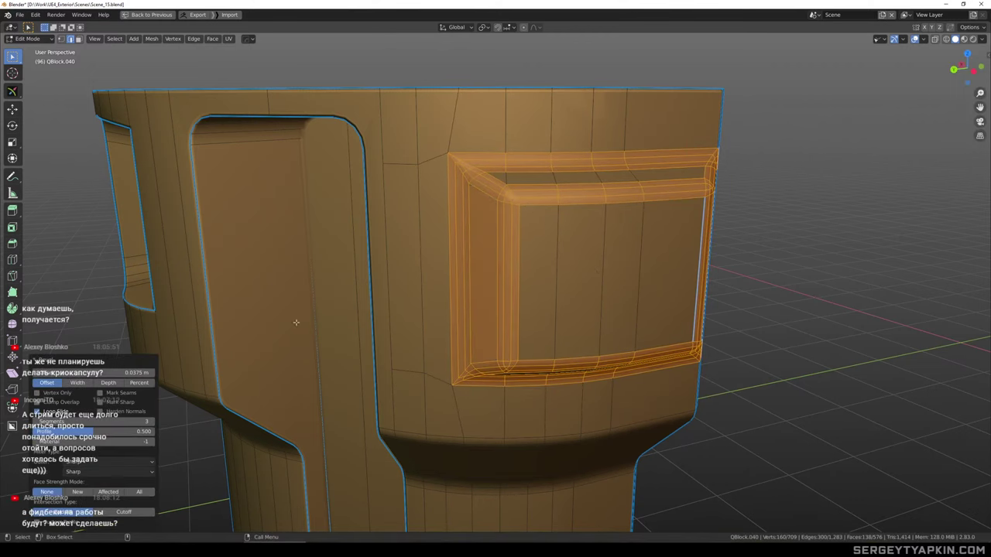
click(92, 463)
click(86, 482)
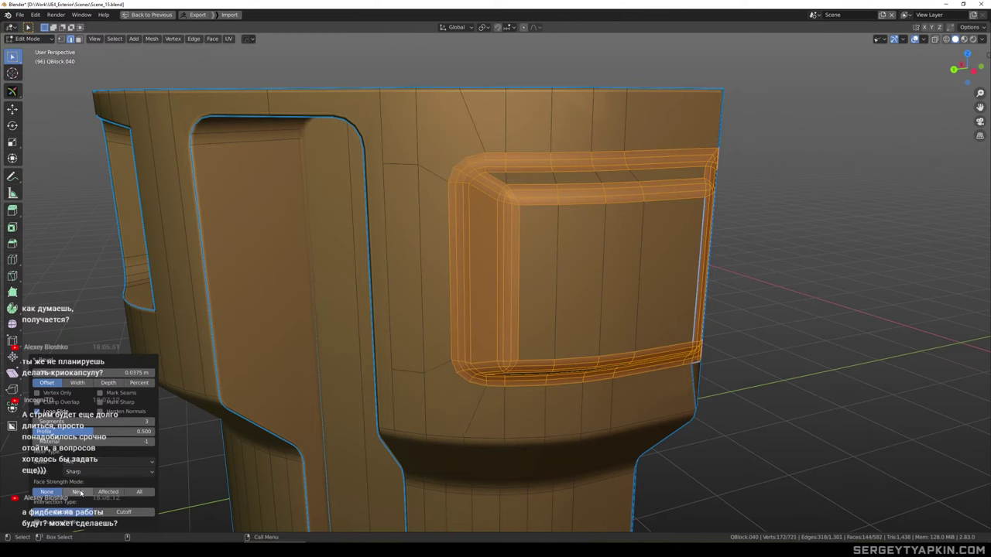
Clear the selection and leave mesh editing to examine the shading of the bevelled protrusion
scroll(619, 235, down, 2)
click(756, 215)
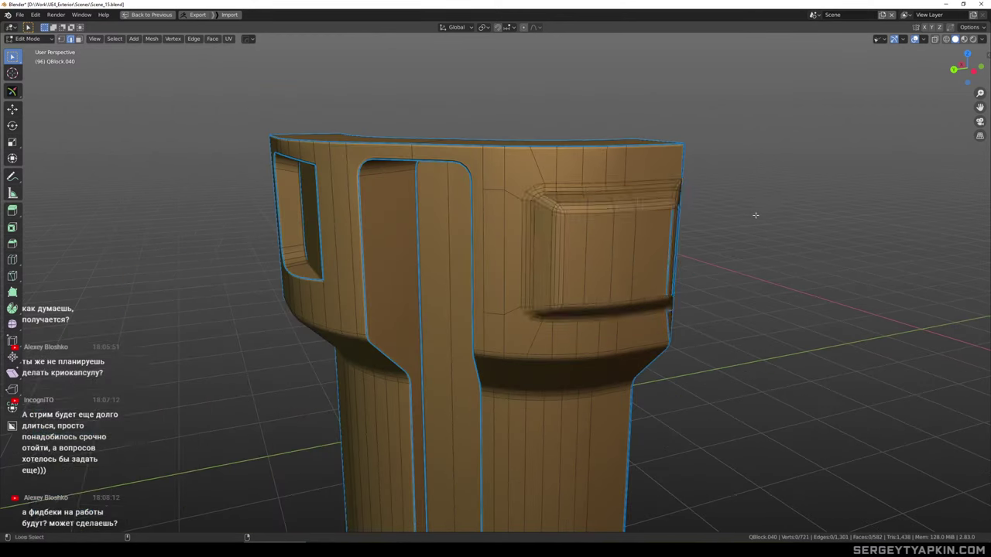
middle_drag(756, 214, 721, 202)
scroll(584, 226, up, 2)
middle_drag(584, 227, 625, 199)
key(Tab)
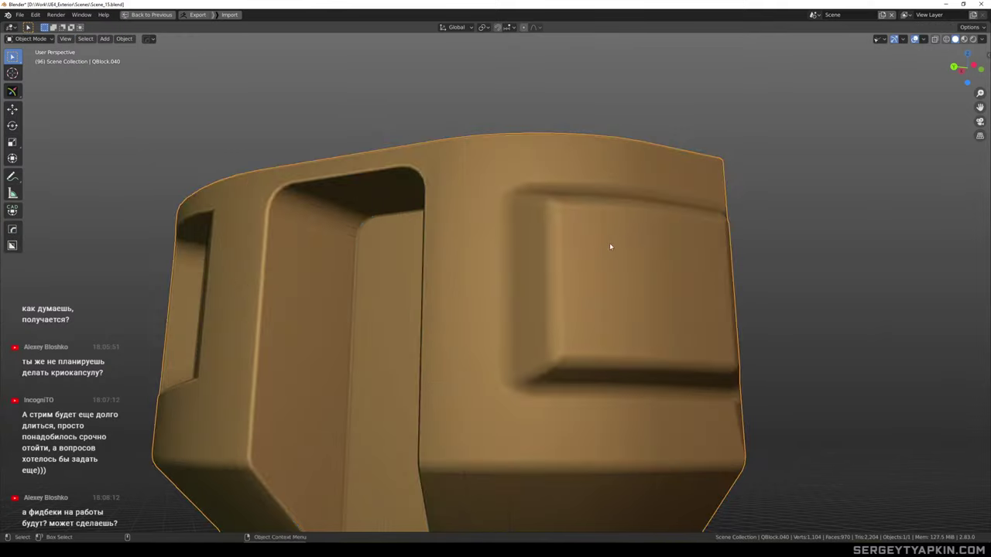
Show the whole building to compare the protrusion with the neighbouring panels, and isolate the corner block again
scroll(609, 243, down, 2)
middle_drag(617, 270, 562, 181)
middle_drag(584, 185, 515, 191)
key(KP_Divide)
scroll(516, 190, up, 4)
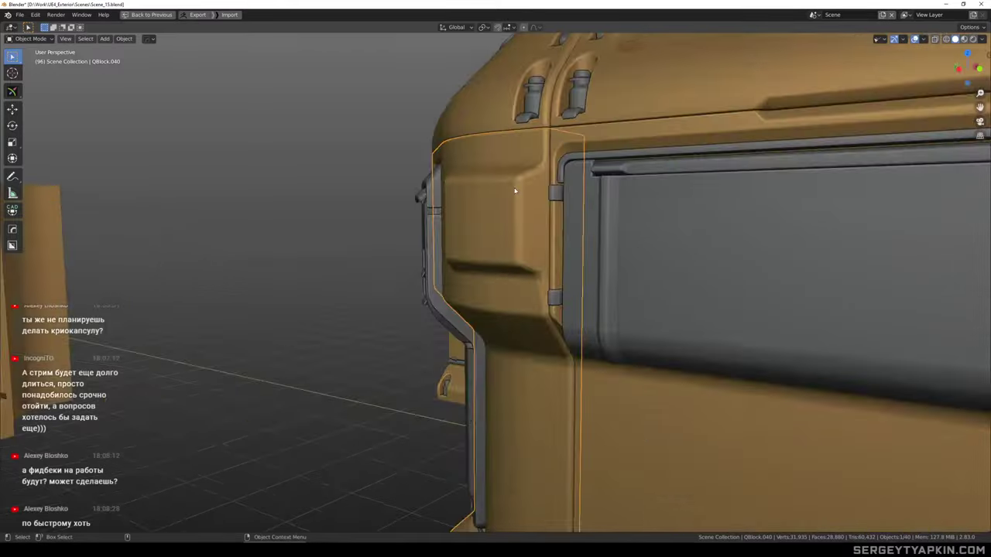
key(KP_Divide)
key(ctrl+z)
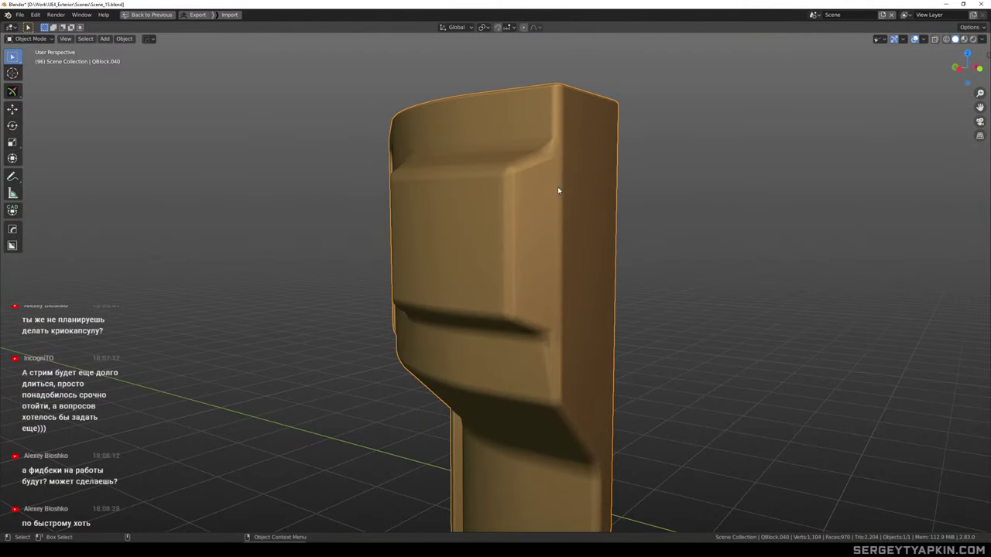
Examine the protrusion's lower corner near the seam in the mesh, and undo the bevel back to the selected outline edges
key(Tab)
scroll(551, 326, up, 5)
middle_drag(550, 353, 518, 287)
scroll(562, 259, down, 4)
key(Tab)
key(Tab)
key(ctrl+z)
key(ctrl+z)
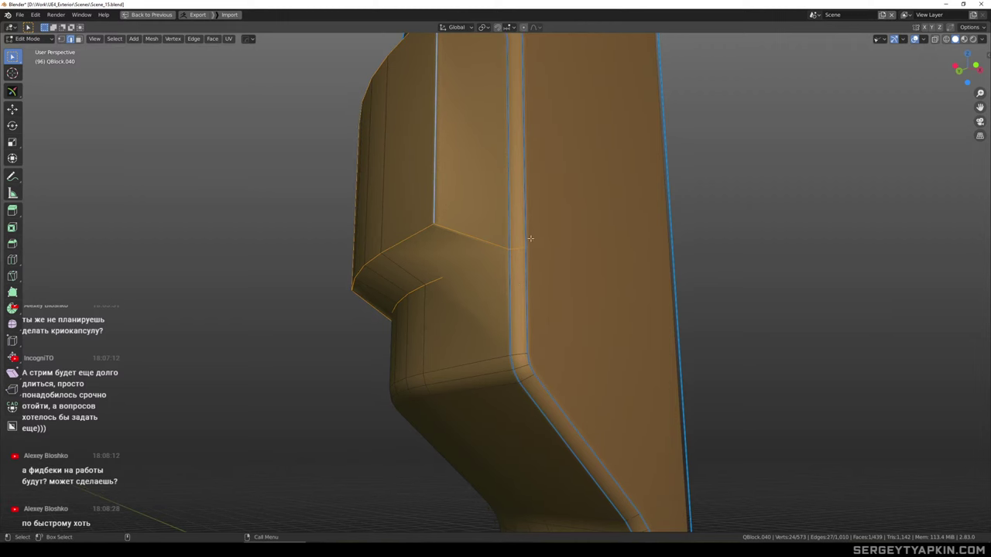
middle_drag(545, 233, 570, 261)
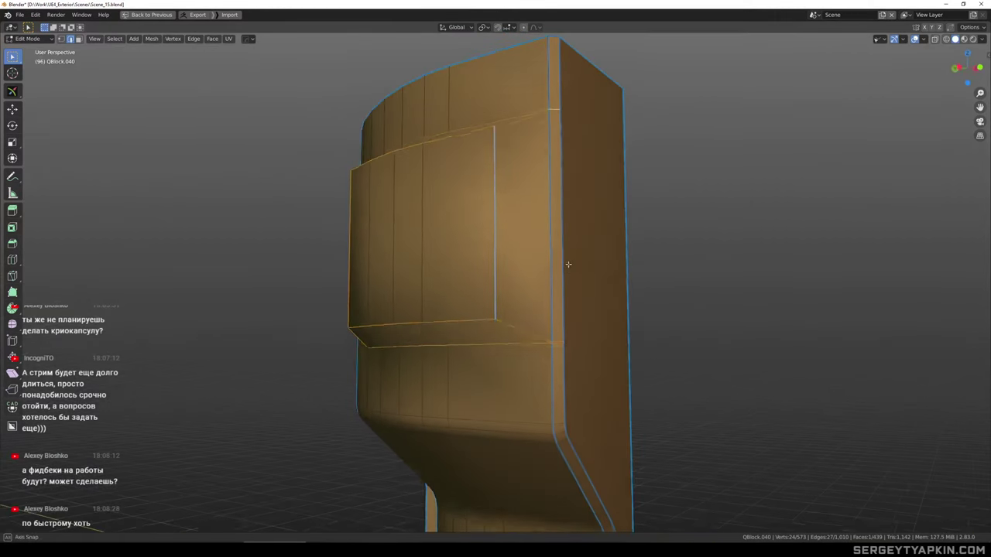
Try bevelling the protrusion's outline edges with a 0.0449 m offset, 3 segments and a sharp outer miter, examine the shading, and undo the bevel
key(ctrl+b)
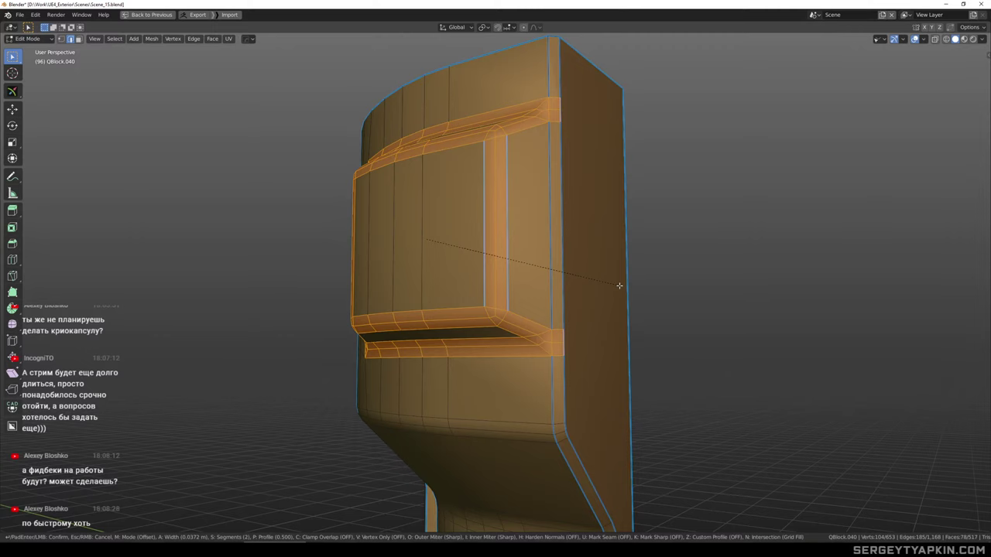
click(622, 287)
middle_drag(591, 256, 664, 263)
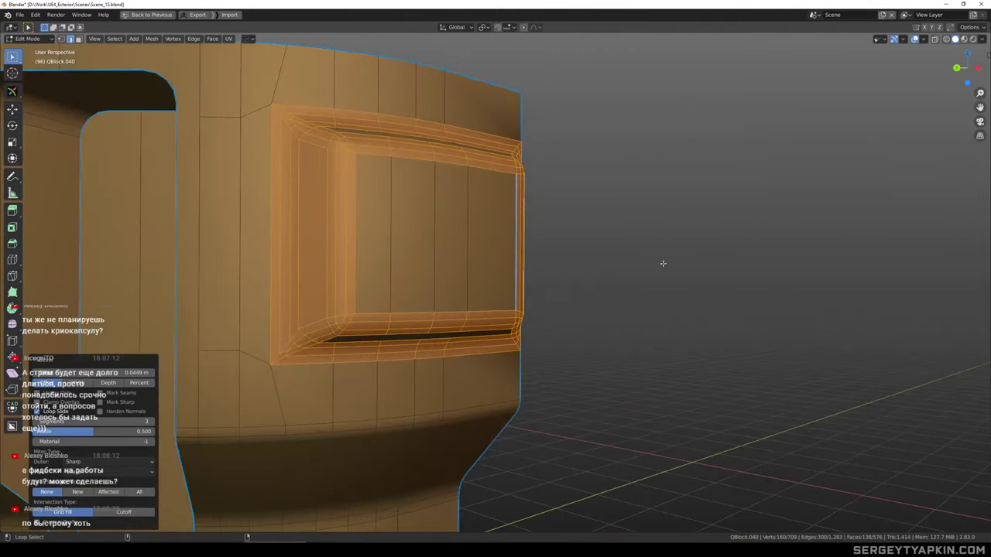
middle_drag(519, 228, 472, 195)
key(Tab)
scroll(526, 239, down, 4)
scroll(450, 188, up, 2)
key(Tab)
key(ctrl+z)
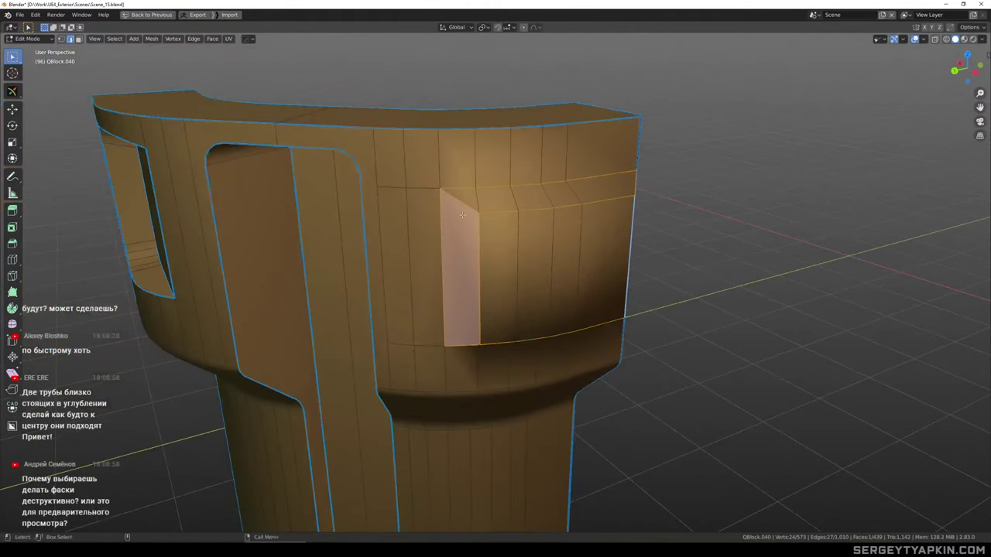
Try a 3-segment bevel of 0.0523 m on the protrusion's outline edges with the Patch outer miter, and undo it
key(ctrl+b)
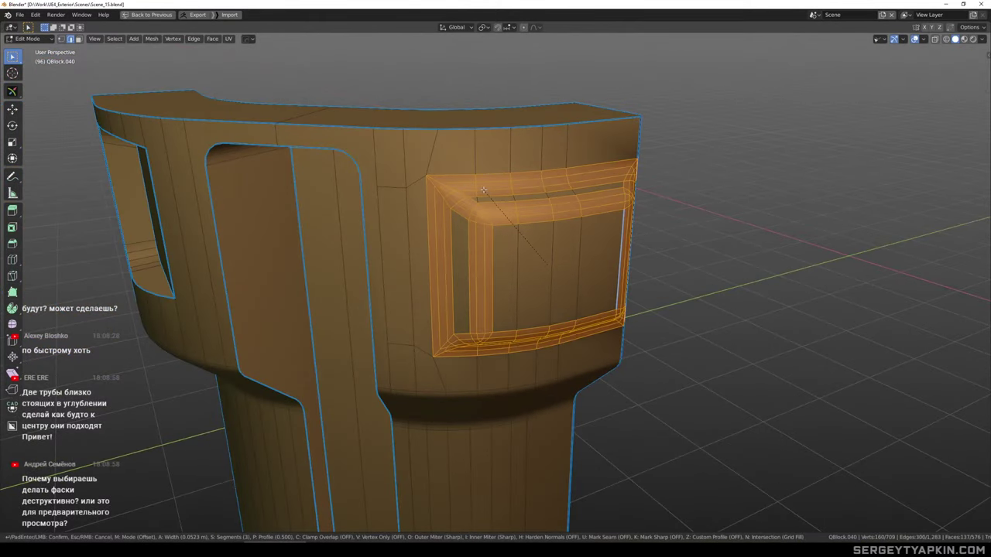
click(483, 189)
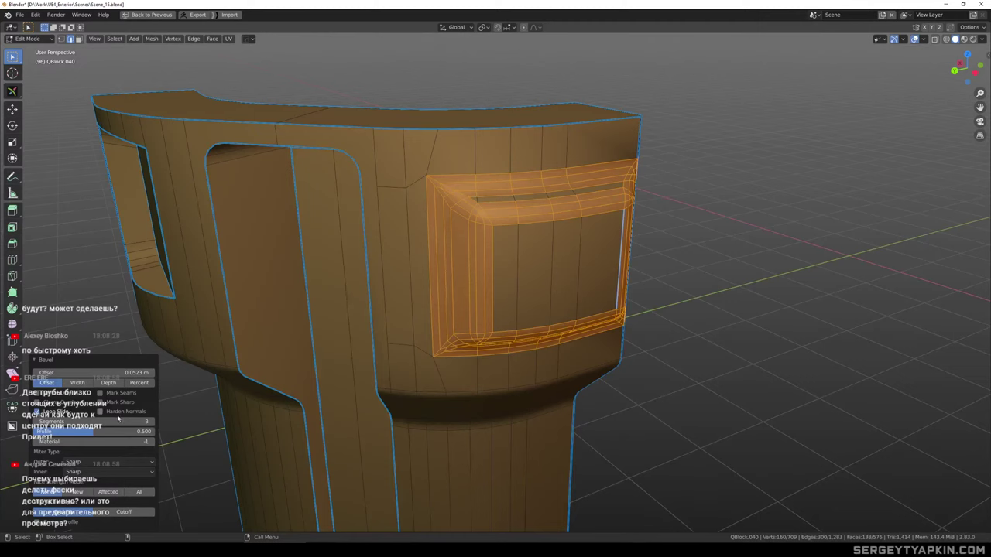
click(96, 483)
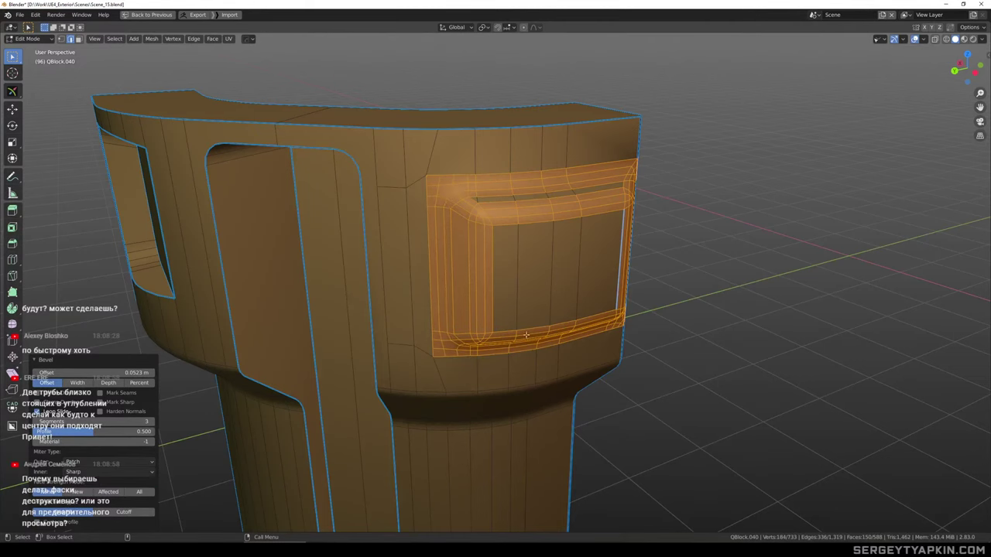
mouse_move(726, 287)
middle_down()
mouse_move(699, 261)
mouse_move(661, 268)
mouse_move(669, 254)
mouse_move(656, 267)
mouse_move(673, 268)
mouse_move(670, 306)
middle_up()
key(ctrl+z)
Try merging the vertices by distance at the protrusion's lower corner on the seam, and undo back to the selected outline edges
key(1)
scroll(678, 329, up, 9)
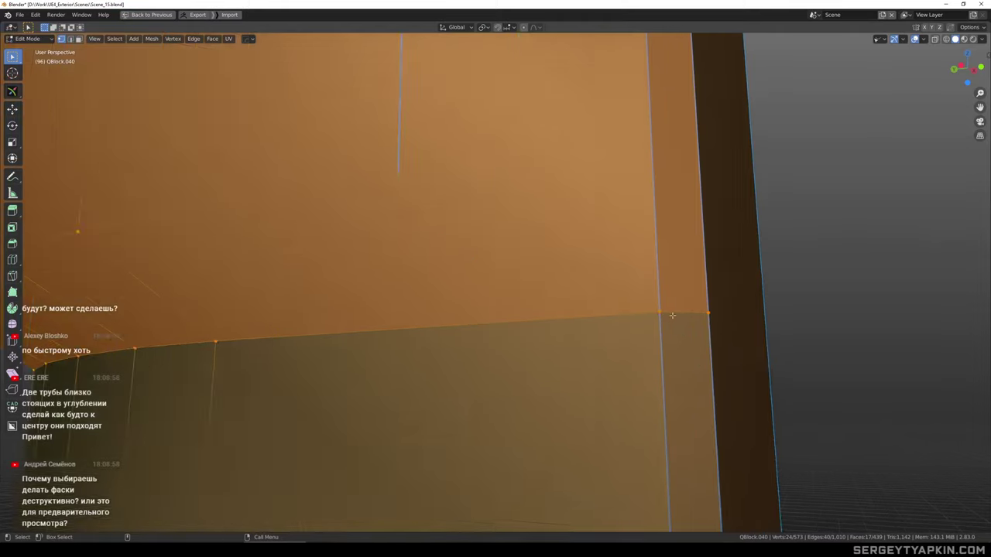
key(alt+z)
mouse_move(671, 311)
ctrl+right_down()
mouse_move(647, 327)
mouse_move(658, 330)
ctrl+right_up()
key(alt+z)
key(m)
key(b)
key(2)
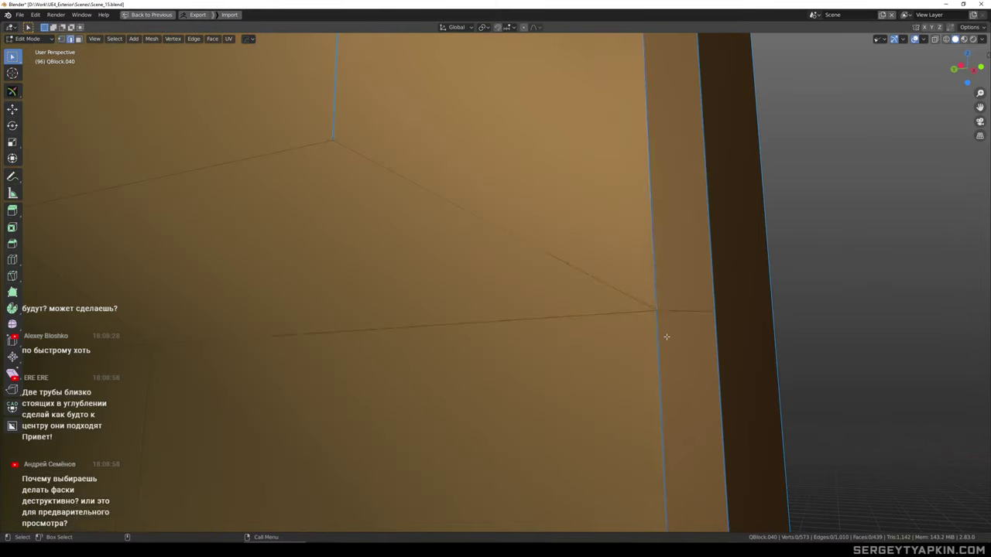
scroll(666, 334, down, 5)
scroll(667, 321, down, 4)
mouse_move(621, 282)
middle_down()
mouse_move(650, 290)
mouse_move(627, 275)
middle_up()
key(ctrl+z)
key(ctrl+z)
scroll(650, 290, down, 3)
scroll(661, 293, up, 3)
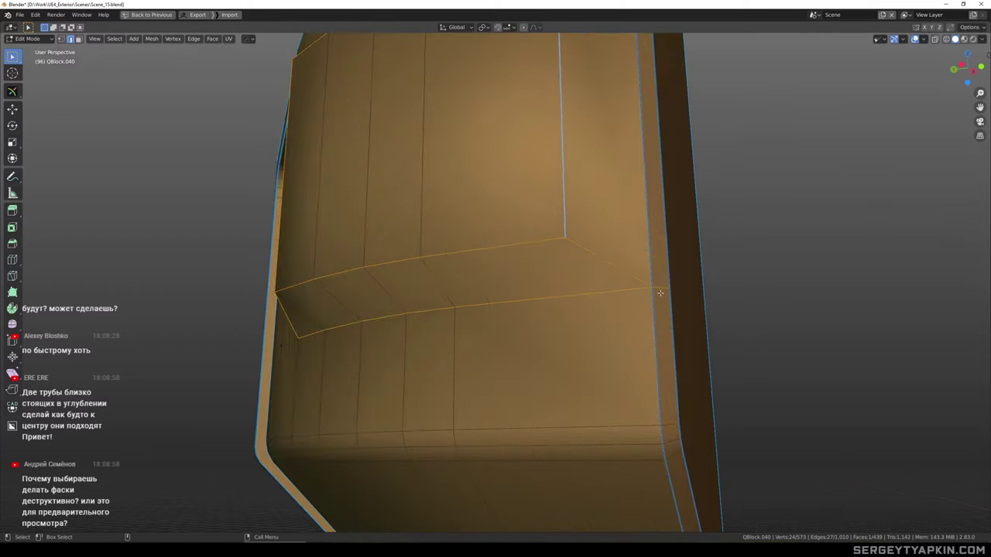
Examine the lower corner vertices near the seam and the unbevelled protrusion's shading, and restore the outline edge selection
key(1)
click(656, 292)
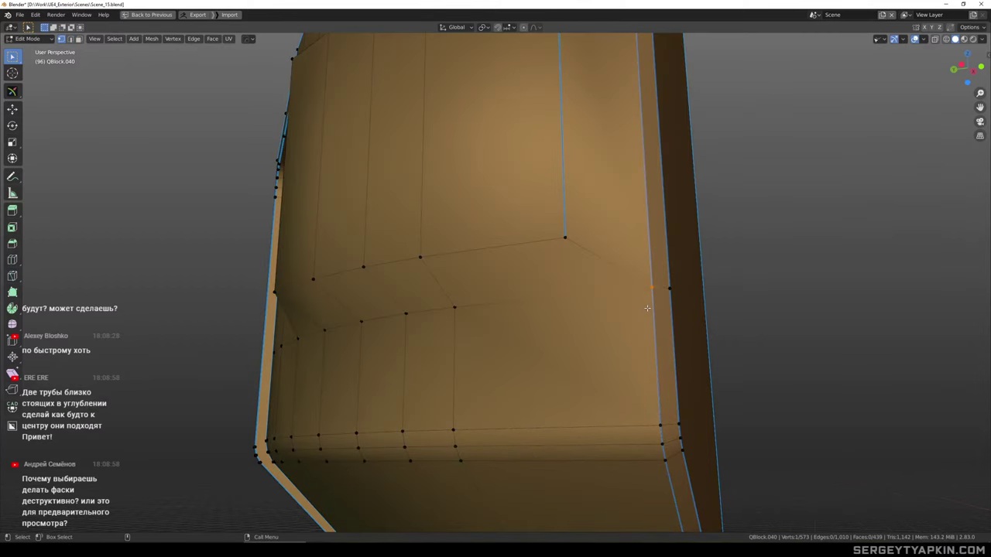
drag(595, 236, 570, 274)
scroll(570, 274, down, 4)
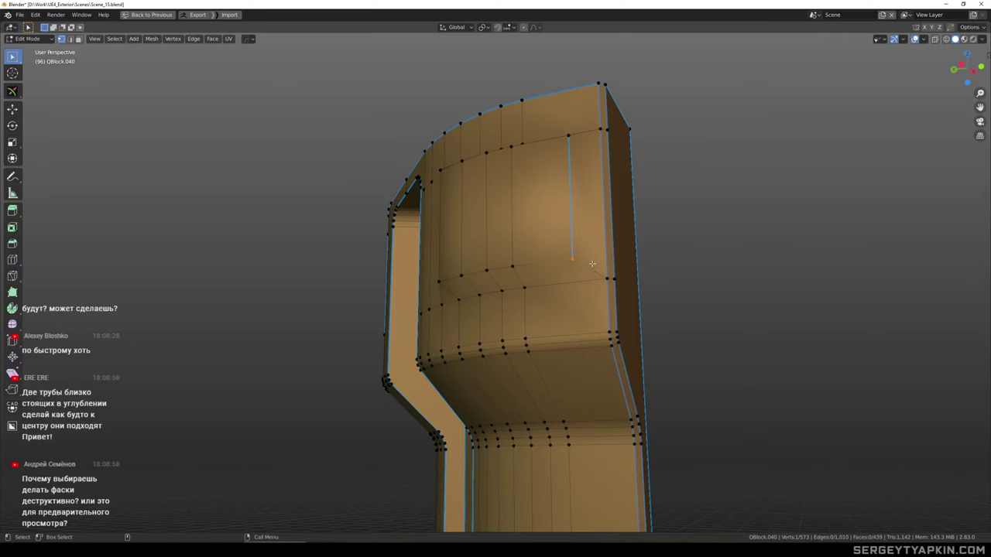
scroll(592, 264, up, 3)
scroll(604, 263, down, 2)
key(Tab)
middle_drag(608, 261, 607, 240)
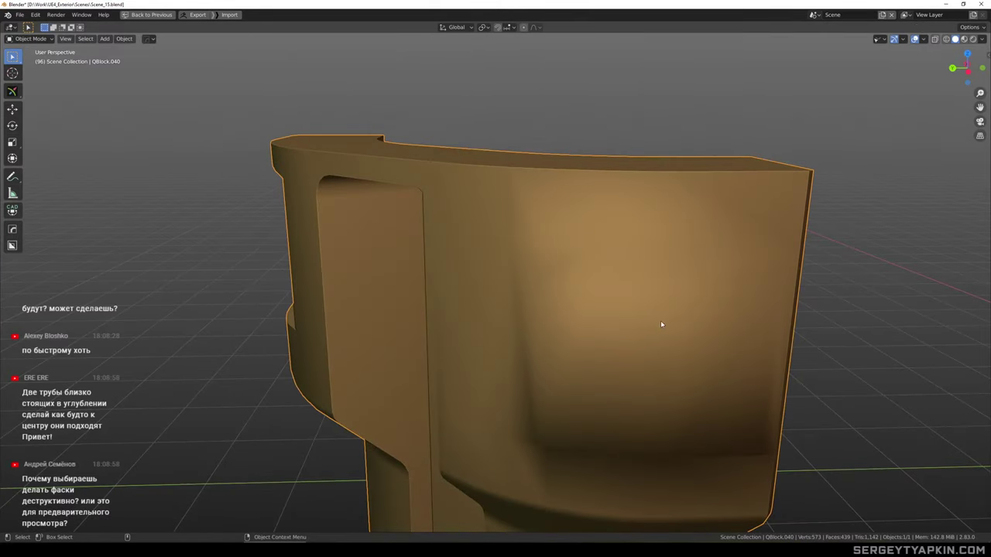
middle_drag(661, 323, 652, 240)
key(Tab)
key(Tab)
key(ctrl+z)
key(ctrl+z)
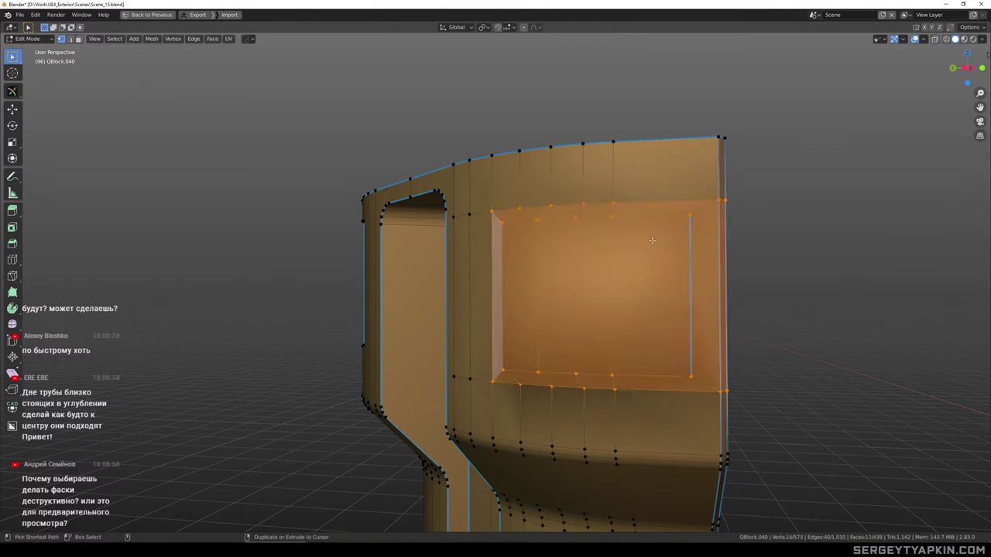
key(ctrl+z)
Bevel the protrusion's outline edges with a 0.0427 m offset, 2 segments and the Patch outer miter
middle_drag(671, 271, 704, 290)
key(ctrl+b)
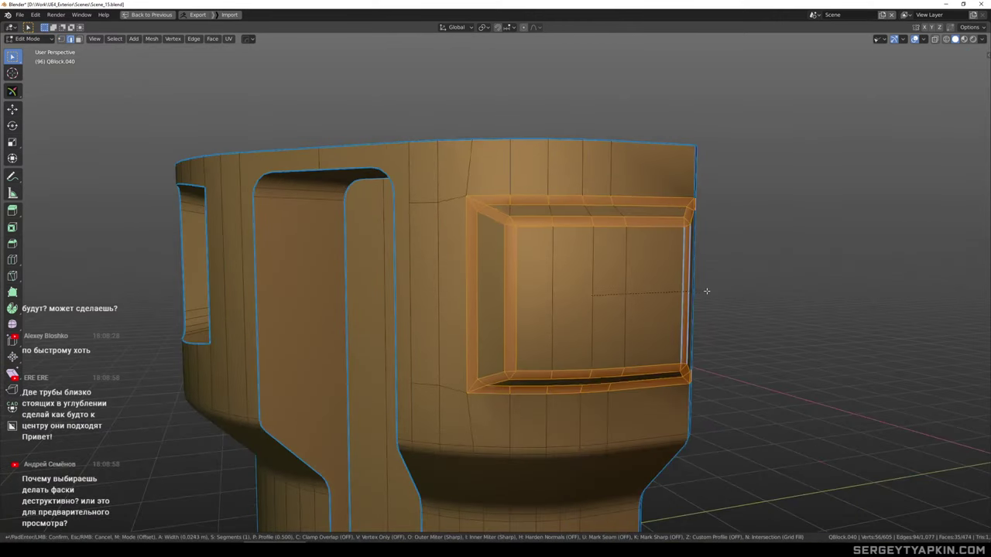
scroll(711, 294, up, 1)
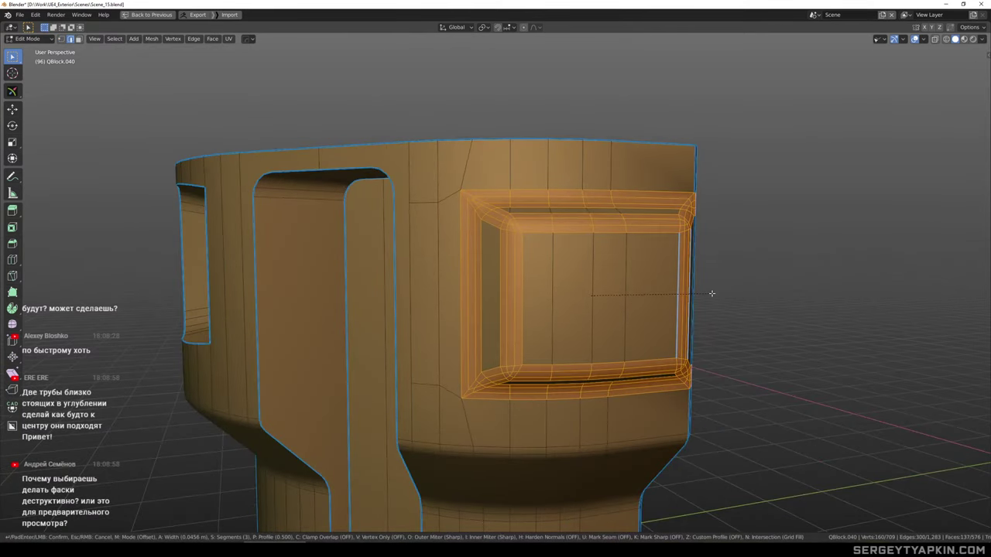
scroll(712, 293, down, 1)
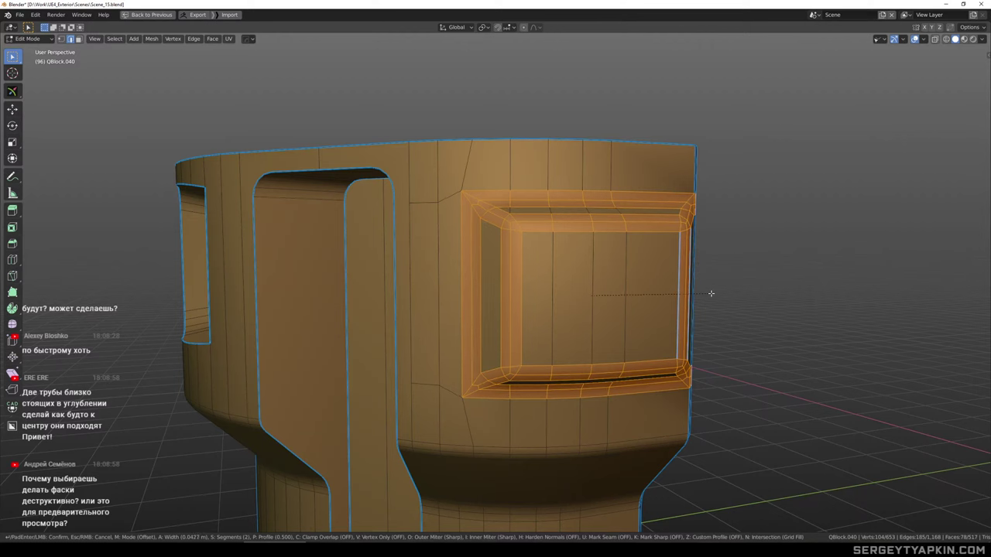
click(711, 293)
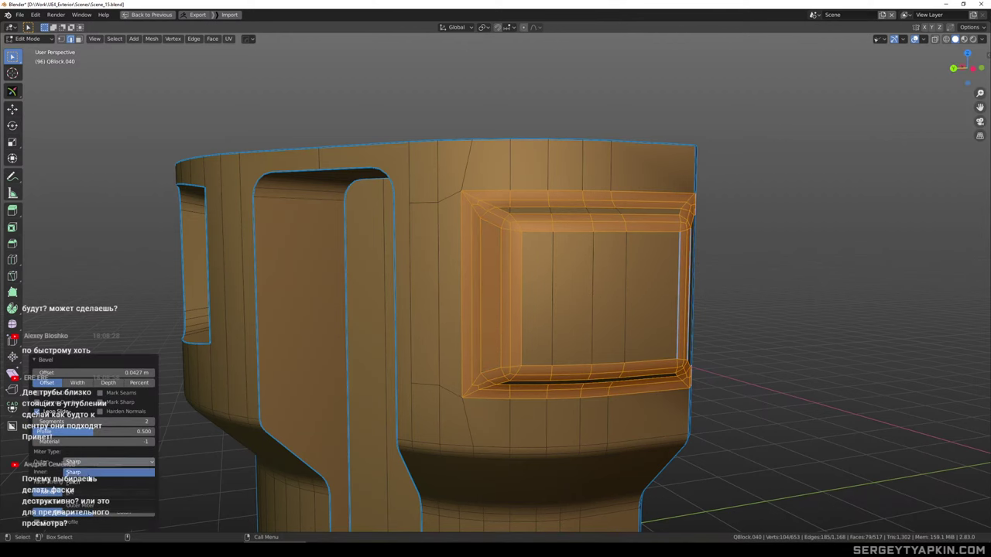
click(86, 485)
Leave mesh editing and examine the shading of the bevelled protrusion and its corners
middle_drag(821, 350, 803, 362)
key(Tab)
scroll(626, 286, down, 4)
middle_drag(626, 287, 568, 223)
scroll(535, 183, up, 5)
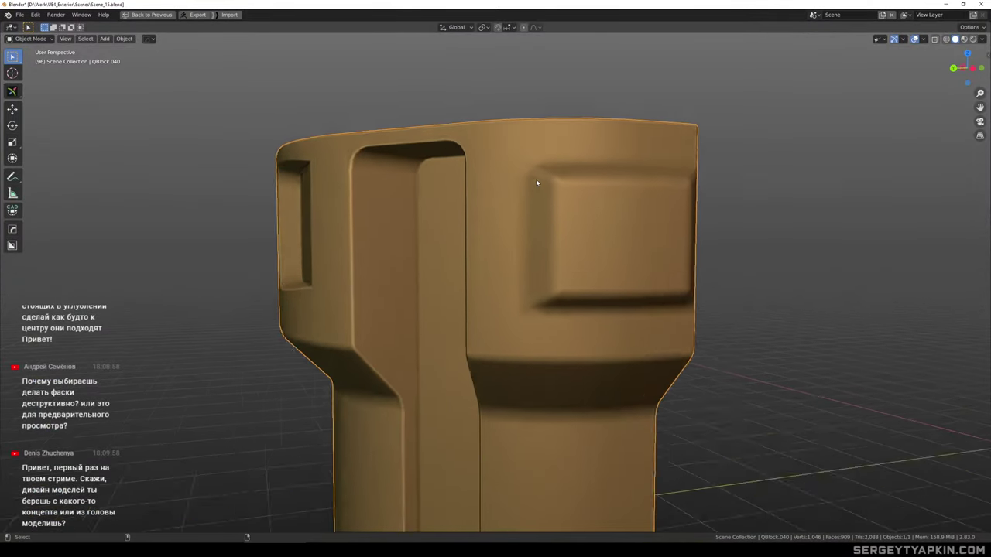
middle_drag(535, 182, 537, 150)
scroll(581, 185, down, 4)
scroll(560, 177, down, 2)
scroll(538, 150, up, 6)
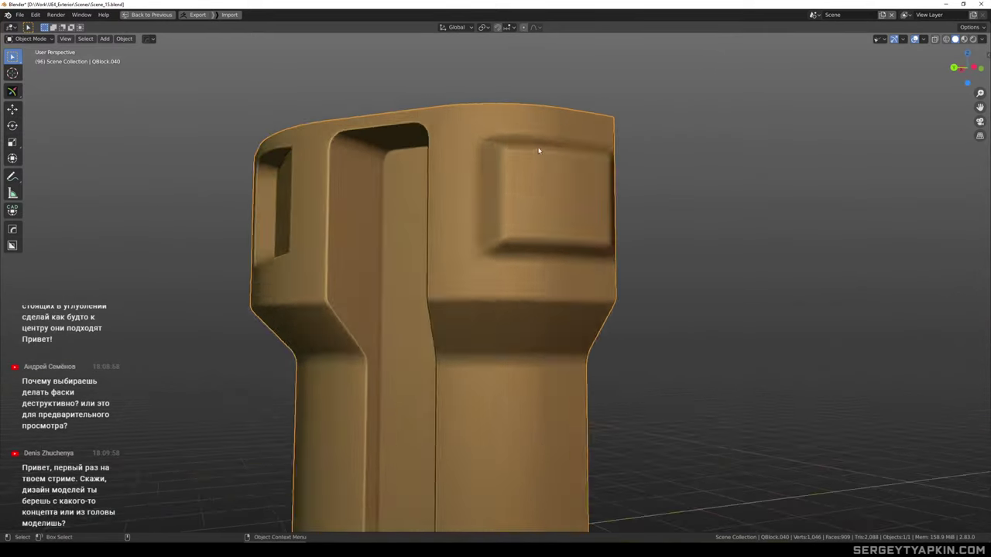
Connect the vertex beside the bevel's upper outer corner near the latch to the vertex above it on the block's top edge
key(Tab)
click(484, 126)
middle_drag(483, 48, 487, 81)
scroll(487, 81, up, 2)
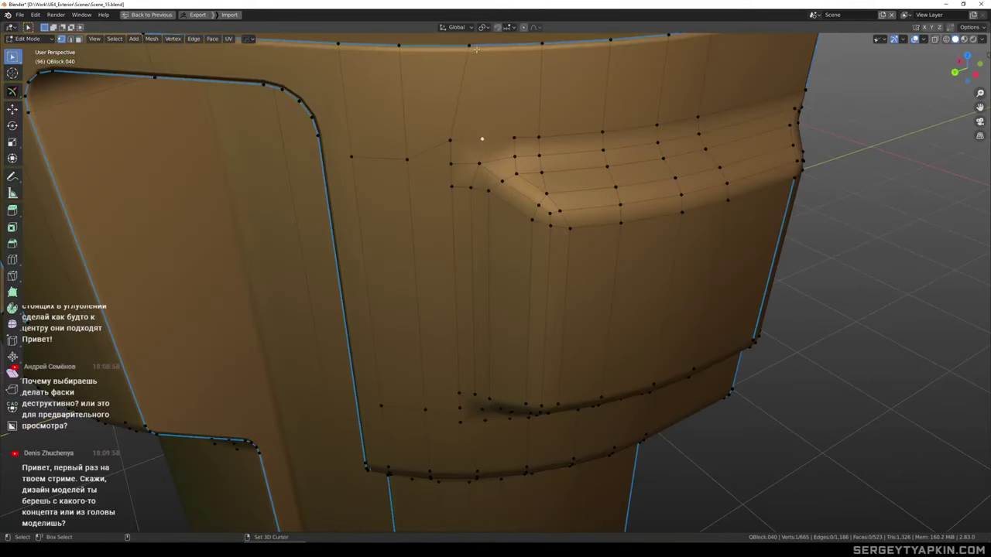
key(j)
click(475, 53)
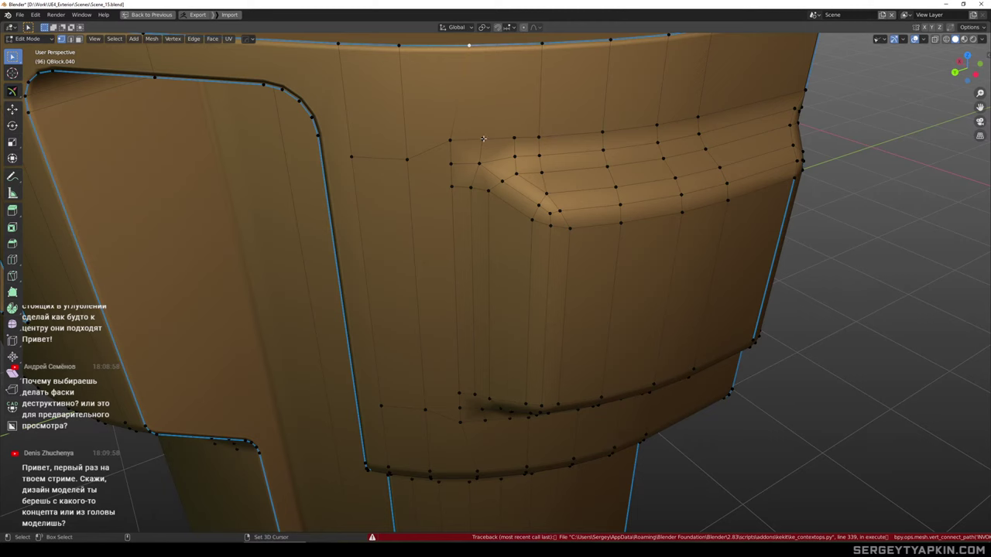
middle_drag(483, 146, 478, 121)
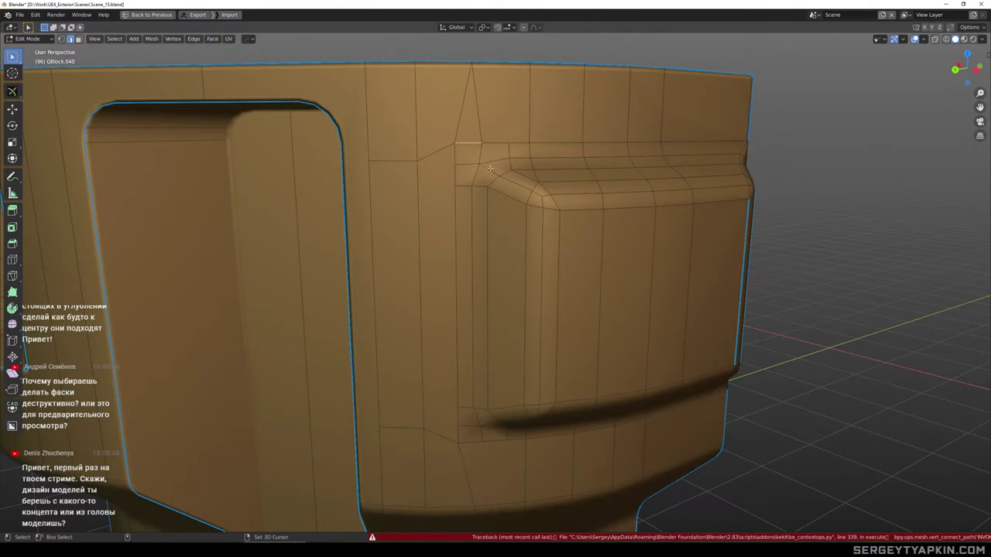
Collapse the short edge at the bevel's upper outer corner near the latch into a single vertex
key(m)
key(c)
scroll(477, 160, down, 2)
mouse_move(469, 158)
shift+middle_down()
mouse_move(476, 129)
mouse_move(467, 171)
shift+middle_up()
scroll(476, 127, up, 2)
scroll(483, 162, down, 2)
scroll(467, 171, up, 3)
alt+middle_drag(514, 193, 490, 175)
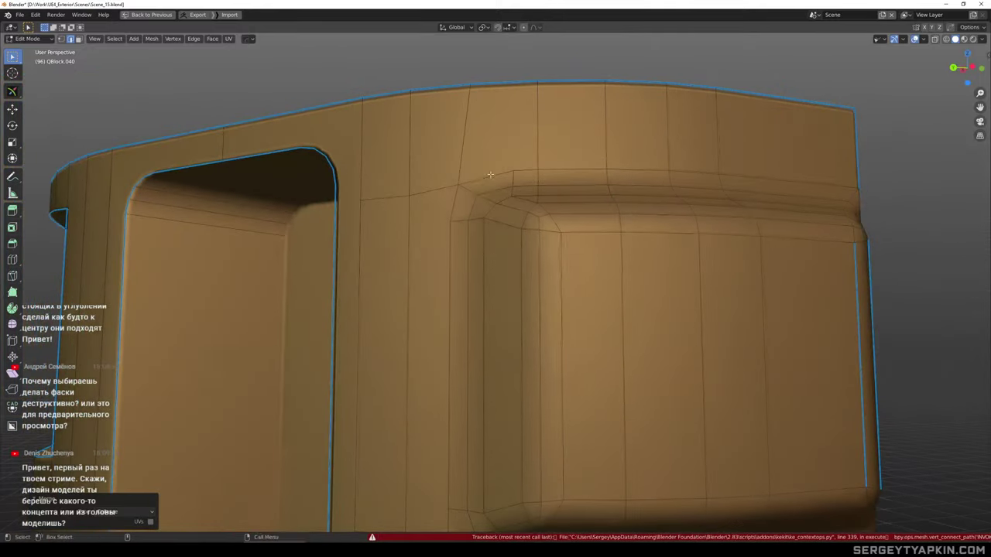
Examine the reworked upper corner and the bevel's remaining corners, both in the mesh and in the shaded block
scroll(549, 206, down, 2)
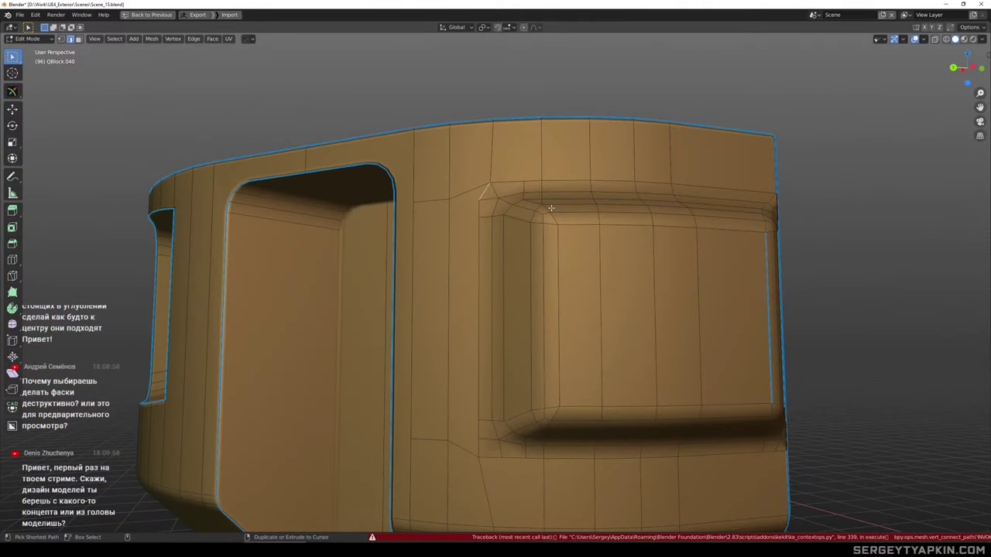
click(539, 157)
scroll(495, 201, down, 1)
shift+middle_drag(488, 205, 498, 167)
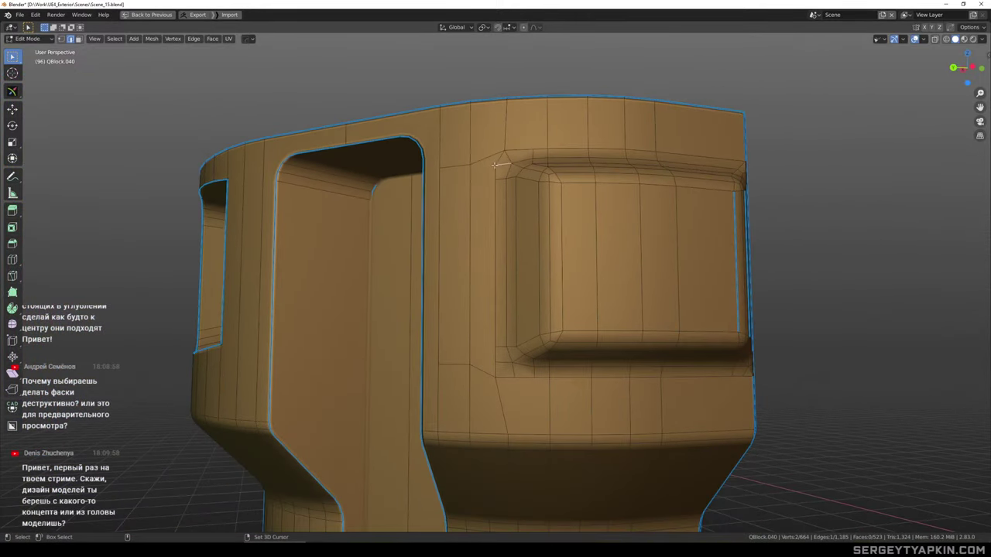
scroll(507, 166, up, 2)
scroll(530, 169, down, 2)
shift+middle_drag(542, 203, 538, 148)
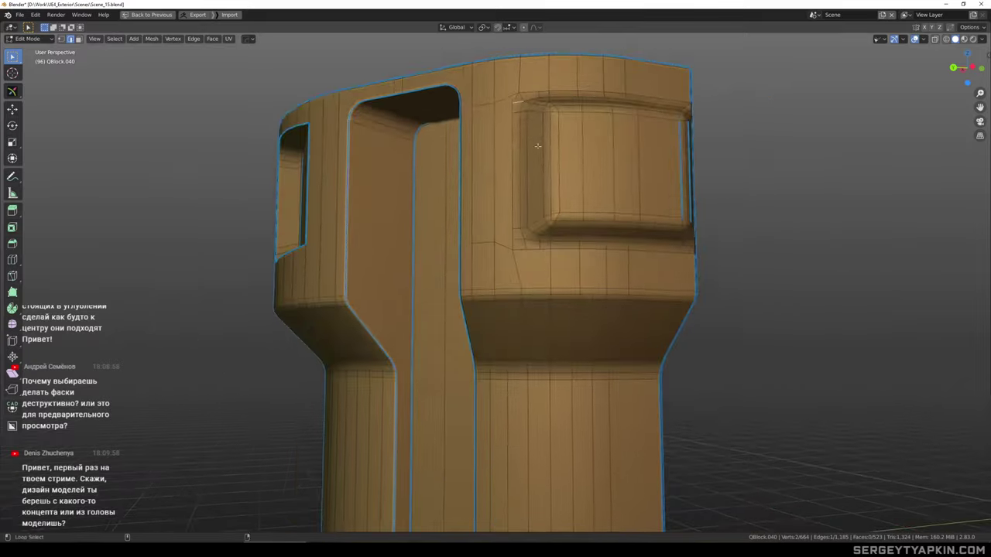
scroll(520, 247, up, 2)
scroll(536, 257, down, 3)
shift+middle_drag(536, 257, 489, 172)
key(Tab)
scroll(573, 207, down, 1)
scroll(573, 158, up, 6)
Clean up the bevel's lower outer corner near the latch by merging its short corner edge
key(Tab)
click(529, 156)
scroll(498, 208, up, 1)
scroll(499, 207, down, 2)
scroll(491, 200, up, 2)
scroll(512, 202, down, 3)
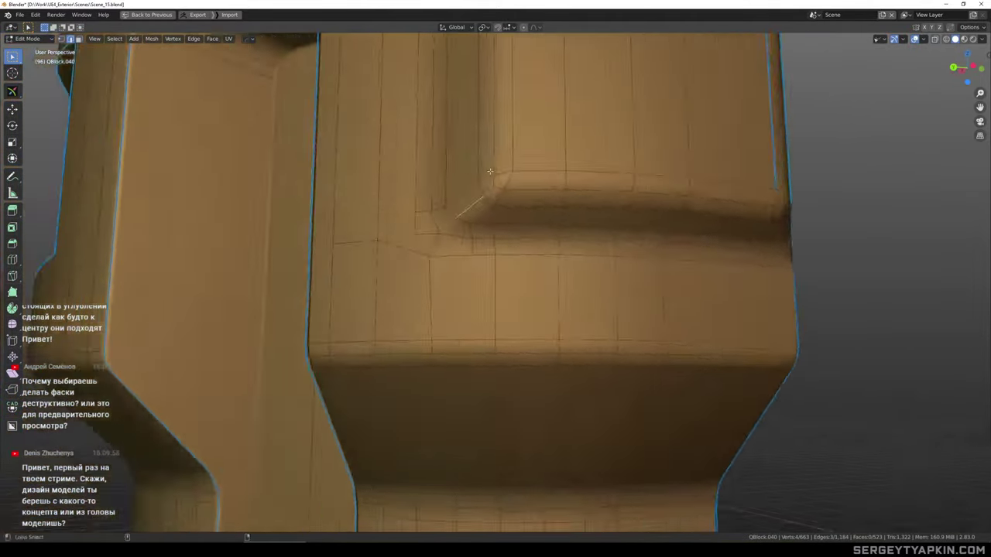
Merge the nearly coincident vertices at the bevel's lower corner beside the seam
scroll(488, 173, down, 1)
middle_drag(544, 210, 491, 216)
scroll(586, 203, up, 2)
shift+middle_drag(586, 203, 566, 270)
scroll(567, 270, up, 3)
key(1)
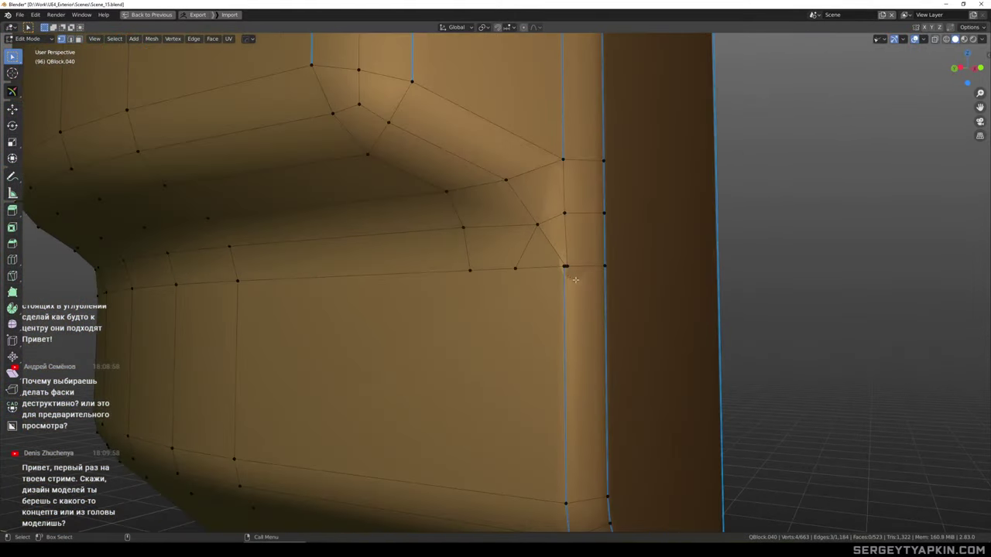
scroll(570, 273, up, 1)
drag(554, 259, 578, 280)
key(m)
scroll(570, 271, down, 3)
middle_drag(522, 249, 571, 233)
scroll(542, 251, down, 4)
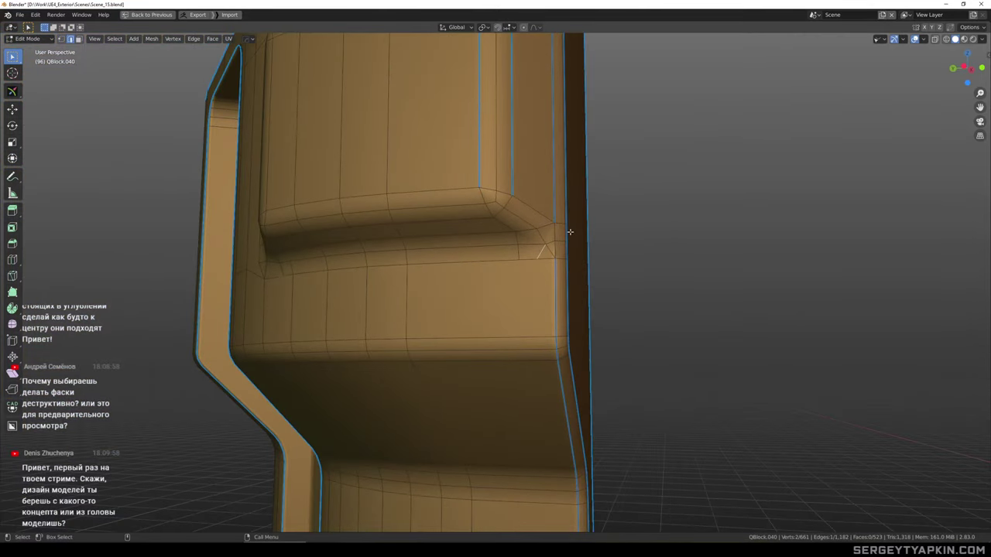
Select all vertices of the protrusion's lower bevel, including hidden ones, and raise them along Z to make the protrusion shorter
key(Tab)
scroll(546, 227, down, 5)
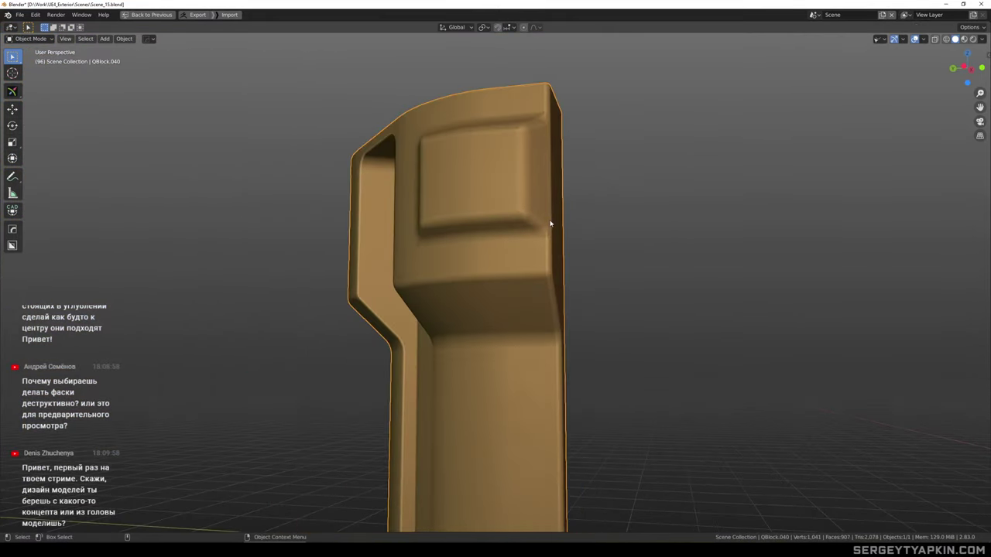
mouse_move(550, 224)
middle_down()
mouse_move(549, 240)
mouse_move(586, 235)
mouse_move(602, 217)
mouse_move(629, 246)
middle_up()
scroll(588, 233, down, 2)
scroll(606, 232, up, 2)
key(Tab)
key(alt+z)
mouse_move(503, 265)
ctrl+right_down()
mouse_move(625, 256)
mouse_move(458, 222)
mouse_move(482, 272)
ctrl+right_up()
key(alt+z)
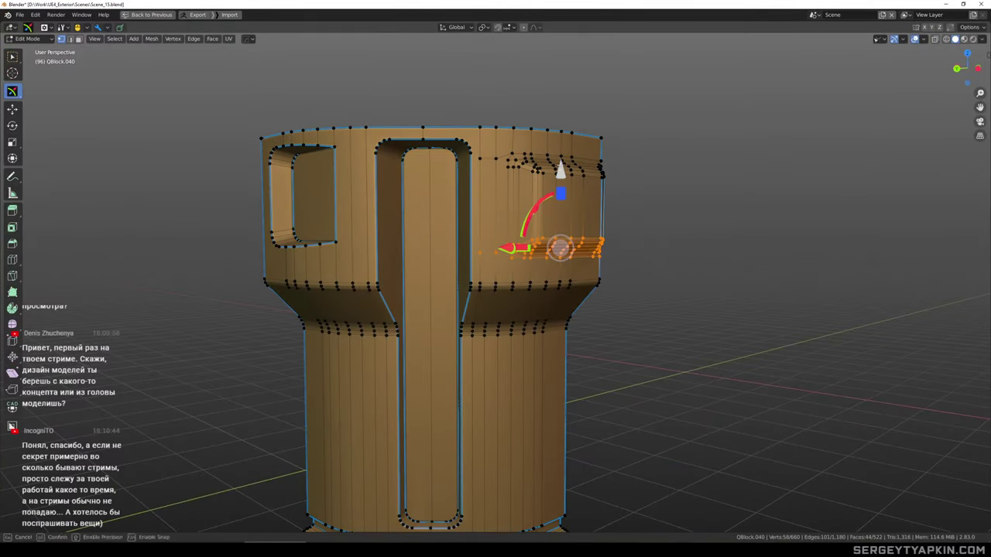
drag(560, 164, 561, 124)
key(Tab)
Clear the selection and show the whole building to compare the shortened protrusion with the neighbouring window panels
scroll(604, 220, down, 3)
click(645, 227)
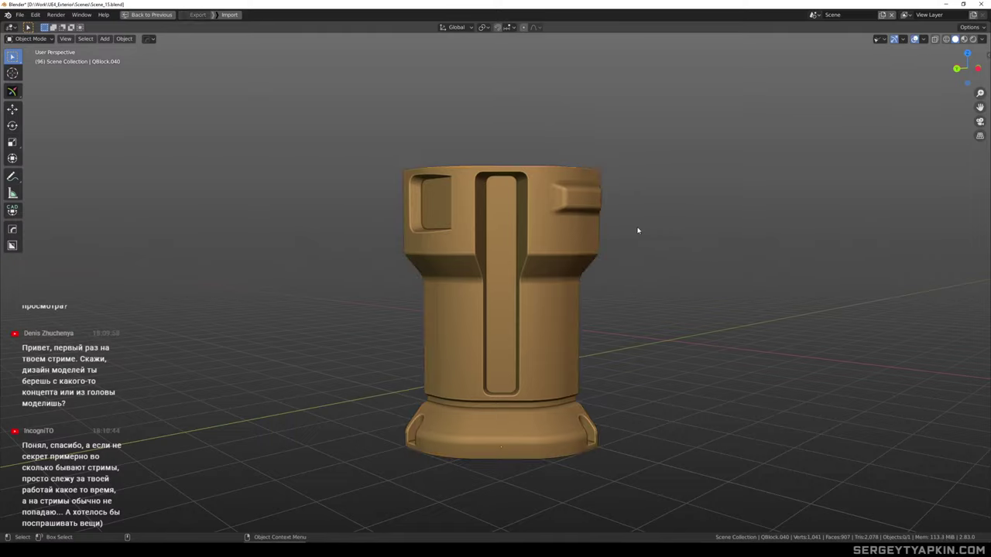
key(KP_Divide)
middle_drag(639, 230, 561, 196)
scroll(569, 198, down, 2)
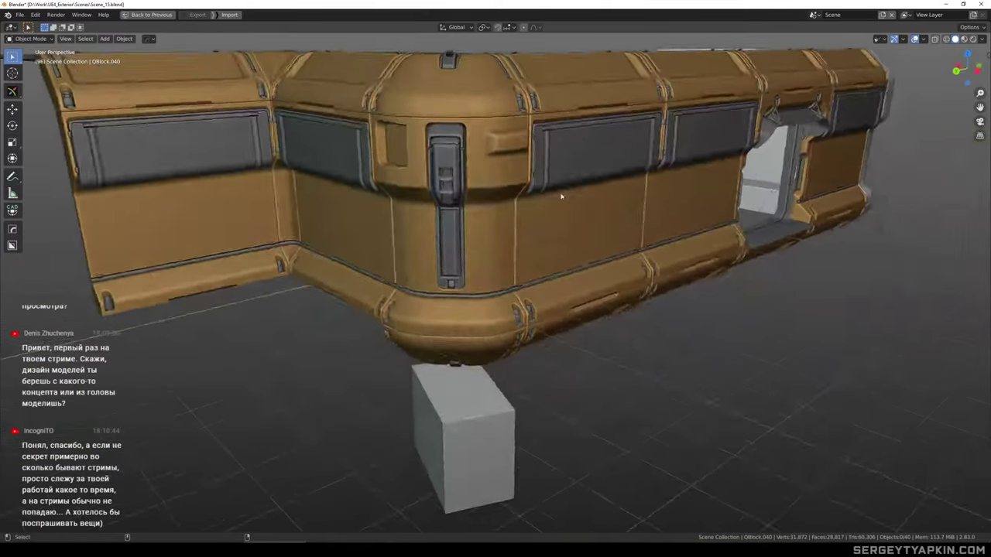
scroll(508, 136, up, 3)
Reopen the corner block's mesh, lower the protrusion's bottom bevel vertices slightly along Z, and leave mesh editing
click(508, 137)
key(Tab)
scroll(518, 139, up, 2)
middle_drag(561, 260, 560, 220)
scroll(546, 226, down, 1)
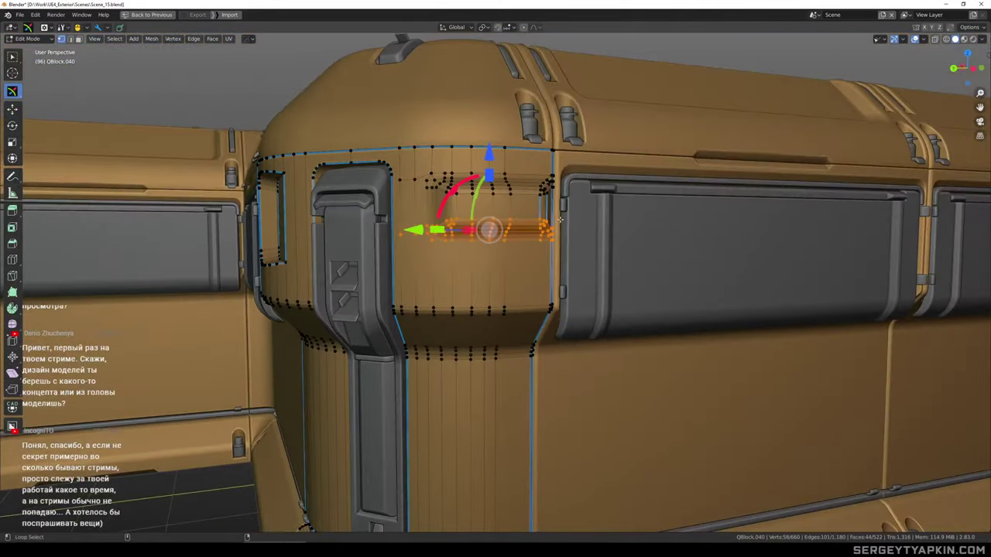
drag(494, 152, 504, 166)
key(Tab)
key(1)
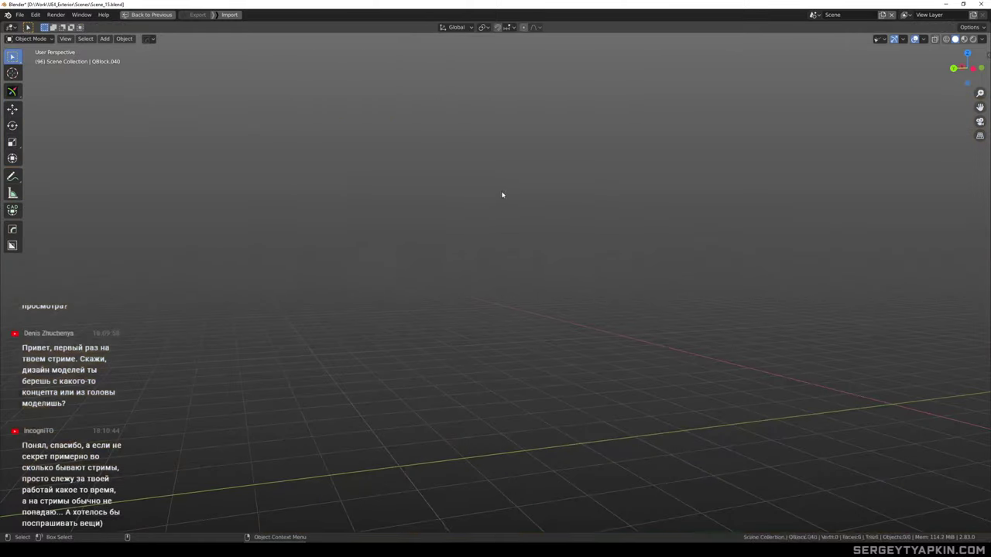
Undo the last visibility change to bring the building back, and reselect the corner block
key(Tab)
key(ctrl+z)
click(510, 216)
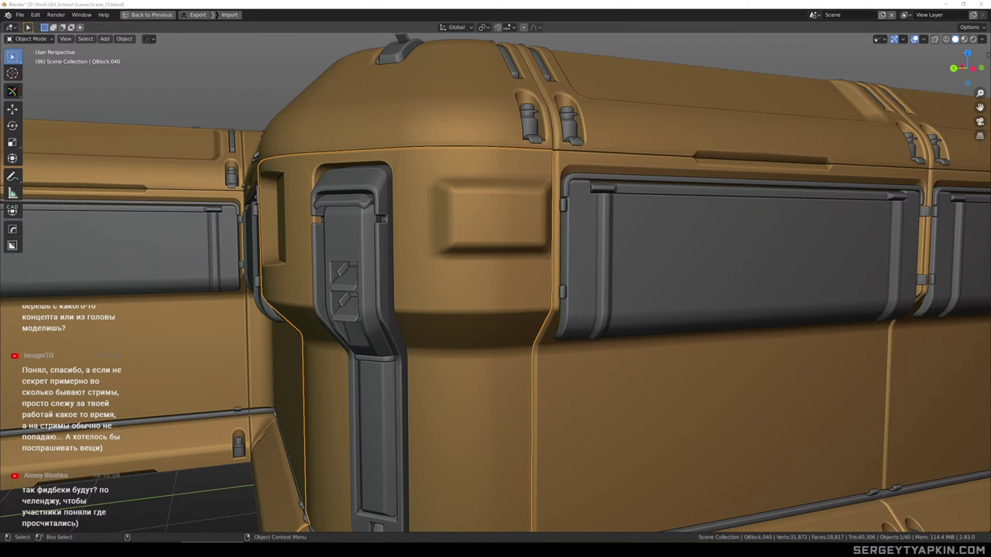
scroll(488, 203, up, 3)
scroll(500, 205, down, 3)
mouse_move(575, 230)
middle_down()
mouse_move(474, 207)
mouse_move(557, 229)
middle_up()
Isolate the corner block and lower the protrusion's selected bottom bevel vertices about 0.14 m along Z in mesh editing
key(shift+h)
key(Tab)
middle_drag(635, 237, 661, 242)
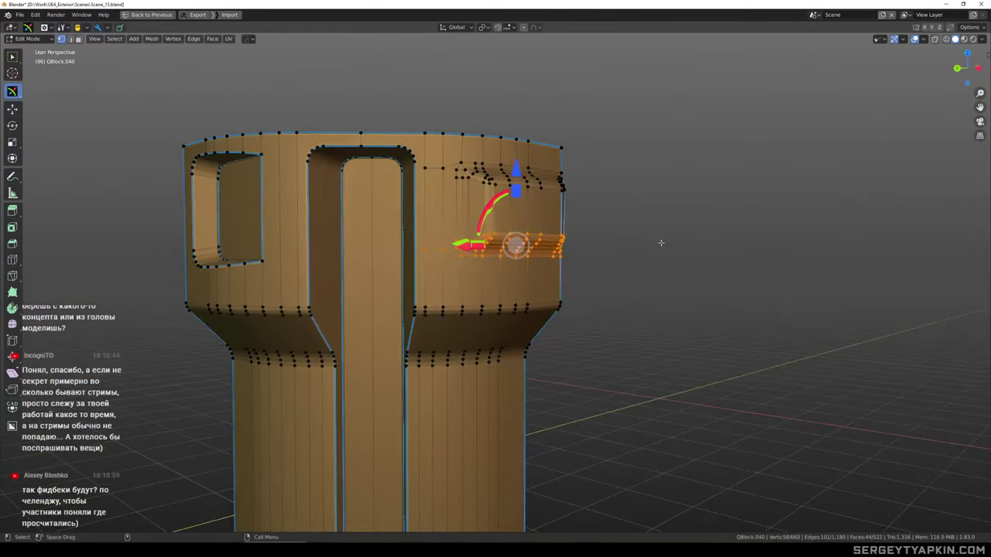
scroll(511, 244, up, 1)
mouse_move(577, 260)
alt+mouse_down()
mouse_move(624, 268)
mouse_move(464, 271)
mouse_move(600, 267)
alt+mouse_up()
key(alt+z)
key(alt+z)
alt+drag(600, 267, 535, 256)
mouse_move(517, 172)
mouse_down()
mouse_move(517, 195)
mouse_move(530, 184)
mouse_up()
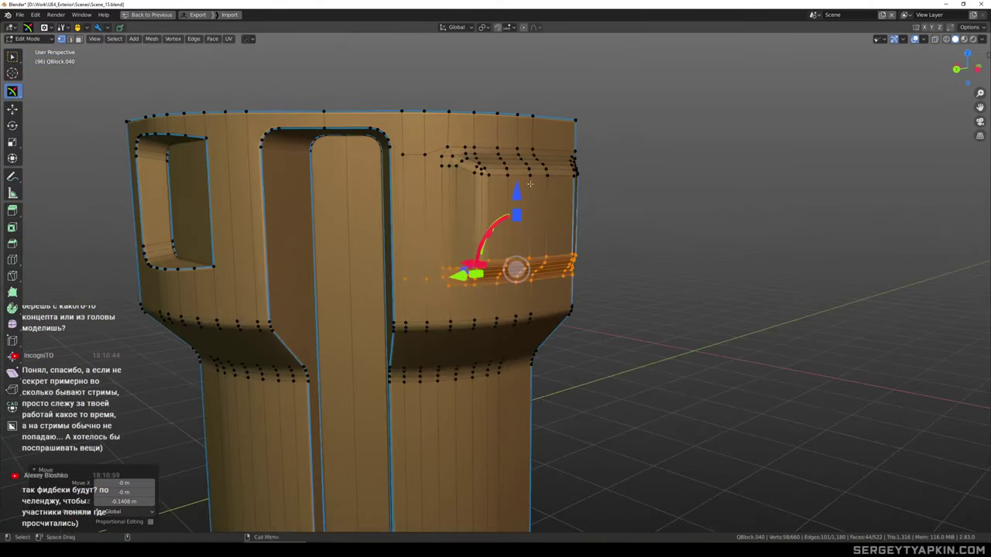
Add the protrusion's upper bevel vertices, including hidden ones, to the selection and raise the whole protrusion along Z
key(alt+z)
shift+drag(381, 182, 624, 154)
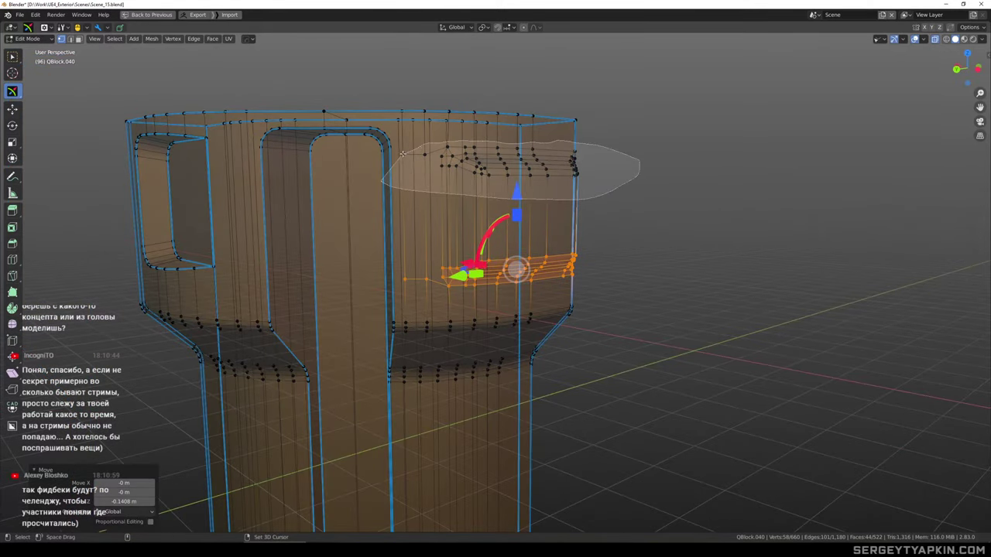
shift+drag(402, 174, 400, 177)
key(alt+z)
drag(517, 138, 522, 118)
key(Tab)
Show the whole building and examine the protrusion's position and shading from several sides beside the window panels
scroll(514, 169, down, 2)
key(slash)
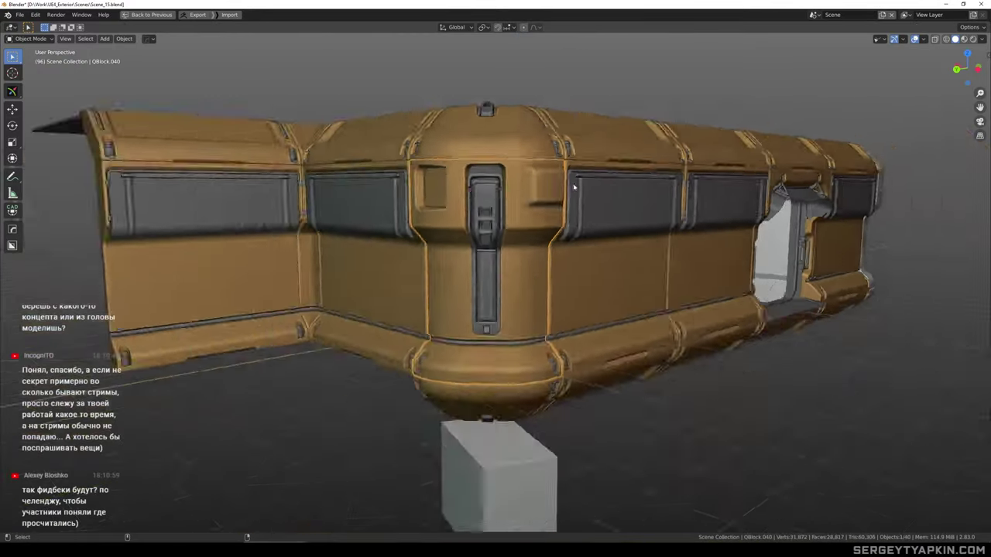
alt+drag(575, 186, 515, 172)
middle_drag(515, 171, 531, 191)
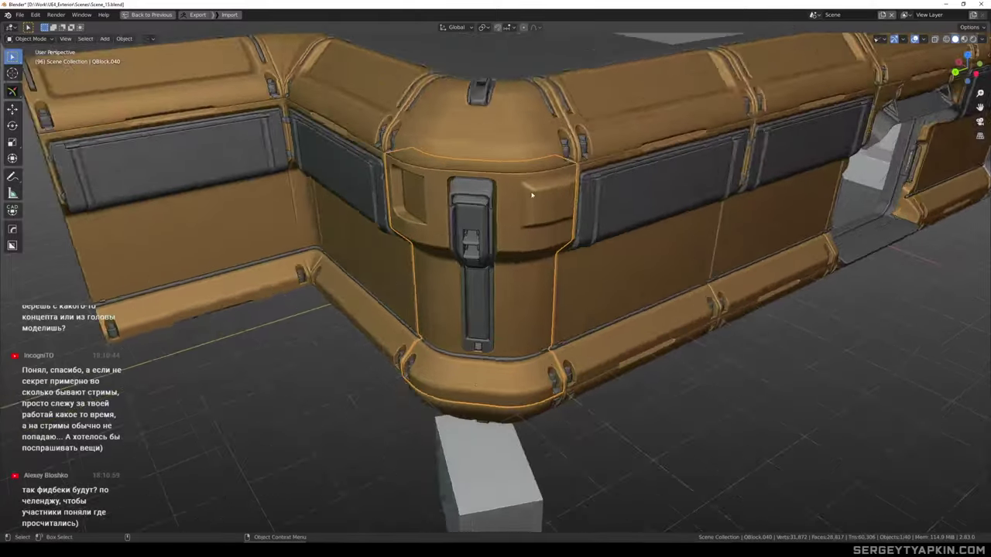
scroll(537, 196, up, 3)
scroll(539, 199, up, 3)
key(Tab)
scroll(541, 188, up, 2)
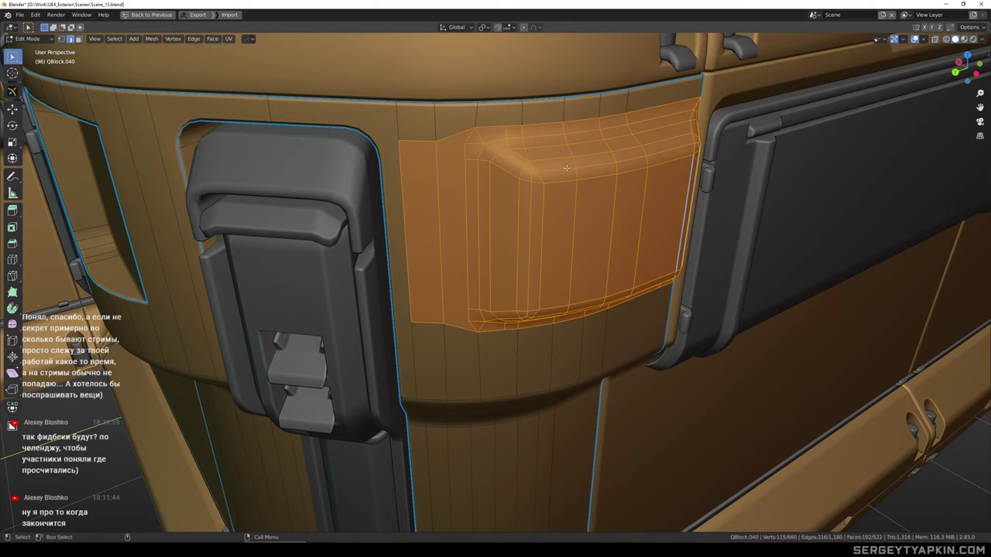
scroll(558, 168, down, 4)
middle_drag(678, 199, 630, 180)
key(Tab)
scroll(631, 179, up, 3)
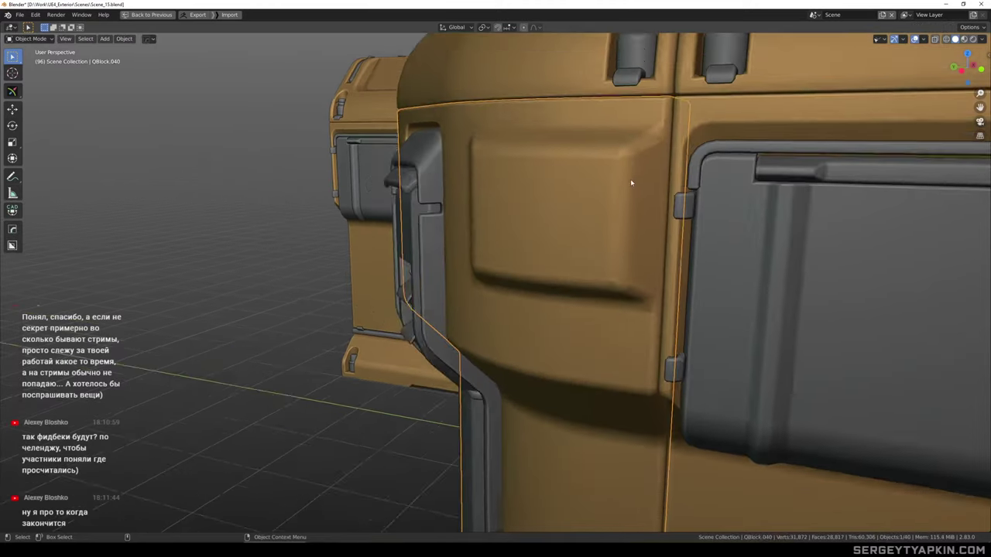
Clear the sharp marking from the protrusion's vertical bevel edge on the seam side and leave mesh editing
key(Tab)
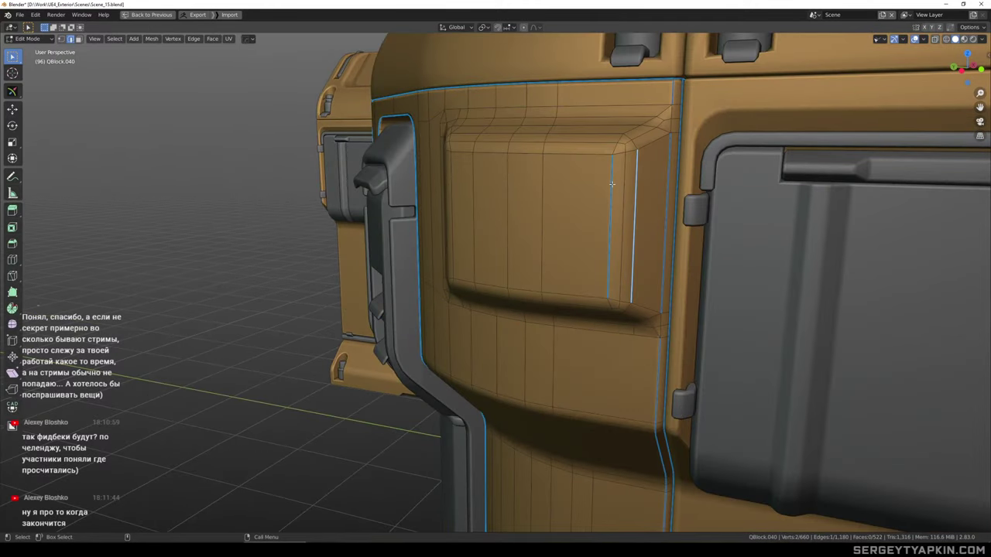
key(q)
click(615, 190)
key(Tab)
scroll(638, 176, down, 6)
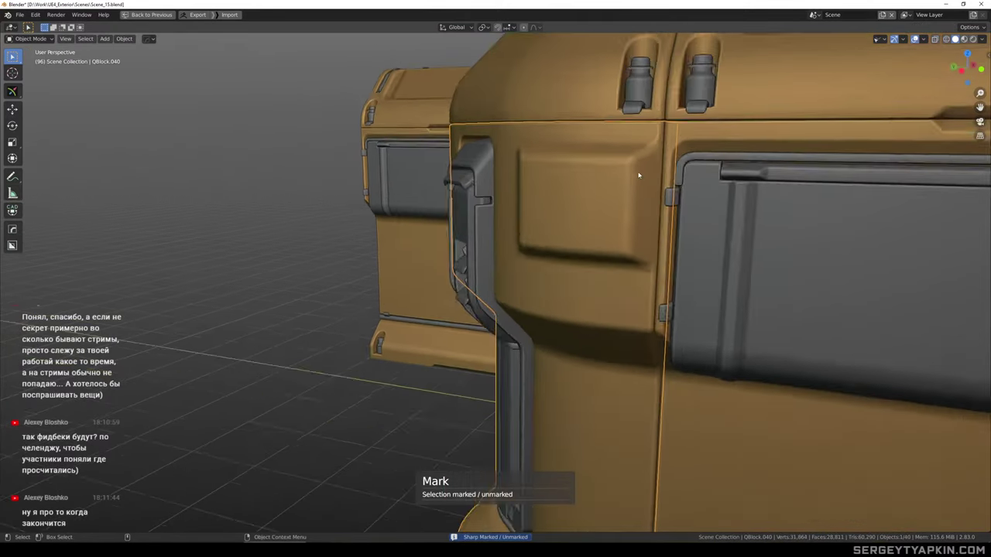
Isolate the corner block and duplicate in place the protrusion's wide front face nearest the seam
middle_drag(639, 175, 490, 151)
scroll(533, 148, up, 2)
scroll(552, 162, down, 2)
scroll(583, 190, down, 3)
scroll(491, 150, up, 5)
key(KP_Divide)
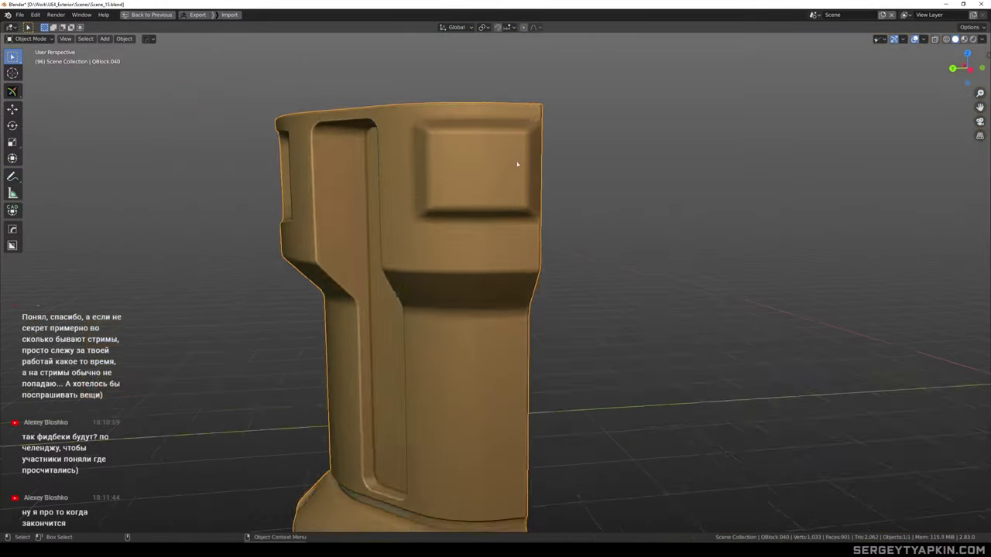
key(Tab)
click(470, 160)
scroll(422, 155, up, 3)
click(424, 155)
mouse_move(463, 150)
middle_down()
mouse_move(473, 160)
mouse_move(473, 209)
mouse_move(474, 163)
middle_up()
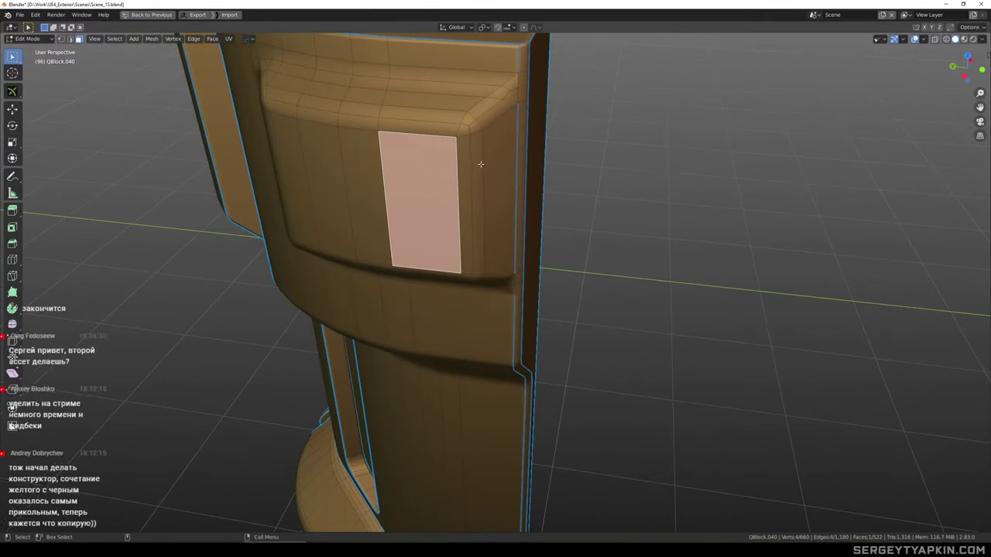
key(shift+d)
right_click(478, 166)
key(t)
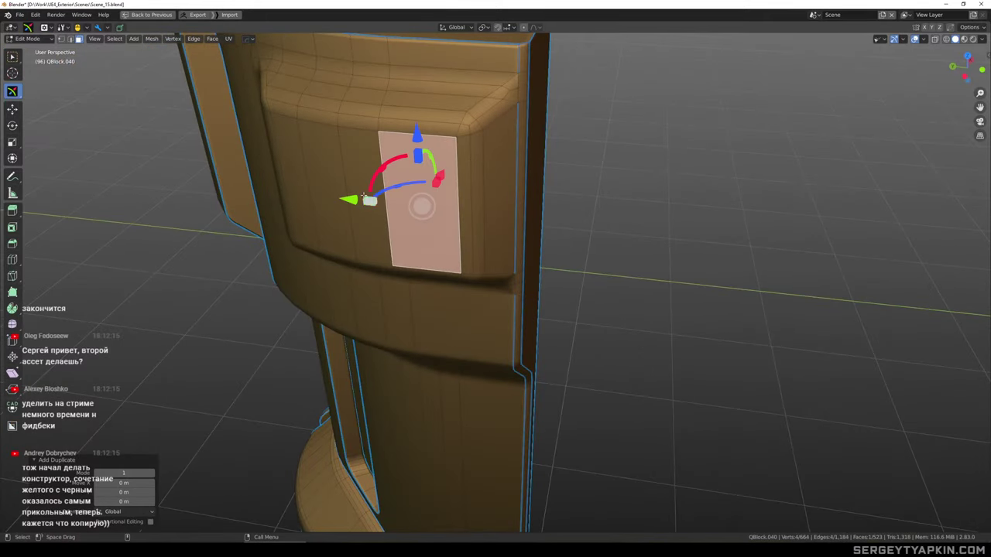
Move the duplicated face about 0.27 m along Y, shift it along X, and rotate it to follow the protrusion's sloped seam side
drag(353, 199, 444, 205)
middle_drag(455, 205, 541, 208)
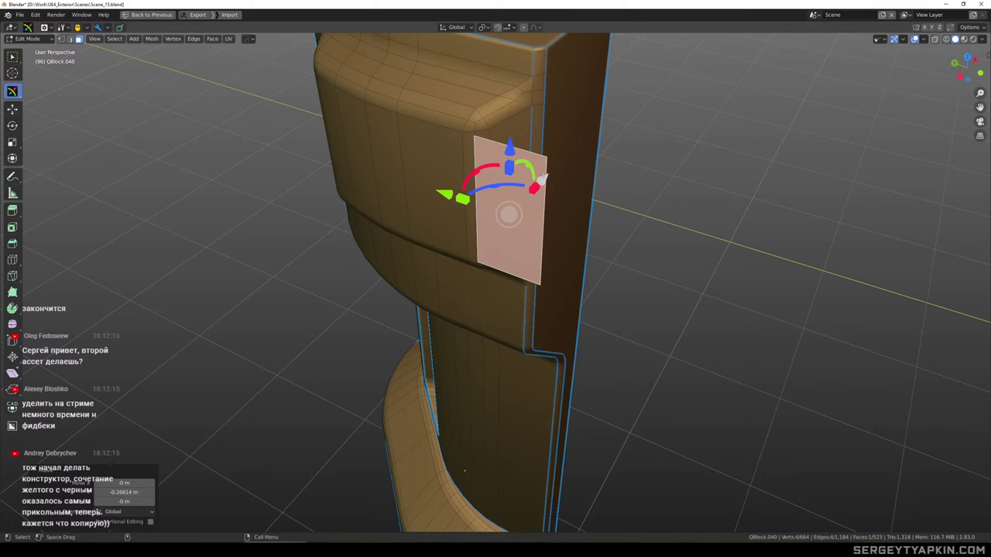
drag(544, 178, 555, 161)
middle_drag(592, 158, 628, 202)
ctrl+drag(523, 155, 476, 166)
Extrude the duplicated face into a solid plate, select the linked plate, and correct its face normals
key(e)
click(566, 201)
key(ctrl+l)
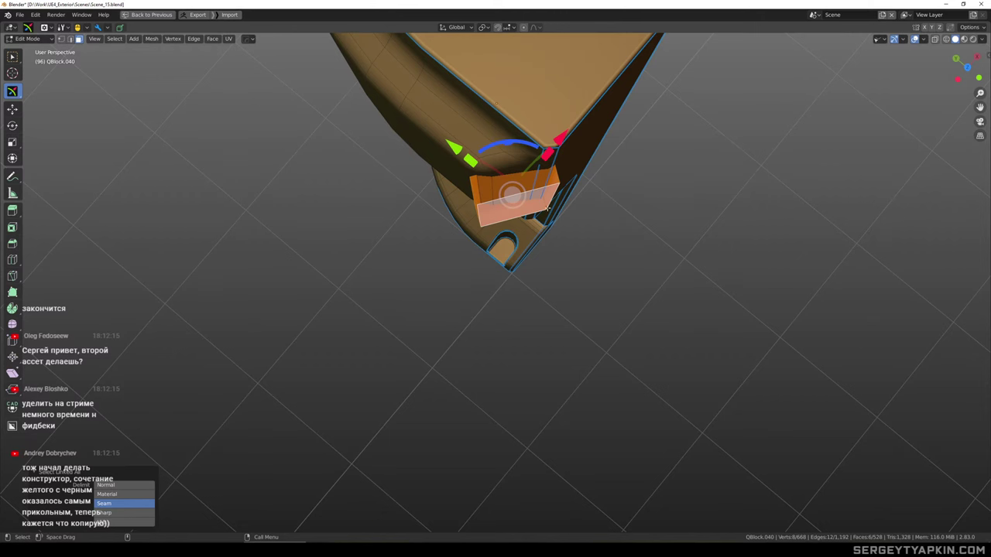
middle_drag(535, 195, 571, 193)
key(alt+n)
click(571, 193)
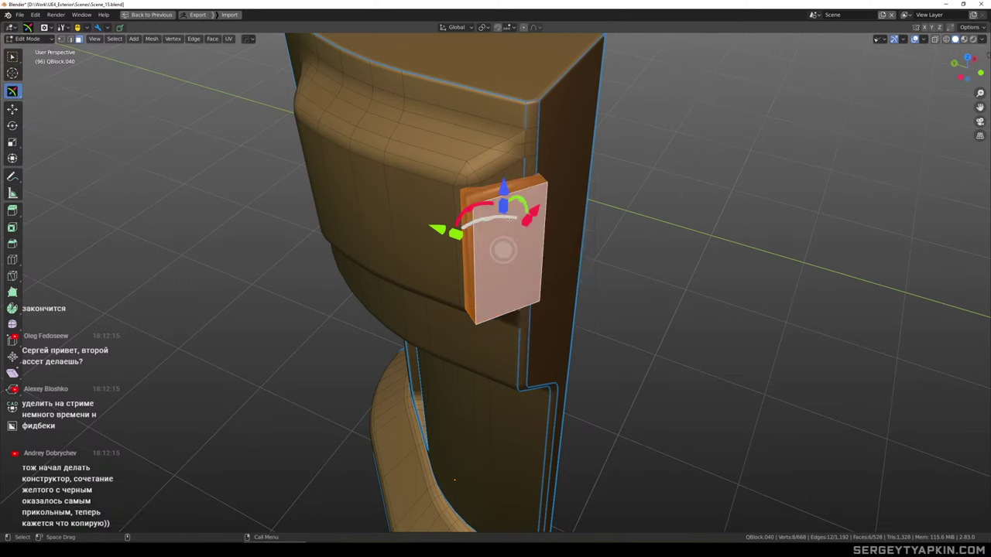
Using Normal orientation, move the plate's narrow side face nearest the protrusion inward by about 0.07 m
middle_drag(496, 220, 513, 243)
click(440, 241)
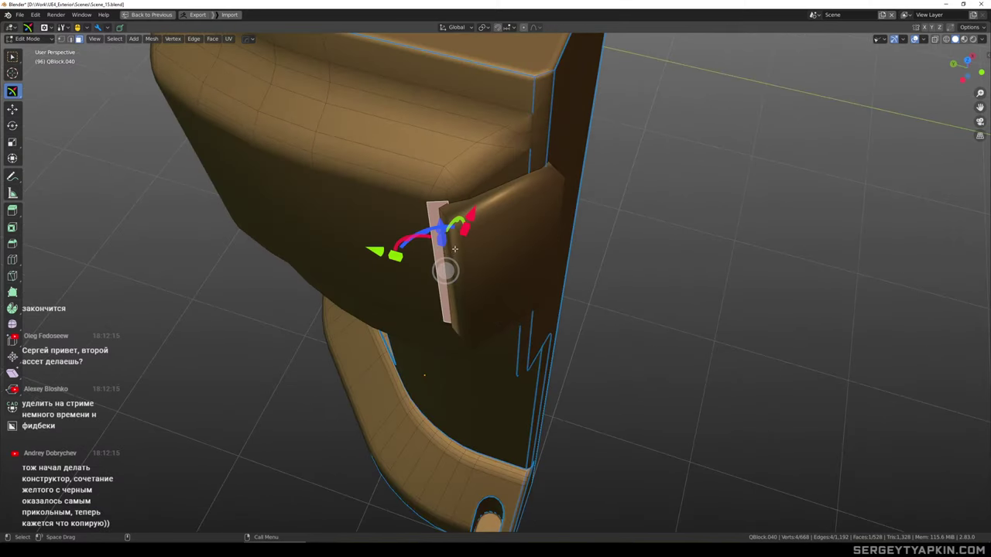
middle_drag(445, 252, 526, 198)
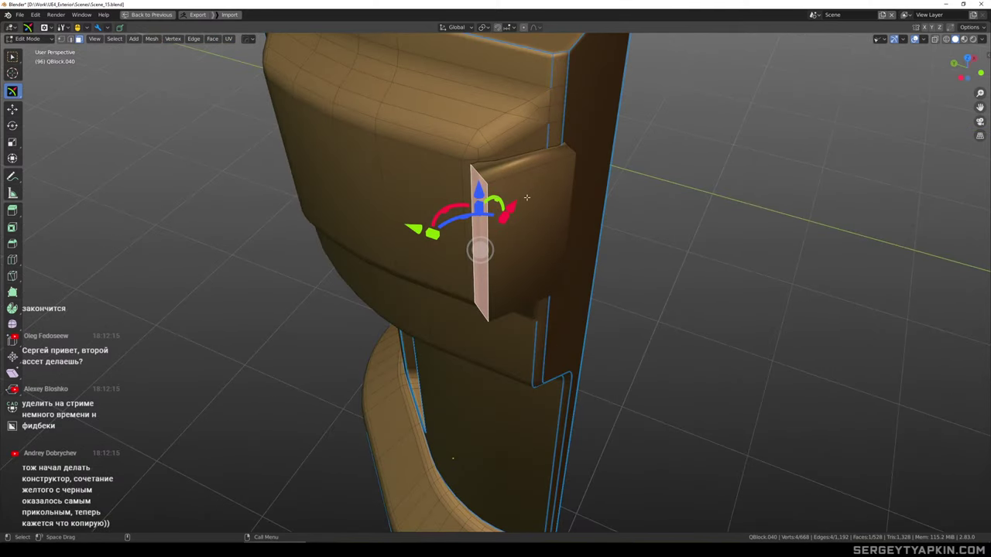
key(v)
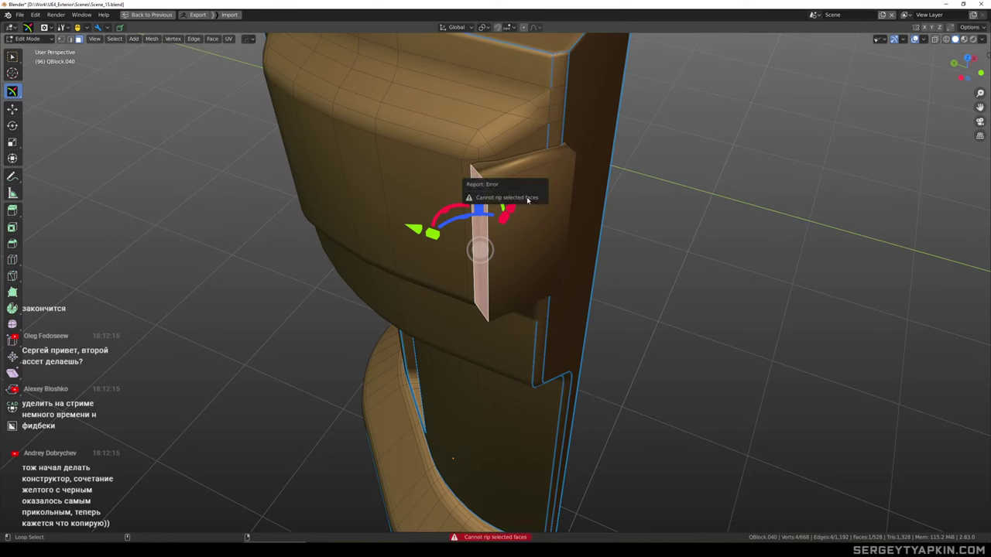
shift+middle_drag(527, 197, 552, 227)
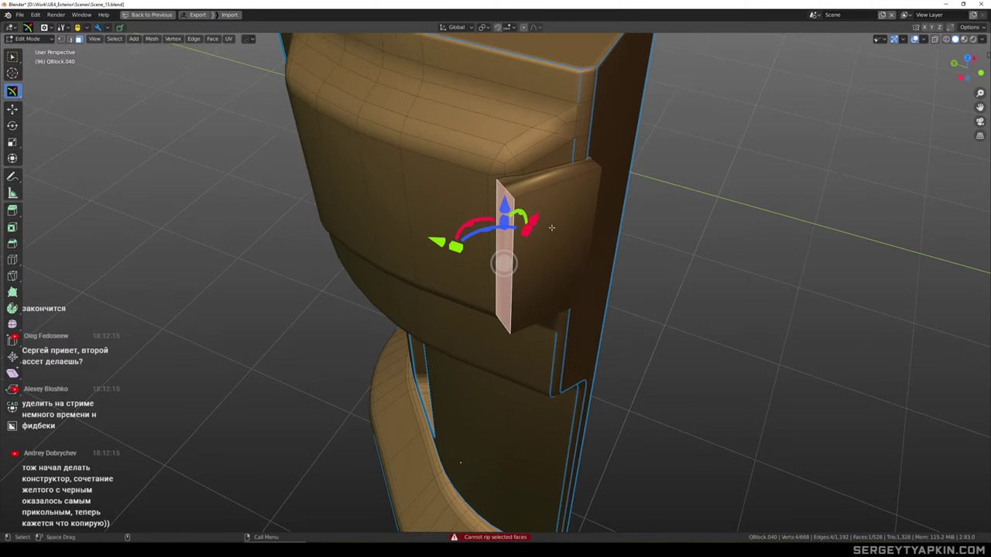
key(comma)
key(comma)
middle_drag(571, 222, 555, 217)
drag(434, 269, 466, 272)
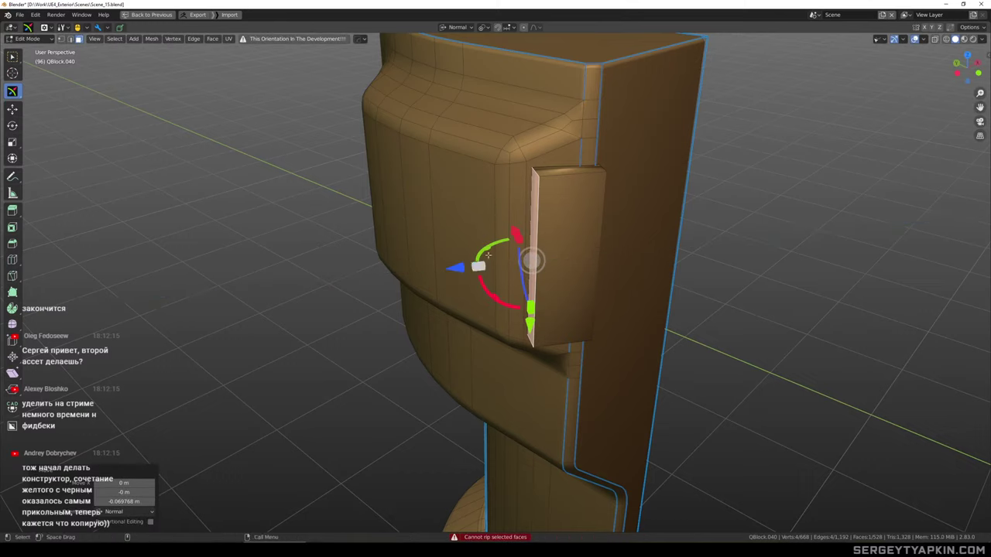
Select the plate's seam-side face and adjust its position so the plate ends at the block's seam
middle_drag(607, 203, 648, 212)
click(576, 193)
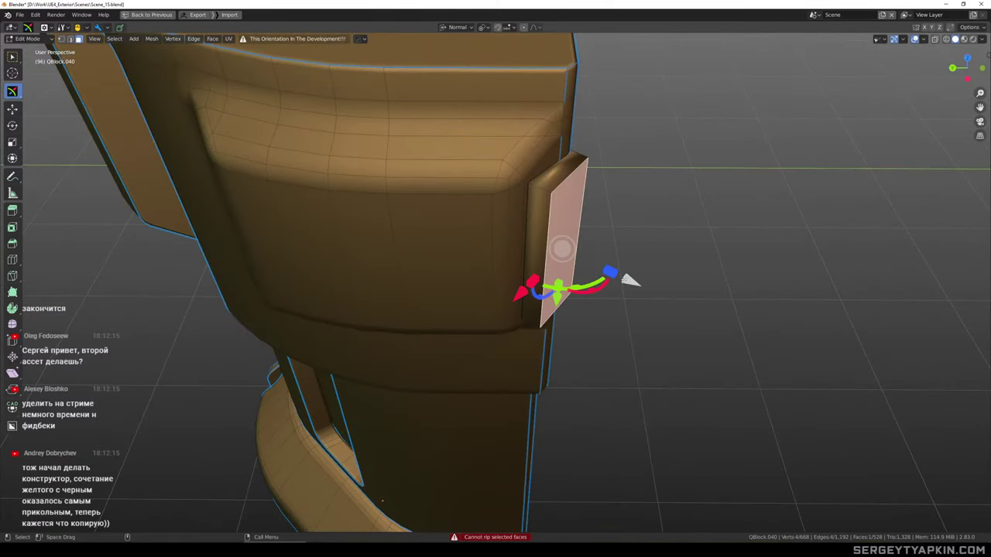
drag(625, 279, 614, 277)
middle_drag(643, 215, 661, 167)
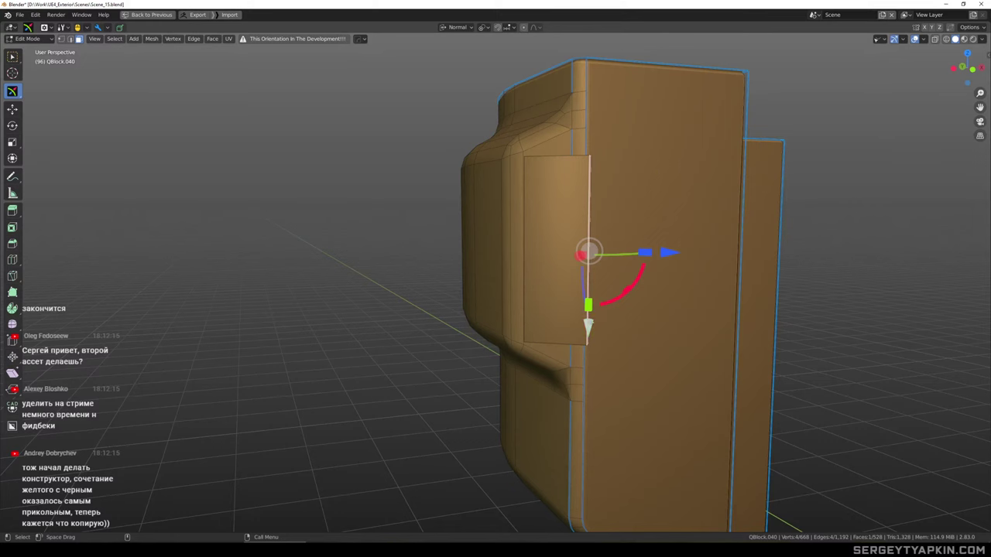
drag(669, 252, 658, 251)
middle_drag(676, 215, 741, 233)
middle_drag(629, 231, 637, 288)
drag(579, 302, 582, 319)
Try a small rotation of the whole linked plate in the top view
middle_drag(640, 246, 734, 280)
click(594, 190)
key(ctrl+l)
middle_drag(652, 206, 642, 290)
key(grave)
scroll(585, 238, up, 3)
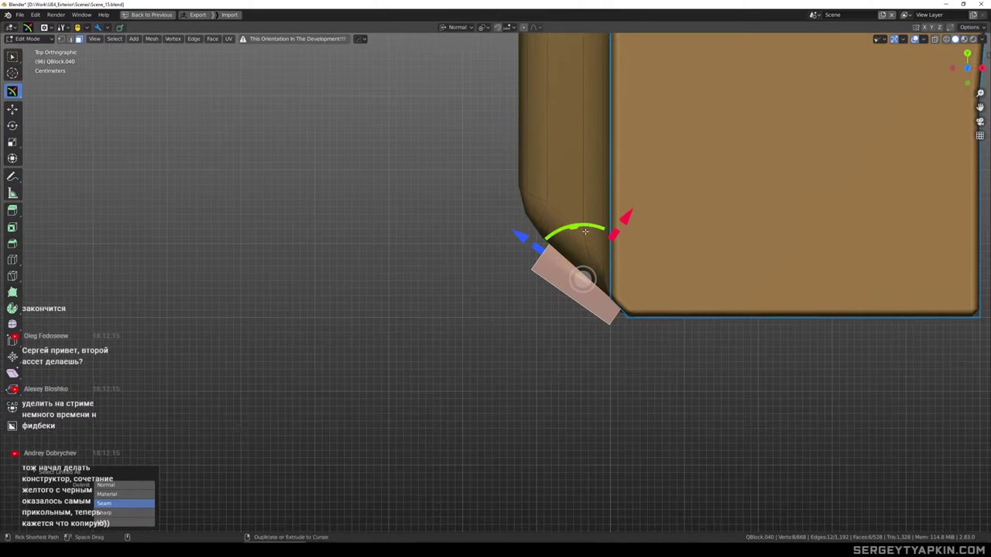
drag(590, 225, 621, 236)
key(ctrl+z)
Restore the Global transform orientation, and leave mesh editing with the select tool active
key(alt+space)
middle_drag(681, 259, 774, 178)
key(w)
scroll(618, 242, down, 2)
key(Tab)
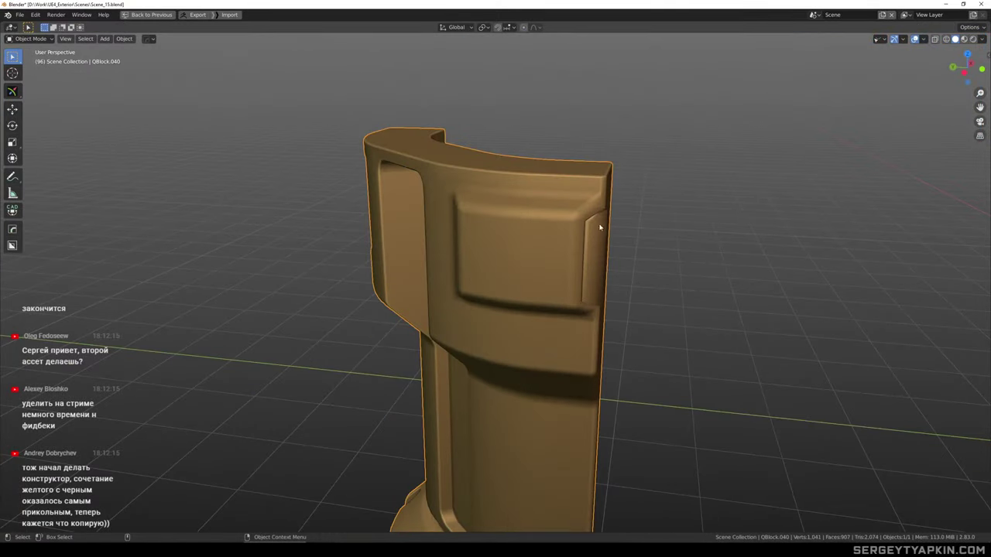
Assign the dark grey material to the whole linked plate and leave mesh editing
key(Tab)
scroll(598, 240, up, 3)
key(ctrl+l)
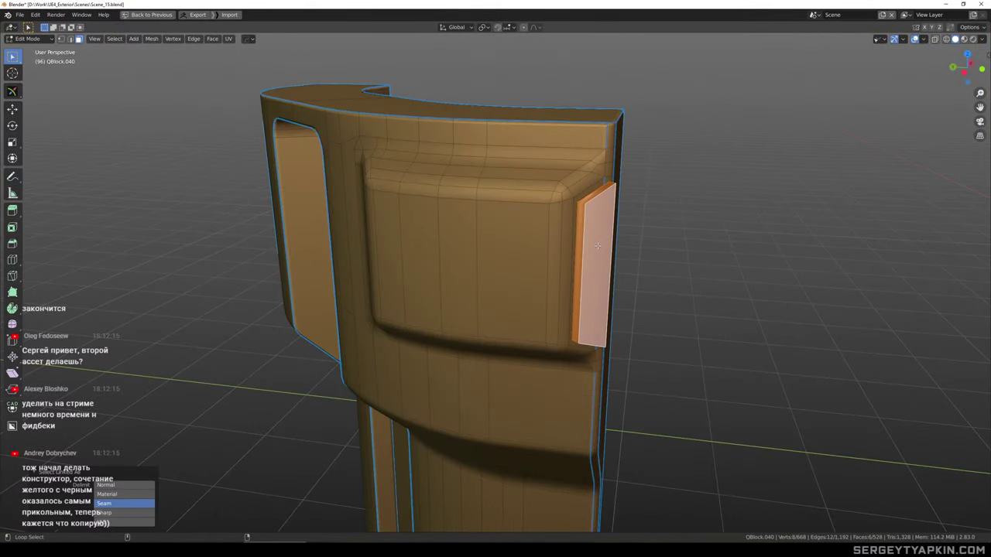
key(alt+m)
click(598, 248)
key(Tab)
scroll(615, 231, down, 3)
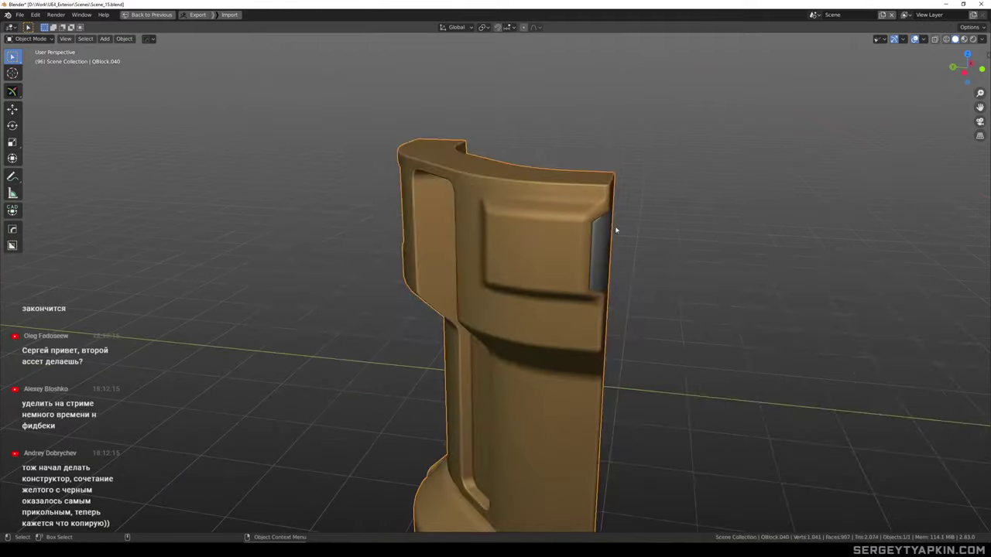
Show the whole building and examine how the grey plate sits between the protrusion and the window panel
key(KP_Divide)
scroll(611, 244, down, 6)
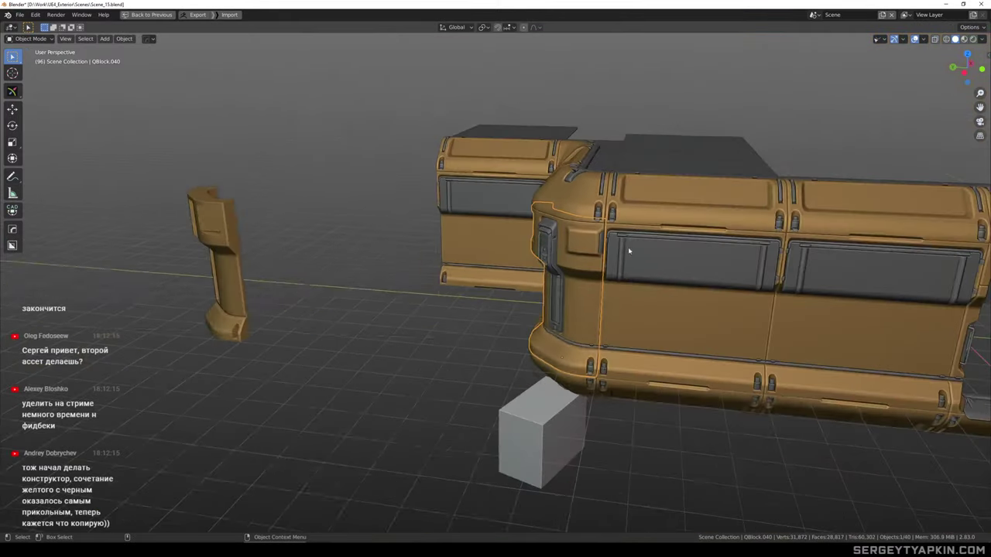
middle_drag(628, 247, 560, 150)
scroll(615, 215, up, 6)
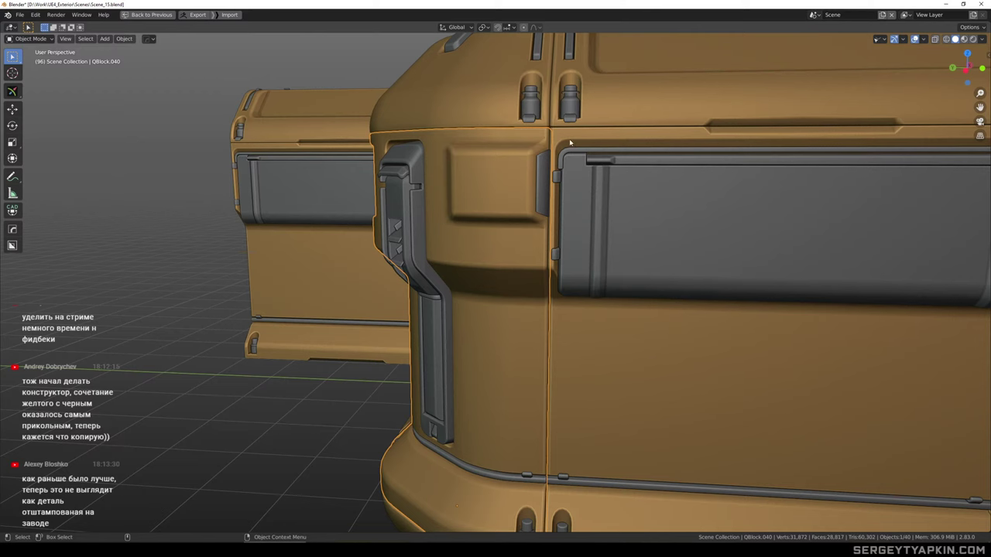
scroll(570, 142, up, 2)
scroll(551, 169, down, 2)
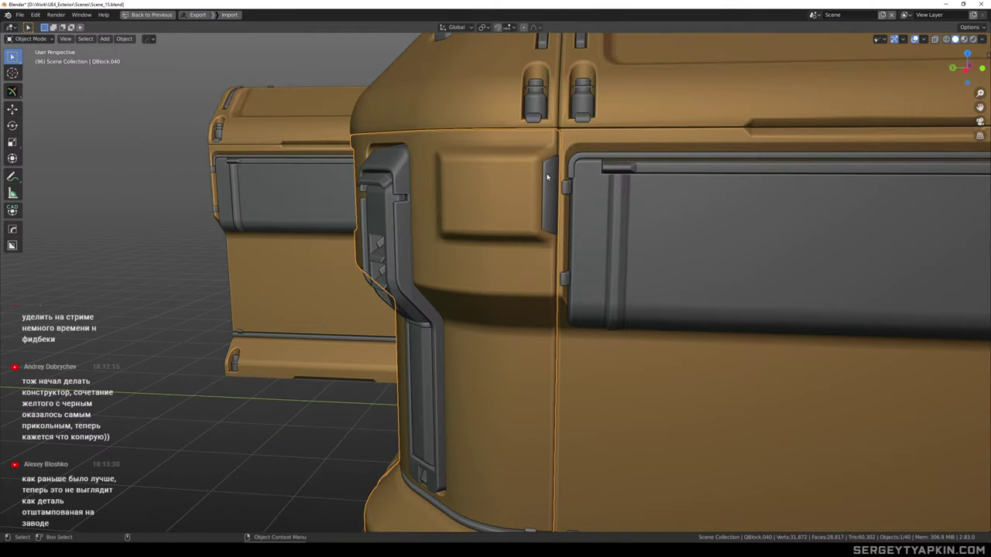
scroll(547, 176, up, 2)
Select the linked grey plate, mark its edges sharp, and leave mesh editing with nothing selected
key(Tab)
click(548, 178)
key(ctrl+l)
middle_drag(548, 178, 573, 195)
key(q)
click(554, 185)
key(alt+a)
key(Tab)
scroll(551, 184, down, 5)
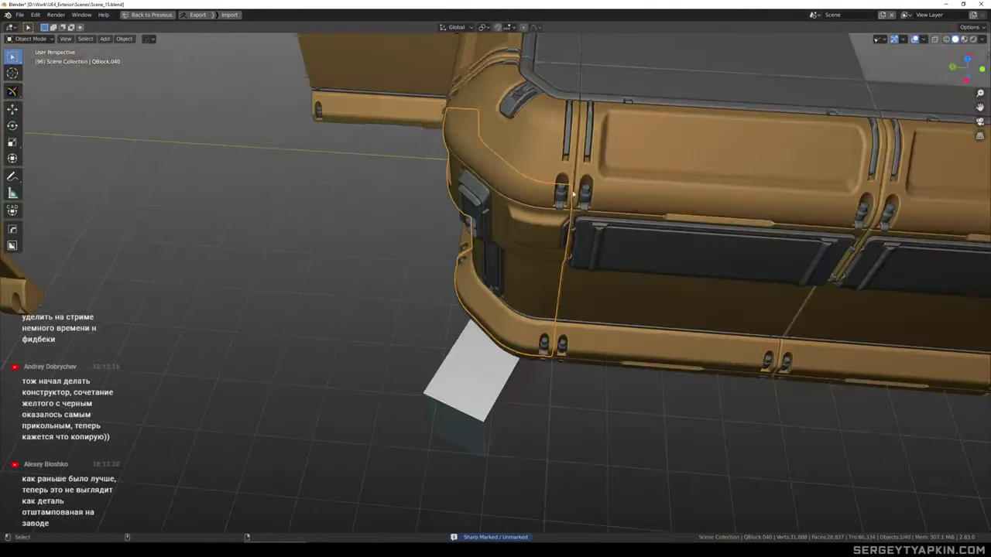
Reopen the corner block's mesh, select one face of the grey plate, and scale it to adjust the plate's shape
scroll(569, 236, up, 6)
key(Tab)
click(555, 240)
scroll(555, 242, up, 3)
middle_drag(557, 238, 714, 158)
click(514, 202)
middle_drag(650, 182, 571, 223)
scroll(541, 205, down, 3)
key(s)
click(573, 206)
scroll(575, 205, down, 2)
Select the whole linked grey plate, move it clear of the corner block, and leave mesh editing
click(534, 236)
key(ctrl+l)
scroll(554, 221, down, 3)
scroll(571, 206, down, 4)
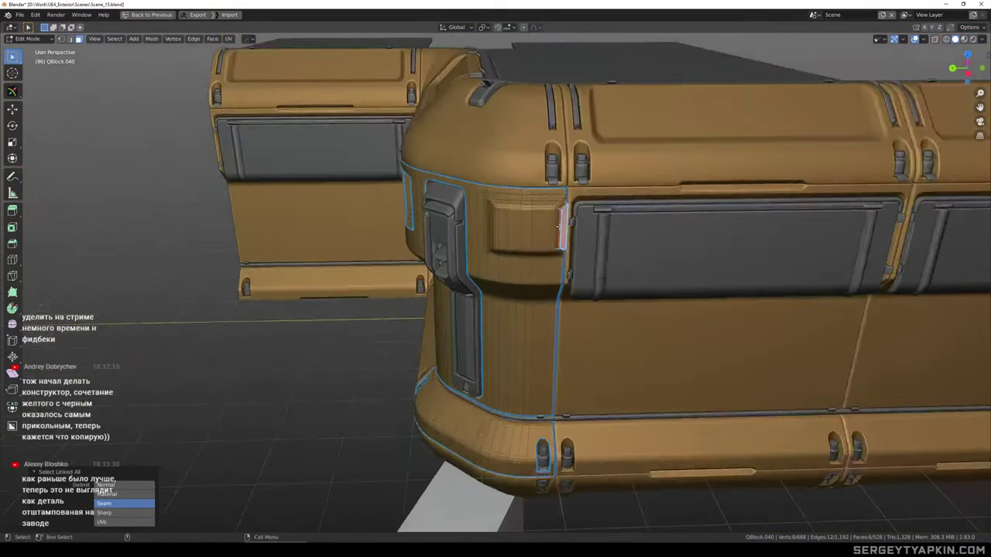
scroll(571, 224, up, 3)
key(g)
drag(486, 230, 553, 211)
key(Tab)
Isolate the corner block and knife-cut a narrow rectangular outline into its end face beside the protrusion's edge strip
scroll(553, 211, up, 3)
middle_drag(553, 211, 598, 203)
key(slash)
key(Tab)
click(569, 211)
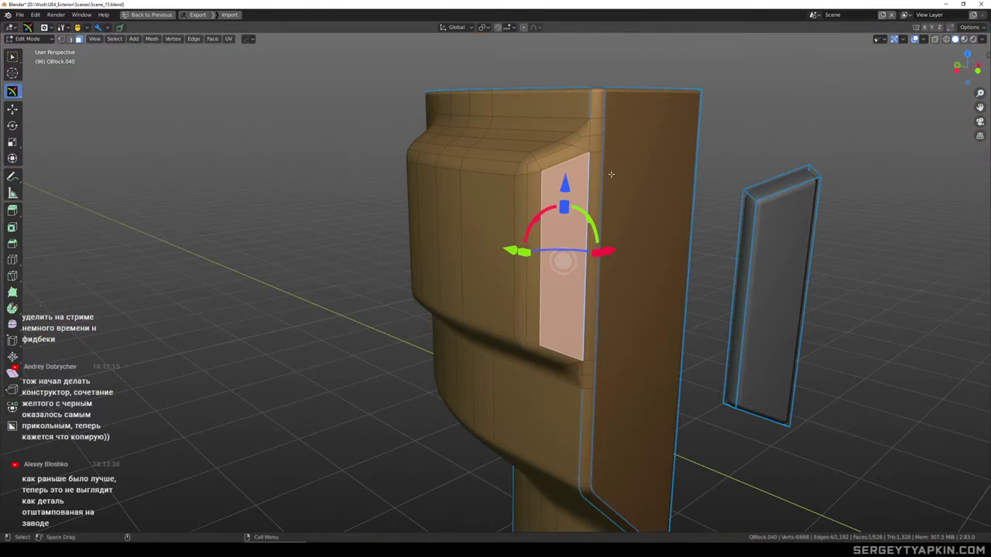
click(599, 174)
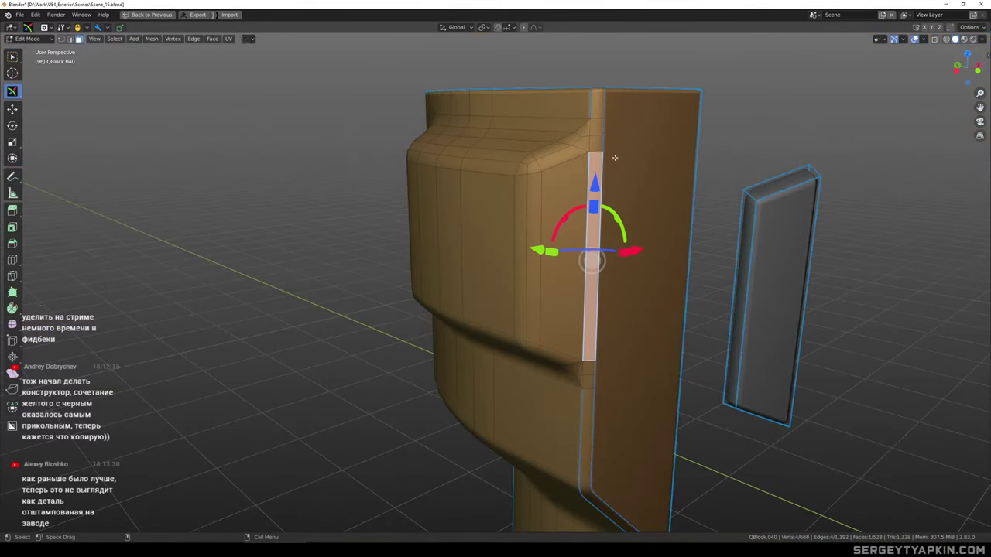
key(k)
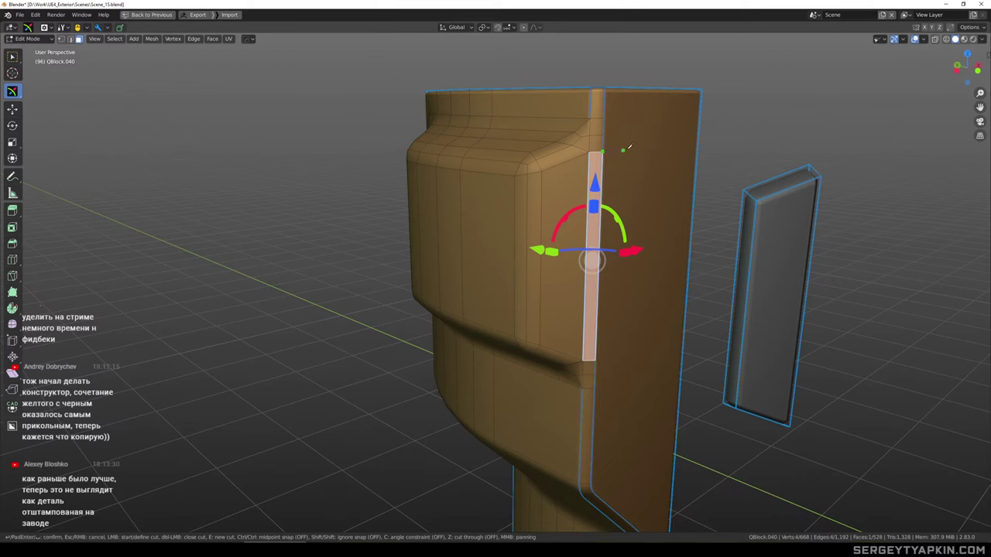
click(596, 358)
key(space)
key(2)
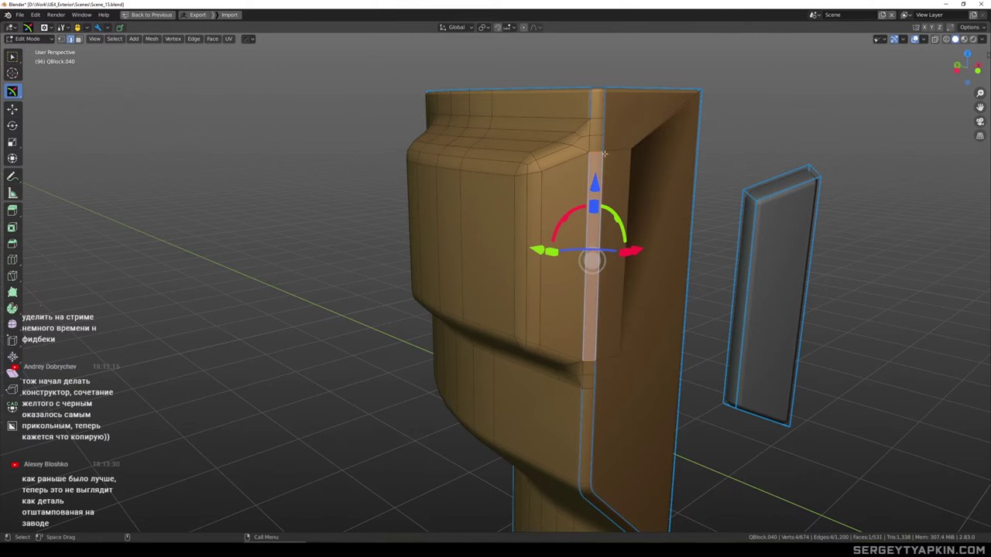
Merge the doubled vertices at the upper and lower ends of the new cut with Collapse
key(1)
scroll(617, 150, up, 2)
drag(591, 141, 615, 191)
key(m)
scroll(626, 207, down, 2)
shift+middle_drag(627, 209, 633, 178)
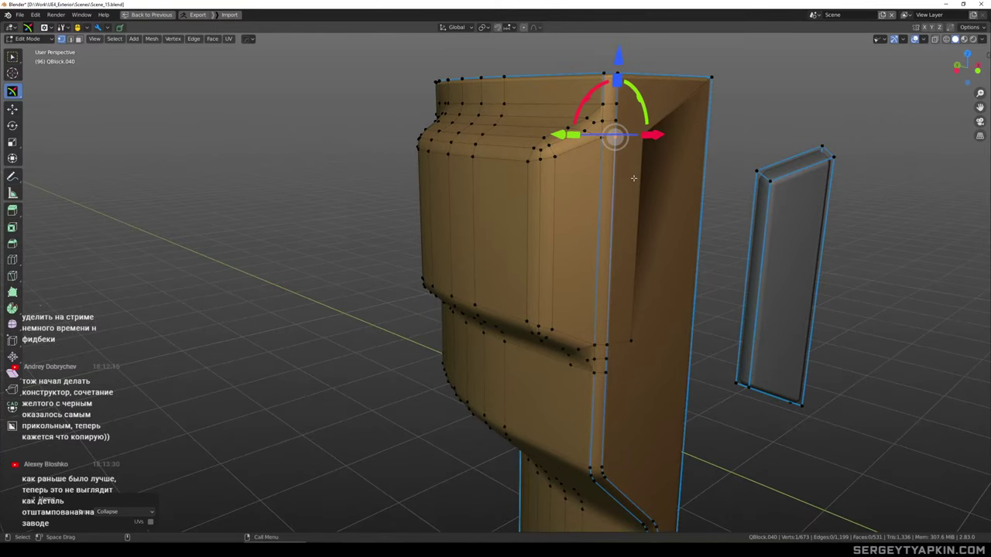
shift+middle_drag(649, 263, 629, 185)
scroll(585, 273, up, 4)
drag(567, 280, 597, 293)
key(m)
scroll(598, 291, down, 4)
middle_drag(633, 184, 586, 206)
scroll(586, 206, up, 1)
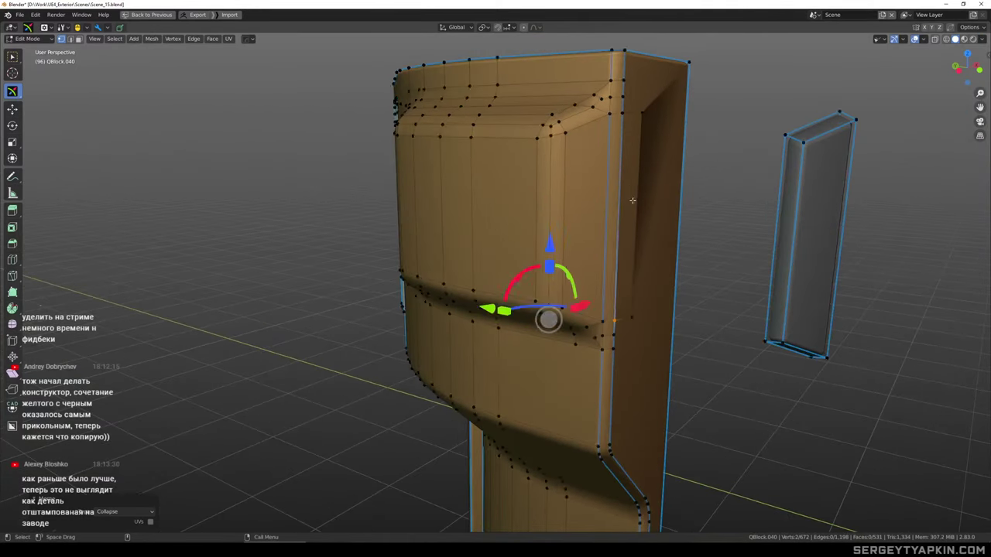
Select the free vertical edge of the new cut and scale it to about 0.97 along its length
key(3)
click(640, 172)
key(2)
click(640, 160)
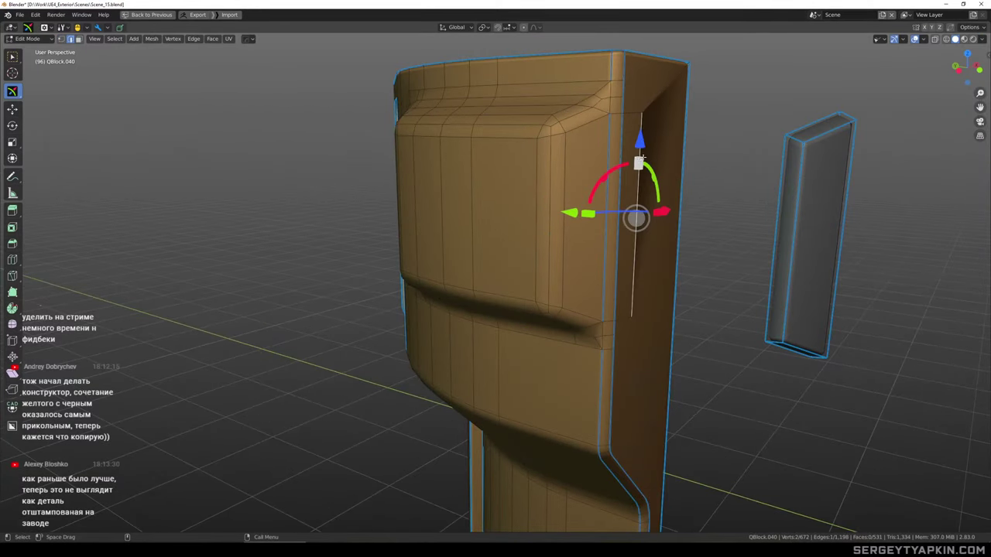
key(s)
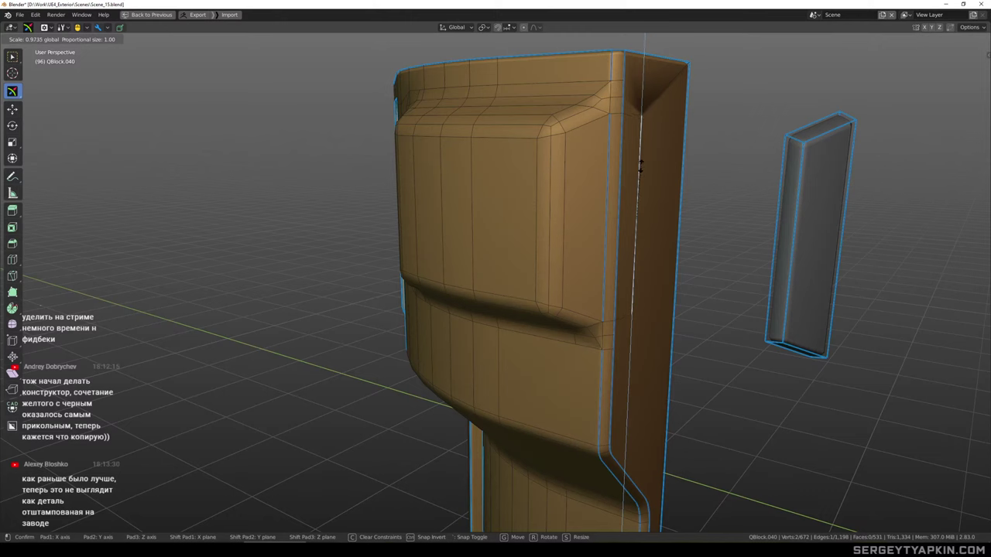
click(641, 166)
Select the protrusion's side face, the edge strip and the cut face, and inset them together by about 0.02 m
key(3)
click(633, 164)
scroll(613, 117, up, 4)
key(1)
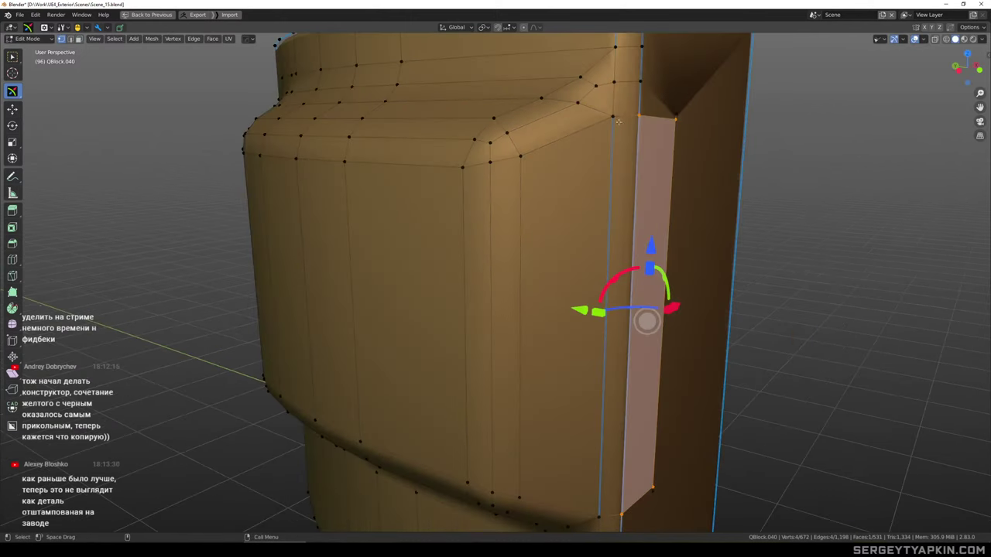
click(614, 117)
scroll(636, 178, down, 2)
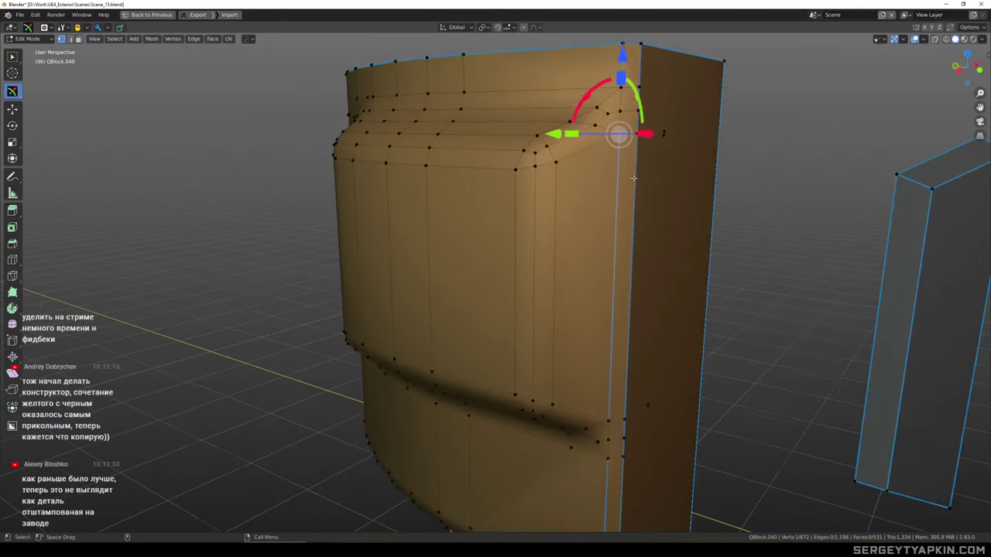
key(3)
click(642, 196)
shift+click(611, 194)
key(w)
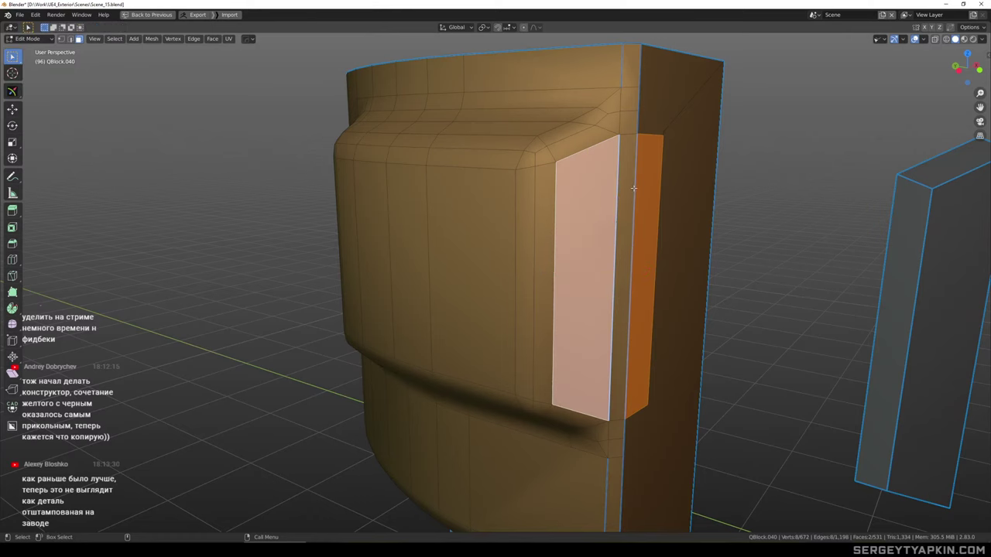
shift+click(630, 190)
middle_drag(674, 204, 688, 252)
key(i)
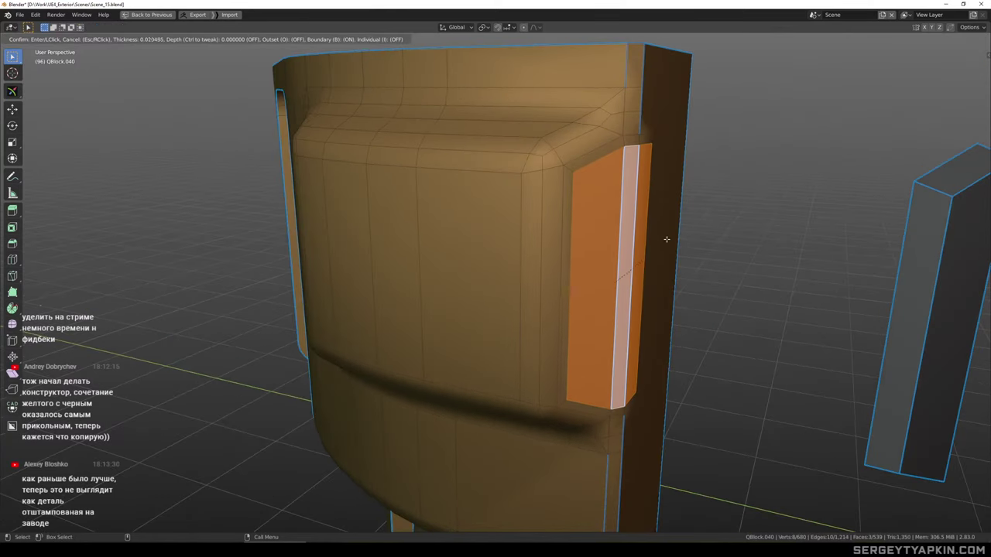
click(664, 238)
Extrude the three inset faces inward to form a recess for the plate, and leave mesh editing
middle_drag(705, 248, 603, 183)
key(e)
click(692, 261)
key(Tab)
scroll(623, 181, down, 3)
scroll(624, 180, up, 4)
key(ctrl+b)
scroll(574, 147, down, 4)
scroll(602, 183, up, 2)
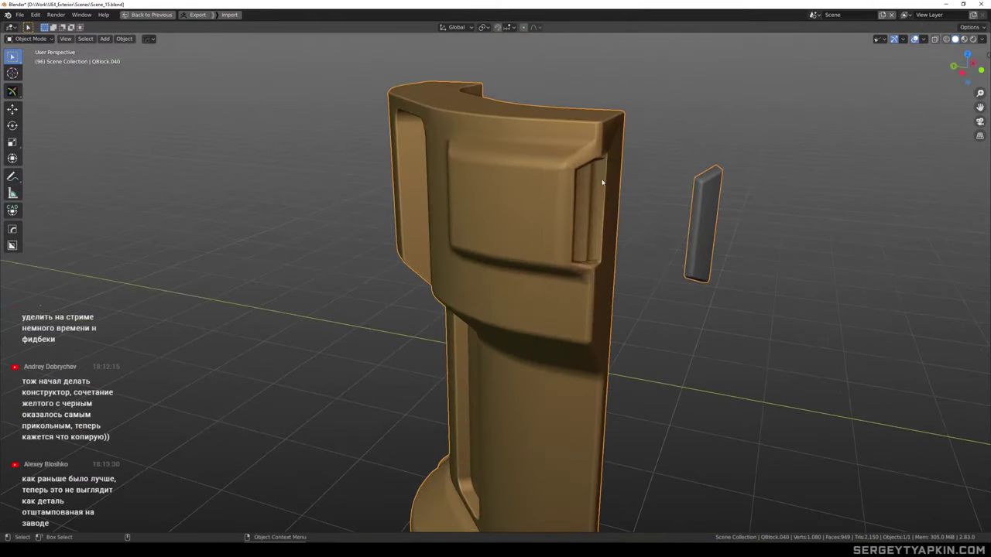
Sharpen the corner block with 30° sharpness and 60° auto smooth, and reopen its mesh
key(q)
click(602, 182)
key(Tab)
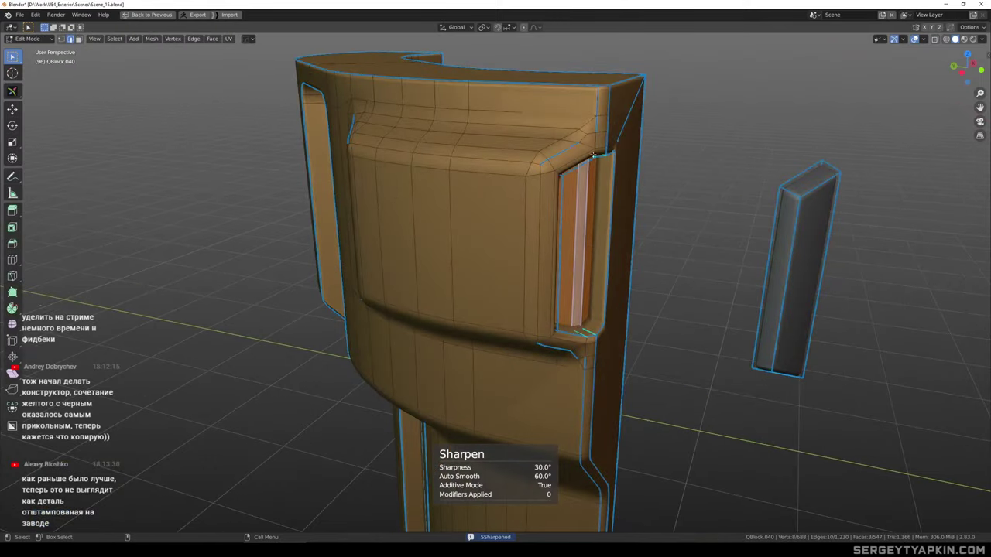
Clear the stray sharp mark from the upper bevel corner on the protrusion's side facing the tall groove
mouse_move(595, 166)
middle_down()
mouse_move(574, 123)
mouse_move(538, 159)
mouse_move(569, 172)
mouse_move(610, 161)
middle_up()
scroll(430, 162, up, 2)
shift+middle_drag(329, 162, 506, 289)
key(q)
click(438, 169)
scroll(505, 289, down, 2)
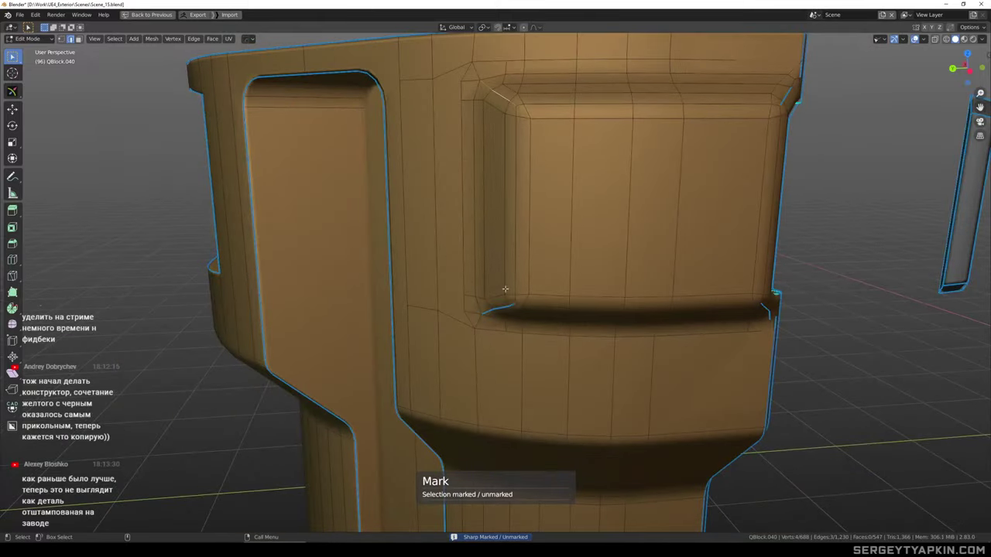
Clear the stray sharp mark from the protrusion's lower bevel corner near the tall groove and leave mesh editing
click(510, 304)
scroll(487, 313, up, 3)
ctrl+click(490, 311)
key(q)
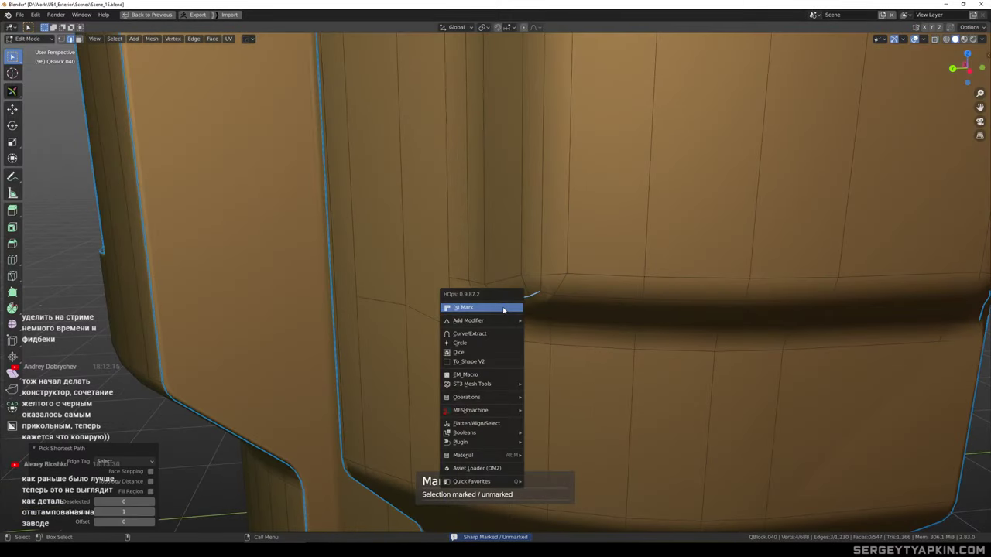
click(504, 308)
scroll(537, 285, down, 5)
key(Tab)
scroll(562, 263, down, 3)
middle_drag(562, 263, 562, 239)
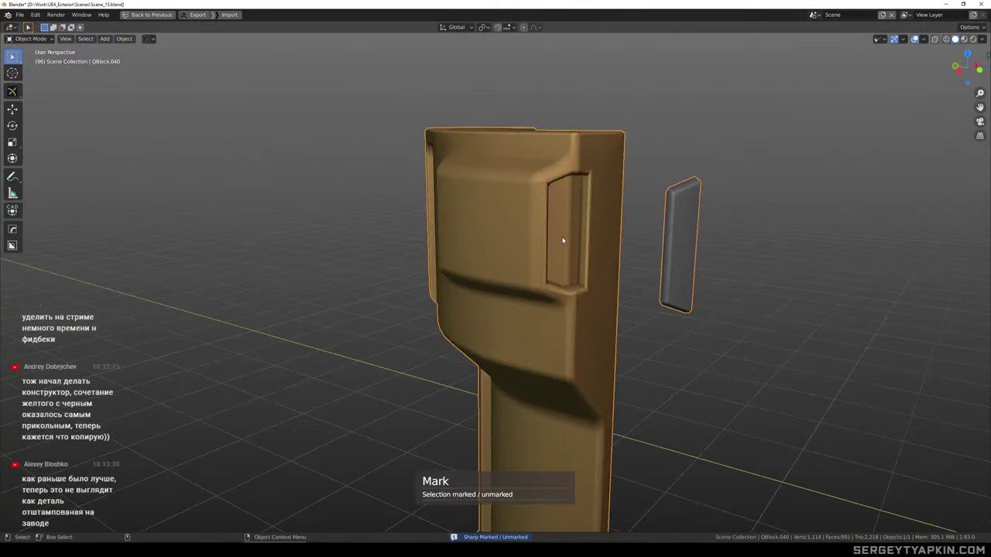
Reopen the mesh and clear the sharp marks from the protrusion's bevel edges above and below the new recess
scroll(563, 239, up, 3)
key(Tab)
scroll(523, 127, up, 2)
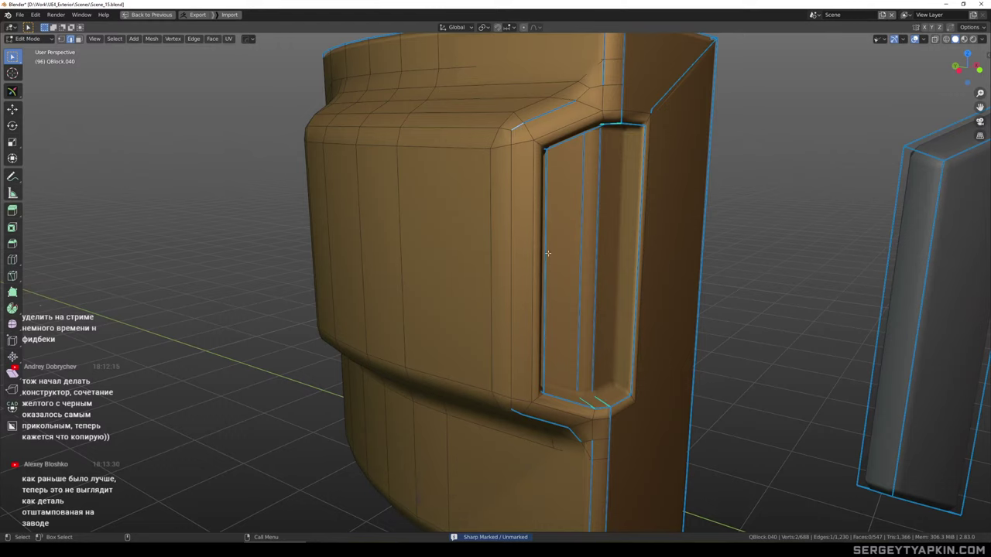
scroll(548, 253, down, 2)
middle_drag(561, 404, 554, 361)
scroll(554, 360, up, 3)
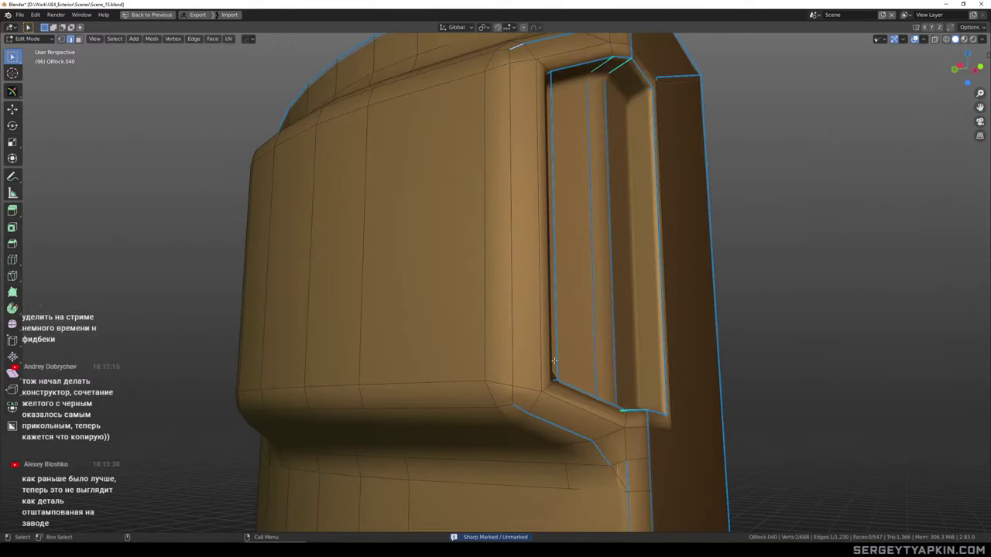
right_click(550, 416)
click(546, 357)
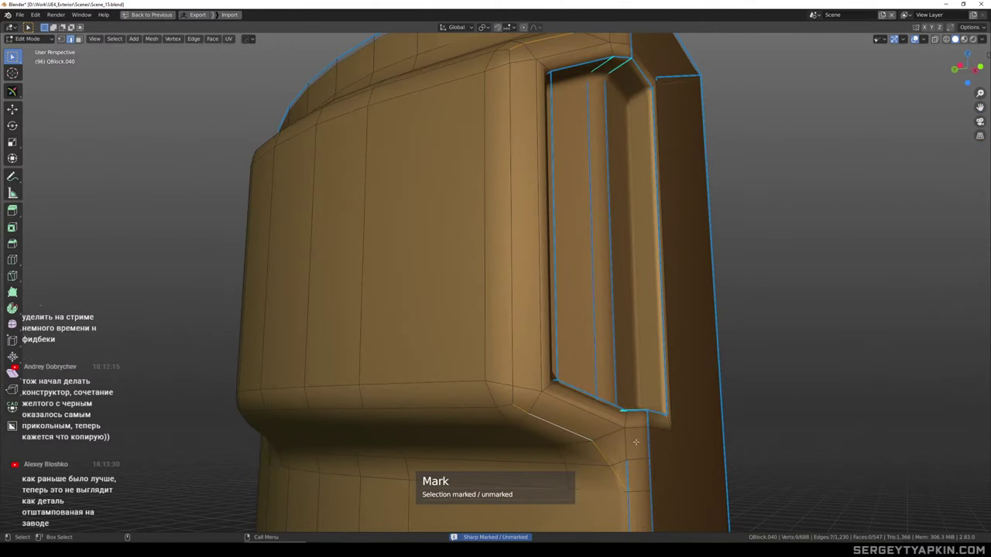
Mark the two short vertical edges joining the recess's lower corner to the seam edge as sharp
right_click(623, 421)
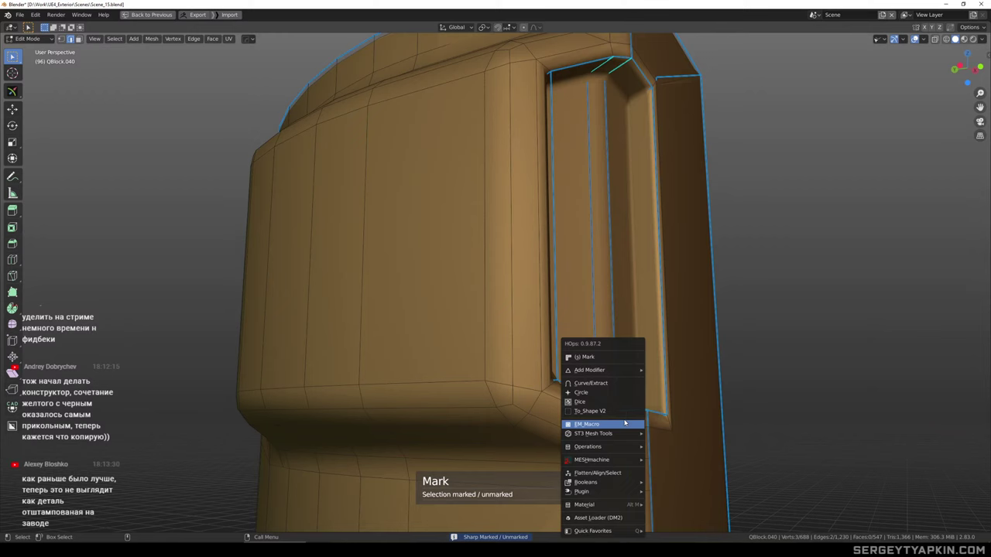
click(610, 357)
scroll(635, 333, down, 2)
middle_drag(645, 323, 630, 222)
key(Tab)
key(Tab)
Shift the vertex just below the recess's lower corner horizontally into line with the seam edge
scroll(633, 390, up, 6)
click(628, 342)
key(1)
key(alt+shift+w)
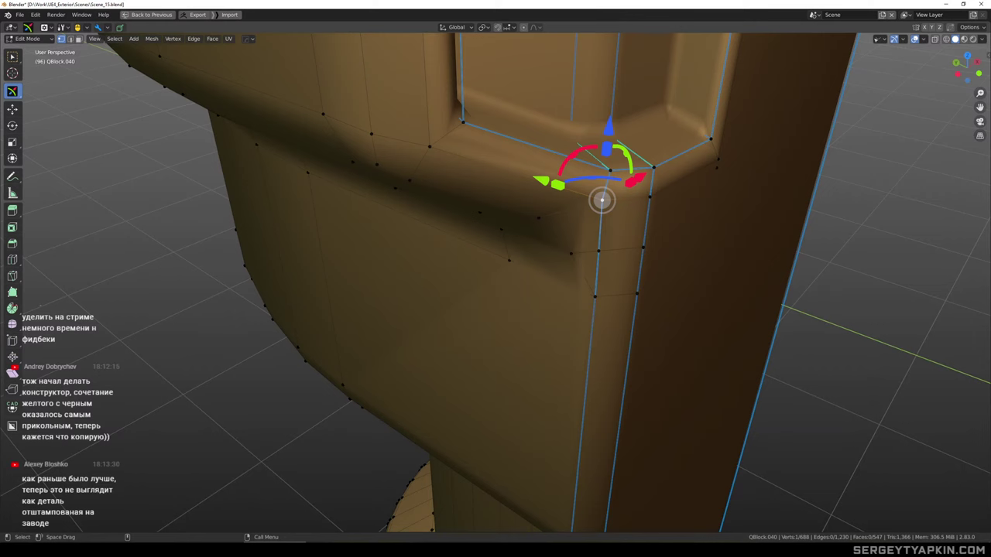
middle_drag(624, 209, 536, 196)
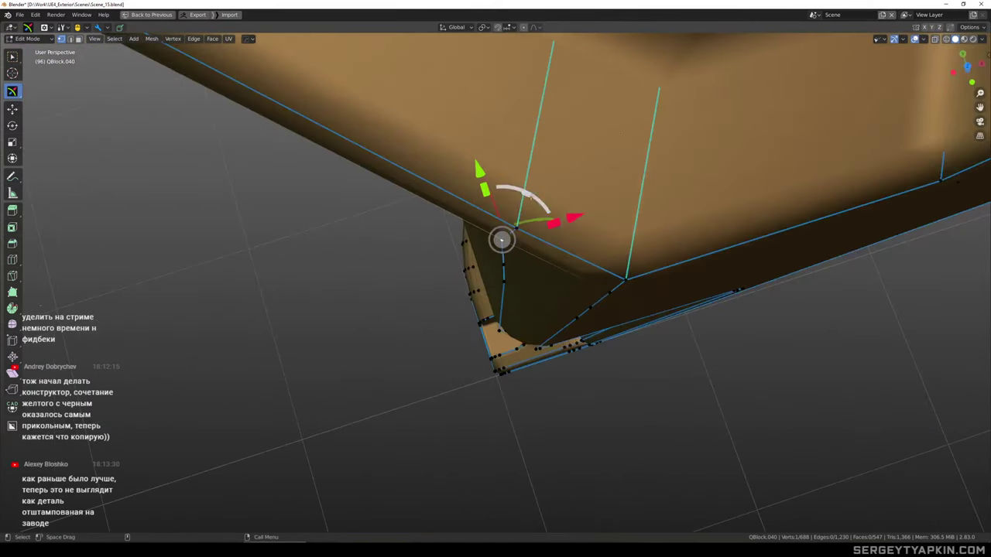
drag(536, 197, 546, 202)
middle_drag(546, 202, 542, 261)
key(2)
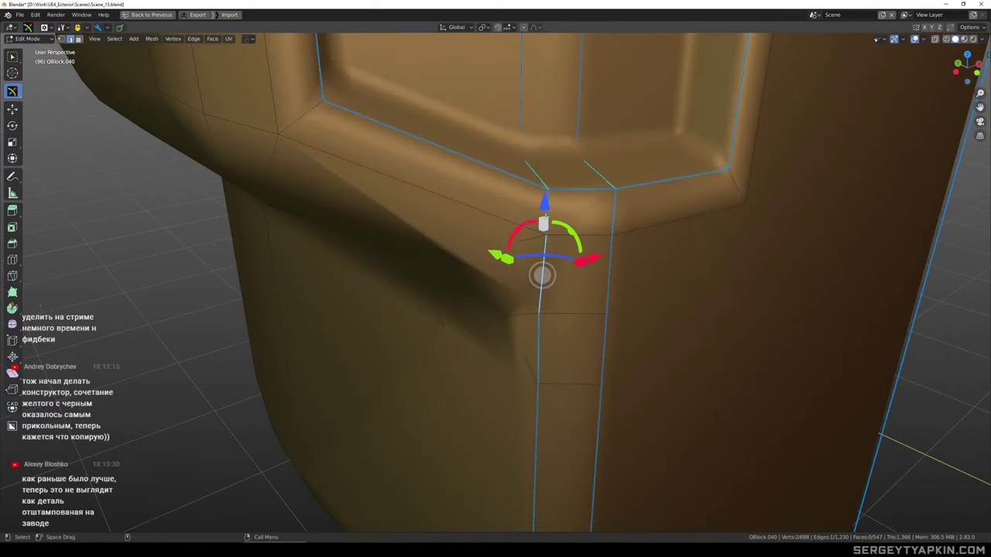
middle_drag(546, 217, 659, 166)
key(Tab)
key(Tab)
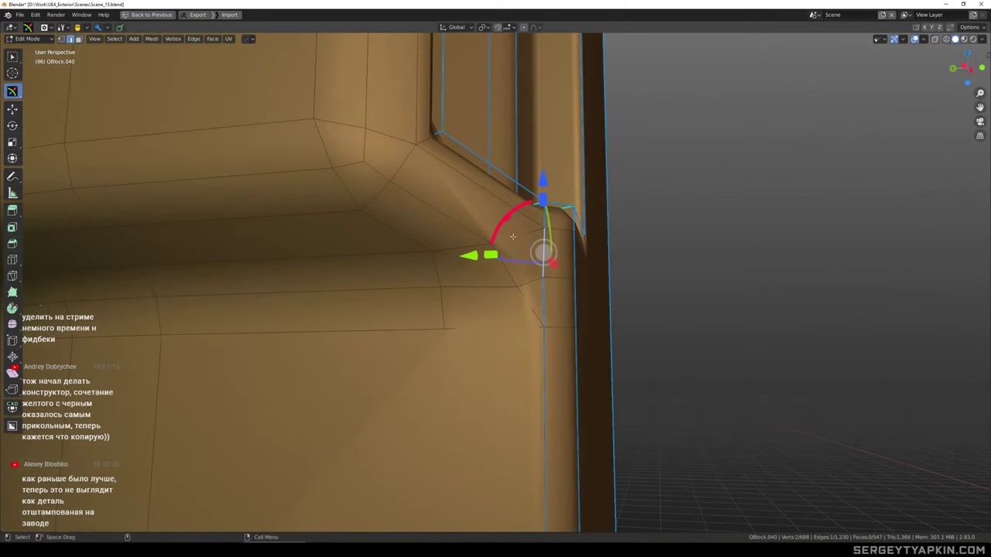
Try to move the bevel vertex beside the recess's lower corner, and undo the changes
click(517, 236)
alt+drag(607, 239, 615, 268)
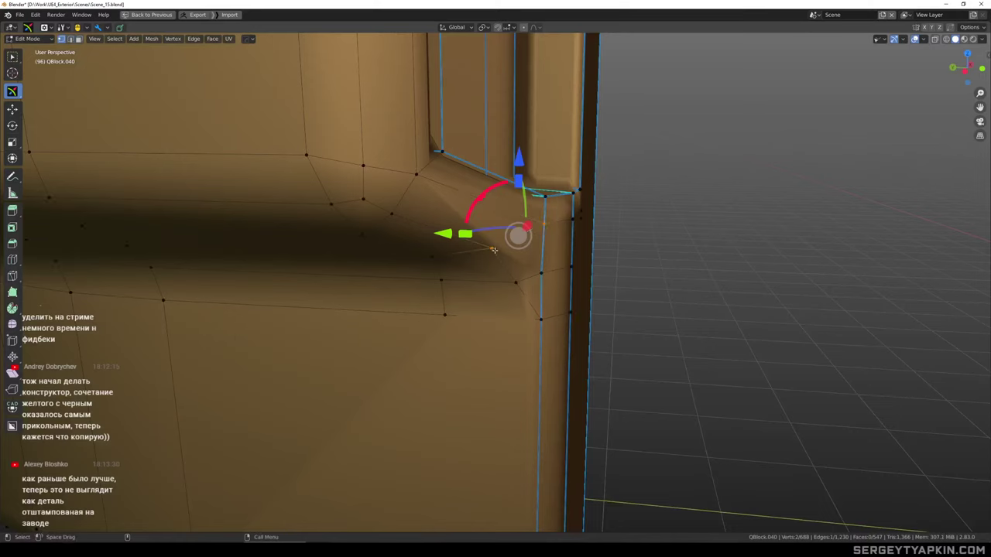
middle_drag(493, 249, 488, 232)
drag(419, 240, 484, 221)
key(ctrl+z)
key(ctrl+z)
key(ctrl+z)
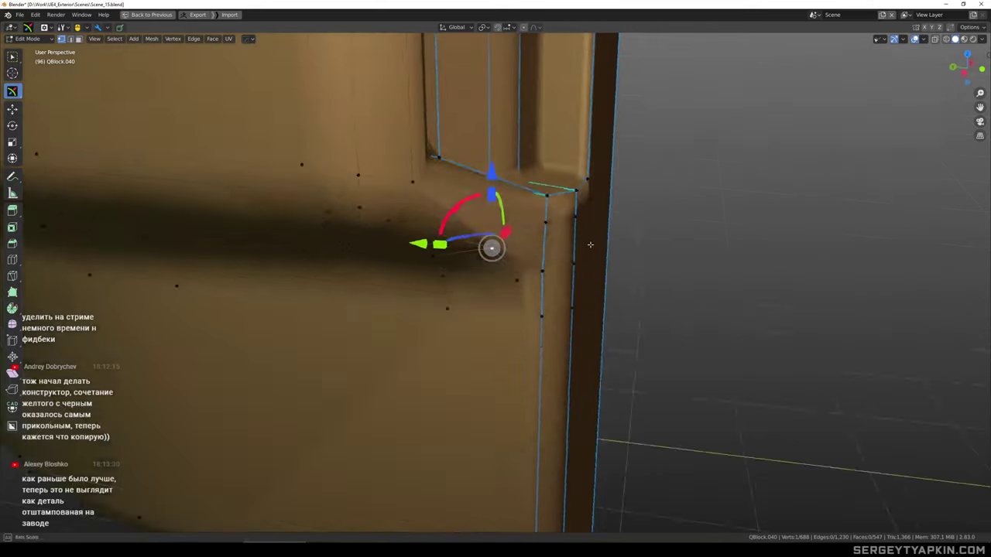
Move the bevel vertex beside the recess's lower corner about 0.008 m along Y, shift it along X, and bring it back about 0.004 m along Y
key(Tab)
middle_drag(591, 243, 548, 180)
scroll(562, 223, down, 4)
scroll(542, 232, up, 2)
key(Tab)
click(507, 232)
drag(430, 227, 423, 226)
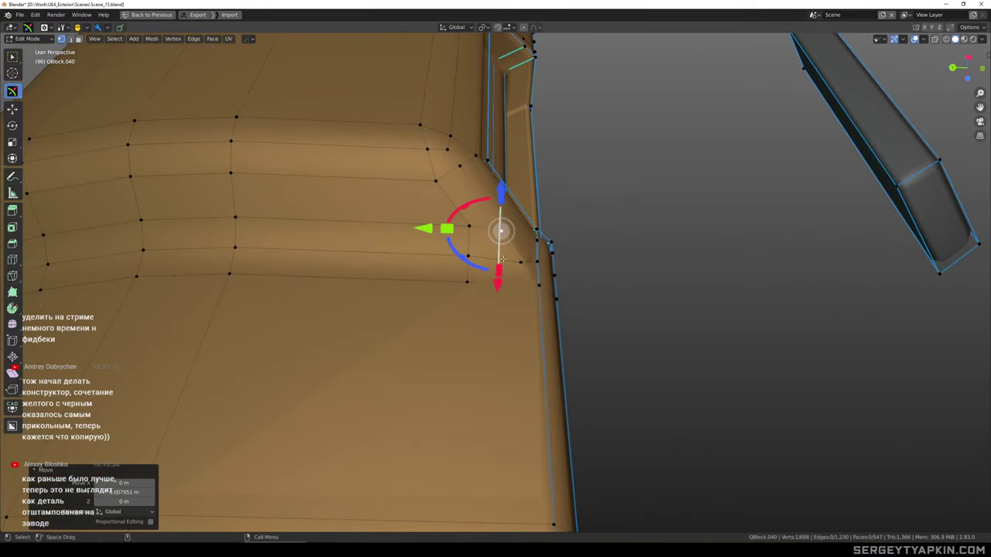
drag(498, 285, 503, 290)
drag(424, 230, 432, 230)
scroll(547, 245, up, 3)
middle_drag(548, 248, 531, 249)
Try connecting the bevel vertices beside the recess's lower corner with extra edges, and undo the connections
key(w)
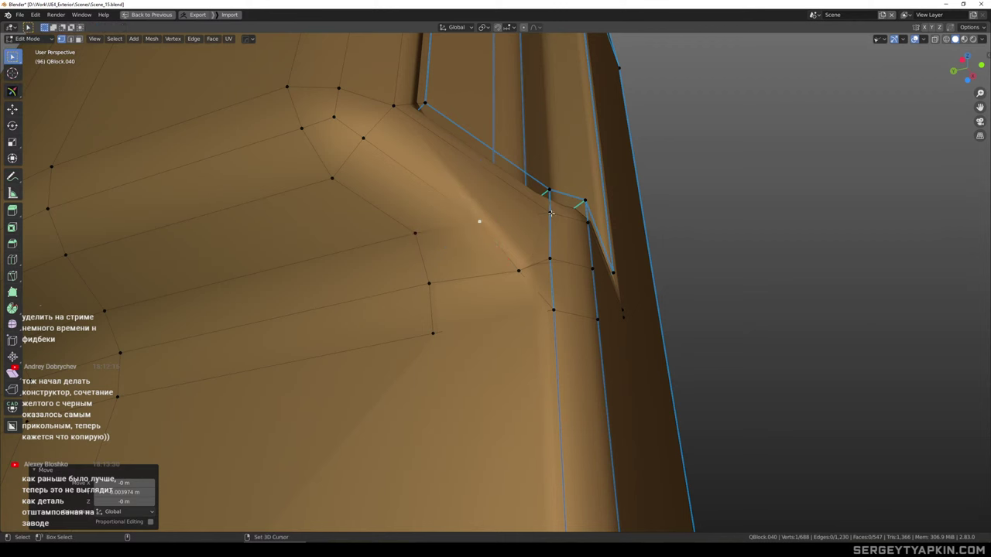
shift+click(551, 213)
key(alt+v)
key(alt+v)
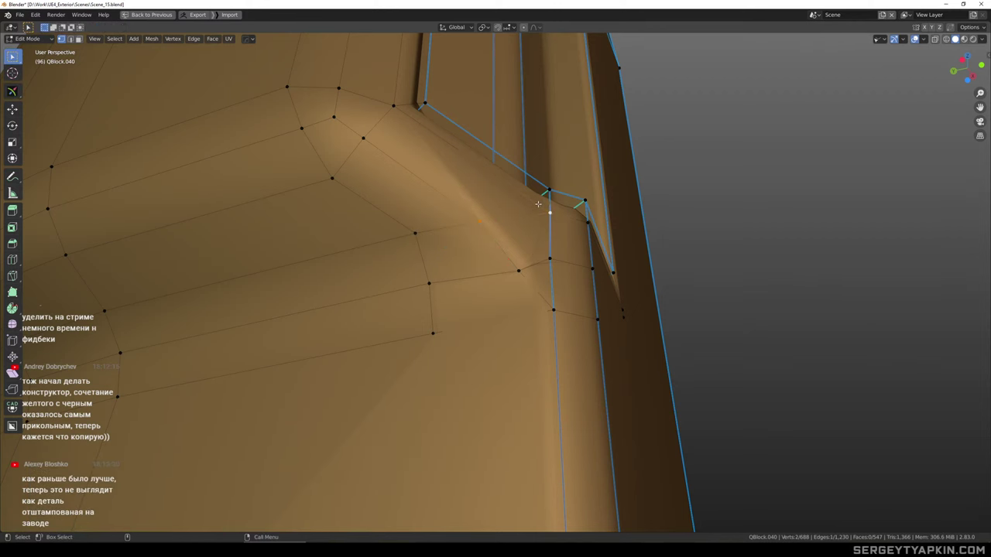
scroll(534, 205, down, 1)
key(alt+v)
key(alt+v)
key(alt+v)
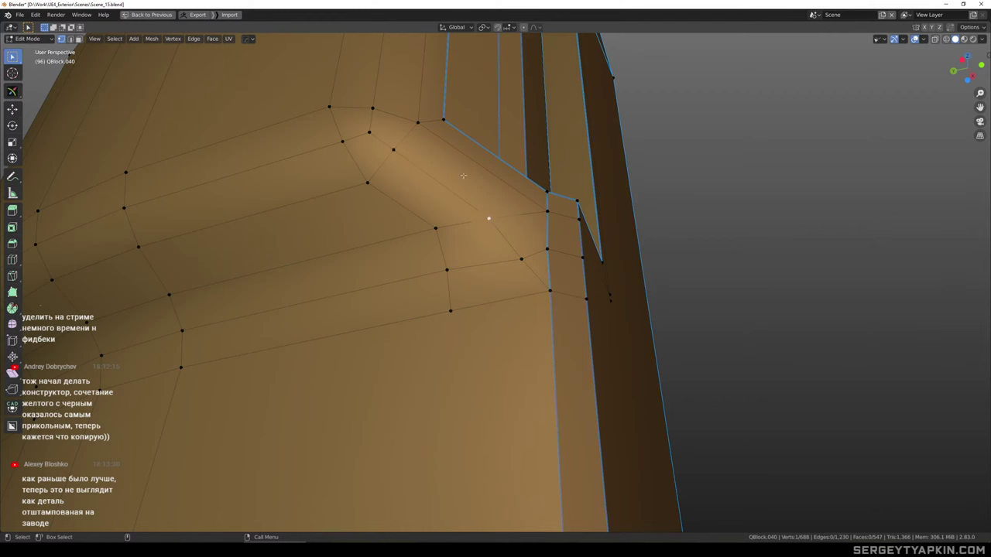
key(alt+v)
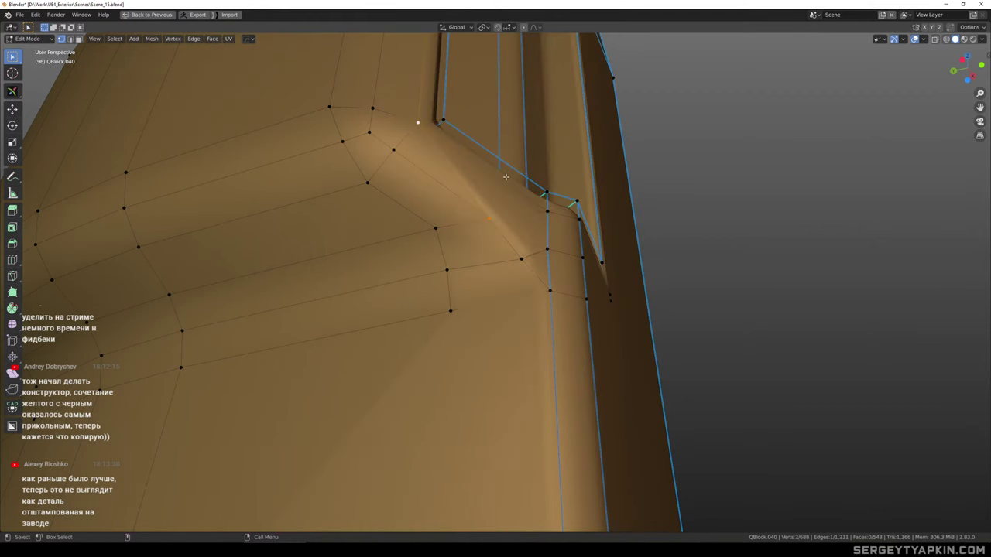
key(alt+v)
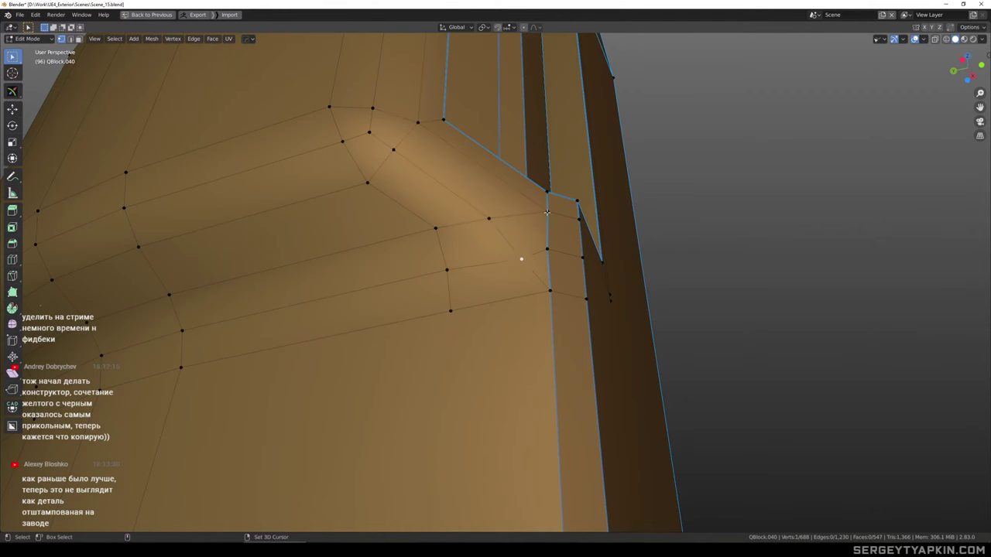
key(ctrl+shift+z)
key(ctrl+z)
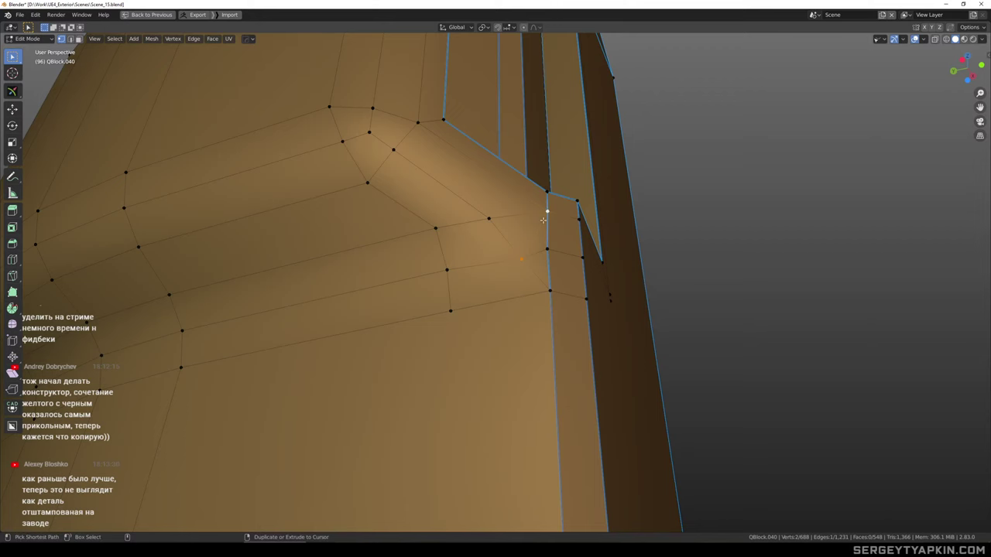
Examine the block's shading outside mesh editing, and reopen the mesh at the recess's upper corner
key(Tab)
scroll(559, 211, down, 6)
middle_drag(566, 208, 559, 257)
scroll(579, 146, down, 2)
middle_drag(582, 146, 503, 186)
key(Tab)
scroll(475, 189, up, 7)
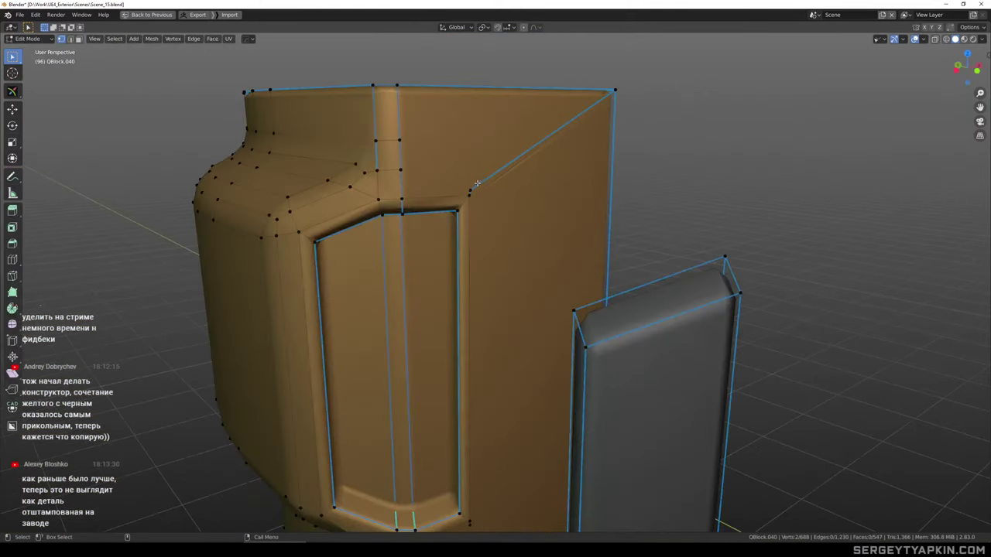
Merge the two bevel vertices beside the recess's upper corner by collapsing them
click(474, 191)
key(m)
key(c)
scroll(488, 215, down, 3)
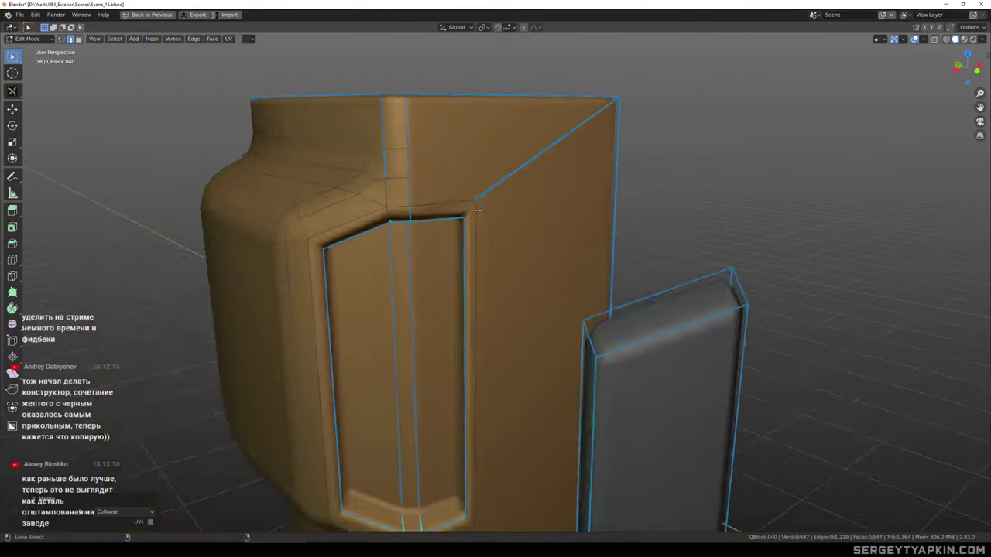
Mark the short edge between the recess's upper corner and the merged bevel vertex as sharp
middle_drag(433, 245, 469, 231)
scroll(451, 218, down, 1)
scroll(461, 219, down, 3)
scroll(516, 216, up, 3)
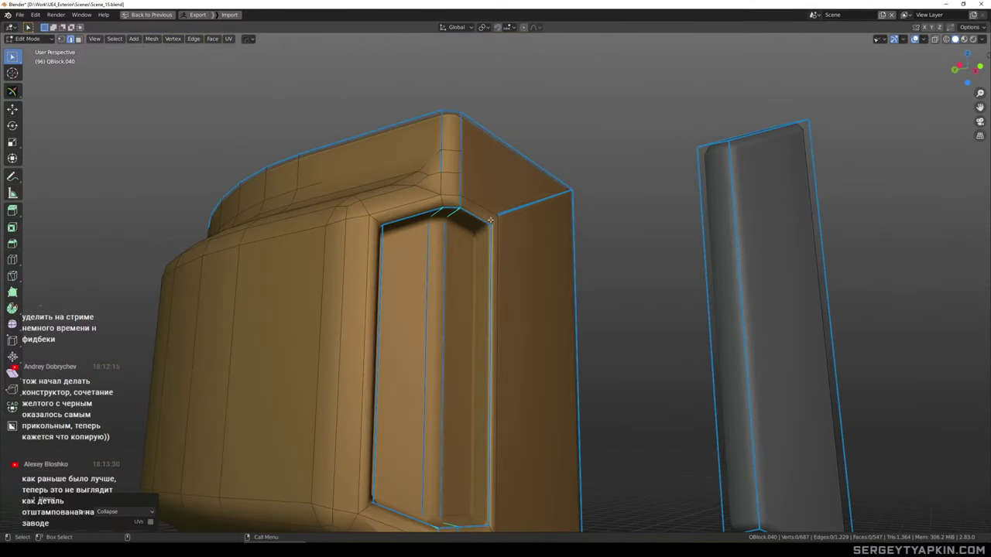
click(492, 217)
middle_drag(529, 210, 508, 221)
right_click(507, 222)
click(509, 222)
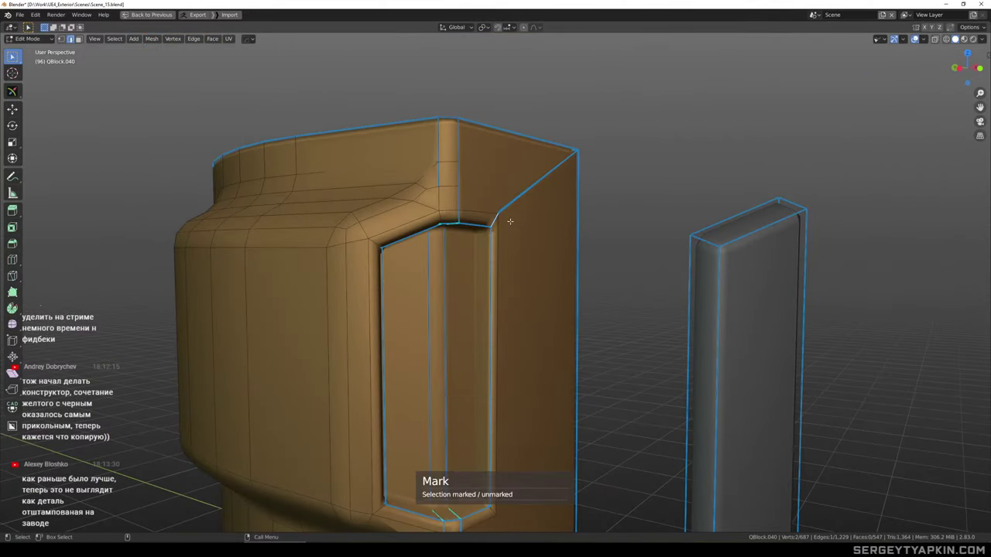
Mark the matching short edge at the recess's lower corner as sharp and check the shading outside mesh editing
key(Tab)
scroll(519, 229, down, 3)
shift+middle_drag(511, 380, 541, 292)
scroll(542, 291, up, 3)
key(Tab)
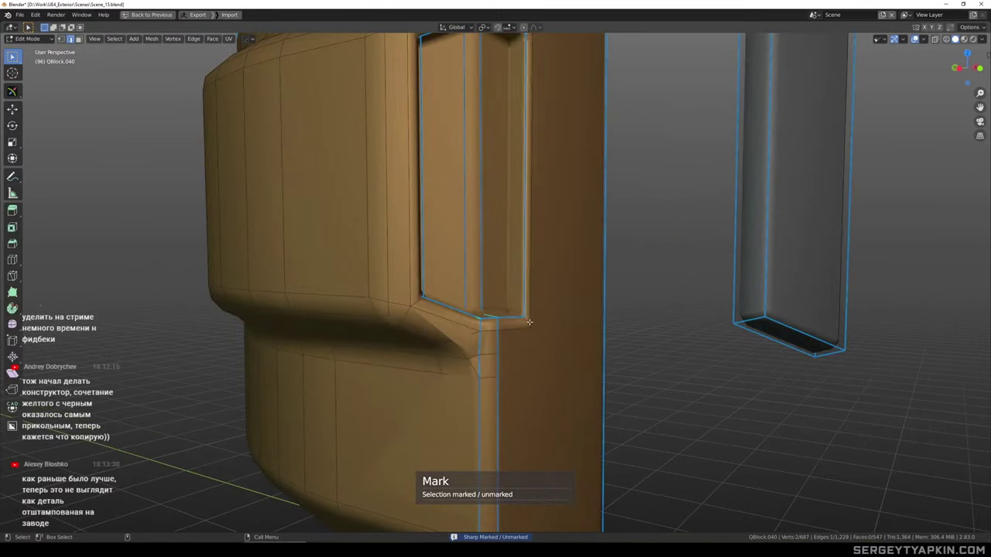
key(q)
click(529, 326)
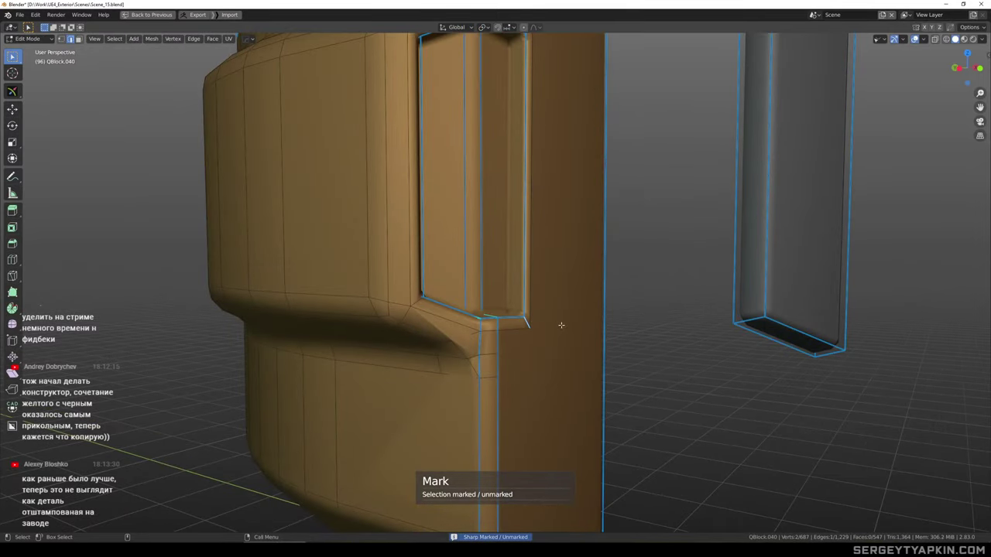
key(Tab)
key(Tab)
key(Tab)
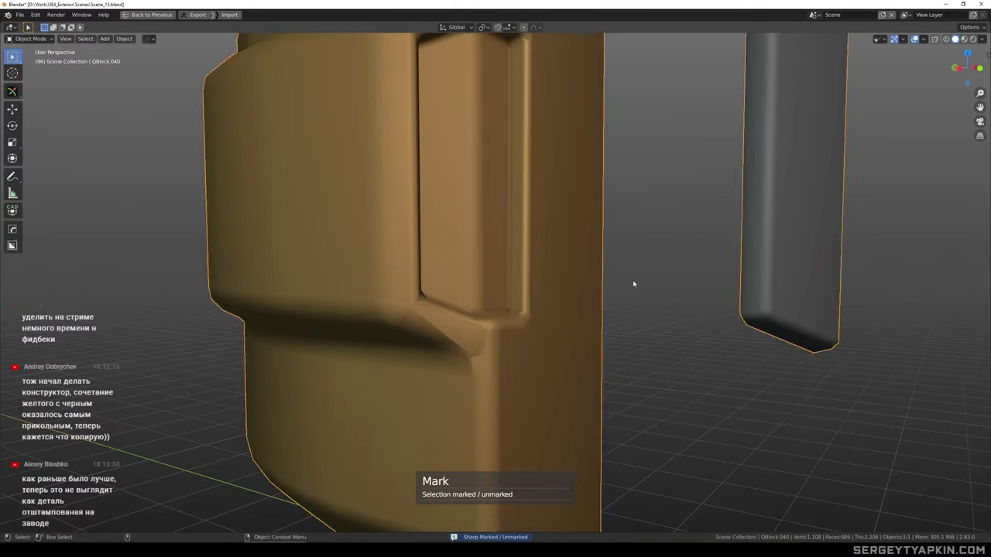
Select the whole detached grey plate and move it about 0.57 m along Y to the recess
click(632, 280)
scroll(546, 271, down, 5)
shift+middle_drag(546, 271, 571, 216)
click(649, 195)
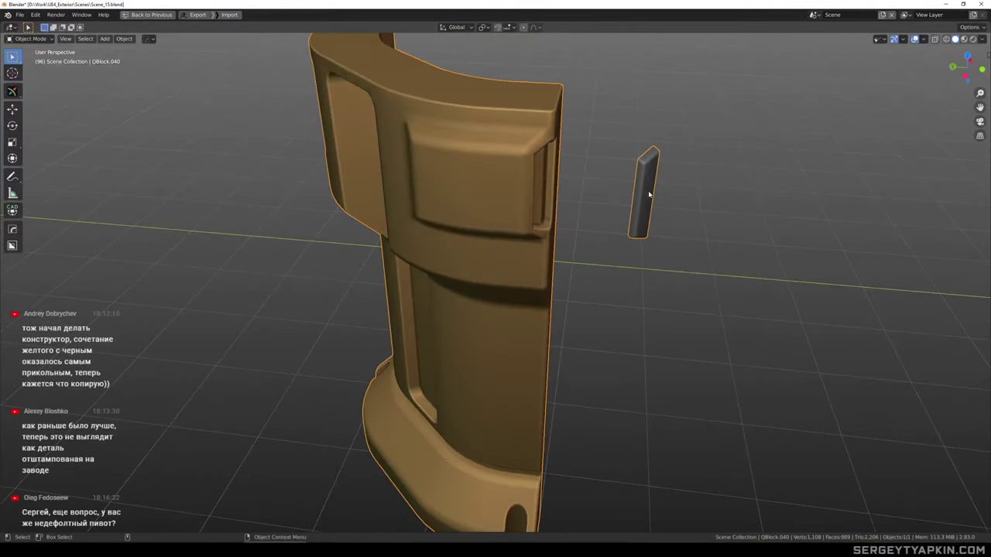
key(Tab)
click(649, 194)
key(ctrl+l)
key(alt+shift+w)
scroll(651, 195, up, 2)
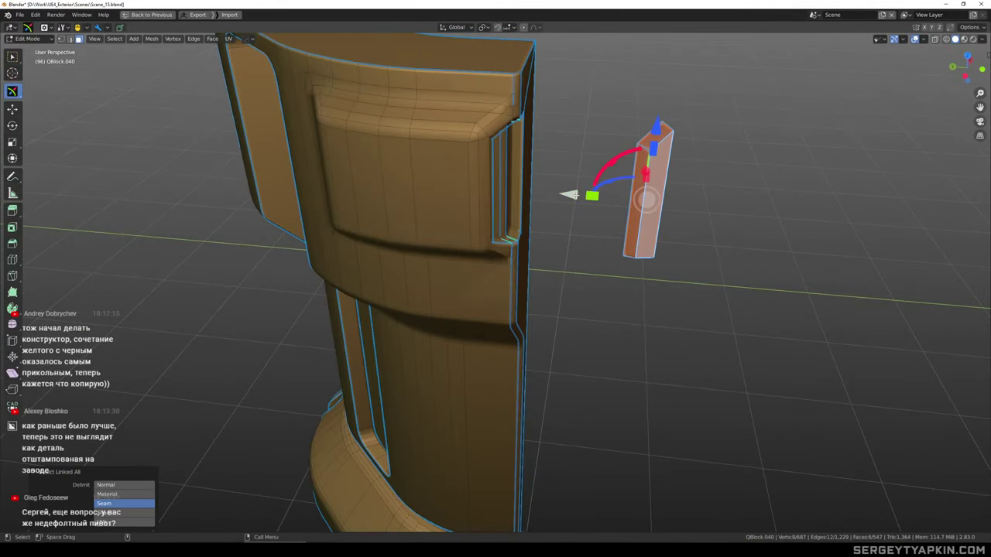
drag(575, 195, 432, 181)
scroll(527, 183, up, 3)
middle_drag(621, 245, 597, 230)
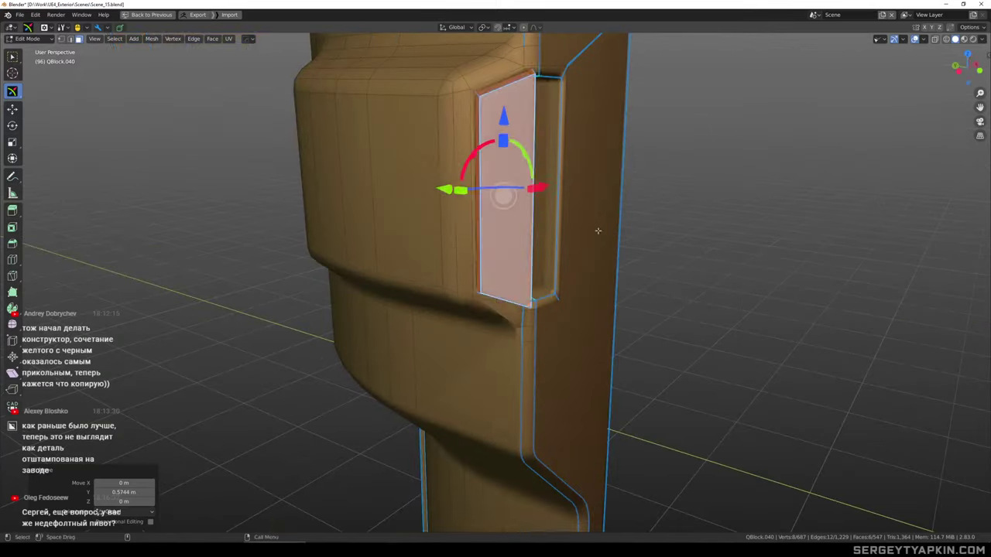
Scale the grey plate and shift it in the XY plane to fit inside the recess
key(s)
click(585, 230)
middle_drag(596, 193, 571, 235)
key(g)
key(shift+z)
click(517, 152)
Scale the plate's front face to about 0.914, rescale the whole plate, and leave mesh editing
key(s)
click(609, 230)
key(s)
click(566, 229)
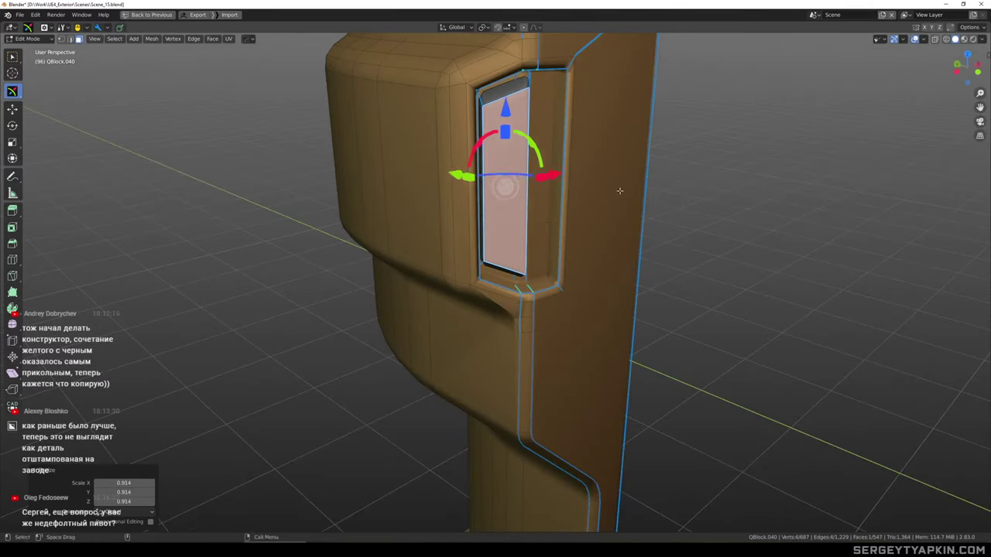
middle_drag(619, 191, 583, 218)
key(ctrl+l)
key(s)
click(586, 219)
key(Tab)
scroll(582, 209, down, 3)
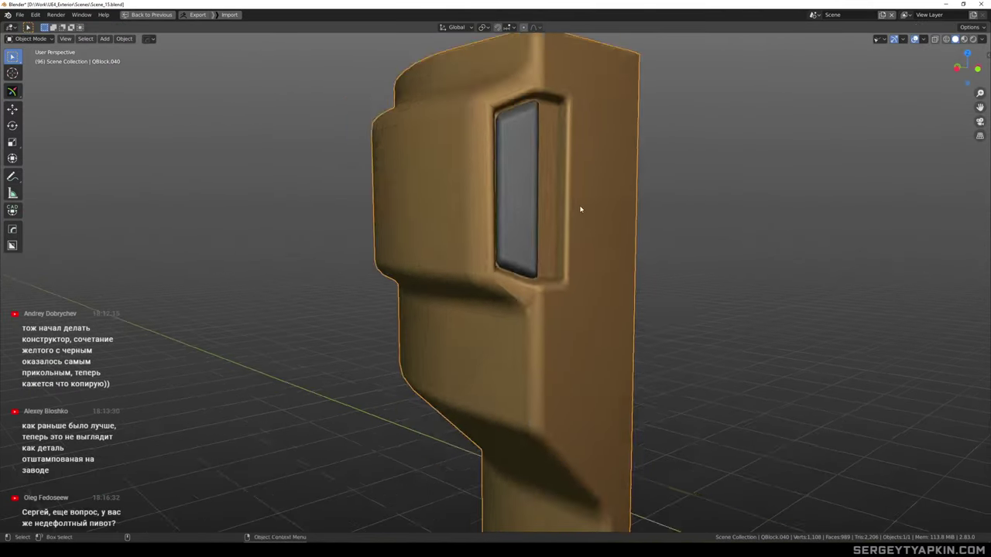
Show the whole building to check the plate, and isolate the corner block together with its grey trim object
middle_drag(586, 178, 535, 161)
scroll(535, 162, down, 2)
key(slash)
middle_drag(577, 192, 574, 240)
scroll(540, 243, up, 2)
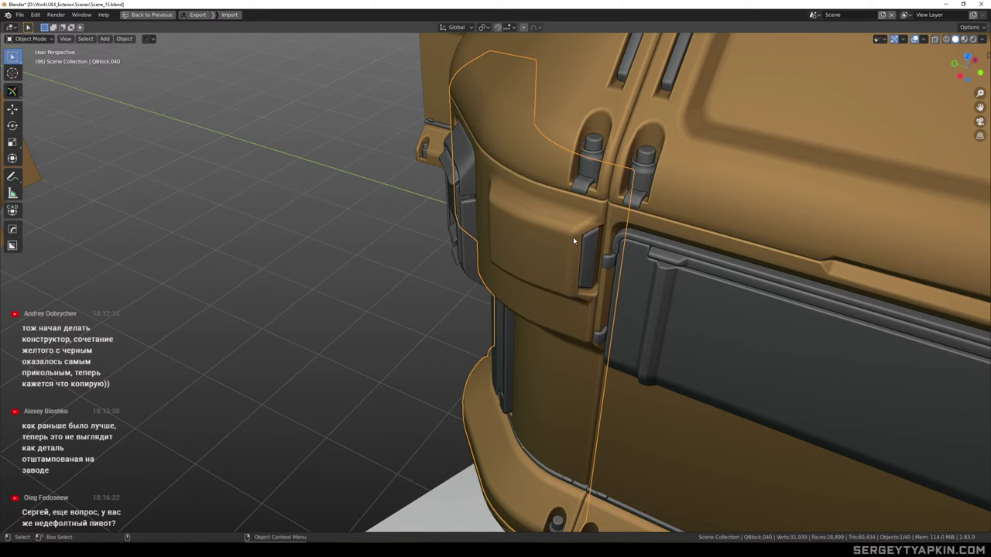
middle_drag(613, 239, 561, 140)
scroll(562, 140, up, 2)
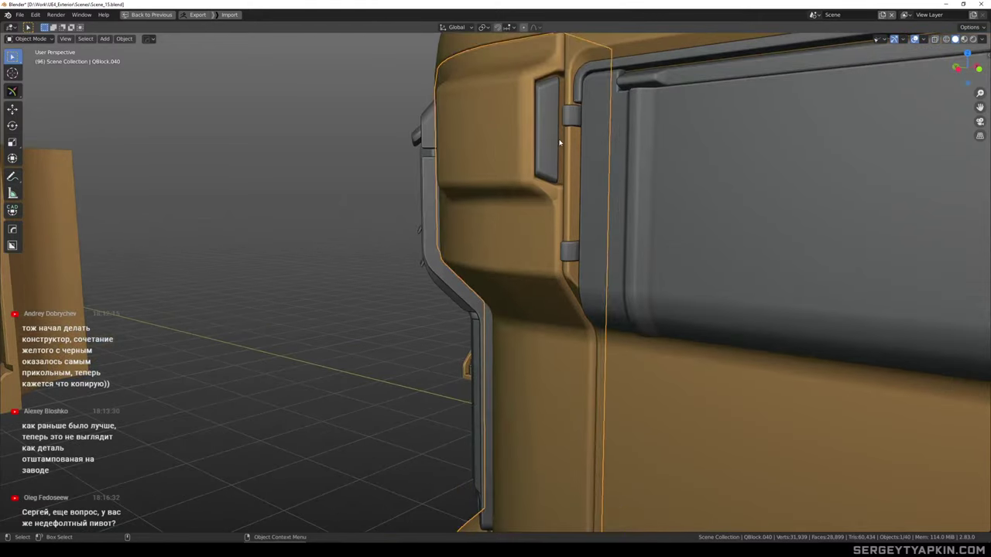
click(553, 138)
click(532, 134)
shift+click(503, 123)
key(slash)
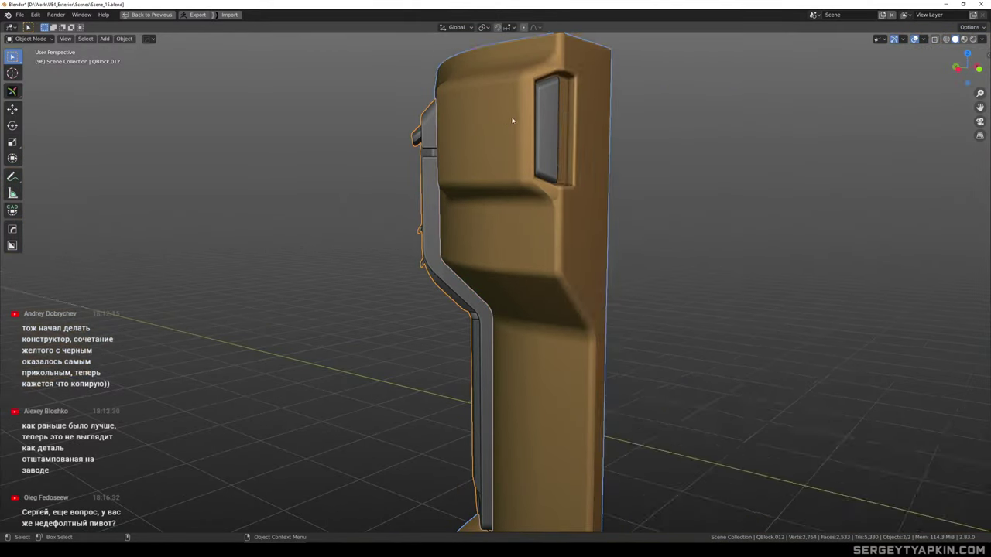
Extrude the grey plate's narrow side face about 0.08 m along X across the recess
middle_drag(514, 120, 514, 193)
scroll(426, 164, up, 2)
scroll(486, 188, up, 1)
key(Tab)
click(469, 170)
scroll(486, 241, up, 2)
shift+middle_drag(522, 227, 551, 275)
key(e)
right_click(586, 275)
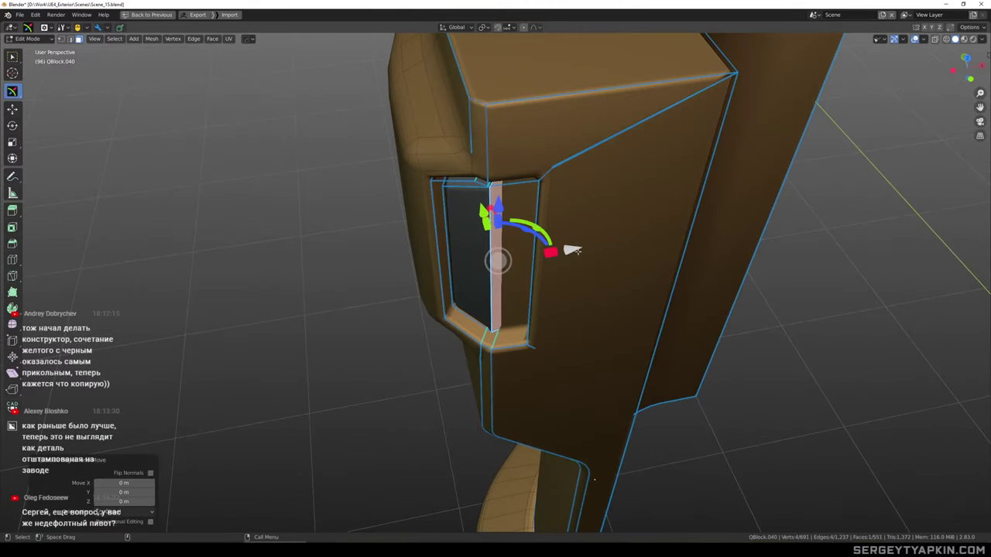
drag(573, 249, 607, 244)
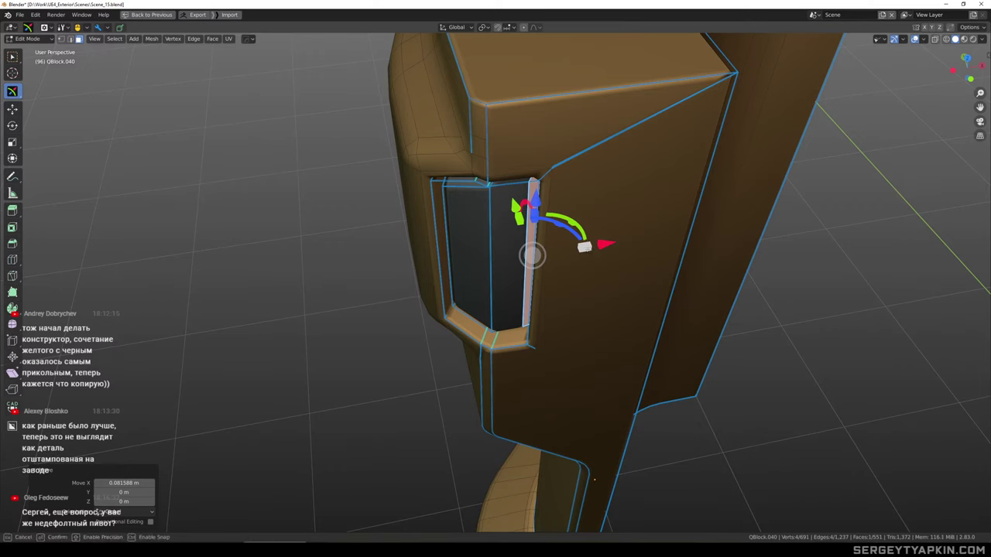
click(586, 247)
Move the plate's extruded side face back about 0.027 m along X and out again about 0.024 m
middle_drag(635, 255, 617, 233)
drag(614, 255, 579, 259)
click(595, 255)
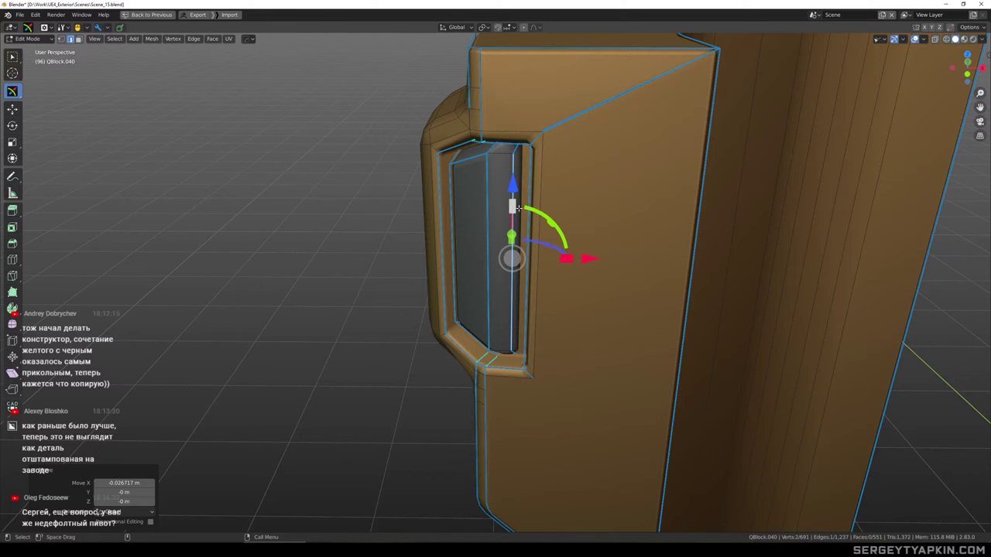
key(3)
click(519, 257)
drag(600, 257, 615, 259)
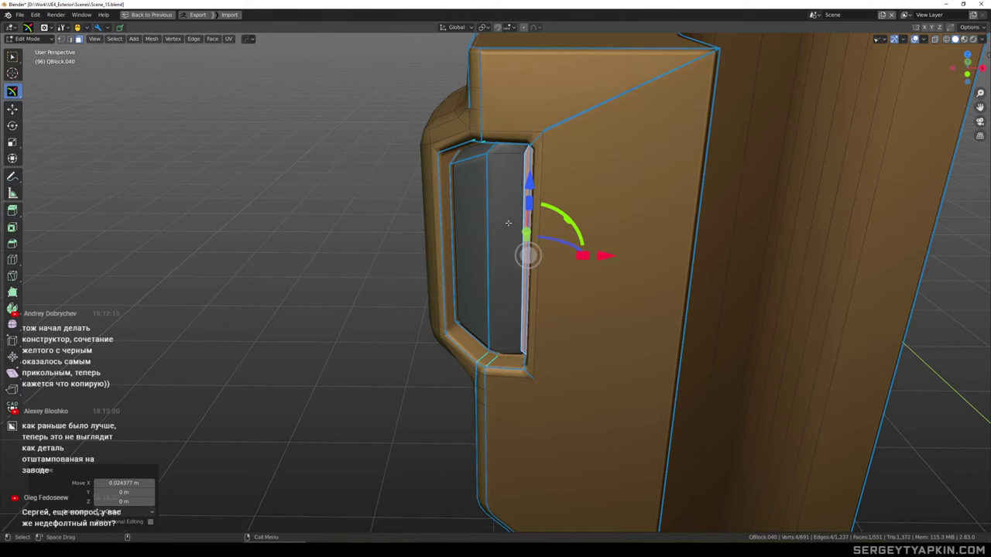
Select the whole plate, toggle the sharp marking on its edges twice, and show the whole building again
click(508, 222)
key(ctrl+l)
key(q)
click(508, 222)
key(q)
click(508, 222)
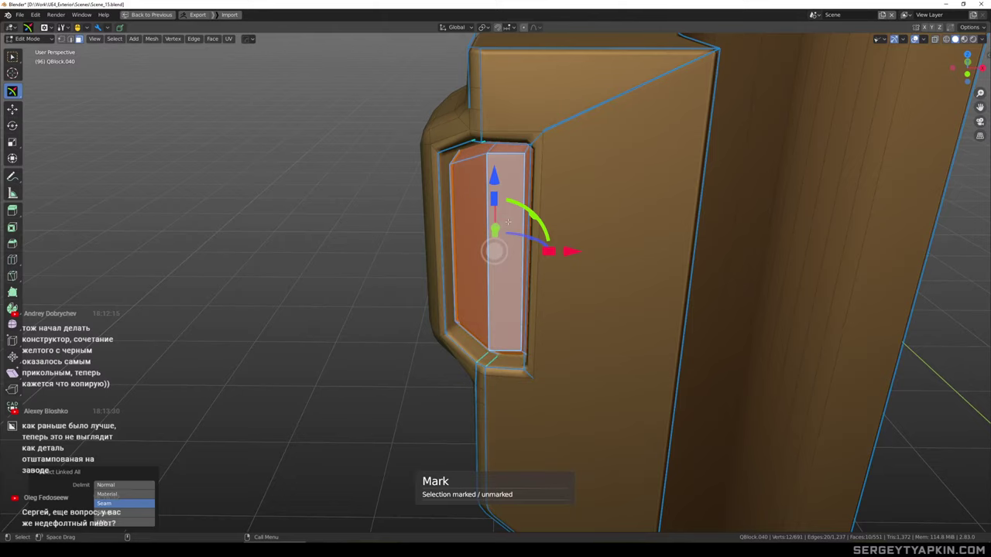
scroll(508, 222, down, 3)
mouse_move(508, 221)
middle_down()
mouse_move(604, 147)
mouse_move(583, 168)
mouse_move(491, 193)
mouse_move(547, 185)
mouse_move(563, 210)
mouse_move(559, 185)
mouse_move(537, 172)
mouse_move(525, 231)
middle_up()
key(Tab)
scroll(583, 175, down, 2)
key(slash)
scroll(534, 189, down, 2)
scroll(523, 236, up, 6)
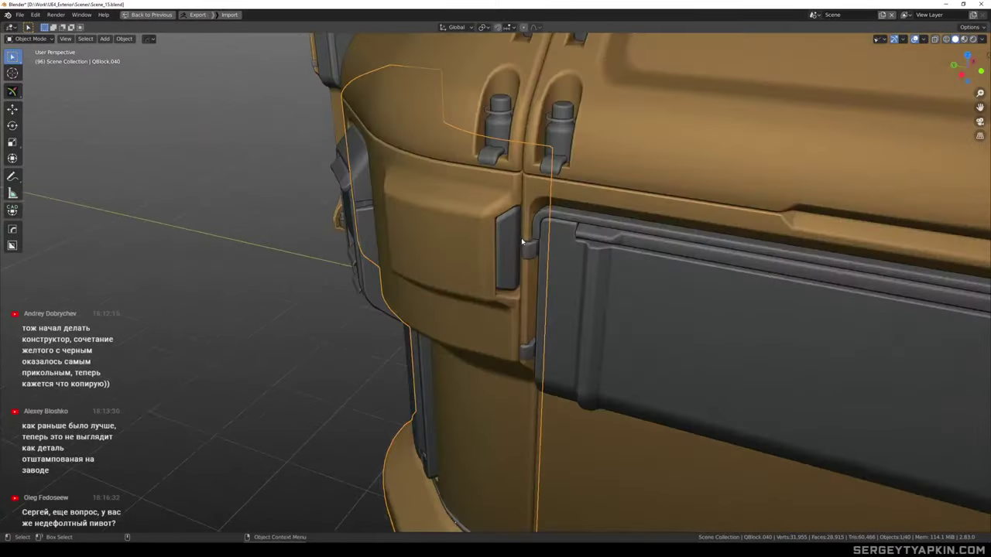
click(535, 251)
key(Tab)
double_click(539, 253)
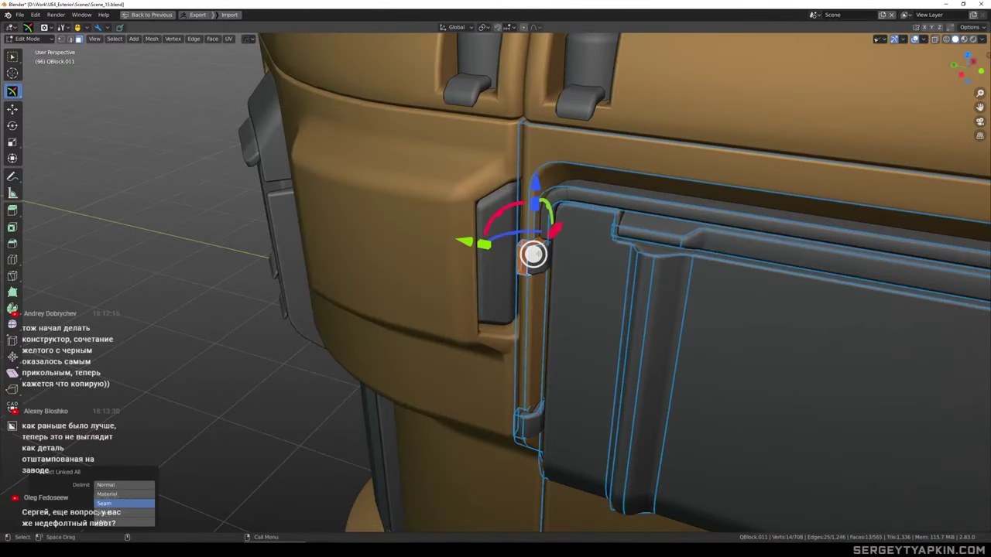
scroll(539, 254, down, 6)
alt+middle_drag(539, 254, 682, 179)
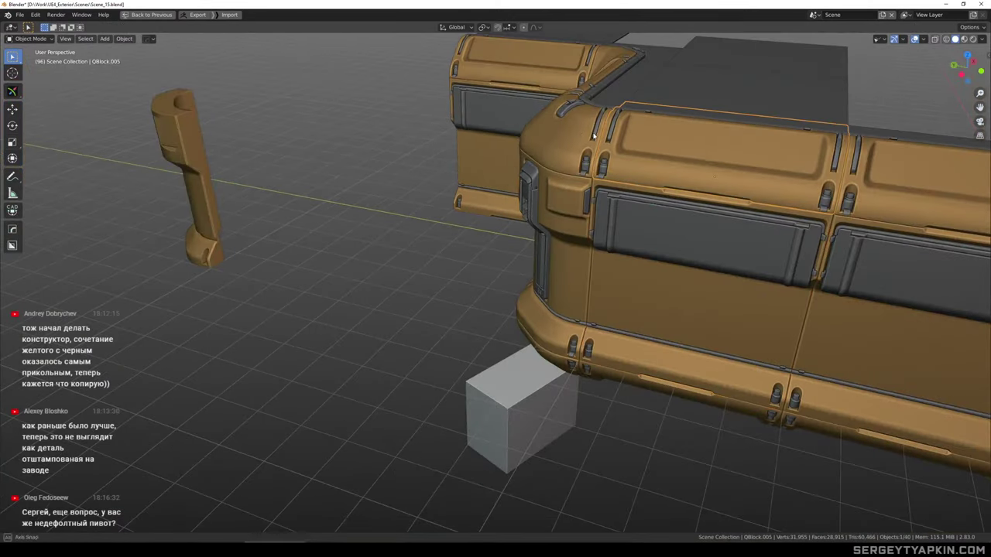
scroll(558, 235, up, 4)
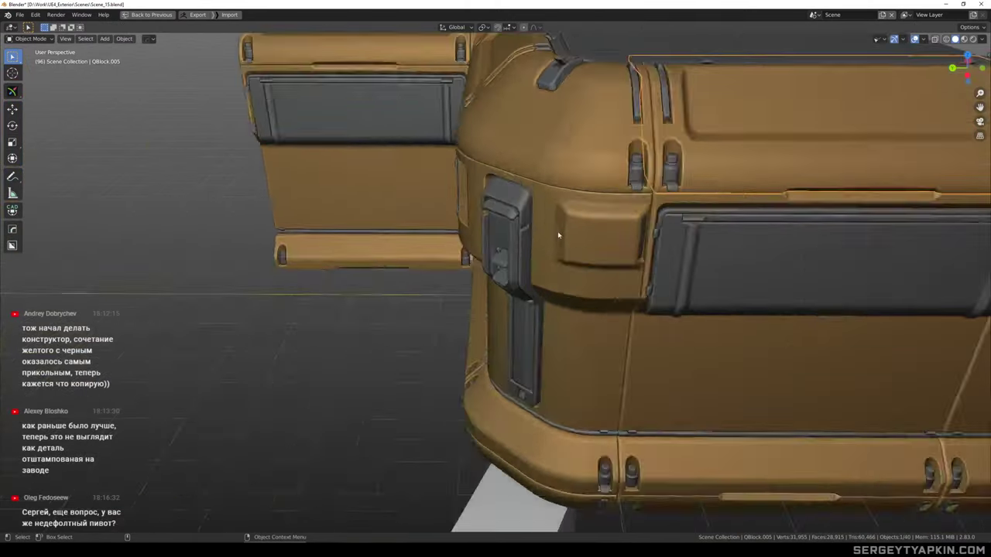
alt+middle_drag(558, 235, 555, 338)
click(555, 339)
scroll(556, 364, up, 3)
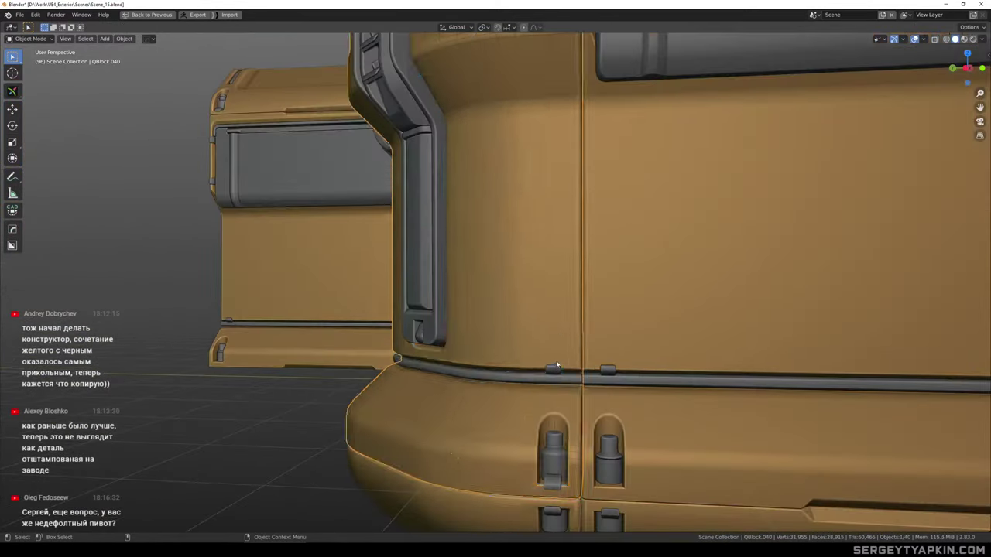
key(Tab)
double_click(557, 364)
key(Tab)
Isolate the corner's grey trim object together with the corner block
click(555, 373)
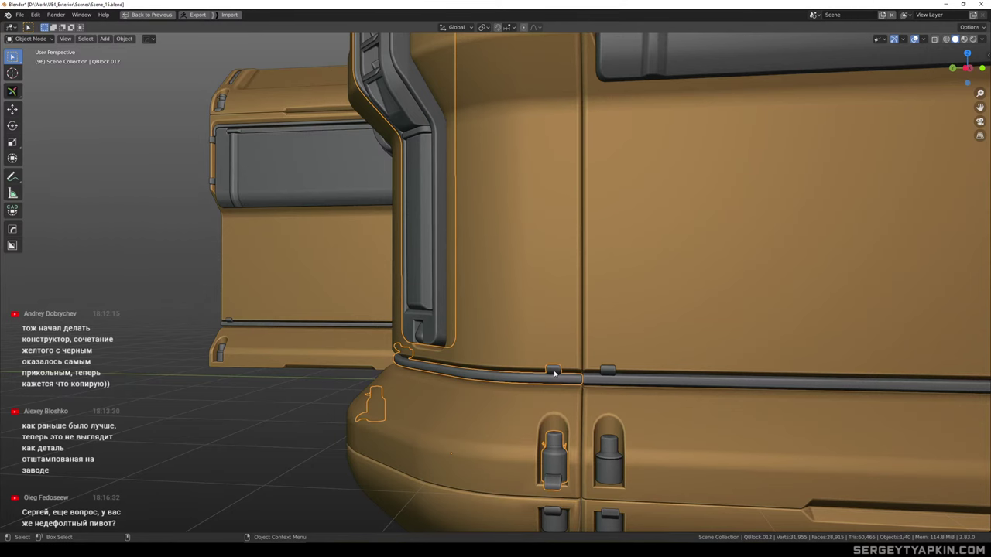
scroll(555, 367, up, 1)
middle_drag(557, 361, 580, 368)
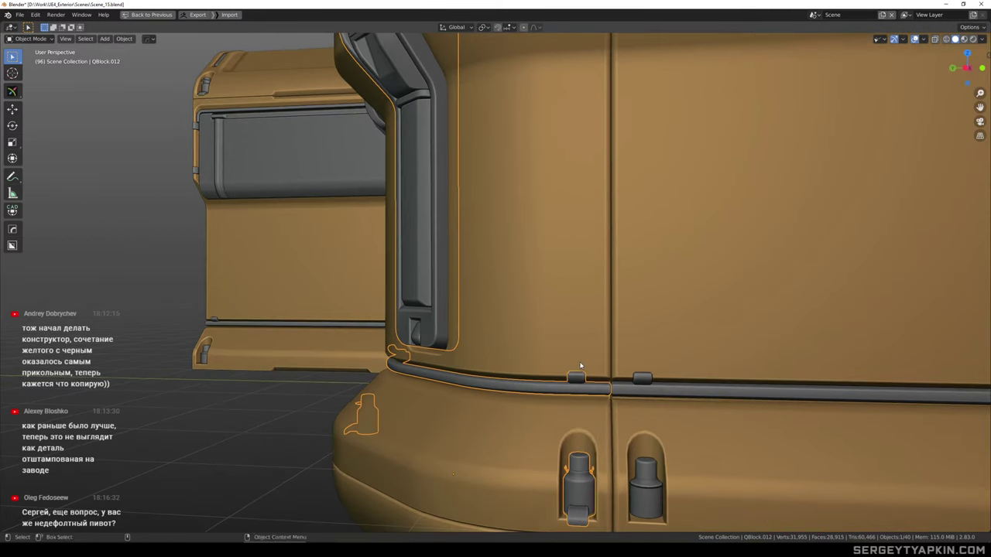
scroll(586, 333, down, 1)
alt+middle_drag(589, 317, 579, 332)
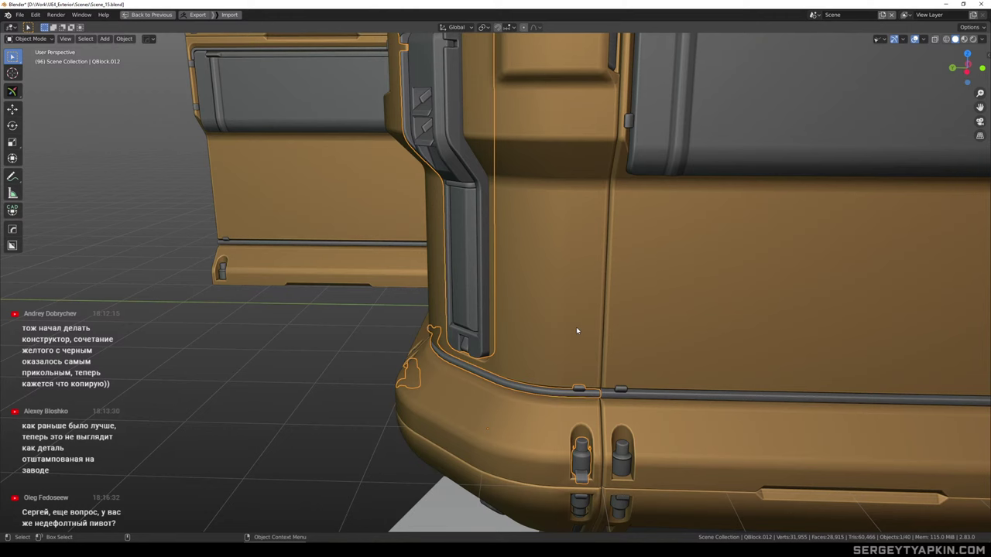
key(slash)
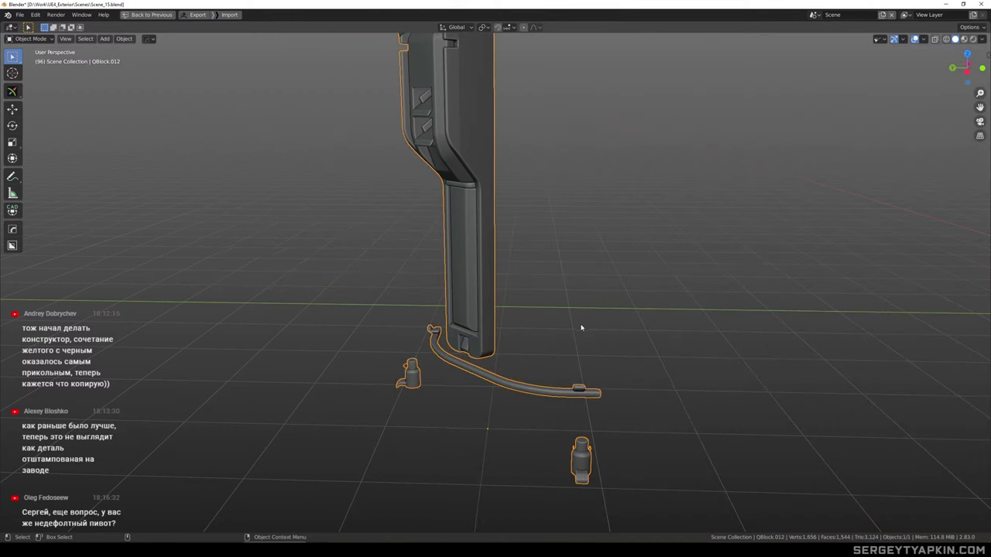
key(slash)
shift+click(576, 319)
key(slash)
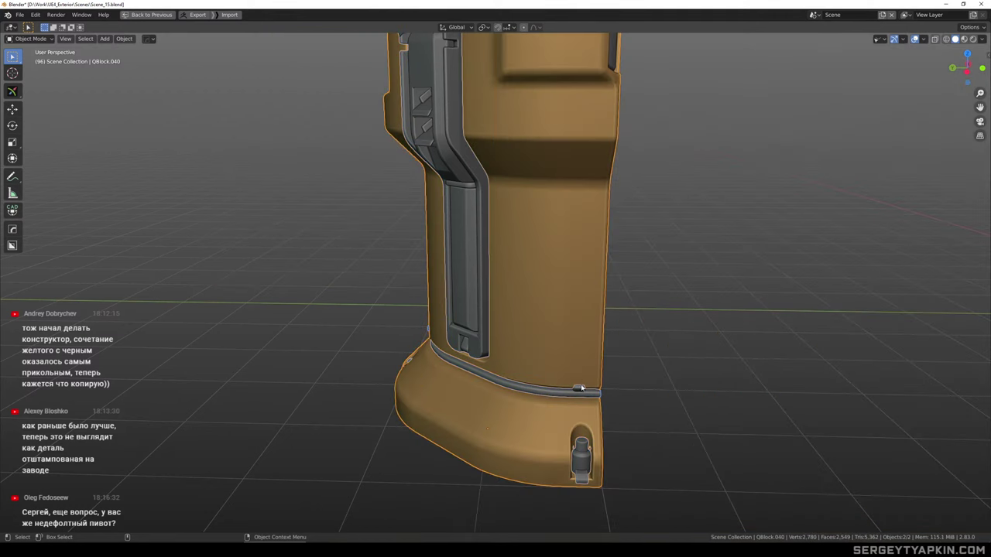
Duplicate the small clip on the lower grey trim and raise the copy along Z to the recess's height
click(580, 387)
key(Tab)
click(580, 387)
key(ctrl+l)
scroll(595, 378, down, 3)
mouse_move(618, 357)
alt+middle_down()
mouse_move(591, 341)
mouse_move(601, 354)
alt+middle_up()
scroll(595, 356, up, 6)
scroll(594, 356, down, 3)
key(shift+d)
right_click(600, 354)
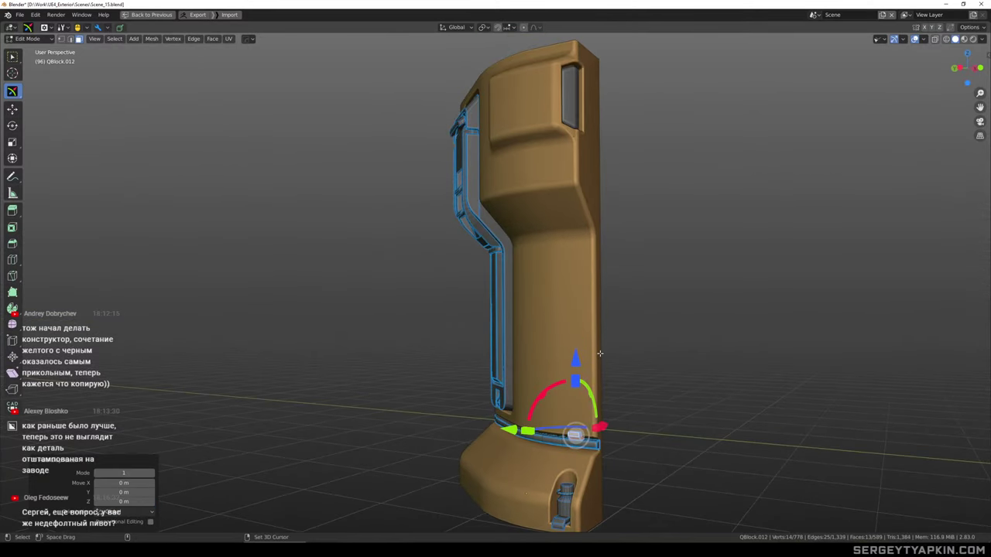
key(g)
key(z)
click(599, 44)
Move the duplicated clip about -0.47 m along X and -0.13 m along Y to the recess's edge
shift+middle_drag(600, 47, 612, 158)
middle_drag(650, 182, 566, 240)
key(g)
click(560, 240)
scroll(548, 254, up, 3)
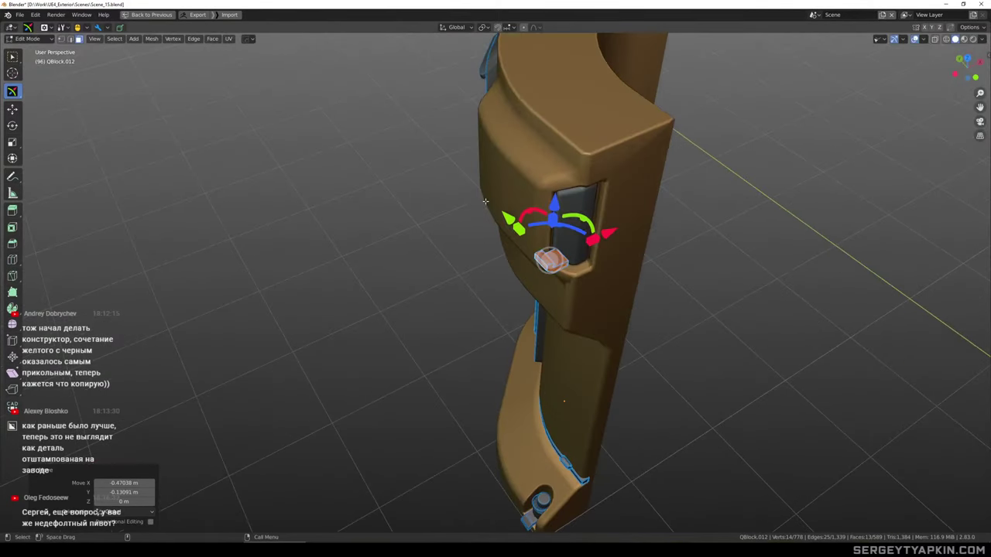
middle_drag(576, 282, 555, 216)
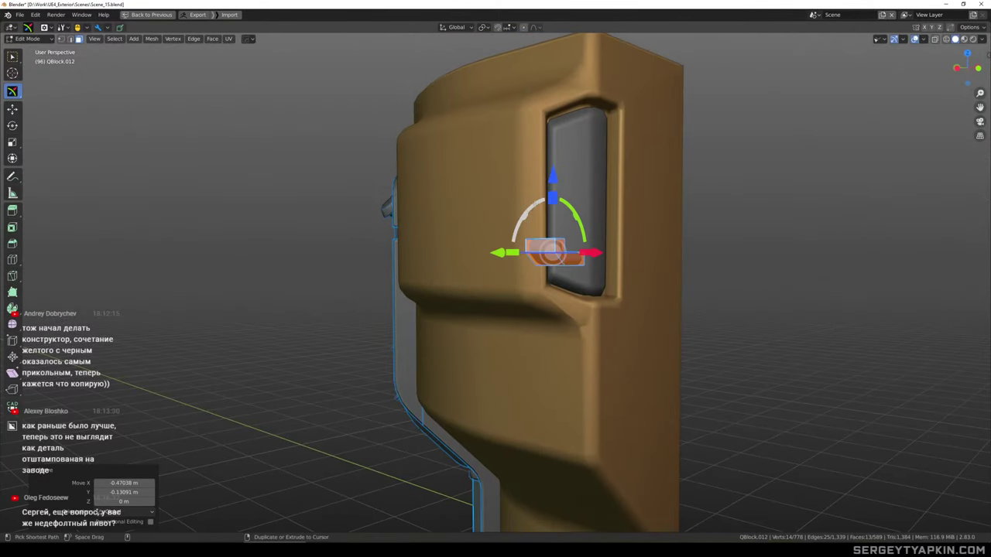
Rotate the duplicated clip -90° about X and turn it about Z to line up with the recess's edge
key(r)
key(x)
click(508, 275)
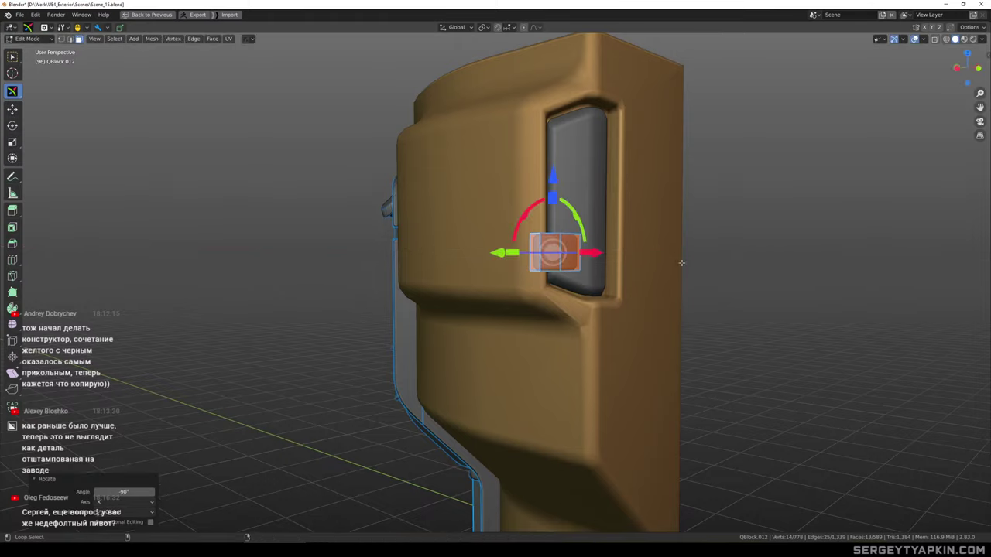
middle_drag(682, 261, 657, 181)
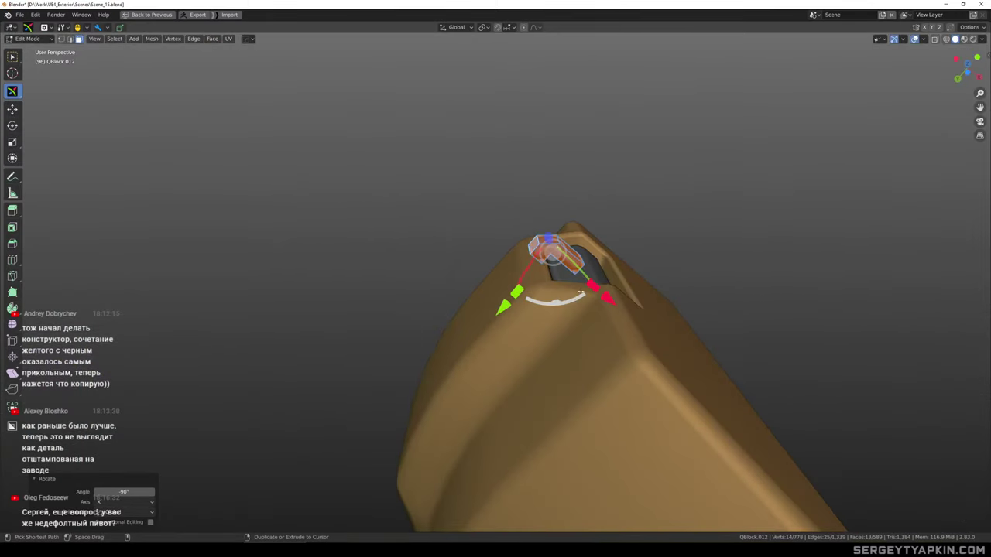
drag(565, 300, 550, 301)
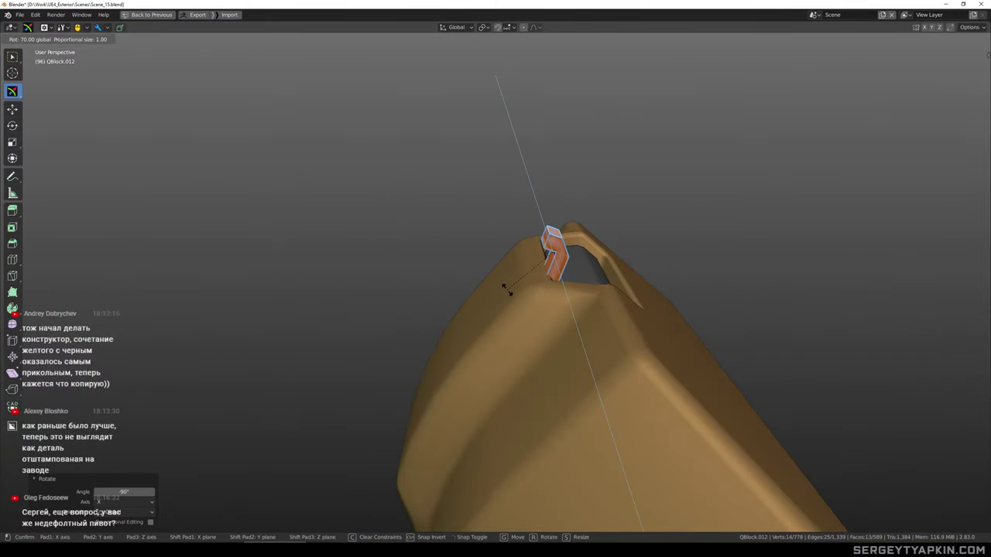
click(509, 290)
Move the clip about 0.035 m along X and 0.058 m along Y, and adjust its height along Z beside the plate
drag(562, 305, 559, 331)
middle_drag(569, 260, 619, 268)
scroll(623, 296, up, 2)
scroll(649, 278, down, 2)
scroll(619, 268, up, 1)
scroll(612, 263, down, 2)
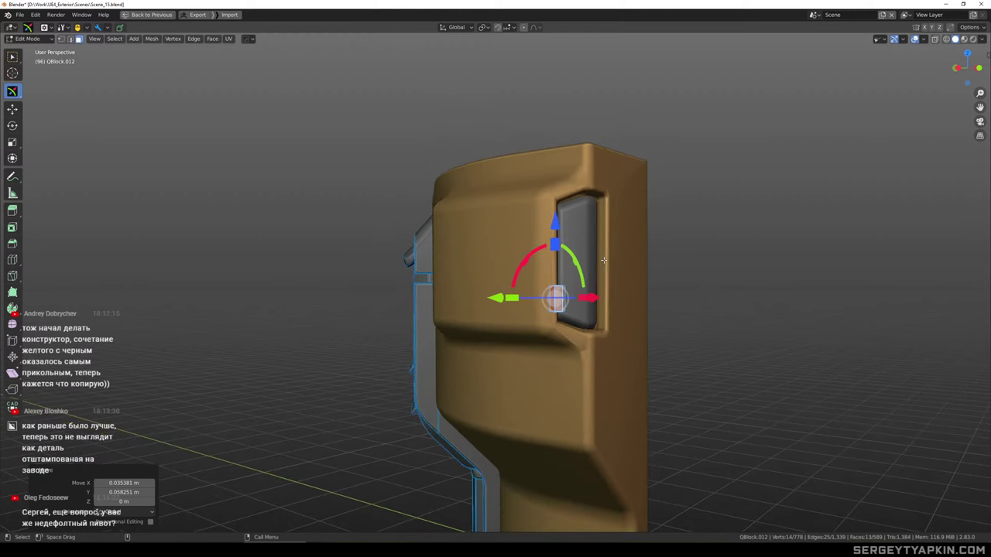
drag(559, 231, 556, 175)
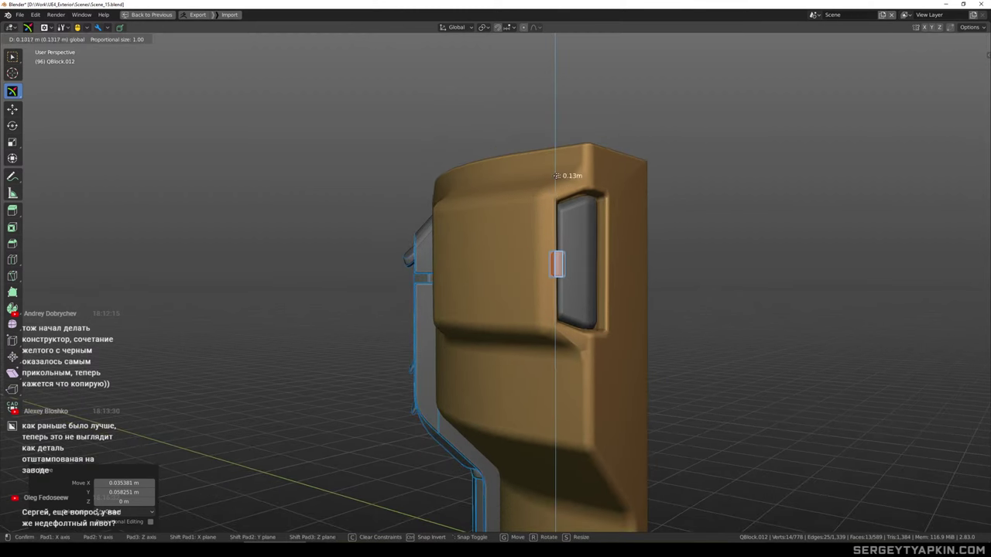
click(554, 224)
Finish editing the grey trim and show the whole building again
key(Tab)
scroll(627, 255, down, 3)
click(668, 263)
scroll(620, 273, down, 2)
middle_drag(639, 284, 720, 290)
key(KP_Divide)
shift+middle_drag(628, 249, 551, 218)
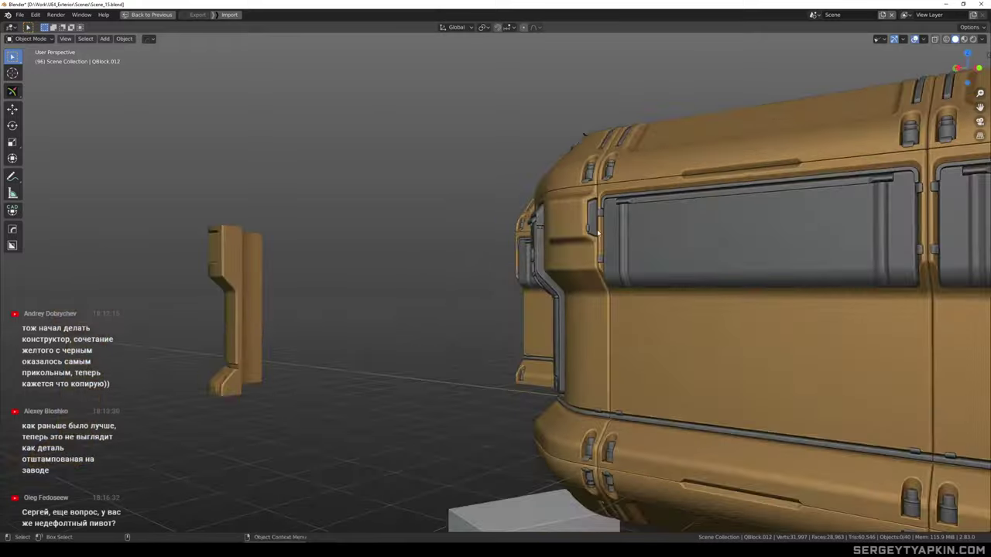
Select the entire duplicated clip, scale it by about 1.151 along Z and raise it slightly within the recess
scroll(588, 229, up, 9)
click(595, 228)
key(Tab)
click(595, 228)
key(ctrl+l)
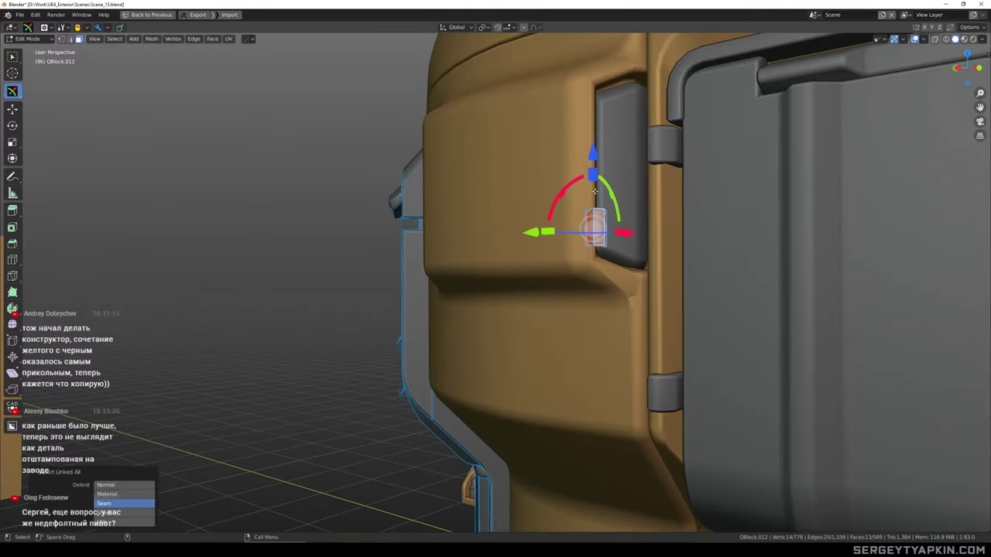
drag(592, 175, 591, 166)
mouse_move(630, 161)
middle_down()
mouse_move(675, 164)
mouse_move(615, 162)
middle_up()
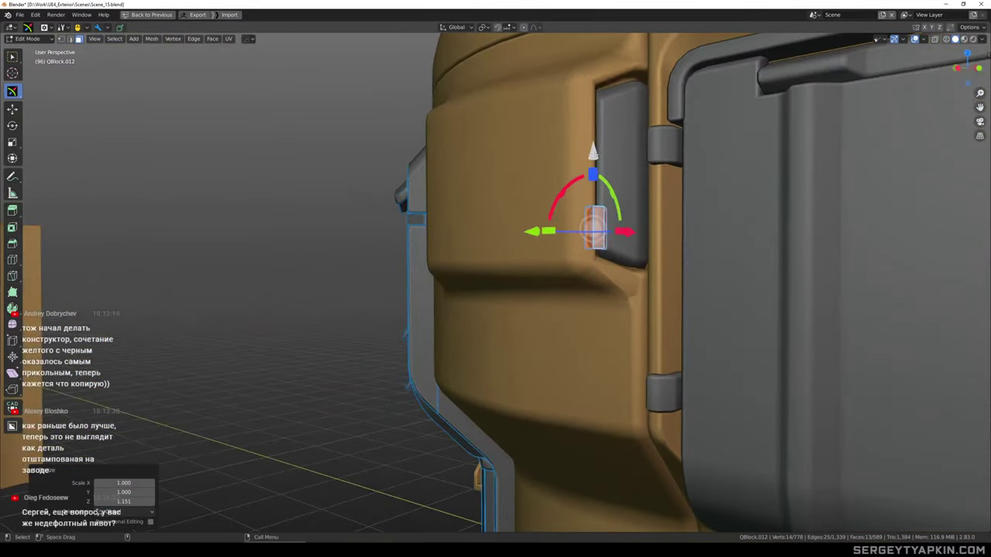
drag(593, 153, 594, 130)
middle_drag(620, 166, 617, 214)
Adjust the edge bevel weight on all of the duplicated clip's edges
scroll(609, 207, up, 4)
key(2)
key(q)
right_click(614, 212)
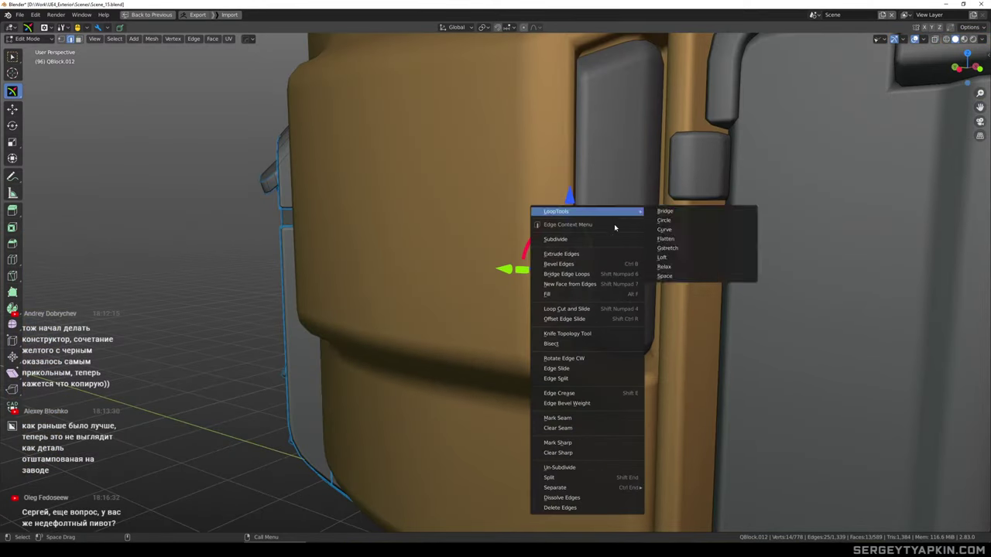
right_click(744, 350)
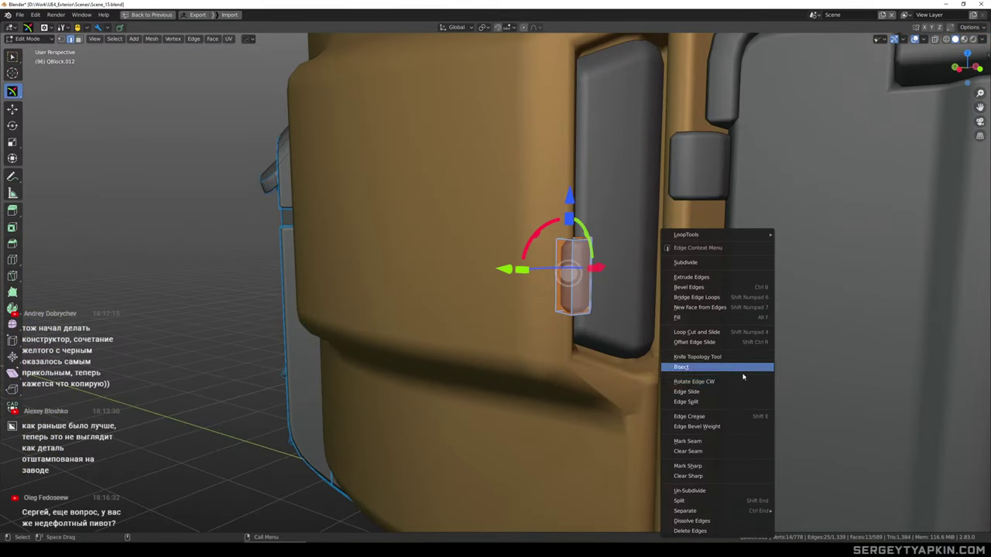
click(745, 426)
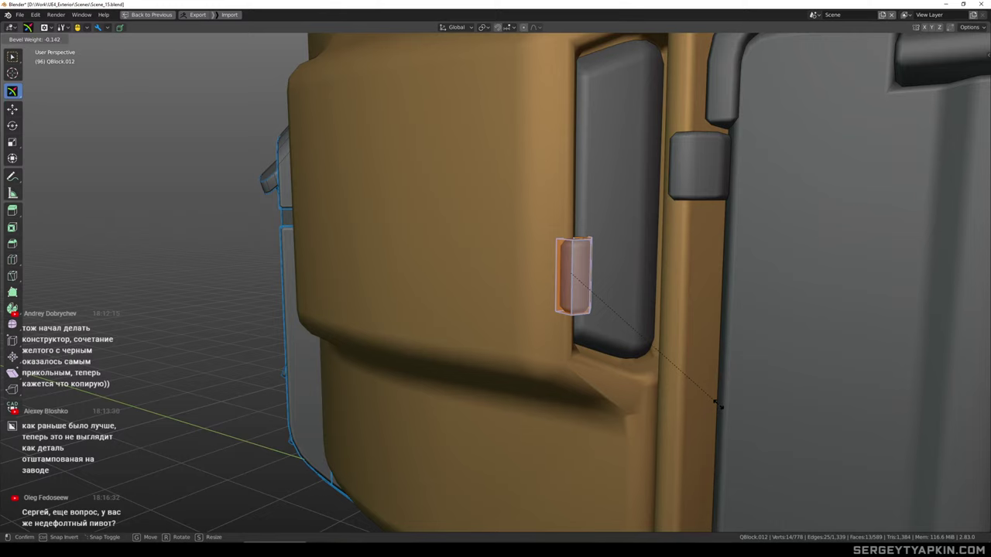
click(717, 403)
key(Tab)
scroll(623, 264, down, 6)
click(622, 256)
scroll(621, 257, up, 3)
middle_drag(621, 256, 692, 290)
scroll(692, 289, down, 3)
scroll(638, 296, up, 6)
key(Tab)
click(621, 299)
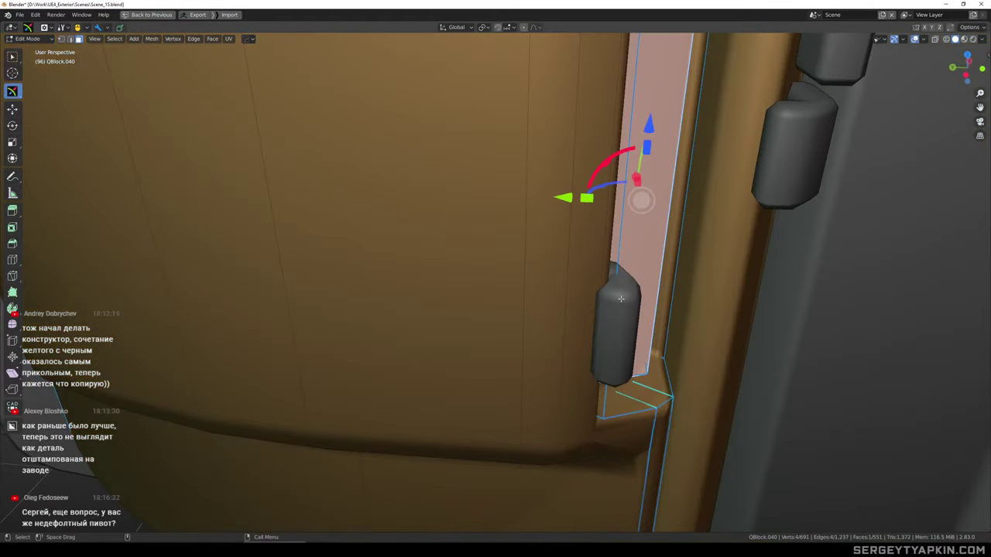
key(Tab)
Select the clip's outer end face and rotate it slightly about Z towards the block's surface
key(Tab)
click(623, 284)
alt+drag(623, 284, 631, 325)
alt+shift+drag(631, 325, 489, 221)
click(595, 264)
click(67, 28)
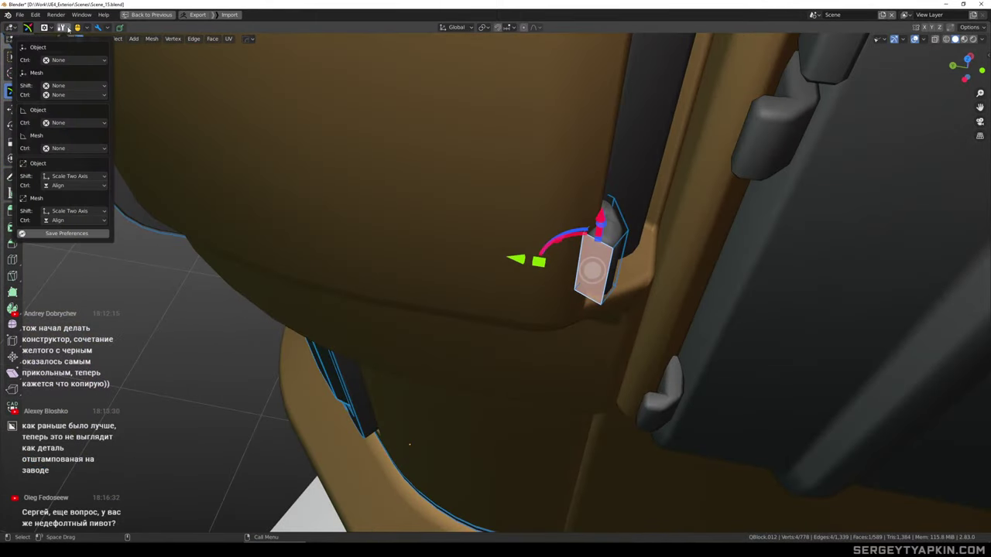
mouse_move(111, 29)
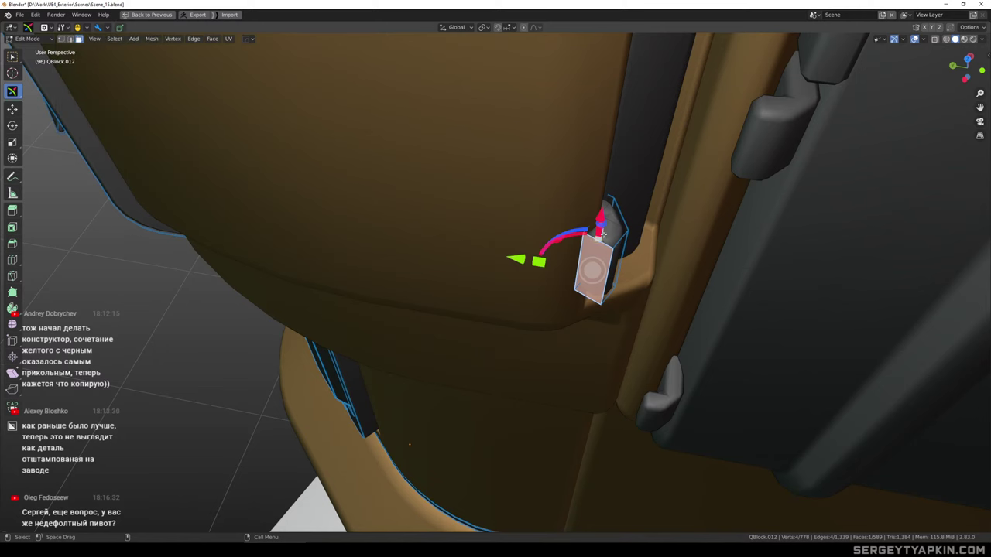
middle_drag(641, 270, 534, 325)
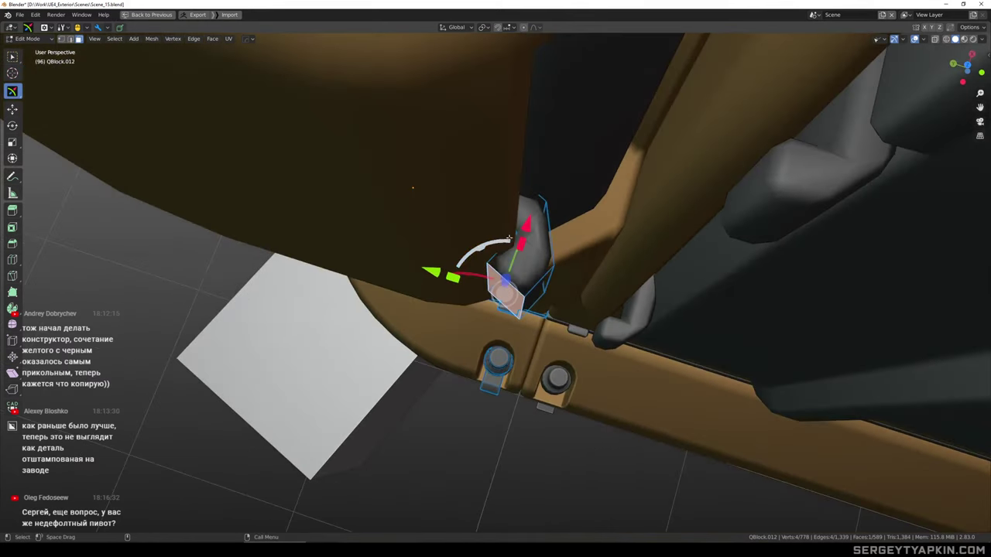
drag(502, 241, 488, 251)
key(Tab)
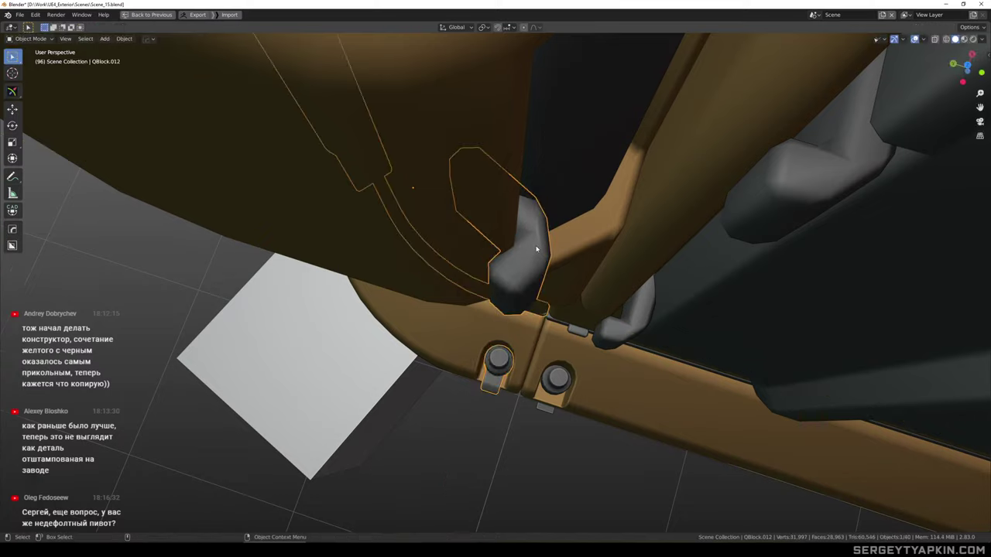
Examine how the clip sits in the recess from the front and from steep angles
scroll(544, 247, down, 3)
middle_drag(549, 243, 558, 171)
scroll(558, 201, down, 5)
scroll(558, 213, down, 4)
scroll(534, 139, up, 5)
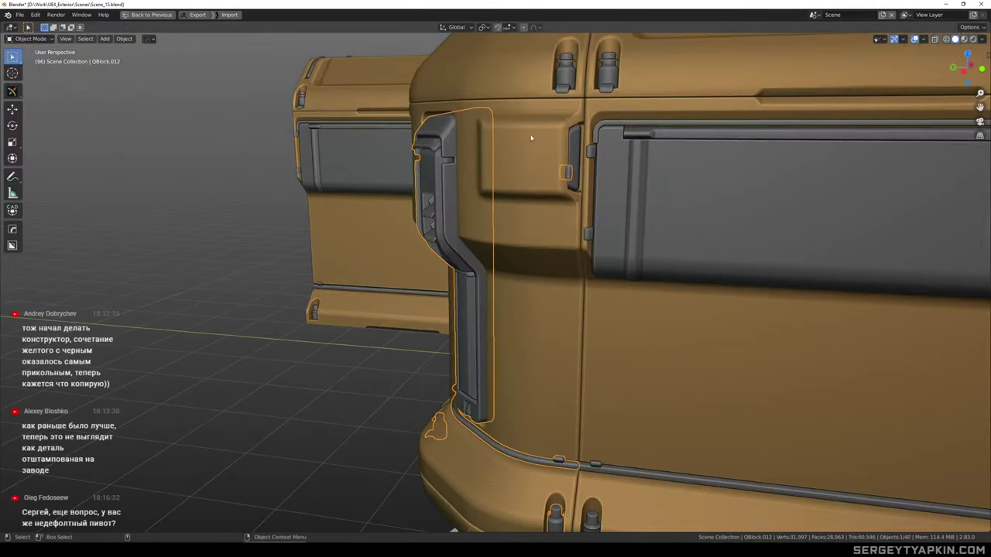
click(662, 173)
scroll(658, 176, down, 3)
middle_drag(595, 242, 596, 379)
scroll(568, 262, up, 7)
key(Tab)
scroll(588, 230, up, 1)
key(Tab)
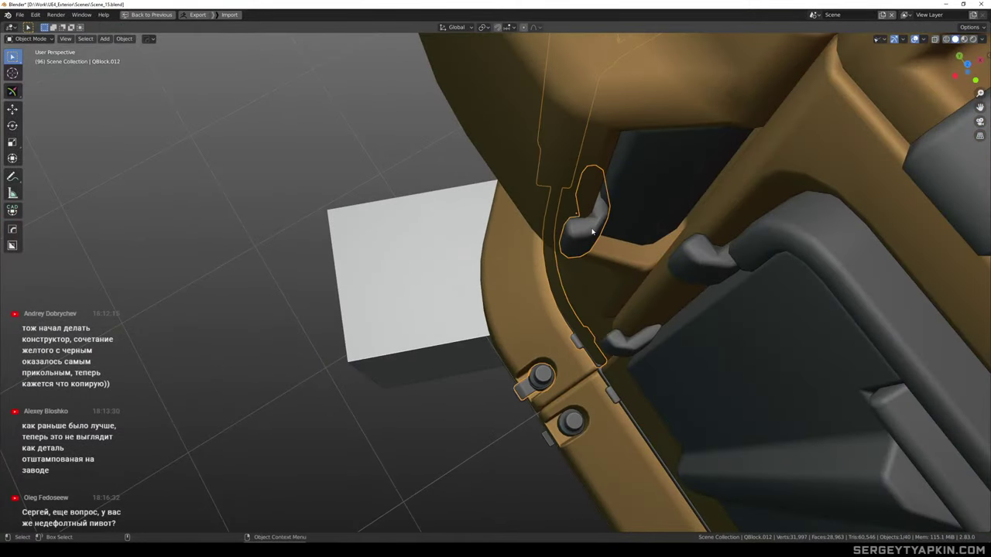
scroll(592, 232, up, 1)
Select the clip's outward side face and shift it slightly along X
key(Tab)
click(587, 230)
middle_drag(587, 230, 557, 170)
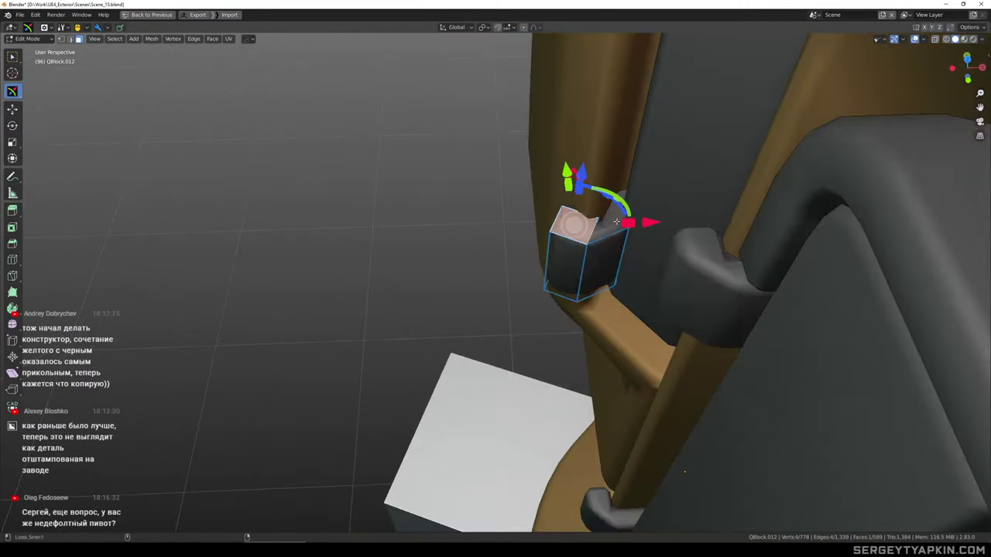
click(602, 264)
drag(678, 267, 673, 272)
middle_drag(668, 232, 631, 229)
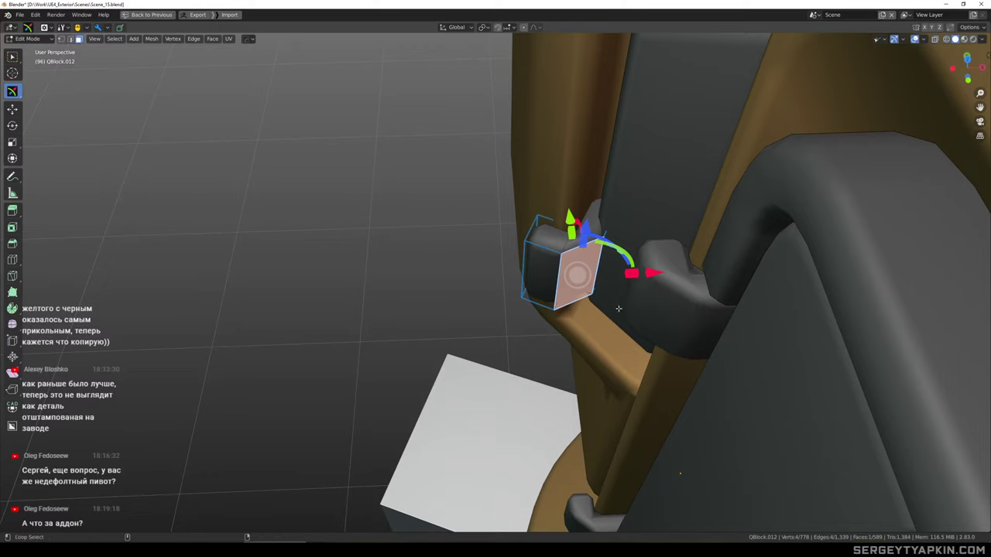
middle_drag(619, 308, 658, 335)
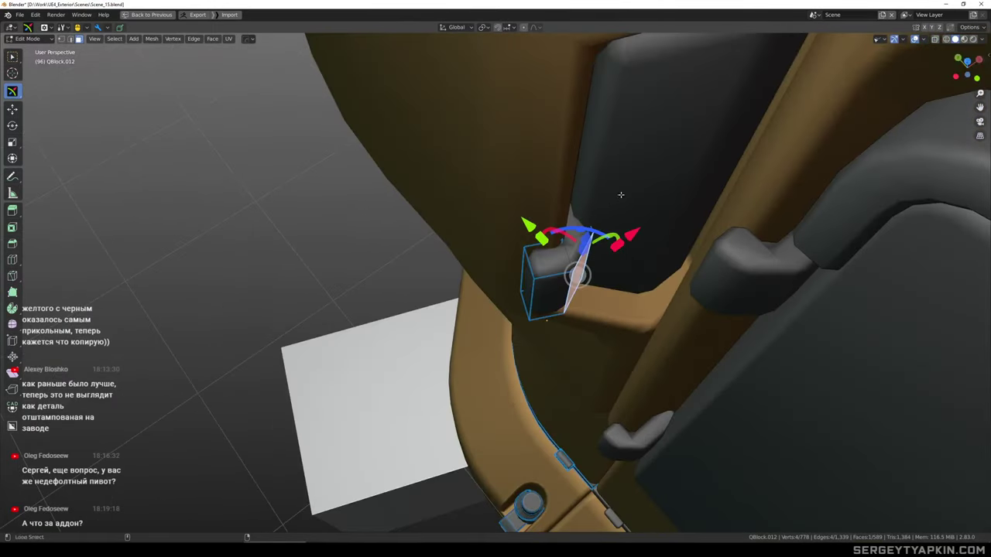
middle_drag(620, 195, 583, 138)
middle_drag(595, 254, 611, 256)
drag(613, 243, 617, 245)
key(Tab)
Mirror the corner block's mesh so the protrusion with its recess is repeated on the other side of the corner
scroll(593, 254, down, 6)
middle_drag(591, 254, 610, 206)
scroll(617, 197, down, 5)
scroll(629, 181, up, 3)
click(630, 183)
scroll(652, 248, down, 1)
key(alt+x)
click(666, 421)
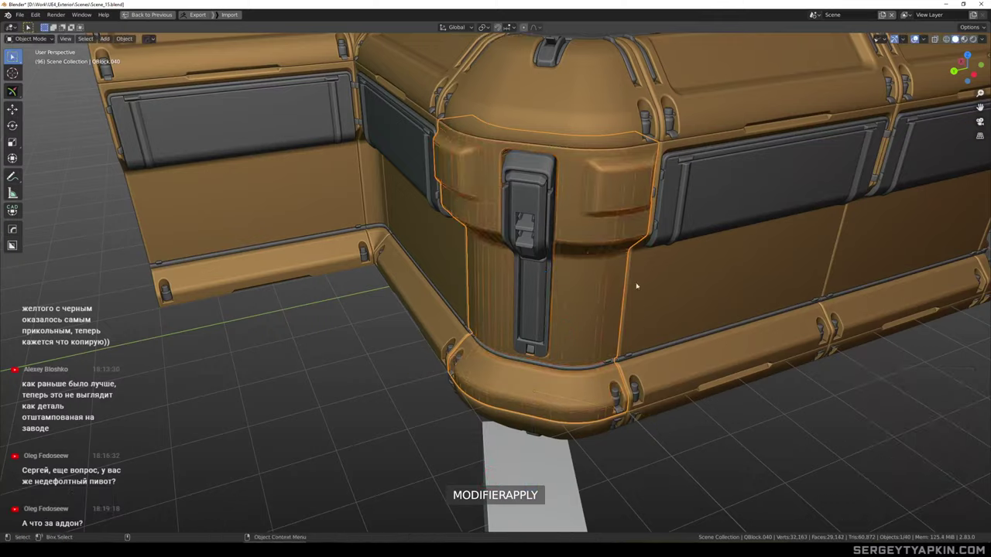
middle_drag(637, 285, 550, 252)
scroll(606, 196, down, 4)
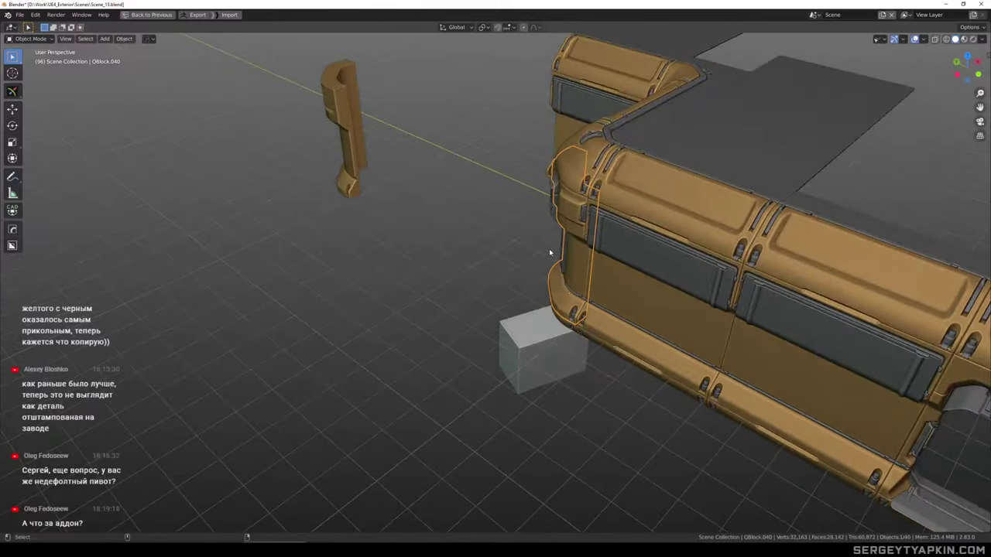
Edit the grey trim again and shift the narrow side face of the clip at the recess slightly outward
scroll(583, 225, up, 8)
click(582, 259)
key(Tab)
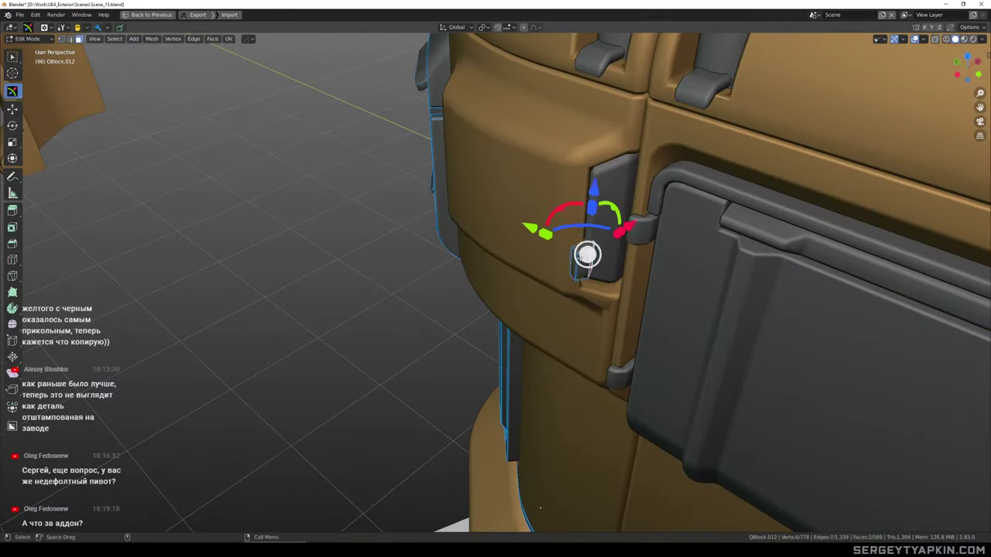
key(l)
middle_drag(664, 278, 659, 263)
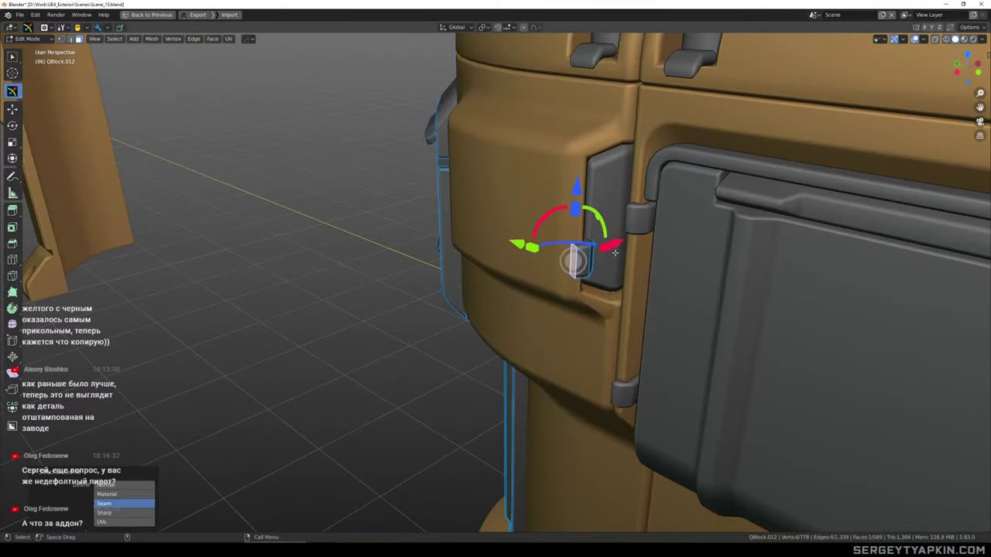
mouse_move(508, 276)
mouse_down()
mouse_move(475, 263)
mouse_move(480, 274)
mouse_move(503, 274)
mouse_up()
Select the whole clip, scale it by about 3.18 along Z and raise it slightly to fit the recess's height
key(l)
key(comma)
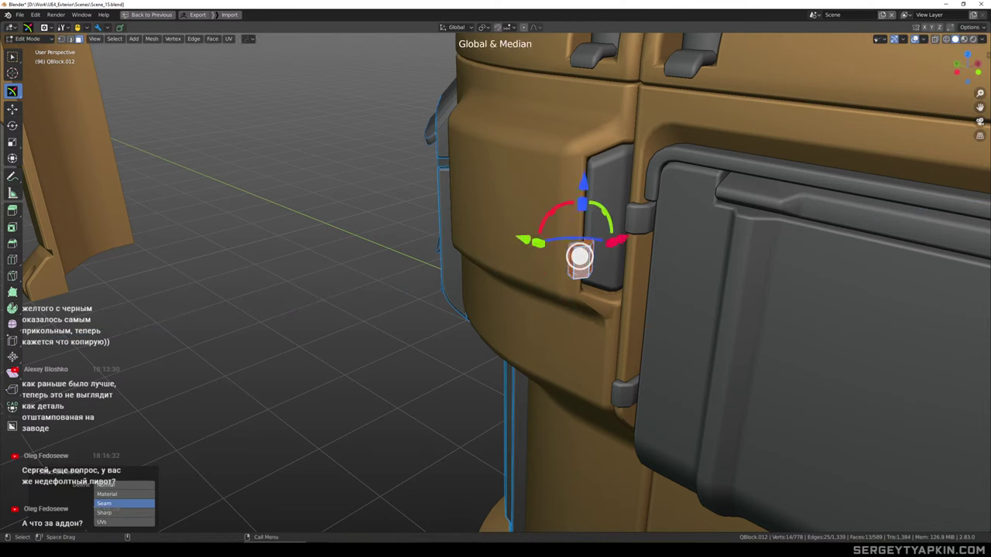
drag(586, 203, 593, 105)
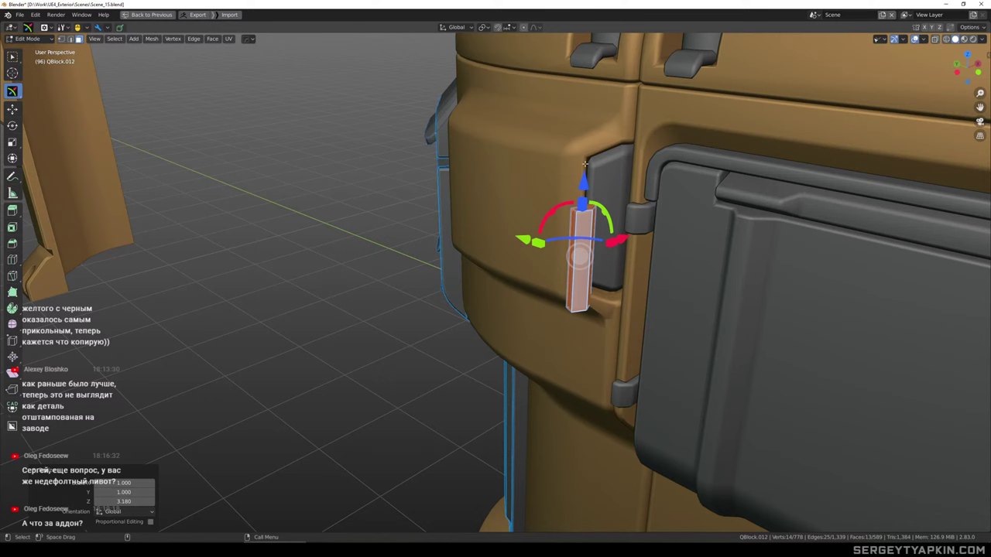
mouse_move(584, 177)
mouse_down()
mouse_move(585, 124)
mouse_move(585, 174)
mouse_up()
key(Tab)
scroll(586, 175, down, 2)
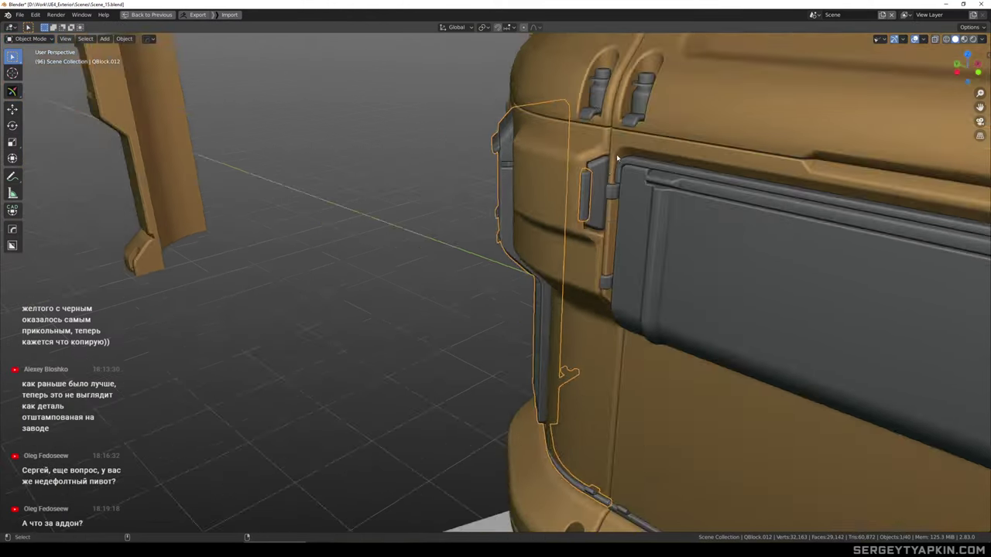
Join the corner's grey trim object and the corner block into a single object
middle_drag(586, 176, 656, 176)
scroll(650, 142, down, 3)
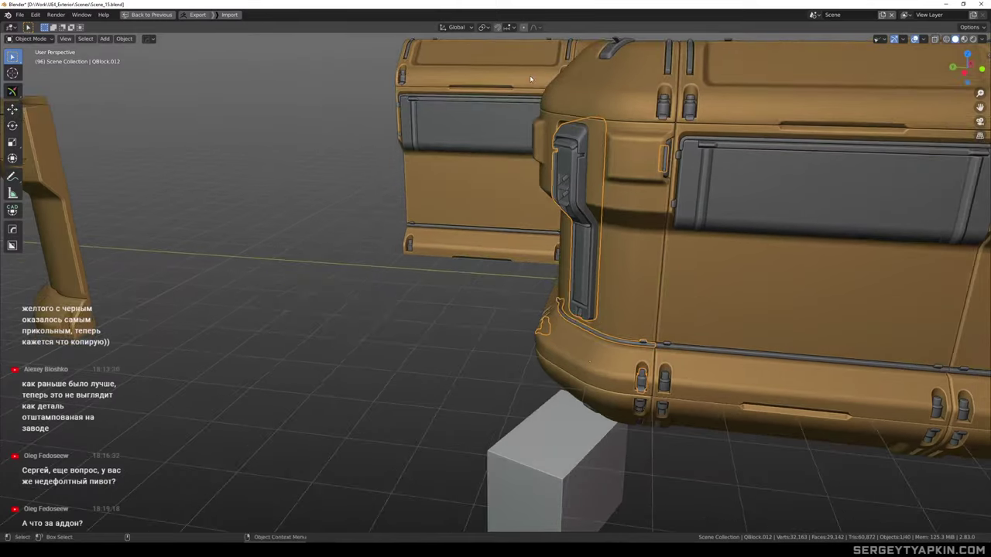
click(529, 75)
middle_drag(596, 139, 586, 198)
scroll(571, 202, up, 3)
scroll(576, 199, down, 3)
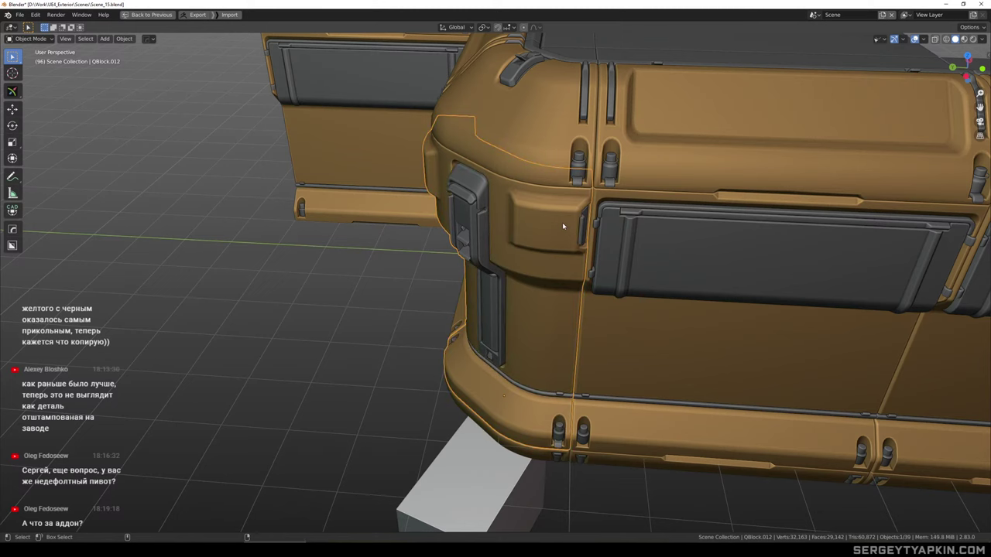
Isolate the joined corner object and shift one face of the stretched clip slightly sideways
key(KP_Divide)
middle_drag(570, 232, 616, 266)
scroll(490, 188, up, 3)
scroll(615, 265, up, 2)
key(Tab)
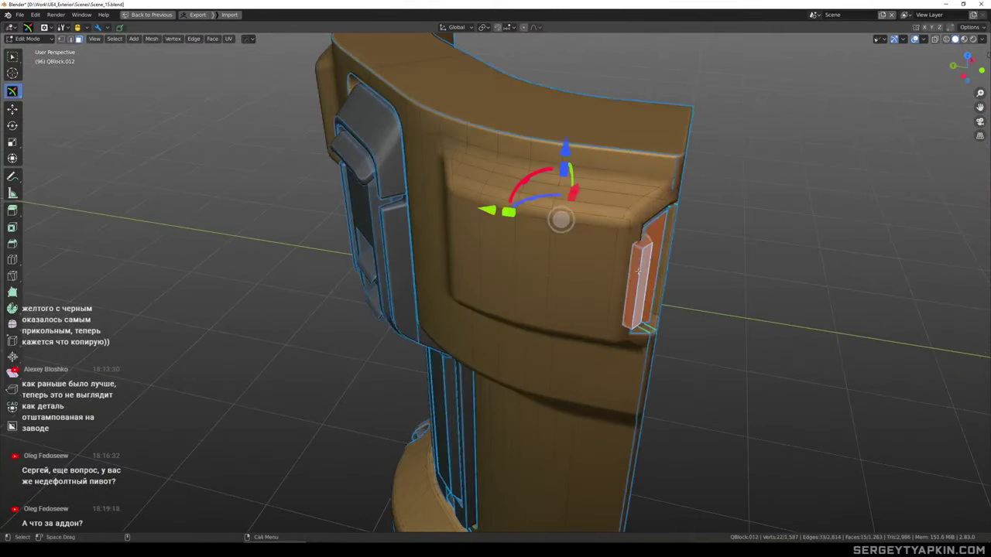
click(637, 270)
middle_drag(716, 259, 659, 355)
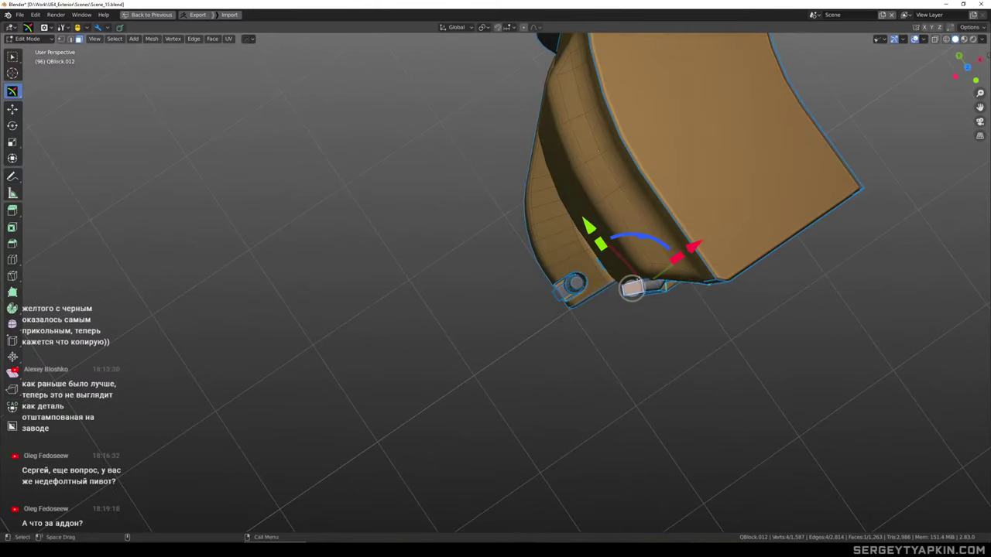
drag(555, 298, 547, 299)
key(Tab)
Mirror the joined corner object to repeat the stretched clip on the other side, and show the whole building again
middle_drag(585, 273, 721, 170)
scroll(686, 224, down, 3)
middle_drag(686, 224, 546, 220)
key(alt+x)
click(685, 392)
key(KP_Divide)
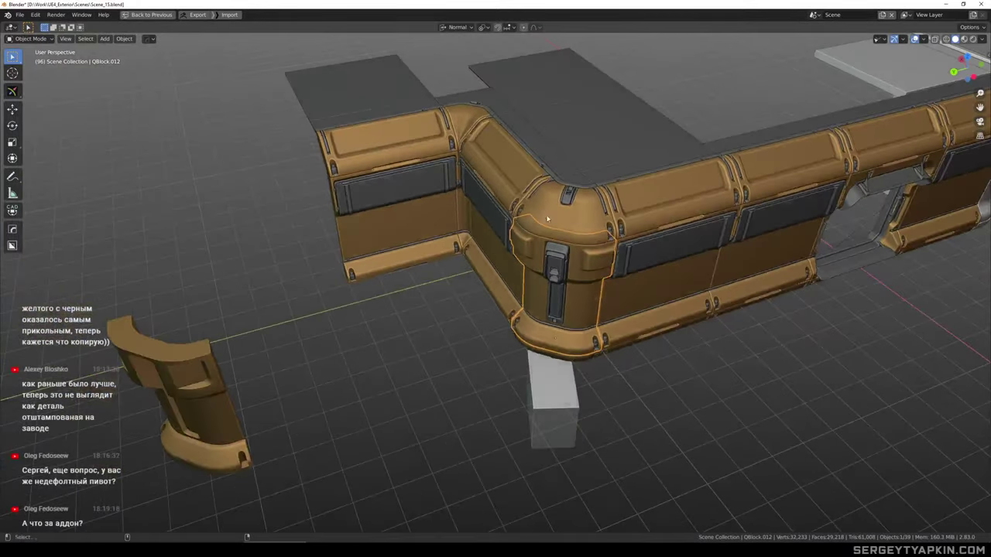
Examine the corner block from outside and its mesh topology around the bevelled lower corner of one protrusion
middle_drag(565, 182, 621, 228)
scroll(628, 302, up, 4)
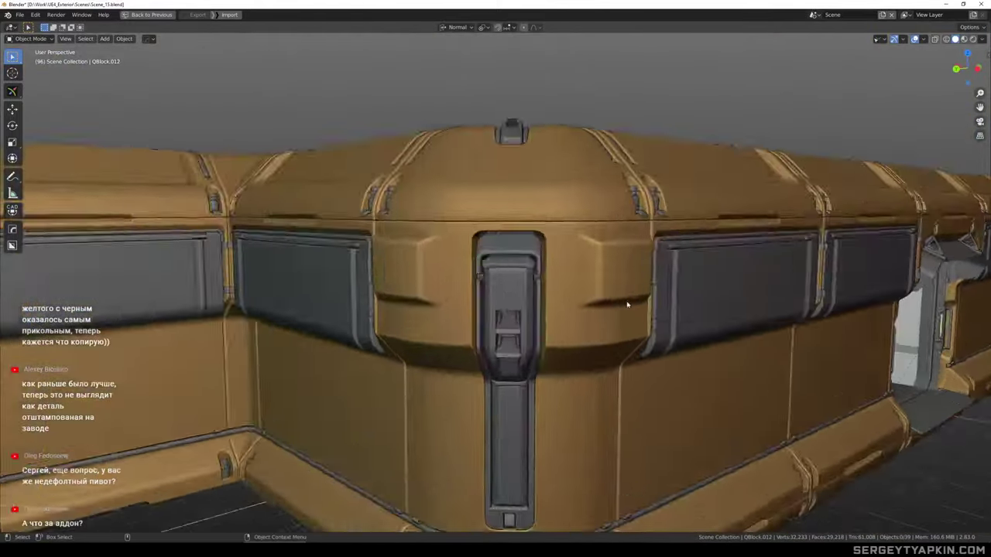
middle_drag(628, 303, 611, 294)
key(Tab)
scroll(610, 299, up, 8)
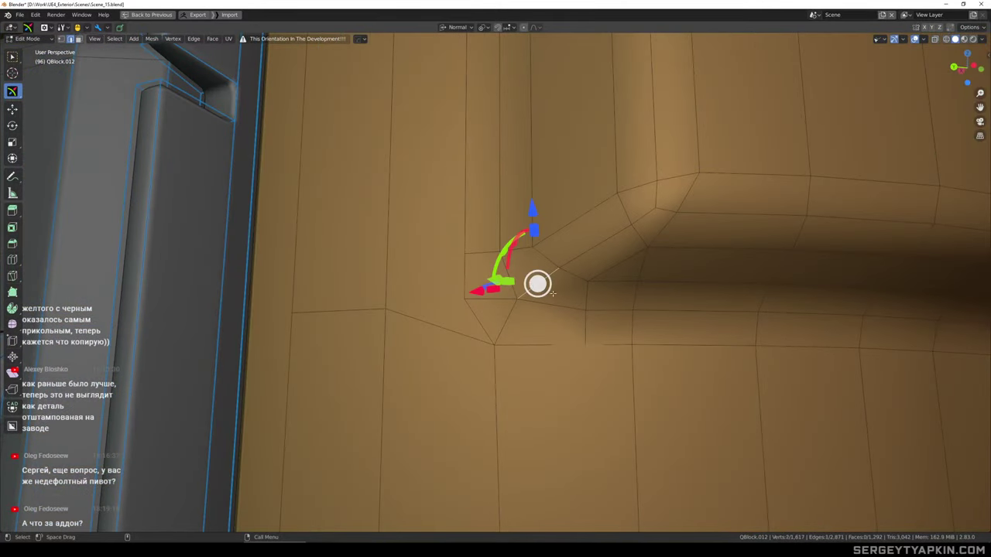
shift+middle_drag(585, 272, 548, 308)
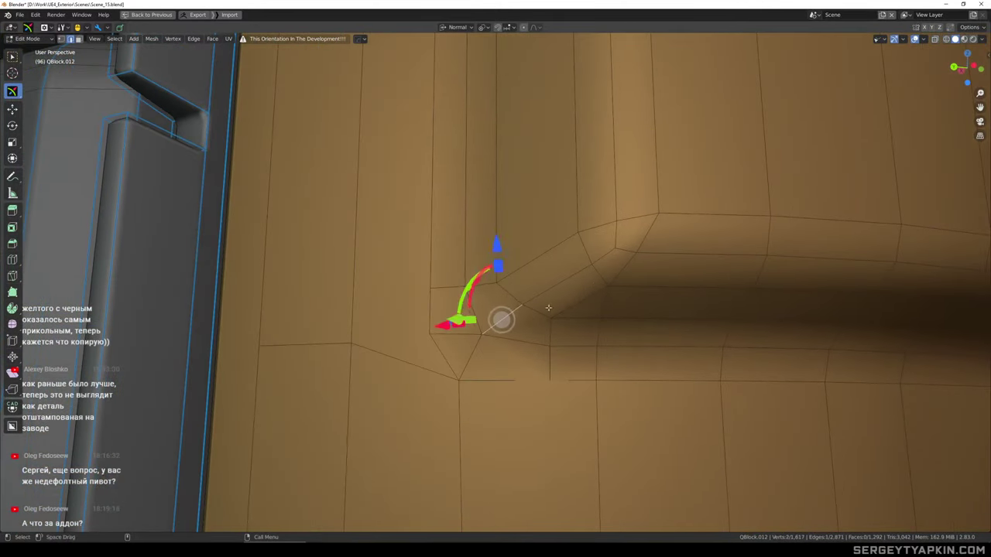
scroll(604, 263, down, 4)
middle_drag(604, 262, 630, 221)
key(Tab)
scroll(631, 284, down, 8)
scroll(637, 262, down, 2)
scroll(645, 245, down, 2)
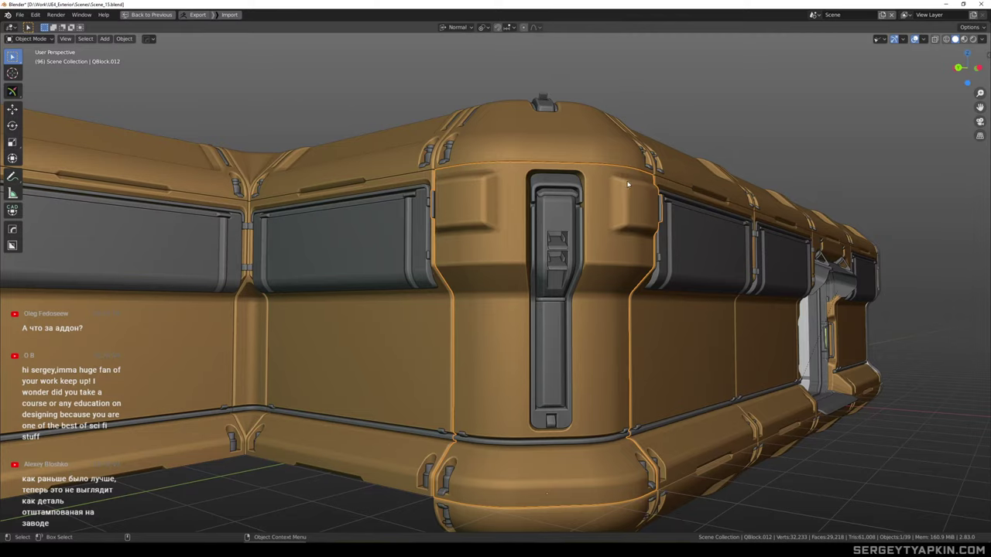
Isolate the corner block at the building's outer corner and open its mesh for editing
middle_drag(623, 180, 657, 104)
scroll(584, 201, down, 3)
middle_drag(613, 157, 525, 180)
scroll(621, 215, up, 4)
click(629, 216)
scroll(624, 214, down, 3)
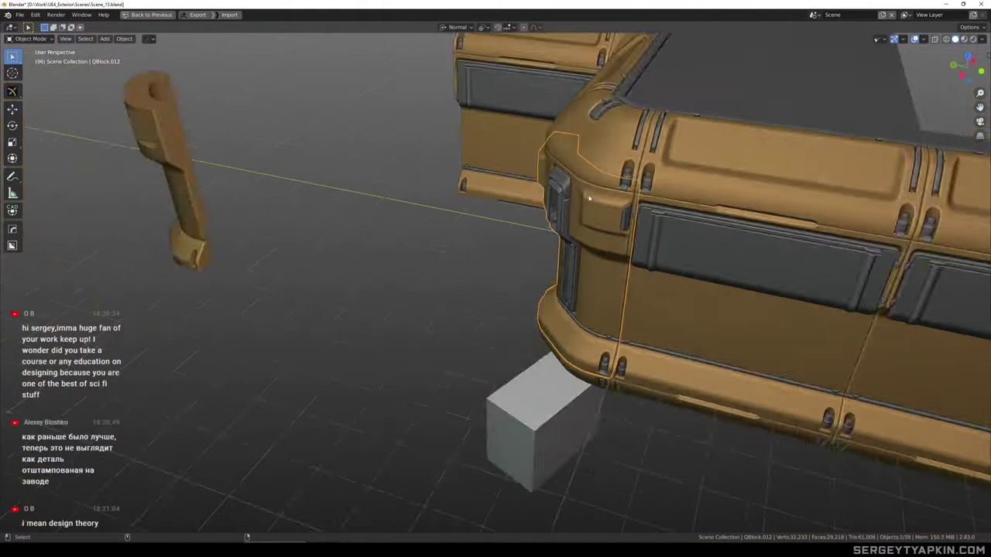
middle_drag(590, 196, 632, 197)
scroll(637, 182, up, 2)
key(shift+h)
key(Tab)
Select the orange body's linked faces starting from the two protrusions and hide all unselected faces
key(alt+z)
ctrl+right_drag(566, 214, 567, 217)
key(alt+z)
middle_drag(662, 205, 690, 203)
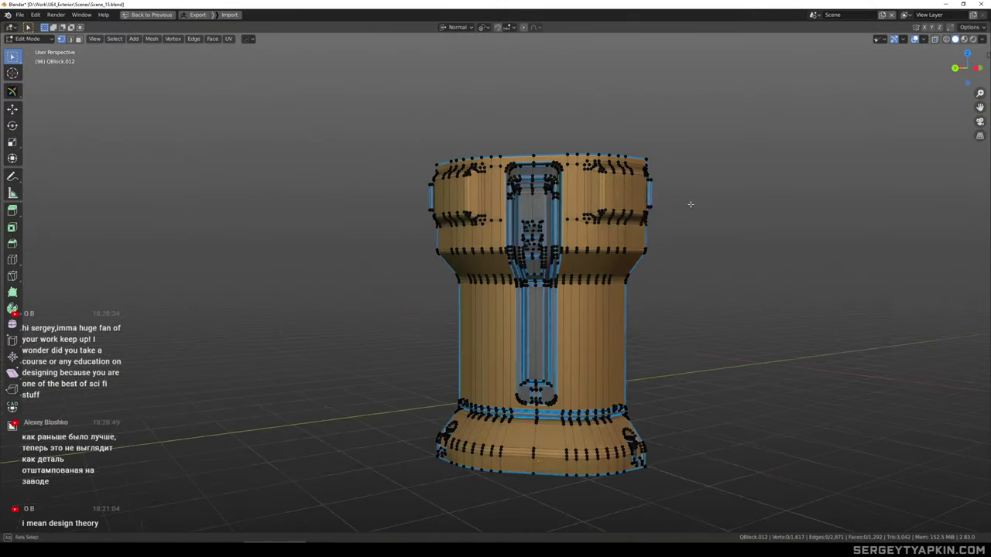
key(3)
right_drag(667, 164, 659, 236)
middle_drag(658, 203, 681, 209)
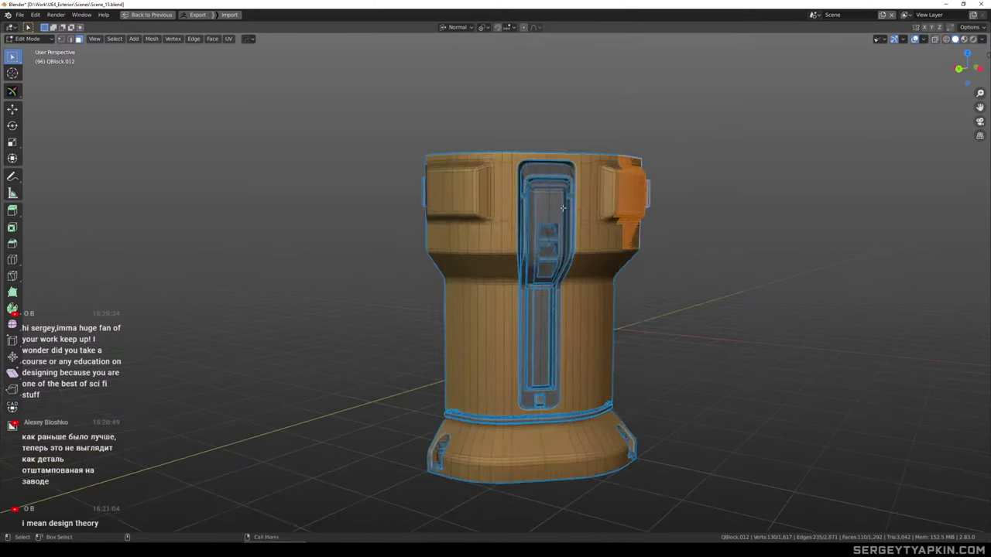
shift+right_drag(487, 215, 490, 146)
key(ctrl+l)
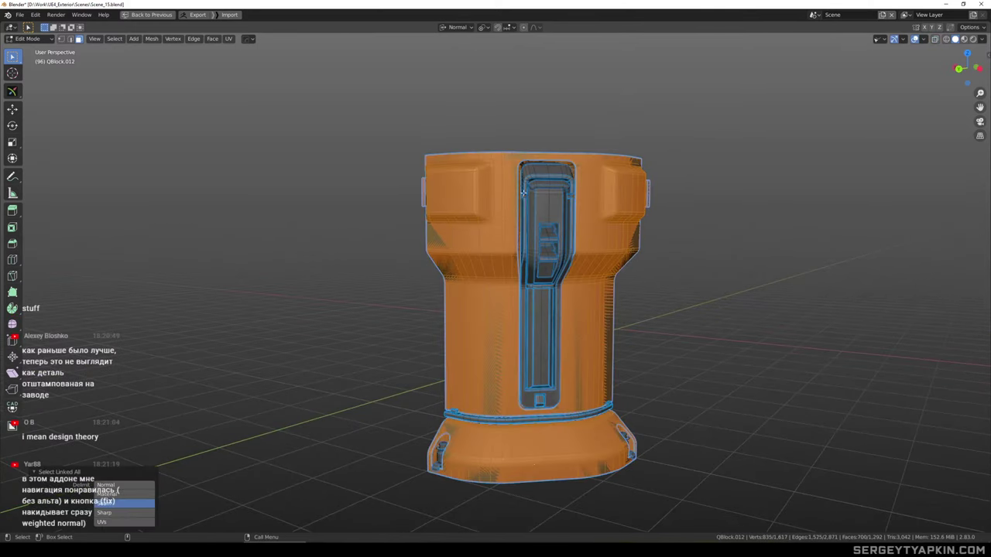
key(shift+h)
Select the lower-edge vertices of both protrusions, raise them along global Z to shorten the protrusions, and show the whole building again
middle_drag(665, 200, 631, 201)
key(1)
click(699, 204)
ctrl+right_drag(701, 203, 560, 199)
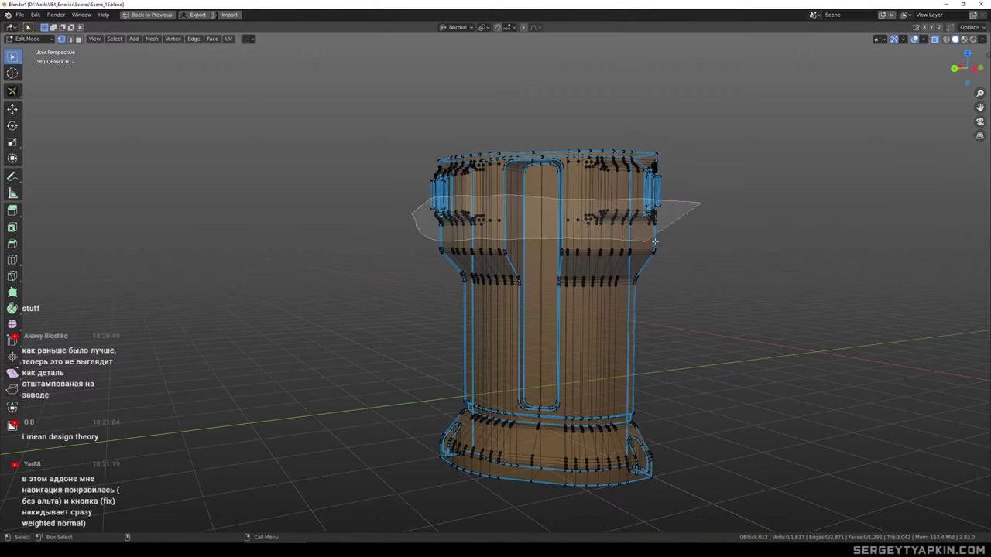
ctrl+right_drag(655, 241, 692, 226)
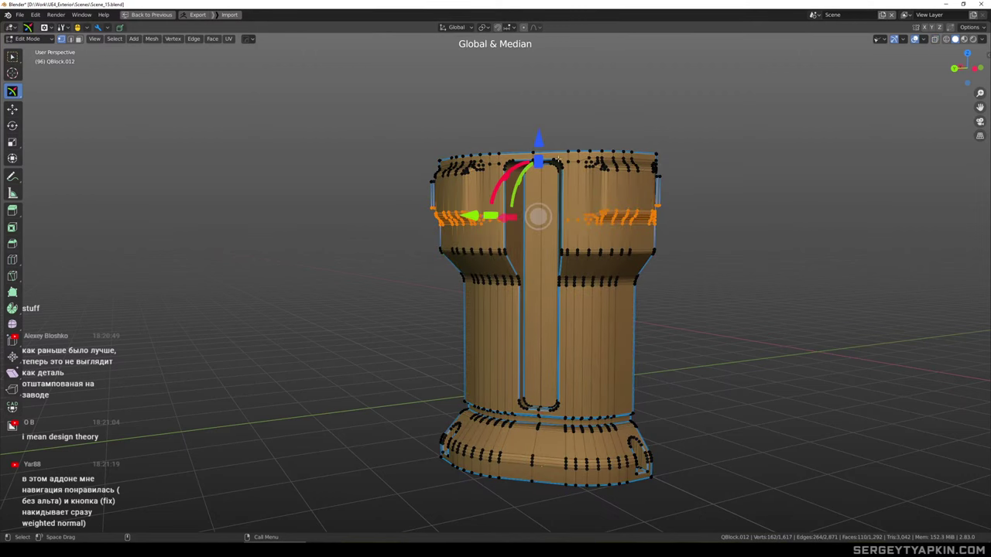
drag(539, 138, 548, 111)
key(Tab)
key(slash)
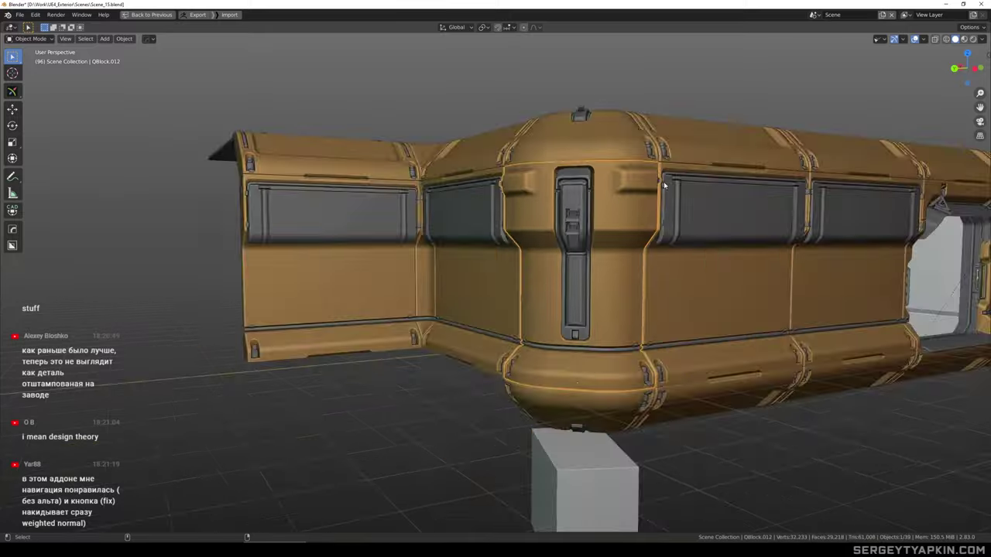
Examine the proportions of the shortened protrusions on the corner block against the neighbouring wall panels
middle_drag(664, 185, 710, 176)
scroll(617, 199, down, 1)
scroll(617, 207, up, 3)
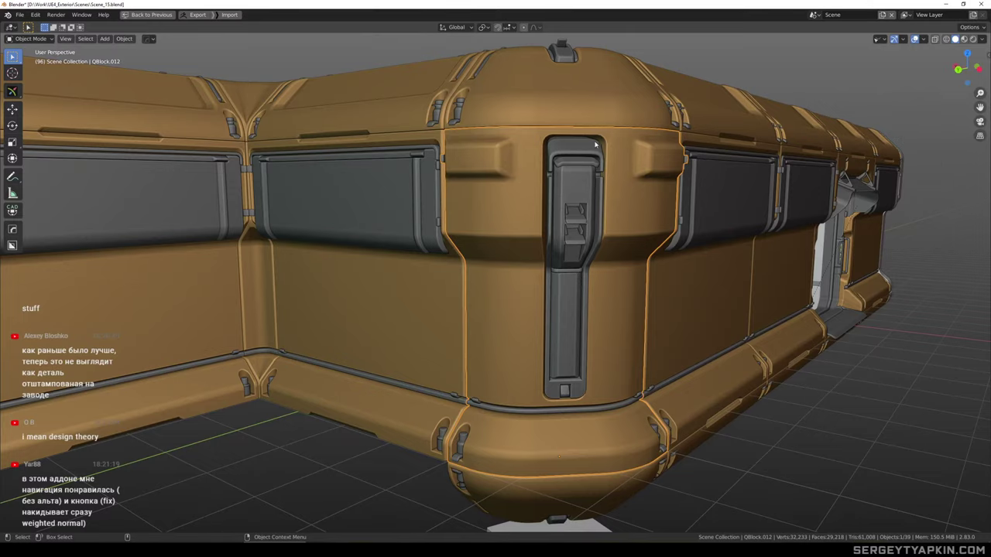
middle_drag(596, 144, 609, 195)
middle_drag(613, 179, 706, 161)
scroll(610, 201, down, 4)
scroll(626, 199, up, 2)
scroll(640, 191, down, 2)
scroll(631, 199, down, 2)
scroll(597, 194, down, 2)
Isolate the corner block and try to select the faces around one protrusion for copying
key(KP_Divide)
key(Tab)
scroll(633, 206, up, 3)
key(3)
key(w)
click(735, 160)
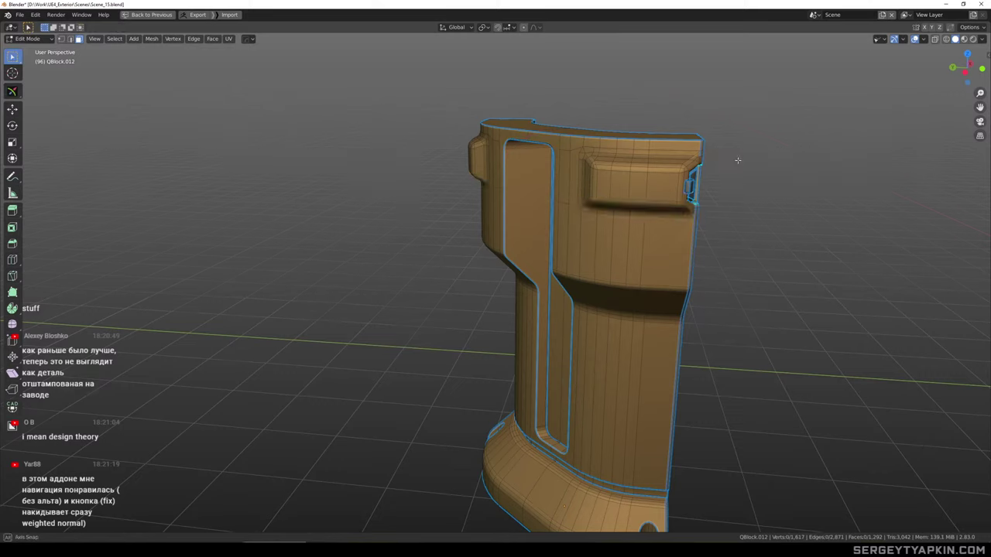
scroll(620, 193, up, 3)
middle_drag(612, 201, 621, 178)
mouse_move(841, 219)
middle_down()
mouse_move(720, 192)
mouse_move(780, 181)
middle_up()
key(alt+z)
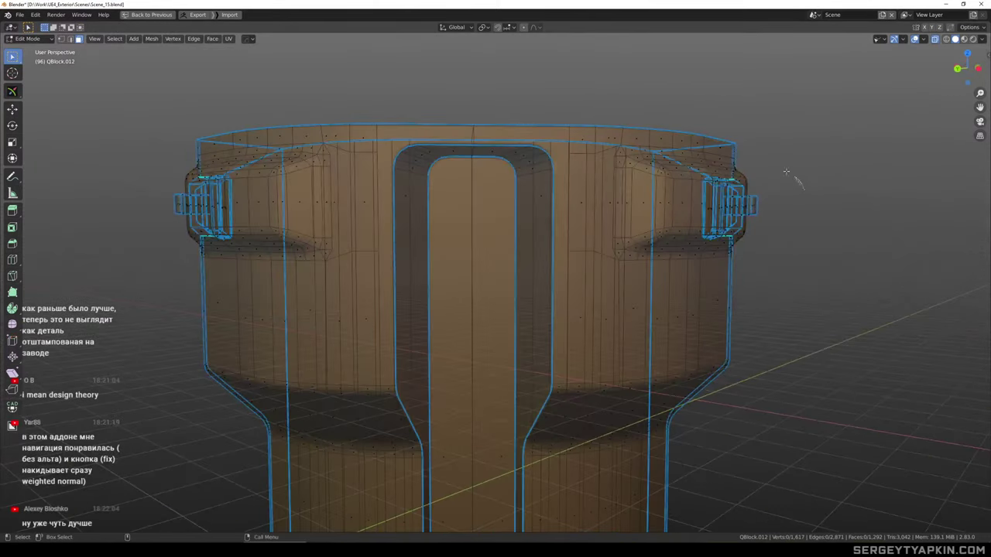
mouse_move(792, 175)
ctrl+right_down()
mouse_move(652, 131)
mouse_move(657, 161)
ctrl+right_up()
key(alt+z)
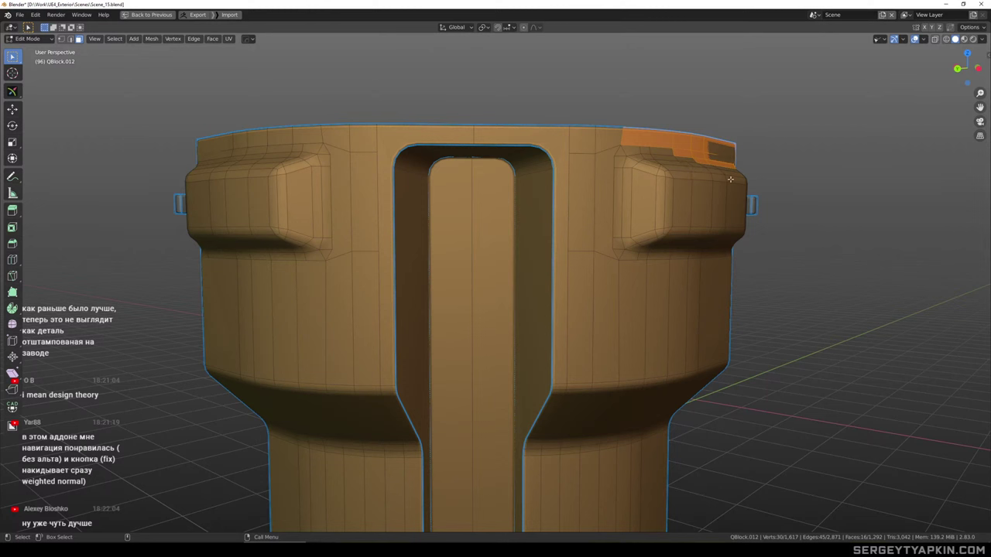
click(769, 170)
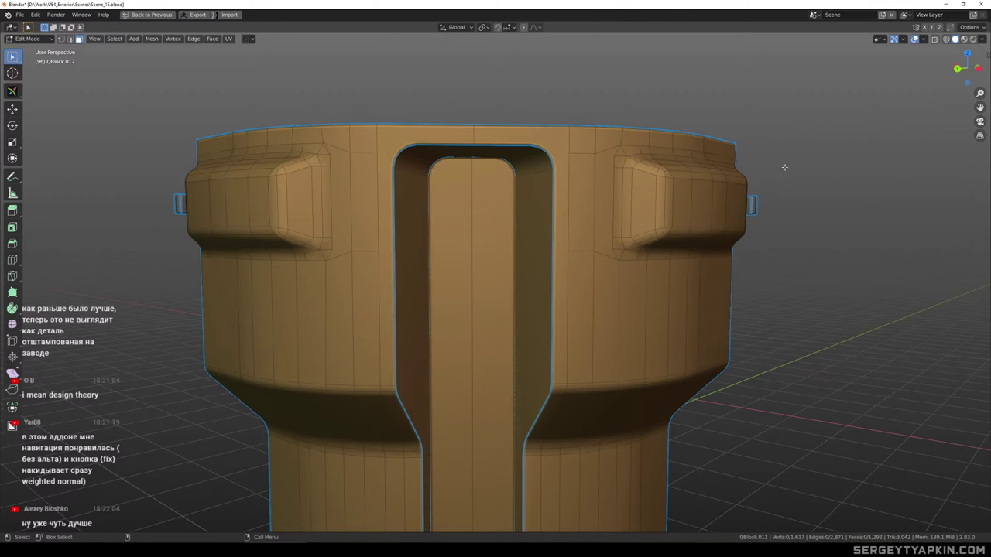
key(alt+z)
mouse_move(784, 167)
ctrl+right_down()
mouse_move(701, 148)
mouse_move(751, 161)
ctrl+right_up()
key(alt+z)
scroll(751, 162, down, 2)
Select the faces of one protrusion together with its recess and clip in the front view
key(grave)
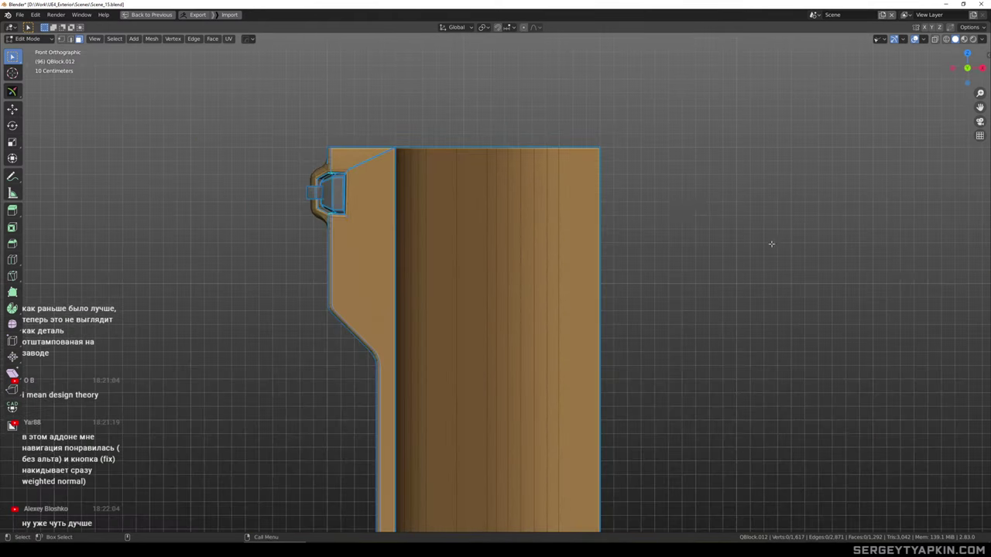
shift+middle_drag(346, 179, 464, 180)
scroll(466, 172, up, 3)
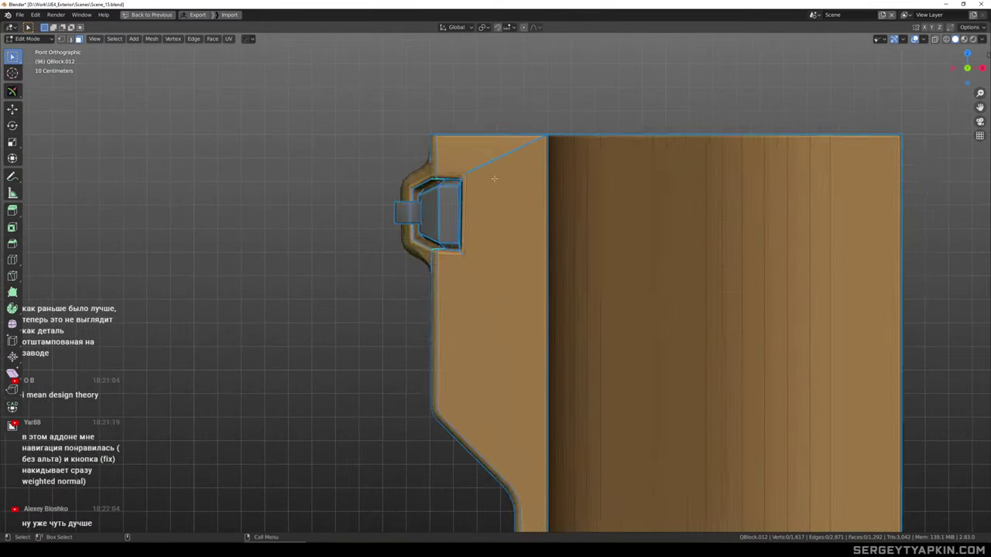
key(alt+z)
key(alt+z)
key(alt+z)
mouse_move(510, 170)
ctrl+right_down()
mouse_move(504, 160)
mouse_move(412, 140)
mouse_move(384, 322)
mouse_move(504, 285)
mouse_move(505, 272)
ctrl+right_up()
key(alt+z)
middle_drag(505, 272, 540, 204)
Deselect the surplus wall faces above, beside and below the protrusion so only the protrusion's own faces stay selected
ctrl+shift+right_drag(540, 204, 505, 220)
middle_drag(418, 226, 455, 203)
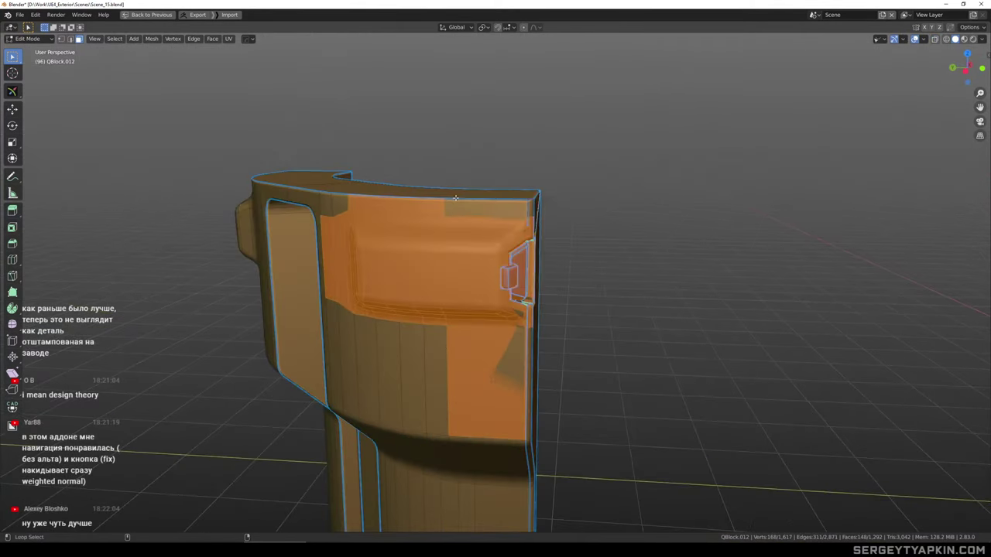
mouse_move(452, 206)
ctrl+shift+right_down()
mouse_move(308, 204)
mouse_move(434, 198)
ctrl+shift+right_up()
mouse_move(463, 184)
middle_down()
mouse_move(473, 196)
mouse_move(494, 179)
middle_up()
mouse_move(411, 182)
ctrl+shift+right_down()
mouse_move(402, 251)
mouse_move(414, 212)
mouse_move(407, 240)
mouse_move(420, 244)
ctrl+shift+right_up()
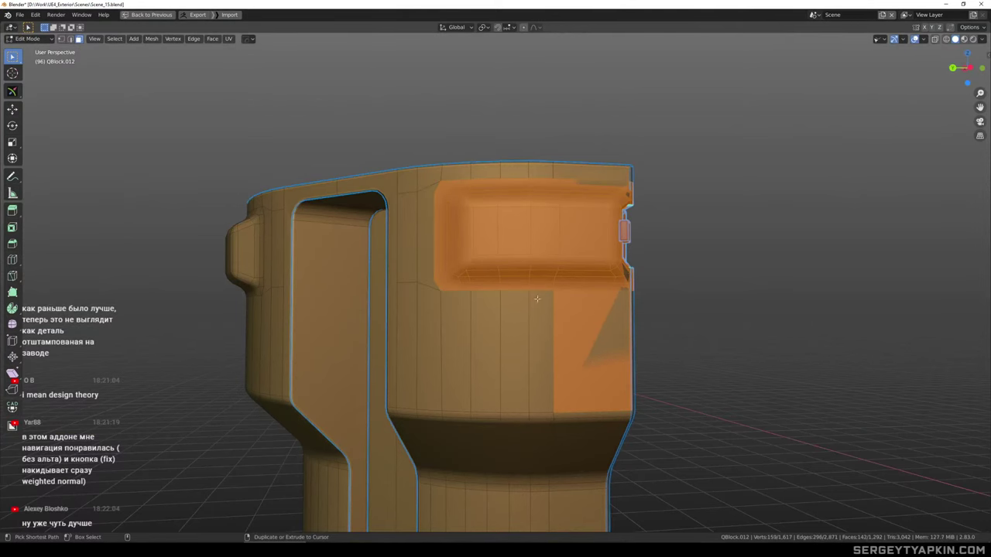
shift+middle_drag(563, 308, 546, 244)
ctrl+shift+right_drag(547, 243, 635, 320)
mouse_move(570, 250)
middle_down()
mouse_move(497, 249)
mouse_move(581, 261)
middle_up()
Duplicate the selected protrusion faces and place the copy directly below the original
key(shift+d)
right_click(581, 262)
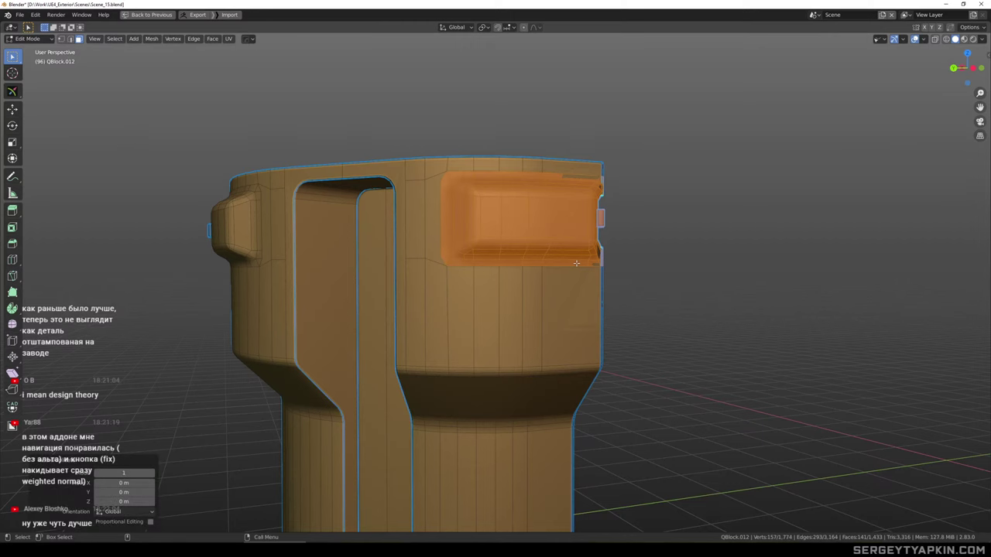
key(w)
drag(550, 144, 550, 247)
shift+middle_drag(603, 274, 577, 203)
key(alt+a)
key(Tab)
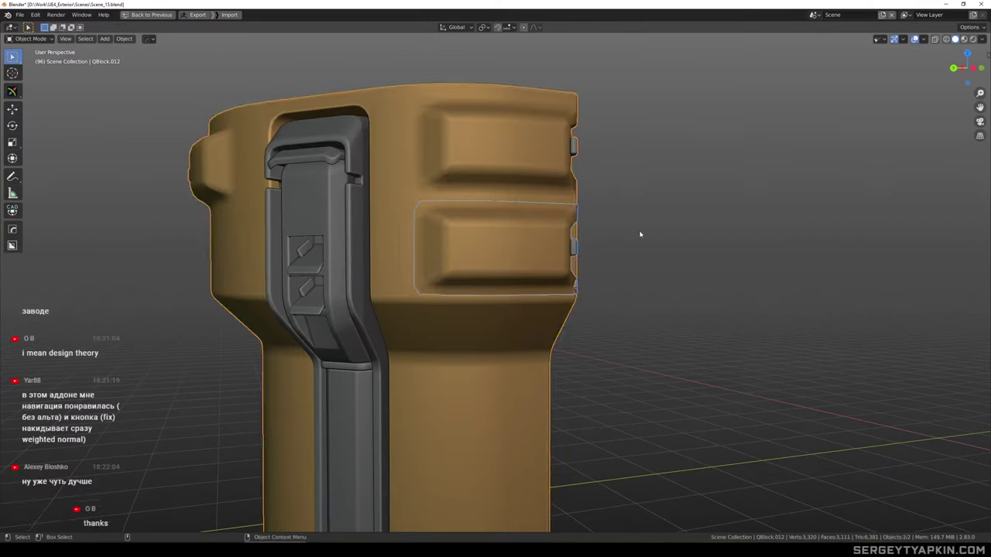
Show the whole building again and delete the duplicated lower protrusion
click(641, 235)
scroll(593, 243, down, 3)
key(alt+h)
mouse_move(593, 243)
middle_down()
mouse_move(573, 240)
mouse_move(590, 239)
mouse_move(582, 221)
mouse_move(663, 232)
mouse_move(571, 250)
mouse_move(589, 279)
mouse_move(549, 271)
mouse_move(544, 250)
mouse_move(663, 261)
mouse_move(674, 248)
mouse_move(624, 259)
mouse_move(532, 222)
mouse_move(563, 248)
mouse_move(529, 240)
mouse_move(565, 245)
mouse_move(641, 217)
mouse_move(579, 241)
middle_up()
scroll(573, 240, down, 2)
scroll(579, 246, up, 3)
click(579, 246)
scroll(583, 249, up, 2)
key(Delete)
Deselect everything, check the corner within the whole building, and save the scene file
scroll(564, 220, down, 2)
click(564, 218)
scroll(579, 240, down, 1)
click(710, 361)
middle_drag(624, 300, 561, 294)
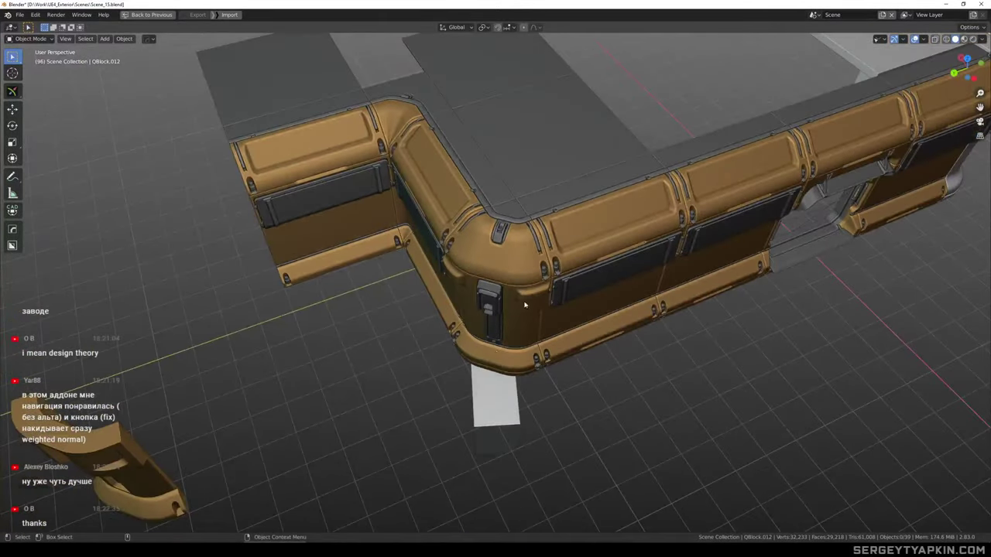
scroll(535, 281, down, 2)
middle_drag(506, 231, 442, 233)
key(ctrl+s)
Isolate the corner block for another vertex edit after comparing it with the adjoining wall panels
click(481, 147)
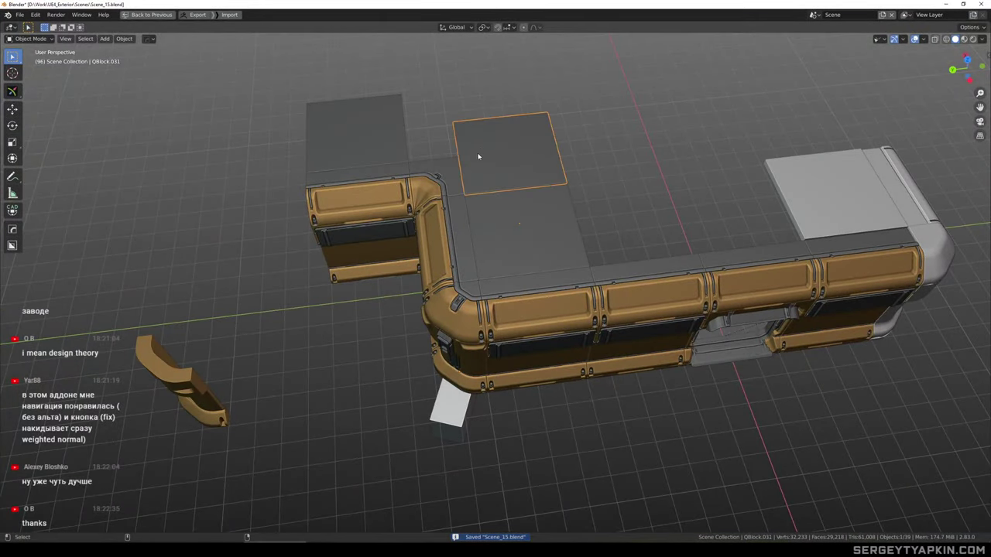
middle_drag(482, 155, 534, 132)
scroll(543, 206, up, 2)
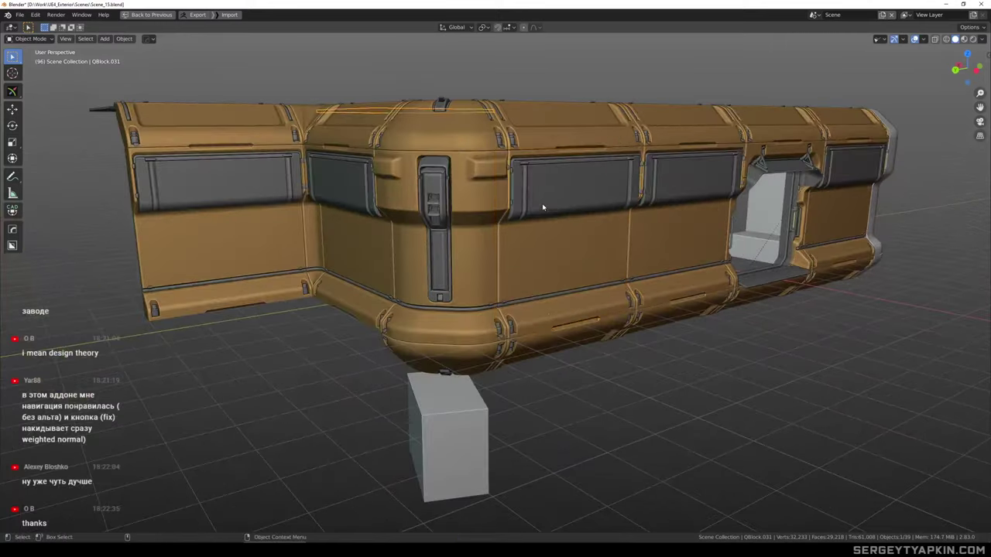
click(543, 207)
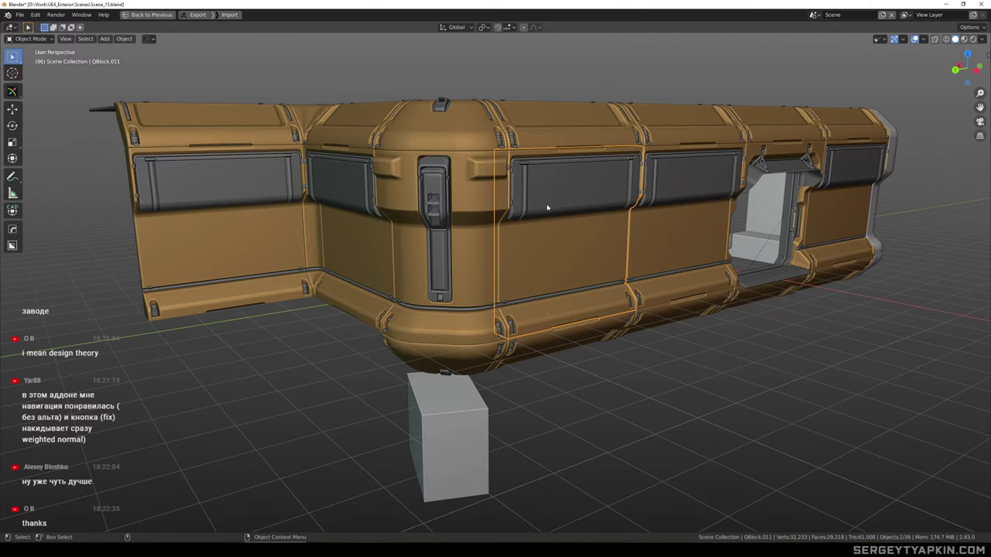
middle_drag(597, 160, 567, 178)
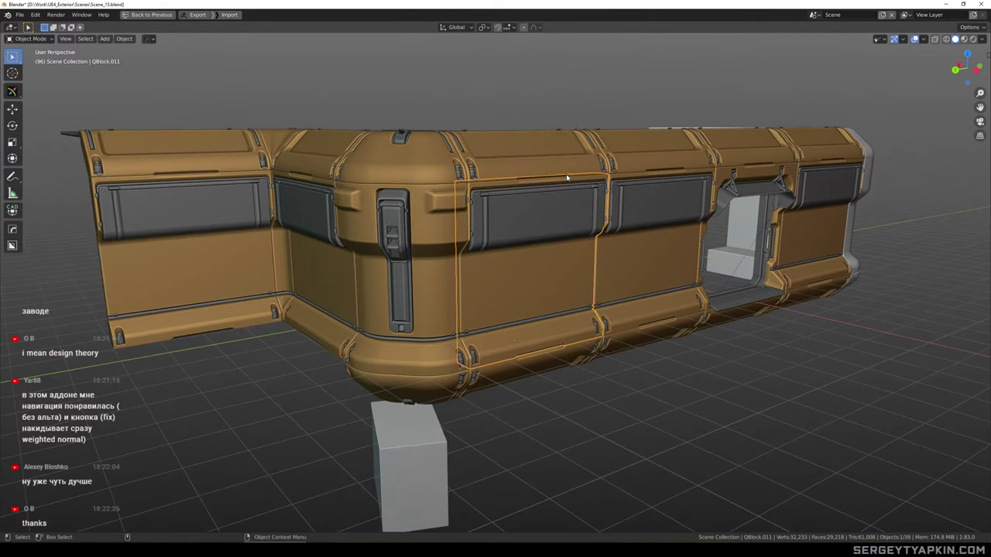
middle_drag(574, 179, 491, 208)
scroll(524, 204, up, 2)
click(526, 206)
key(shift+h)
key(Tab)
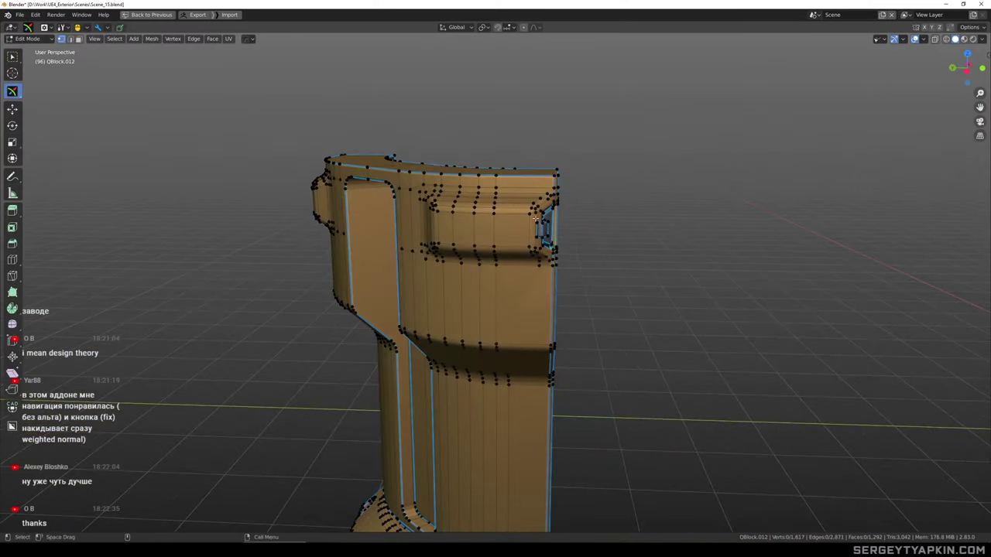
Select the vertices along the lower edge of the protrusions, including their clips, in the front view
key(grave)
click(551, 249)
scroll(500, 233, up, 2)
mouse_move(508, 240)
mouse_down()
mouse_move(414, 217)
mouse_move(411, 305)
mouse_move(536, 267)
mouse_up()
shift+middle_drag(548, 258, 384, 231)
scroll(691, 218, up, 1)
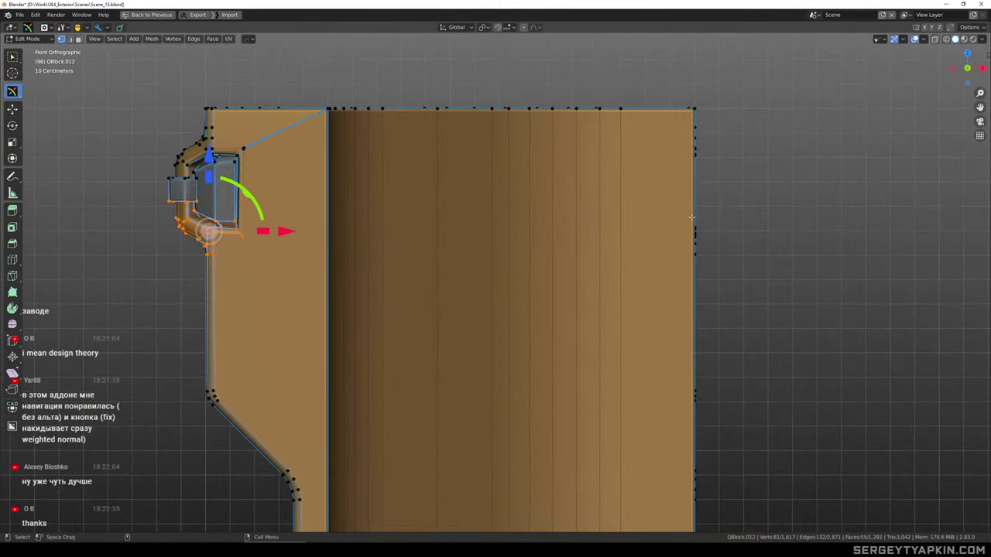
mouse_move(724, 200)
mouse_down()
mouse_move(590, 186)
mouse_move(493, 194)
mouse_up()
mouse_move(493, 194)
ctrl+right_down()
mouse_move(456, 203)
mouse_move(458, 262)
mouse_move(580, 304)
ctrl+right_up()
shift+drag(581, 304, 721, 261)
Refine the vertex selection so it covers only the bevelled lower edges of both protrusions and their clips
scroll(534, 234, down, 3)
alt+middle_drag(534, 234, 749, 237)
scroll(582, 245, up, 5)
mouse_move(530, 241)
ctrl+mouse_down()
mouse_move(491, 261)
mouse_move(462, 244)
mouse_move(474, 257)
ctrl+mouse_up()
scroll(501, 251, down, 4)
scroll(494, 248, up, 1)
mouse_move(281, 255)
shift+mouse_down()
mouse_move(276, 235)
mouse_move(288, 236)
shift+mouse_up()
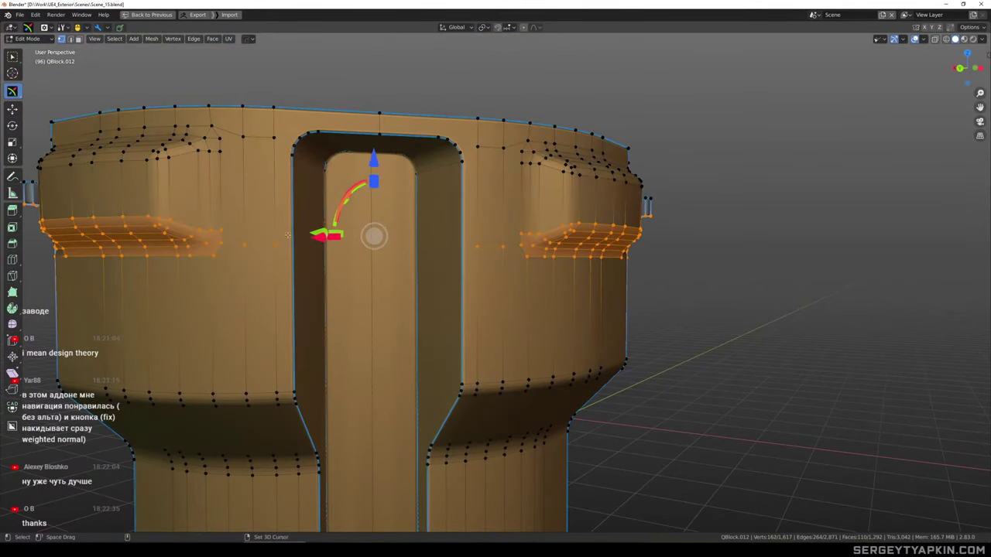
Shift the selected lower-edge vertices slightly along Z, leave mesh editing and show the whole building again
scroll(321, 223, down, 2)
drag(353, 151, 368, 154)
key(Tab)
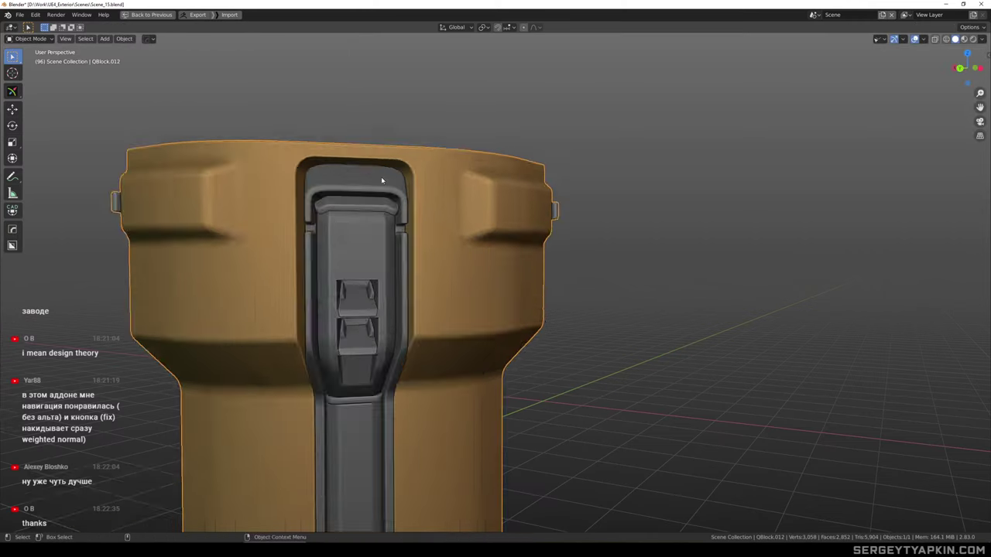
scroll(518, 221, down, 2)
click(588, 219)
key(slash)
scroll(575, 216, down, 2)
middle_drag(576, 216, 493, 212)
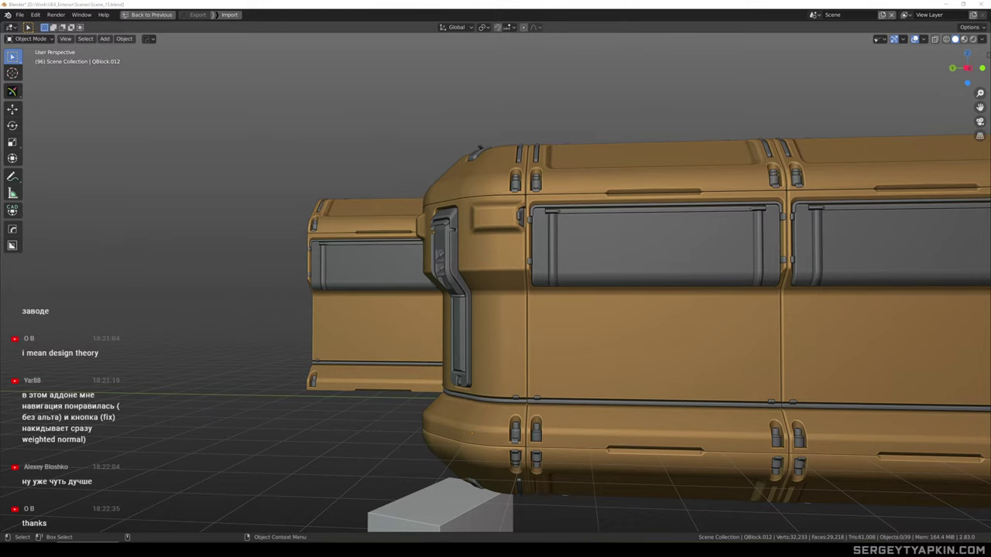
Switch to the browser and look through a concept designer's ArtStation portfolio
drag(990, 38, 147, 1)
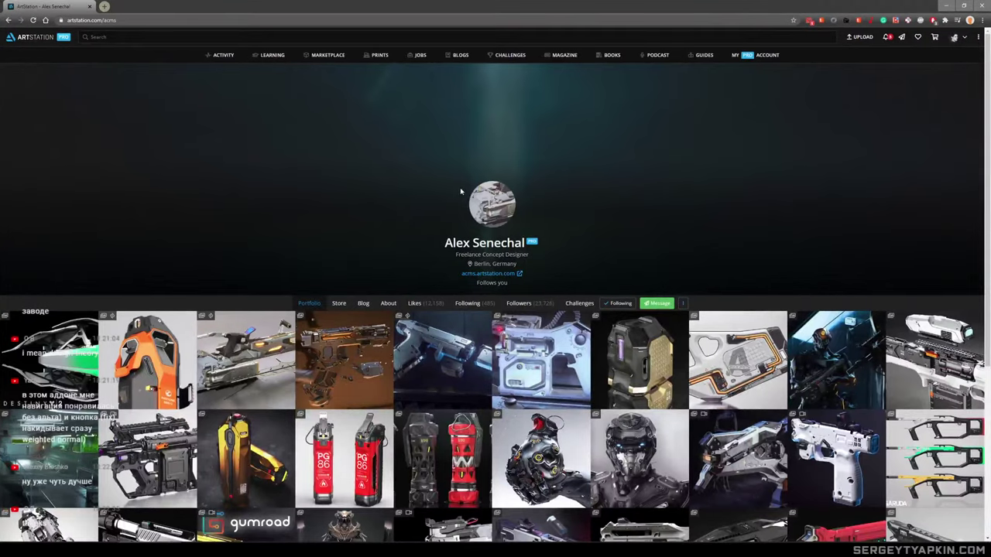
scroll(515, 176, down, 3)
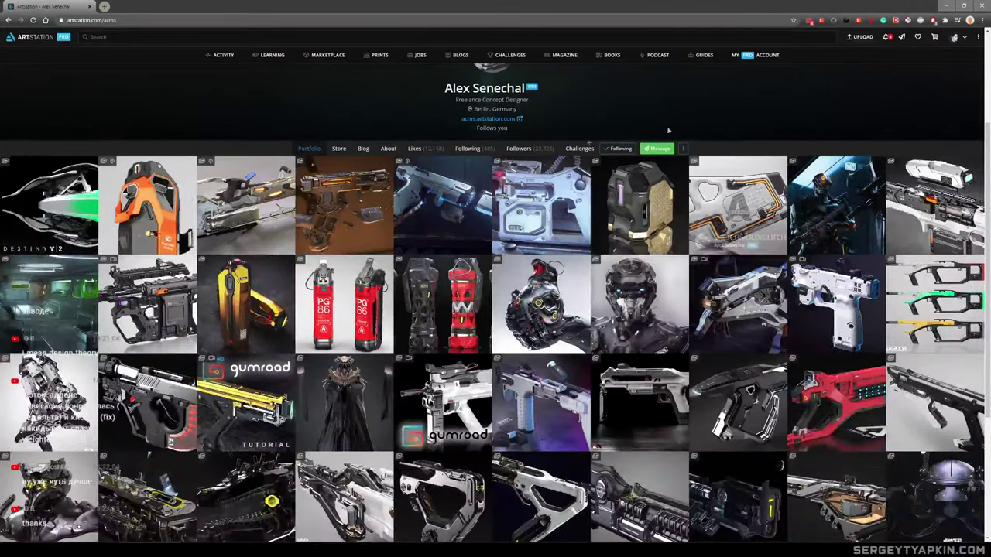
scroll(393, 217, down, 2)
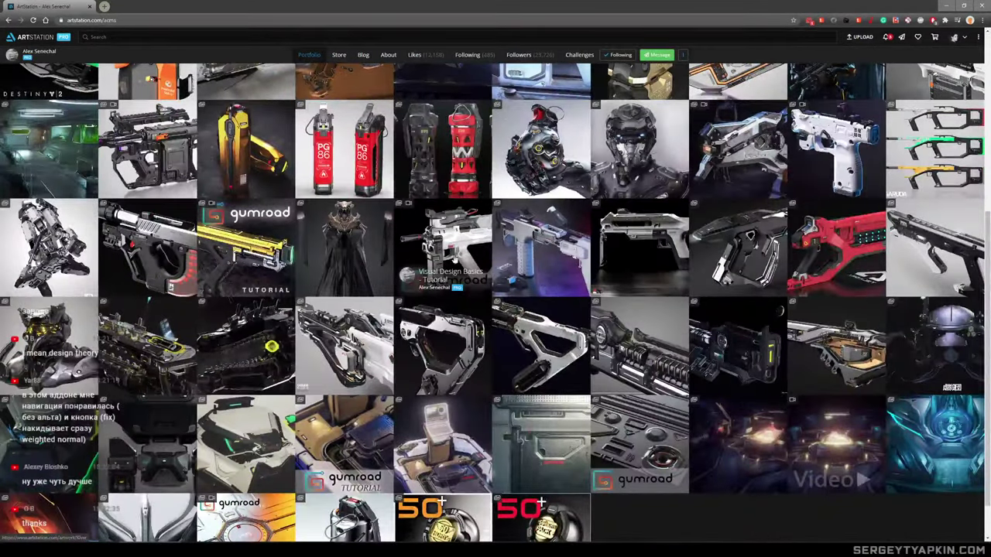
Look through the Visual Design Basics tutorial on ArtStation, follow its Gumroad link and check the product's ratings
click(453, 257)
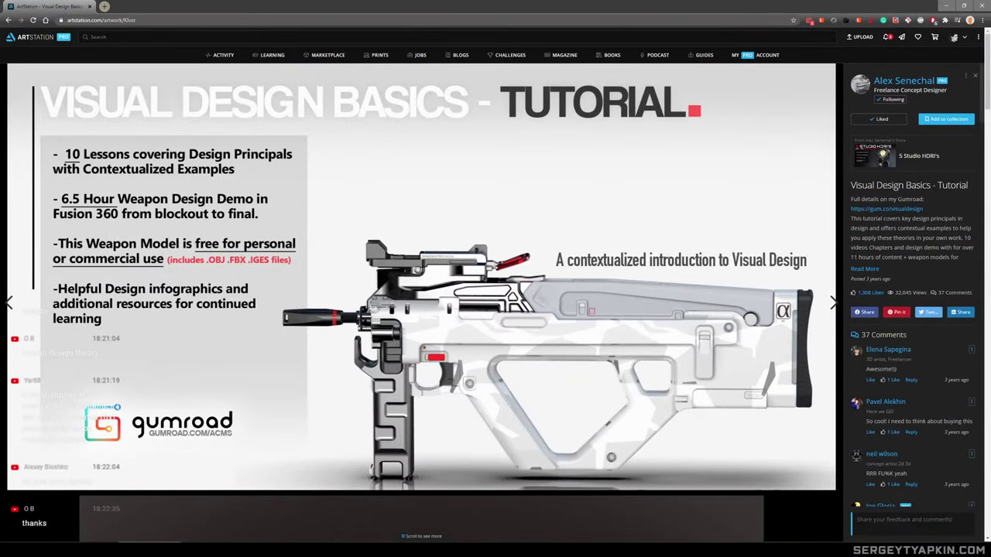
scroll(563, 283, down, 10)
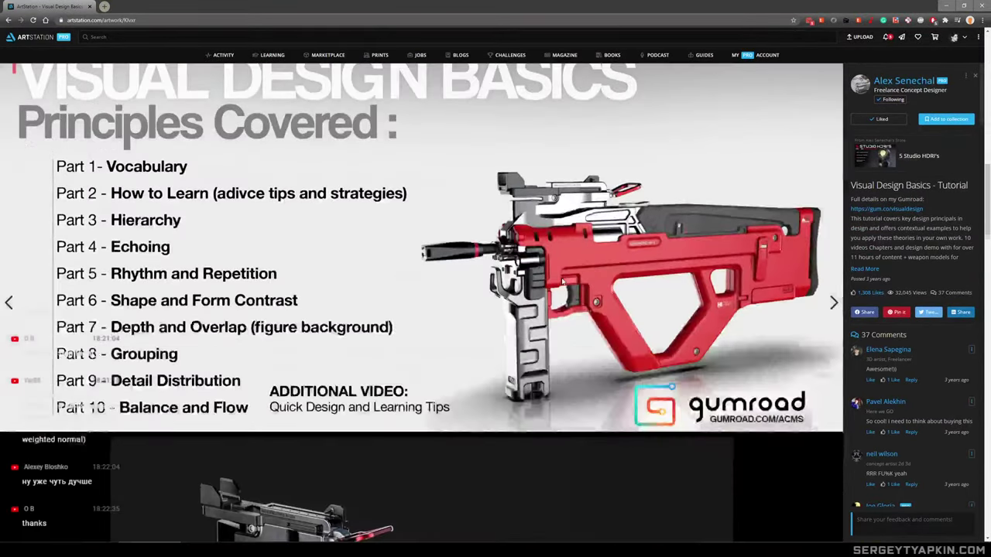
scroll(562, 283, up, 8)
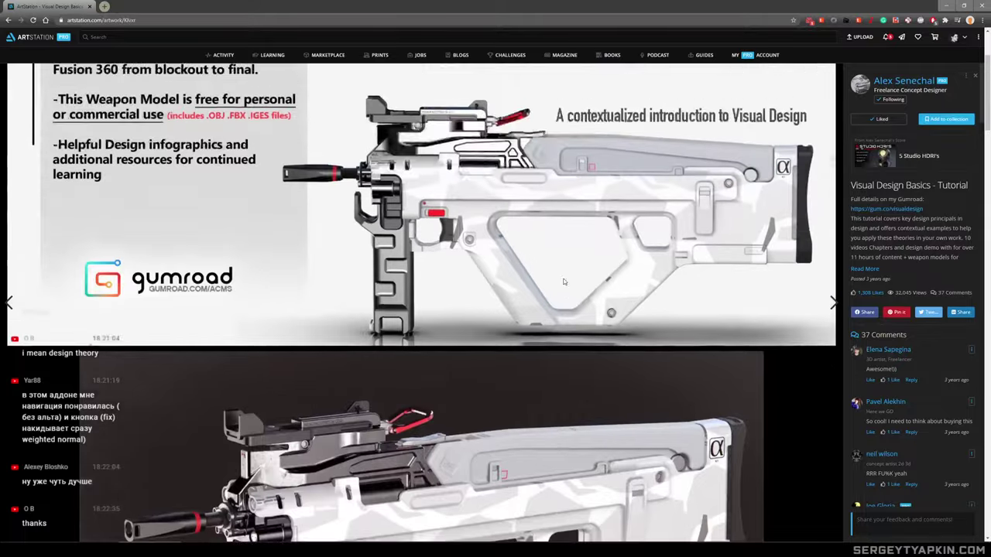
scroll(564, 282, up, 2)
click(909, 210)
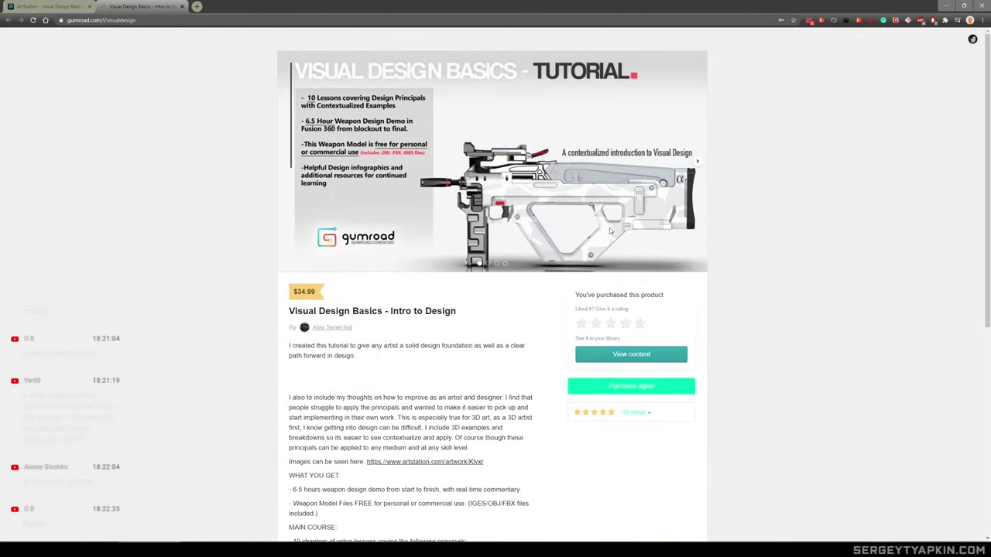
click(651, 417)
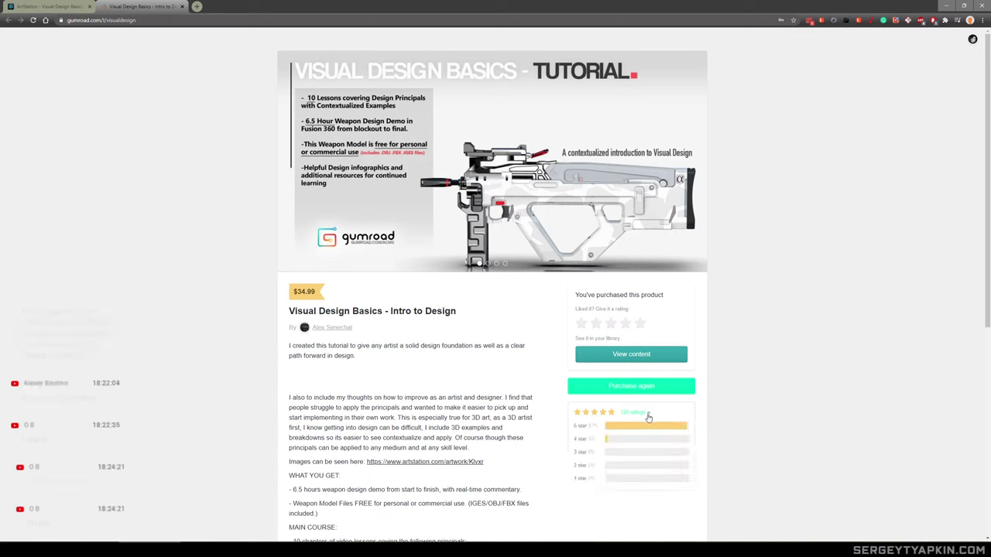
click(649, 412)
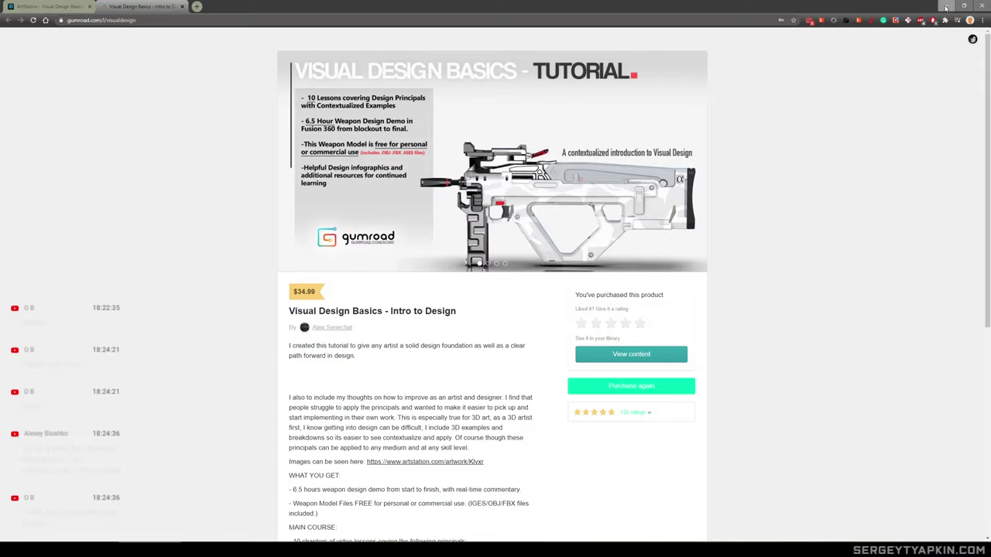
Switch back to Blender, inspect the corner block up close and save the scene
click(945, 7)
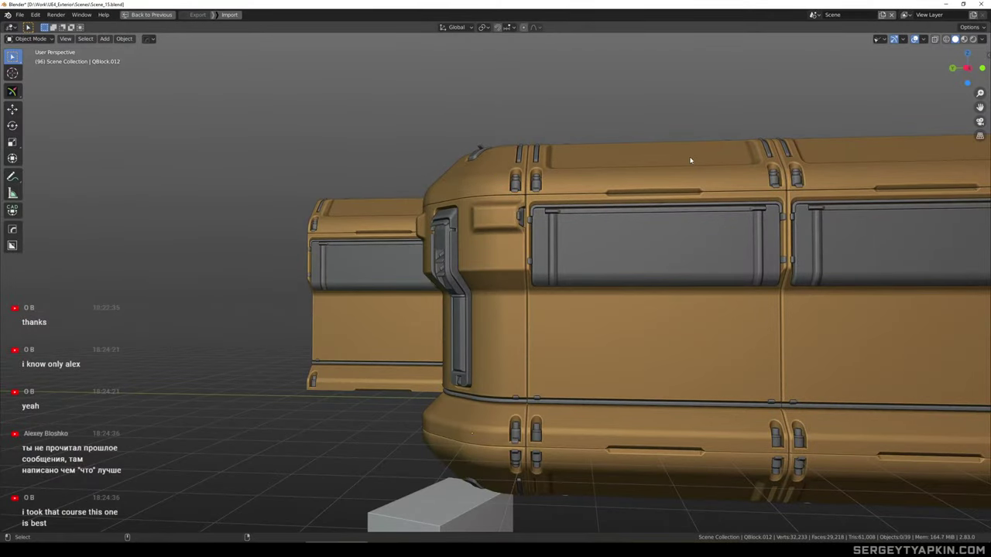
mouse_move(690, 160)
middle_down()
mouse_move(705, 166)
mouse_move(715, 190)
mouse_move(694, 166)
middle_up()
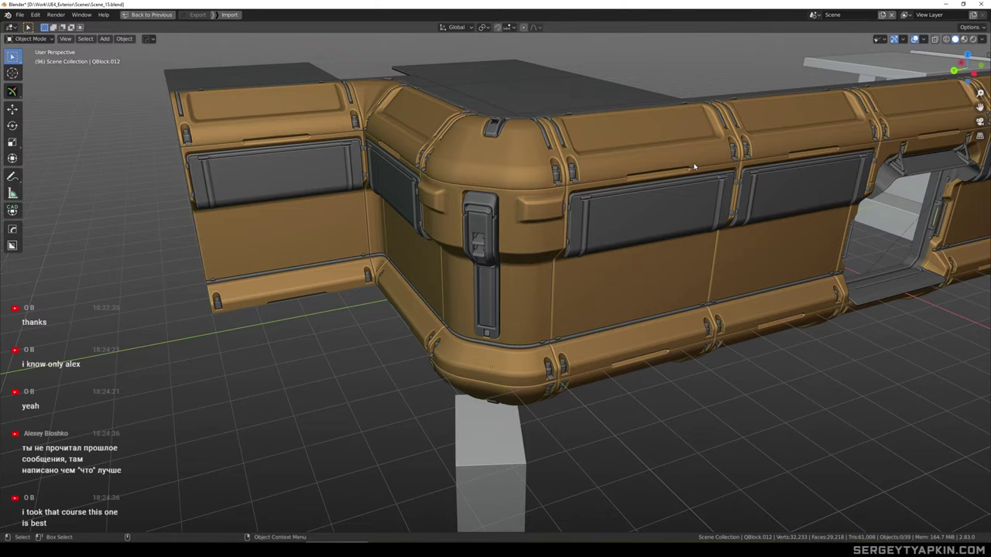
scroll(554, 203, up, 6)
click(586, 212)
scroll(586, 212, down, 1)
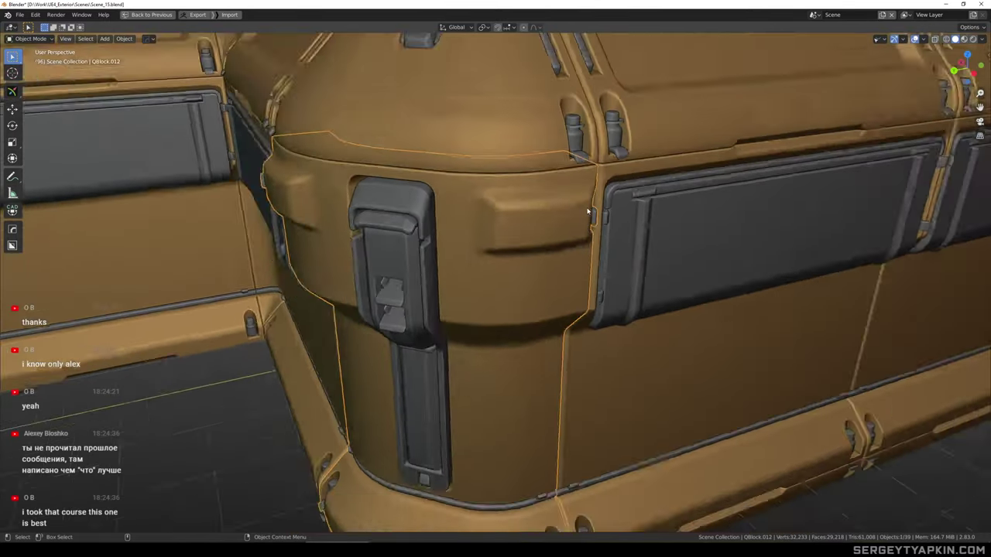
middle_drag(586, 213, 534, 259)
scroll(580, 178, down, 2)
key(ctrl+s)
scroll(546, 222, up, 2)
scroll(559, 198, down, 2)
click(782, 297)
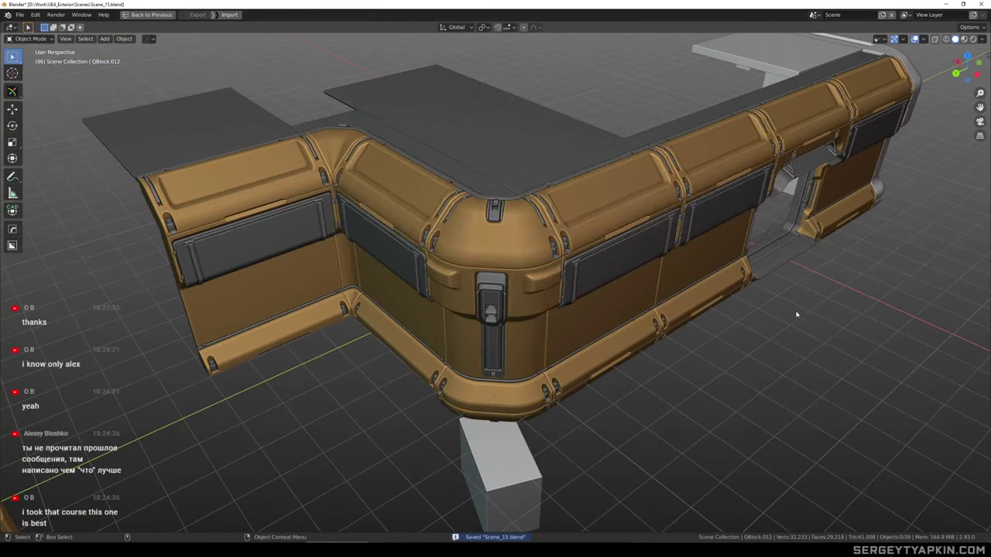
Show the building in material preview shading and inspect the corner and adjoining wall panels
key(z)
click(688, 311)
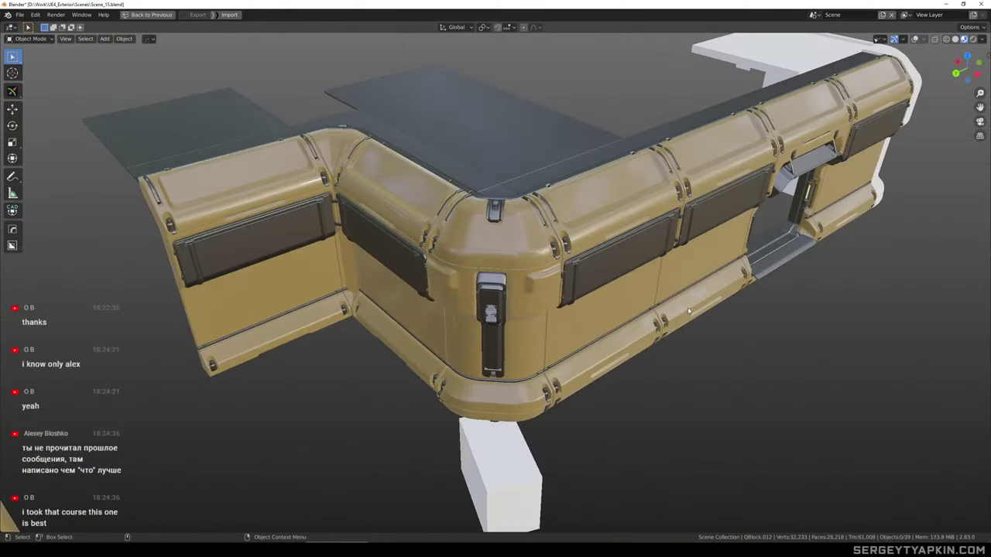
mouse_move(688, 312)
middle_down()
mouse_move(542, 194)
mouse_move(550, 209)
mouse_move(525, 231)
middle_up()
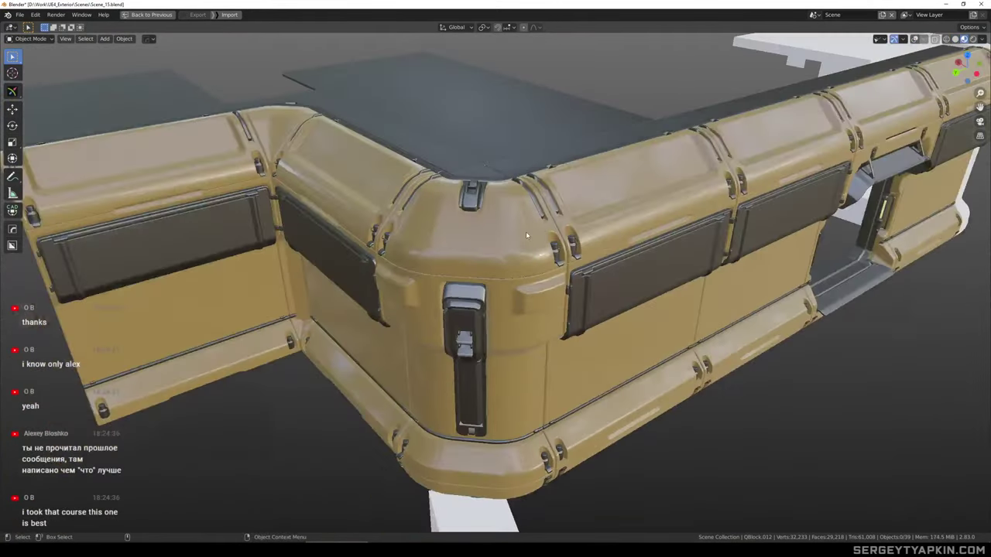
key(space)
scroll(612, 245, down, 1)
middle_drag(612, 246, 641, 210)
click(653, 162)
scroll(658, 160, up, 1)
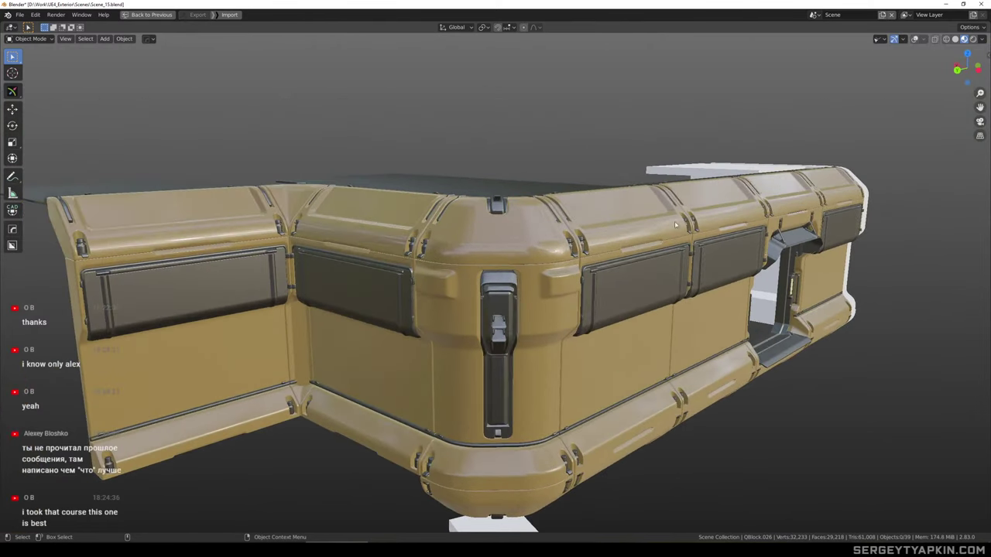
middle_drag(763, 155, 773, 132)
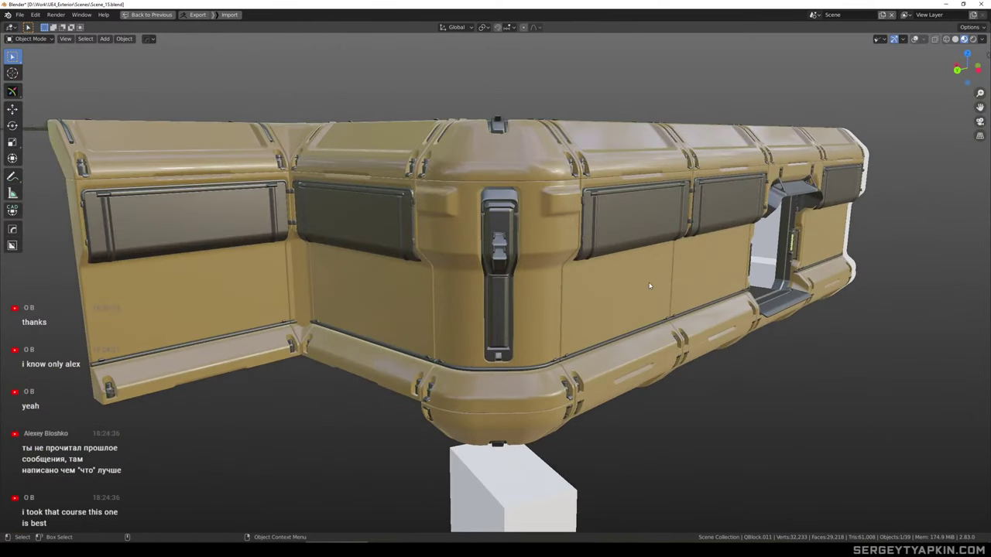
Open the selected block's M_Plastic material and expand its surface settings
key(ctrl+grave)
drag(603, 291, 711, 131)
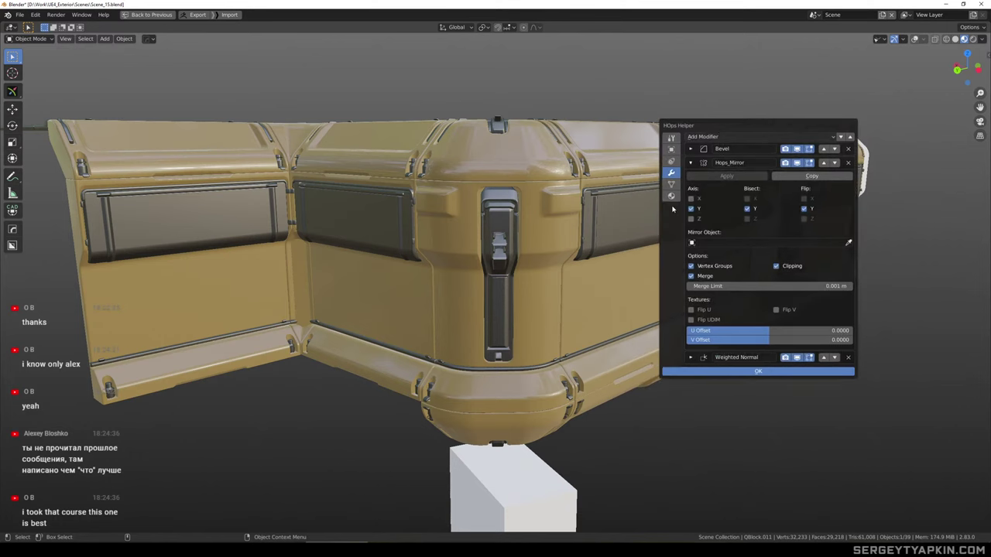
click(671, 196)
click(700, 140)
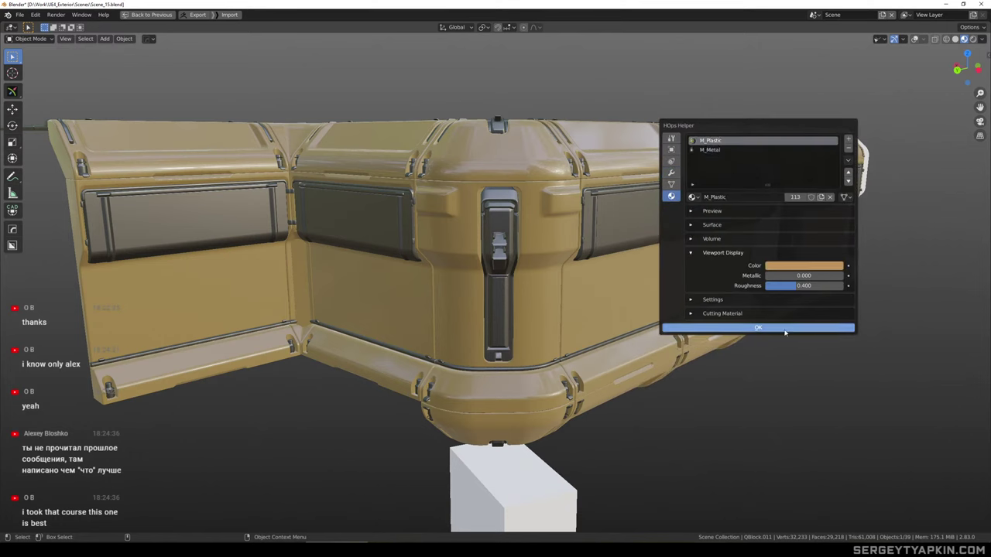
click(691, 210)
click(691, 210)
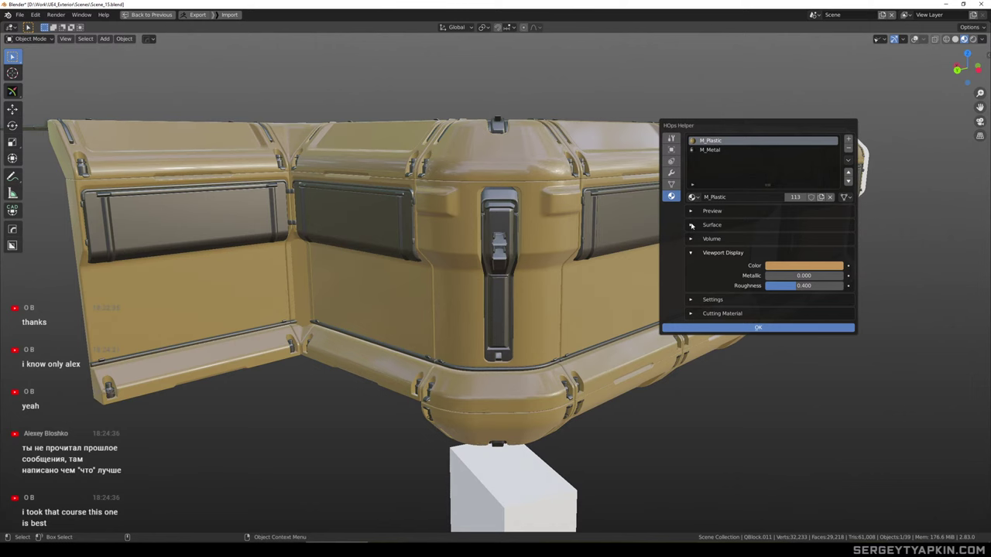
click(692, 224)
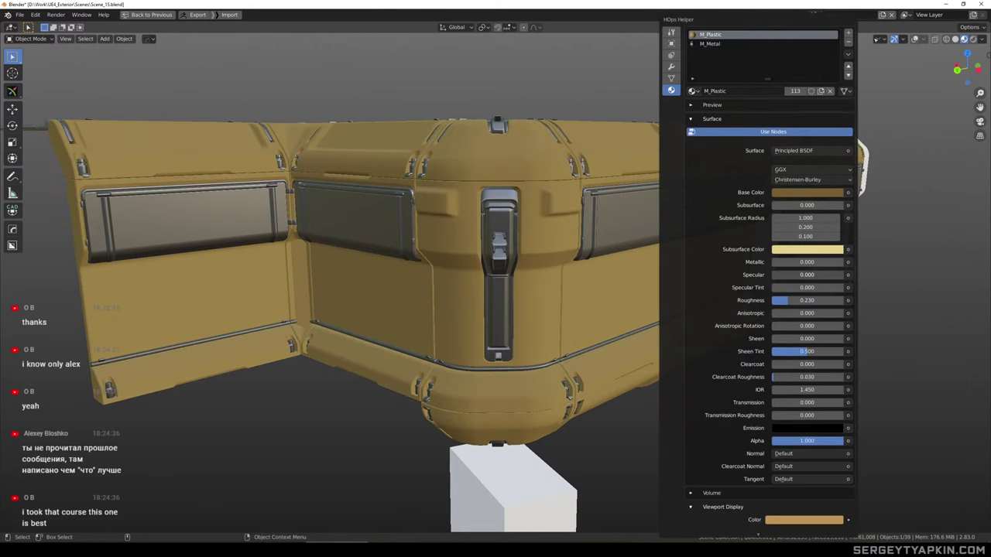
Set M_Plastic's Specular to 0.259 and Roughness to 0.348, and make its subsurface colour light violet
mouse_move(773, 275)
mouse_down()
mouse_move(790, 275)
mouse_move(820, 301)
mouse_move(788, 301)
mouse_move(815, 301)
mouse_move(805, 301)
mouse_up()
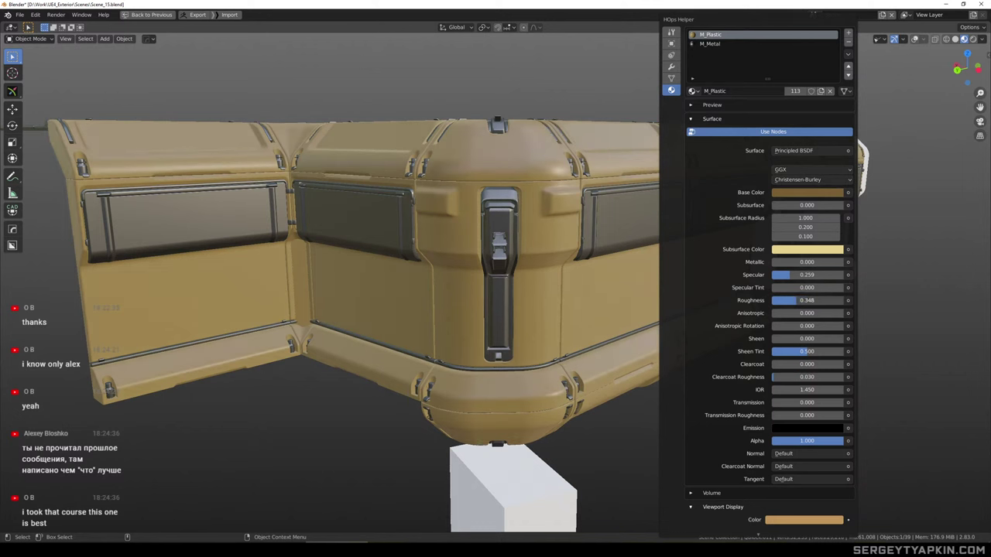
click(795, 250)
drag(790, 208, 820, 208)
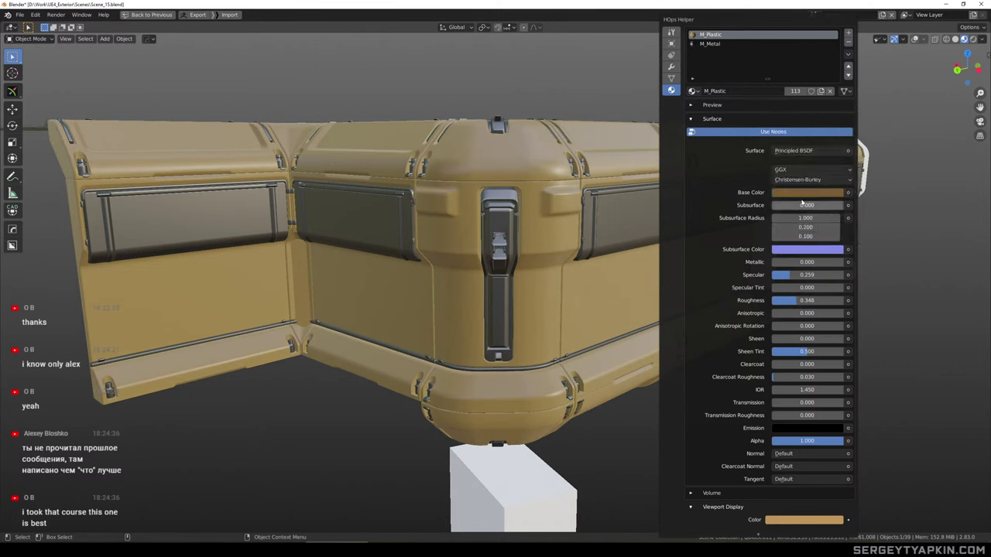
Try a salmon base colour on M_Plastic with hue 0.051, saturation 0.597 and value 0.826, and lower Roughness to 0.311
click(799, 194)
drag(818, 106, 795, 110)
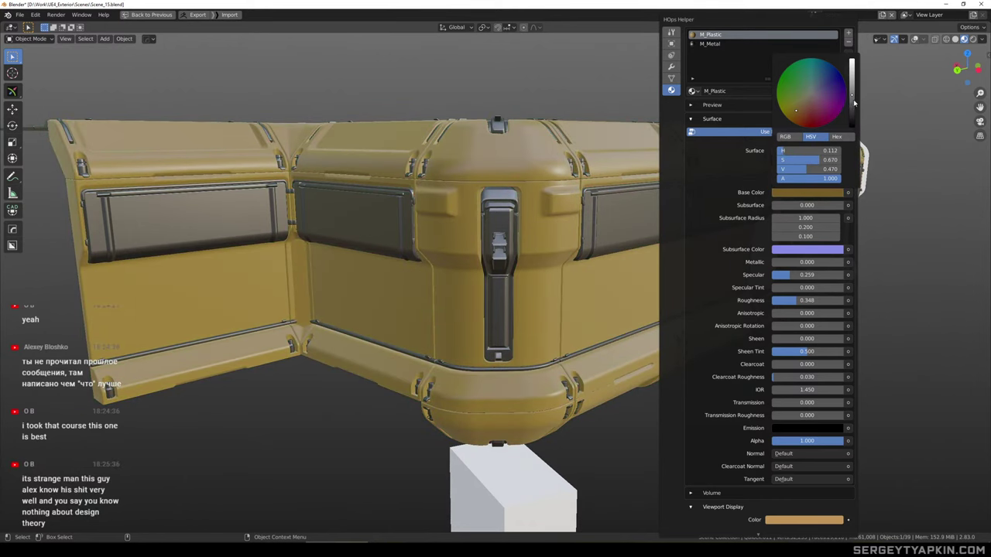
drag(854, 103, 790, 110)
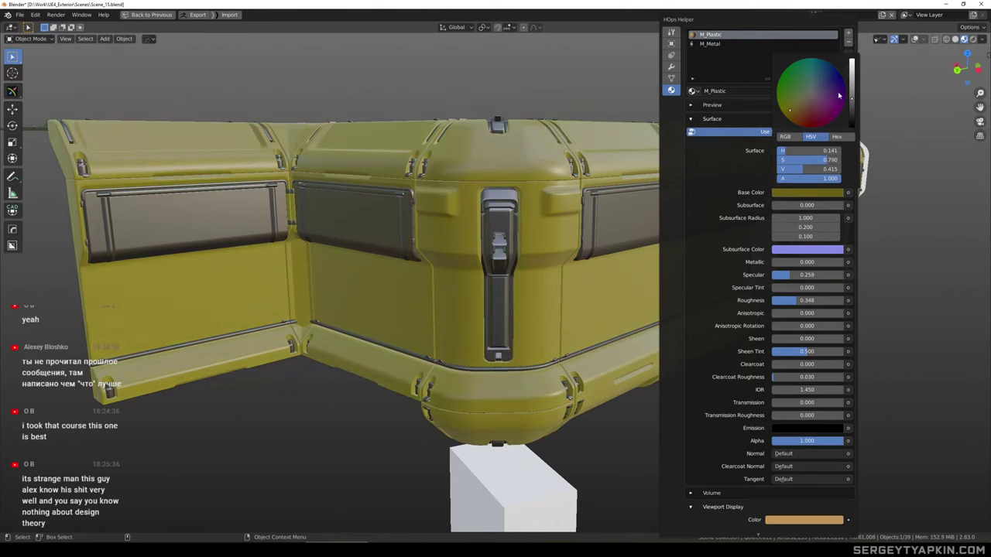
drag(851, 84, 852, 70)
drag(790, 110, 805, 114)
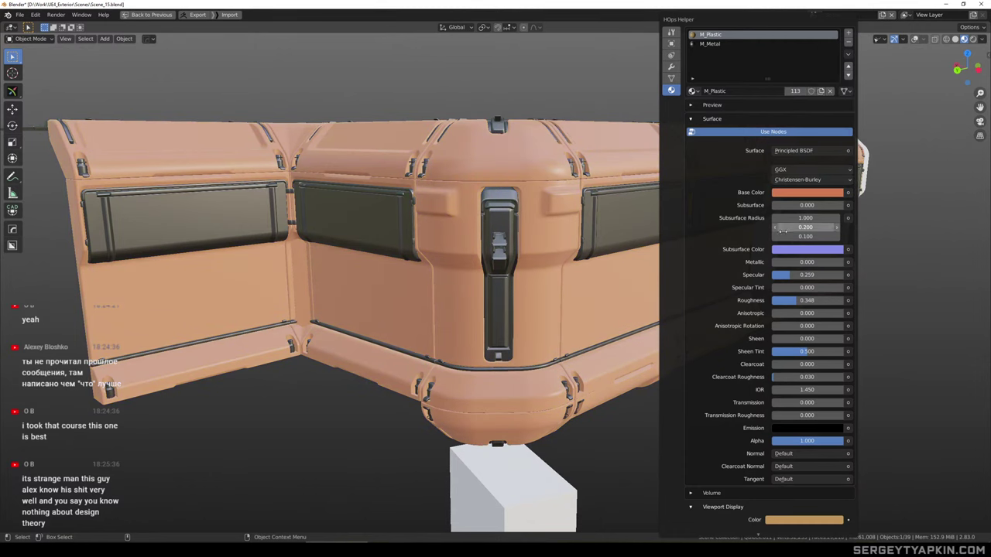
mouse_move(797, 302)
mouse_down()
mouse_move(784, 302)
mouse_move(795, 299)
mouse_up()
Examine the recoloured building from several angles, including the inner wall corner
middle_drag(634, 132, 624, 188)
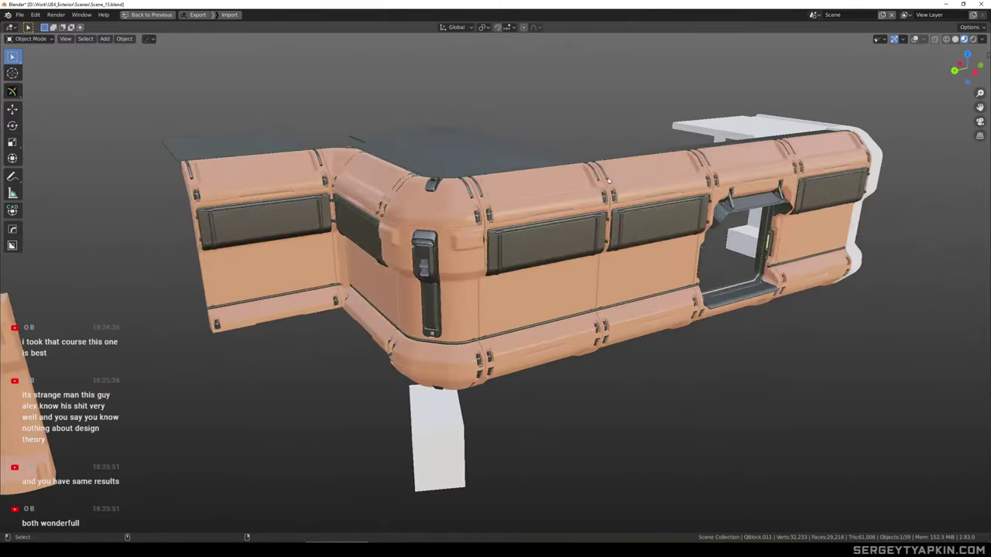
scroll(519, 188, up, 2)
shift+middle_drag(520, 188, 572, 198)
scroll(594, 234, down, 2)
mouse_move(572, 197)
middle_down()
mouse_move(595, 209)
mouse_move(638, 200)
mouse_move(595, 172)
mouse_move(634, 226)
mouse_move(615, 191)
mouse_move(608, 223)
mouse_move(589, 199)
middle_up()
scroll(612, 198, up, 1)
scroll(591, 194, up, 1)
double_click(590, 195)
scroll(590, 194, down, 2)
Change M_Plastic's base colour to a dark orange-brown, with Specular at 0.190 and Roughness at 0.493
key(ctrl+grave)
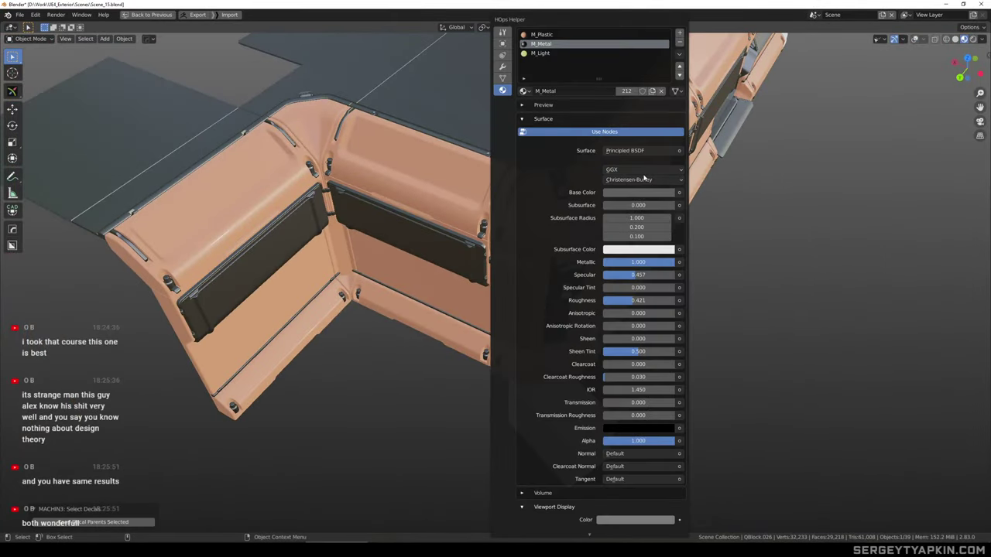
click(551, 35)
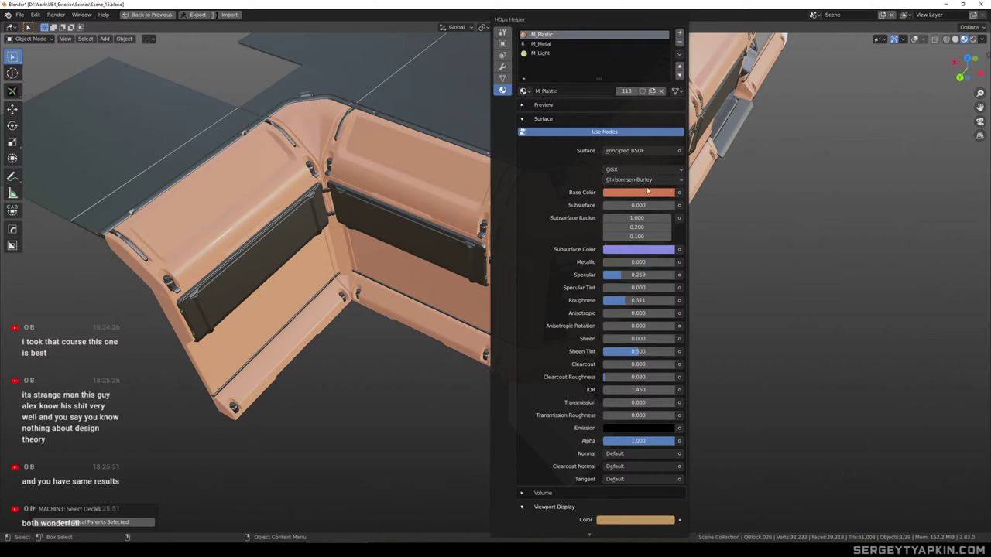
click(651, 192)
click(651, 195)
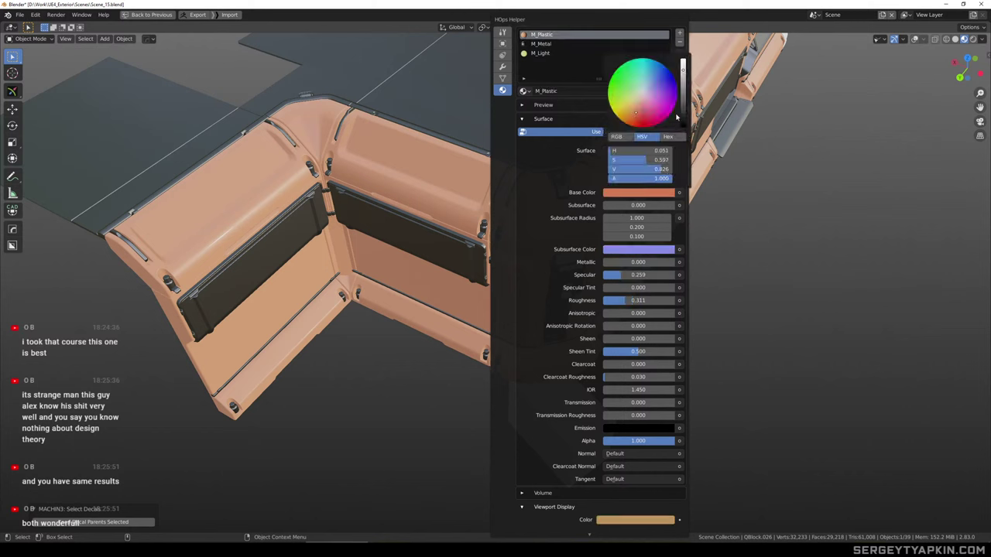
mouse_move(683, 107)
mouse_down()
mouse_move(683, 94)
mouse_move(630, 113)
mouse_up()
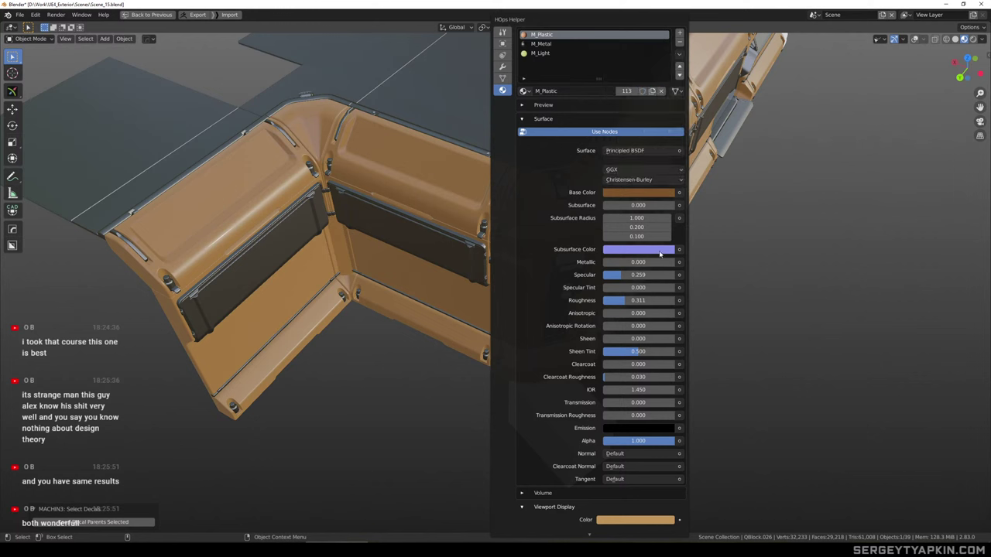
mouse_move(626, 300)
mouse_down()
mouse_move(617, 301)
mouse_move(660, 301)
mouse_move(643, 300)
mouse_move(644, 275)
mouse_move(601, 274)
mouse_move(661, 301)
mouse_move(638, 301)
mouse_up()
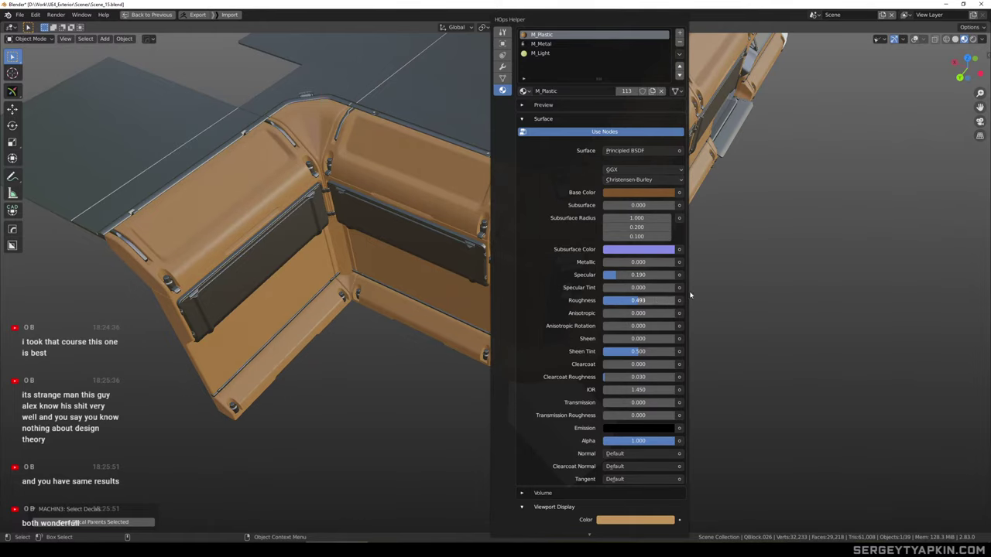
Examine the orange-brown building and the metal insert on the rounded corner block
middle_drag(670, 178, 568, 224)
scroll(579, 207, up, 2)
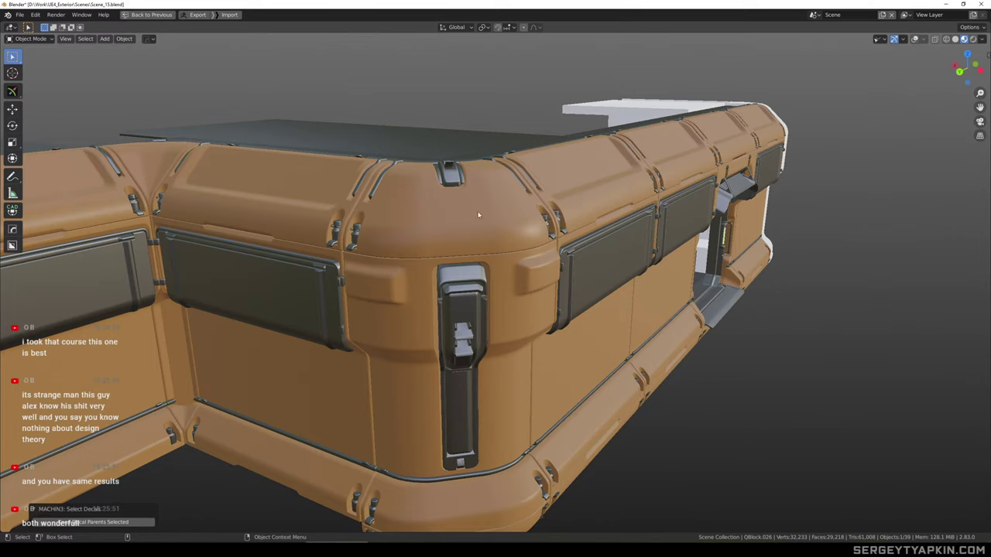
middle_drag(479, 216, 499, 204)
scroll(496, 215, down, 3)
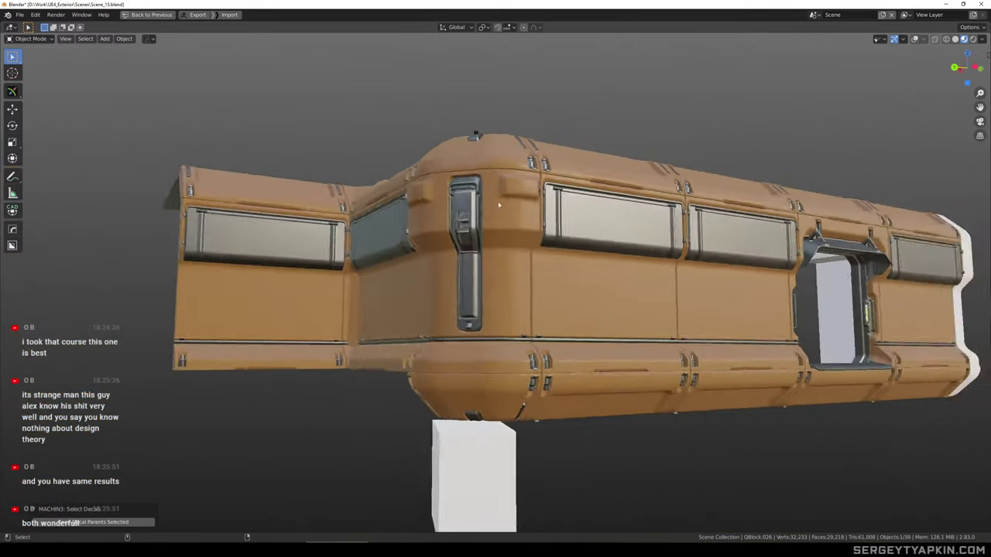
scroll(515, 203, up, 10)
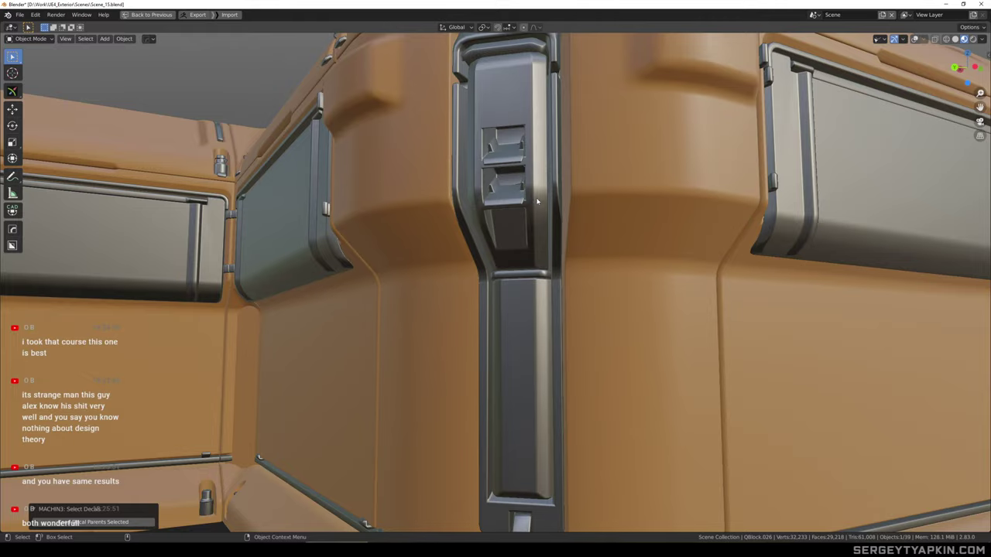
mouse_move(538, 201)
middle_down()
mouse_move(557, 223)
mouse_move(547, 234)
mouse_move(499, 186)
mouse_move(537, 169)
mouse_move(547, 154)
mouse_move(517, 172)
mouse_move(540, 167)
mouse_move(537, 188)
middle_up()
scroll(546, 228, down, 2)
scroll(533, 168, up, 2)
scroll(533, 166, down, 5)
Select the rounded corner block, return to solid shading with the wireframe overlay on, and save the scene
click(546, 156)
scroll(542, 168, down, 2)
key(z)
click(494, 201)
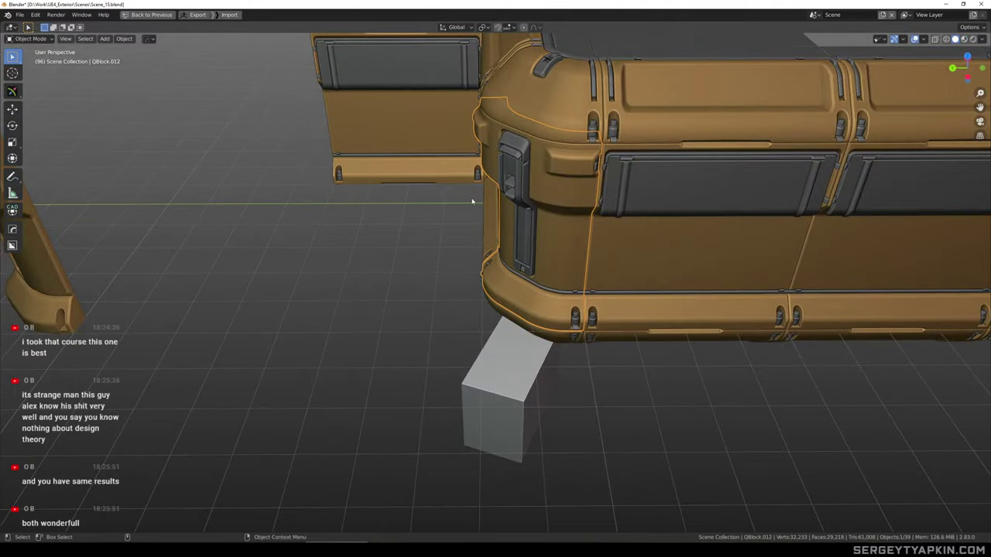
middle_drag(482, 203, 549, 151)
scroll(551, 177, up, 2)
key(shift+z)
key(ctrl+s)
scroll(534, 177, up, 3)
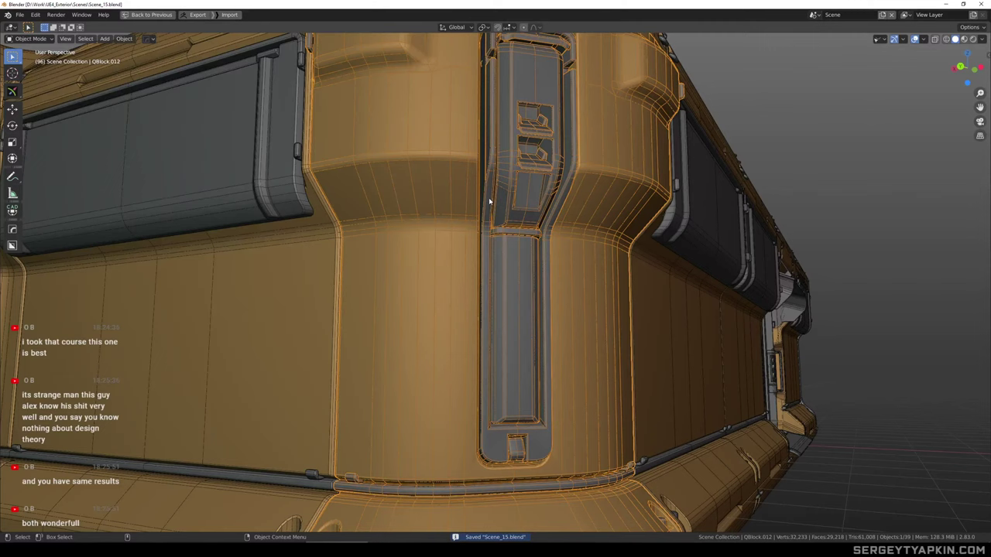
scroll(526, 285, up, 1)
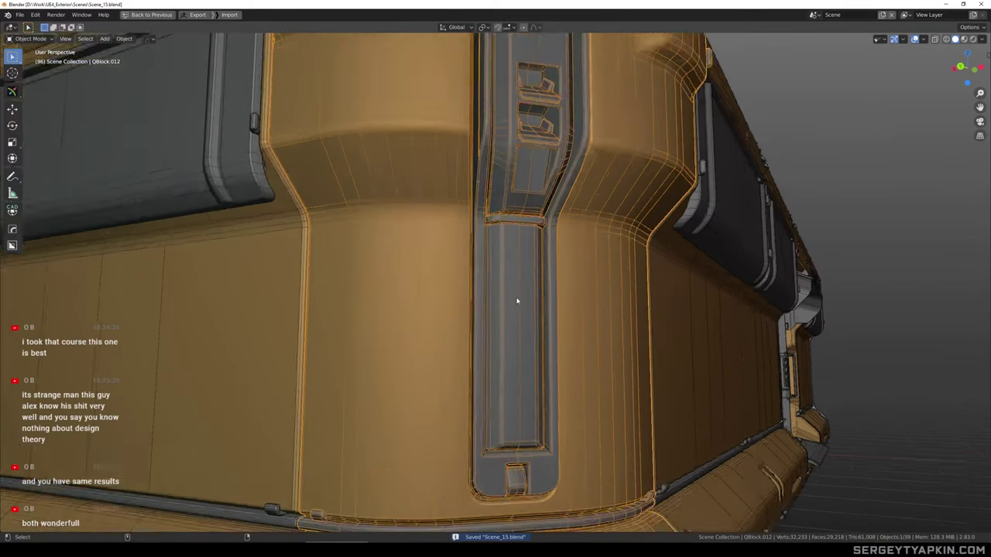
Enter Edit Mode on the rounded corner block and reveal its hidden metal insert faces
shift+middle_drag(518, 299, 535, 271)
scroll(532, 288, up, 1)
key(Tab)
scroll(531, 345, up, 3)
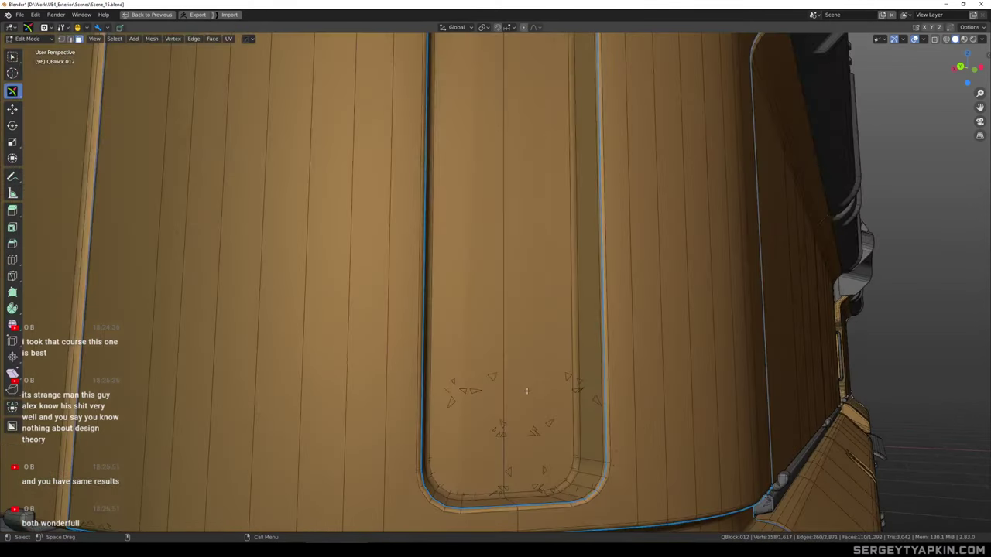
key(alt+h)
Move the four faces at the lower end of the insert's recessed strip about 0.02 m down along Z, then return to Object Mode
click(517, 381)
middle_drag(528, 380, 551, 377)
scroll(542, 389, up, 3)
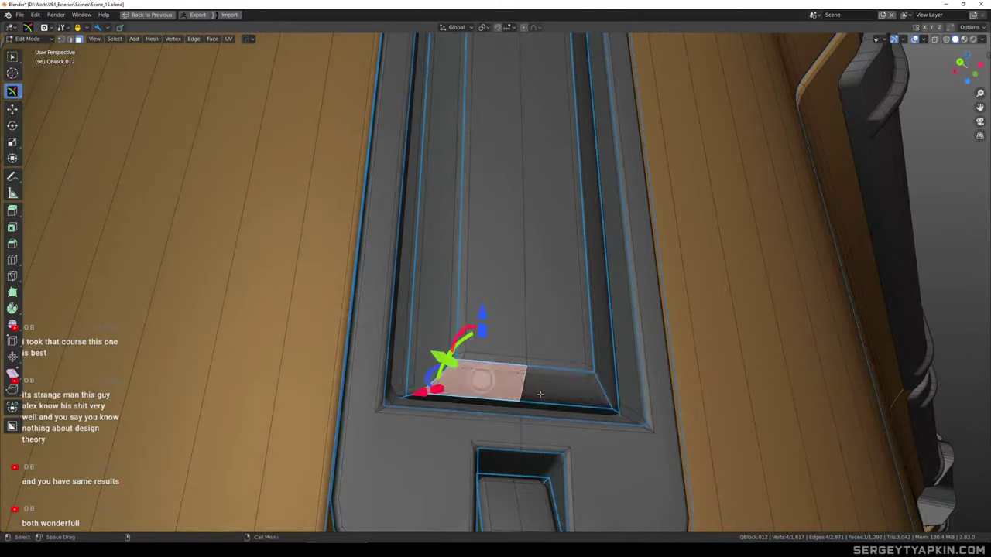
shift+click(545, 391)
shift+click(542, 407)
shift+click(484, 401)
scroll(544, 325, down, 2)
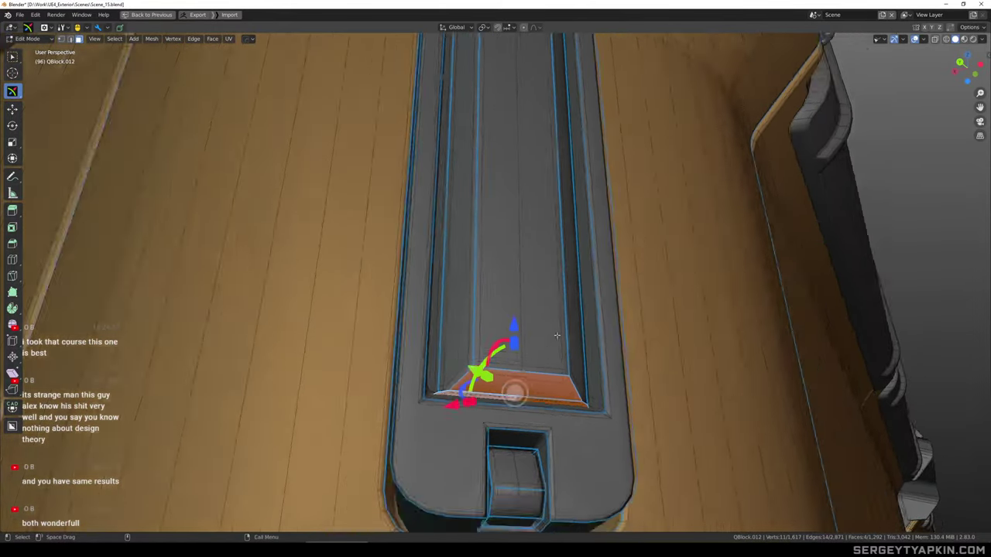
middle_drag(536, 311, 553, 343)
drag(516, 319, 515, 332)
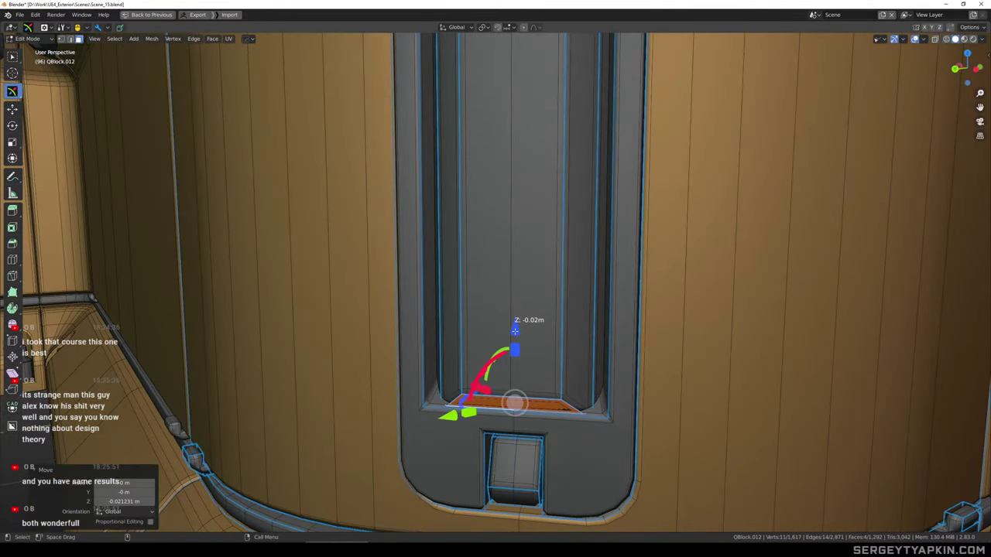
key(Tab)
Examine the edited corner block and the neighbouring building parts with the wireframe overlay on
scroll(535, 305, down, 8)
middle_drag(541, 279, 549, 227)
click(302, 361)
click(520, 271)
scroll(520, 270, up, 2)
scroll(532, 262, down, 2)
middle_drag(565, 192, 569, 225)
scroll(602, 133, down, 2)
scroll(575, 189, down, 3)
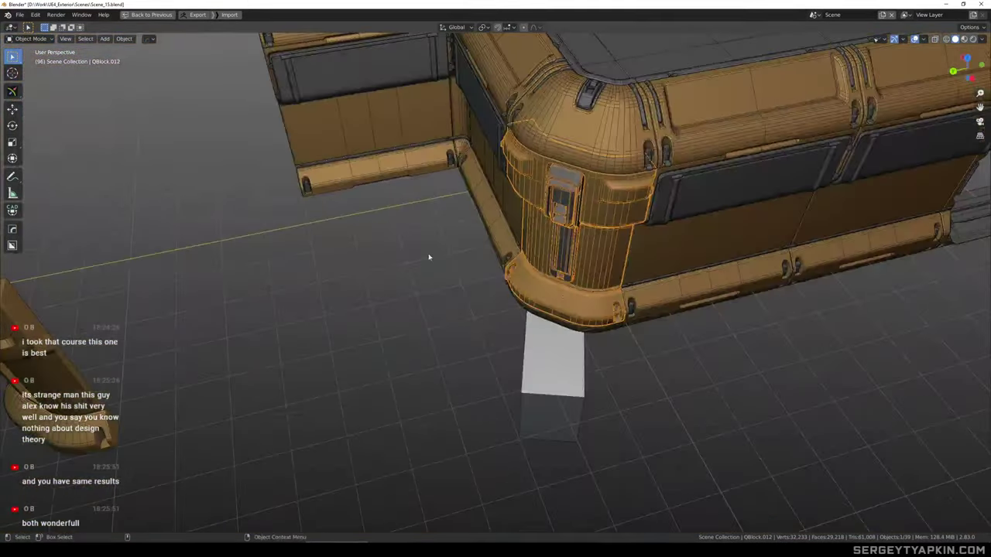
Deselect the rounded corner block and turn off the wireframe overlay
click(431, 259)
middle_drag(503, 228, 510, 279)
scroll(610, 227, up, 1)
scroll(622, 239, up, 1)
shift+middle_drag(655, 206, 629, 238)
scroll(680, 296, down, 1)
key(shift+z)
Examine the doorway block and the long outer wall beside it, with the doorway block selected
scroll(786, 201, up, 3)
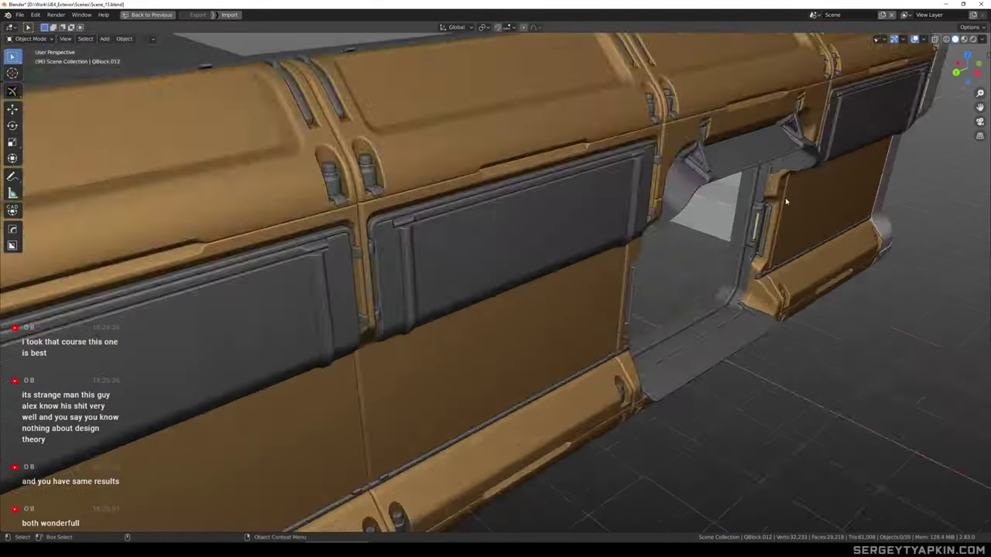
scroll(785, 201, up, 3)
click(756, 148)
middle_drag(756, 148, 693, 215)
scroll(648, 212, down, 5)
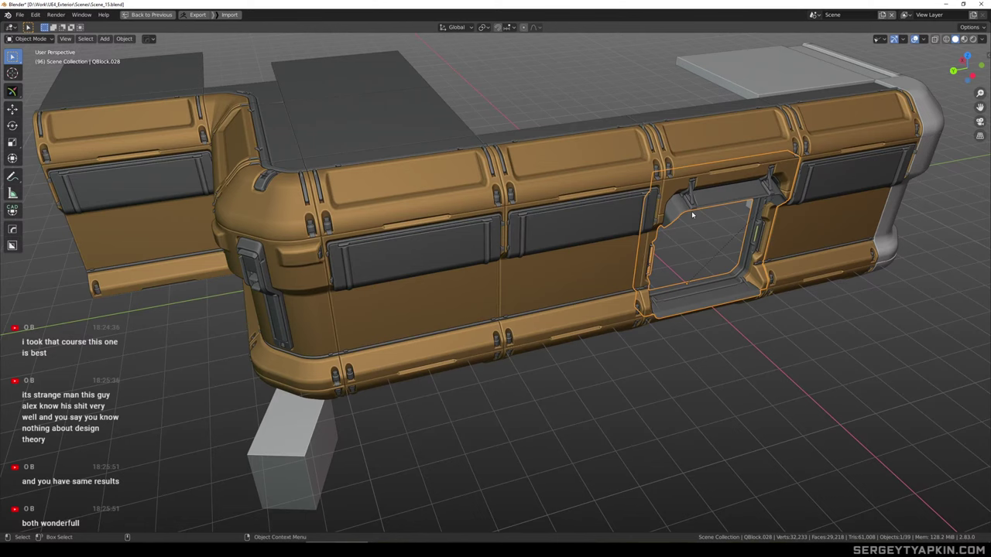
scroll(629, 197, up, 3)
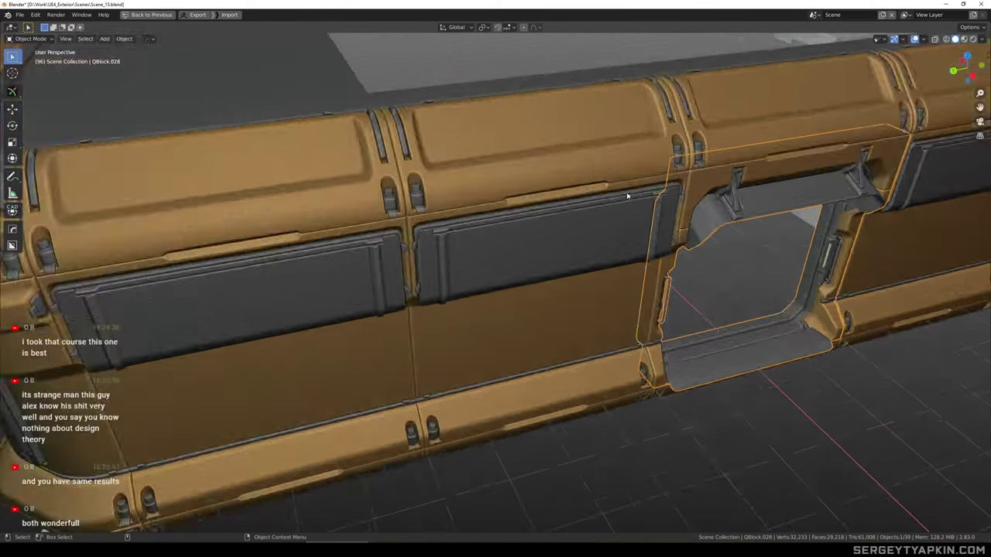
scroll(628, 197, down, 3)
mouse_move(628, 198)
middle_down()
mouse_move(657, 177)
mouse_move(653, 217)
mouse_move(615, 186)
middle_up()
scroll(483, 236, up, 3)
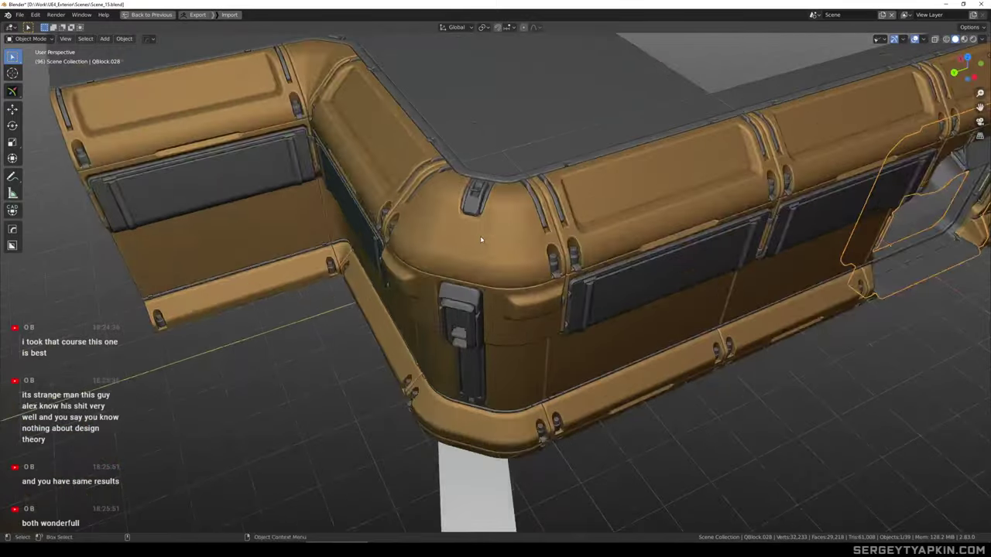
Clear the selection and examine the rounded corner, the inner wall corner and the whole building from above
middle_drag(483, 236, 586, 247)
click(511, 153)
scroll(475, 199, up, 5)
scroll(504, 197, down, 4)
scroll(581, 235, up, 2)
click(747, 309)
mouse_move(748, 310)
middle_down()
mouse_move(746, 301)
mouse_move(730, 314)
middle_up()
scroll(549, 190, up, 4)
shift+middle_drag(548, 191, 667, 282)
scroll(668, 283, down, 4)
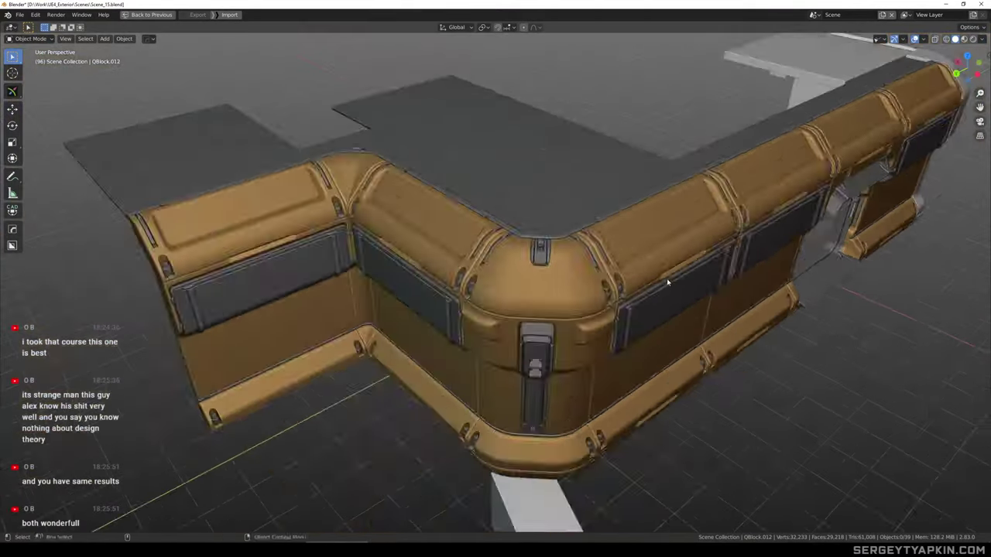
scroll(667, 283, down, 4)
scroll(562, 254, up, 2)
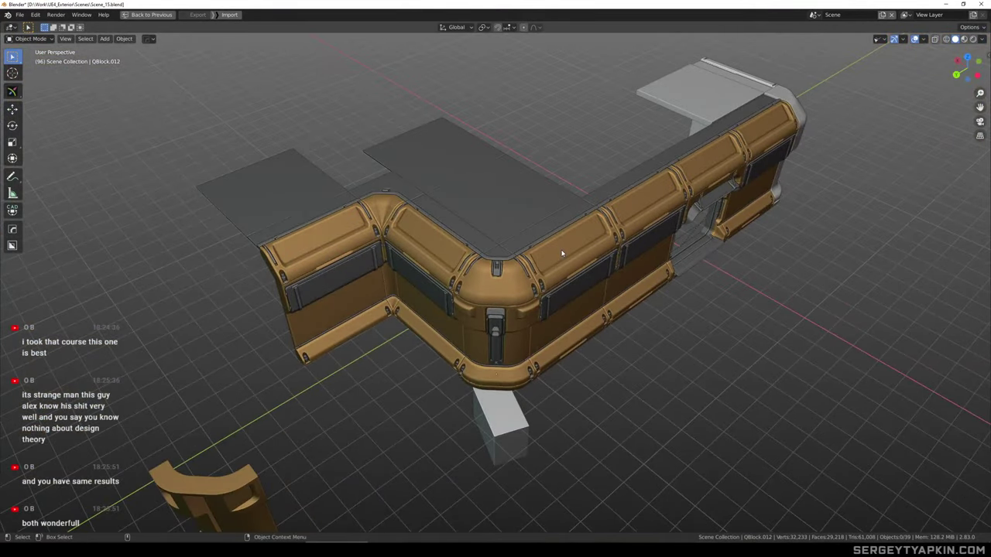
Switch to Discord and read the cryo-chamber challenge rules in the prop-design-challenge channel
click(391, 549)
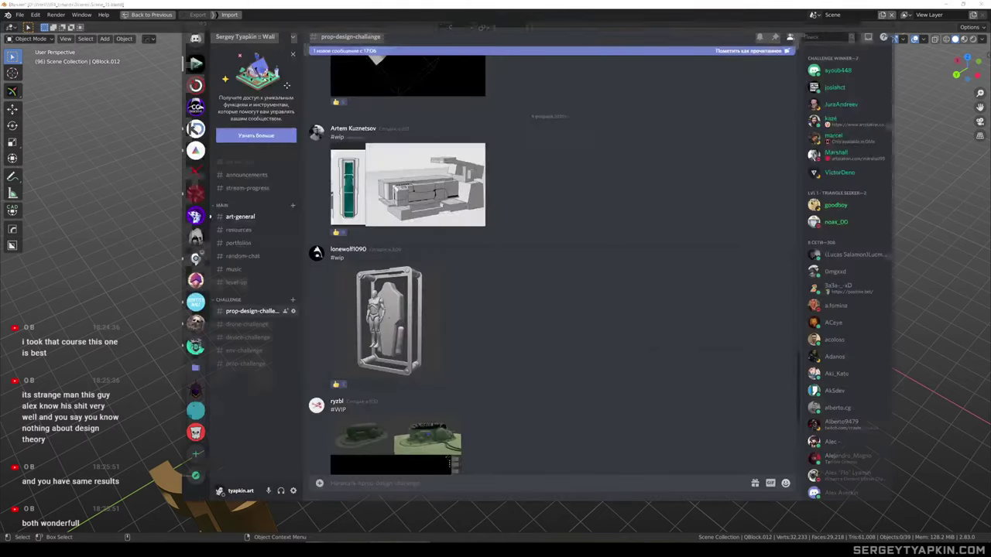
scroll(612, 269, up, 20)
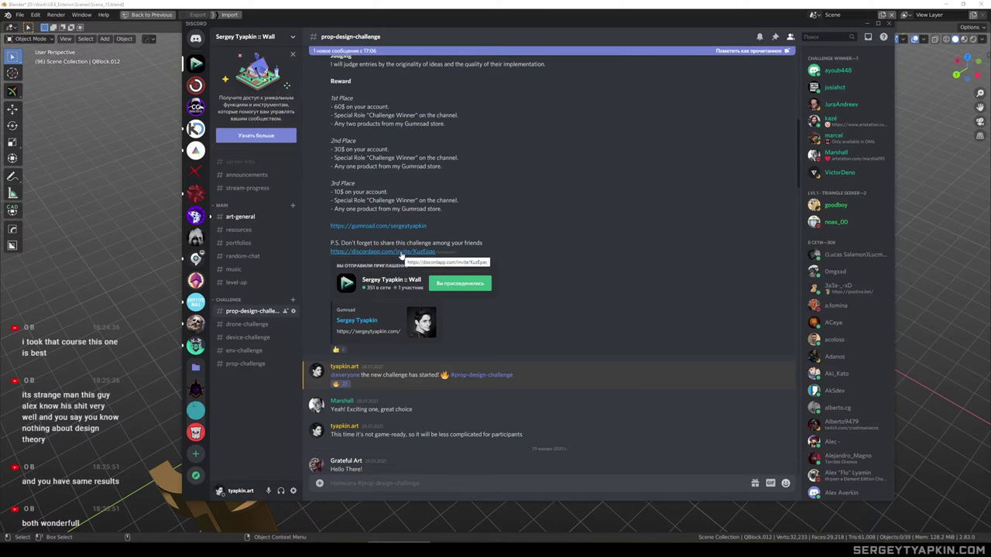
right_click(401, 254)
scroll(629, 221, up, 10)
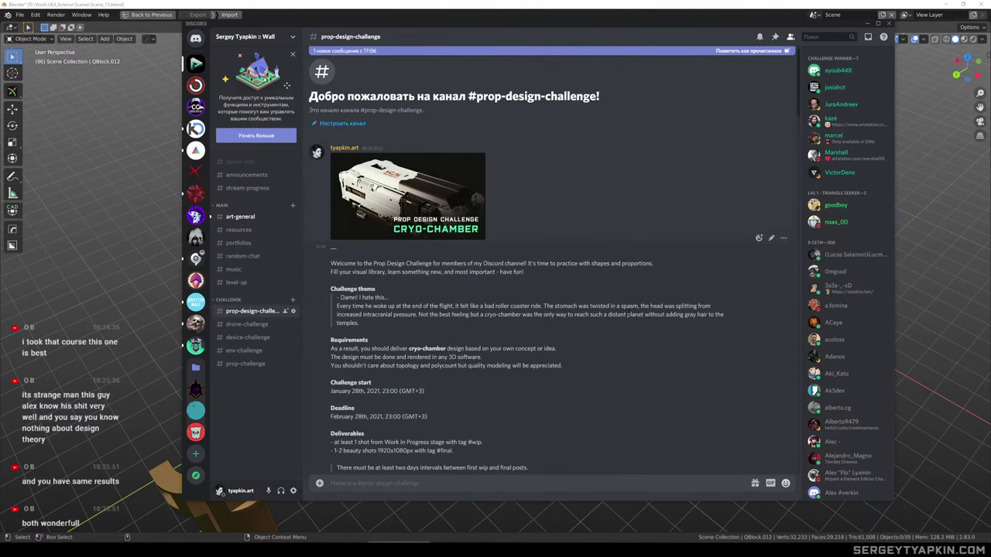
scroll(550, 272, down, 5)
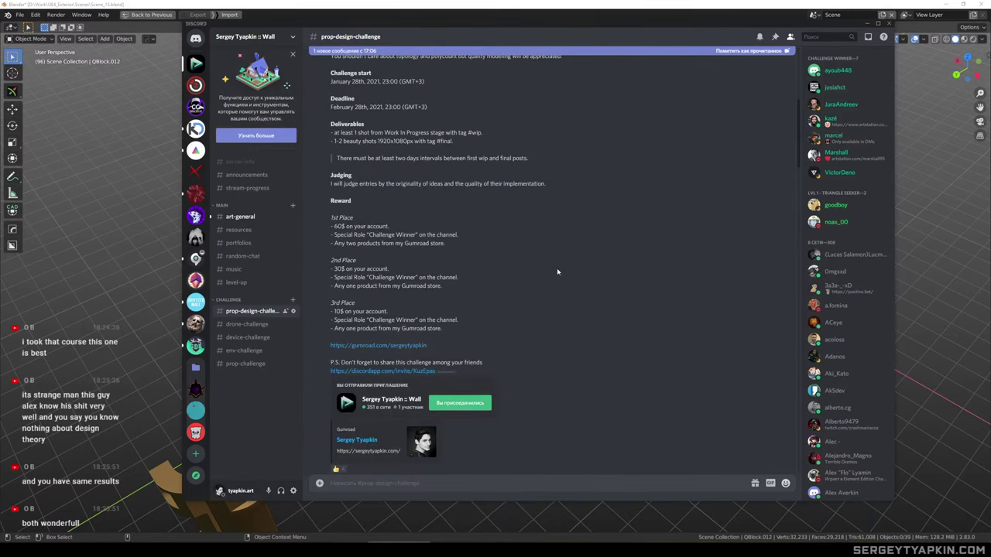
scroll(556, 271, up, 2)
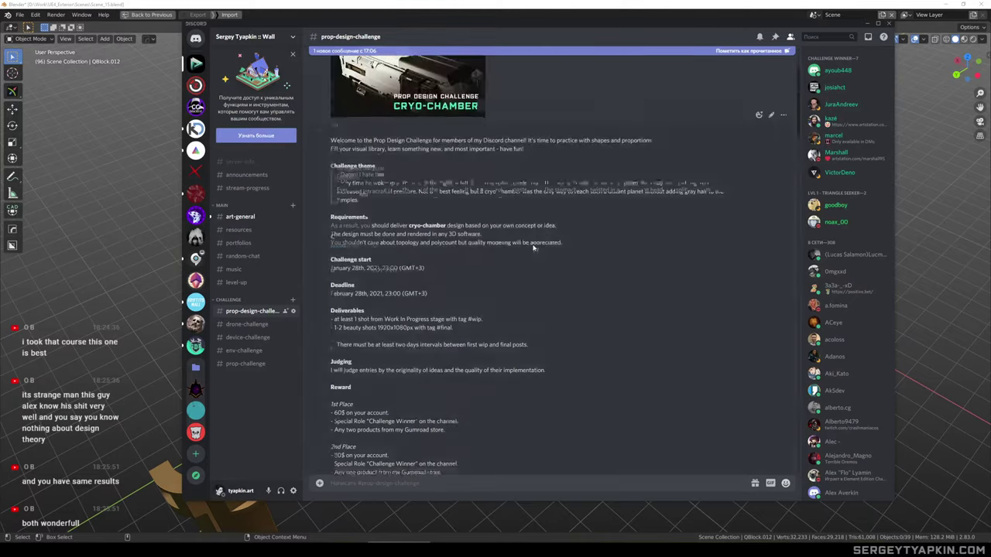
Copy the Discord invite link from the end of the challenge announcement
scroll(531, 245, down, 3)
scroll(531, 245, down, 3)
scroll(463, 210, up, 3)
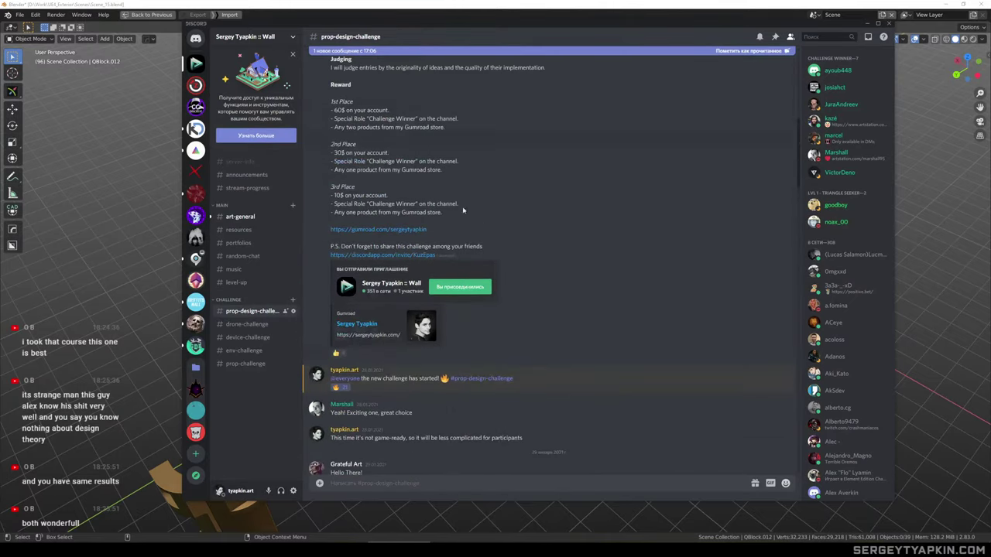
right_click(403, 255)
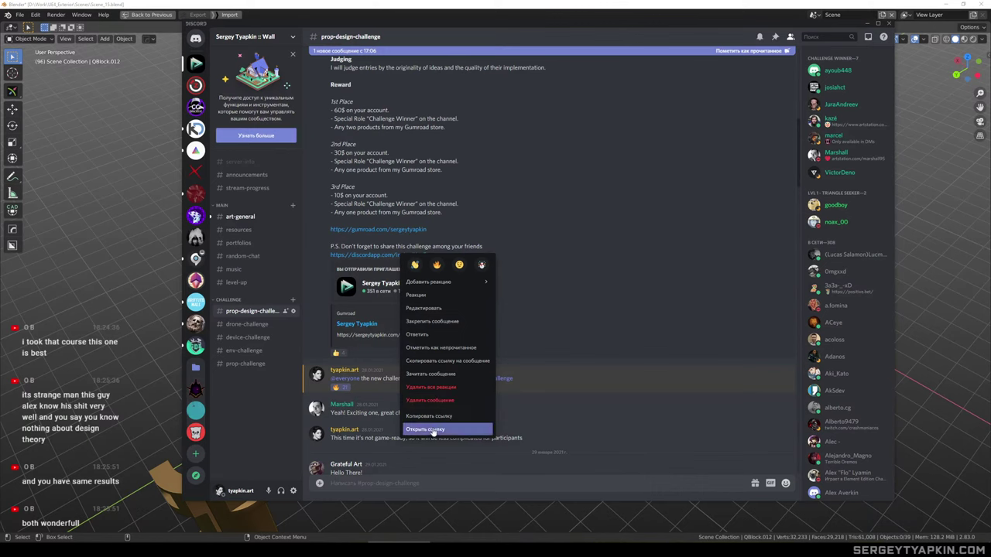
click(436, 418)
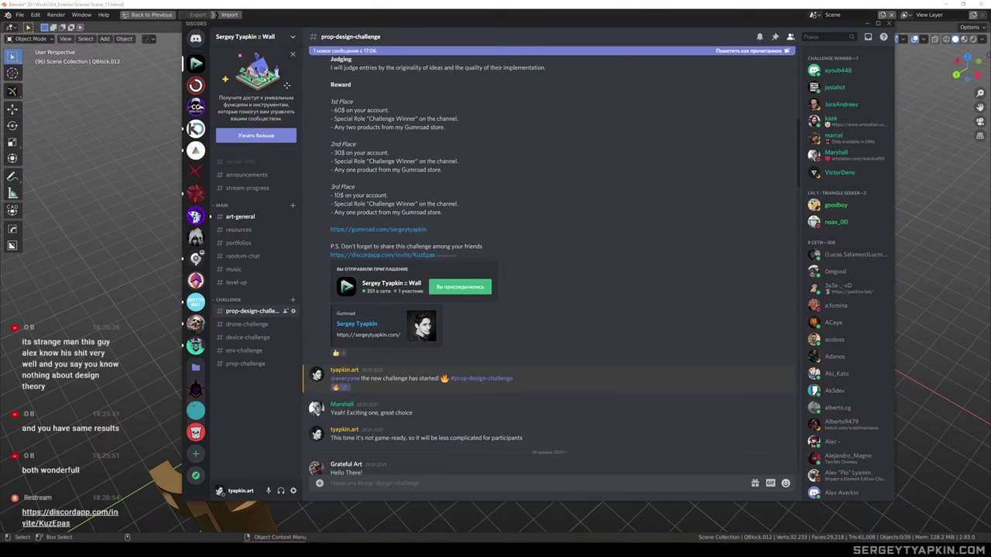
Browse the participants' work-in-progress cryo-chamber entries in the prop-design-challenge channel, down to the latest post
scroll(543, 269, down, 15)
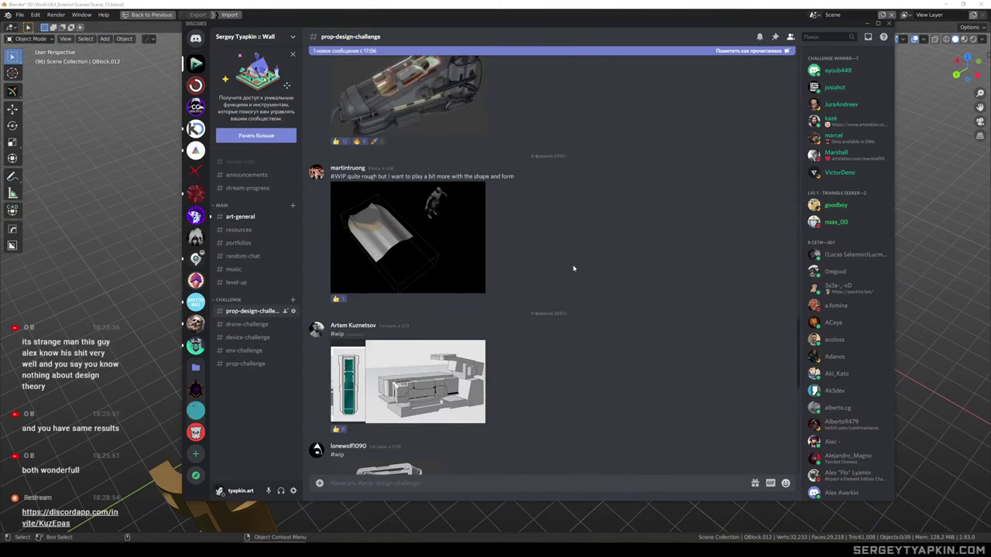
scroll(589, 278, down, 5)
scroll(672, 312, down, 3)
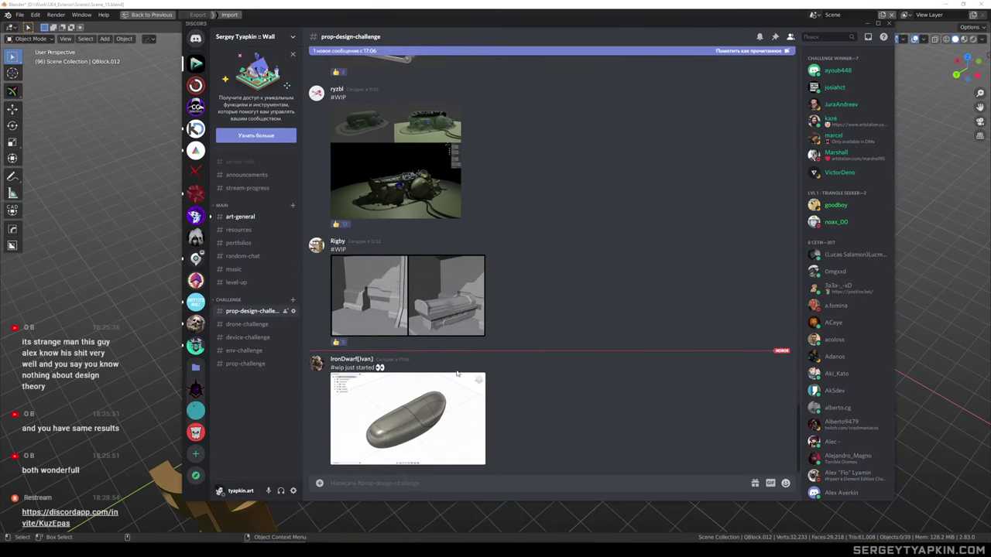
scroll(400, 298, up, 2)
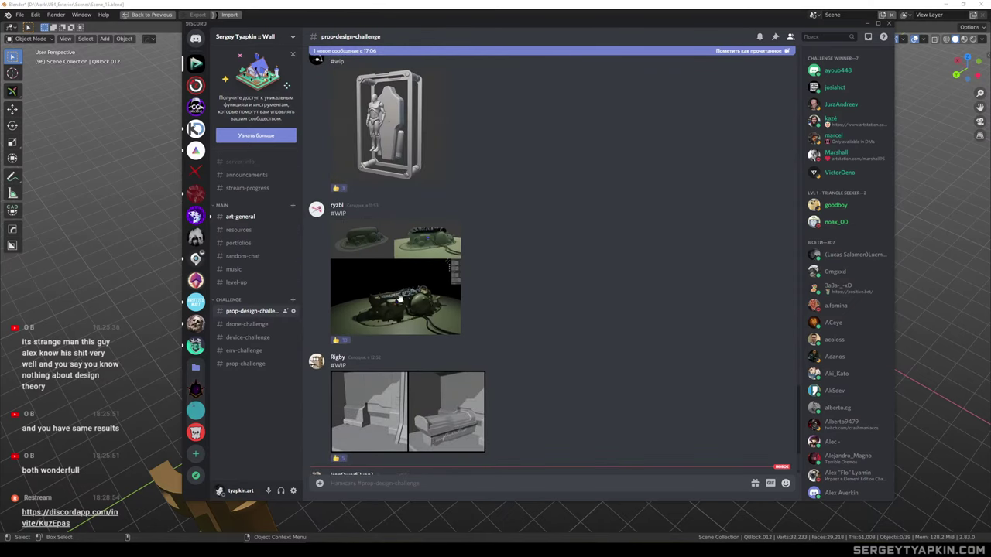
scroll(544, 328, up, 15)
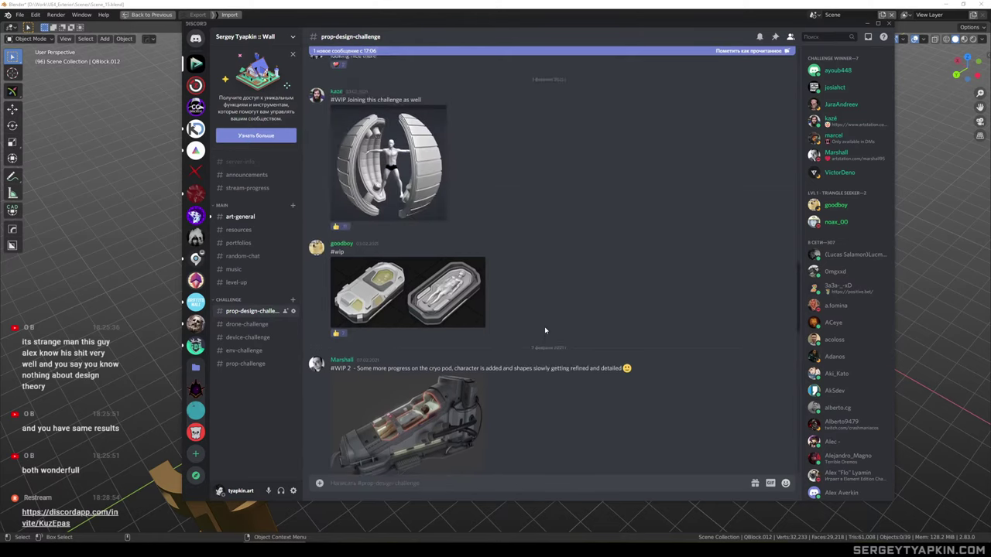
scroll(544, 331, up, 15)
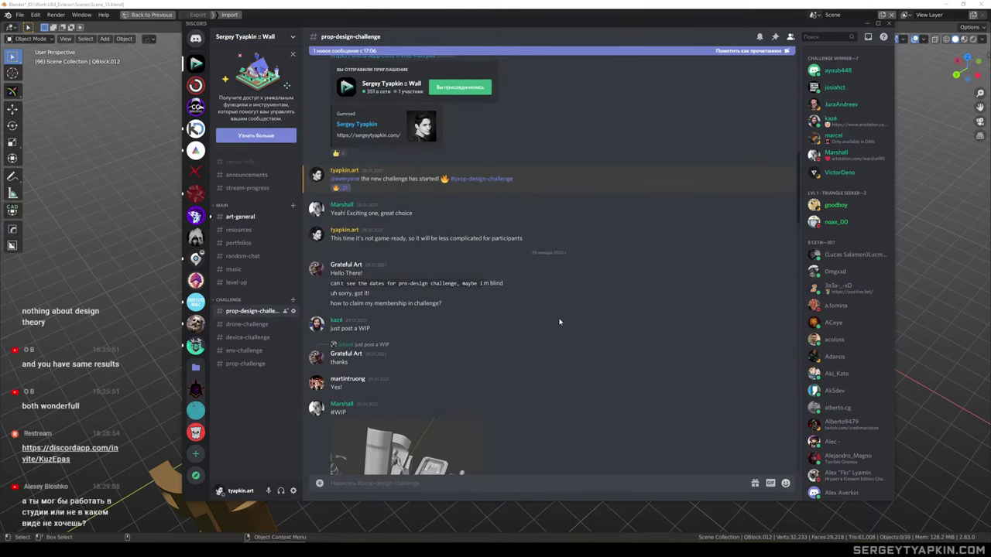
scroll(559, 321, down, 15)
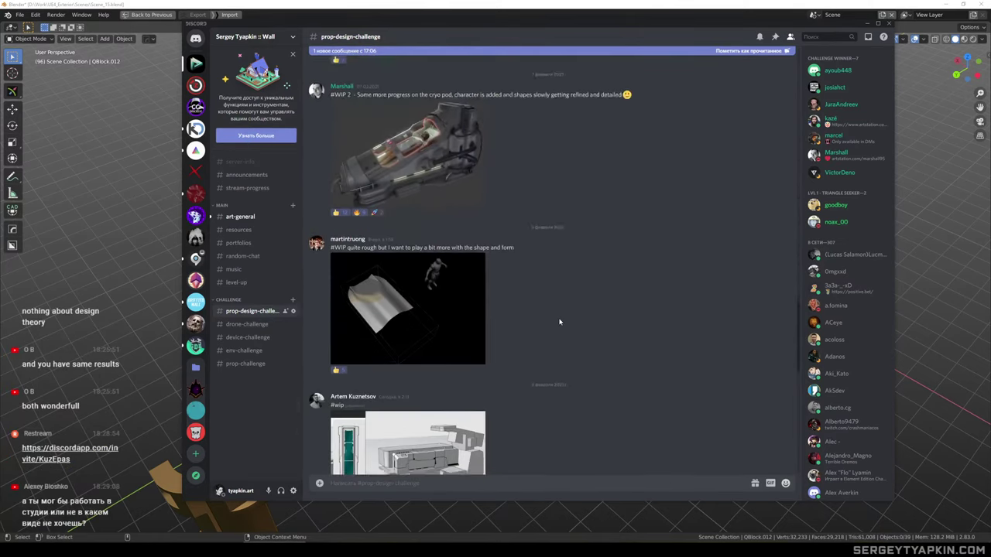
scroll(560, 321, down, 15)
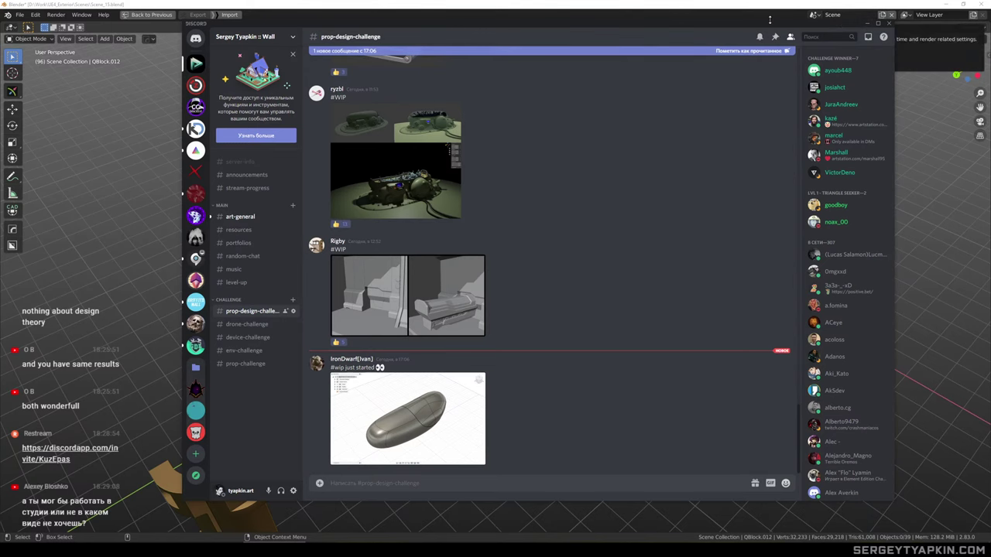
Return to Blender by minimising Discord, select the rounded roof piece on the outer corner and save the scene
drag(769, 20, 749, 61)
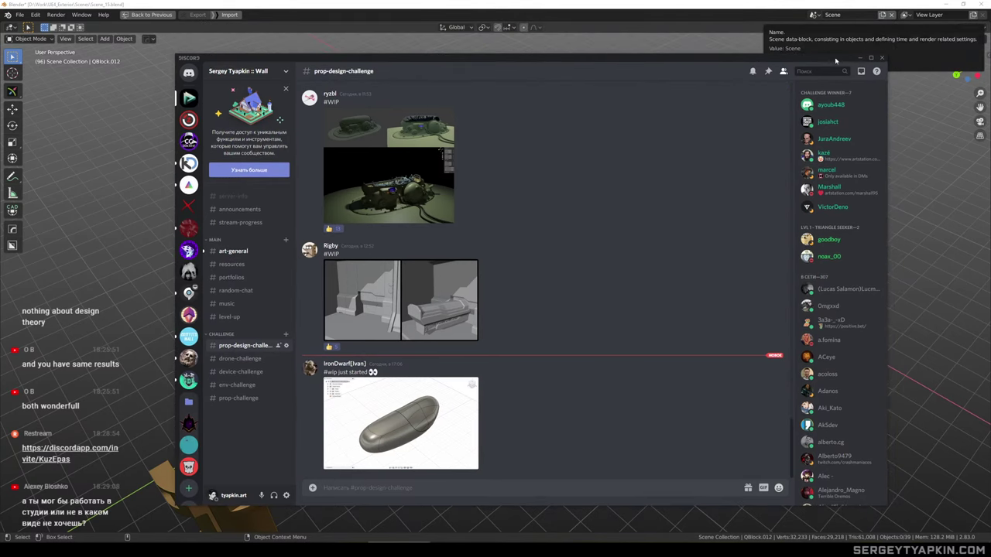
click(861, 59)
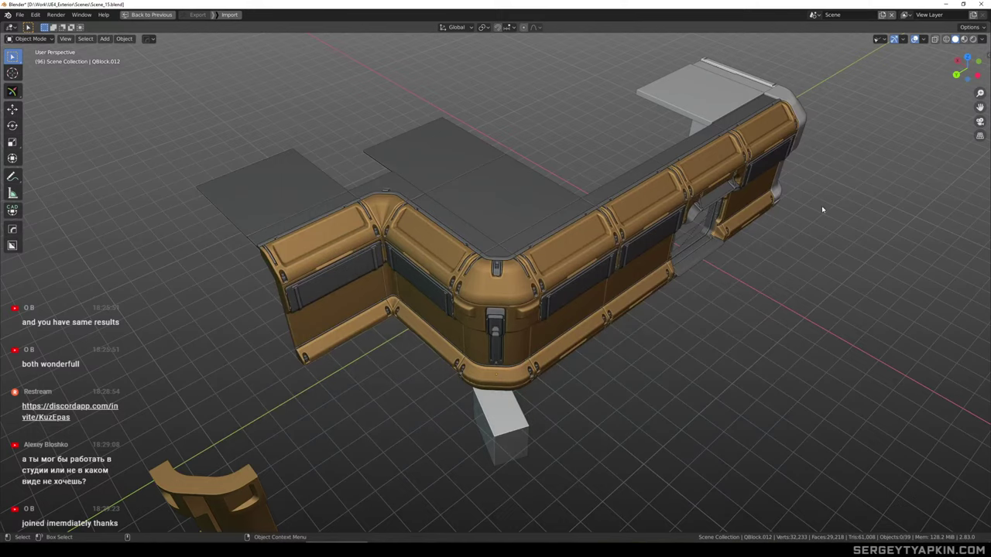
scroll(526, 288, up, 5)
click(451, 290)
scroll(507, 250, down, 1)
middle_drag(526, 233, 597, 238)
scroll(577, 163, down, 1)
key(ctrl+s)
scroll(622, 208, down, 2)
scroll(585, 213, up, 1)
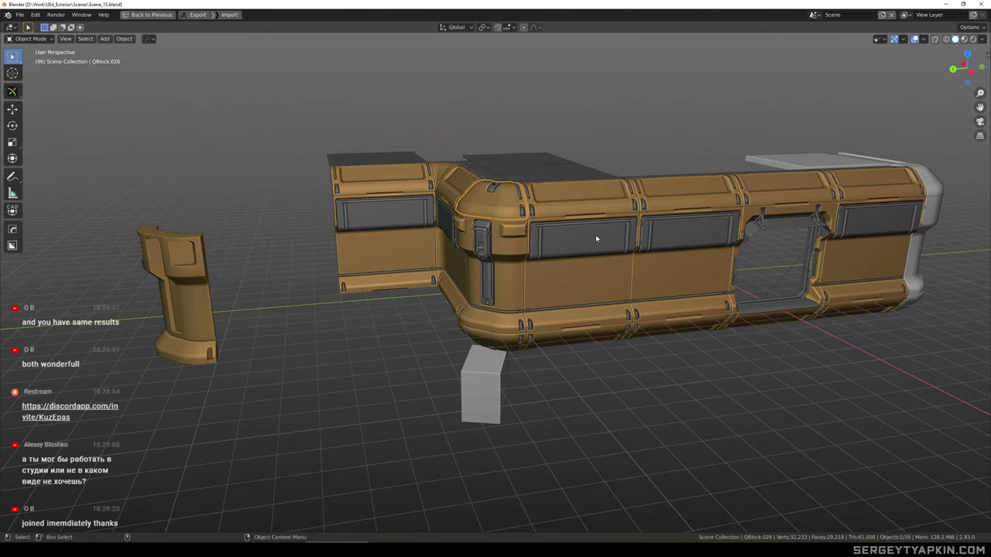
Examine the outer wall's front side and the roof panel adjoining the rounded corner
scroll(587, 199, up, 3)
scroll(600, 220, down, 2)
middle_drag(602, 222, 587, 209)
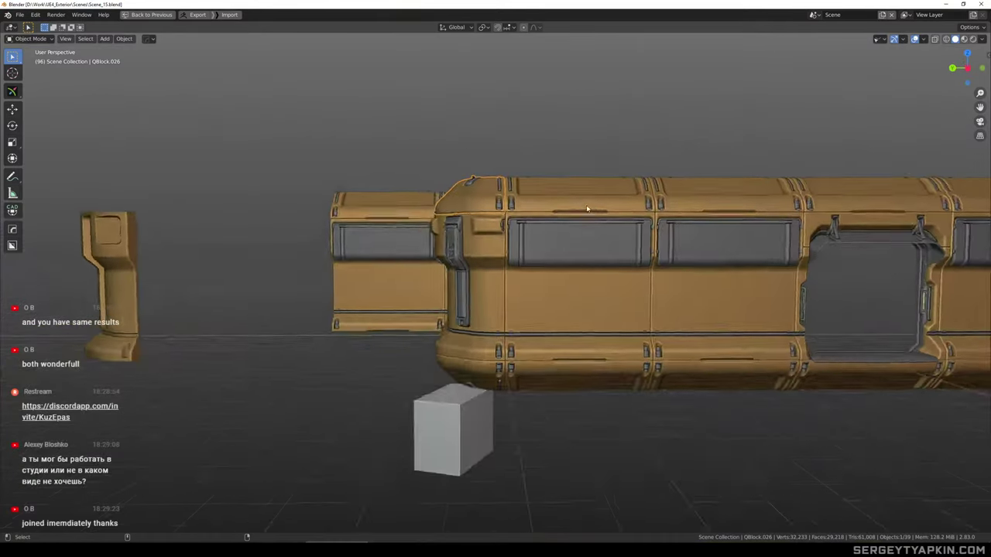
scroll(639, 257, up, 2)
scroll(642, 259, down, 2)
shift+middle_drag(642, 240, 587, 231)
scroll(565, 225, up, 2)
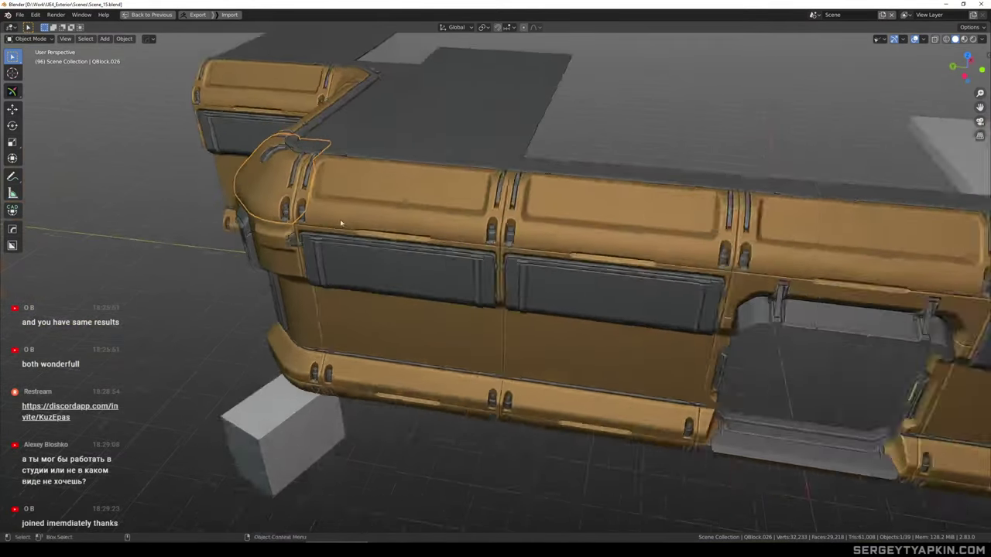
scroll(340, 222, up, 3)
middle_drag(326, 197, 383, 168)
scroll(398, 175, up, 3)
click(435, 172)
scroll(466, 189, down, 1)
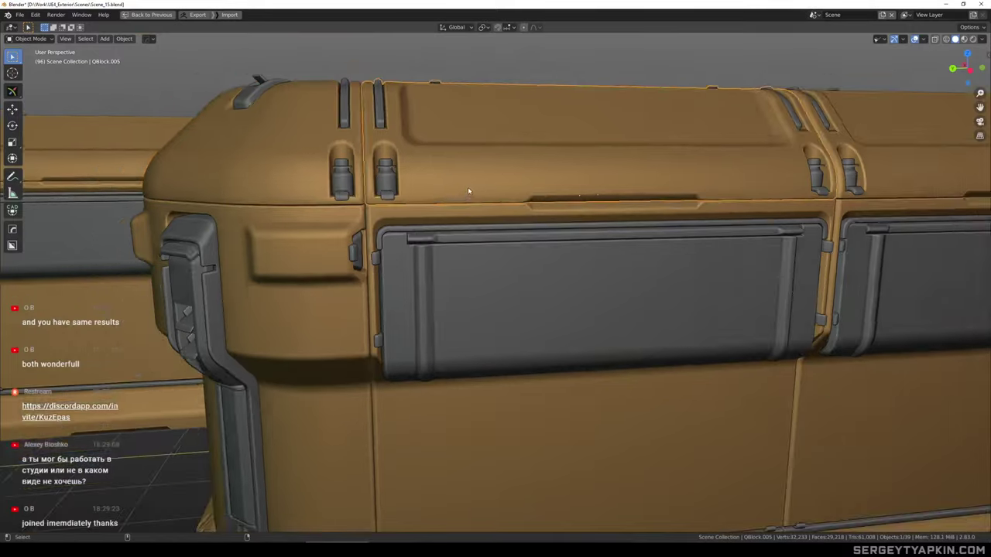
Examine the roof from above, including the flat roof plates and the inner corner roof piece
scroll(468, 188, down, 5)
middle_drag(470, 190, 602, 302)
scroll(609, 248, down, 3)
click(610, 250)
shift+middle_drag(602, 287, 596, 364)
click(480, 165)
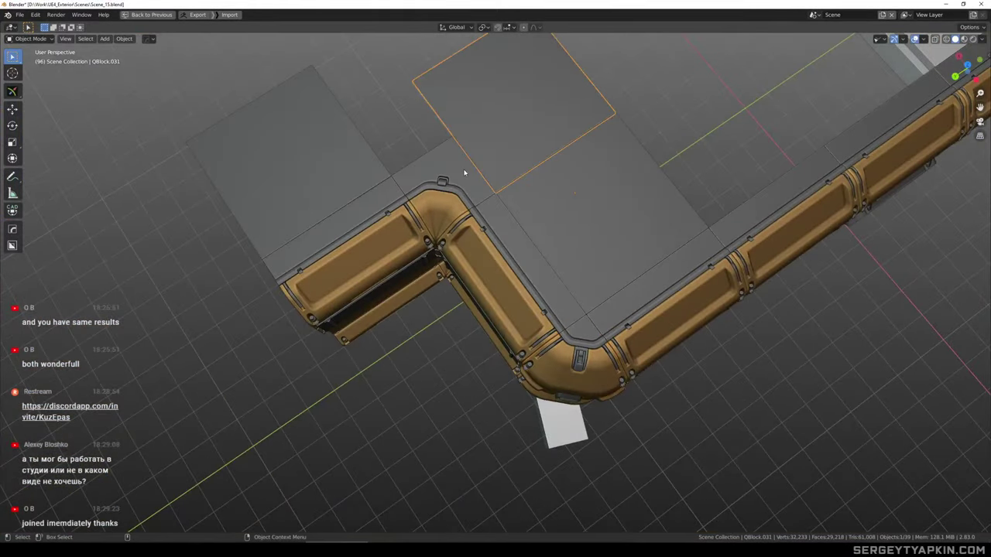
click(464, 172)
scroll(425, 178, up, 6)
middle_drag(562, 206, 531, 250)
scroll(478, 217, down, 3)
scroll(480, 216, down, 4)
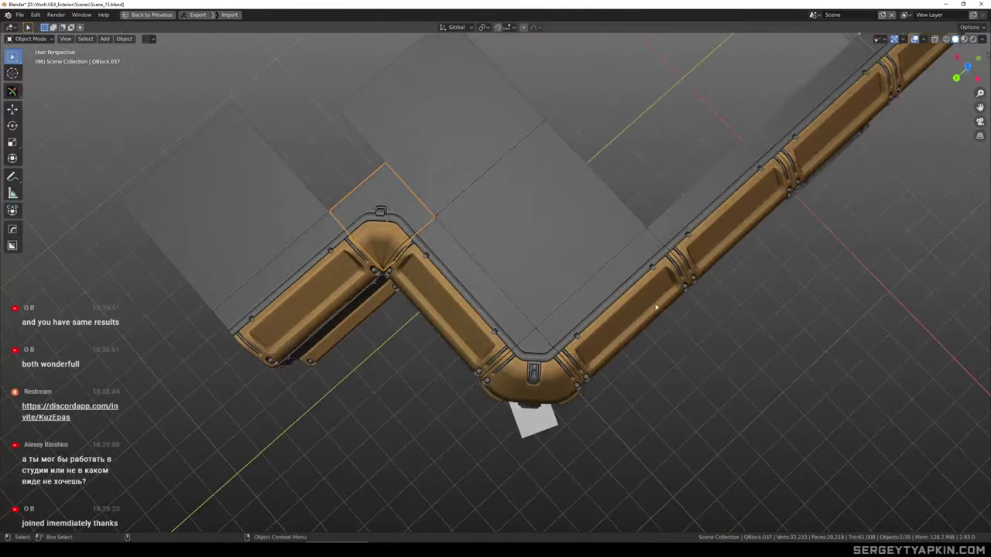
Review the whole building from the outer corner, clear the selection and save the scene
scroll(555, 339, up, 2)
middle_drag(553, 346, 589, 323)
scroll(560, 320, down, 2)
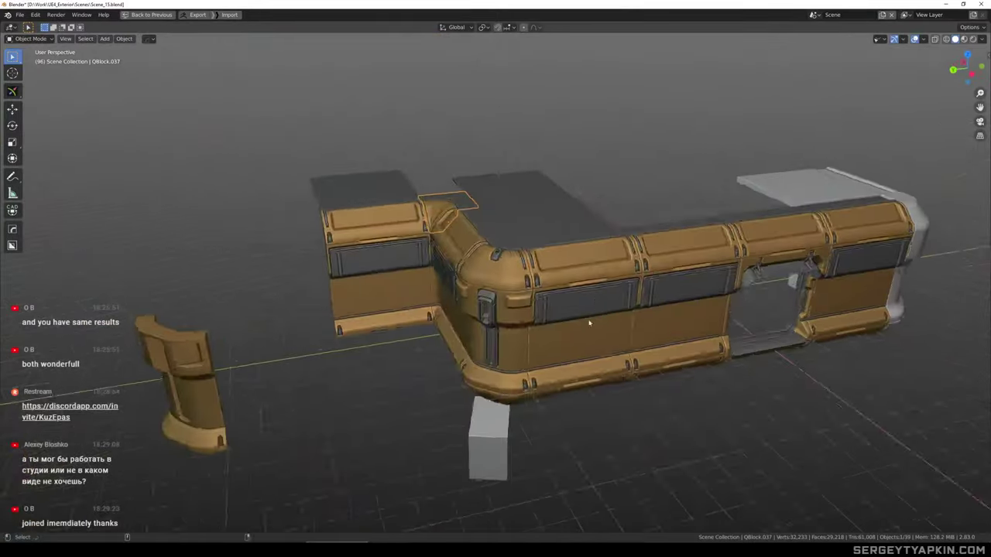
scroll(586, 366, up, 3)
middle_drag(583, 370, 566, 233)
scroll(612, 305, down, 3)
scroll(582, 259, up, 2)
scroll(601, 258, down, 2)
click(560, 134)
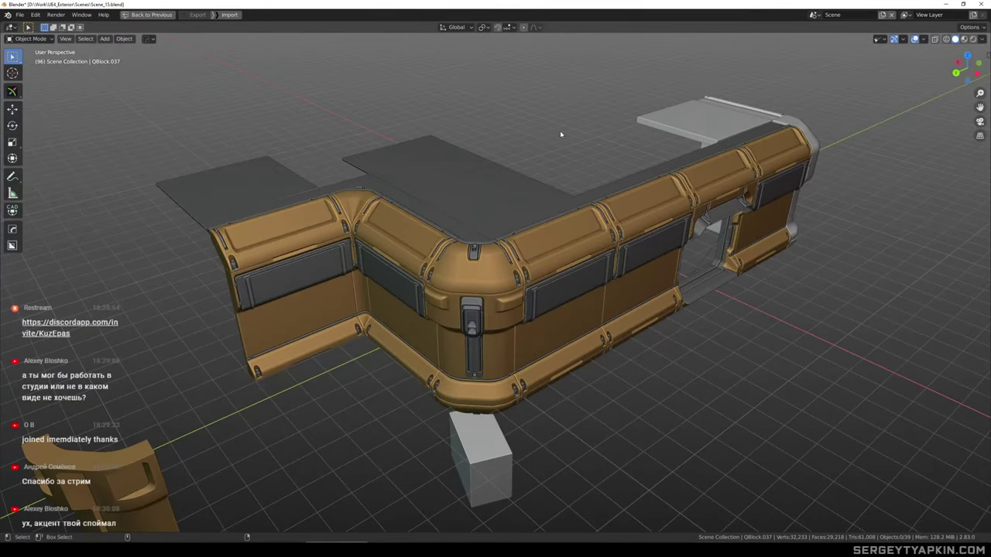
key(ctrl+s)
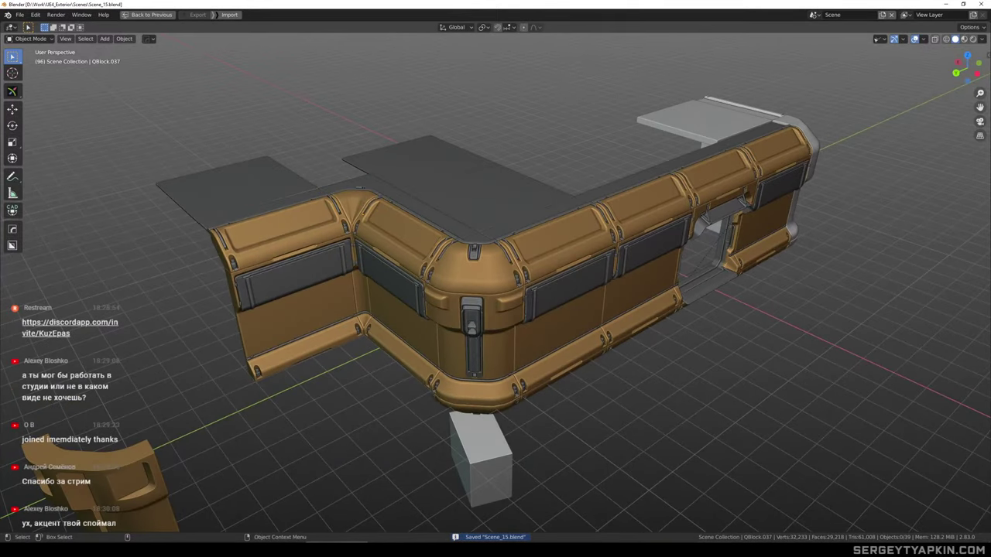